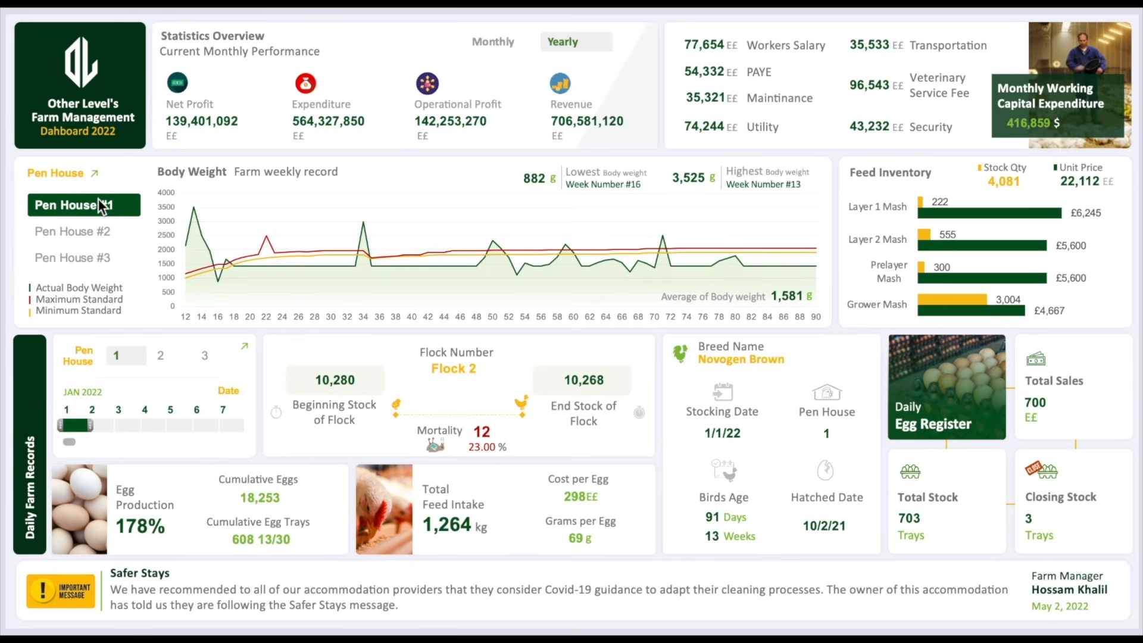
Step: Try the Pen House #1 slicer item and different timeline days on the dashboard
{"action": "left_click", "coordinate": [165, 354]}
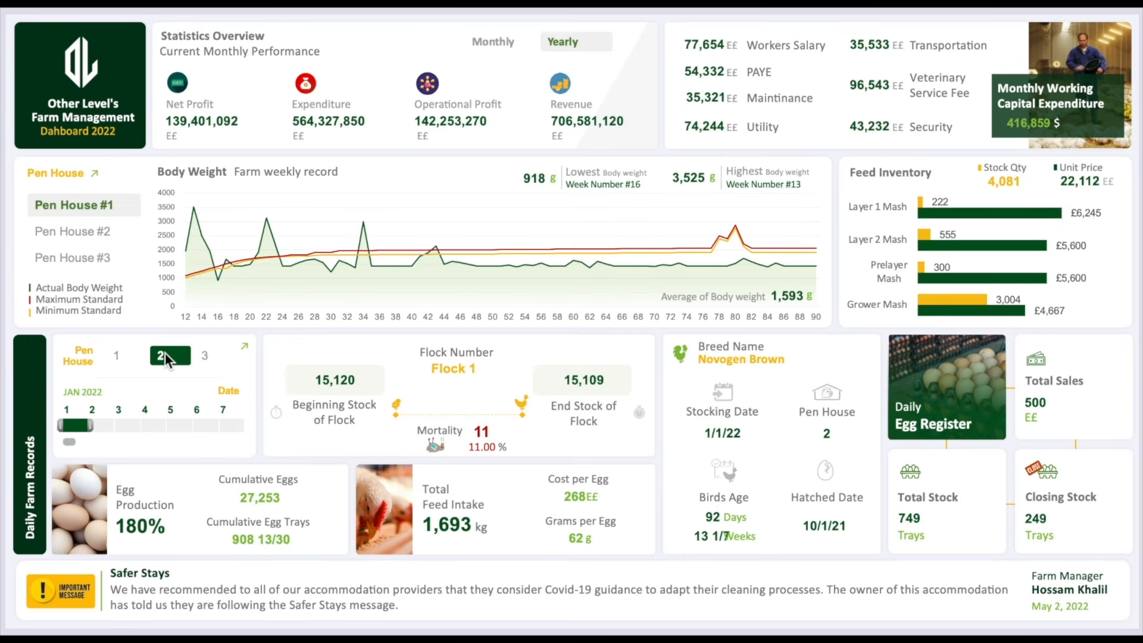
{"action": "left_click", "coordinate": [95, 424]}
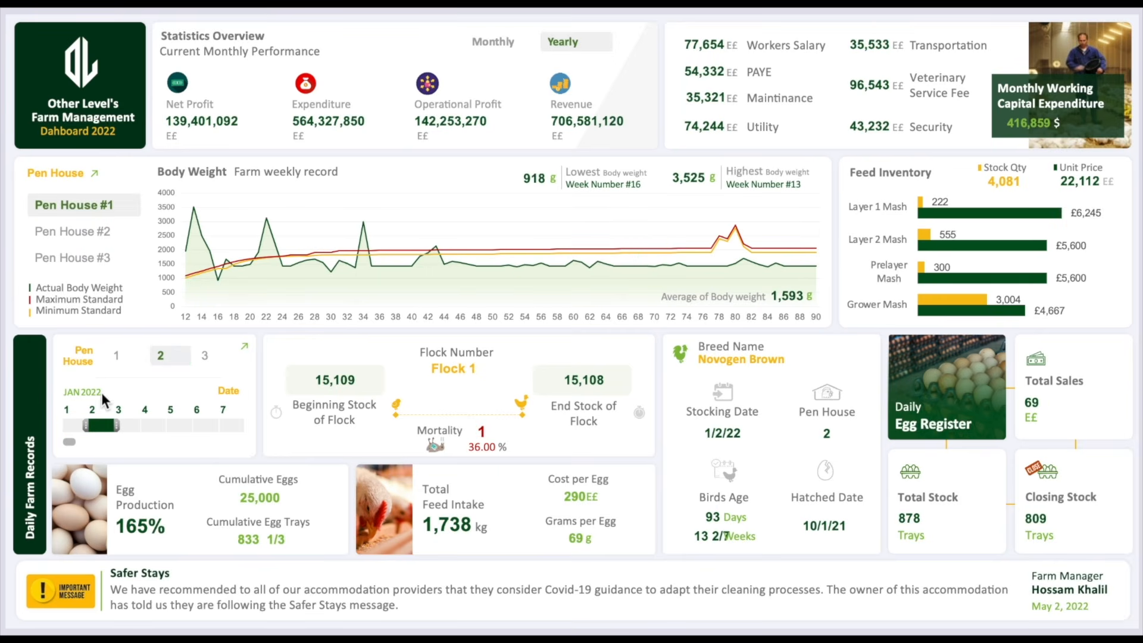
{"action": "left_click", "coordinate": [122, 355]}
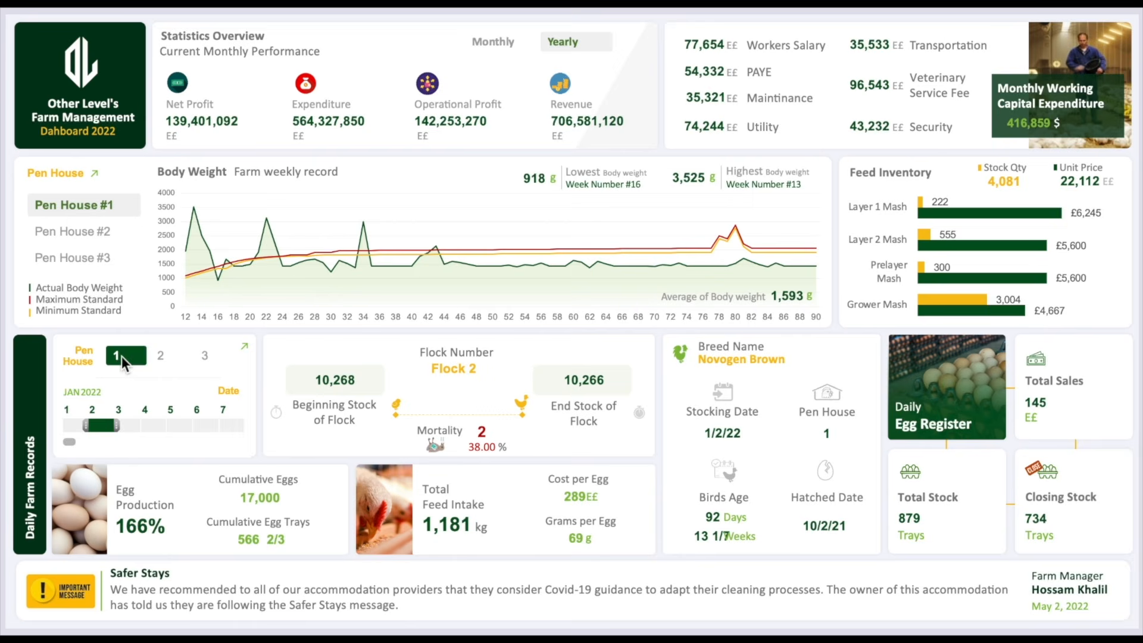
{"action": "left_click", "coordinate": [70, 426]}
Step: Visit Pen House Records and Dashboard Database from the sidebar, then show the Pen House #2 chart
{"action": "left_click", "coordinate": [246, 349]}
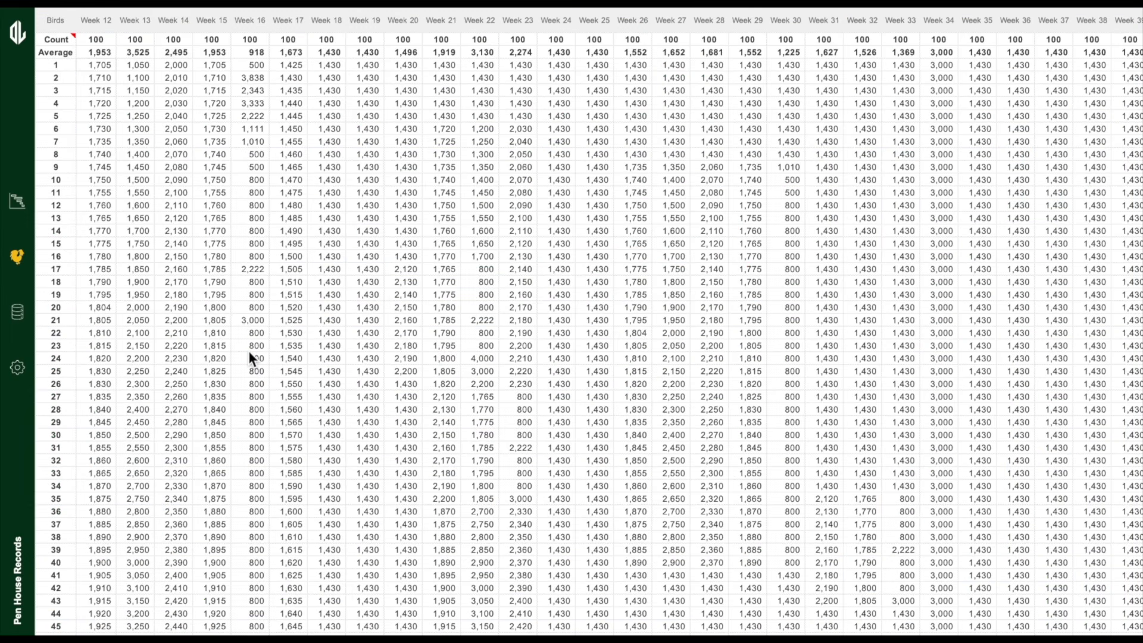
{"action": "left_click", "coordinate": [18, 313]}
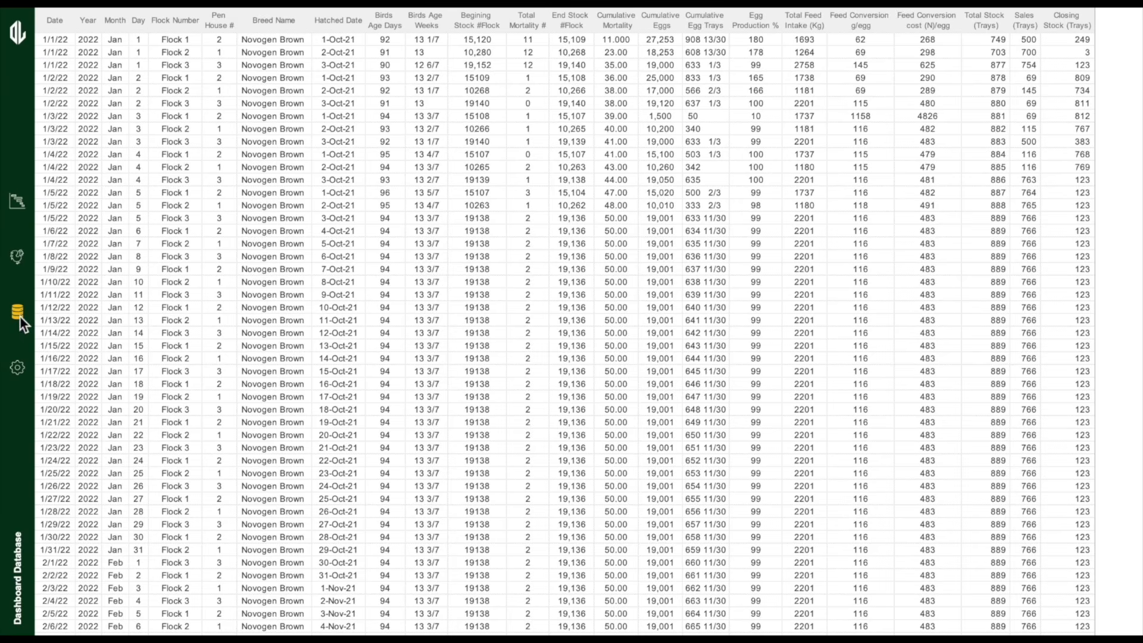
{"action": "left_click", "coordinate": [26, 262]}
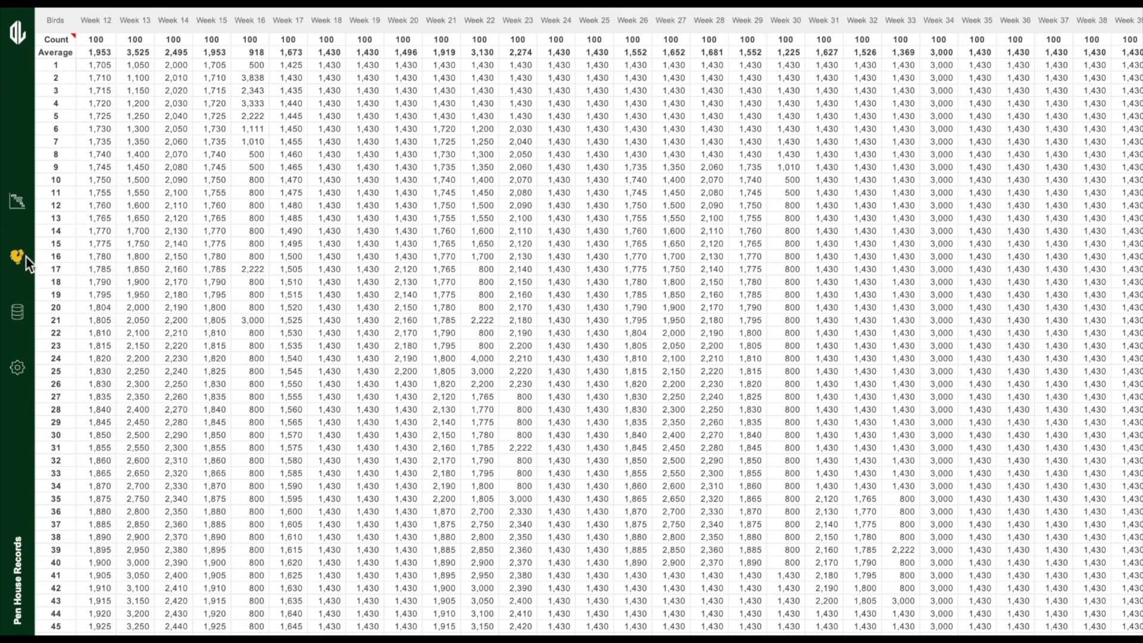
{"action": "left_click", "coordinate": [22, 206]}
{"action": "left_click", "coordinate": [71, 231]}
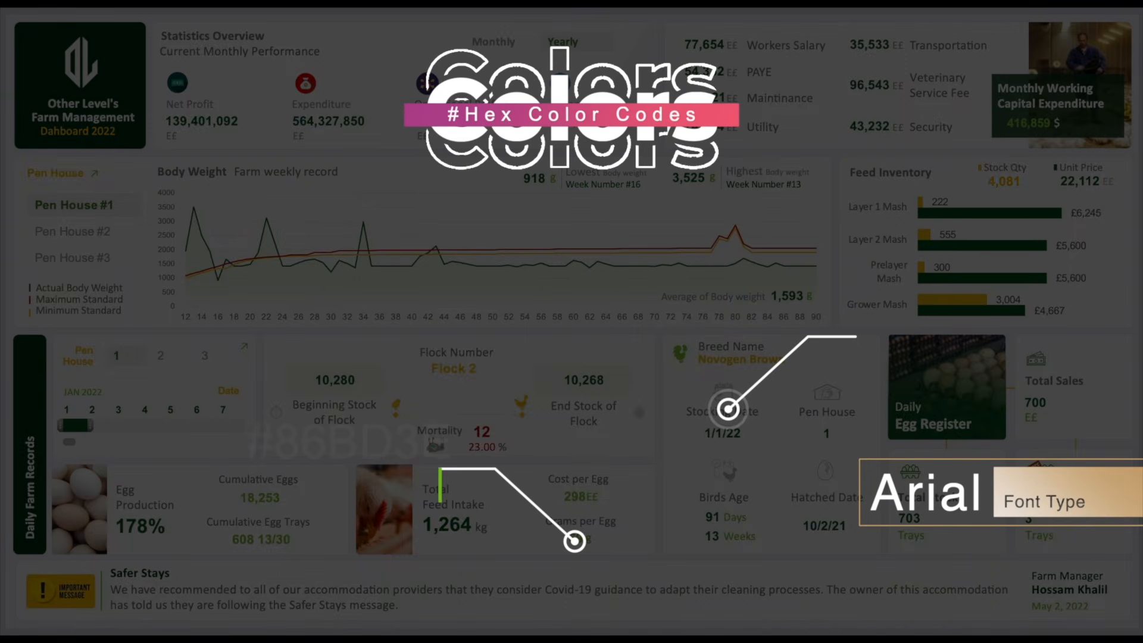
Step: Switch the statistics to Monthly and cycle the body-weight chart through Pen Houses #2, #3, #2, #1
{"action": "left_click", "coordinate": [486, 43]}
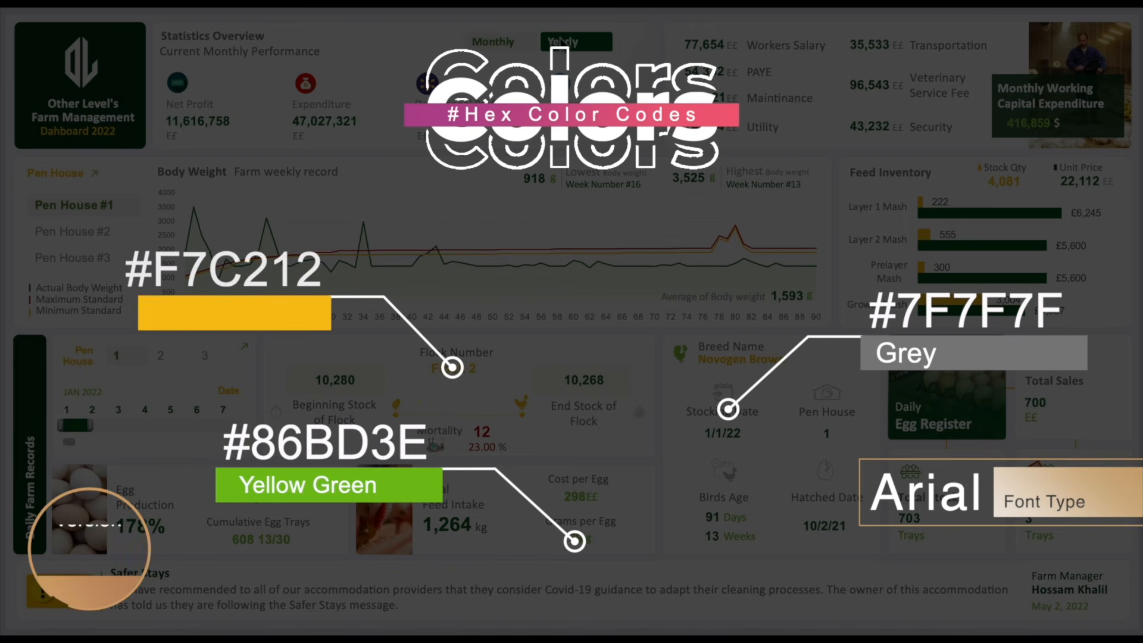
{"action": "left_click", "coordinate": [95, 231]}
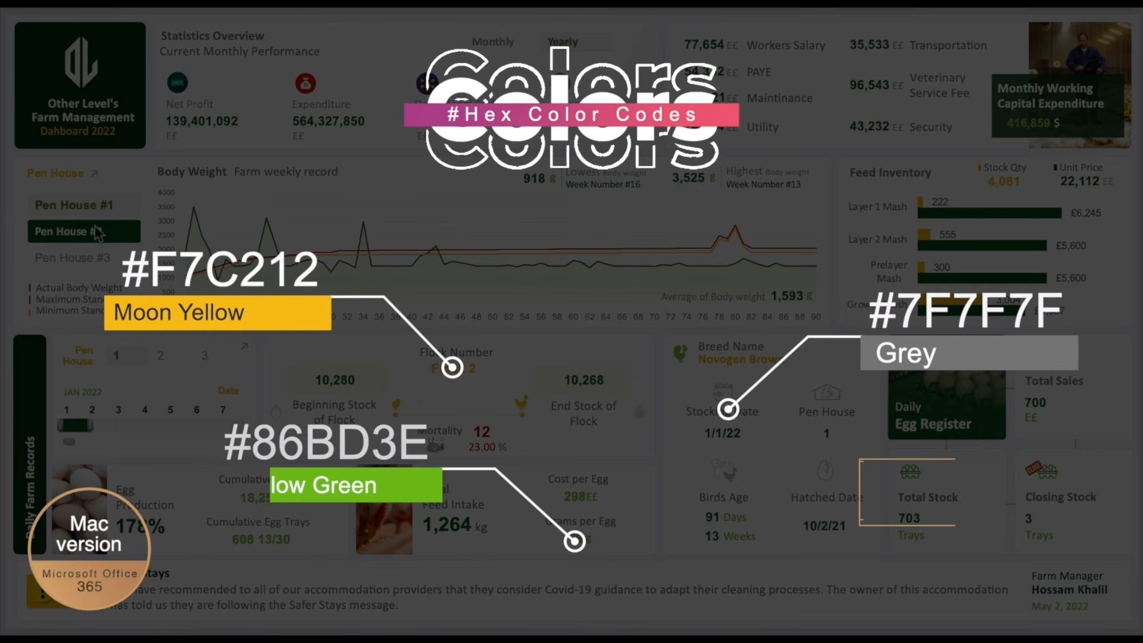
{"action": "left_click", "coordinate": [97, 257]}
{"action": "left_click", "coordinate": [98, 234]}
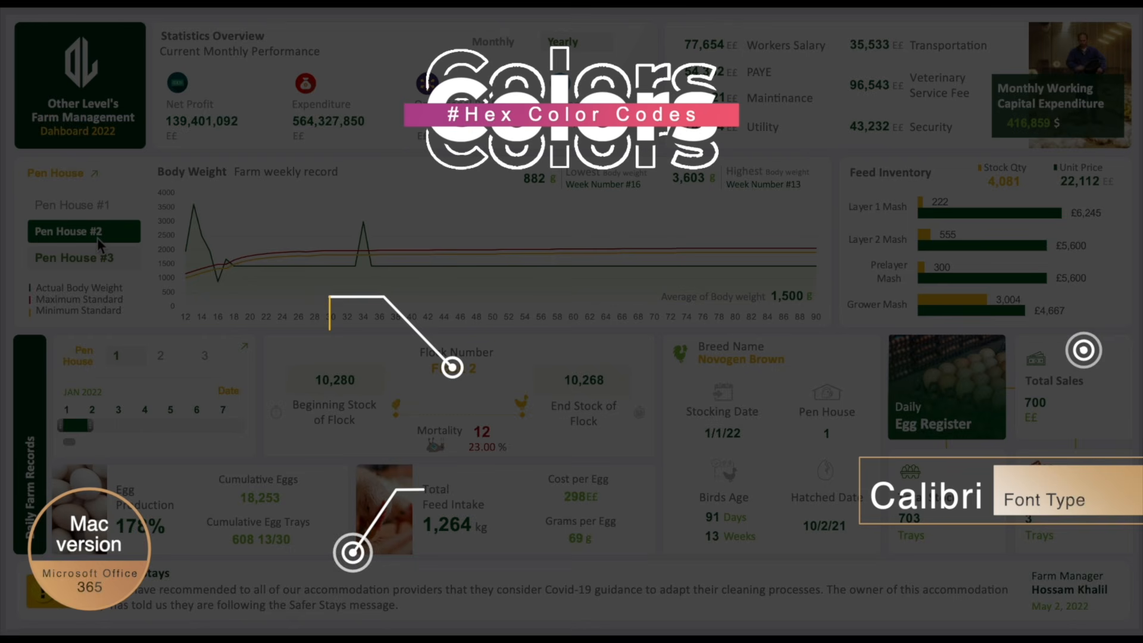
{"action": "left_click", "coordinate": [98, 205]}
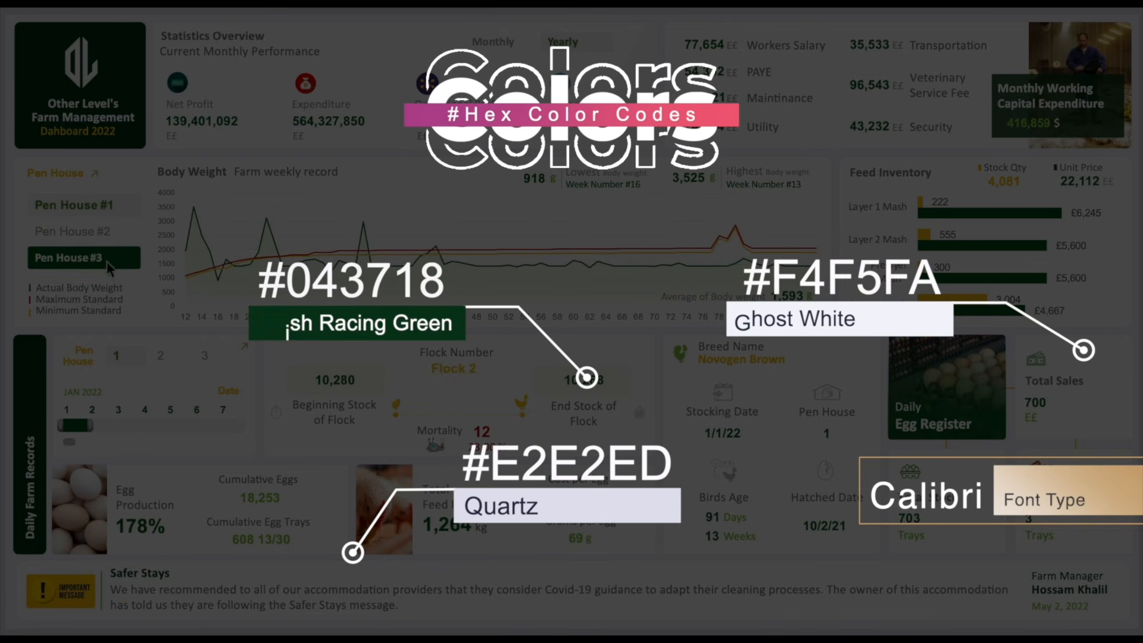
Step: Filter the daily records to pen house 2, day 2, then pen house 1
{"action": "left_click", "coordinate": [165, 355]}
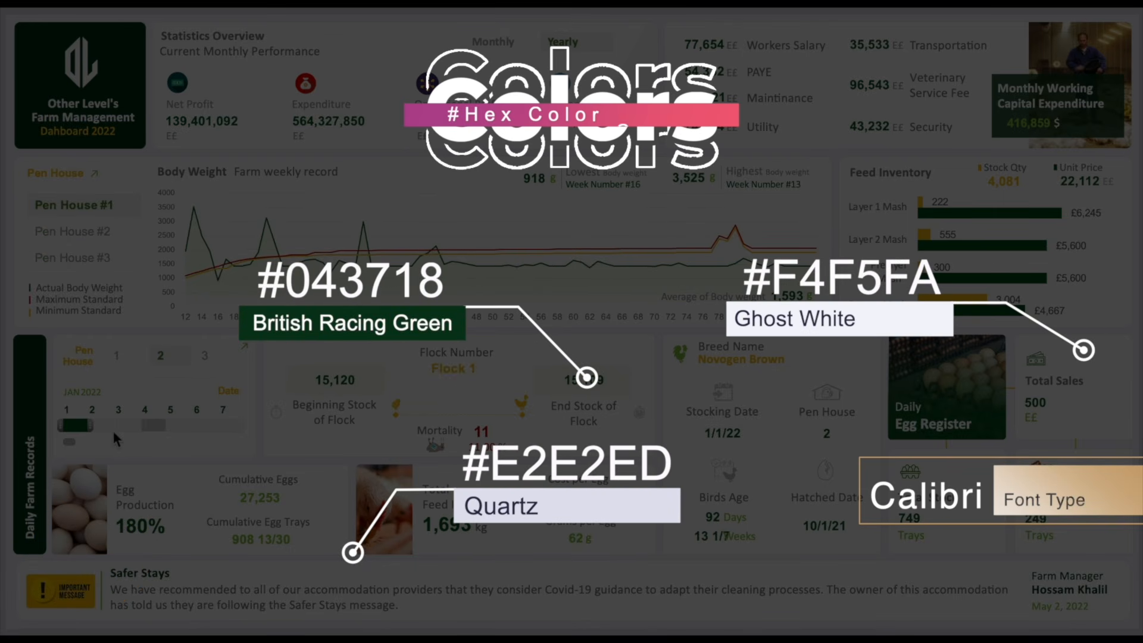
{"action": "left_click", "coordinate": [96, 425]}
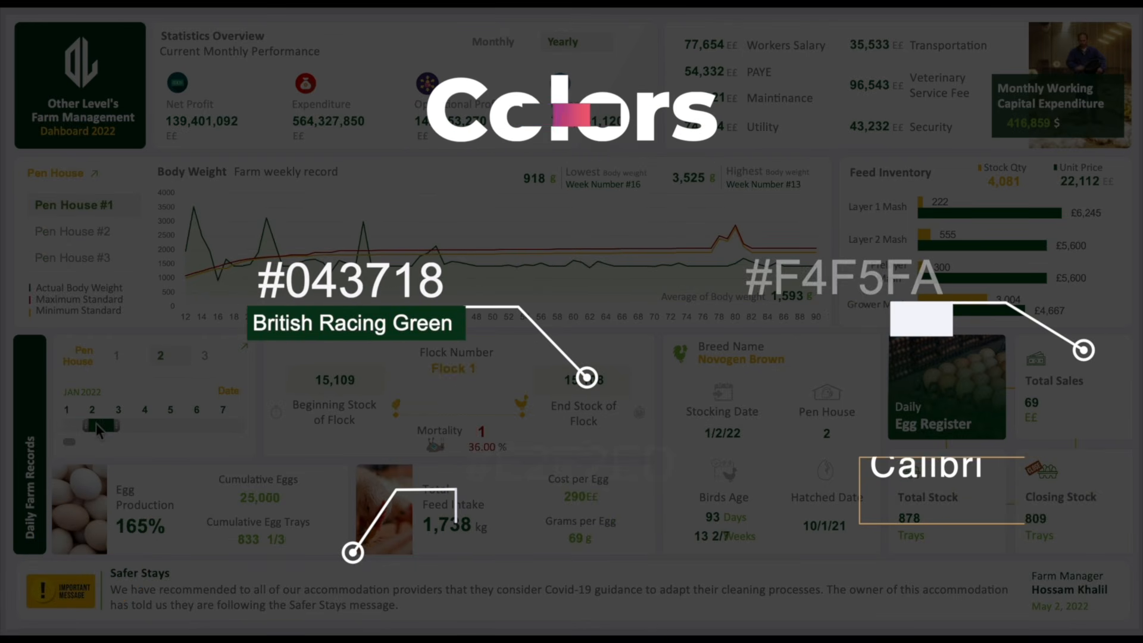
{"action": "left_click", "coordinate": [122, 355]}
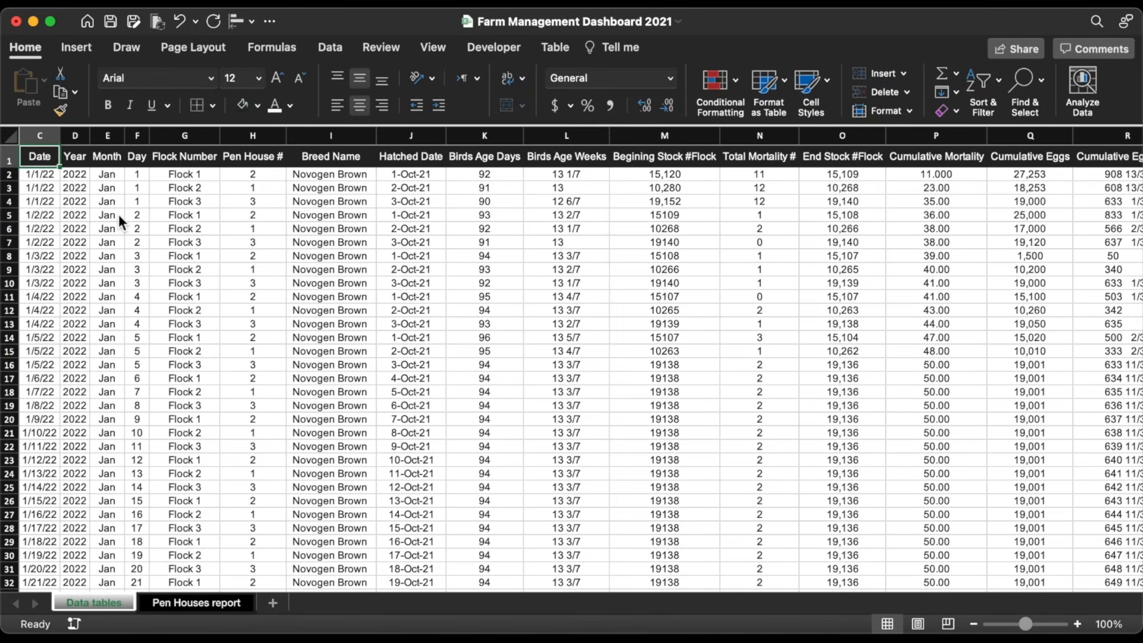
Step: Give the C1:Y1 header row a light grey fill, dark grey text and a smaller font
{"action": "key", "text": "super+shift+Right"}
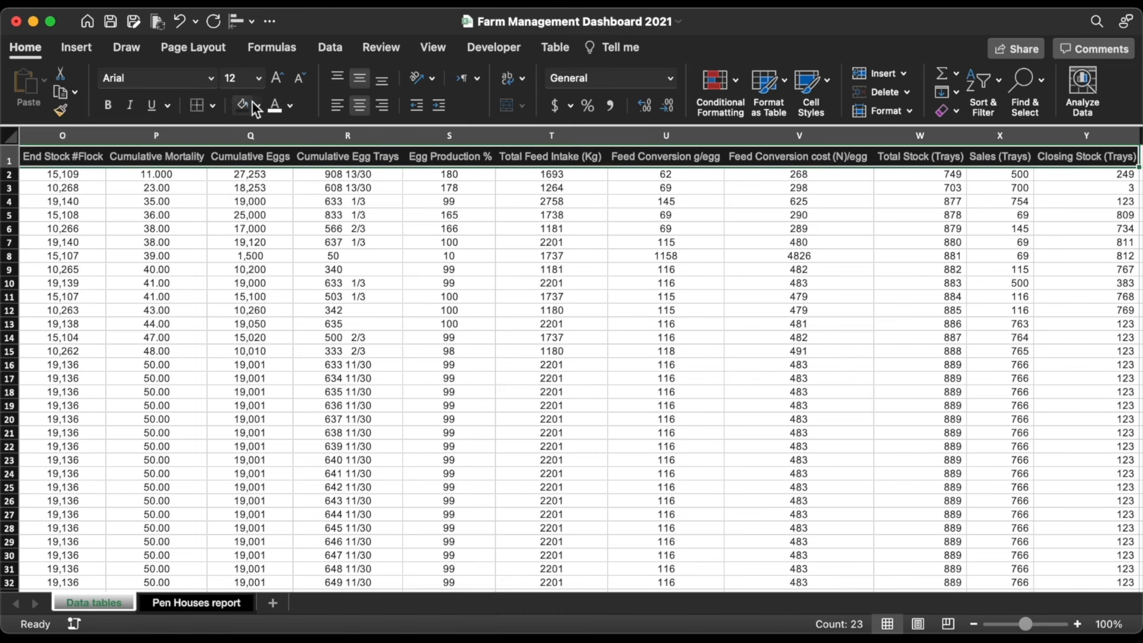
{"action": "left_click", "coordinate": [257, 106]}
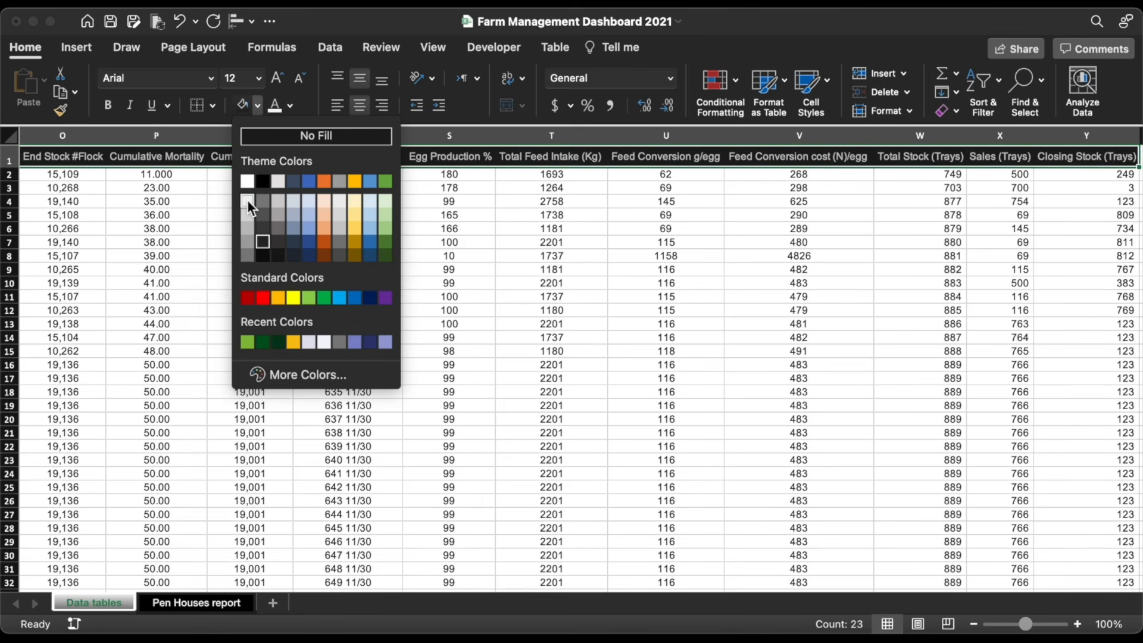
{"action": "left_click", "coordinate": [247, 199]}
{"action": "left_click", "coordinate": [290, 105]}
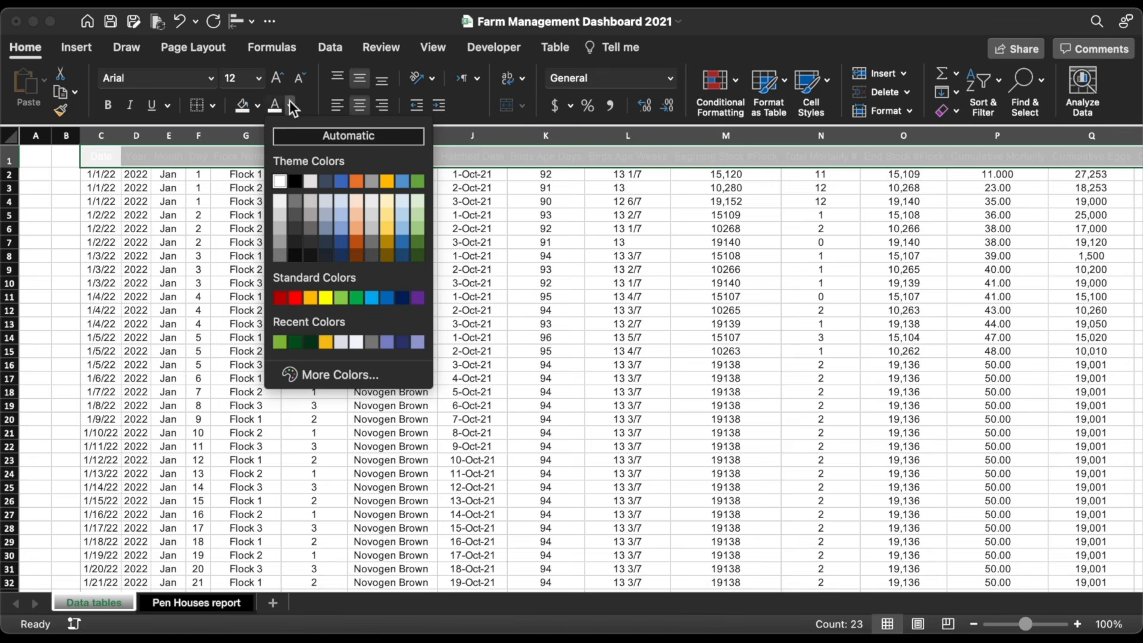
{"action": "left_click", "coordinate": [277, 256]}
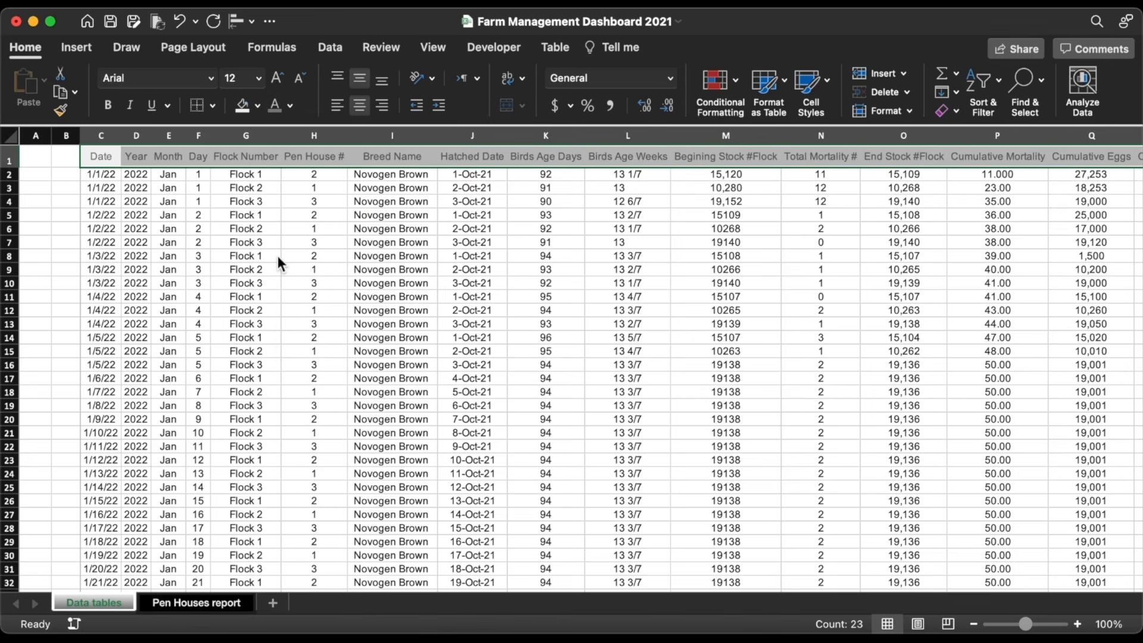
{"action": "left_click", "coordinate": [298, 76]}
{"action": "left_click", "coordinate": [298, 77]}
{"action": "left_click", "coordinate": [298, 77]}
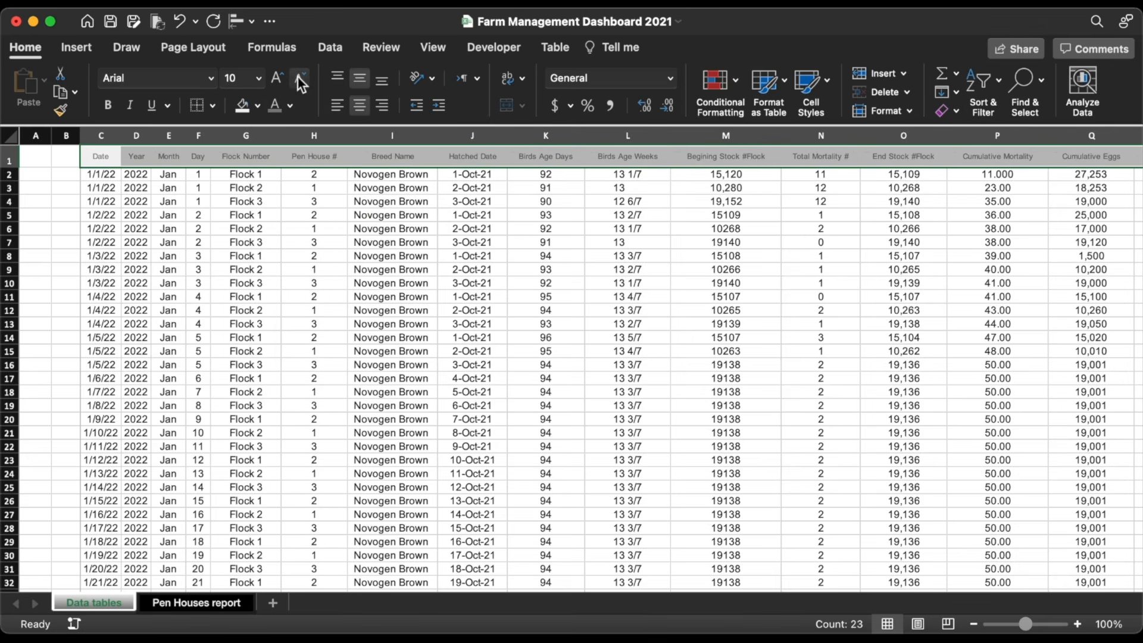
{"action": "left_click", "coordinate": [109, 180]}
Step: Set the table body C2:Y90 to 10-point dark grey text
{"action": "key", "text": "super+shift+Right"}
{"action": "key", "text": "super+shift+Down"}
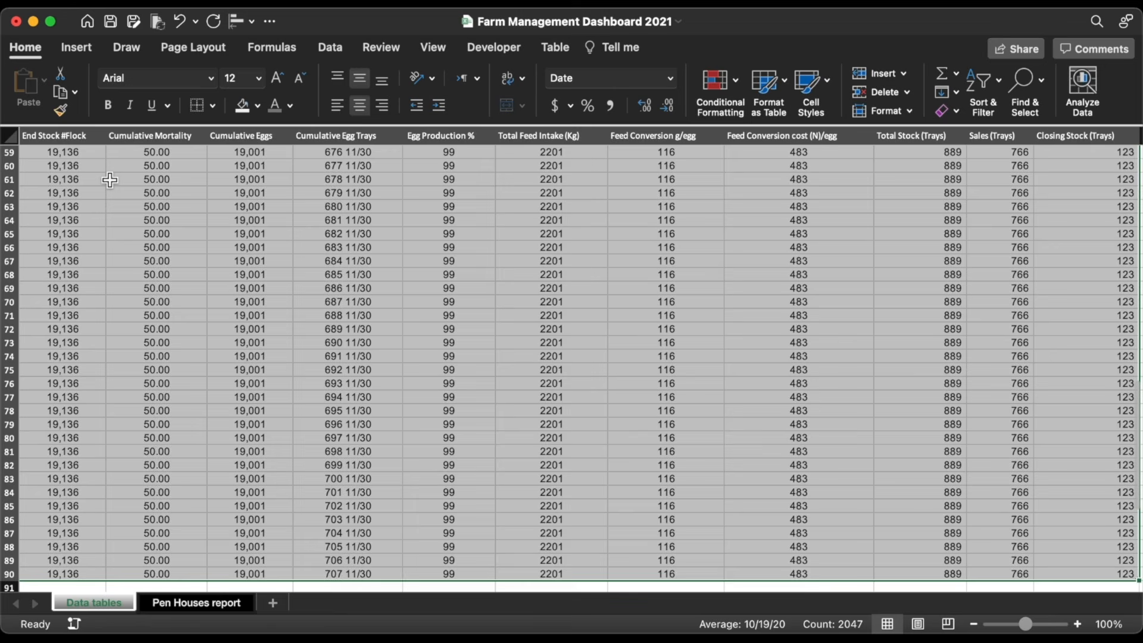
{"action": "left_click", "coordinate": [300, 77]}
{"action": "left_click", "coordinate": [300, 76]}
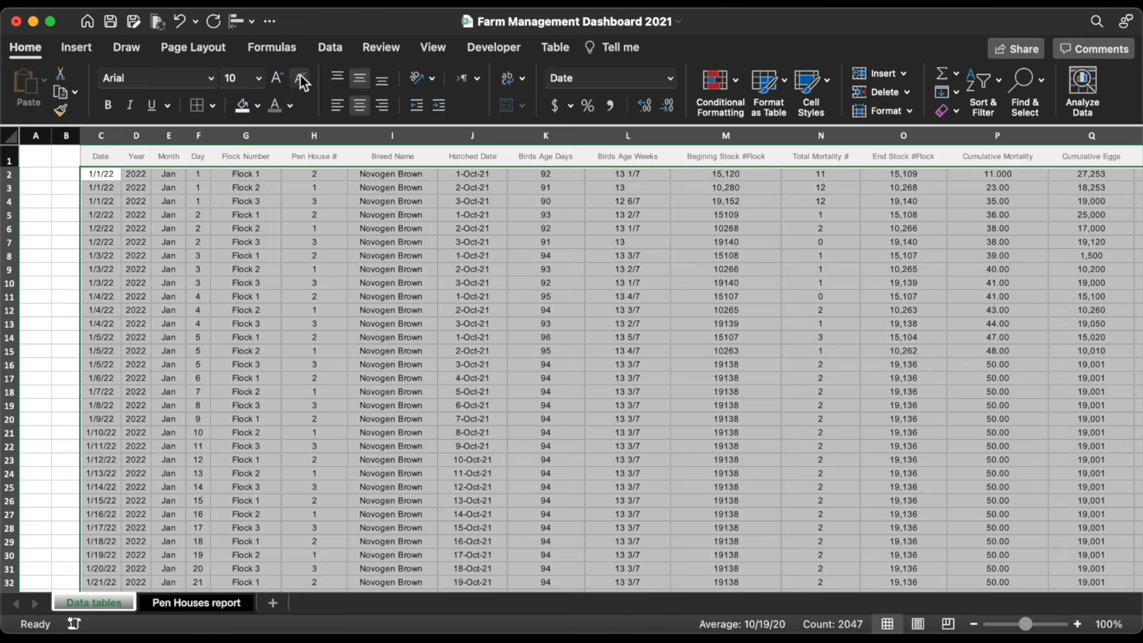
{"action": "left_click", "coordinate": [290, 106]}
{"action": "left_click", "coordinate": [296, 229]}
Step: Apply All Borders to the table cells using a thin dotted, light grey line
{"action": "left_click", "coordinate": [213, 105]}
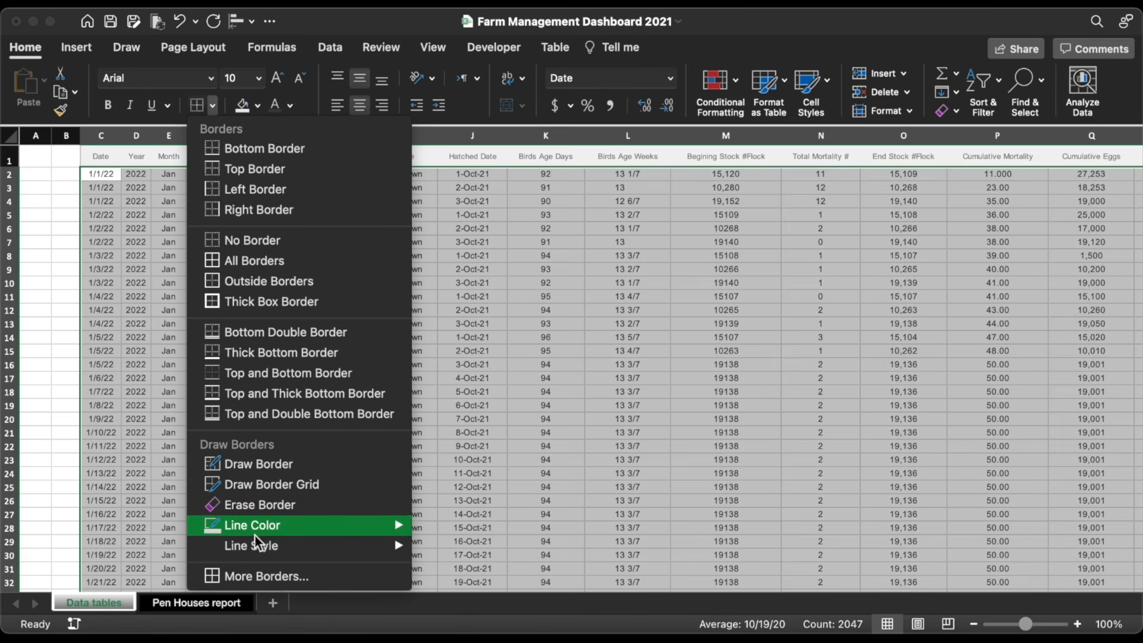
{"action": "mouse_move", "coordinate": [256, 546]}
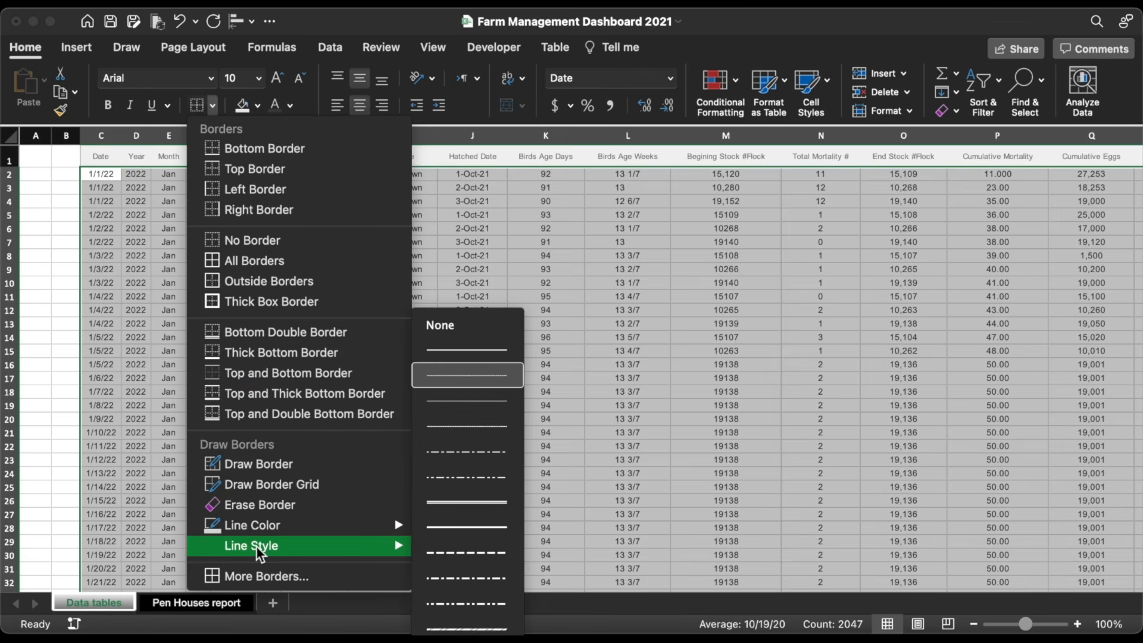
{"action": "left_click", "coordinate": [490, 369]}
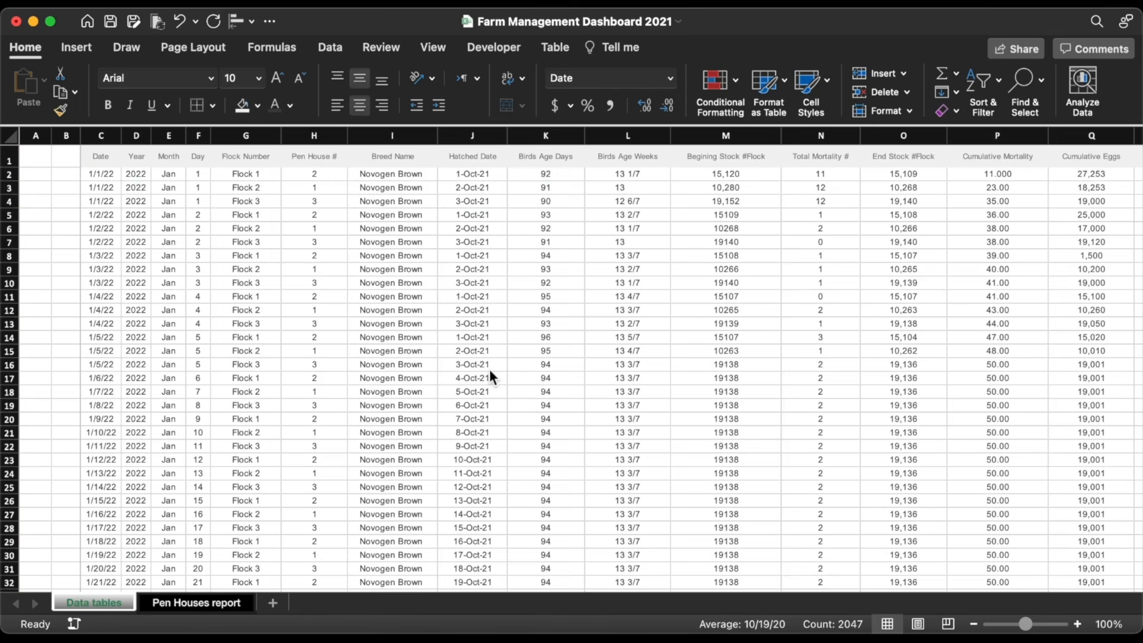
{"action": "left_click", "coordinate": [212, 107]}
{"action": "mouse_move", "coordinate": [240, 528]}
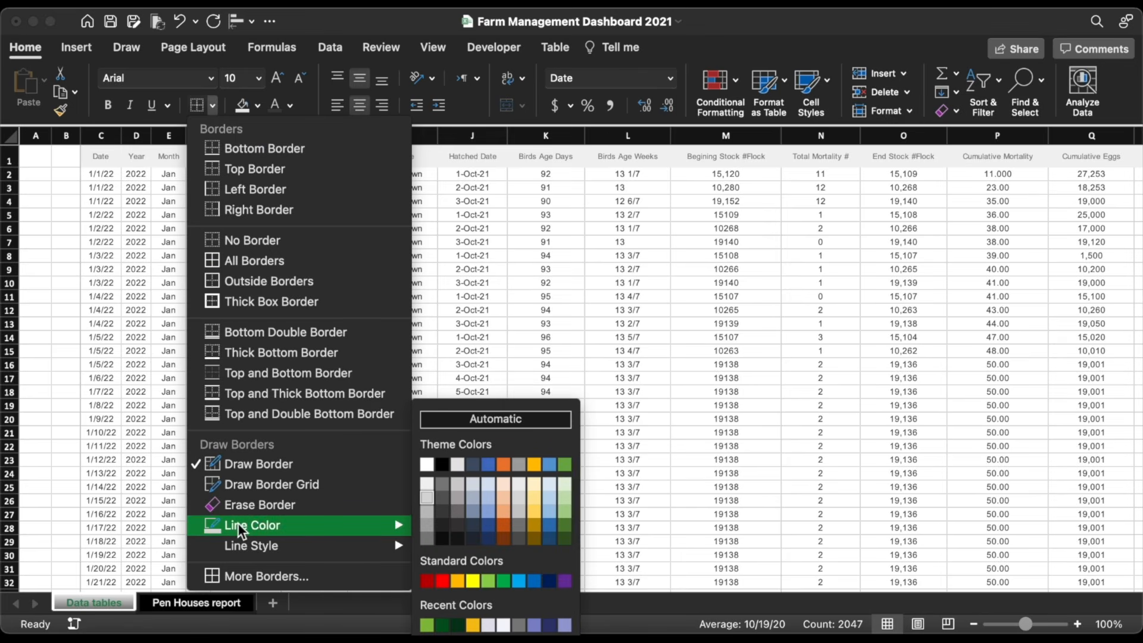
{"action": "left_click", "coordinate": [432, 499]}
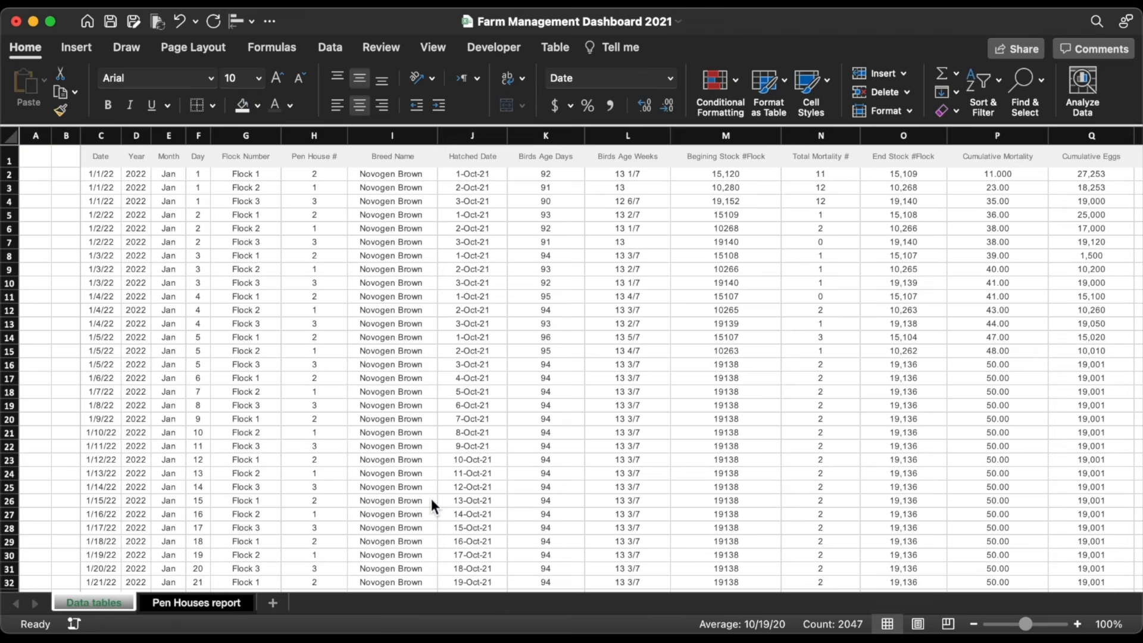
{"action": "left_click", "coordinate": [213, 108]}
{"action": "left_click", "coordinate": [231, 262]}
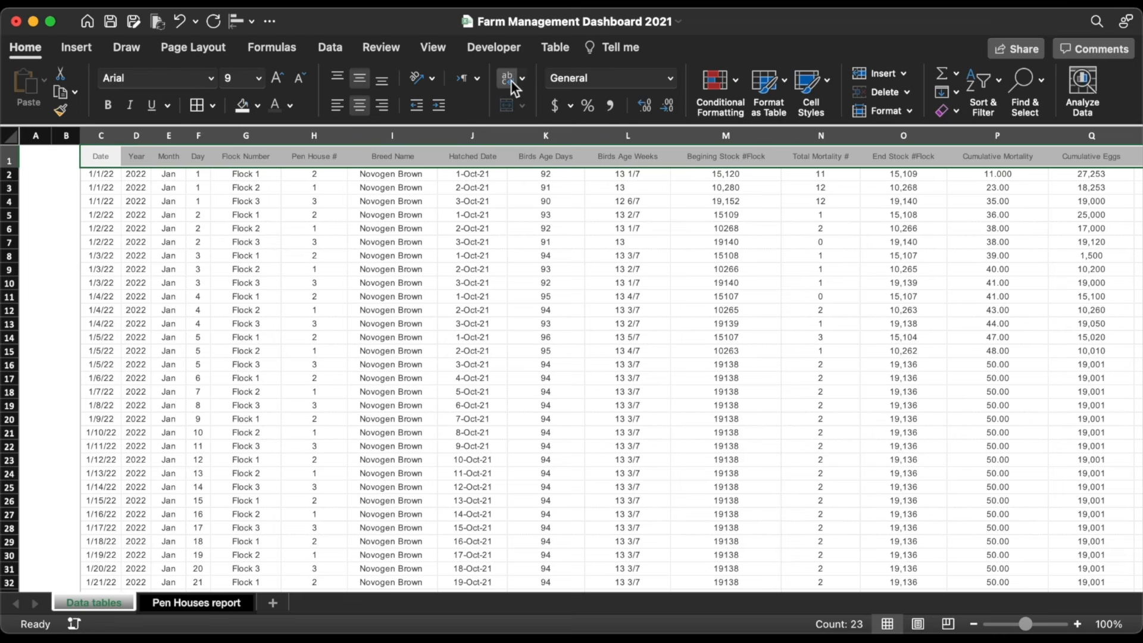
Step: Widen column C slightly and auto-fit columns R through W to their contents
{"action": "mouse_move", "coordinate": [122, 135]}
{"action": "left_mouse_down"}
{"action": "mouse_move", "coordinate": [85, 136]}
{"action": "mouse_move", "coordinate": [127, 142]}
{"action": "mouse_move", "coordinate": [104, 135]}
{"action": "left_mouse_up"}
{"action": "left_click", "coordinate": [11, 136]}
{"action": "left_click", "coordinate": [350, 228]}
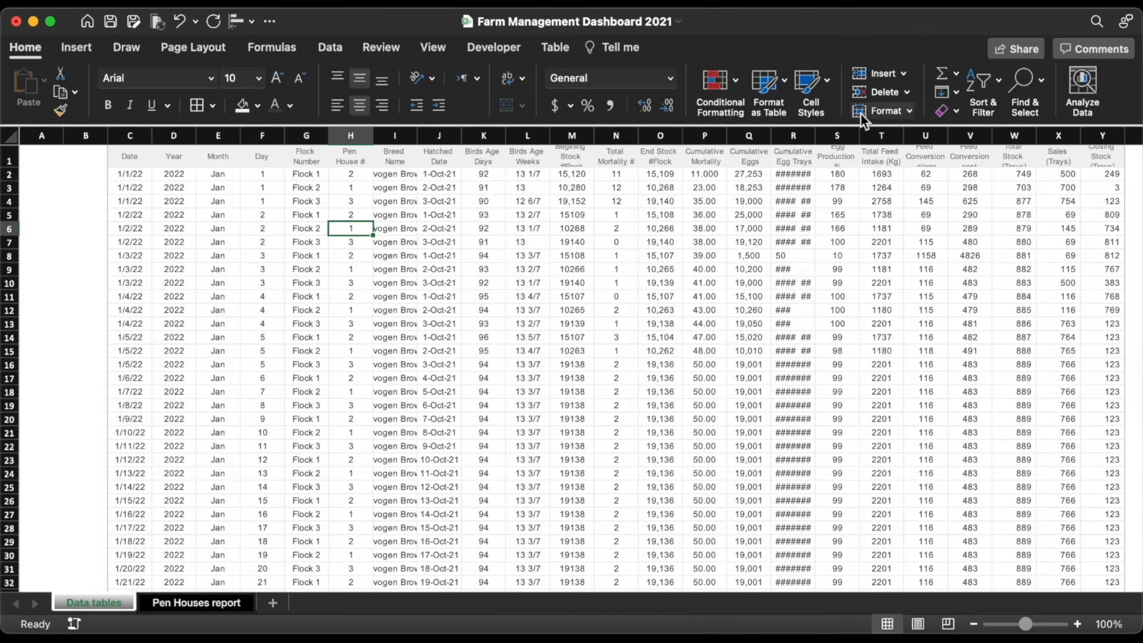
{"action": "left_click_drag", "start_coordinate": [1015, 135], "coordinate": [801, 123]}
{"action": "double_click", "coordinate": [859, 136]}
{"action": "left_click", "coordinate": [941, 256]}
Step: Narrow column B into a thin spacer, widen column M, and auto-fit column I
{"action": "left_click", "coordinate": [92, 135]}
{"action": "left_click_drag", "start_coordinate": [108, 136], "coordinate": [68, 136]}
{"action": "left_click", "coordinate": [223, 256]}
{"action": "left_click_drag", "start_coordinate": [555, 141], "coordinate": [562, 141]}
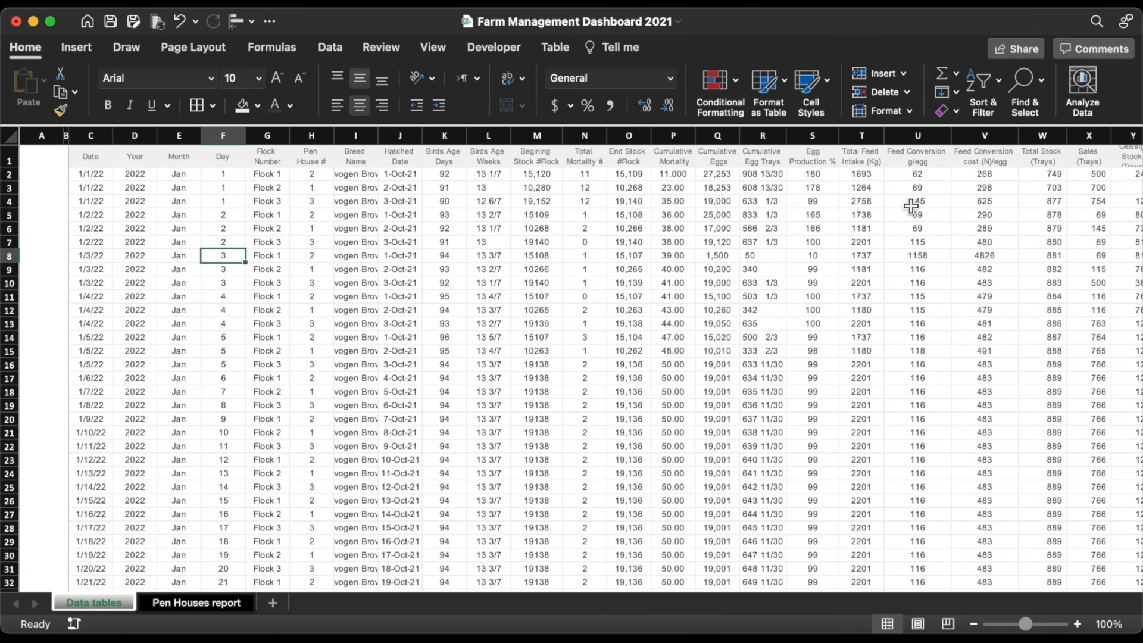
{"action": "left_click_drag", "start_coordinate": [380, 140], "coordinate": [380, 141]}
{"action": "double_click", "coordinate": [380, 141]}
{"action": "left_click", "coordinate": [267, 228]}
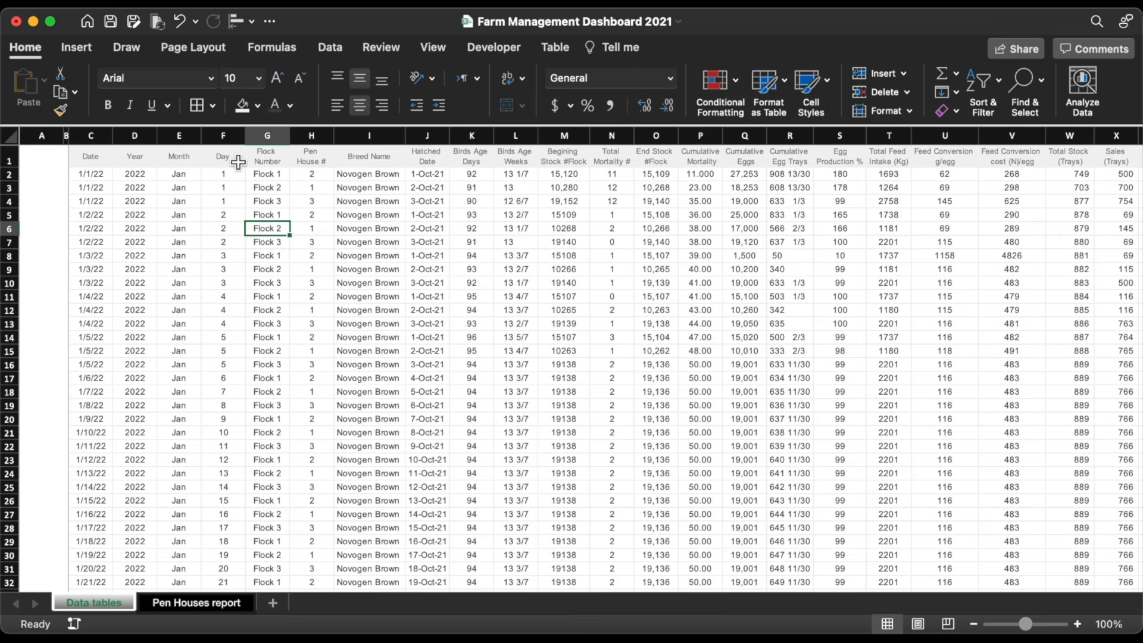
Step: On the Pen Houses sheet, give header row 7 a light grey fill and 9-point dark grey text
{"action": "left_click", "coordinate": [203, 603]}
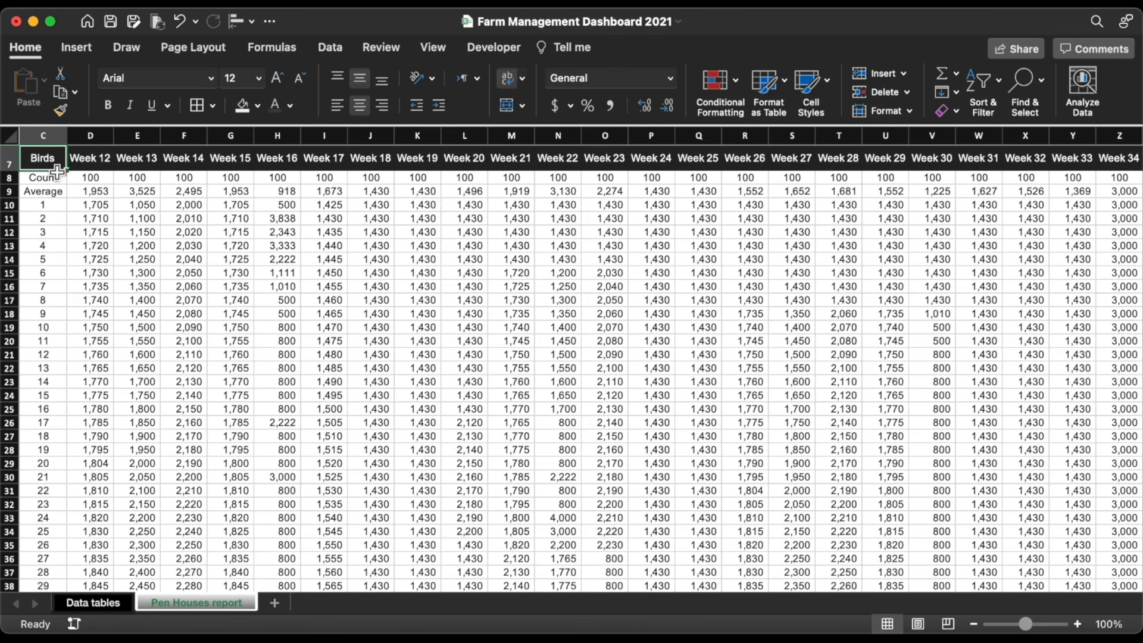
{"action": "left_click_drag", "start_coordinate": [57, 170], "coordinate": [1134, 159]}
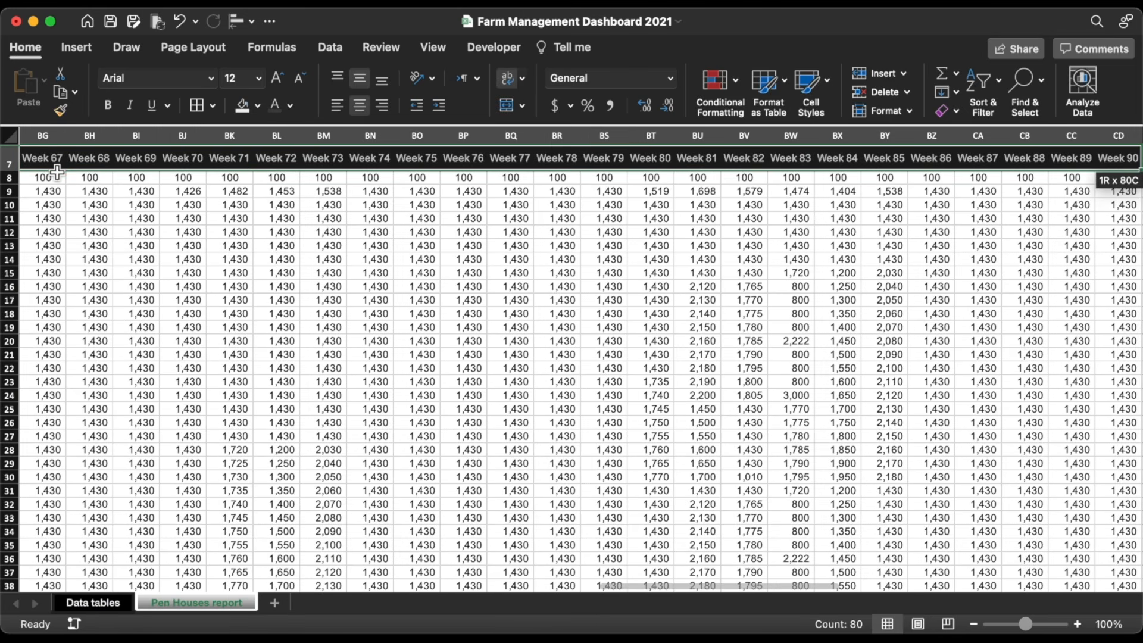
{"action": "left_click", "coordinate": [257, 105]}
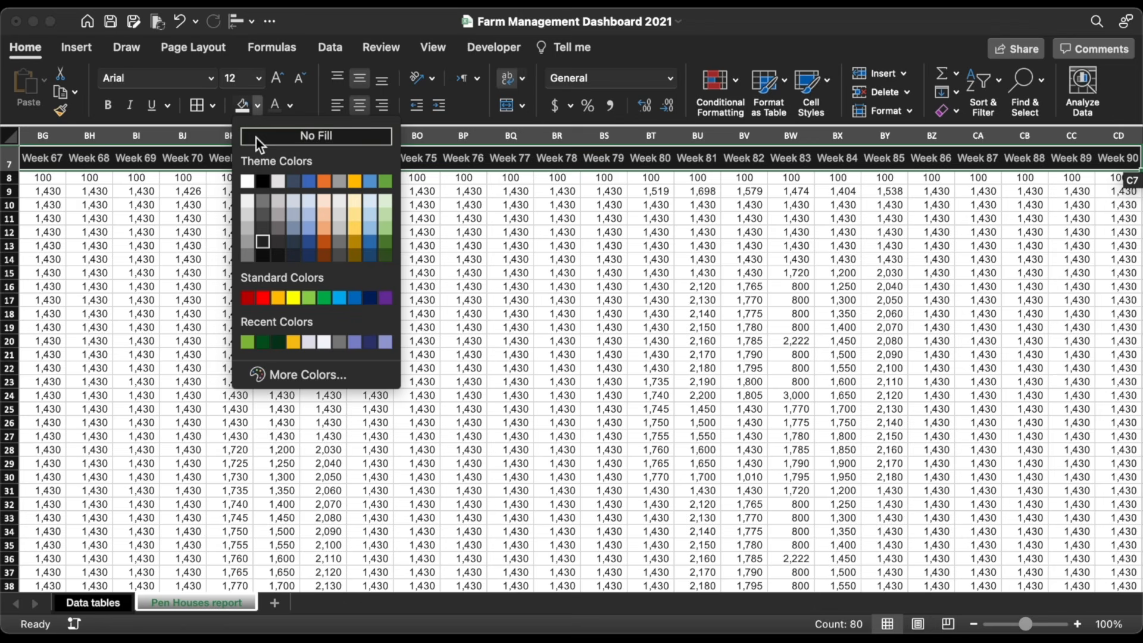
{"action": "left_click", "coordinate": [248, 201]}
{"action": "left_click", "coordinate": [290, 105]}
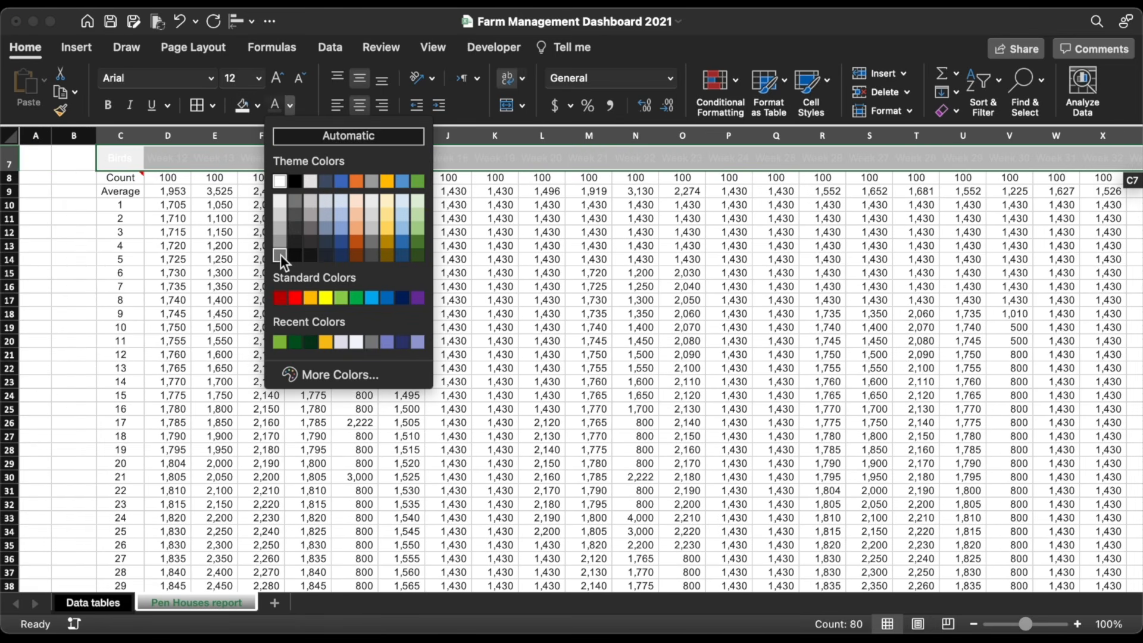
{"action": "left_click", "coordinate": [280, 254]}
{"action": "left_click", "coordinate": [259, 78]}
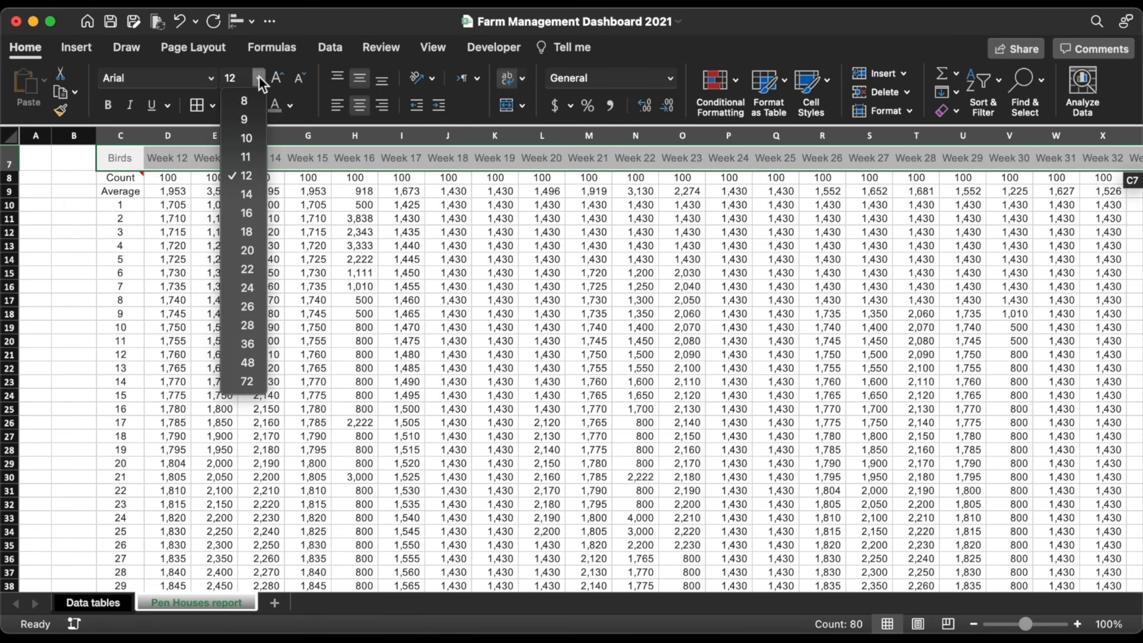
{"action": "left_click", "coordinate": [249, 118]}
Step: Set the data from C8 across to column CD in 10-point grey text
{"action": "left_click", "coordinate": [131, 181]}
{"action": "key", "text": "super+shift+Right"}
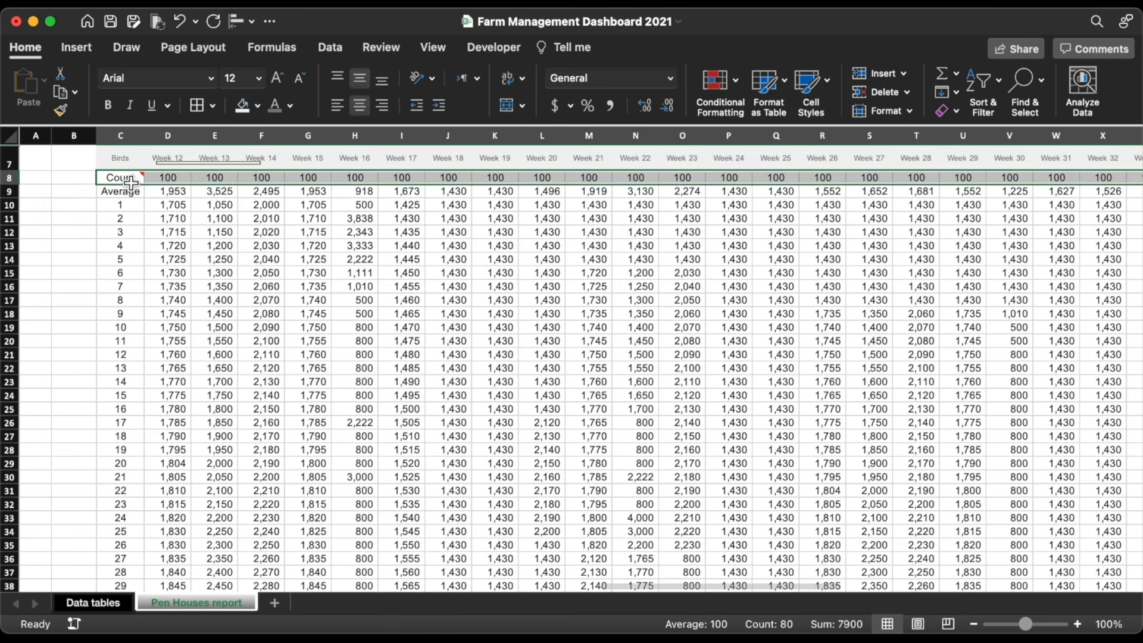
{"action": "key", "text": "super+shift+Down"}
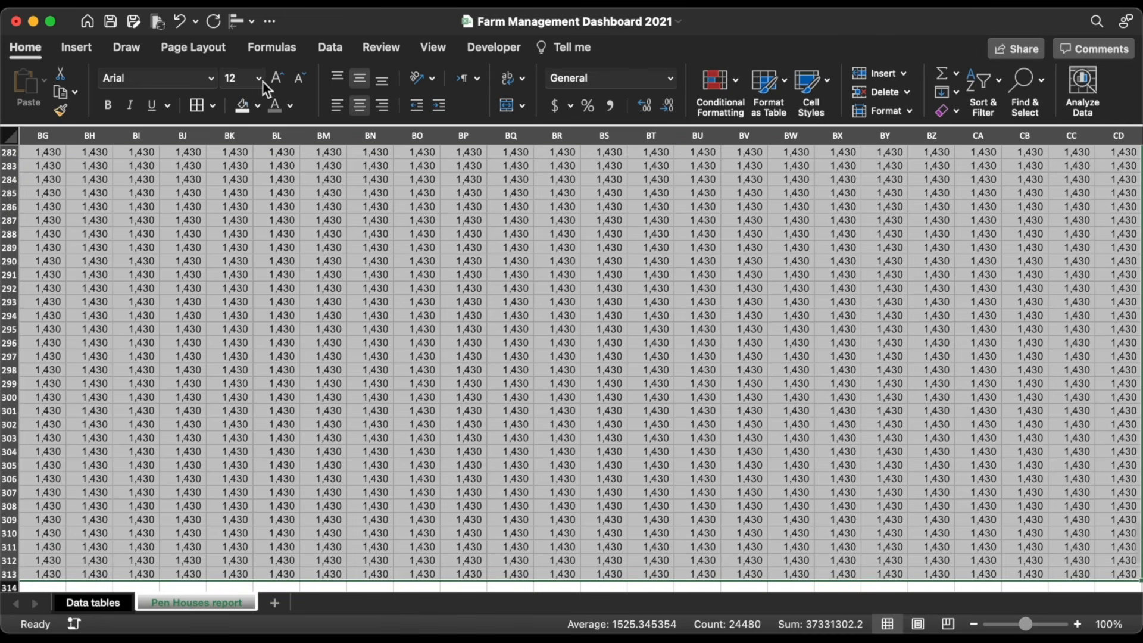
{"action": "left_click", "coordinate": [290, 106]}
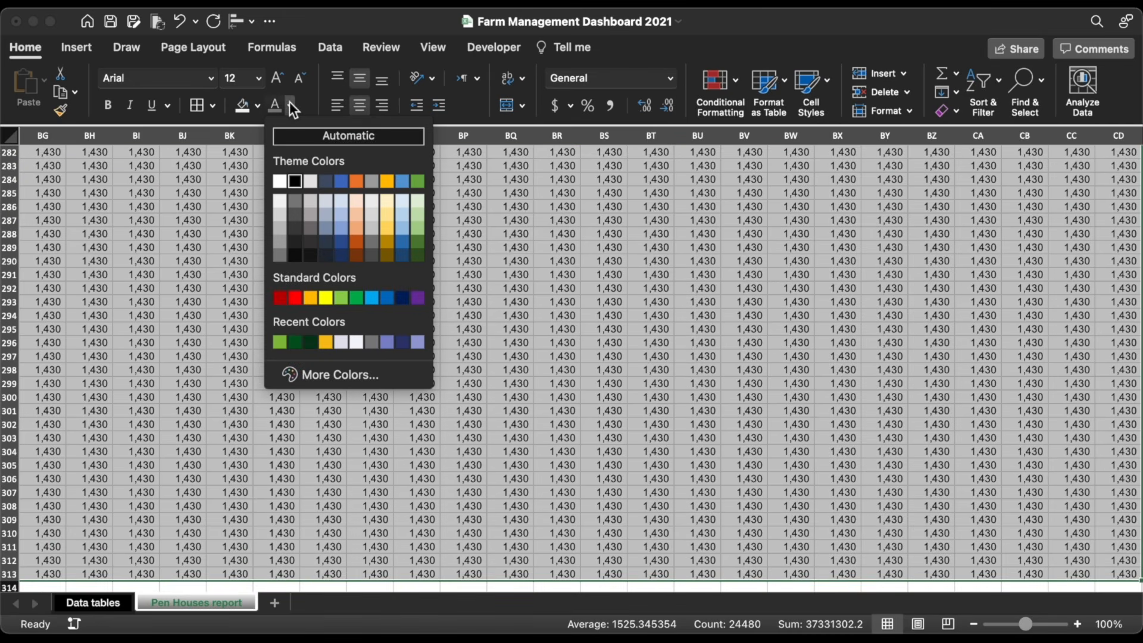
{"action": "left_click", "coordinate": [297, 227]}
{"action": "left_click", "coordinate": [258, 78]}
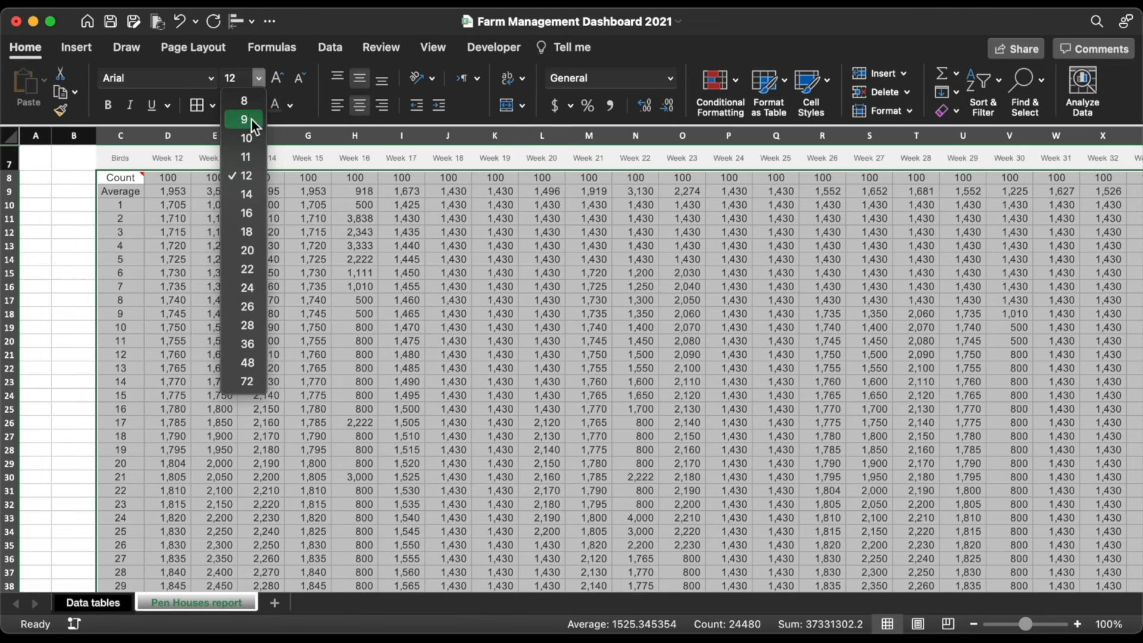
{"action": "left_click", "coordinate": [251, 139]}
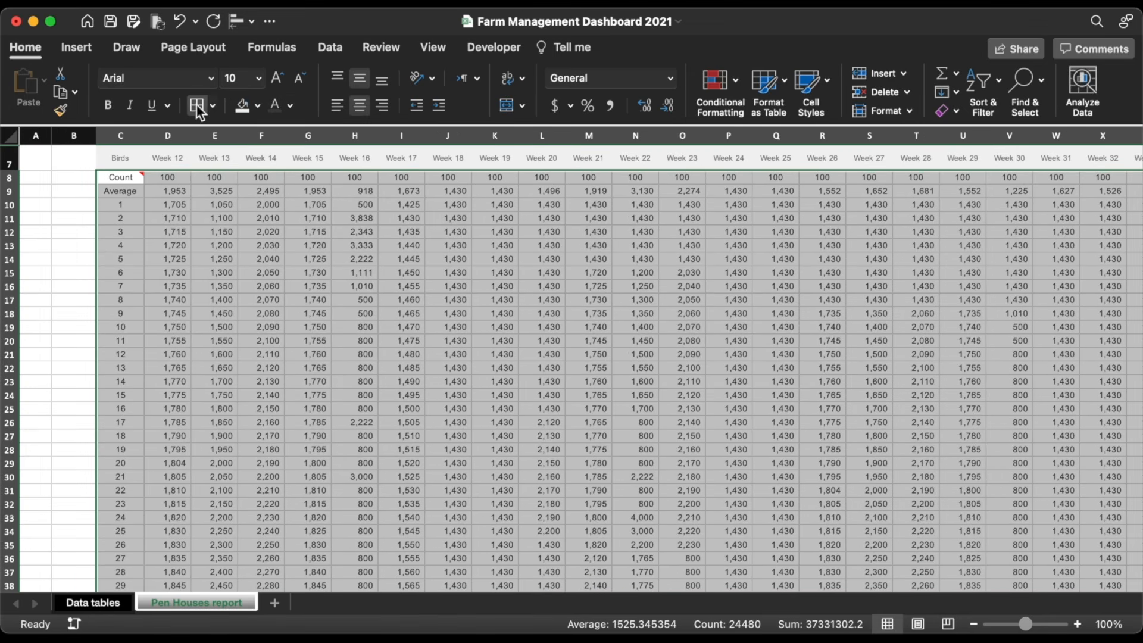
Step: Hide the sheet gridlines and make column B much narrower
{"action": "left_click", "coordinate": [434, 49]}
{"action": "left_click", "coordinate": [424, 81]}
{"action": "left_click", "coordinate": [371, 158]}
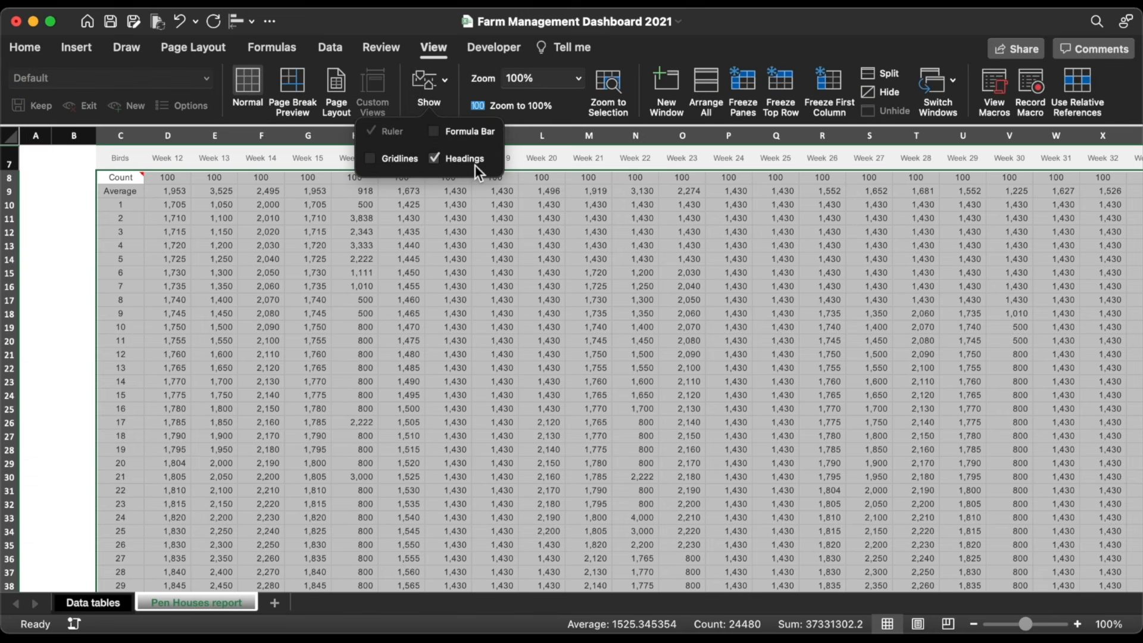
{"action": "left_click", "coordinate": [402, 205]}
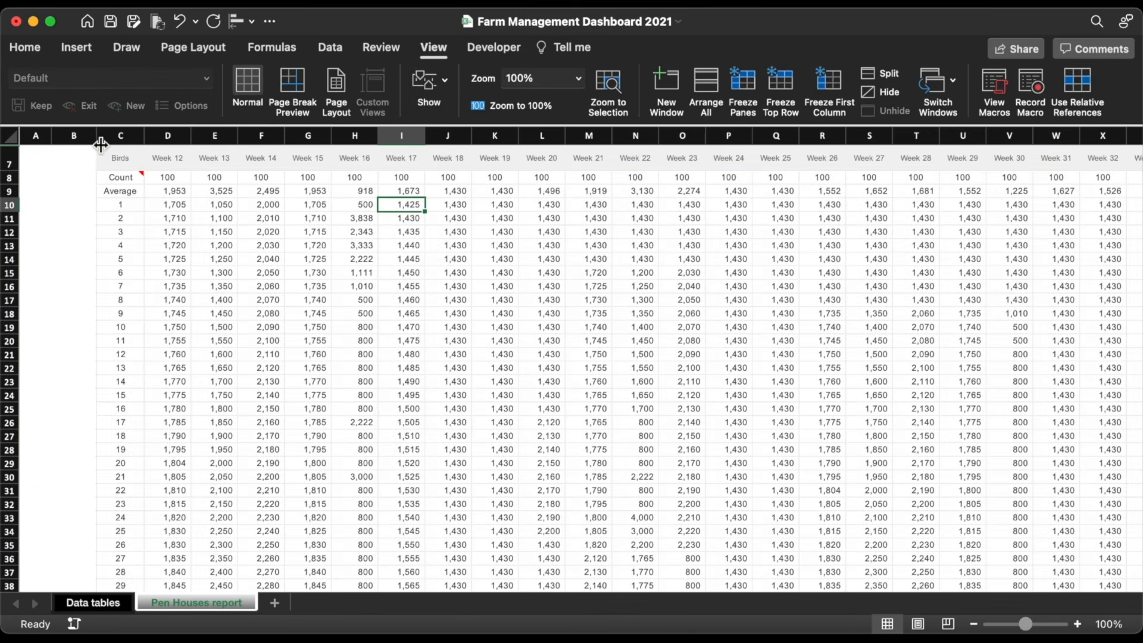
{"action": "left_click_drag", "start_coordinate": [101, 139], "coordinate": [58, 137]}
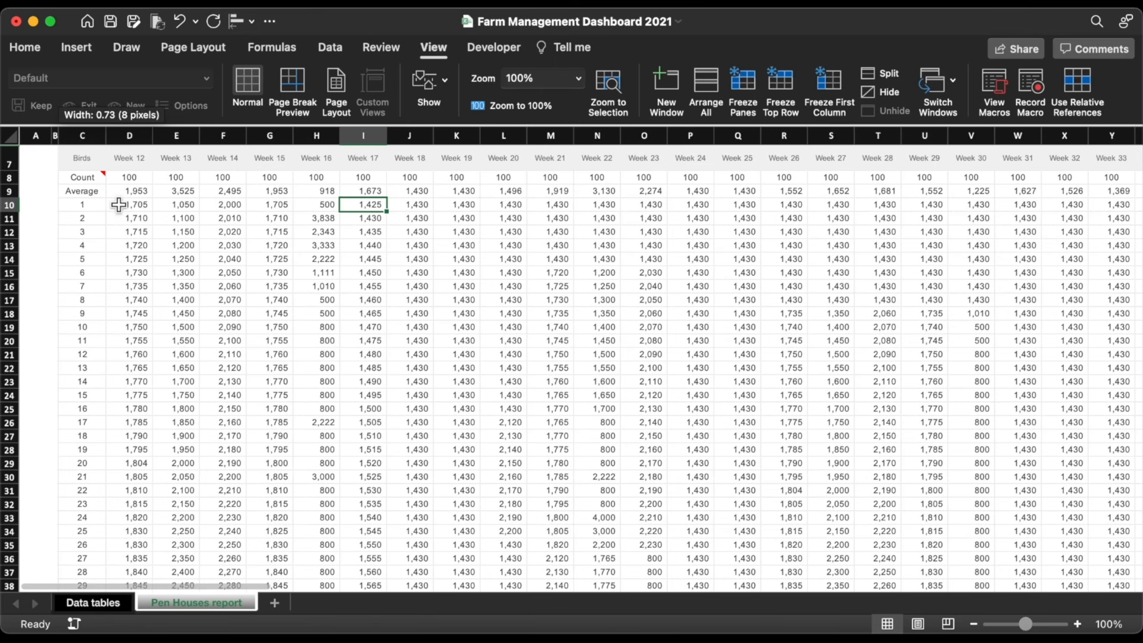
{"action": "left_click", "coordinate": [196, 272]}
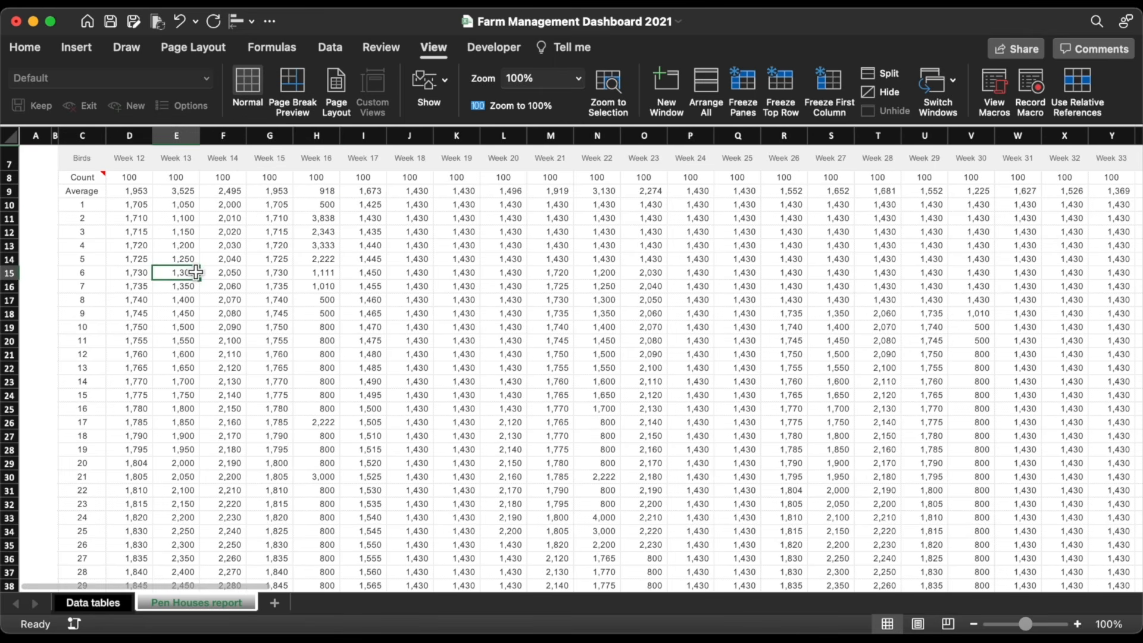
Step: Fill column A dark green on Data tables, and columns A and B on Pen Houses
{"action": "left_click", "coordinate": [97, 603]}
{"action": "left_click", "coordinate": [46, 137]}
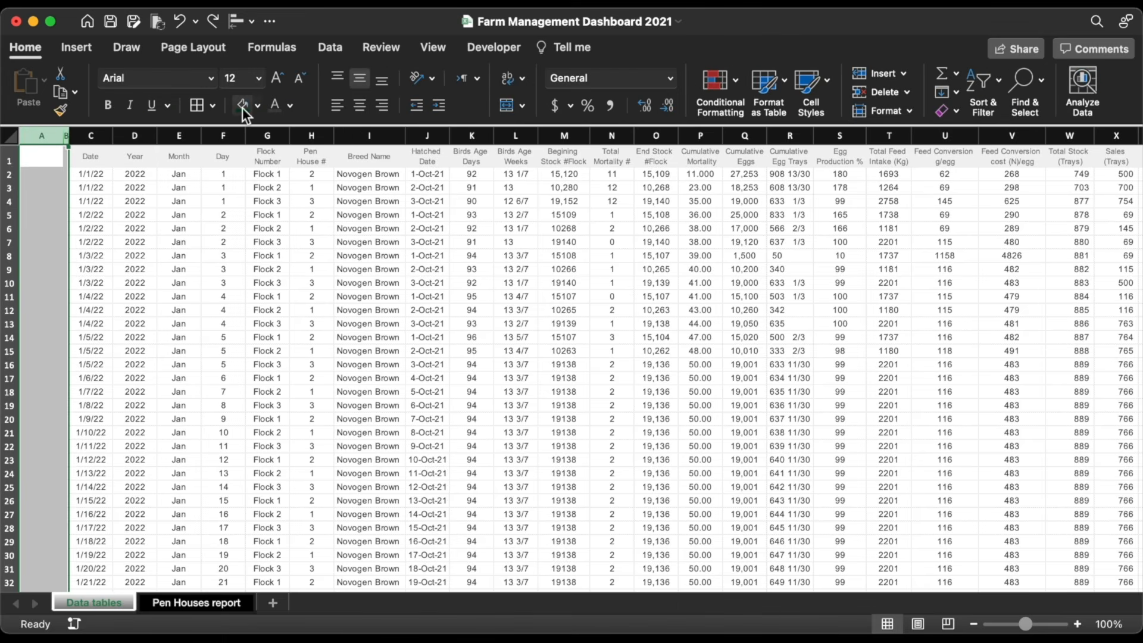
{"action": "left_click", "coordinate": [257, 106]}
{"action": "left_click", "coordinate": [248, 343]}
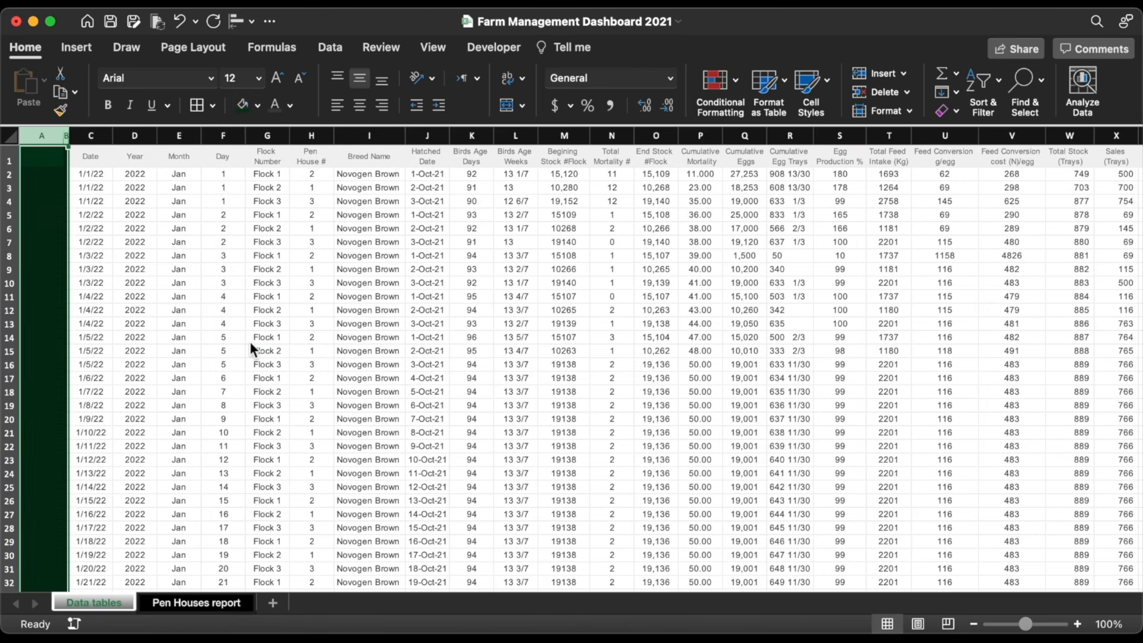
{"action": "left_click", "coordinate": [179, 602]}
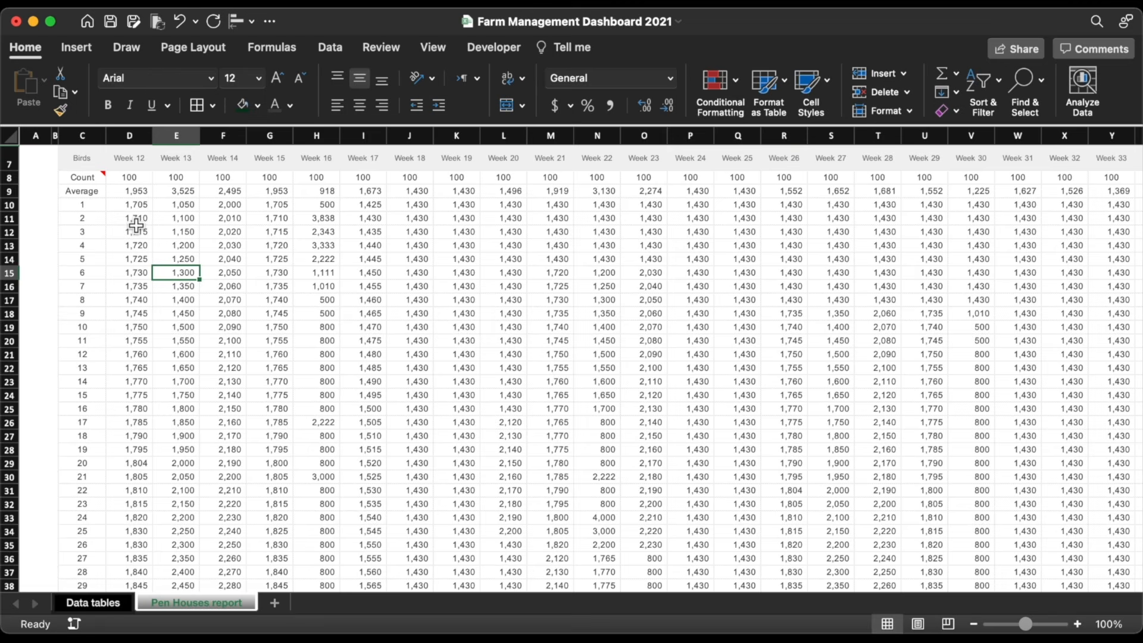
{"action": "left_click", "coordinate": [41, 136]}
{"action": "left_click_drag", "start_coordinate": [42, 136], "coordinate": [55, 135]}
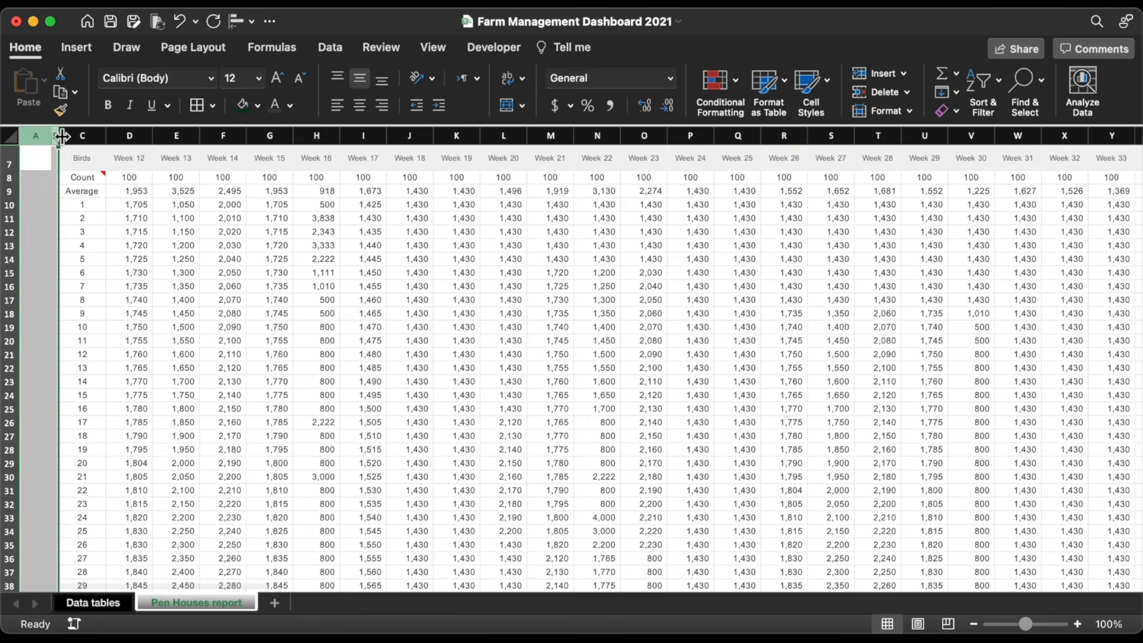
{"action": "left_click", "coordinate": [247, 108]}
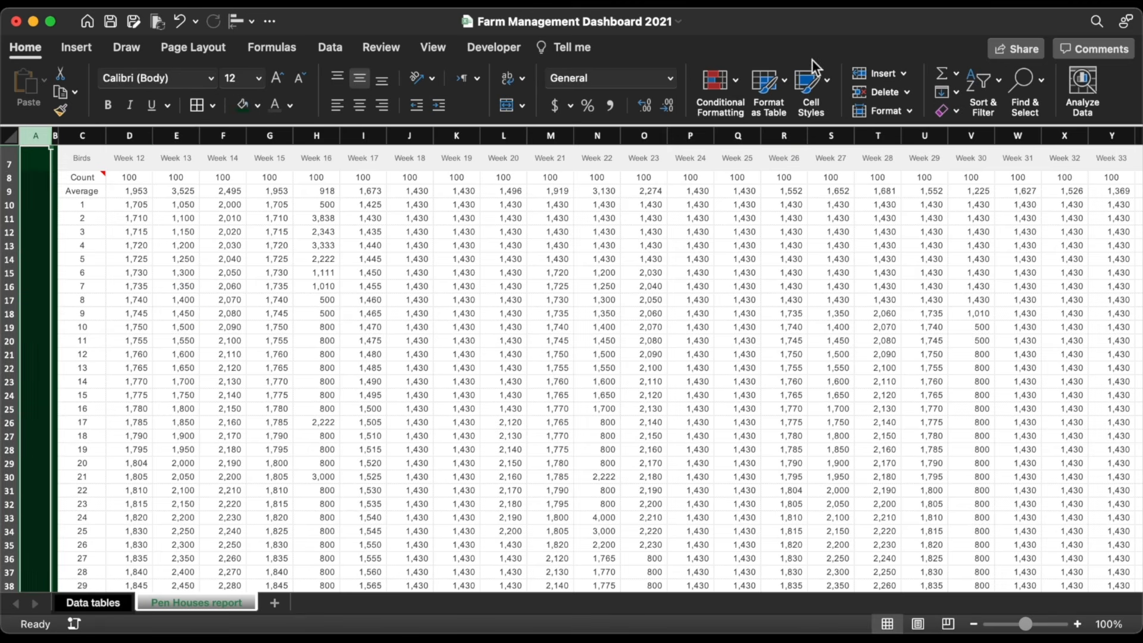
Step: On Pen Houses, set column A width to 5.5 and column B width to 0.27
{"action": "left_click", "coordinate": [885, 112]}
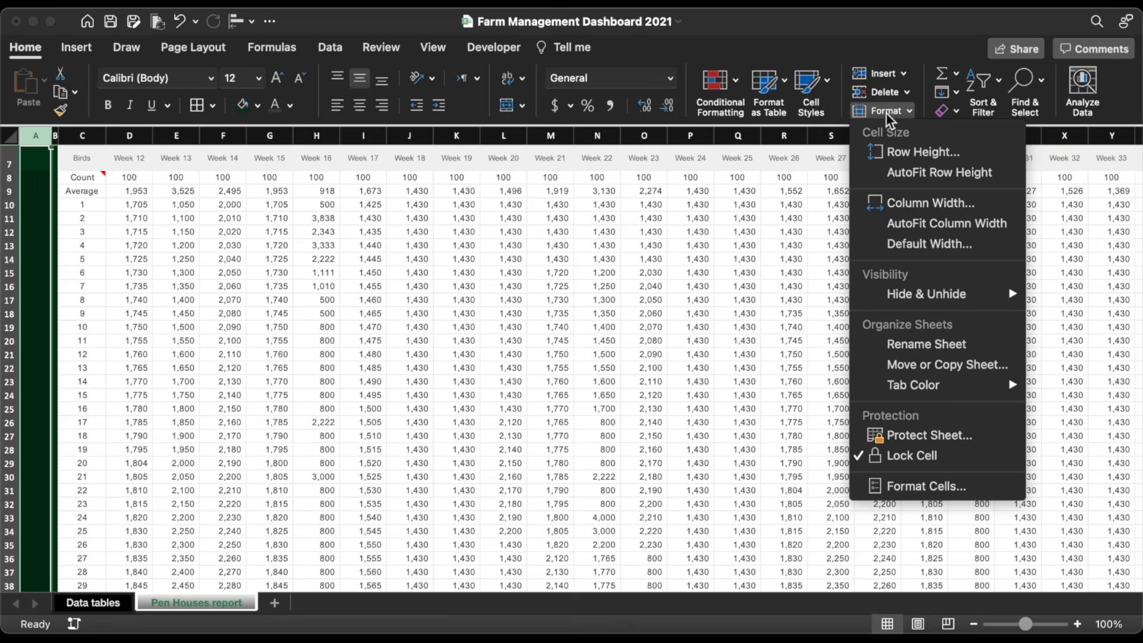
{"action": "left_click", "coordinate": [909, 203]}
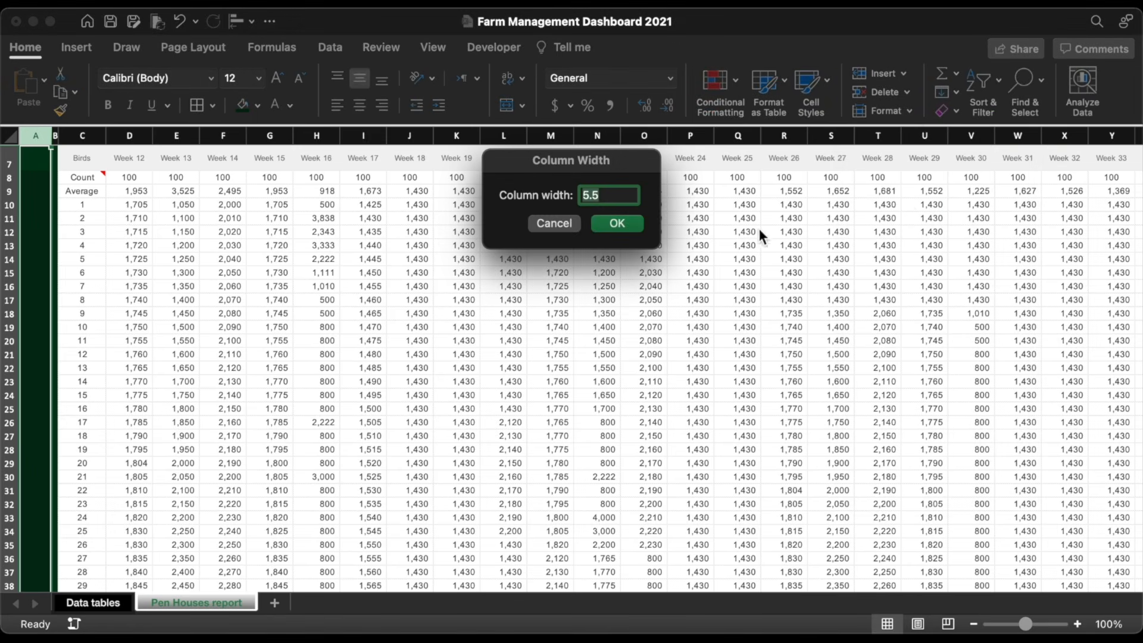
{"action": "key", "text": "Return"}
{"action": "left_click_drag", "start_coordinate": [58, 138], "coordinate": [58, 138]}
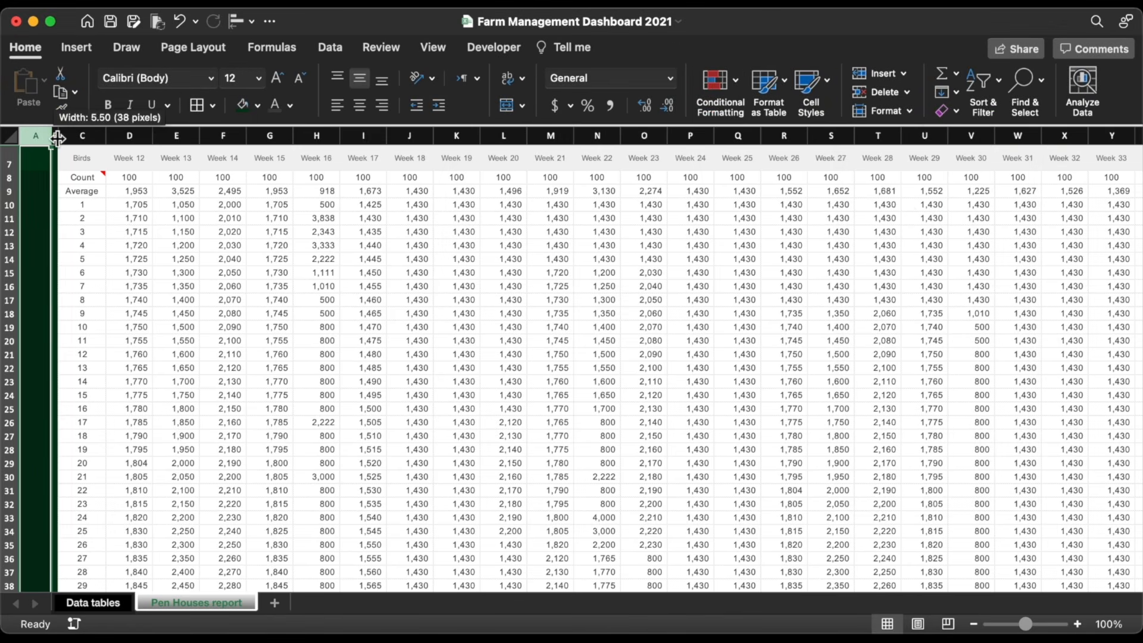
{"action": "left_click", "coordinate": [55, 136]}
{"action": "left_click", "coordinate": [885, 111]}
{"action": "left_click", "coordinate": [908, 199]}
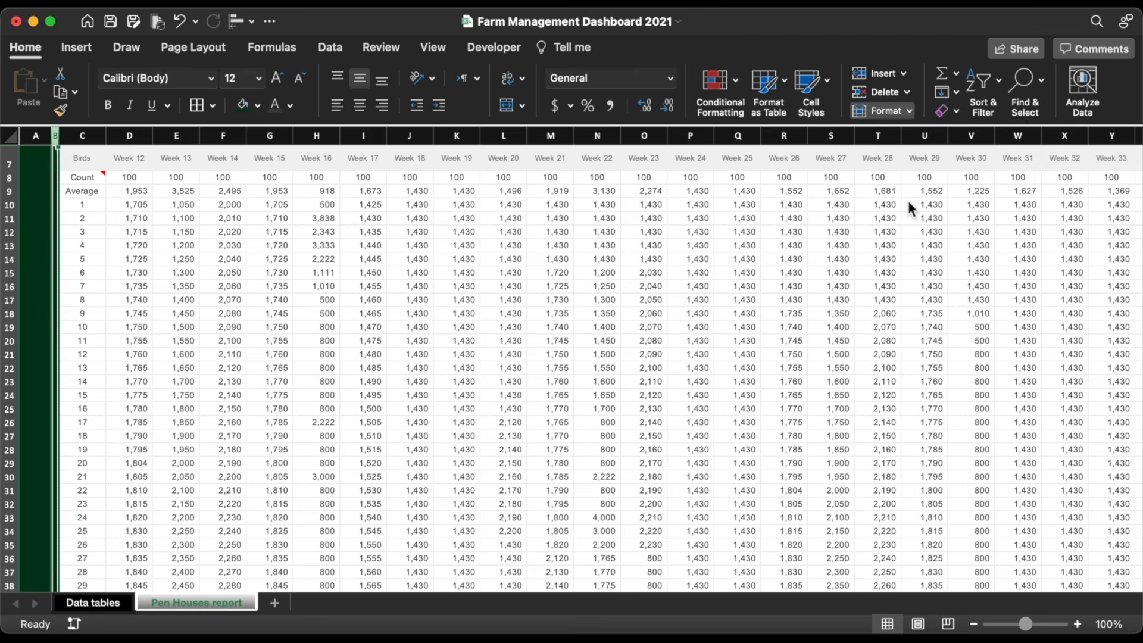
{"action": "type", "text": "0.27"}
{"action": "key", "text": "Return"}
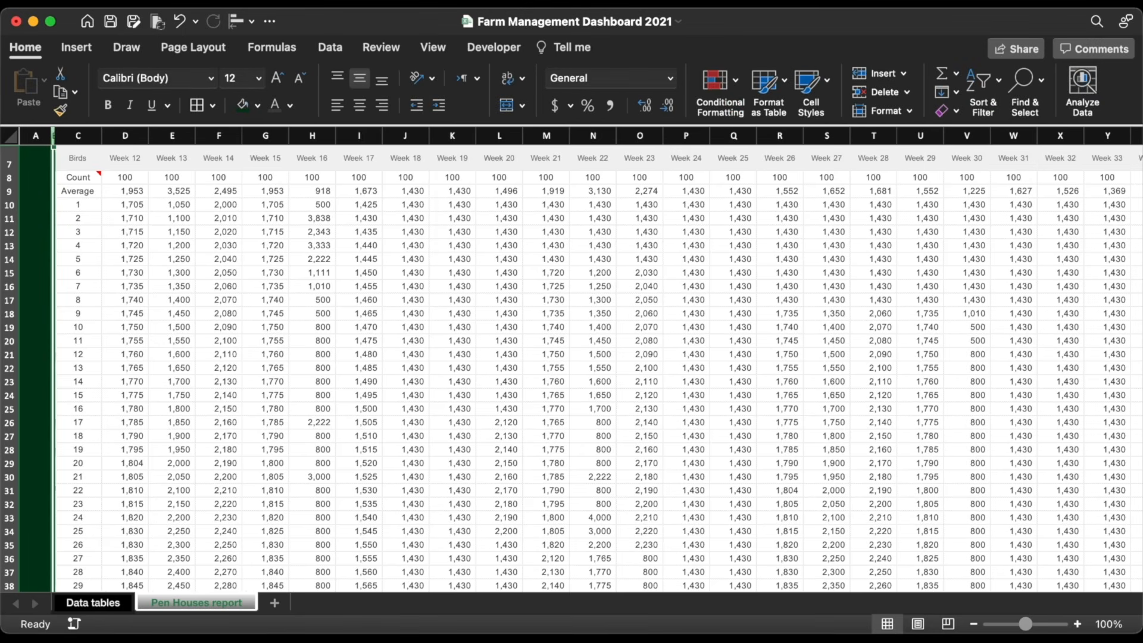
Step: On Data tables, set column A width to 5.5 and column B width to 0
{"action": "left_click", "coordinate": [95, 604]}
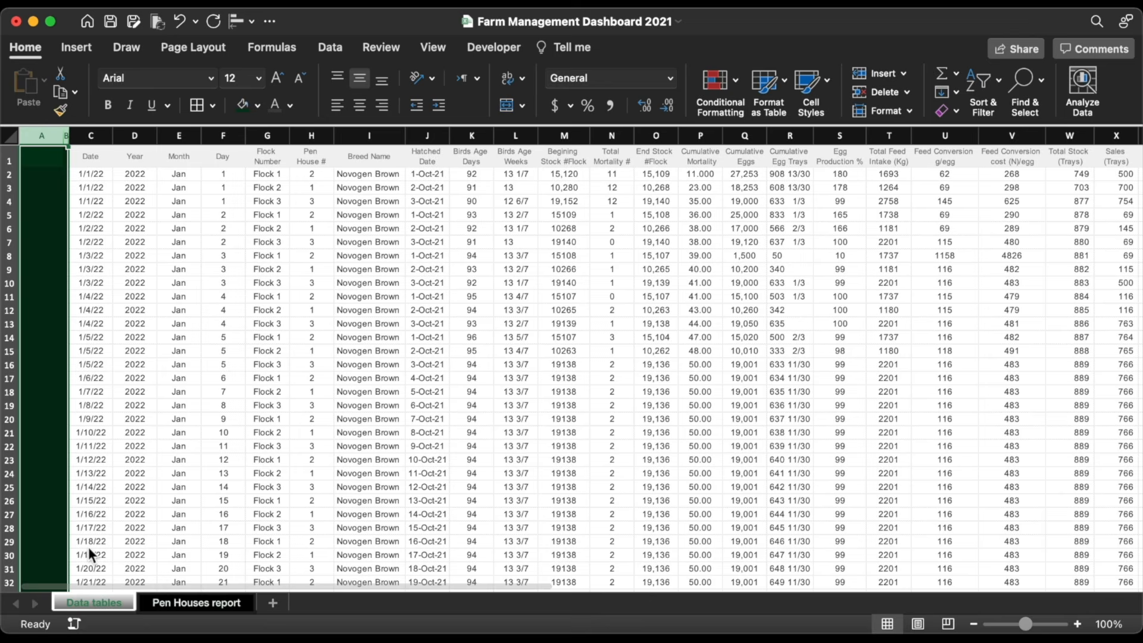
{"action": "left_click", "coordinate": [882, 107]}
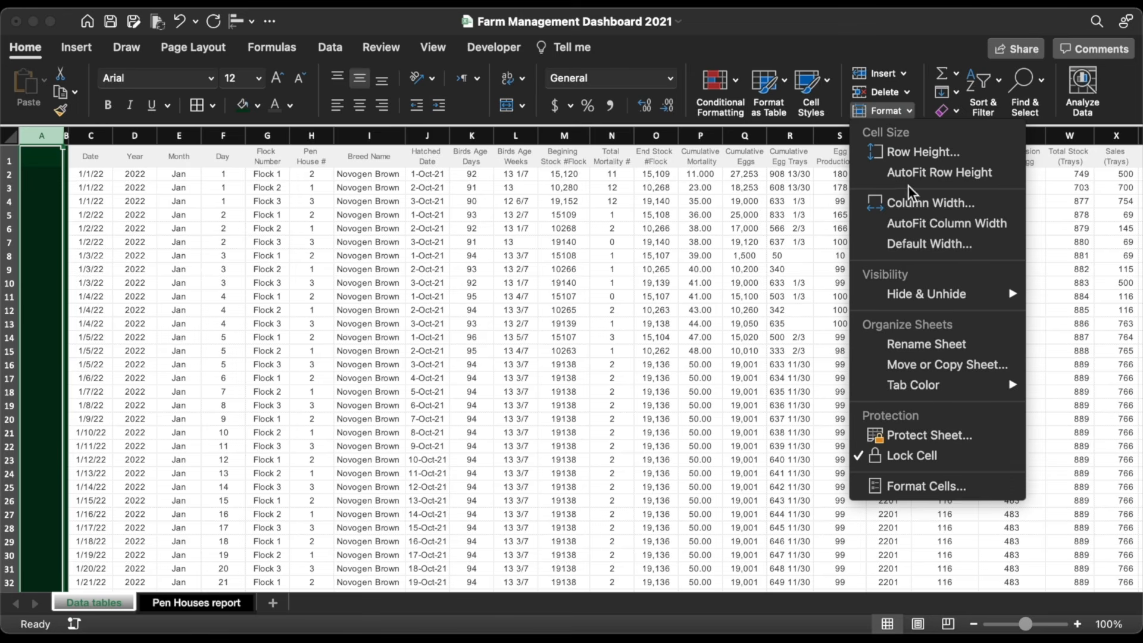
{"action": "left_click", "coordinate": [917, 202]}
{"action": "type", "text": "5.5"}
{"action": "key", "text": "Return"}
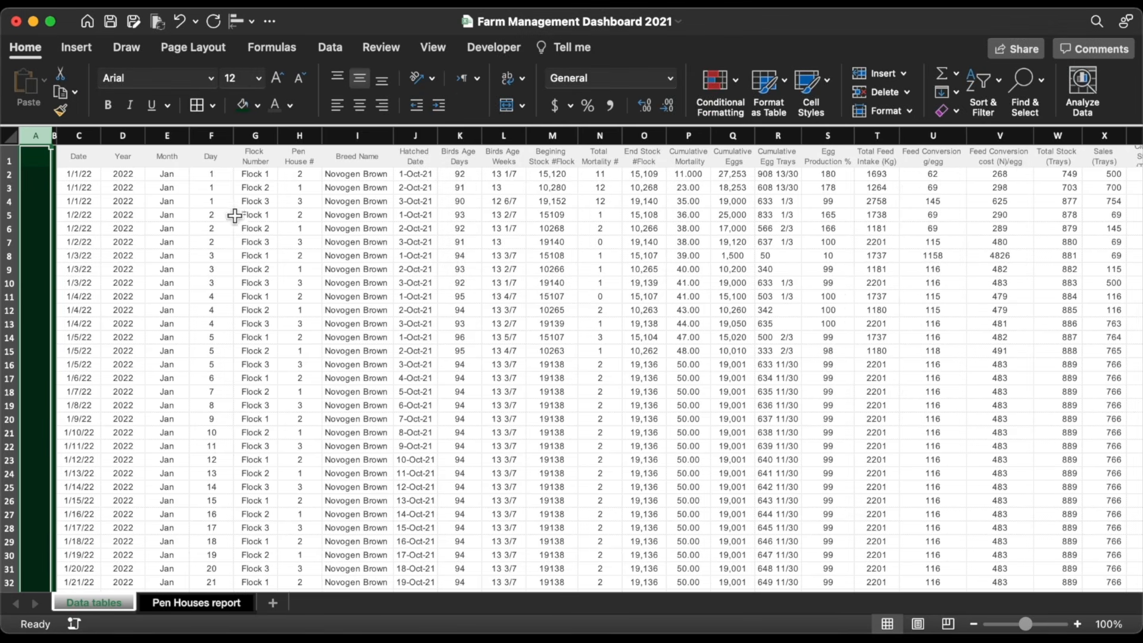
{"action": "left_click", "coordinate": [54, 136]}
{"action": "left_click", "coordinate": [876, 111]}
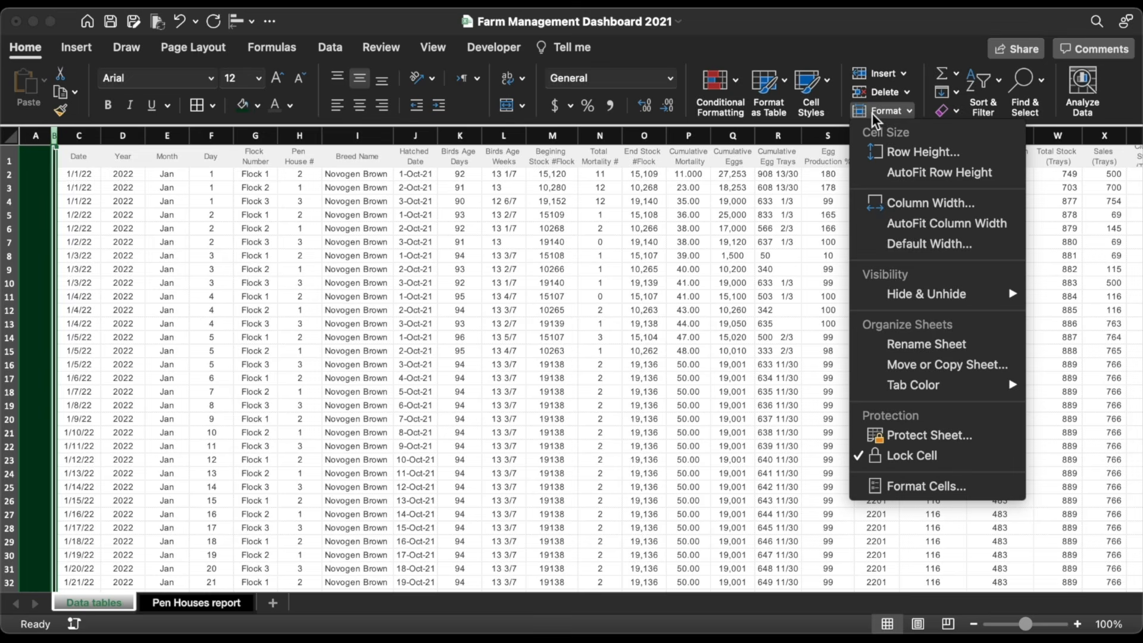
{"action": "left_click", "coordinate": [909, 201]}
{"action": "type", "text": "0.2"}
{"action": "key", "text": "Return"}
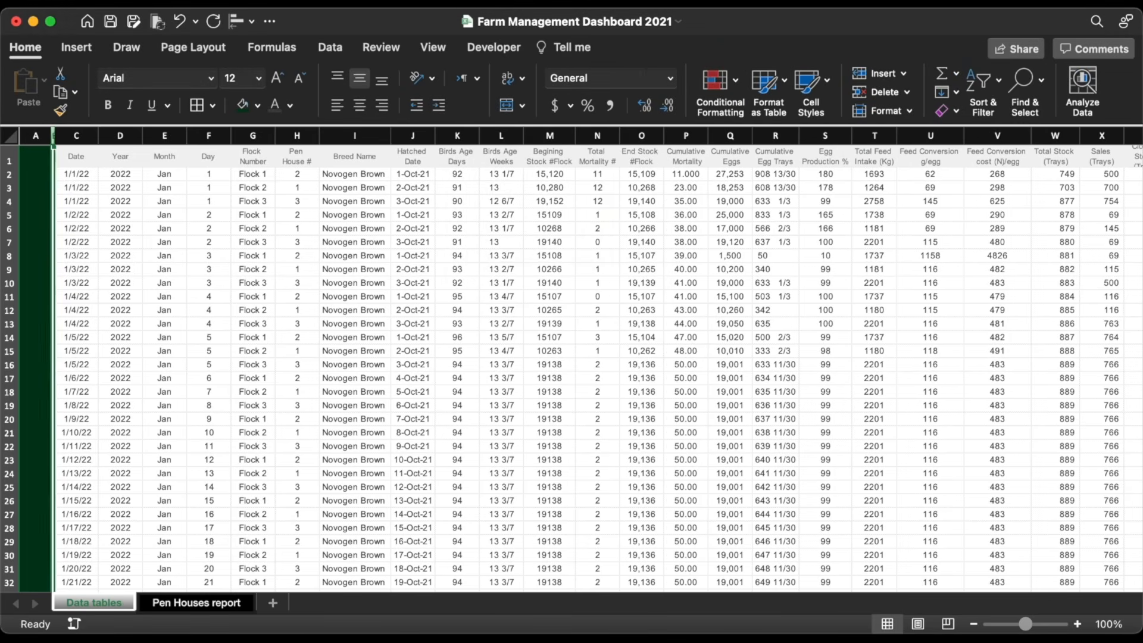
{"action": "left_click", "coordinate": [199, 609]}
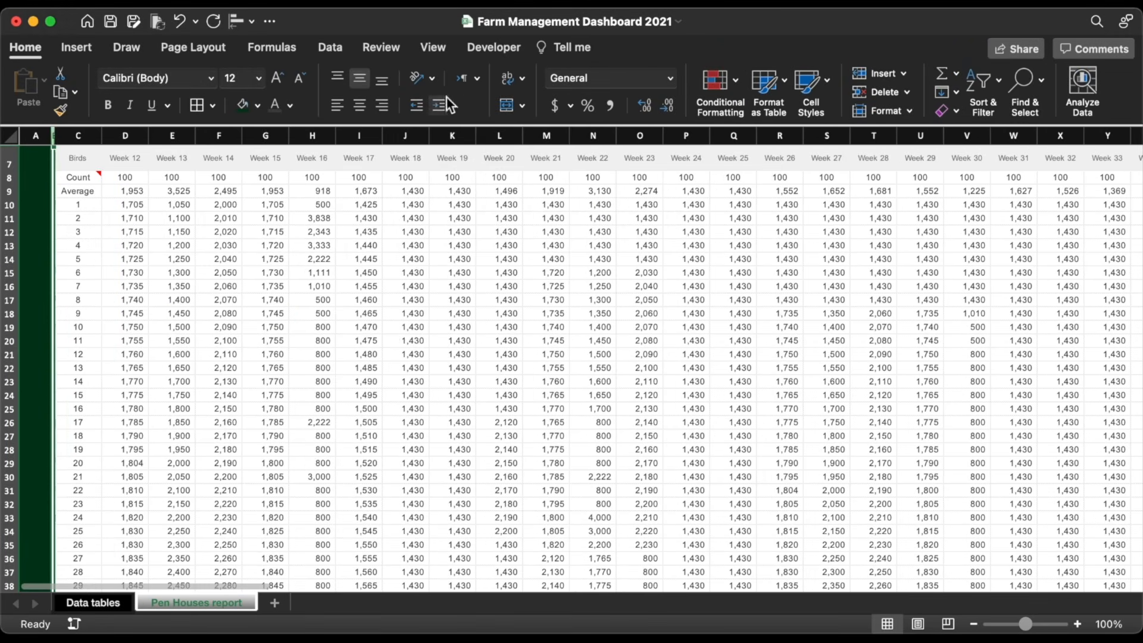
Step: Hide the row and column headings on both the Pen Houses and Data tables sheets
{"action": "left_click", "coordinate": [433, 47]}
{"action": "left_click", "coordinate": [420, 81]}
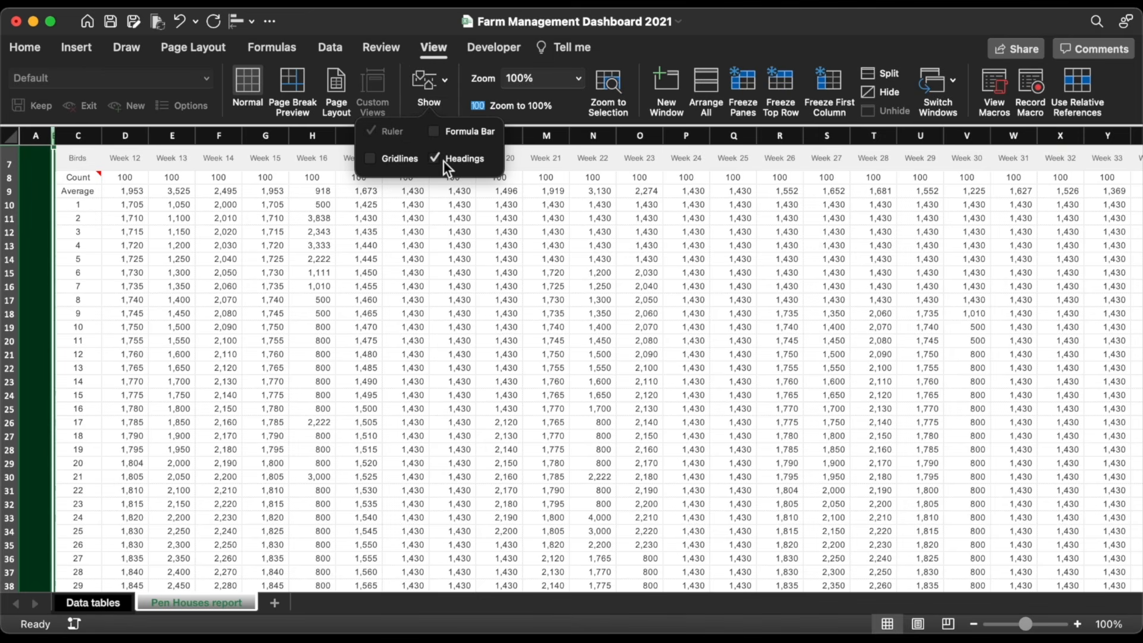
{"action": "left_click", "coordinate": [445, 160]}
{"action": "left_click", "coordinate": [106, 608]}
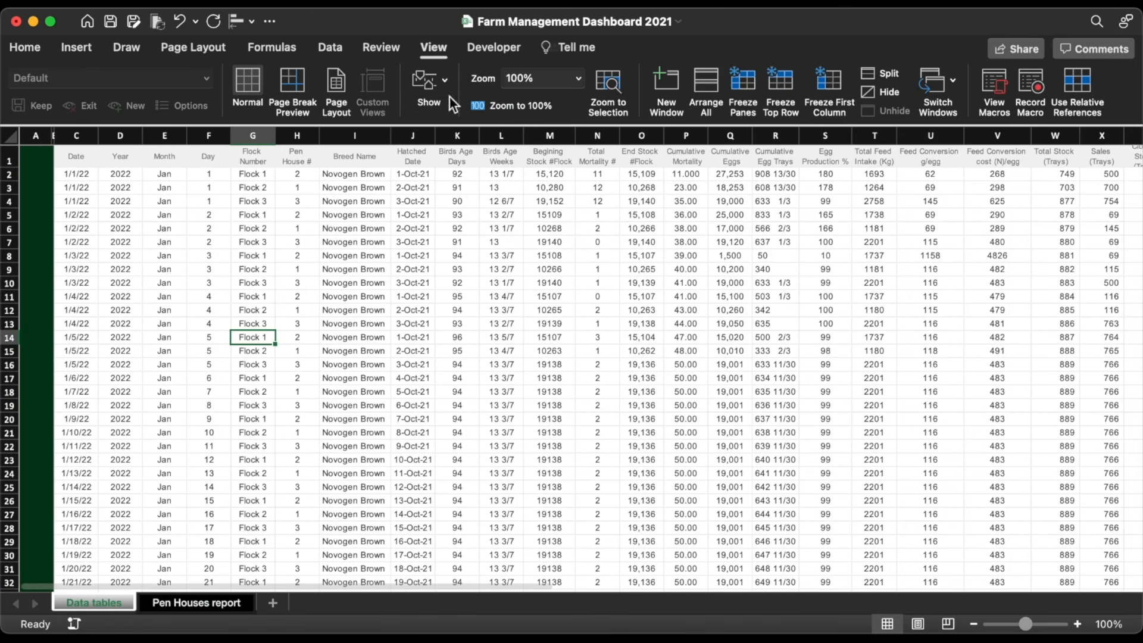
{"action": "left_click", "coordinate": [431, 85]}
{"action": "left_click", "coordinate": [449, 158]}
{"action": "left_click", "coordinate": [163, 226]}
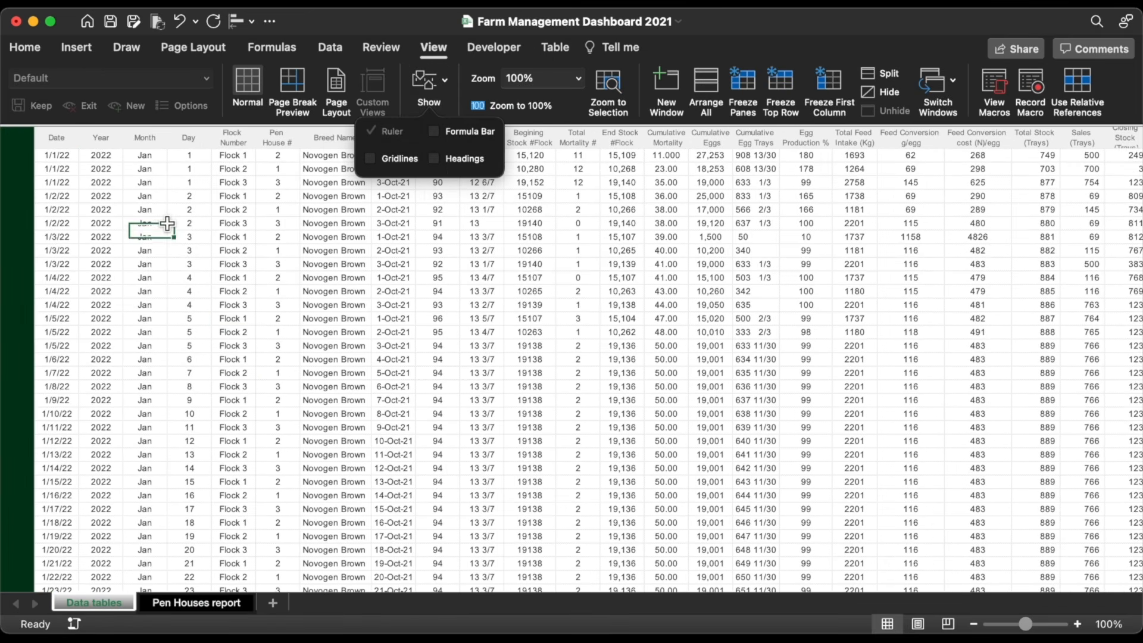
{"action": "left_click", "coordinate": [437, 279]}
Step: Draw a tall rectangle shape and place it at the sheet's top-left corner
{"action": "left_click", "coordinate": [77, 48]}
{"action": "left_click", "coordinate": [277, 82]}
{"action": "left_click", "coordinate": [199, 134]}
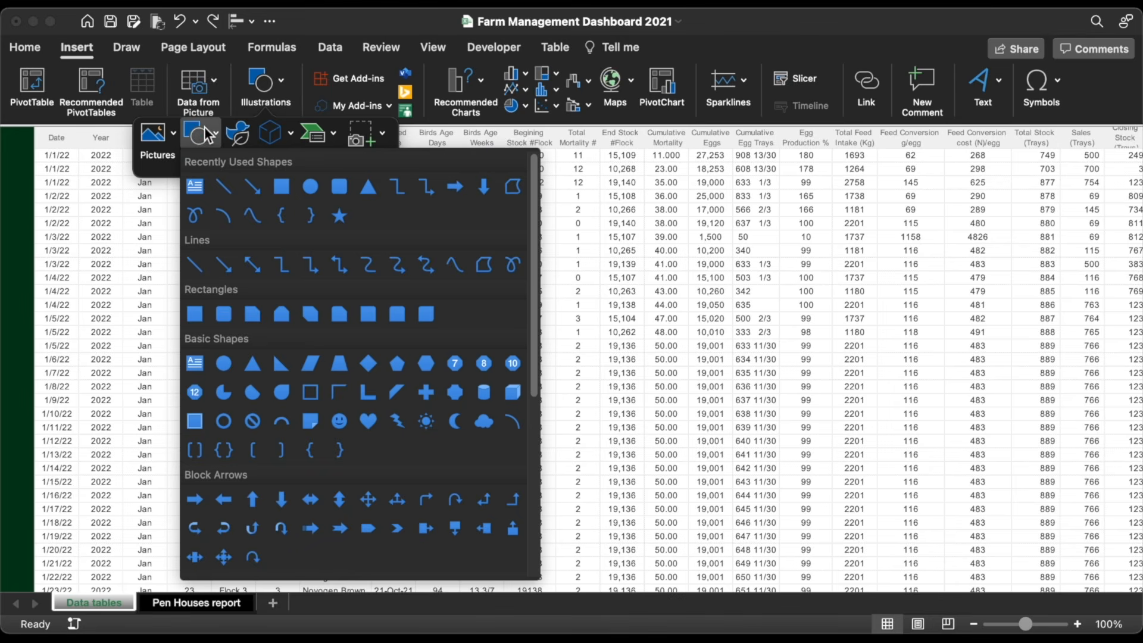
{"action": "left_click", "coordinate": [281, 187]}
{"action": "left_click_drag", "start_coordinate": [112, 174], "coordinate": [54, 554]}
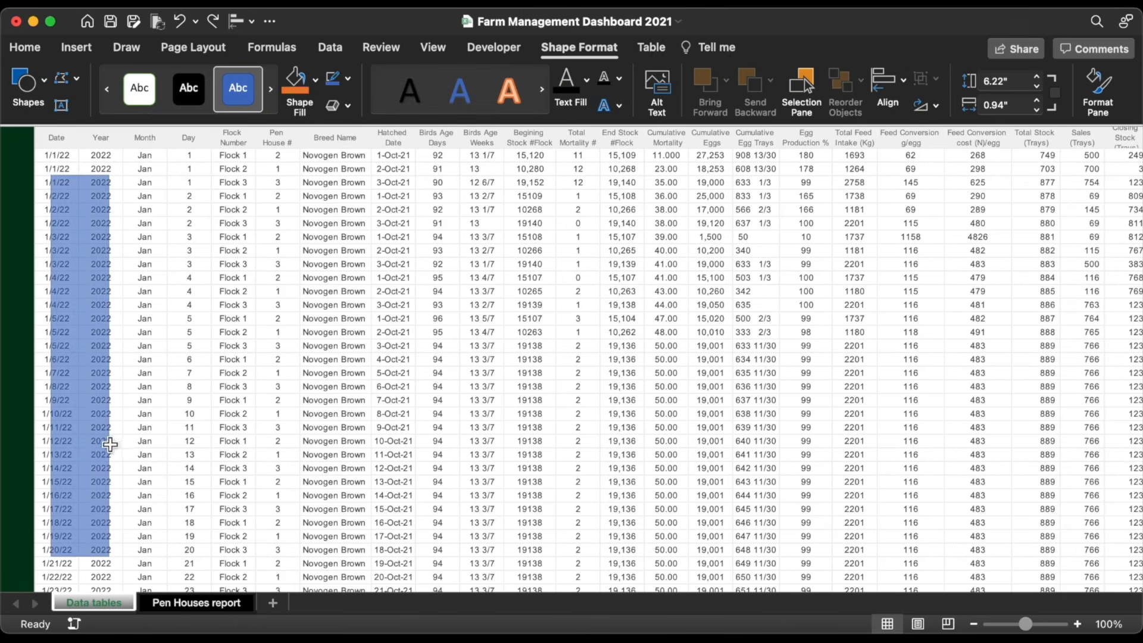
{"action": "left_click_drag", "start_coordinate": [101, 442], "coordinate": [49, 396]}
Step: Set the rectangle's width to 0.6 inches and stretch it down the sheet
{"action": "left_click", "coordinate": [1011, 105]}
{"action": "type", "text": "0.6"}
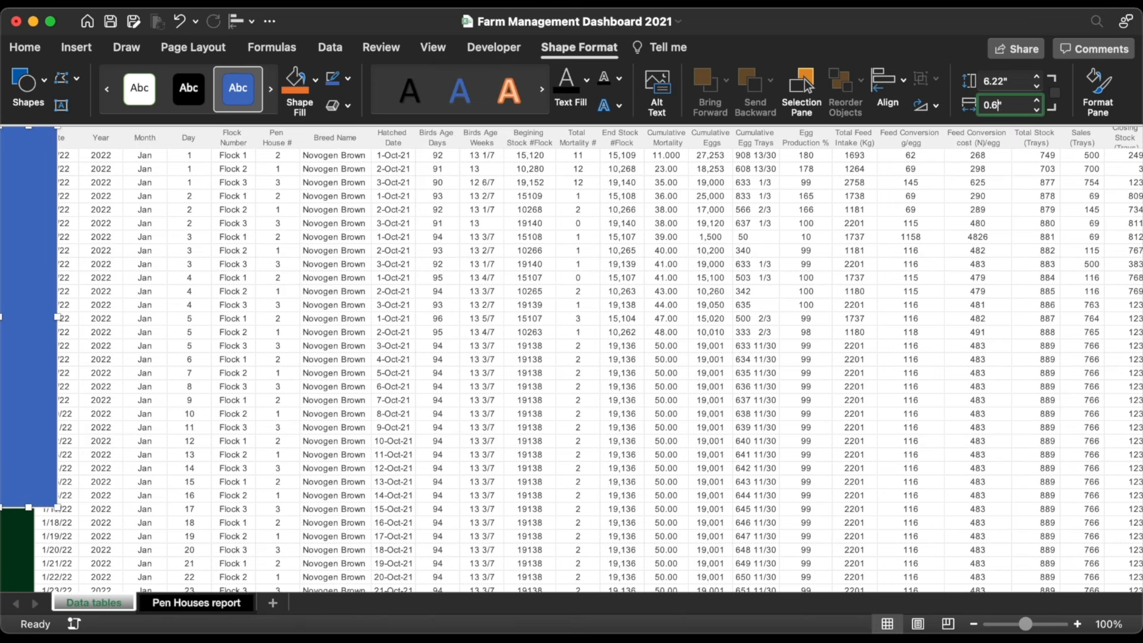
{"action": "key", "text": "Return"}
{"action": "scroll", "coordinate": [185, 462], "scroll_direction": "down", "scroll_amount": 9}
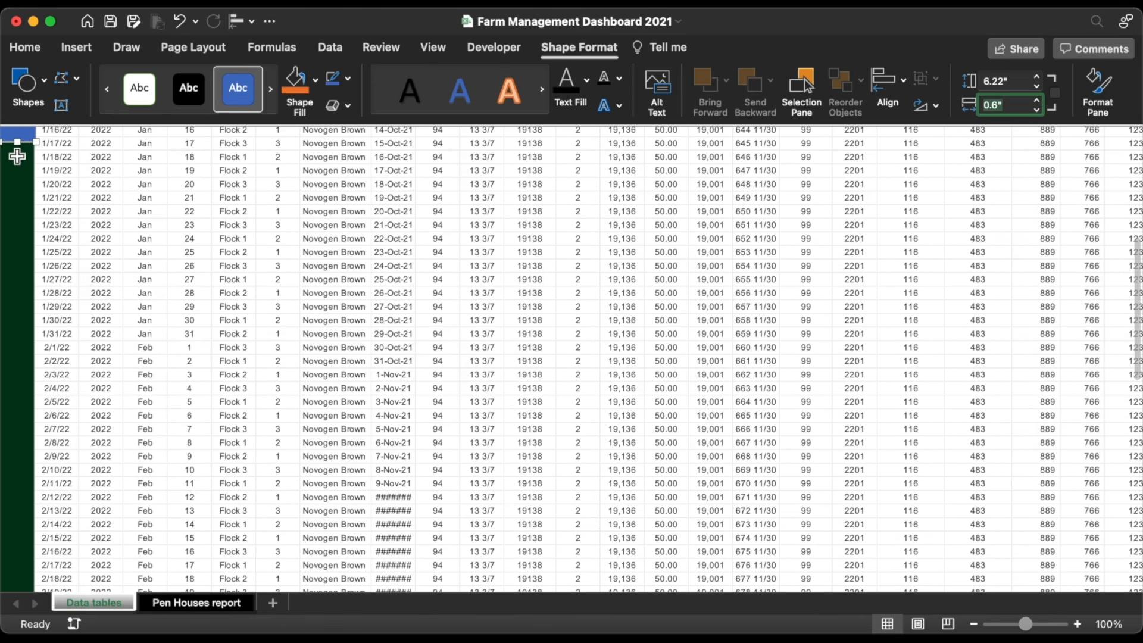
{"action": "left_click_drag", "start_coordinate": [17, 143], "coordinate": [12, 531]}
{"action": "scroll", "coordinate": [178, 358], "scroll_direction": "up", "scroll_amount": 6}
Step: Remove the rectangle's outline and fill it dark green
{"action": "left_click", "coordinate": [348, 78]}
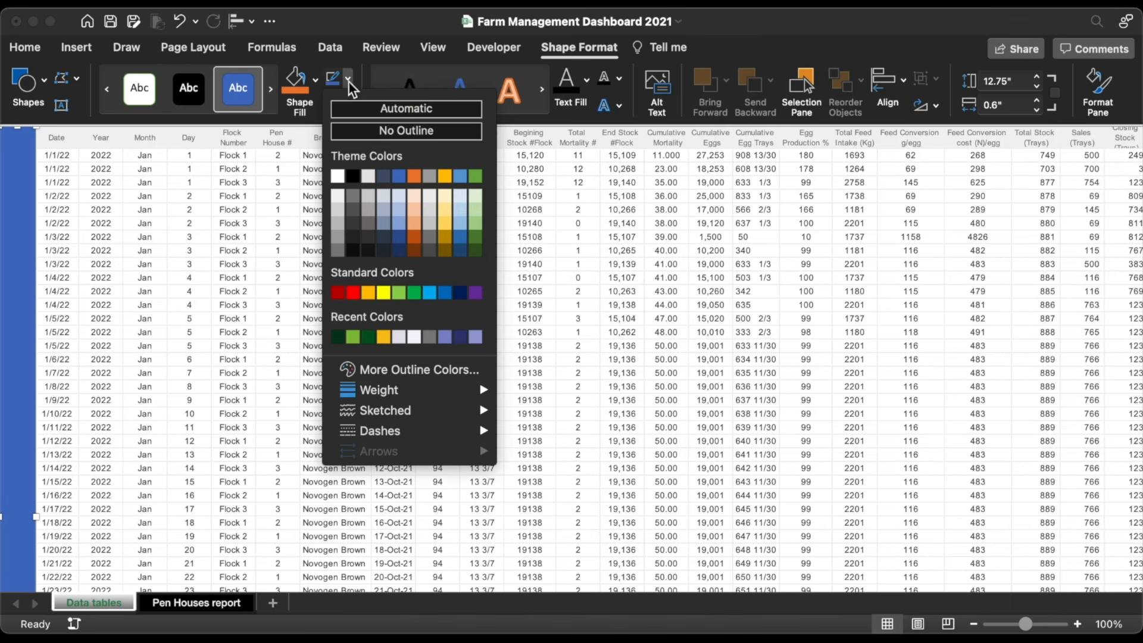
{"action": "left_click", "coordinate": [357, 131]}
{"action": "left_click", "coordinate": [315, 80]}
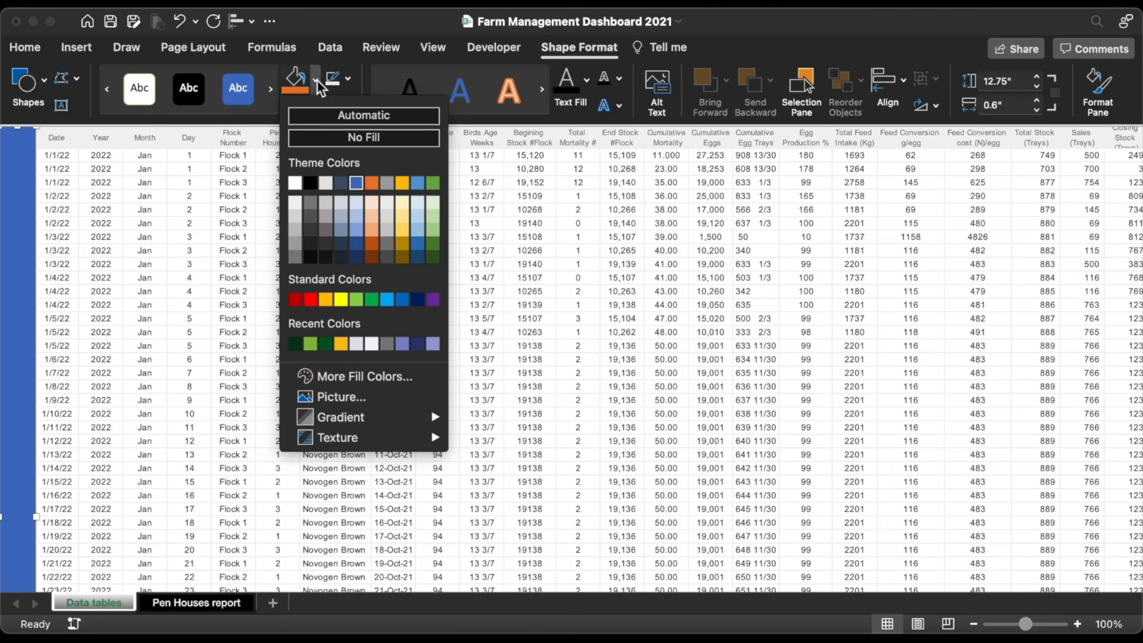
{"action": "left_click", "coordinate": [295, 344]}
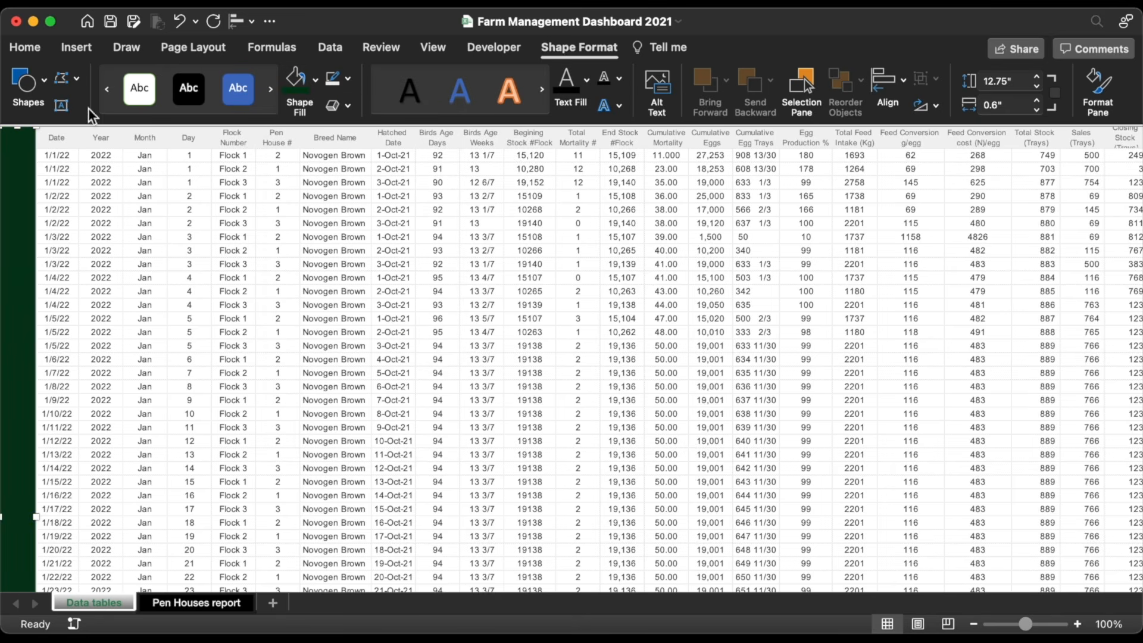
{"action": "left_click", "coordinate": [77, 49]}
Step: Insert the logo picture and place it at the top of the green sidebar
{"action": "left_click", "coordinate": [249, 79]}
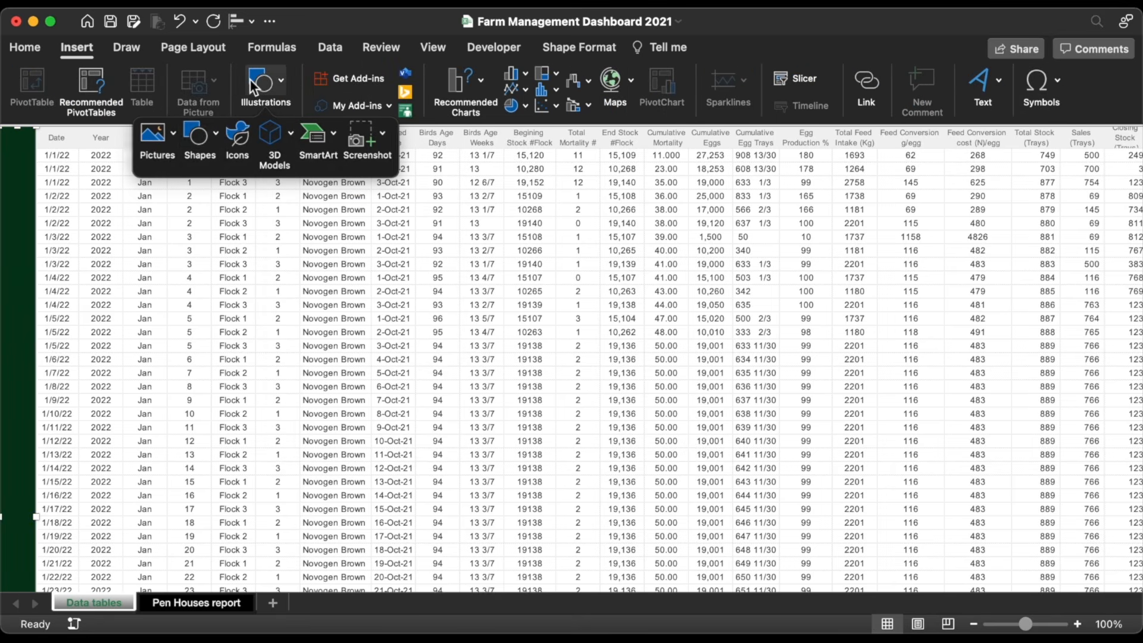
{"action": "left_click", "coordinate": [161, 144]}
{"action": "left_click_drag", "start_coordinate": [61, 189], "coordinate": [20, 152]}
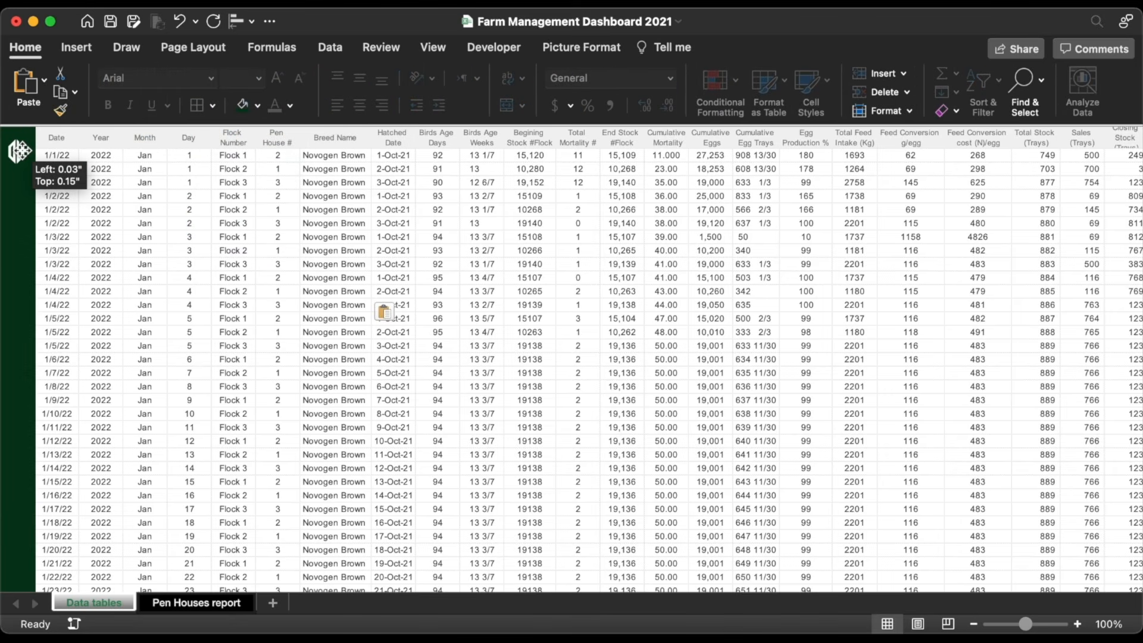
{"action": "left_click", "coordinate": [59, 196]}
Step: Search the stock icon library for 'chart' and pick a chart icon
{"action": "left_click", "coordinate": [91, 47]}
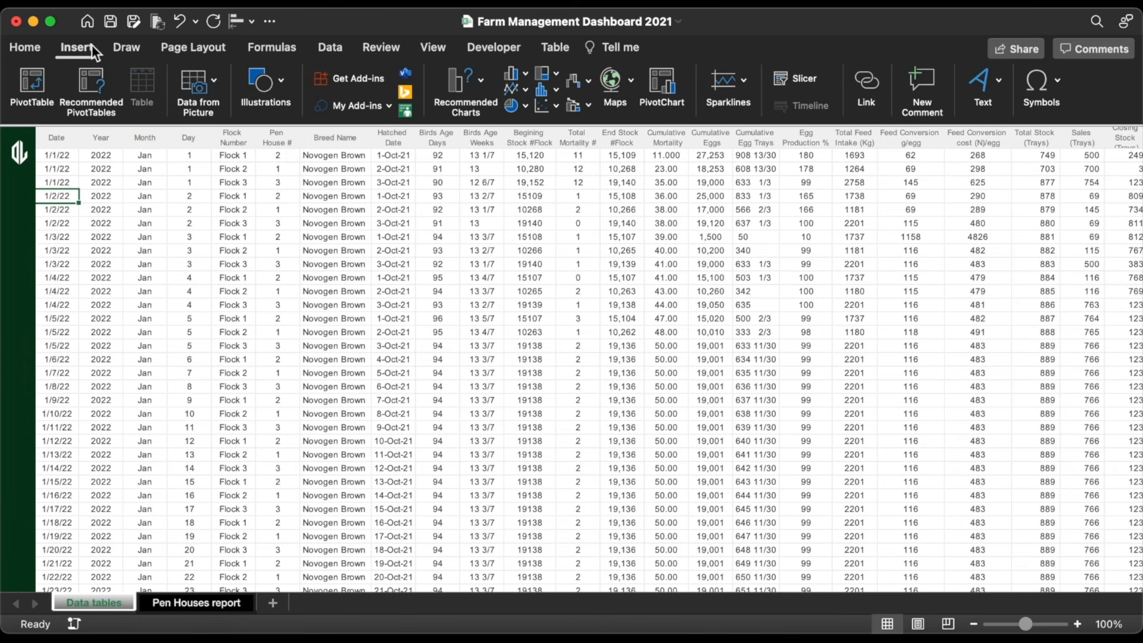
{"action": "left_click", "coordinate": [261, 82]}
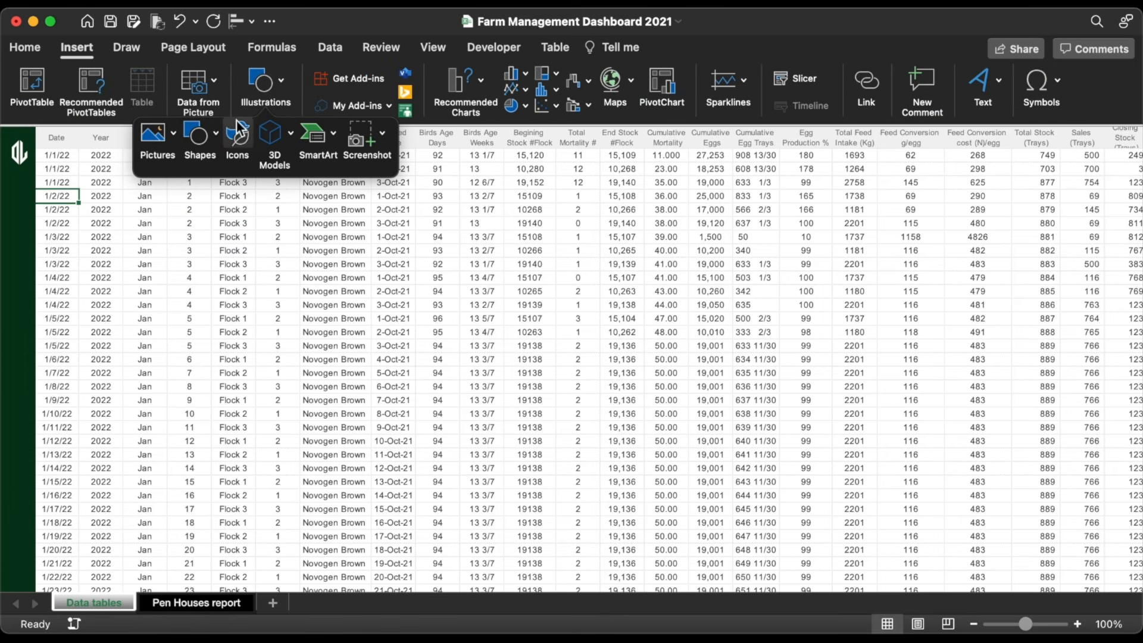
{"action": "left_click", "coordinate": [237, 137]}
{"action": "type", "text": "c"}
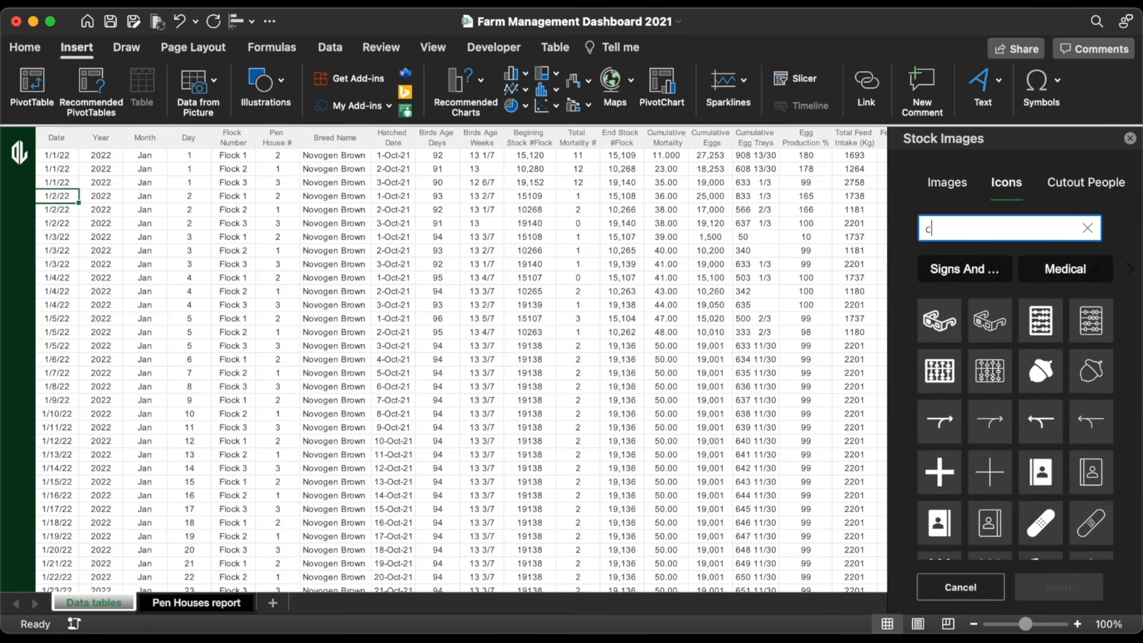
{"action": "type", "text": "hart"}
{"action": "key", "text": "Return"}
{"action": "left_click", "coordinate": [1092, 334]}
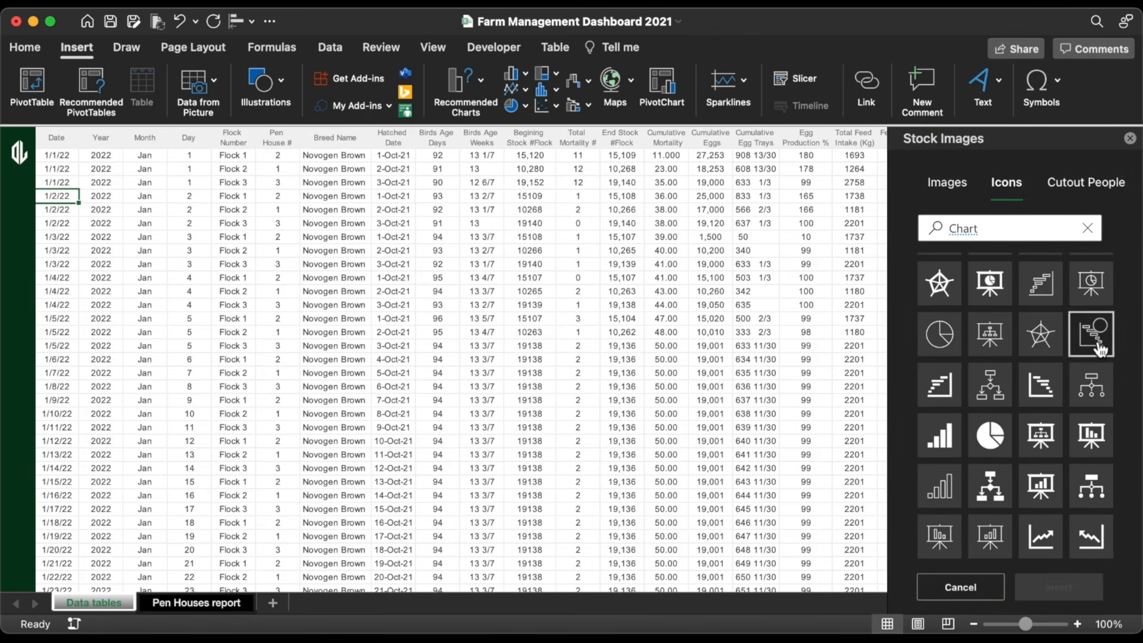
Step: Add two rooster icons from 'Chicken' and a database icon from 'data', then drag them onto the sidebar
{"action": "double_click", "coordinate": [991, 229]}
{"action": "type", "text": "Chicken"}
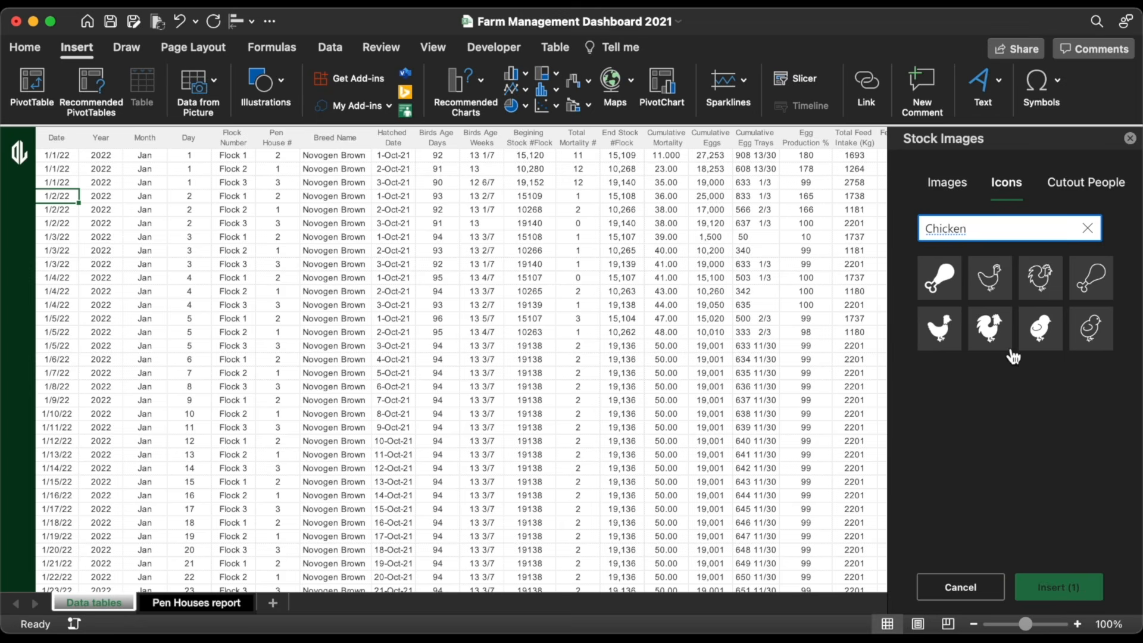
{"action": "left_click", "coordinate": [990, 322]}
{"action": "left_click", "coordinate": [1039, 289]}
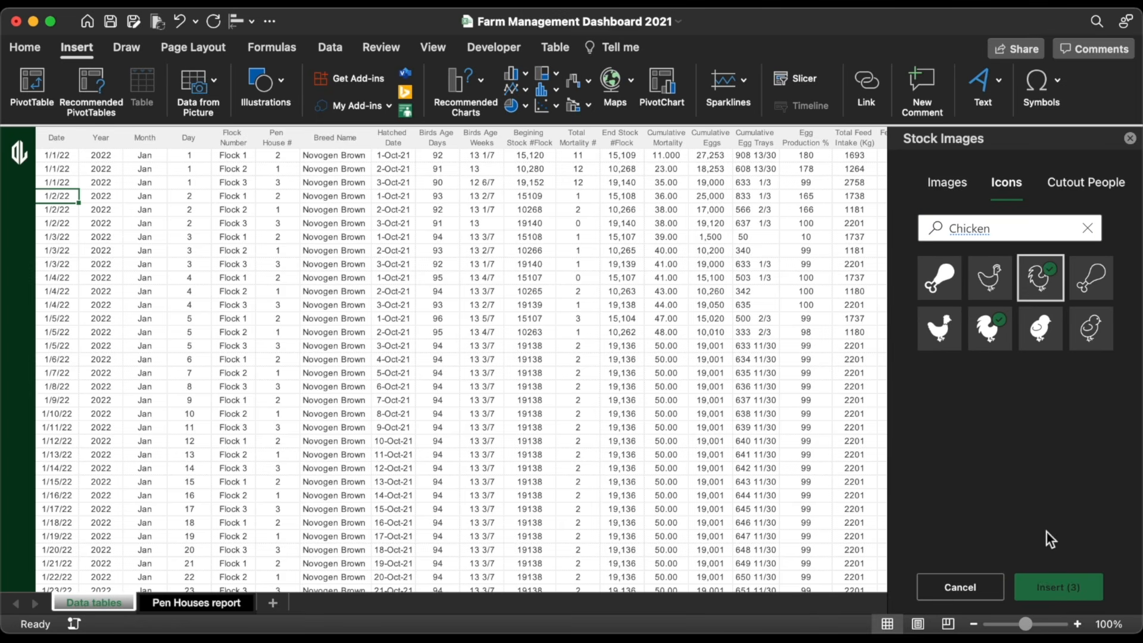
{"action": "type", "text": "d"}
{"action": "type", "text": "ata"}
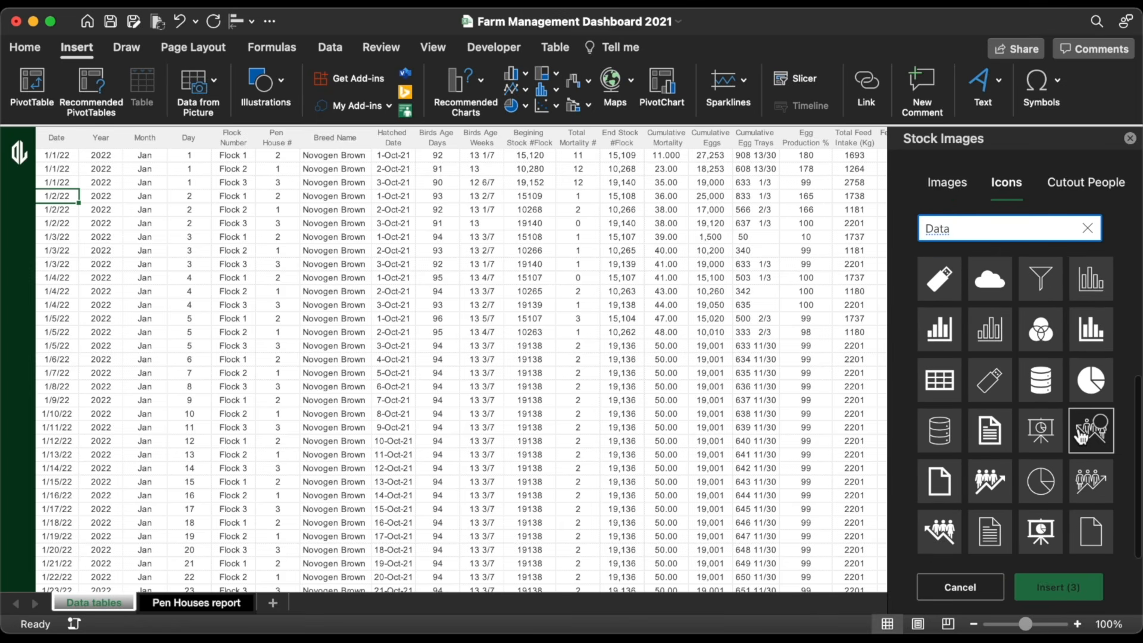
{"action": "left_click", "coordinate": [1041, 396]}
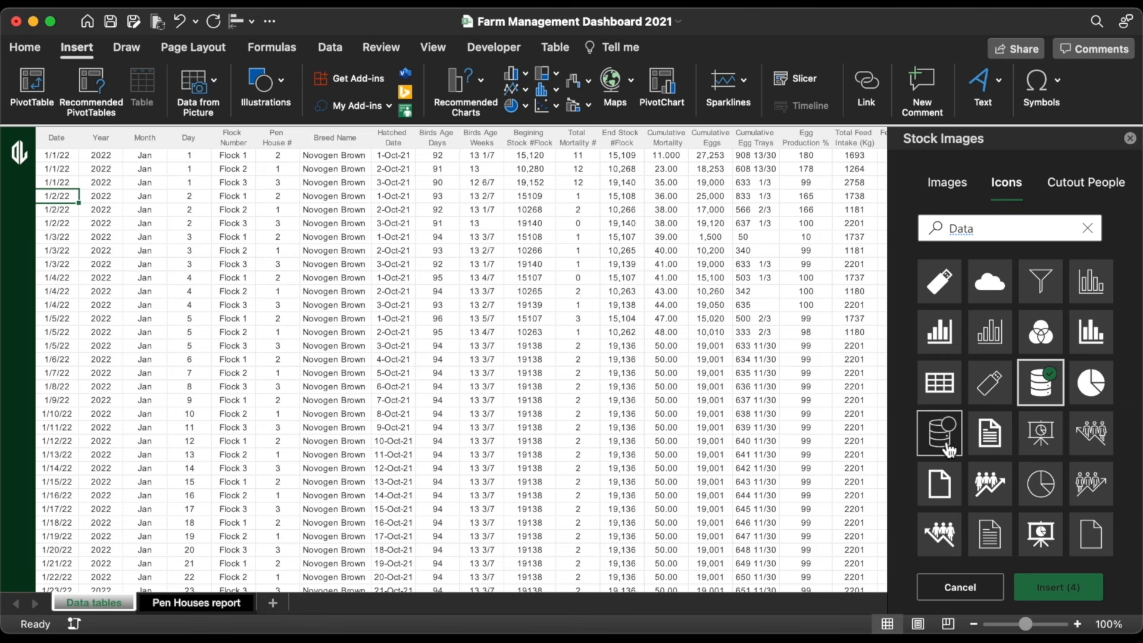
{"action": "left_click", "coordinate": [1058, 587]}
{"action": "left_click_drag", "start_coordinate": [273, 415], "coordinate": [22, 414]}
{"action": "left_click", "coordinate": [327, 79]}
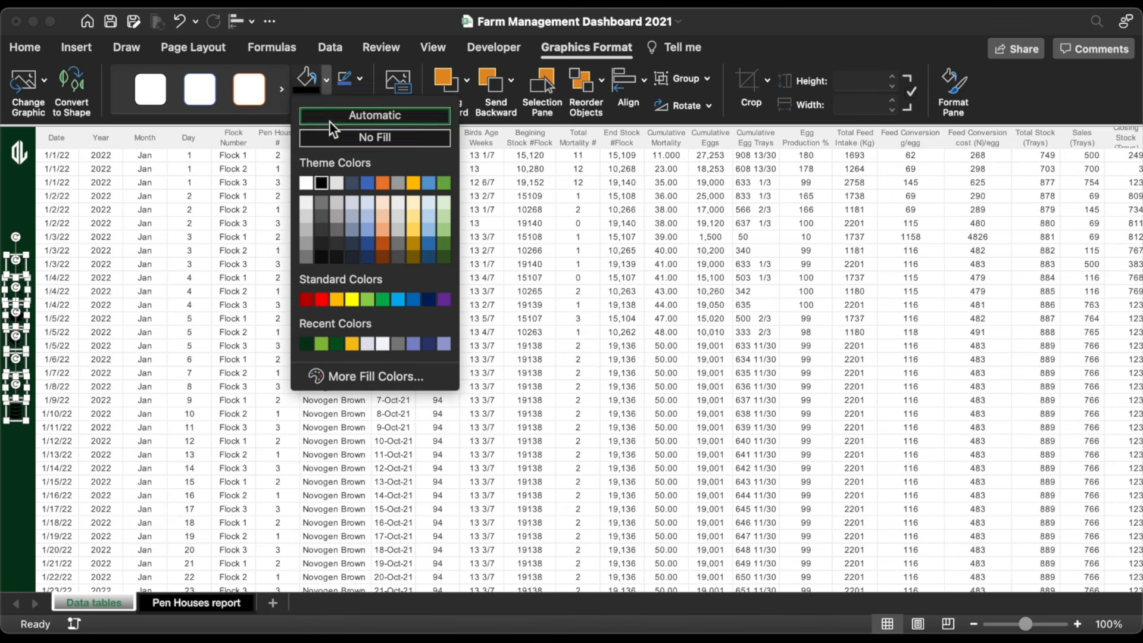
Step: Fill the sidebar icons white
{"action": "left_click", "coordinate": [307, 184]}
{"action": "left_click", "coordinate": [103, 305]}
{"action": "scroll", "coordinate": [114, 302], "scroll_direction": "up", "scroll_amount": 5}
Step: Center and middle-align the two gear icons, move them to the sidebar bottom, and group them
{"action": "left_click", "coordinate": [32, 309]}
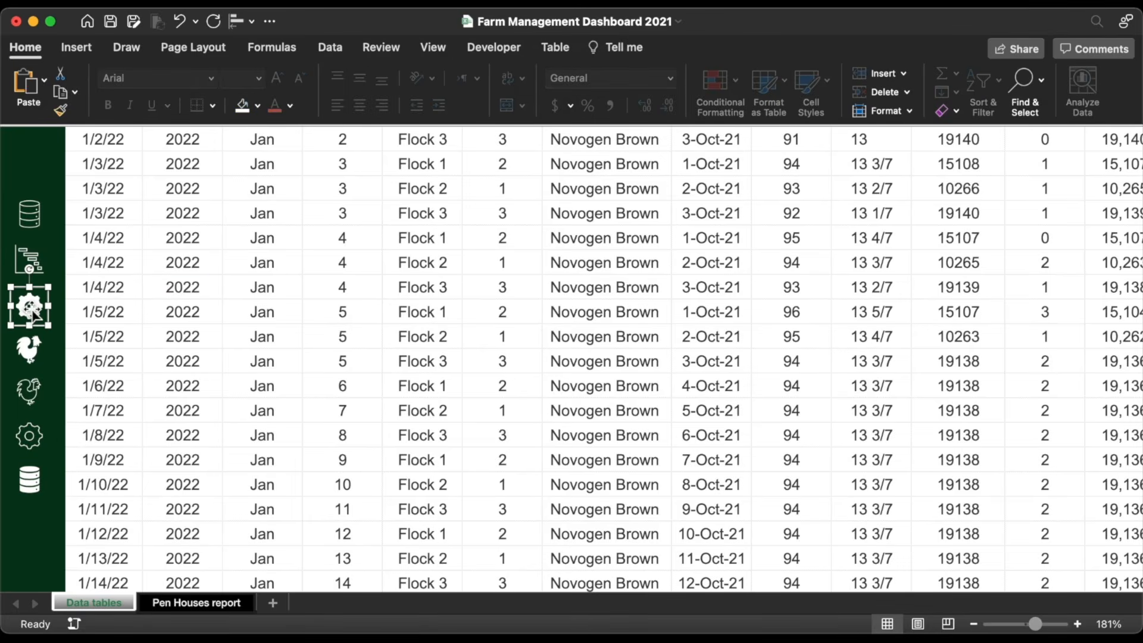
{"action": "left_click", "coordinate": [28, 436], "text": "shift"}
{"action": "left_click", "coordinate": [238, 21]}
{"action": "left_click", "coordinate": [283, 82]}
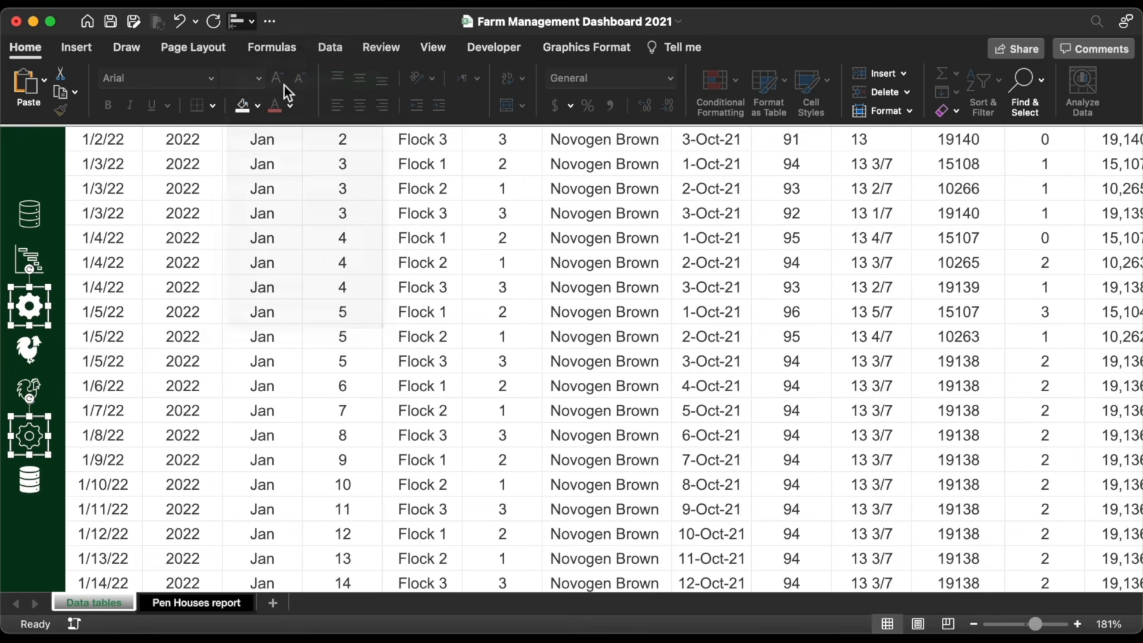
{"action": "left_click", "coordinate": [238, 21]}
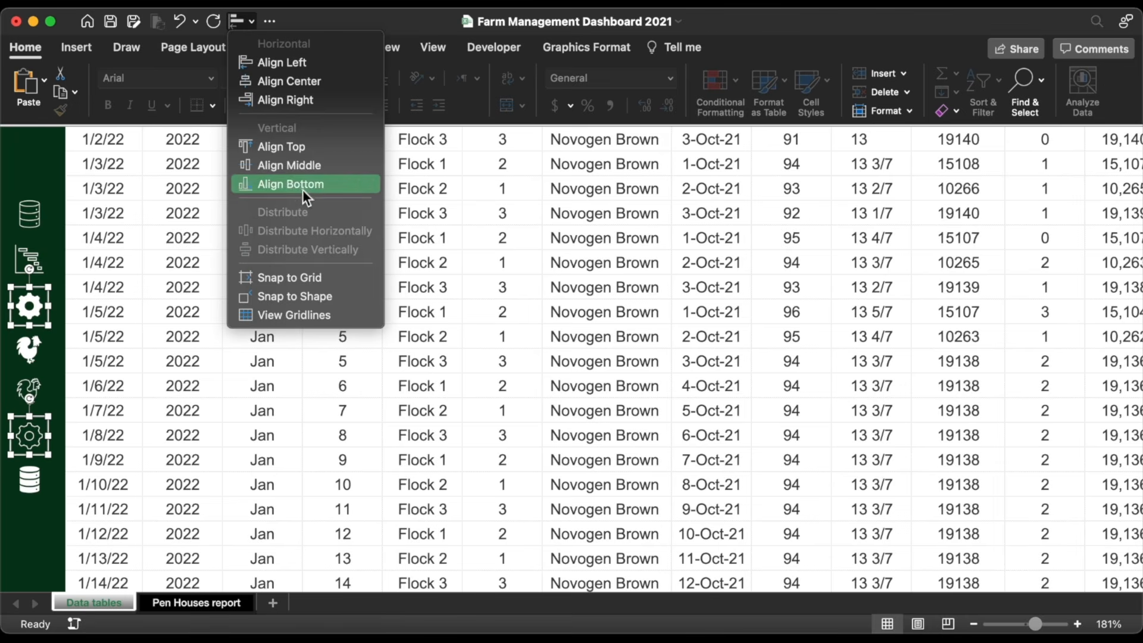
{"action": "left_click", "coordinate": [310, 165]}
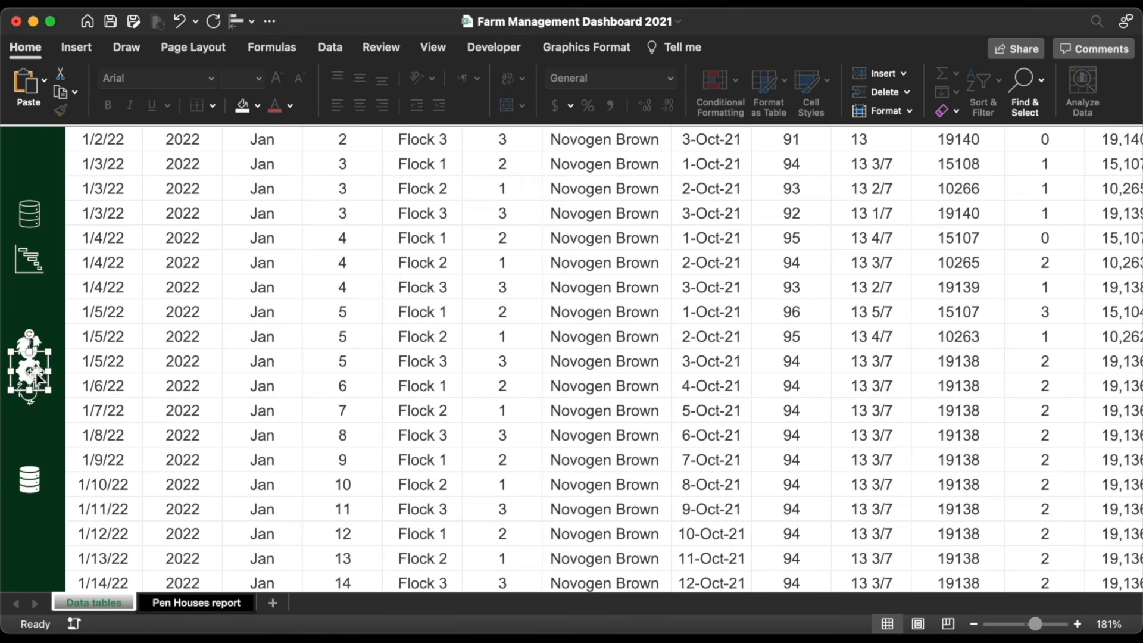
{"action": "left_click_drag", "start_coordinate": [37, 377], "coordinate": [45, 575]}
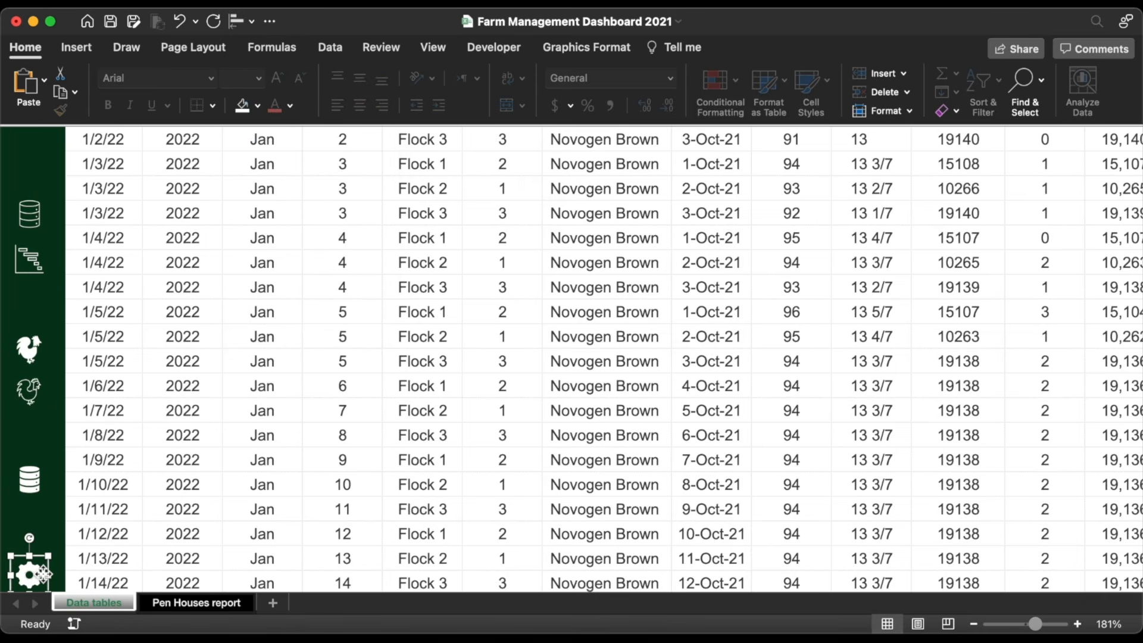
{"action": "right_click", "coordinate": [44, 575]}
{"action": "mouse_move", "coordinate": [165, 429]}
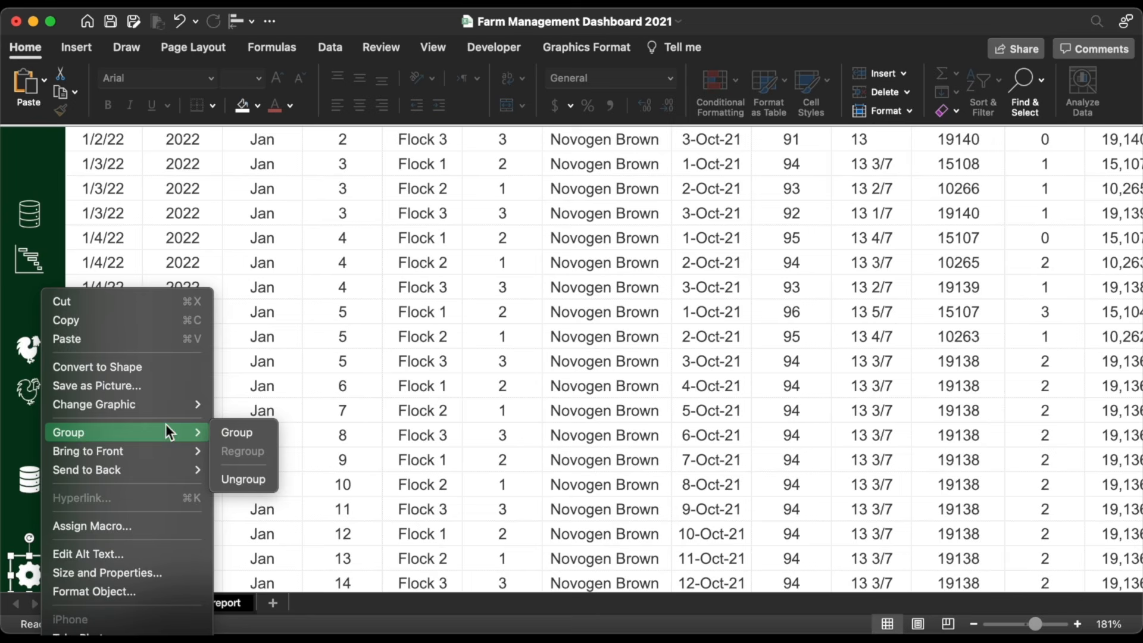
{"action": "left_click", "coordinate": [270, 430]}
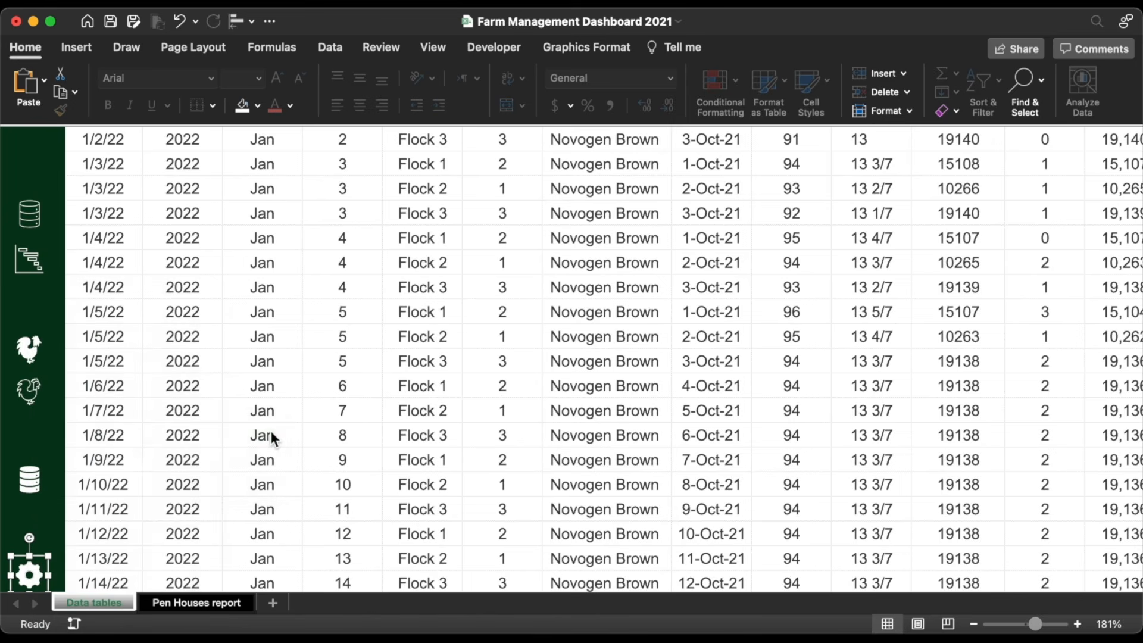
Step: Stack the upper database icon onto the lower one and group them
{"action": "left_click", "coordinate": [28, 485]}
{"action": "left_click", "coordinate": [35, 208], "text": "shift"}
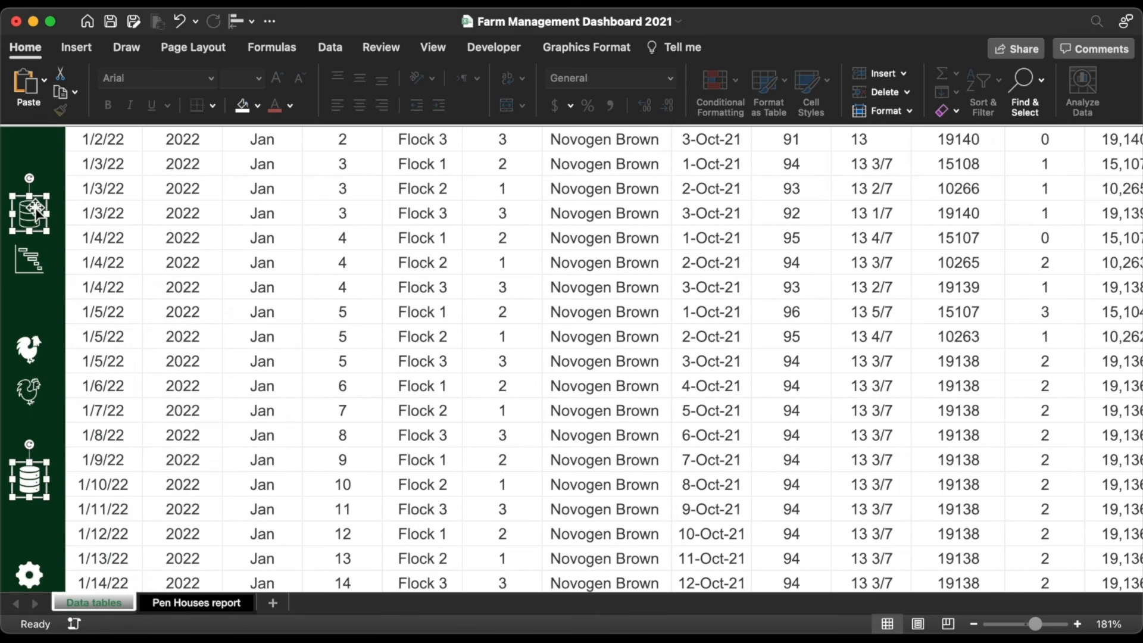
{"action": "left_click", "coordinate": [242, 19]}
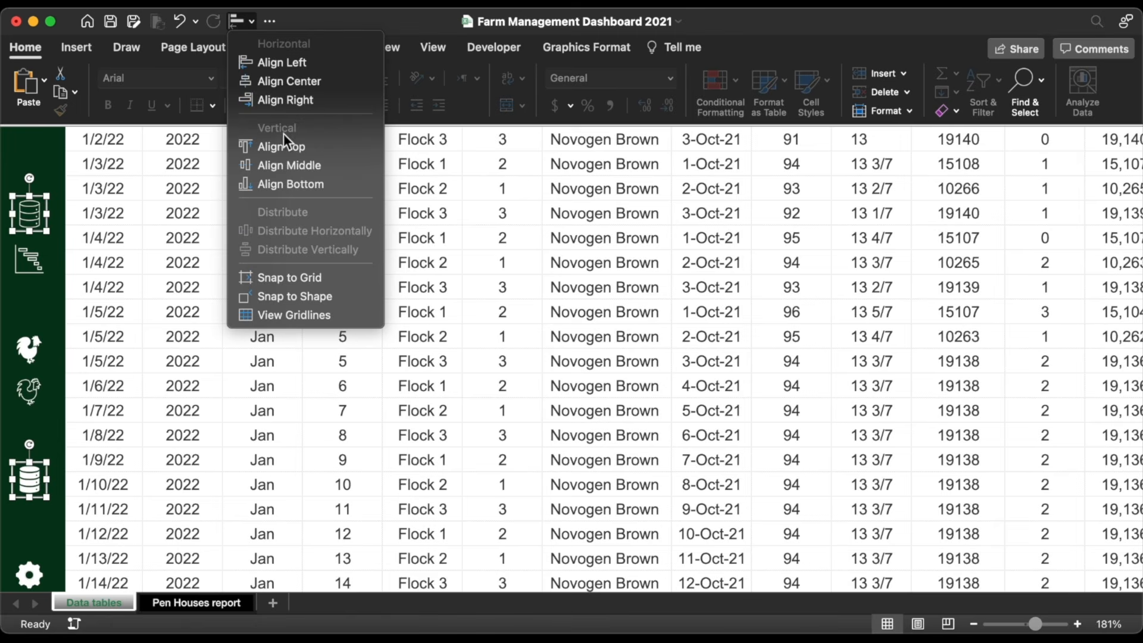
{"action": "left_click", "coordinate": [296, 169]}
{"action": "left_click_drag", "start_coordinate": [36, 210], "coordinate": [45, 474]}
{"action": "right_click", "coordinate": [43, 473]}
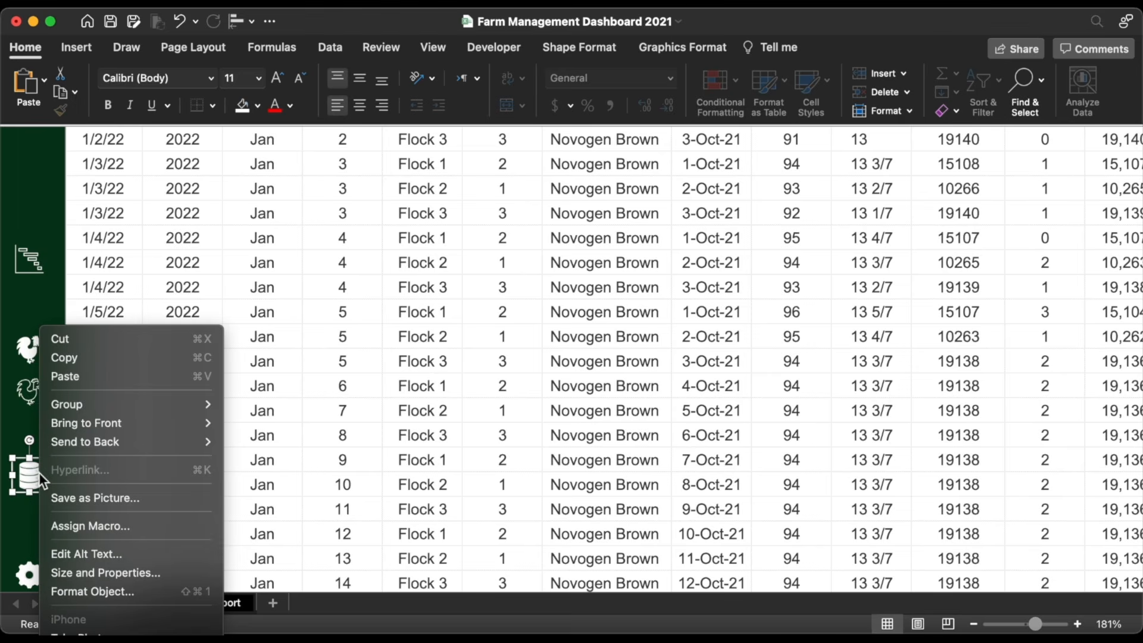
{"action": "mouse_move", "coordinate": [127, 403]}
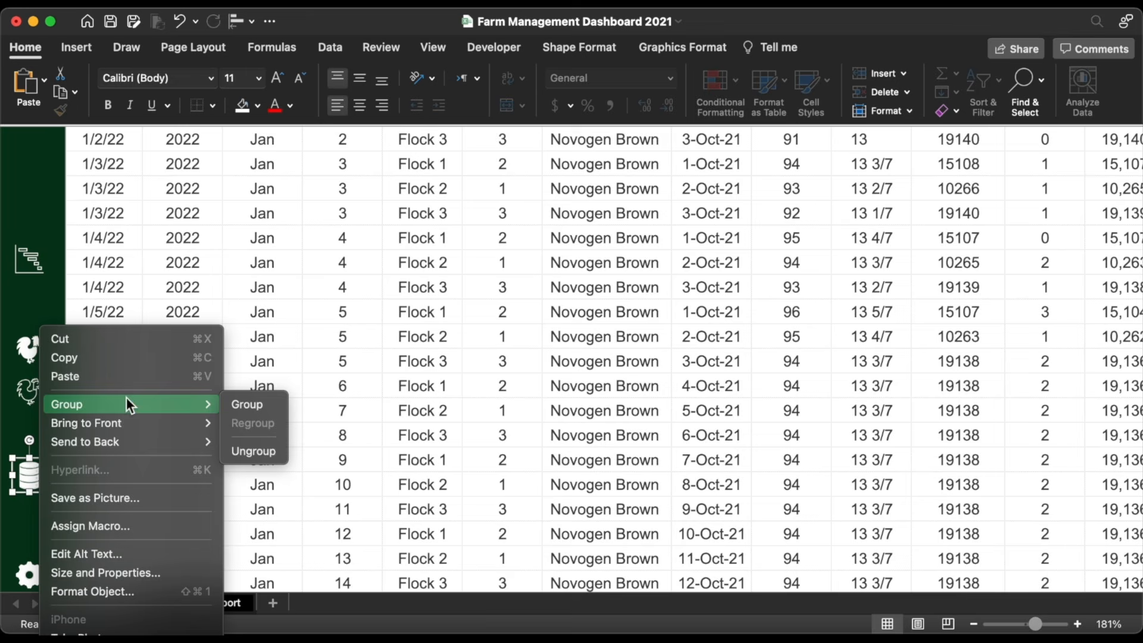
{"action": "left_click", "coordinate": [259, 403]}
Step: Align the two rooster icons on top of each other
{"action": "left_click", "coordinate": [250, 21]}
{"action": "left_click", "coordinate": [280, 156]}
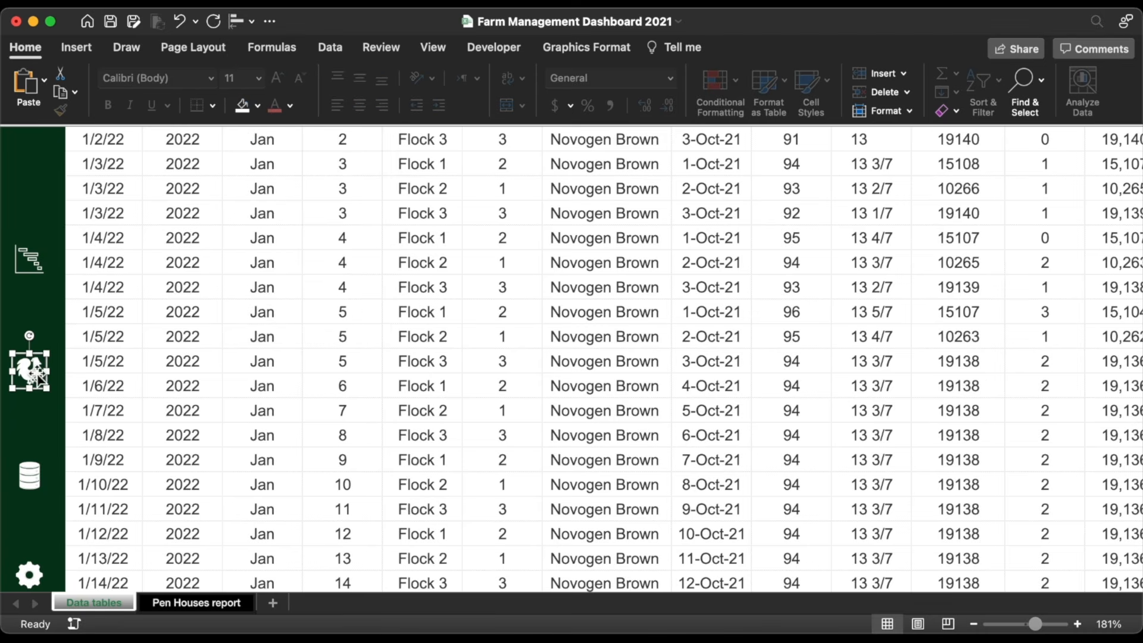
{"action": "right_click", "coordinate": [27, 357]}
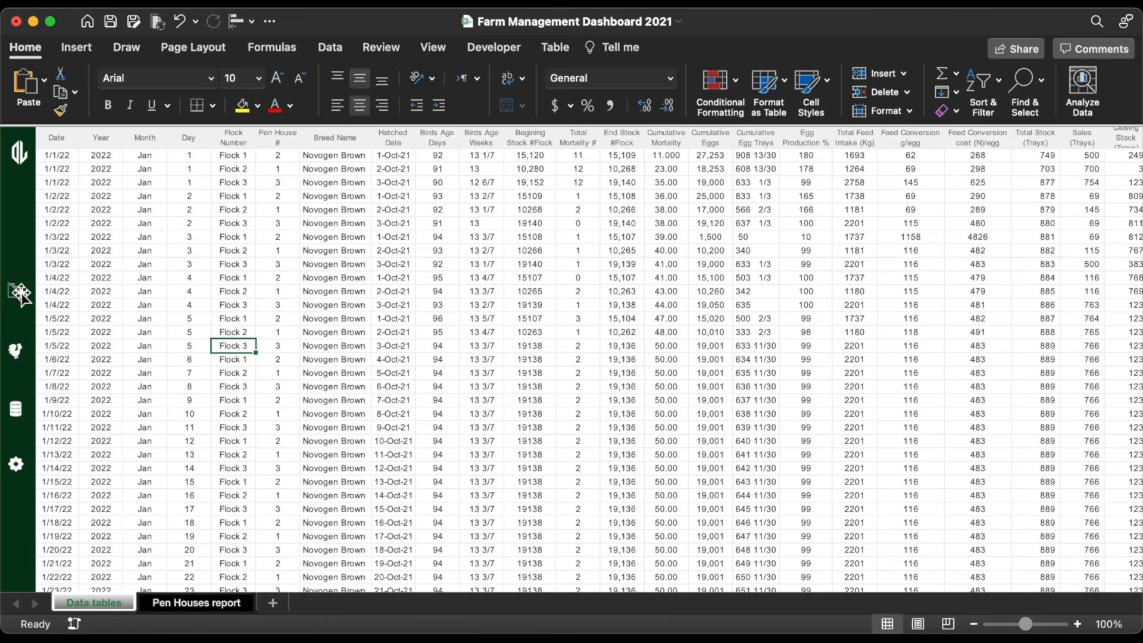
Step: Center the logo, chart, rooster, database and gear icons in one column
{"action": "left_click", "coordinate": [19, 292]}
{"action": "left_click", "coordinate": [18, 351], "text": "shift"}
{"action": "left_click", "coordinate": [16, 409], "text": "shift"}
{"action": "left_click", "coordinate": [16, 464], "text": "shift"}
{"action": "left_click", "coordinate": [19, 153], "text": "shift"}
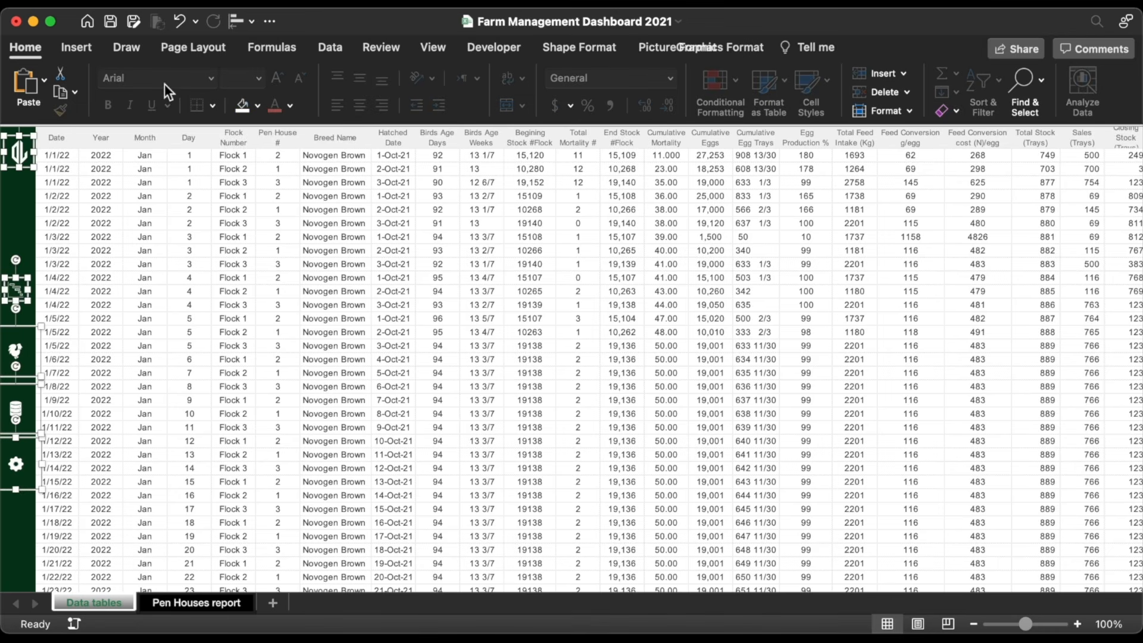
{"action": "left_click", "coordinate": [252, 22]}
{"action": "left_click", "coordinate": [280, 85]}
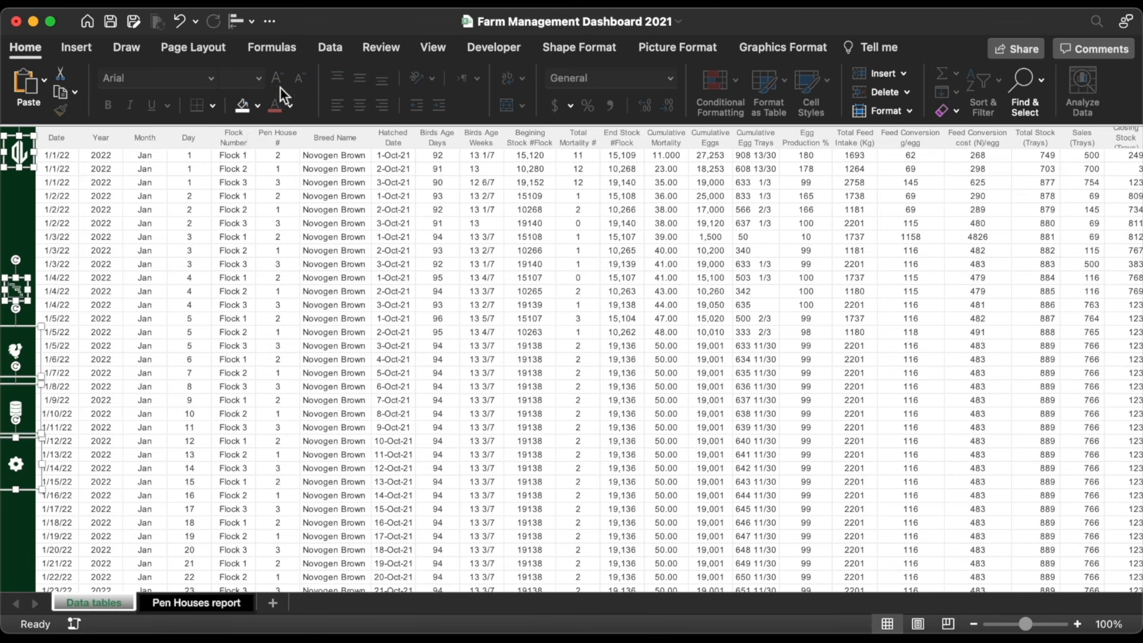
Step: Distribute the sidebar icons vertically so they are evenly spaced
{"action": "left_click", "coordinate": [141, 306]}
{"action": "left_click", "coordinate": [19, 290]}
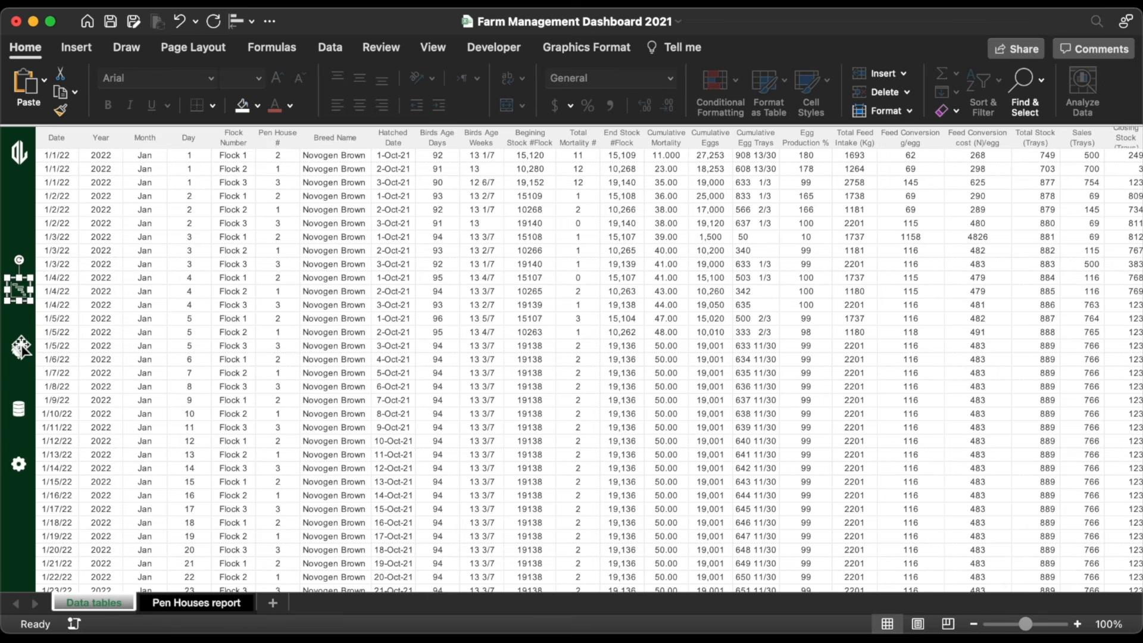
{"action": "left_click", "coordinate": [20, 349], "text": "shift"}
{"action": "left_click", "coordinate": [19, 409], "text": "shift"}
{"action": "left_click", "coordinate": [20, 464], "text": "shift"}
{"action": "left_click", "coordinate": [238, 22]}
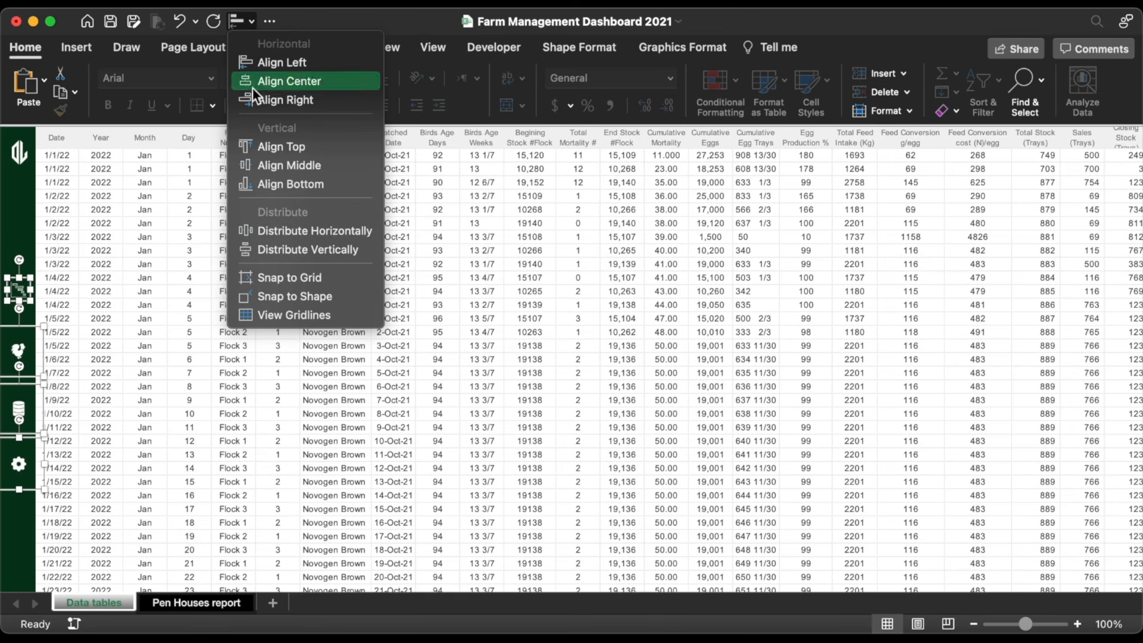
{"action": "left_click", "coordinate": [262, 249]}
Step: Rename the Data tables sheet to Database
{"action": "left_click", "coordinate": [233, 319]}
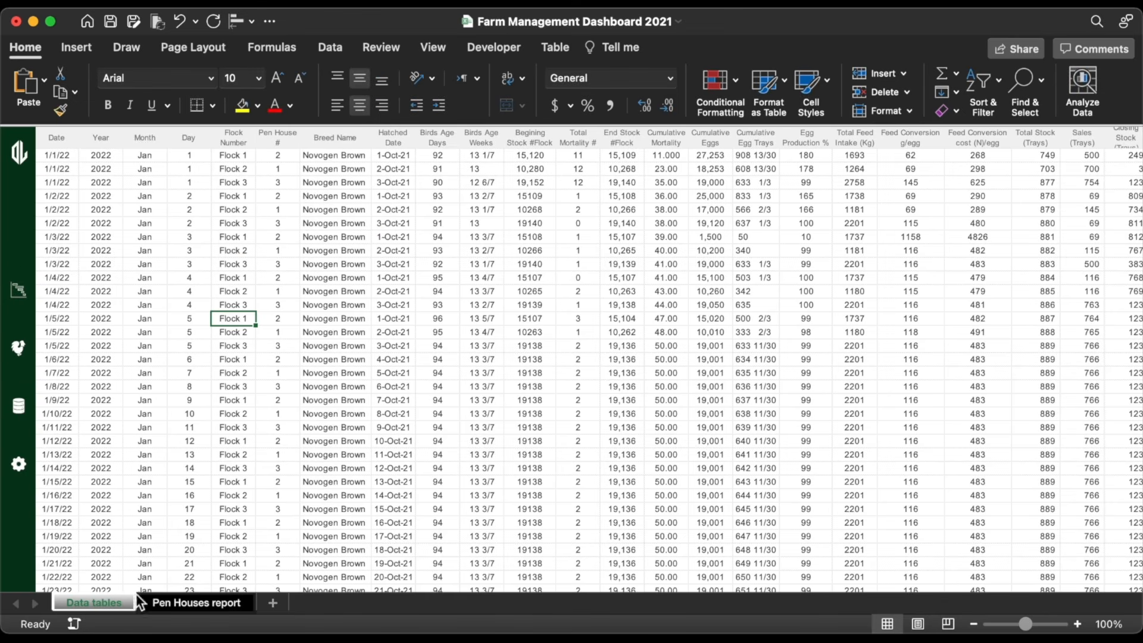
{"action": "right_click", "coordinate": [95, 603]}
{"action": "left_click", "coordinate": [140, 442]}
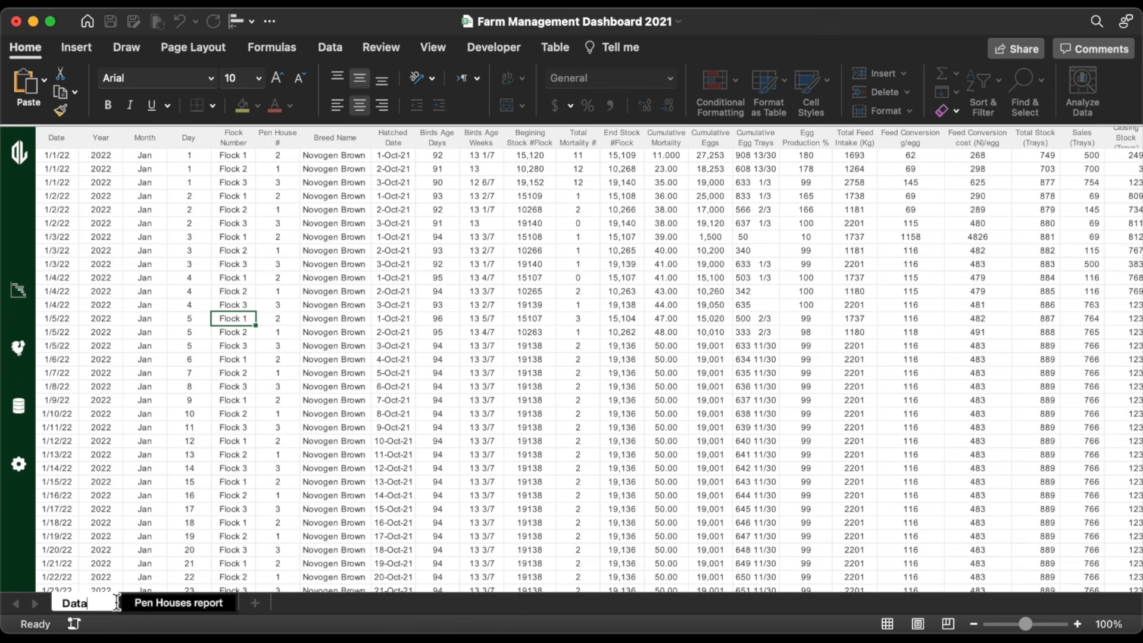
{"action": "type", "text": "base"}
{"action": "key", "text": "Return"}
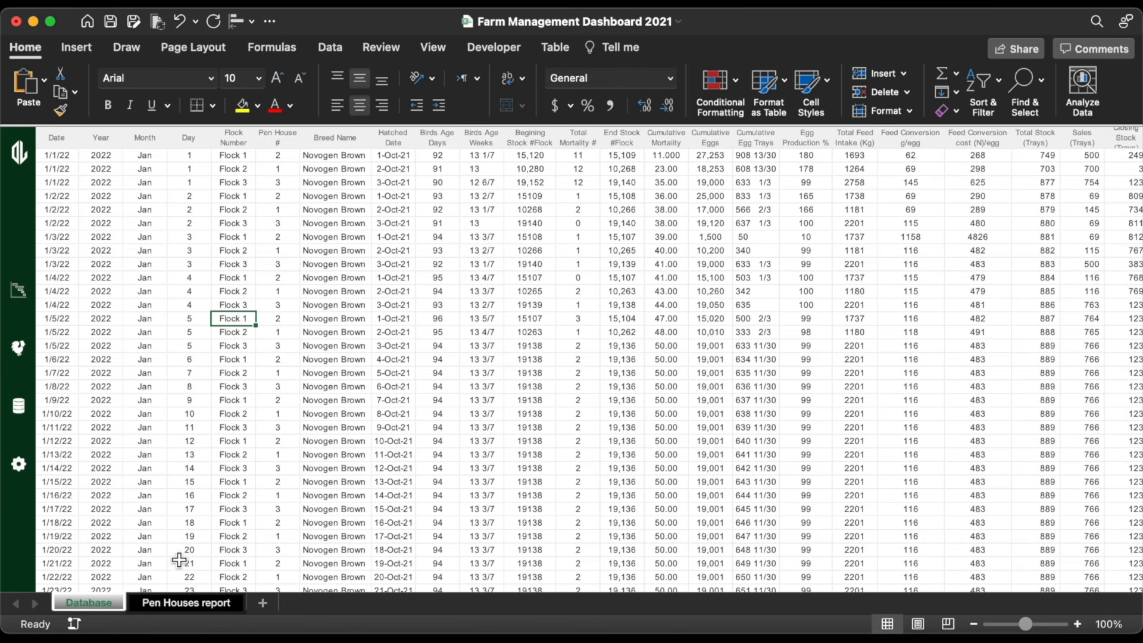
Step: Rename the Pen Houses report sheet to Pen Houses
{"action": "left_click", "coordinate": [188, 599]}
{"action": "right_click", "coordinate": [188, 599]}
{"action": "left_click", "coordinate": [223, 441]}
{"action": "double_click", "coordinate": [227, 607]}
{"action": "key", "text": "BackSpace"}
{"action": "key", "text": "BackSpace"}
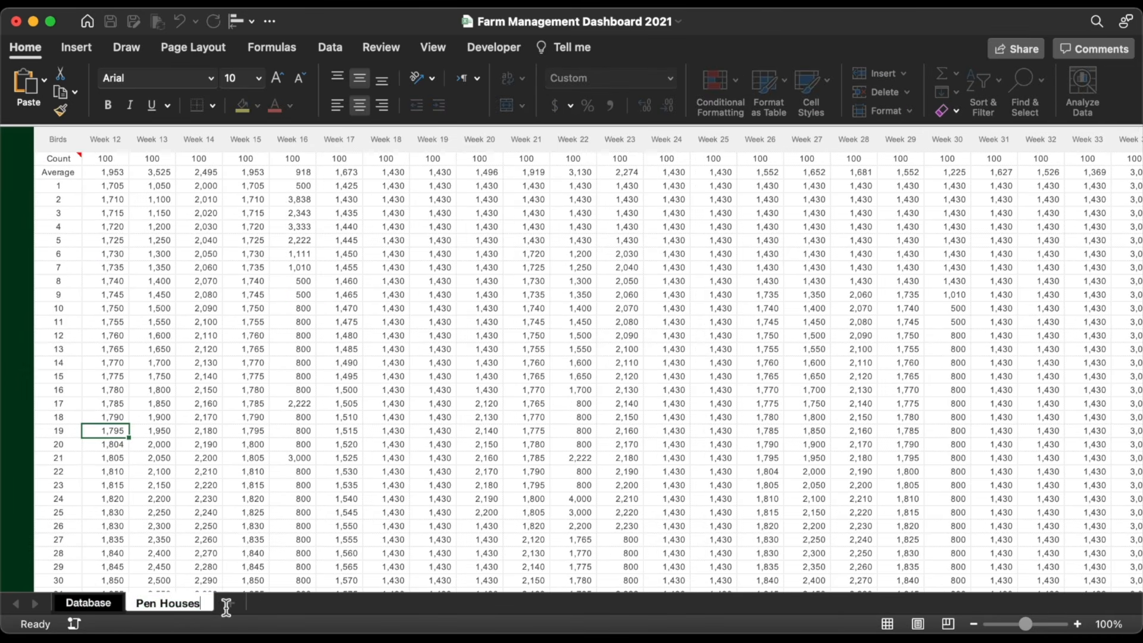
{"action": "key", "text": "Return"}
{"action": "left_click", "coordinate": [98, 598]}
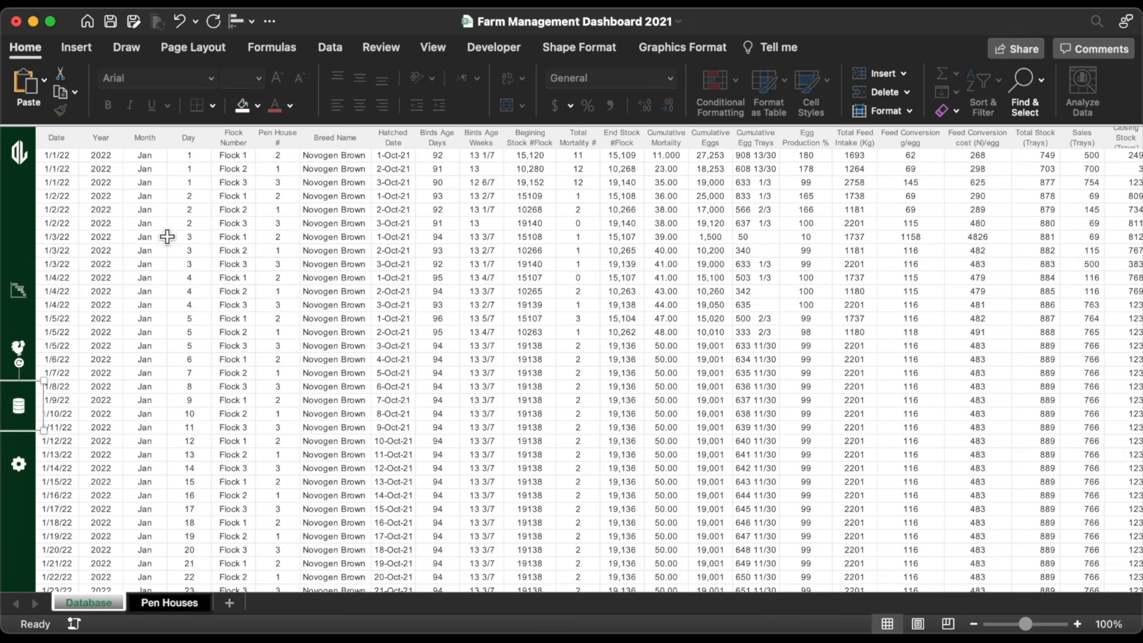
Step: Using the Selection Pane, hyperlink Graphic 7 to Database cell A1 with tip 'Go To Database'
{"action": "left_click", "coordinate": [565, 51]}
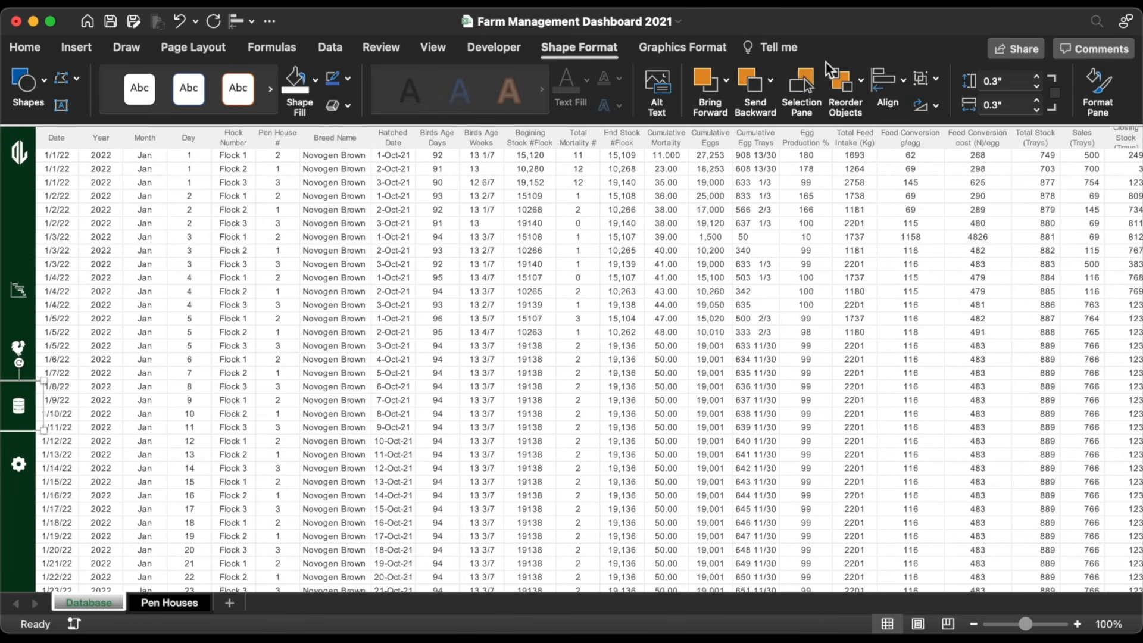
{"action": "left_click", "coordinate": [798, 90]}
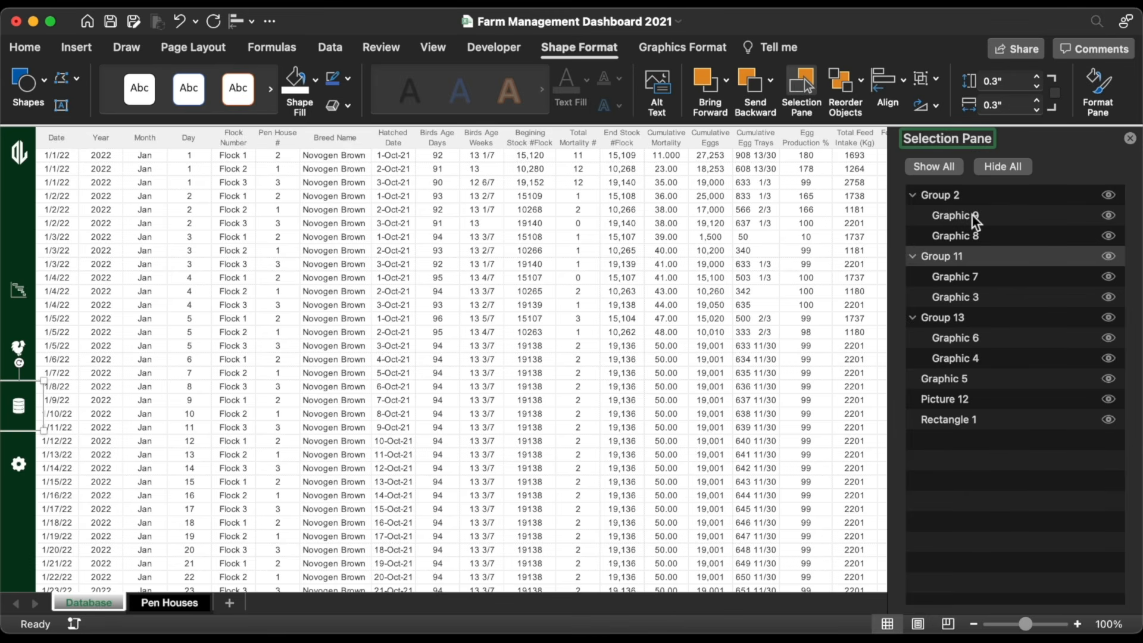
{"action": "left_click", "coordinate": [975, 277]}
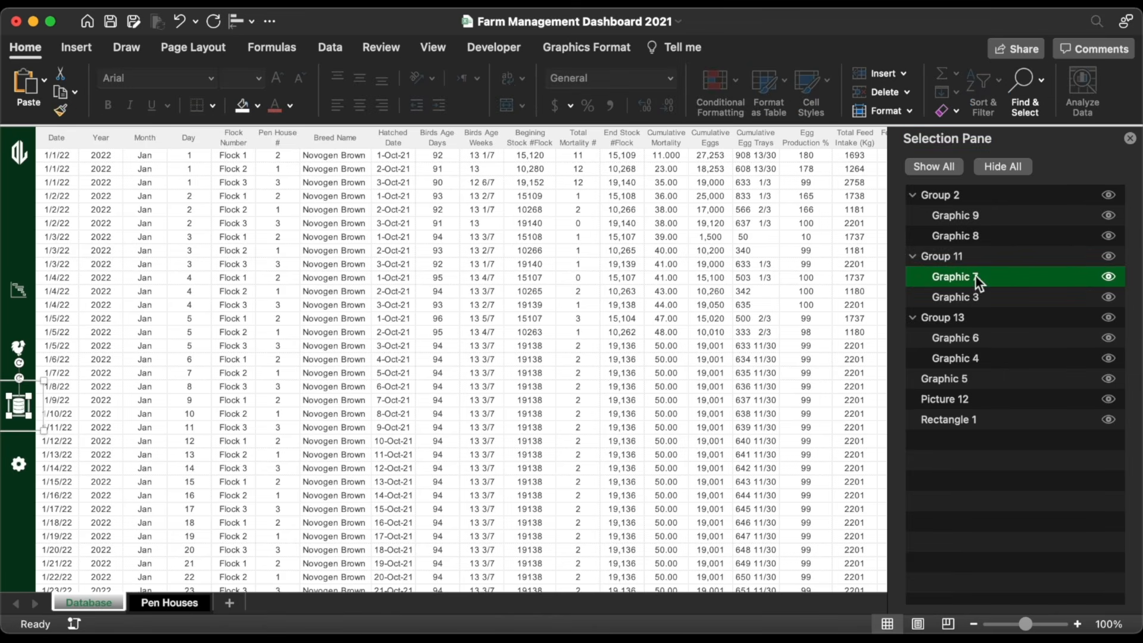
{"action": "left_click", "coordinate": [77, 48]}
{"action": "left_click", "coordinate": [870, 77]}
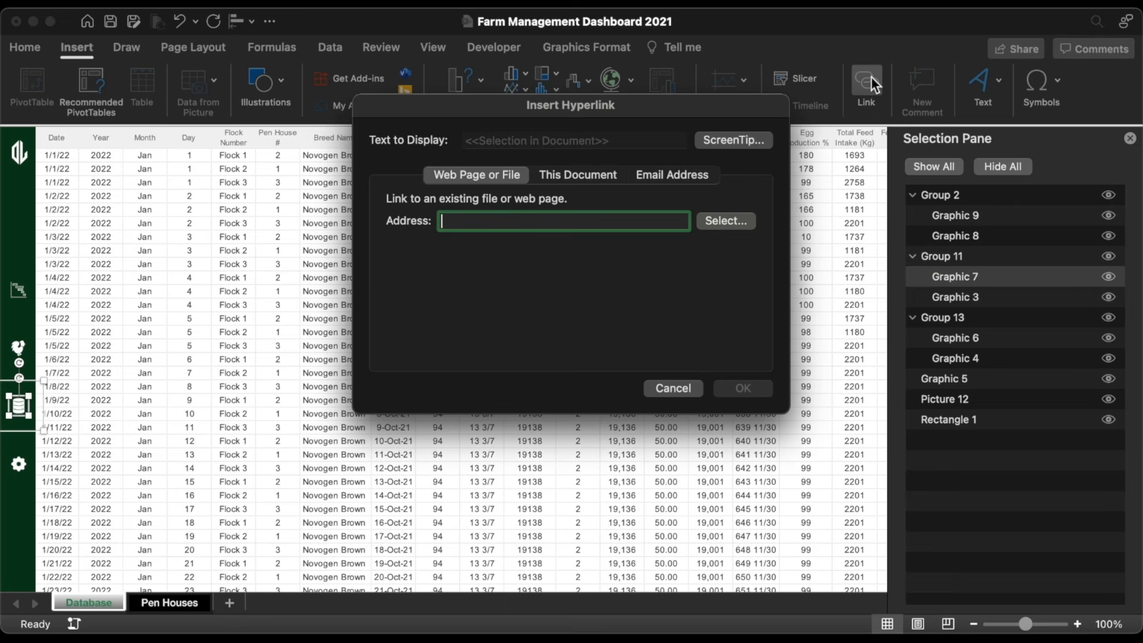
{"action": "left_click", "coordinate": [581, 173]}
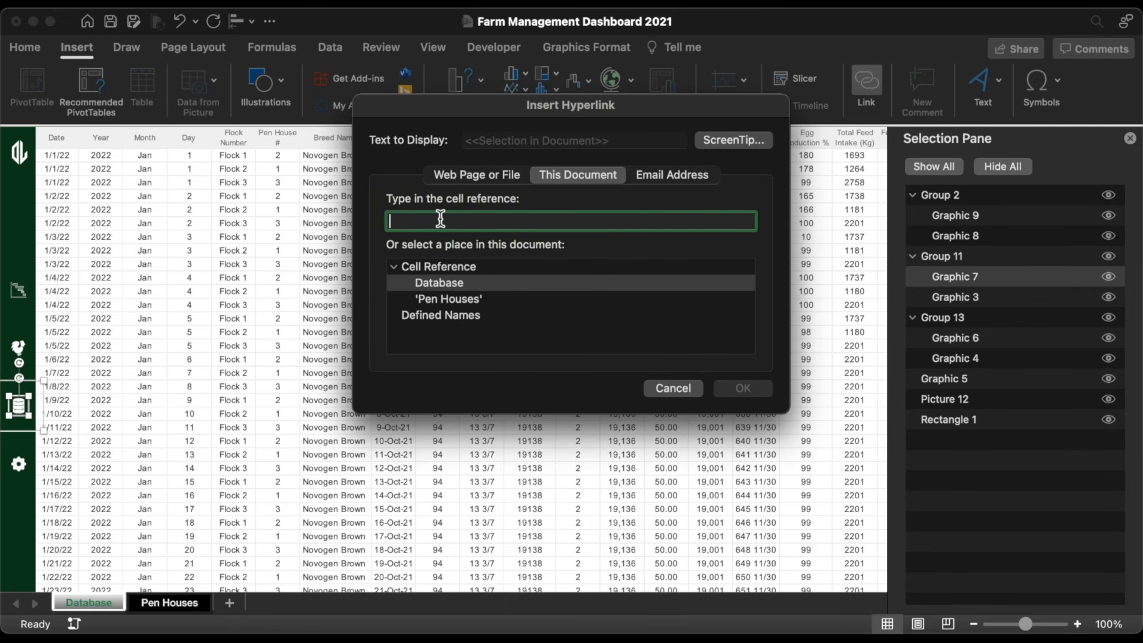
{"action": "type", "text": "A1"}
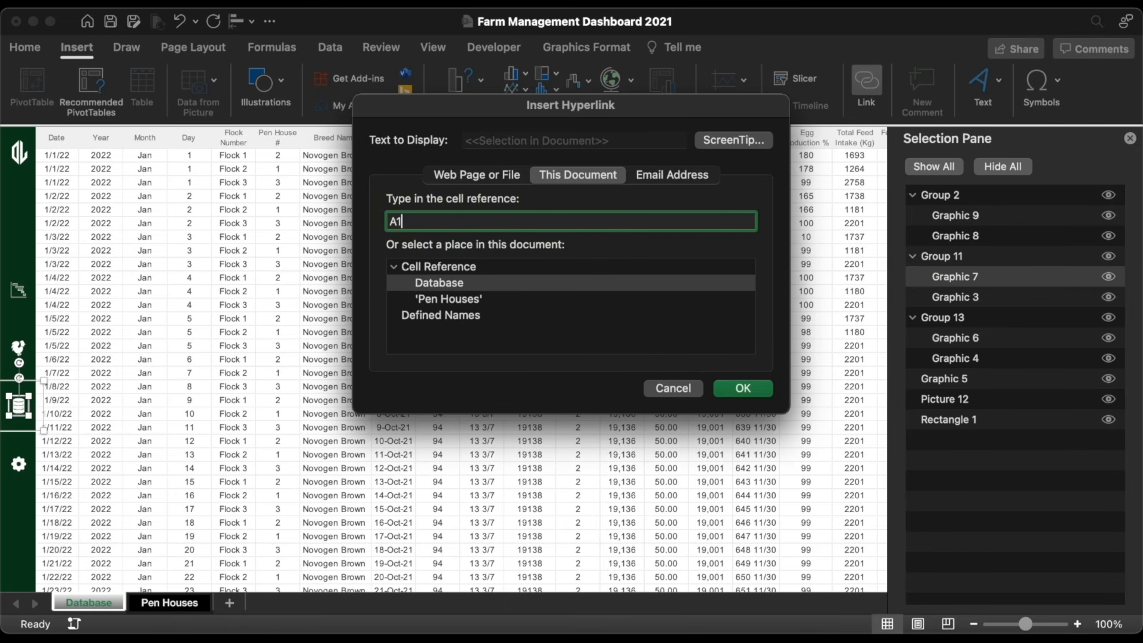
{"action": "left_click", "coordinate": [720, 135]}
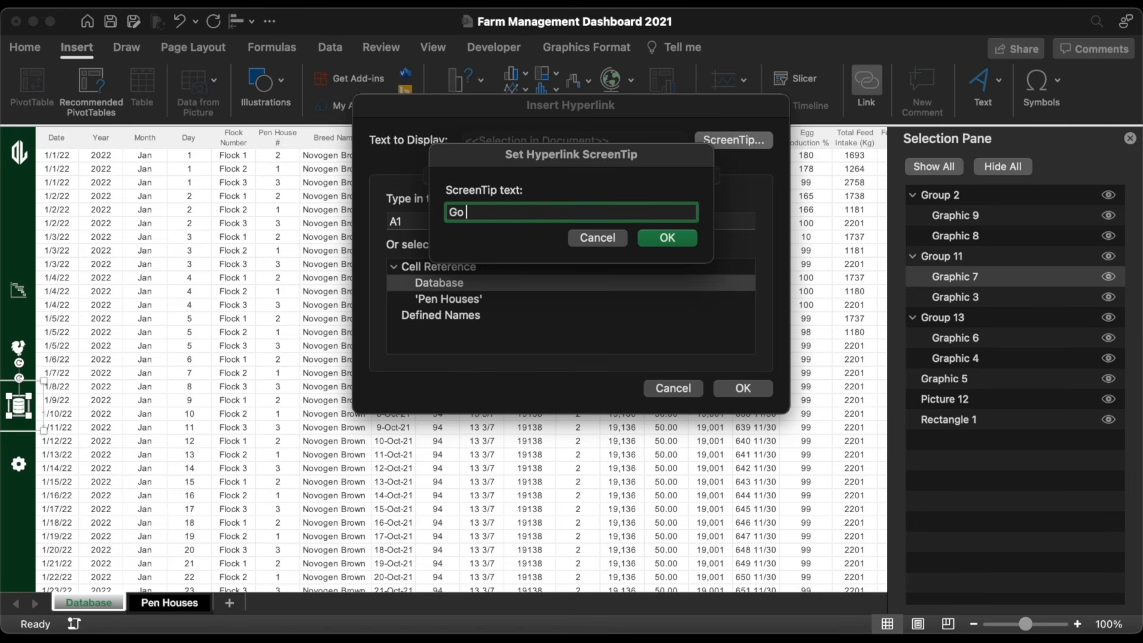
{"action": "key", "text": "super+a"}
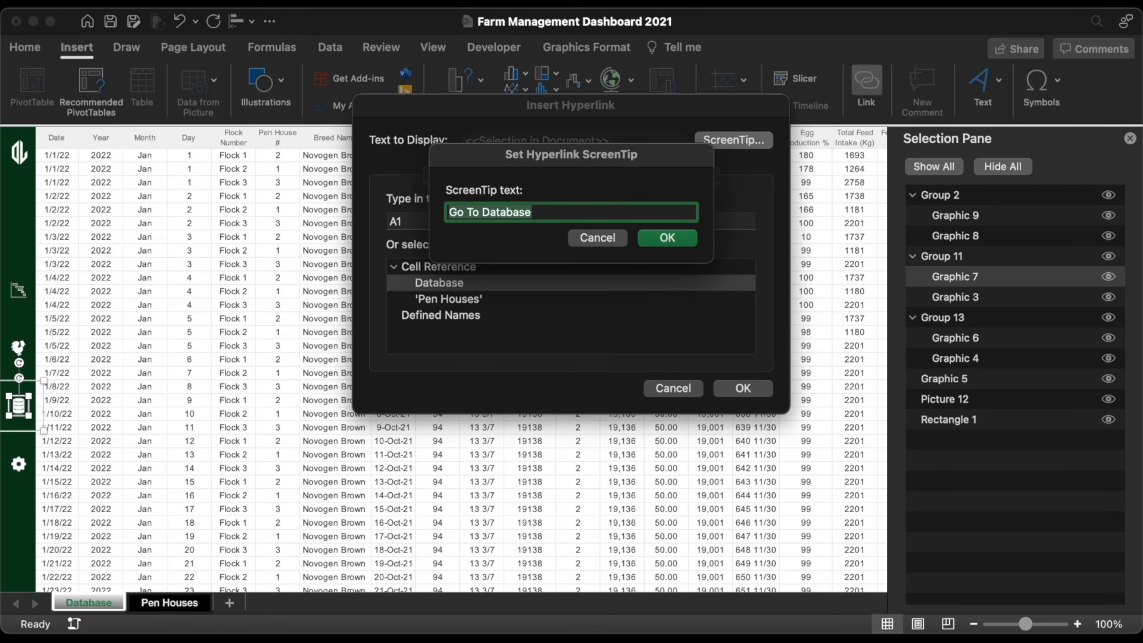
{"action": "left_click", "coordinate": [667, 238]}
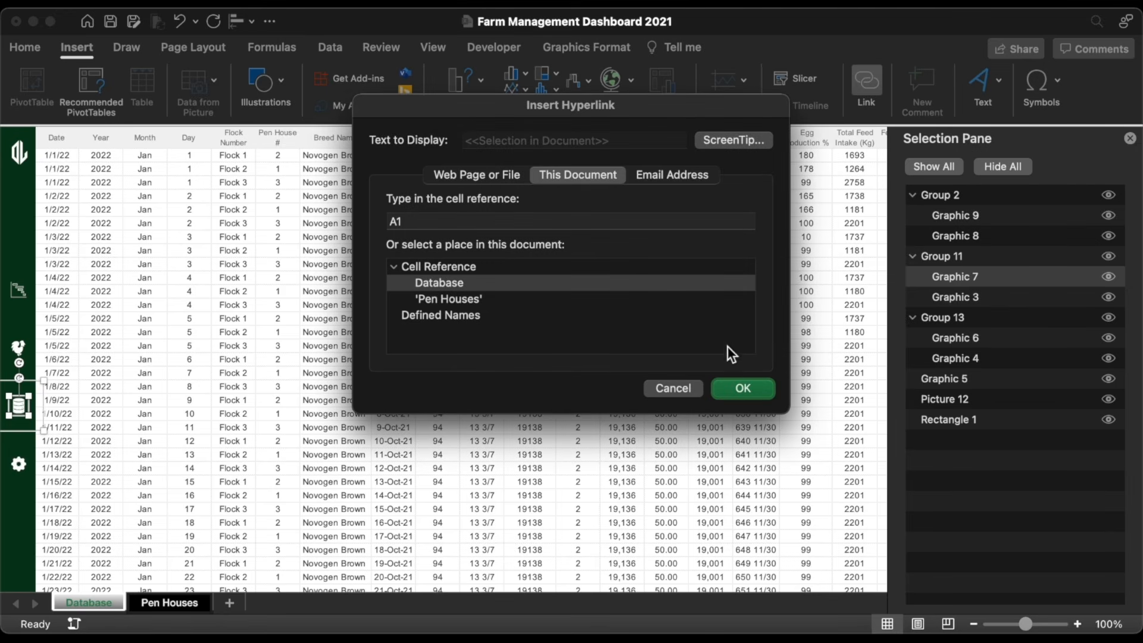
{"action": "left_click", "coordinate": [743, 388]}
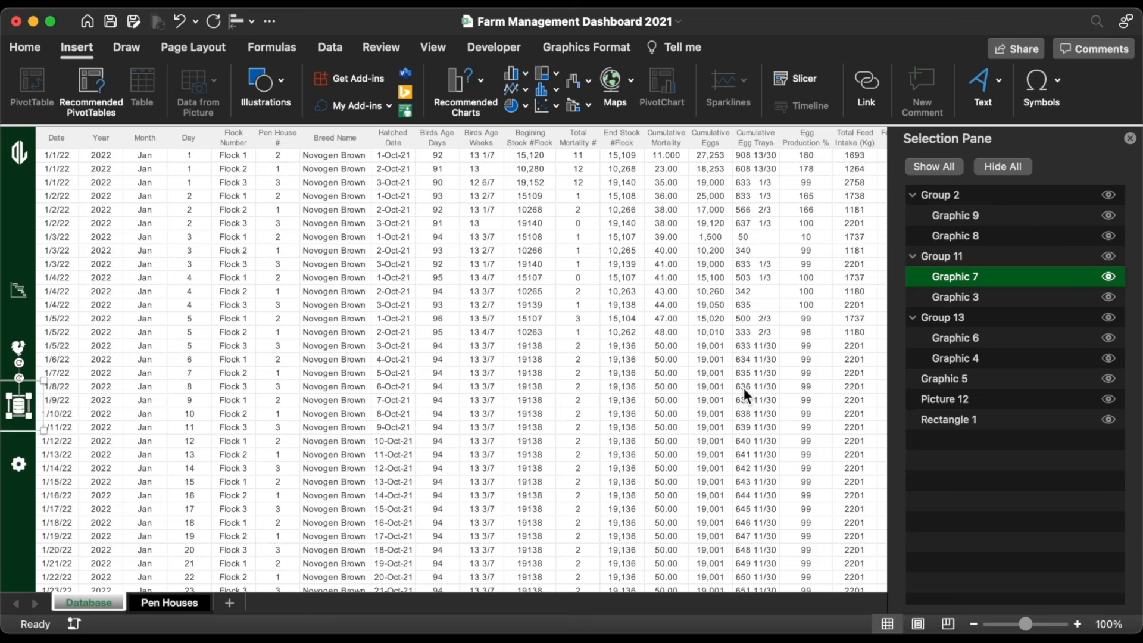
Step: Link Graphic 3 to Database A1 as well, with ScreenTip 'Go To Database'
{"action": "left_click", "coordinate": [959, 298]}
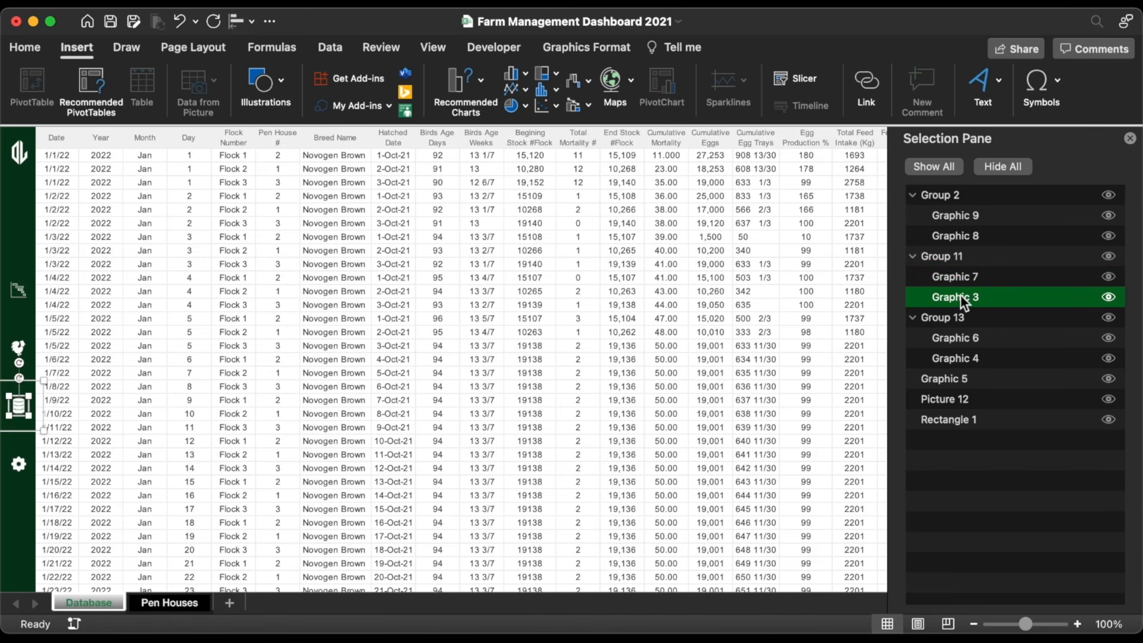
{"action": "left_click", "coordinate": [870, 86]}
{"action": "type", "text": "A1"}
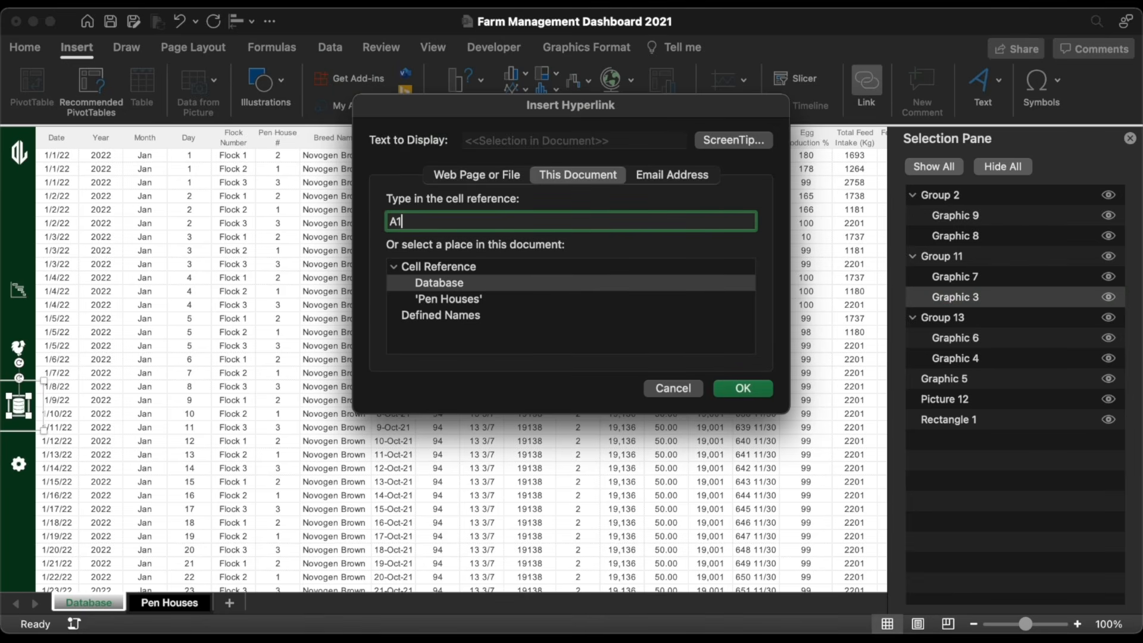
{"action": "left_click", "coordinate": [724, 138]}
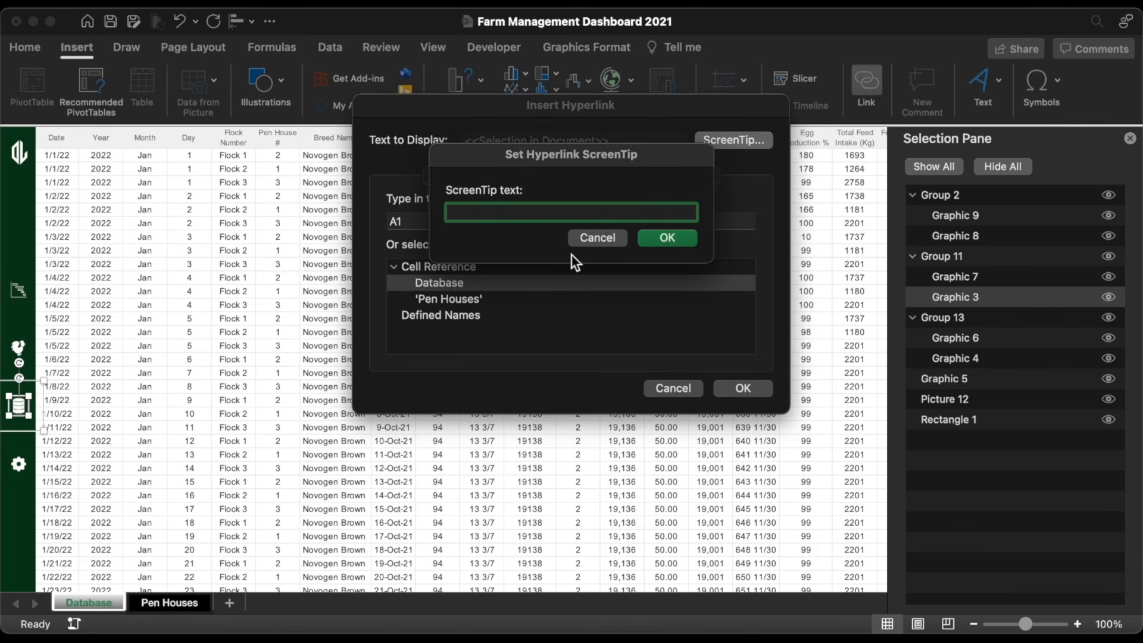
{"action": "type", "text": "Go To Database"}
{"action": "left_click", "coordinate": [666, 236]}
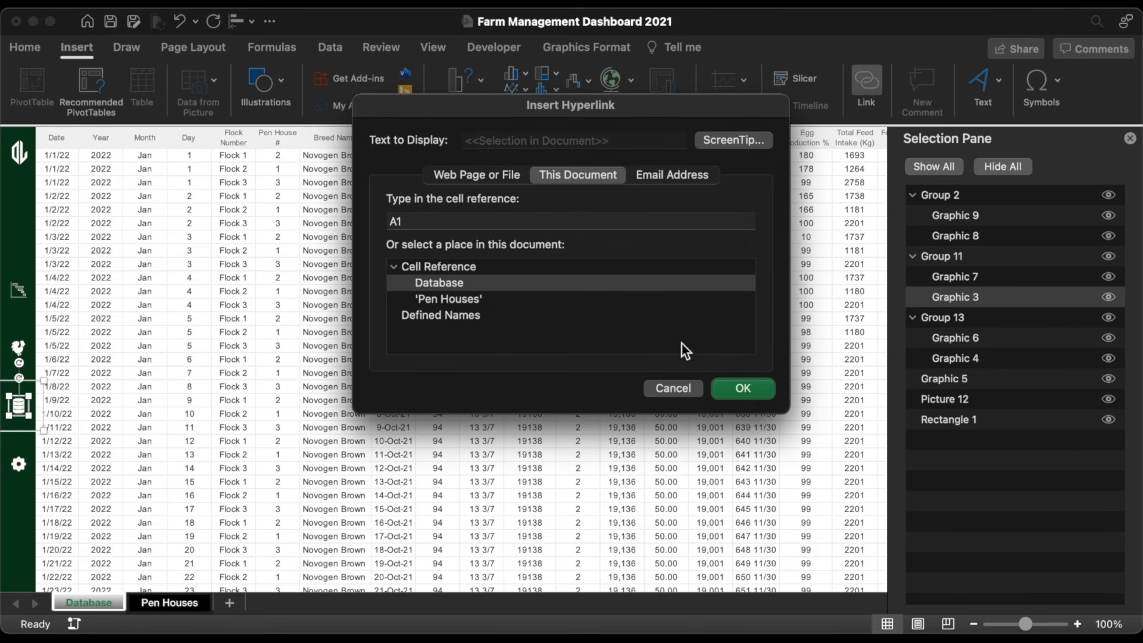
{"action": "left_click", "coordinate": [743, 388]}
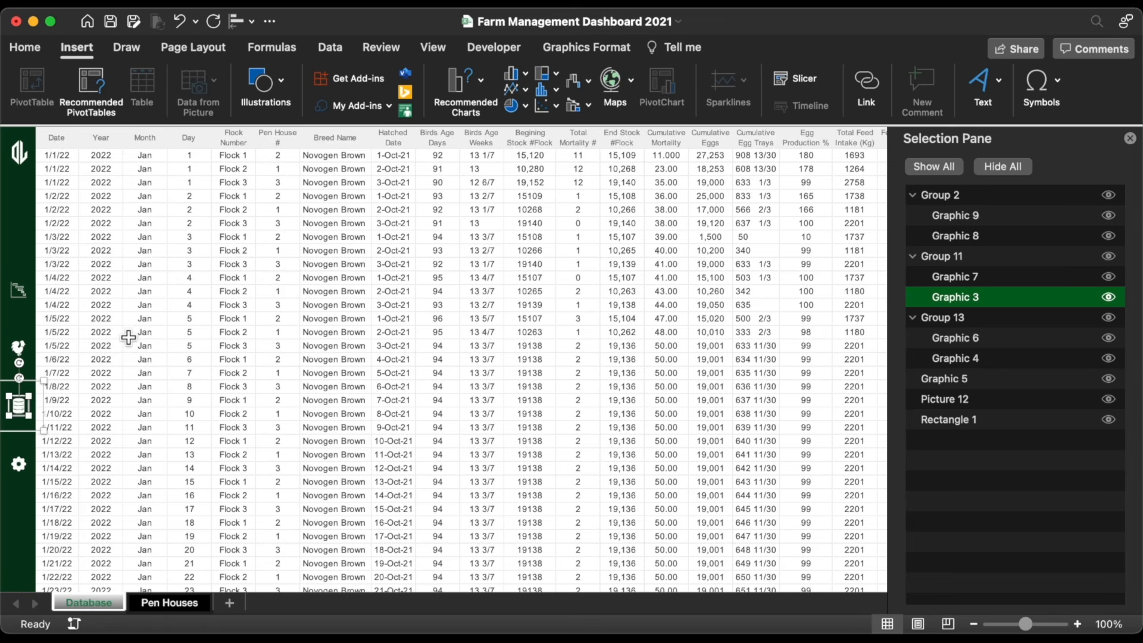
Step: Link rooster Graphic 6 to the Pen Houses sheet with ScreenTip 'Go To Pen Houses'
{"action": "left_click", "coordinate": [19, 348]}
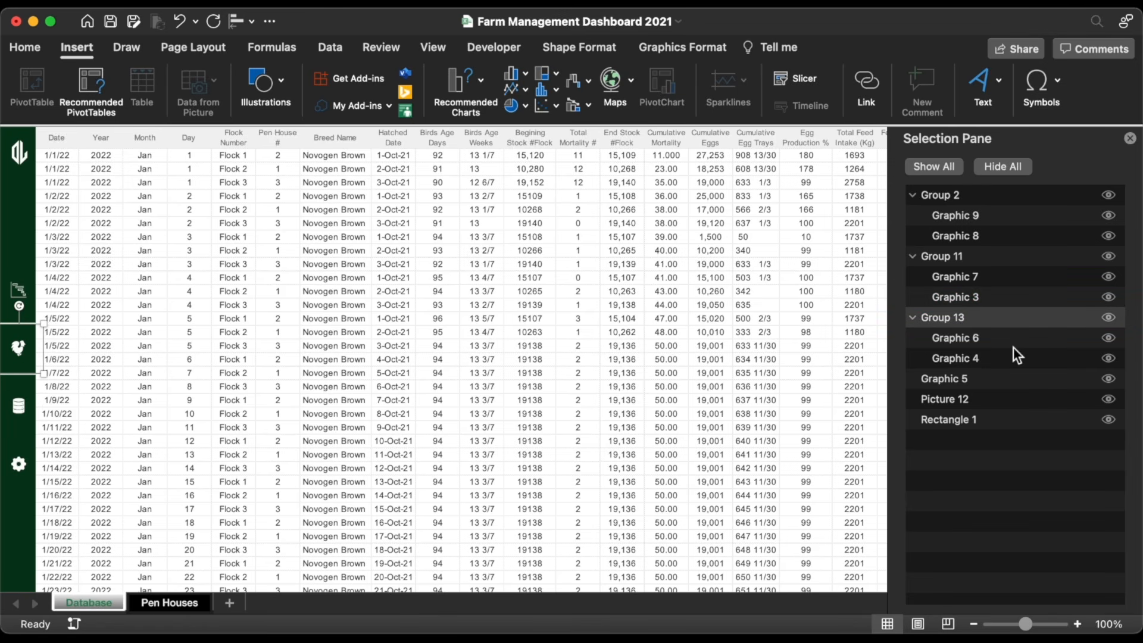
{"action": "left_click", "coordinate": [985, 338]}
{"action": "left_click", "coordinate": [868, 86]}
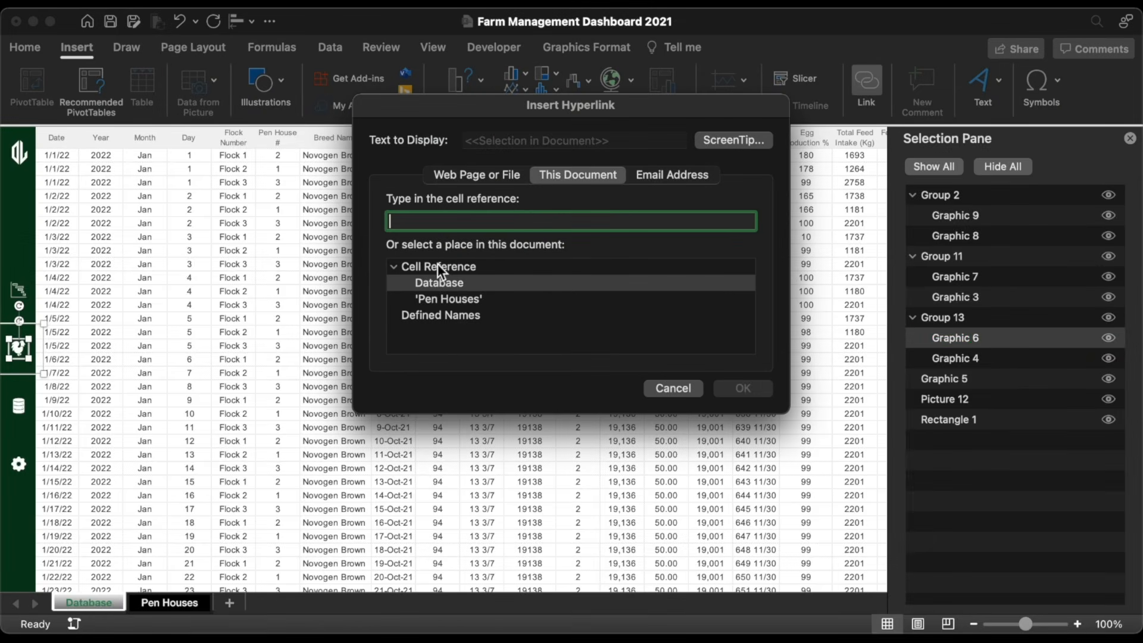
{"action": "left_click", "coordinate": [445, 300]}
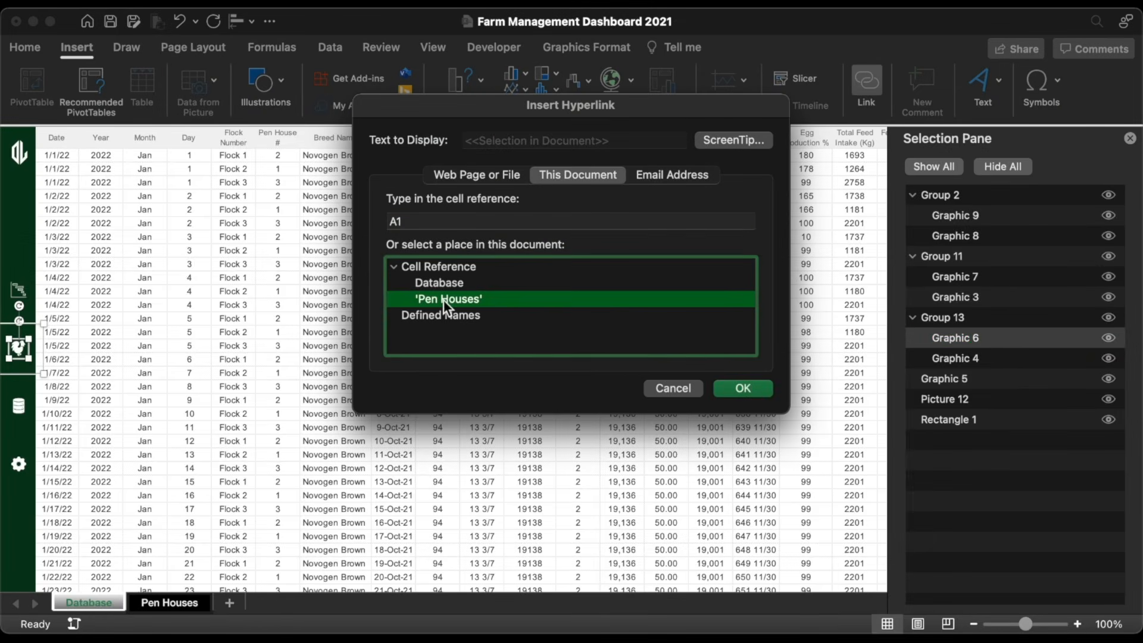
{"action": "left_click", "coordinate": [734, 142]}
{"action": "type", "text": "Go To Pen Houses"}
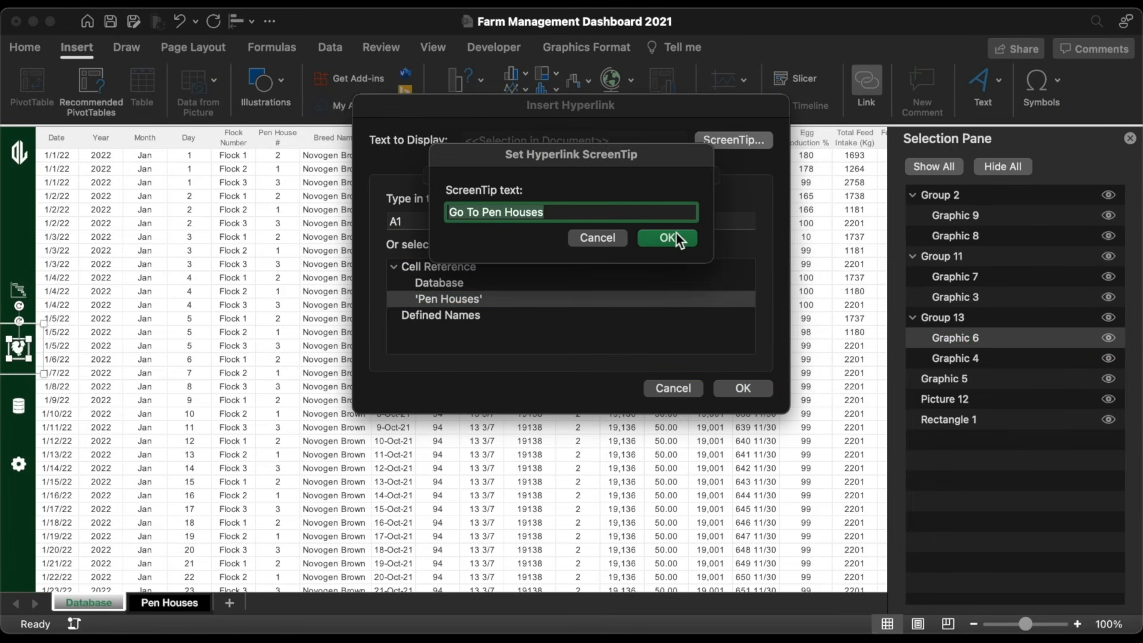
{"action": "left_click", "coordinate": [666, 235]}
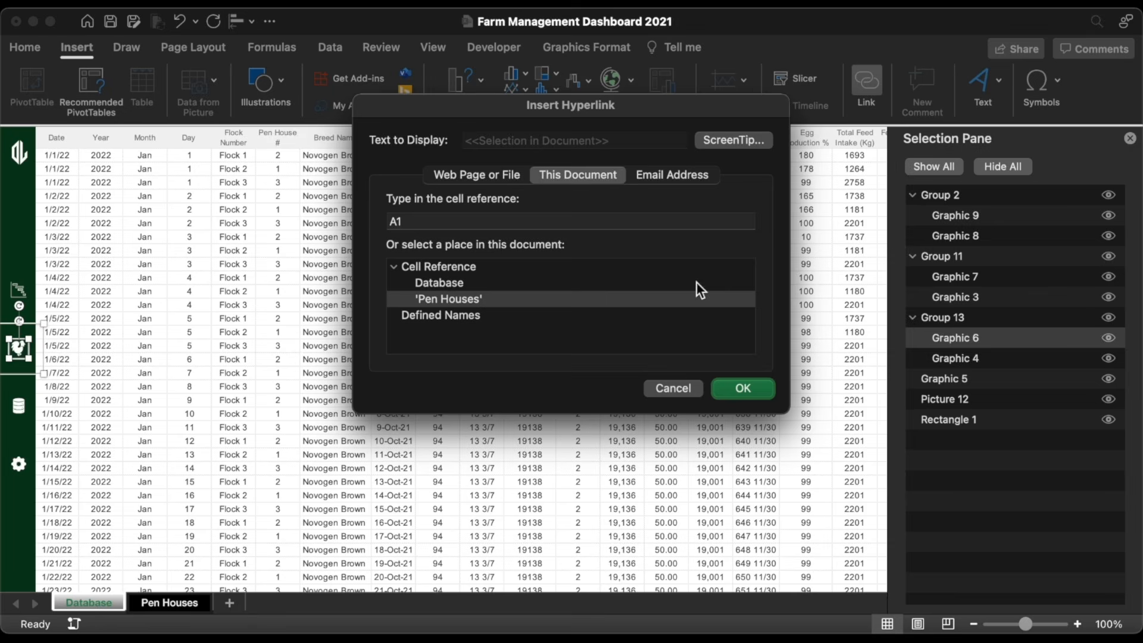
{"action": "left_click", "coordinate": [745, 389]}
Step: Link Graphic 4 to Pen Houses too, with ScreenTip 'Go To Pen Houses'
{"action": "left_click", "coordinate": [963, 358]}
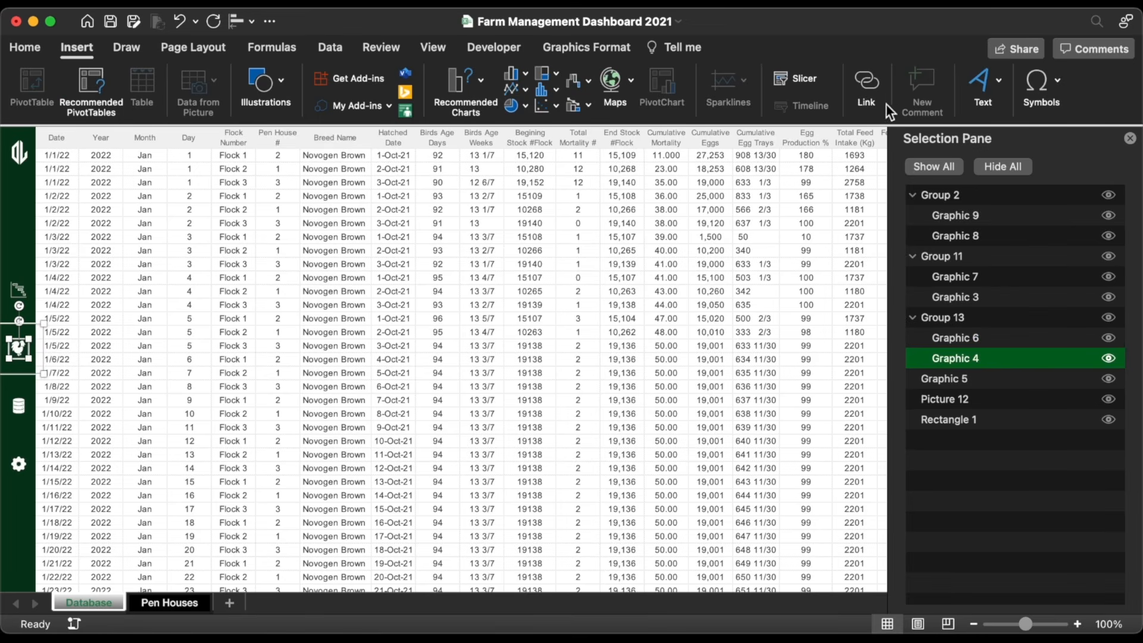
{"action": "left_click", "coordinate": [866, 84]}
{"action": "left_click", "coordinate": [476, 299]}
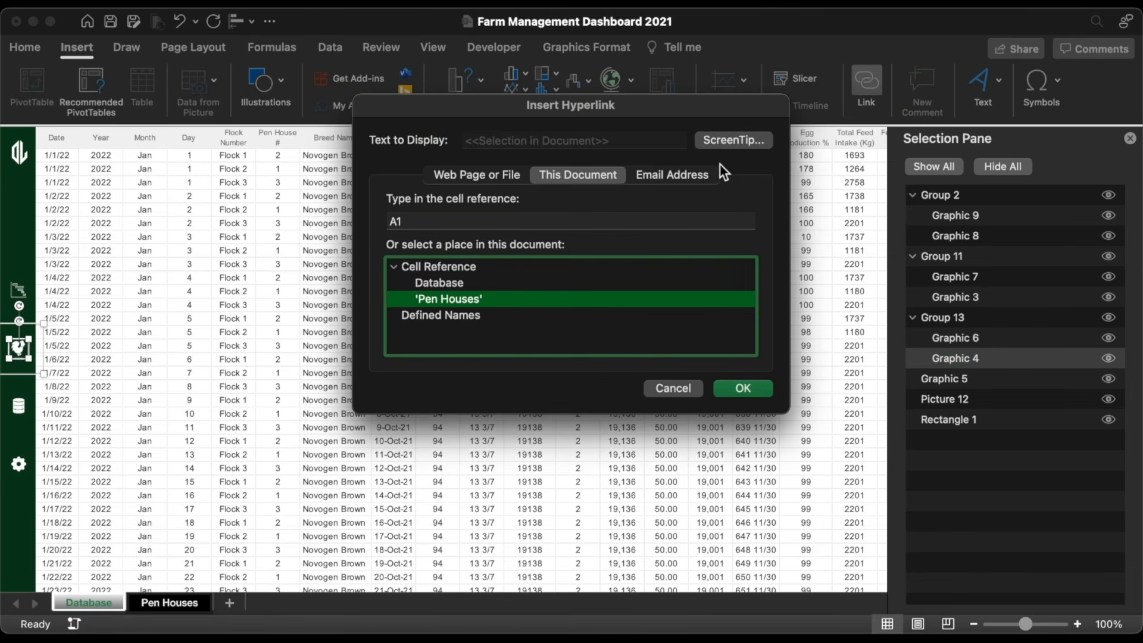
{"action": "left_click", "coordinate": [726, 138]}
{"action": "type", "text": "Go To Pen Houses"}
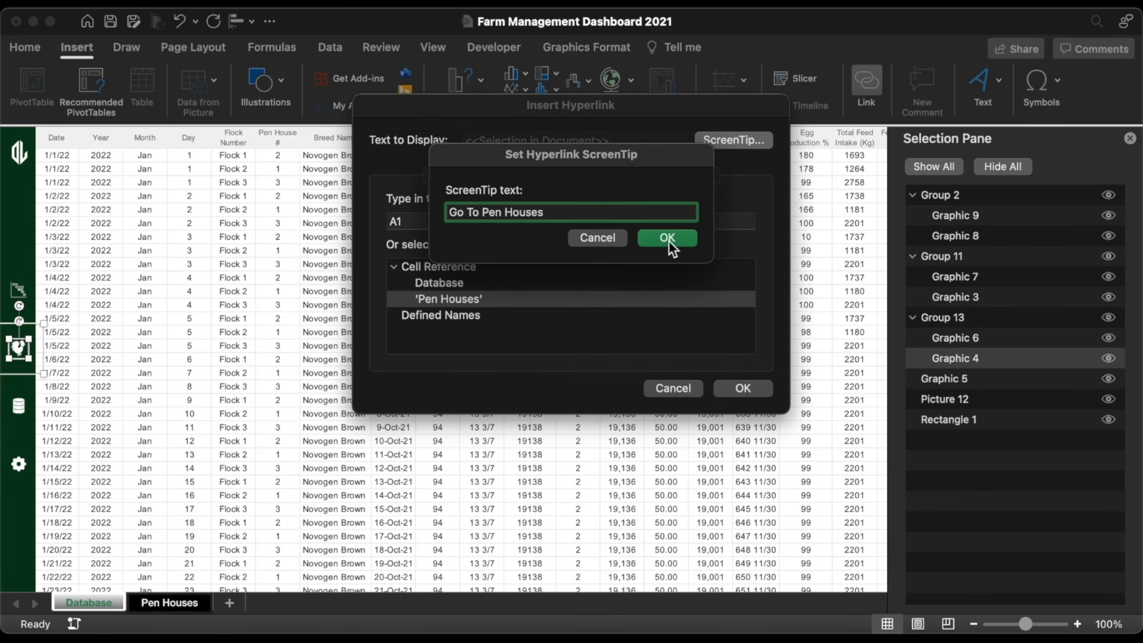
{"action": "left_click", "coordinate": [668, 238]}
Step: Confirm the Graphic 4 link, then add a new sheet named Dashboard
{"action": "left_click", "coordinate": [755, 387]}
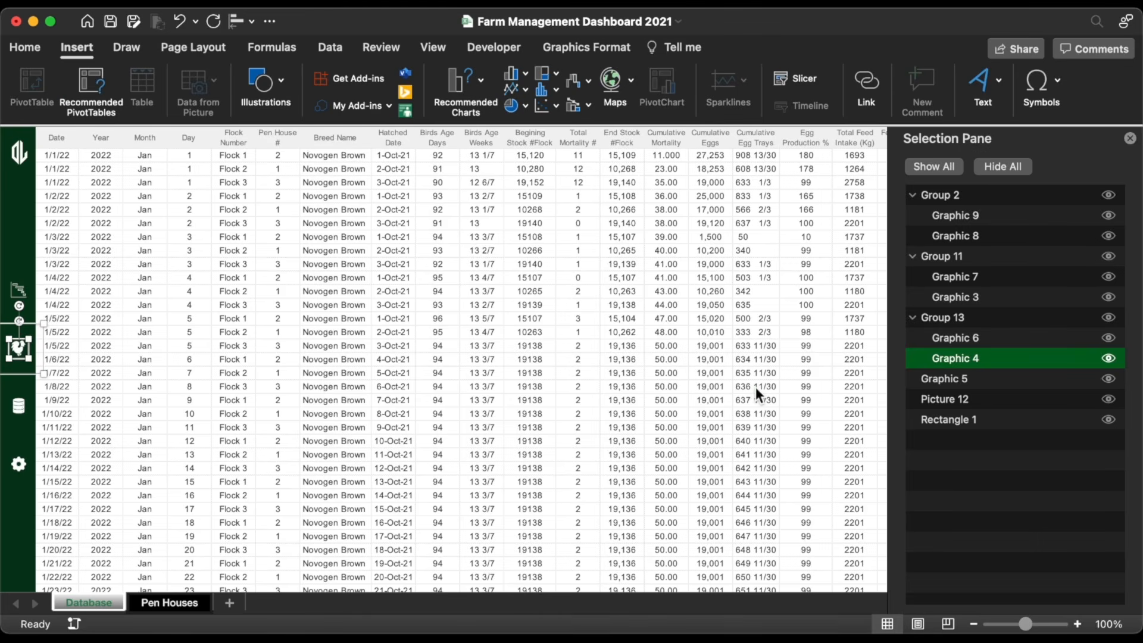
{"action": "left_click", "coordinate": [230, 602]}
{"action": "right_click", "coordinate": [255, 603]}
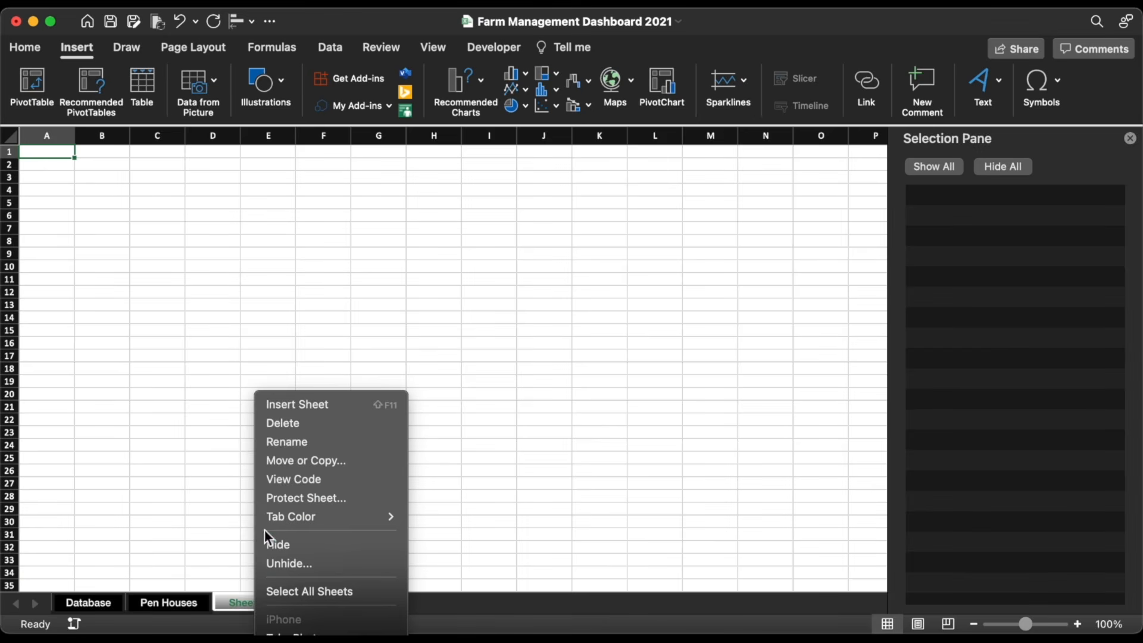
{"action": "left_click", "coordinate": [275, 446]}
{"action": "type", "text": "Dashboard"}
{"action": "left_click", "coordinate": [275, 446]}
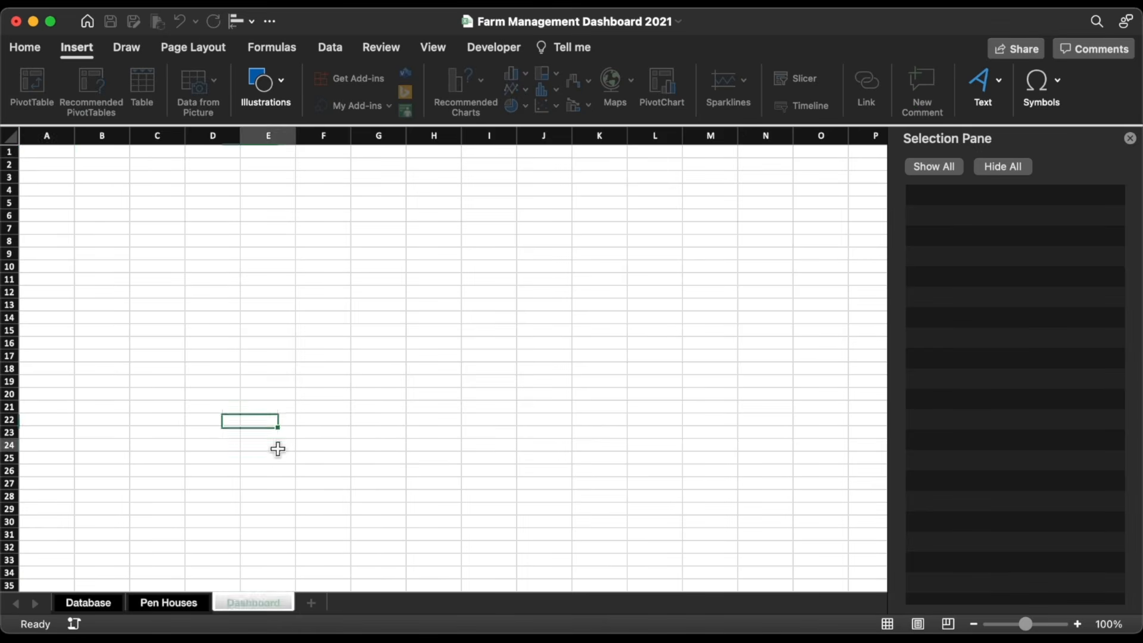
Step: Add another sheet named Pivottable, then return to the Database sheet
{"action": "left_click", "coordinate": [306, 603]}
{"action": "right_click", "coordinate": [331, 605]}
{"action": "left_click", "coordinate": [362, 449]}
{"action": "type", "text": "Pivottable"}
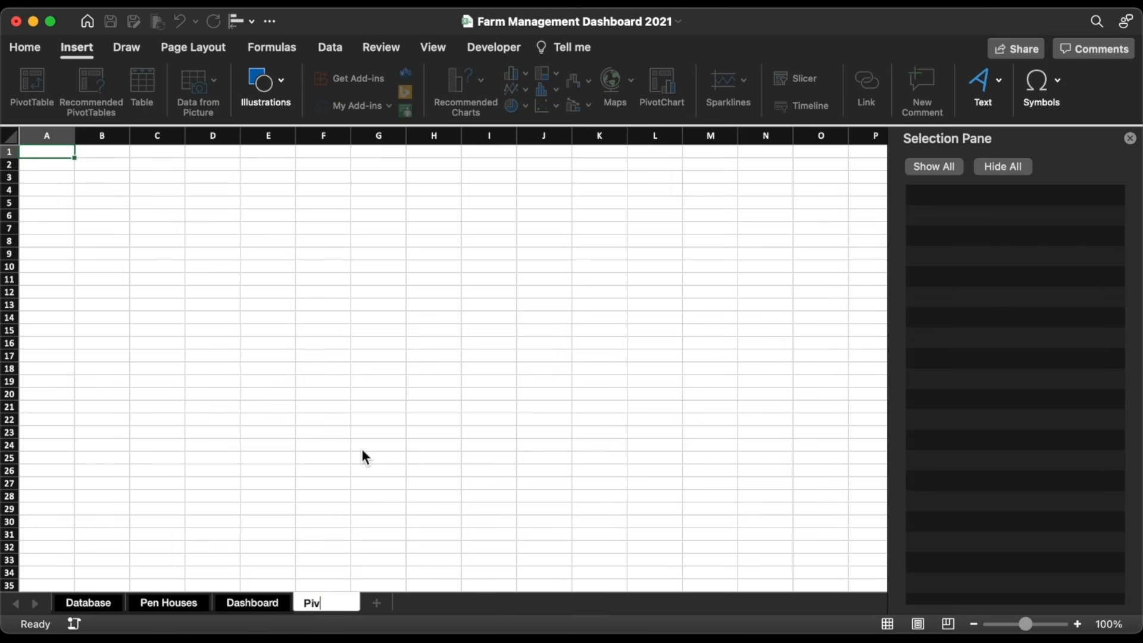
{"action": "key", "text": "Return"}
{"action": "left_click", "coordinate": [88, 603]}
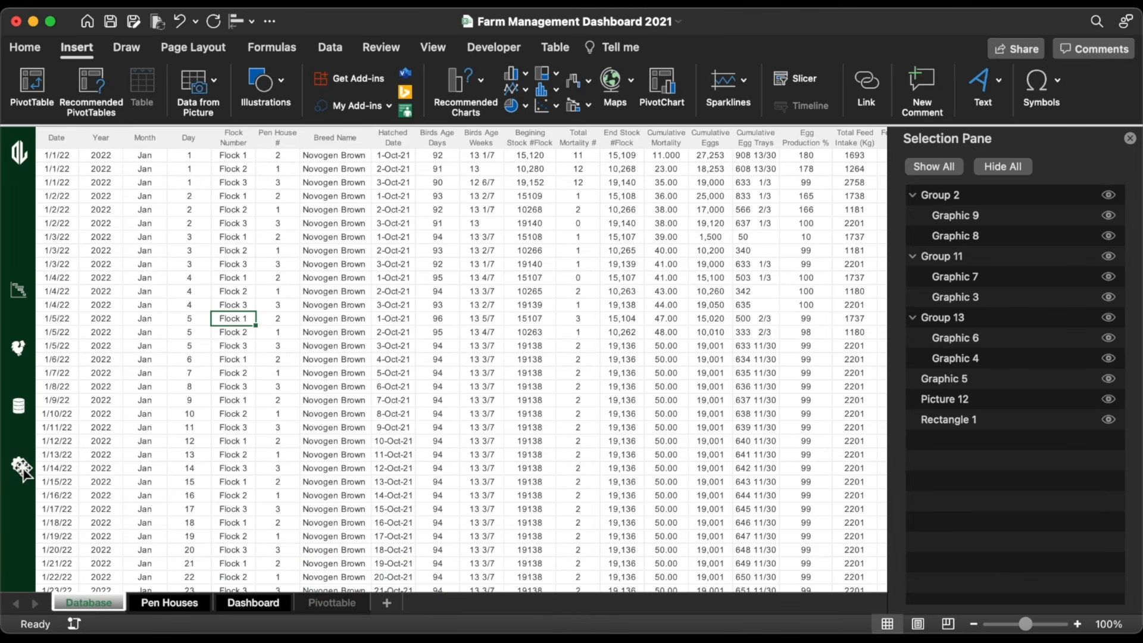
Step: Link Graphic 9 to the Pivottable sheet with ScreenTip 'Go To Pivottable'
{"action": "left_click", "coordinate": [977, 215]}
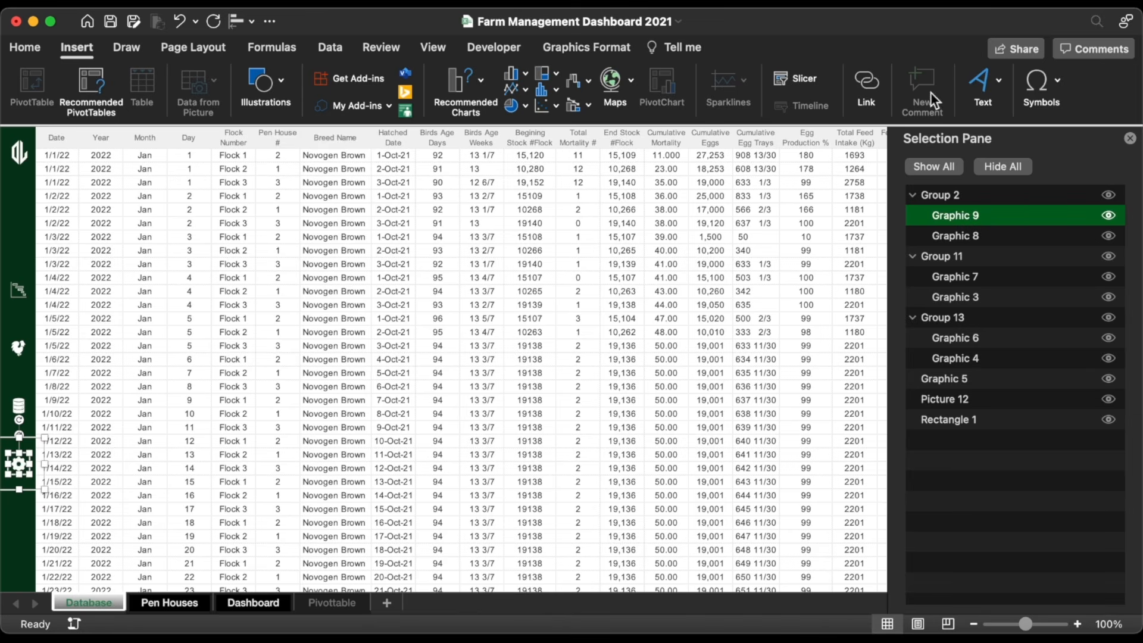
{"action": "left_click", "coordinate": [869, 83]}
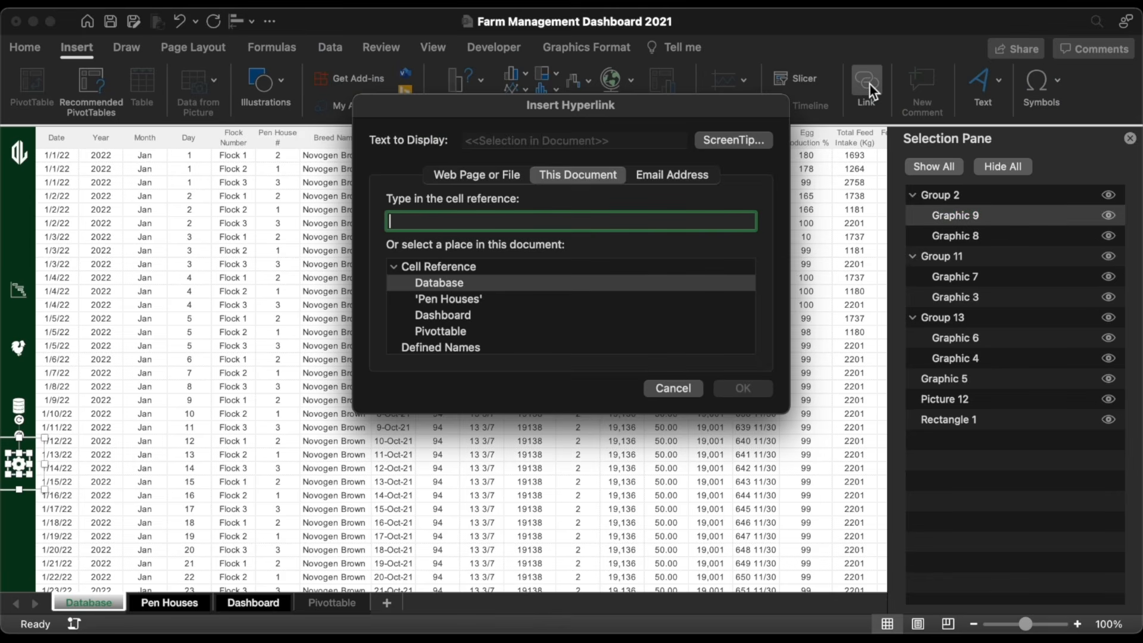
{"action": "left_click", "coordinate": [447, 331]}
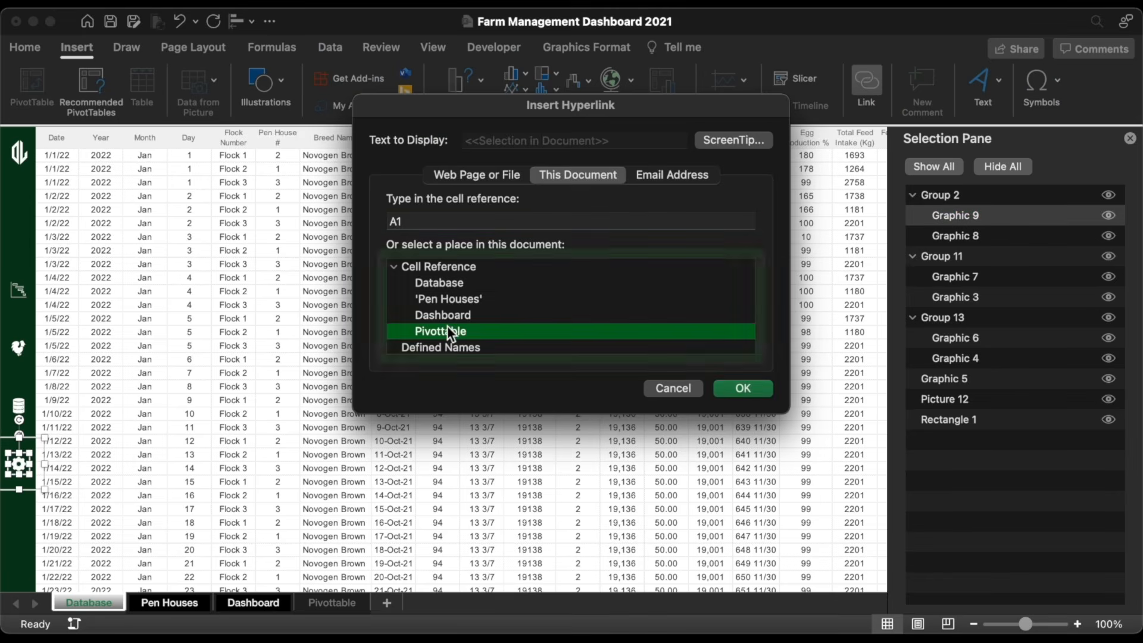
{"action": "left_click", "coordinate": [737, 141]}
{"action": "type", "text": "Go To Pivottables"}
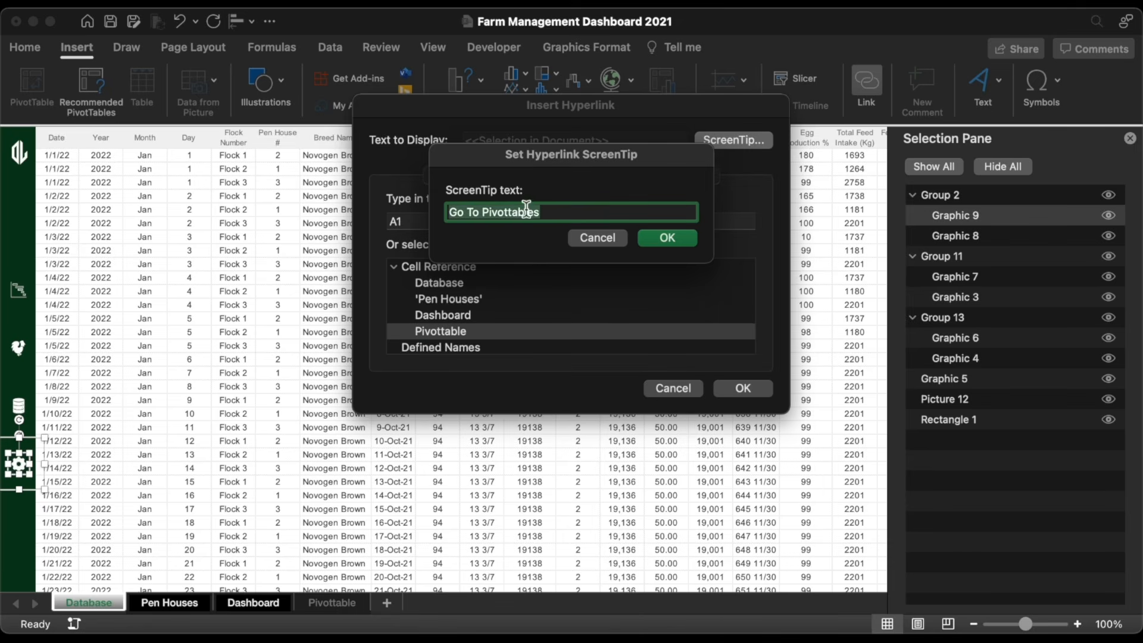
{"action": "key", "text": "Return"}
{"action": "left_click", "coordinate": [739, 388]}
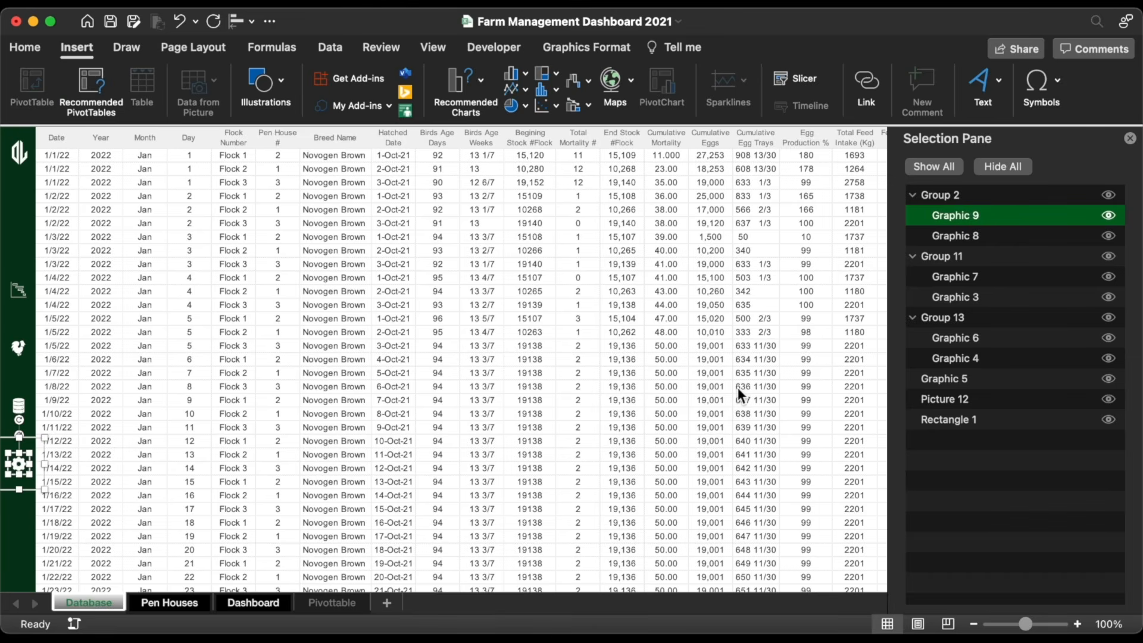
Step: Link Graphic 8 to the Pivottable sheet with ScreenTip 'Go To Pivottables'
{"action": "left_click", "coordinate": [957, 234]}
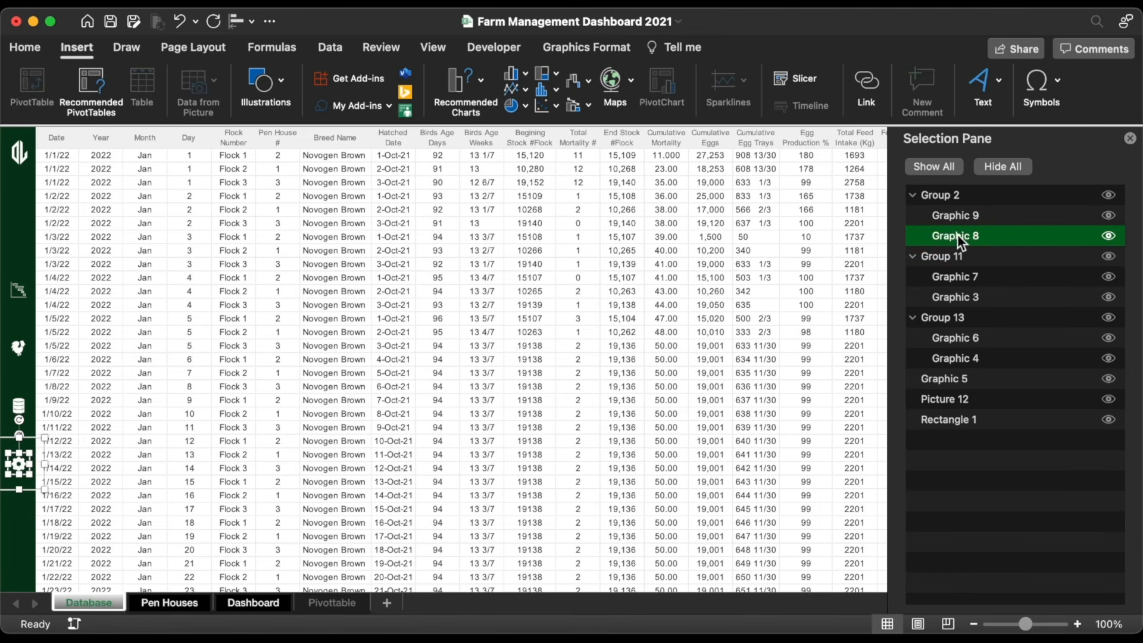
{"action": "left_click", "coordinate": [867, 88]}
{"action": "left_click", "coordinate": [444, 327]}
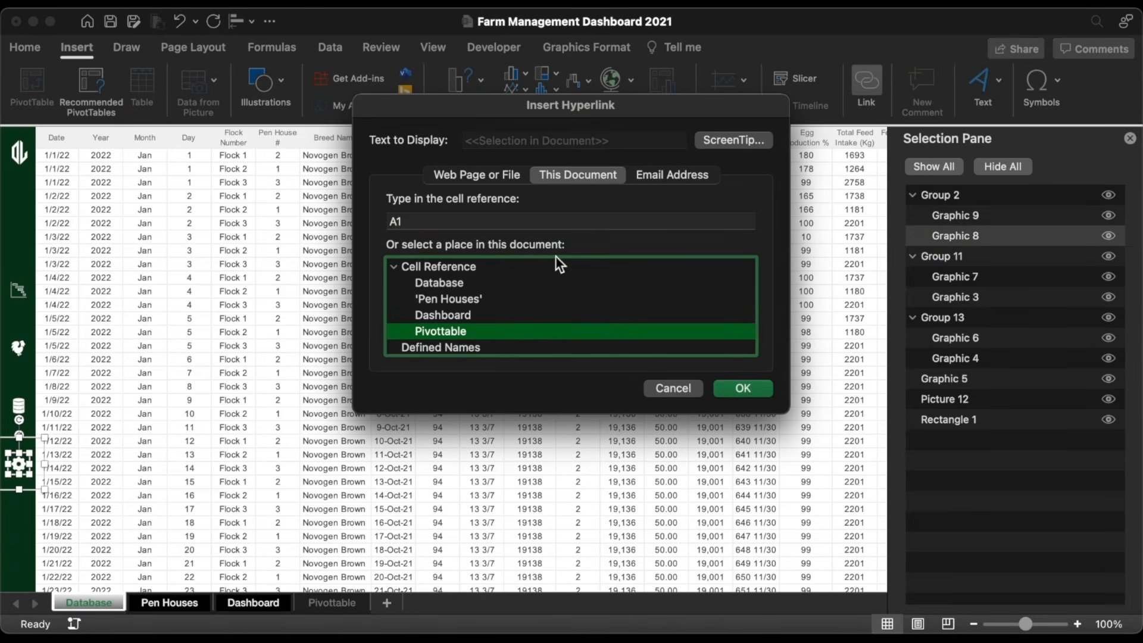
{"action": "left_click", "coordinate": [724, 140]}
{"action": "type", "text": "Go To Pivottables"}
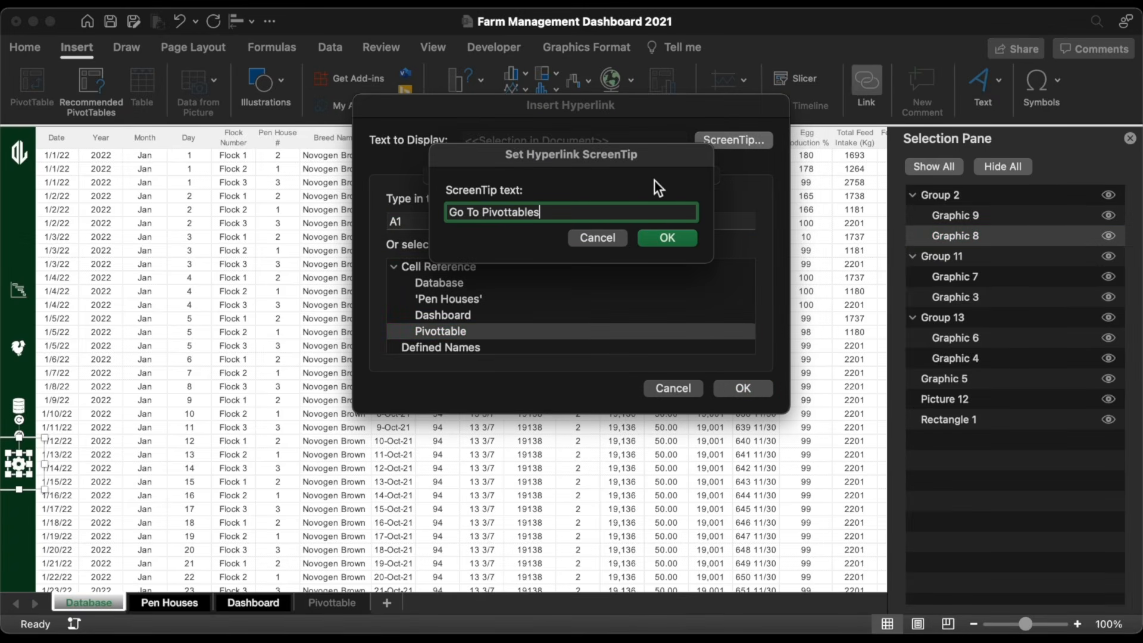
{"action": "left_click", "coordinate": [667, 237]}
{"action": "left_click", "coordinate": [743, 389]}
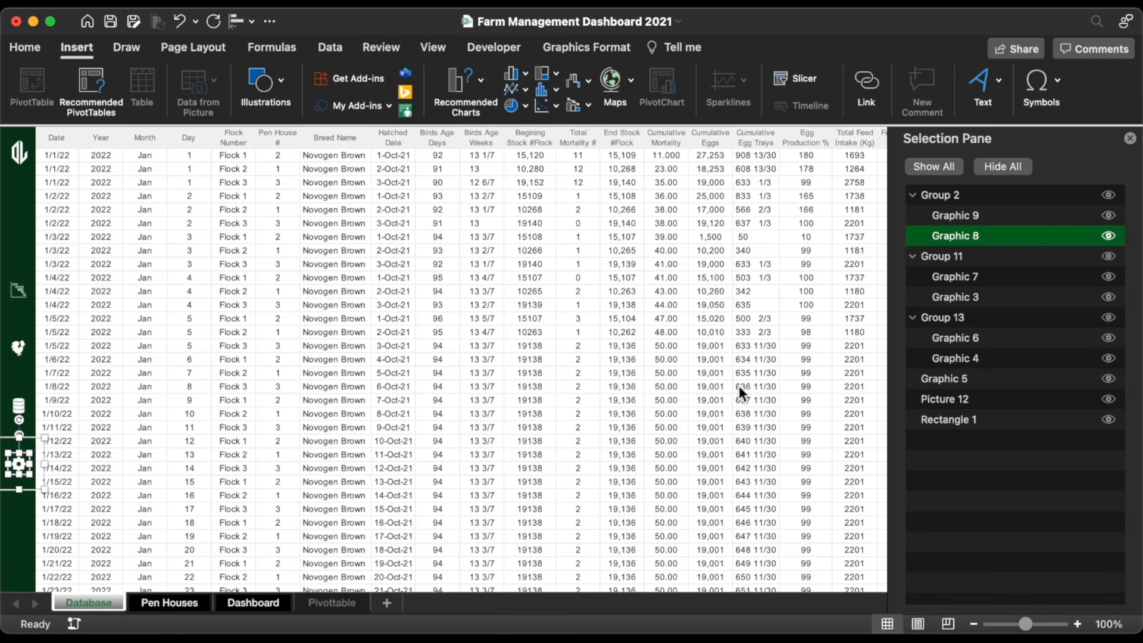
Step: Link Graphic 5 to the Dashboard sheet with ScreenTip 'Go To Dashboard'
{"action": "left_click", "coordinate": [17, 289]}
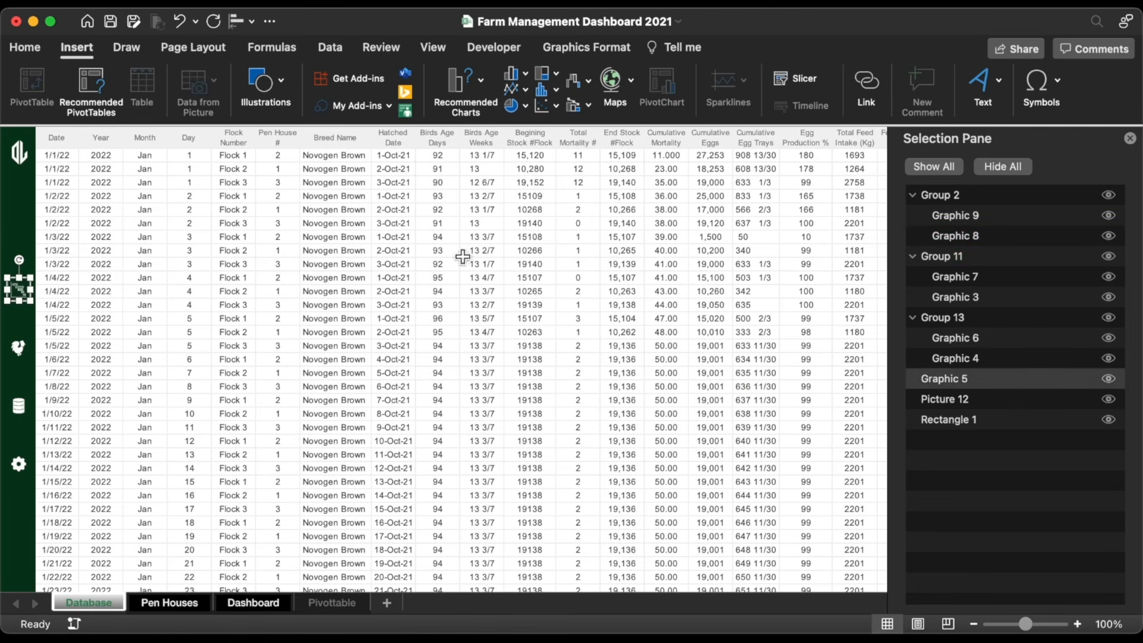
{"action": "left_click", "coordinate": [869, 87]}
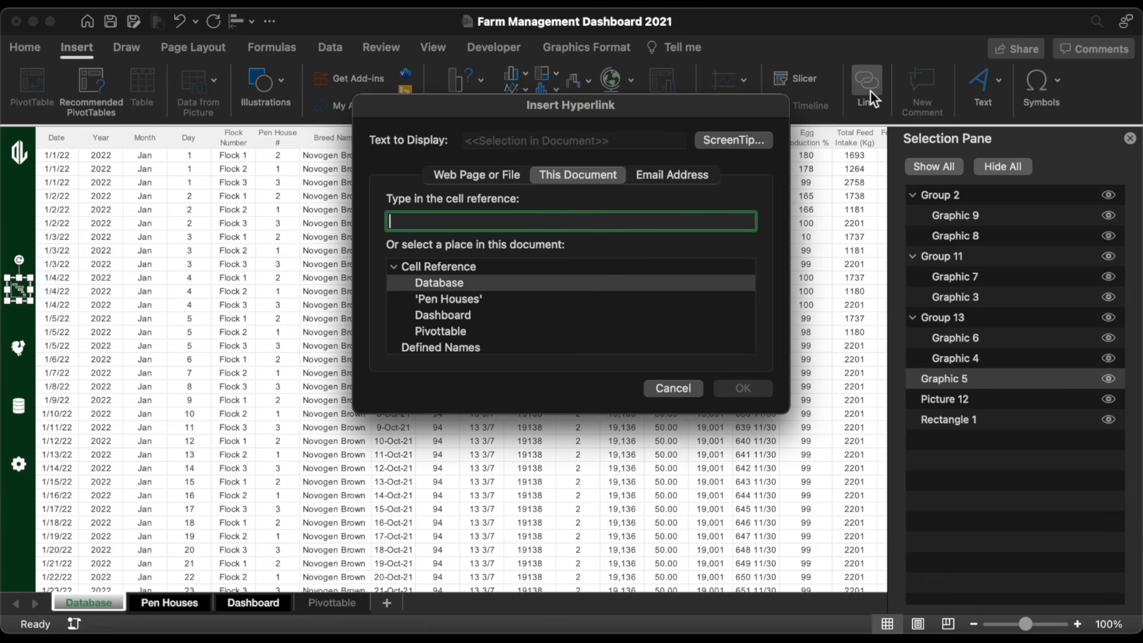
{"action": "left_click", "coordinate": [444, 315]}
{"action": "left_click", "coordinate": [730, 141]}
{"action": "type", "text": "Go To Dashboard"}
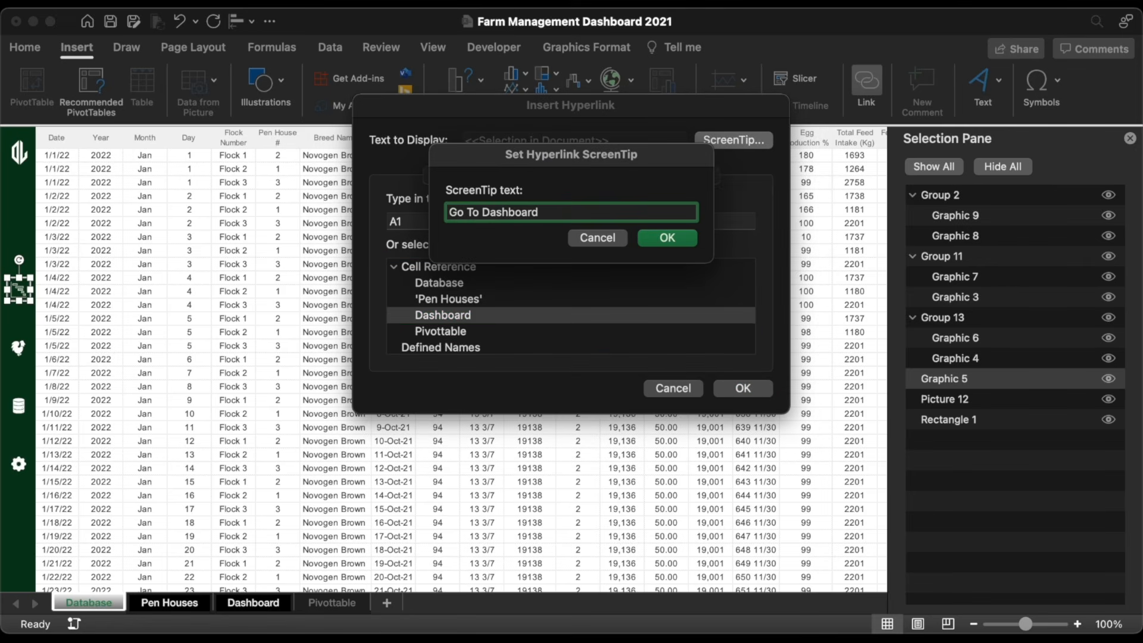
{"action": "left_click", "coordinate": [667, 238]}
{"action": "left_click", "coordinate": [742, 388]}
{"action": "left_click", "coordinate": [266, 83]}
Step: Draw a 'Dashboard Database' text box, rotate it 270° and place it on the sidebar's left edge
{"action": "left_click", "coordinate": [199, 134]}
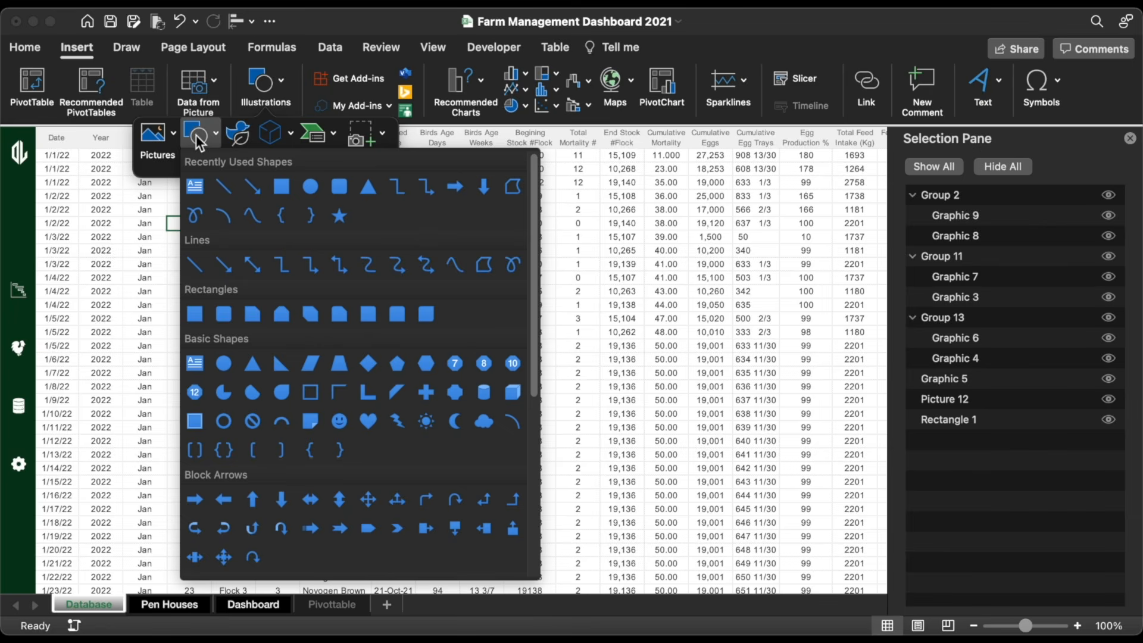
{"action": "left_click", "coordinate": [190, 198]}
{"action": "left_click_drag", "start_coordinate": [50, 492], "coordinate": [215, 528]}
{"action": "scroll", "coordinate": [180, 348], "scroll_direction": "down", "scroll_amount": 4}
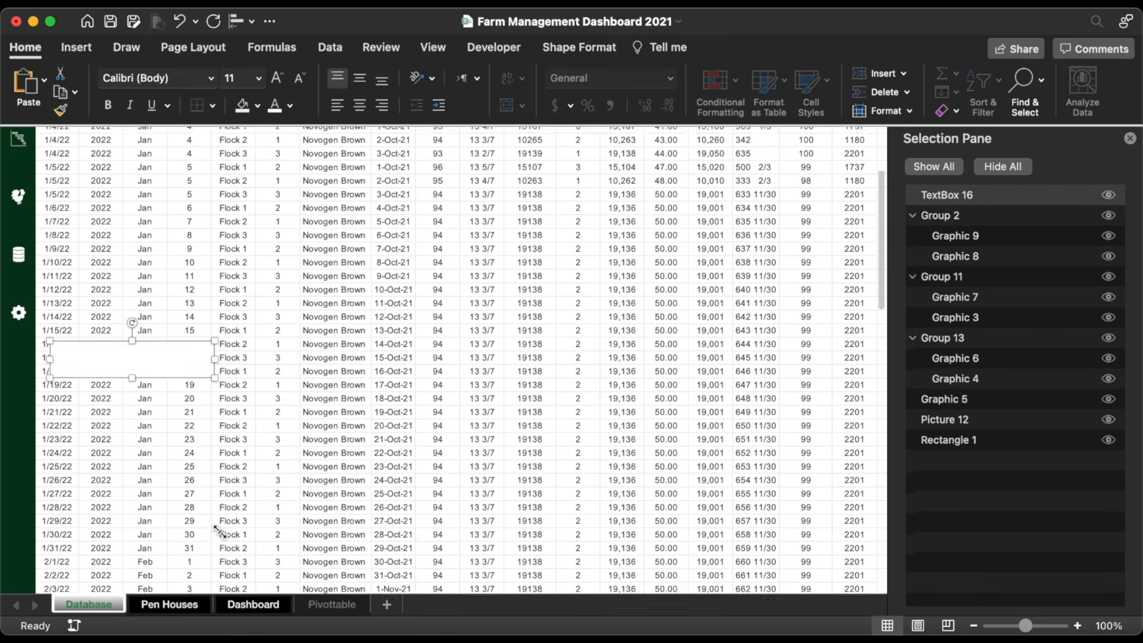
{"action": "left_click_drag", "start_coordinate": [180, 348], "coordinate": [148, 420]}
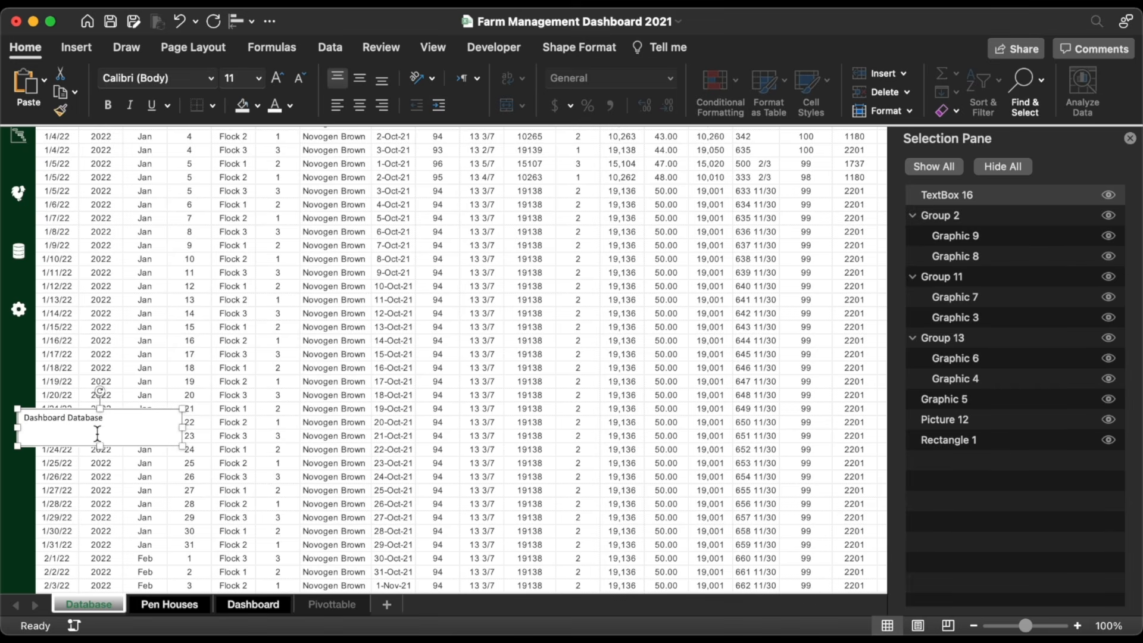
{"action": "left_click_drag", "start_coordinate": [99, 392], "coordinate": [59, 427]}
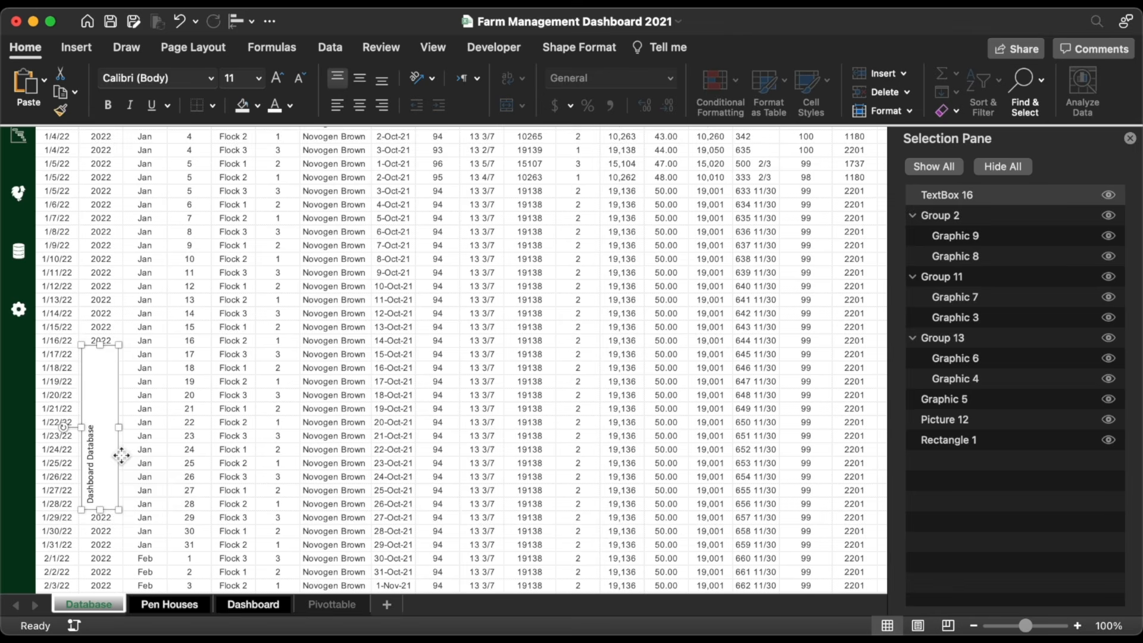
{"action": "left_click_drag", "start_coordinate": [121, 456], "coordinate": [39, 487]}
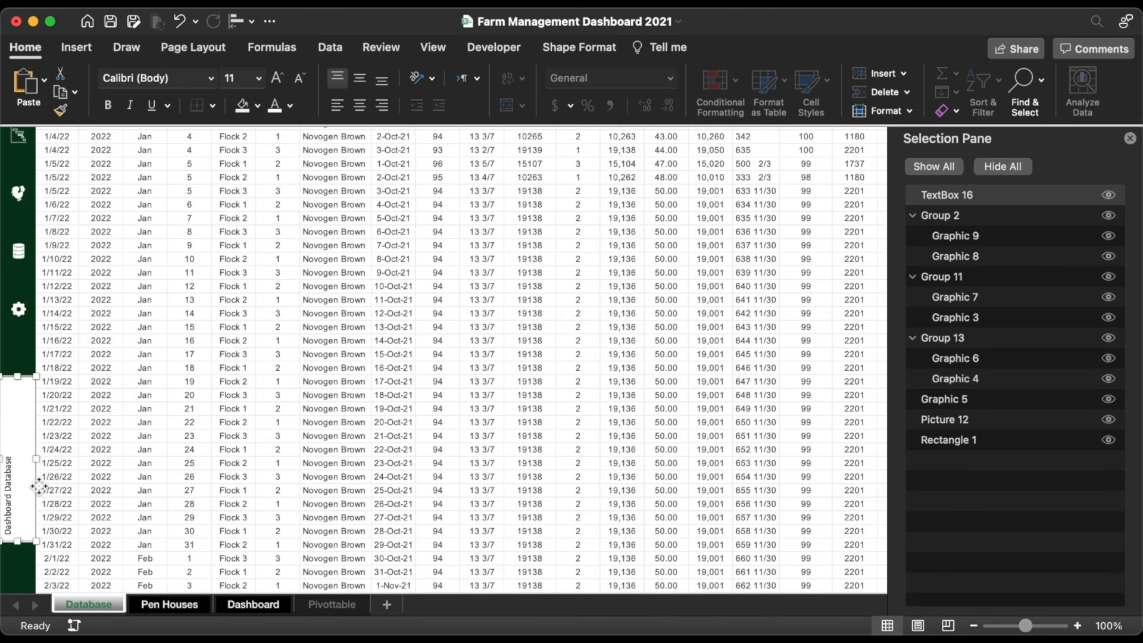
Step: Center and left-align the label text, remove its fill, and make it Arial Bold
{"action": "left_click", "coordinate": [359, 78]}
{"action": "left_click", "coordinate": [338, 106]}
{"action": "left_click", "coordinate": [257, 105]}
{"action": "left_click", "coordinate": [262, 156]}
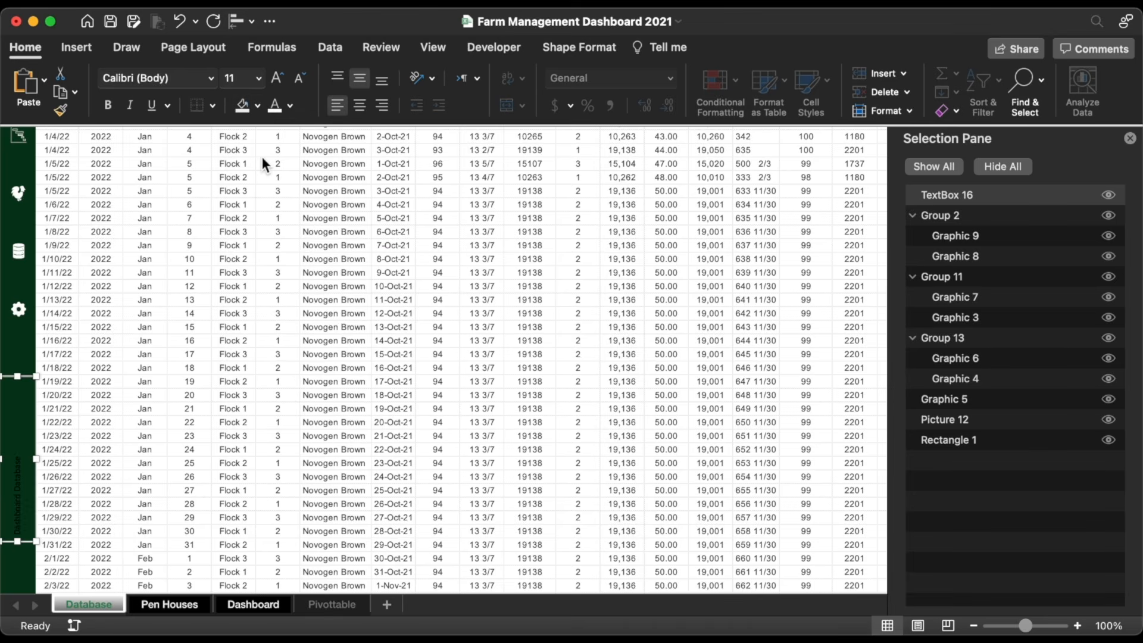
{"action": "left_click", "coordinate": [212, 78]}
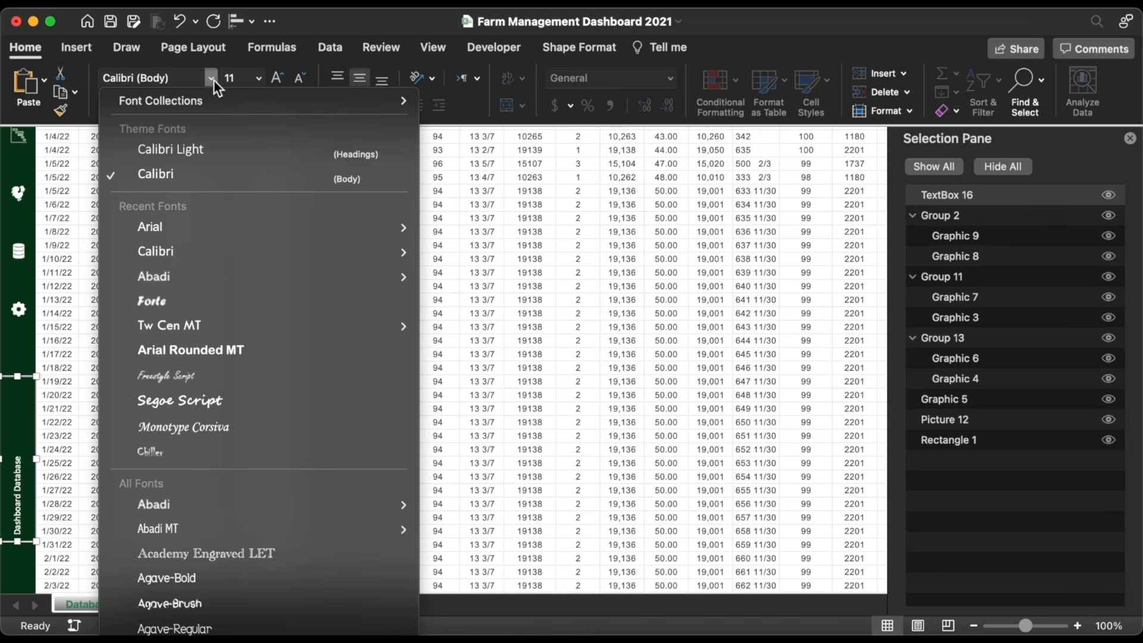
{"action": "left_click", "coordinate": [191, 226]}
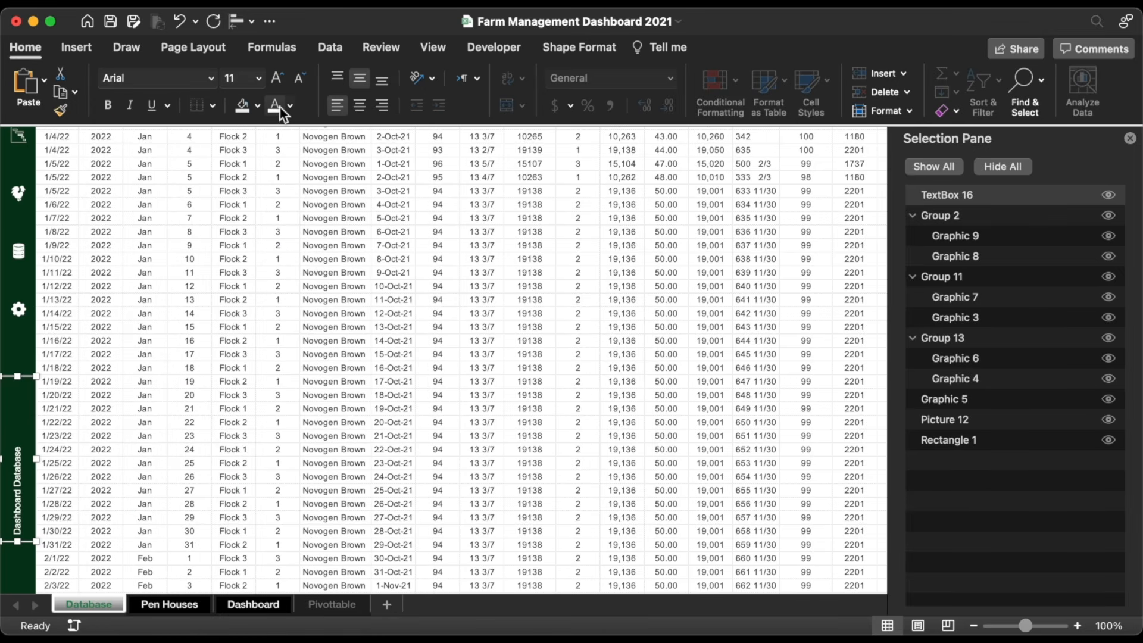
{"action": "left_click", "coordinate": [108, 105]}
{"action": "scroll", "coordinate": [62, 407], "scroll_direction": "up", "scroll_amount": 2}
Step: Group Picture 12, Graphic 5 and Groups 13, 11 and 2 into one sidebar object
{"action": "scroll", "coordinate": [63, 407], "scroll_direction": "up", "scroll_amount": 3}
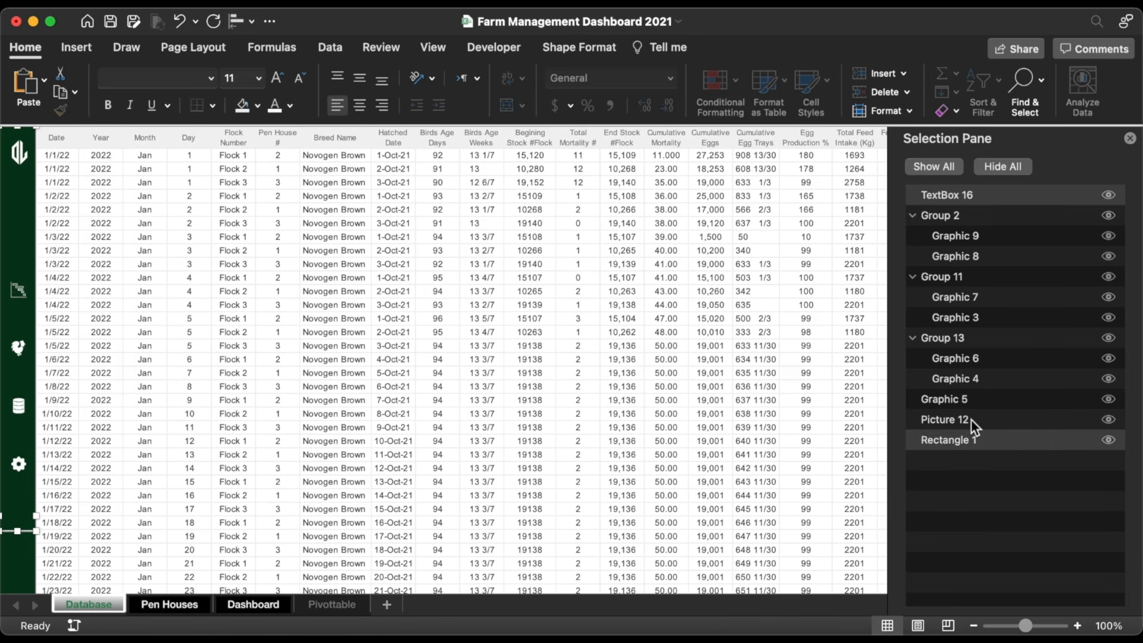
{"action": "left_click", "coordinate": [970, 420], "text": "super"}
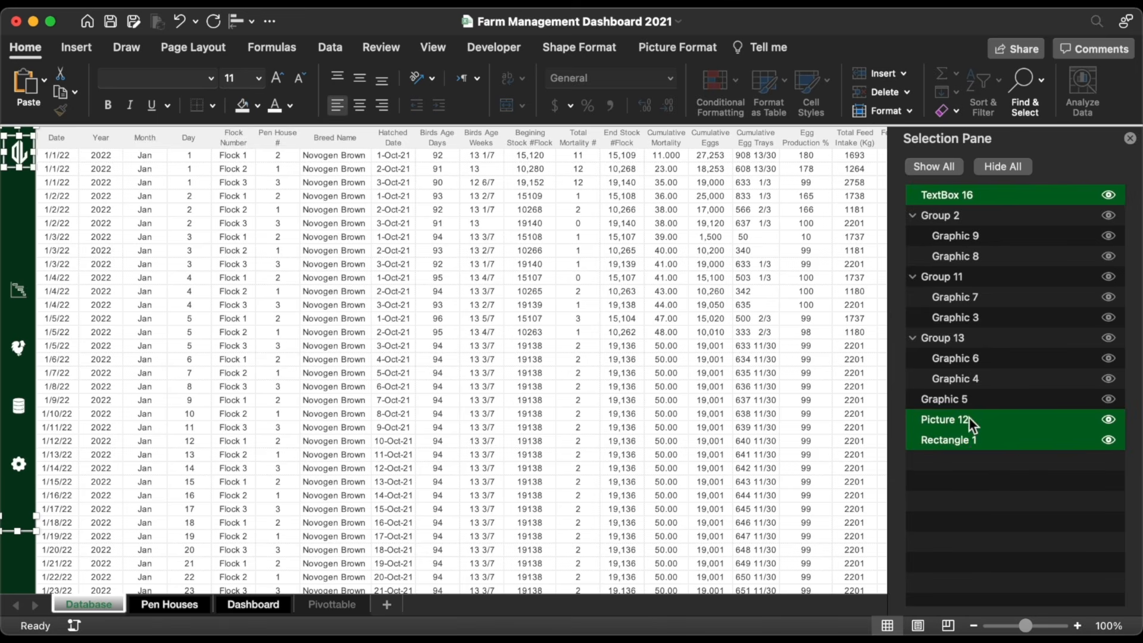
{"action": "left_click", "coordinate": [968, 399], "text": "super"}
{"action": "left_click", "coordinate": [964, 337], "text": "super"}
{"action": "left_click", "coordinate": [952, 276], "text": "super"}
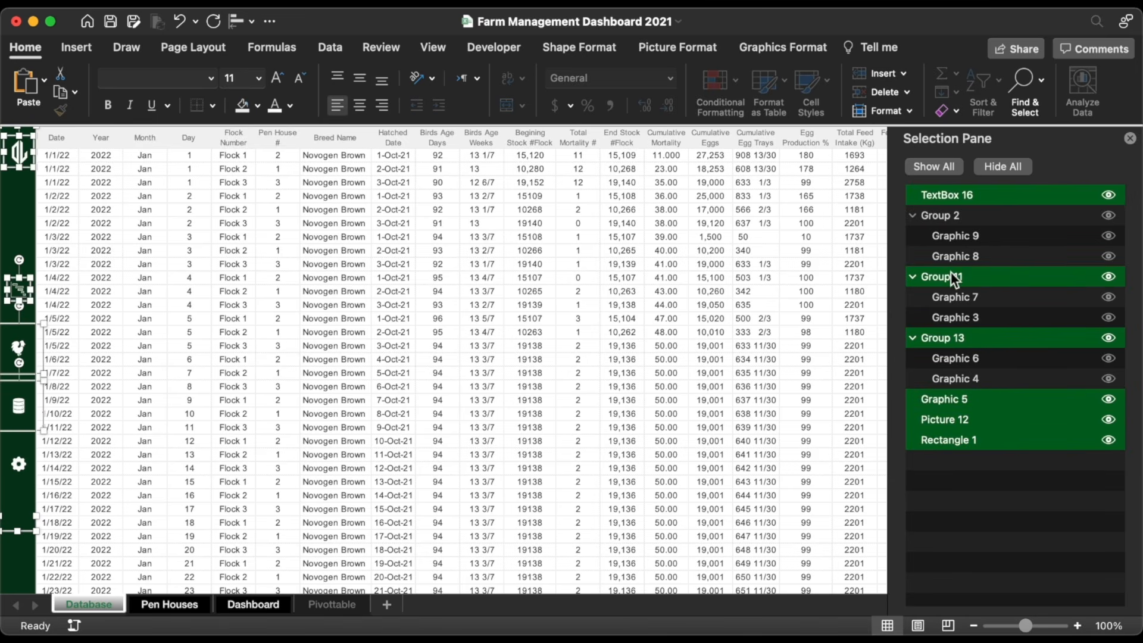
{"action": "left_click", "coordinate": [942, 211], "text": "super"}
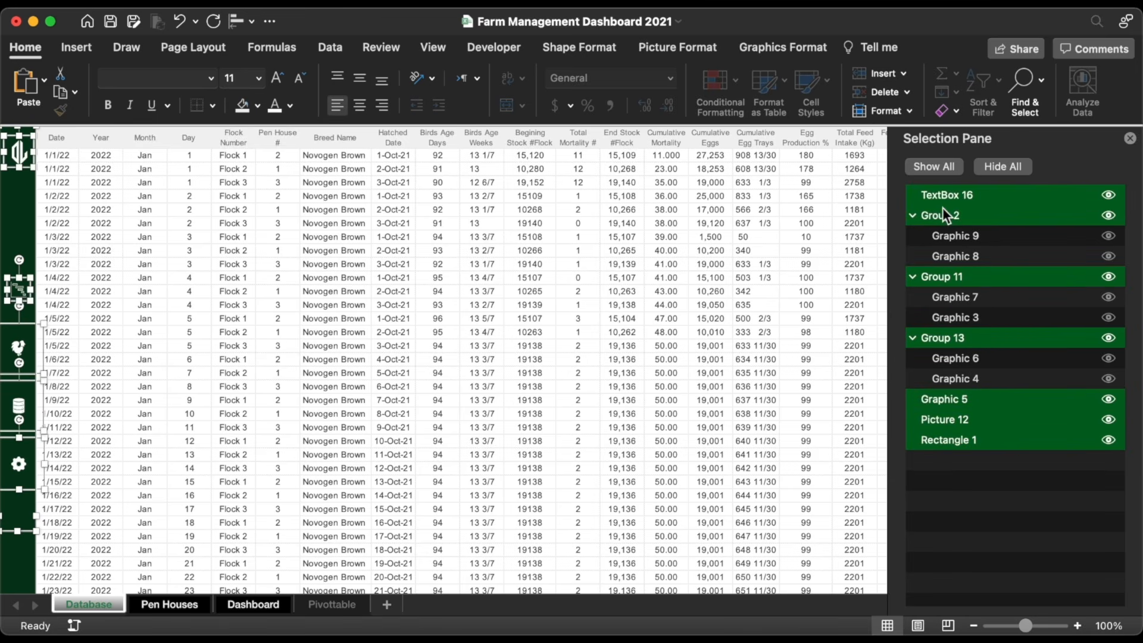
{"action": "right_click", "coordinate": [23, 291]}
{"action": "mouse_move", "coordinate": [119, 365]}
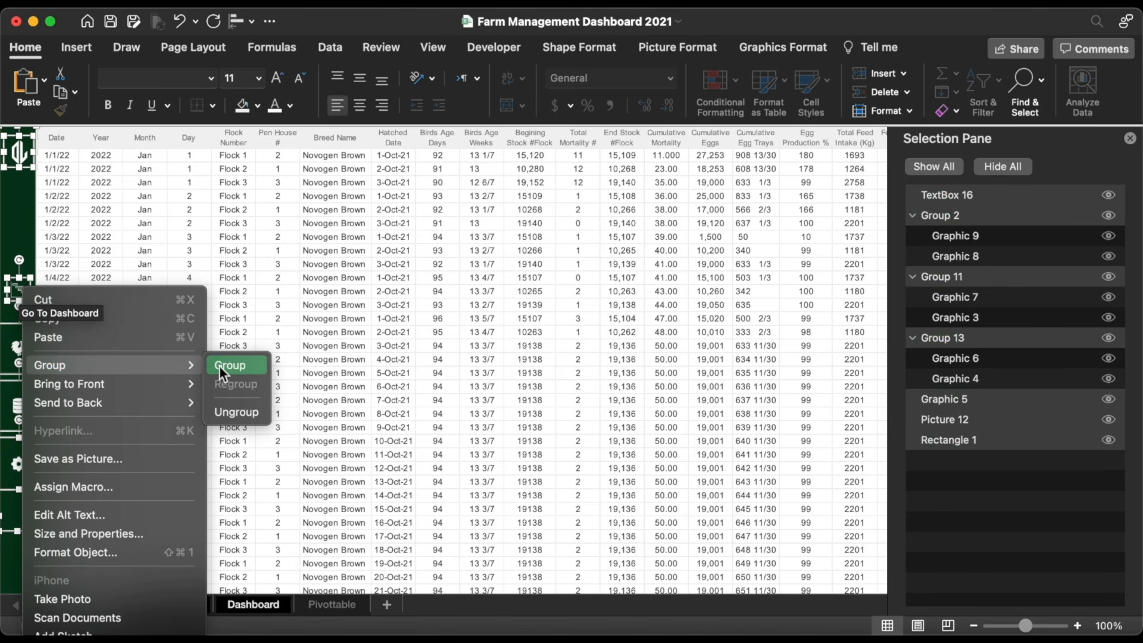
{"action": "left_click", "coordinate": [221, 366]}
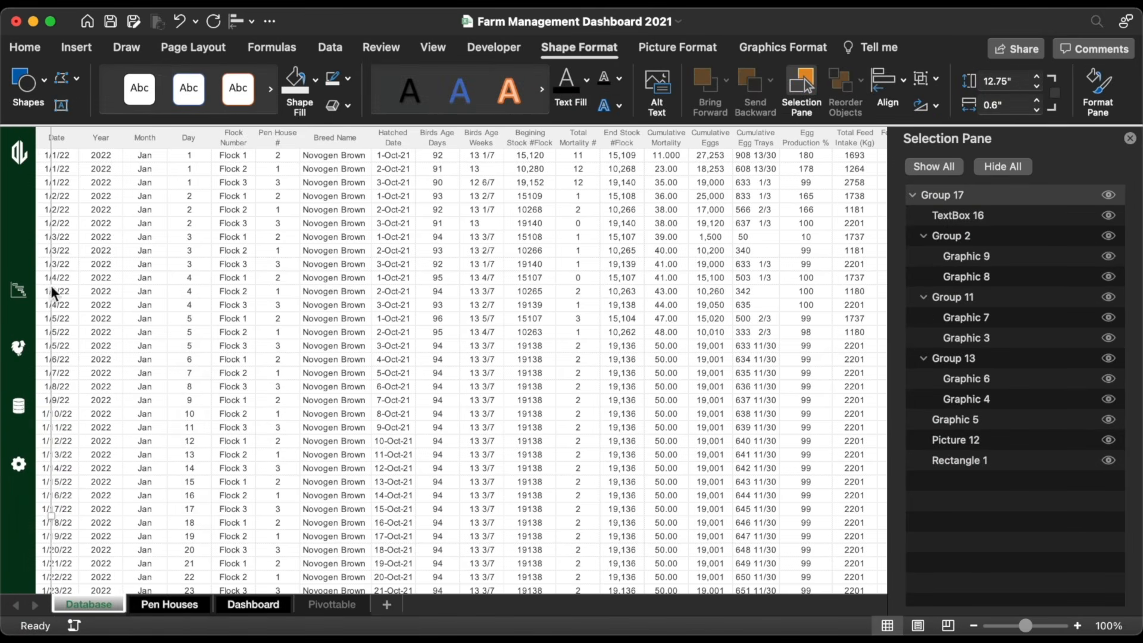
Step: Paste the grouped sidebar onto Pen Houses and Pivottable, nudged against the left edge
{"action": "left_click", "coordinate": [177, 603]}
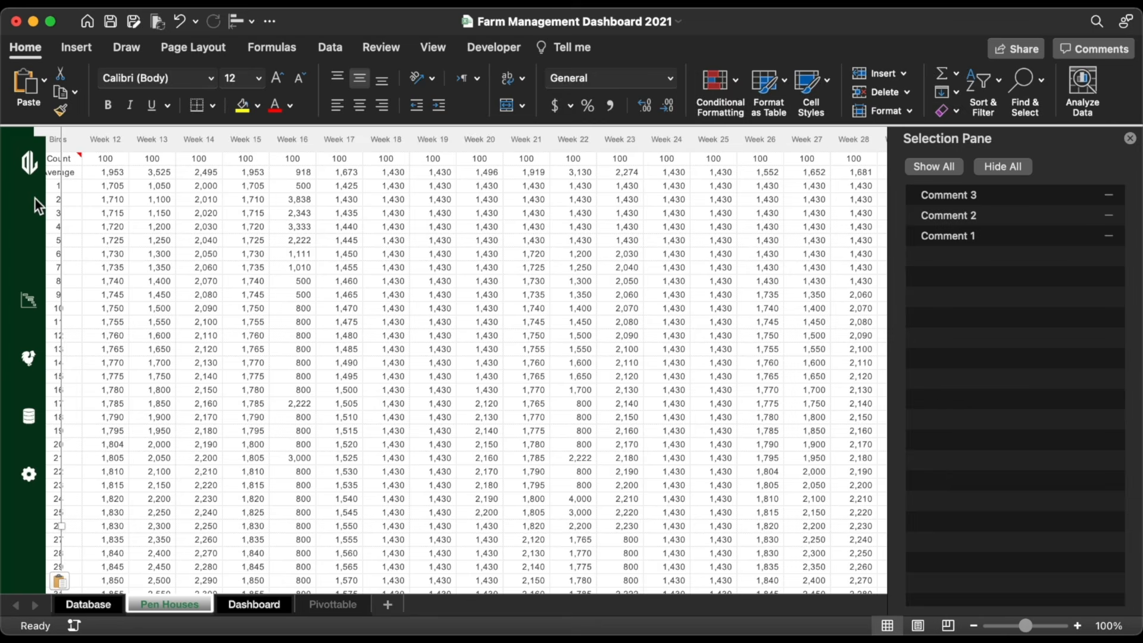
{"action": "key", "text": "Up"}
{"action": "key", "text": "Up"}
{"action": "key", "text": "Up"}
{"action": "key", "text": "Up"}
{"action": "key", "text": "Up"}
{"action": "key", "text": "Up"}
{"action": "key", "text": "Up"}
{"action": "key", "text": "Up"}
{"action": "key", "text": "Up"}
{"action": "key", "text": "Up"}
{"action": "key", "text": "Up"}
{"action": "key", "text": "Up"}
{"action": "key", "text": "Left"}
{"action": "key", "text": "Left"}
{"action": "key", "text": "Left"}
{"action": "key", "text": "Left"}
{"action": "key", "text": "Left"}
{"action": "key", "text": "Left"}
{"action": "key", "text": "Left"}
{"action": "key", "text": "Left"}
{"action": "key", "text": "Left"}
{"action": "key", "text": "Left"}
{"action": "key", "text": "Left"}
{"action": "key", "text": "Left"}
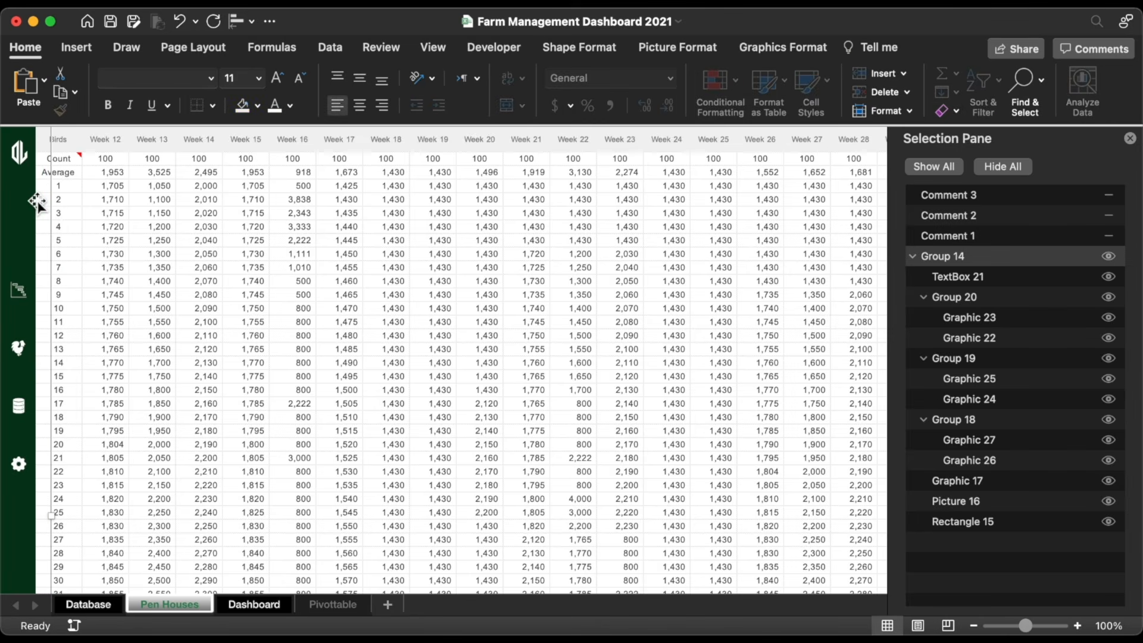
{"action": "left_click", "coordinate": [332, 604]}
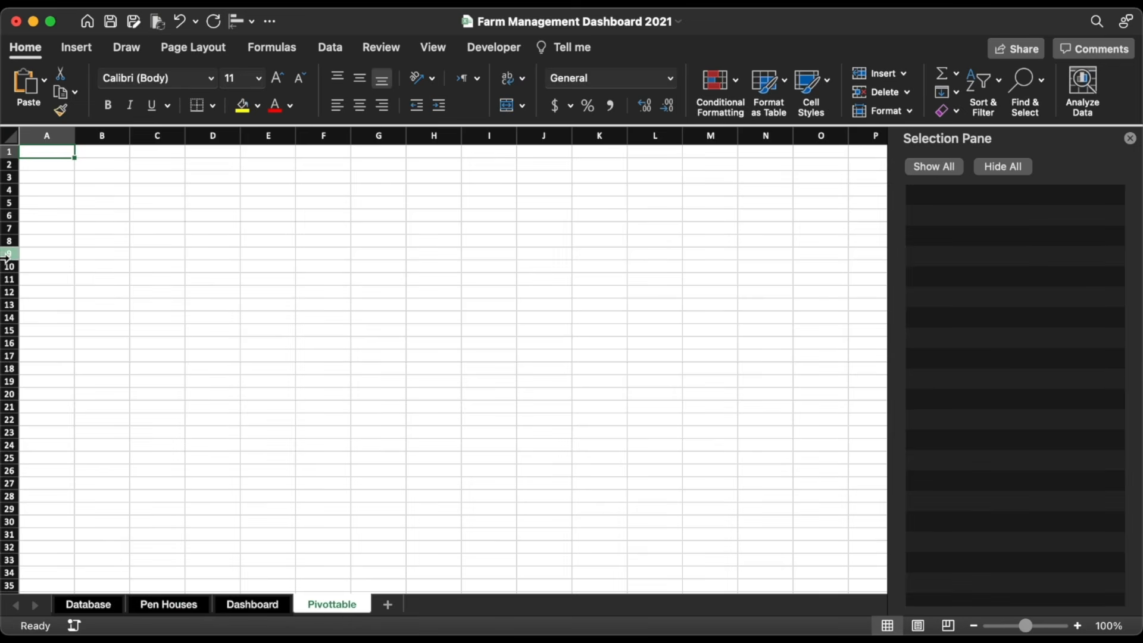
{"action": "key", "text": "super+v"}
{"action": "key", "text": "Left"}
{"action": "key", "text": "Left"}
{"action": "key", "text": "Left"}
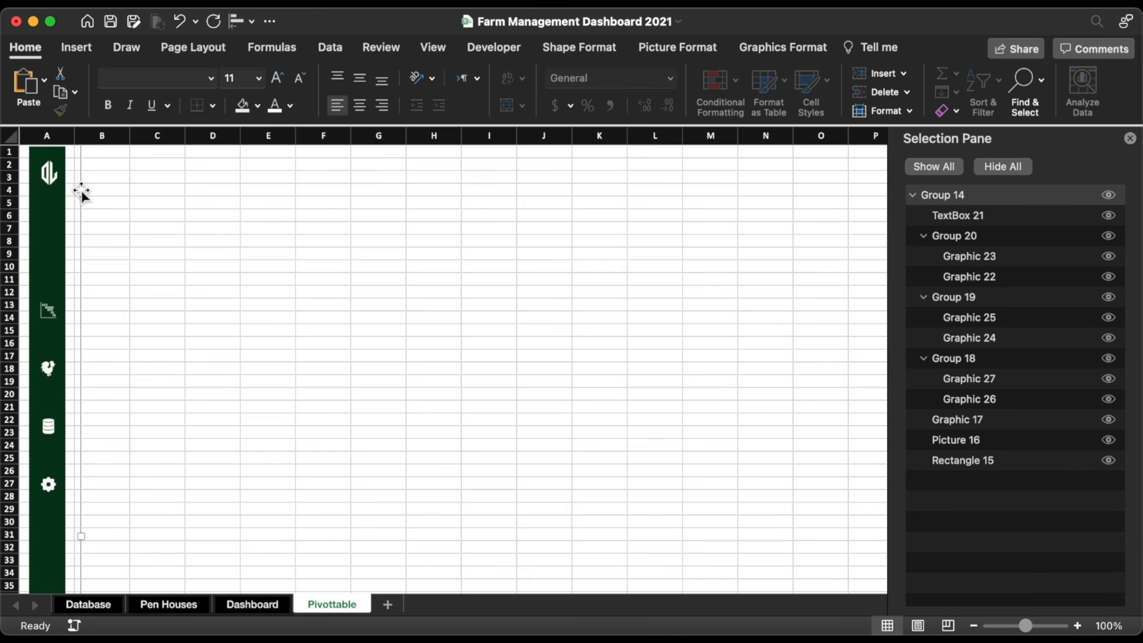
{"action": "left_click", "coordinate": [119, 267]}
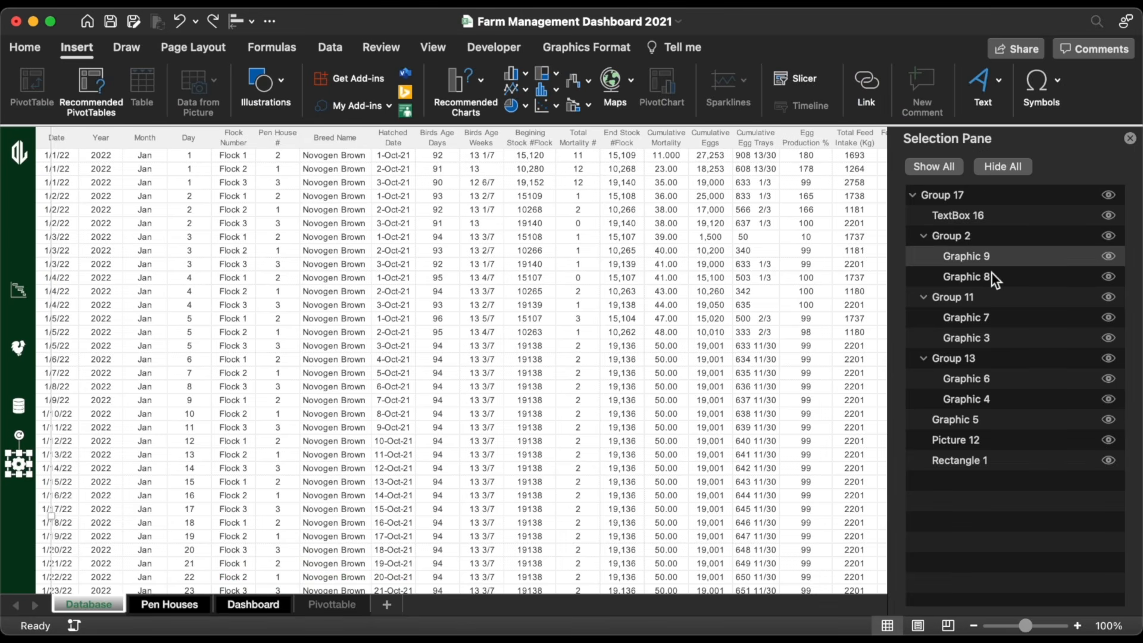
Step: Delete the duplicate sidebar icons Graphic 8 and Graphic 7
{"action": "left_click", "coordinate": [991, 275]}
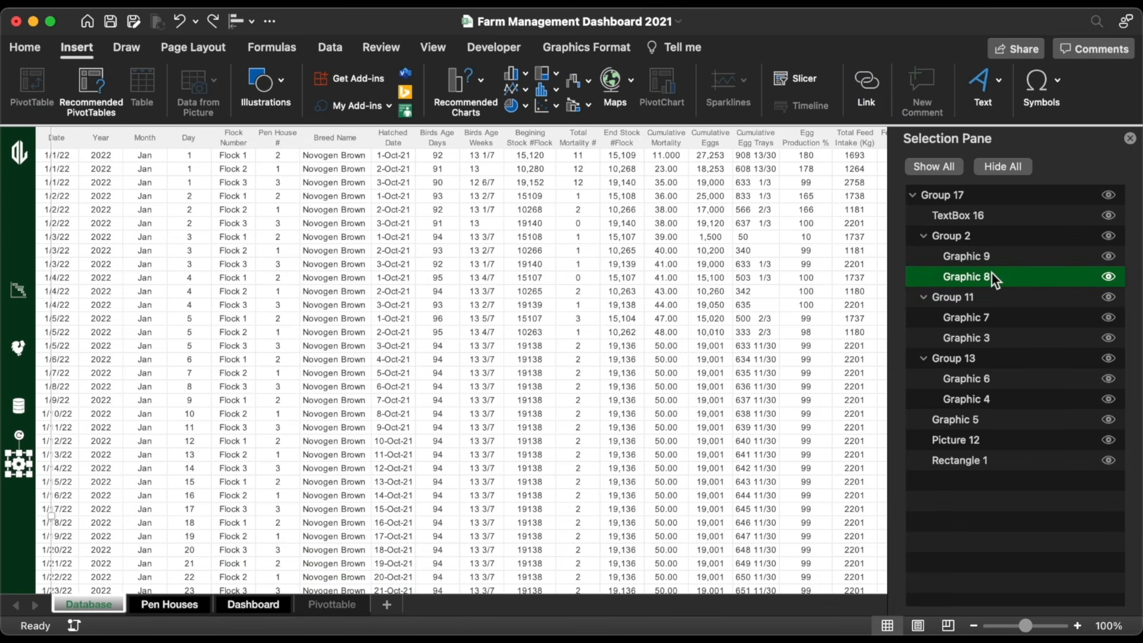
{"action": "left_click", "coordinate": [25, 476]}
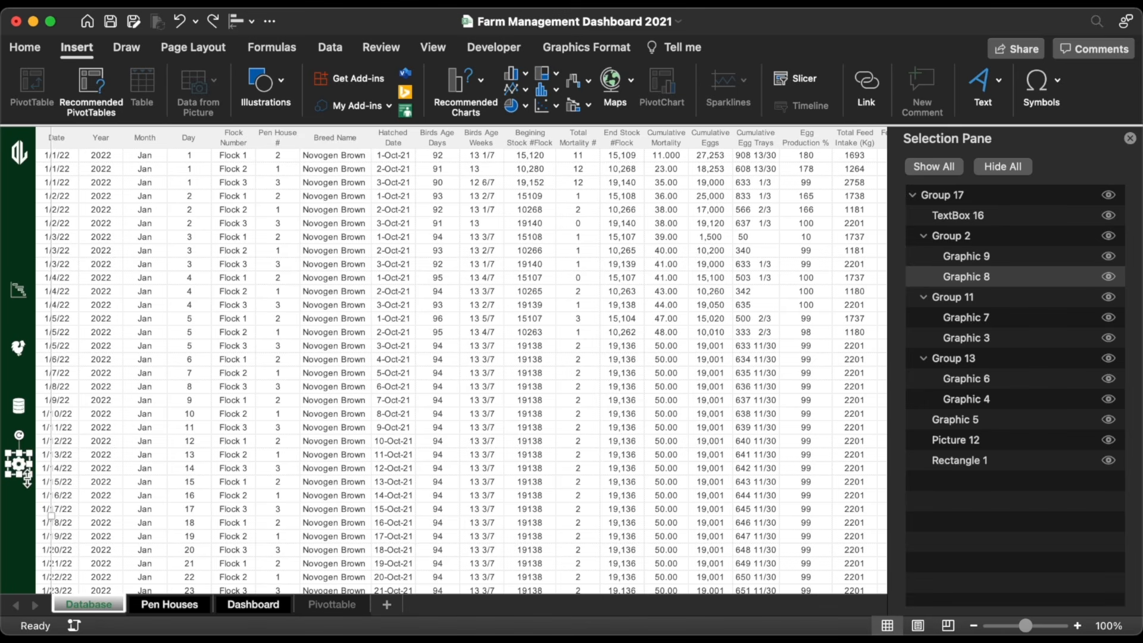
{"action": "key", "text": "Delete"}
{"action": "left_click", "coordinate": [973, 278]}
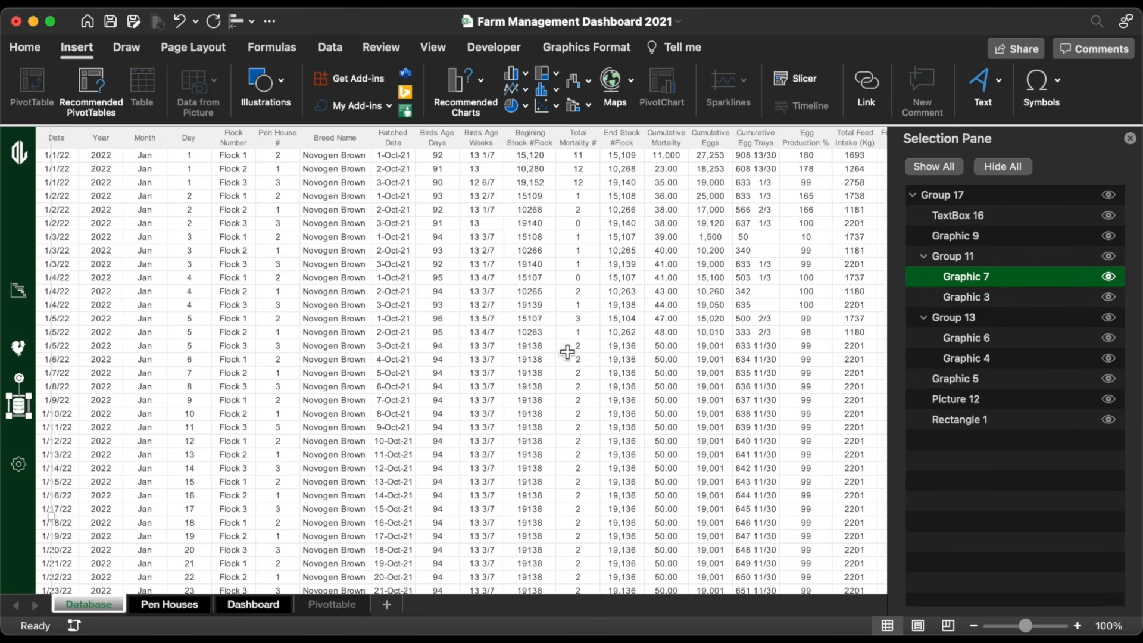
{"action": "left_click_drag", "start_coordinate": [19, 400], "coordinate": [38, 389]}
{"action": "key", "text": "Delete"}
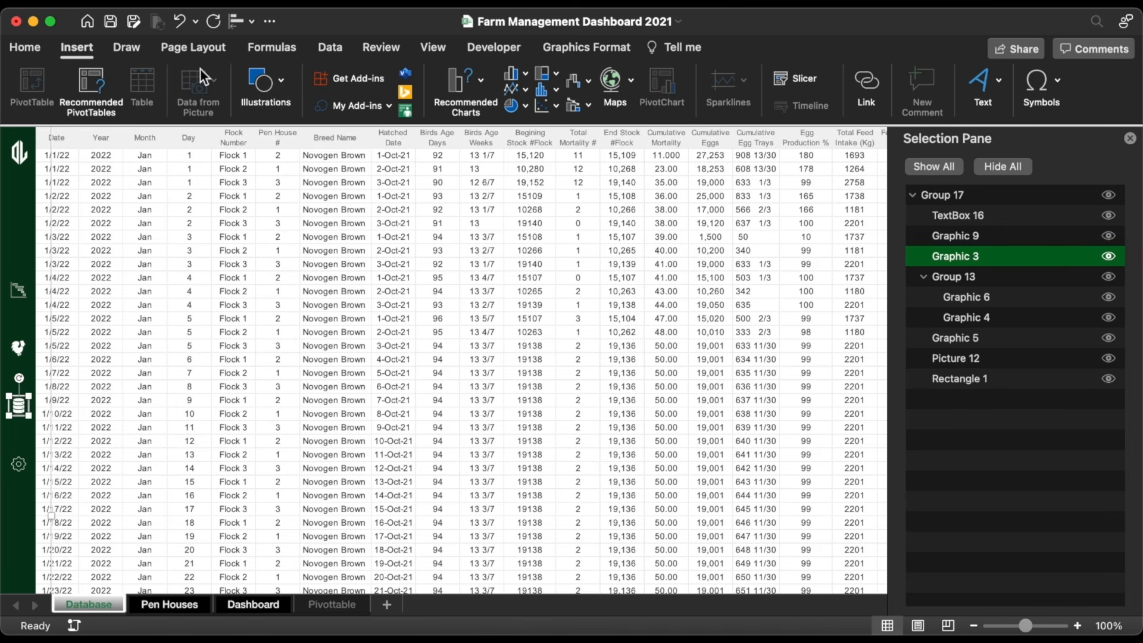
Step: Fill the database icon with the recent gold colour
{"action": "left_click", "coordinate": [25, 47]}
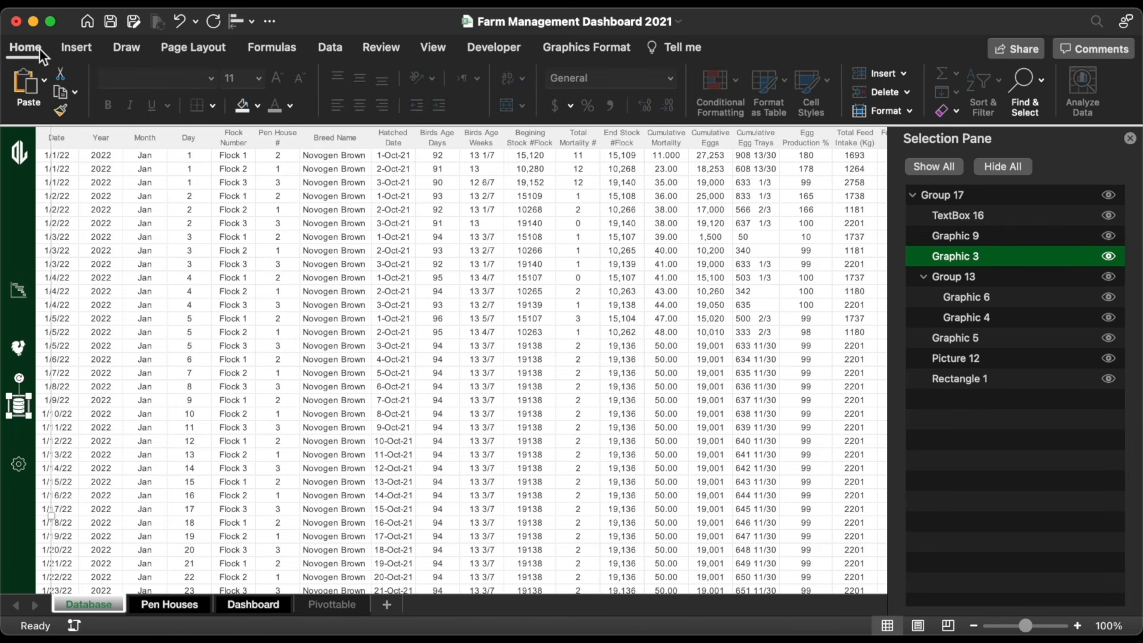
{"action": "left_click", "coordinate": [258, 105]}
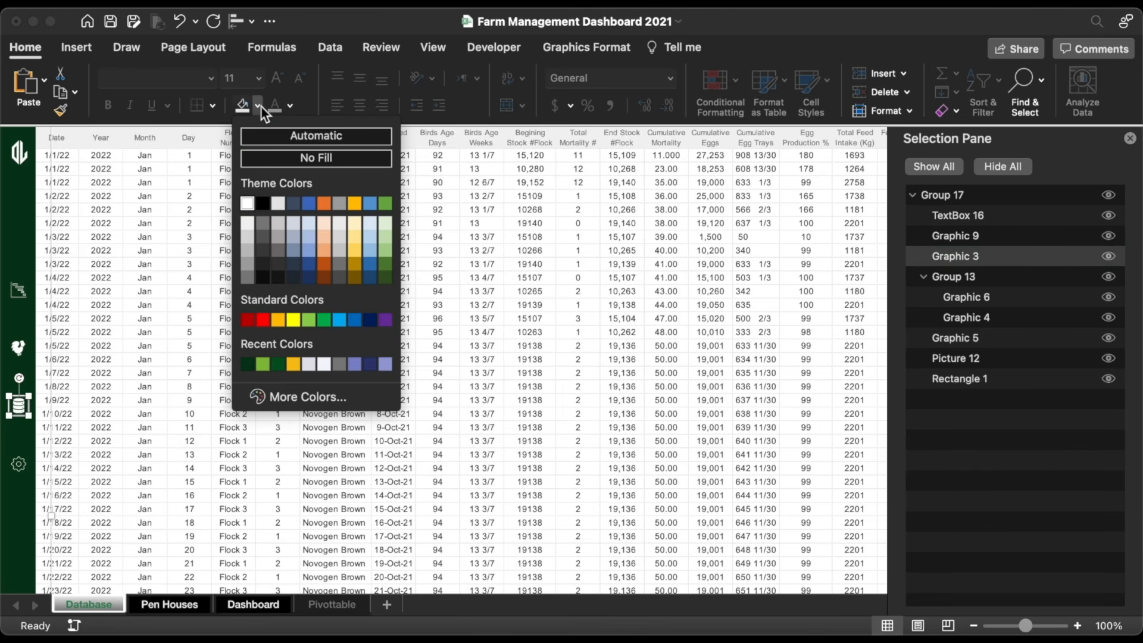
{"action": "left_click", "coordinate": [295, 364]}
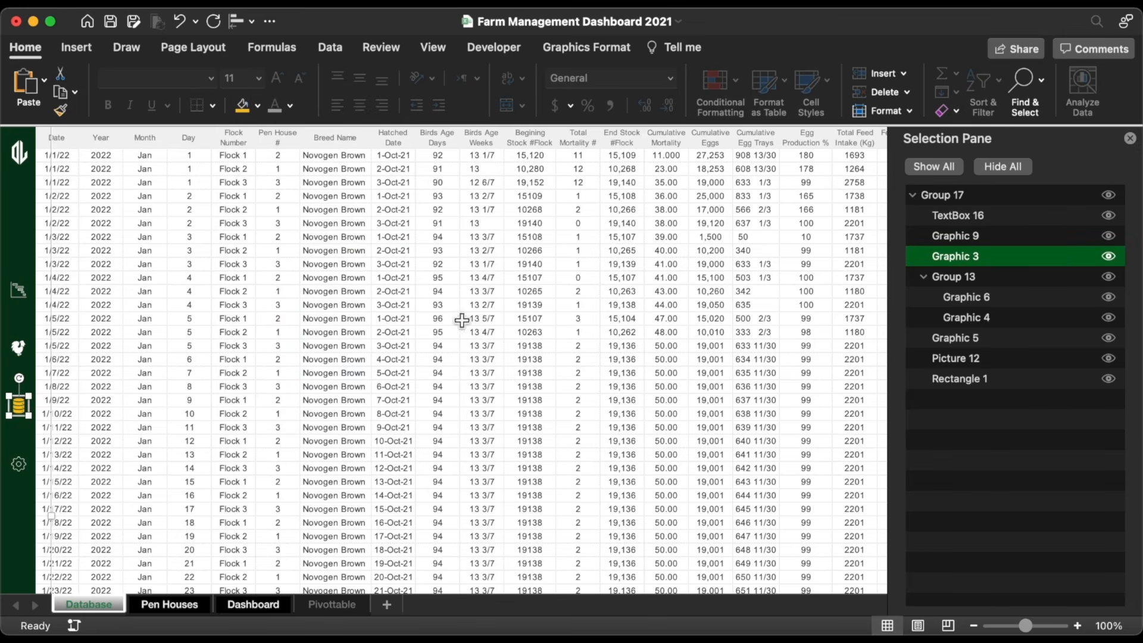
Step: Delete the duplicate hen icon Graphic 6 and deselect the sidebar
{"action": "left_click", "coordinate": [1006, 299]}
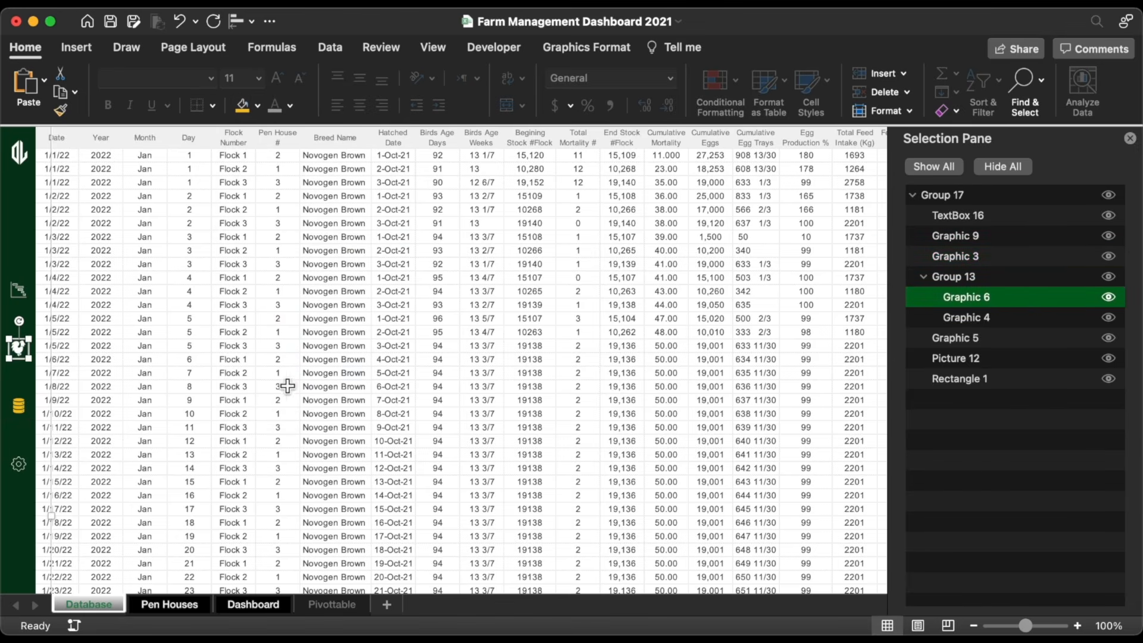
{"action": "left_click_drag", "start_coordinate": [20, 345], "coordinate": [46, 359]}
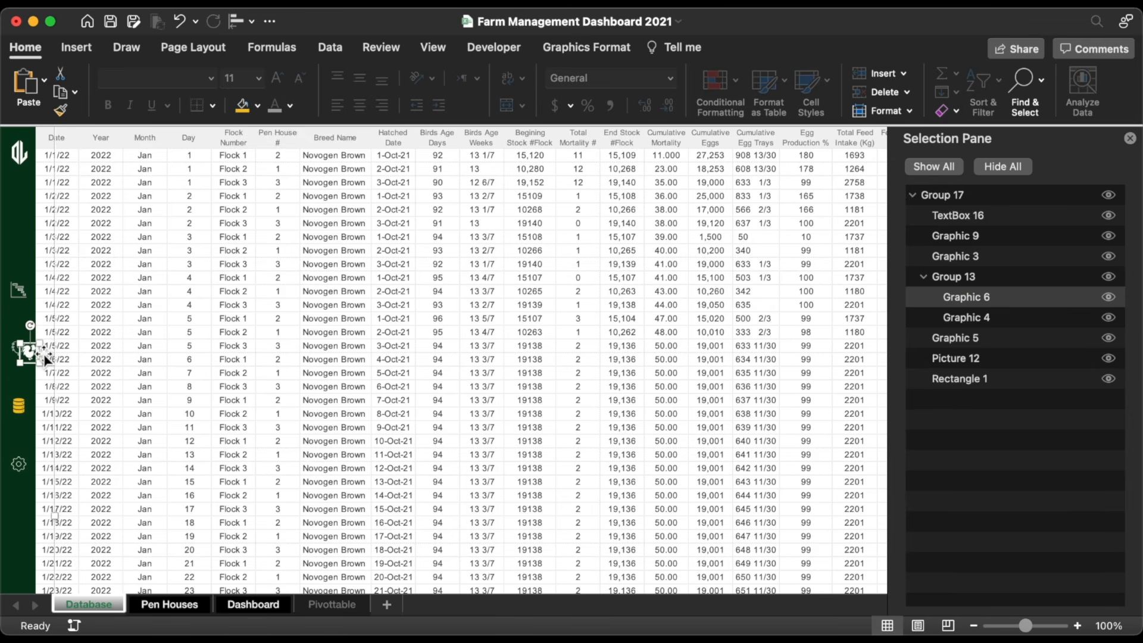
{"action": "key", "text": "Delete"}
{"action": "left_click", "coordinate": [46, 359]}
Step: On Pen Houses, delete duplicate hen Graphic 26 and colour hen Graphic 27 gold
{"action": "left_click", "coordinate": [20, 355]}
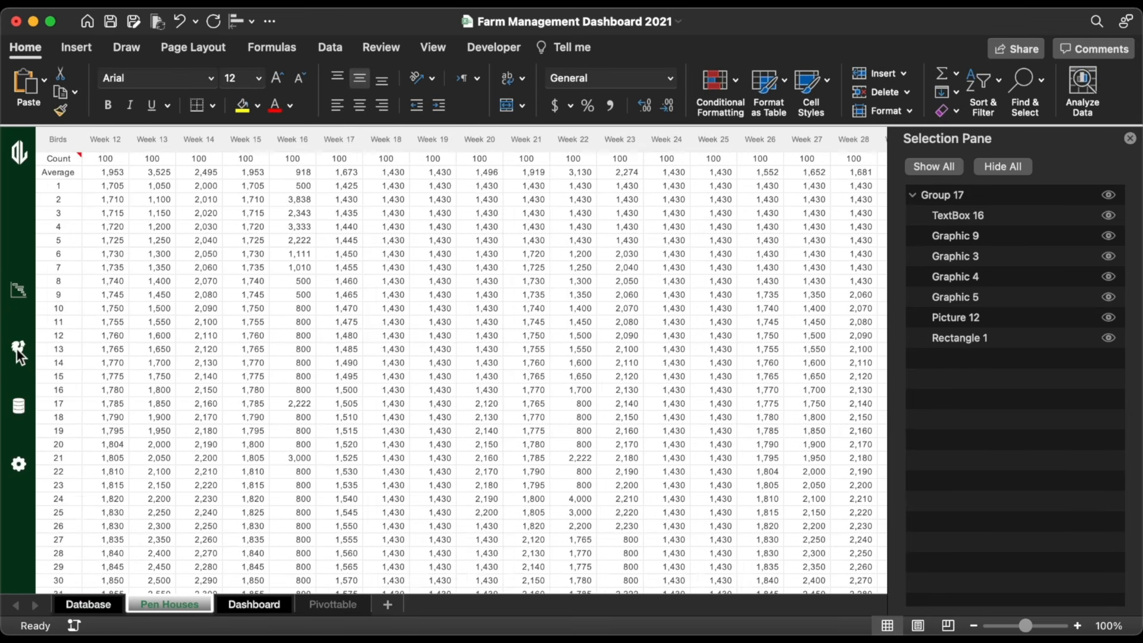
{"action": "left_click", "coordinate": [982, 460]}
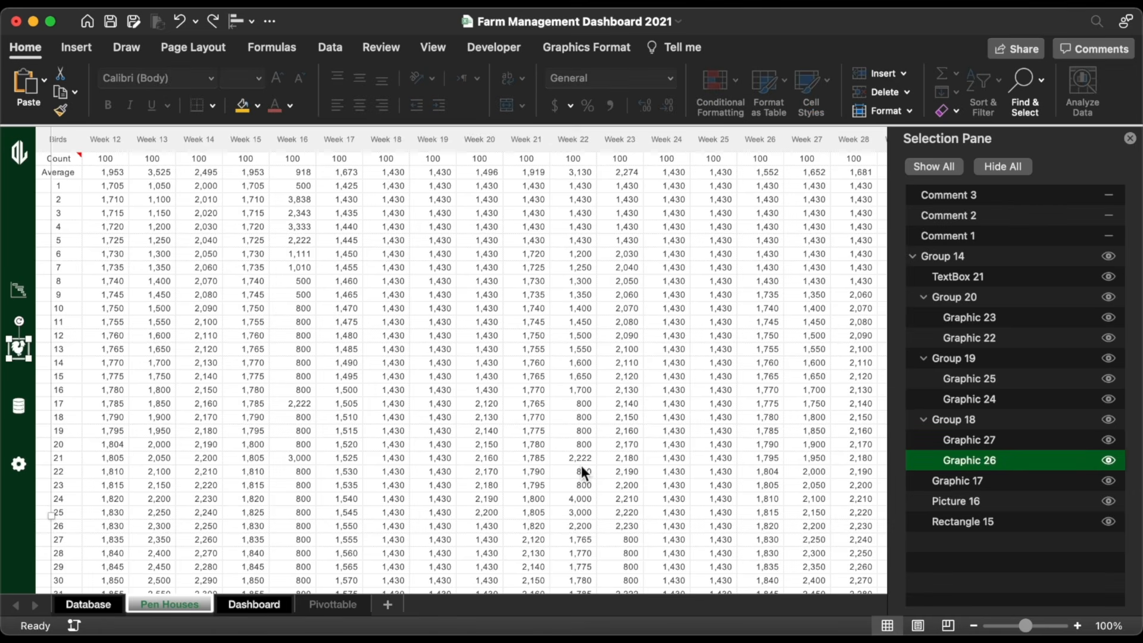
{"action": "left_click", "coordinate": [23, 362]}
{"action": "left_click_drag", "start_coordinate": [23, 362], "coordinate": [24, 375]}
{"action": "key", "text": "Delete"}
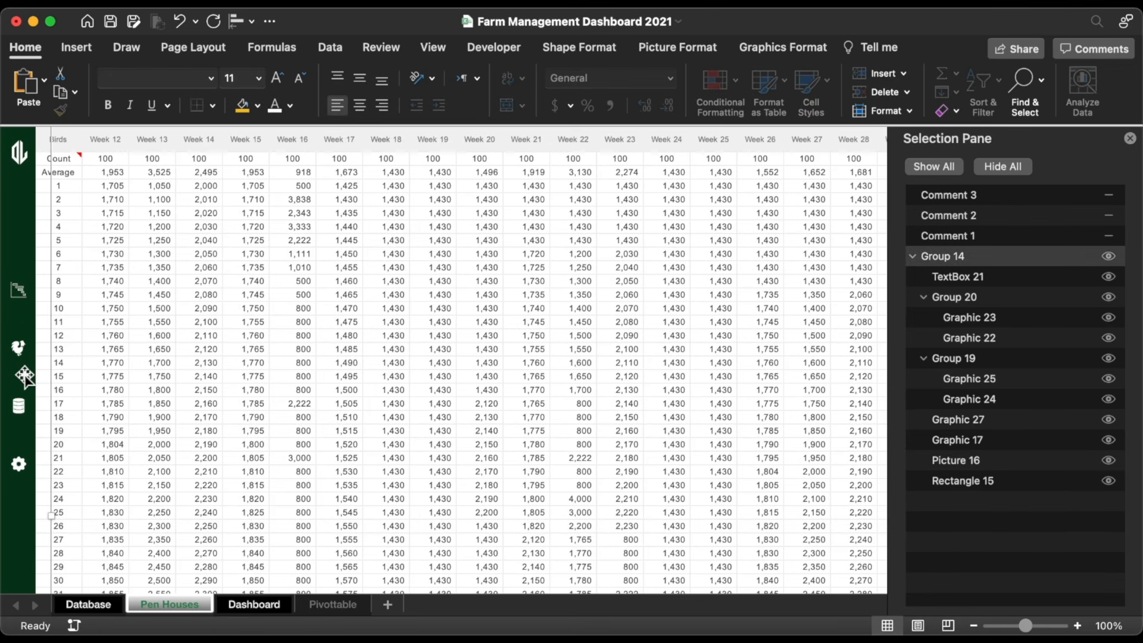
{"action": "left_click", "coordinate": [20, 350]}
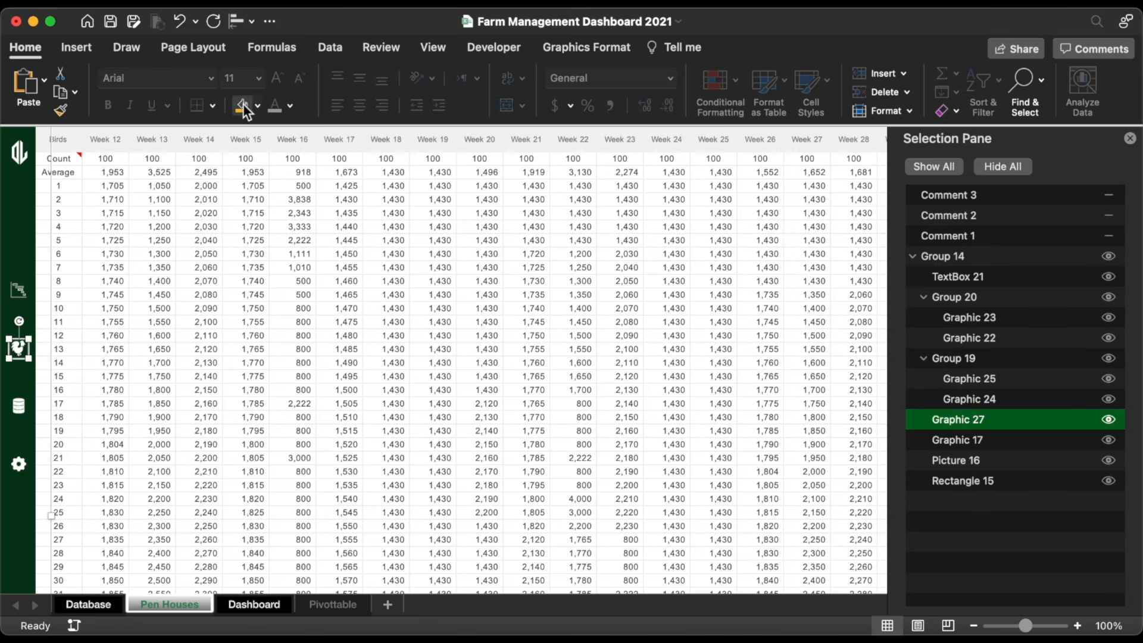
{"action": "left_click", "coordinate": [1001, 344]}
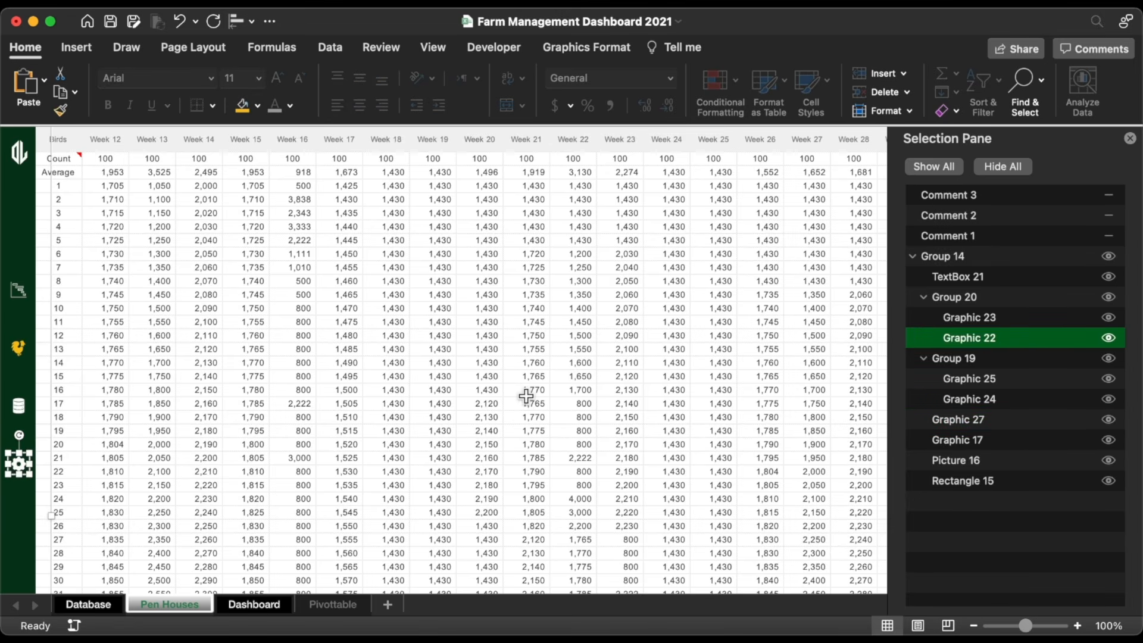
Step: Delete the spare gear icon Graphic 22 and move database icon Graphic 24 up slightly
{"action": "left_click_drag", "start_coordinate": [17, 475], "coordinate": [34, 502]}
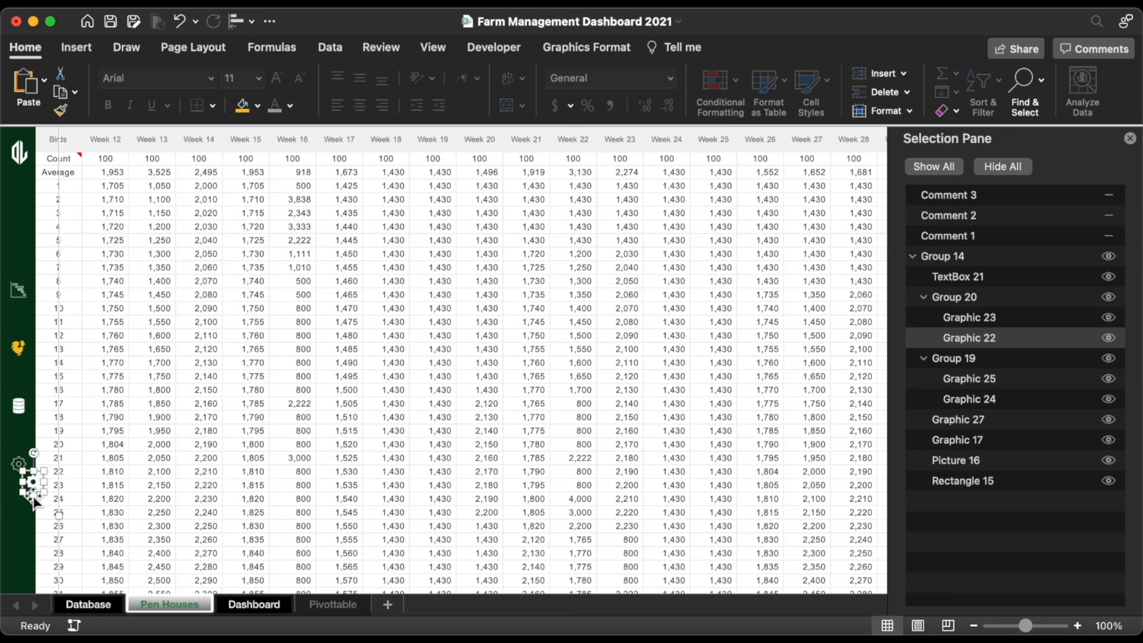
{"action": "key", "text": "Delete"}
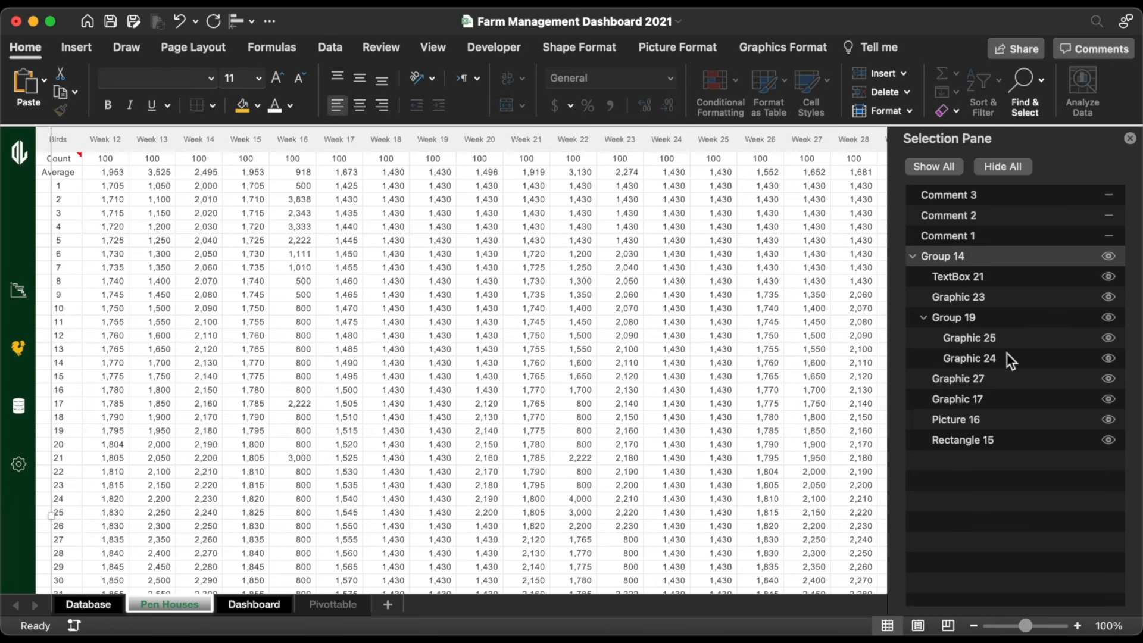
{"action": "left_click", "coordinate": [1007, 357]}
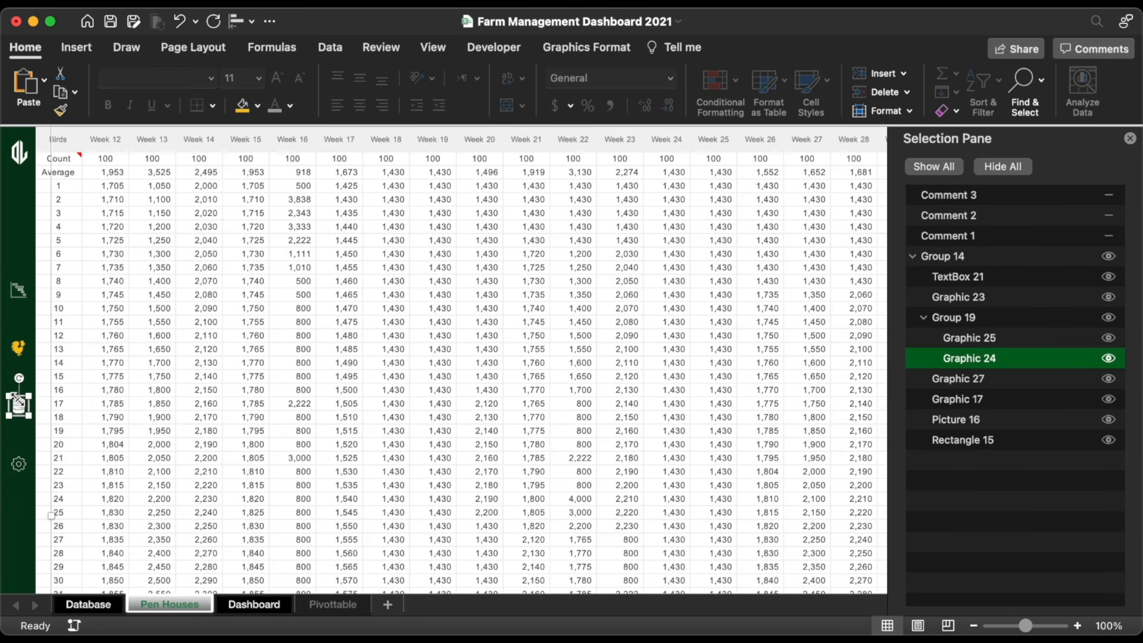
{"action": "left_click_drag", "start_coordinate": [20, 400], "coordinate": [24, 389]}
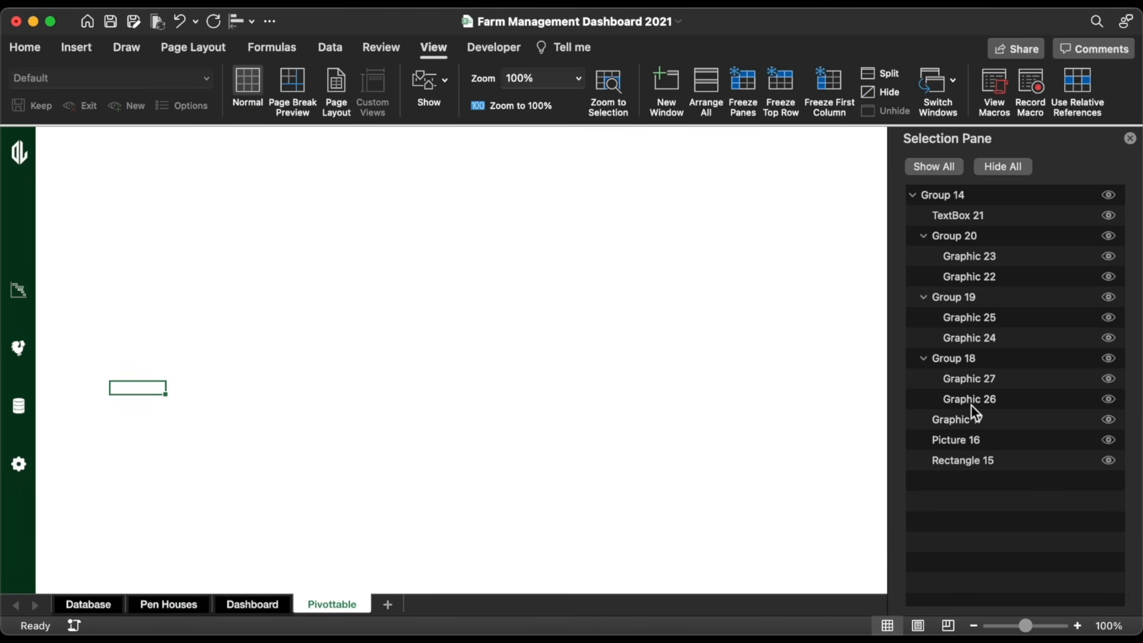
{"action": "left_click", "coordinate": [989, 381]}
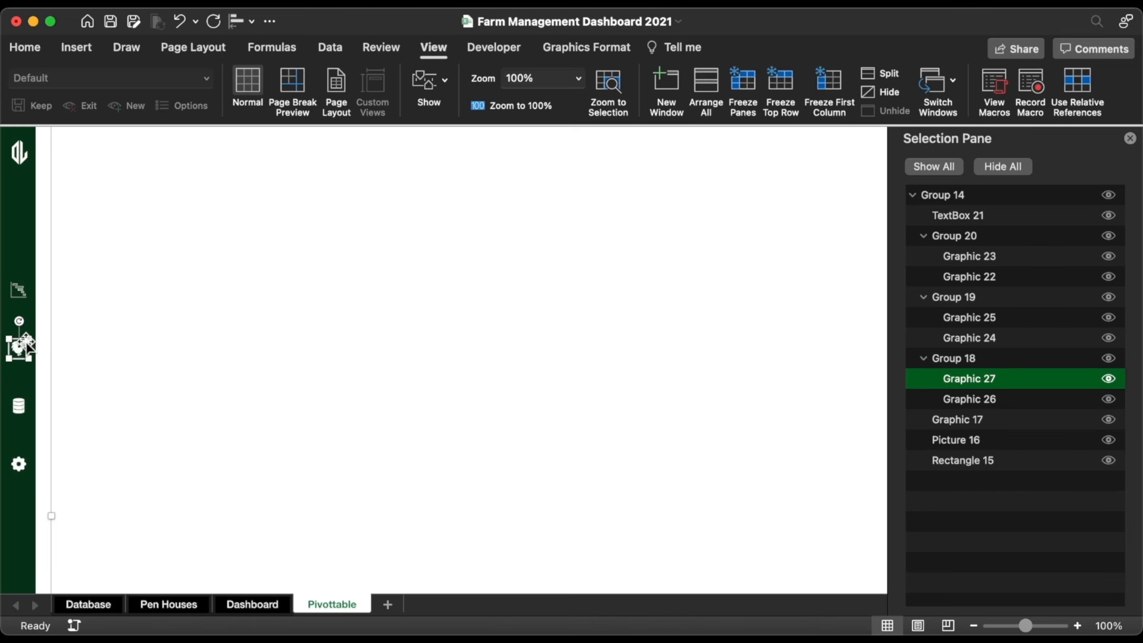
Step: Delete hen Graphic 27, gear Graphic 23 and database Graphic 24, leaving gear Graphic 22 selected
{"action": "left_click_drag", "start_coordinate": [26, 342], "coordinate": [41, 352]}
{"action": "key", "text": "Delete"}
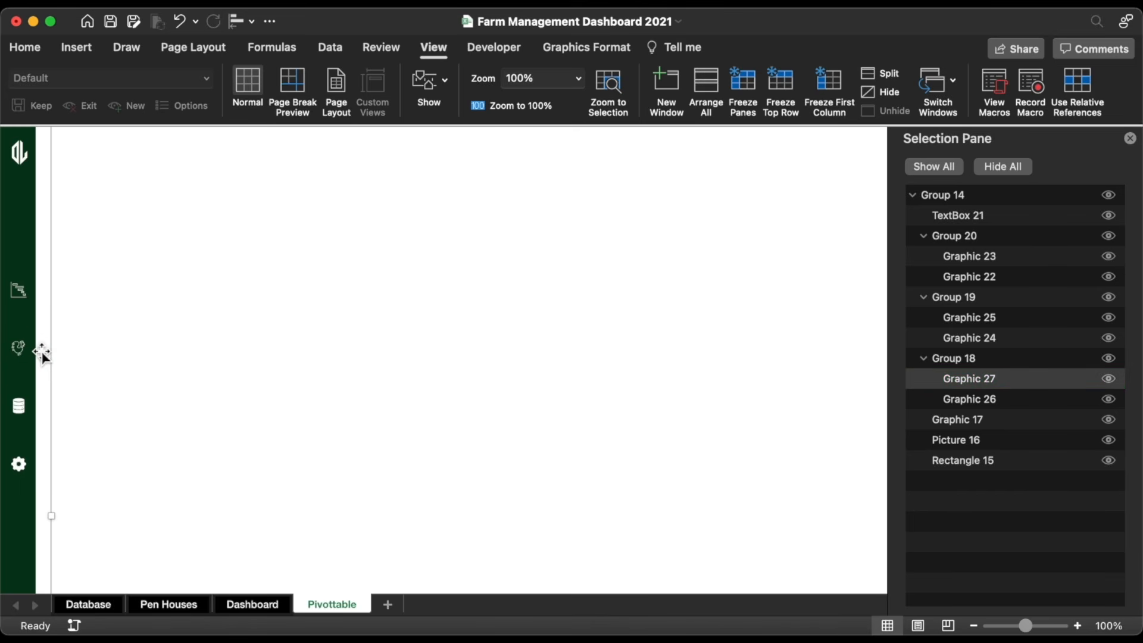
{"action": "left_click", "coordinate": [984, 261]}
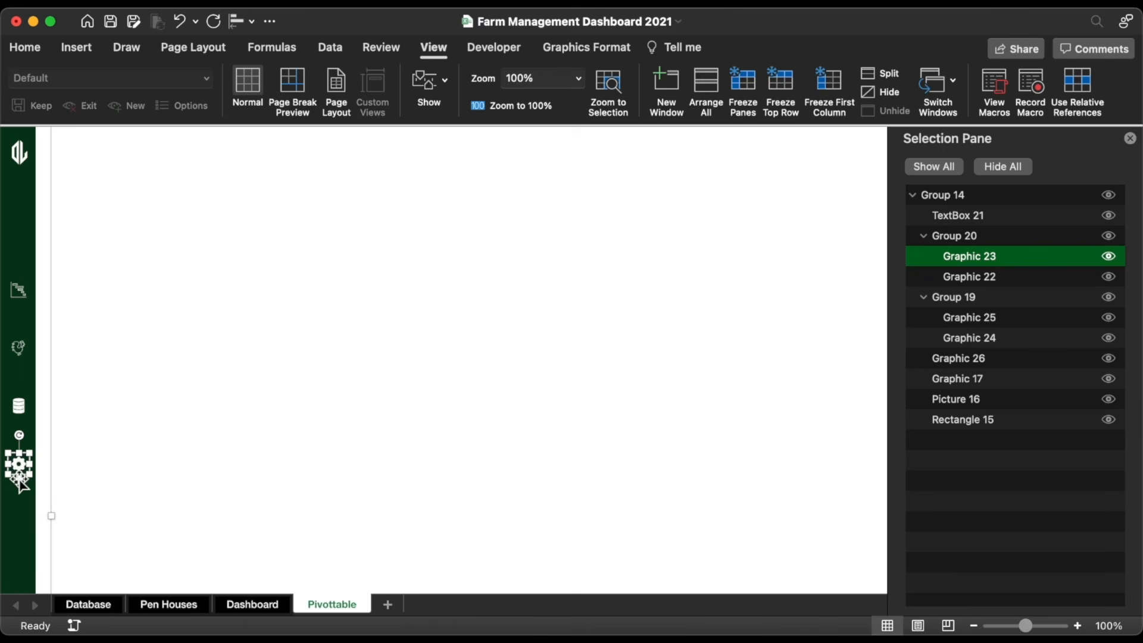
{"action": "left_click_drag", "start_coordinate": [18, 471], "coordinate": [19, 487]}
{"action": "key", "text": "Delete"}
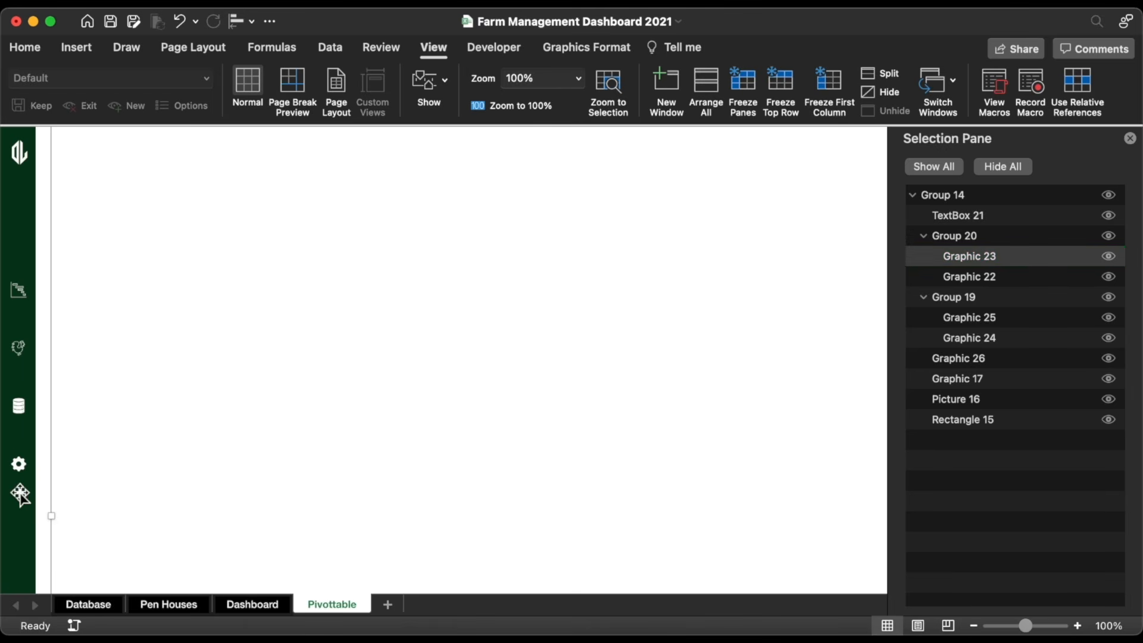
{"action": "left_click", "coordinate": [1016, 297]}
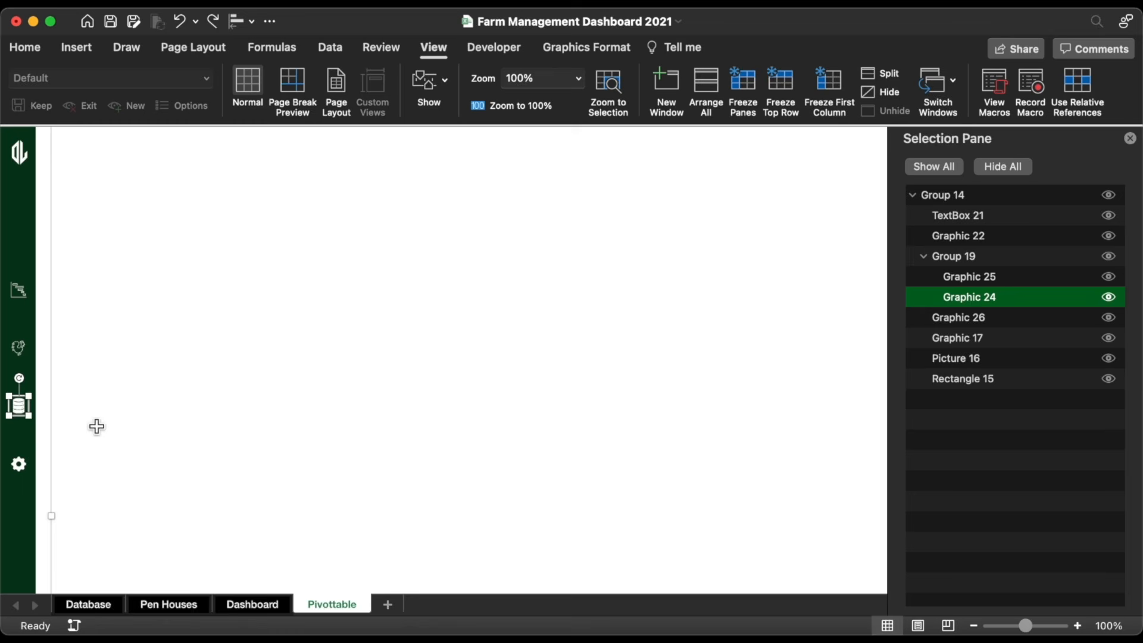
{"action": "left_click", "coordinate": [30, 410]}
{"action": "left_click_drag", "start_coordinate": [30, 410], "coordinate": [34, 410]}
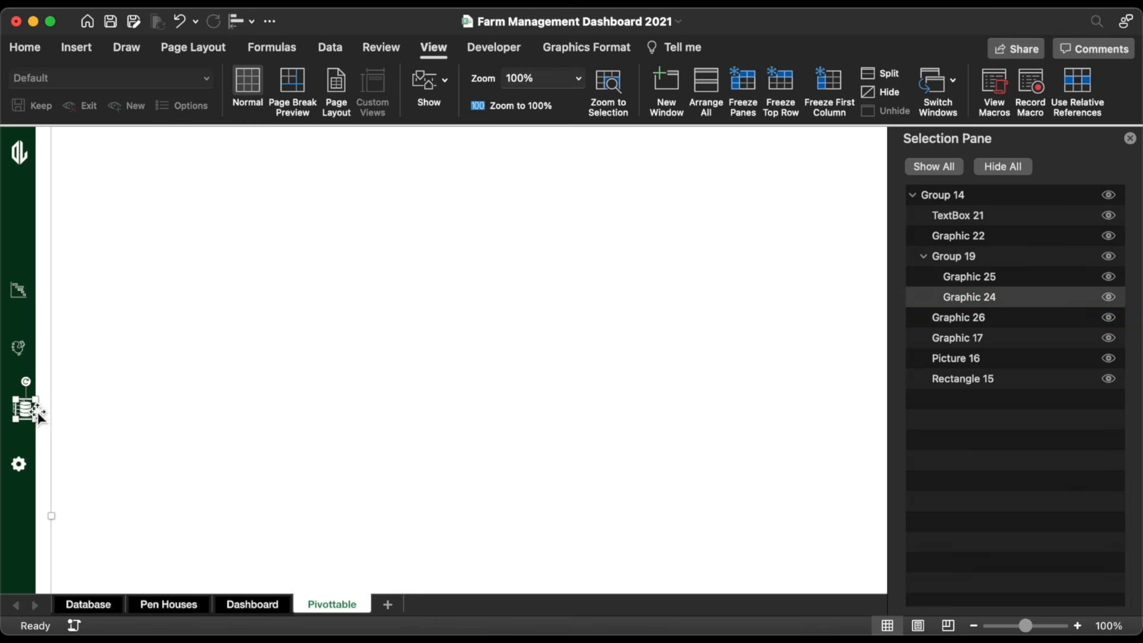
{"action": "key", "text": "Delete"}
{"action": "left_click", "coordinate": [981, 238]}
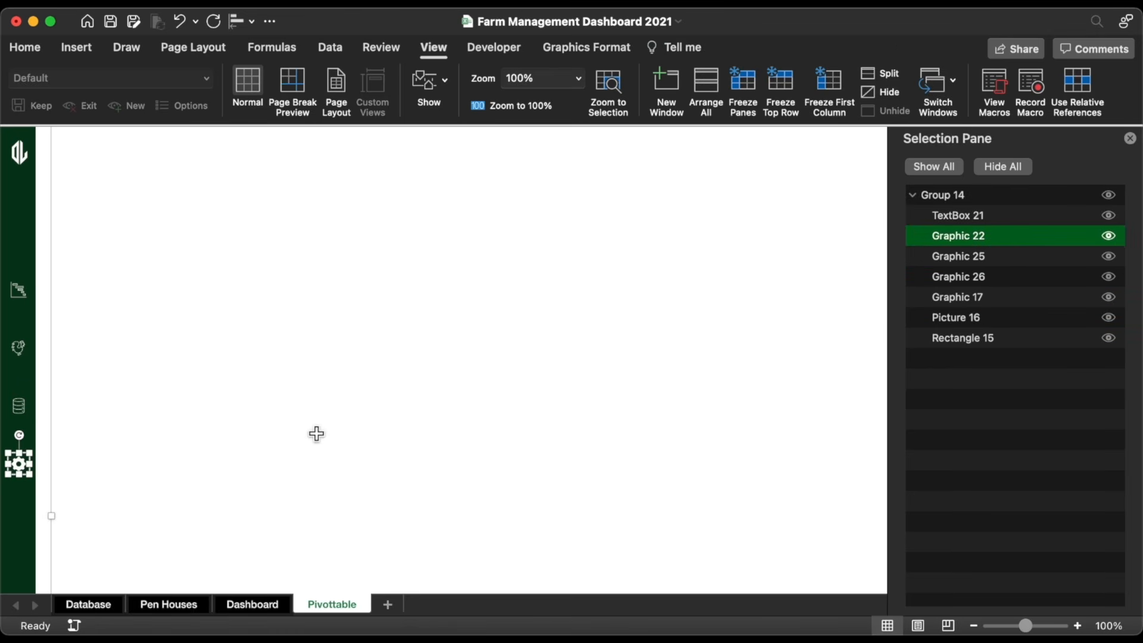
{"action": "left_click", "coordinate": [21, 49]}
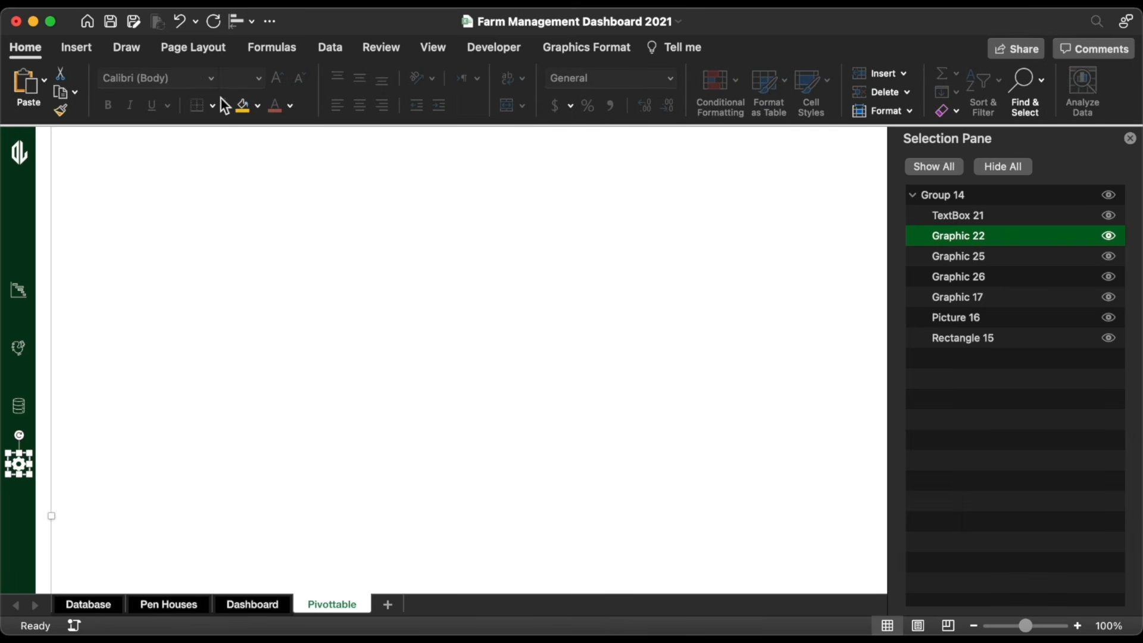
Step: Colour the Pivottable gear icon gold and test the hen, database and gear sidebar links
{"action": "left_click", "coordinate": [156, 335]}
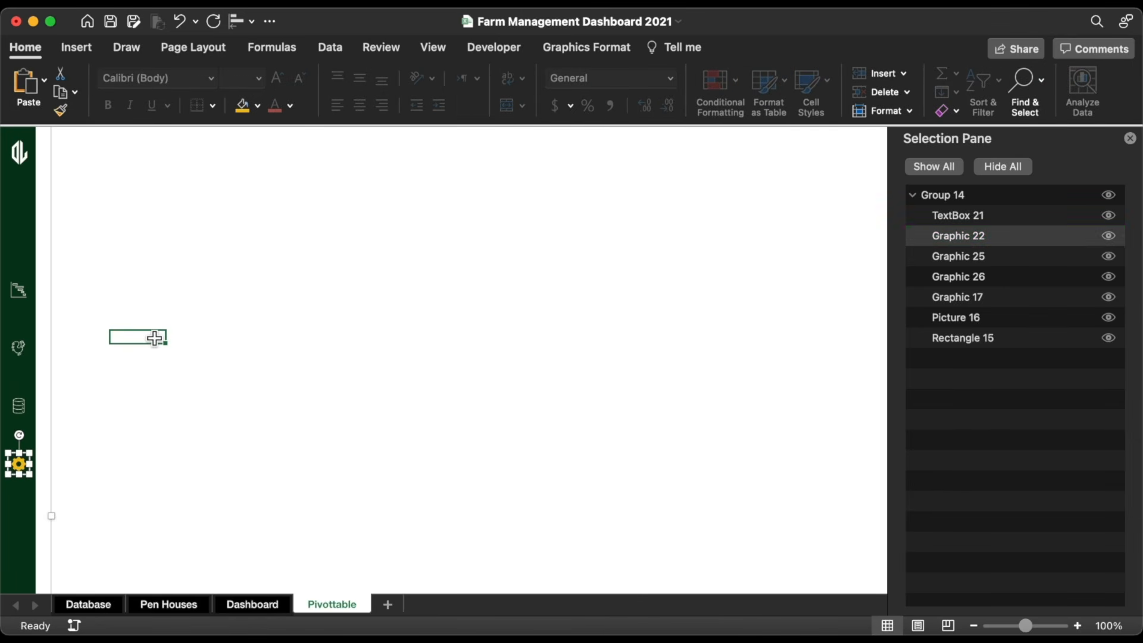
{"action": "left_click", "coordinate": [26, 420]}
{"action": "left_click", "coordinate": [18, 348]}
{"action": "left_click", "coordinate": [18, 405]}
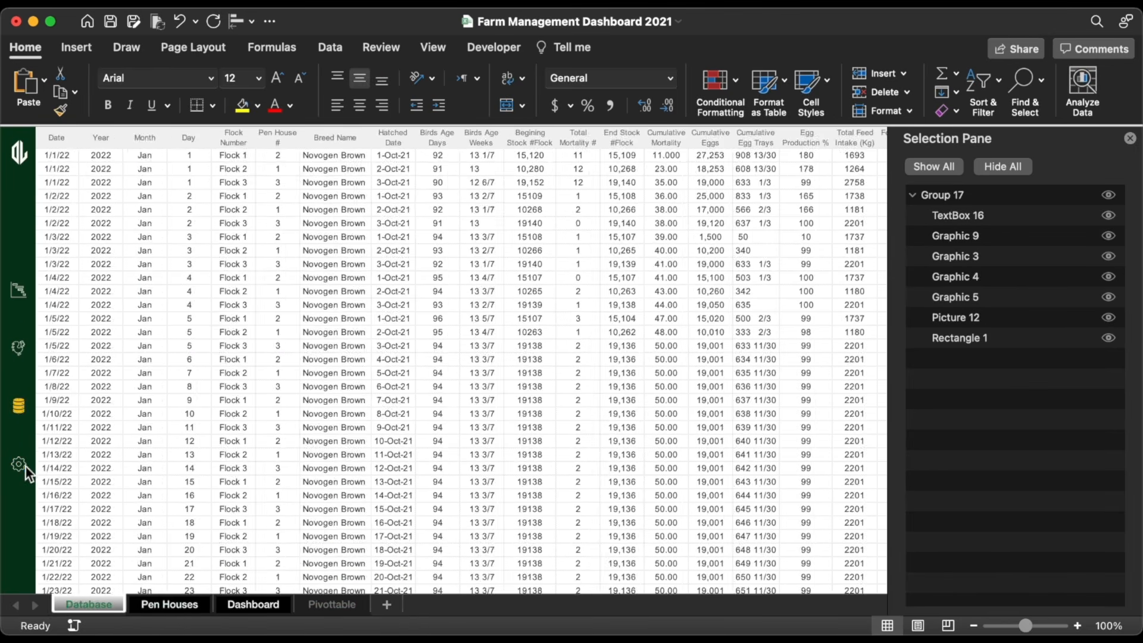
{"action": "left_click", "coordinate": [22, 465]}
{"action": "left_click", "coordinate": [22, 409]}
{"action": "left_click", "coordinate": [19, 349]}
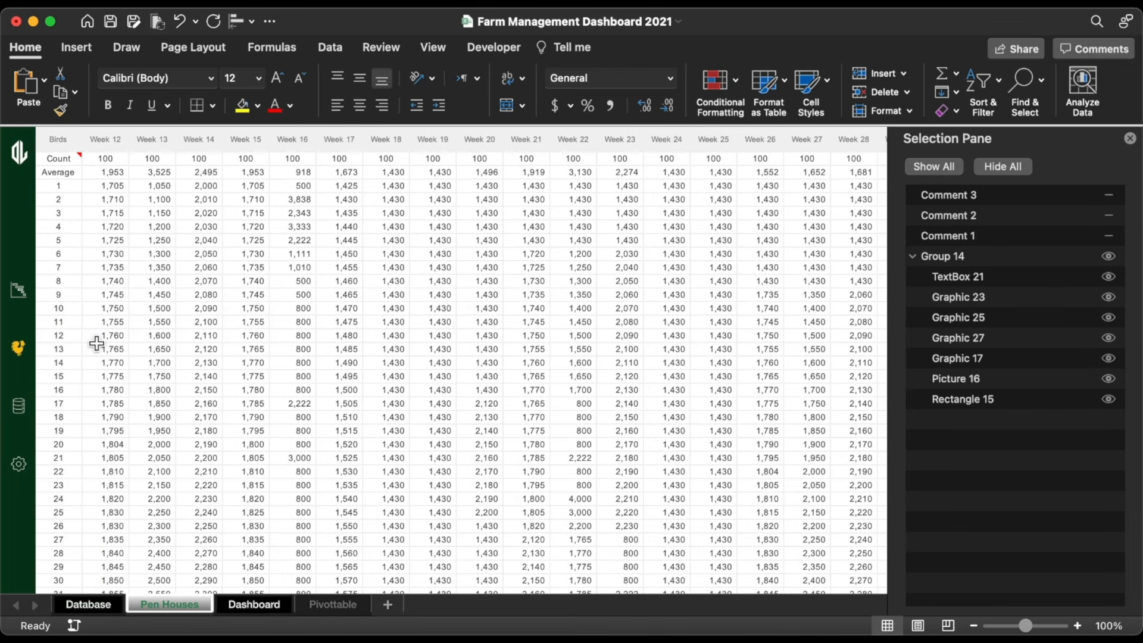
Step: Rename the Pen Houses sidebar label to 'Pen House Records' and select Pivottable's caption
{"action": "left_click", "coordinate": [330, 454]}
{"action": "scroll", "coordinate": [330, 454], "scroll_direction": "down", "scroll_amount": 5}
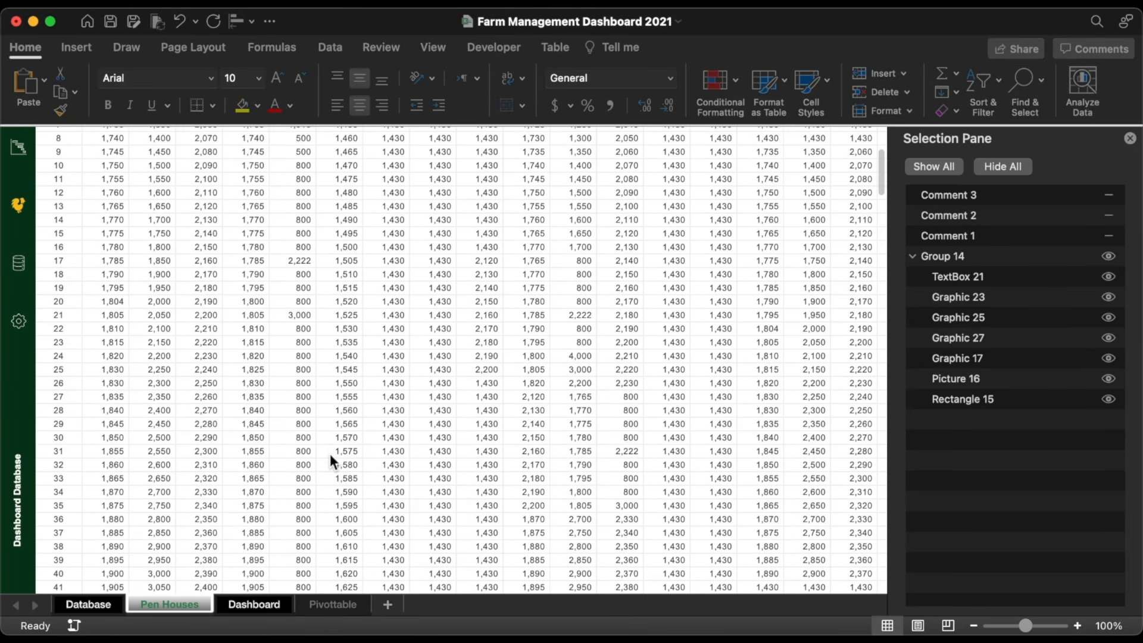
{"action": "triple_click", "coordinate": [20, 480]}
{"action": "type", "text": "Pen House Records"}
{"action": "left_click", "coordinate": [106, 505]}
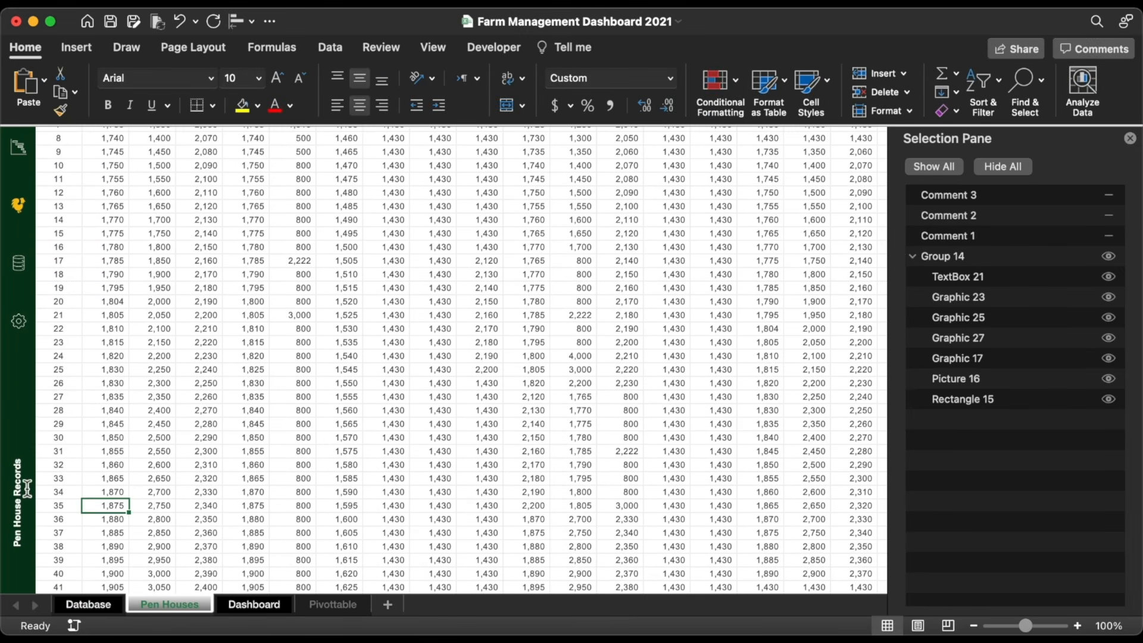
{"action": "left_click", "coordinate": [332, 605]}
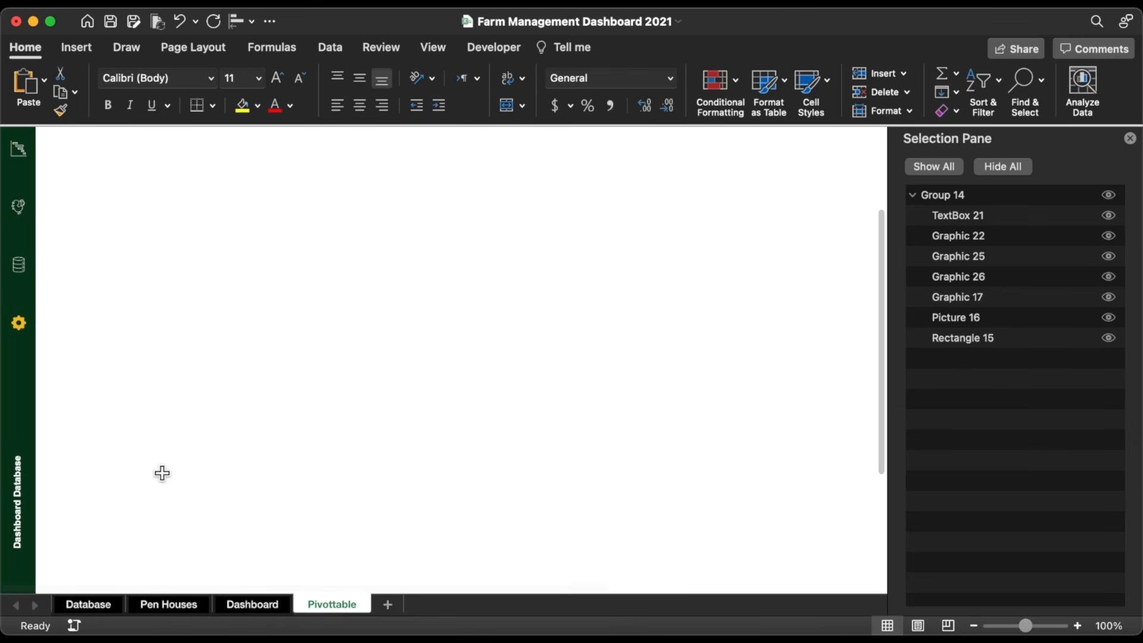
{"action": "triple_click", "coordinate": [29, 476]}
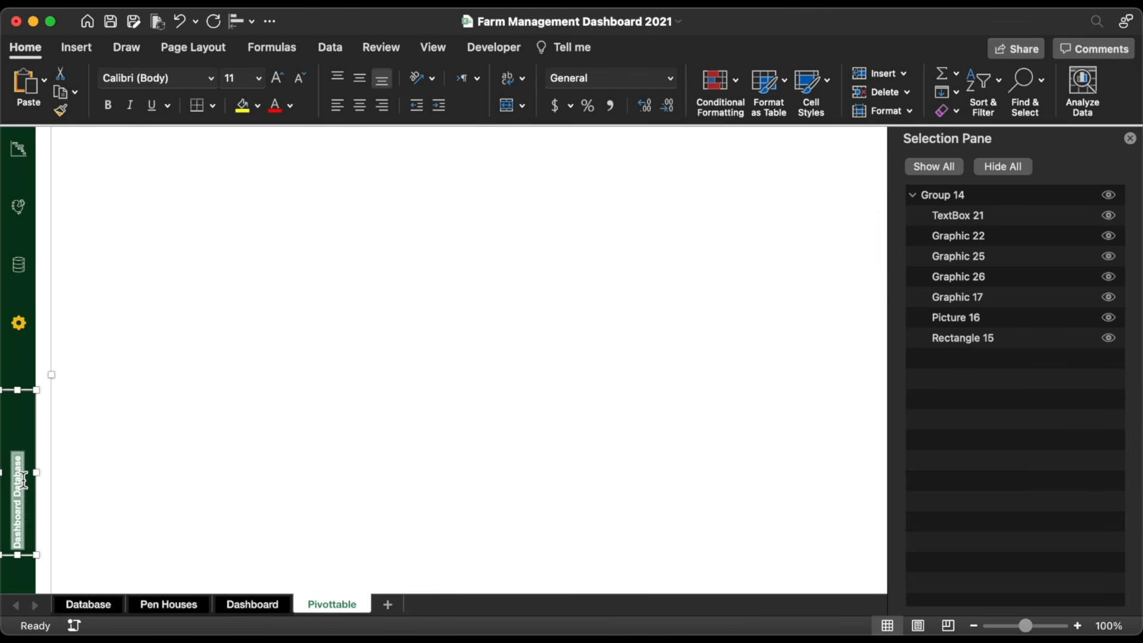
Step: Type 'Pivottab' into the Pivottable sidebar caption and check the Database and Pen Houses links
{"action": "type", "text": "Pivottables and Equatio"}
{"action": "left_click", "coordinate": [24, 357]}
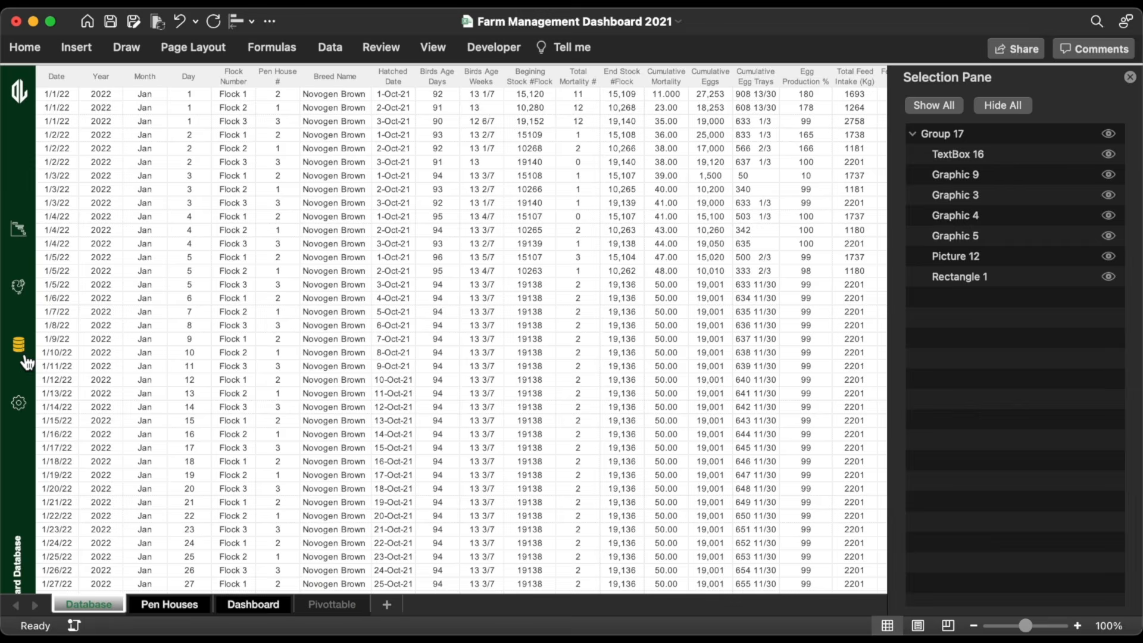
{"action": "left_click", "coordinate": [18, 304]}
{"action": "left_click", "coordinate": [22, 354]}
Step: Colour the Pivottable tab yellow and Dashboard green, then drag Pivottable before Dashboard
{"action": "left_click", "coordinate": [332, 604]}
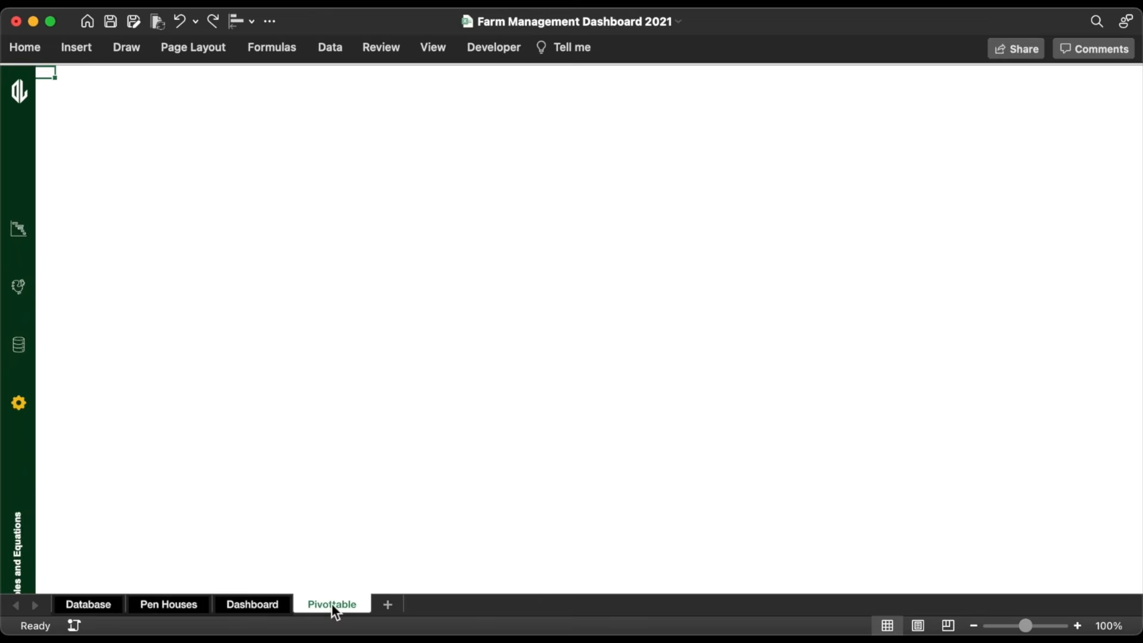
{"action": "right_click", "coordinate": [331, 604]}
{"action": "mouse_move", "coordinate": [405, 517]}
{"action": "left_click", "coordinate": [248, 596]}
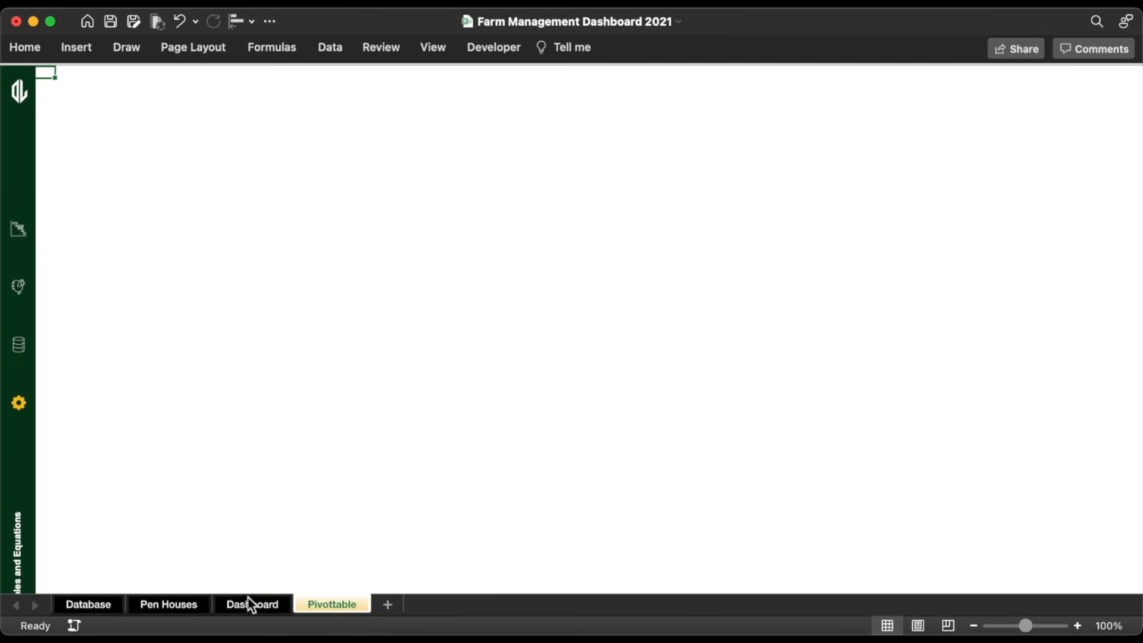
{"action": "left_click", "coordinate": [256, 603]}
{"action": "right_click", "coordinate": [256, 602]}
{"action": "mouse_move", "coordinate": [295, 516]}
{"action": "left_click", "coordinate": [482, 628]}
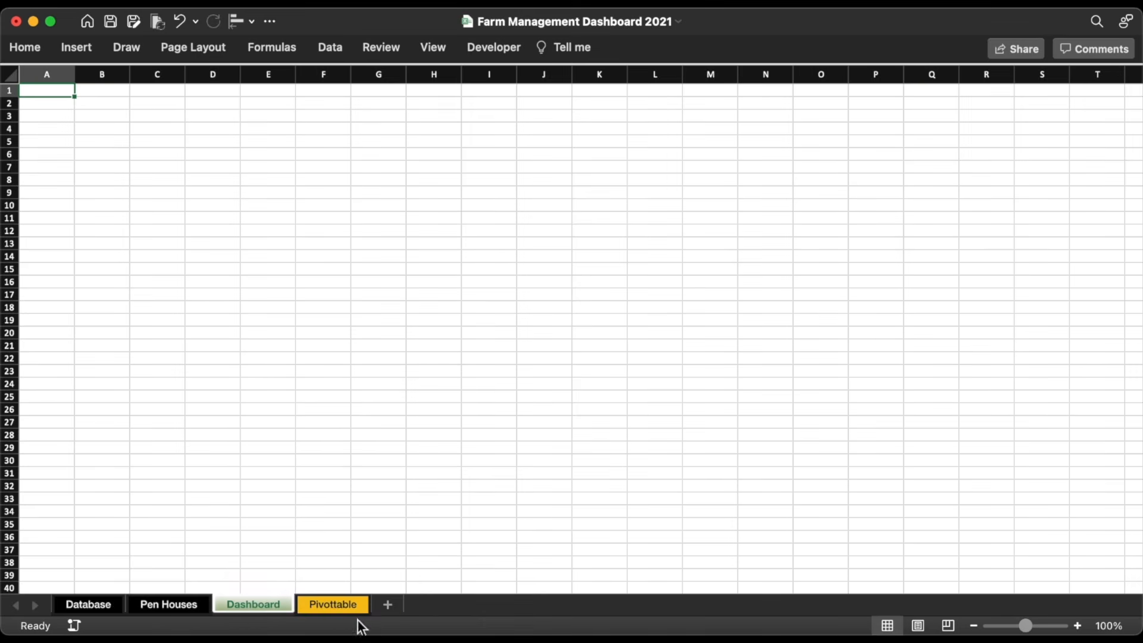
{"action": "left_click", "coordinate": [344, 604]}
{"action": "left_click_drag", "start_coordinate": [345, 605], "coordinate": [226, 604]}
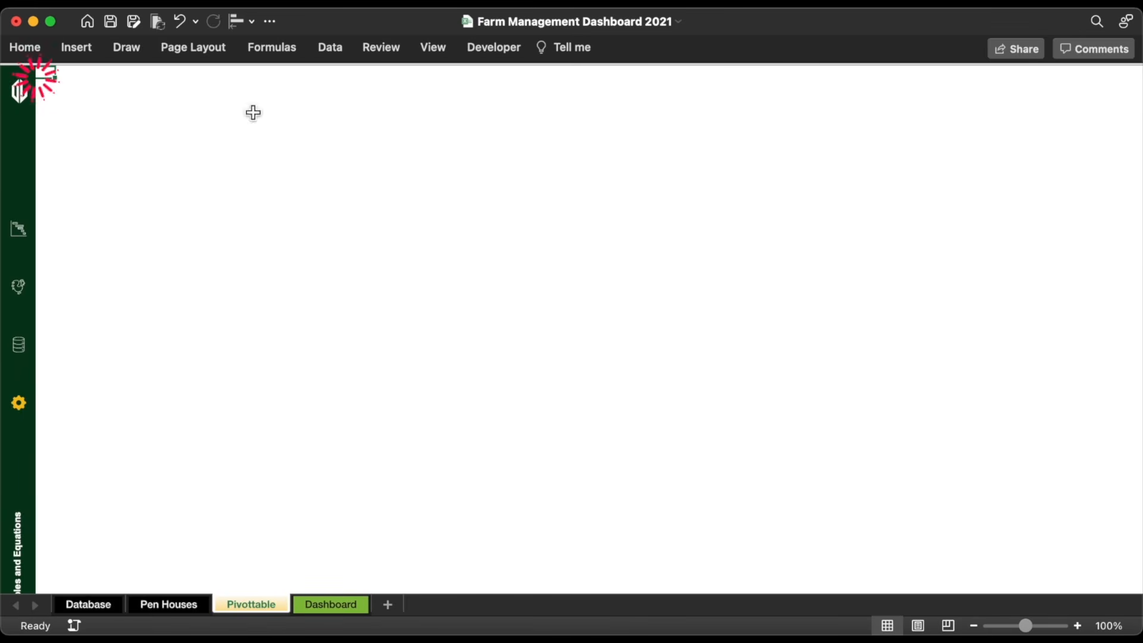
Step: Turn on row and column headings from the View tab
{"action": "left_click", "coordinate": [432, 50]}
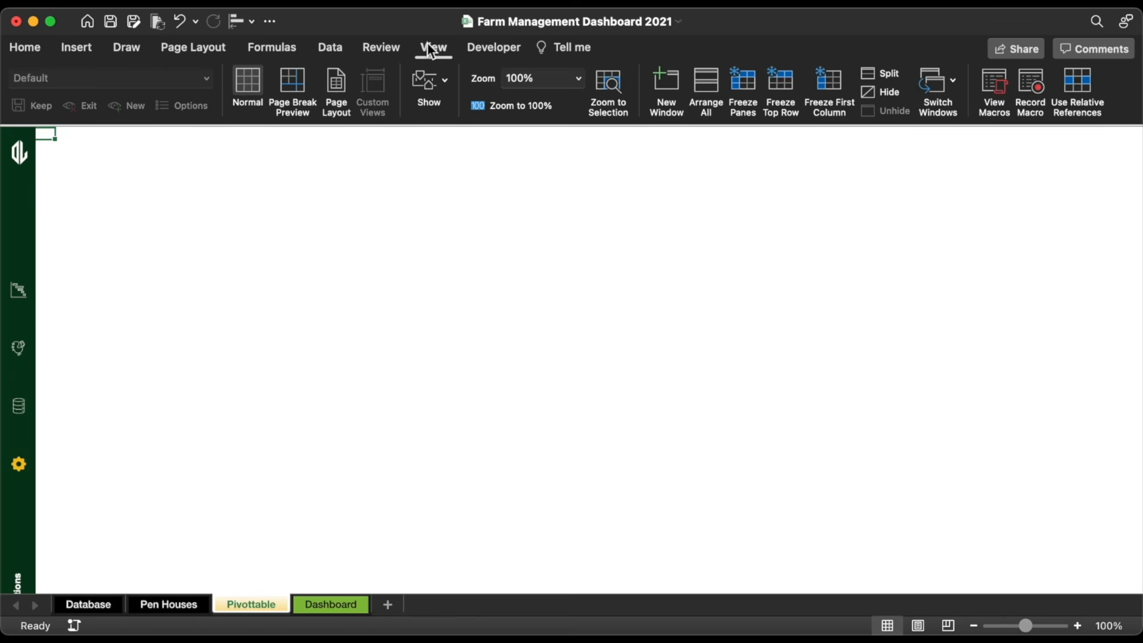
{"action": "left_click", "coordinate": [438, 87]}
{"action": "left_click", "coordinate": [452, 157]}
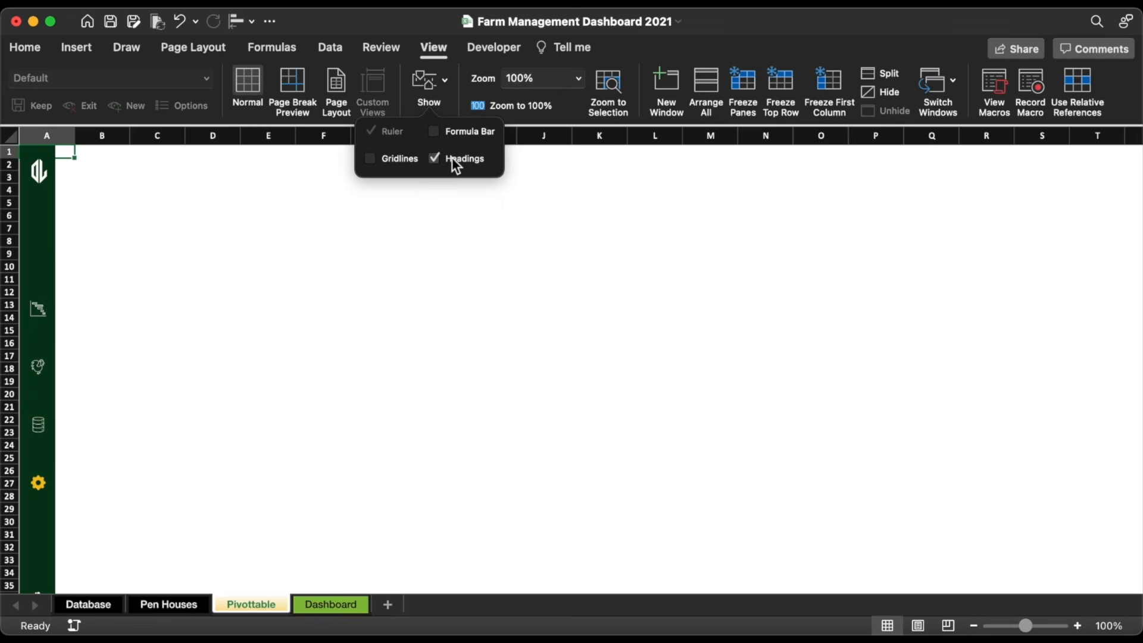
{"action": "left_click", "coordinate": [51, 202]}
Step: Set the sidebar to 'Don't move or size with cells' and drag column A narrower
{"action": "left_click", "coordinate": [50, 202]}
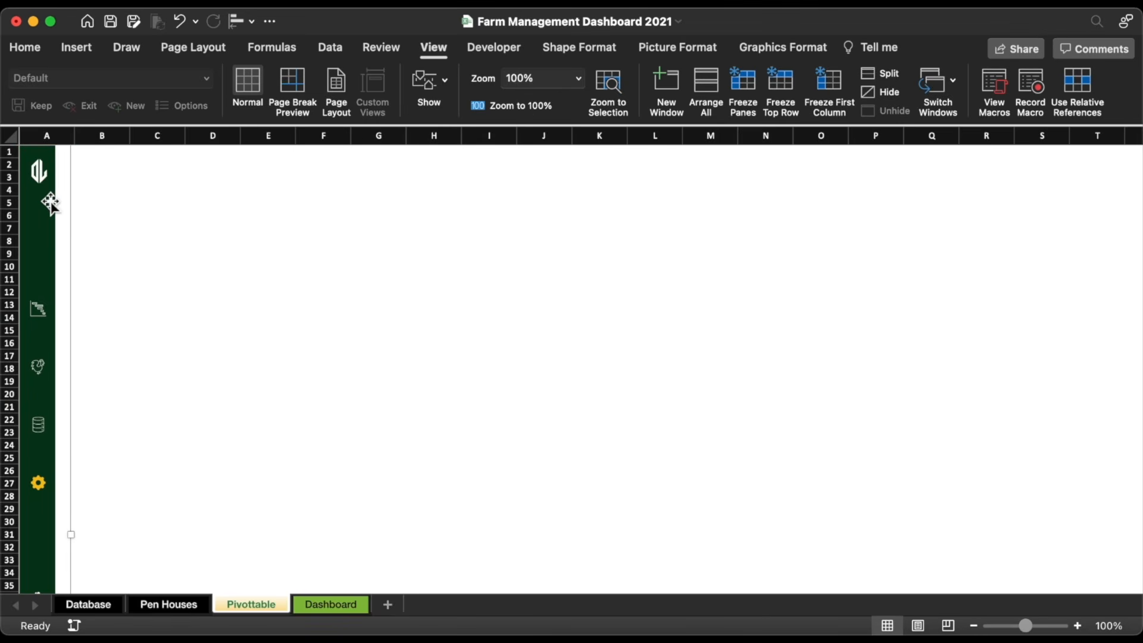
{"action": "double_click", "coordinate": [51, 202]}
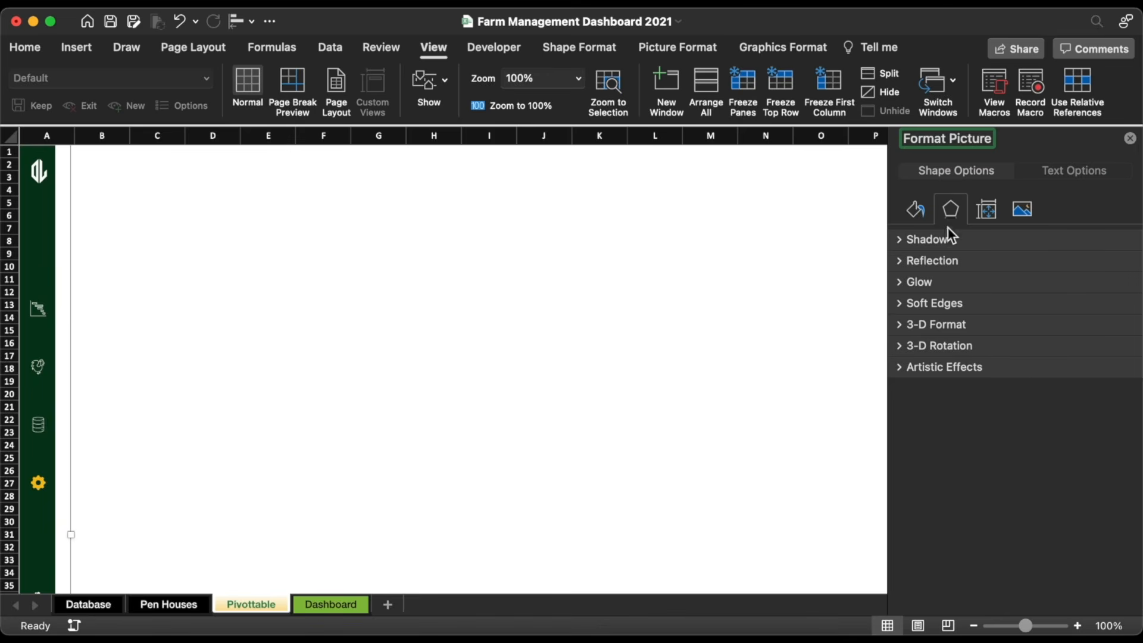
{"action": "left_click", "coordinate": [996, 213]}
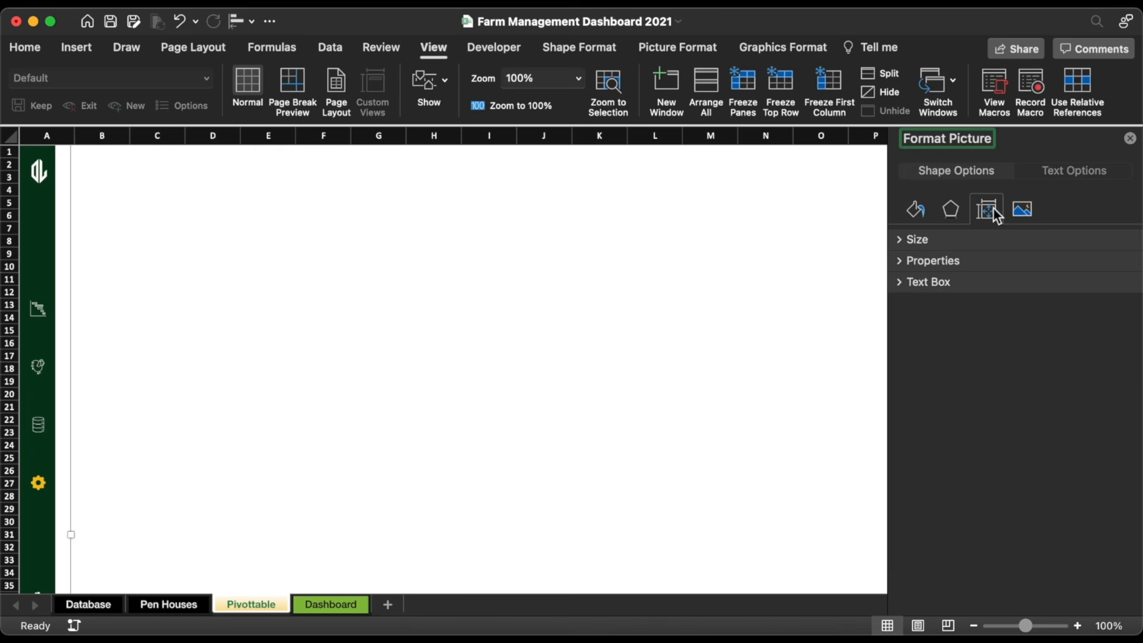
{"action": "left_click", "coordinate": [905, 262]}
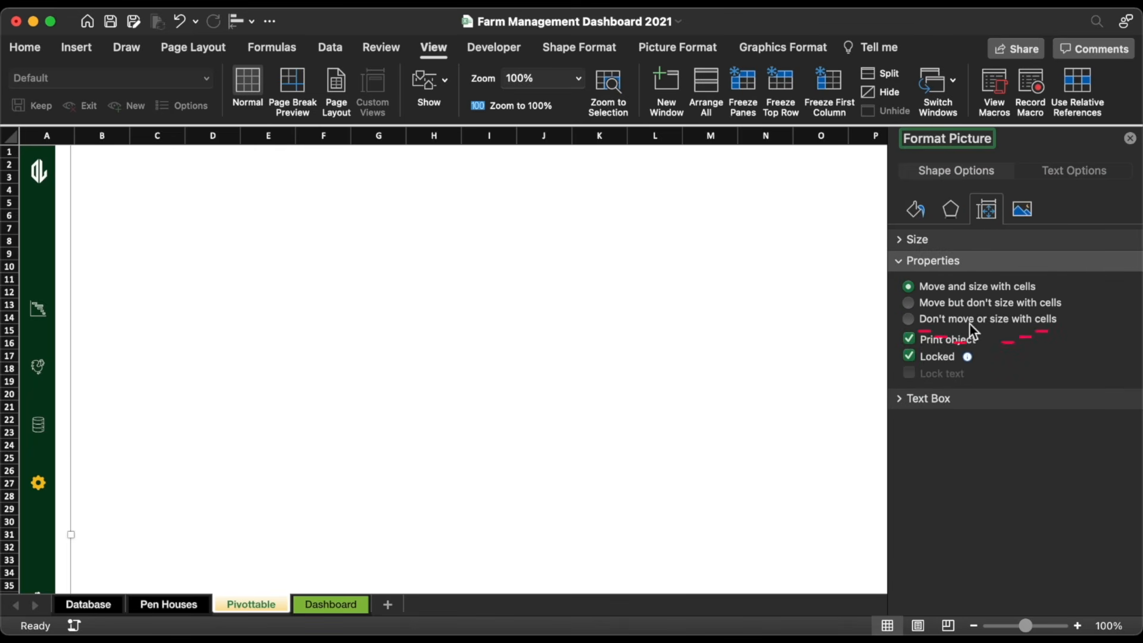
{"action": "left_click", "coordinate": [949, 319]}
{"action": "left_click_drag", "start_coordinate": [75, 140], "coordinate": [40, 139]}
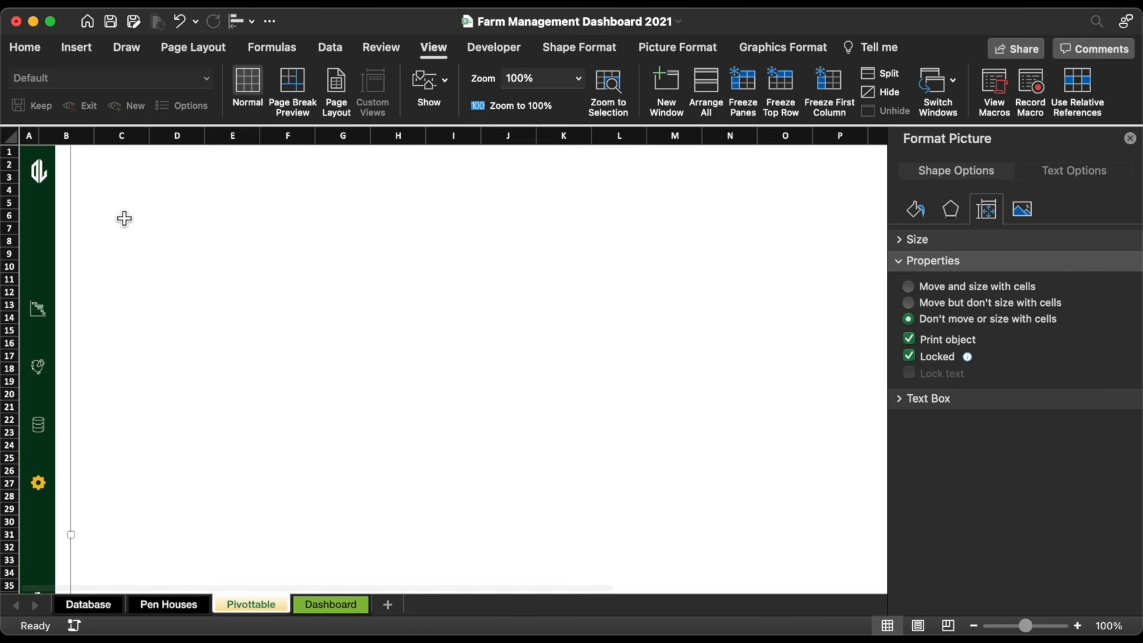
{"action": "left_click", "coordinate": [123, 218]}
Step: On Dashboard, set column A's width to 0.6 and drag column B down to 0.64
{"action": "left_click", "coordinate": [38, 311]}
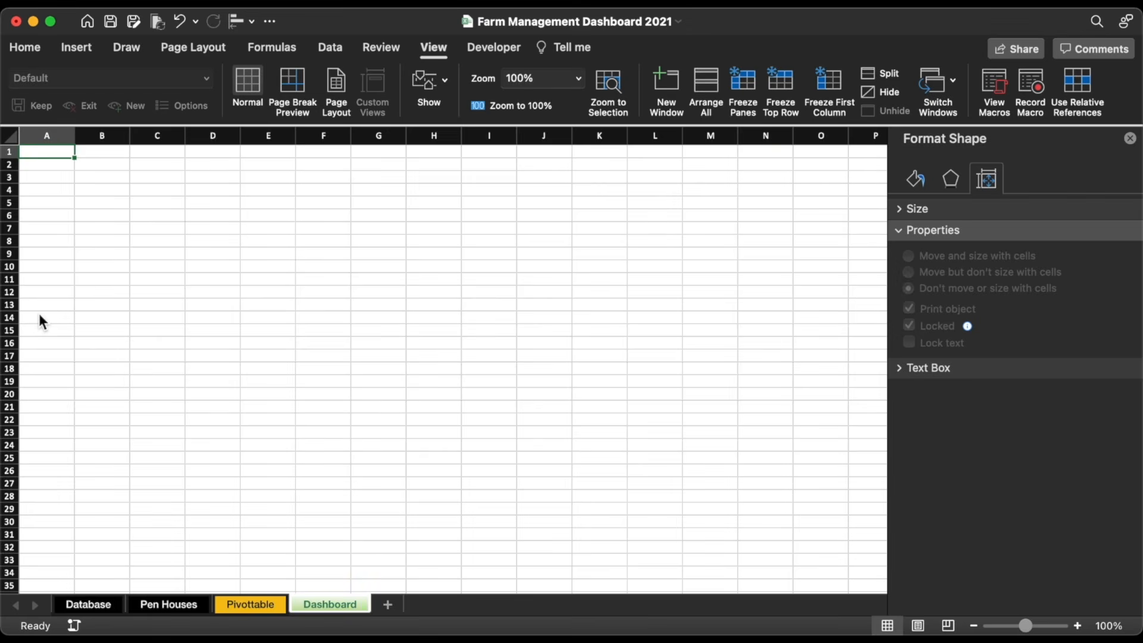
{"action": "left_click", "coordinate": [66, 135]}
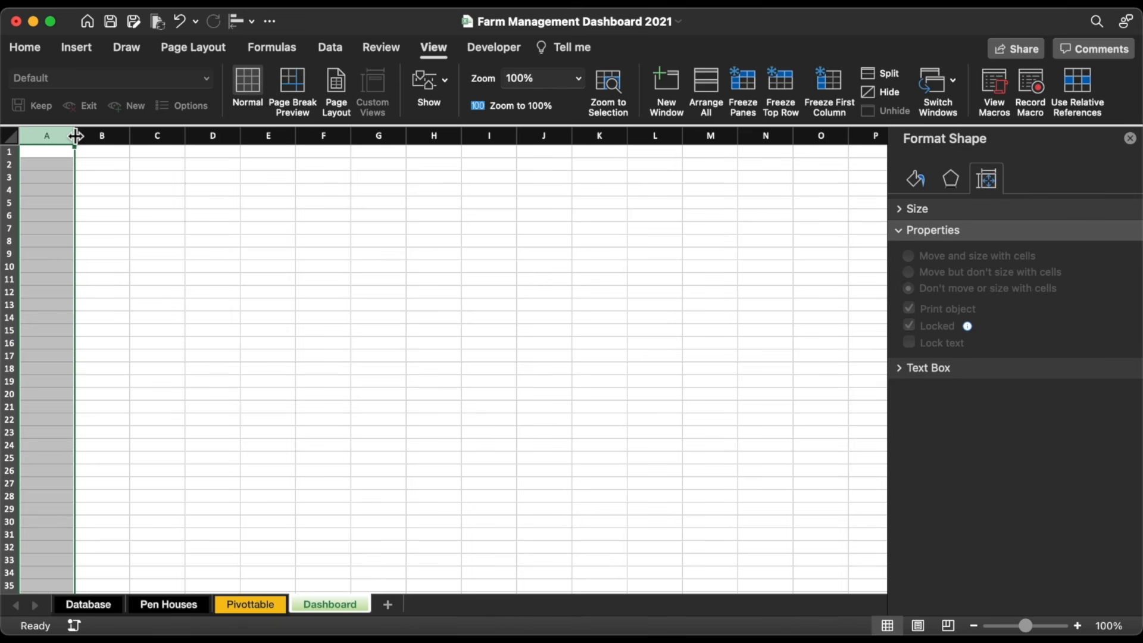
{"action": "left_click_drag", "start_coordinate": [75, 136], "coordinate": [23, 136]}
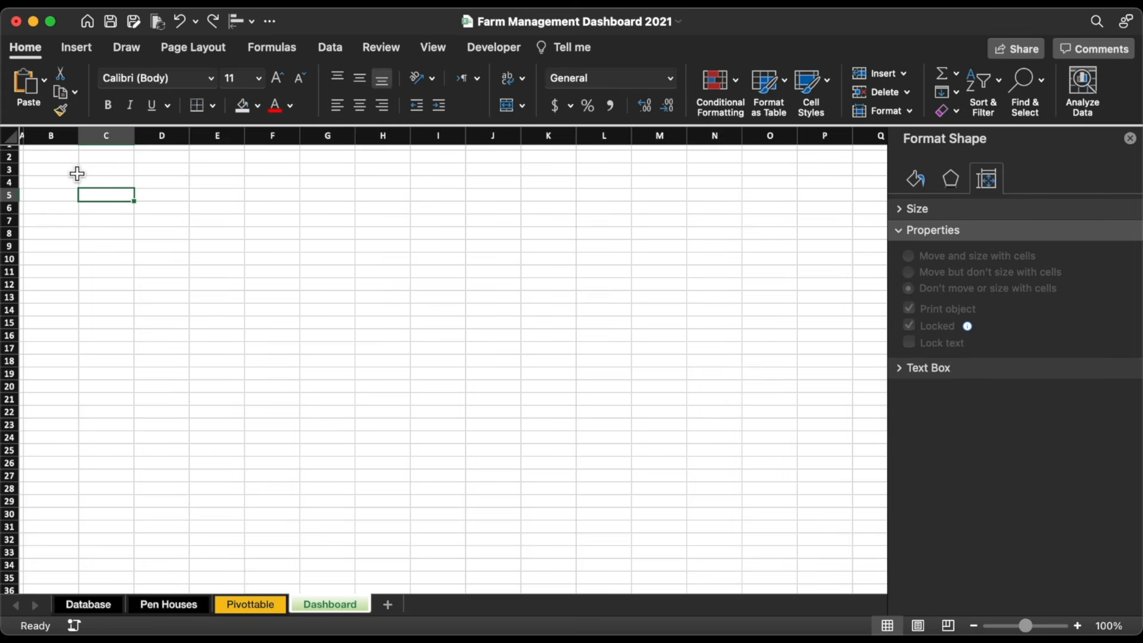
{"action": "scroll", "coordinate": [77, 173], "scroll_direction": "up", "scroll_amount": 5}
{"action": "left_click", "coordinate": [59, 153]}
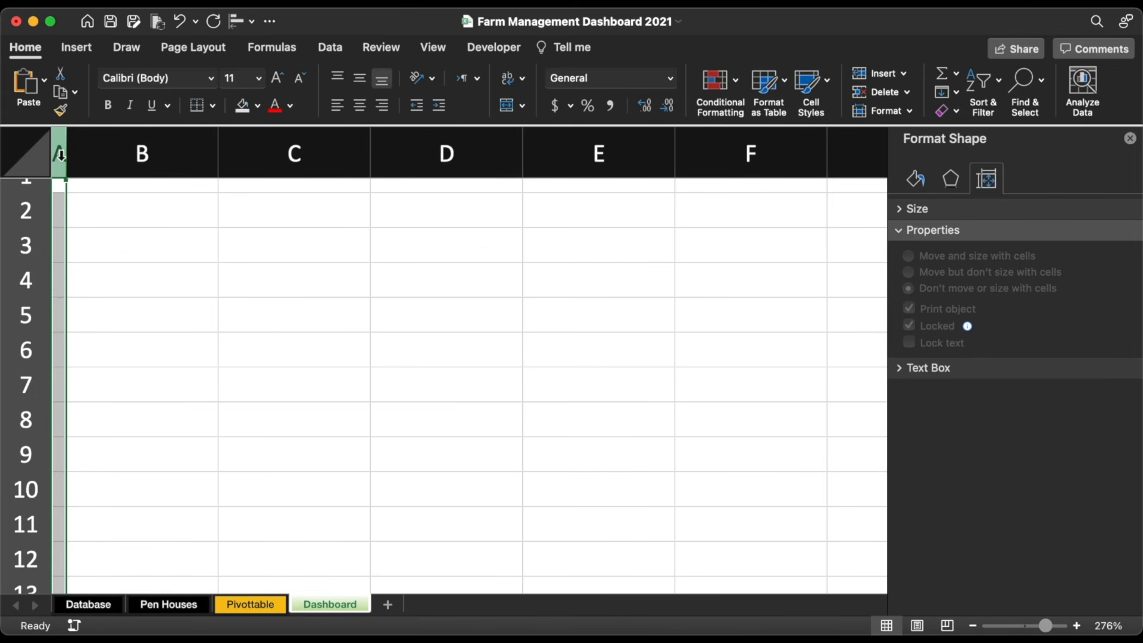
{"action": "left_click", "coordinate": [893, 111]}
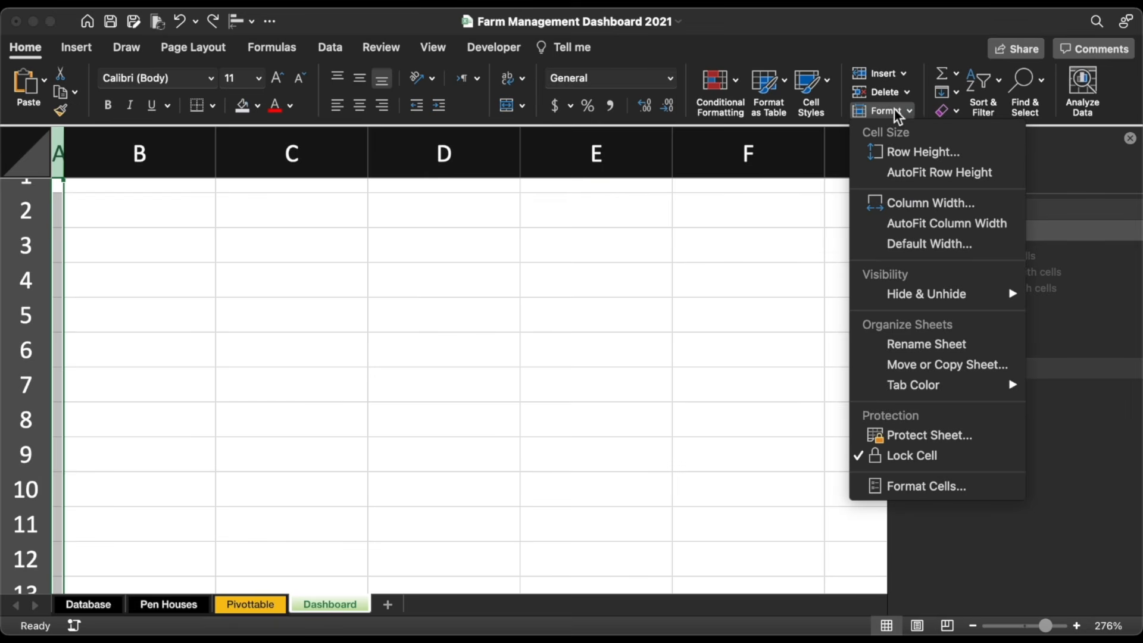
{"action": "left_click", "coordinate": [897, 203]}
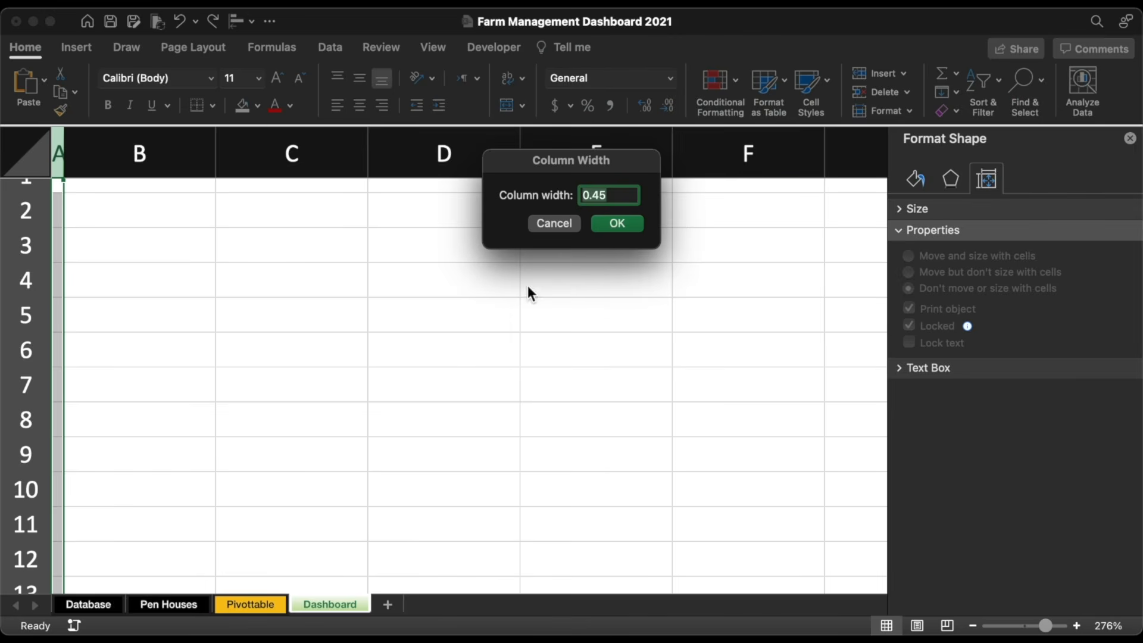
{"action": "left_click", "coordinate": [609, 196]}
{"action": "type", "text": "6"}
{"action": "key", "text": "Return"}
{"action": "left_click_drag", "start_coordinate": [218, 153], "coordinate": [87, 156]}
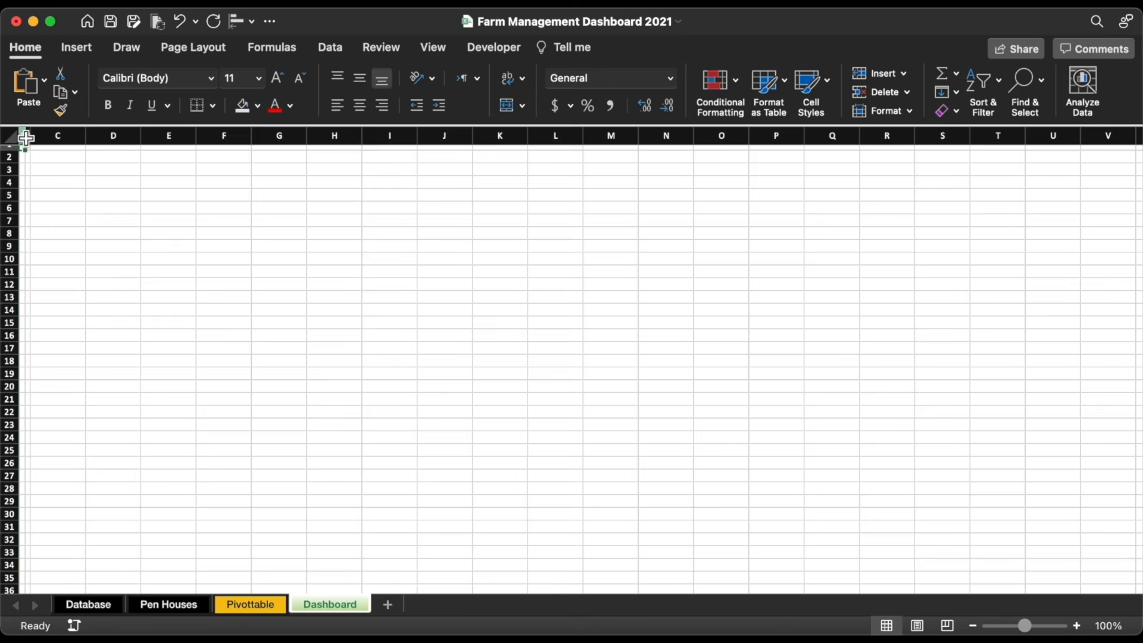
Step: Fill the thin column A with a custom colour
{"action": "left_click", "coordinate": [25, 138]}
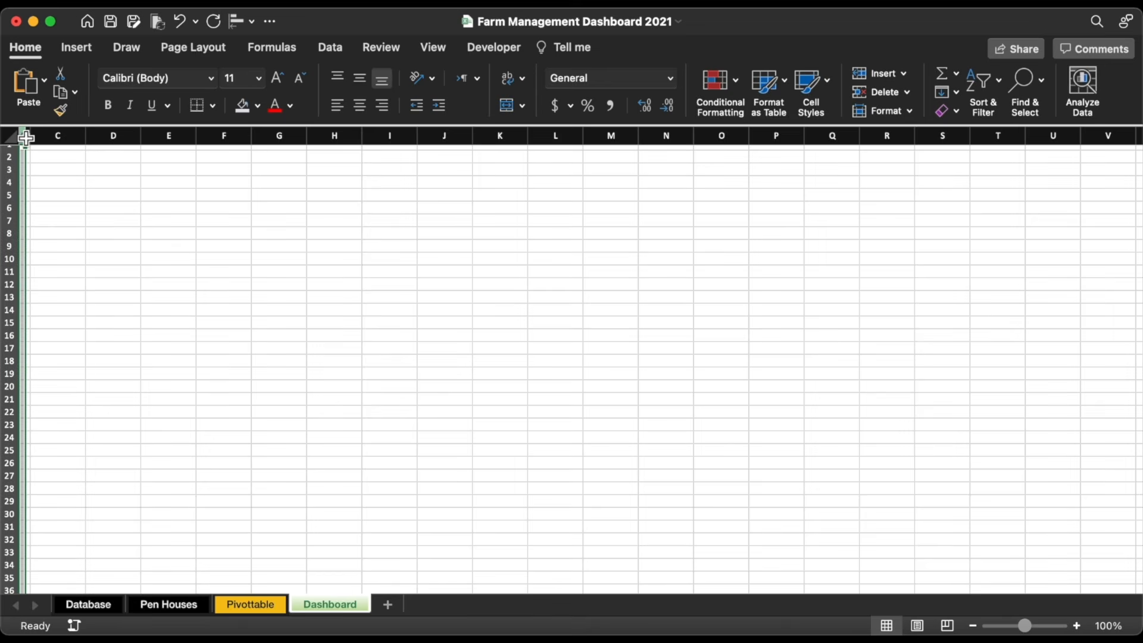
{"action": "left_click", "coordinate": [257, 106]}
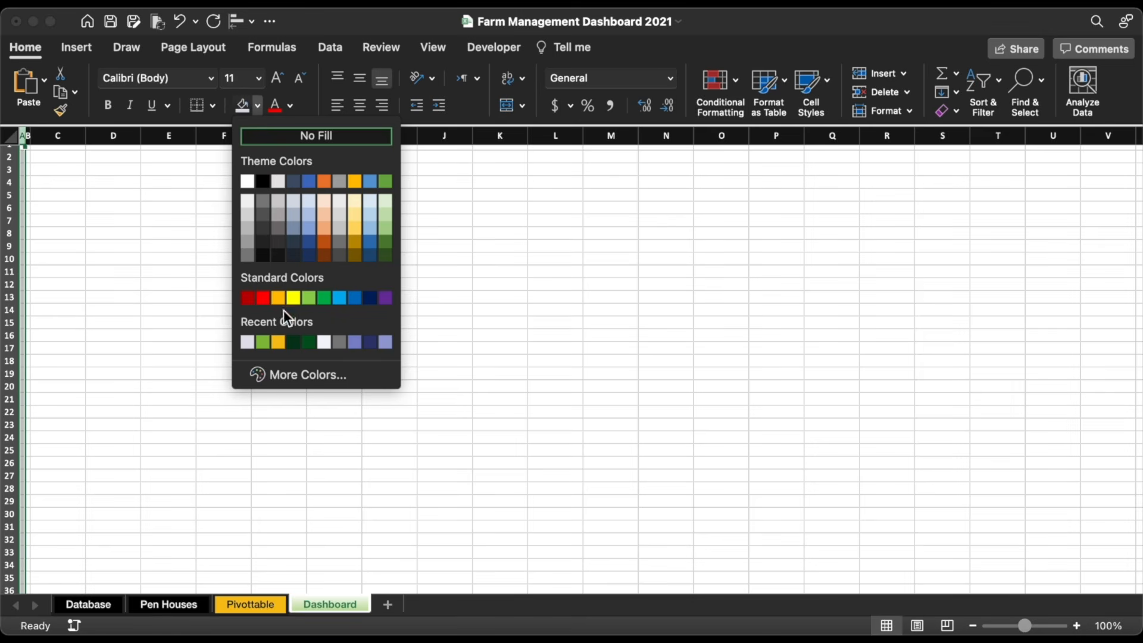
{"action": "left_click", "coordinate": [298, 381]}
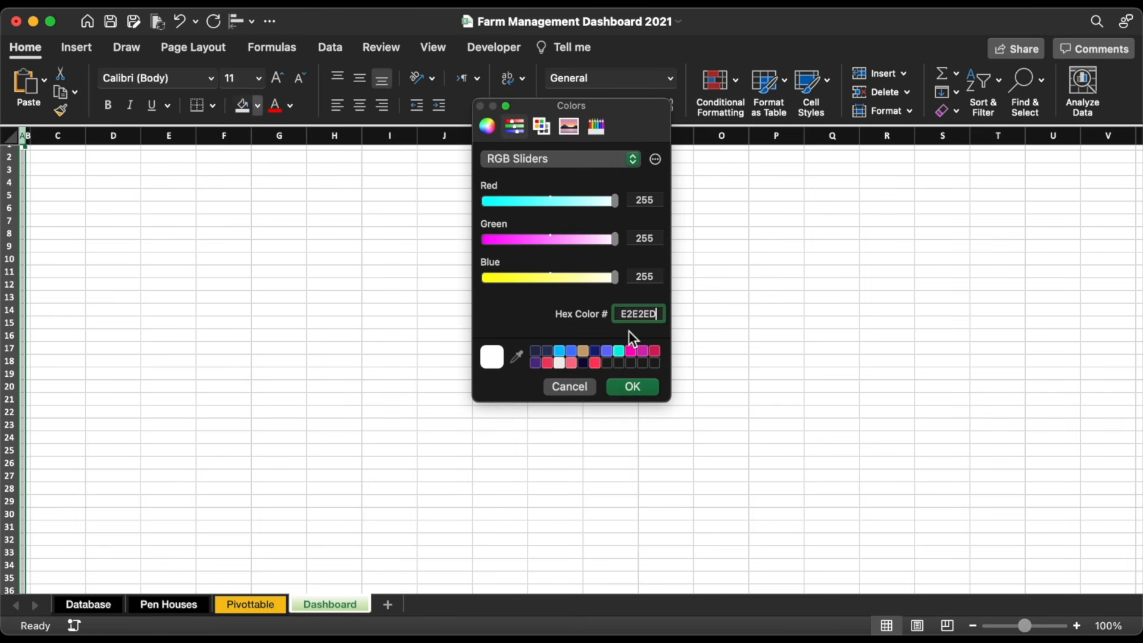
{"action": "left_click", "coordinate": [632, 387]}
{"action": "left_click", "coordinate": [196, 298]}
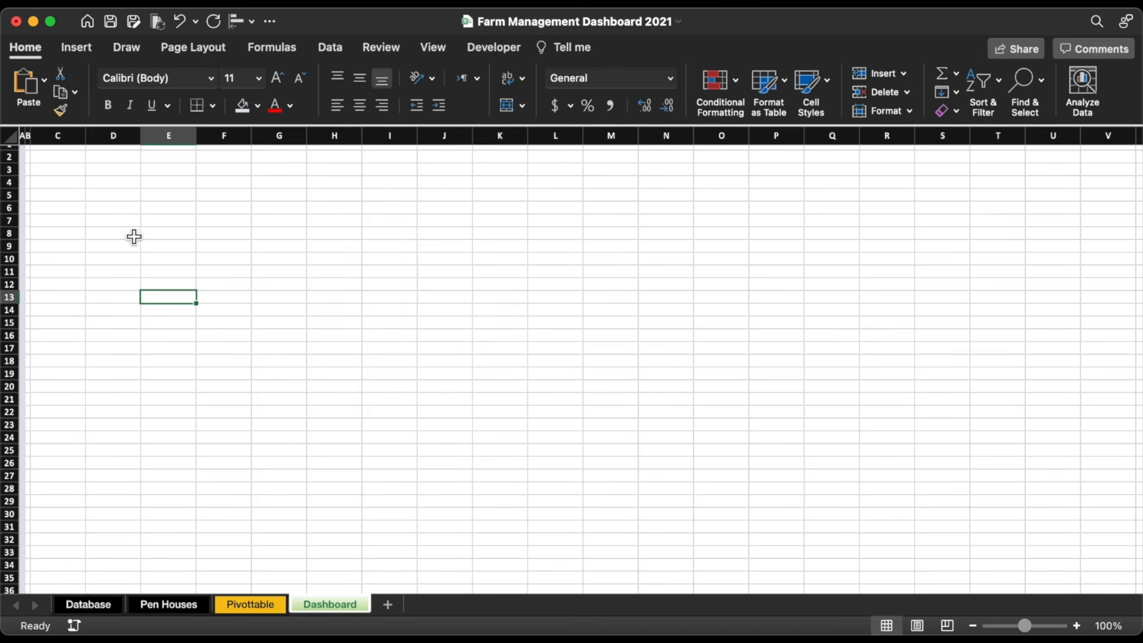
Step: Fill row 1 dark green
{"action": "left_click", "coordinate": [9, 149]}
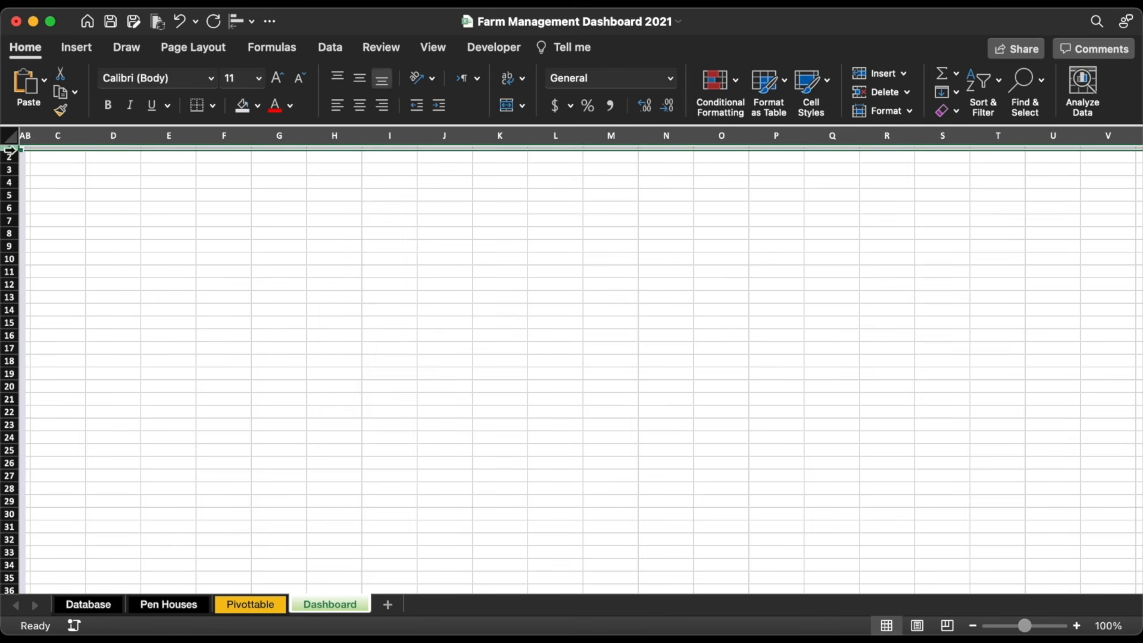
{"action": "left_click", "coordinate": [242, 106]}
{"action": "left_click", "coordinate": [215, 281]}
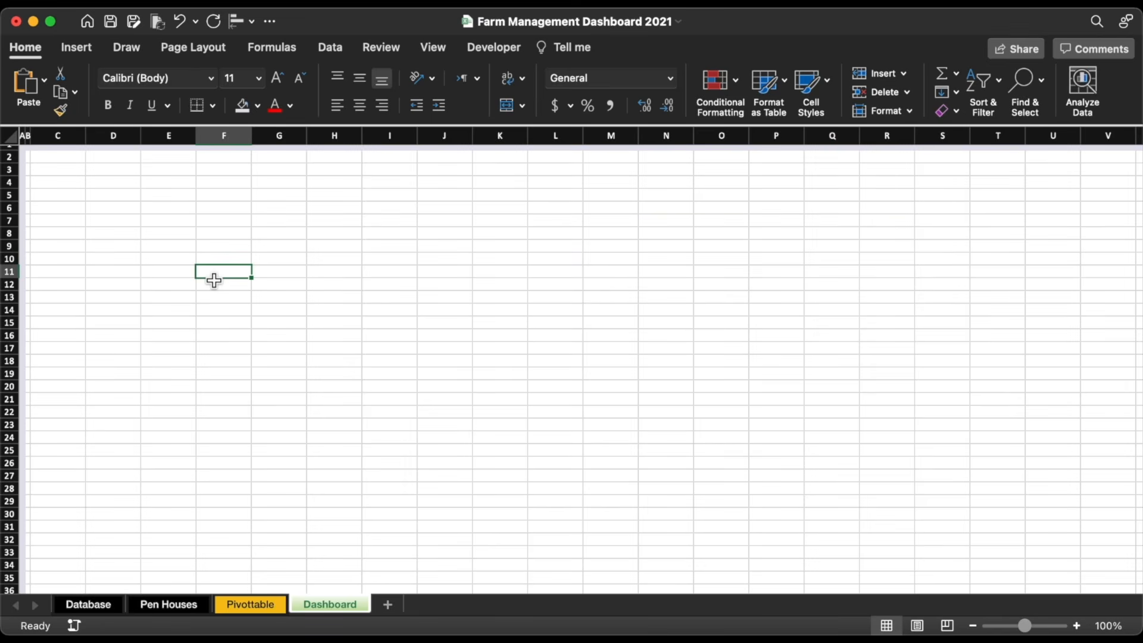
Step: Fill the range B2:V36 with the custom hex colour F4F5FA
{"action": "left_click", "coordinate": [29, 158]}
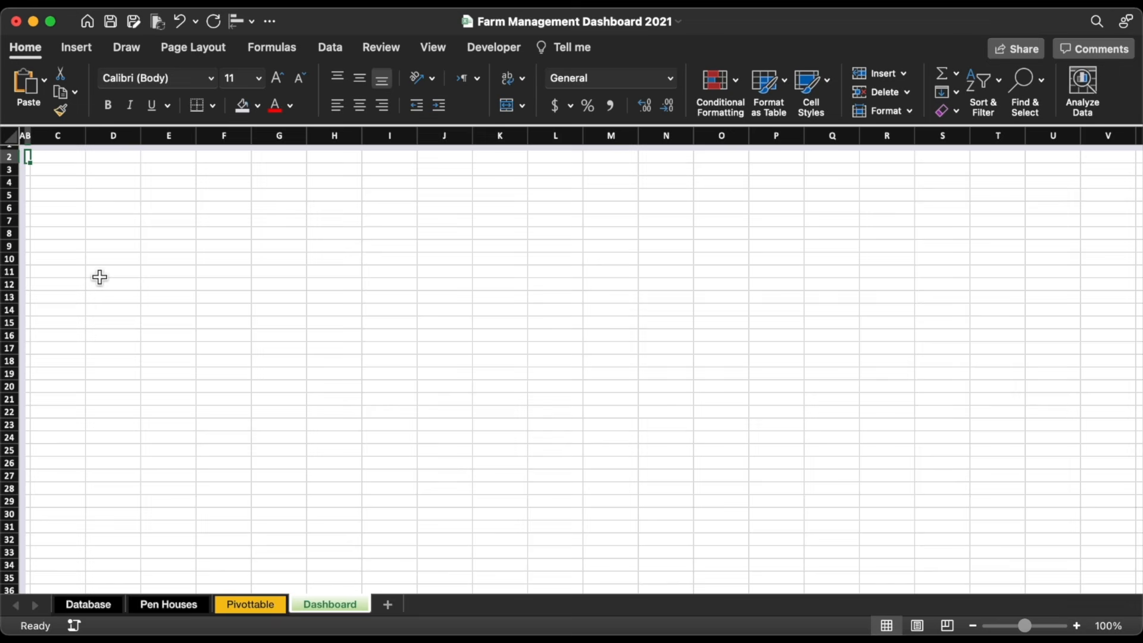
{"action": "key", "text": "shift+Right"}
{"action": "key", "text": "shift+Right"}
{"action": "key", "text": "shift+Right"}
{"action": "key", "text": "shift+Right"}
{"action": "key", "text": "shift+Right"}
{"action": "key", "text": "shift+Right"}
{"action": "key", "text": "shift+Right"}
{"action": "key", "text": "shift+Right"}
{"action": "key", "text": "shift+Right"}
{"action": "key", "text": "shift+Right"}
{"action": "key", "text": "shift+Right"}
{"action": "key", "text": "shift+Right"}
{"action": "key", "text": "shift+Right"}
{"action": "key", "text": "shift+Right"}
{"action": "key", "text": "shift+Right"}
{"action": "key", "text": "shift+Right"}
{"action": "key", "text": "shift+Right"}
{"action": "key", "text": "shift+Right"}
{"action": "key", "text": "shift+Right"}
{"action": "key", "text": "shift+Right"}
{"action": "key", "text": "shift+Down"}
{"action": "key", "text": "shift+Down"}
{"action": "key", "text": "shift+Down"}
{"action": "key", "text": "shift+Down"}
{"action": "key", "text": "shift+Down"}
{"action": "key", "text": "shift+Down"}
{"action": "key", "text": "shift+Down"}
{"action": "key", "text": "shift+Down"}
{"action": "key", "text": "shift+Down"}
{"action": "key", "text": "shift+Down"}
{"action": "key", "text": "shift+Down"}
{"action": "key", "text": "shift+Down"}
{"action": "key", "text": "shift+Down"}
{"action": "key", "text": "shift+Down"}
{"action": "key", "text": "shift+Down"}
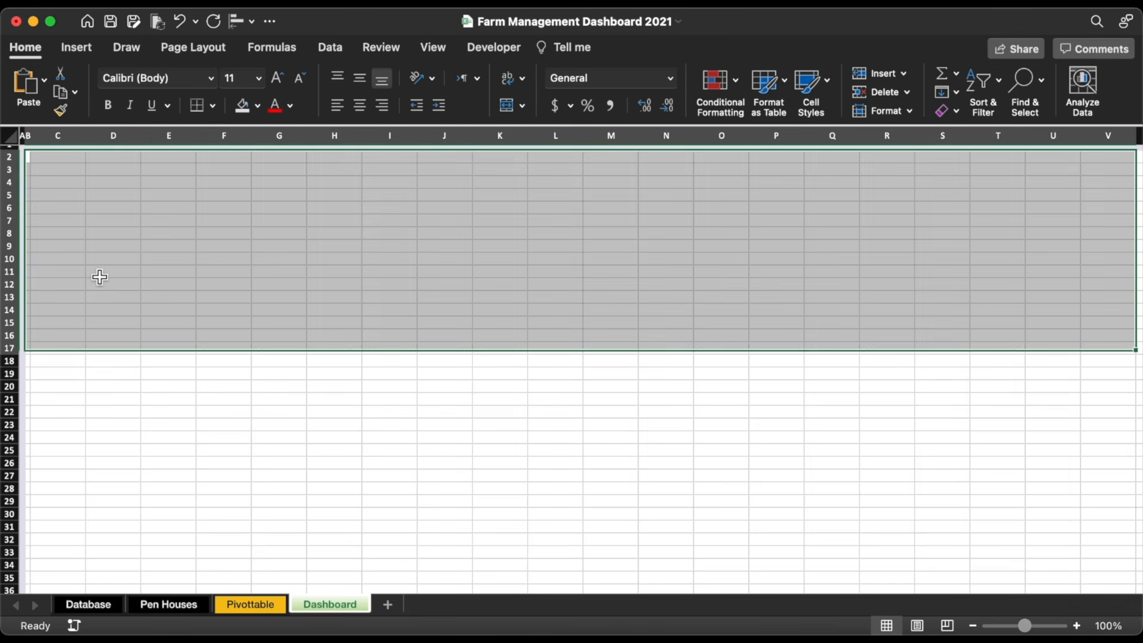
{"action": "key", "text": "shift+Down"}
{"action": "key", "text": "shift+Down"}
{"action": "key", "text": "shift+Down"}
{"action": "key", "text": "shift+Down"}
{"action": "key", "text": "shift+Down"}
{"action": "key", "text": "shift+Down"}
{"action": "key", "text": "shift+Down"}
{"action": "key", "text": "shift+Down"}
{"action": "key", "text": "shift+Down"}
{"action": "key", "text": "shift+Down"}
{"action": "key", "text": "shift+Down"}
{"action": "key", "text": "shift+Down"}
{"action": "key", "text": "shift+Down"}
{"action": "key", "text": "shift+Down"}
{"action": "key", "text": "shift+Down"}
{"action": "key", "text": "shift+Down"}
{"action": "key", "text": "shift+Down"}
{"action": "key", "text": "shift+Down"}
{"action": "key", "text": "shift+Down"}
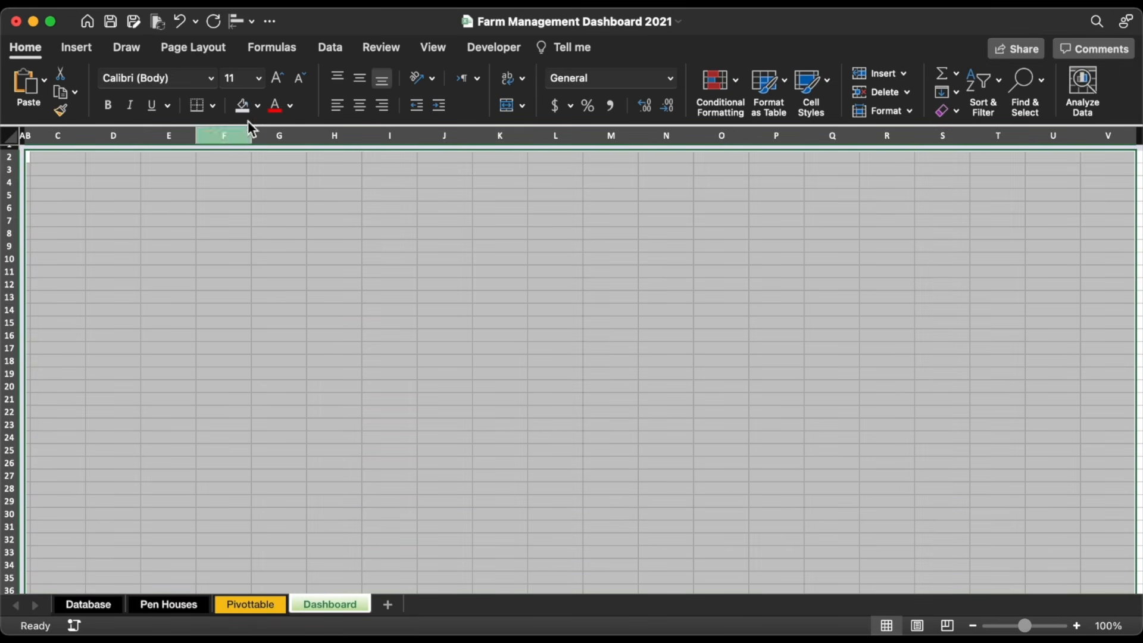
{"action": "left_click", "coordinate": [257, 106]}
{"action": "left_click", "coordinate": [289, 375]}
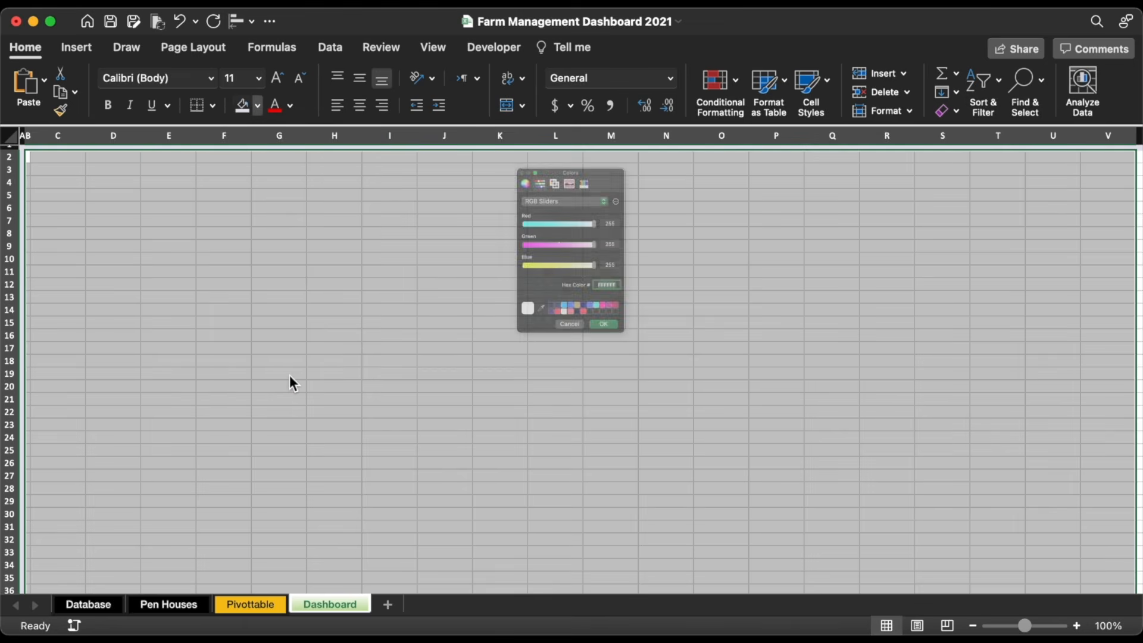
{"action": "type", "text": "F4F5FA"}
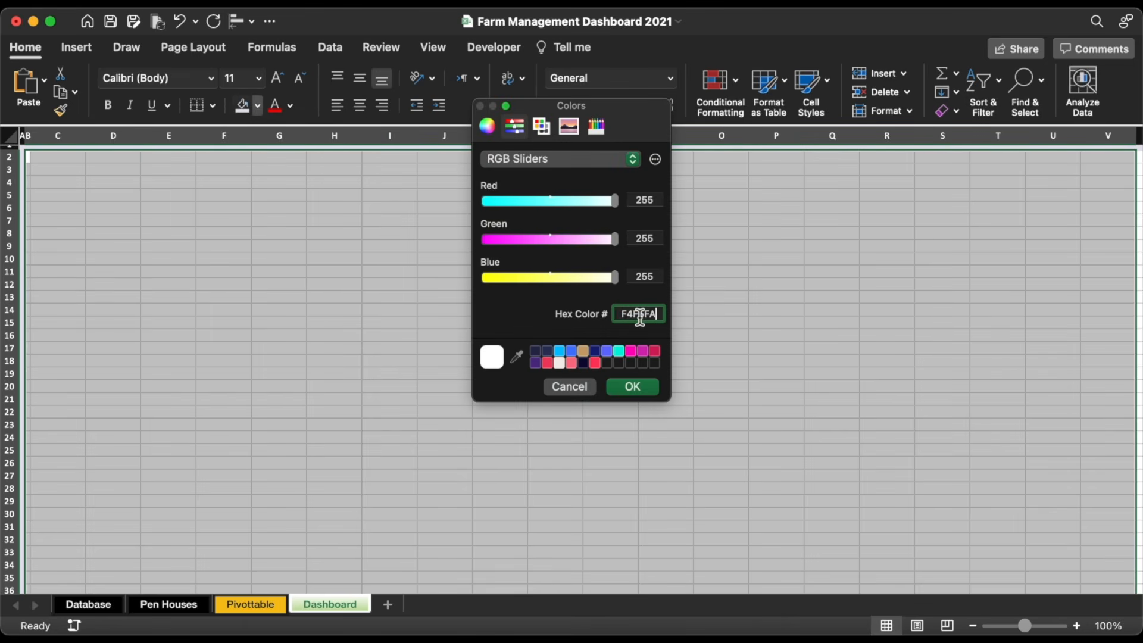
{"action": "left_click", "coordinate": [636, 387]}
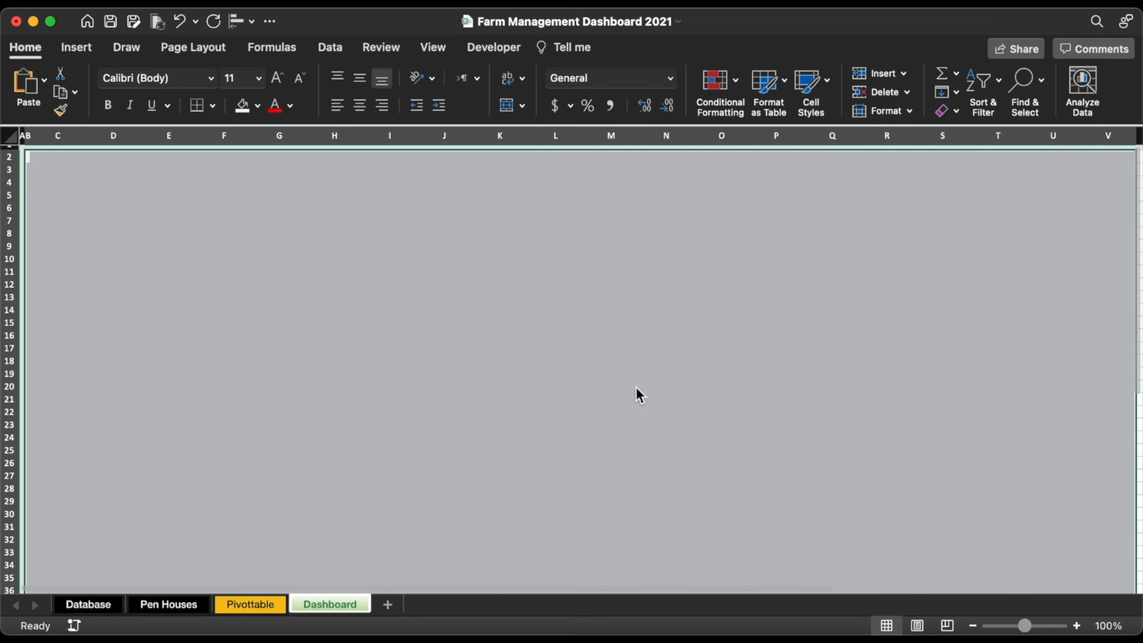
{"action": "left_click", "coordinate": [282, 263]}
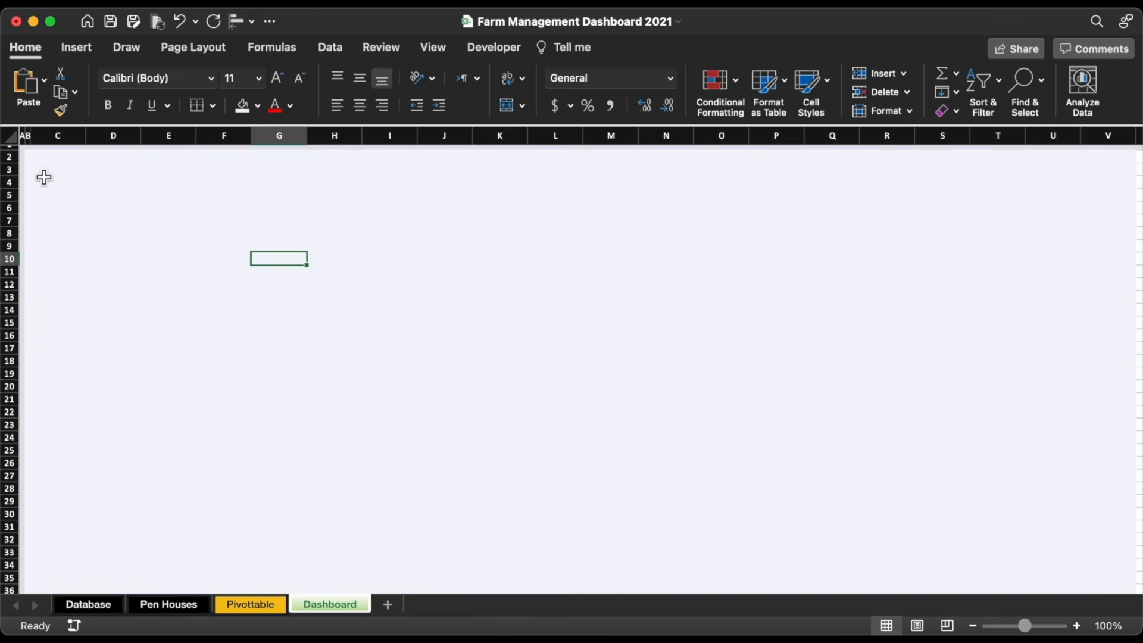
Step: Draw a tiny rectangle at cell A1 and fill it with a light recent colour
{"action": "scroll", "coordinate": [45, 175], "scroll_direction": "up", "scroll_amount": 8}
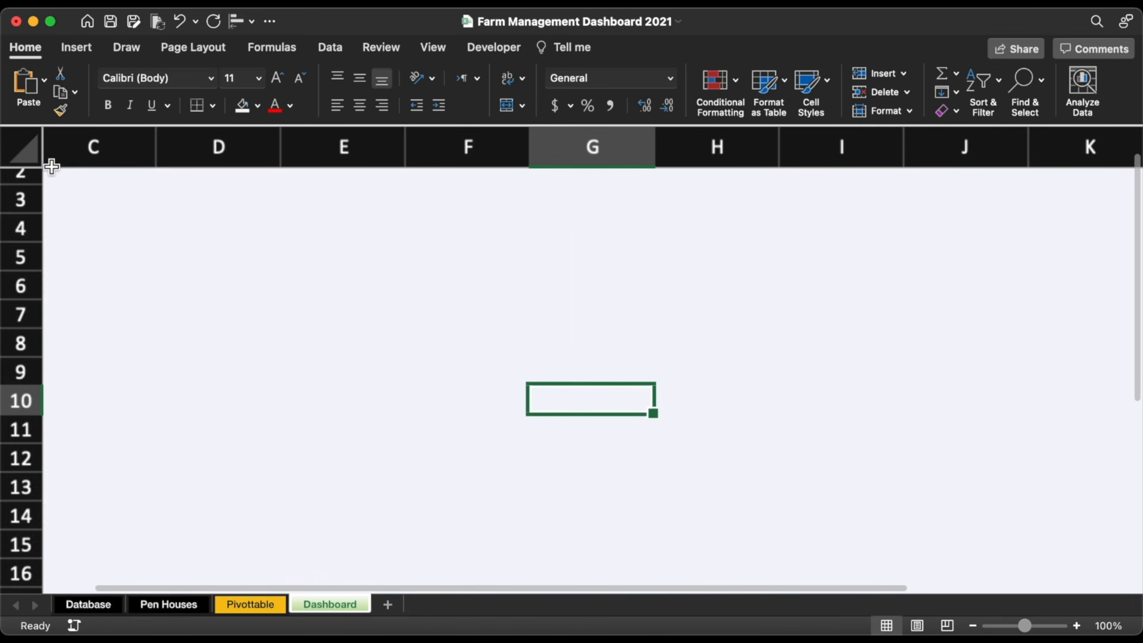
{"action": "scroll", "coordinate": [67, 188], "scroll_direction": "up", "scroll_amount": 3}
{"action": "left_click", "coordinate": [68, 189]}
{"action": "left_click", "coordinate": [77, 47]}
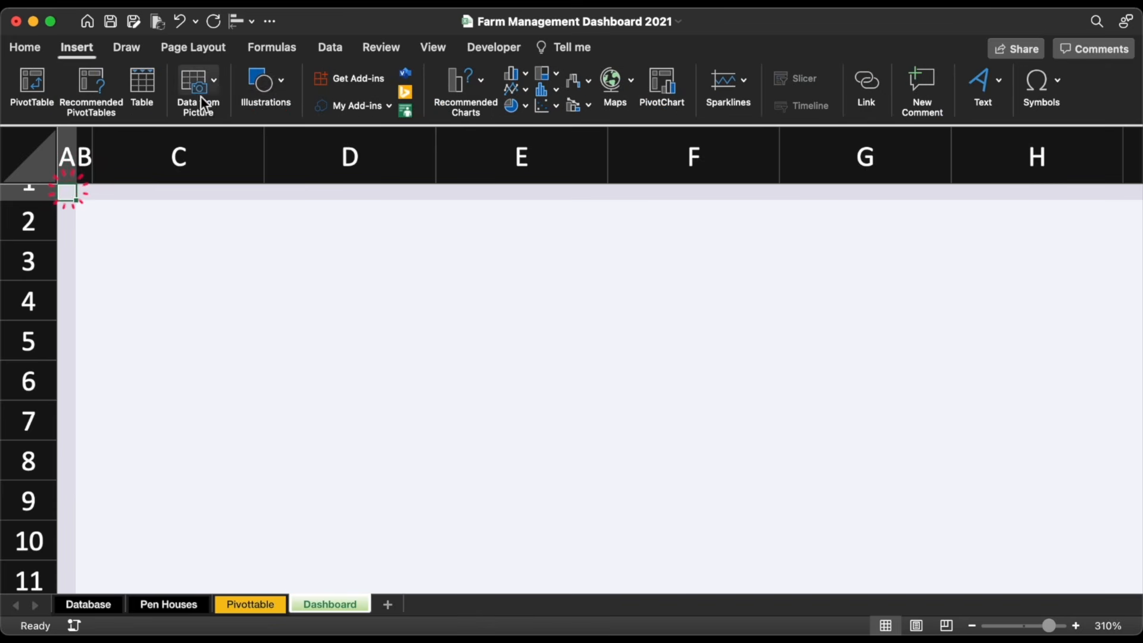
{"action": "left_click", "coordinate": [273, 87]}
{"action": "left_click", "coordinate": [206, 136]}
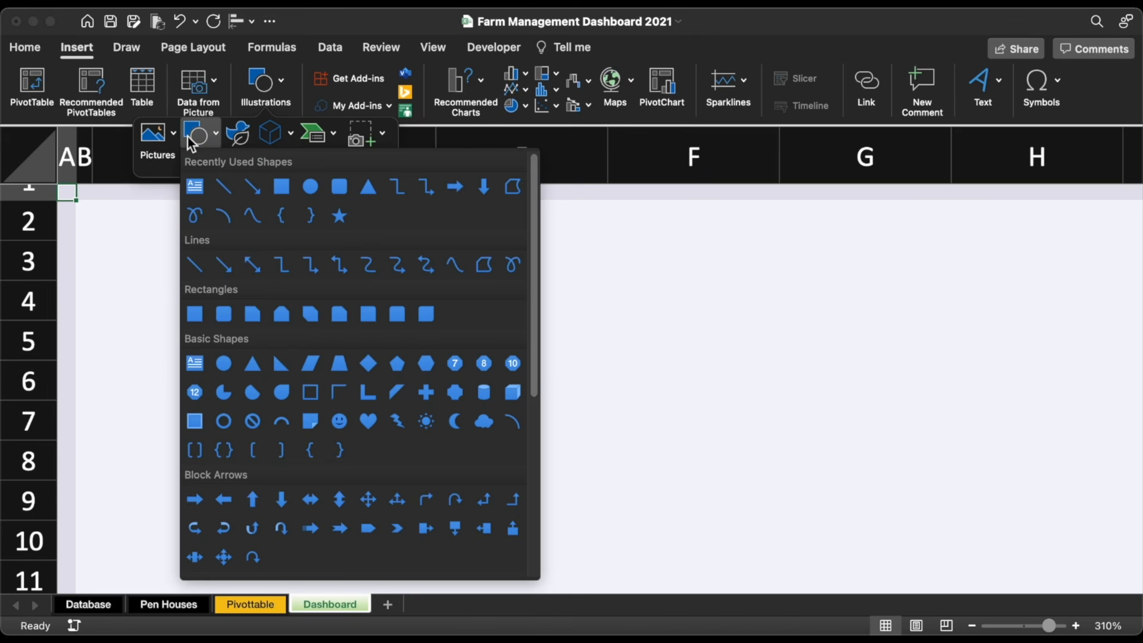
{"action": "left_click", "coordinate": [289, 190]}
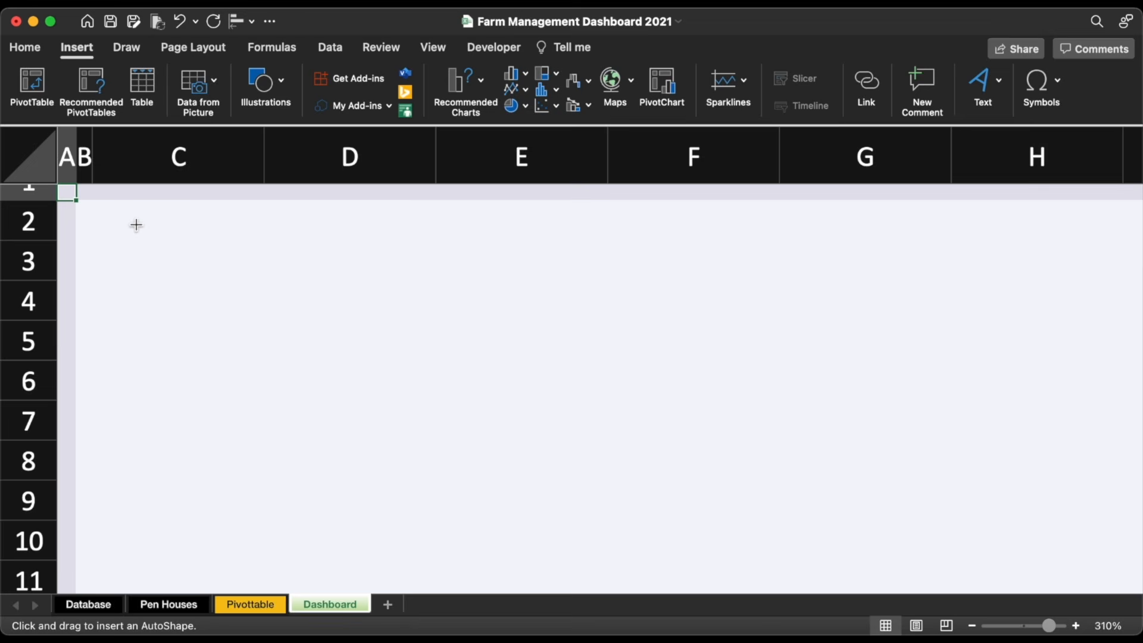
{"action": "left_click_drag", "start_coordinate": [106, 226], "coordinate": [76, 204]}
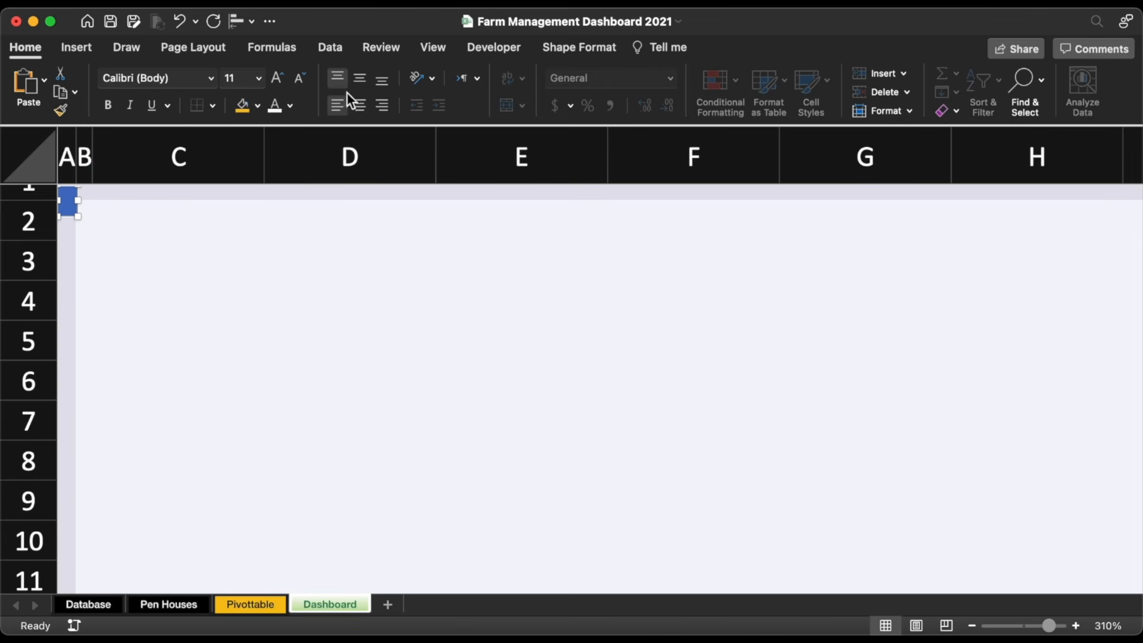
{"action": "left_click", "coordinate": [555, 47]}
{"action": "left_click", "coordinate": [315, 80]}
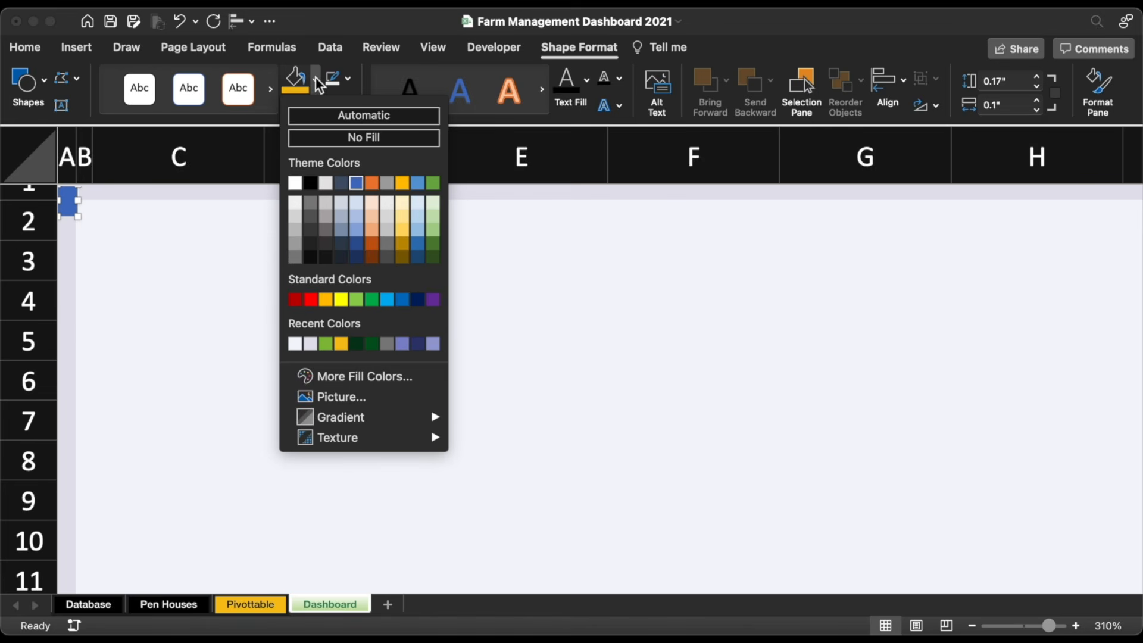
{"action": "left_click", "coordinate": [310, 344]}
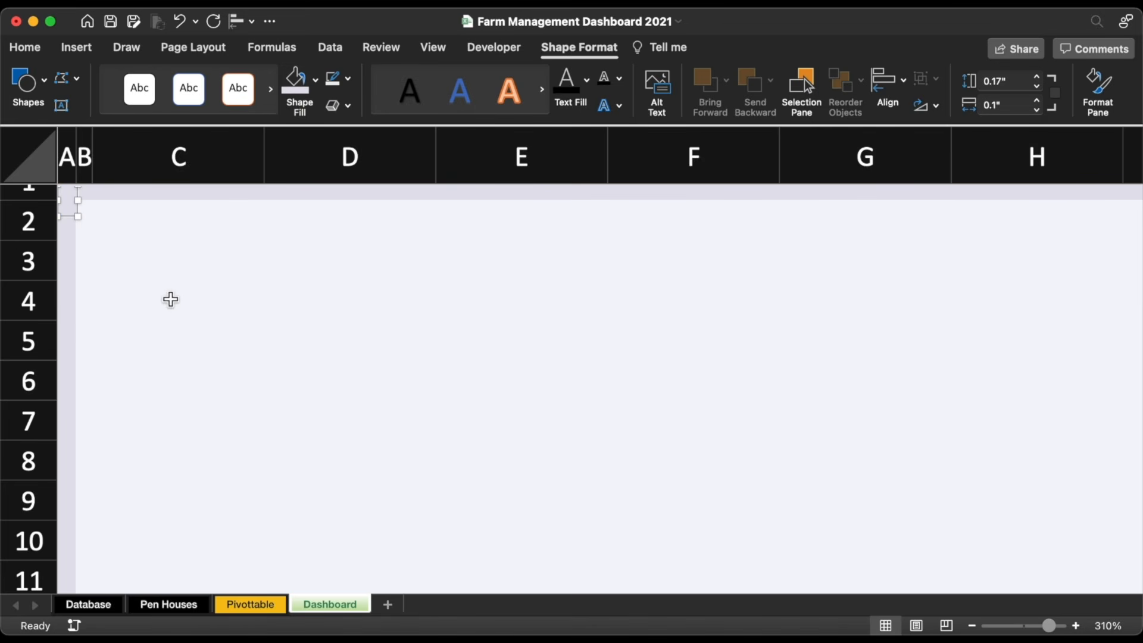
Step: Resize the corner shape to about 0.13 by 0.18 inches
{"action": "left_click", "coordinate": [167, 297]}
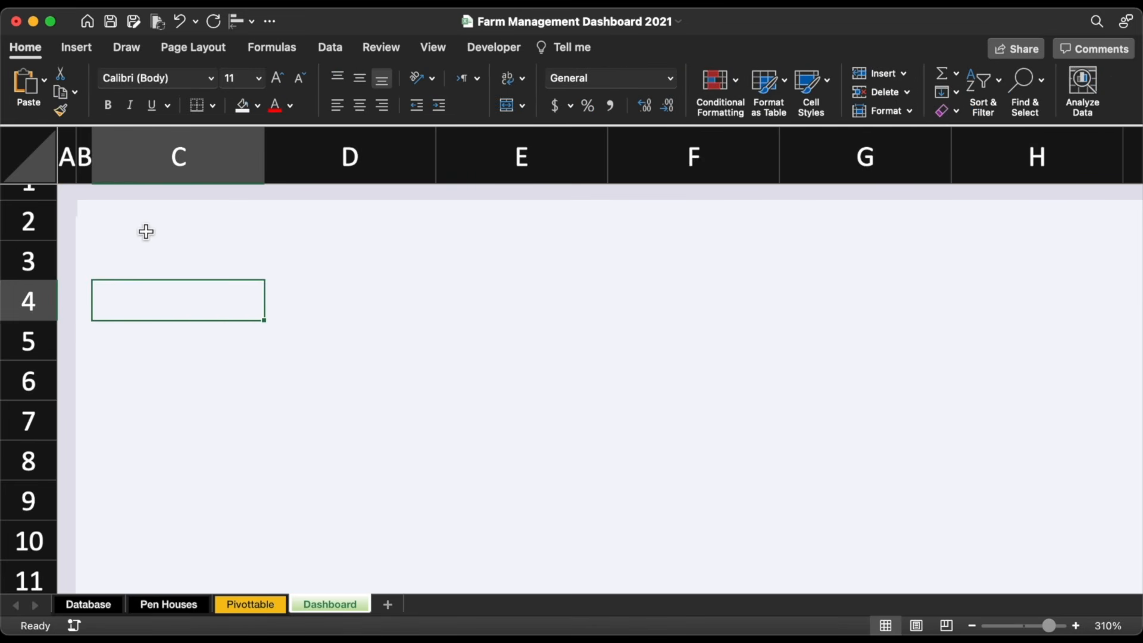
{"action": "key", "text": "Down"}
{"action": "key", "text": "Down"}
{"action": "key", "text": "Down"}
{"action": "key", "text": "Up"}
{"action": "key", "text": "Up"}
{"action": "key", "text": "Up"}
{"action": "key", "text": "Up"}
{"action": "key", "text": "Up"}
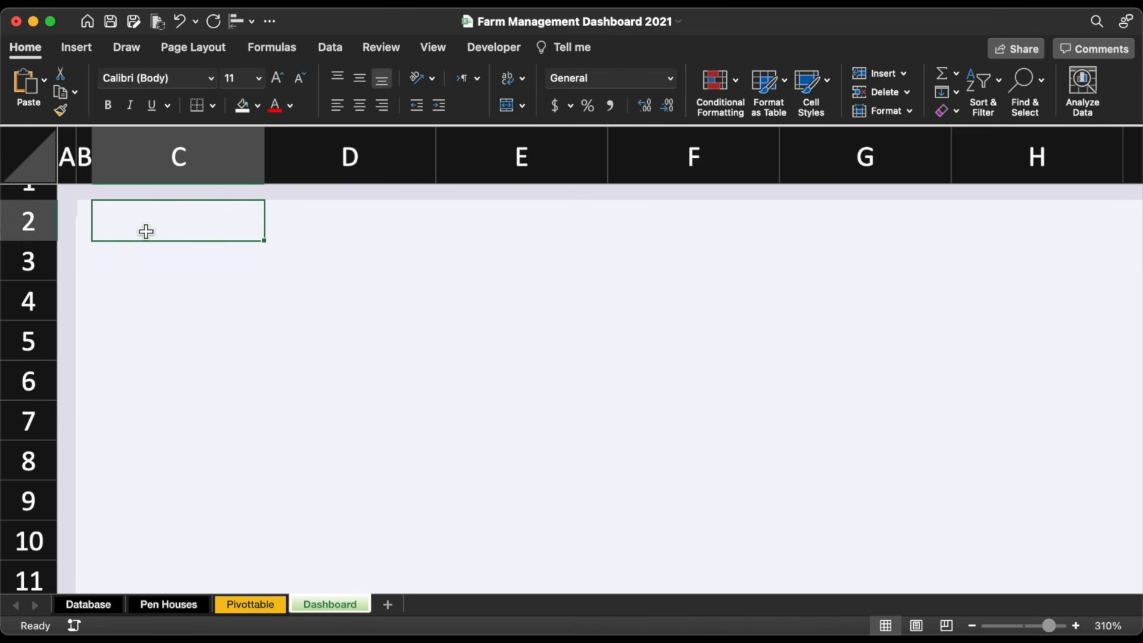
{"action": "key", "text": "Left"}
{"action": "key", "text": "Left"}
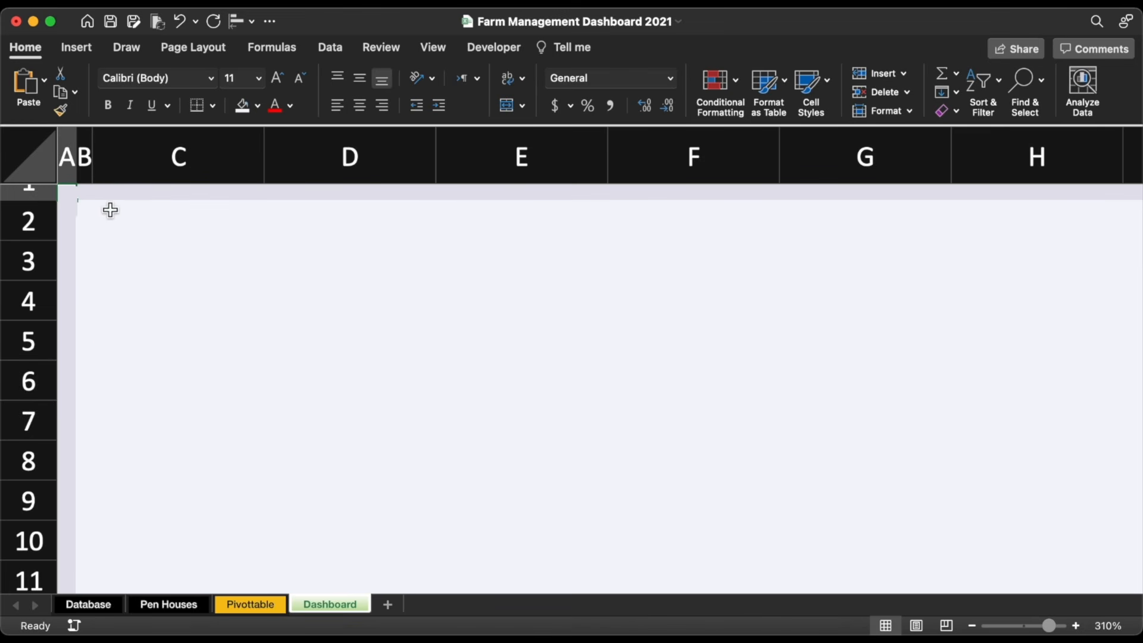
{"action": "left_click", "coordinate": [79, 216]}
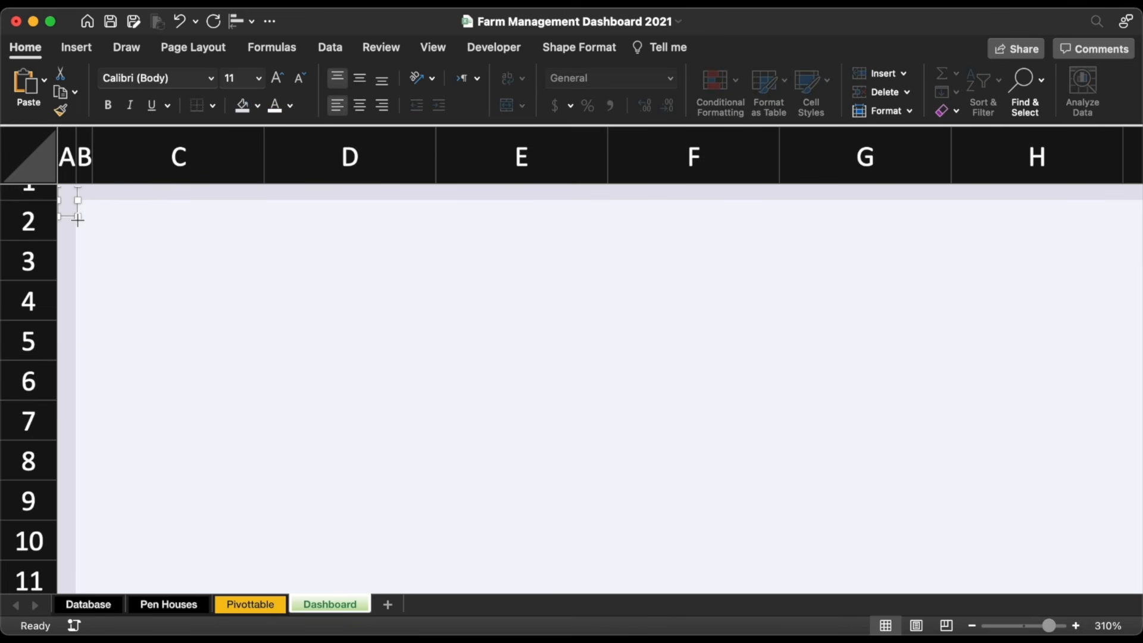
{"action": "left_click_drag", "start_coordinate": [81, 220], "coordinate": [76, 218]}
{"action": "left_click", "coordinate": [128, 260]}
Step: Shade column B grey, narrow it to 1 pixel, and make row 1 about 8 pixels tall
{"action": "left_click", "coordinate": [84, 156]}
{"action": "left_click", "coordinate": [258, 106]}
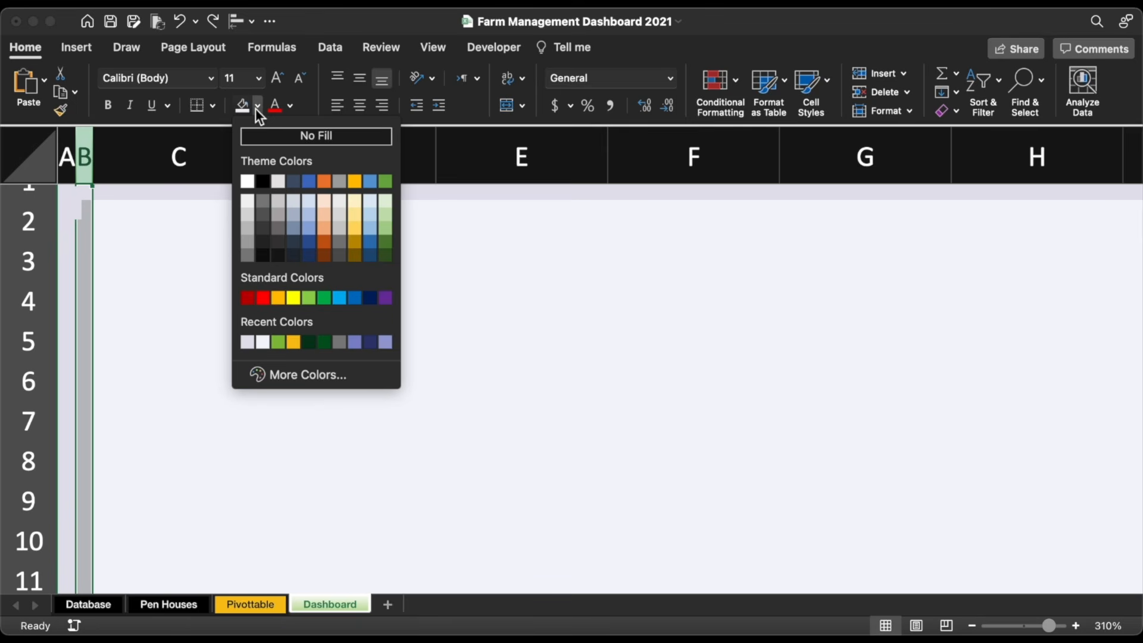
{"action": "left_click", "coordinate": [246, 342]}
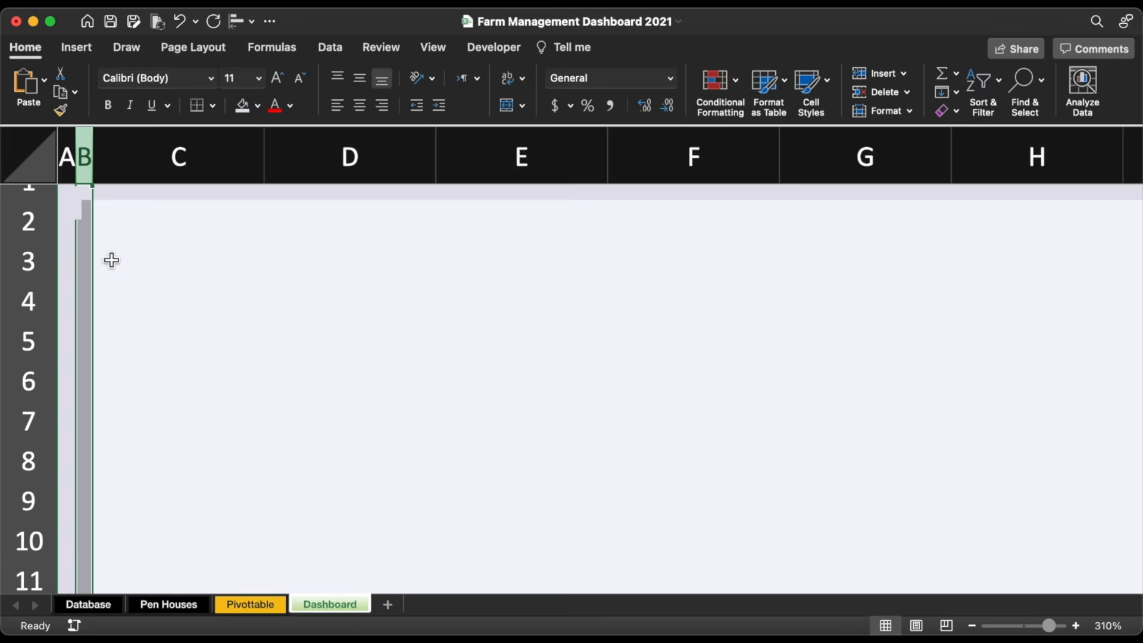
{"action": "left_click_drag", "start_coordinate": [96, 153], "coordinate": [84, 149]}
{"action": "left_click_drag", "start_coordinate": [28, 202], "coordinate": [28, 206]}
{"action": "left_click", "coordinate": [212, 291]}
{"action": "left_click", "coordinate": [28, 192]}
{"action": "left_click_drag", "start_coordinate": [76, 153], "coordinate": [73, 153]}
{"action": "left_click", "coordinate": [102, 235]}
{"action": "left_click", "coordinate": [213, 303]}
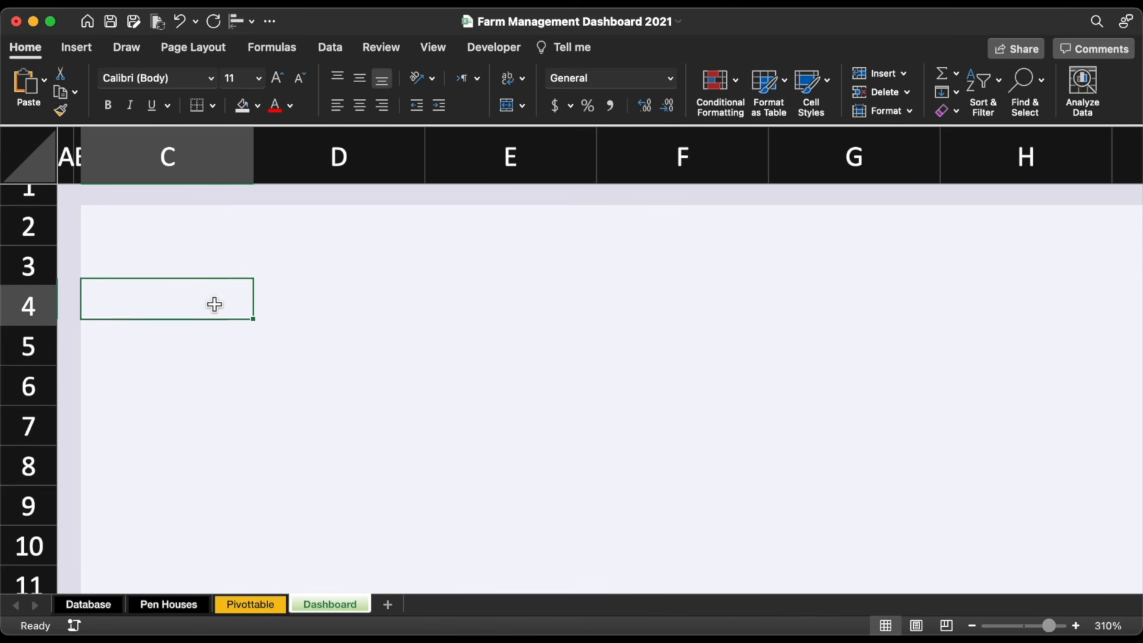
Step: Hide the Dashboard sheet's row and column headings and gridlines
{"action": "scroll", "coordinate": [605, 466], "scroll_direction": "down", "scroll_amount": 5}
{"action": "left_click", "coordinate": [433, 47]}
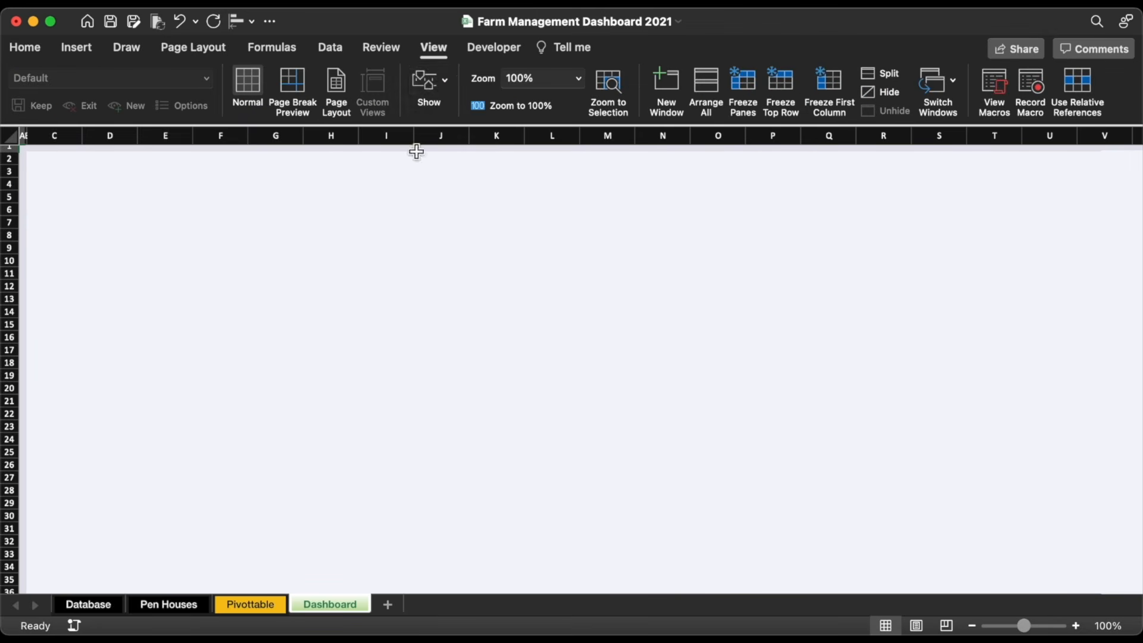
{"action": "left_click", "coordinate": [428, 84]}
{"action": "left_click", "coordinate": [446, 159]}
{"action": "left_click", "coordinate": [370, 159]}
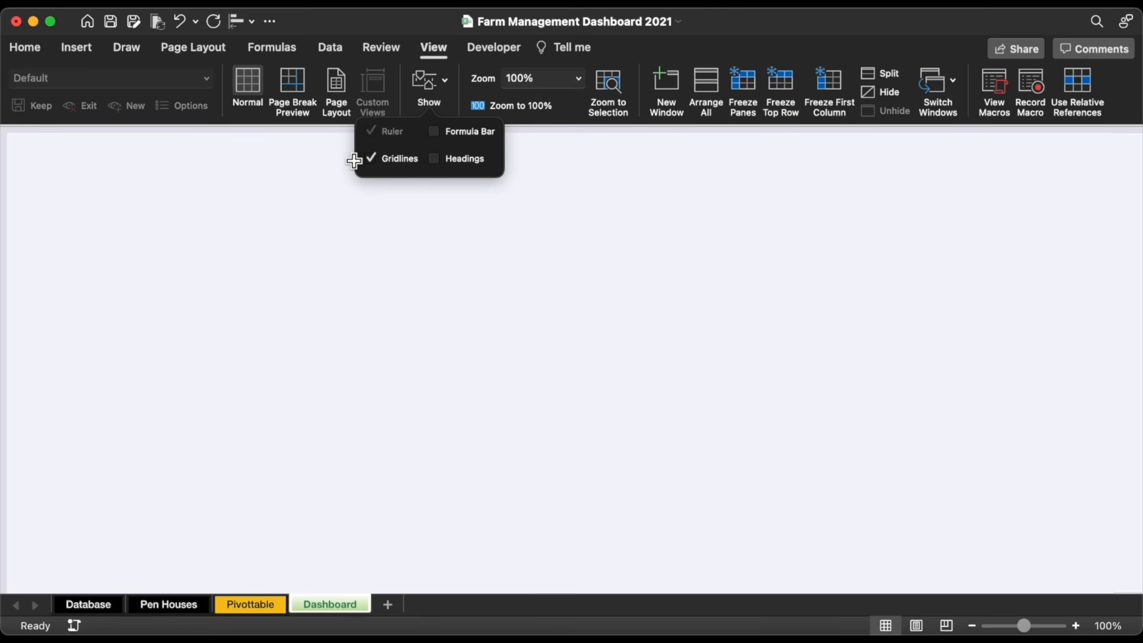
{"action": "left_click", "coordinate": [304, 199]}
Step: Pick the Rounded Rectangle shape from the Shapes gallery
{"action": "left_click", "coordinate": [79, 48]}
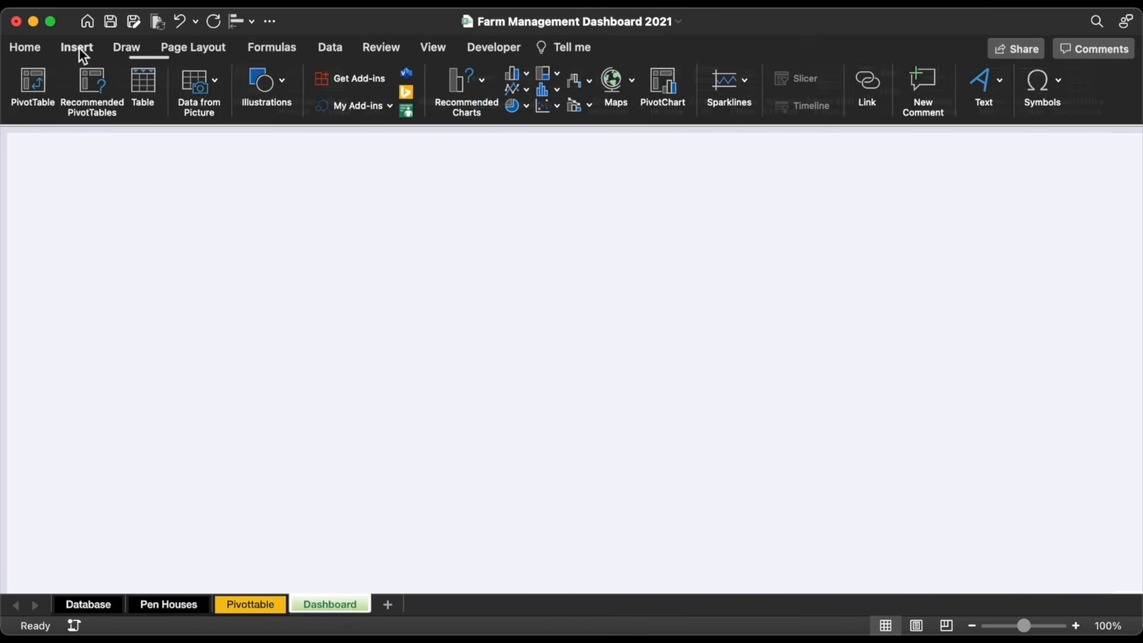
{"action": "left_click", "coordinate": [262, 84]}
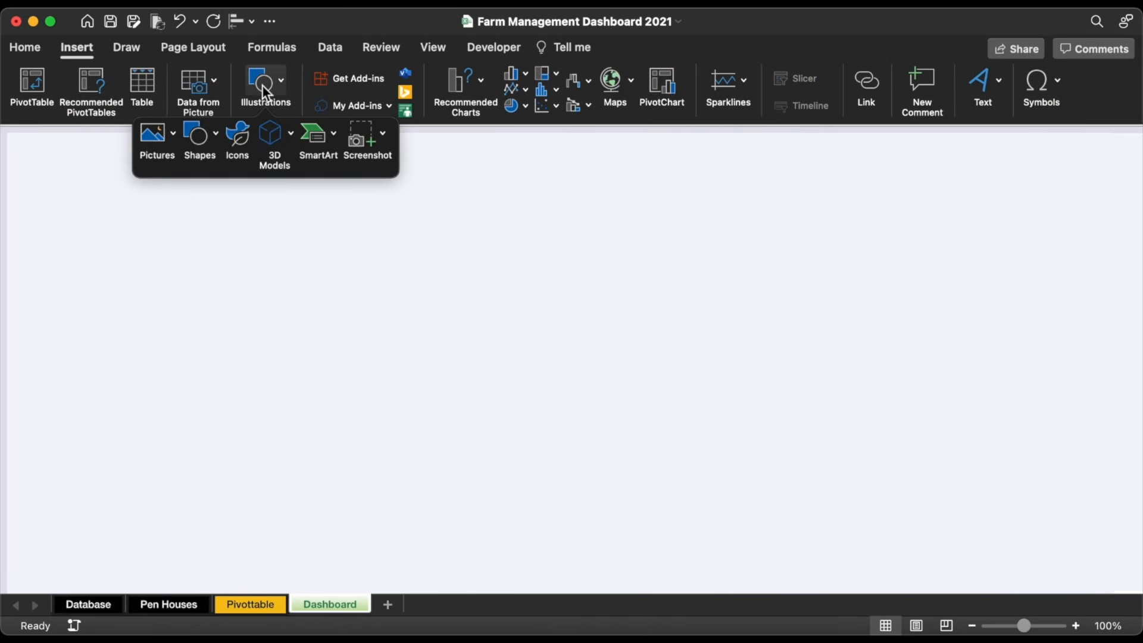
{"action": "left_click", "coordinate": [200, 135]}
{"action": "left_click", "coordinate": [339, 187]}
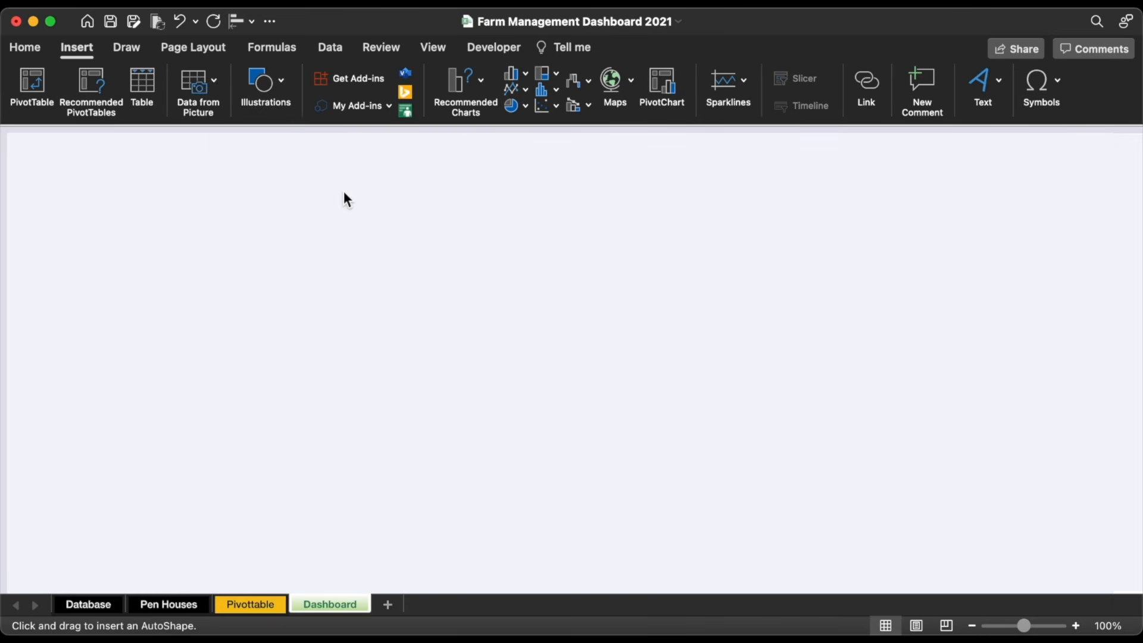
Step: Draw a panel at the top-left, square its corners, and remove its outline
{"action": "mouse_move", "coordinate": [22, 148]}
{"action": "left_mouse_down"}
{"action": "mouse_move", "coordinate": [77, 219]}
{"action": "mouse_move", "coordinate": [123, 245]}
{"action": "left_mouse_up"}
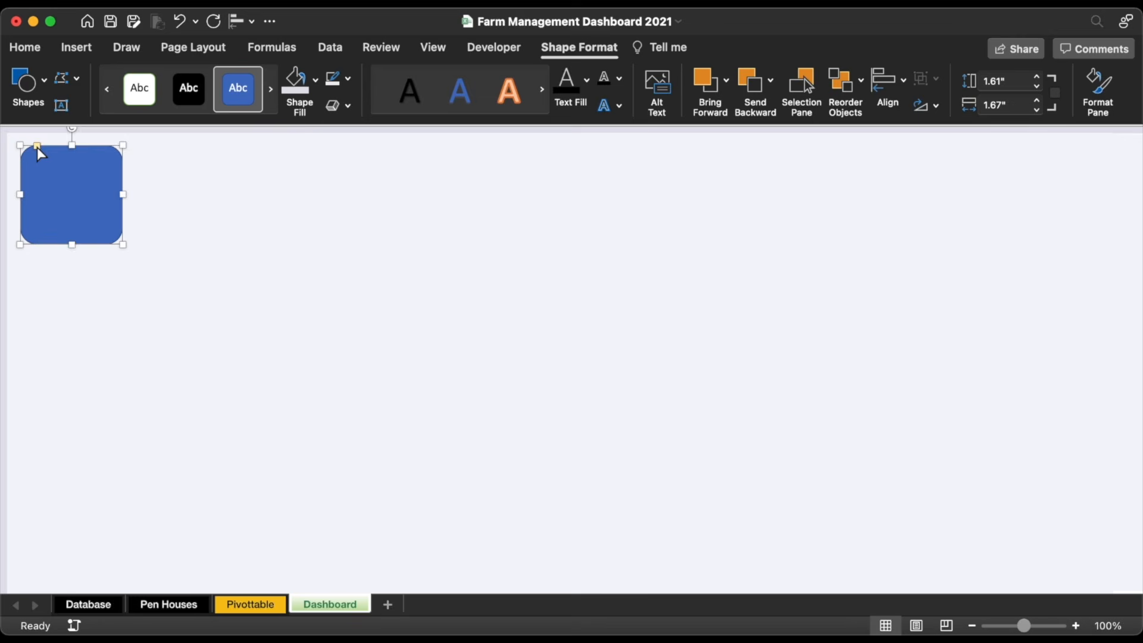
{"action": "mouse_move", "coordinate": [37, 147]}
{"action": "left_mouse_down"}
{"action": "mouse_move", "coordinate": [26, 148]}
{"action": "mouse_move", "coordinate": [55, 181]}
{"action": "left_mouse_up"}
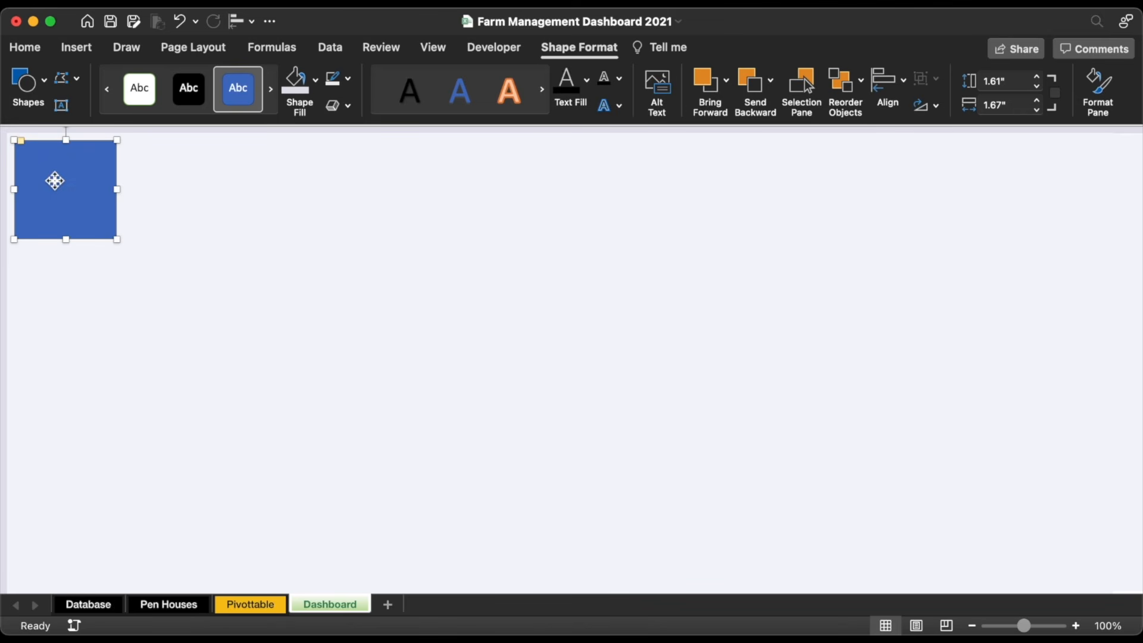
{"action": "left_click", "coordinate": [349, 79]}
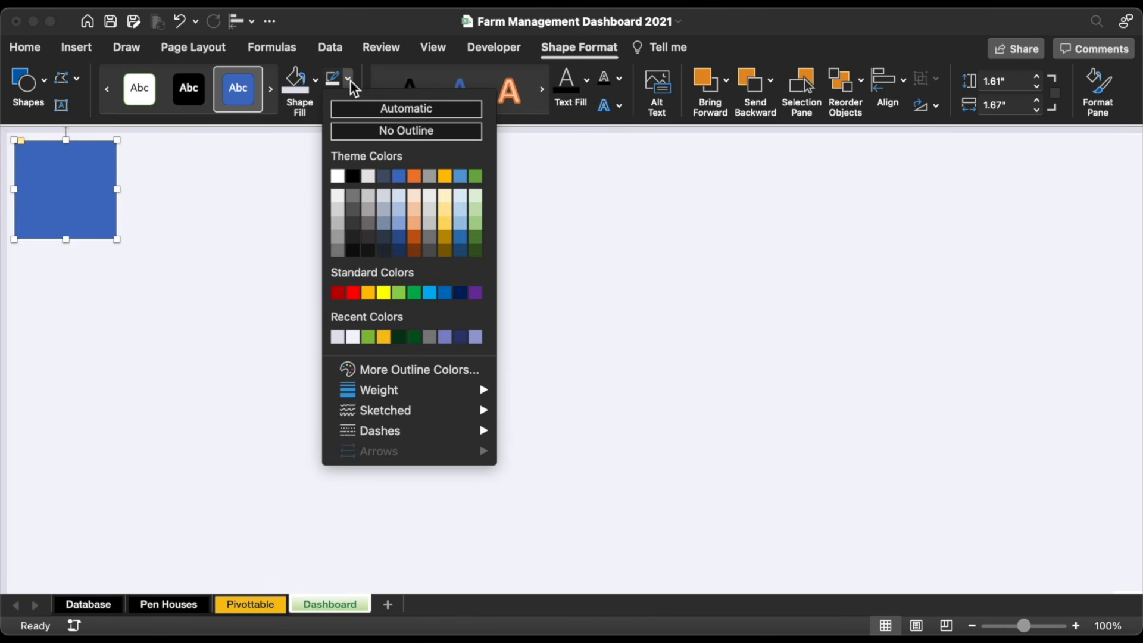
{"action": "left_click", "coordinate": [361, 132]}
Step: Fill the panel with custom dark green colour 043718
{"action": "left_click", "coordinate": [317, 80]}
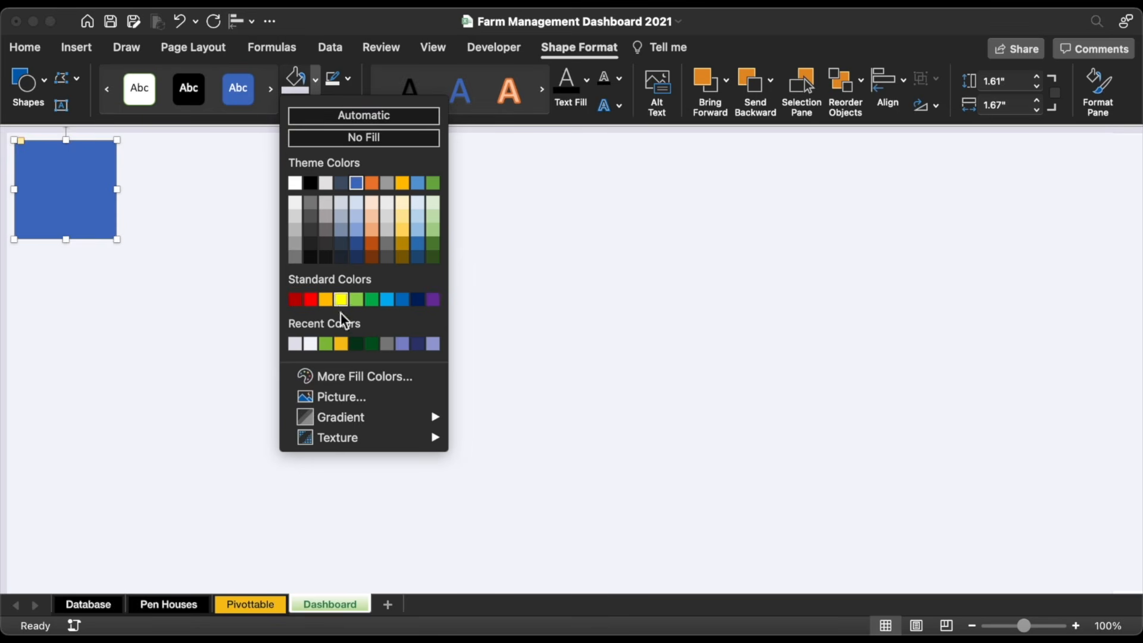
{"action": "left_click", "coordinate": [347, 378]}
{"action": "type", "text": "043718"}
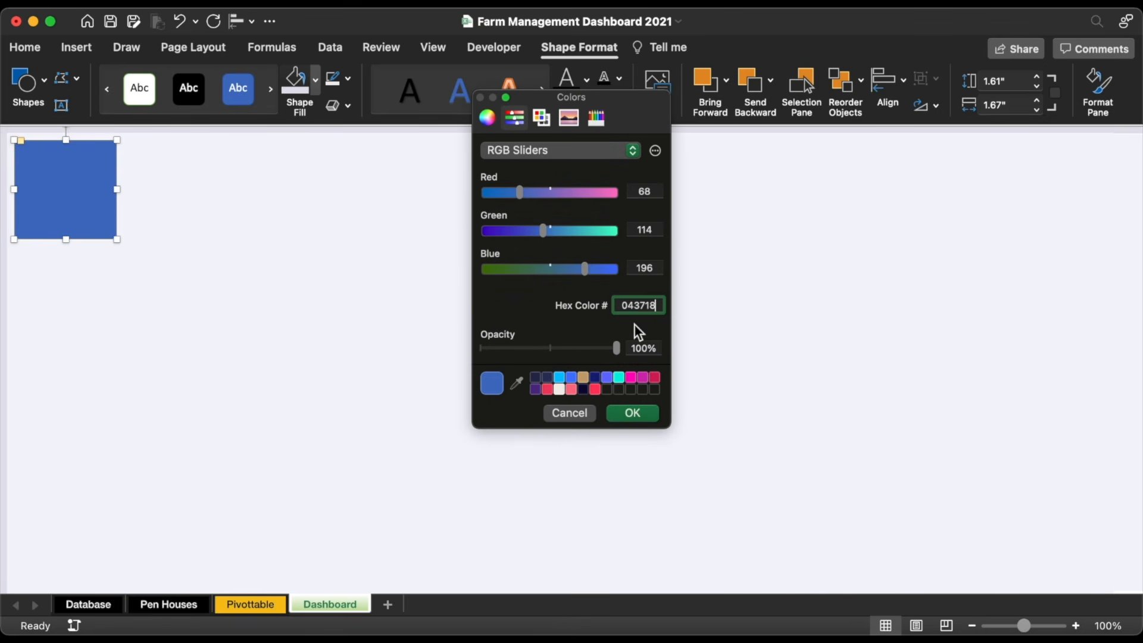
Step: Apply dark green 043718 to the square and enlarge its height and width to about 2 inches
{"action": "left_click", "coordinate": [633, 415]}
{"action": "left_click", "coordinate": [600, 49]}
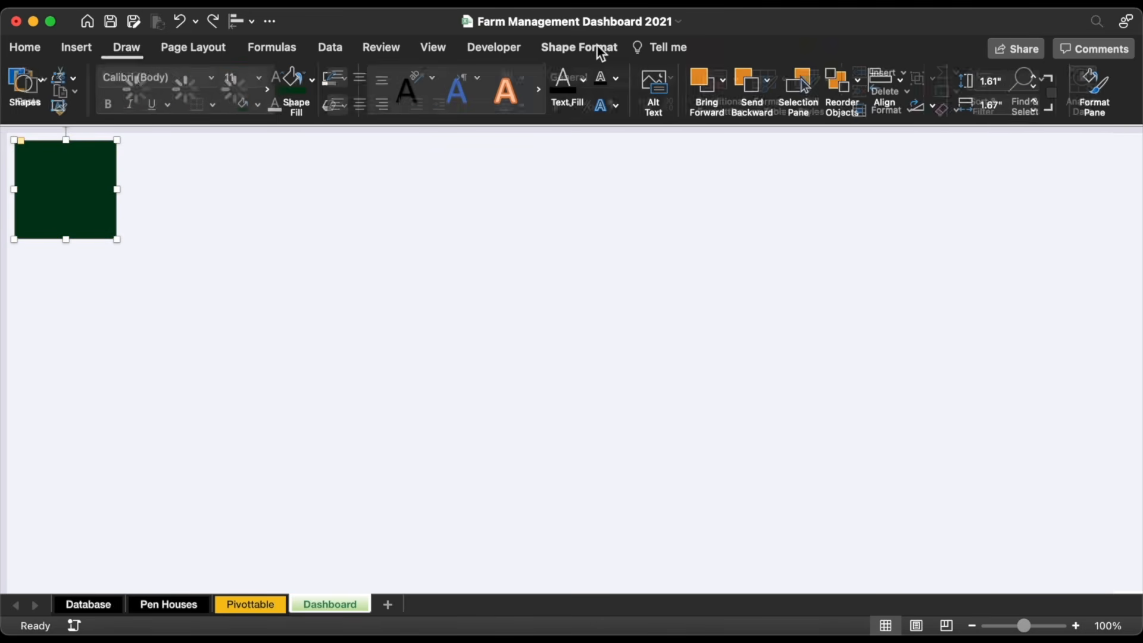
{"action": "left_click", "coordinate": [1038, 78]}
{"action": "left_click", "coordinate": [1038, 78]}
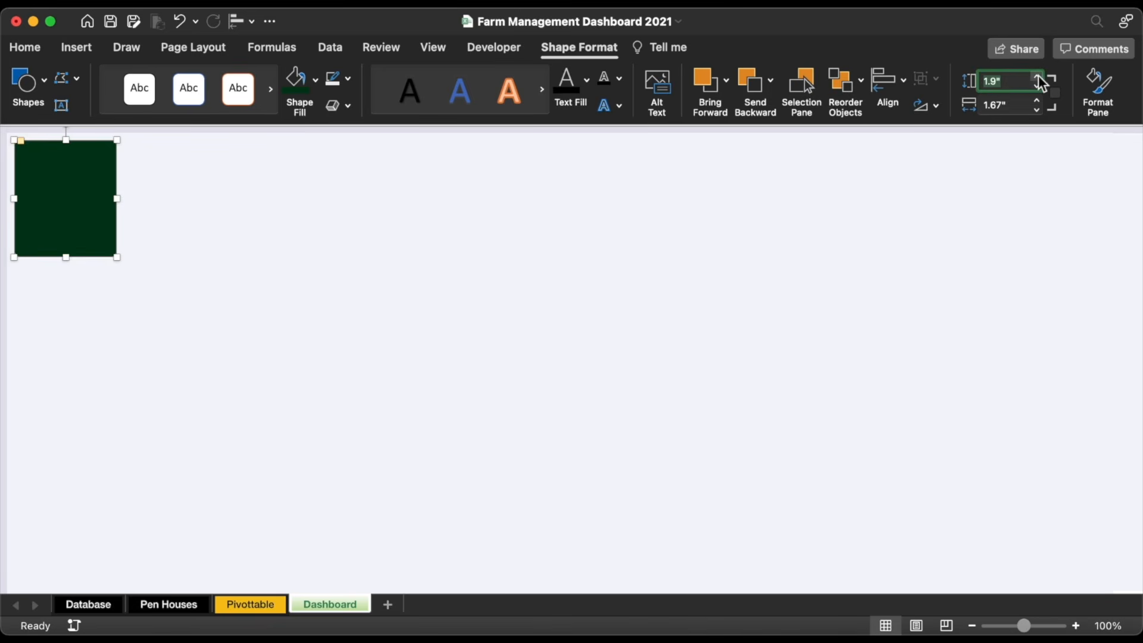
{"action": "left_click", "coordinate": [1038, 77]}
{"action": "left_click", "coordinate": [1038, 101]}
{"action": "left_click", "coordinate": [1038, 101]}
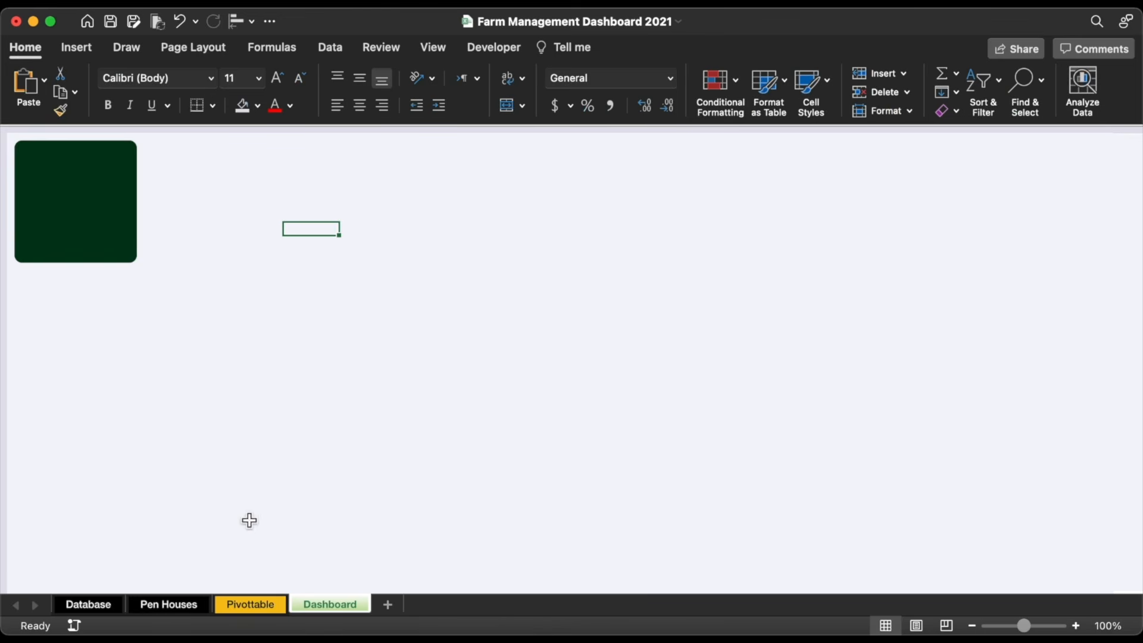
Step: Copy the top logo icon from the Pivottable sheet's sidebar and paste it onto the Dashboard
{"action": "left_click", "coordinate": [263, 603]}
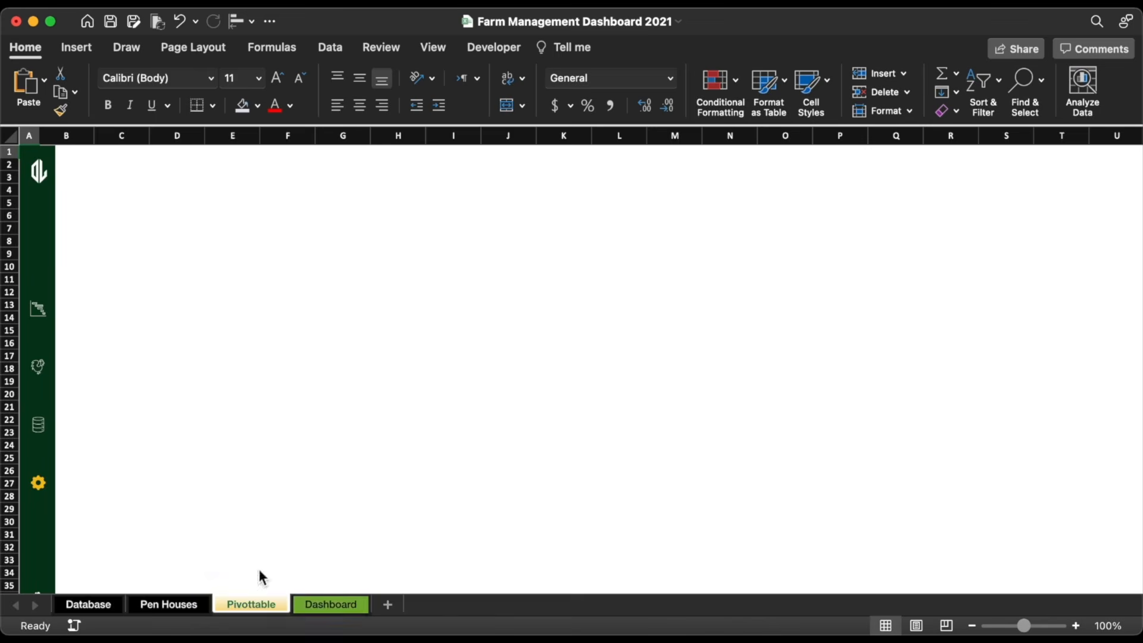
{"action": "left_click", "coordinate": [37, 174]}
{"action": "left_click", "coordinate": [38, 173]}
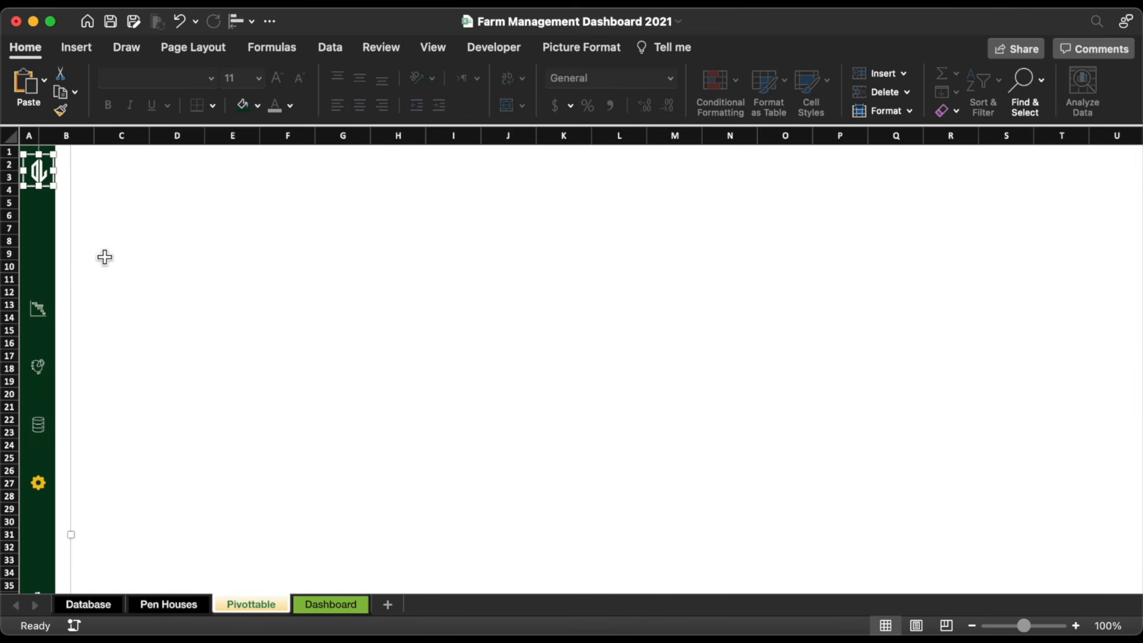
{"action": "left_click", "coordinate": [328, 605]}
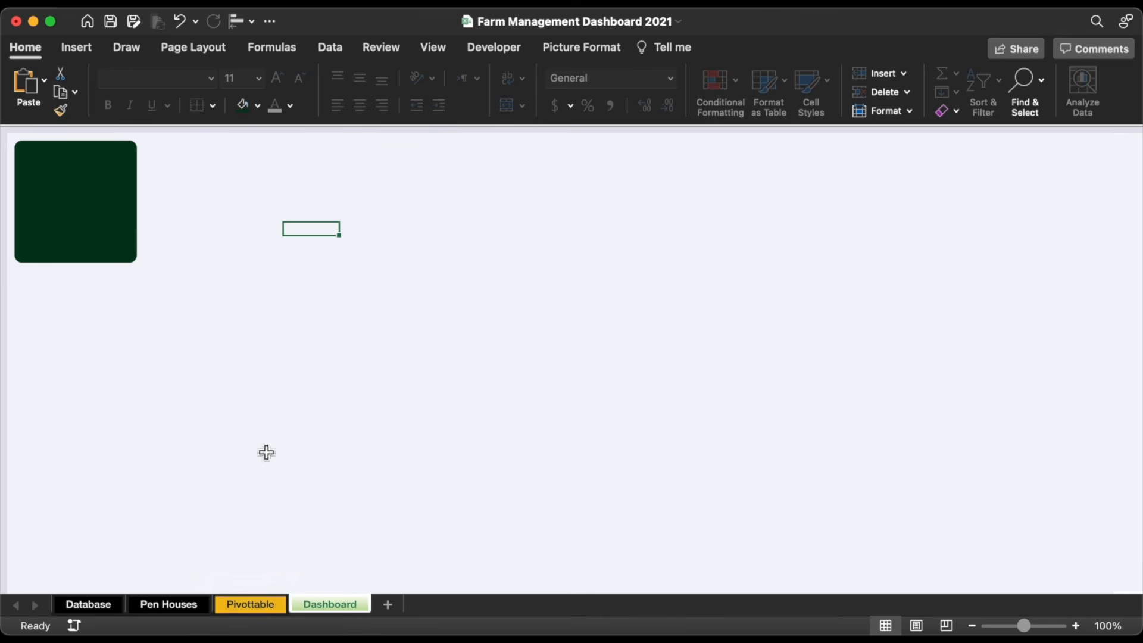
{"action": "left_click", "coordinate": [204, 258]}
{"action": "key", "text": "cmd+v"}
Step: Move the logo into the dark green tile and enlarge it to about 1.06 by 1.13 inches
{"action": "left_click_drag", "start_coordinate": [203, 261], "coordinate": [105, 209]}
{"action": "left_click_drag", "start_coordinate": [79, 184], "coordinate": [82, 187]}
{"action": "left_click", "coordinate": [197, 205]}
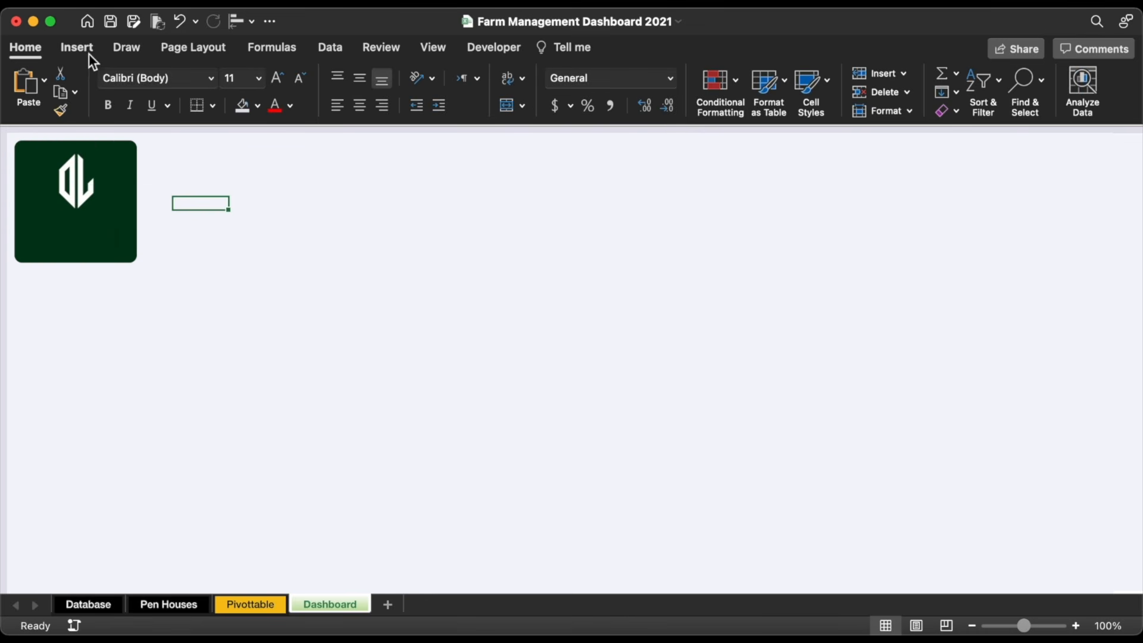
{"action": "left_click", "coordinate": [84, 46]}
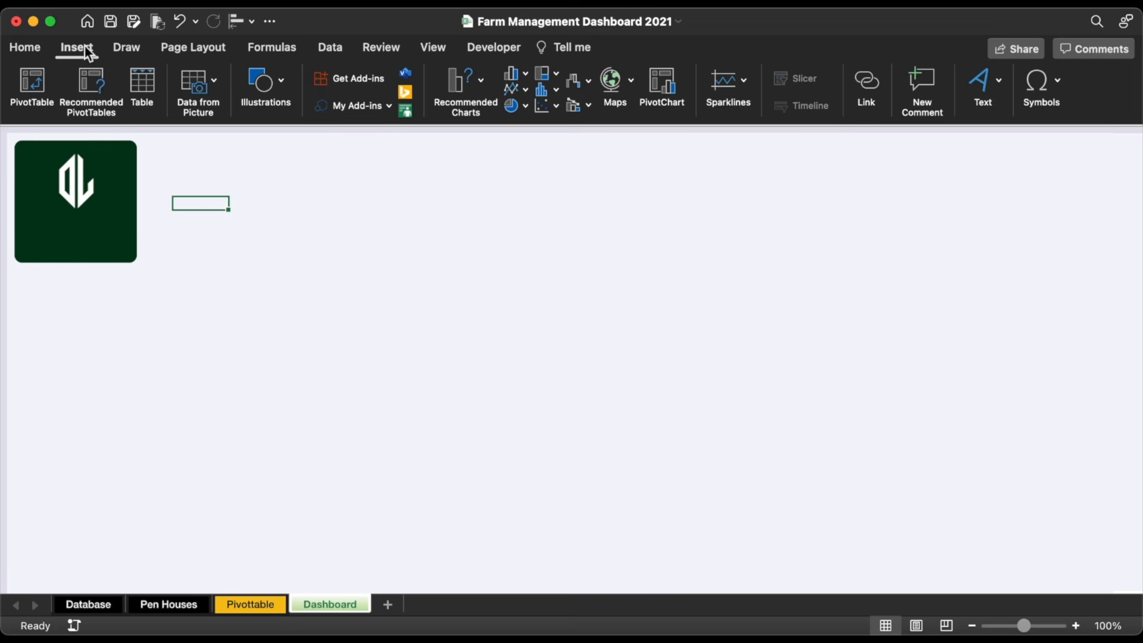
Step: Add a centred text box on the tile reading 'Other Level's Farm Management' over two lines
{"action": "left_click", "coordinate": [256, 87]}
{"action": "left_click", "coordinate": [197, 134]}
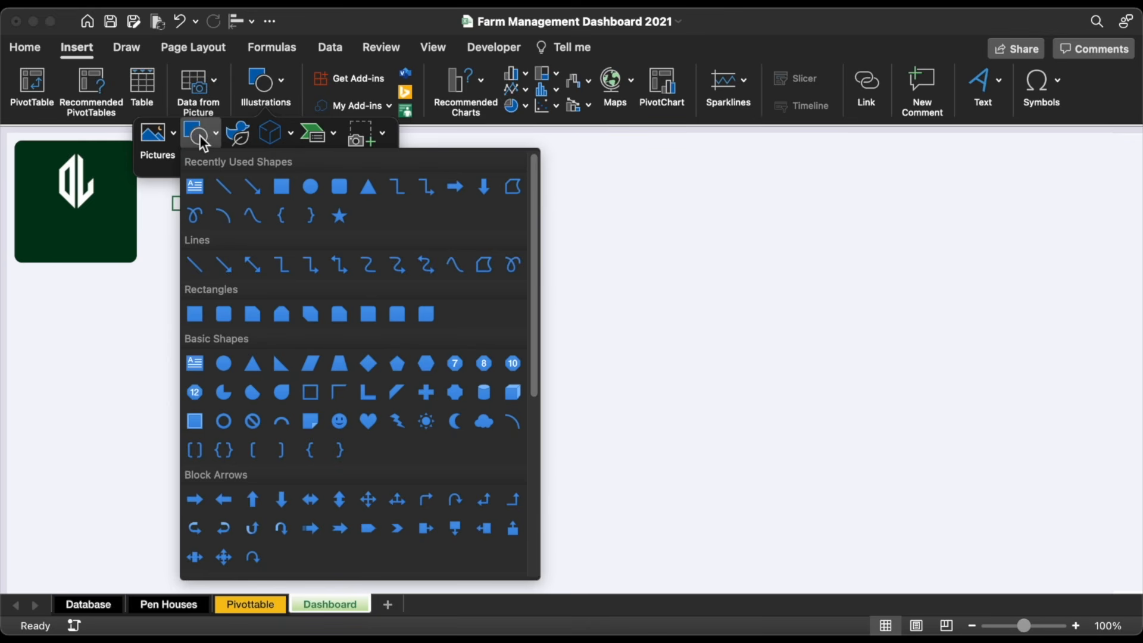
{"action": "left_click", "coordinate": [196, 182]}
{"action": "left_click_drag", "start_coordinate": [205, 218], "coordinate": [293, 260]}
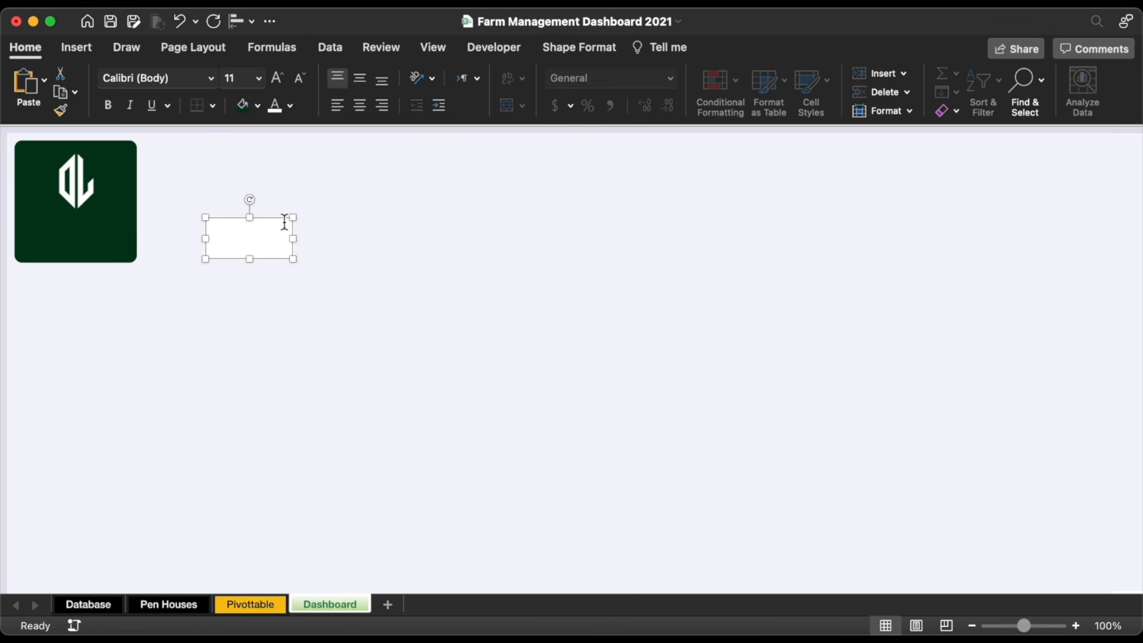
{"action": "left_click_drag", "start_coordinate": [288, 220], "coordinate": [119, 225]}
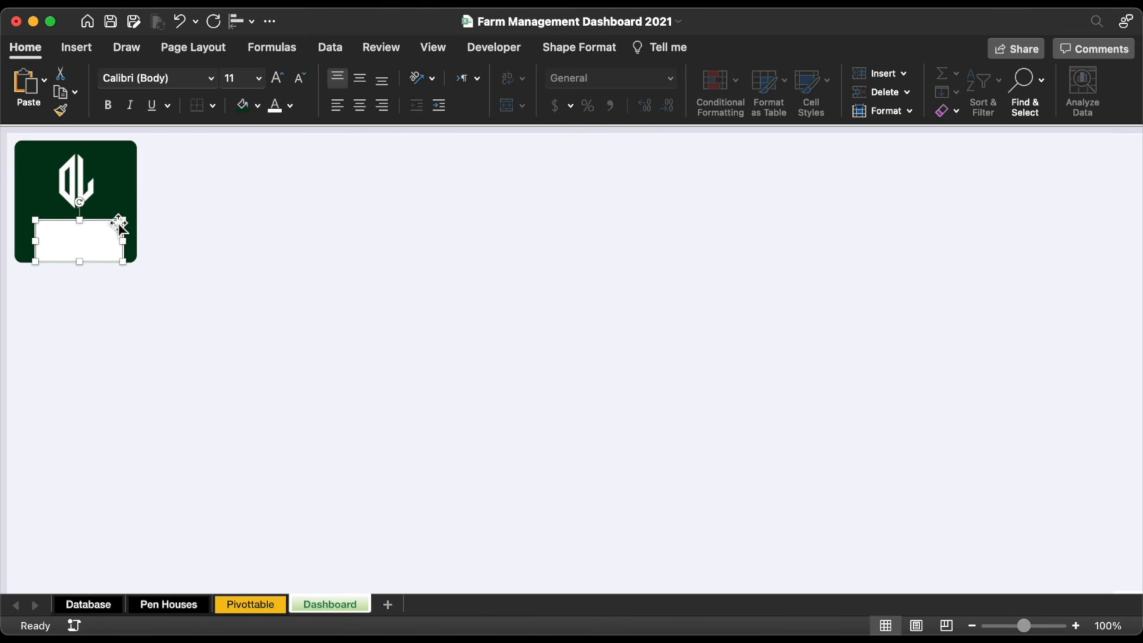
{"action": "type", "text": "Other Level's Farm Management"}
{"action": "key", "text": "super+e"}
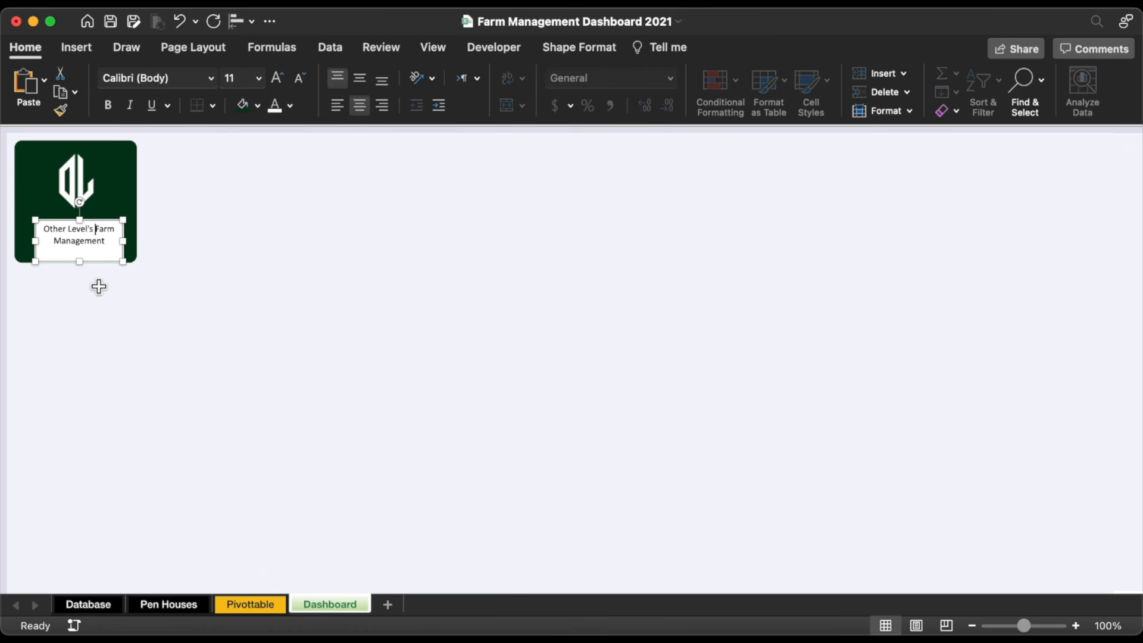
{"action": "key", "text": "Return"}
Step: Give the caption box no fill, white text and no outline
{"action": "left_click", "coordinate": [258, 106]}
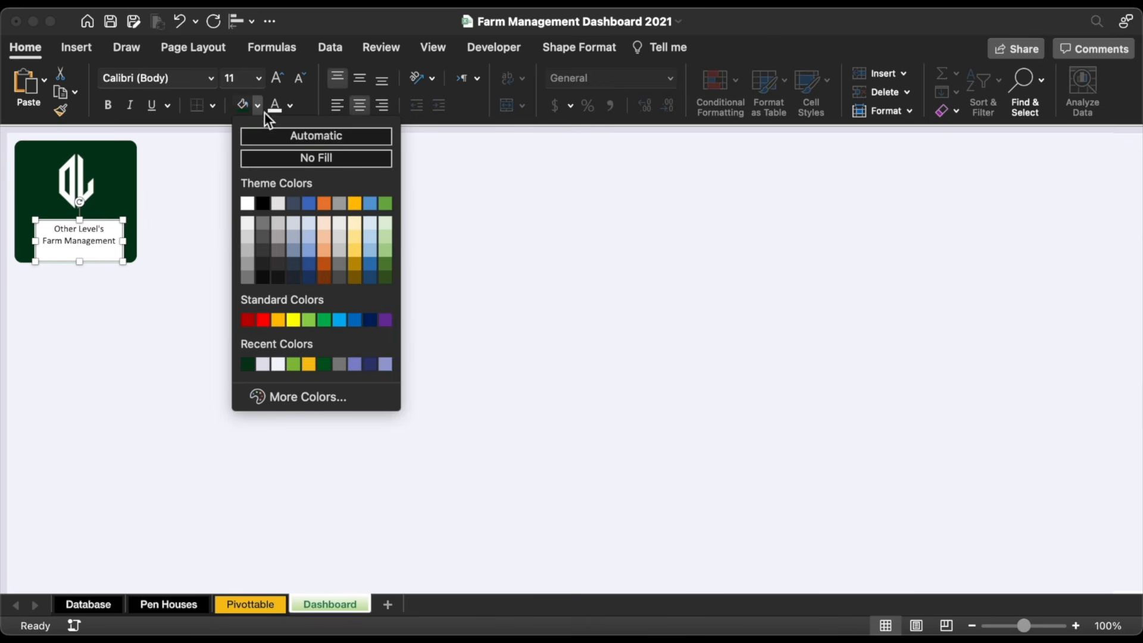
{"action": "left_click", "coordinate": [280, 160]}
{"action": "left_click", "coordinate": [291, 106]}
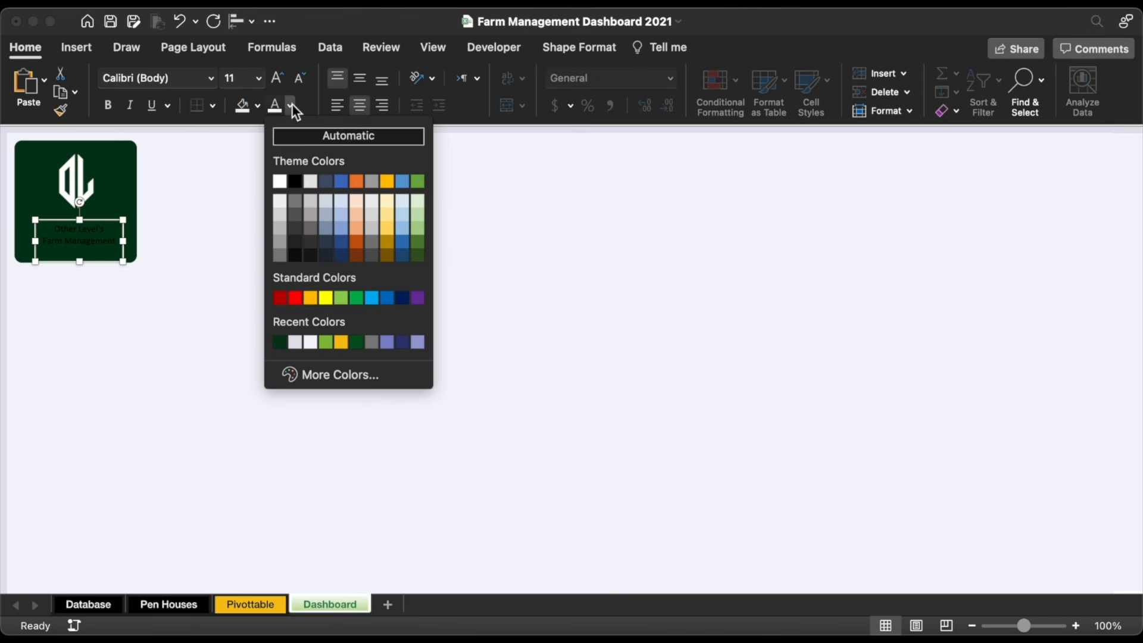
{"action": "left_click", "coordinate": [280, 181]}
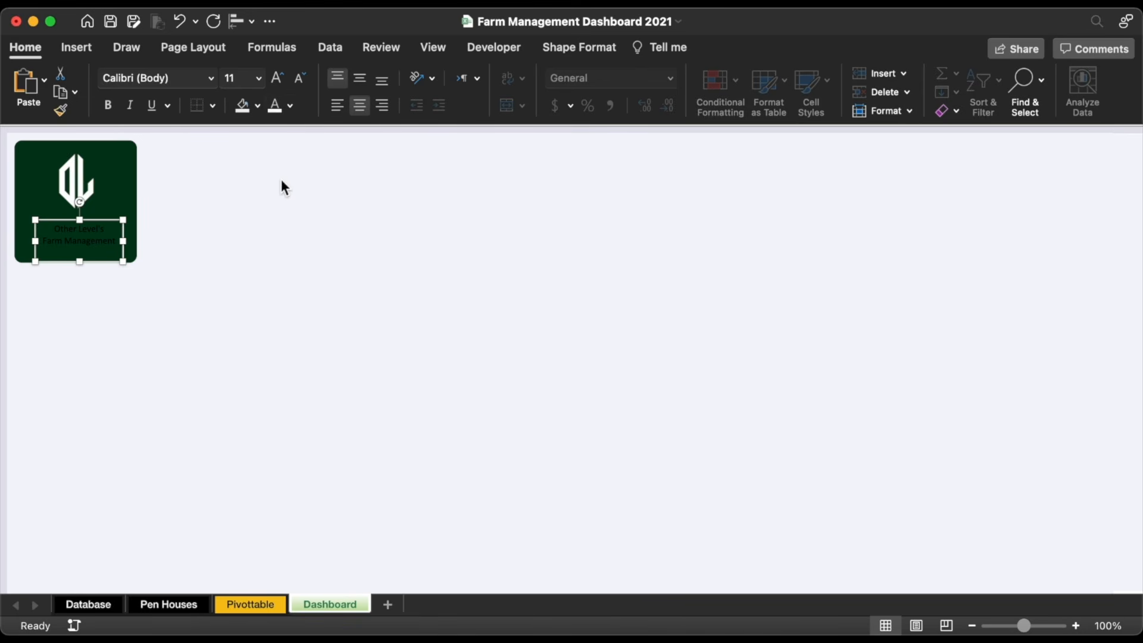
{"action": "left_click", "coordinate": [577, 48]}
{"action": "left_click", "coordinate": [349, 79]}
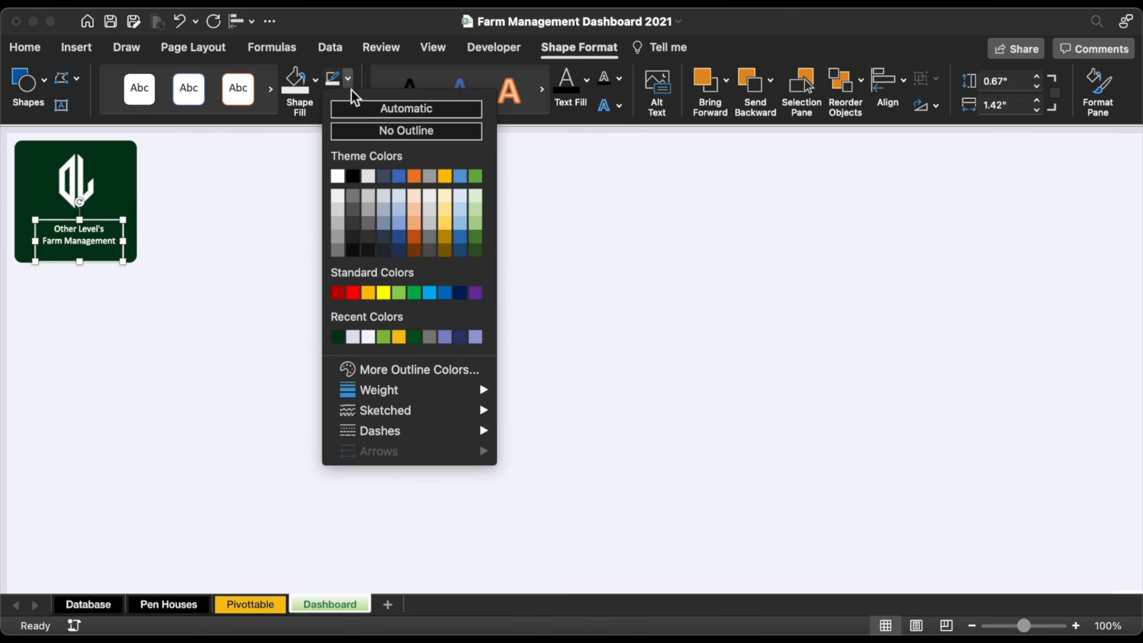
{"action": "left_click", "coordinate": [359, 131]}
{"action": "left_click", "coordinate": [25, 48]}
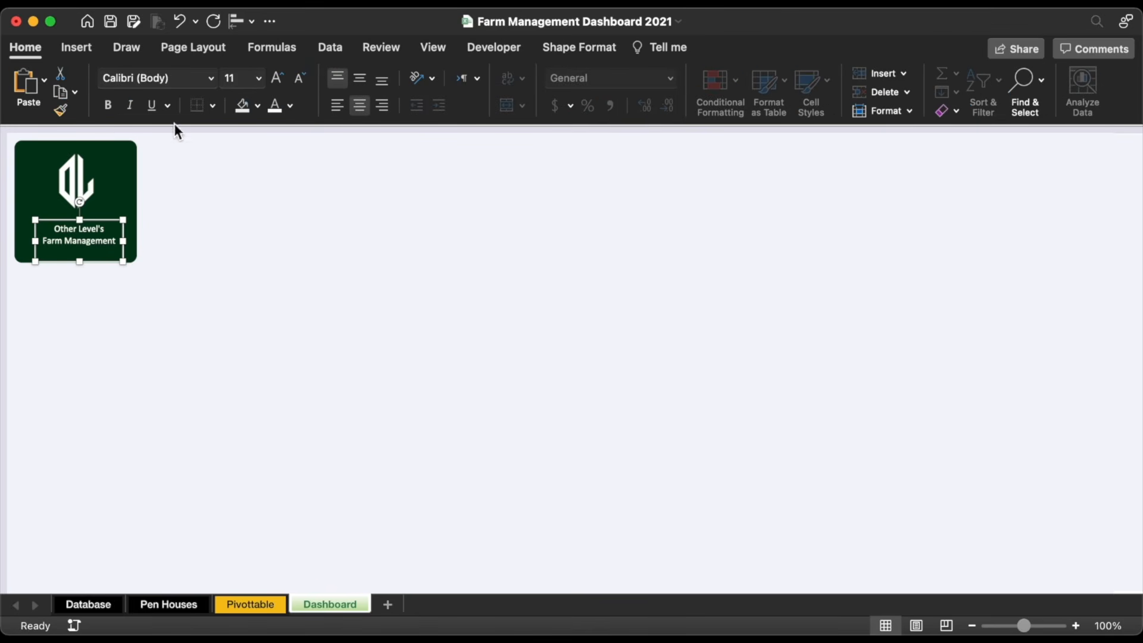
Step: Make the caption bold at 12 pt, widen it, and nudge it up and left
{"action": "left_click", "coordinate": [108, 107]}
{"action": "left_click", "coordinate": [278, 77]}
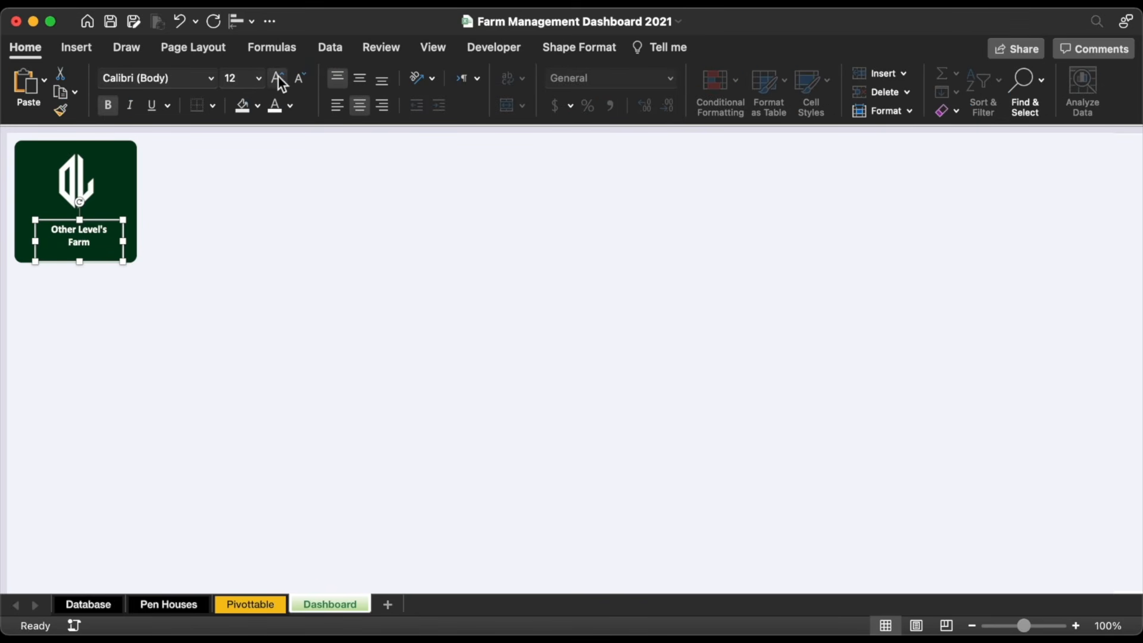
{"action": "left_click_drag", "start_coordinate": [125, 244], "coordinate": [140, 243]}
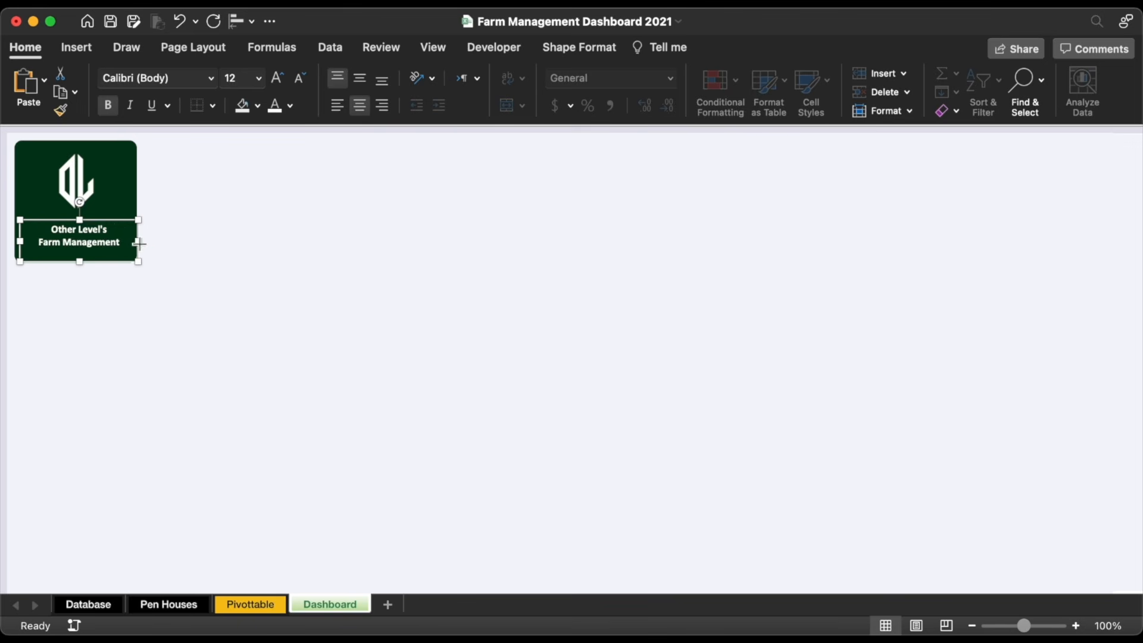
{"action": "key", "text": "Up"}
{"action": "key", "text": "Up"}
{"action": "key", "text": "Left"}
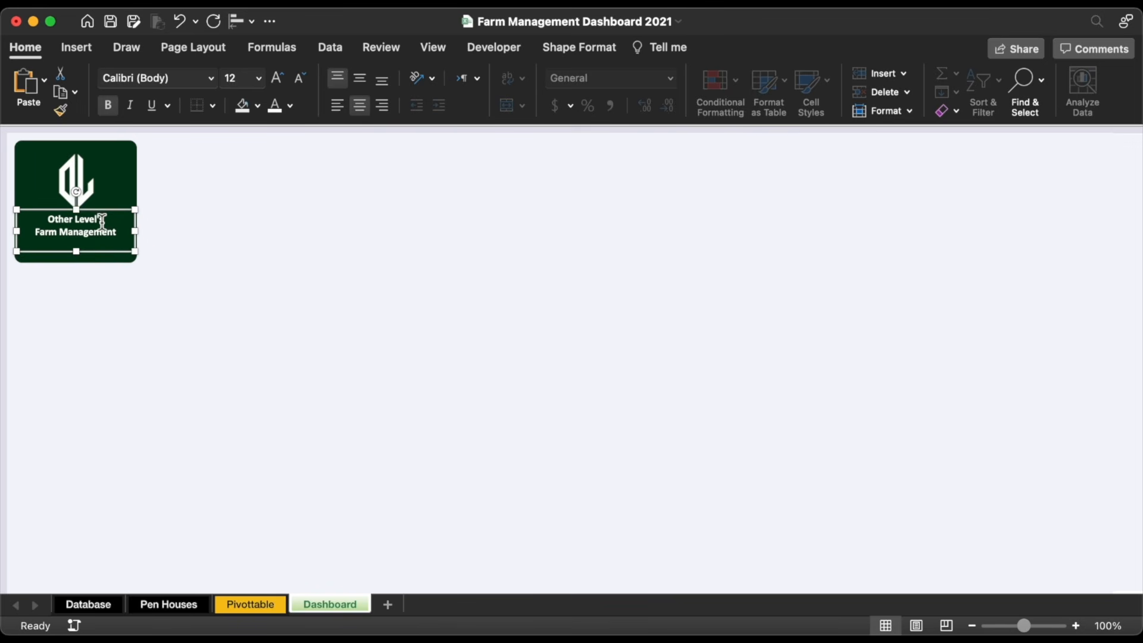
Step: Duplicate the caption below the original and change it to gold 'Dashboard 2022'
{"action": "left_click_drag", "start_coordinate": [101, 210], "coordinate": [100, 234]}
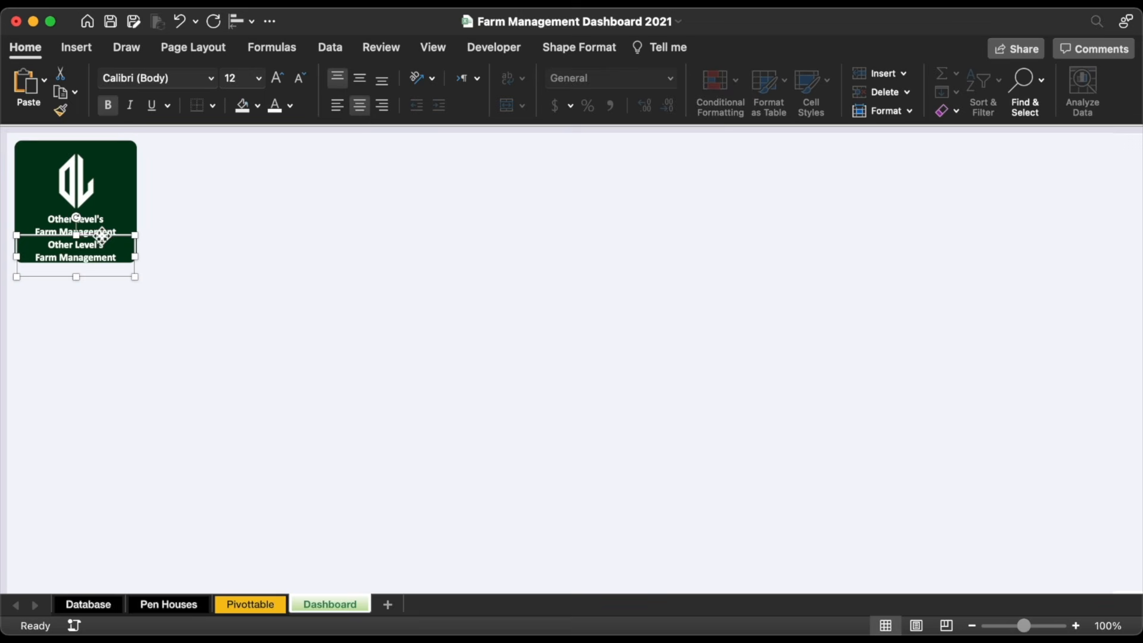
{"action": "left_click", "coordinate": [90, 247]}
{"action": "triple_click", "coordinate": [90, 249]}
{"action": "type", "text": "Dashboard 2022"}
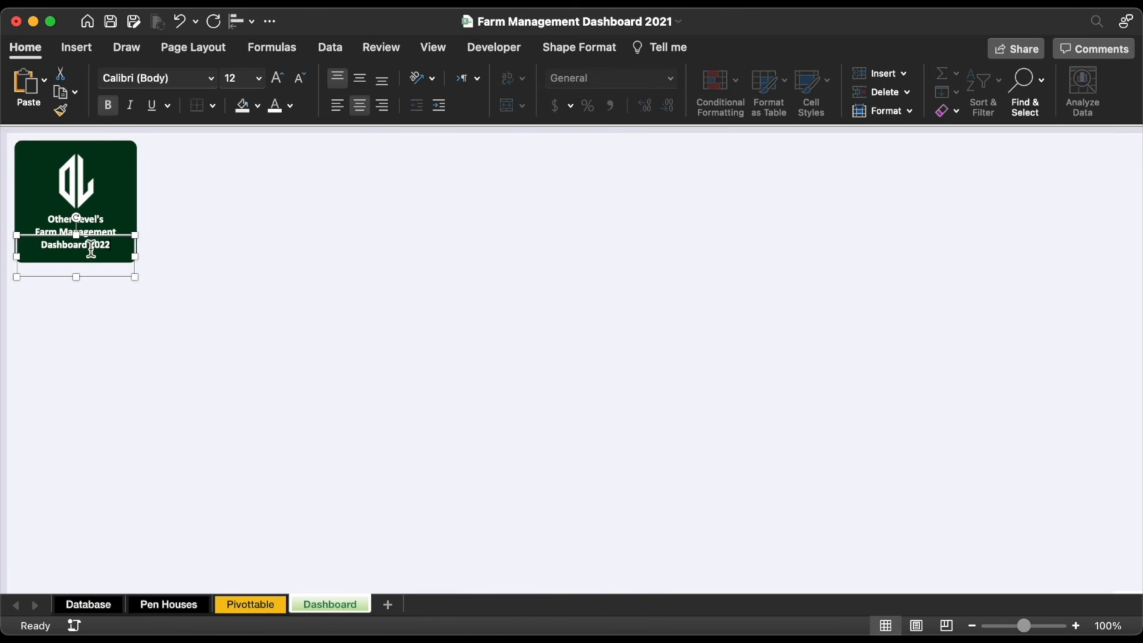
{"action": "triple_click", "coordinate": [99, 242]}
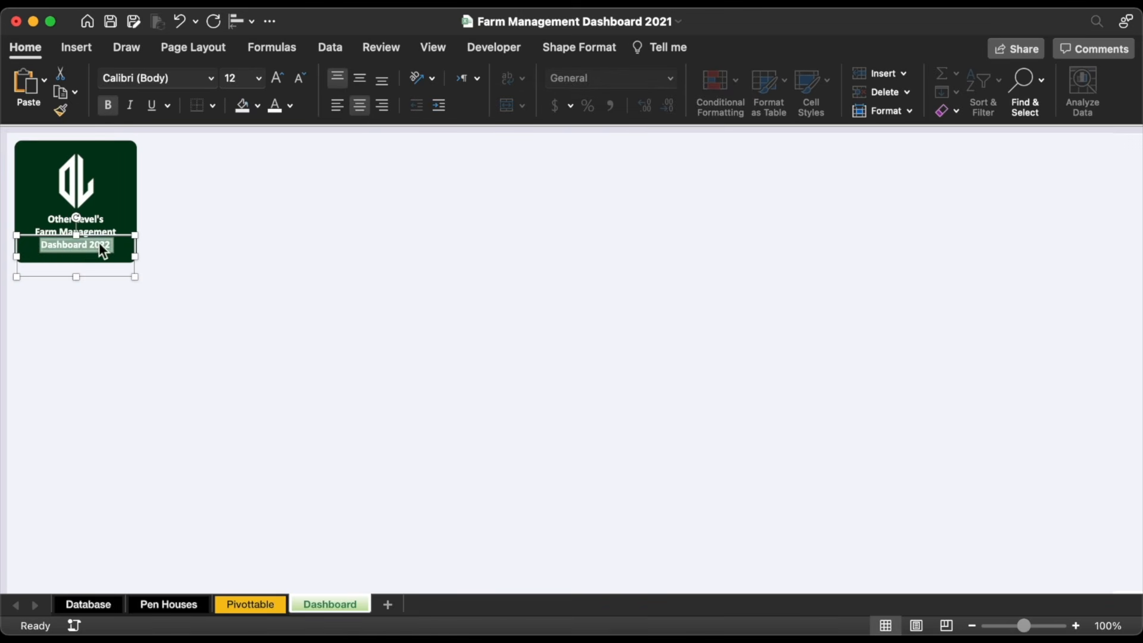
{"action": "left_click", "coordinate": [290, 106]}
{"action": "left_click", "coordinate": [342, 348]}
{"action": "left_click", "coordinate": [110, 239]}
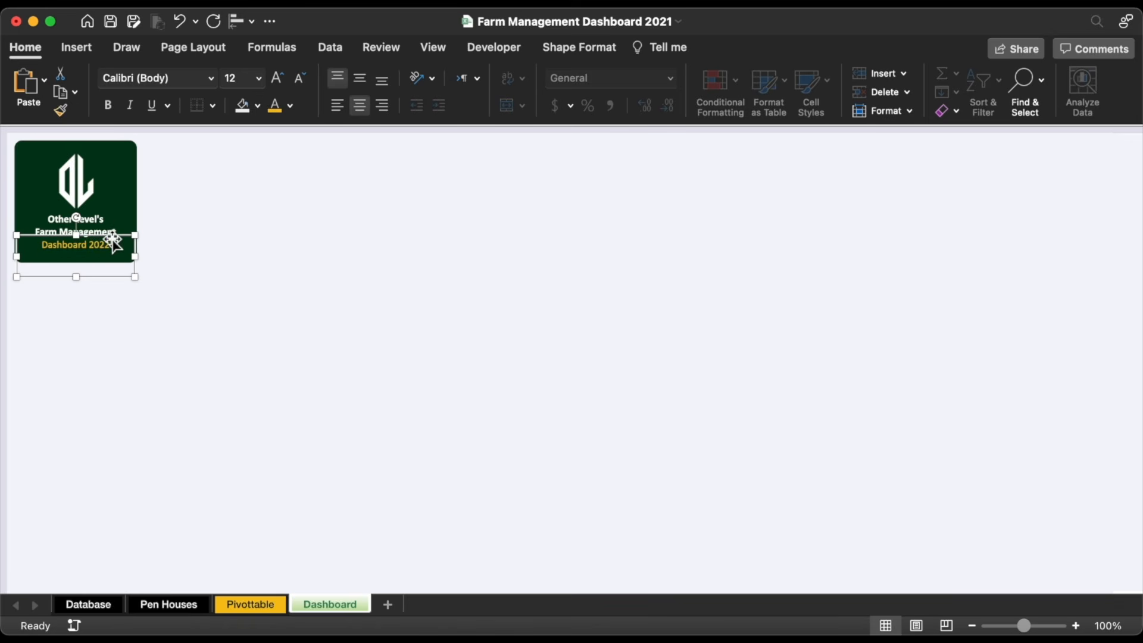
{"action": "left_click", "coordinate": [225, 254]}
Step: Shrink the logo slightly above the captions and enlarge the 'Farm Management' line
{"action": "left_click", "coordinate": [87, 192]}
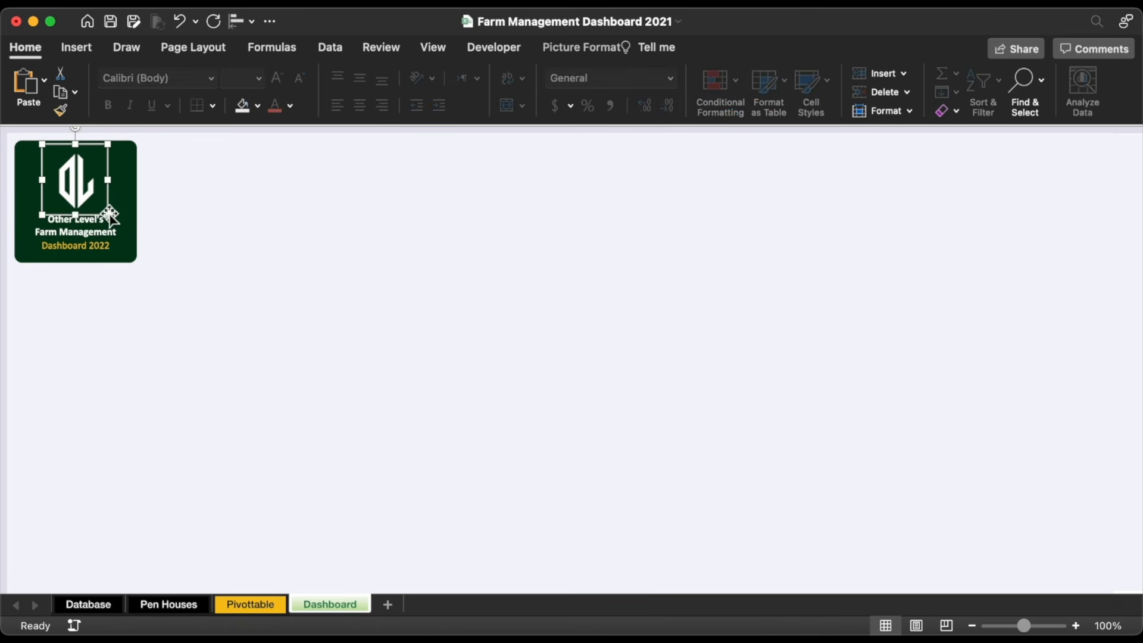
{"action": "left_click_drag", "start_coordinate": [110, 216], "coordinate": [107, 214]}
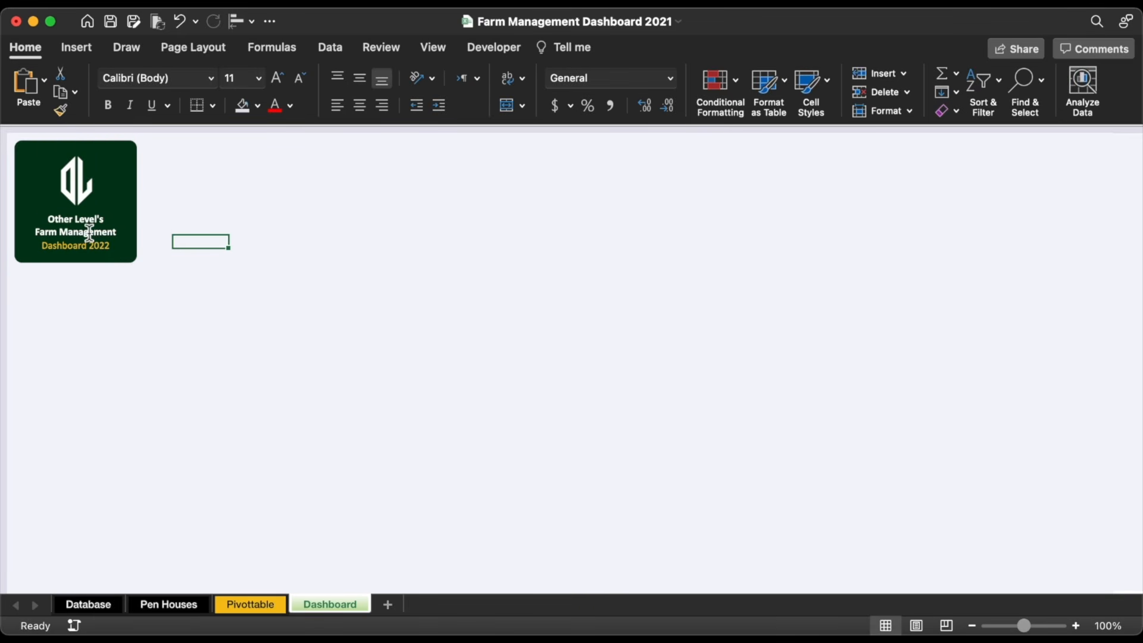
{"action": "triple_click", "coordinate": [89, 232]}
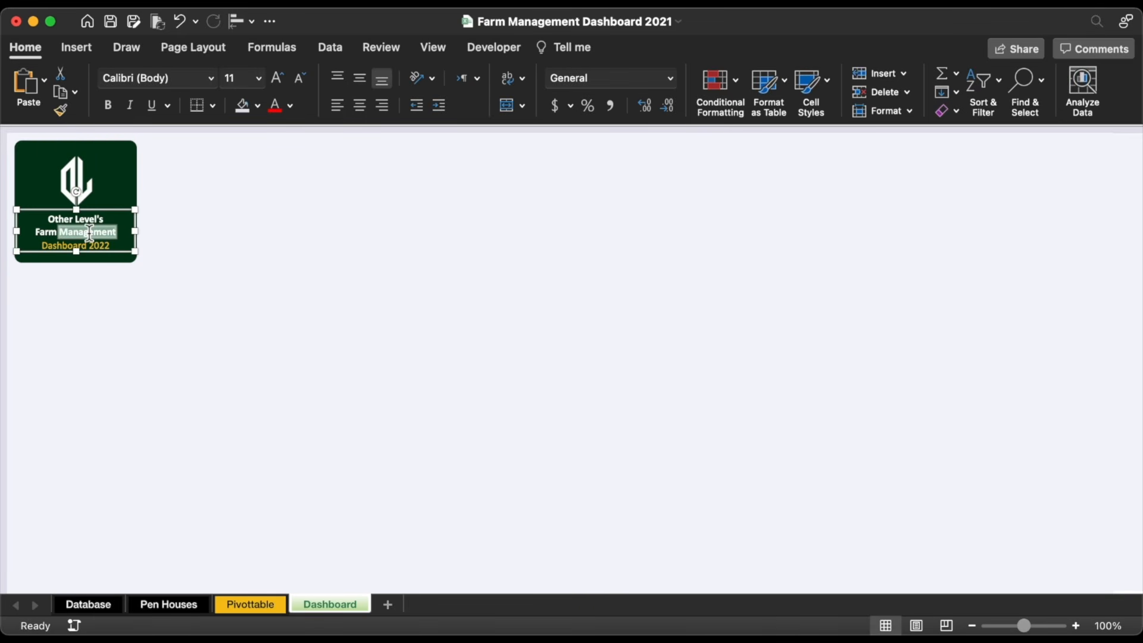
{"action": "left_click", "coordinate": [280, 81]}
{"action": "left_click", "coordinate": [107, 148]}
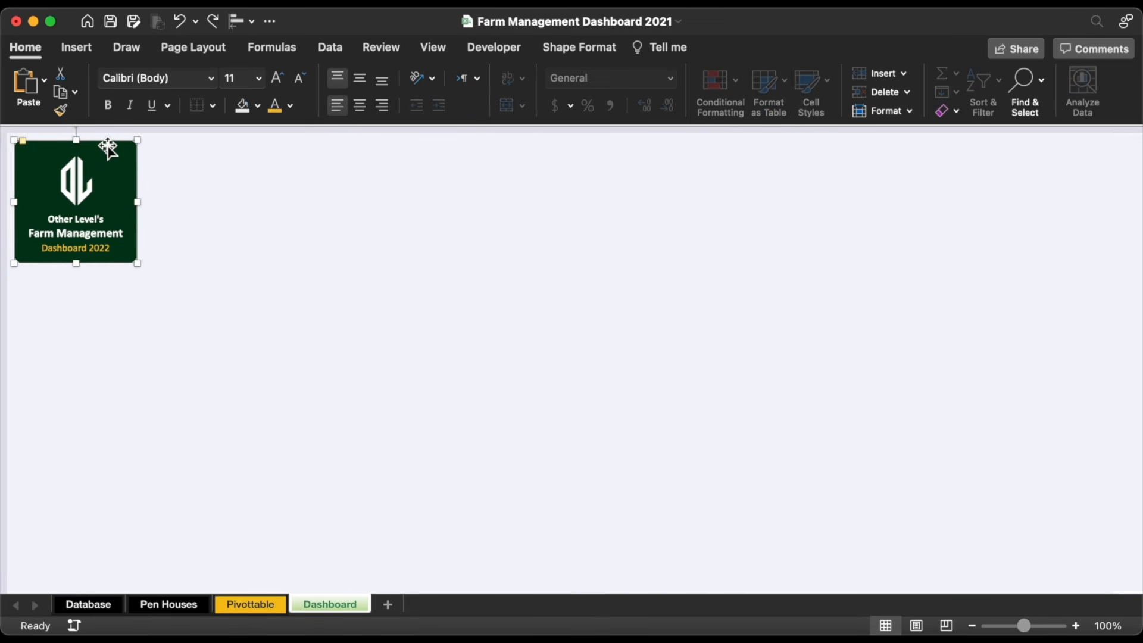
Step: Duplicate the tile into a wide banner to its right with a linear gradient fill
{"action": "left_click_drag", "start_coordinate": [107, 148], "coordinate": [233, 156]}
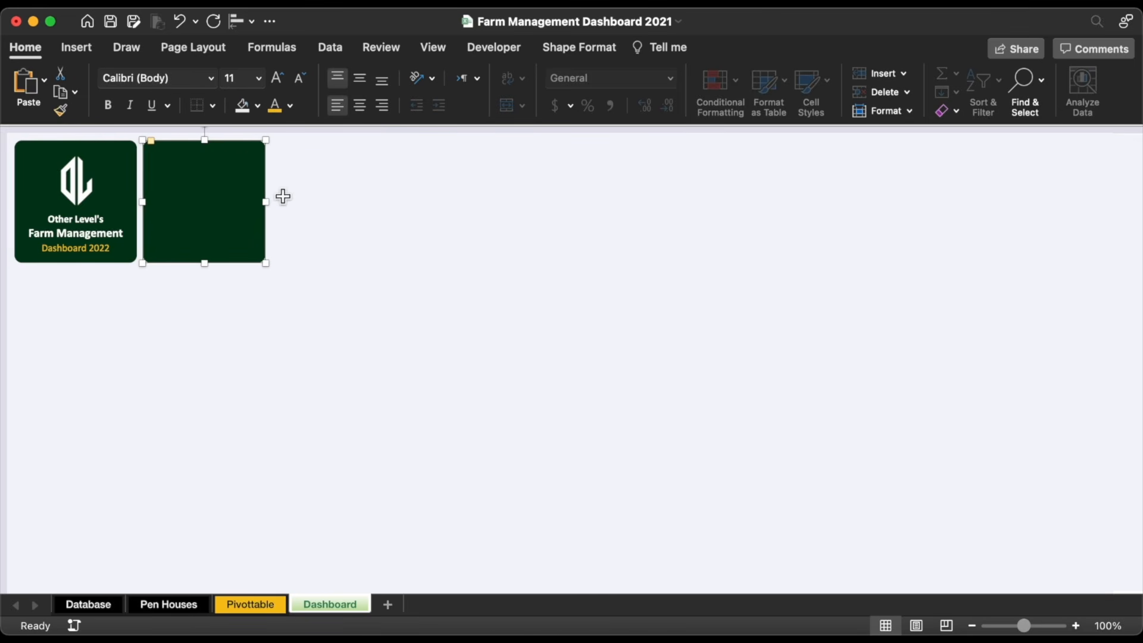
{"action": "left_click_drag", "start_coordinate": [269, 208], "coordinate": [665, 192]}
{"action": "double_click", "coordinate": [665, 192]}
{"action": "left_click", "coordinate": [902, 238]}
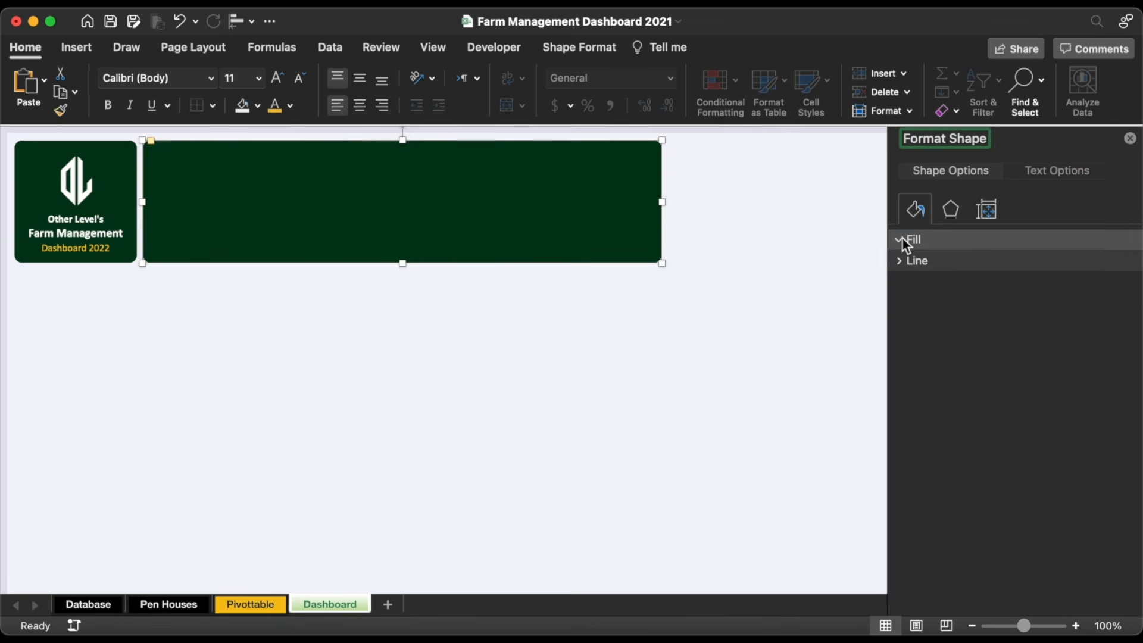
{"action": "left_click", "coordinate": [938, 297]}
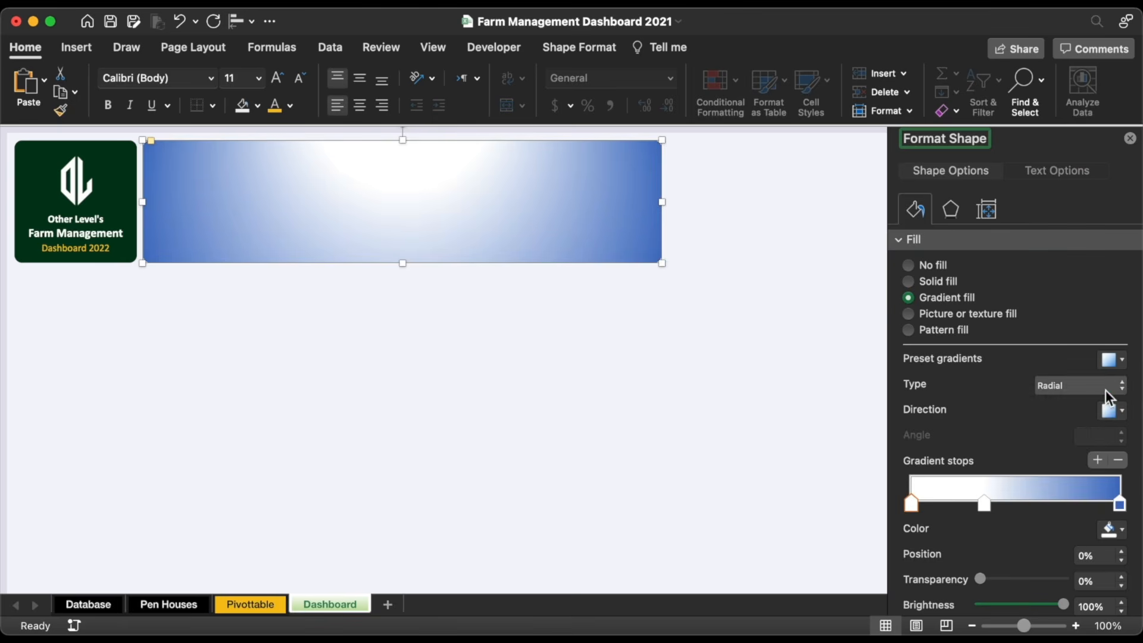
{"action": "left_click", "coordinate": [1106, 387]}
{"action": "left_click", "coordinate": [1073, 371]}
Step: Remove the middle gradient stop, set the angle to 30°, and place stops at 74% and 75%
{"action": "left_click", "coordinate": [984, 505]}
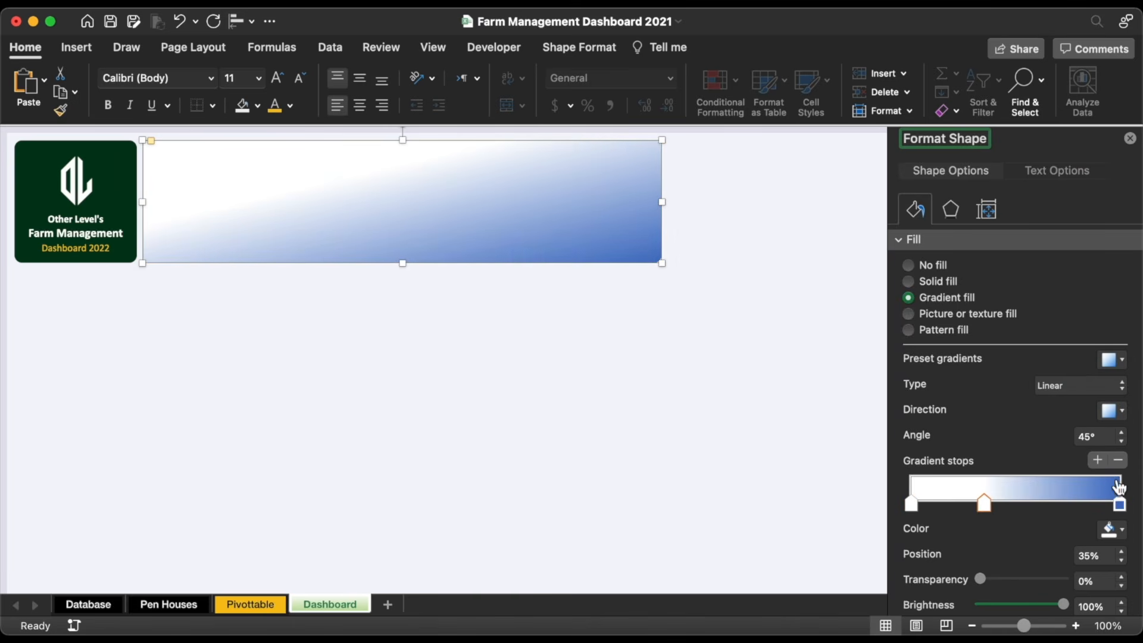
{"action": "left_click", "coordinate": [1120, 461]}
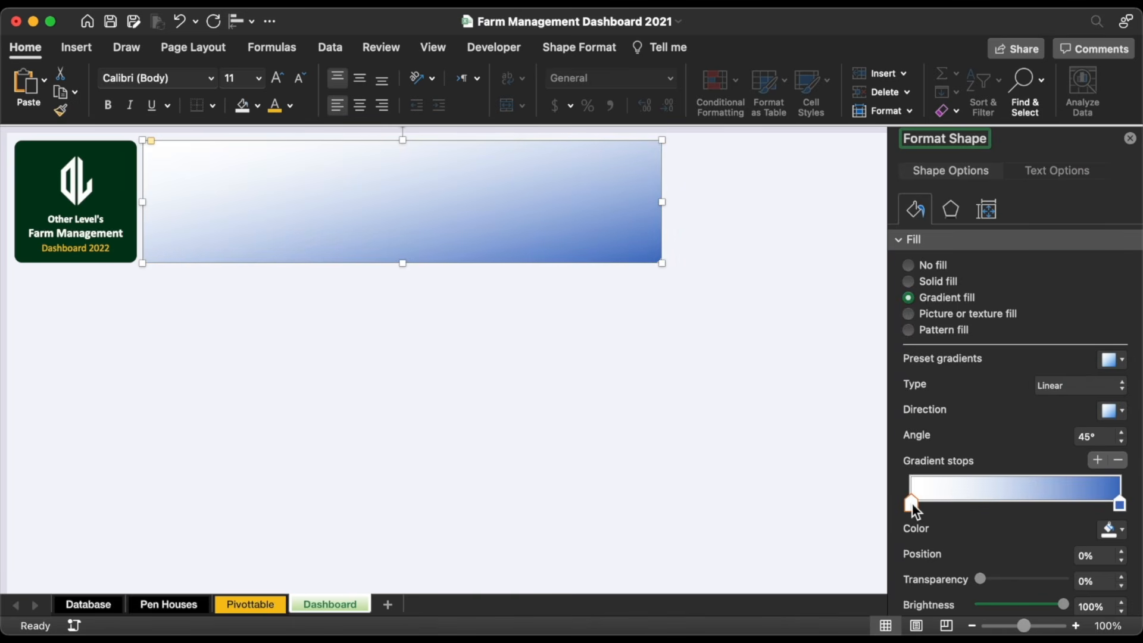
{"action": "left_click_drag", "start_coordinate": [912, 505], "coordinate": [1079, 502]}
{"action": "left_click", "coordinate": [1122, 442]}
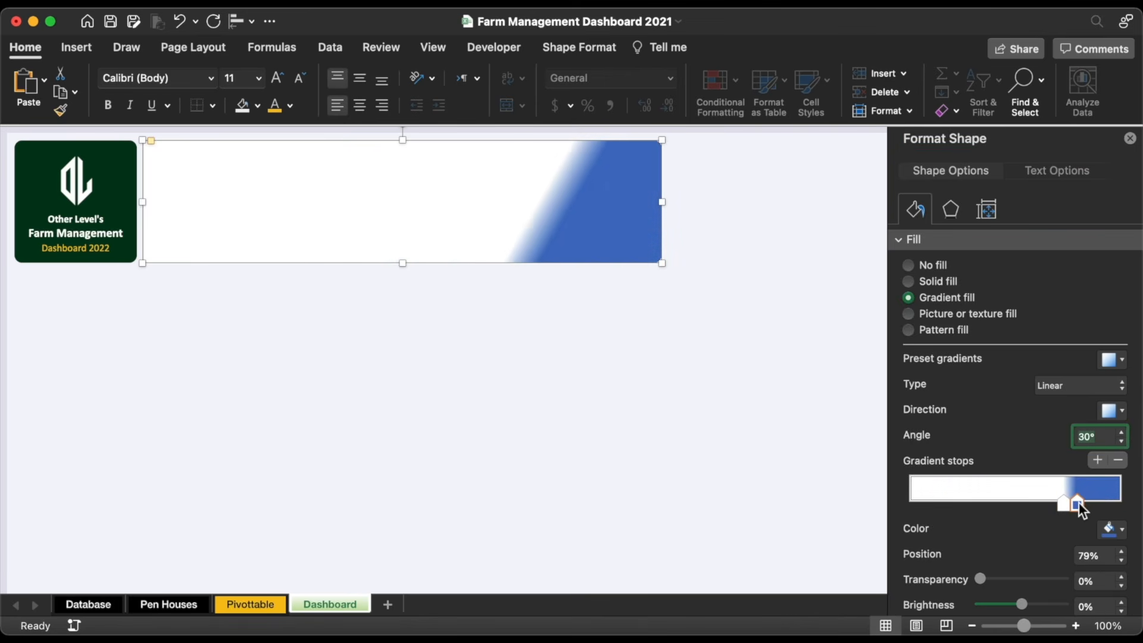
{"action": "left_click", "coordinate": [1121, 561]}
{"action": "left_click", "coordinate": [1121, 560]}
{"action": "left_click", "coordinate": [1121, 561]}
{"action": "left_click", "coordinate": [1120, 561]}
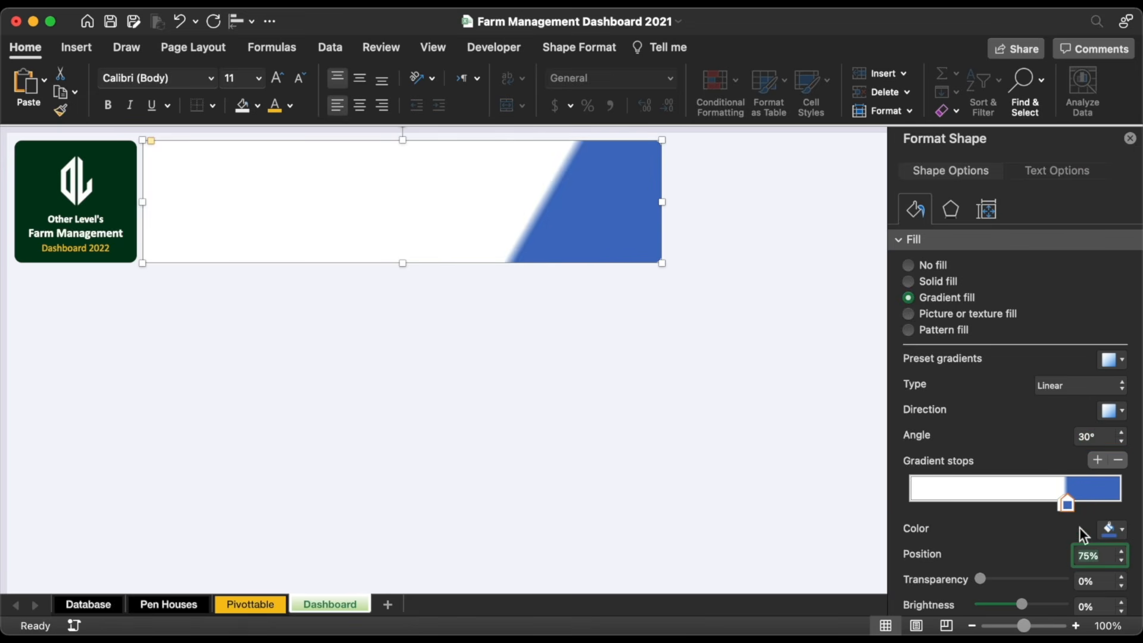
{"action": "left_click", "coordinate": [1061, 509]}
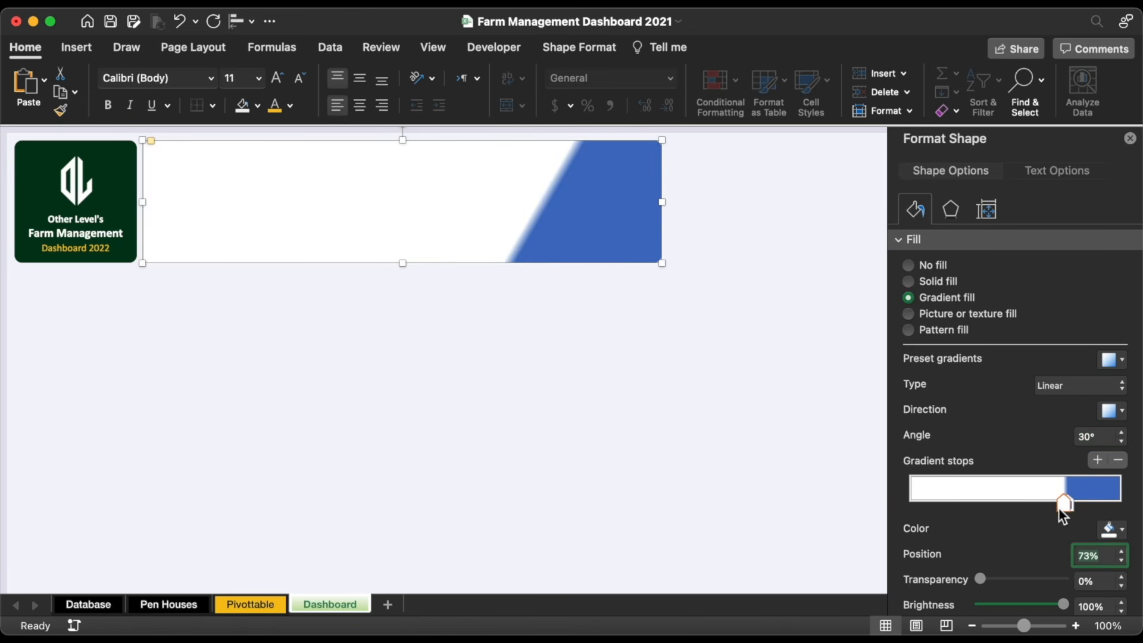
{"action": "left_click", "coordinate": [1122, 551]}
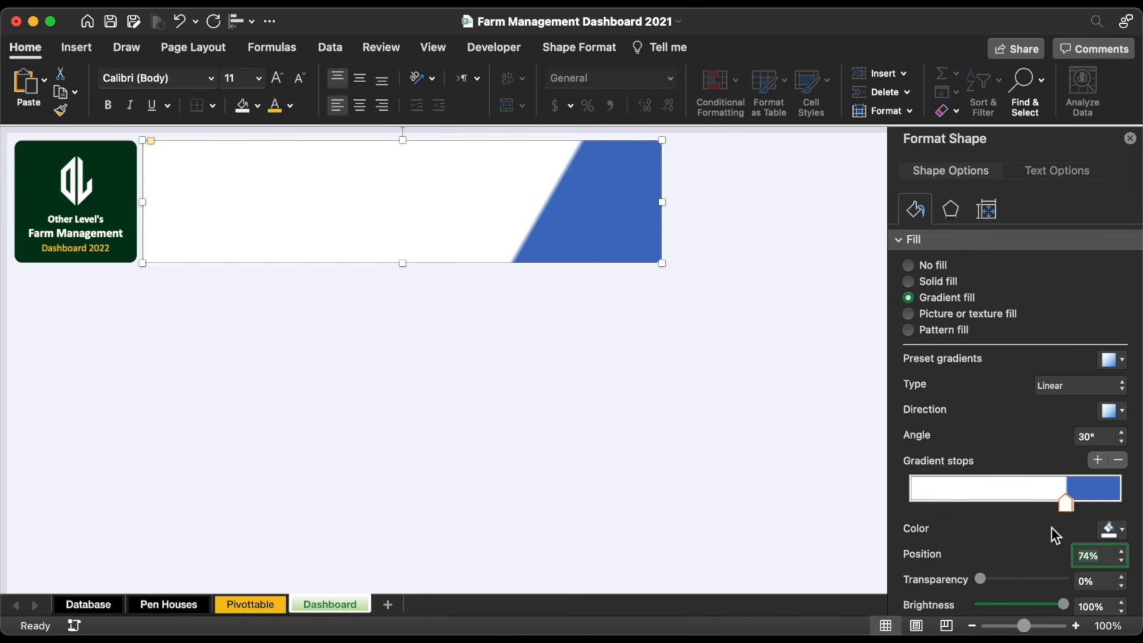
Step: Set the second gradient stop's colour to light grey F8F8F8
{"action": "left_click", "coordinate": [1072, 505]}
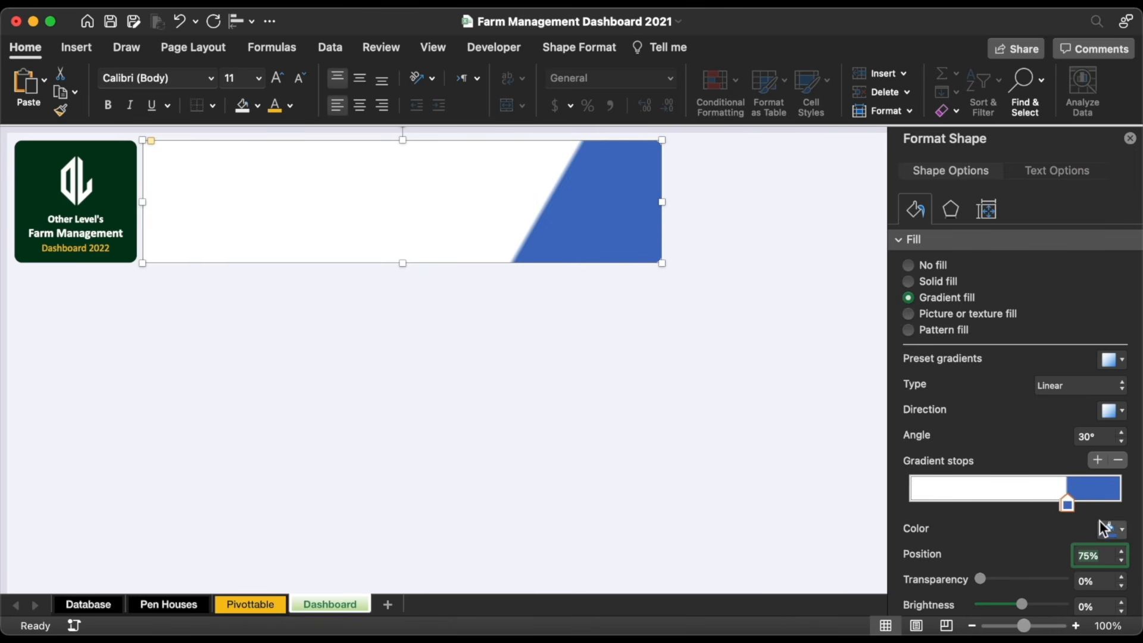
{"action": "left_click", "coordinate": [1112, 529]}
{"action": "left_click", "coordinate": [1071, 504]}
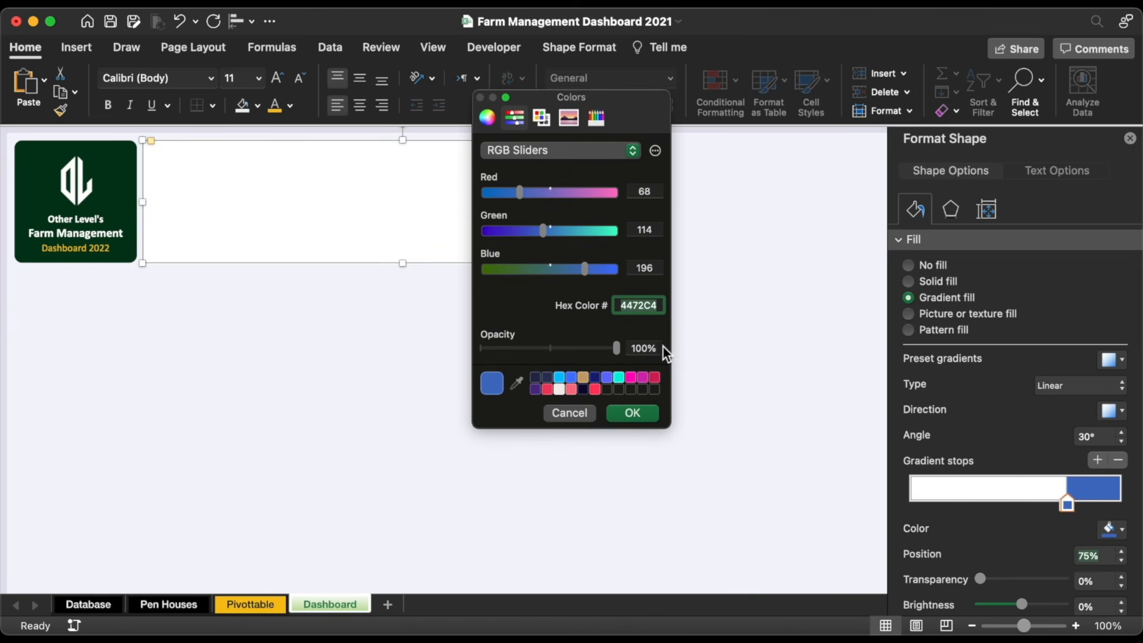
{"action": "type", "text": "F8F8F8"}
{"action": "left_click", "coordinate": [632, 412]}
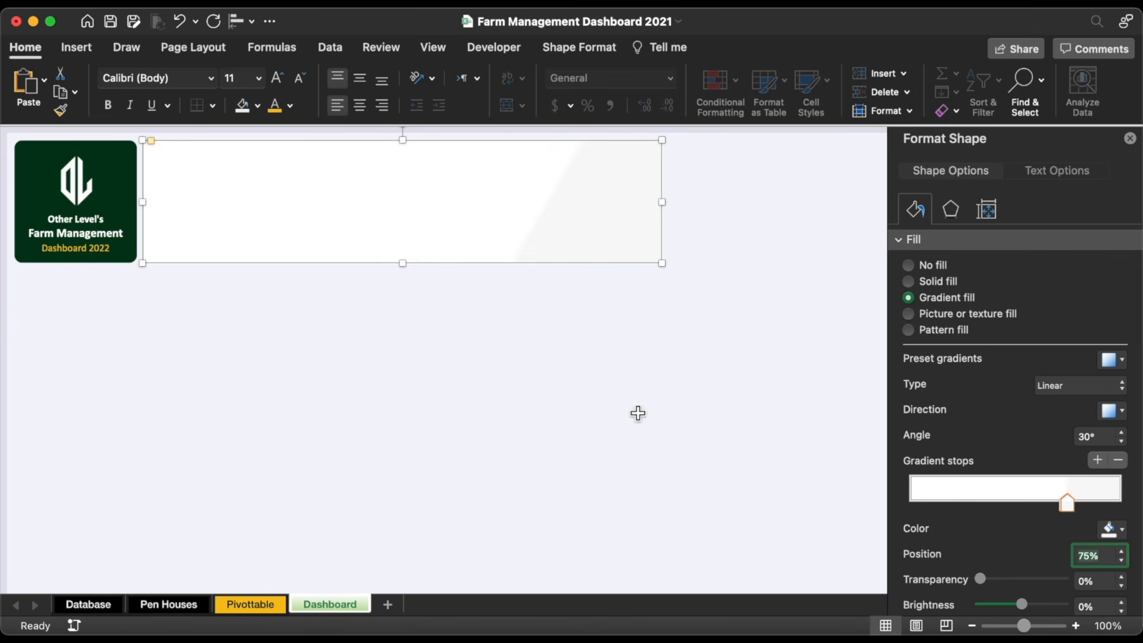
{"action": "left_click", "coordinate": [642, 343]}
{"action": "left_click", "coordinate": [468, 222]}
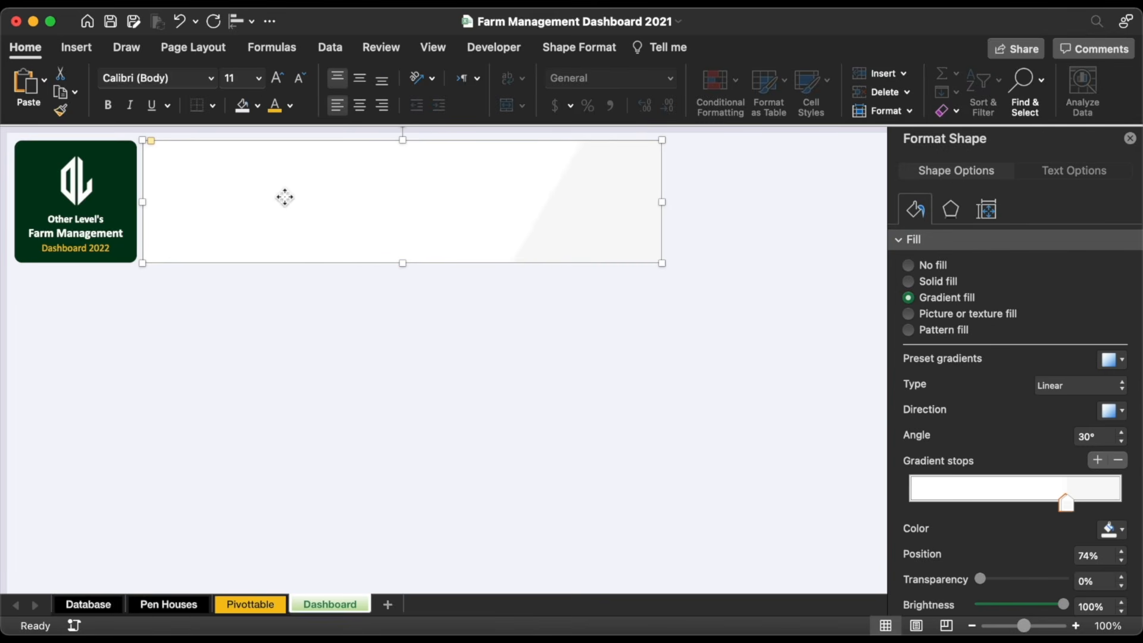
{"action": "left_click_drag", "start_coordinate": [283, 197], "coordinate": [416, 204]}
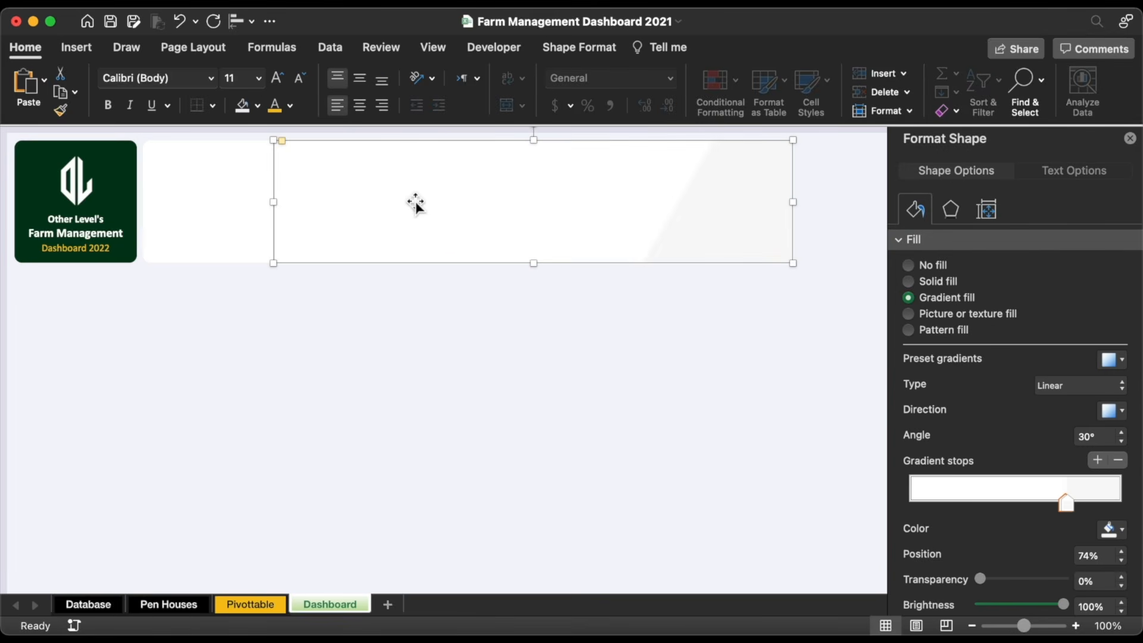
{"action": "left_click", "coordinate": [924, 281]}
{"action": "left_click", "coordinate": [1112, 359]}
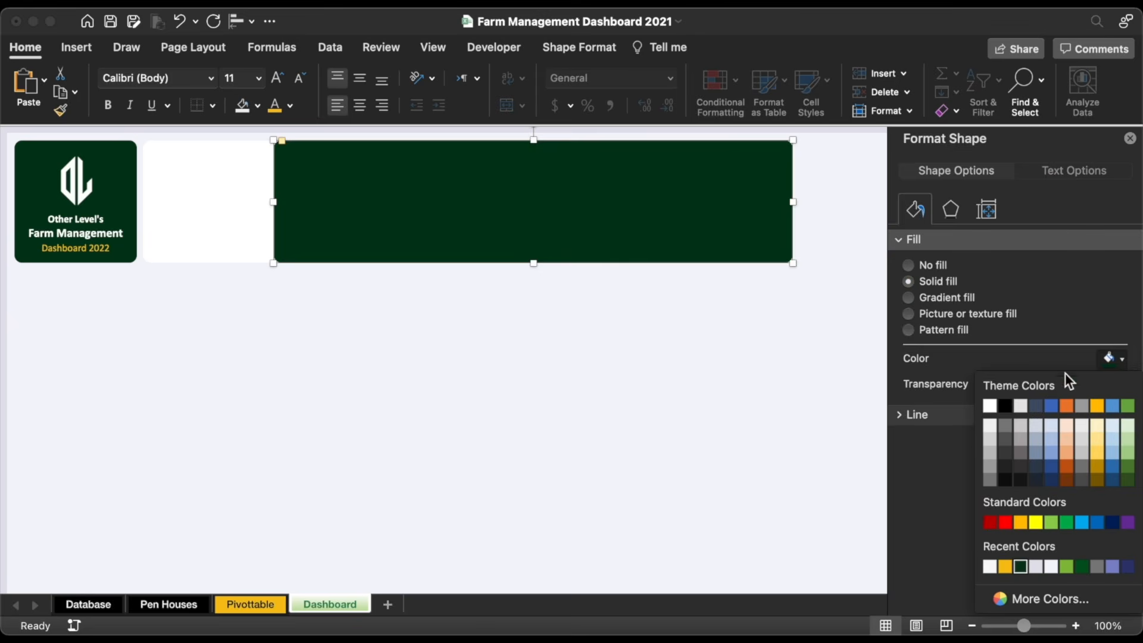
{"action": "left_click", "coordinate": [989, 405]}
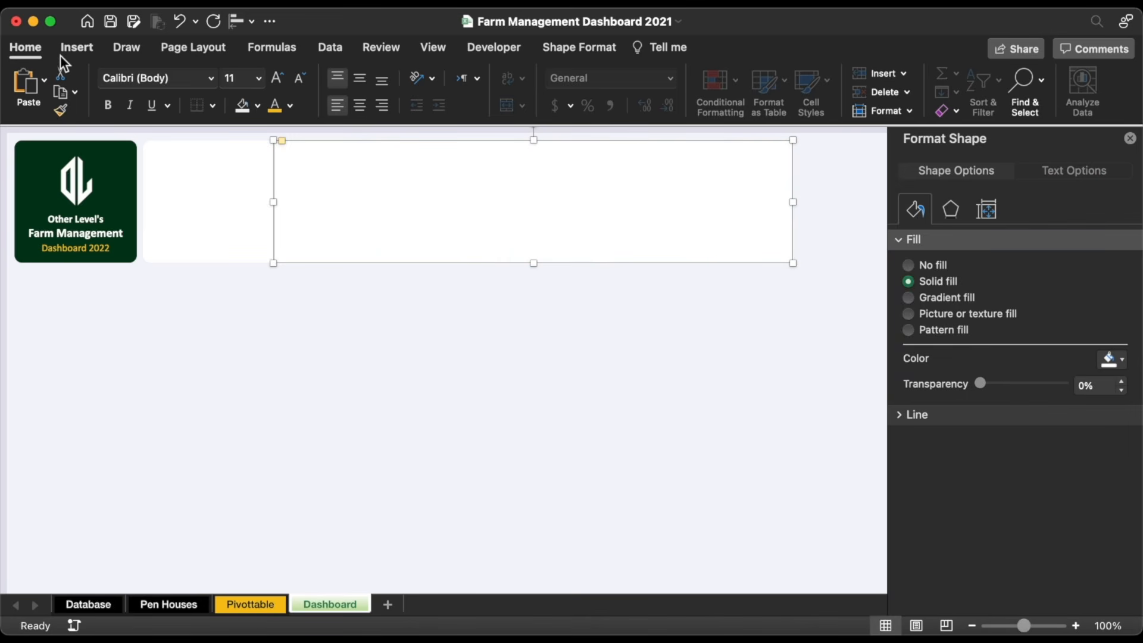
{"action": "left_click", "coordinate": [578, 48]}
{"action": "left_click", "coordinate": [73, 79]}
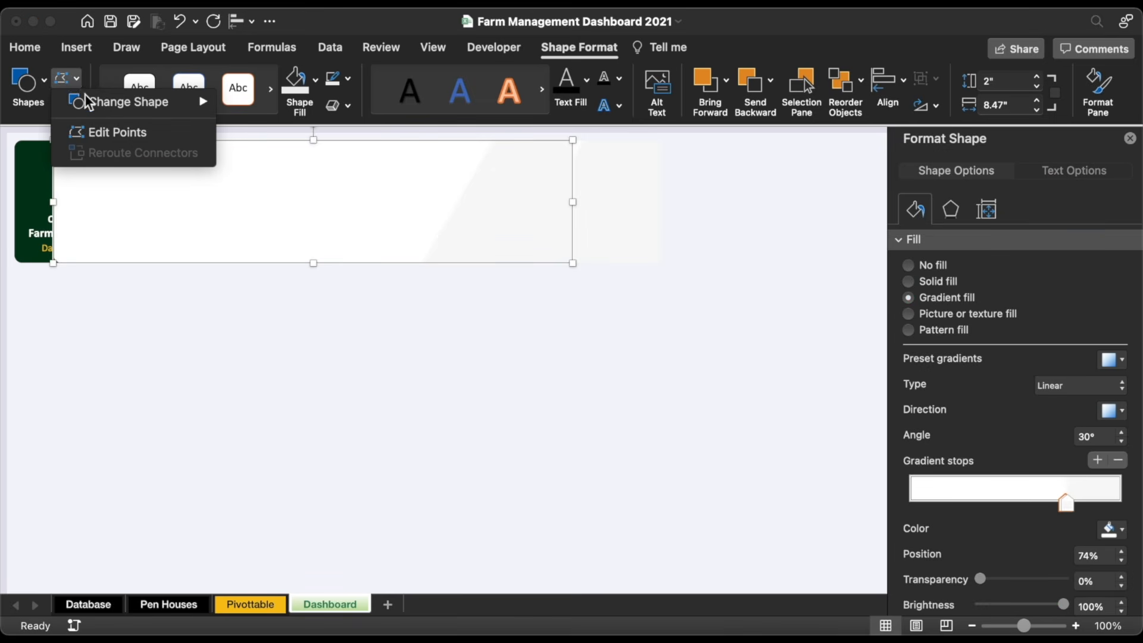
{"action": "mouse_move", "coordinate": [90, 103]}
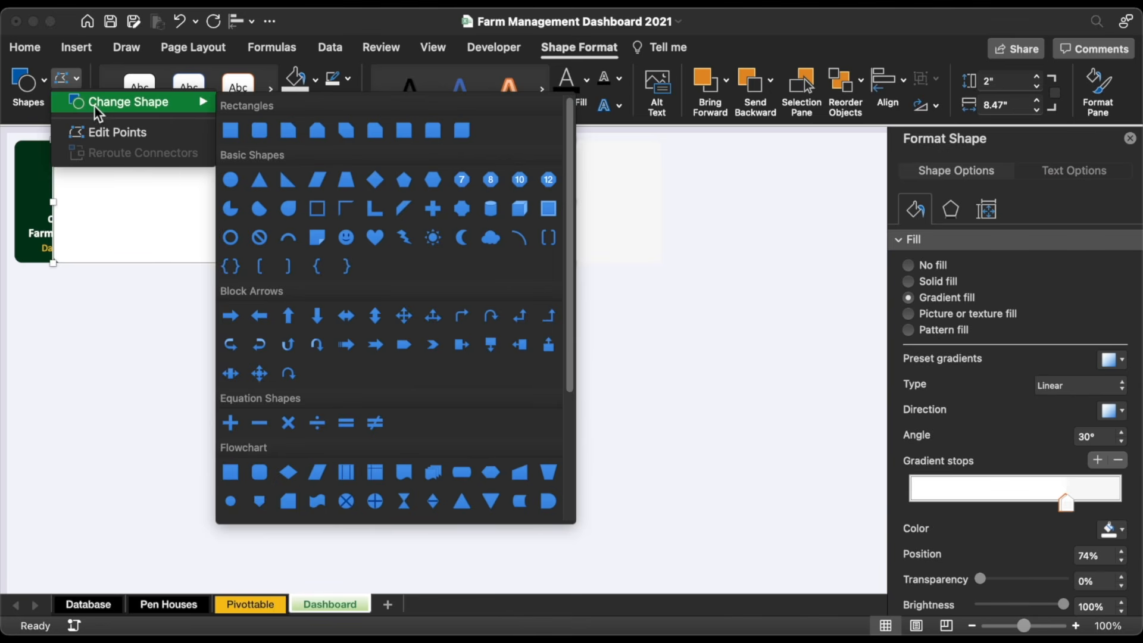
{"action": "left_click", "coordinate": [316, 179]}
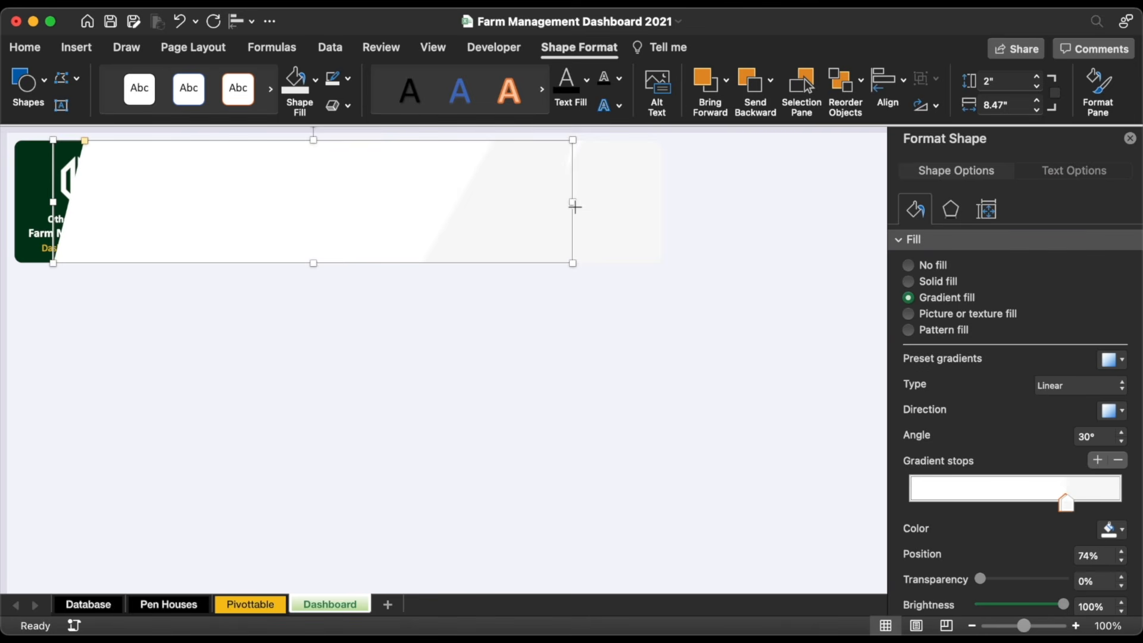
{"action": "left_click_drag", "start_coordinate": [575, 208], "coordinate": [188, 216]}
{"action": "left_click_drag", "start_coordinate": [144, 213], "coordinate": [576, 217]}
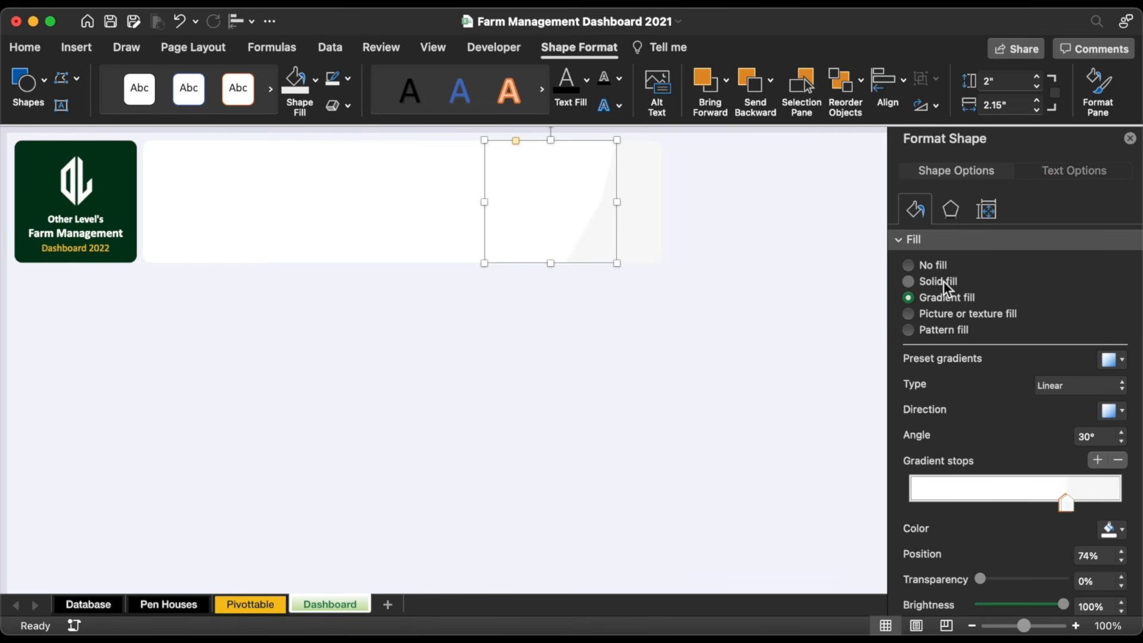
{"action": "left_click", "coordinate": [945, 283]}
{"action": "left_click", "coordinate": [1118, 359]}
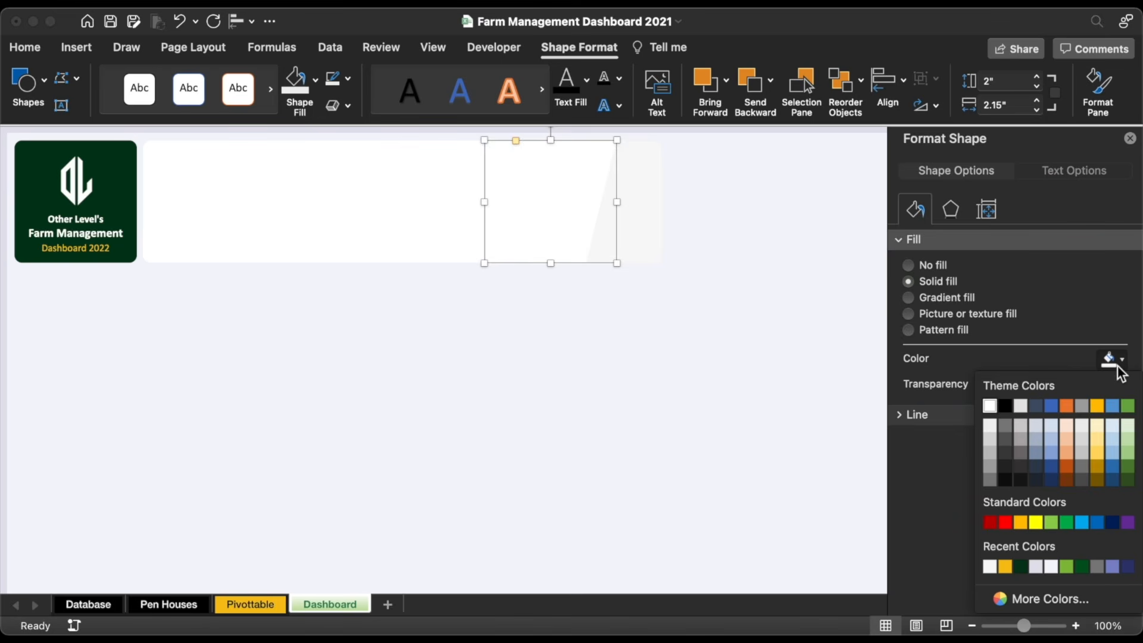
{"action": "left_click", "coordinate": [1006, 406]}
{"action": "left_click_drag", "start_coordinate": [558, 220], "coordinate": [523, 219]}
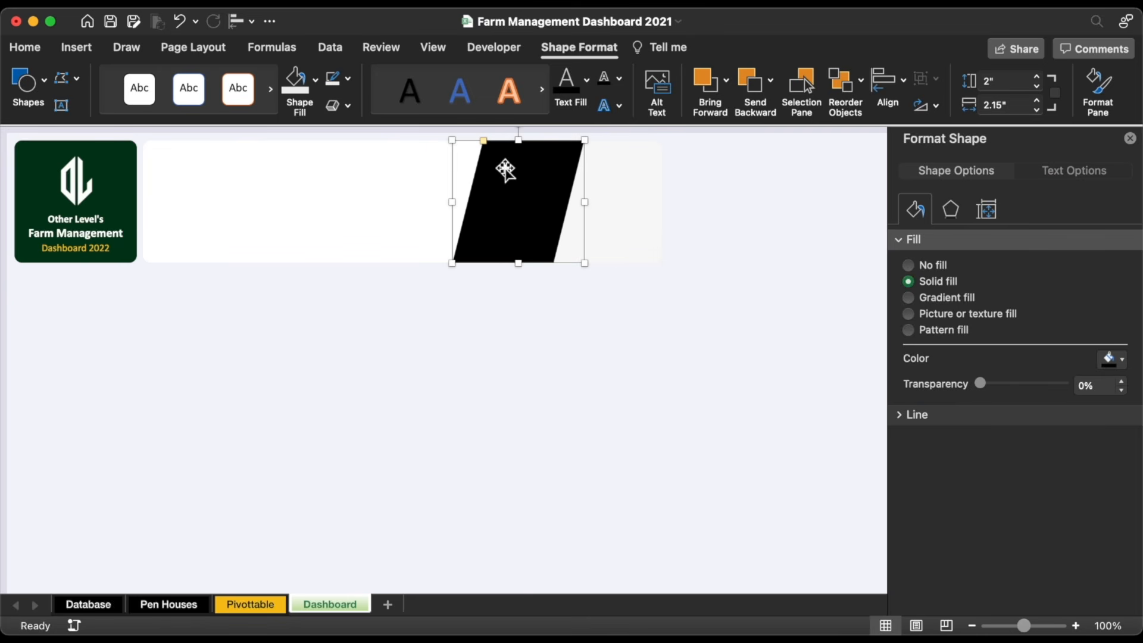
{"action": "left_click_drag", "start_coordinate": [484, 141], "coordinate": [510, 148]}
{"action": "left_click_drag", "start_coordinate": [528, 217], "coordinate": [532, 216]}
{"action": "left_click", "coordinate": [1111, 359]}
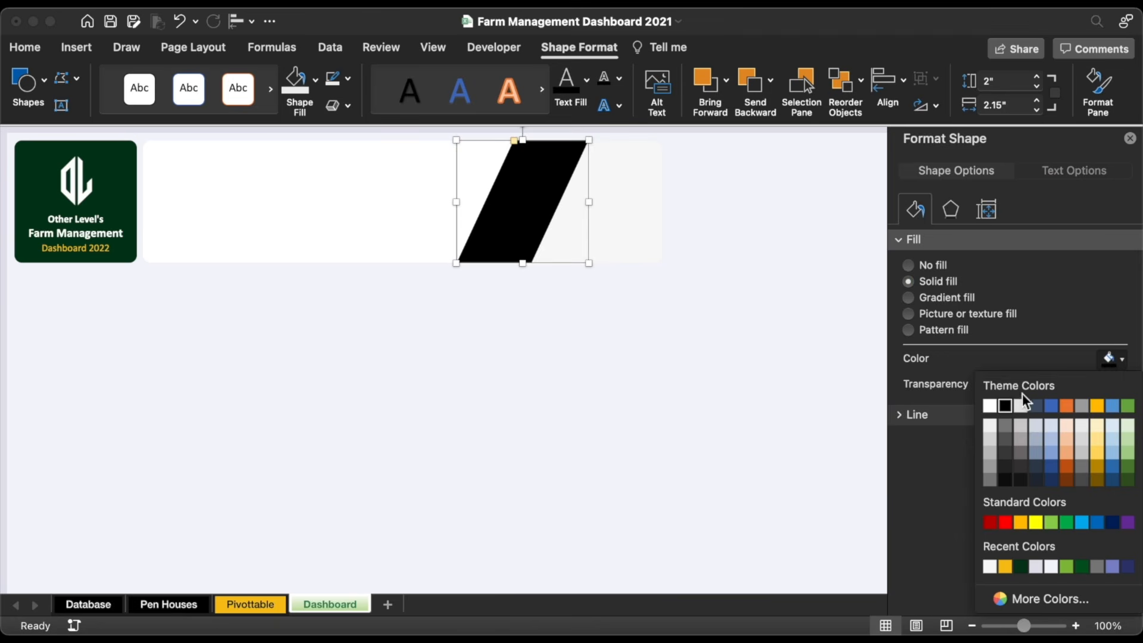
{"action": "left_click", "coordinate": [1021, 405]}
{"action": "left_click", "coordinate": [590, 373]}
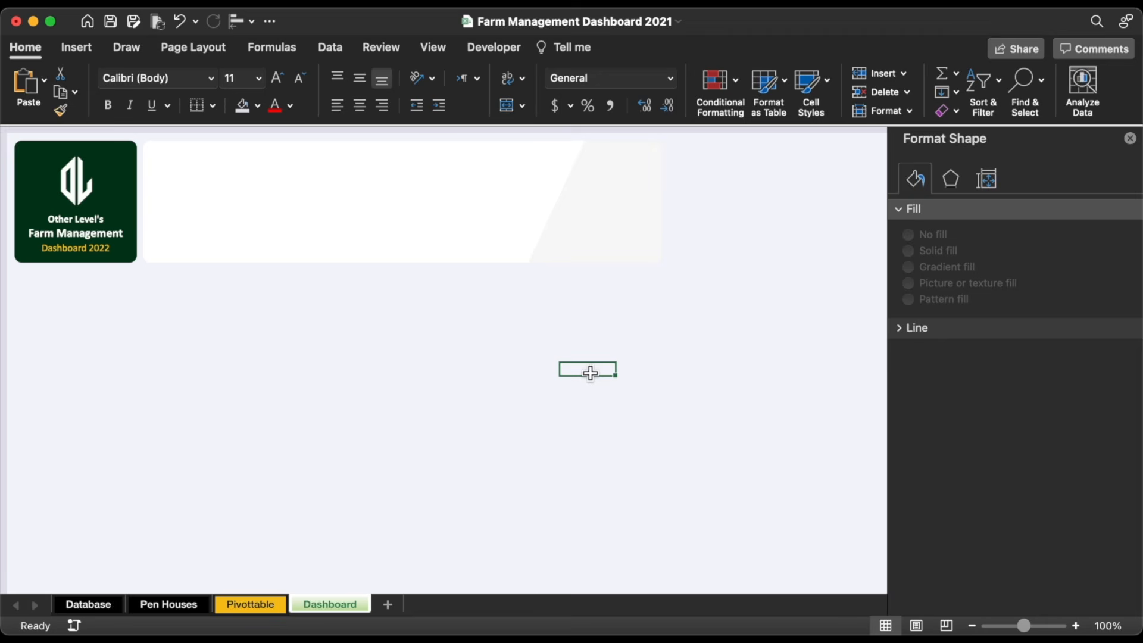
Step: Give the banner an Outer Center shadow with 95% transparency and 100% size
{"action": "left_click", "coordinate": [347, 193]}
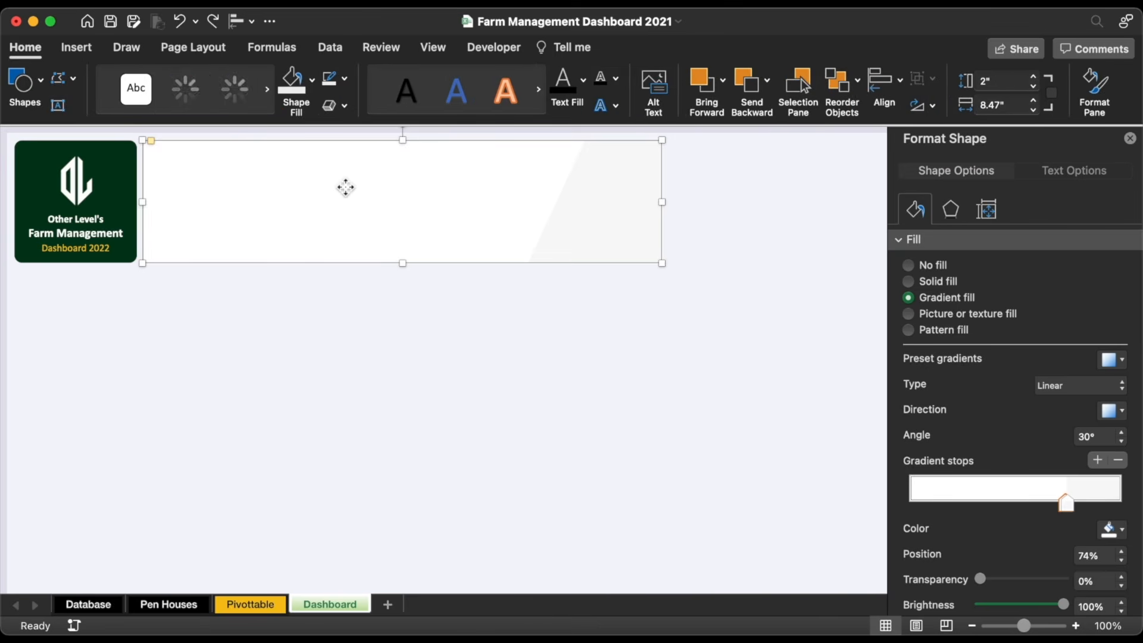
{"action": "left_click", "coordinate": [948, 213]}
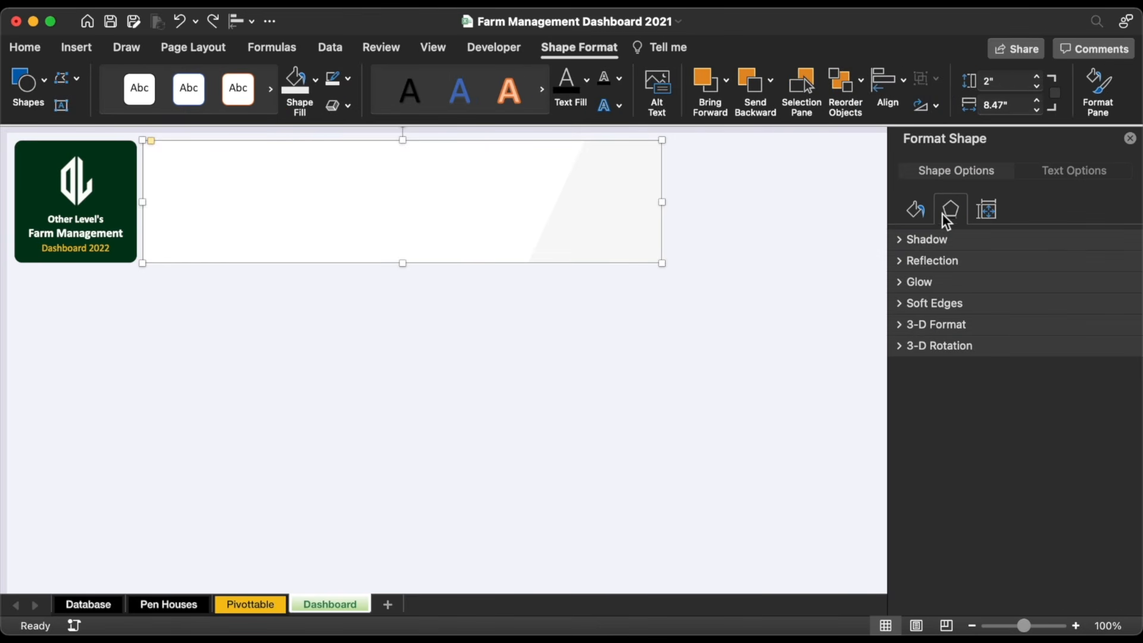
{"action": "left_click", "coordinate": [900, 240]}
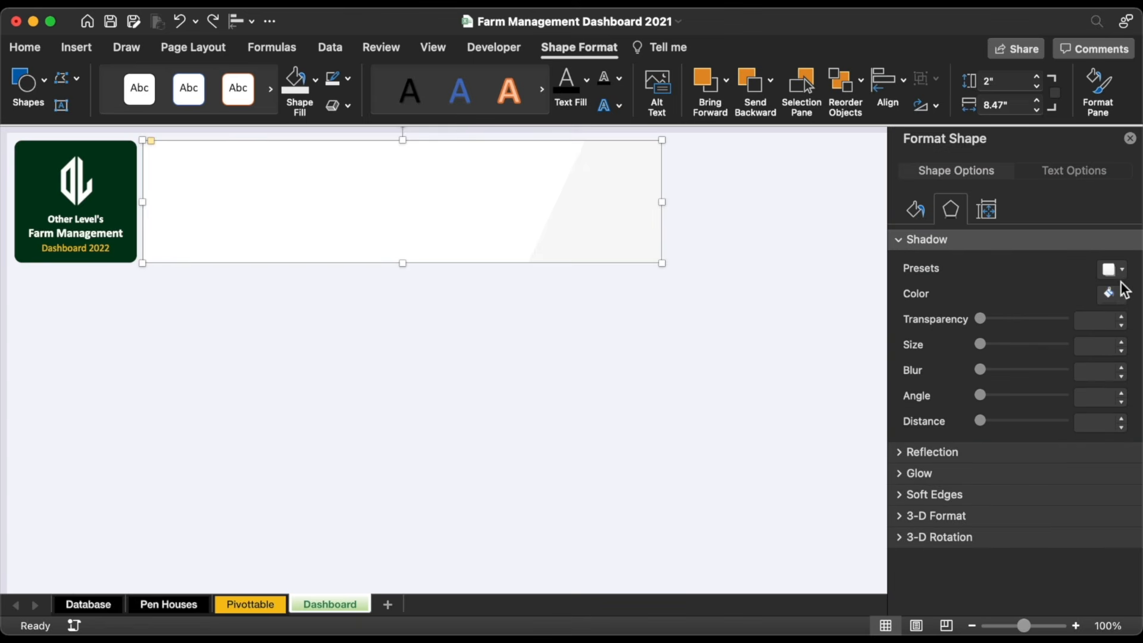
{"action": "left_click", "coordinate": [1115, 270]}
{"action": "left_click", "coordinate": [1049, 470]}
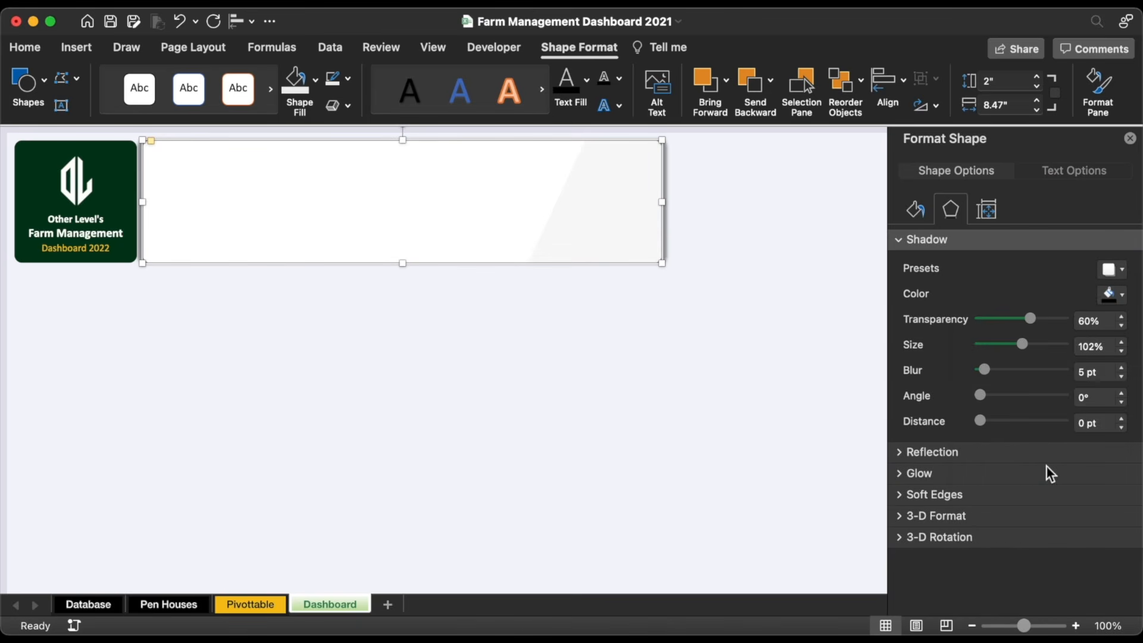
{"action": "double_click", "coordinate": [1088, 325]}
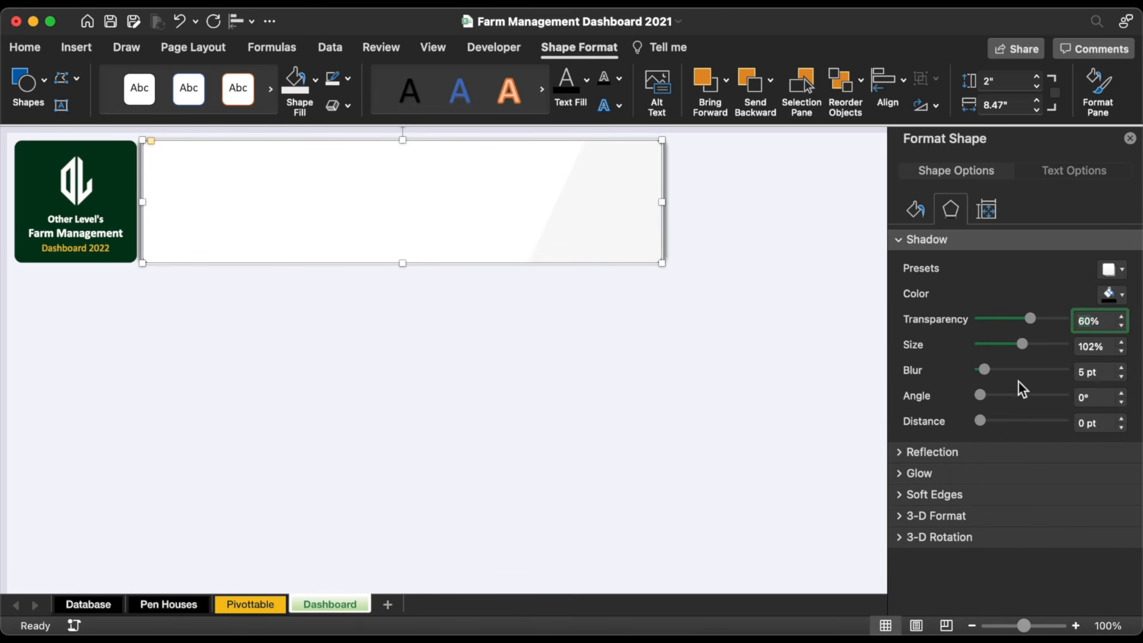
{"action": "type", "text": "95"}
{"action": "key", "text": "Return"}
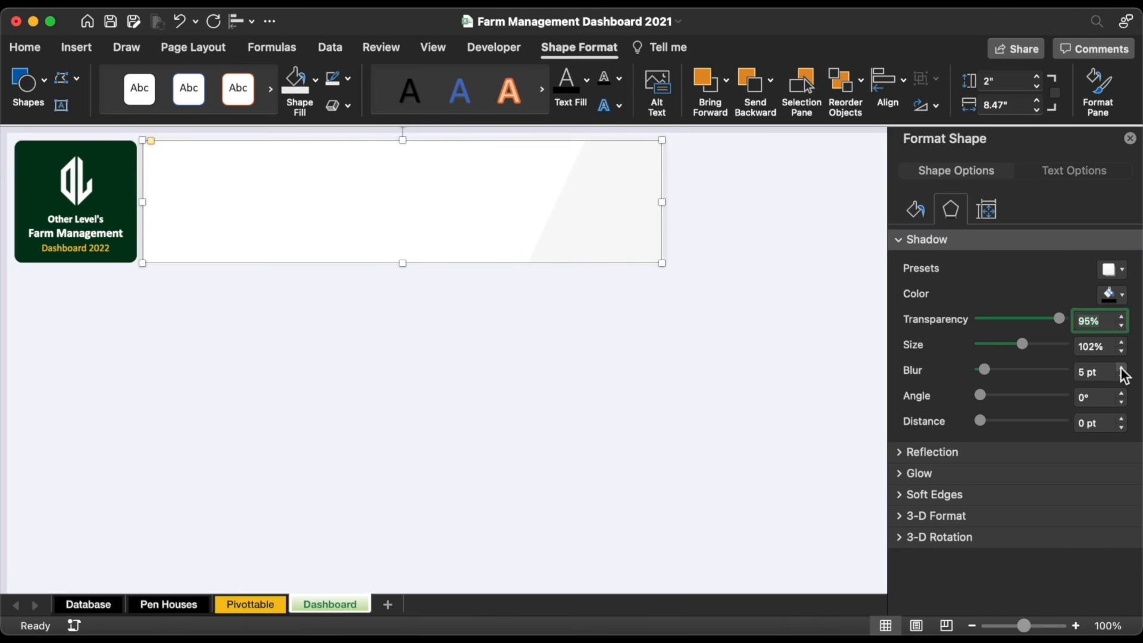
{"action": "left_click", "coordinate": [1122, 352]}
{"action": "left_click", "coordinate": [1122, 352]}
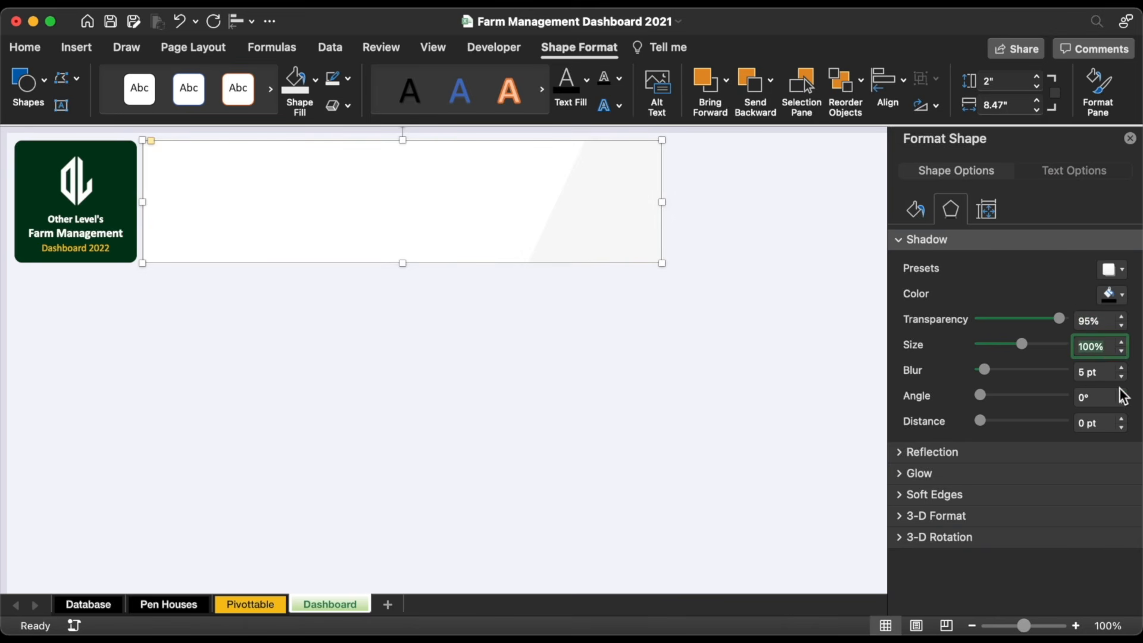
{"action": "left_click", "coordinate": [765, 319]}
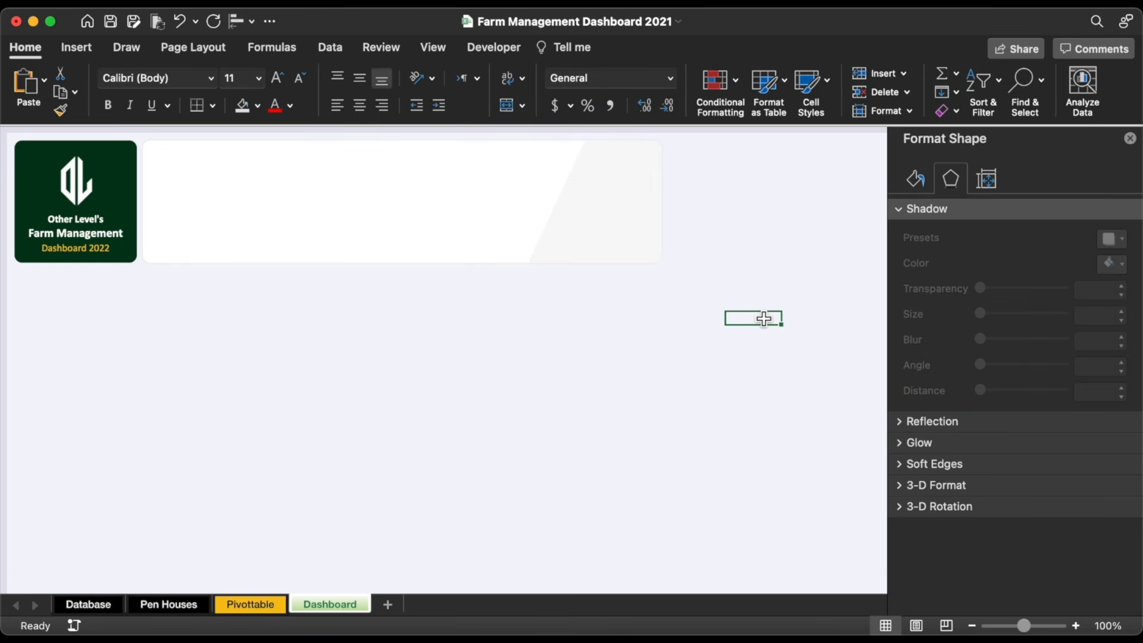
Step: Place a left-aligned copy of the title text box in the banner and shift the parallelogram to the banner's right end
{"action": "left_click", "coordinate": [105, 213]}
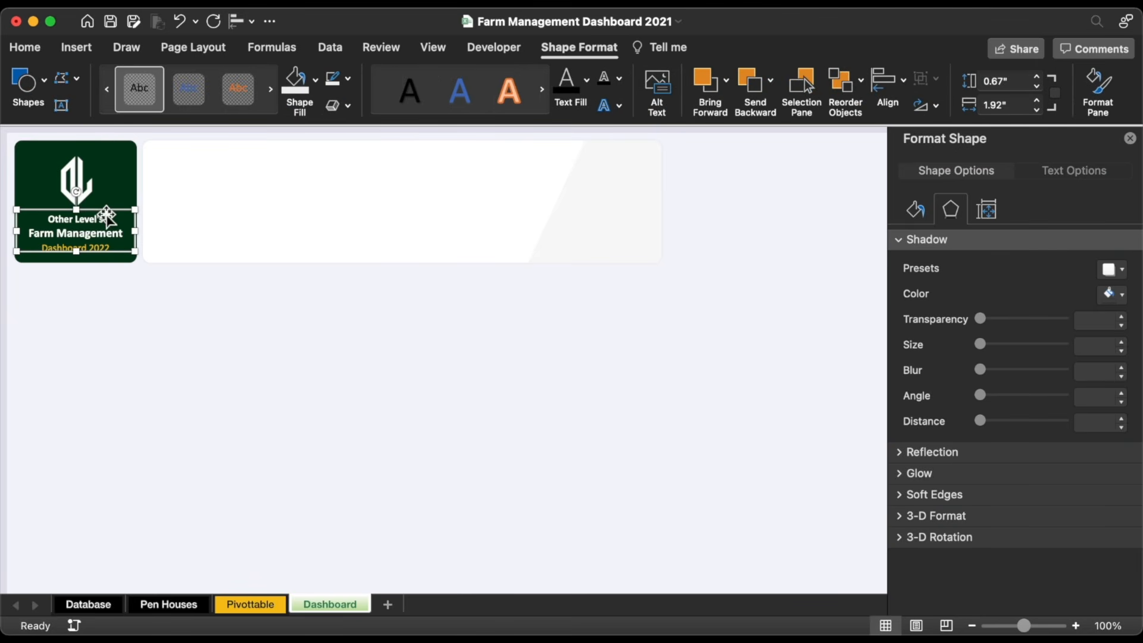
{"action": "key", "text": "super+d"}
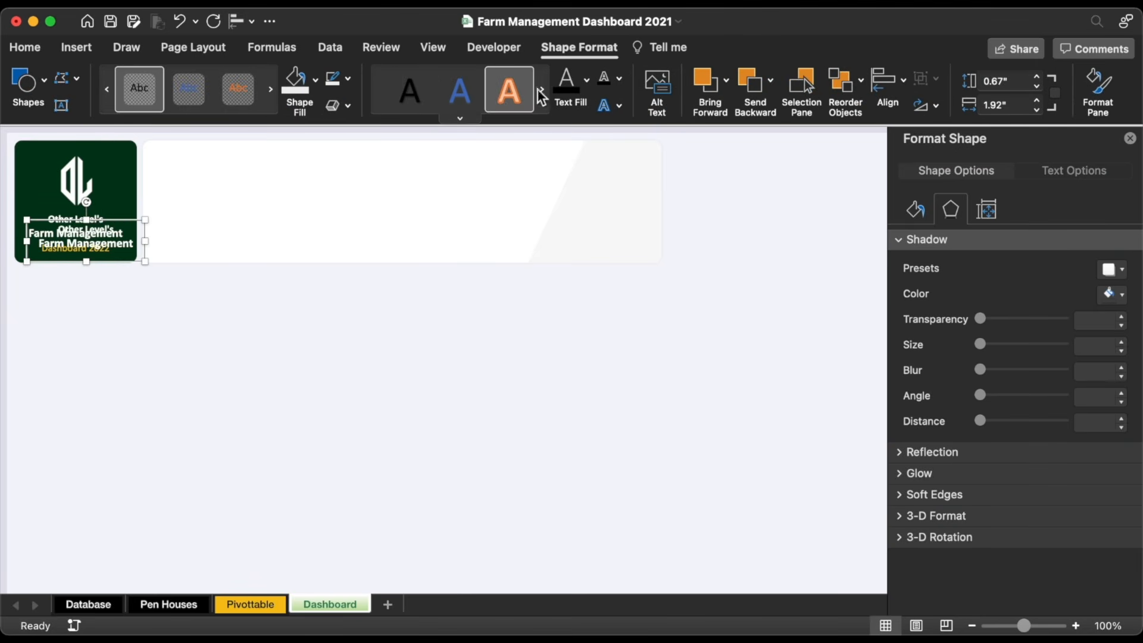
{"action": "left_click", "coordinate": [568, 83]}
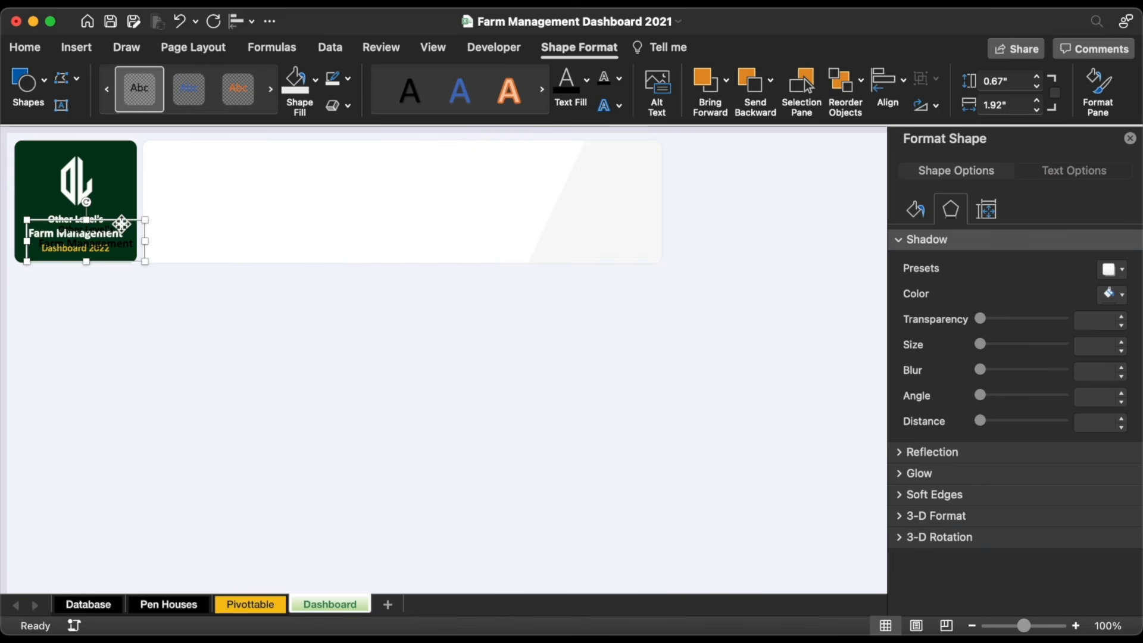
{"action": "left_click_drag", "start_coordinate": [121, 224], "coordinate": [239, 156]}
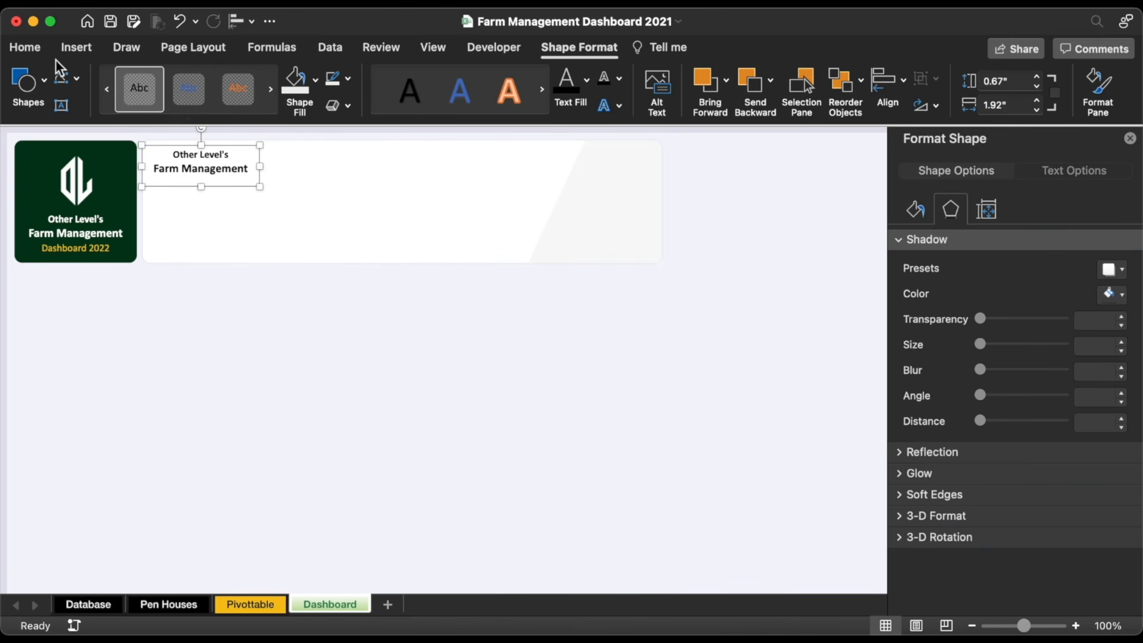
{"action": "left_click", "coordinate": [25, 49]}
{"action": "left_click", "coordinate": [336, 107]}
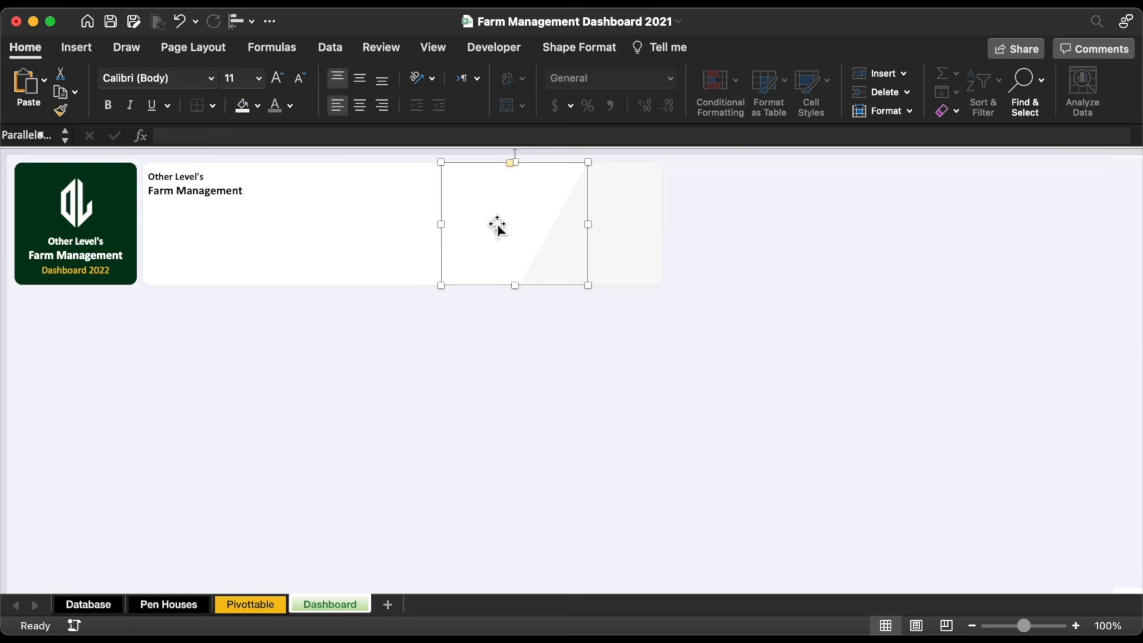
{"action": "left_click_drag", "start_coordinate": [498, 227], "coordinate": [560, 227]}
{"action": "left_click", "coordinate": [587, 352]}
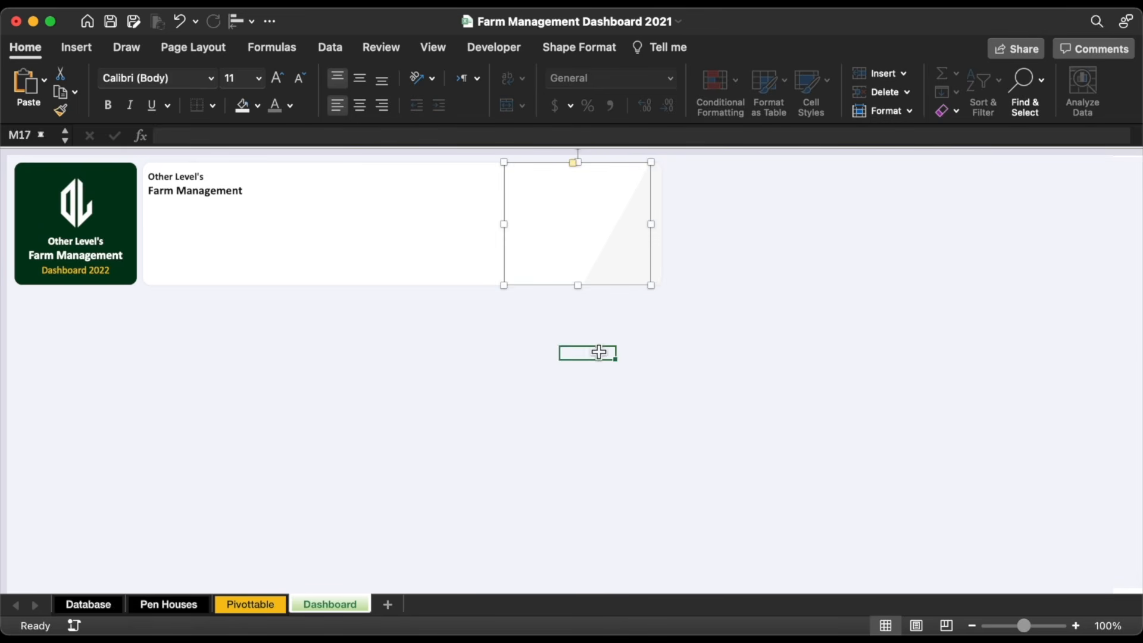
Step: Turn the copy into a gray 14 pt 'Statistics Overview' heading, then switch to the Database sheet
{"action": "left_click", "coordinate": [191, 173]}
{"action": "left_click", "coordinate": [290, 107]}
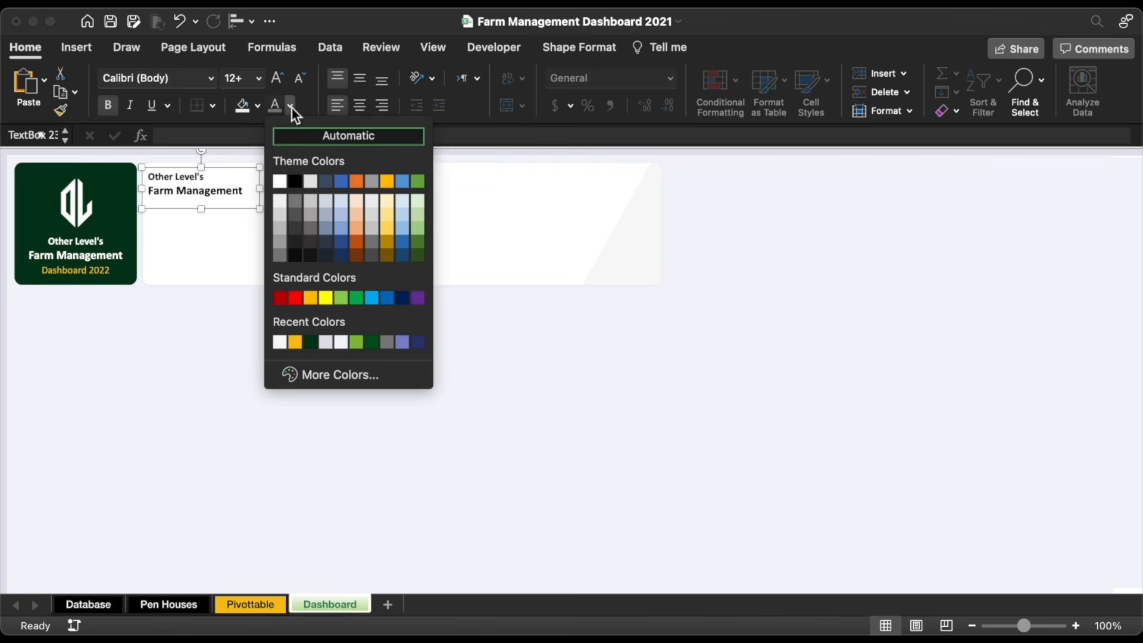
{"action": "left_click", "coordinate": [278, 259]}
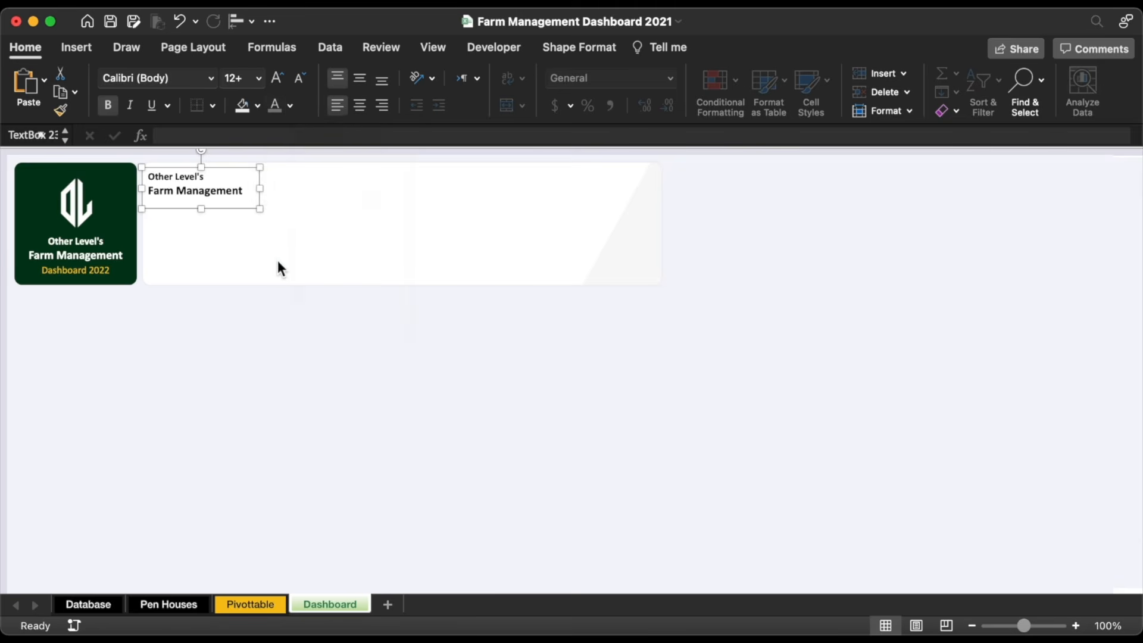
{"action": "double_click", "coordinate": [178, 177]}
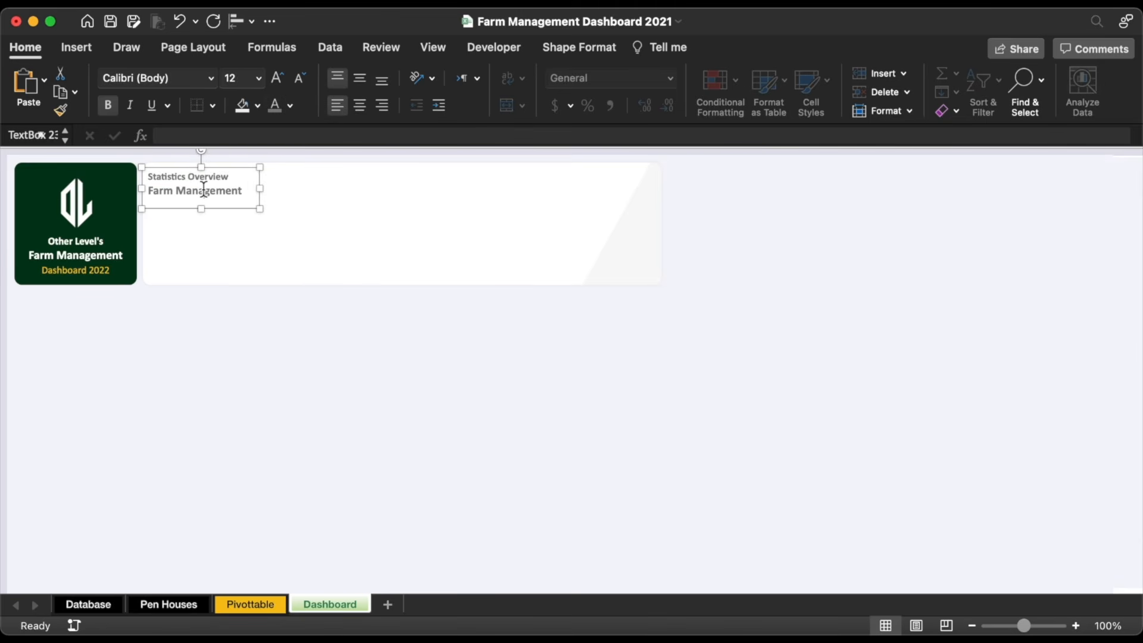
{"action": "triple_click", "coordinate": [203, 189]}
{"action": "key", "text": "BackSpace"}
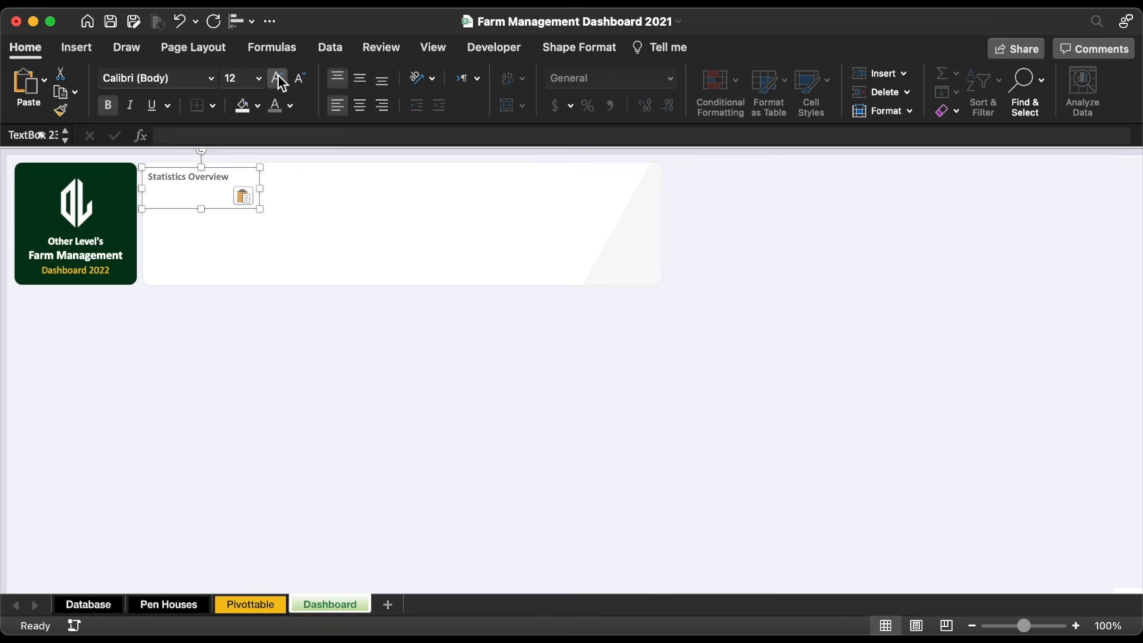
{"action": "left_click", "coordinate": [278, 77]}
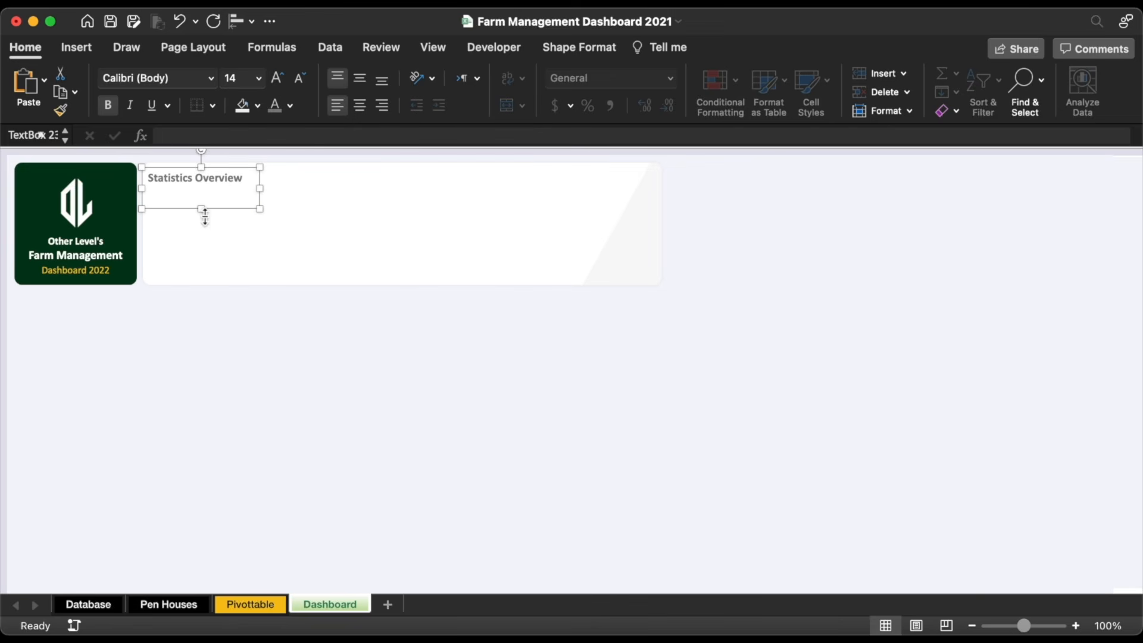
{"action": "left_click_drag", "start_coordinate": [203, 209], "coordinate": [203, 195]}
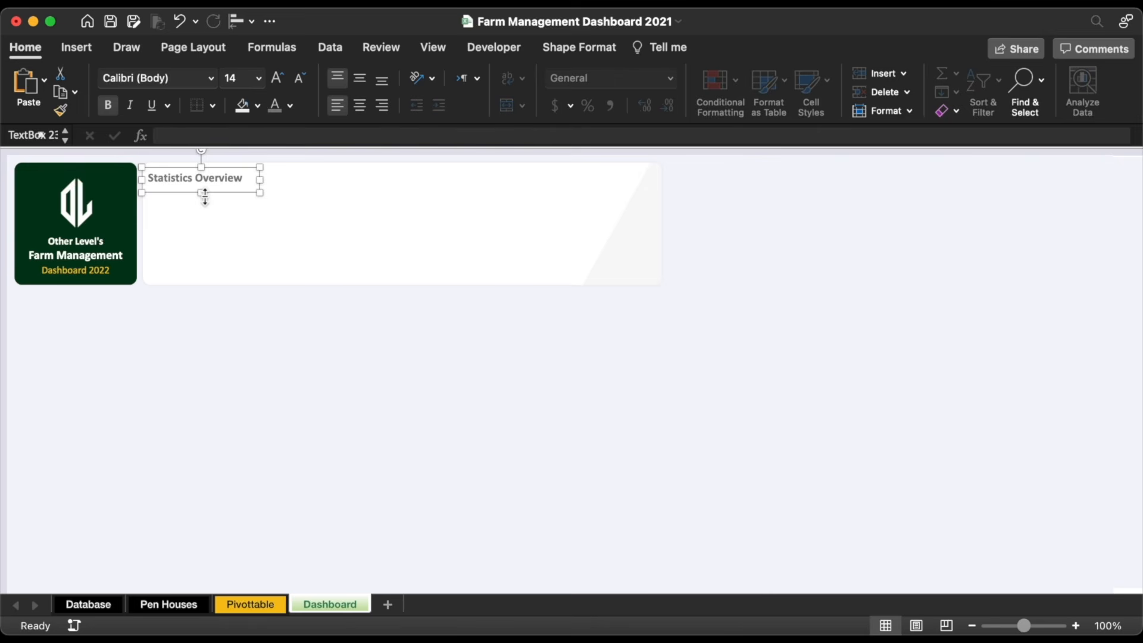
{"action": "key", "text": "Right"}
{"action": "key", "text": "Right"}
{"action": "key", "text": "Right"}
{"action": "key", "text": "Up"}
{"action": "key", "text": "Up"}
{"action": "key", "text": "Up"}
{"action": "key", "text": "Up"}
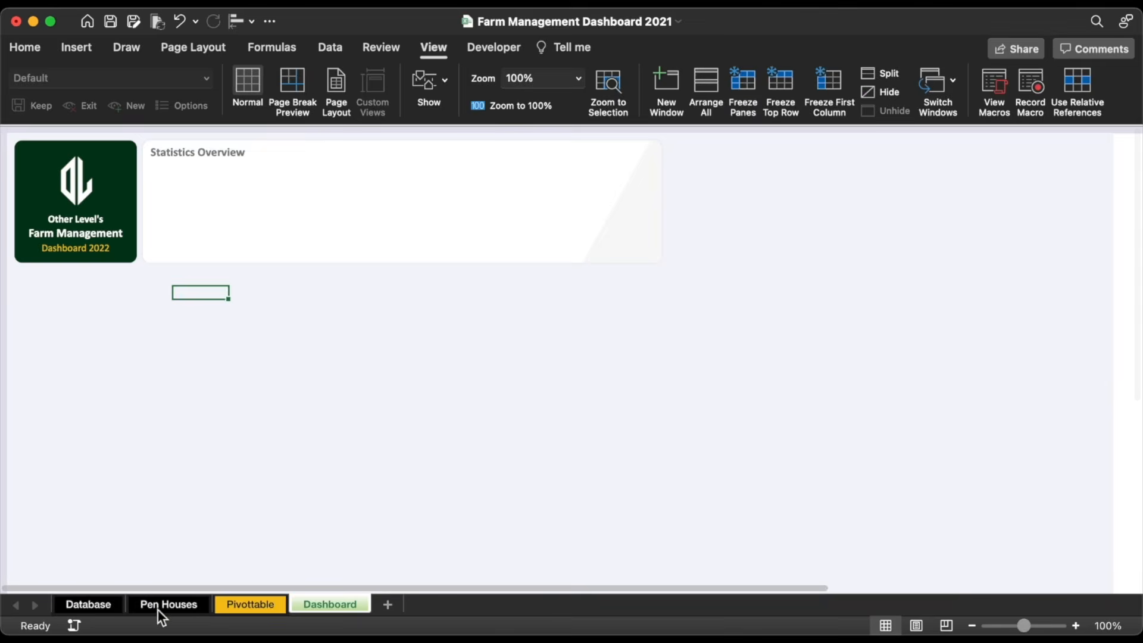
{"action": "left_click", "coordinate": [88, 605]}
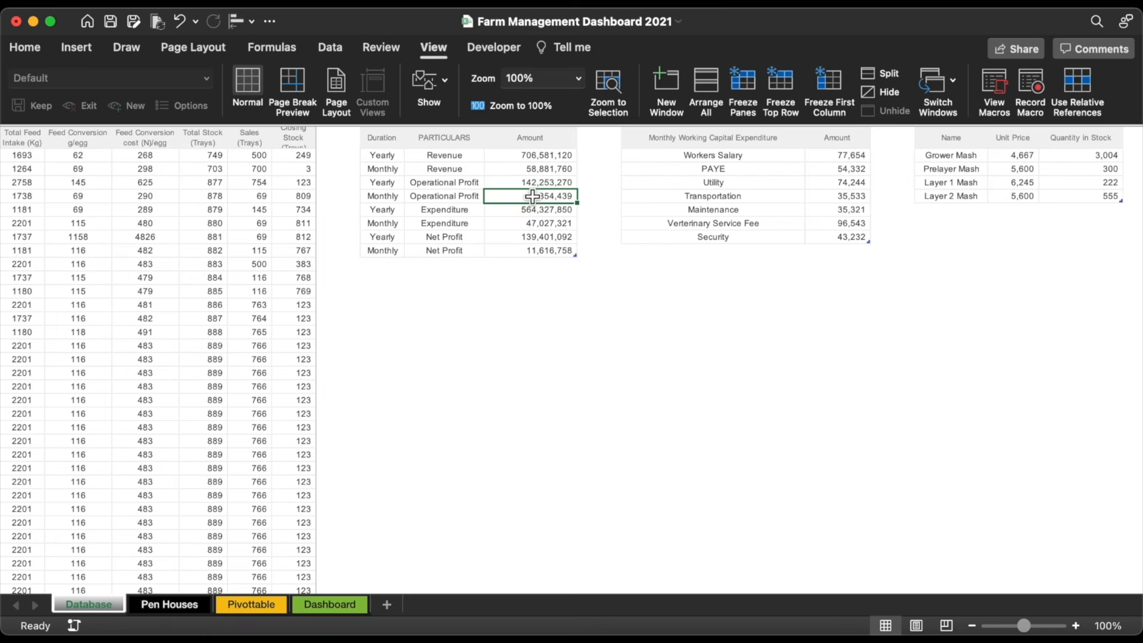
Step: Create a PivotTable from Profitssum at cell D4 of the Pivottable sheet
{"action": "left_click", "coordinate": [72, 51]}
{"action": "left_click", "coordinate": [44, 83]}
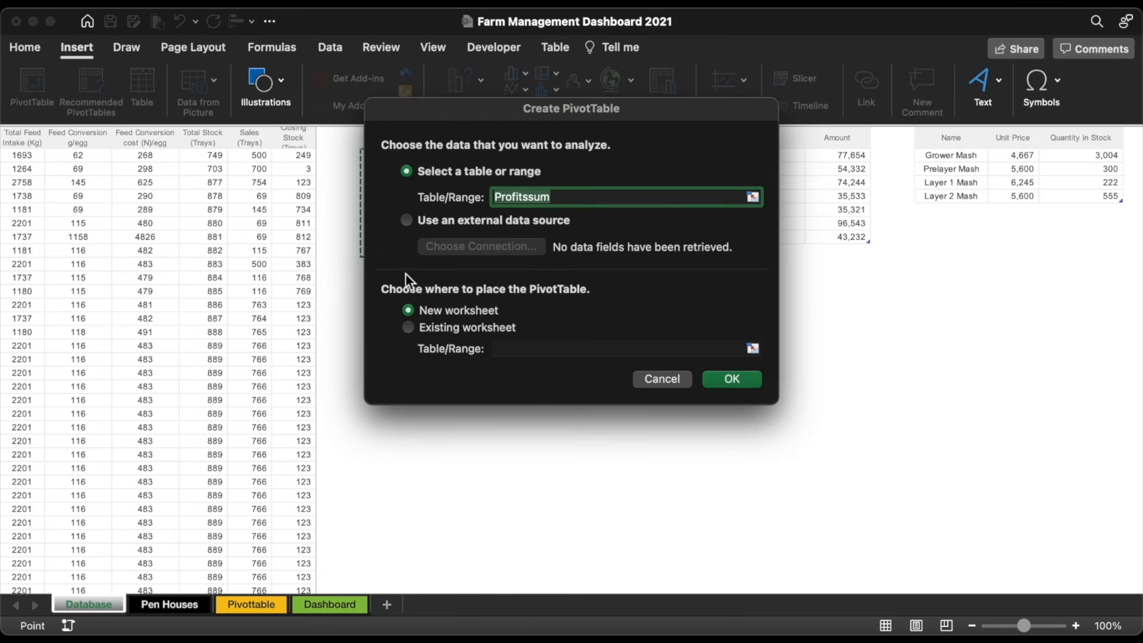
{"action": "left_click", "coordinate": [461, 328]}
{"action": "left_click", "coordinate": [752, 349]}
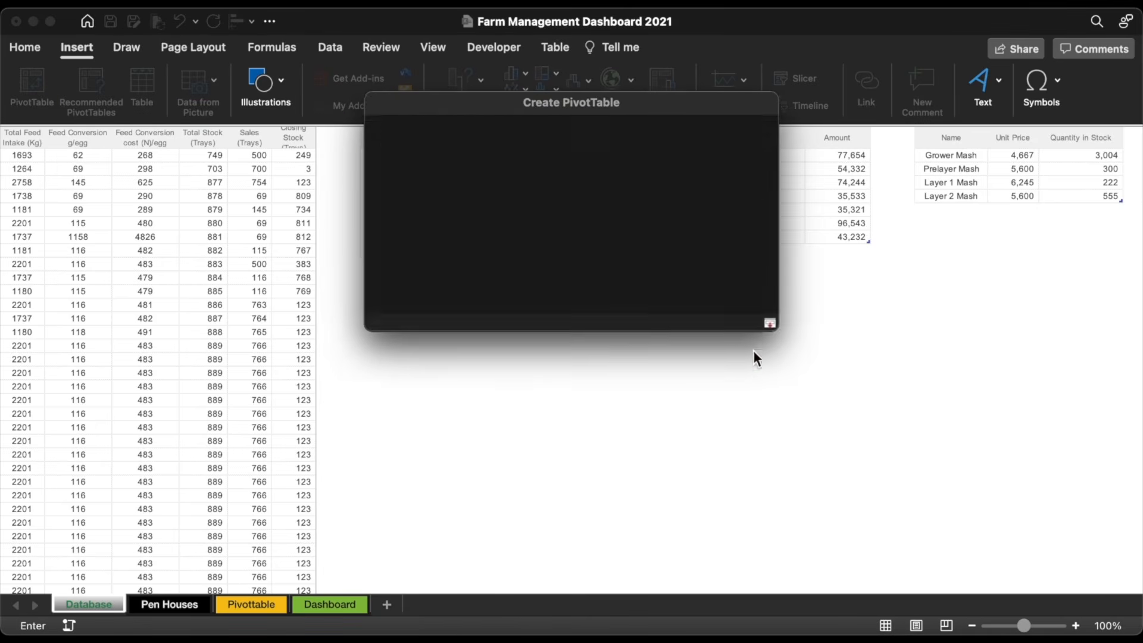
{"action": "left_click", "coordinate": [269, 606]}
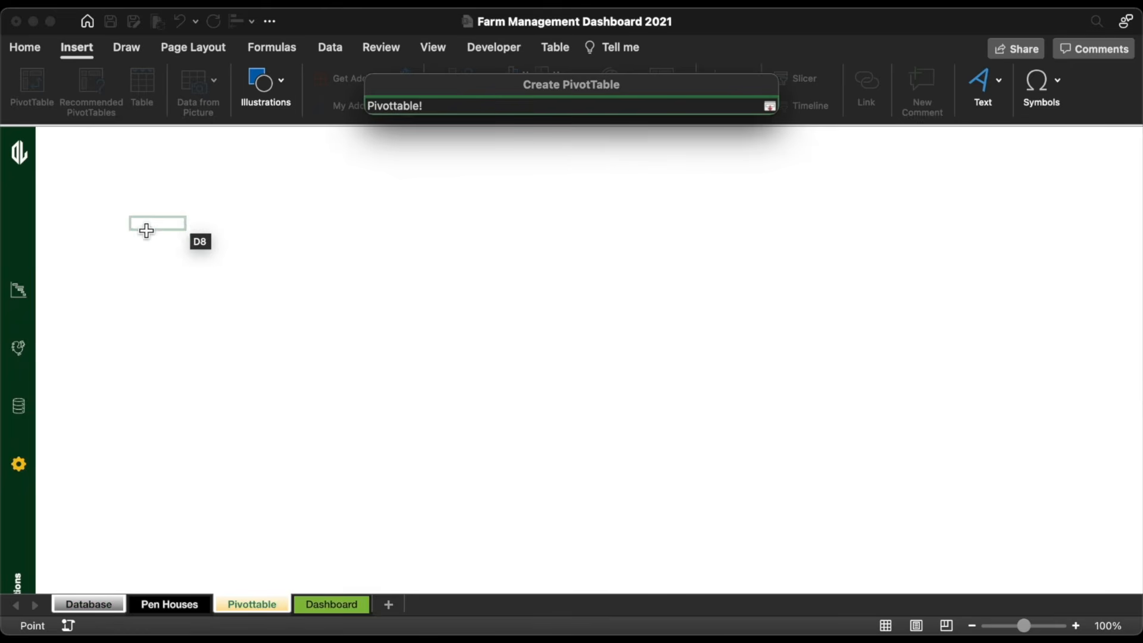
{"action": "left_click", "coordinate": [141, 173]}
{"action": "key", "text": "Return"}
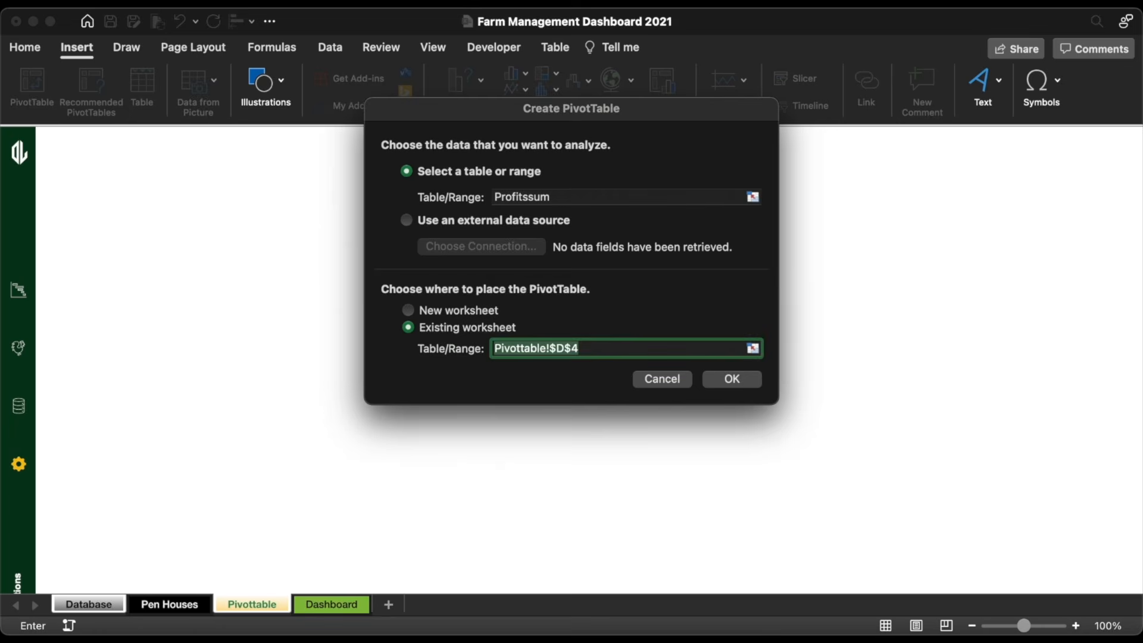
{"action": "key", "text": "Return"}
Step: Put PARTICULARS in Rows and Sum of Amount in Values, with a green medium style
{"action": "left_click_drag", "start_coordinate": [947, 227], "coordinate": [956, 559]}
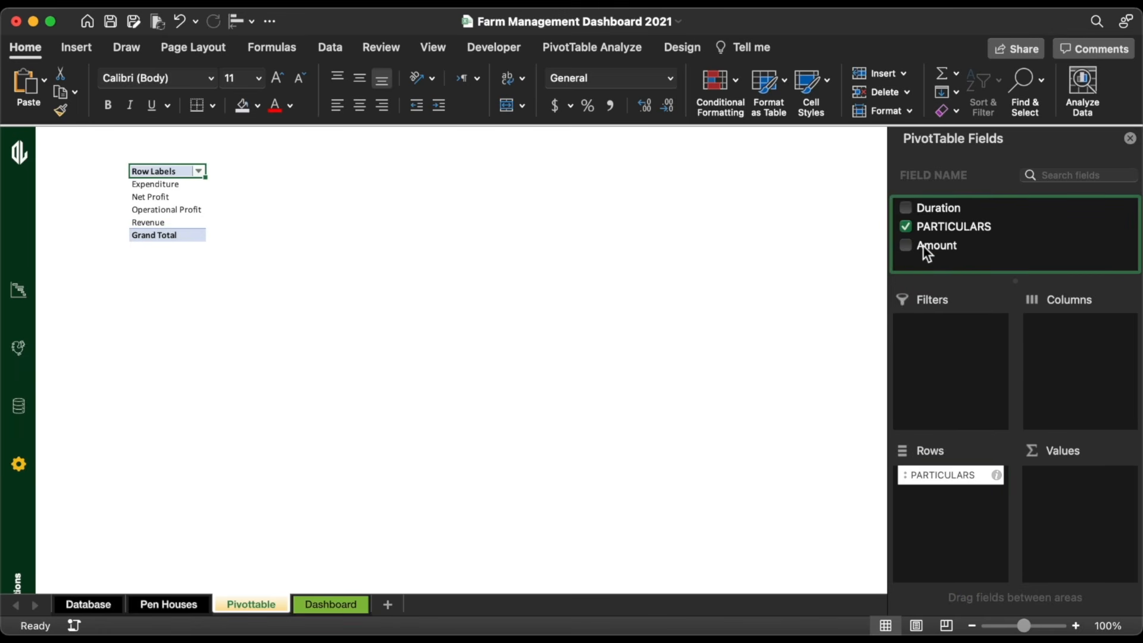
{"action": "left_click_drag", "start_coordinate": [923, 246], "coordinate": [1100, 545]}
{"action": "left_click", "coordinate": [190, 215]}
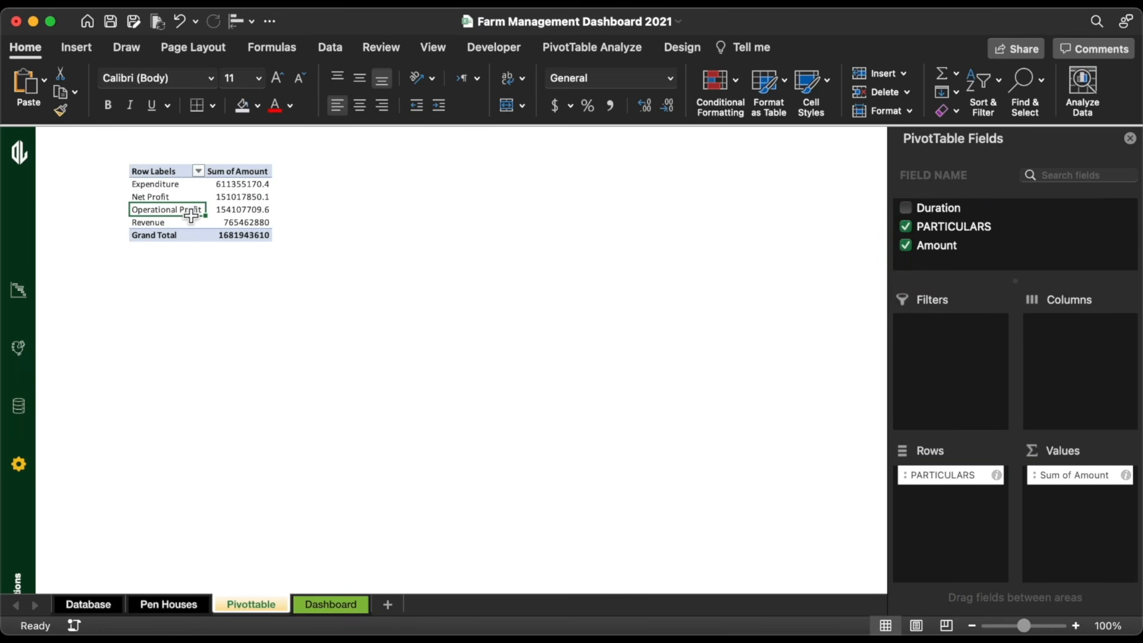
{"action": "left_click", "coordinate": [685, 50]}
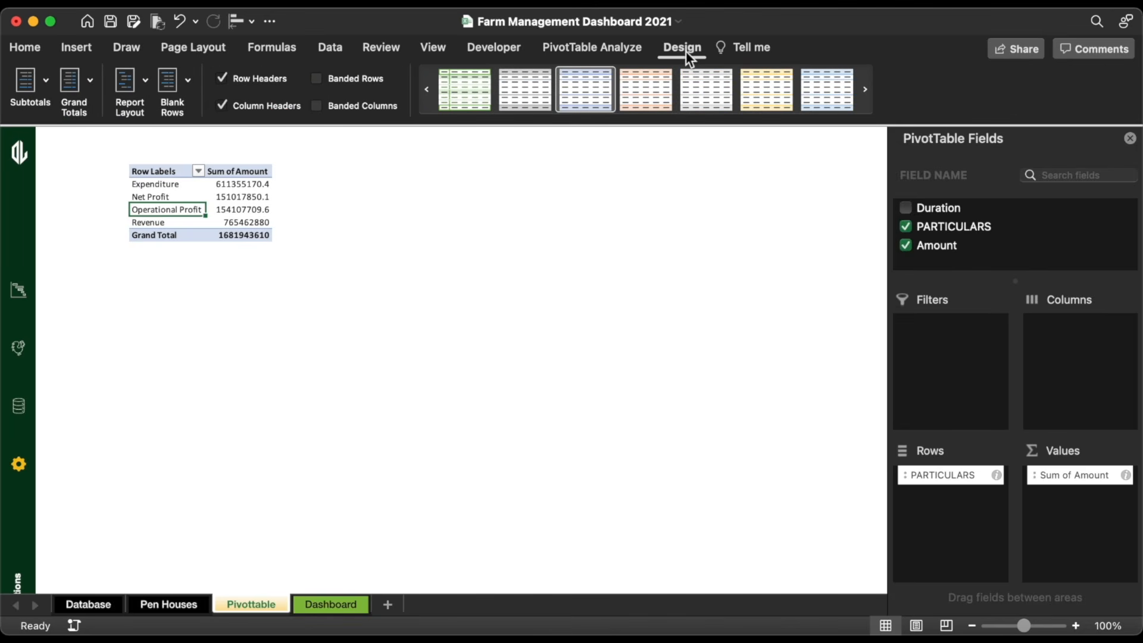
{"action": "left_click", "coordinate": [639, 119]}
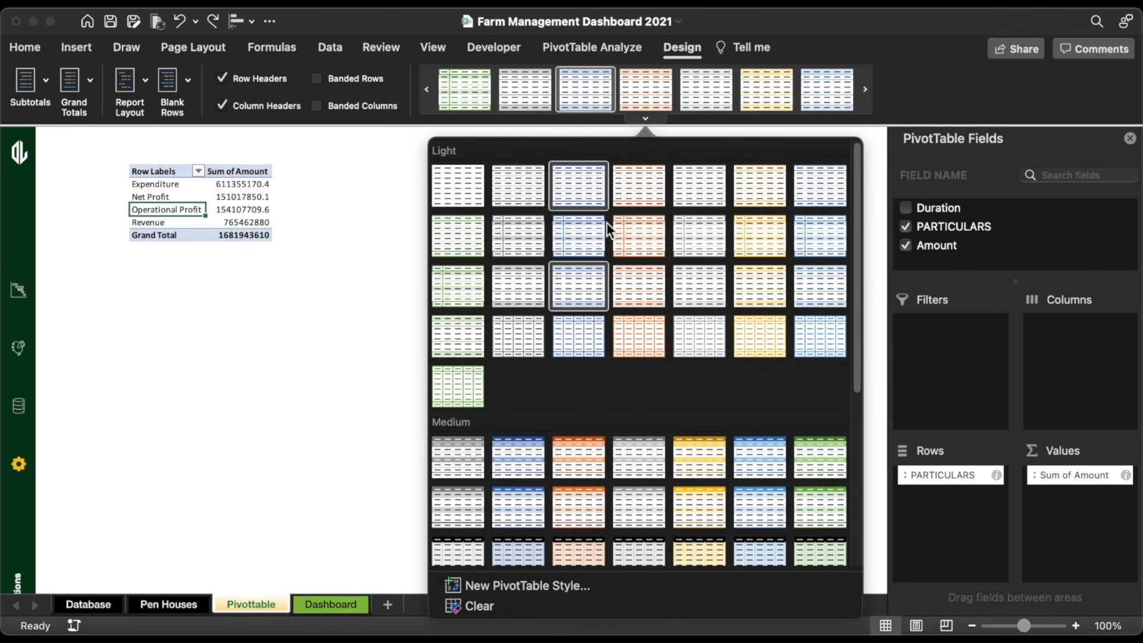
{"action": "left_click", "coordinate": [803, 449]}
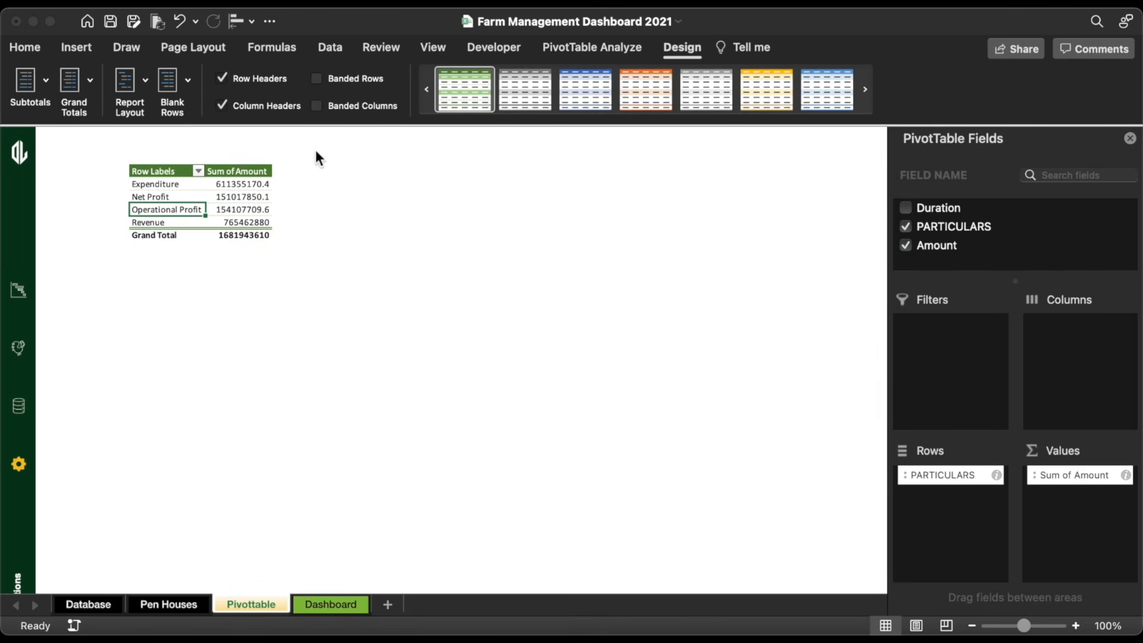
Step: Set the pivot table font to 12 and copy the four row labels Expenditure through Revenue
{"action": "left_click", "coordinate": [148, 171]}
{"action": "key", "text": "super+a"}
{"action": "left_click", "coordinate": [26, 50]}
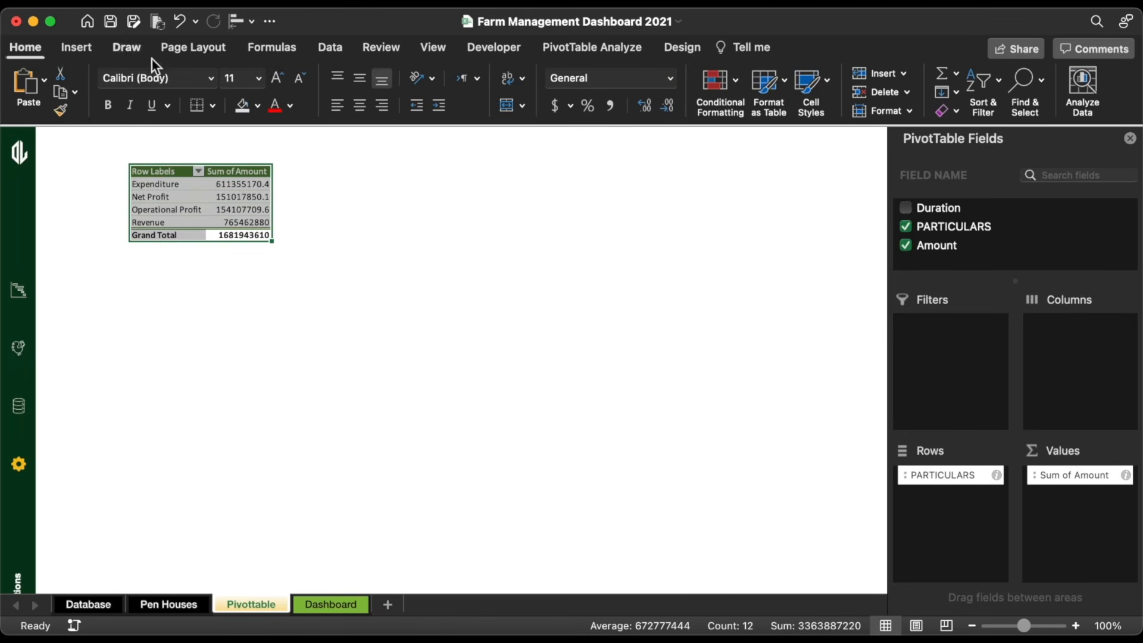
{"action": "left_click", "coordinate": [278, 82]}
{"action": "left_click_drag", "start_coordinate": [166, 187], "coordinate": [167, 225]}
{"action": "key", "text": "super+c"}
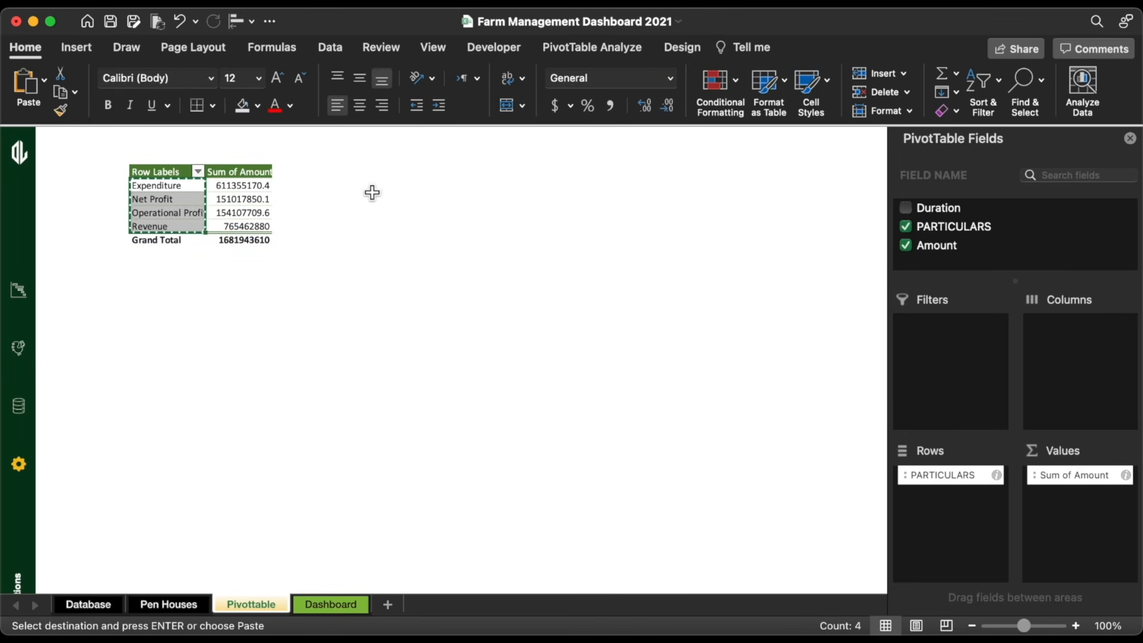
Step: Paste the four row labels as values in an empty column right of the pivot table
{"action": "left_click", "coordinate": [363, 182]}
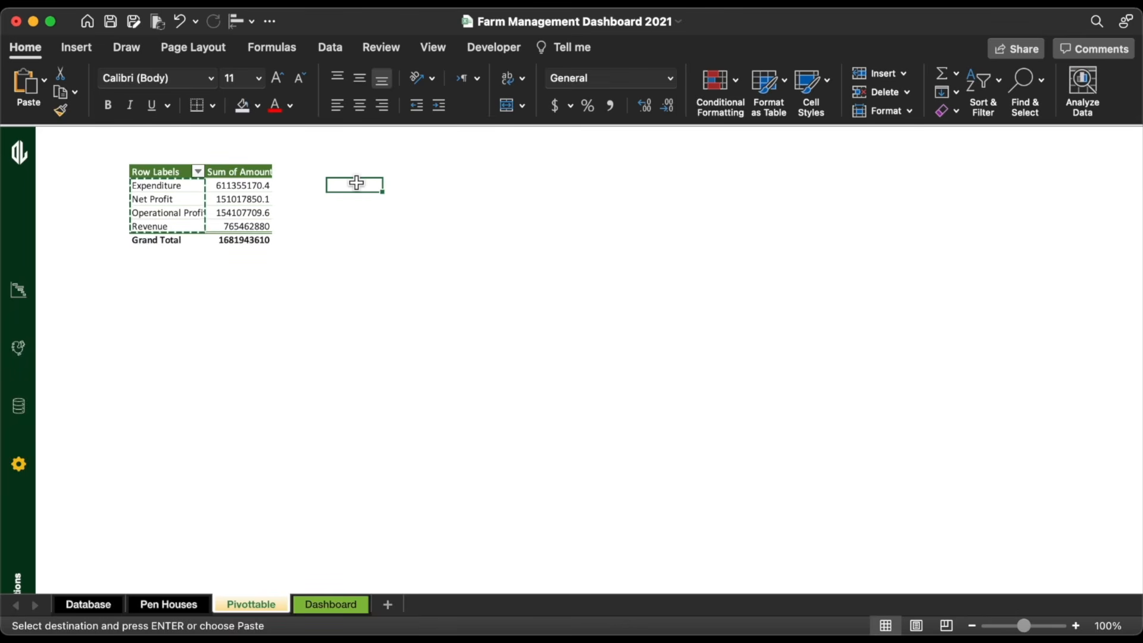
{"action": "left_click", "coordinate": [44, 81]}
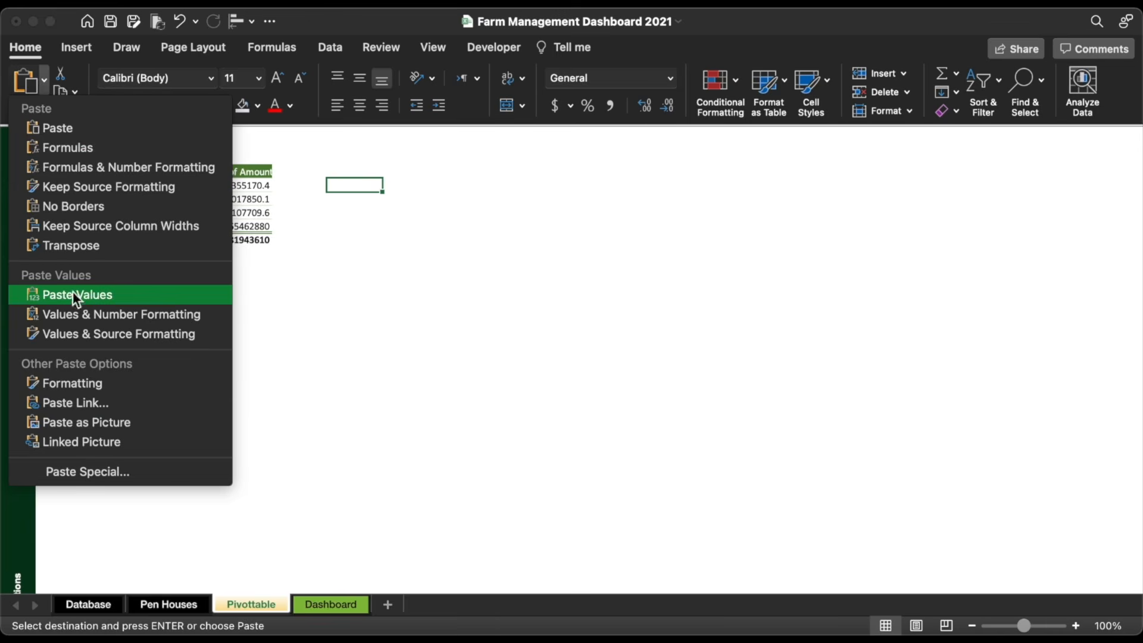
{"action": "left_click", "coordinate": [126, 294]}
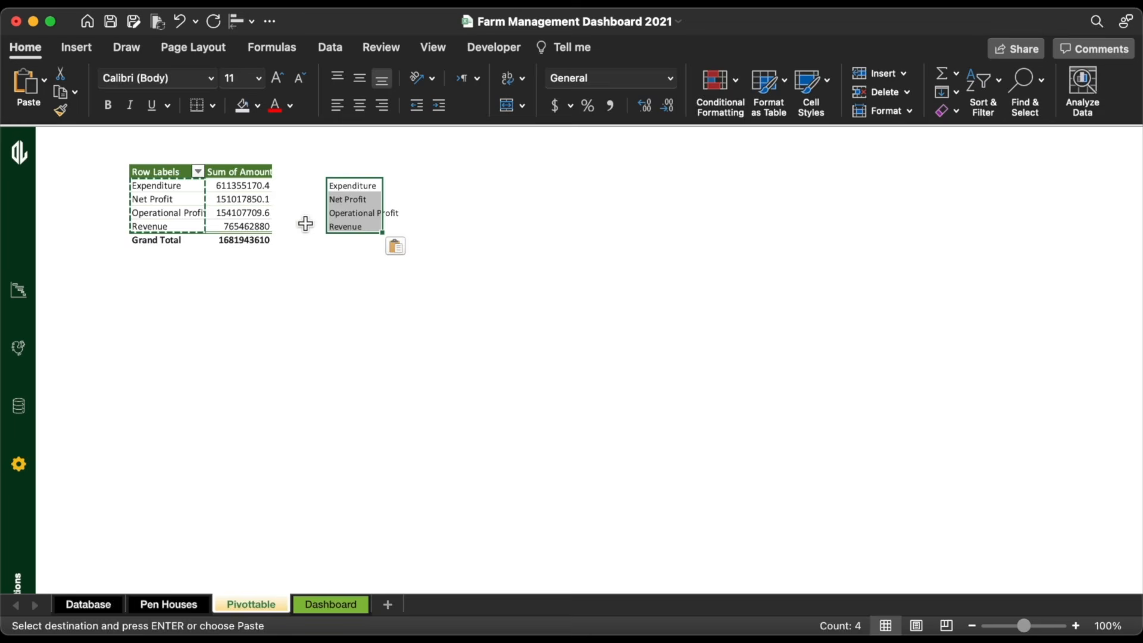
Step: Enter =VLOOKUP(G5,$D$4:$E$9,2,0) beside Expenditure and fill it down through the other labels
{"action": "left_click", "coordinate": [403, 185]}
{"action": "type", "text": "=vl"}
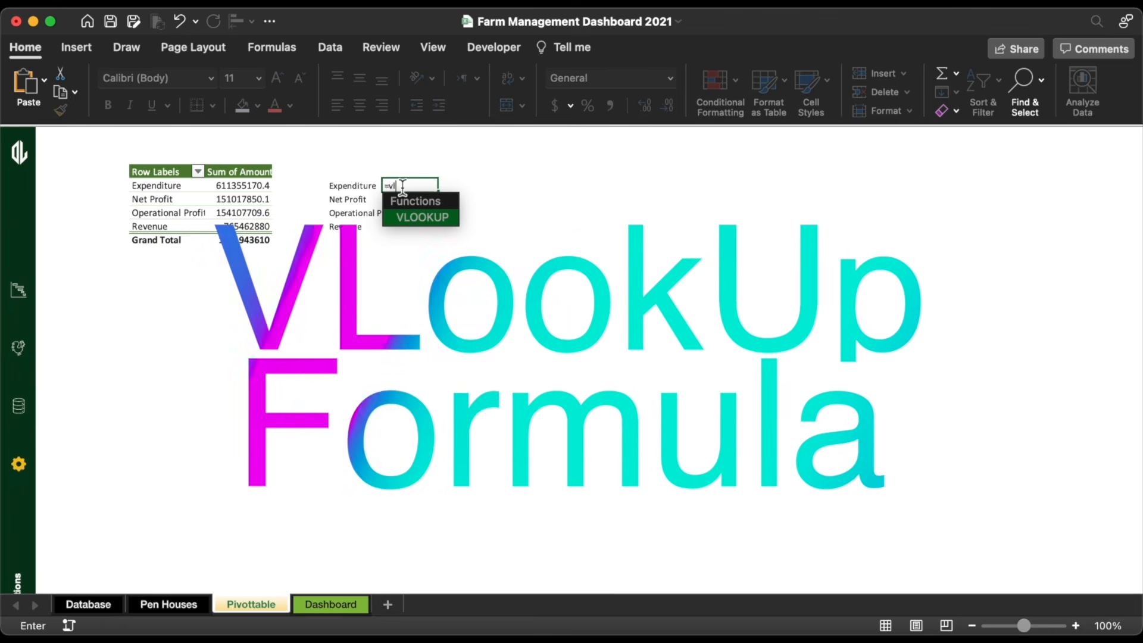
{"action": "double_click", "coordinate": [419, 218]}
{"action": "left_click", "coordinate": [359, 188]}
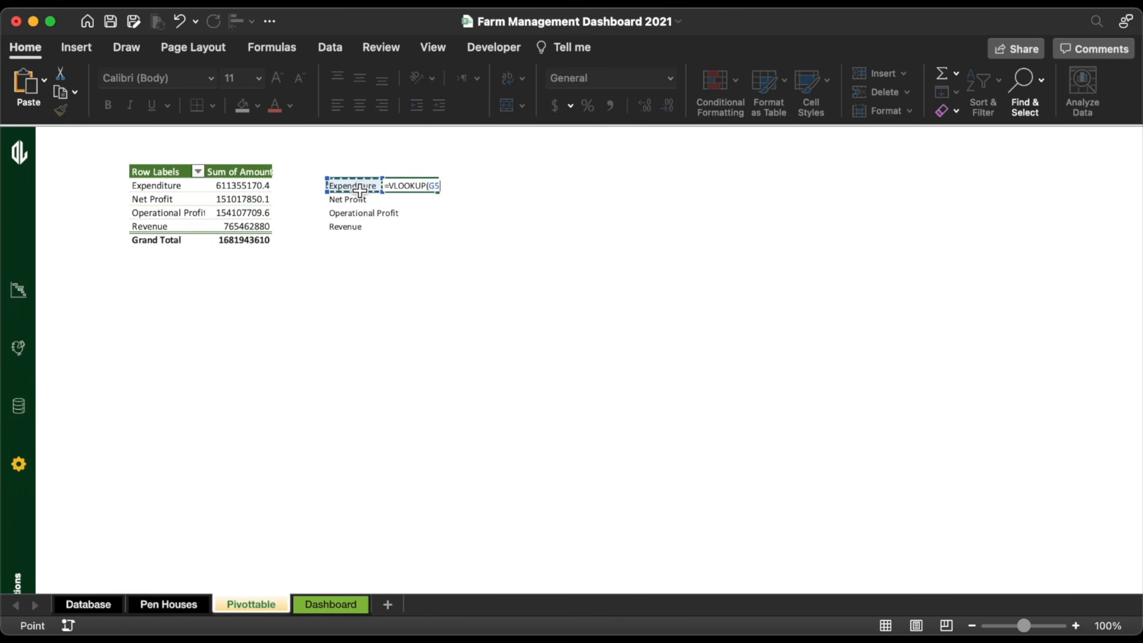
{"action": "type", "text": ","}
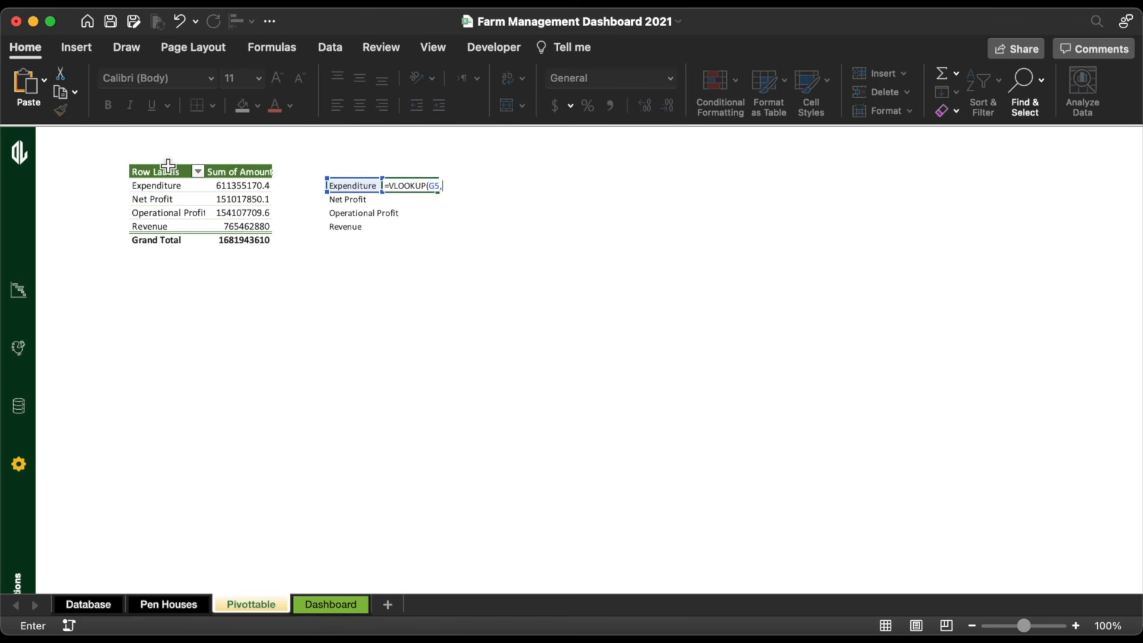
{"action": "left_click_drag", "start_coordinate": [156, 172], "coordinate": [253, 246]}
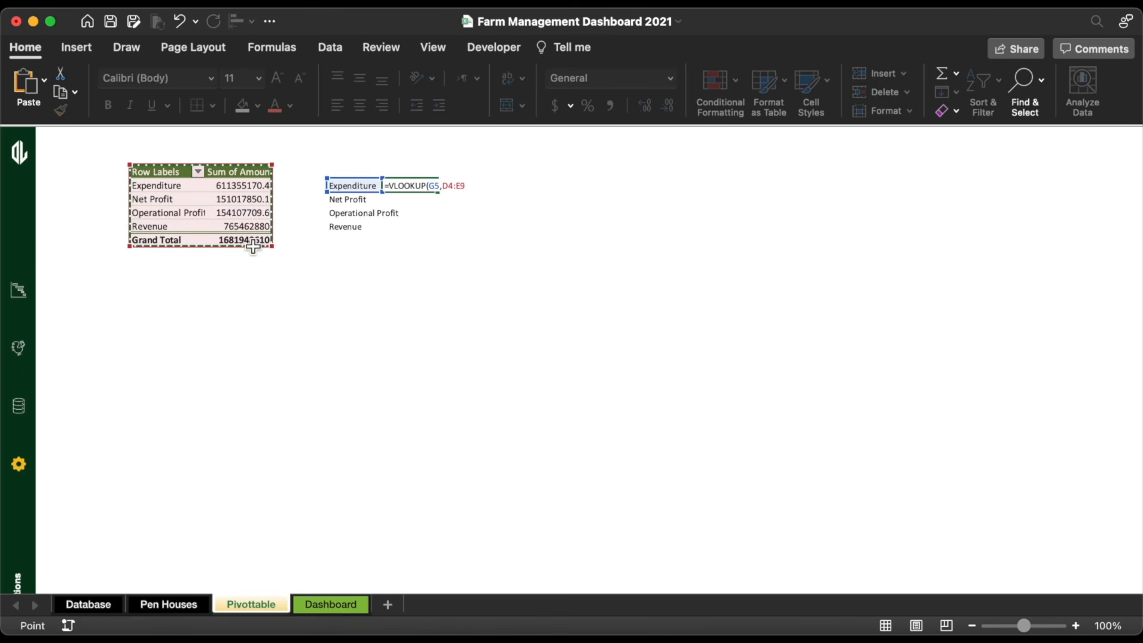
{"action": "key", "text": "super+t"}
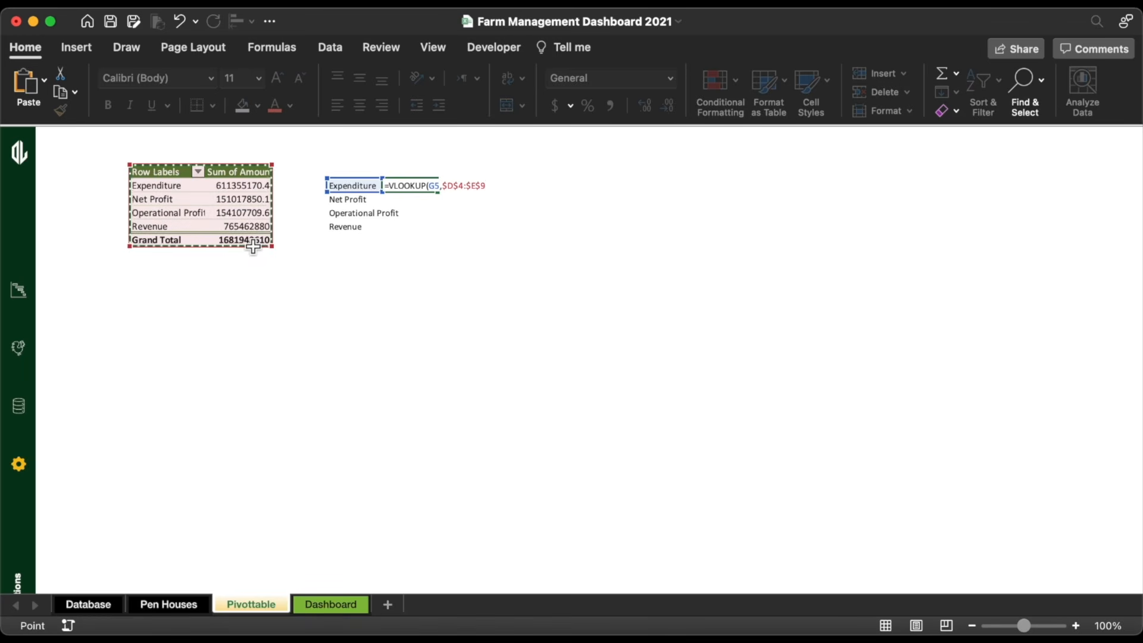
{"action": "type", "text": ",2,"}
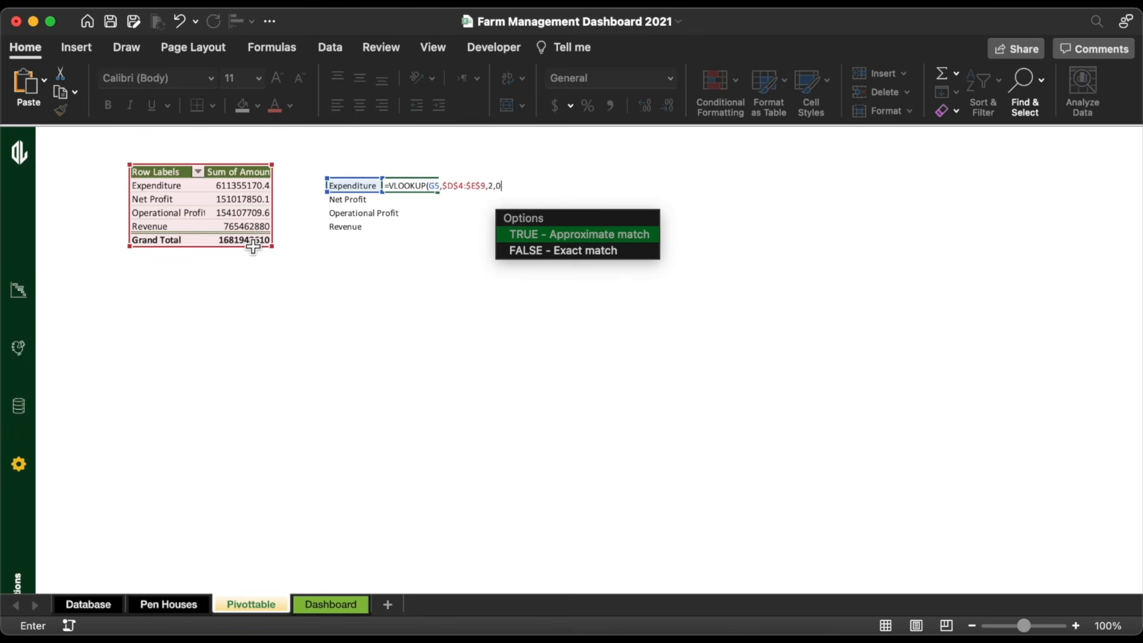
{"action": "type", "text": "0)"}
{"action": "key", "text": "Return"}
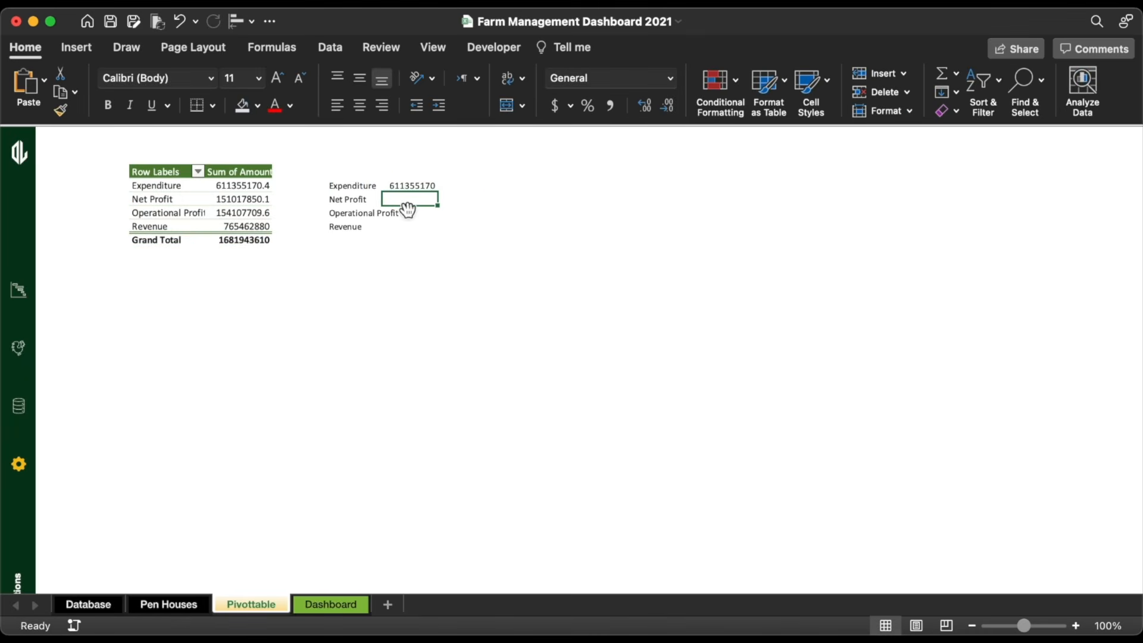
{"action": "left_click", "coordinate": [432, 190]}
{"action": "double_click", "coordinate": [439, 192]}
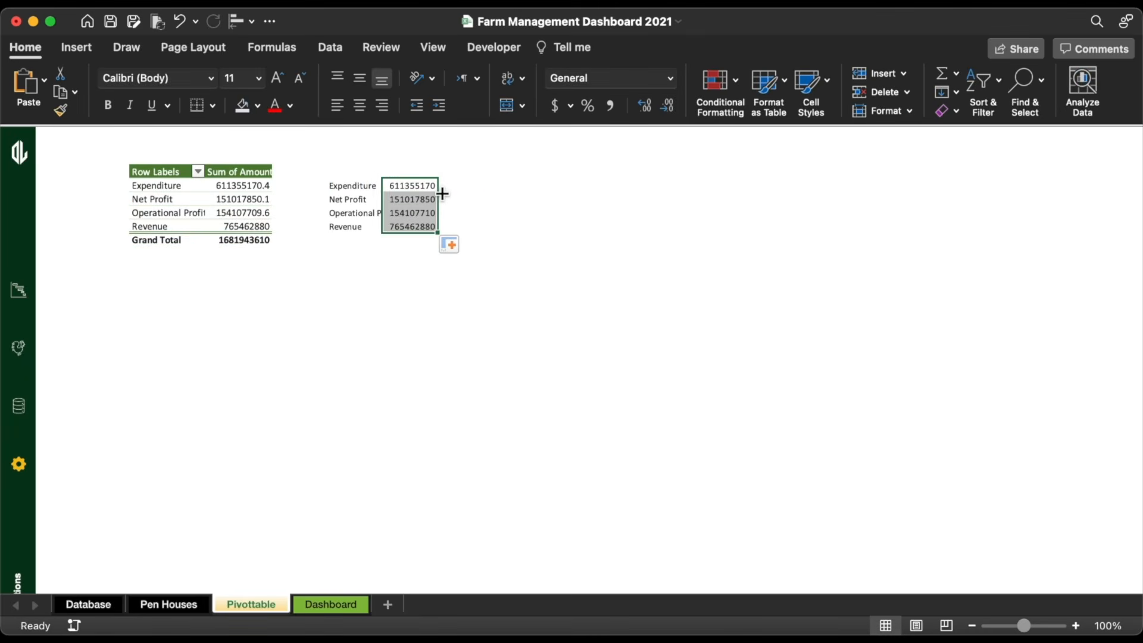
Step: Give the lookup block F5:G8 thin grey cell borders
{"action": "left_click_drag", "start_coordinate": [359, 189], "coordinate": [400, 226]}
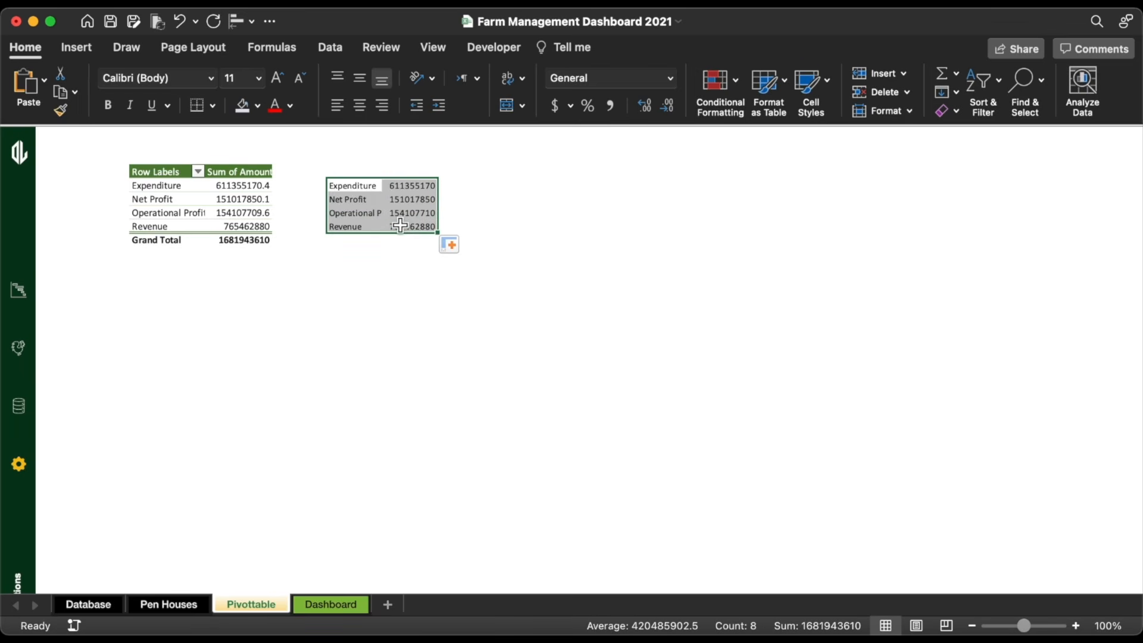
{"action": "left_click", "coordinate": [213, 105]}
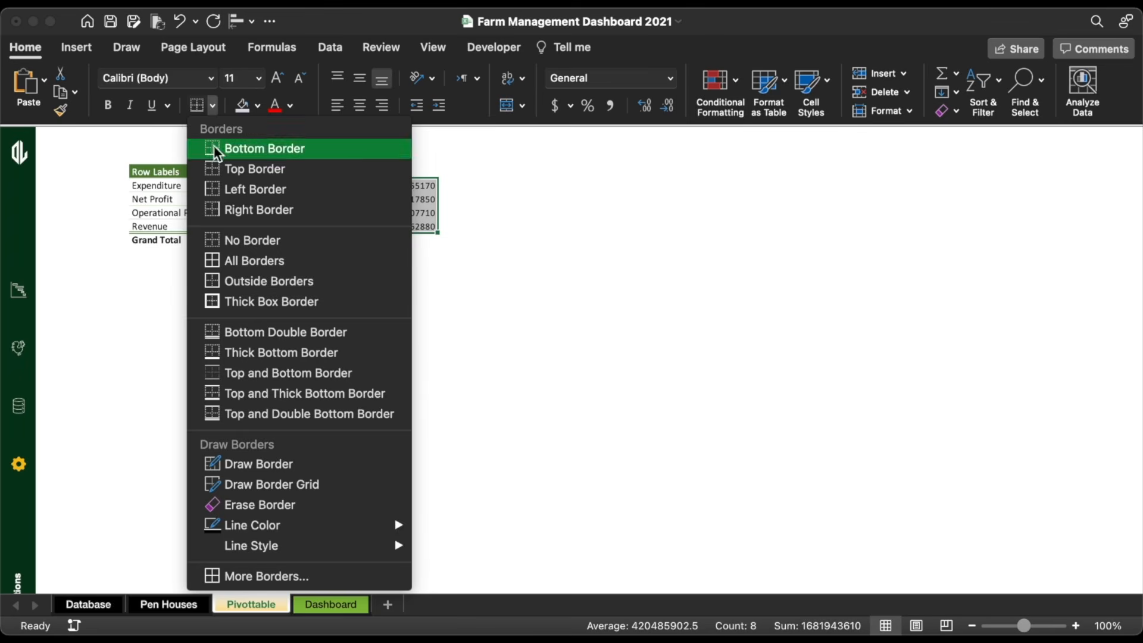
{"action": "mouse_move", "coordinate": [260, 526]}
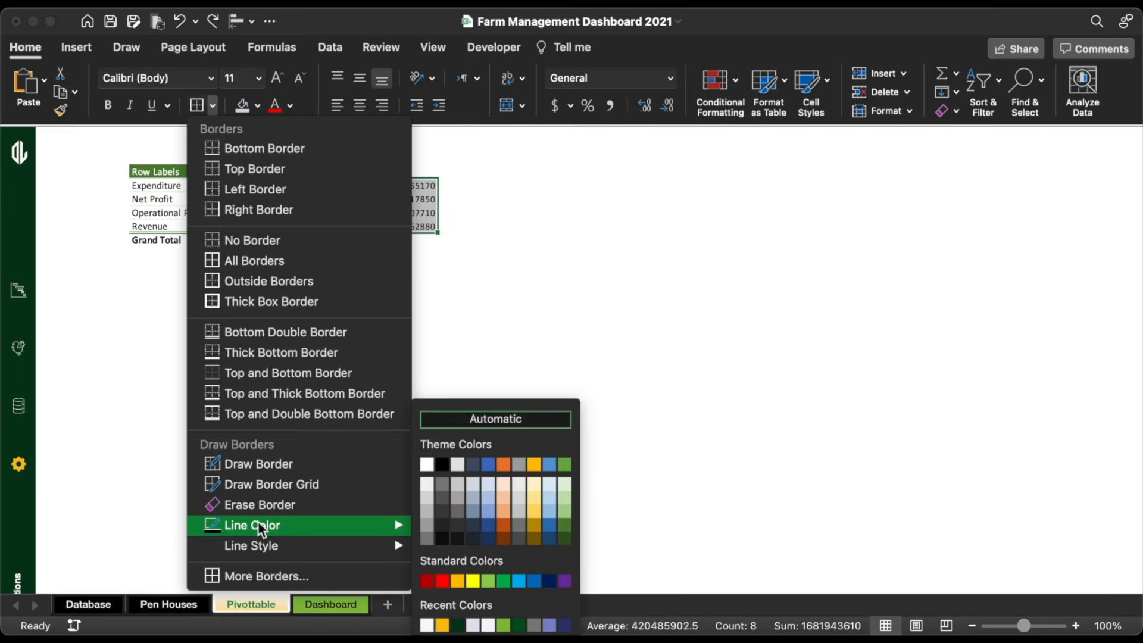
{"action": "left_click", "coordinate": [427, 528]}
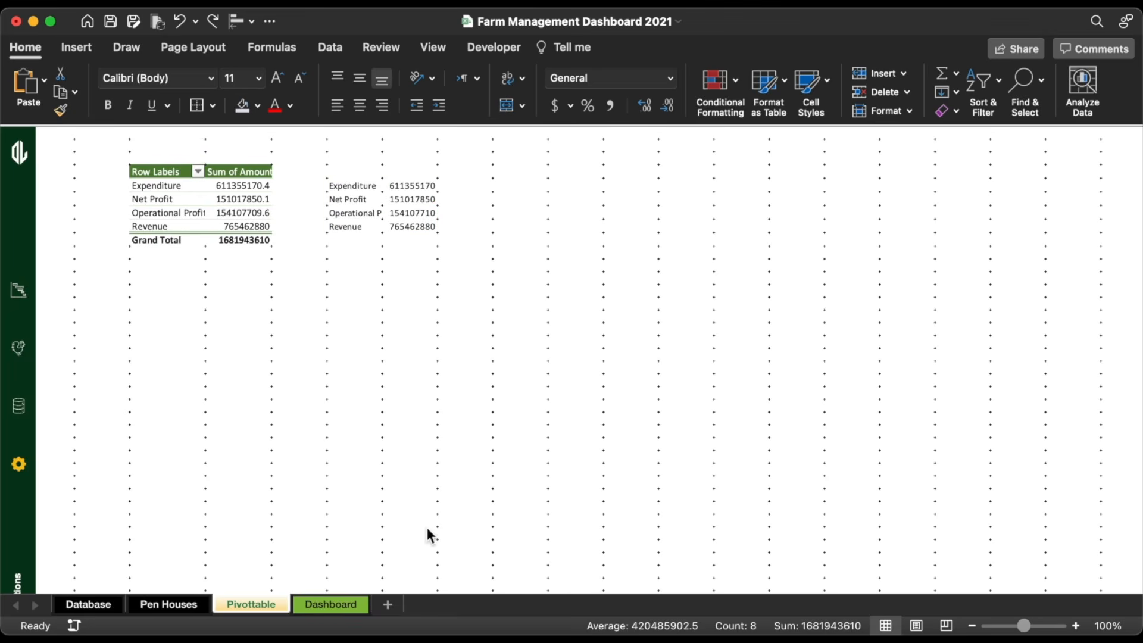
{"action": "left_click", "coordinate": [214, 107]}
{"action": "mouse_move", "coordinate": [244, 548]}
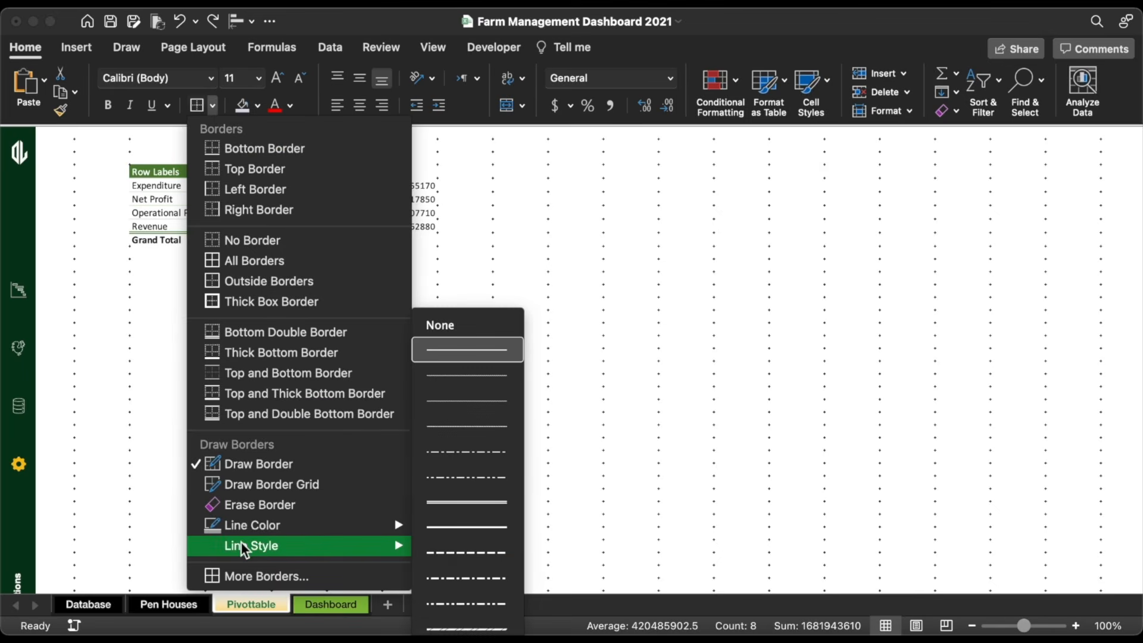
{"action": "left_click", "coordinate": [471, 380]}
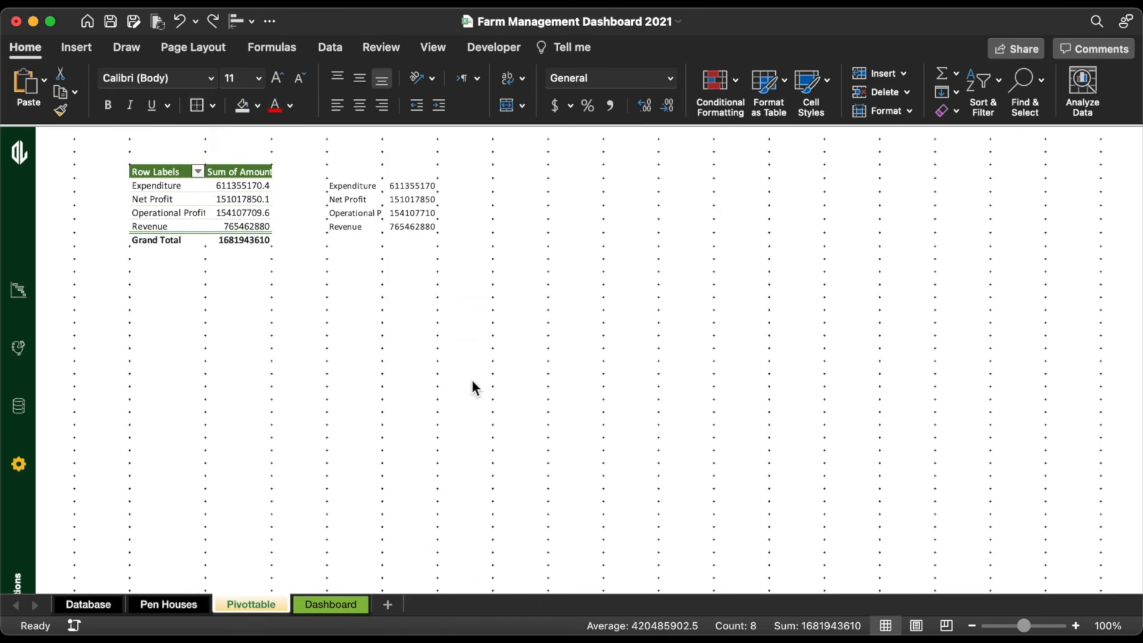
{"action": "left_click", "coordinate": [199, 106]}
{"action": "left_click", "coordinate": [516, 270]}
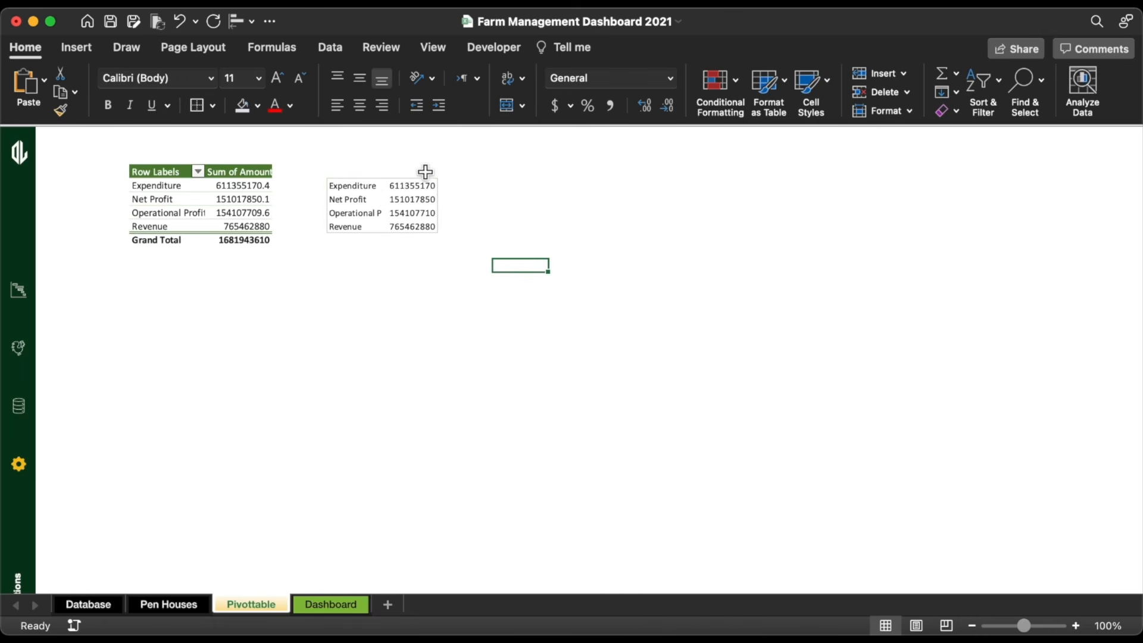
Step: Format values G5:G8 in Comma Style with no decimals, e.g. 611,355,170
{"action": "left_click_drag", "start_coordinate": [413, 186], "coordinate": [420, 226]}
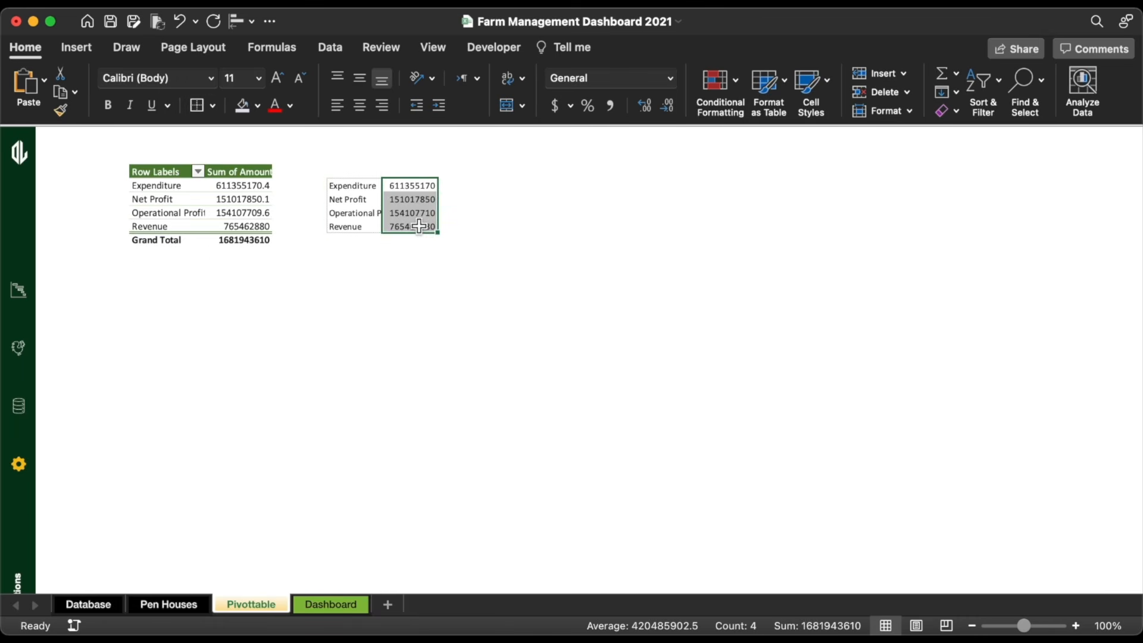
{"action": "left_click", "coordinate": [609, 105]}
{"action": "left_click", "coordinate": [668, 106]}
{"action": "left_click", "coordinate": [668, 106]}
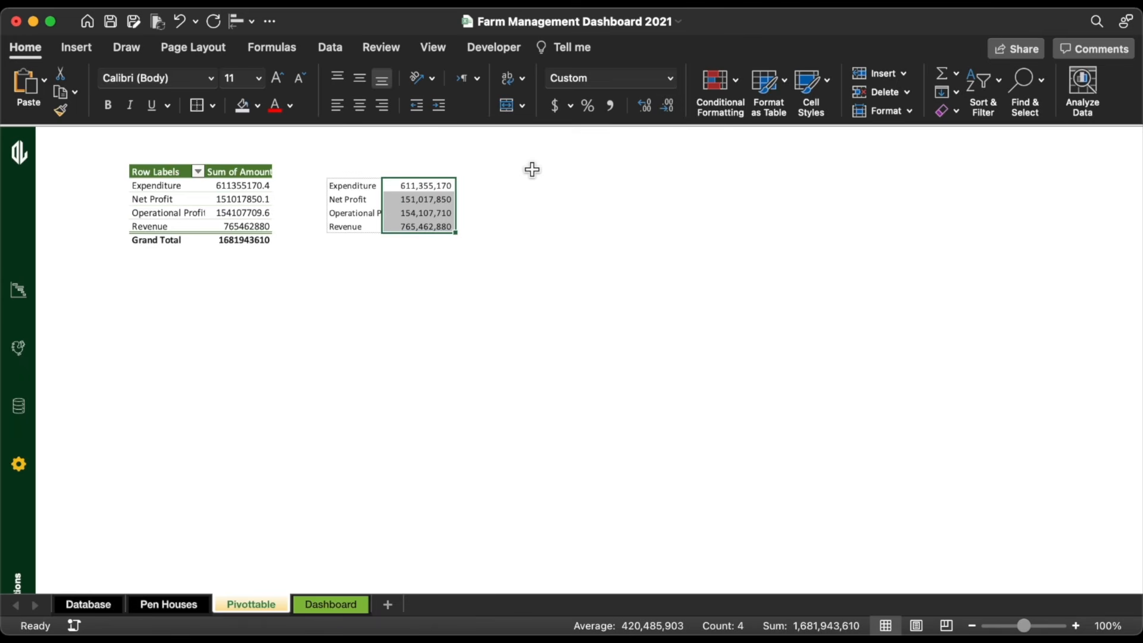
{"action": "left_click", "coordinate": [516, 184]}
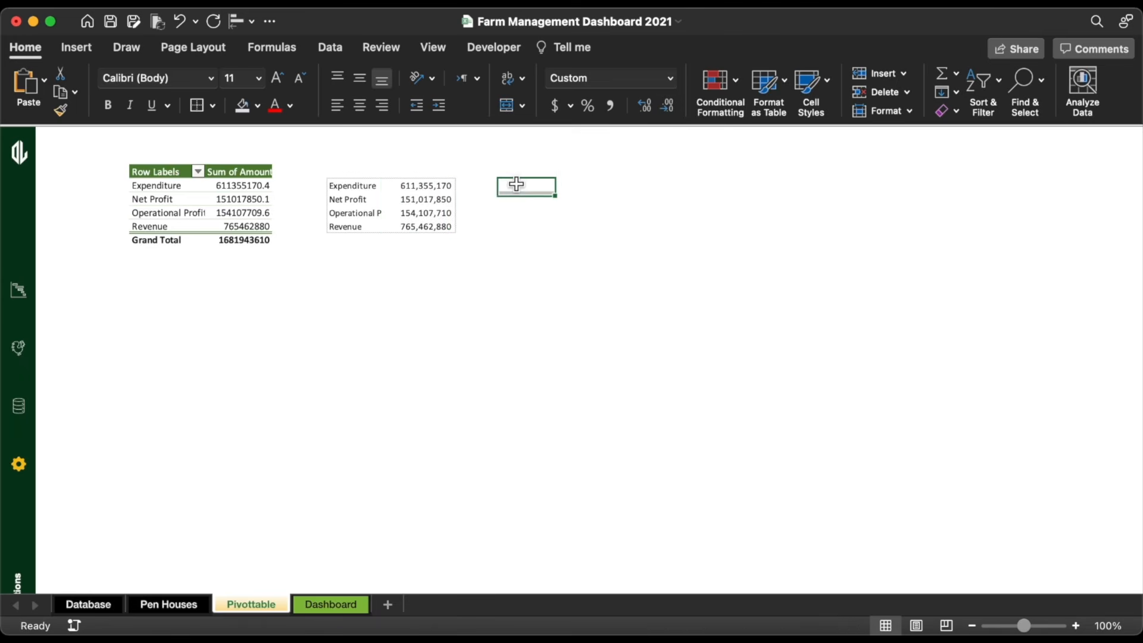
{"action": "left_click", "coordinate": [203, 223]}
Step: Insert a Duration slicer below the lookup table, styled white with two columns
{"action": "left_click", "coordinate": [86, 47]}
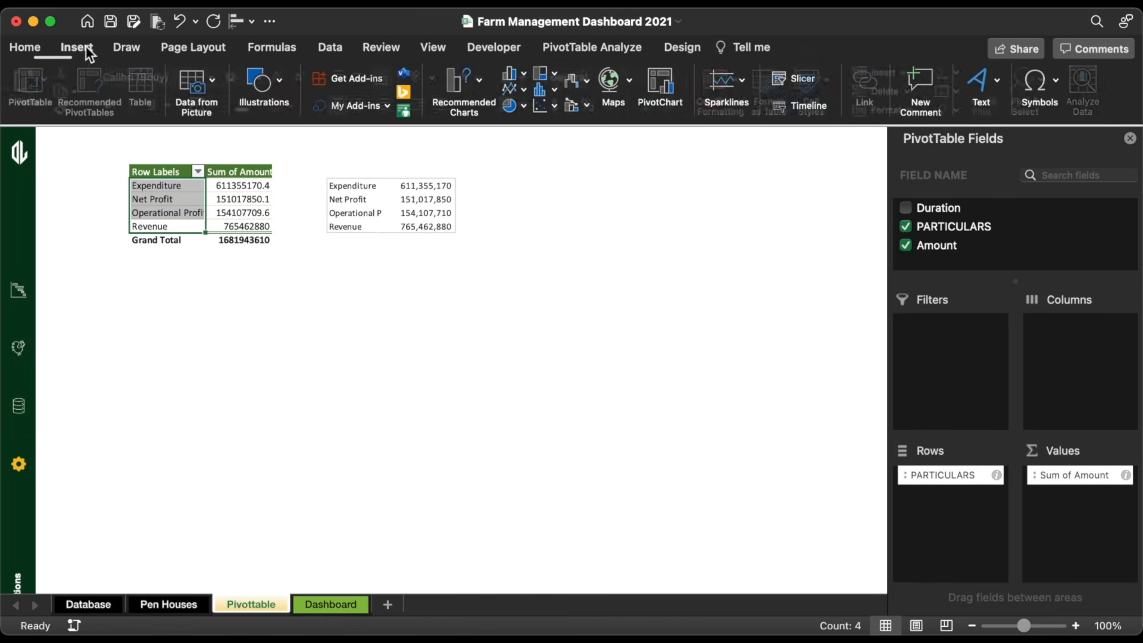
{"action": "left_click", "coordinate": [803, 84]}
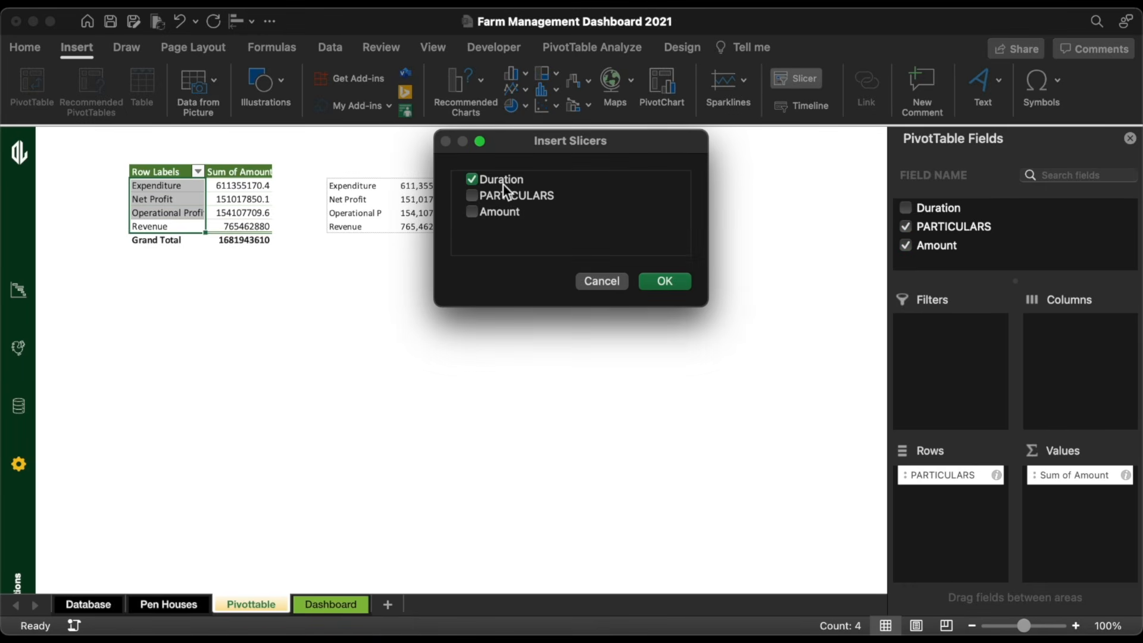
{"action": "left_click", "coordinate": [662, 282]}
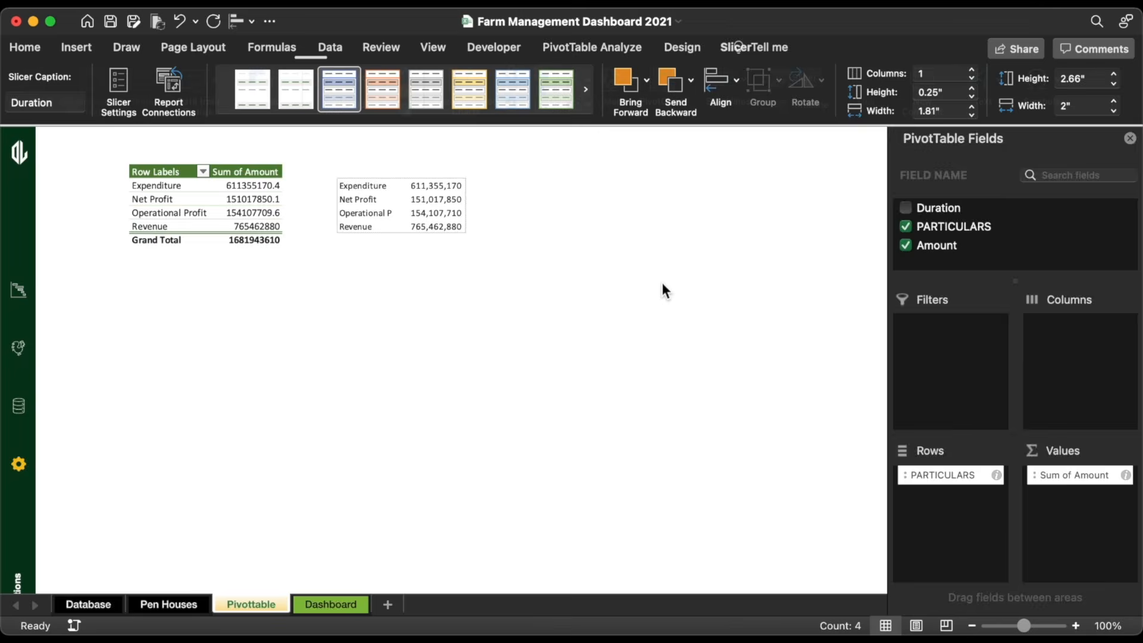
{"action": "left_click_drag", "start_coordinate": [455, 281], "coordinate": [386, 293]}
{"action": "left_click", "coordinate": [301, 97]}
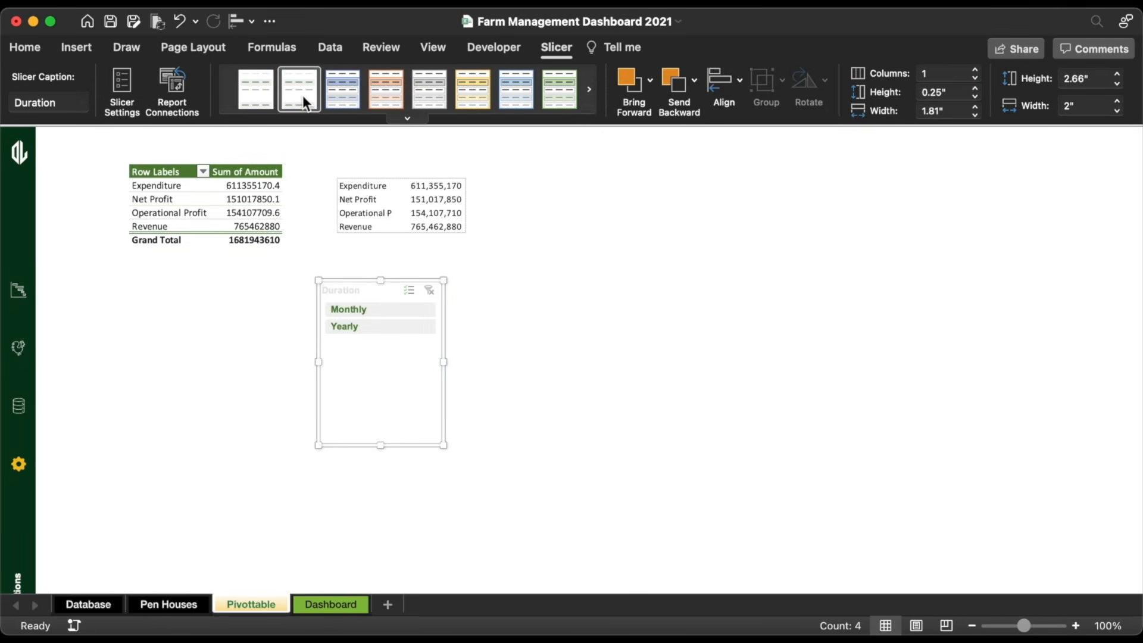
{"action": "left_click", "coordinate": [974, 69]}
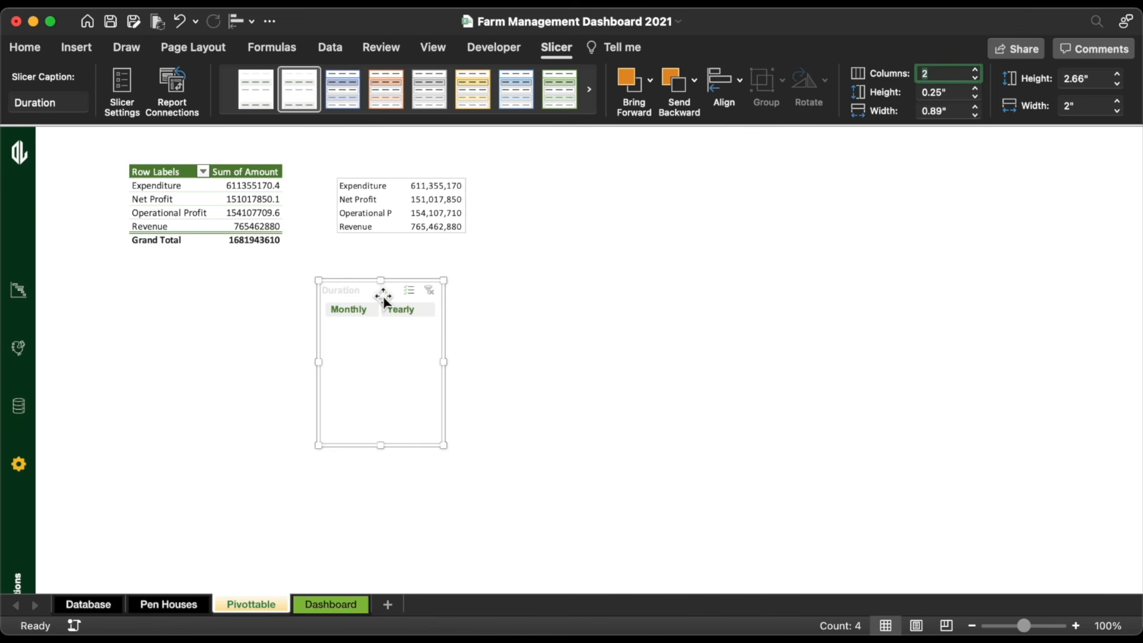
Step: Add Duration as a pivot report filter and leave the slicer on Yearly
{"action": "left_click", "coordinate": [349, 309]}
{"action": "left_click", "coordinate": [405, 310]}
{"action": "left_click", "coordinate": [353, 310]}
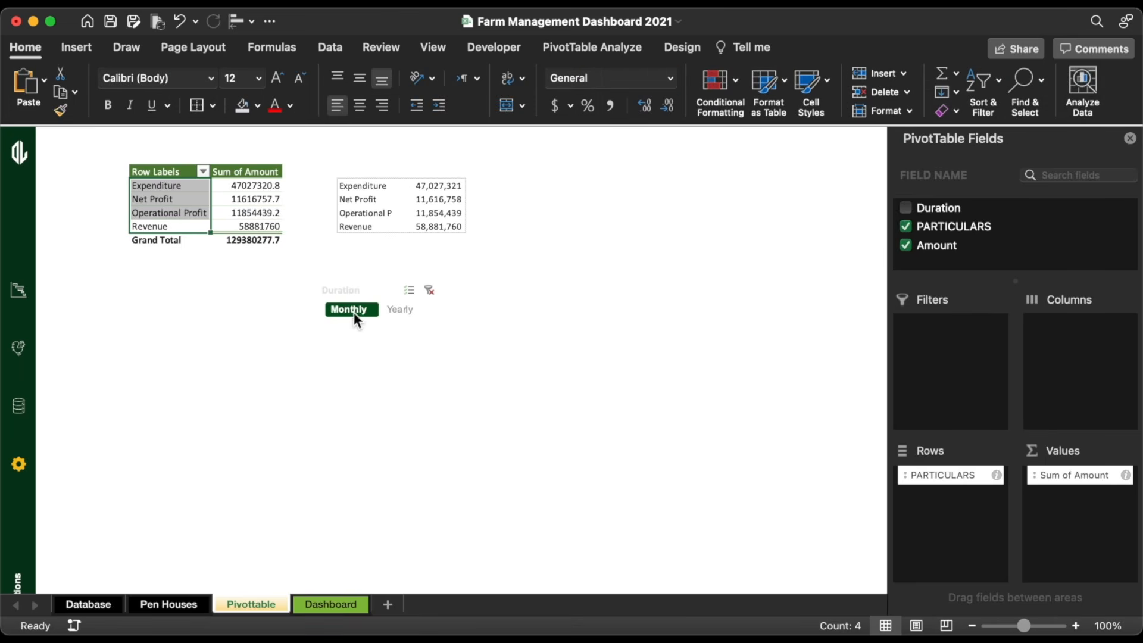
{"action": "left_click", "coordinate": [406, 310]}
{"action": "left_click", "coordinate": [428, 290]}
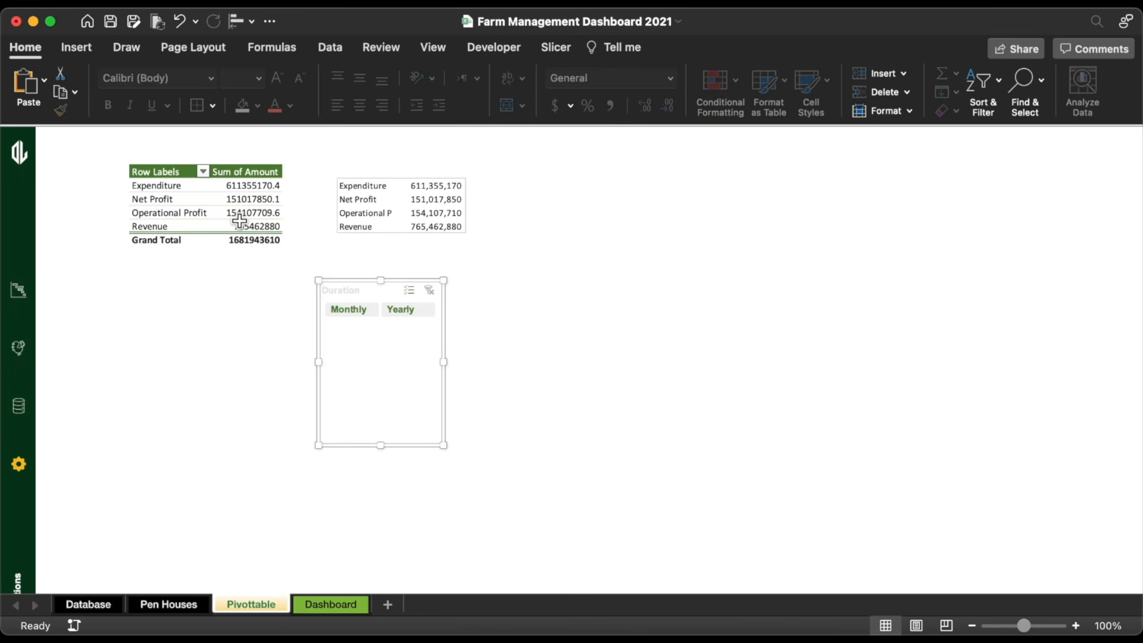
{"action": "left_click", "coordinate": [239, 215]}
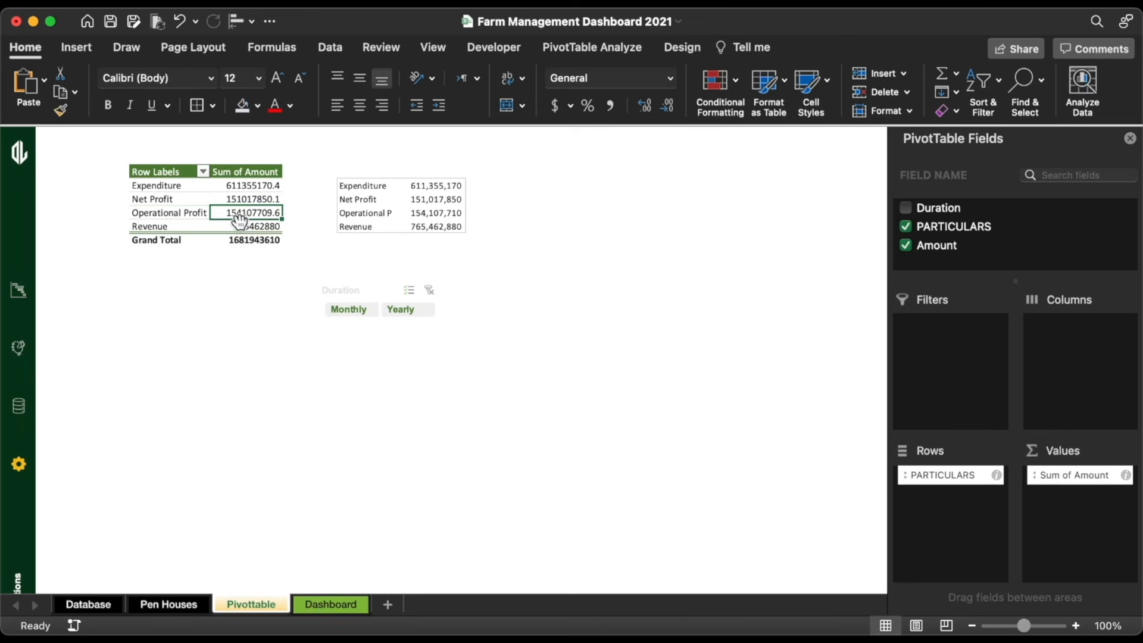
{"action": "left_click_drag", "start_coordinate": [949, 218], "coordinate": [942, 343]}
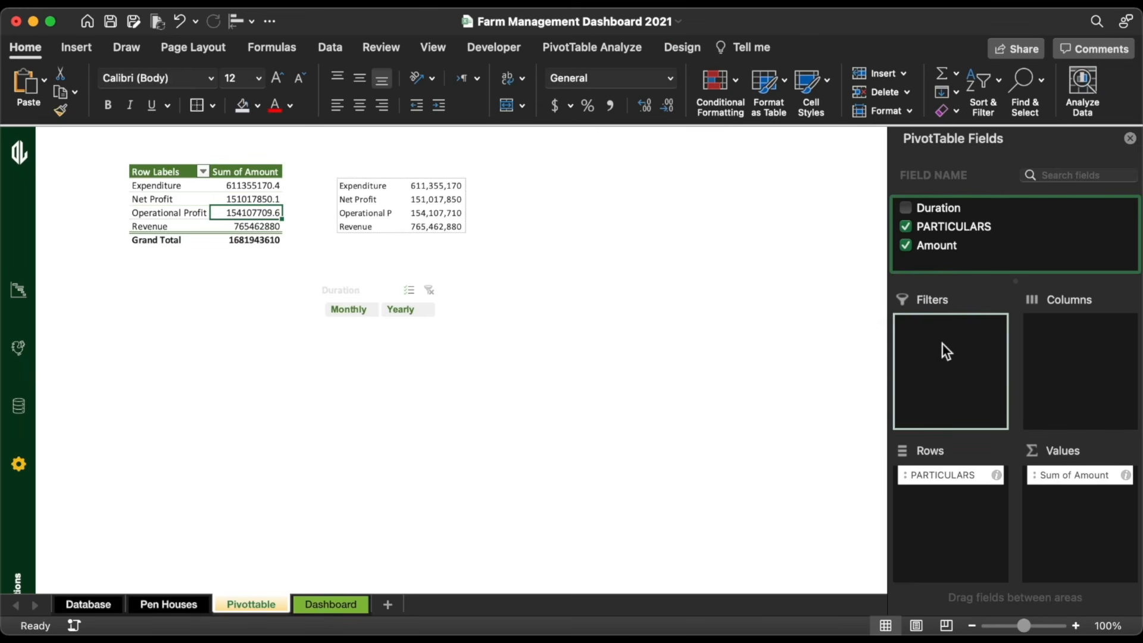
{"action": "left_click", "coordinate": [360, 312]}
{"action": "left_click", "coordinate": [399, 312]}
{"action": "left_click", "coordinate": [354, 309]}
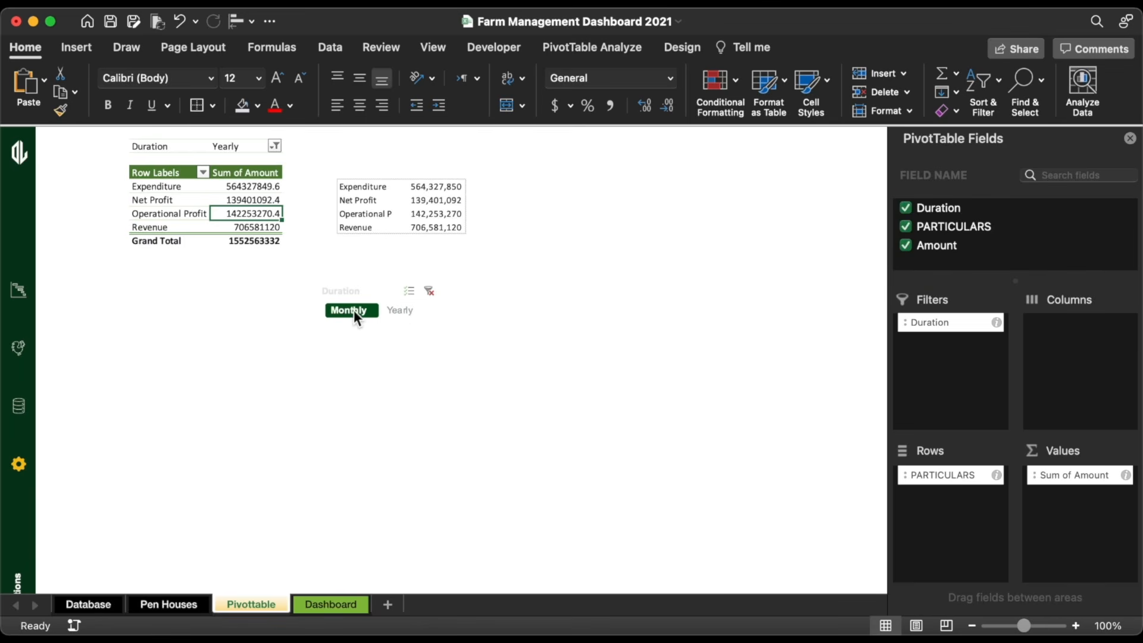
{"action": "left_click", "coordinate": [388, 309]}
Step: Cut the Duration slicer from the pivot sheet to take it to Dashboard
{"action": "left_click", "coordinate": [374, 297]}
{"action": "right_click", "coordinate": [374, 301]}
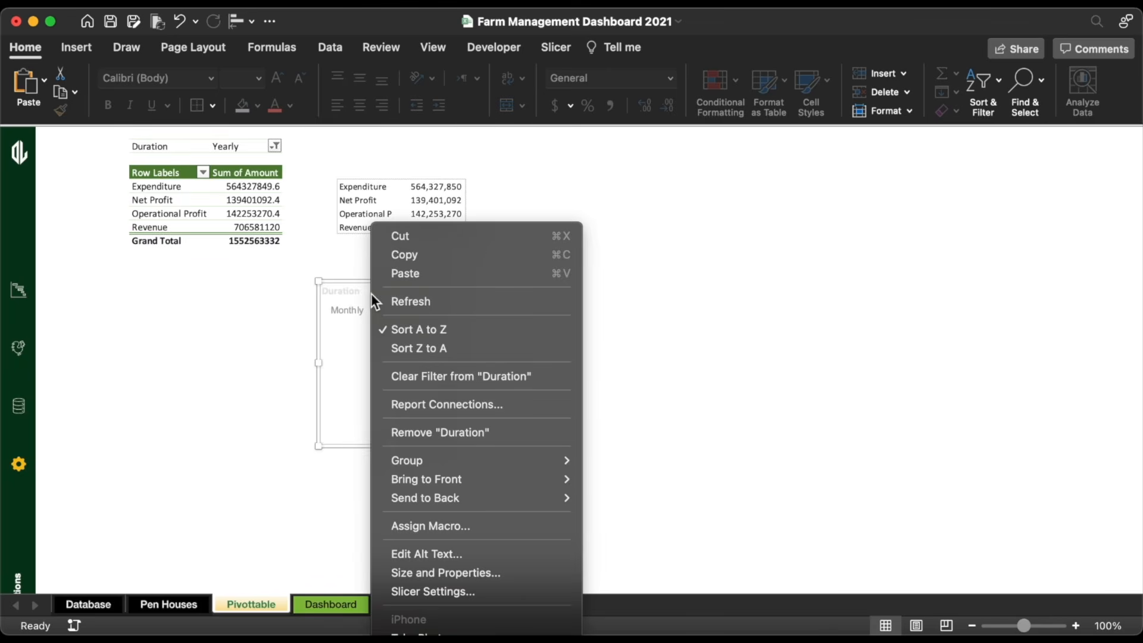
{"action": "left_click", "coordinate": [412, 240]}
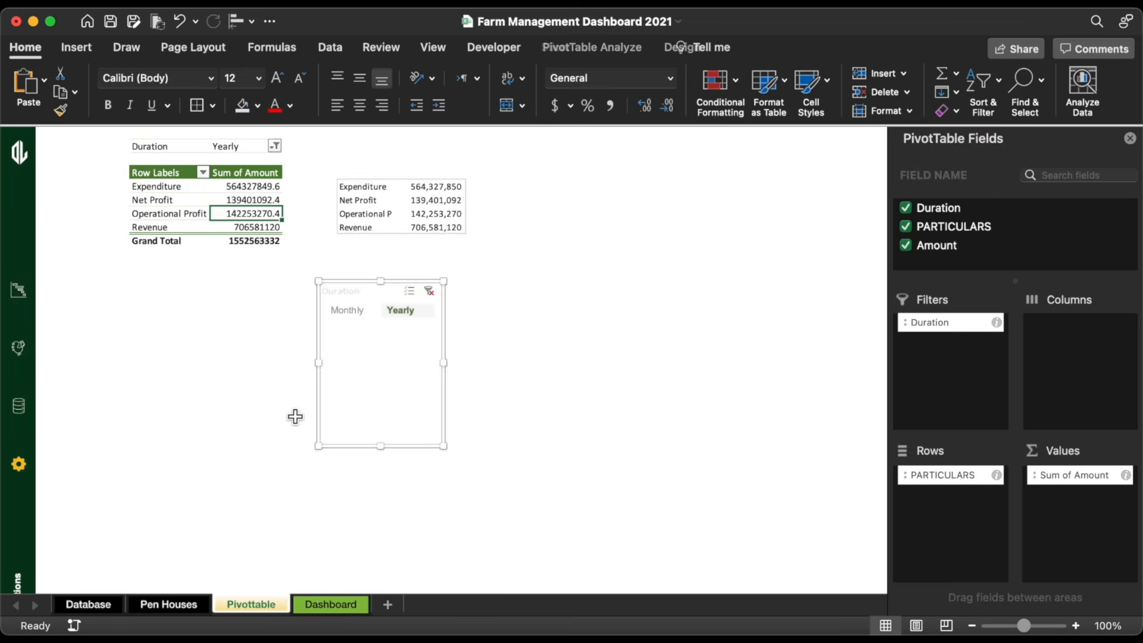
{"action": "left_click", "coordinate": [323, 604]}
Step: Paste the Duration slicer on Dashboard, hide its header, and shrink it to a slim Monthly/Yearly strip
{"action": "left_click", "coordinate": [26, 84]}
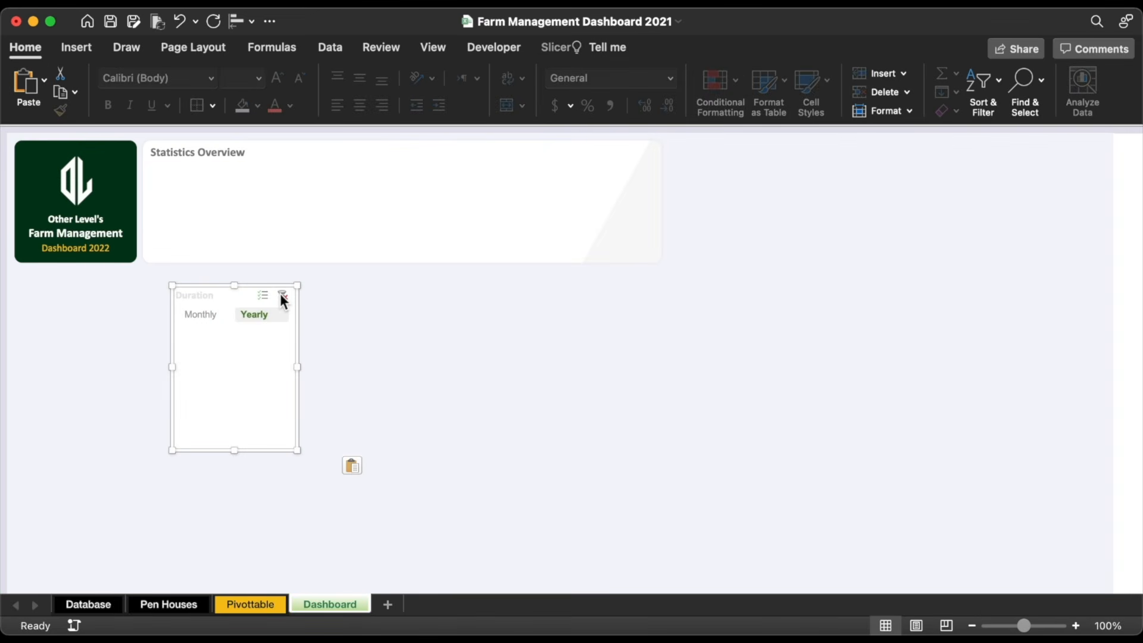
{"action": "left_click_drag", "start_coordinate": [234, 295], "coordinate": [331, 295]}
{"action": "right_click", "coordinate": [330, 293]}
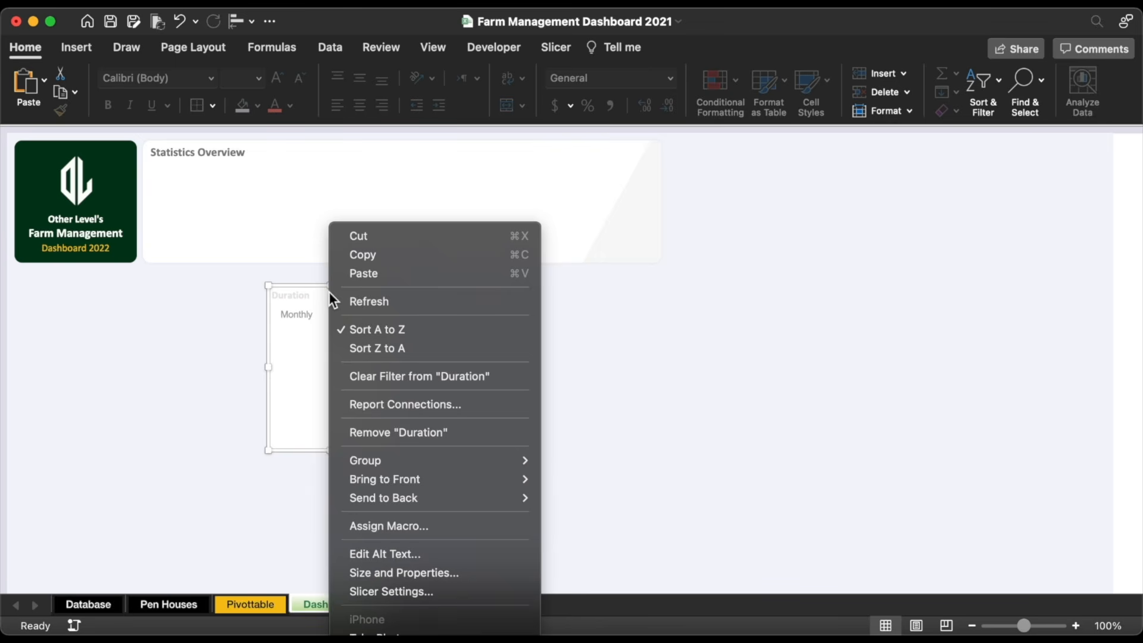
{"action": "left_click", "coordinate": [400, 589]}
{"action": "left_click", "coordinate": [585, 309]}
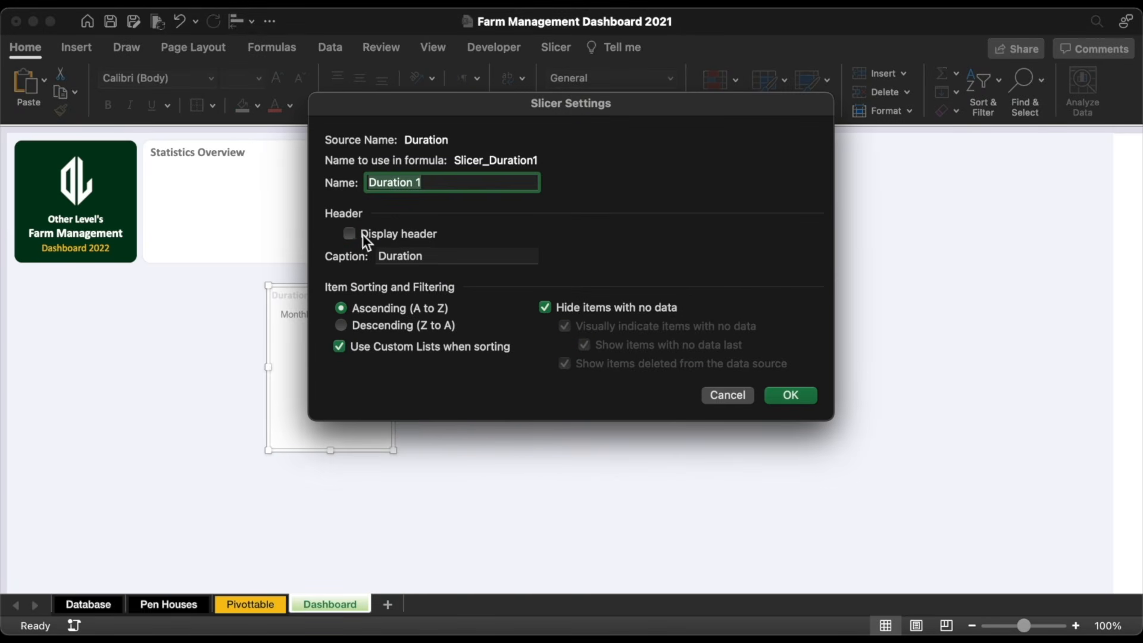
{"action": "left_click", "coordinate": [790, 394]}
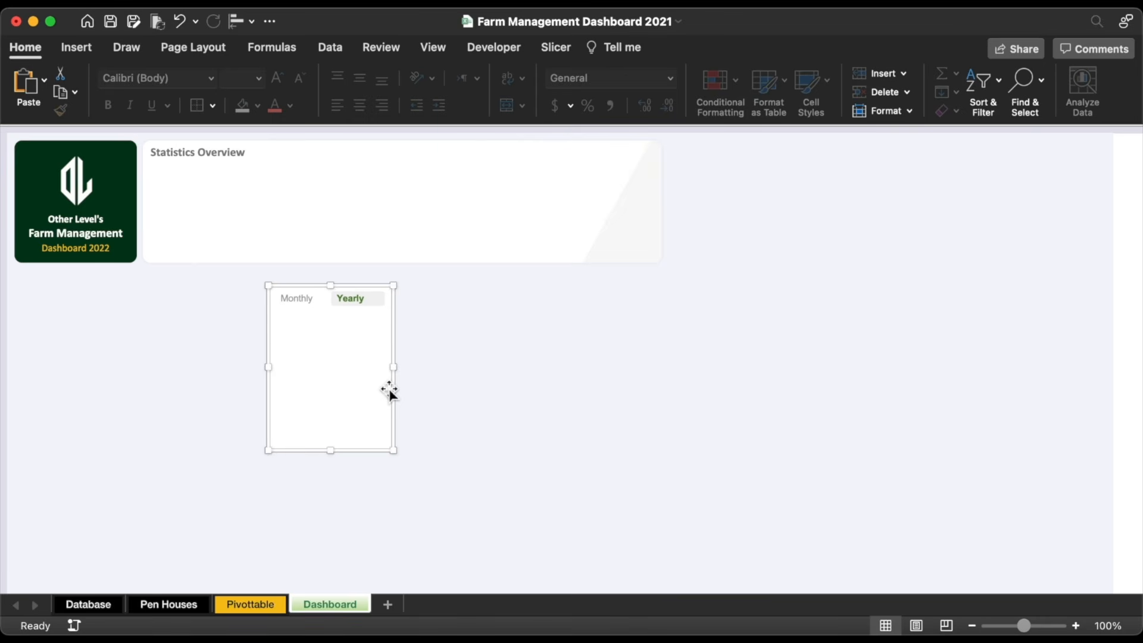
{"action": "left_click_drag", "start_coordinate": [336, 456], "coordinate": [607, 178]}
{"action": "left_click", "coordinate": [213, 154]}
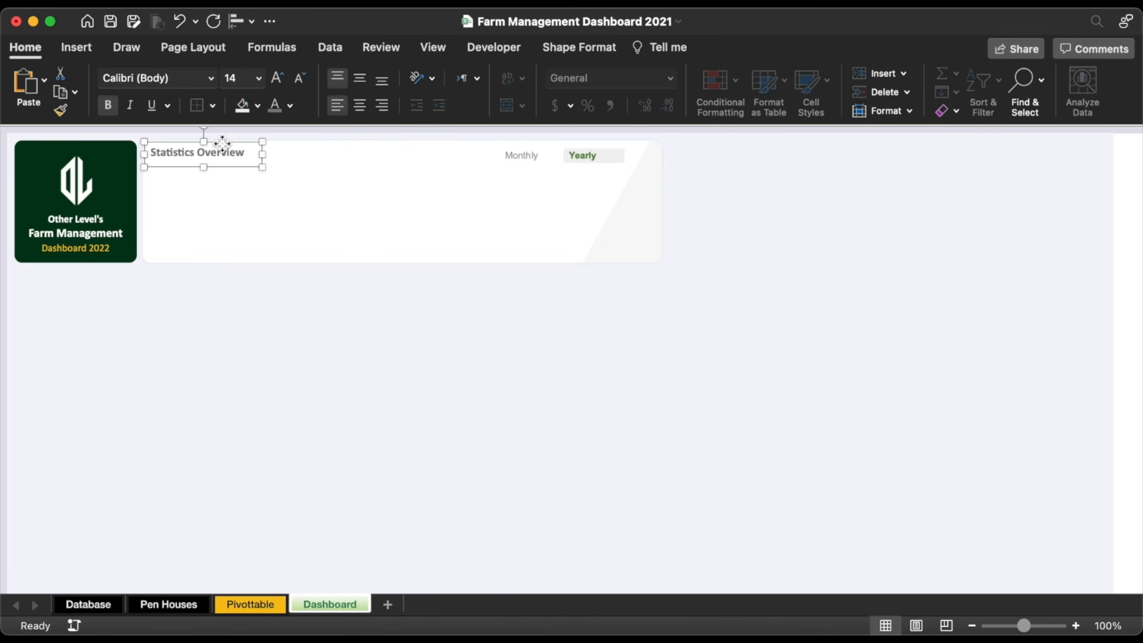
Step: Copy the title box into the panel as a non-bold 'Net Profit' label
{"action": "left_click_drag", "start_coordinate": [223, 143], "coordinate": [222, 213]}
{"action": "key", "text": "super+s"}
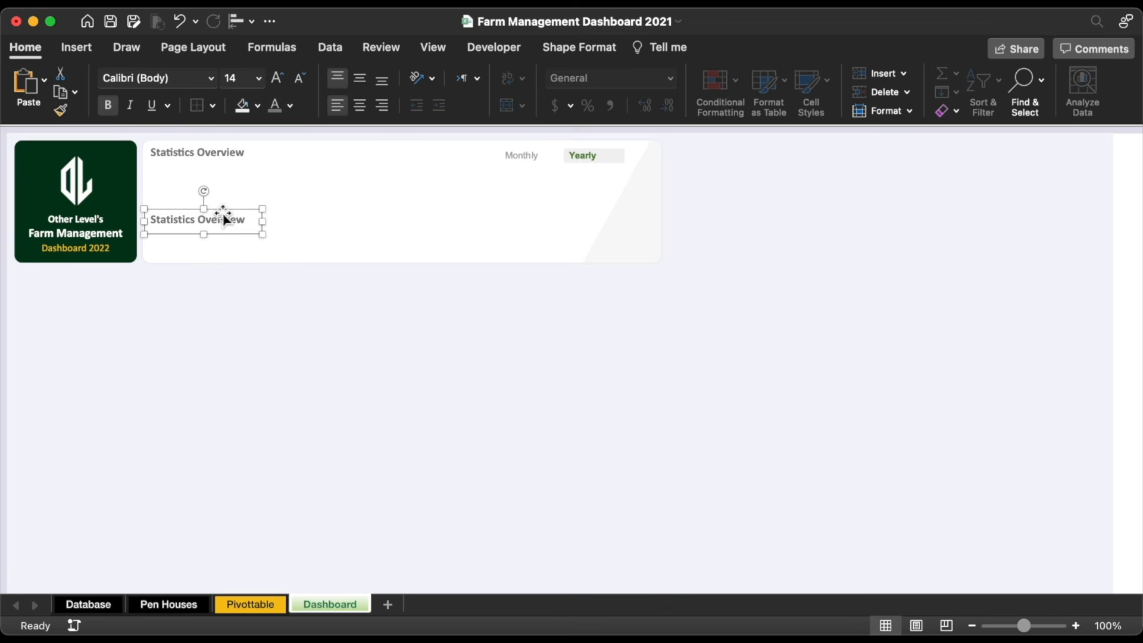
{"action": "triple_click", "coordinate": [203, 219]}
{"action": "type", "text": "Net Profit"}
{"action": "triple_click", "coordinate": [190, 221]}
{"action": "left_click", "coordinate": [108, 106]}
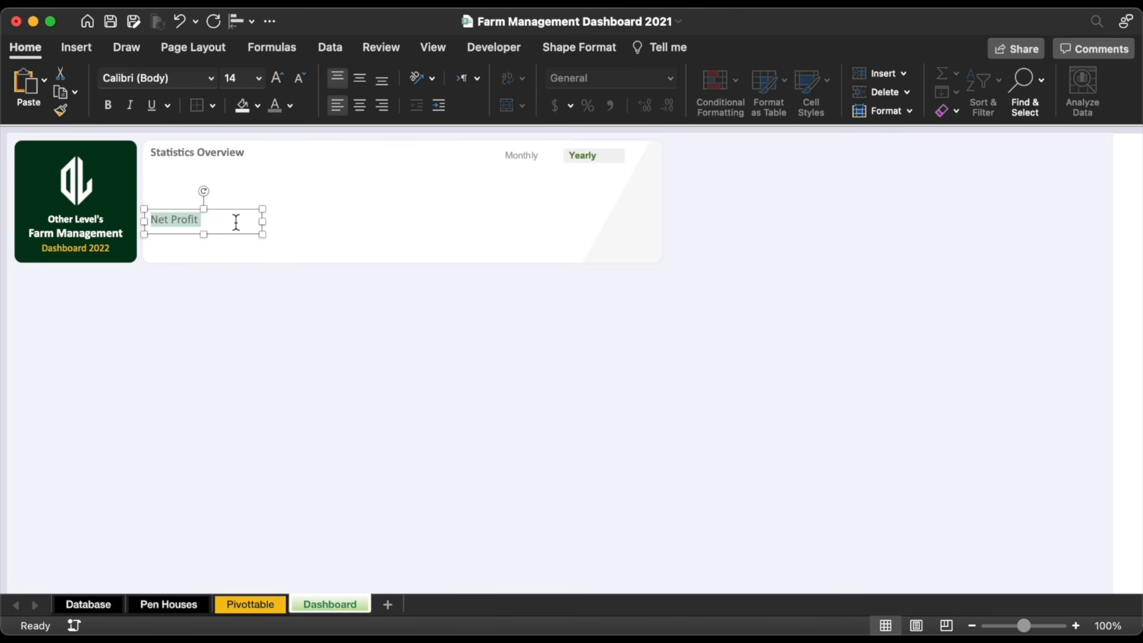
Step: Duplicate the label into four boxes and distribute them evenly across the panel
{"action": "left_click_drag", "start_coordinate": [237, 212], "coordinate": [610, 213]}
{"action": "left_click", "coordinate": [528, 214], "text": "shift"}
{"action": "left_click", "coordinate": [333, 223], "text": "shift"}
{"action": "left_click", "coordinate": [199, 229], "text": "shift"}
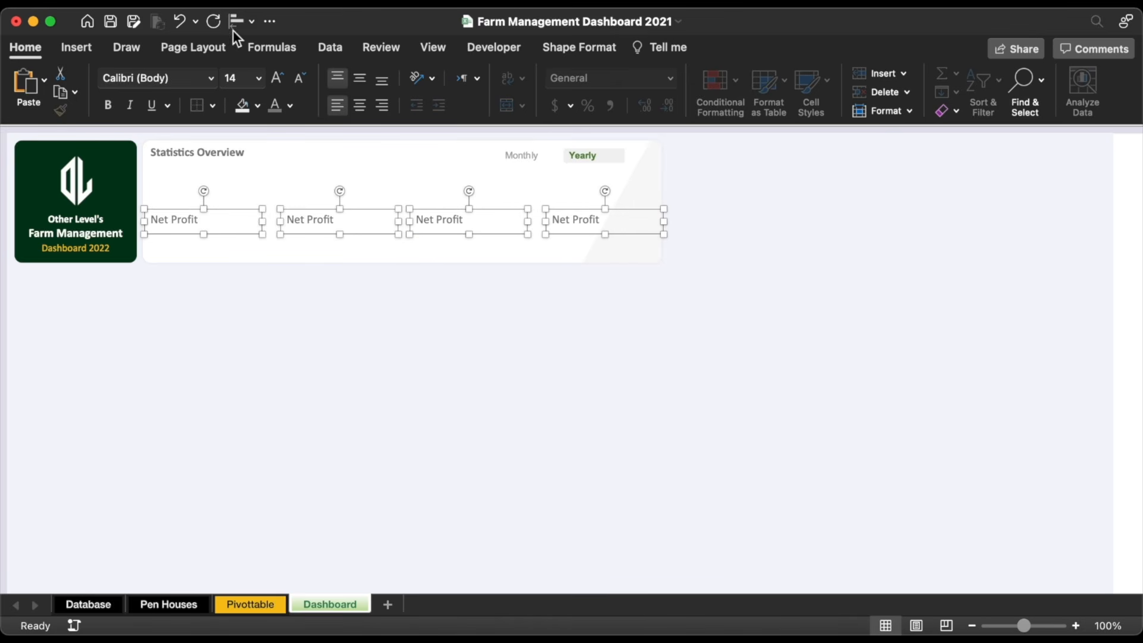
{"action": "left_click", "coordinate": [239, 21]}
{"action": "left_click", "coordinate": [266, 226]}
Step: Rename the other boxes 'Expenditure', 'Operational Profit' and 'Revenue'
{"action": "triple_click", "coordinate": [305, 220]}
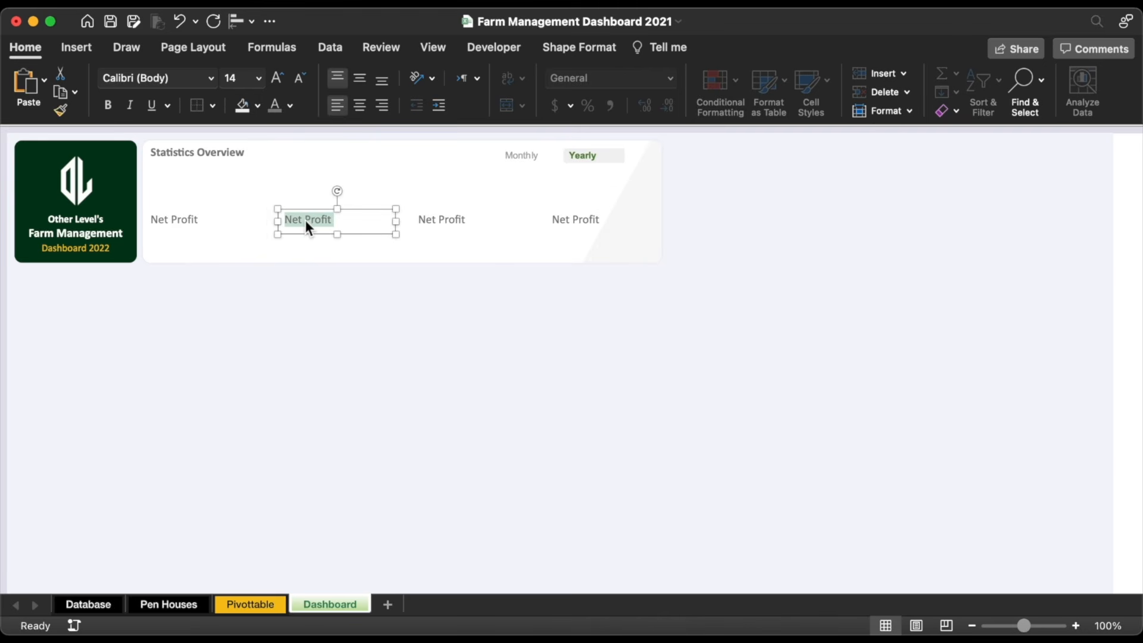
{"action": "type", "text": "Expenditure"}
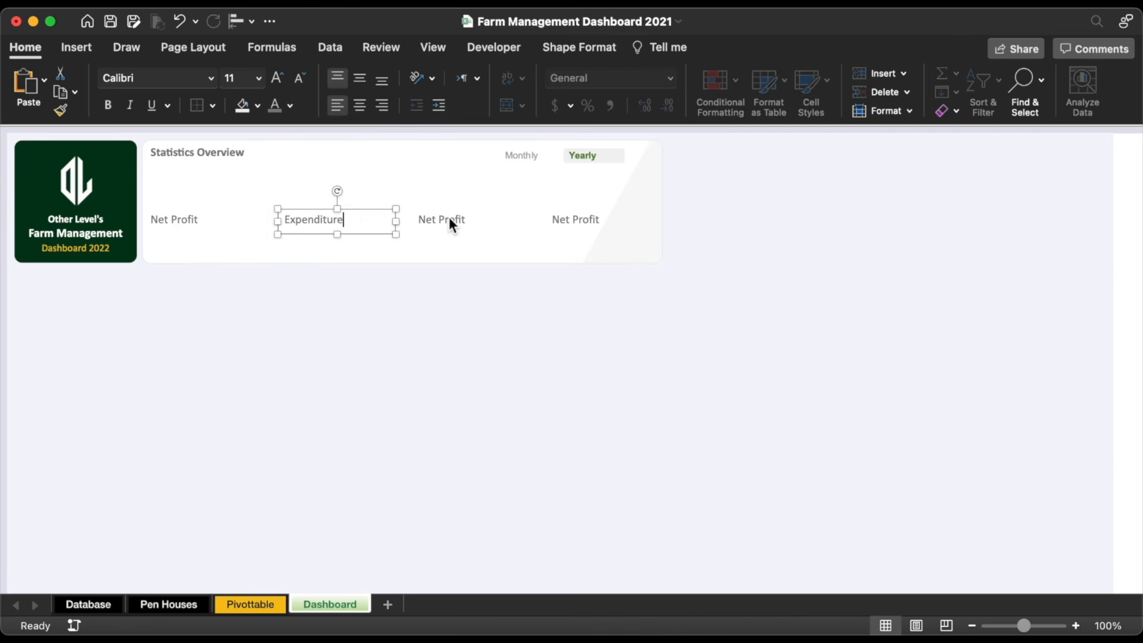
{"action": "triple_click", "coordinate": [449, 216]}
{"action": "type", "text": "Operational Profit"}
{"action": "triple_click", "coordinate": [582, 219]}
{"action": "type", "text": "Revenue"}
Step: Make all four label texts grey
{"action": "left_click", "coordinate": [475, 218], "text": "shift"}
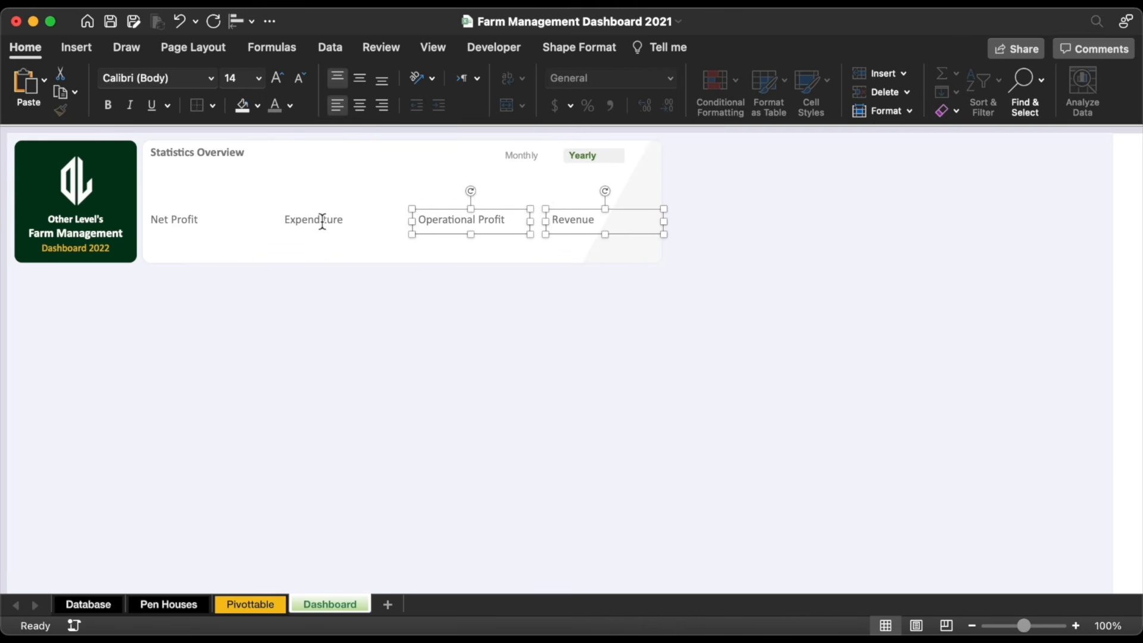
{"action": "left_click", "coordinate": [321, 220], "text": "shift"}
{"action": "left_click", "coordinate": [184, 220], "text": "shift"}
{"action": "left_click", "coordinate": [290, 105]}
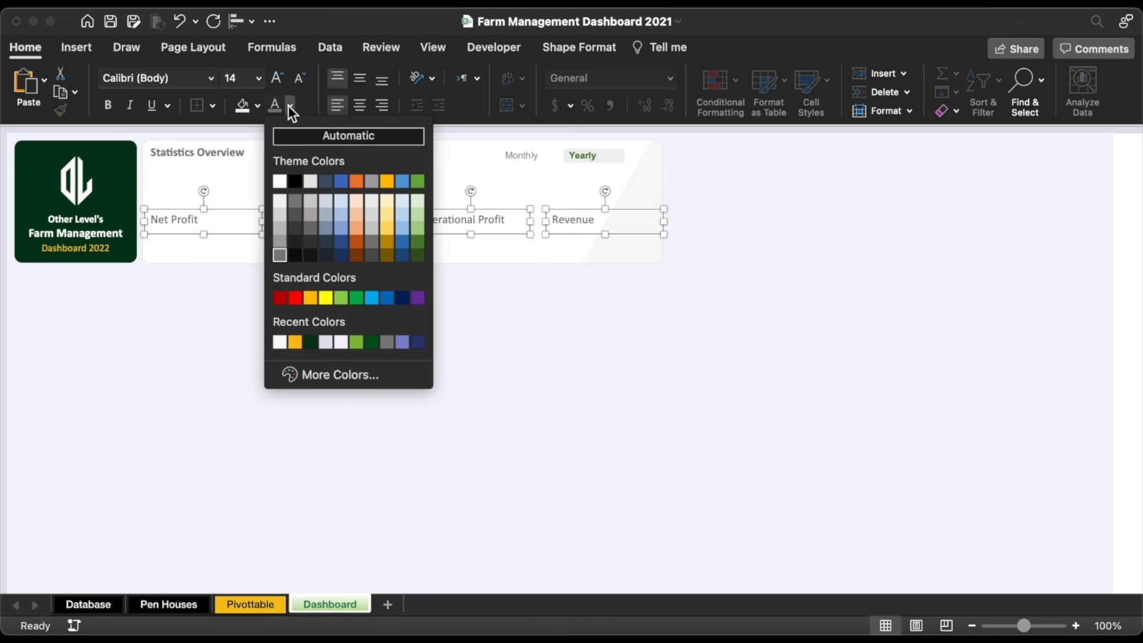
{"action": "left_click", "coordinate": [280, 241]}
Step: Group the four labels and copy the group into a second row below
{"action": "left_click_drag", "start_coordinate": [459, 216], "coordinate": [453, 217]}
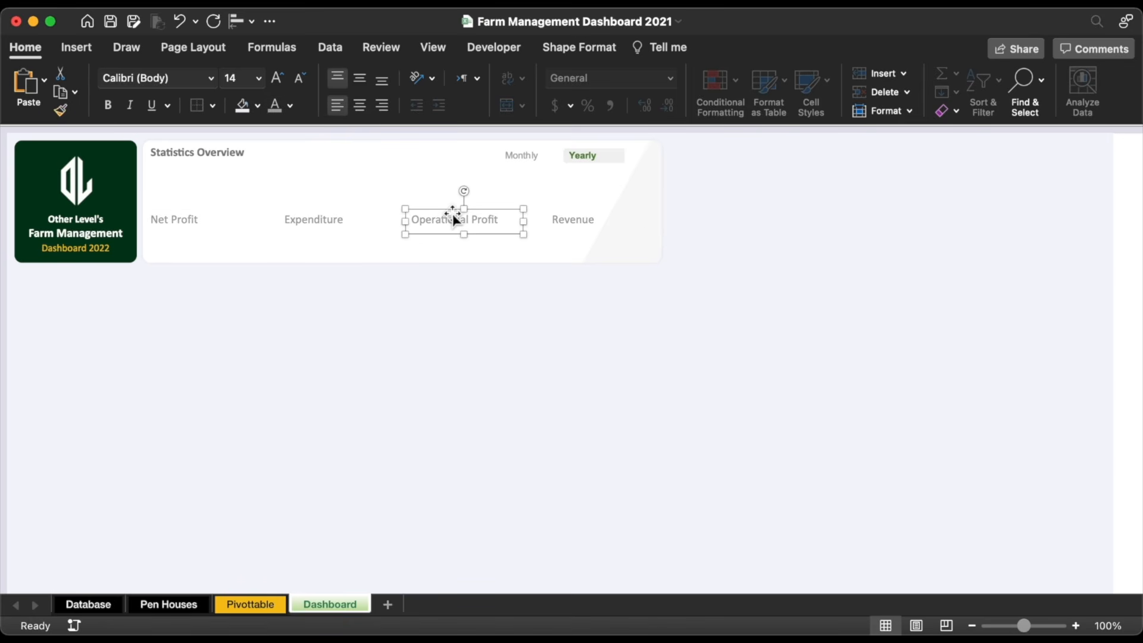
{"action": "left_click", "coordinate": [312, 220], "text": "shift"}
{"action": "left_click", "coordinate": [180, 222], "text": "shift"}
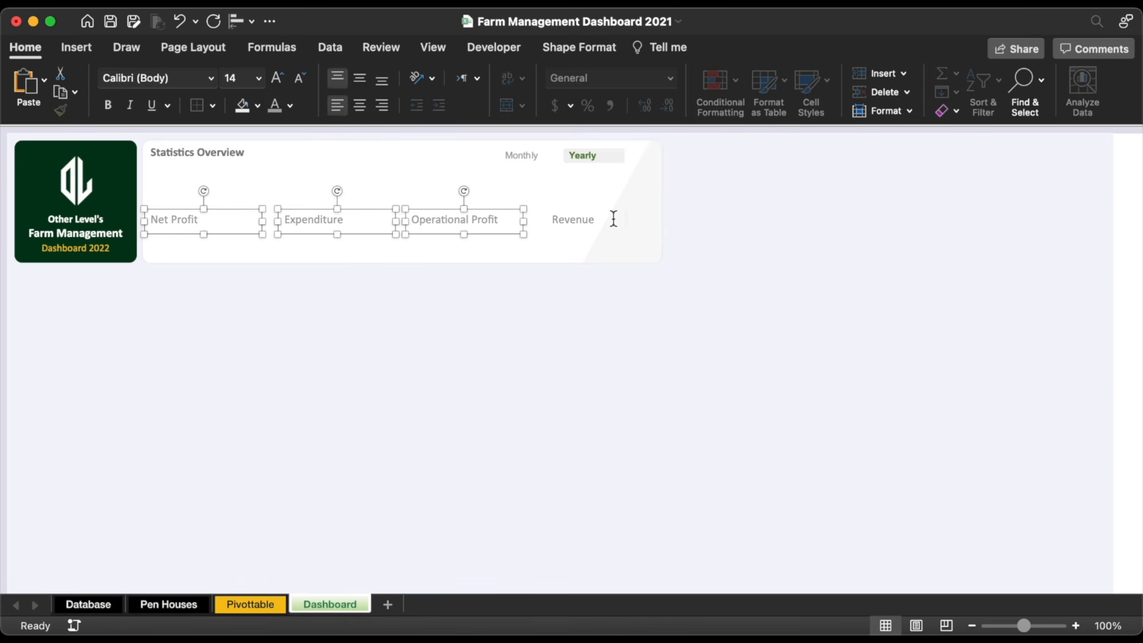
{"action": "left_click", "coordinate": [572, 221], "text": "shift"}
{"action": "right_click", "coordinate": [571, 212]}
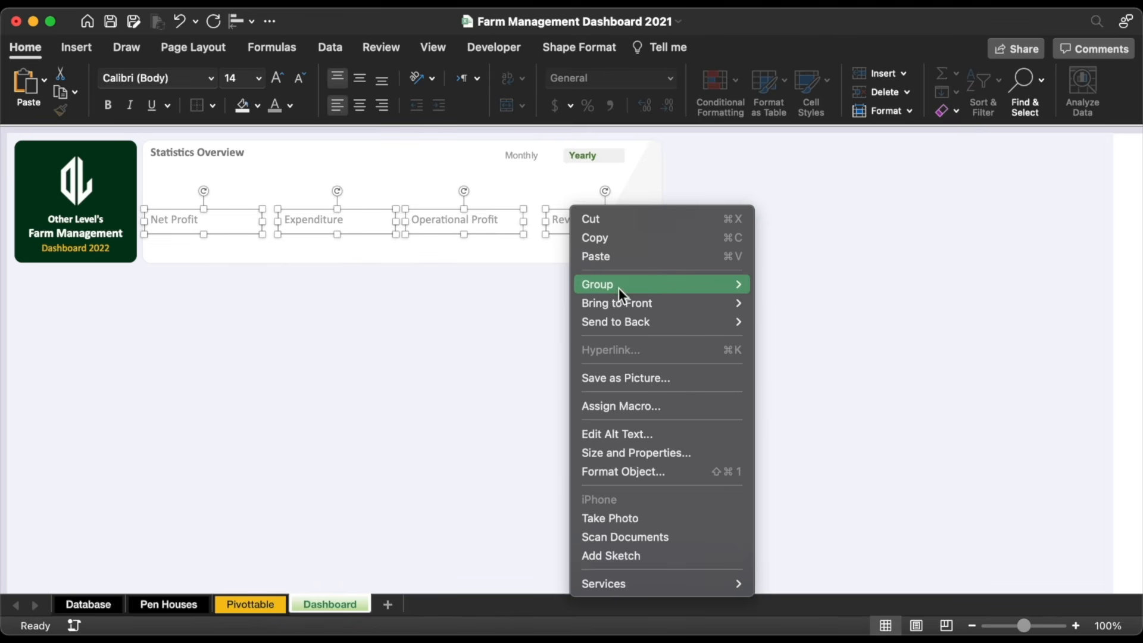
{"action": "mouse_move", "coordinate": [619, 288]}
{"action": "left_click", "coordinate": [777, 284]}
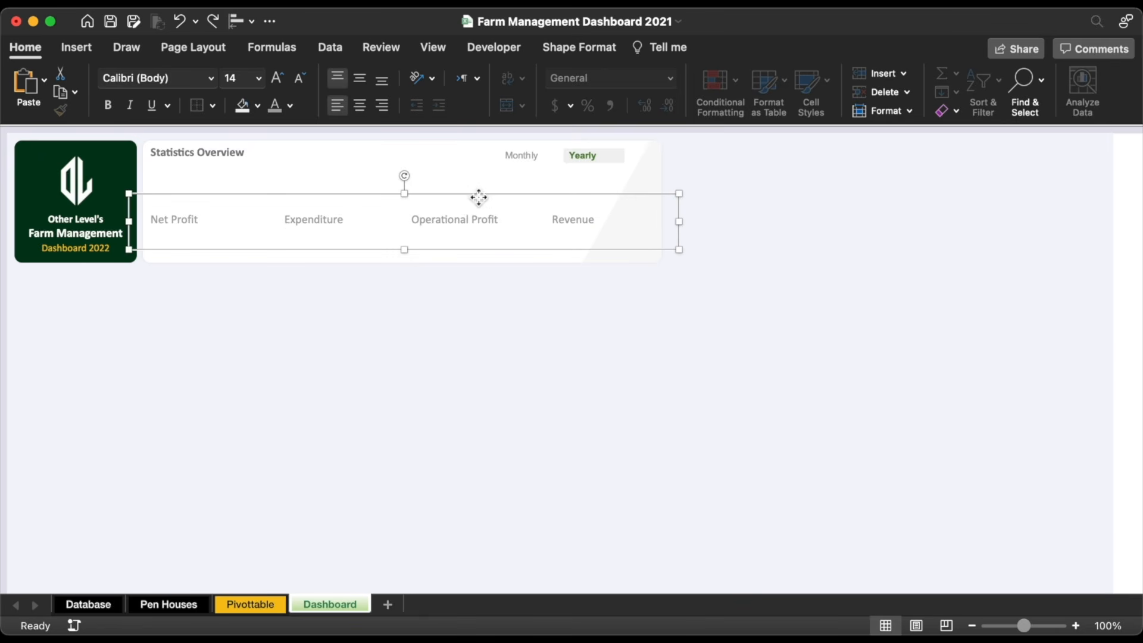
{"action": "left_click_drag", "start_coordinate": [479, 197], "coordinate": [481, 212]}
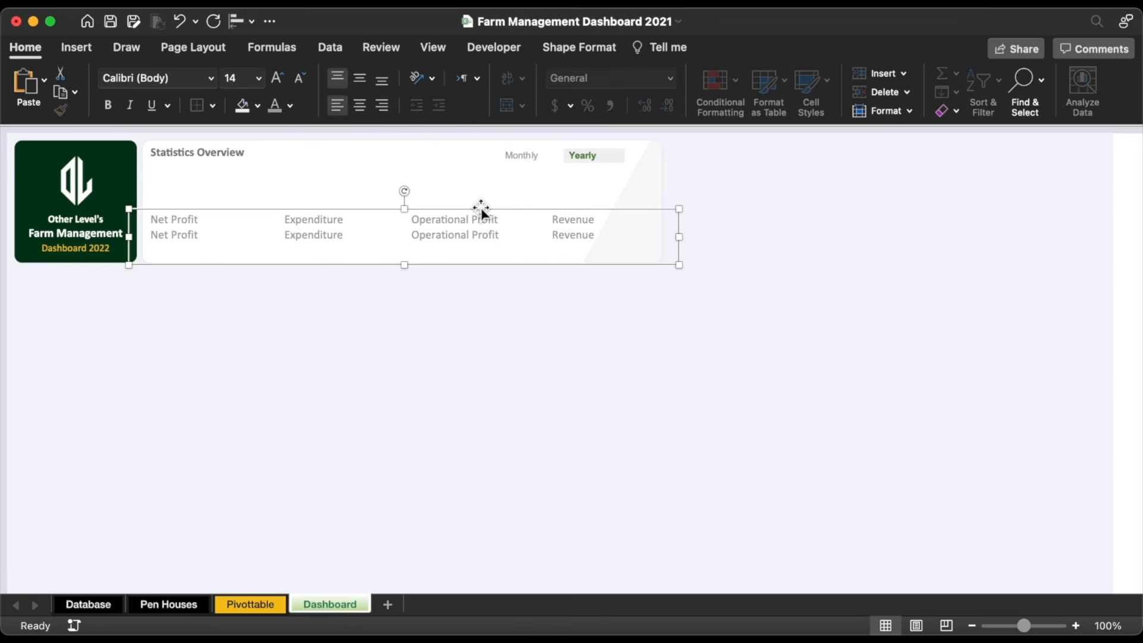
{"action": "double_click", "coordinate": [176, 236]}
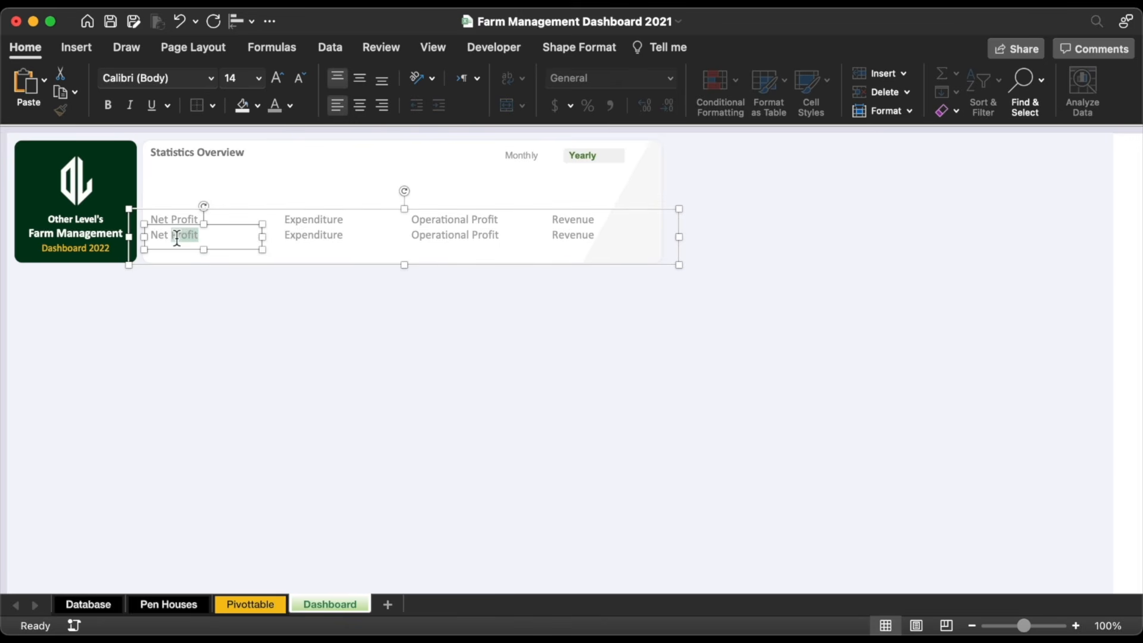
Step: Show the formula bar and link lower Net Profit and Expenditure boxes to Pivottable H6 and H5
{"action": "left_click", "coordinate": [436, 47]}
{"action": "left_click", "coordinate": [431, 100]}
{"action": "left_click", "coordinate": [433, 133]}
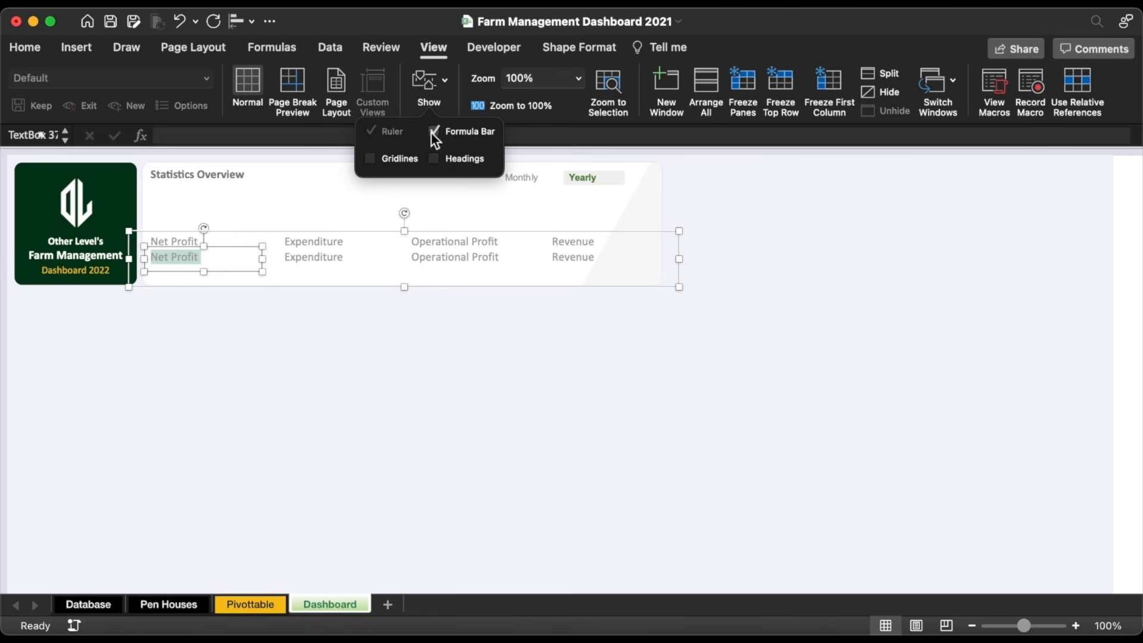
{"action": "left_click", "coordinate": [214, 136]}
{"action": "type", "text": "="}
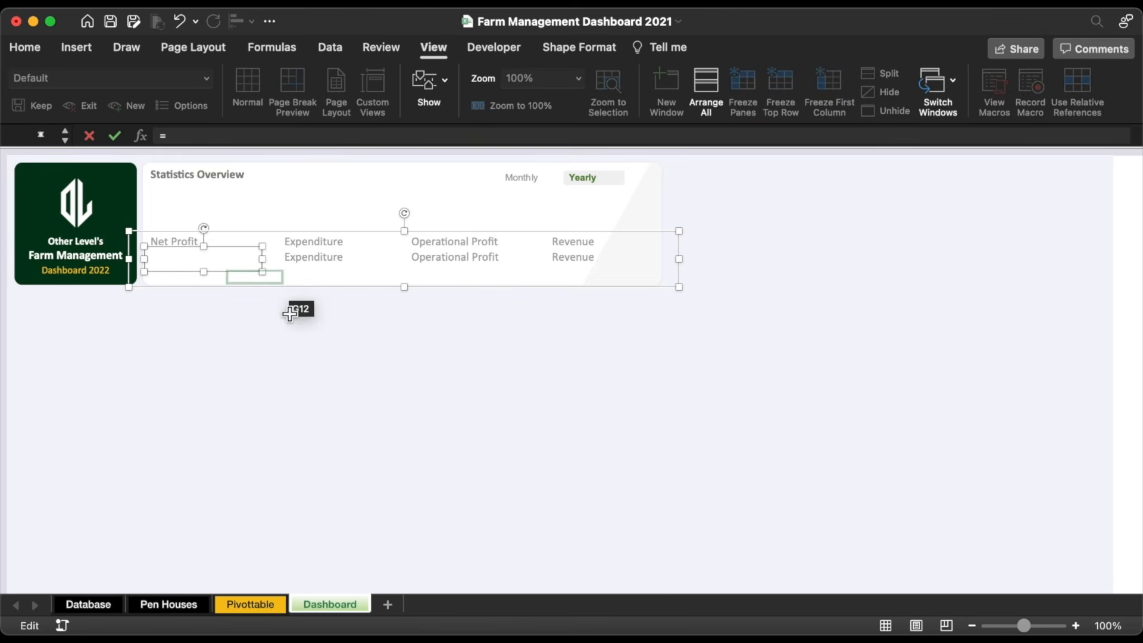
{"action": "left_click", "coordinate": [250, 605]}
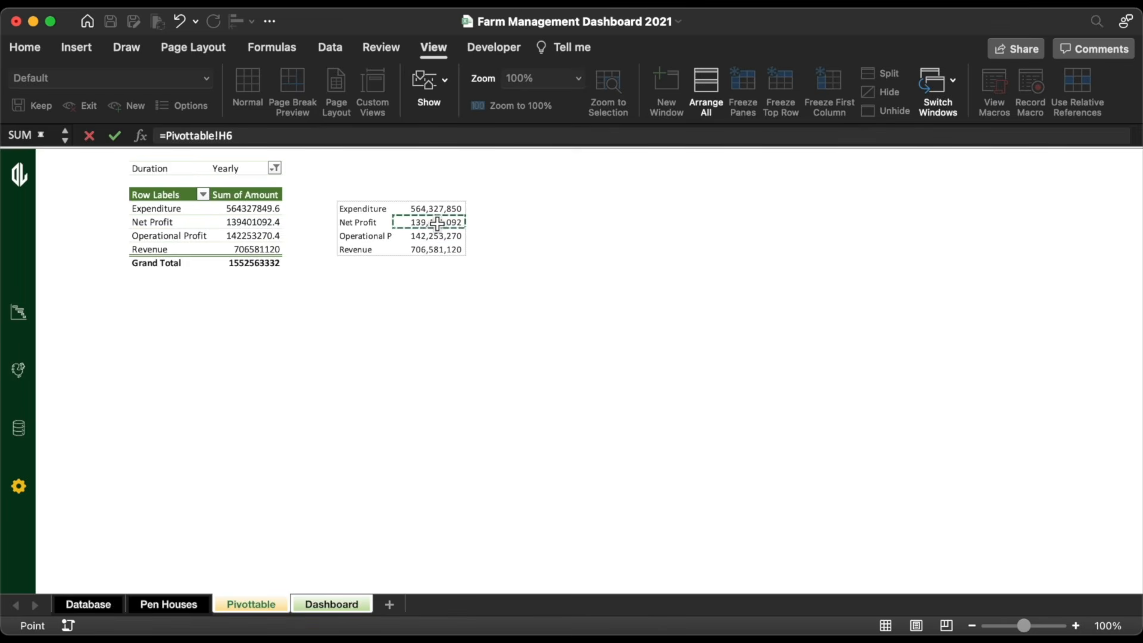
{"action": "key", "text": "Return"}
{"action": "left_click", "coordinate": [313, 256]}
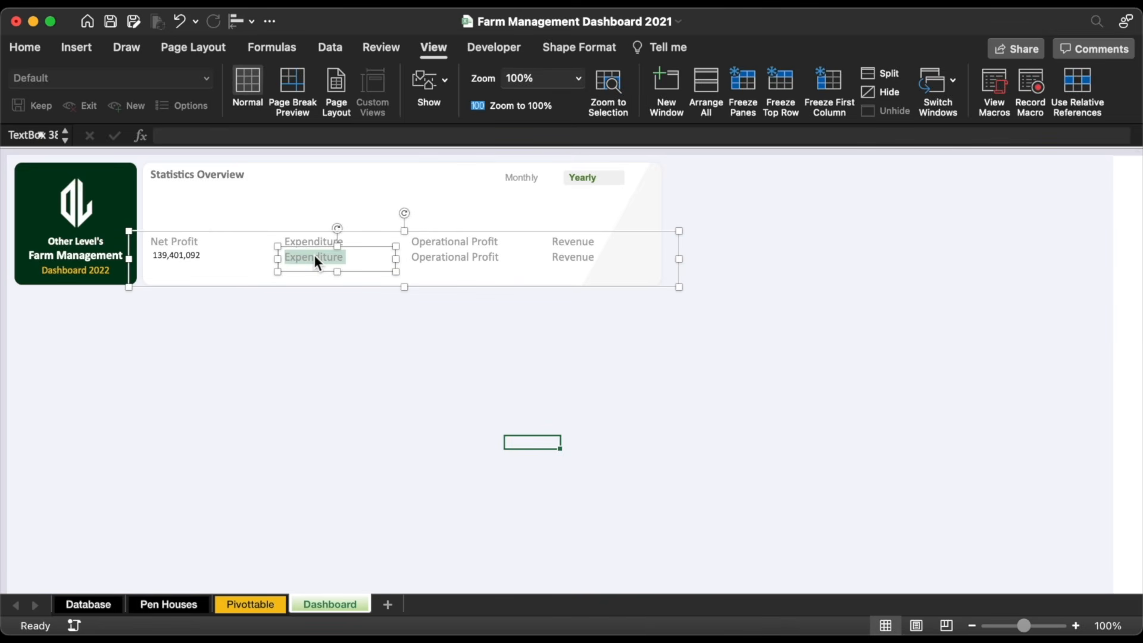
{"action": "left_click", "coordinate": [273, 136]}
{"action": "type", "text": "="}
{"action": "left_click", "coordinate": [271, 608]}
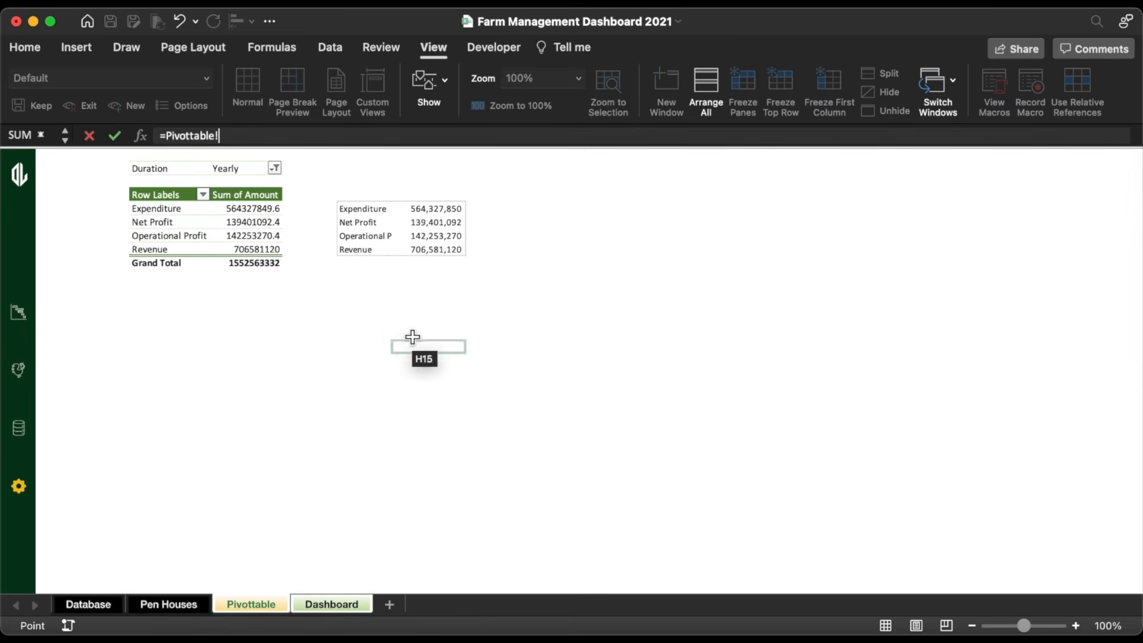
{"action": "left_click", "coordinate": [442, 210]}
{"action": "key", "text": "Return"}
Step: Link the lower Operational Profit and Revenue boxes to Pivottable H7 and H8
{"action": "triple_click", "coordinate": [455, 258]}
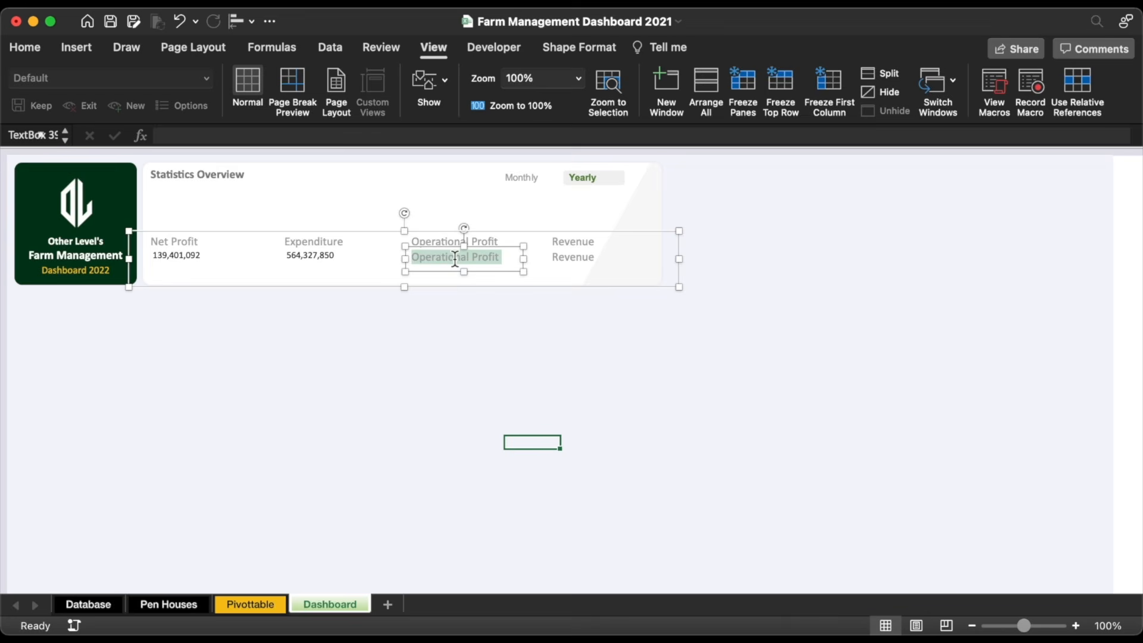
{"action": "left_click", "coordinate": [361, 136]}
{"action": "type", "text": "="}
{"action": "left_click", "coordinate": [253, 604]}
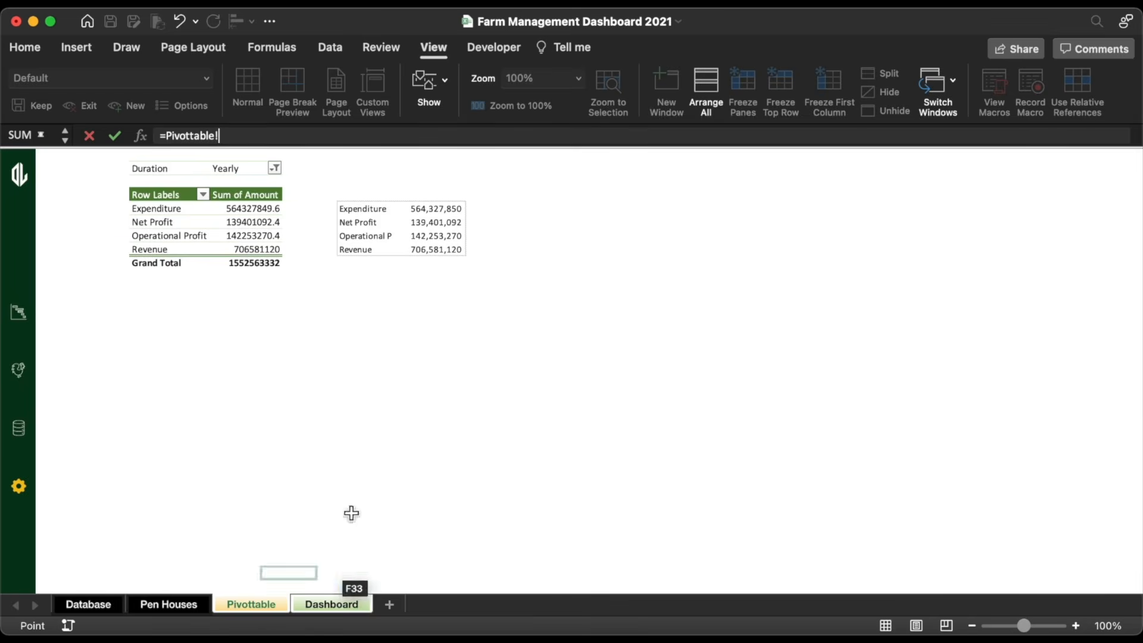
{"action": "left_click", "coordinate": [433, 241]}
{"action": "key", "text": "Return"}
{"action": "left_click", "coordinate": [555, 258]}
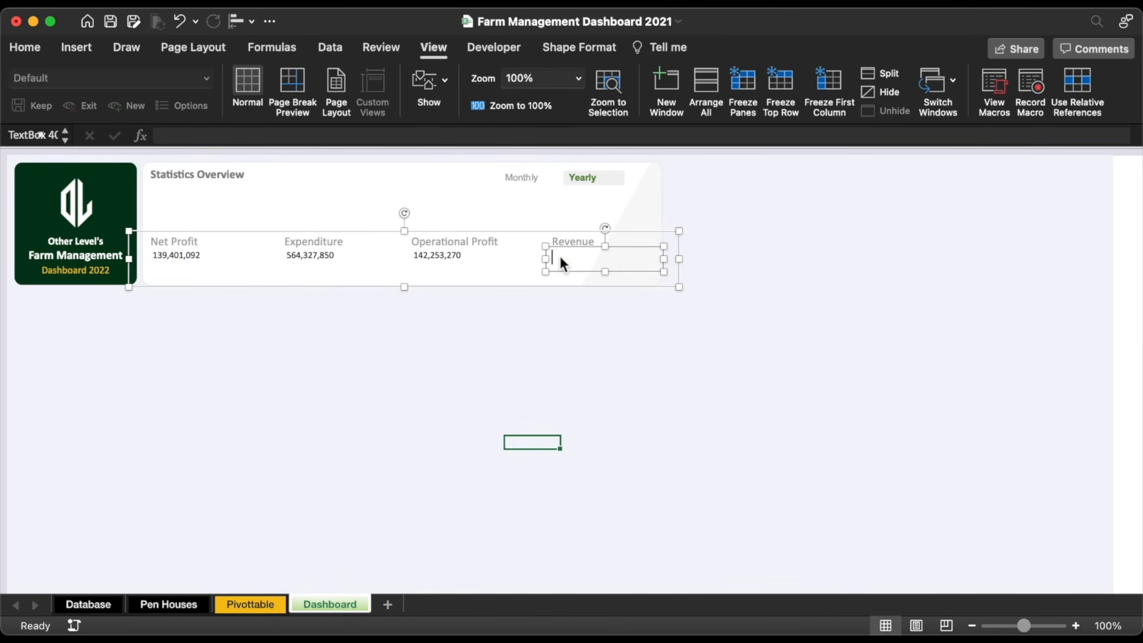
{"action": "left_click", "coordinate": [460, 137]}
{"action": "type", "text": "="}
{"action": "left_click", "coordinate": [278, 605]}
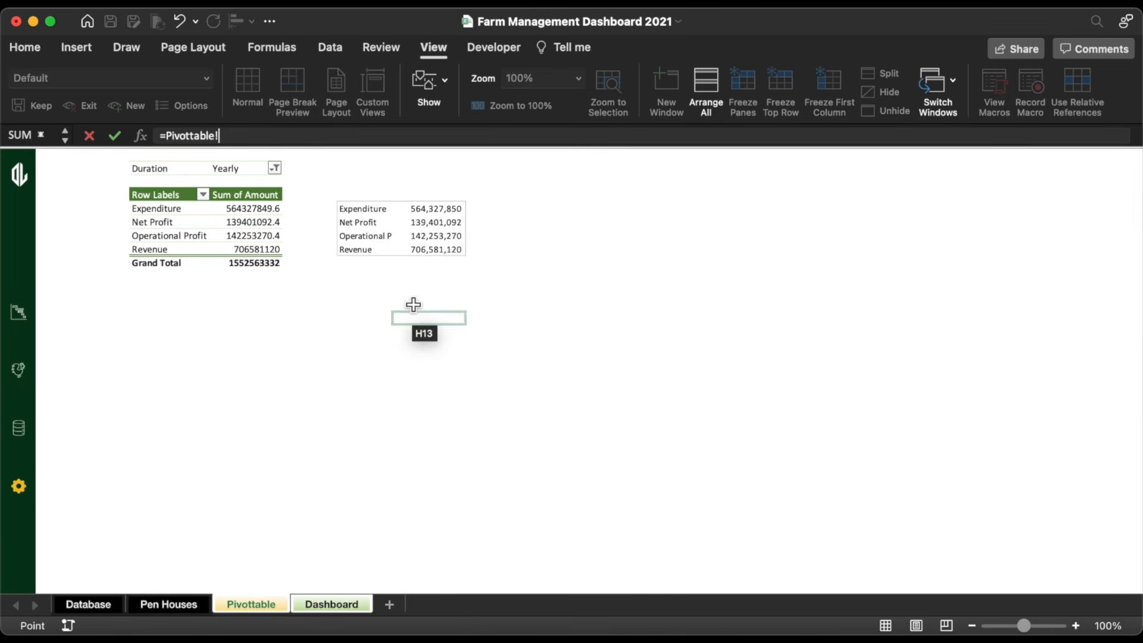
{"action": "left_click", "coordinate": [440, 250]}
{"action": "key", "text": "Return"}
Step: Make the four linked figures bold Arial in a dark colour at 14 pt
{"action": "left_click", "coordinate": [458, 286]}
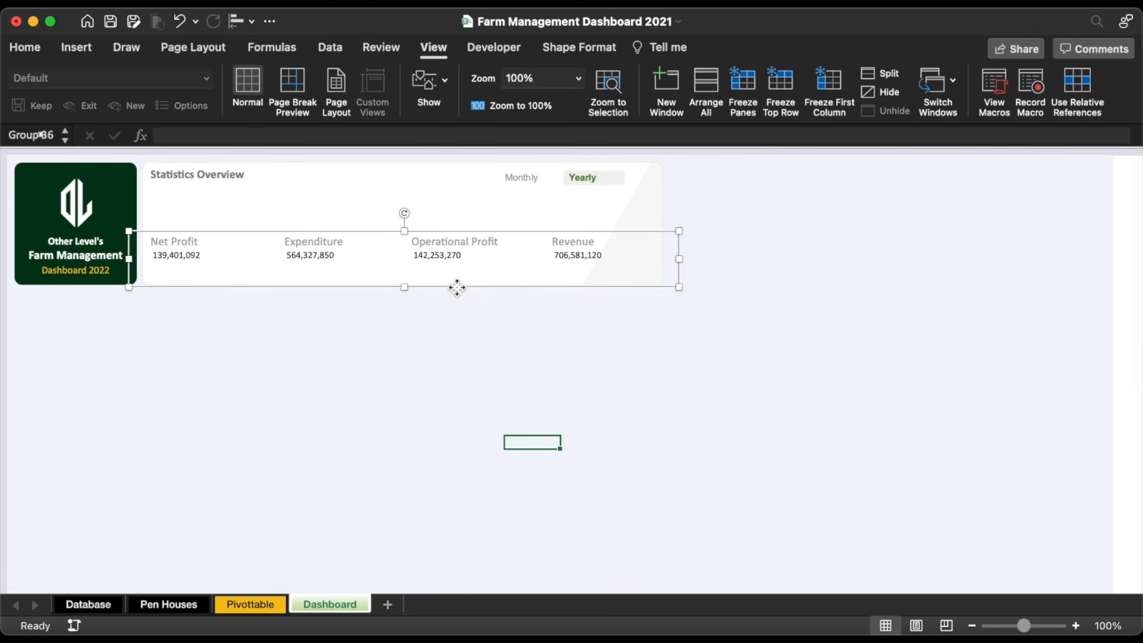
{"action": "left_click", "coordinate": [28, 51]}
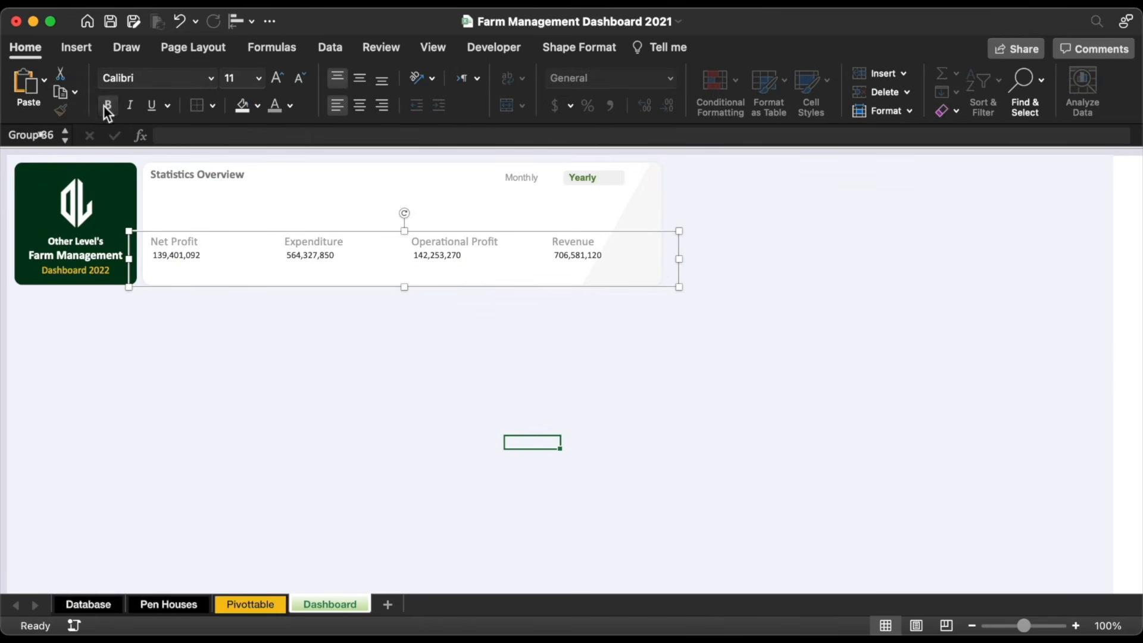
{"action": "left_click", "coordinate": [106, 105]}
{"action": "left_click", "coordinate": [211, 78]}
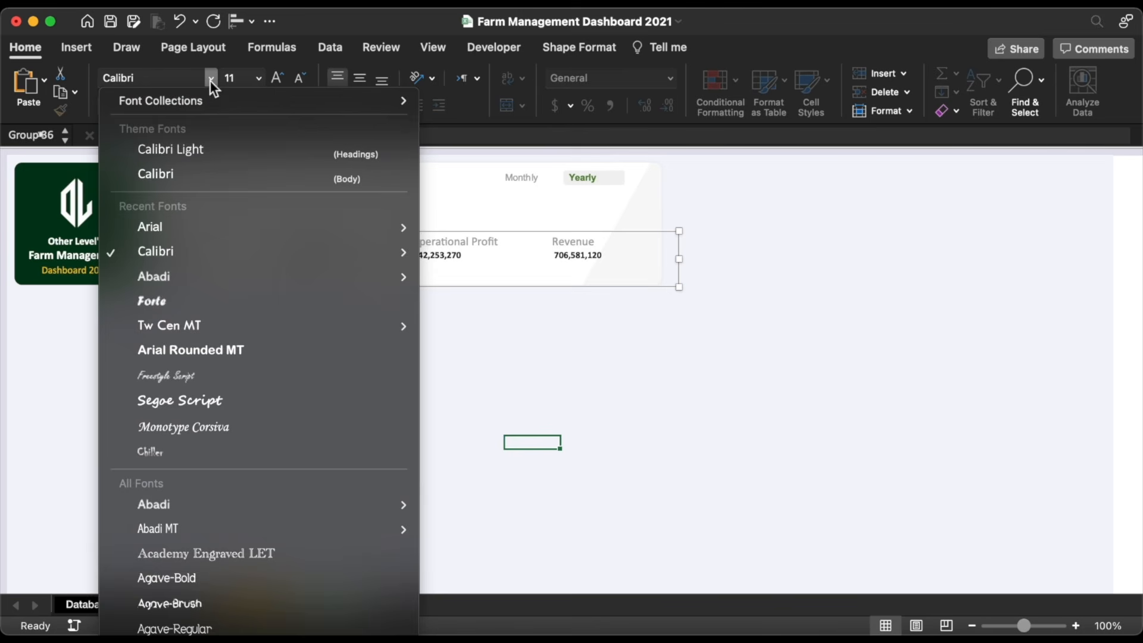
{"action": "key", "text": "Escape"}
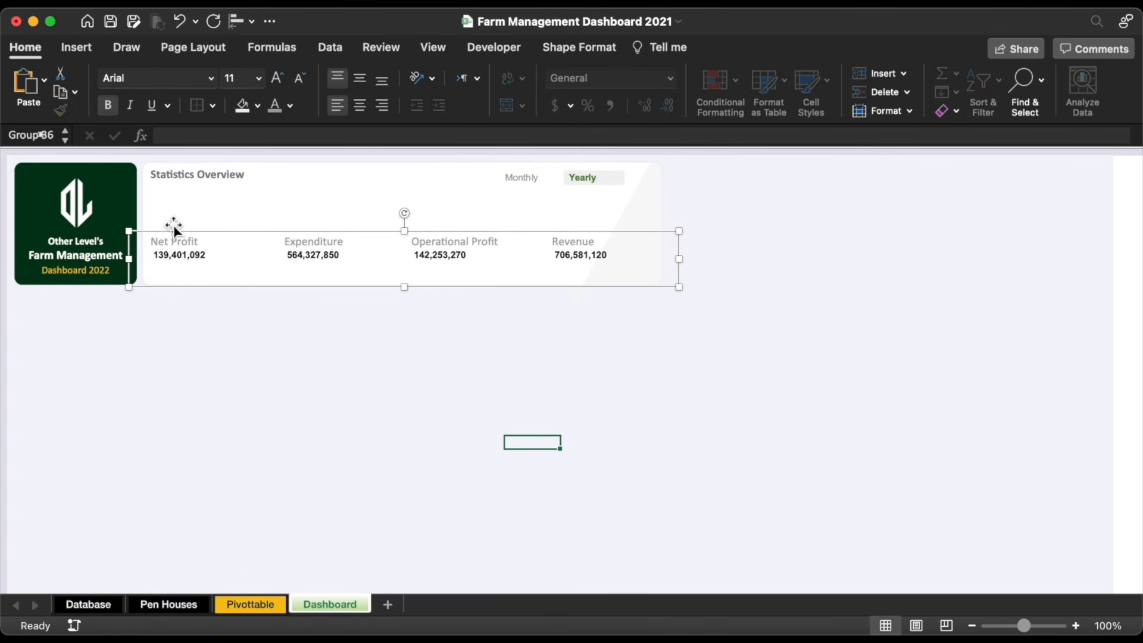
{"action": "left_click", "coordinate": [290, 108]}
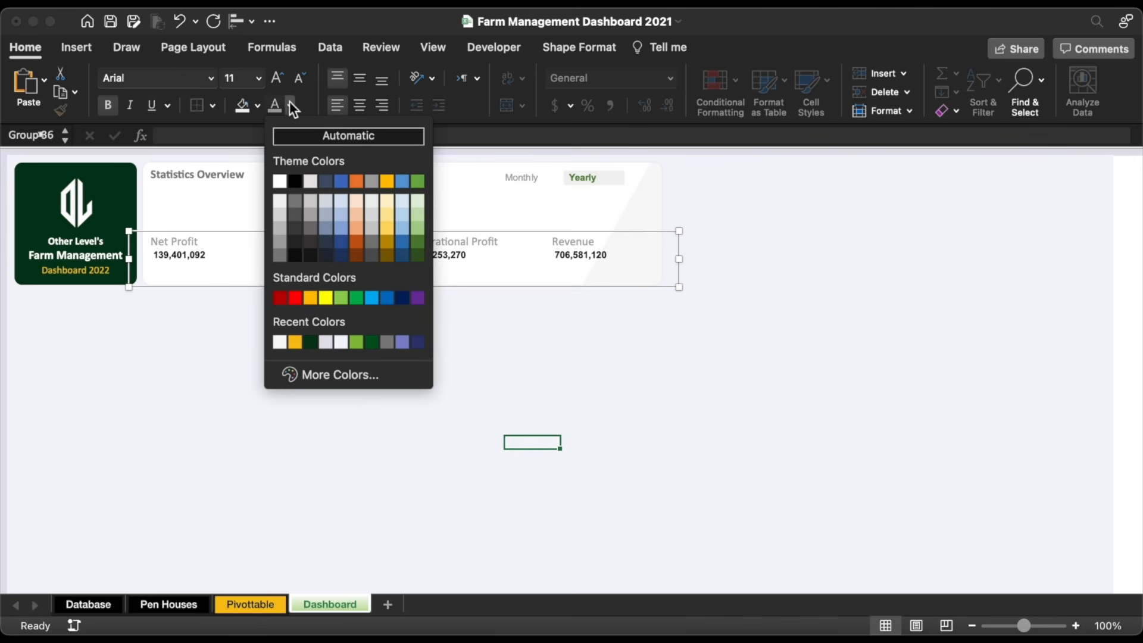
{"action": "left_click", "coordinate": [309, 337]}
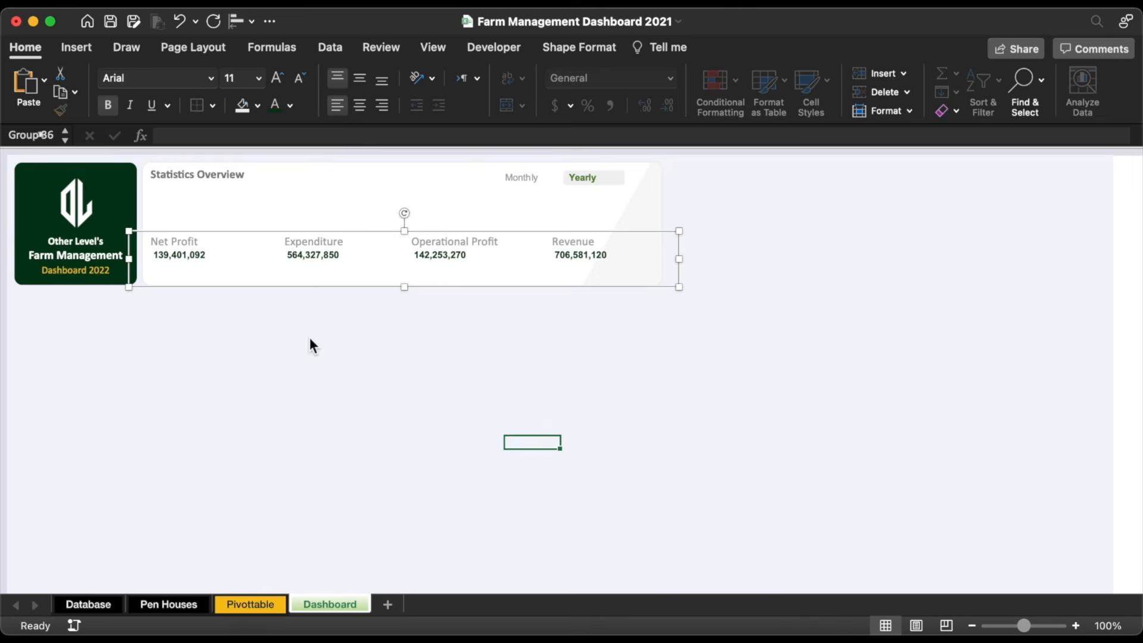
{"action": "left_click", "coordinate": [283, 76]}
{"action": "left_click", "coordinate": [284, 77]}
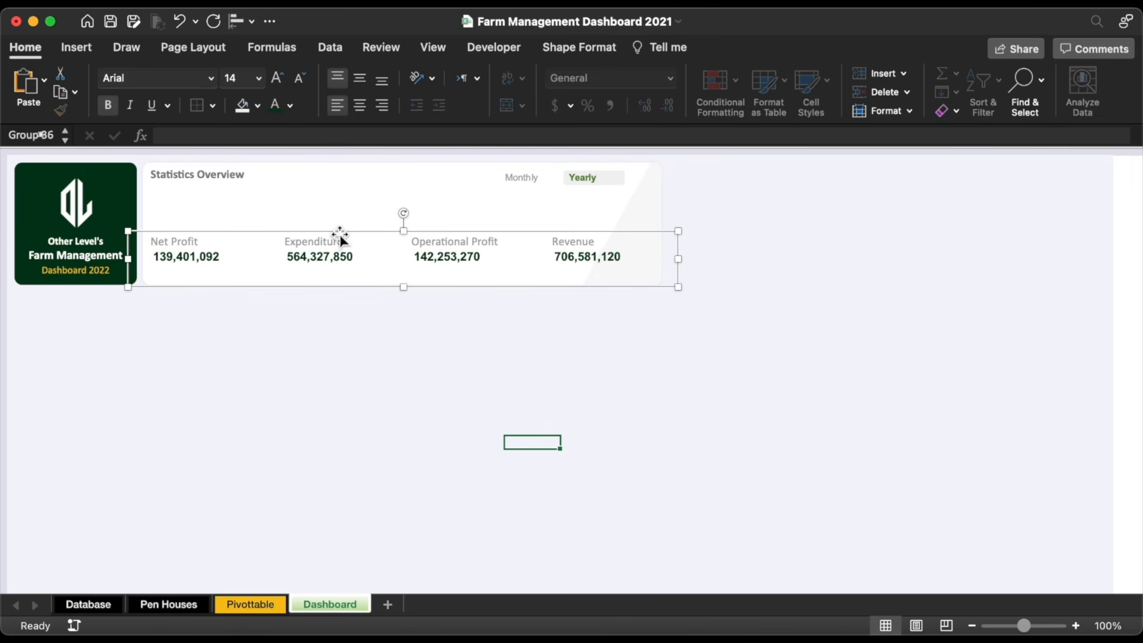
{"action": "left_click", "coordinate": [438, 221]}
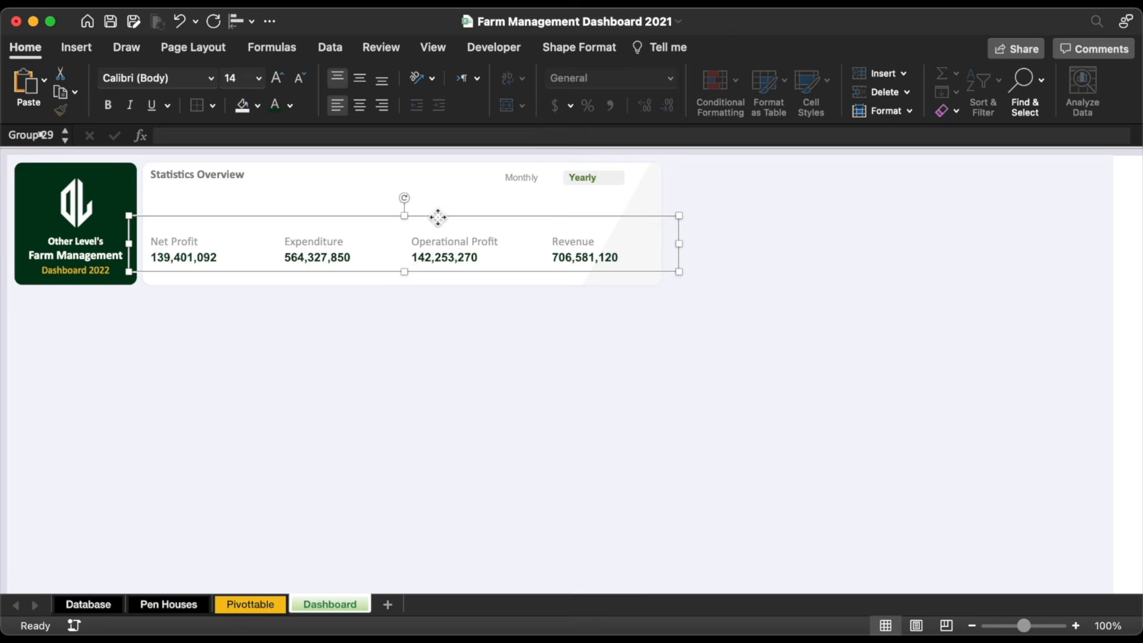
Step: Duplicate the group lower down and turn the first label into 'E£' using the £ symbol
{"action": "left_click_drag", "start_coordinate": [437, 218], "coordinate": [436, 245]}
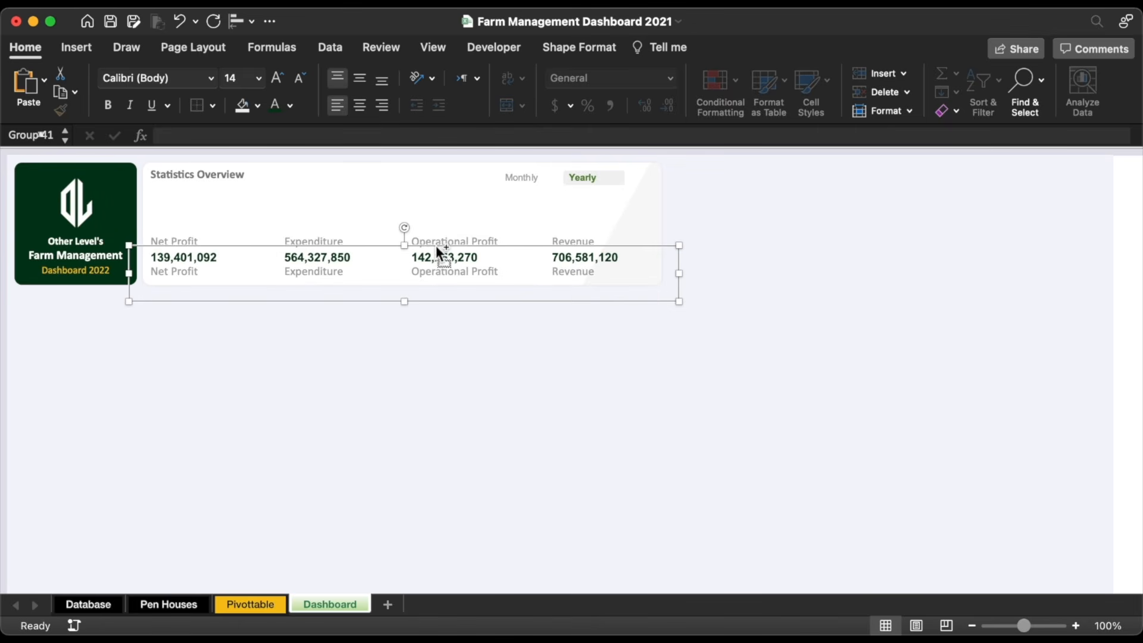
{"action": "left_click", "coordinate": [184, 272]}
{"action": "type", "text": "E"}
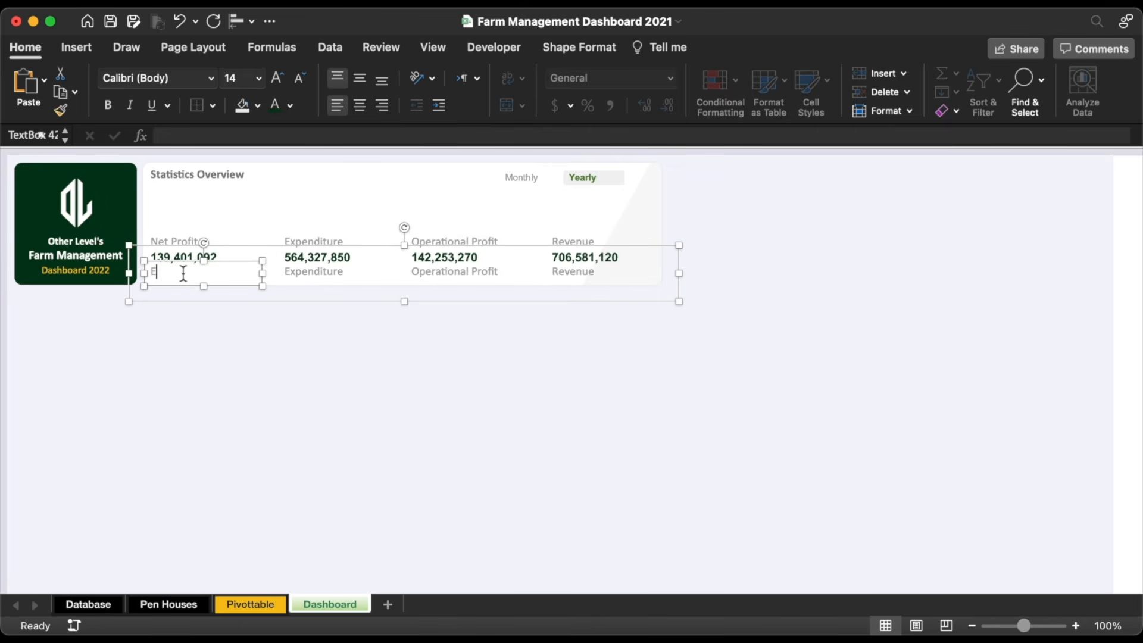
{"action": "left_click", "coordinate": [77, 47]}
{"action": "left_click", "coordinate": [1036, 85]}
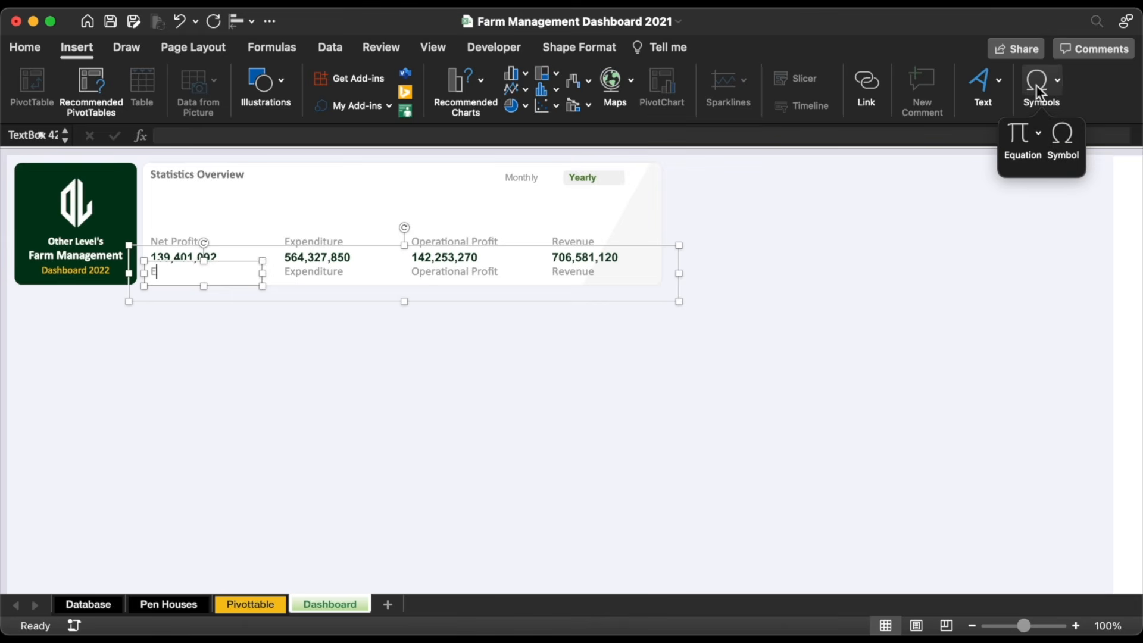
{"action": "left_click", "coordinate": [1063, 134]}
{"action": "type", "text": "pound"}
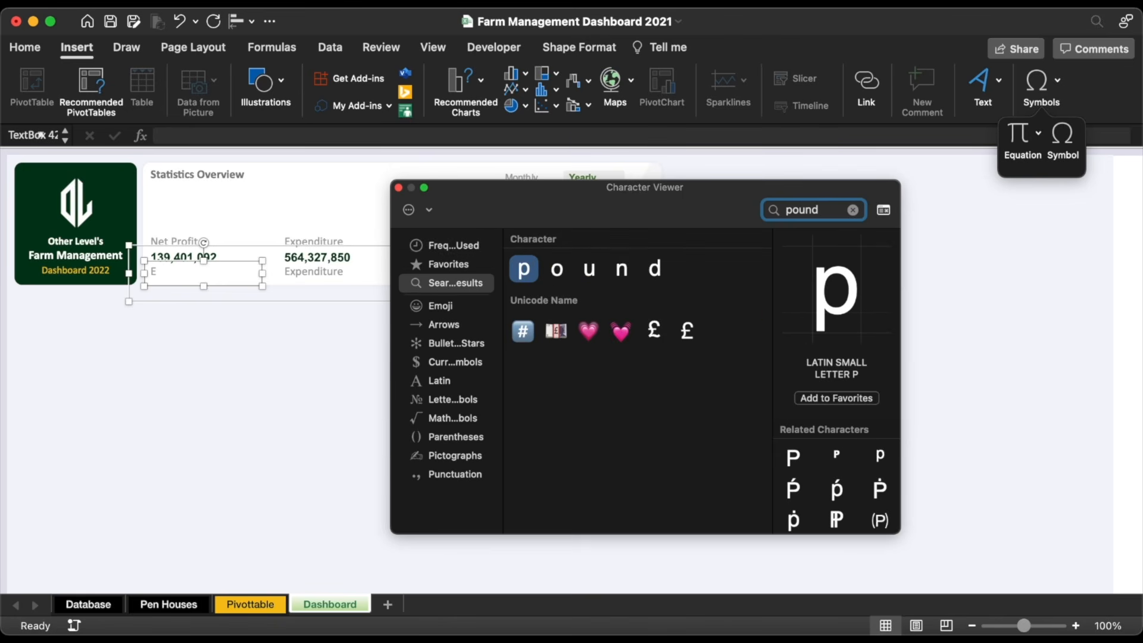
{"action": "double_click", "coordinate": [655, 329]}
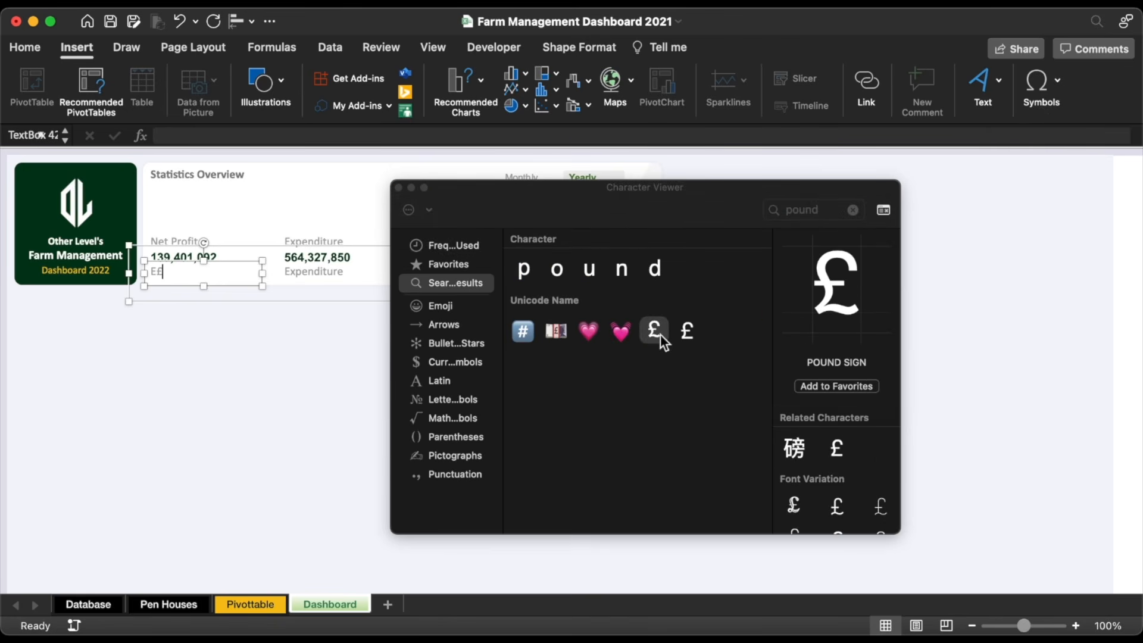
{"action": "left_click", "coordinate": [399, 188]}
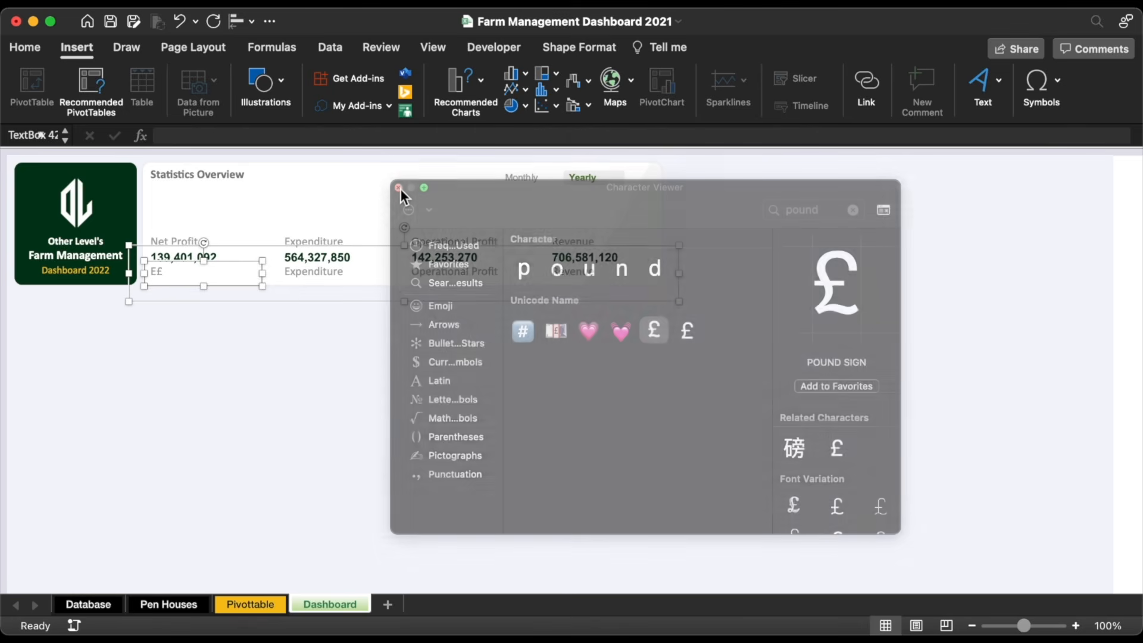
Step: Replace the other three copied labels with 'E£'
{"action": "key", "text": "super+c"}
{"action": "double_click", "coordinate": [324, 272]}
{"action": "key", "text": "super+v"}
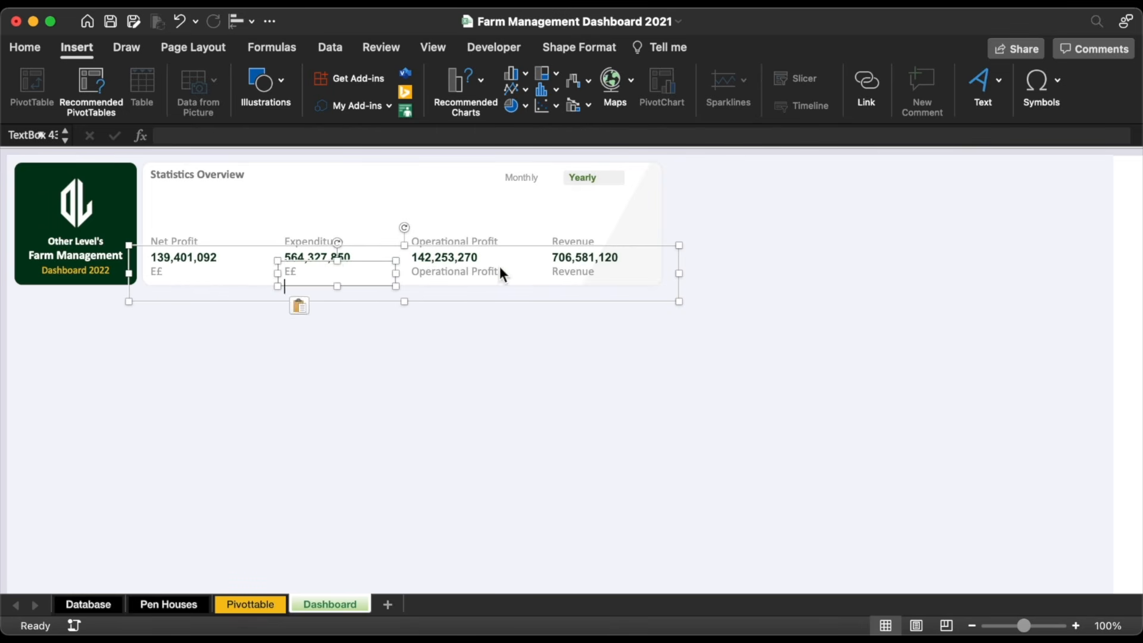
{"action": "triple_click", "coordinate": [495, 271]}
{"action": "key", "text": "super+v"}
{"action": "triple_click", "coordinate": [575, 273]}
{"action": "key", "text": "super+v"}
{"action": "left_click", "coordinate": [580, 333]}
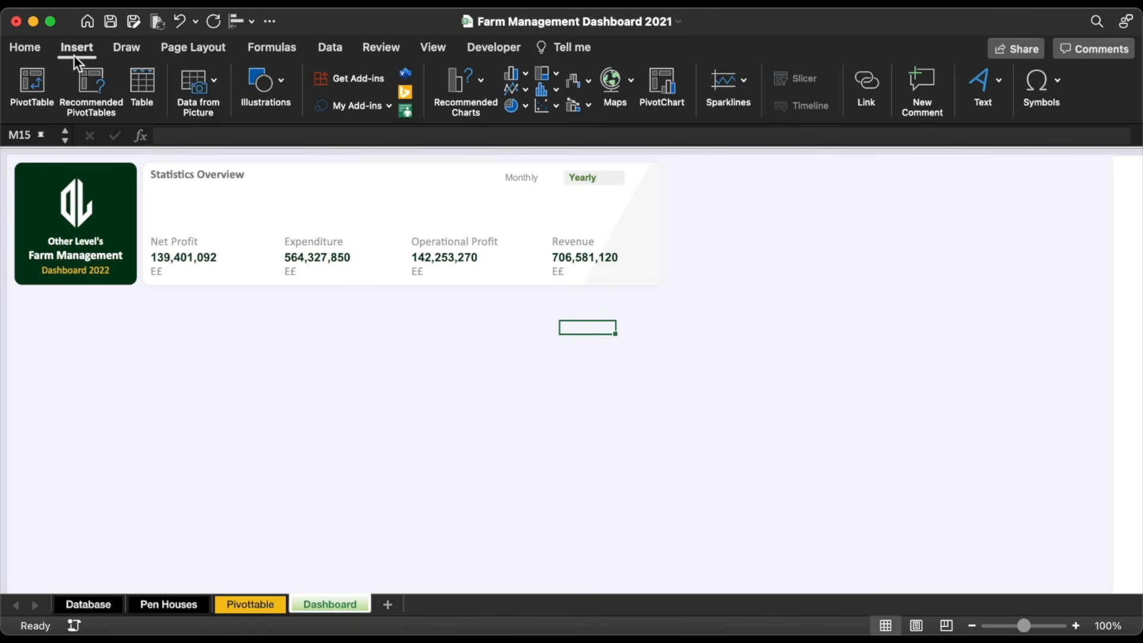
Step: Insert icons above Net Profit, Expenditure, Operational Profit and Revenue and align their middles
{"action": "left_click", "coordinate": [248, 81]}
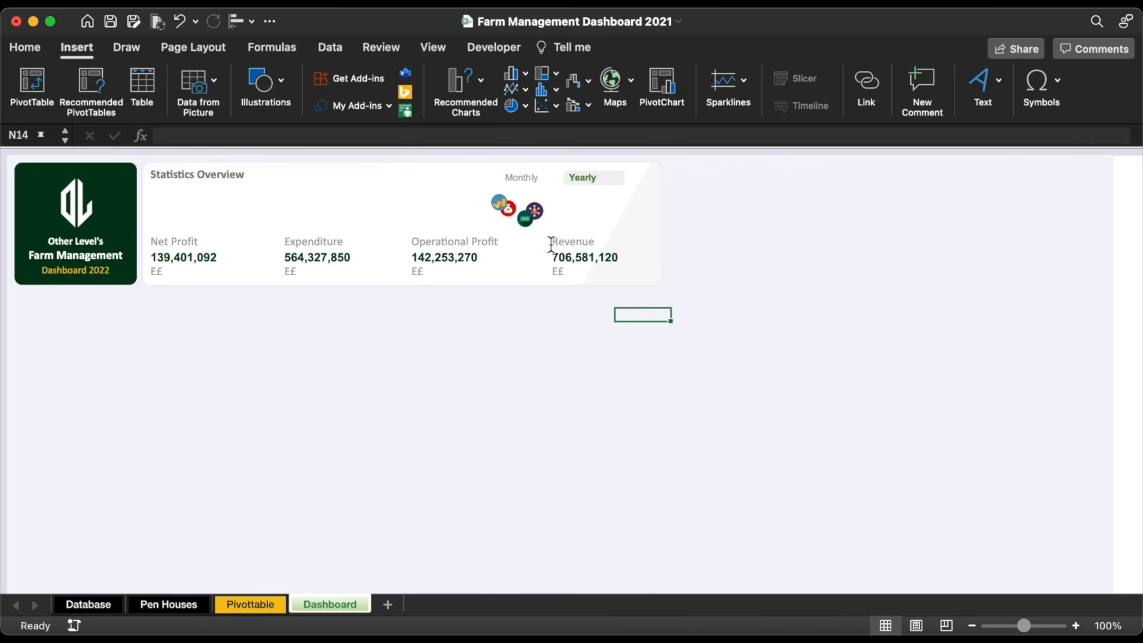
{"action": "left_click", "coordinate": [525, 220]}
{"action": "left_click_drag", "start_coordinate": [525, 219], "coordinate": [161, 222]}
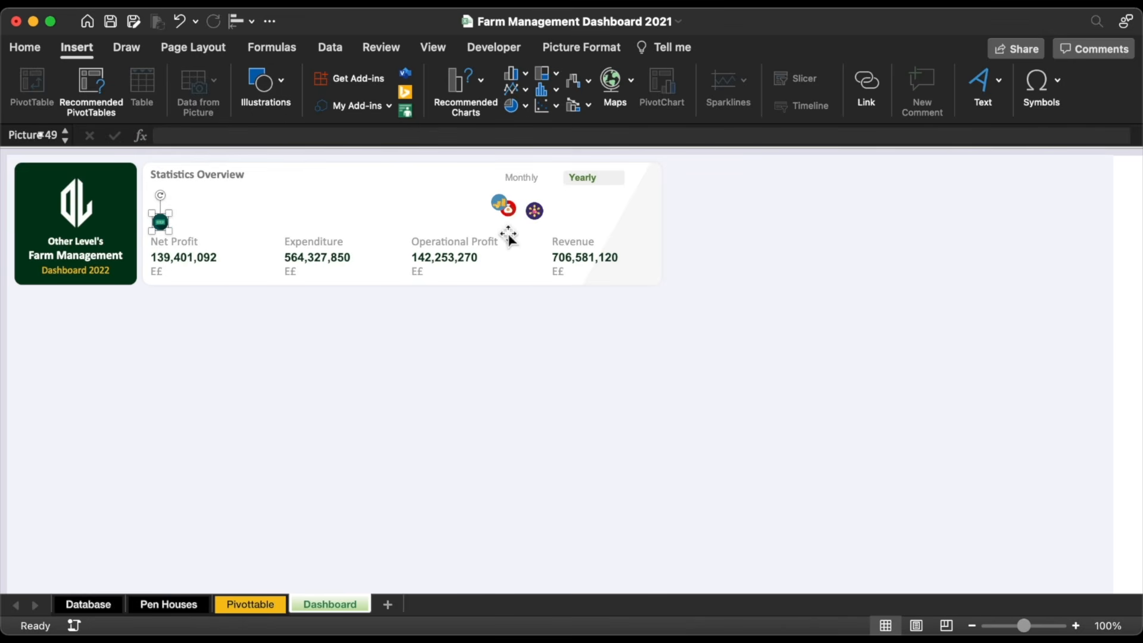
{"action": "left_click_drag", "start_coordinate": [506, 208], "coordinate": [422, 223]}
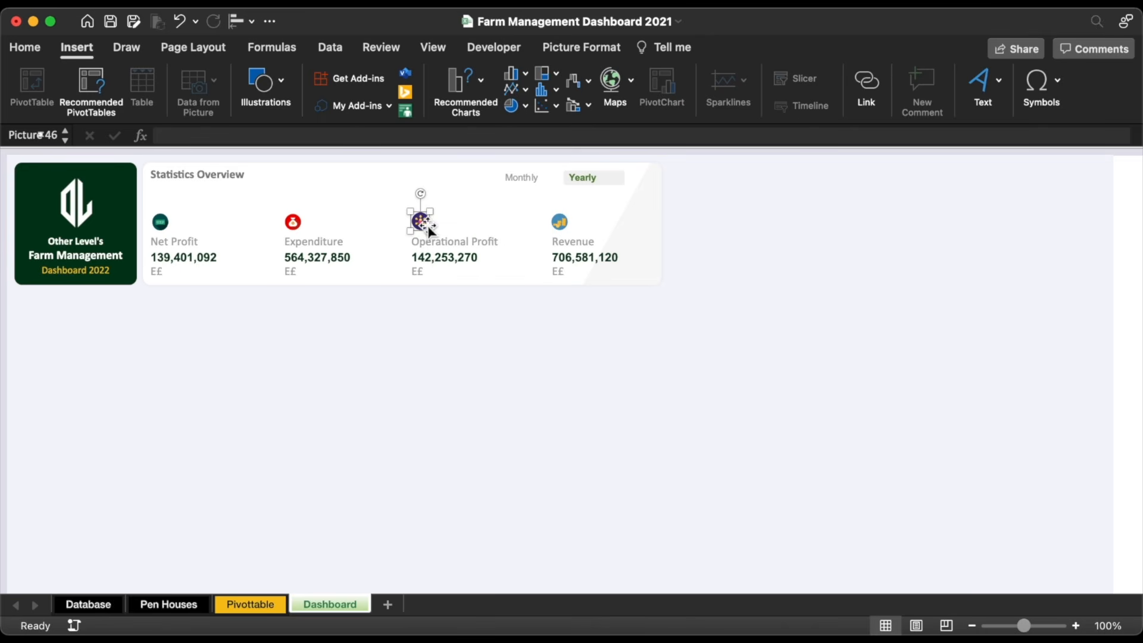
{"action": "left_click", "coordinate": [566, 226], "text": "shift"}
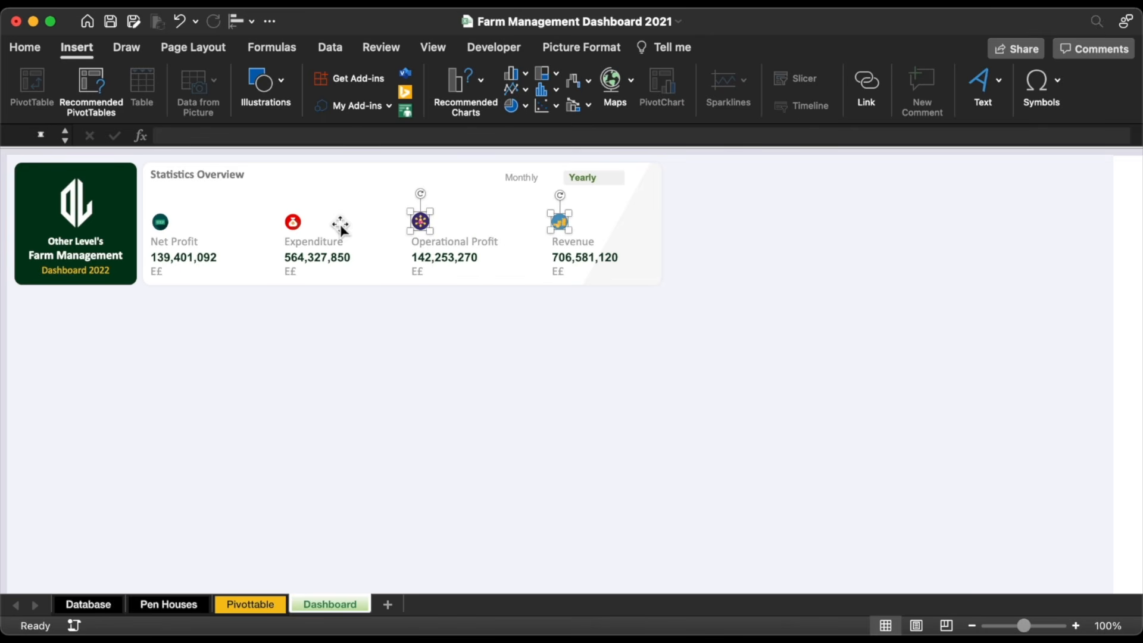
{"action": "left_click", "coordinate": [293, 222], "text": "shift"}
{"action": "left_click", "coordinate": [239, 24]}
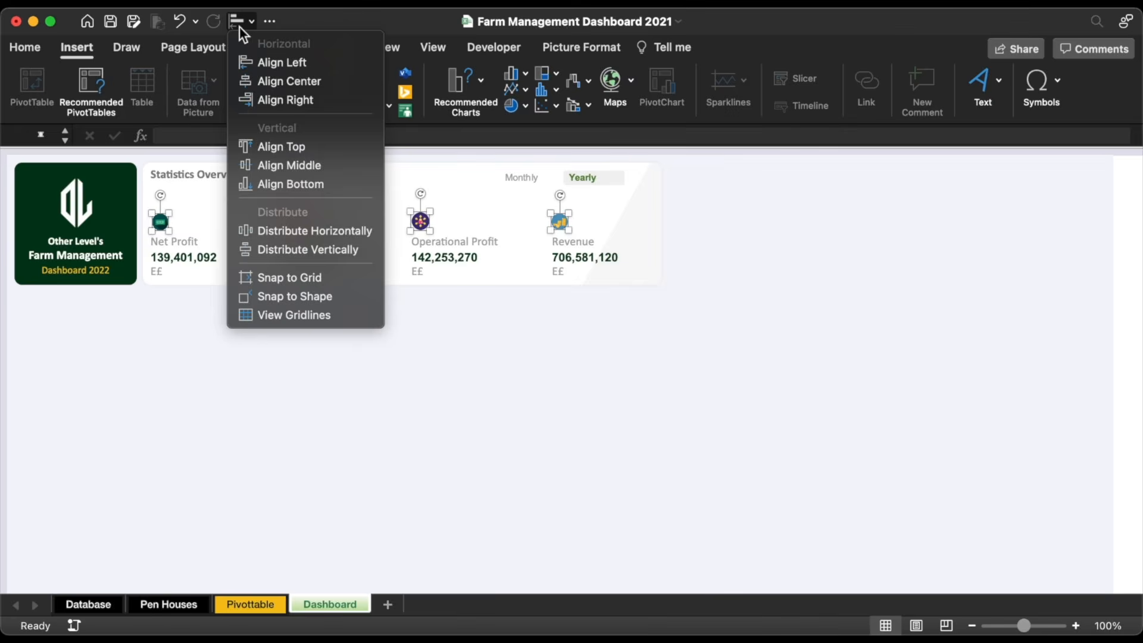
{"action": "left_click", "coordinate": [292, 160]}
Step: Select the Net Profit label, figure and E£ text boxes and nudge them right
{"action": "right_click", "coordinate": [173, 250]}
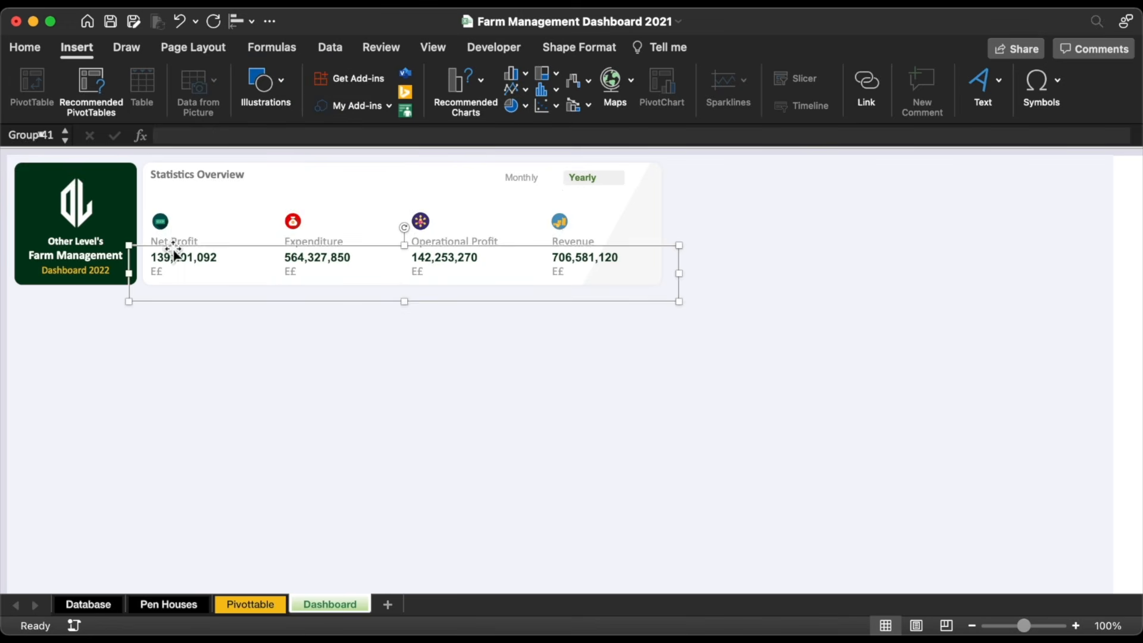
{"action": "left_click", "coordinate": [209, 257]}
{"action": "left_click", "coordinate": [405, 360]}
{"action": "right_click", "coordinate": [188, 243]}
{"action": "mouse_move", "coordinate": [230, 301]}
{"action": "left_click", "coordinate": [184, 266]}
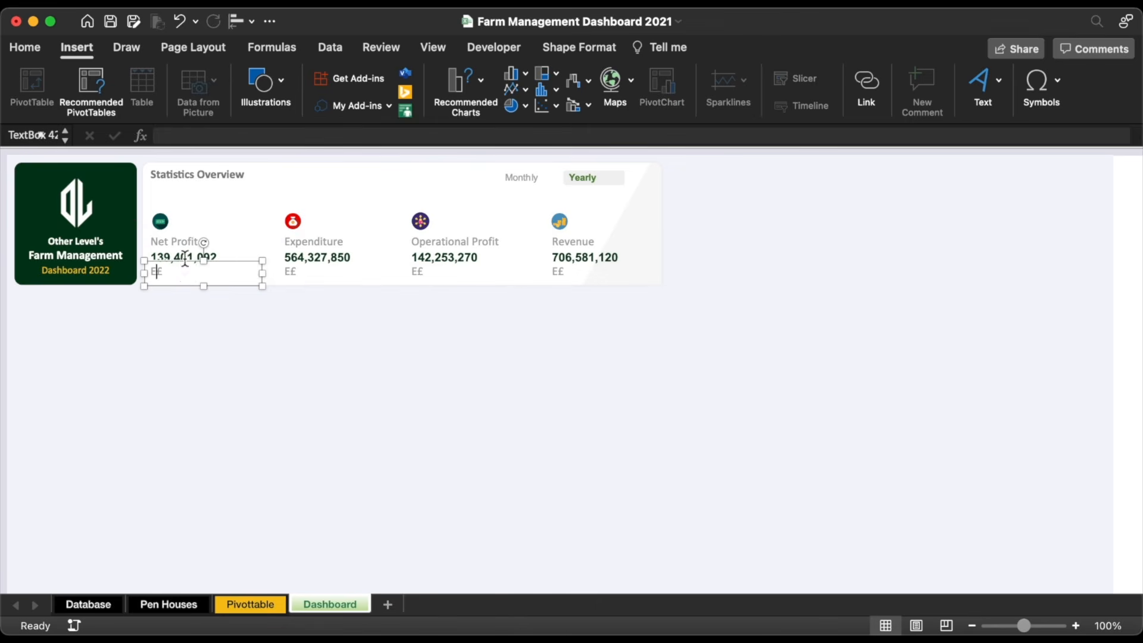
{"action": "left_click", "coordinate": [187, 256], "text": "shift"}
{"action": "left_click", "coordinate": [170, 229], "text": "shift"}
{"action": "key", "text": "Right"}
{"action": "key", "text": "Right"}
{"action": "key", "text": "Right"}
{"action": "key", "text": "Right"}
Step: Duplicate the Statistics Overview title box below the original, then go to the Pivottable sheet
{"action": "left_click", "coordinate": [298, 405]}
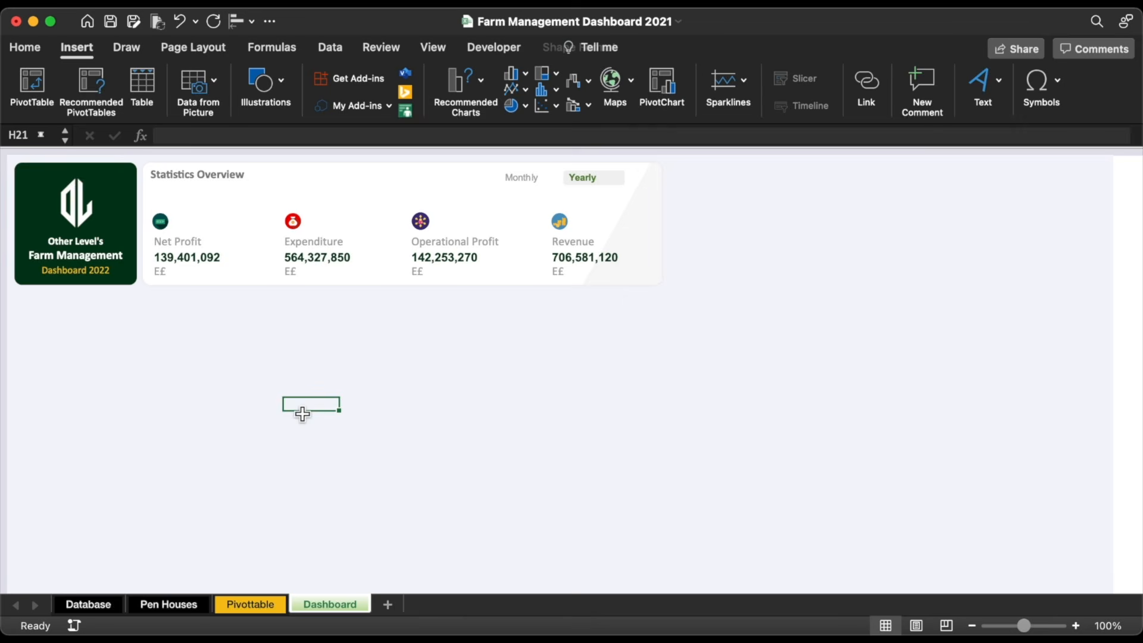
{"action": "left_click", "coordinate": [161, 221]}
{"action": "left_click", "coordinate": [387, 338]}
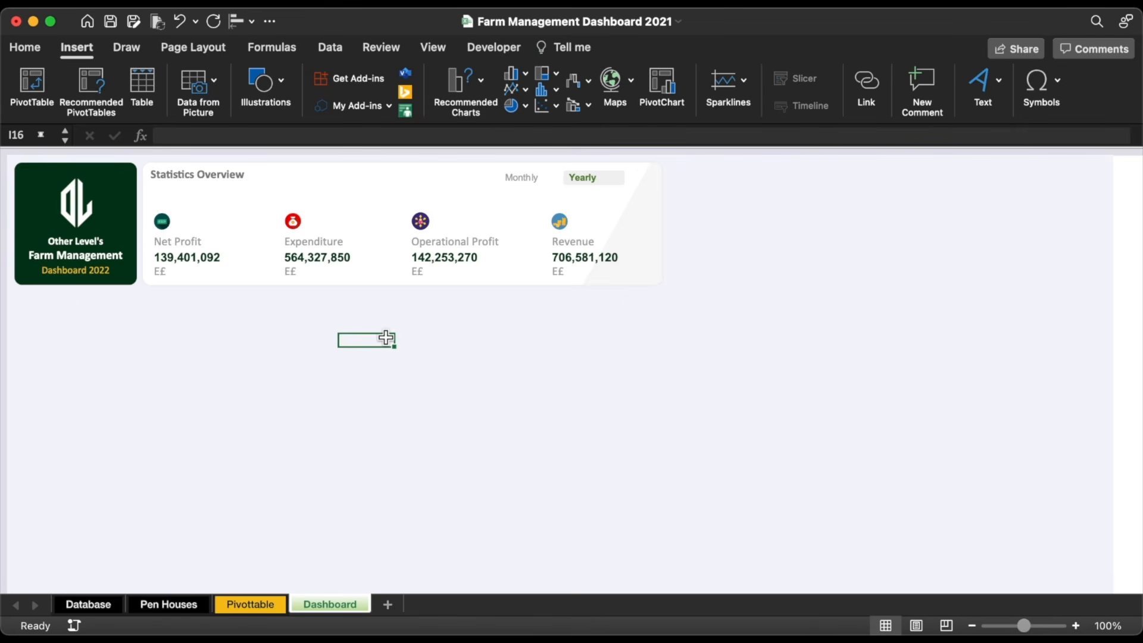
{"action": "left_click_drag", "start_coordinate": [211, 175], "coordinate": [400, 195]}
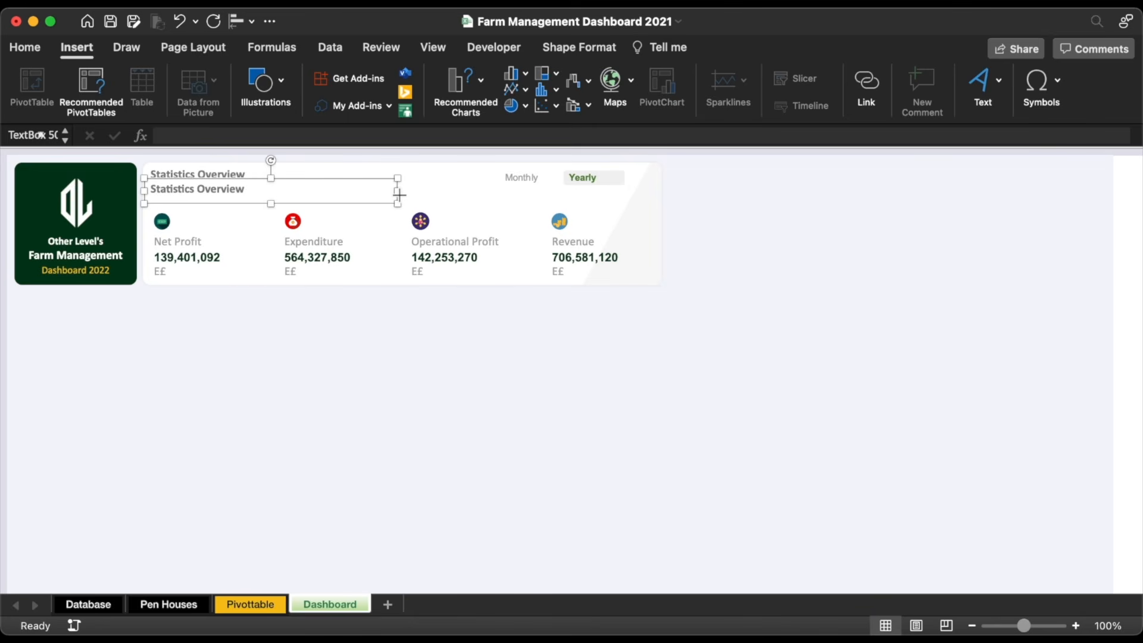
{"action": "left_click", "coordinate": [255, 604]}
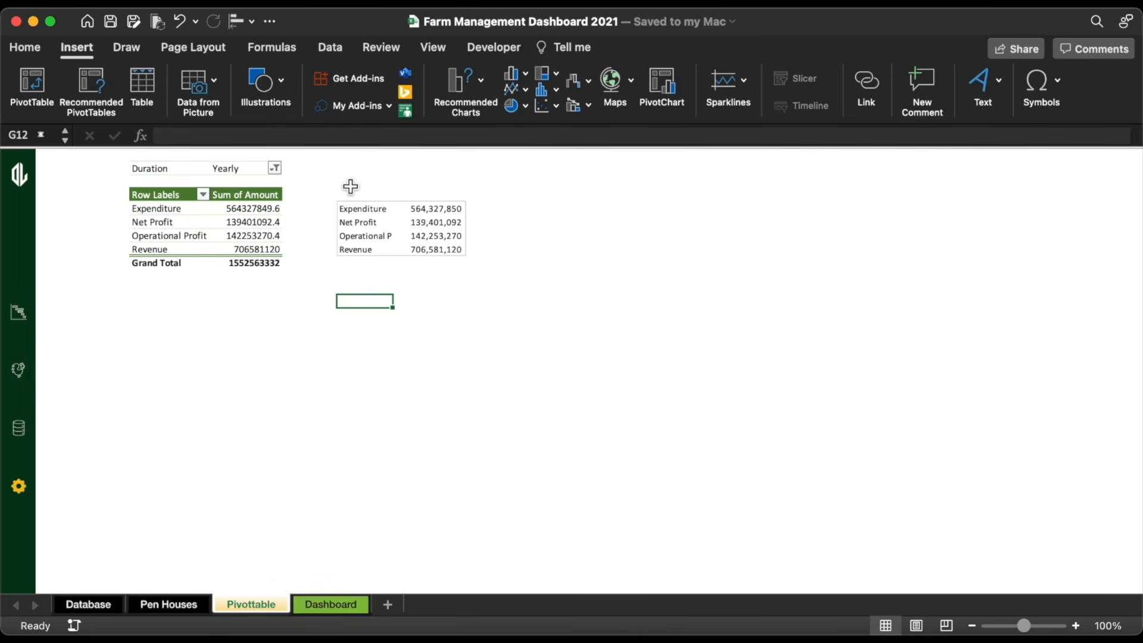
Step: Enter =IF(E2="Yearly","Current Yearly Performance","Current Monthly Performance") in G12
{"action": "left_click", "coordinate": [327, 136]}
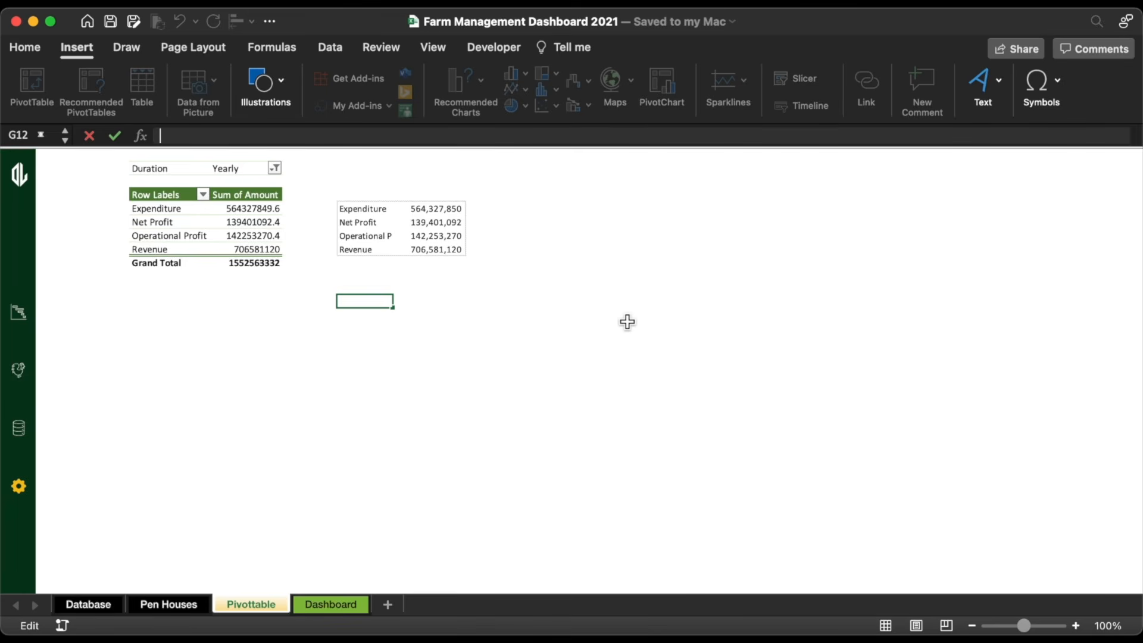
{"action": "type", "text": "=if"}
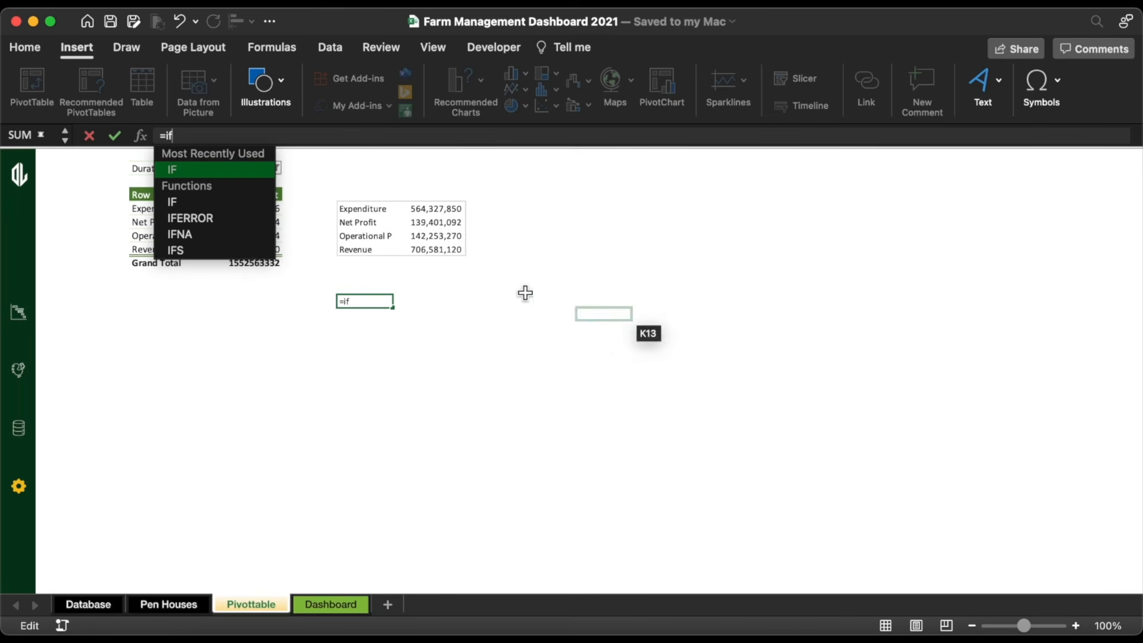
{"action": "double_click", "coordinate": [188, 169]}
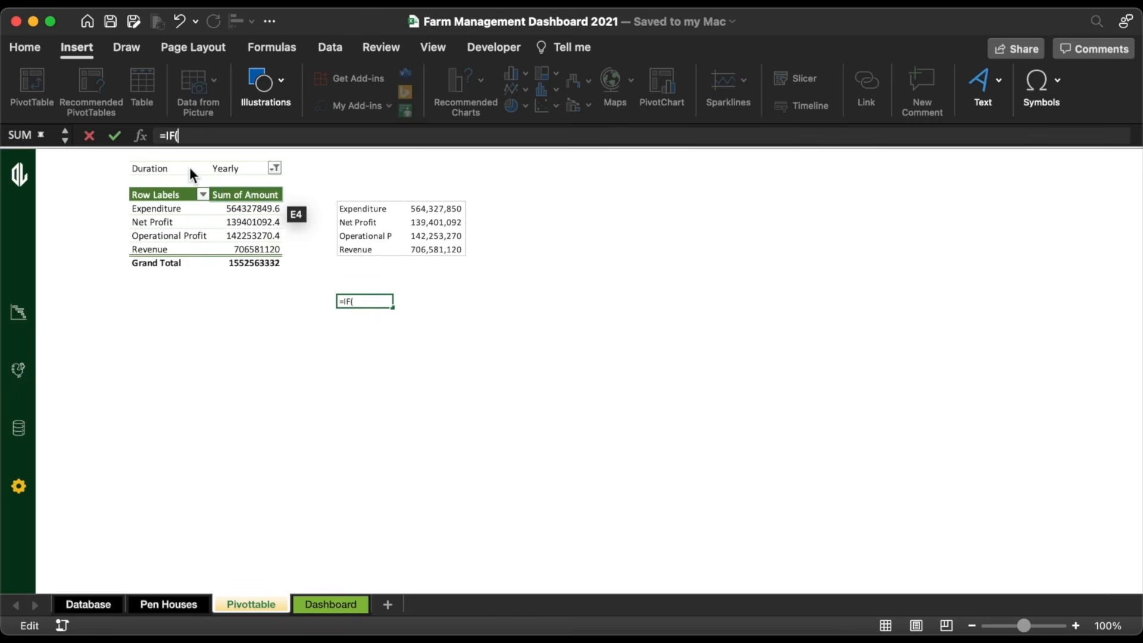
{"action": "left_click", "coordinate": [232, 173]}
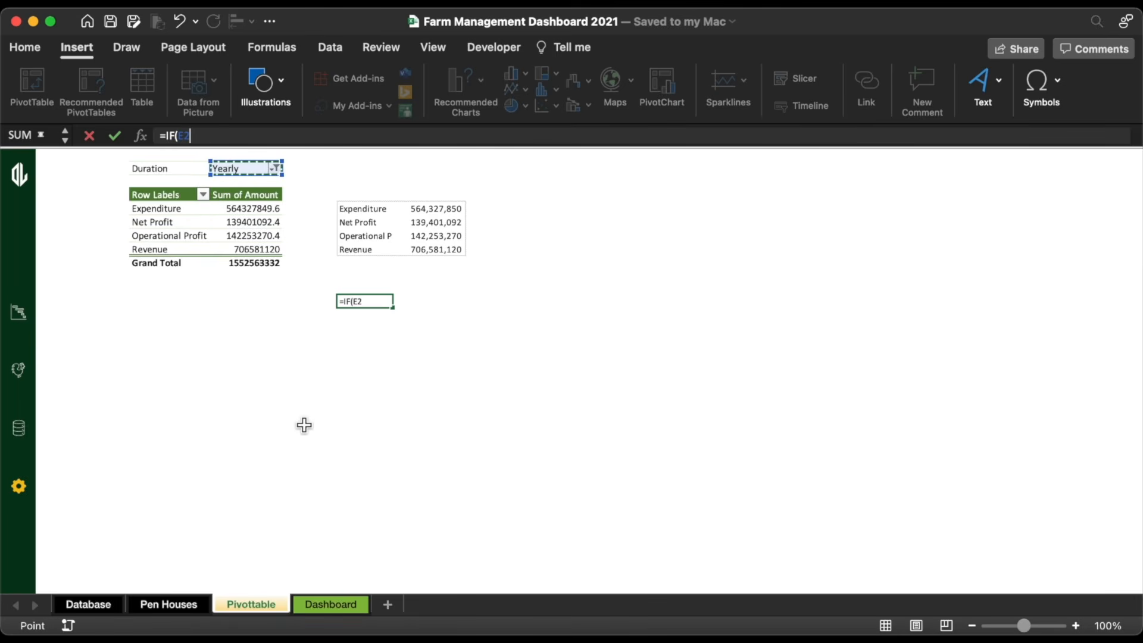
{"action": "type", "text": "=\"Yearly"}
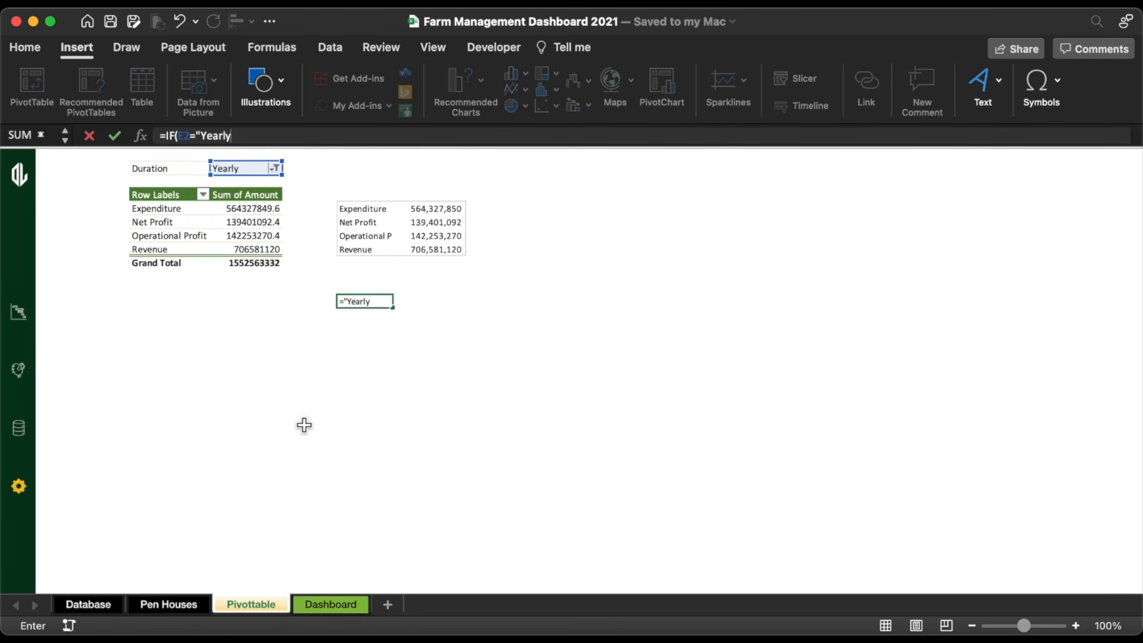
{"action": "type", "text": "\",\"Current Year"}
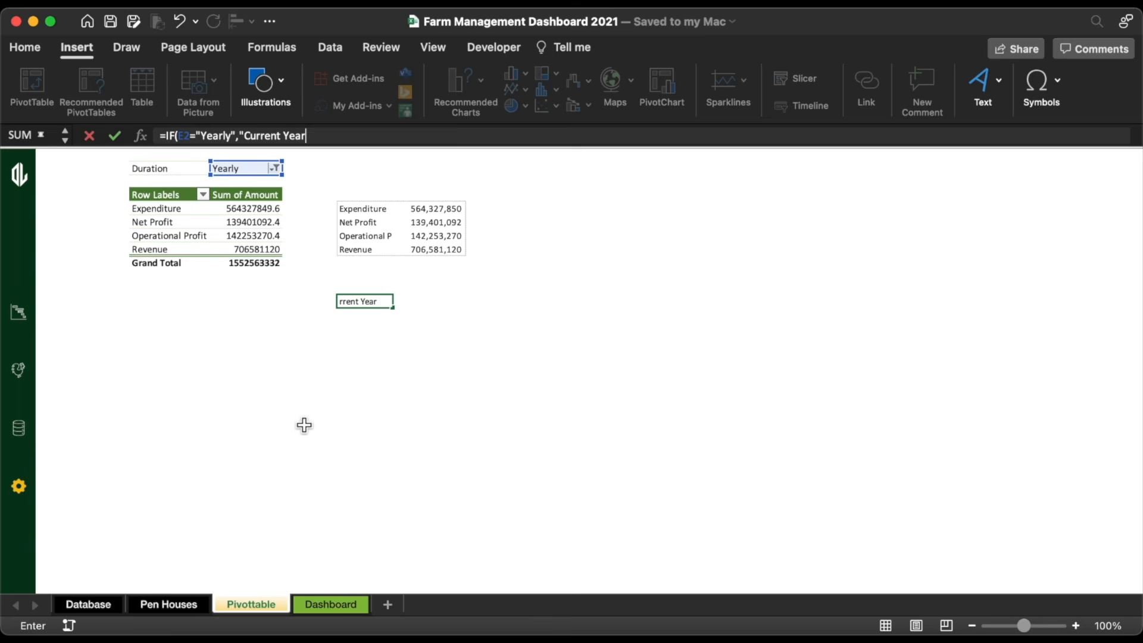
{"action": "type", "text": "ly Performance\","}
{"action": "left_click_drag", "start_coordinate": [387, 136], "coordinate": [251, 143]}
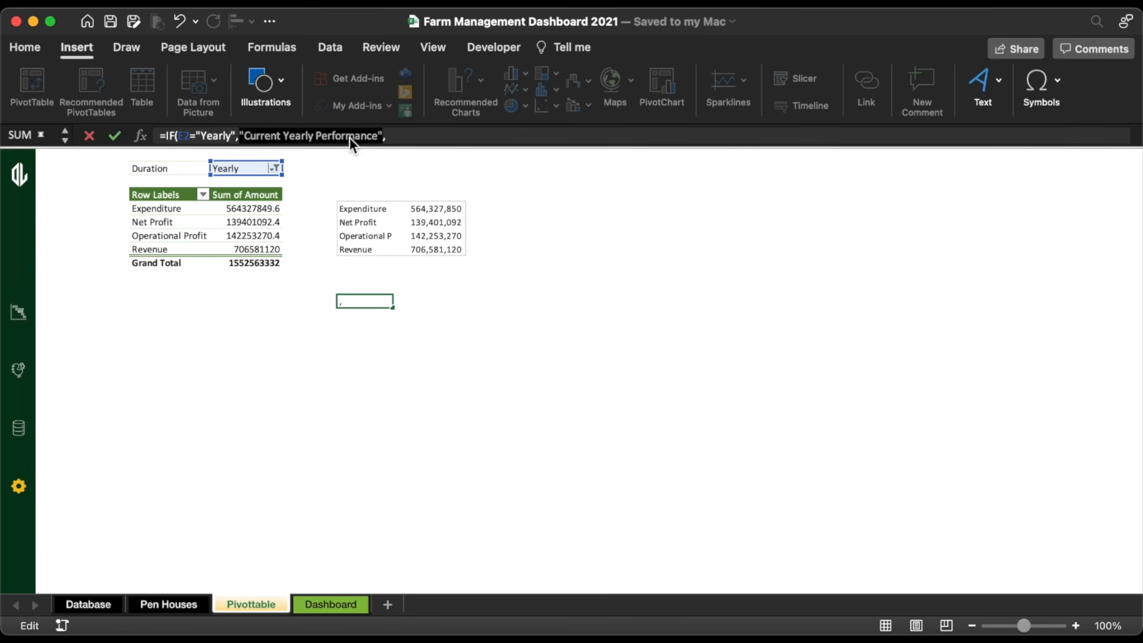
{"action": "left_click", "coordinate": [397, 135]}
{"action": "key", "text": "super+v"}
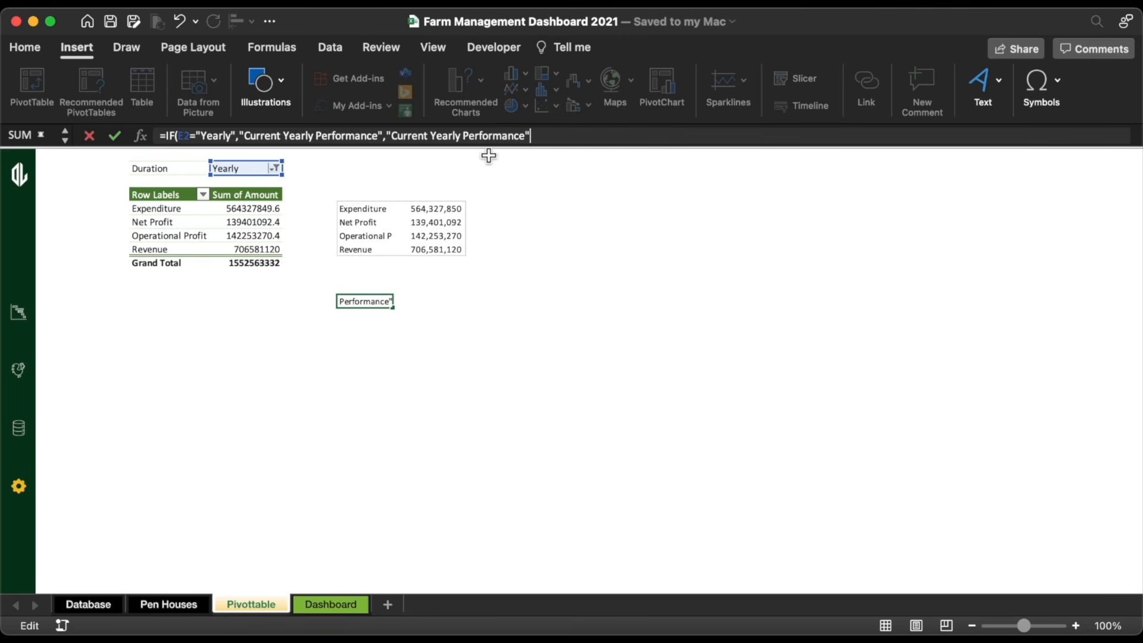
{"action": "double_click", "coordinate": [451, 137]}
{"action": "type", "text": "Monthl"}
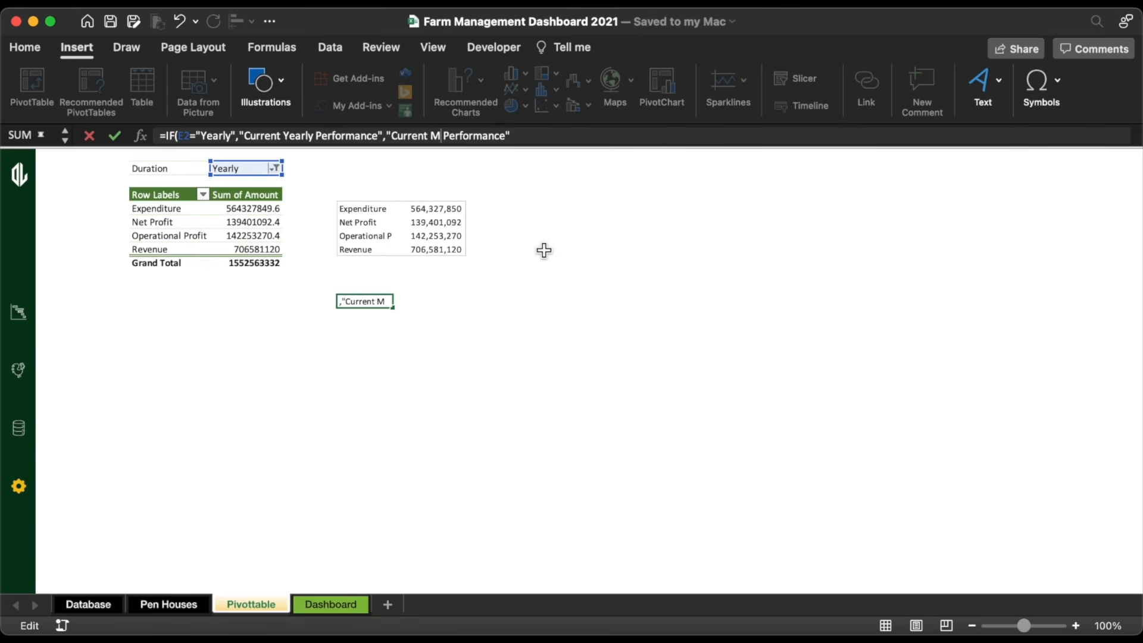
{"action": "type", "text": "y"}
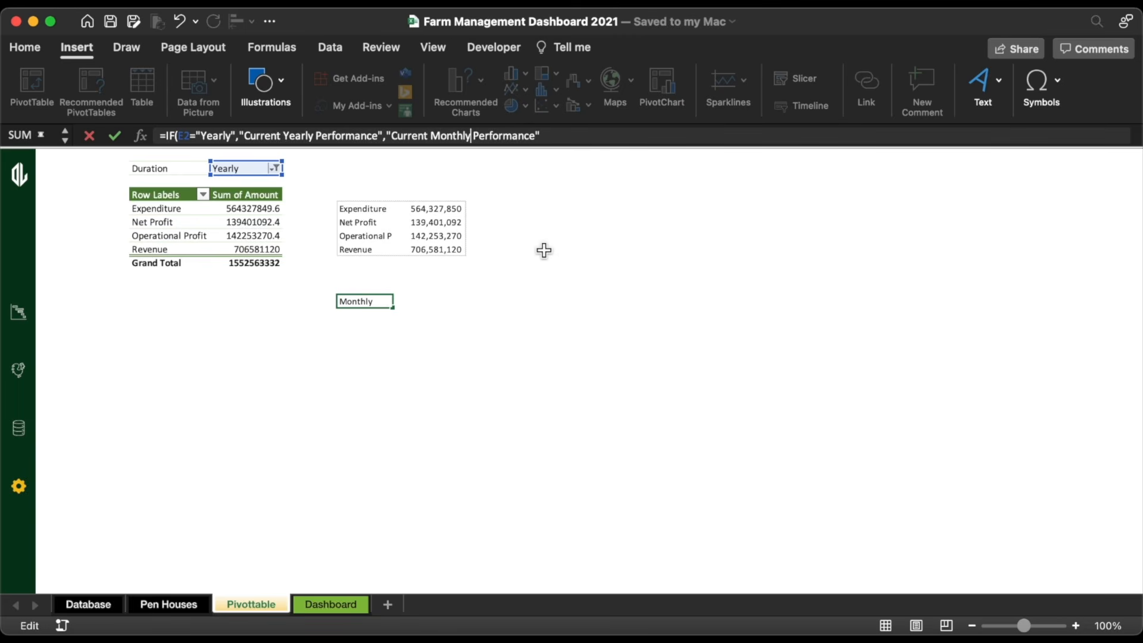
{"action": "left_click", "coordinate": [541, 136]}
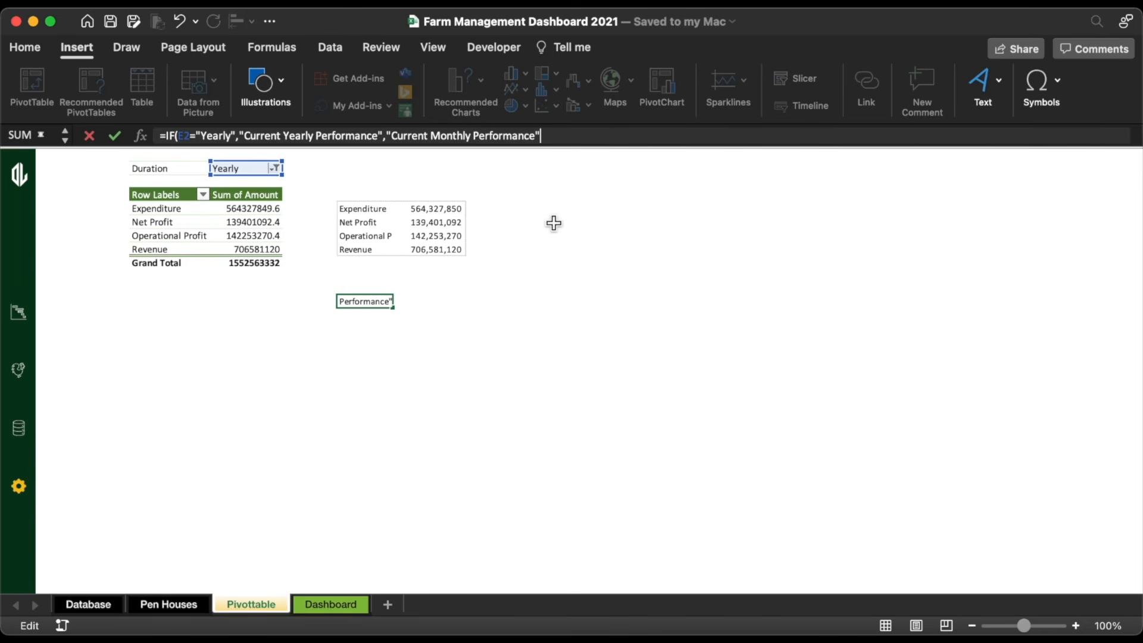
{"action": "key", "text": "Return"}
Step: Give G12:H12 an outline border
{"action": "left_click_drag", "start_coordinate": [354, 305], "coordinate": [425, 306]}
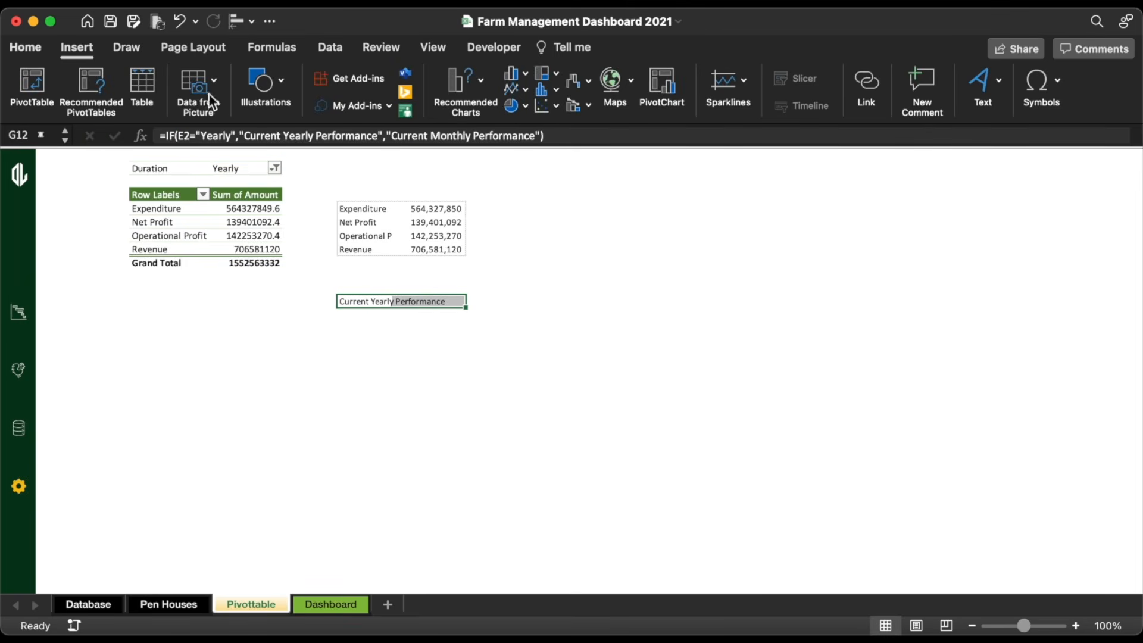
{"action": "left_click", "coordinate": [26, 48]}
{"action": "left_click", "coordinate": [198, 107]}
Step: Clear the duplicate title text and link the text box to =Pivottable!G12
{"action": "left_click", "coordinate": [372, 364]}
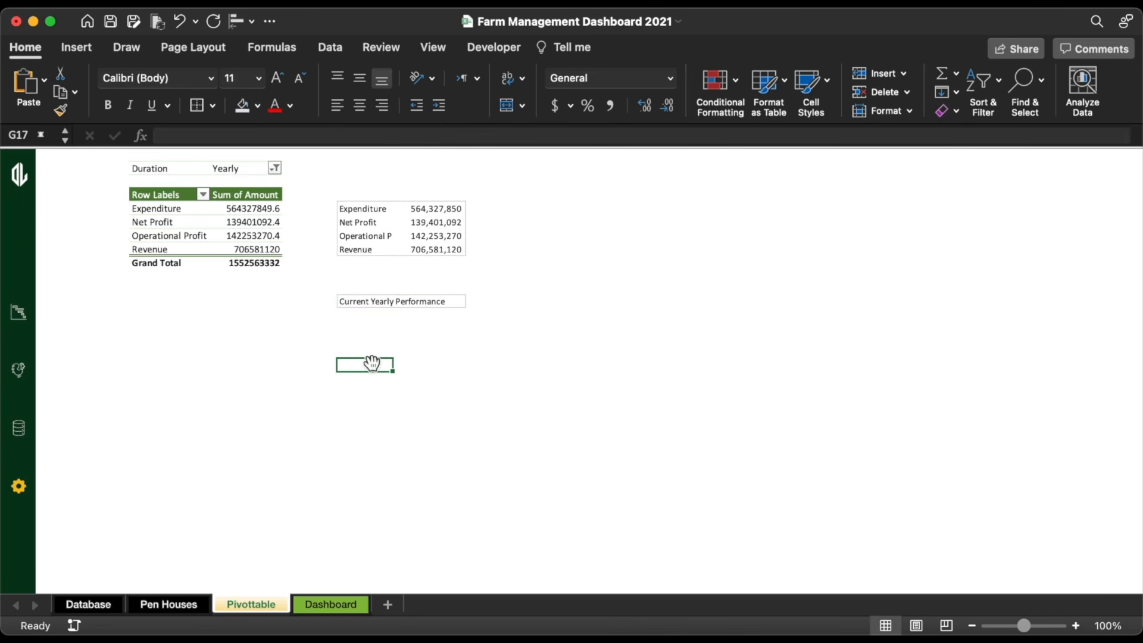
{"action": "left_click", "coordinate": [334, 605]}
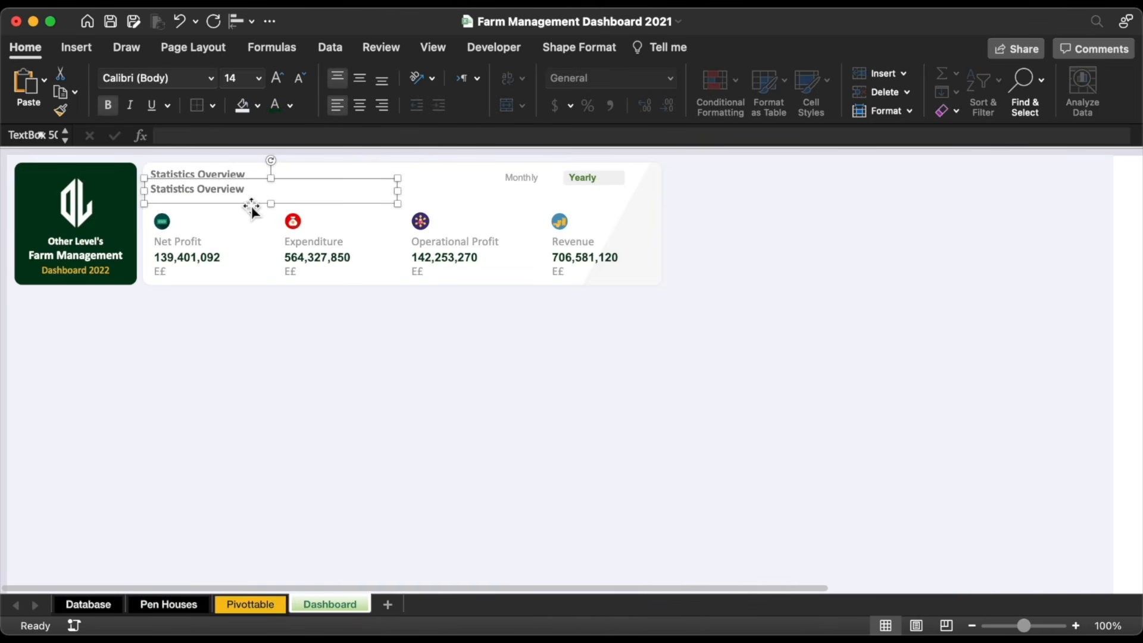
{"action": "triple_click", "coordinate": [256, 188]}
{"action": "key", "text": "BackSpace"}
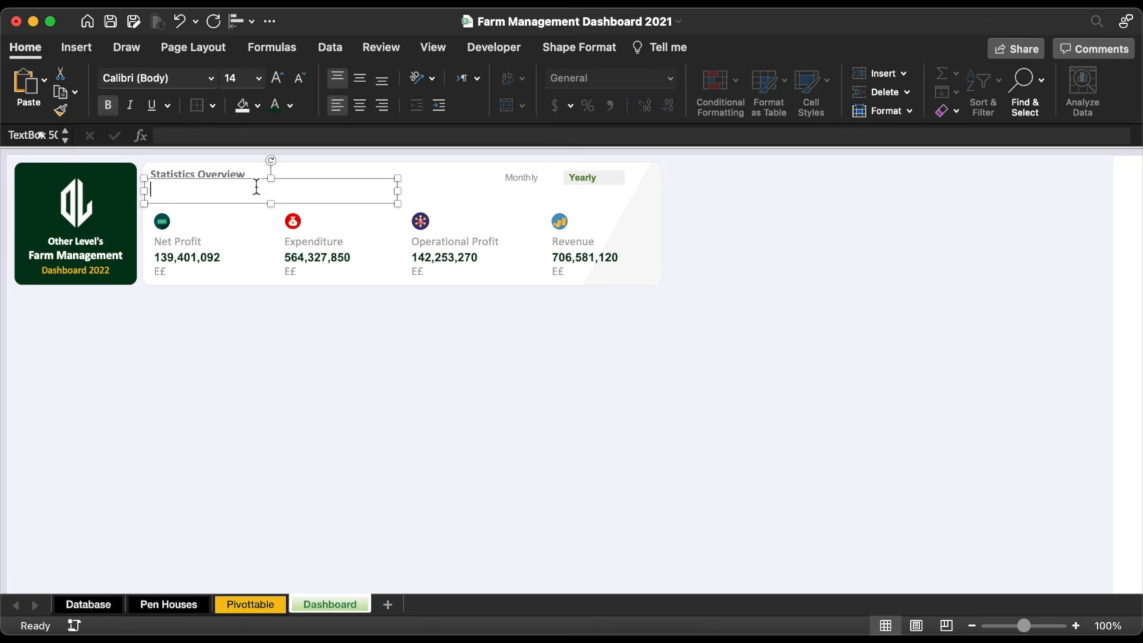
{"action": "left_click", "coordinate": [230, 138]}
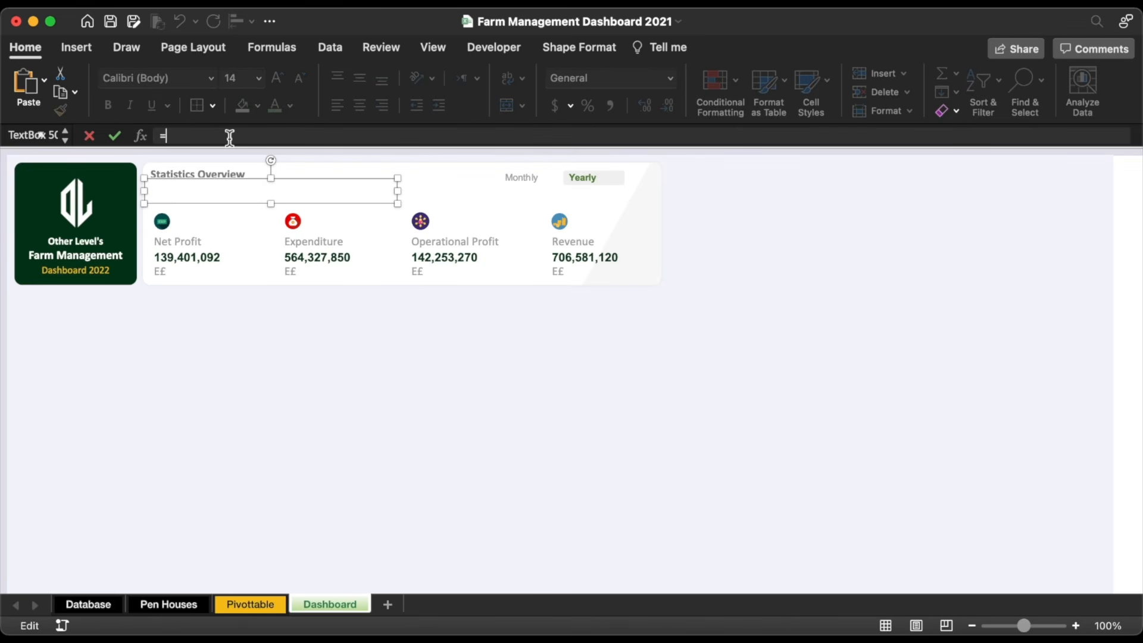
{"action": "left_click", "coordinate": [262, 605]}
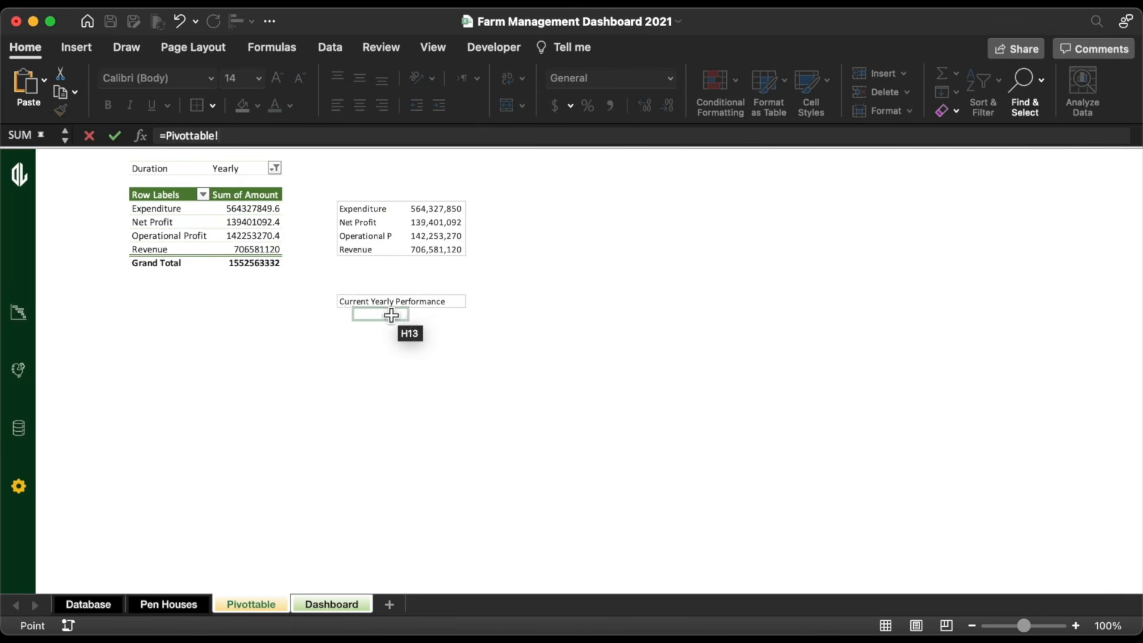
{"action": "left_click", "coordinate": [369, 305]}
{"action": "key", "text": "Return"}
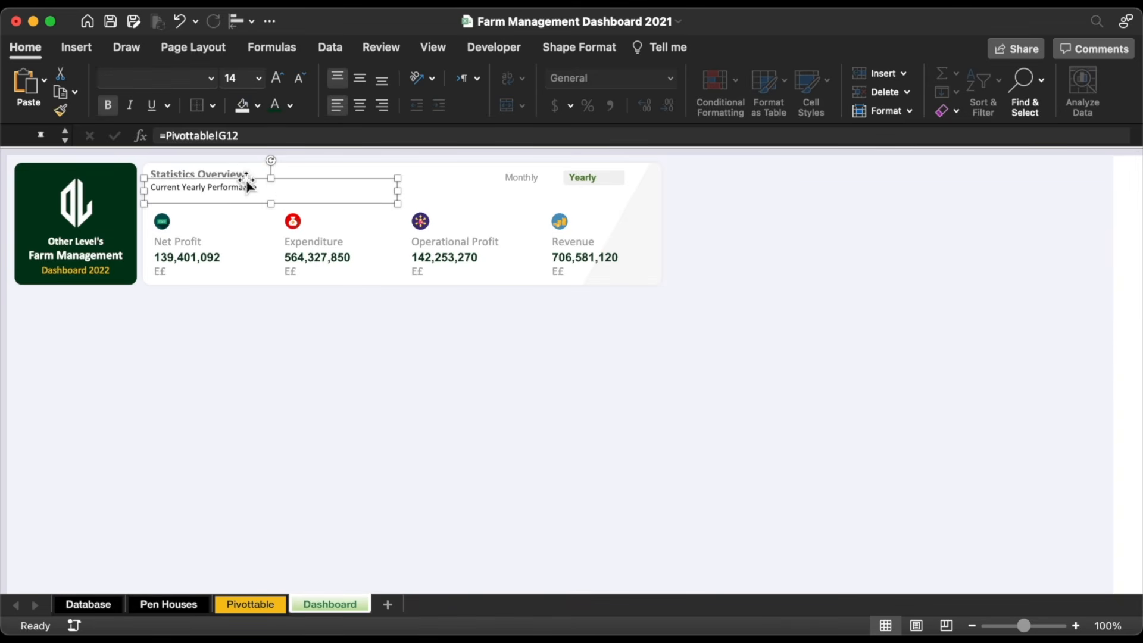
Step: Make the linked subtitle text grey at 14 pt
{"action": "left_click", "coordinate": [290, 106]}
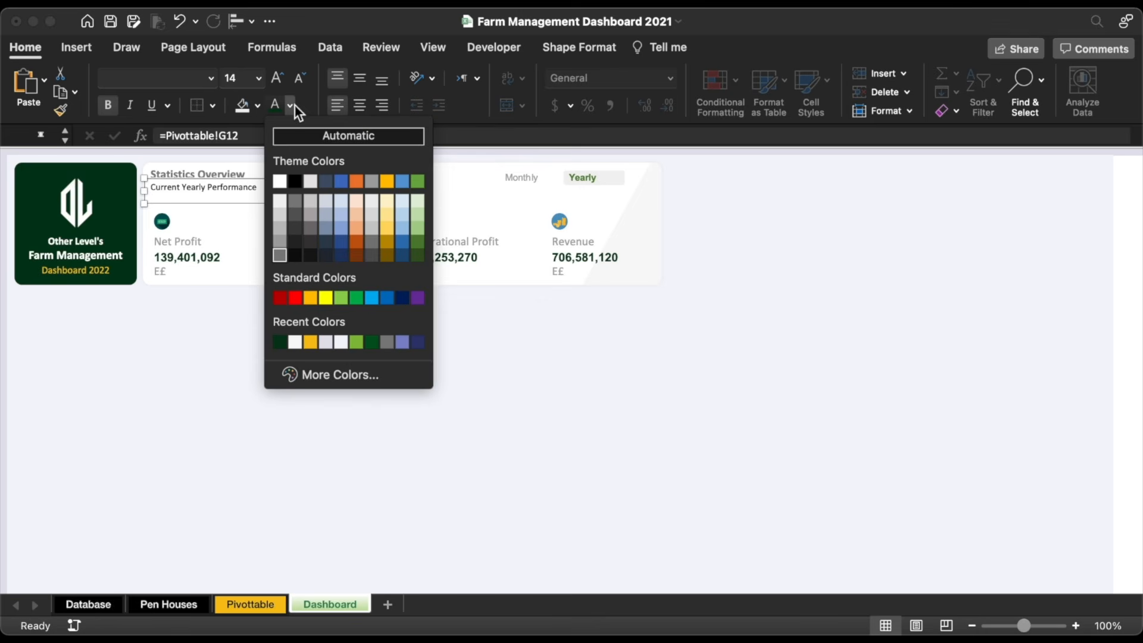
{"action": "left_click", "coordinate": [277, 251]}
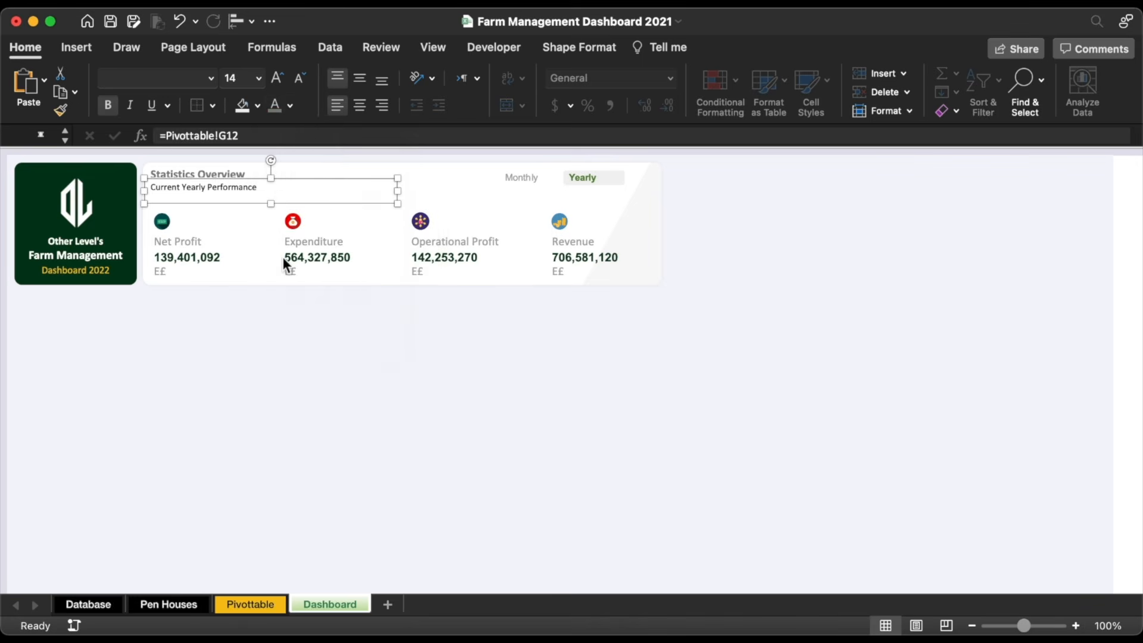
{"action": "left_click", "coordinate": [278, 77]}
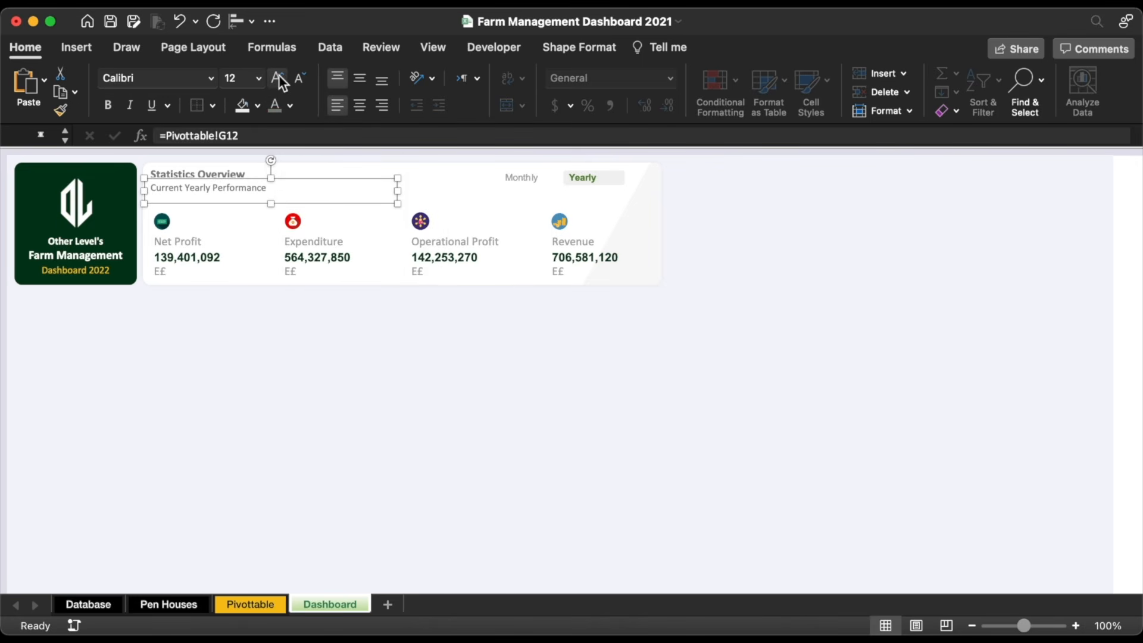
{"action": "left_click", "coordinate": [279, 76]}
Step: Test the Duration slicer by choosing Monthly, Yearly, then Monthly again
{"action": "left_click", "coordinate": [430, 338]}
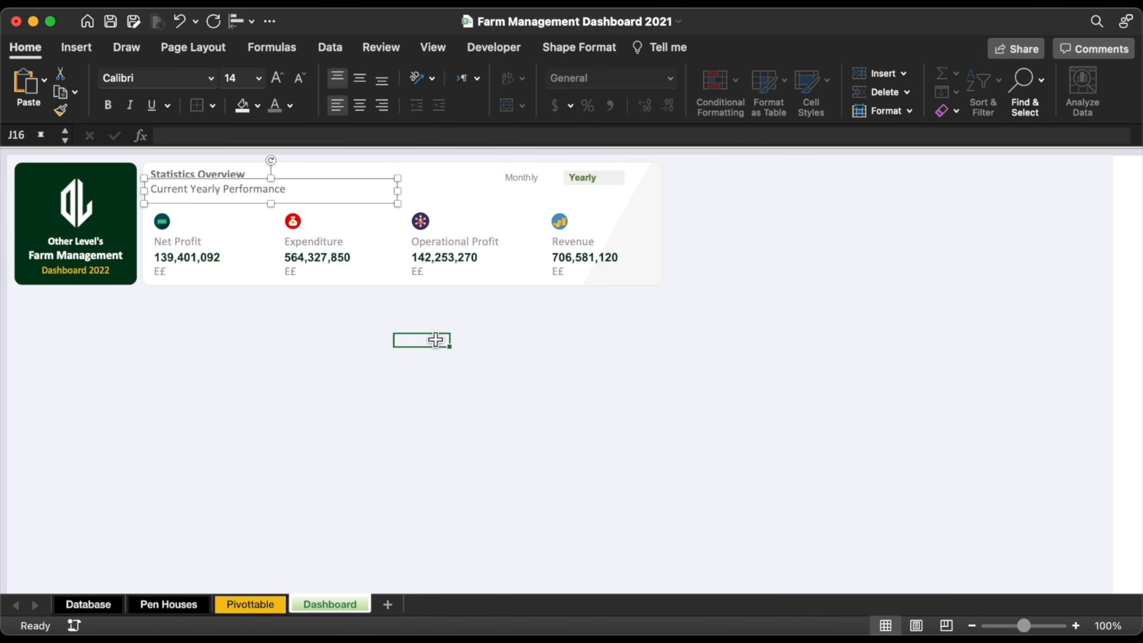
{"action": "left_click", "coordinate": [522, 176]}
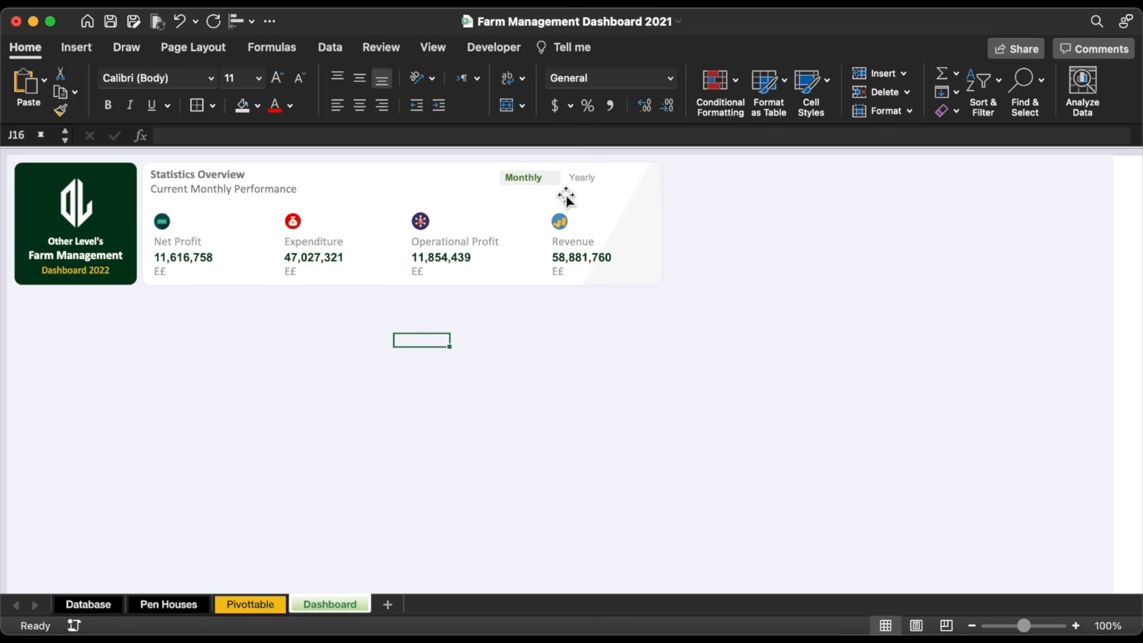
{"action": "left_click", "coordinate": [586, 183]}
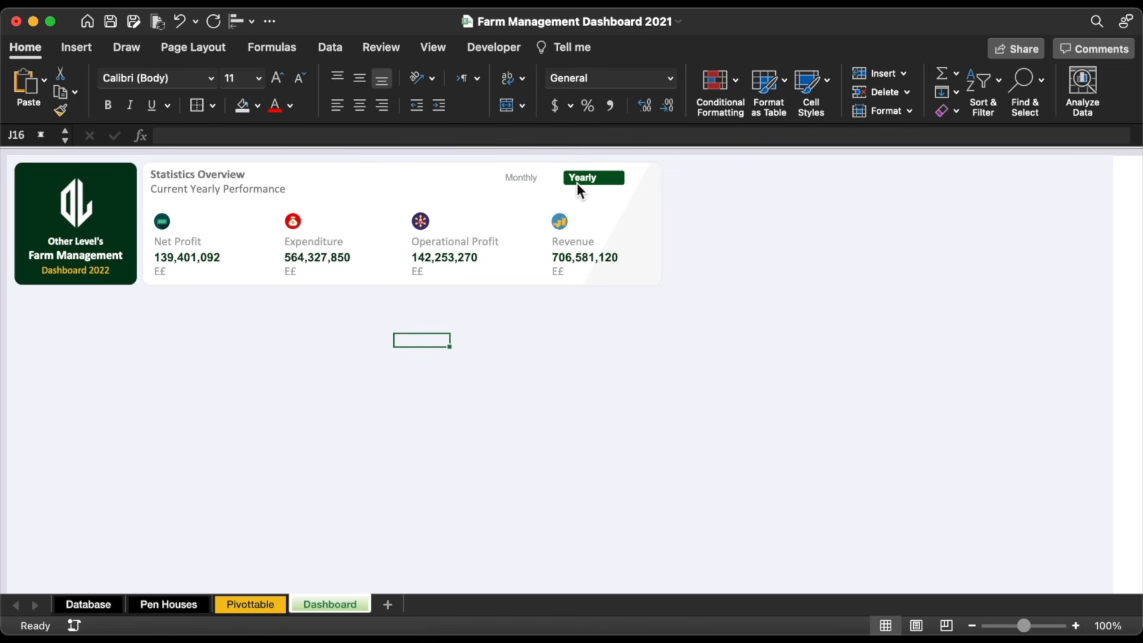
{"action": "left_click", "coordinate": [538, 181]}
{"action": "left_click", "coordinate": [164, 223]}
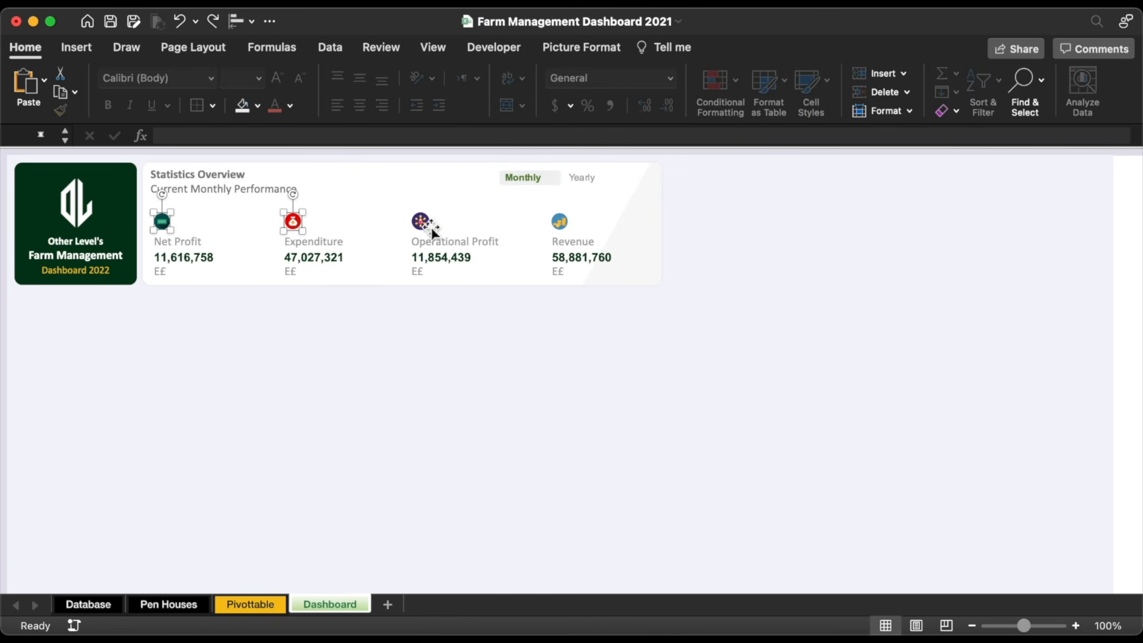
{"action": "key", "text": "Escape"}
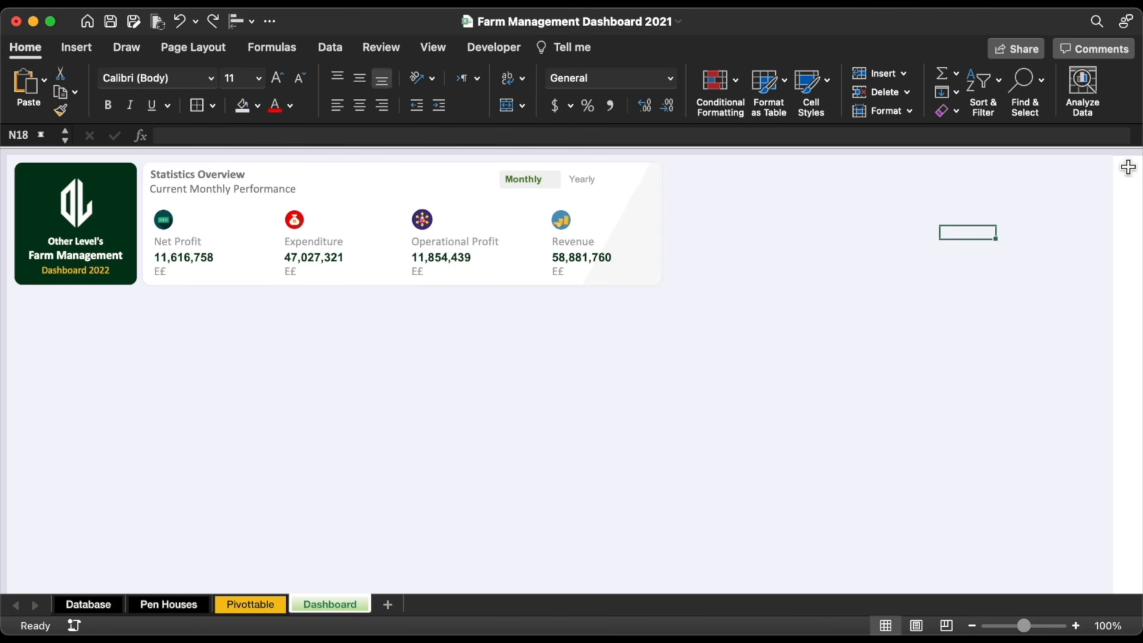
{"action": "left_click", "coordinate": [1126, 163]}
Step: Show headings, widen column W and copy W1's formatting down the column
{"action": "left_click", "coordinate": [432, 48]}
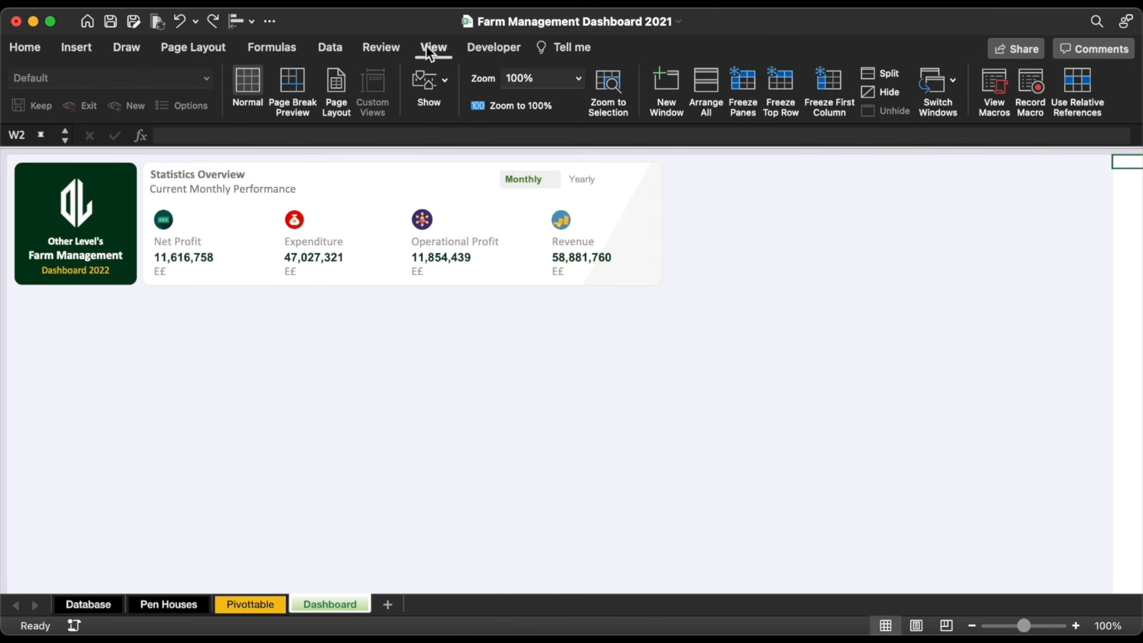
{"action": "left_click", "coordinate": [424, 81]}
{"action": "left_click", "coordinate": [455, 157]}
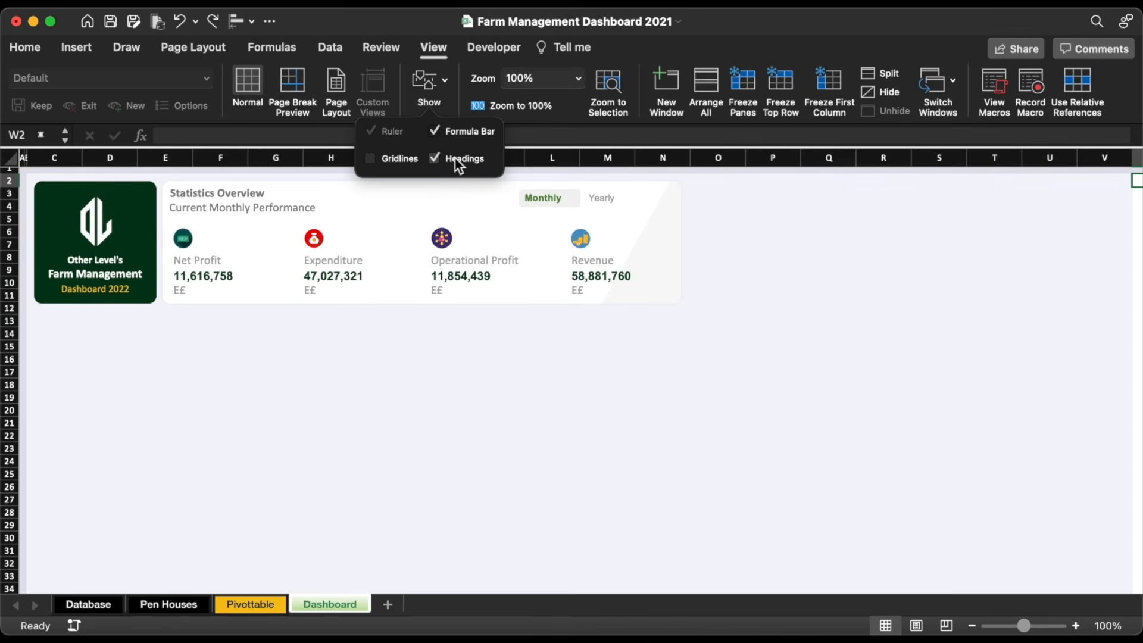
{"action": "scroll", "coordinate": [974, 309], "scroll_direction": "right", "scroll_amount": 2}
{"action": "left_click_drag", "start_coordinate": [957, 158], "coordinate": [981, 156]}
{"action": "left_click", "coordinate": [992, 171]}
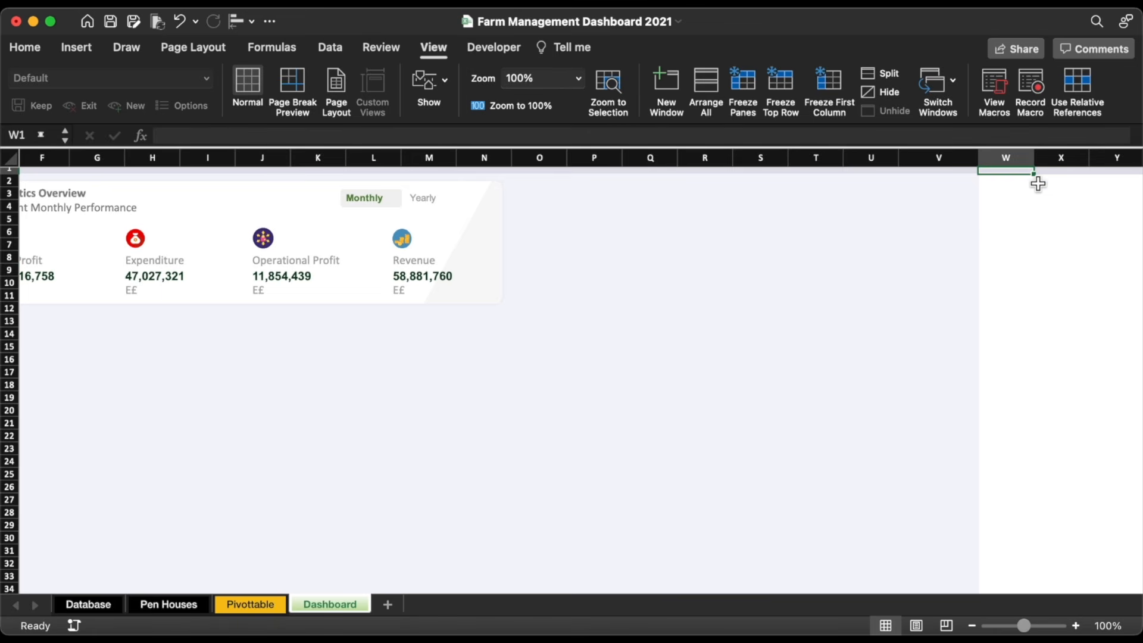
{"action": "left_click_drag", "start_coordinate": [1036, 178], "coordinate": [1051, 412]}
Step: Extend the formatting across rows 44–45 to column A and hide the headings again
{"action": "scroll", "coordinate": [1060, 439], "scroll_direction": "down", "scroll_amount": 6}
{"action": "left_click_drag", "start_coordinate": [1036, 210], "coordinate": [7, 568]}
{"action": "left_click", "coordinate": [990, 510]}
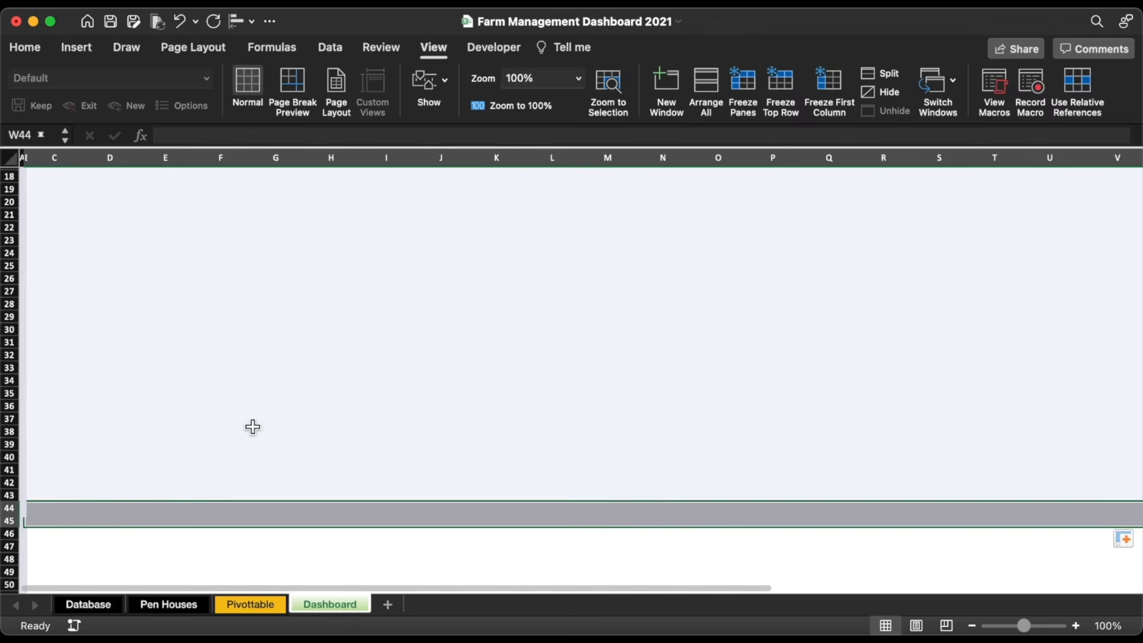
{"action": "left_click", "coordinate": [253, 425]}
{"action": "scroll", "coordinate": [334, 487], "scroll_direction": "up", "scroll_amount": 5}
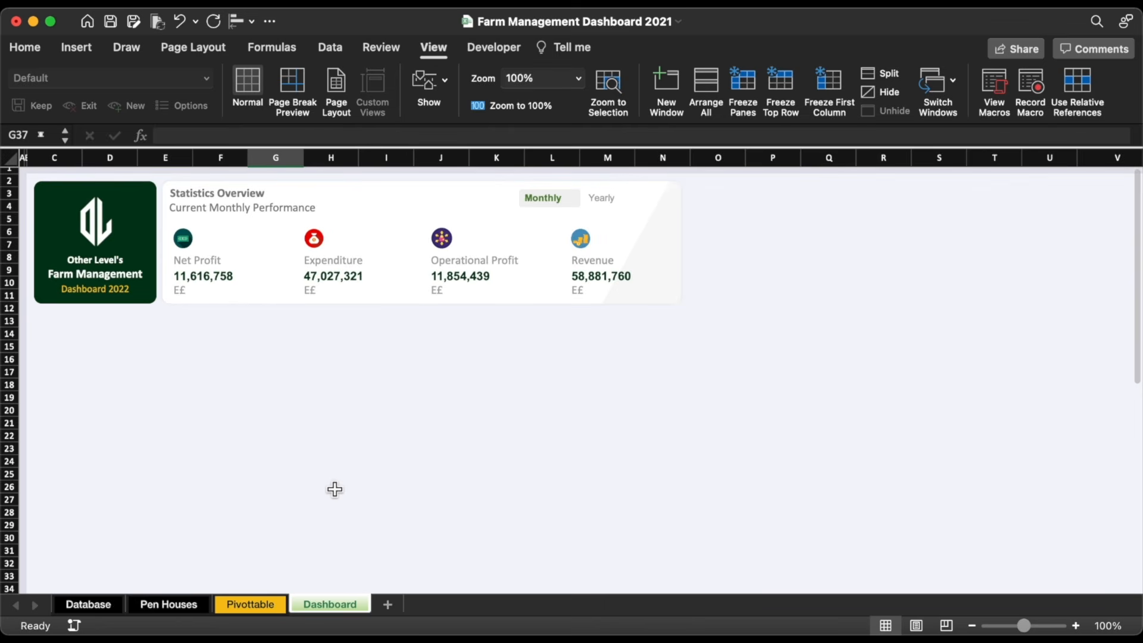
{"action": "left_click", "coordinate": [428, 82]}
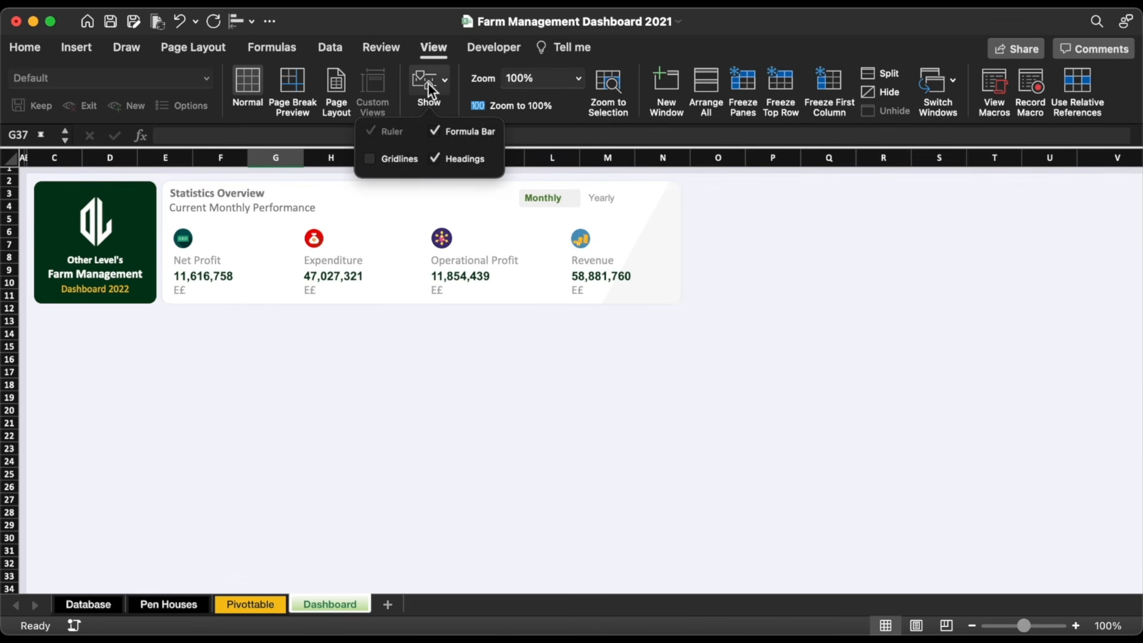
{"action": "left_click", "coordinate": [464, 157]}
{"action": "left_click", "coordinate": [754, 304]}
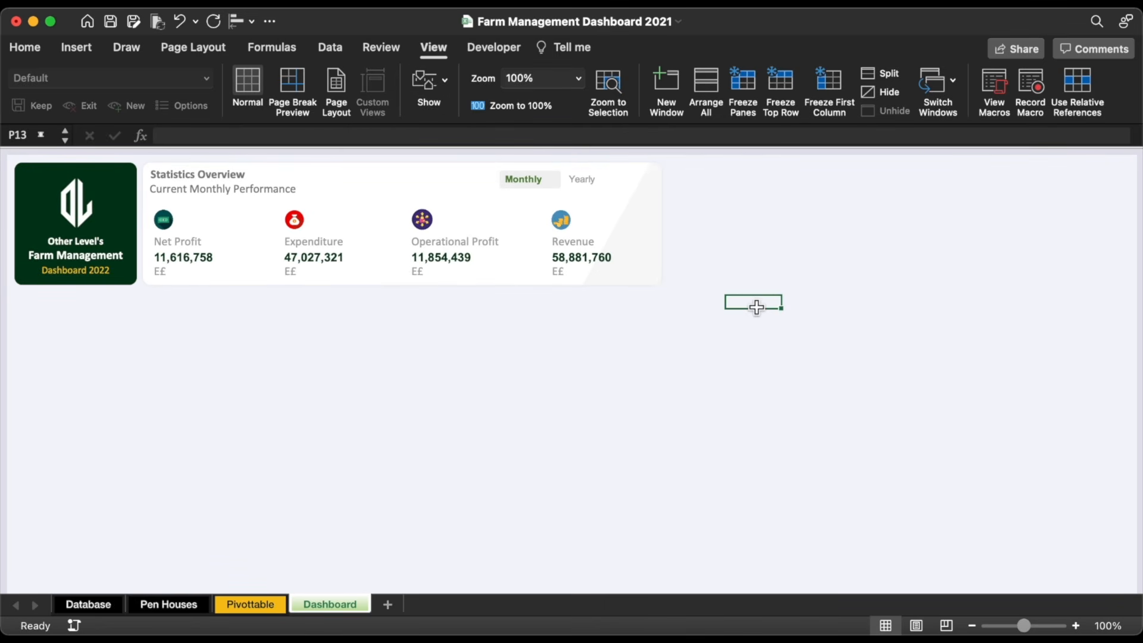
Step: Duplicate the Statistics Overview background panel to the right and narrow it
{"action": "left_click", "coordinate": [322, 172]}
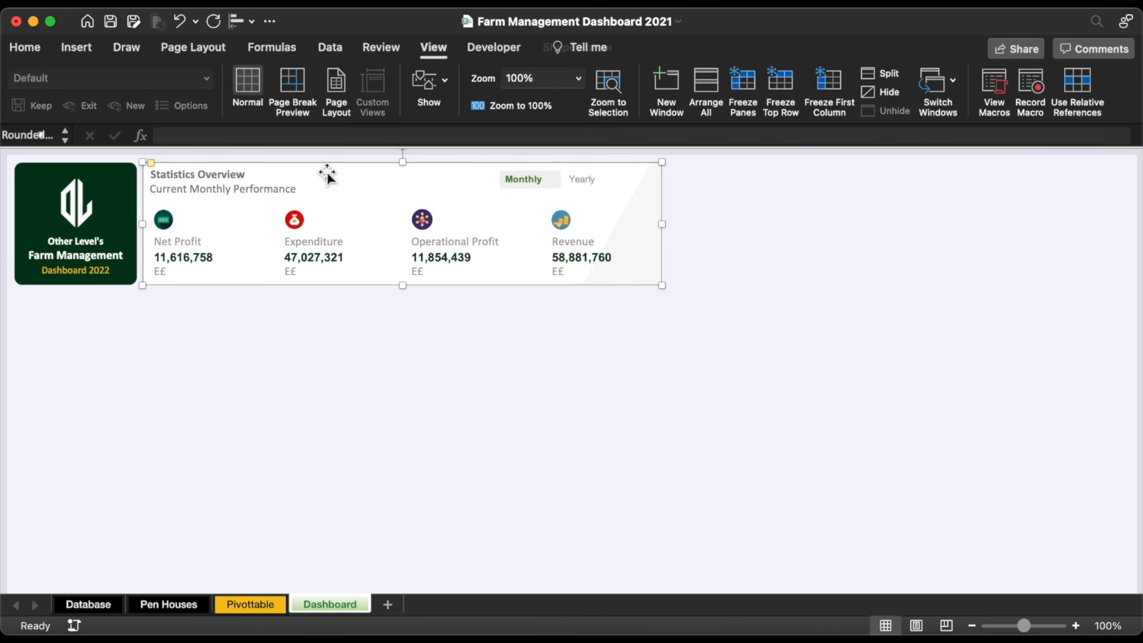
{"action": "left_click_drag", "start_coordinate": [316, 179], "coordinate": [784, 176]}
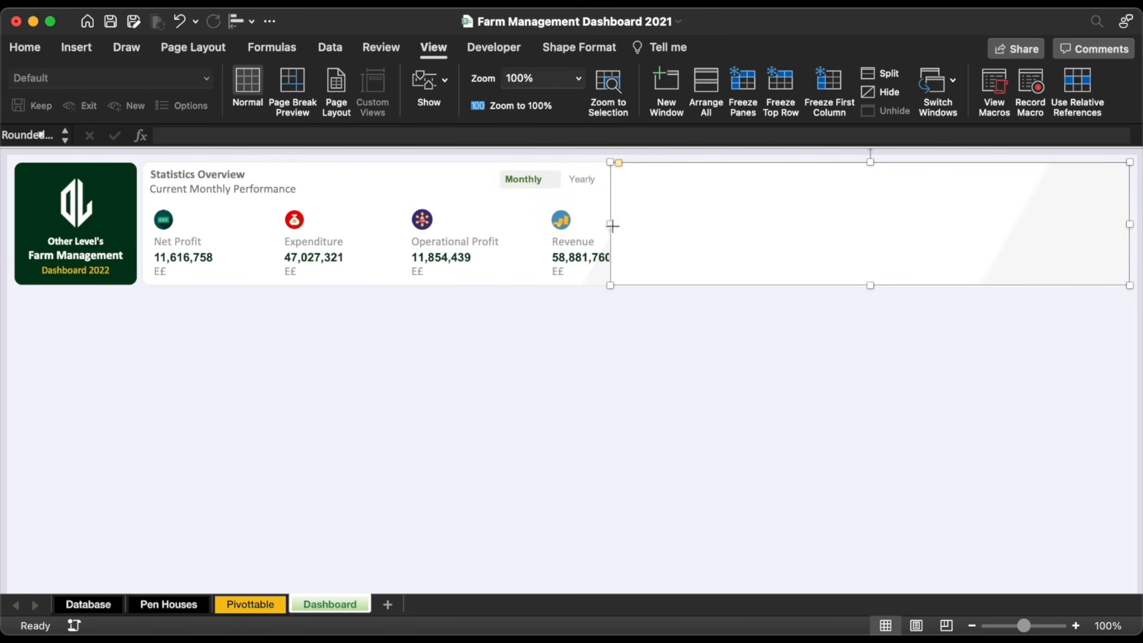
{"action": "left_click_drag", "start_coordinate": [613, 225], "coordinate": [673, 225]}
Step: Give the new panel a solid white fill and deselect it
{"action": "key", "text": "super+1"}
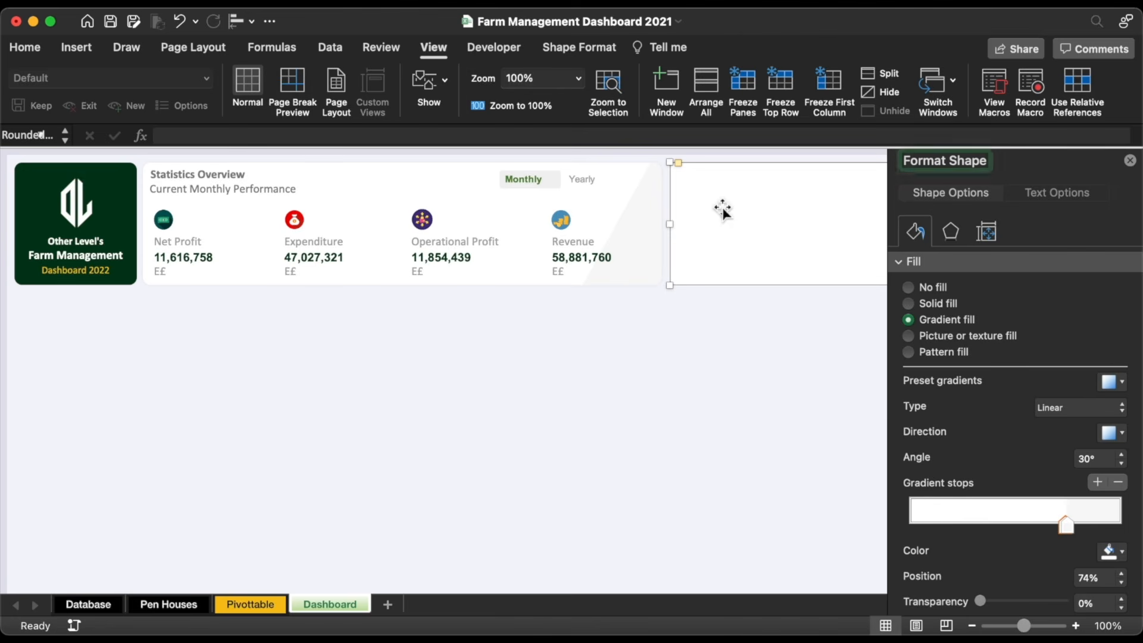
{"action": "left_click", "coordinate": [934, 303]}
{"action": "left_click", "coordinate": [1111, 385]}
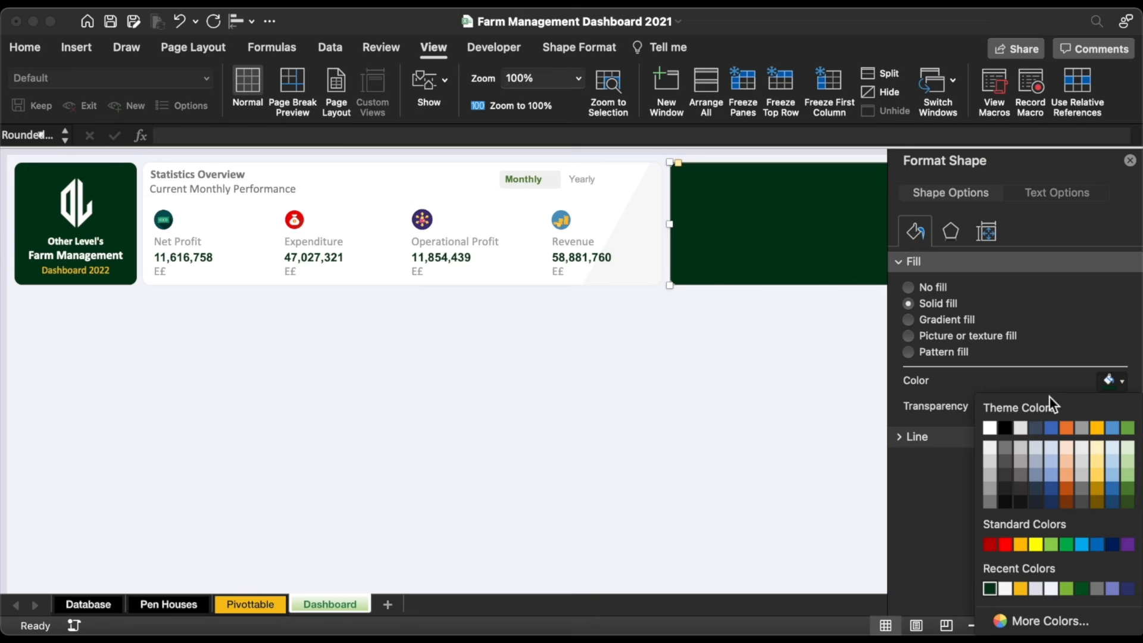
{"action": "left_click", "coordinate": [990, 427]}
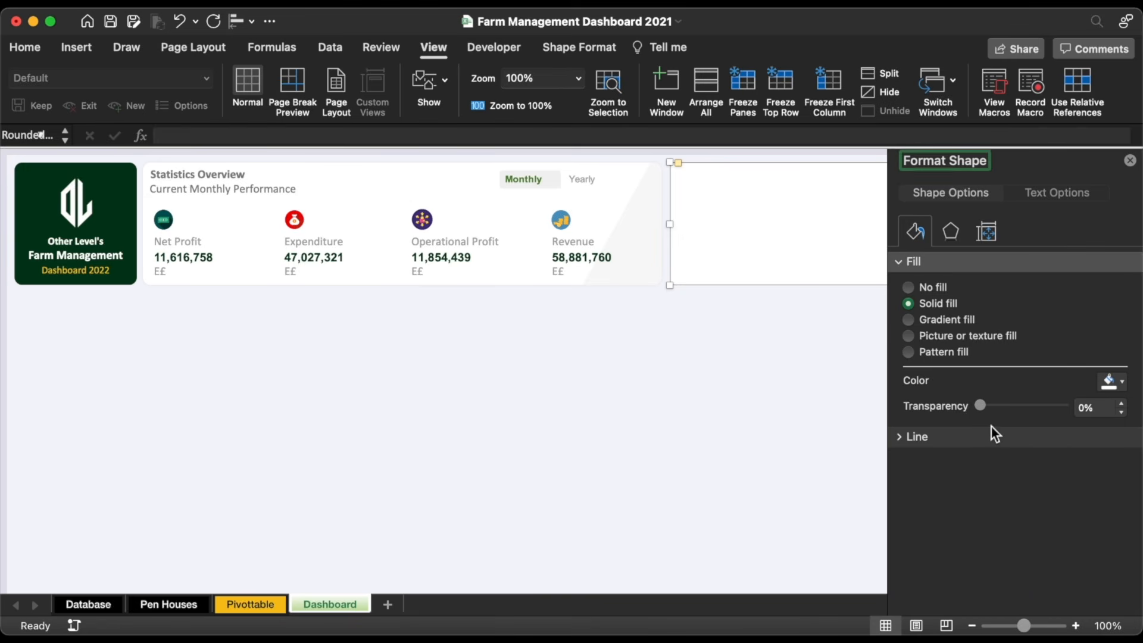
{"action": "left_click", "coordinate": [1130, 160]}
{"action": "left_click", "coordinate": [867, 355]}
{"action": "left_click", "coordinate": [697, 379]}
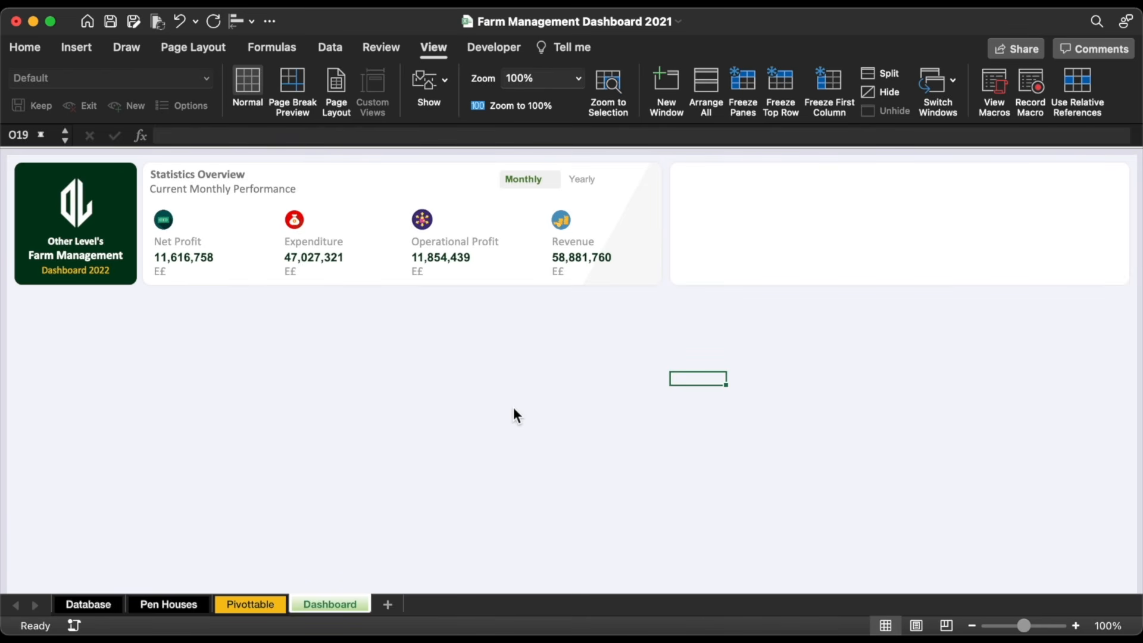
Step: Start a new PivotTable from the expenditure table on the Database sheet
{"action": "left_click", "coordinate": [98, 599]}
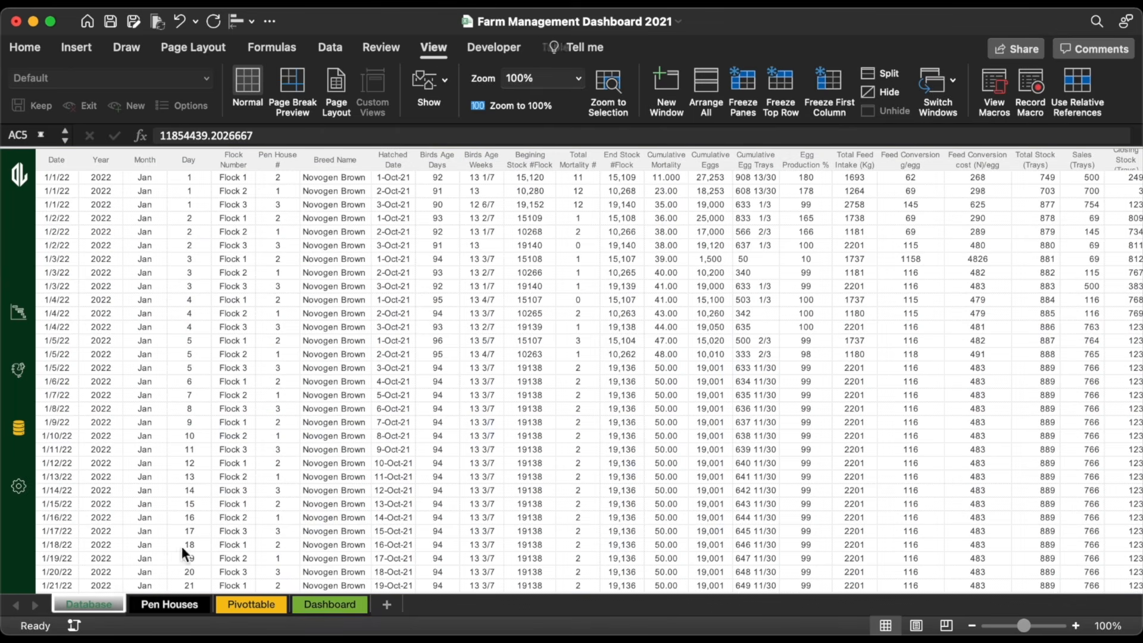
{"action": "scroll", "coordinate": [652, 364], "scroll_direction": "right", "scroll_amount": 10}
{"action": "scroll", "coordinate": [651, 363], "scroll_direction": "right", "scroll_amount": 8}
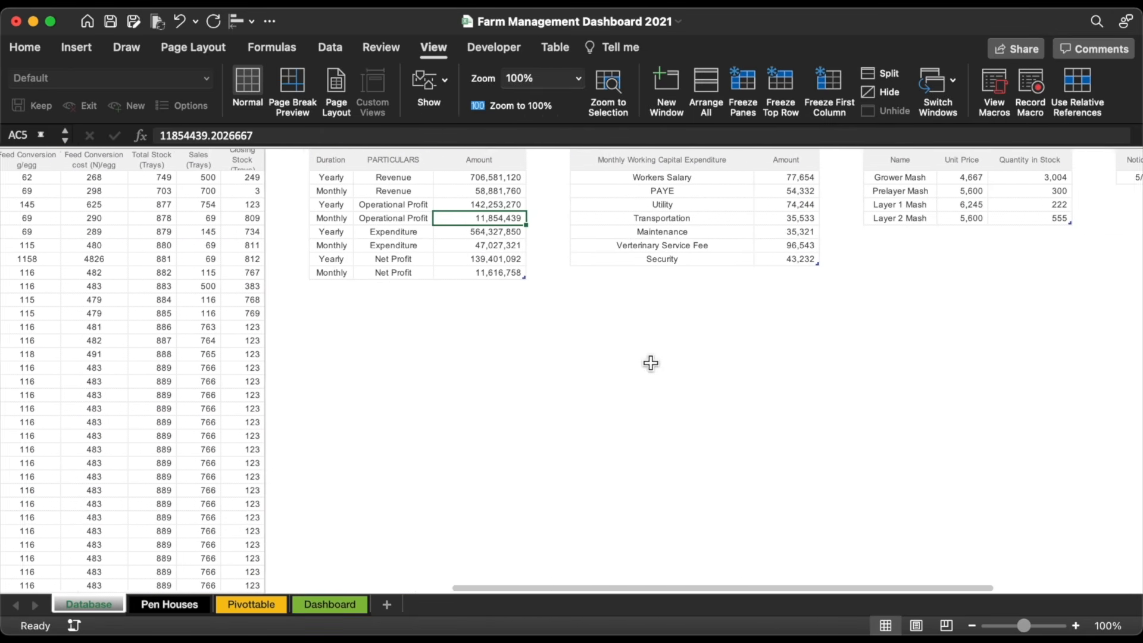
{"action": "left_click", "coordinate": [619, 231]}
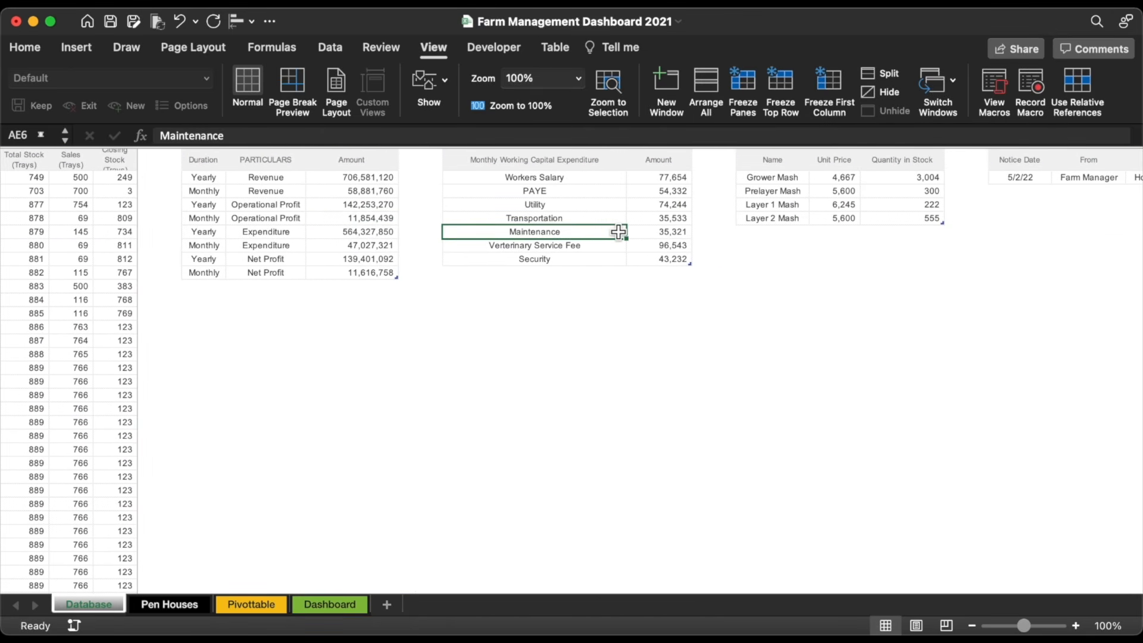
{"action": "left_click", "coordinate": [70, 51]}
{"action": "left_click", "coordinate": [44, 91]}
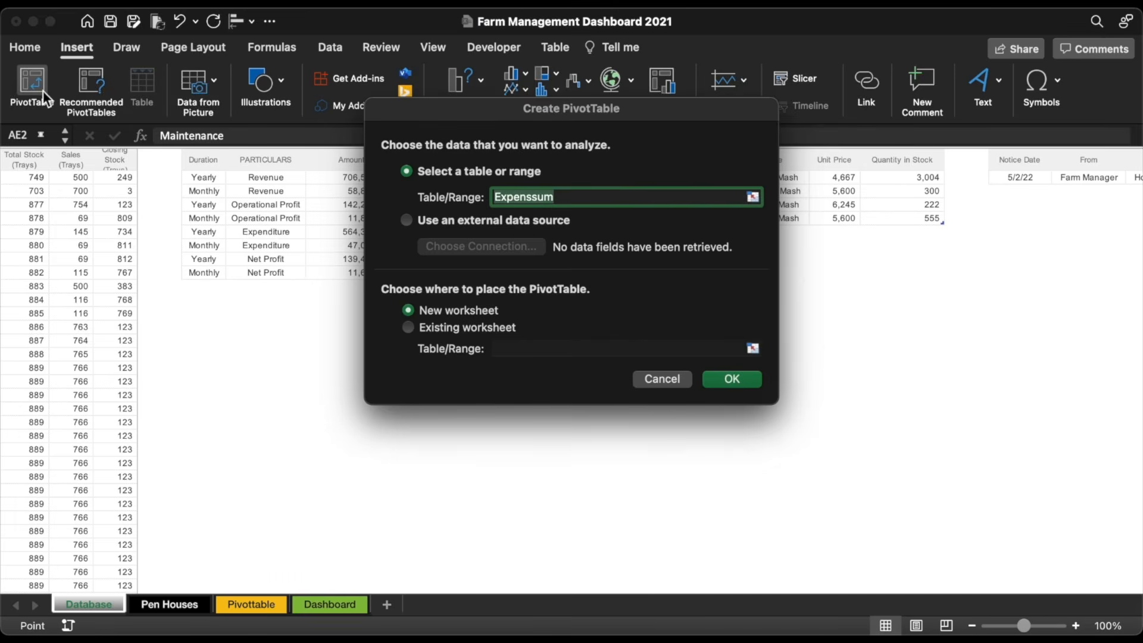
Step: Place the pivot table on the existing Pivottable sheet at cell L4
{"action": "left_click", "coordinate": [462, 327]}
{"action": "left_click", "coordinate": [753, 348]}
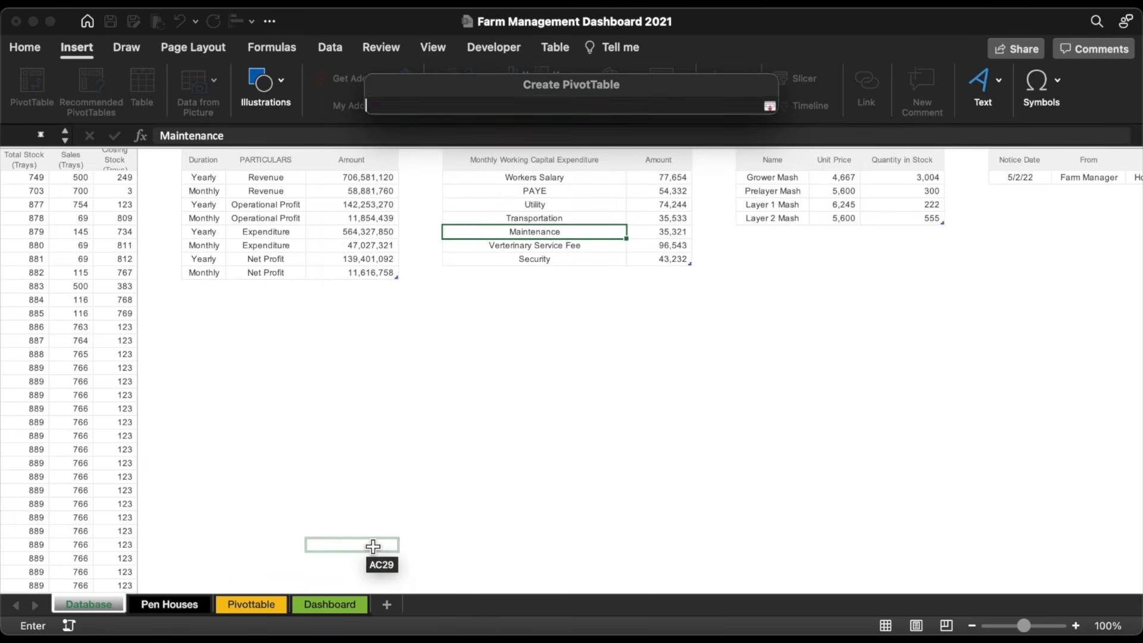
{"action": "left_click", "coordinate": [262, 604]}
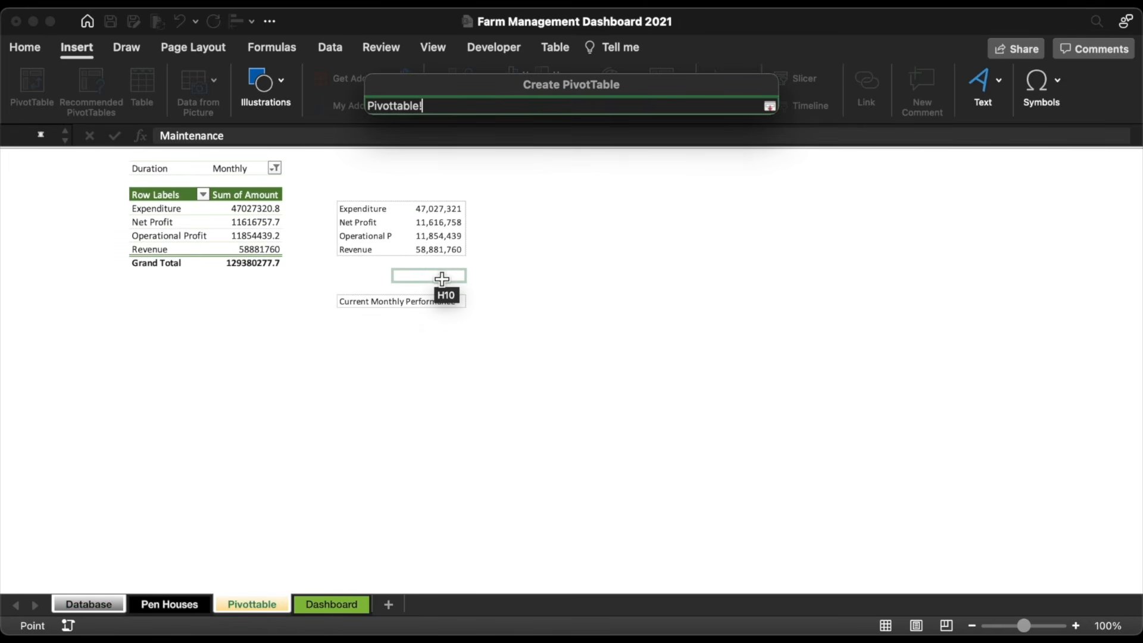
{"action": "scroll", "coordinate": [645, 261], "scroll_direction": "right", "scroll_amount": 5}
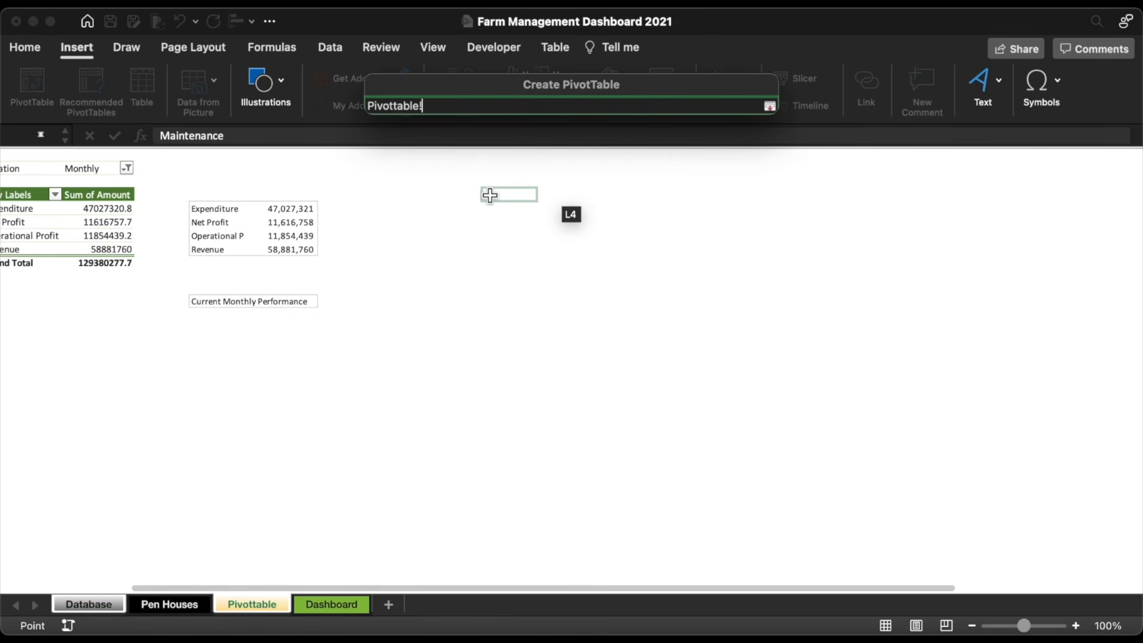
{"action": "left_click", "coordinate": [491, 196]}
{"action": "key", "text": "Return"}
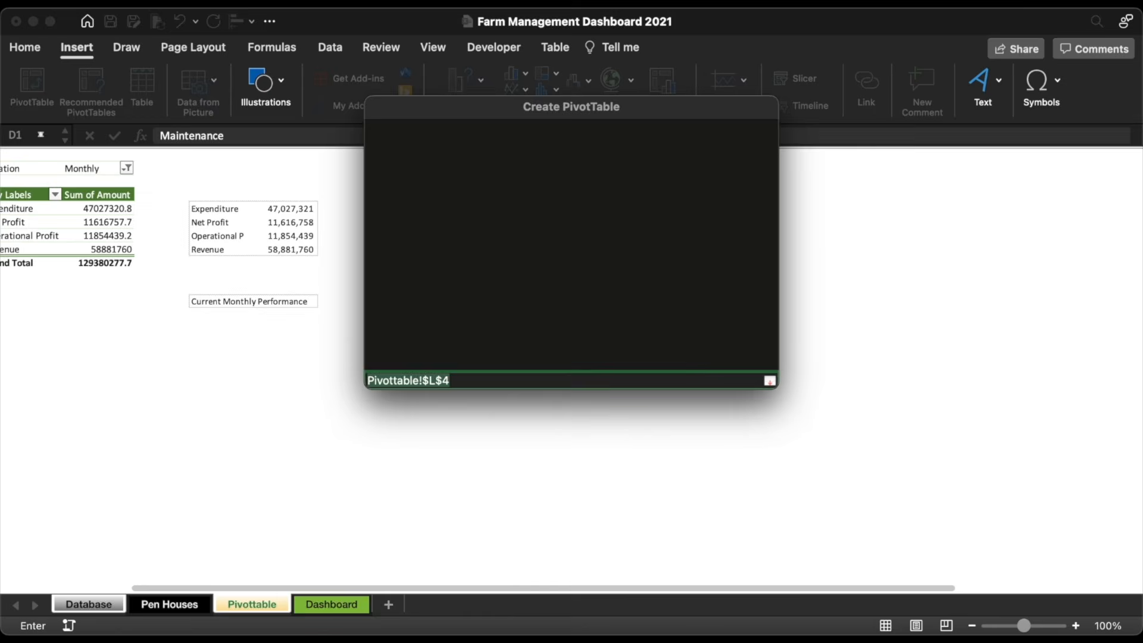
{"action": "key", "text": "Return"}
Step: Sum Amount per Monthly Working Capital Expenditure item and apply a green pivot style
{"action": "scroll", "coordinate": [444, 369], "scroll_direction": "right", "scroll_amount": 10}
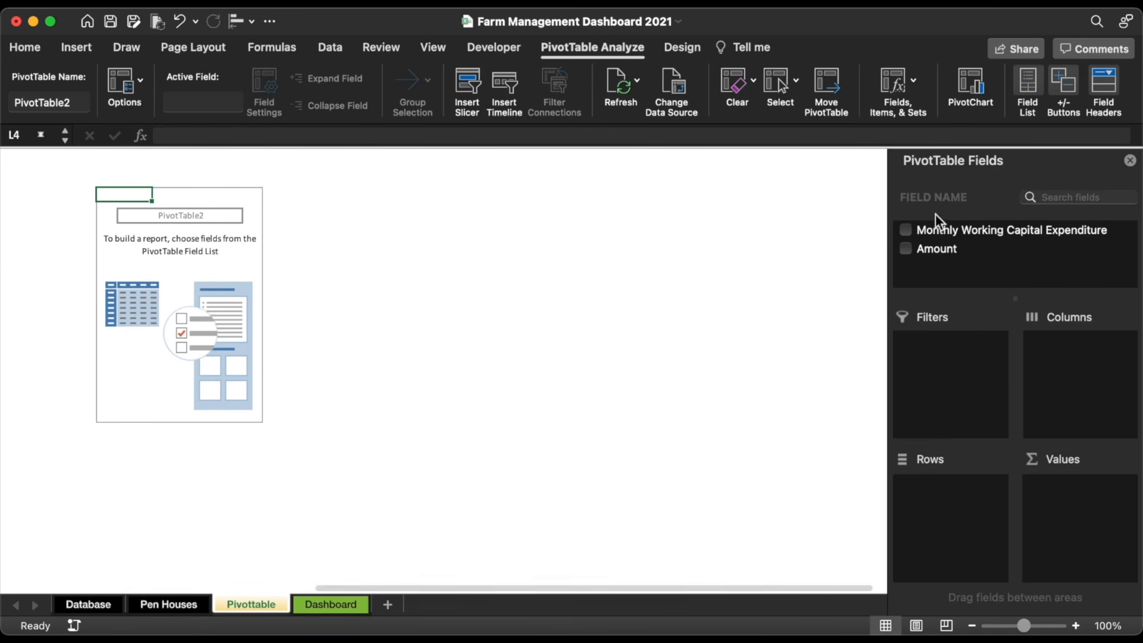
{"action": "left_click_drag", "start_coordinate": [948, 227], "coordinate": [948, 491]}
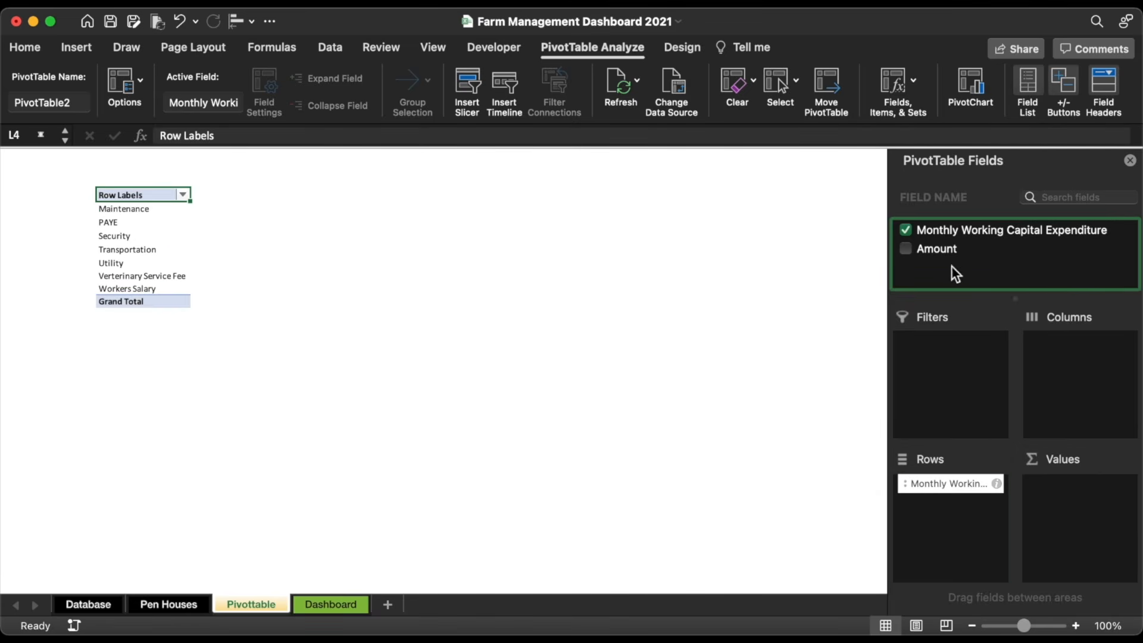
{"action": "left_click_drag", "start_coordinate": [941, 249], "coordinate": [1126, 539]}
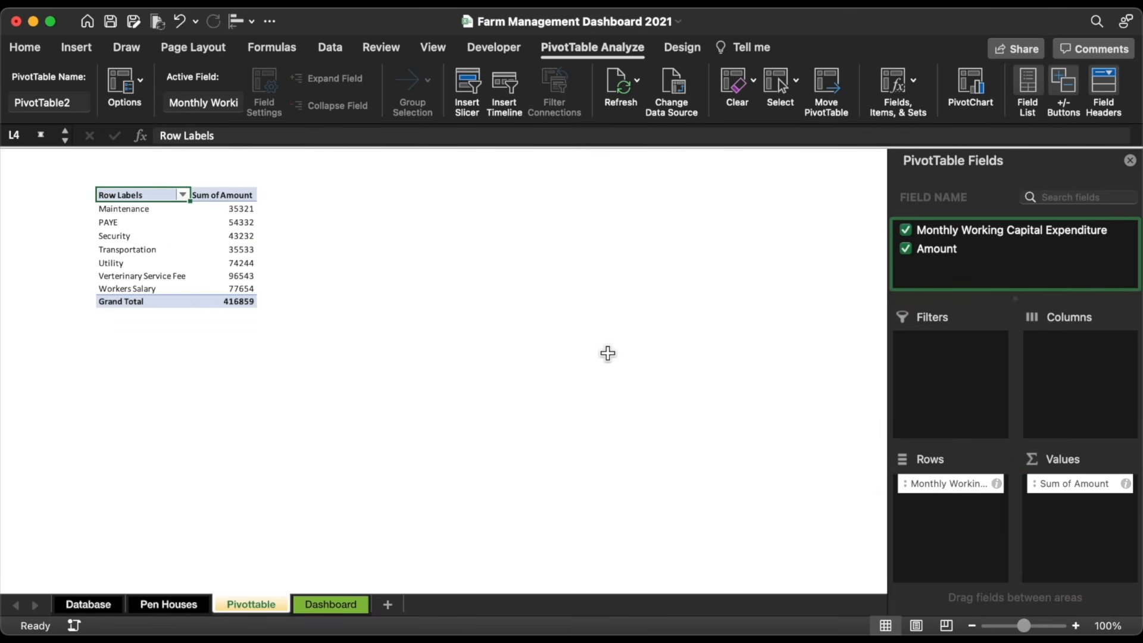
{"action": "left_click", "coordinate": [685, 47]}
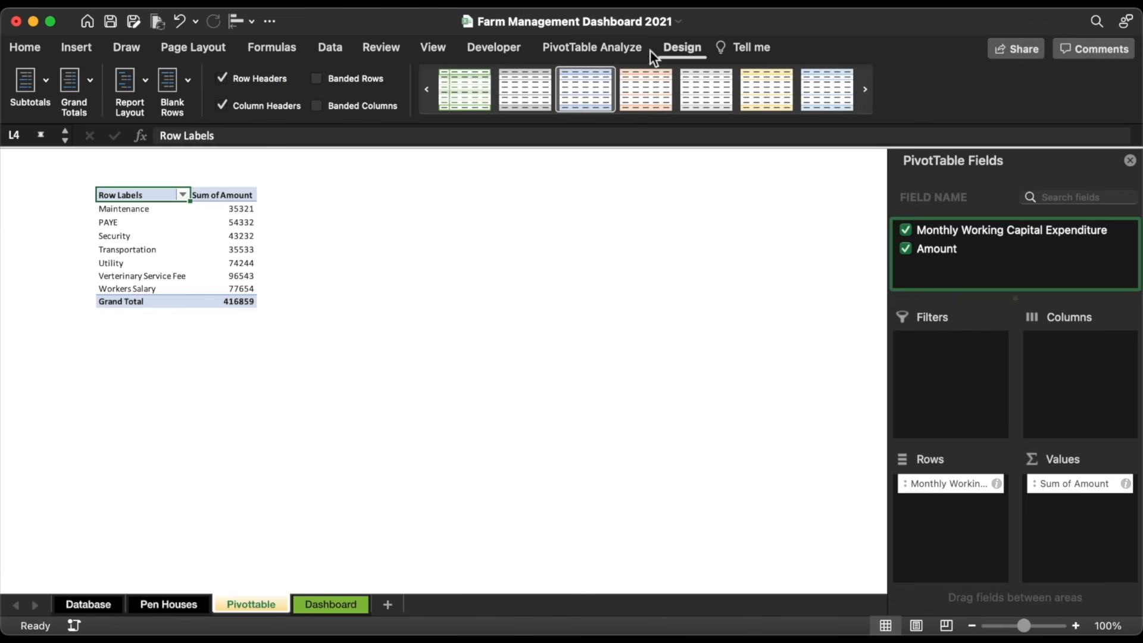
{"action": "left_click", "coordinate": [645, 120]}
{"action": "left_click", "coordinate": [821, 456]}
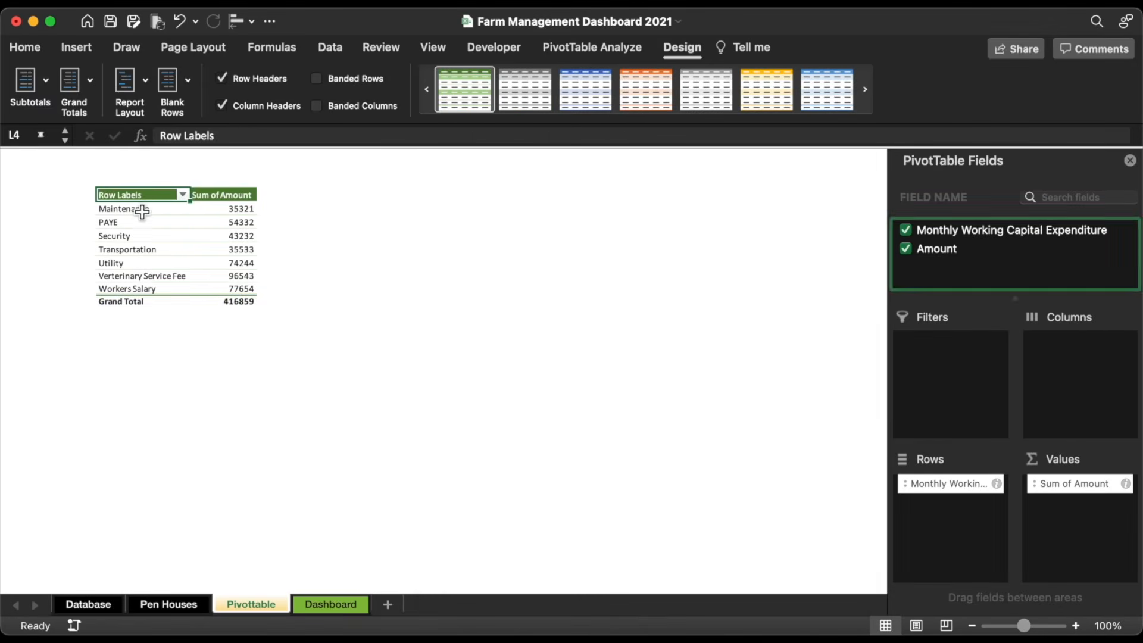
Step: Copy the seven expense labels, Maintenance to Workers Salary, and select O5
{"action": "left_click_drag", "start_coordinate": [140, 209], "coordinate": [141, 290]}
{"action": "key", "text": "super+c"}
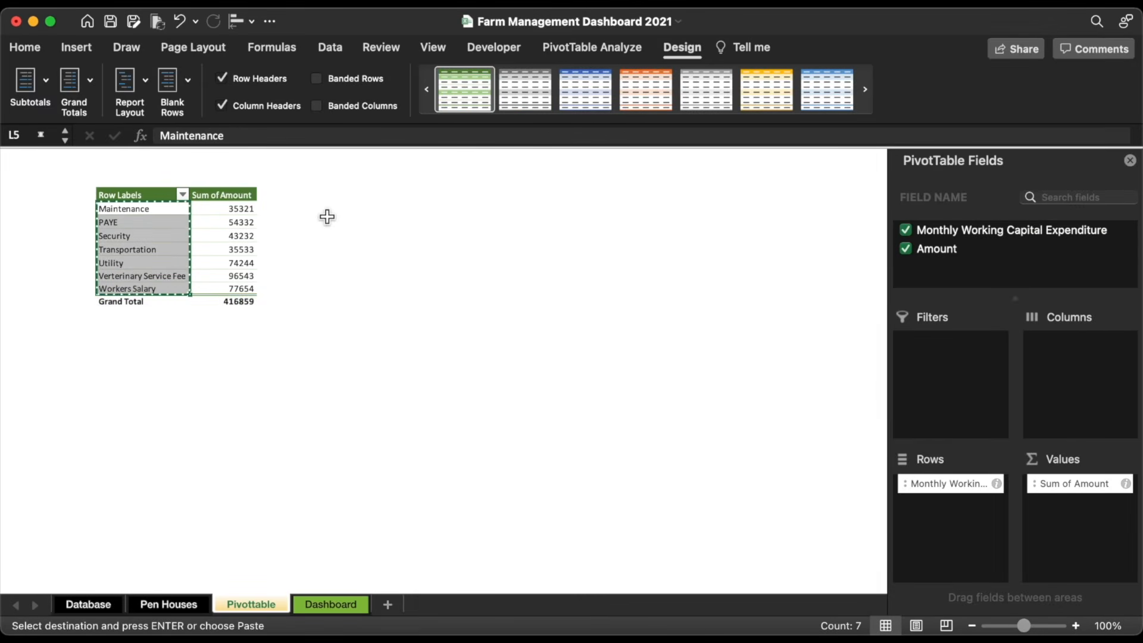
{"action": "left_click", "coordinate": [354, 208]}
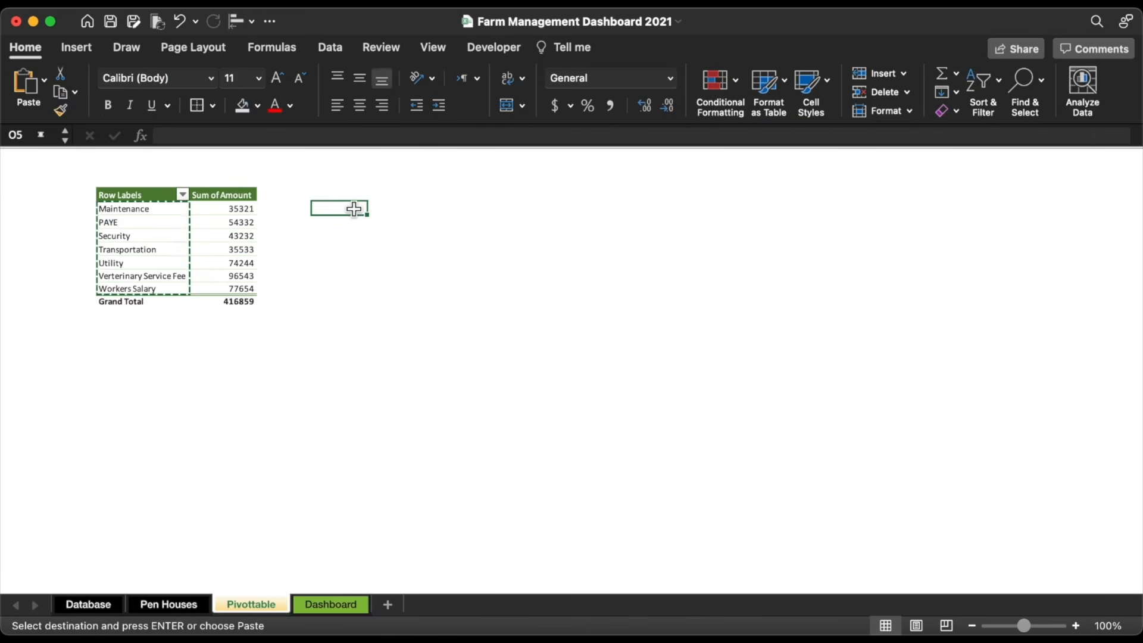
Step: Paste the labels as values at O5 and enter =VLOOKUP(O5,$L$5:$M$11,2,0) in P5
{"action": "left_click", "coordinate": [45, 79]}
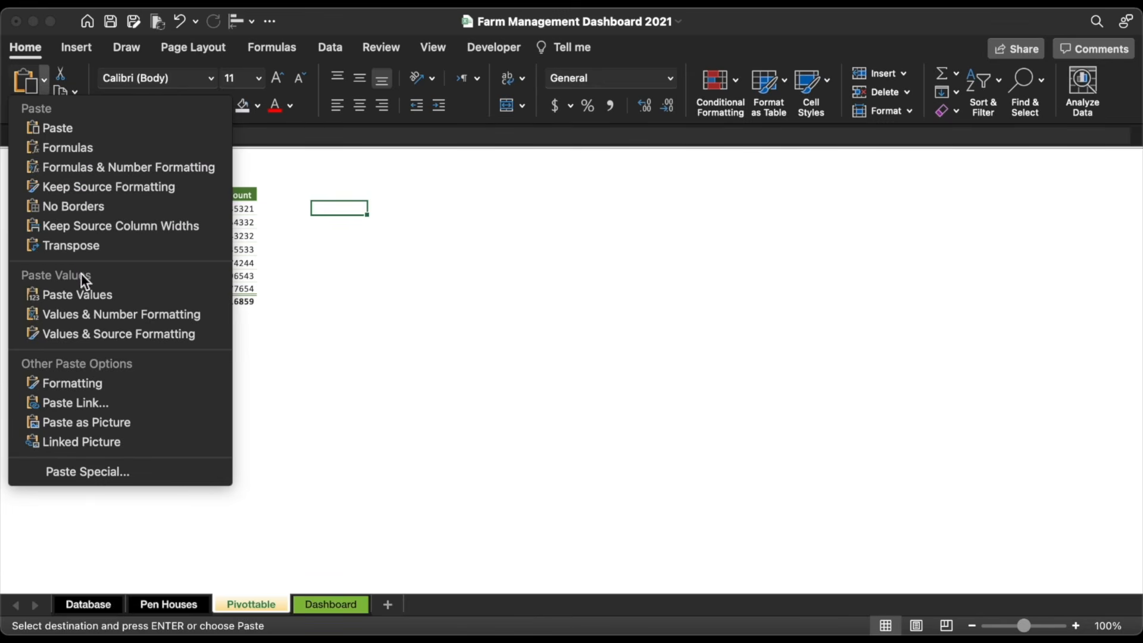
{"action": "left_click", "coordinate": [87, 293]}
{"action": "left_click", "coordinate": [388, 210]}
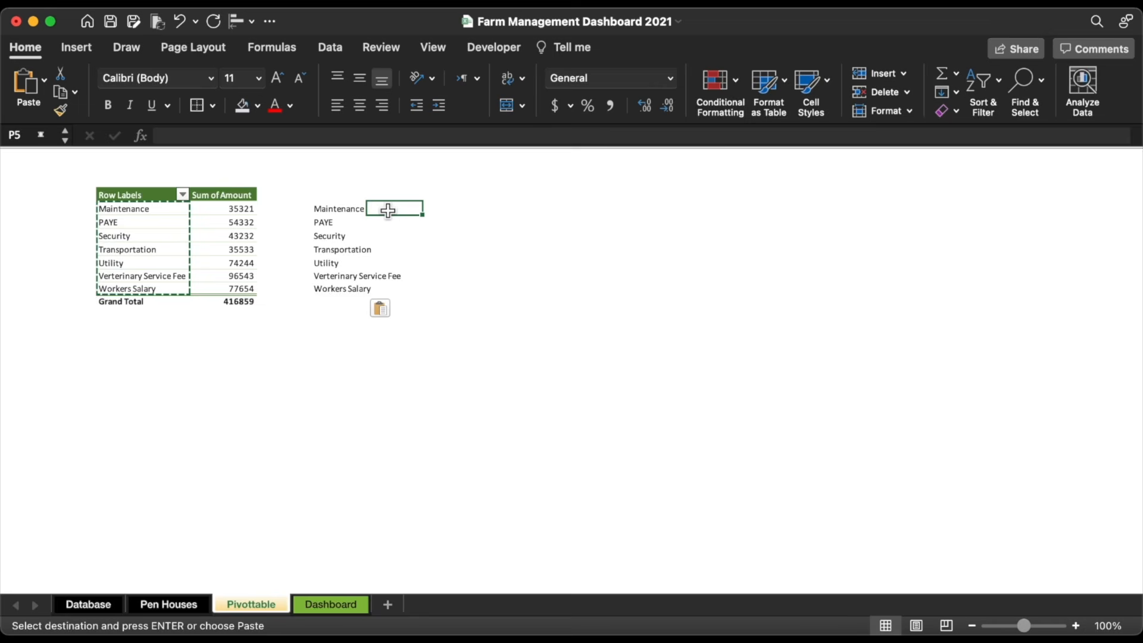
{"action": "type", "text": "=vl"}
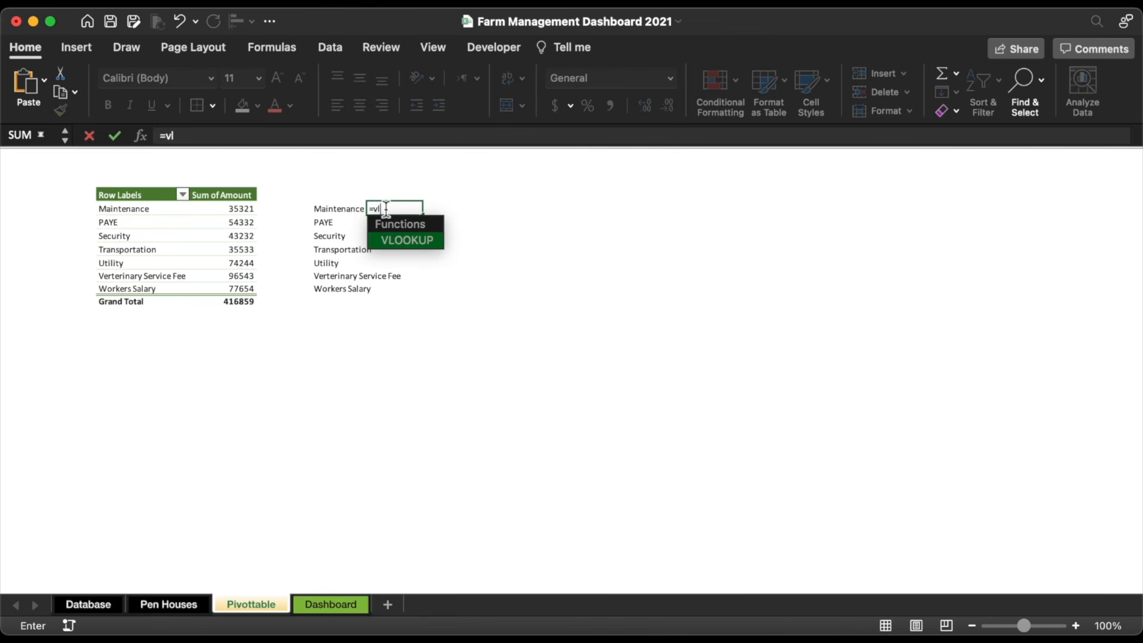
{"action": "double_click", "coordinate": [398, 235]}
{"action": "left_click", "coordinate": [347, 214]}
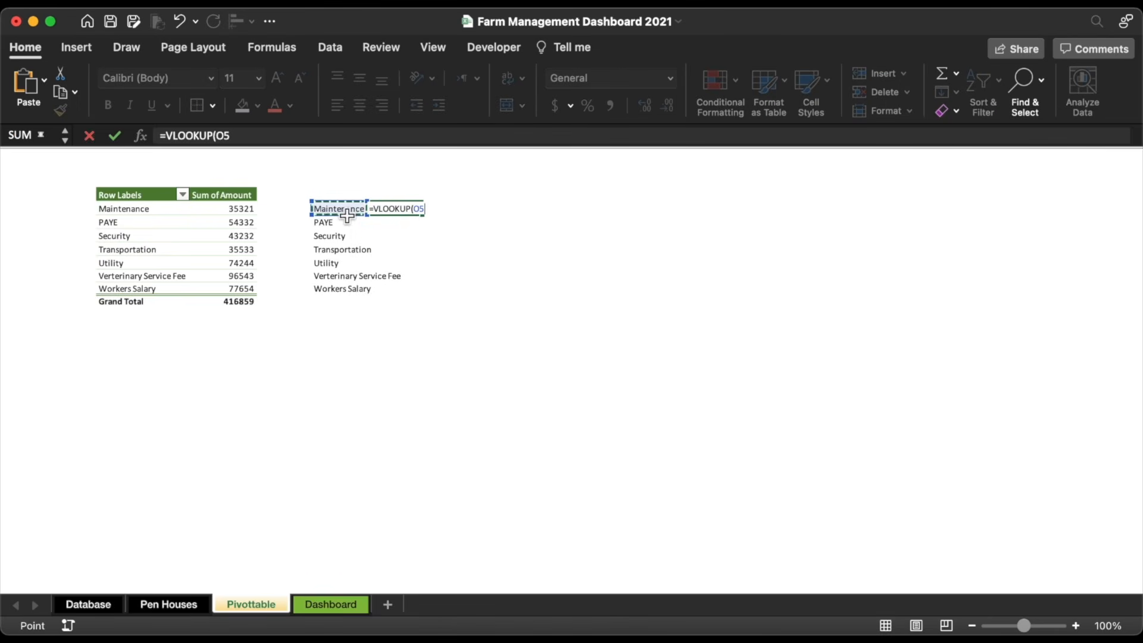
{"action": "type", "text": ","}
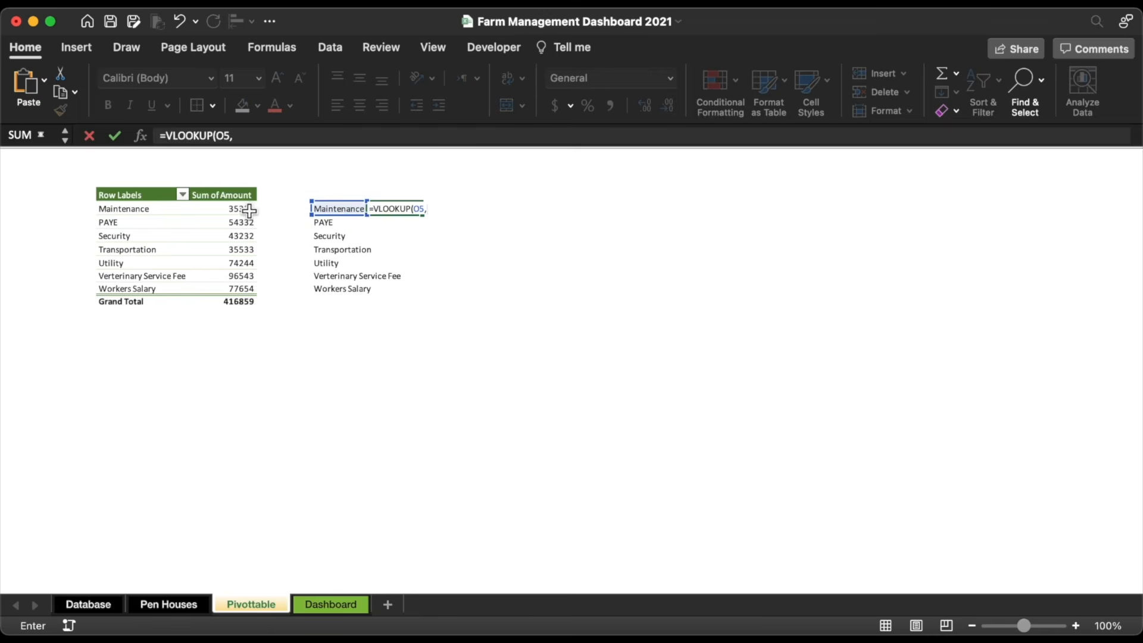
{"action": "left_click_drag", "start_coordinate": [249, 210], "coordinate": [137, 292]}
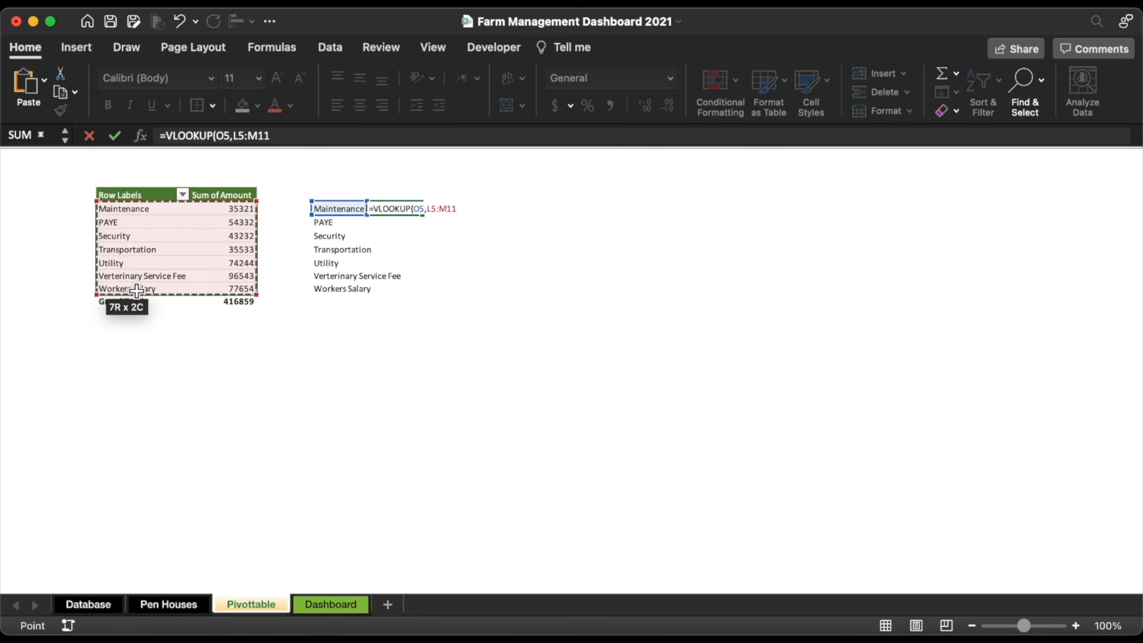
{"action": "key", "text": "F4"}
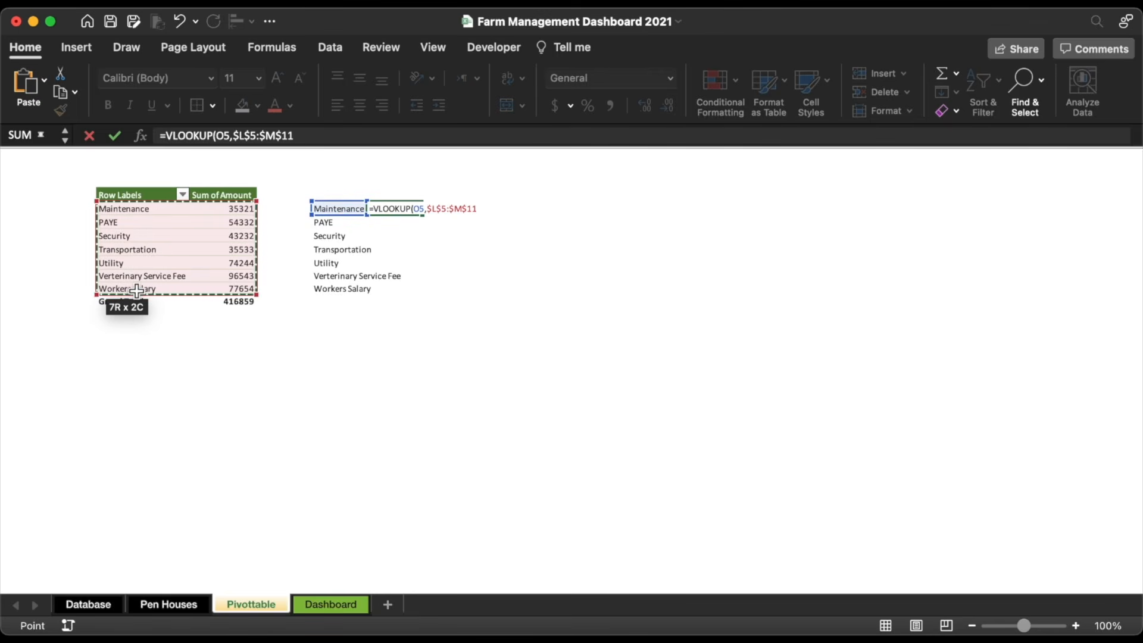
{"action": "type", "text": ",2,0"}
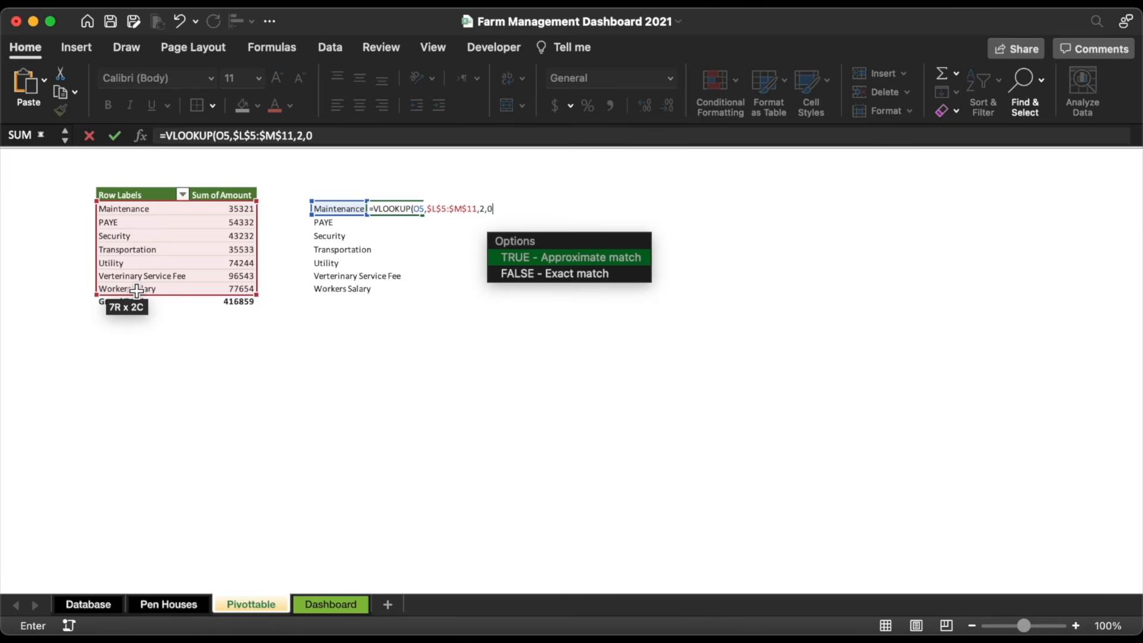
{"action": "type", "text": ")"}
{"action": "key", "text": "Return"}
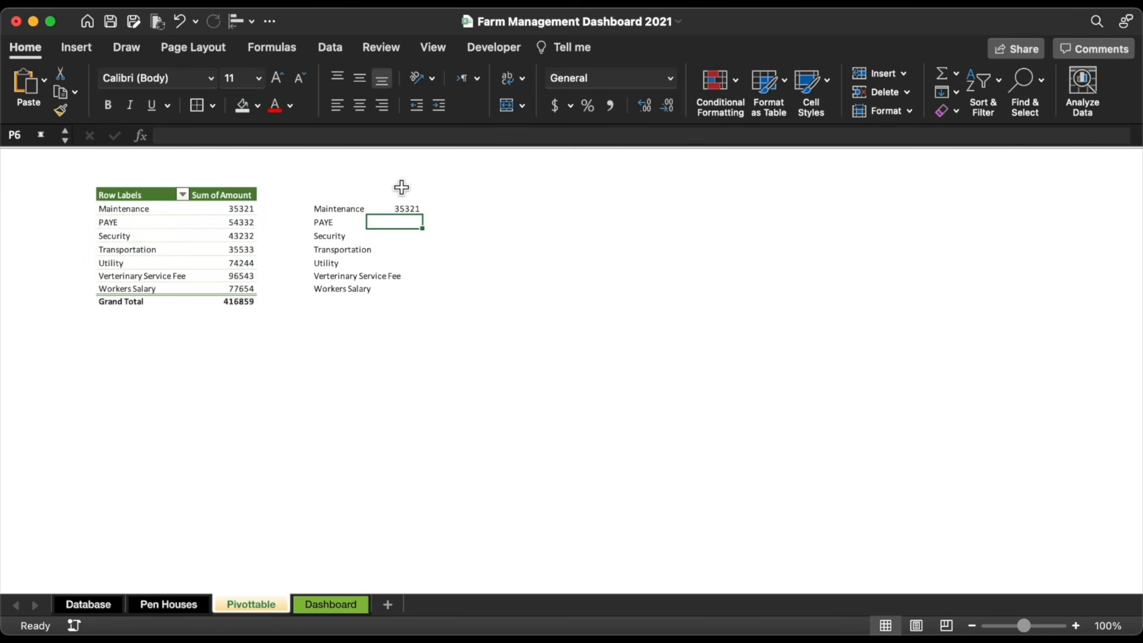
Step: Begin wrapping P5's VLOOKUP in IFERROR, adding the fallback argument separator
{"action": "left_click", "coordinate": [406, 206]}
{"action": "left_click", "coordinate": [161, 135]}
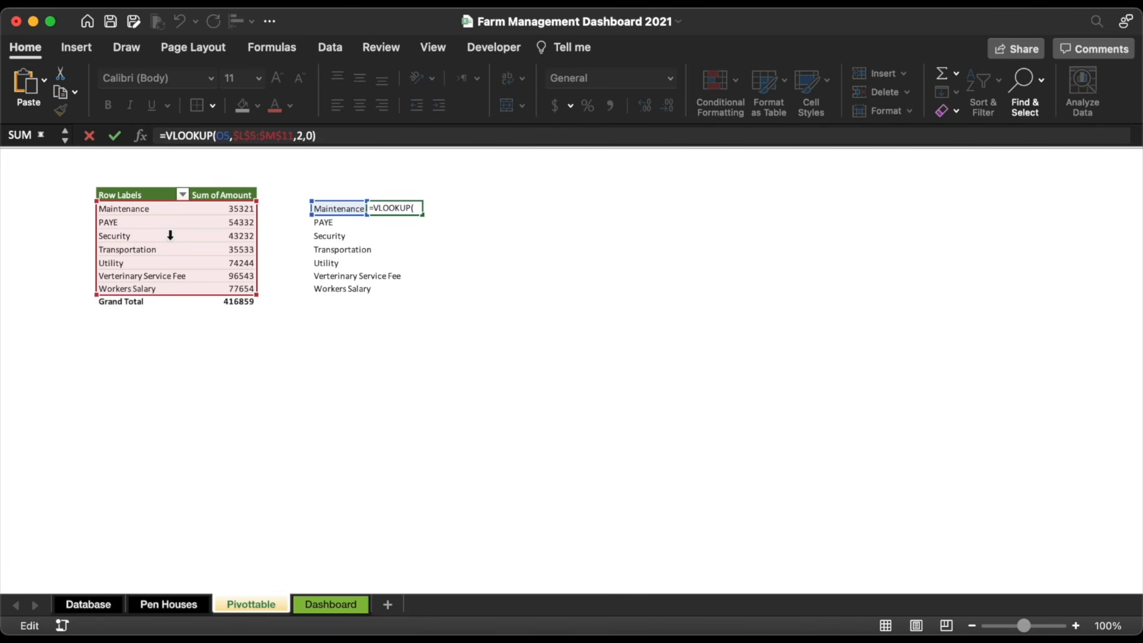
{"action": "type", "text": "if"}
{"action": "double_click", "coordinate": [172, 220]}
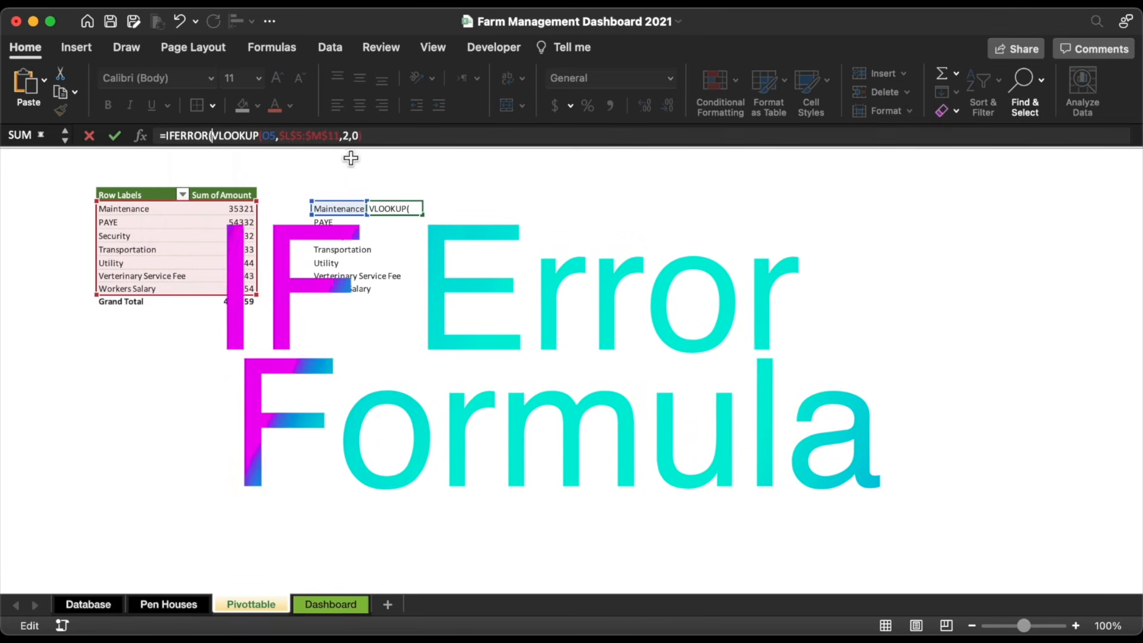
{"action": "left_click", "coordinate": [370, 137]}
{"action": "type", "text": ",\"-"}
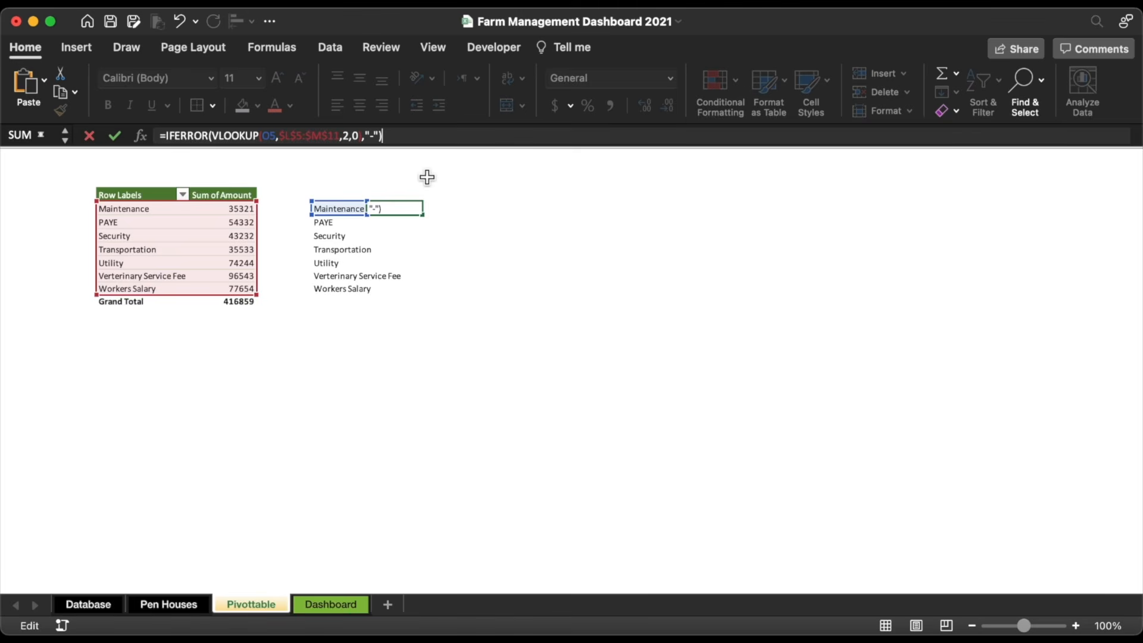
Step: Fill P5's VLOOKUP down to P11 and format the amounts in Comma Style with no decimals
{"action": "key", "text": "Return"}
{"action": "left_click", "coordinate": [411, 211]}
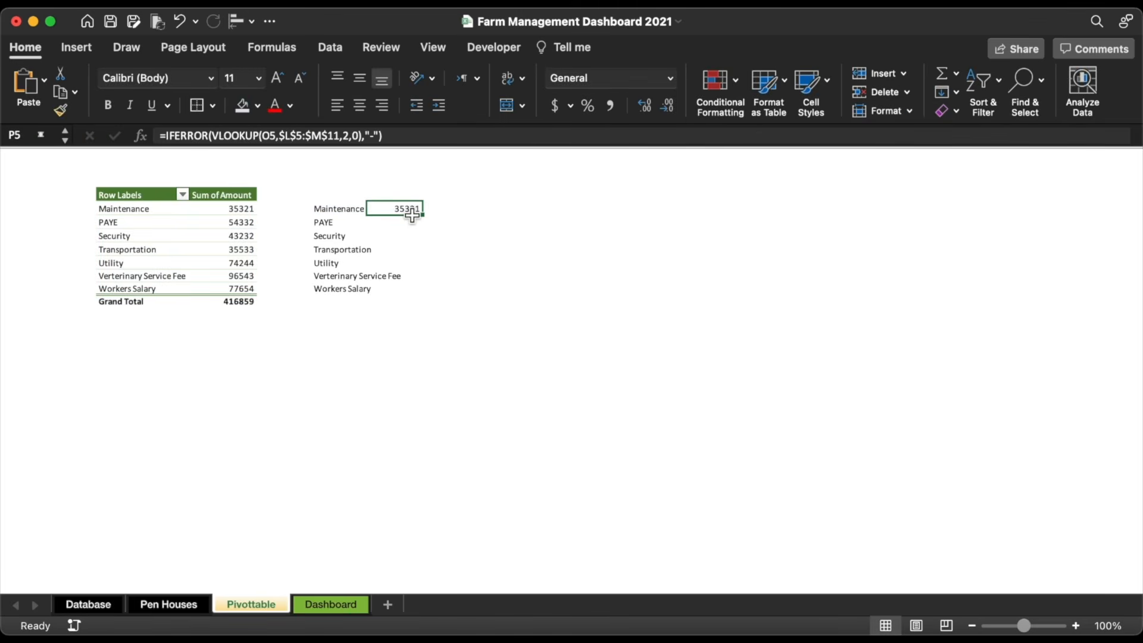
{"action": "double_click", "coordinate": [424, 218]}
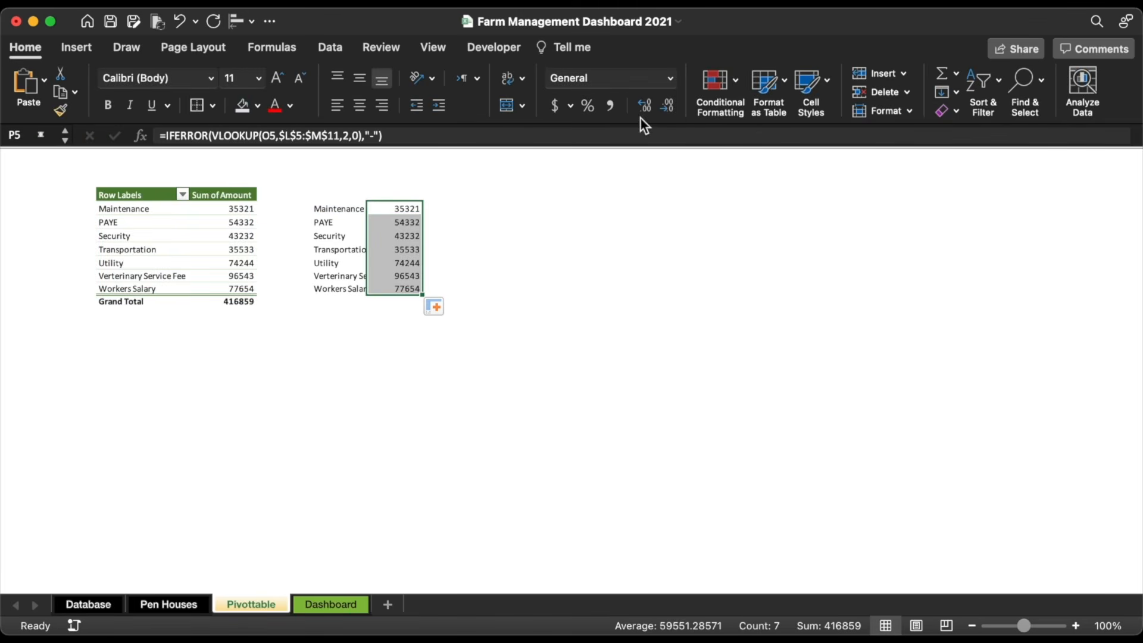
{"action": "left_click", "coordinate": [609, 106]}
{"action": "left_click", "coordinate": [667, 102]}
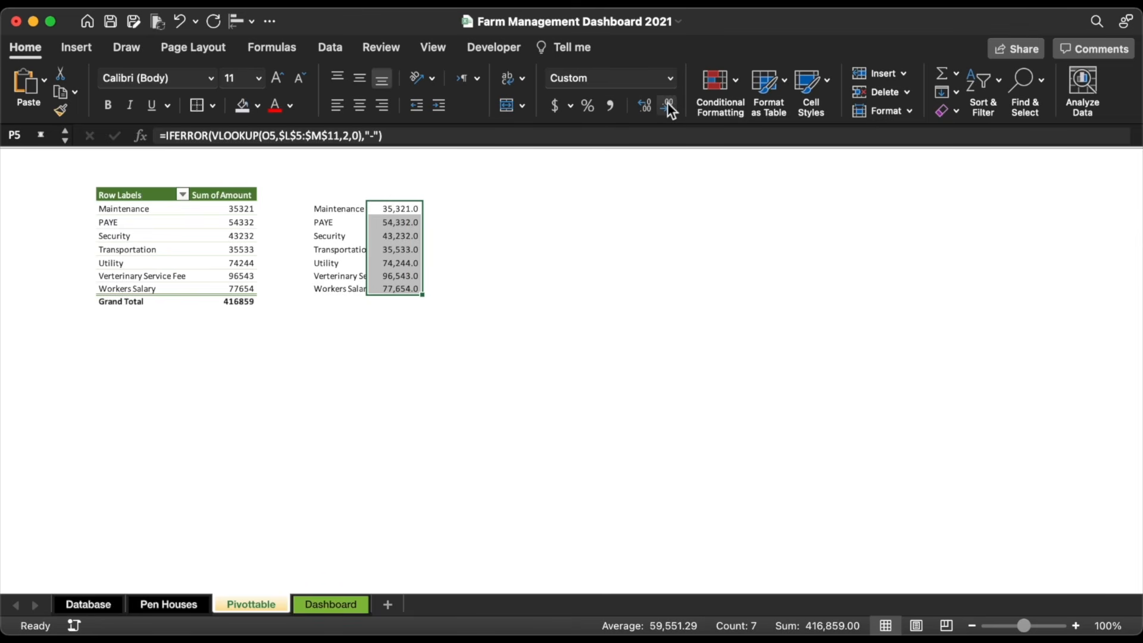
{"action": "left_click", "coordinate": [667, 103]}
Step: Add an outside border around the expense table O5:P11
{"action": "left_click_drag", "start_coordinate": [345, 212], "coordinate": [395, 295]}
{"action": "left_click", "coordinate": [198, 107]}
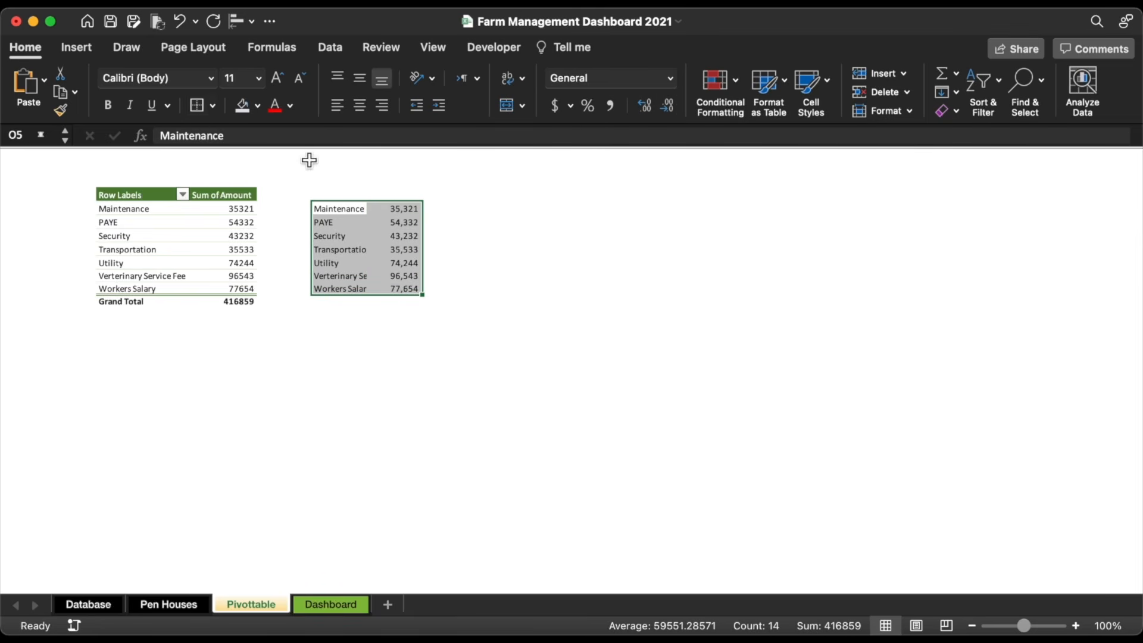
{"action": "left_click", "coordinate": [537, 267]}
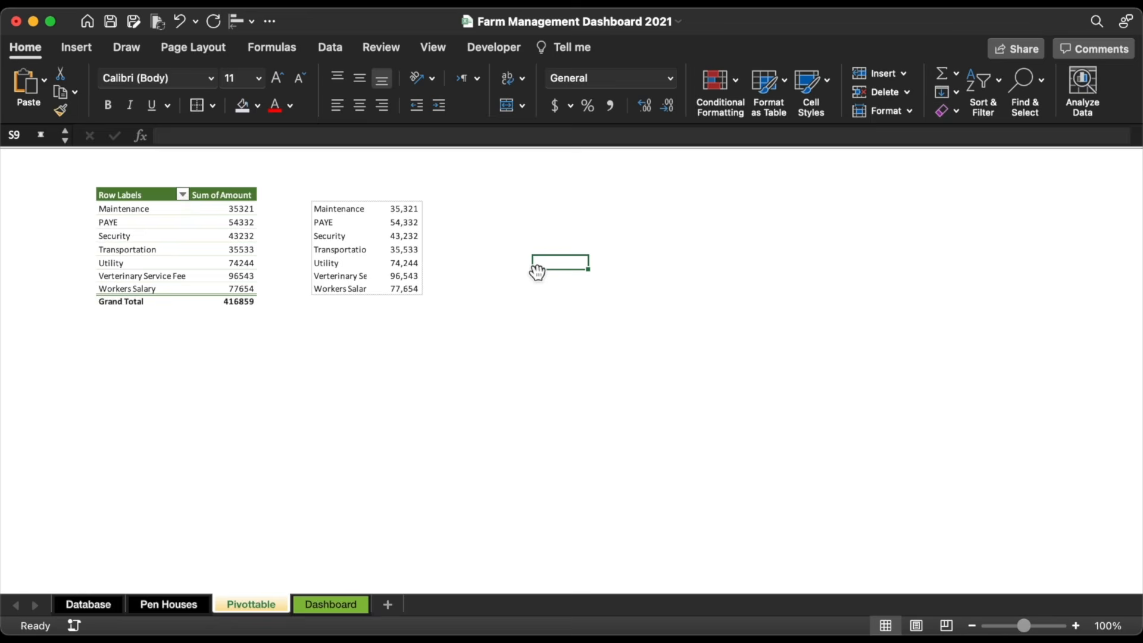
Step: Total the amounts in P12 with =SUM(P5:P11), giving 416,859
{"action": "left_click", "coordinate": [415, 305]}
{"action": "type", "text": "="}
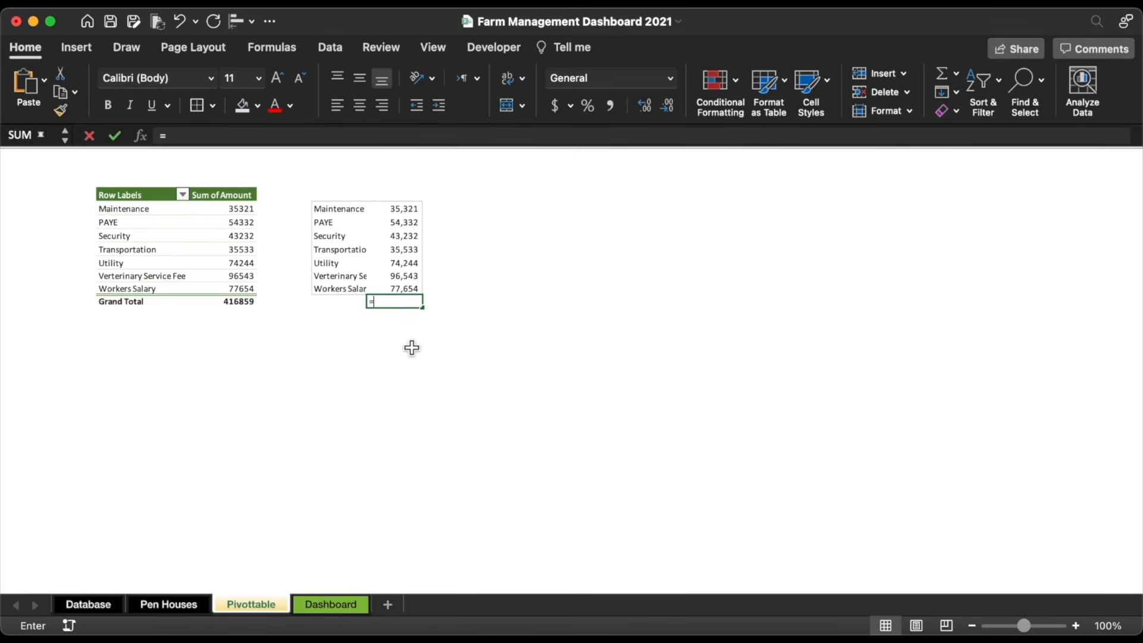
{"action": "type", "text": "su"}
{"action": "double_click", "coordinate": [409, 335]}
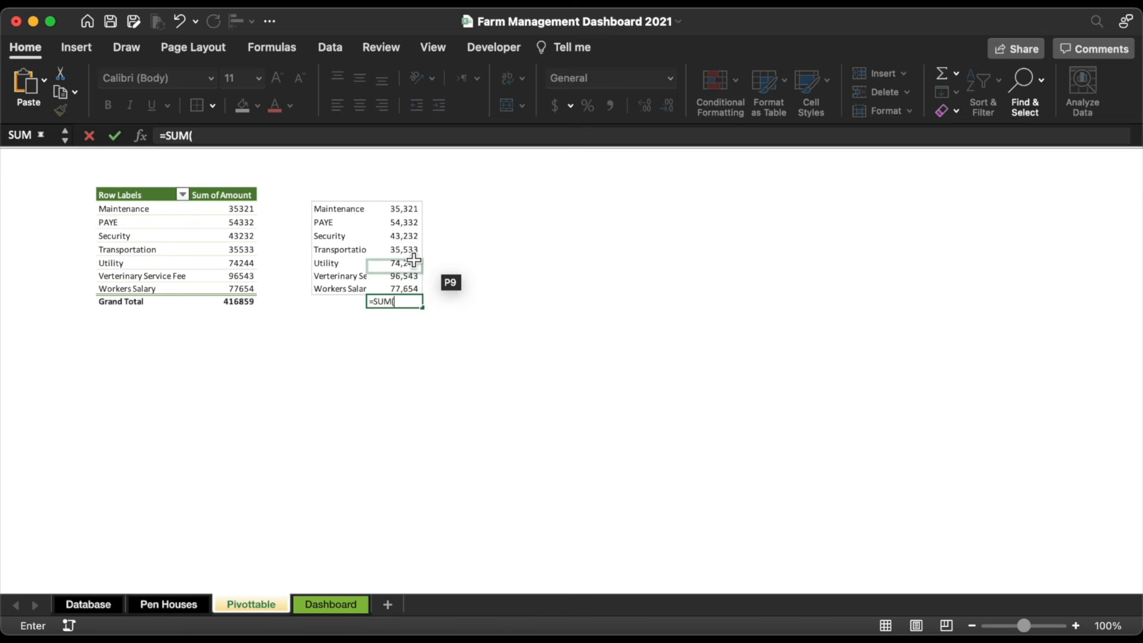
{"action": "left_click_drag", "start_coordinate": [411, 205], "coordinate": [412, 292]}
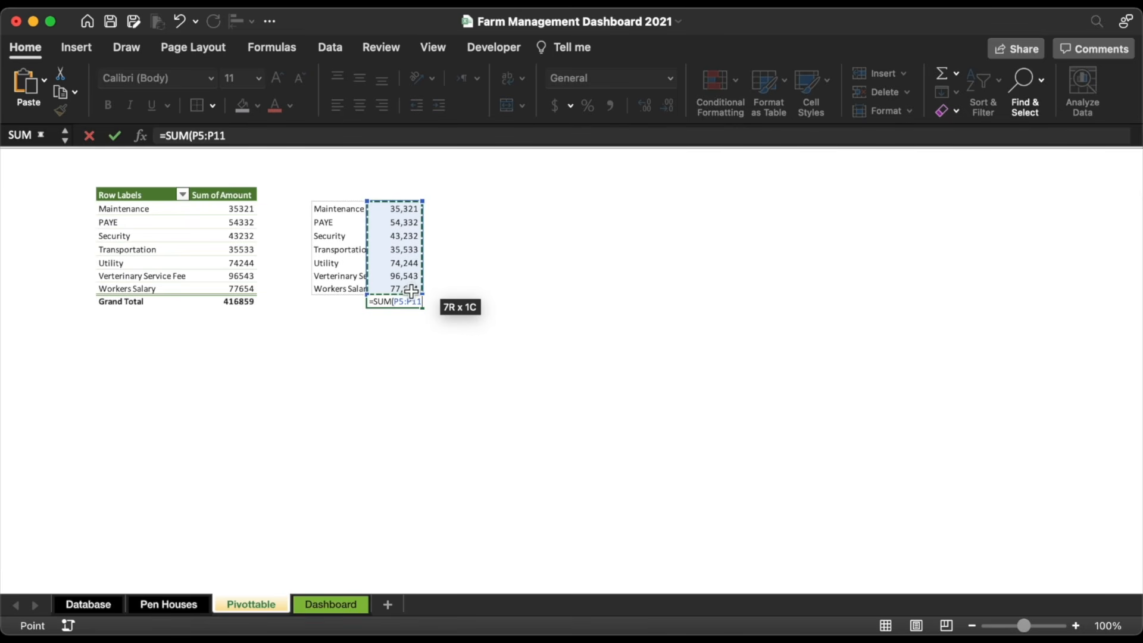
{"action": "key", "text": "Return"}
{"action": "left_click", "coordinate": [450, 339]}
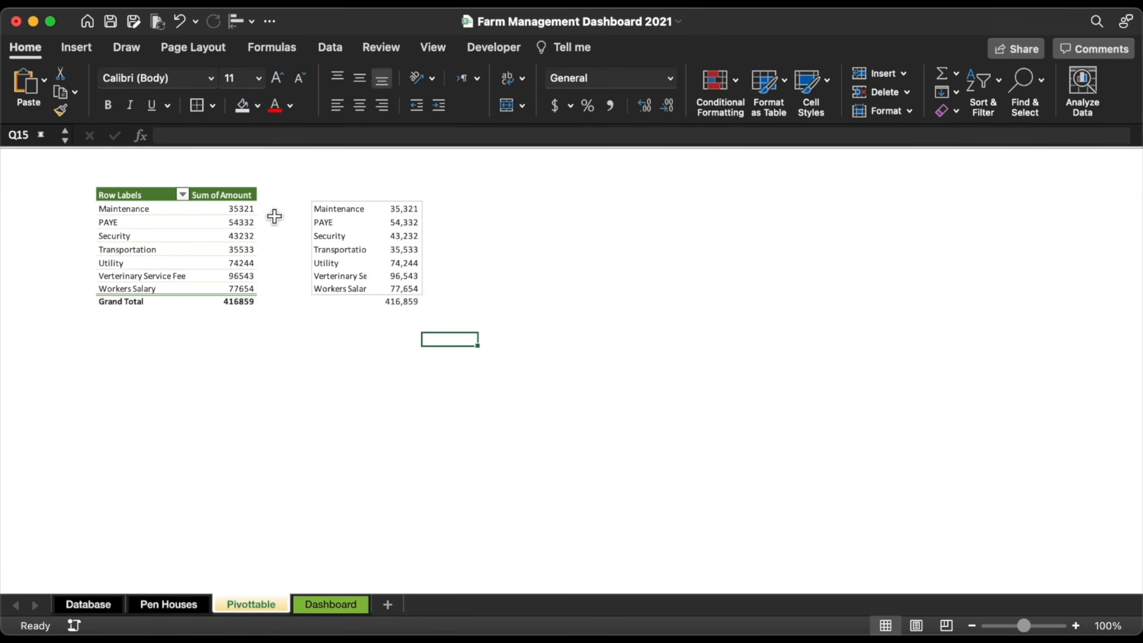
Step: Draw a text box below the tables with no outline and no fill
{"action": "left_click", "coordinate": [67, 45]}
{"action": "left_click", "coordinate": [268, 86]}
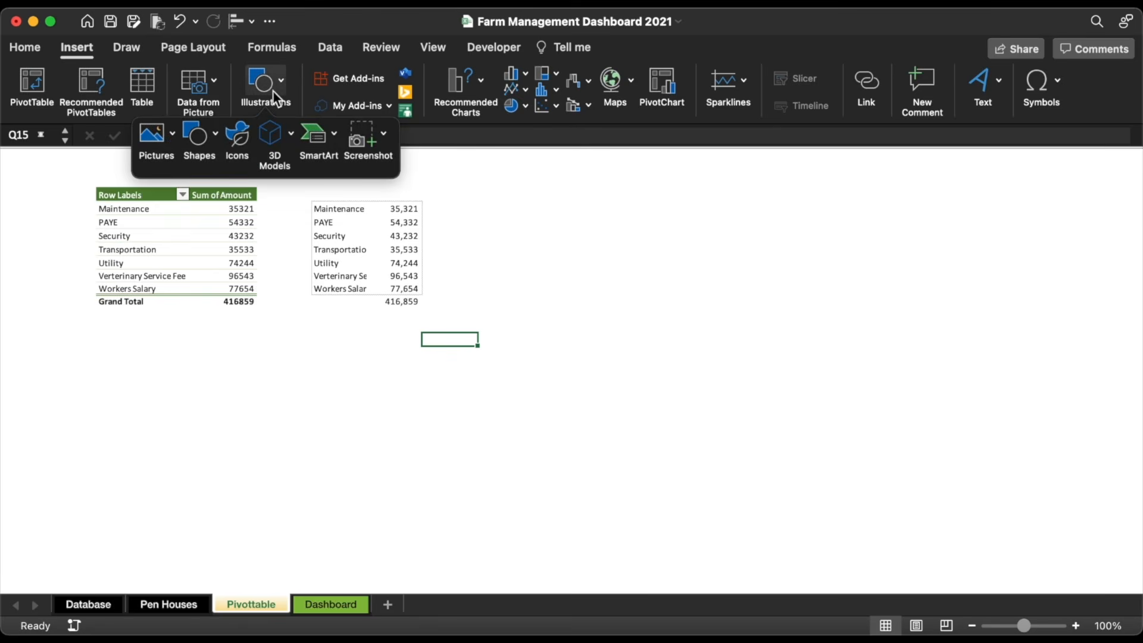
{"action": "left_click", "coordinate": [197, 131]}
{"action": "left_click", "coordinate": [222, 186]}
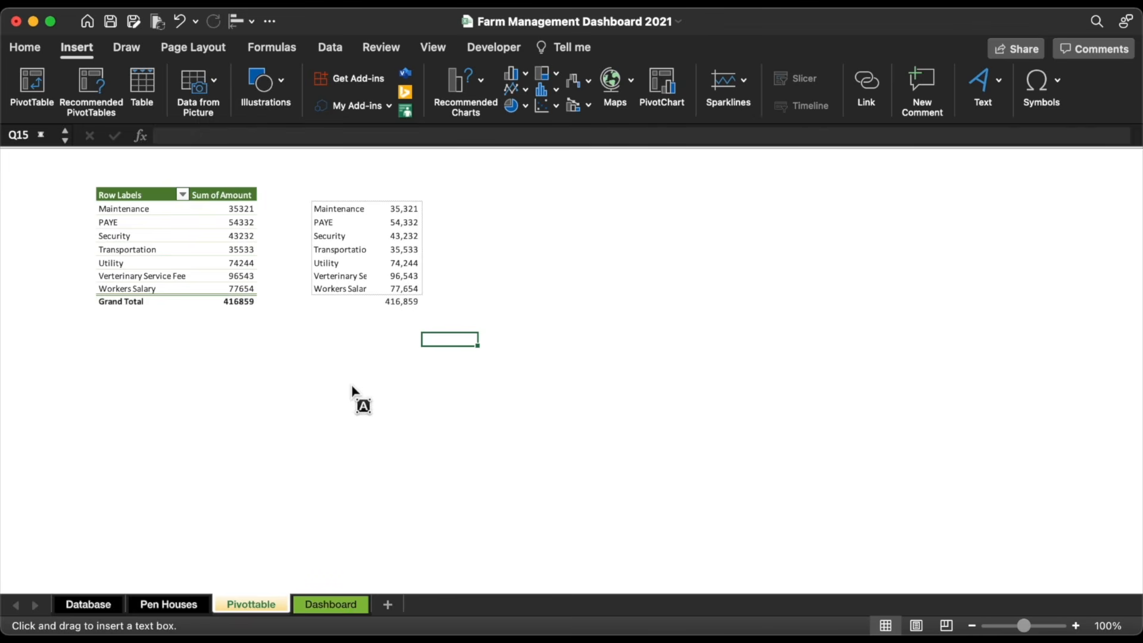
{"action": "left_click_drag", "start_coordinate": [335, 404], "coordinate": [451, 422]}
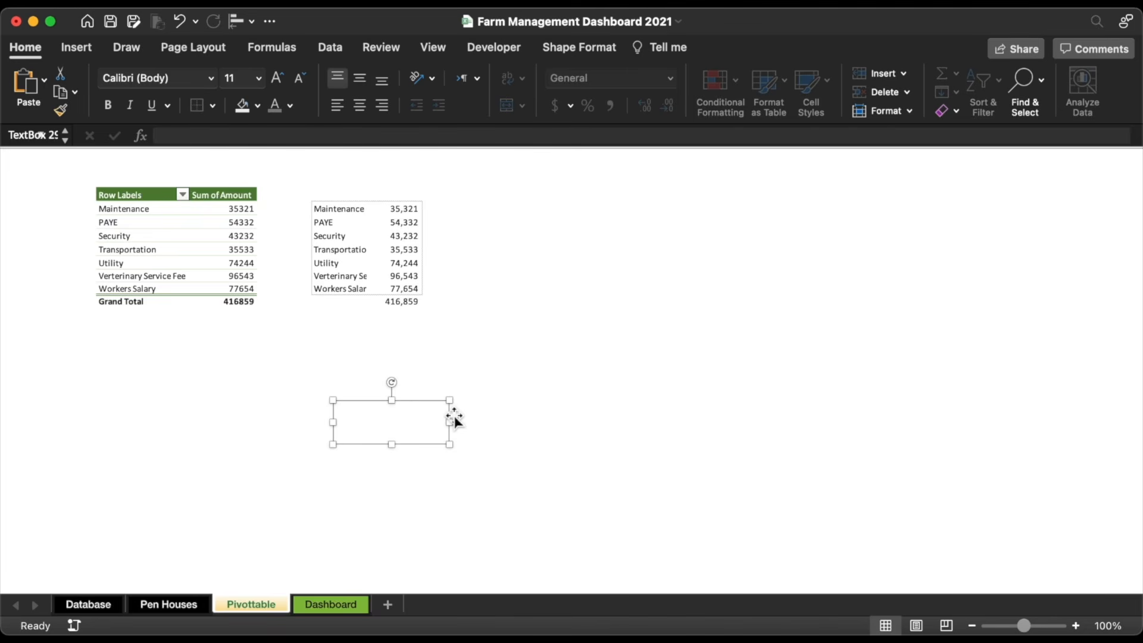
{"action": "left_click", "coordinate": [565, 47]}
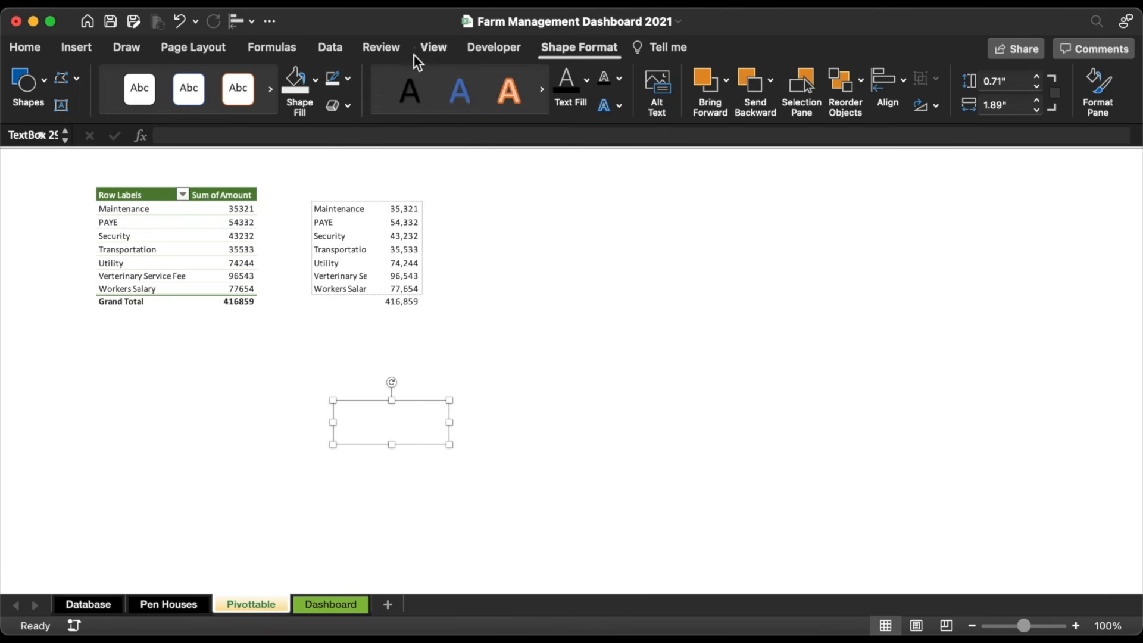
{"action": "left_click", "coordinate": [348, 78]}
{"action": "left_click", "coordinate": [360, 131]}
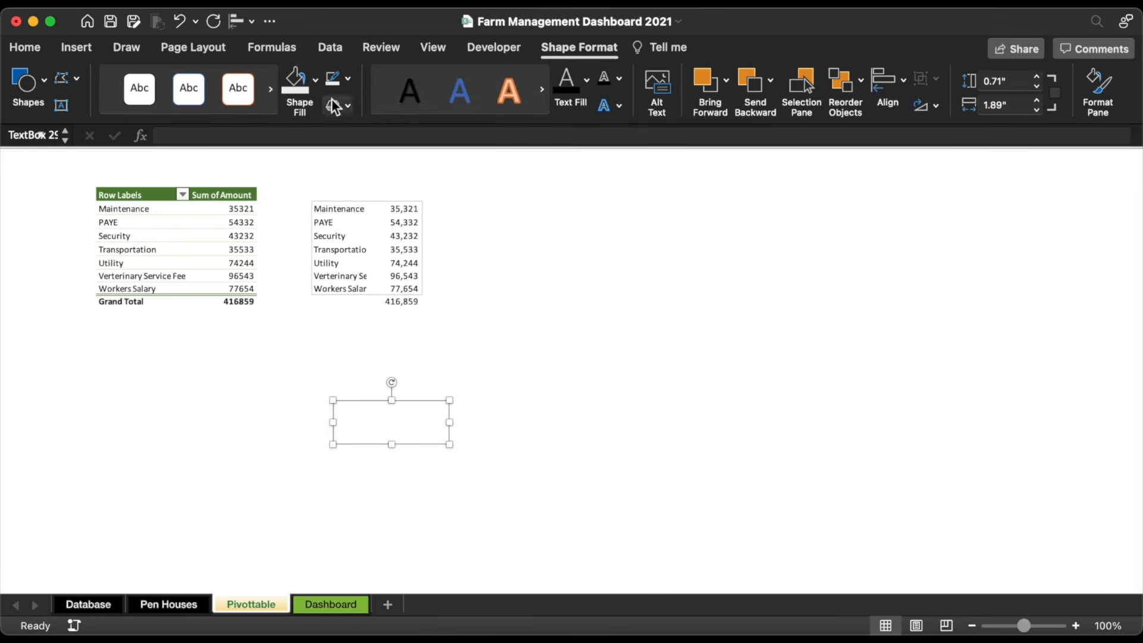
{"action": "left_click", "coordinate": [315, 79]}
{"action": "left_click", "coordinate": [358, 137]}
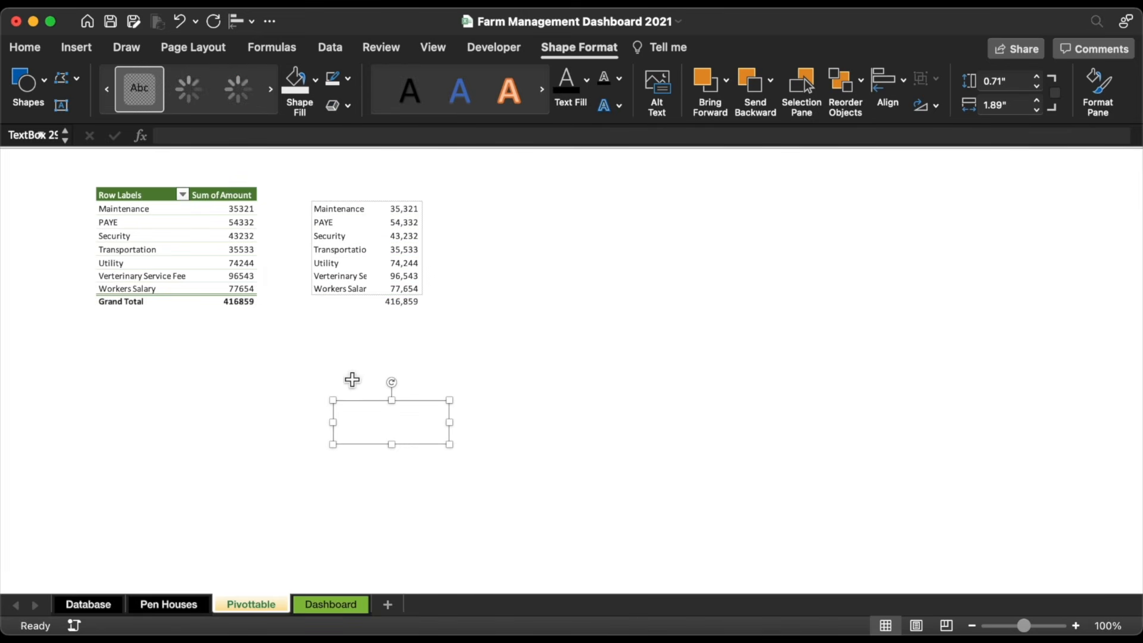
Step: Type 'Maintenance' in the text box in grey 14 pt text and resize it
{"action": "left_click", "coordinate": [365, 421]}
{"action": "type", "text": "Maintenance"}
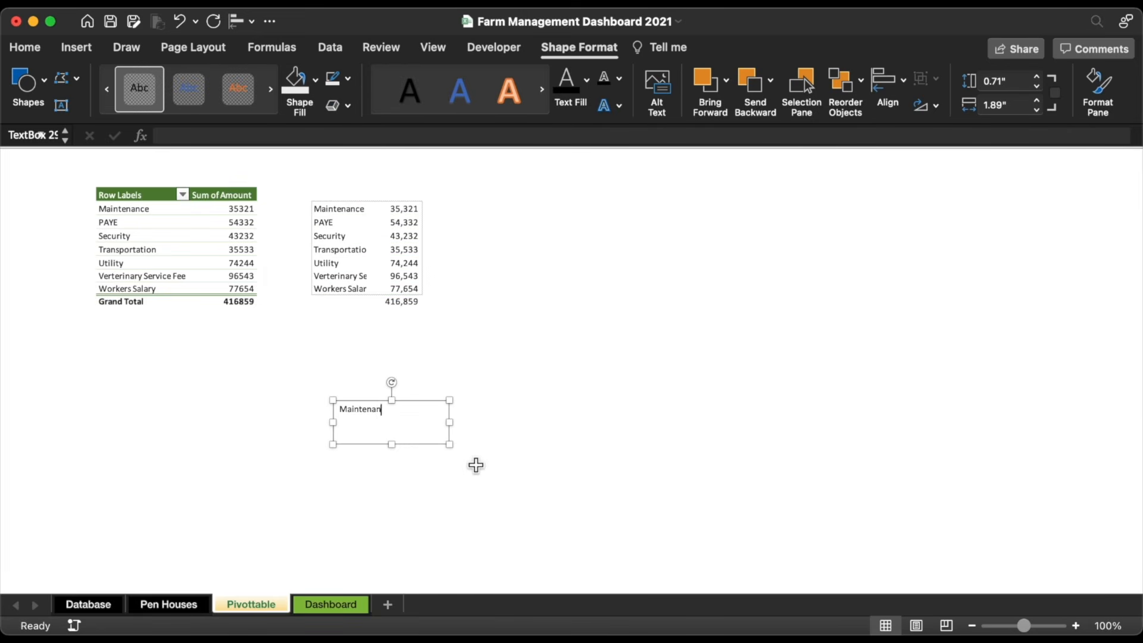
{"action": "left_click_drag", "start_coordinate": [454, 449], "coordinate": [457, 429]}
{"action": "left_click", "coordinate": [290, 108]}
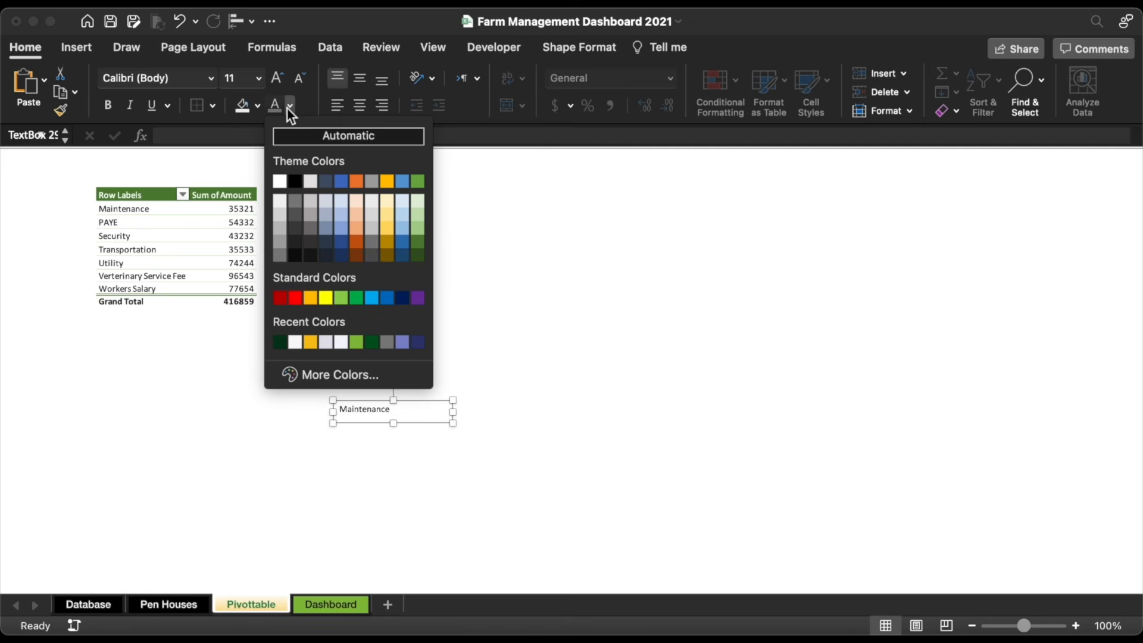
{"action": "left_click", "coordinate": [278, 256]}
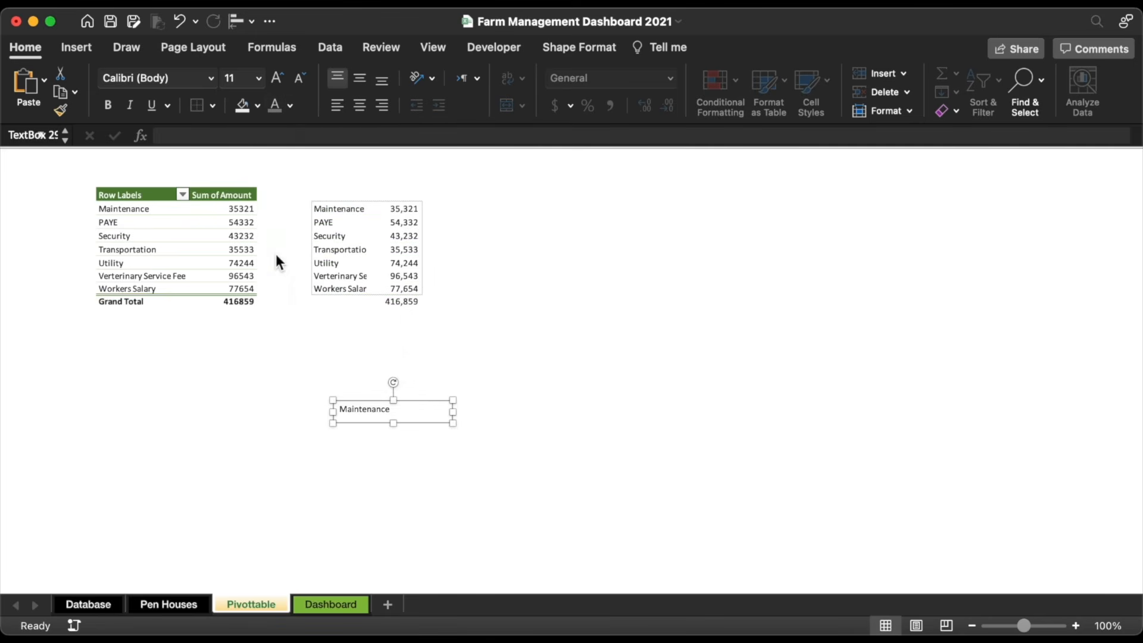
{"action": "left_click", "coordinate": [280, 78]}
{"action": "left_click", "coordinate": [281, 78]}
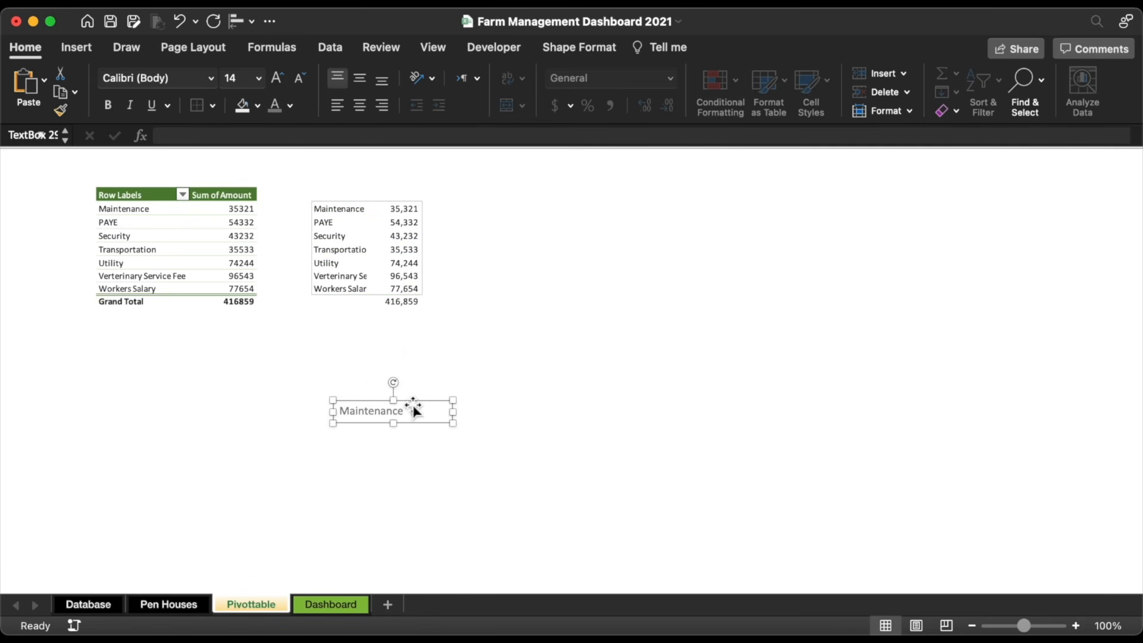
{"action": "left_click_drag", "start_coordinate": [460, 417], "coordinate": [438, 514]}
Step: Duplicate the label and rename the copies PAYE, Security and Transportation
{"action": "key", "text": "super+z"}
{"action": "double_click", "coordinate": [401, 450]}
{"action": "type", "text": "PAYE"}
{"action": "double_click", "coordinate": [360, 488]}
{"action": "type", "text": "Security"}
{"action": "double_click", "coordinate": [378, 524]}
{"action": "type", "text": "Transpor"}
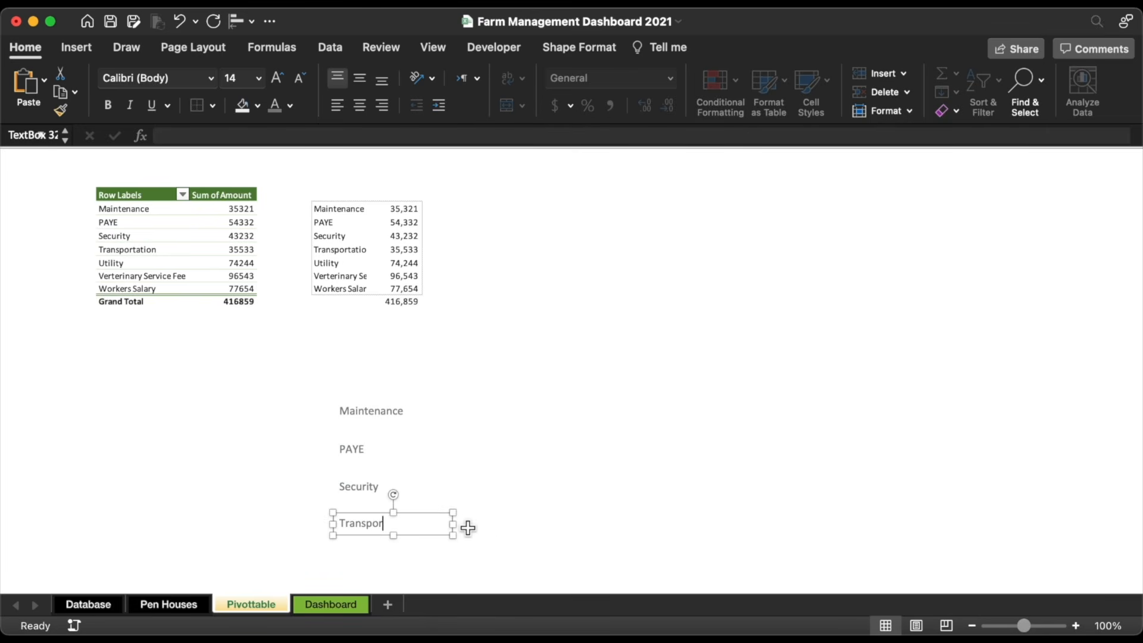
Step: Copy three labels into a second column, renamed Utility and Verterinary Service Fee
{"action": "left_click", "coordinate": [368, 490], "text": "shift"}
{"action": "left_click", "coordinate": [362, 449], "text": "shift"}
{"action": "left_click", "coordinate": [361, 409], "text": "shift"}
{"action": "left_click", "coordinate": [367, 522], "text": "shift"}
{"action": "left_click_drag", "start_coordinate": [365, 478], "coordinate": [483, 477]}
{"action": "double_click", "coordinate": [489, 412]}
{"action": "type", "text": "U"}
{"action": "left_click", "coordinate": [341, 276]}
{"action": "double_click", "coordinate": [471, 450]}
{"action": "type", "text": "Verterinary Service Fee"}
{"action": "left_click_drag", "start_coordinate": [572, 462], "coordinate": [573, 479]}
Step: Rename the last copy to Workers Salary and select all the category labels
{"action": "left_click", "coordinate": [349, 288]}
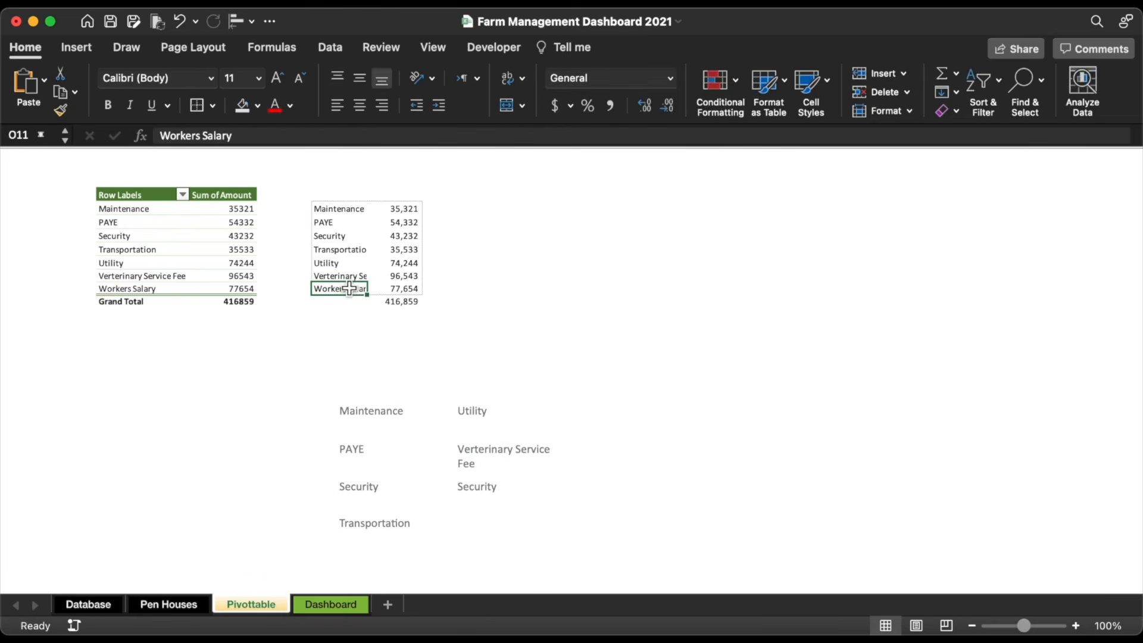
{"action": "key", "text": "super+c"}
{"action": "double_click", "coordinate": [477, 487]}
{"action": "left_click", "coordinate": [26, 81]}
{"action": "left_click", "coordinate": [520, 452], "text": "shift"}
{"action": "left_click", "coordinate": [365, 410], "text": "shift"}
{"action": "left_click", "coordinate": [362, 524], "text": "shift"}
Step: Cut the seven category labels and paste them onto the Dashboard sheet
{"action": "key", "text": "super+x"}
{"action": "left_click", "coordinate": [330, 605]}
{"action": "left_click", "coordinate": [761, 320]}
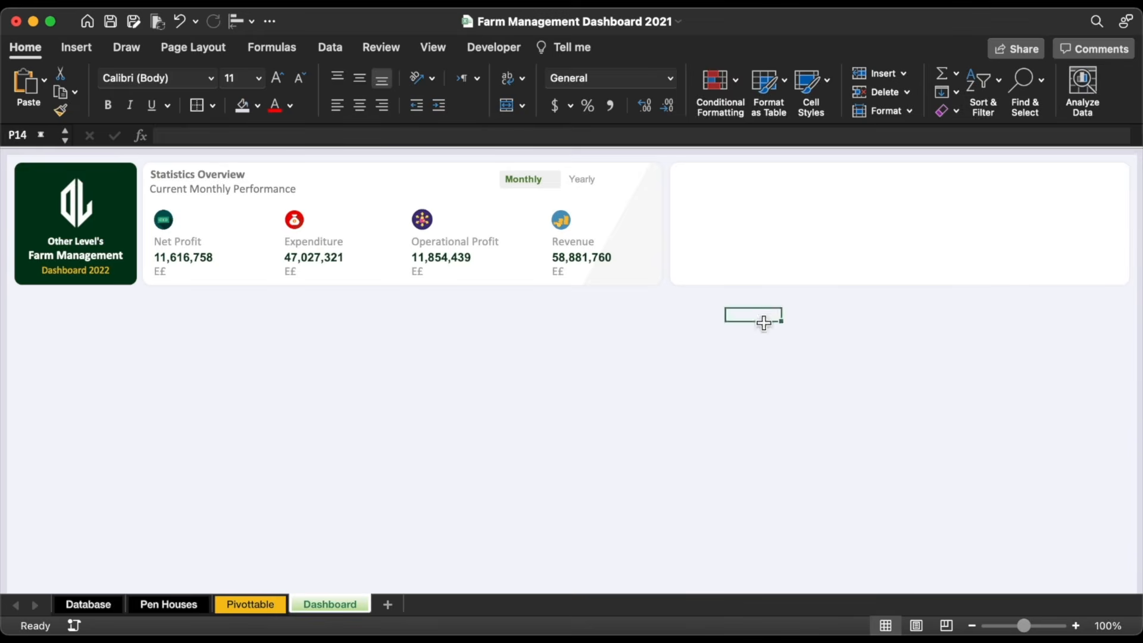
{"action": "key", "text": "super+v"}
{"action": "left_click", "coordinate": [644, 315]}
Step: Insert an online farm picture, moved and shrunk into the Dashboard's top-right panel
{"action": "left_click", "coordinate": [82, 46]}
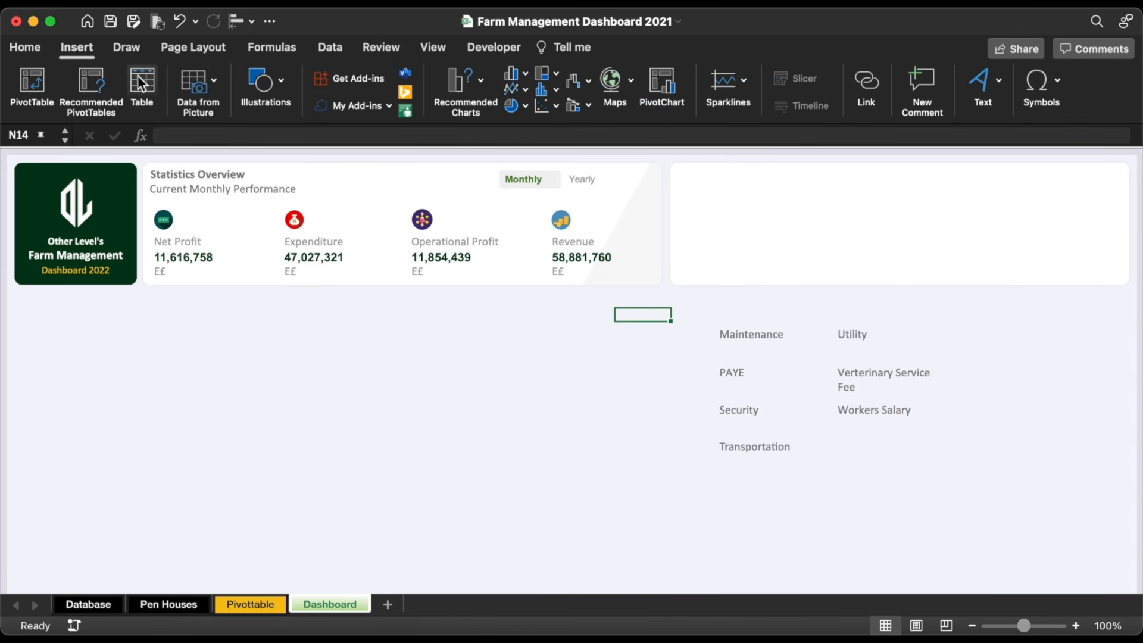
{"action": "left_click", "coordinate": [277, 87]}
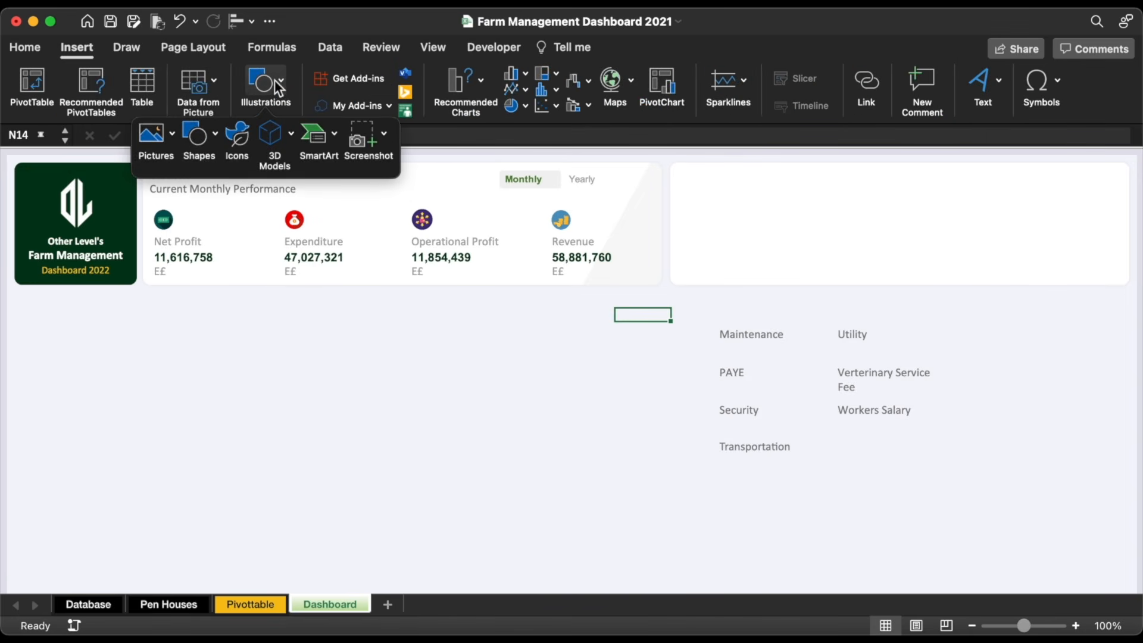
{"action": "left_click", "coordinate": [162, 134]}
{"action": "left_click", "coordinate": [277, 220]}
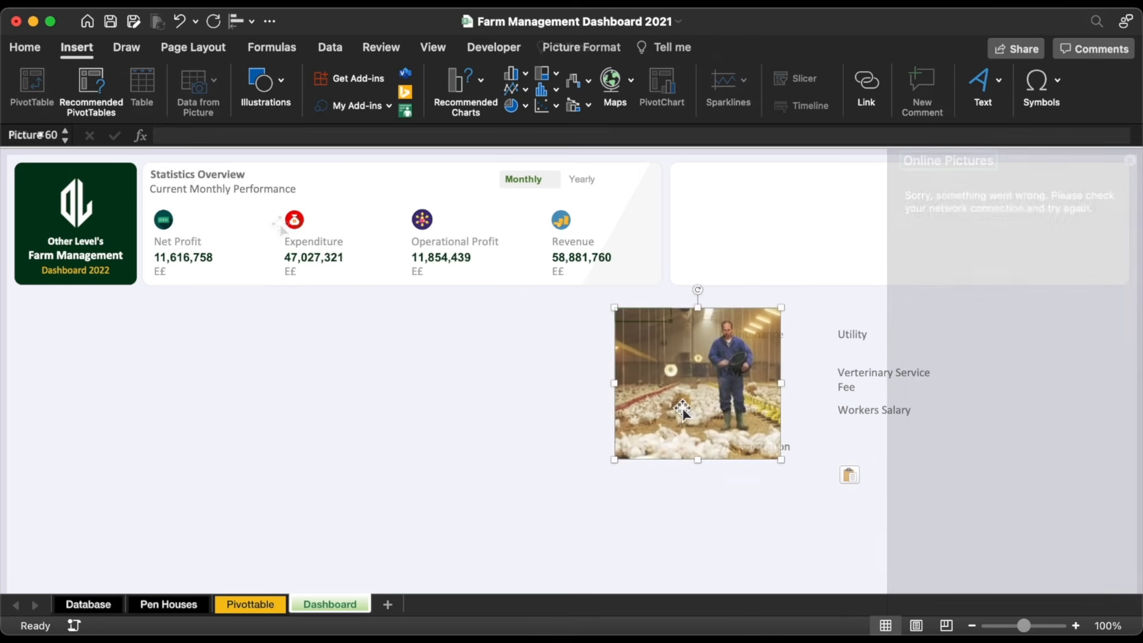
{"action": "left_click_drag", "start_coordinate": [685, 417], "coordinate": [791, 290]}
{"action": "left_click_drag", "start_coordinate": [739, 316], "coordinate": [774, 261]}
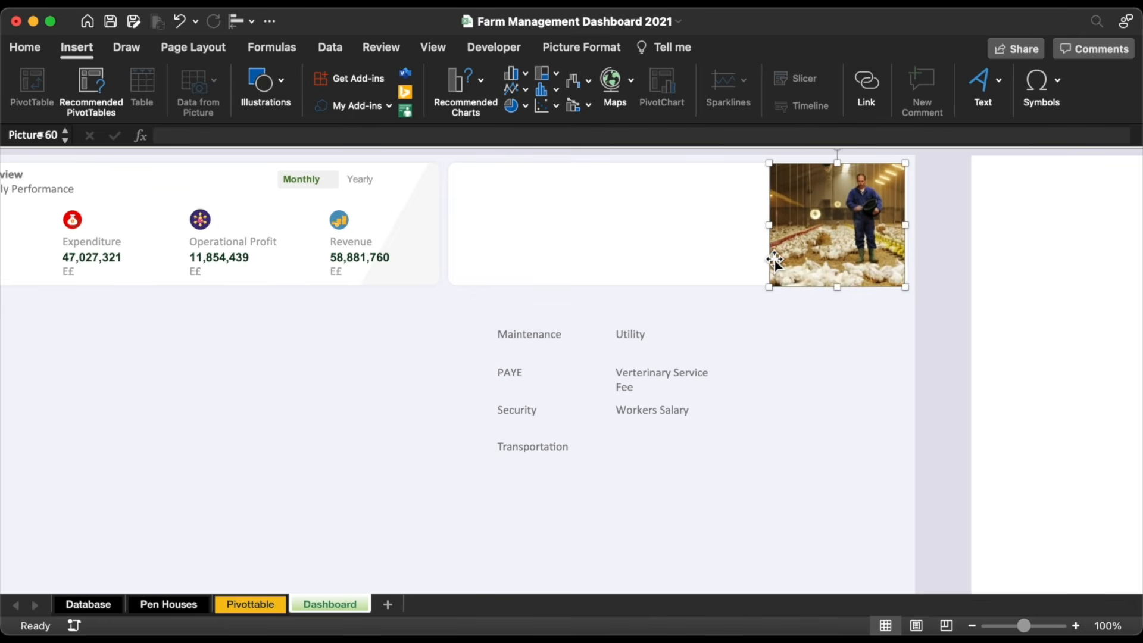
Step: Crop the farm picture to a rounded rectangle and reposition it
{"action": "left_click", "coordinate": [600, 51]}
{"action": "left_click", "coordinate": [772, 81]}
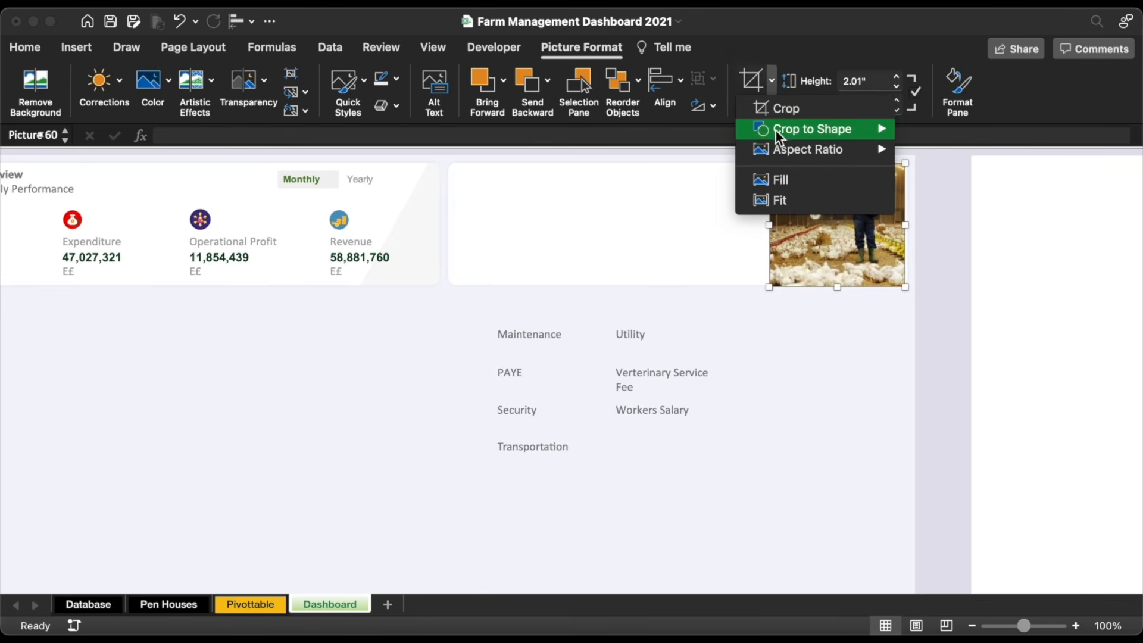
{"action": "mouse_move", "coordinate": [778, 135]}
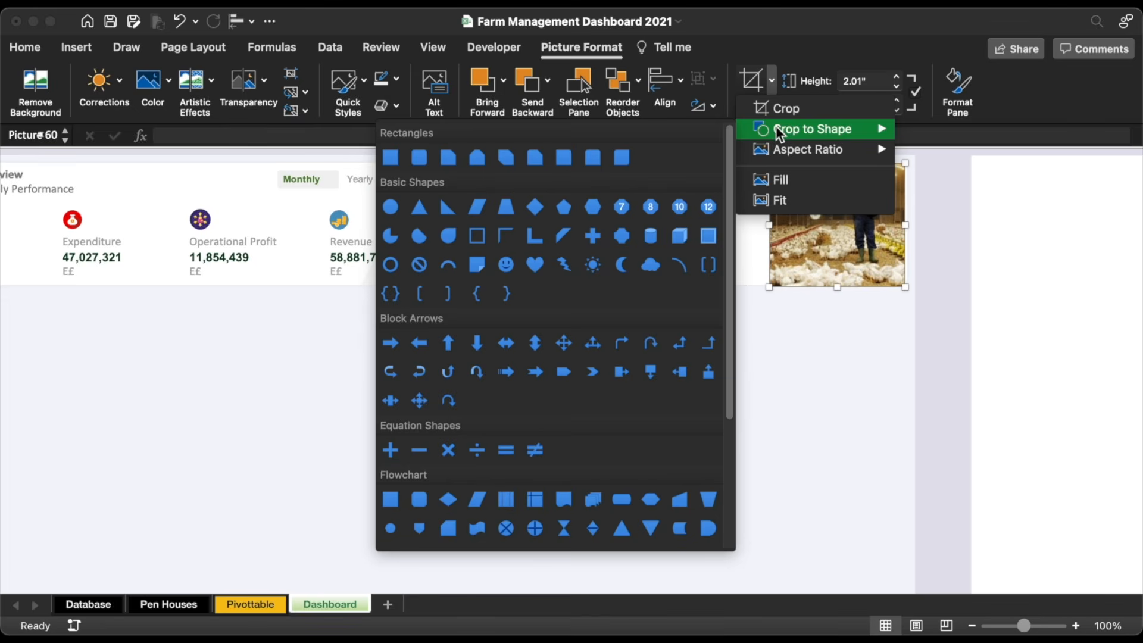
{"action": "left_click", "coordinate": [429, 166]}
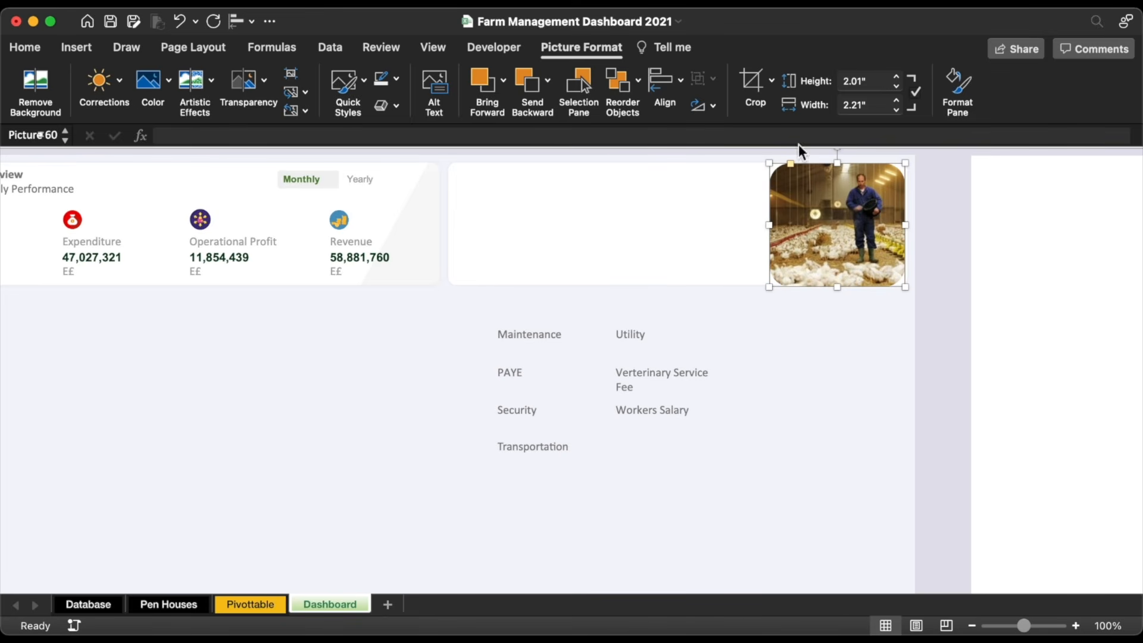
{"action": "left_click_drag", "start_coordinate": [793, 167], "coordinate": [782, 171]}
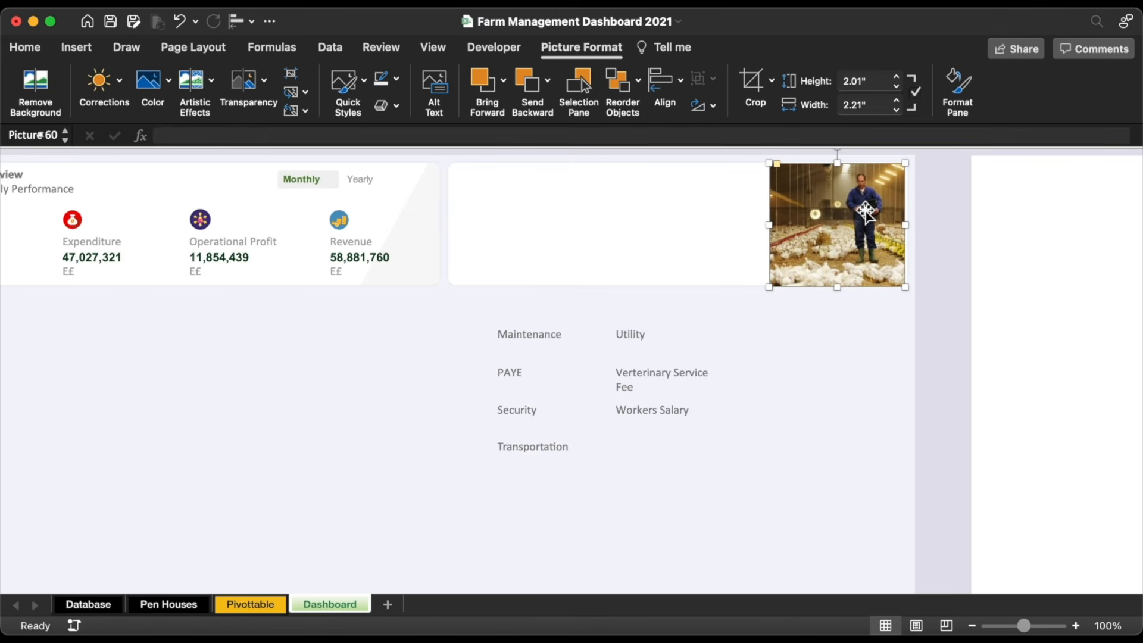
Step: Trim the photo to 2 inches tall and duplicate the panel shape behind it
{"action": "scroll", "coordinate": [865, 213], "scroll_direction": "up", "scroll_amount": 10}
{"action": "left_click_drag", "start_coordinate": [750, 381], "coordinate": [763, 380]}
{"action": "scroll", "coordinate": [648, 546], "scroll_direction": "down", "scroll_amount": 3}
{"action": "left_click_drag", "start_coordinate": [652, 460], "coordinate": [652, 458]}
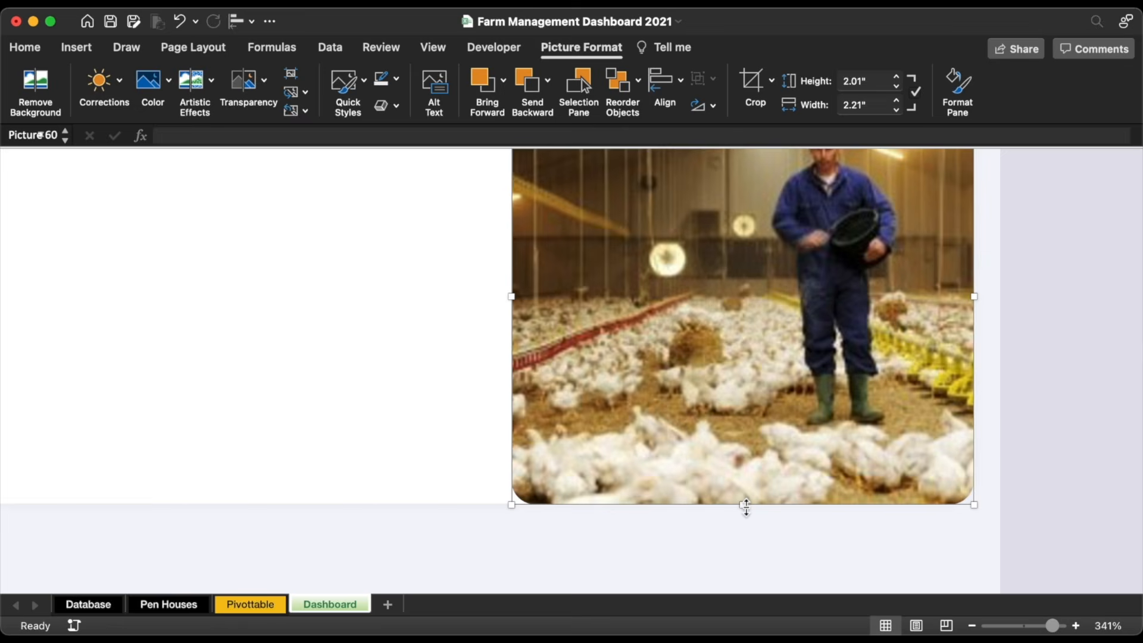
{"action": "left_click_drag", "start_coordinate": [746, 507], "coordinate": [746, 505]}
{"action": "scroll", "coordinate": [746, 505], "scroll_direction": "down", "scroll_amount": 10}
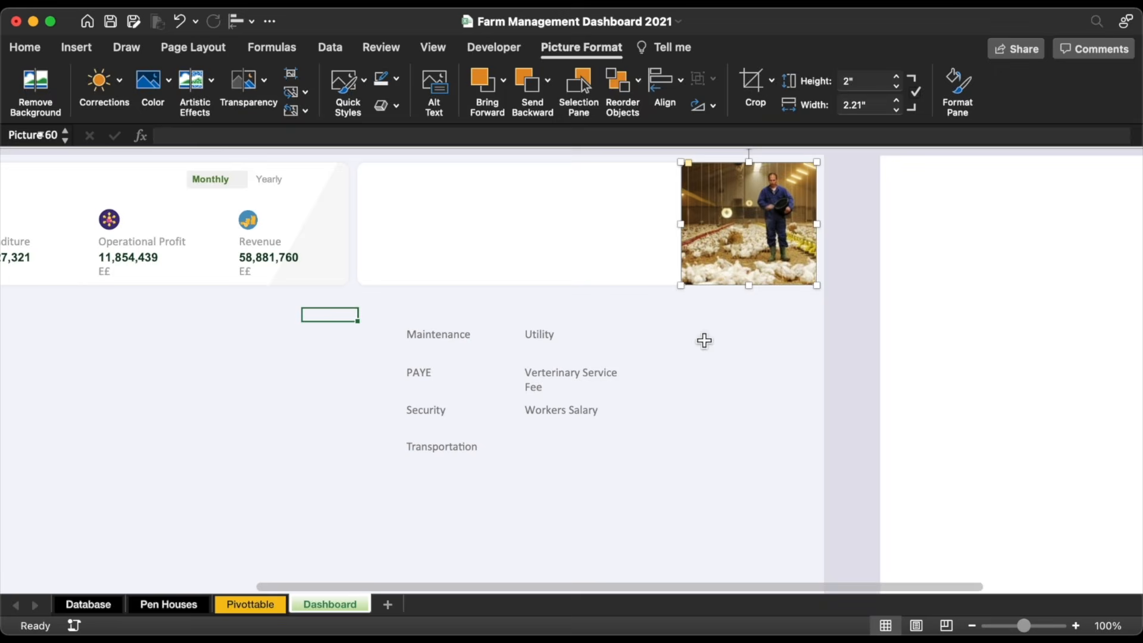
{"action": "left_click", "coordinate": [586, 226]}
{"action": "left_click_drag", "start_coordinate": [565, 226], "coordinate": [597, 225]}
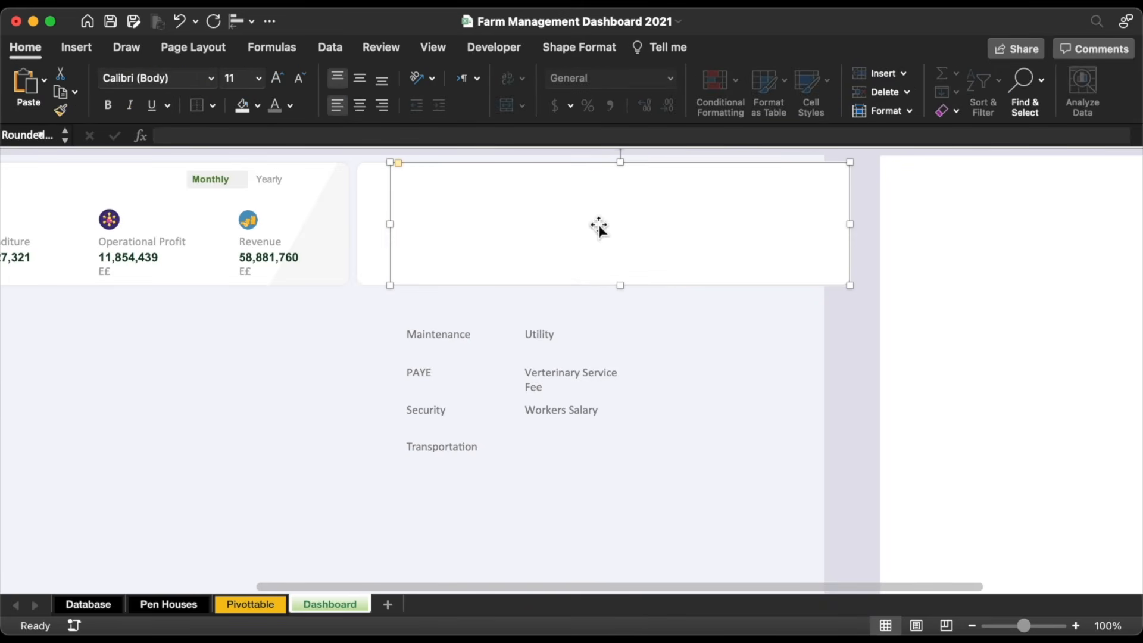
Step: Narrow the panel copy into a thin strip beside the farm photo
{"action": "key", "text": "Delete"}
{"action": "left_click", "coordinate": [680, 200]}
{"action": "left_click_drag", "start_coordinate": [850, 227], "coordinate": [692, 226]}
{"action": "left_click_drag", "start_coordinate": [390, 225], "coordinate": [679, 219]}
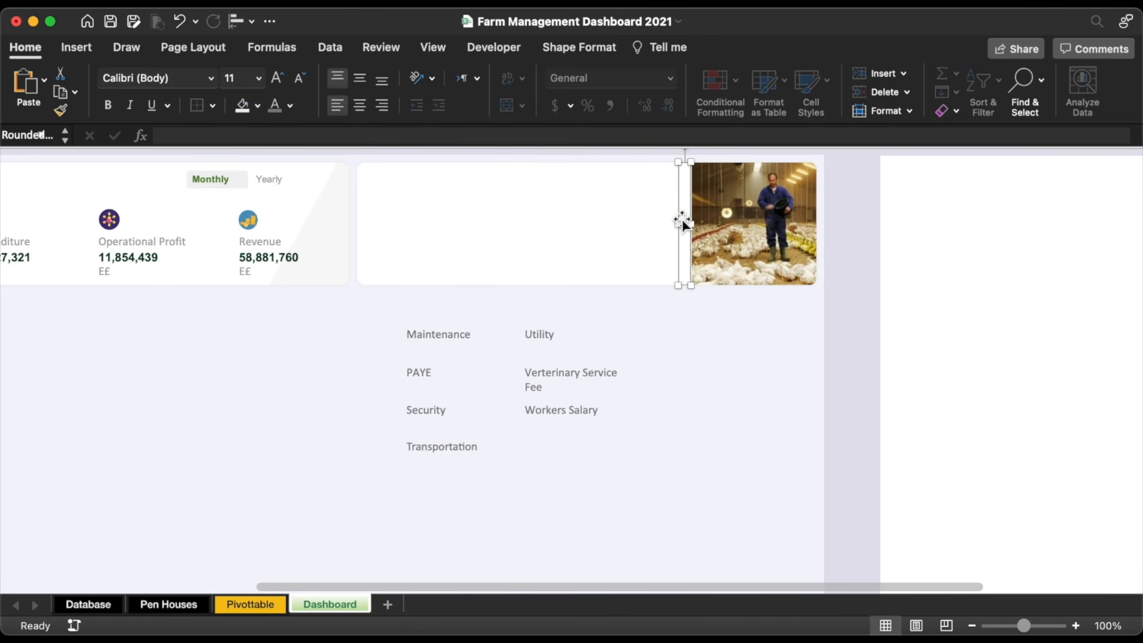
Step: Group the strip, the farm photo and the wide panel shape
{"action": "left_click", "coordinate": [721, 220], "text": "shift"}
{"action": "left_click", "coordinate": [604, 220], "text": "shift"}
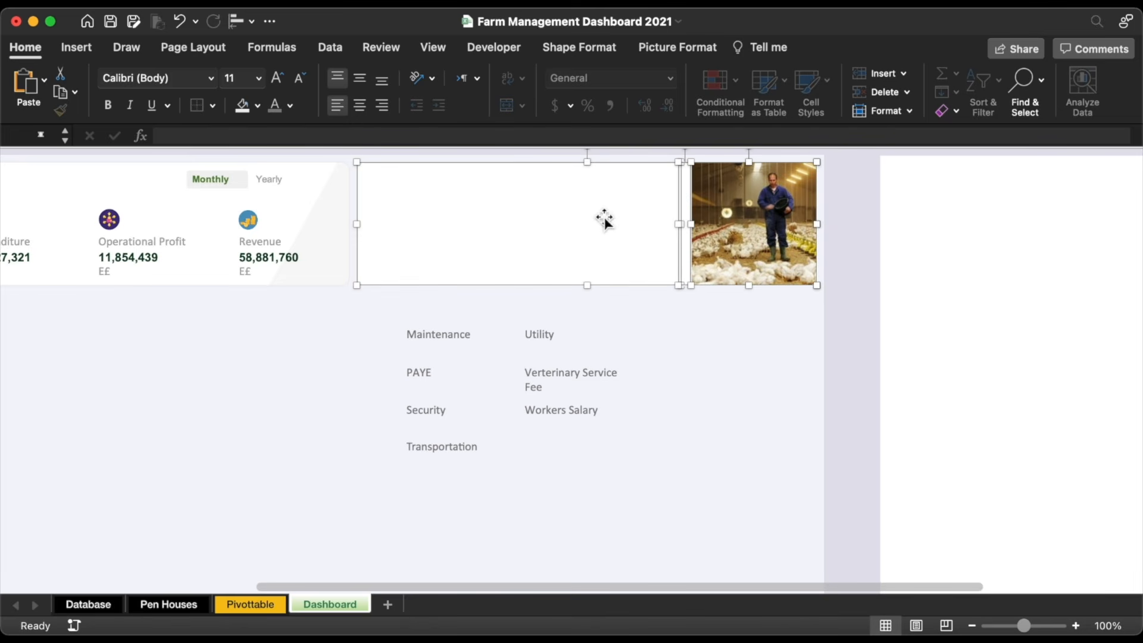
{"action": "right_click", "coordinate": [604, 220]}
{"action": "mouse_move", "coordinate": [646, 289]}
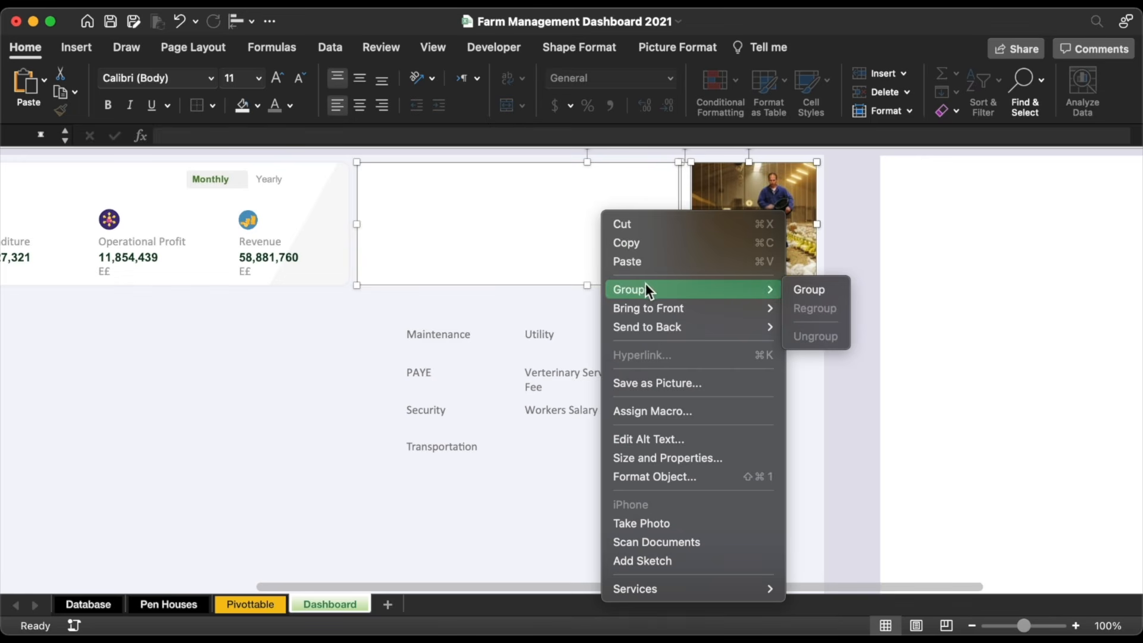
{"action": "left_click", "coordinate": [822, 289]}
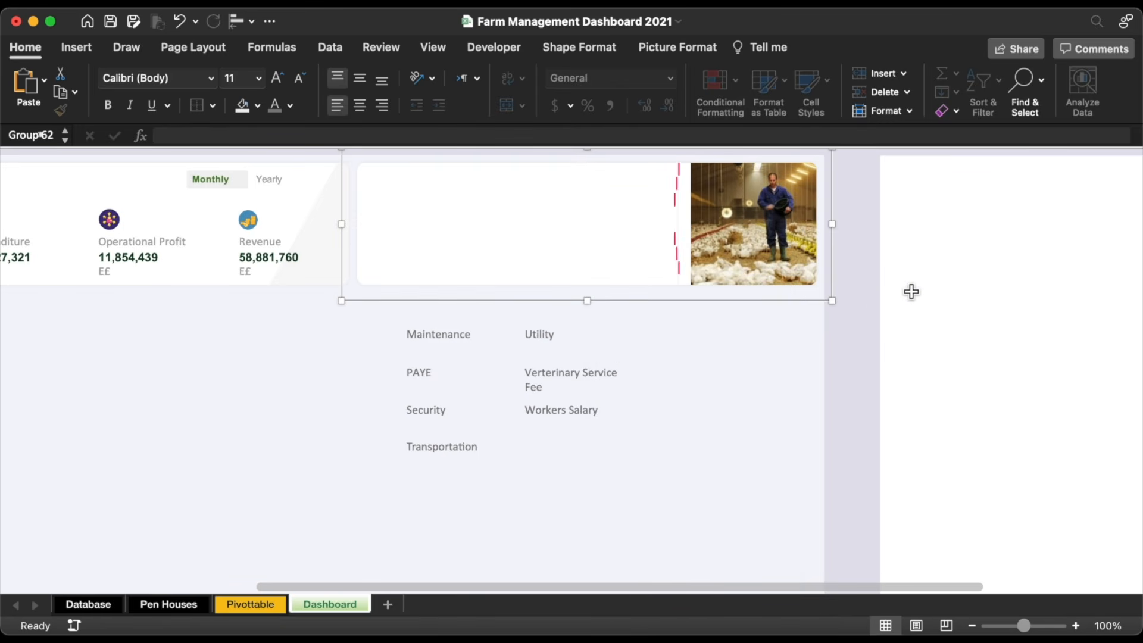
Step: Remove the shadow from the thin strip inside the group
{"action": "left_click", "coordinate": [689, 189]}
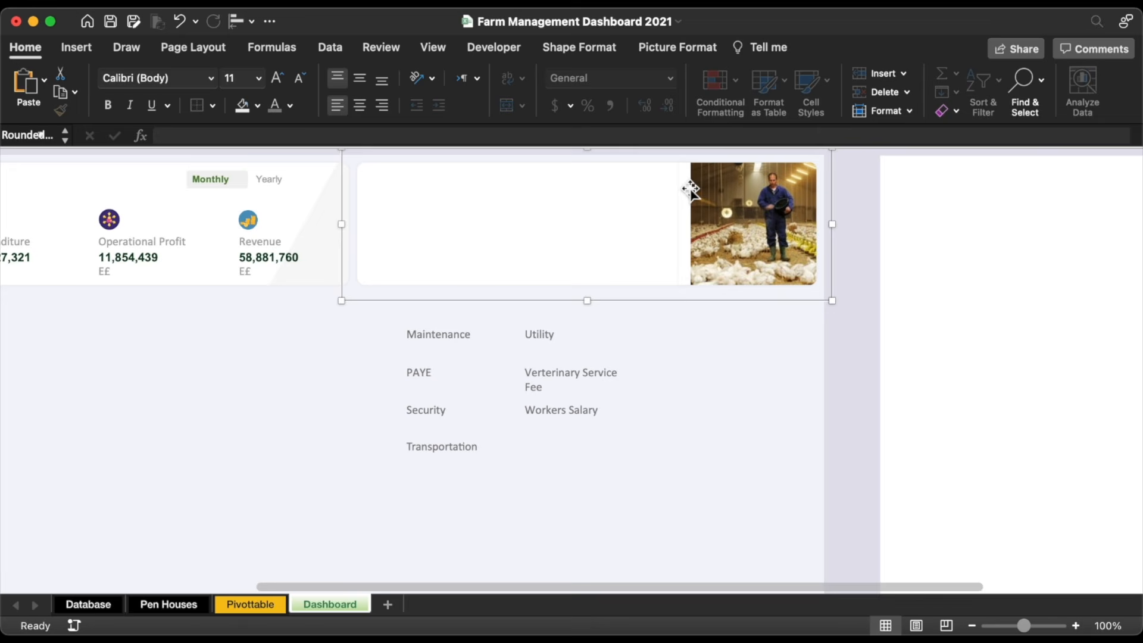
{"action": "left_click", "coordinate": [584, 46]}
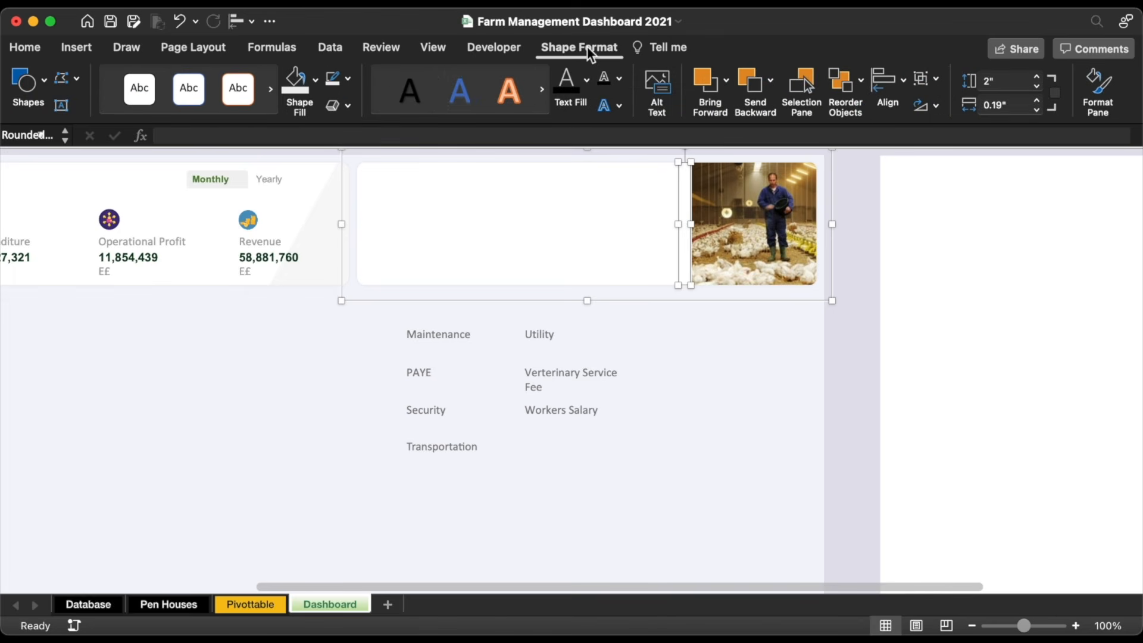
{"action": "left_click", "coordinate": [347, 105]}
{"action": "mouse_move", "coordinate": [384, 162]}
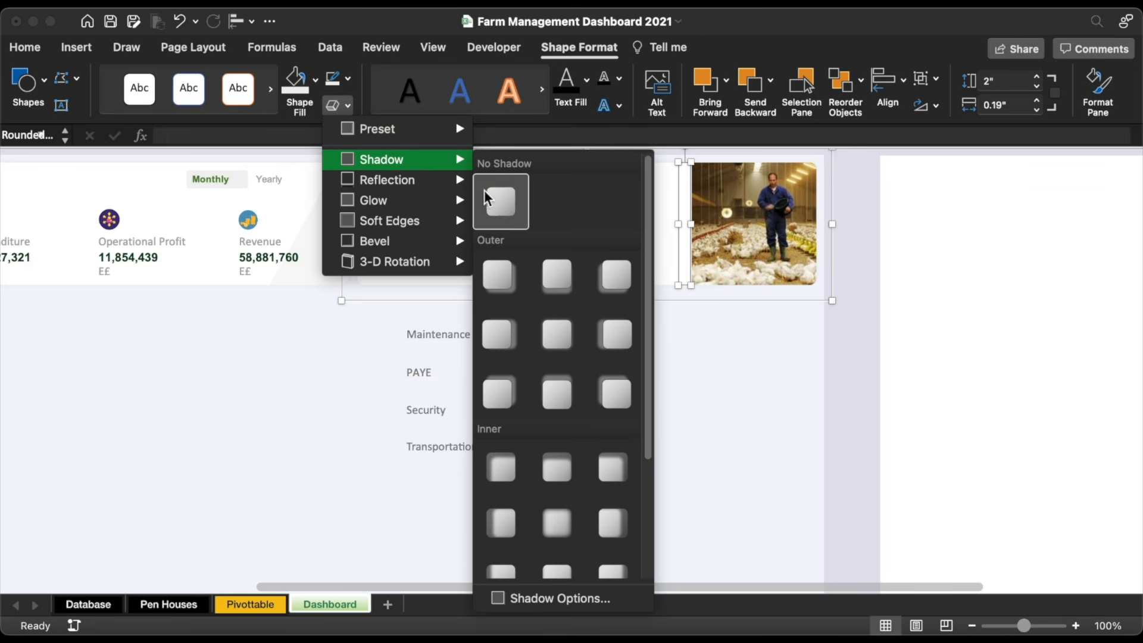
{"action": "left_click", "coordinate": [498, 208]}
{"action": "key", "text": "Escape"}
Step: Draw a rectangle covering the lower part of the farm photo
{"action": "left_click", "coordinate": [74, 47]}
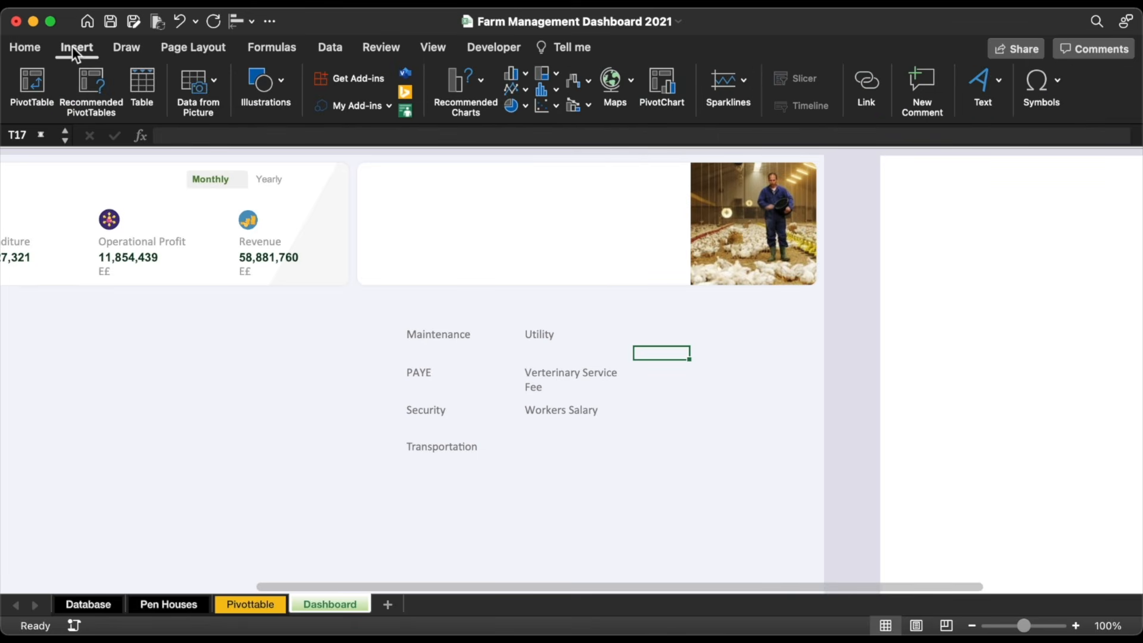
{"action": "left_click", "coordinate": [256, 77]}
{"action": "left_click", "coordinate": [203, 134]}
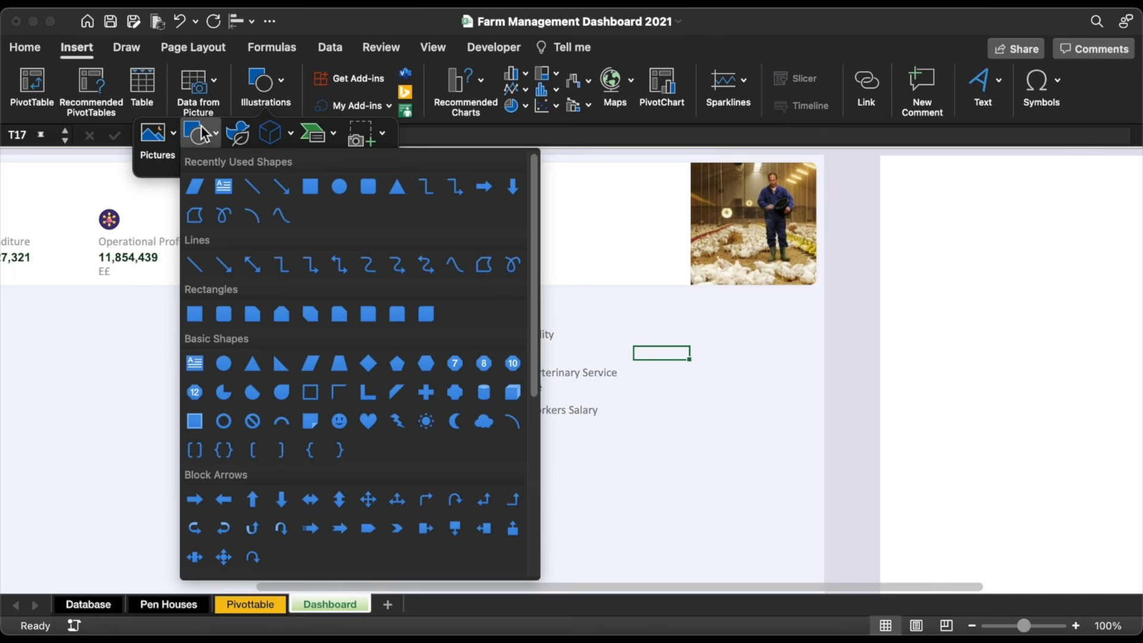
{"action": "left_click", "coordinate": [310, 187]}
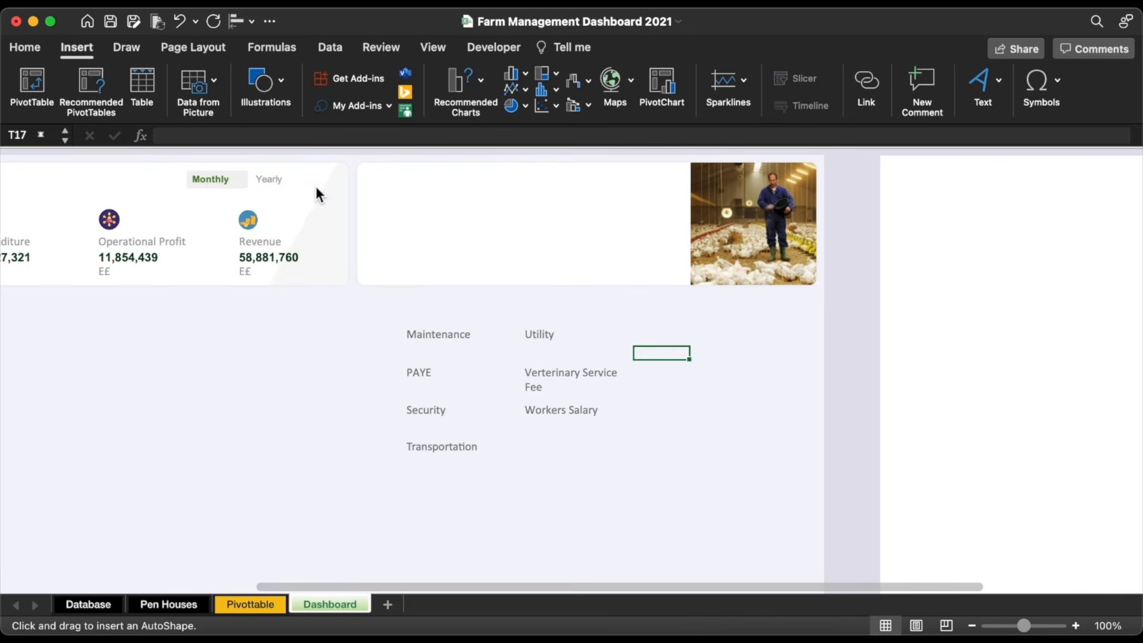
{"action": "mouse_move", "coordinate": [704, 221]}
{"action": "left_mouse_down"}
{"action": "mouse_move", "coordinate": [807, 274]}
{"action": "mouse_move", "coordinate": [775, 231]}
{"action": "mouse_move", "coordinate": [788, 228]}
{"action": "left_mouse_up"}
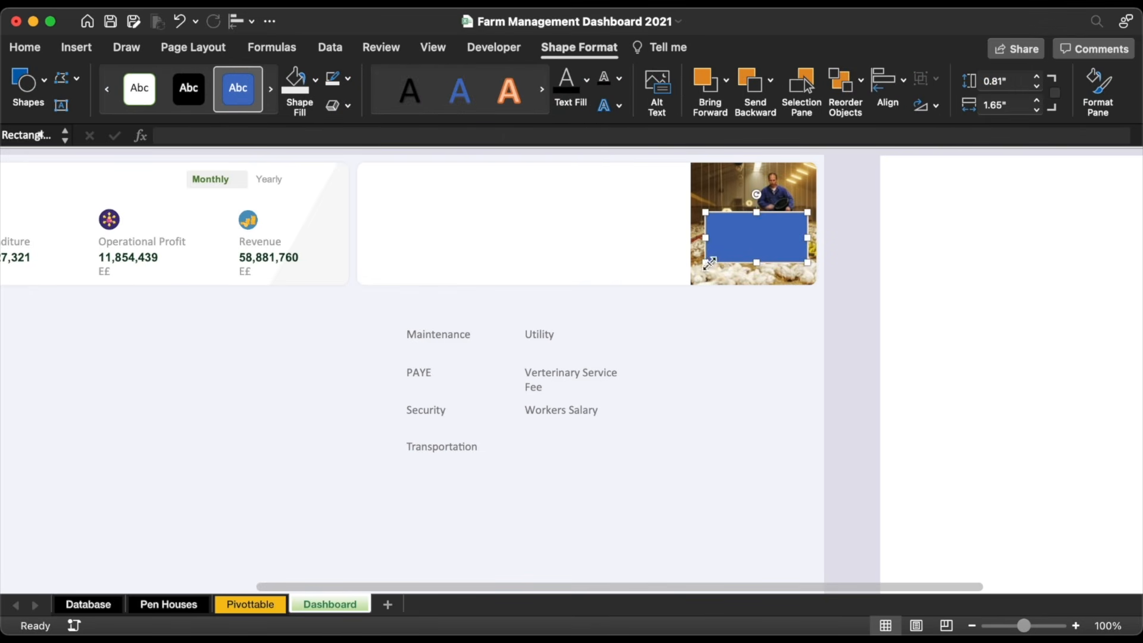
{"action": "left_click_drag", "start_coordinate": [707, 262], "coordinate": [666, 275]}
Step: Give the rectangle no outline, a dark green fill and 20% transparency
{"action": "left_click", "coordinate": [348, 78]}
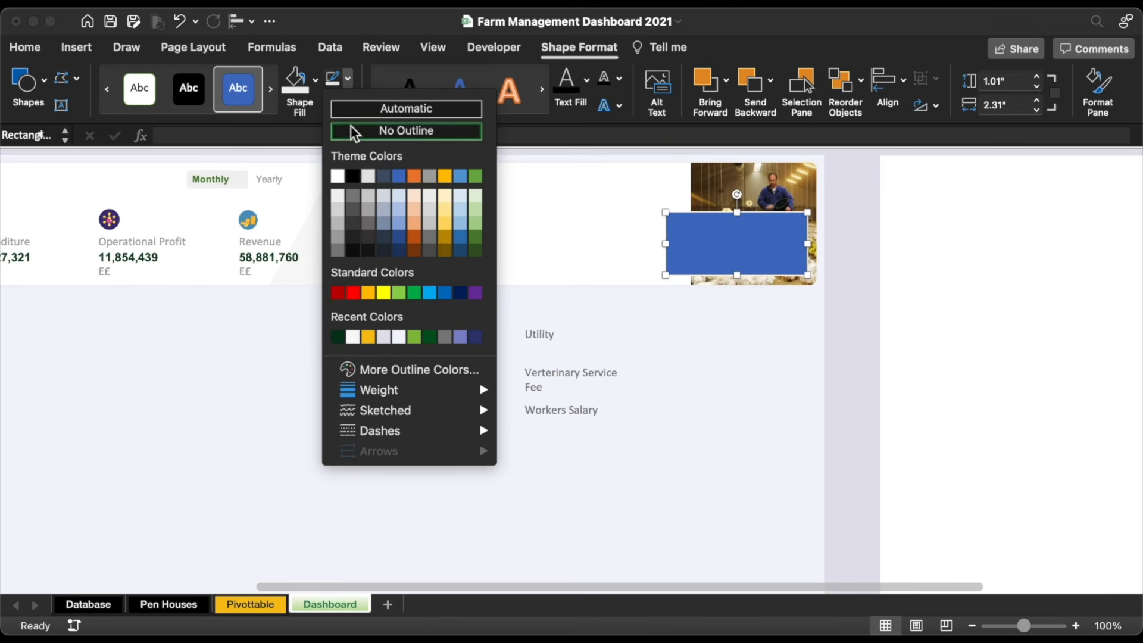
{"action": "left_click", "coordinate": [352, 129]}
{"action": "left_click", "coordinate": [316, 80]}
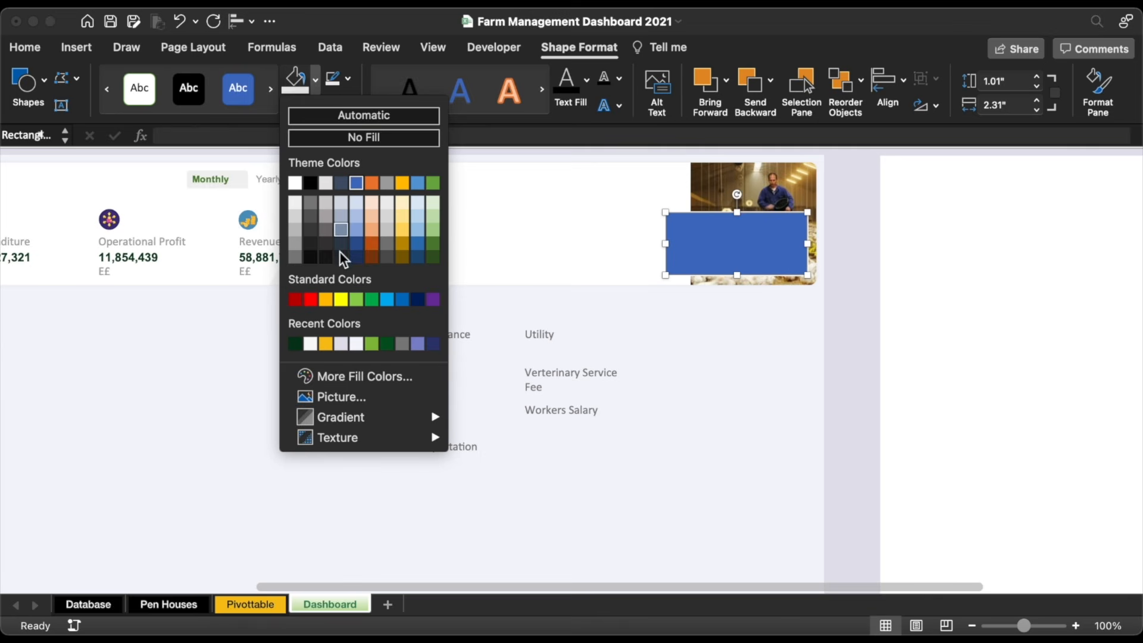
{"action": "left_click", "coordinate": [297, 341]}
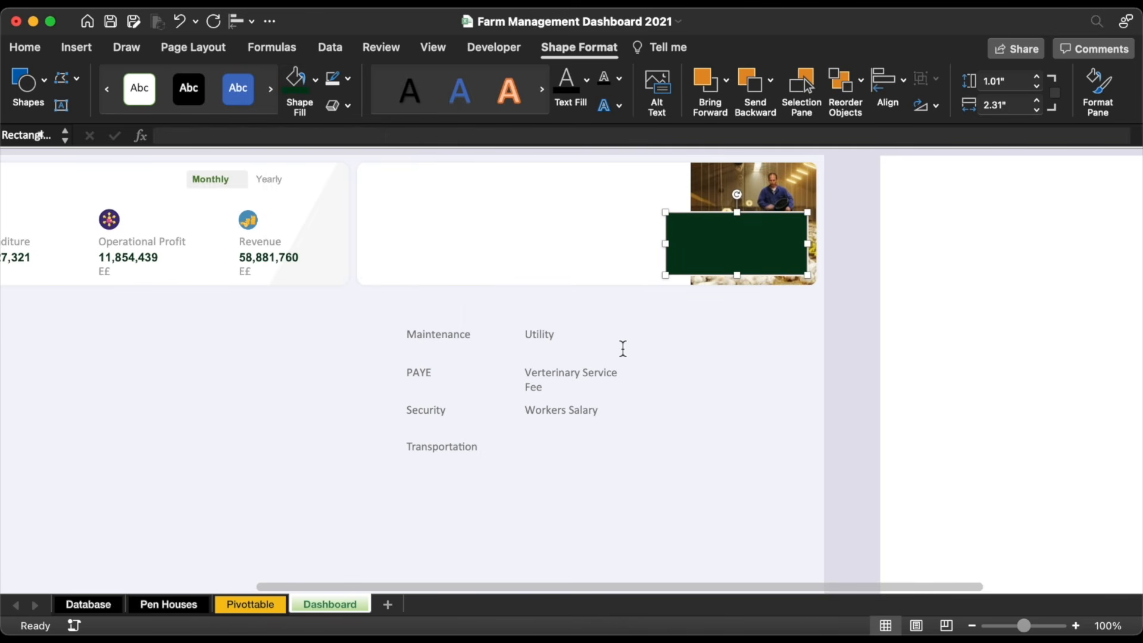
{"action": "key", "text": "super+1"}
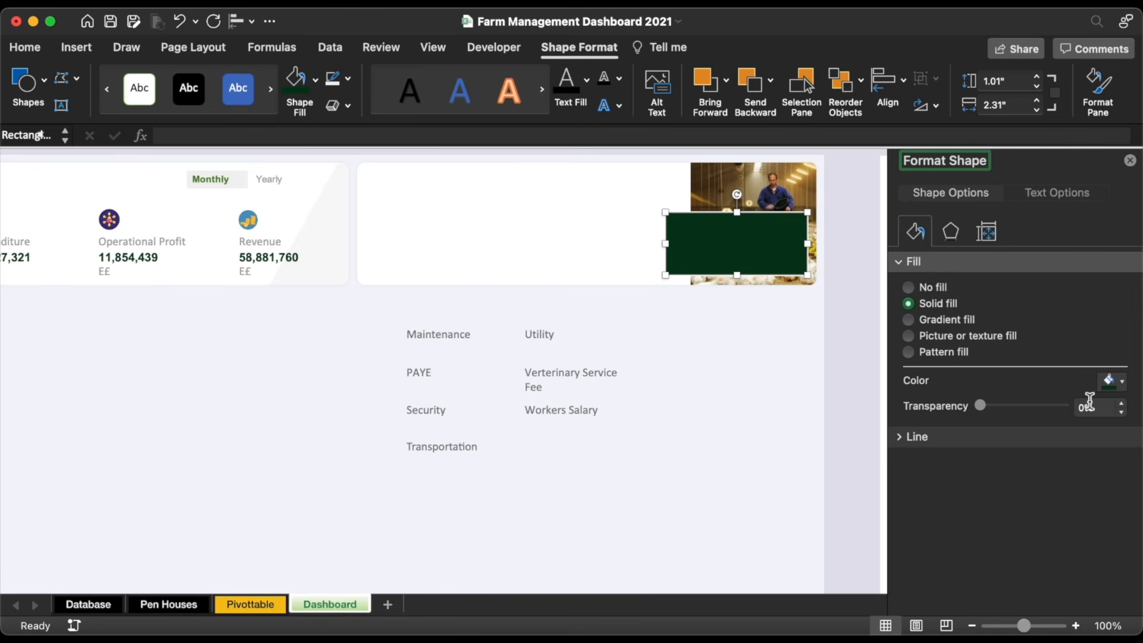
{"action": "left_click", "coordinate": [1088, 410]}
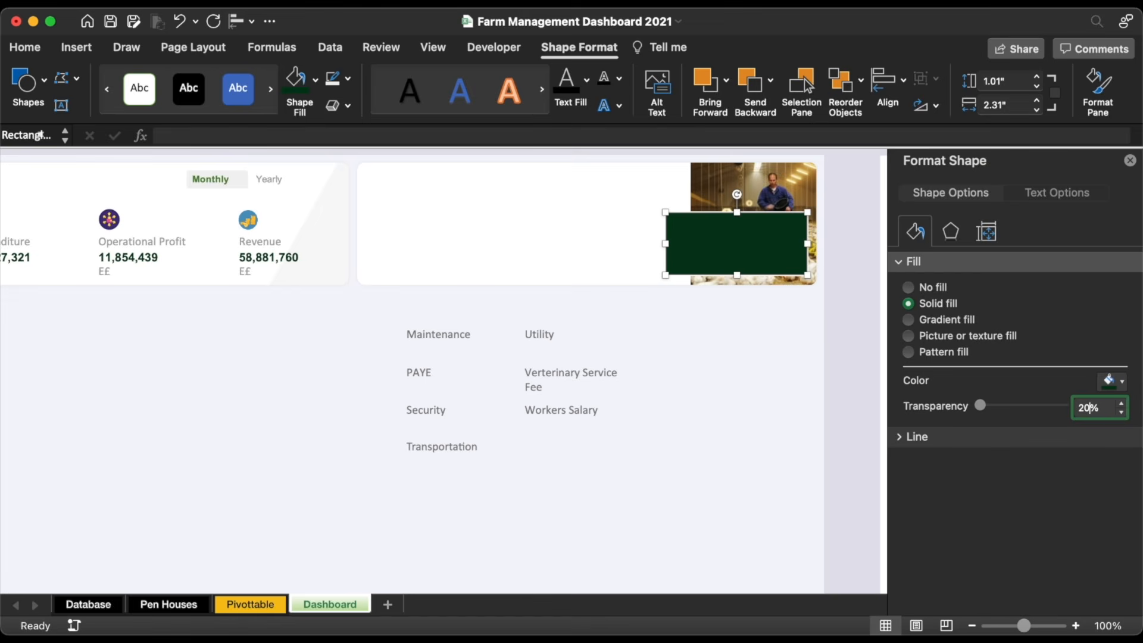
{"action": "type", "text": "20"}
{"action": "key", "text": "Return"}
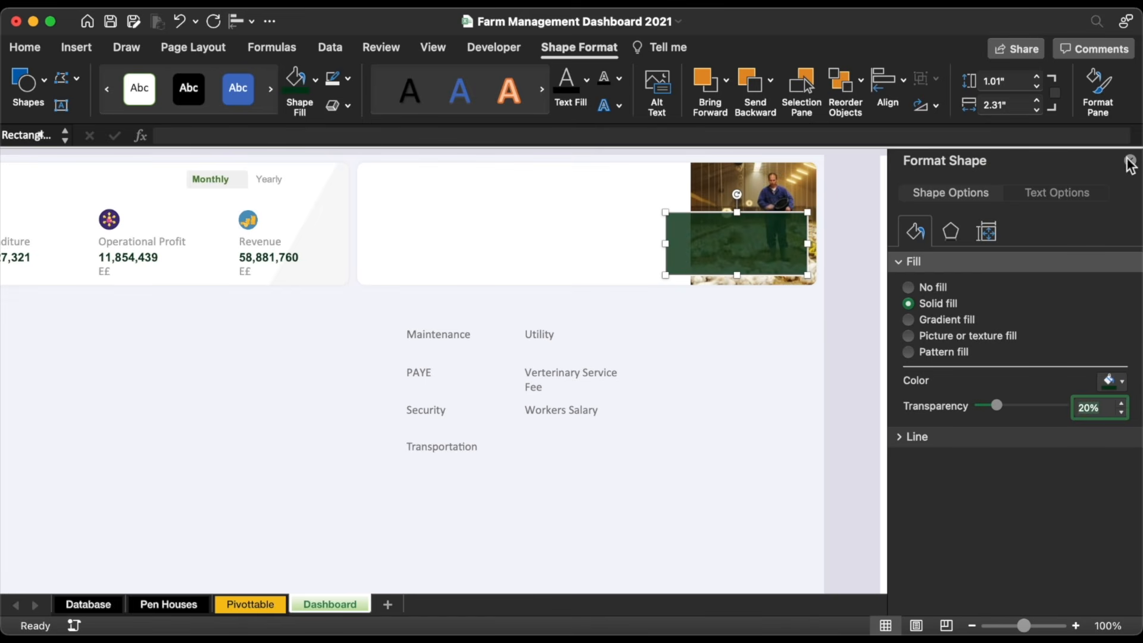
{"action": "left_click", "coordinate": [852, 391]}
{"action": "left_click", "coordinate": [558, 411]}
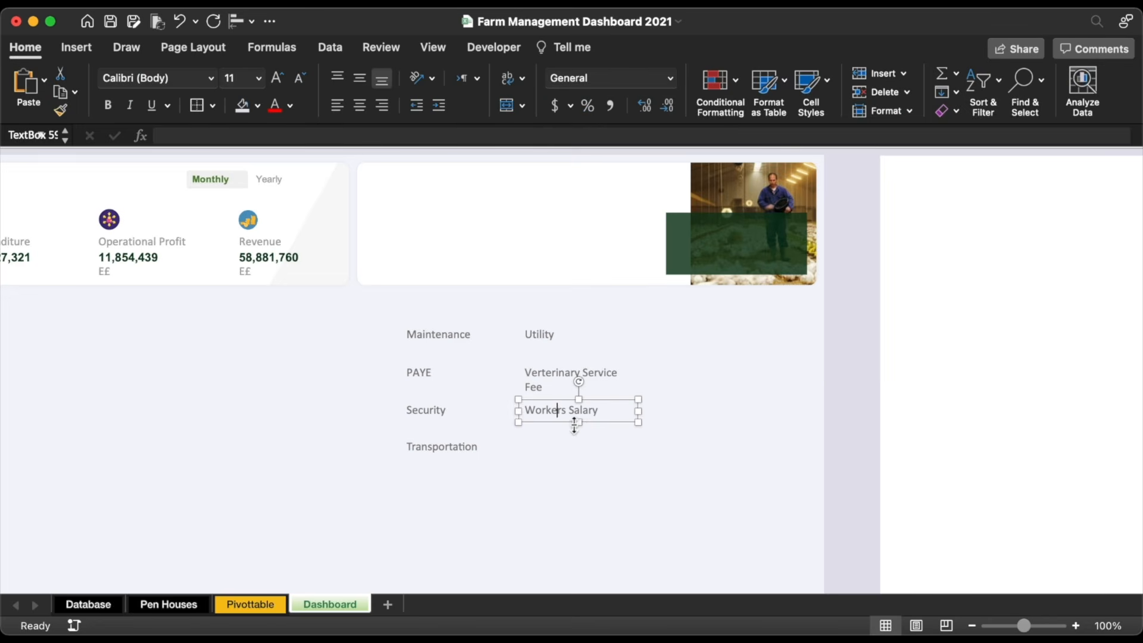
Step: Send the photo panel group to the back behind the labels
{"action": "left_click_drag", "start_coordinate": [574, 425], "coordinate": [463, 187]}
{"action": "key", "text": "super+z"}
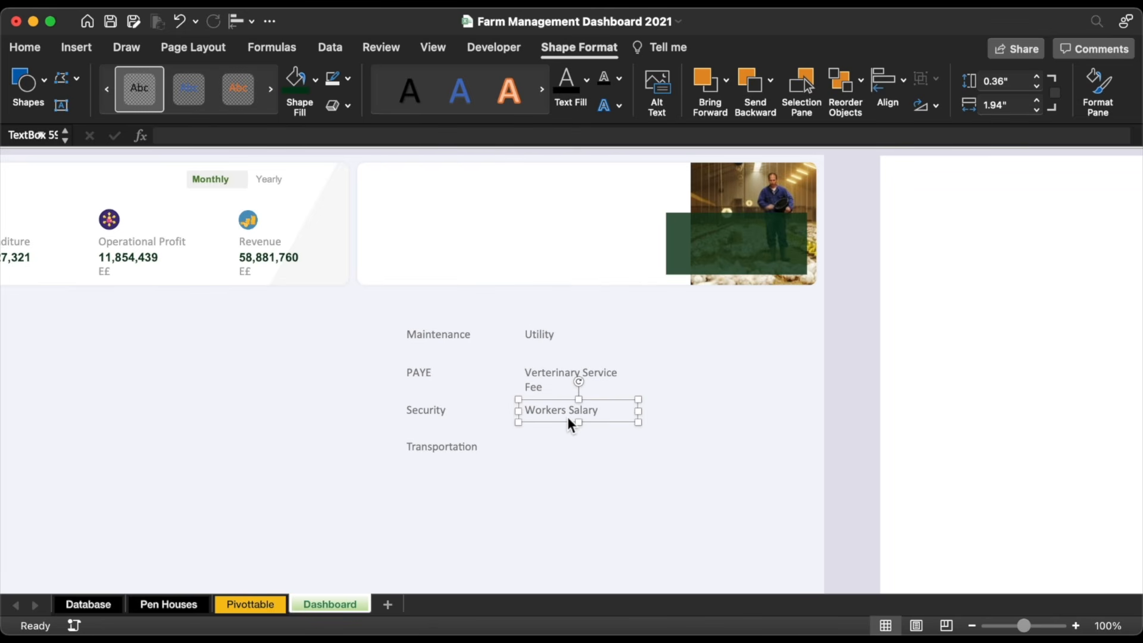
{"action": "left_click", "coordinate": [544, 222]}
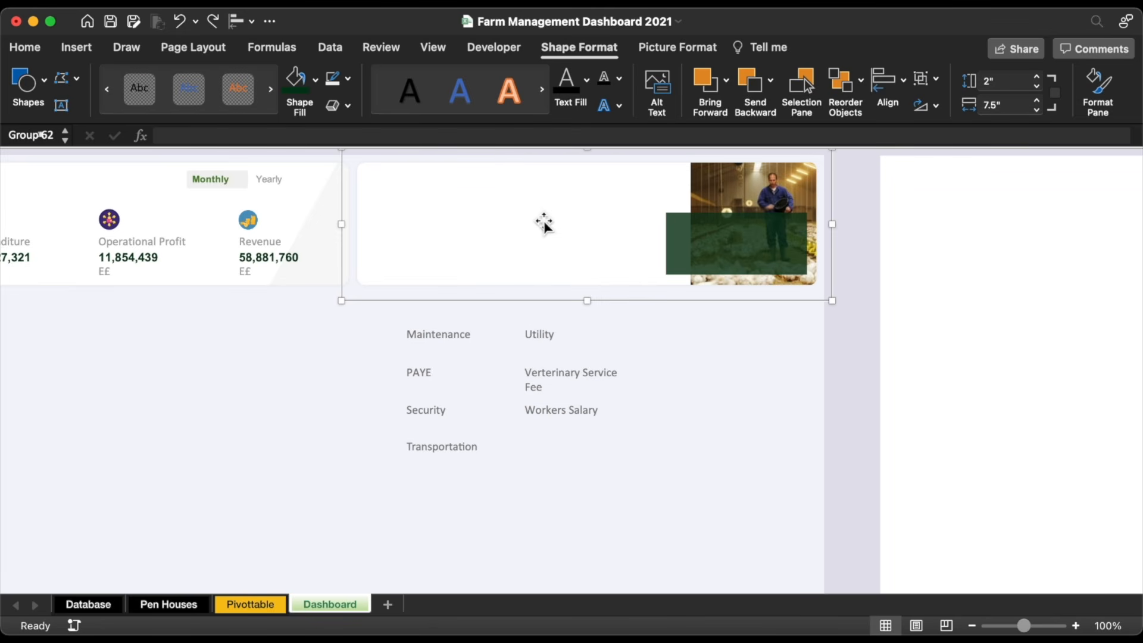
{"action": "right_click", "coordinate": [543, 218]}
{"action": "mouse_move", "coordinate": [631, 330]}
{"action": "left_click", "coordinate": [745, 330]}
{"action": "left_click", "coordinate": [650, 449]}
Step: Stack Workers Salary, PAYE, Maintenance and Utility in the top panel, plus Transportation
{"action": "left_click_drag", "start_coordinate": [590, 423], "coordinate": [497, 195]}
{"action": "left_click", "coordinate": [426, 374]}
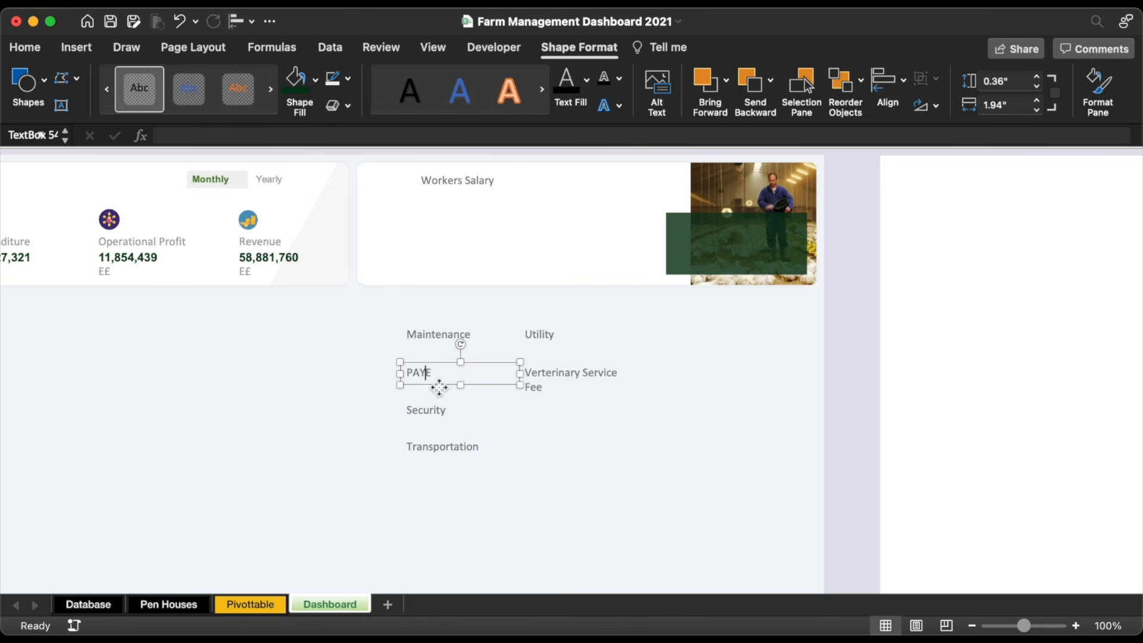
{"action": "left_click_drag", "start_coordinate": [439, 387], "coordinate": [455, 233]}
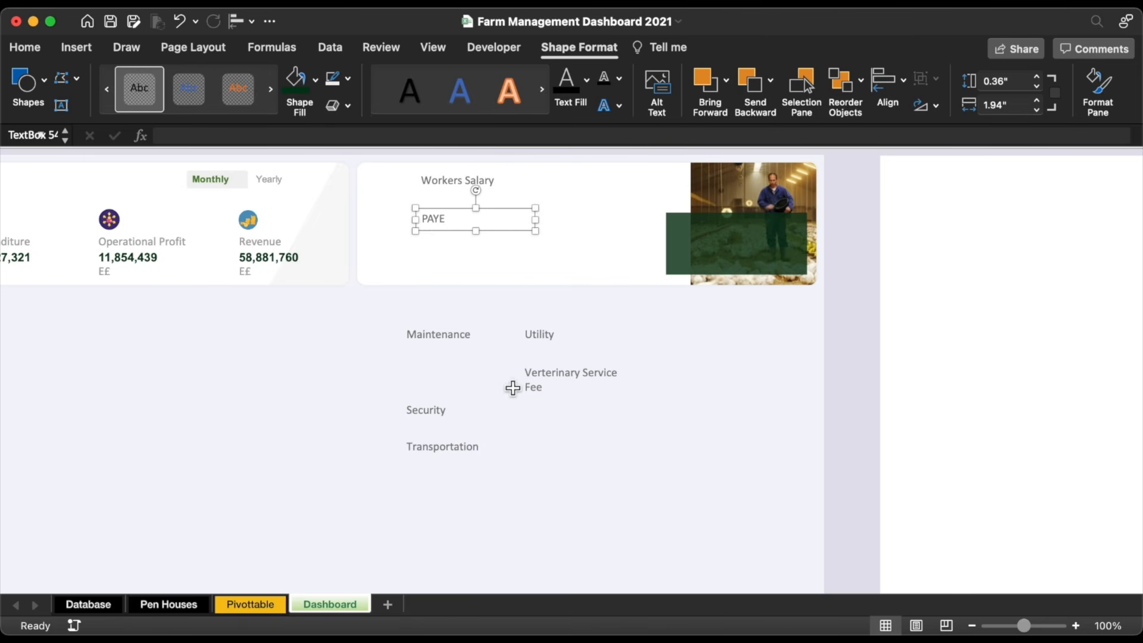
{"action": "left_click", "coordinate": [459, 344]}
{"action": "left_click_drag", "start_coordinate": [474, 348], "coordinate": [491, 263]}
{"action": "left_click_drag", "start_coordinate": [533, 334], "coordinate": [467, 288]}
{"action": "left_click_drag", "start_coordinate": [439, 441], "coordinate": [607, 166]}
Step: Narrow the veterinary fee label so it wraps and place Security beneath it
{"action": "left_click", "coordinate": [546, 375]}
{"action": "left_click_drag", "start_coordinate": [643, 384], "coordinate": [636, 239]}
{"action": "left_click", "coordinate": [422, 409]}
{"action": "left_click_drag", "start_coordinate": [429, 424], "coordinate": [596, 276]}
{"action": "scroll", "coordinate": [599, 279], "scroll_direction": "left", "scroll_amount": 5}
Step: Move the Utility label up beneath Maintenance and nudge the lower three labels upward
{"action": "left_click", "coordinate": [756, 275]}
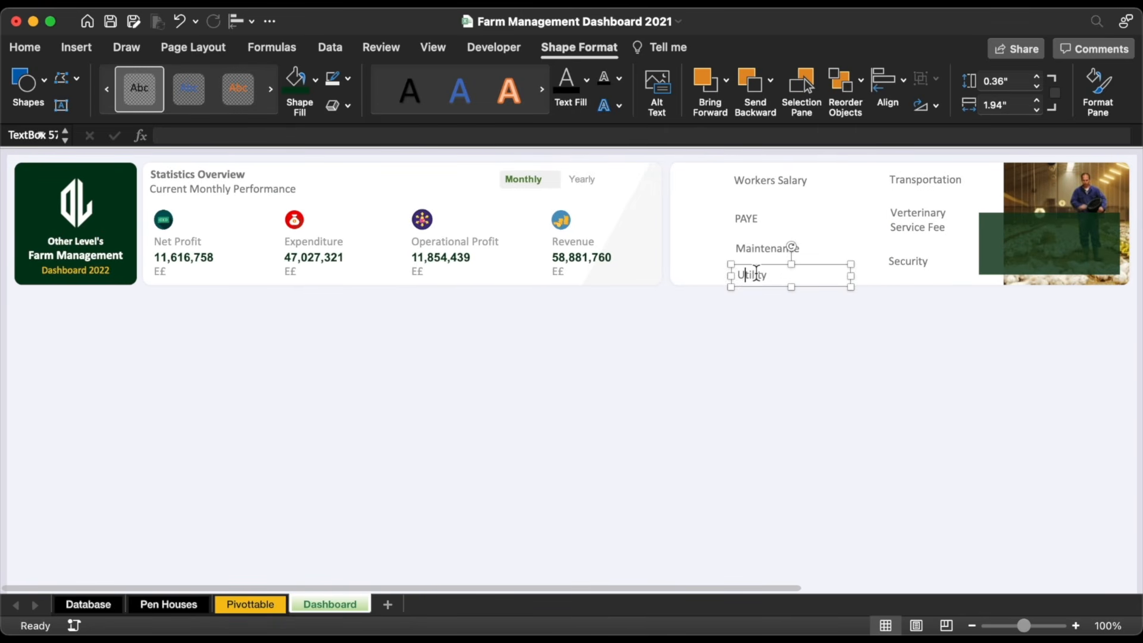
{"action": "left_click_drag", "start_coordinate": [761, 273], "coordinate": [760, 258]}
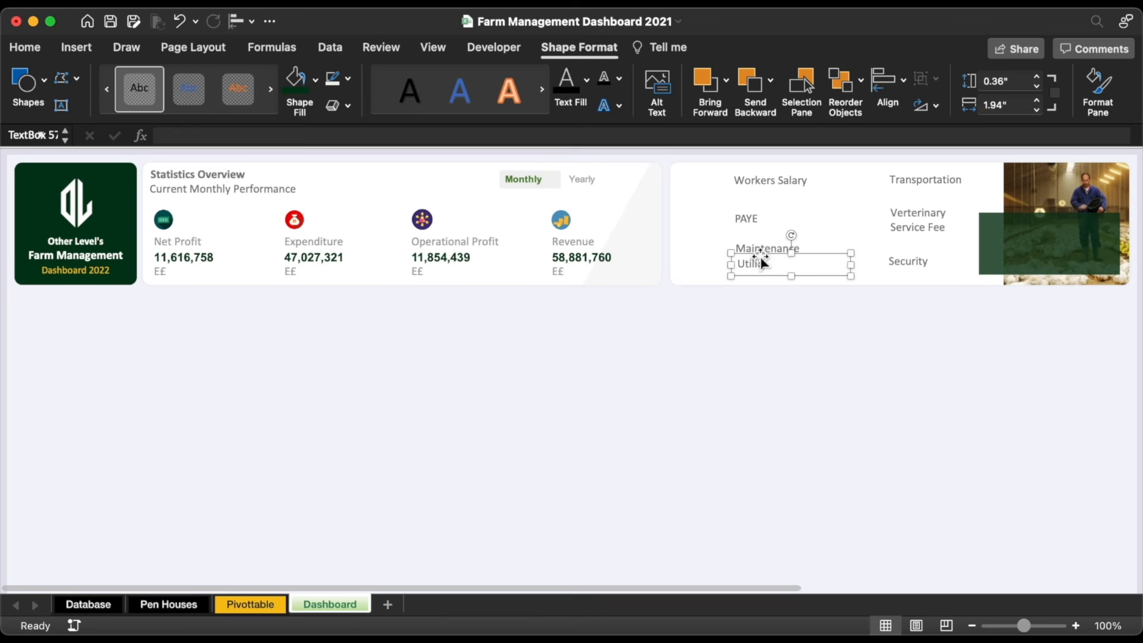
{"action": "left_click", "coordinate": [782, 246], "text": "shift"}
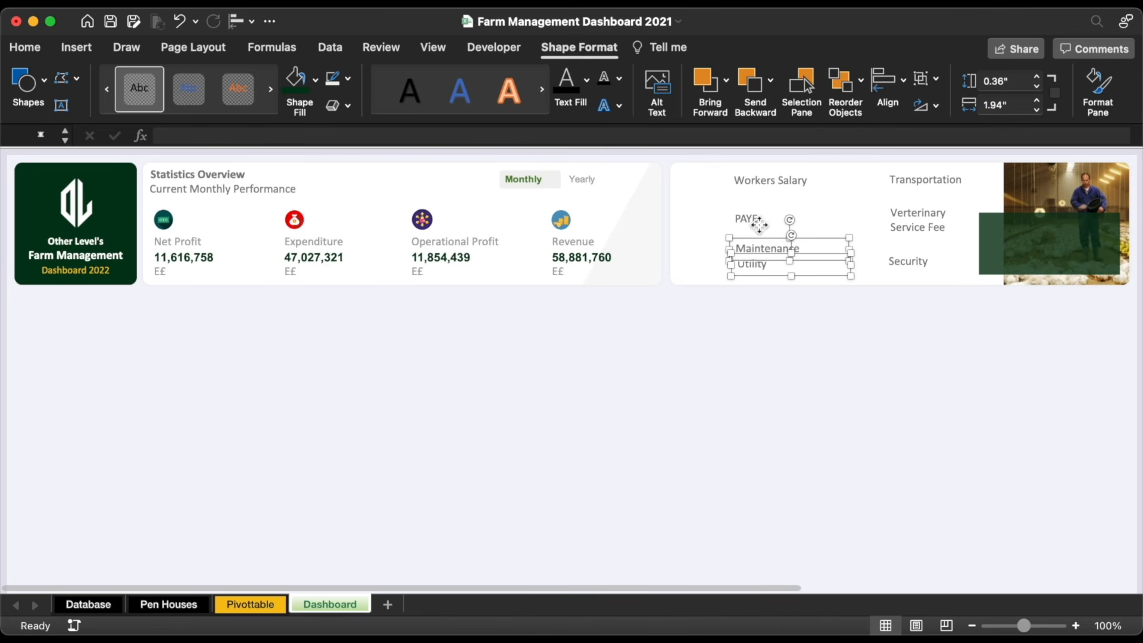
{"action": "left_click", "coordinate": [754, 219], "text": "shift"}
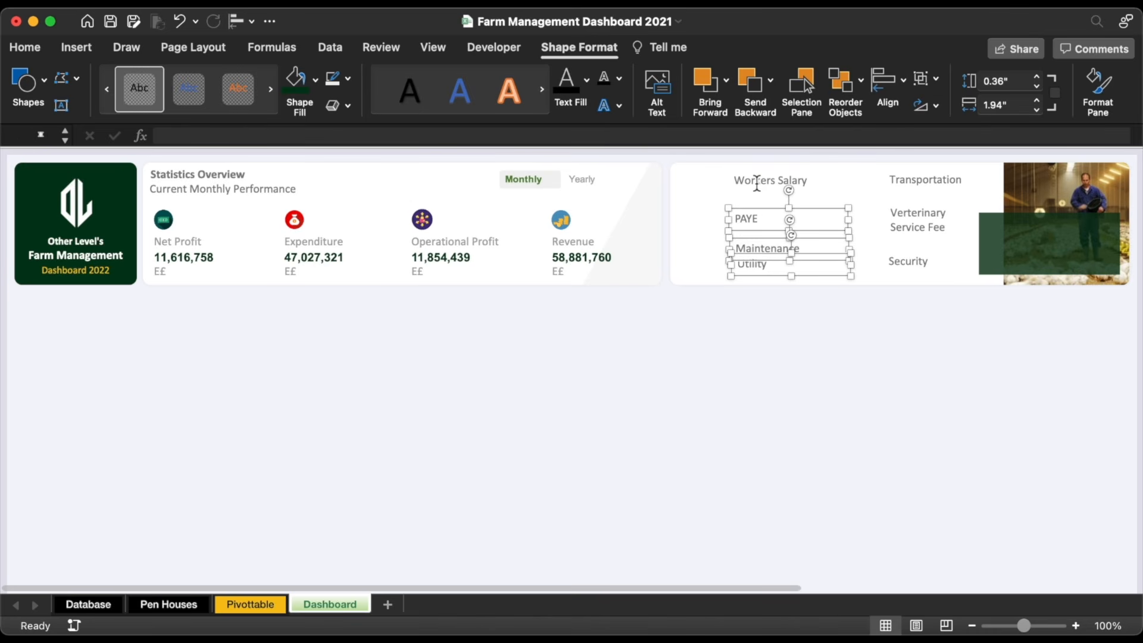
{"action": "key", "text": "Up"}
Step: Left-align and vertically distribute all four labels, then shift them slightly right and down
{"action": "left_click", "coordinate": [757, 182], "text": "shift"}
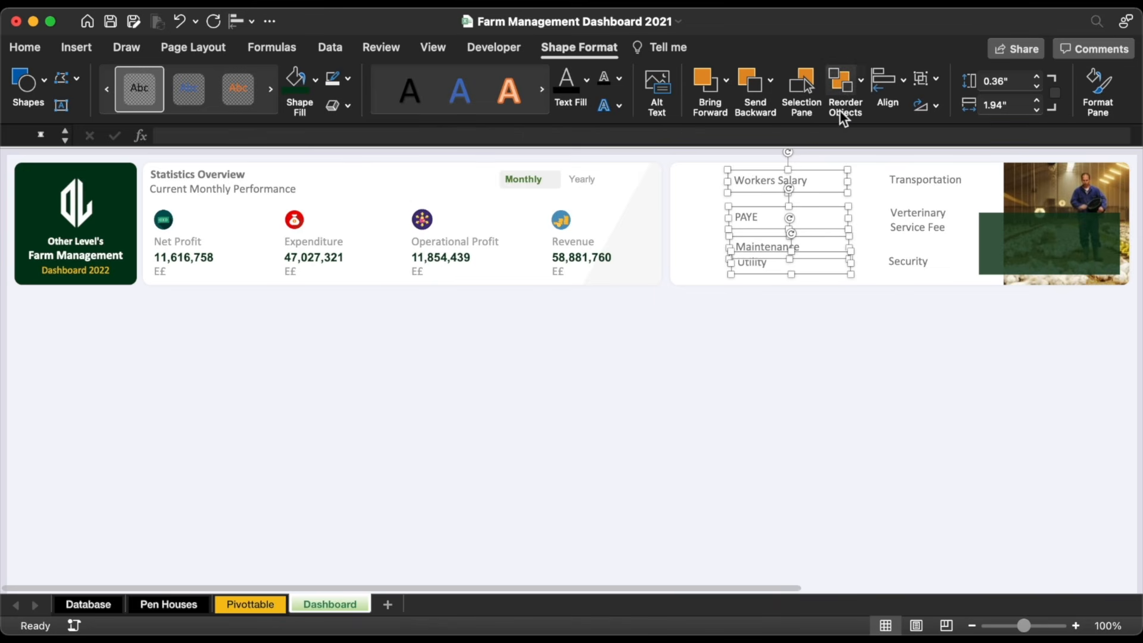
{"action": "left_click", "coordinate": [891, 71]}
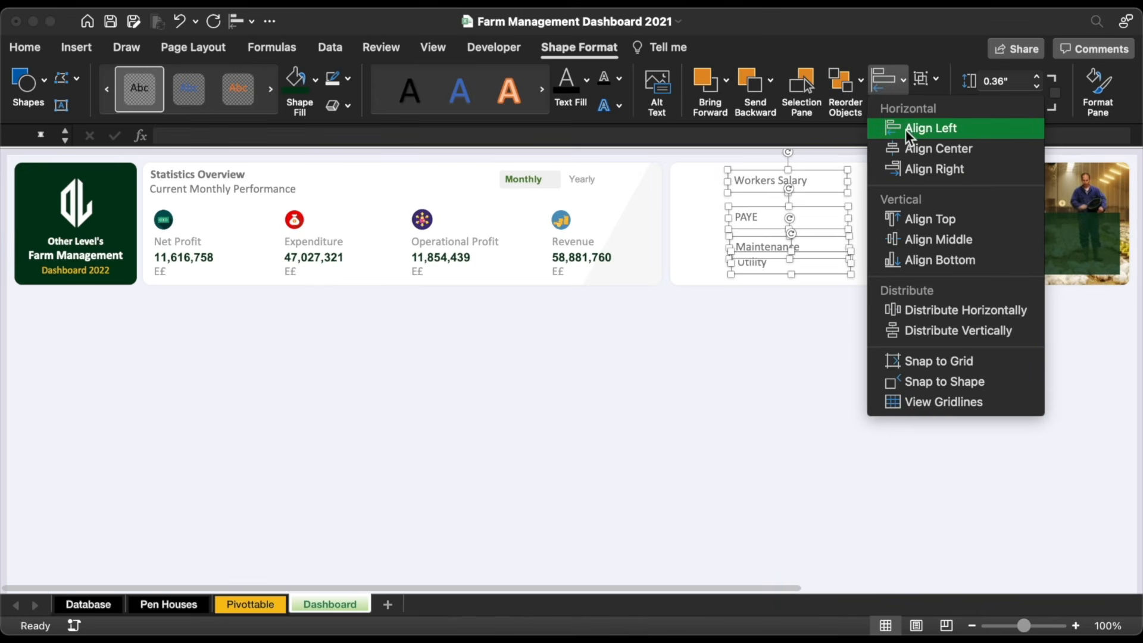
{"action": "left_click", "coordinate": [906, 130]}
{"action": "left_click", "coordinate": [888, 77]}
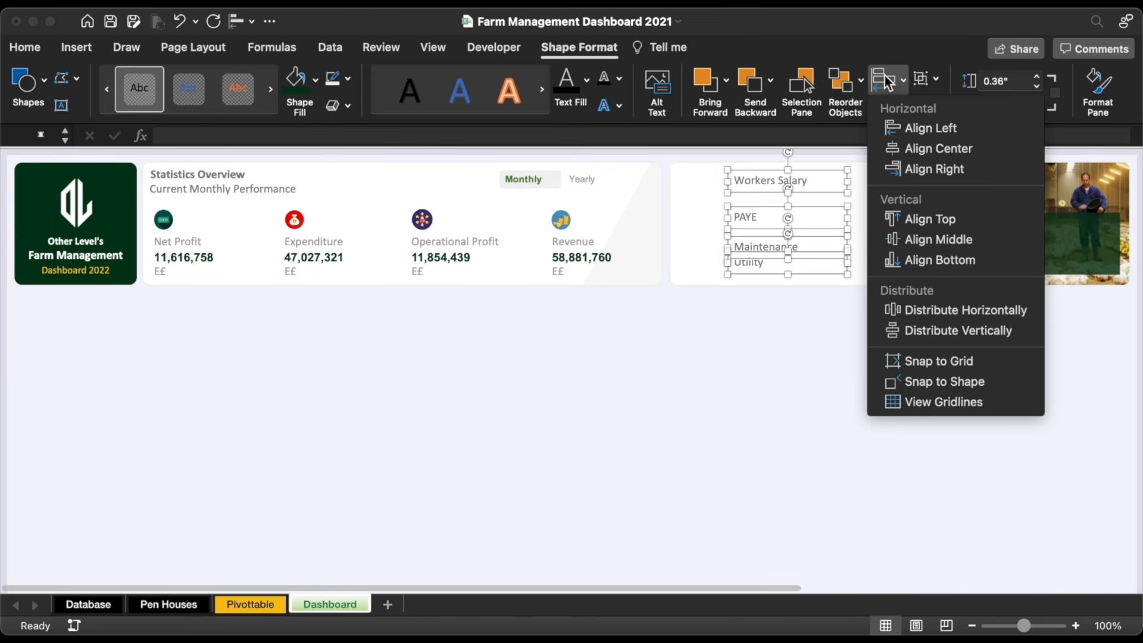
{"action": "left_click", "coordinate": [903, 331]}
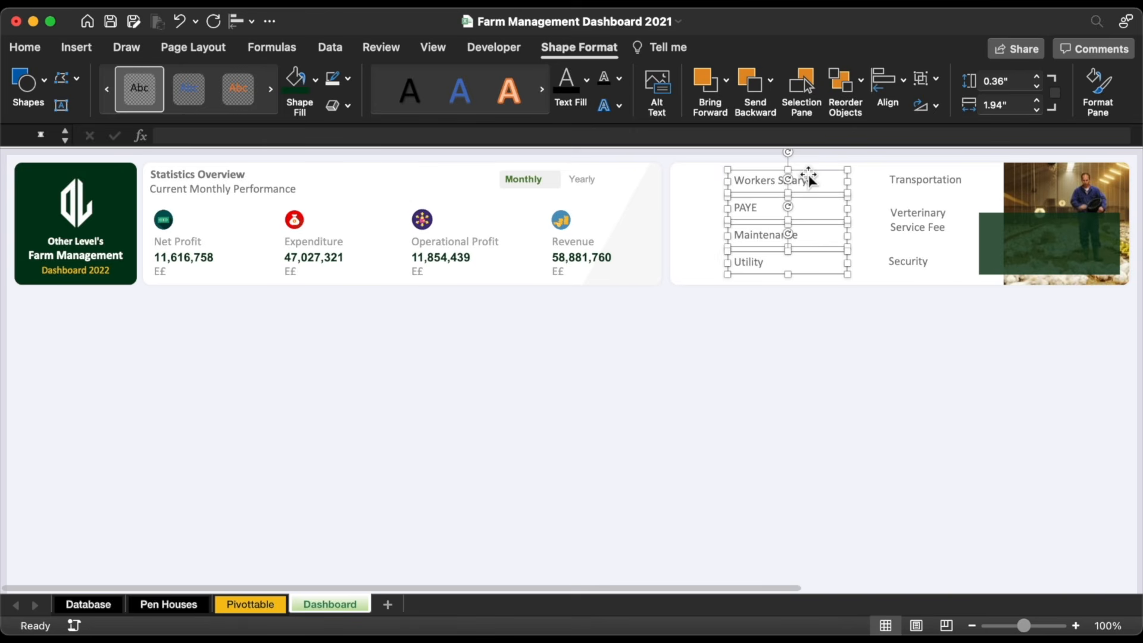
{"action": "left_click_drag", "start_coordinate": [808, 177], "coordinate": [838, 213]}
Step: Line up Transportation with Workers Salary, and bottom-align Security with Utility
{"action": "left_click", "coordinate": [901, 182]}
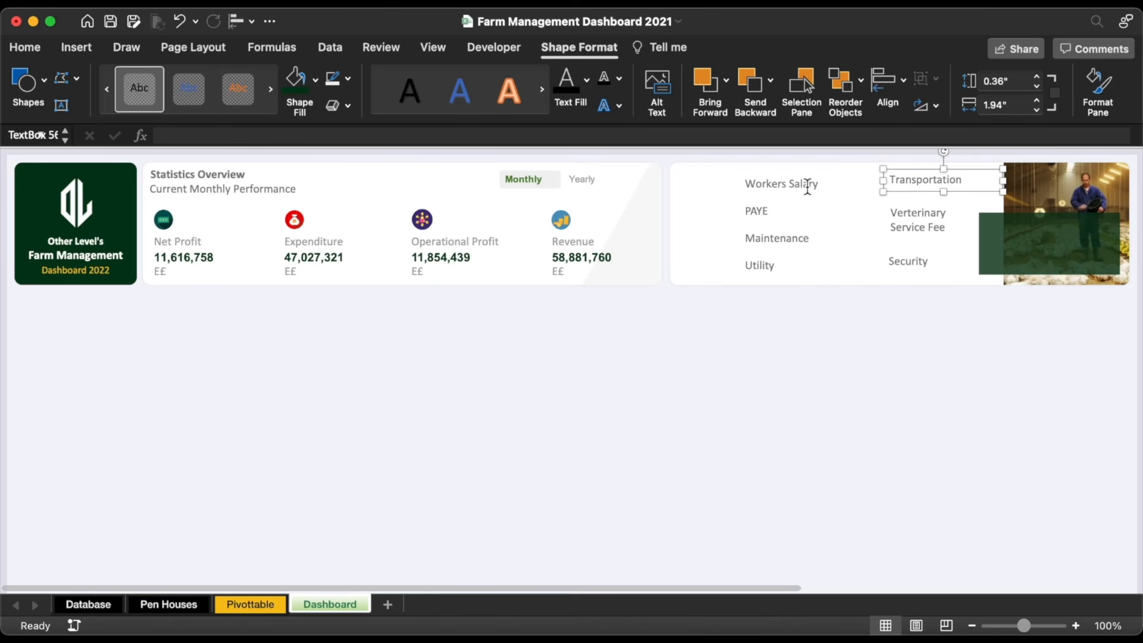
{"action": "left_click", "coordinate": [807, 187], "text": "shift"}
{"action": "left_click", "coordinate": [888, 80]}
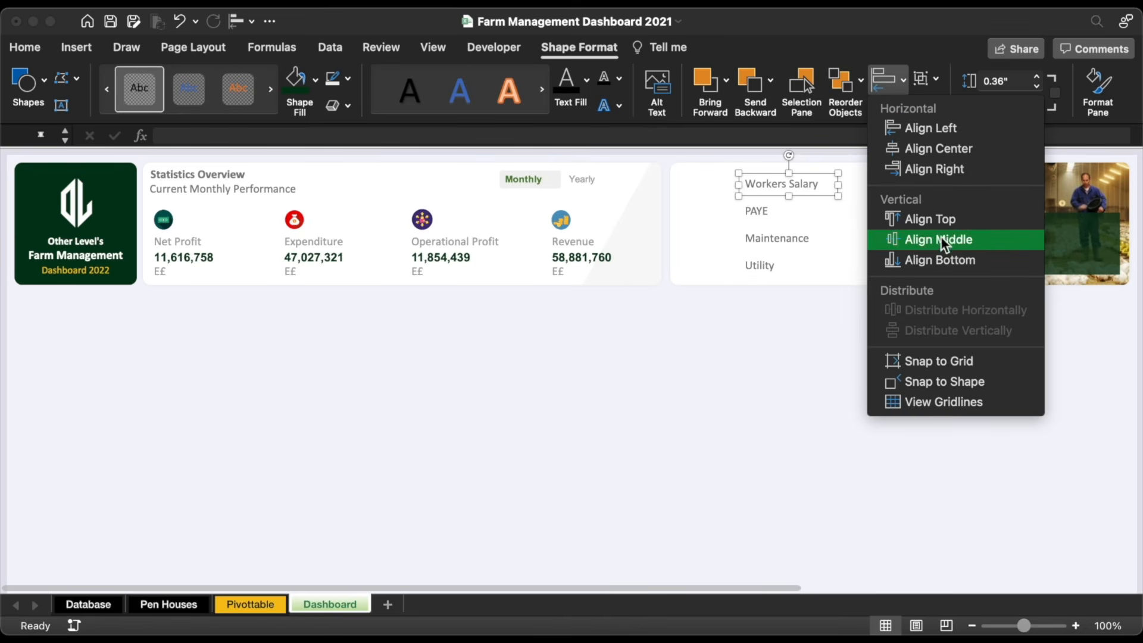
{"action": "left_click", "coordinate": [941, 260]}
{"action": "left_click", "coordinate": [922, 265]}
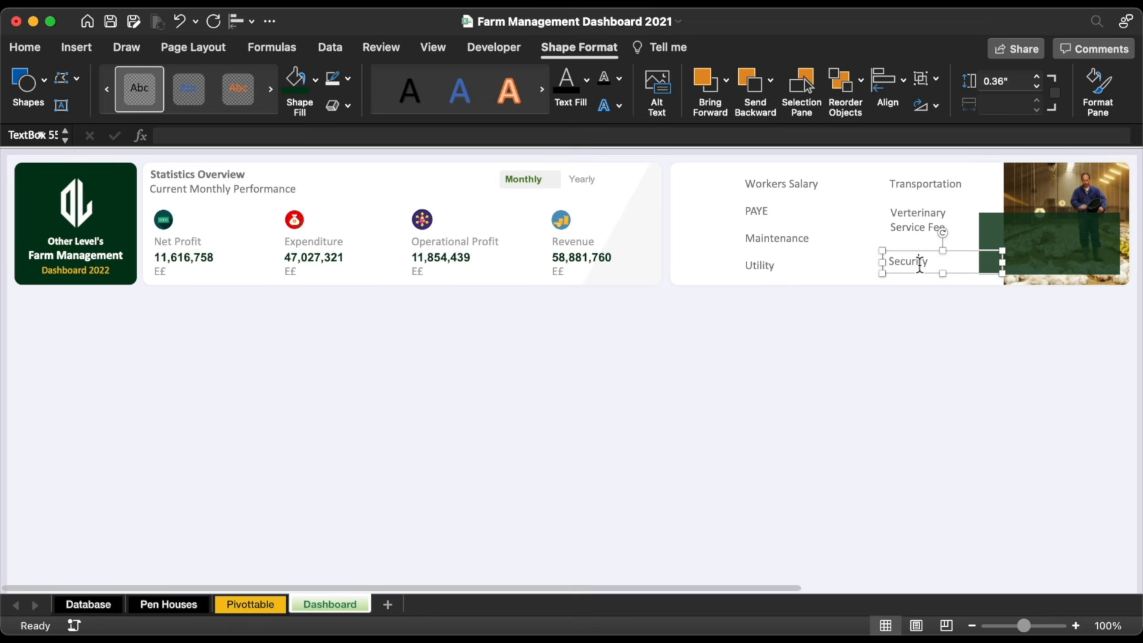
{"action": "left_click", "coordinate": [770, 264], "text": "shift"}
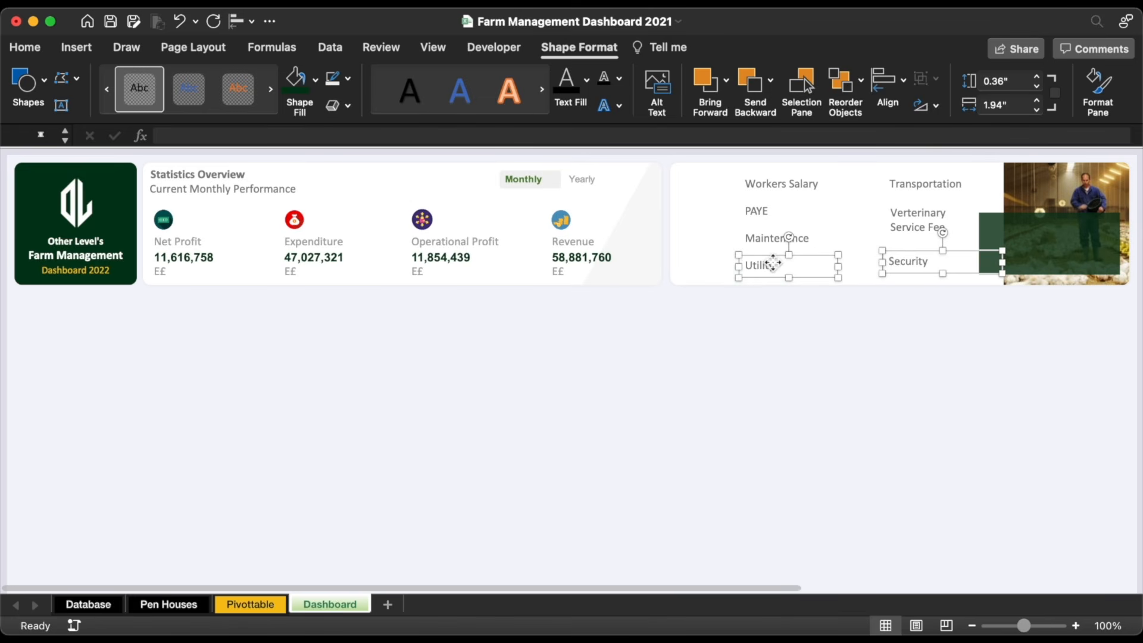
{"action": "left_click", "coordinate": [887, 83]}
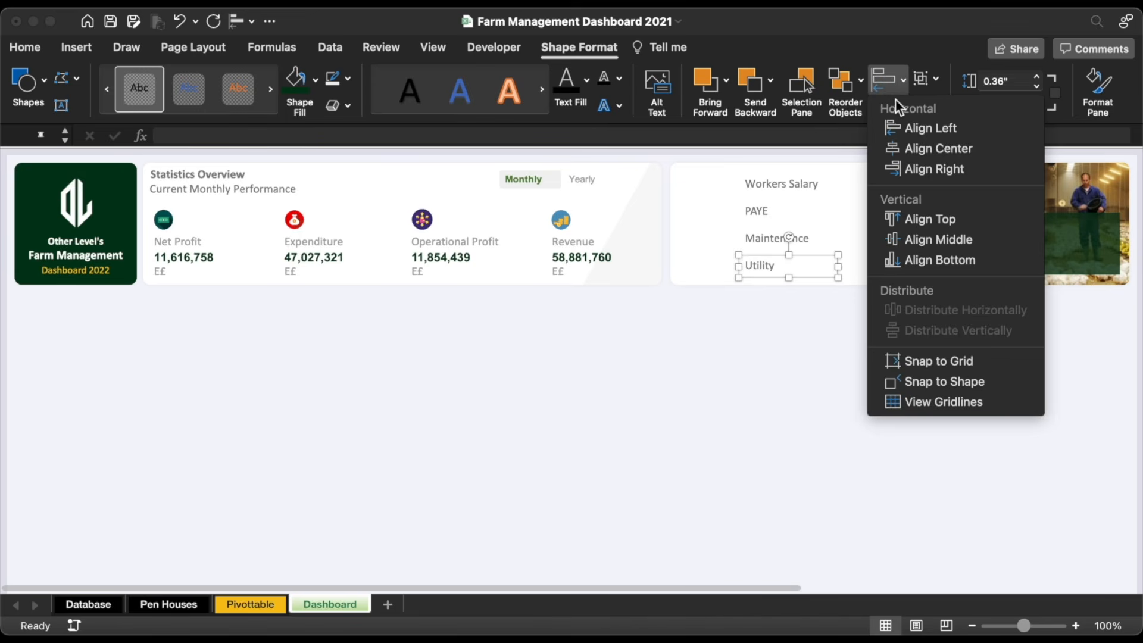
{"action": "left_click", "coordinate": [947, 262]}
Step: Left-align and evenly distribute the Transportation, Veterinary Service Fee and Security labels
{"action": "left_click", "coordinate": [902, 266]}
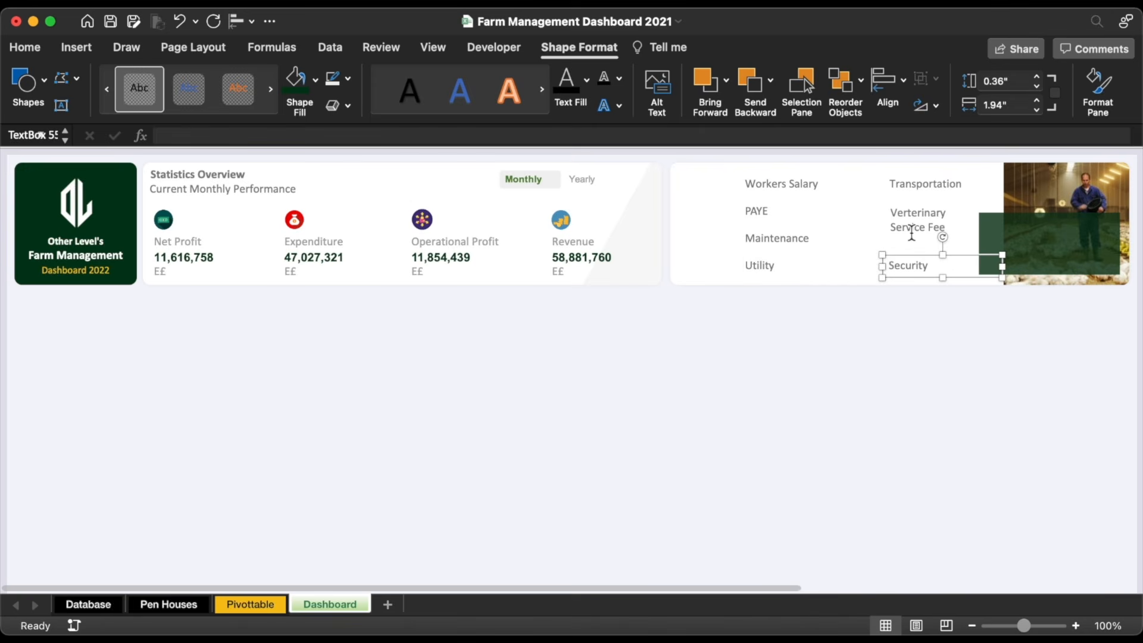
{"action": "left_click", "coordinate": [912, 233], "text": "shift"}
{"action": "left_click", "coordinate": [901, 185], "text": "shift"}
{"action": "left_click", "coordinate": [888, 80]}
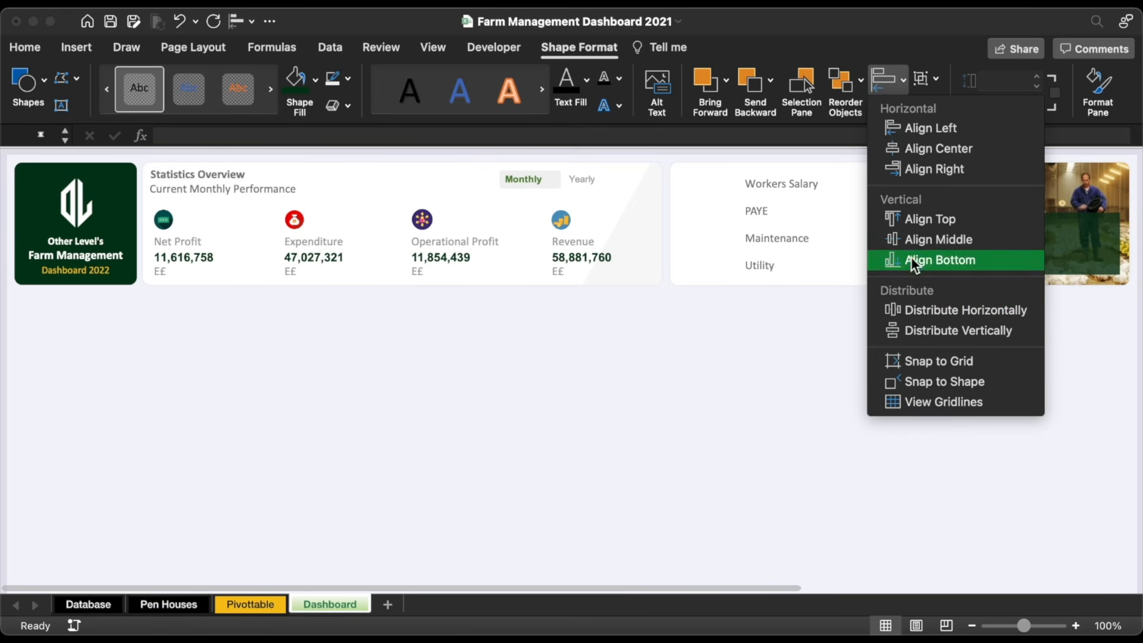
{"action": "left_click", "coordinate": [930, 131]}
{"action": "left_click", "coordinate": [891, 84]}
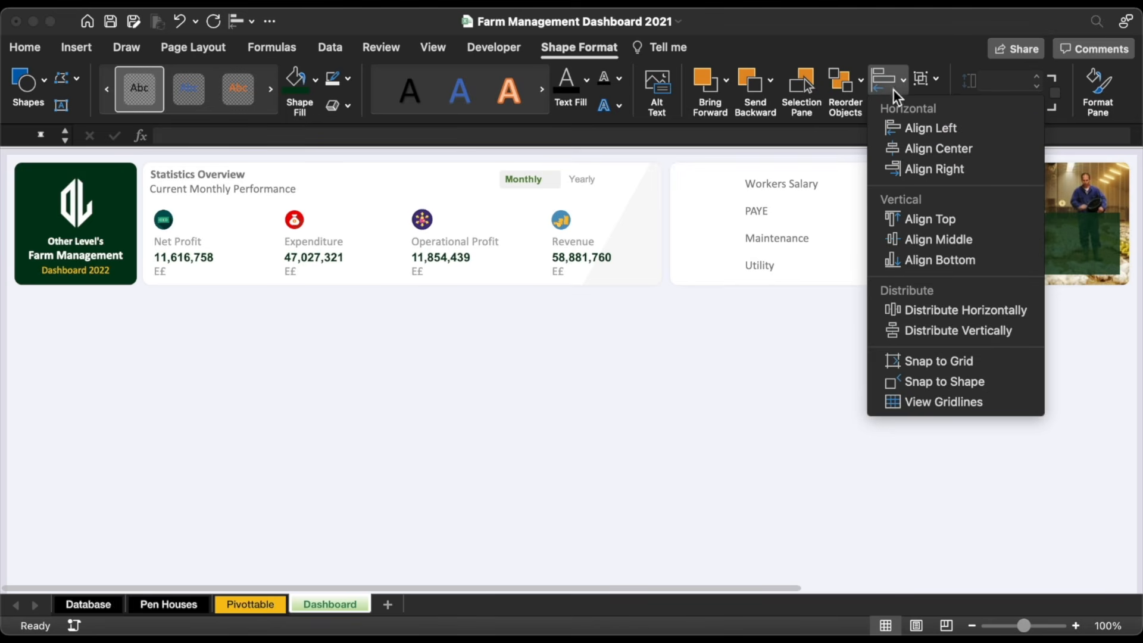
{"action": "left_click", "coordinate": [918, 331]}
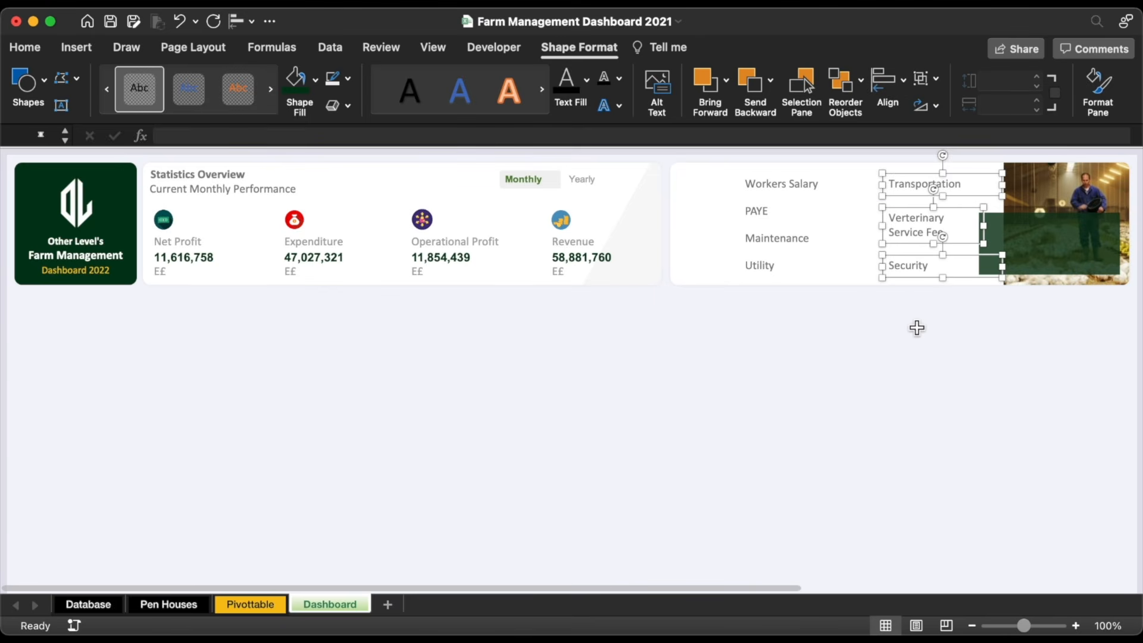
Step: Widen the green rectangle slightly toward the left
{"action": "left_click", "coordinate": [998, 243]}
{"action": "left_click_drag", "start_coordinate": [980, 244], "coordinate": [972, 244]}
{"action": "left_click", "coordinate": [964, 313]}
Step: Group the Transportation, Veterinary Service Fee and Security labels
{"action": "left_click", "coordinate": [918, 182]}
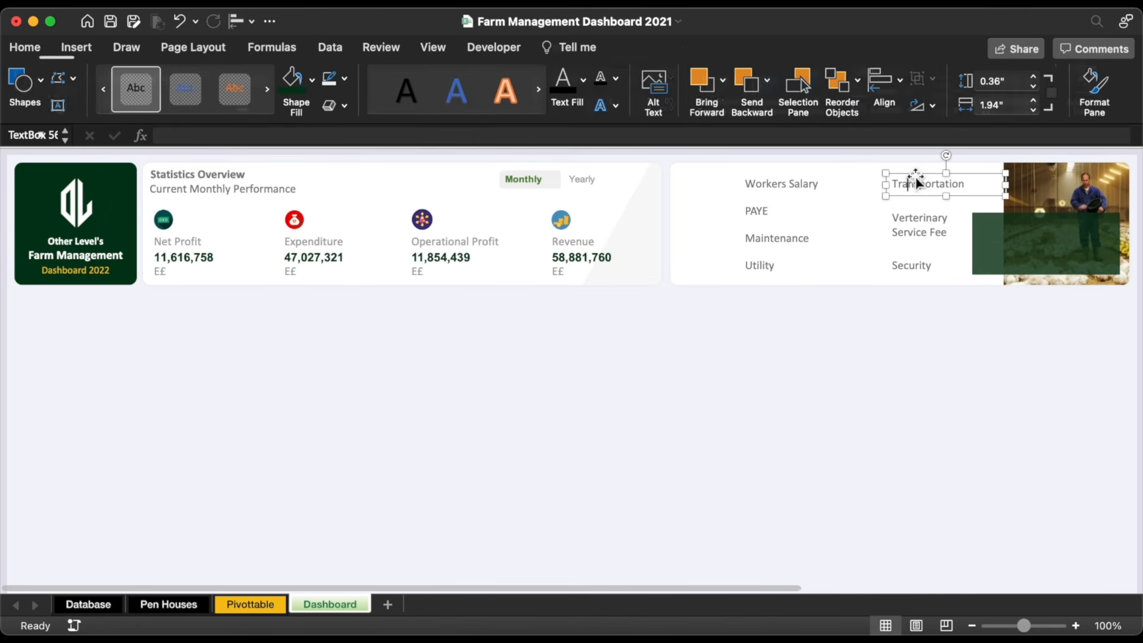
{"action": "left_click", "coordinate": [911, 227], "text": "shift"}
{"action": "left_click", "coordinate": [910, 269], "text": "shift"}
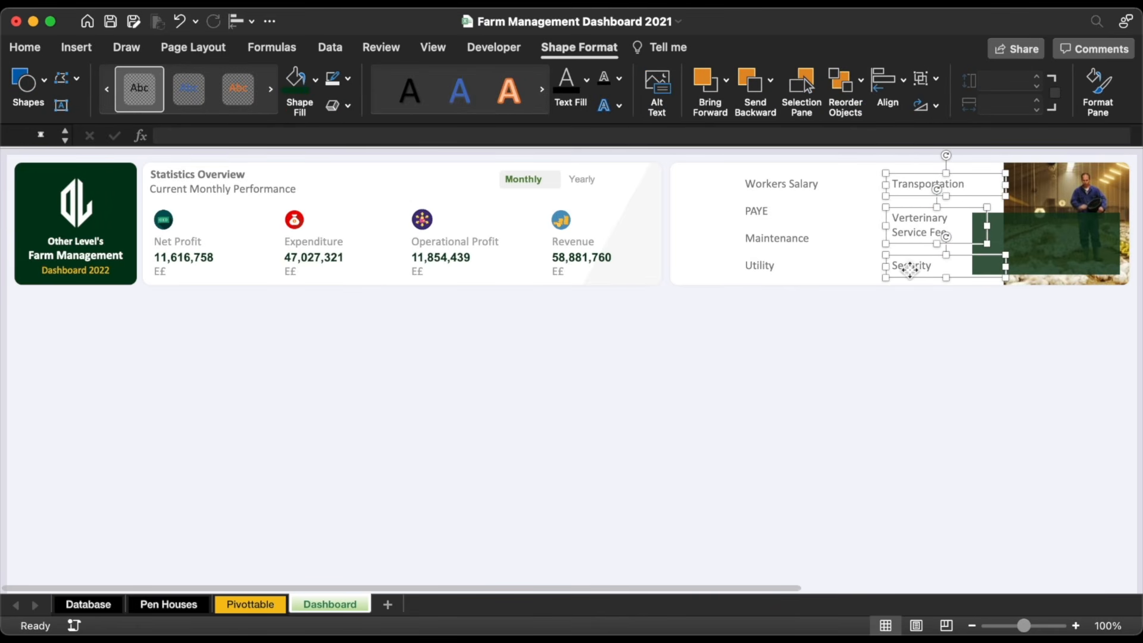
{"action": "right_click", "coordinate": [912, 265]}
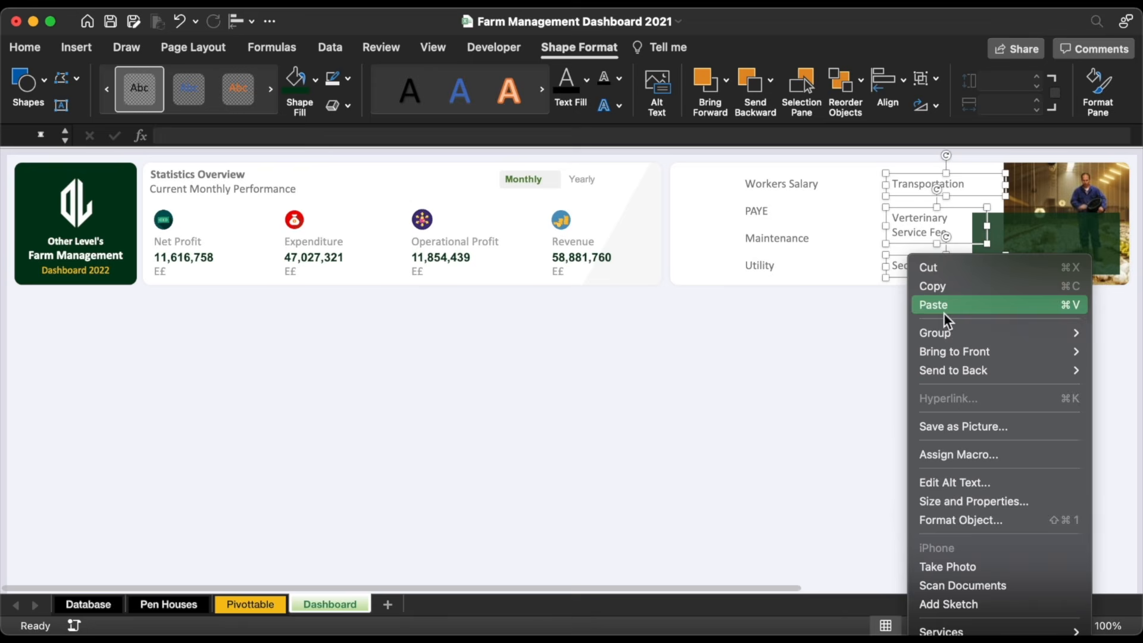
{"action": "left_click", "coordinate": [896, 329]}
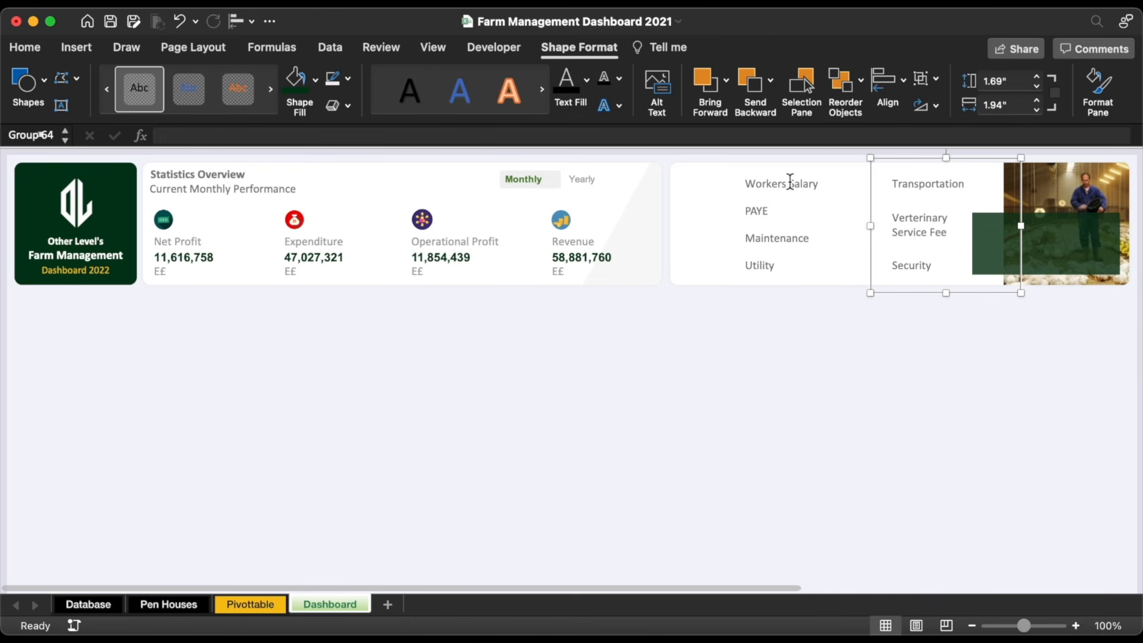
Step: Group the Workers Salary, PAYE, Maintenance and Utility labels
{"action": "left_click", "coordinate": [792, 183]}
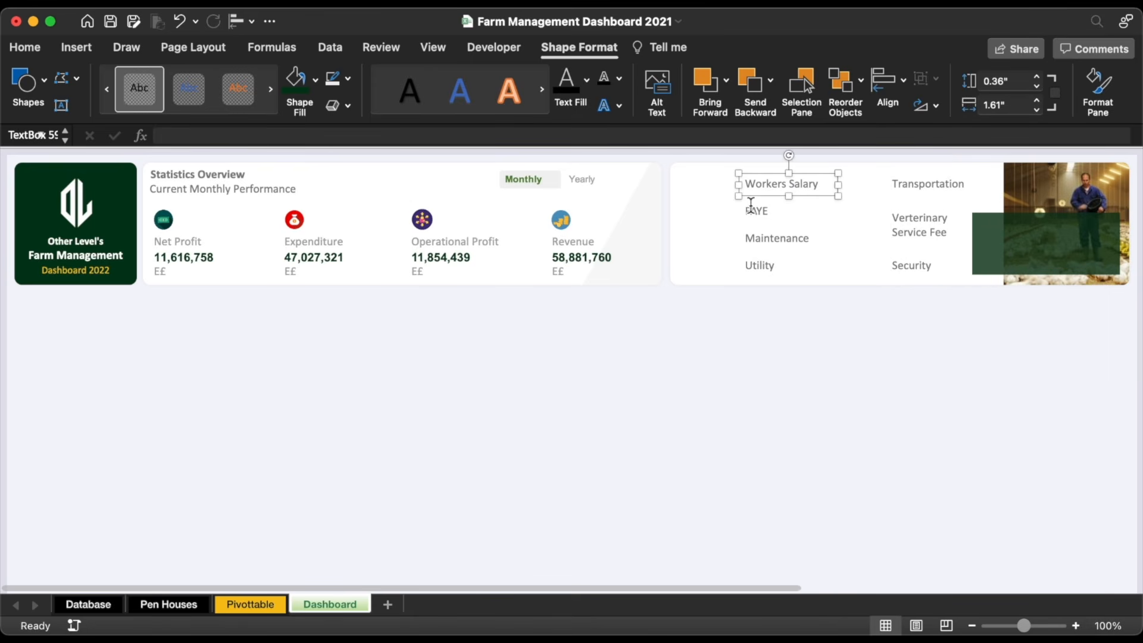
{"action": "left_click", "coordinate": [755, 211], "text": "shift"}
{"action": "left_click", "coordinate": [756, 237], "text": "shift"}
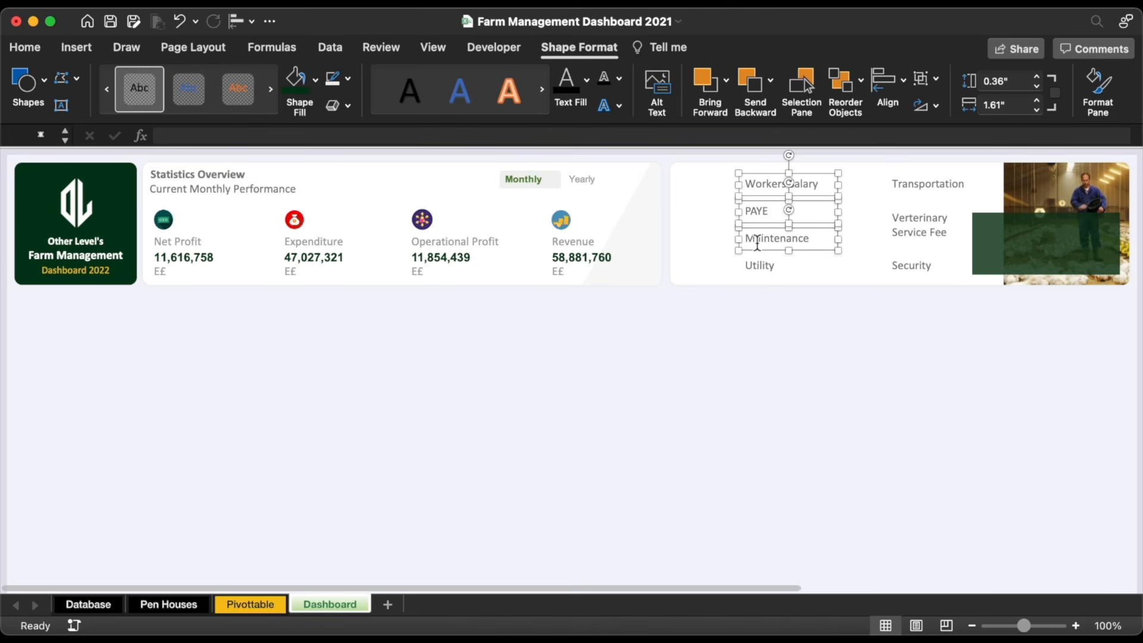
{"action": "left_click", "coordinate": [759, 265], "text": "shift"}
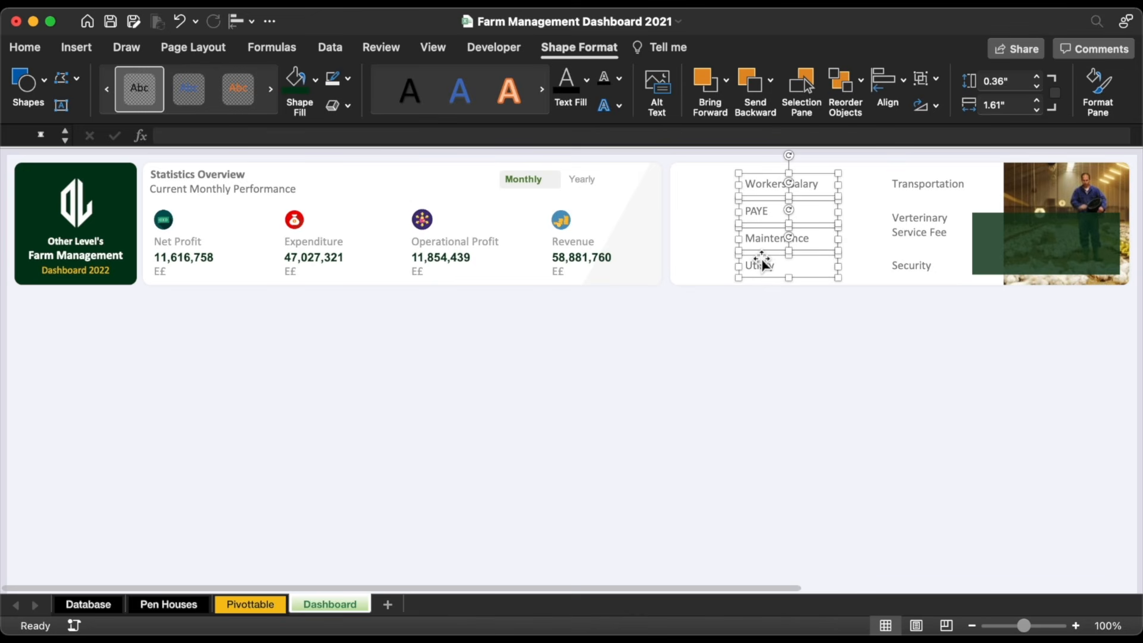
{"action": "right_click", "coordinate": [762, 263]}
{"action": "mouse_move", "coordinate": [917, 332]}
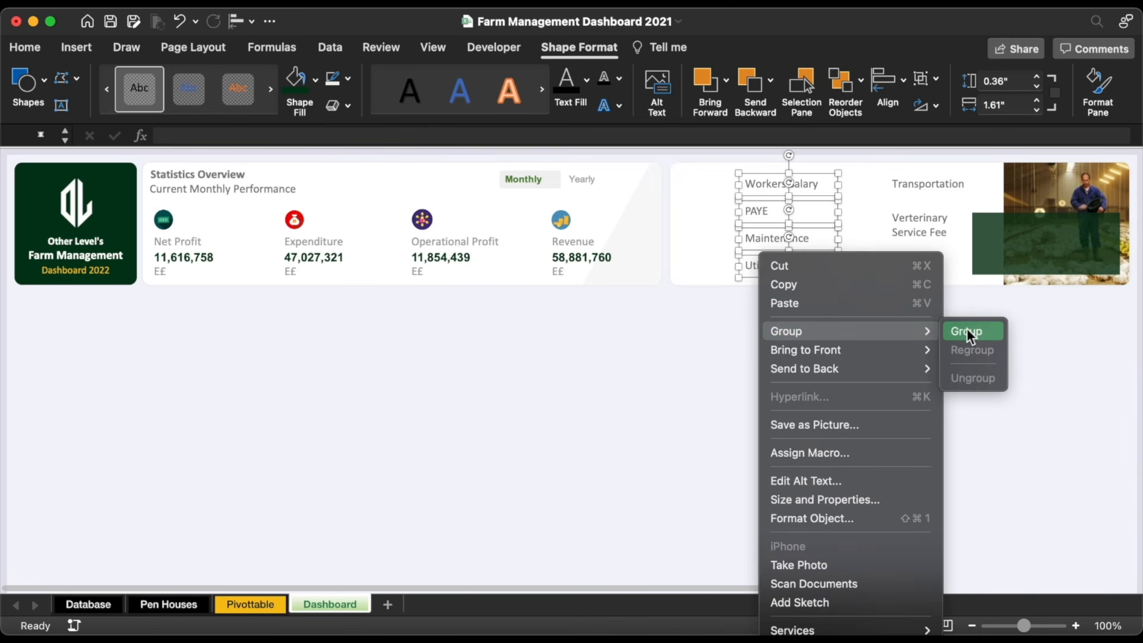
{"action": "left_click", "coordinate": [957, 331]}
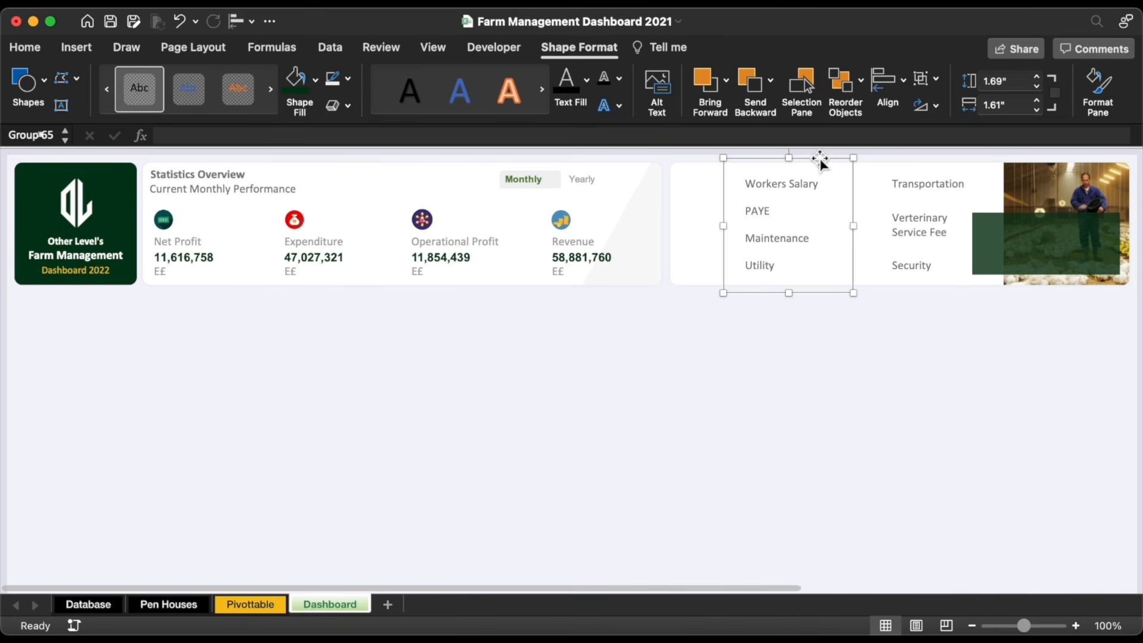
Step: Copy the left label group aside and link its first box to the Workers Salary total 77,654
{"action": "left_click_drag", "start_coordinate": [820, 159], "coordinate": [752, 169]}
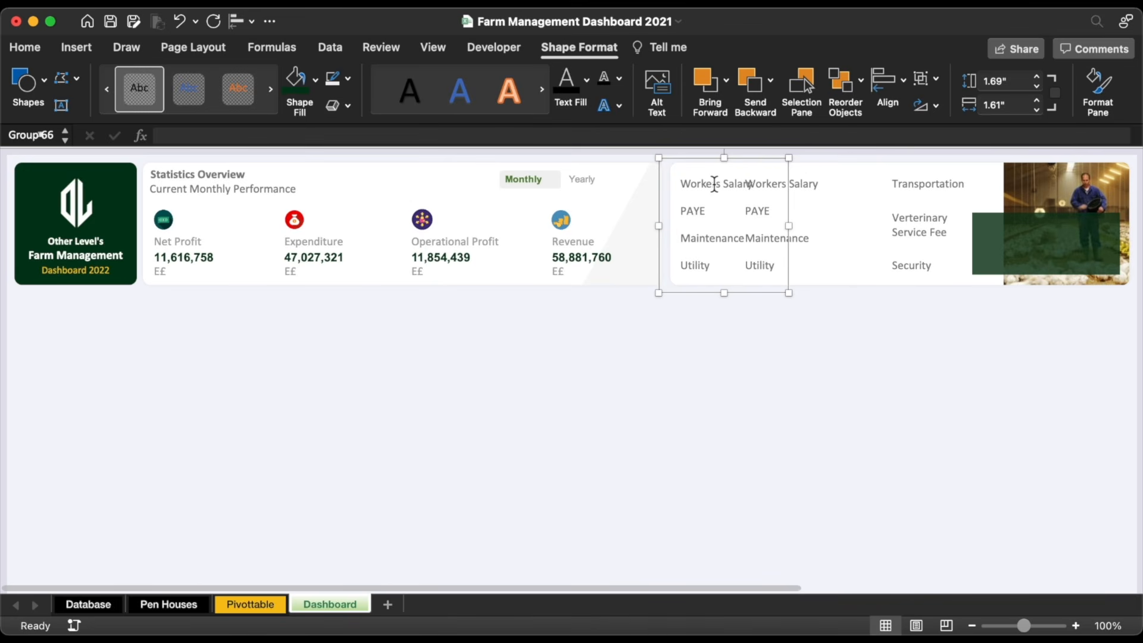
{"action": "triple_click", "coordinate": [714, 183]}
{"action": "key", "text": "BackSpace"}
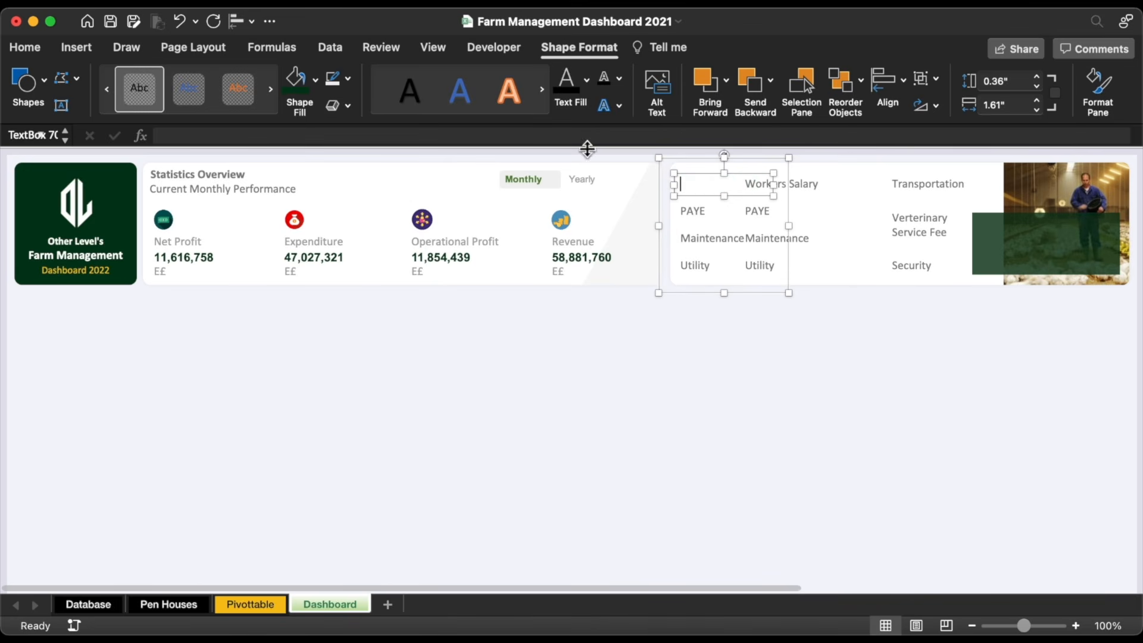
{"action": "left_click", "coordinate": [523, 135]}
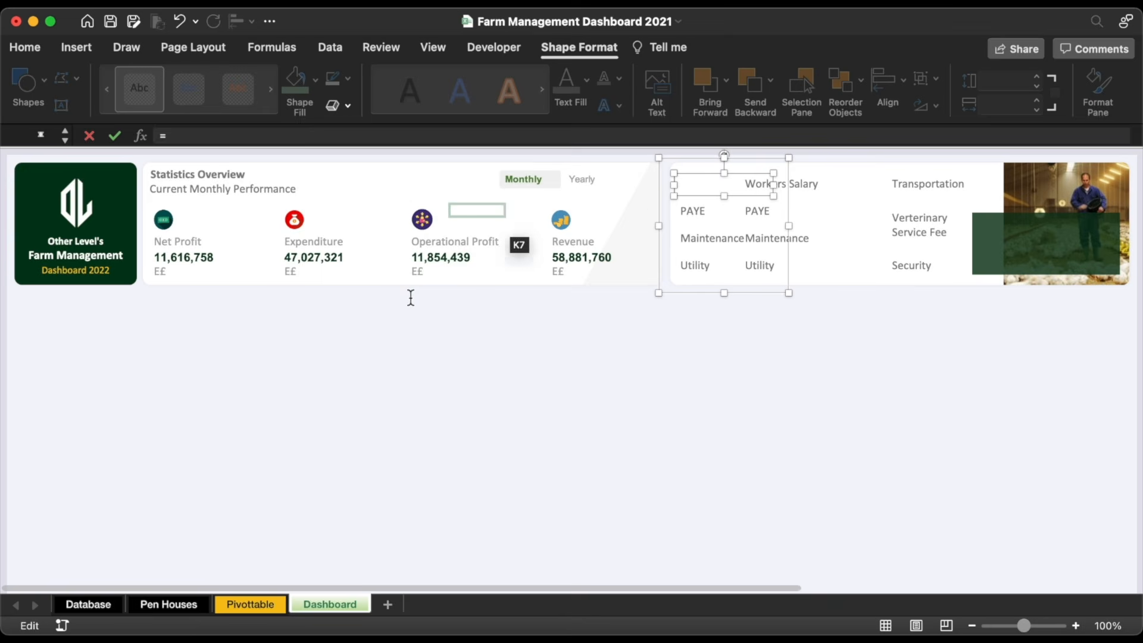
{"action": "left_click", "coordinate": [255, 603]}
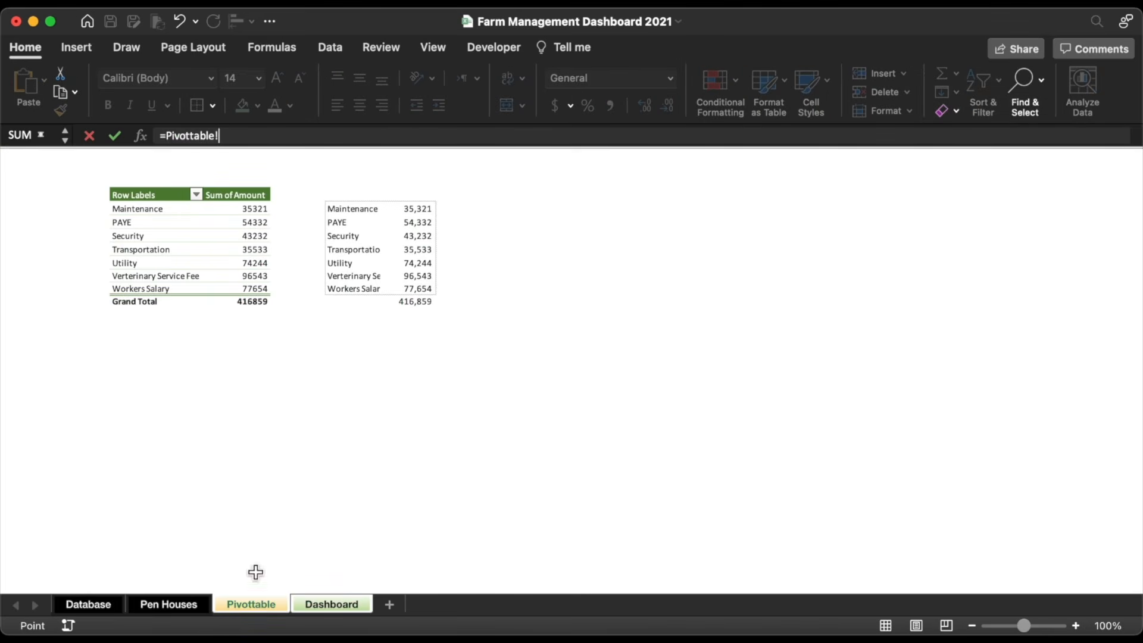
{"action": "left_click", "coordinate": [421, 290]}
{"action": "key", "text": "Return"}
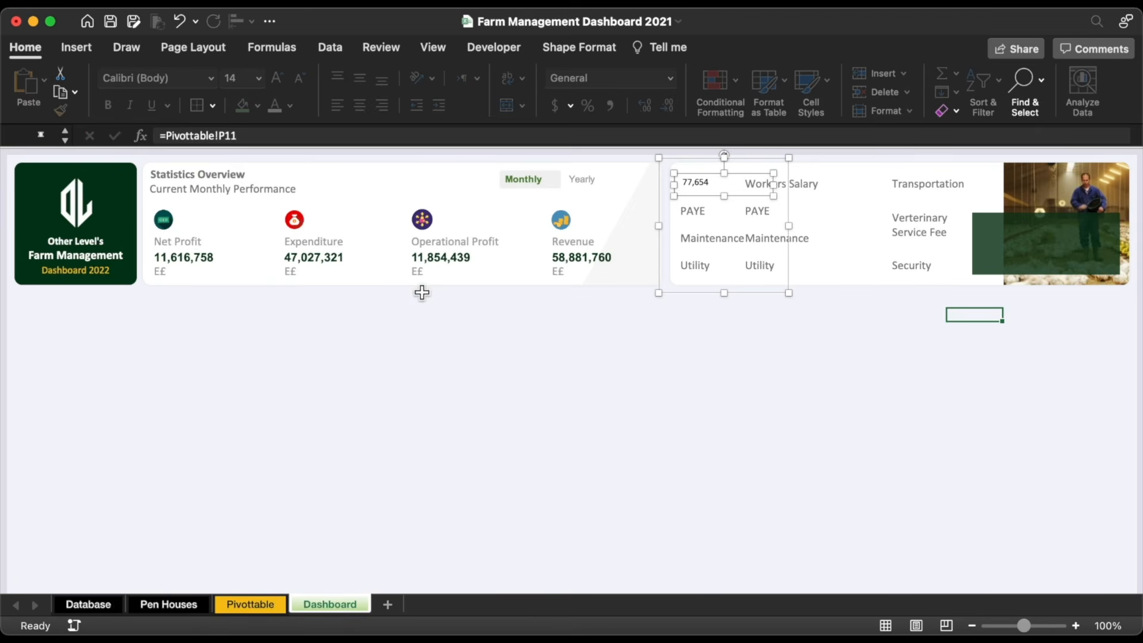
Step: Link the copied PAYE box to the Pivottable PAYE total 54,332
{"action": "double_click", "coordinate": [699, 211]}
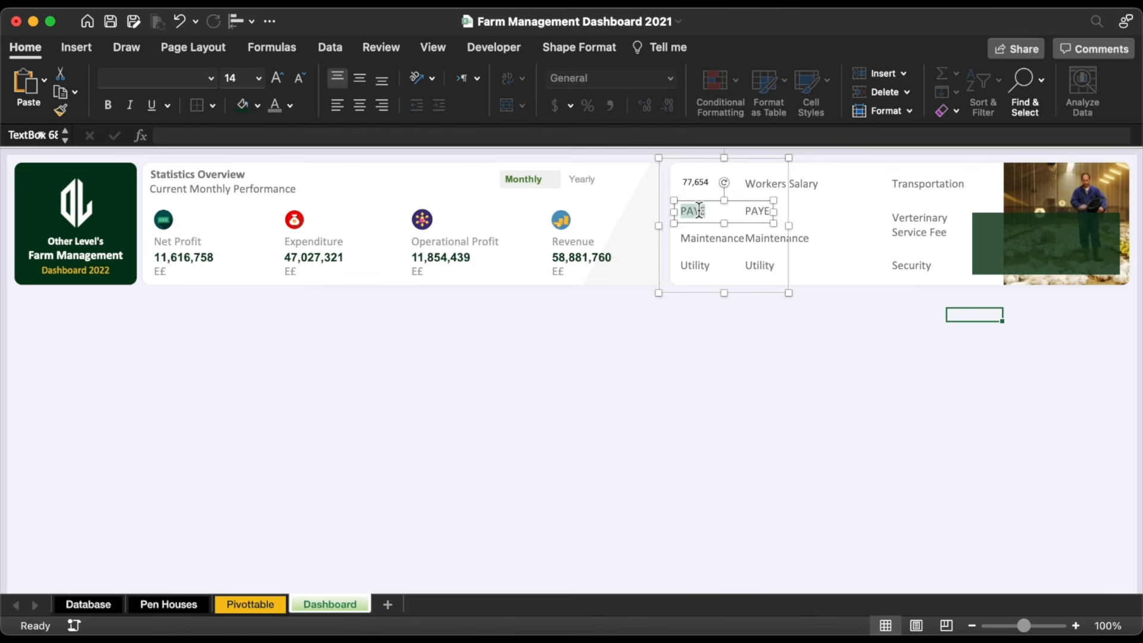
{"action": "key", "text": "BackSpace"}
{"action": "left_click", "coordinate": [576, 136]}
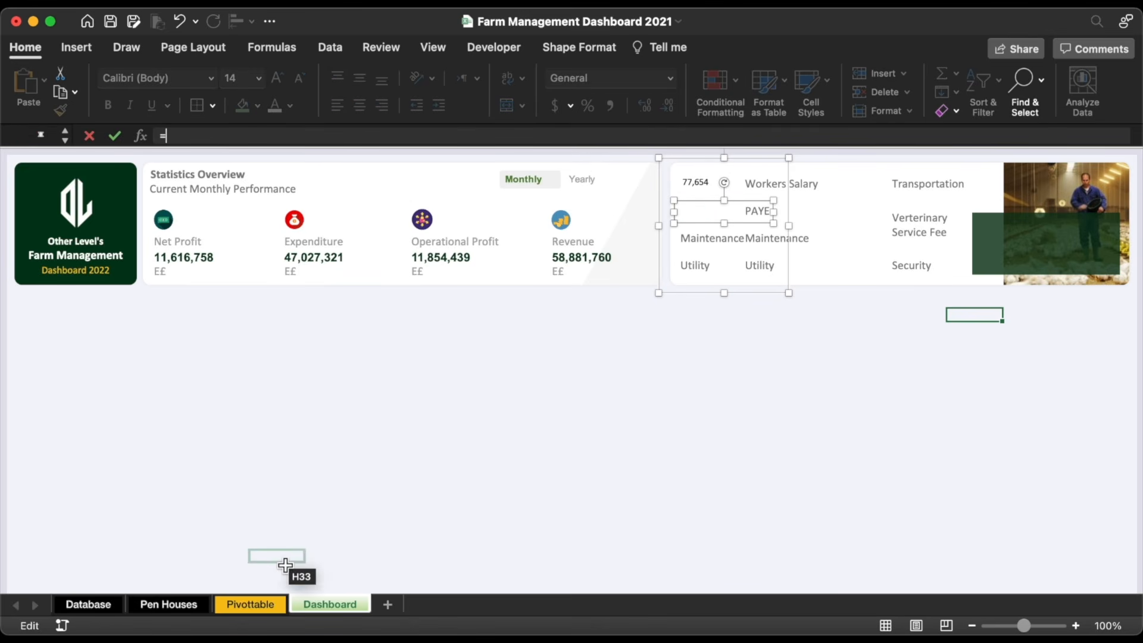
{"action": "left_click", "coordinate": [266, 604]}
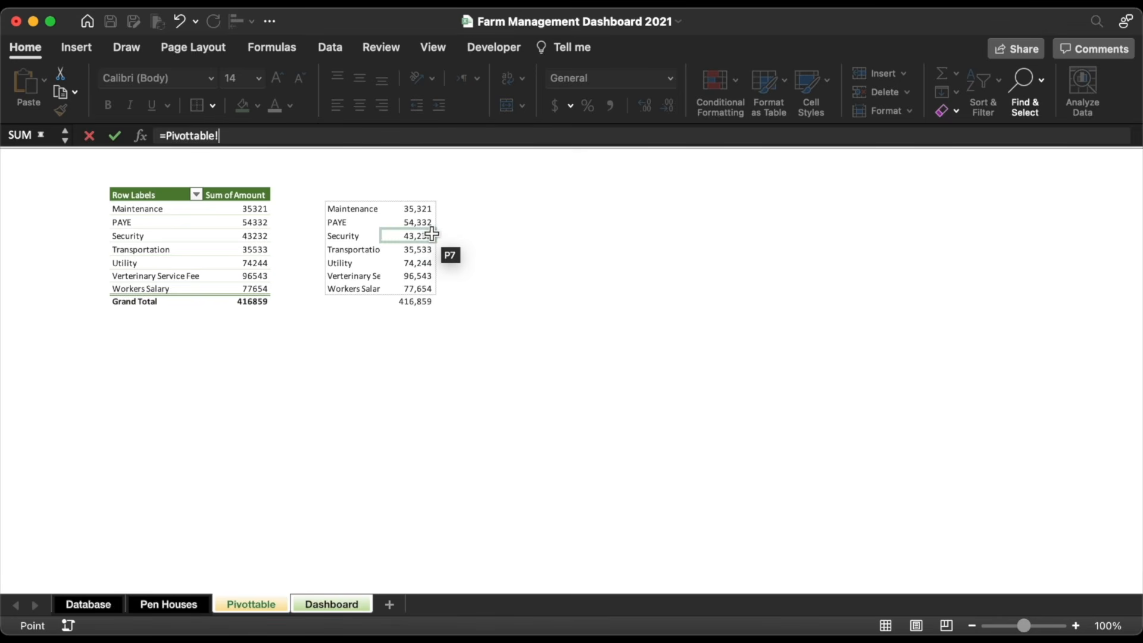
{"action": "left_click", "coordinate": [428, 225]}
{"action": "key", "text": "Return"}
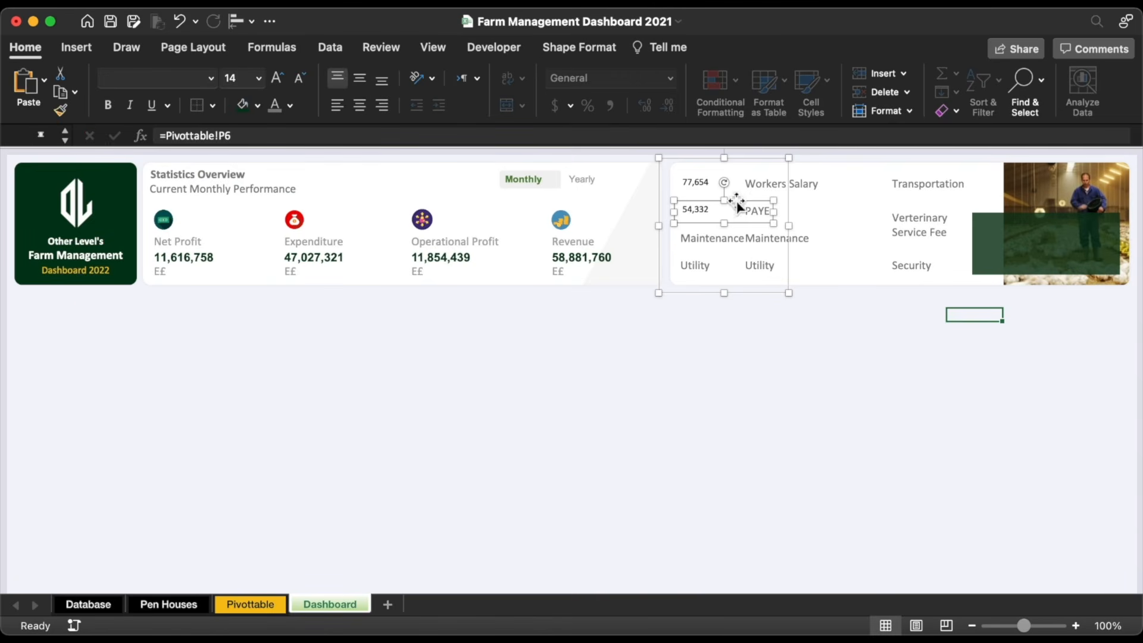
Step: Link the copied Maintenance box to the Maintenance total in Pivottable cell P5
{"action": "left_click", "coordinate": [715, 238]}
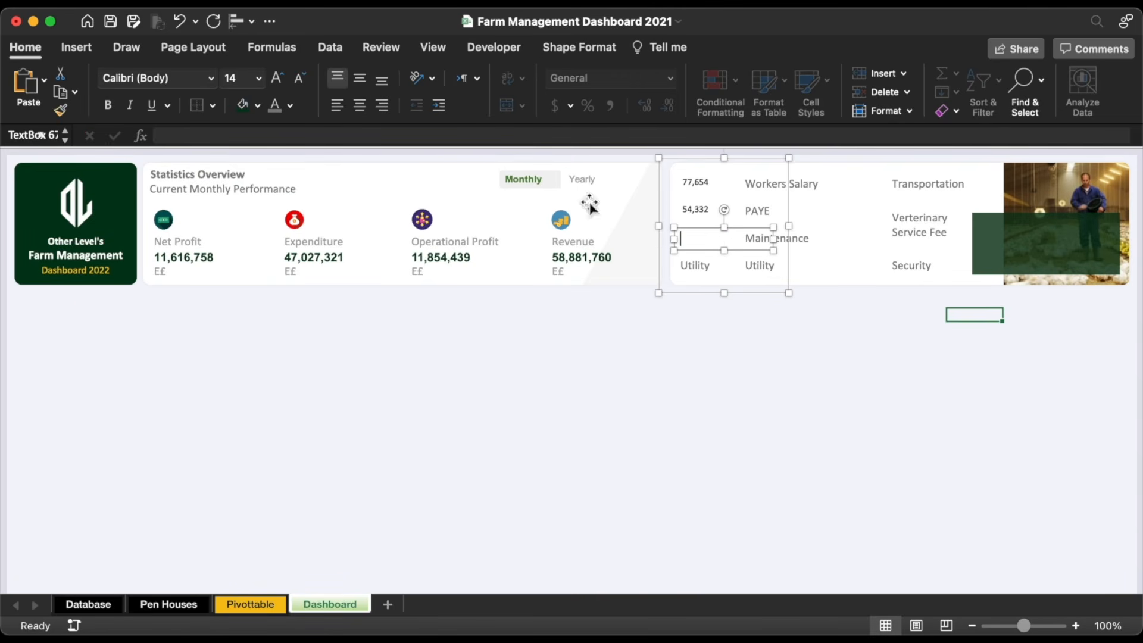
{"action": "left_click", "coordinate": [499, 135]}
{"action": "type", "text": "="}
{"action": "left_click", "coordinate": [250, 605]}
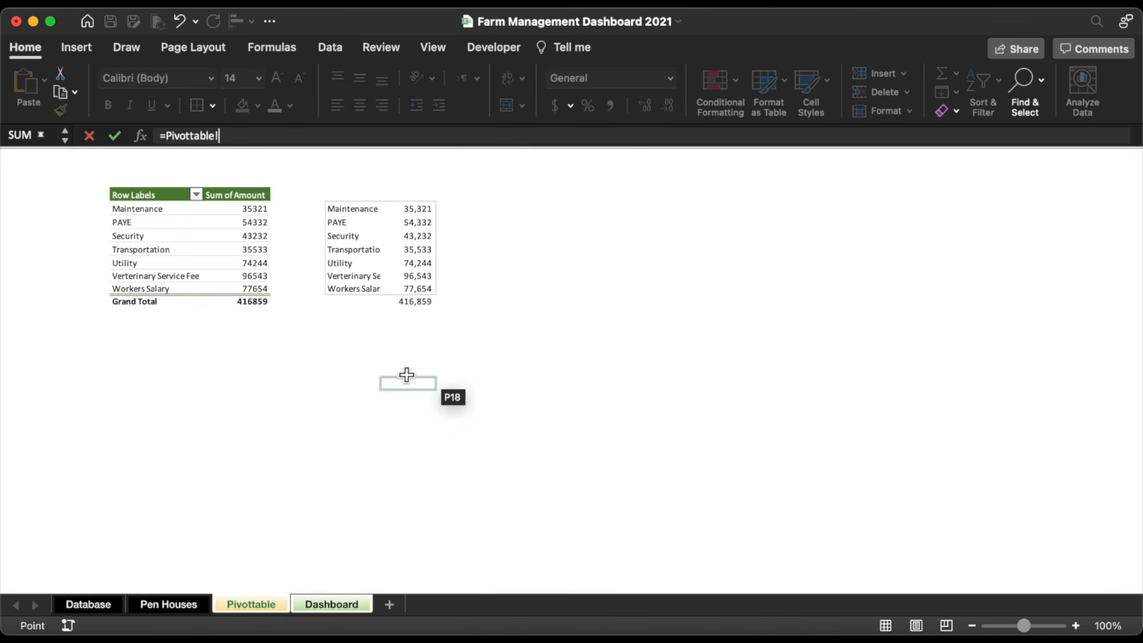
{"action": "left_click", "coordinate": [419, 213]}
{"action": "key", "text": "Return"}
Step: Link the copied Utility box to the Pivottable Utility total 74,244
{"action": "left_click", "coordinate": [694, 265]}
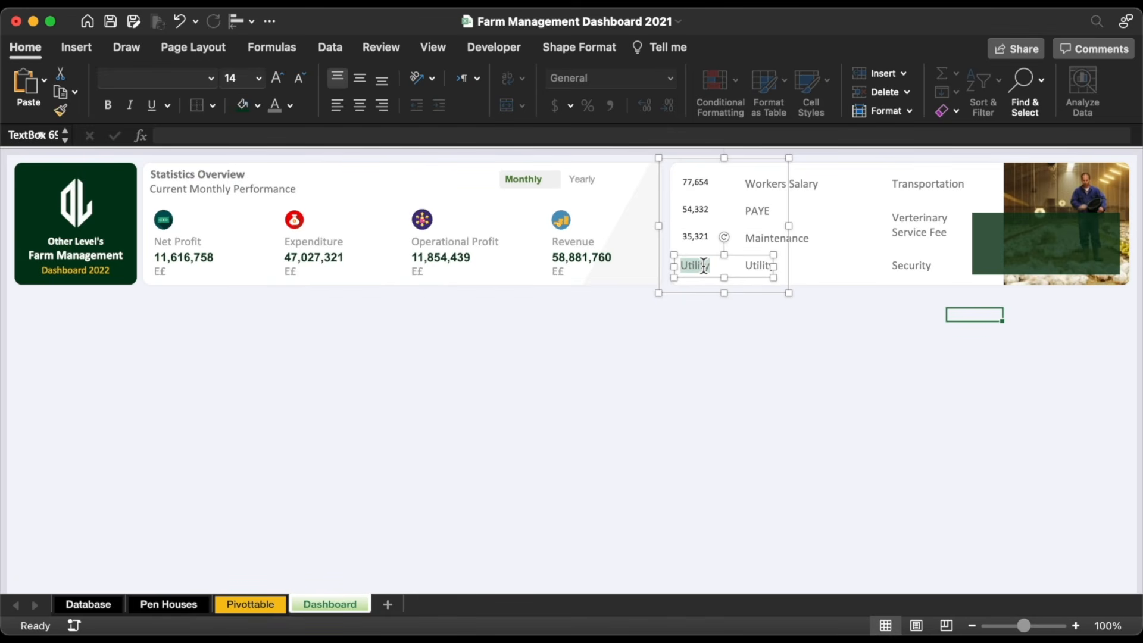
{"action": "left_click", "coordinate": [502, 136]}
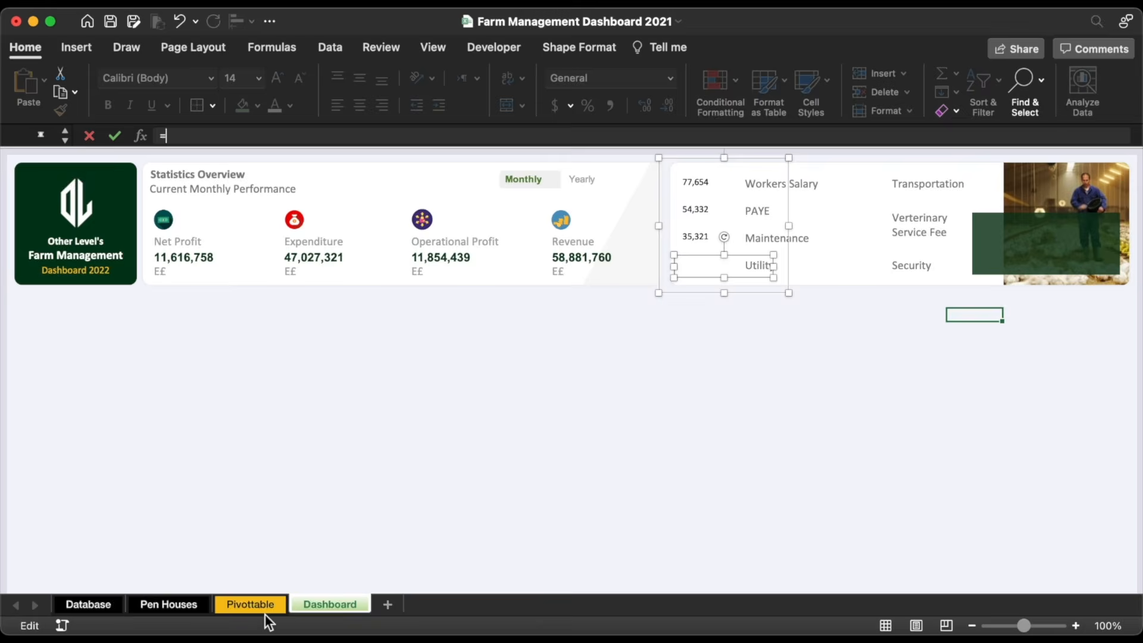
{"action": "type", "text": "="}
{"action": "left_click", "coordinate": [250, 604]}
{"action": "left_click", "coordinate": [417, 301]}
{"action": "left_click", "coordinate": [417, 263]}
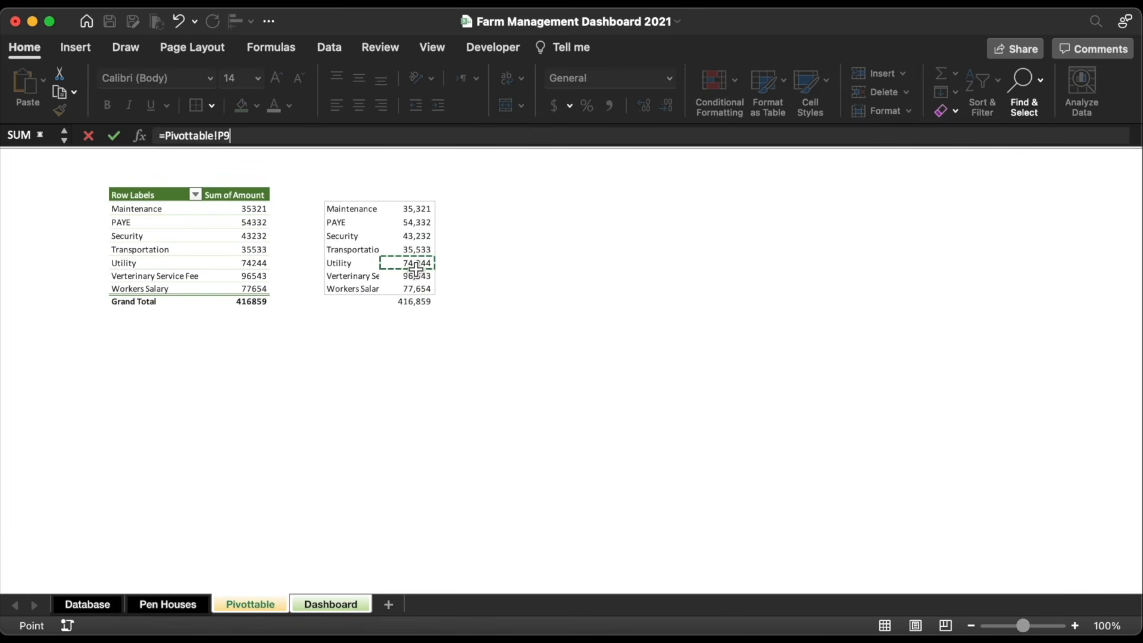
{"action": "key", "text": "Return"}
Step: Copy the right label group aside and link its first box to the Transportation total 35,533
{"action": "left_click", "coordinate": [916, 164]}
{"action": "left_click_drag", "start_coordinate": [915, 164], "coordinate": [855, 168]}
{"action": "double_click", "coordinate": [860, 182]}
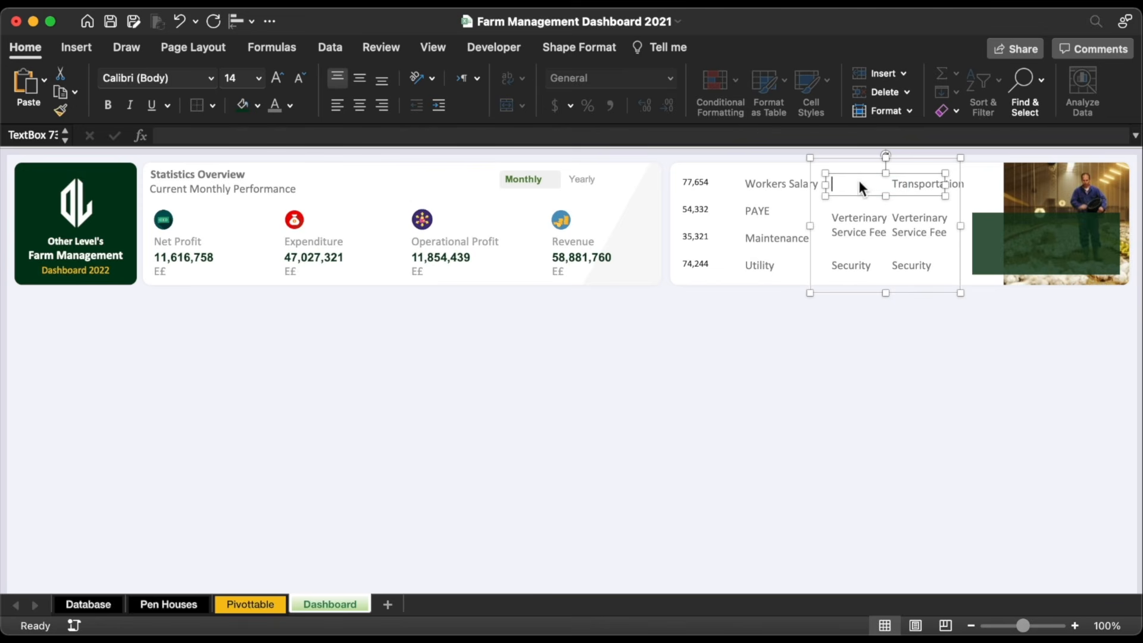
{"action": "left_click", "coordinate": [602, 135]}
{"action": "type", "text": "="}
{"action": "left_click", "coordinate": [252, 604]}
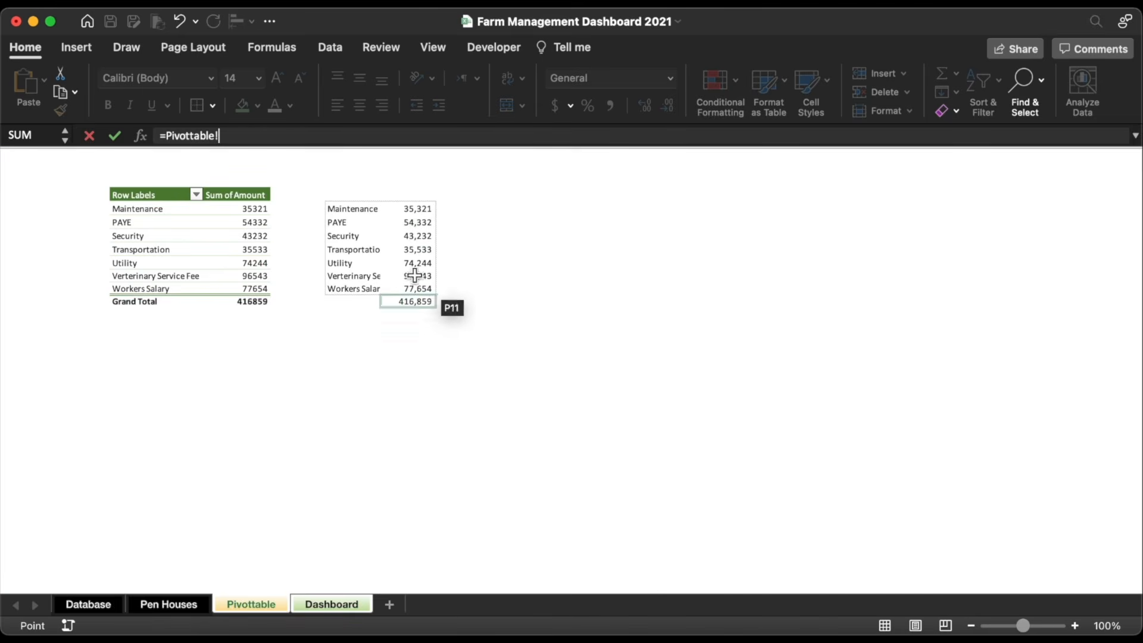
{"action": "left_click", "coordinate": [410, 249]}
{"action": "key", "text": "Return"}
Step: Link the veterinary value box to the Veterinary Service Fee total 96,543
{"action": "double_click", "coordinate": [849, 223]}
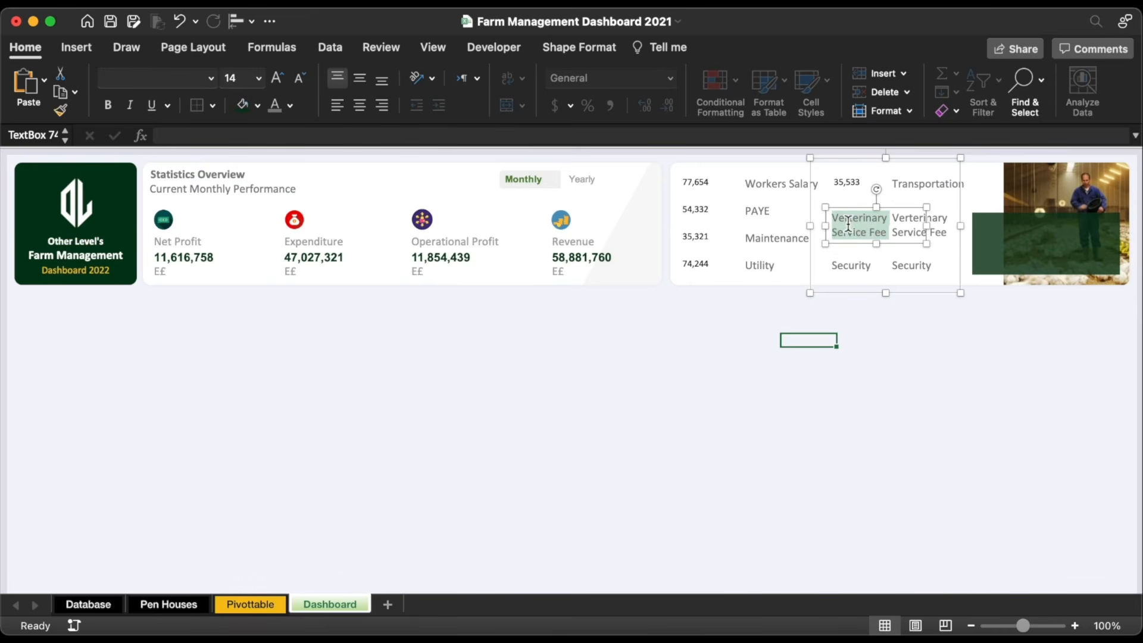
{"action": "left_click", "coordinate": [714, 136]}
{"action": "type", "text": "="}
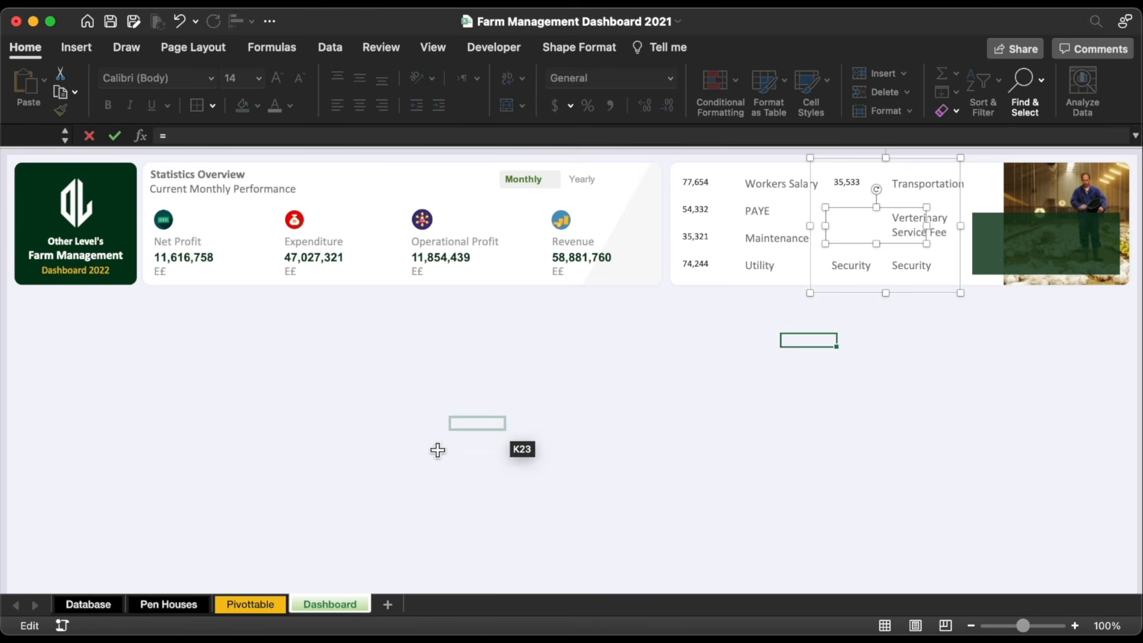
{"action": "left_click", "coordinate": [258, 604]}
{"action": "left_click_drag", "start_coordinate": [416, 288], "coordinate": [419, 276]}
{"action": "left_click", "coordinate": [417, 276]}
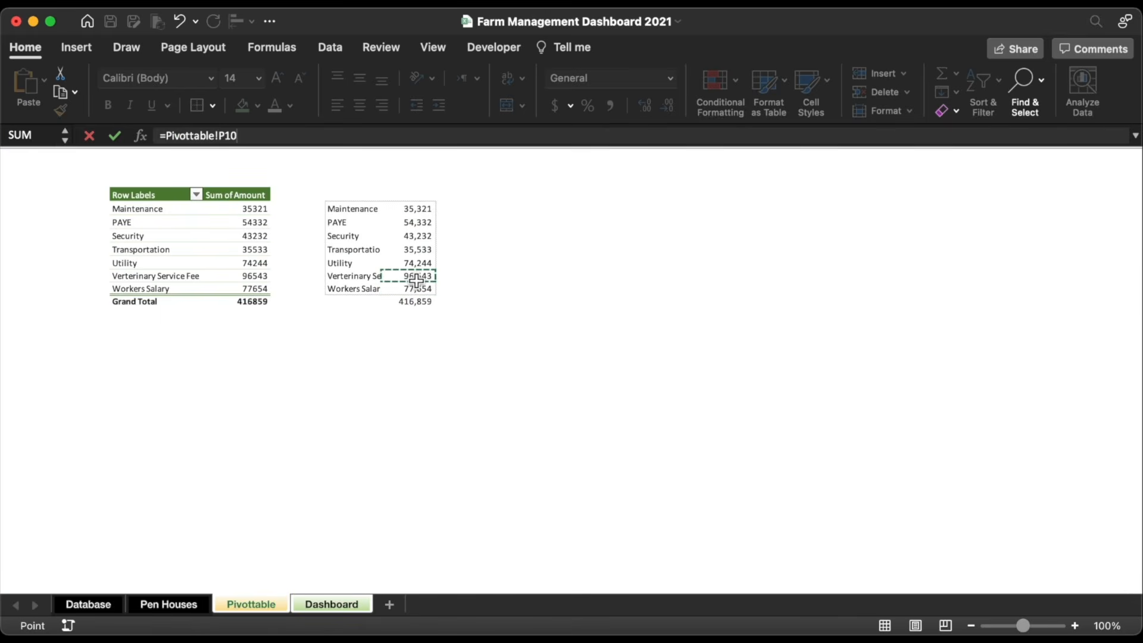
{"action": "key", "text": "Return"}
Step: Link the security value box to the Pivottable Security total 43,232
{"action": "double_click", "coordinate": [863, 265]}
{"action": "key", "text": "BackSpace"}
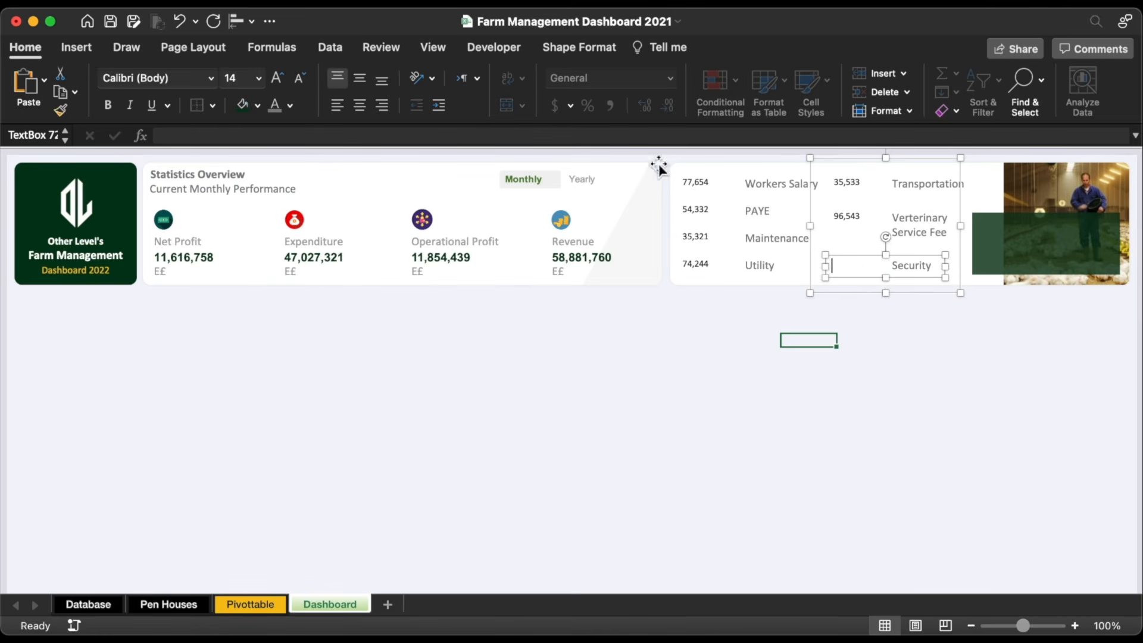
{"action": "left_click", "coordinate": [630, 133]}
{"action": "type", "text": "="}
{"action": "left_click", "coordinate": [263, 603]}
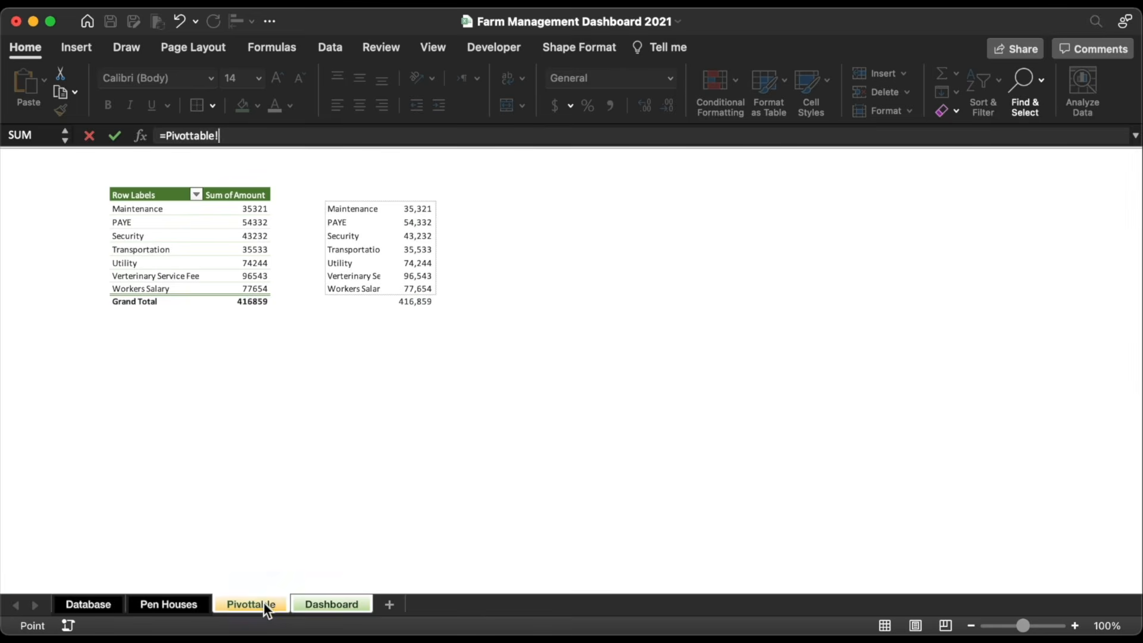
{"action": "left_click", "coordinate": [418, 236]}
{"action": "key", "text": "Return"}
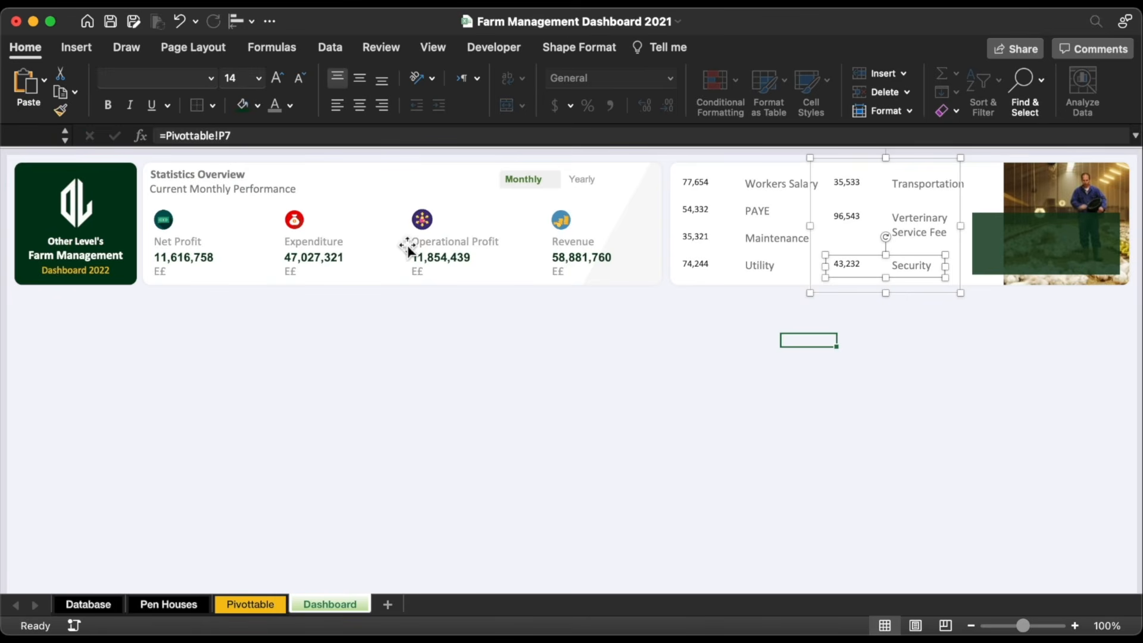
Step: Apply the Operational Profit figure's bold style to both value groups and nudge 96,543 down into line
{"action": "left_click", "coordinate": [456, 260]}
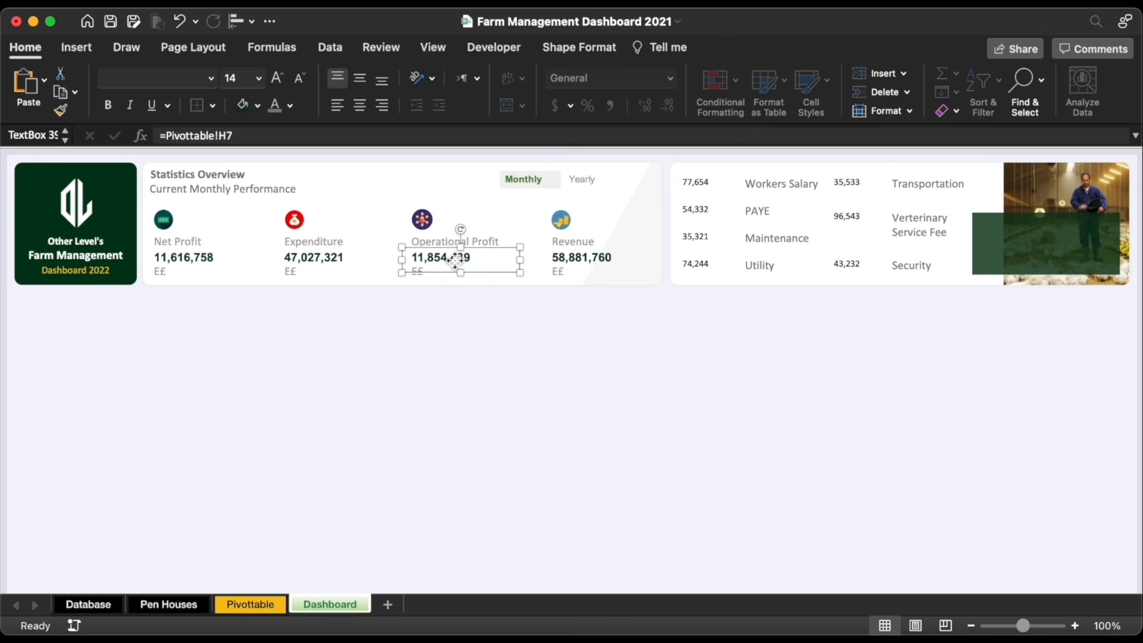
{"action": "left_click", "coordinate": [62, 110]}
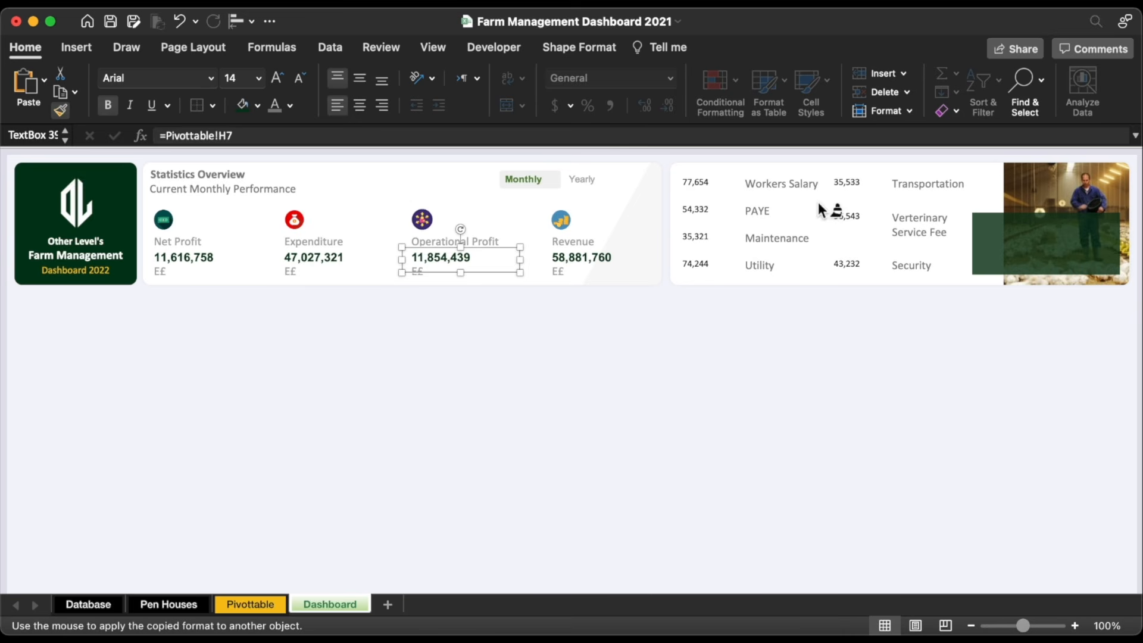
{"action": "left_click", "coordinate": [697, 209]}
{"action": "left_click", "coordinate": [864, 222]}
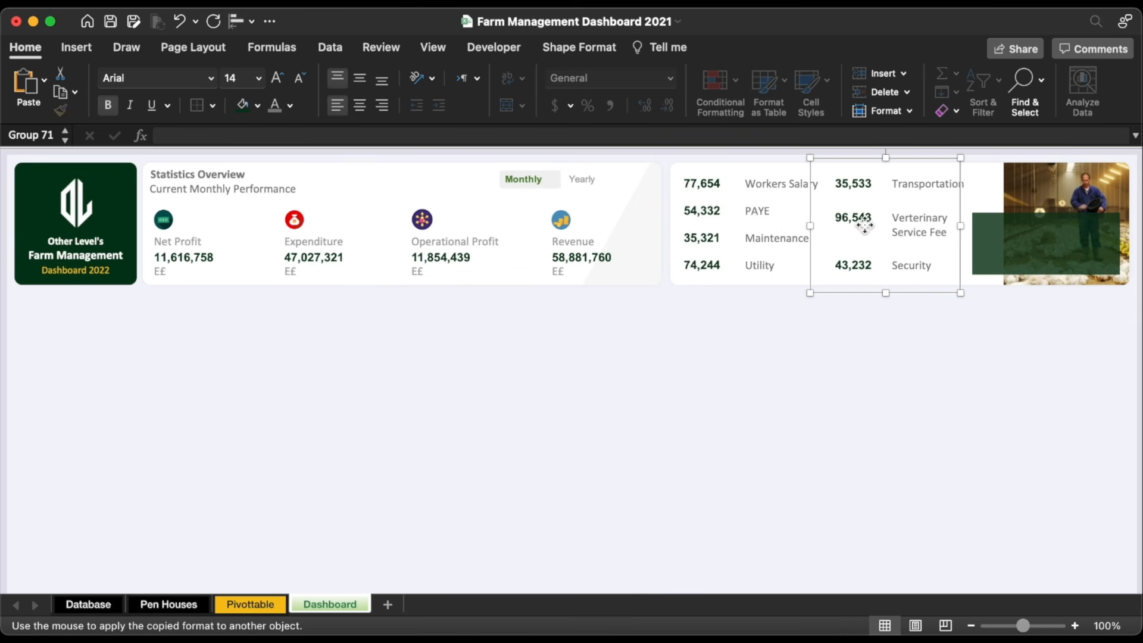
{"action": "left_click", "coordinate": [862, 224]}
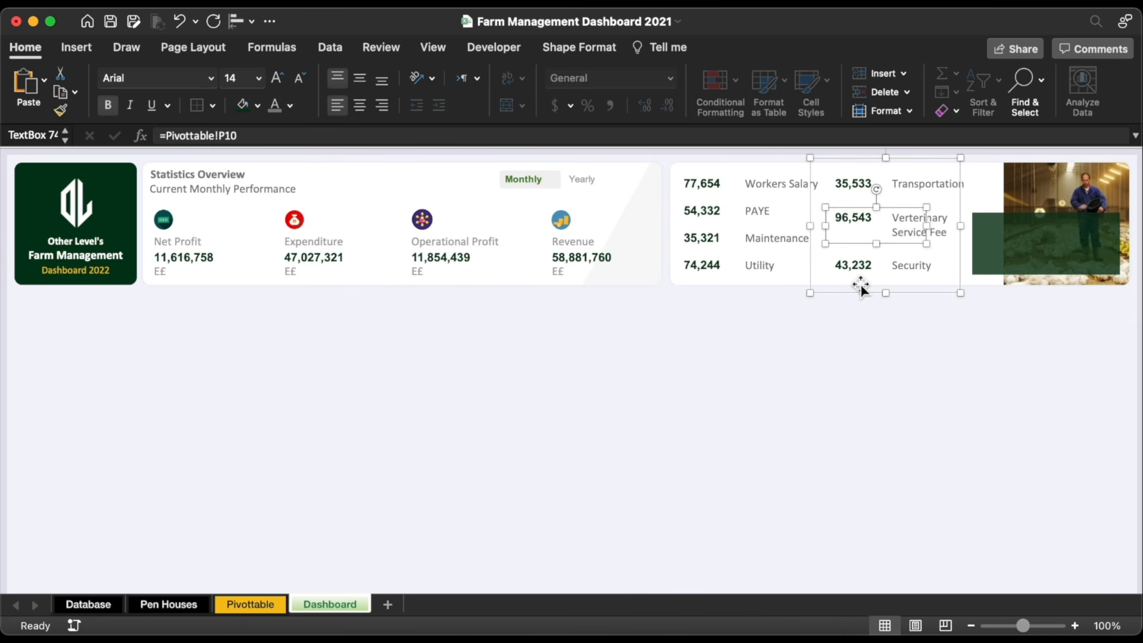
{"action": "key", "text": "Down"}
{"action": "key", "text": "Down"}
{"action": "key", "text": "Down"}
{"action": "key", "text": "Down"}
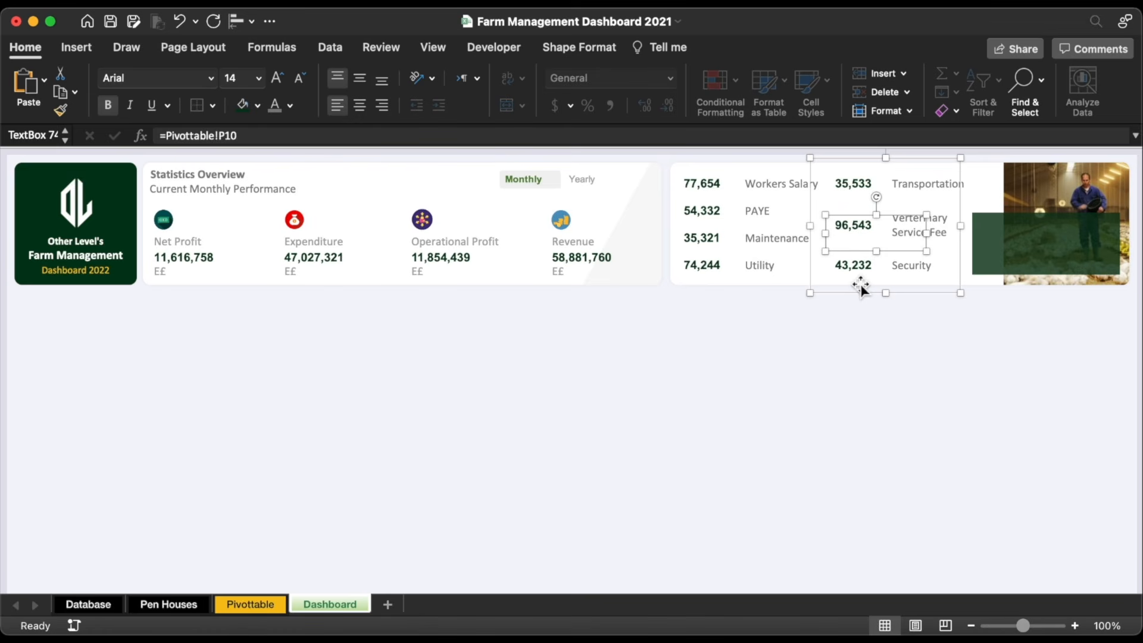
{"action": "key", "text": "Down"}
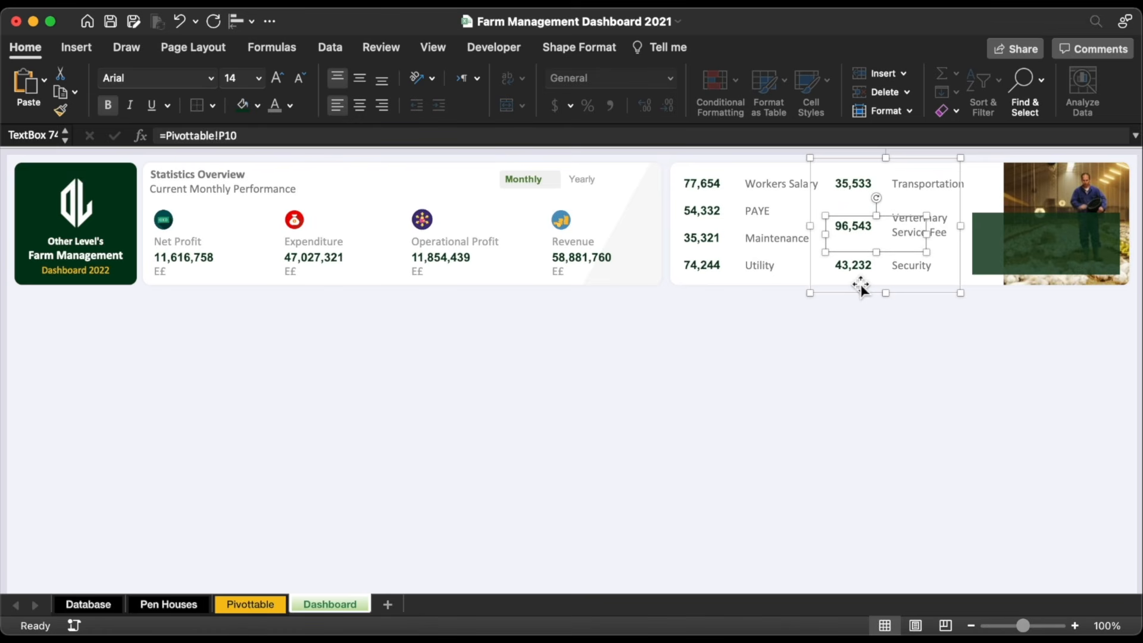
Step: Copy the E£ label beside 77,654, narrow it, and place another beside 43,232
{"action": "left_click", "coordinate": [557, 273]}
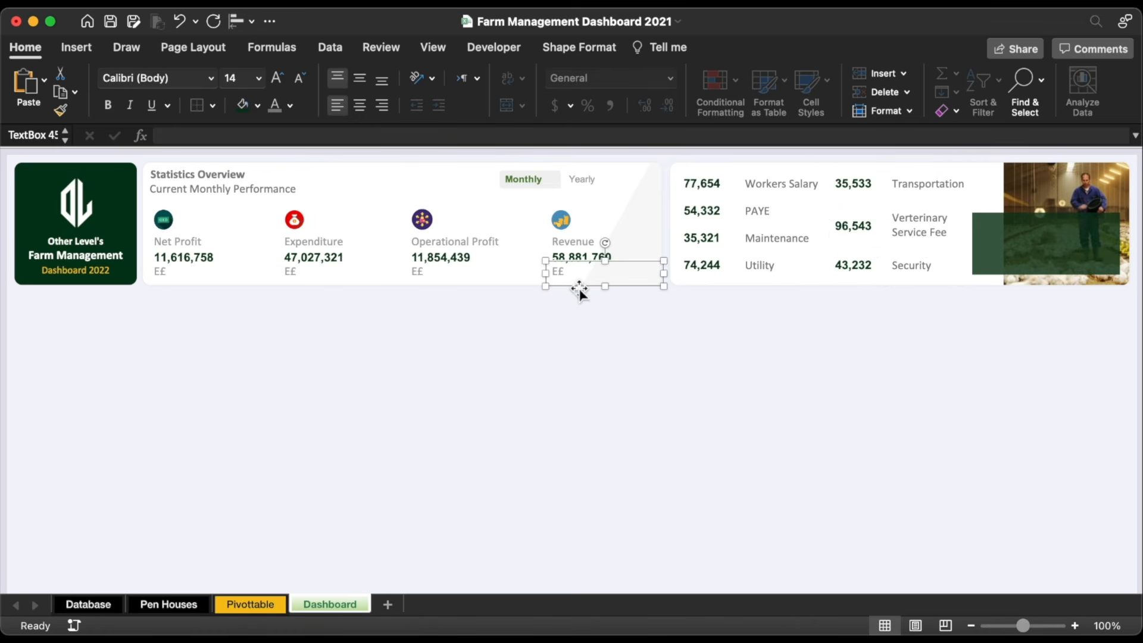
{"action": "left_click_drag", "start_coordinate": [577, 291], "coordinate": [741, 201]}
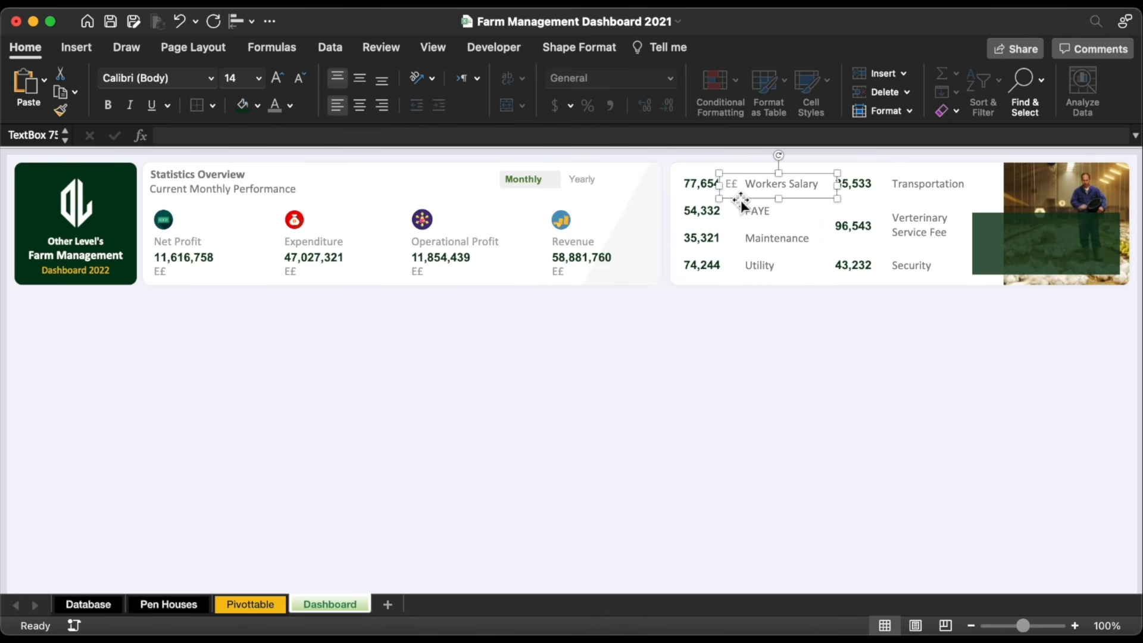
{"action": "left_click_drag", "start_coordinate": [838, 185], "coordinate": [744, 256]}
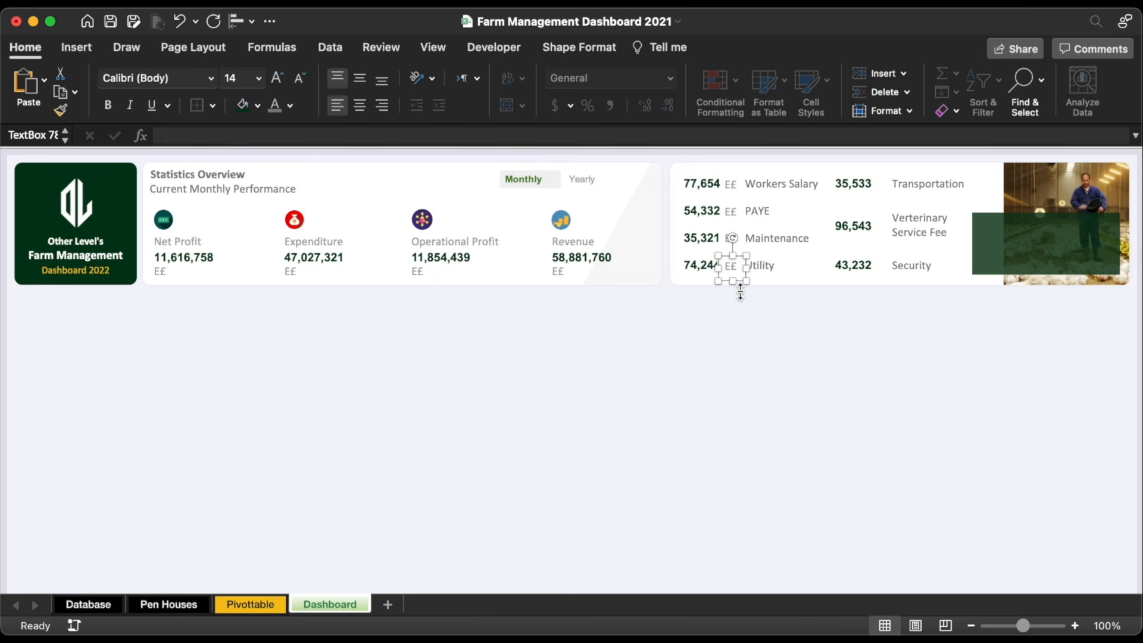
{"action": "left_click_drag", "start_coordinate": [753, 284], "coordinate": [887, 199]}
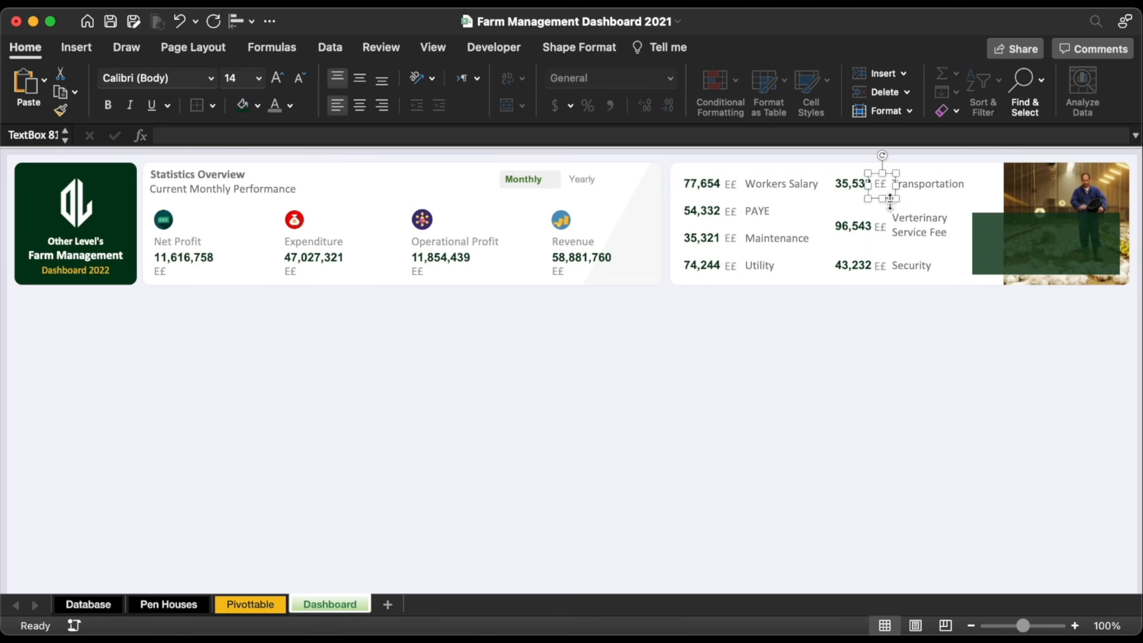
Step: Select all the E£ currency labels across both expense columns
{"action": "left_click", "coordinate": [828, 379]}
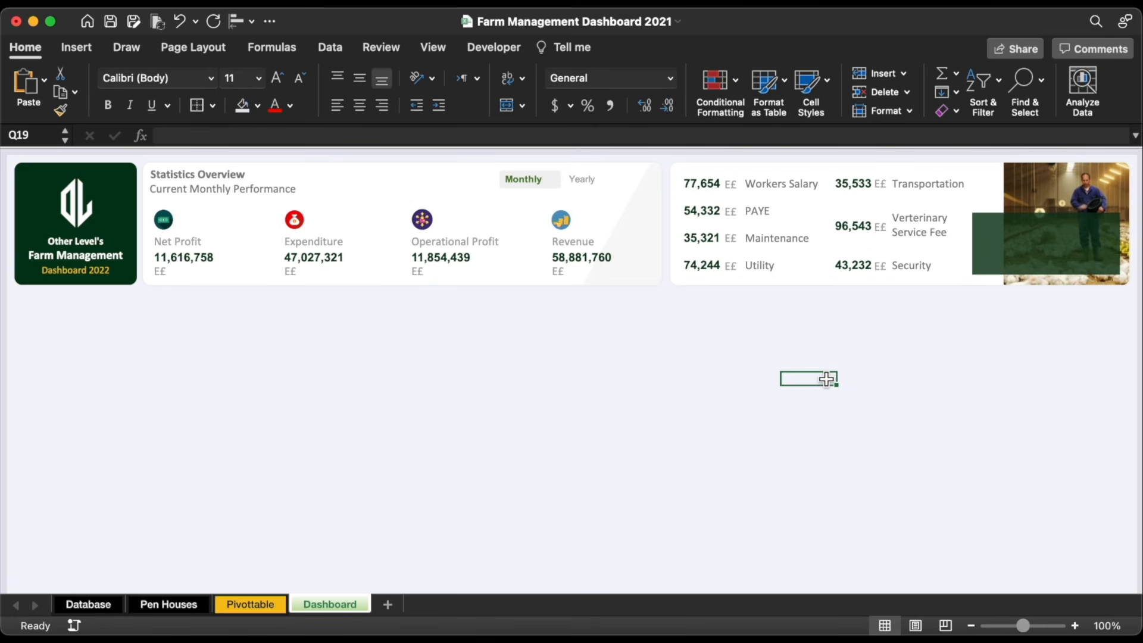
{"action": "left_click", "coordinate": [863, 328]}
{"action": "left_click", "coordinate": [733, 185]}
{"action": "left_click", "coordinate": [733, 213], "text": "shift"}
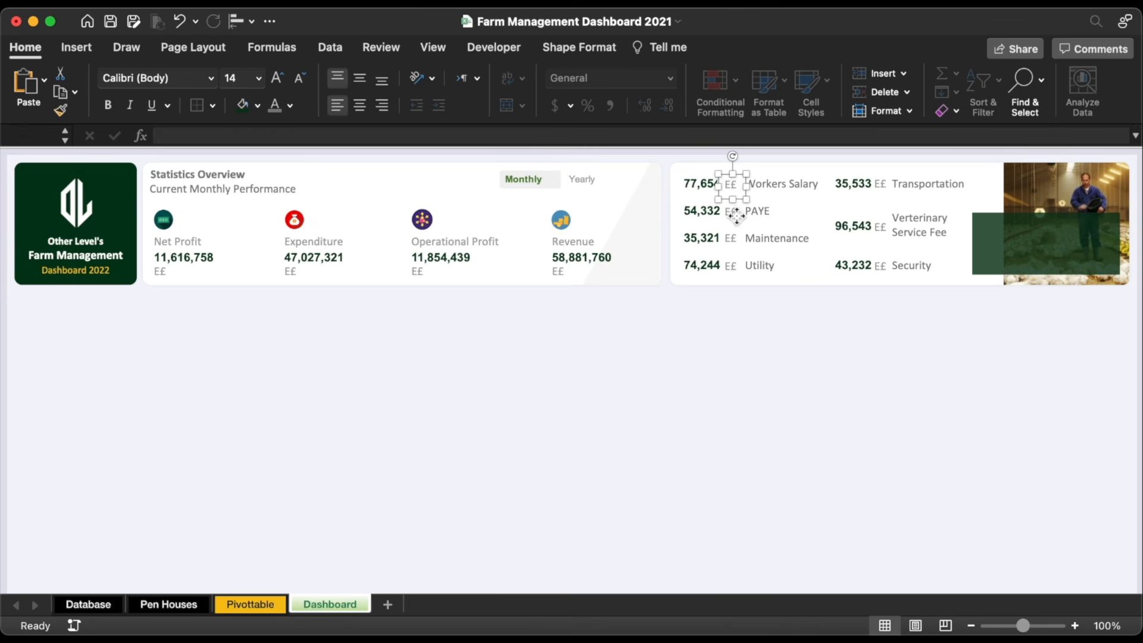
{"action": "left_click", "coordinate": [735, 244], "text": "shift"}
{"action": "left_click", "coordinate": [734, 241], "text": "shift"}
{"action": "left_click", "coordinate": [735, 268], "text": "shift"}
{"action": "left_click", "coordinate": [745, 284], "text": "shift"}
{"action": "left_click", "coordinate": [882, 185], "text": "shift"}
{"action": "left_click", "coordinate": [882, 228], "text": "shift"}
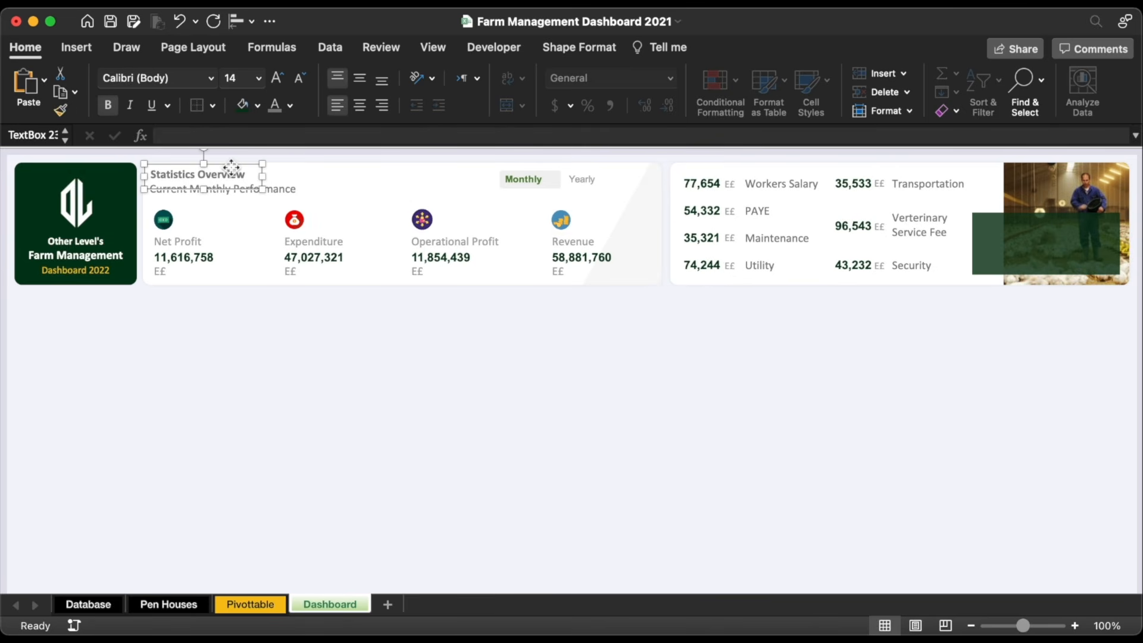
Step: Copy the heading onto the green panel and retitle it 'Monthly Working Capital Expenditure' in white
{"action": "left_click_drag", "start_coordinate": [231, 166], "coordinate": [1006, 238]}
{"action": "triple_click", "coordinate": [1008, 227]}
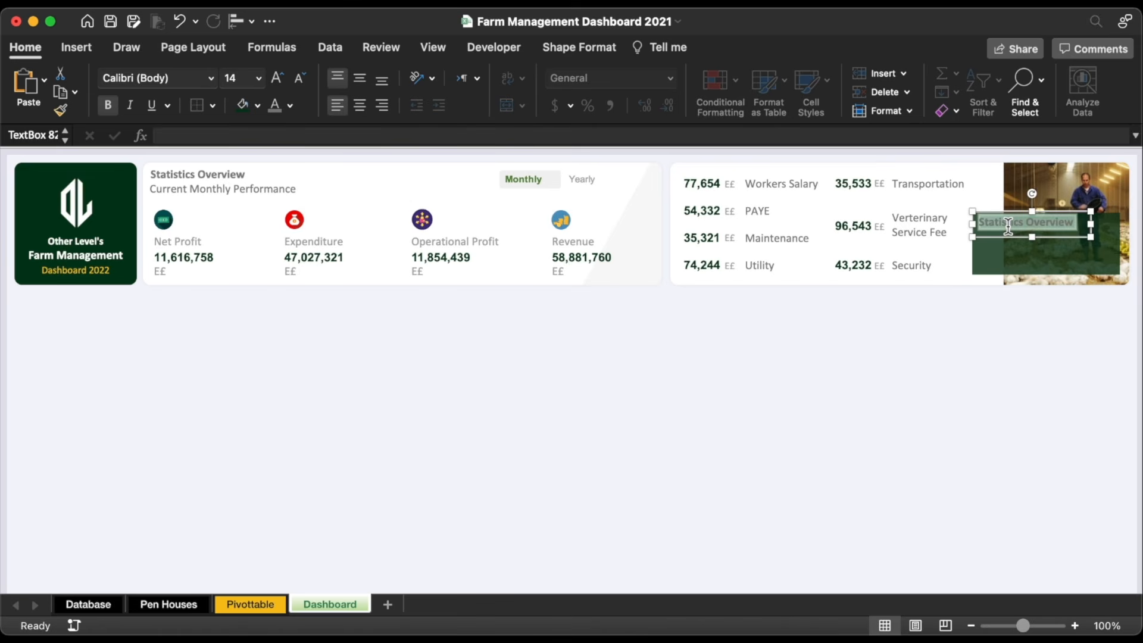
{"action": "type", "text": "Monthly Working Capital Expenditure"}
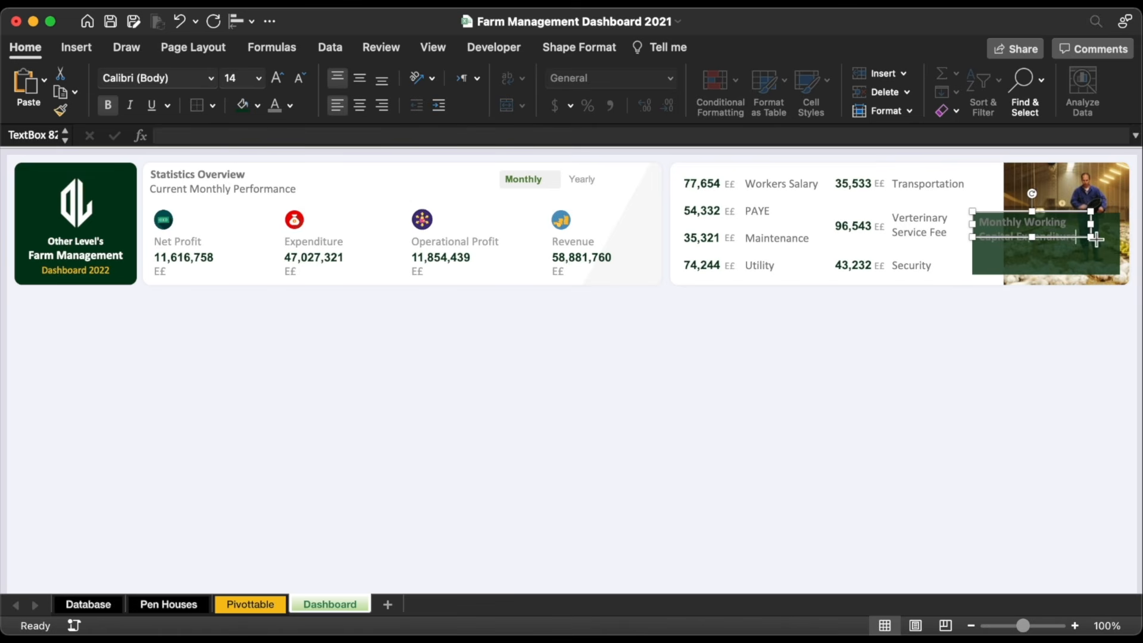
{"action": "left_click_drag", "start_coordinate": [1093, 238], "coordinate": [1101, 256]}
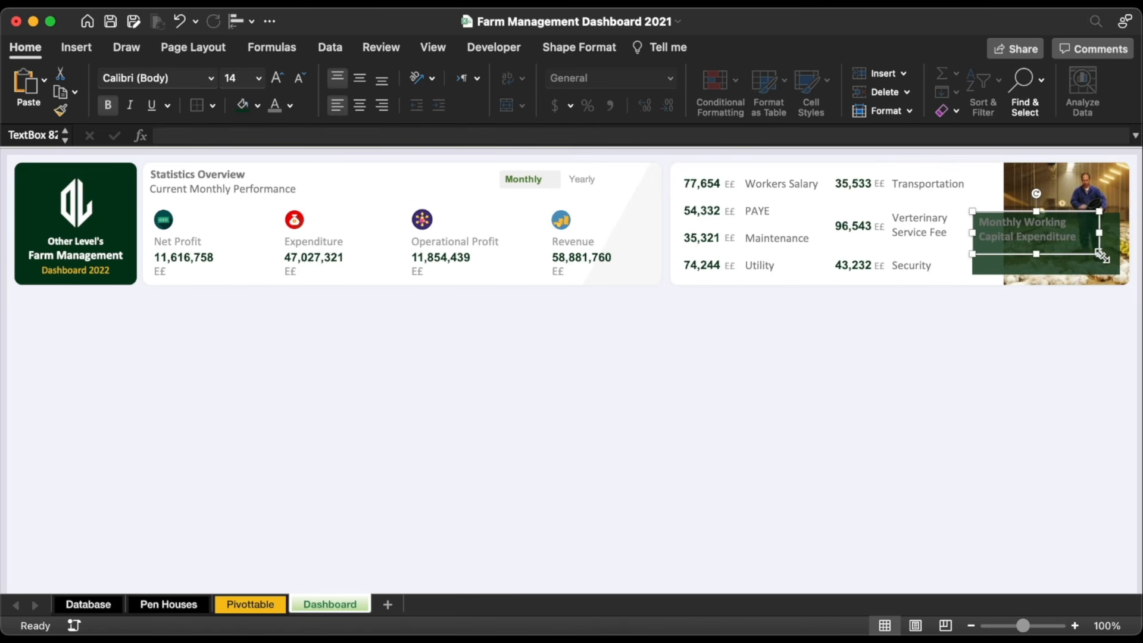
{"action": "left_click", "coordinate": [290, 106]}
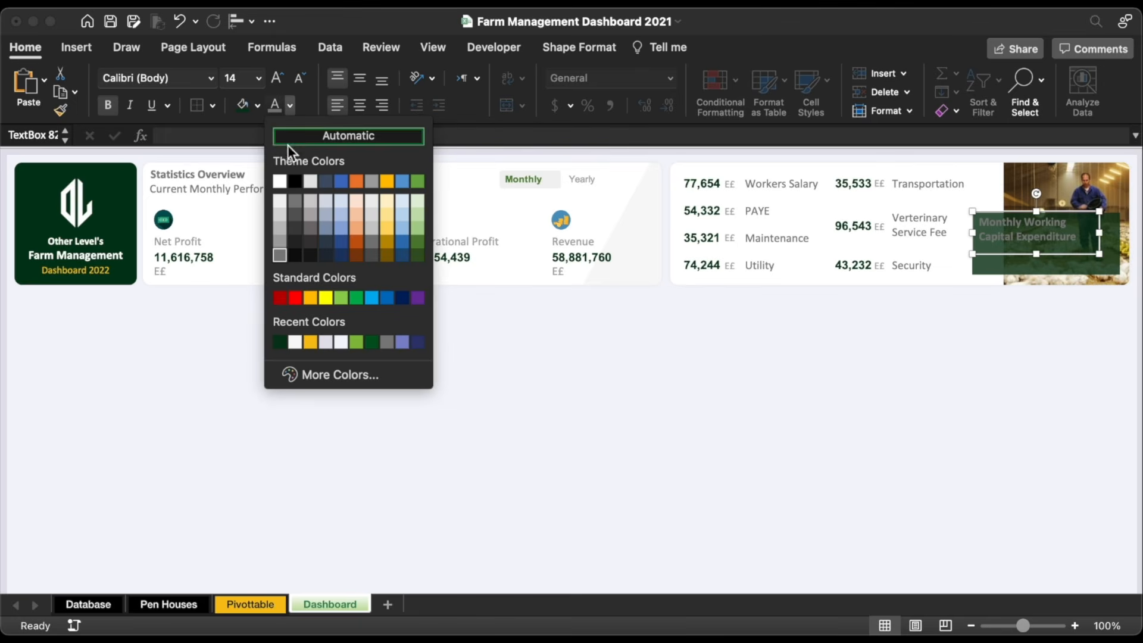
{"action": "left_click", "coordinate": [279, 178]}
{"action": "left_click_drag", "start_coordinate": [1003, 258], "coordinate": [1006, 260]}
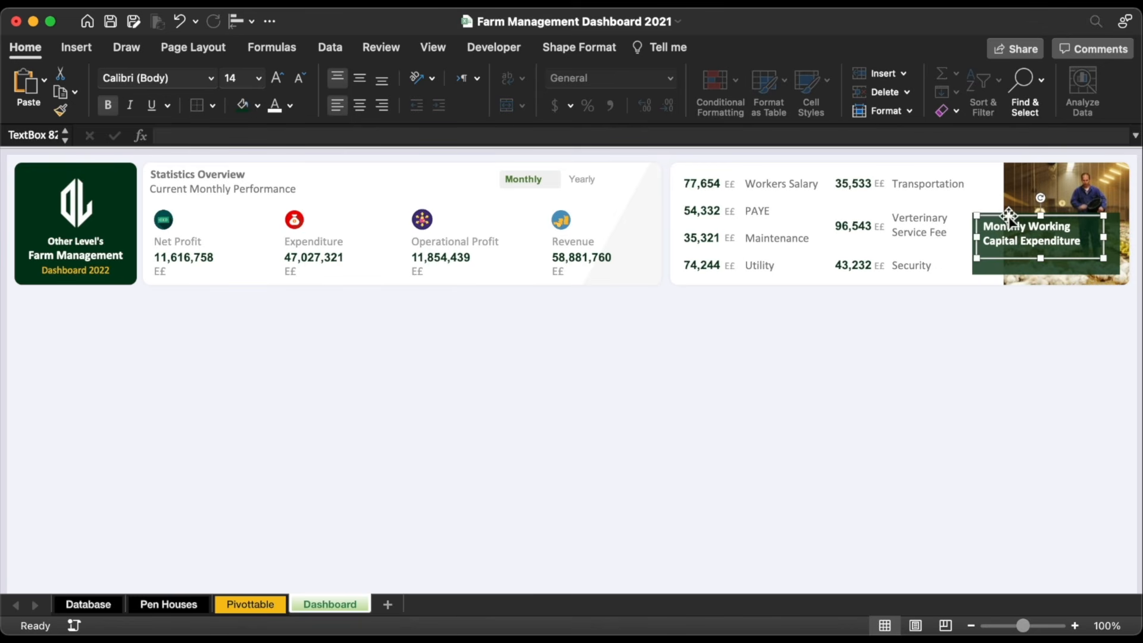
Step: Add a duplicate box below the heading, linked to the Pivottable grand total 416,859
{"action": "left_click_drag", "start_coordinate": [1007, 214], "coordinate": [1010, 243]}
{"action": "left_click_drag", "start_coordinate": [1011, 253], "coordinate": [1011, 262]}
{"action": "triple_click", "coordinate": [1011, 268]}
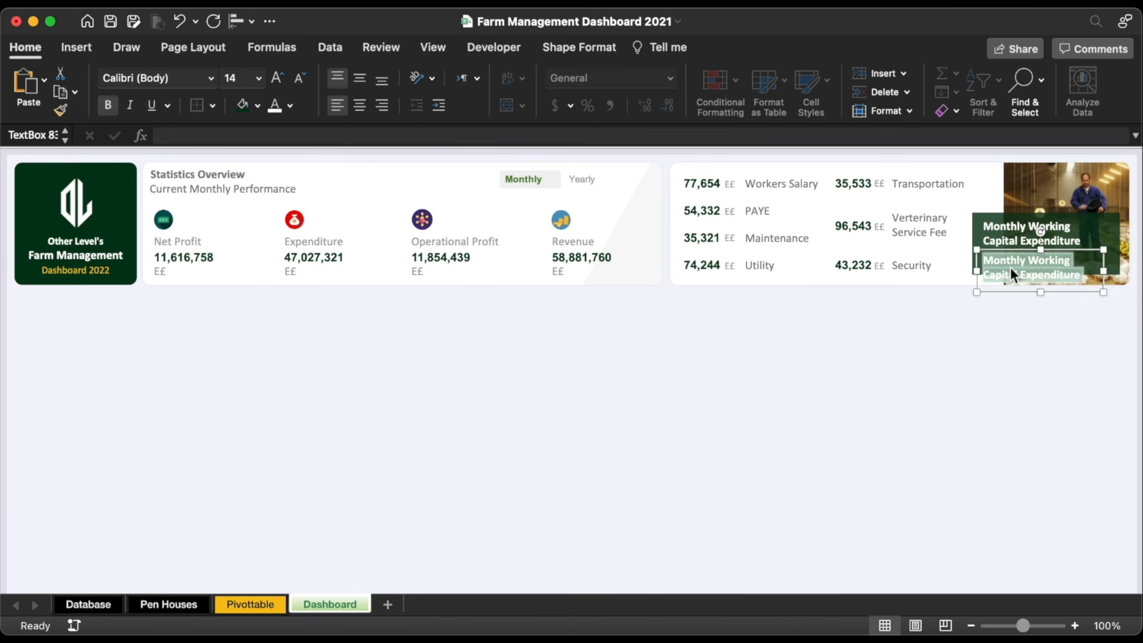
{"action": "key", "text": "BackSpace"}
{"action": "left_click", "coordinate": [668, 138]}
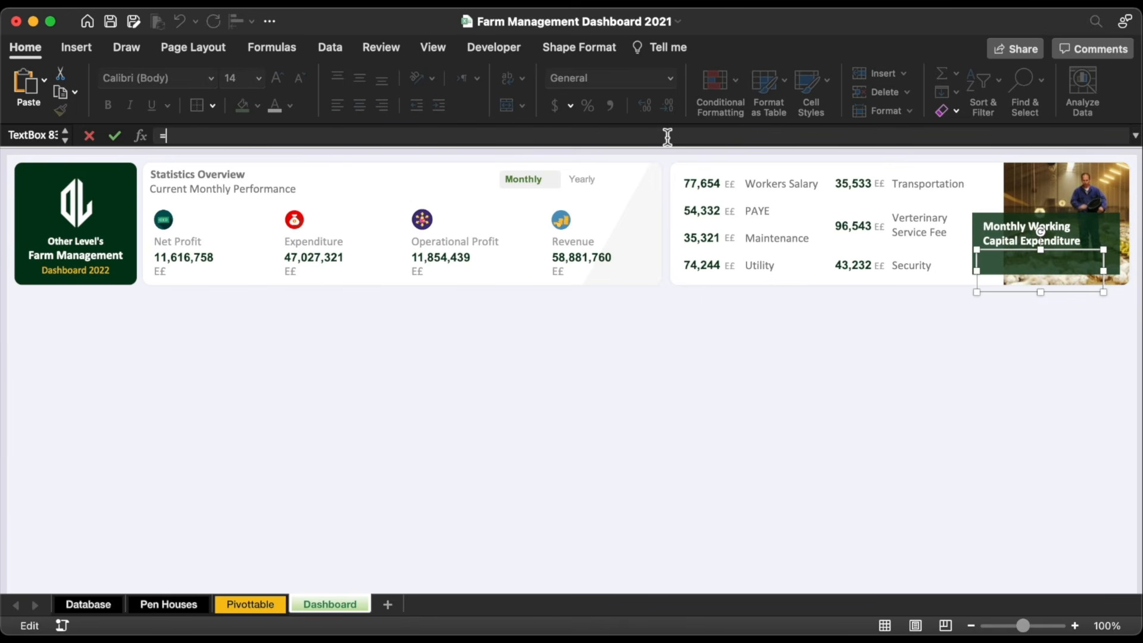
{"action": "left_click", "coordinate": [262, 606]}
{"action": "left_click", "coordinate": [421, 304]}
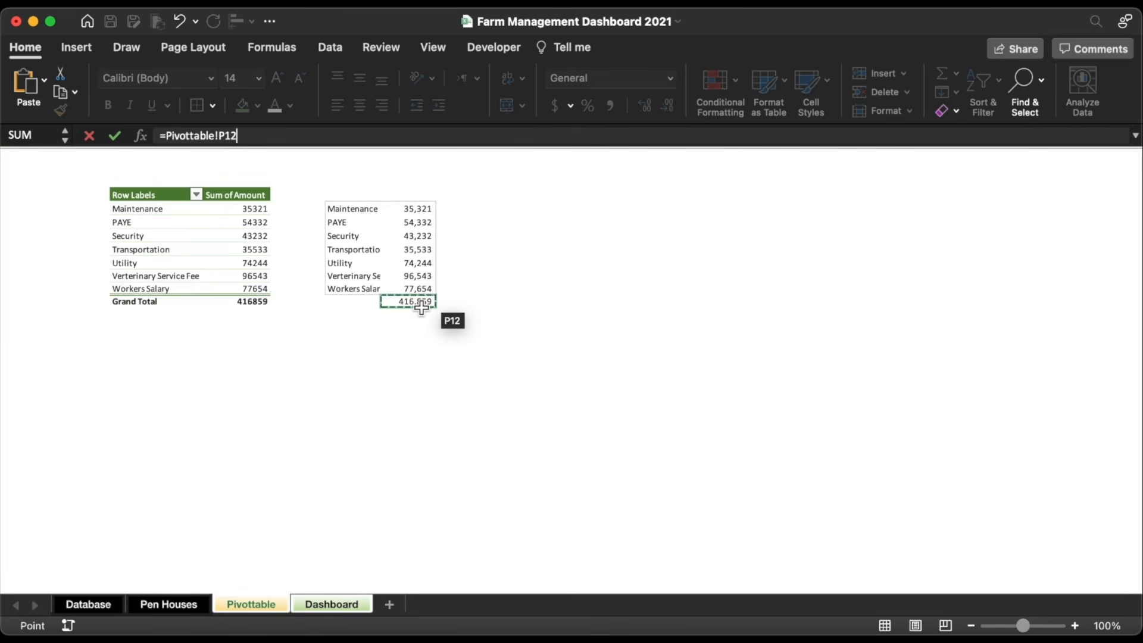
{"action": "key", "text": "Return"}
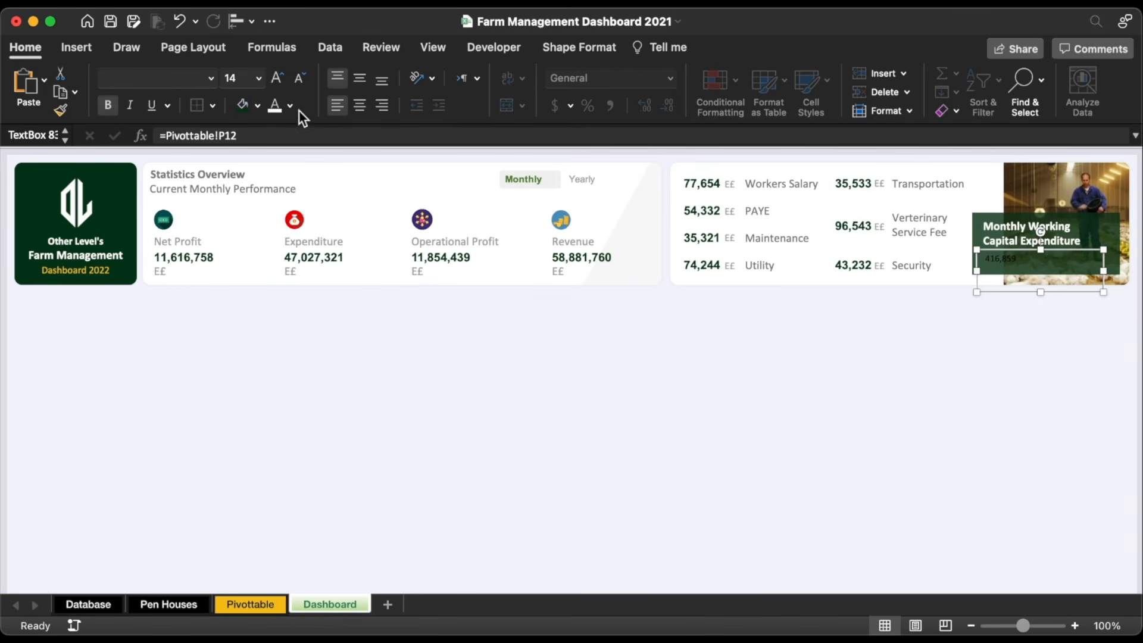
Step: Colour the 416,859 total with the custom green 86BD3E
{"action": "left_click", "coordinate": [290, 105]}
{"action": "left_click", "coordinate": [367, 372]}
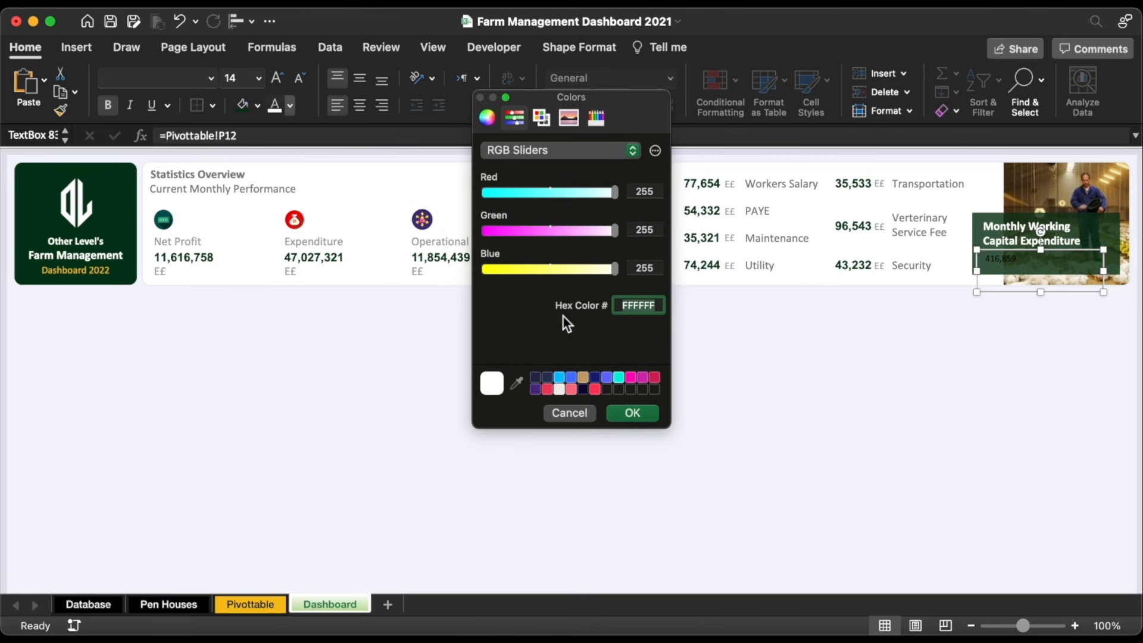
{"action": "type", "text": "86BD3E"}
{"action": "left_click", "coordinate": [635, 413]}
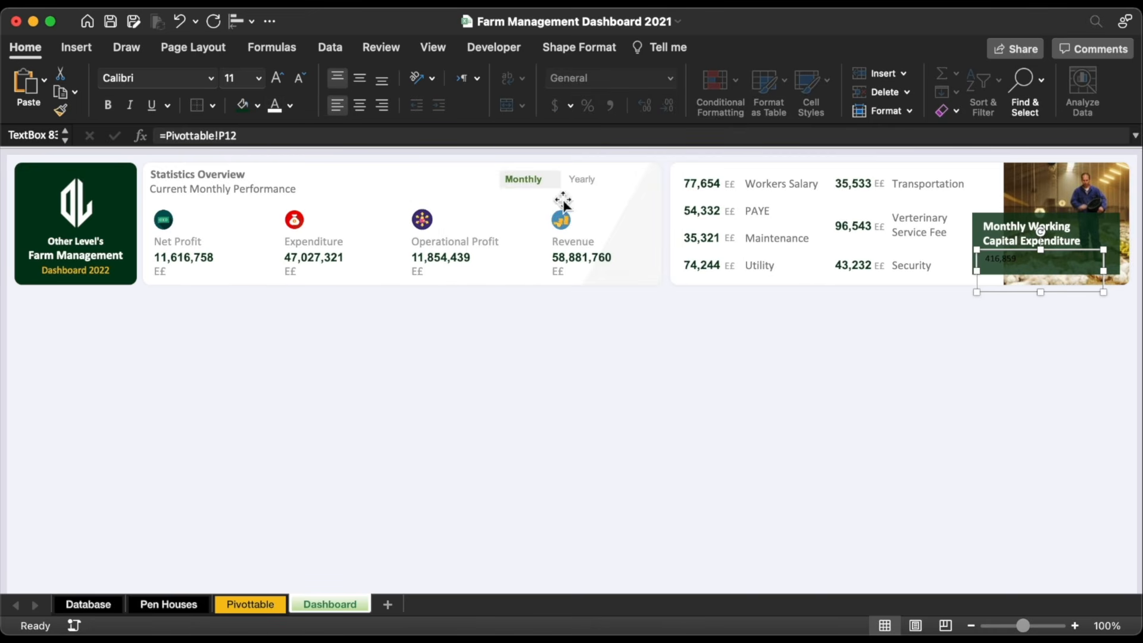
{"action": "left_click", "coordinate": [290, 106]}
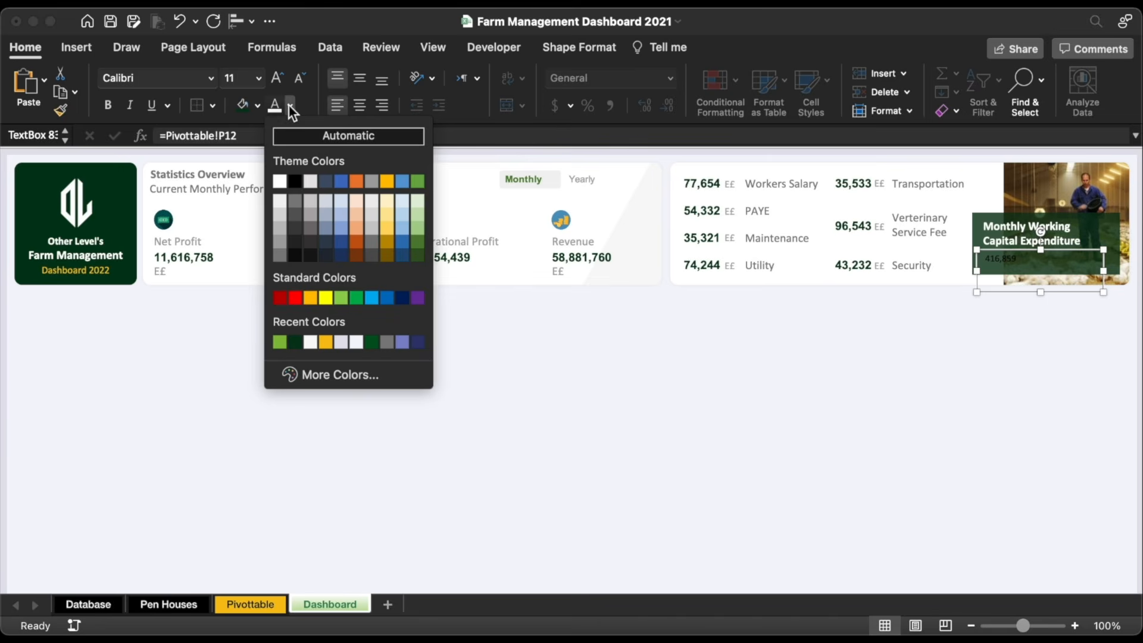
{"action": "left_click", "coordinate": [279, 342]}
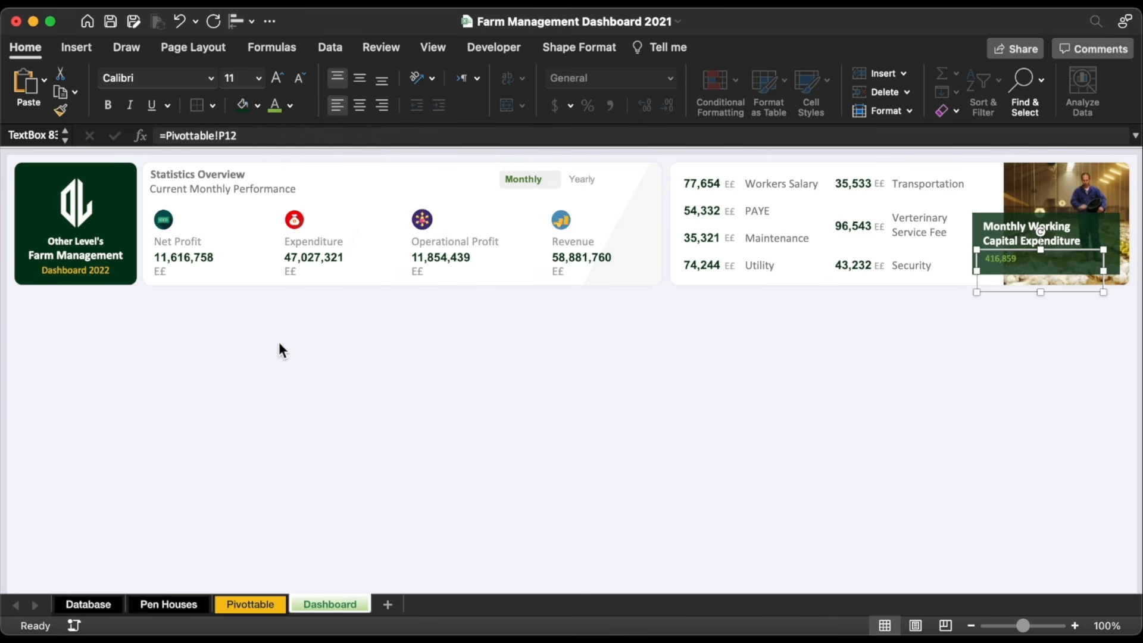
Step: Enlarge the 416,859 value to Arial 14 and shrink its box to fit
{"action": "left_click", "coordinate": [279, 77]}
{"action": "left_click", "coordinate": [279, 77]}
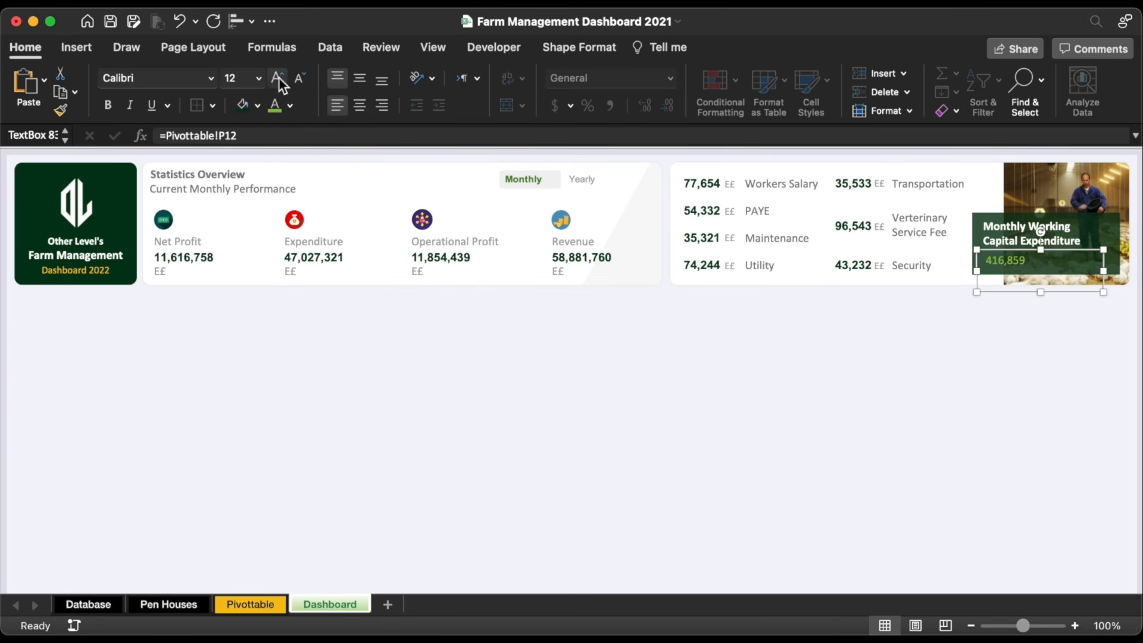
{"action": "left_click", "coordinate": [213, 80]}
{"action": "left_click", "coordinate": [213, 80]}
{"action": "left_click", "coordinate": [210, 78]}
{"action": "left_click", "coordinate": [170, 228]}
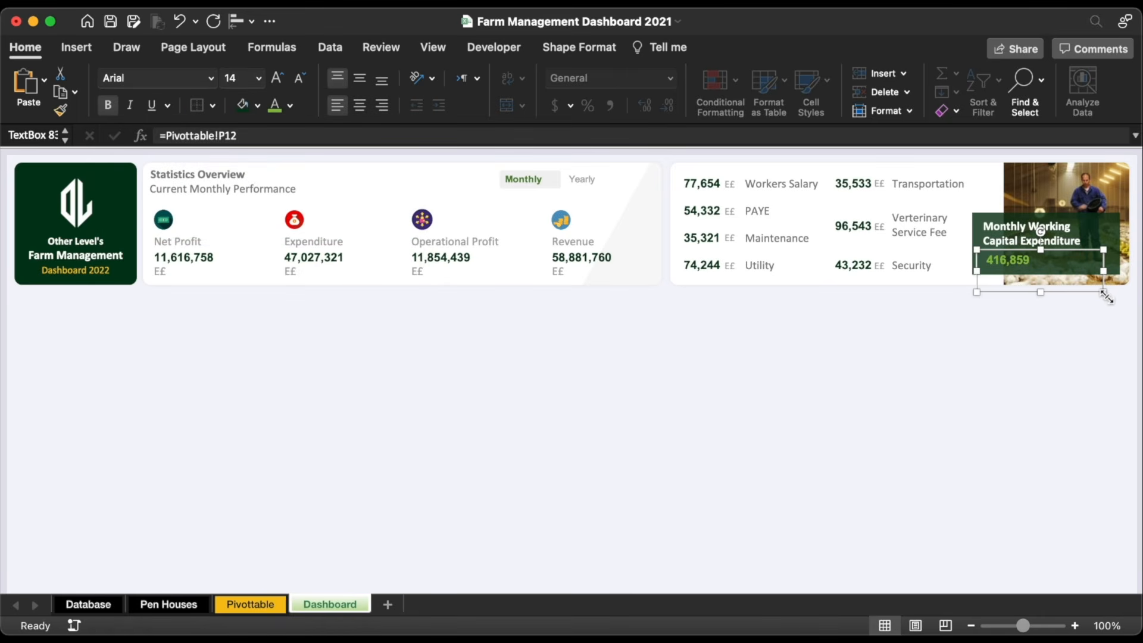
{"action": "left_click_drag", "start_coordinate": [1106, 295], "coordinate": [1057, 279]}
Step: Duplicate the Revenue E£ label, place it beside 416,859, and make it white
{"action": "left_click", "coordinate": [882, 269]}
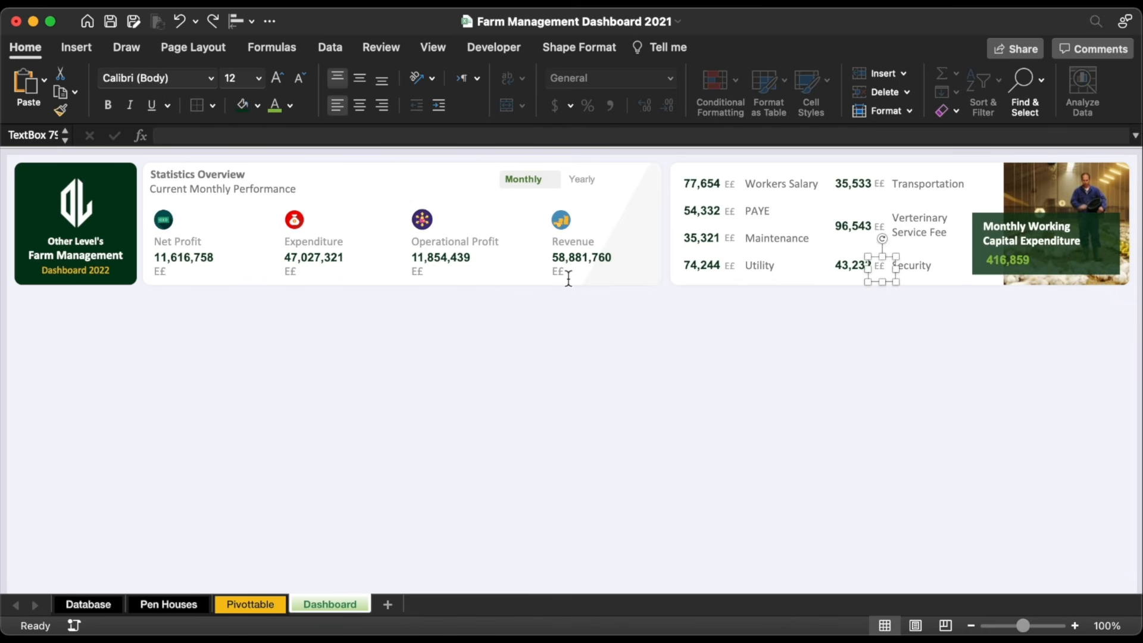
{"action": "left_click", "coordinate": [569, 279]}
{"action": "key", "text": "super+d"}
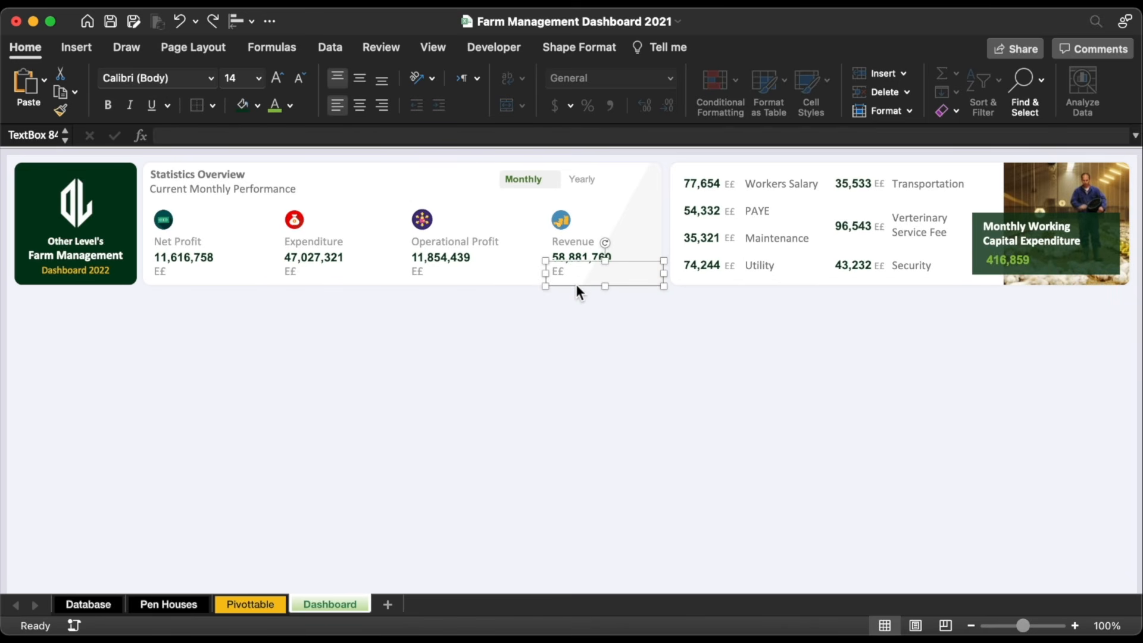
{"action": "left_click_drag", "start_coordinate": [582, 299], "coordinate": [1072, 271]}
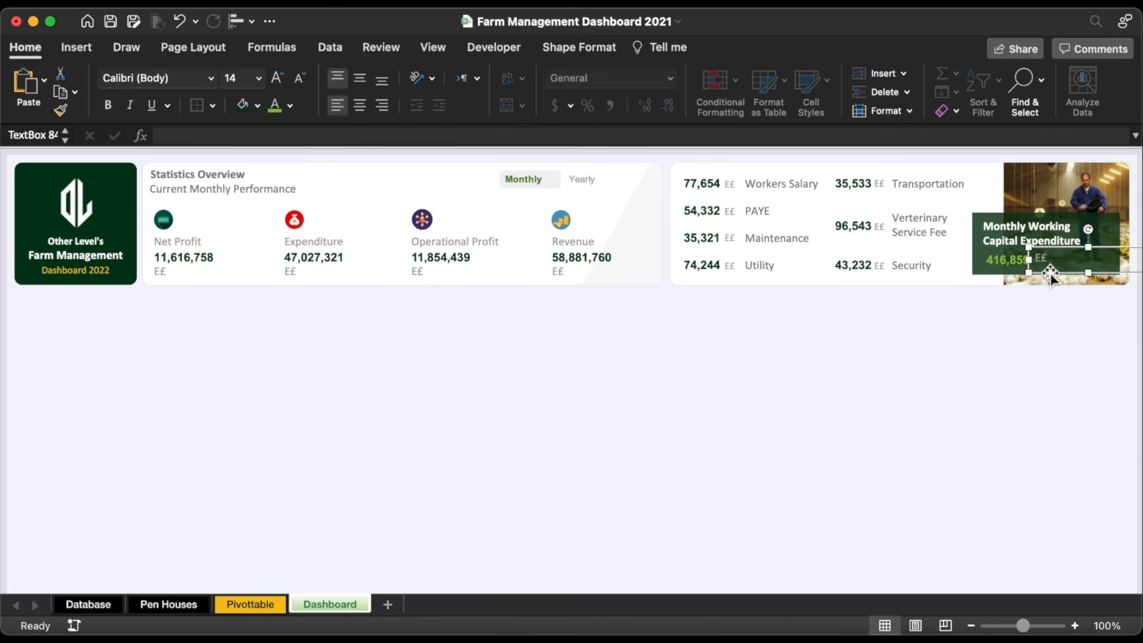
{"action": "key", "text": "Down"}
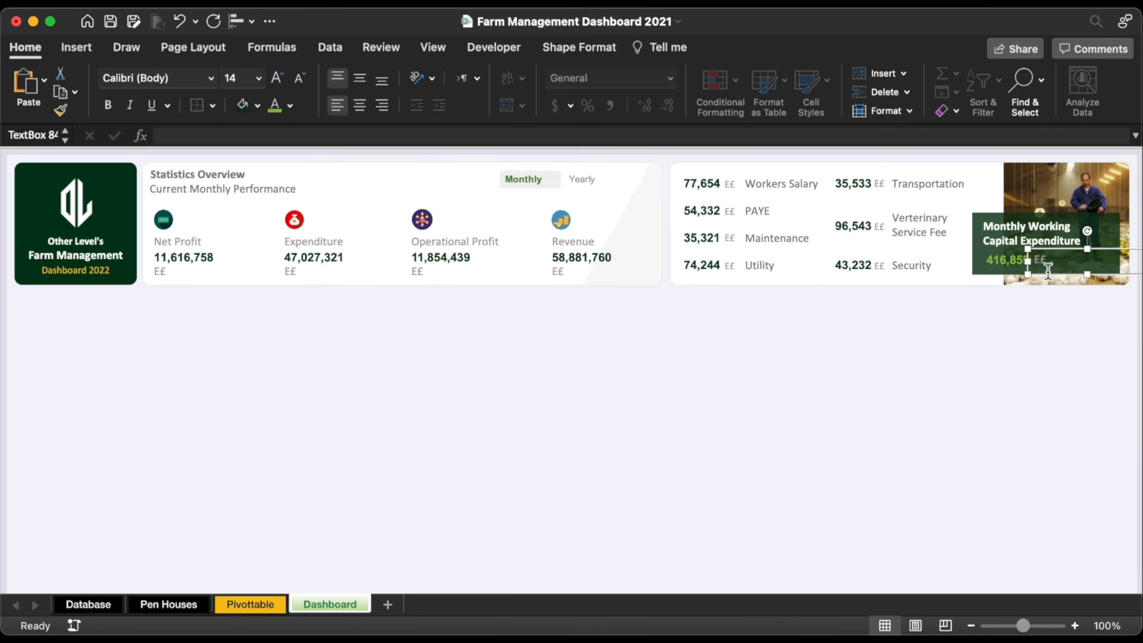
{"action": "key", "text": "Up"}
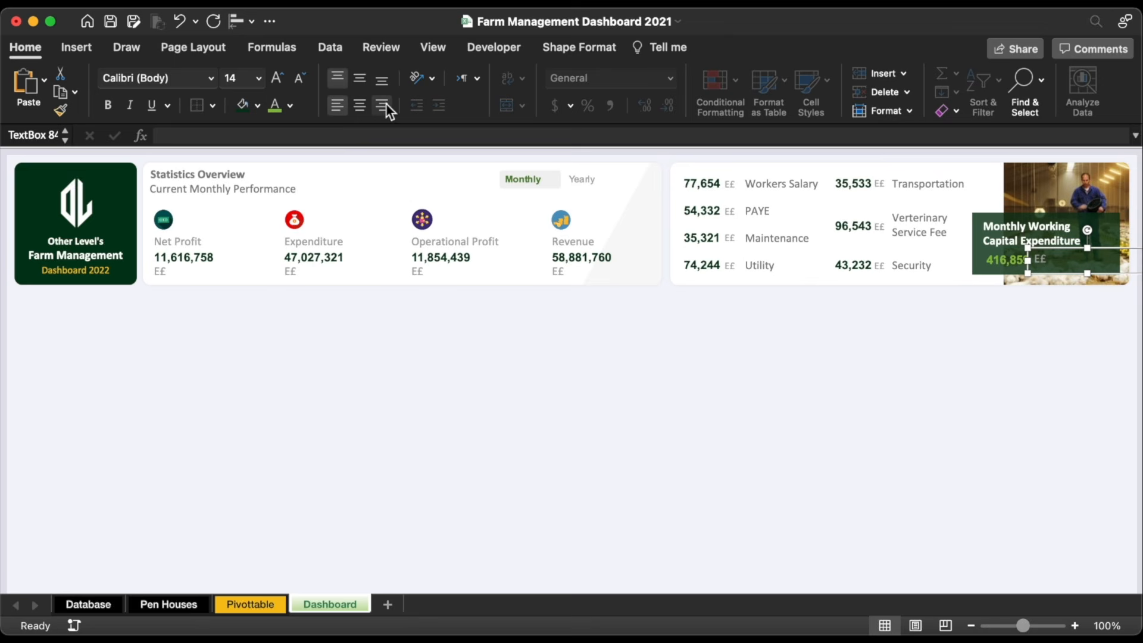
{"action": "left_click", "coordinate": [290, 107]}
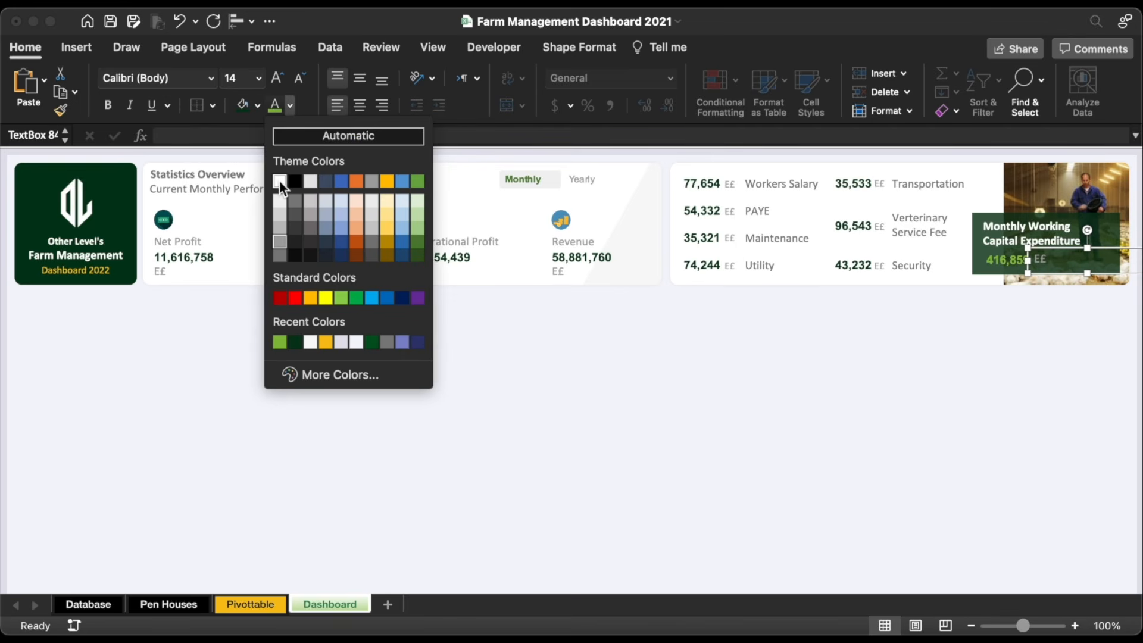
{"action": "left_click", "coordinate": [280, 180]}
Step: Right-align the 416,859 value and shift it slightly left against the E£ label
{"action": "left_click", "coordinate": [1017, 262]}
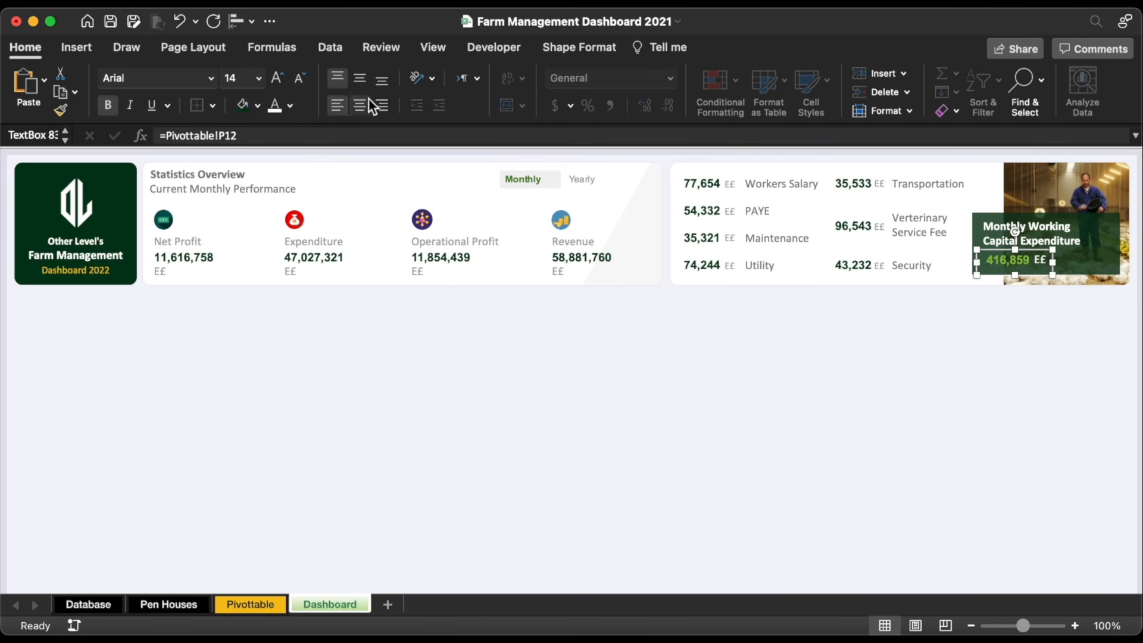
{"action": "left_click", "coordinate": [383, 105]}
{"action": "left_click_drag", "start_coordinate": [999, 250], "coordinate": [983, 251]}
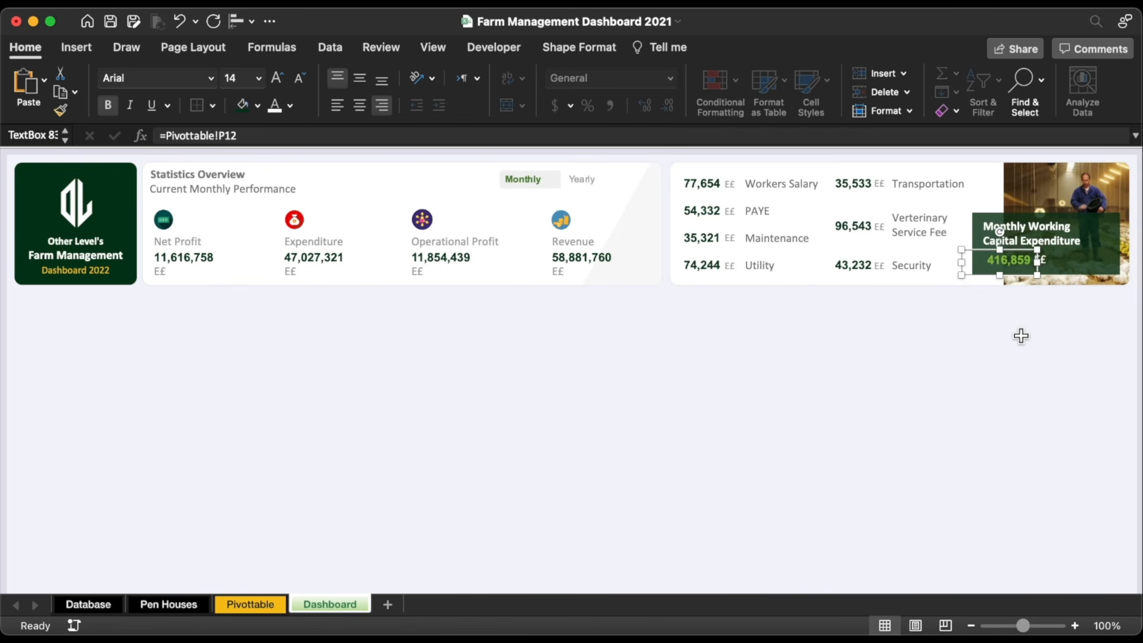
{"action": "left_click", "coordinate": [958, 354]}
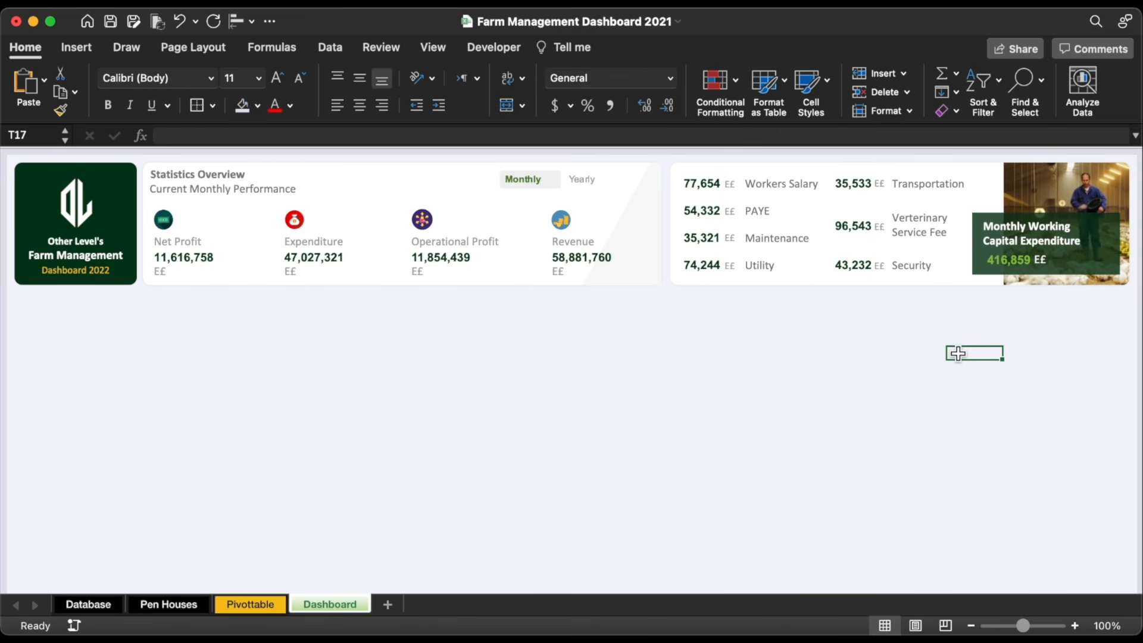
Step: Copy the rounded panel shape and place the copy below Statistics Overview
{"action": "left_click", "coordinate": [734, 288]}
{"action": "left_click", "coordinate": [734, 288]}
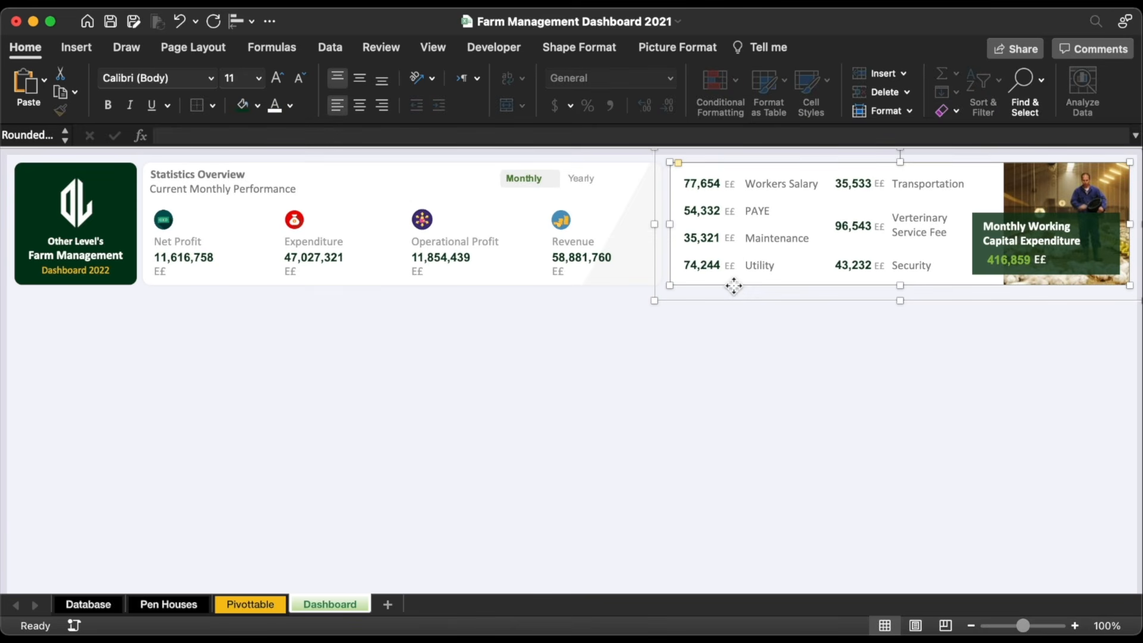
{"action": "key", "text": "cmd+c"}
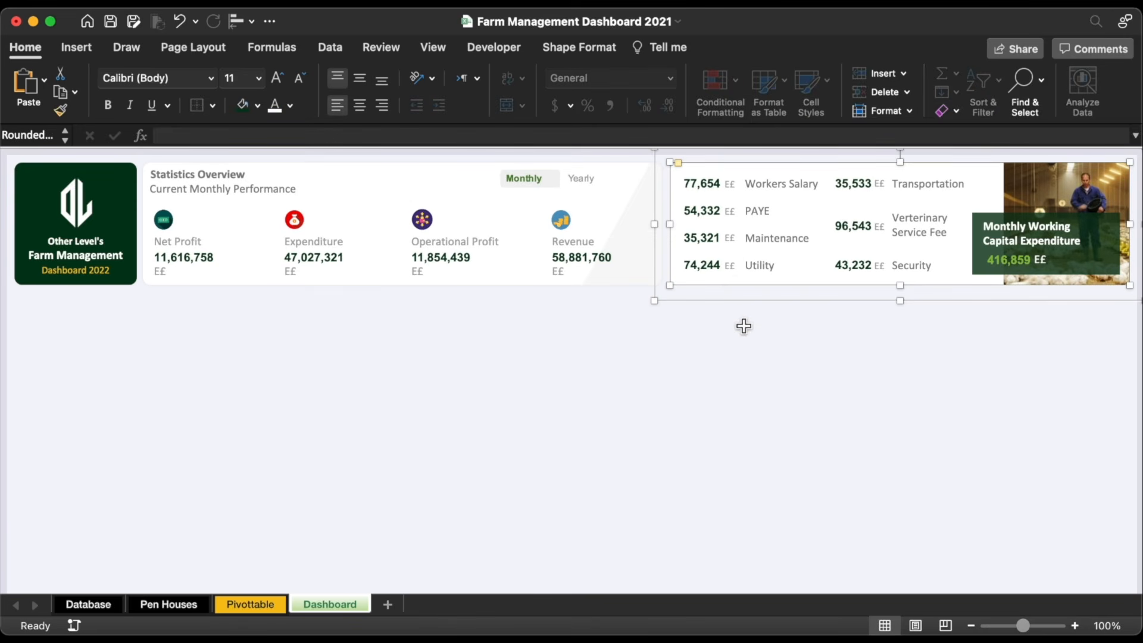
{"action": "left_click", "coordinate": [743, 327]}
{"action": "key", "text": "cmd+v"}
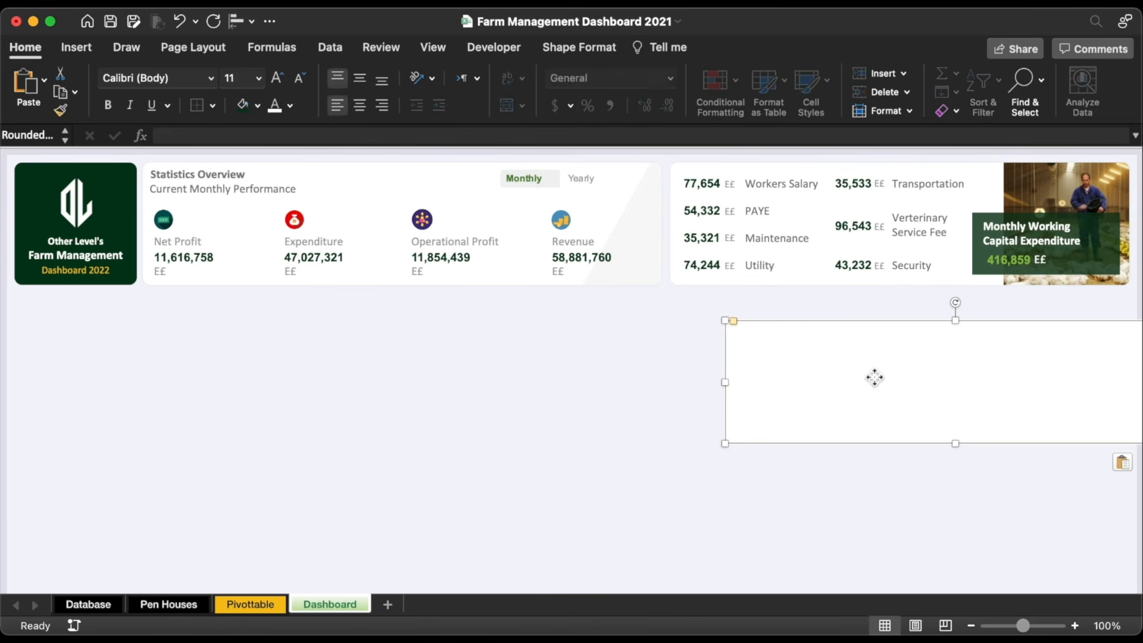
{"action": "left_click_drag", "start_coordinate": [873, 376], "coordinate": [303, 346]}
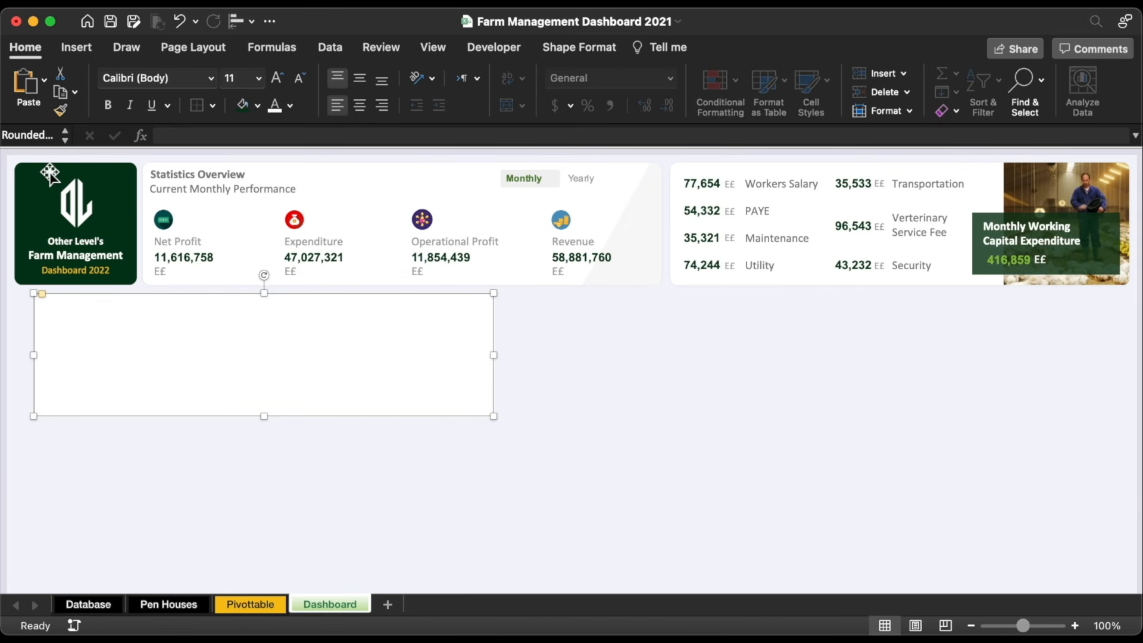
Step: Align the new panel left with the logo, then make it taller and widen it to 12.93"
{"action": "left_click", "coordinate": [68, 189], "text": "shift"}
{"action": "left_click", "coordinate": [238, 21]}
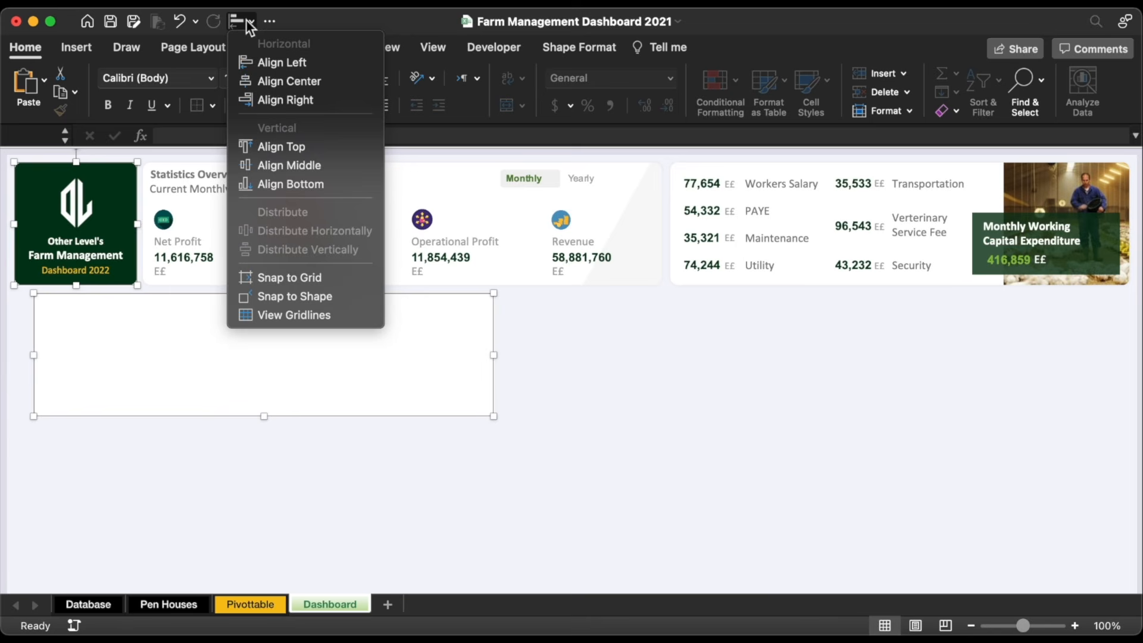
{"action": "left_click", "coordinate": [286, 62]}
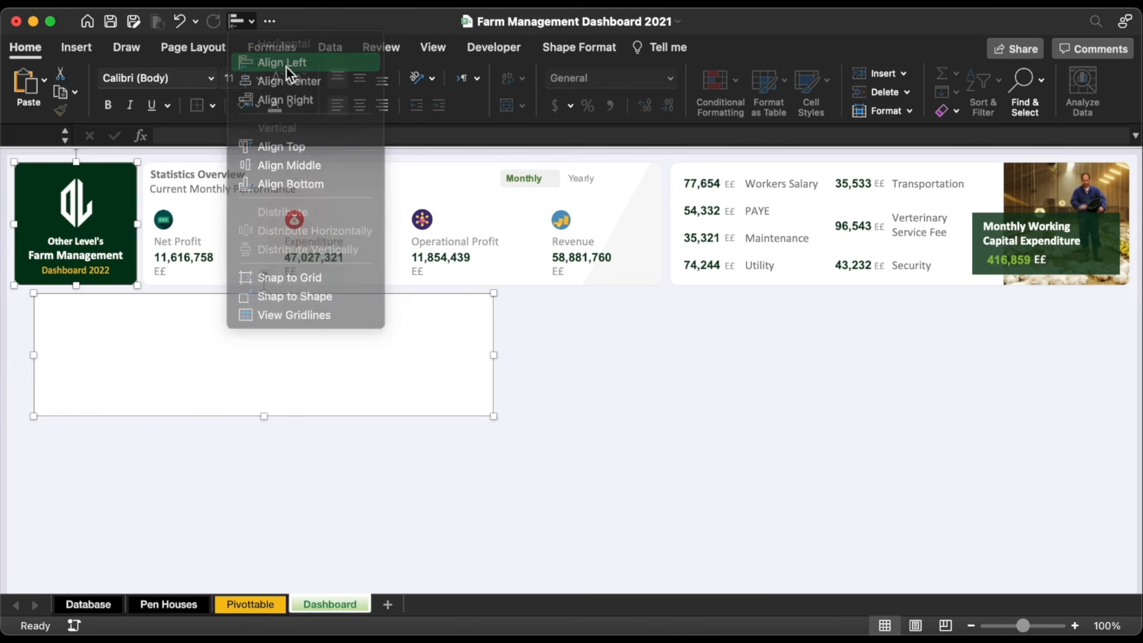
{"action": "left_click_drag", "start_coordinate": [247, 419], "coordinate": [251, 451]}
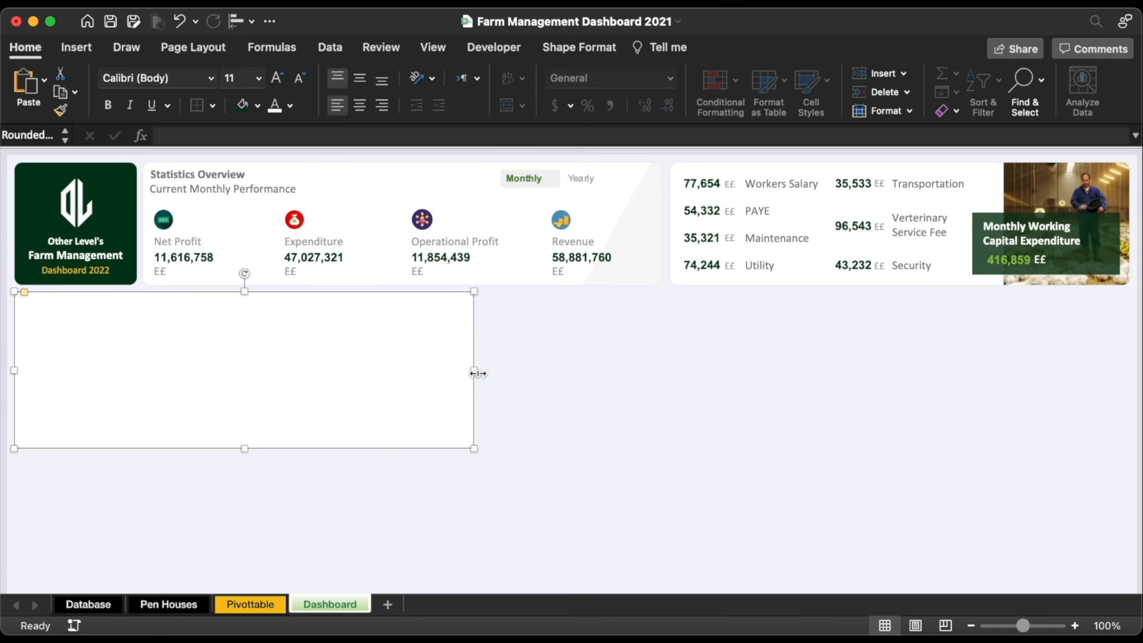
{"action": "left_click_drag", "start_coordinate": [480, 373], "coordinate": [816, 354]}
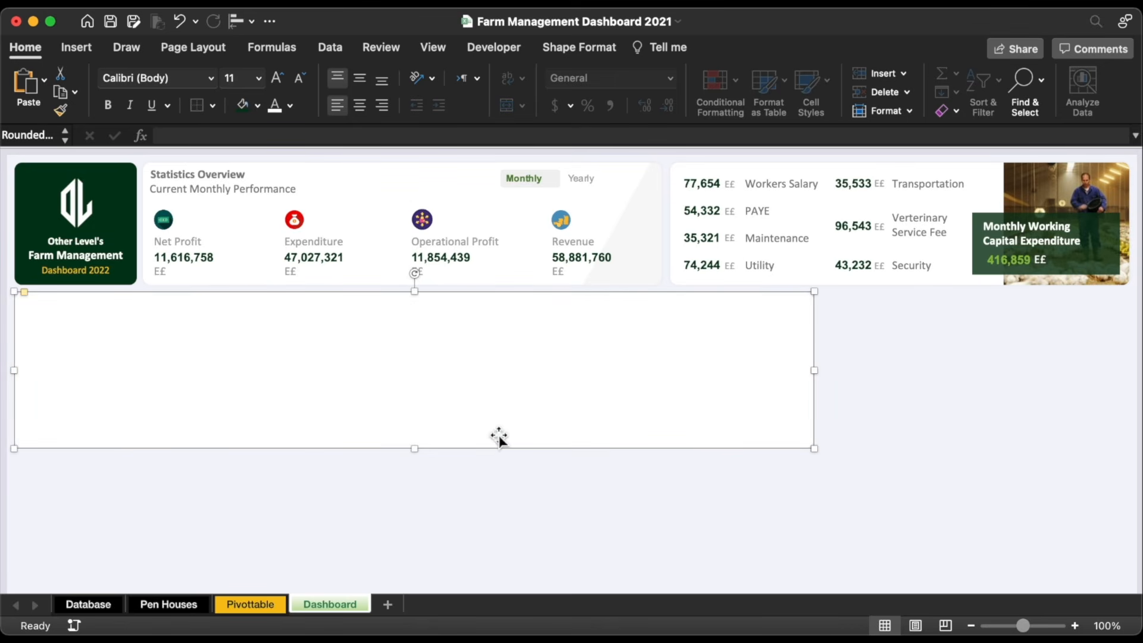
{"action": "left_click", "coordinate": [421, 468]}
Step: Browse the Pen Houses sheet's Week 12 to Week 90 headers and bird numbers 1–27
{"action": "left_click", "coordinate": [172, 605]}
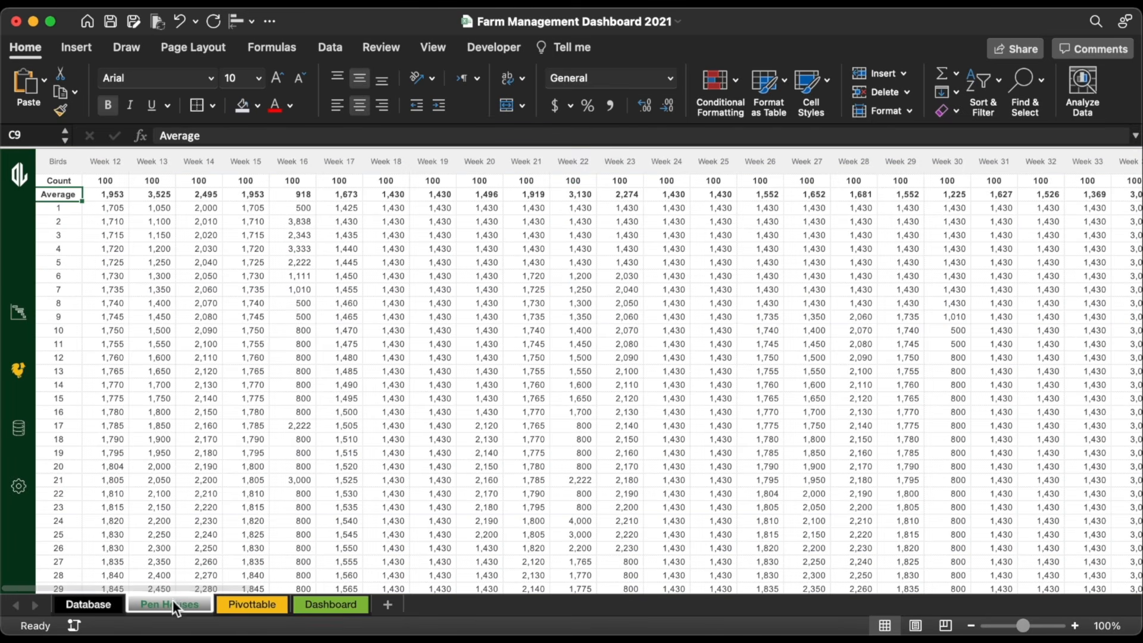
{"action": "left_click_drag", "start_coordinate": [101, 160], "coordinate": [762, 143]}
{"action": "scroll", "coordinate": [811, 230], "scroll_direction": "right", "scroll_amount": 15}
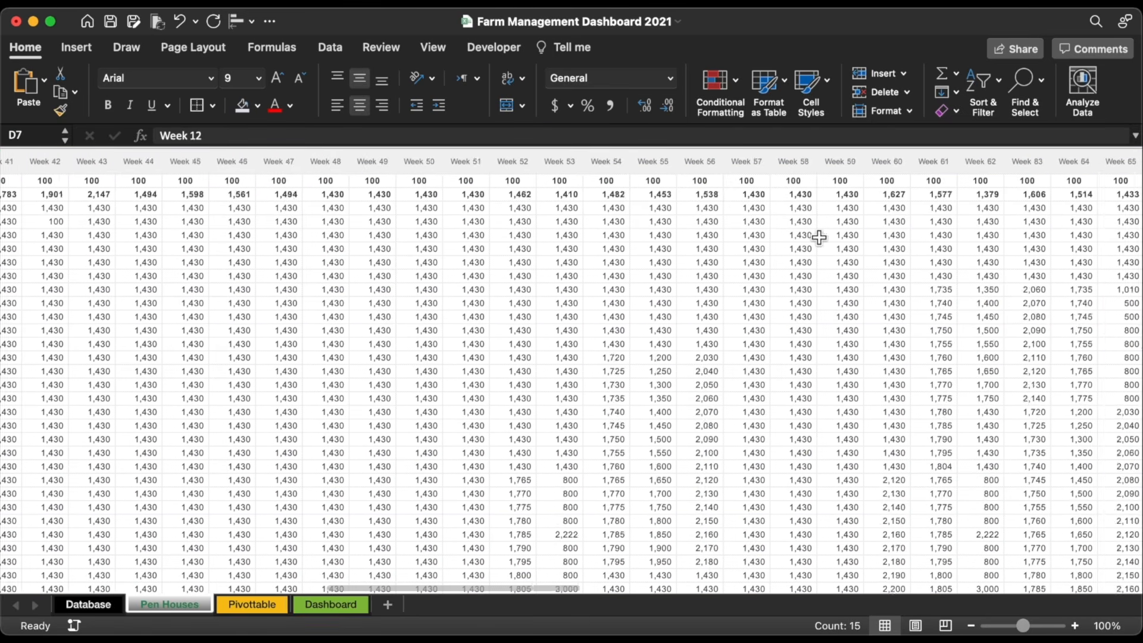
{"action": "left_click", "coordinate": [1055, 160]}
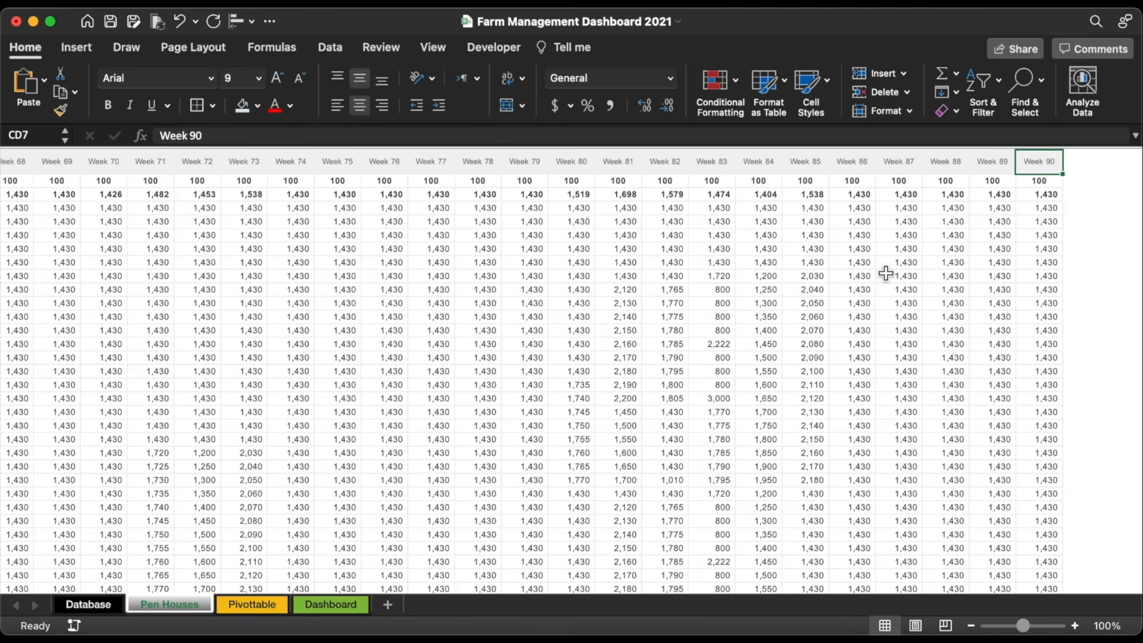
{"action": "key", "text": "super+Left"}
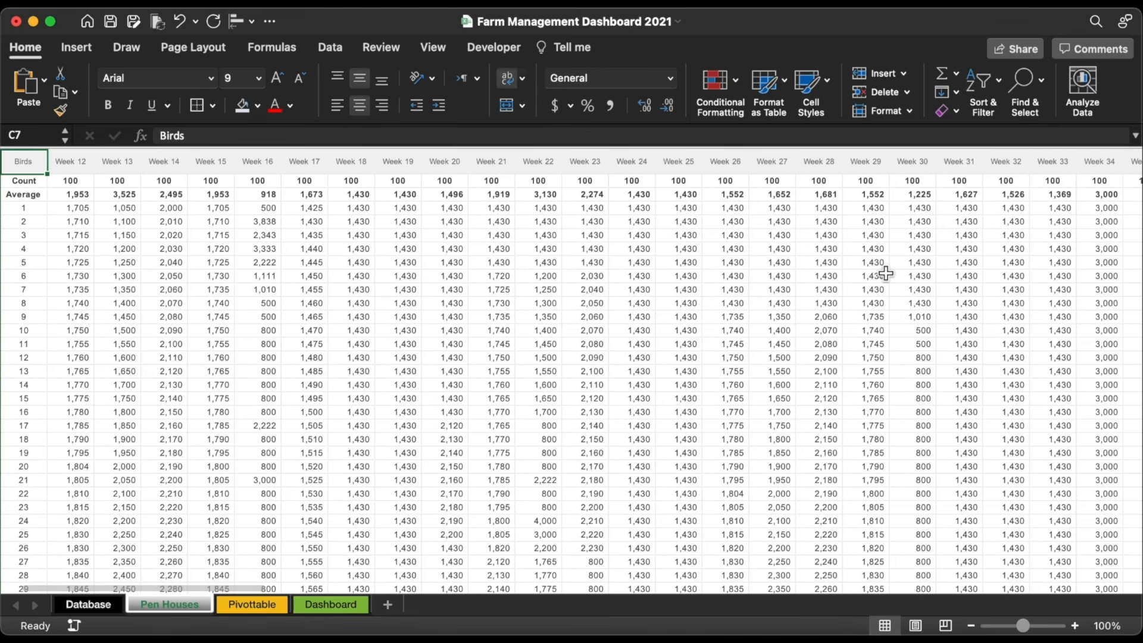
{"action": "scroll", "coordinate": [64, 214], "scroll_direction": "left", "scroll_amount": 2}
{"action": "left_click_drag", "start_coordinate": [64, 214], "coordinate": [66, 561]}
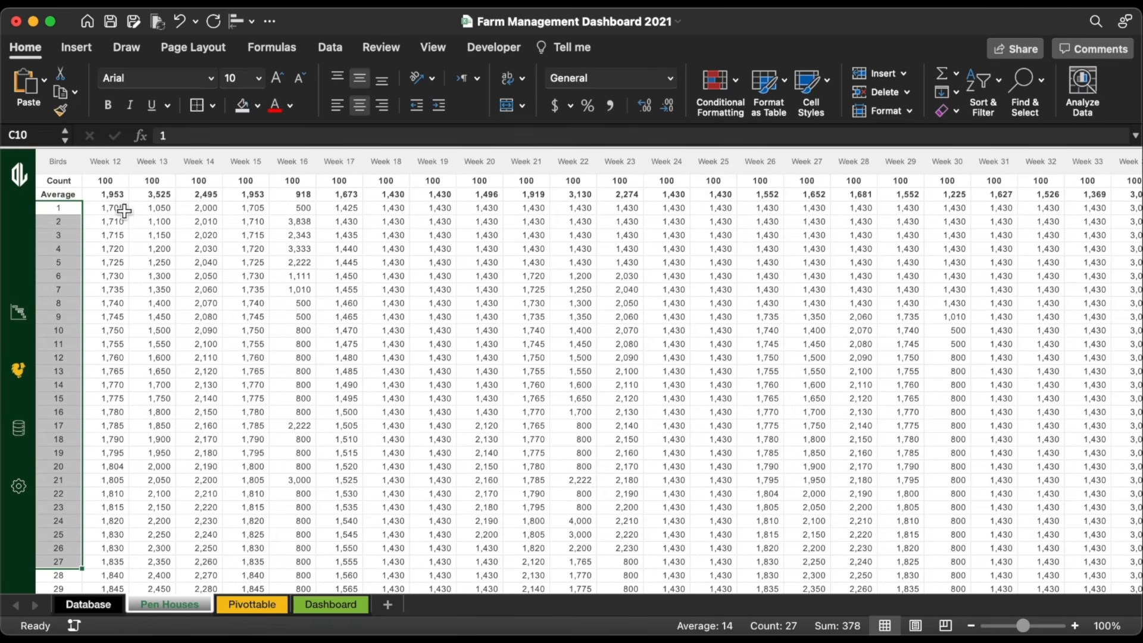
Step: Check the Week 12 weights for bird 1 (1,705) and bird 2 (1,710)
{"action": "left_click", "coordinate": [123, 210]}
{"action": "left_click", "coordinate": [117, 167]}
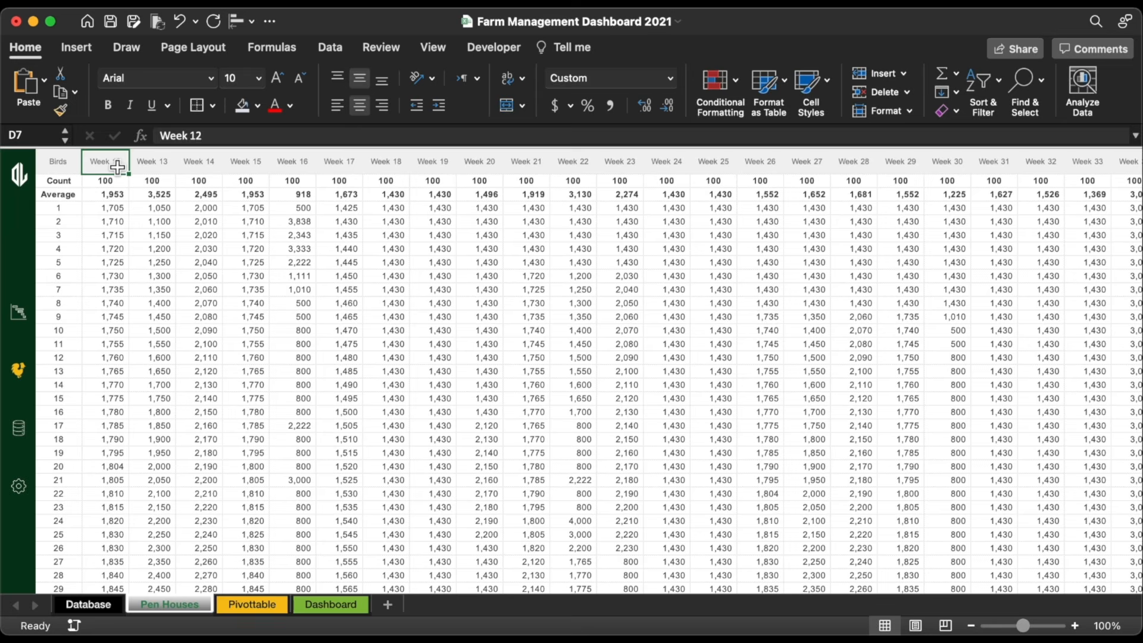
{"action": "left_click", "coordinate": [117, 210]}
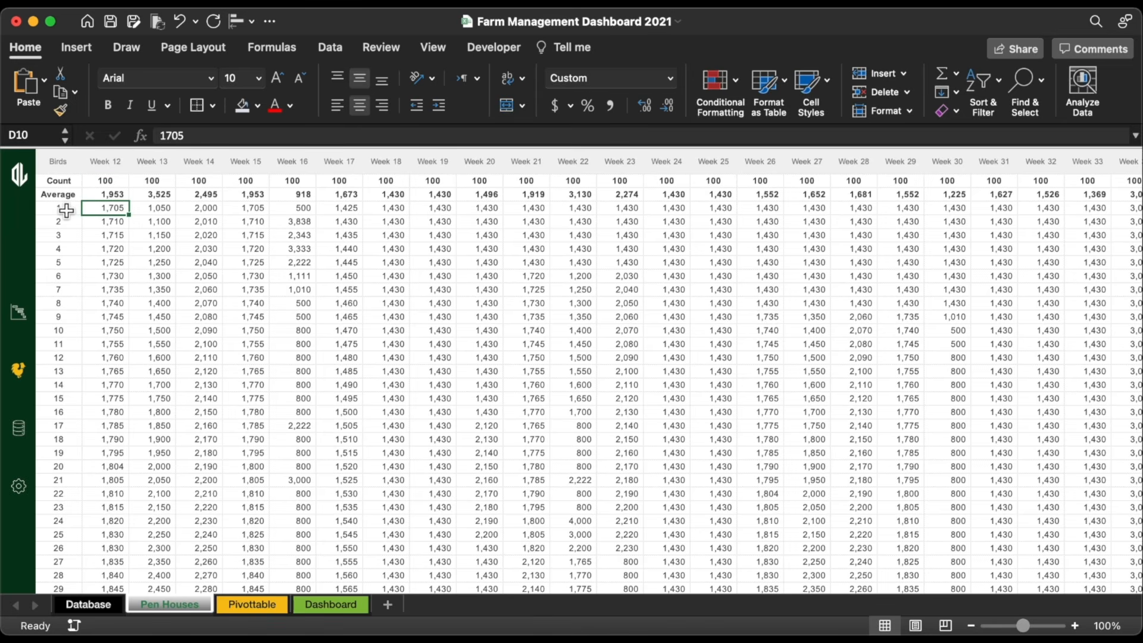
{"action": "left_click", "coordinate": [119, 225]}
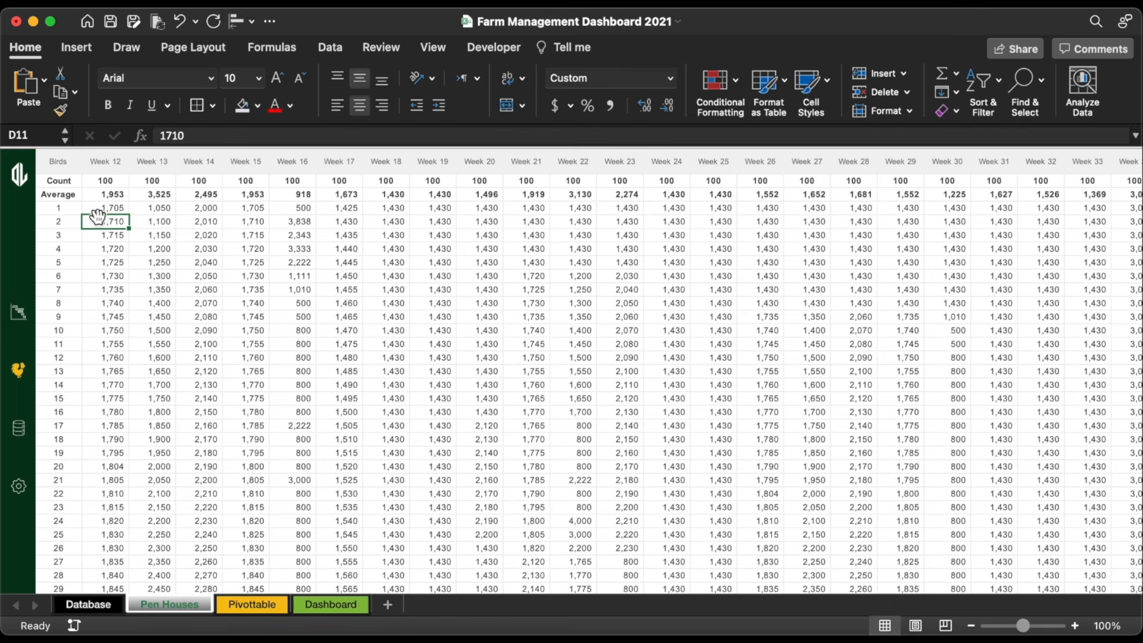
{"action": "left_click", "coordinate": [70, 224]}
{"action": "left_click", "coordinate": [116, 224]}
{"action": "scroll", "coordinate": [112, 501], "scroll_direction": "down", "scroll_amount": 5}
{"action": "scroll", "coordinate": [112, 502], "scroll_direction": "up", "scroll_amount": 5}
Step: Inspect the IFERROR(AVERAGE()) formulas in the Week 12 and Week 13 Average cells, then the Count cell
{"action": "left_click", "coordinate": [116, 195]}
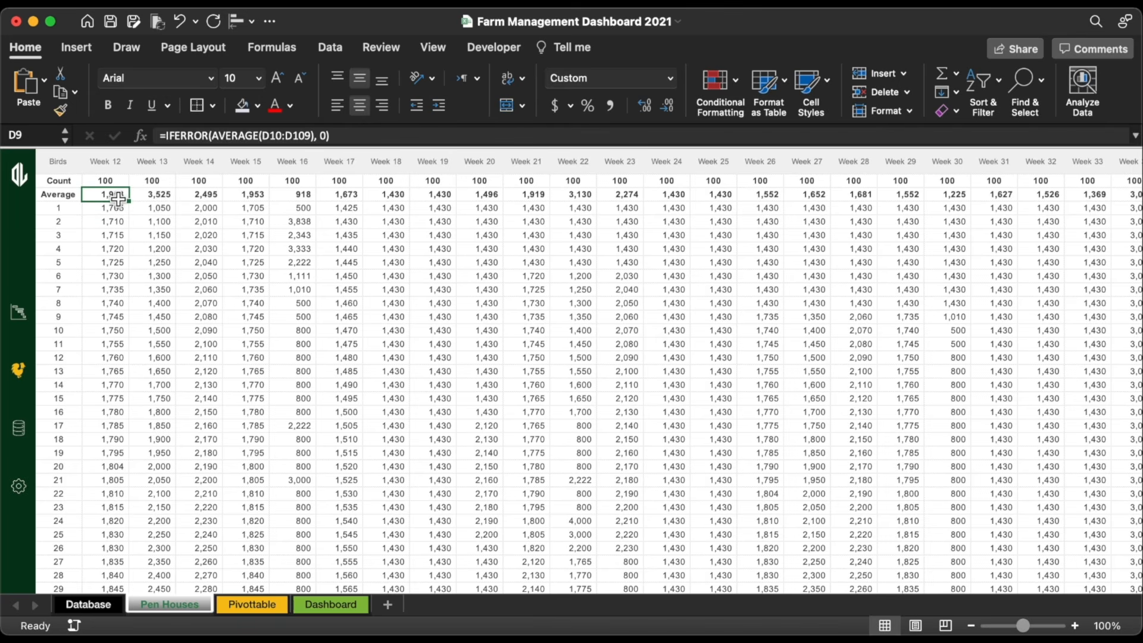
{"action": "left_click", "coordinate": [351, 136]}
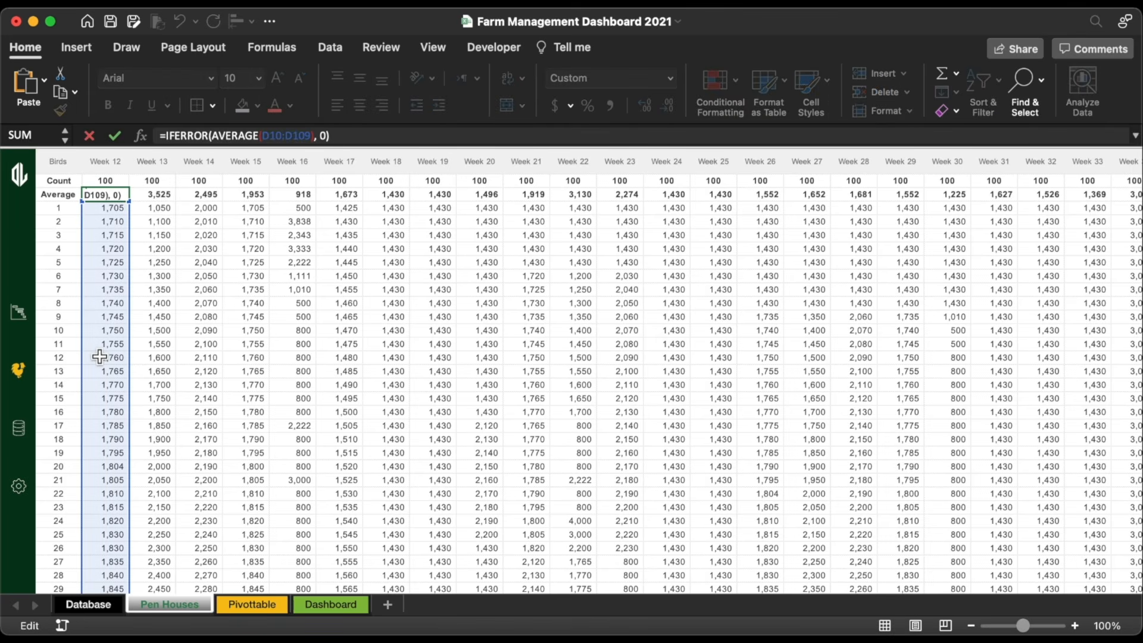
{"action": "scroll", "coordinate": [97, 357], "scroll_direction": "down", "scroll_amount": 5}
{"action": "scroll", "coordinate": [99, 356], "scroll_direction": "up", "scroll_amount": 5}
{"action": "key", "text": "Escape"}
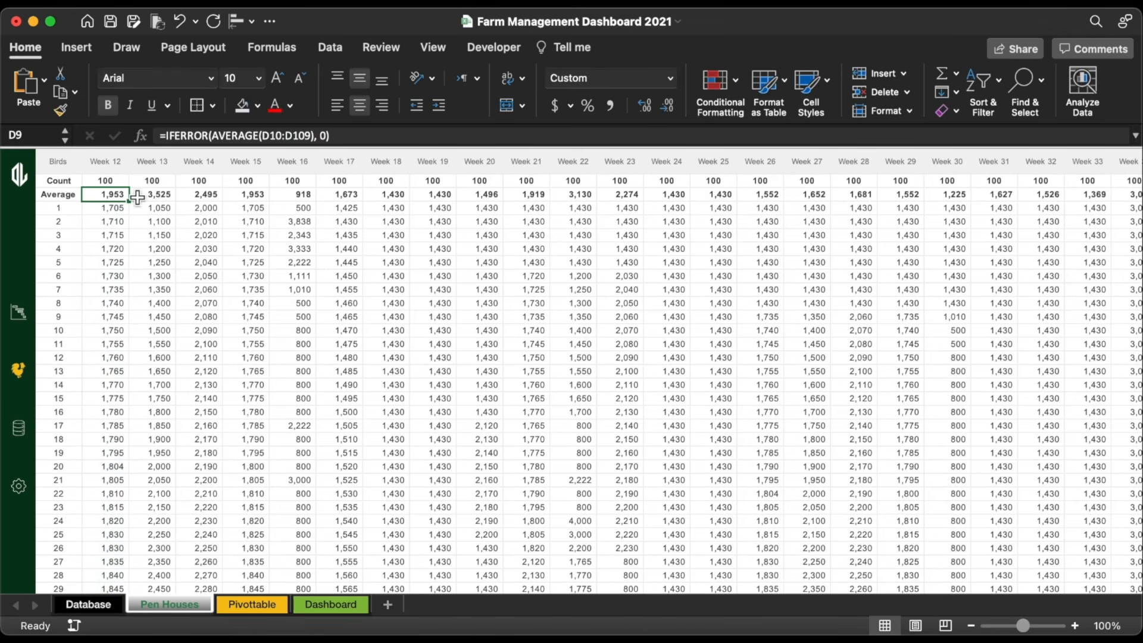
{"action": "left_click", "coordinate": [167, 199]}
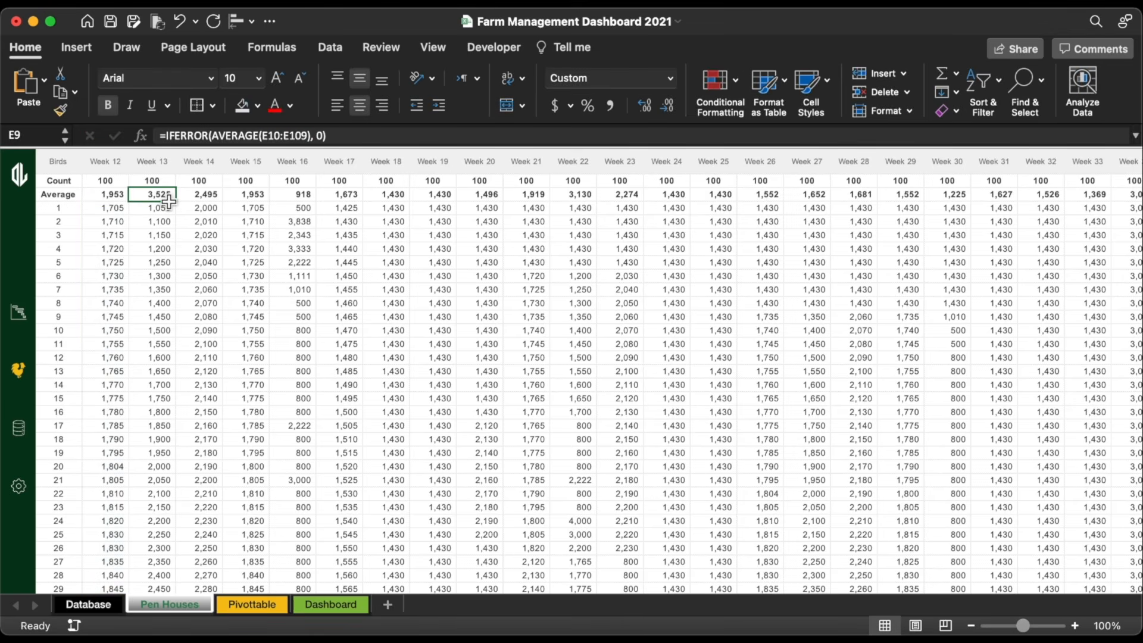
{"action": "left_click", "coordinate": [211, 199]}
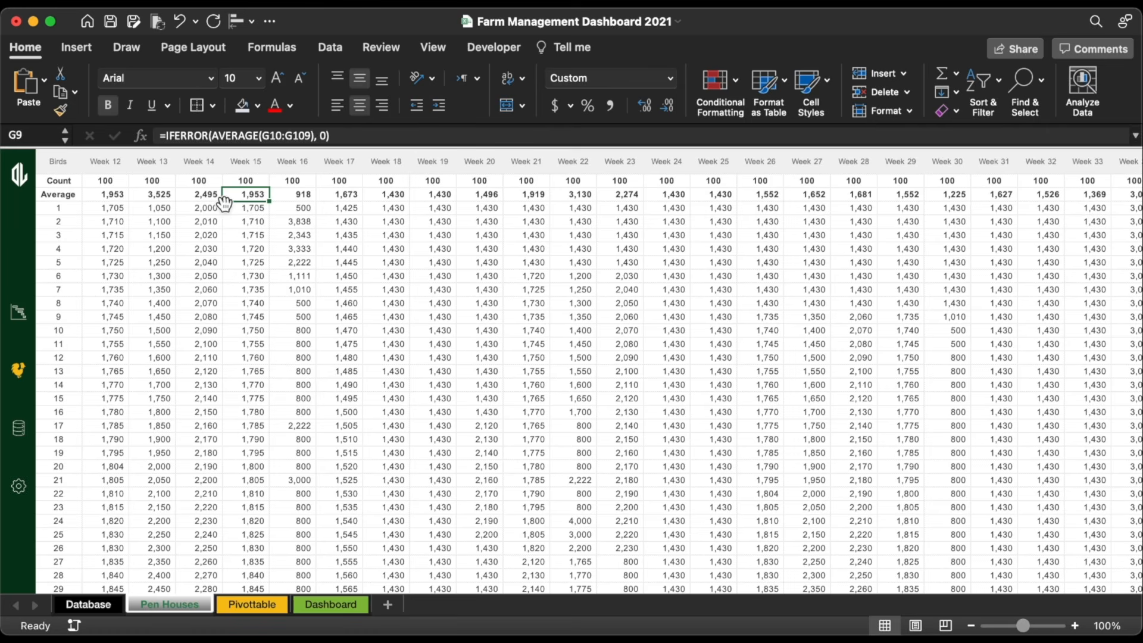
{"action": "left_click", "coordinate": [108, 183]}
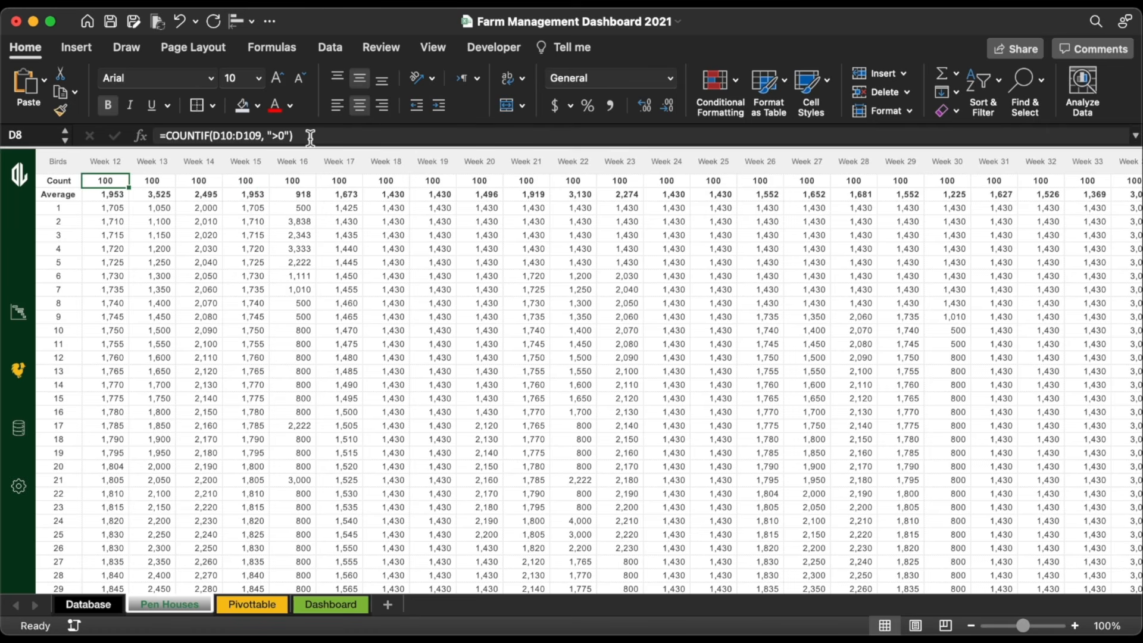
{"action": "left_click", "coordinate": [305, 136]}
{"action": "key", "text": "Escape"}
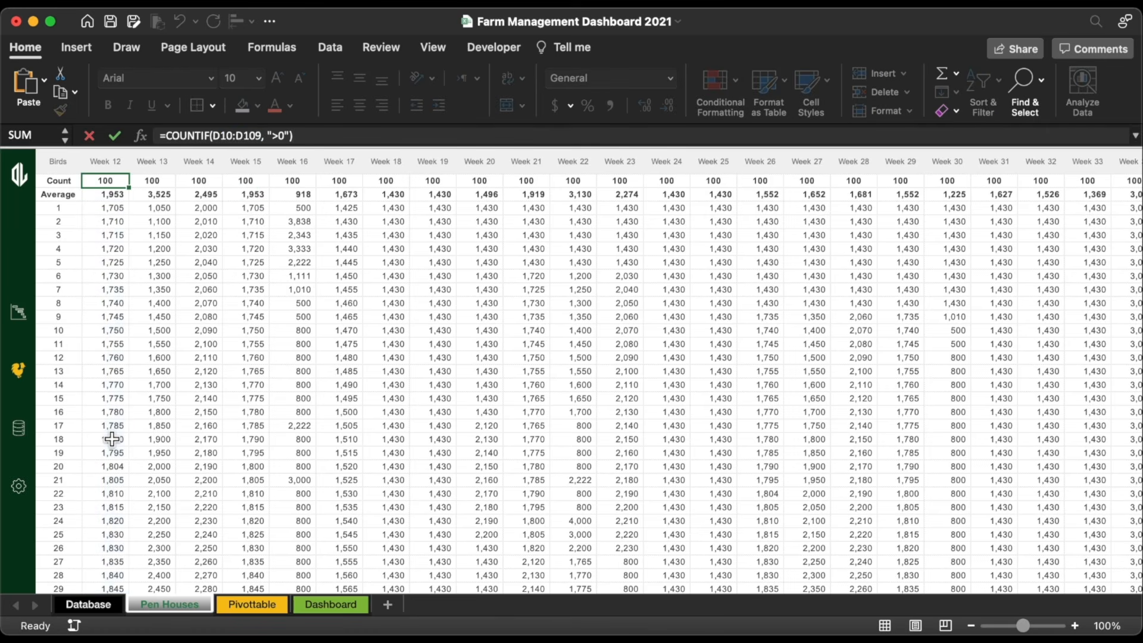
{"action": "scroll", "coordinate": [111, 439], "scroll_direction": "down", "scroll_amount": 15}
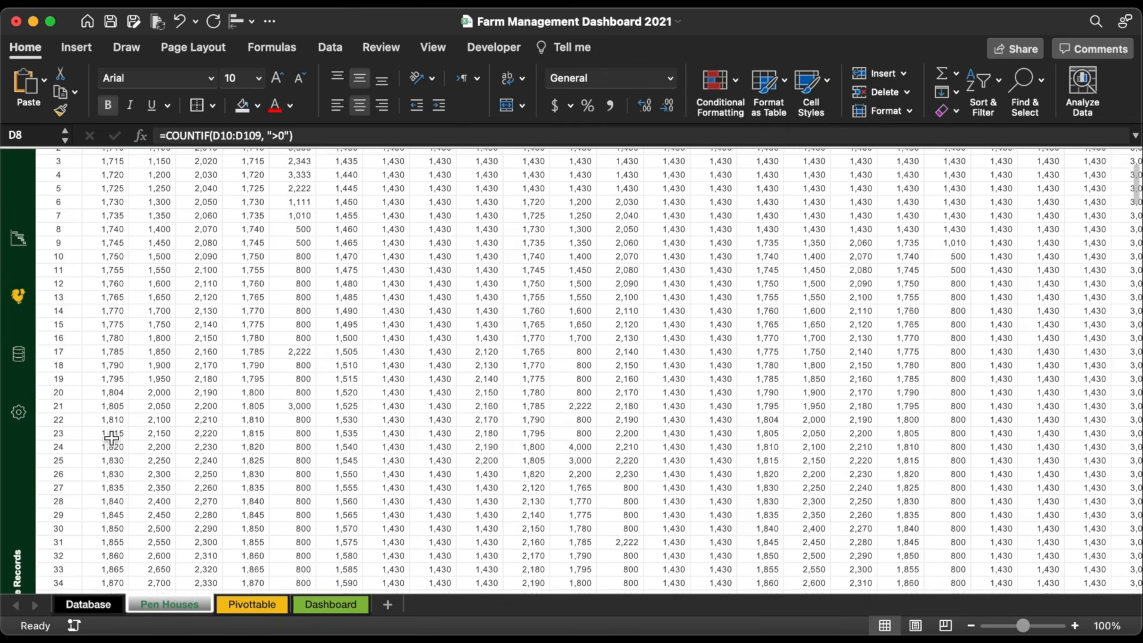
{"action": "scroll", "coordinate": [111, 438], "scroll_direction": "down", "scroll_amount": 13}
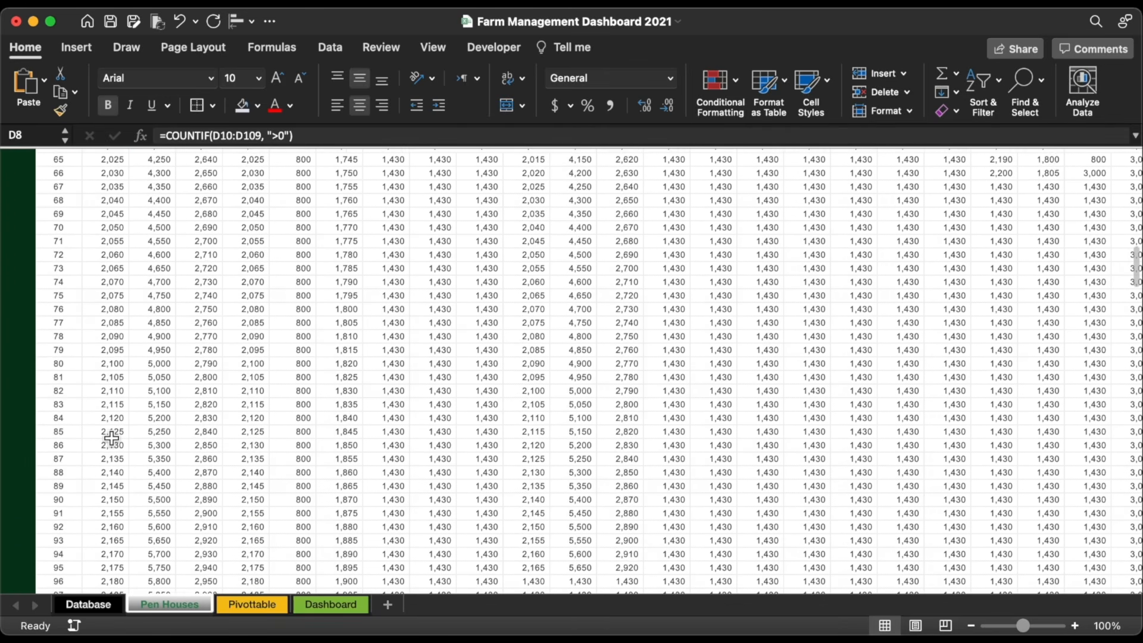
{"action": "left_click", "coordinate": [108, 404]}
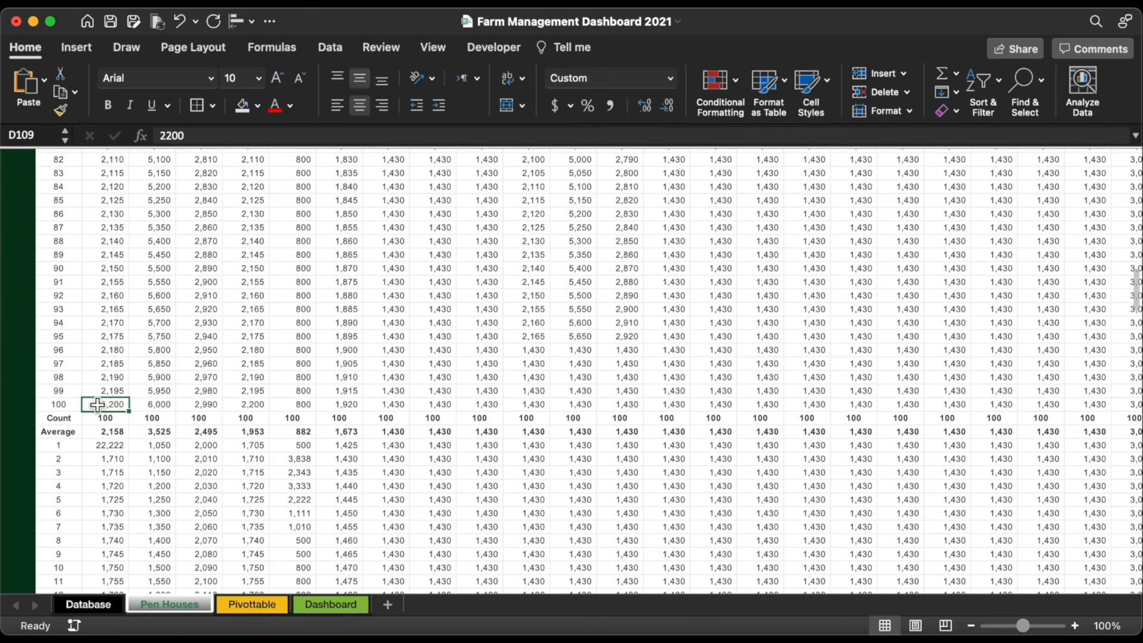
{"action": "left_click", "coordinate": [74, 404]}
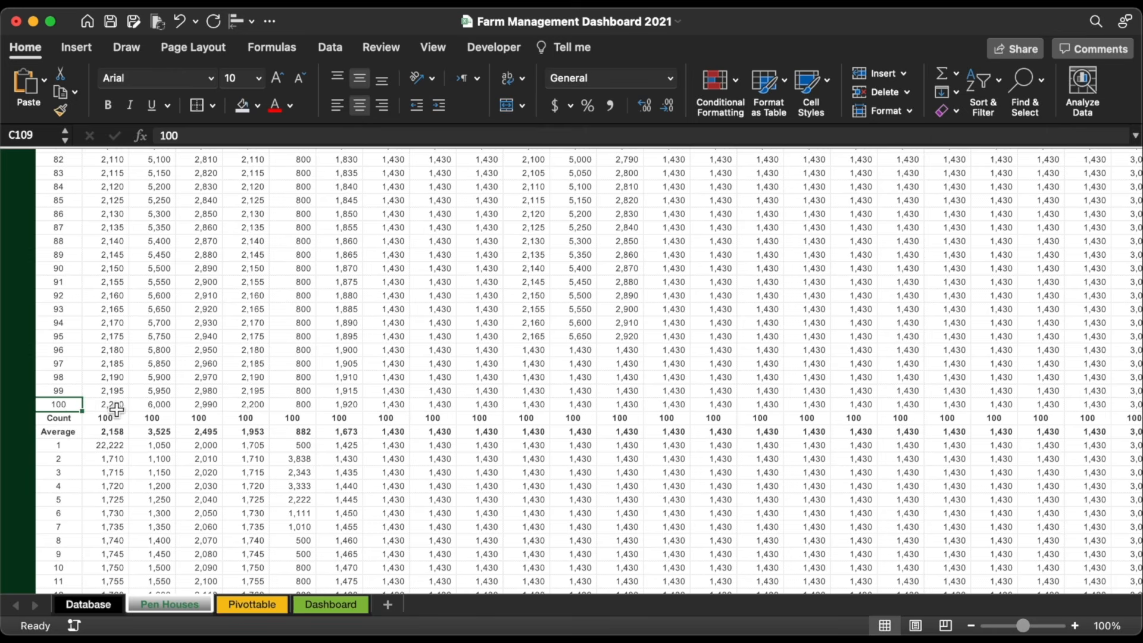
{"action": "scroll", "coordinate": [119, 472], "scroll_direction": "down", "scroll_amount": 4}
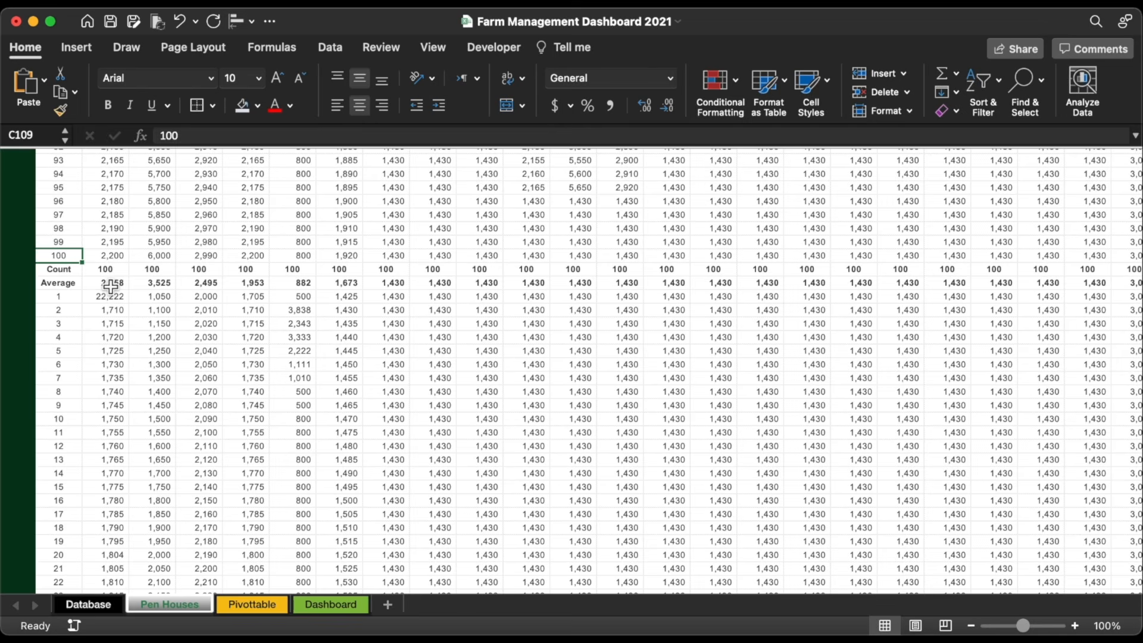
{"action": "left_click", "coordinate": [111, 284]}
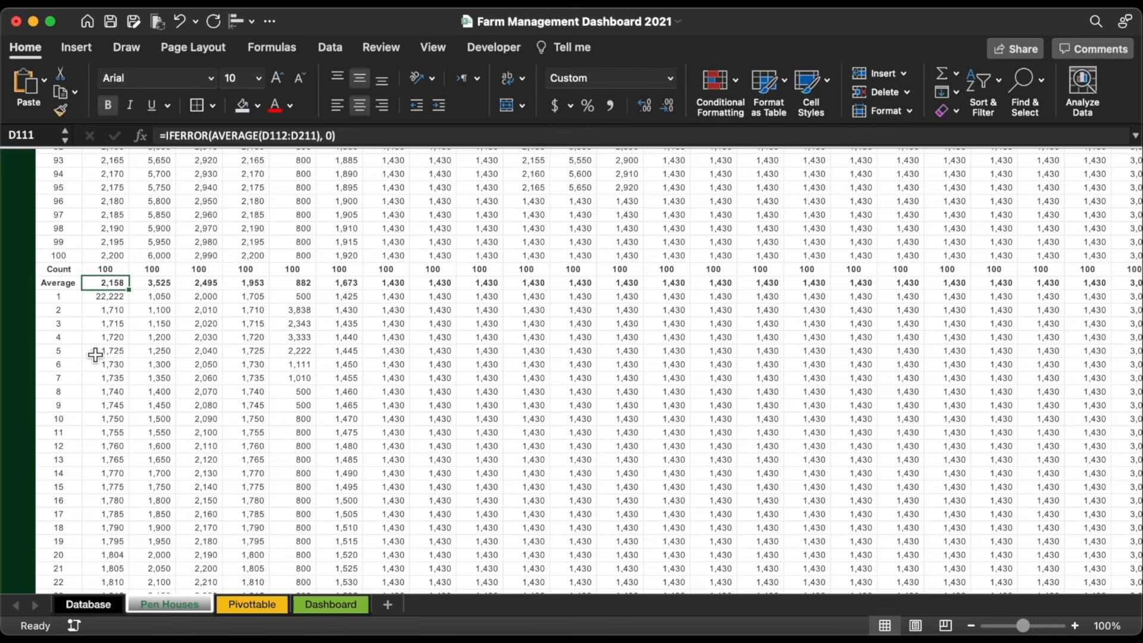
{"action": "scroll", "coordinate": [95, 354], "scroll_direction": "down", "scroll_amount": 20}
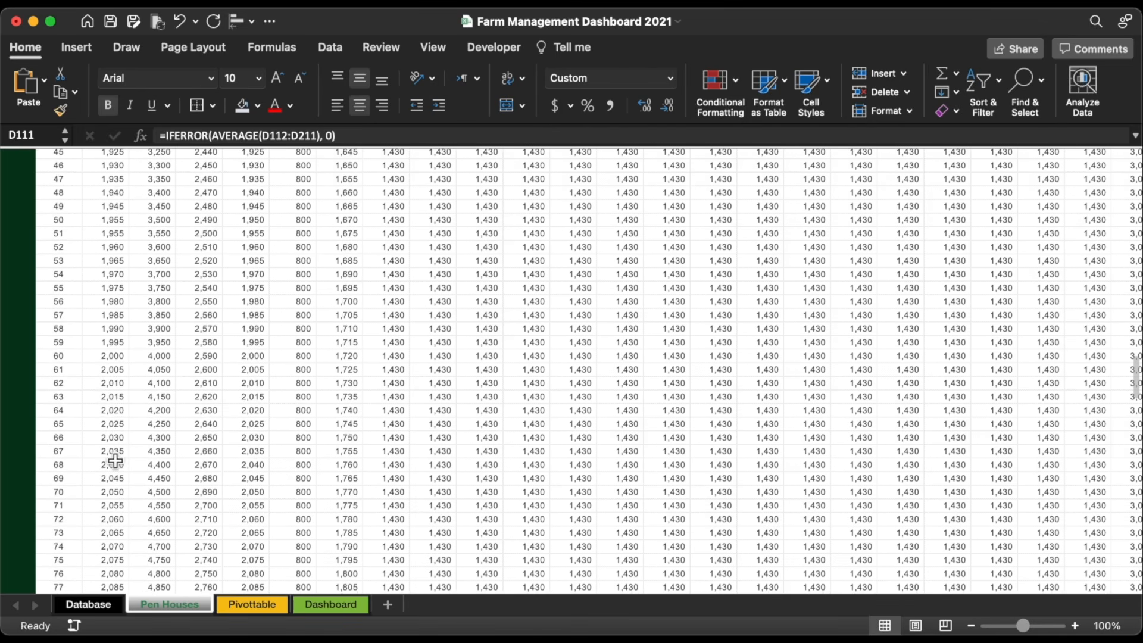
{"action": "scroll", "coordinate": [115, 460], "scroll_direction": "up", "scroll_amount": 20}
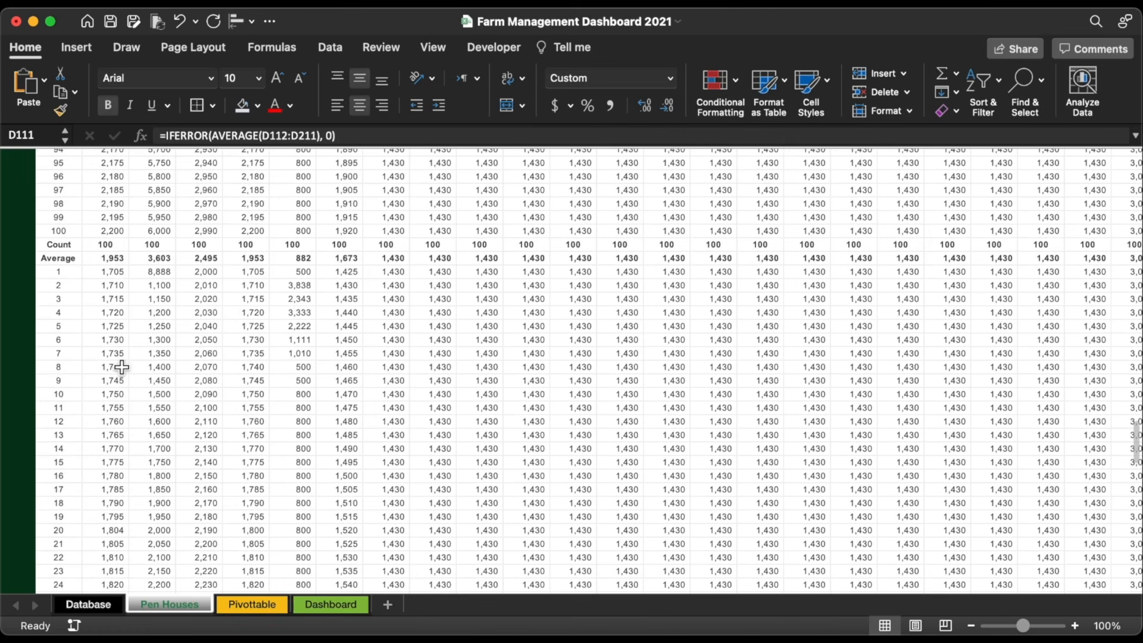
{"action": "left_click_drag", "start_coordinate": [60, 245], "coordinate": [114, 265]}
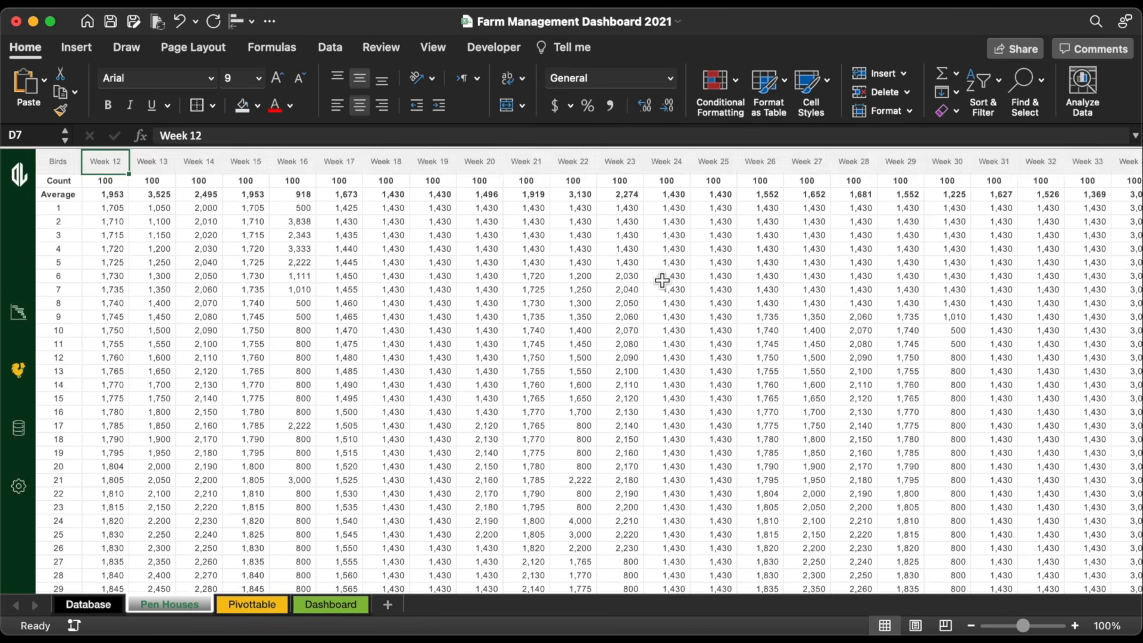
{"action": "scroll", "coordinate": [662, 281], "scroll_direction": "right", "scroll_amount": 20}
{"action": "left_click", "coordinate": [418, 186]}
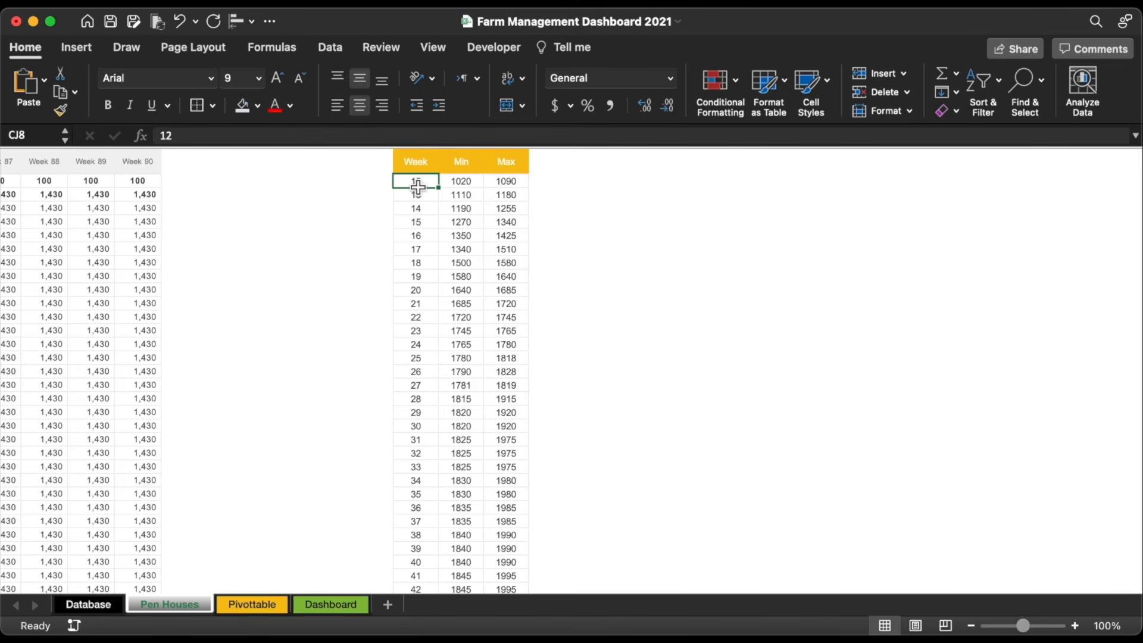
Step: Turn on row and column headings for the sheet
{"action": "key", "text": "super+a"}
{"action": "left_click", "coordinate": [434, 48]}
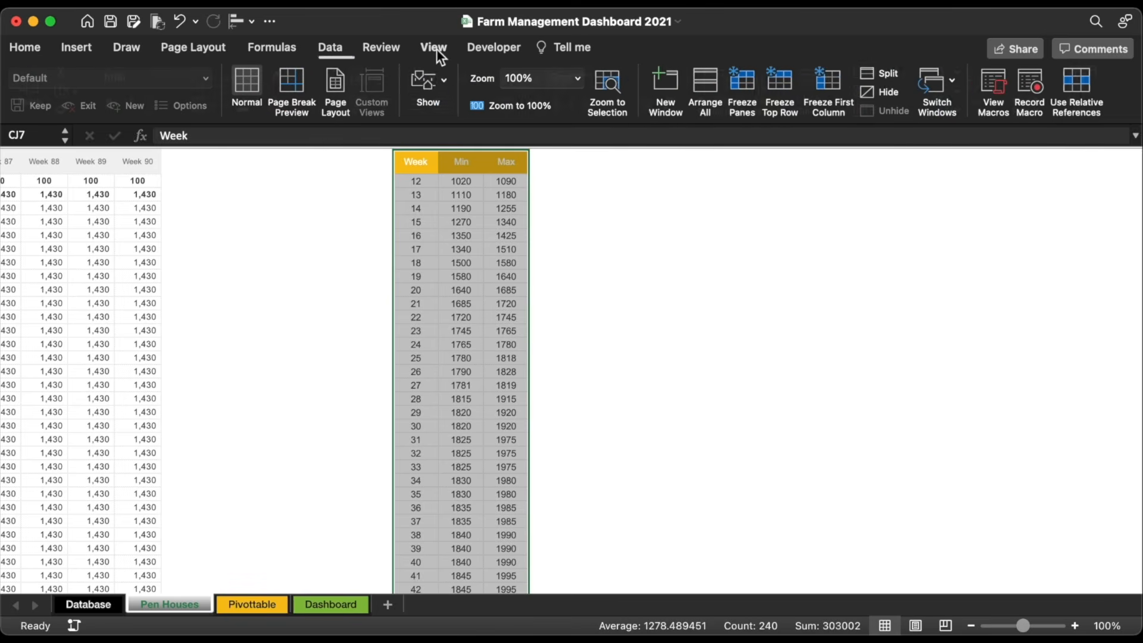
{"action": "left_click", "coordinate": [429, 89]}
{"action": "left_click", "coordinate": [454, 159]}
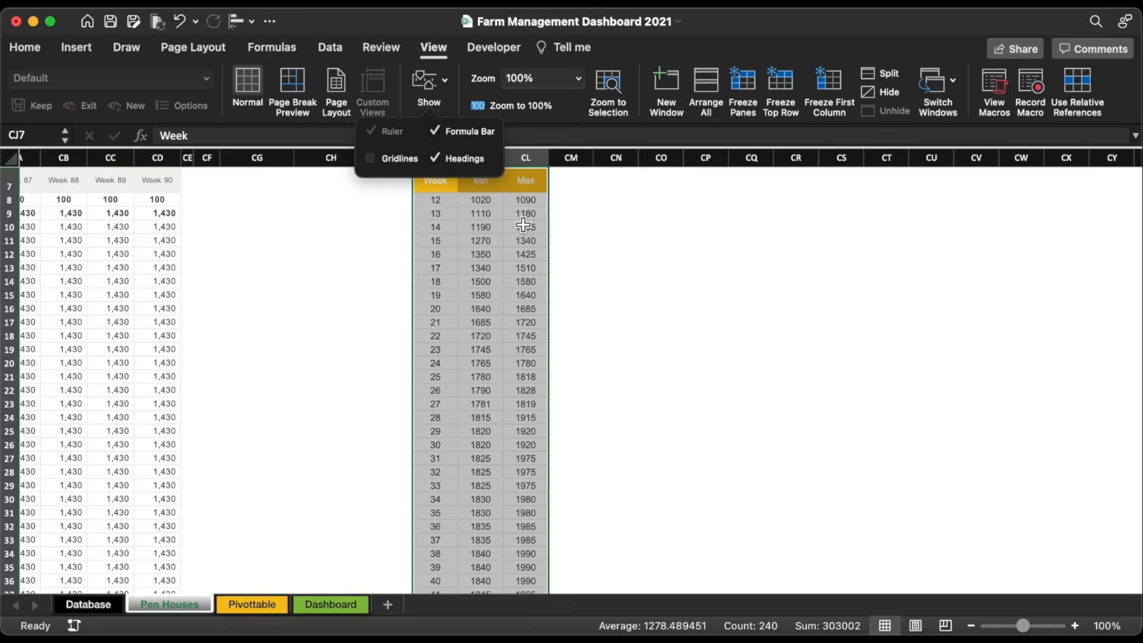
{"action": "left_click", "coordinate": [526, 226]}
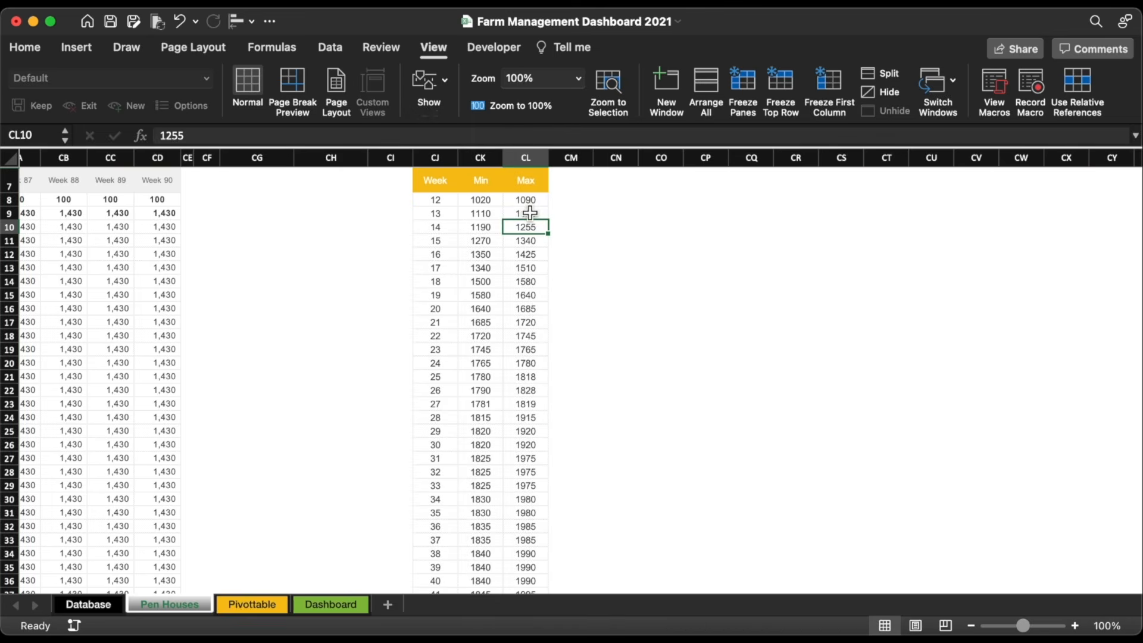
Step: Copy the Max column's formatting onto column CM and enter the header 'Actual' in CM7
{"action": "left_click", "coordinate": [527, 156]}
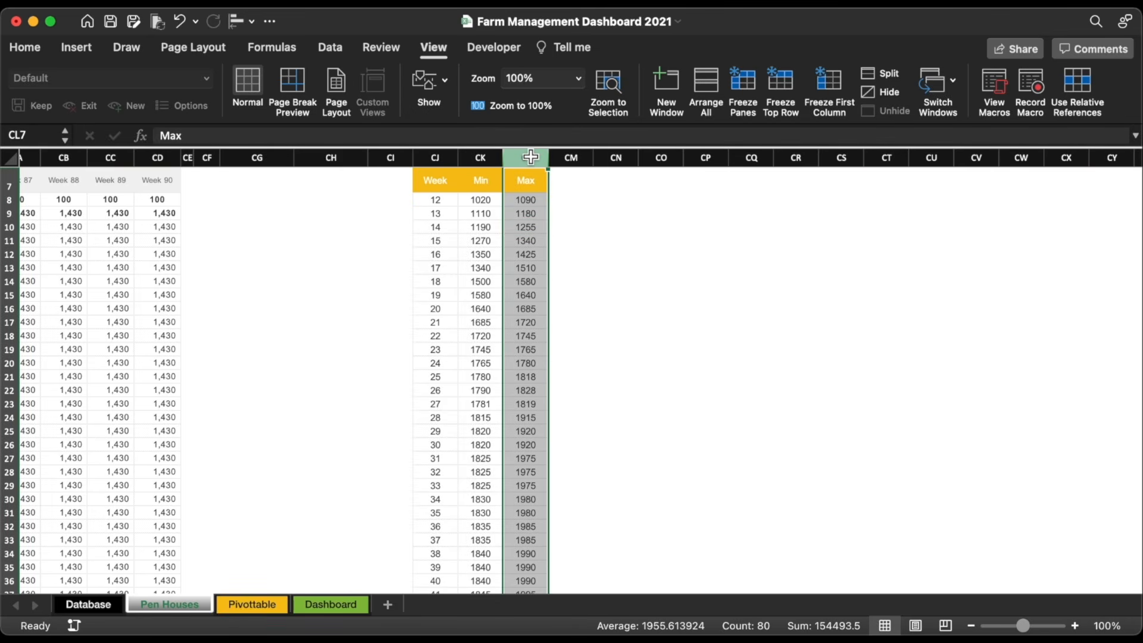
{"action": "left_click", "coordinate": [25, 48]}
{"action": "left_click", "coordinate": [59, 110]}
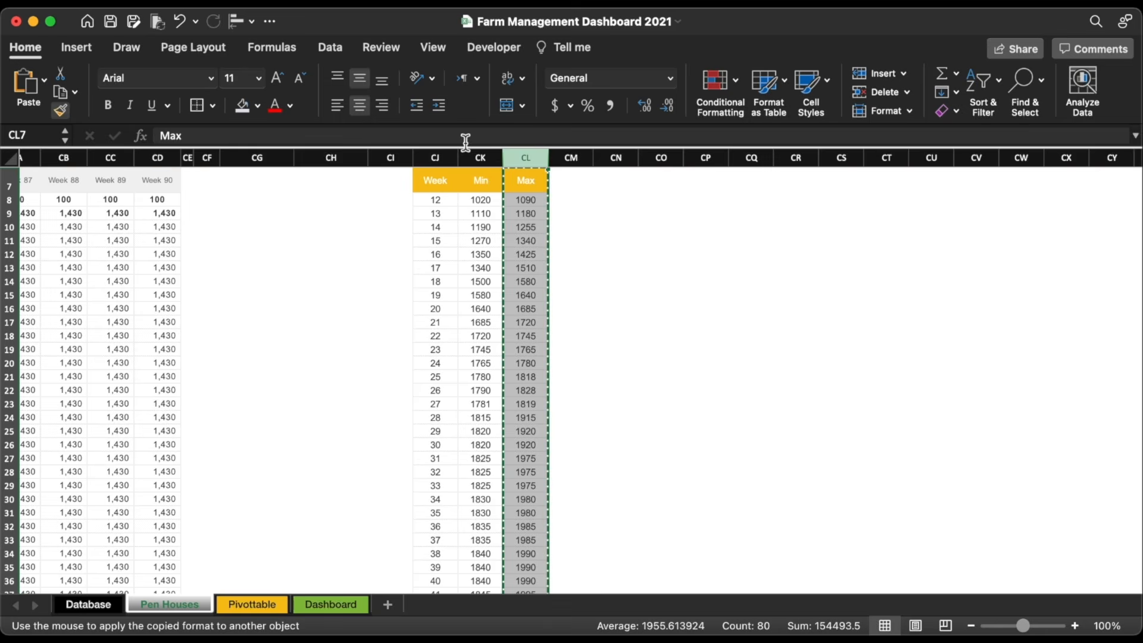
{"action": "left_click", "coordinate": [570, 159]}
{"action": "left_click", "coordinate": [571, 180]}
{"action": "type", "text": "Actual"}
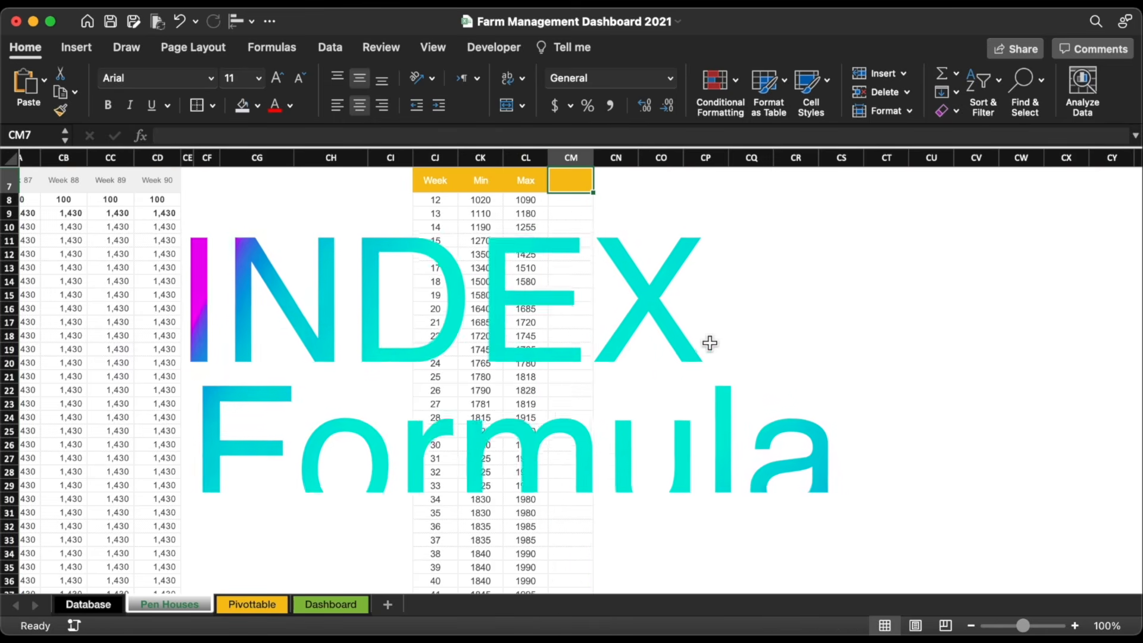
{"action": "key", "text": "Return"}
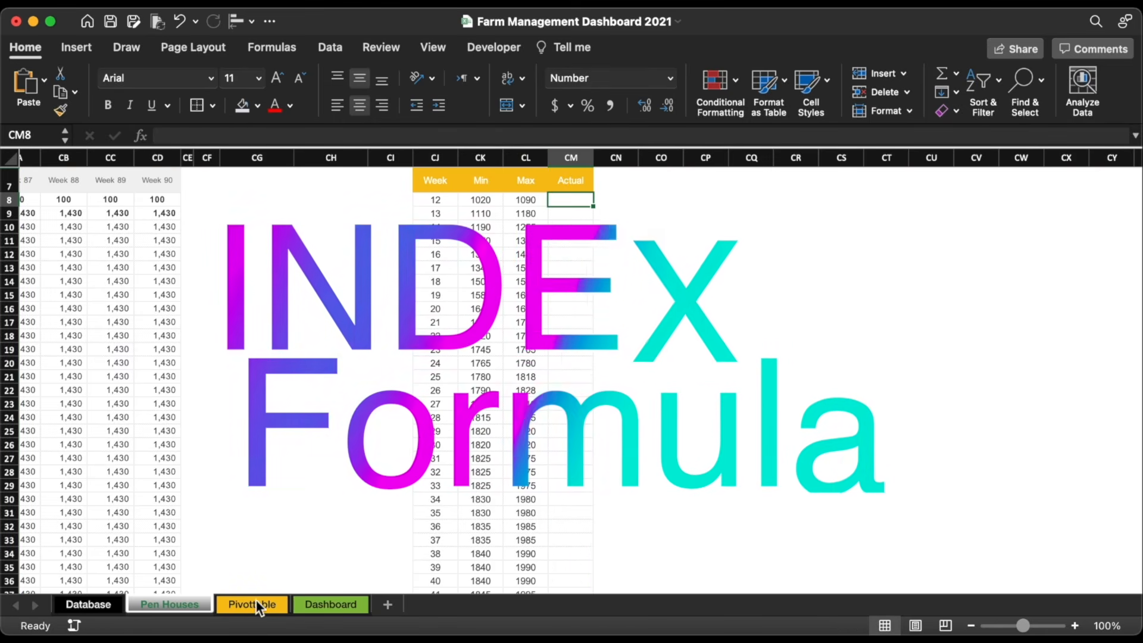
Step: Start an INDEX formula in CM8 over the Average row D9:CD9
{"action": "type", "text": "=In"}
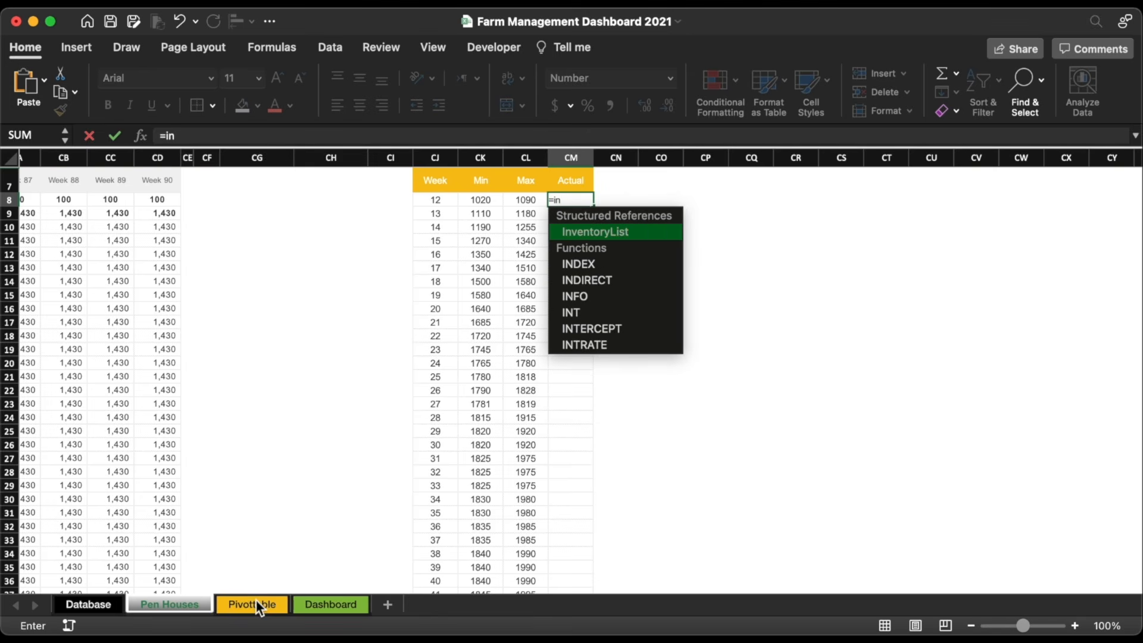
{"action": "double_click", "coordinate": [592, 266]}
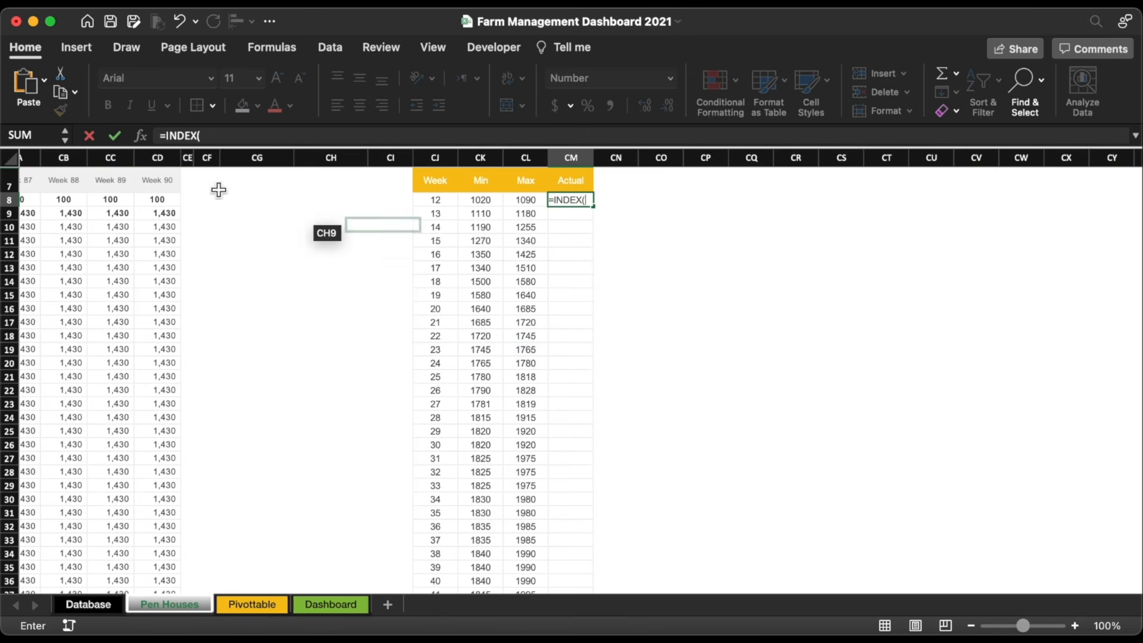
{"action": "scroll", "coordinate": [153, 291], "scroll_direction": "left", "scroll_amount": 20}
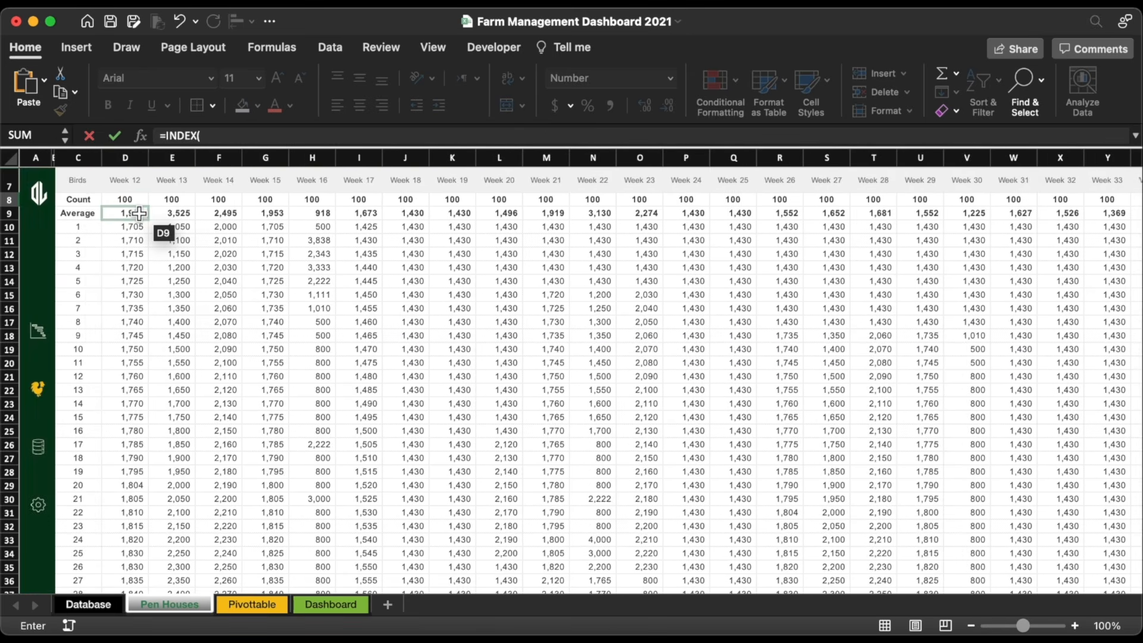
{"action": "left_click", "coordinate": [139, 213]}
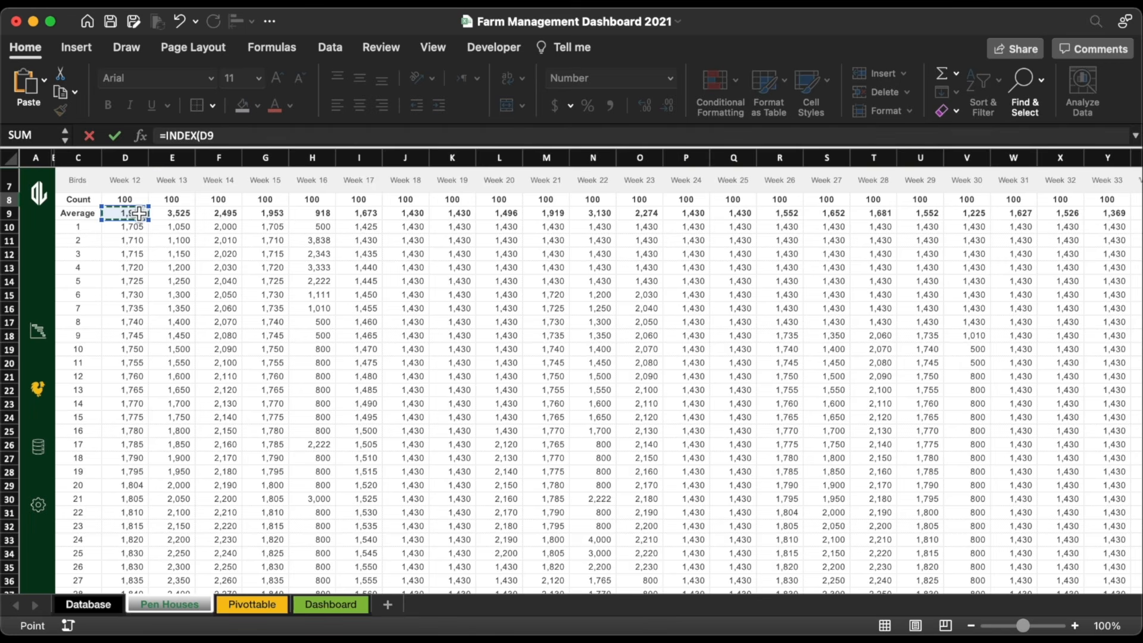
{"action": "key", "text": "super+shift+Right"}
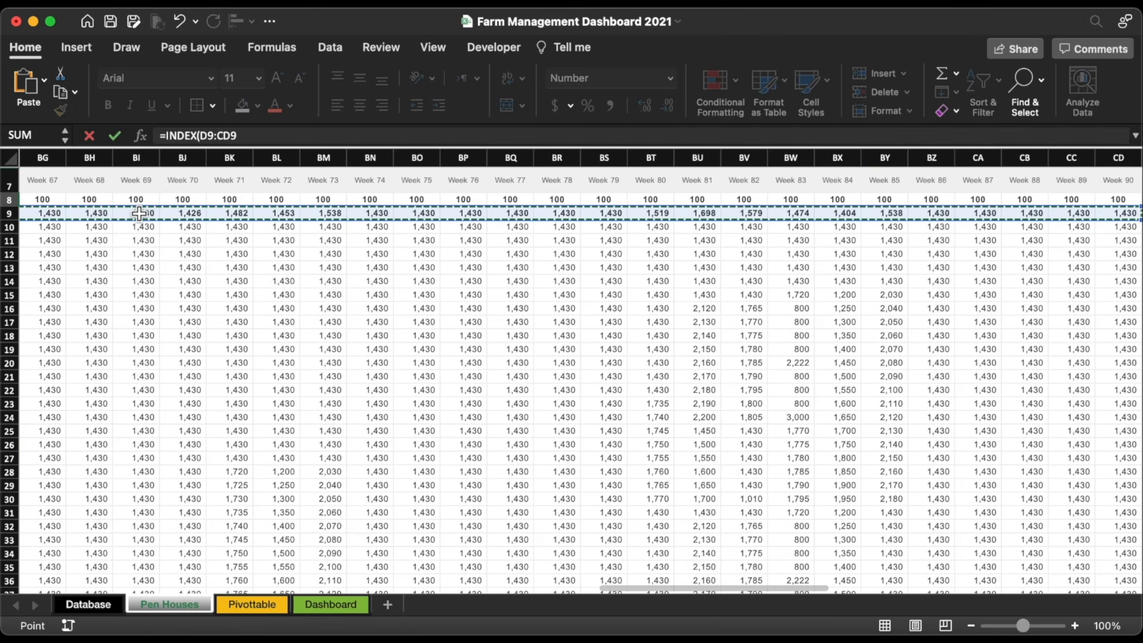
{"action": "type", "text": ","}
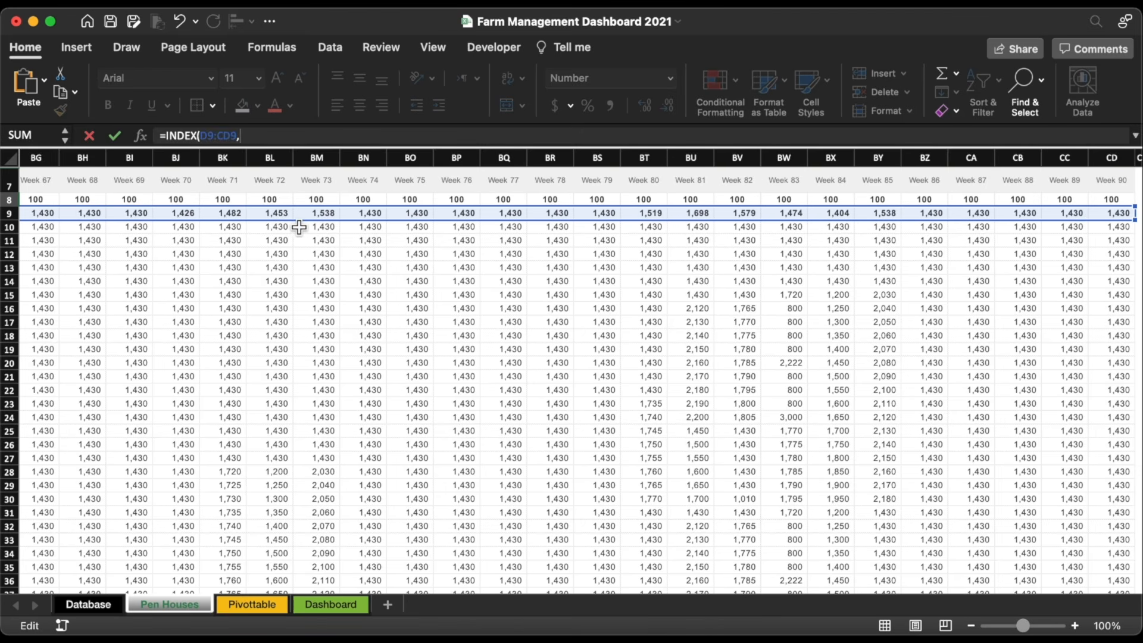
Step: Lock the range to row 9 and finish the formula as =INDEX(D$9:CD$9,,ROW(A1))
{"action": "left_click", "coordinate": [208, 136]}
{"action": "key", "text": "F4"}
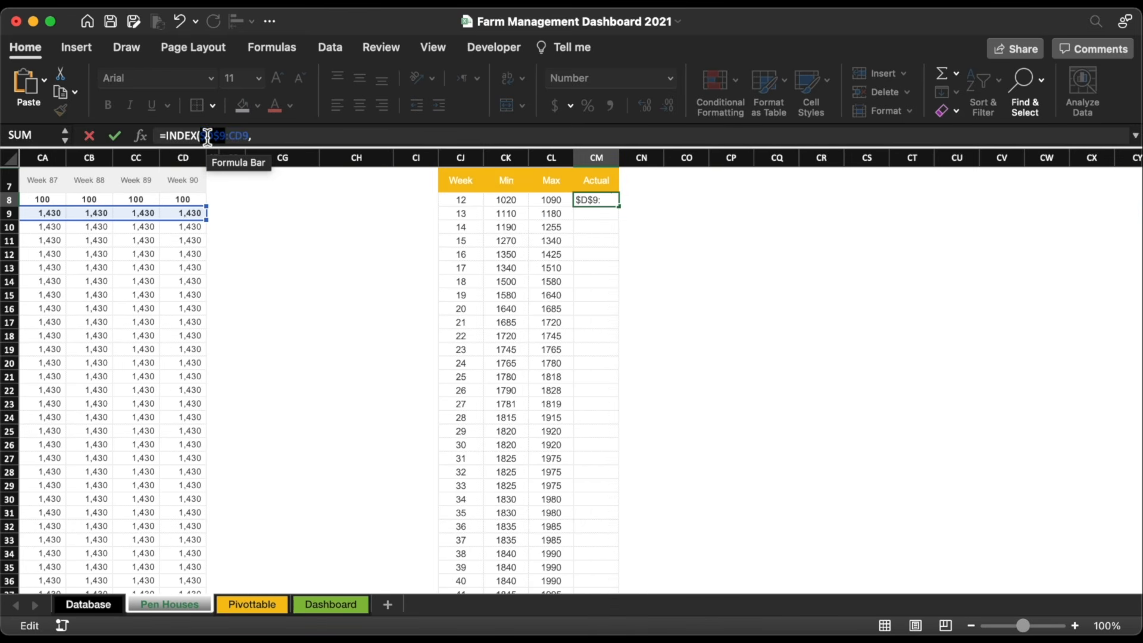
{"action": "key", "text": "Delete"}
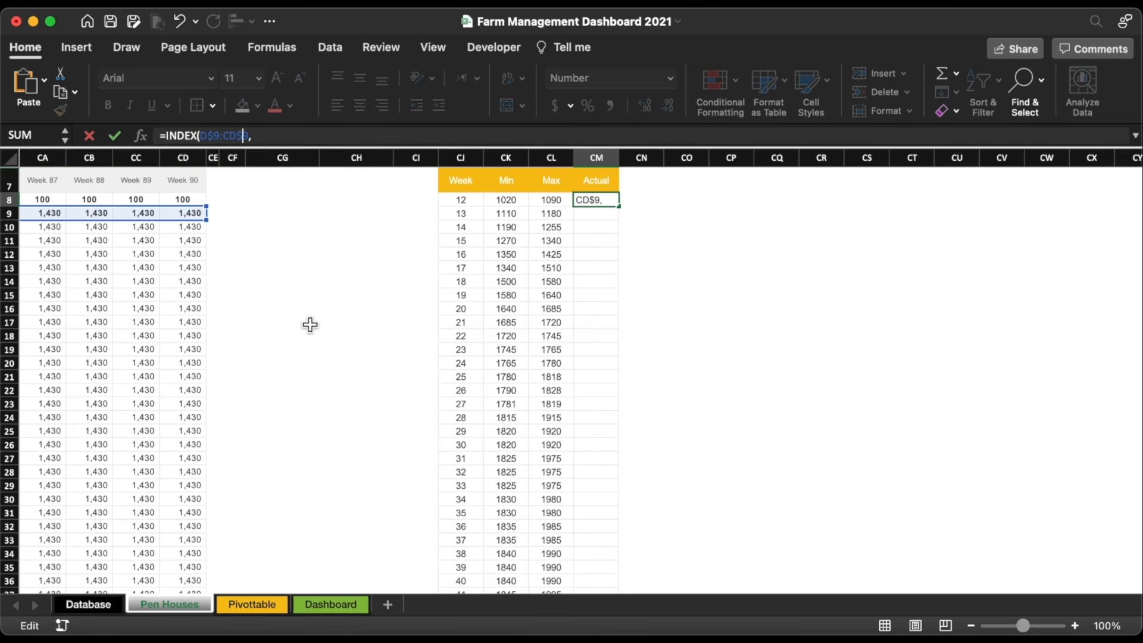
{"action": "left_click", "coordinate": [274, 137]}
{"action": "type", "text": "ro"}
{"action": "double_click", "coordinate": [229, 234]}
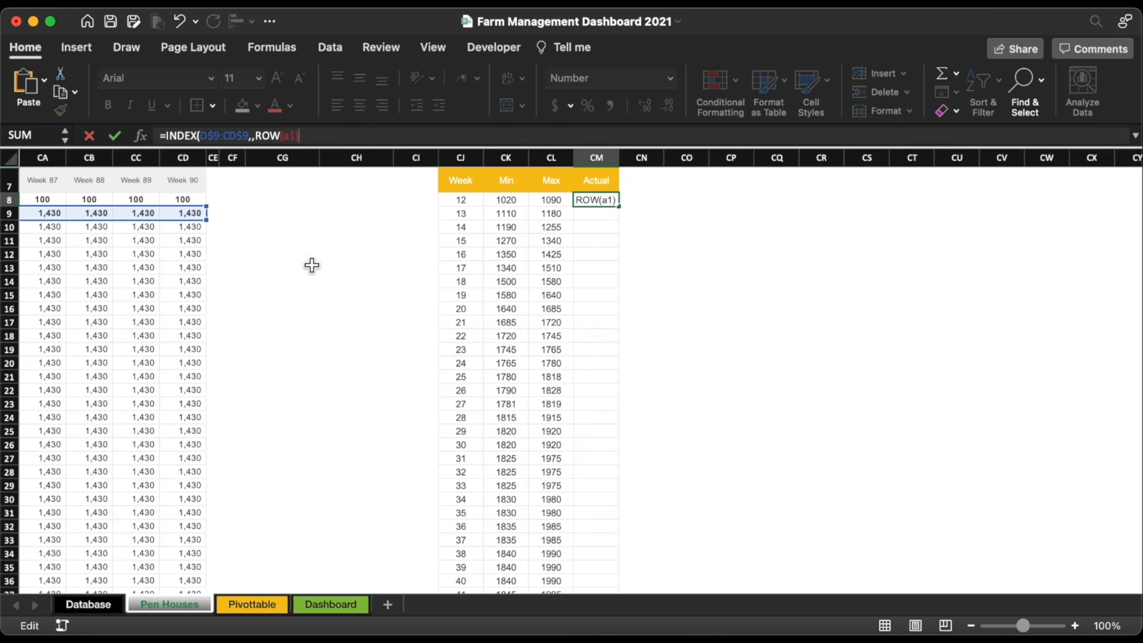
{"action": "type", "text": "a1)"}
{"action": "key", "text": "Return"}
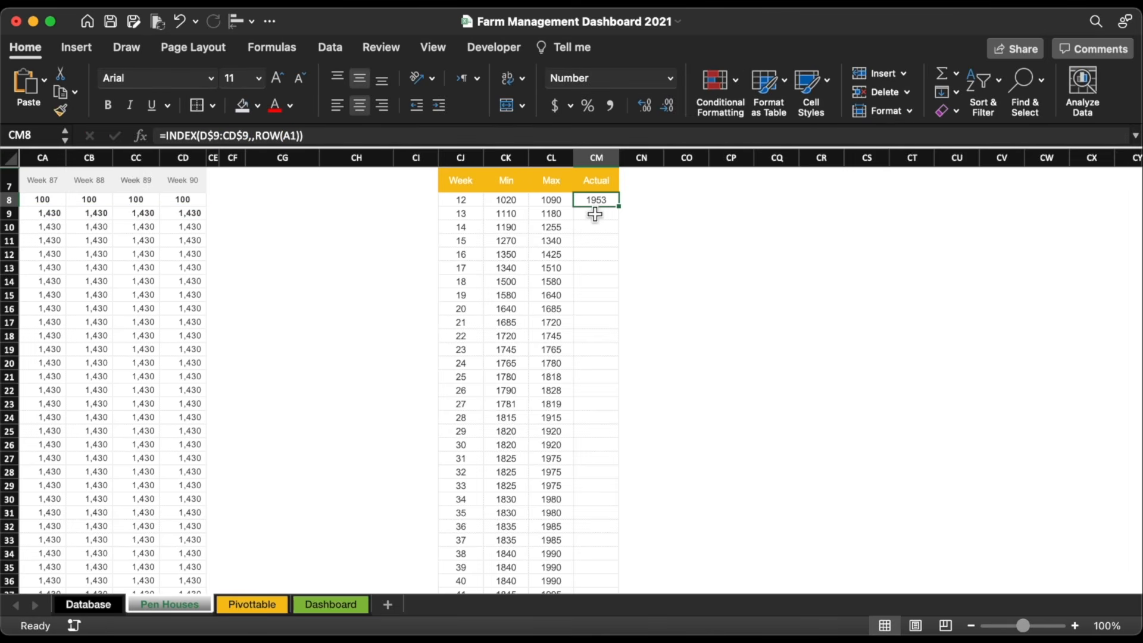
Step: Confirm CM8 returns 1953 to match D9 and fill the Actual formula down the column
{"action": "scroll", "coordinate": [319, 283], "scroll_direction": "left", "scroll_amount": 20}
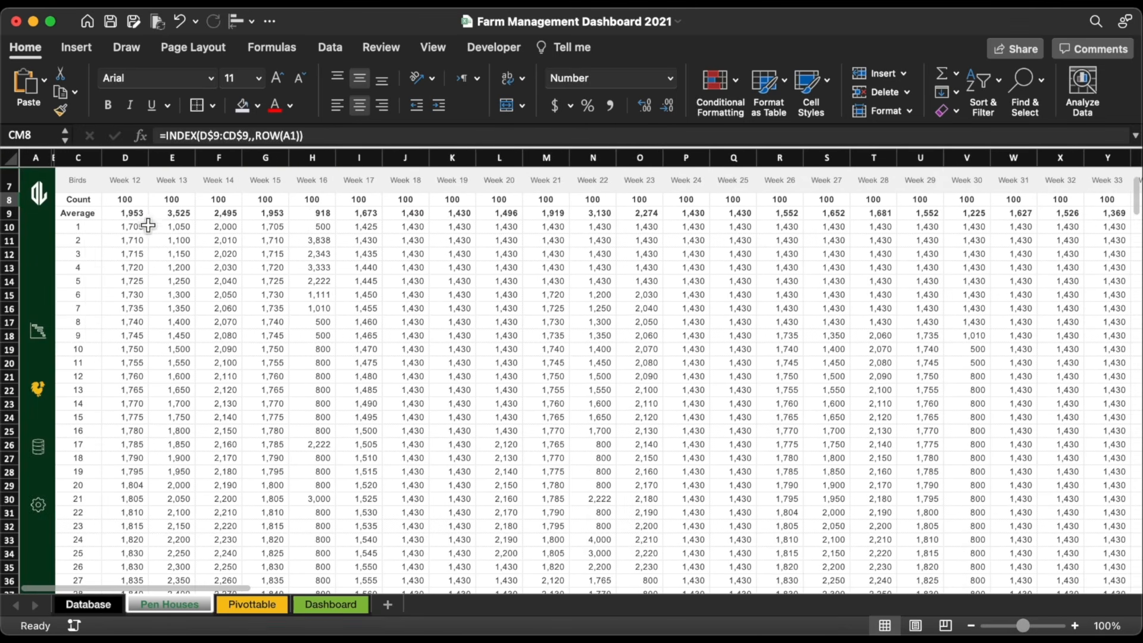
{"action": "left_click", "coordinate": [143, 216]}
{"action": "scroll", "coordinate": [281, 256], "scroll_direction": "right", "scroll_amount": 20}
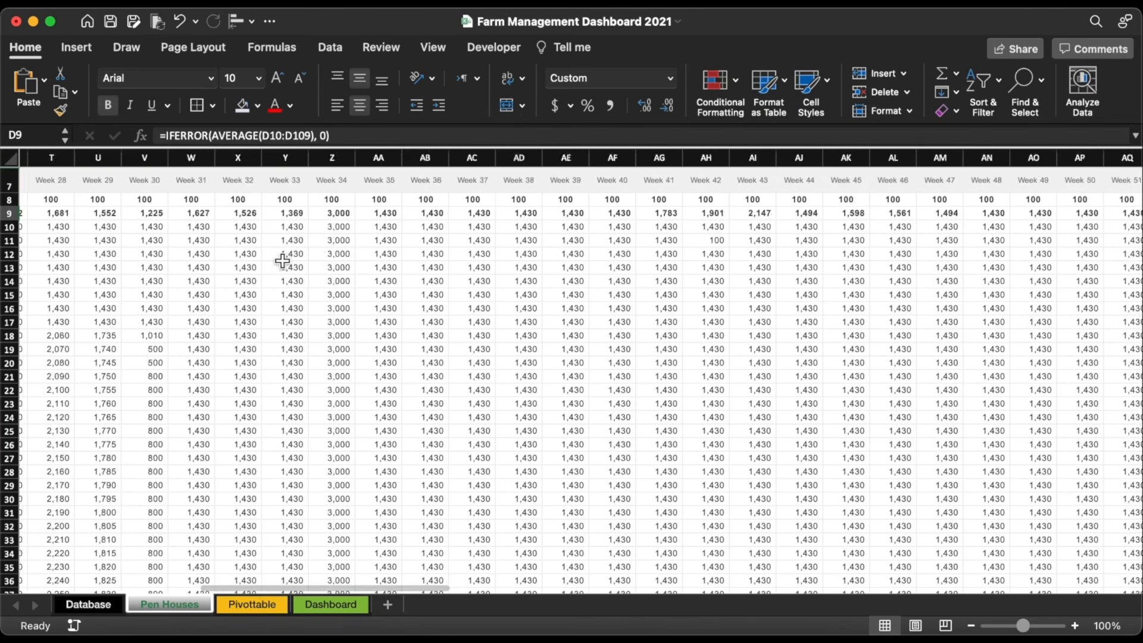
{"action": "scroll", "coordinate": [282, 260], "scroll_direction": "right", "scroll_amount": 6}
{"action": "left_click", "coordinate": [660, 200]}
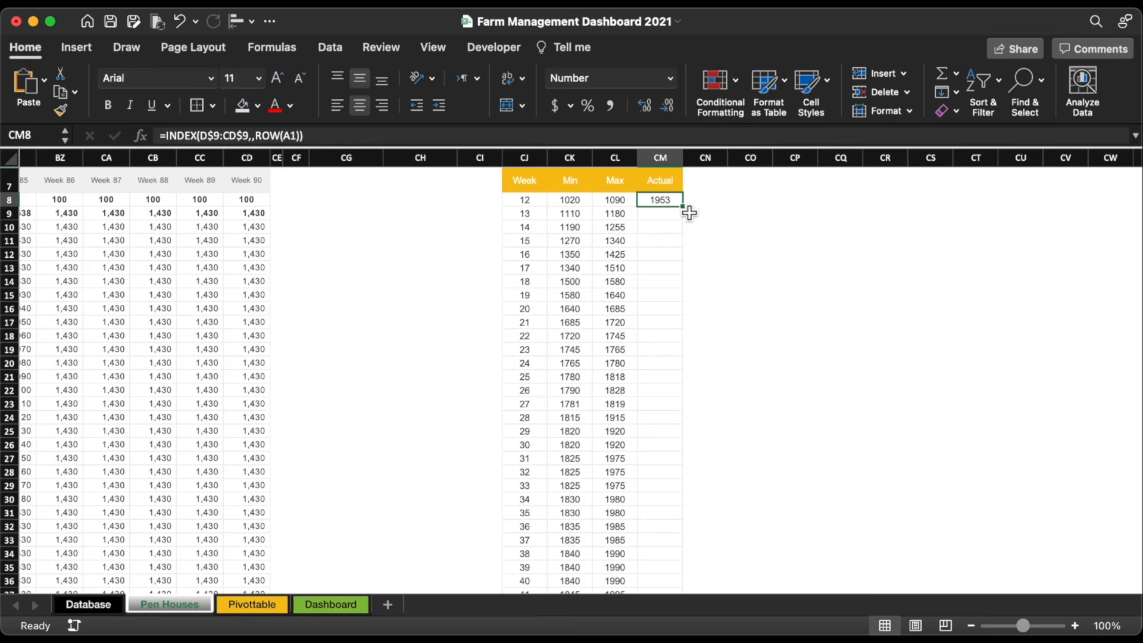
{"action": "double_click", "coordinate": [687, 210]}
Step: Give column CI the Week header's formatting and a 'Pen House Number' header, widened to fit
{"action": "left_click", "coordinate": [558, 159]}
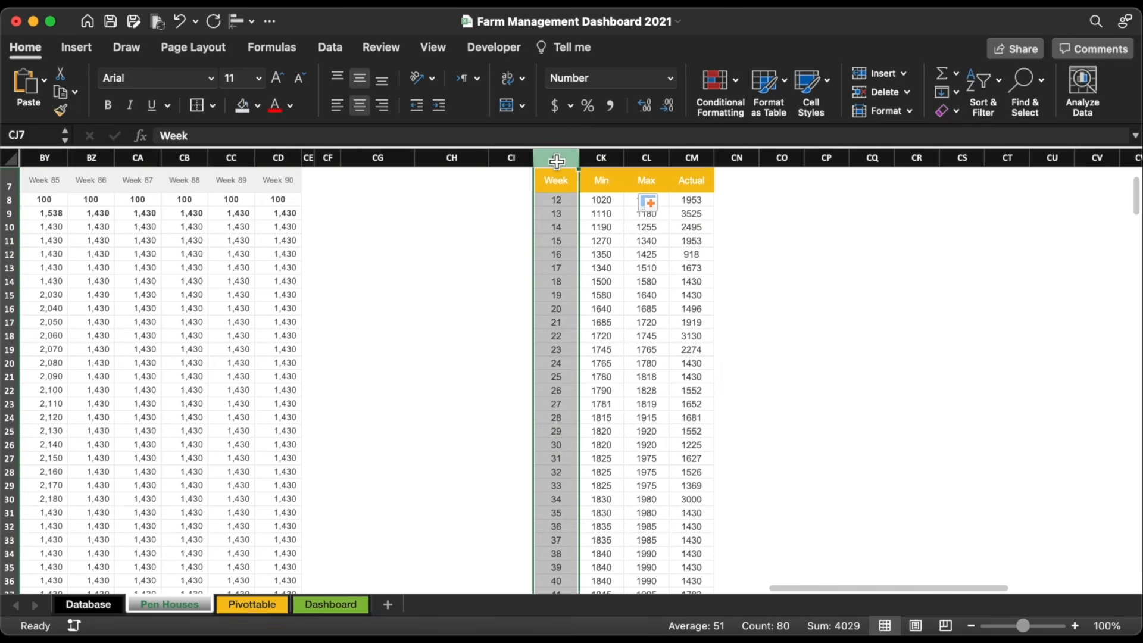
{"action": "left_click", "coordinate": [60, 110]}
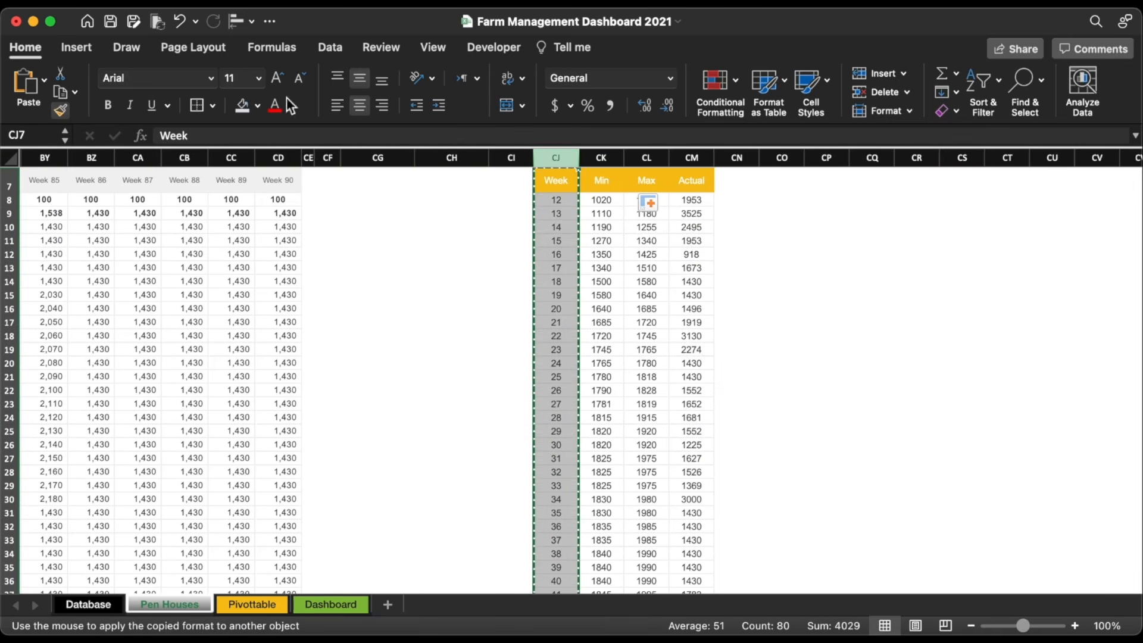
{"action": "left_click", "coordinate": [511, 158]}
{"action": "left_click", "coordinate": [511, 180]}
{"action": "type", "text": "Pen House Number"}
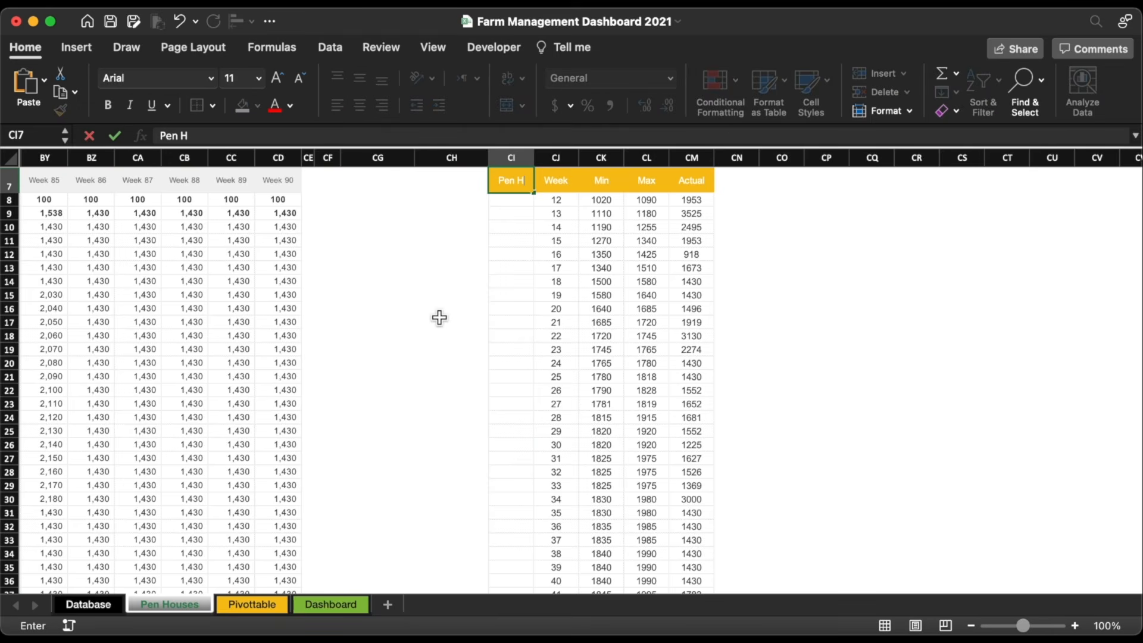
{"action": "key", "text": "Return"}
{"action": "double_click", "coordinate": [534, 158]}
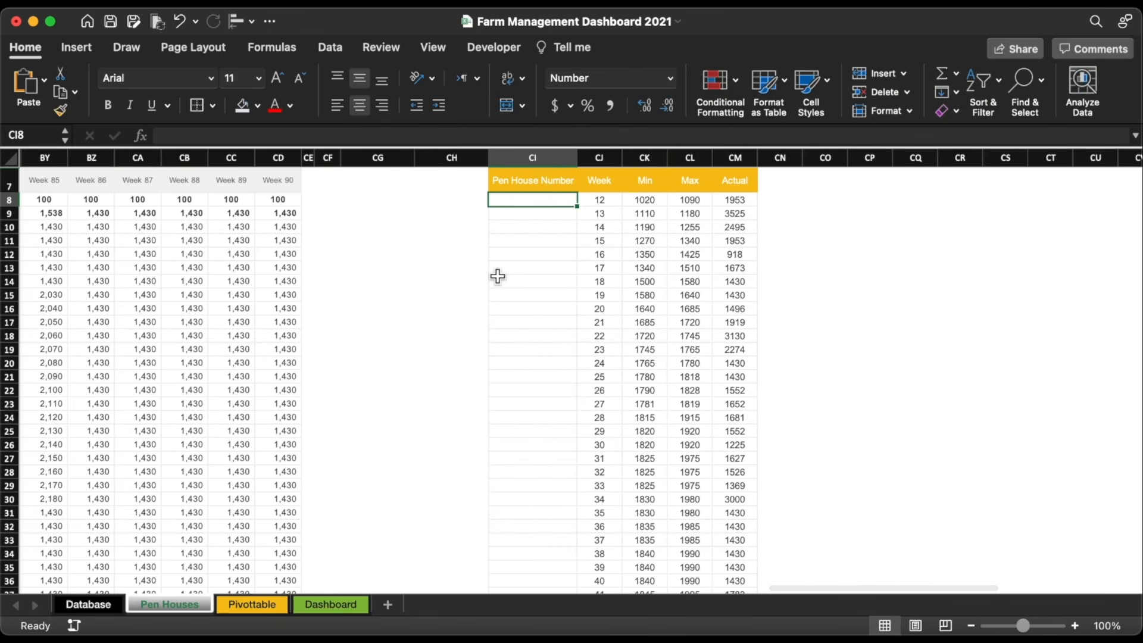
Step: Enter a centred 'Pen House #1' label and fill it down the table as copied cells
{"action": "type", "text": "Pen House #1"}
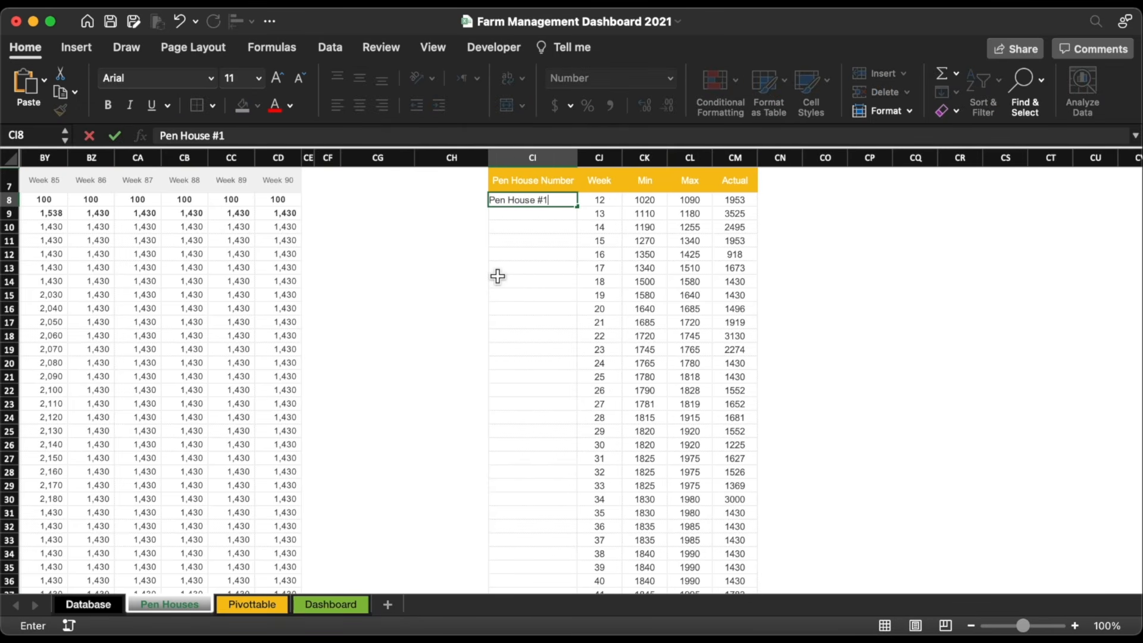
{"action": "key", "text": "Return"}
{"action": "left_click", "coordinate": [554, 200]}
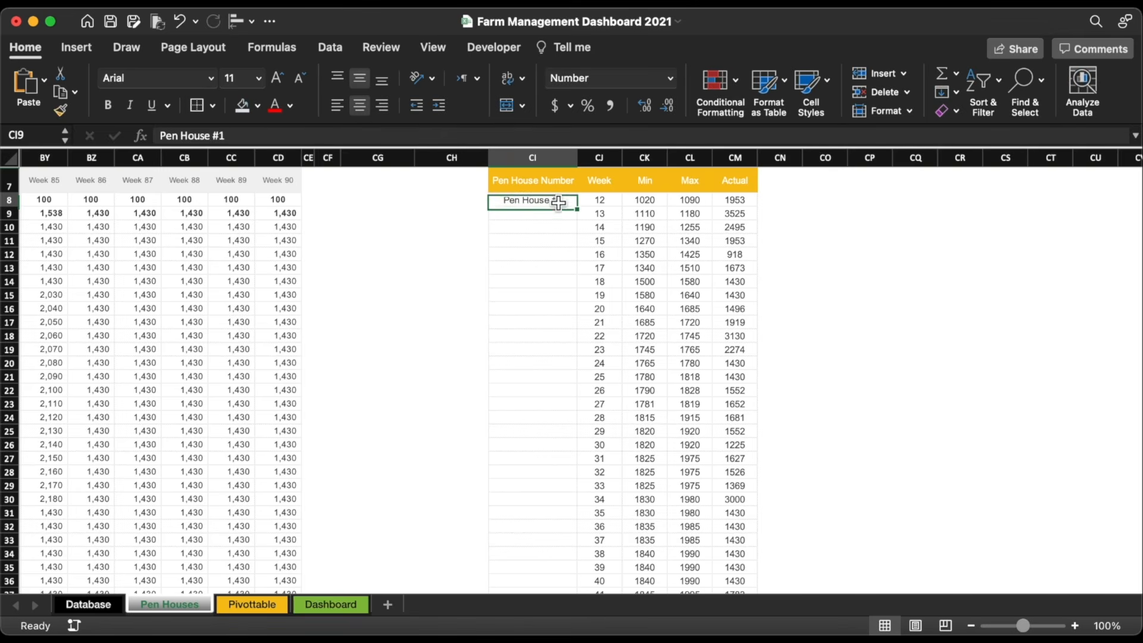
{"action": "key", "text": "super+e"}
{"action": "double_click", "coordinate": [581, 209]}
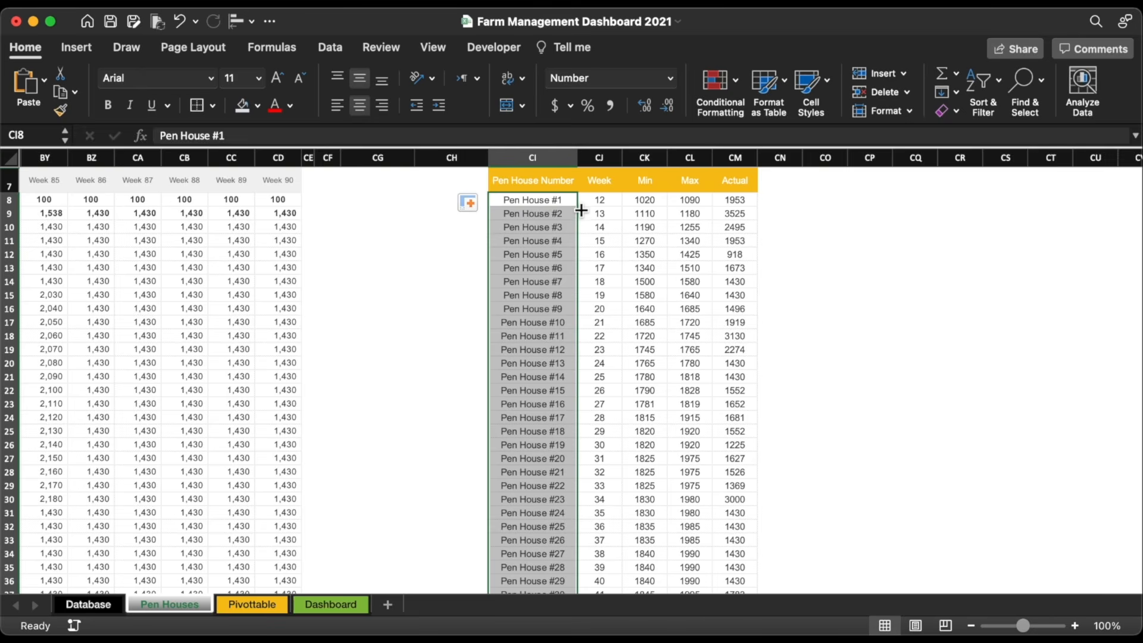
{"action": "left_click", "coordinate": [473, 205]}
{"action": "left_click", "coordinate": [543, 229]}
Step: Copy the Week, Min and Max block CJ8:CL86 and paste it below the table at CJ87
{"action": "key", "text": "Right"}
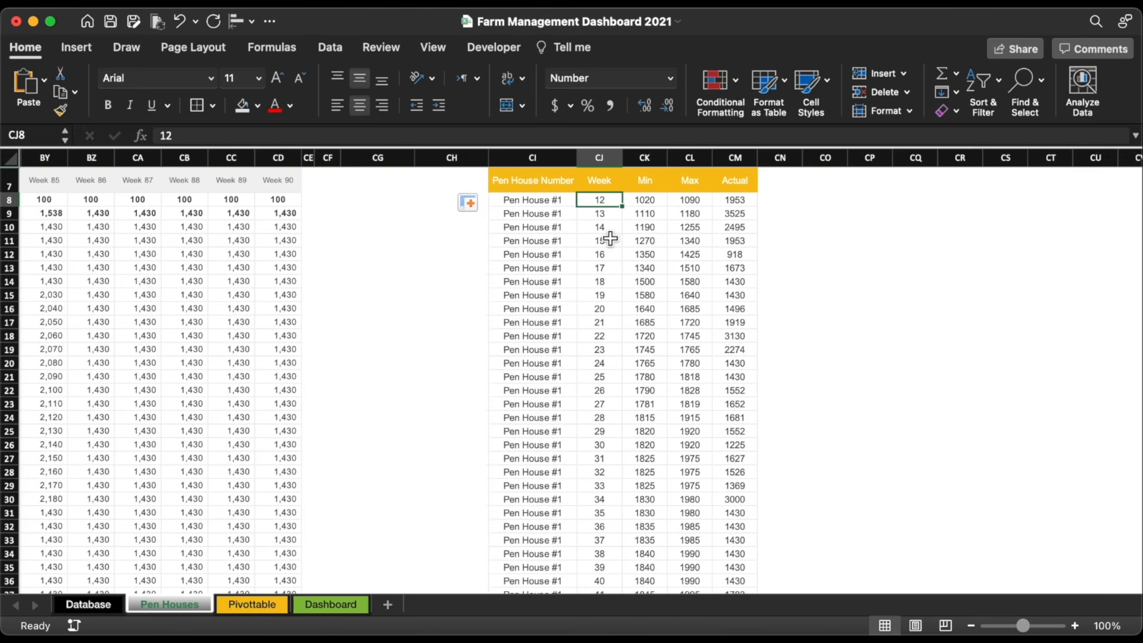
{"action": "key", "text": "shift+Right"}
{"action": "key", "text": "shift+Right"}
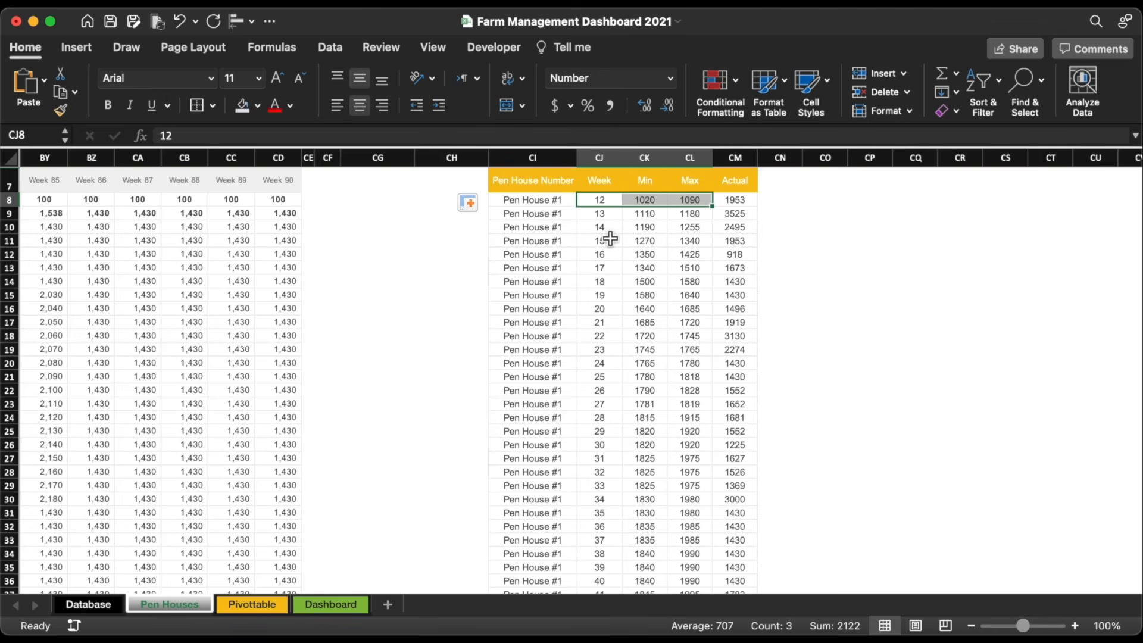
{"action": "key", "text": "shift+super+Down"}
{"action": "key", "text": "super+c"}
{"action": "scroll", "coordinate": [684, 451], "scroll_direction": "down", "scroll_amount": 20}
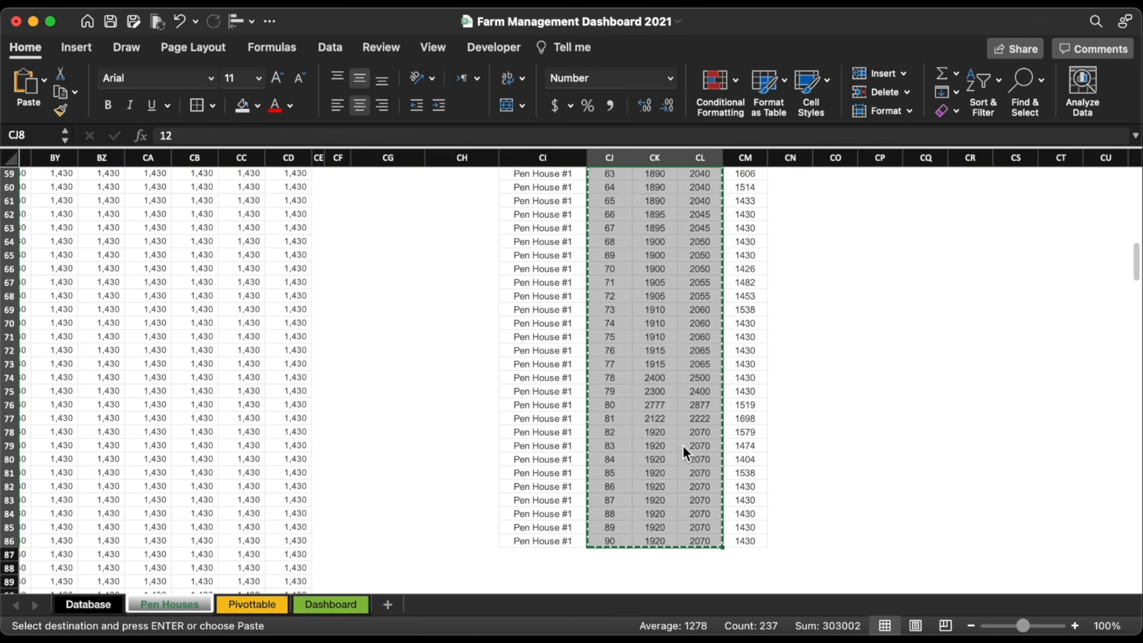
{"action": "left_click", "coordinate": [673, 299]}
{"action": "left_click", "coordinate": [636, 274]}
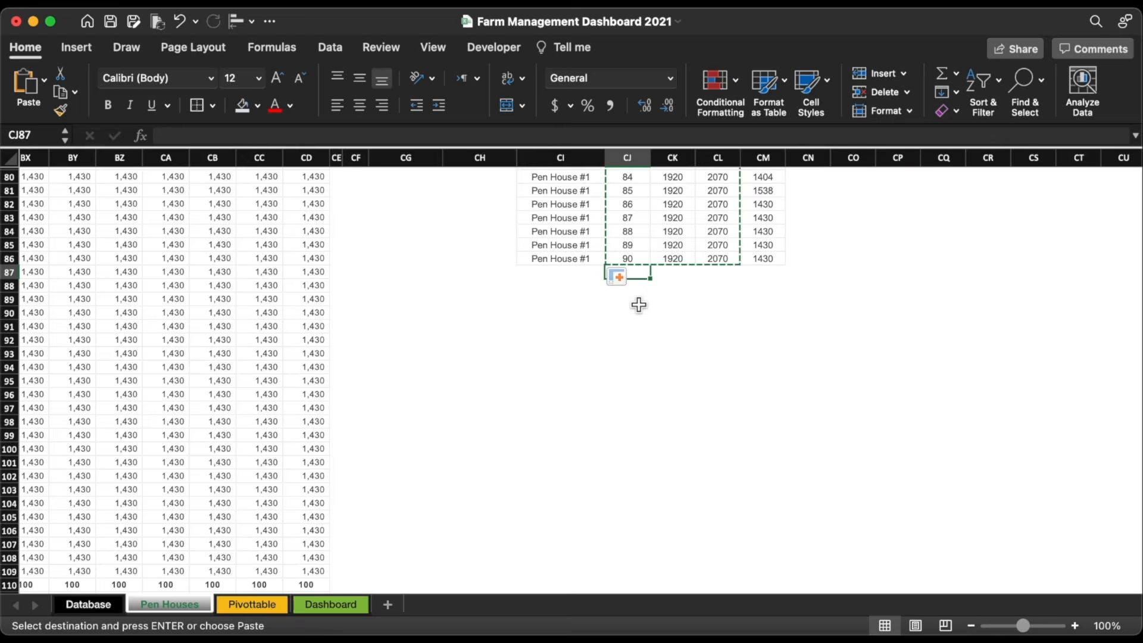
{"action": "key", "text": "super+v"}
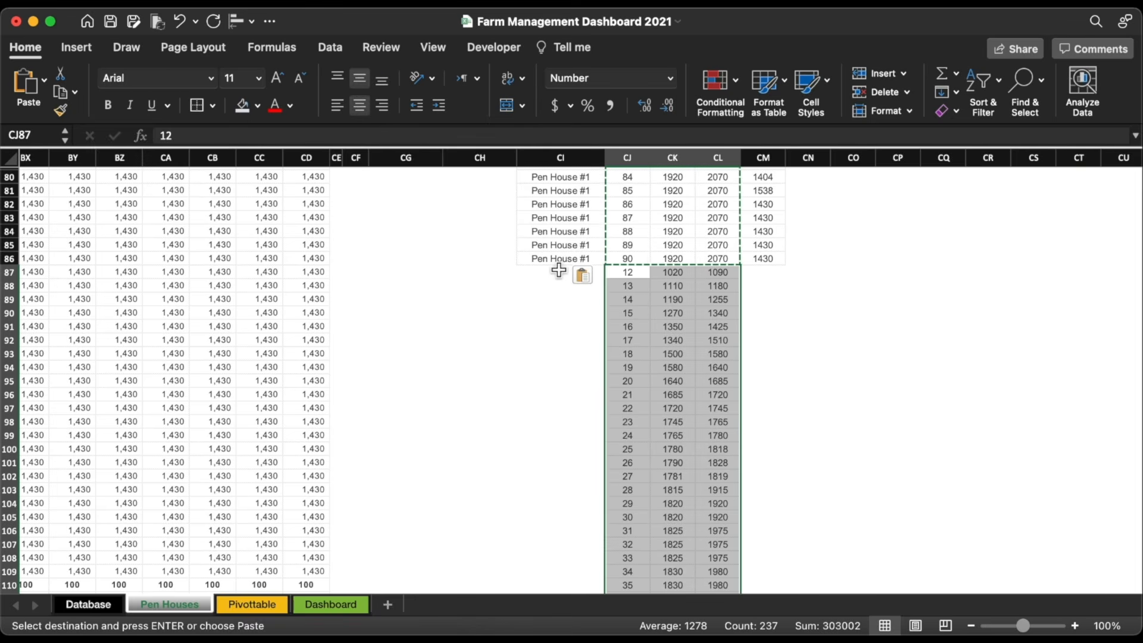
Step: Label the new block 'Pen House #2' and fill that label down all its rows as copied cells
{"action": "left_click", "coordinate": [559, 261]}
{"action": "key", "text": "super+c"}
{"action": "left_click", "coordinate": [596, 272]}
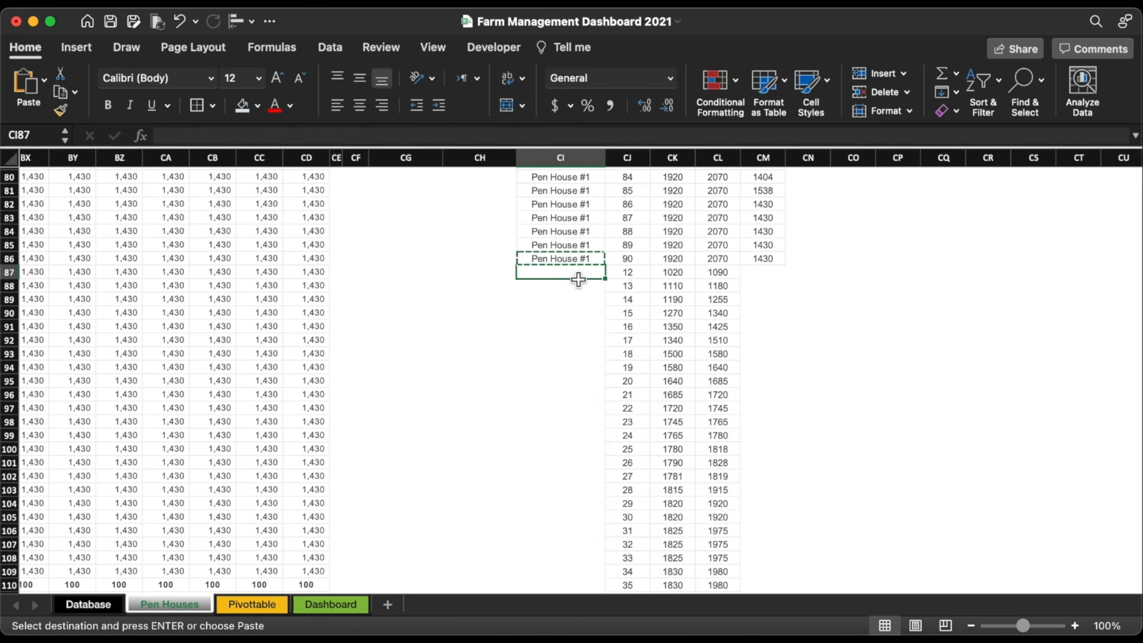
{"action": "key", "text": "super+v"}
{"action": "double_click", "coordinate": [602, 277]}
{"action": "key", "text": "BackSpace"}
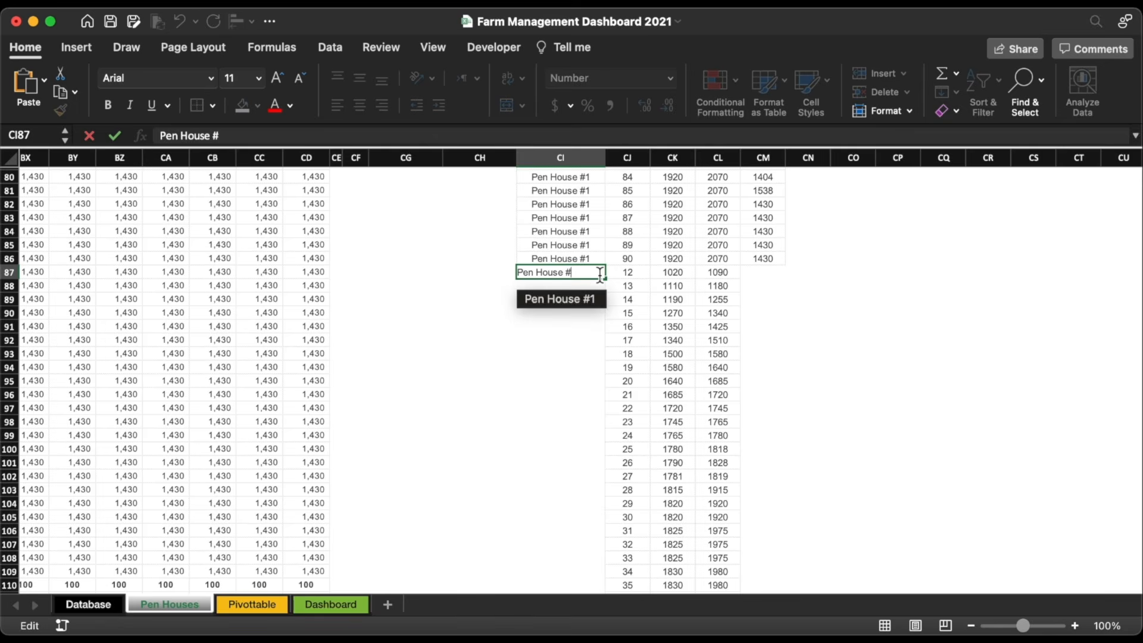
{"action": "type", "text": "2"}
{"action": "key", "text": "Return"}
{"action": "left_click", "coordinate": [599, 276]}
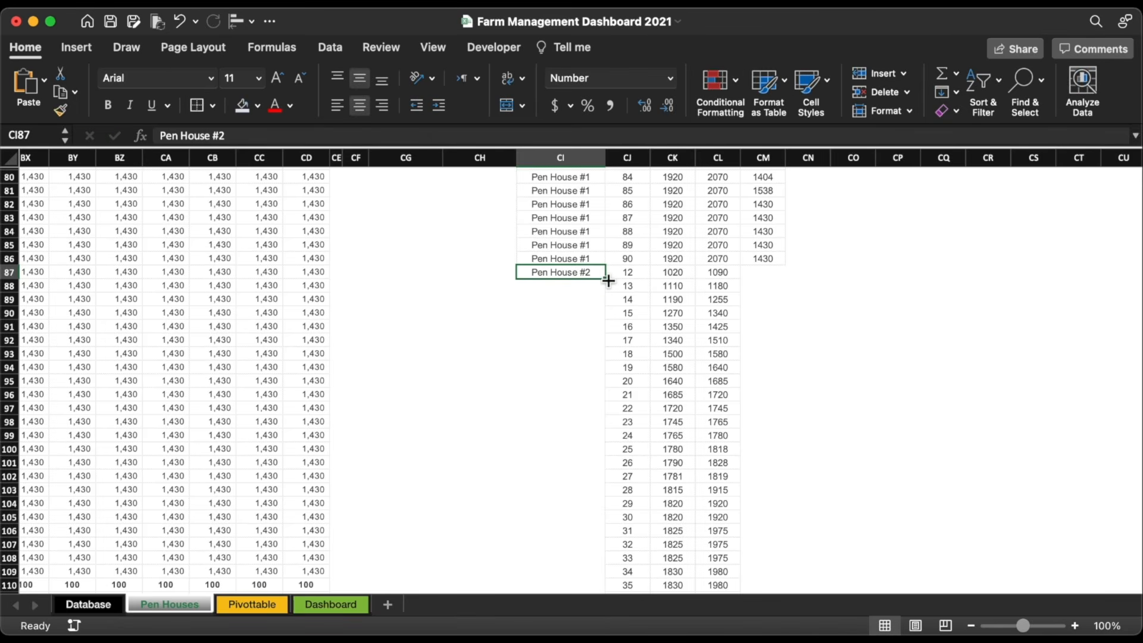
{"action": "double_click", "coordinate": [607, 281]}
{"action": "left_click", "coordinate": [499, 273]}
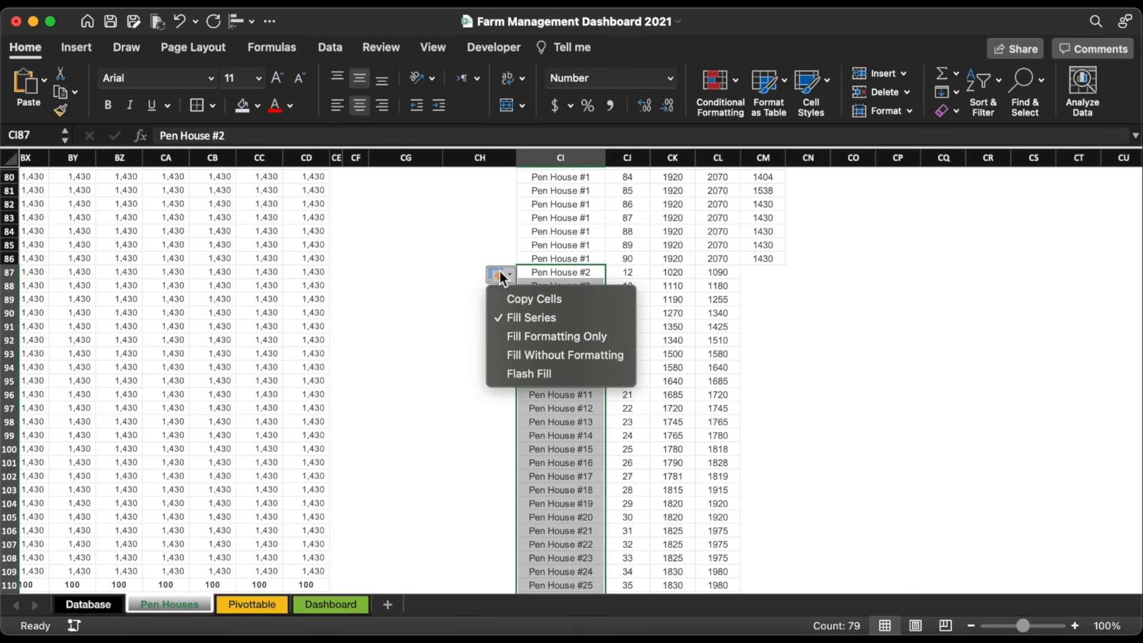
{"action": "left_click", "coordinate": [513, 299]}
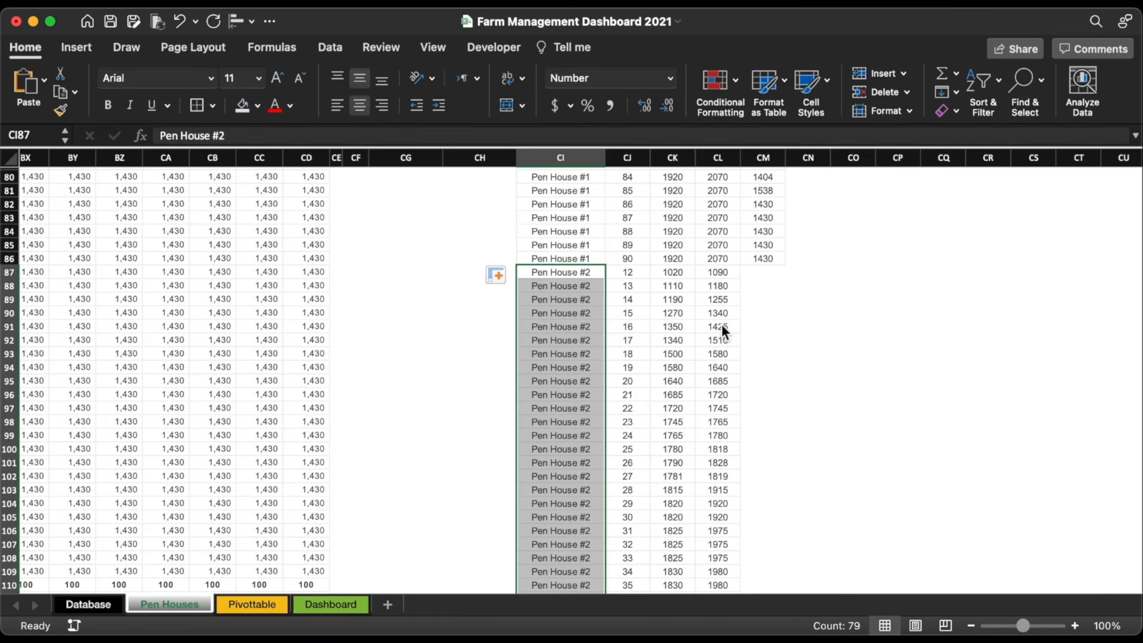
{"action": "left_click", "coordinate": [564, 260]}
Step: Add a Thick Bottom Border under the last Pen House #1 row, CI86:CM86
{"action": "left_click_drag", "start_coordinate": [565, 260], "coordinate": [777, 258]}
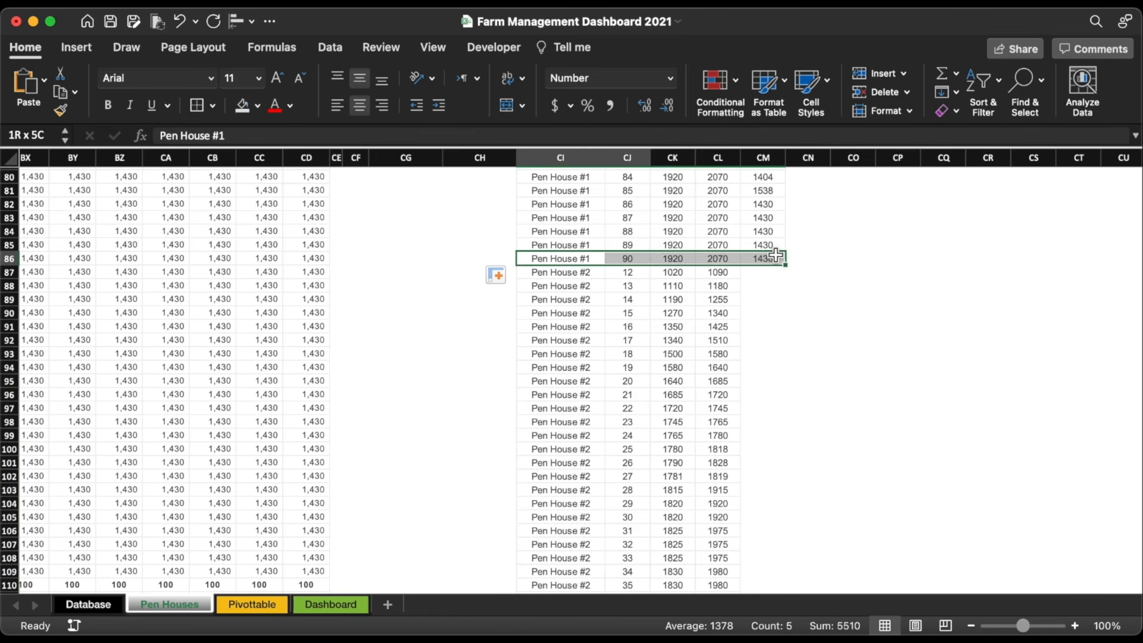
{"action": "left_click", "coordinate": [212, 106]}
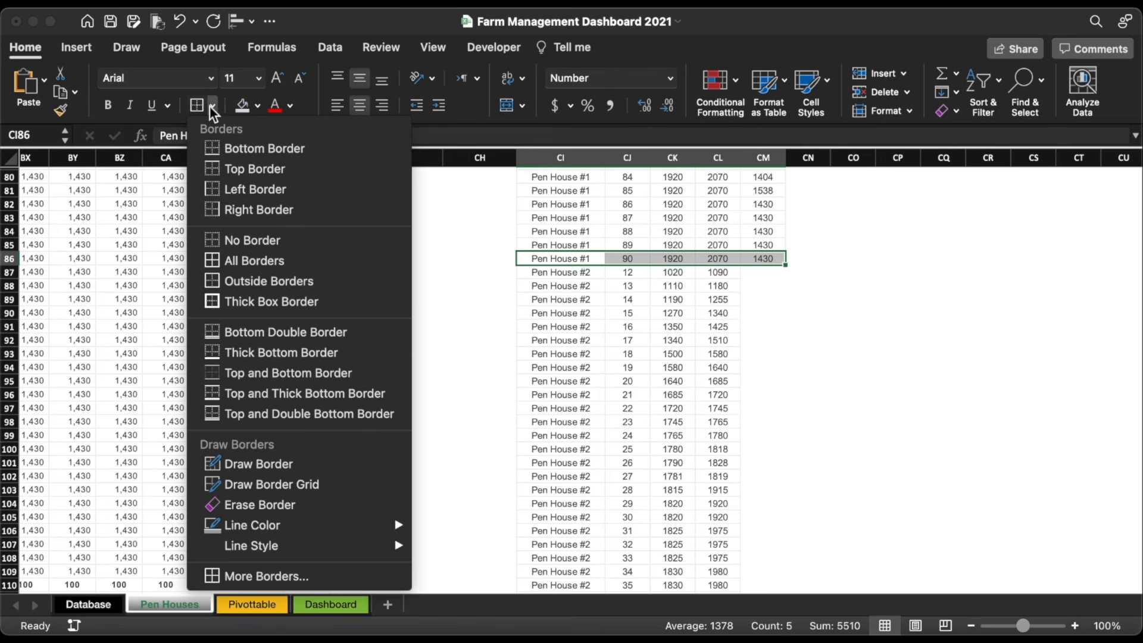
{"action": "left_click", "coordinate": [217, 354]}
{"action": "left_click", "coordinate": [765, 260]}
Step: Review the Average formulas in row 111 of the data
{"action": "scroll", "coordinate": [472, 289], "scroll_direction": "left", "scroll_amount": 7}
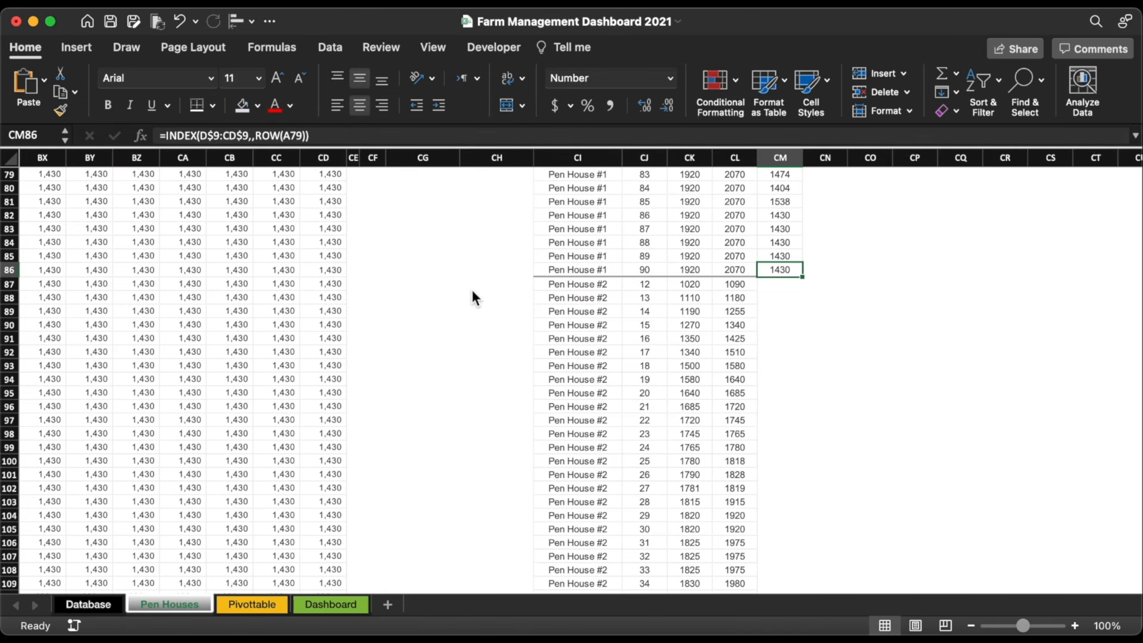
{"action": "scroll", "coordinate": [472, 290], "scroll_direction": "left", "scroll_amount": 20}
{"action": "scroll", "coordinate": [472, 289], "scroll_direction": "down", "scroll_amount": 8}
{"action": "left_click", "coordinate": [81, 301]}
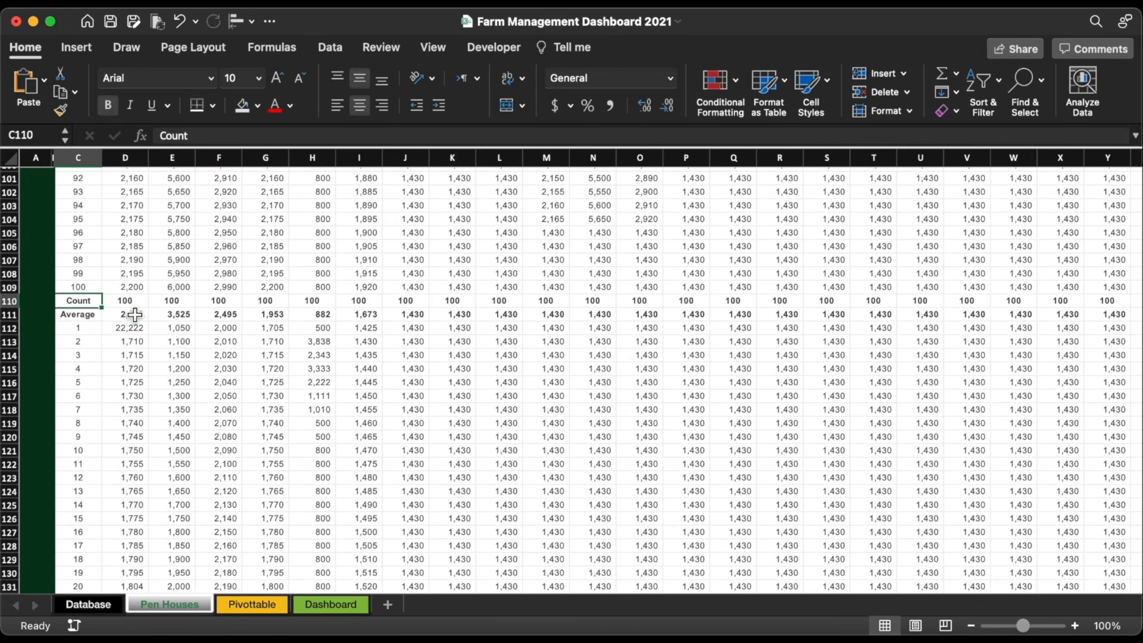
{"action": "left_click", "coordinate": [135, 315]}
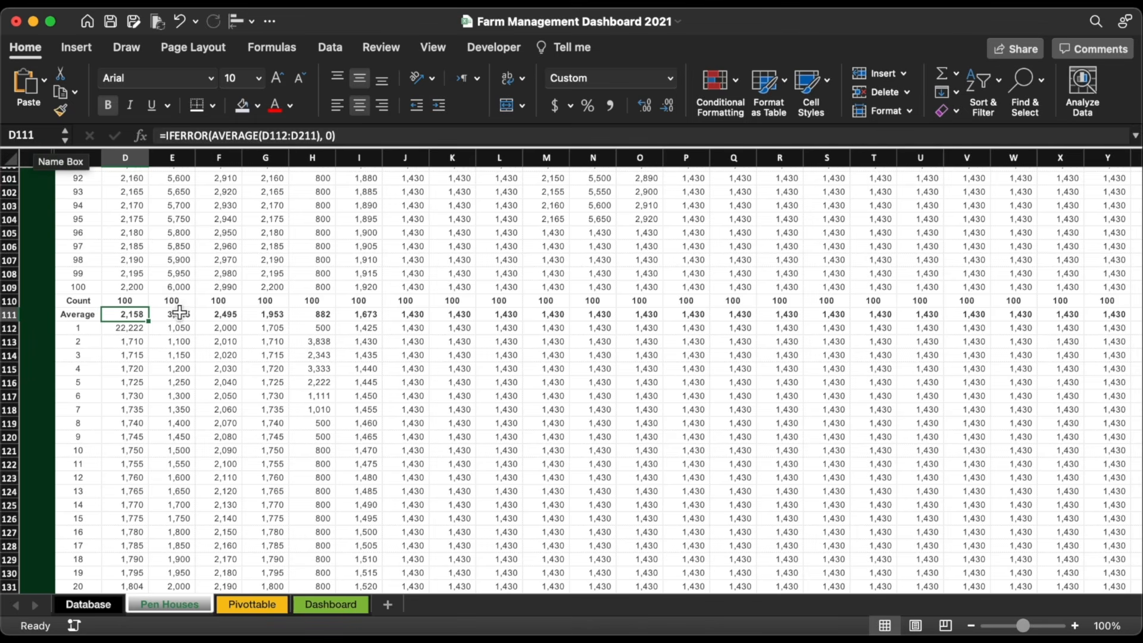
{"action": "left_click", "coordinate": [8, 315]}
{"action": "scroll", "coordinate": [639, 376], "scroll_direction": "right", "scroll_amount": 20}
{"action": "scroll", "coordinate": [639, 376], "scroll_direction": "right", "scroll_amount": 15}
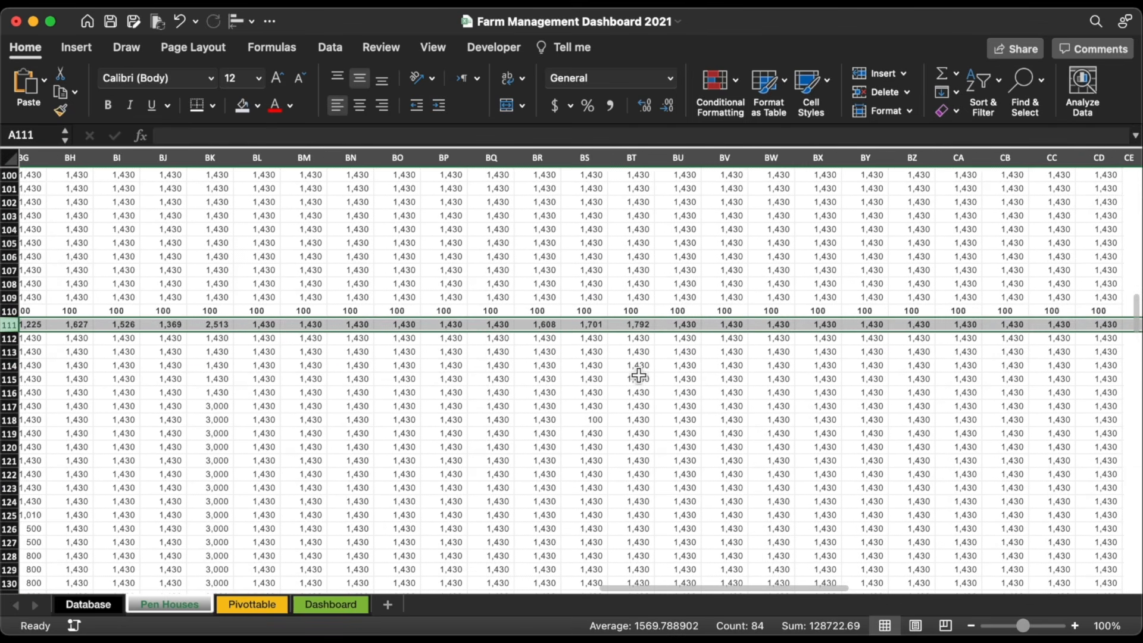
Step: Copy the first Actual INDEX formula from CM8 into CM87, the first Pen House #2 row
{"action": "left_click", "coordinate": [602, 251]}
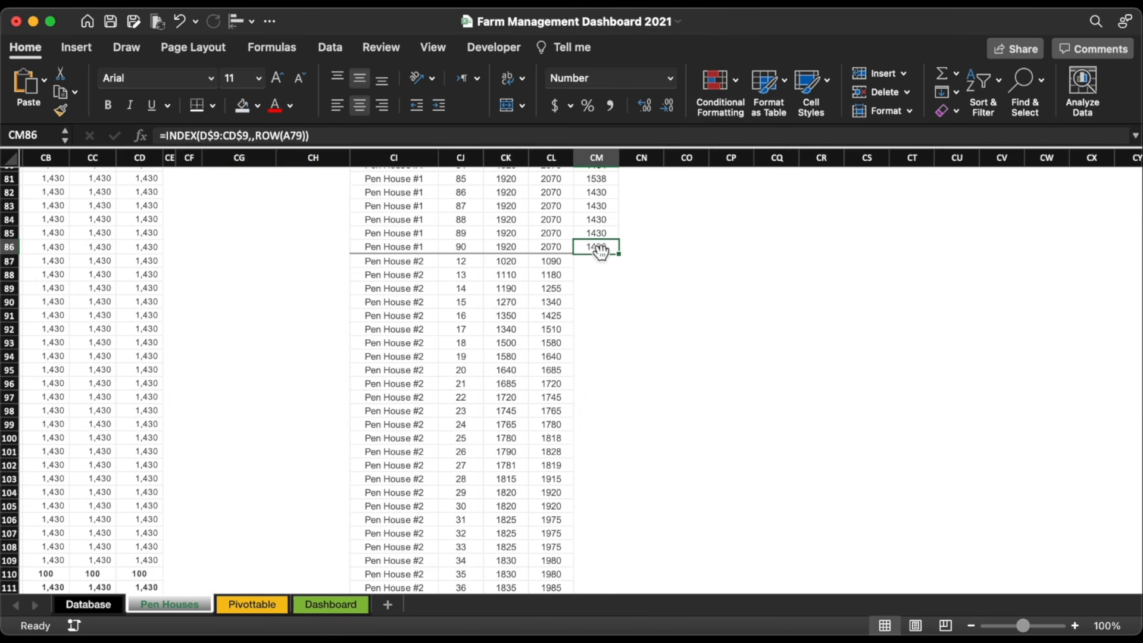
{"action": "key", "text": "super+Up"}
{"action": "key", "text": "Down"}
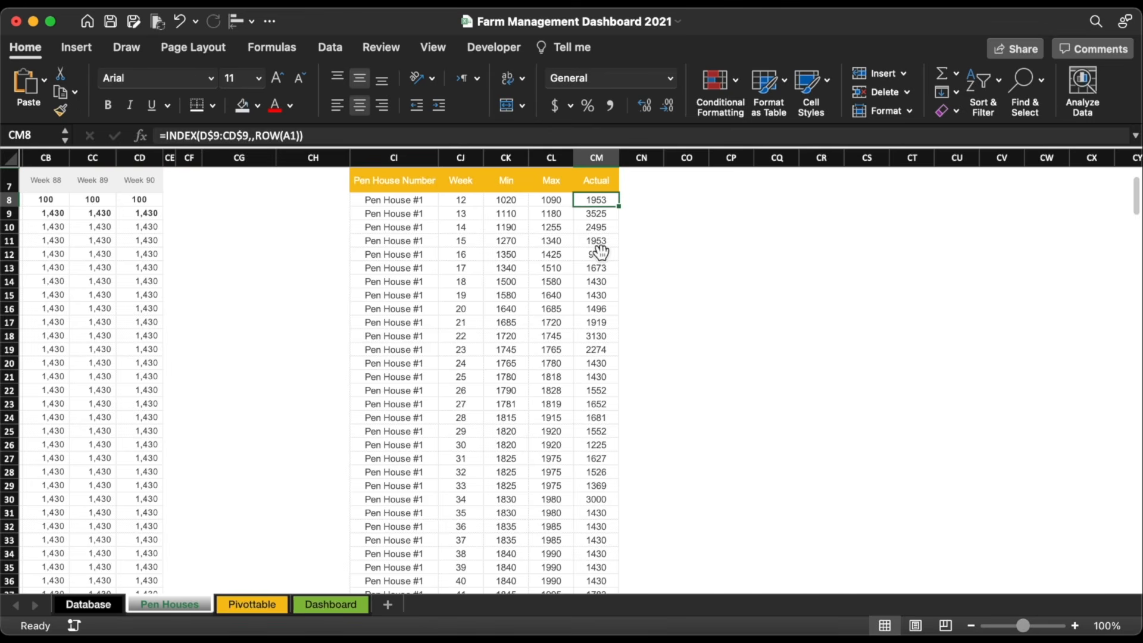
{"action": "key", "text": "super+c"}
{"action": "scroll", "coordinate": [602, 392], "scroll_direction": "down", "scroll_amount": 20}
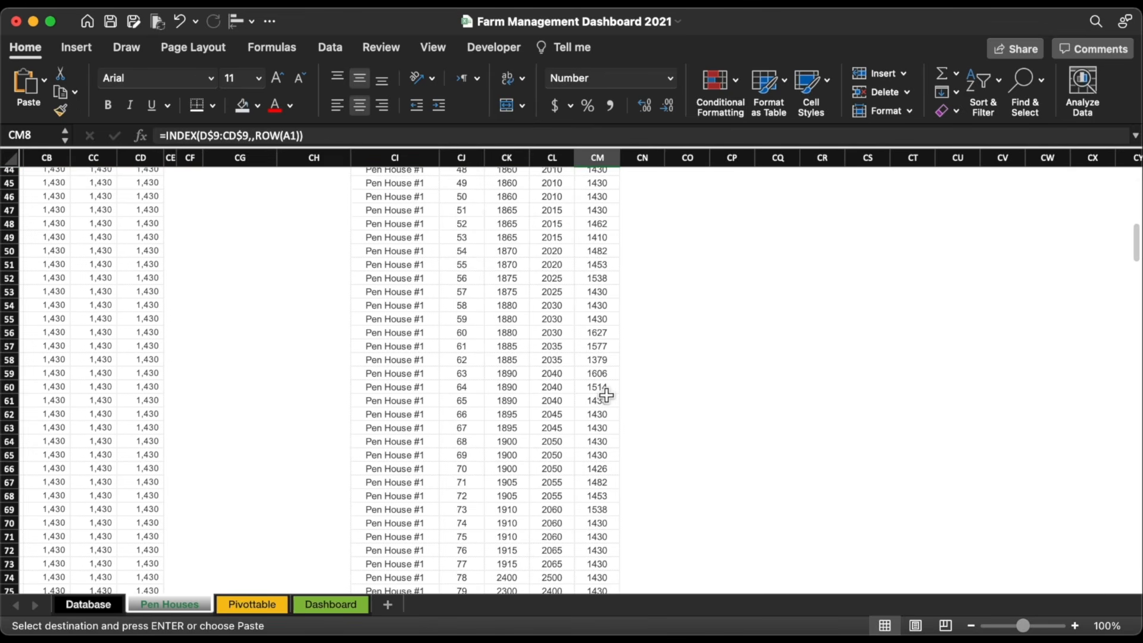
{"action": "scroll", "coordinate": [606, 395], "scroll_direction": "down", "scroll_amount": 3}
{"action": "left_click", "coordinate": [608, 339]}
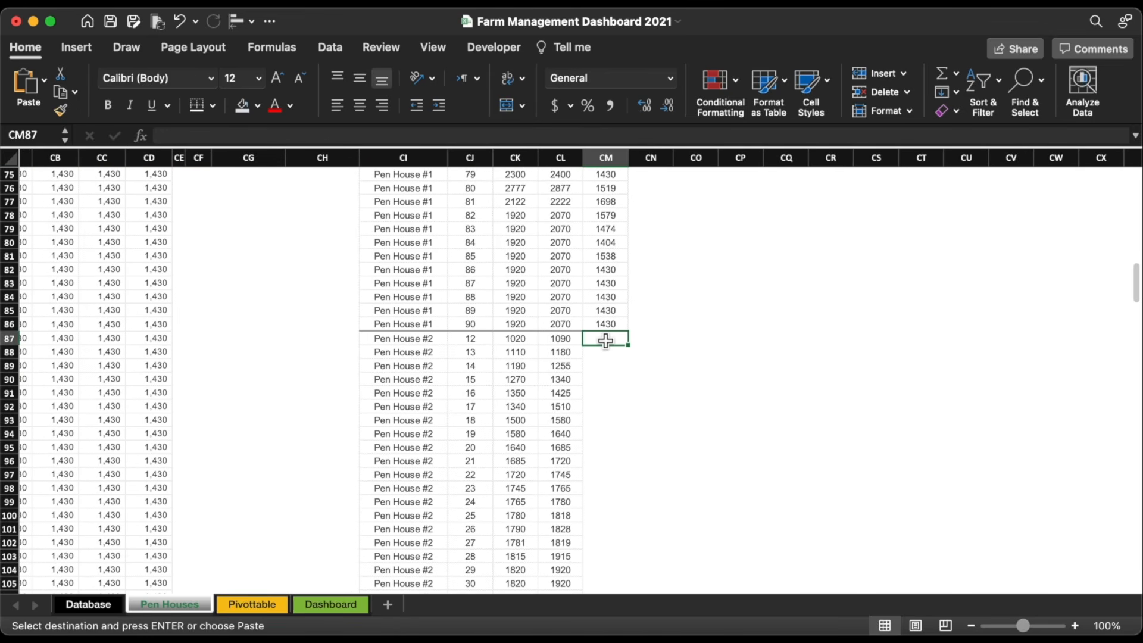
{"action": "key", "text": "super+v"}
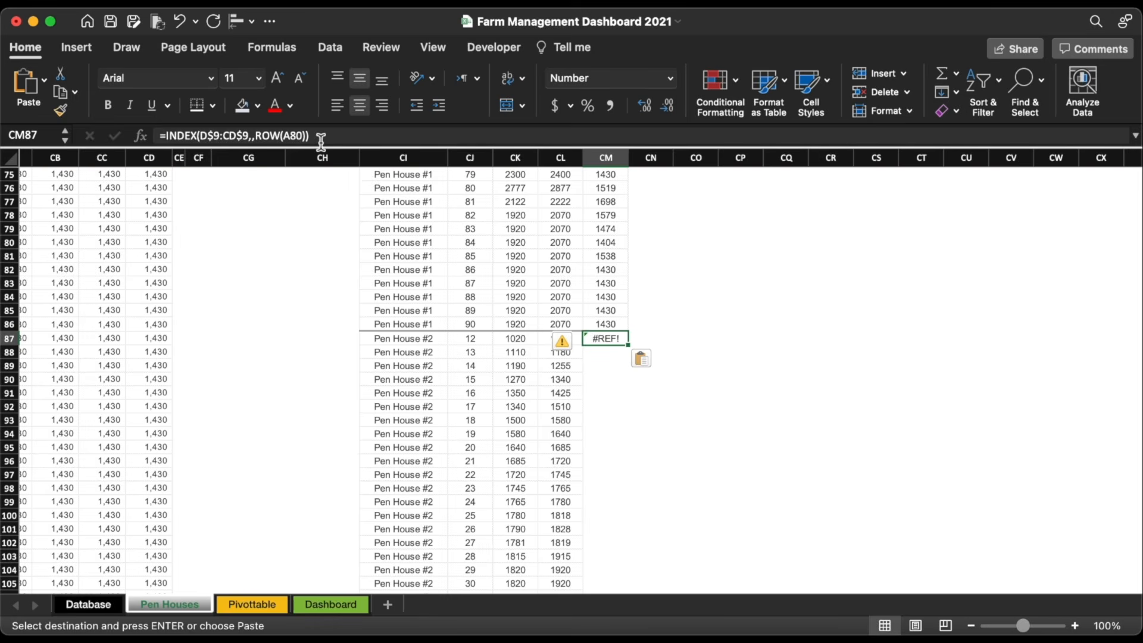
Step: Rewrite the pasted formula toward =INDEX(D$111:CD$111,,ROW(A1)) to fix the #REF! error
{"action": "left_click", "coordinate": [304, 136]}
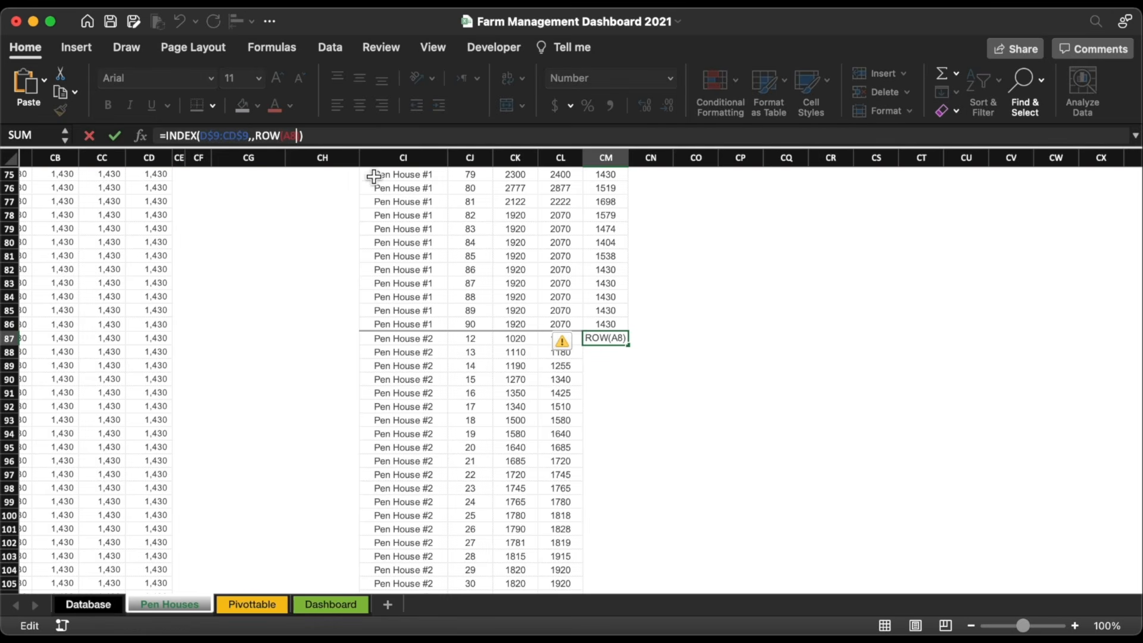
{"action": "key", "text": "BackSpace"}
{"action": "type", "text": "1"}
{"action": "left_click", "coordinate": [216, 136]}
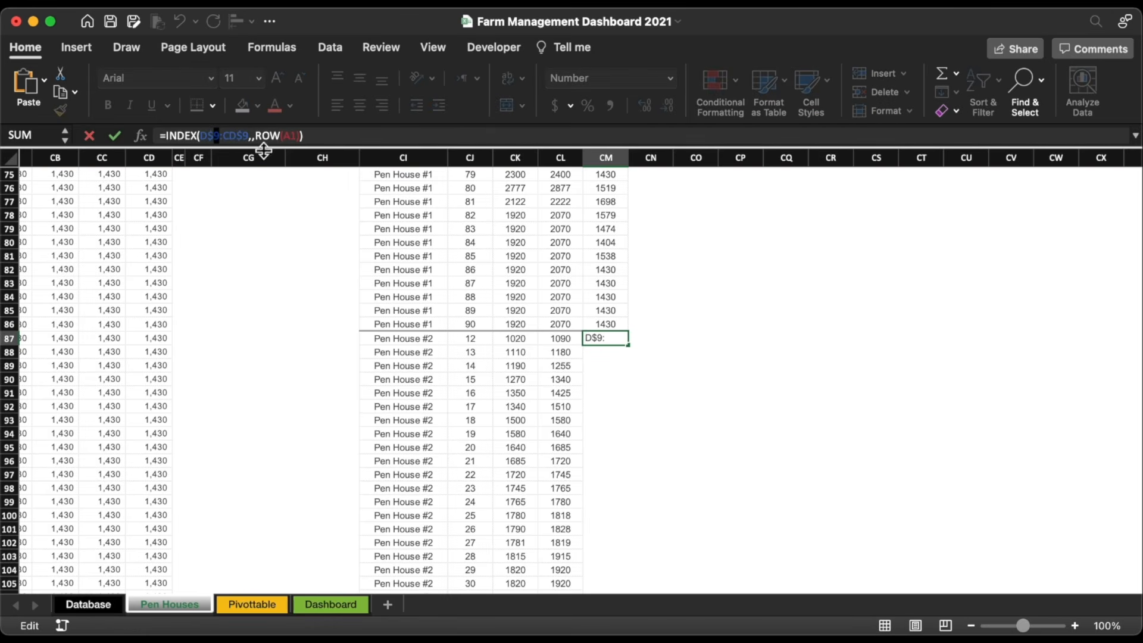
{"action": "key", "text": "BackSpace"}
Step: Finish CM87 as =INDEX(D$111:CD$111,,ROW(A1)) and fill it down column CM to row 165
{"action": "type", "text": "111:CD$"}
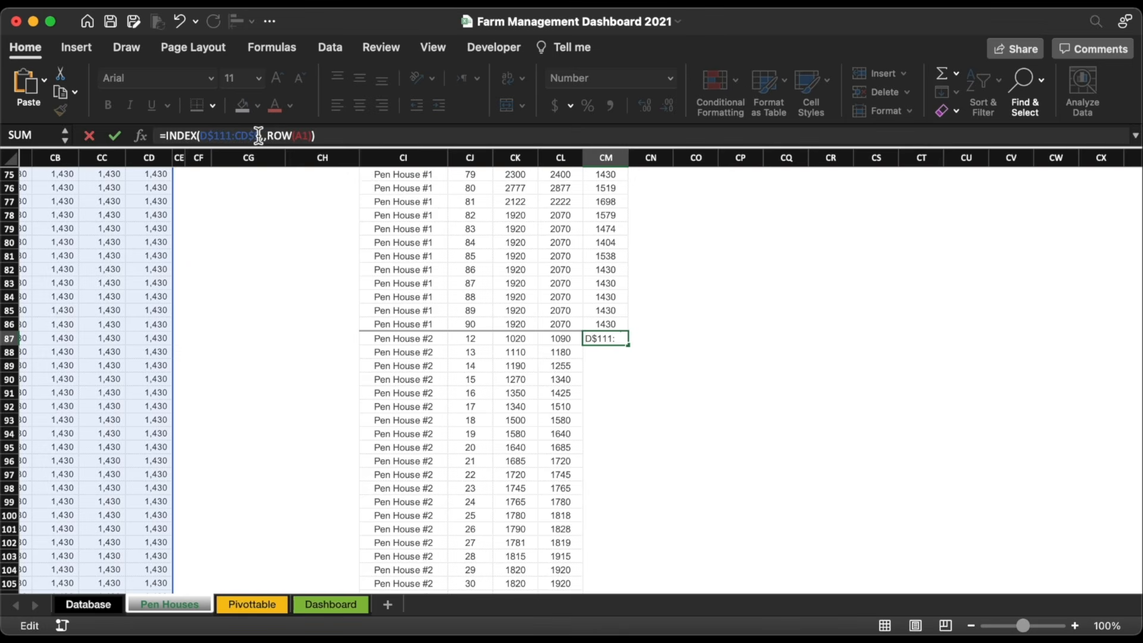
Step: Rewrite the pasted formula toward =INDEX(D$111:CD$111,,ROW(A1)) to fix the #REF! error
Step: Finish CM87 as =INDEX(D$111:CD$111,,ROW(A1)) and fill it down column CM to row 165
{"action": "type", "text": "111"}
{"action": "key", "text": "Return"}
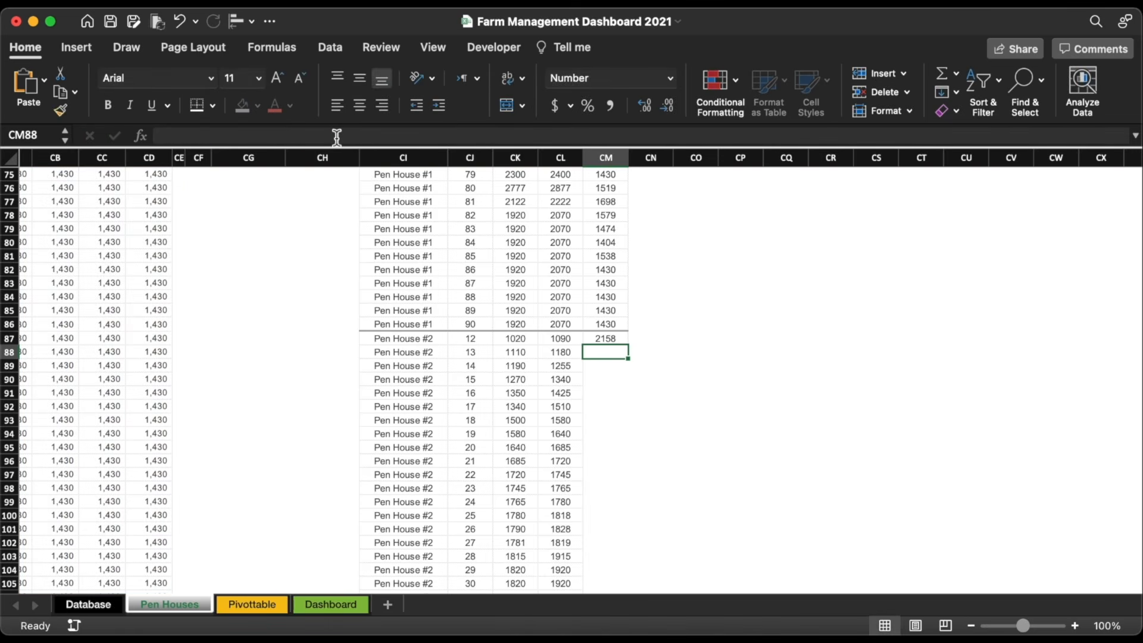
{"action": "left_click", "coordinate": [623, 342]}
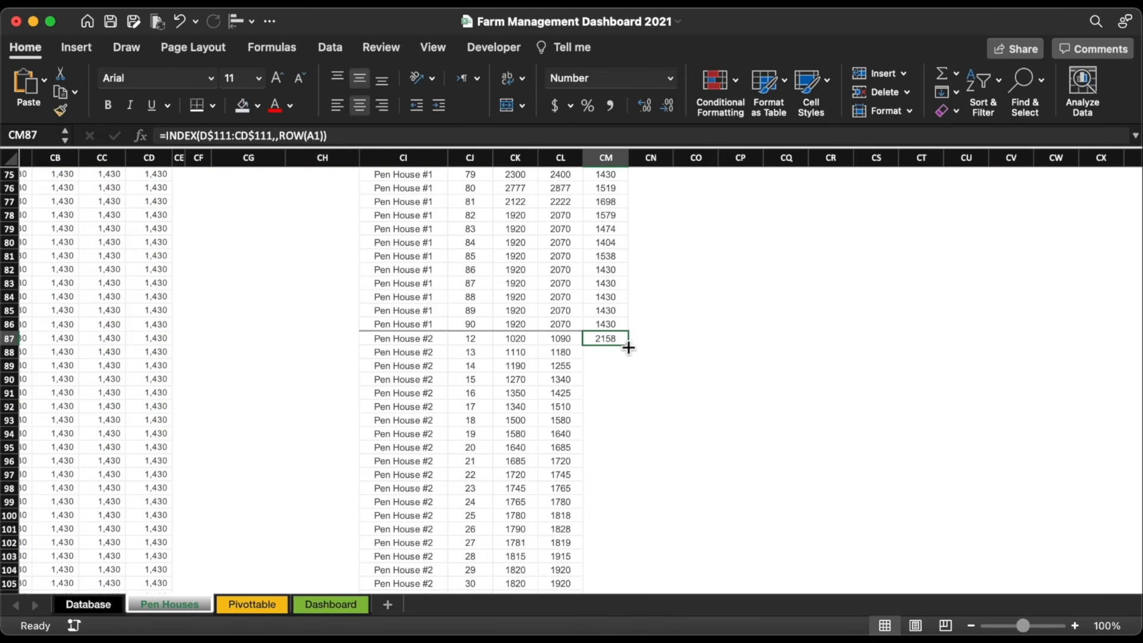
{"action": "double_click", "coordinate": [627, 344]}
{"action": "left_click", "coordinate": [654, 372]}
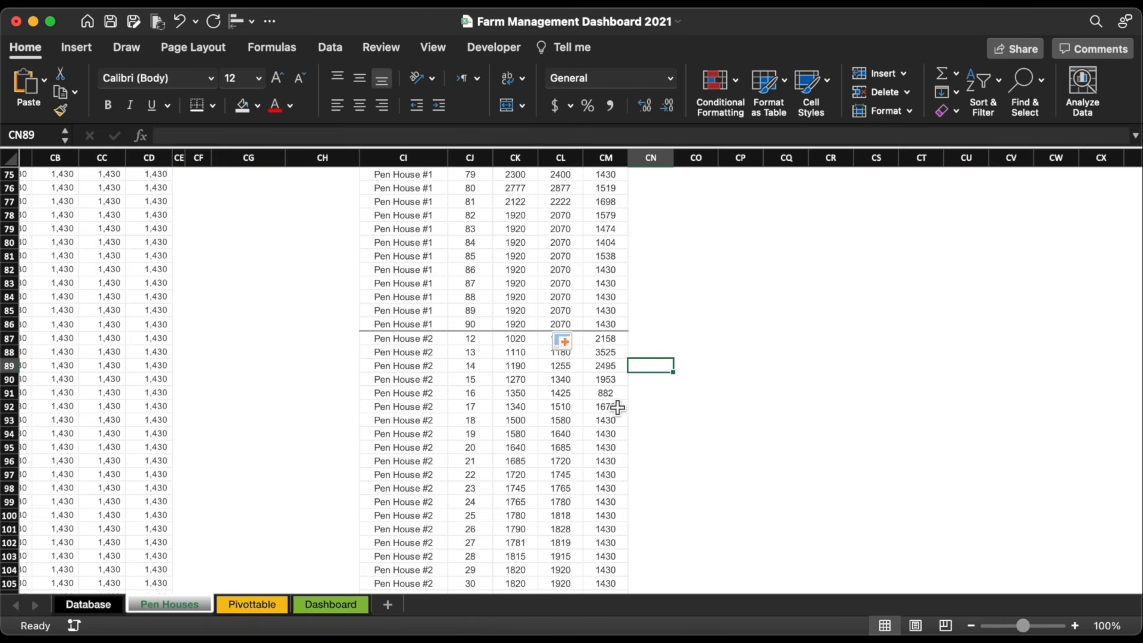
Step: Select the Pen House #2 Week, Min and Max block, CJ87:CL165
{"action": "left_click", "coordinate": [466, 344]}
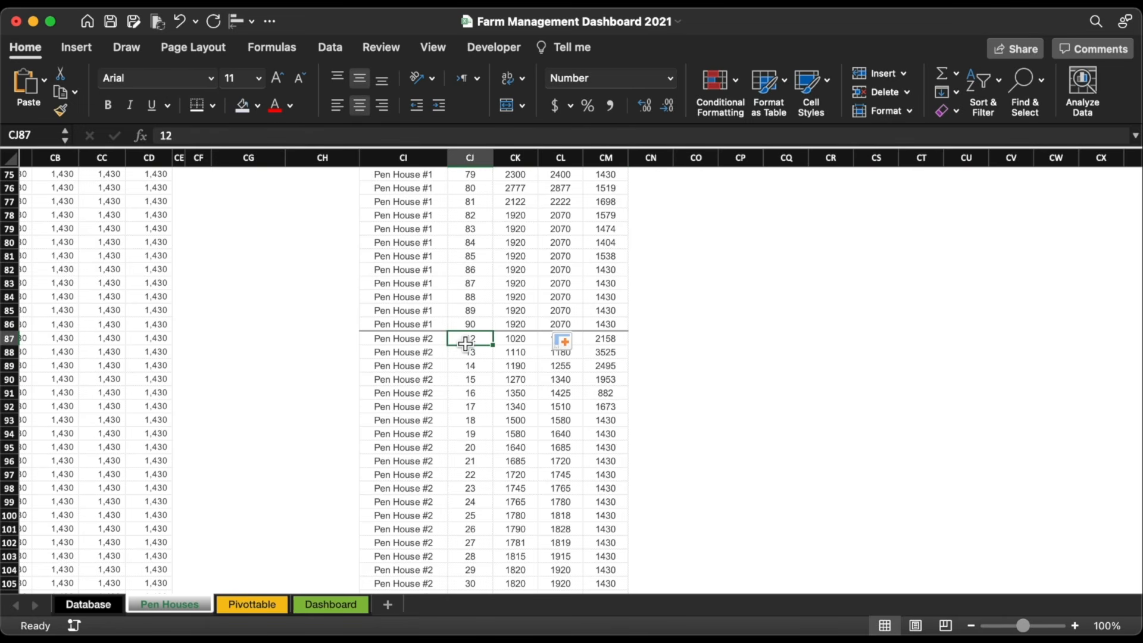
{"action": "key", "text": "shift+Right"}
{"action": "key", "text": "shift+Right"}
{"action": "key", "text": "shift+super+Down"}
Step: Copy the Pen House #2 weeks and Min/Max values and paste them at CJ166
{"action": "key", "text": "super+c"}
{"action": "scroll", "coordinate": [467, 341], "scroll_direction": "down", "scroll_amount": 5}
{"action": "left_click", "coordinate": [499, 361]}
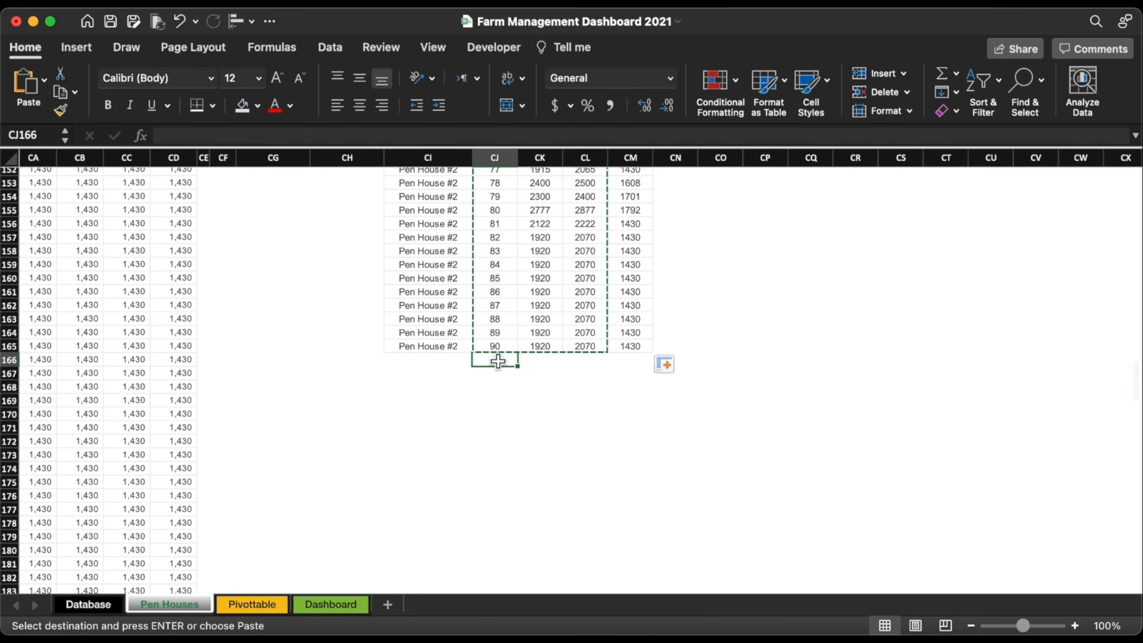
{"action": "key", "text": "super+v"}
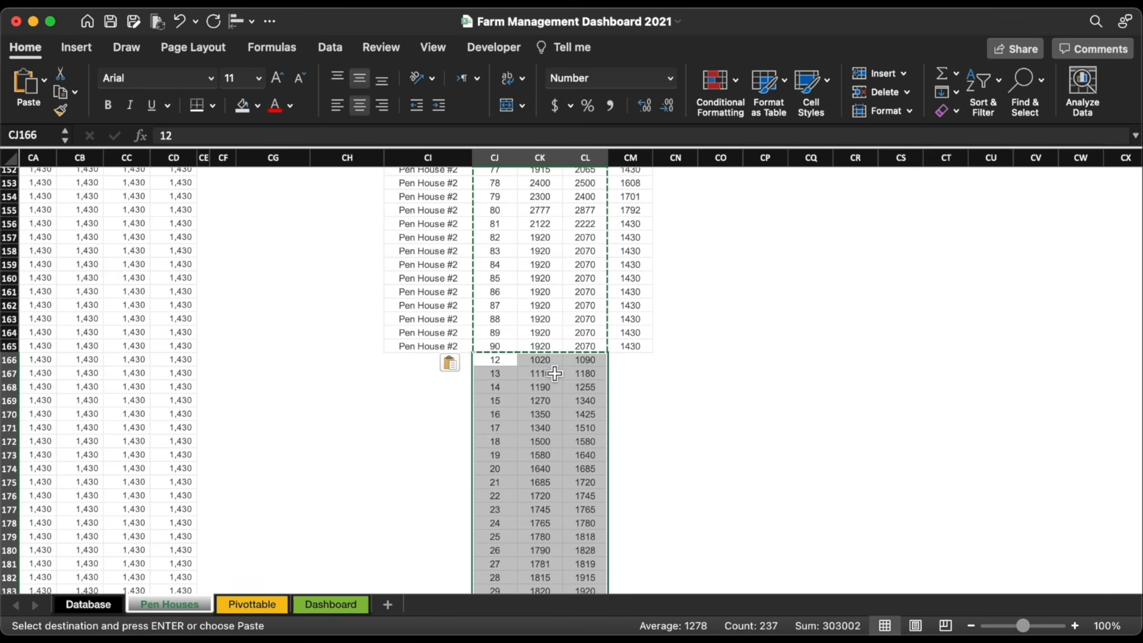
{"action": "left_click", "coordinate": [448, 347]}
Step: Label CI166 as Pen House #3, copied from the Pen House #2 label
{"action": "key", "text": "super+c"}
{"action": "left_click", "coordinate": [454, 363]}
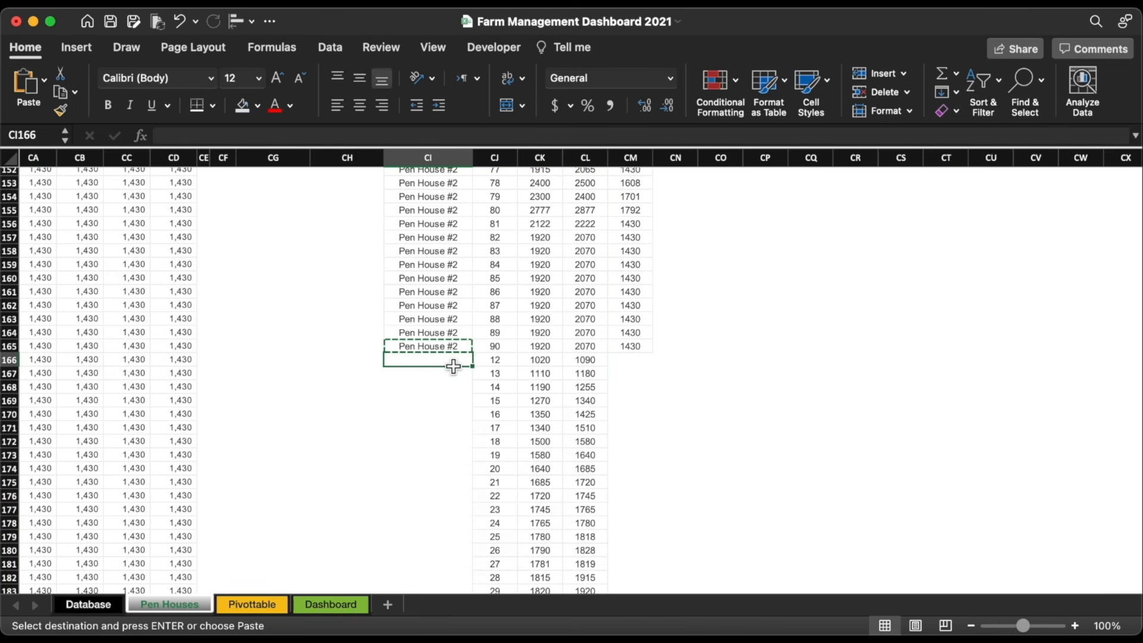
{"action": "key", "text": "super+v"}
{"action": "double_click", "coordinate": [465, 364]}
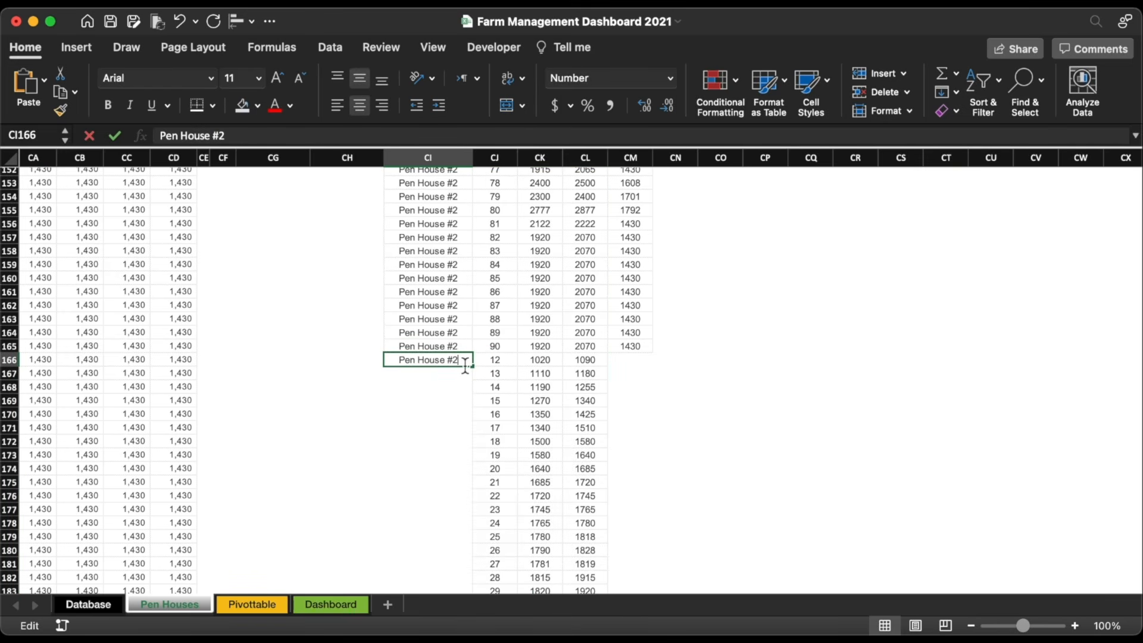
{"action": "key", "text": "BackSpace"}
{"action": "type", "text": "3"}
{"action": "key", "text": "Return"}
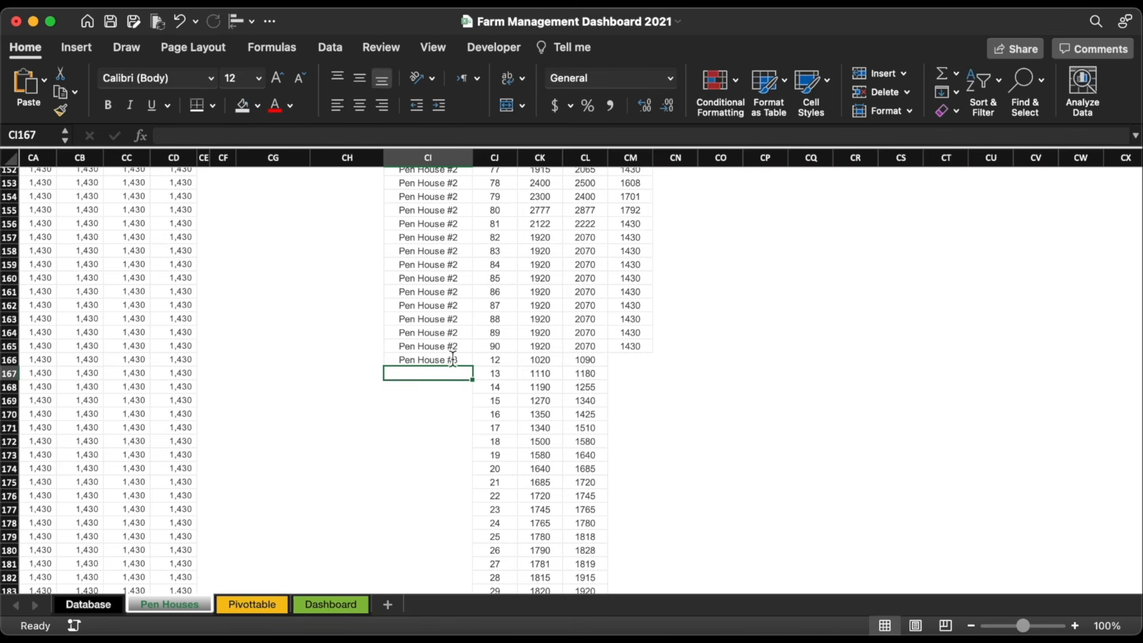
Step: Fill Pen House #3 down the new block with Copy Cells, then view the Average row 213
{"action": "left_click_drag", "start_coordinate": [443, 346], "coordinate": [631, 346]}
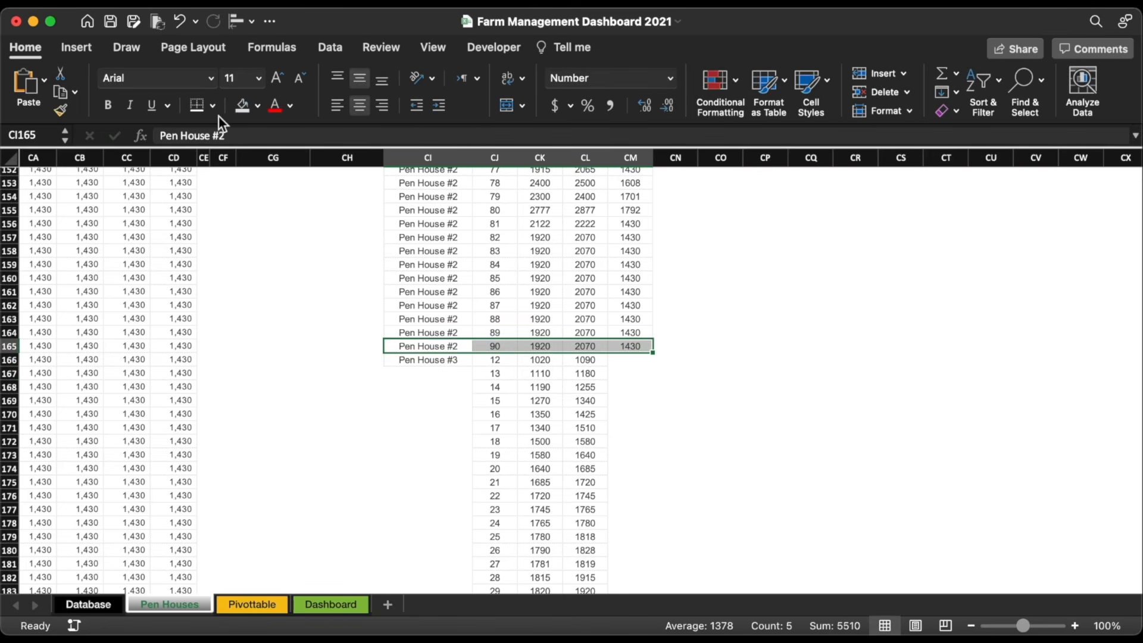
{"action": "key", "text": "super+z"}
{"action": "double_click", "coordinate": [485, 377]}
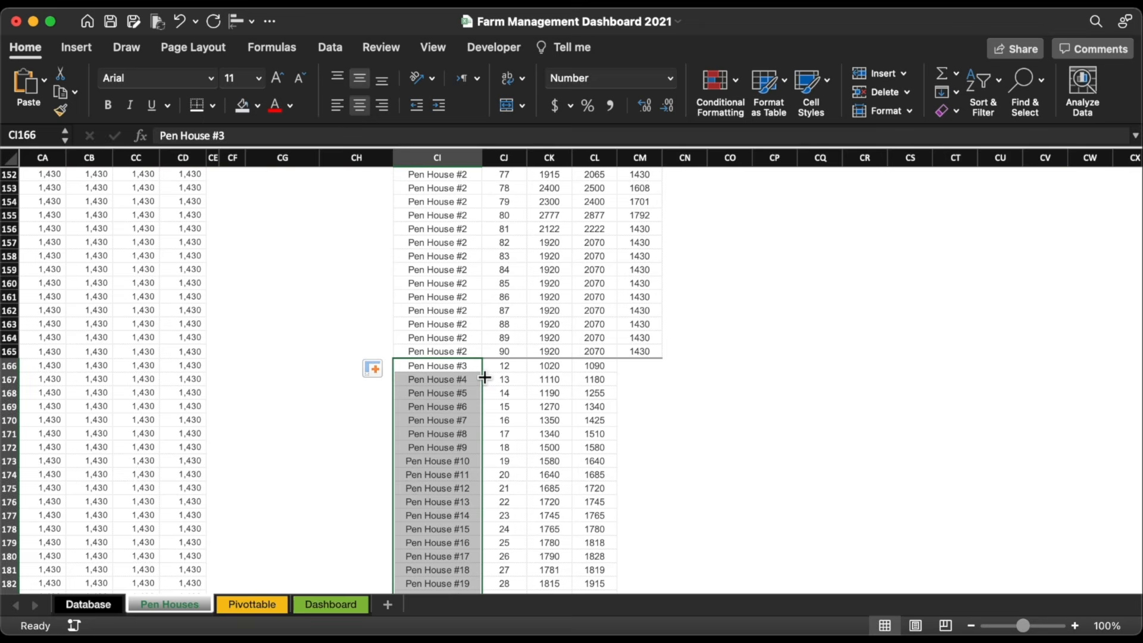
{"action": "left_click", "coordinate": [376, 368]}
{"action": "left_click", "coordinate": [405, 393]}
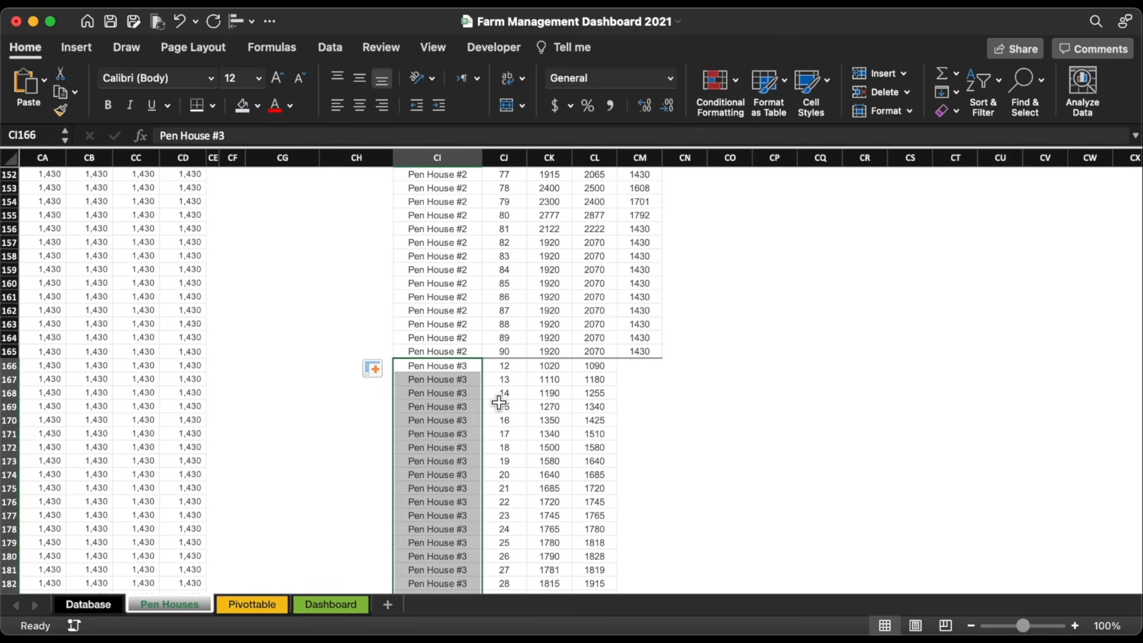
{"action": "left_click", "coordinate": [444, 365]}
{"action": "scroll", "coordinate": [217, 357], "scroll_direction": "left", "scroll_amount": 20}
{"action": "scroll", "coordinate": [179, 381], "scroll_direction": "down", "scroll_amount": 10}
{"action": "left_click", "coordinate": [135, 410]}
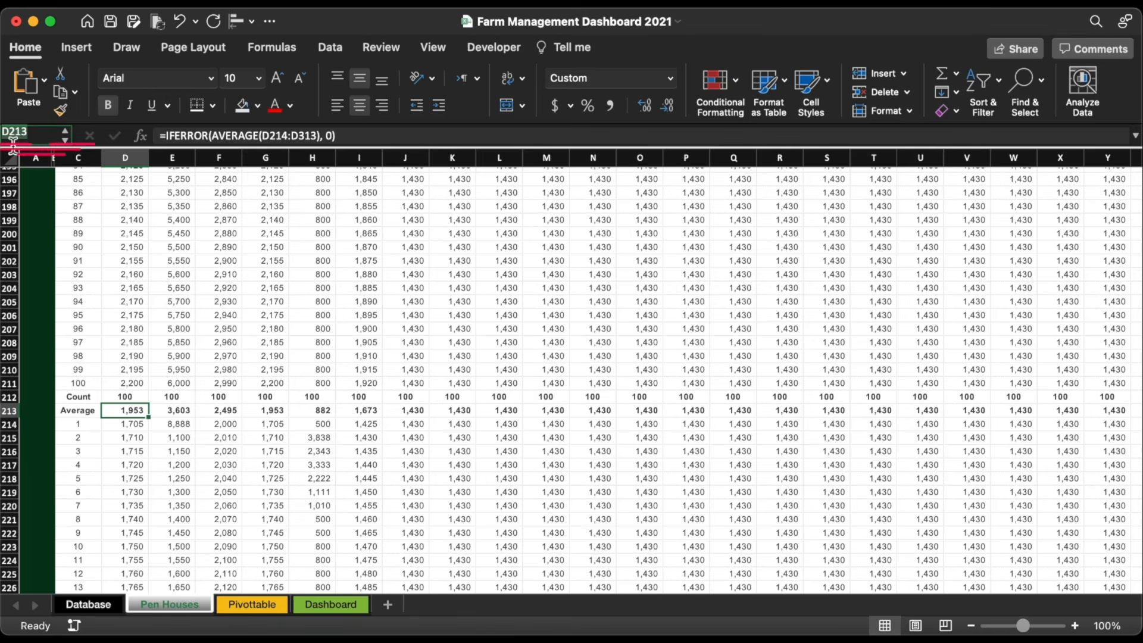
Step: Copy the formula text of the last Pen House #2 Actual cell, CM165
{"action": "left_click", "coordinate": [327, 383]}
{"action": "key", "text": "super+Right"}
{"action": "scroll", "coordinate": [337, 382], "scroll_direction": "right", "scroll_amount": 15}
{"action": "scroll", "coordinate": [337, 382], "scroll_direction": "up", "scroll_amount": 10}
{"action": "left_click", "coordinate": [628, 271]}
{"action": "left_click", "coordinate": [630, 255]}
{"action": "left_click_drag", "start_coordinate": [375, 140], "coordinate": [135, 139]}
Step: Enter =INDEX(D$213:CD$213,,ROW(A1)) in CM166, the first Pen House #3 Actual cell
{"action": "left_click", "coordinate": [622, 272]}
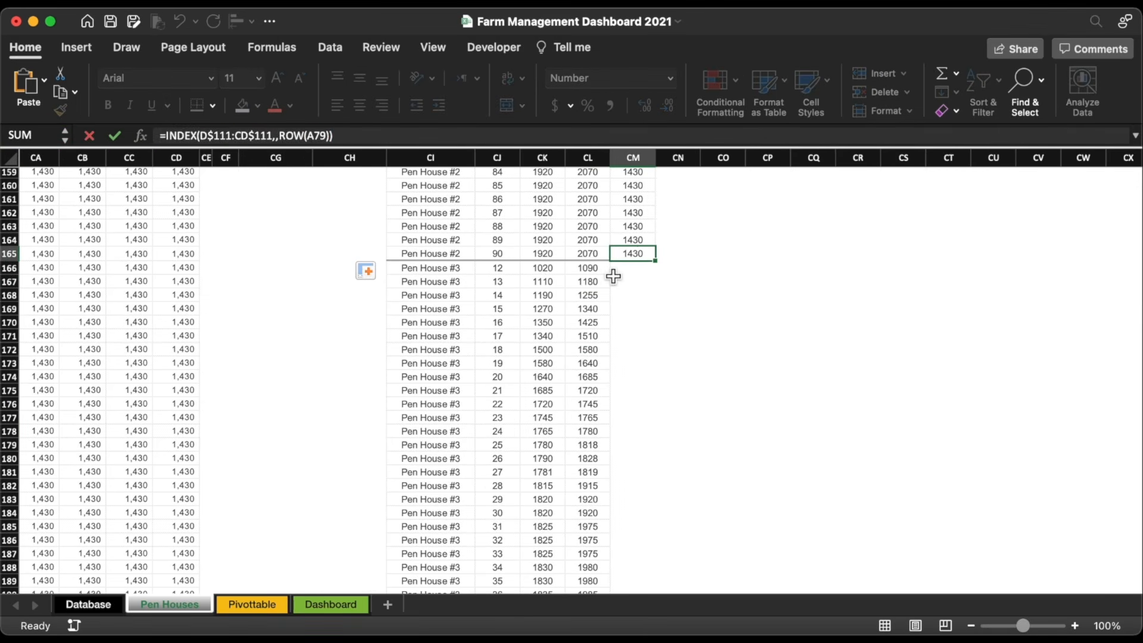
{"action": "left_click", "coordinate": [344, 136]}
{"action": "key", "text": "super+v"}
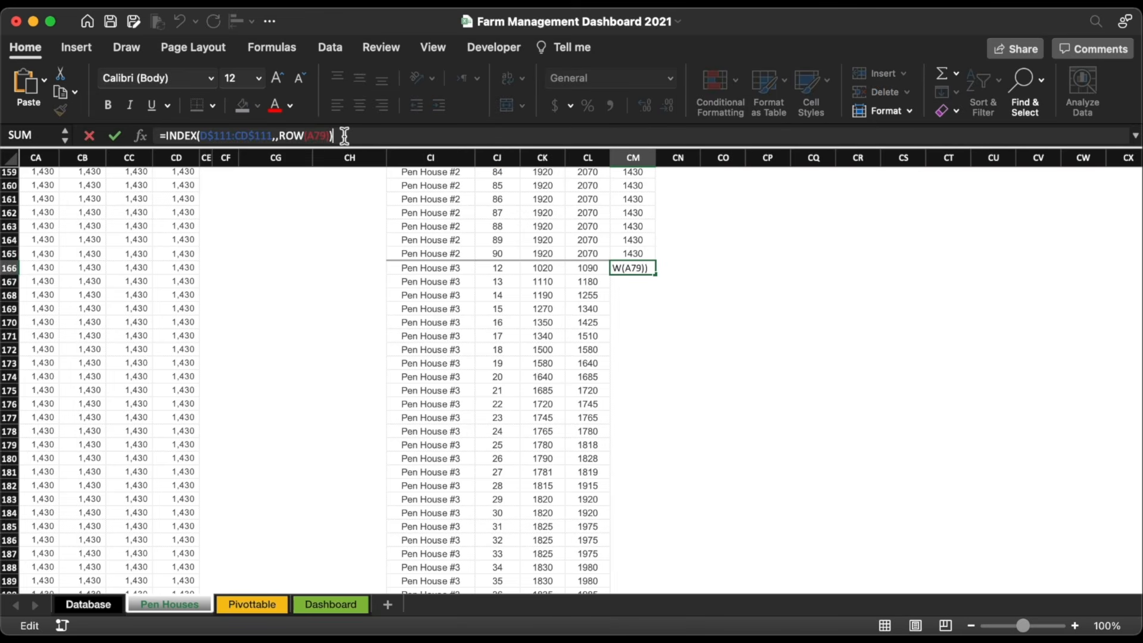
{"action": "left_click", "coordinate": [232, 136]}
{"action": "key", "text": "BackSpace"}
{"action": "key", "text": "BackSpace"}
{"action": "key", "text": "BackSpace"}
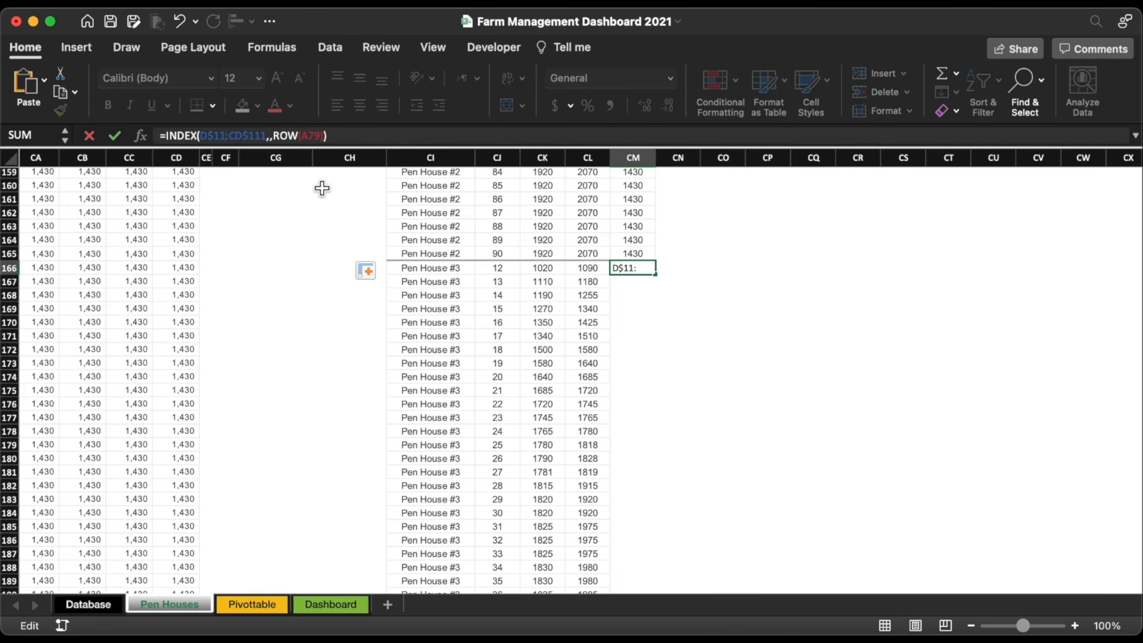
{"action": "type", "text": "213:CD$"}
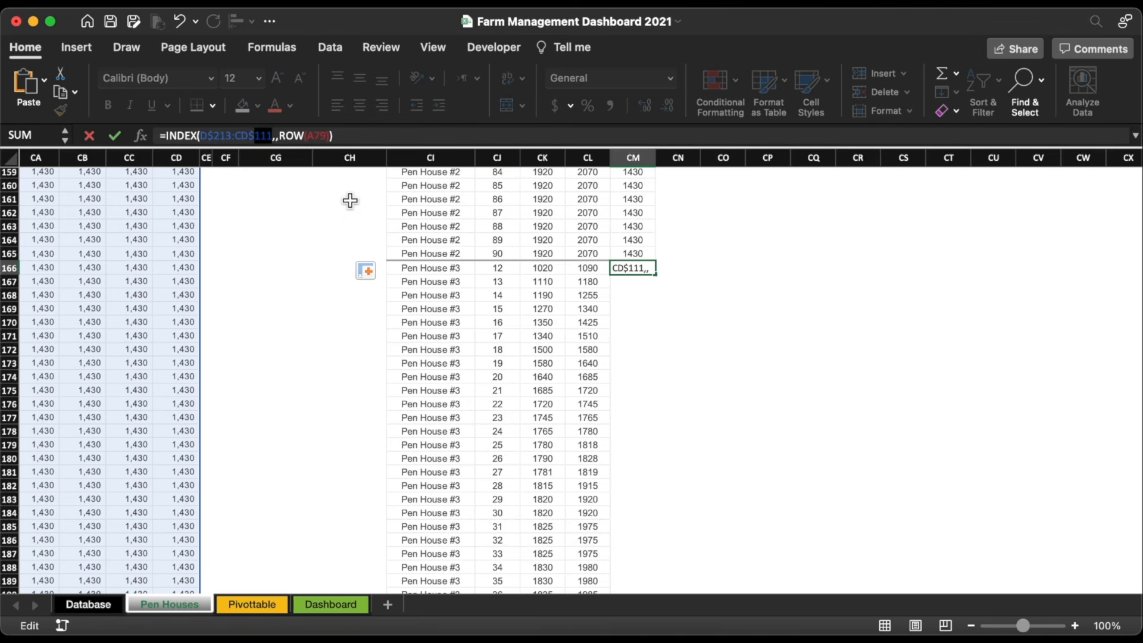
{"action": "type", "text": "213"}
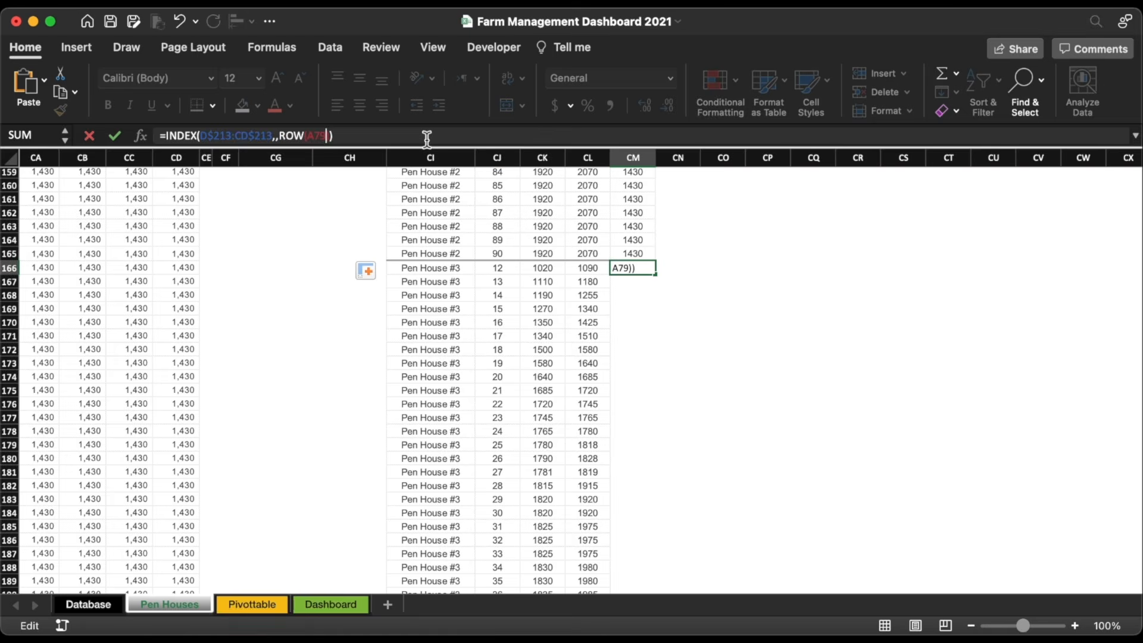
{"action": "key", "text": "Return"}
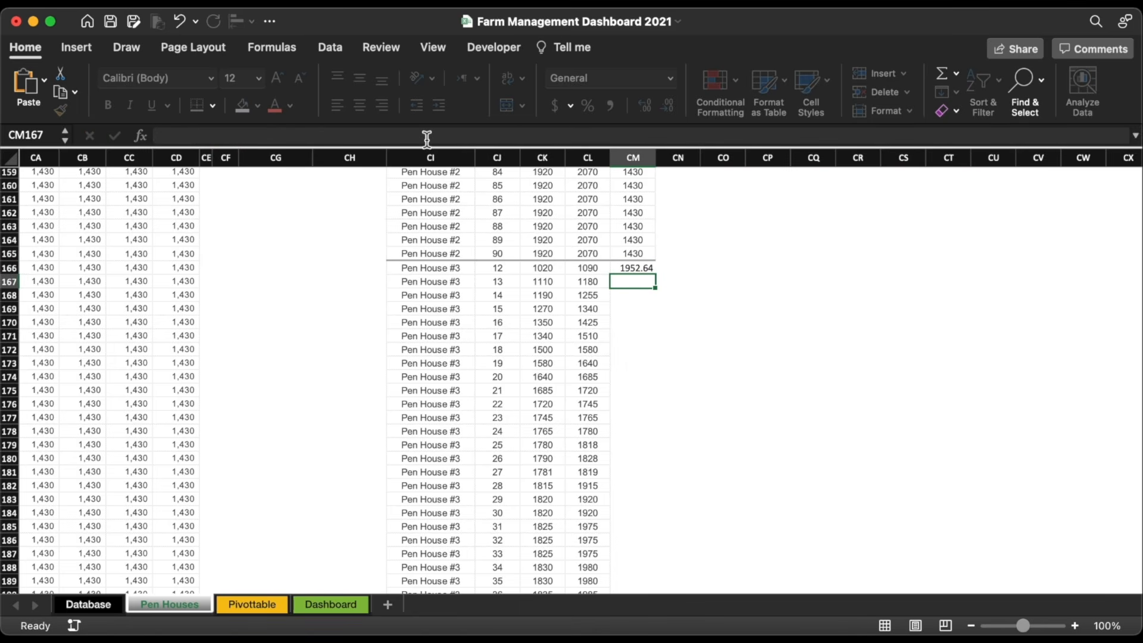
Step: Give CM166 the whole-number format of CL166 and fill it down the Pen House #3 rows
{"action": "left_click", "coordinate": [588, 268]}
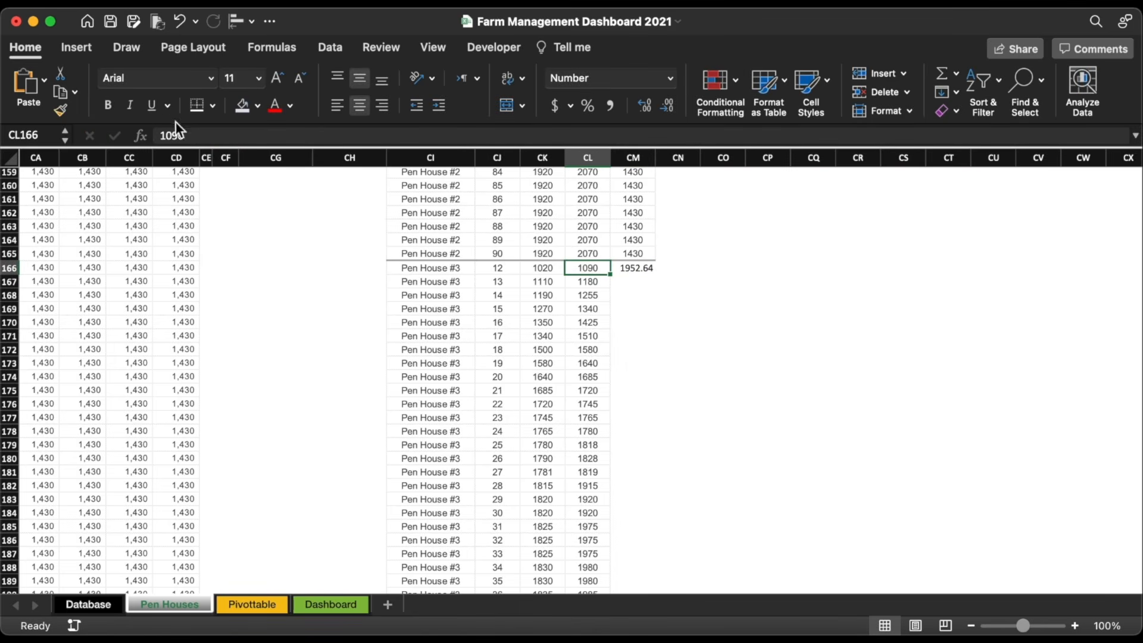
{"action": "left_click", "coordinate": [60, 110]}
{"action": "left_click", "coordinate": [636, 268]}
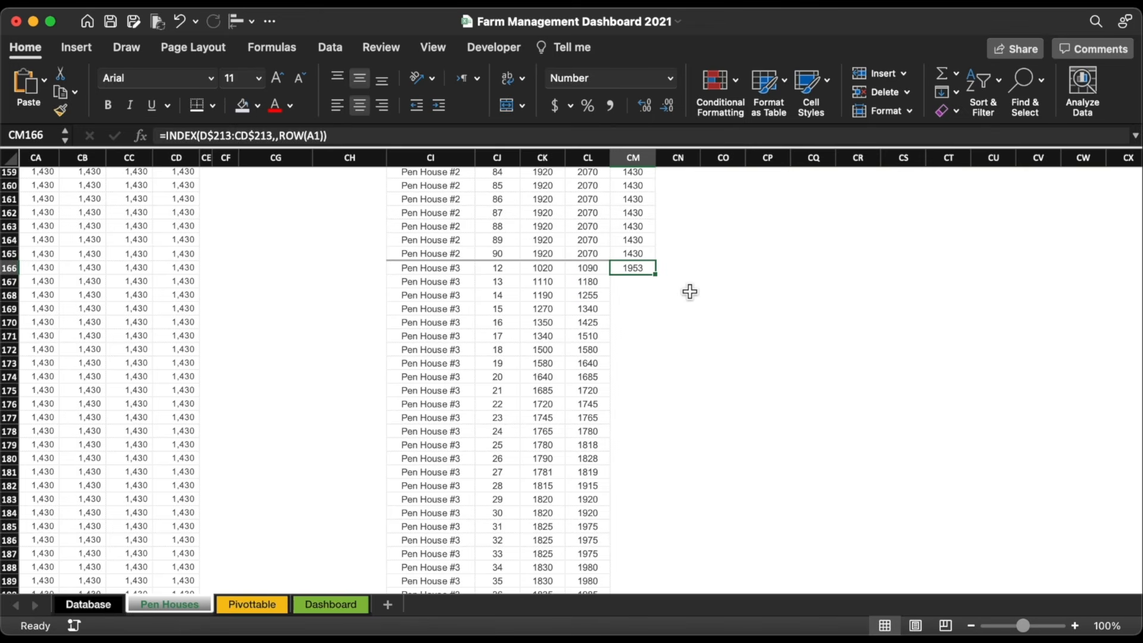
{"action": "double_click", "coordinate": [657, 276]}
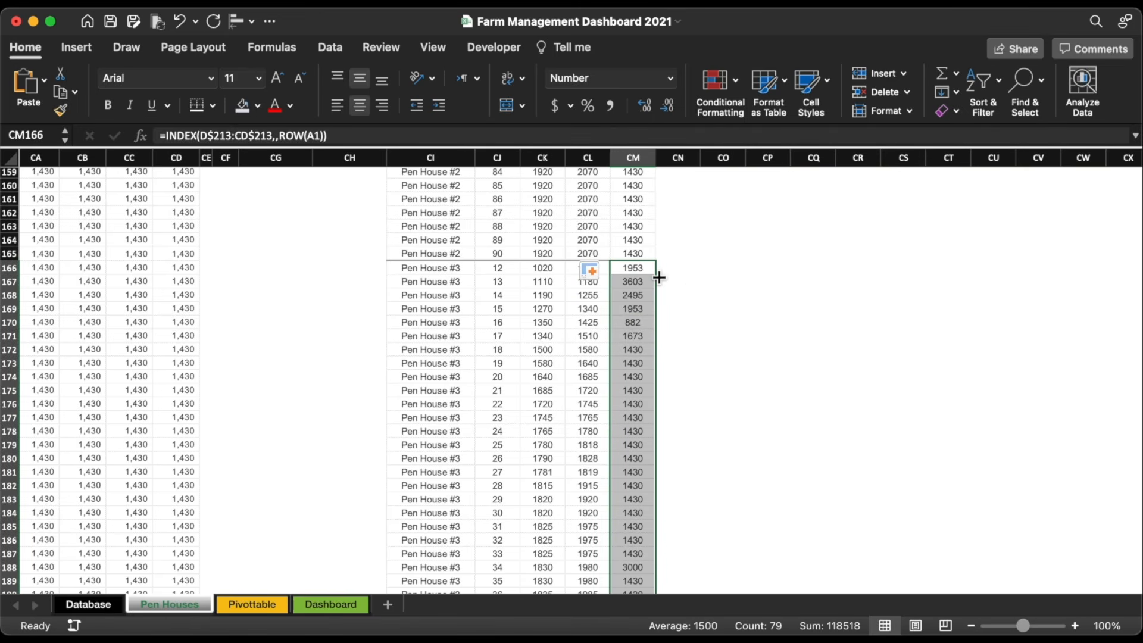
{"action": "key", "text": "super+Up"}
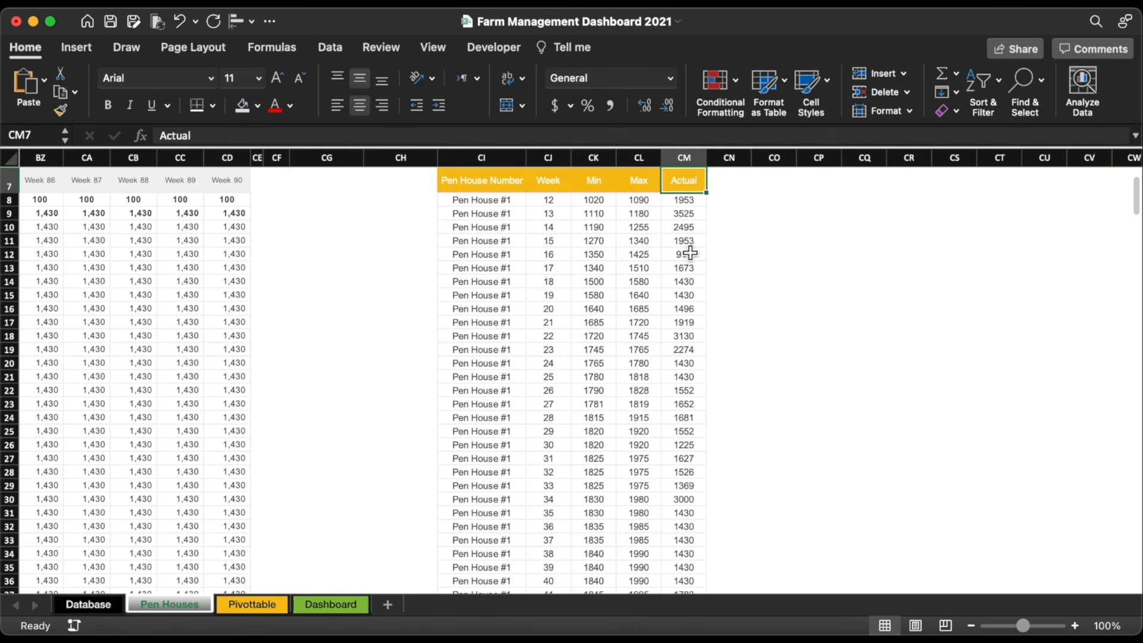
Step: Create a PivotTable from the pen house table at cell S3 on the Pivottable sheet
{"action": "left_click", "coordinate": [594, 227]}
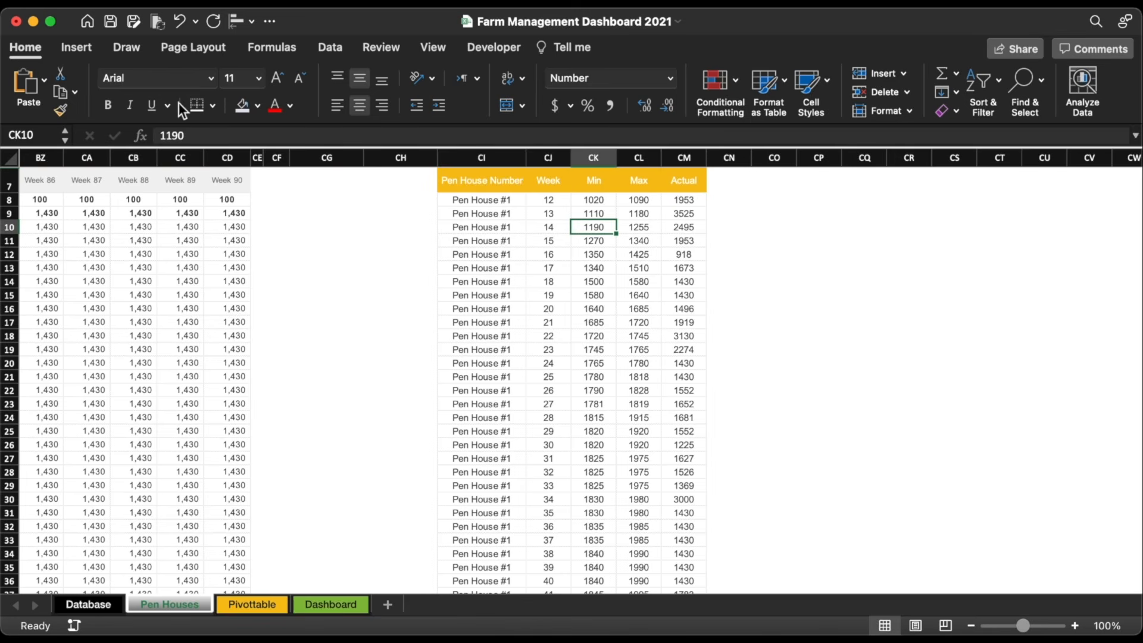
{"action": "left_click", "coordinate": [88, 51]}
{"action": "left_click", "coordinate": [29, 81]}
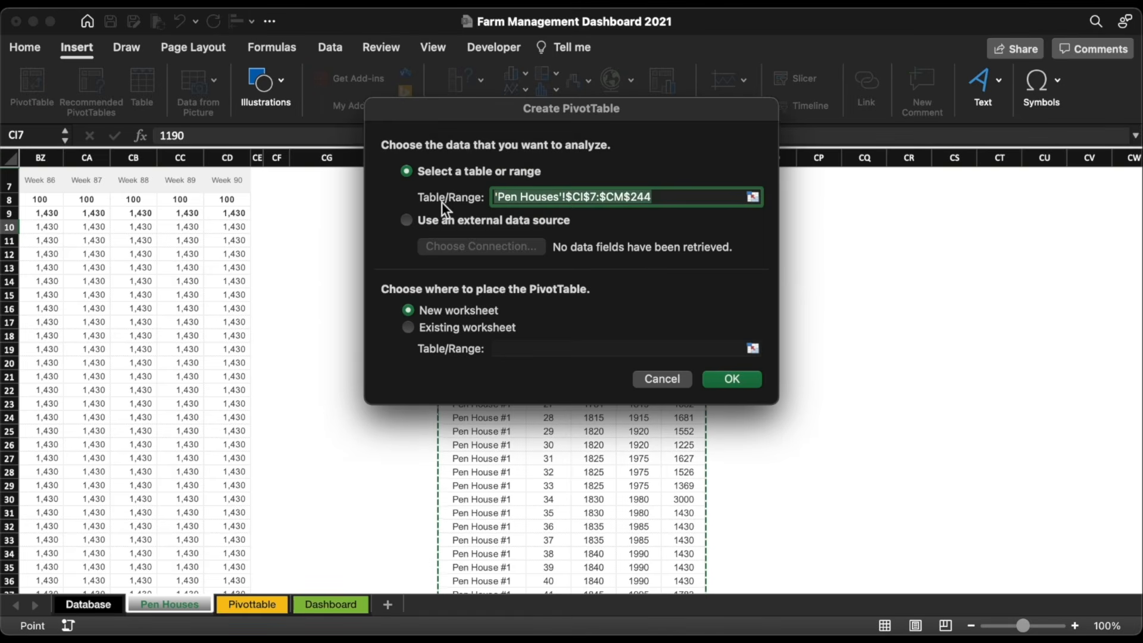
{"action": "left_click", "coordinate": [470, 327]}
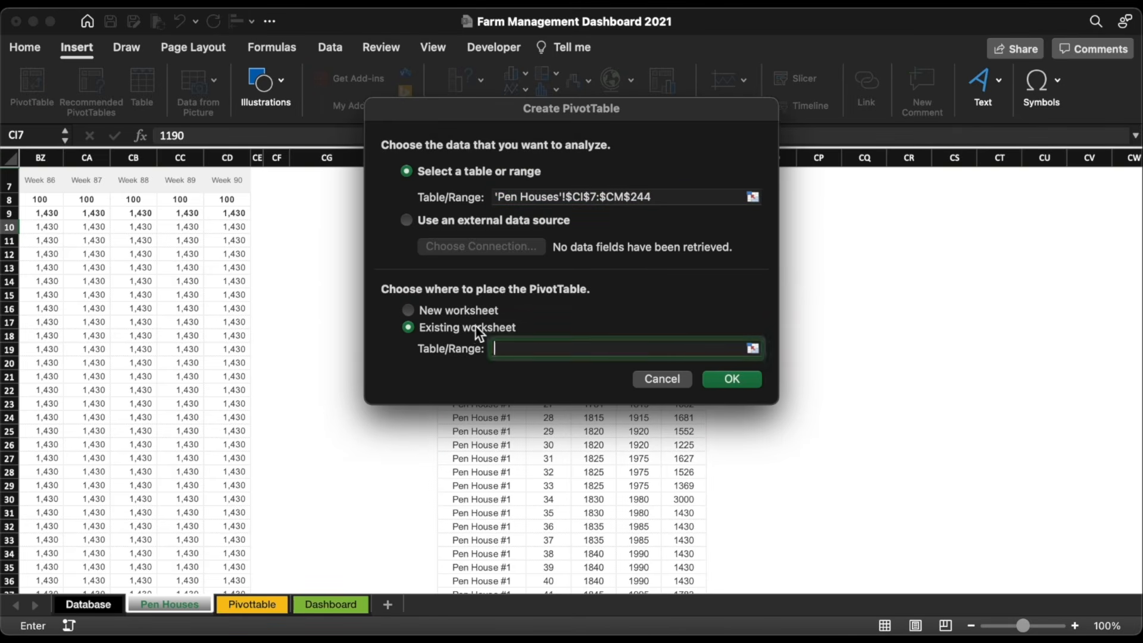
{"action": "left_click", "coordinate": [754, 348]}
{"action": "left_click", "coordinate": [252, 605]}
{"action": "scroll", "coordinate": [512, 319], "scroll_direction": "right", "scroll_amount": 5}
{"action": "left_click", "coordinate": [293, 186]}
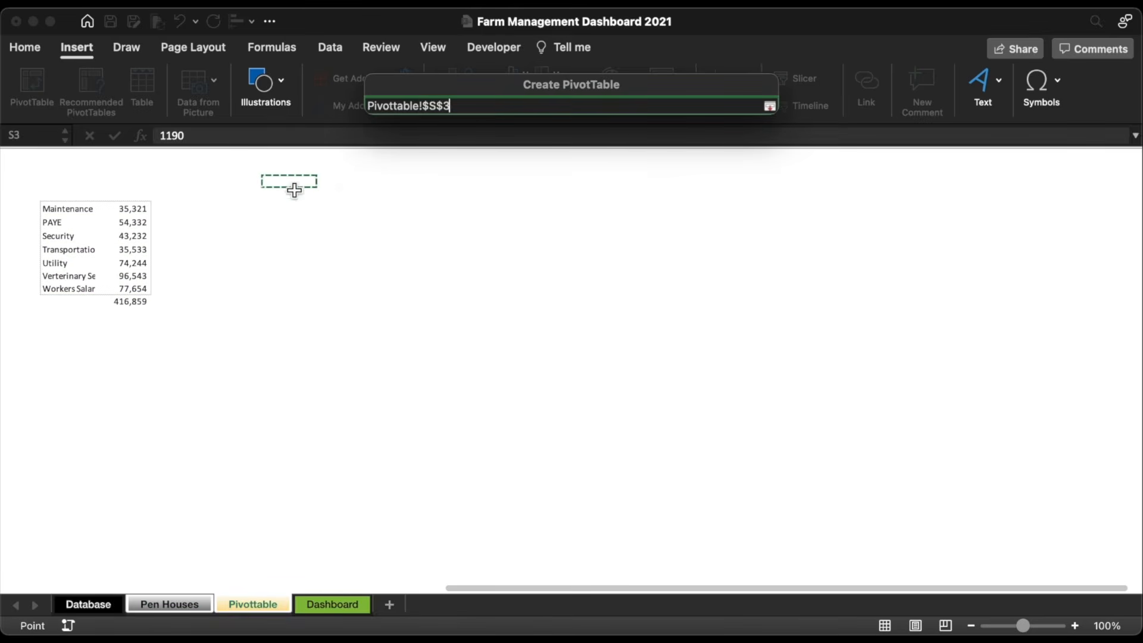
{"action": "key", "text": "Return"}
{"action": "key", "text": "Return"}
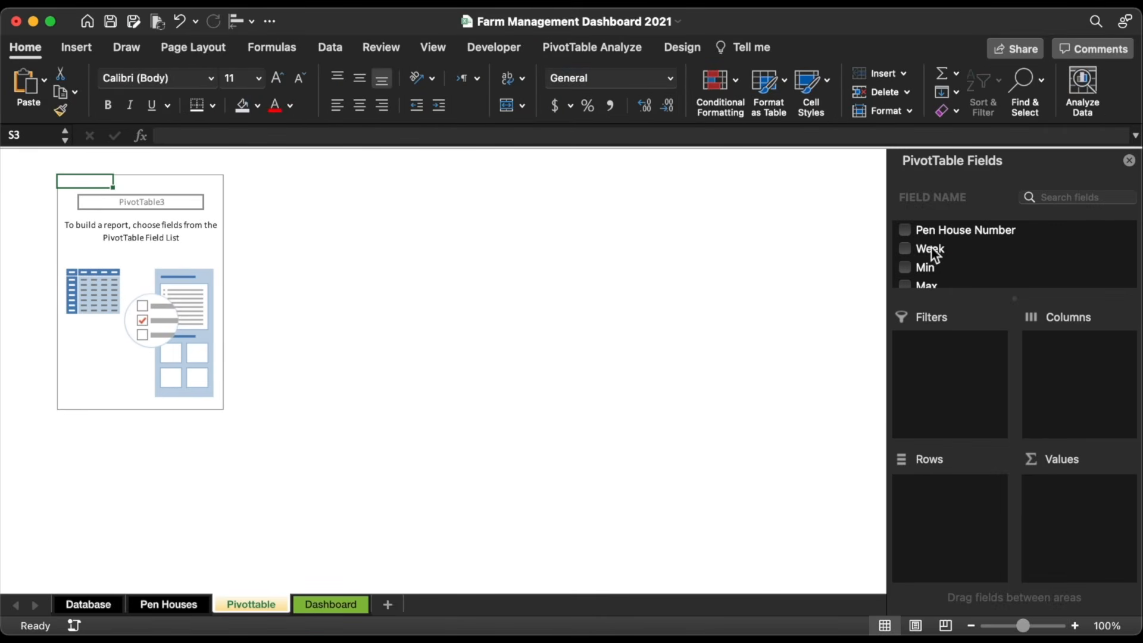
Step: Put Week in the pivot rows and Actual, Min and Max in the values
{"action": "left_click_drag", "start_coordinate": [934, 250], "coordinate": [941, 528]}
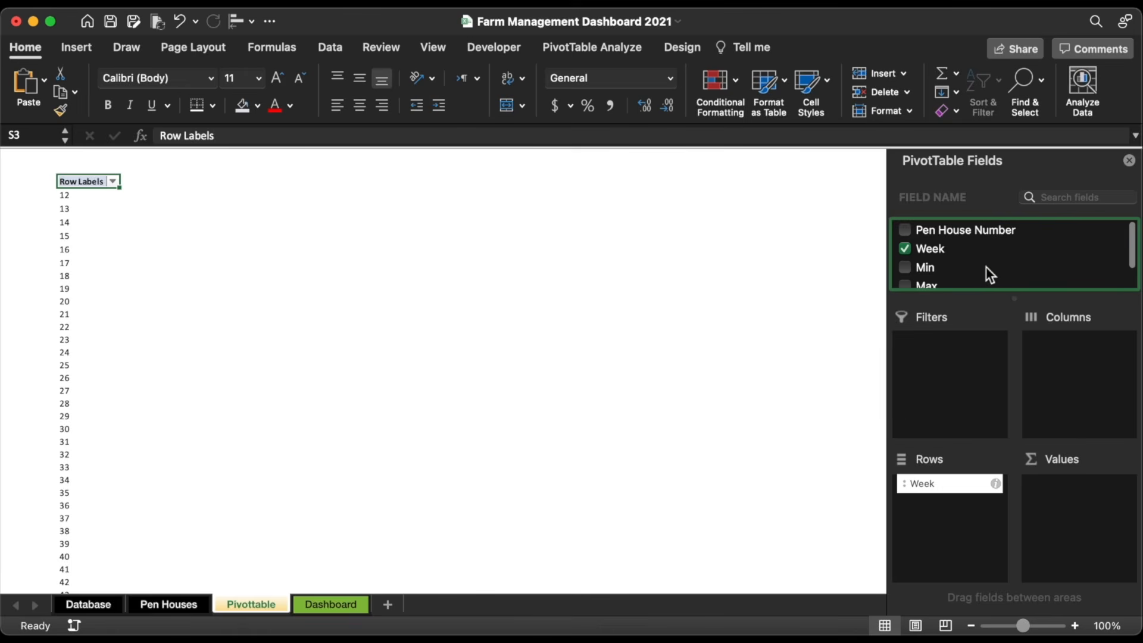
{"action": "scroll", "coordinate": [987, 267], "scroll_direction": "down", "scroll_amount": 2}
{"action": "left_click_drag", "start_coordinate": [942, 277], "coordinate": [1055, 508]}
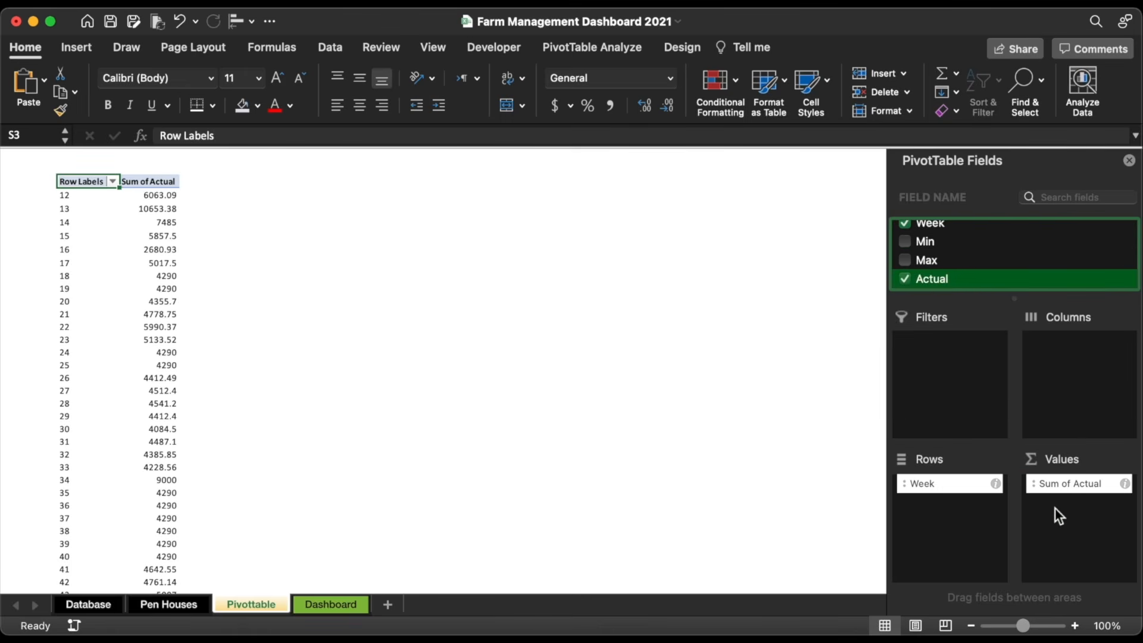
{"action": "left_click_drag", "start_coordinate": [929, 242], "coordinate": [1053, 512]}
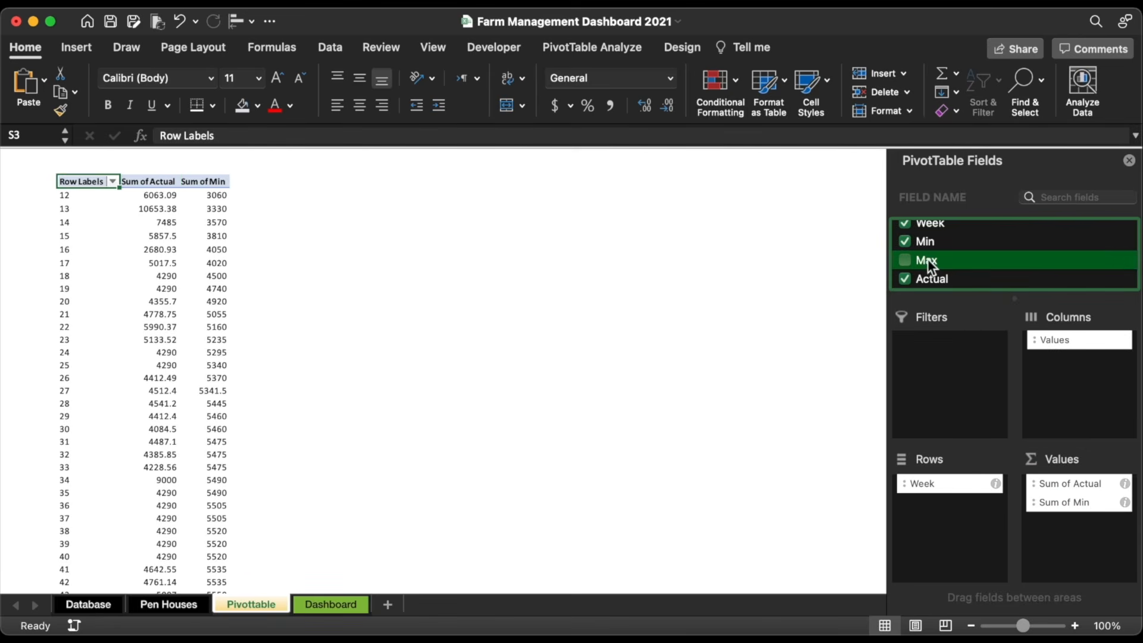
{"action": "left_click_drag", "start_coordinate": [928, 259], "coordinate": [1085, 553]}
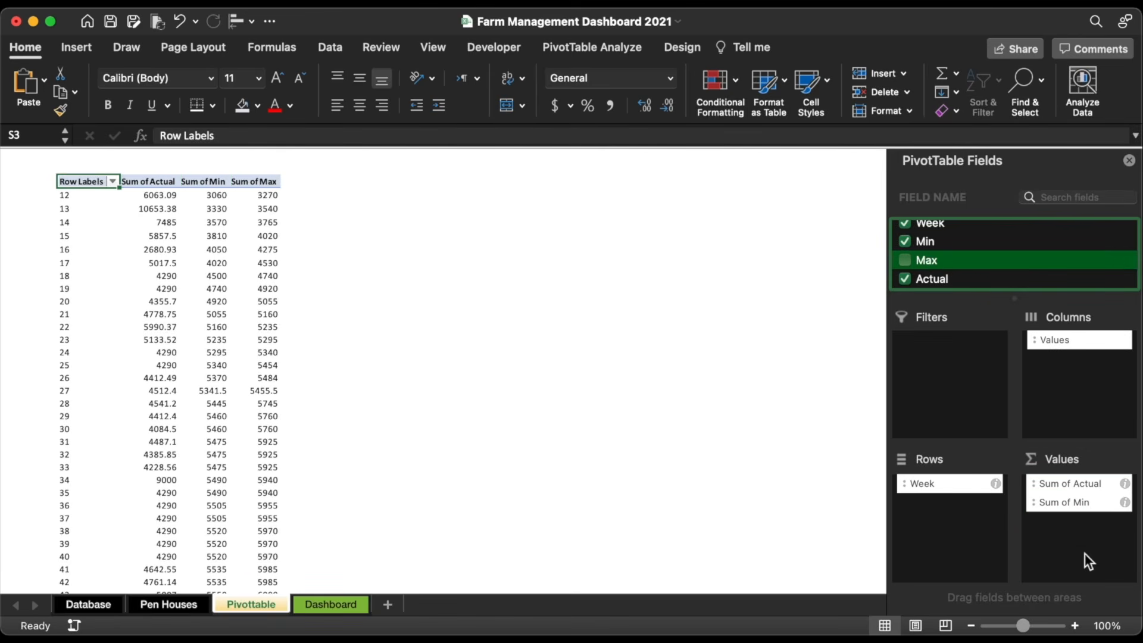
Step: Apply a green medium pivot table style
{"action": "left_click", "coordinate": [688, 48]}
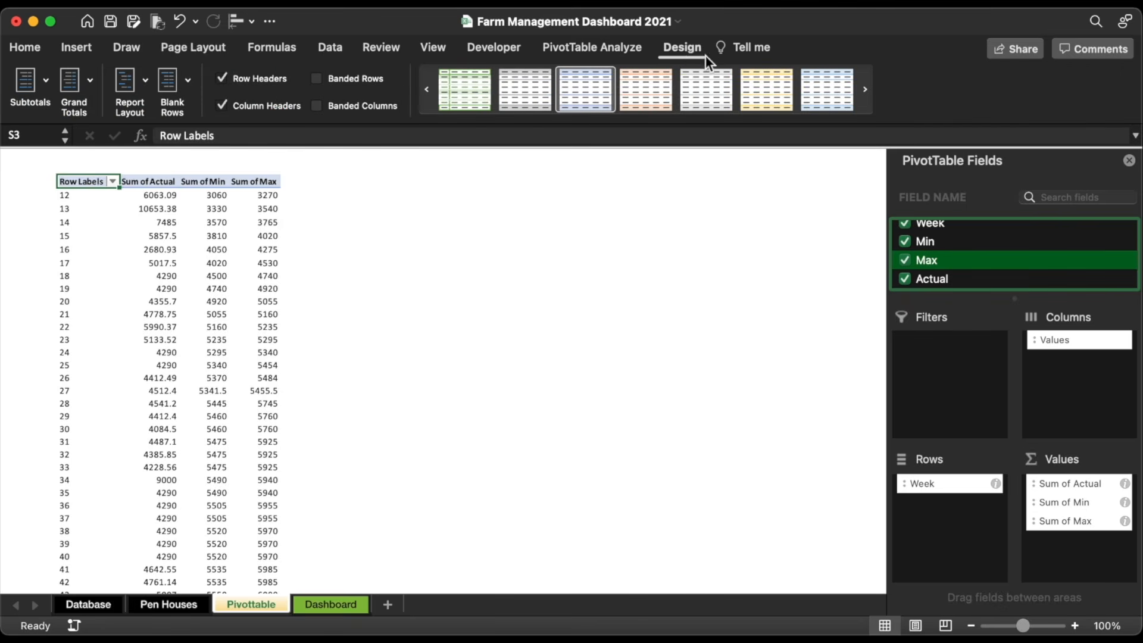
{"action": "left_click", "coordinate": [646, 118]}
{"action": "left_click", "coordinate": [813, 453]}
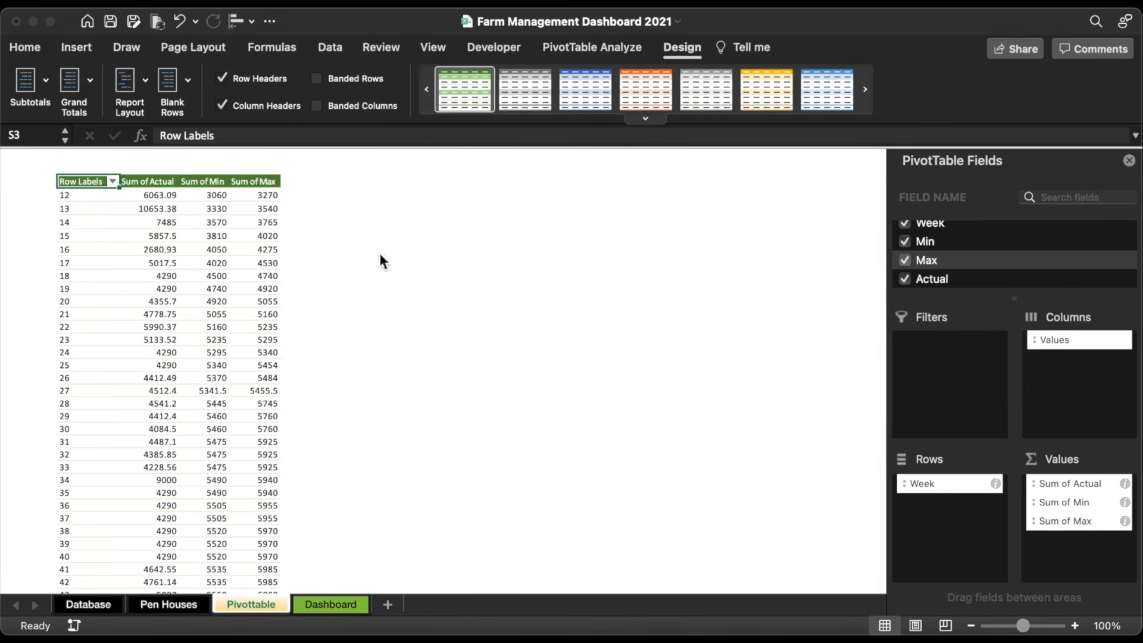
Step: Reduce the Actual, Min and Max values through Grand Total to whole numbers
{"action": "left_click", "coordinate": [160, 191]}
{"action": "key", "text": "ctrl+shift+Right"}
{"action": "key", "text": "ctrl+shift+Down"}
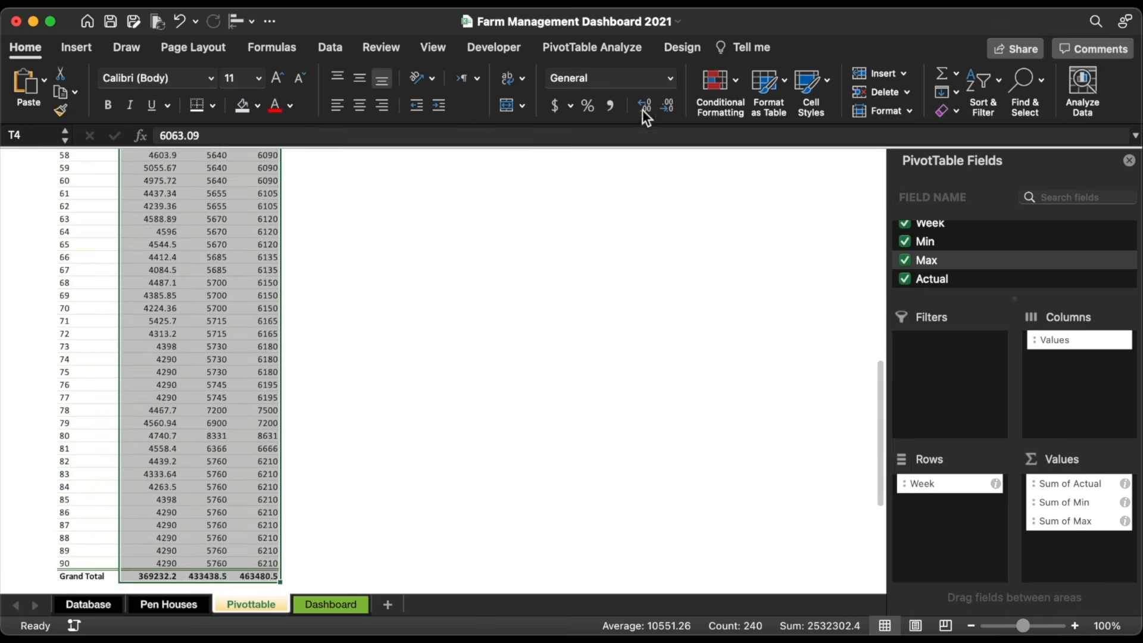
{"action": "left_click", "coordinate": [664, 106]}
{"action": "left_click", "coordinate": [665, 106]}
{"action": "left_click", "coordinate": [268, 194]}
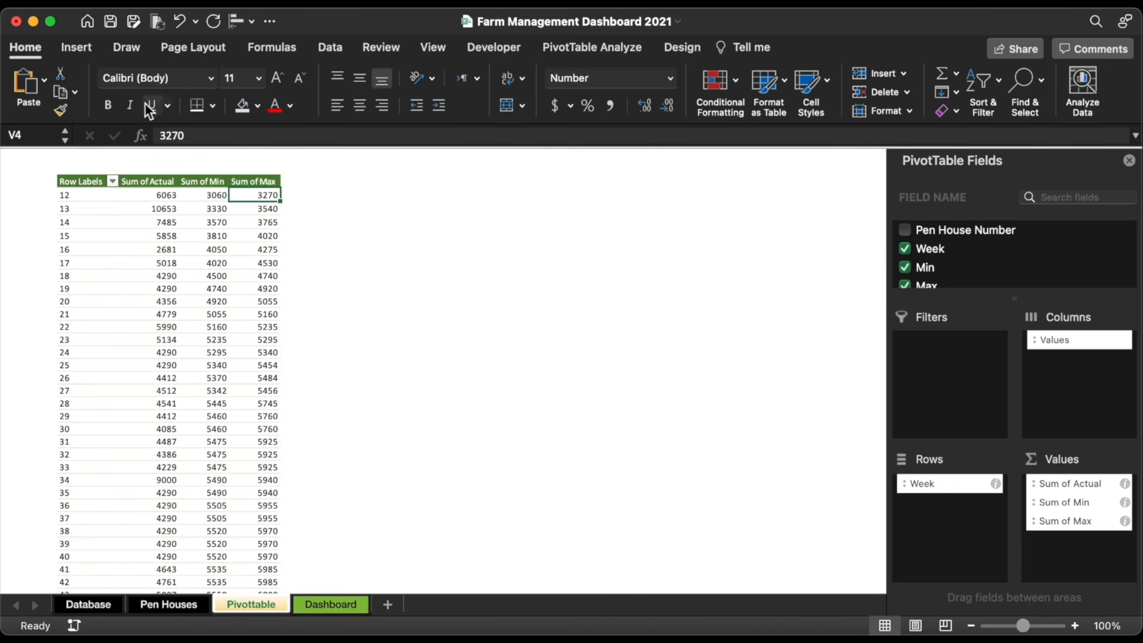
{"action": "left_click", "coordinate": [87, 46]}
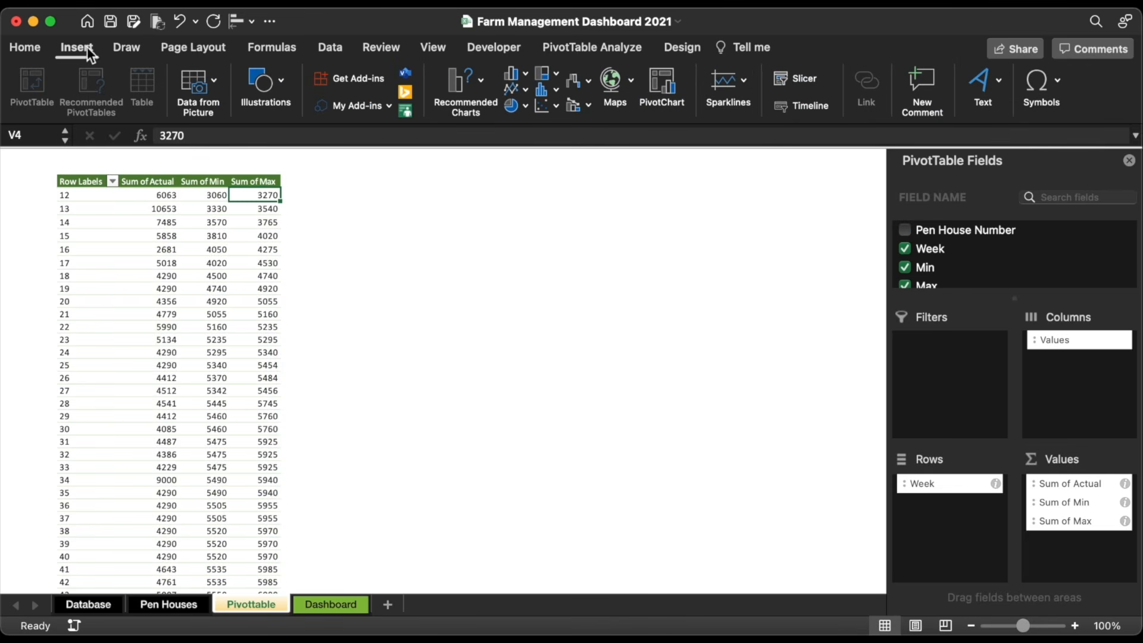
Step: Insert a basic 2-D line pivot chart of the weekly weights
{"action": "left_click", "coordinate": [520, 94]}
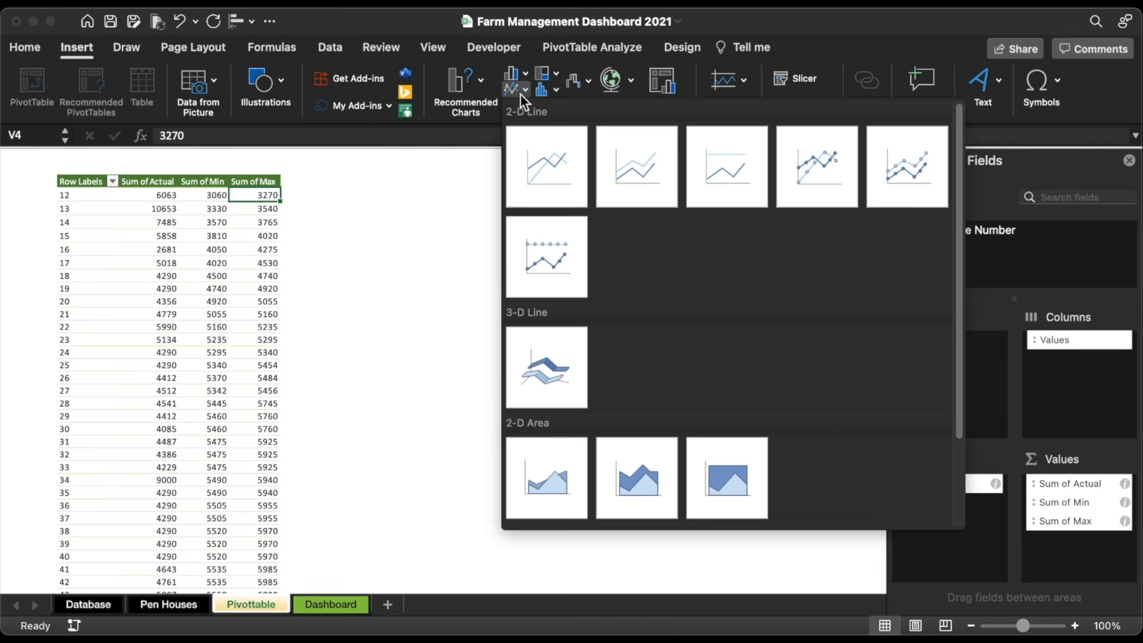
{"action": "left_click", "coordinate": [542, 151]}
{"action": "key", "text": "Escape"}
Step: Add a Pen House Number slicer, move it left, and test filtering houses #1 to #3
{"action": "left_click", "coordinate": [88, 47]}
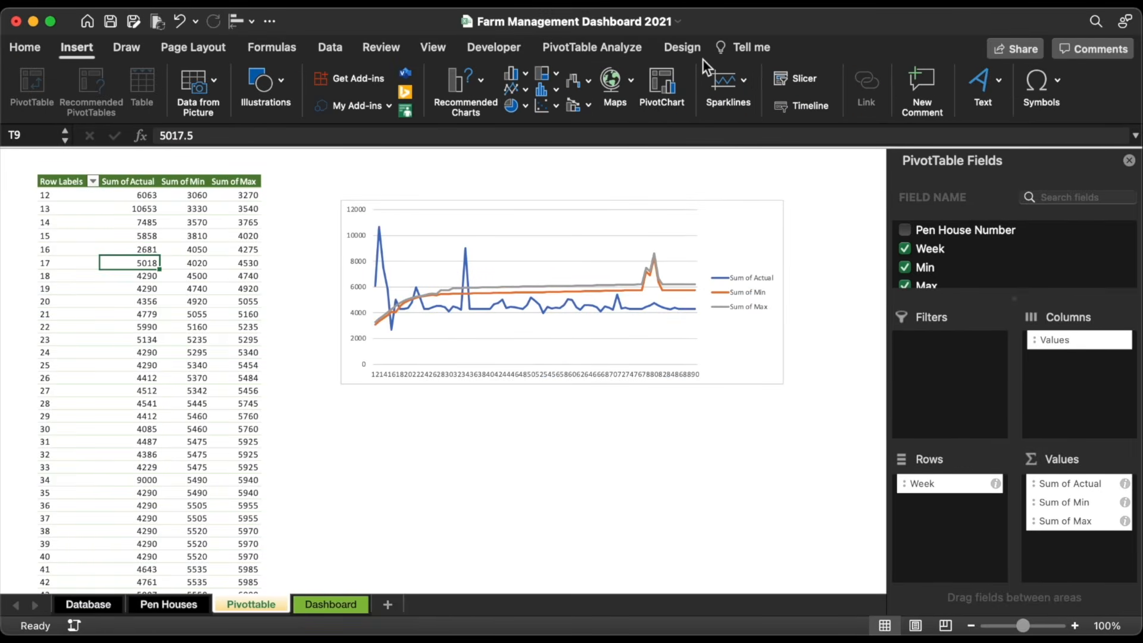
{"action": "left_click", "coordinate": [795, 72]}
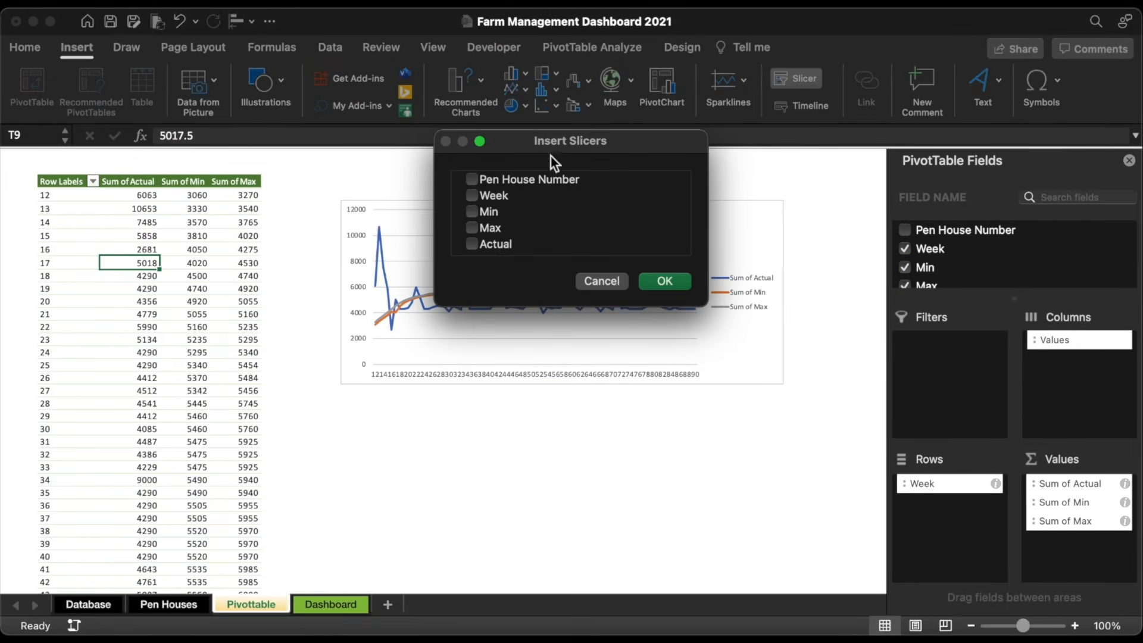
{"action": "left_click", "coordinate": [519, 177]}
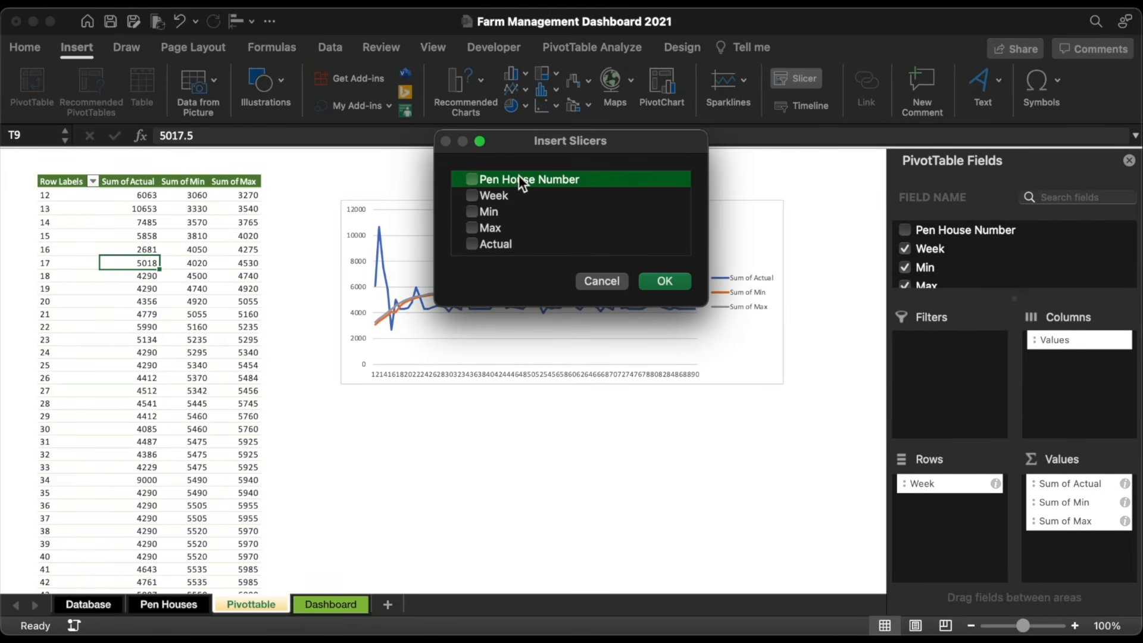
{"action": "left_click", "coordinate": [665, 281]}
{"action": "left_click_drag", "start_coordinate": [416, 293], "coordinate": [209, 253]}
{"action": "left_click", "coordinate": [214, 274]}
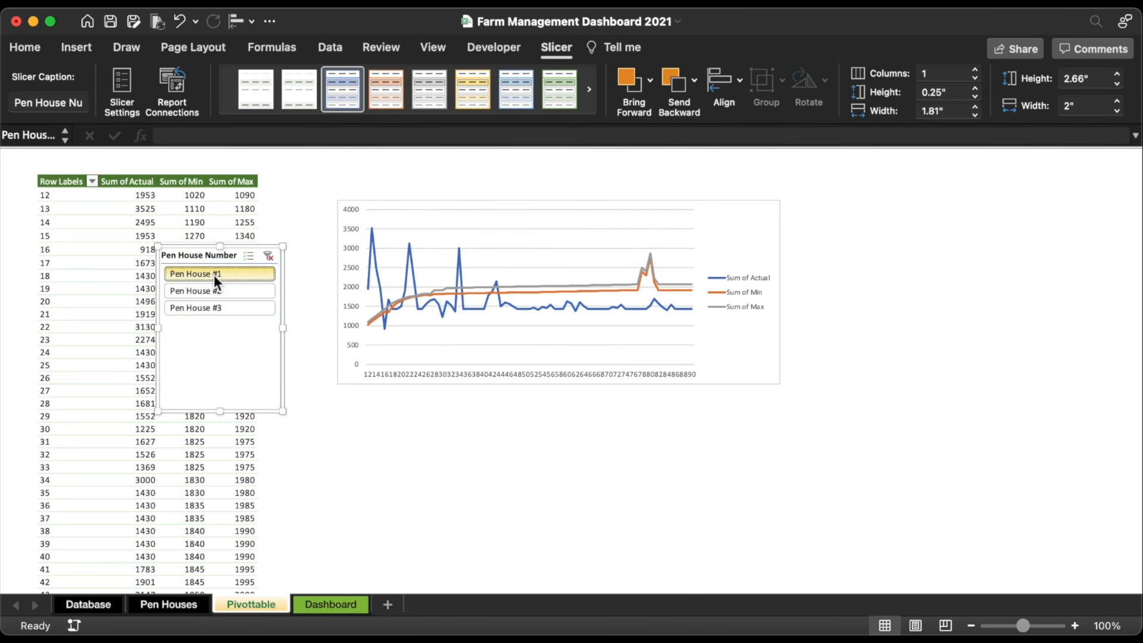
{"action": "left_click", "coordinate": [221, 293]}
{"action": "left_click", "coordinate": [223, 306]}
{"action": "left_click", "coordinate": [220, 276]}
Step: Give the slicer a light style, hide its header and hide items with no data
{"action": "left_click", "coordinate": [310, 86]}
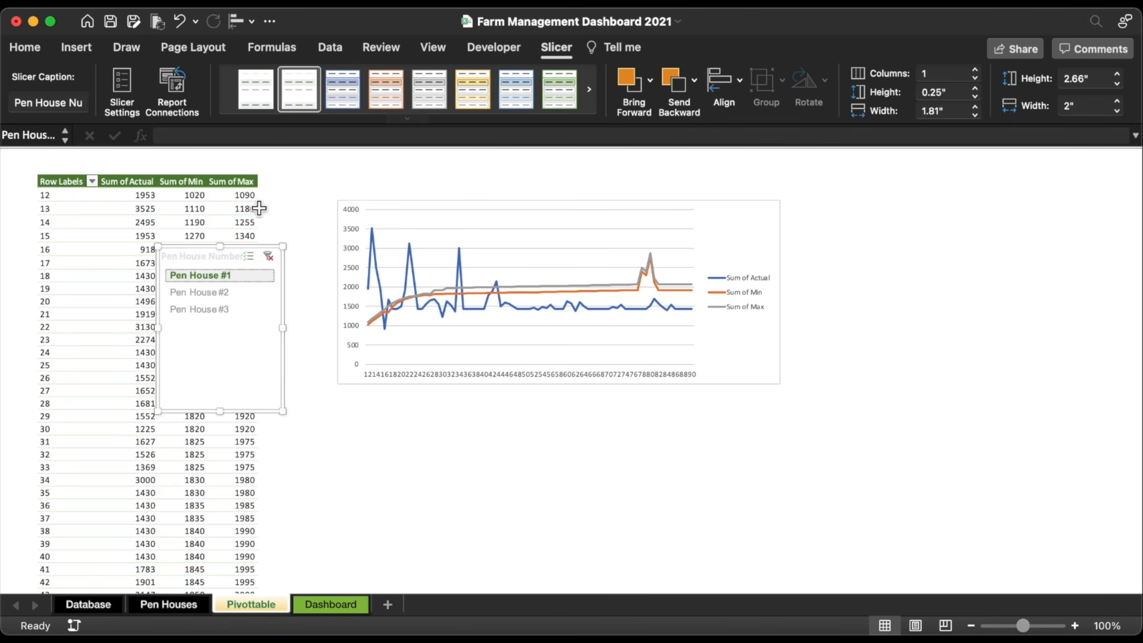
{"action": "right_click", "coordinate": [244, 256]}
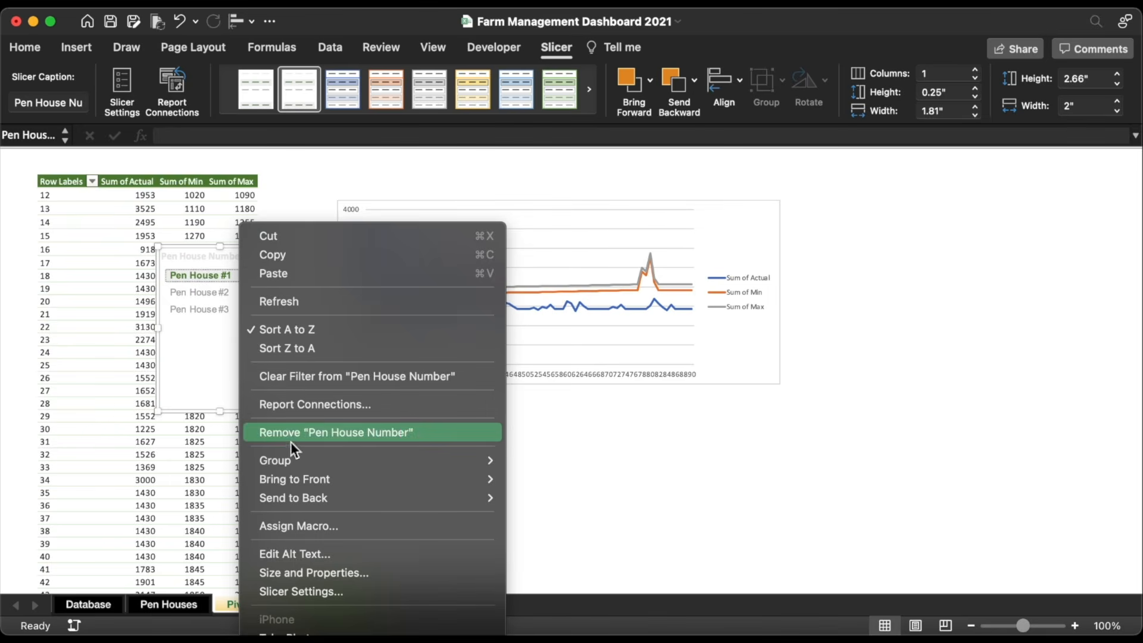
{"action": "left_click", "coordinate": [327, 591]}
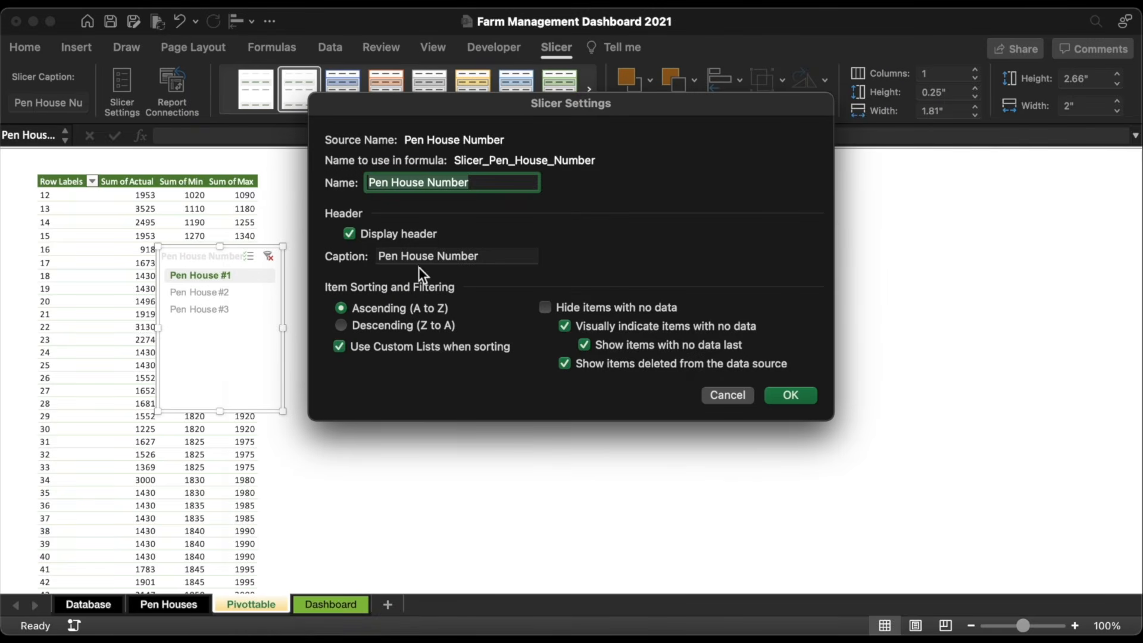
{"action": "left_click", "coordinate": [399, 235]}
{"action": "left_click", "coordinate": [545, 307]}
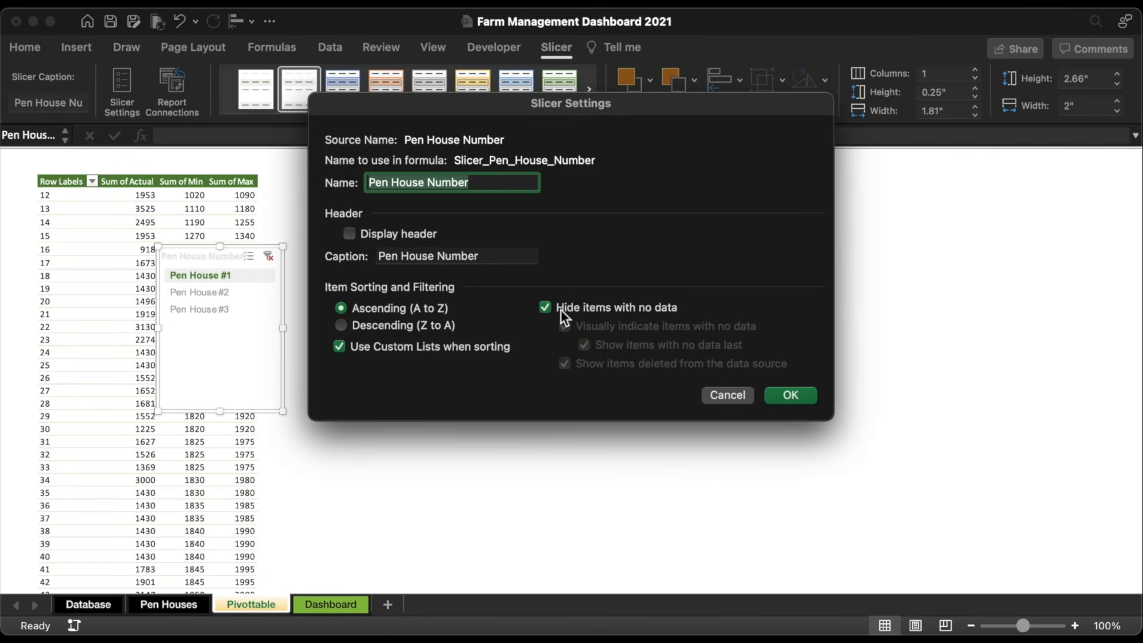
{"action": "left_click", "coordinate": [787, 396]}
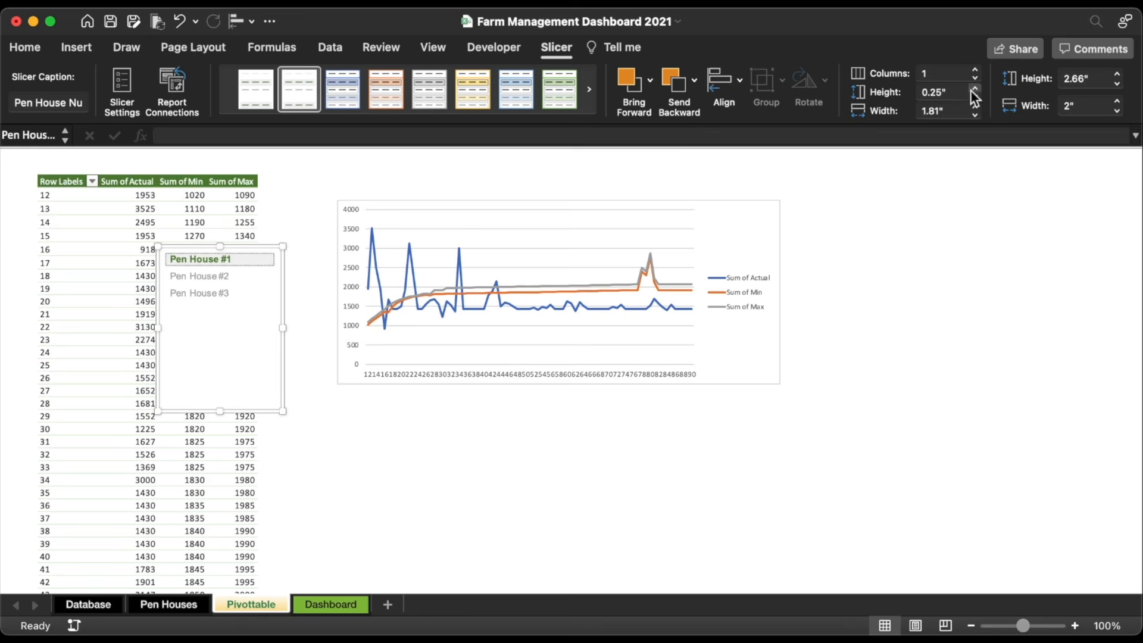
Step: Set slicer buttons to 0.4" and slicer height to 1.6", then position slicer and chart
{"action": "left_click", "coordinate": [974, 88]}
{"action": "left_click", "coordinate": [975, 89]}
{"action": "left_click", "coordinate": [974, 89]}
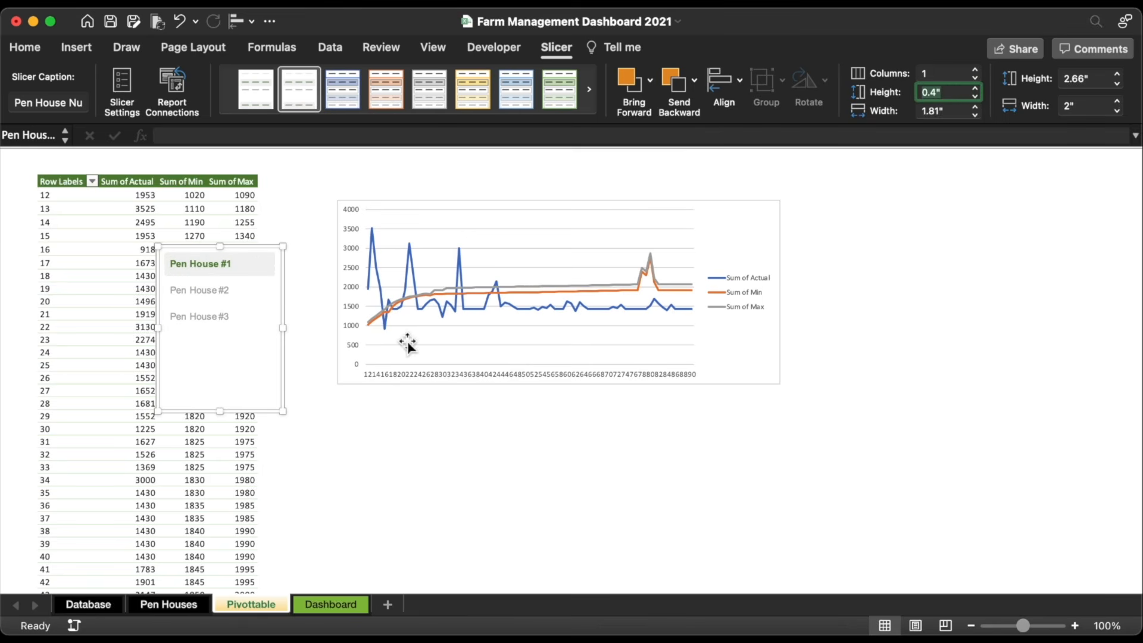
{"action": "left_click_drag", "start_coordinate": [222, 412], "coordinate": [226, 346]}
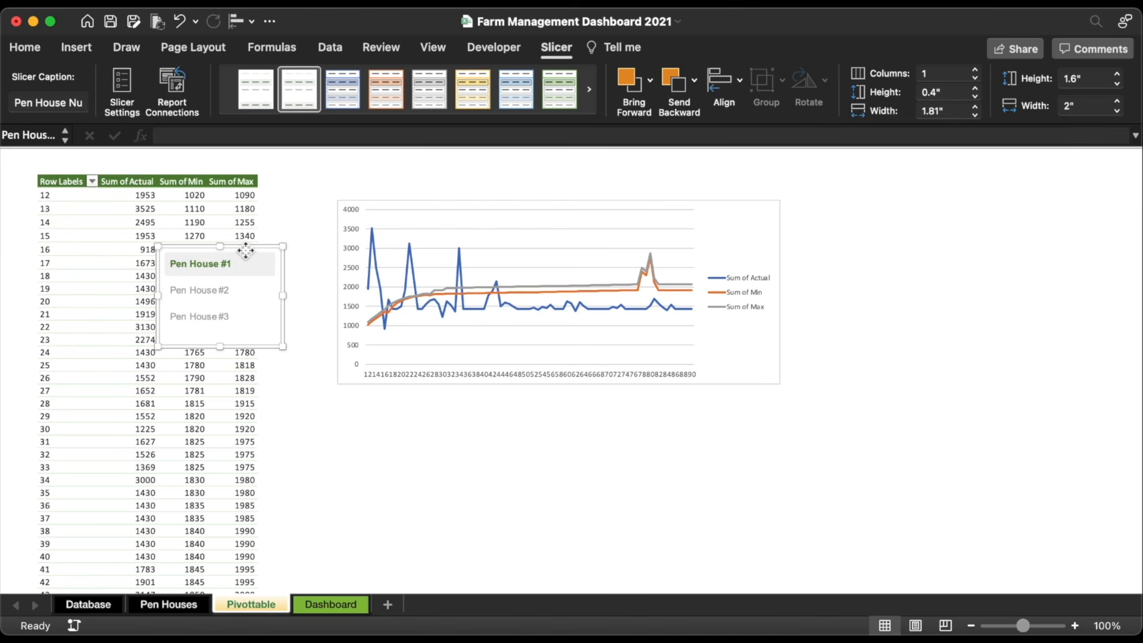
{"action": "left_click_drag", "start_coordinate": [247, 255], "coordinate": [369, 230]}
{"action": "left_click_drag", "start_coordinate": [450, 198], "coordinate": [528, 193]}
{"action": "left_click", "coordinate": [830, 307]}
Step: Delete the chart legend and widen the chart so every week label shows
{"action": "key", "text": "Delete"}
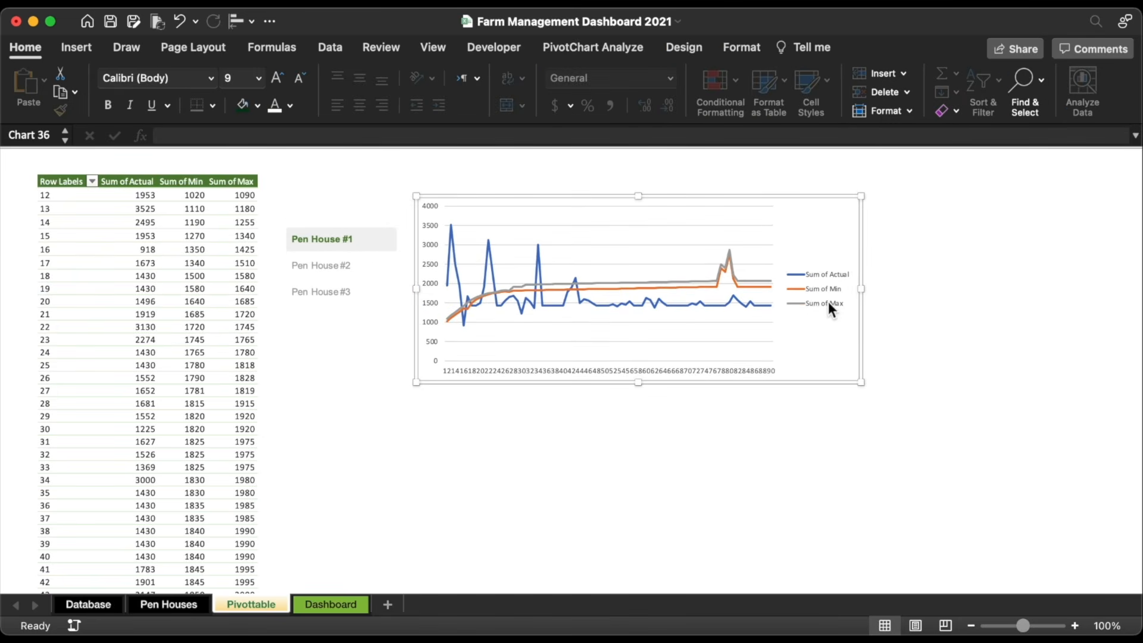
{"action": "scroll", "coordinate": [831, 306], "scroll_direction": "right", "scroll_amount": 5}
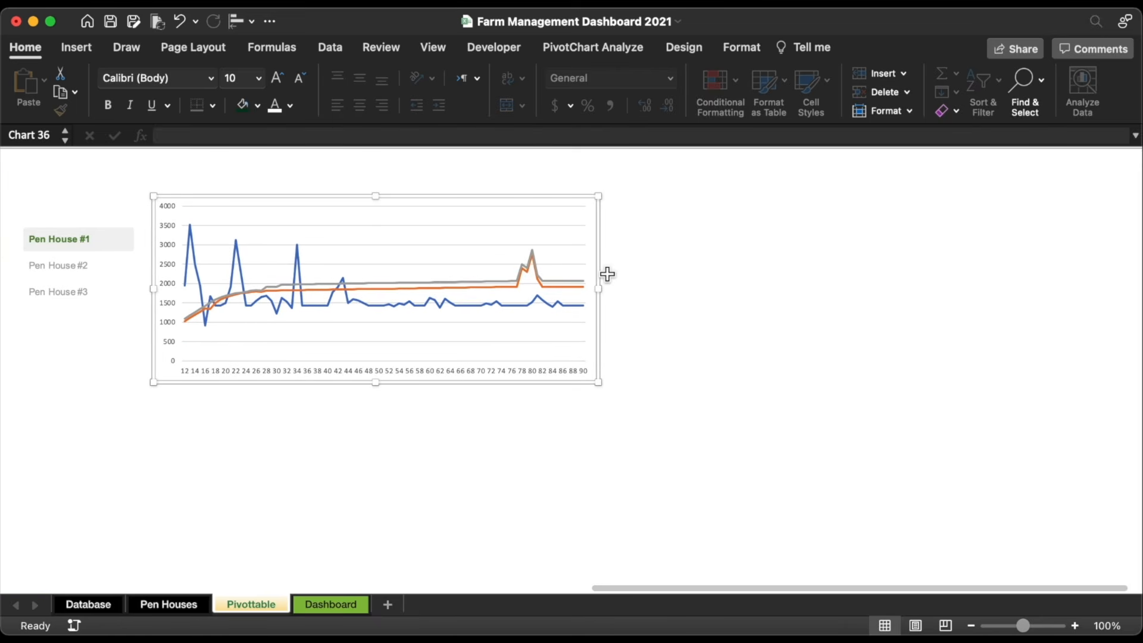
{"action": "left_click_drag", "start_coordinate": [608, 289], "coordinate": [916, 293]}
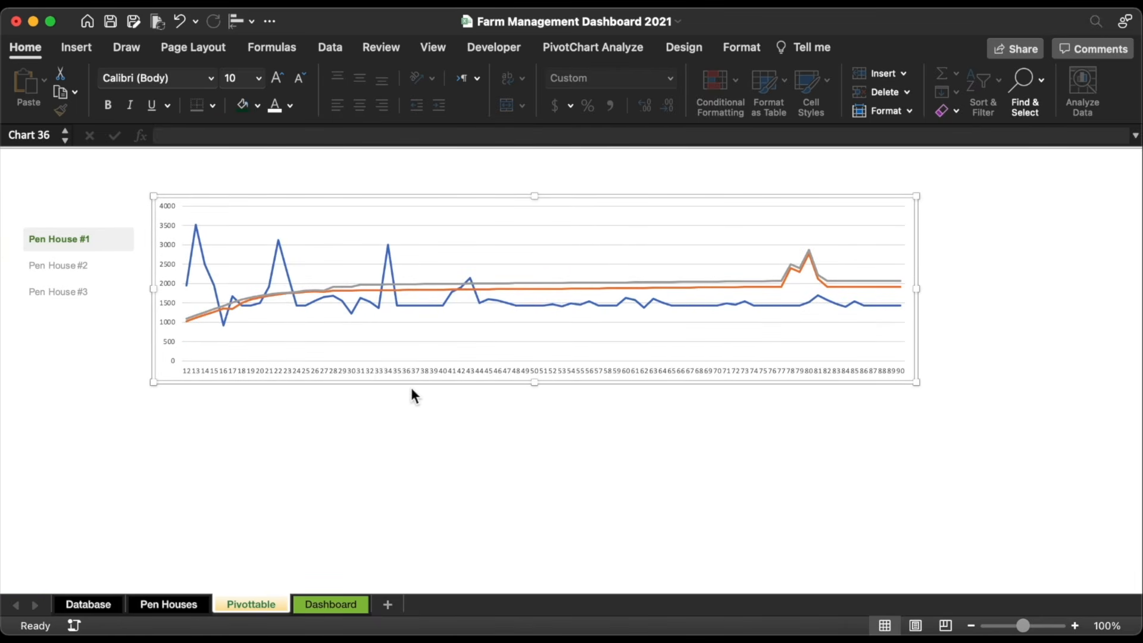
Step: Make the weight and week axis labels grey Arial at size 10
{"action": "left_click", "coordinate": [169, 225]}
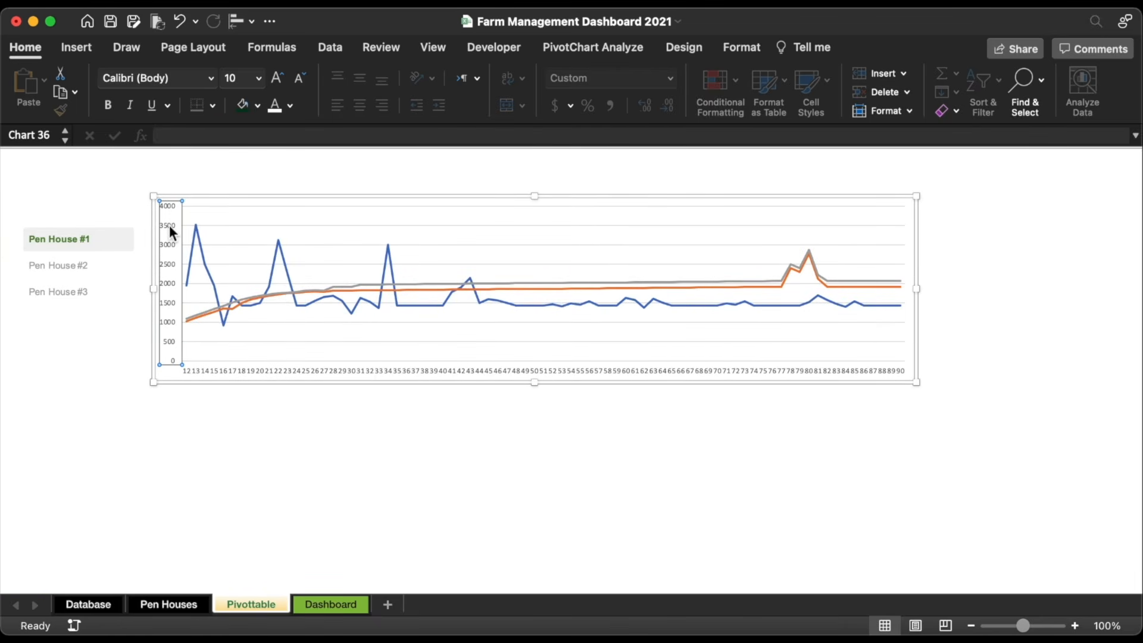
{"action": "left_click", "coordinate": [294, 103]}
{"action": "left_click", "coordinate": [289, 215]}
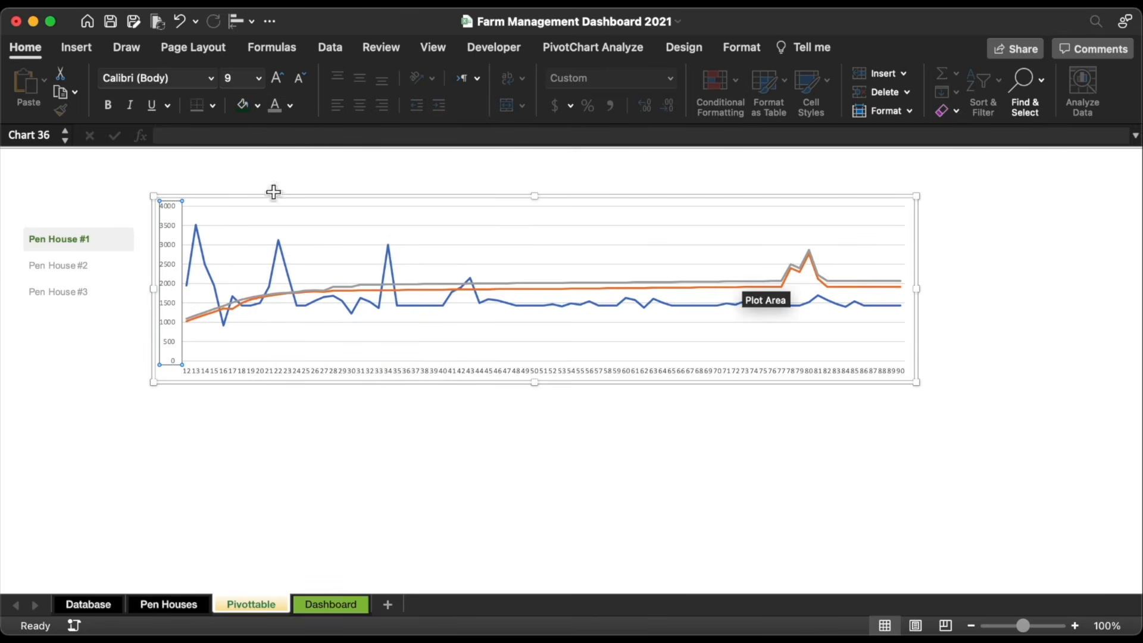
{"action": "left_click", "coordinate": [213, 75]}
{"action": "left_click", "coordinate": [157, 228]}
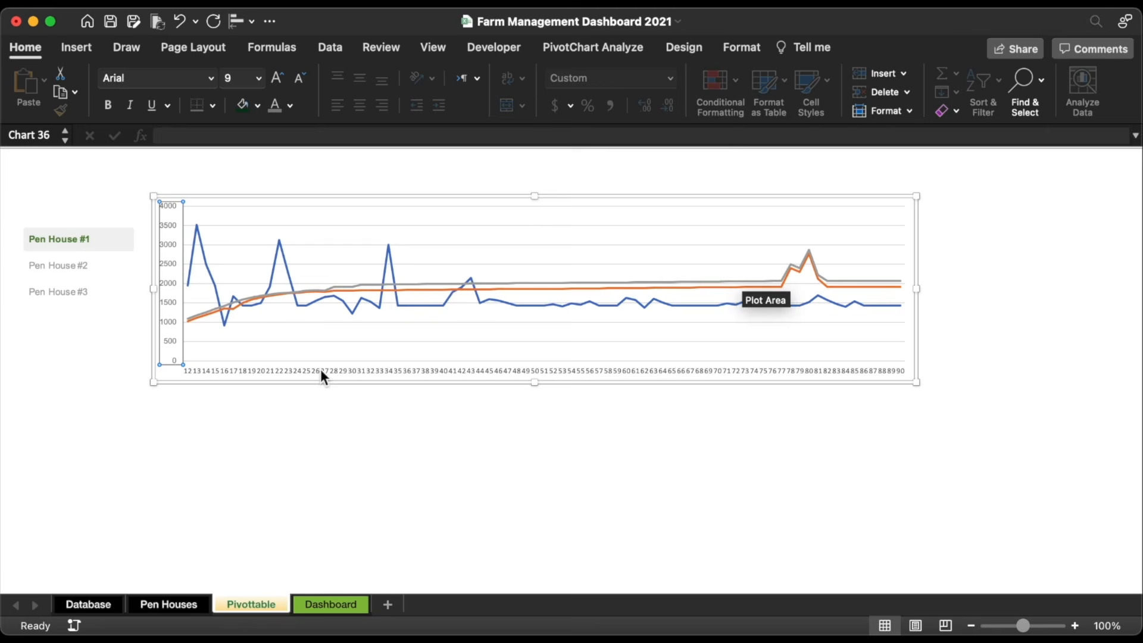
{"action": "left_click", "coordinate": [321, 373]}
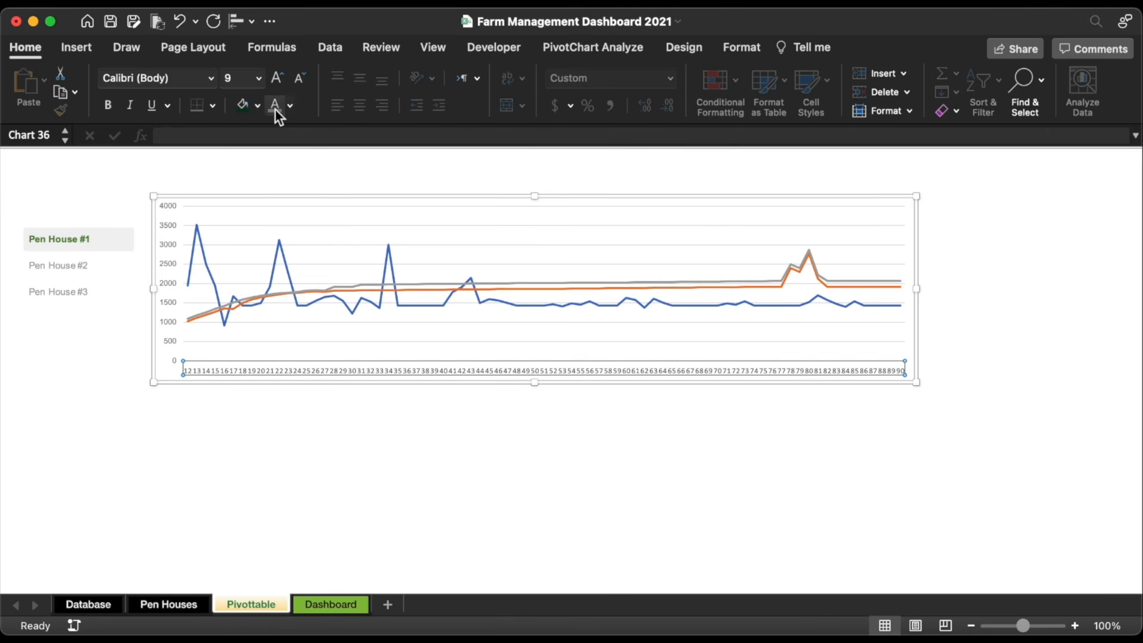
{"action": "left_click", "coordinate": [212, 76]}
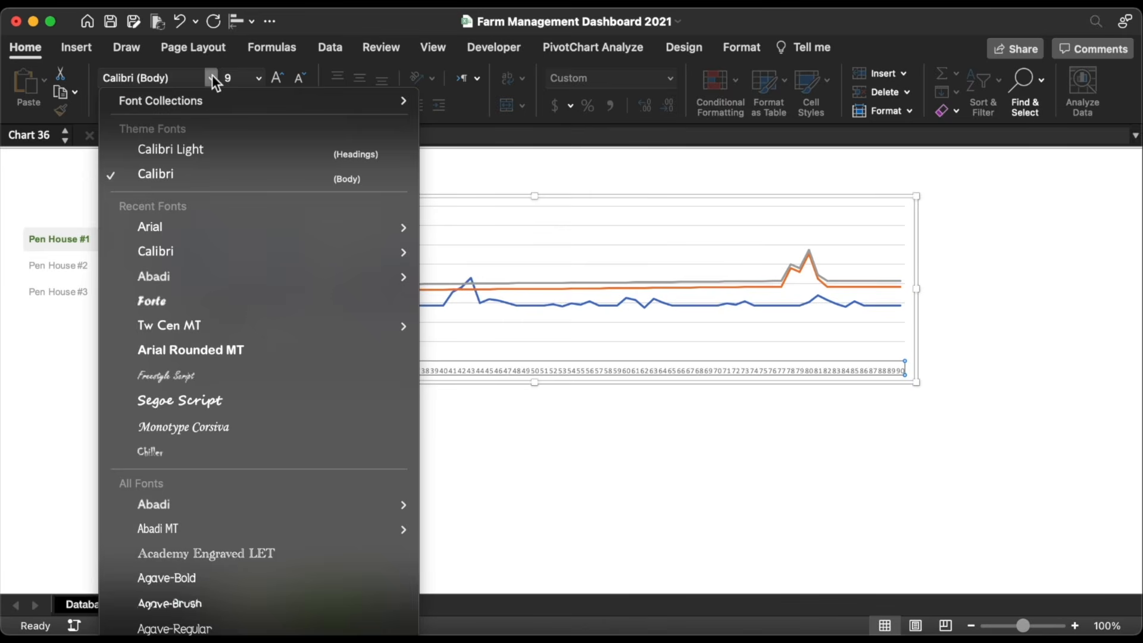
{"action": "key", "text": "Escape"}
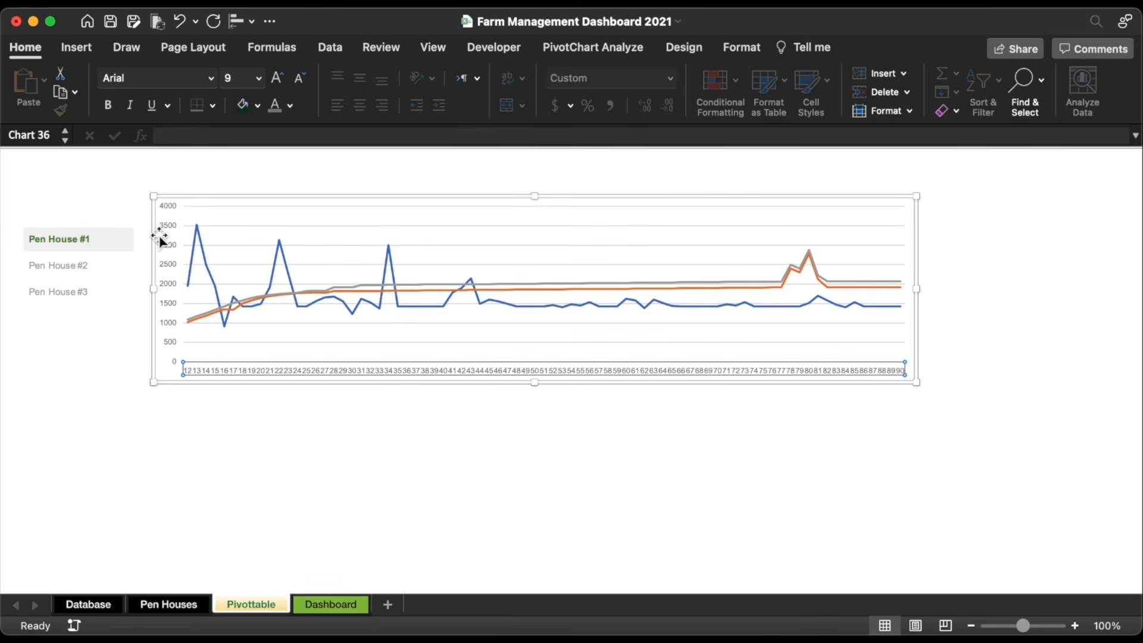
{"action": "left_click", "coordinate": [278, 81]}
Step: Nudge the chart right and down and remove its border and background fill
{"action": "left_click_drag", "start_coordinate": [476, 201], "coordinate": [506, 225]}
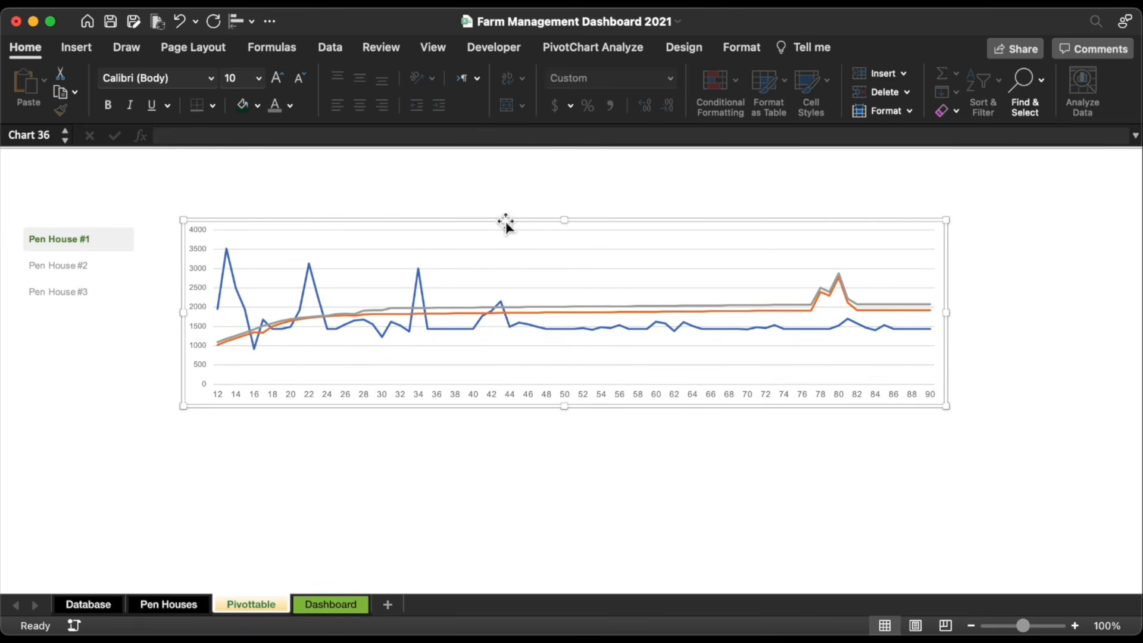
{"action": "left_click", "coordinate": [740, 48]}
{"action": "left_click", "coordinate": [464, 79]}
{"action": "left_click", "coordinate": [480, 127]}
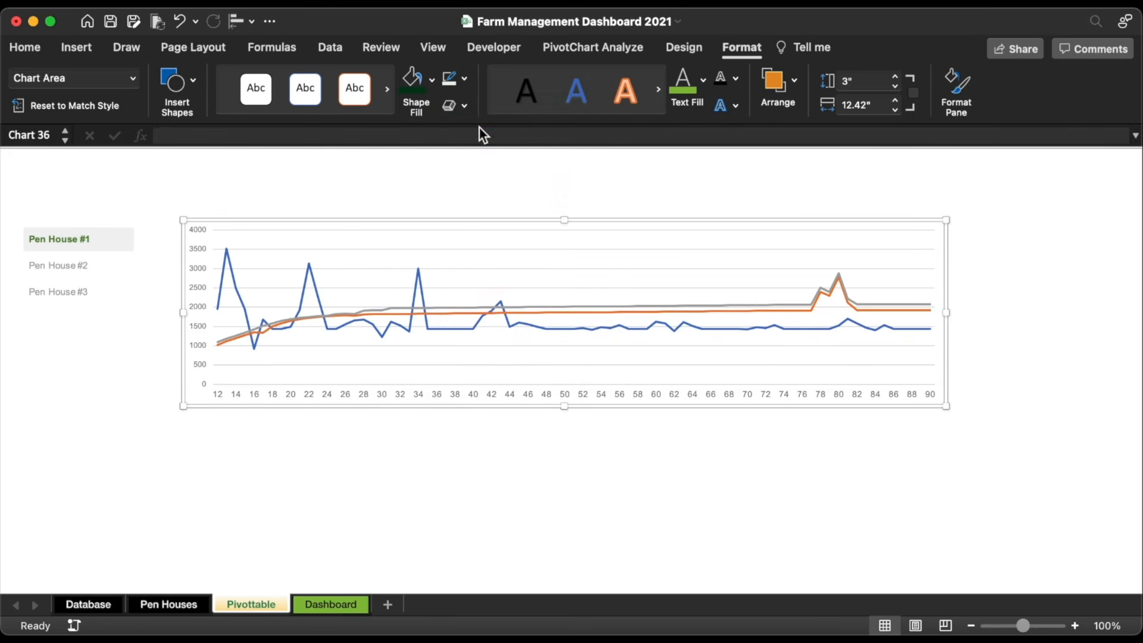
{"action": "left_click", "coordinate": [431, 80]}
{"action": "left_click", "coordinate": [448, 138]}
Step: Make the value gridlines light grey and ½ pt thick
{"action": "left_click", "coordinate": [481, 250]}
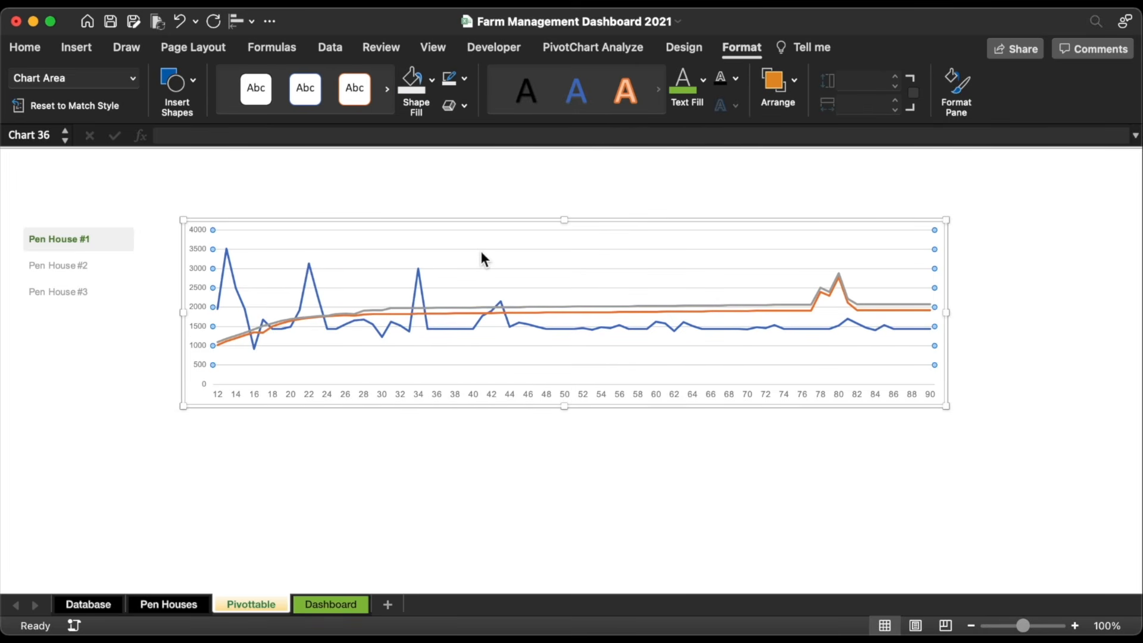
{"action": "left_click", "coordinate": [466, 79]}
{"action": "left_click", "coordinate": [454, 195]}
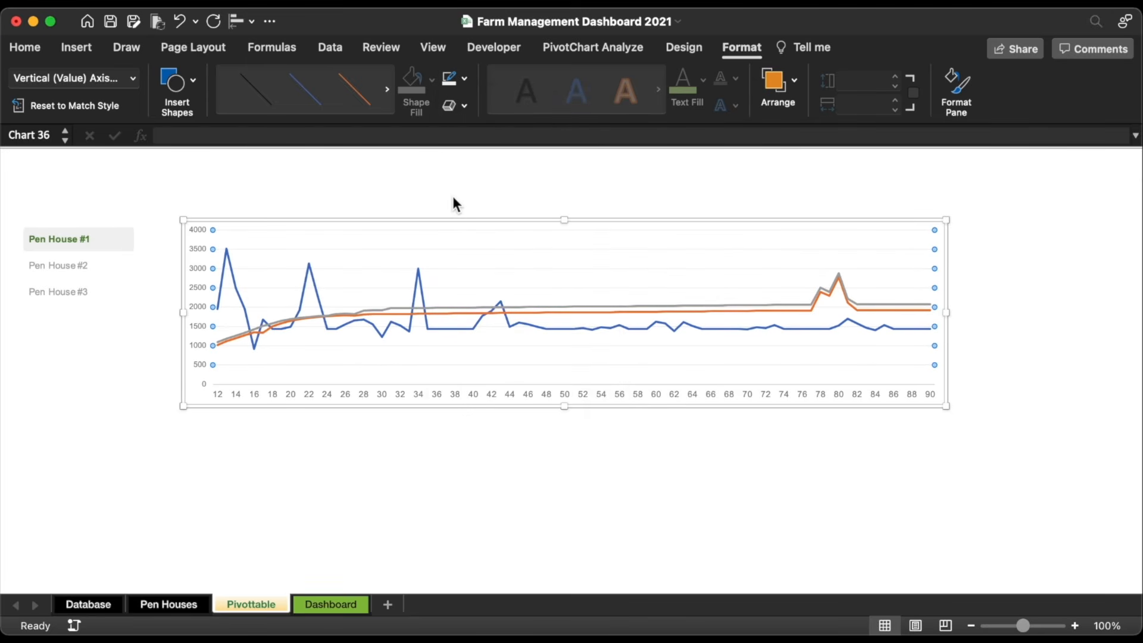
{"action": "left_click", "coordinate": [465, 78]}
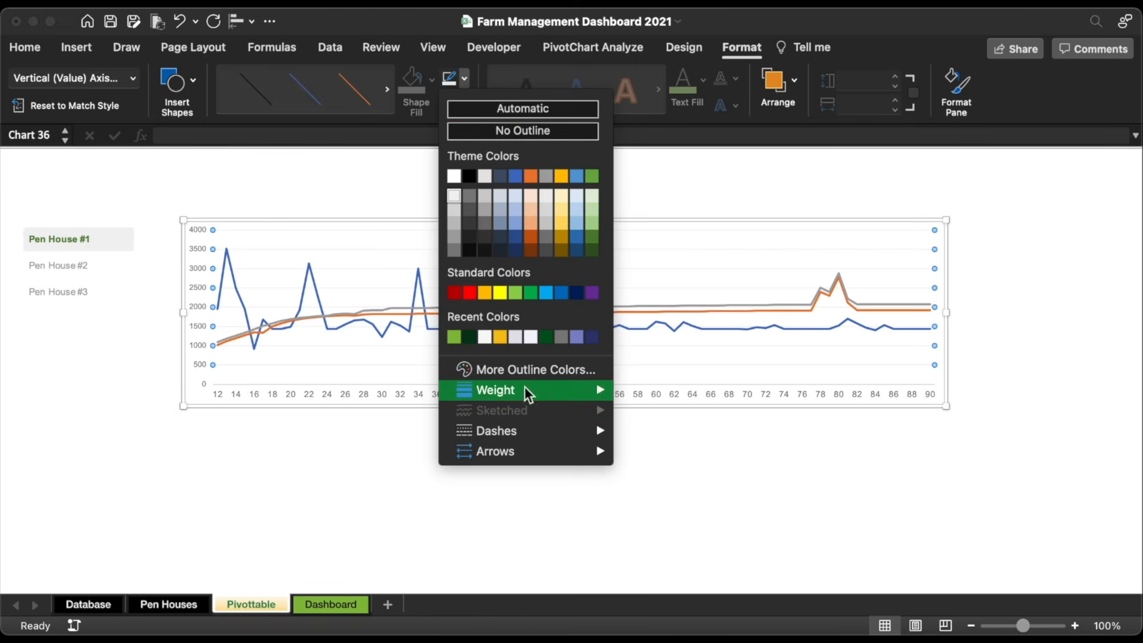
{"action": "mouse_move", "coordinate": [526, 393]}
{"action": "left_click", "coordinate": [679, 424]}
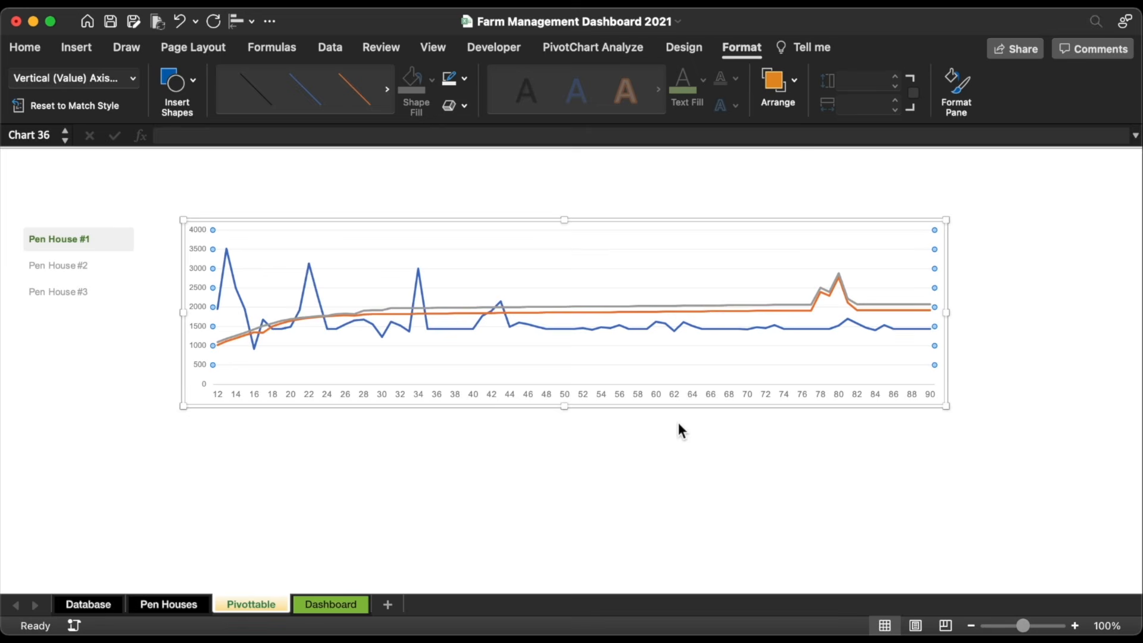
{"action": "left_click", "coordinate": [518, 428]}
{"action": "scroll", "coordinate": [373, 431], "scroll_direction": "left", "scroll_amount": 5}
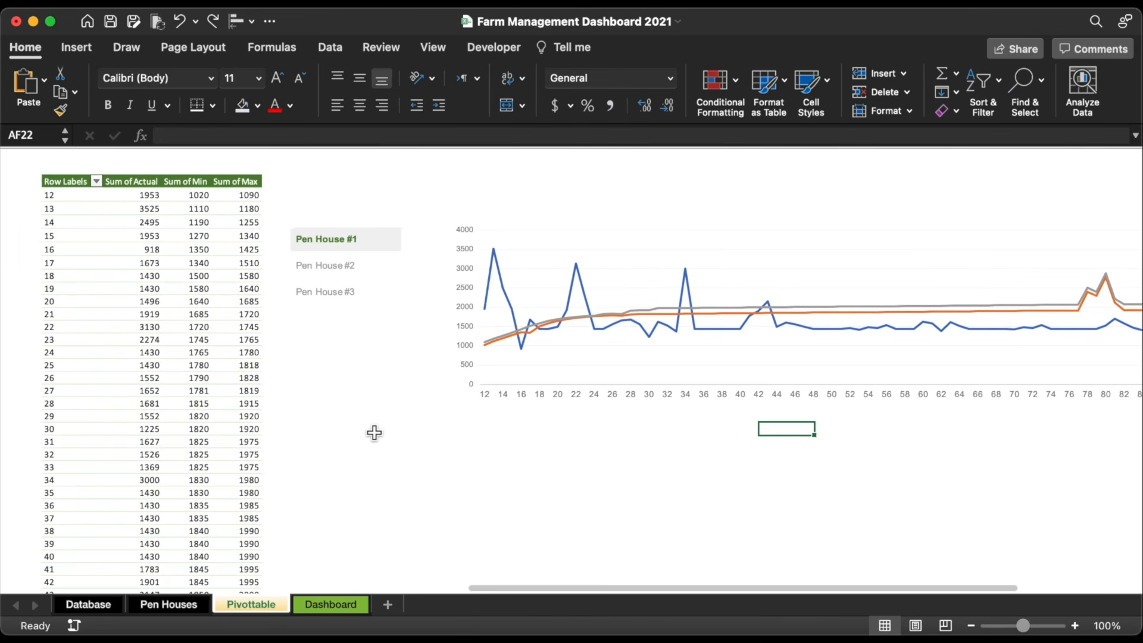
Step: Add Actual to the pivot table values a second time as Sum of Actual2
{"action": "left_click", "coordinate": [253, 329]}
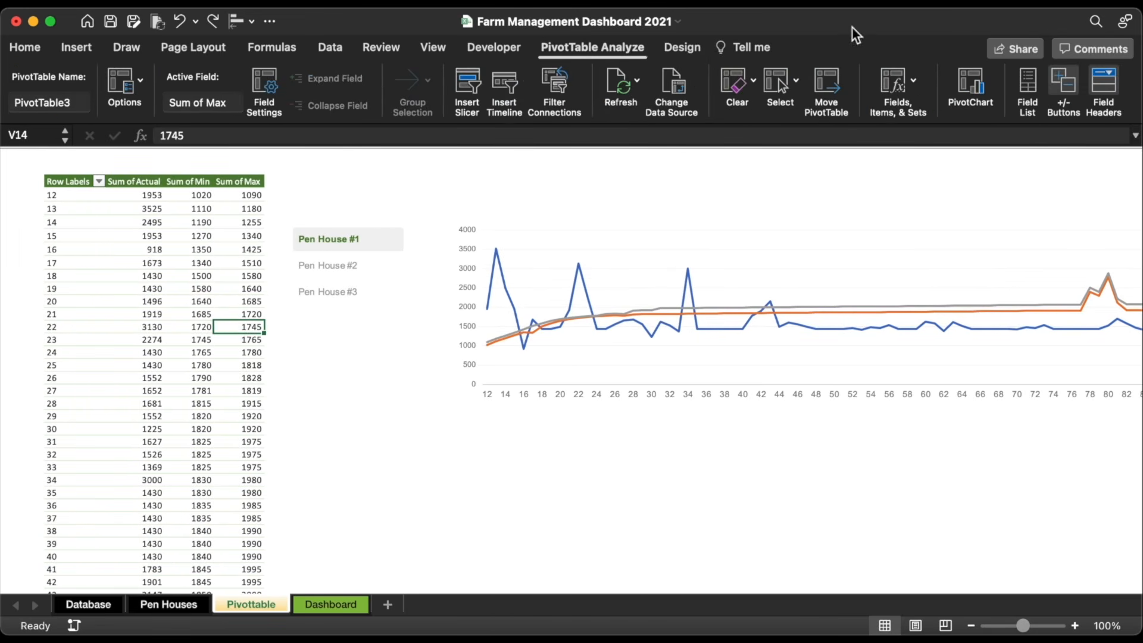
{"action": "left_click", "coordinate": [1032, 81]}
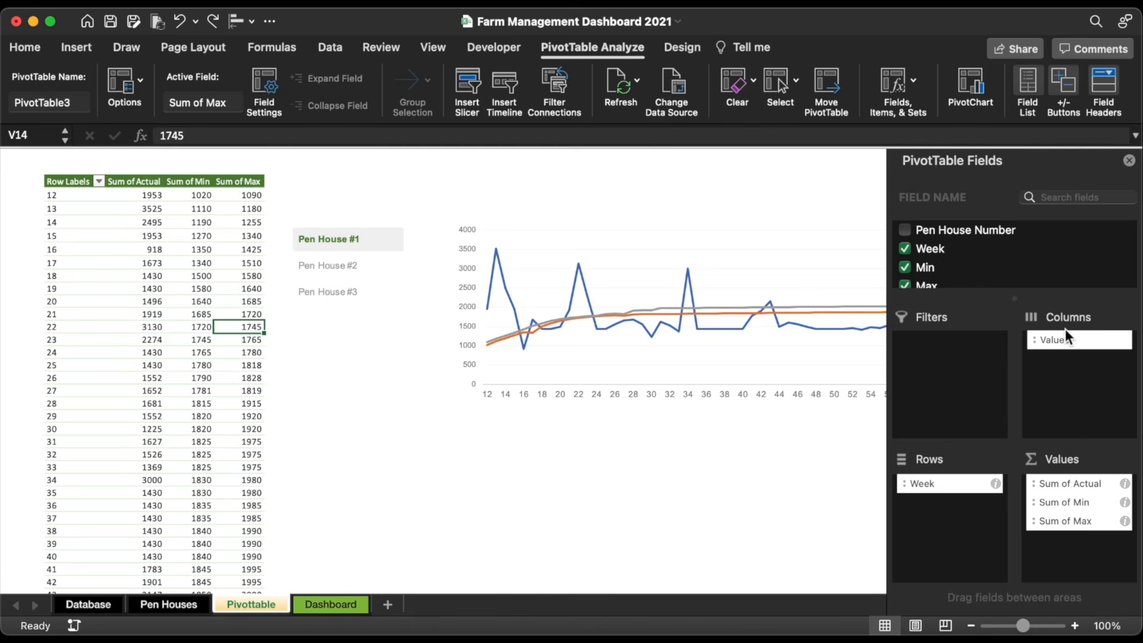
{"action": "scroll", "coordinate": [955, 250], "scroll_direction": "down", "scroll_amount": 2}
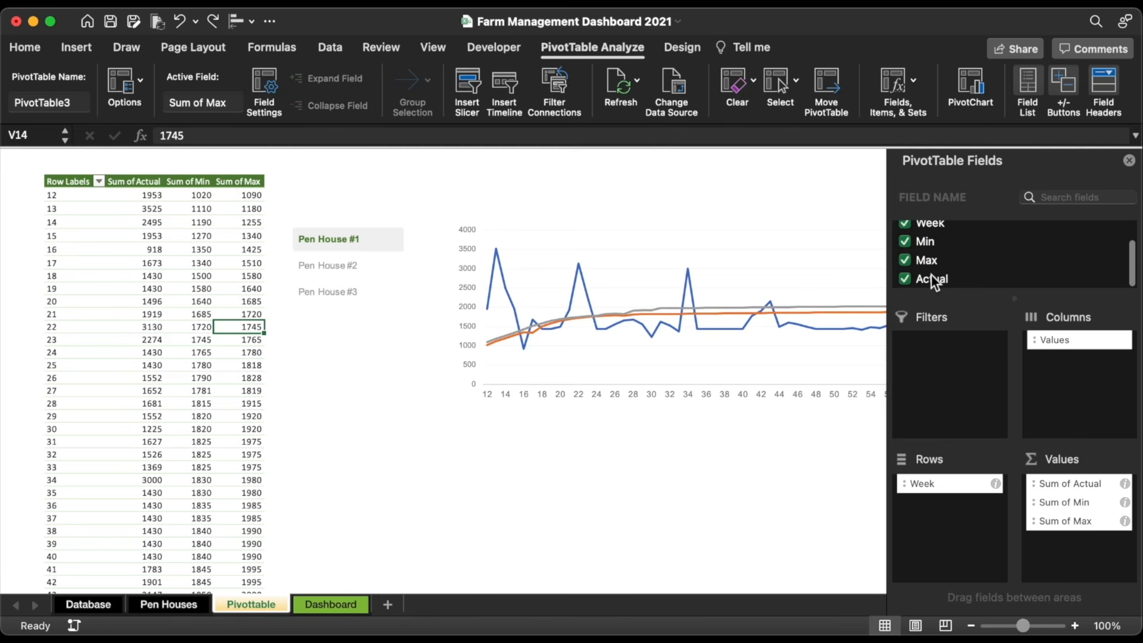
{"action": "left_click_drag", "start_coordinate": [932, 275], "coordinate": [1079, 496]}
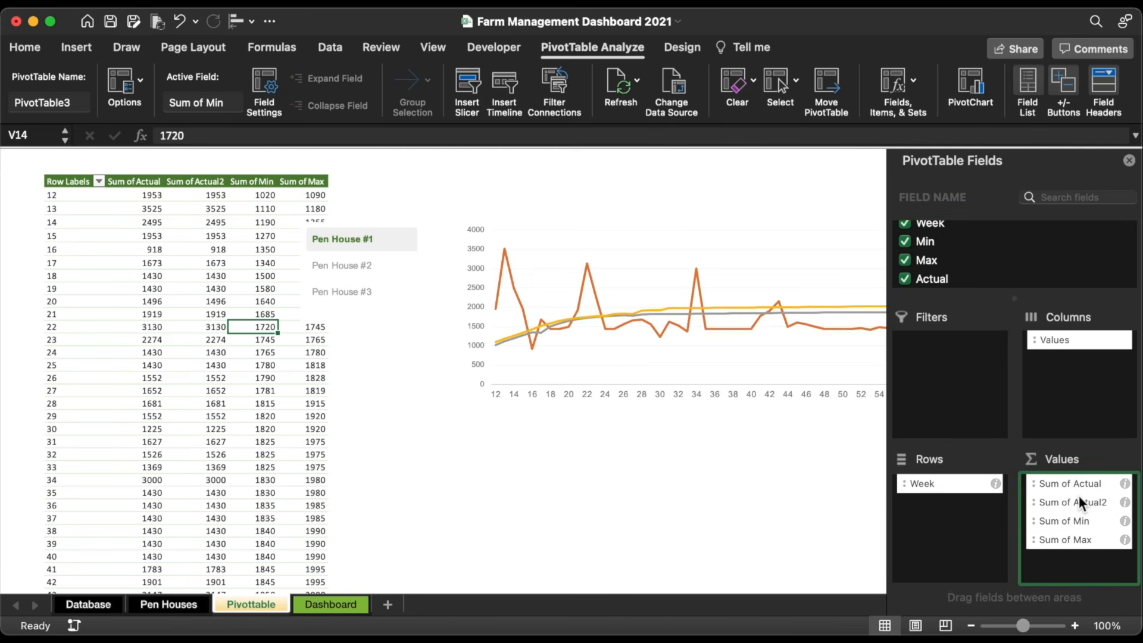
Step: Change the chart's Actual series to a 2-D area chart
{"action": "scroll", "coordinate": [558, 452], "scroll_direction": "right", "scroll_amount": 5}
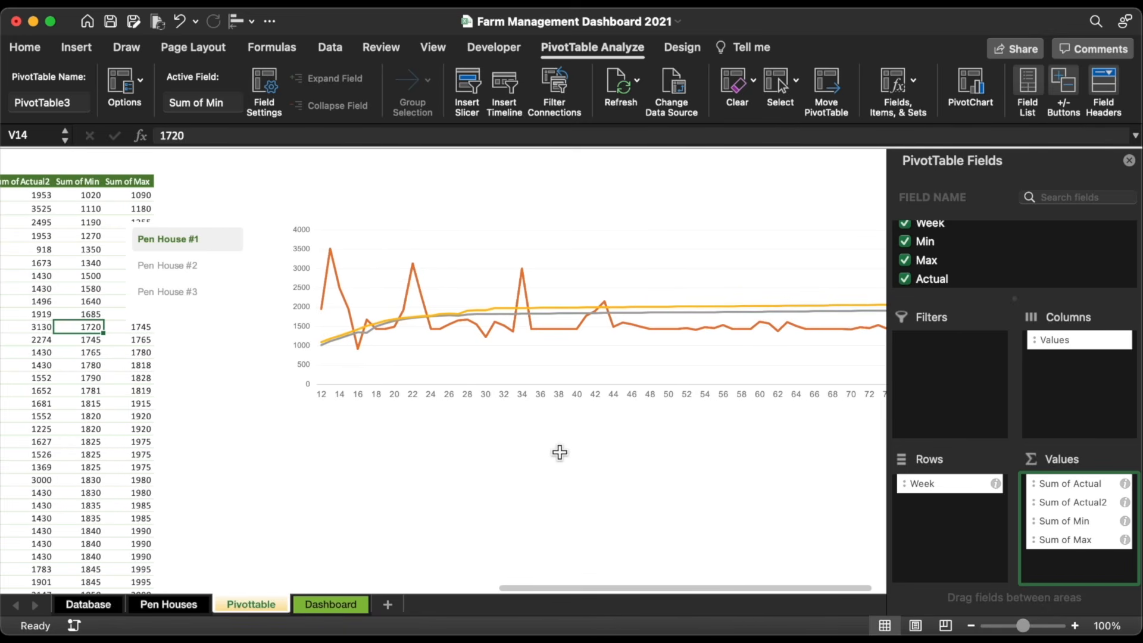
{"action": "left_click", "coordinate": [621, 328]}
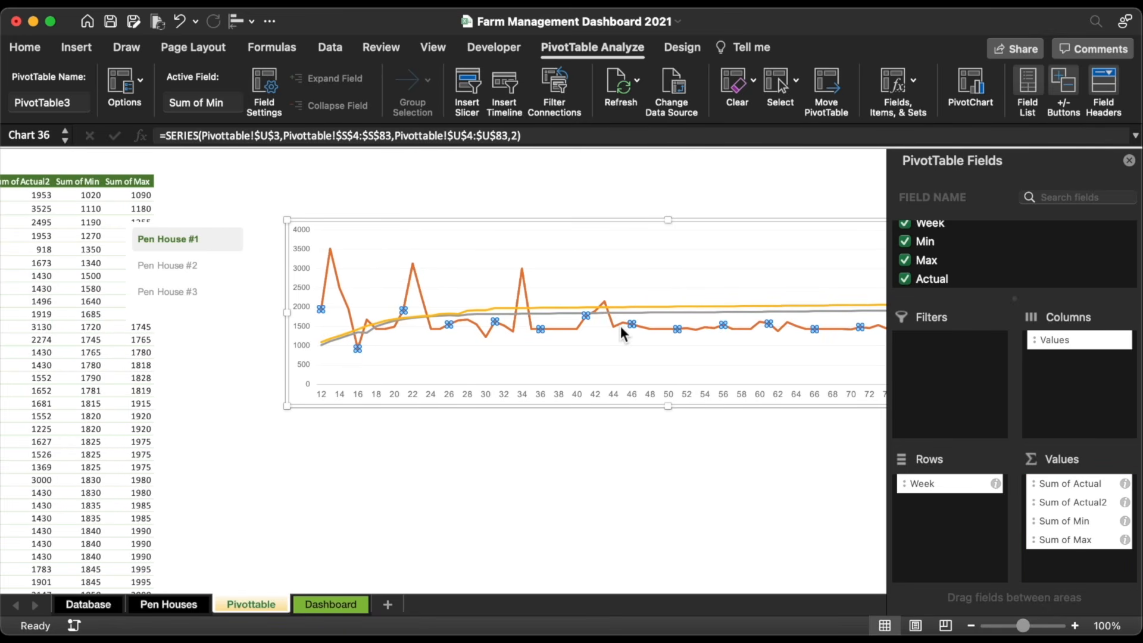
{"action": "left_click", "coordinate": [1017, 83]}
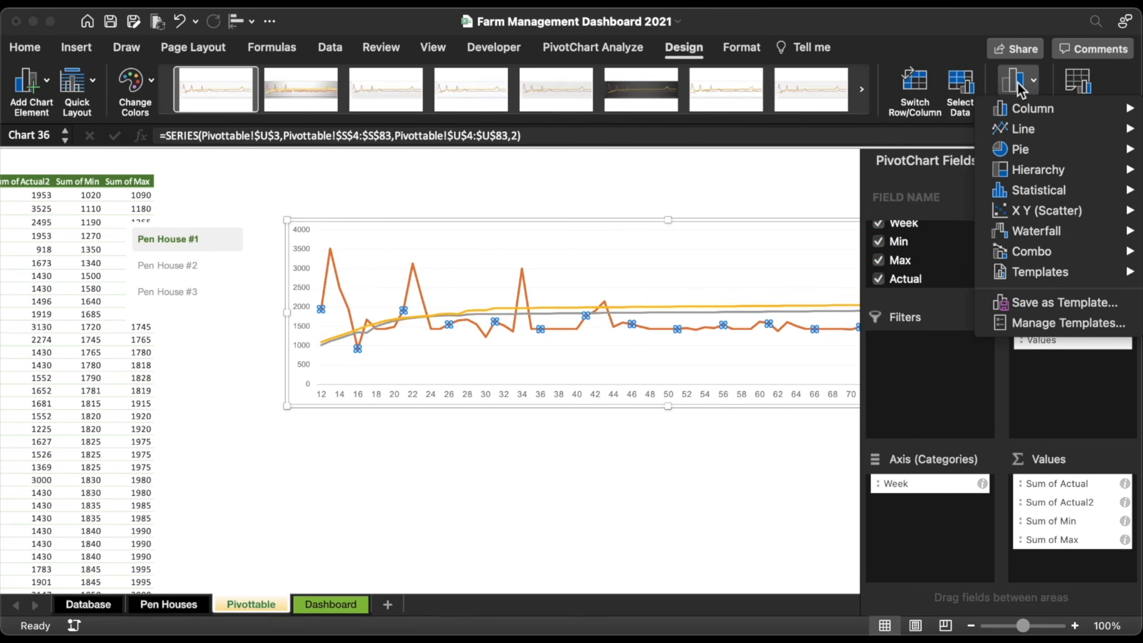
{"action": "mouse_move", "coordinate": [1031, 134]}
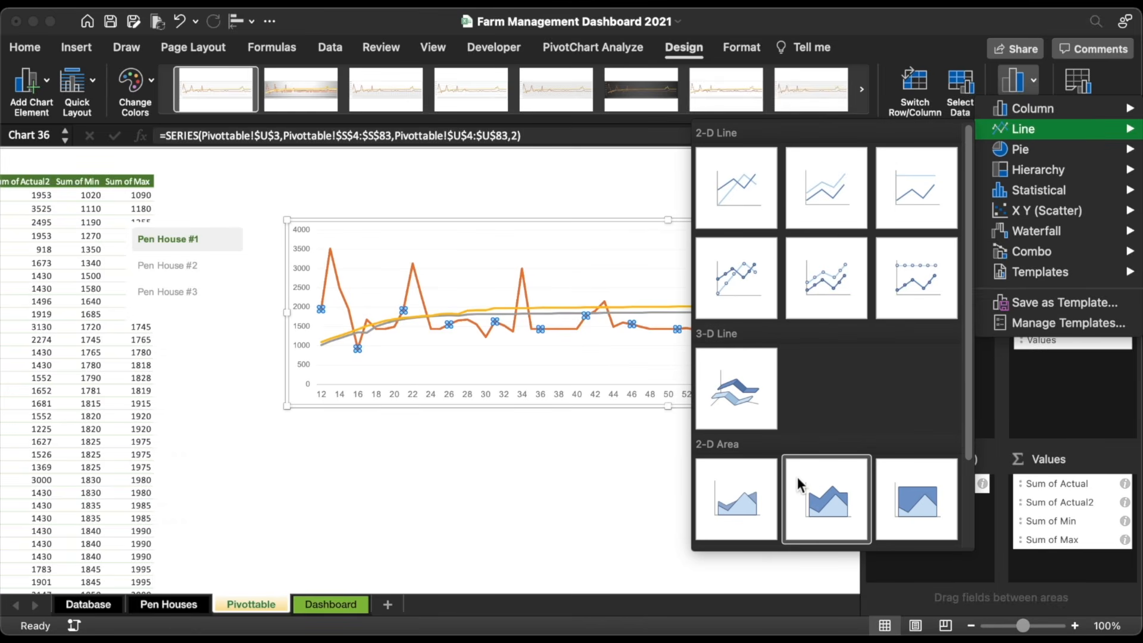
{"action": "scroll", "coordinate": [788, 492], "scroll_direction": "down", "scroll_amount": 2}
{"action": "left_click", "coordinate": [749, 463]}
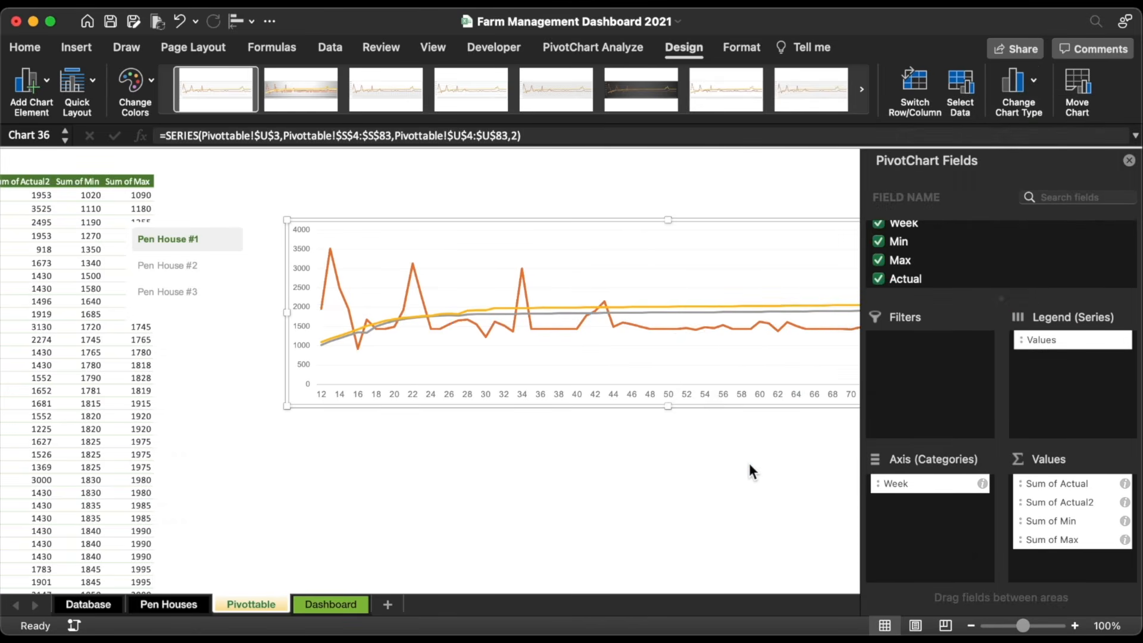
Step: Make the Actual series line dark green and 1 pt wide
{"action": "scroll", "coordinate": [539, 515], "scroll_direction": "right", "scroll_amount": 3}
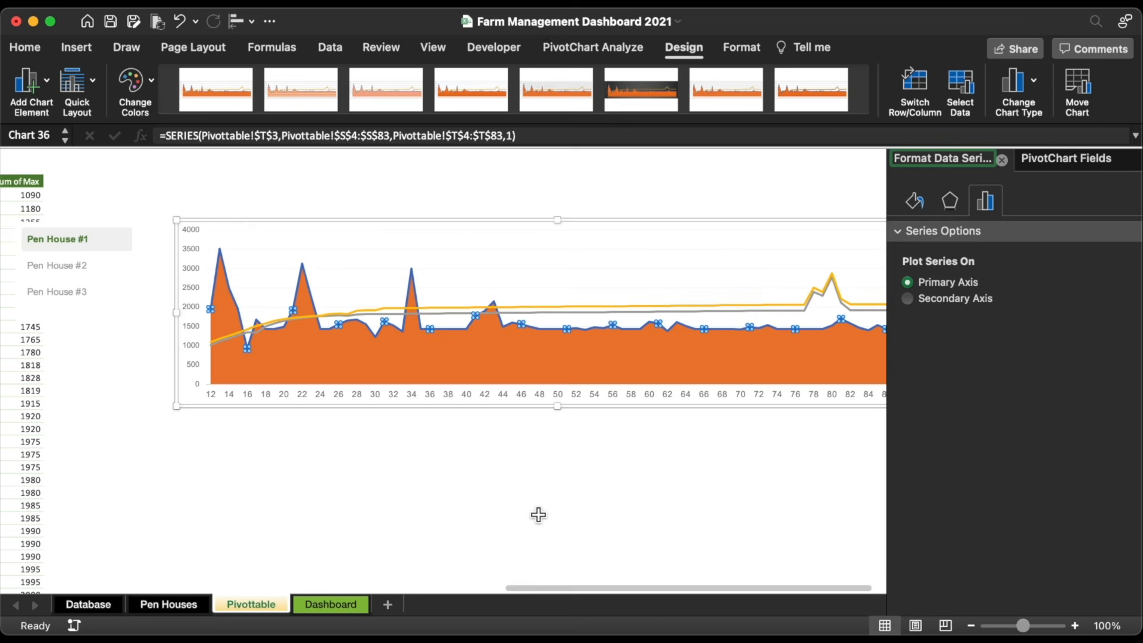
{"action": "scroll", "coordinate": [538, 515], "scroll_direction": "right", "scroll_amount": 4}
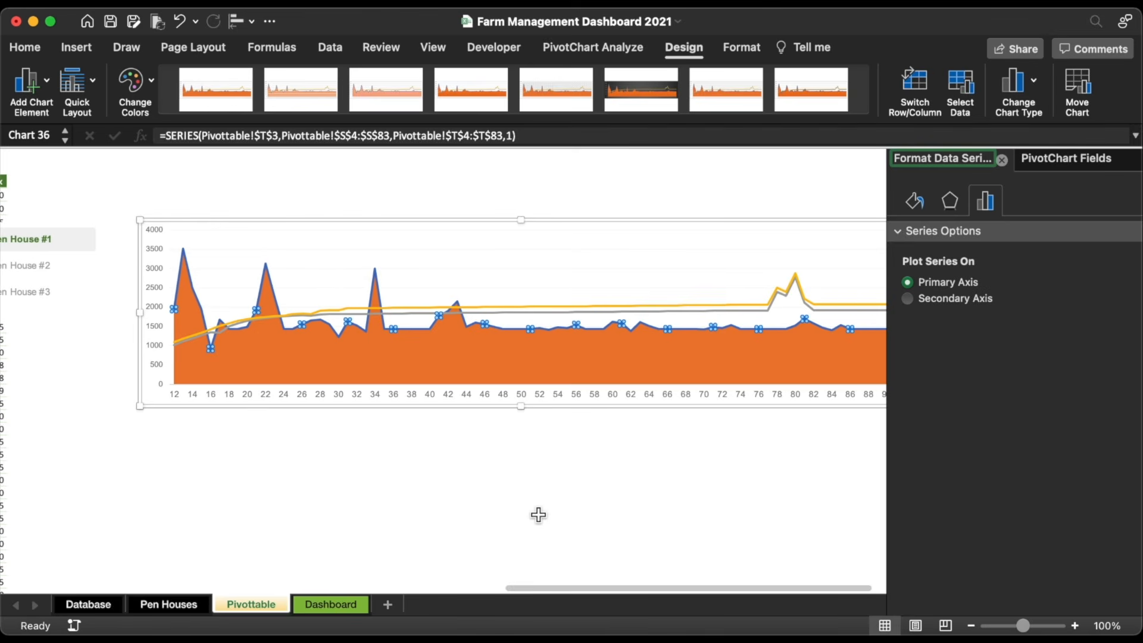
{"action": "left_click", "coordinate": [918, 202]}
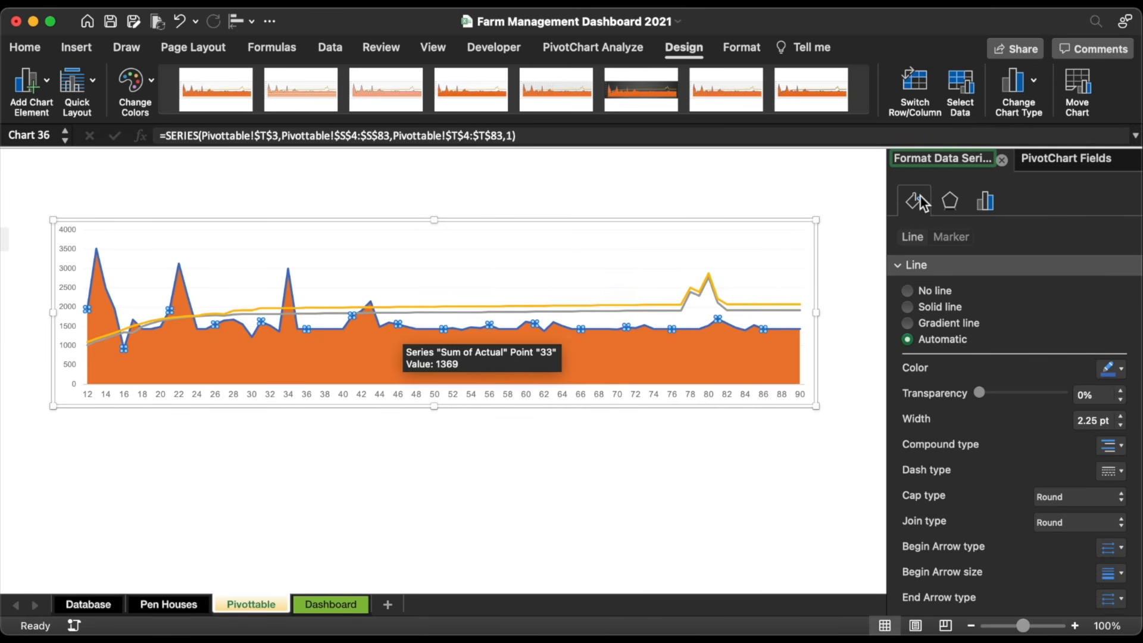
{"action": "left_click", "coordinate": [1110, 370]}
{"action": "left_click", "coordinate": [990, 576]}
{"action": "left_click", "coordinate": [1122, 425]}
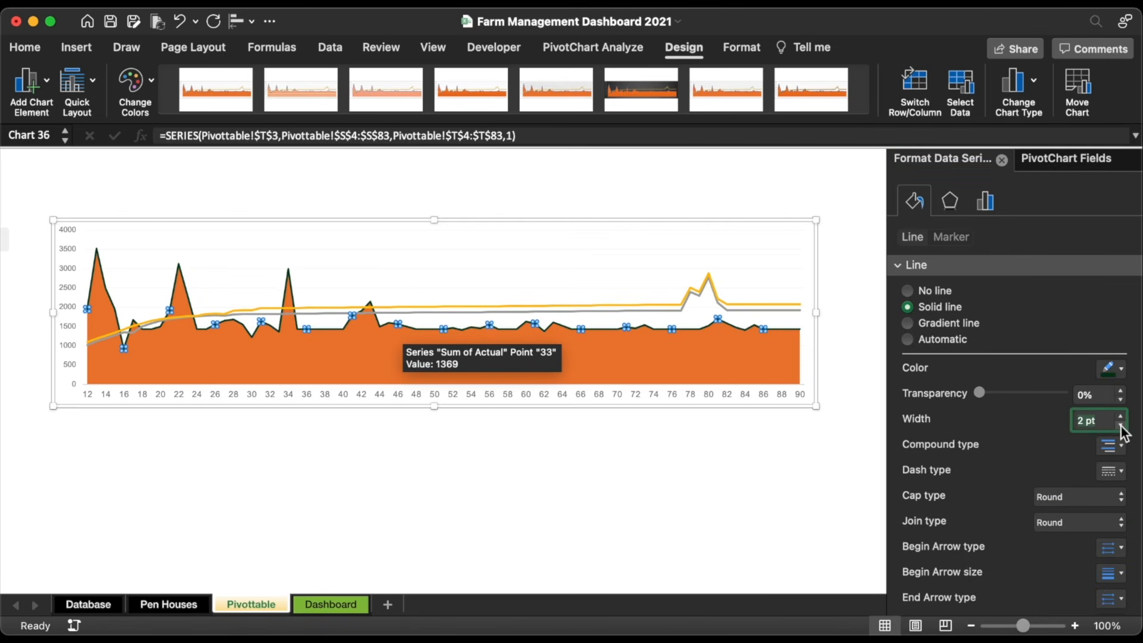
{"action": "left_click", "coordinate": [1122, 425]}
{"action": "left_click", "coordinate": [1122, 426]}
{"action": "left_click", "coordinate": [1121, 425]}
{"action": "left_click", "coordinate": [1121, 425]}
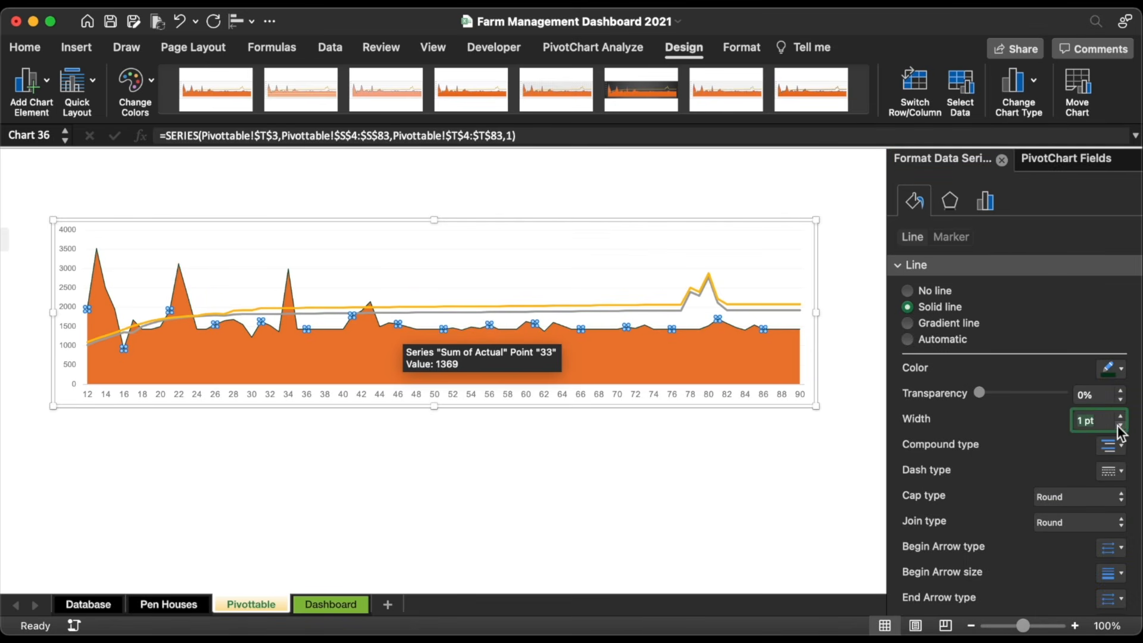
Step: Give the area a borderless 270° green gradient fill: 70% transparent green stop, left stop at 14%
{"action": "left_click", "coordinate": [719, 360]}
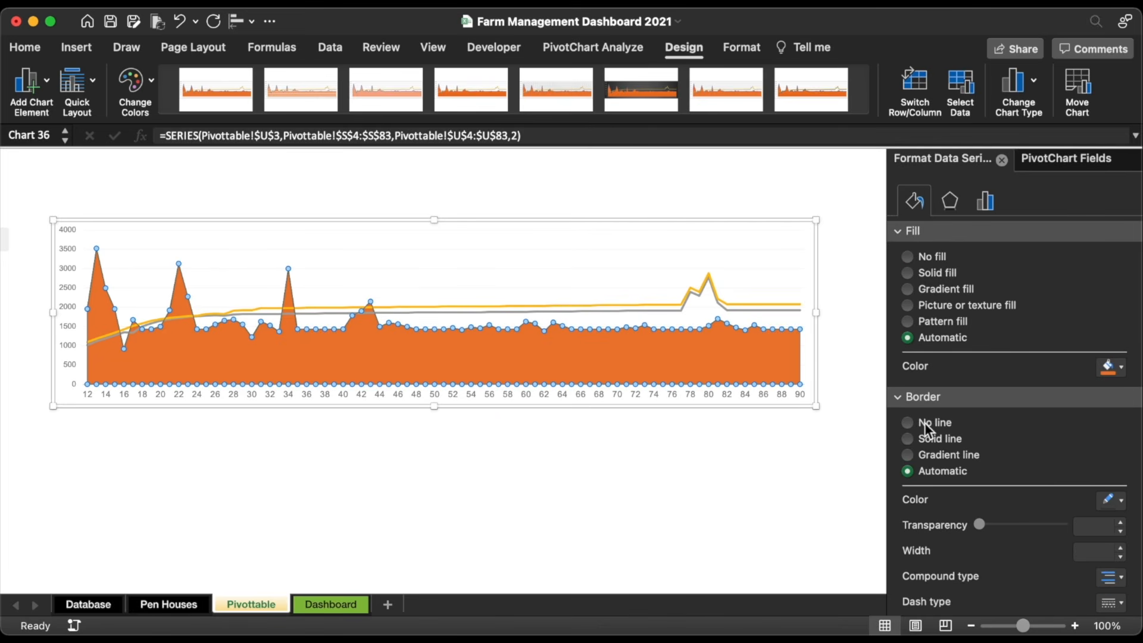
{"action": "left_click", "coordinate": [924, 423]}
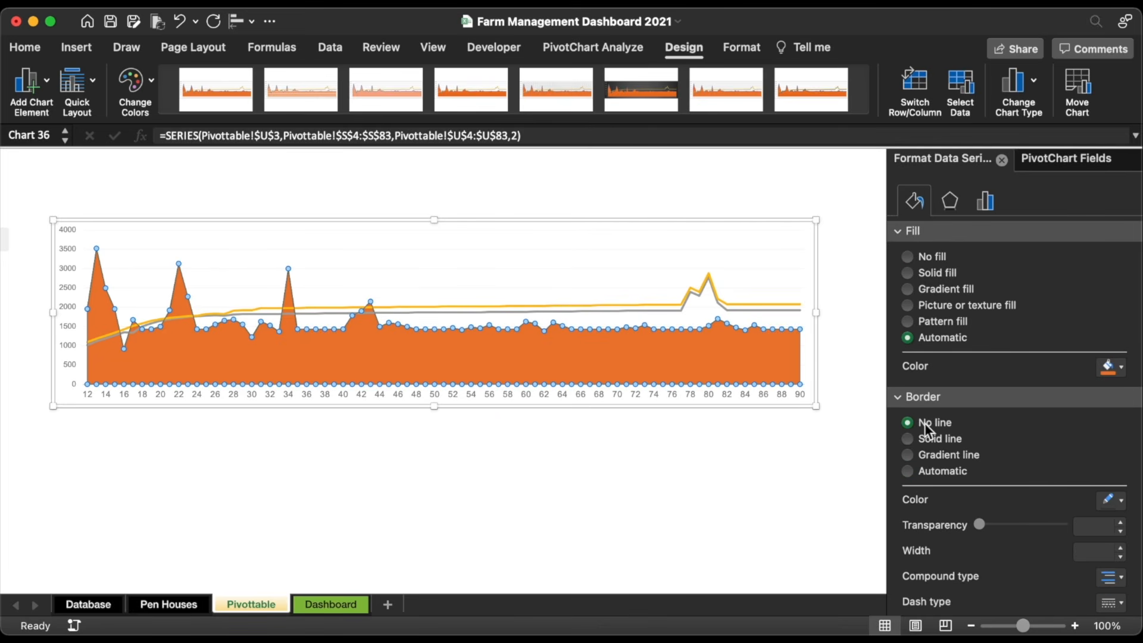
{"action": "left_click", "coordinate": [934, 288]}
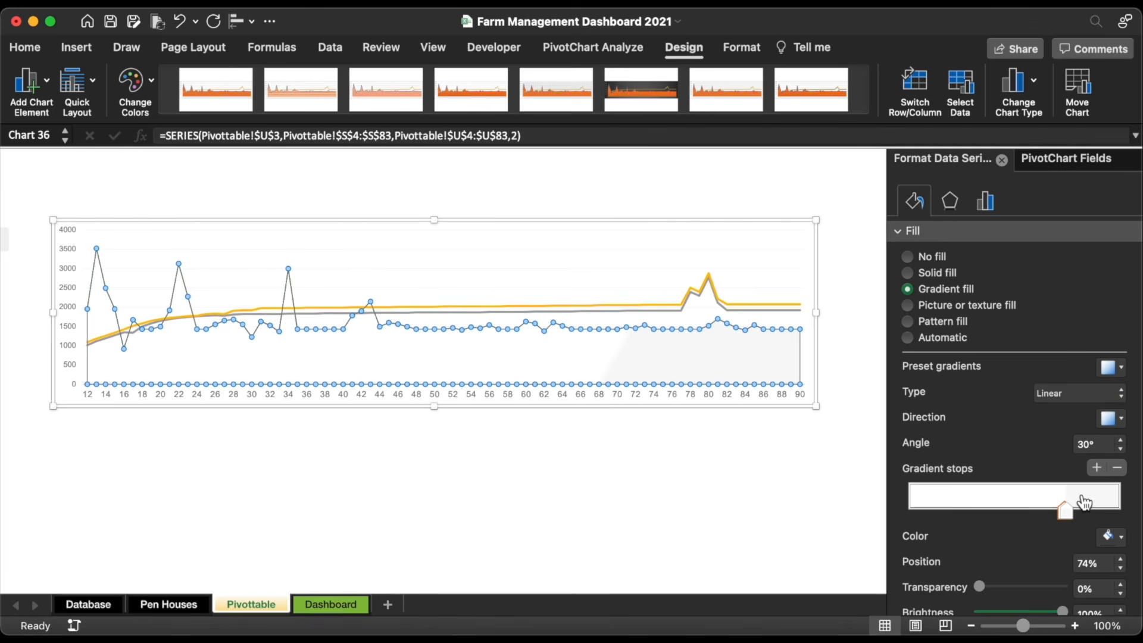
{"action": "left_click_drag", "start_coordinate": [1067, 508], "coordinate": [1095, 509]}
{"action": "left_click", "coordinate": [1114, 539]}
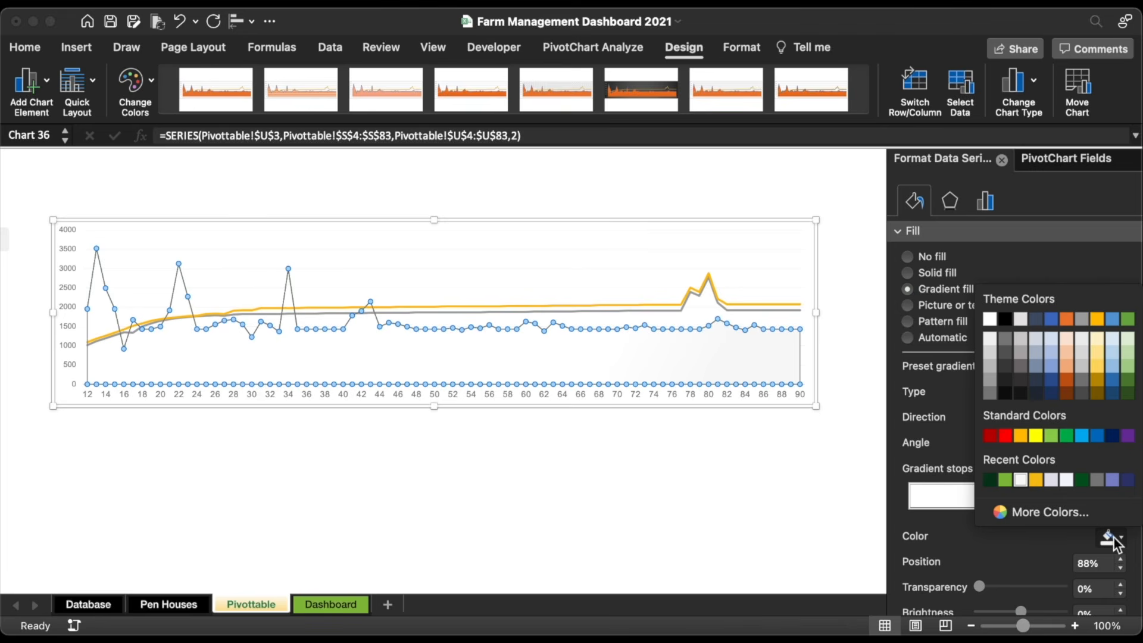
{"action": "left_click", "coordinate": [1005, 480]}
{"action": "left_click", "coordinate": [1119, 420]}
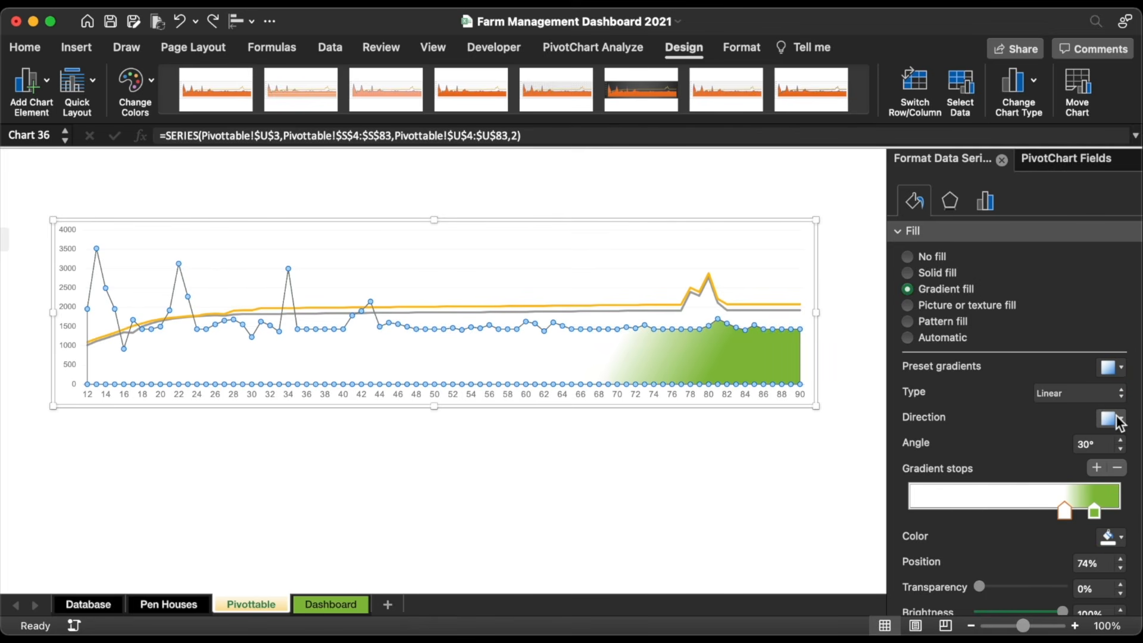
{"action": "left_click", "coordinate": [1017, 496]}
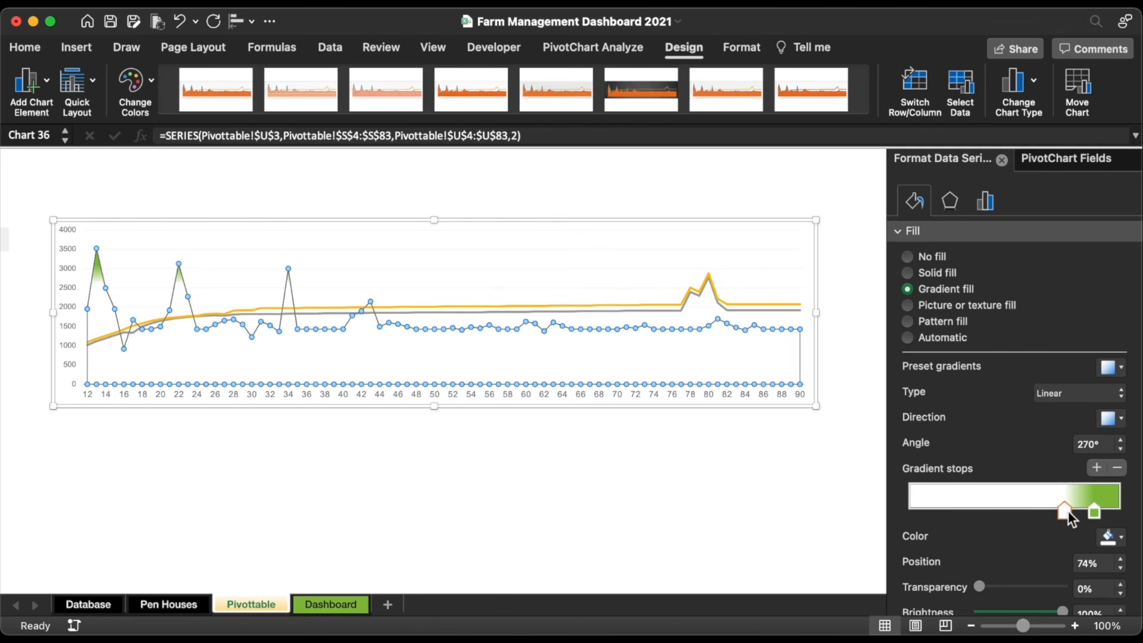
{"action": "left_click_drag", "start_coordinate": [966, 517], "coordinate": [875, 506]}
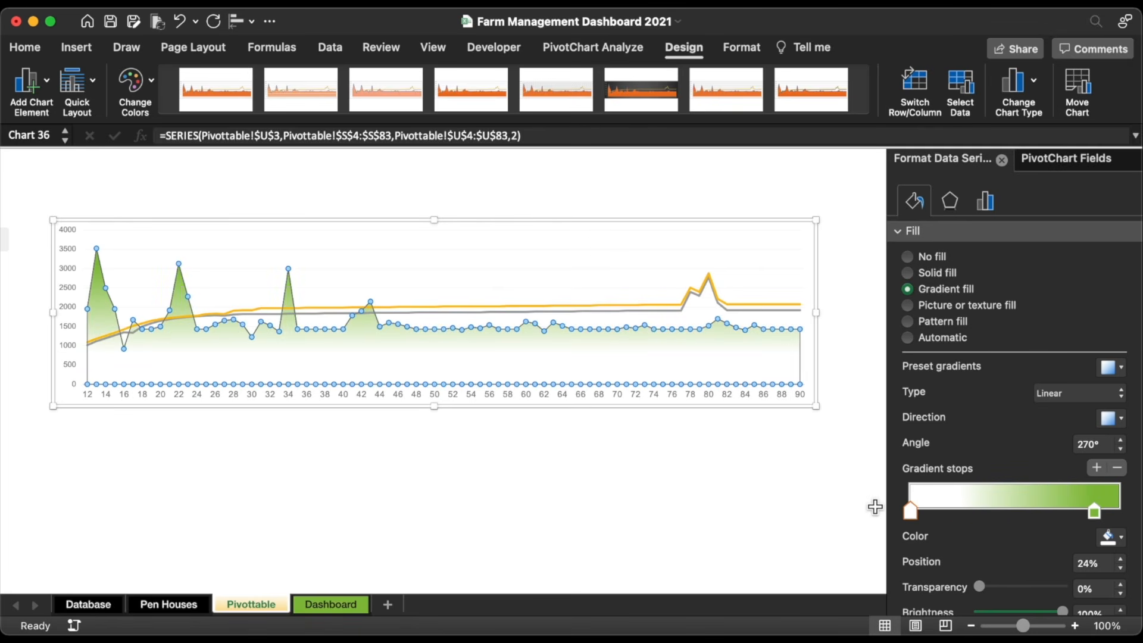
{"action": "left_click", "coordinate": [1094, 512]}
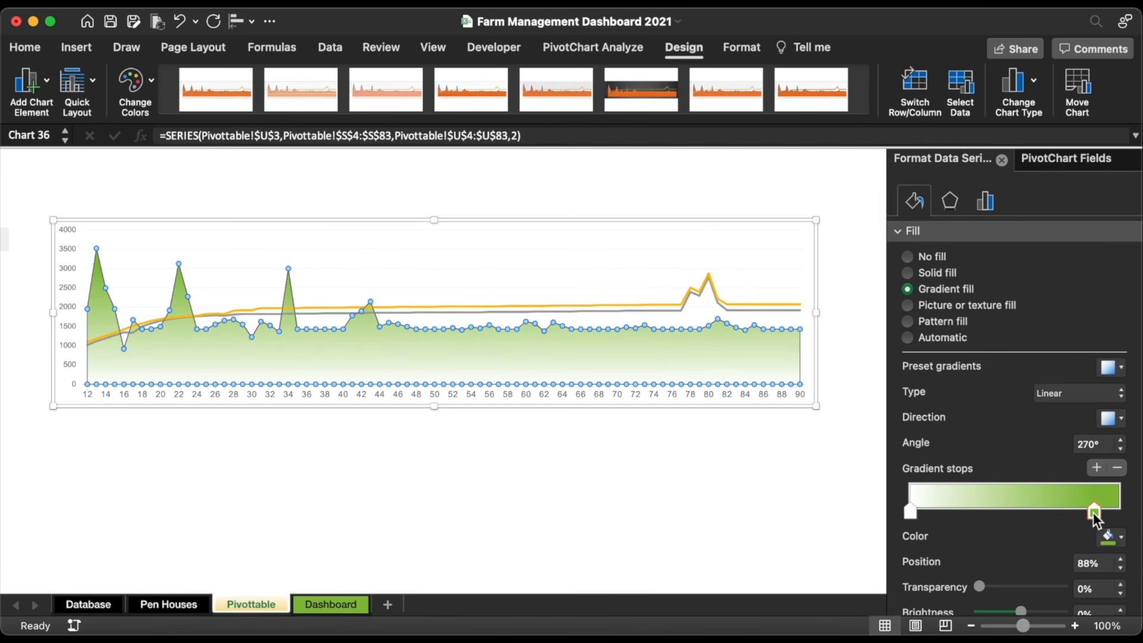
{"action": "left_click_drag", "start_coordinate": [982, 585], "coordinate": [1043, 588]}
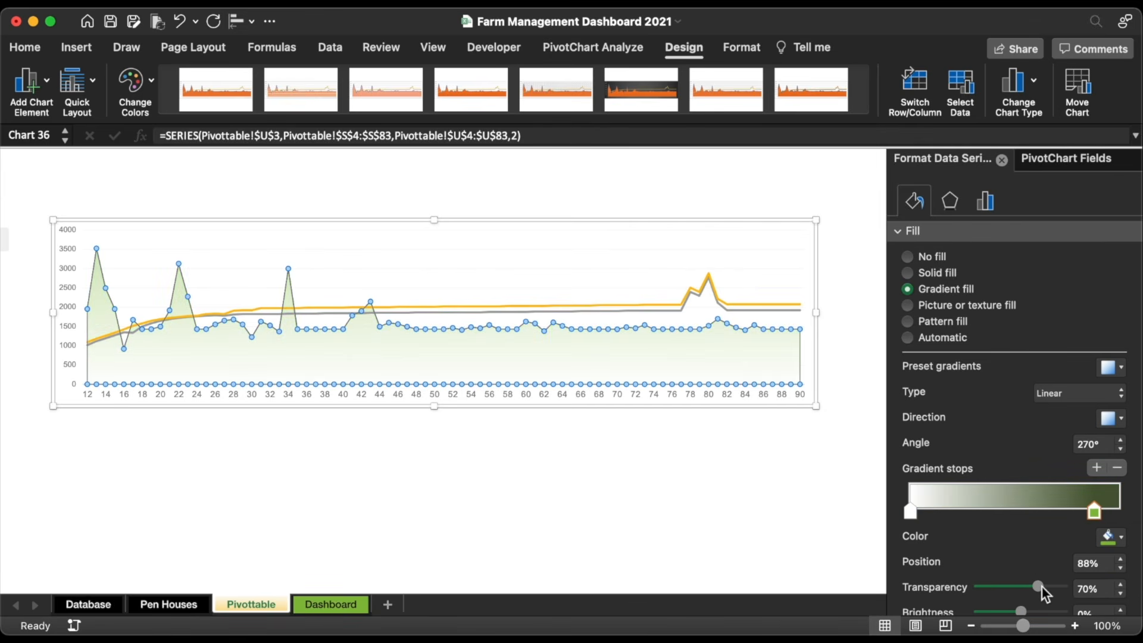
{"action": "left_click_drag", "start_coordinate": [910, 516], "coordinate": [941, 513]}
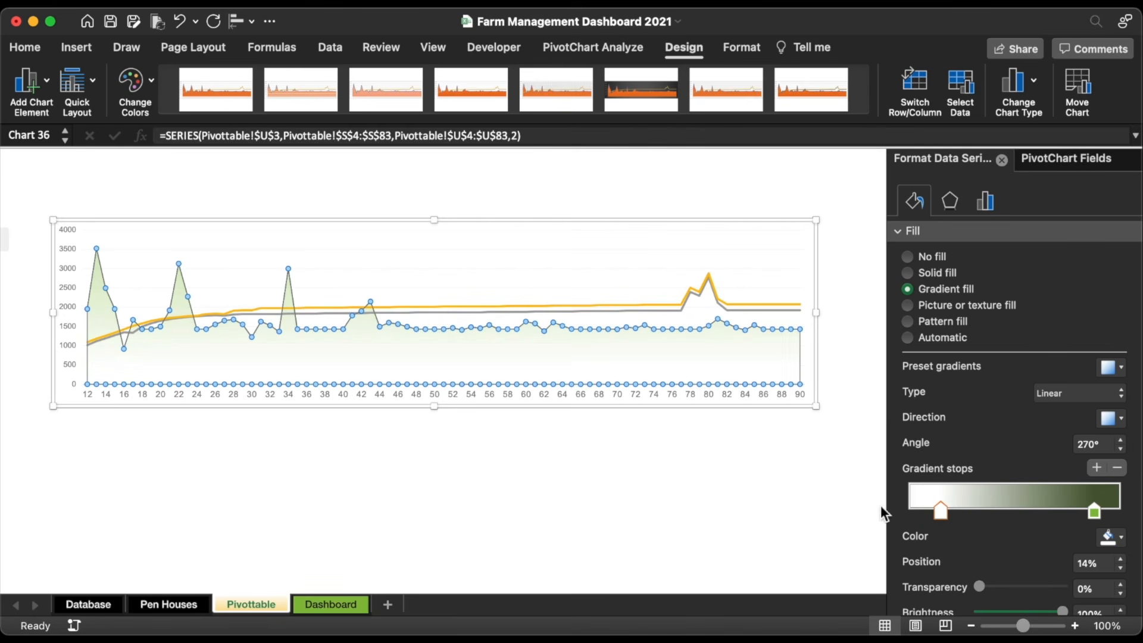
Step: Remove the chart's horizontal axis line
{"action": "left_click", "coordinate": [807, 491]}
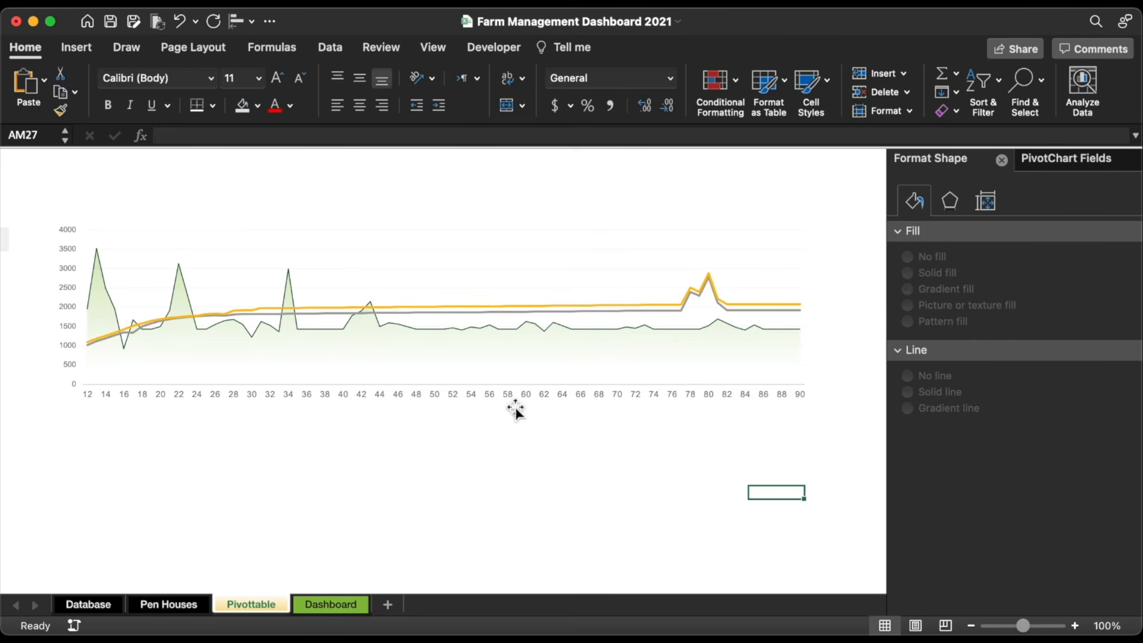
{"action": "left_click", "coordinate": [516, 409]}
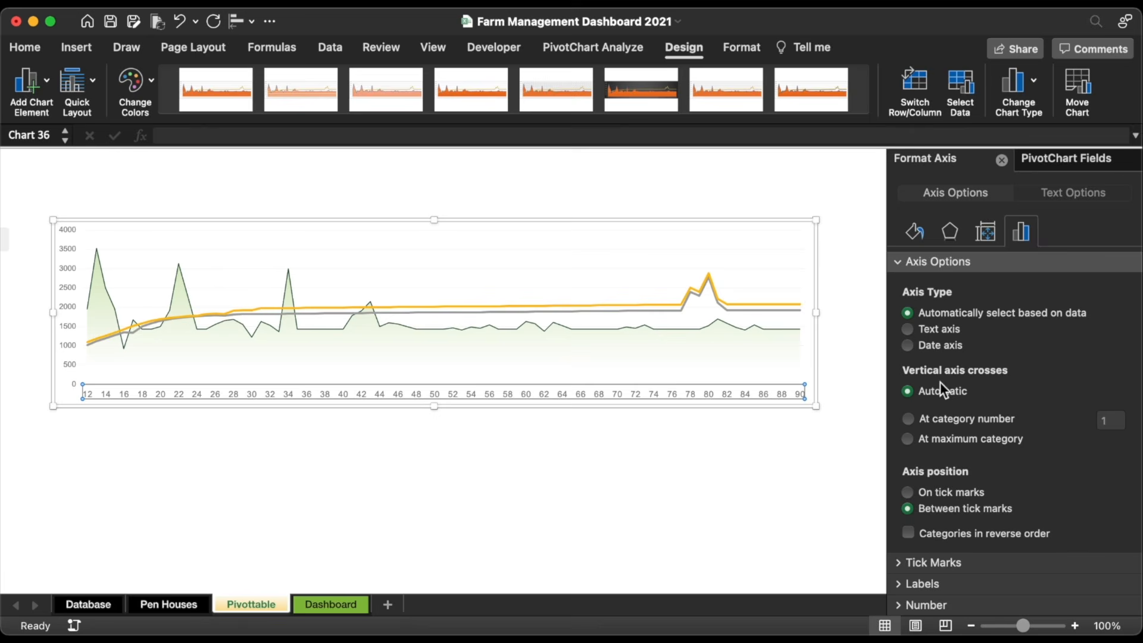
{"action": "left_click", "coordinate": [915, 232]}
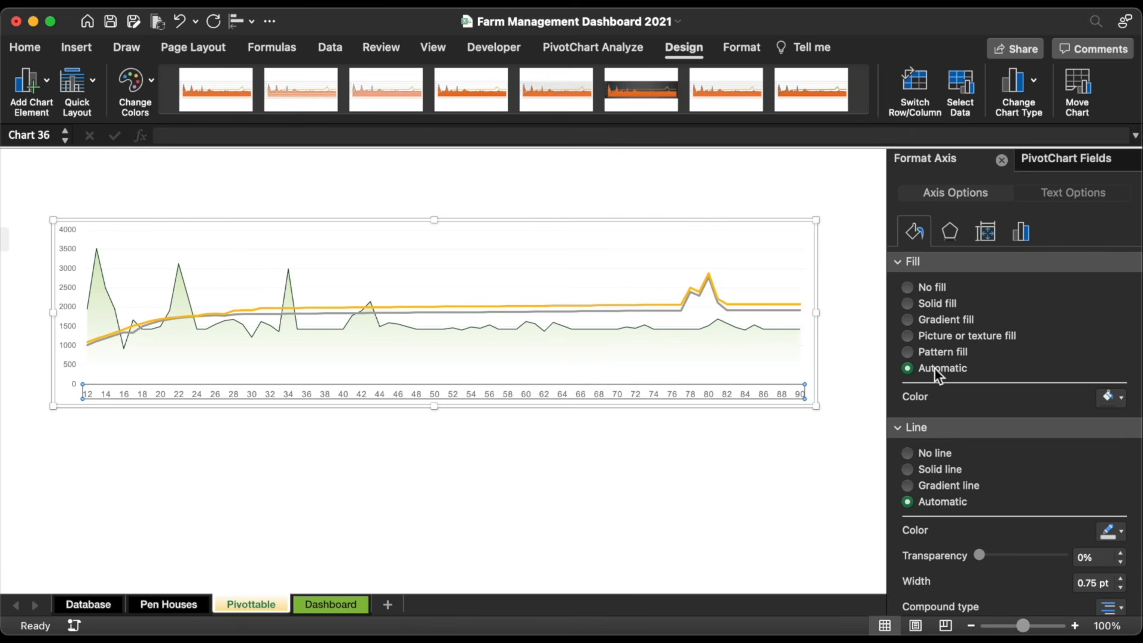
{"action": "left_click", "coordinate": [928, 453]}
{"action": "left_click", "coordinate": [710, 422]}
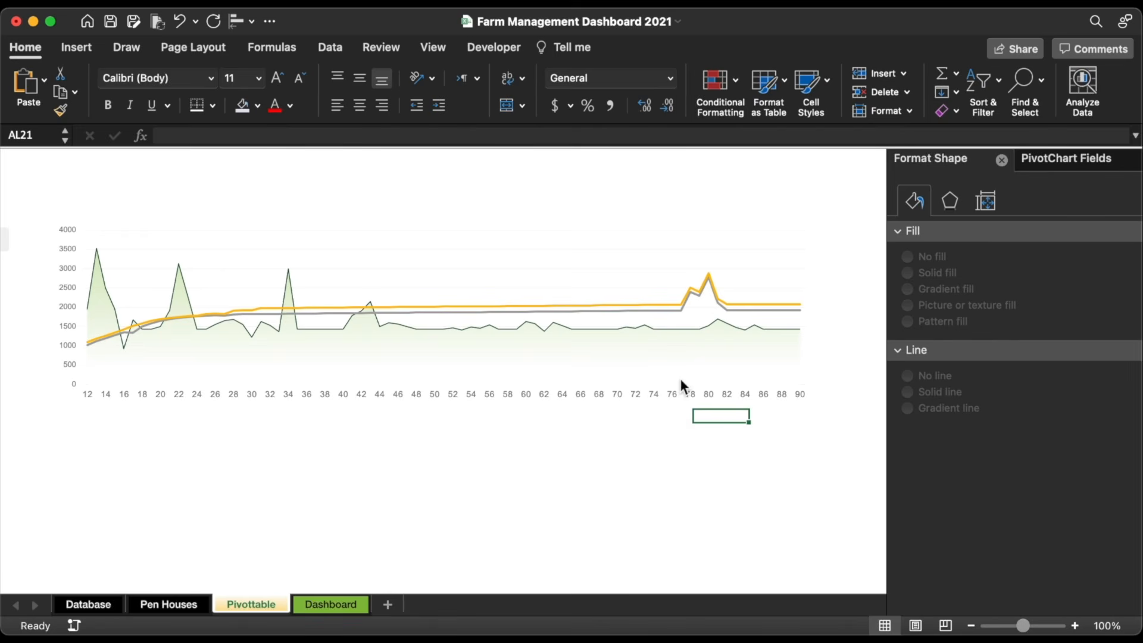
Step: Make the Min weight line a 1 pt solid yellow line
{"action": "left_click", "coordinate": [675, 312]}
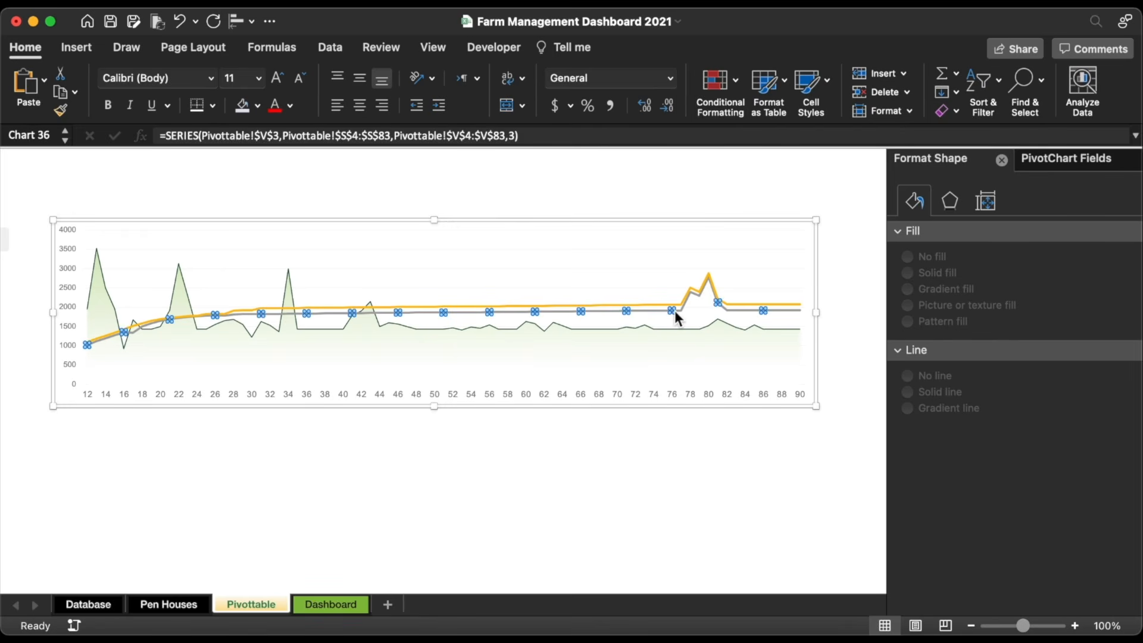
{"action": "left_click", "coordinate": [914, 202]}
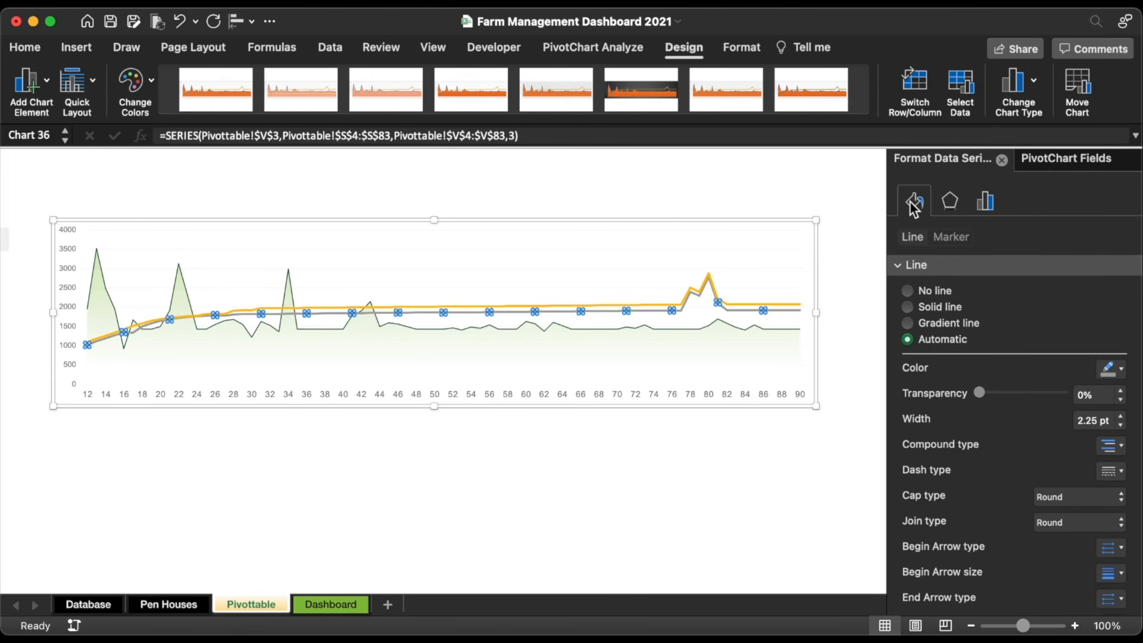
{"action": "left_click", "coordinate": [1121, 425]}
{"action": "left_click", "coordinate": [1121, 425]}
{"action": "left_click", "coordinate": [1122, 425]}
{"action": "left_click", "coordinate": [1122, 425]}
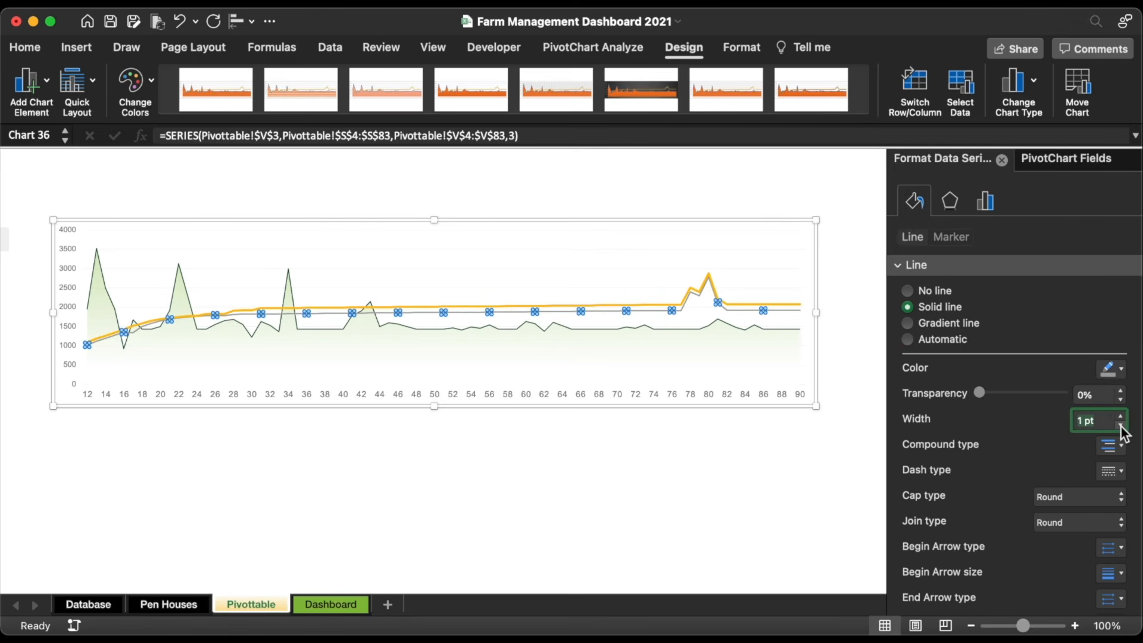
{"action": "left_click", "coordinate": [1111, 372]}
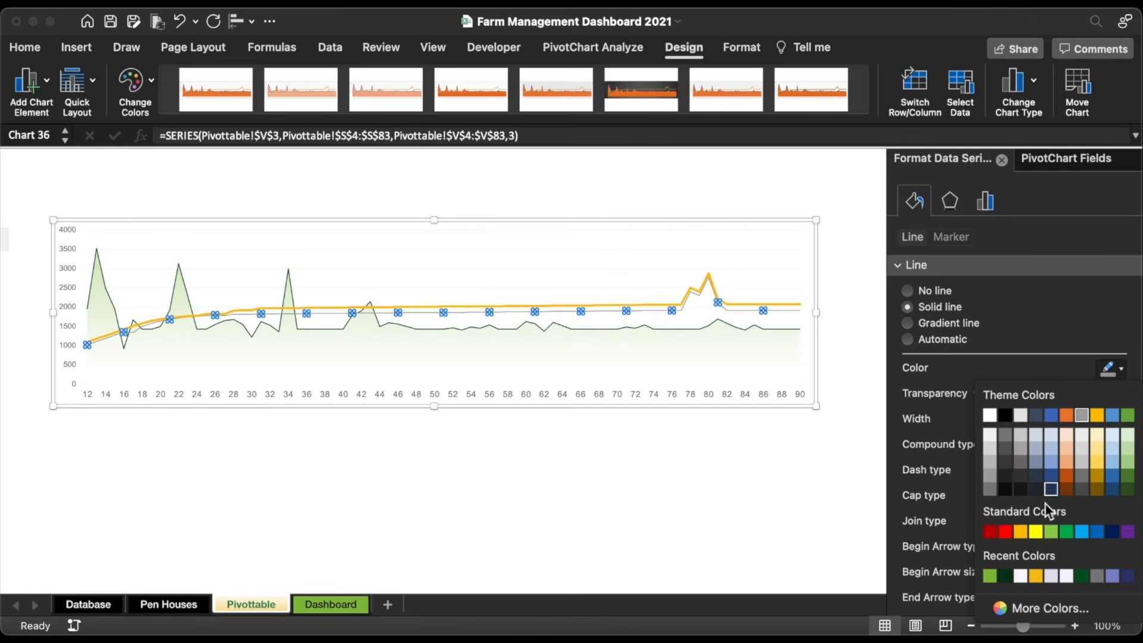
{"action": "left_click", "coordinate": [1037, 573]}
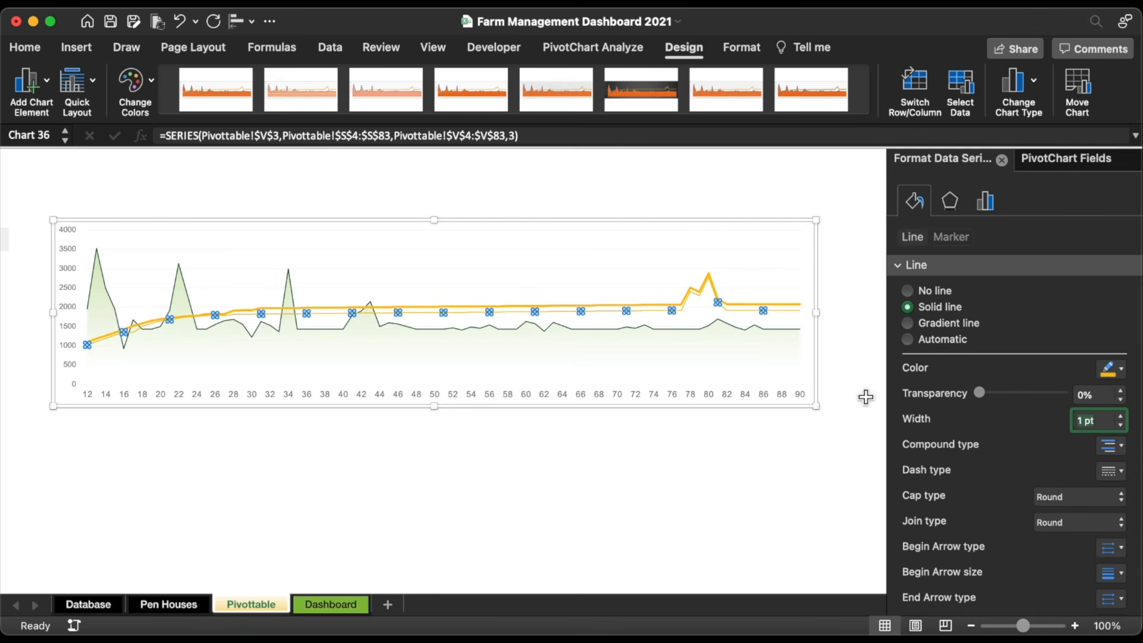
Step: Make the Max weight line a 1 pt solid dark red line
{"action": "left_click", "coordinate": [729, 303]}
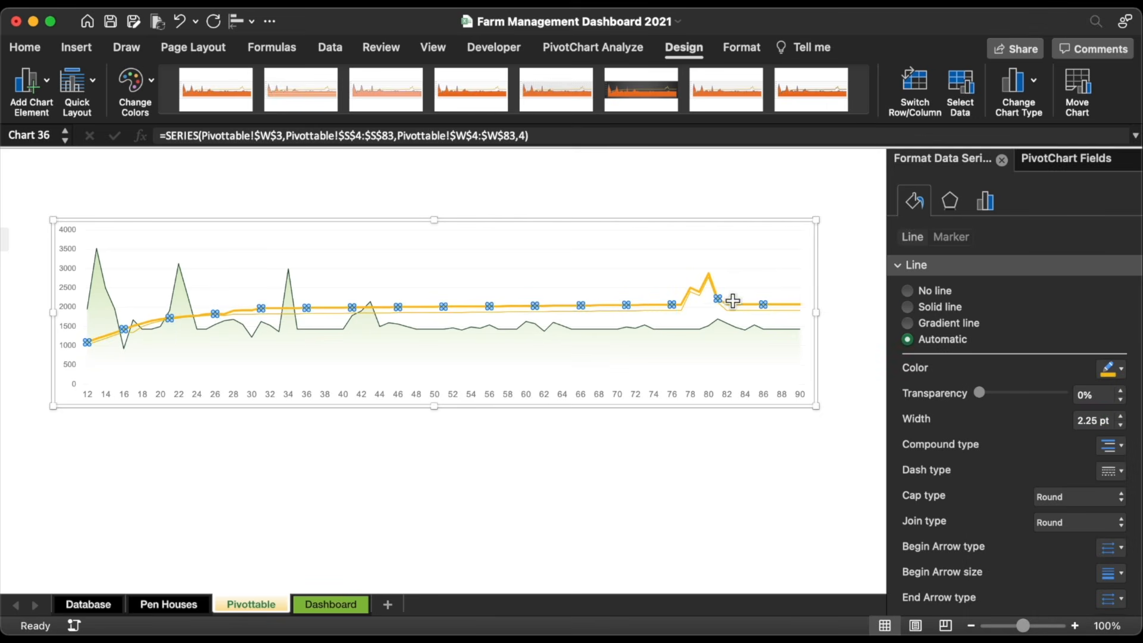
{"action": "left_click", "coordinate": [1121, 424]}
{"action": "left_click", "coordinate": [1121, 424]}
{"action": "left_click", "coordinate": [1122, 426]}
{"action": "left_click", "coordinate": [1121, 426]}
{"action": "left_click", "coordinate": [1122, 426]}
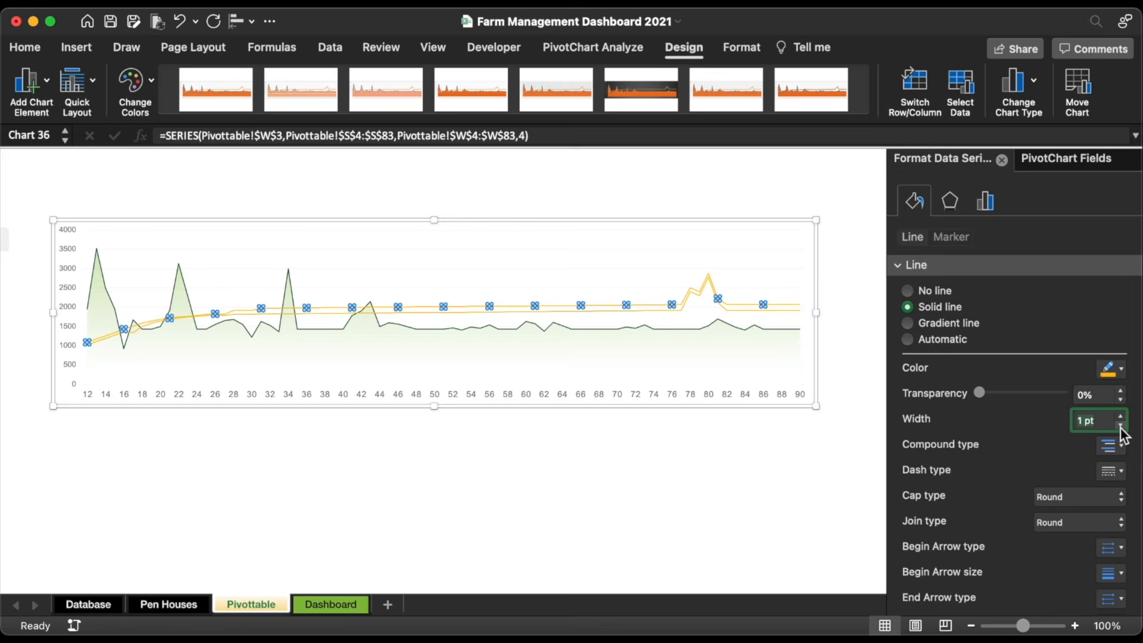
{"action": "left_click", "coordinate": [1119, 370]}
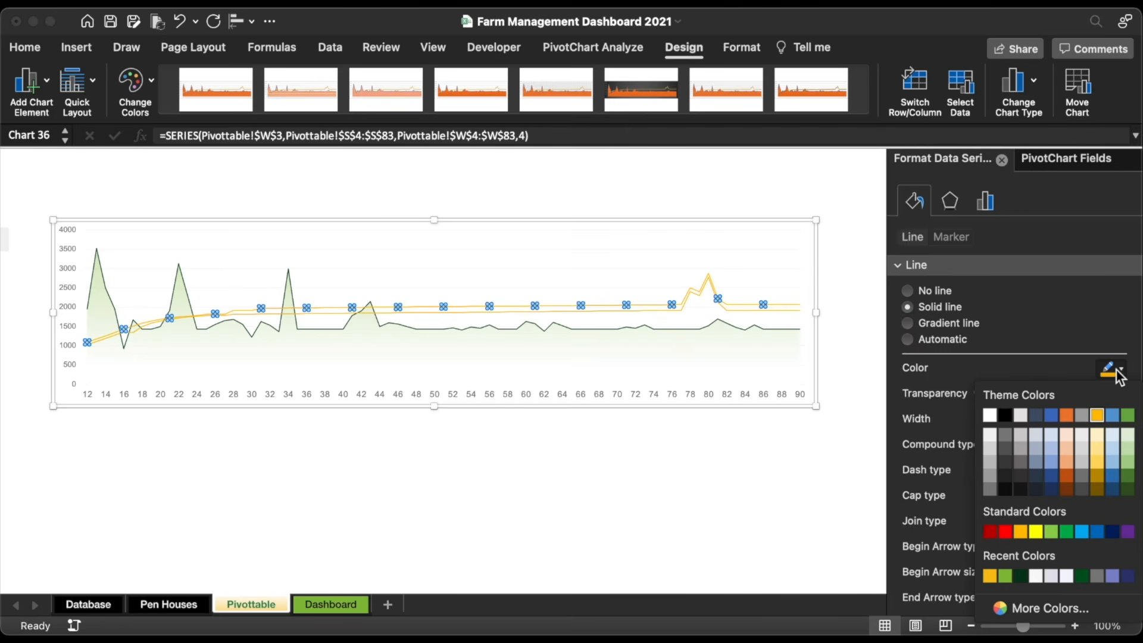
{"action": "left_click", "coordinate": [991, 529]}
{"action": "left_click", "coordinate": [556, 492]}
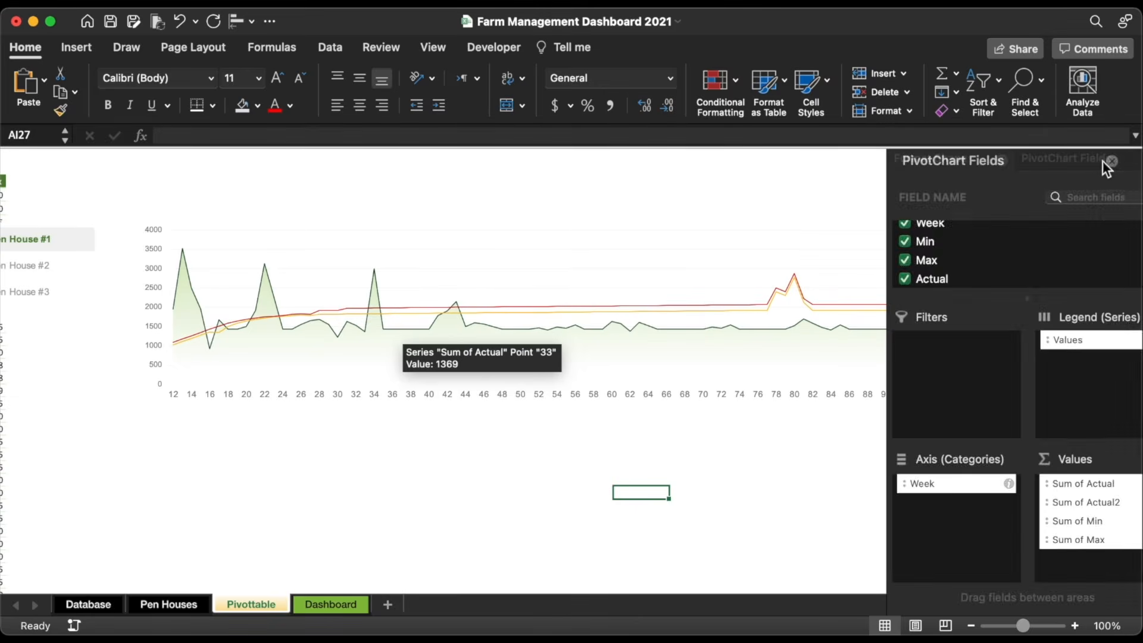
Step: Cut the Pen House slicer and weight chart and paste them onto the Dashboard sheet
{"action": "left_click", "coordinate": [1116, 166]}
{"action": "scroll", "coordinate": [579, 444], "scroll_direction": "left", "scroll_amount": 3}
{"action": "scroll", "coordinate": [580, 444], "scroll_direction": "left", "scroll_amount": 2}
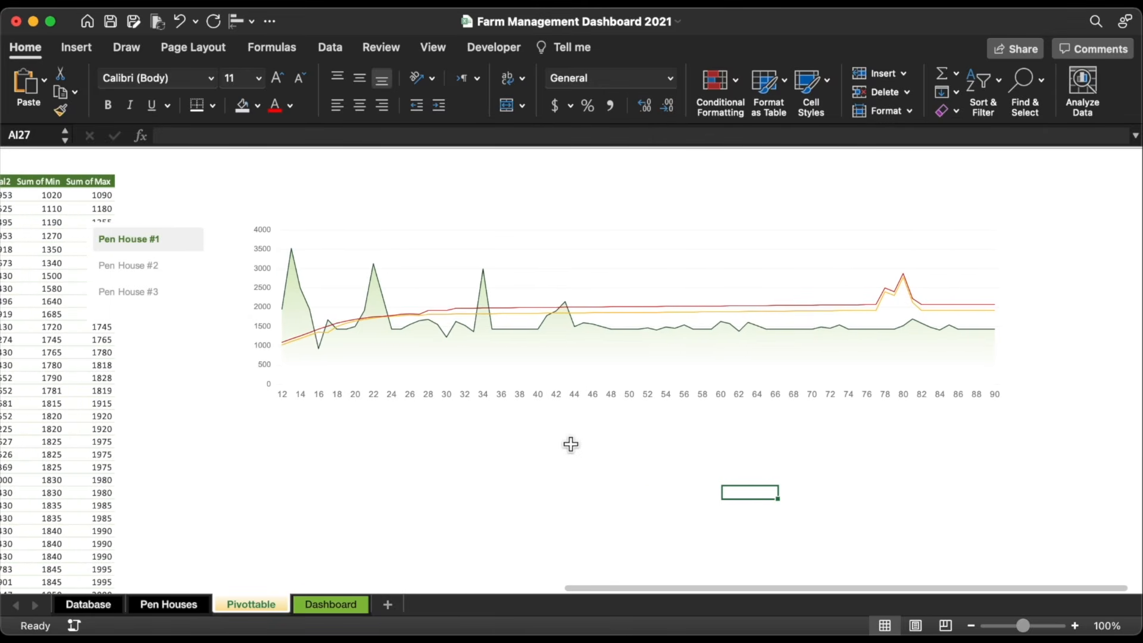
{"action": "left_click", "coordinate": [184, 229]}
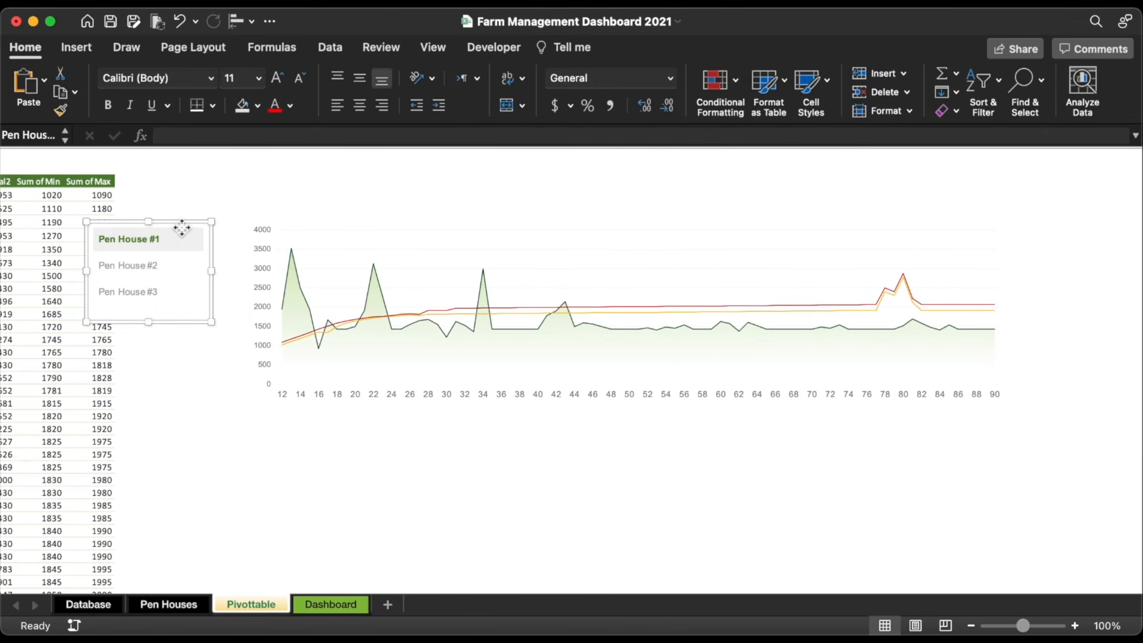
{"action": "left_click", "coordinate": [297, 261], "text": "shift"}
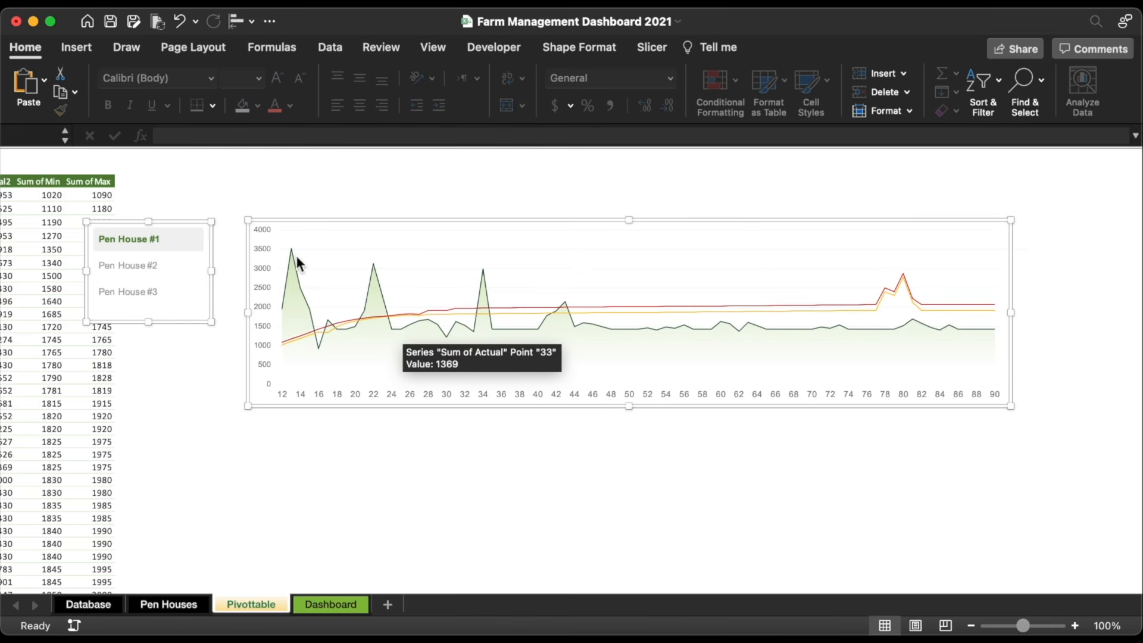
{"action": "key", "text": "super+x"}
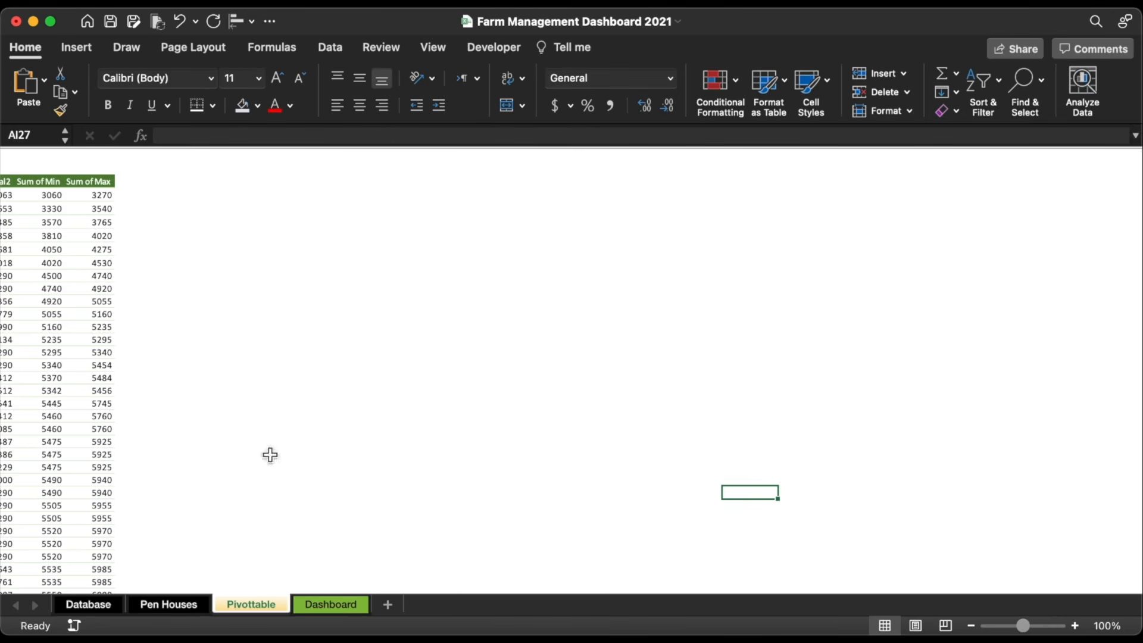
{"action": "left_click", "coordinate": [316, 605]}
{"action": "key", "text": "super+v"}
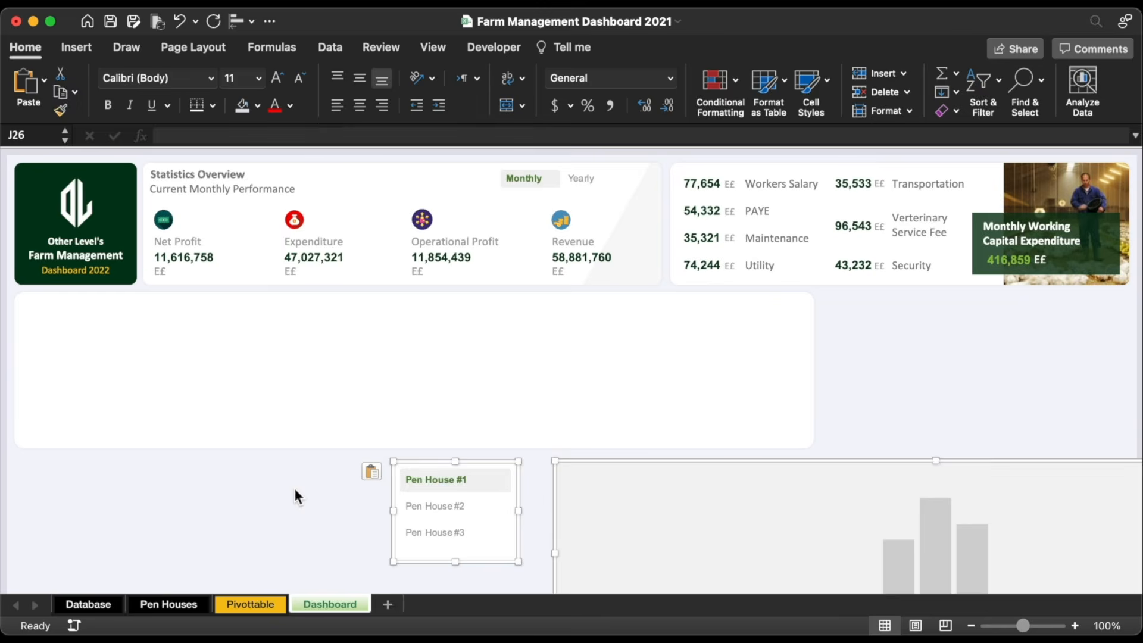
Step: Move and resize the chart and slicer to fit the empty dashboard panel
{"action": "left_click_drag", "start_coordinate": [641, 465], "coordinate": [261, 330]}
{"action": "left_click_drag", "start_coordinate": [906, 477], "coordinate": [813, 453]}
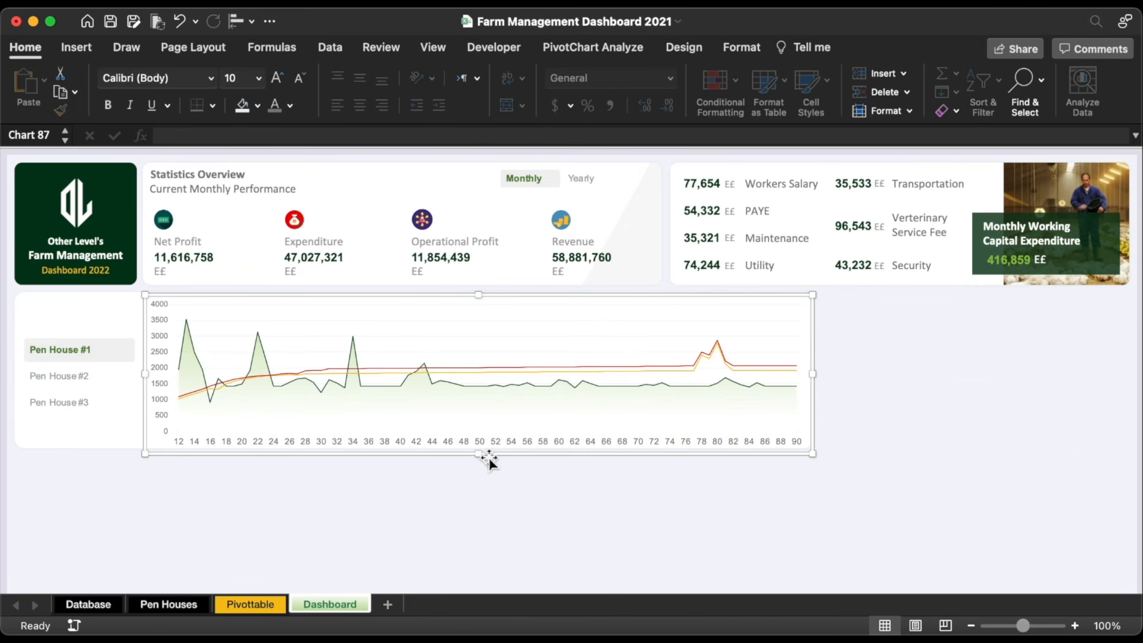
{"action": "left_click_drag", "start_coordinate": [479, 454], "coordinate": [481, 451]}
{"action": "left_click_drag", "start_coordinate": [484, 294], "coordinate": [481, 304]}
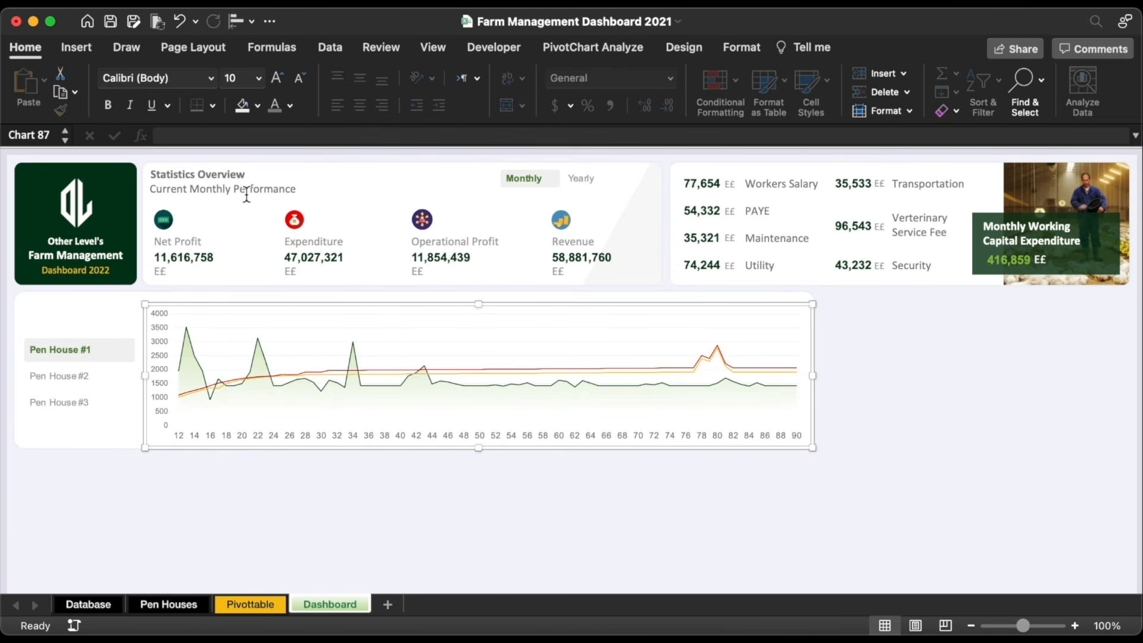
{"action": "left_click", "coordinate": [231, 174]}
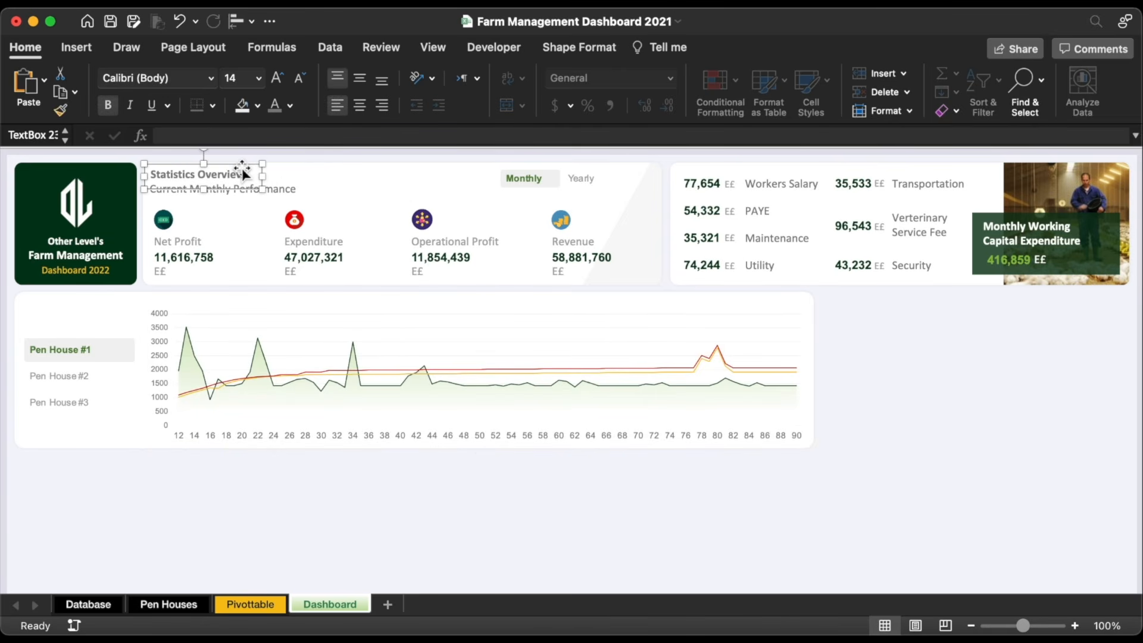
Step: Copy the Statistics Overview heading above the chart as 'Body Weight Farm Weekly Record', with 'Farm Weekly Record' bolded
{"action": "key", "text": "super+d"}
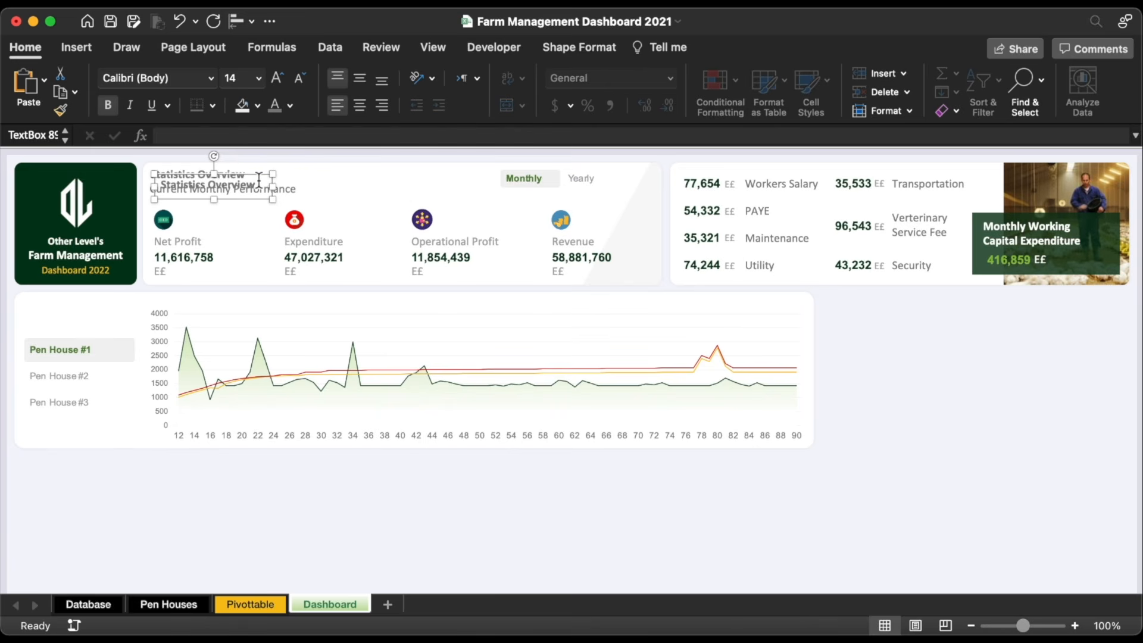
{"action": "left_click_drag", "start_coordinate": [259, 179], "coordinate": [255, 298]}
{"action": "left_click", "coordinate": [365, 304]}
{"action": "left_click_drag", "start_coordinate": [480, 305], "coordinate": [479, 316]}
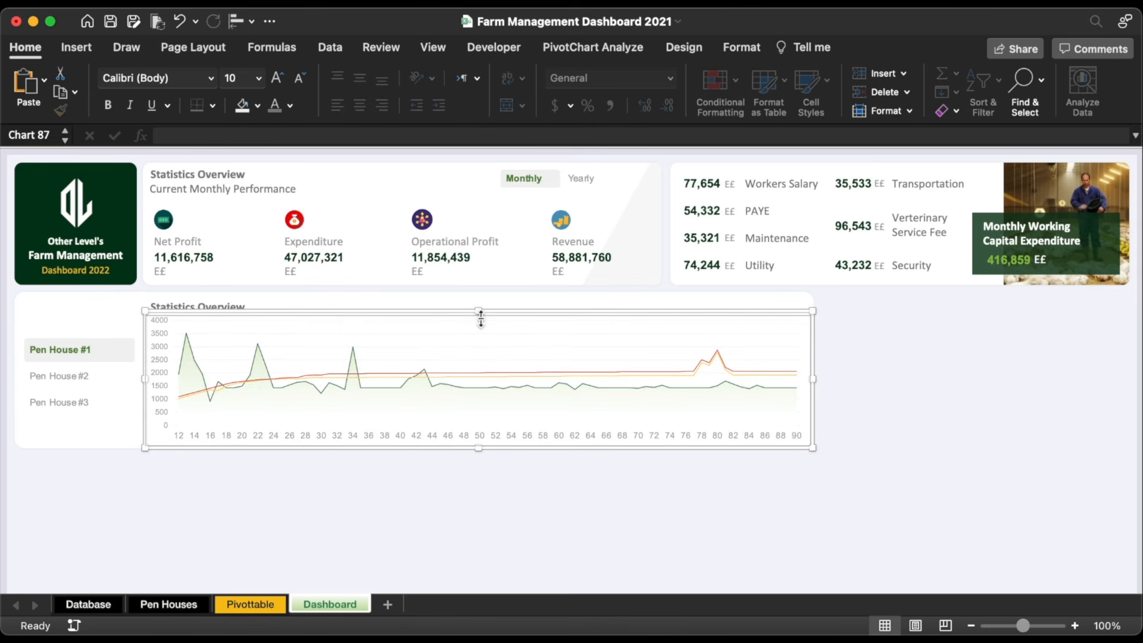
{"action": "triple_click", "coordinate": [216, 303]}
{"action": "type", "text": "Body Weight"}
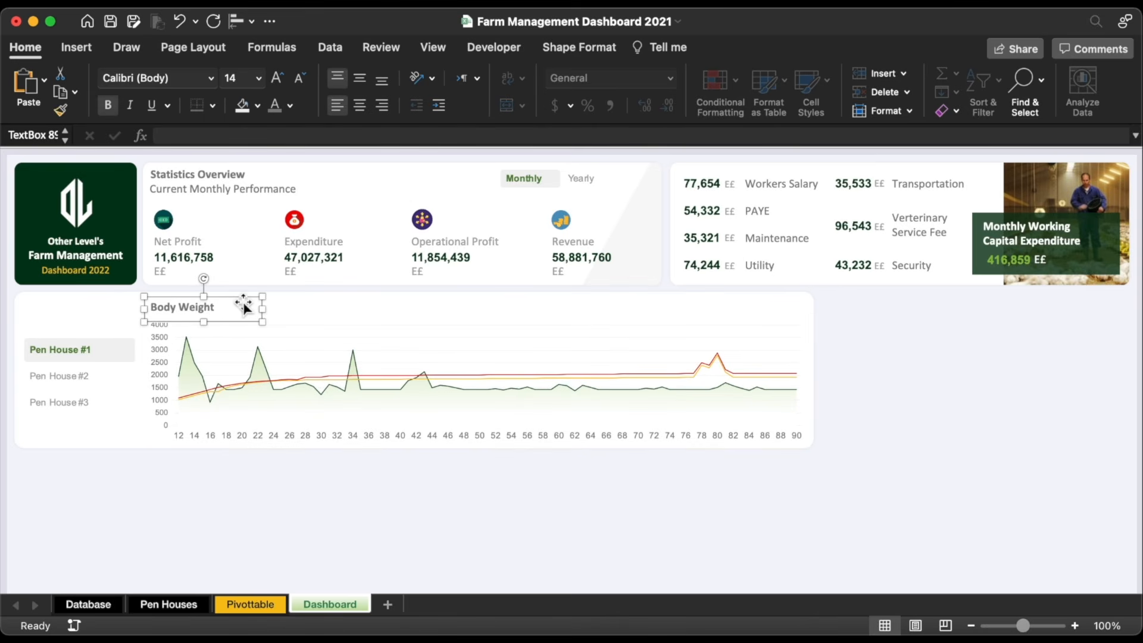
{"action": "type", "text": " Farm Wee"}
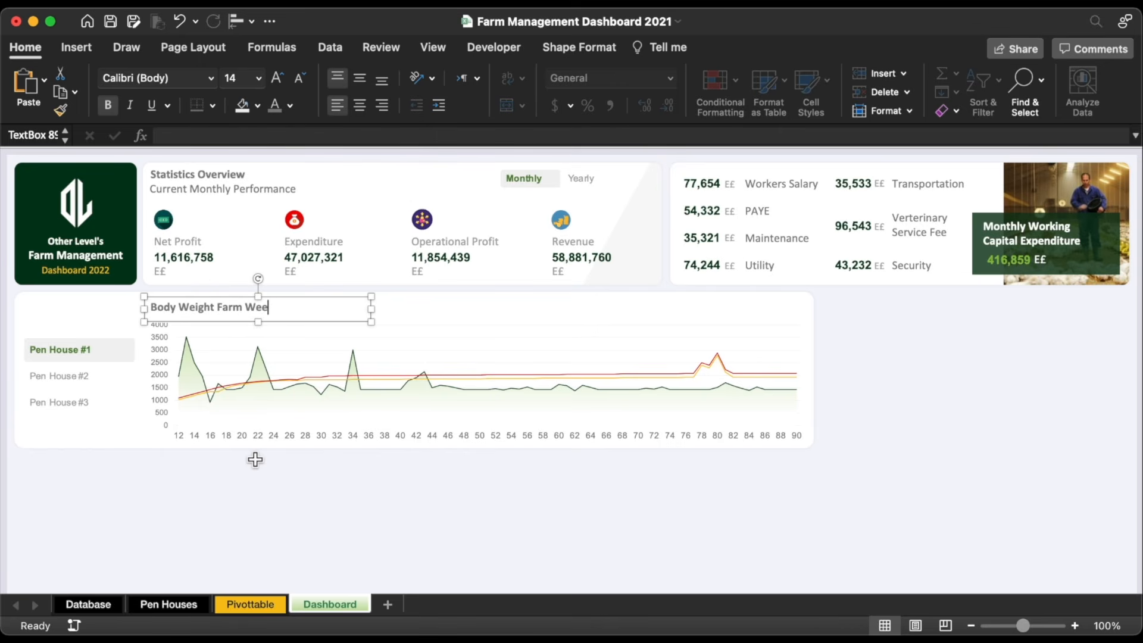
{"action": "type", "text": "kly Record"}
{"action": "left_click_drag", "start_coordinate": [217, 307], "coordinate": [353, 311]}
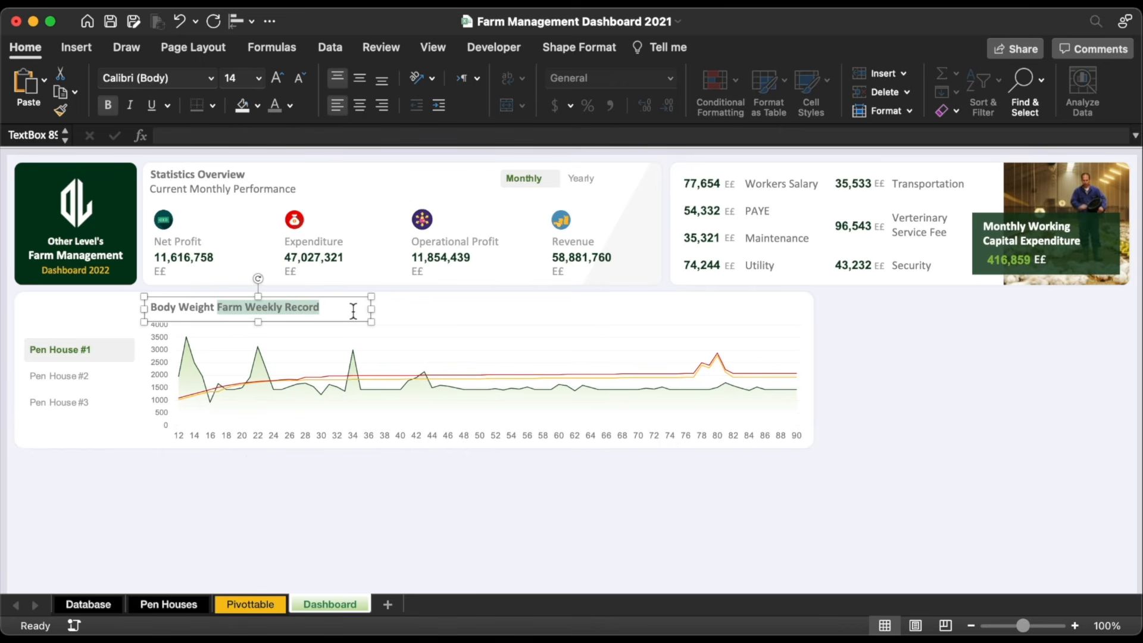
{"action": "left_click", "coordinate": [108, 105]}
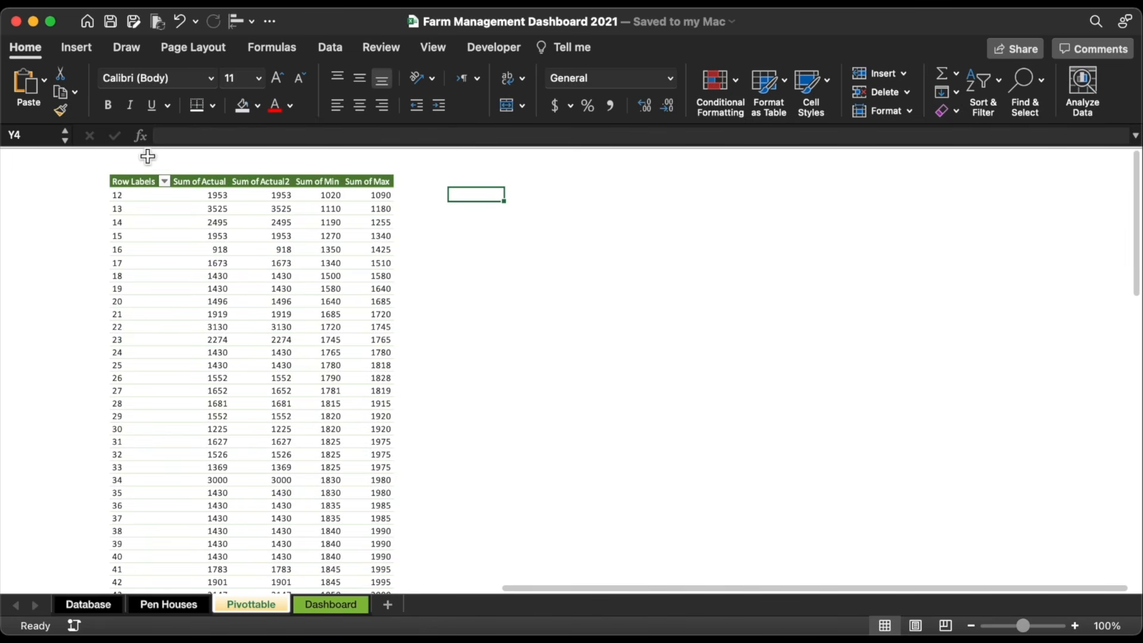
Step: Add a bold dark red 'Body Weight' label in cell S1
{"action": "left_click", "coordinate": [148, 158]}
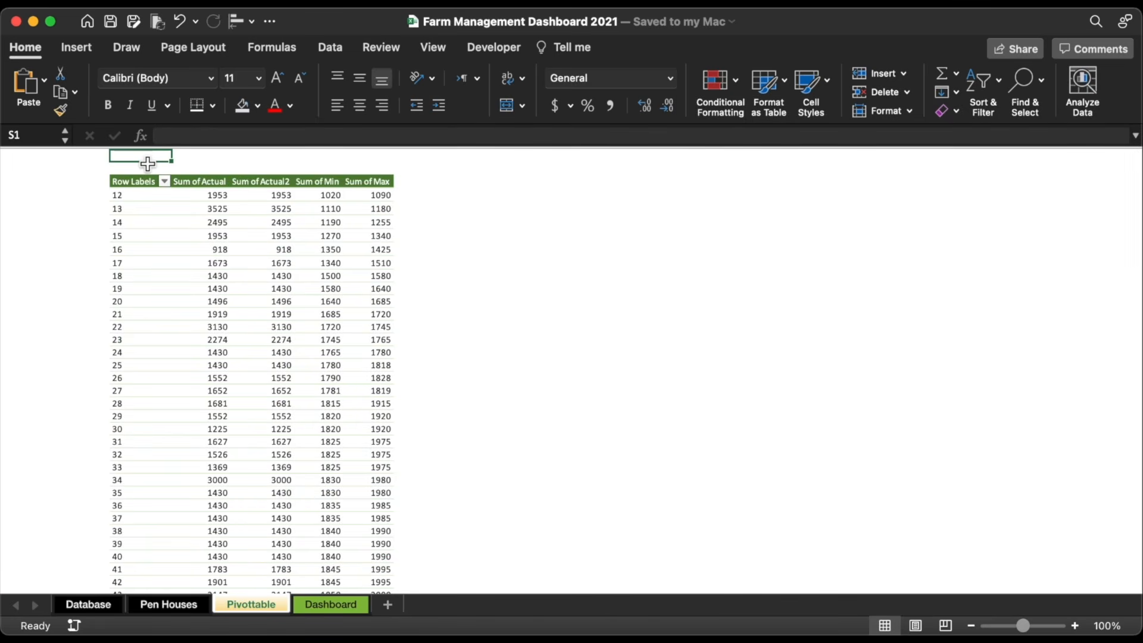
{"action": "type", "text": "Body Weight"}
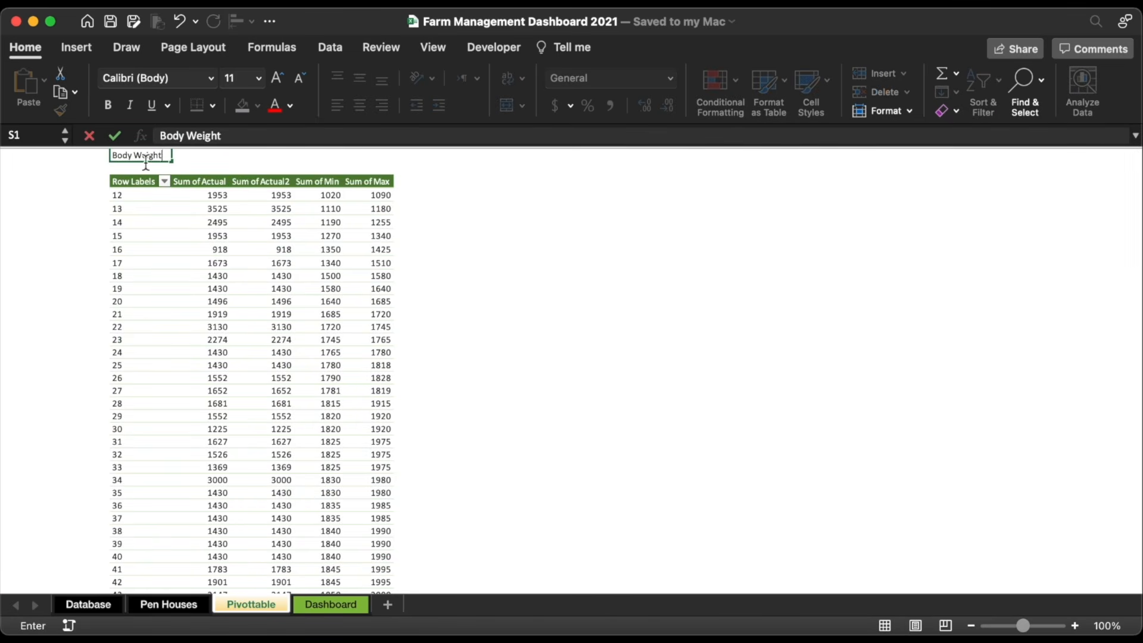
{"action": "left_click", "coordinate": [178, 168]}
{"action": "left_click", "coordinate": [153, 157]}
{"action": "left_click", "coordinate": [108, 105]}
{"action": "left_click", "coordinate": [291, 107]}
{"action": "left_click", "coordinate": [271, 351]}
{"action": "left_click", "coordinate": [470, 278]}
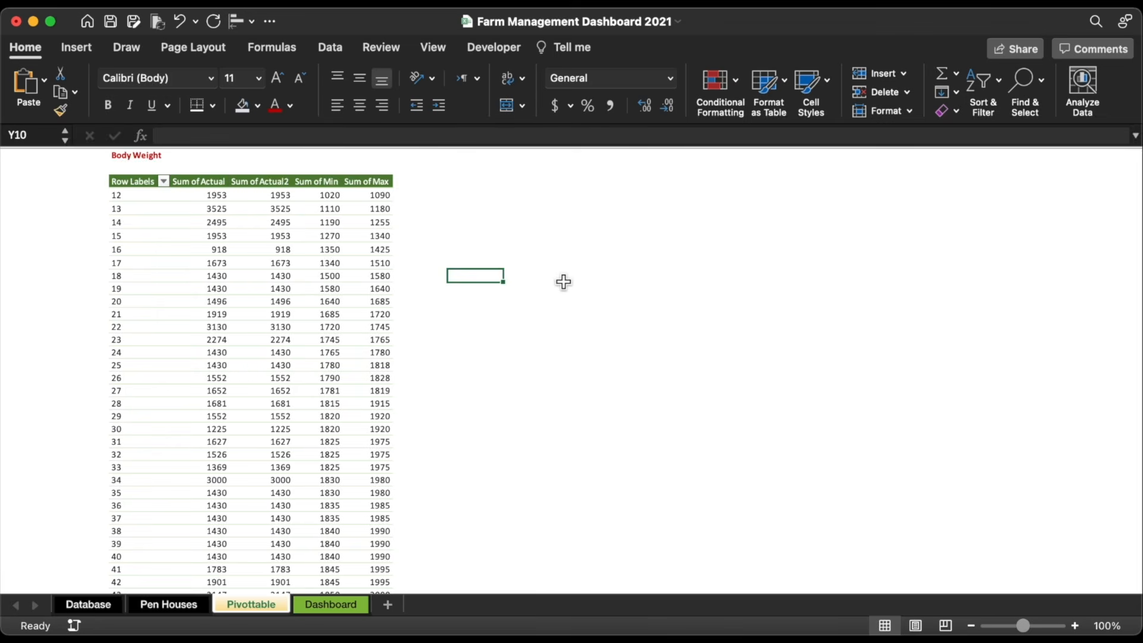
Step: Enter the labels Min, Max and Avg. in Z4:Z6
{"action": "scroll", "coordinate": [536, 268], "scroll_direction": "right", "scroll_amount": 2}
{"action": "left_click", "coordinate": [462, 220]}
{"action": "left_click", "coordinate": [467, 200]}
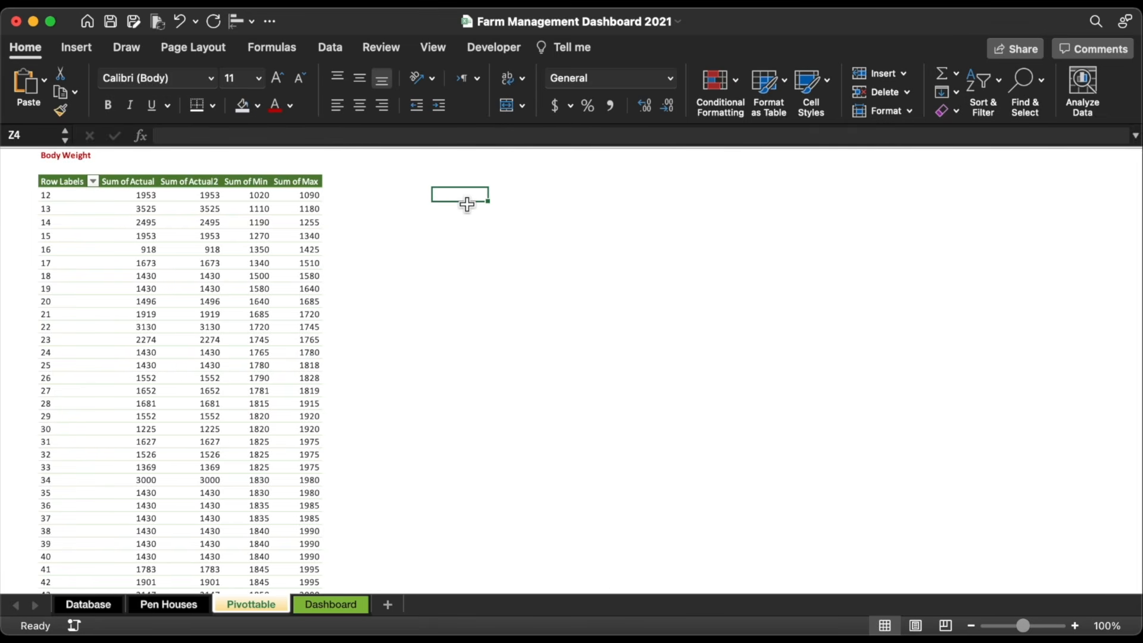
{"action": "type", "text": "Min"}
{"action": "key", "text": "Return"}
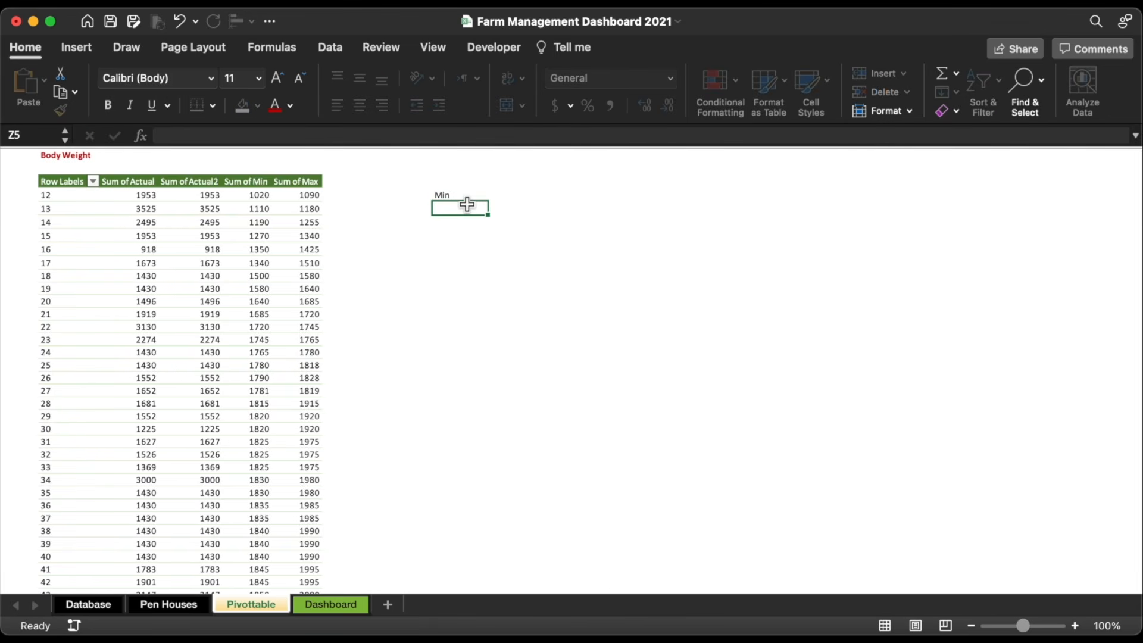
{"action": "type", "text": "Max"}
{"action": "key", "text": "Return"}
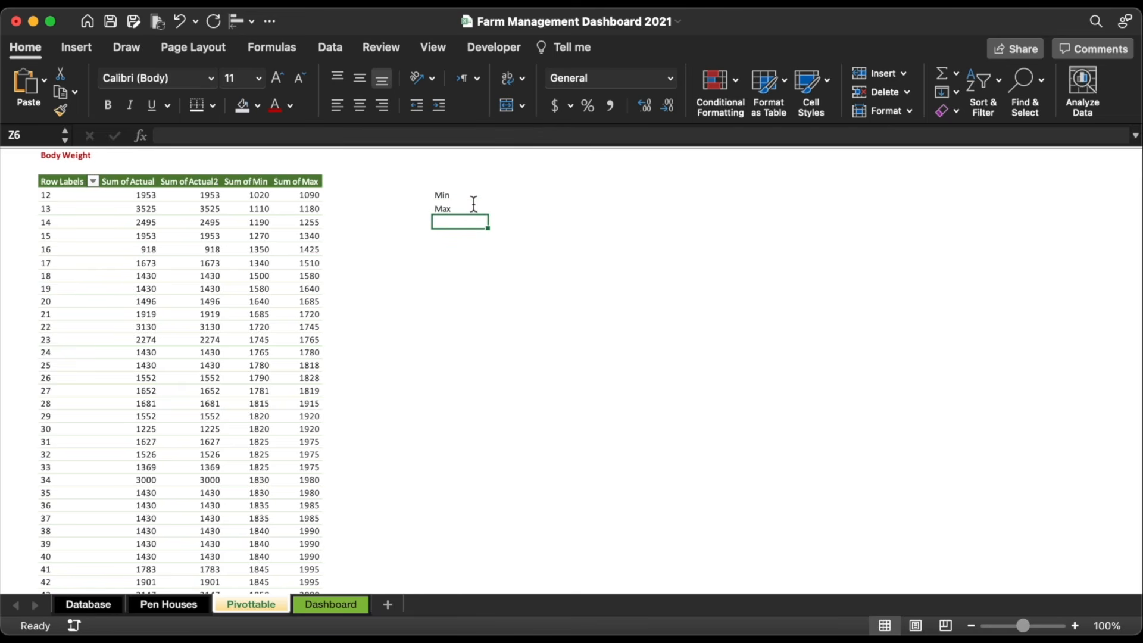
{"action": "type", "text": "Av"}
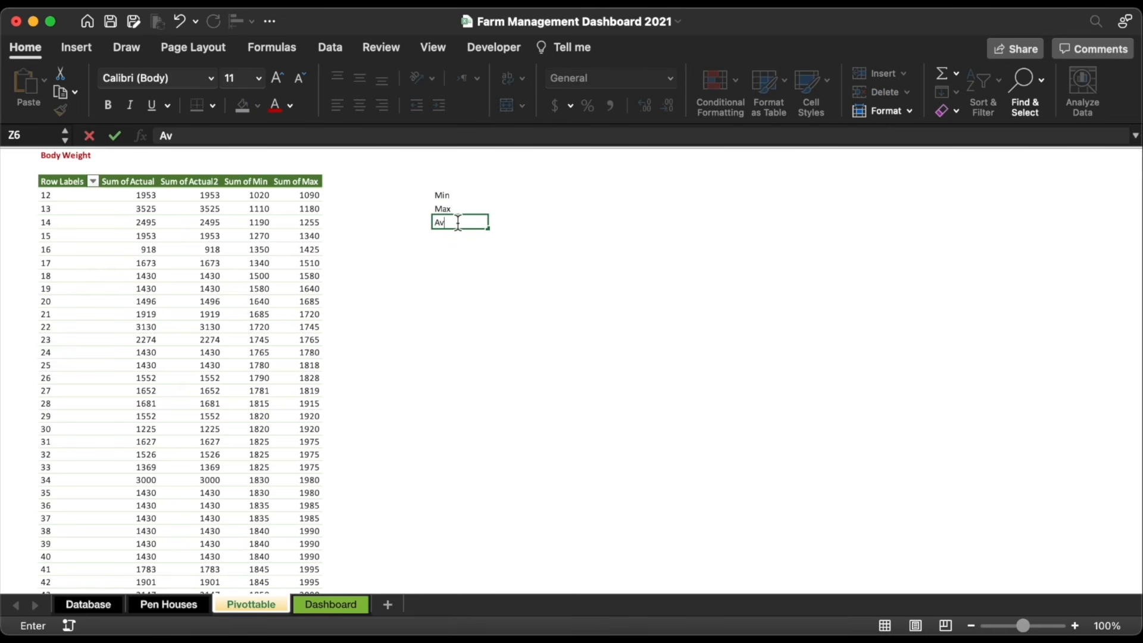
{"action": "type", "text": "g."}
{"action": "left_click", "coordinate": [515, 195]}
Step: Turn on row and column headings and enter =MIN(T:T) in AA4
{"action": "left_click", "coordinate": [433, 47]}
{"action": "left_click", "coordinate": [429, 76]}
{"action": "left_click", "coordinate": [447, 159]}
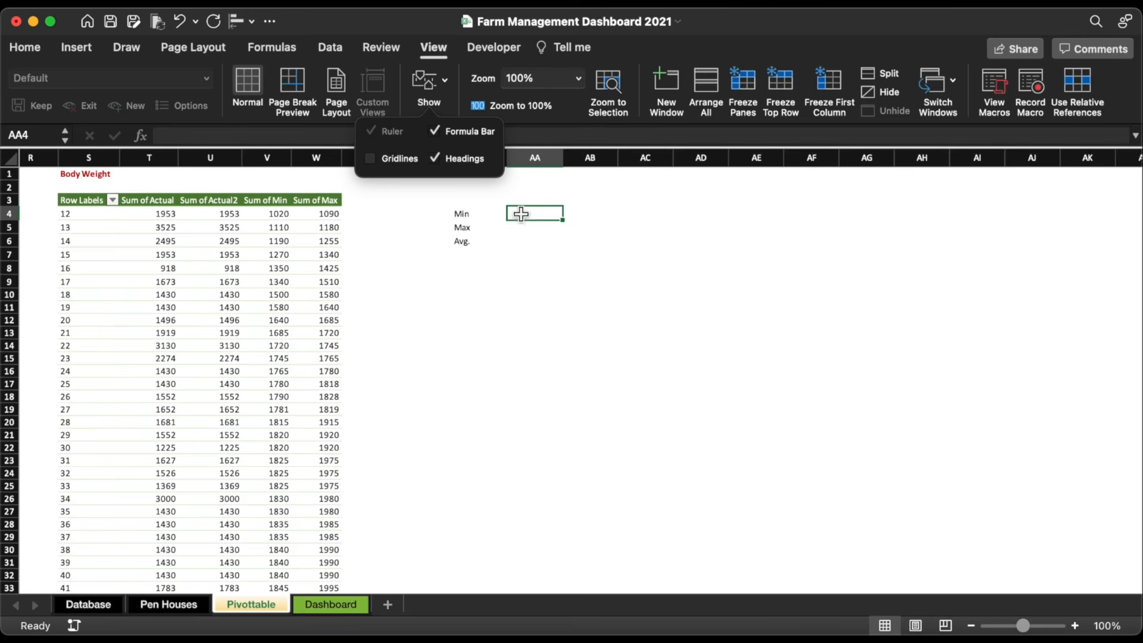
{"action": "left_click", "coordinate": [521, 213]}
{"action": "type", "text": "=mi"}
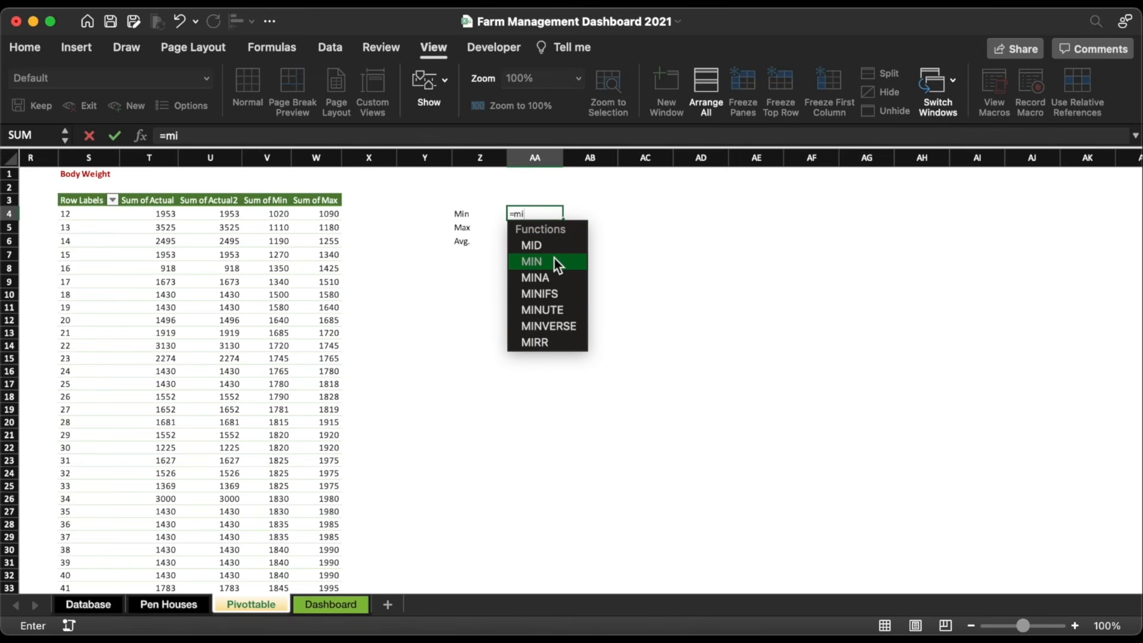
{"action": "double_click", "coordinate": [555, 261]}
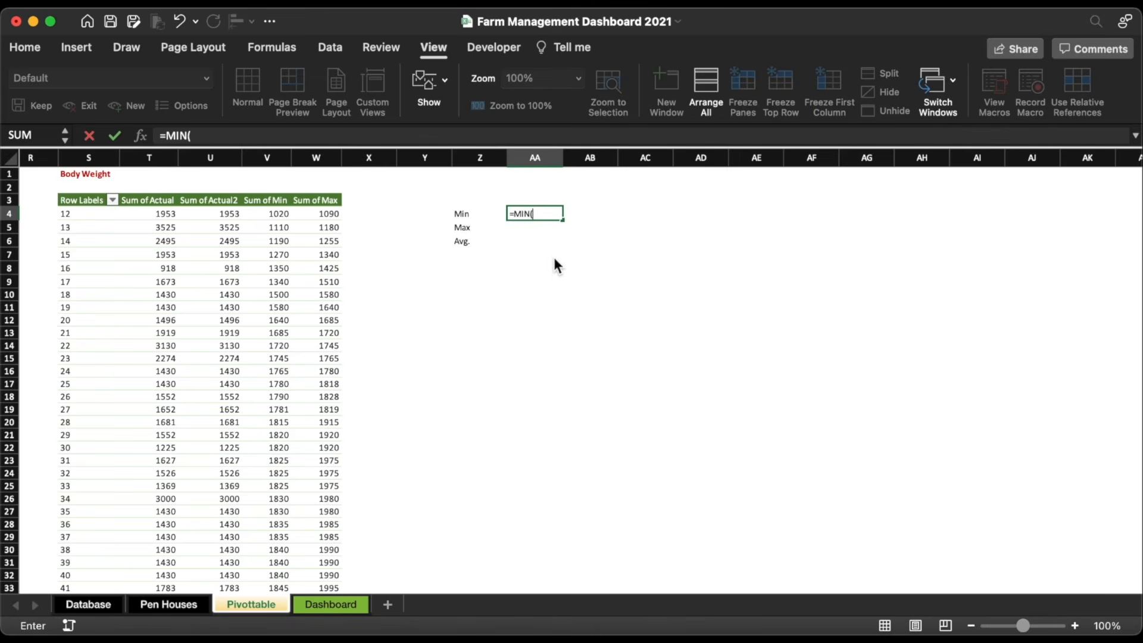
{"action": "left_click", "coordinate": [151, 158]}
{"action": "key", "text": "Return"}
Step: Enter =MAX(T:T) in AA5 and =AVERAGE(T:T) in AA6
{"action": "scroll", "coordinate": [589, 228], "scroll_direction": "left", "scroll_amount": 1}
{"action": "type", "text": "="}
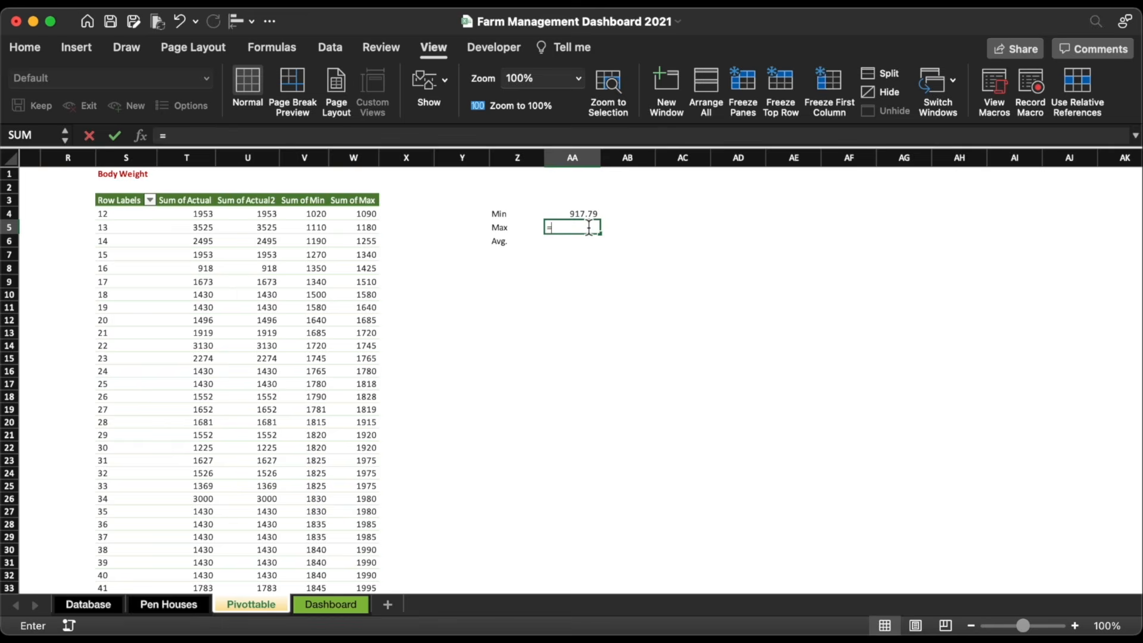
{"action": "type", "text": "ma"}
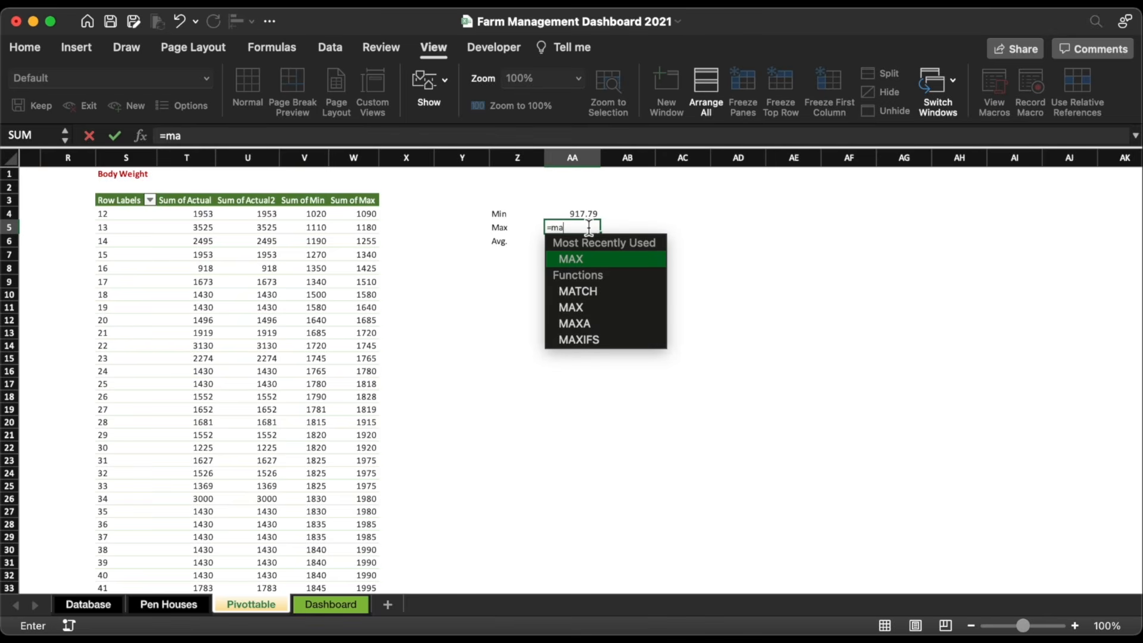
{"action": "double_click", "coordinate": [589, 257]}
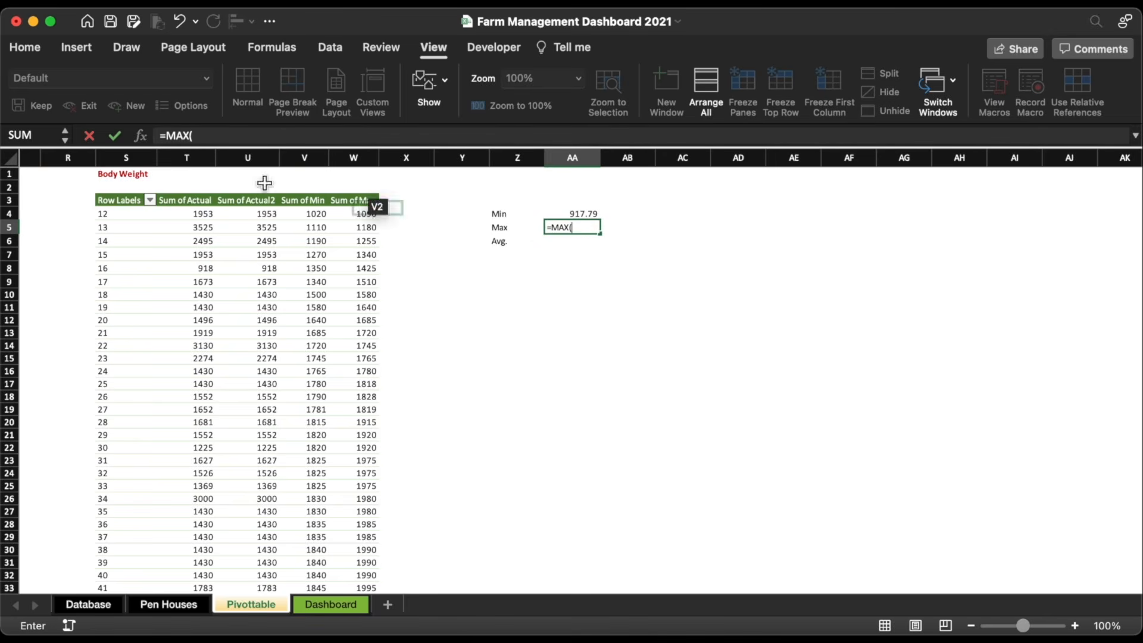
{"action": "left_click", "coordinate": [200, 158]}
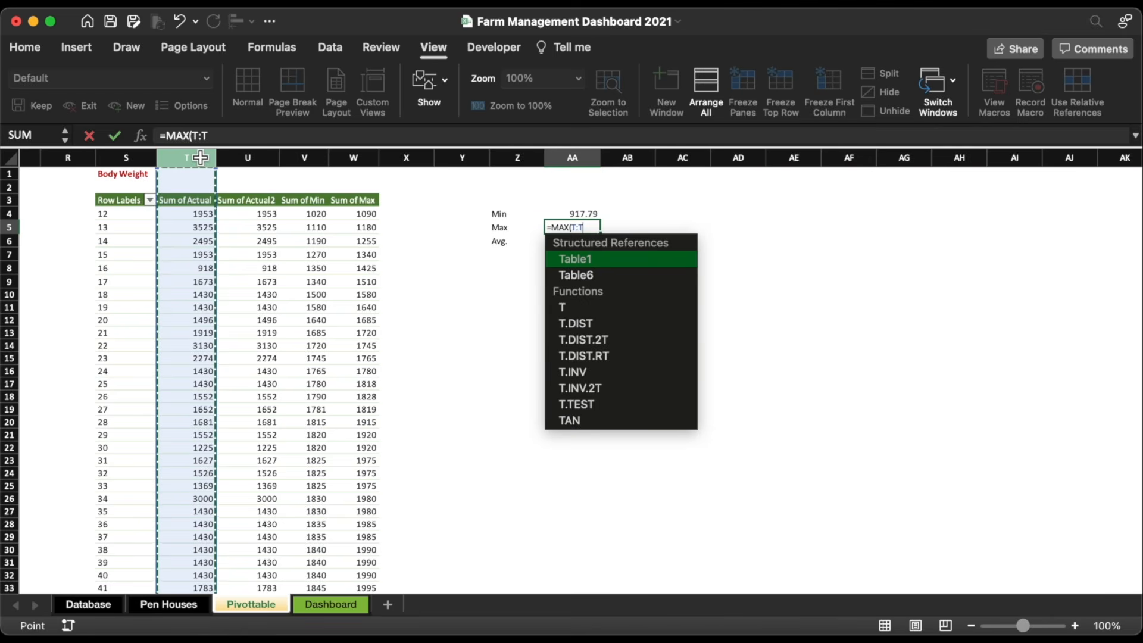
{"action": "key", "text": "Return"}
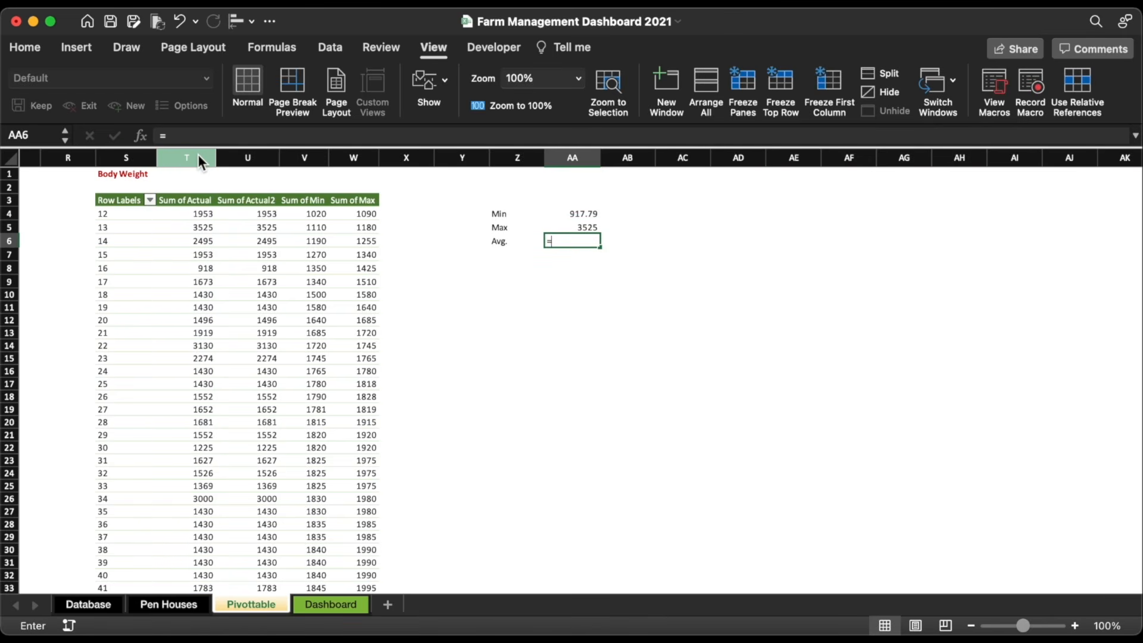
{"action": "type", "text": "=av"}
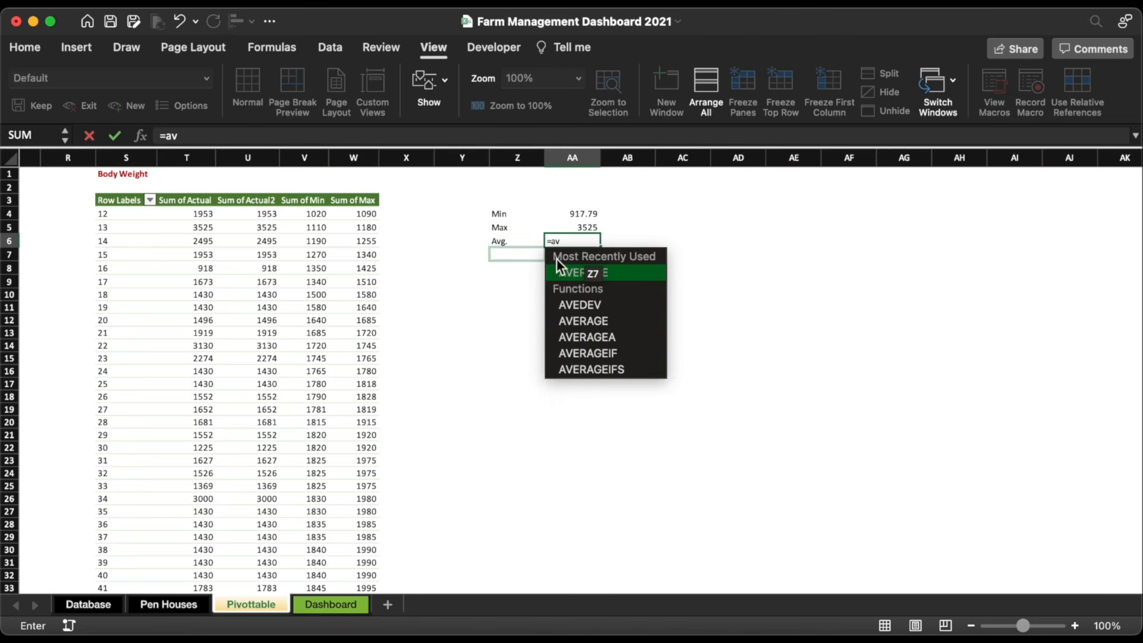
{"action": "double_click", "coordinate": [581, 272]}
{"action": "left_click", "coordinate": [211, 161]}
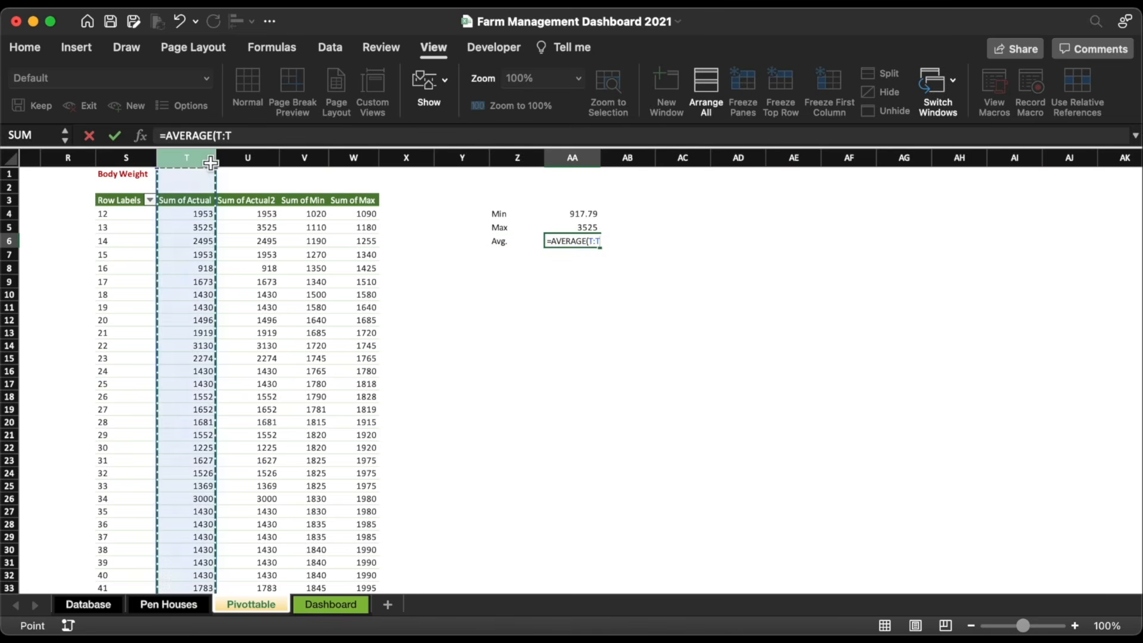
{"action": "key", "text": "Return"}
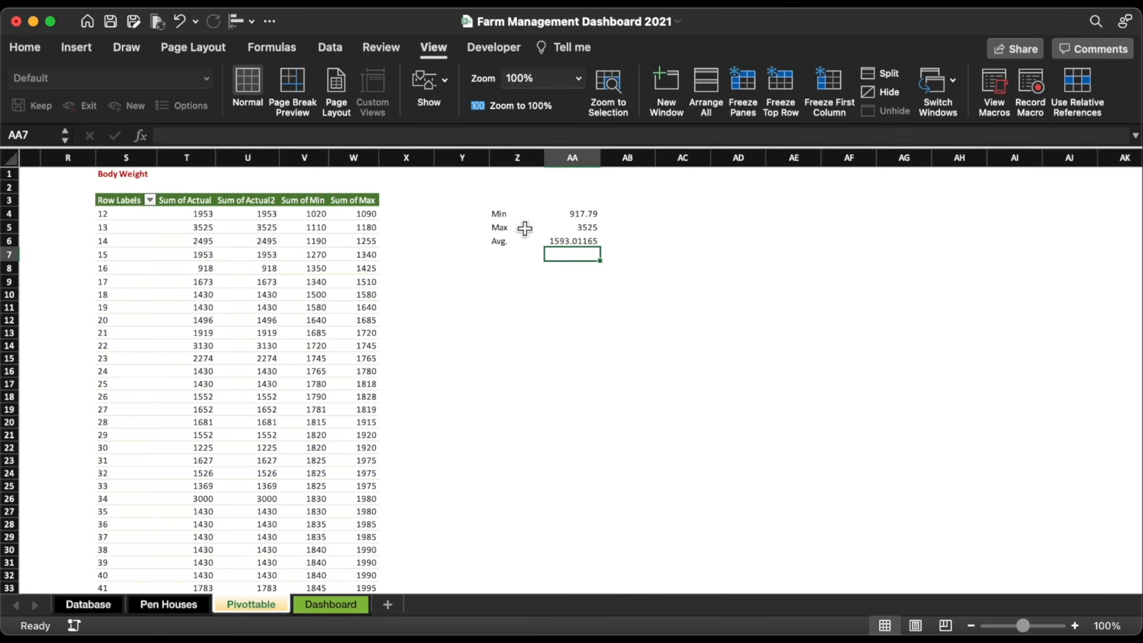
Step: Format AA4:AA6 in Comma Style with no decimals, showing 918, 3,525 and 1,593
{"action": "left_click_drag", "start_coordinate": [581, 213], "coordinate": [580, 240]}
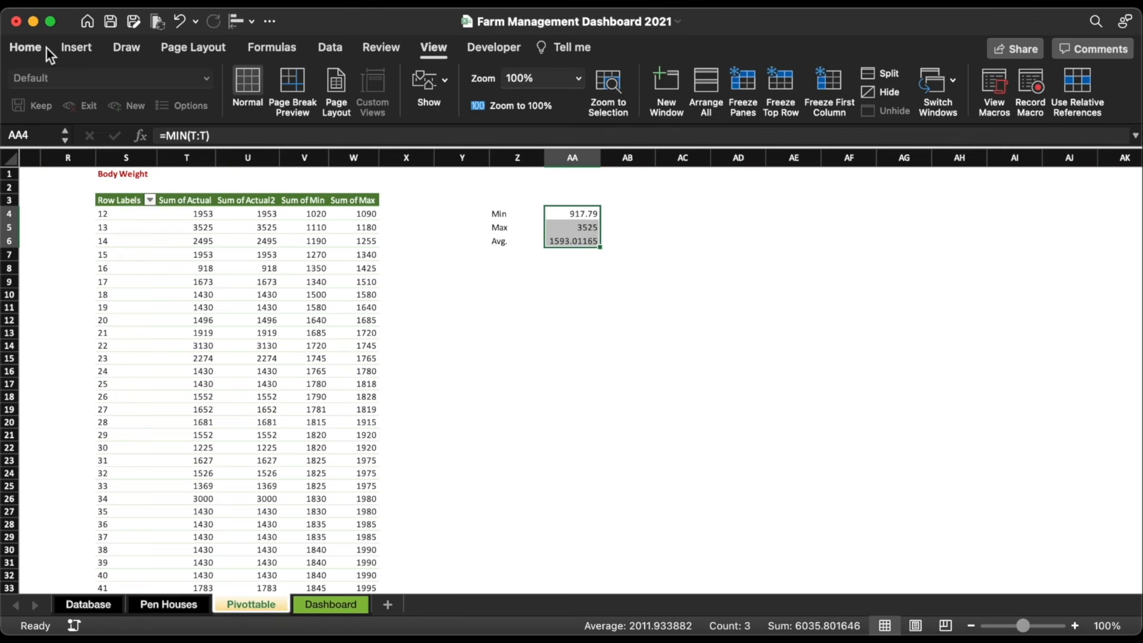
{"action": "left_click", "coordinate": [25, 47]}
{"action": "left_click", "coordinate": [610, 105]}
{"action": "left_click", "coordinate": [667, 105]}
{"action": "left_click", "coordinate": [667, 106]}
{"action": "left_click", "coordinate": [627, 267]}
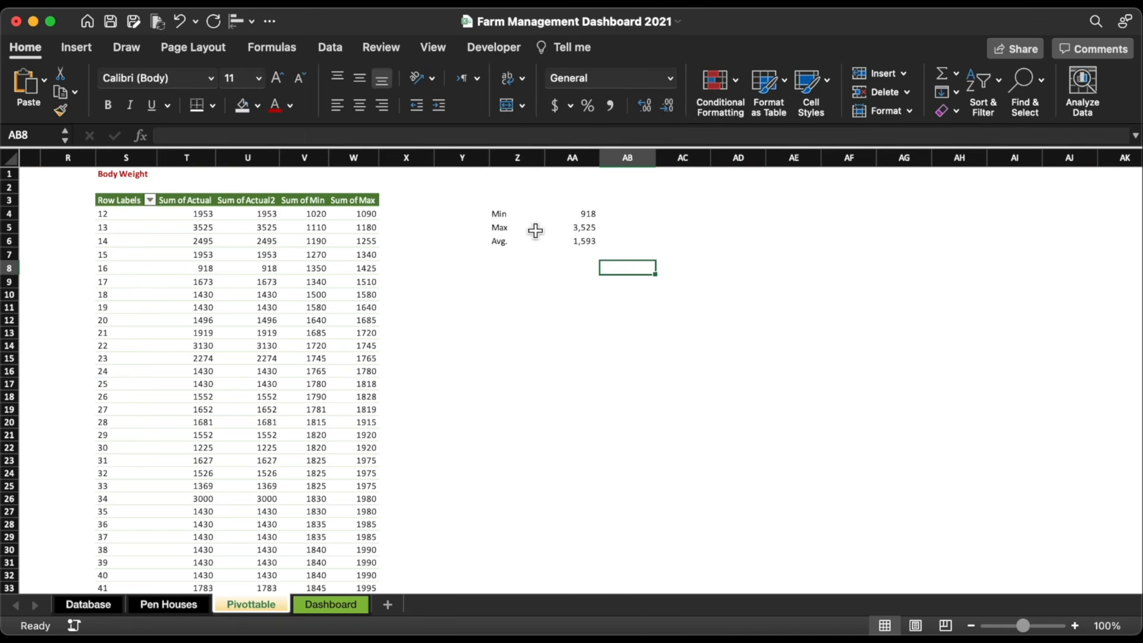
Step: Copy the chart title box to the chart's upper right as an unbolded 12 pt label
{"action": "left_click", "coordinate": [342, 604]}
{"action": "left_click", "coordinate": [205, 306]}
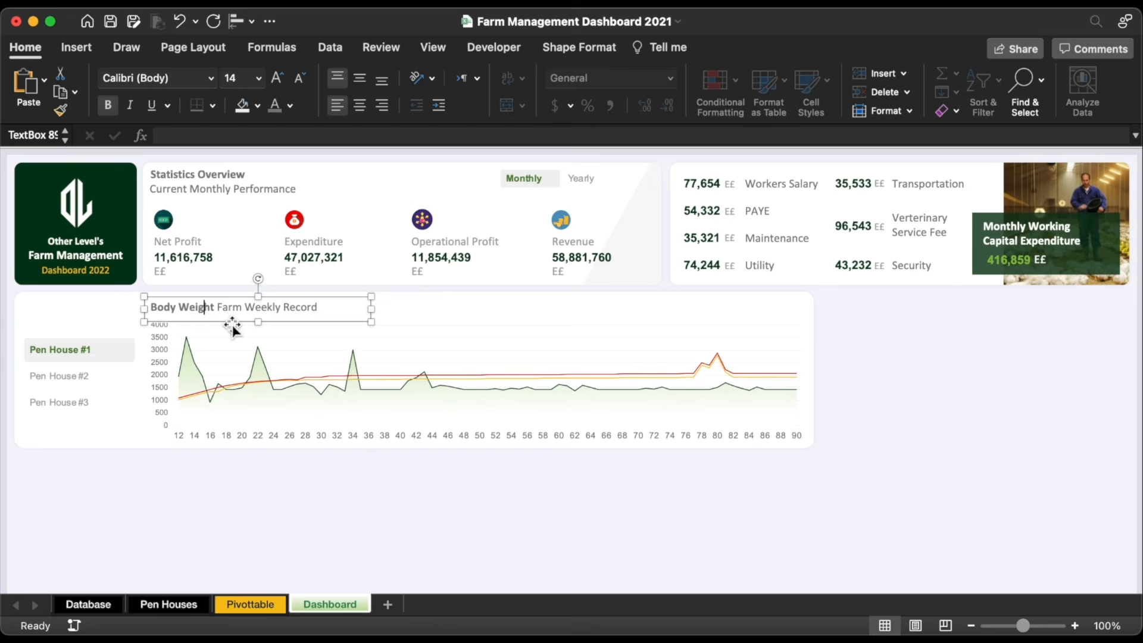
{"action": "left_click", "coordinate": [231, 324]}
{"action": "key", "text": "super+d"}
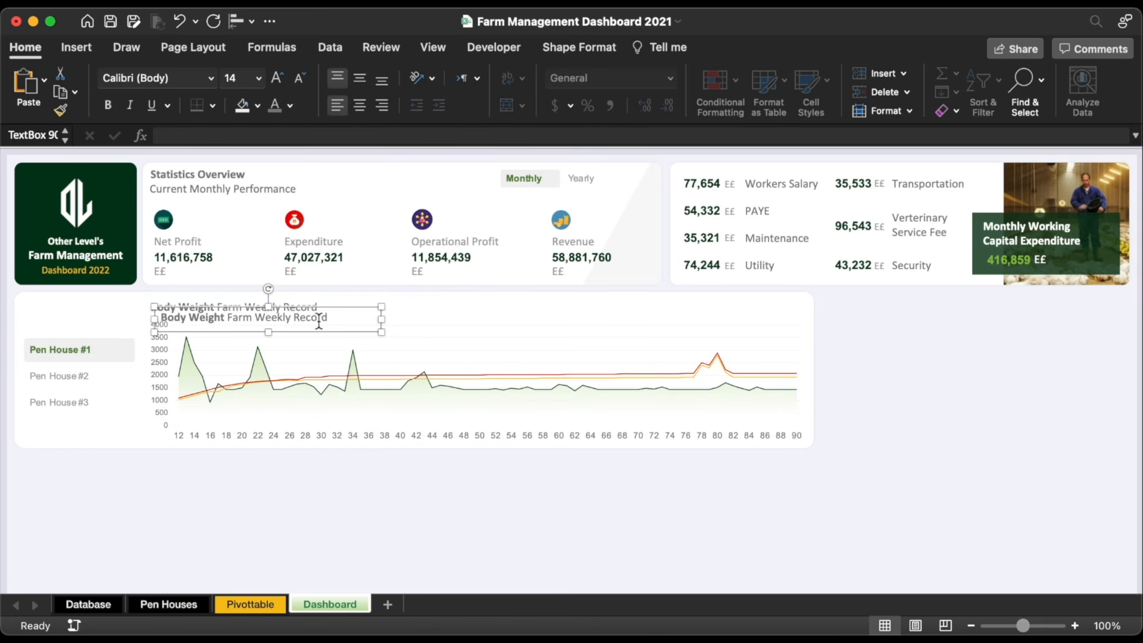
{"action": "left_click_drag", "start_coordinate": [326, 309], "coordinate": [715, 301]}
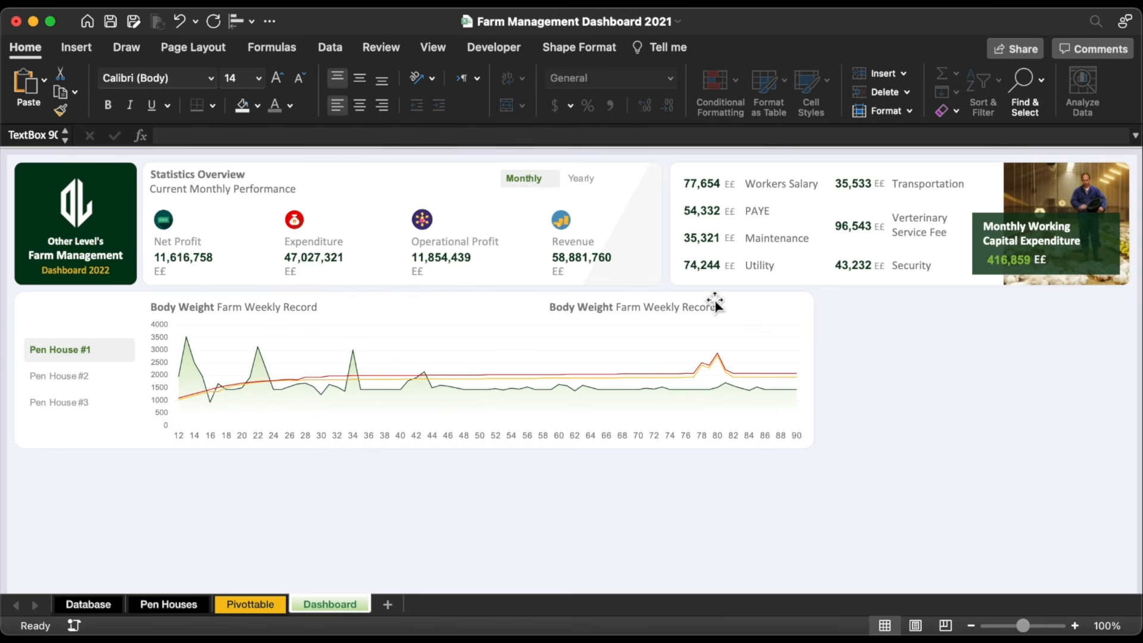
{"action": "triple_click", "coordinate": [637, 312]}
{"action": "key", "text": "BackSpace"}
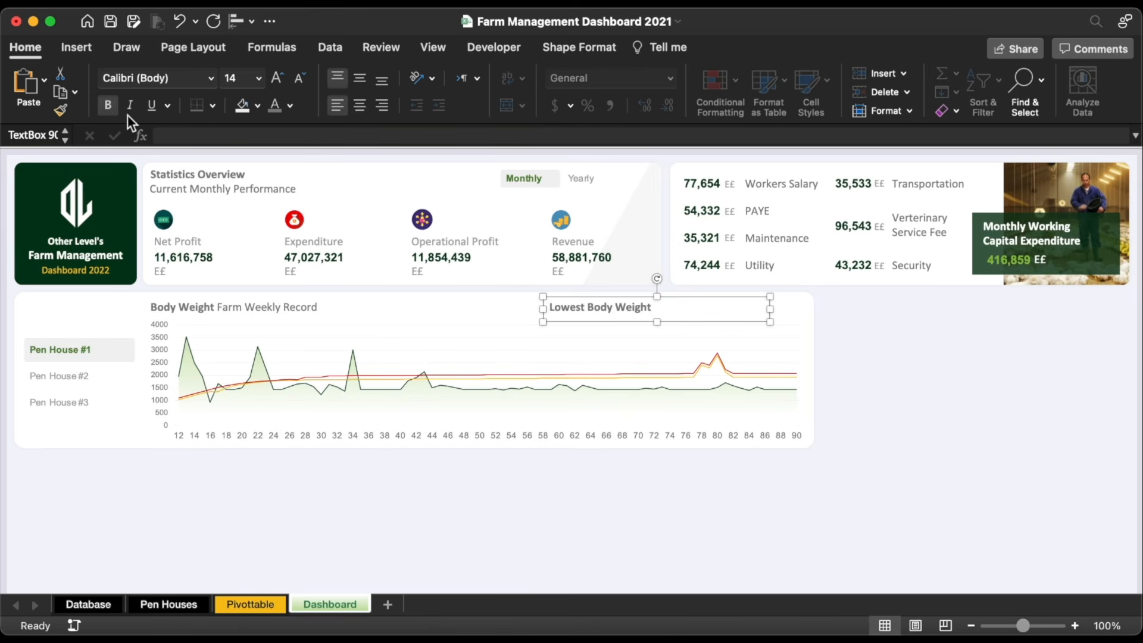
{"action": "left_click", "coordinate": [111, 105]}
{"action": "left_click", "coordinate": [301, 80]}
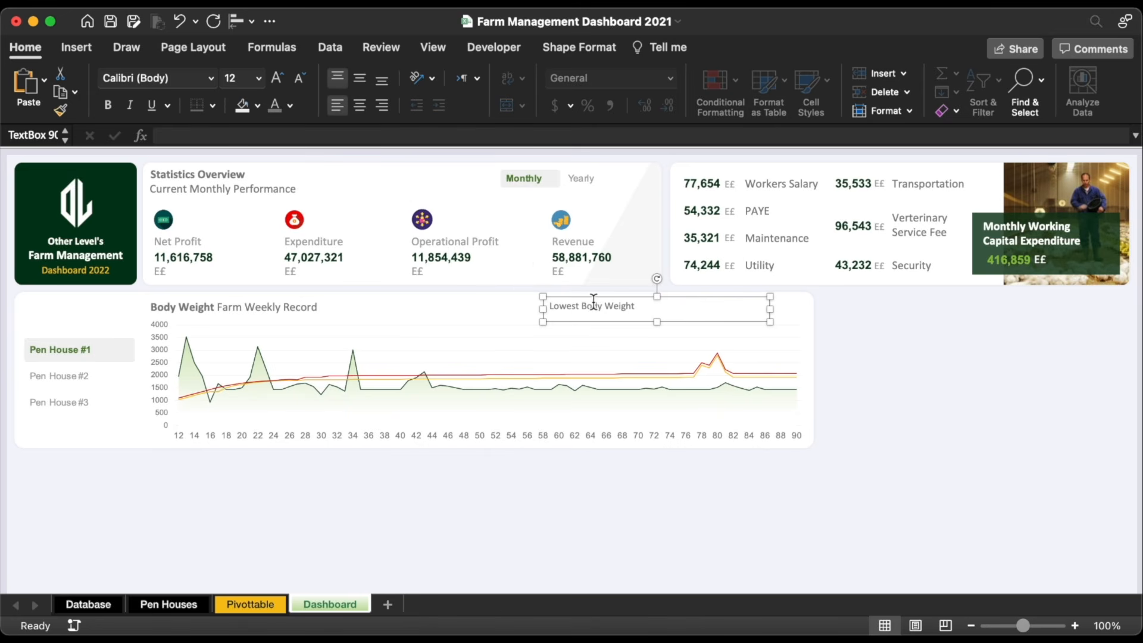
Step: Shrink 'Body Weight' to 9 pt, colour the label grey, enlarge 'Lowest' and fit the box
{"action": "left_click_drag", "start_coordinate": [581, 306], "coordinate": [655, 306]}
{"action": "left_click", "coordinate": [304, 79]}
{"action": "left_click", "coordinate": [303, 79]}
{"action": "left_click", "coordinate": [304, 79]}
{"action": "left_click_drag", "start_coordinate": [772, 322], "coordinate": [640, 323]}
{"action": "left_click", "coordinate": [290, 105]}
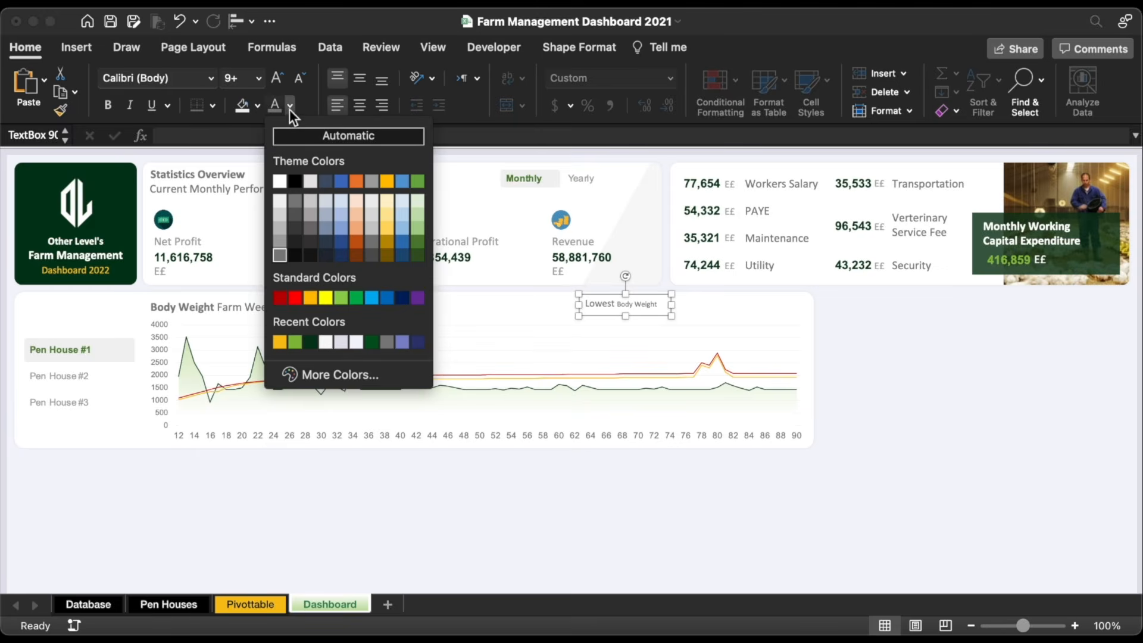
{"action": "left_click", "coordinate": [278, 244]}
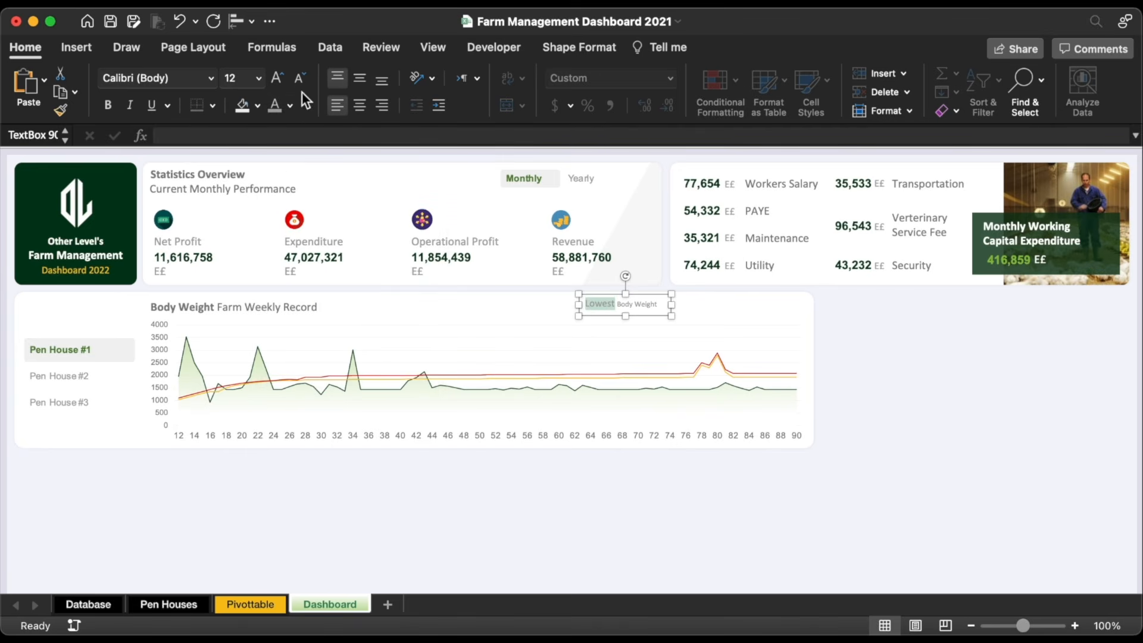
{"action": "left_click", "coordinate": [281, 76]}
{"action": "left_click_drag", "start_coordinate": [655, 301], "coordinate": [548, 296]}
Step: Link the empty text box to =Pivottable!AA4 so it shows 918
{"action": "triple_click", "coordinate": [527, 309]}
{"action": "key", "text": "BackSpace"}
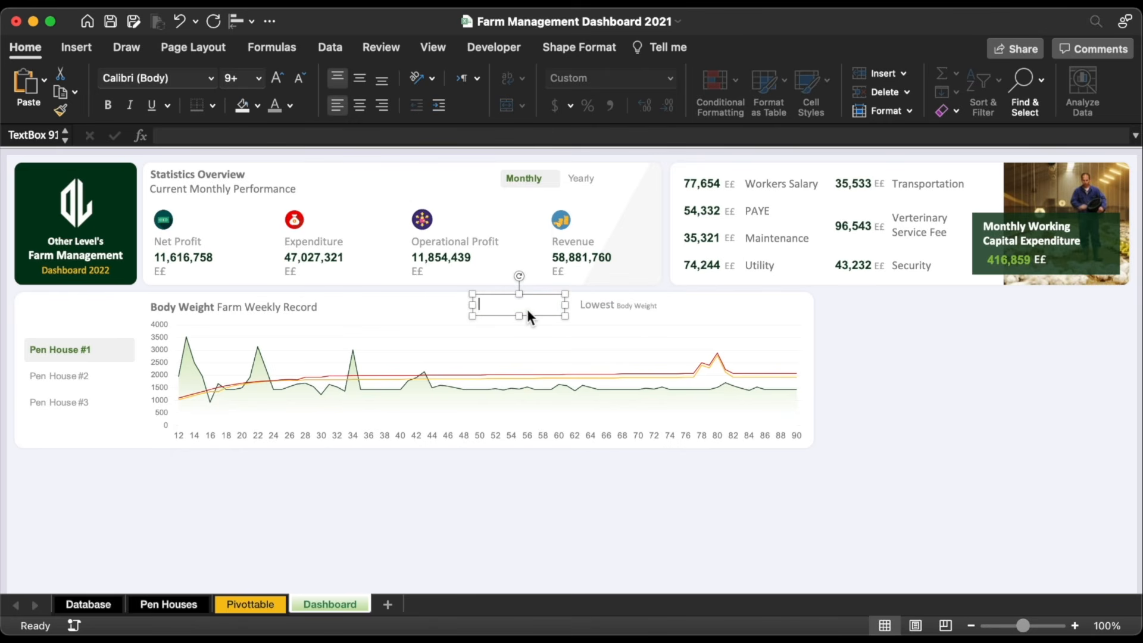
{"action": "left_click", "coordinate": [471, 135]}
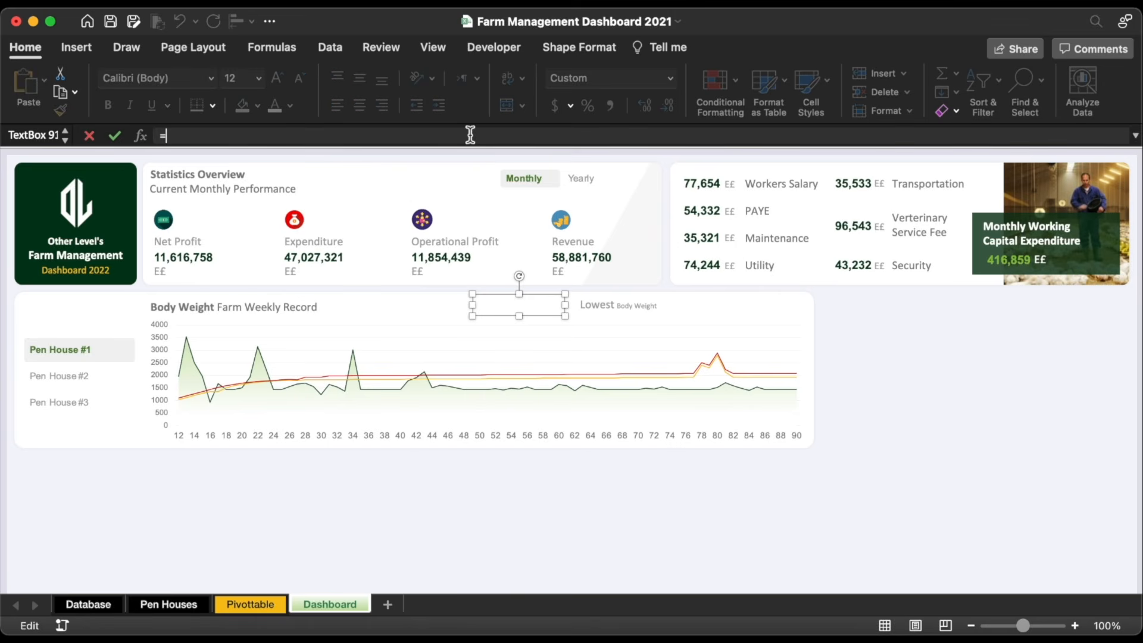
{"action": "type", "text": "="}
{"action": "left_click", "coordinate": [229, 602]}
{"action": "left_click", "coordinate": [616, 215]}
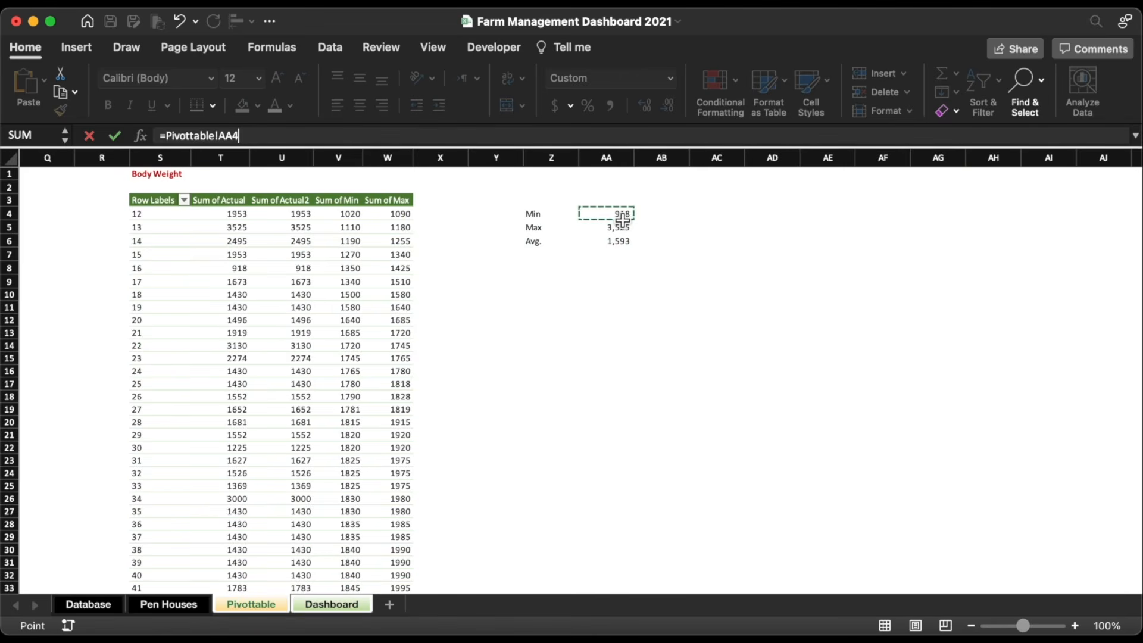
{"action": "key", "text": "Return"}
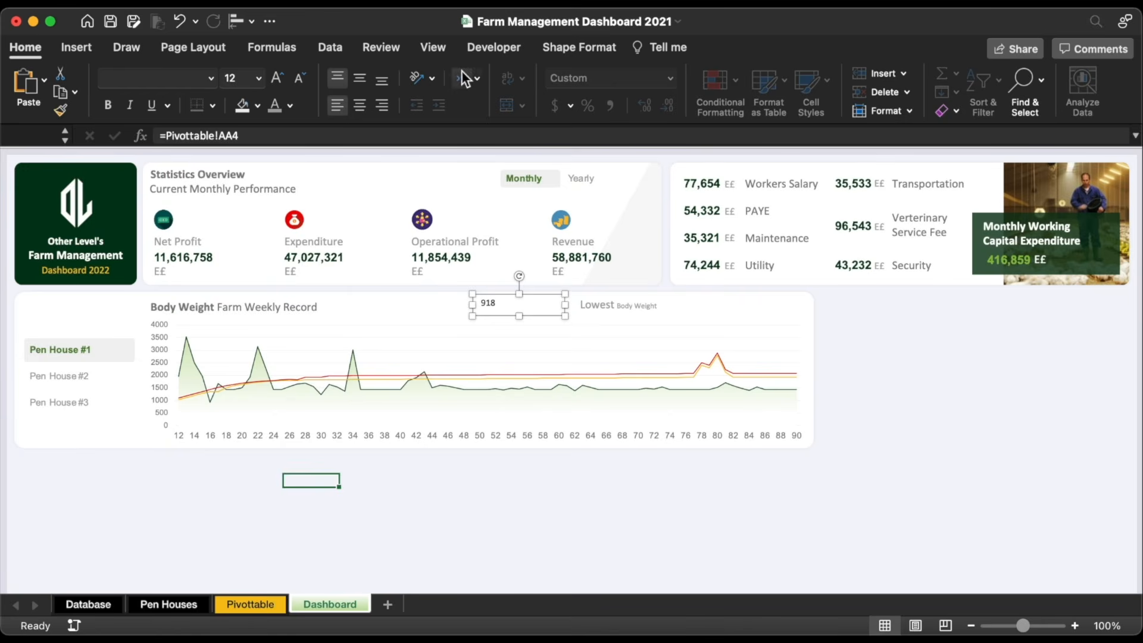
Step: Make 918 right-aligned Arial 14 pt in a recent colour and tighten its box
{"action": "left_click", "coordinate": [382, 104]}
{"action": "left_click", "coordinate": [290, 106]}
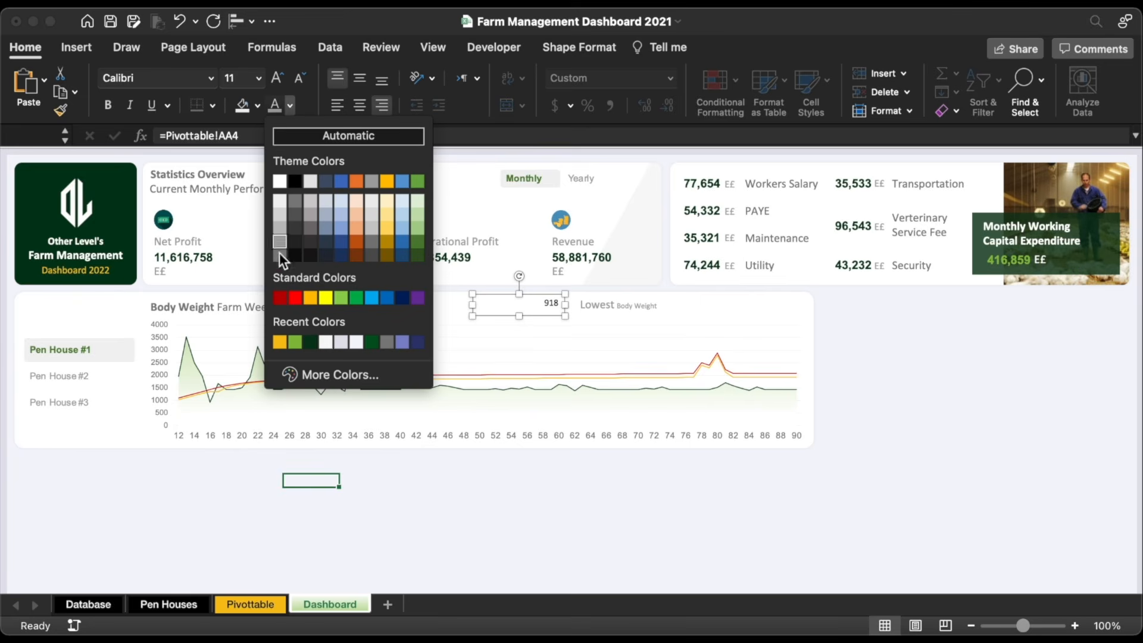
{"action": "left_click", "coordinate": [312, 342]}
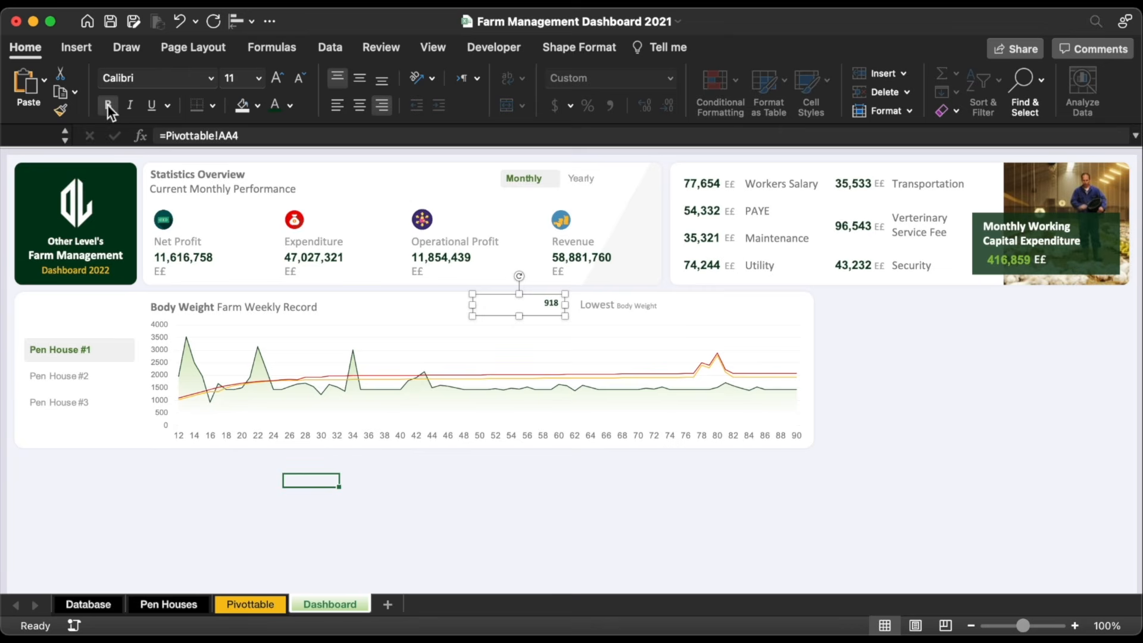
{"action": "left_click", "coordinate": [212, 77]}
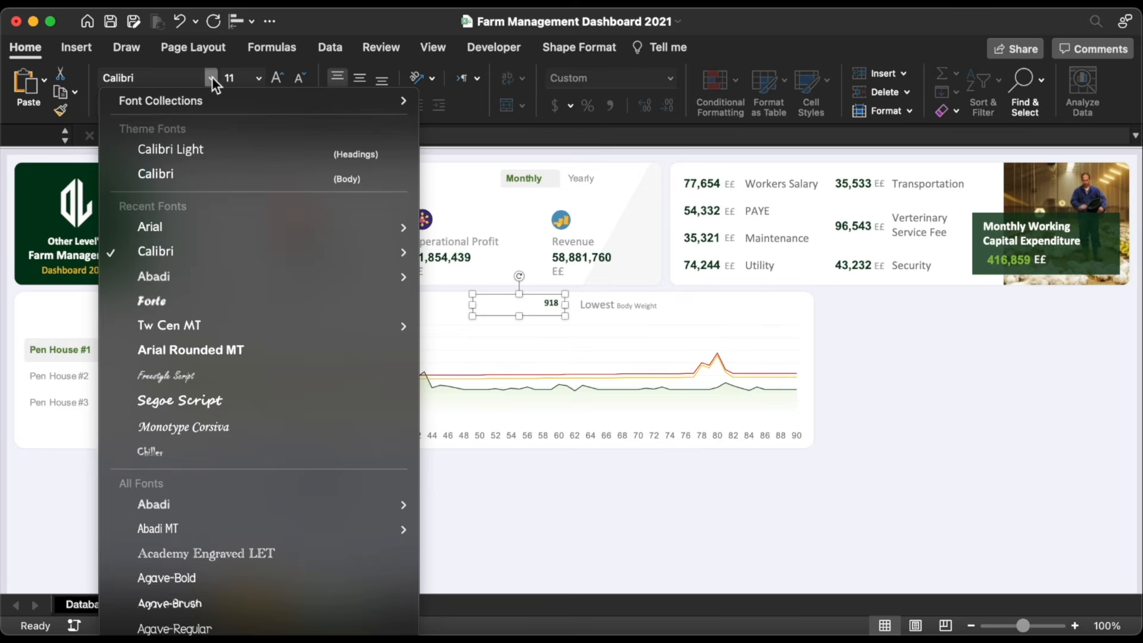
{"action": "left_click", "coordinate": [164, 222]}
{"action": "left_click", "coordinate": [277, 80]}
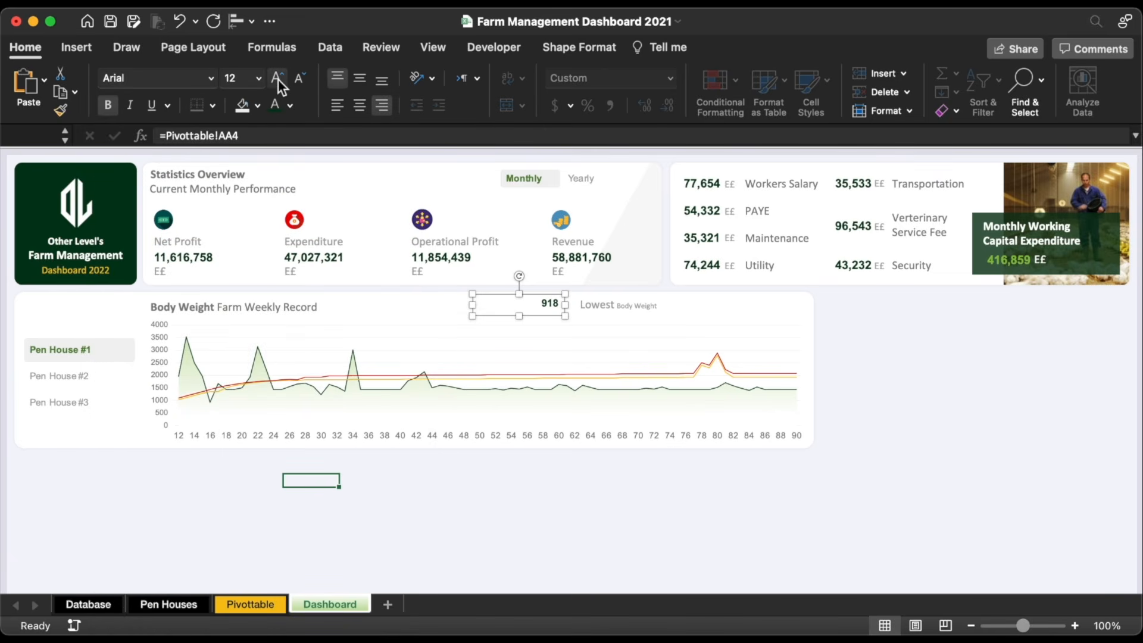
{"action": "left_click", "coordinate": [277, 80]}
{"action": "left_click_drag", "start_coordinate": [543, 316], "coordinate": [542, 320]}
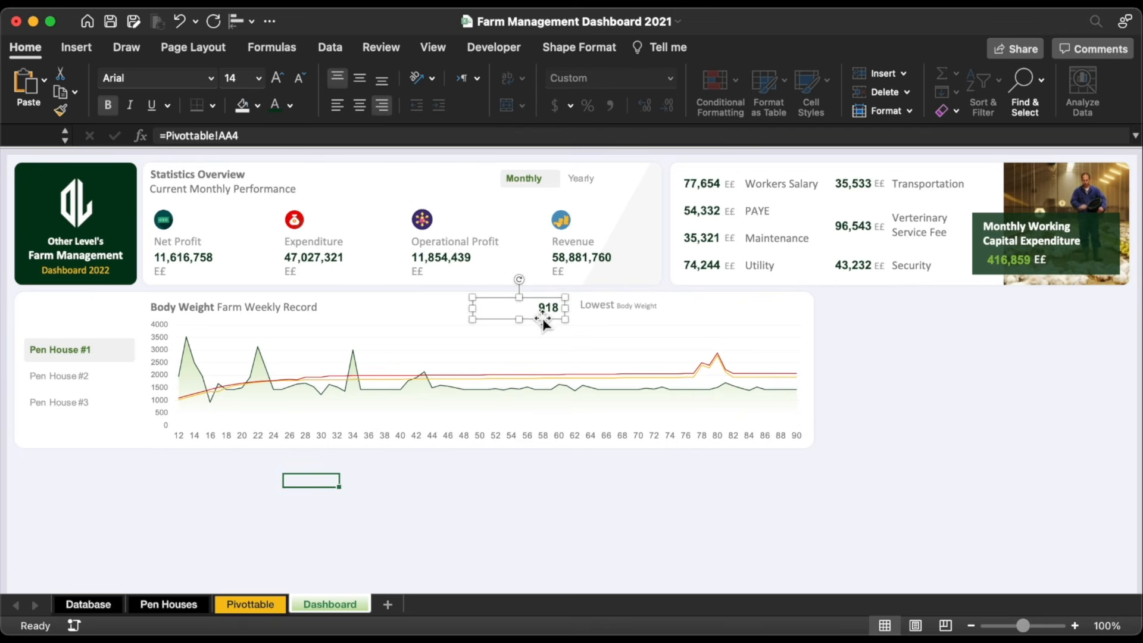
{"action": "left_click_drag", "start_coordinate": [472, 309], "coordinate": [520, 310]}
{"action": "left_click", "coordinate": [607, 304]}
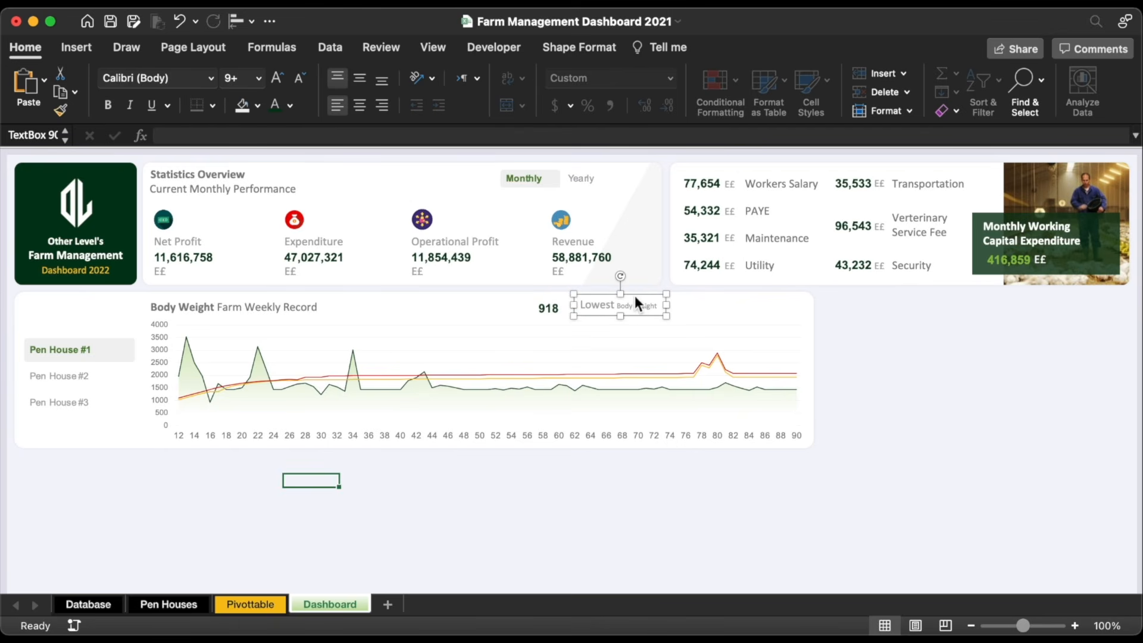
Step: Duplicate the Lowest label box into a narrow green 'g' unit after 918
{"action": "key", "text": "super+d"}
{"action": "triple_click", "coordinate": [639, 317]}
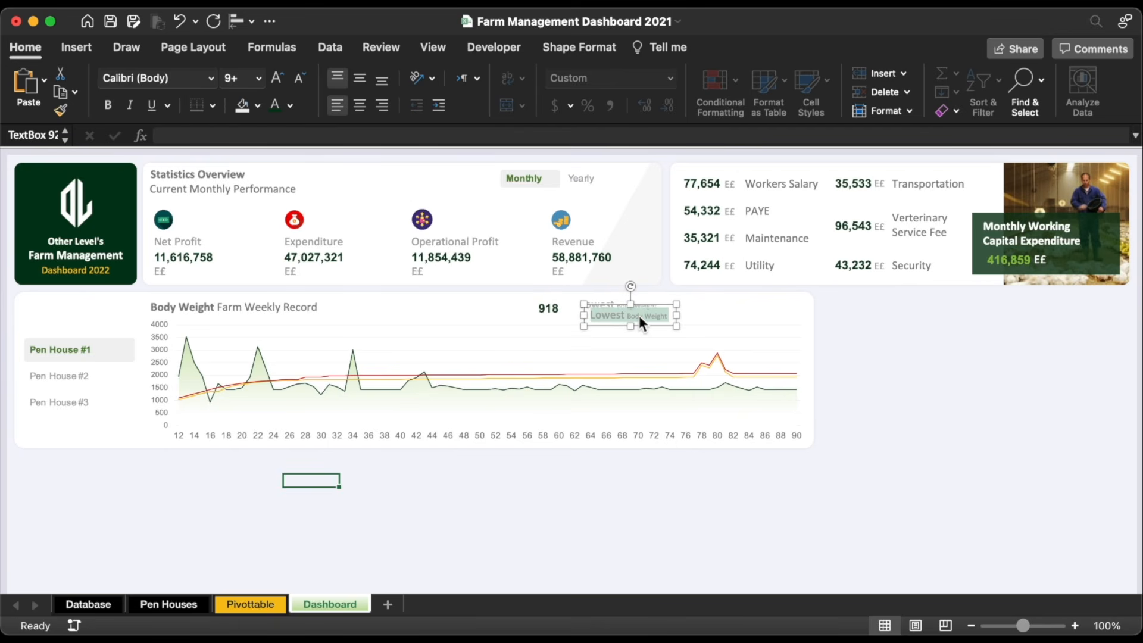
{"action": "type", "text": "g"}
{"action": "left_click_drag", "start_coordinate": [677, 326], "coordinate": [577, 322]}
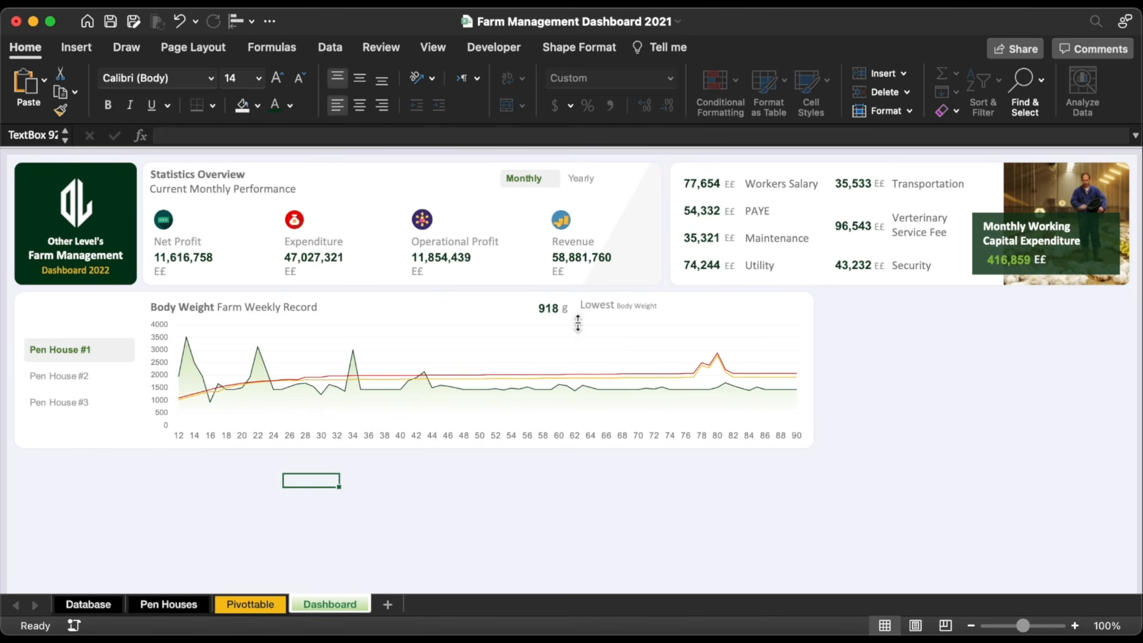
{"action": "left_click", "coordinate": [578, 322]}
{"action": "left_click", "coordinate": [291, 106]}
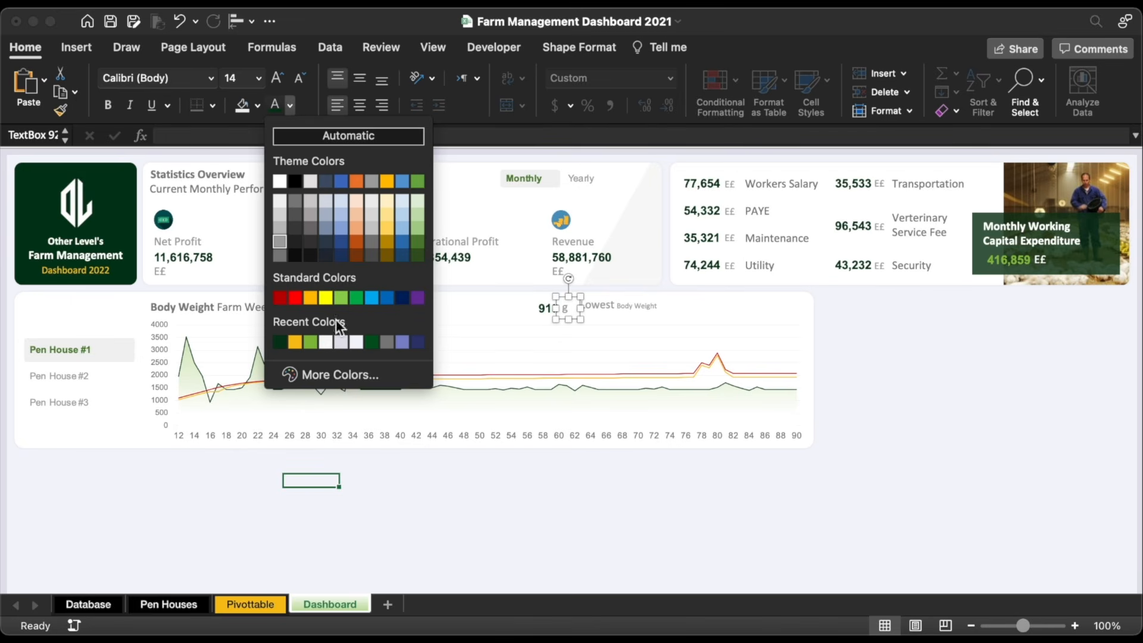
{"action": "left_click", "coordinate": [311, 341]}
{"action": "left_click", "coordinate": [864, 392]}
Step: Draw a thin straight divider line between 918 g and the Lowest label
{"action": "left_click", "coordinate": [76, 47]}
{"action": "left_click", "coordinate": [266, 90]}
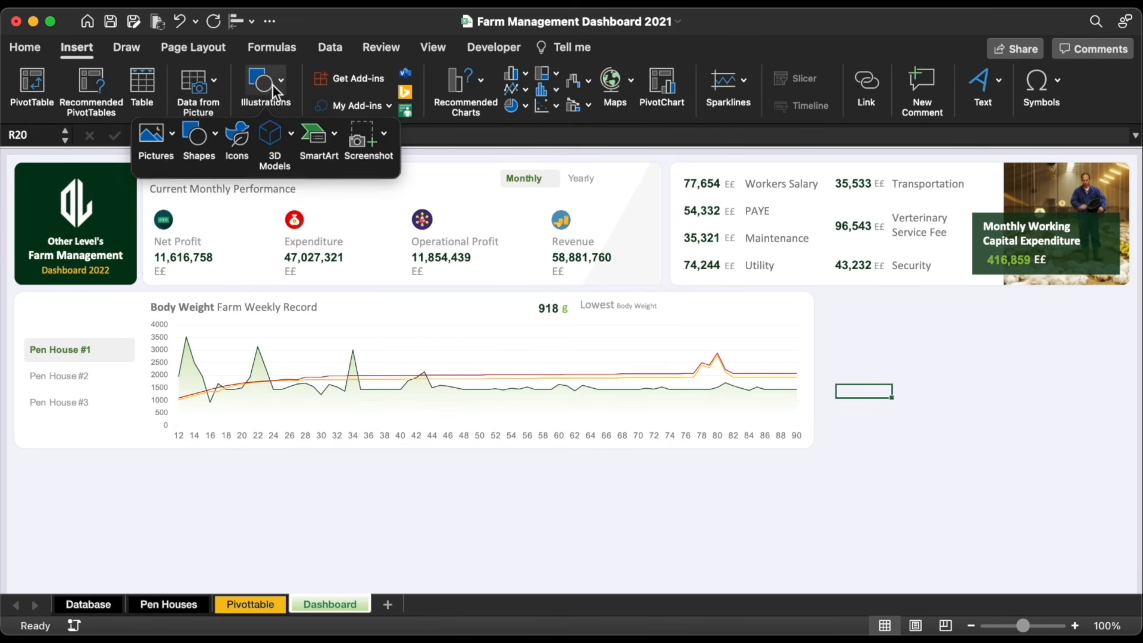
{"action": "left_click", "coordinate": [198, 138]}
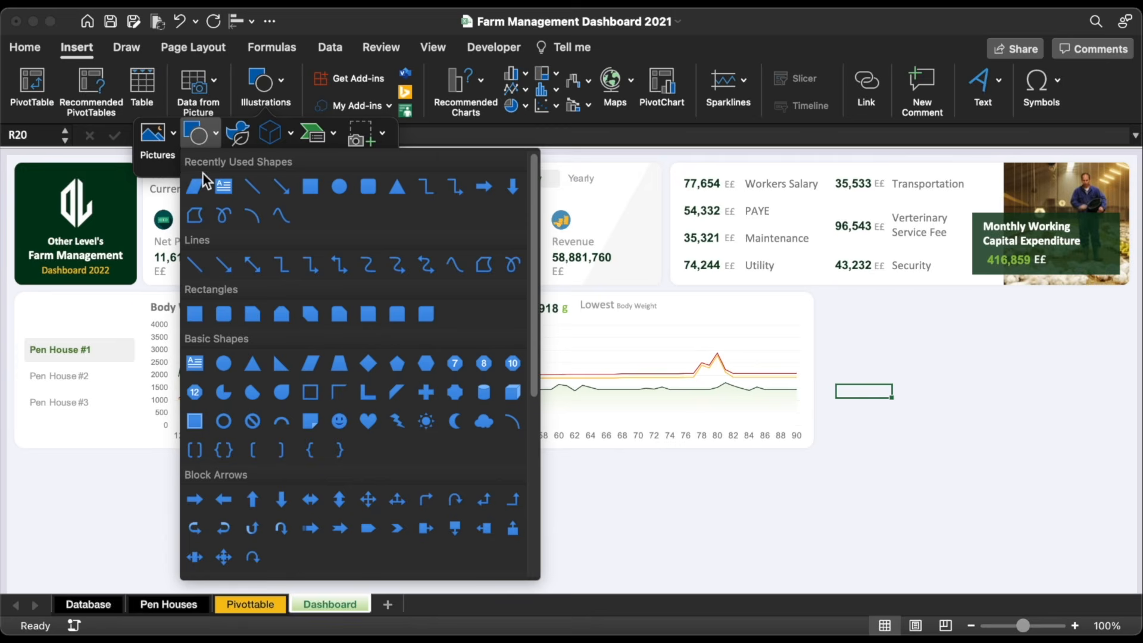
{"action": "left_click", "coordinate": [249, 187]}
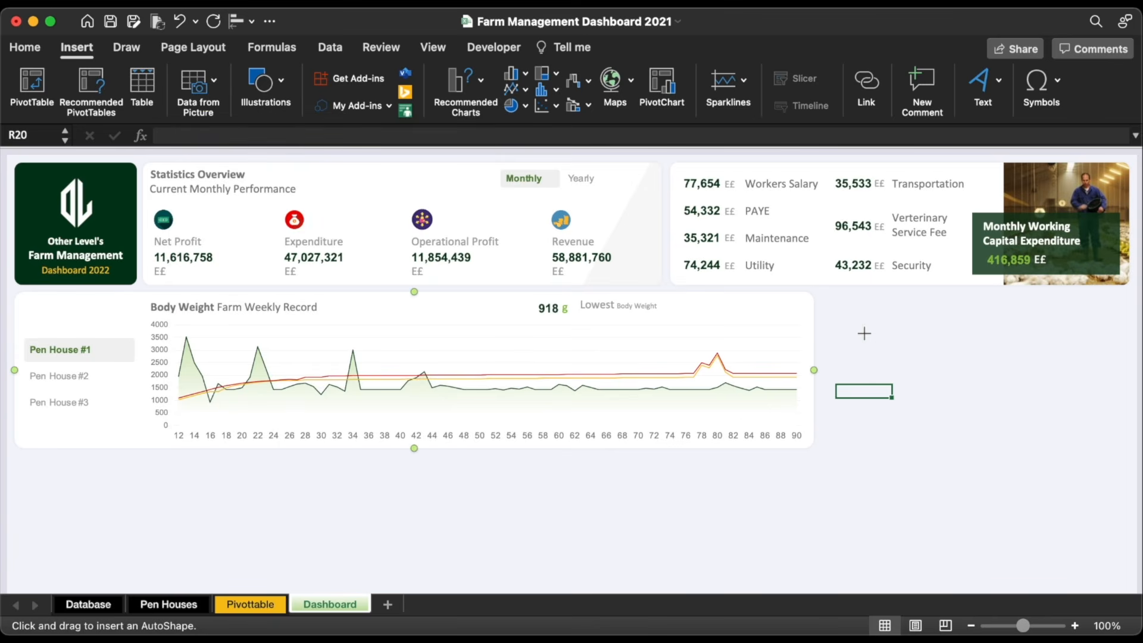
{"action": "mouse_move", "coordinate": [864, 334]}
{"action": "left_mouse_down"}
{"action": "mouse_move", "coordinate": [865, 355]}
{"action": "mouse_move", "coordinate": [555, 300]}
{"action": "left_mouse_up"}
{"action": "left_click_drag", "start_coordinate": [555, 300], "coordinate": [574, 314]}
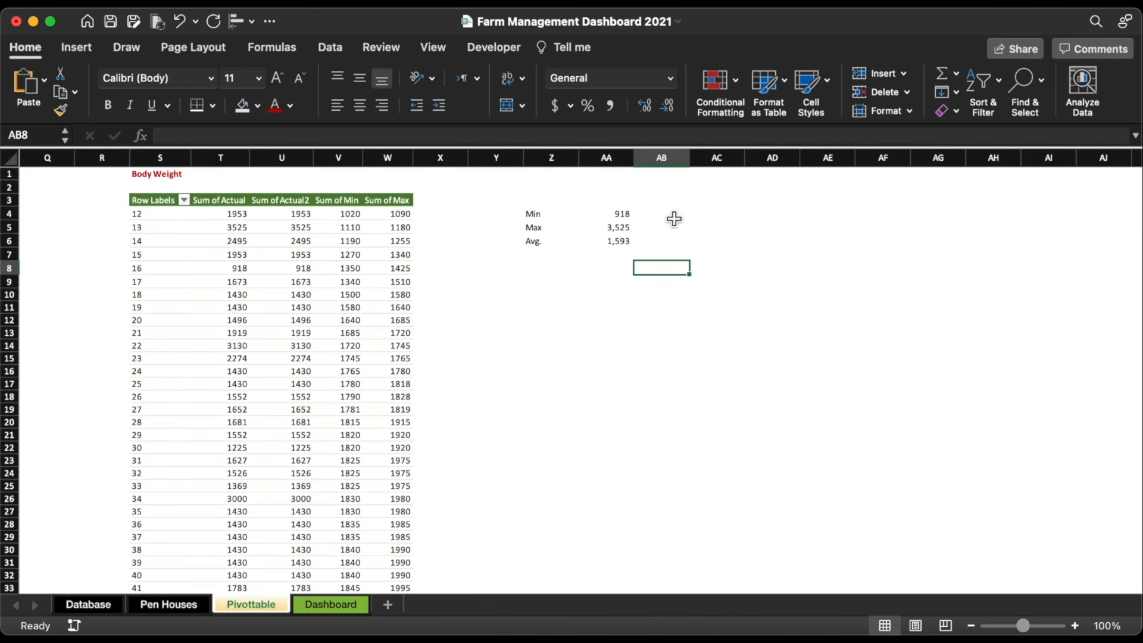
Step: On the Pivottable sheet, widen column AB and select the Min label and value cells
{"action": "left_click", "coordinate": [674, 219]}
{"action": "left_click_drag", "start_coordinate": [691, 161], "coordinate": [792, 160]}
{"action": "left_click_drag", "start_coordinate": [539, 213], "coordinate": [723, 238]}
Step: Put an outside border around Z4:AB6 and enter the headers Weight and Week in AA3:AB3
{"action": "left_click", "coordinate": [213, 106]}
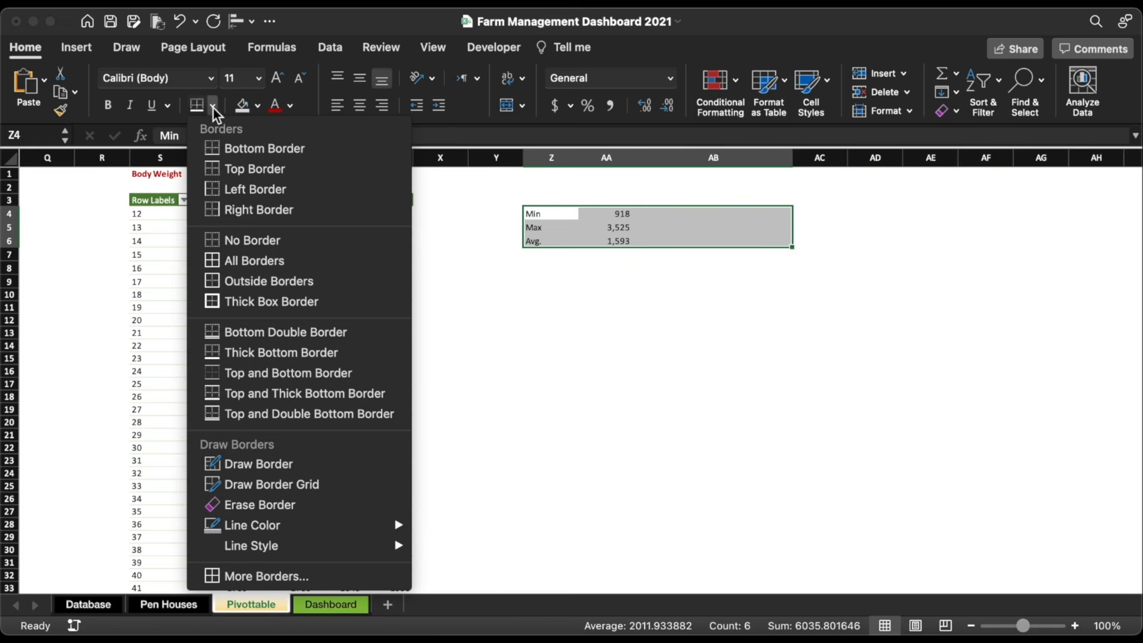
{"action": "left_click", "coordinate": [228, 280]}
{"action": "left_click", "coordinate": [606, 201]}
{"action": "type", "text": "Weigh"}
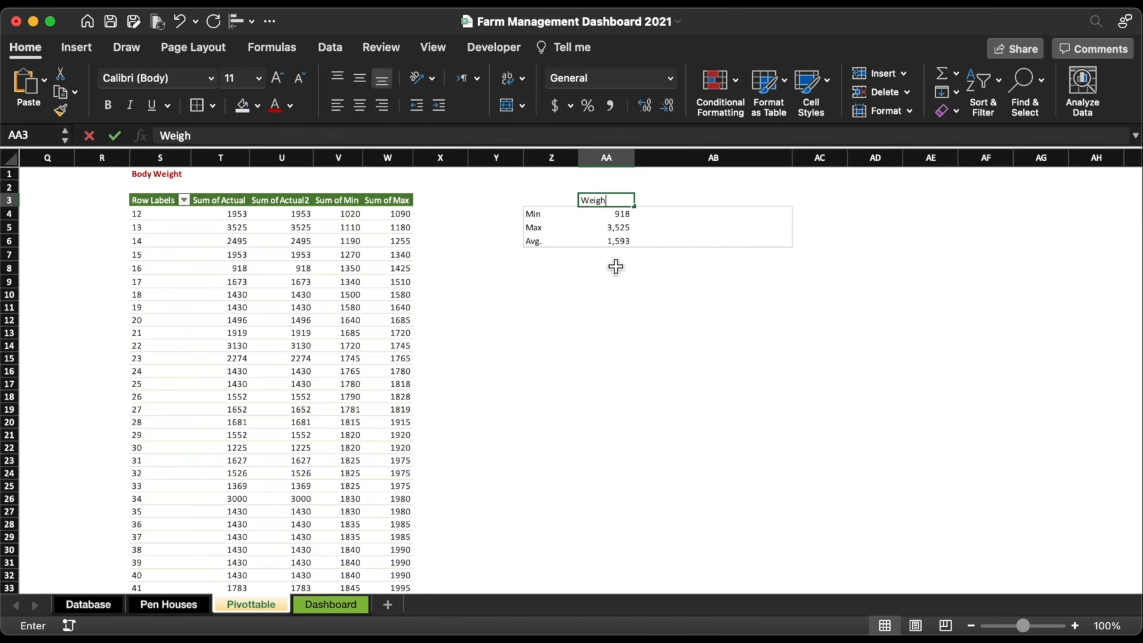
{"action": "type", "text": "t"}
{"action": "key", "text": "Tab"}
{"action": "type", "text": "Week"}
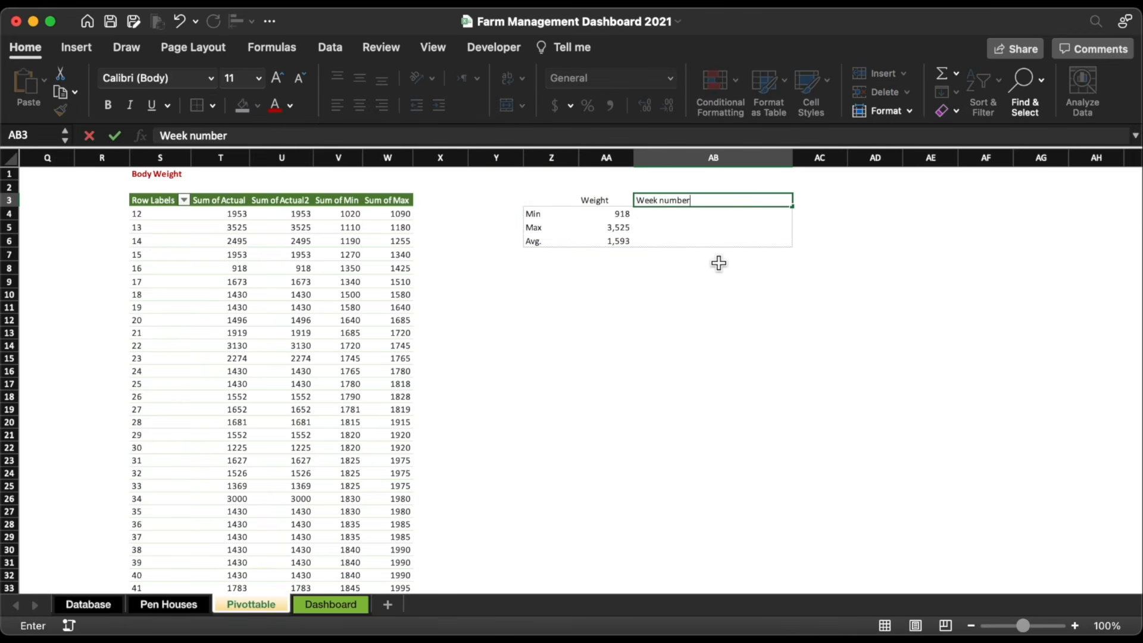
{"action": "key", "text": "Return"}
Step: Make the AA3:AB3 headers bold, centred and a dark font colour
{"action": "left_click_drag", "start_coordinate": [606, 201], "coordinate": [713, 200]}
{"action": "left_click", "coordinate": [359, 78]}
{"action": "left_click", "coordinate": [108, 104]}
{"action": "left_click", "coordinate": [290, 105]}
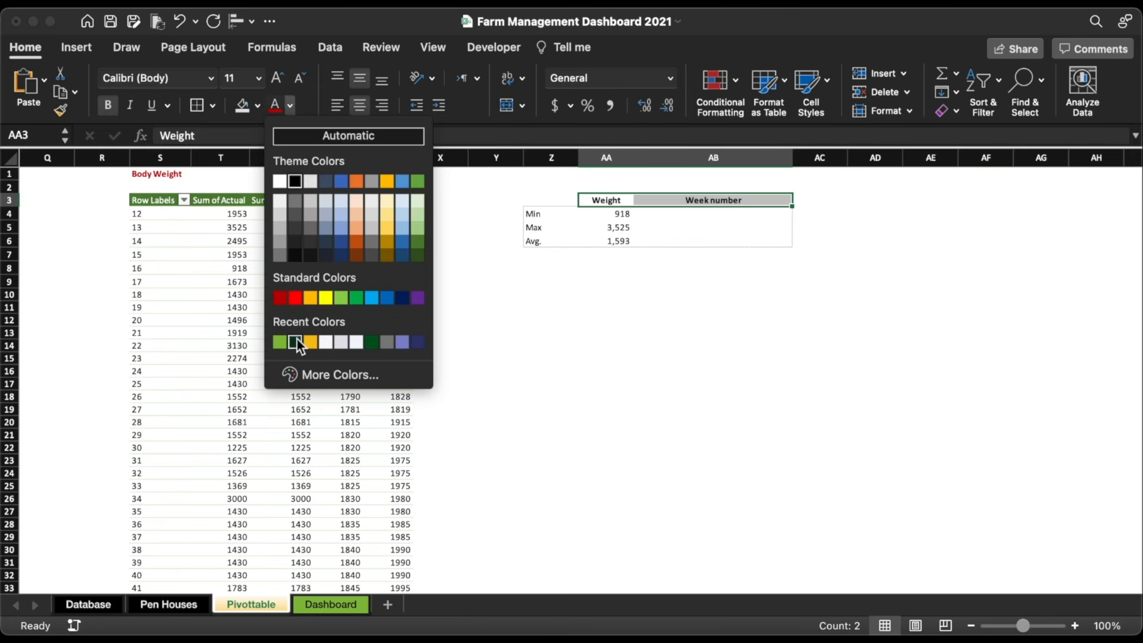
{"action": "left_click", "coordinate": [297, 337]}
{"action": "left_click", "coordinate": [754, 308]}
Step: Check the MIN formula in AA4 against the week 16 pivot row weighing 918
{"action": "left_click", "coordinate": [710, 213]}
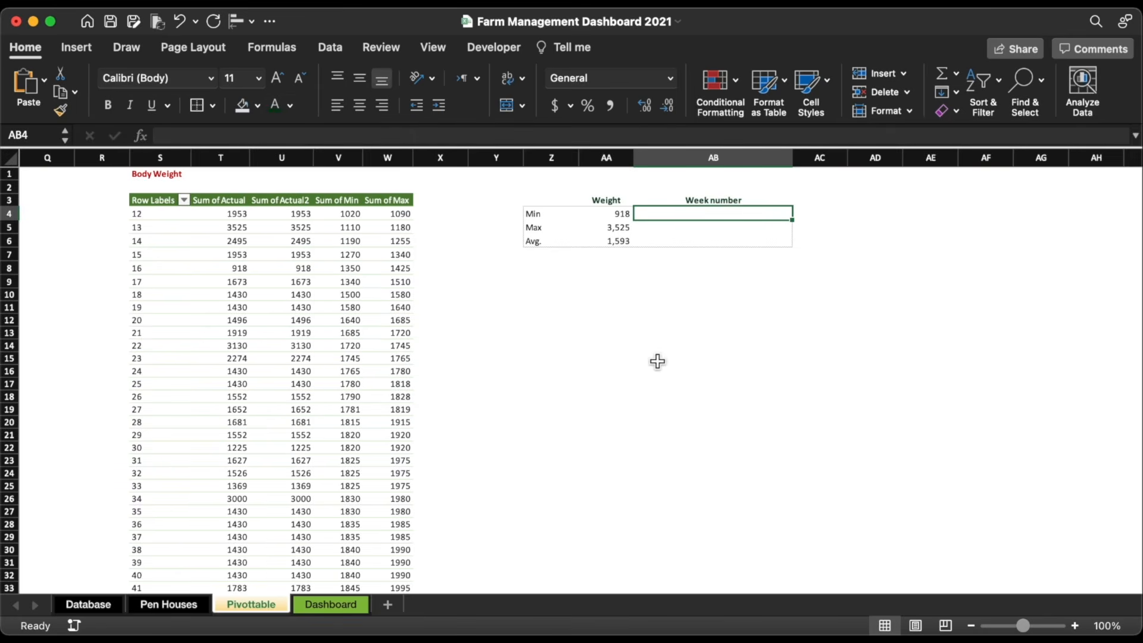
{"action": "left_click", "coordinate": [631, 218]}
{"action": "scroll", "coordinate": [262, 265], "scroll_direction": "left", "scroll_amount": 1}
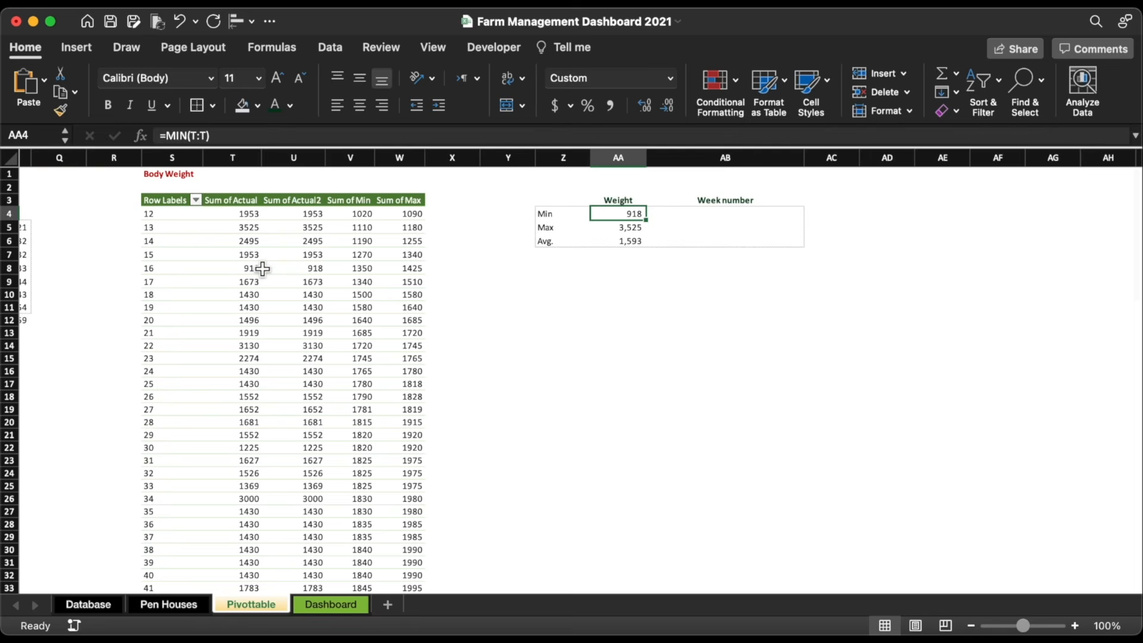
{"action": "left_click", "coordinate": [262, 270]}
{"action": "left_click", "coordinate": [144, 269]}
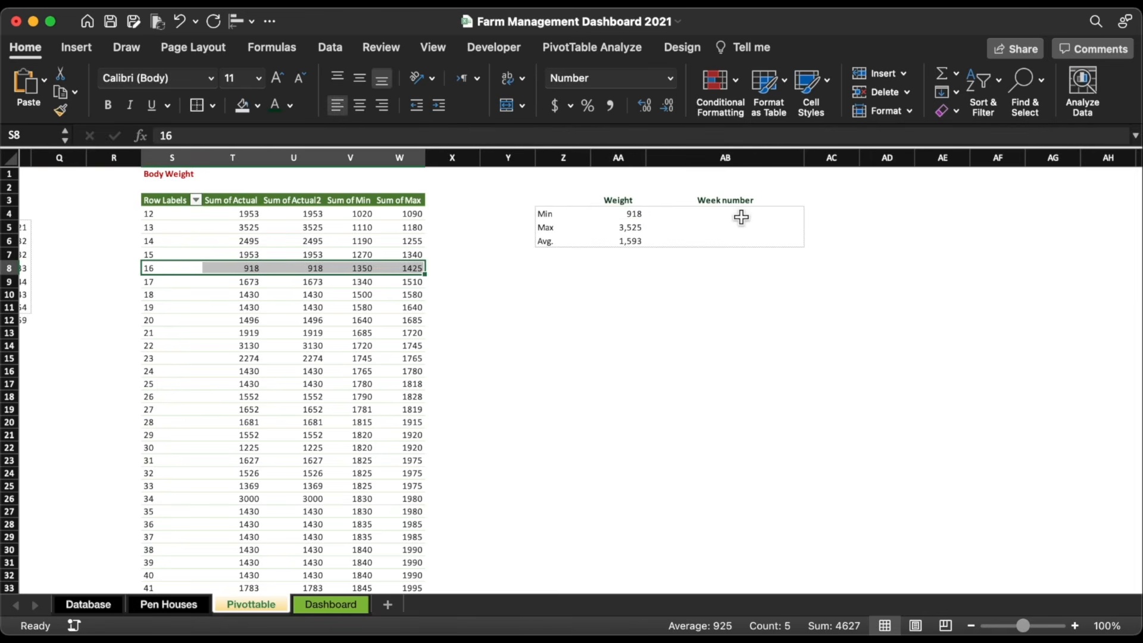
{"action": "left_click", "coordinate": [746, 214]}
{"action": "type", "text": "=vl"}
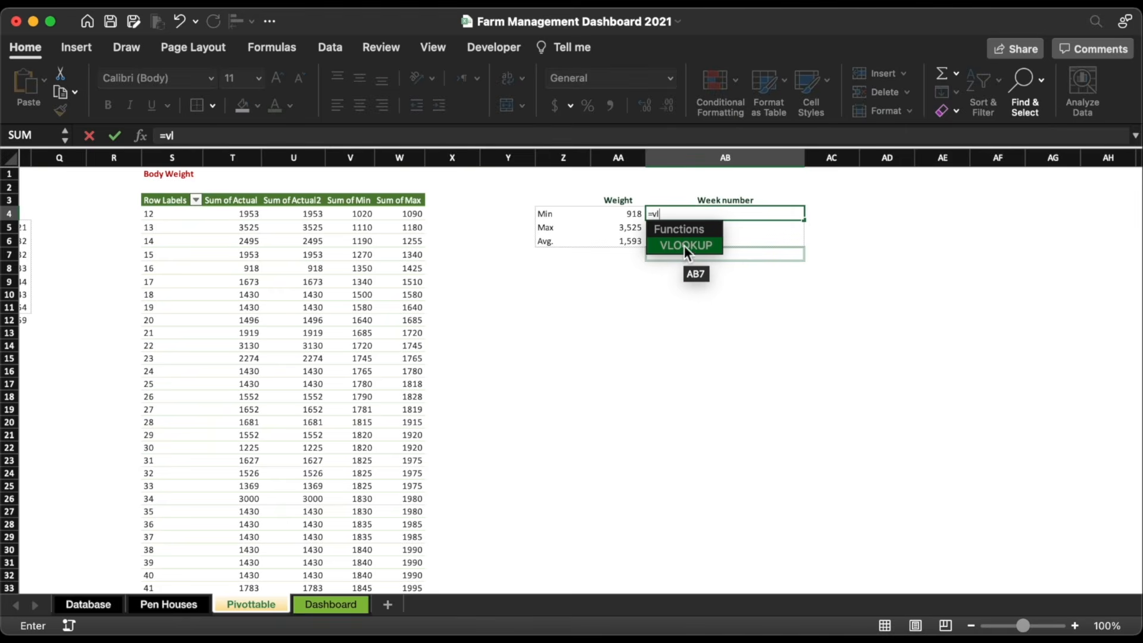
{"action": "double_click", "coordinate": [686, 246]}
{"action": "left_click", "coordinate": [630, 214]}
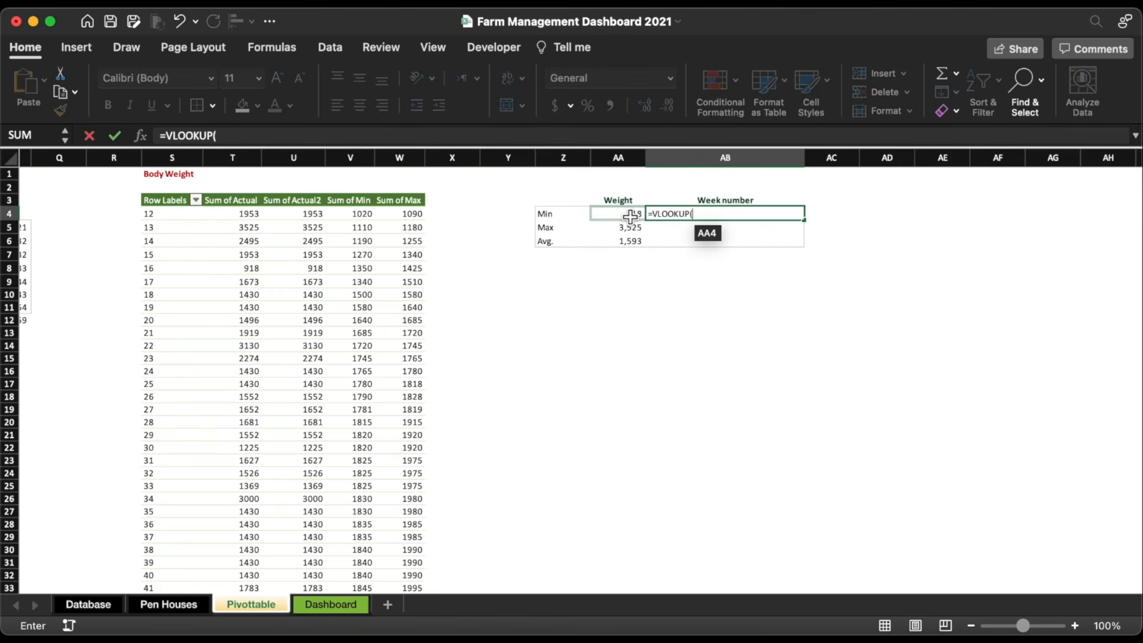
{"action": "type", "text": ","}
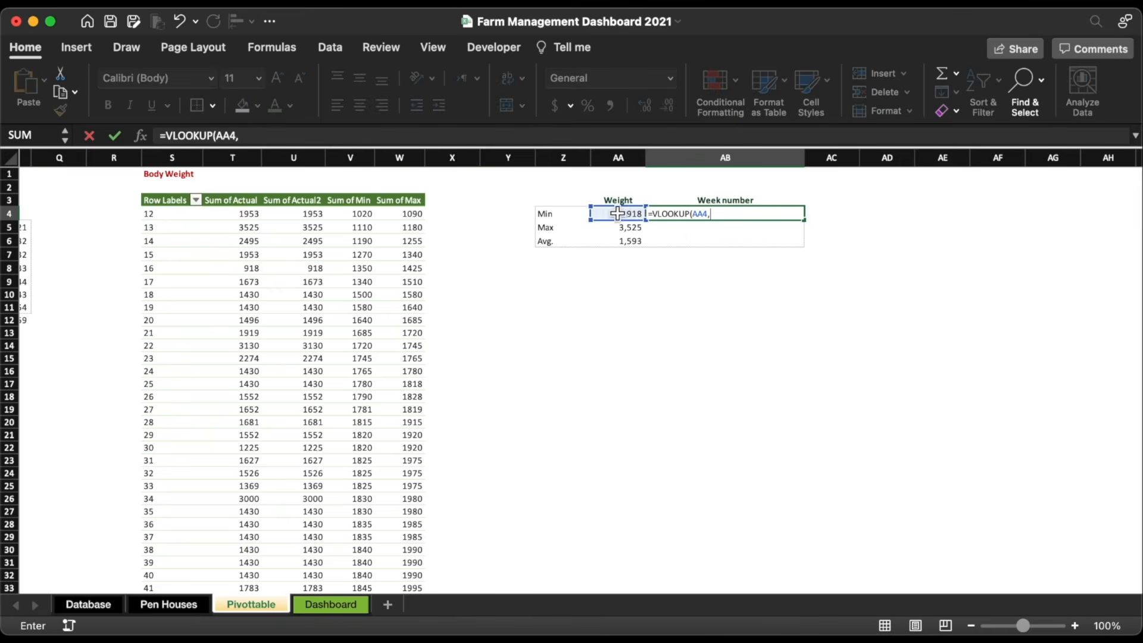
{"action": "left_click_drag", "start_coordinate": [172, 157], "coordinate": [222, 157]}
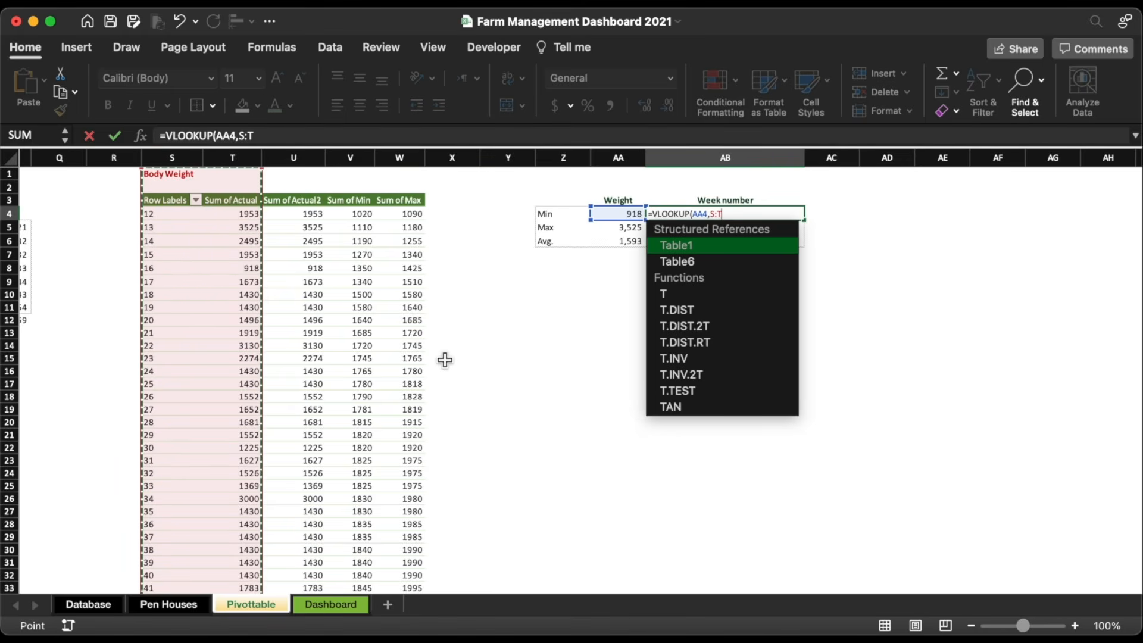
{"action": "type", "text": ",2,0"}
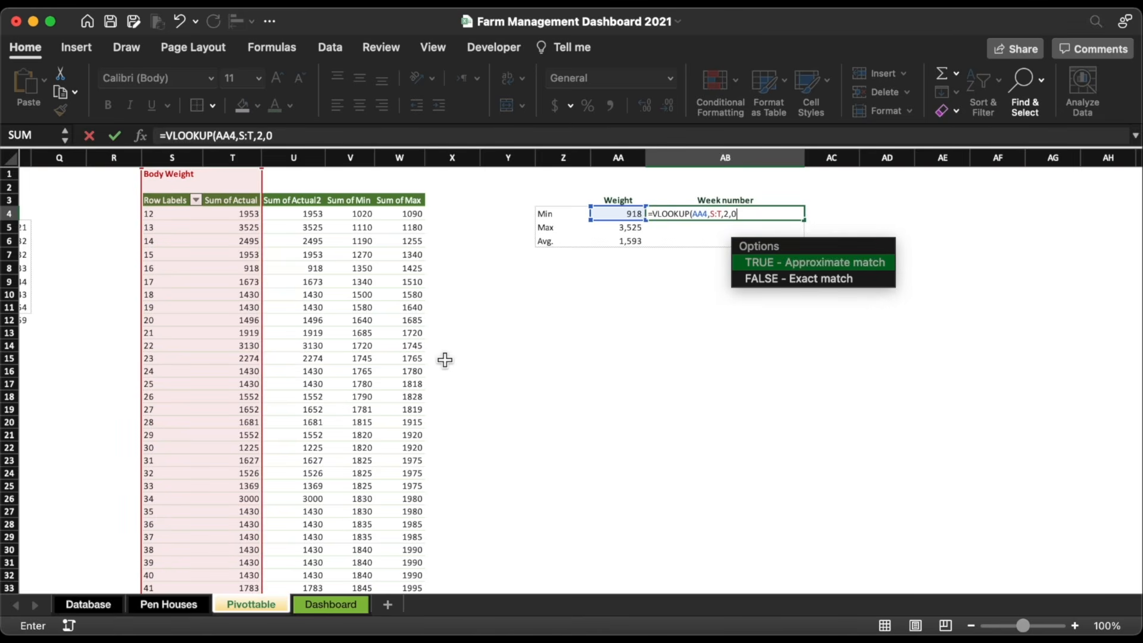
{"action": "type", "text": ")"}
{"action": "key", "text": "Return"}
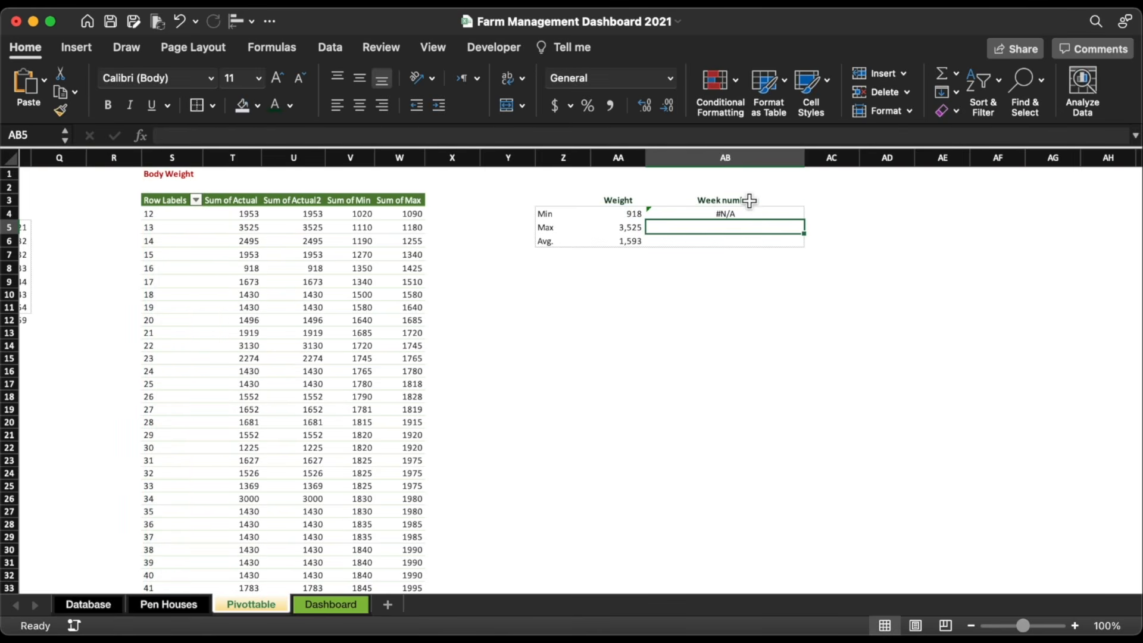
{"action": "key", "text": "super+z"}
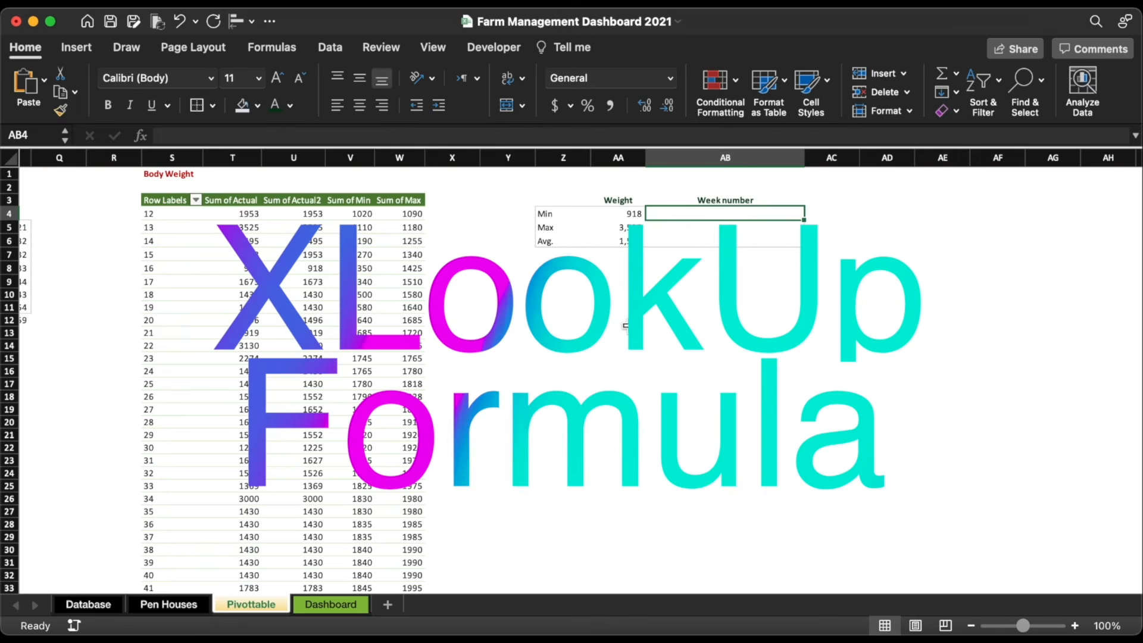
Step: Enter =XLOOKUP(AA4,T:T,S:S) in AB4 to return the Min weight's week number
{"action": "type", "text": "="}
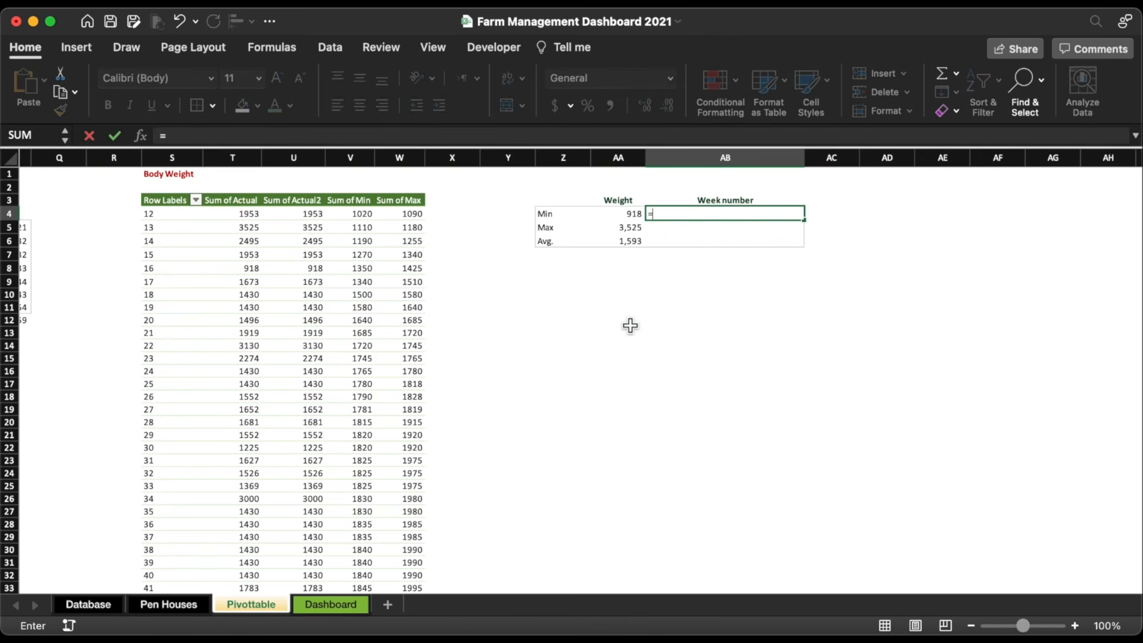
{"action": "type", "text": "xl"}
{"action": "double_click", "coordinate": [689, 248]}
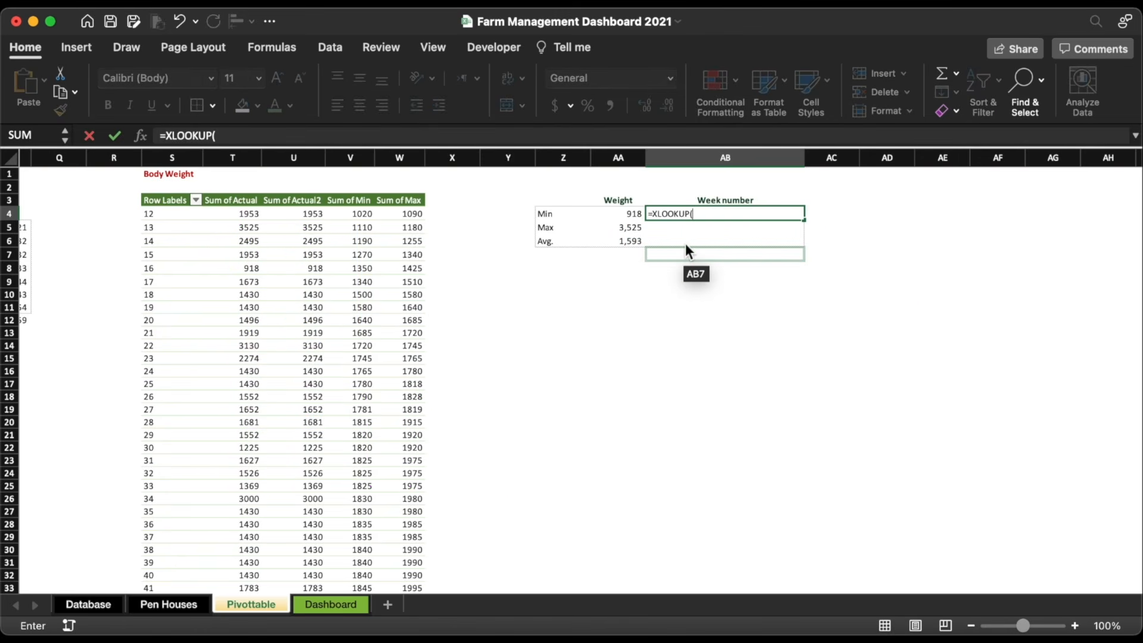
{"action": "left_click", "coordinate": [625, 214]}
{"action": "type", "text": ","}
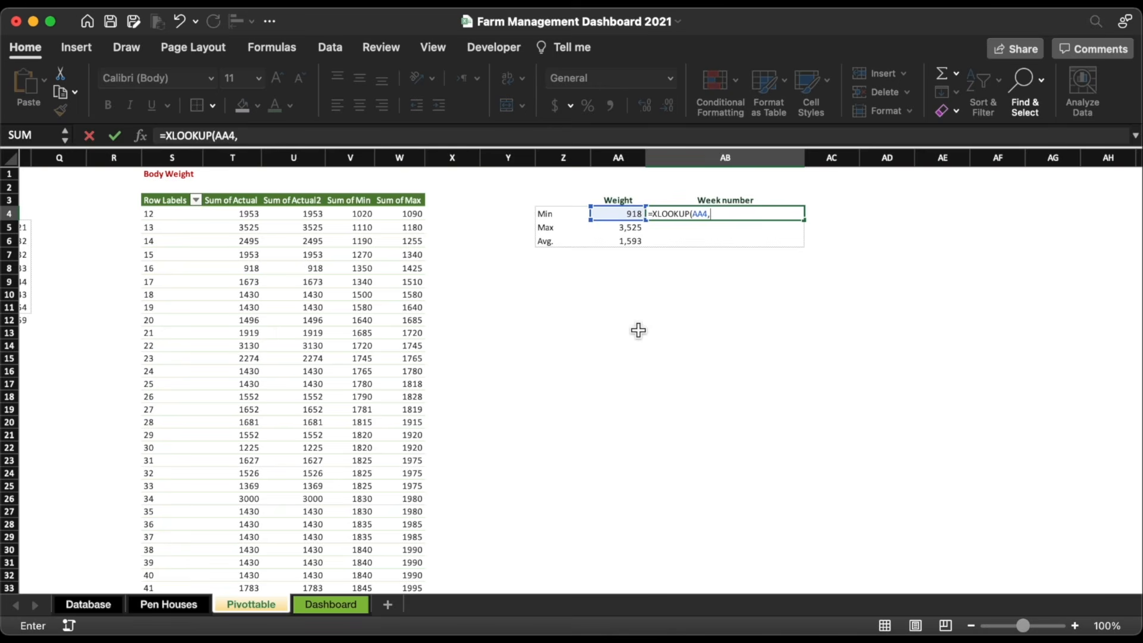
{"action": "left_click", "coordinate": [247, 156]}
{"action": "type", "text": ","}
{"action": "left_click", "coordinate": [174, 157]}
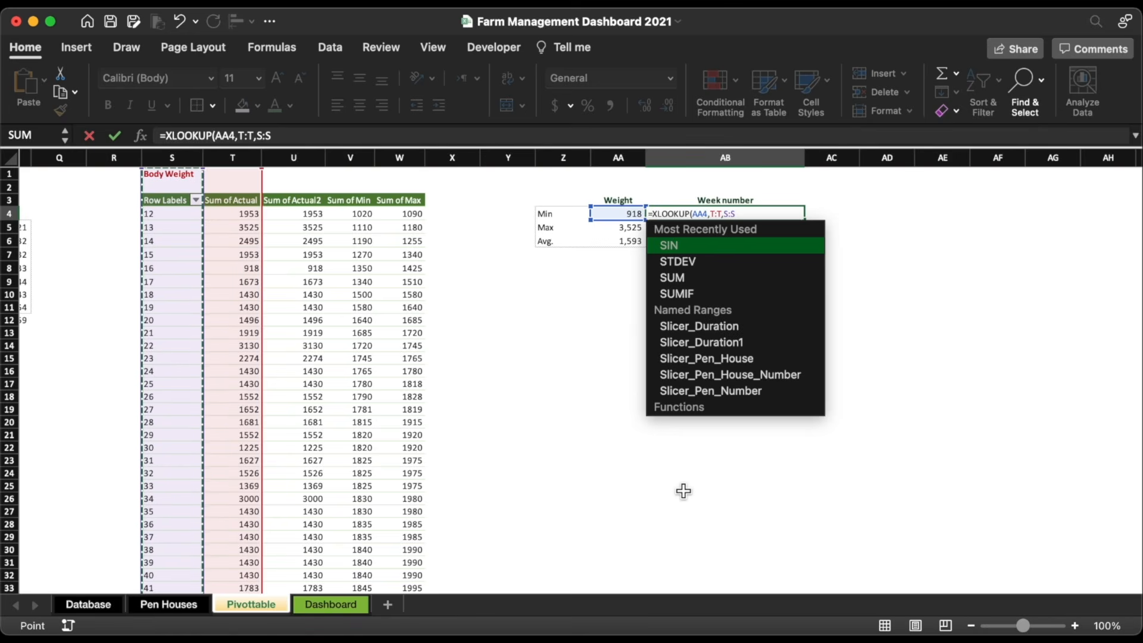
{"action": "type", "text": ")"}
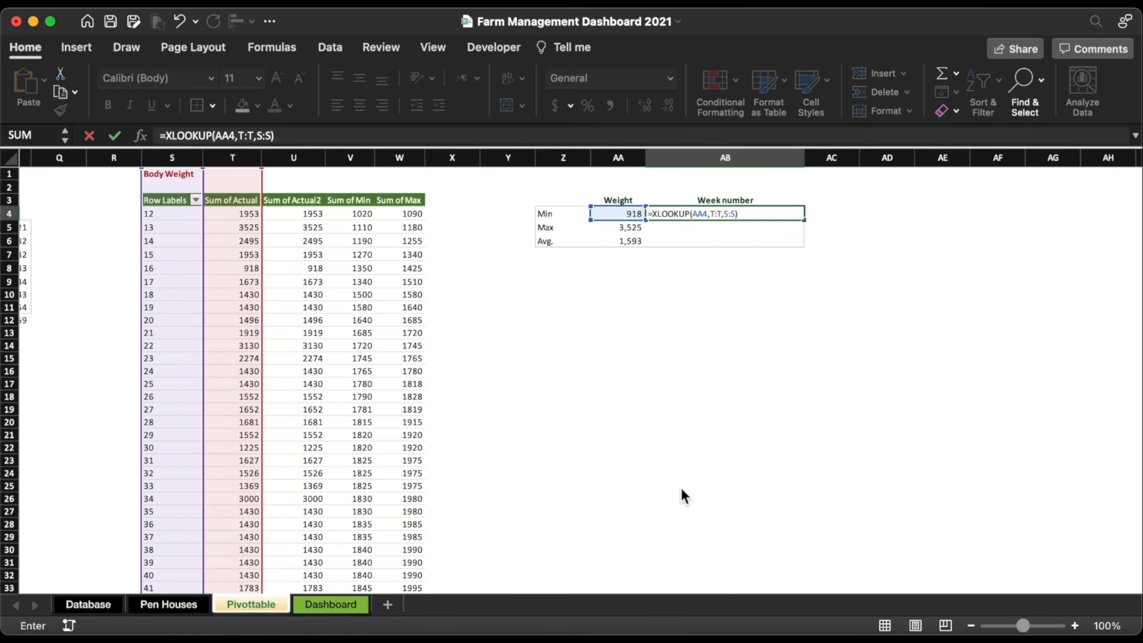
{"action": "key", "text": "Return"}
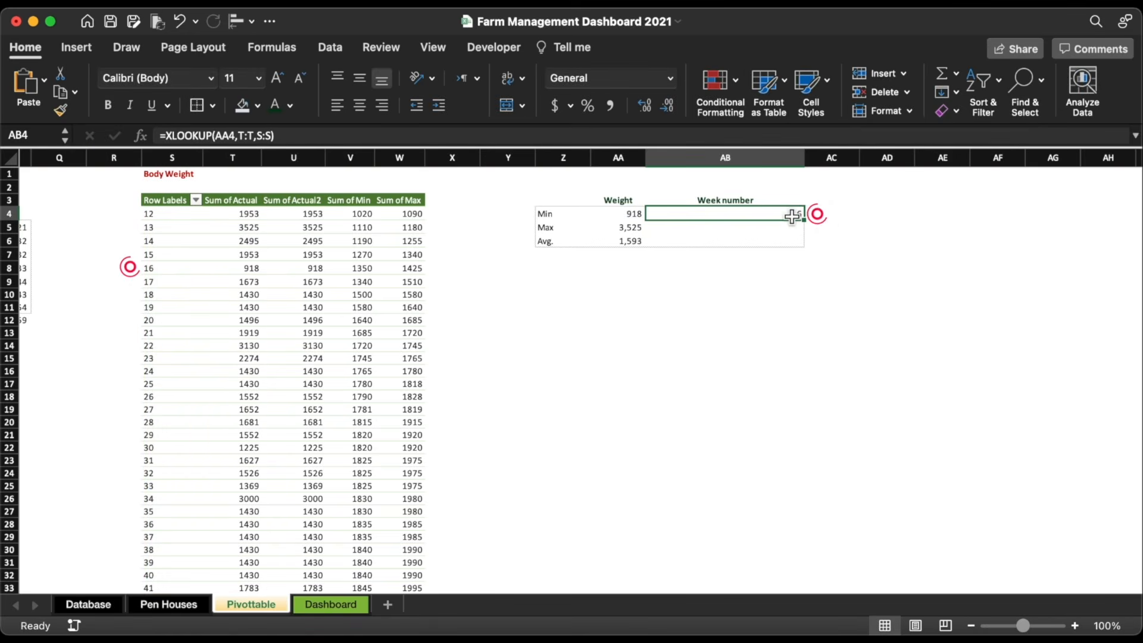
Step: Confirm week 16 matches 918 and copy the lookup down to AB5 for Max week 13
{"action": "left_click", "coordinate": [156, 271]}
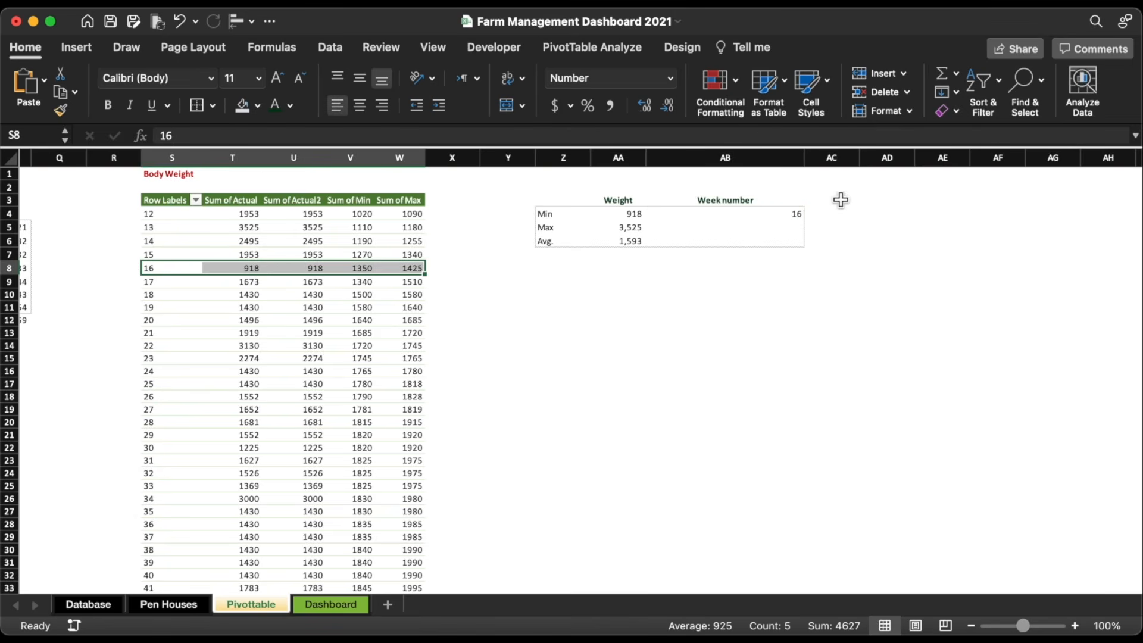
{"action": "left_click", "coordinate": [768, 215]}
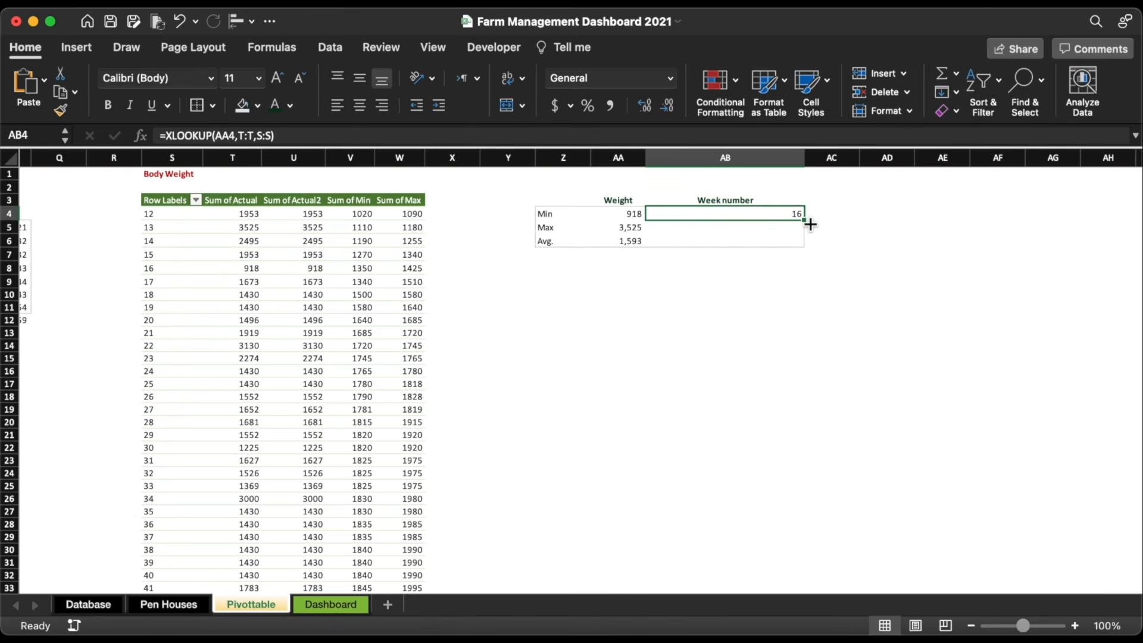
{"action": "left_click_drag", "start_coordinate": [809, 225], "coordinate": [807, 234]}
{"action": "left_click", "coordinate": [785, 230]}
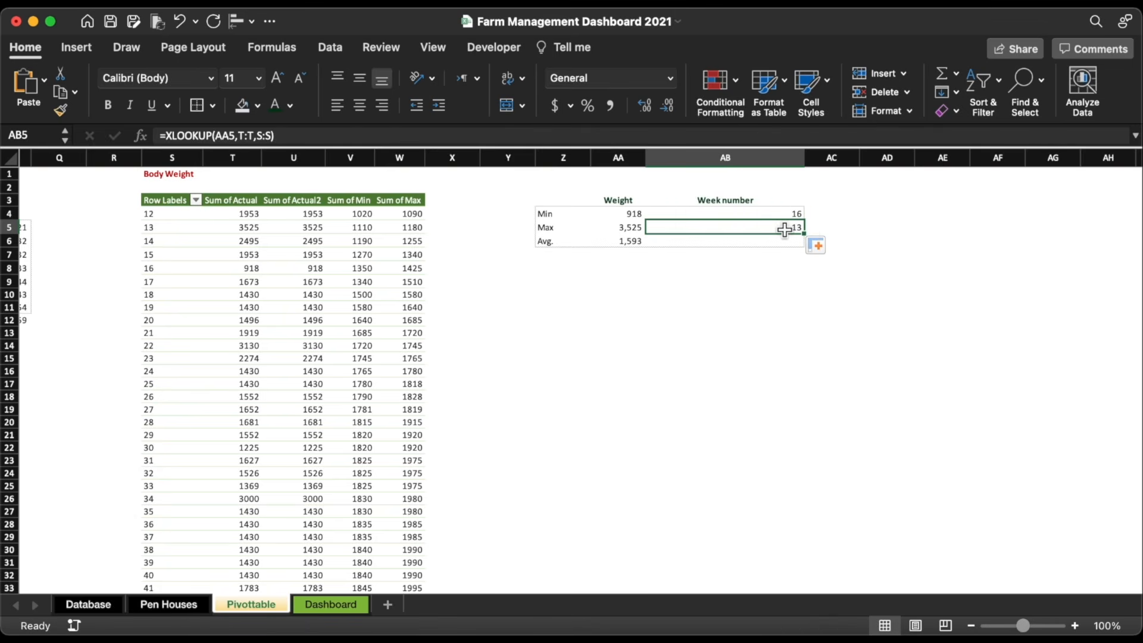
{"action": "left_click", "coordinate": [331, 605]}
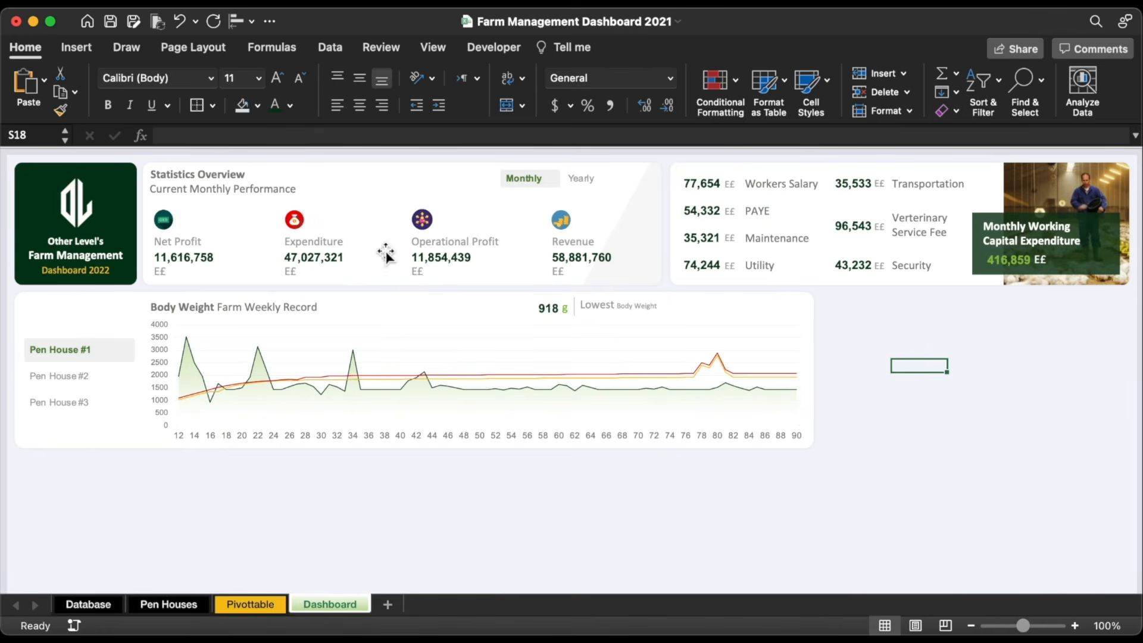
Step: Duplicate the Lowest label below itself and link it to =Pivottable!AB4 so it shows 16
{"action": "left_click", "coordinate": [607, 305]}
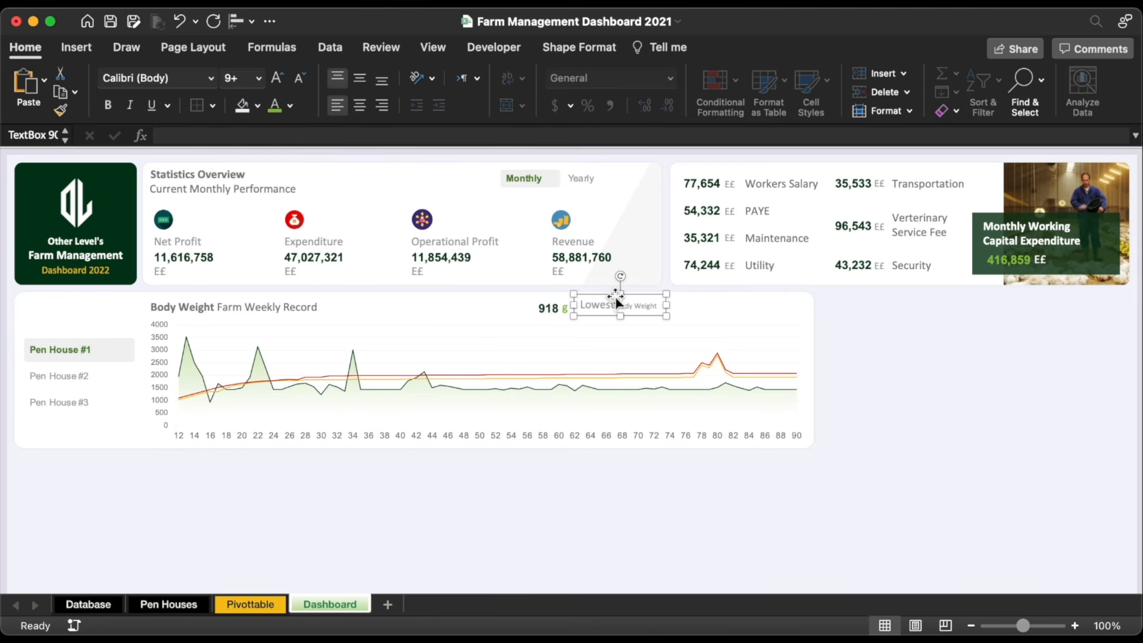
{"action": "left_click_drag", "start_coordinate": [616, 296], "coordinate": [613, 304]}
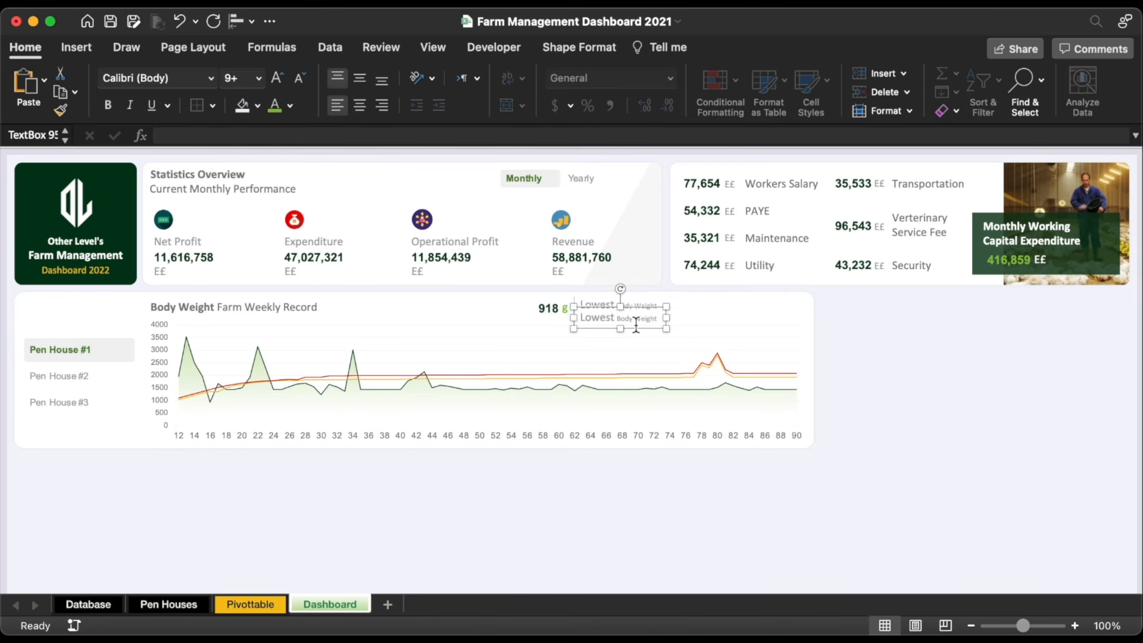
{"action": "triple_click", "coordinate": [636, 320]}
{"action": "key", "text": "BackSpace"}
{"action": "left_click", "coordinate": [388, 133]}
{"action": "type", "text": "="}
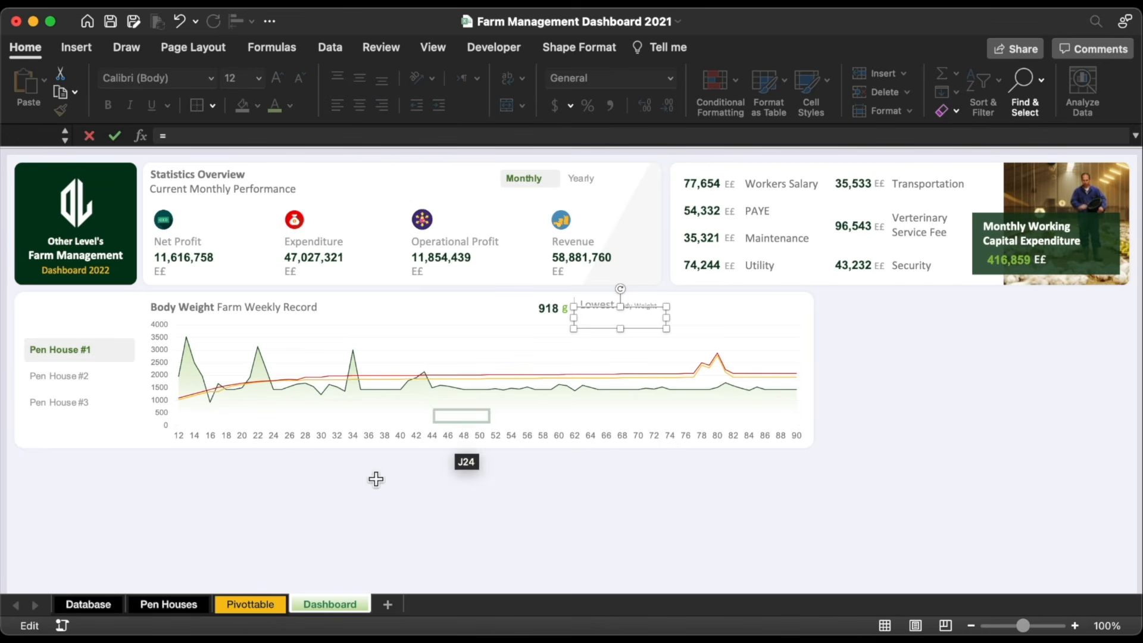
{"action": "left_click", "coordinate": [266, 605]}
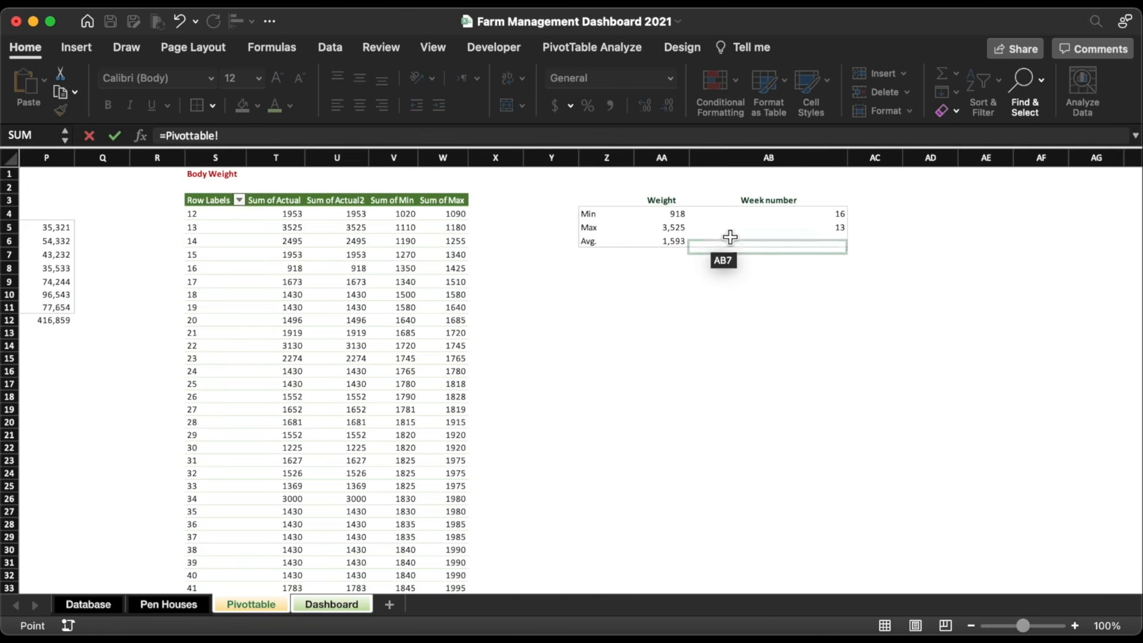
{"action": "left_click", "coordinate": [838, 216]}
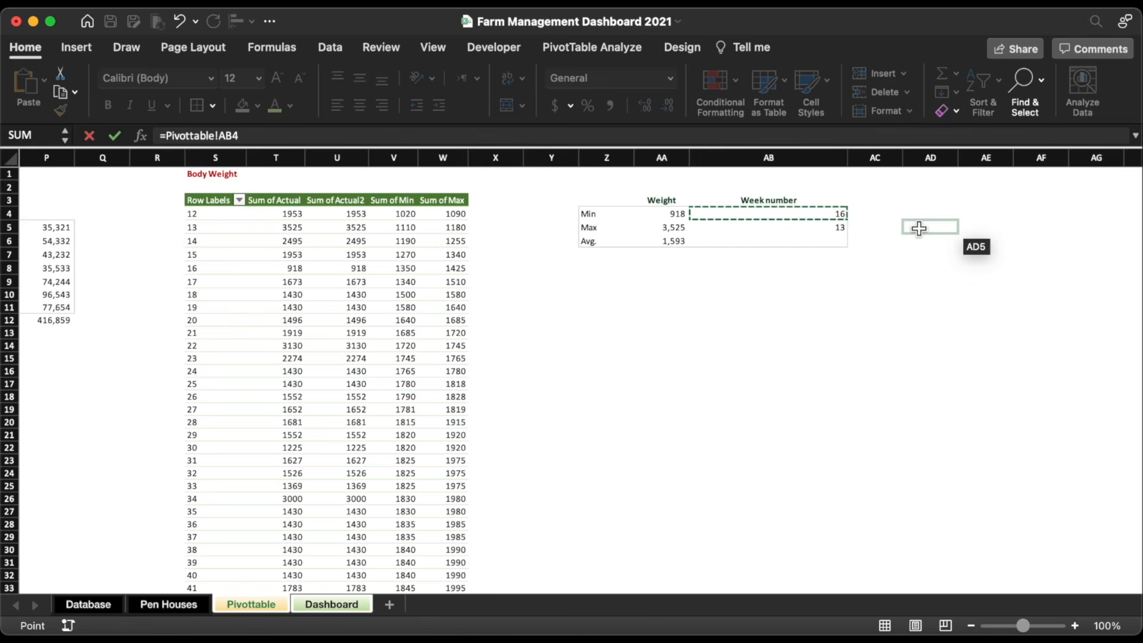
{"action": "key", "text": "Return"}
{"action": "left_click", "coordinate": [866, 339]}
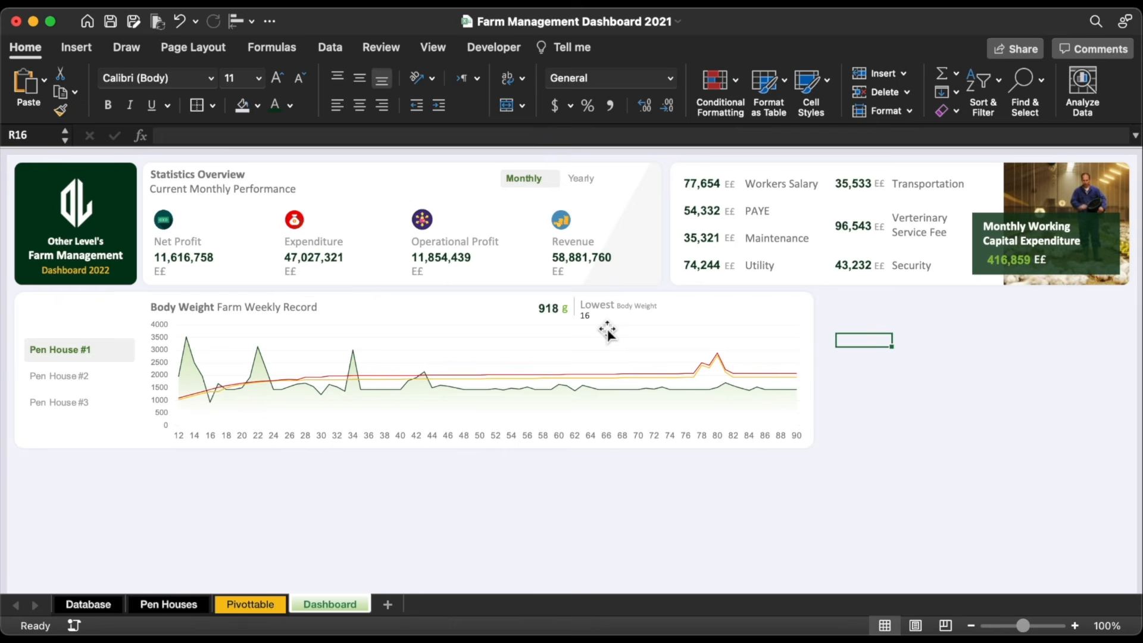
Step: Wrap the AB4 lookup in CONCATENATE("Week Number #",…) and fill it to AB5, giving #16 and #13
{"action": "left_click", "coordinate": [256, 606]}
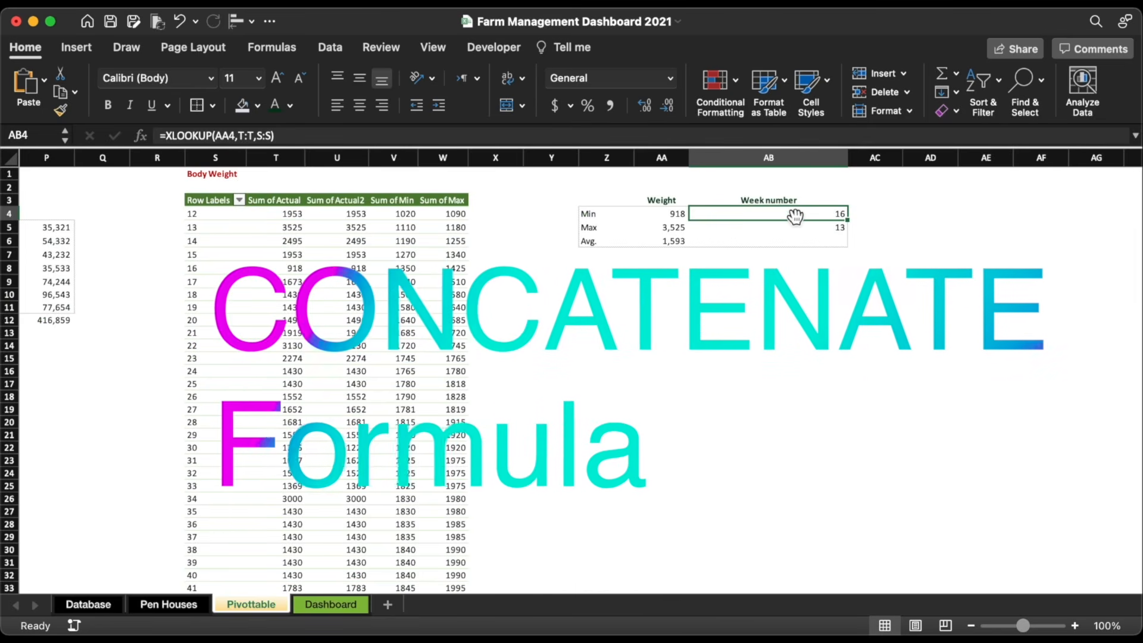
{"action": "left_click", "coordinate": [166, 136]}
{"action": "type", "text": "con"}
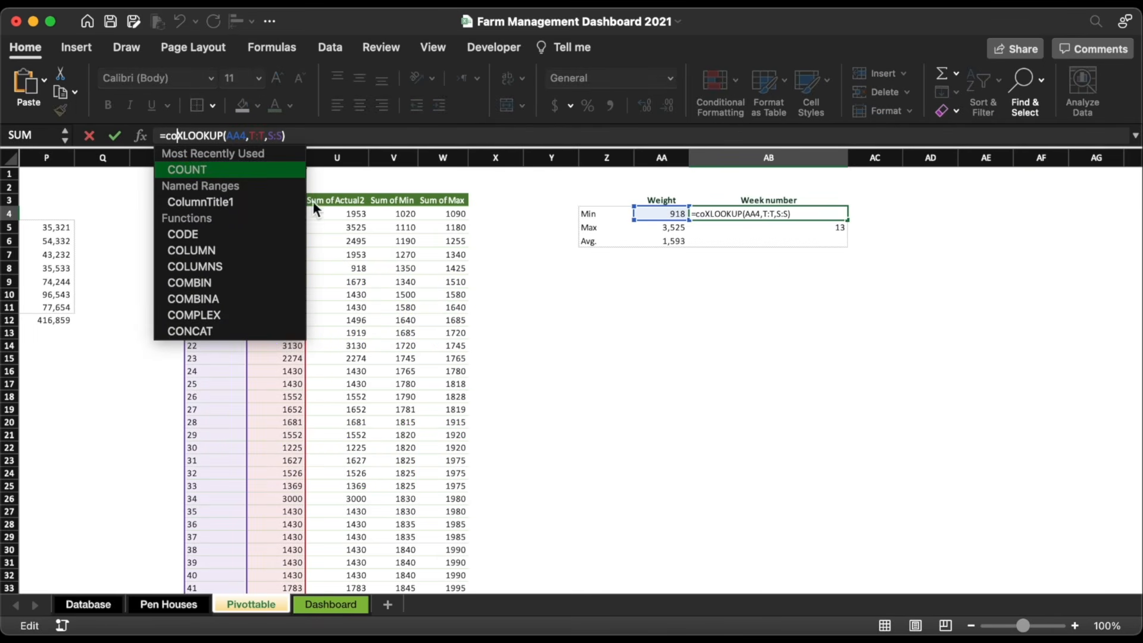
{"action": "double_click", "coordinate": [266, 299]}
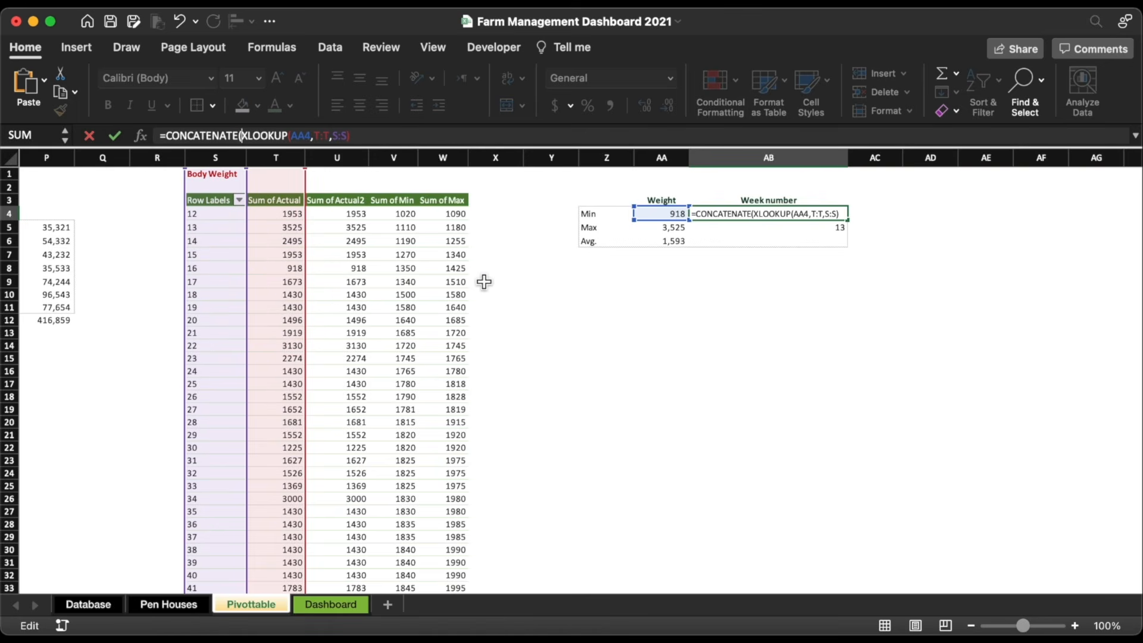
{"action": "type", "text": "\""}
{"action": "type", "text": "Week Number #"}
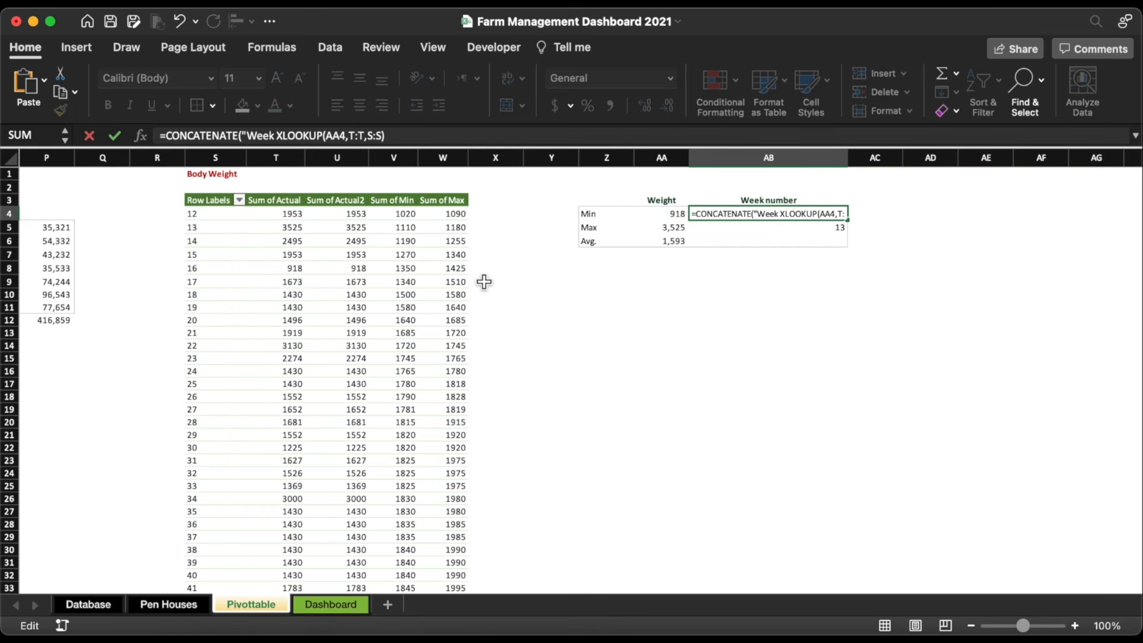
{"action": "type", "text": "\""}
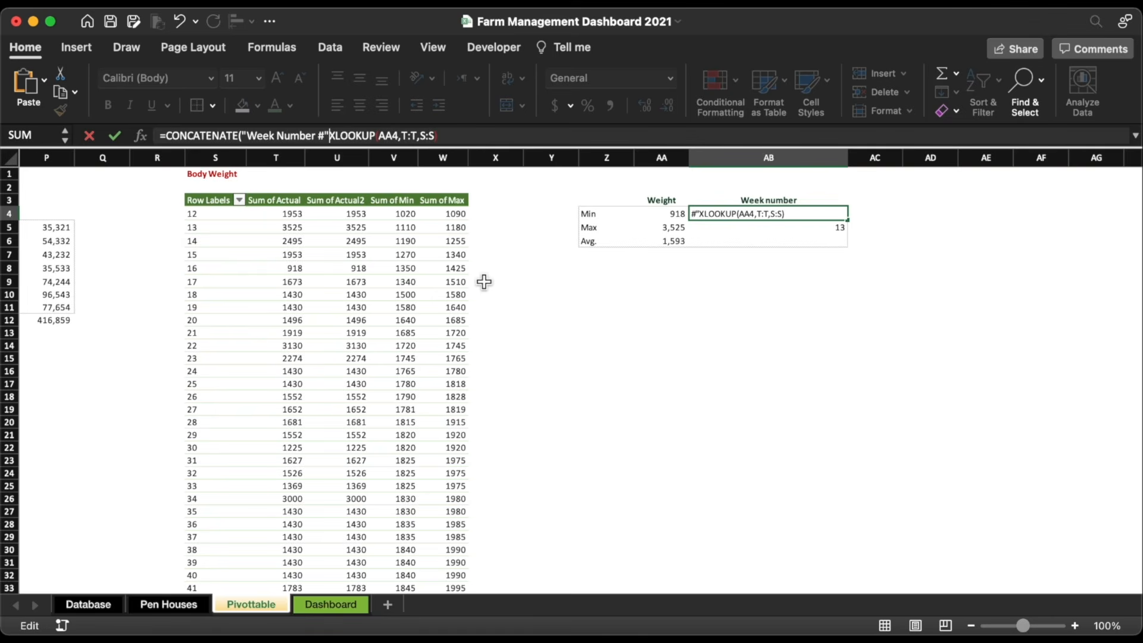
{"action": "type", "text": ","}
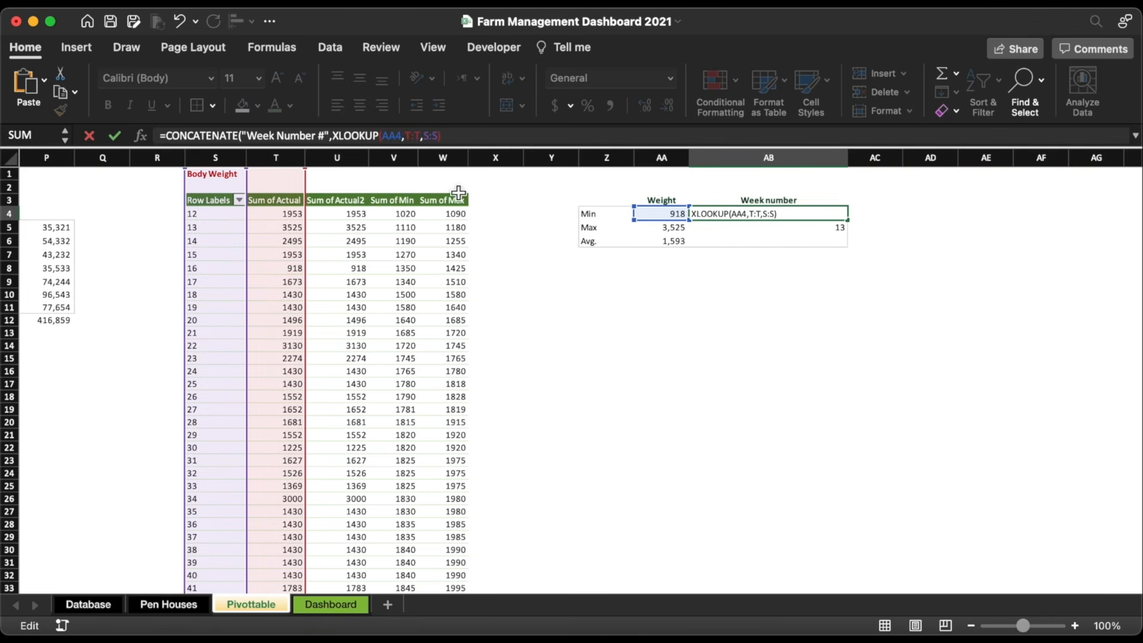
{"action": "key", "text": "Return"}
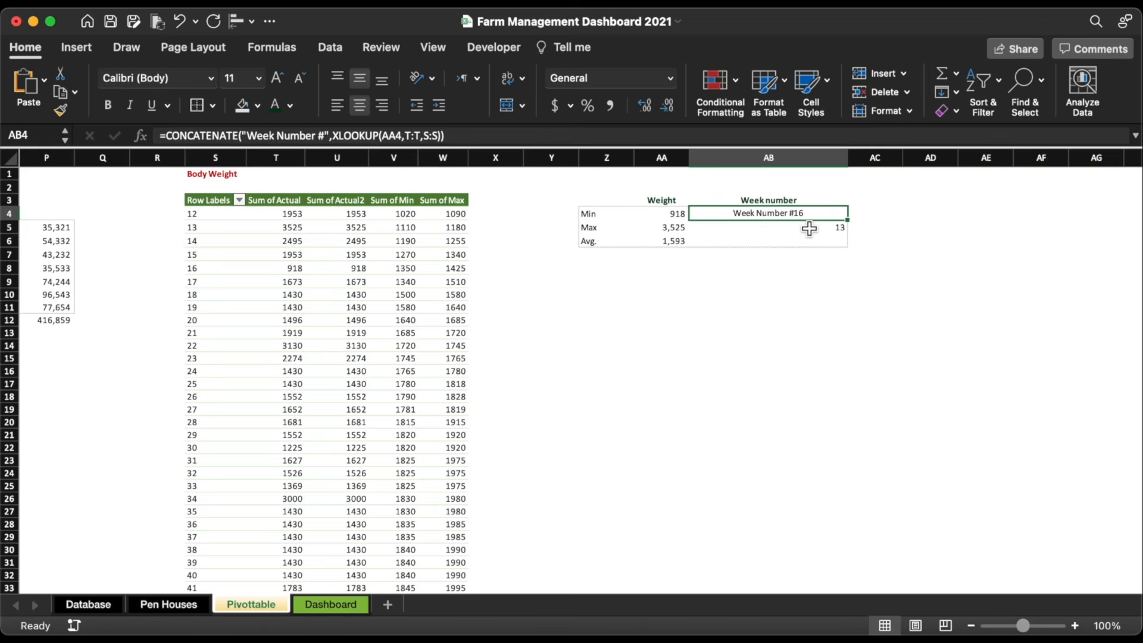
{"action": "left_click_drag", "start_coordinate": [851, 223], "coordinate": [853, 236]}
{"action": "left_click", "coordinate": [858, 309]}
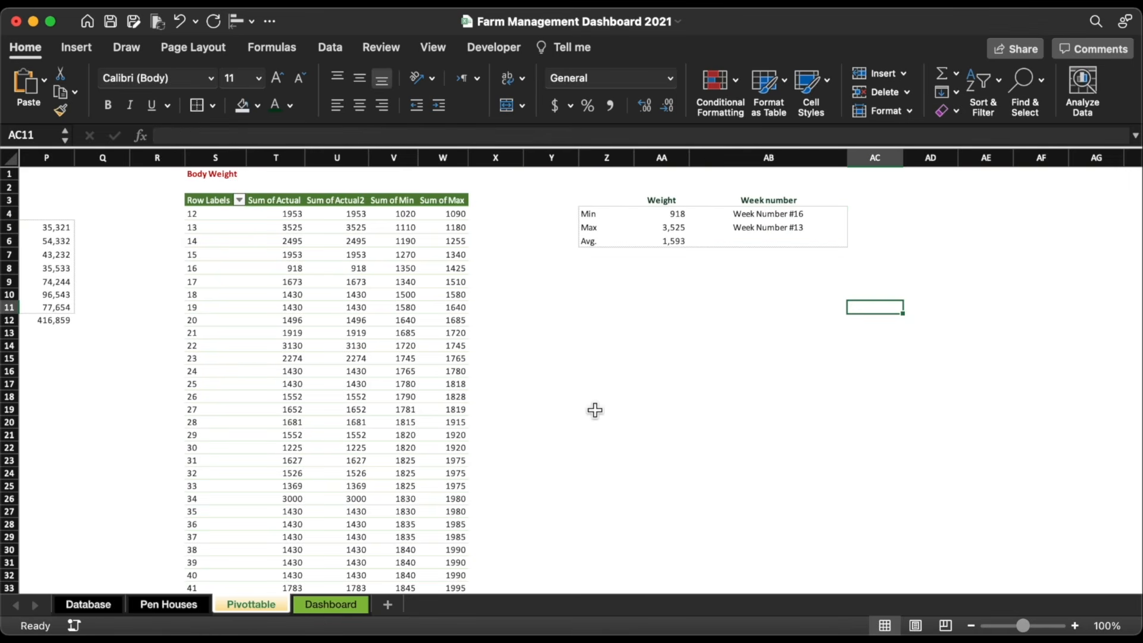
{"action": "key", "text": "ctrl+Page_Down"}
Step: Toggle the slicer between Pen House #2 and Pen House #1 to test the chart
{"action": "left_click", "coordinate": [87, 377]}
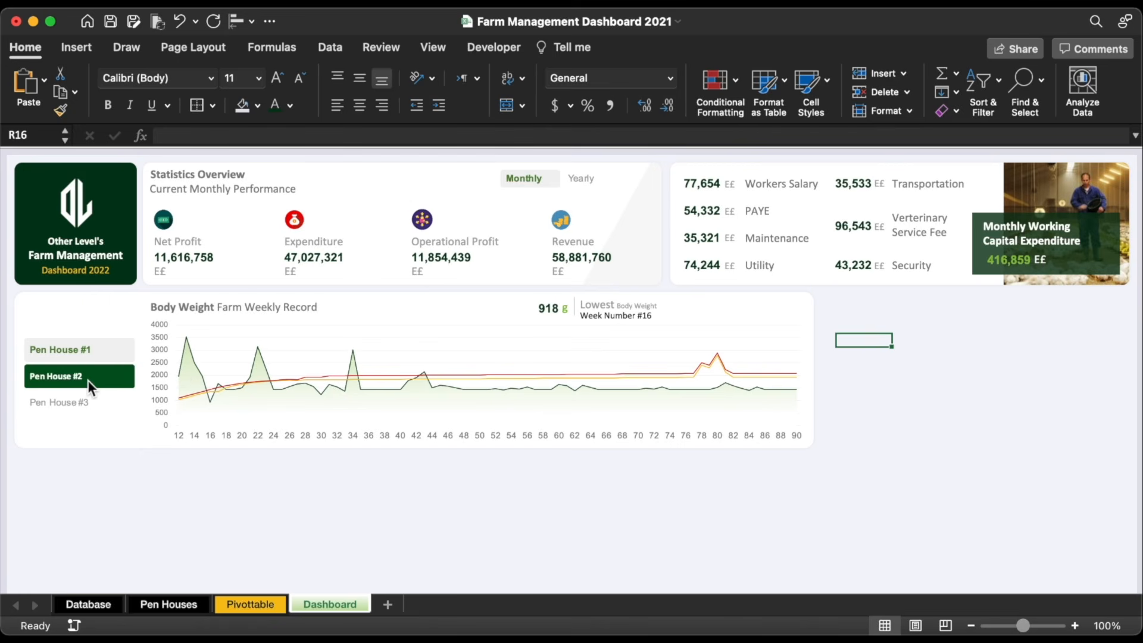
{"action": "left_click", "coordinate": [94, 356]}
{"action": "left_click", "coordinate": [92, 380]}
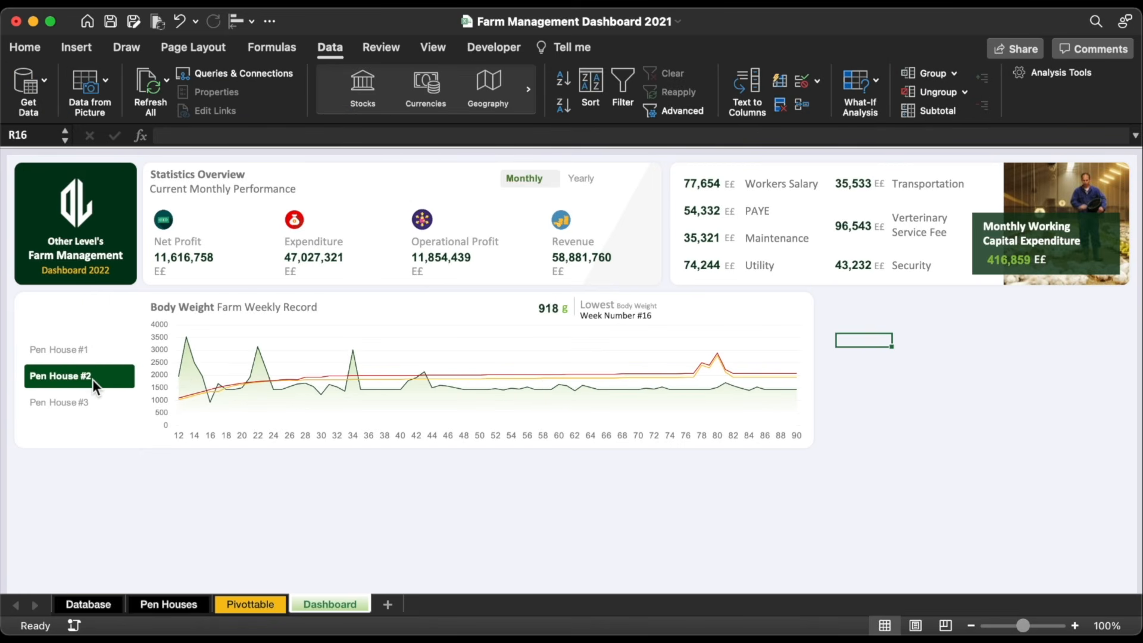
Step: Colour the Week Number #16 label dark green
{"action": "left_click", "coordinate": [98, 348]}
{"action": "left_click", "coordinate": [623, 322]}
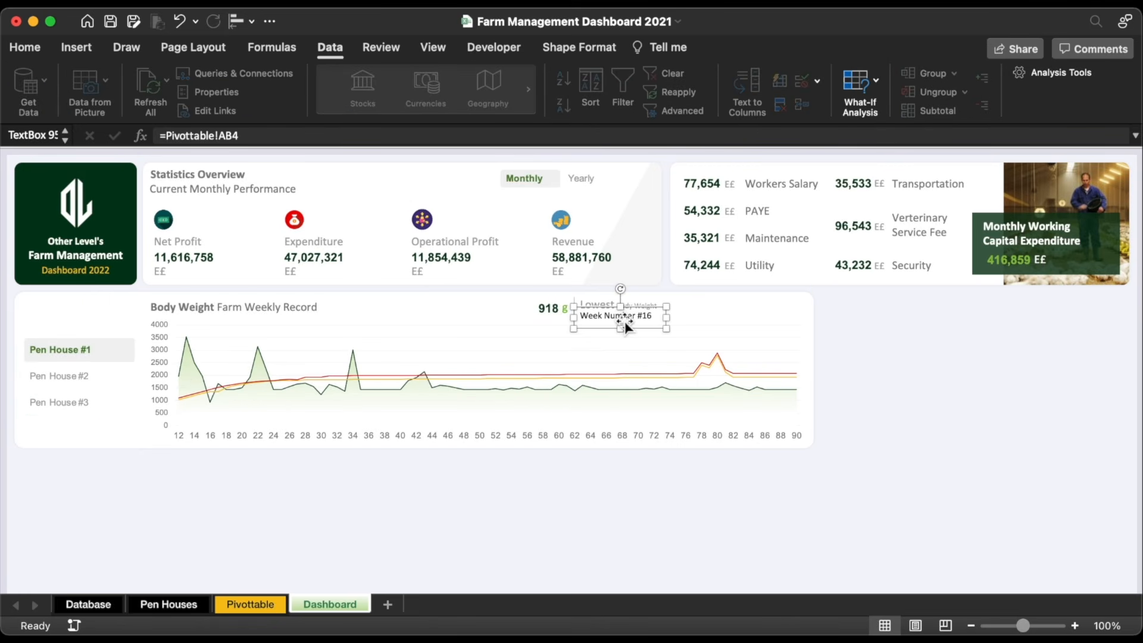
{"action": "left_click", "coordinate": [24, 46]}
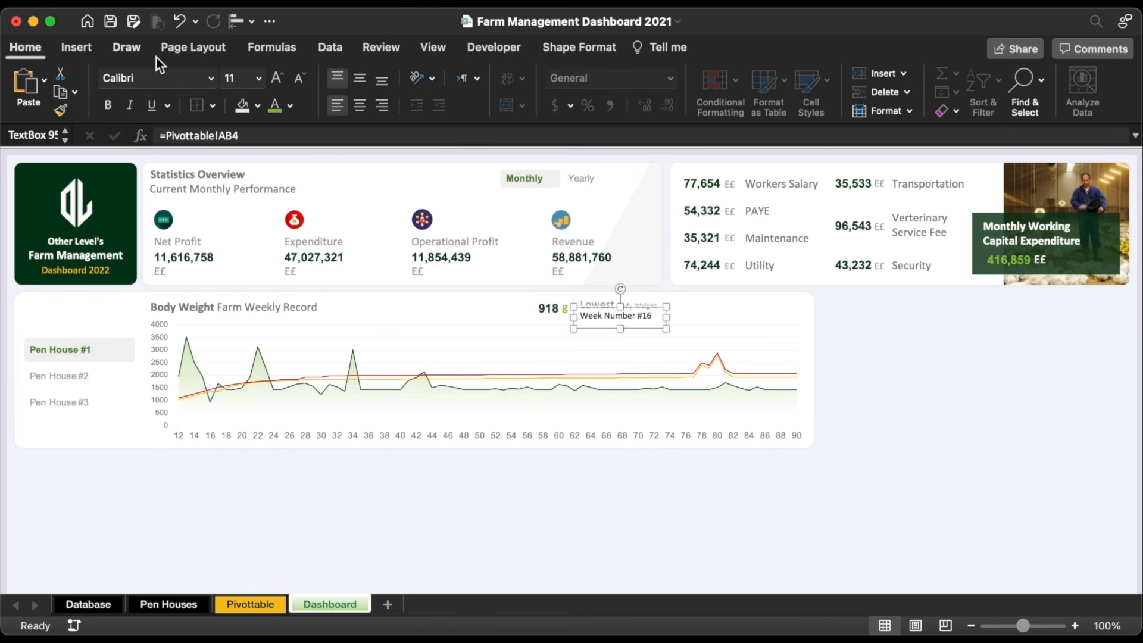
{"action": "left_click", "coordinate": [290, 105]}
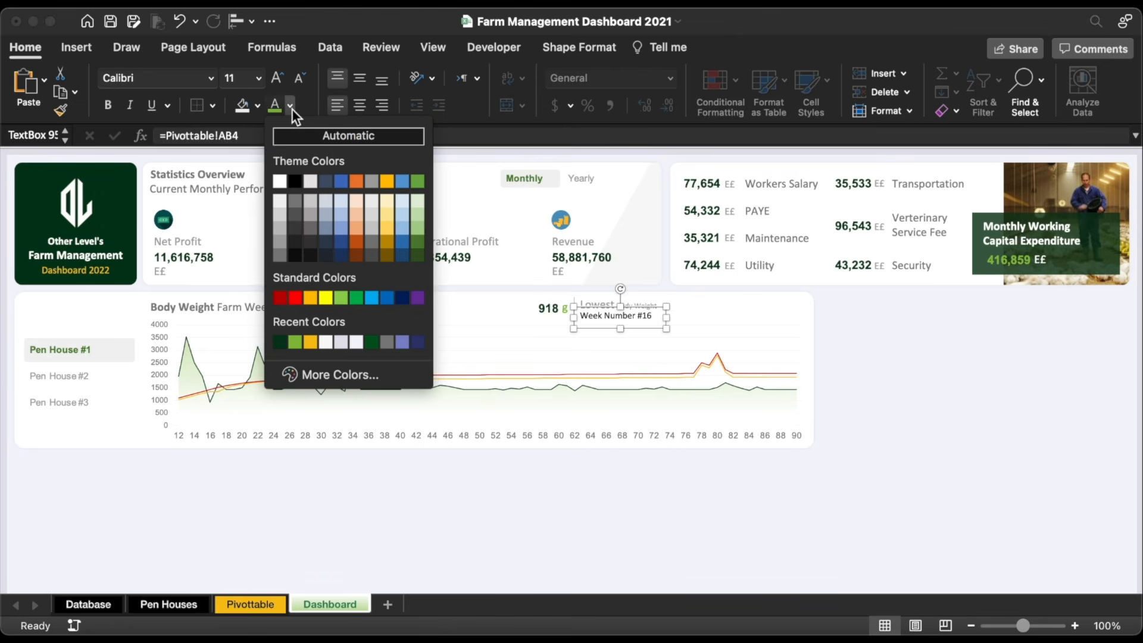
{"action": "left_click", "coordinate": [281, 344]}
Step: Align the KPI pieces: nudge the labels up, narrow the g unit, nudge 918 g and divider down
{"action": "left_click", "coordinate": [615, 297]}
{"action": "left_click", "coordinate": [609, 325], "text": "shift"}
{"action": "key", "text": "Up"}
{"action": "key", "text": "Up"}
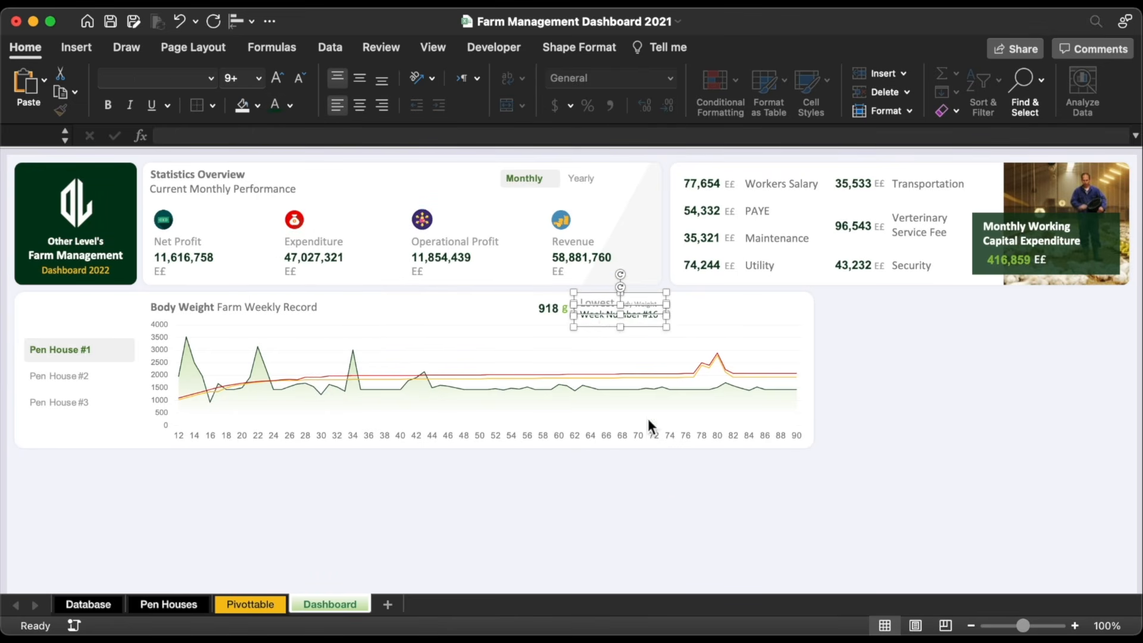
{"action": "left_click", "coordinate": [643, 480]}
{"action": "left_click", "coordinate": [566, 310]}
{"action": "left_click_drag", "start_coordinate": [576, 308], "coordinate": [570, 309]}
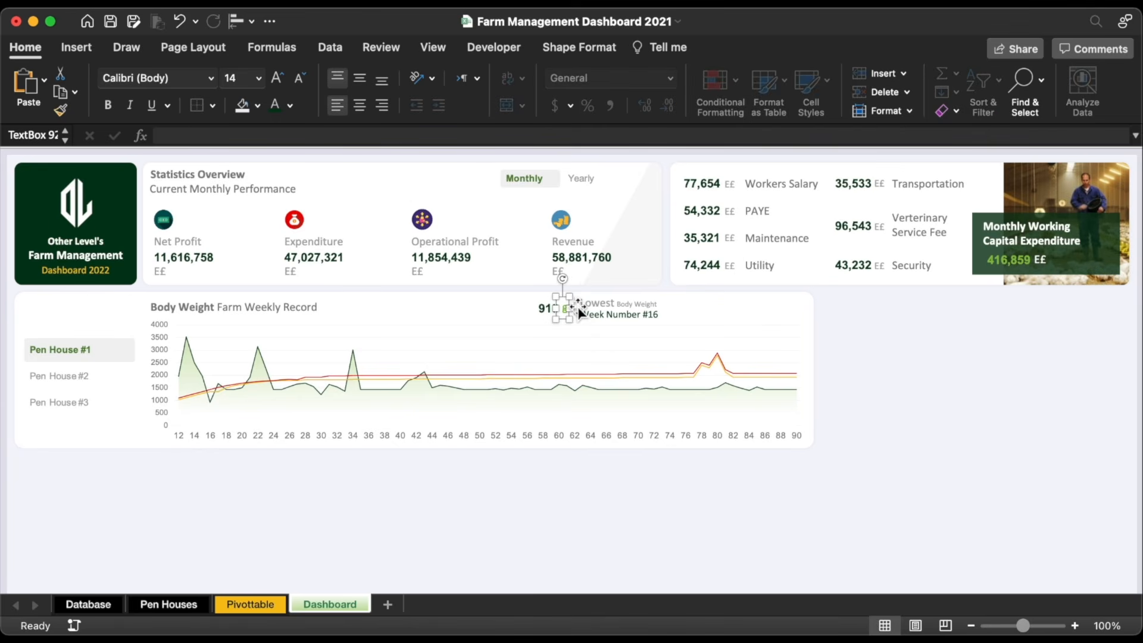
{"action": "left_click", "coordinate": [575, 308], "text": "shift"}
{"action": "left_click", "coordinate": [551, 315], "text": "shift"}
{"action": "key", "text": "Down"}
{"action": "key", "text": "Down"}
Step: Group 918 g, the divider, Lowest label and Week Number line into one object
{"action": "left_click", "coordinate": [627, 302], "text": "shift"}
{"action": "left_click", "coordinate": [626, 323], "text": "shift"}
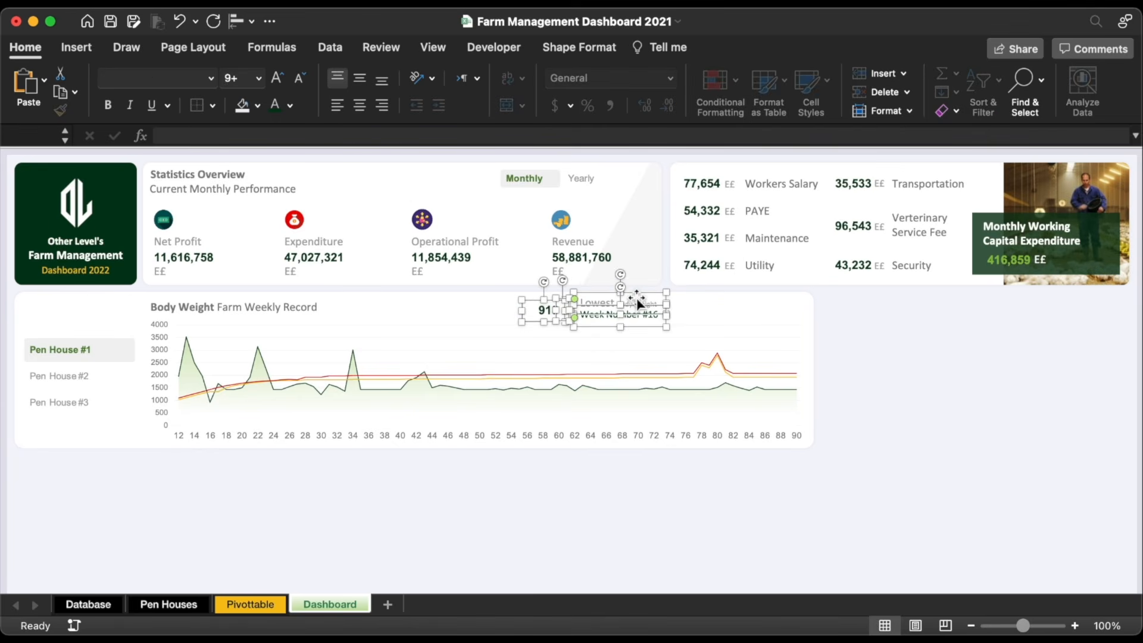
{"action": "right_click", "coordinate": [634, 296]}
{"action": "mouse_move", "coordinate": [784, 372]}
{"action": "left_click", "coordinate": [837, 369]}
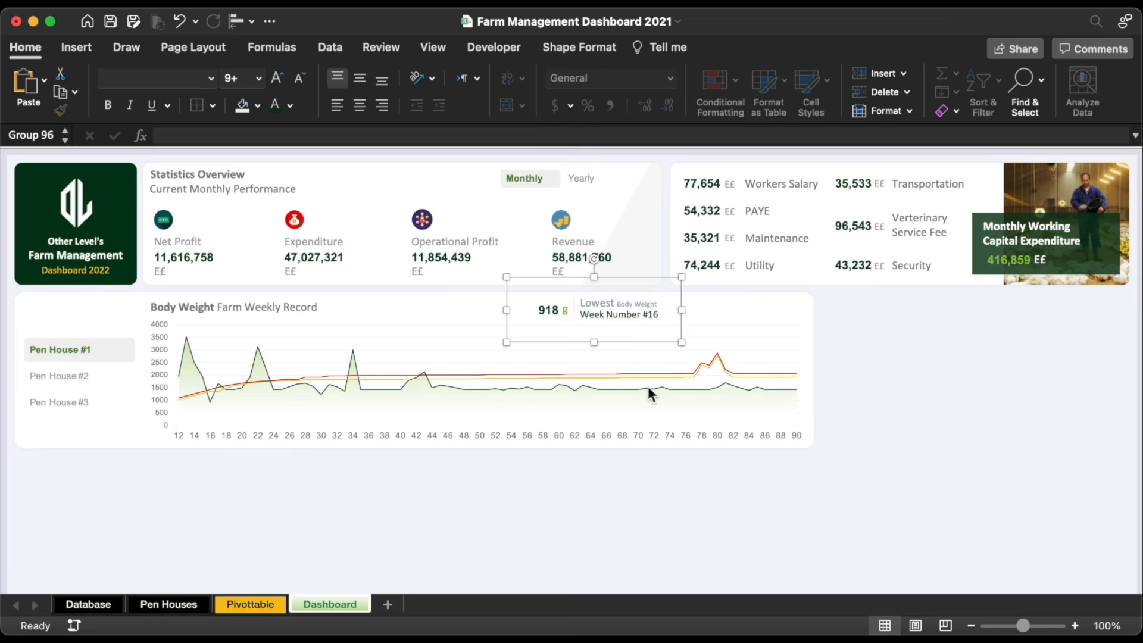
Step: Copy the Lowest KPI group to the right and relabel it Highest
{"action": "left_click_drag", "start_coordinate": [638, 348], "coordinate": [775, 337]}
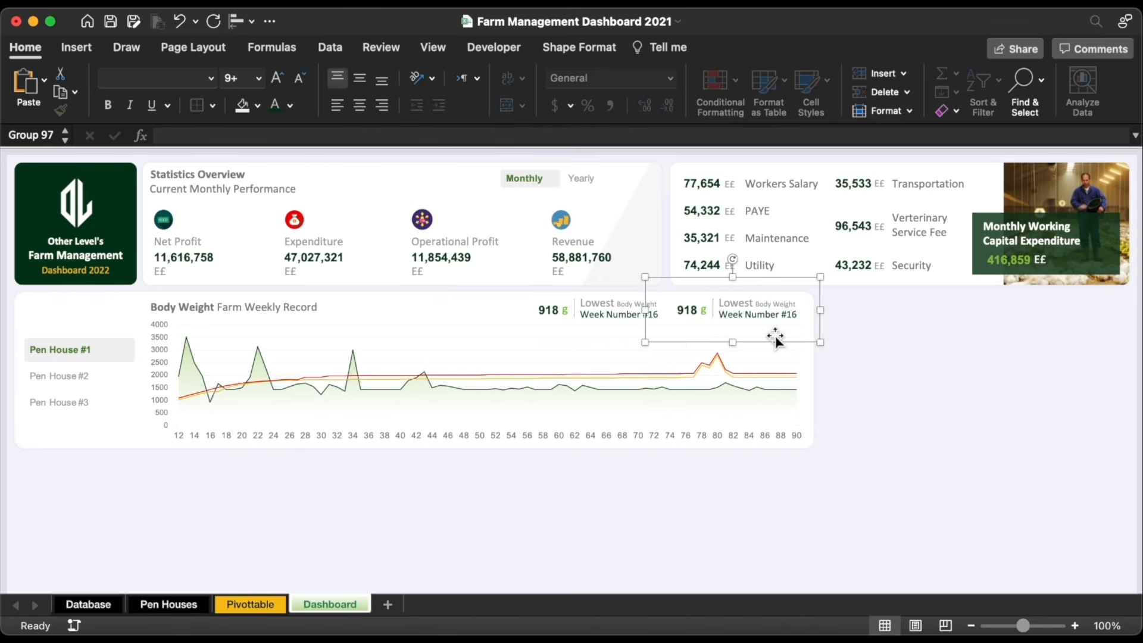
{"action": "left_click", "coordinate": [736, 304]}
{"action": "double_click", "coordinate": [736, 304]}
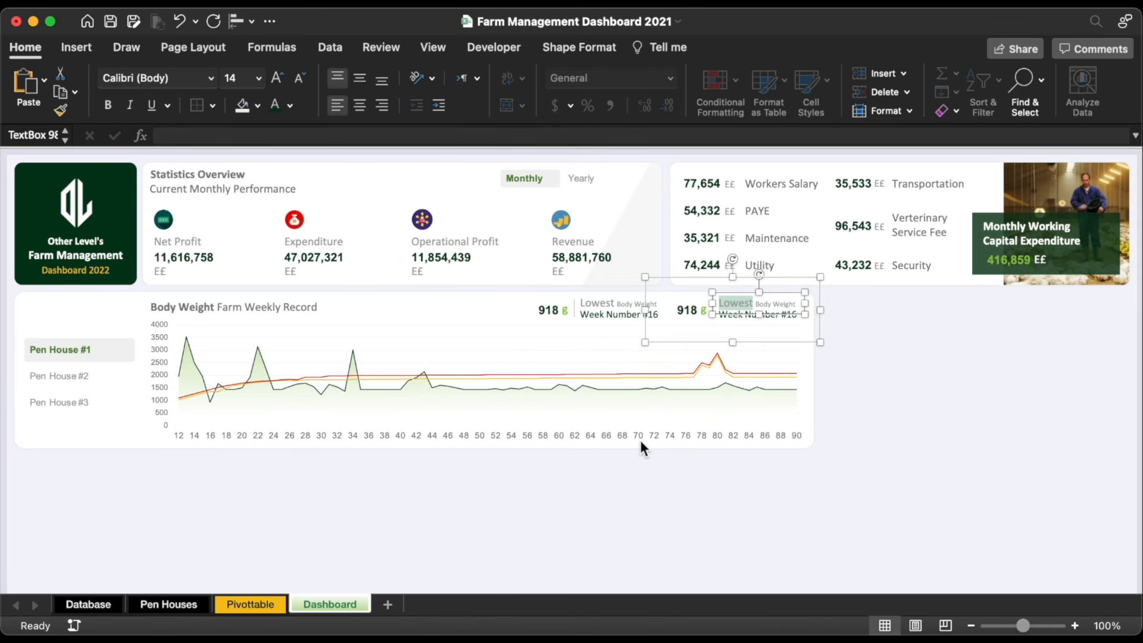
{"action": "type", "text": "Highest"}
Step: Link the copied value box to =Pivottable!AA5 so it shows the maximum 3,525
{"action": "left_click", "coordinate": [691, 312]}
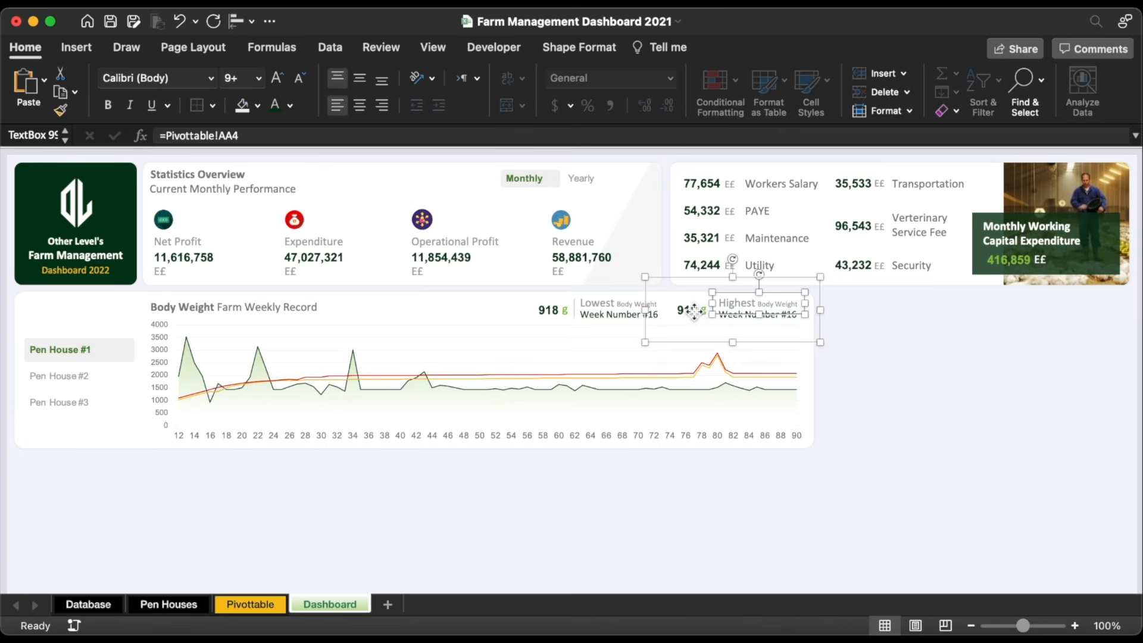
{"action": "triple_click", "coordinate": [269, 137]}
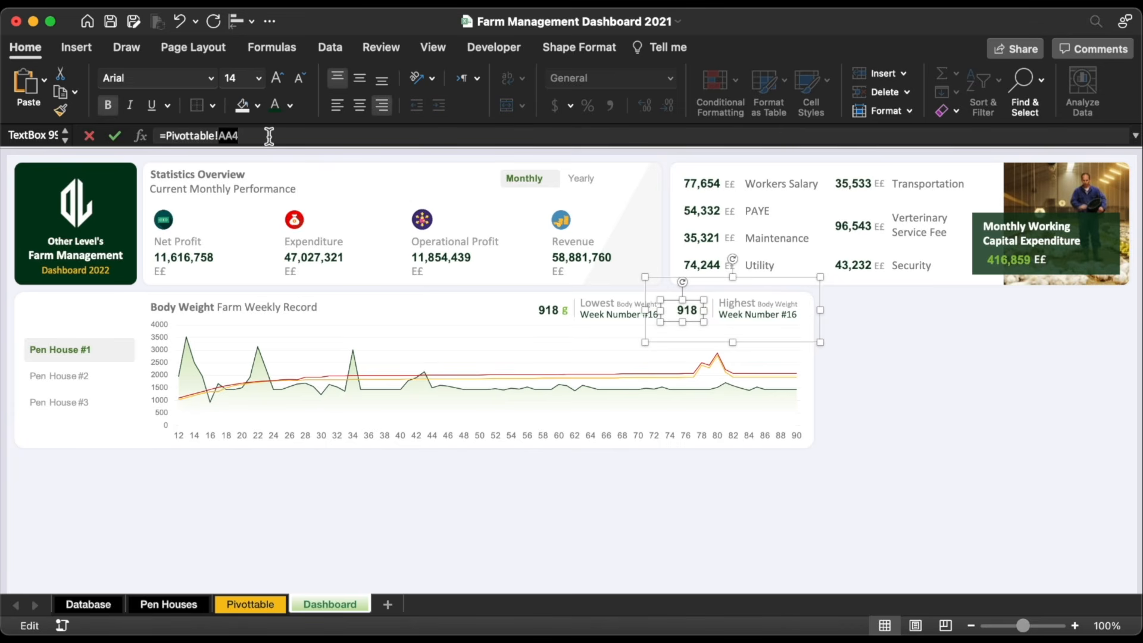
{"action": "type", "text": "="}
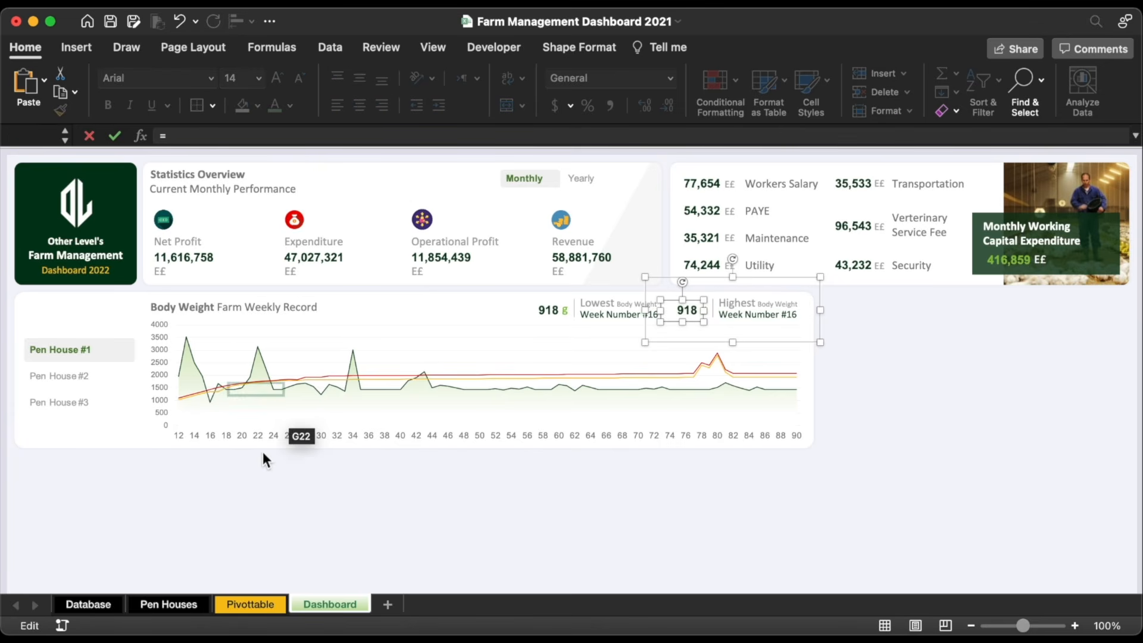
{"action": "left_click", "coordinate": [244, 604]}
{"action": "left_click", "coordinate": [661, 227]}
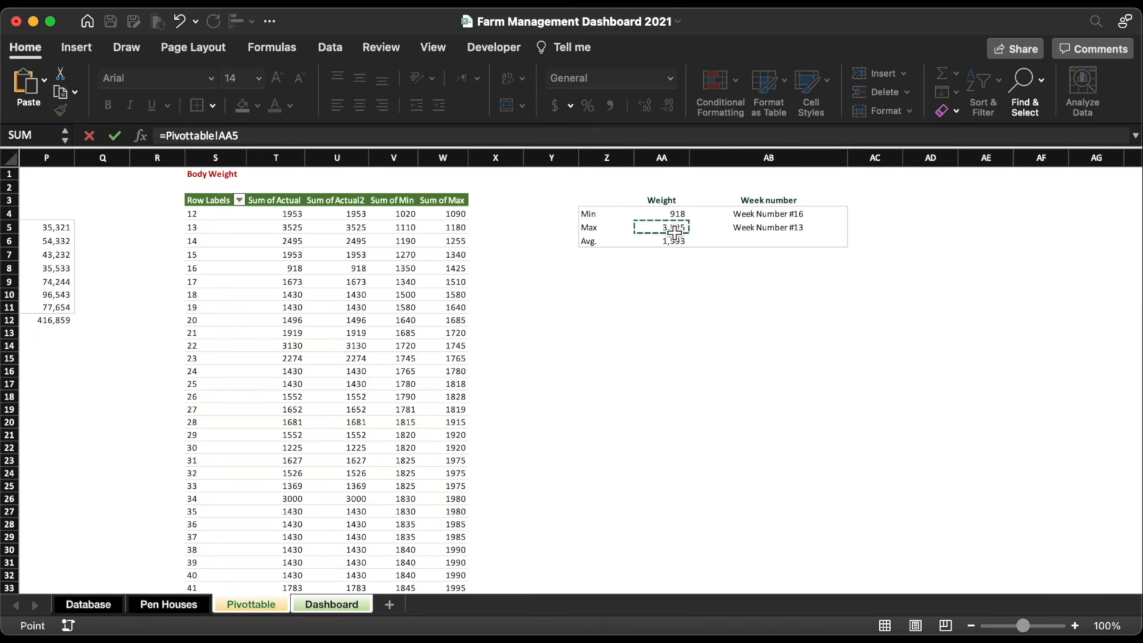
{"action": "key", "text": "Return"}
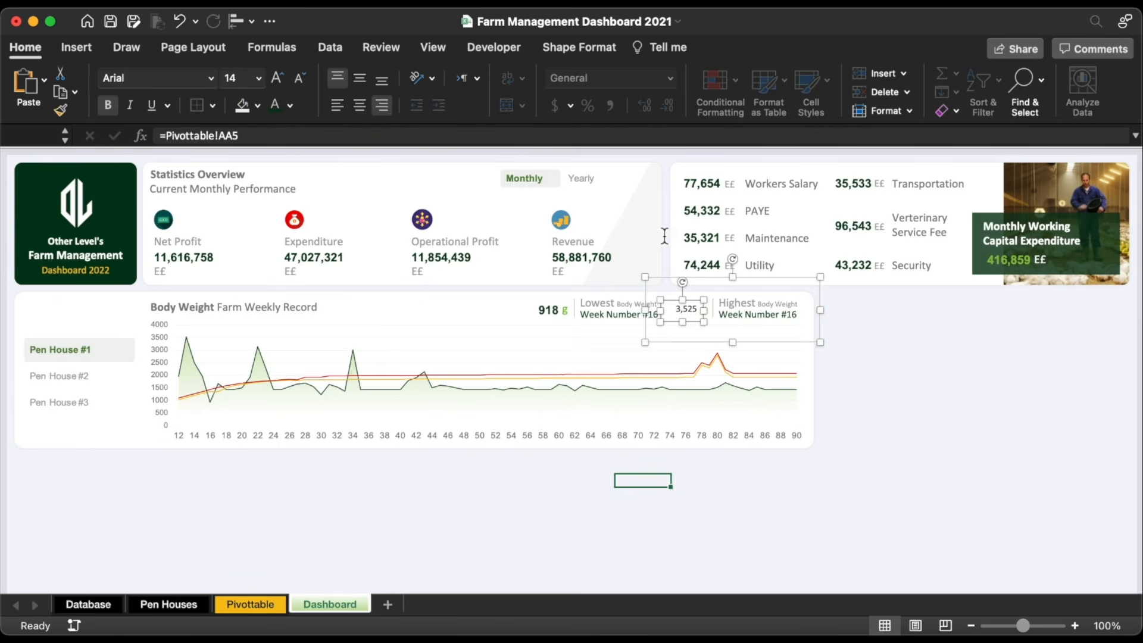
Step: Ungroup the KPI shapes and paint the value box's formatting onto the label box
{"action": "right_click", "coordinate": [548, 311]}
{"action": "mouse_move", "coordinate": [733, 387]}
{"action": "left_click", "coordinate": [775, 433]}
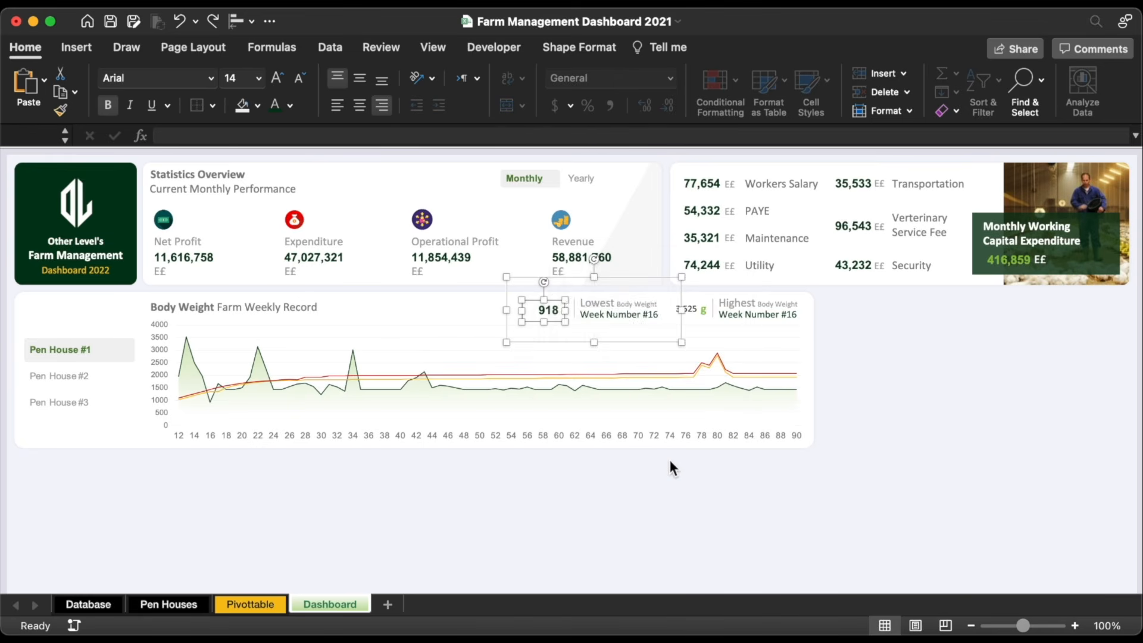
{"action": "left_click", "coordinate": [670, 460]}
{"action": "left_click", "coordinate": [544, 315]}
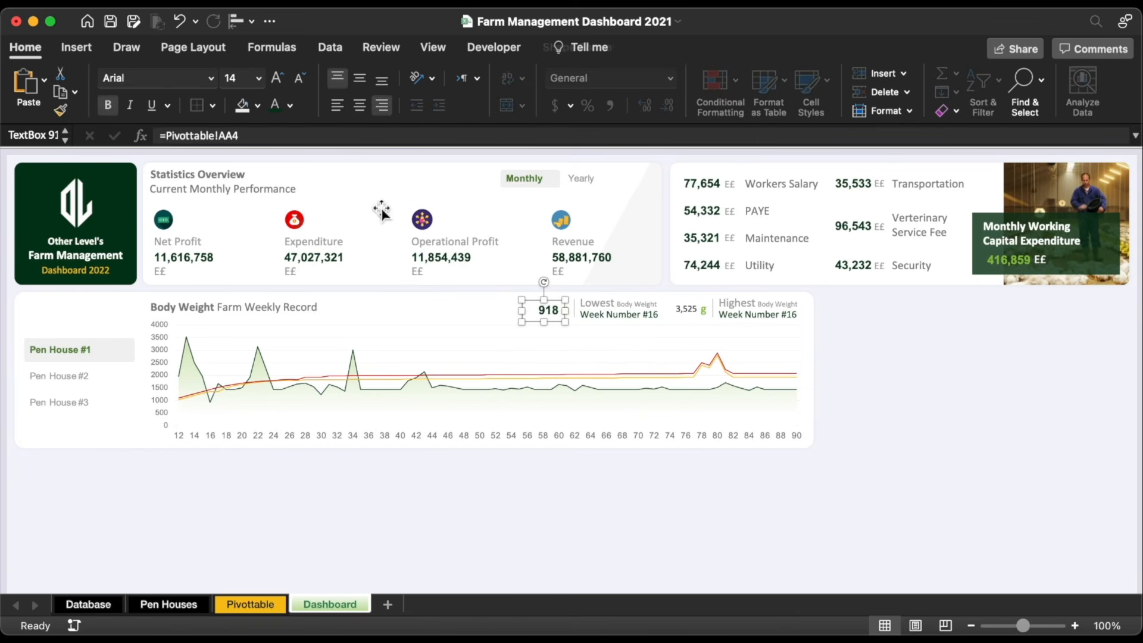
{"action": "left_click", "coordinate": [60, 109]}
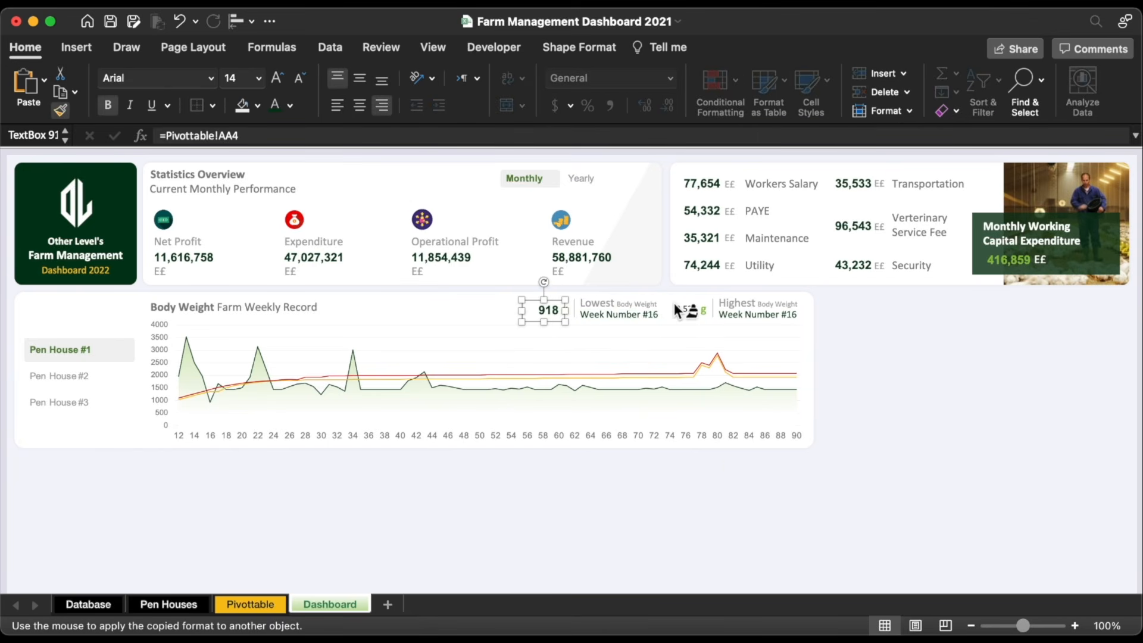
{"action": "left_click", "coordinate": [617, 301]}
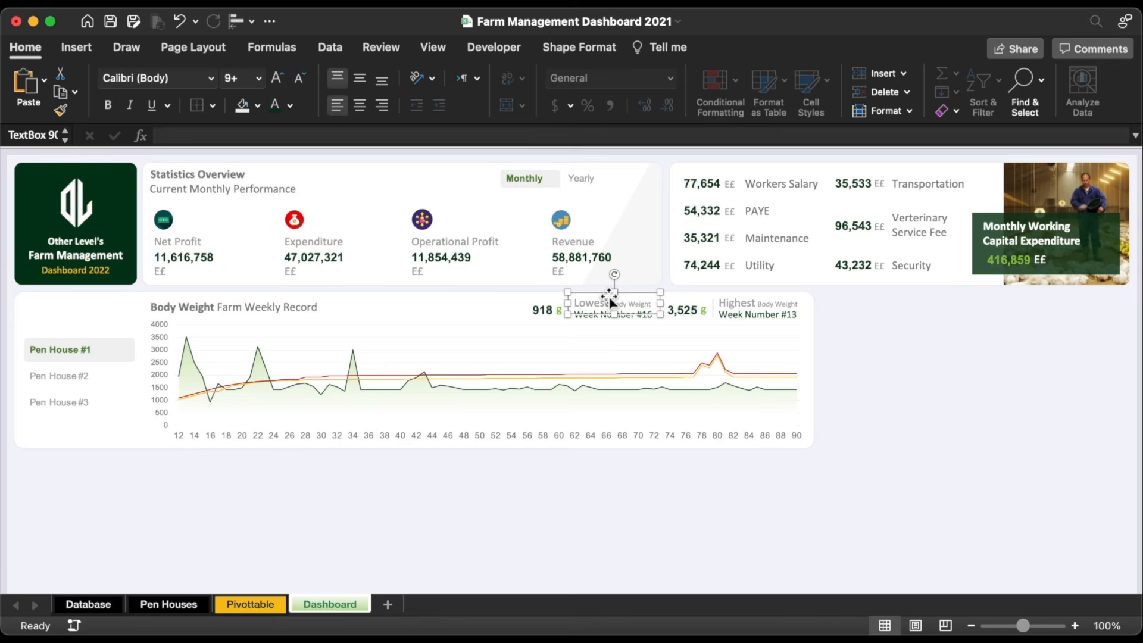
Step: Copy the Lowest label onto the chart bottom and retype it as Average of Body Weight
{"action": "left_click_drag", "start_coordinate": [620, 305], "coordinate": [603, 416]}
{"action": "triple_click", "coordinate": [670, 416]}
{"action": "type", "text": "Average Body Weight"}
{"action": "left_click", "coordinate": [646, 415]}
{"action": "type", "text": "of Body Weight"}
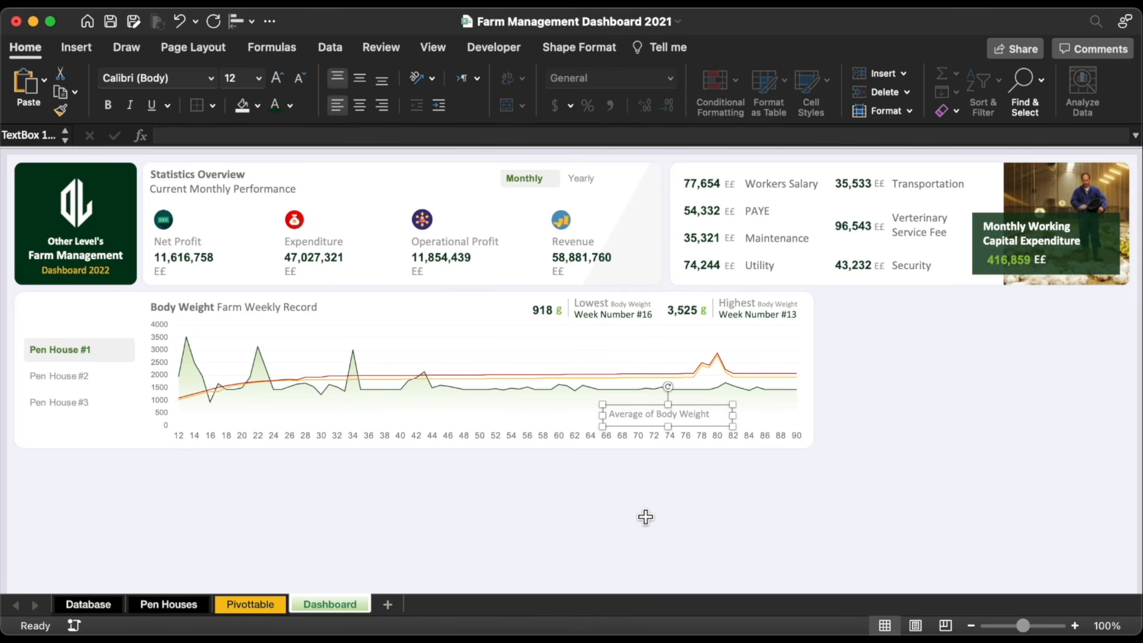
{"action": "key", "text": "Down"}
{"action": "key", "text": "Down"}
{"action": "key", "text": "Right"}
{"action": "key", "text": "Right"}
{"action": "key", "text": "Right"}
{"action": "key", "text": "Right"}
{"action": "key", "text": "Right"}
{"action": "key", "text": "Right"}
{"action": "key", "text": "Right"}
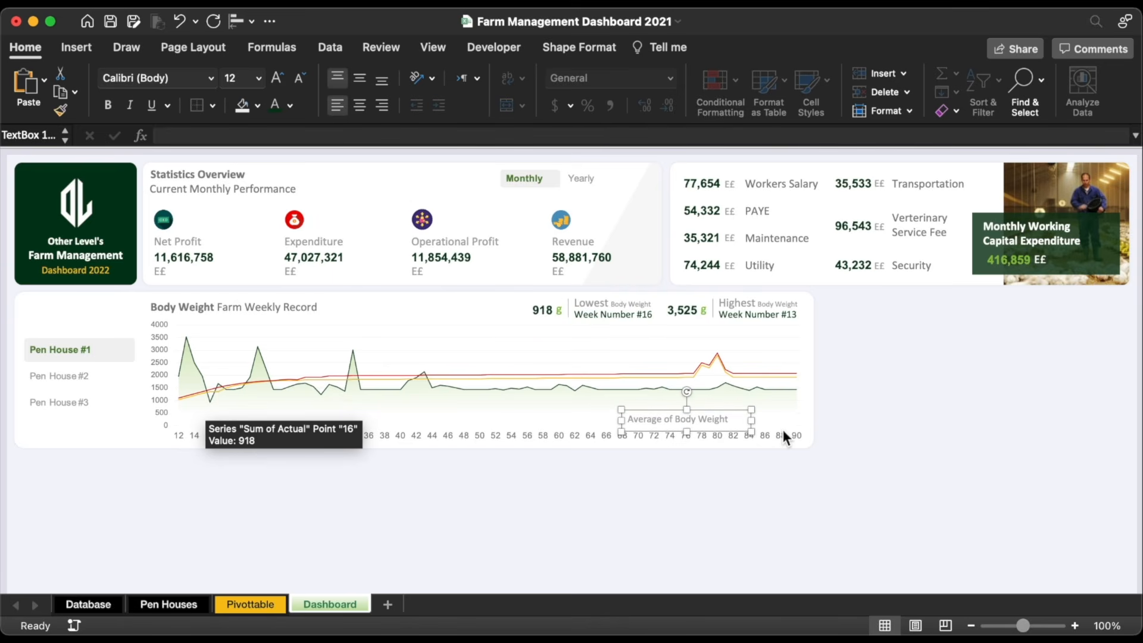
Step: Copy the 918 g value and unit boxes beside the Average label and line them up
{"action": "left_click", "coordinate": [560, 311]}
{"action": "left_click", "coordinate": [538, 314], "text": "shift"}
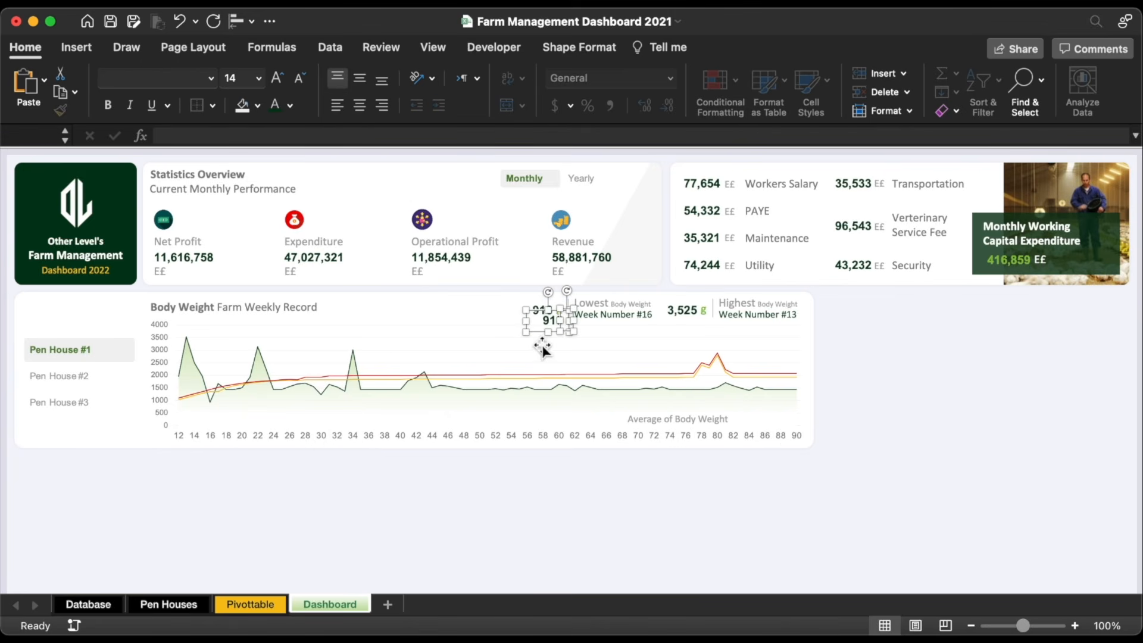
{"action": "left_click_drag", "start_coordinate": [555, 330], "coordinate": [765, 426]}
{"action": "left_click", "coordinate": [712, 414]}
{"action": "key", "text": "Right"}
{"action": "key", "text": "Right"}
{"action": "key", "text": "Right"}
{"action": "key", "text": "Right"}
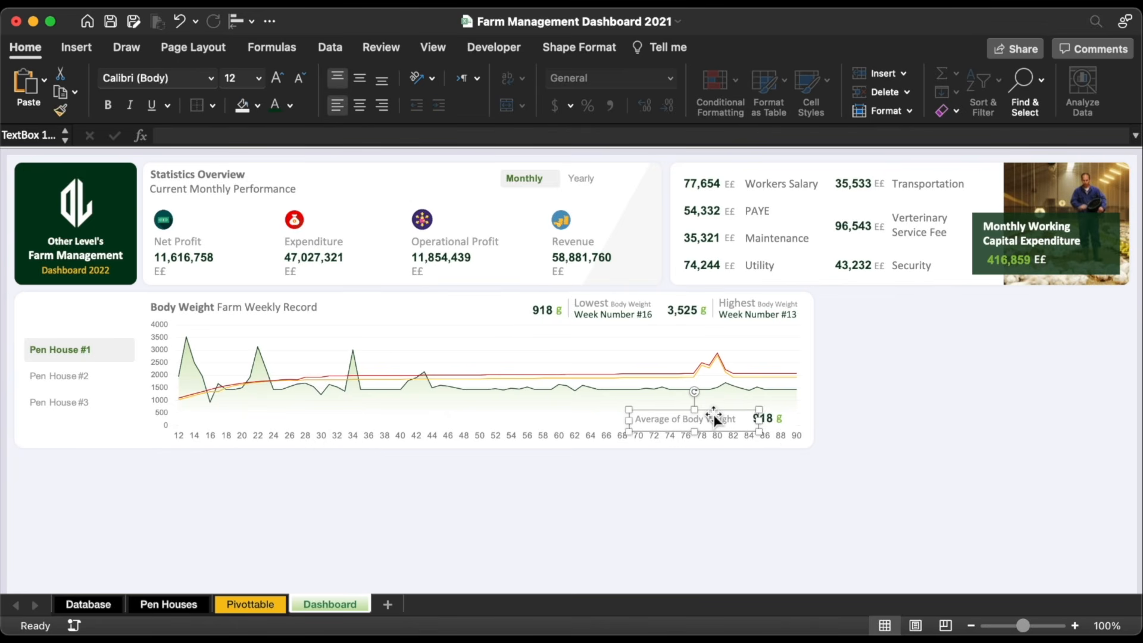
{"action": "key", "text": "Right"}
{"action": "key", "text": "Right"}
{"action": "key", "text": "Right"}
{"action": "key", "text": "Right"}
{"action": "key", "text": "Right"}
Step: Link the copied value to =Pivottable!AA6 showing 1,593 and make it bold with Format Painter
{"action": "left_click", "coordinate": [765, 419]}
{"action": "left_click", "coordinate": [277, 142]}
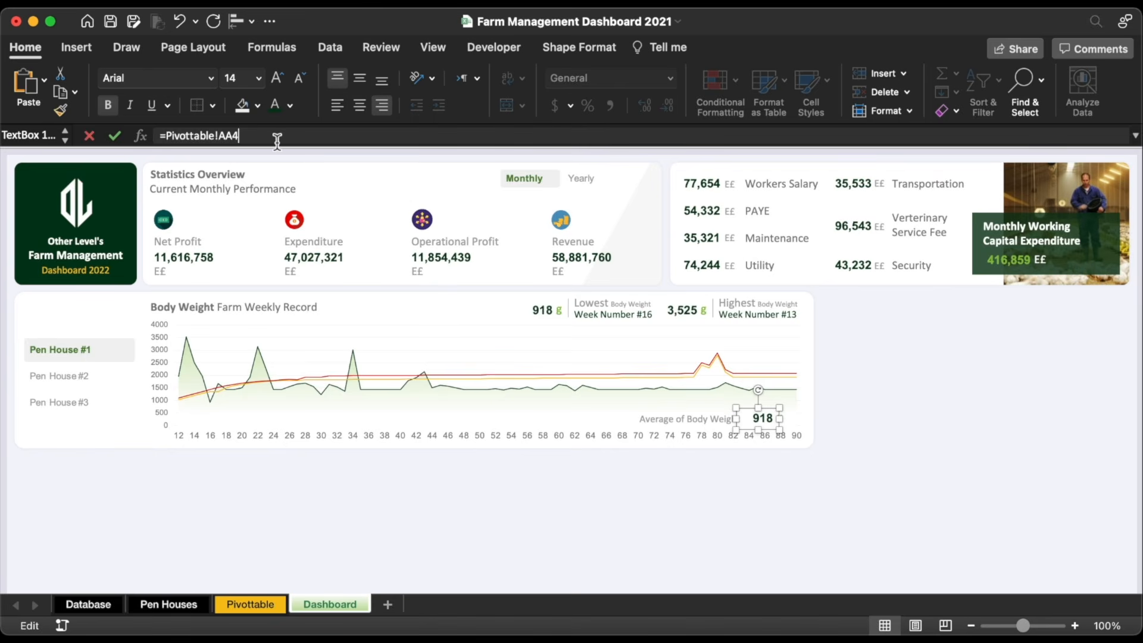
{"action": "key", "text": "super+a"}
{"action": "type", "text": "="}
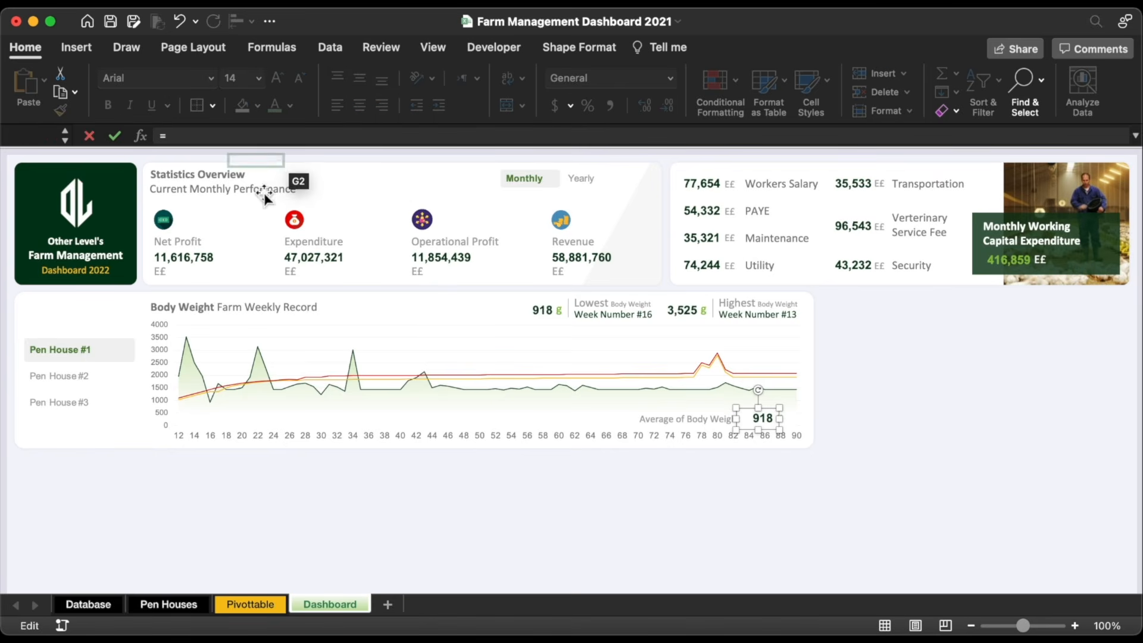
{"action": "left_click", "coordinate": [255, 601]}
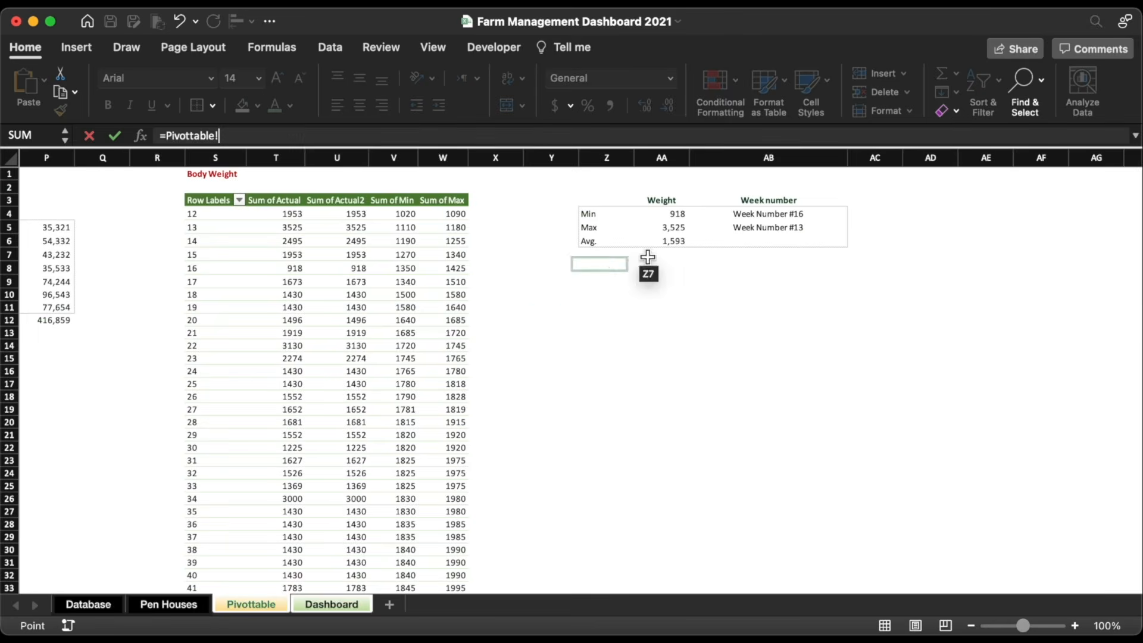
{"action": "left_click", "coordinate": [667, 214]}
{"action": "key", "text": "Return"}
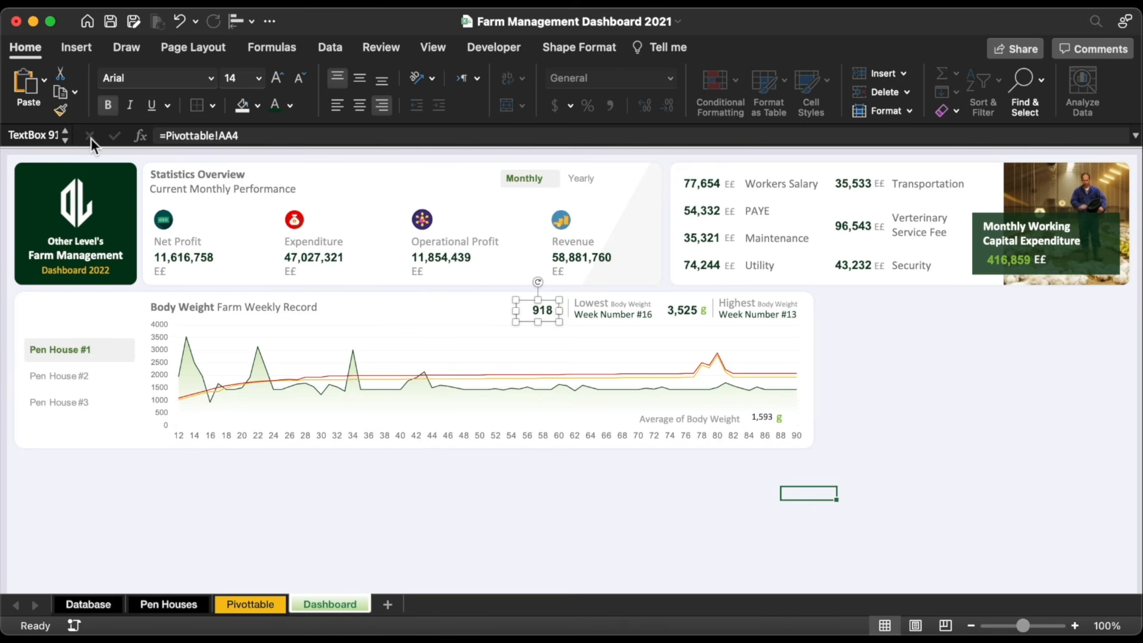
{"action": "left_click", "coordinate": [63, 110]}
{"action": "left_click", "coordinate": [763, 416]}
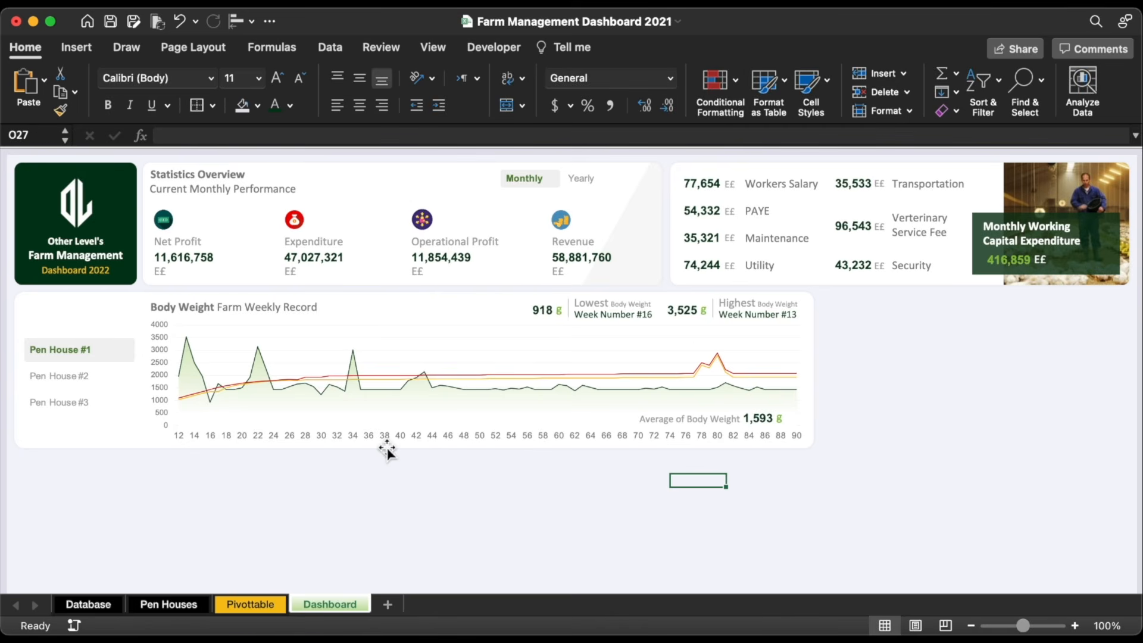
Step: Try making the Pen House slicer narrower, then undo the resize
{"action": "left_click", "coordinate": [136, 381]}
{"action": "left_click_drag", "start_coordinate": [136, 381], "coordinate": [121, 382]}
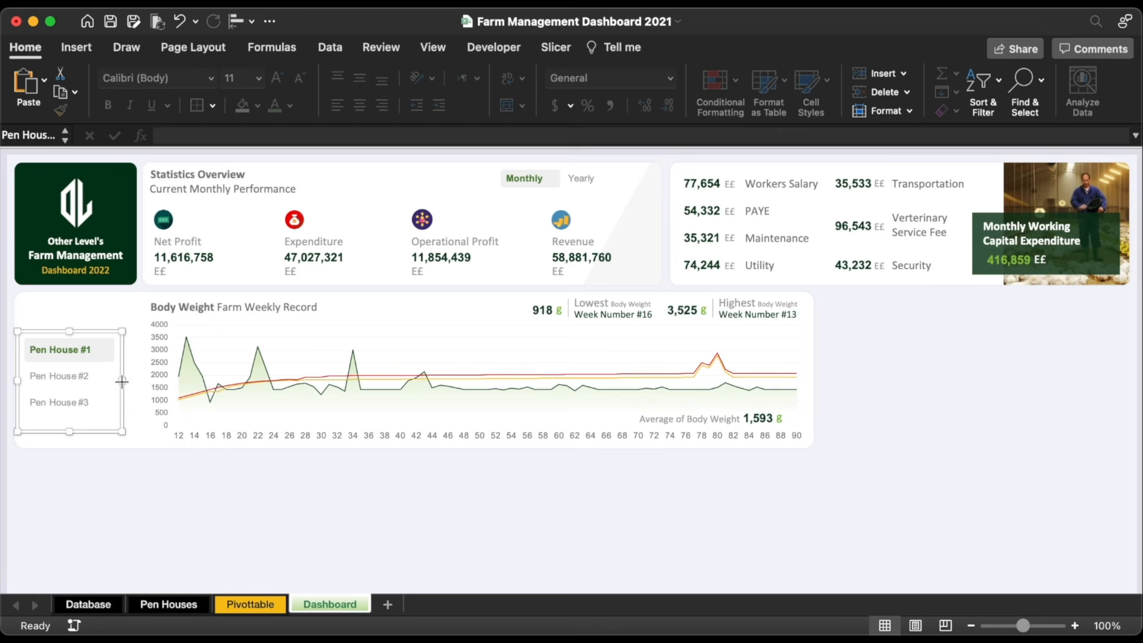
{"action": "key", "text": "super+z"}
{"action": "key", "text": "super+z"}
{"action": "key", "text": "super+z"}
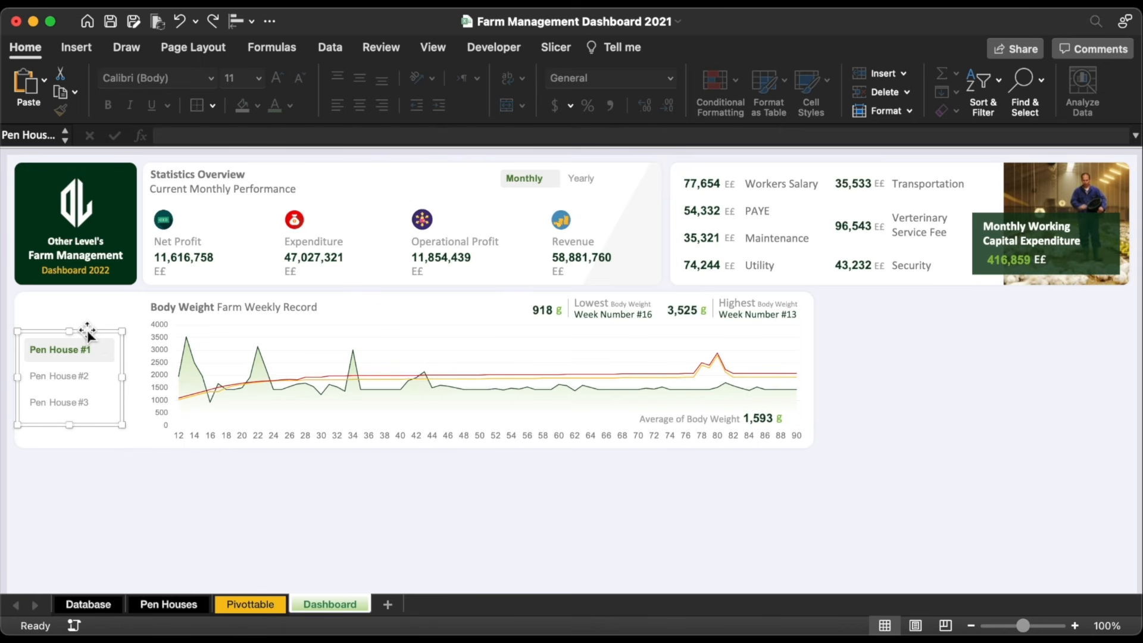
Step: Duplicate the Body Weight title box above the slicer, retitle it 'Pen House', narrow it and colour it gold
{"action": "left_click", "coordinate": [169, 306]}
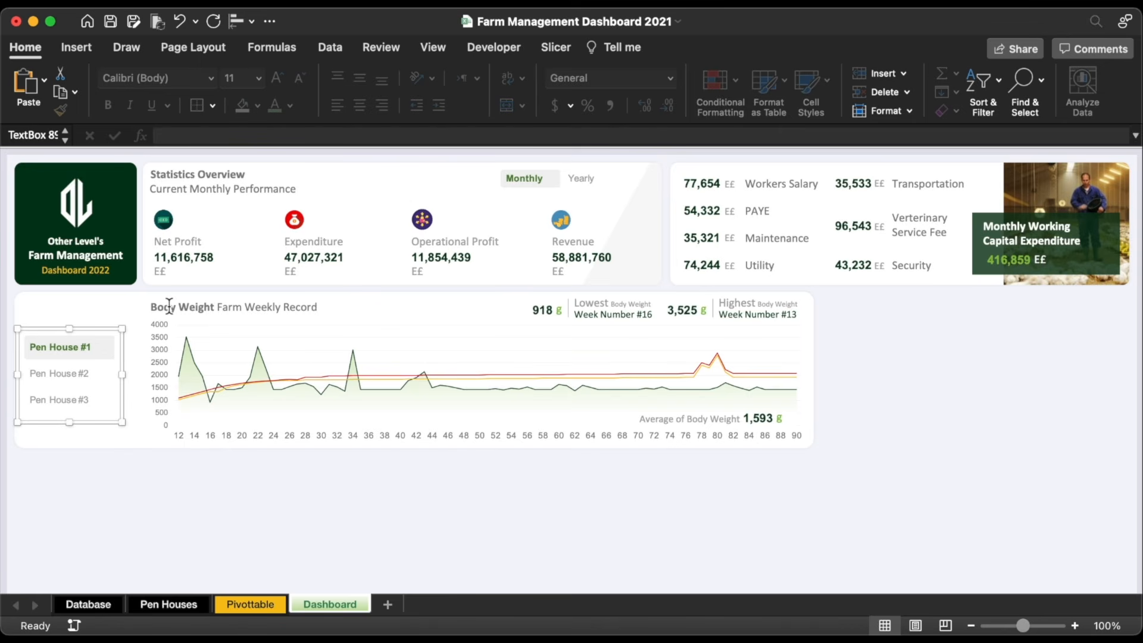
{"action": "left_click", "coordinate": [182, 297]}
{"action": "key", "text": "super+d"}
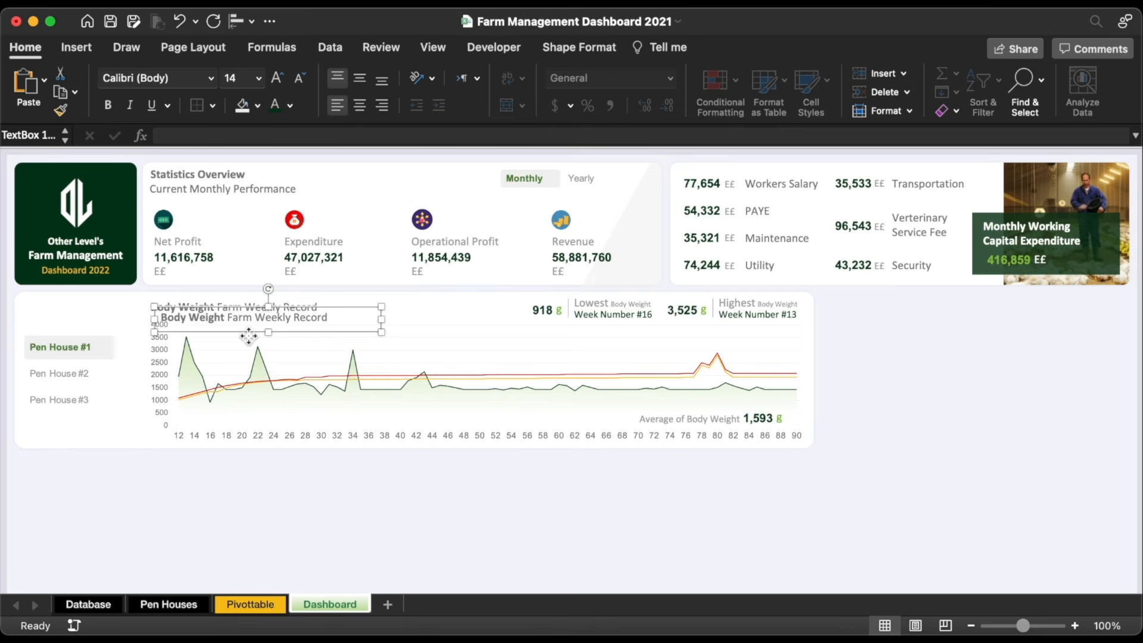
{"action": "left_click_drag", "start_coordinate": [183, 307], "coordinate": [48, 305]}
{"action": "type", "text": "Pen House"}
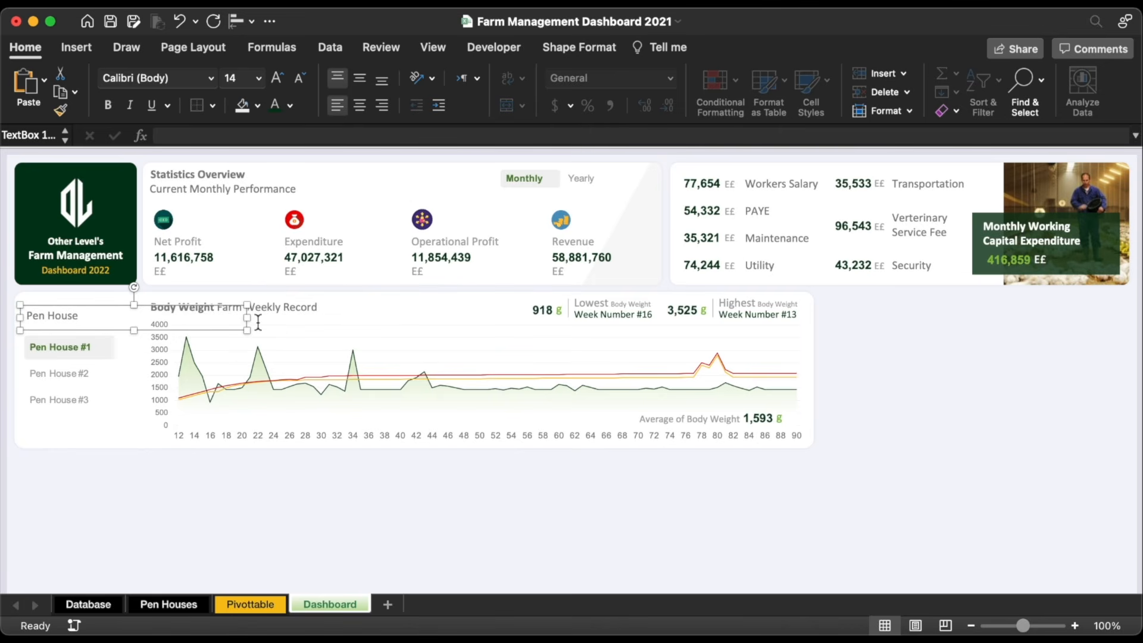
{"action": "left_click_drag", "start_coordinate": [247, 318], "coordinate": [114, 318]}
{"action": "left_click", "coordinate": [290, 105]}
{"action": "left_click", "coordinate": [390, 180]}
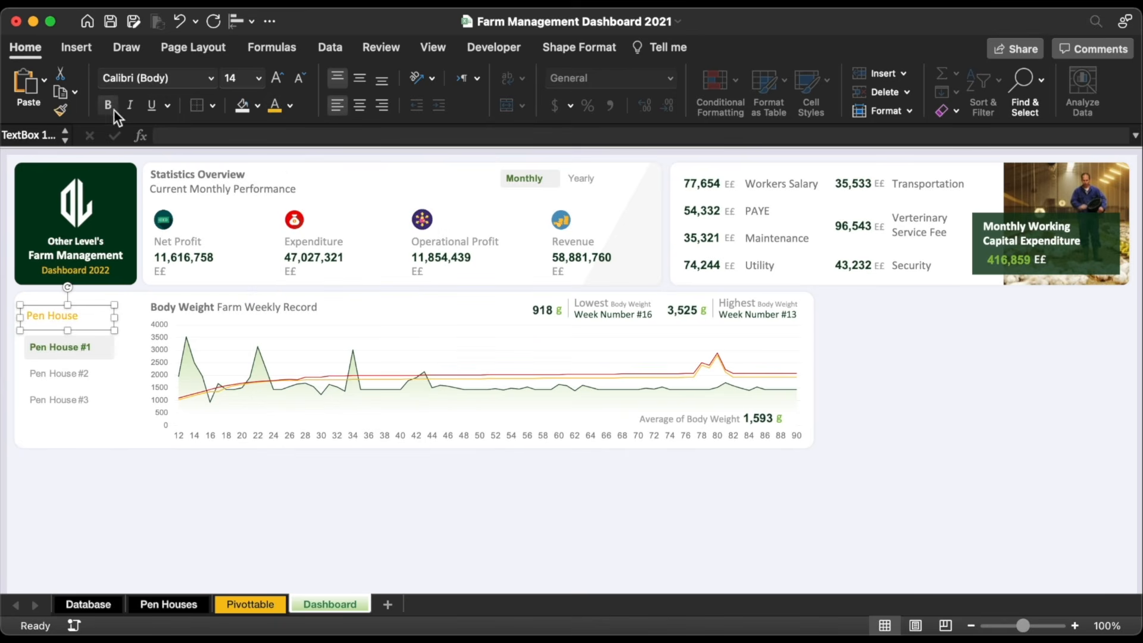
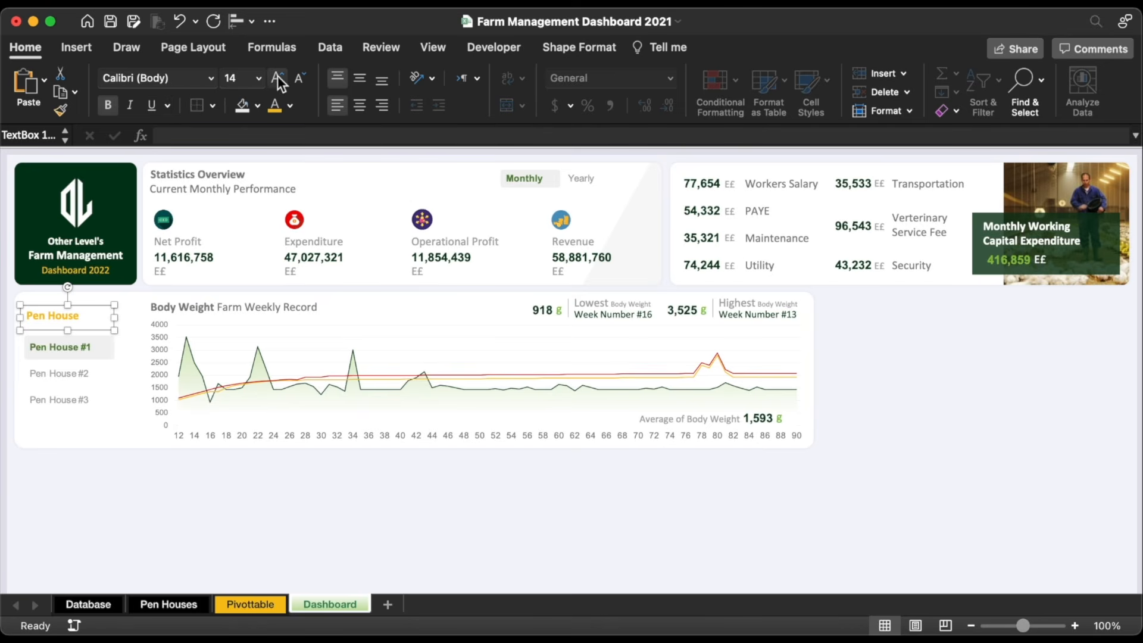
Step: Duplicate the Pen House label beside it and replace its text with a ↗ arrow symbol
{"action": "key", "text": "Up"}
{"action": "key", "text": "Up"}
{"action": "left_click", "coordinate": [77, 48]}
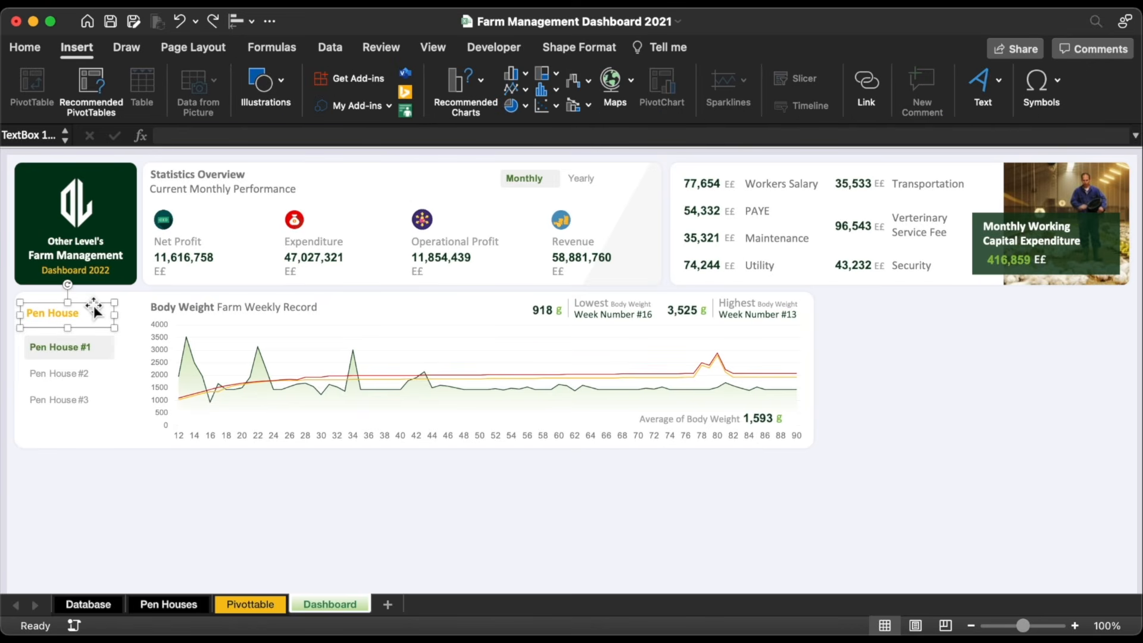
{"action": "left_click_drag", "start_coordinate": [91, 305], "coordinate": [146, 306]}
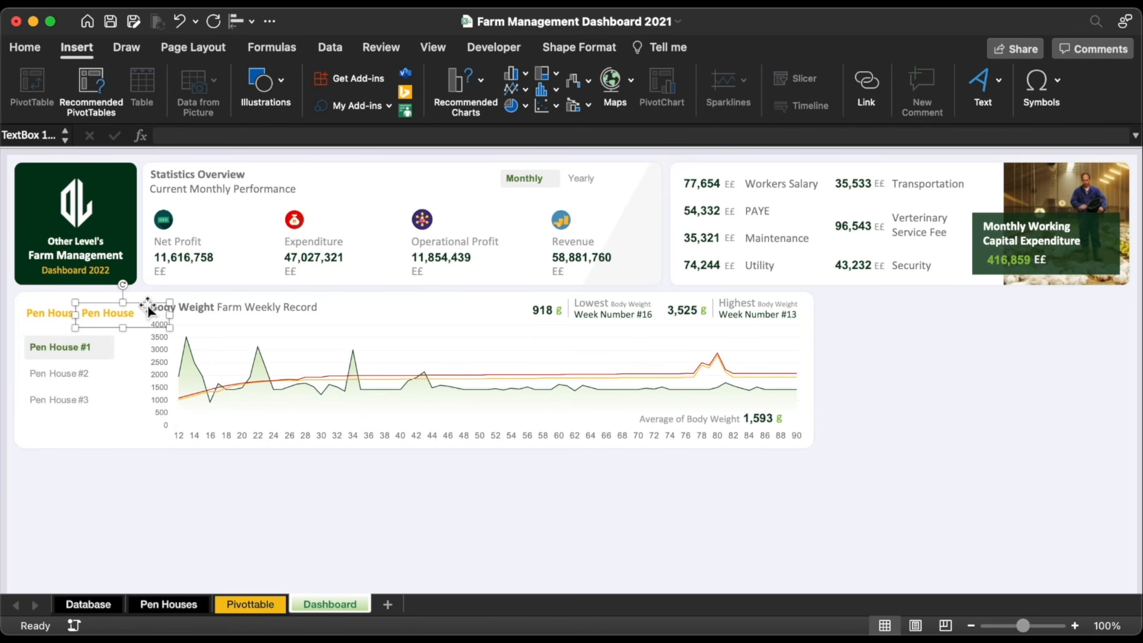
{"action": "triple_click", "coordinate": [118, 315]}
{"action": "key", "text": "BackSpace"}
{"action": "left_click", "coordinate": [1041, 84]}
{"action": "left_click", "coordinate": [1056, 128]}
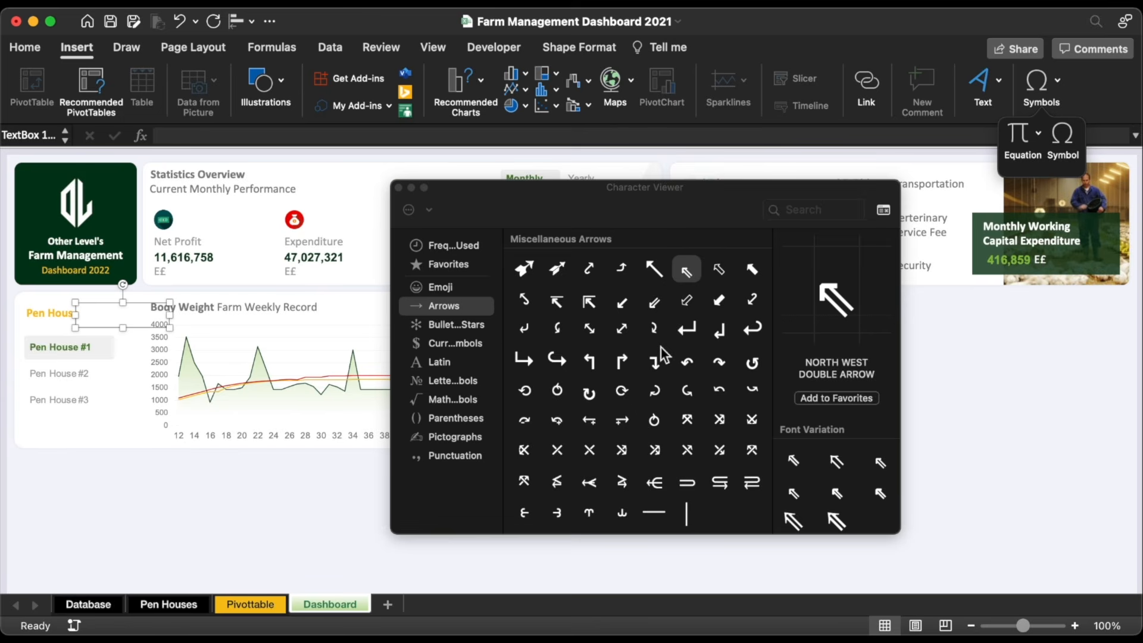
{"action": "scroll", "coordinate": [664, 355], "scroll_direction": "up", "scroll_amount": 5}
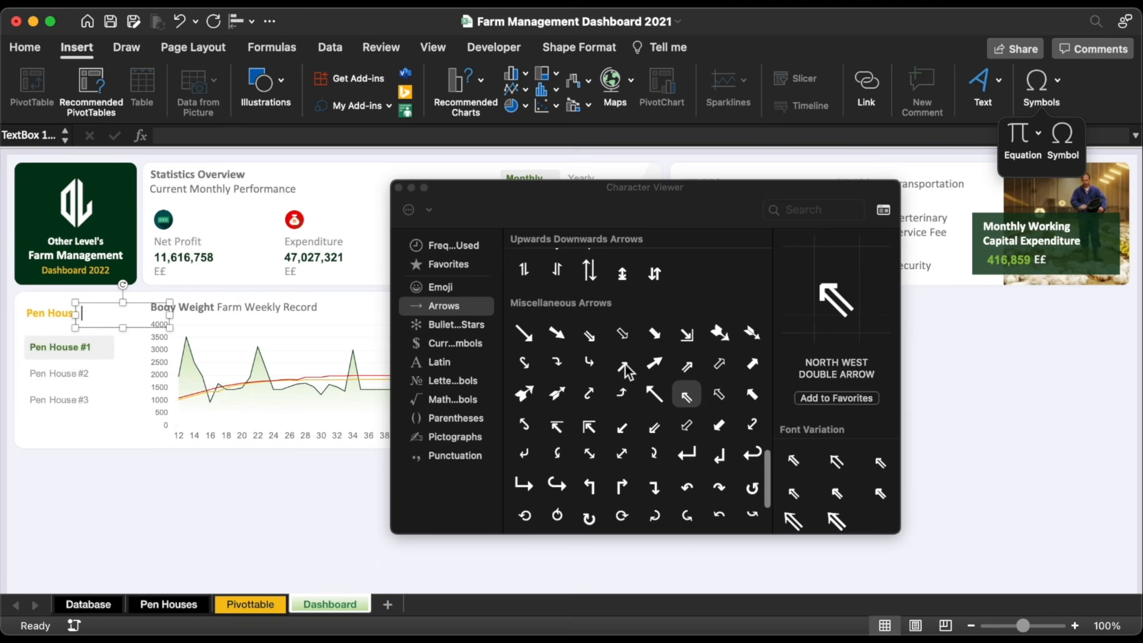
{"action": "left_click", "coordinate": [623, 364]}
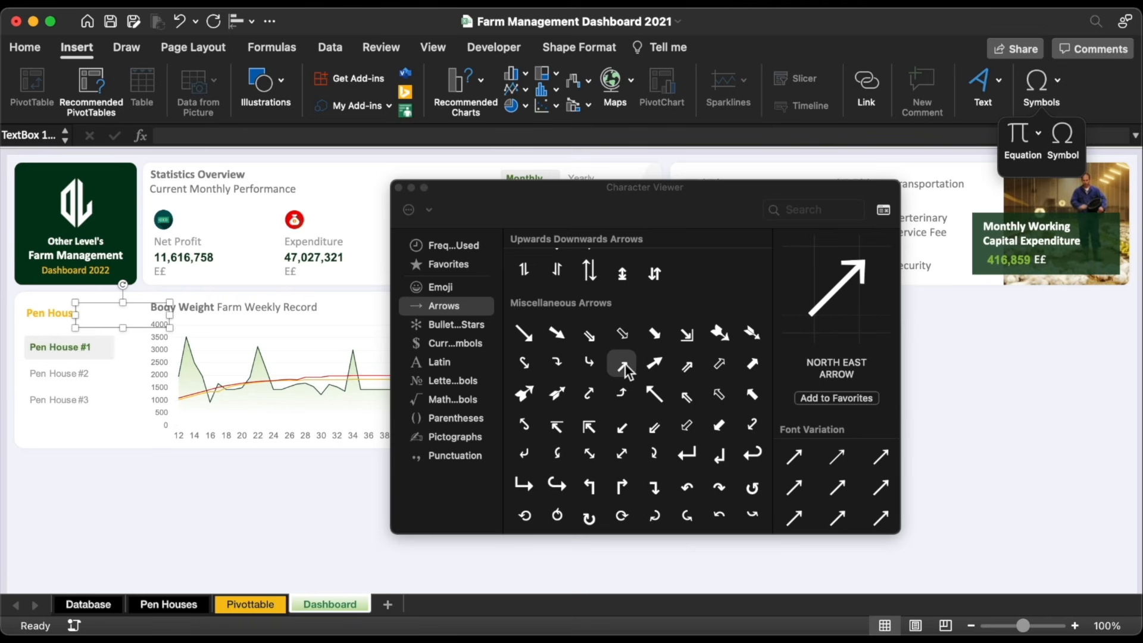
{"action": "left_click", "coordinate": [399, 188]}
{"action": "left_click_drag", "start_coordinate": [170, 315], "coordinate": [103, 323]}
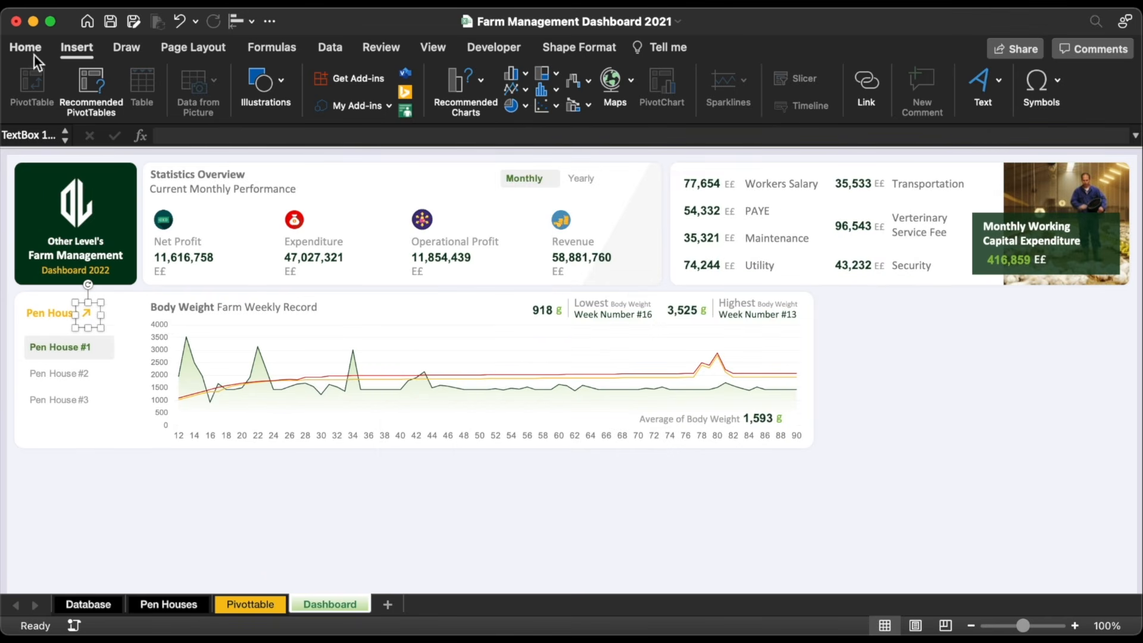
Step: Colour the arrow green and set it to 12 pt
{"action": "left_click", "coordinate": [28, 50]}
{"action": "left_click", "coordinate": [291, 106]}
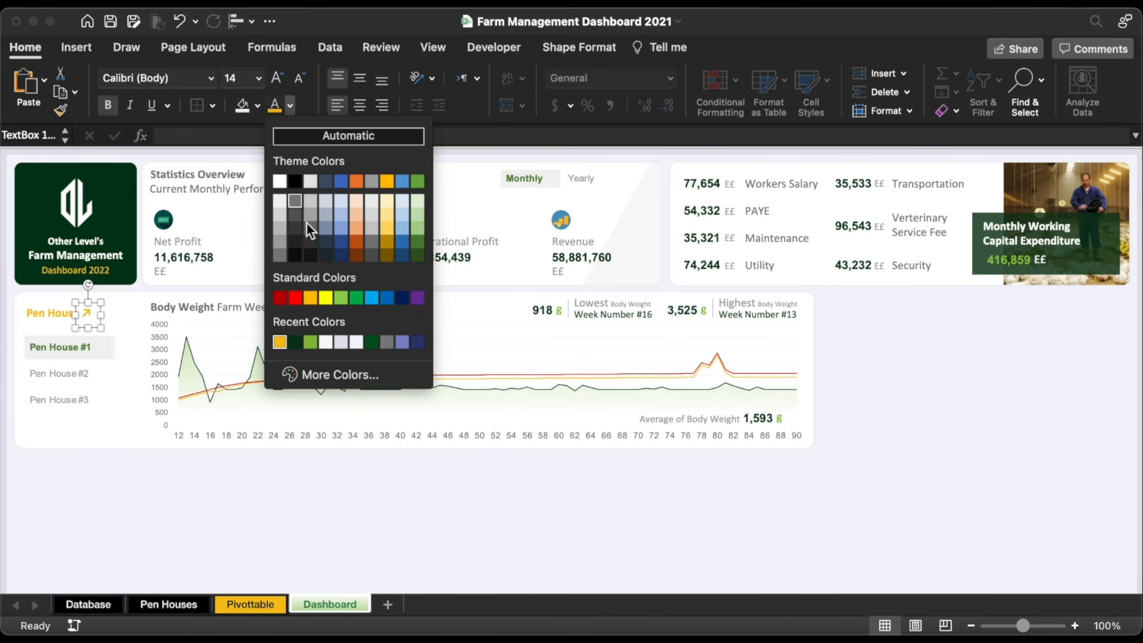
{"action": "left_click", "coordinate": [314, 341]}
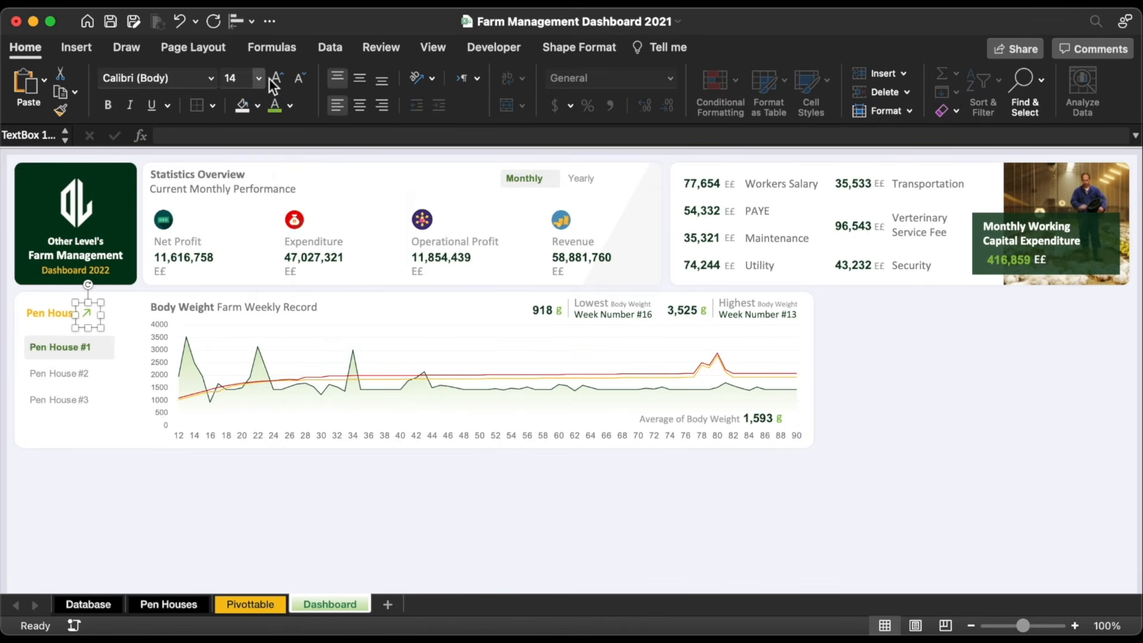
{"action": "left_click", "coordinate": [297, 78]}
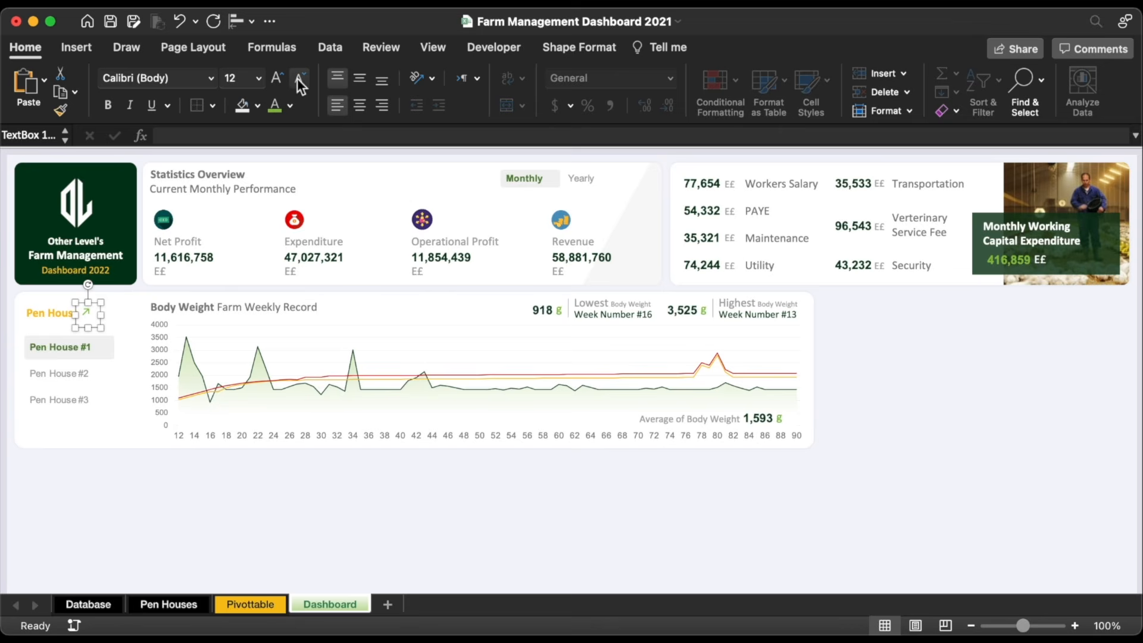
Step: Hyperlink the arrow to cell A1 of the Pen Houses sheet with a hover tip, then test it
{"action": "right_click", "coordinate": [98, 304]}
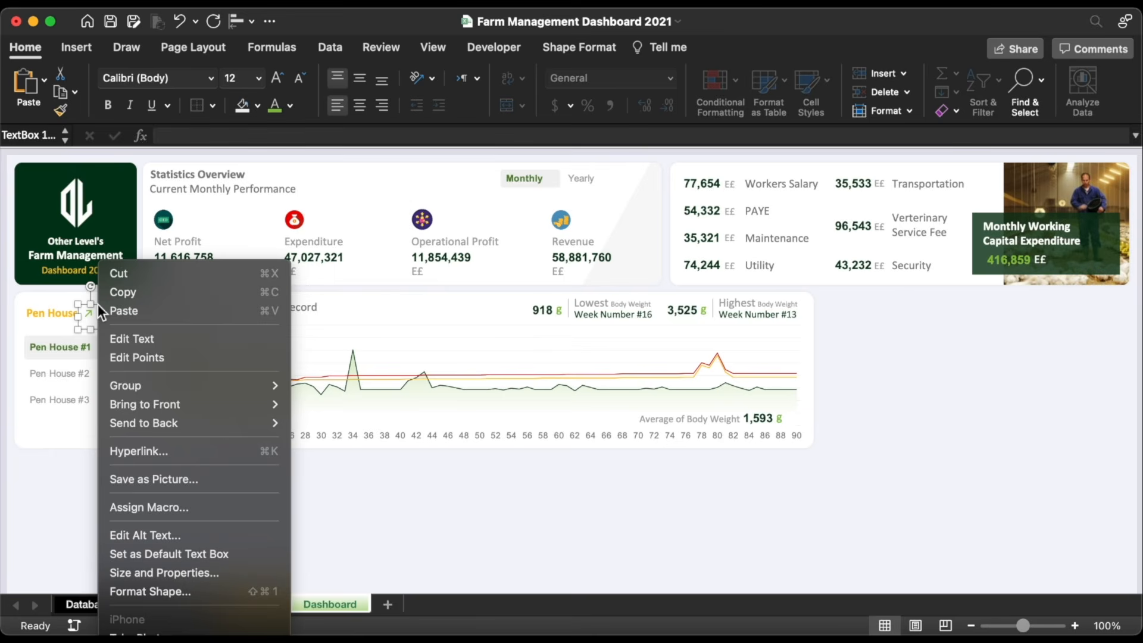
{"action": "left_click", "coordinate": [177, 446]}
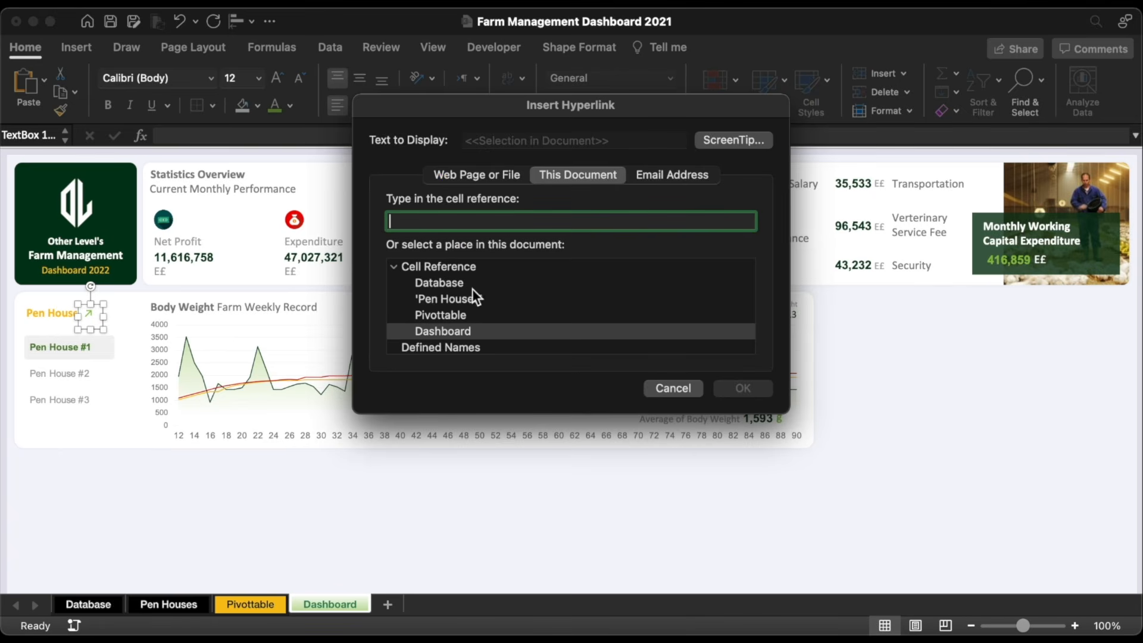
{"action": "left_click", "coordinate": [463, 301]}
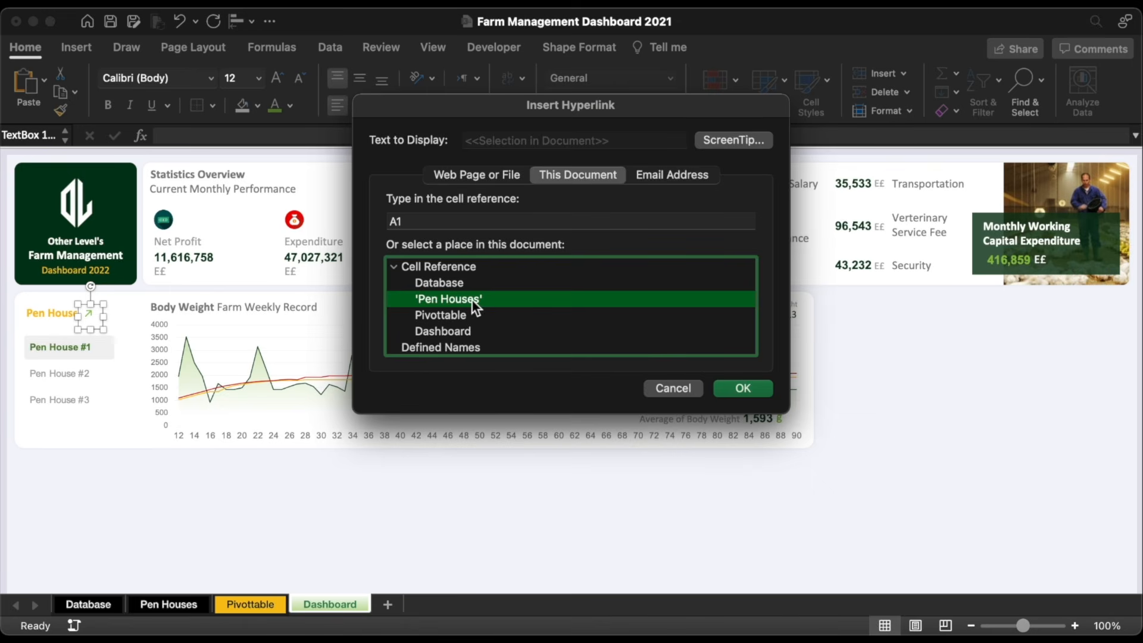
{"action": "left_click", "coordinate": [727, 138]}
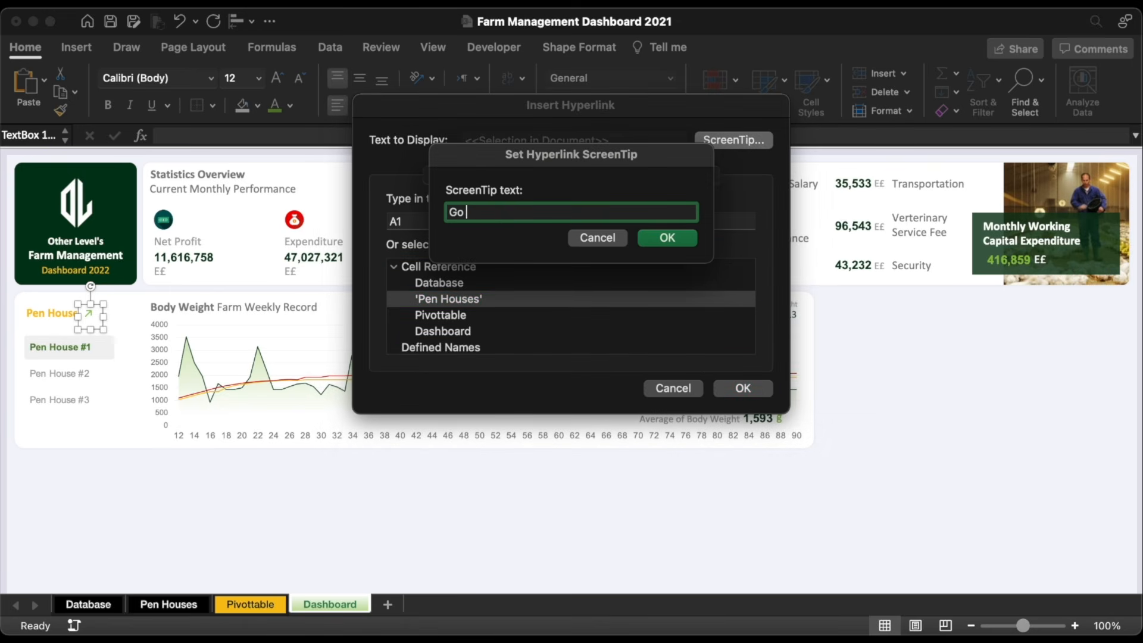
{"action": "left_click", "coordinate": [694, 240]}
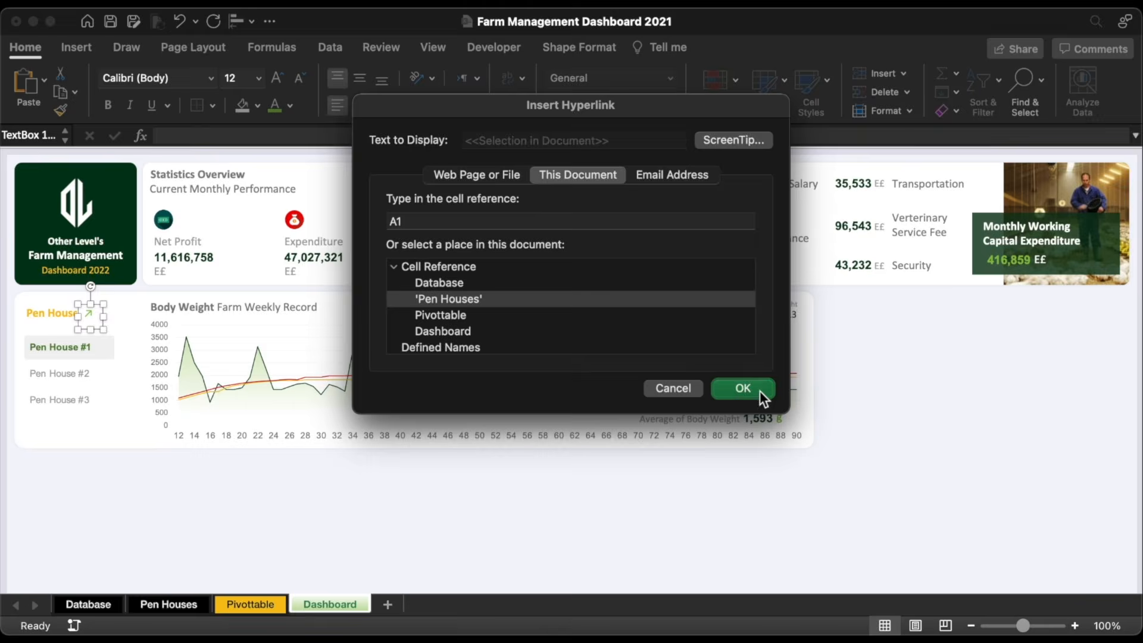
{"action": "left_click", "coordinate": [744, 388]}
{"action": "left_click", "coordinate": [202, 479]}
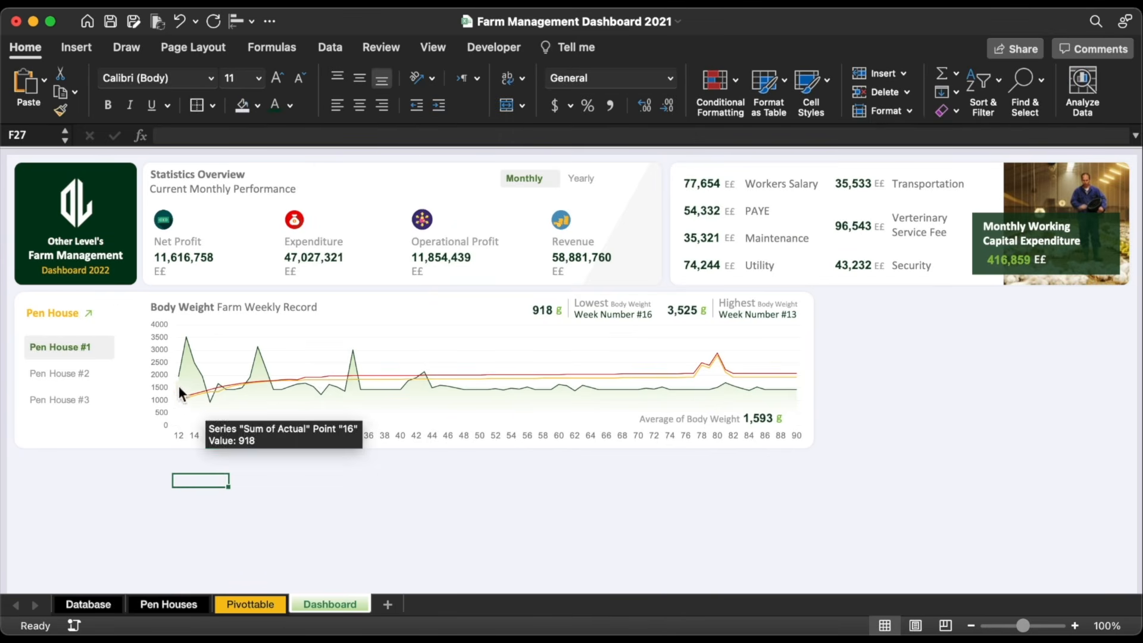
{"action": "left_click", "coordinate": [88, 314]}
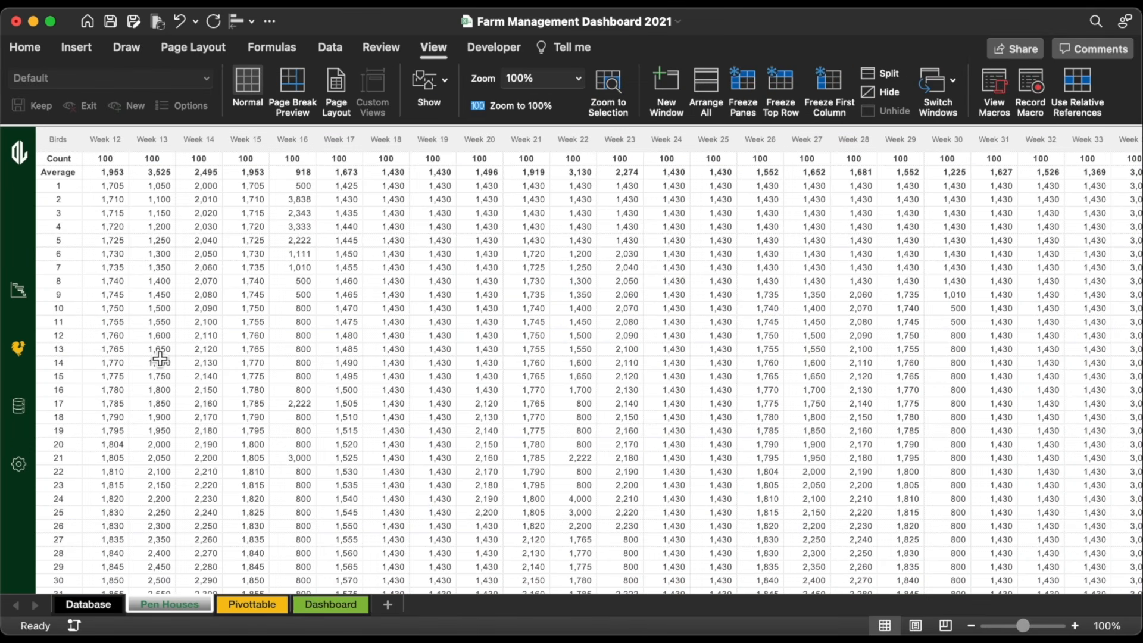
Step: Copy the Pen House label below Pen House #3 as 'Actual Body Weight' in dark grey, unbolded, 11 pt
{"action": "left_click", "coordinate": [23, 297]}
{"action": "left_click", "coordinate": [58, 284]}
{"action": "key", "text": "super+d"}
{"action": "left_click_drag", "start_coordinate": [110, 297], "coordinate": [109, 386]}
{"action": "type", "text": "Actual Body Weight"}
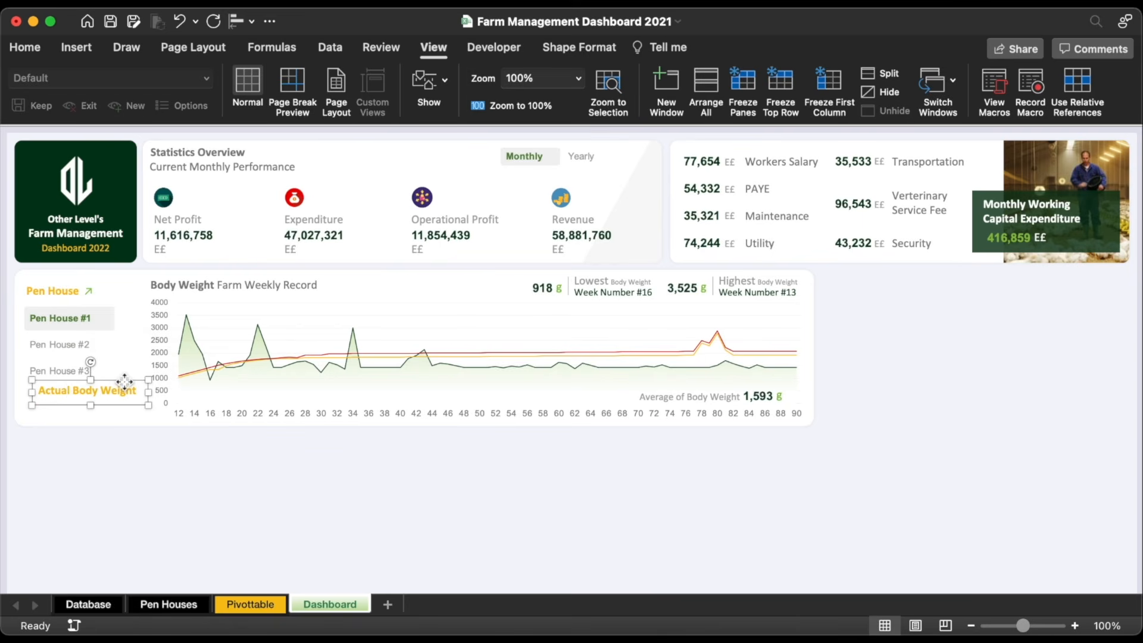
{"action": "left_click", "coordinate": [17, 45]}
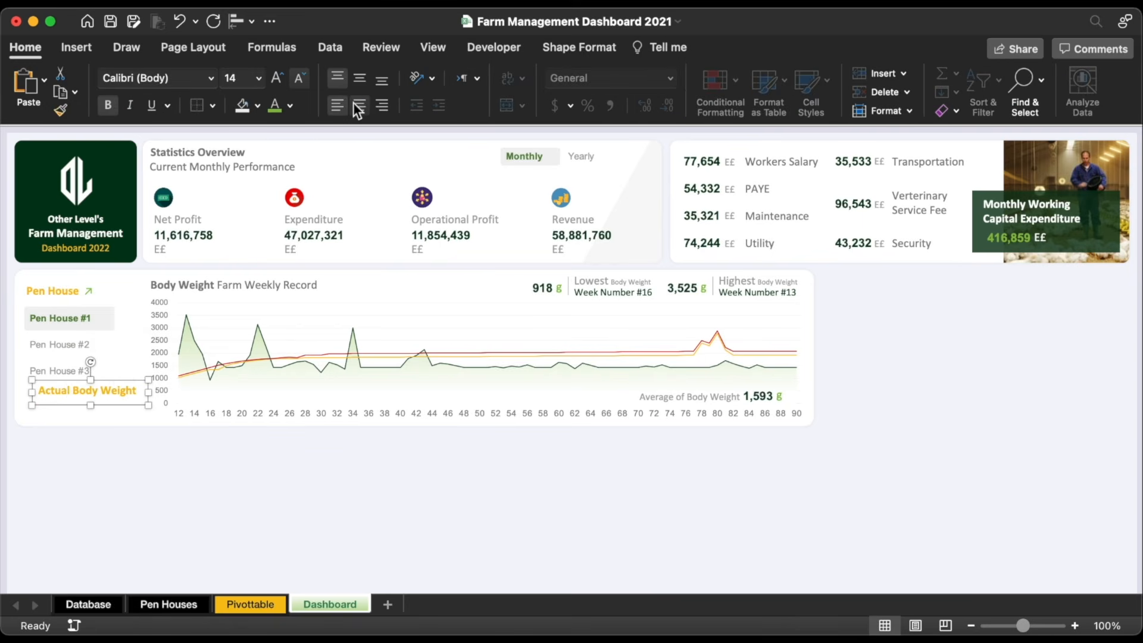
{"action": "left_click", "coordinate": [290, 106]}
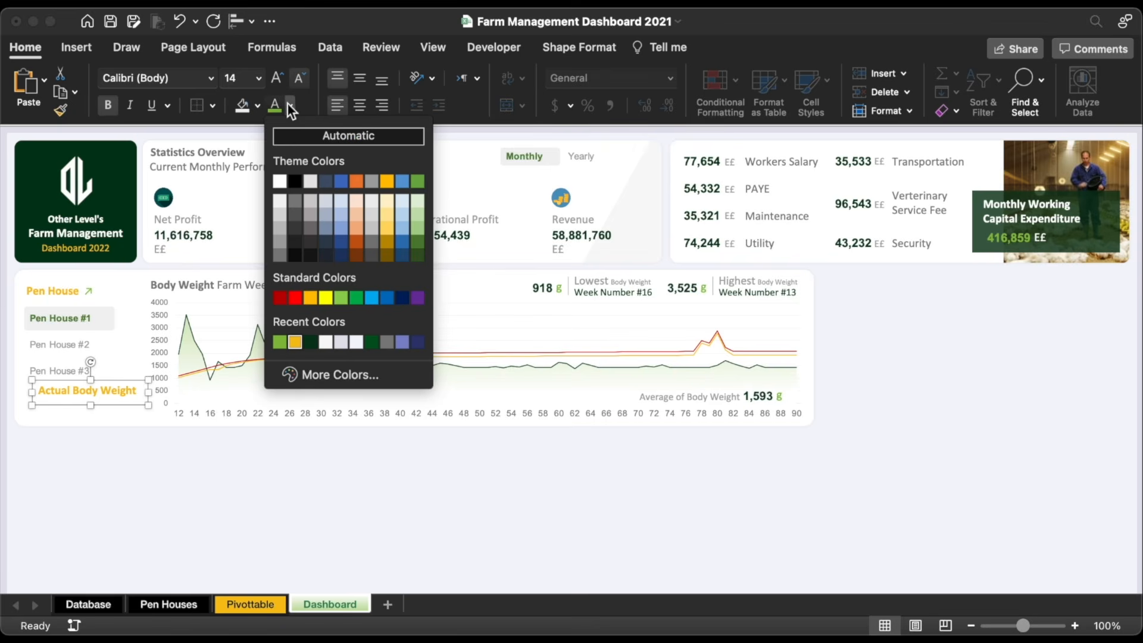
{"action": "left_click", "coordinate": [387, 342]}
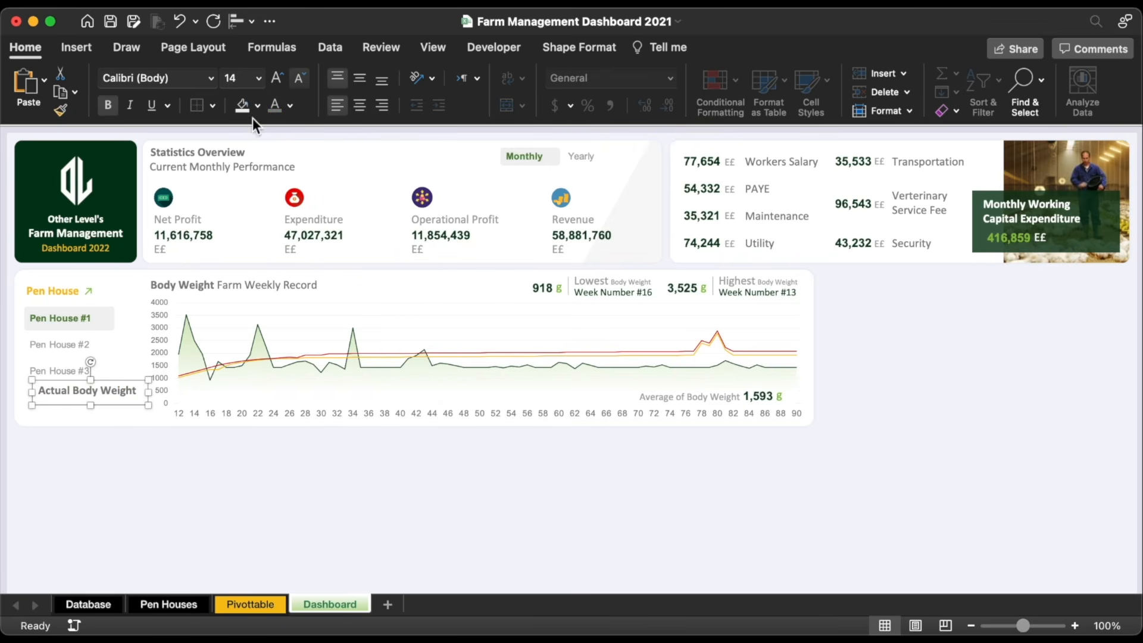
{"action": "left_click", "coordinate": [111, 105]}
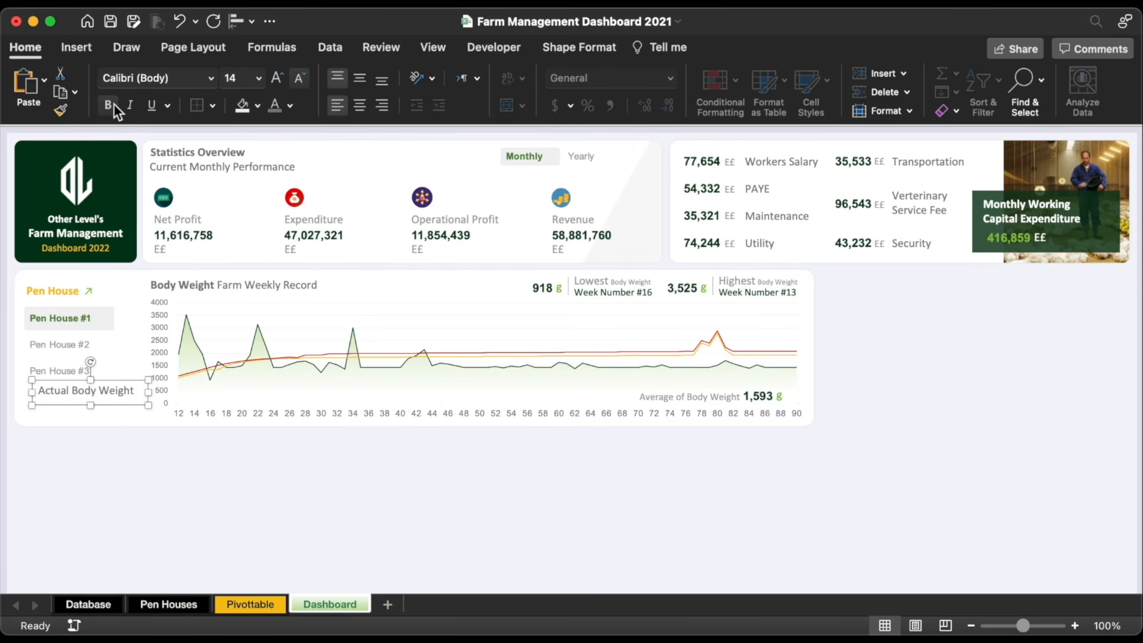
{"action": "left_click", "coordinate": [303, 79]}
{"action": "left_click", "coordinate": [303, 79]}
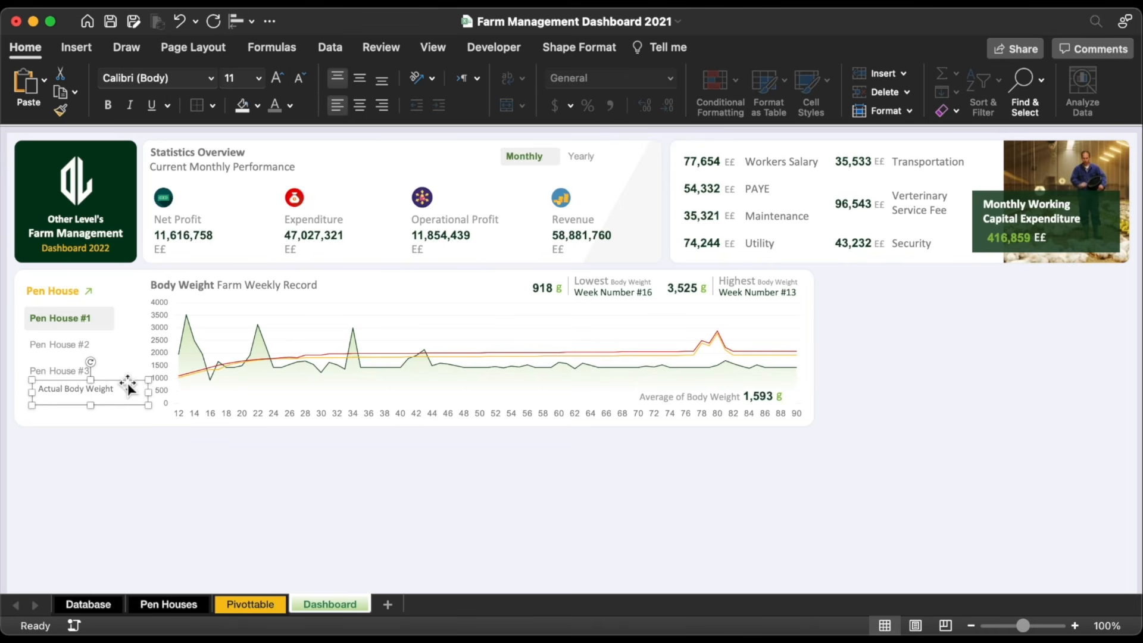
{"action": "left_click_drag", "start_coordinate": [128, 387], "coordinate": [123, 408]}
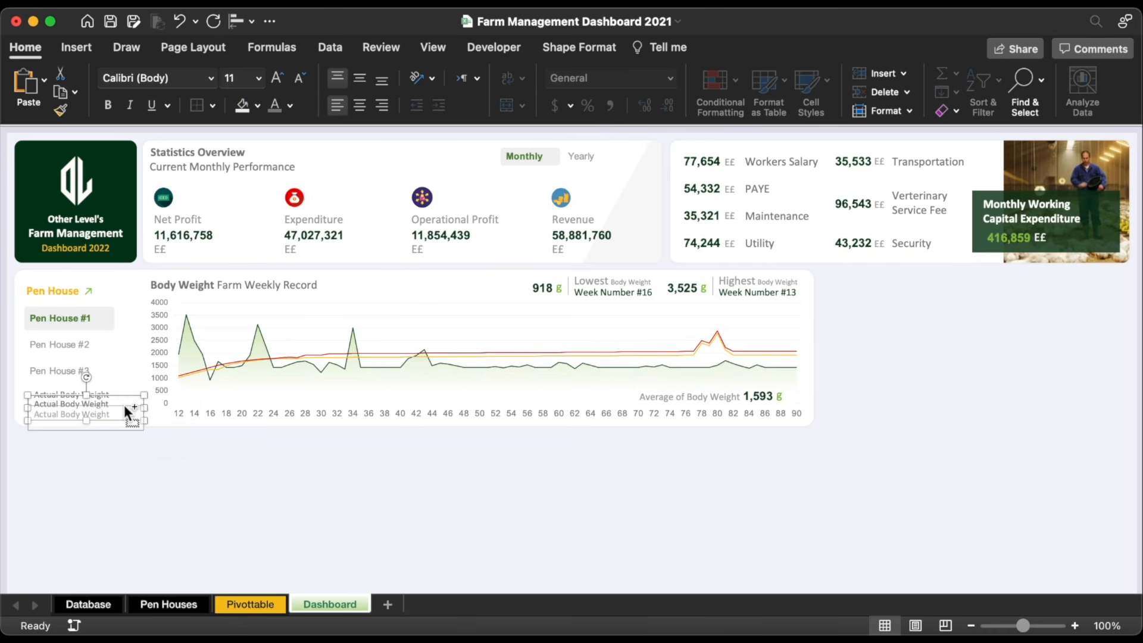
Step: Distribute the three labels evenly and rename the lower two 'Minimum Standard' and 'Maximum Standard'
{"action": "left_click", "coordinate": [57, 396], "text": "shift"}
{"action": "left_click", "coordinate": [55, 417], "text": "shift"}
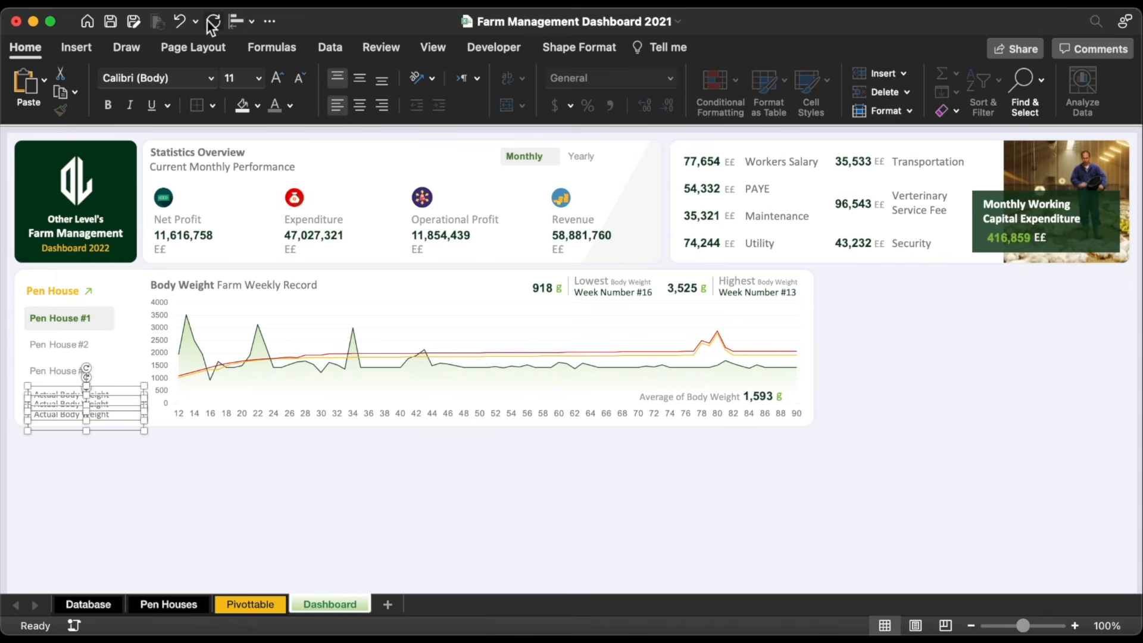
{"action": "left_click", "coordinate": [236, 21]}
{"action": "left_click", "coordinate": [262, 248]}
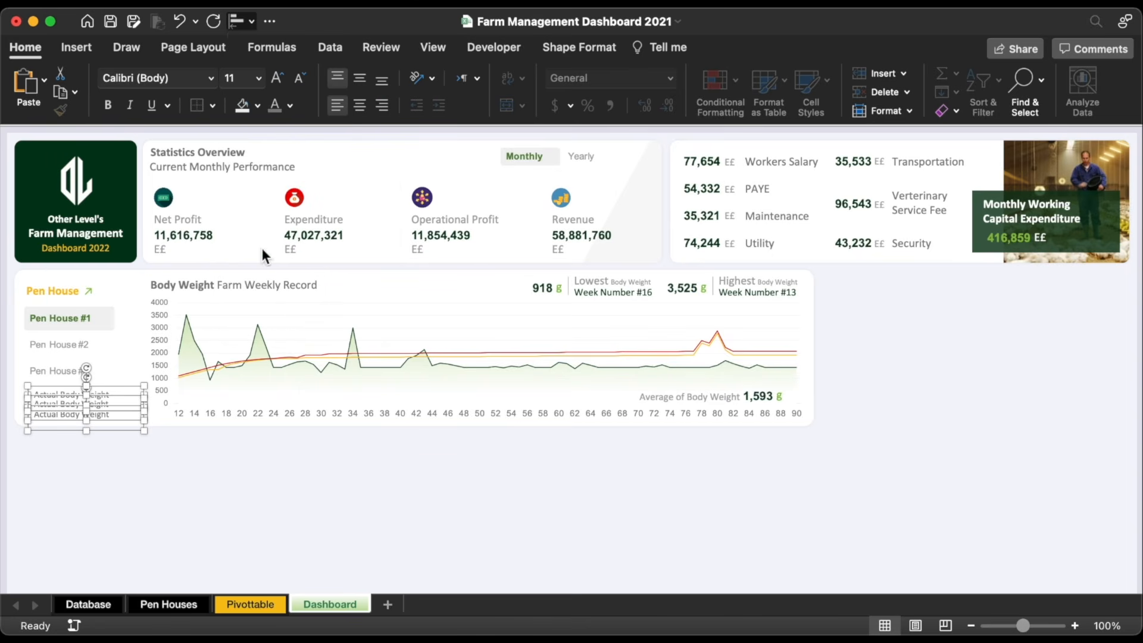
{"action": "double_click", "coordinate": [46, 404]}
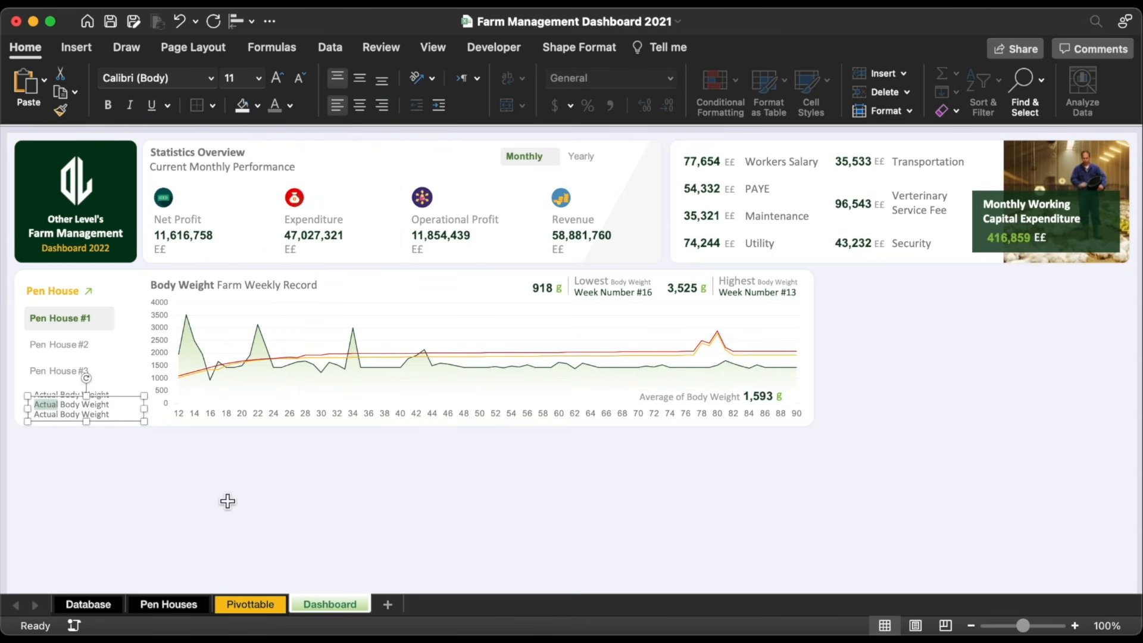
{"action": "key", "text": "super+a"}
{"action": "type", "text": "Mini"}
{"action": "left_click", "coordinate": [97, 413]}
{"action": "key", "text": "super+a"}
{"action": "type", "text": "Maxi"}
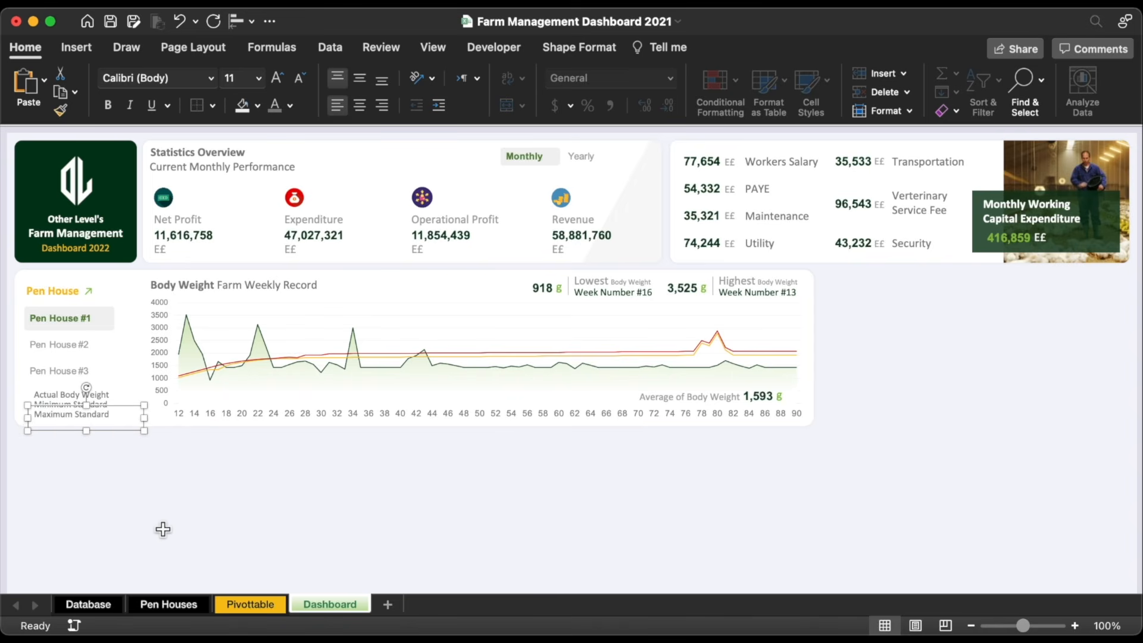
{"action": "left_click", "coordinate": [163, 527]}
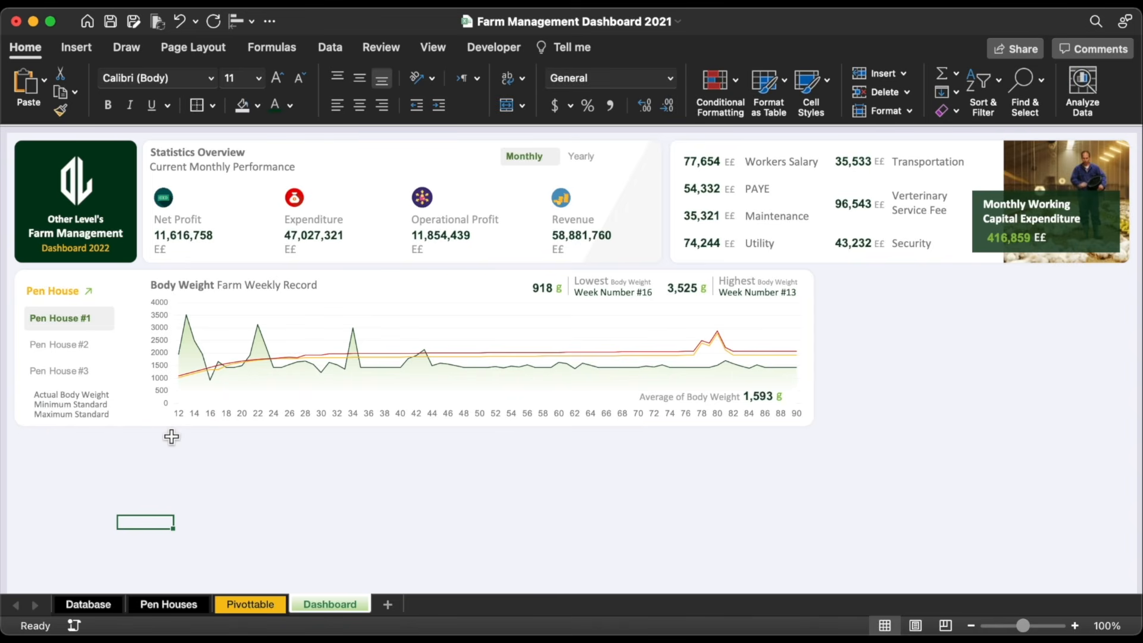
Step: Draw a short legend line beside the labels and make it 2¼ pt thick
{"action": "left_click", "coordinate": [87, 42]}
{"action": "left_click", "coordinate": [270, 88]}
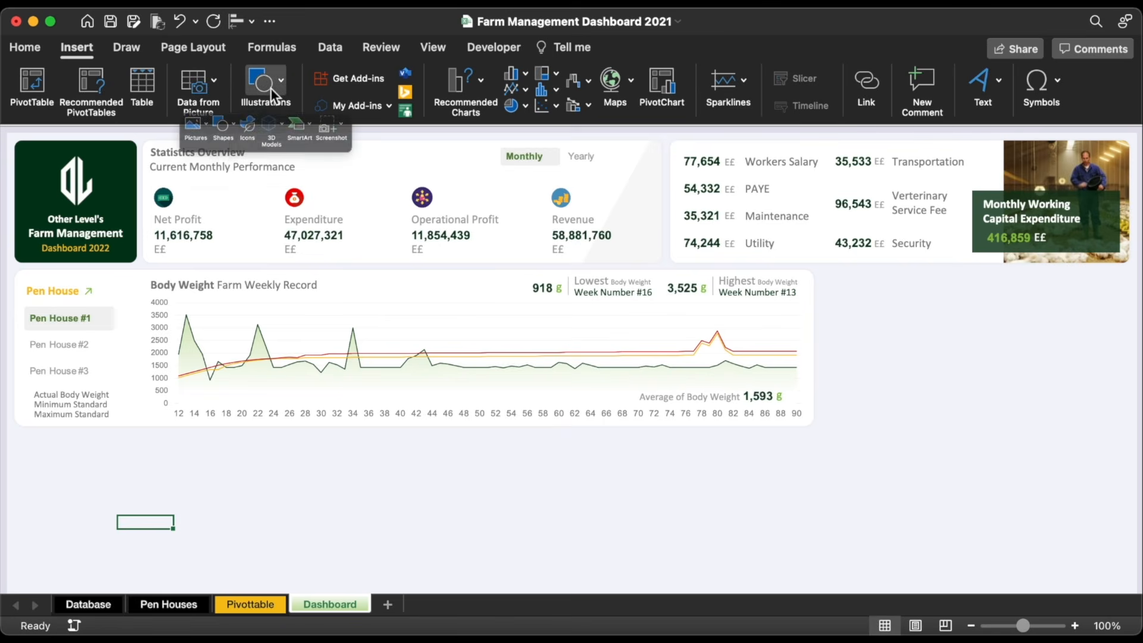
{"action": "left_click", "coordinate": [194, 136]}
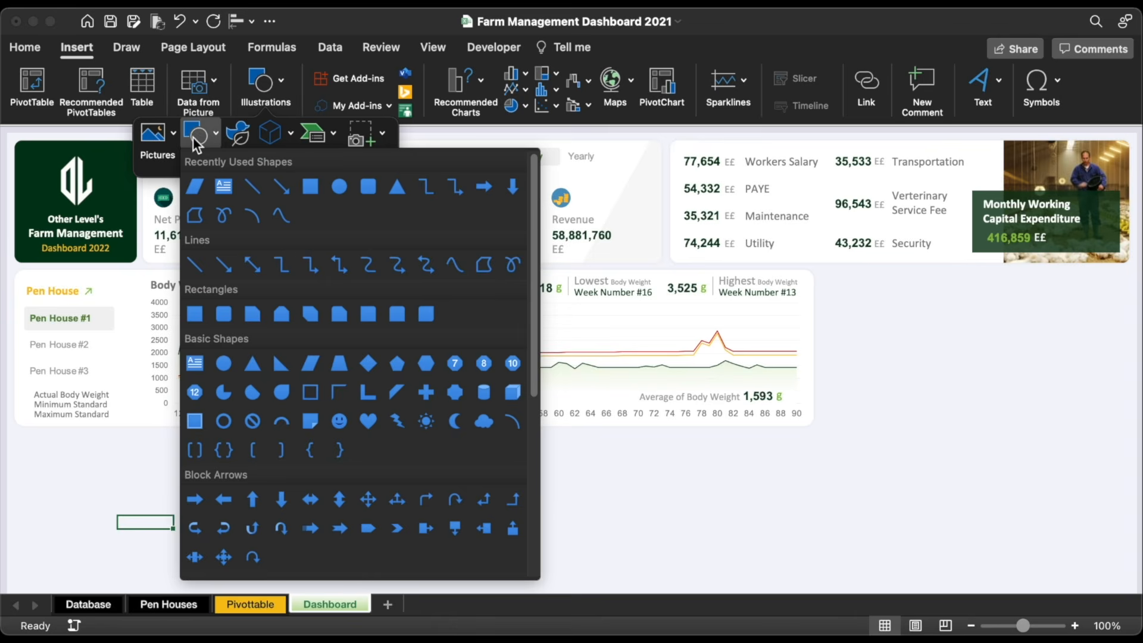
{"action": "left_click", "coordinate": [253, 188]}
{"action": "left_click_drag", "start_coordinate": [159, 463], "coordinate": [158, 471]}
{"action": "left_click", "coordinate": [347, 78]}
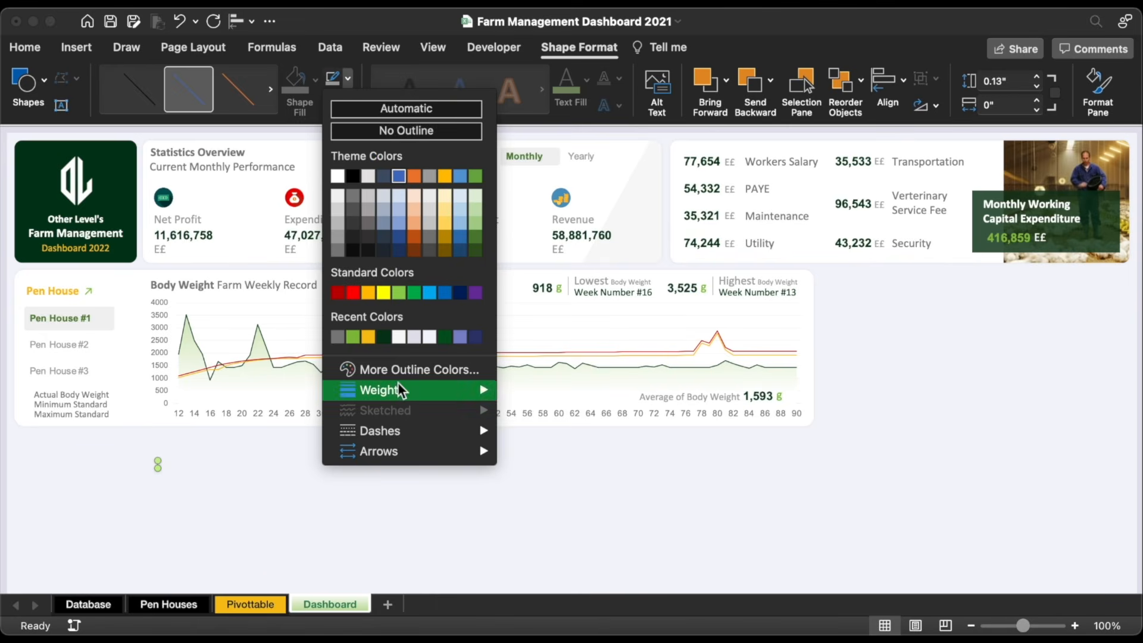
{"action": "mouse_move", "coordinate": [398, 388]}
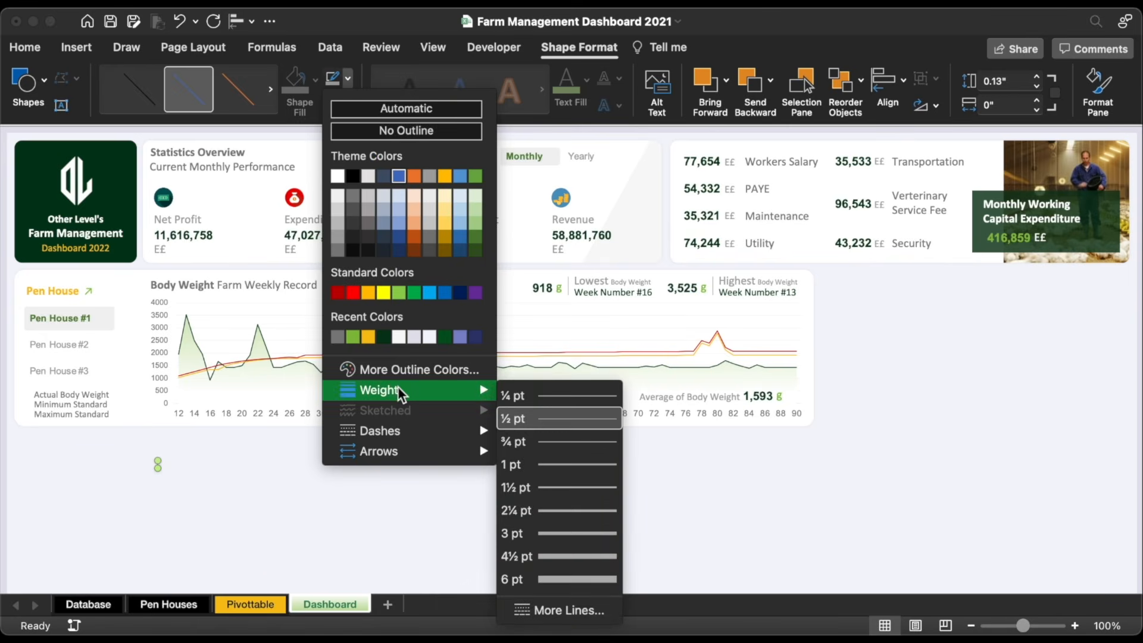
{"action": "left_click", "coordinate": [574, 510]}
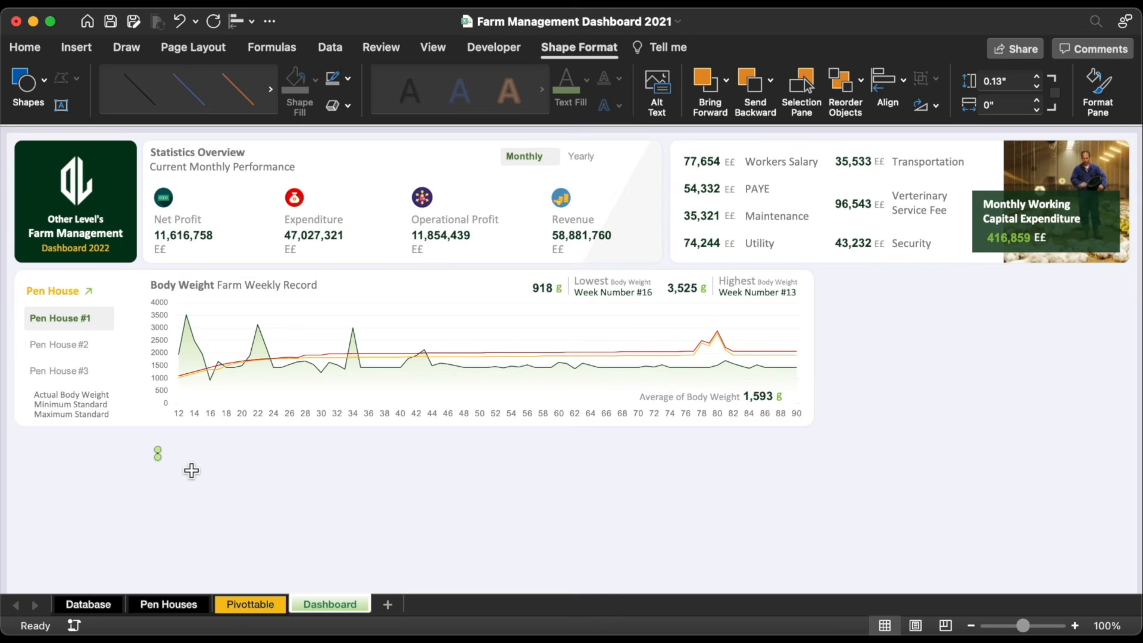
Step: Colour the three legend lines dark, yellow and red respectively
{"action": "left_click", "coordinate": [348, 78]}
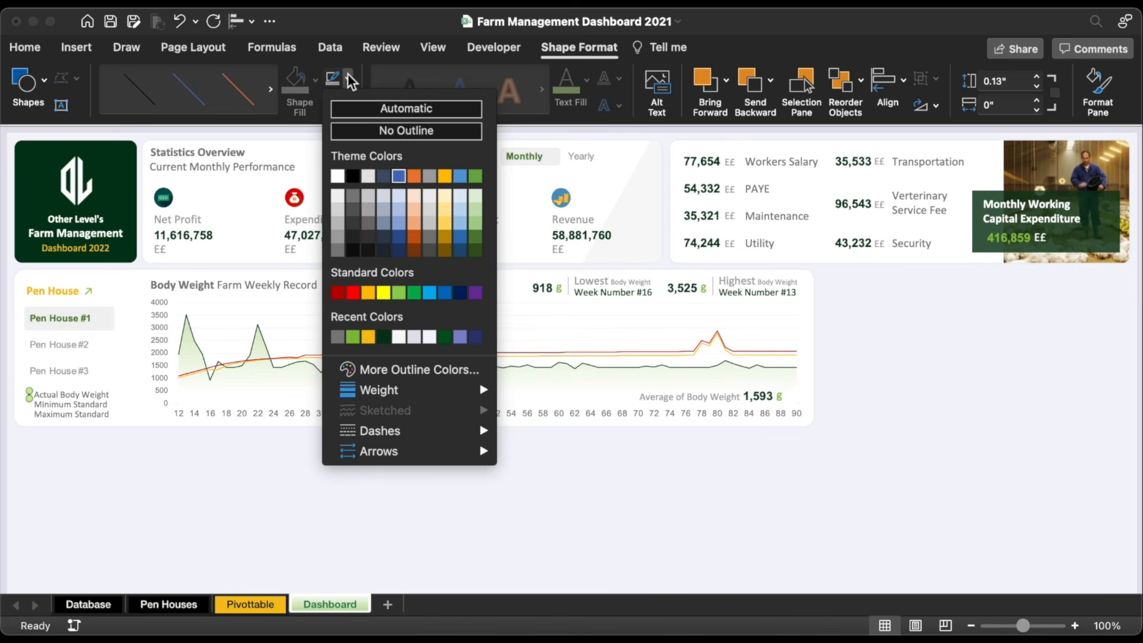
{"action": "left_click", "coordinate": [384, 337]}
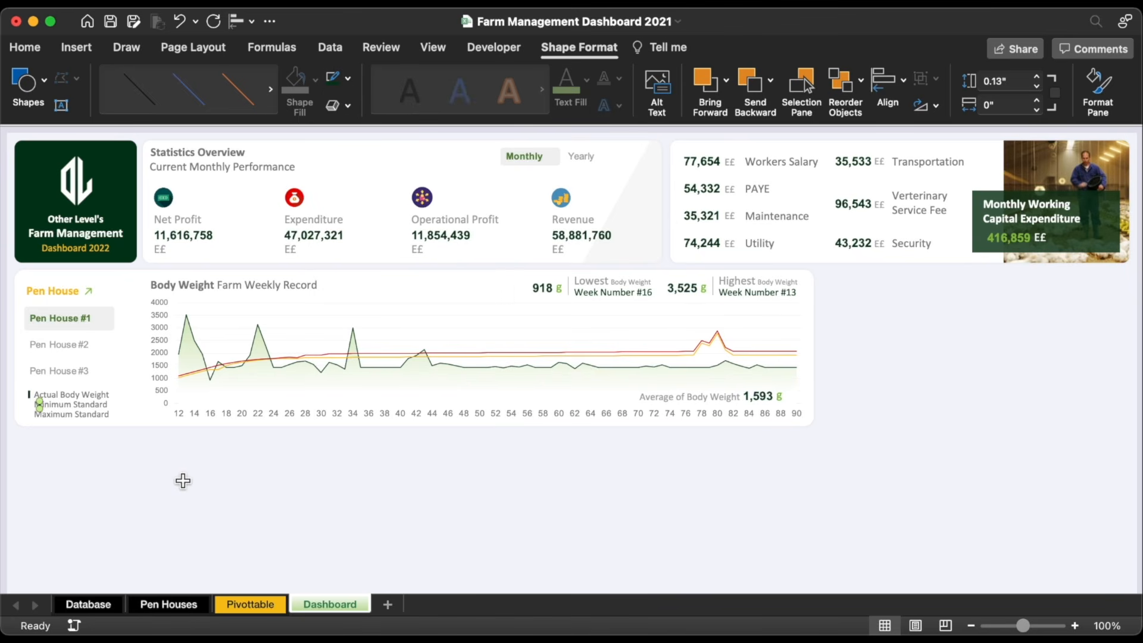
{"action": "left_click", "coordinate": [347, 78]}
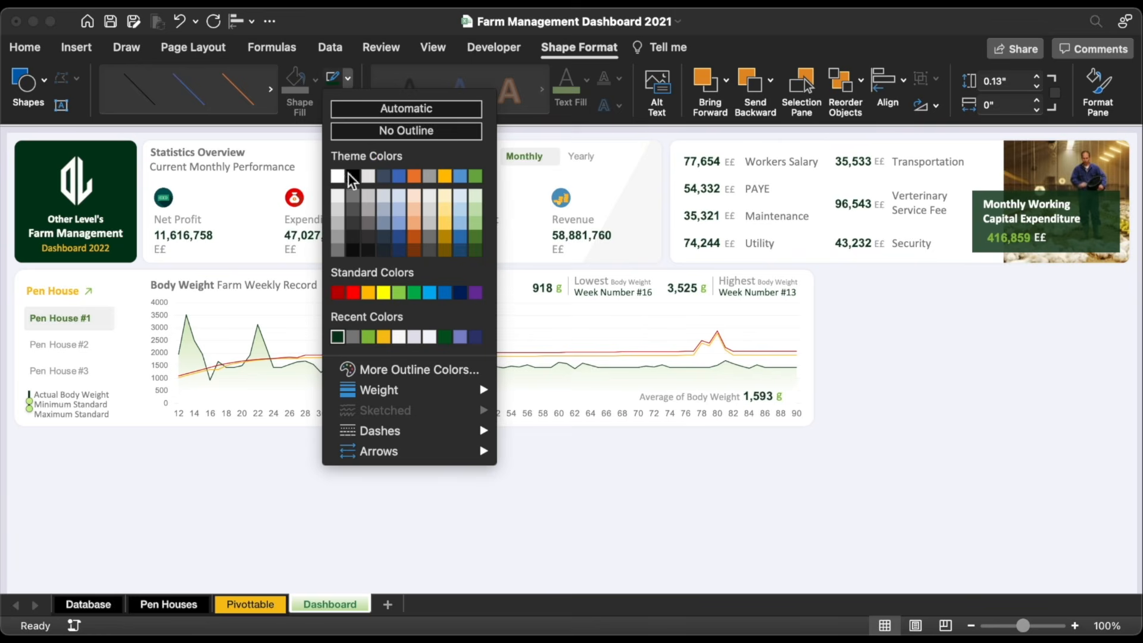
{"action": "left_click", "coordinate": [382, 334]}
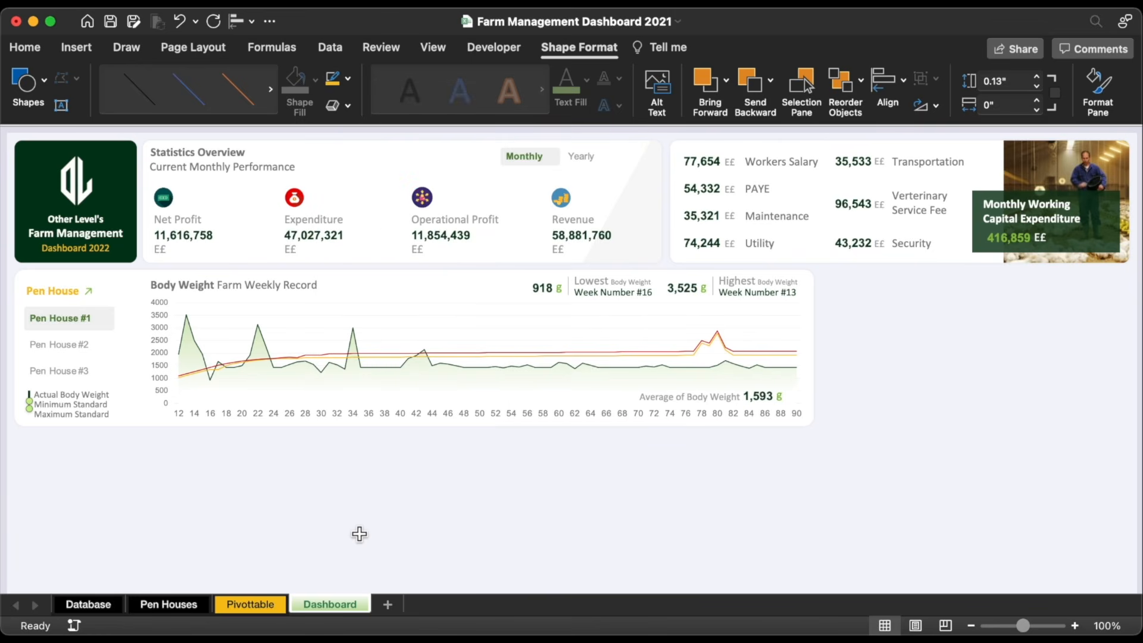
{"action": "left_click", "coordinate": [348, 79]}
{"action": "left_click", "coordinate": [337, 292]}
Step: Center-align the legend lines and select them together with the three labels
{"action": "left_click", "coordinate": [32, 397], "text": "shift"}
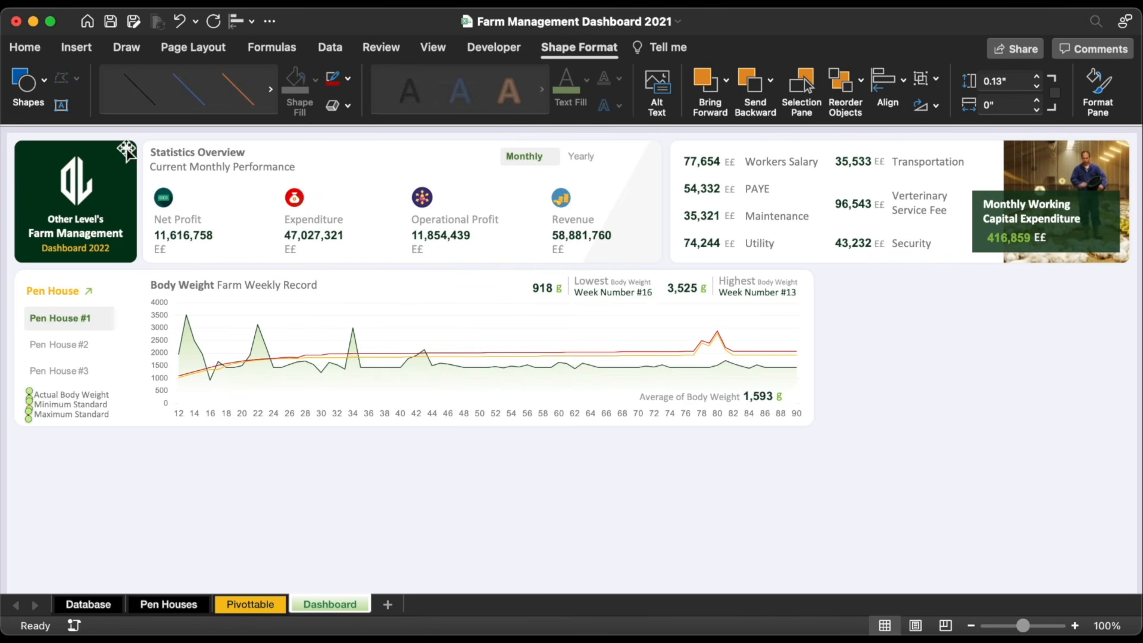
{"action": "left_click", "coordinate": [235, 19]}
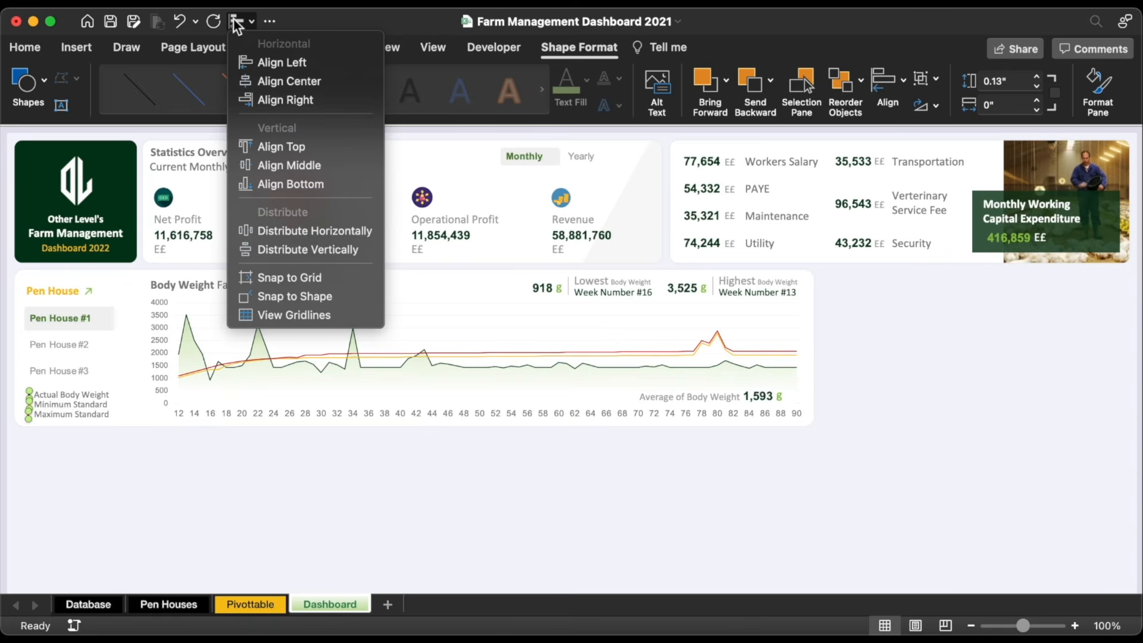
{"action": "left_click", "coordinate": [310, 81]}
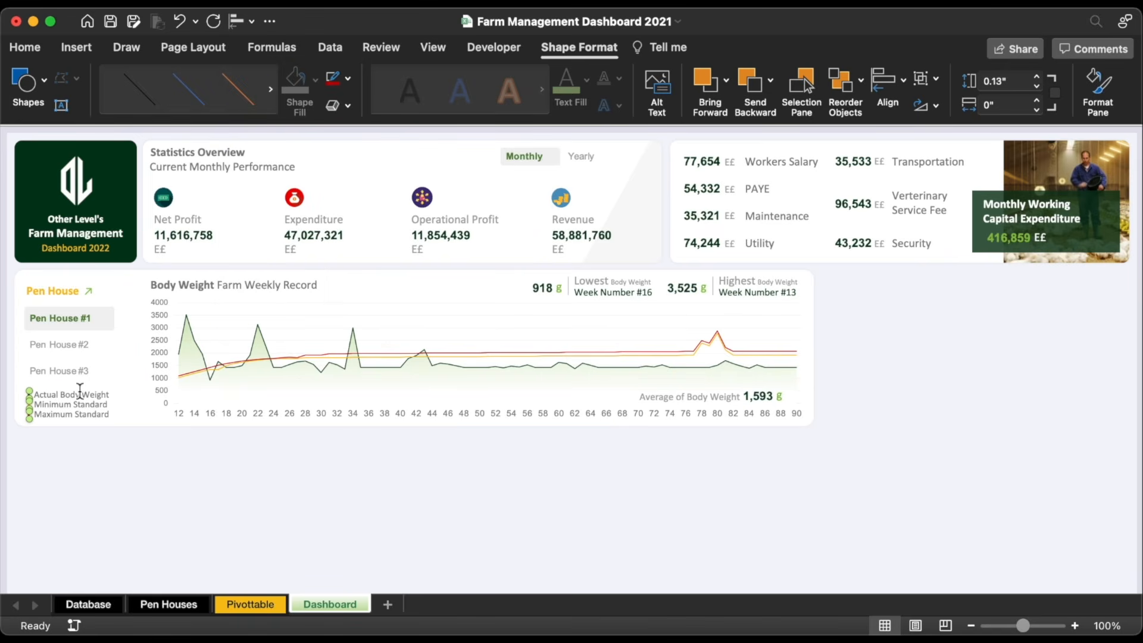
{"action": "left_click", "coordinate": [79, 394], "text": "shift"}
{"action": "left_click", "coordinate": [82, 405], "text": "shift"}
{"action": "left_click", "coordinate": [82, 415], "text": "shift"}
{"action": "right_click", "coordinate": [77, 407]}
Step: Group the legend items, widen the body weight chart leftward and shift its title left
{"action": "mouse_move", "coordinate": [141, 407]}
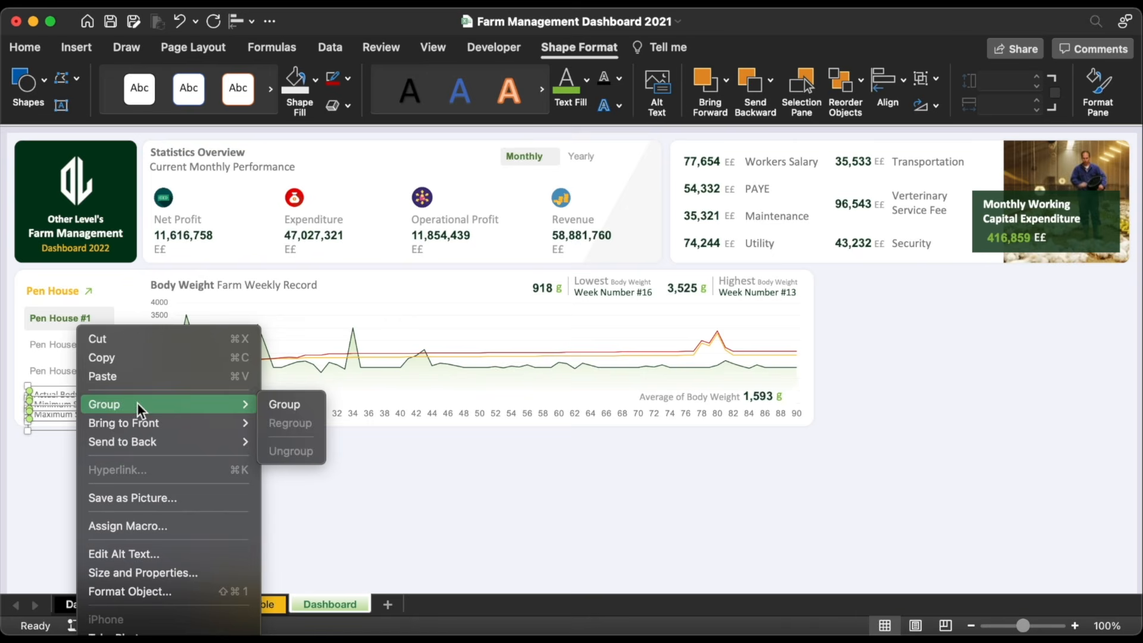
{"action": "left_click", "coordinate": [281, 403]}
{"action": "left_click", "coordinate": [152, 327]}
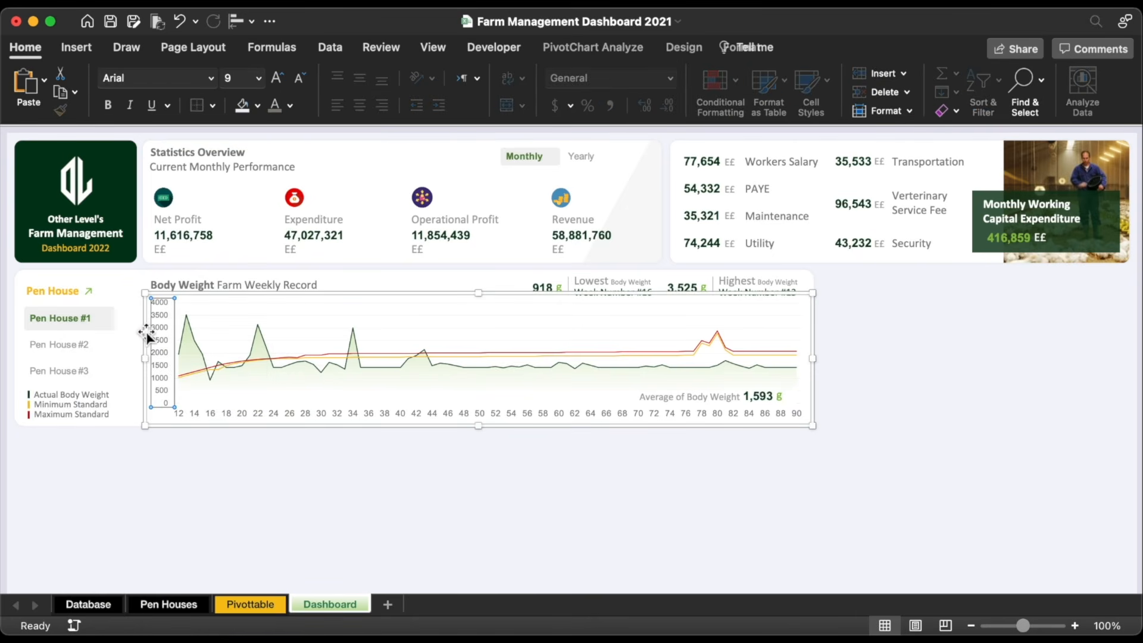
{"action": "left_click_drag", "start_coordinate": [145, 359], "coordinate": [126, 358]}
{"action": "left_click", "coordinate": [201, 282]}
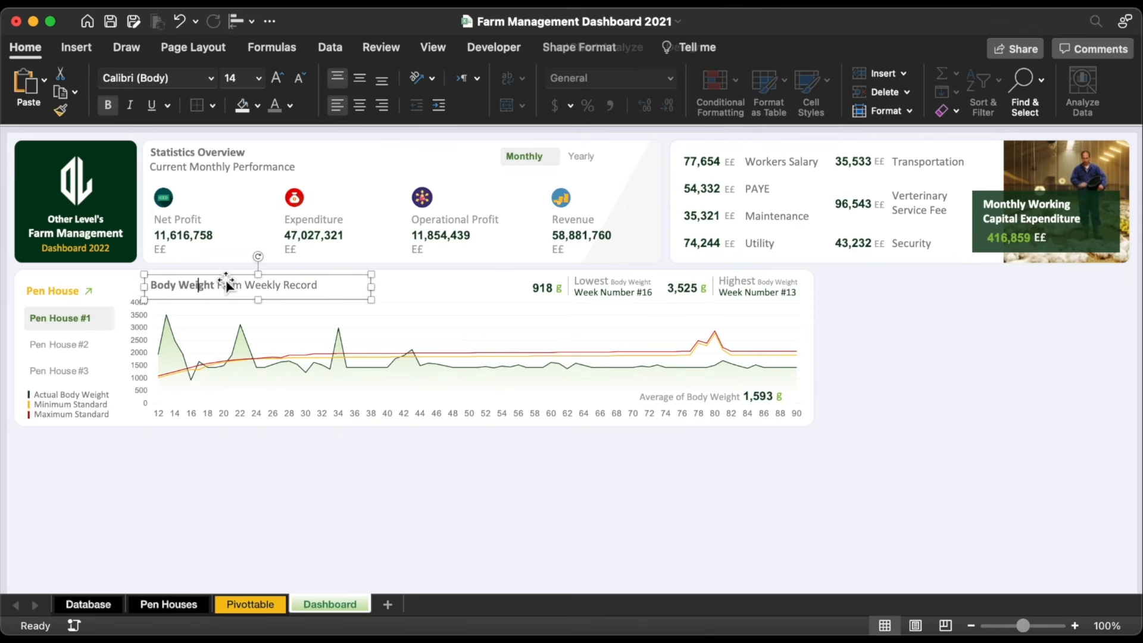
{"action": "left_click_drag", "start_coordinate": [241, 281], "coordinate": [220, 279]}
Step: Fit the white rounded panel into the empty area right of the chart card
{"action": "left_click", "coordinate": [113, 278]}
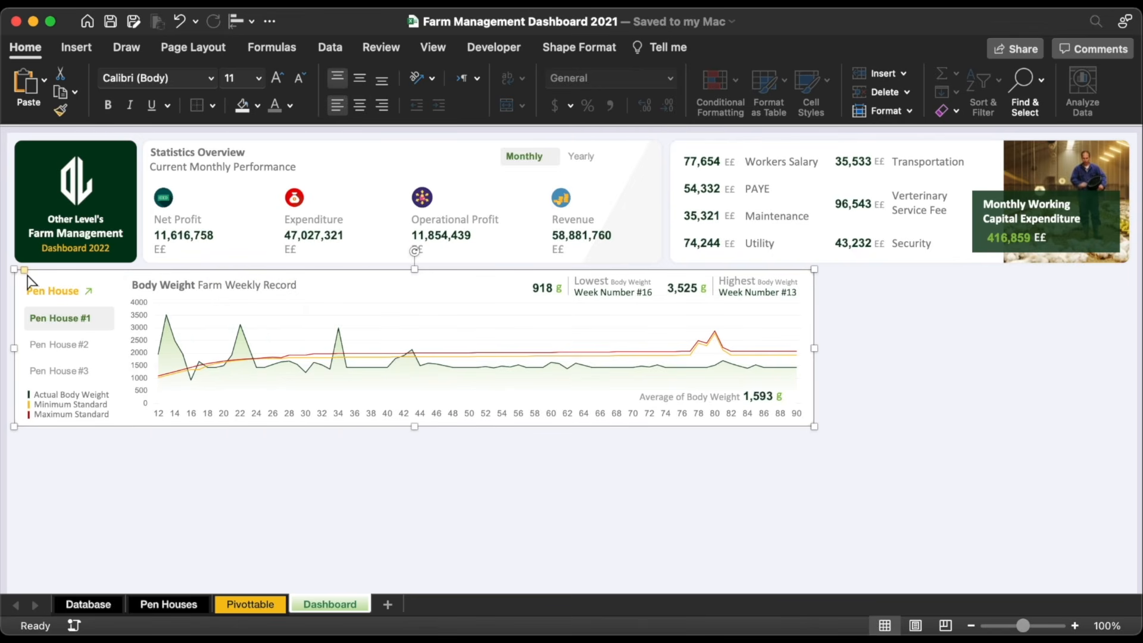
{"action": "left_click_drag", "start_coordinate": [25, 271], "coordinate": [24, 277]}
{"action": "left_click_drag", "start_coordinate": [324, 270], "coordinate": [632, 271]}
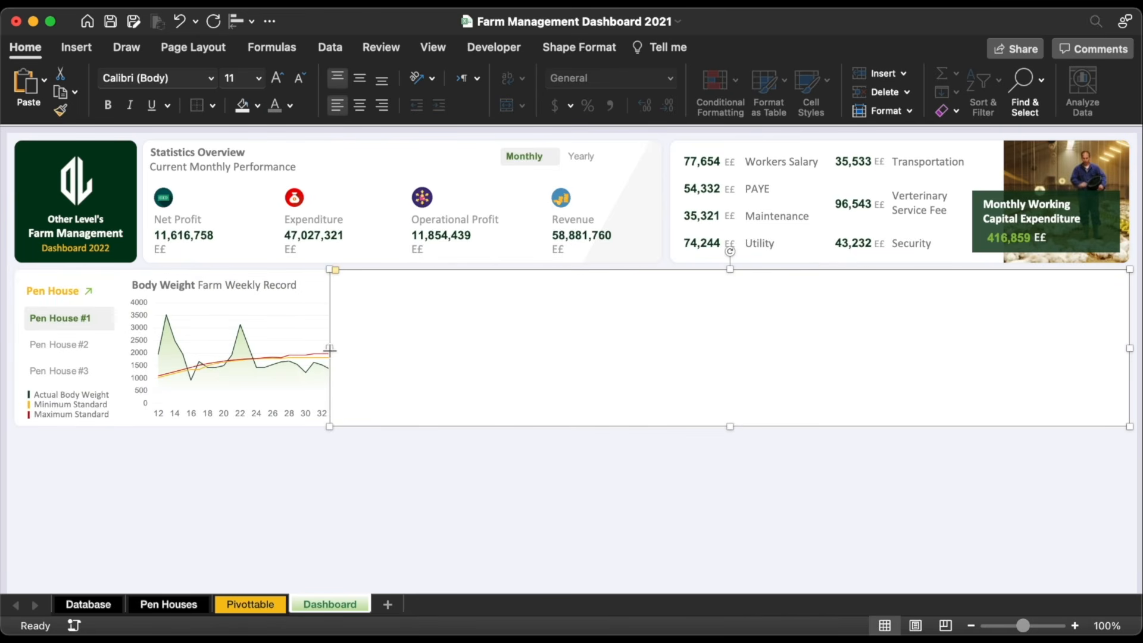
{"action": "left_click_drag", "start_coordinate": [330, 350], "coordinate": [821, 350]}
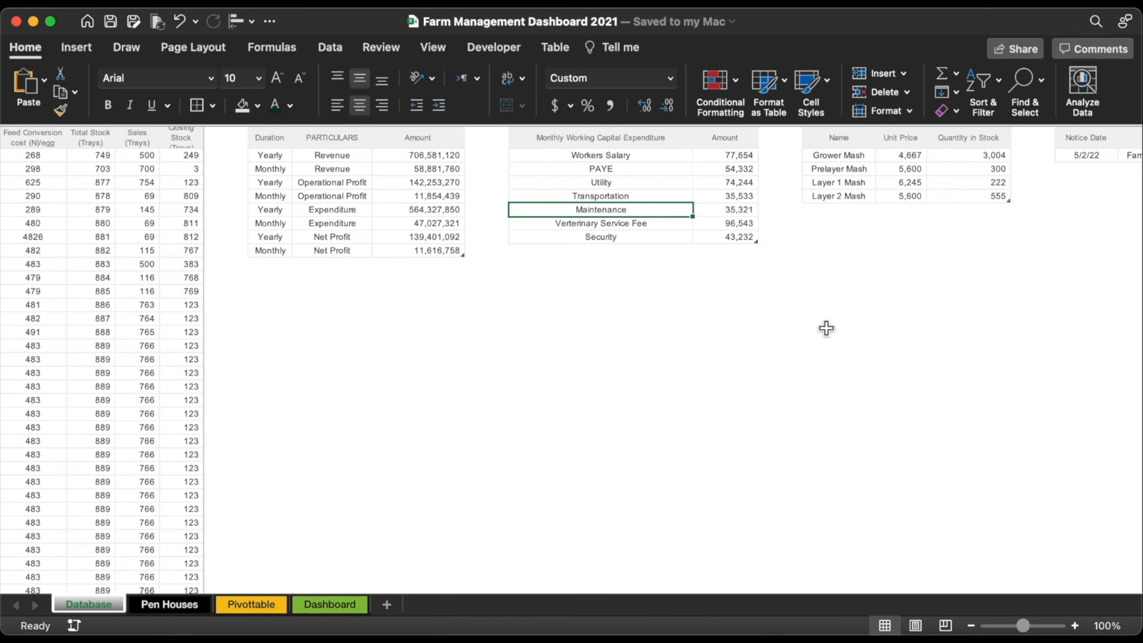
Step: Insert a 2-D clustered bar chart of the feed Unit Price and Quantity in Stock values
{"action": "scroll", "coordinate": [826, 329], "scroll_direction": "right", "scroll_amount": 10}
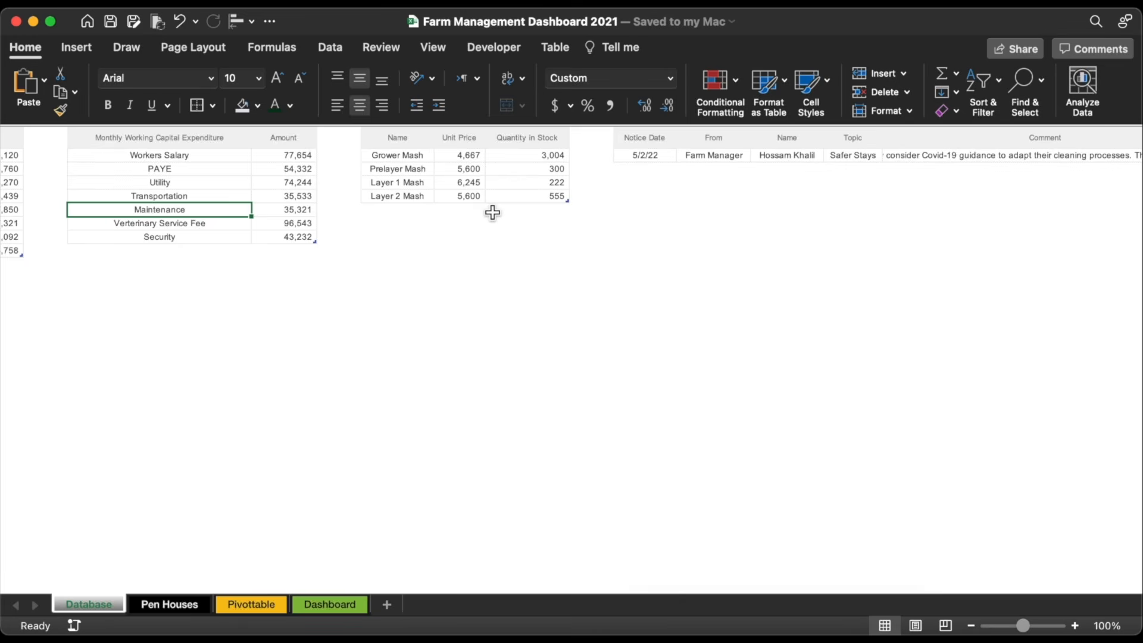
{"action": "left_click", "coordinate": [483, 197]}
{"action": "left_click_drag", "start_coordinate": [472, 157], "coordinate": [478, 199]}
{"action": "left_click_drag", "start_coordinate": [549, 156], "coordinate": [549, 186]}
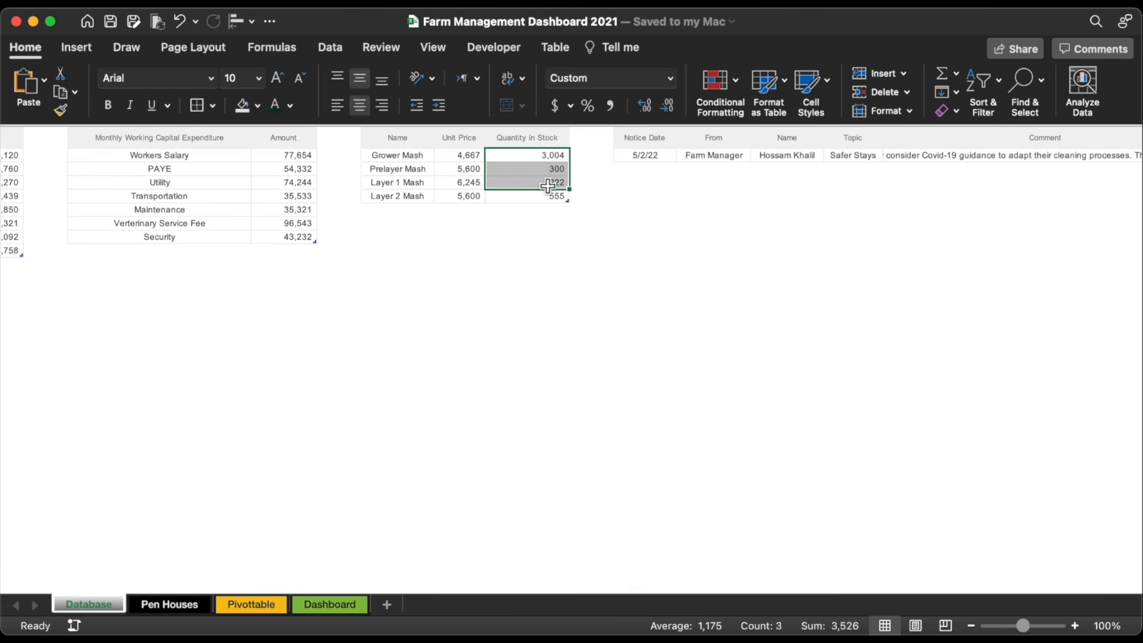
{"action": "left_click", "coordinate": [411, 169]}
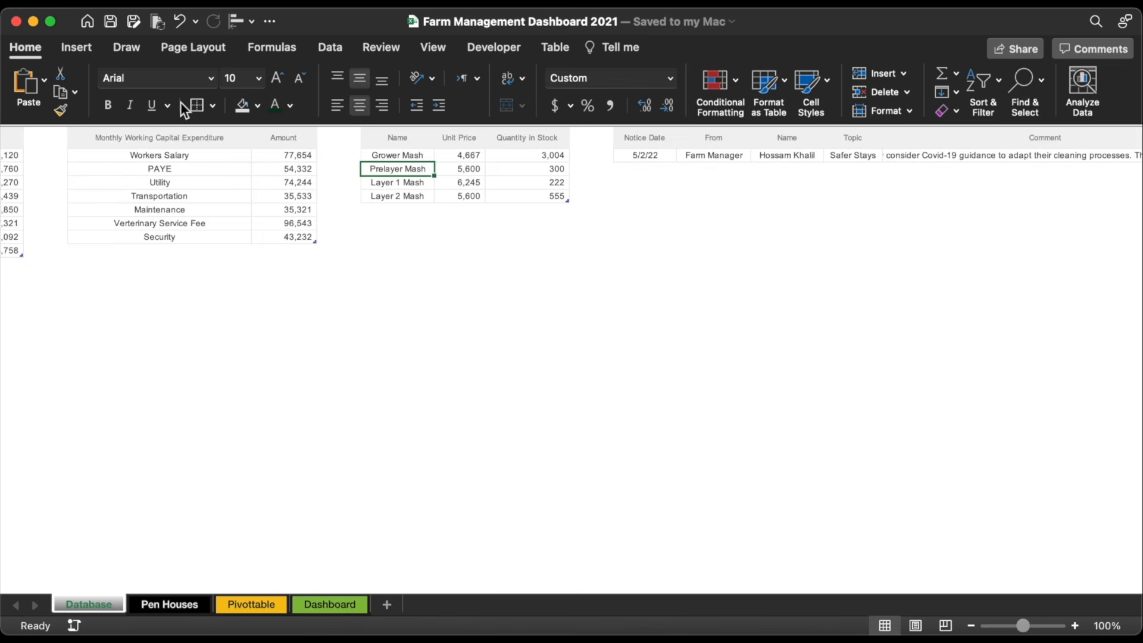
{"action": "left_click", "coordinate": [85, 43]}
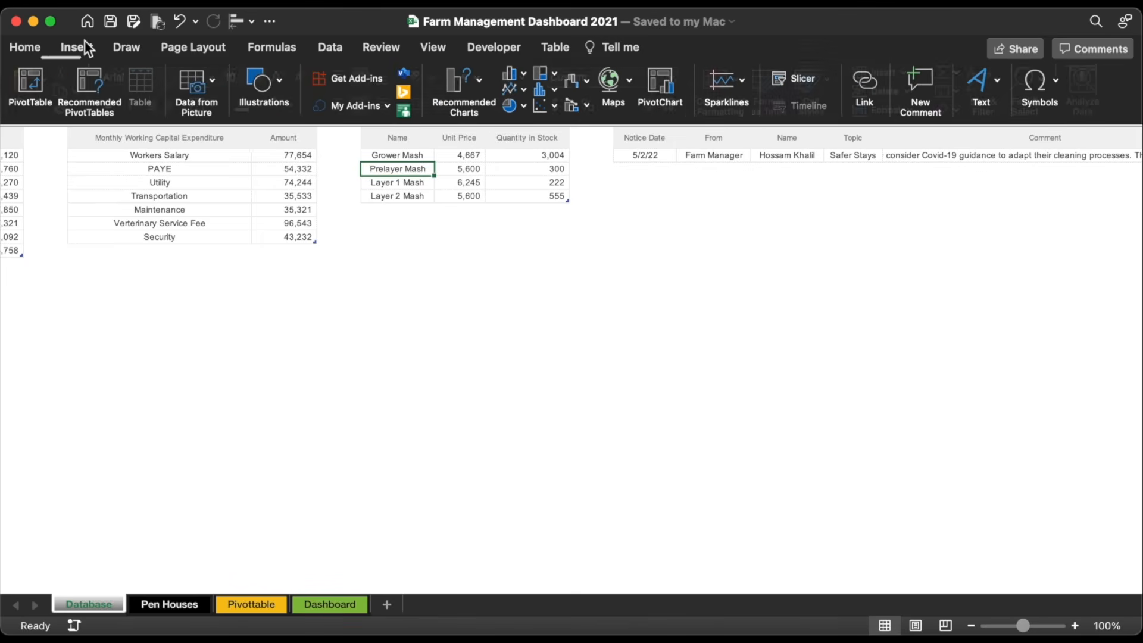
{"action": "left_click", "coordinate": [520, 76]}
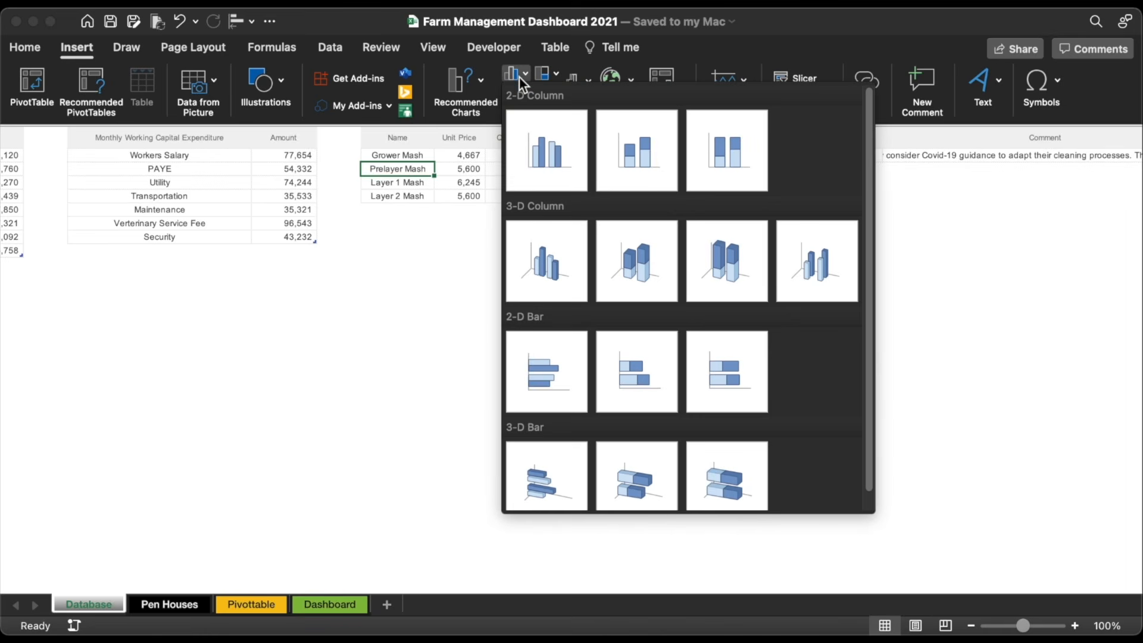
{"action": "left_click", "coordinate": [538, 377]}
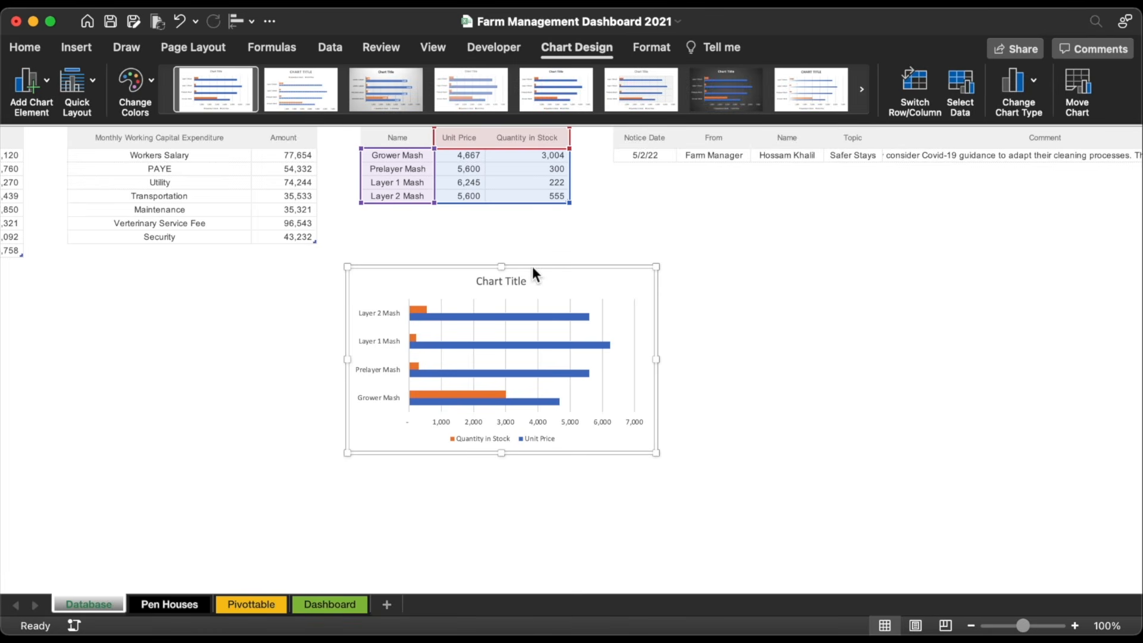
Step: Paste a copy of the bar chart onto the Dashboard sheet
{"action": "key", "text": "super+c"}
{"action": "left_click", "coordinate": [329, 605]}
{"action": "left_click", "coordinate": [750, 457]}
{"action": "key", "text": "super+v"}
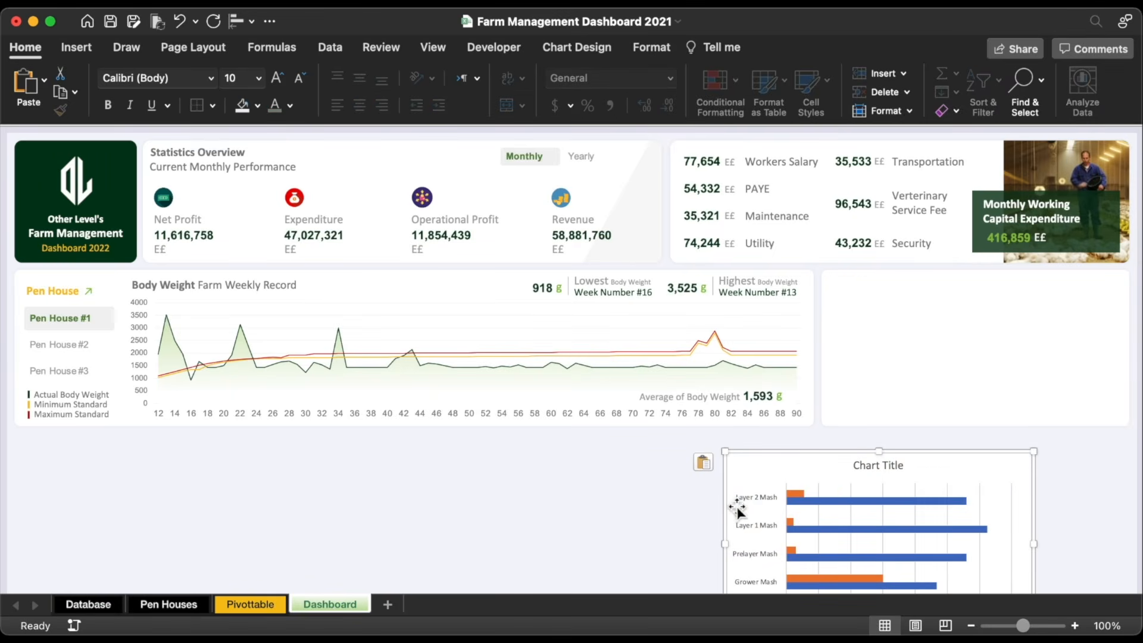
Step: Move the bar chart into the white panel, delete its legend, and remove its border and fill
{"action": "left_click_drag", "start_coordinate": [736, 507], "coordinate": [822, 315]}
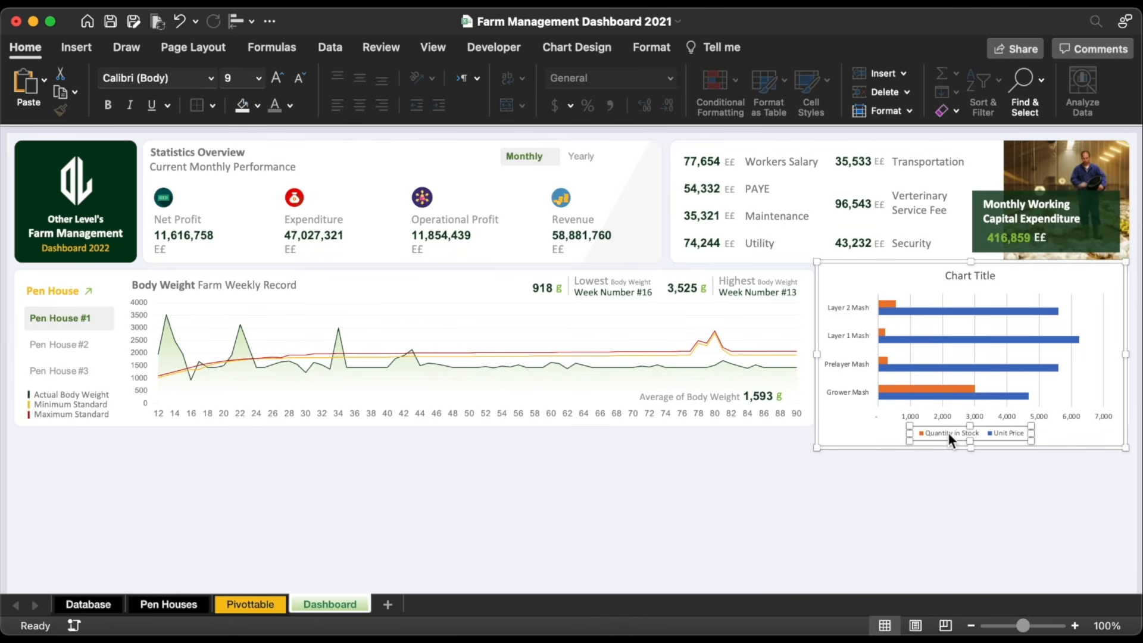
{"action": "key", "text": "Delete"}
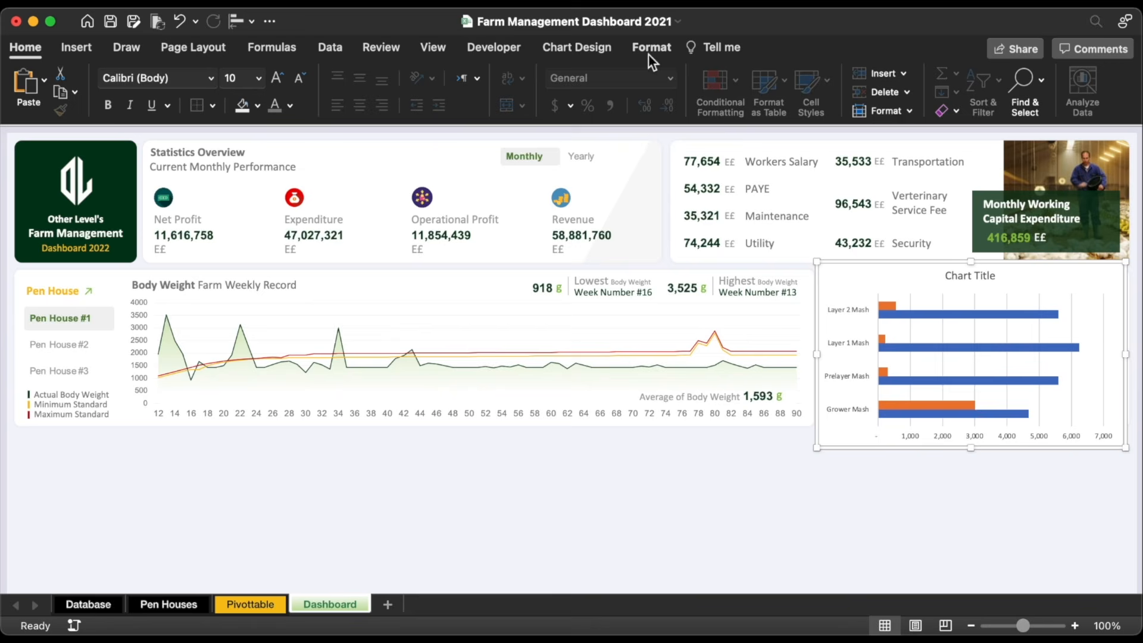
{"action": "left_click", "coordinate": [652, 48]}
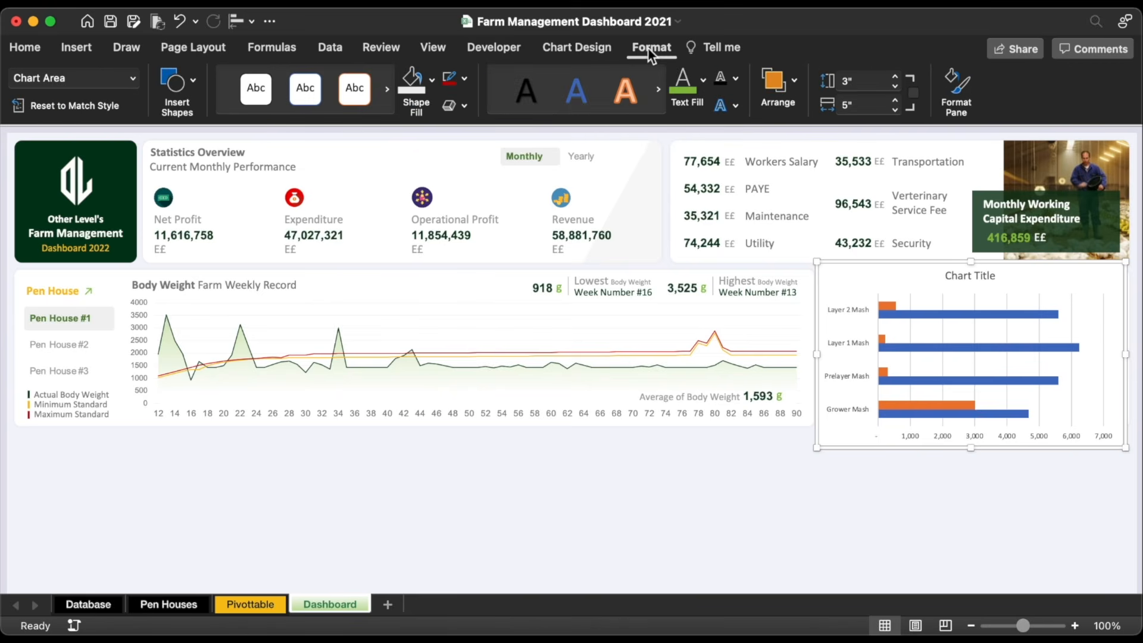
{"action": "left_click", "coordinate": [465, 79]}
{"action": "left_click", "coordinate": [484, 128]}
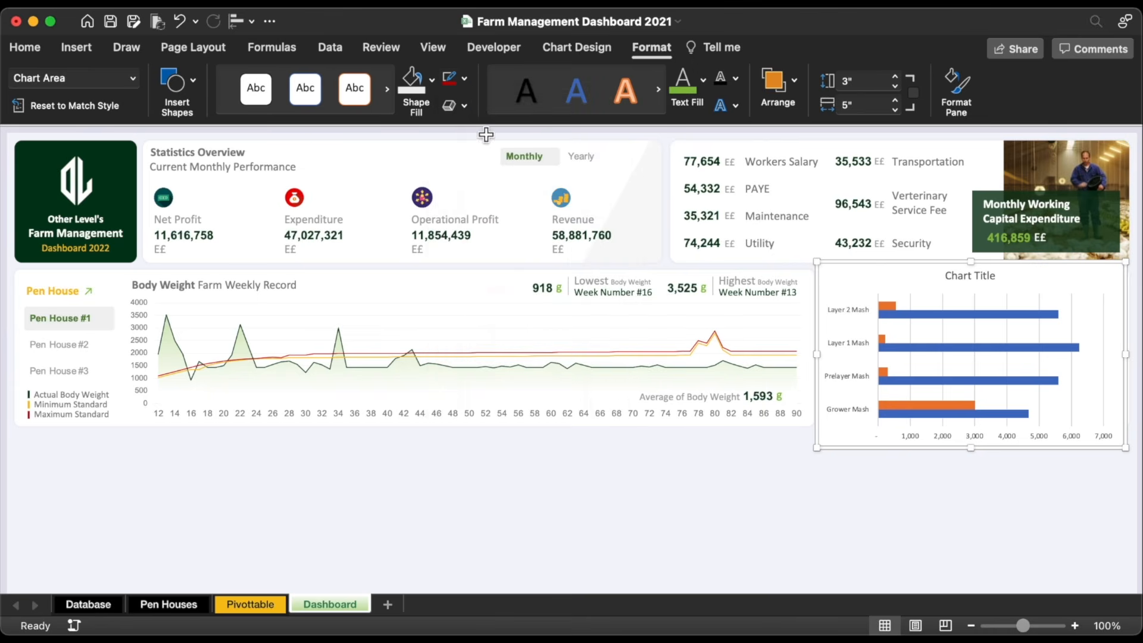
{"action": "left_click", "coordinate": [431, 81]}
{"action": "left_click", "coordinate": [446, 141]}
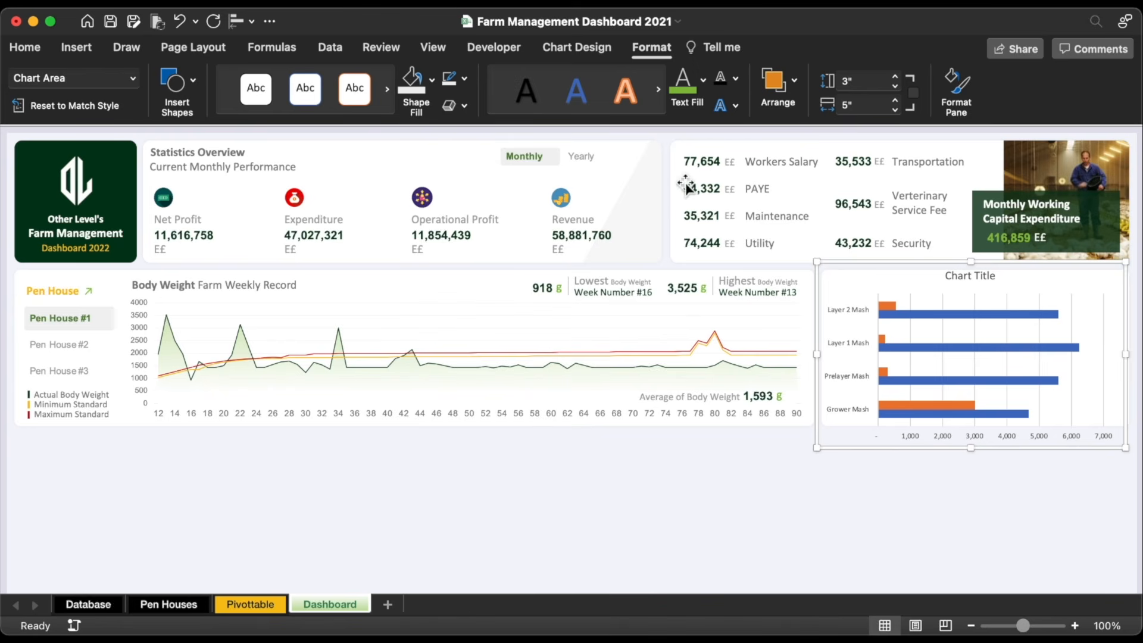
Step: Shorten and reposition the chart, and enlarge the mash category labels to 12 pt
{"action": "left_click", "coordinate": [975, 437]}
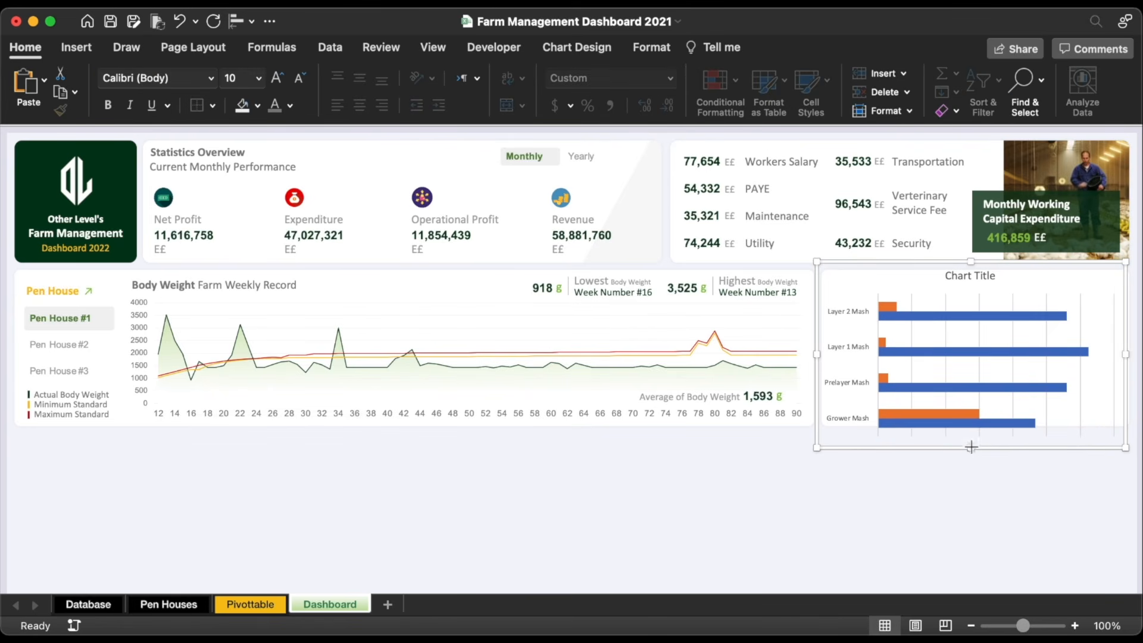
{"action": "left_click_drag", "start_coordinate": [971, 447], "coordinate": [973, 425]}
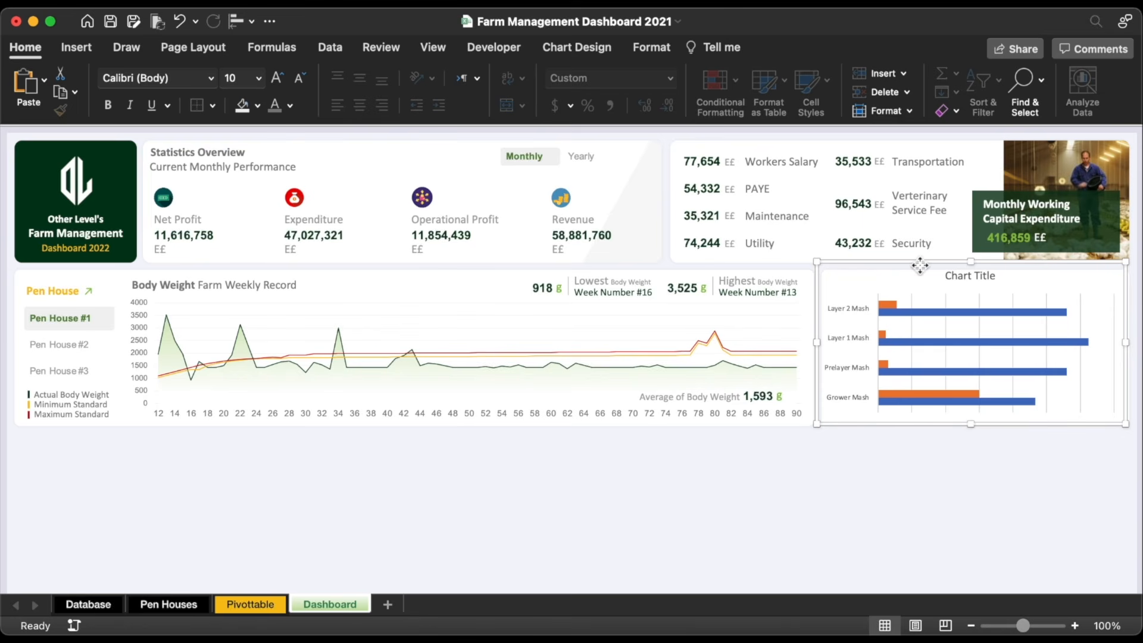
{"action": "left_click_drag", "start_coordinate": [921, 263], "coordinate": [980, 276]}
{"action": "left_click", "coordinate": [866, 349]}
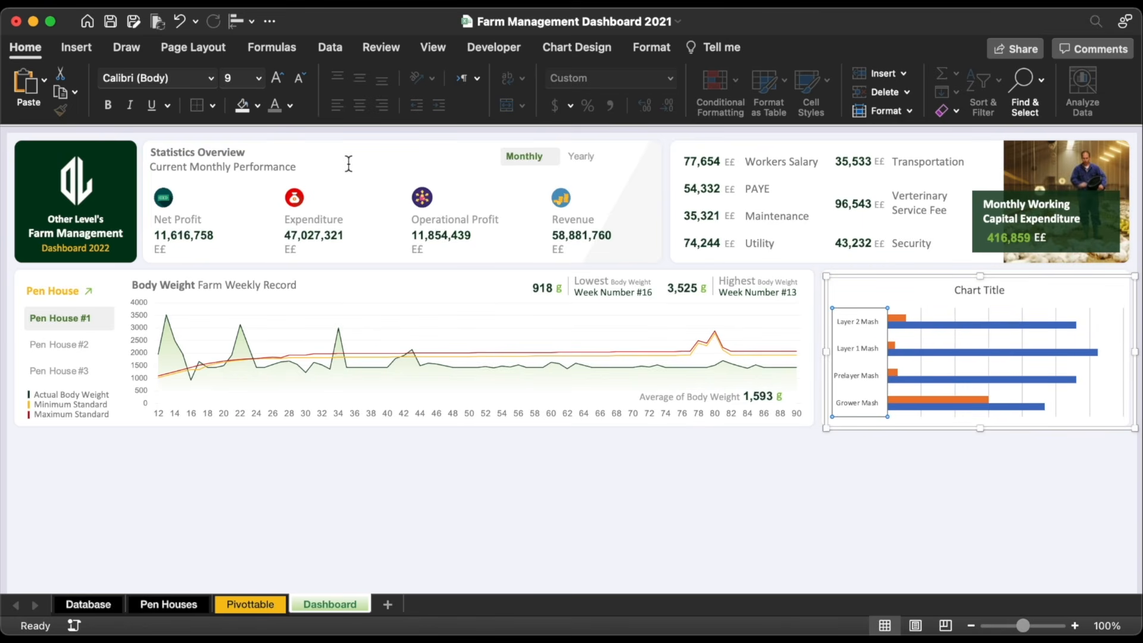
{"action": "left_click", "coordinate": [277, 77]}
{"action": "left_click", "coordinate": [277, 77]}
{"action": "left_click", "coordinate": [277, 77]}
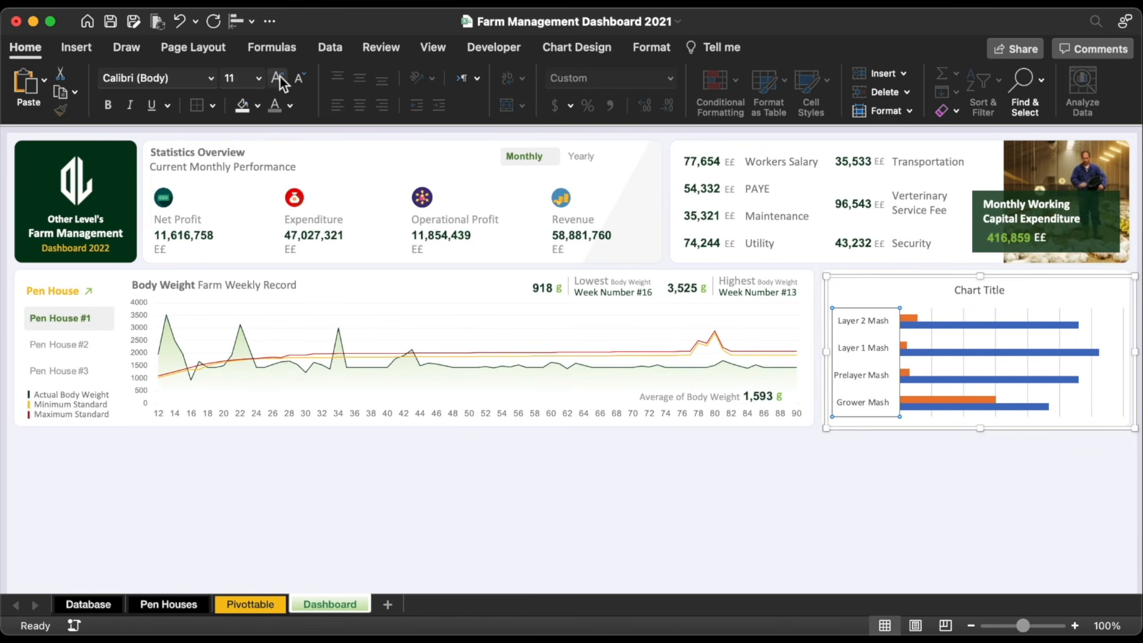
{"action": "left_click", "coordinate": [280, 77]}
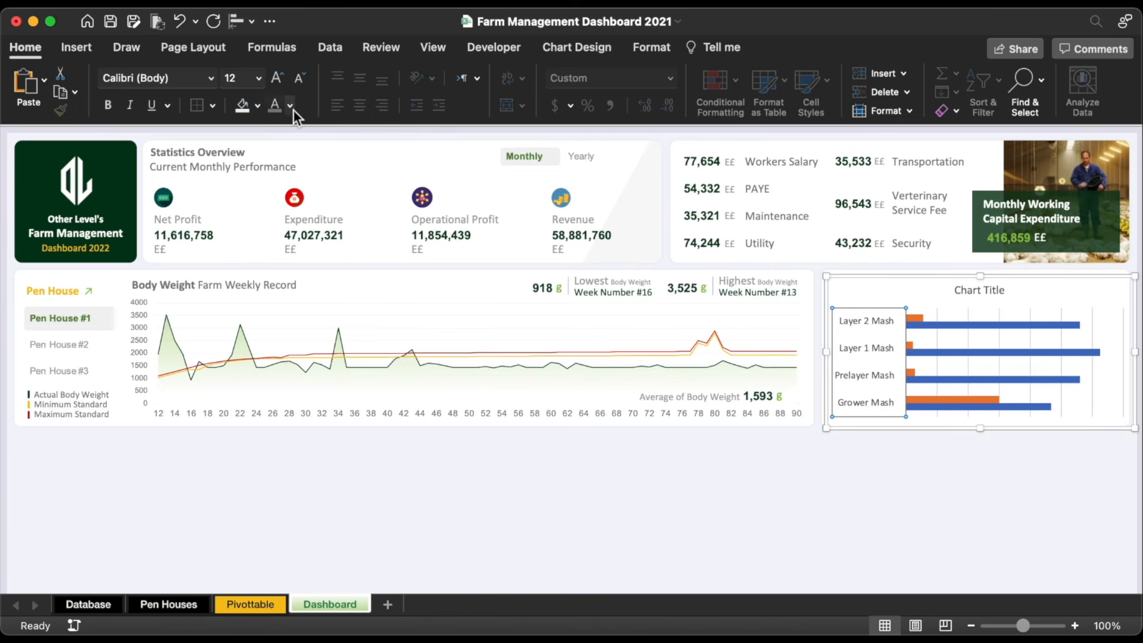
{"action": "left_click", "coordinate": [290, 106]}
Step: Make the category labels grey and set the series gap width to 75%
{"action": "left_click", "coordinate": [280, 255]}
{"action": "double_click", "coordinate": [915, 318]}
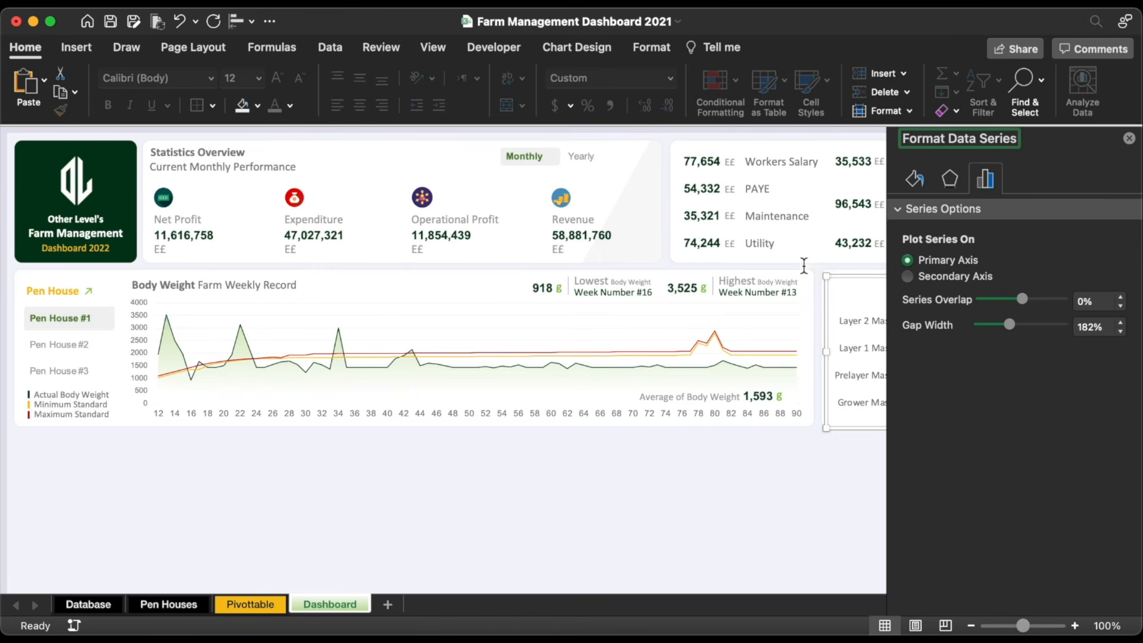
{"action": "scroll", "coordinate": [710, 436], "scroll_direction": "right", "scroll_amount": 5}
{"action": "scroll", "coordinate": [711, 435], "scroll_direction": "right", "scroll_amount": 4}
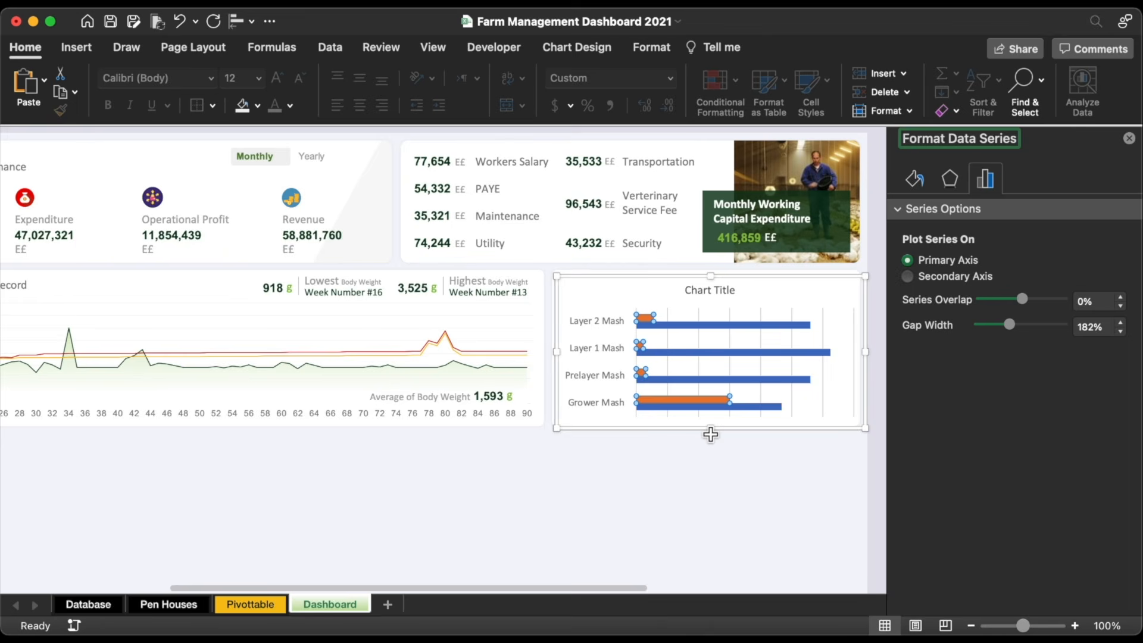
{"action": "left_click", "coordinate": [1120, 331]}
{"action": "type", "text": "75"}
{"action": "key", "text": "Return"}
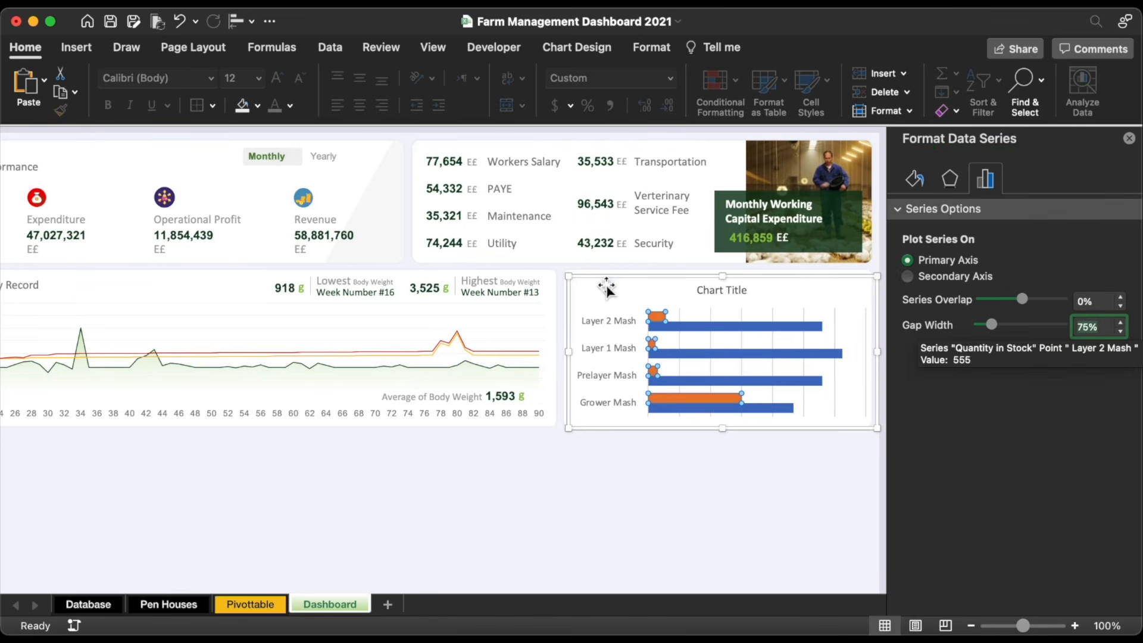
Step: Fill the orange bars yellow and the blue bars dark green, and delete the gridlines
{"action": "left_click", "coordinate": [258, 106]}
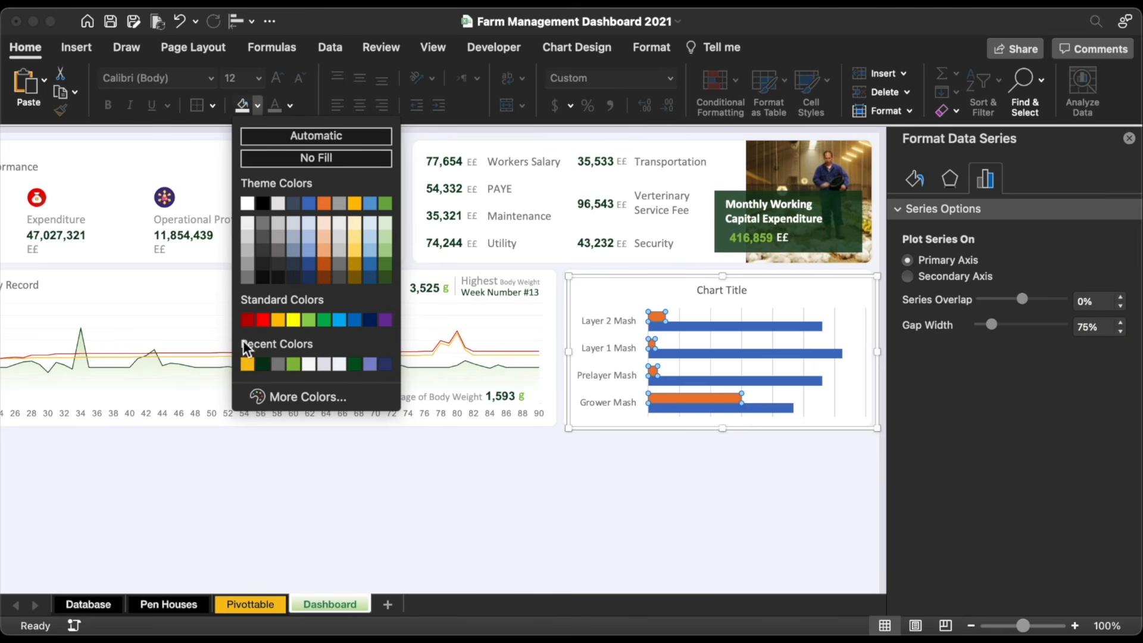
{"action": "left_click", "coordinate": [247, 364]}
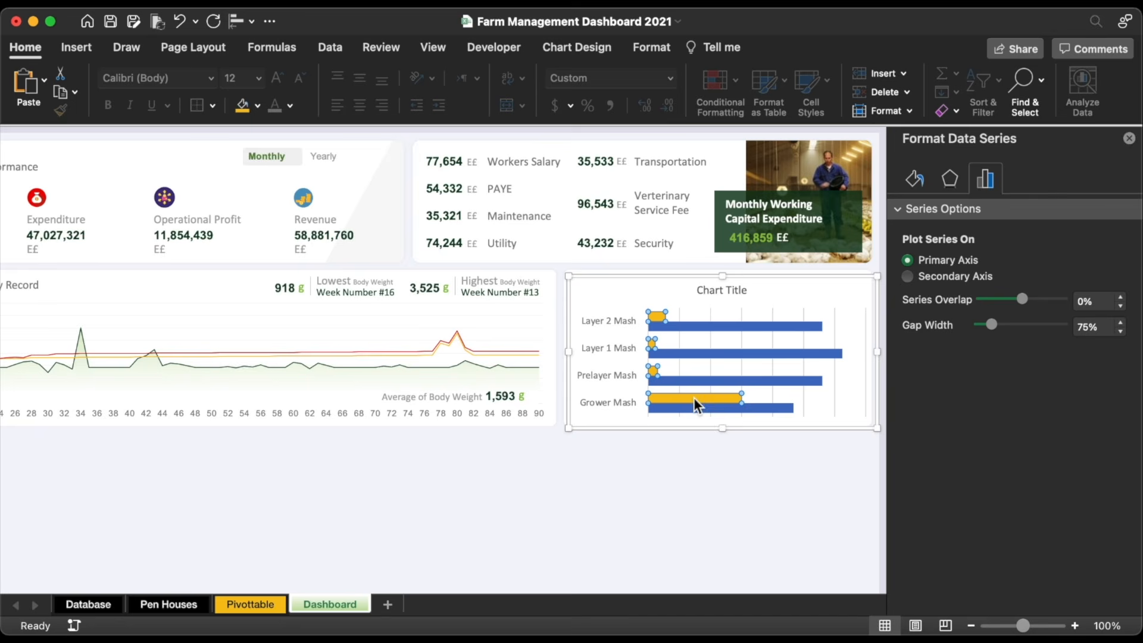
{"action": "left_click", "coordinate": [695, 352]}
{"action": "left_click", "coordinate": [258, 106]}
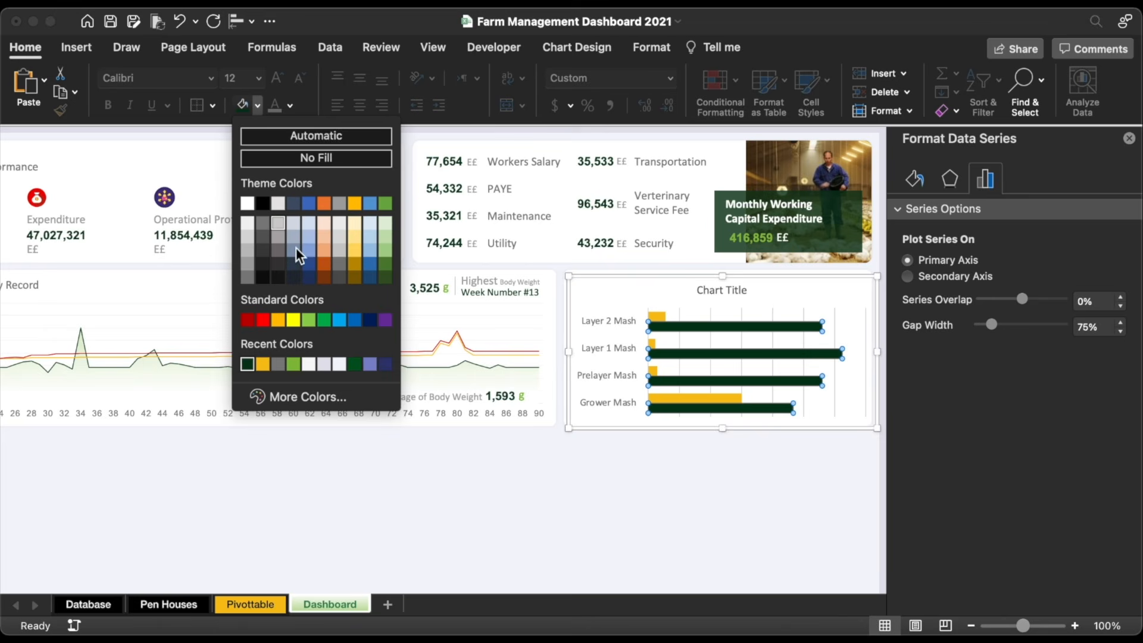
{"action": "left_click", "coordinate": [355, 363]}
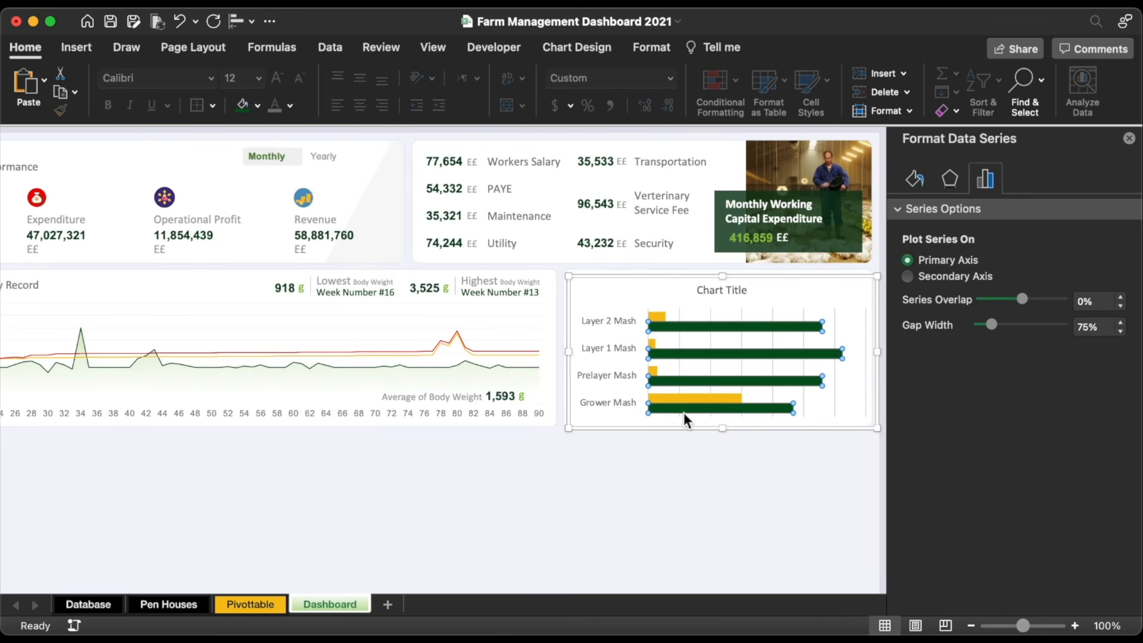
{"action": "left_click", "coordinate": [773, 396]}
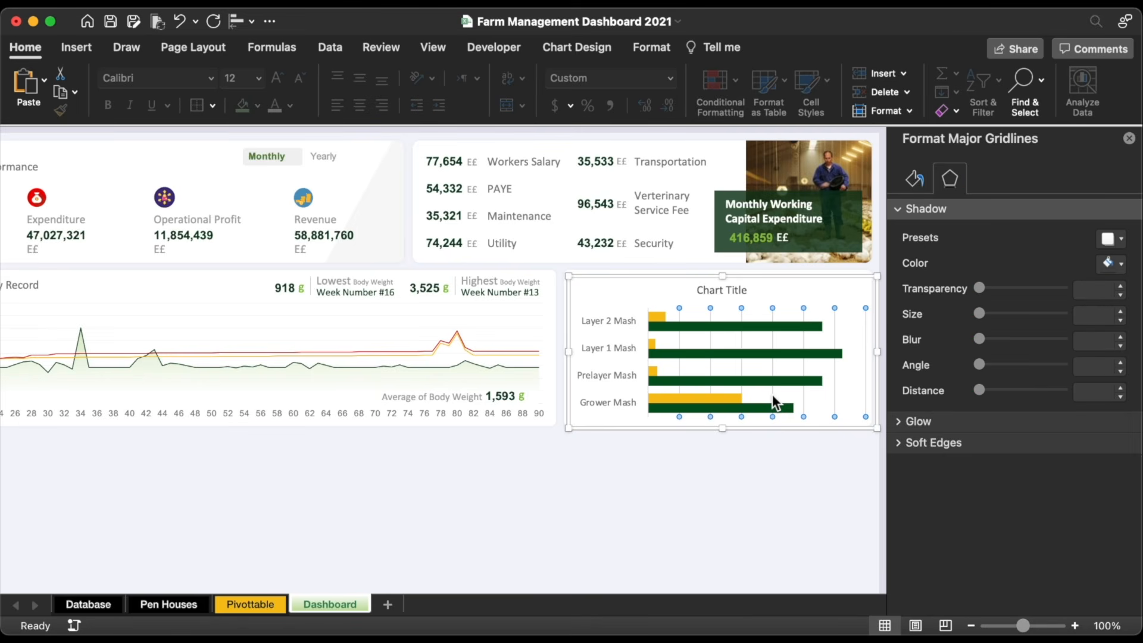
{"action": "key", "text": "Delete"}
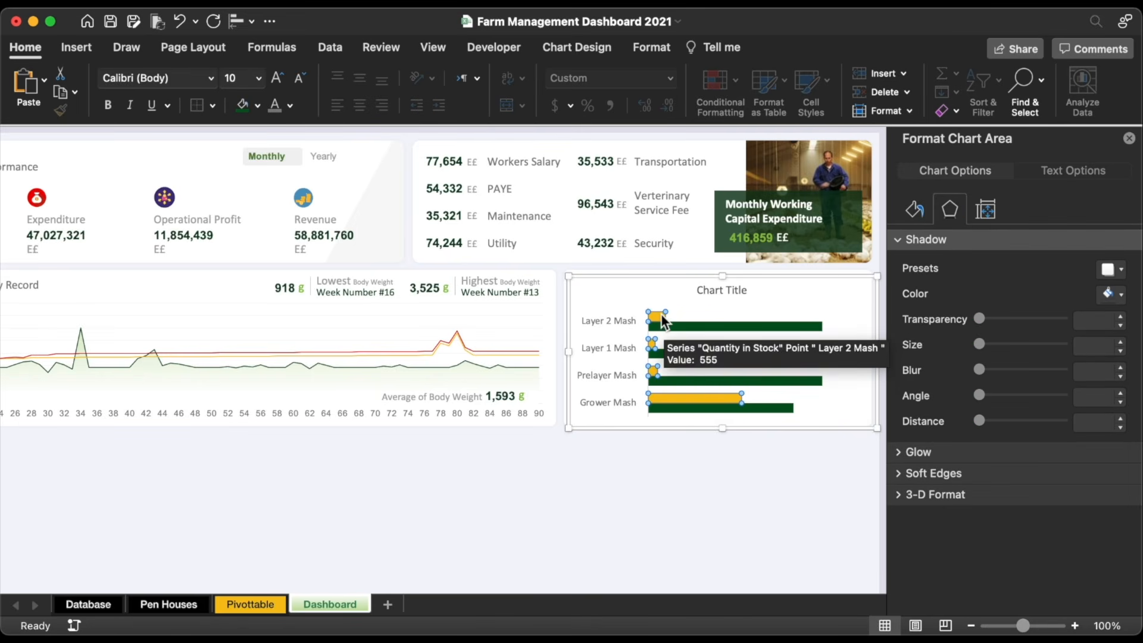
Step: Add value labels to the yellow bar series and set them to Arial 11 pt
{"action": "left_click", "coordinate": [661, 314]}
{"action": "left_click", "coordinate": [33, 87]}
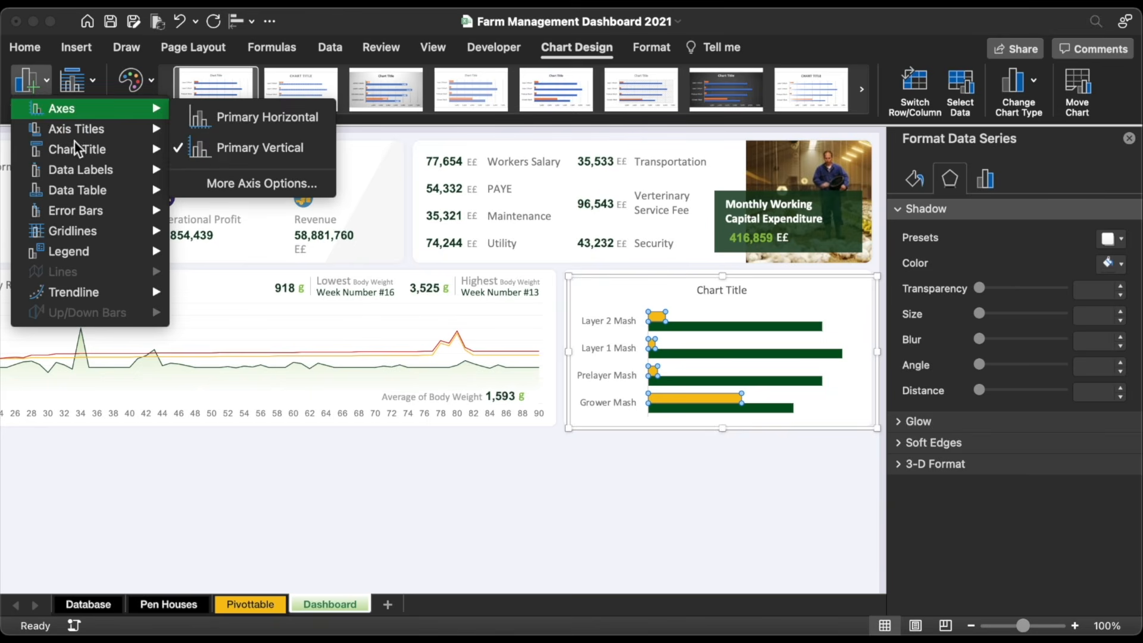
{"action": "mouse_move", "coordinate": [86, 171]}
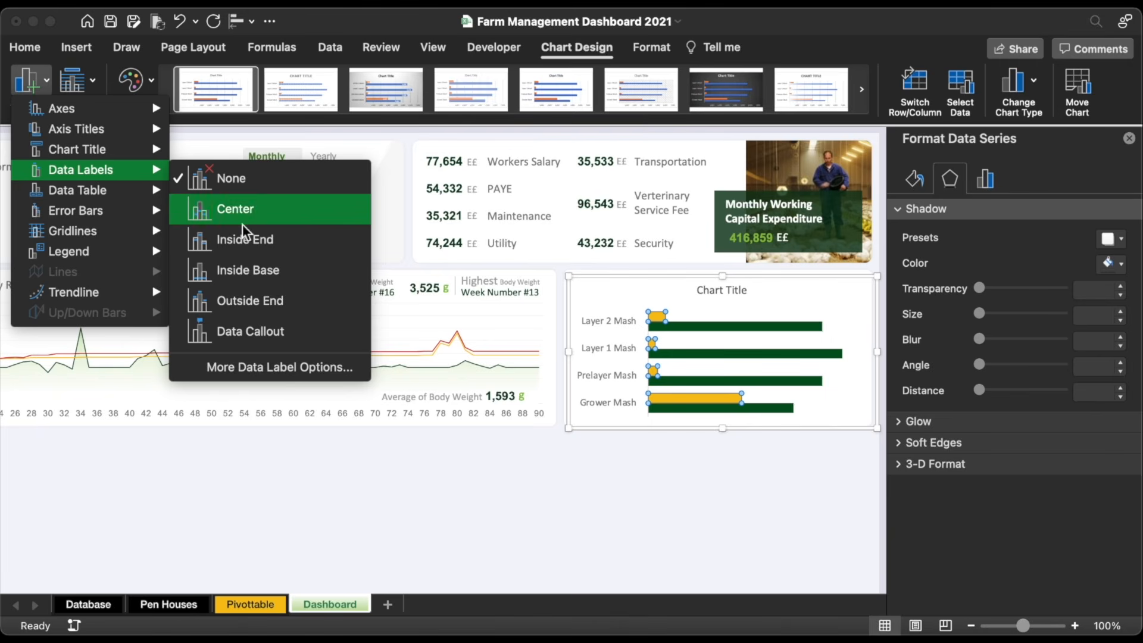
{"action": "left_click", "coordinate": [259, 295]}
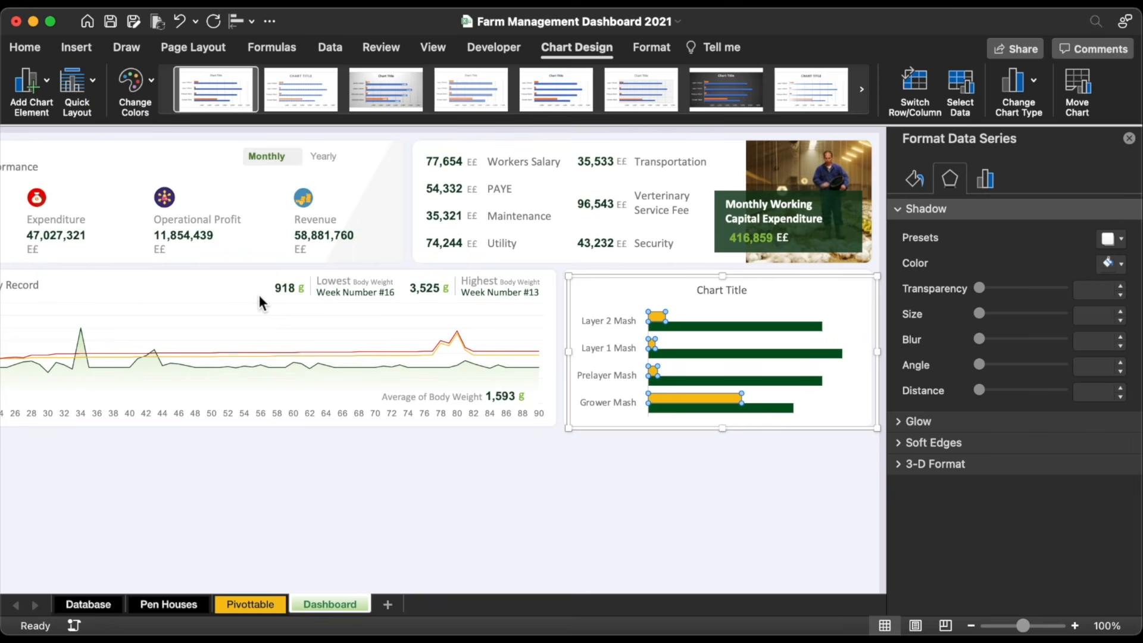
{"action": "left_click", "coordinate": [27, 53]}
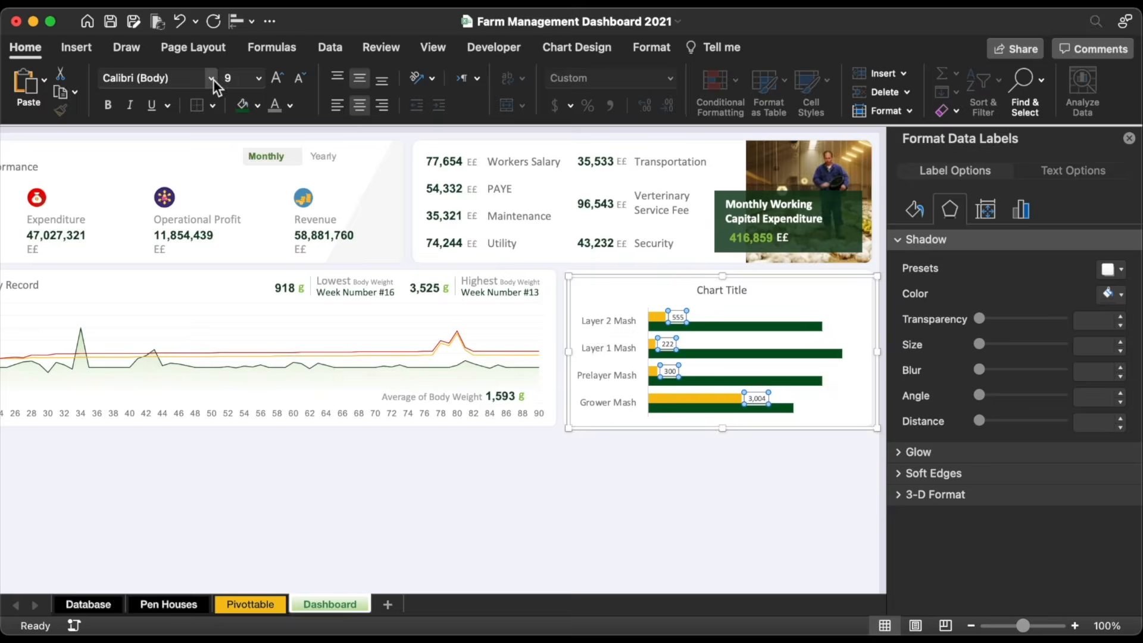
{"action": "left_click", "coordinate": [211, 78]}
{"action": "left_click", "coordinate": [169, 228]}
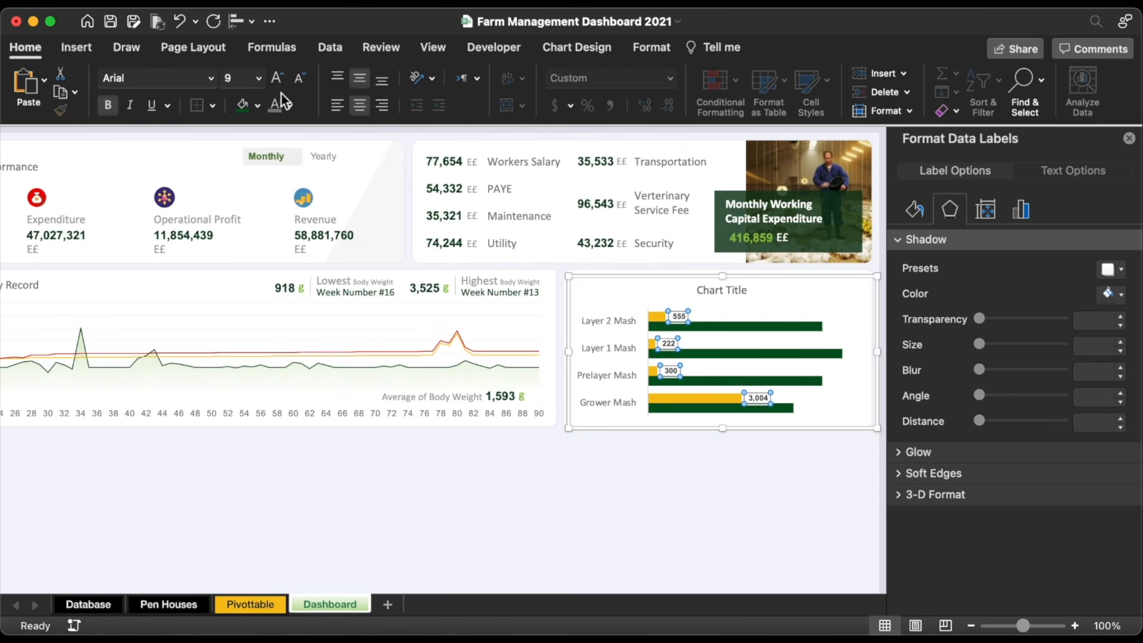
{"action": "left_click", "coordinate": [276, 77]}
{"action": "left_click", "coordinate": [276, 77]}
Step: Add Outside End value labels to the green bar series in Arial 11 pt
{"action": "left_click", "coordinate": [723, 354]}
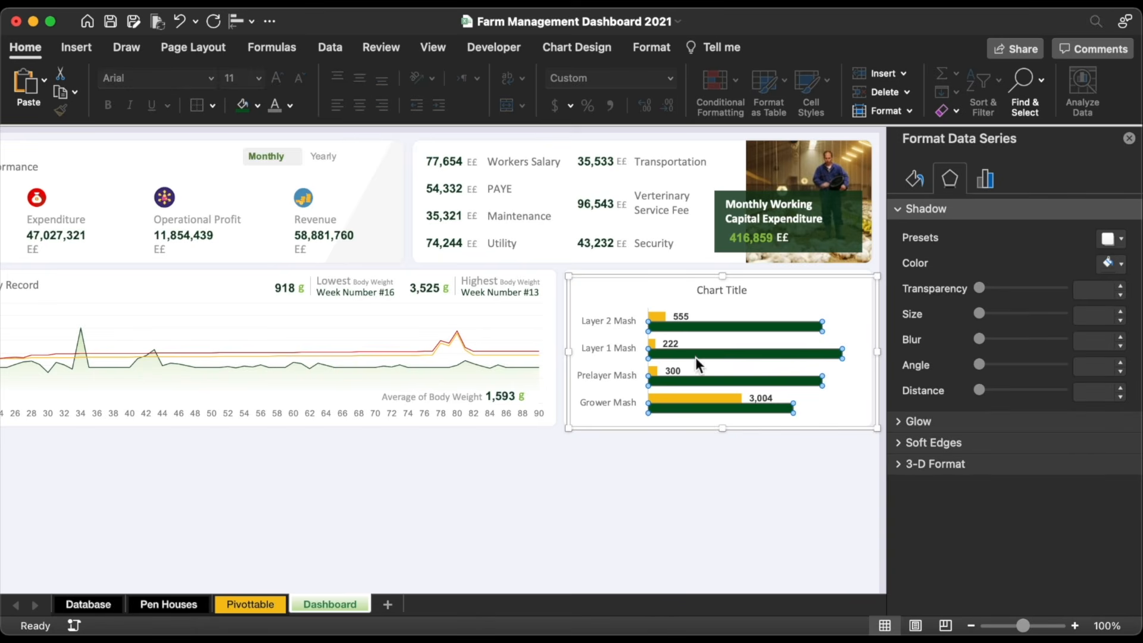
{"action": "left_click", "coordinate": [577, 49]}
{"action": "left_click", "coordinate": [27, 83]}
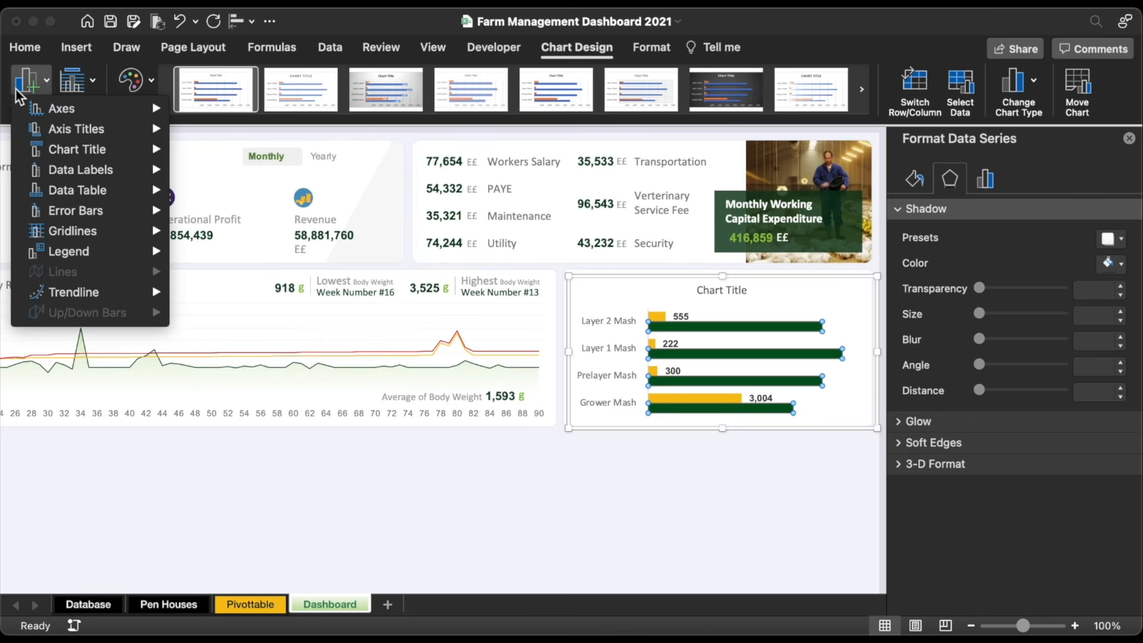
{"action": "mouse_move", "coordinate": [93, 170]}
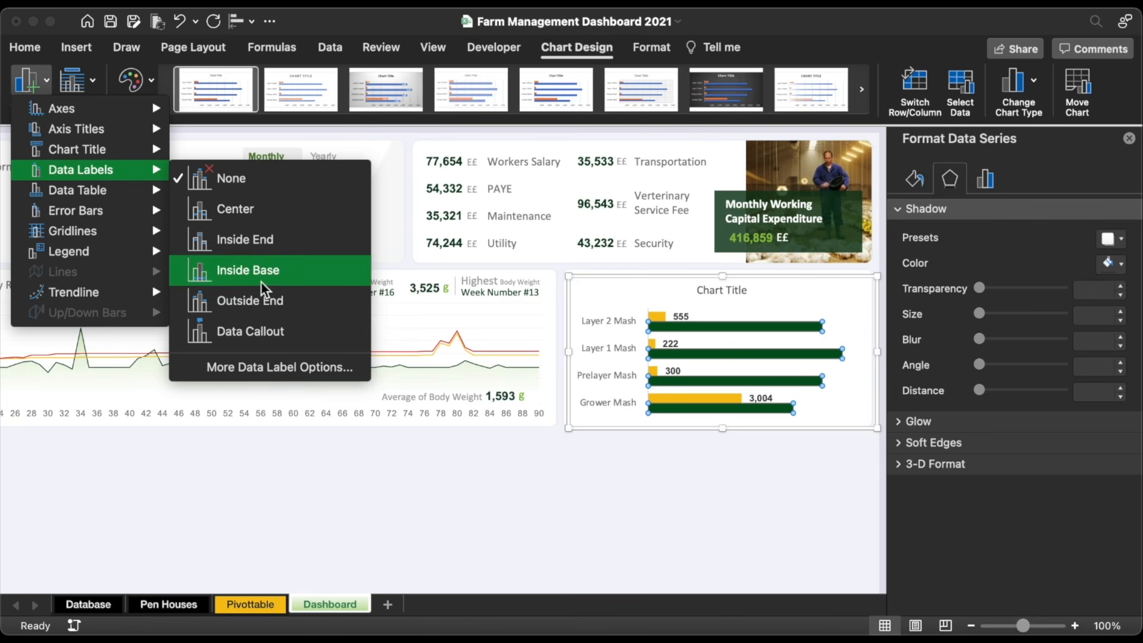
{"action": "left_click", "coordinate": [266, 298]}
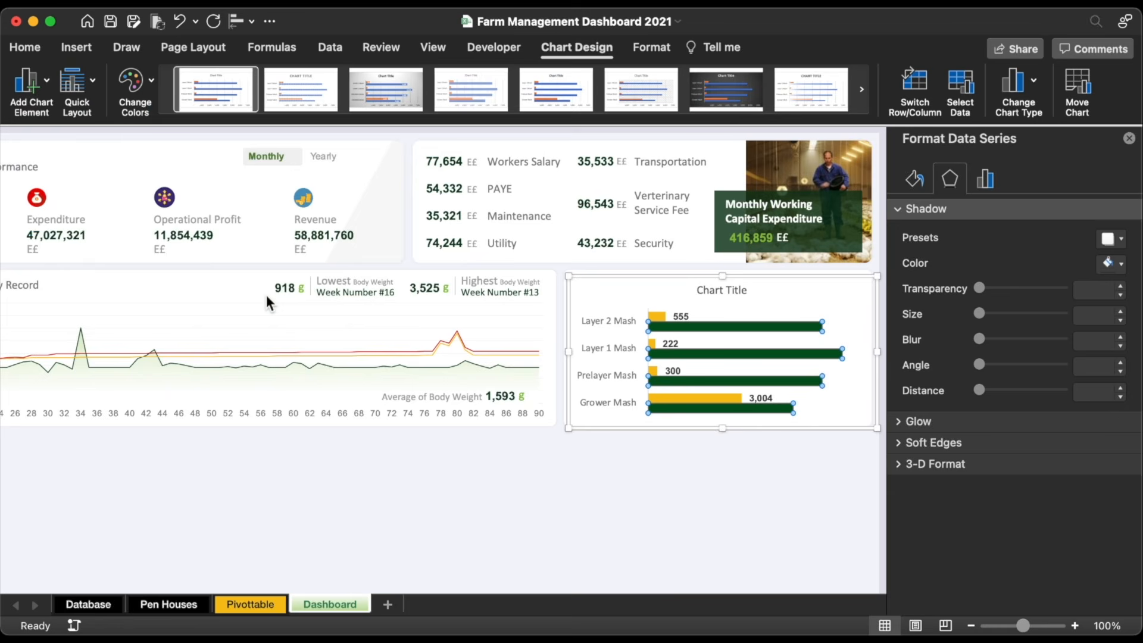
{"action": "left_click", "coordinate": [857, 354]}
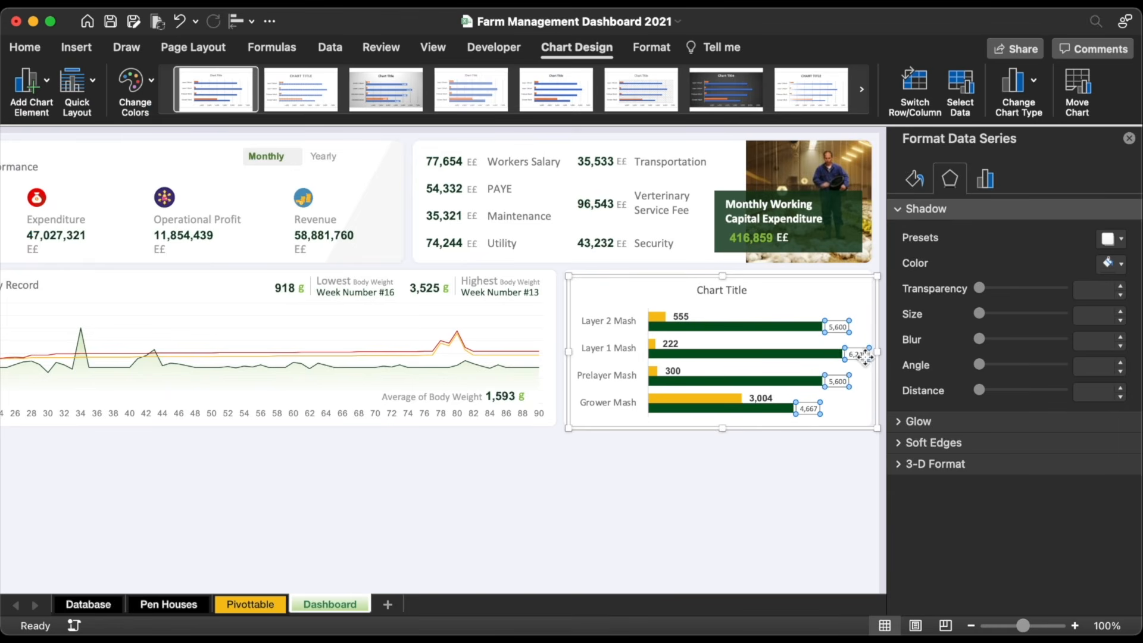
{"action": "left_click", "coordinate": [32, 51]}
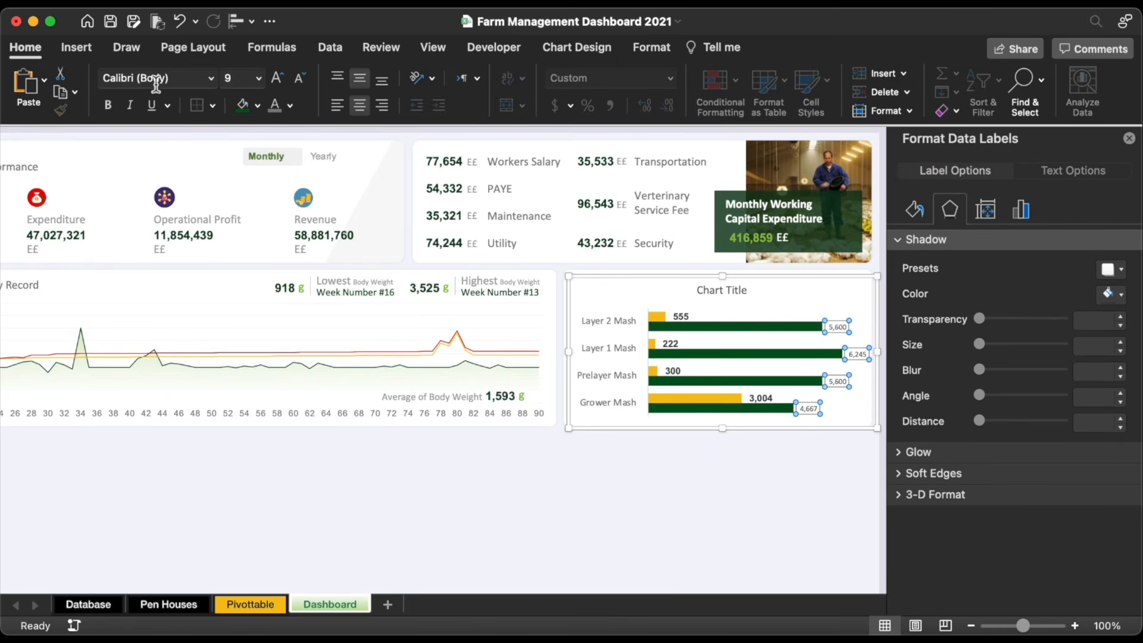
{"action": "left_click", "coordinate": [209, 80]}
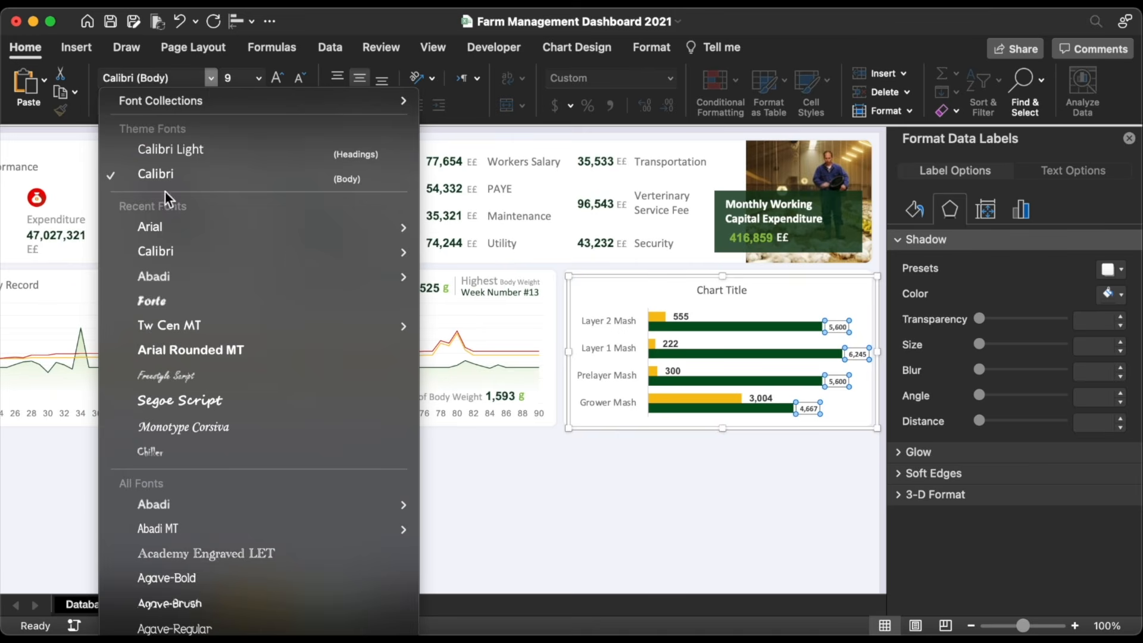
{"action": "key", "text": "Escape"}
{"action": "left_click", "coordinate": [278, 78]}
{"action": "left_click", "coordinate": [278, 78]}
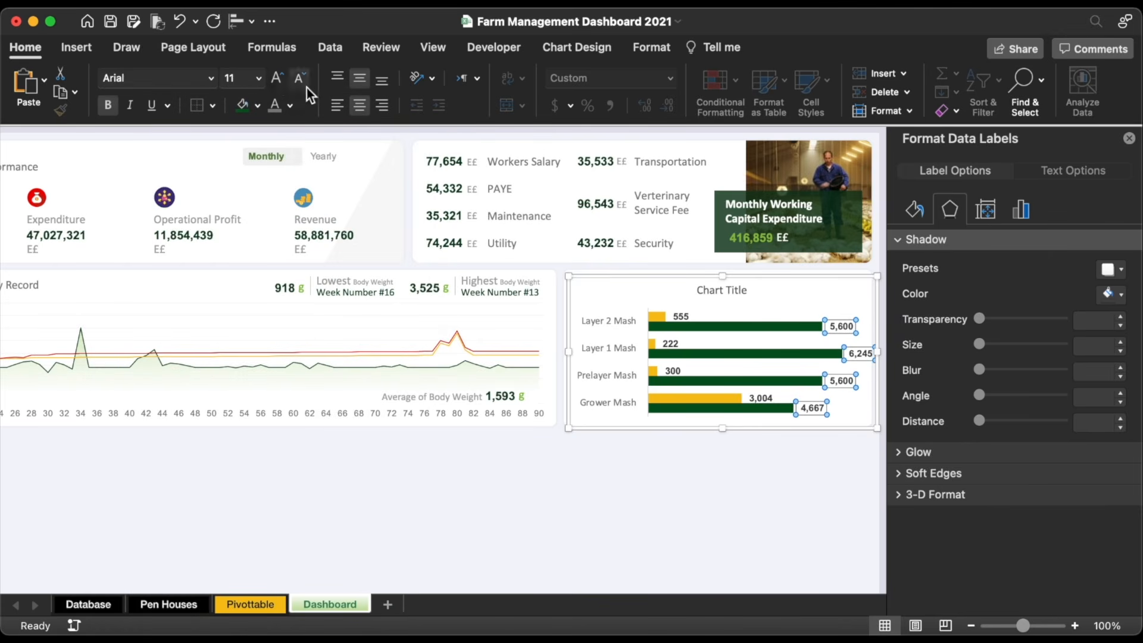
Step: Lower the chart's top edge slightly and delete the chart title
{"action": "left_click_drag", "start_coordinate": [724, 278], "coordinate": [725, 285]}
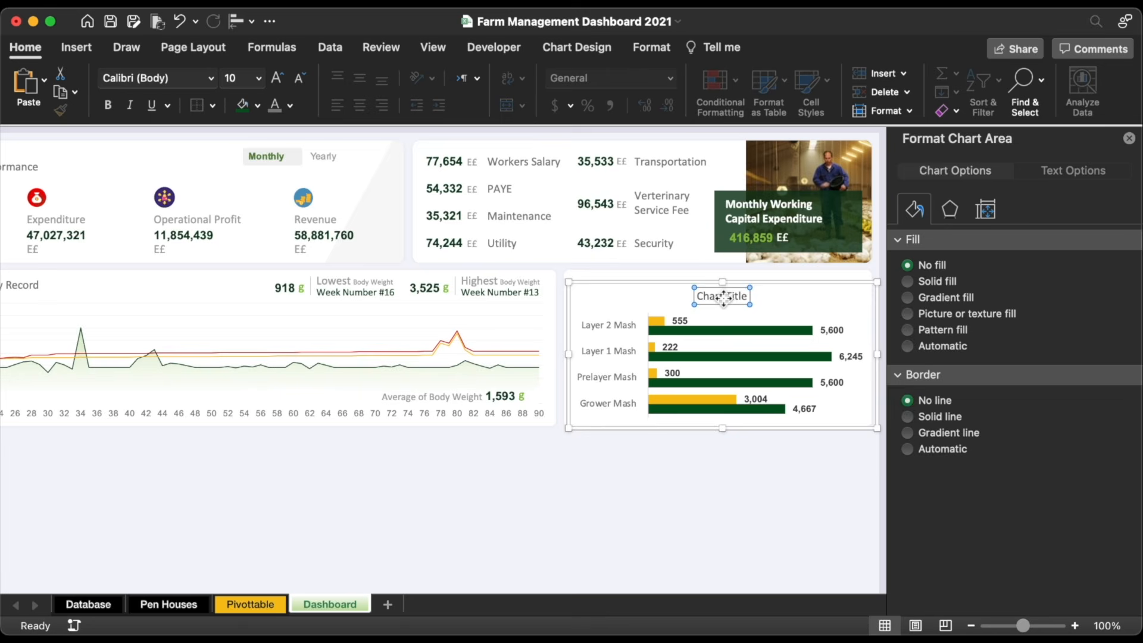
{"action": "left_click", "coordinate": [723, 298]}
{"action": "key", "text": "Delete"}
{"action": "left_click", "coordinate": [721, 522]}
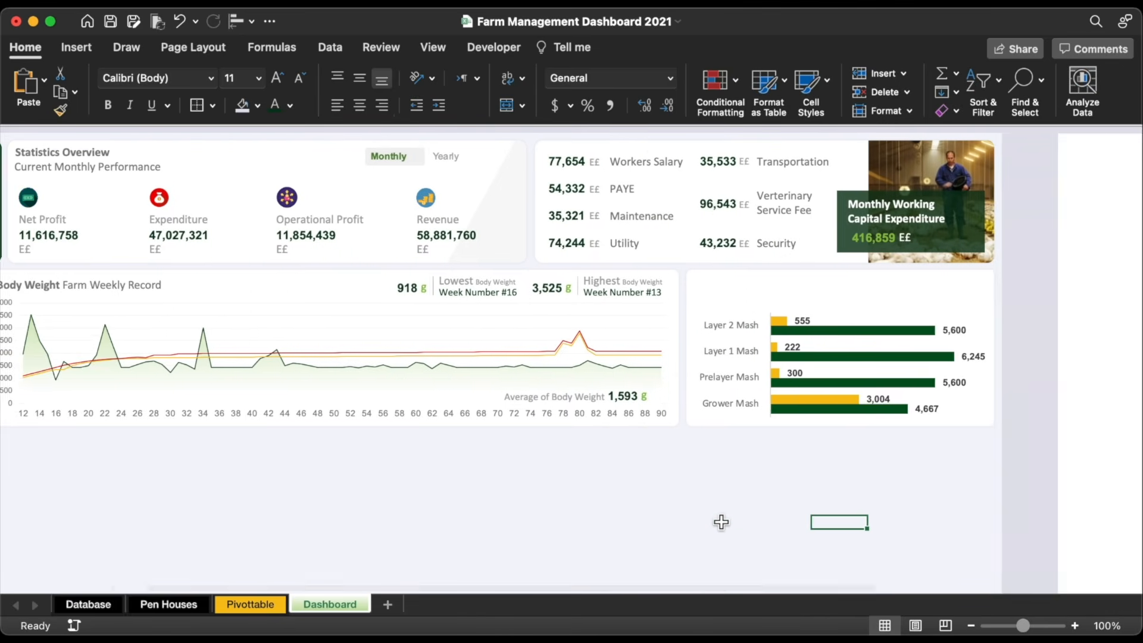
{"action": "left_click", "coordinate": [226, 146]}
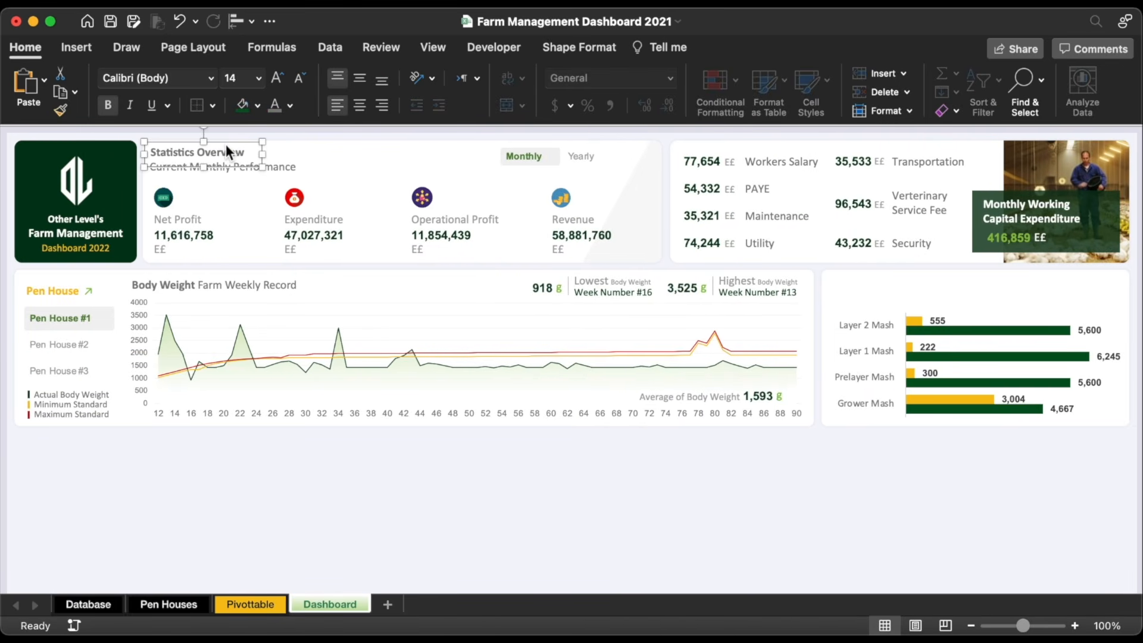
Step: Copy the heading above the bar chart as 'Feed Inventory' and add an unbolded 12 pt 'Stock Qty' heading
{"action": "left_click_drag", "start_coordinate": [226, 146], "coordinate": [865, 288]}
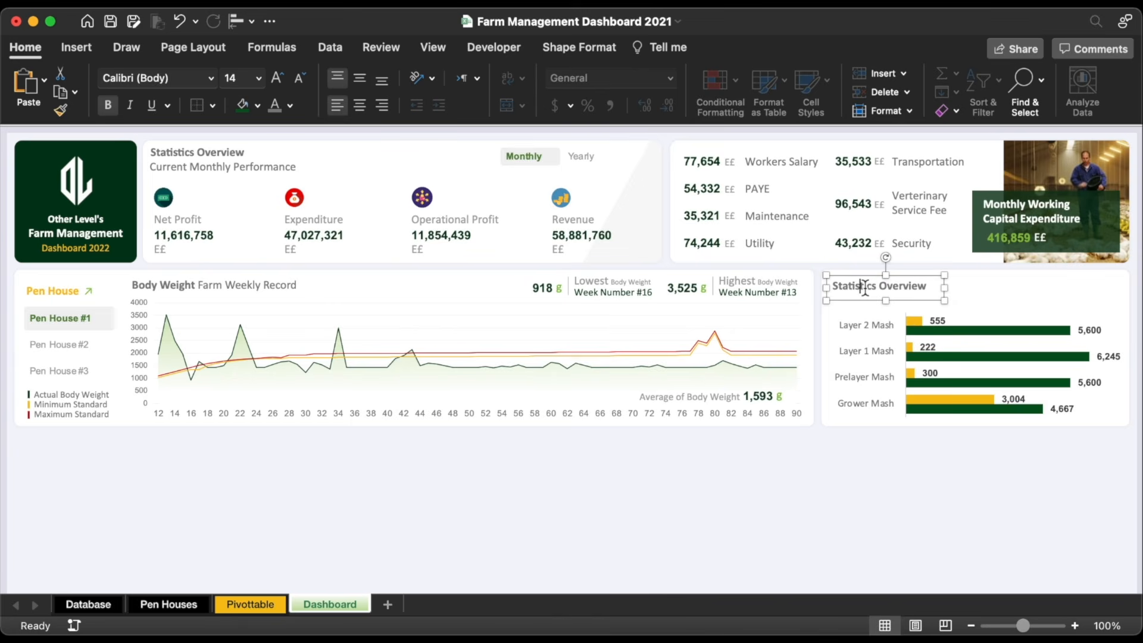
{"action": "type", "text": "Feed Inventory"}
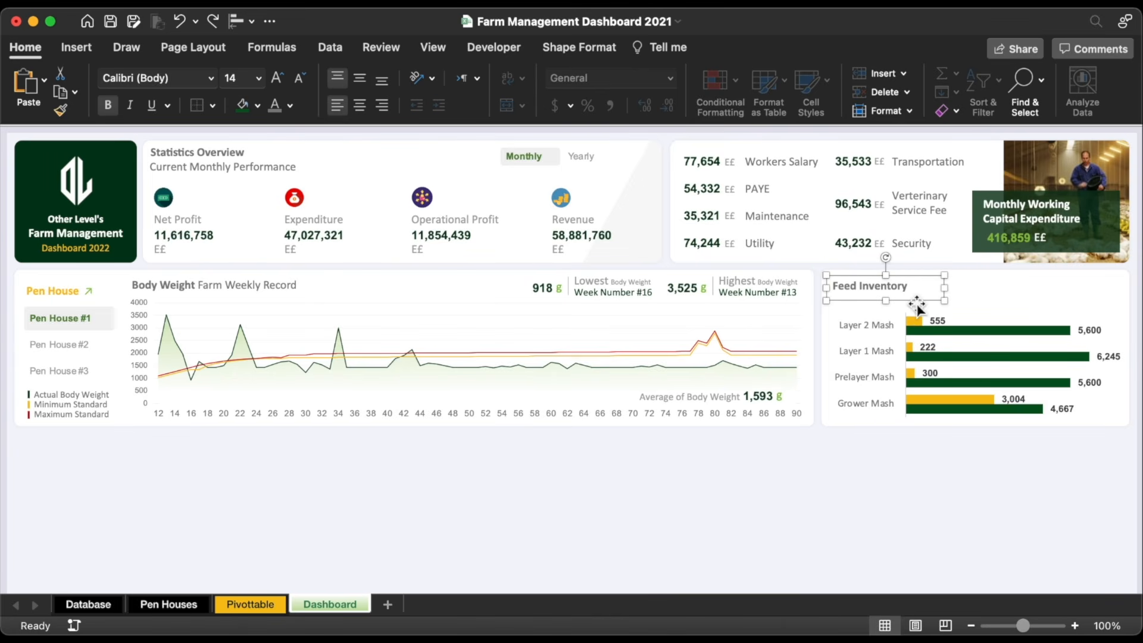
{"action": "left_click_drag", "start_coordinate": [916, 304], "coordinate": [1029, 285]}
{"action": "type", "text": "Stock Qty"}
{"action": "left_click", "coordinate": [106, 105]}
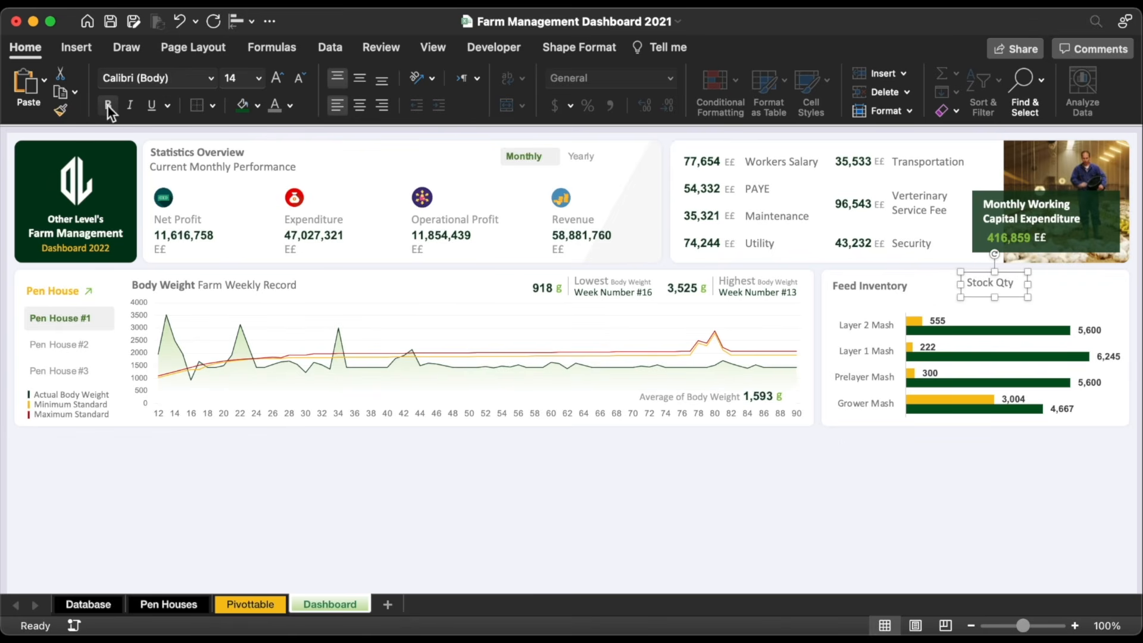
{"action": "left_click", "coordinate": [298, 77]}
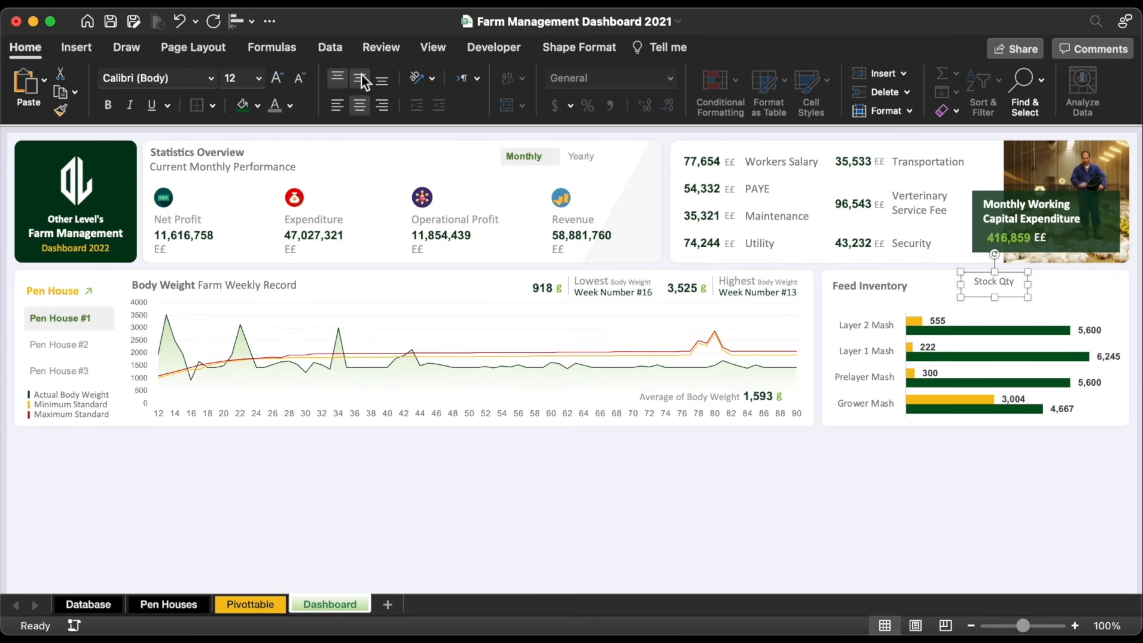
Step: Copy the heading further right as 'Unit Price' and nudge both labels slightly upward
{"action": "left_click_drag", "start_coordinate": [978, 298], "coordinate": [1063, 299]}
{"action": "type", "text": "Un"}
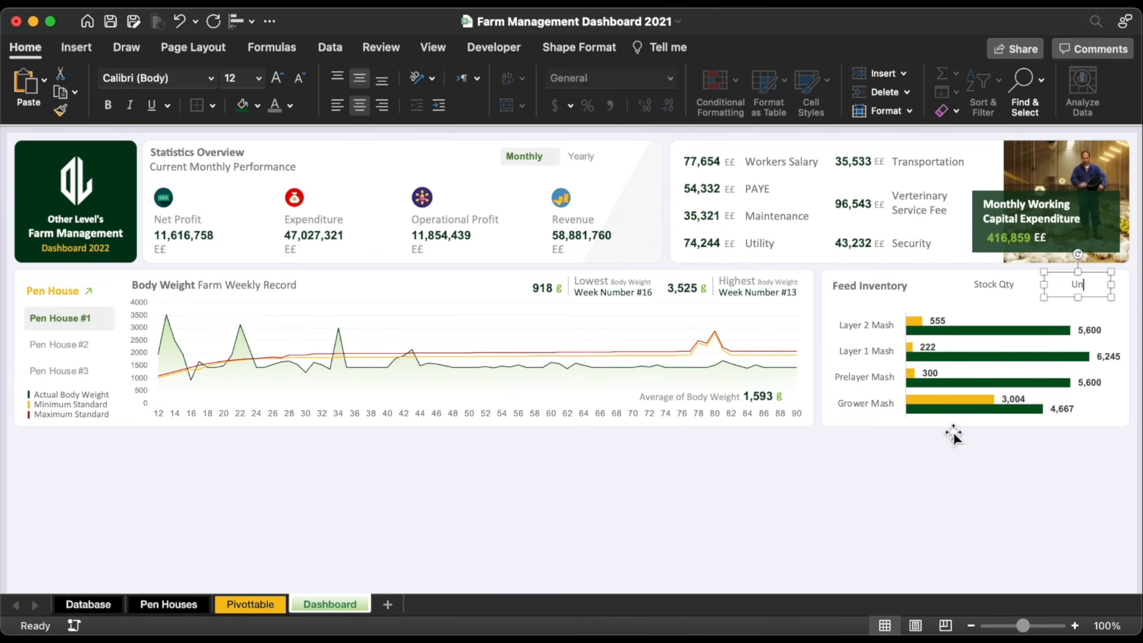
{"action": "type", "text": "it Price"}
{"action": "left_click", "coordinate": [1000, 286]}
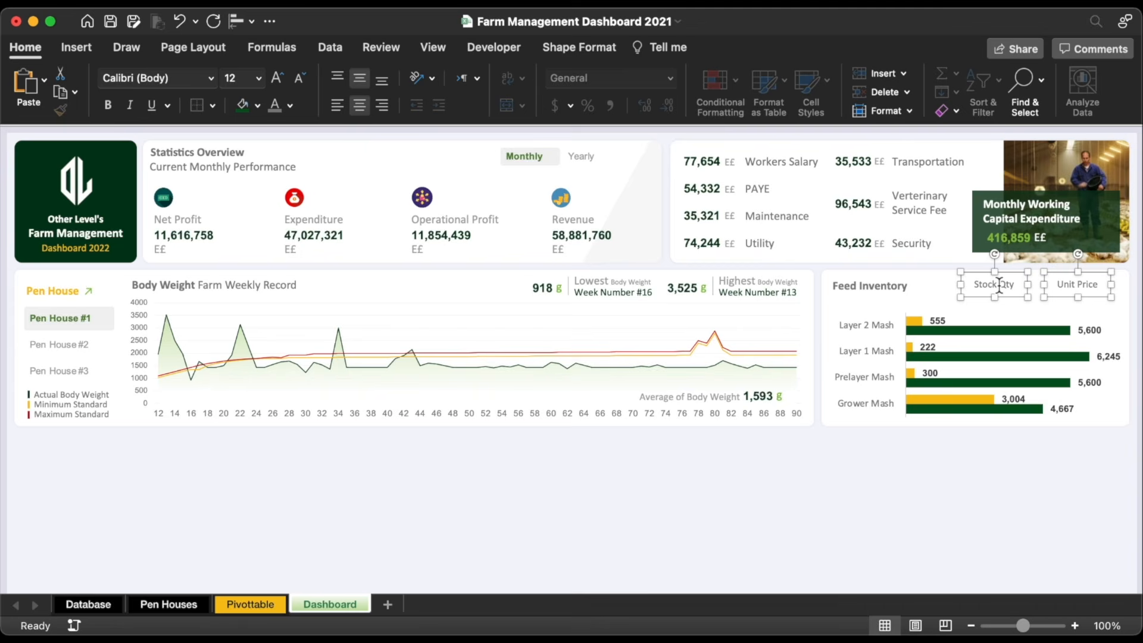
{"action": "left_click_drag", "start_coordinate": [1000, 285], "coordinate": [1012, 287]}
{"action": "left_click", "coordinate": [976, 497]}
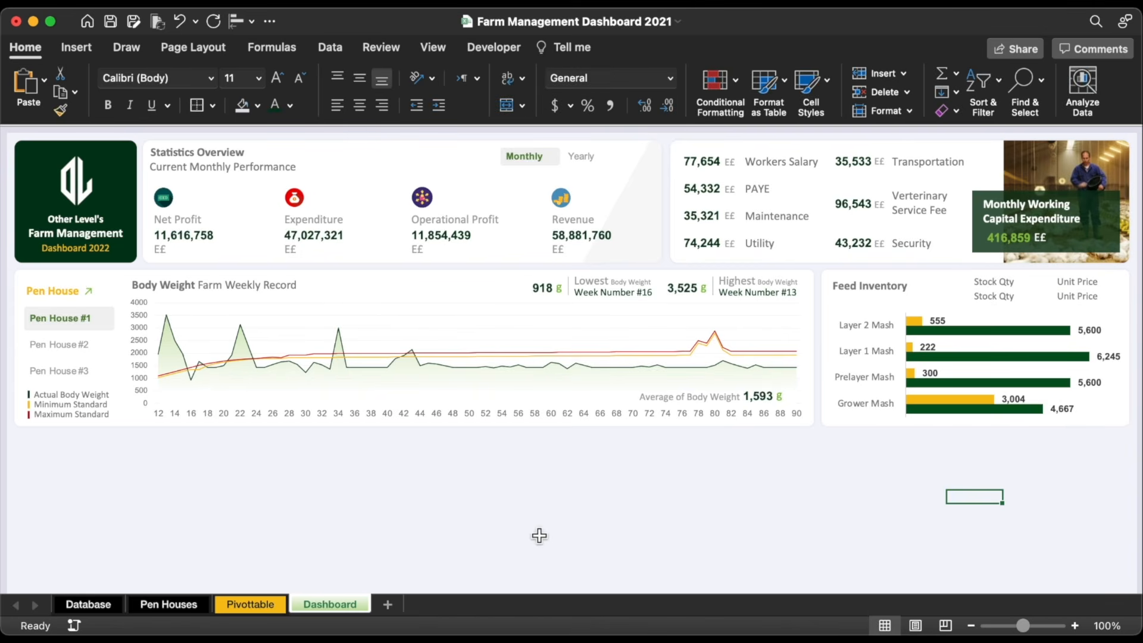
Step: On the Database sheet, SUM the four Unit Price values and fill it right to Quantity in Stock
{"action": "left_click", "coordinate": [88, 604]}
{"action": "left_click", "coordinate": [530, 214]}
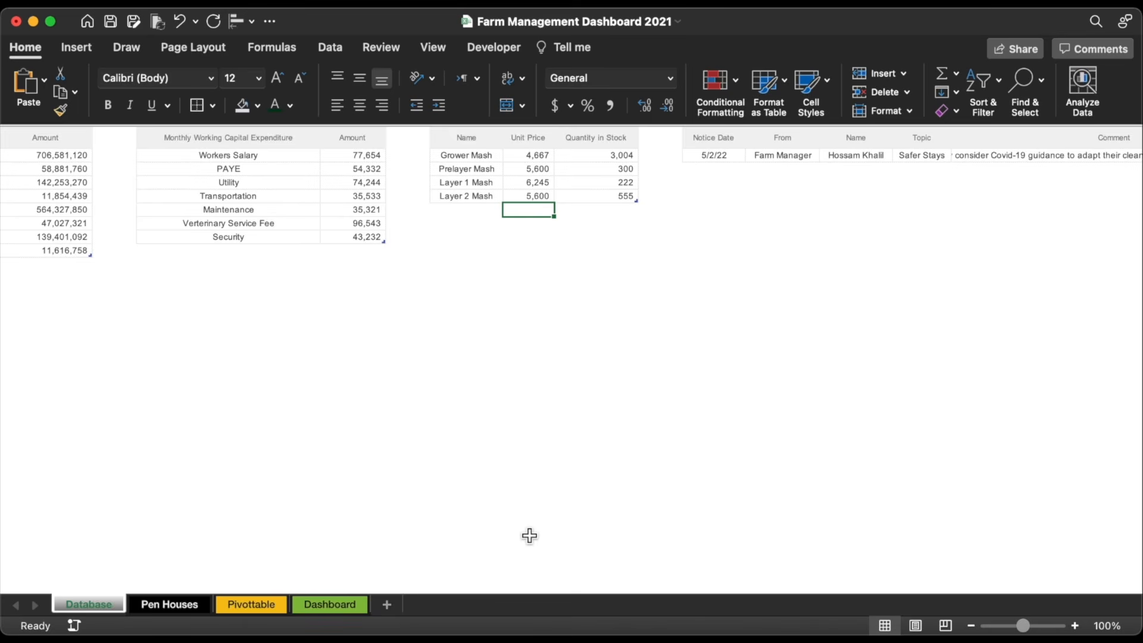
{"action": "type", "text": "=sum"}
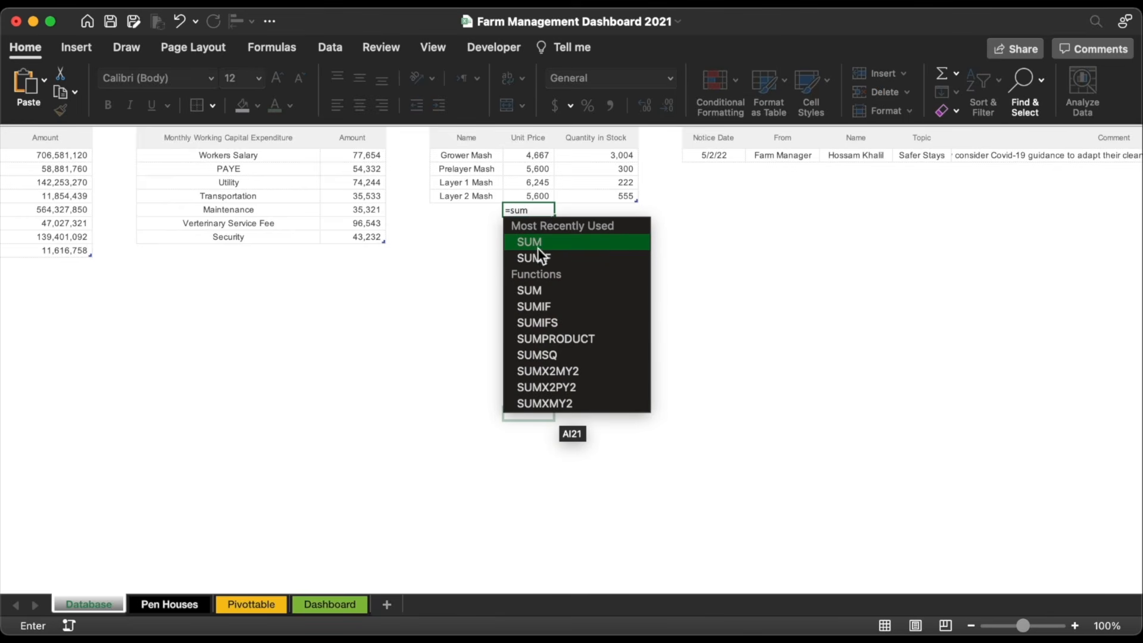
{"action": "double_click", "coordinate": [537, 247]}
{"action": "left_click_drag", "start_coordinate": [531, 156], "coordinate": [541, 197]}
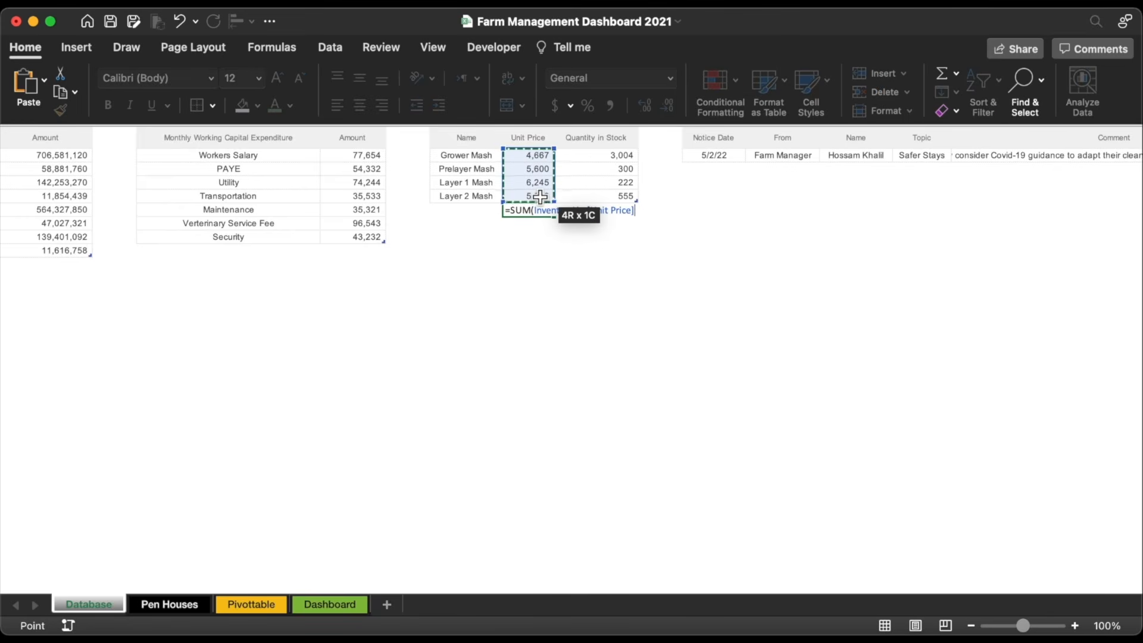
{"action": "key", "text": "Return"}
{"action": "left_click", "coordinate": [539, 211]}
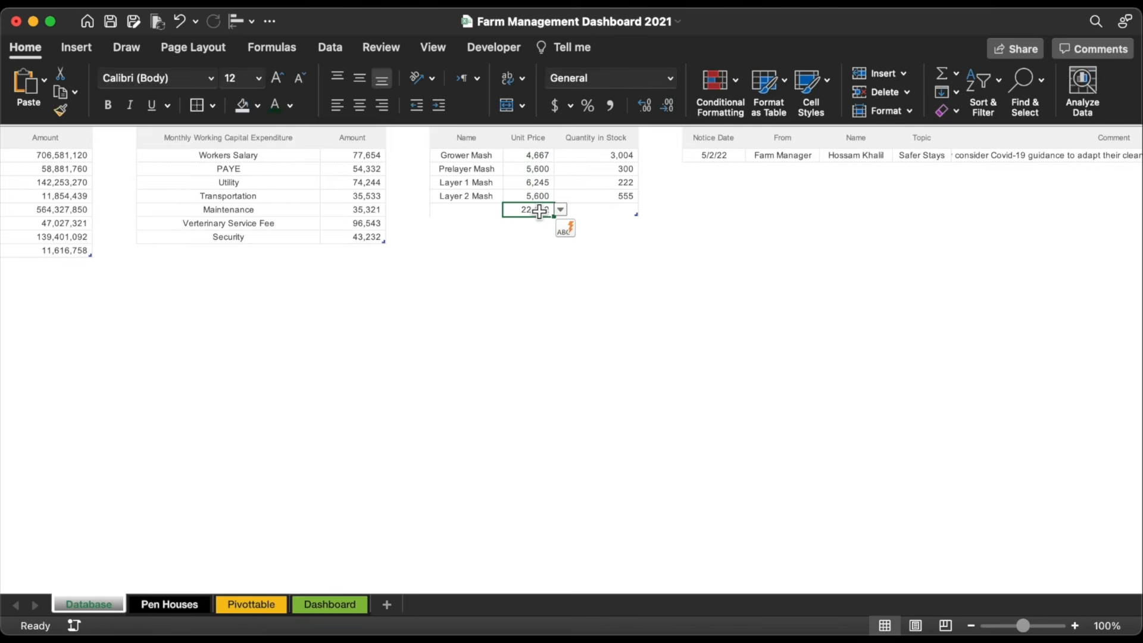
{"action": "left_click_drag", "start_coordinate": [555, 222], "coordinate": [631, 215]}
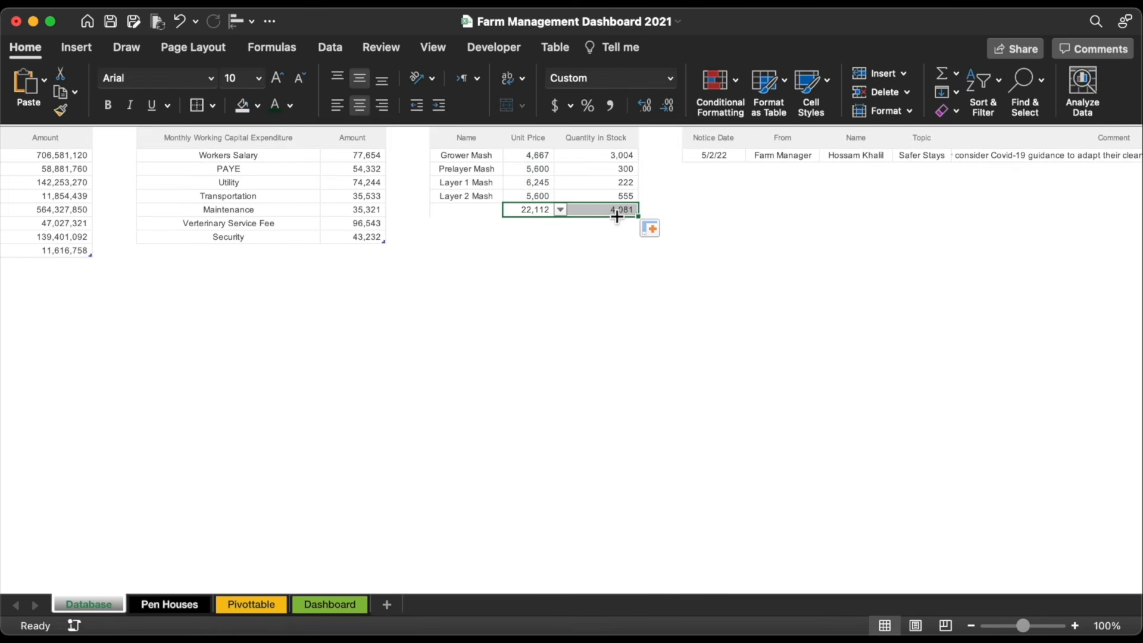
{"action": "left_click", "coordinate": [576, 278]}
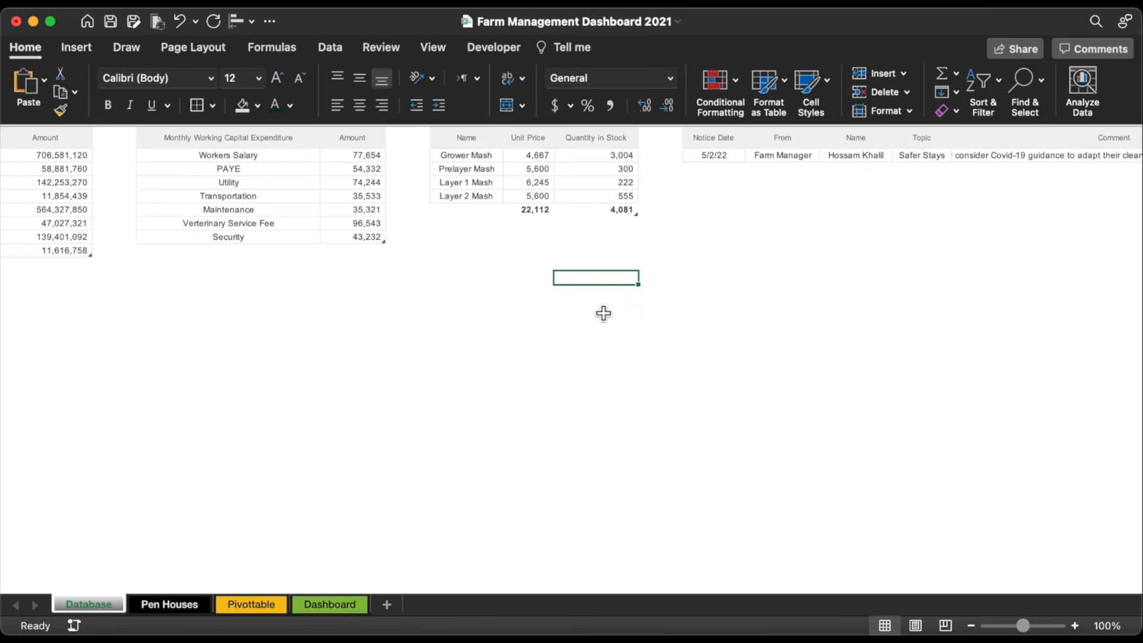
{"action": "left_click", "coordinate": [329, 605]}
Step: Show the formula bar and link the lower Stock Qty box to the 4,081 stock total
{"action": "left_click", "coordinate": [994, 296]}
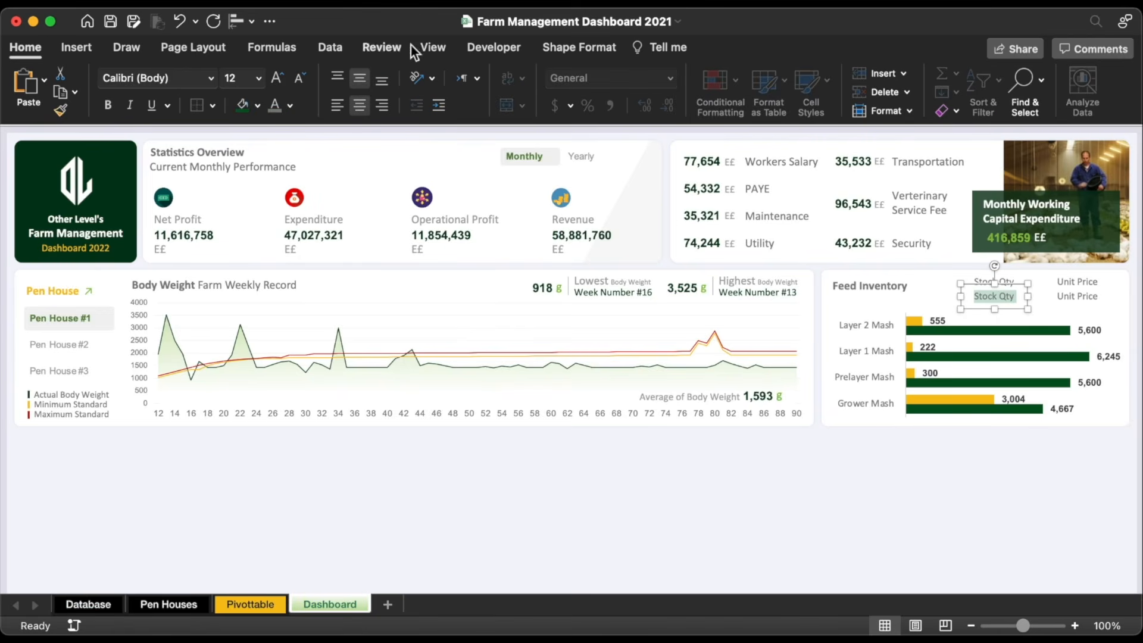
{"action": "left_click", "coordinate": [432, 47]}
{"action": "left_click", "coordinate": [428, 89]}
{"action": "left_click", "coordinate": [461, 129]}
{"action": "left_click", "coordinate": [980, 327]}
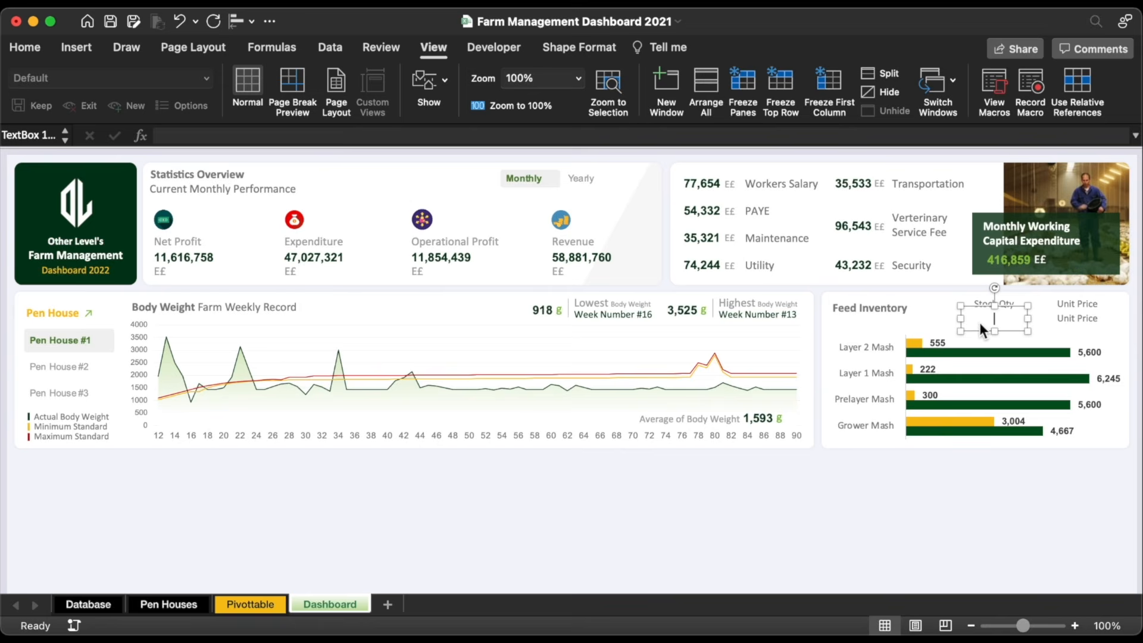
{"action": "left_click", "coordinate": [722, 138]}
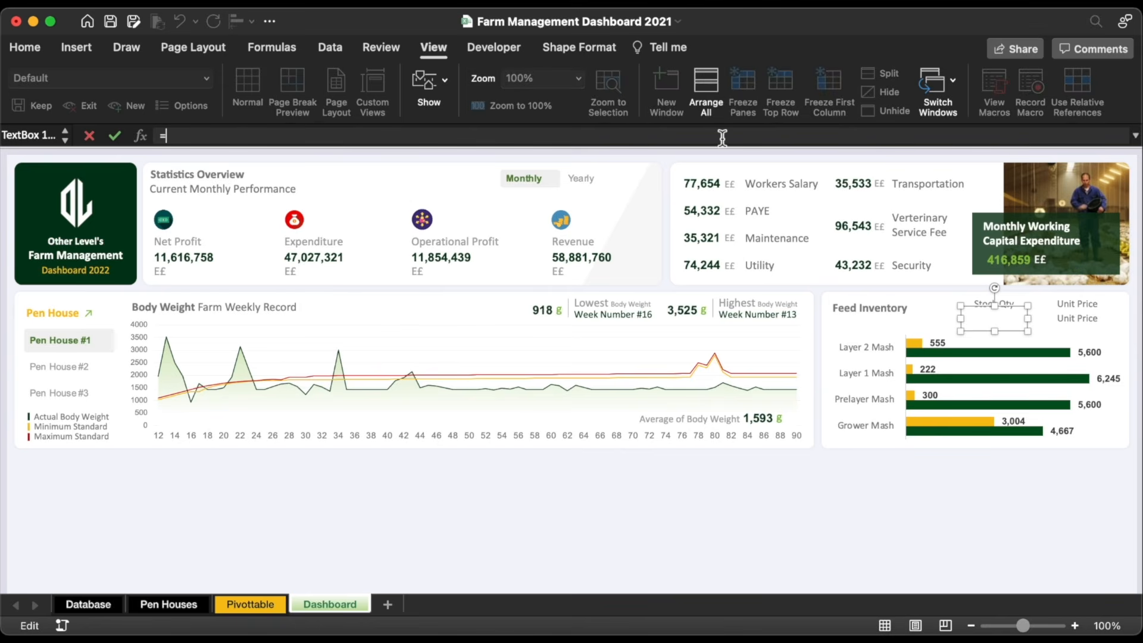
{"action": "type", "text": "="}
{"action": "left_click", "coordinate": [88, 605]}
{"action": "left_click", "coordinate": [635, 237]}
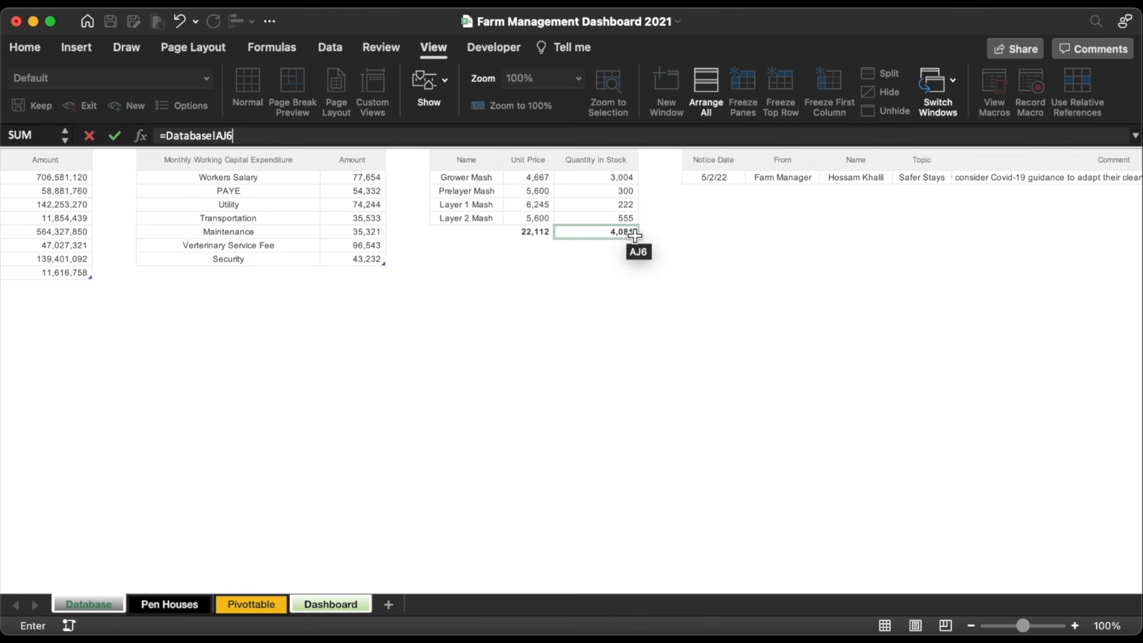
{"action": "key", "text": "Return"}
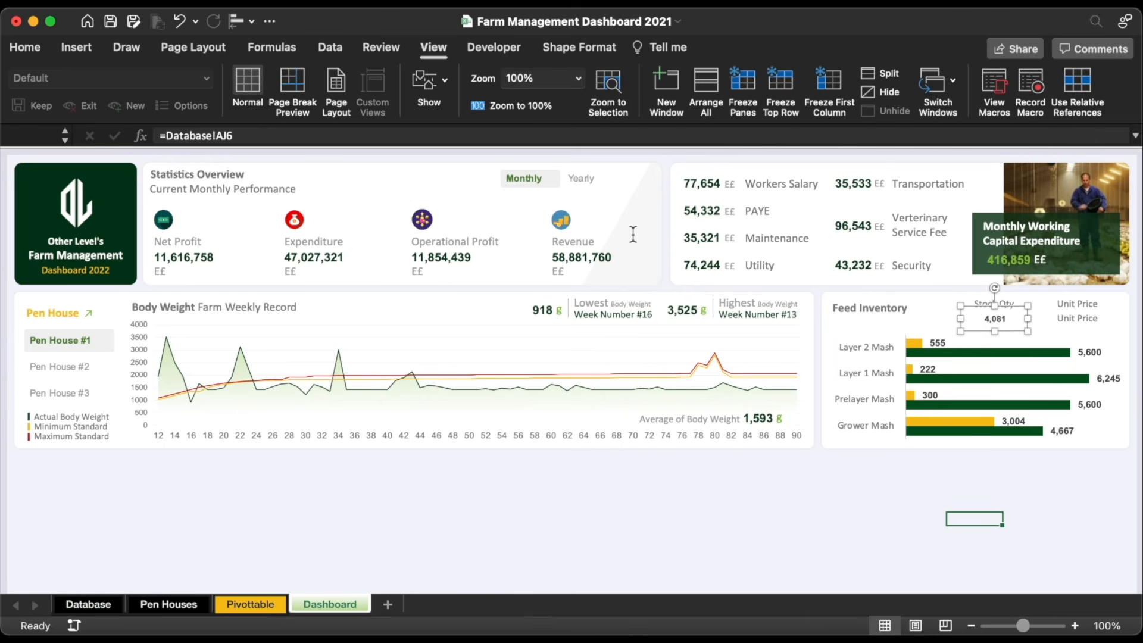
Step: Link the lower Unit Price box to the 22,112 Unit Price total on Database
{"action": "left_click", "coordinate": [1085, 321]}
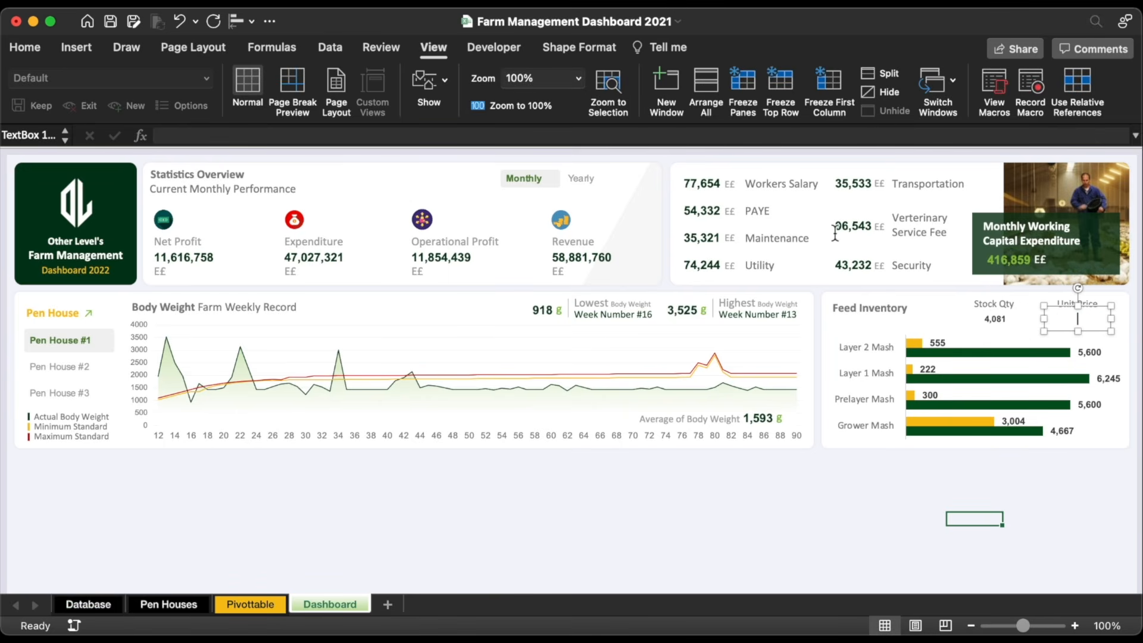
{"action": "left_click", "coordinate": [681, 137]}
{"action": "type", "text": "="}
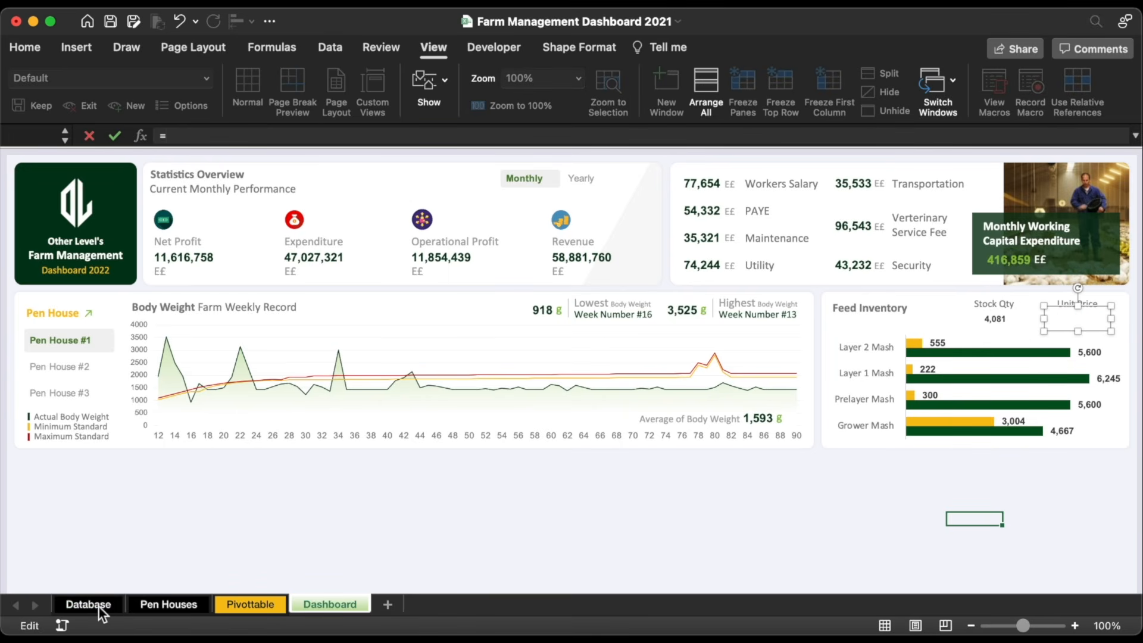
{"action": "left_click", "coordinate": [100, 604]}
{"action": "left_click", "coordinate": [543, 236]}
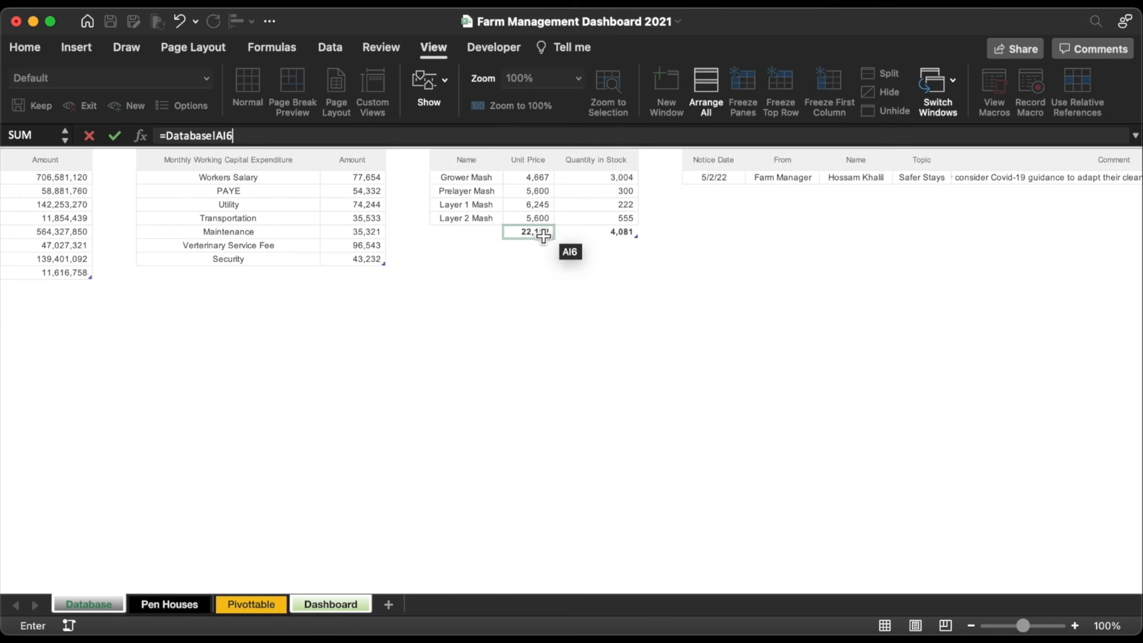
{"action": "key", "text": "Return"}
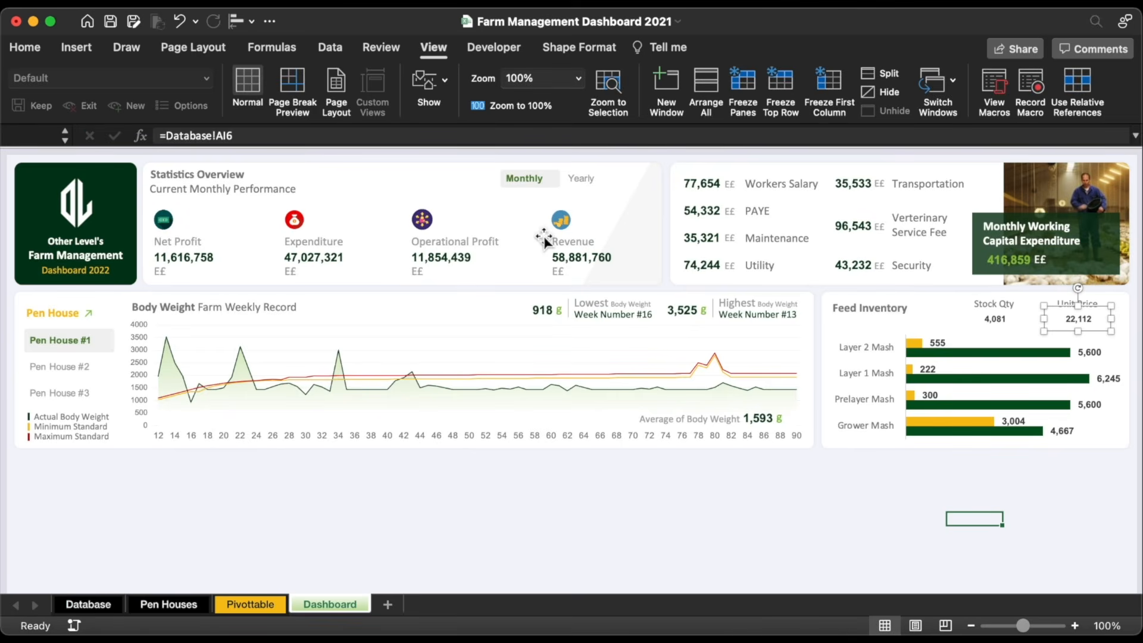
Step: Format both value boxes in larger Arial with a dark green font colour
{"action": "left_click", "coordinate": [1003, 327], "text": "shift"}
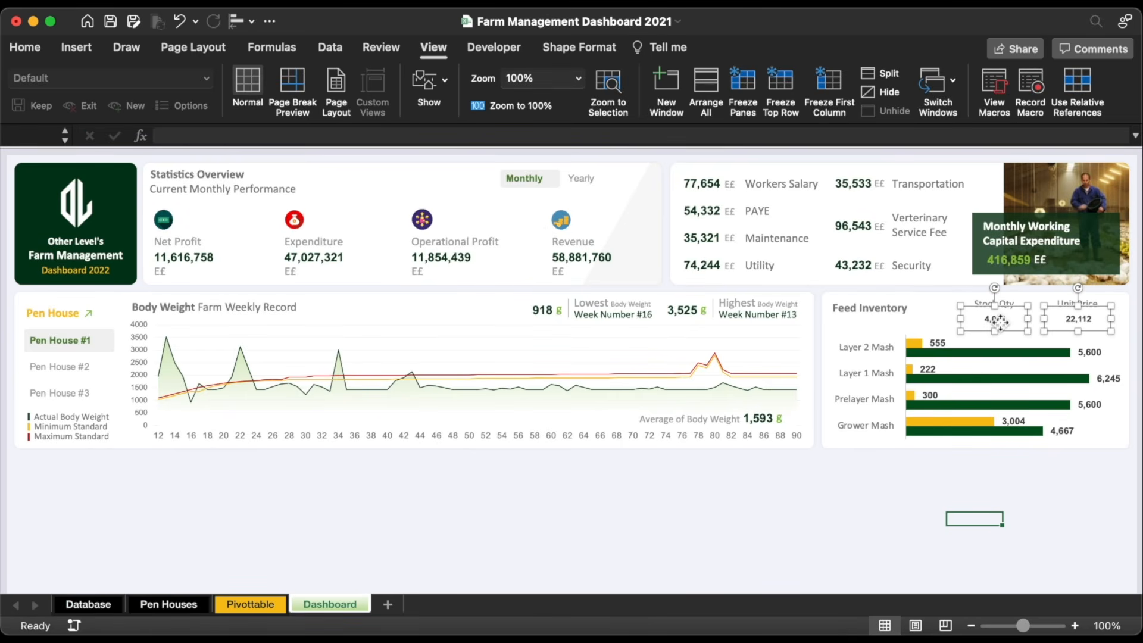
{"action": "left_click", "coordinate": [17, 51]}
{"action": "left_click", "coordinate": [212, 78]}
{"action": "left_click", "coordinate": [150, 237]}
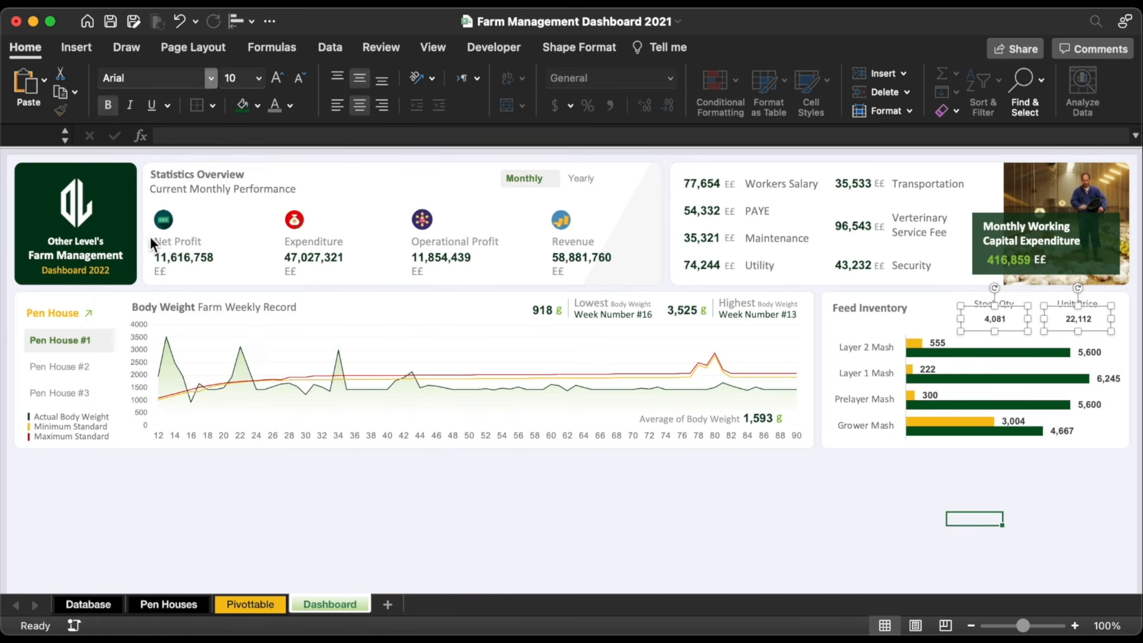
{"action": "left_click", "coordinate": [278, 77]}
{"action": "left_click", "coordinate": [278, 77]}
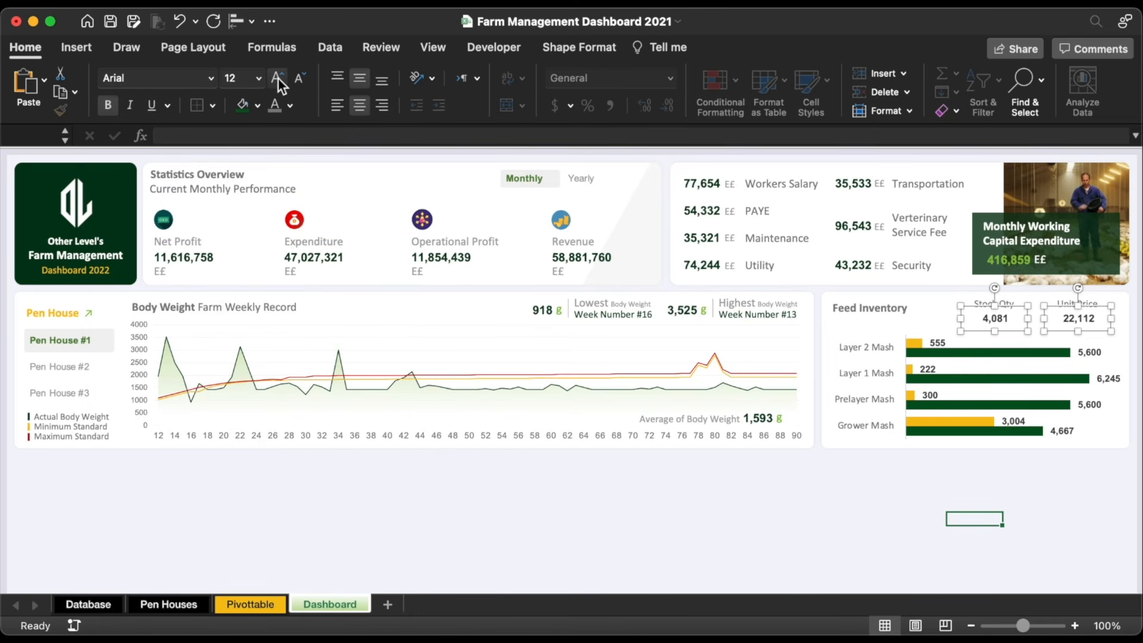
{"action": "left_click", "coordinate": [278, 77]}
{"action": "left_click", "coordinate": [290, 106]}
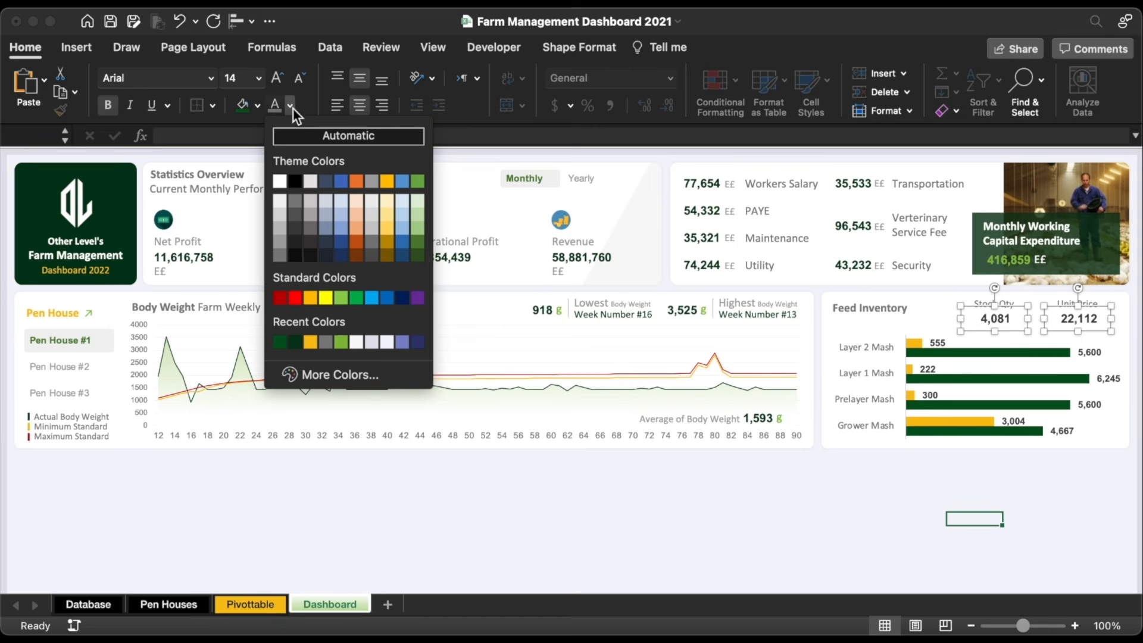
{"action": "left_click", "coordinate": [279, 343]}
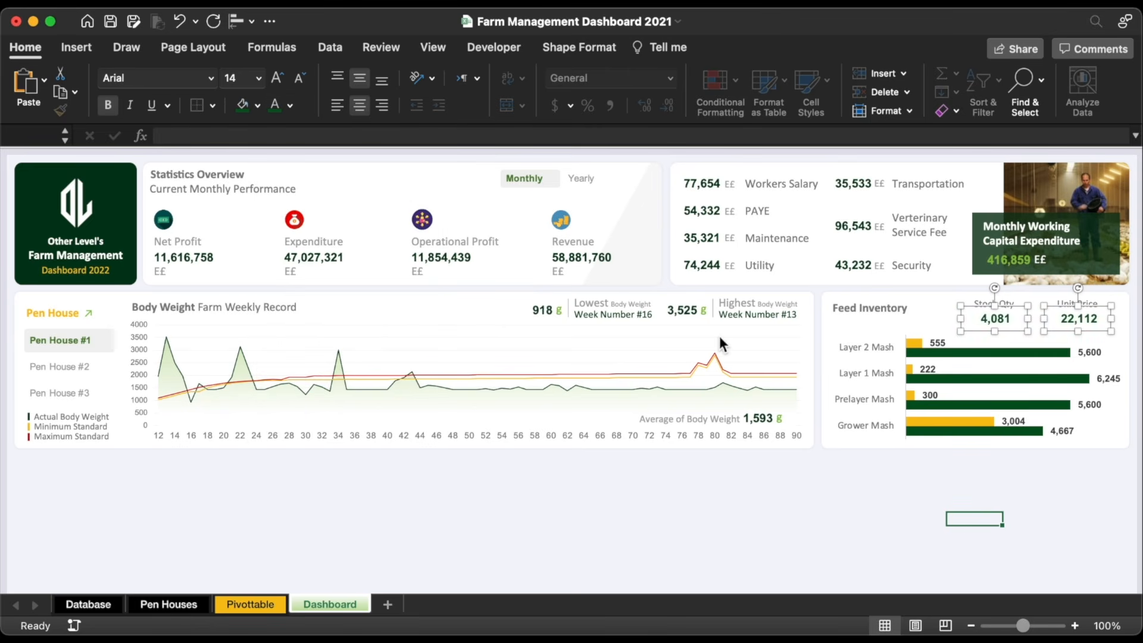
Step: Recolour the 4,081 stock value orange
{"action": "left_click", "coordinate": [995, 318]}
{"action": "left_click", "coordinate": [291, 106]}
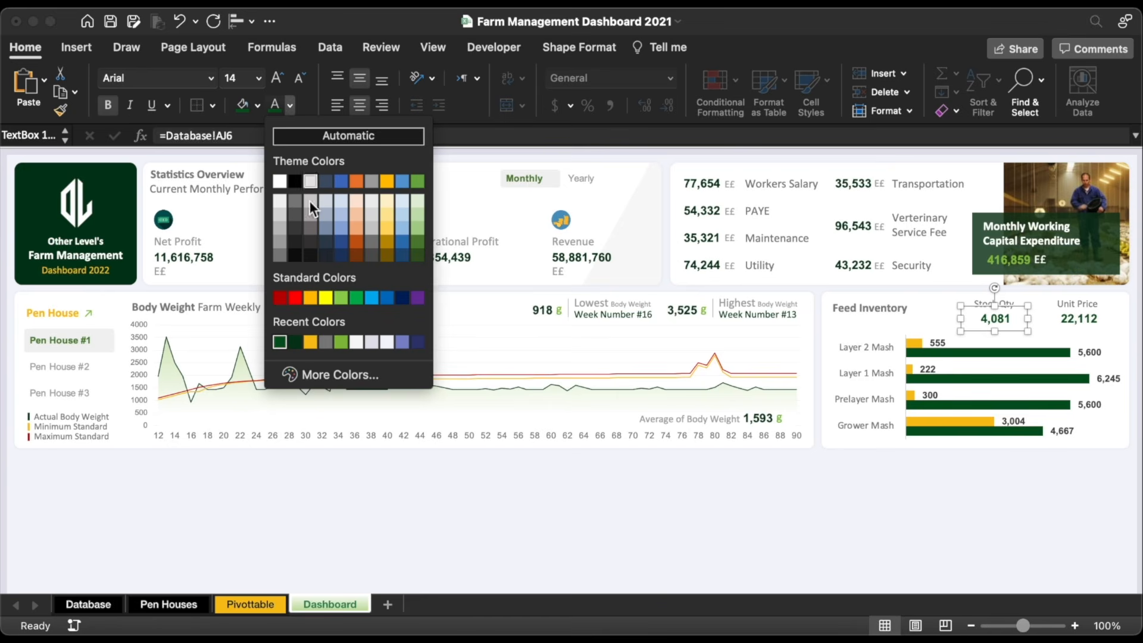
{"action": "left_click", "coordinate": [309, 342]}
{"action": "left_click", "coordinate": [1080, 320], "text": "shift"}
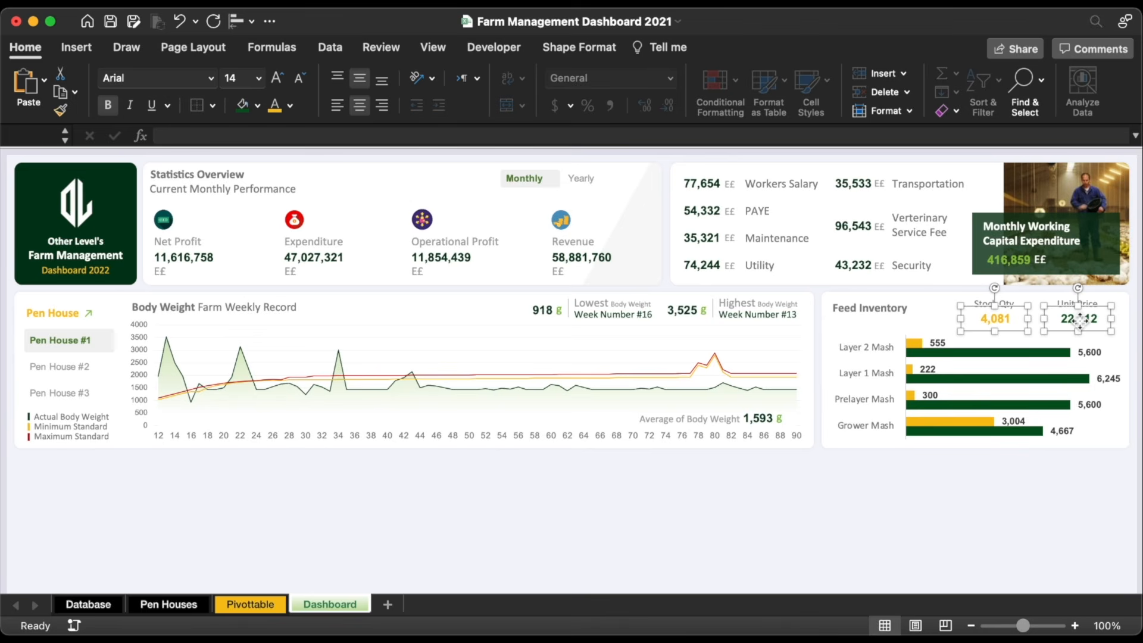
{"action": "left_click", "coordinate": [1095, 323]}
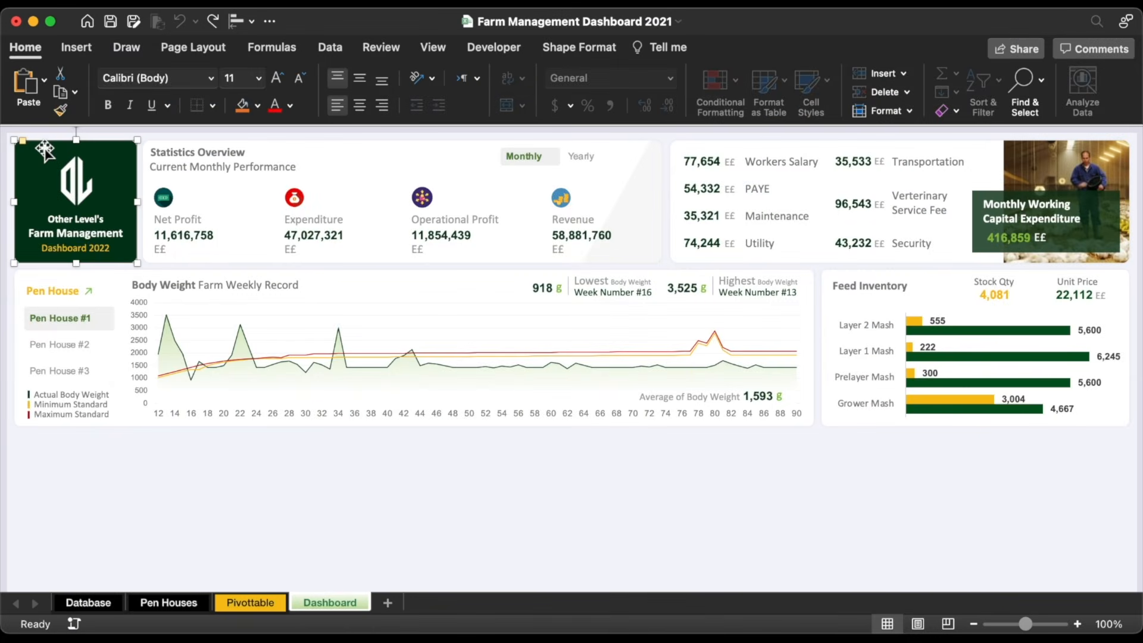
Step: Place a copy of the dark green logo block below the chart and narrow it
{"action": "left_click_drag", "start_coordinate": [44, 151], "coordinate": [57, 439]}
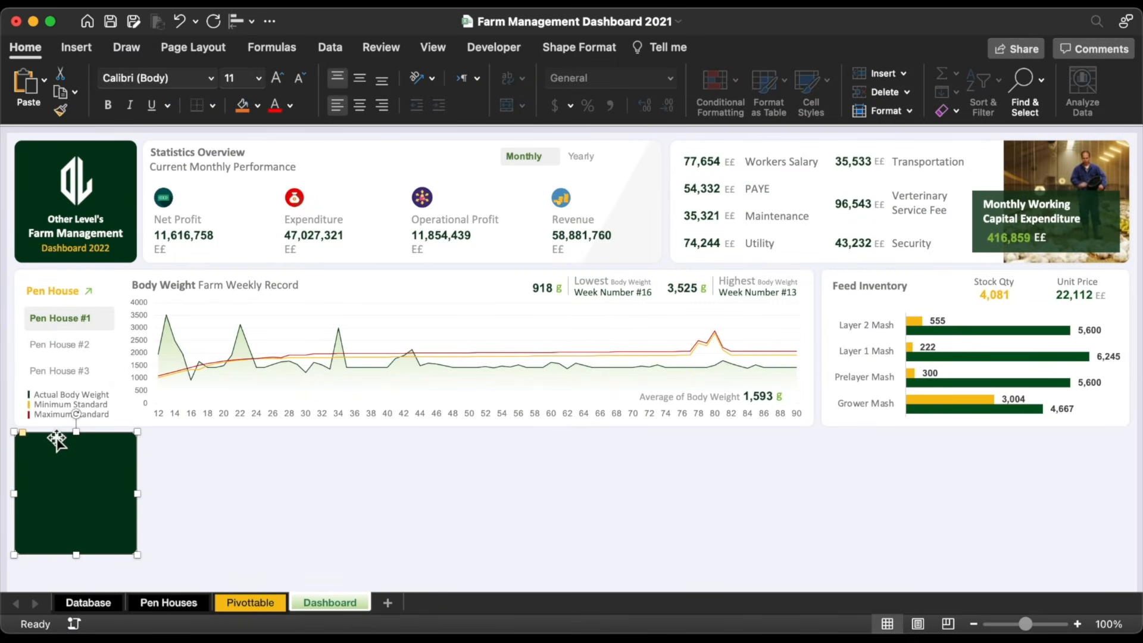
{"action": "left_click", "coordinate": [592, 47]}
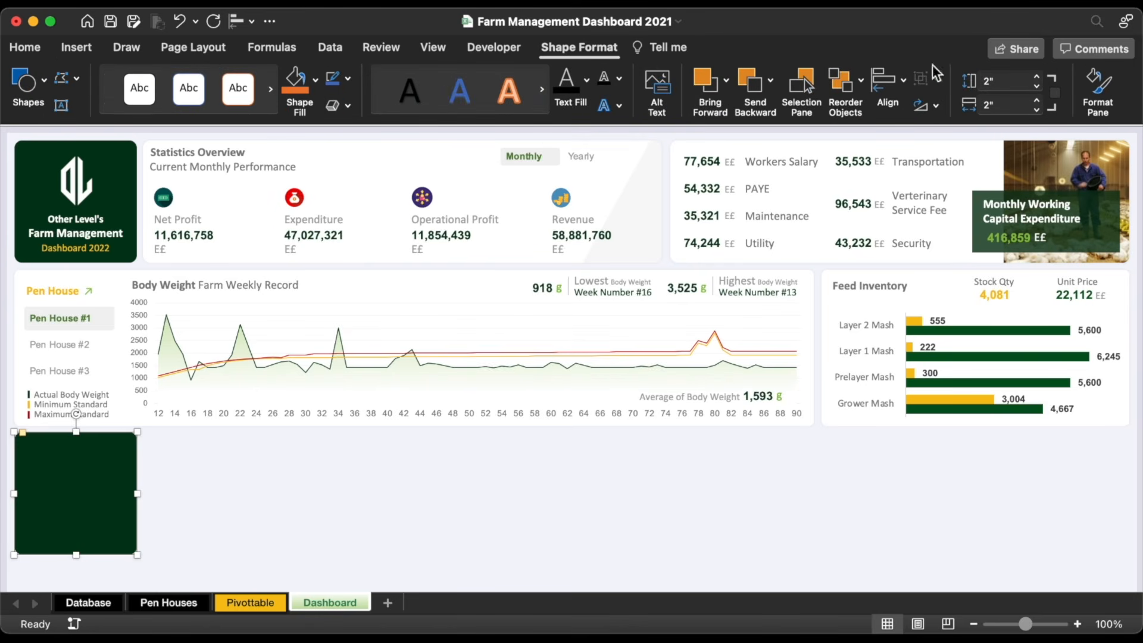
{"action": "left_click", "coordinate": [1038, 111]}
{"action": "left_click", "coordinate": [1037, 111]}
{"action": "left_click", "coordinate": [1037, 110]}
{"action": "left_click", "coordinate": [1037, 111]}
{"action": "left_click", "coordinate": [1037, 110]}
{"action": "left_click", "coordinate": [1037, 111]}
{"action": "left_click", "coordinate": [1037, 111]}
{"action": "left_click", "coordinate": [1038, 110]}
{"action": "left_click", "coordinate": [1037, 111]}
{"action": "left_click", "coordinate": [1037, 111]}
{"action": "left_click", "coordinate": [1038, 110]}
{"action": "left_click", "coordinate": [1038, 111]}
{"action": "left_click", "coordinate": [1037, 111]}
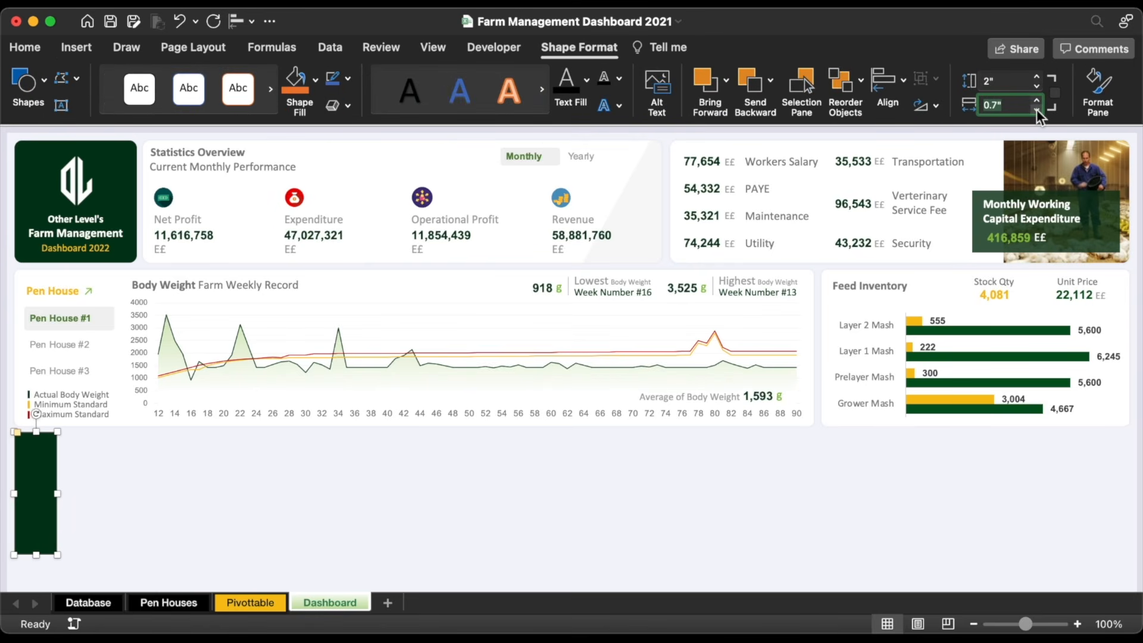
{"action": "left_click", "coordinate": [1038, 111]}
Step: Set the green bar's height to 3.2 inches and trim its width slightly
{"action": "left_click", "coordinate": [1012, 85]}
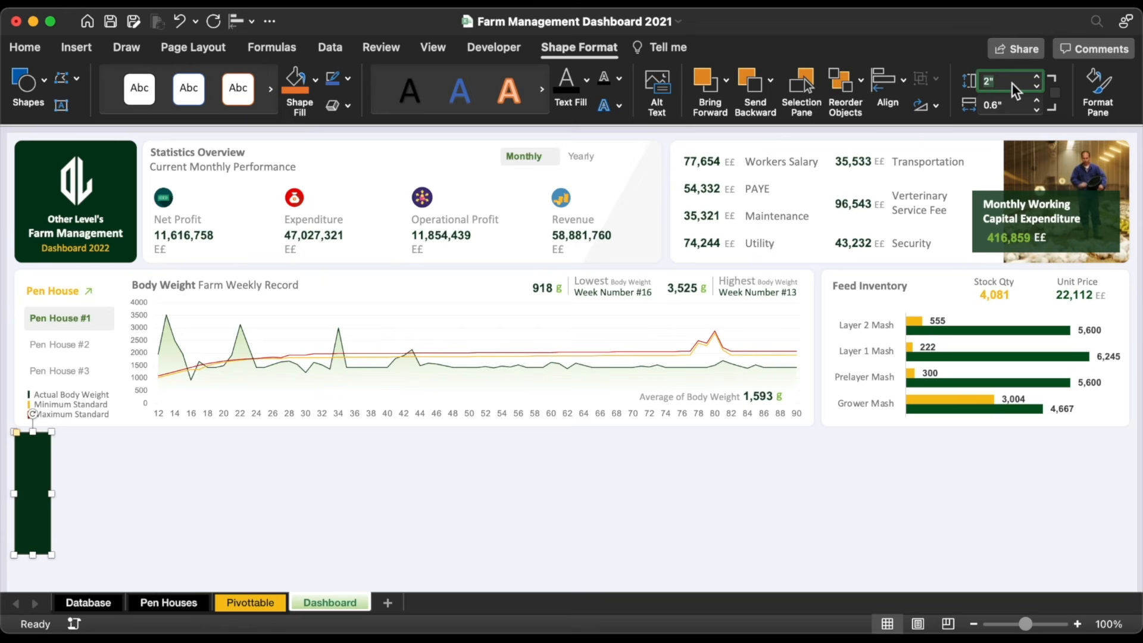
{"action": "type", "text": "3.2"}
{"action": "key", "text": "Return"}
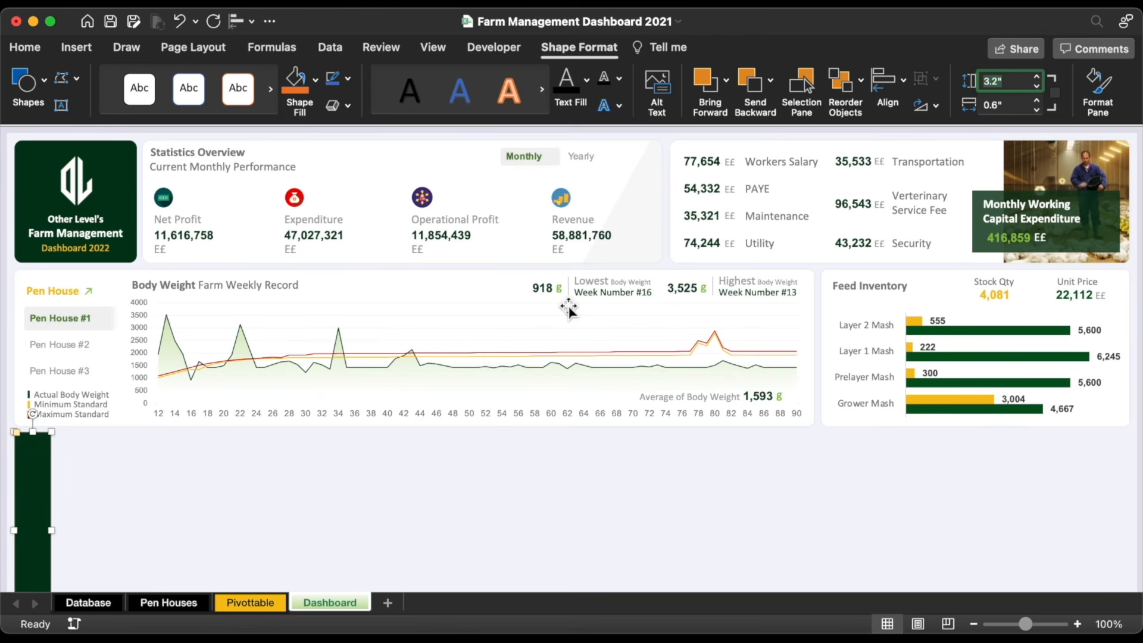
{"action": "scroll", "coordinate": [567, 305], "scroll_direction": "down", "scroll_amount": 5}
{"action": "left_click_drag", "start_coordinate": [51, 411], "coordinate": [45, 411]}
Step: Duplicate the Body Weight title below the chart and retype it as 'Daily Farm Record'
{"action": "left_click_drag", "start_coordinate": [18, 315], "coordinate": [19, 314]}
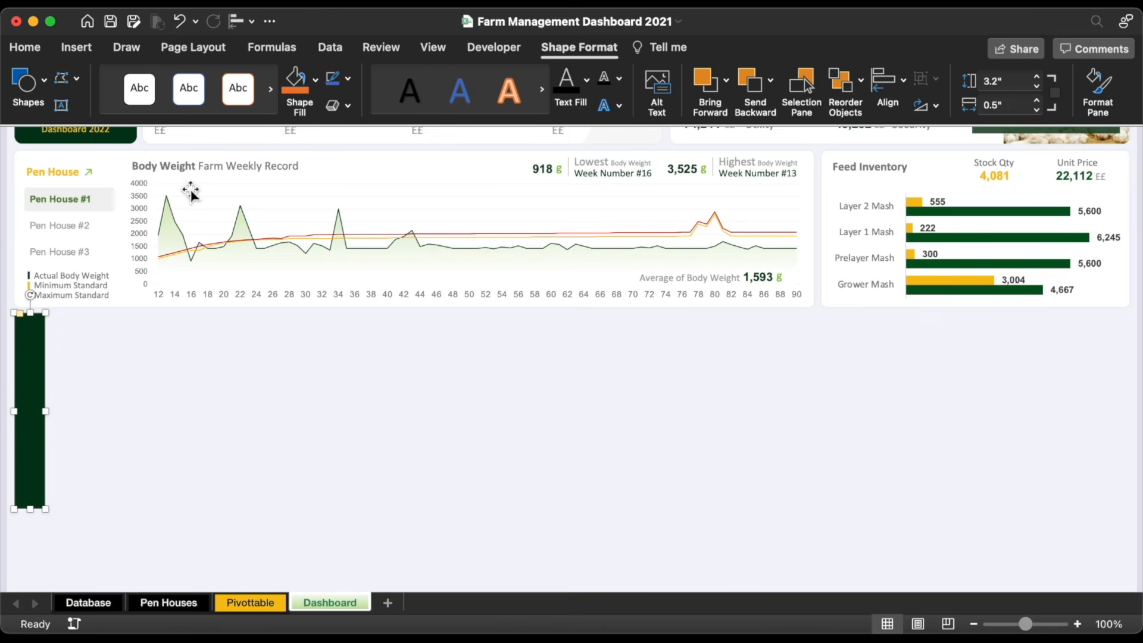
{"action": "left_click", "coordinate": [212, 173]}
{"action": "left_click", "coordinate": [188, 157]}
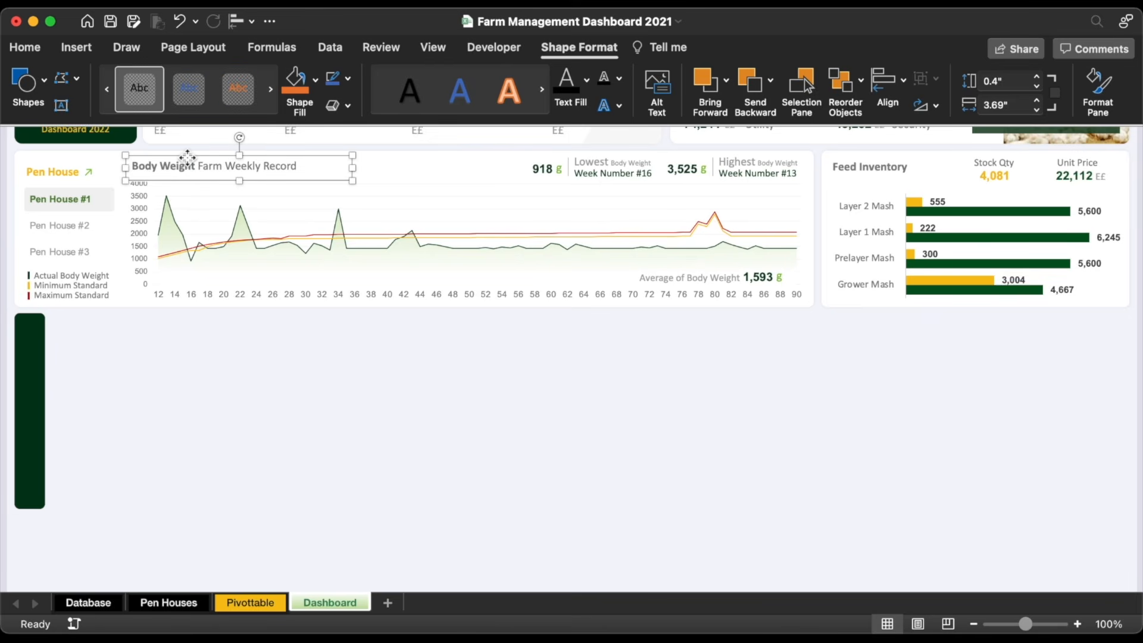
{"action": "key", "text": "super+d"}
{"action": "left_click_drag", "start_coordinate": [208, 173], "coordinate": [156, 365]}
{"action": "key", "text": "super+a"}
{"action": "type", "text": "Dailt"}
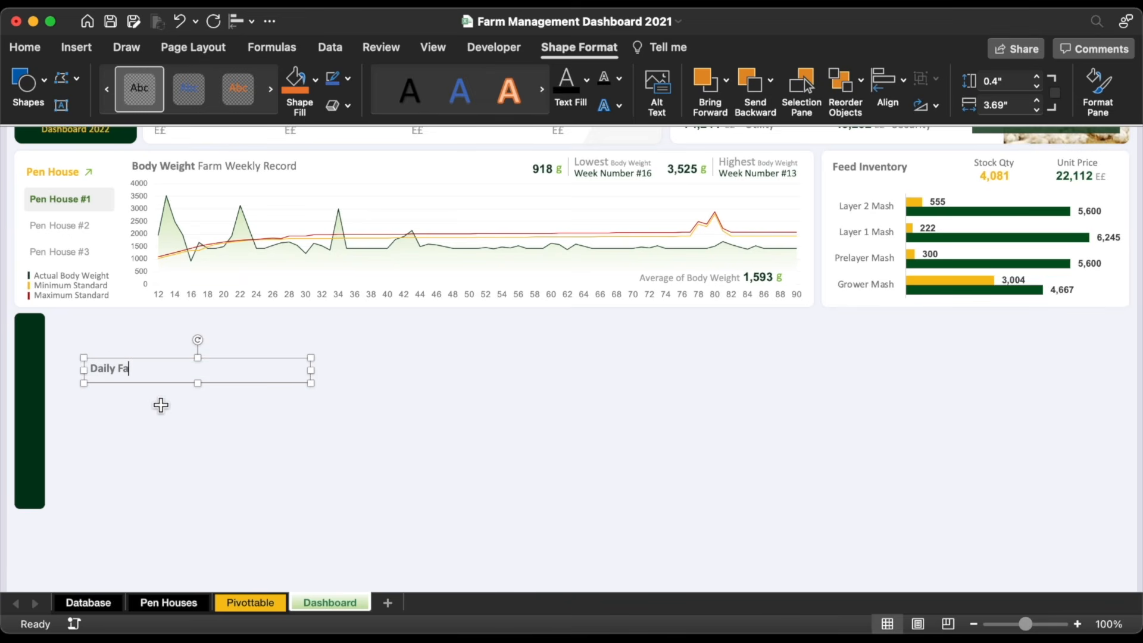
Step: Rotate the 'Daily Farm Record' label vertical and fit it onto the dark green bar
{"action": "left_click_drag", "start_coordinate": [198, 344], "coordinate": [153, 370]}
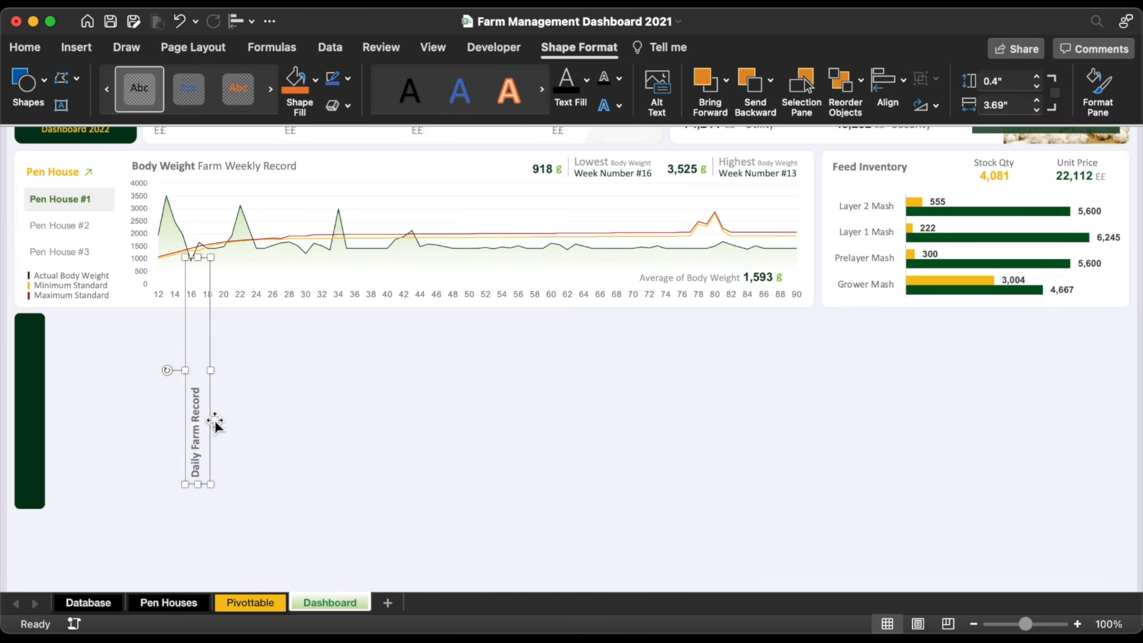
{"action": "left_click_drag", "start_coordinate": [213, 423], "coordinate": [47, 441]}
{"action": "left_click_drag", "start_coordinate": [33, 280], "coordinate": [33, 314]}
{"action": "left_click", "coordinate": [345, 158]}
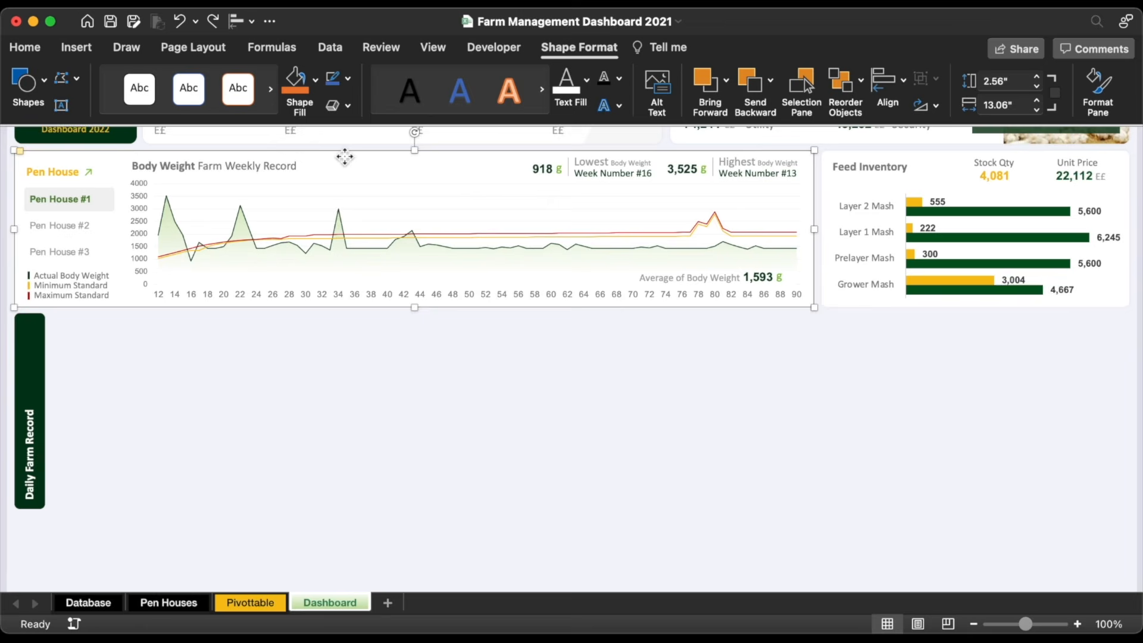
Step: Copy the card background as a 2.88 x 1.82 inch panel plus a 5.75-inch-wide copy beside it
{"action": "left_click_drag", "start_coordinate": [345, 157], "coordinate": [308, 321]}
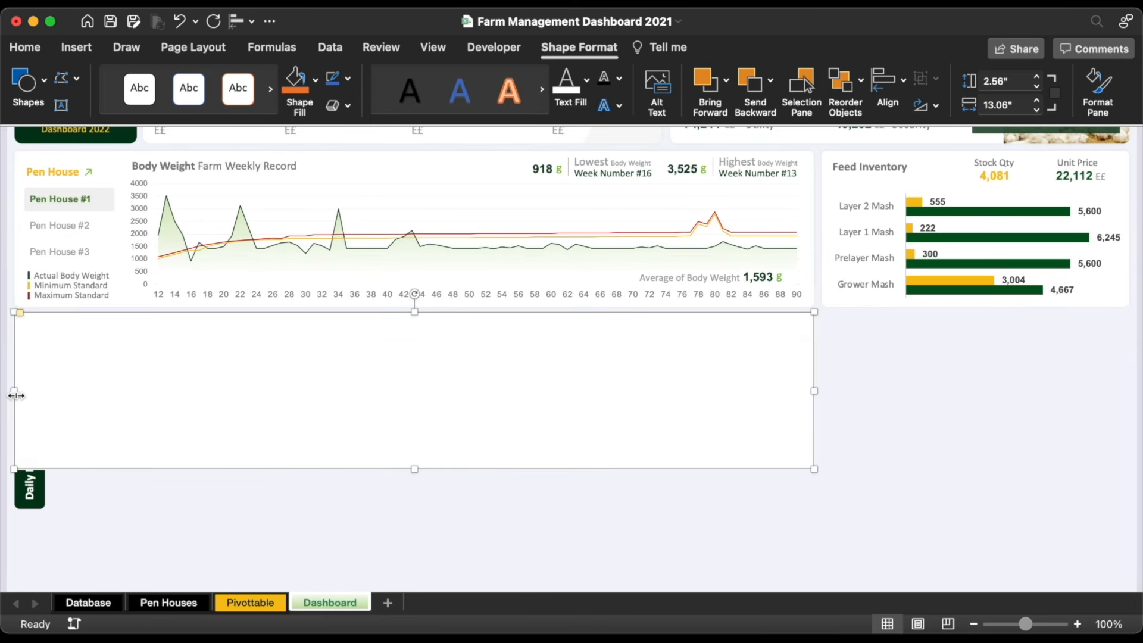
{"action": "left_click_drag", "start_coordinate": [14, 396], "coordinate": [54, 387]}
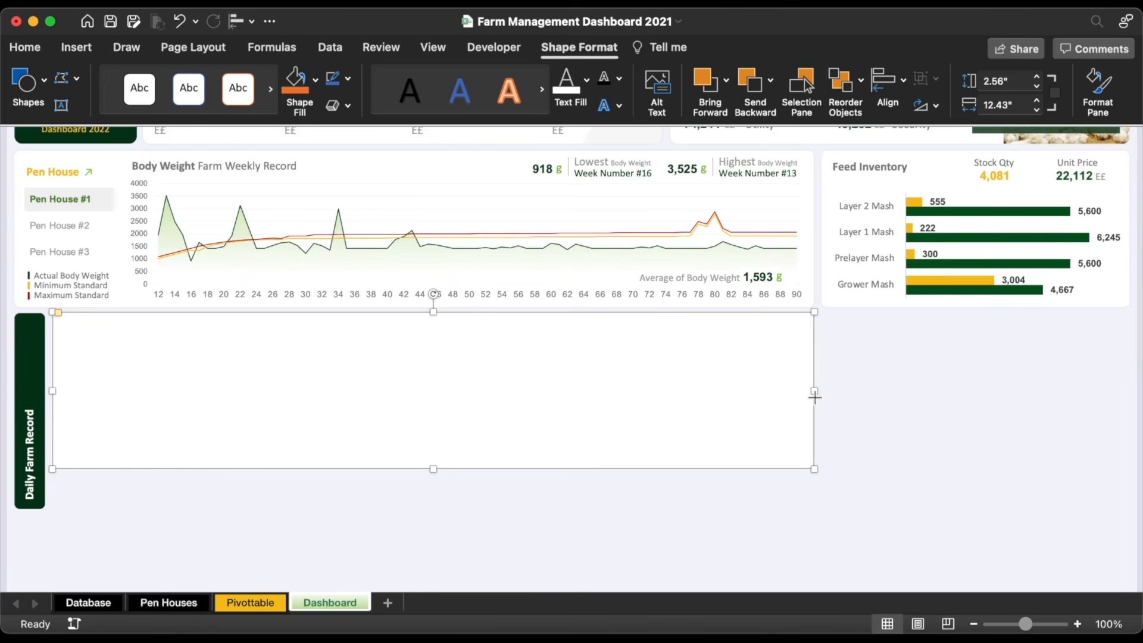
{"action": "left_click_drag", "start_coordinate": [815, 396], "coordinate": [230, 375]}
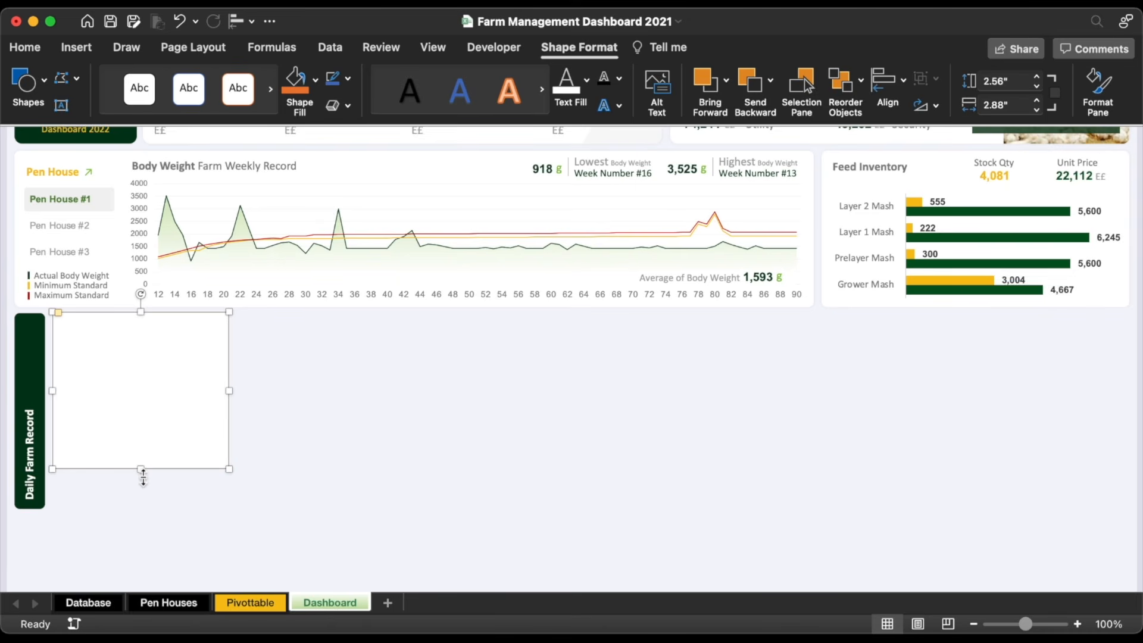
{"action": "left_click_drag", "start_coordinate": [141, 469], "coordinate": [139, 425]}
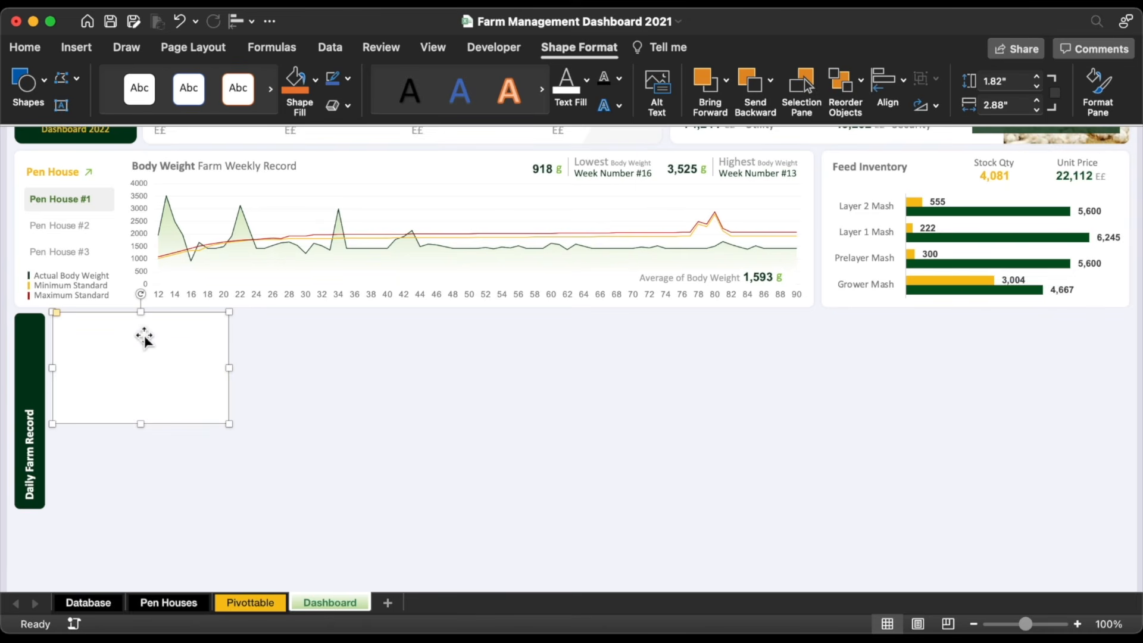
{"action": "left_click_drag", "start_coordinate": [128, 351], "coordinate": [311, 348]}
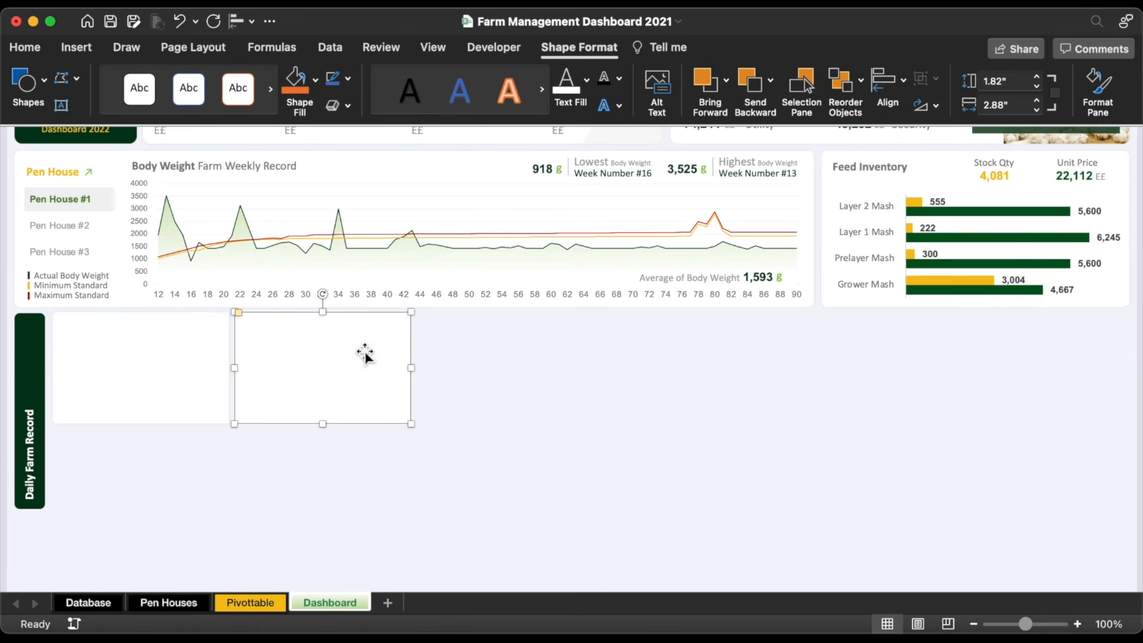
{"action": "left_click_drag", "start_coordinate": [411, 369], "coordinate": [628, 344]}
Step: Insert a PivotTable from the Database table with its destination set to Pivottable!CK4
{"action": "left_click", "coordinate": [106, 604]}
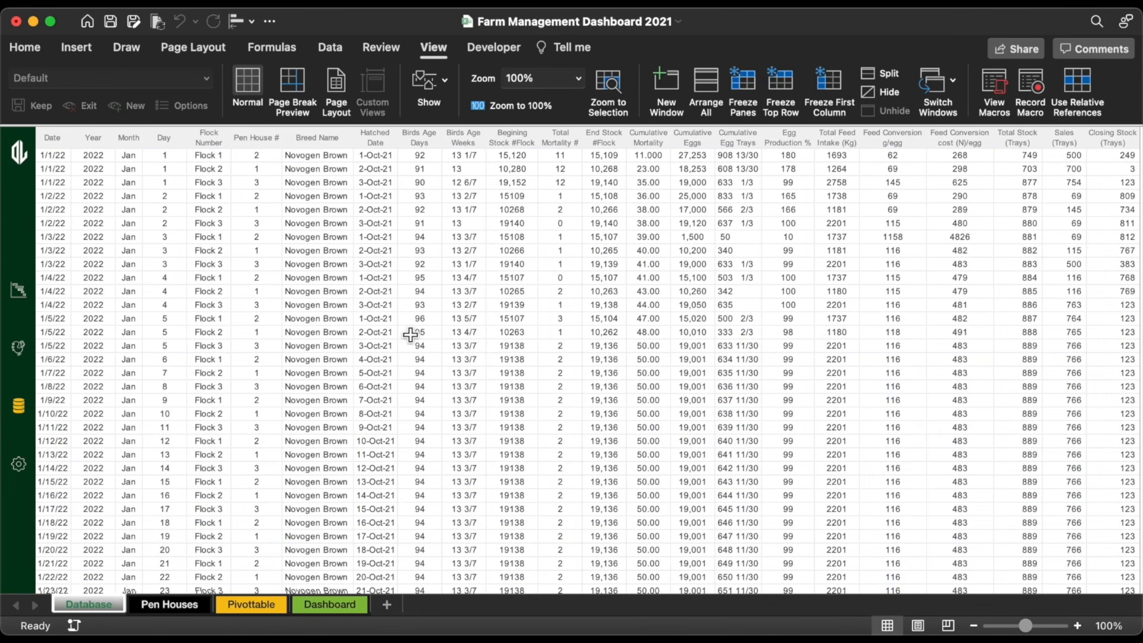
{"action": "scroll", "coordinate": [411, 335], "scroll_direction": "down", "scroll_amount": 10}
{"action": "scroll", "coordinate": [414, 332], "scroll_direction": "up", "scroll_amount": 10}
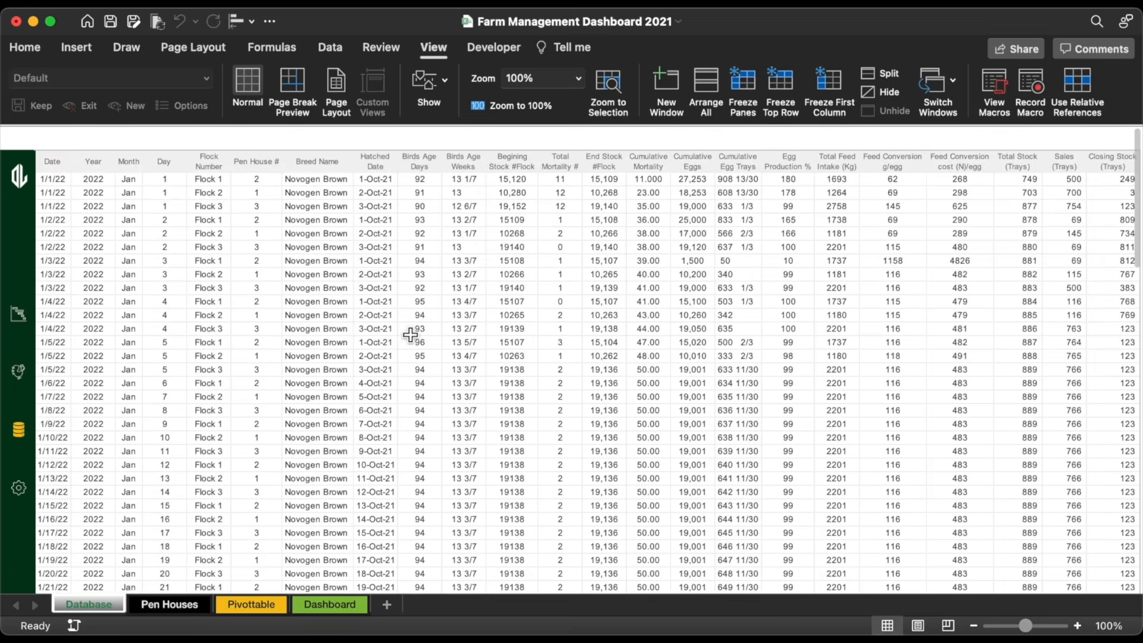
{"action": "left_click_drag", "start_coordinate": [134, 210], "coordinate": [840, 183]}
{"action": "left_click", "coordinate": [602, 268]}
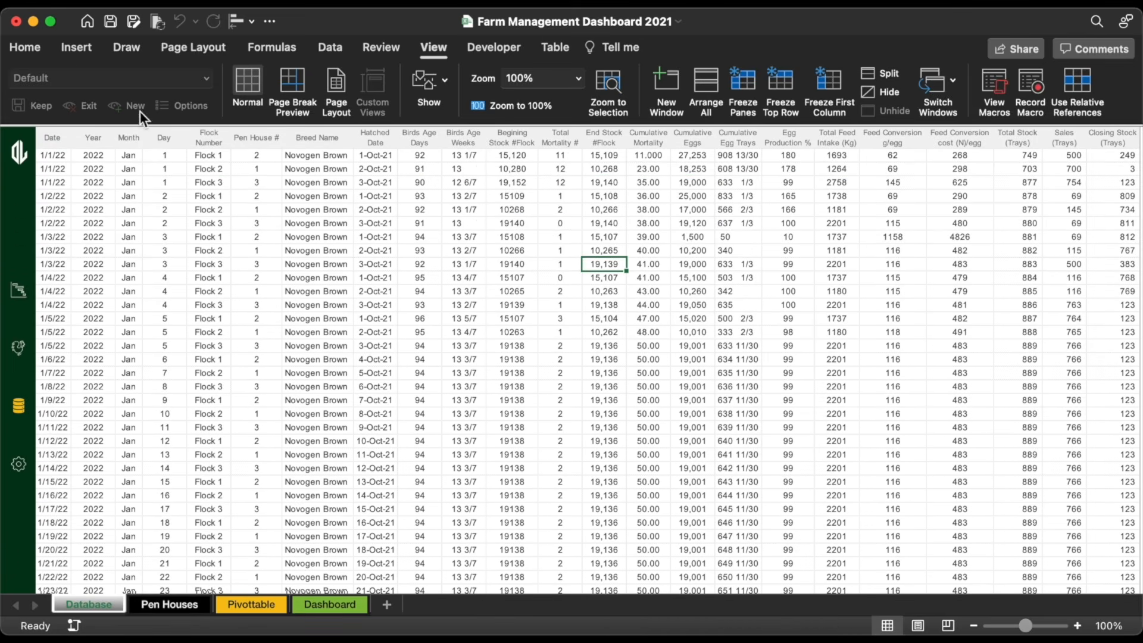
{"action": "left_click", "coordinate": [76, 50]}
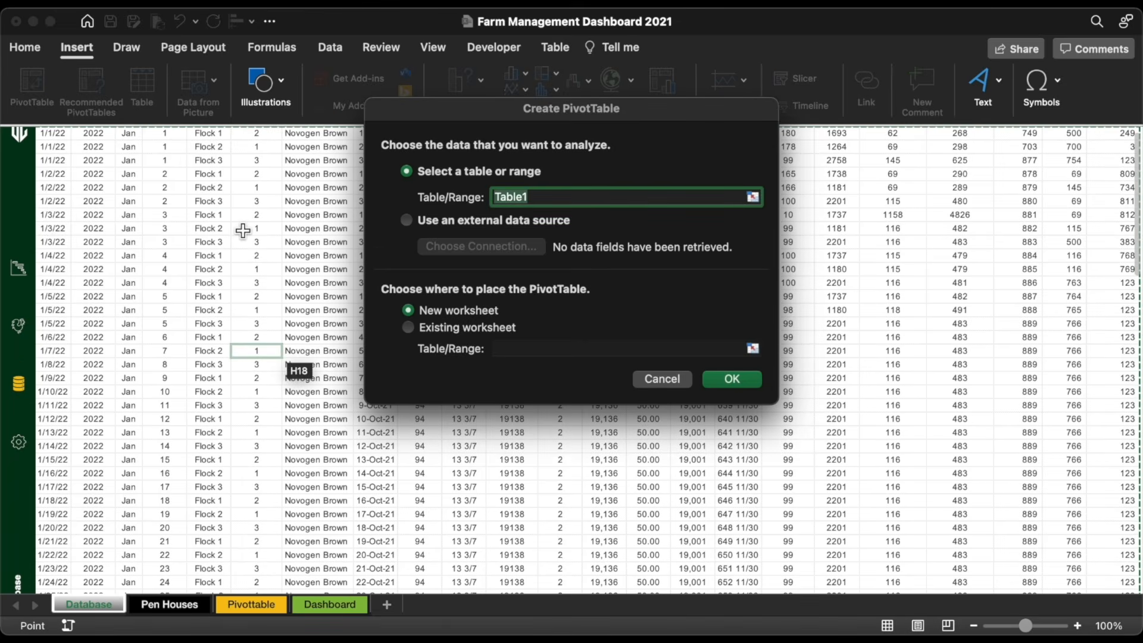
{"action": "left_click", "coordinate": [467, 328]}
{"action": "left_click", "coordinate": [752, 349]}
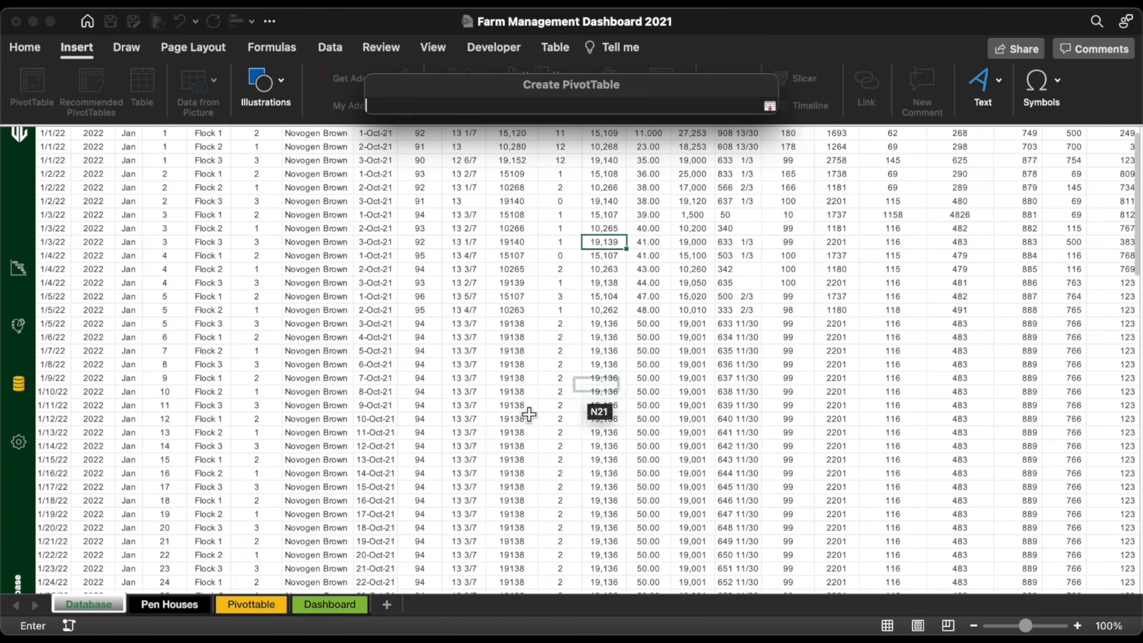
{"action": "left_click", "coordinate": [246, 606]}
{"action": "left_click", "coordinate": [84, 191]}
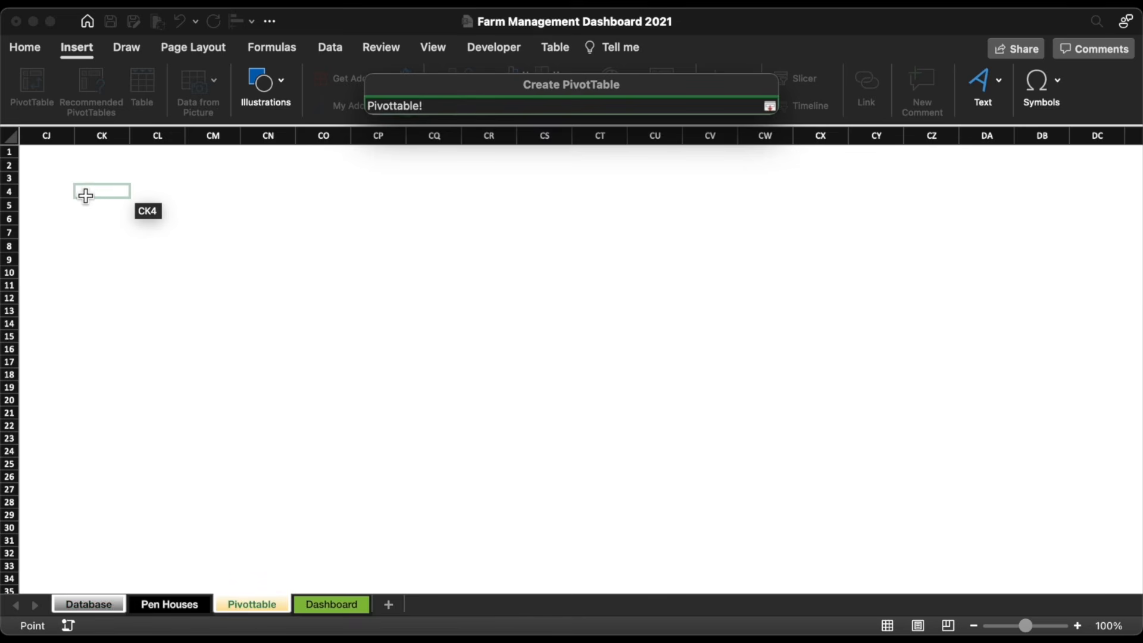
{"action": "left_click", "coordinate": [770, 106]}
Step: Create the PivotTable and add Cumulative Mortality to its values (sum 4274)
{"action": "key", "text": "Return"}
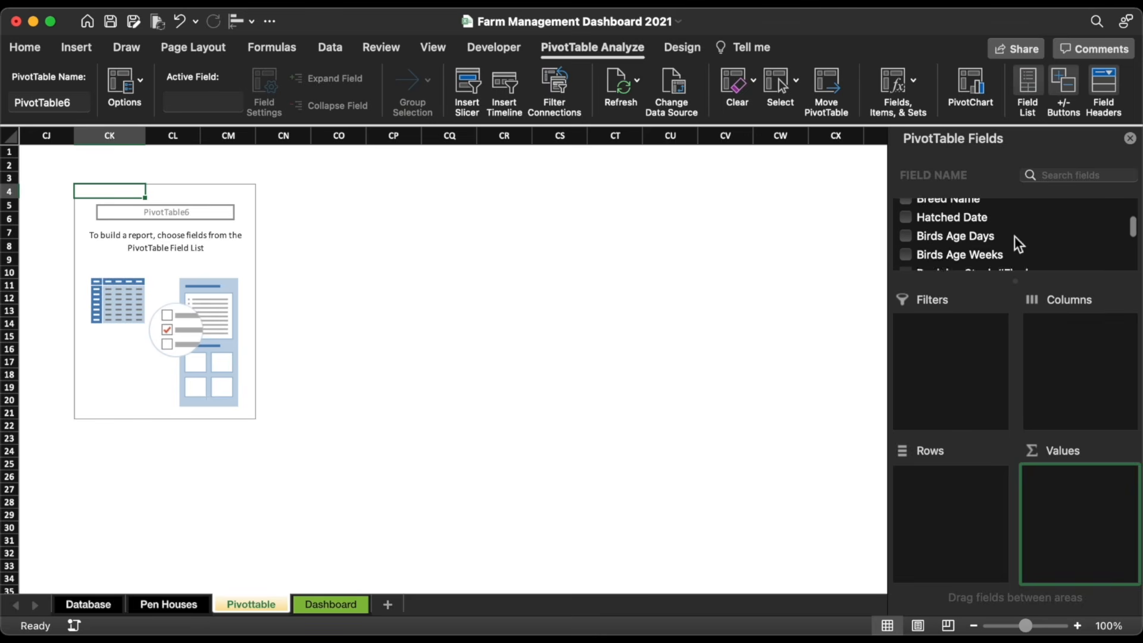
{"action": "scroll", "coordinate": [1013, 235], "scroll_direction": "down", "scroll_amount": 4}
{"action": "scroll", "coordinate": [1005, 239], "scroll_direction": "down", "scroll_amount": 1}
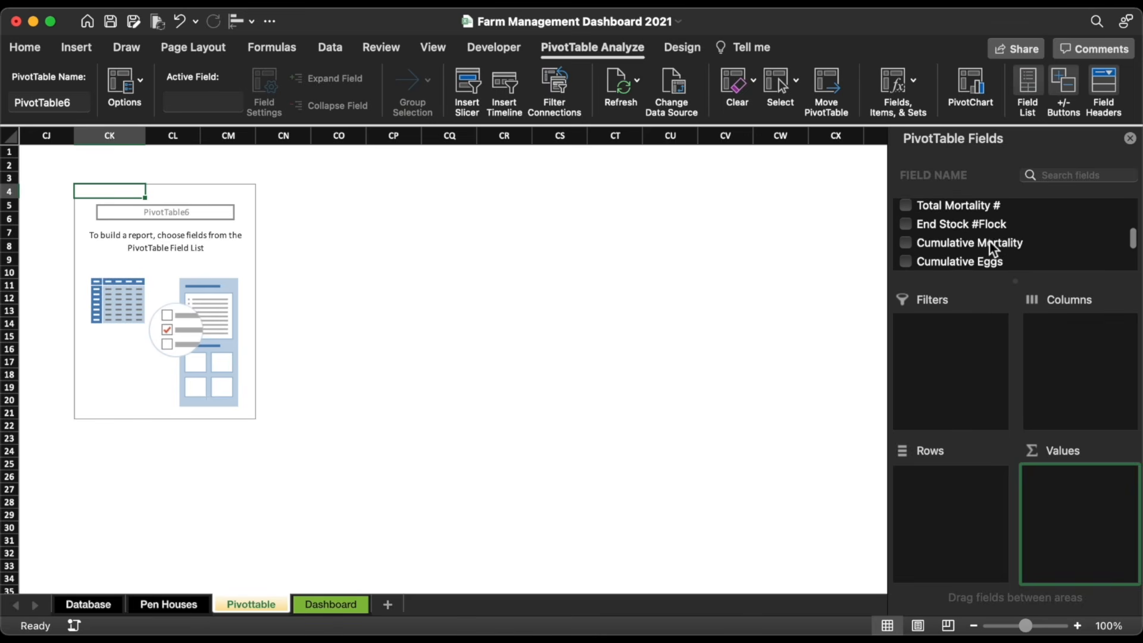
{"action": "left_click_drag", "start_coordinate": [990, 242], "coordinate": [1095, 484]}
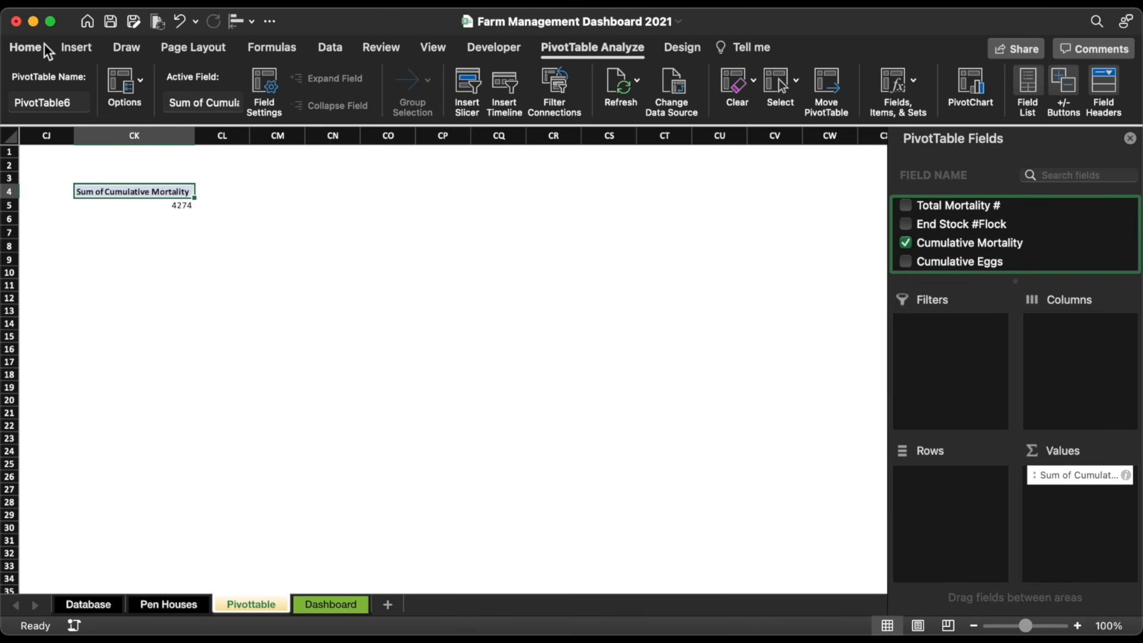
Step: Give the pivot header a dark green fill and white text, then copy the pivot
{"action": "left_click", "coordinate": [27, 48]}
{"action": "left_click", "coordinate": [258, 106]}
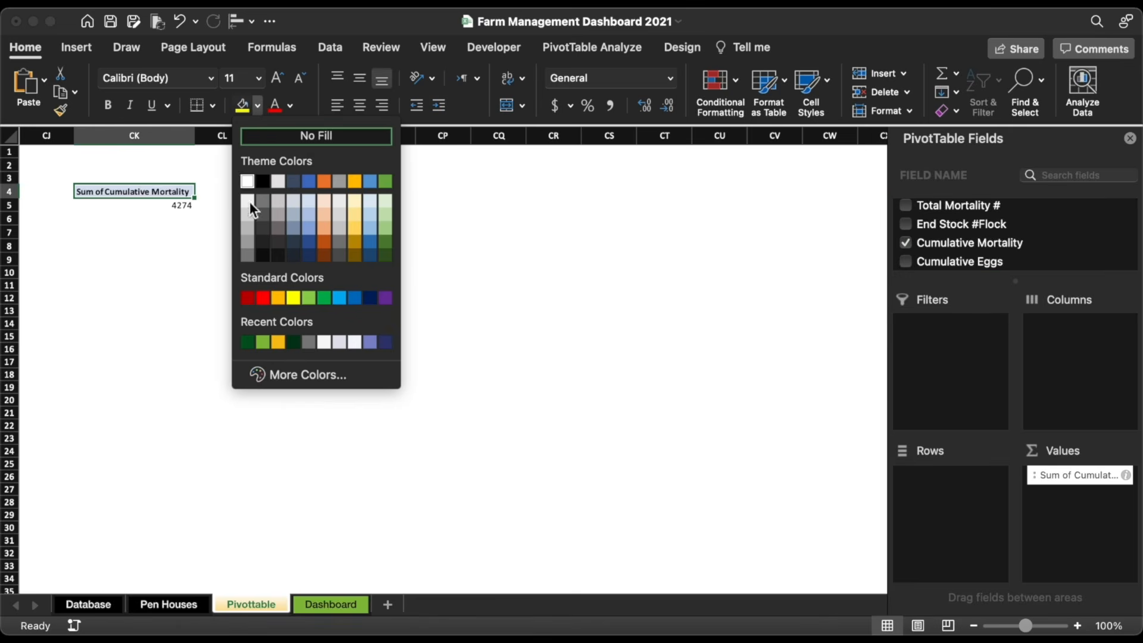
{"action": "left_click", "coordinate": [246, 342]}
{"action": "left_click", "coordinate": [291, 106]}
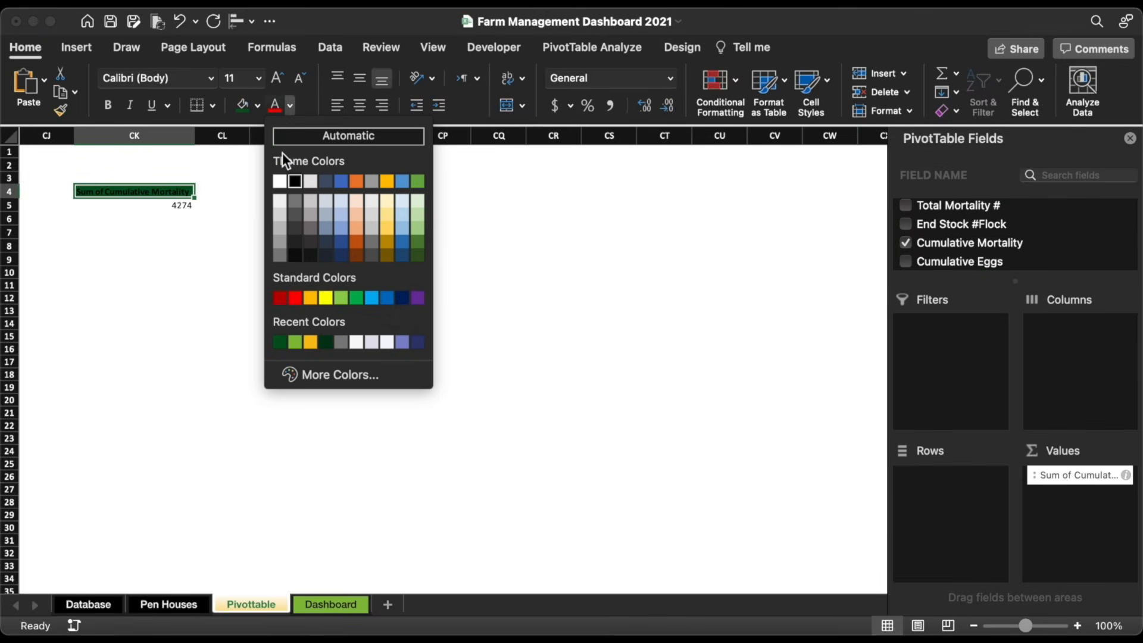
{"action": "left_click", "coordinate": [282, 185]}
{"action": "left_click_drag", "start_coordinate": [76, 192], "coordinate": [76, 203]}
{"action": "key", "text": "super+c"}
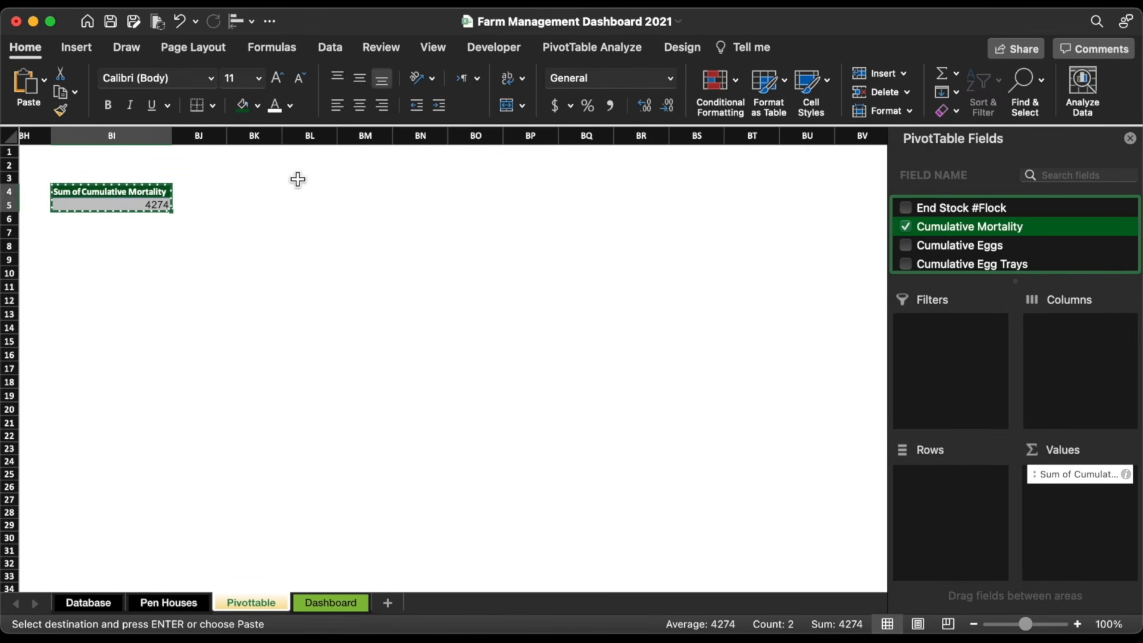
Step: Paste a pivot copy at BL4 and switch its value from Cumulative Mortality to Cumulative Eggs
{"action": "left_click", "coordinate": [325, 190]}
{"action": "key", "text": "super+v"}
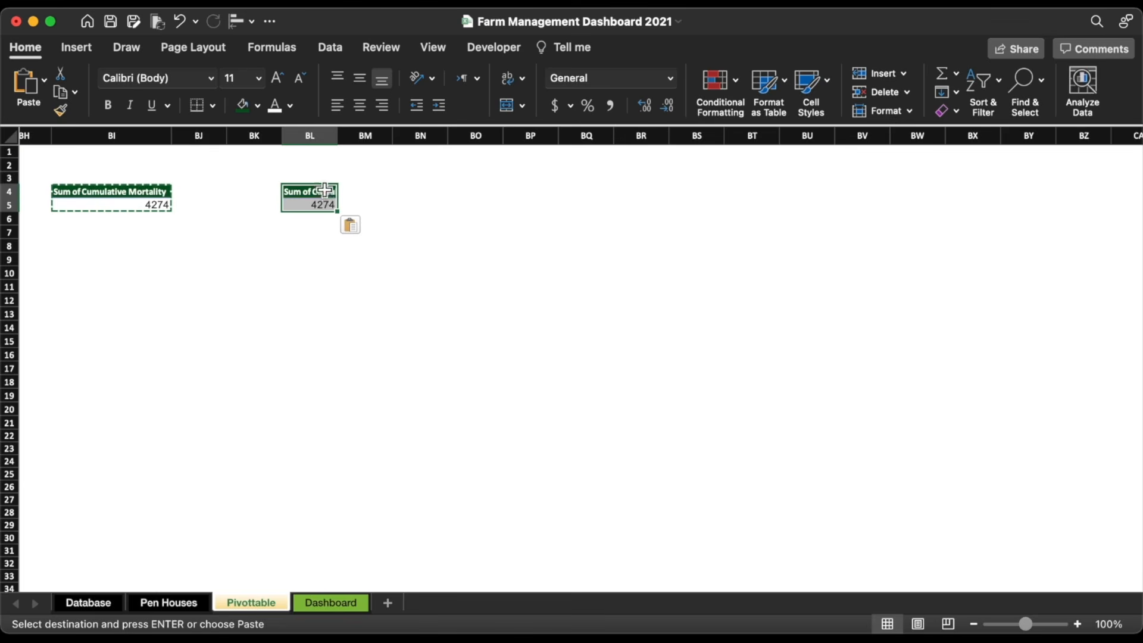
{"action": "scroll", "coordinate": [1031, 248], "scroll_direction": "down", "scroll_amount": 10}
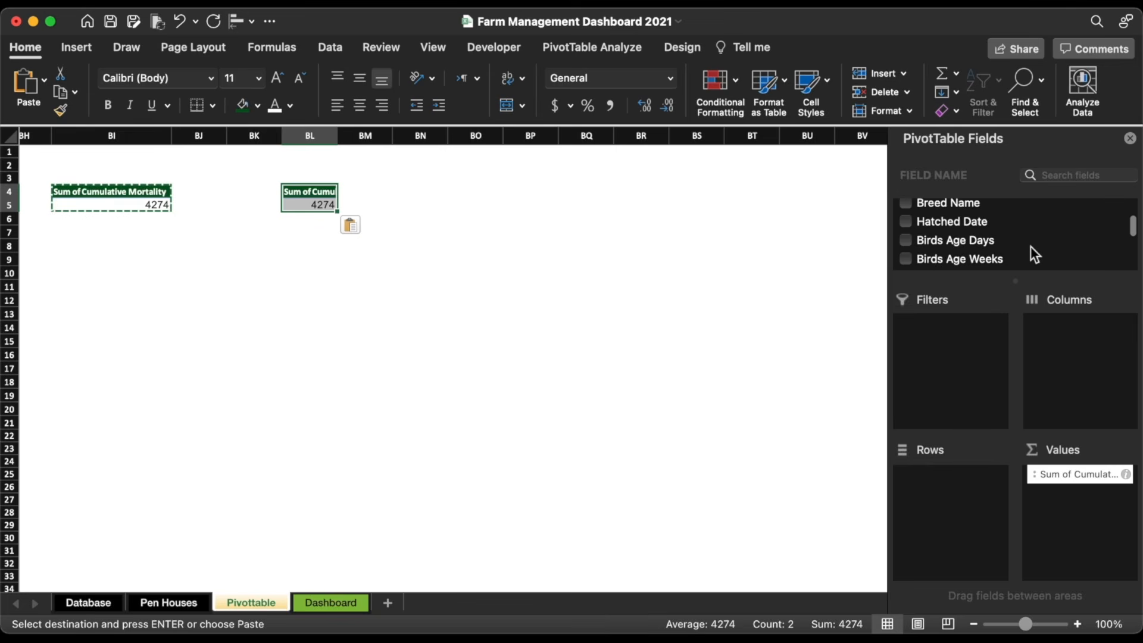
{"action": "scroll", "coordinate": [924, 231], "scroll_direction": "up", "scroll_amount": 2}
{"action": "left_click", "coordinate": [907, 238]}
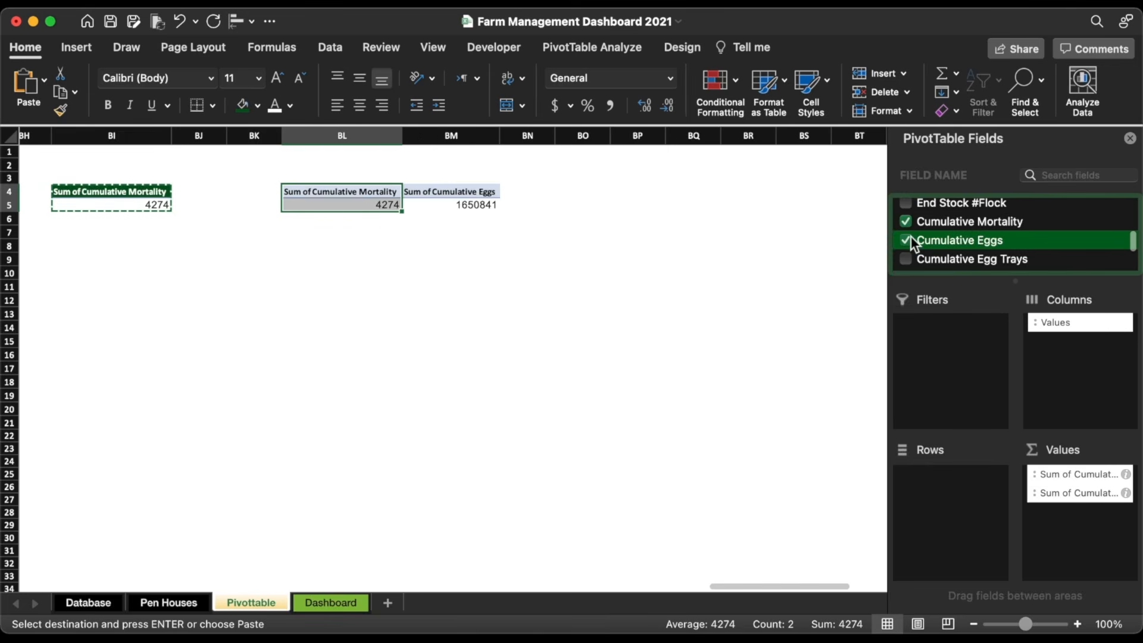
{"action": "left_click", "coordinate": [907, 222]}
{"action": "key", "text": "super+c"}
Step: Paste the Cumulative Eggs pivot at BO4 and change its field to Cumulative Egg Trays
{"action": "left_click", "coordinate": [552, 197]}
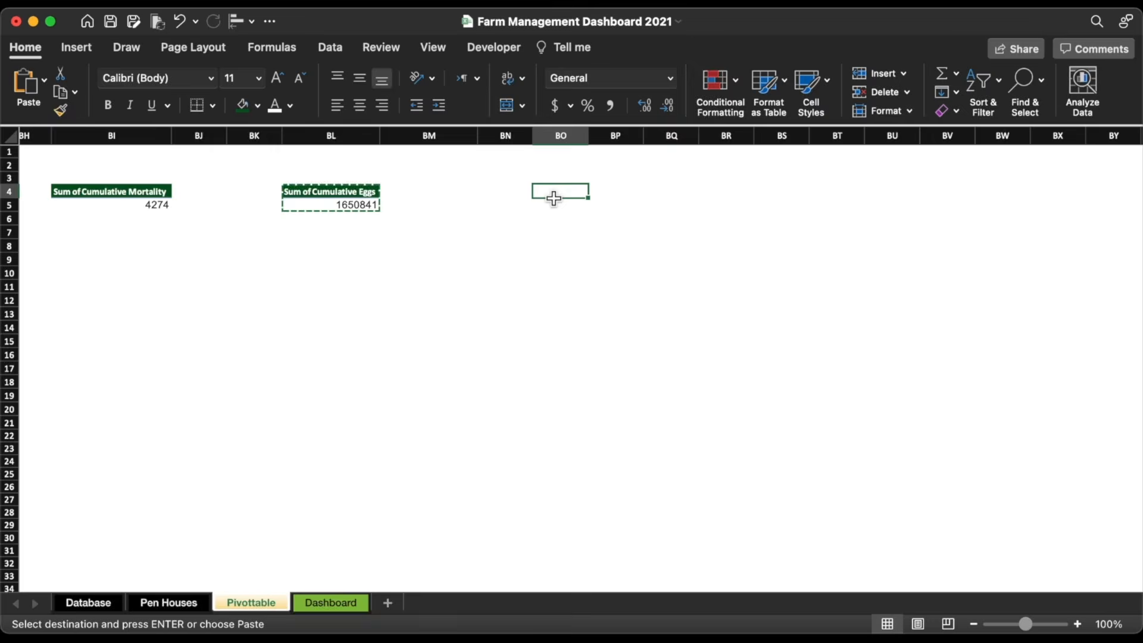
{"action": "key", "text": "super+v"}
{"action": "scroll", "coordinate": [978, 251], "scroll_direction": "down", "scroll_amount": 10}
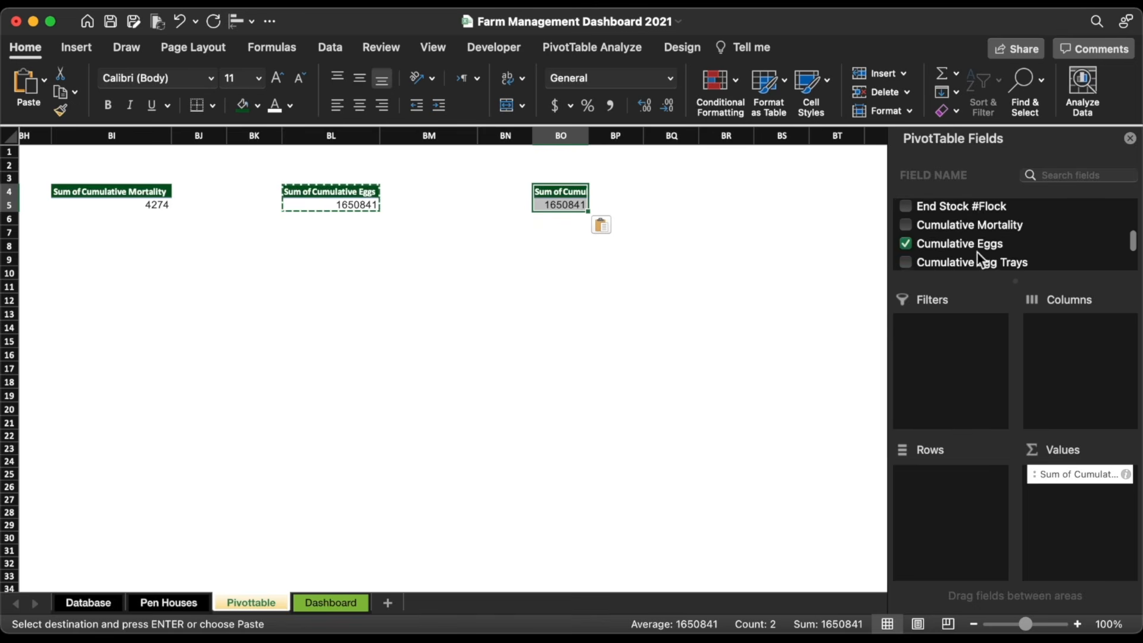
{"action": "left_click", "coordinate": [906, 221]}
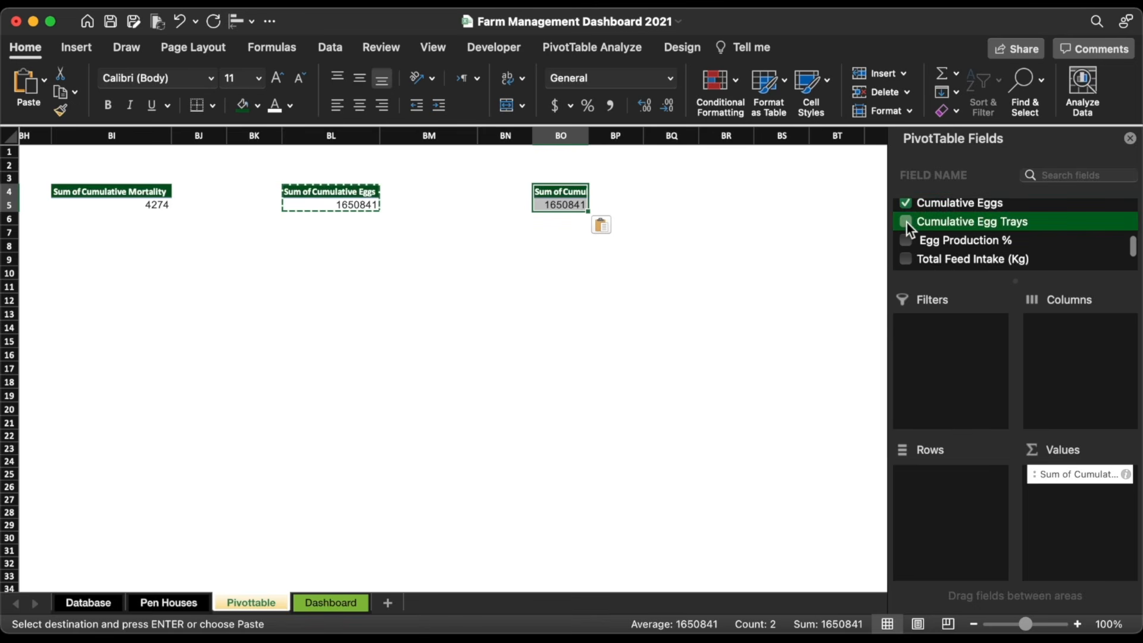
{"action": "left_click", "coordinate": [906, 206]}
{"action": "left_click_drag", "start_coordinate": [1075, 475], "coordinate": [951, 502]}
{"action": "scroll", "coordinate": [772, 202], "scroll_direction": "right", "scroll_amount": 2}
{"action": "scroll", "coordinate": [772, 202], "scroll_direction": "right", "scroll_amount": 8}
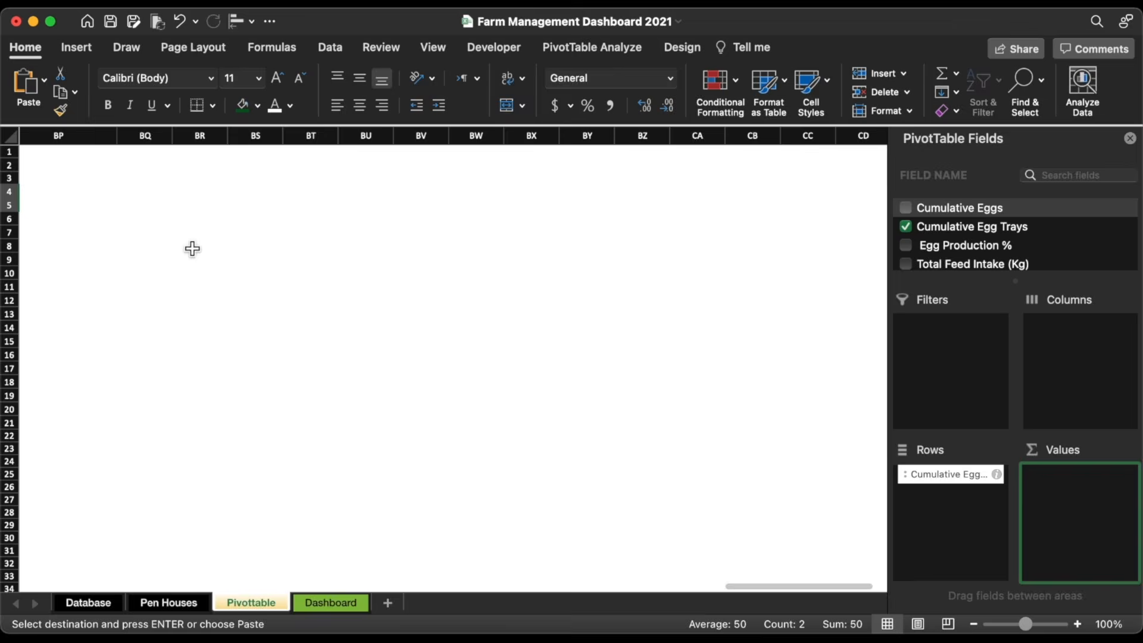
Step: Paste a pivot at BR5, replacing End Stock #Flock with Cumulative Mortality
{"action": "left_click", "coordinate": [215, 206]}
{"action": "key", "text": "super+v"}
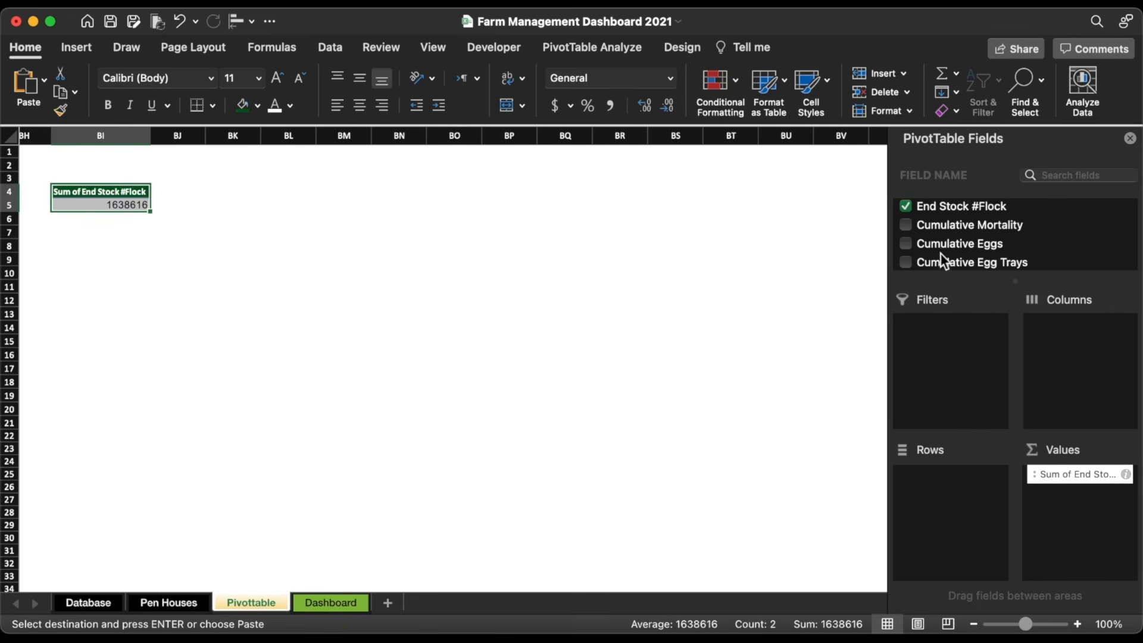
{"action": "left_click", "coordinate": [906, 206]}
{"action": "left_click", "coordinate": [906, 225]}
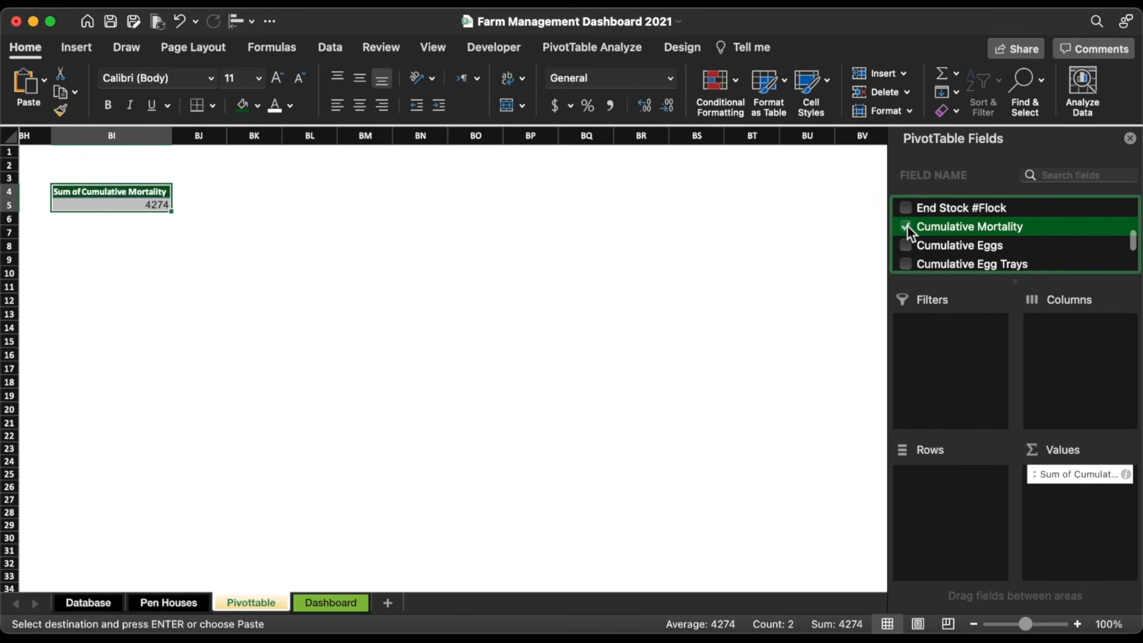
{"action": "key", "text": "super+c"}
Step: Redo the BL4 pivot copy, swapping Cumulative Mortality for Cumulative Eggs
{"action": "left_click", "coordinate": [324, 190]}
{"action": "key", "text": "super+v"}
{"action": "scroll", "coordinate": [1030, 245], "scroll_direction": "down", "scroll_amount": 10}
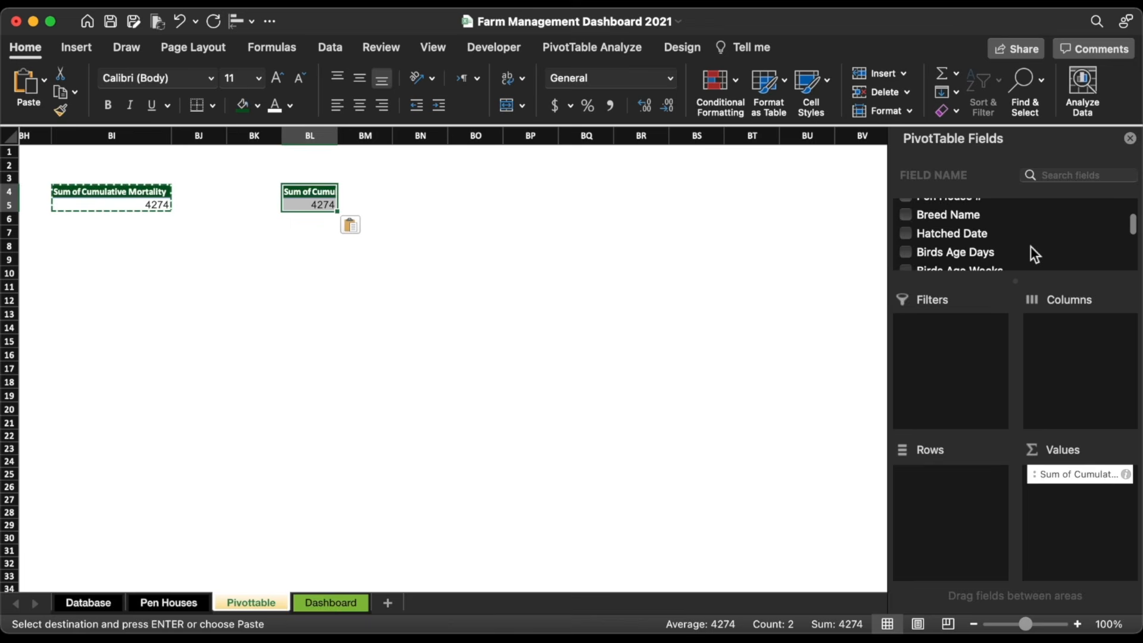
{"action": "scroll", "coordinate": [938, 226], "scroll_direction": "up", "scroll_amount": 2}
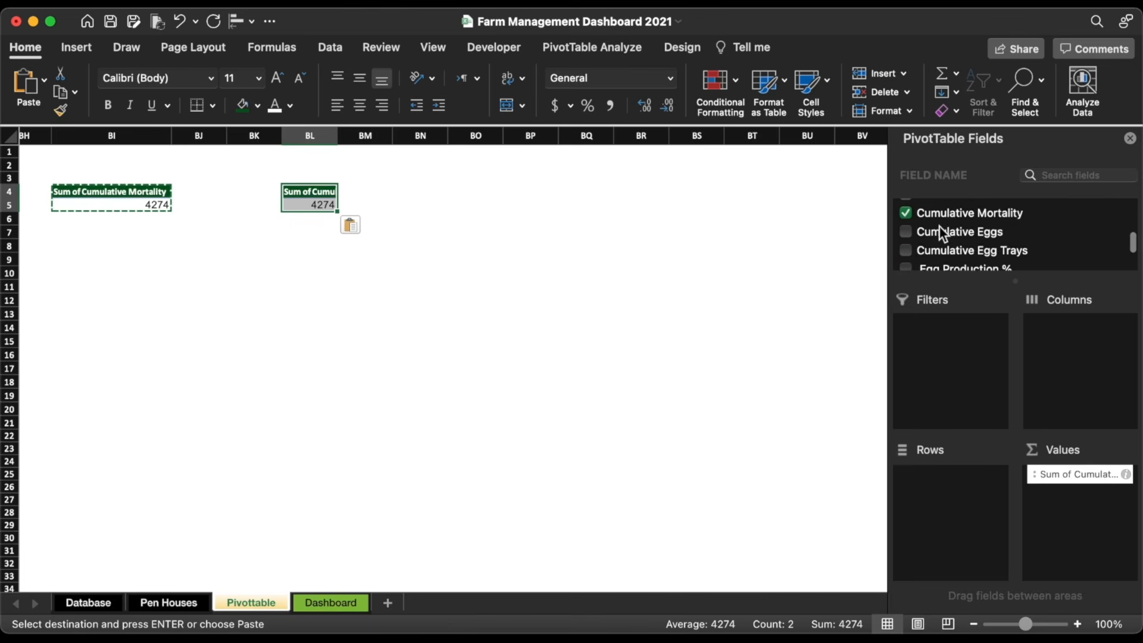
{"action": "left_click", "coordinate": [908, 239]}
{"action": "left_click", "coordinate": [906, 222]}
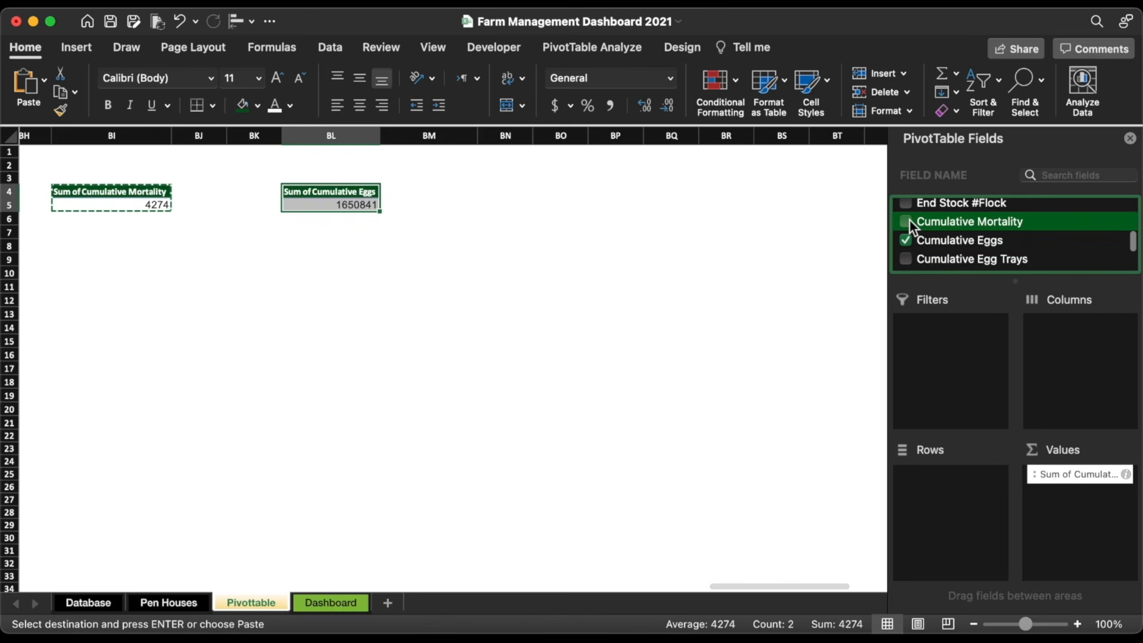
Step: Rework the BO4 pivot to use Cumulative Egg Trays, moving the Egg Trays field into rows
{"action": "left_click", "coordinate": [554, 198]}
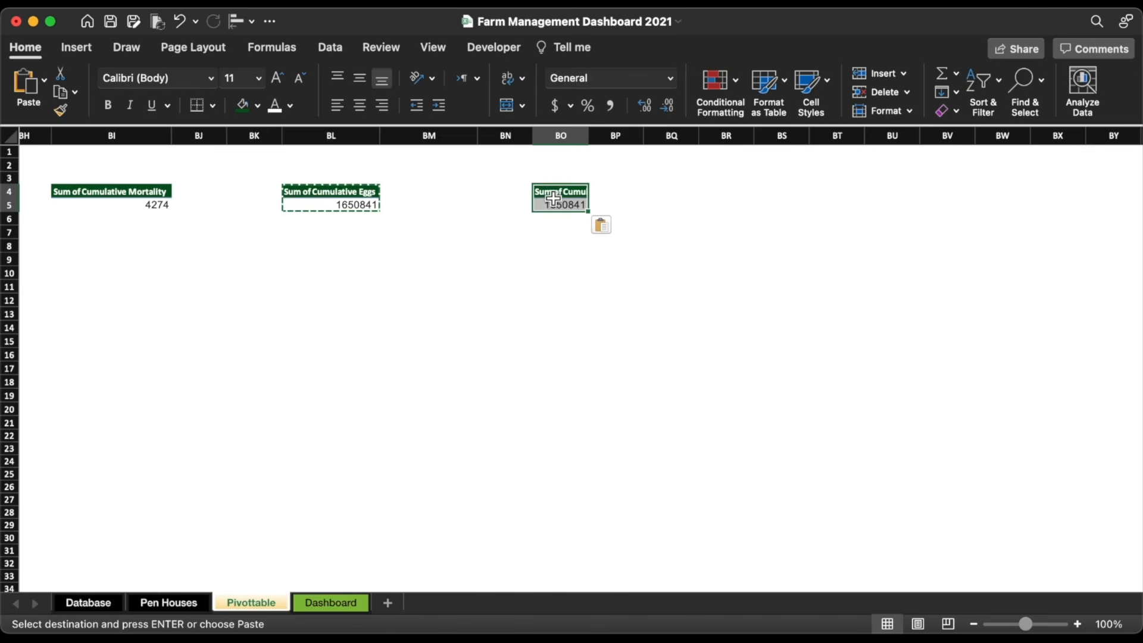
{"action": "scroll", "coordinate": [975, 251], "scroll_direction": "down", "scroll_amount": 10}
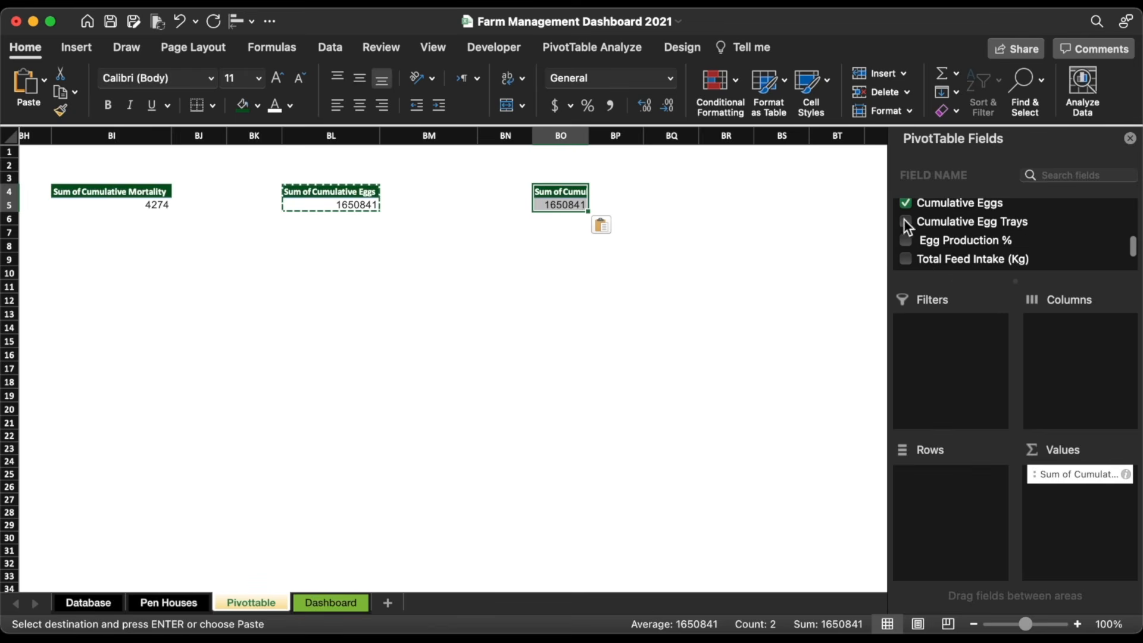
{"action": "left_click", "coordinate": [907, 222]}
{"action": "left_click", "coordinate": [906, 205]}
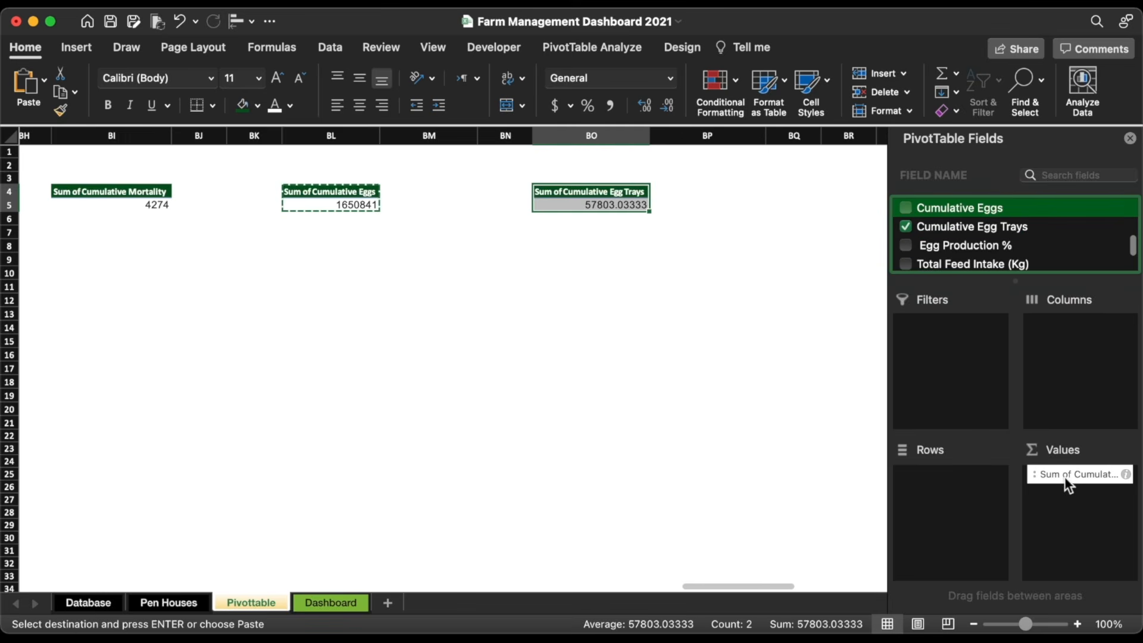
{"action": "left_click_drag", "start_coordinate": [1065, 480], "coordinate": [957, 494]}
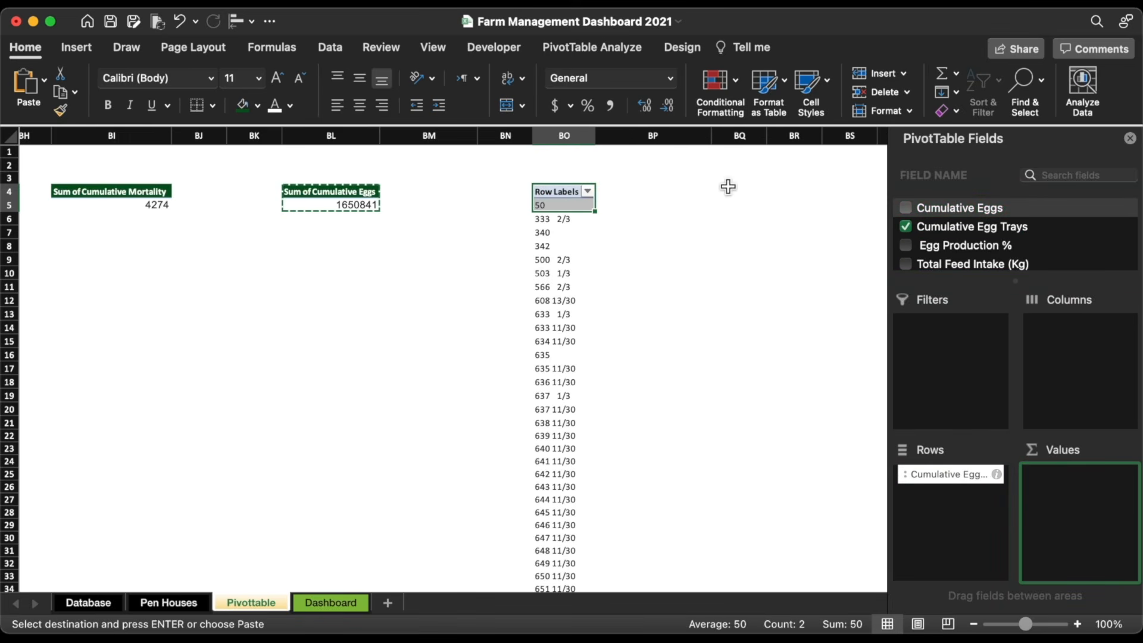
{"action": "scroll", "coordinate": [727, 187], "scroll_direction": "right", "scroll_amount": 5}
Step: Paste a pivot at BR5 again, replacing End Stock #Flock with Cumulative Mortality
{"action": "left_click", "coordinate": [216, 206]}
{"action": "key", "text": "super+v"}
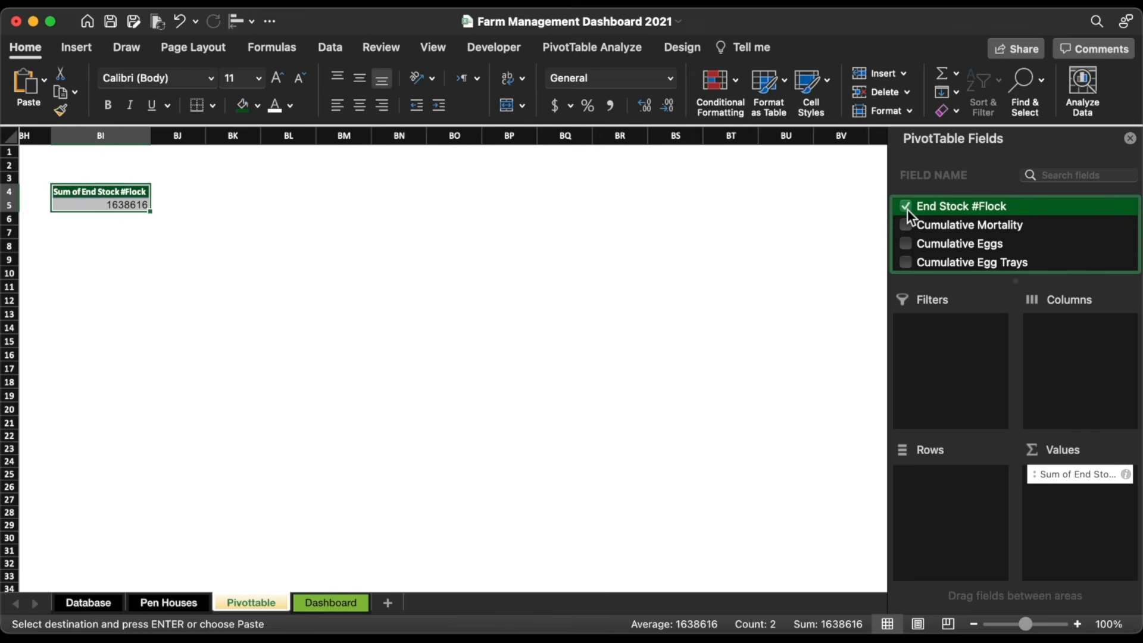
{"action": "left_click", "coordinate": [906, 208]}
{"action": "left_click", "coordinate": [906, 227]}
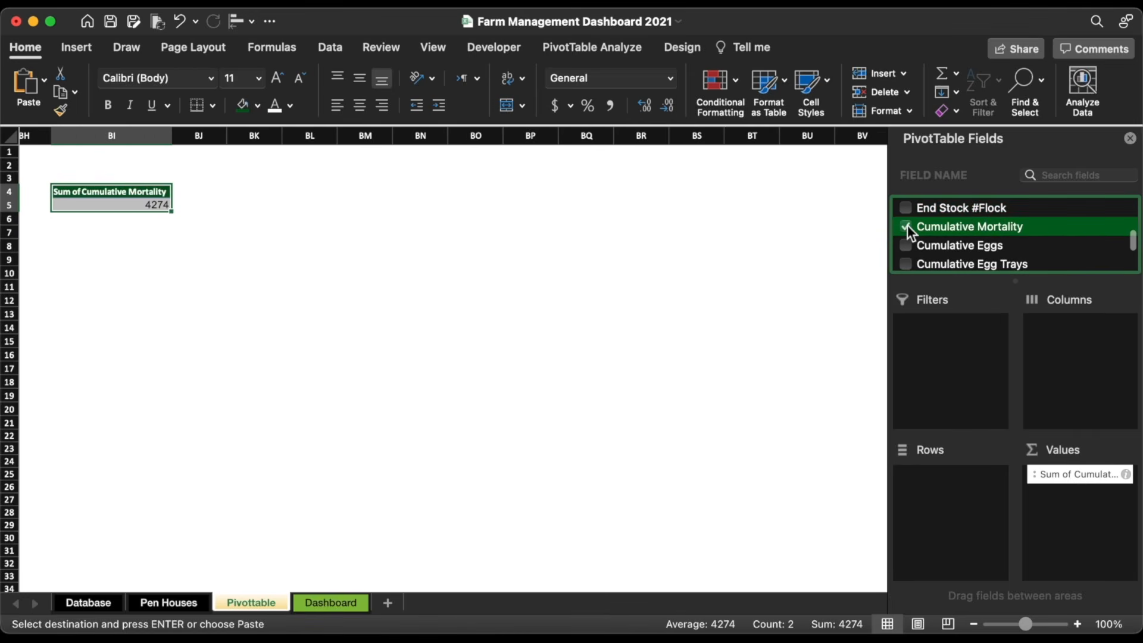
Step: Paste a pivot at BL4 once more and set its value to Cumulative Eggs instead of Cumulative Mortality
{"action": "left_click", "coordinate": [309, 191]}
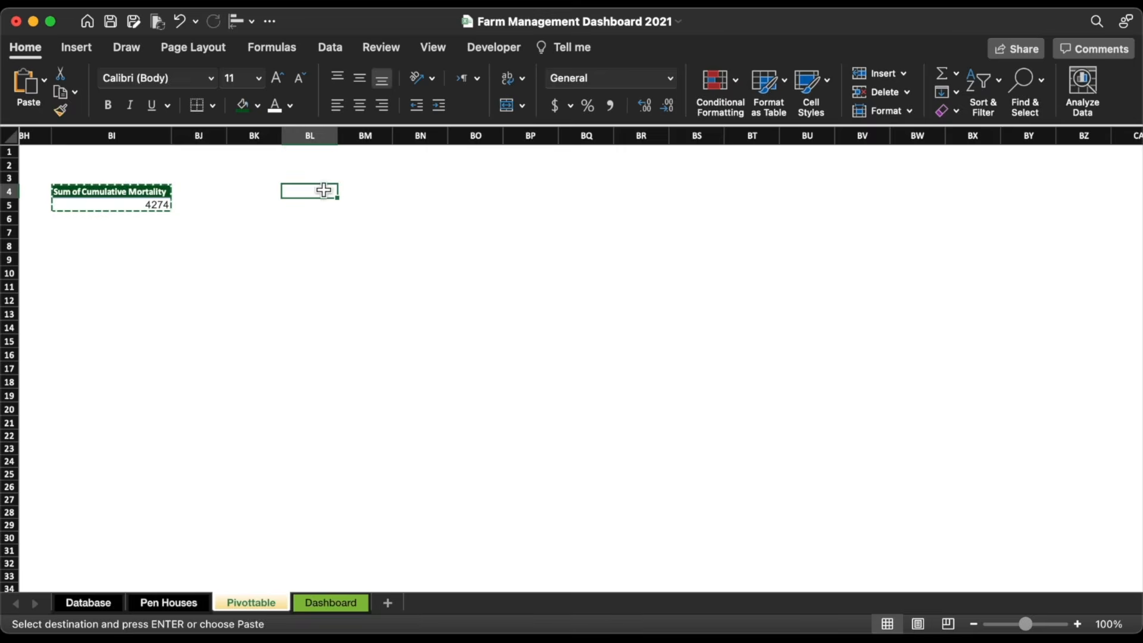
{"action": "key", "text": "super+v"}
{"action": "scroll", "coordinate": [1031, 245], "scroll_direction": "down", "scroll_amount": 2}
{"action": "scroll", "coordinate": [1031, 245], "scroll_direction": "down", "scroll_amount": 6}
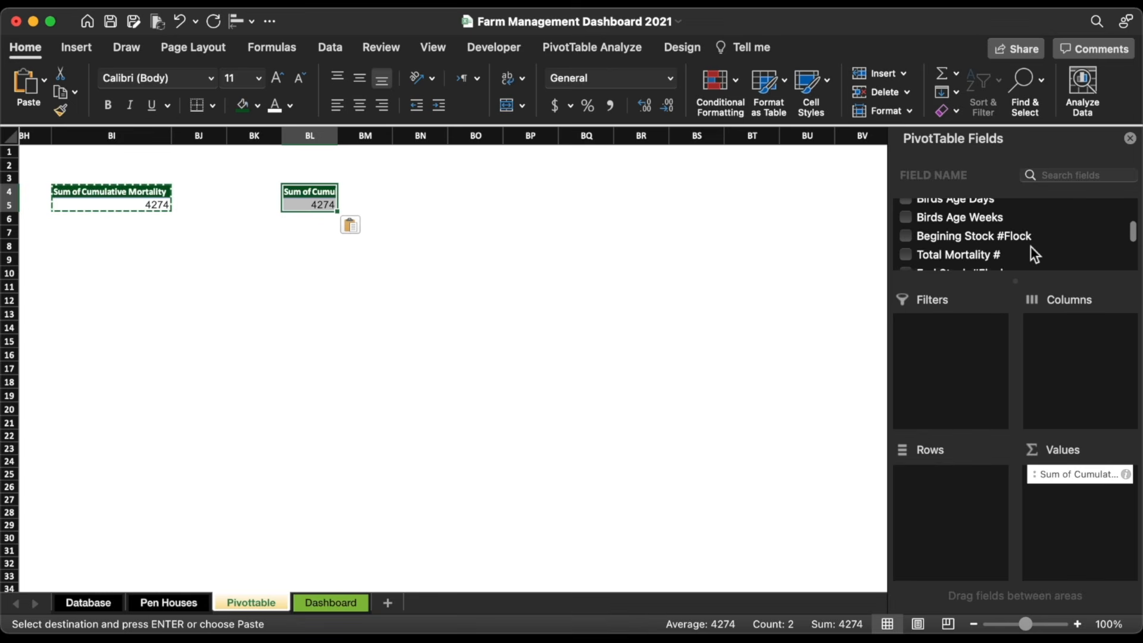
{"action": "scroll", "coordinate": [929, 230], "scroll_direction": "up", "scroll_amount": 1}
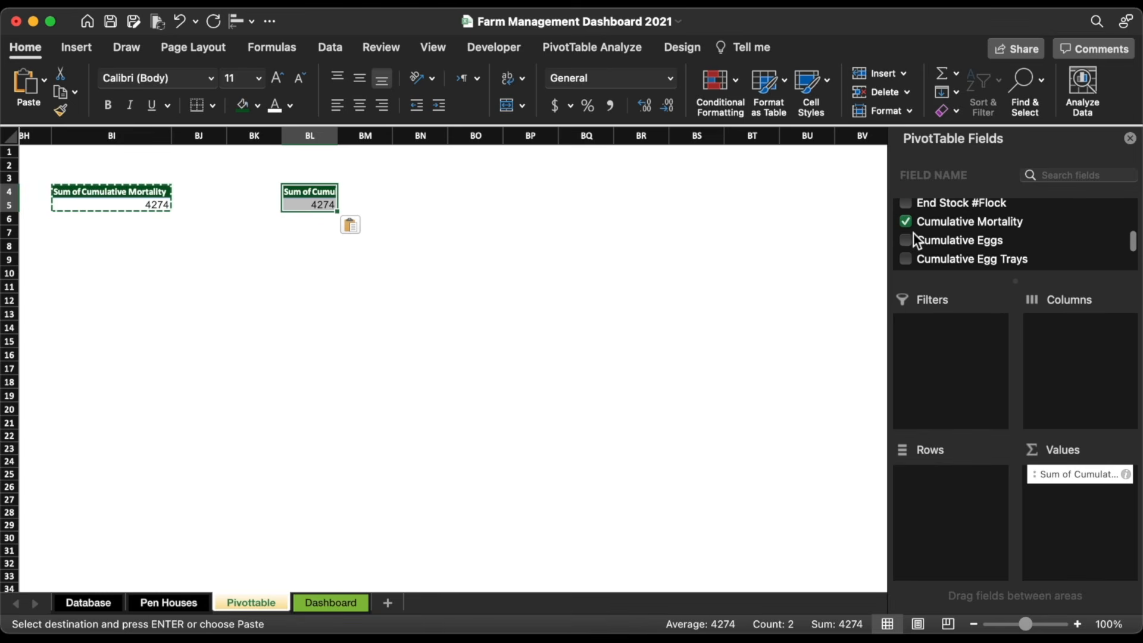
{"action": "left_click", "coordinate": [907, 239]}
{"action": "left_click", "coordinate": [905, 221]}
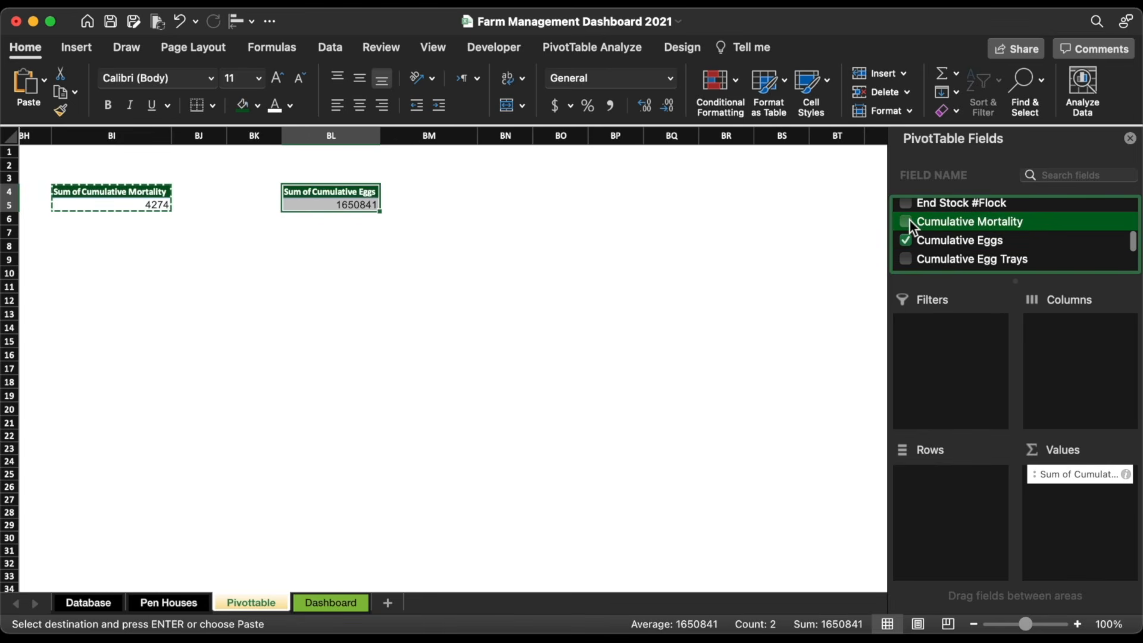
{"action": "key", "text": "super+c"}
Step: Paste the Cumulative Eggs pivot at BO4, switch it to Cumulative Egg Trays and move Egg Trays into rows
{"action": "left_click", "coordinate": [560, 199]}
{"action": "key", "text": "super+v"}
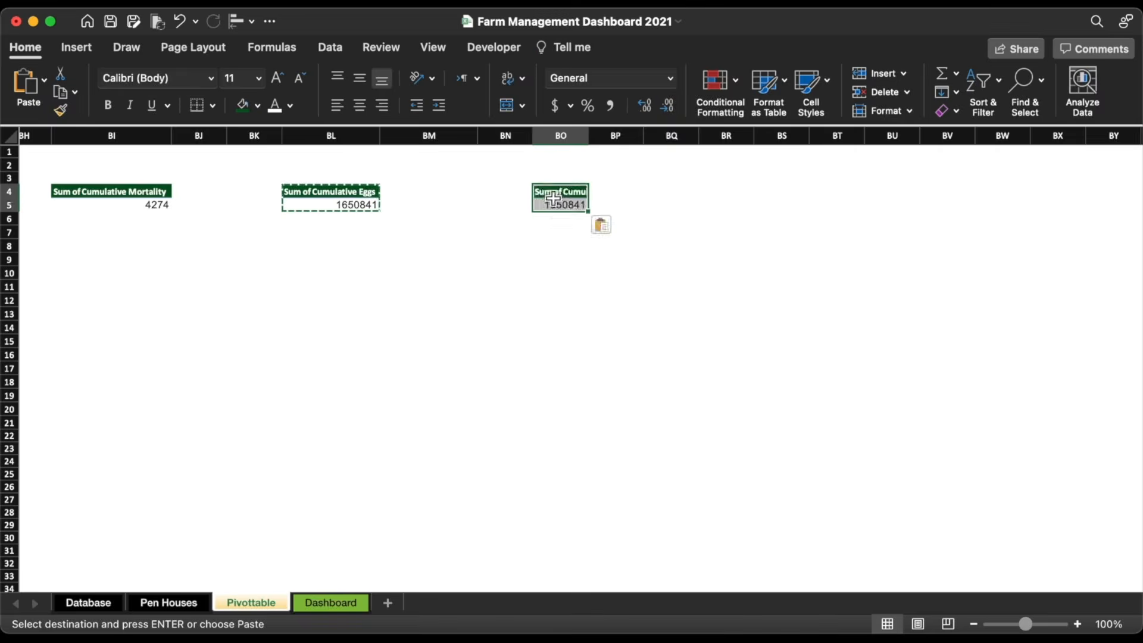
{"action": "scroll", "coordinate": [978, 252], "scroll_direction": "down", "scroll_amount": 5}
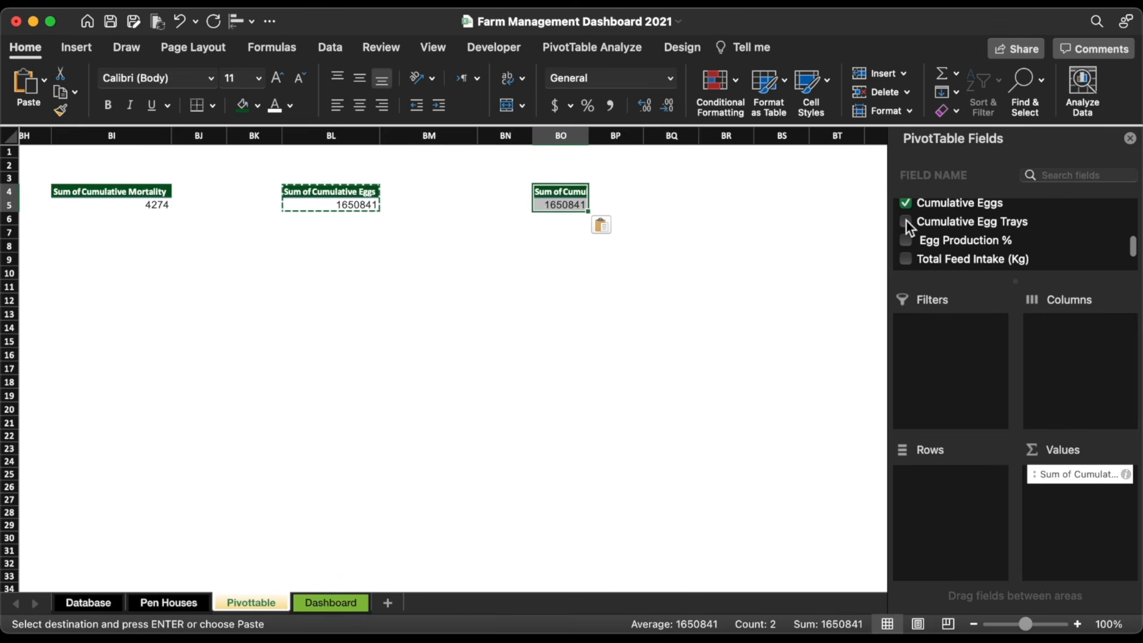
{"action": "left_click", "coordinate": [906, 219]}
{"action": "left_click", "coordinate": [906, 203]}
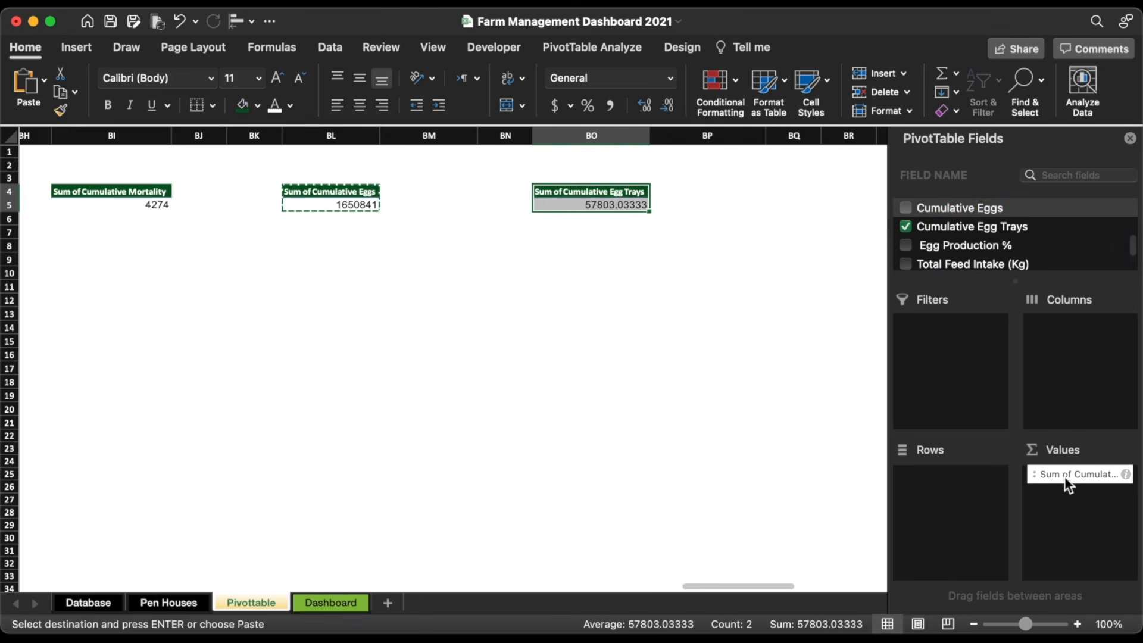
{"action": "left_click_drag", "start_coordinate": [1065, 477], "coordinate": [953, 494]}
{"action": "scroll", "coordinate": [770, 199], "scroll_direction": "right", "scroll_amount": 10}
Step: Create an Egg Production % pivot at BR5 in place of Cumulative Eggs
{"action": "left_click", "coordinate": [200, 205]}
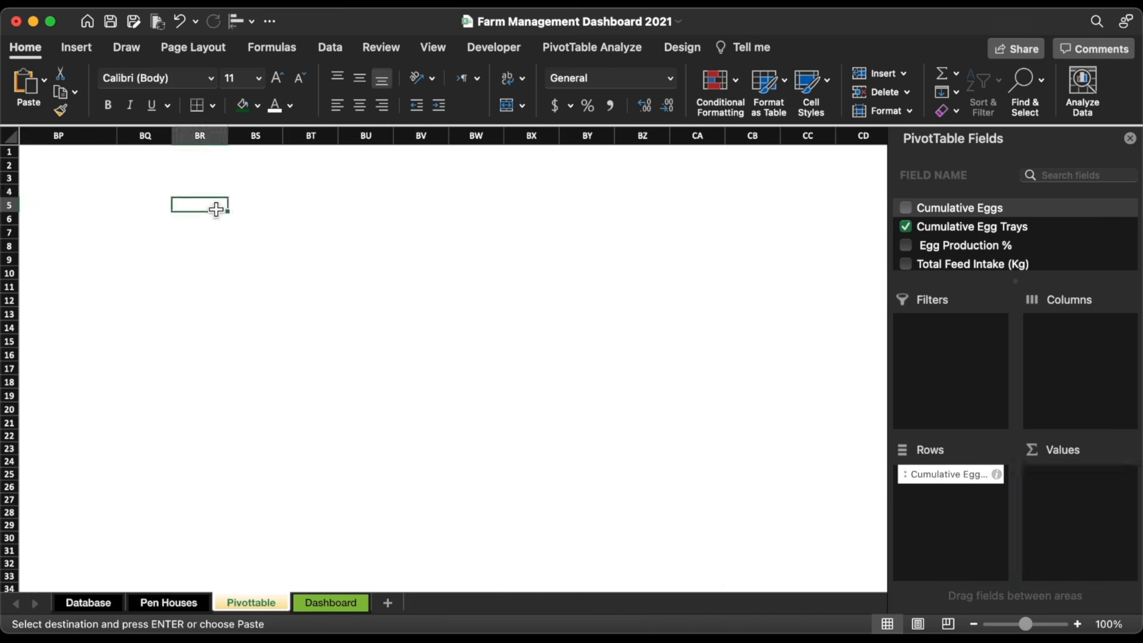
{"action": "key", "text": "super+v"}
{"action": "key", "text": "Escape"}
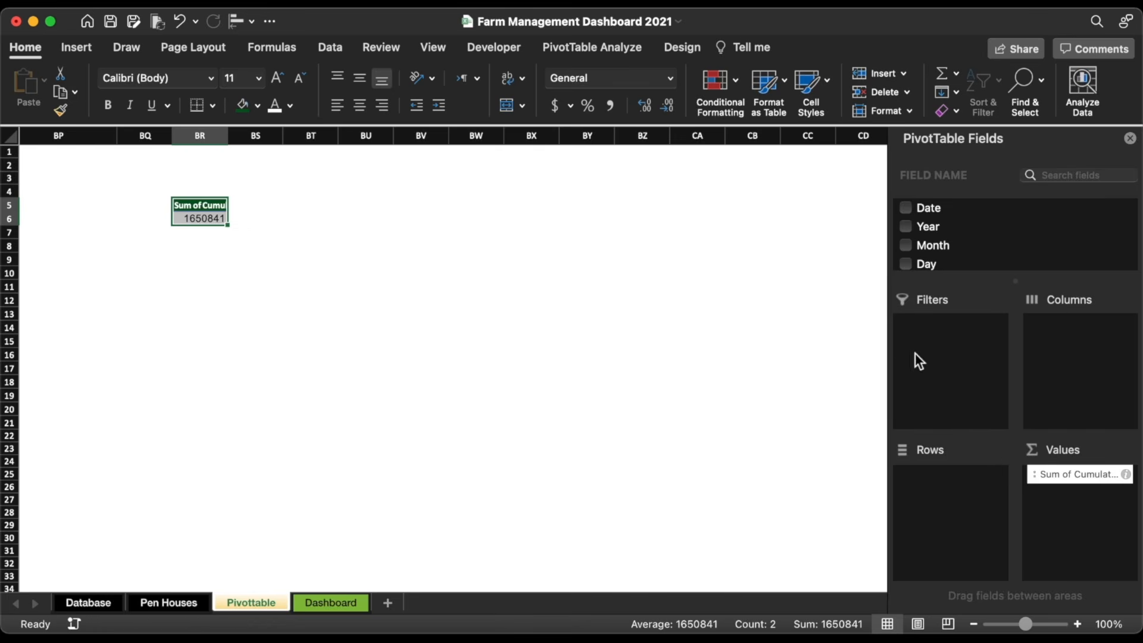
{"action": "scroll", "coordinate": [948, 247], "scroll_direction": "down", "scroll_amount": 5}
{"action": "left_click_drag", "start_coordinate": [933, 256], "coordinate": [1090, 524]}
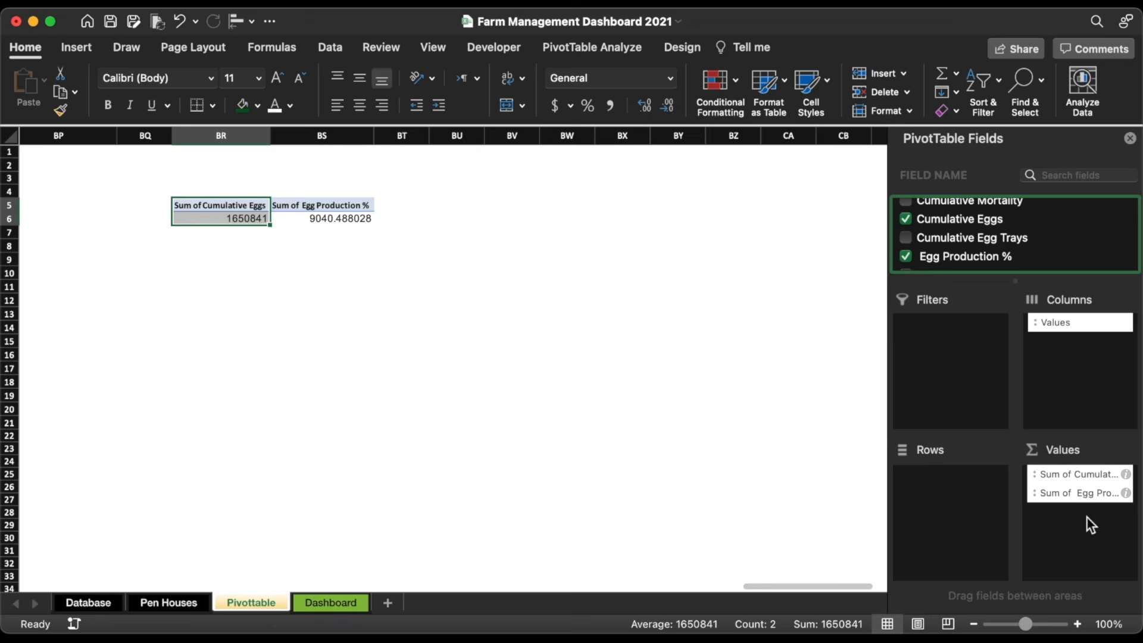
{"action": "left_click_drag", "start_coordinate": [1065, 467], "coordinate": [738, 443]}
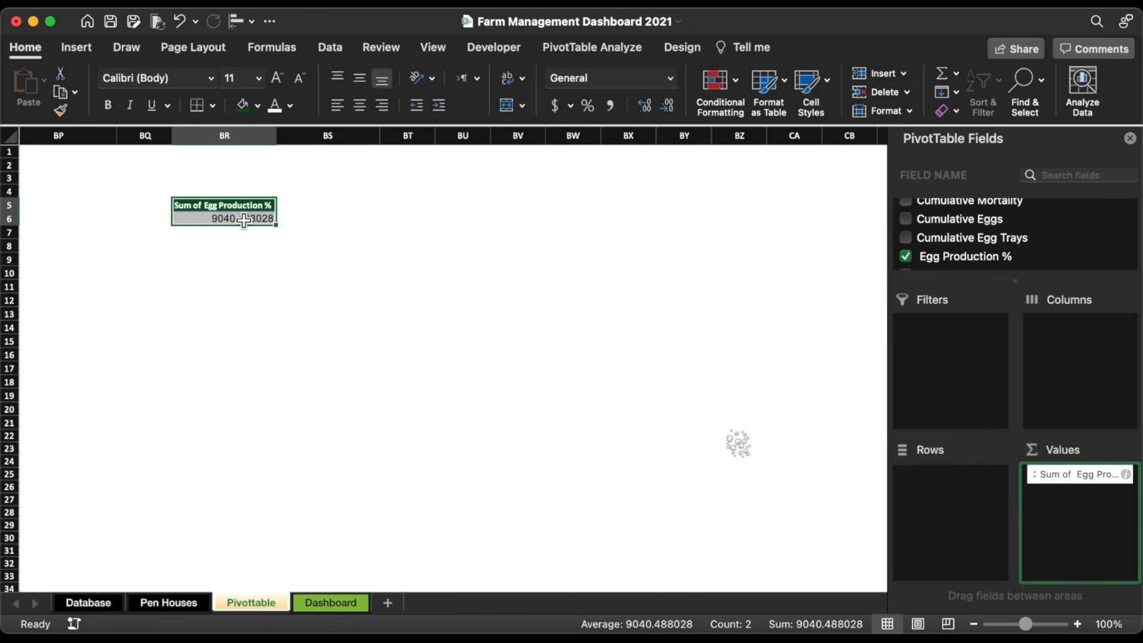
{"action": "key", "text": "cmd+c"}
Step: Paste a copy at BU5 and swap Egg Production % for Total Feed Intake (Kg)
{"action": "left_click", "coordinate": [467, 205]}
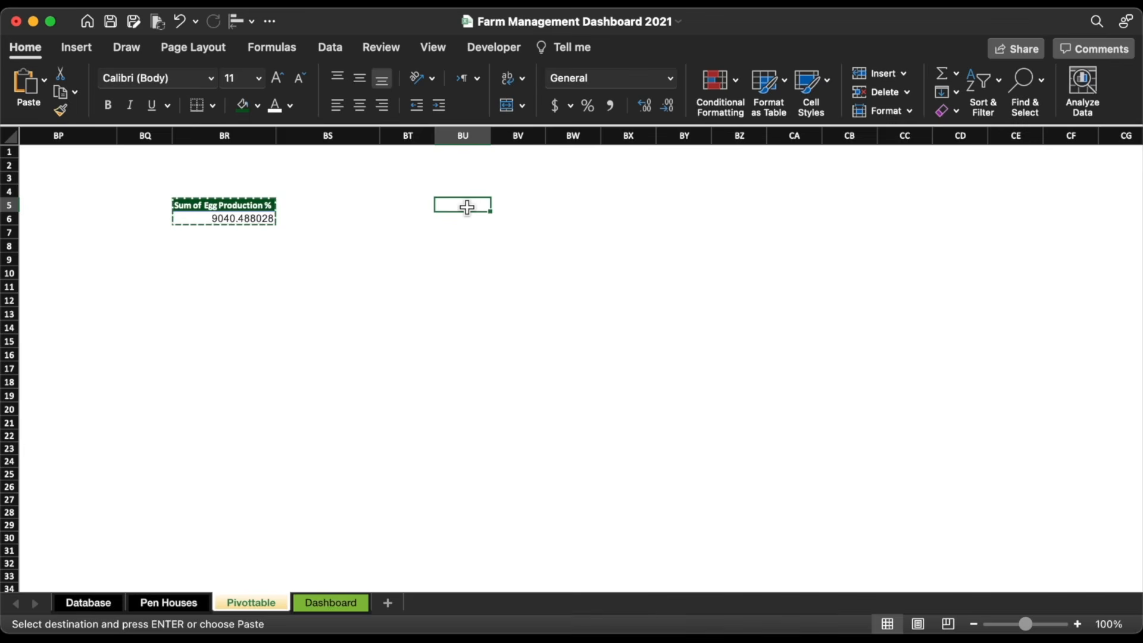
{"action": "key", "text": "super+v"}
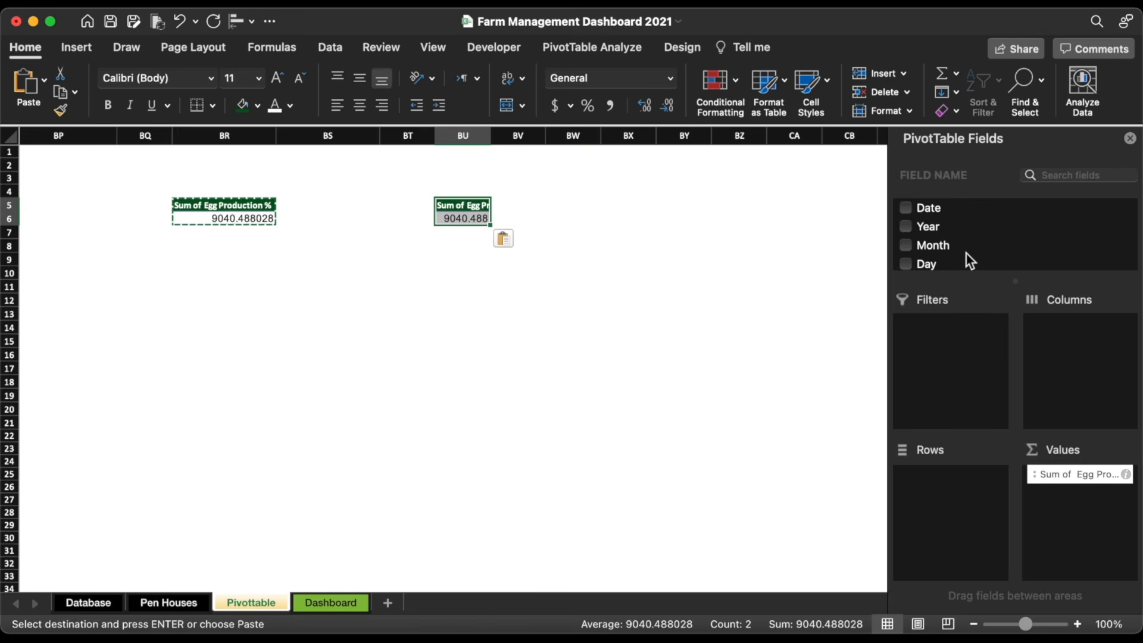
{"action": "scroll", "coordinate": [966, 253], "scroll_direction": "down", "scroll_amount": 10}
{"action": "left_click_drag", "start_coordinate": [957, 256], "coordinate": [1096, 512]}
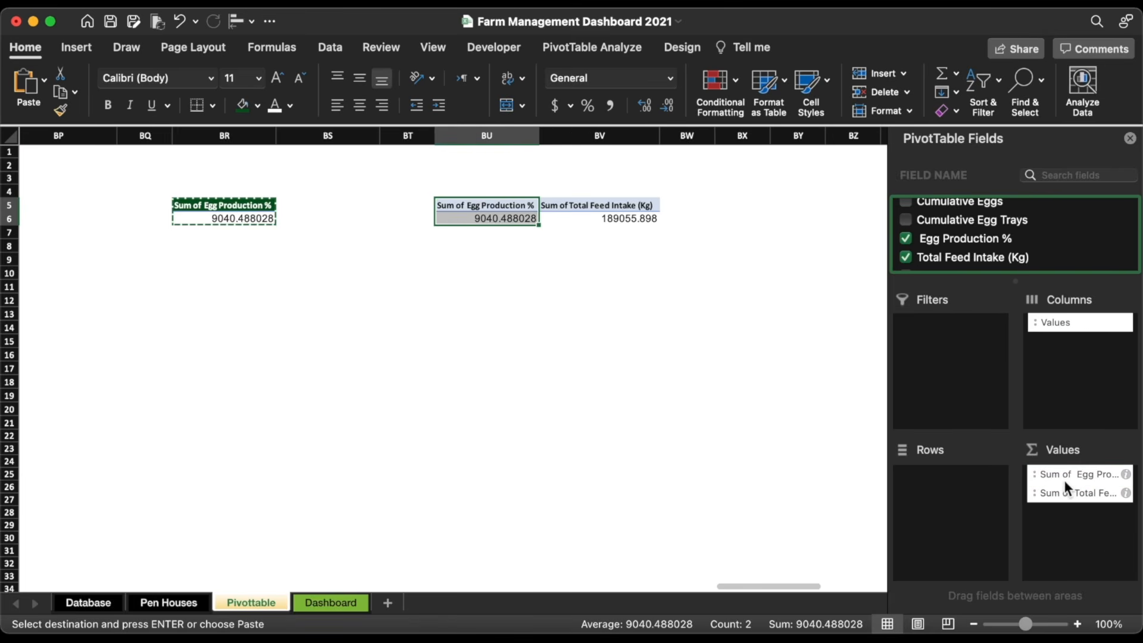
{"action": "left_click_drag", "start_coordinate": [1065, 473], "coordinate": [746, 454]}
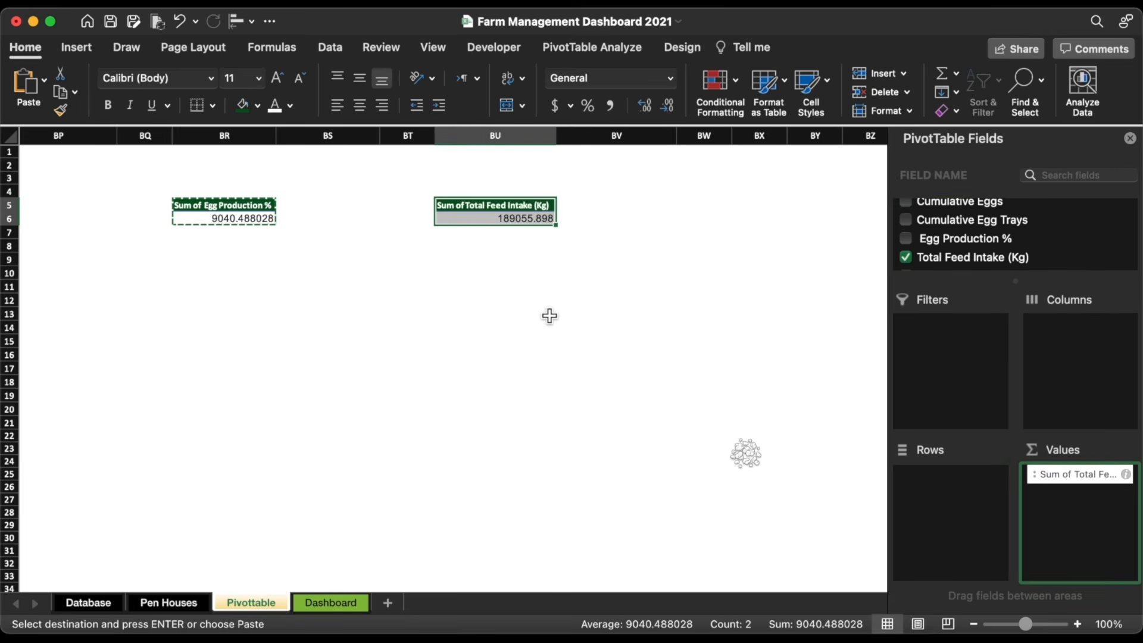
Step: Copy the Total Feed Intake pivot to BX5 and change its value to Feed Conversion g/egg
{"action": "key", "text": "super+c"}
{"action": "scroll", "coordinate": [494, 262], "scroll_direction": "right", "scroll_amount": 5}
{"action": "left_click", "coordinate": [387, 205]}
{"action": "key", "text": "super+v"}
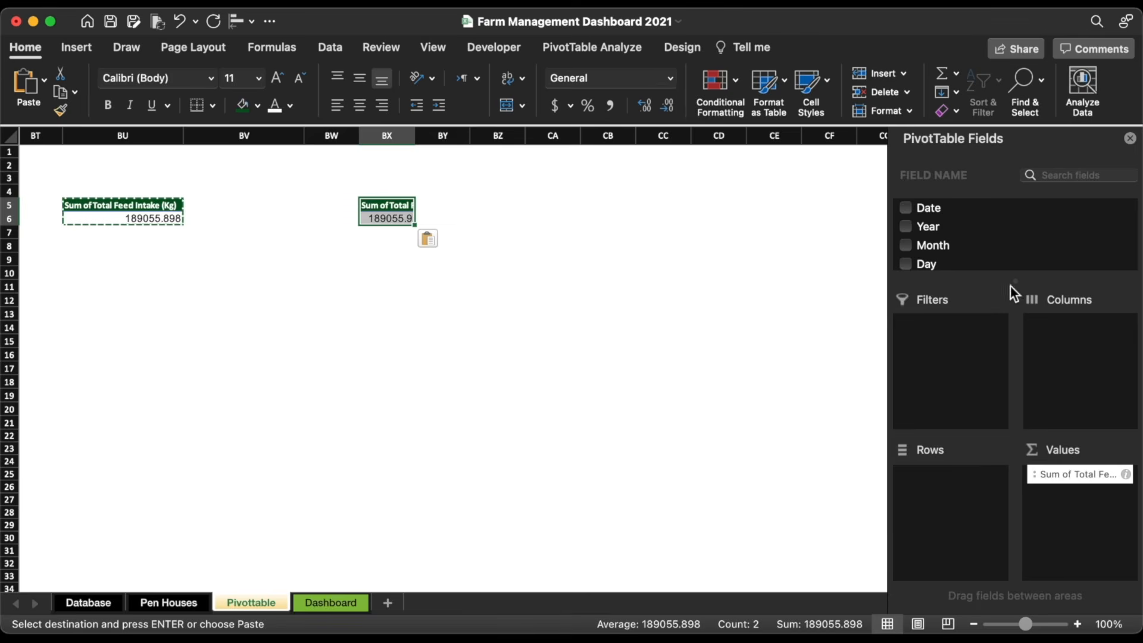
{"action": "scroll", "coordinate": [973, 234], "scroll_direction": "down", "scroll_amount": 10}
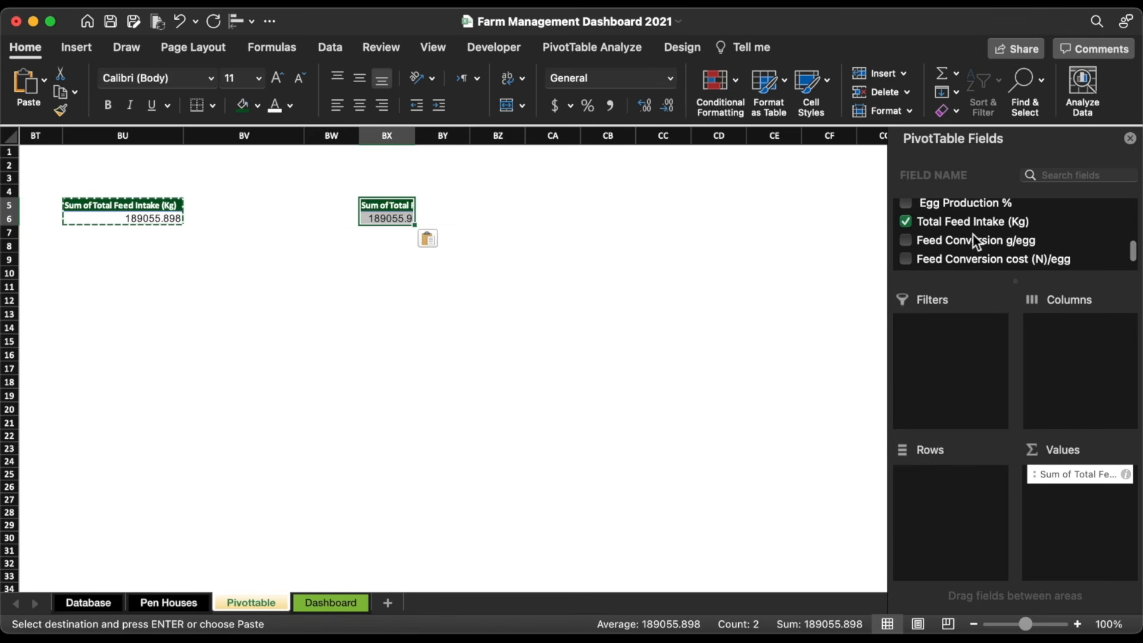
{"action": "left_click", "coordinate": [911, 220]}
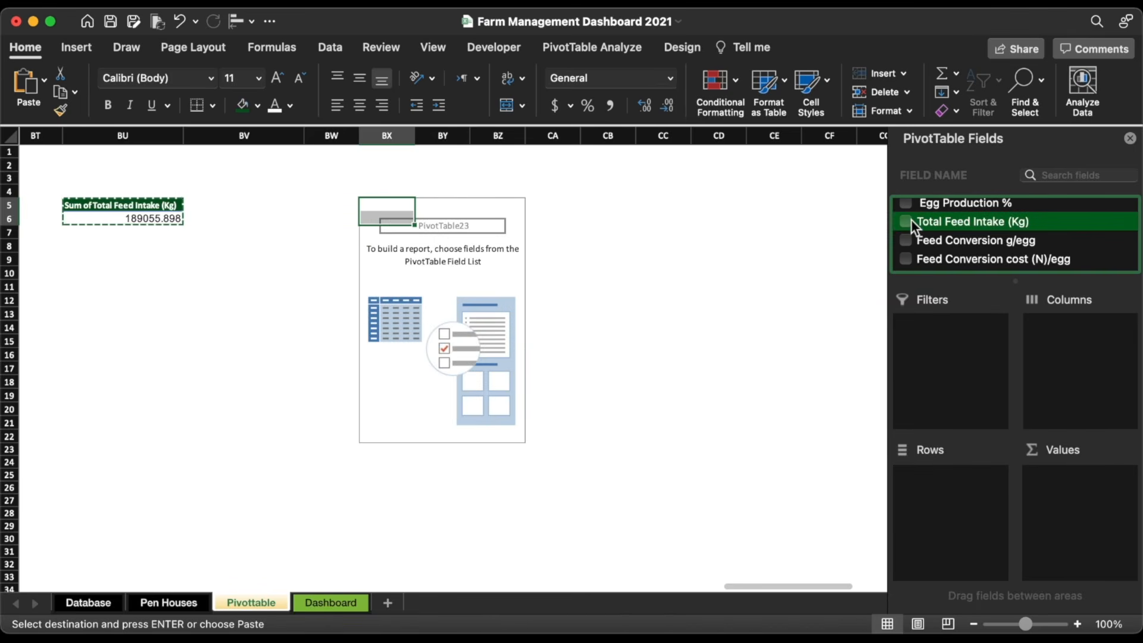
{"action": "left_click_drag", "start_coordinate": [1007, 241], "coordinate": [1081, 474]}
Step: Set up a Feed Conversion cost (N)/egg pivot at CA5
{"action": "key", "text": "super+c"}
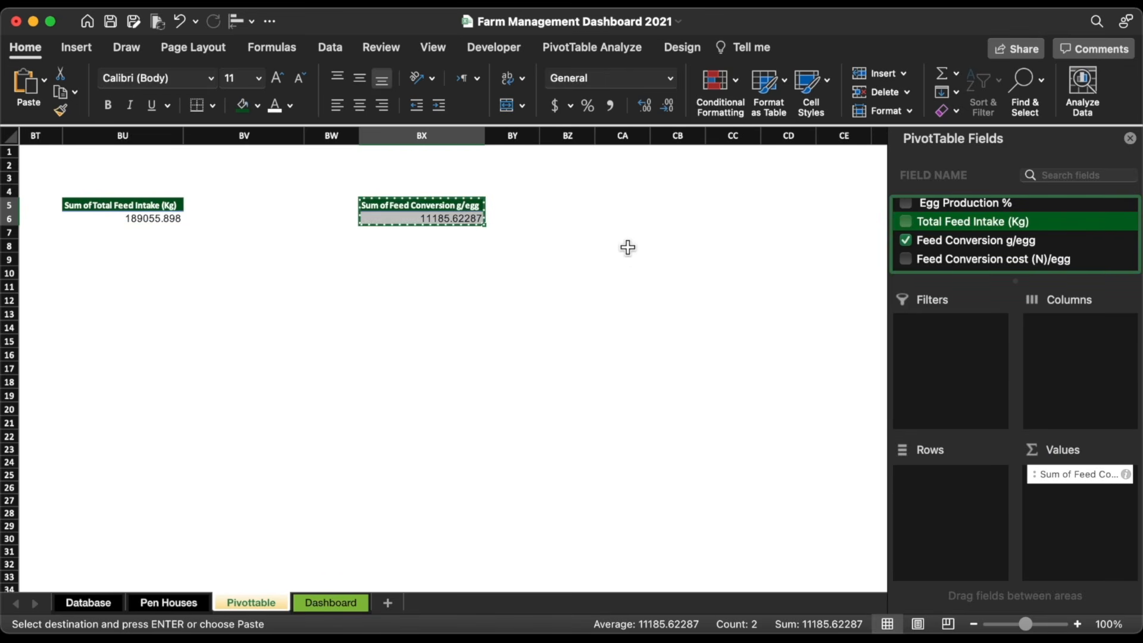
{"action": "left_click", "coordinate": [628, 210]}
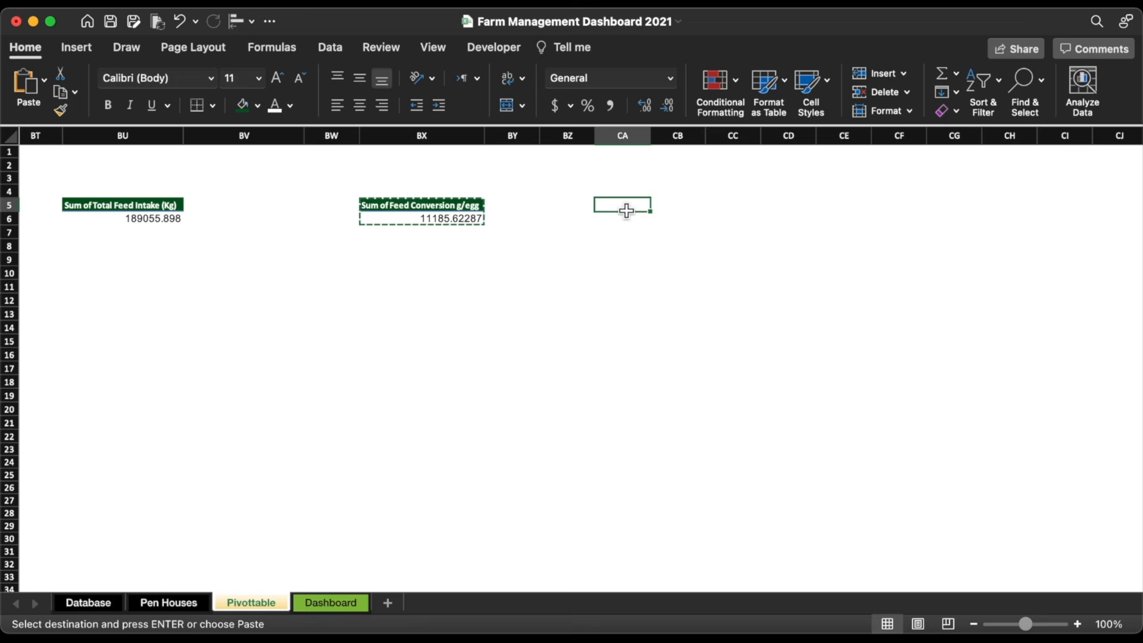
{"action": "scroll", "coordinate": [942, 217], "scroll_direction": "down", "scroll_amount": 3}
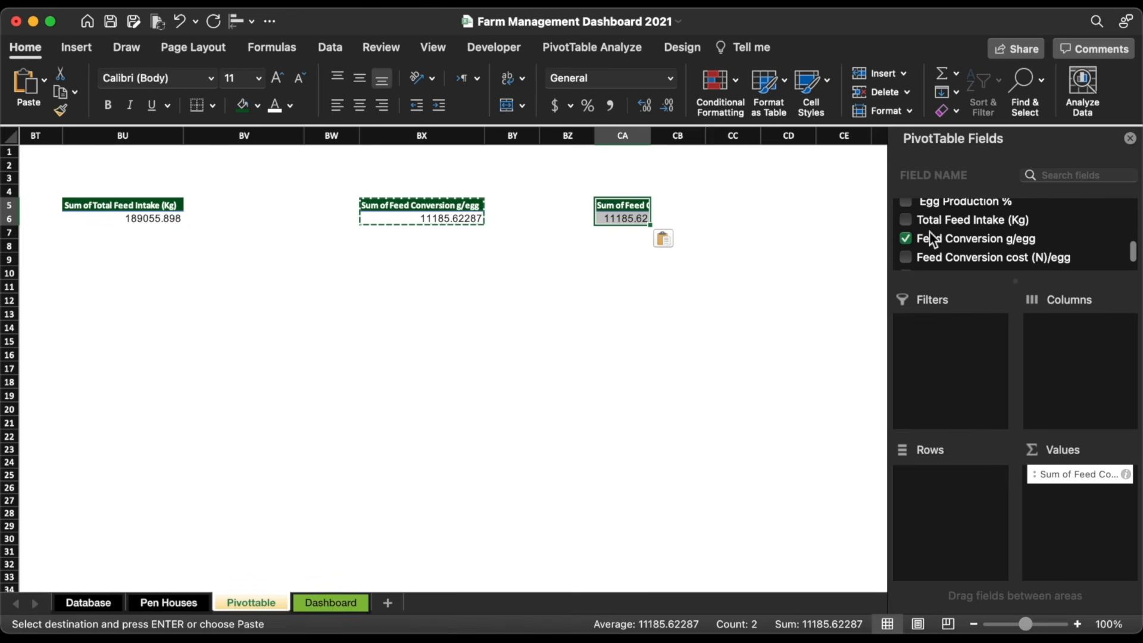
{"action": "left_click_drag", "start_coordinate": [936, 255], "coordinate": [806, 464]}
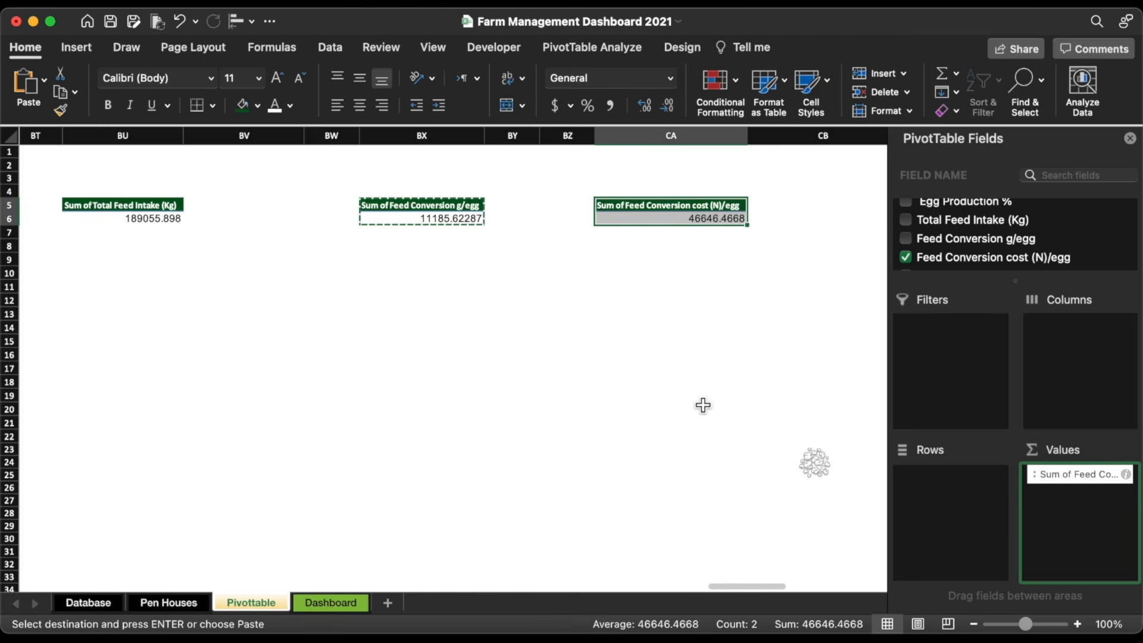
{"action": "scroll", "coordinate": [689, 416], "scroll_direction": "right", "scroll_amount": 8}
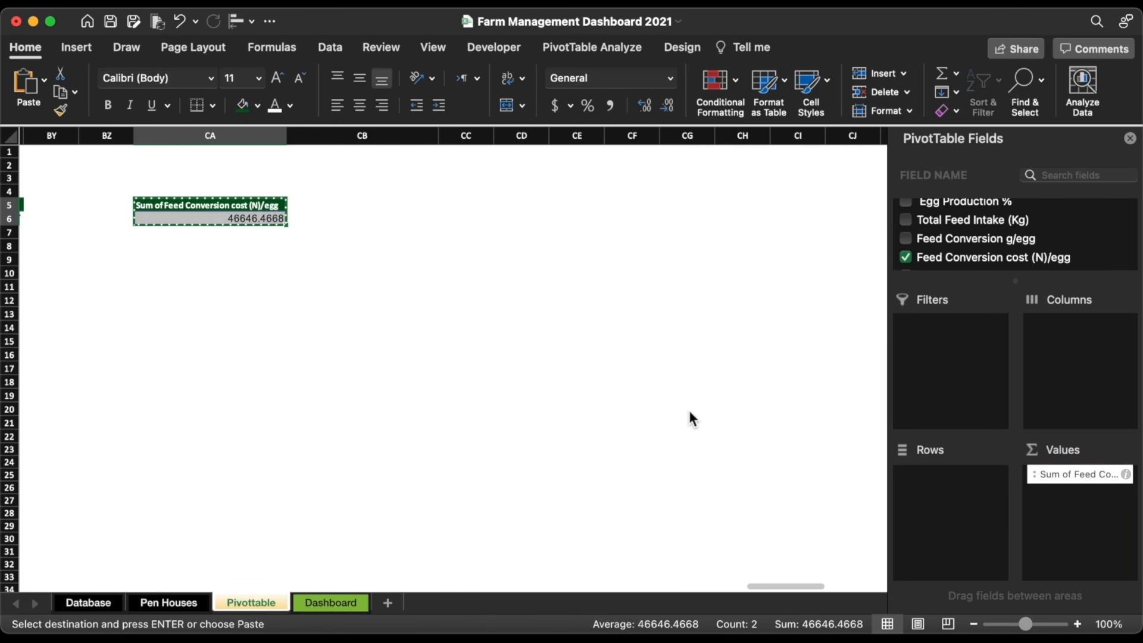
Step: Paste a pivot in column CD with Total Stock, Sales and Closing Stock (Trays), filling its headers dark green
{"action": "left_click", "coordinate": [506, 207]}
{"action": "key", "text": "super+v"}
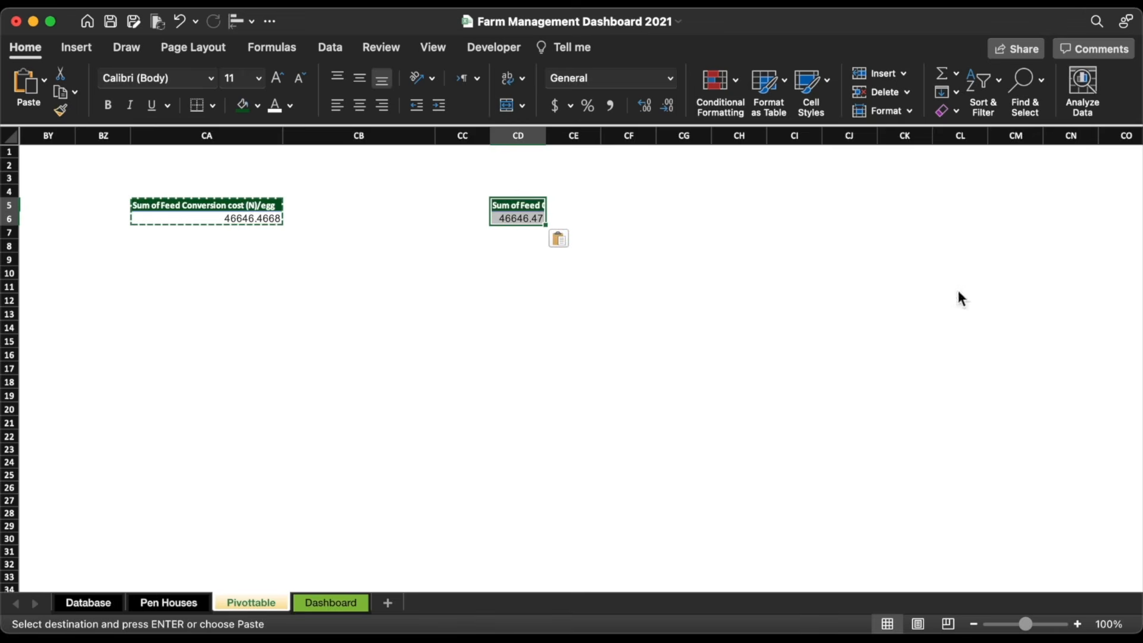
{"action": "scroll", "coordinate": [975, 238], "scroll_direction": "down", "scroll_amount": 5}
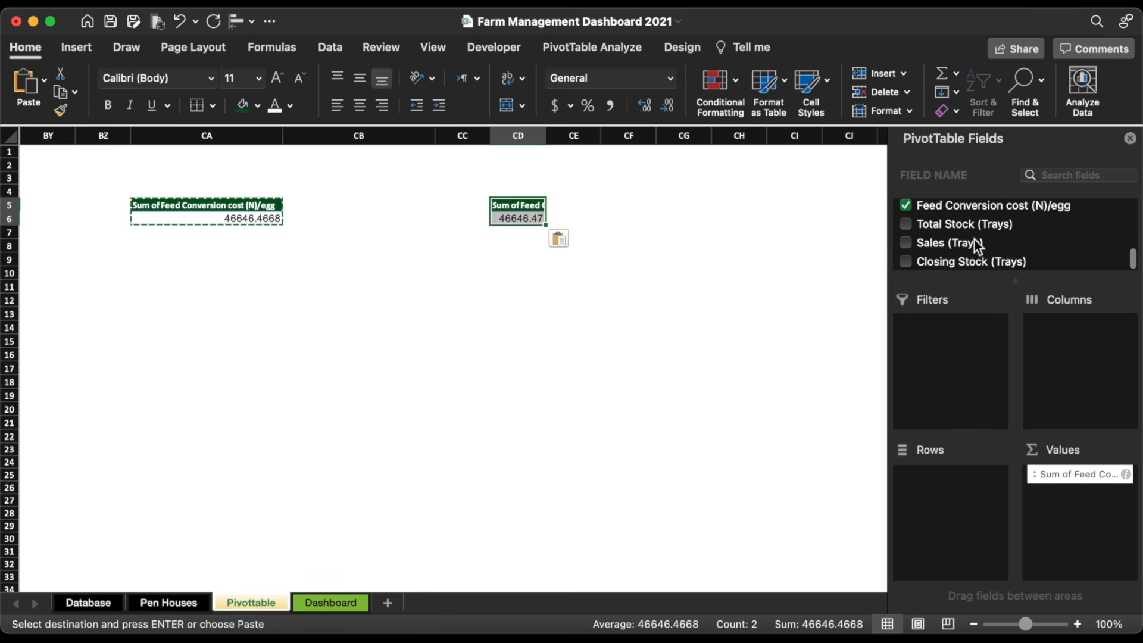
{"action": "left_click", "coordinate": [906, 206]}
{"action": "left_click", "coordinate": [906, 224]}
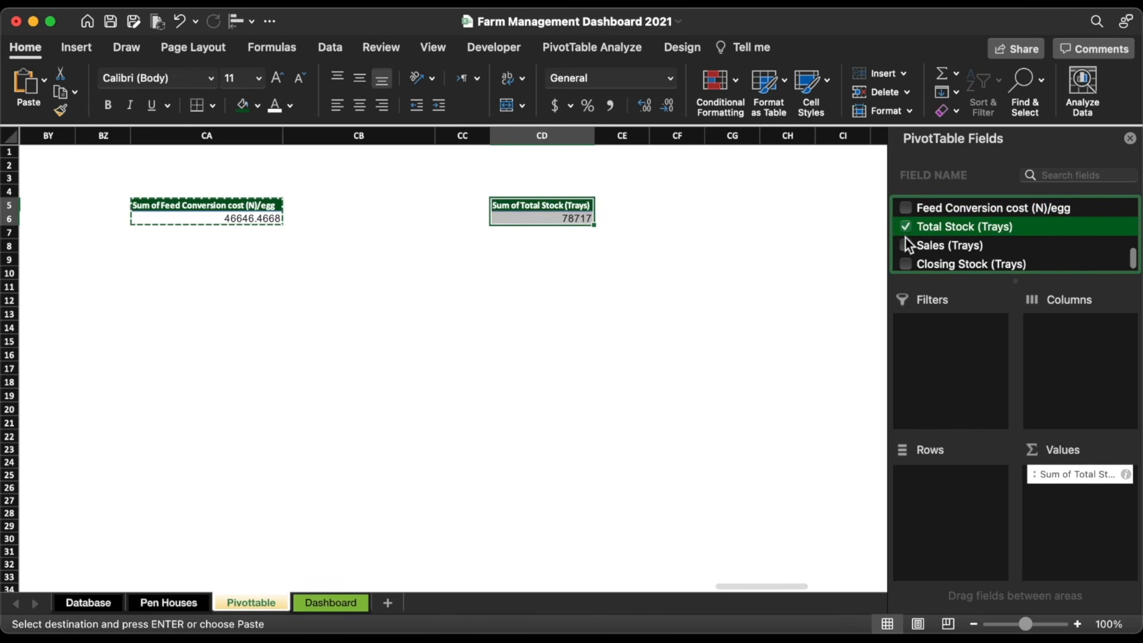
{"action": "left_click", "coordinate": [906, 242]}
{"action": "left_click", "coordinate": [907, 262]}
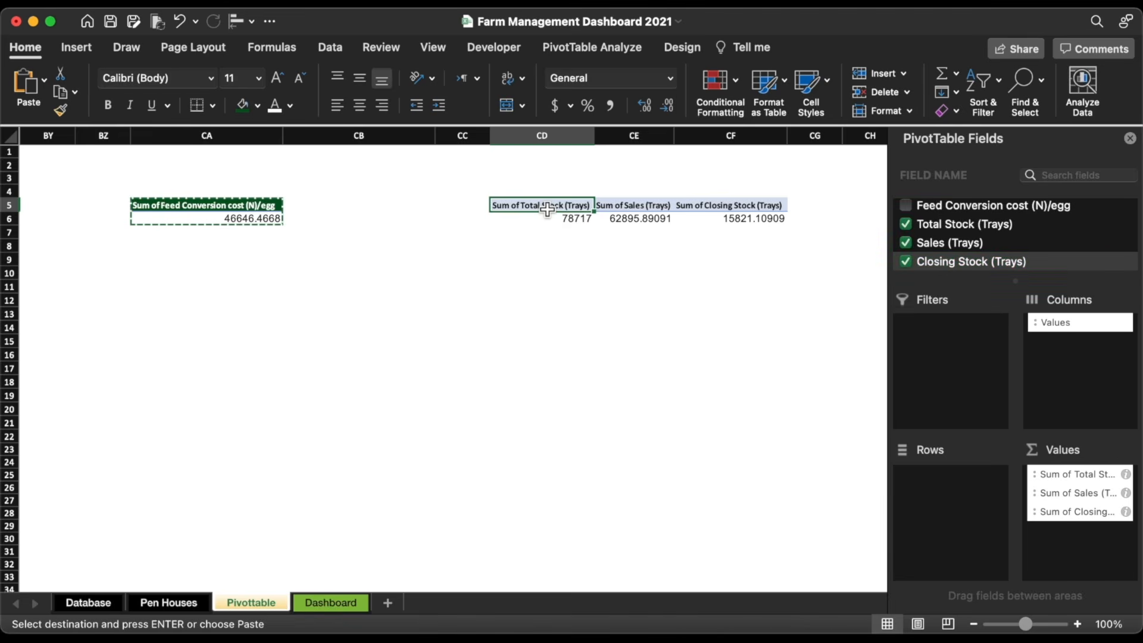
{"action": "left_click_drag", "start_coordinate": [544, 206], "coordinate": [780, 206]}
{"action": "left_click", "coordinate": [275, 105]}
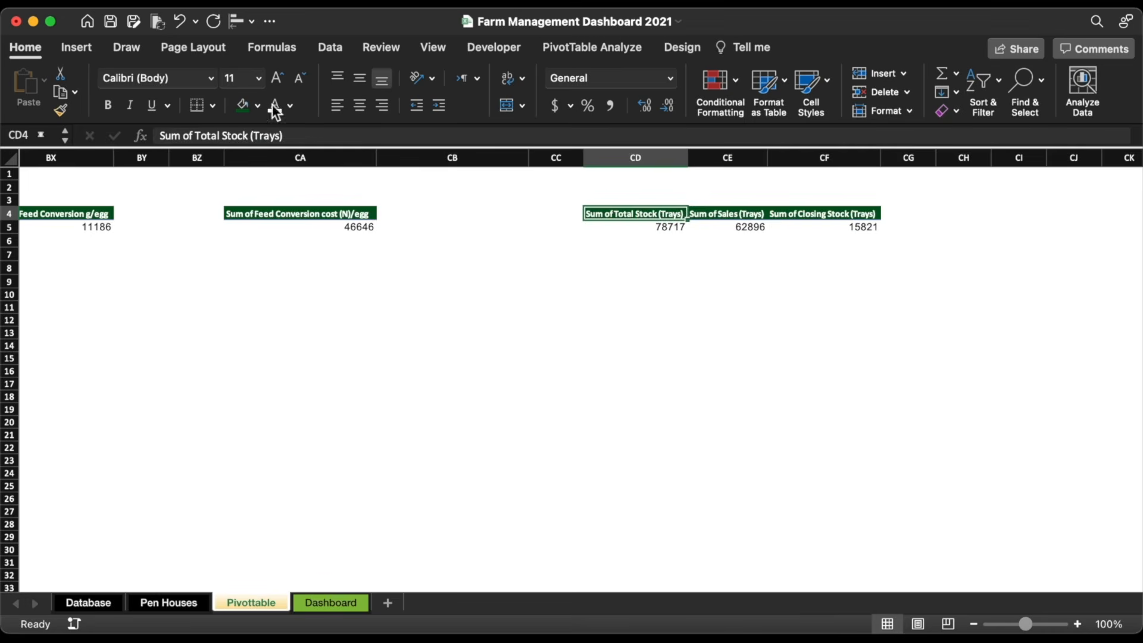
Step: Insert a Pen House # slicer and place it below the pivots
{"action": "left_click", "coordinate": [81, 51]}
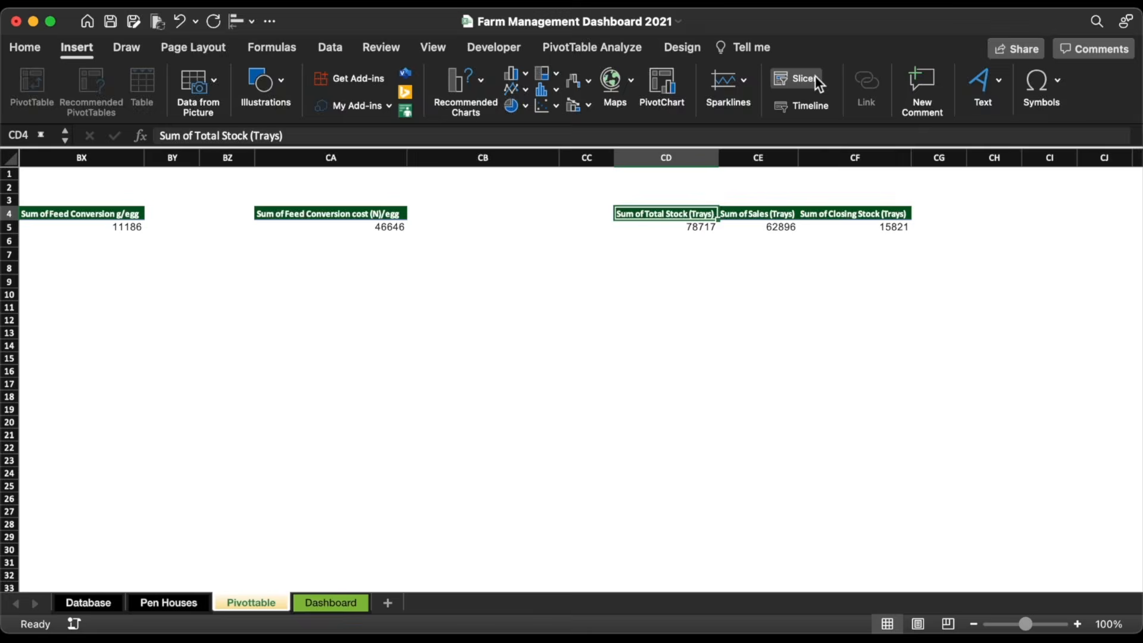
{"action": "left_click", "coordinate": [792, 80]}
{"action": "scroll", "coordinate": [504, 212], "scroll_direction": "down", "scroll_amount": 4}
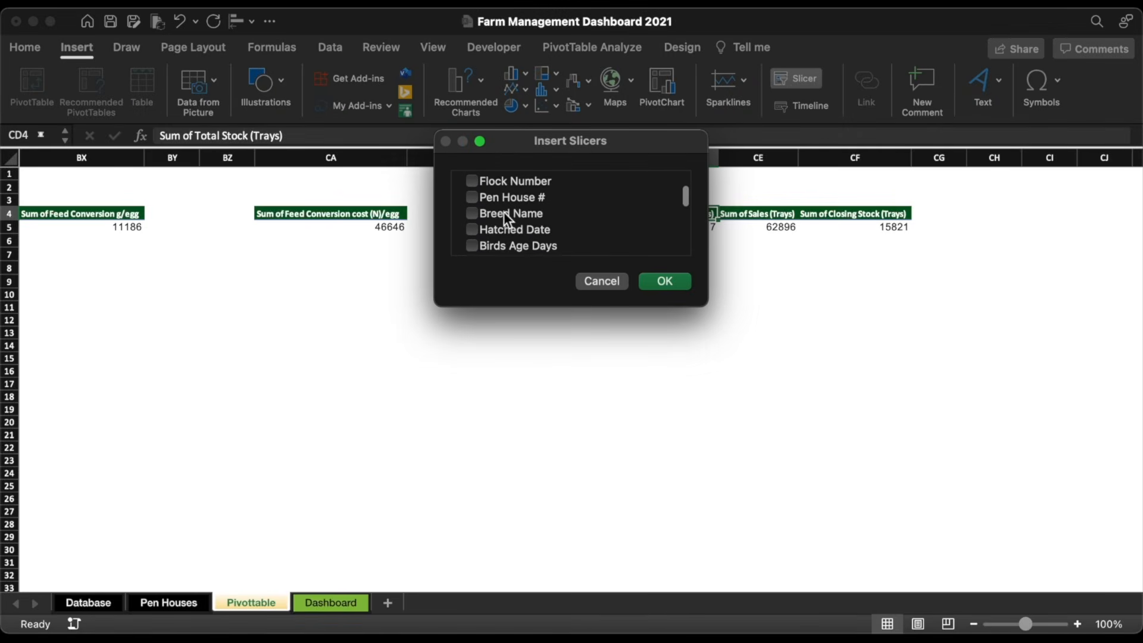
{"action": "left_click", "coordinate": [658, 283]}
{"action": "left_click_drag", "start_coordinate": [604, 308], "coordinate": [411, 290]}
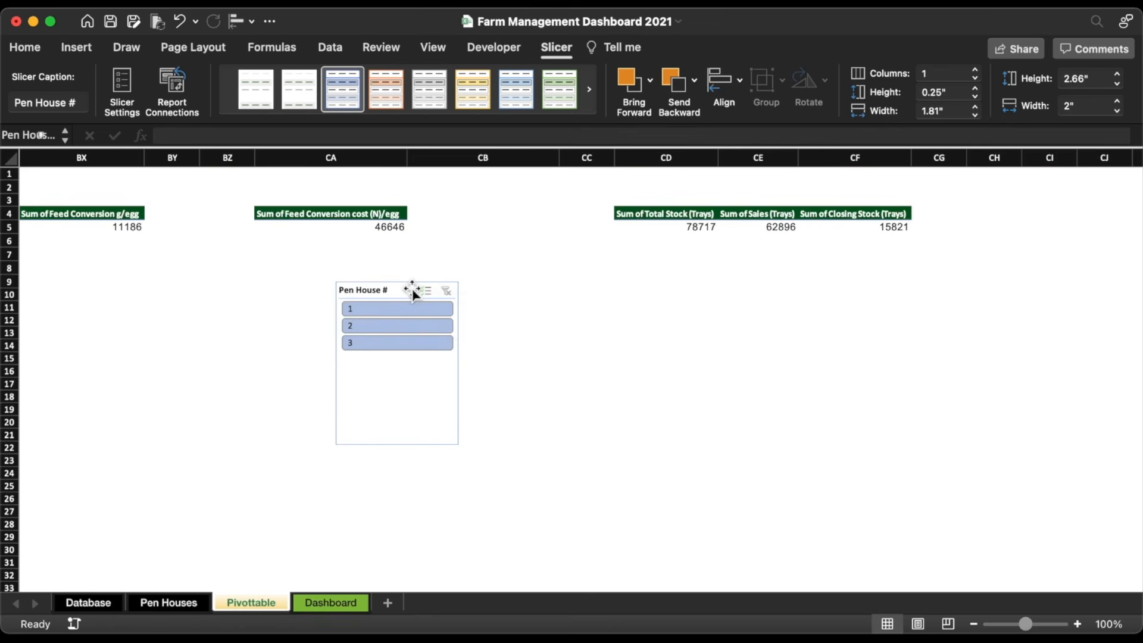
Step: Add a Date timeline at DAYS level, filtering to Jan 1, 2022 and pen house 1
{"action": "left_click", "coordinate": [652, 217]}
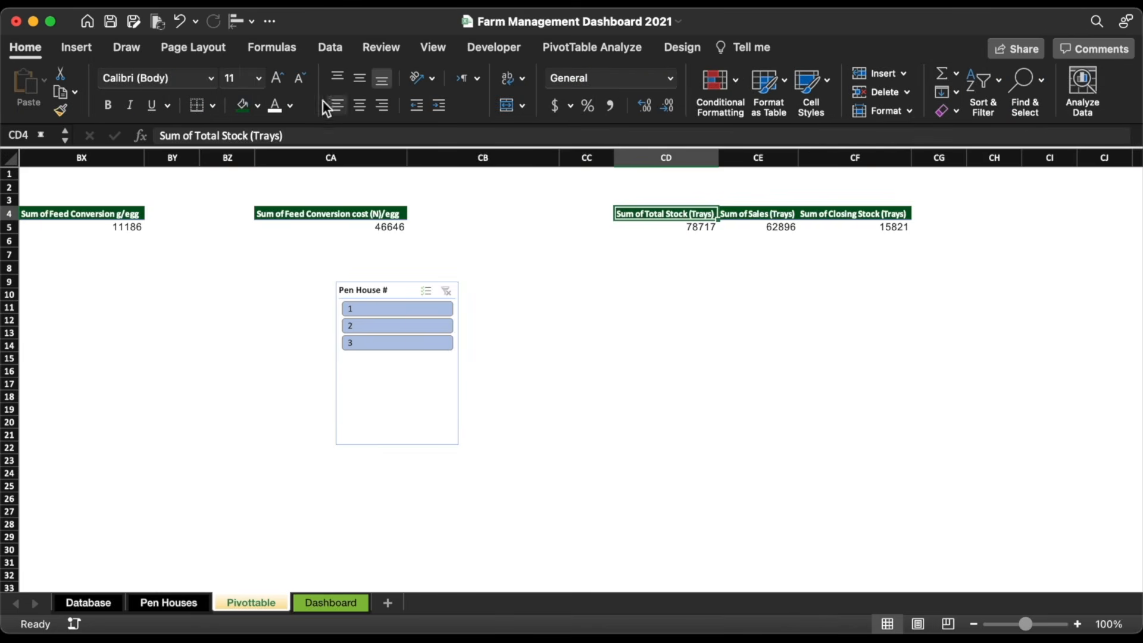
{"action": "left_click", "coordinate": [76, 48]}
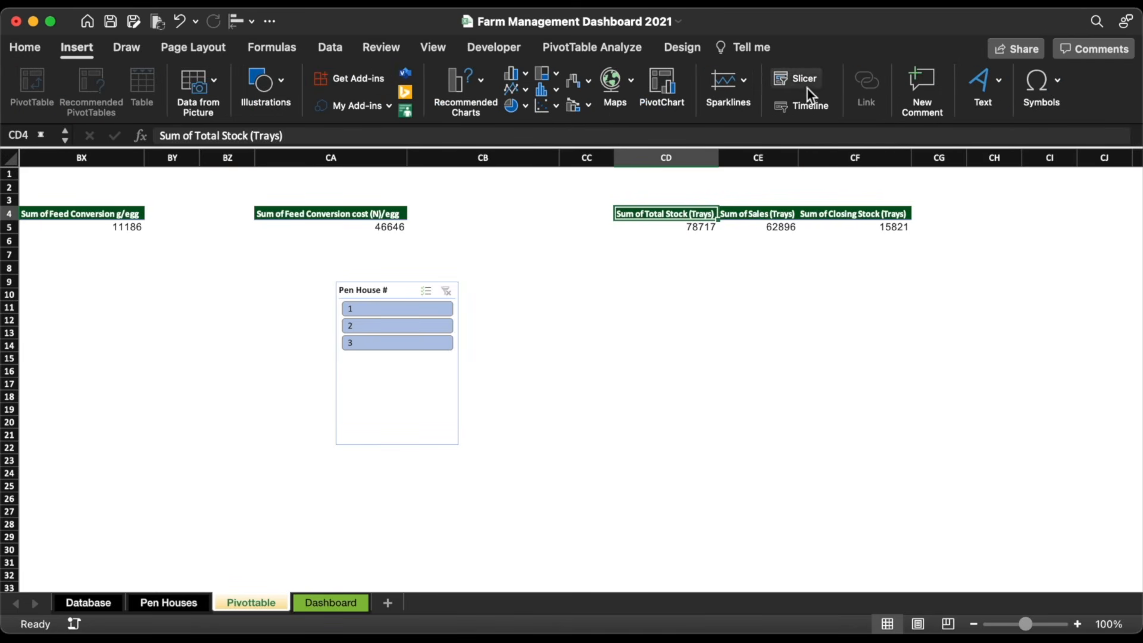
{"action": "left_click", "coordinate": [813, 104]}
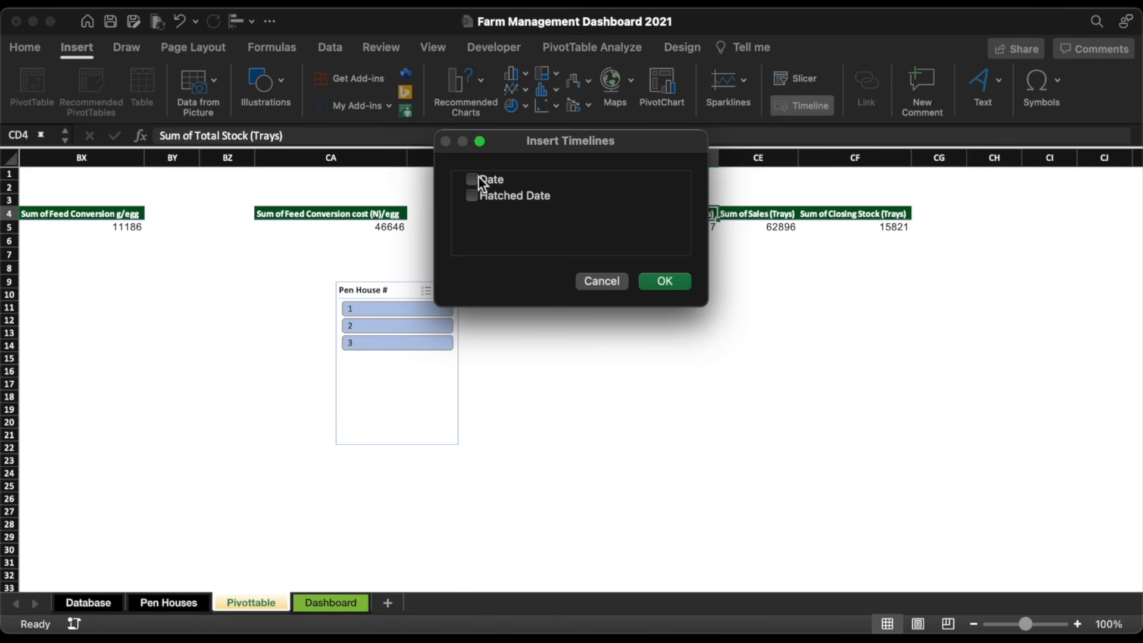
{"action": "left_click", "coordinate": [665, 280]}
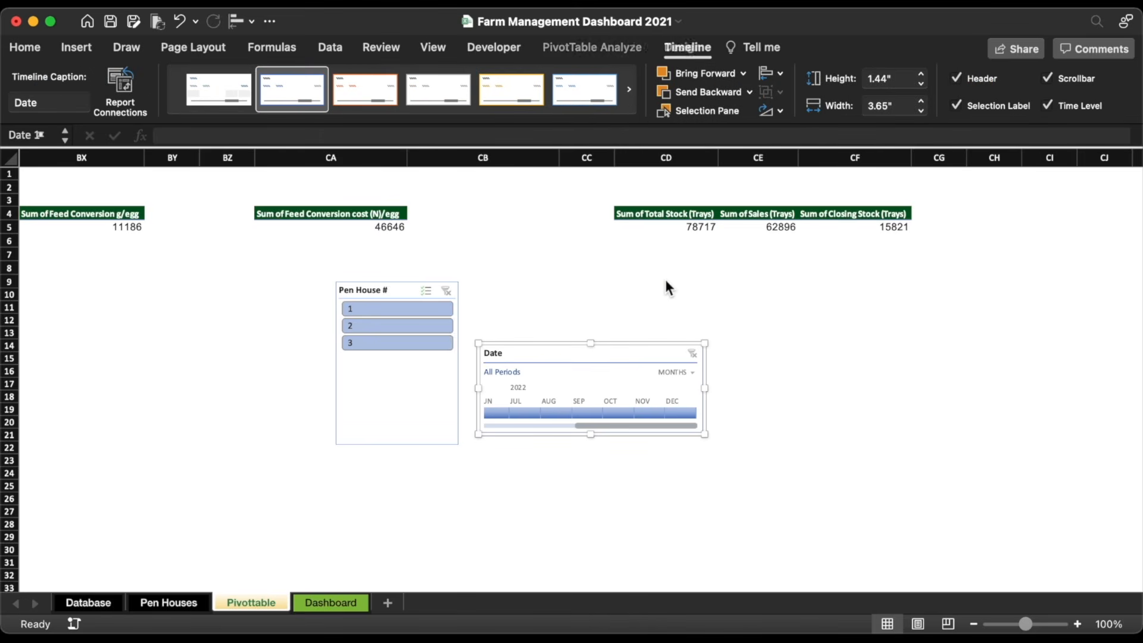
{"action": "left_click", "coordinate": [680, 372]}
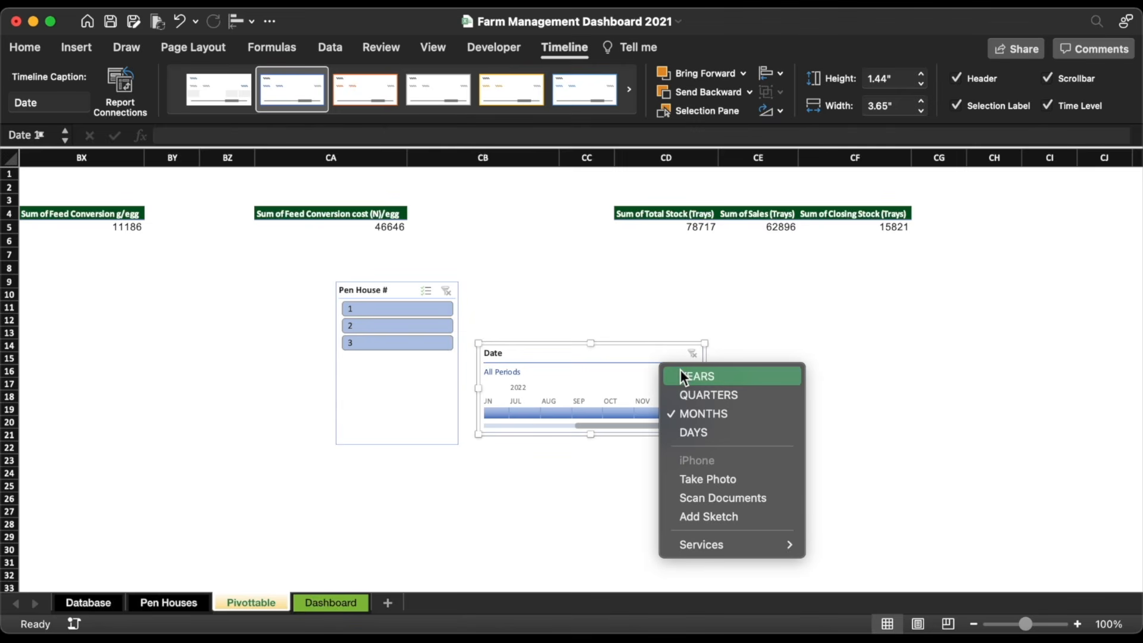
{"action": "left_click", "coordinate": [697, 432]}
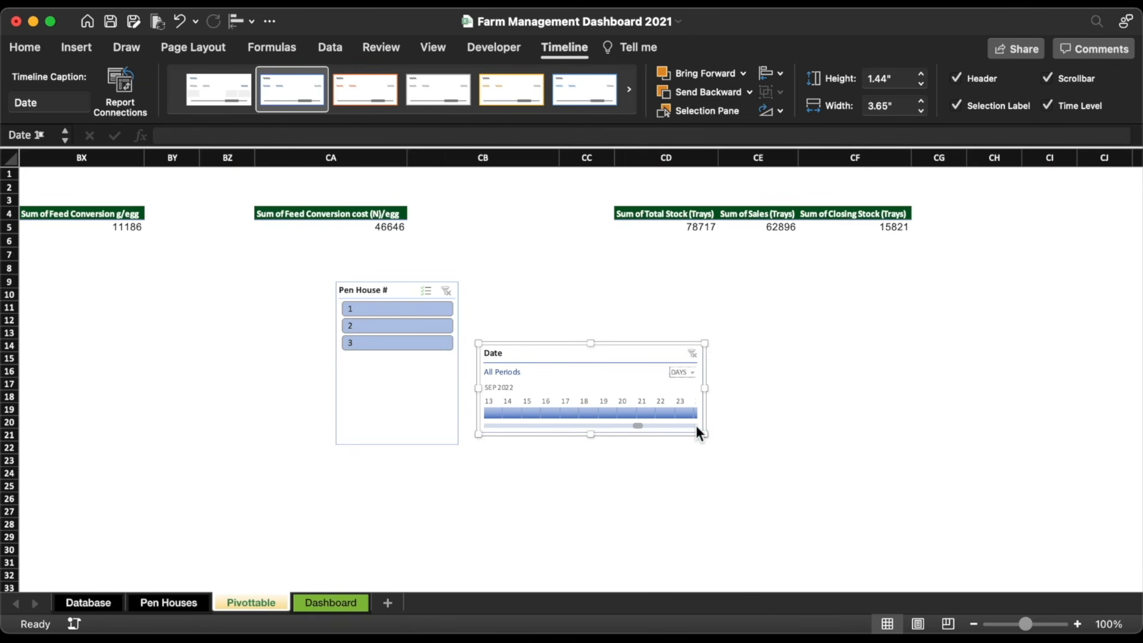
{"action": "left_click_drag", "start_coordinate": [638, 425], "coordinate": [485, 426]}
{"action": "left_click", "coordinate": [491, 413]}
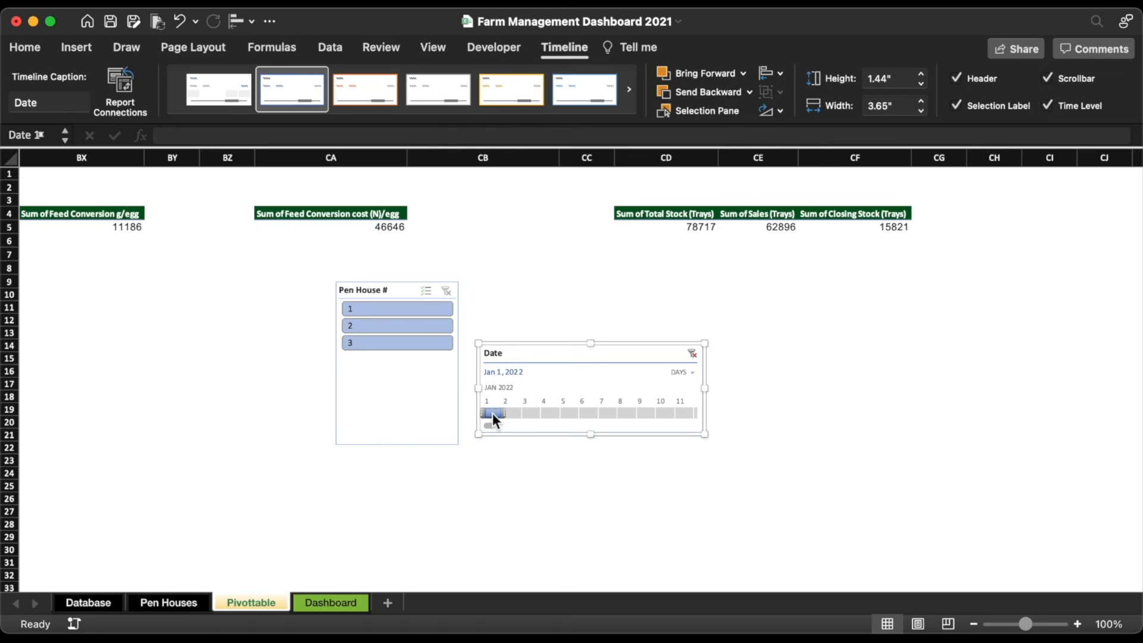
{"action": "left_click", "coordinate": [381, 310]}
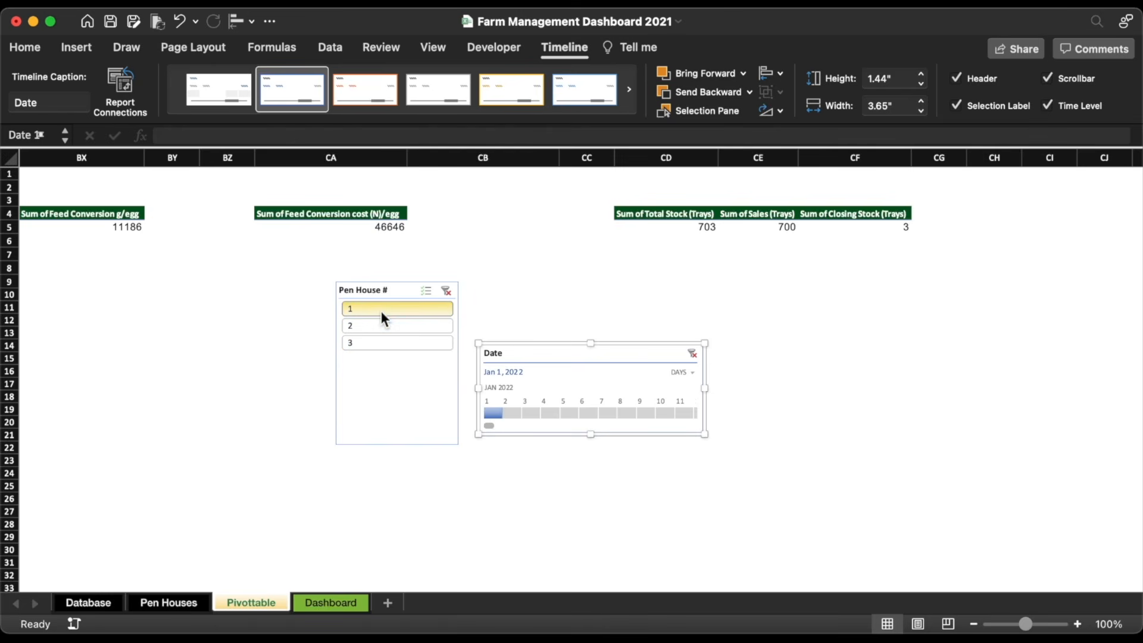
Step: Tick every PivotTable in the Date timeline's Report Connections so all pivots filter by date
{"action": "right_click", "coordinate": [642, 354]}
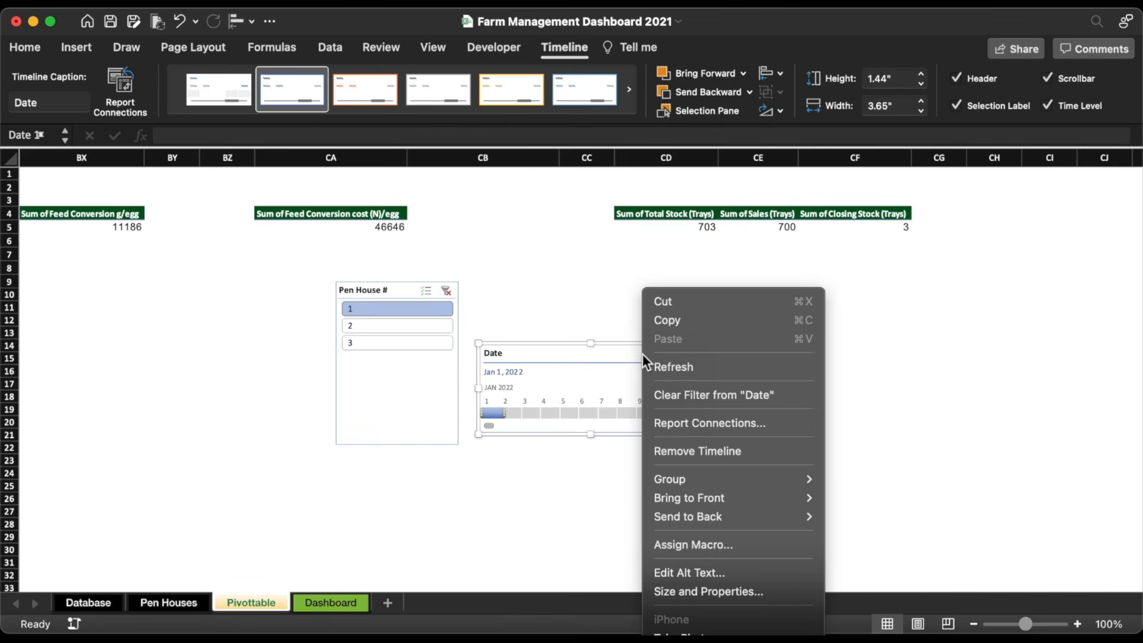
{"action": "left_click", "coordinate": [700, 423]}
{"action": "left_click_drag", "start_coordinate": [751, 331], "coordinate": [806, 542]}
{"action": "scroll", "coordinate": [499, 198], "scroll_direction": "up", "scroll_amount": 1}
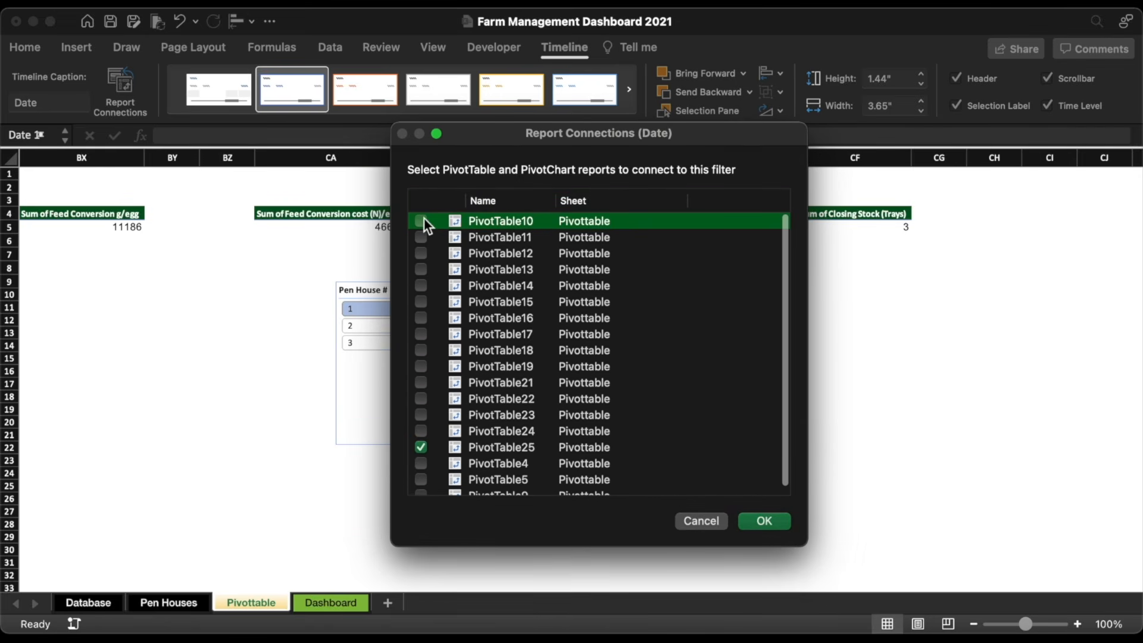
{"action": "left_click", "coordinate": [421, 269]}
{"action": "left_click", "coordinate": [421, 285]}
{"action": "left_click", "coordinate": [421, 302]}
{"action": "left_click", "coordinate": [421, 318]}
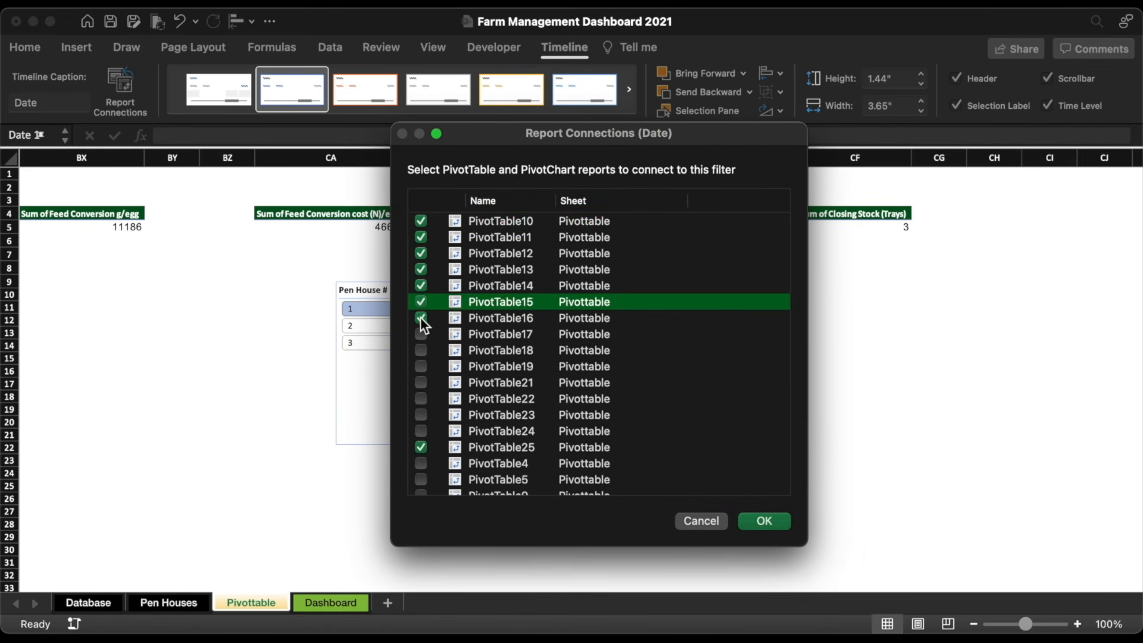
{"action": "left_click", "coordinate": [422, 431]}
{"action": "scroll", "coordinate": [422, 435], "scroll_direction": "down", "scroll_amount": 1}
{"action": "left_click", "coordinate": [422, 455]}
{"action": "left_click", "coordinate": [422, 471]}
{"action": "left_click", "coordinate": [421, 486]}
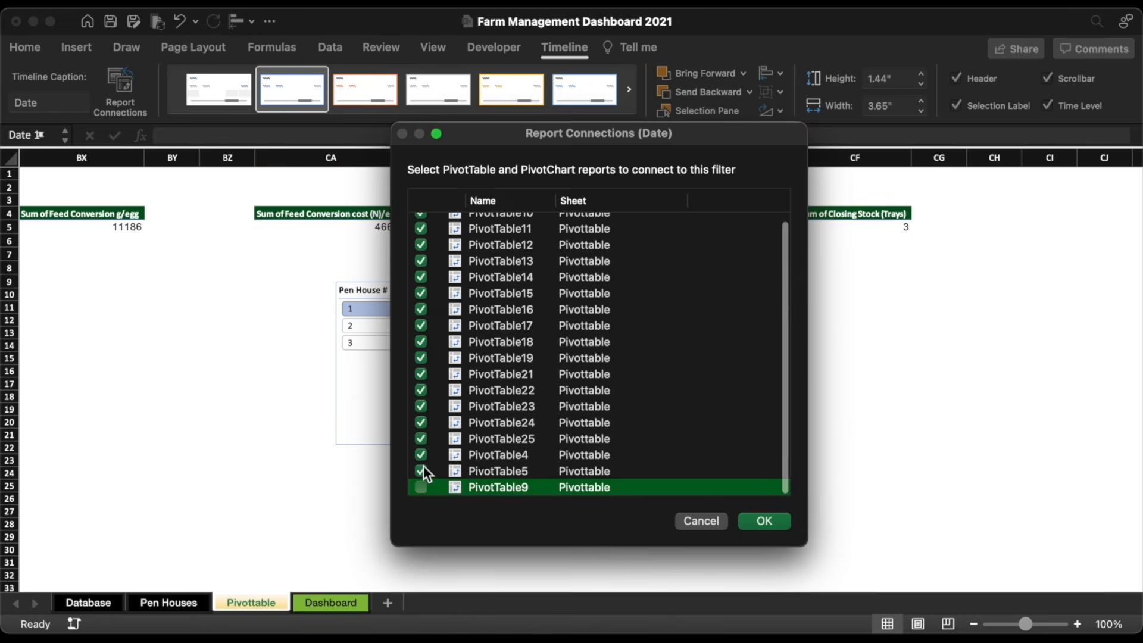
{"action": "left_click", "coordinate": [765, 521]}
Step: Connect the Pen House # slicer to all pivot tables through Report Connections
{"action": "right_click", "coordinate": [420, 287]}
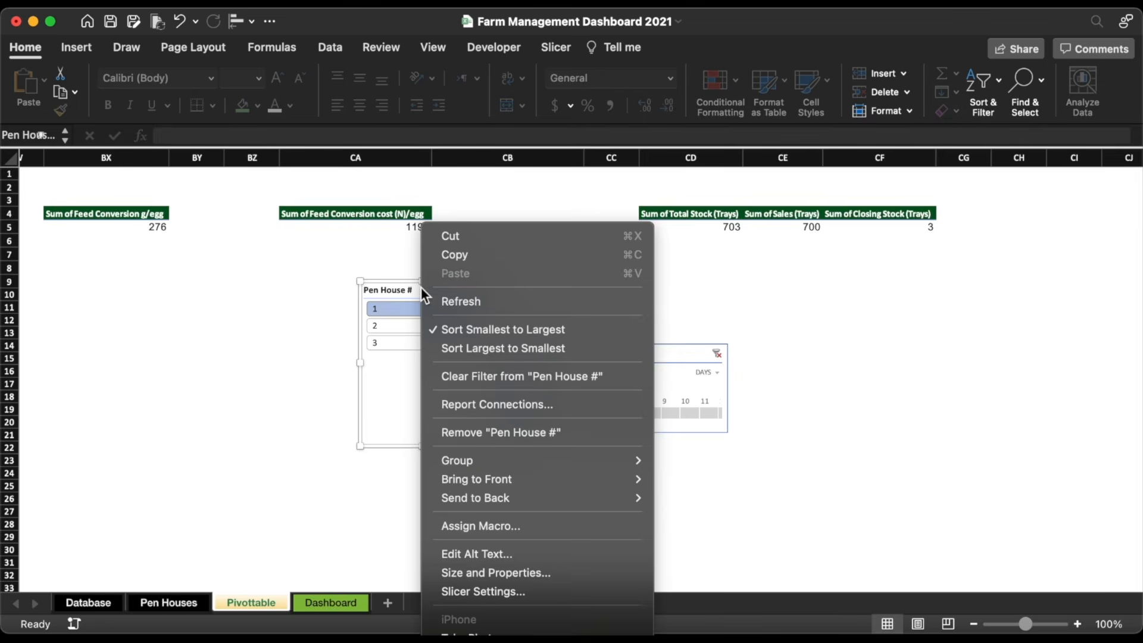
{"action": "left_click", "coordinate": [500, 407]}
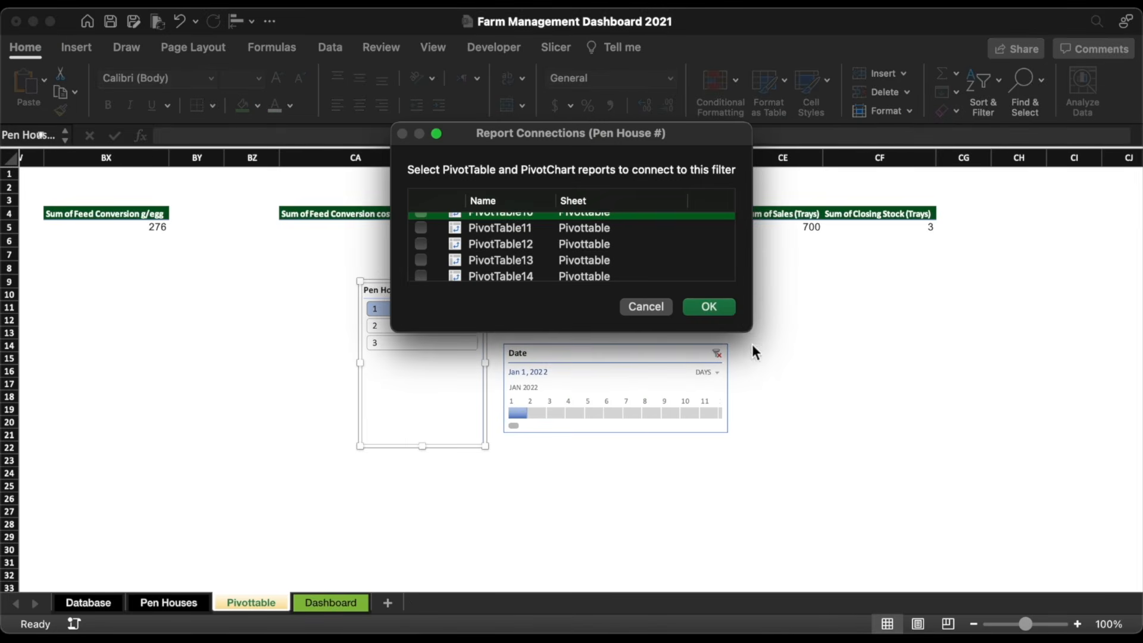
{"action": "left_click_drag", "start_coordinate": [749, 330], "coordinate": [844, 596]}
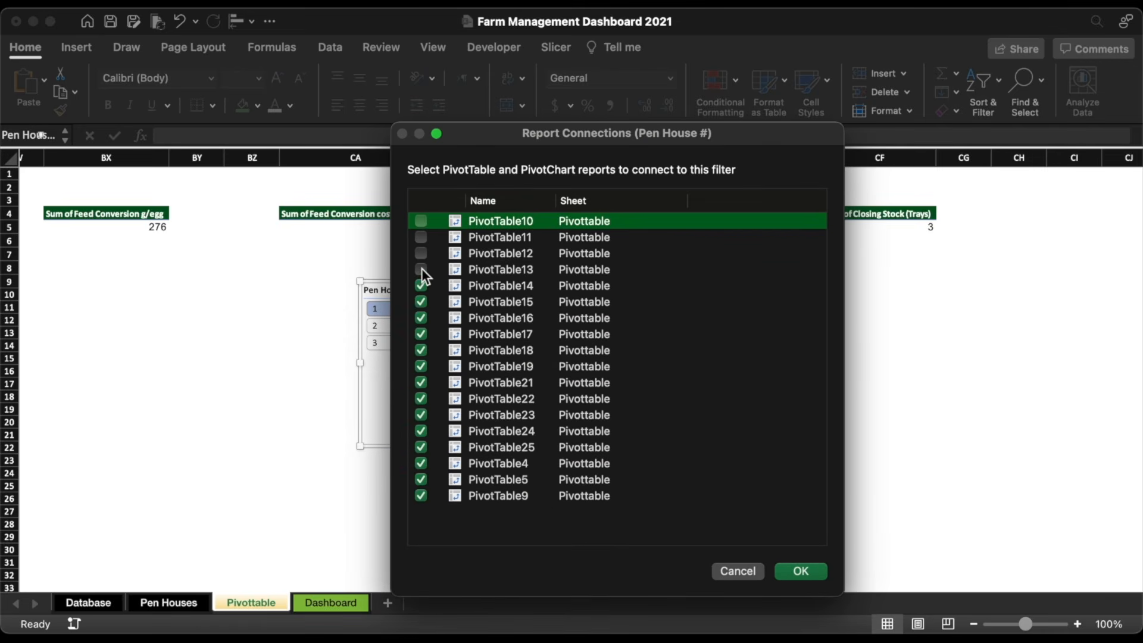
{"action": "left_click", "coordinate": [801, 571]}
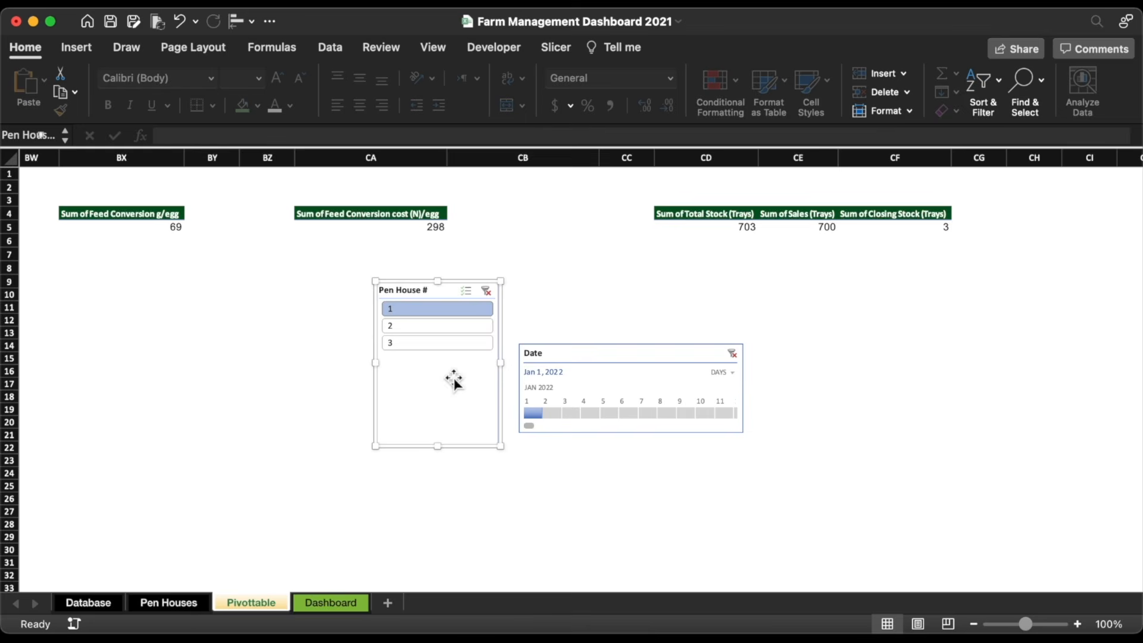
Step: Test pen houses 2 and 3, return to 1, then cut the slicer and timeline
{"action": "left_click", "coordinate": [424, 331]}
{"action": "left_click", "coordinate": [427, 343]}
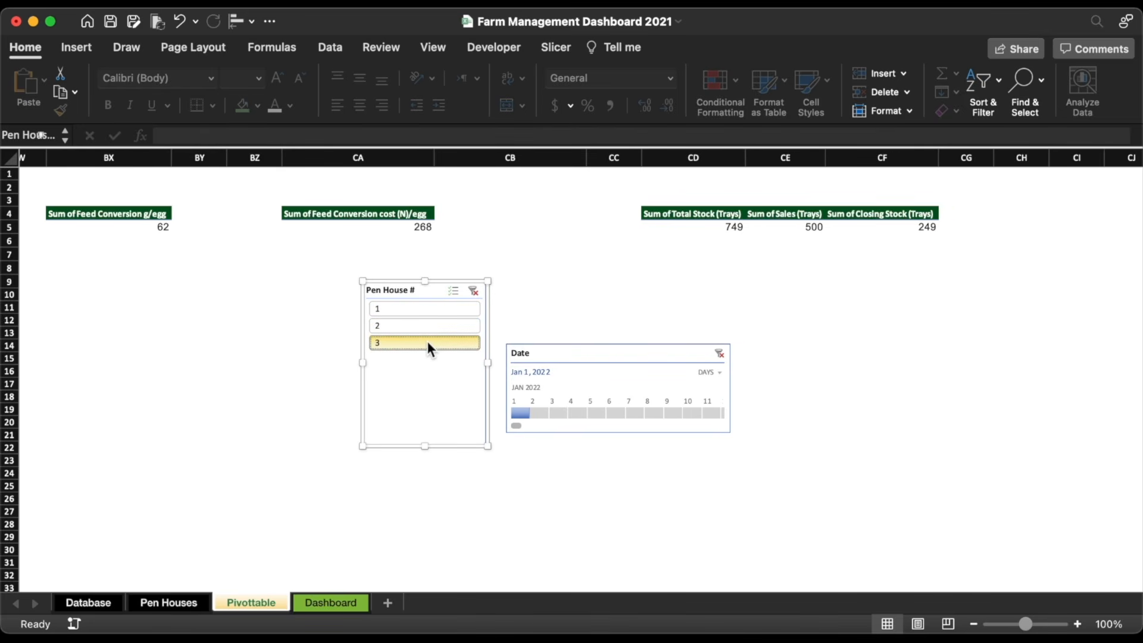
{"action": "left_click", "coordinate": [418, 315]}
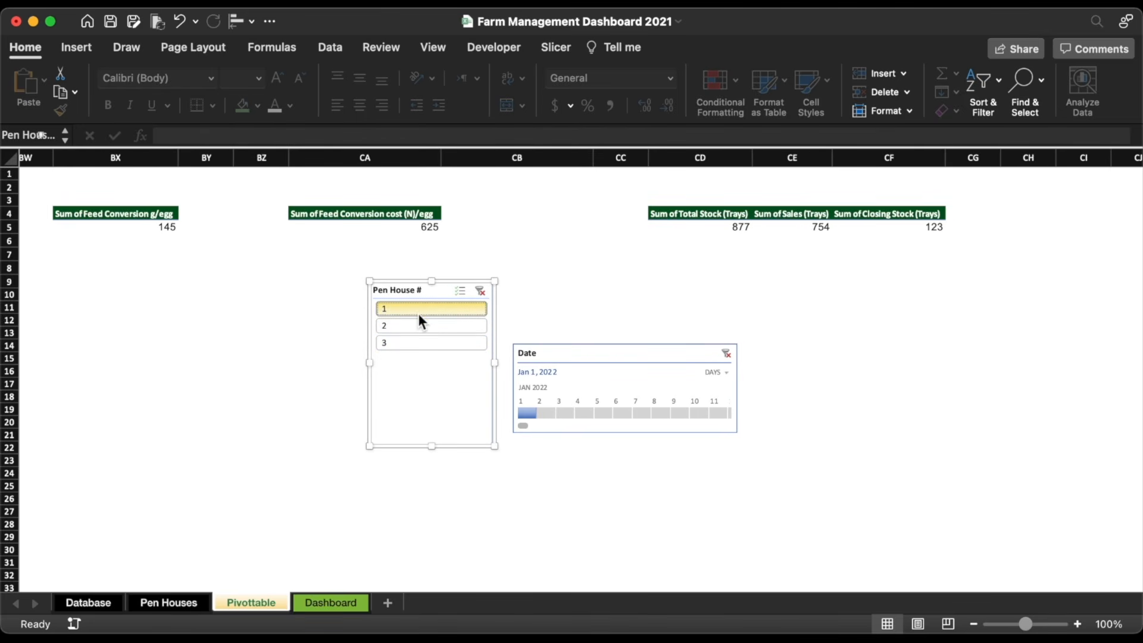
{"action": "left_click", "coordinate": [567, 354]}
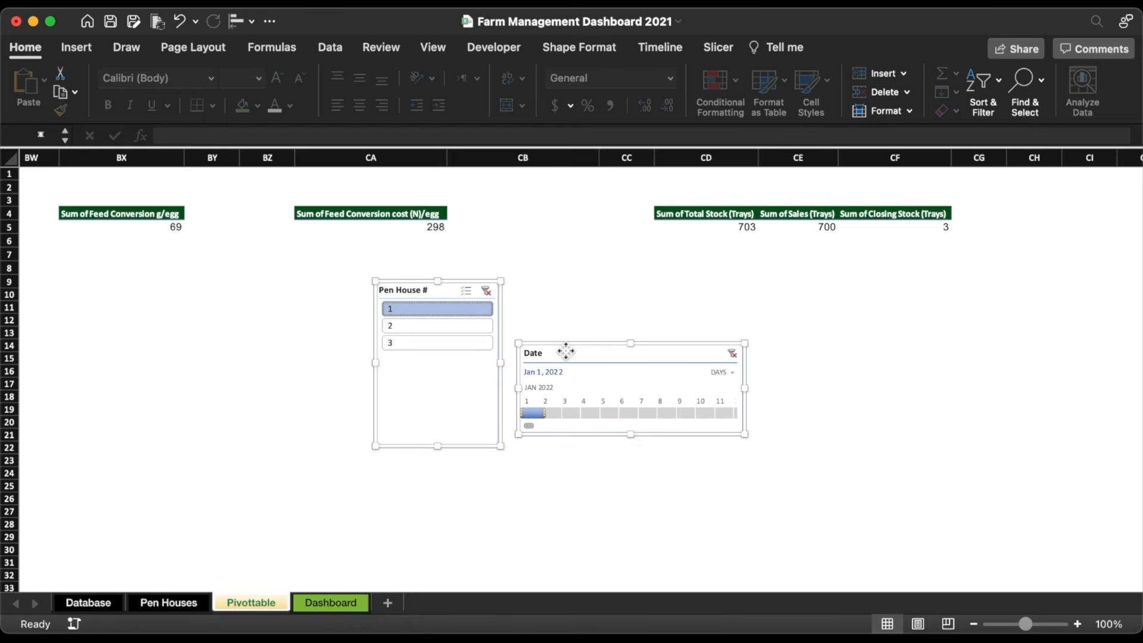
{"action": "key", "text": "Delete"}
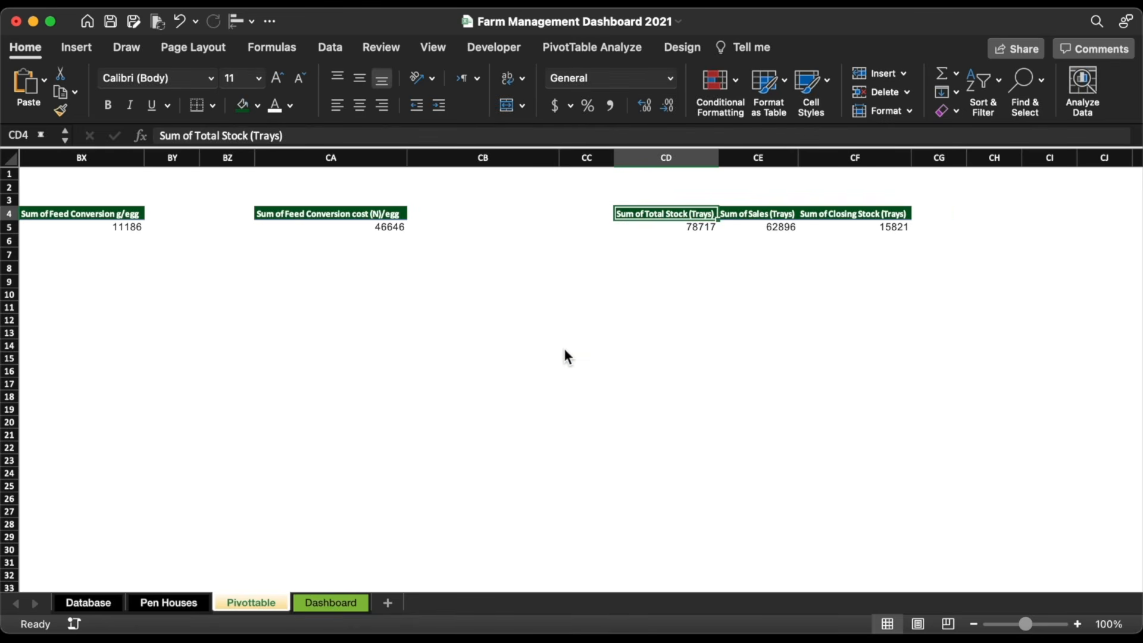
Step: Paste the slicer and Date timeline onto the Dashboard inside the Daily Farm Record card
{"action": "left_click", "coordinate": [322, 603]}
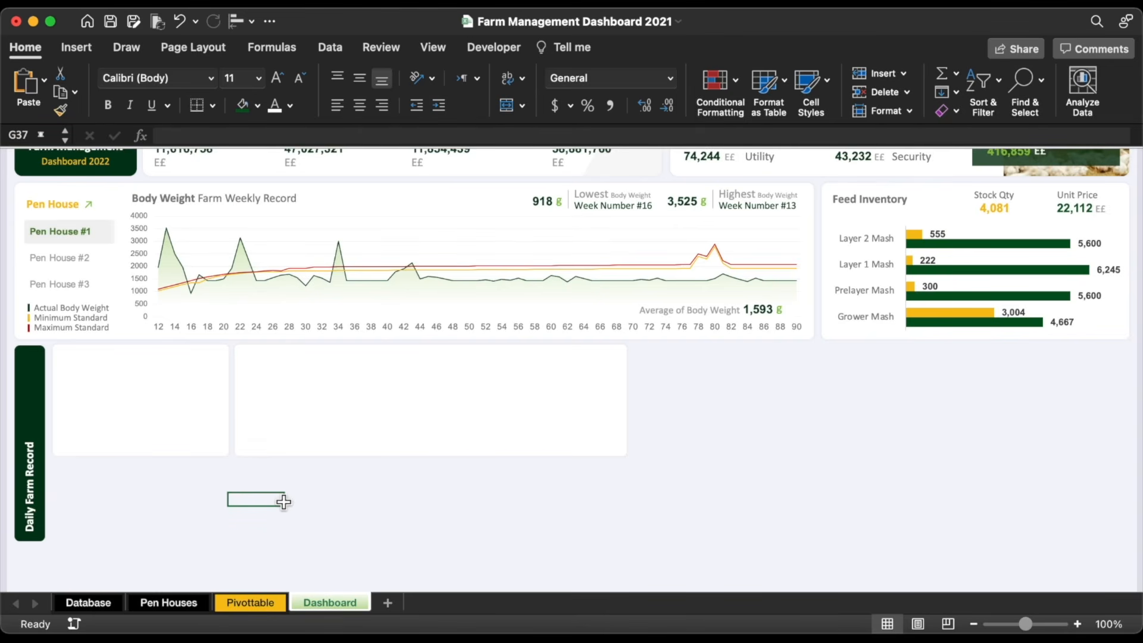
{"action": "key", "text": "super+v"}
{"action": "left_click_drag", "start_coordinate": [281, 499], "coordinate": [211, 375]}
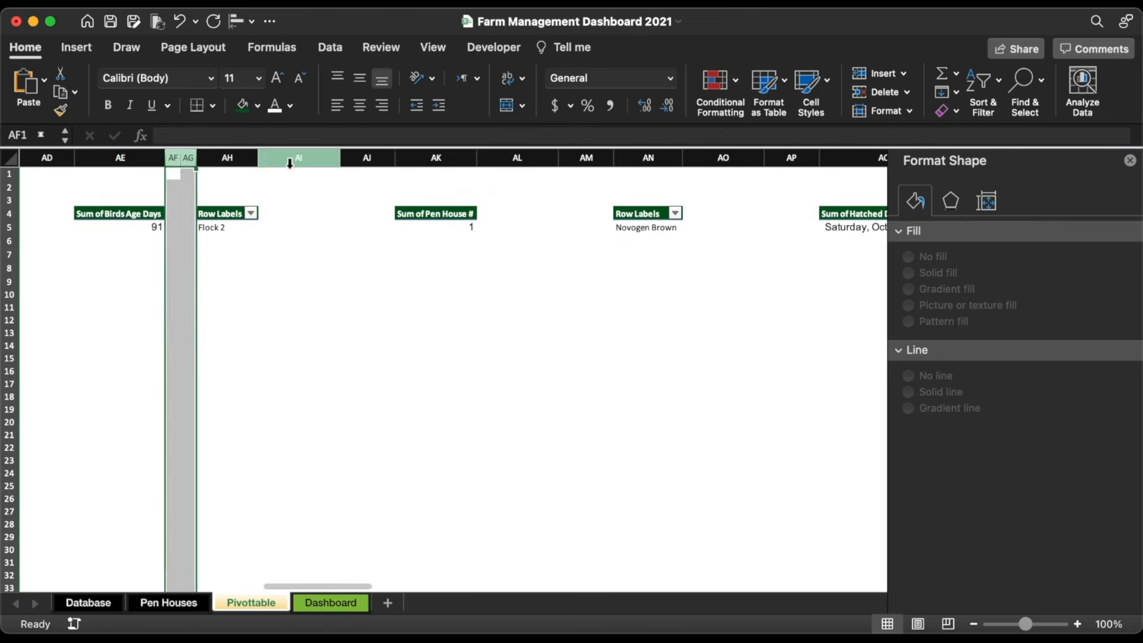
Step: Narrow the grey spacer columns to width 2.00 (17 pixels)
{"action": "left_click_drag", "start_coordinate": [417, 158], "coordinate": [566, 158]}
{"action": "scroll", "coordinate": [645, 248], "scroll_direction": "right", "scroll_amount": 3}
{"action": "scroll", "coordinate": [704, 311], "scroll_direction": "right", "scroll_amount": 10}
{"action": "left_click_drag", "start_coordinate": [411, 159], "coordinate": [429, 159]}
{"action": "left_click_drag", "start_coordinate": [298, 158], "coordinate": [417, 159]}
{"action": "left_click_drag", "start_coordinate": [309, 159], "coordinate": [366, 158]}
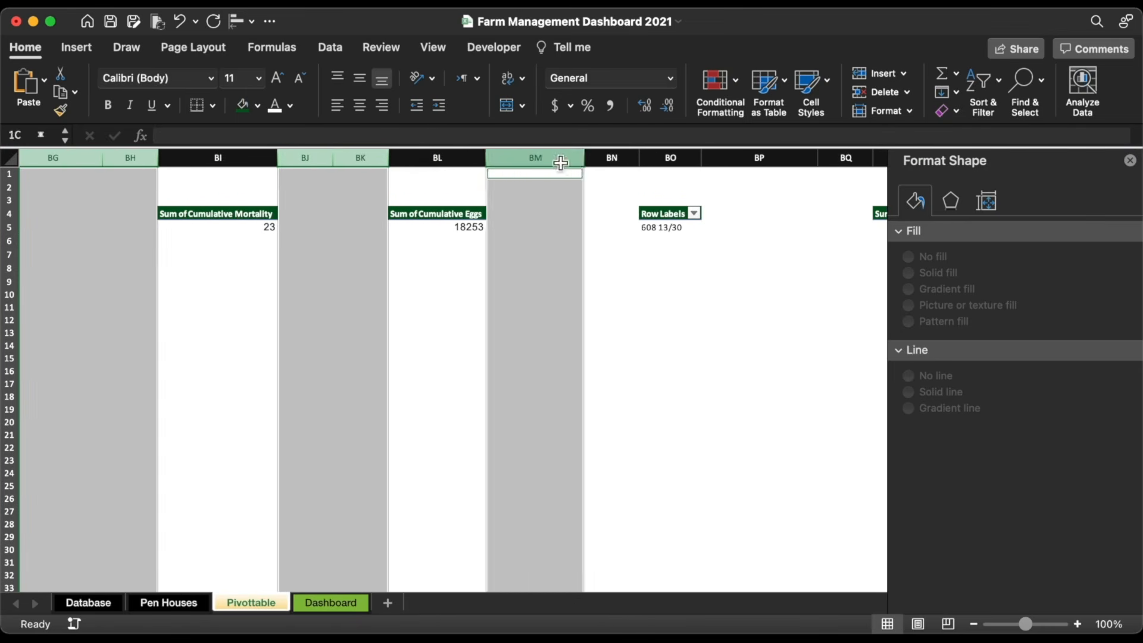
{"action": "left_click_drag", "start_coordinate": [768, 158], "coordinate": [840, 158]}
{"action": "scroll", "coordinate": [771, 318], "scroll_direction": "right", "scroll_amount": 10}
{"action": "scroll", "coordinate": [771, 318], "scroll_direction": "right", "scroll_amount": 8}
{"action": "mouse_move", "coordinate": [485, 158]}
{"action": "left_mouse_down"}
{"action": "mouse_move", "coordinate": [608, 158]}
{"action": "mouse_move", "coordinate": [493, 160]}
{"action": "left_mouse_up"}
{"action": "scroll", "coordinate": [453, 250], "scroll_direction": "left", "scroll_amount": 20}
{"action": "left_click_drag", "start_coordinate": [139, 159], "coordinate": [135, 159]}
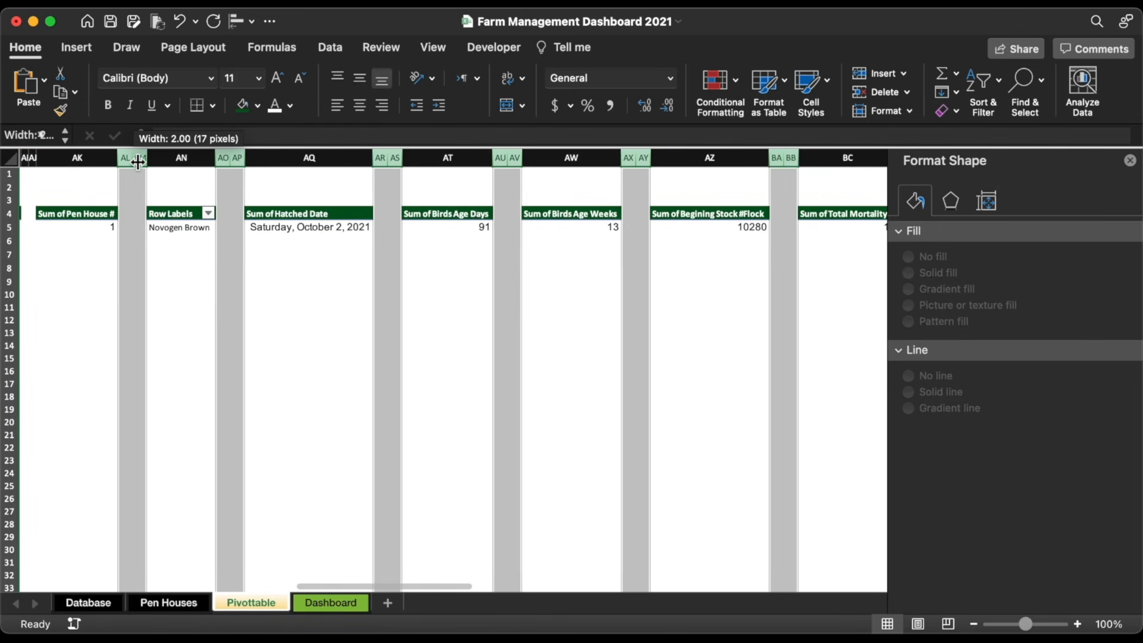
Step: Apply the custom style to the Date timeline and the plain white style to the Pen House slicer
{"action": "left_click", "coordinate": [215, 286]}
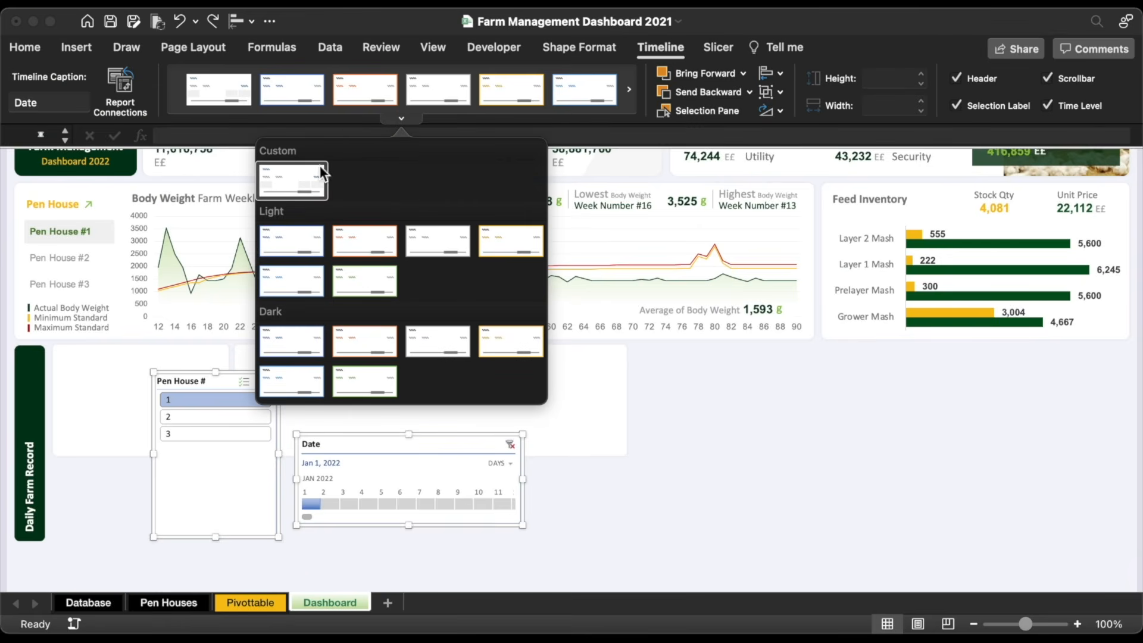
{"action": "left_click", "coordinate": [309, 176]}
{"action": "left_click", "coordinate": [208, 393]}
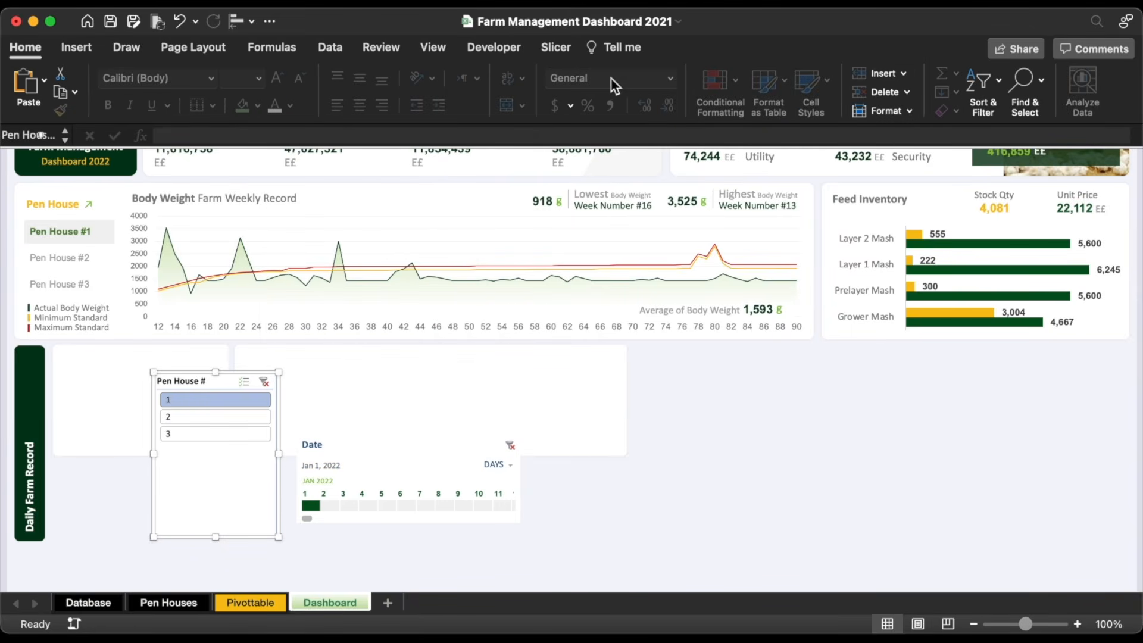
{"action": "left_click", "coordinate": [566, 48]}
{"action": "left_click", "coordinate": [306, 81]}
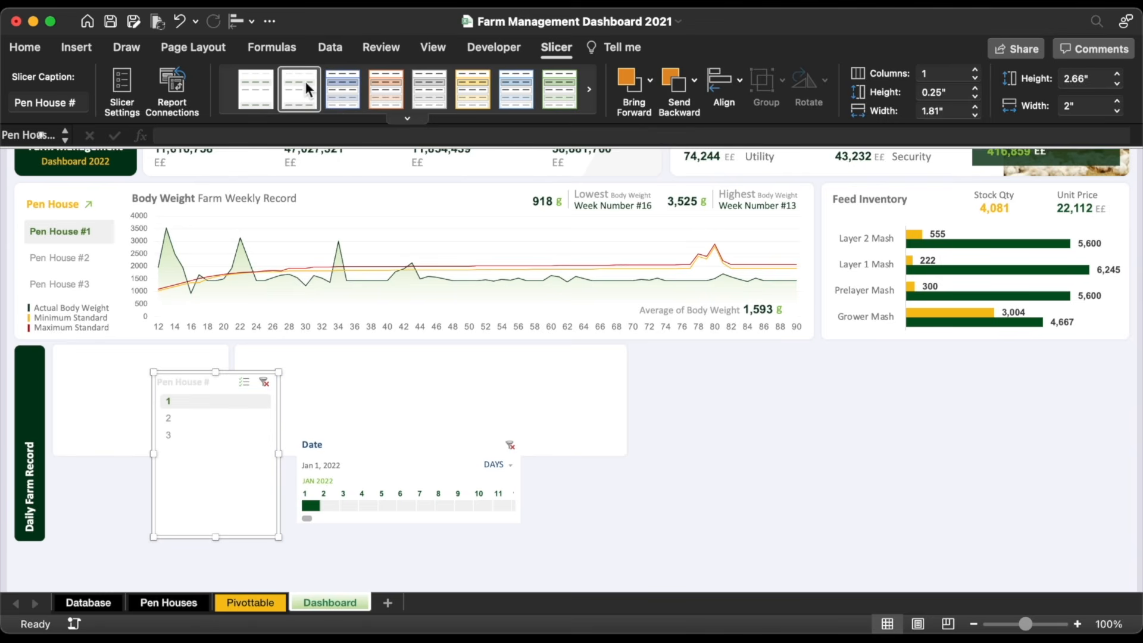
Step: Set the Pen House slicer to 3 columns, hide its header, and shrink it to a 0.54" strip
{"action": "left_click", "coordinate": [975, 70]}
{"action": "left_click", "coordinate": [977, 70]}
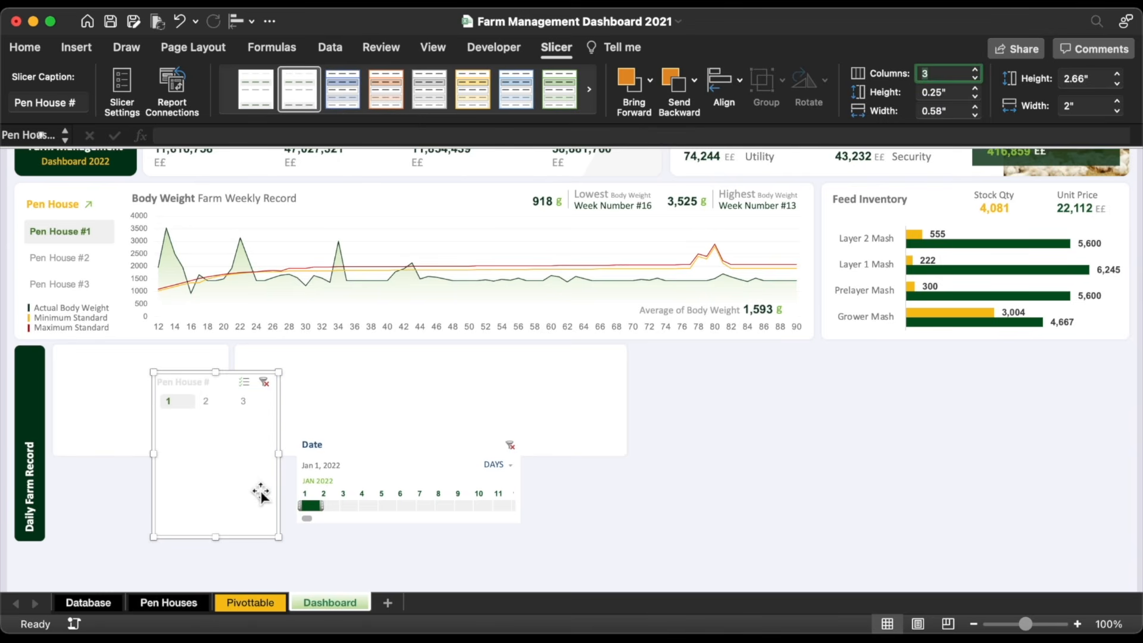
{"action": "right_click", "coordinate": [228, 374]}
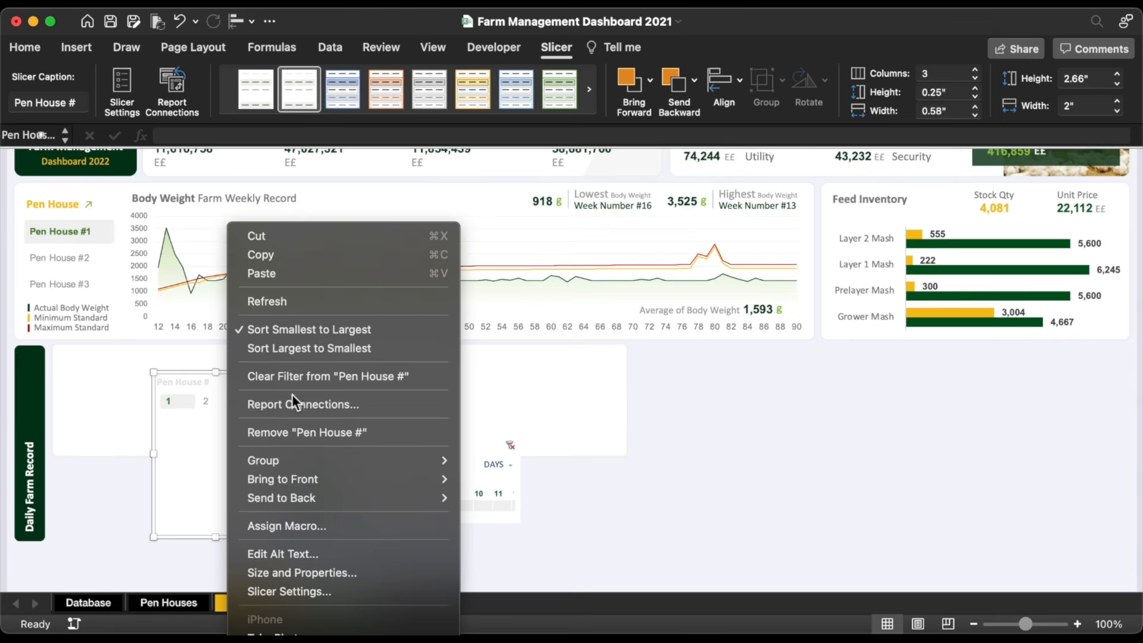
{"action": "left_click", "coordinate": [303, 592]}
{"action": "left_click", "coordinate": [594, 308]}
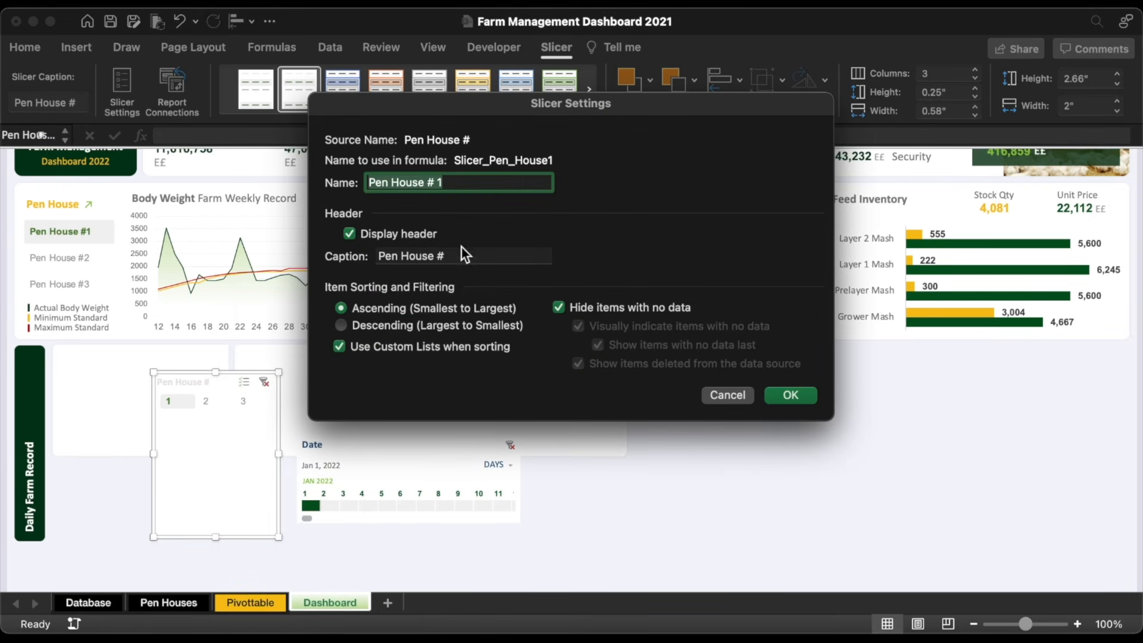
{"action": "left_click", "coordinate": [789, 395]}
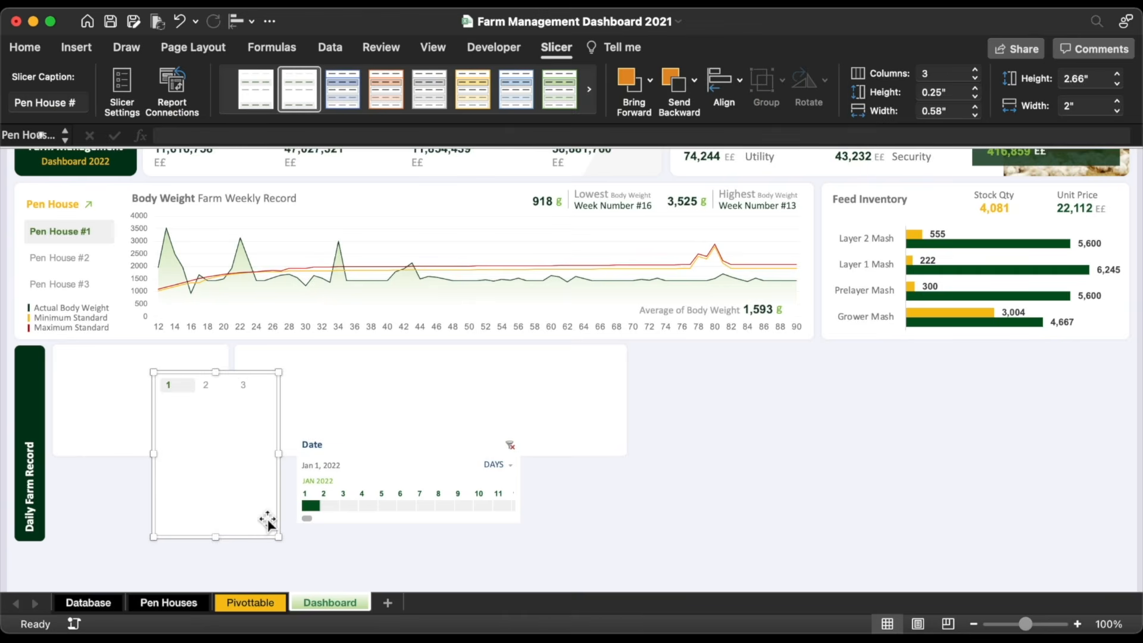
{"action": "left_click_drag", "start_coordinate": [216, 538], "coordinate": [209, 390]}
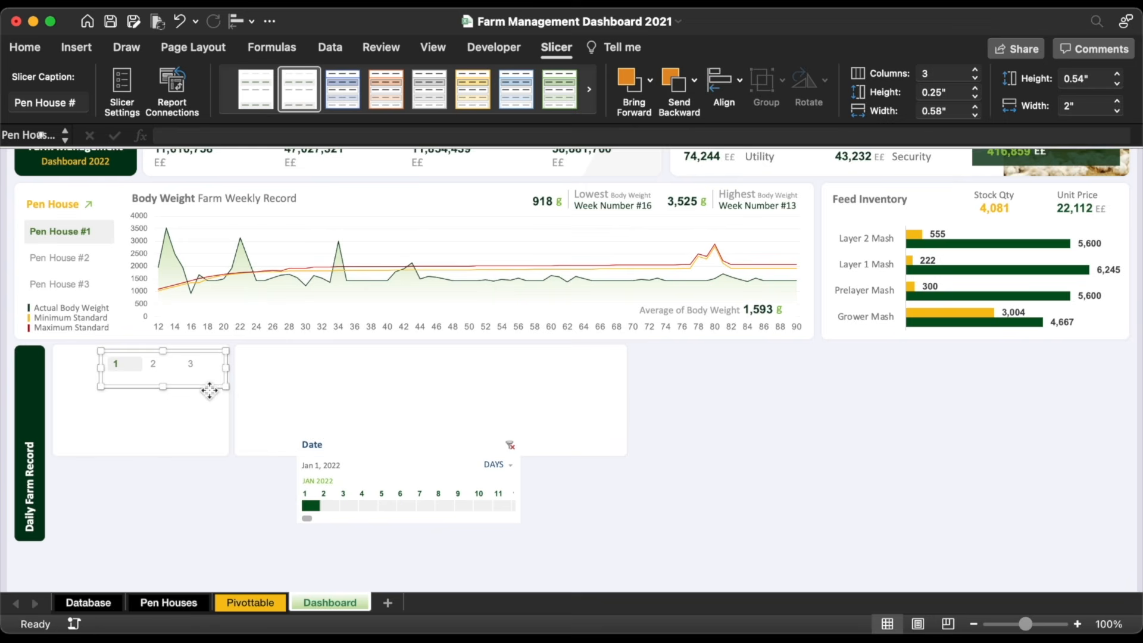
Step: Move the Date timeline into the left Daily Farm Record card and narrow it to fit
{"action": "left_click", "coordinate": [380, 451]}
{"action": "left_click_drag", "start_coordinate": [380, 450], "coordinate": [152, 377]}
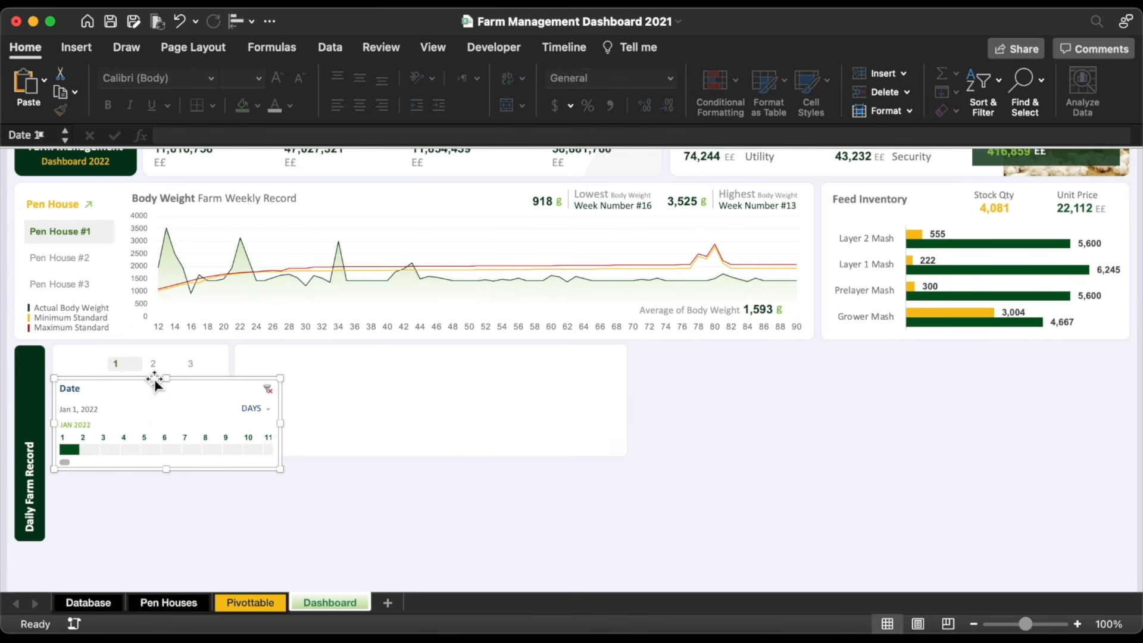
{"action": "left_click_drag", "start_coordinate": [282, 428], "coordinate": [229, 427]}
Step: Widen the Pen House slicer buttons to 0.6" and position the slicer just above the timeline
{"action": "left_click", "coordinate": [210, 388]}
{"action": "left_click_drag", "start_coordinate": [210, 388], "coordinate": [209, 383]}
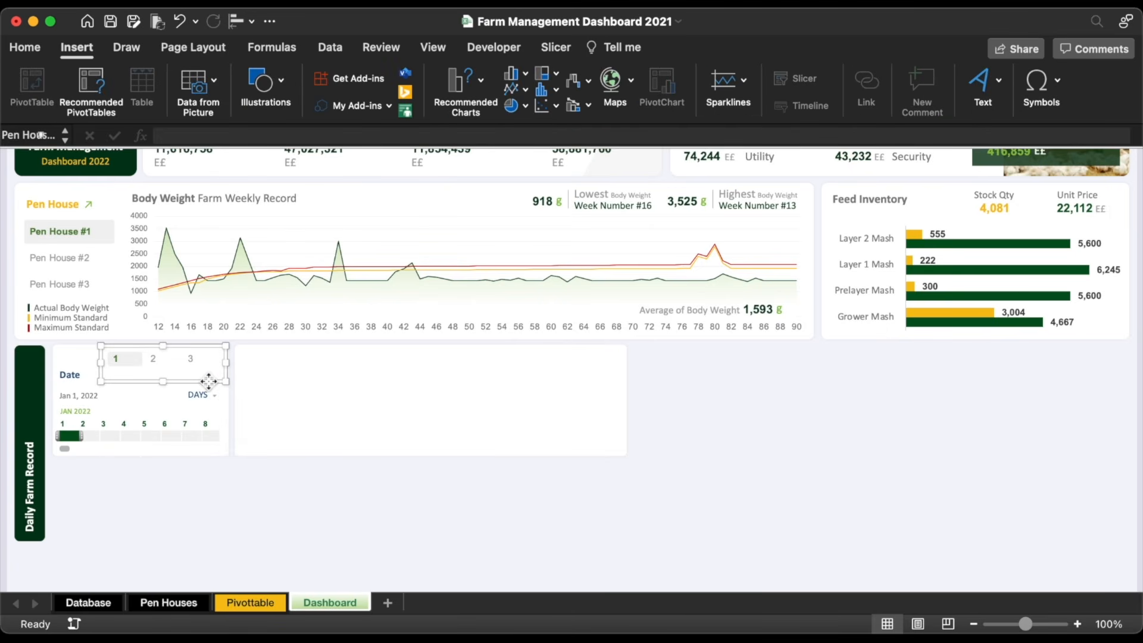
{"action": "left_click", "coordinate": [566, 47]}
{"action": "left_click", "coordinate": [976, 108]}
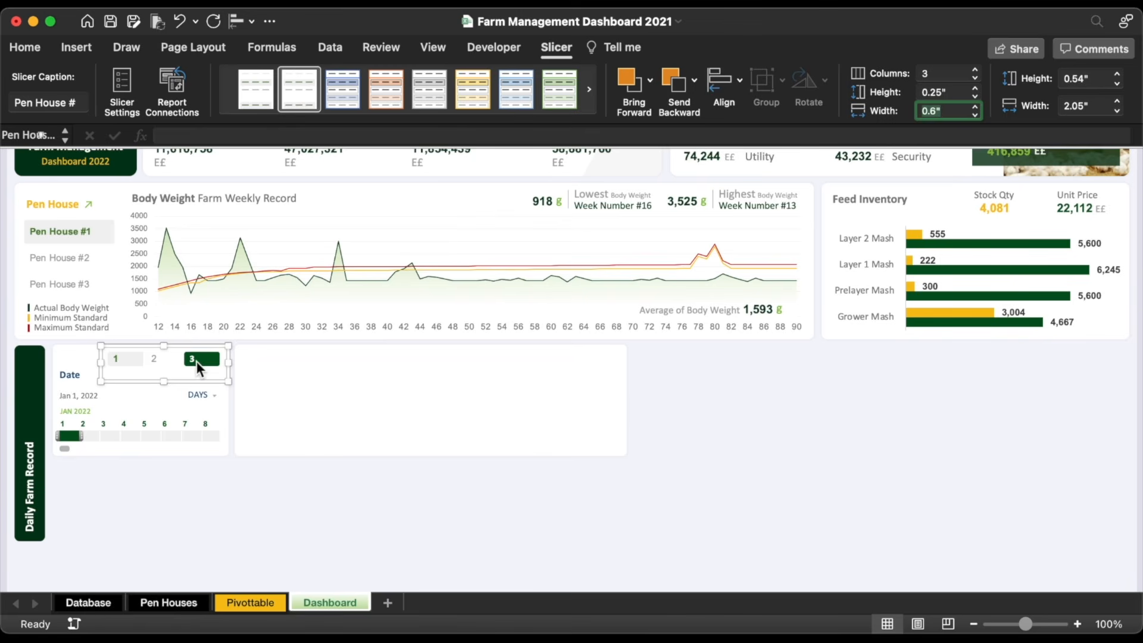
{"action": "left_click_drag", "start_coordinate": [213, 386], "coordinate": [205, 386]}
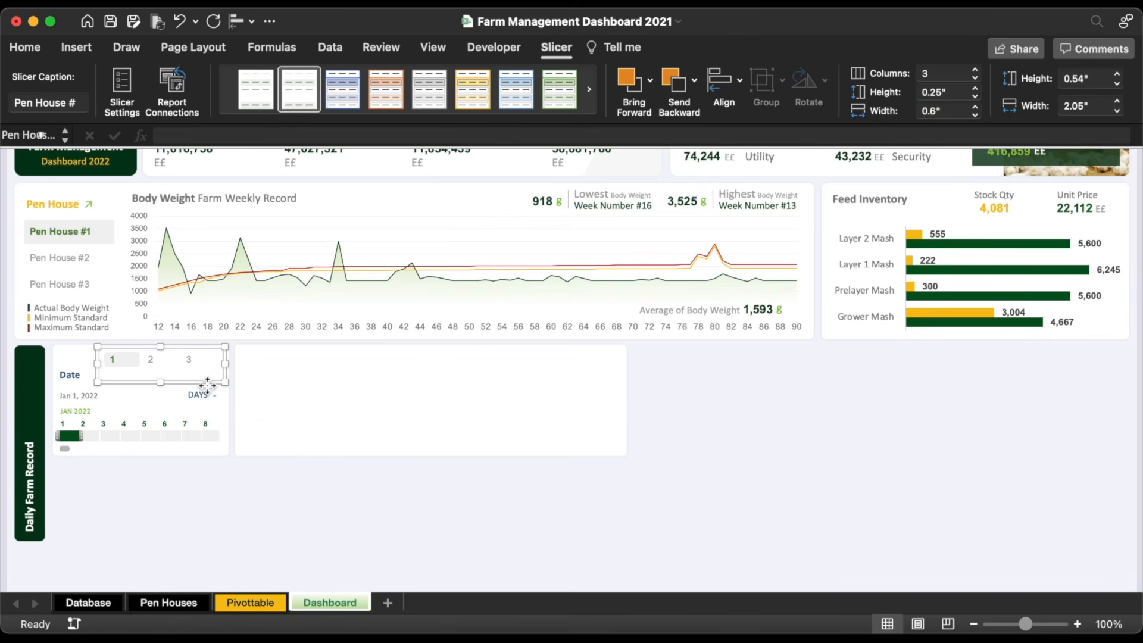
Step: Add a right-aligned 'Pen House' text box that wraps onto two lines, sized to fit beside the slicer
{"action": "left_click", "coordinate": [80, 48]}
{"action": "left_click", "coordinate": [274, 92]}
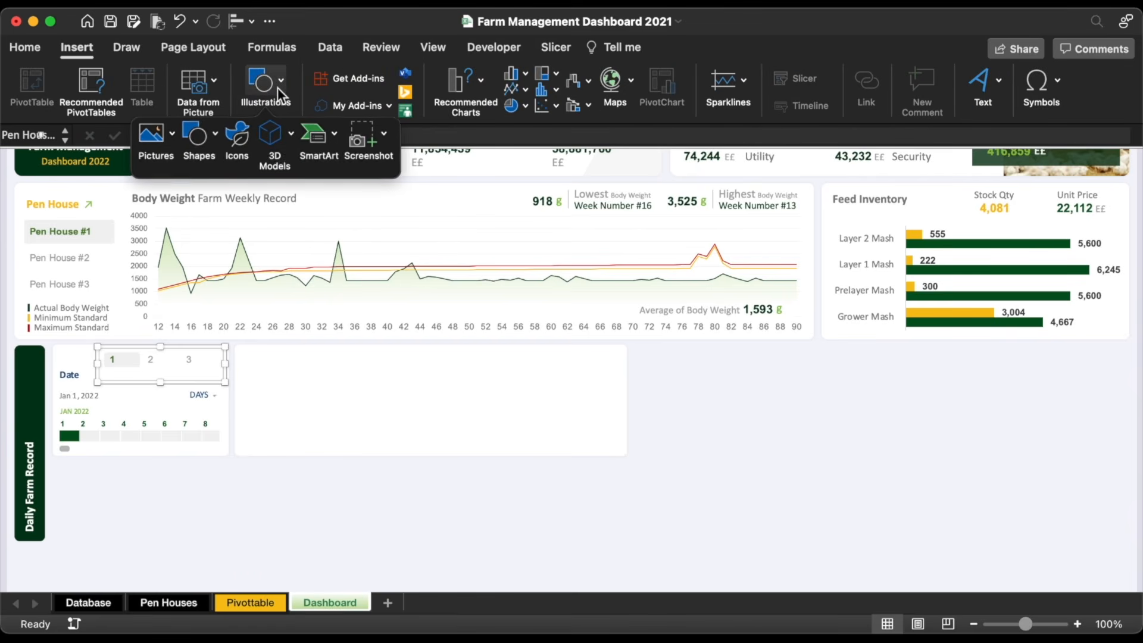
{"action": "left_click", "coordinate": [195, 141]}
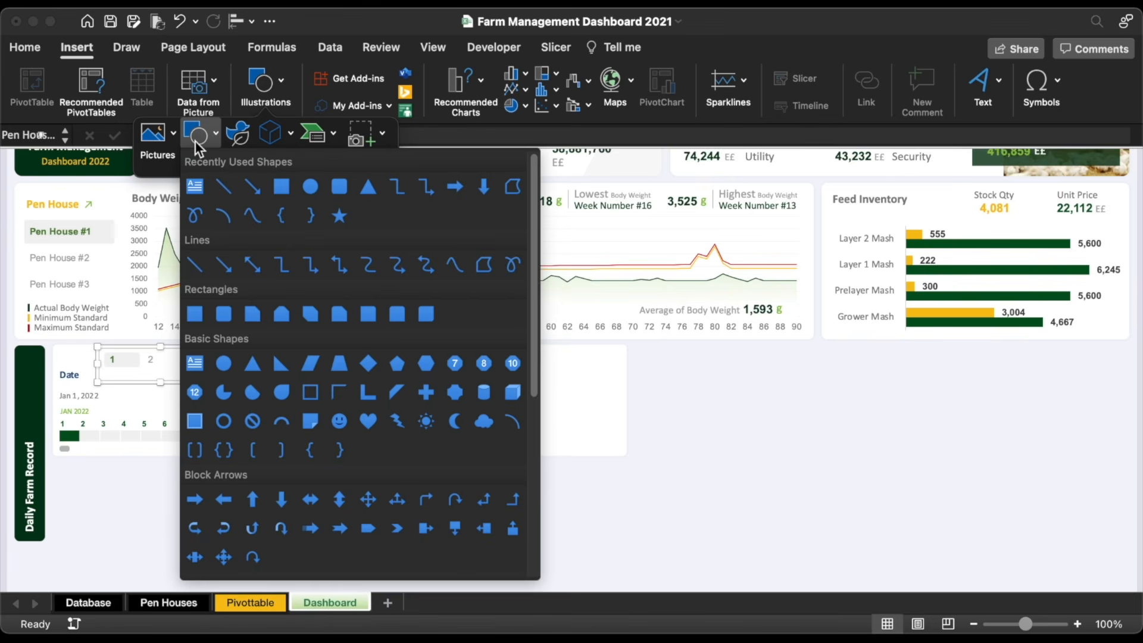
{"action": "left_click", "coordinate": [195, 186]}
{"action": "left_click_drag", "start_coordinate": [319, 493], "coordinate": [407, 542]}
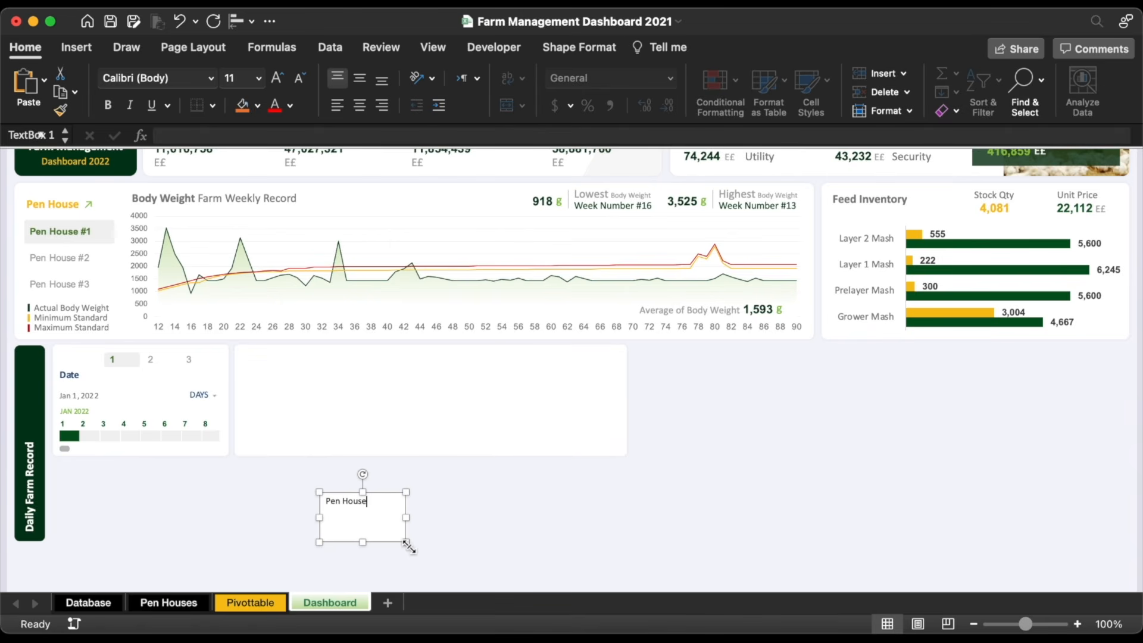
{"action": "left_click_drag", "start_coordinate": [407, 518], "coordinate": [360, 524]}
{"action": "left_click", "coordinate": [382, 106]}
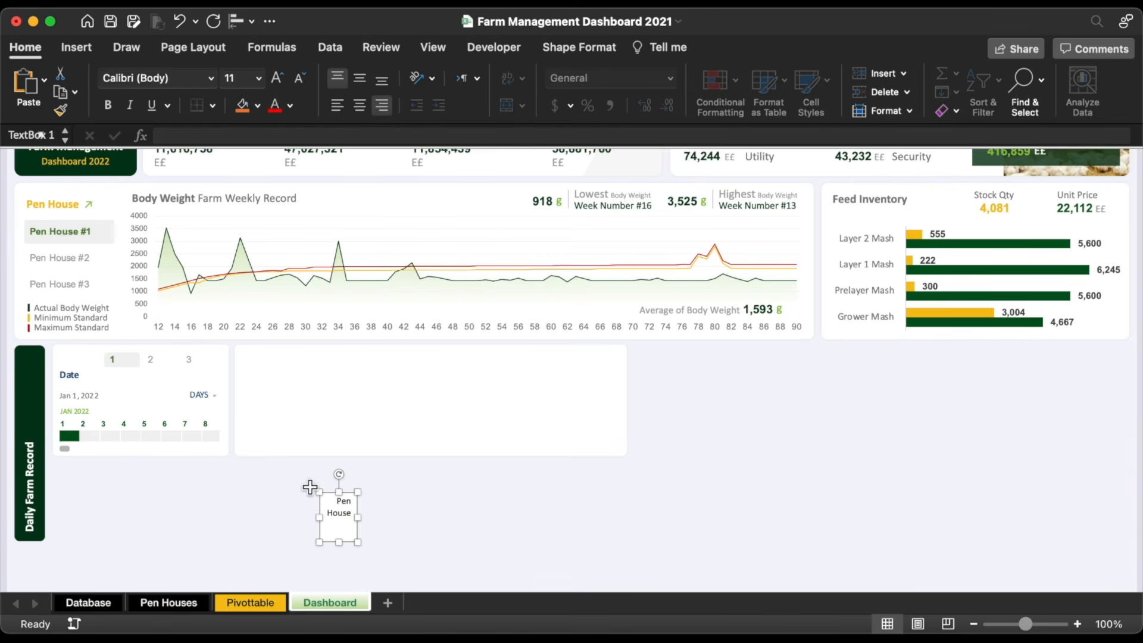
{"action": "left_click_drag", "start_coordinate": [346, 543], "coordinate": [99, 380]}
Step: Give the 'Pen House' label a white fill, no outline, orange text at size 12
{"action": "left_click", "coordinate": [257, 105]}
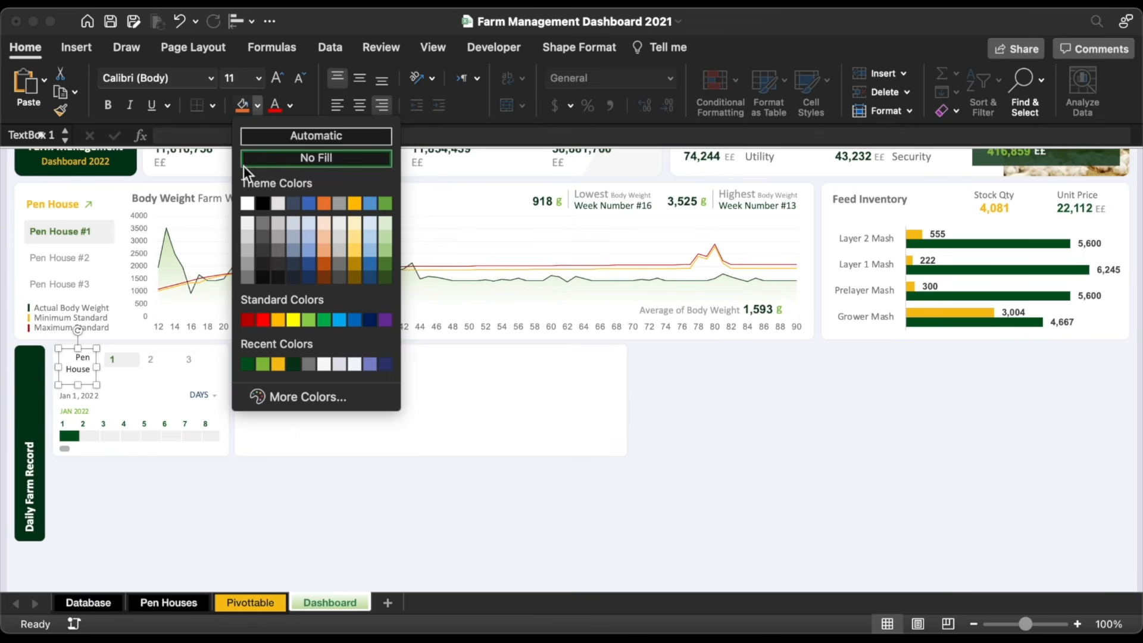
{"action": "left_click", "coordinate": [246, 203]}
{"action": "left_click", "coordinate": [596, 49]}
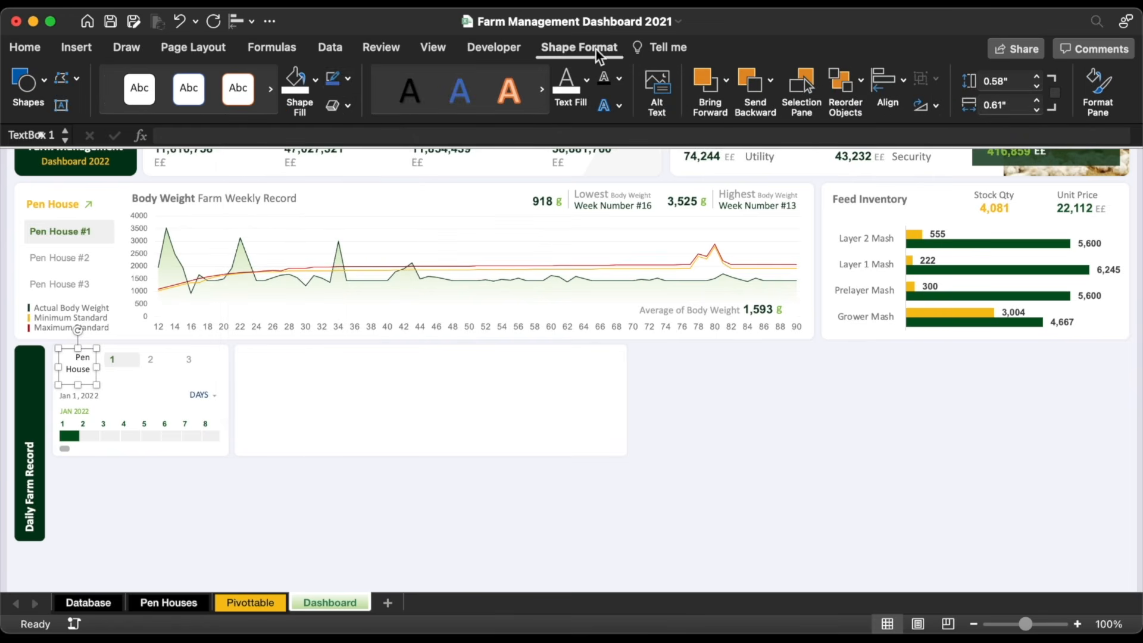
{"action": "left_click", "coordinate": [347, 78]}
{"action": "left_click", "coordinate": [353, 131]}
{"action": "left_click", "coordinate": [29, 50]}
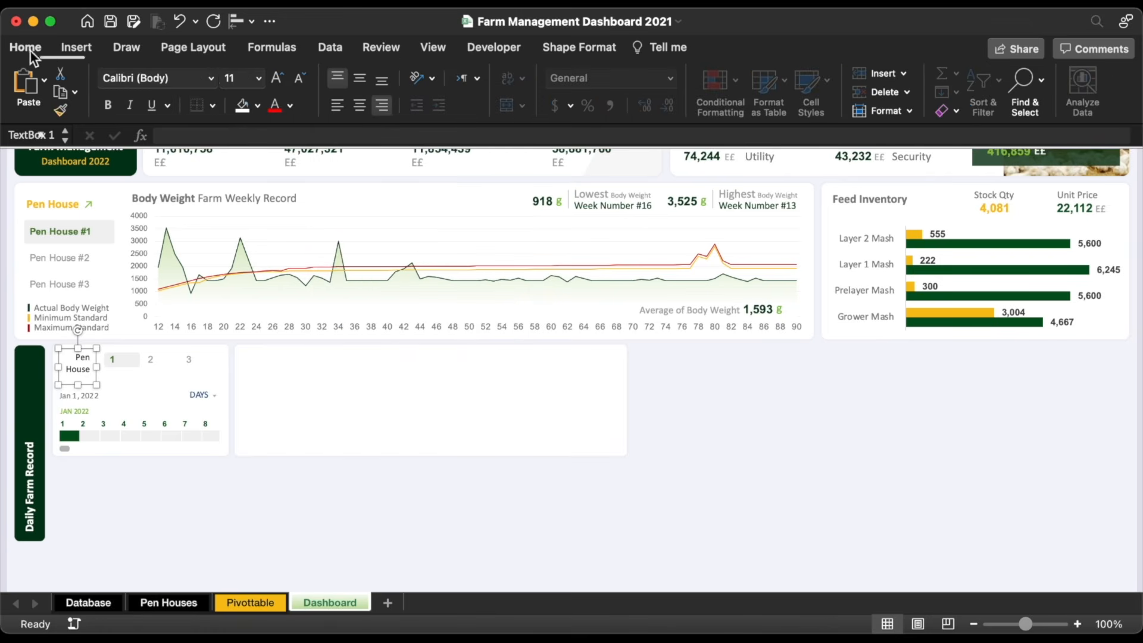
{"action": "left_click", "coordinate": [291, 106]}
{"action": "left_click", "coordinate": [310, 343]}
{"action": "left_click", "coordinate": [278, 80]}
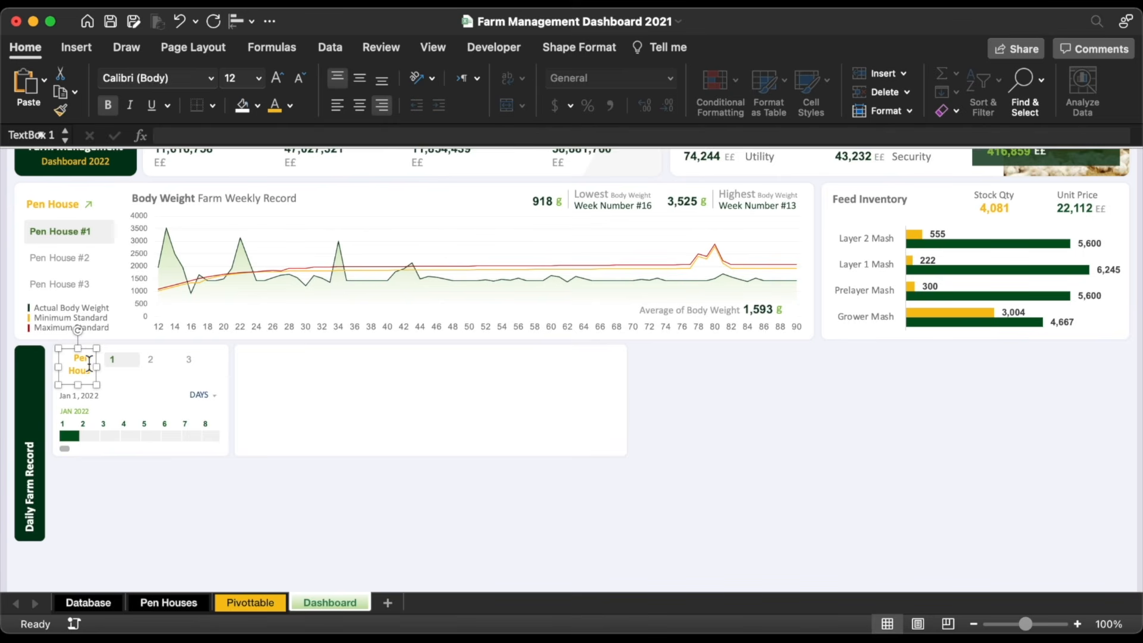
{"action": "left_click_drag", "start_coordinate": [58, 371], "coordinate": [51, 370]}
Step: Nudge the Pen House slicer down slightly within the card
{"action": "scroll", "coordinate": [162, 402], "scroll_direction": "up", "scroll_amount": 1}
{"action": "left_click", "coordinate": [162, 401]}
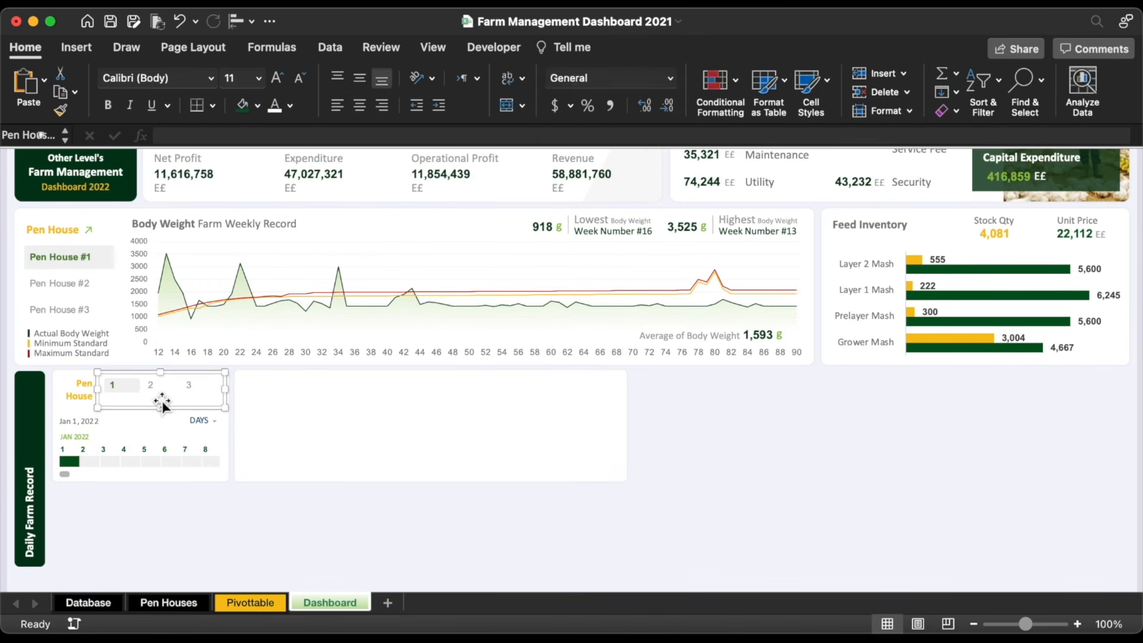
{"action": "key", "text": "Down"}
{"action": "left_click", "coordinate": [152, 374]}
Step: Draw a light grey horizontal divider line across the left card
{"action": "left_click", "coordinate": [77, 46]}
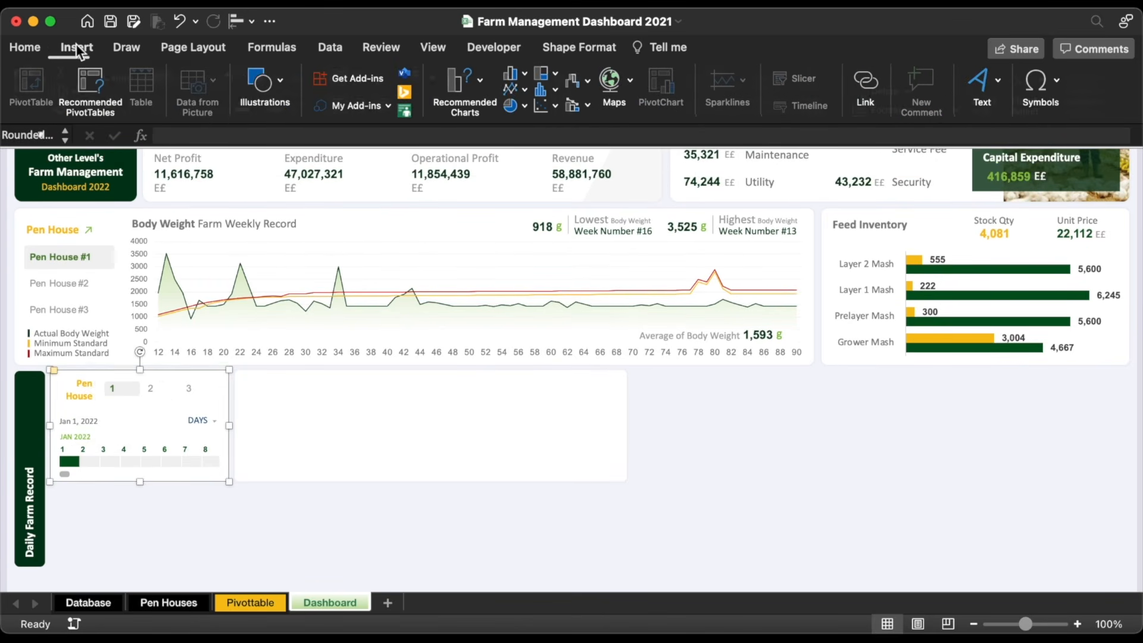
{"action": "left_click", "coordinate": [253, 98]}
{"action": "left_click", "coordinate": [210, 131]}
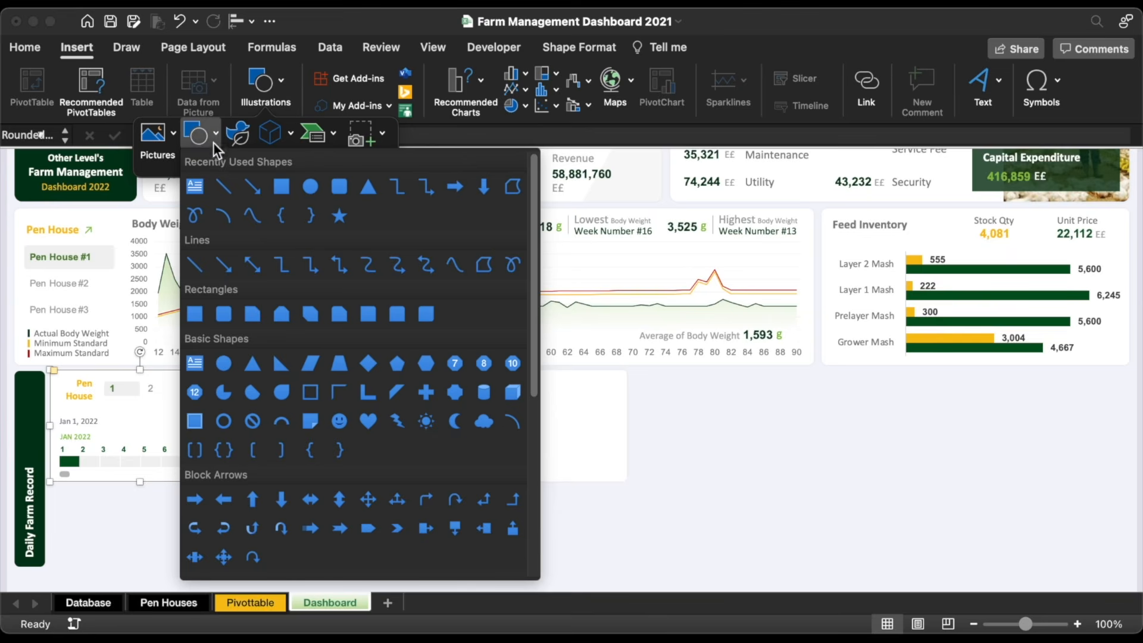
{"action": "left_click", "coordinate": [222, 186]}
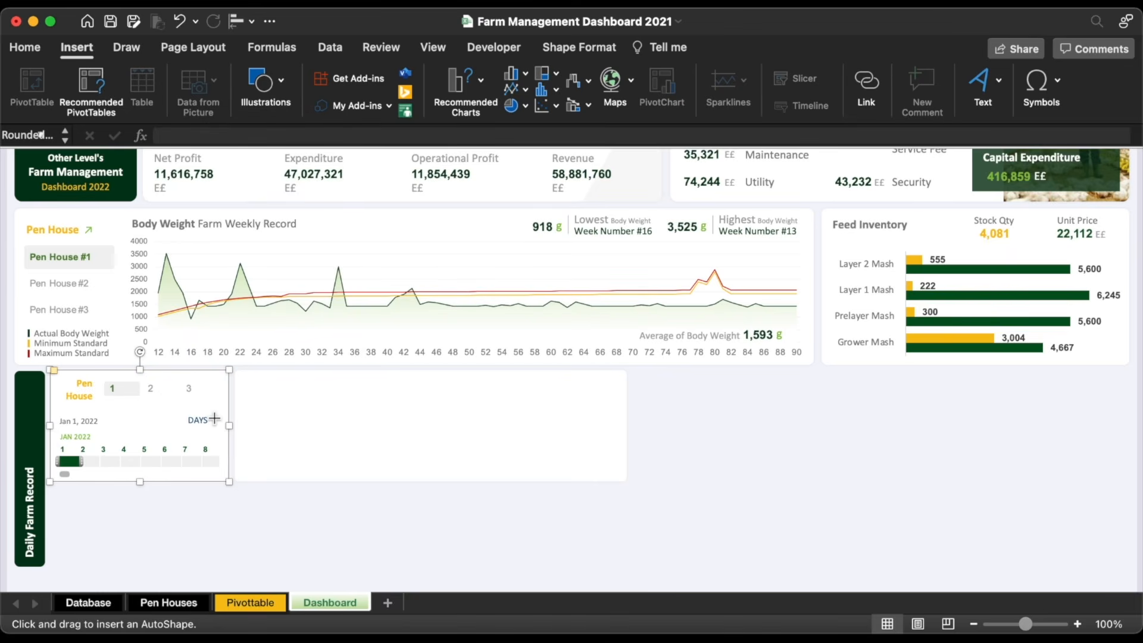
{"action": "left_click_drag", "start_coordinate": [208, 414], "coordinate": [69, 411]}
{"action": "left_click", "coordinate": [348, 79]}
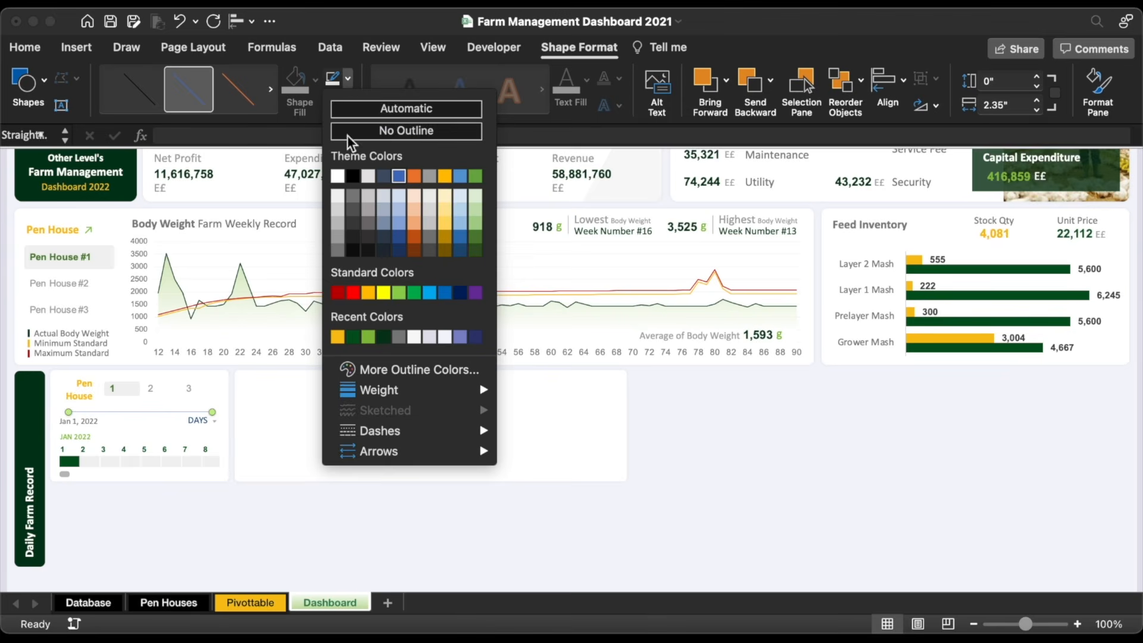
{"action": "left_click", "coordinate": [337, 199]}
{"action": "left_click", "coordinate": [290, 506]}
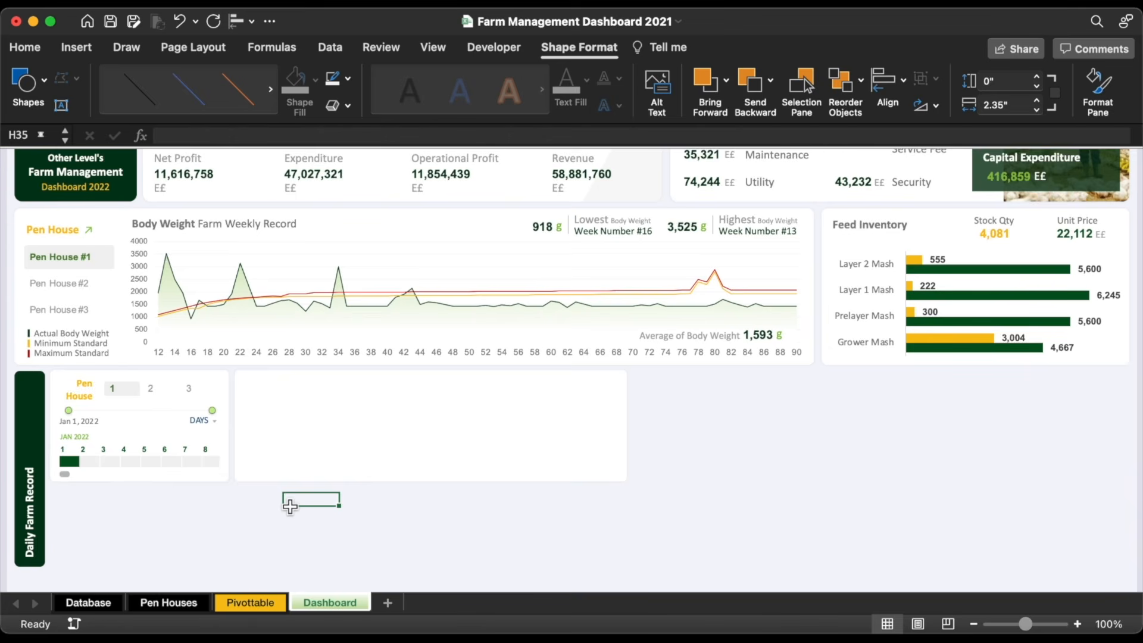
Step: Draw a rounded rectangle in the empty panel with a green fill at 93% transparency
{"action": "left_click", "coordinate": [83, 47]}
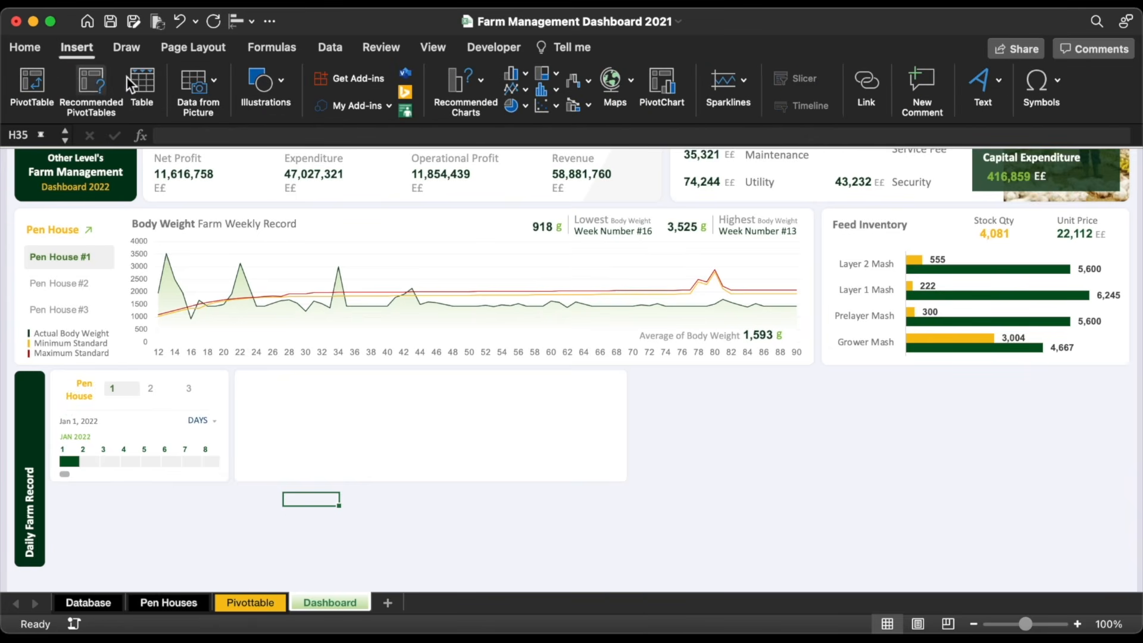
{"action": "left_click", "coordinate": [262, 89]}
{"action": "left_click", "coordinate": [190, 137]}
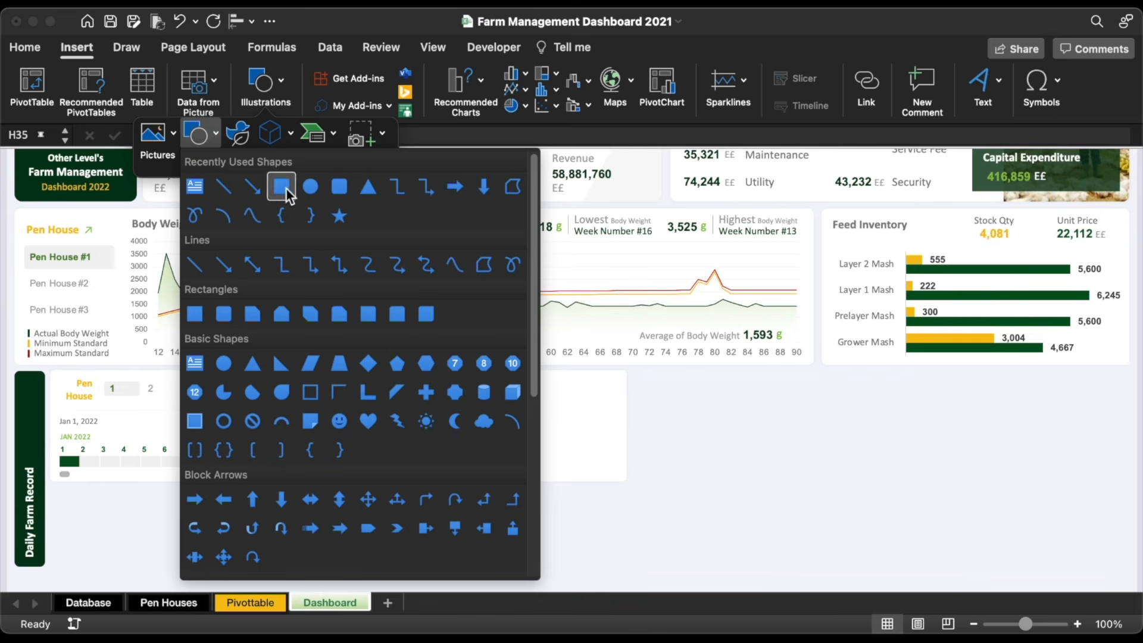
{"action": "left_click", "coordinate": [339, 195]}
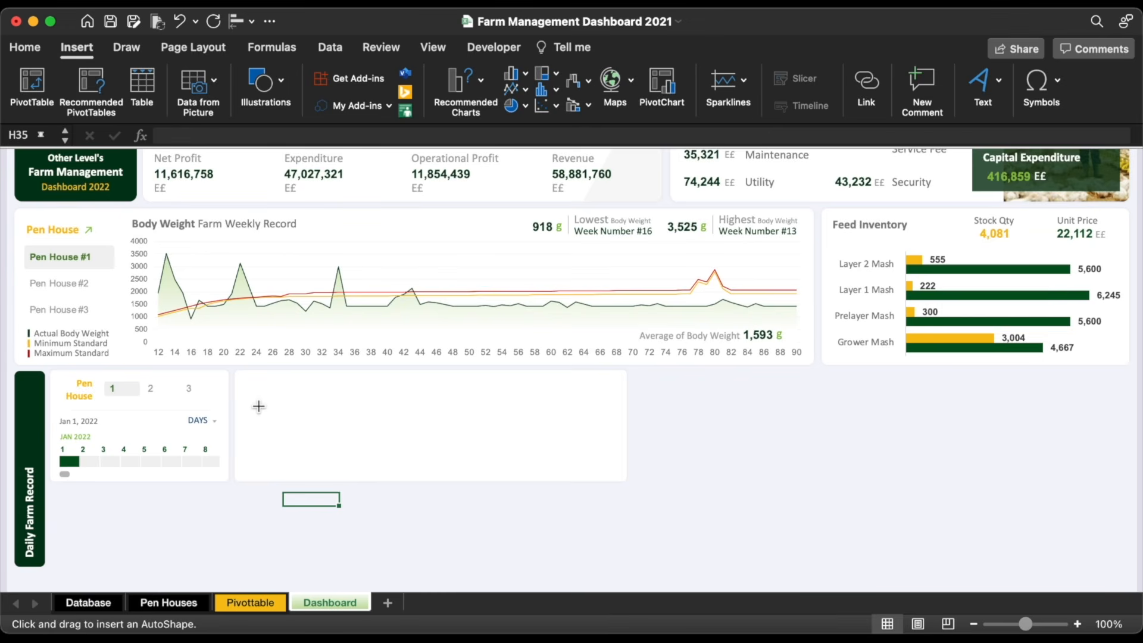
{"action": "left_click_drag", "start_coordinate": [265, 408], "coordinate": [359, 433]}
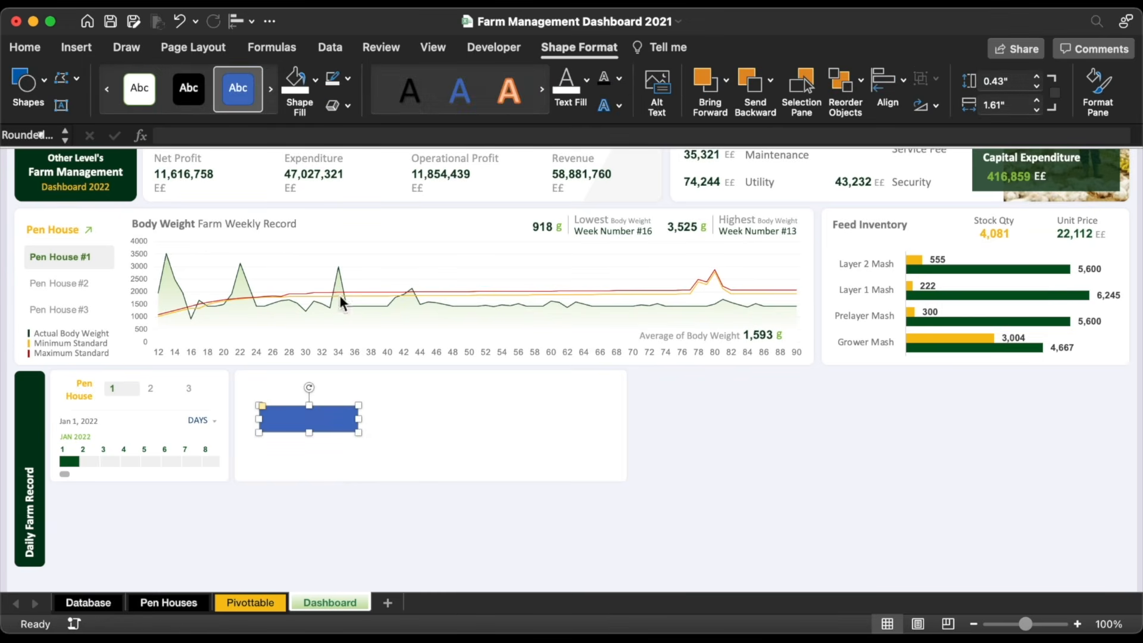
{"action": "left_click", "coordinate": [315, 81]}
{"action": "left_click", "coordinate": [434, 183]}
{"action": "key", "text": "super+1"}
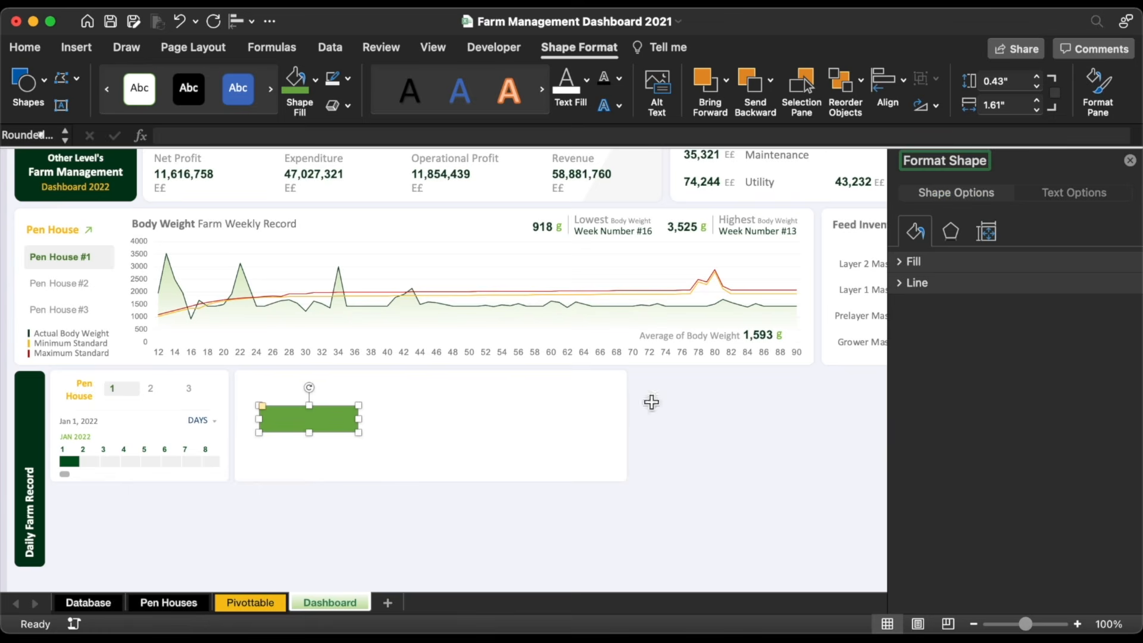
{"action": "left_click", "coordinate": [908, 264]}
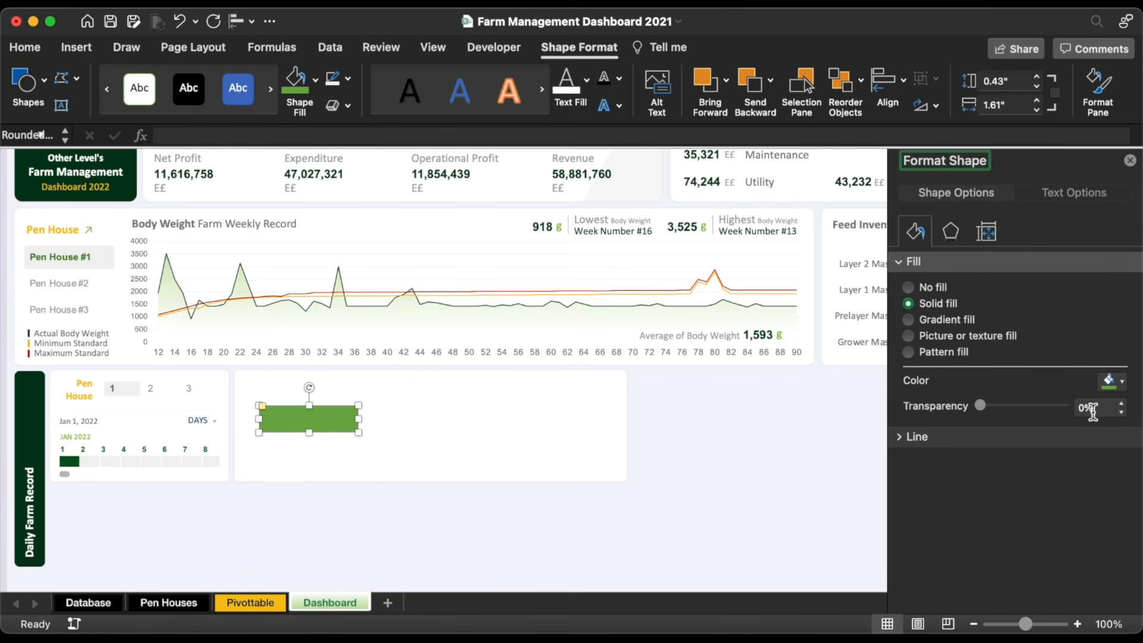
{"action": "left_click", "coordinate": [1086, 411]}
{"action": "type", "text": "9"}
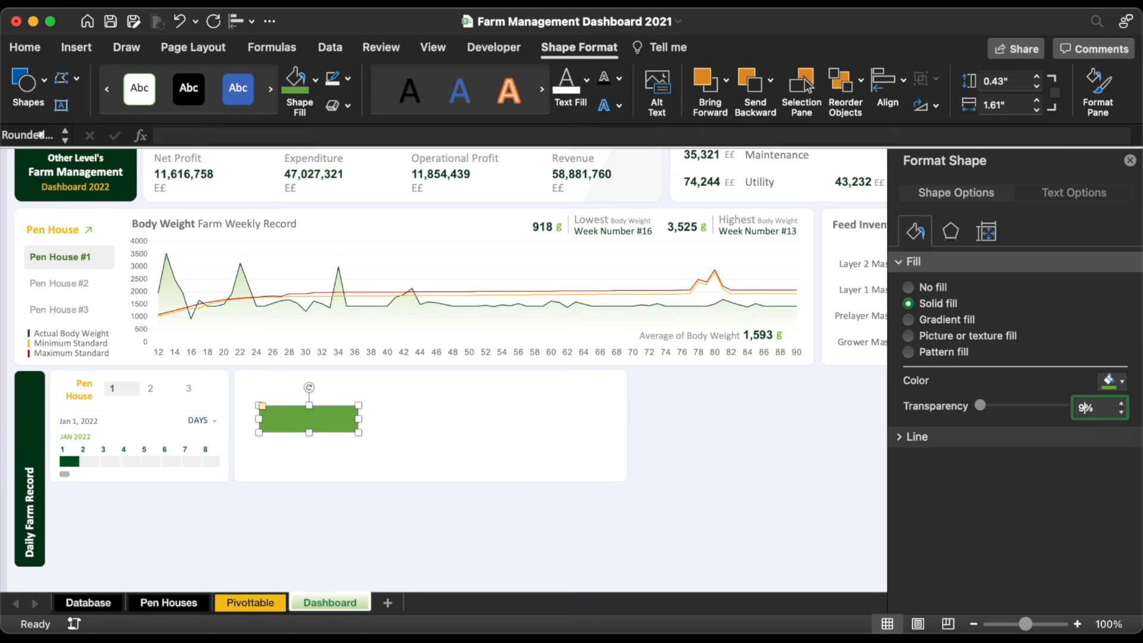
{"action": "type", "text": "3"}
{"action": "key", "text": "Return"}
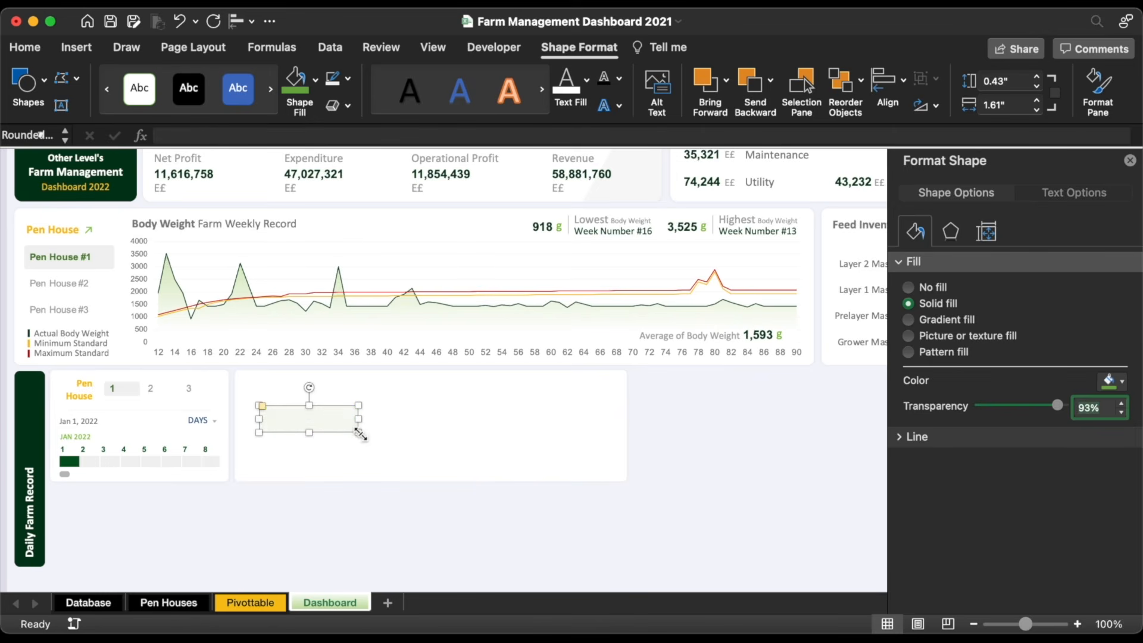
Step: Duplicate the rounded box to the right and remove the outline from both boxes
{"action": "left_click", "coordinate": [316, 421]}
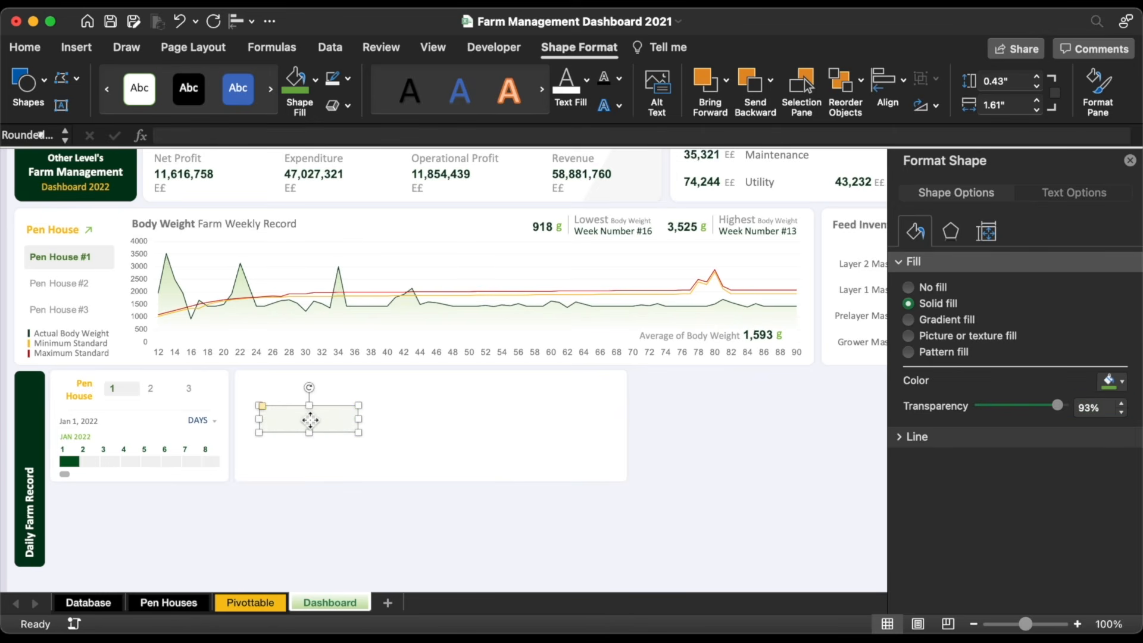
{"action": "left_click_drag", "start_coordinate": [316, 421], "coordinate": [554, 421]}
{"action": "left_click", "coordinate": [326, 428], "text": "shift"}
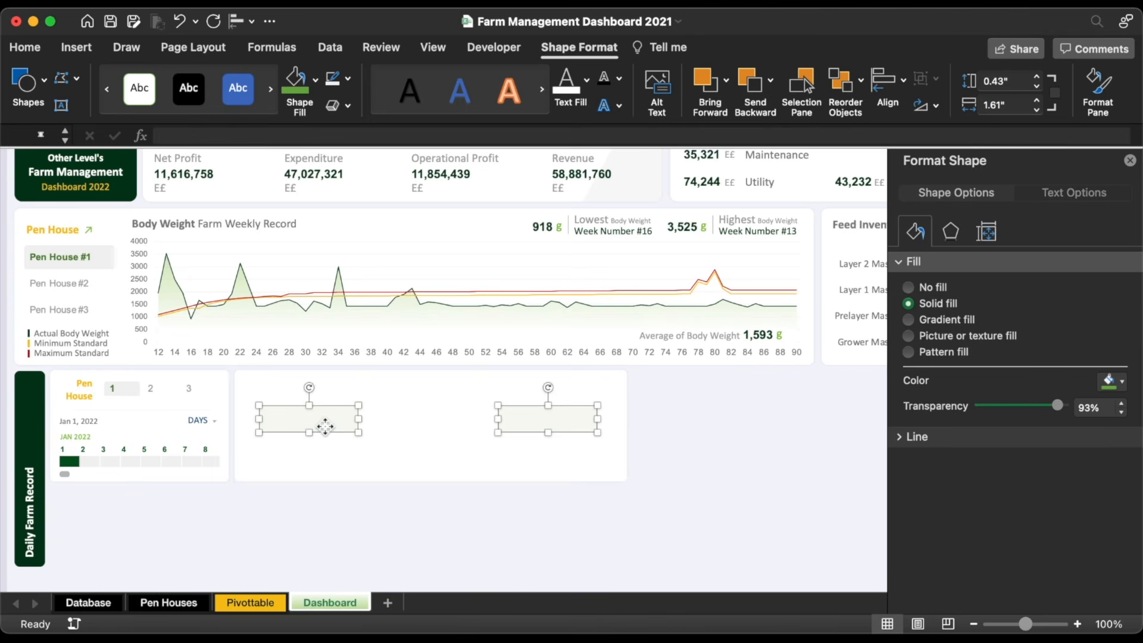
{"action": "left_click", "coordinate": [902, 440]}
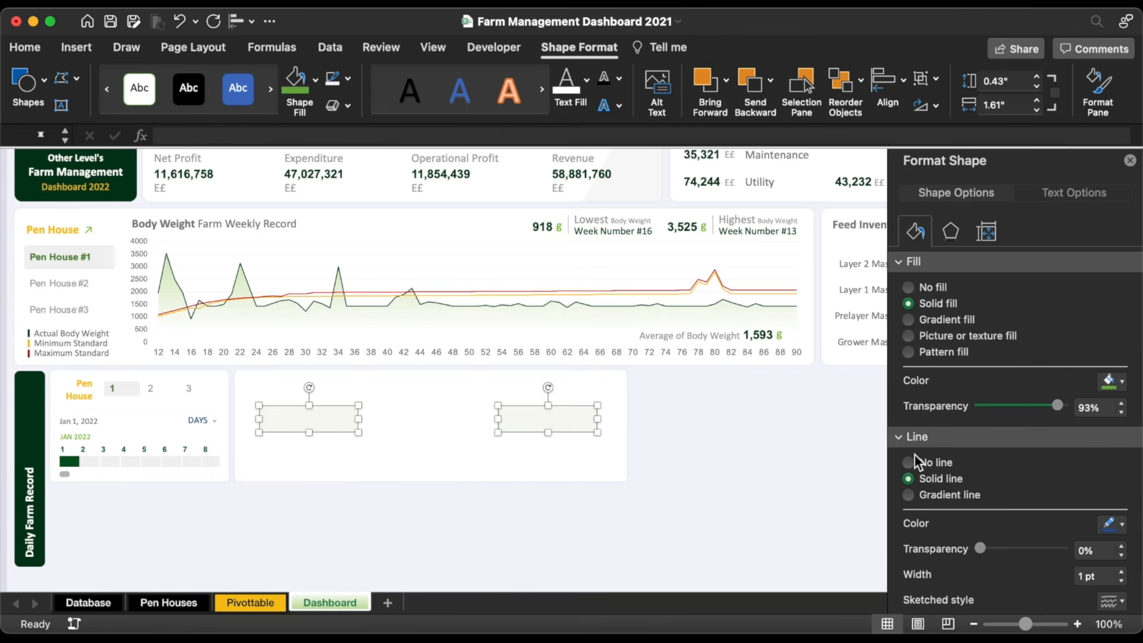
{"action": "left_click", "coordinate": [908, 462]}
{"action": "left_click", "coordinate": [668, 449]}
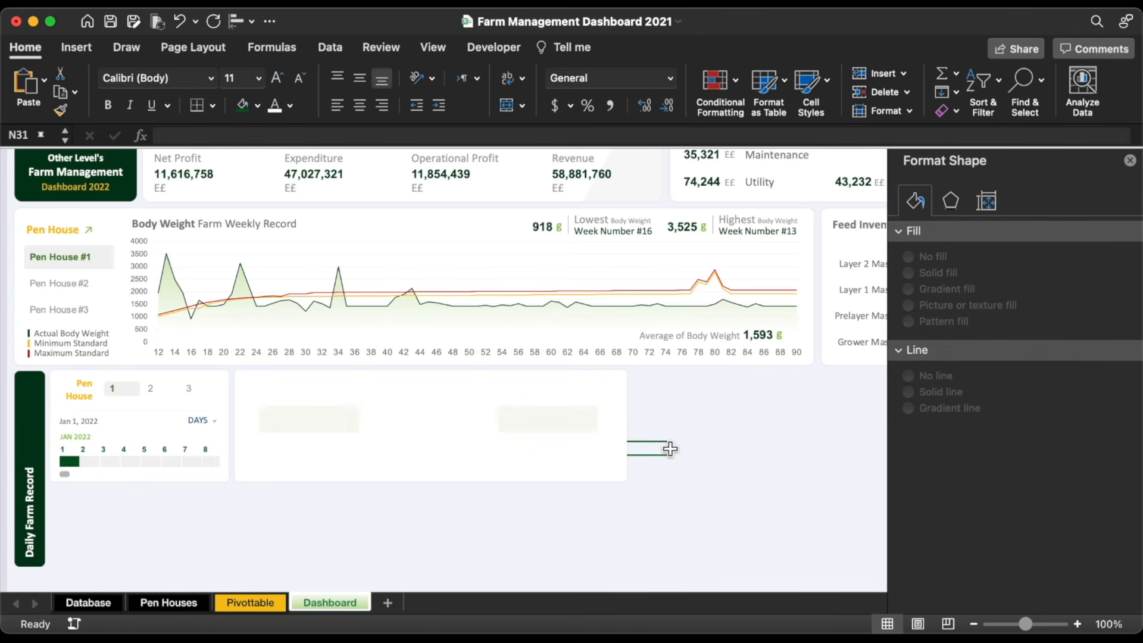
Step: Copy the chart title into the panel as a centred 'Flock Number' heading and narrow it
{"action": "left_click", "coordinate": [265, 223]}
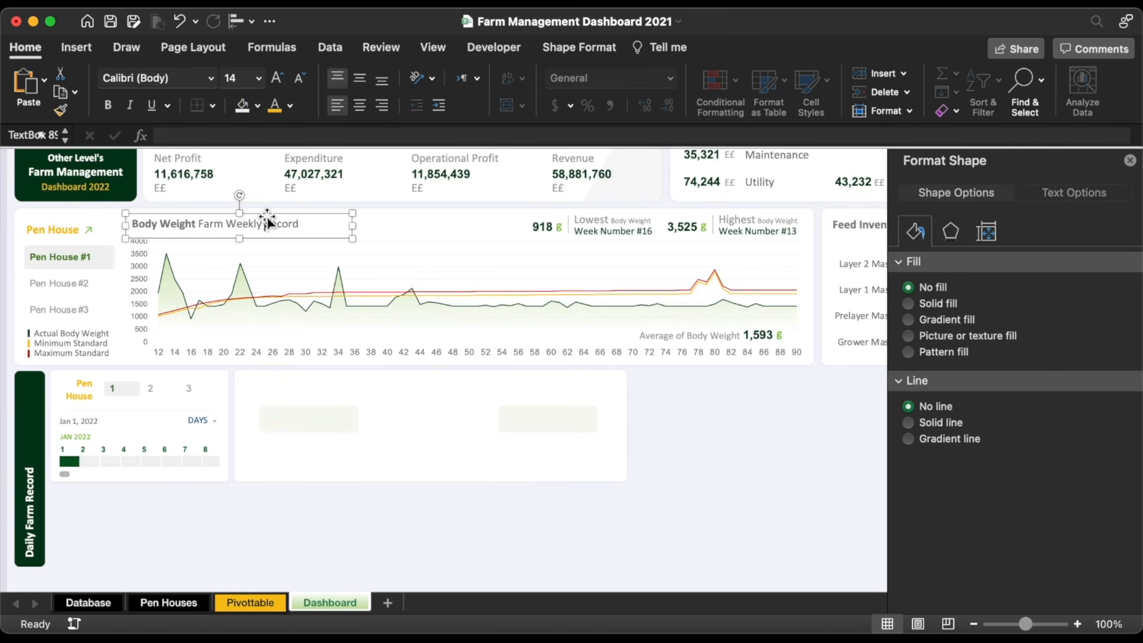
{"action": "left_click_drag", "start_coordinate": [265, 223], "coordinate": [488, 374]}
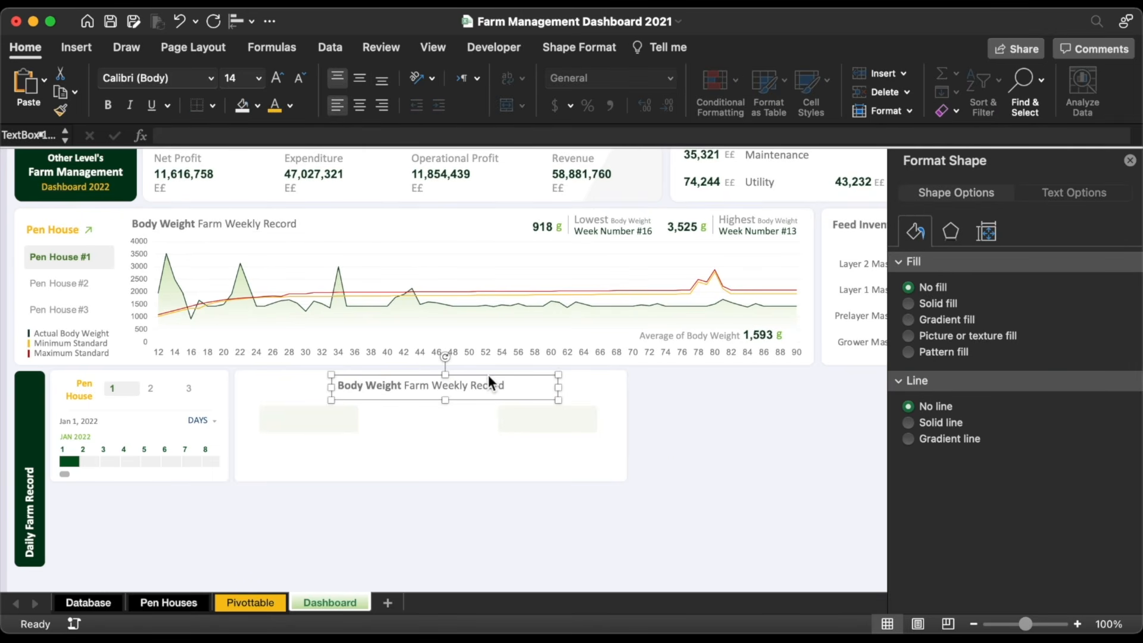
{"action": "left_click", "coordinate": [363, 79]}
{"action": "left_click", "coordinate": [360, 104]}
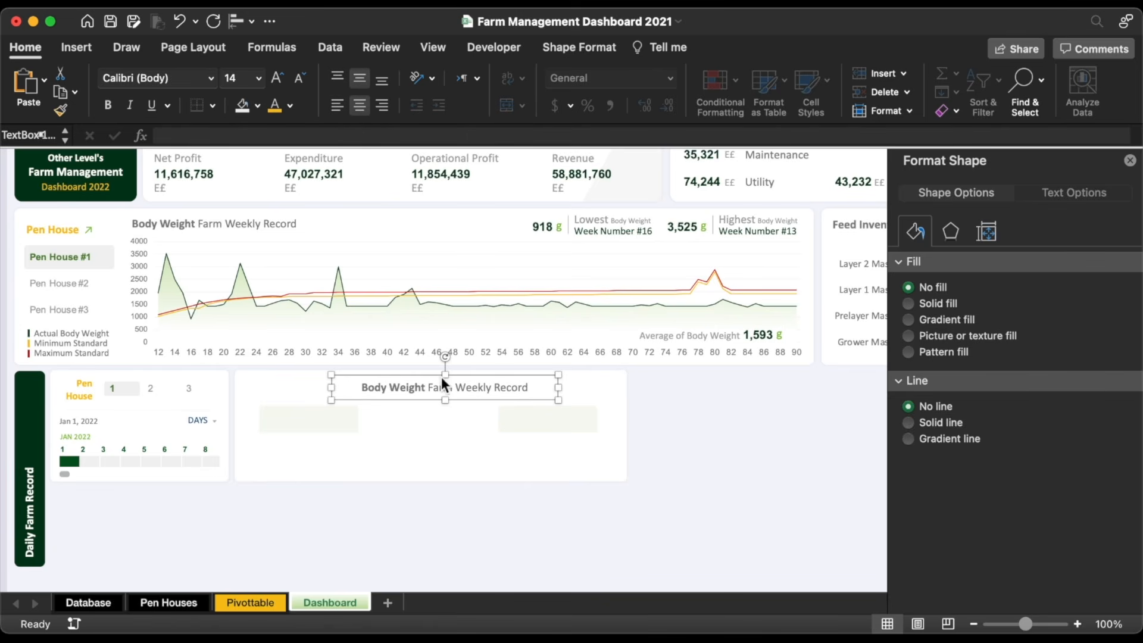
{"action": "triple_click", "coordinate": [451, 389]}
{"action": "type", "text": "Flock Number"}
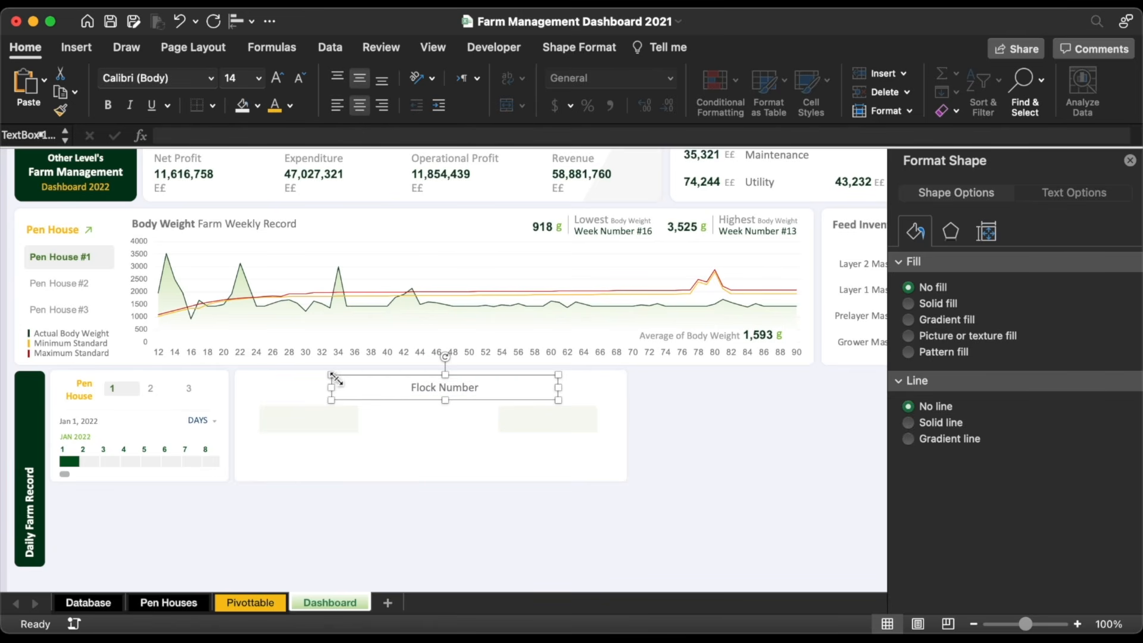
{"action": "left_click_drag", "start_coordinate": [334, 378], "coordinate": [389, 377]}
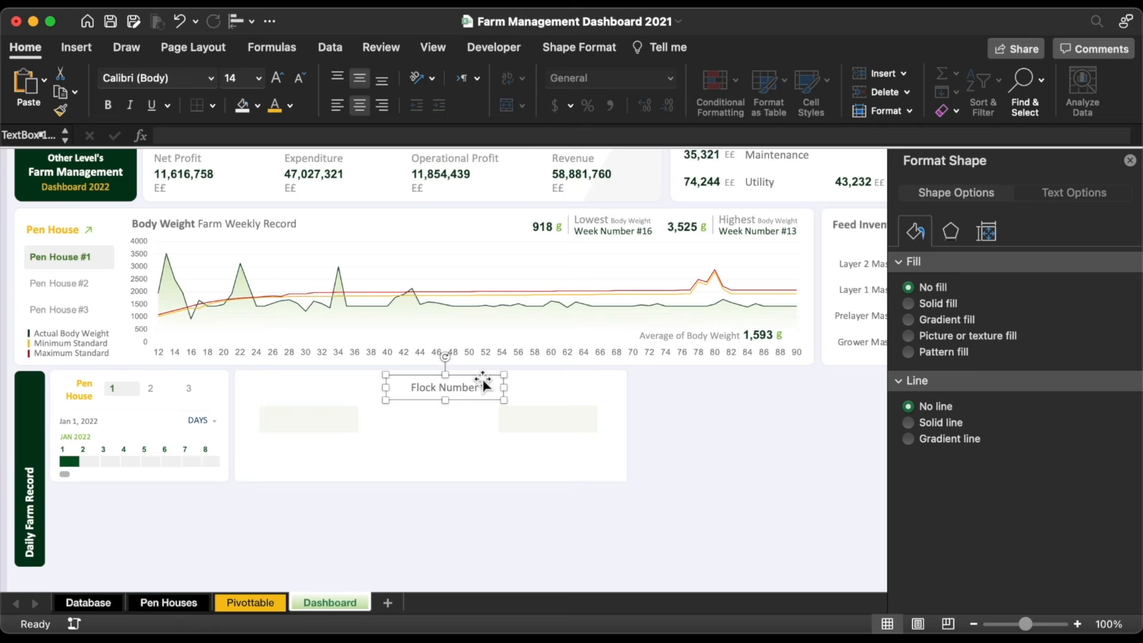
Step: Add 'Beginning Stock of Flock' and 'End Stock of Flock' captions under the two boxes
{"action": "left_click_drag", "start_coordinate": [481, 384], "coordinate": [335, 465]}
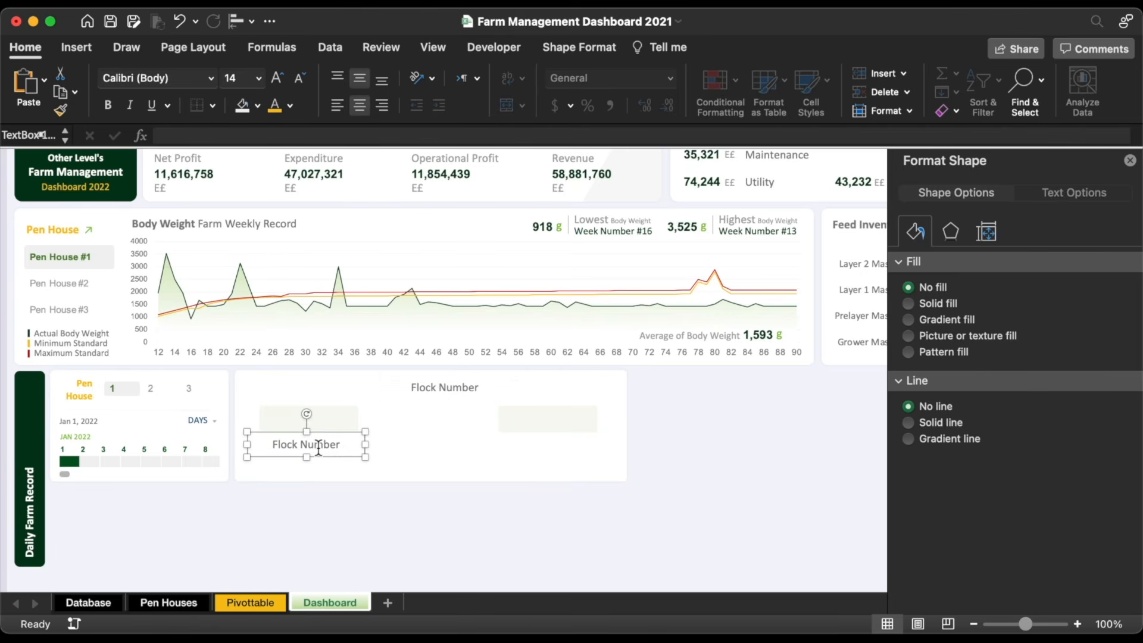
{"action": "triple_click", "coordinate": [319, 448]}
{"action": "type", "text": "Beginning Stock of Flock"}
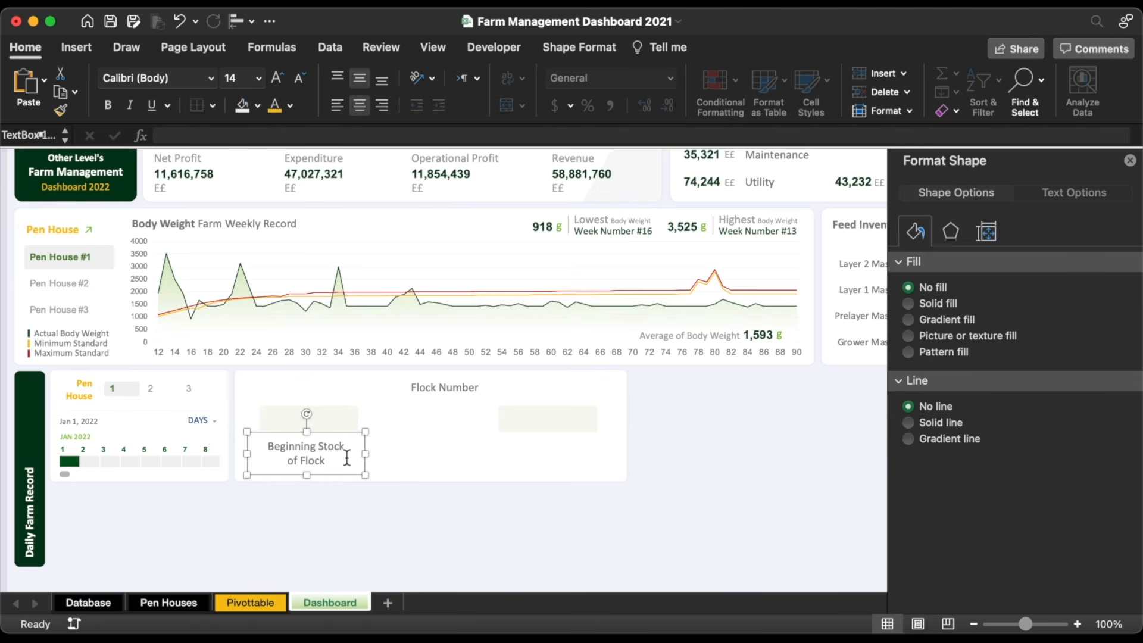
{"action": "key", "text": "Up"}
{"action": "key", "text": "Up"}
{"action": "key", "text": "Up"}
{"action": "key", "text": "Up"}
{"action": "key", "text": "Up"}
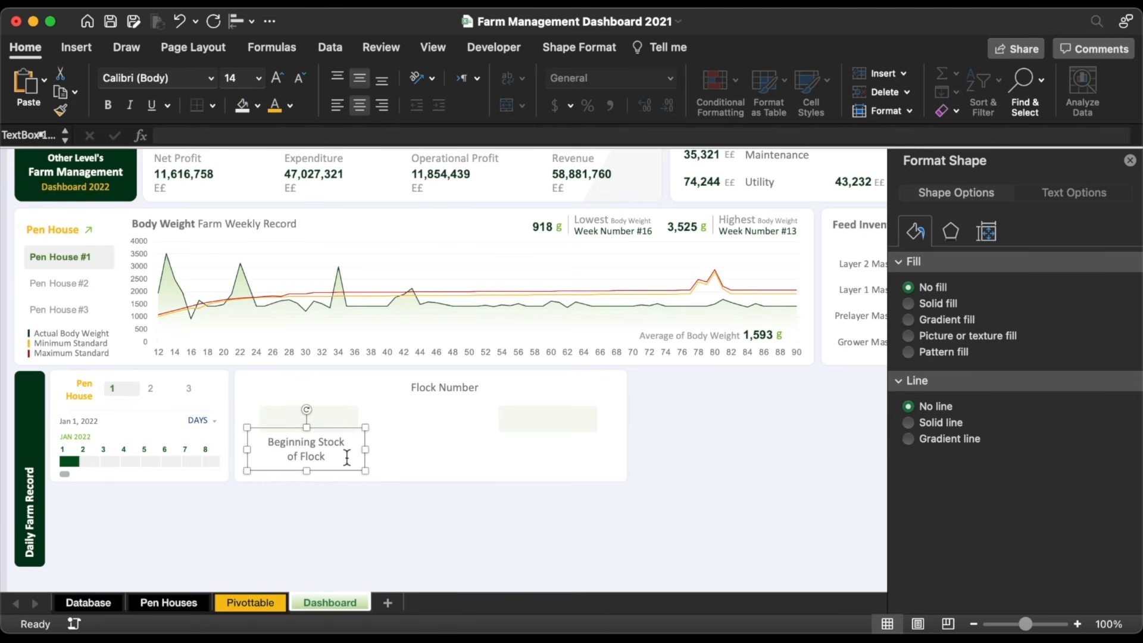
{"action": "key", "text": "Down"}
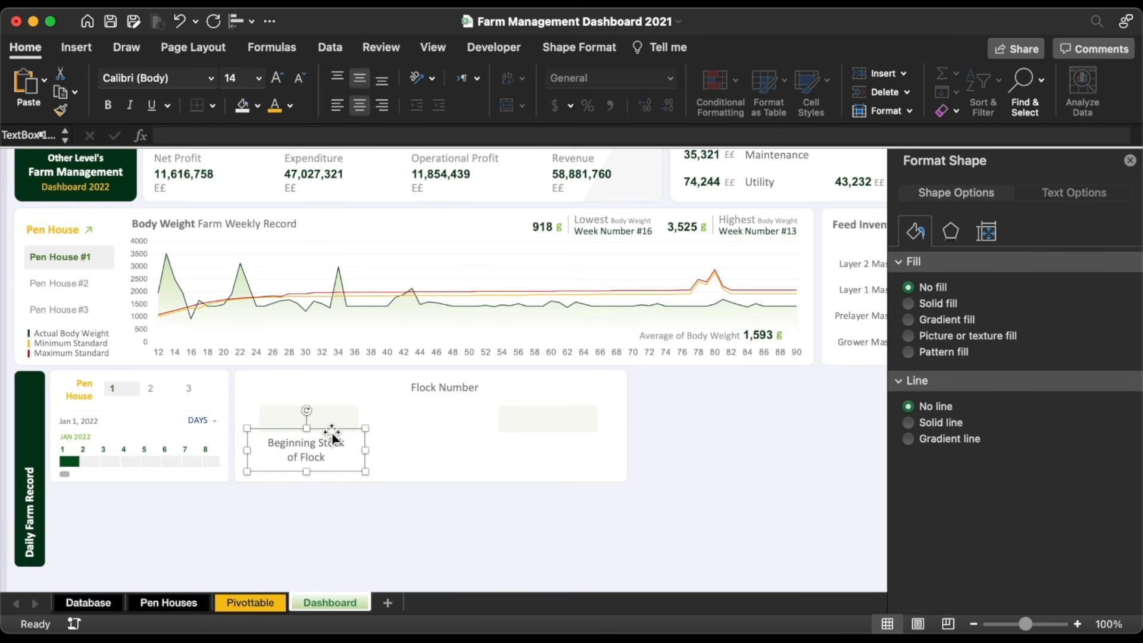
{"action": "left_click_drag", "start_coordinate": [331, 431], "coordinate": [570, 447]}
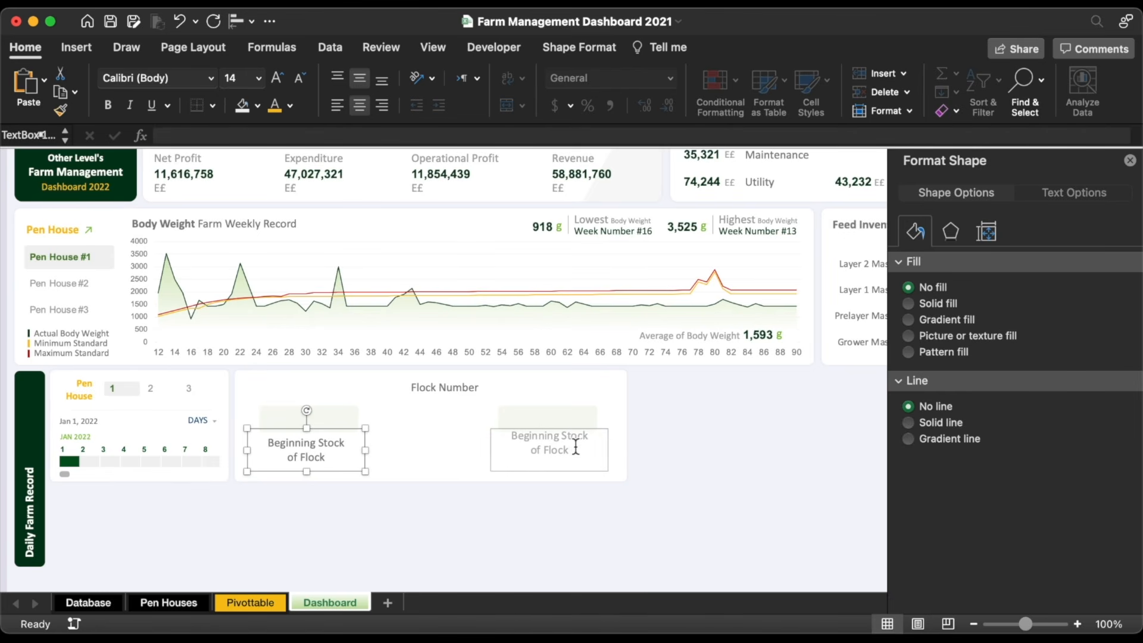
{"action": "double_click", "coordinate": [532, 444]}
{"action": "type", "text": "End"}
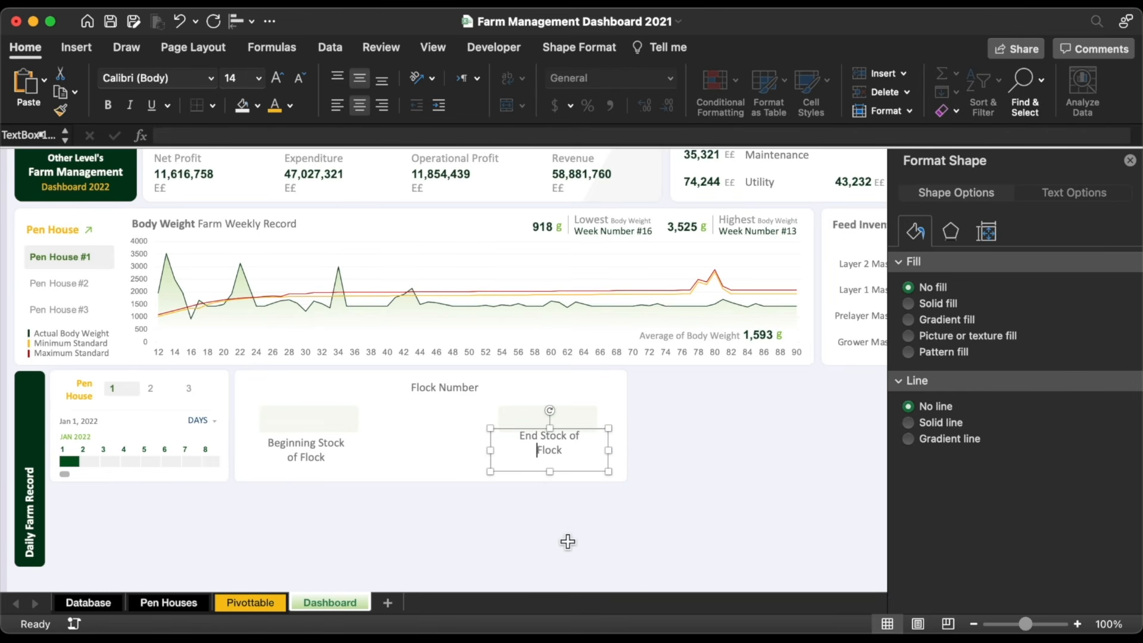
{"action": "left_click", "coordinate": [568, 541]}
Step: Nudge the Flock Number heading left to centre it over the panel
{"action": "left_click", "coordinate": [453, 388]}
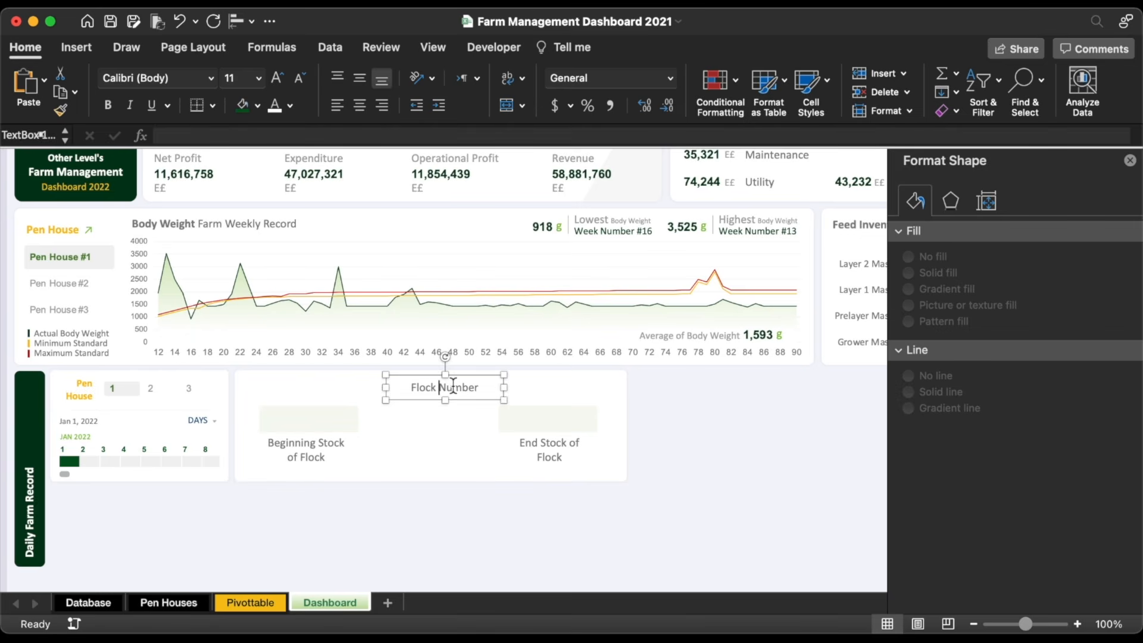
{"action": "key", "text": "Escape"}
{"action": "key", "text": "Left"}
{"action": "key", "text": "Left"}
{"action": "key", "text": "Left"}
{"action": "key", "text": "Left"}
{"action": "key", "text": "Left"}
{"action": "key", "text": "Left"}
{"action": "key", "text": "Left"}
{"action": "key", "text": "Left"}
{"action": "key", "text": "Left"}
{"action": "key", "text": "Left"}
{"action": "left_click", "coordinate": [418, 501]}
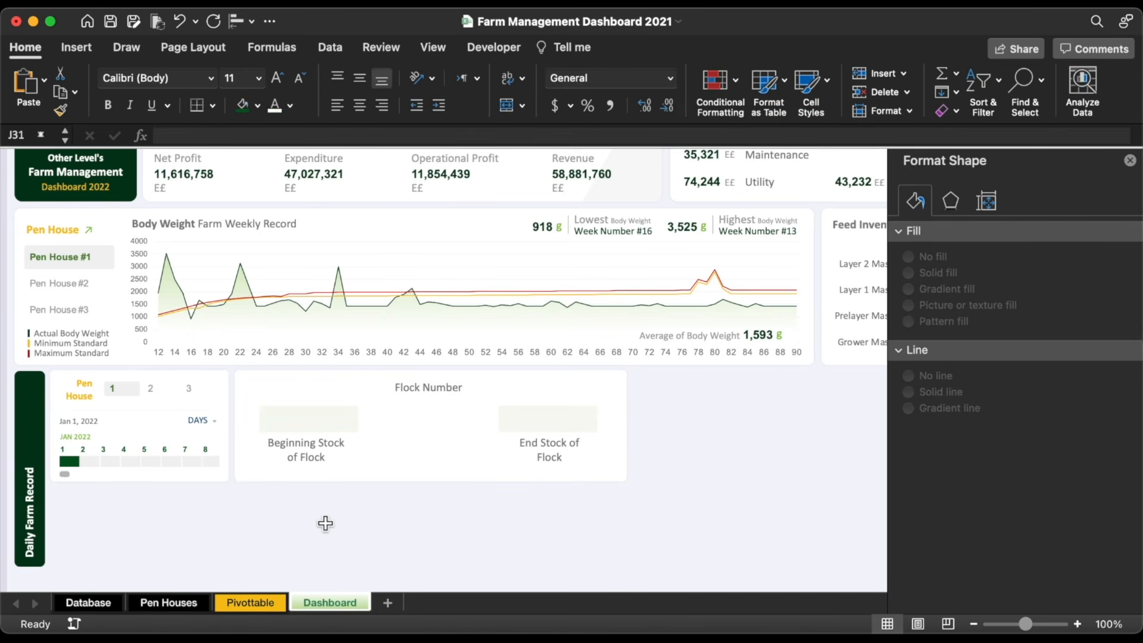
{"action": "left_click", "coordinate": [250, 603]}
{"action": "left_click", "coordinate": [330, 602]}
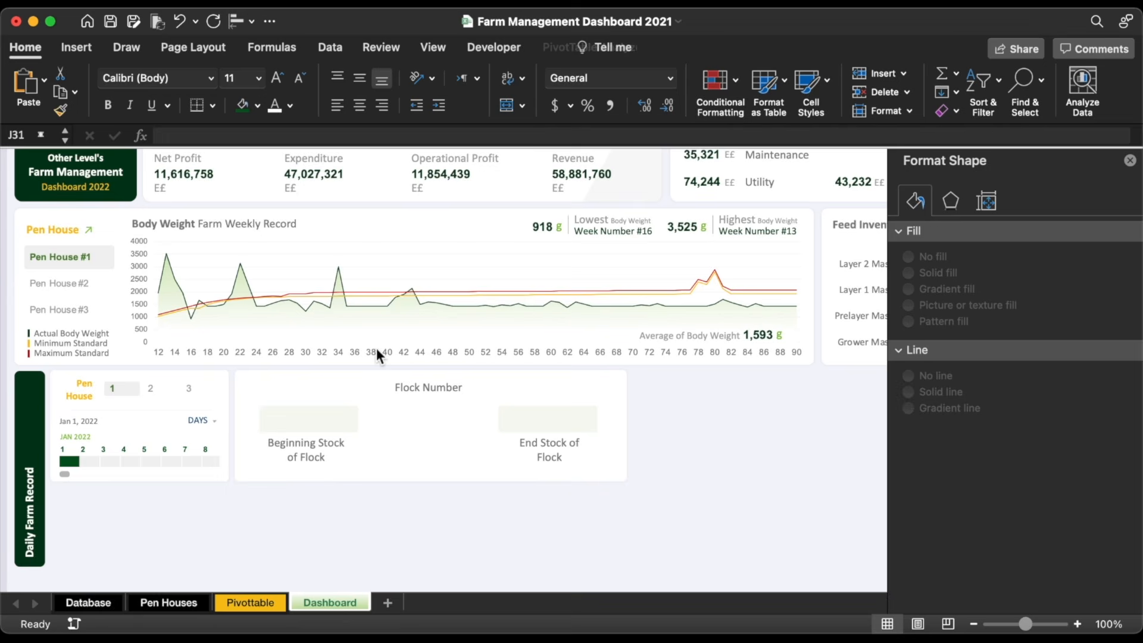
{"action": "left_click", "coordinate": [451, 385]}
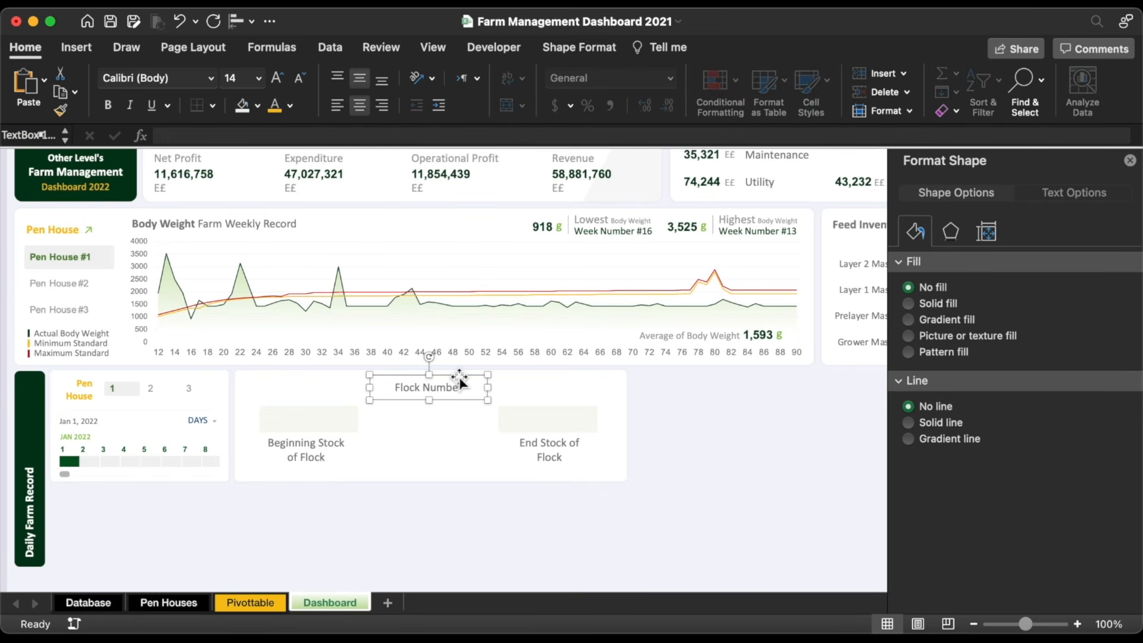
Step: Duplicate the heading below itself and link the copy to =Pivottable!AH5 to show Flock 2
{"action": "left_click_drag", "start_coordinate": [457, 377], "coordinate": [456, 391]}
{"action": "triple_click", "coordinate": [441, 400]}
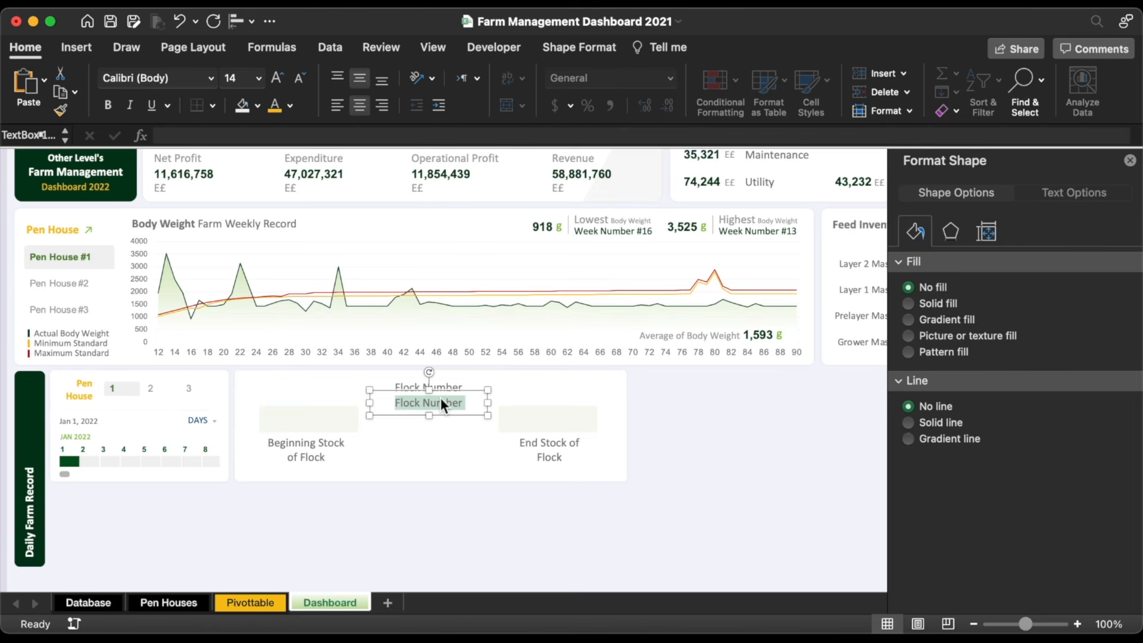
{"action": "key", "text": "BackSpace"}
{"action": "left_click", "coordinate": [305, 134]}
{"action": "type", "text": "="}
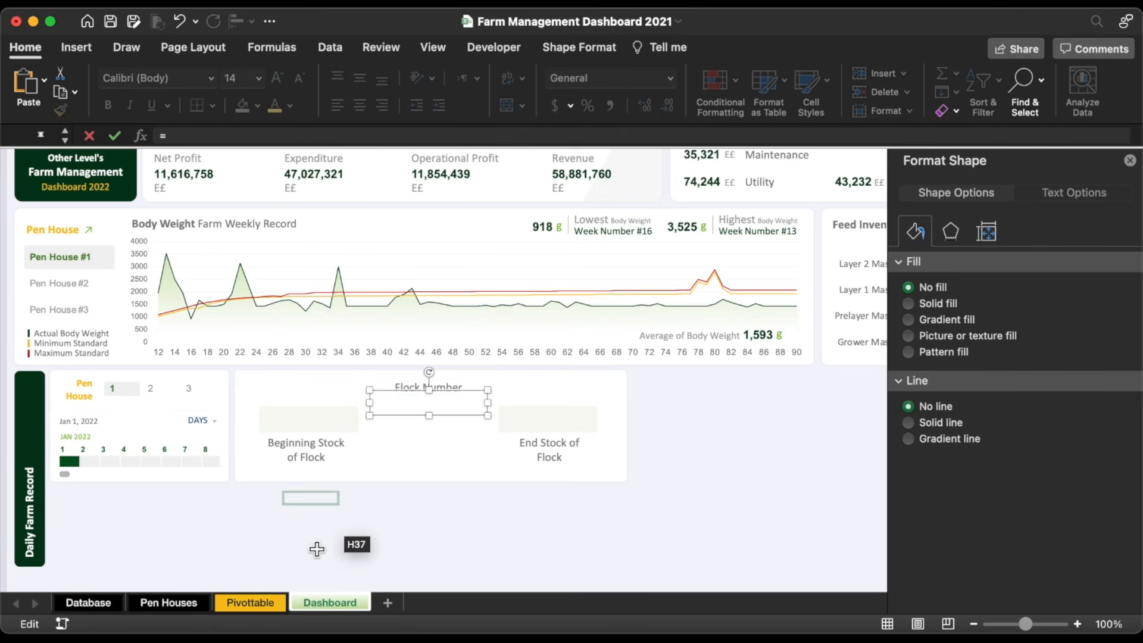
{"action": "left_click", "coordinate": [252, 604]}
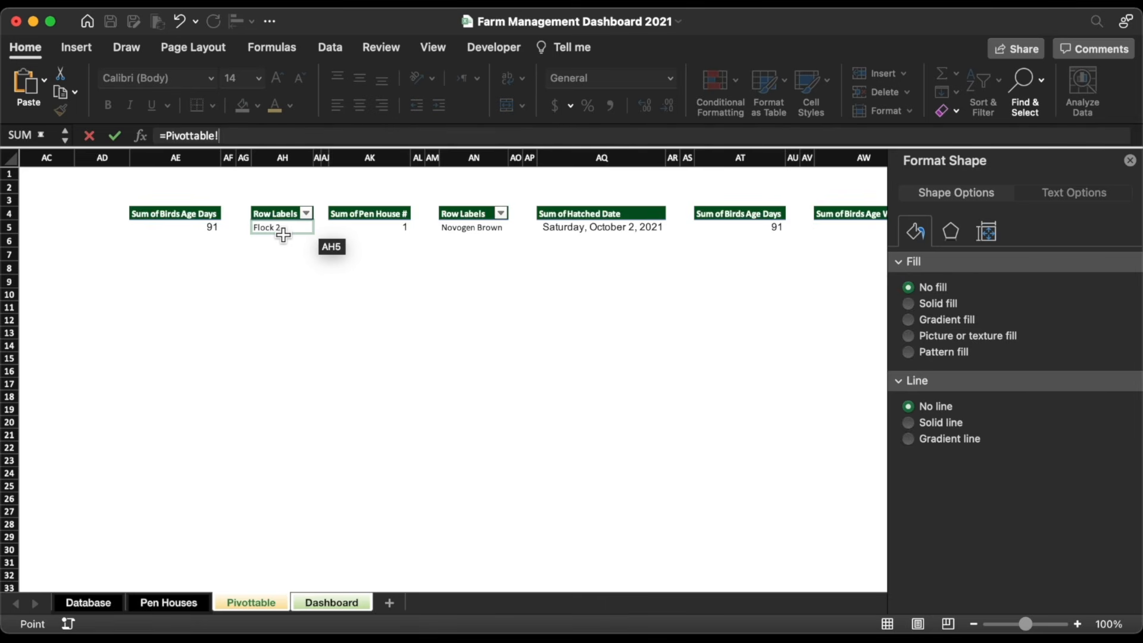
{"action": "left_click", "coordinate": [283, 245]}
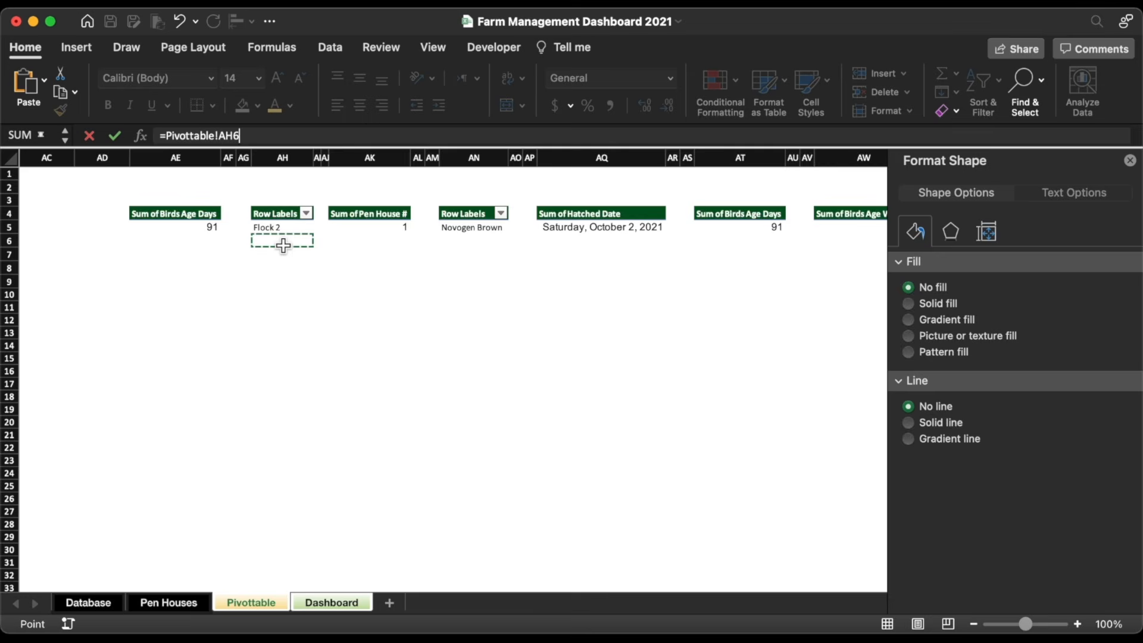
{"action": "key", "text": "BackSpace"}
{"action": "type", "text": "5"}
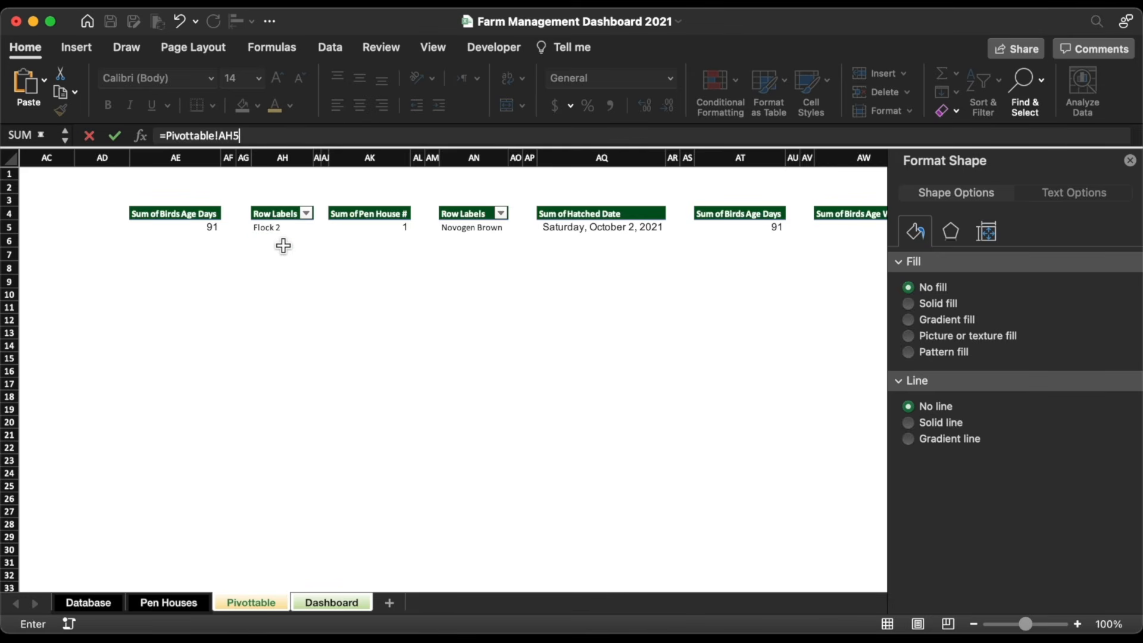
{"action": "key", "text": "Return"}
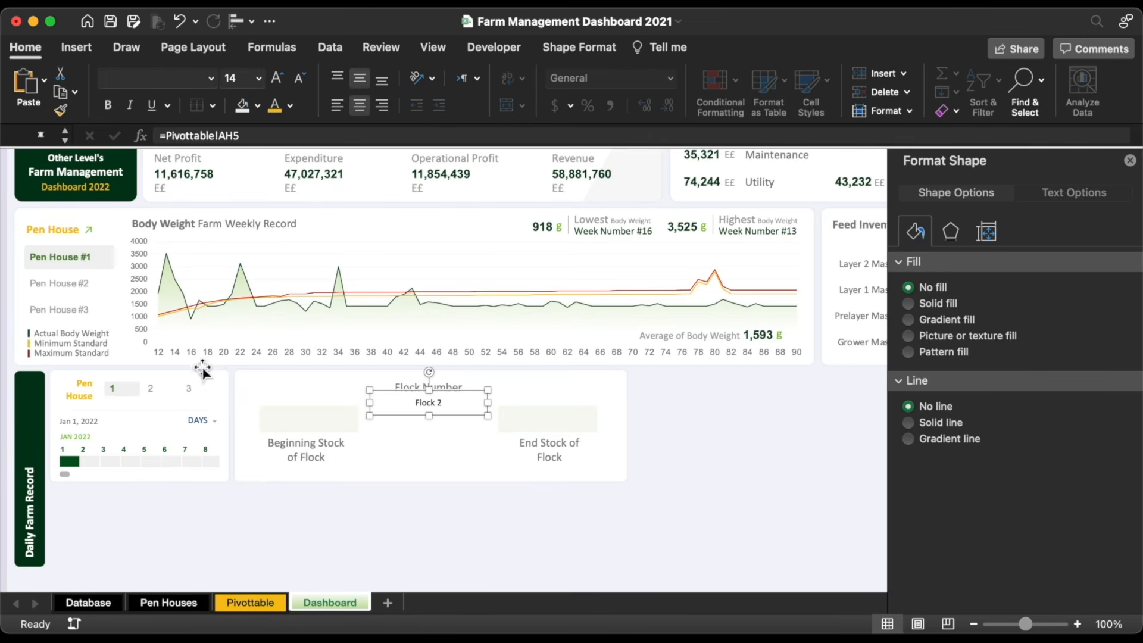
Step: Apply the Pen House heading's orange formatting to the Flock 2 box and centre it
{"action": "left_click", "coordinate": [63, 226]}
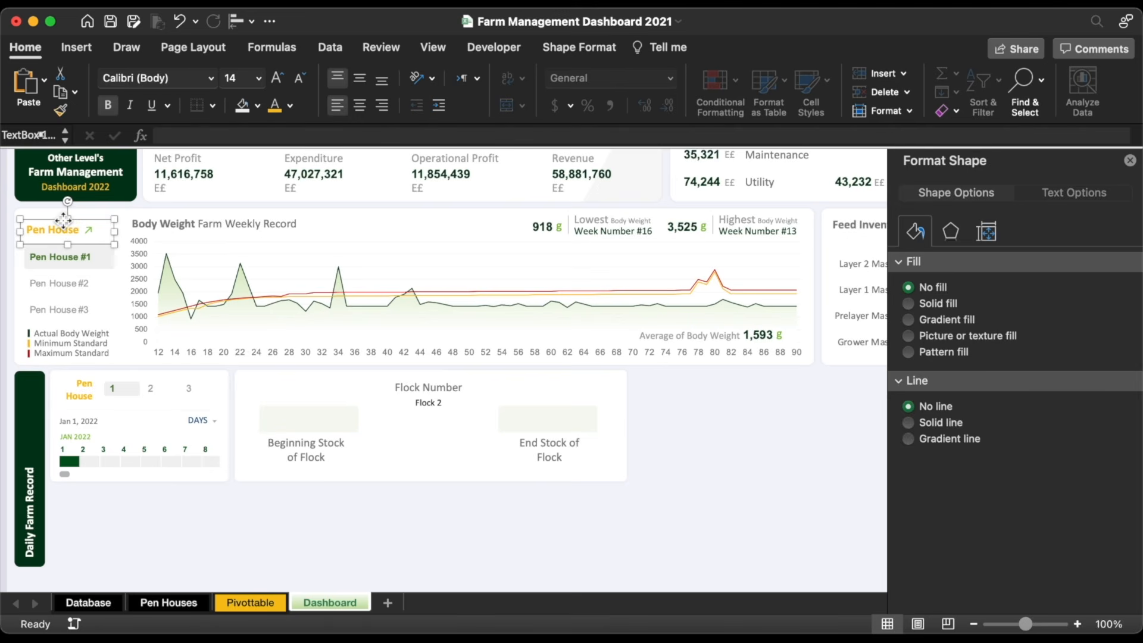
{"action": "left_click", "coordinate": [60, 116]}
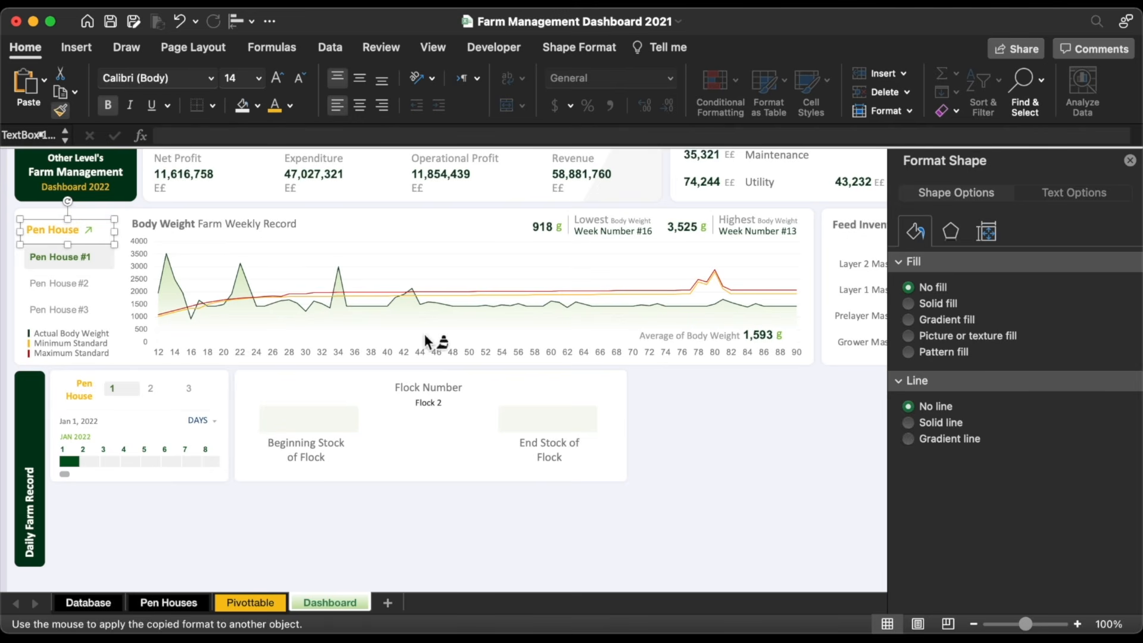
{"action": "left_click", "coordinate": [440, 414]}
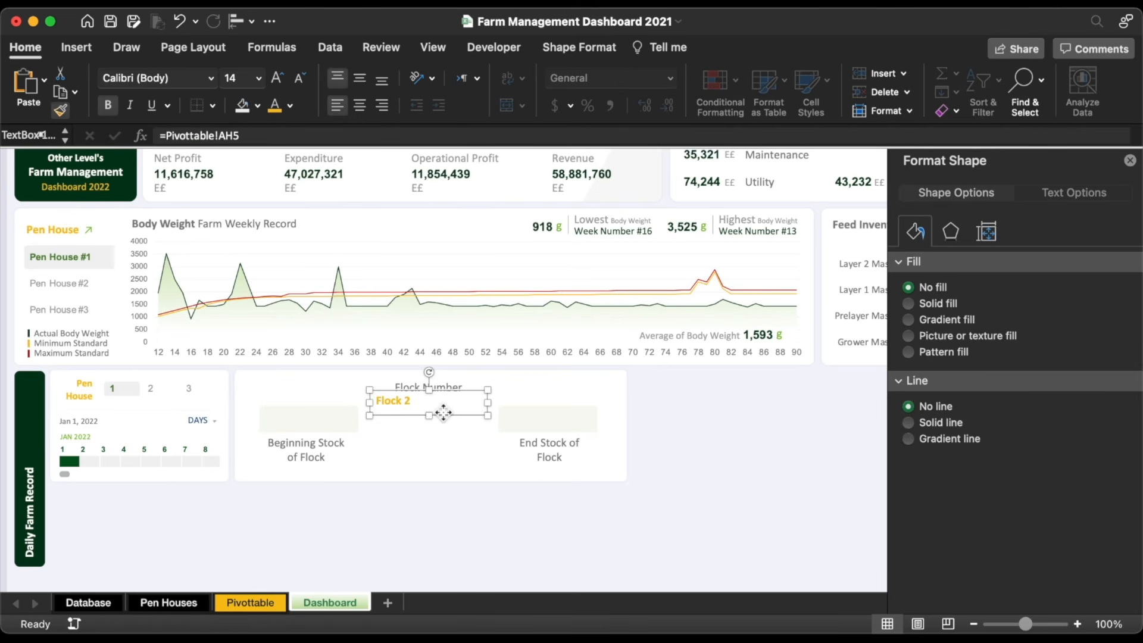
{"action": "left_click", "coordinate": [363, 107]}
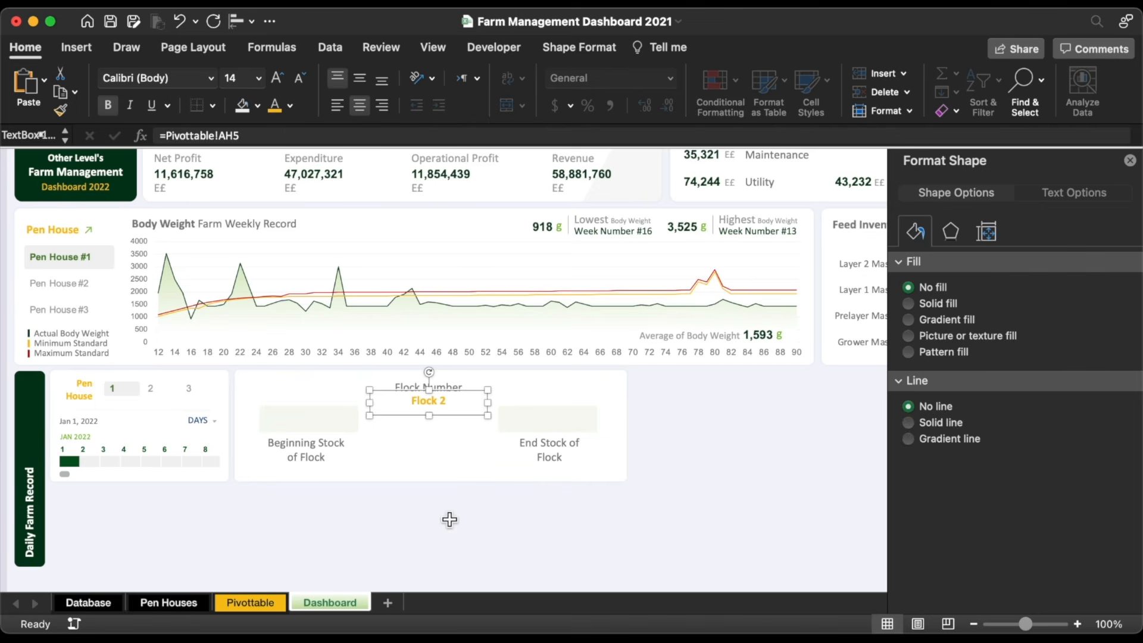
Step: Set the Flock 2 box and both Pen House labels to the Arial font
{"action": "left_click", "coordinate": [448, 538]}
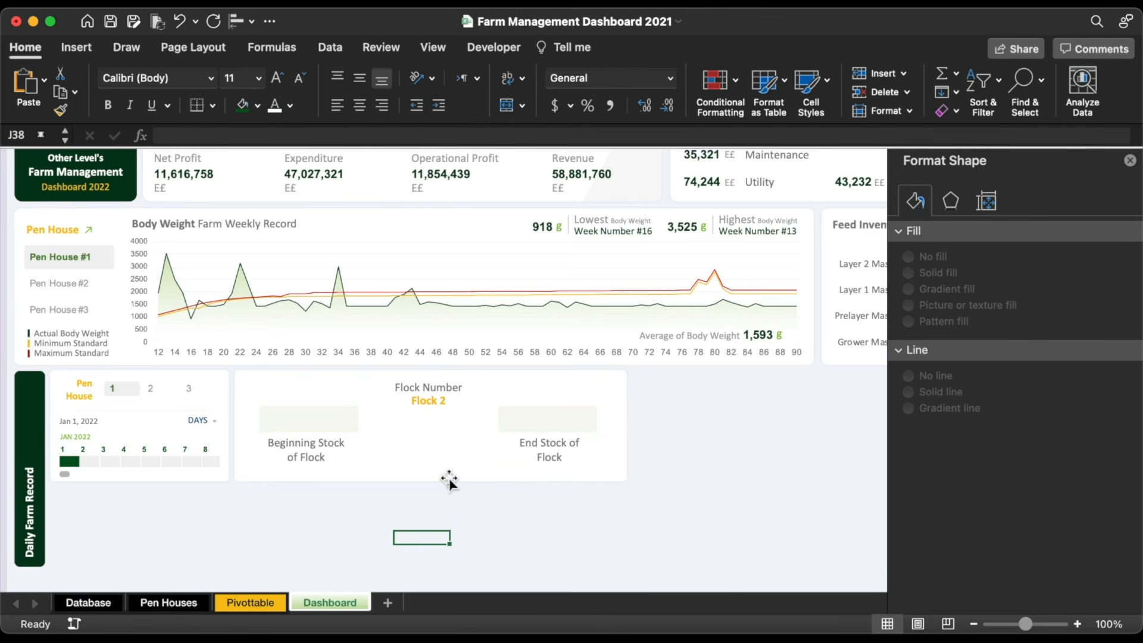
{"action": "left_click", "coordinate": [448, 407]}
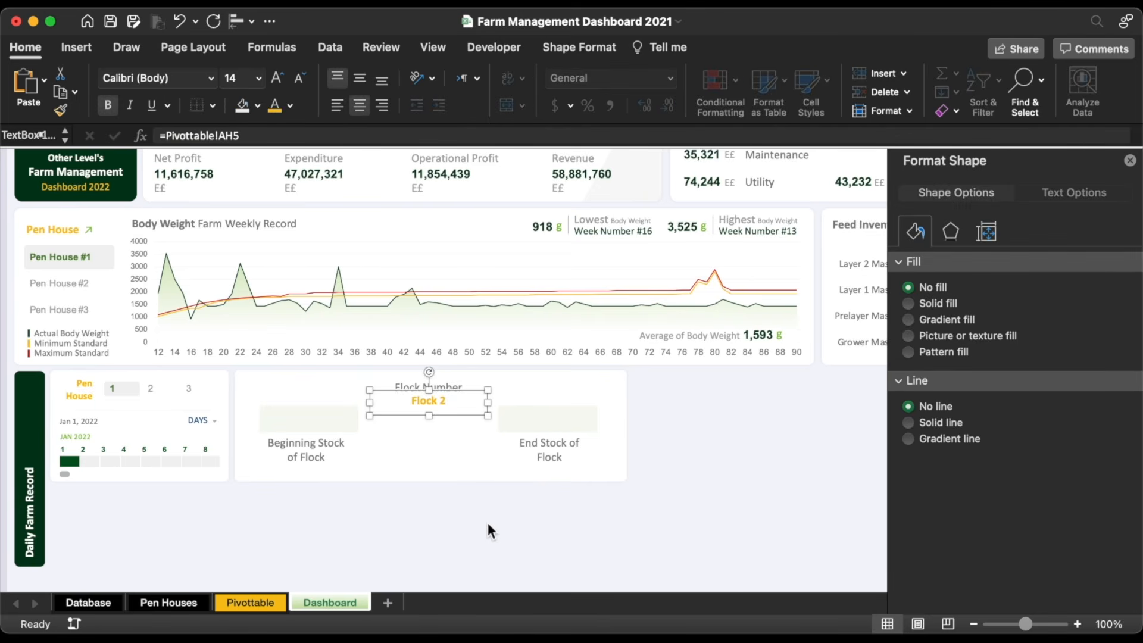
{"action": "left_click", "coordinate": [75, 389], "text": "shift"}
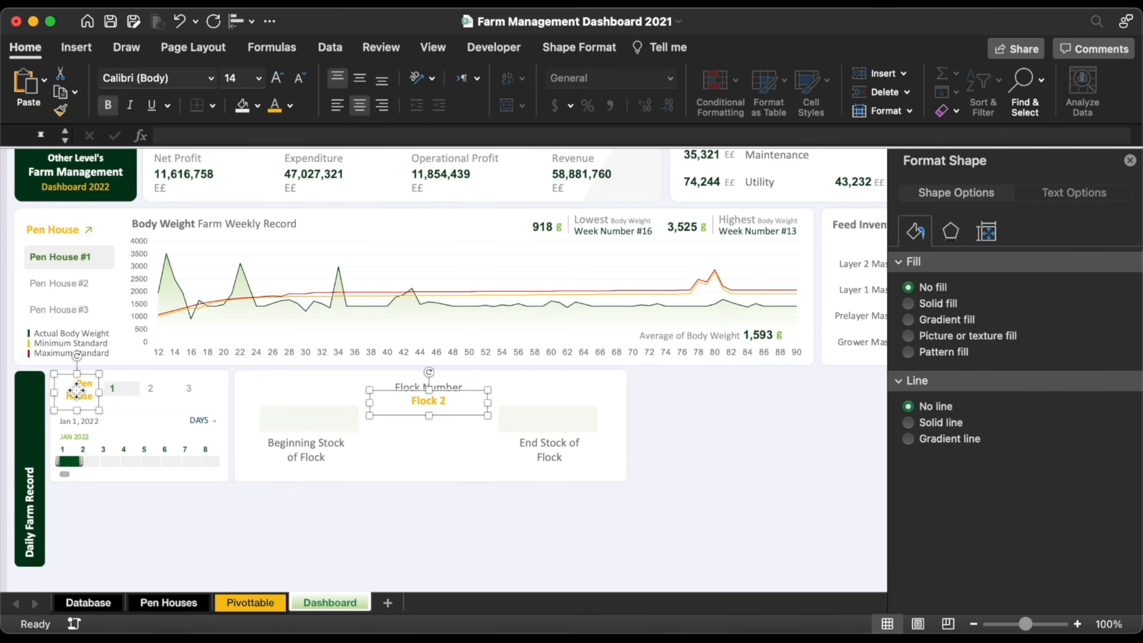
{"action": "left_click", "coordinate": [69, 229], "text": "shift"}
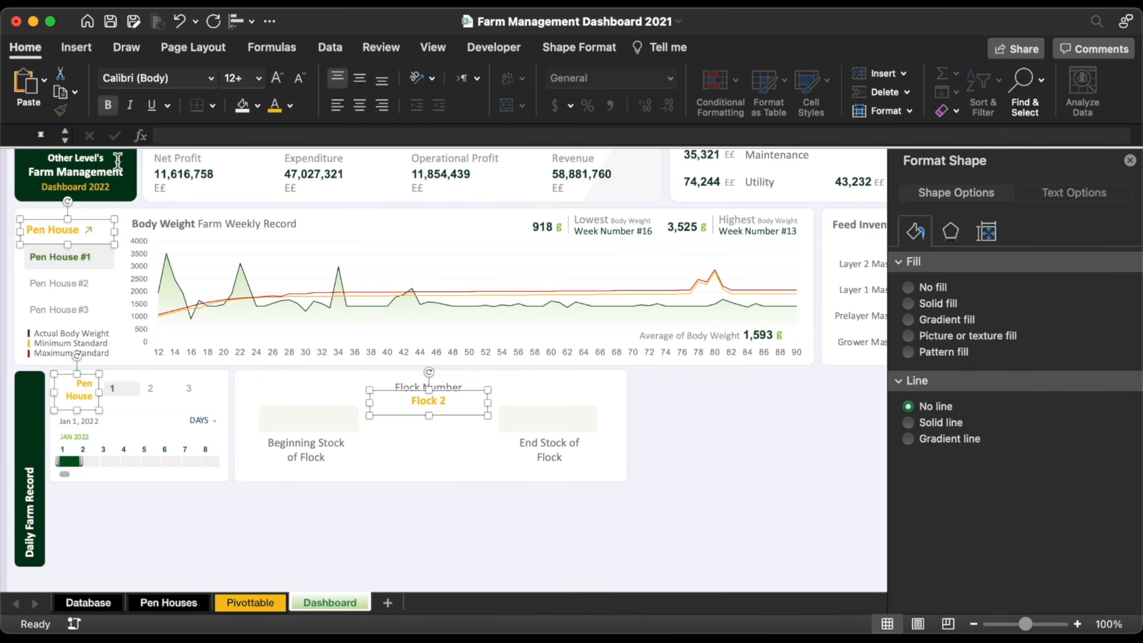
{"action": "left_click", "coordinate": [211, 77]}
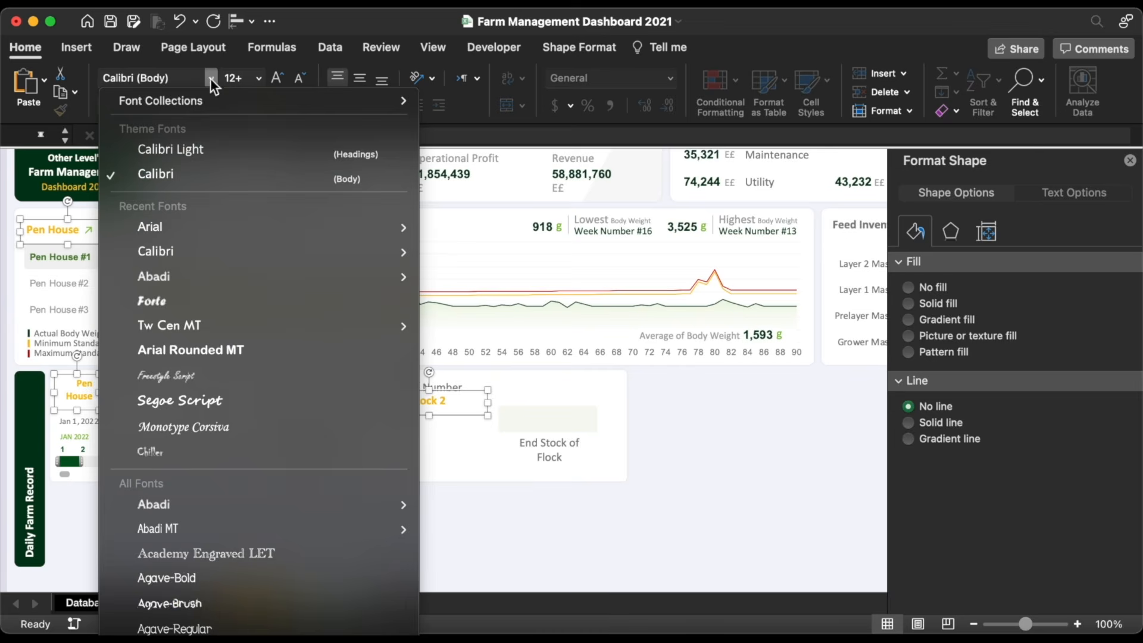
{"action": "left_click", "coordinate": [159, 220]}
{"action": "left_click", "coordinate": [420, 526]}
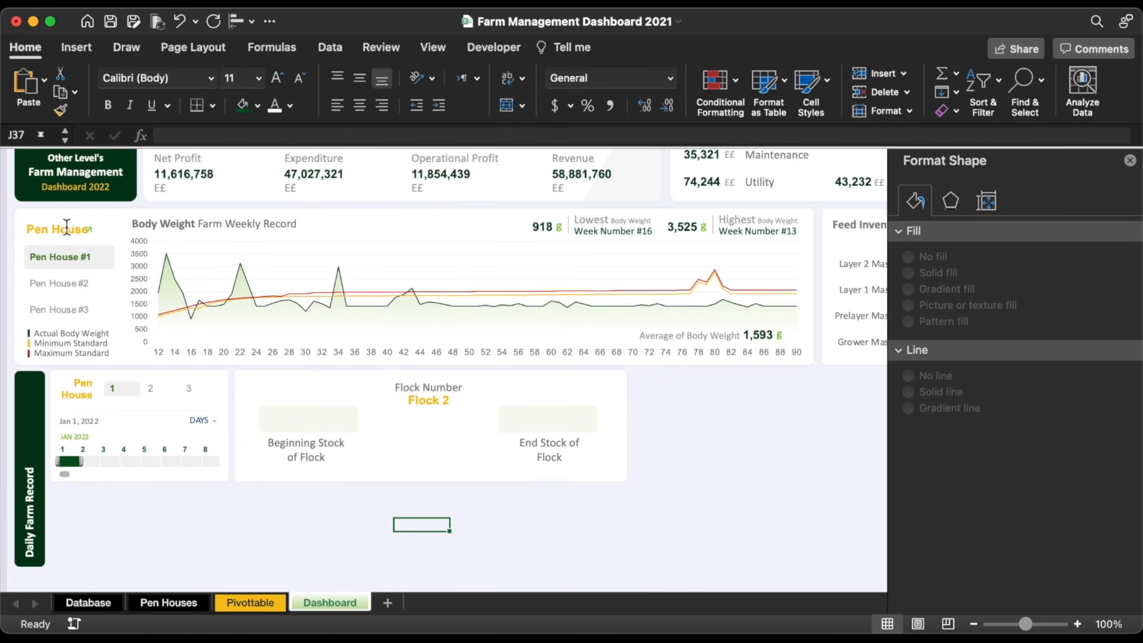
{"action": "left_click", "coordinate": [69, 228]}
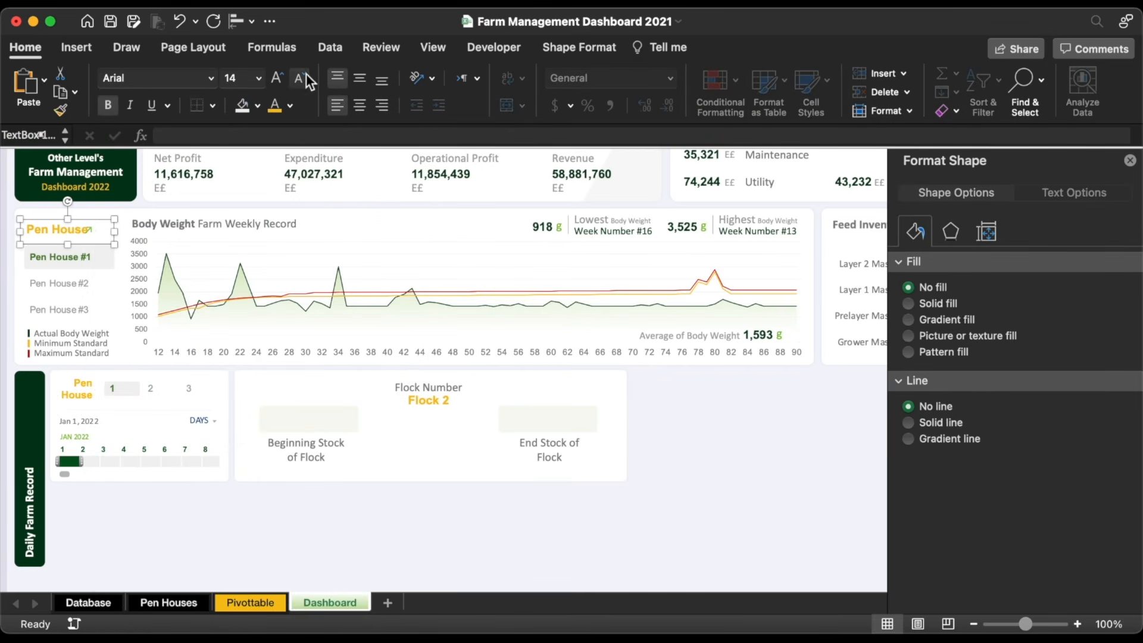
{"action": "left_click", "coordinate": [490, 537]}
{"action": "left_click", "coordinate": [428, 407]}
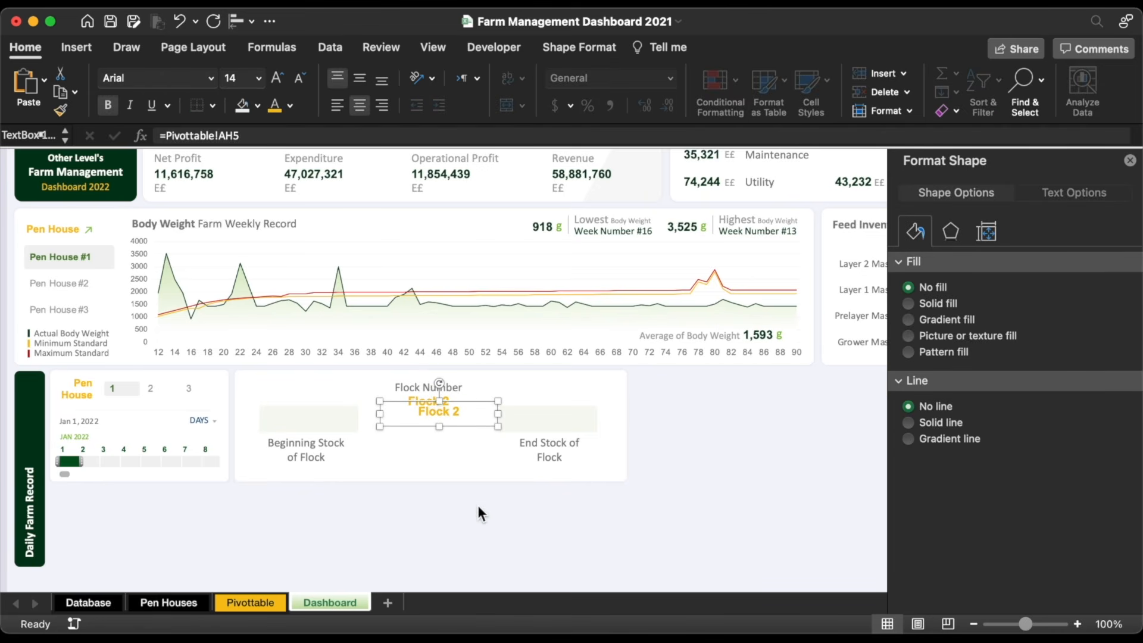
Step: Copy the Flock 2 box above Beginning Stock and link it to =Pivottable!AZ5, showing 10280
{"action": "left_click_drag", "start_coordinate": [456, 415], "coordinate": [322, 421]}
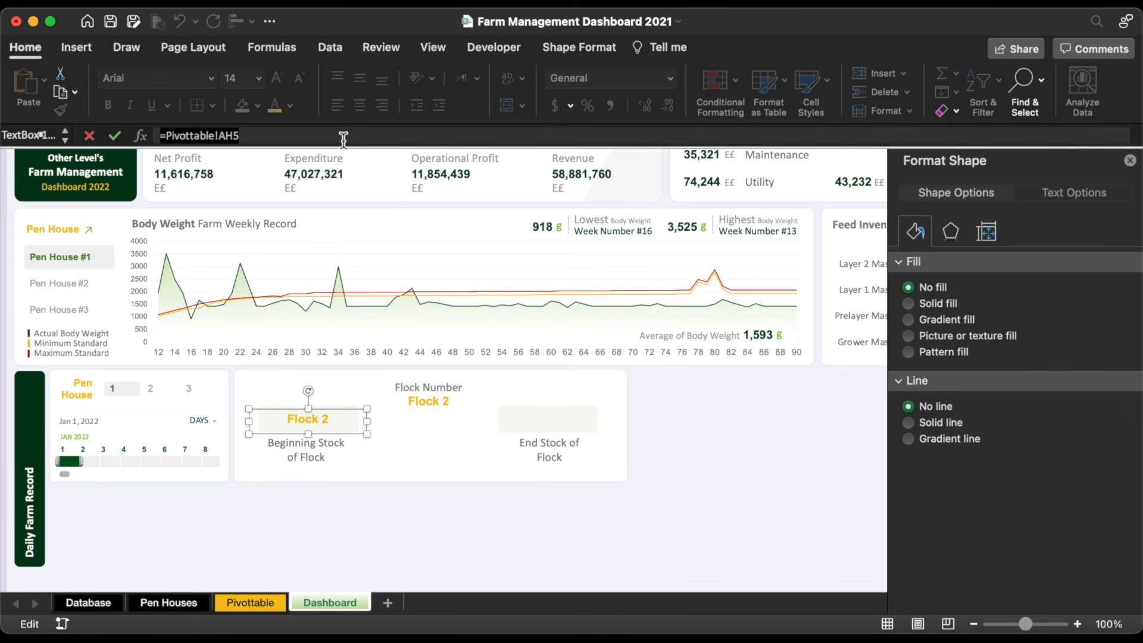
{"action": "type", "text": "="}
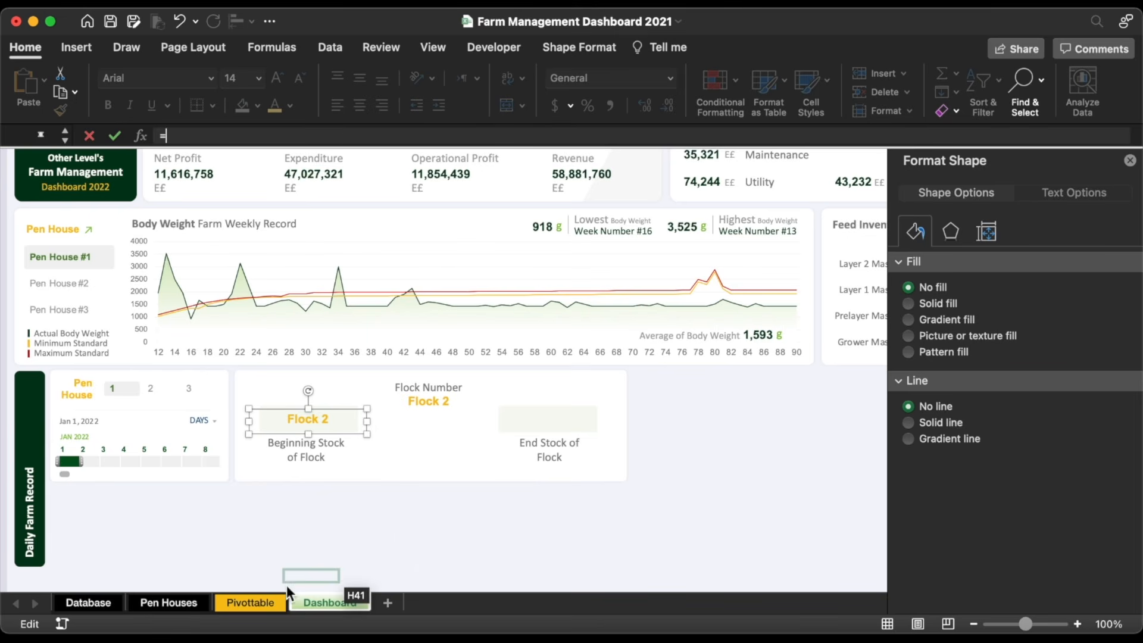
{"action": "left_click", "coordinate": [259, 605]}
{"action": "scroll", "coordinate": [437, 247], "scroll_direction": "right", "scroll_amount": 9}
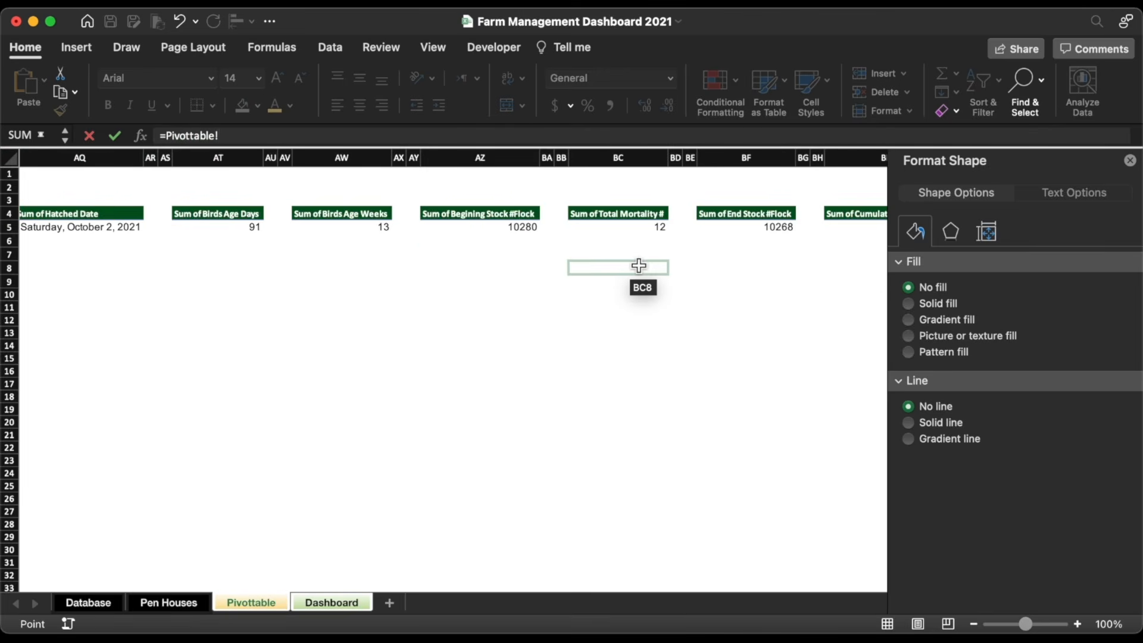
{"action": "scroll", "coordinate": [637, 265], "scroll_direction": "right", "scroll_amount": 5}
{"action": "left_click", "coordinate": [438, 240]}
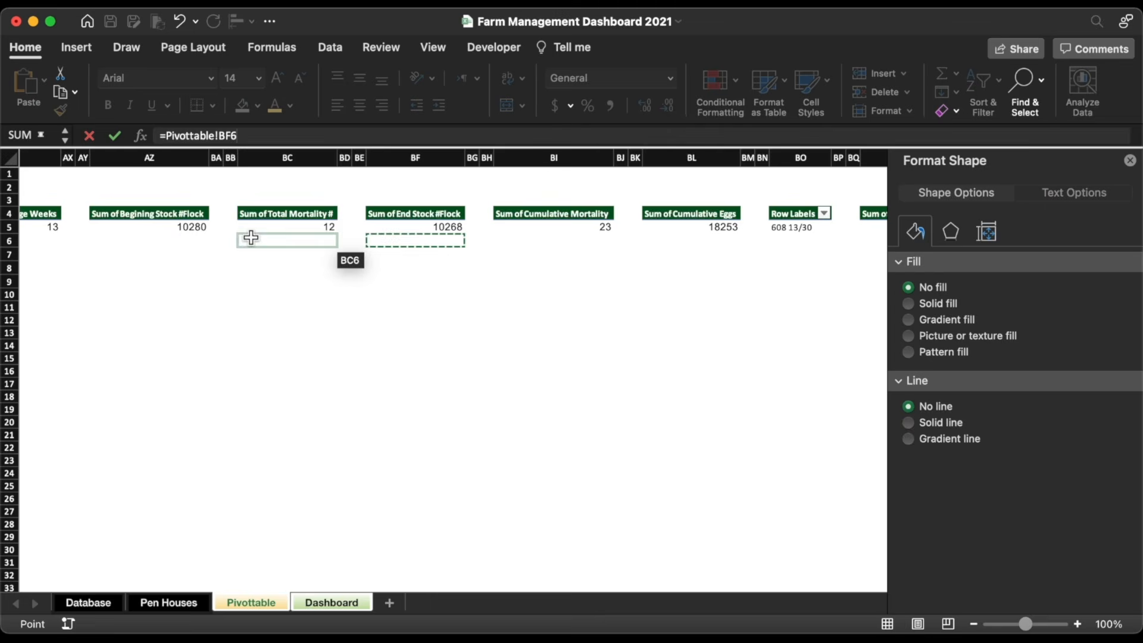
{"action": "left_click", "coordinate": [189, 241]}
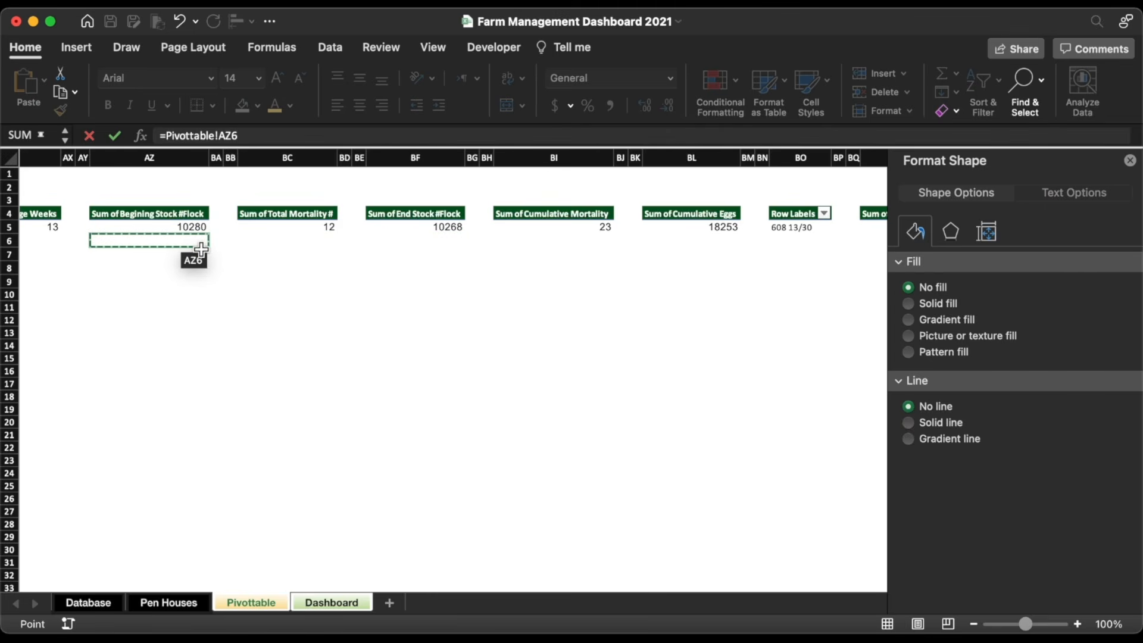
{"action": "key", "text": "BackSpace"}
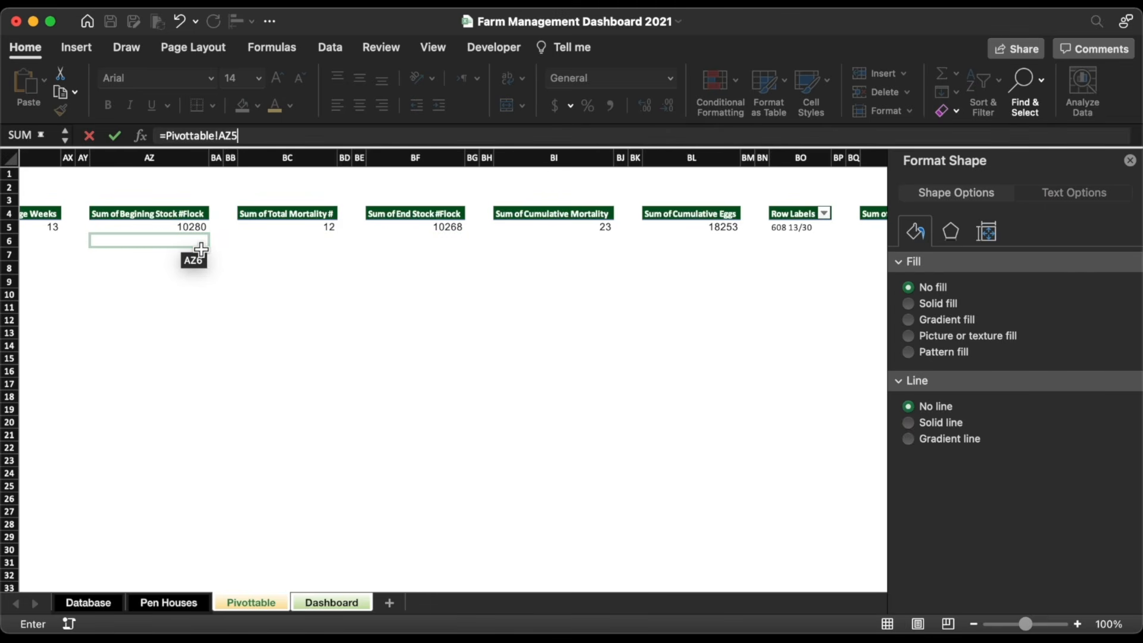
{"action": "key", "text": "Return"}
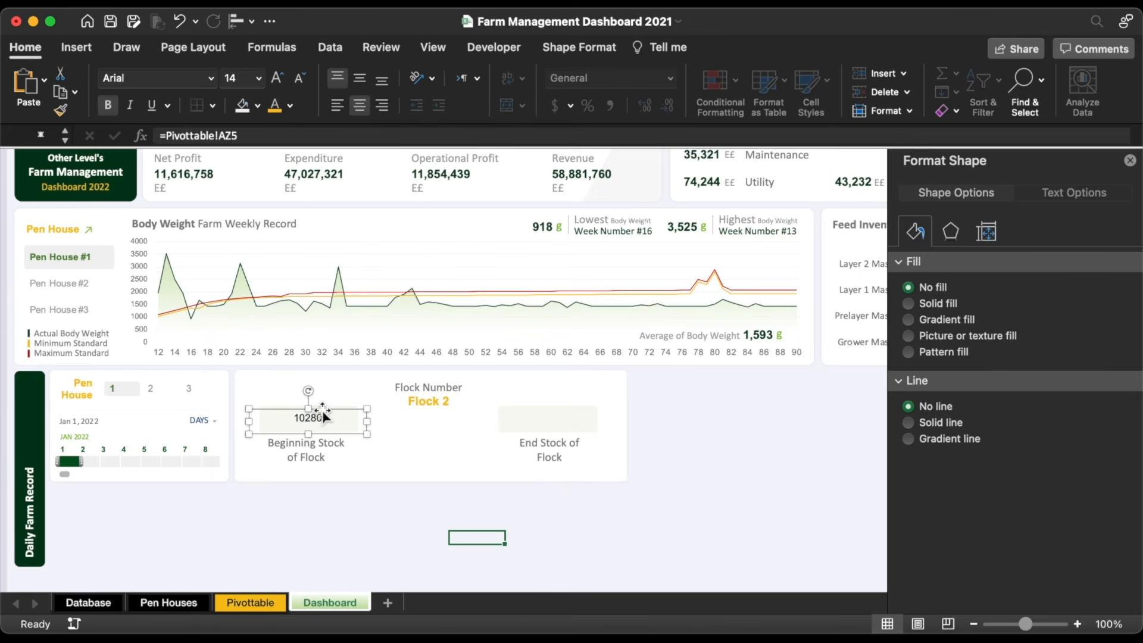
Step: Copy the 10280 box above End Stock and link it to =Pivottable!BF5, showing 10268
{"action": "left_click_drag", "start_coordinate": [322, 410], "coordinate": [558, 439]}
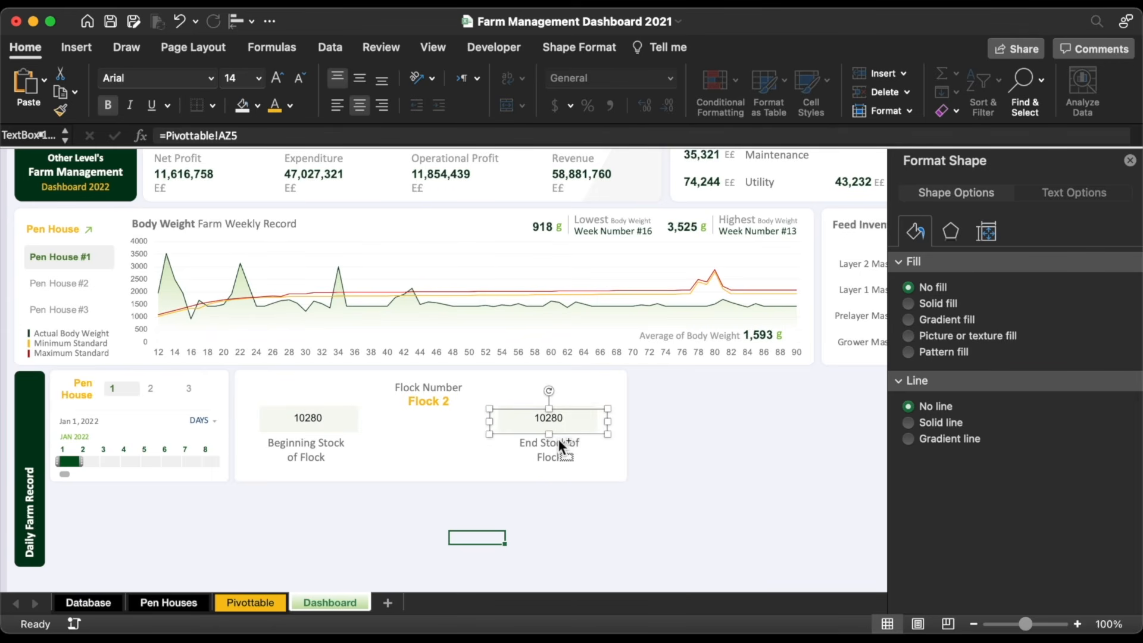
{"action": "triple_click", "coordinate": [256, 138]}
{"action": "type", "text": "="}
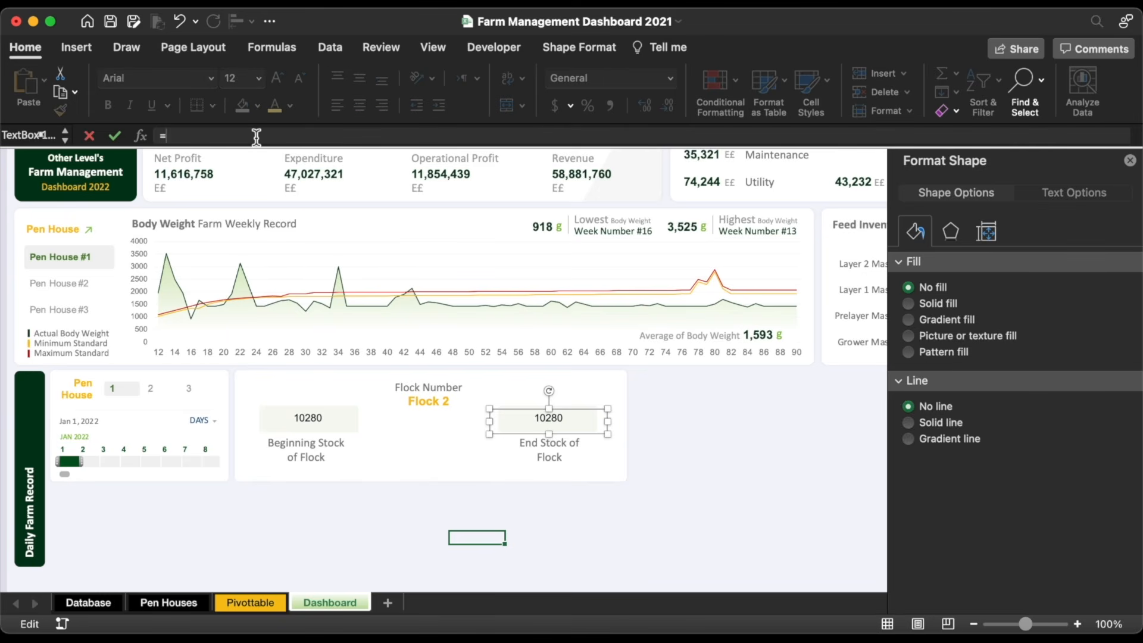
{"action": "left_click", "coordinate": [276, 603]}
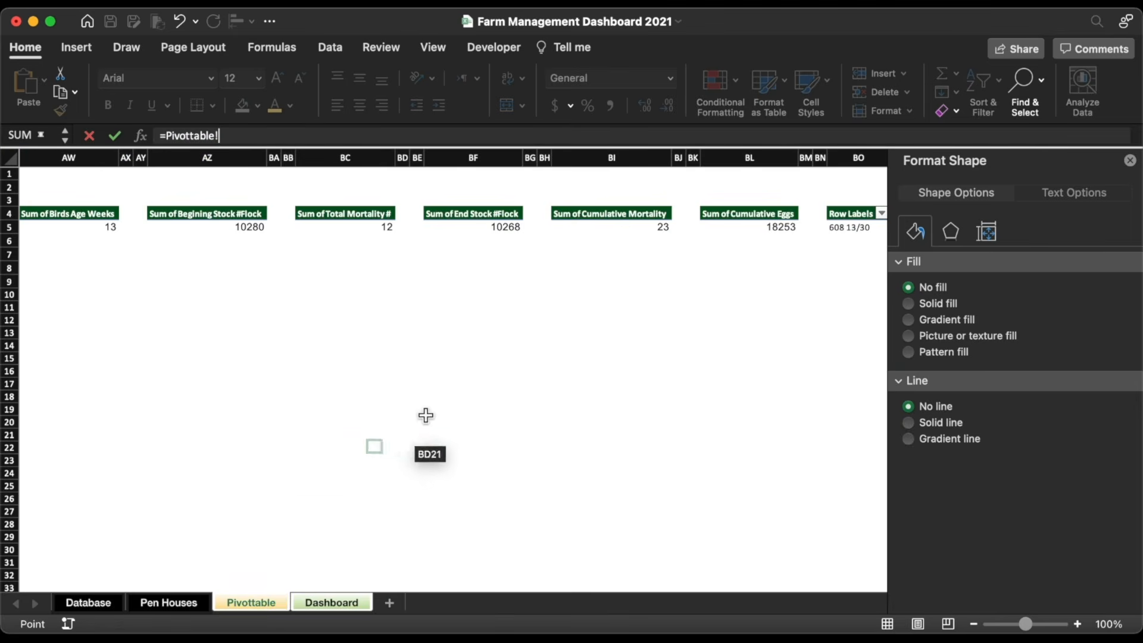
{"action": "left_click", "coordinate": [491, 241]}
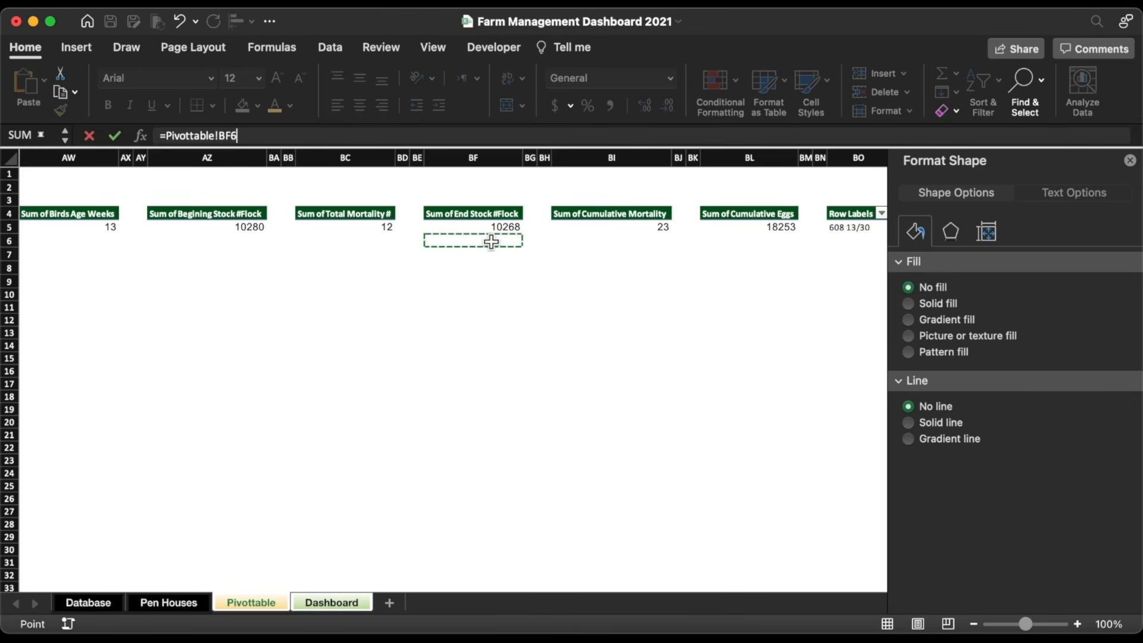
{"action": "key", "text": "BackSpace"}
{"action": "key", "text": "Return"}
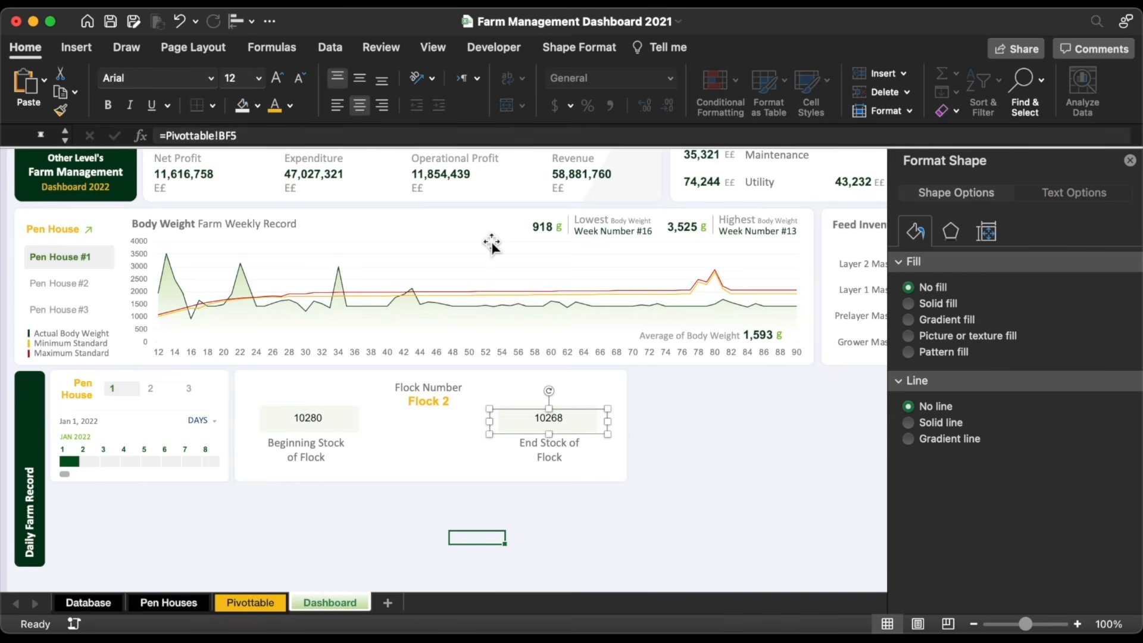
Step: Make both stock values bold, larger and dark green
{"action": "left_click", "coordinate": [313, 423], "text": "shift"}
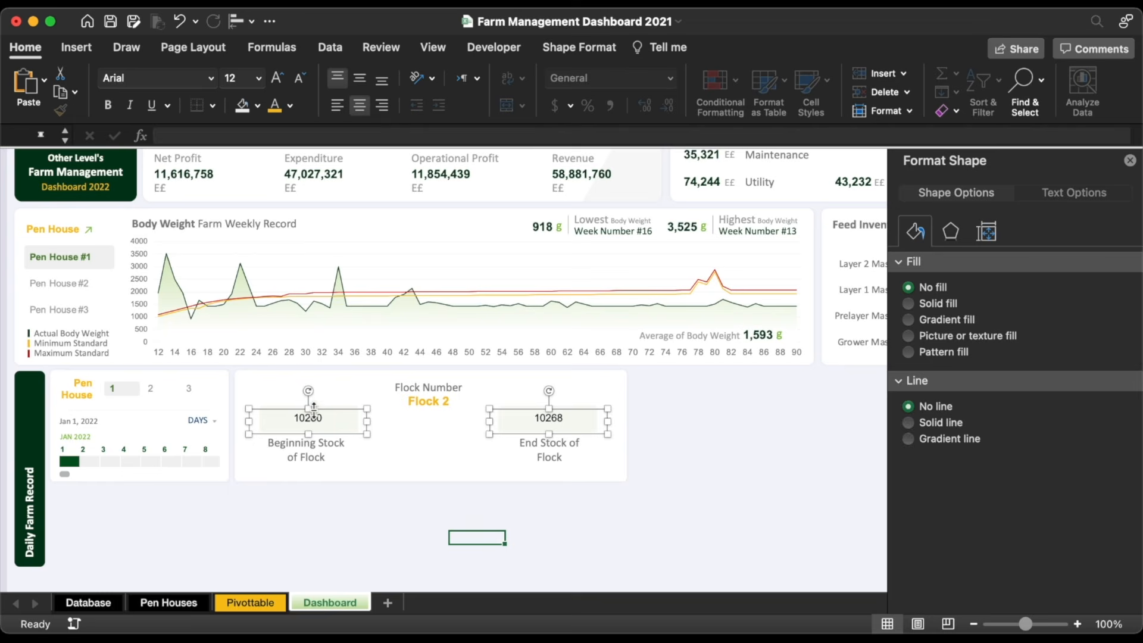
{"action": "left_click", "coordinate": [108, 106]}
{"action": "left_click", "coordinate": [277, 78]}
{"action": "left_click", "coordinate": [291, 106]}
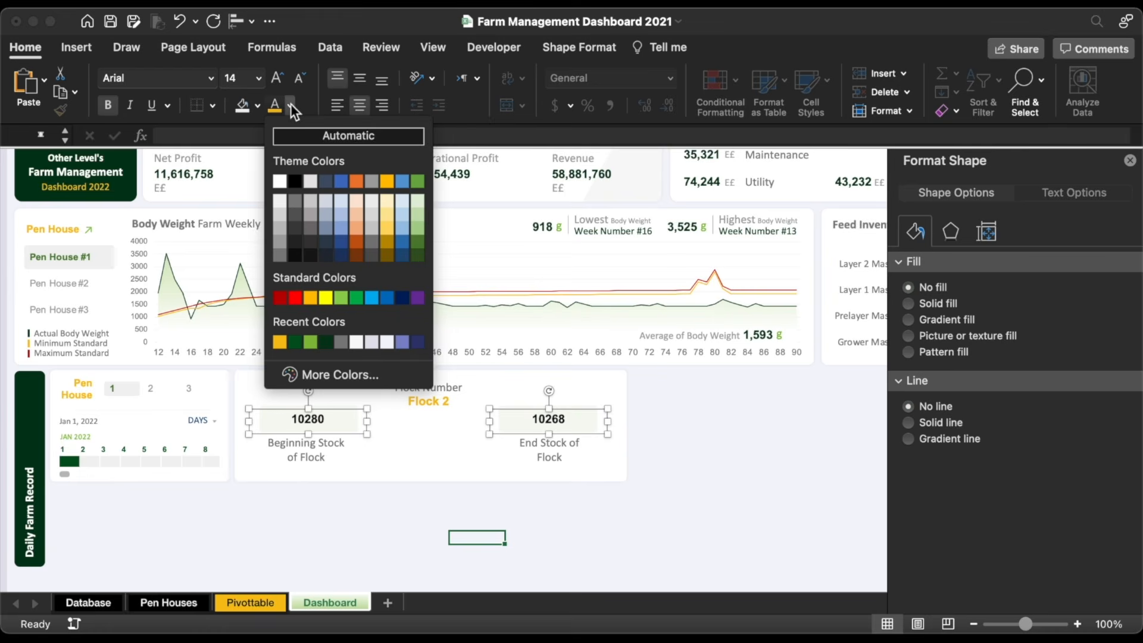
{"action": "left_click", "coordinate": [326, 342]}
{"action": "left_click", "coordinate": [474, 531]}
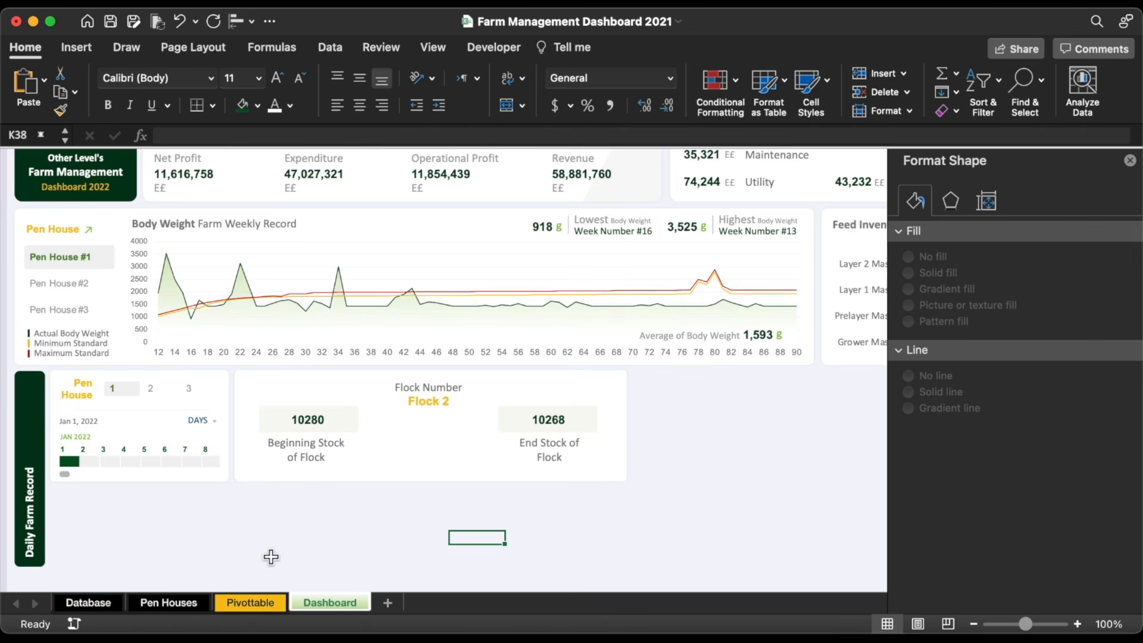
Step: Give Pivottable cells AZ5 and BF5 Comma Style with zero decimals
{"action": "left_click", "coordinate": [252, 603]}
{"action": "left_click", "coordinate": [492, 231]}
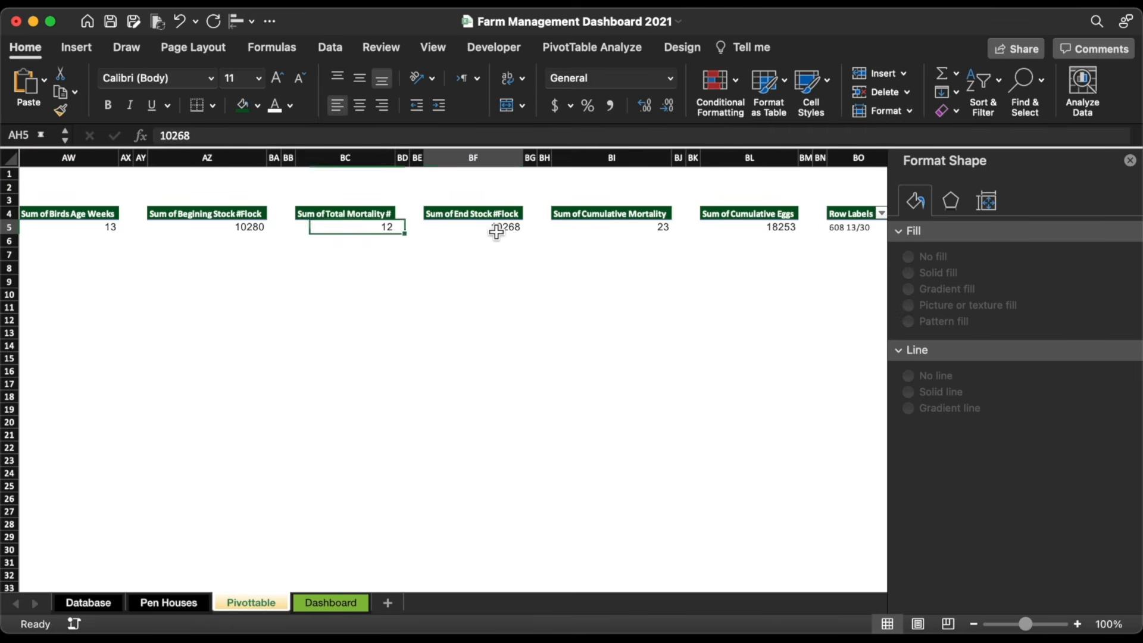
{"action": "left_click", "coordinate": [246, 230], "text": "super"}
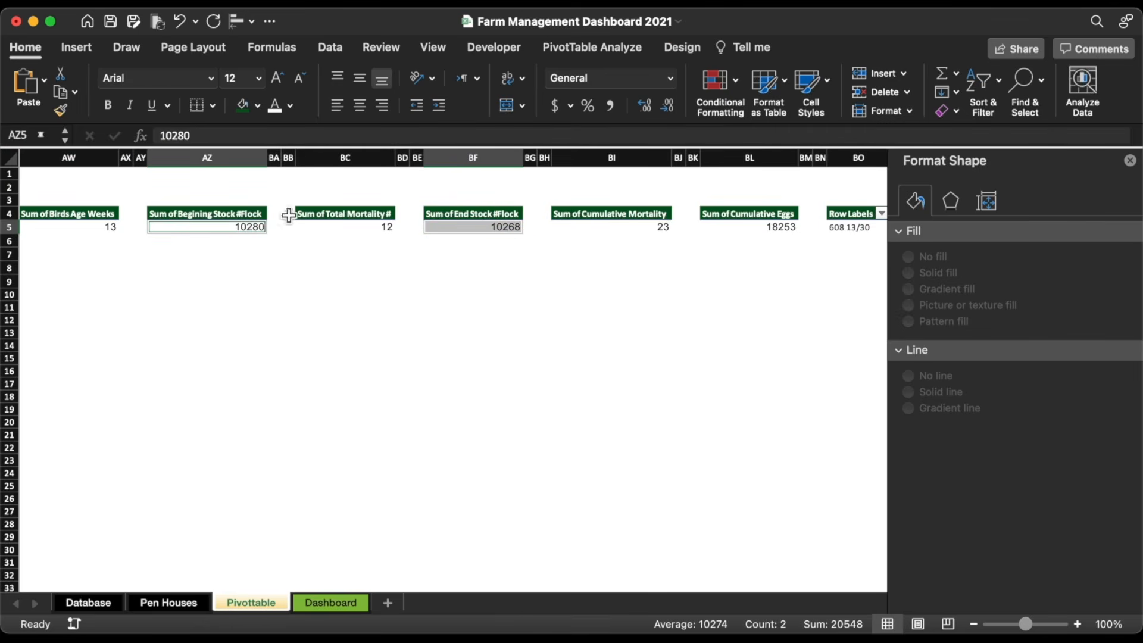
{"action": "left_click", "coordinate": [610, 105]}
{"action": "left_click", "coordinate": [667, 106]}
{"action": "left_click", "coordinate": [666, 106]}
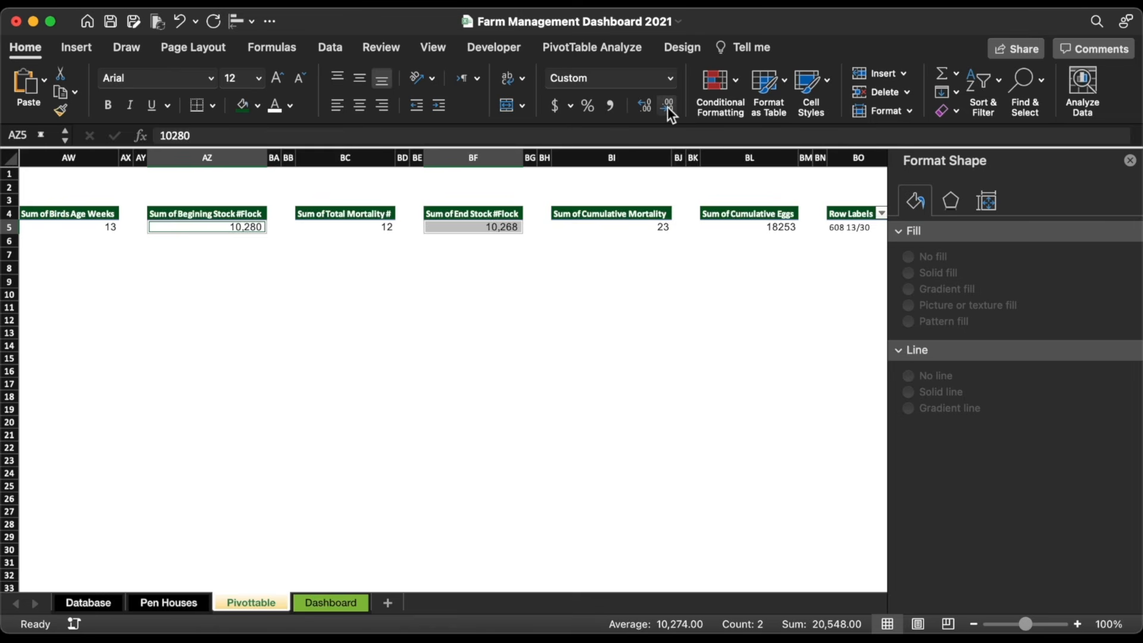
{"action": "left_click", "coordinate": [473, 319]}
{"action": "left_click", "coordinate": [327, 604]}
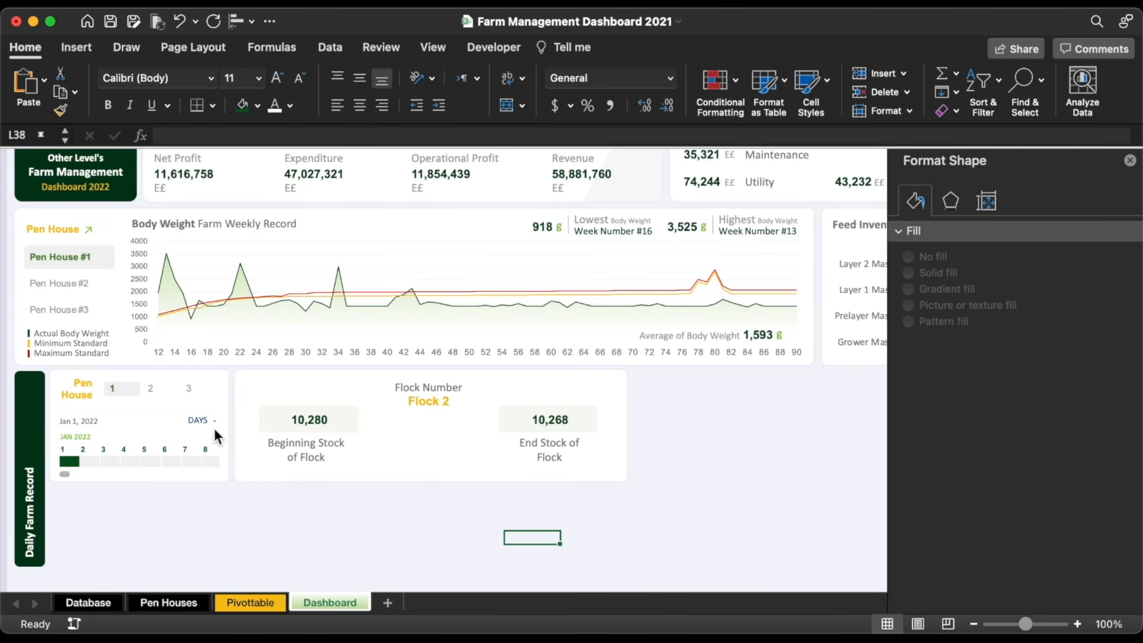
Step: Nudge the Pen House slicer up slightly and centre the 10,268 box over End Stock of Flock
{"action": "left_click", "coordinate": [168, 405]}
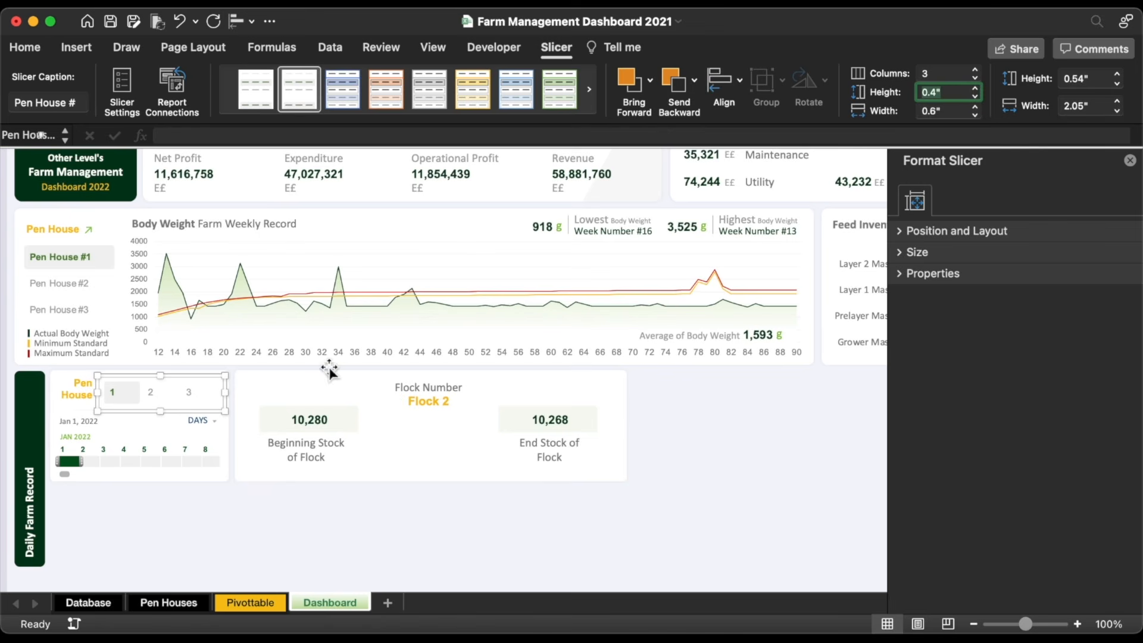
{"action": "left_click_drag", "start_coordinate": [181, 382], "coordinate": [181, 381]}
{"action": "left_click", "coordinate": [550, 453]}
{"action": "left_click", "coordinate": [549, 420], "text": "shift"}
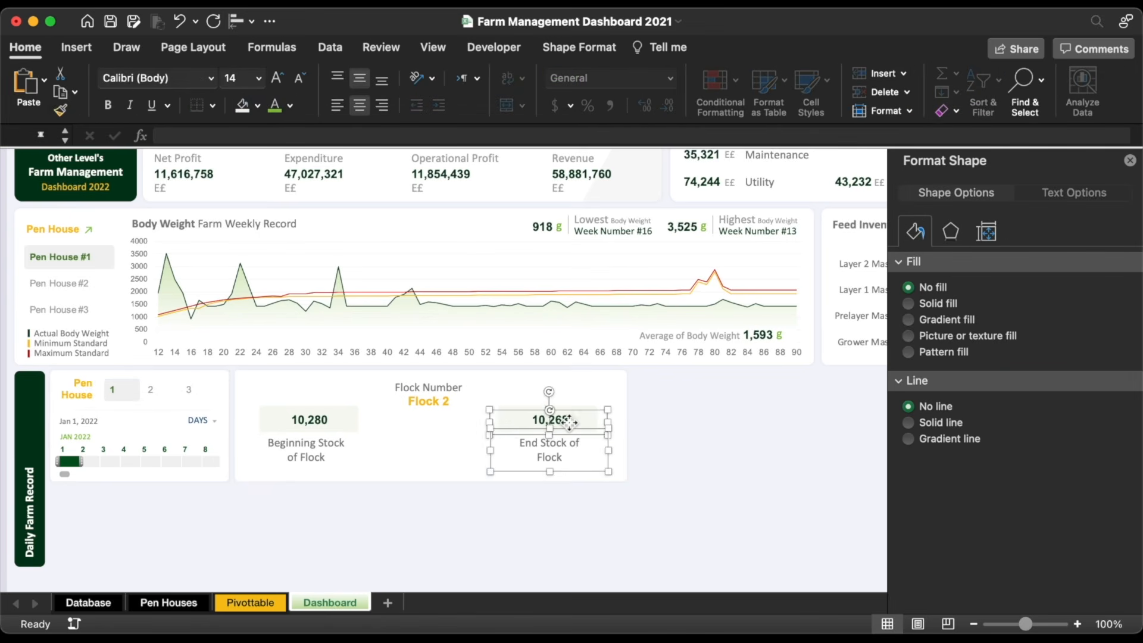
{"action": "left_click", "coordinate": [241, 24]}
{"action": "left_click", "coordinate": [275, 81]}
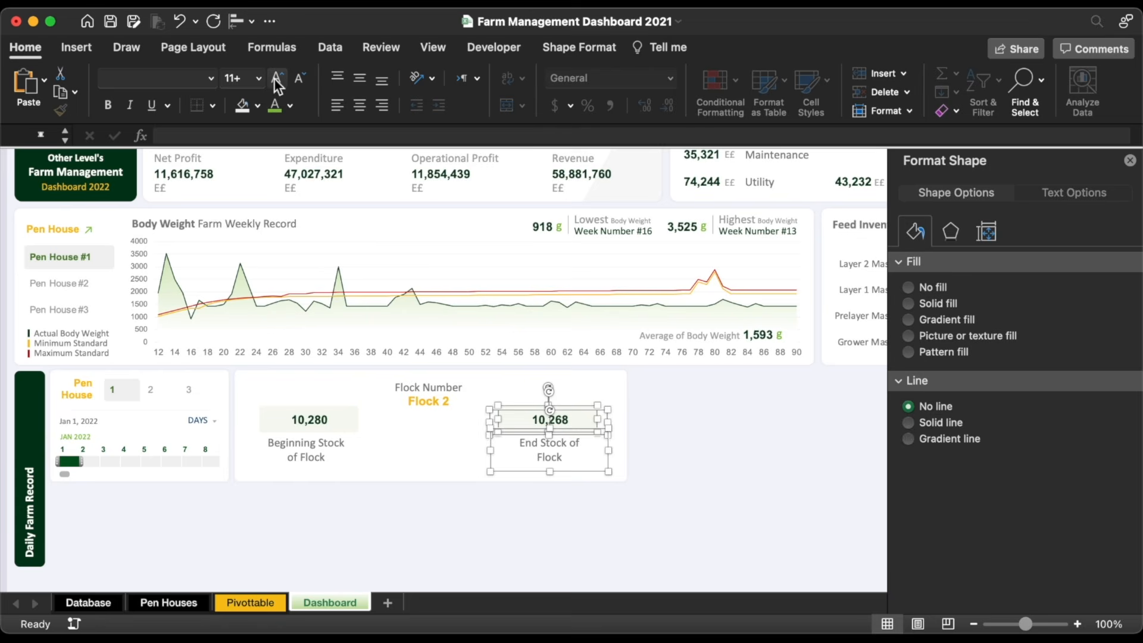
Step: Centre the 10,280 box over the Beginning Stock of Flock label
{"action": "left_click", "coordinate": [260, 393]}
{"action": "left_click", "coordinate": [309, 420], "text": "shift"}
{"action": "left_click", "coordinate": [241, 24]}
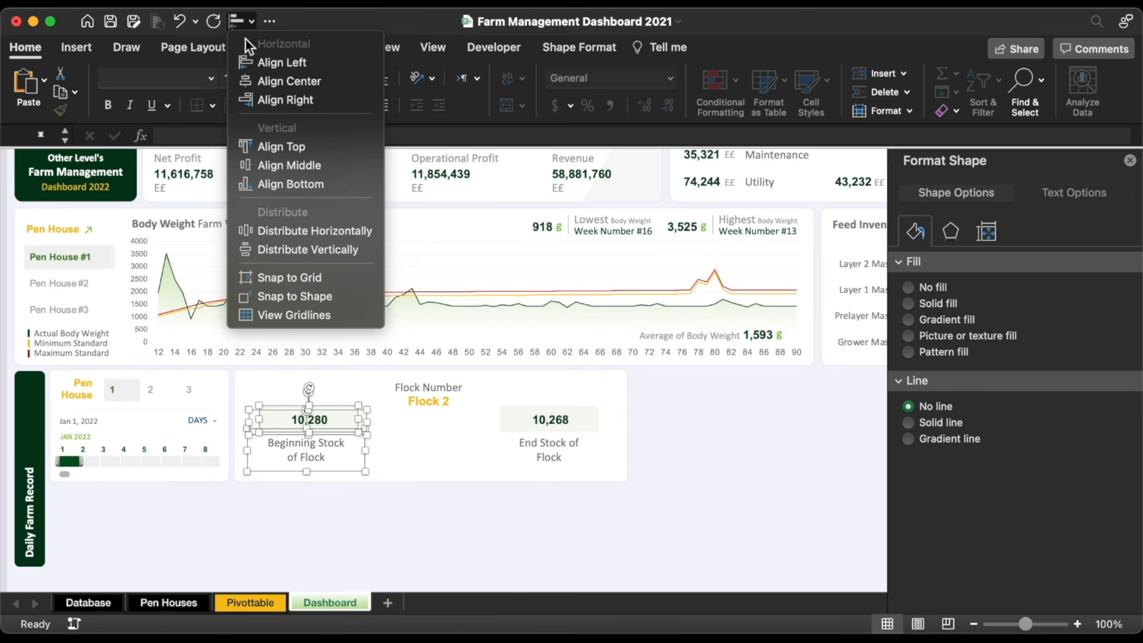
{"action": "left_click", "coordinate": [269, 80]}
{"action": "key", "text": "Escape"}
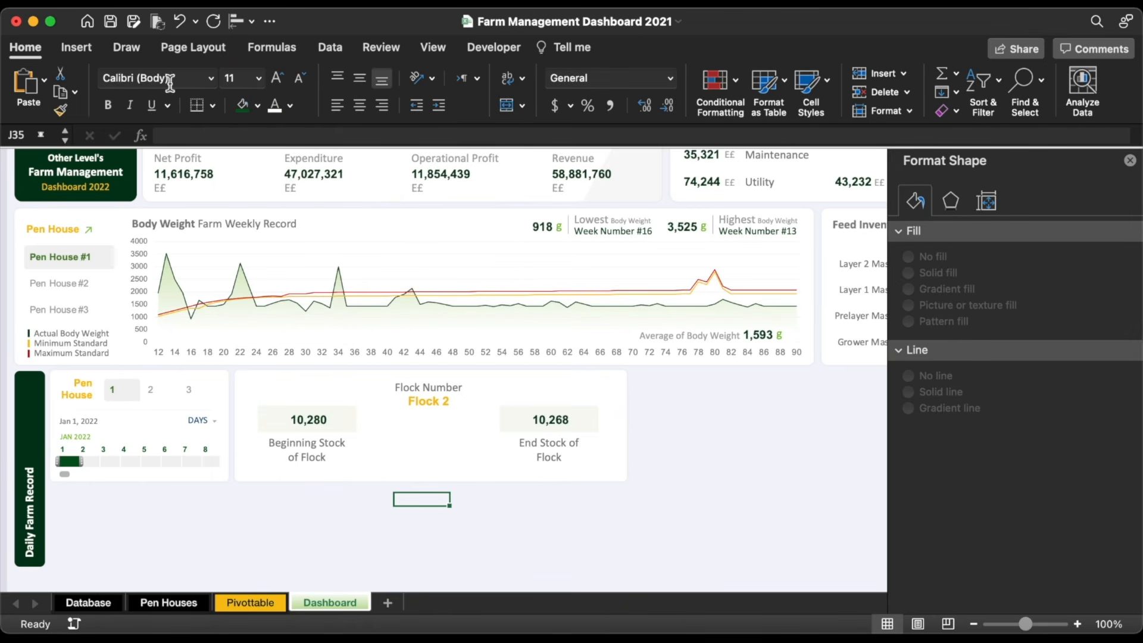
{"action": "left_click", "coordinate": [76, 48]}
Step: Draw a horizontal straight line between the 10,280 and 10,268 stock boxes
{"action": "left_click", "coordinate": [270, 87]}
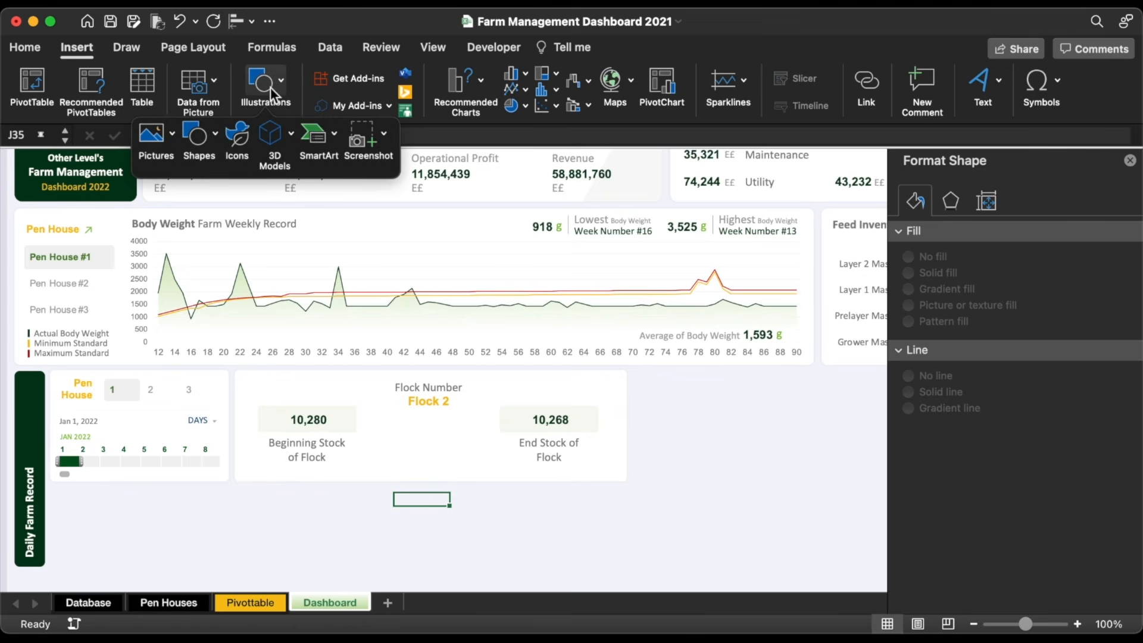
{"action": "left_click", "coordinate": [204, 136]}
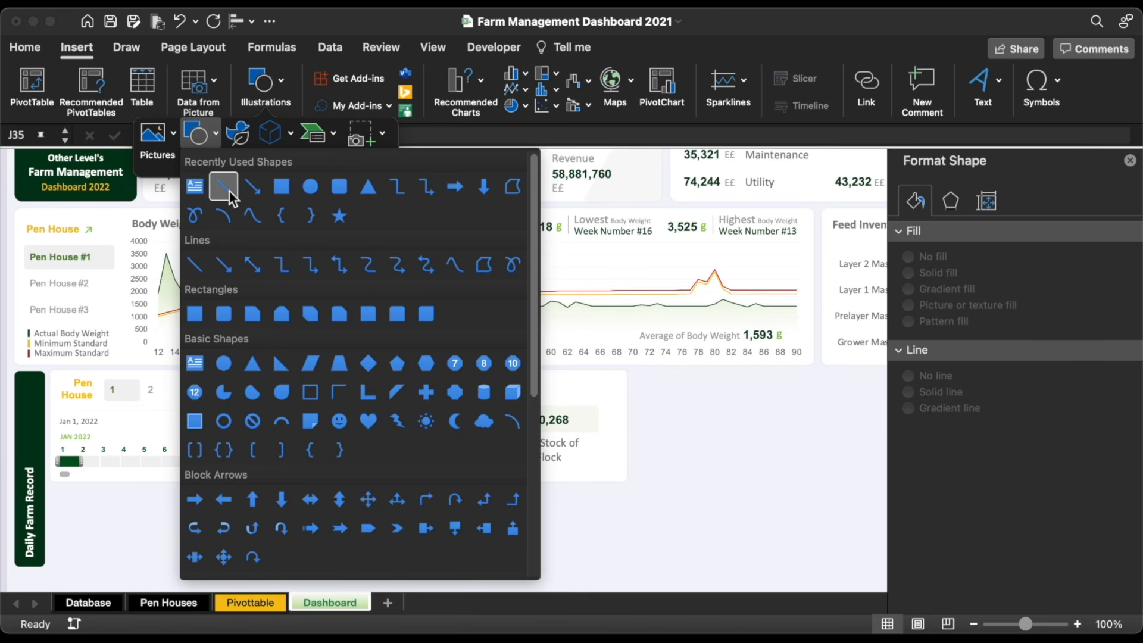
{"action": "left_click", "coordinate": [225, 188]}
{"action": "left_click_drag", "start_coordinate": [369, 442], "coordinate": [490, 442]}
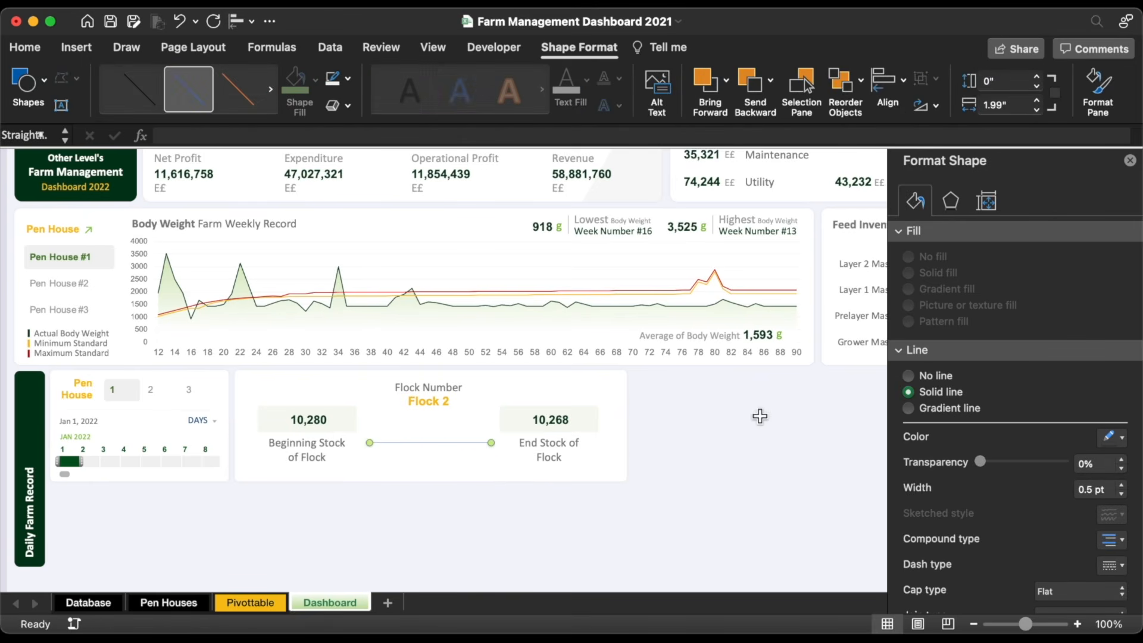
{"action": "scroll", "coordinate": [1097, 489], "scroll_direction": "down", "scroll_amount": 3}
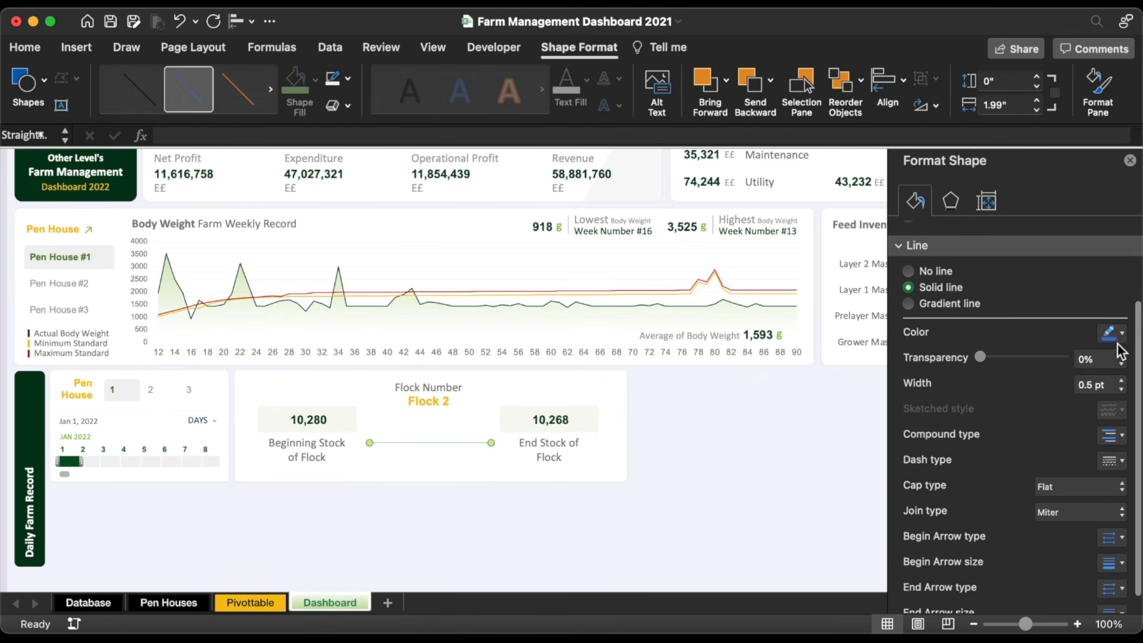
{"action": "left_click", "coordinate": [1115, 335]}
Step: Make the connecting line yellow and dashed, with markers on both its start and end
{"action": "left_click", "coordinate": [1020, 539]}
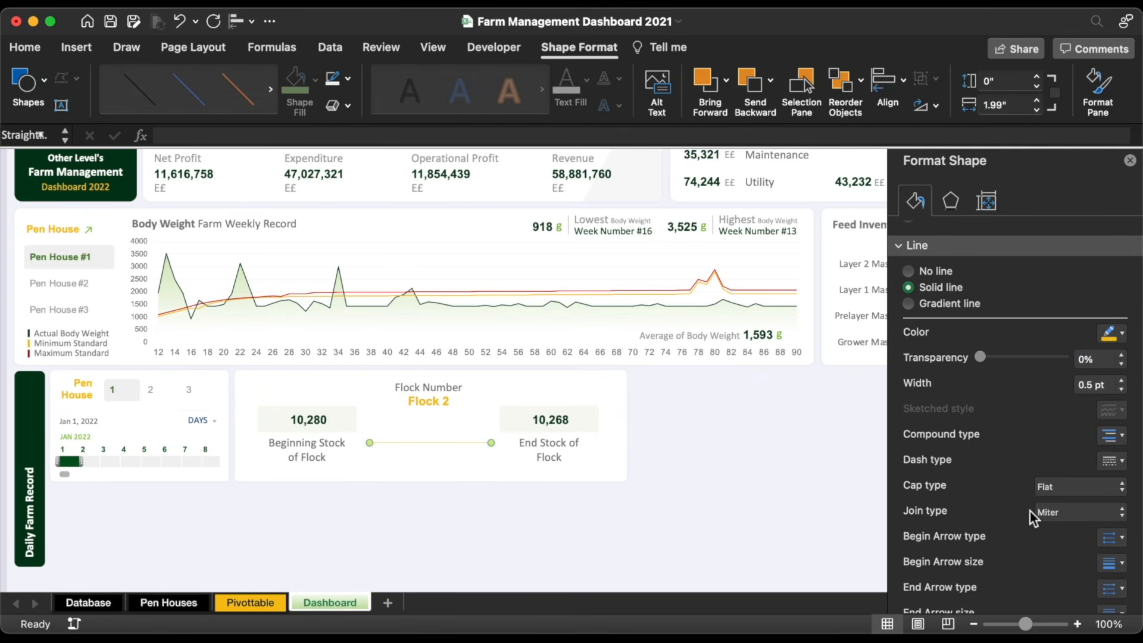
{"action": "left_click", "coordinate": [1112, 463]}
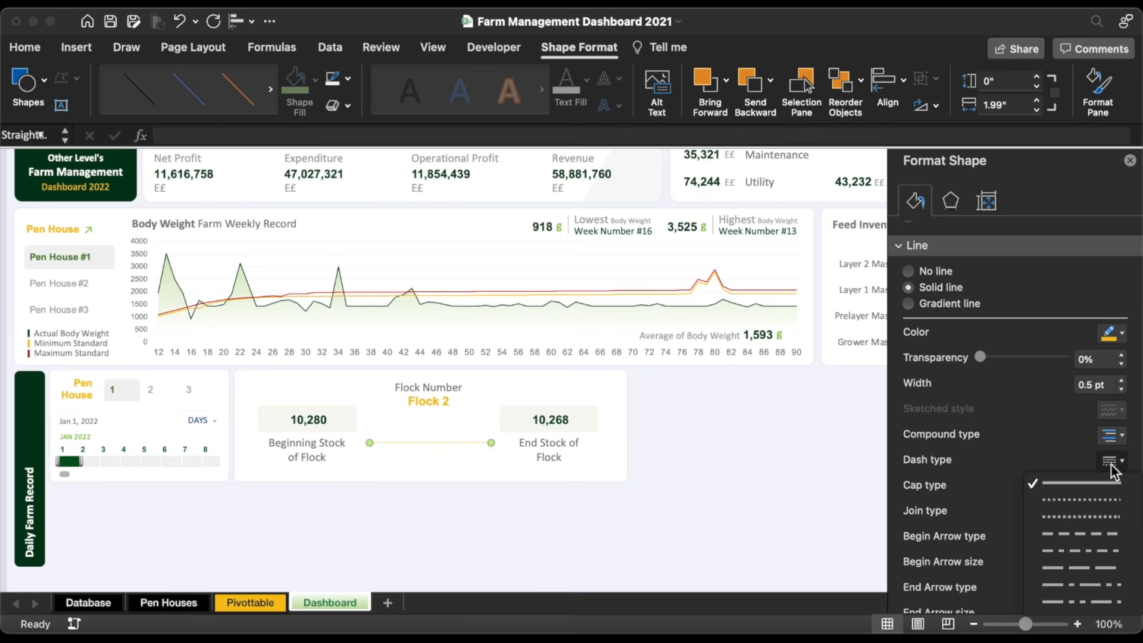
{"action": "left_click", "coordinate": [1091, 532]}
{"action": "scroll", "coordinate": [1091, 531], "scroll_direction": "down", "scroll_amount": 1}
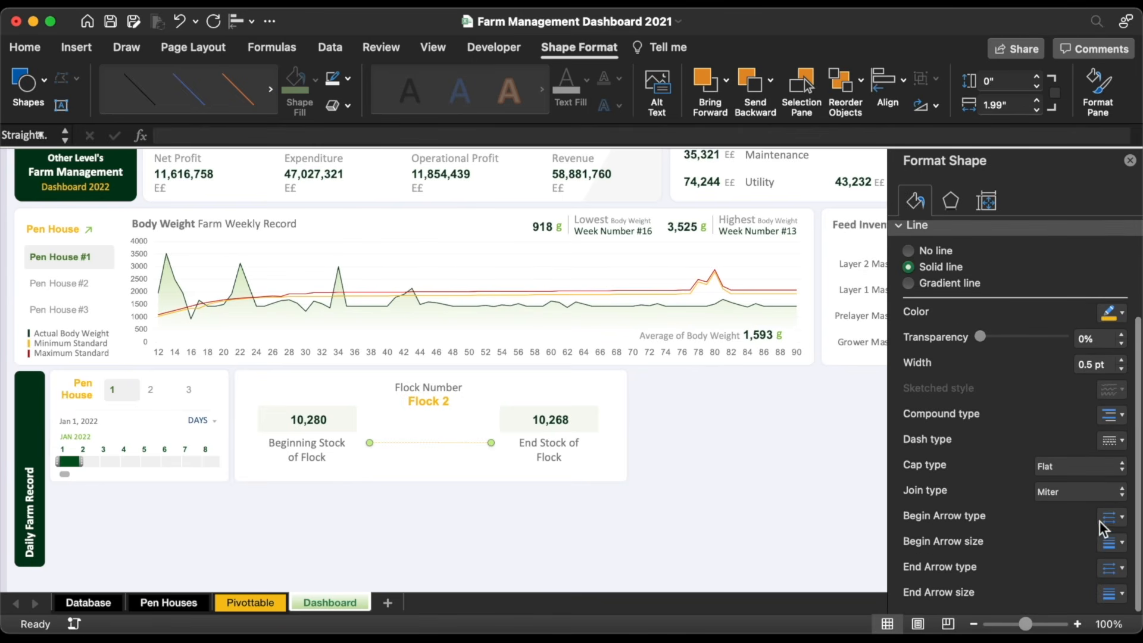
{"action": "left_click", "coordinate": [1117, 518]}
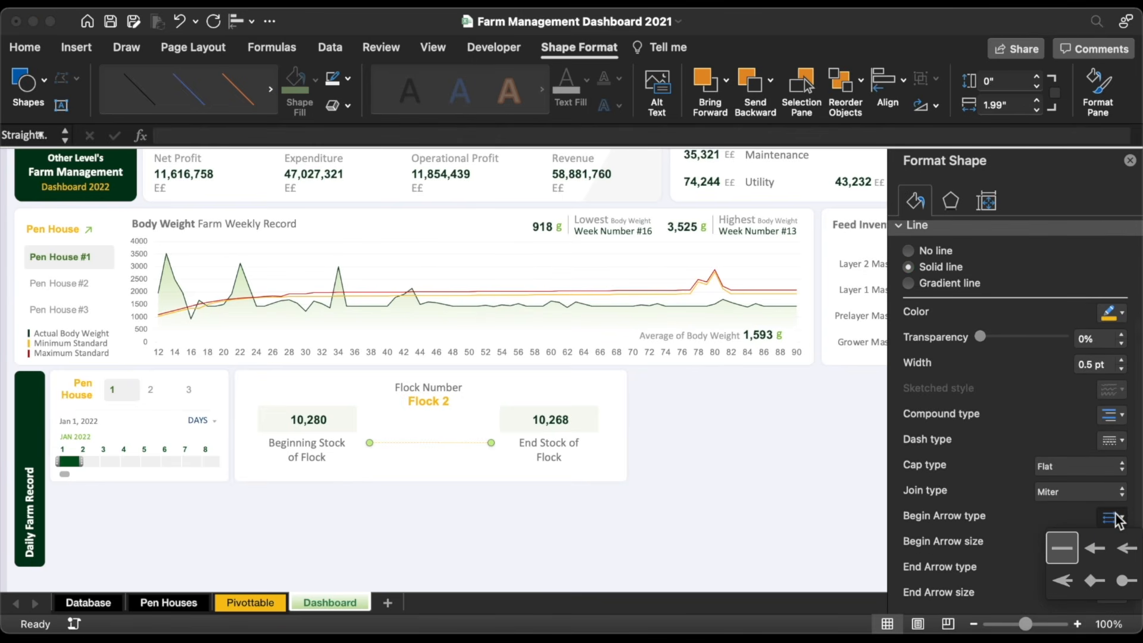
{"action": "left_click", "coordinate": [1094, 581]}
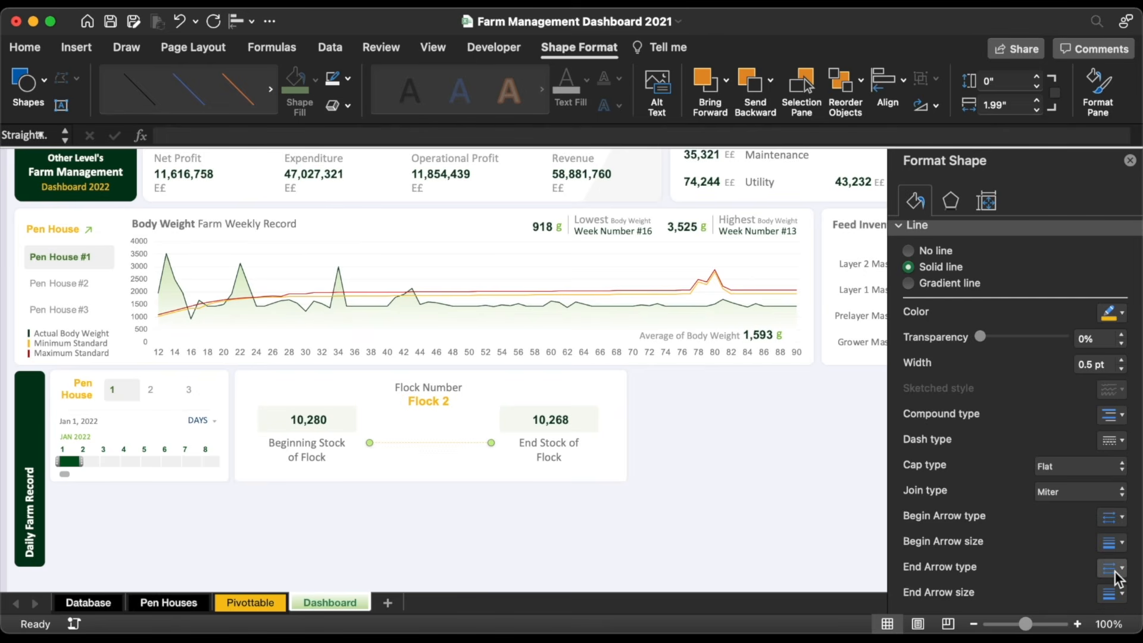
{"action": "left_click", "coordinate": [1118, 569]}
{"action": "left_click", "coordinate": [1096, 628]}
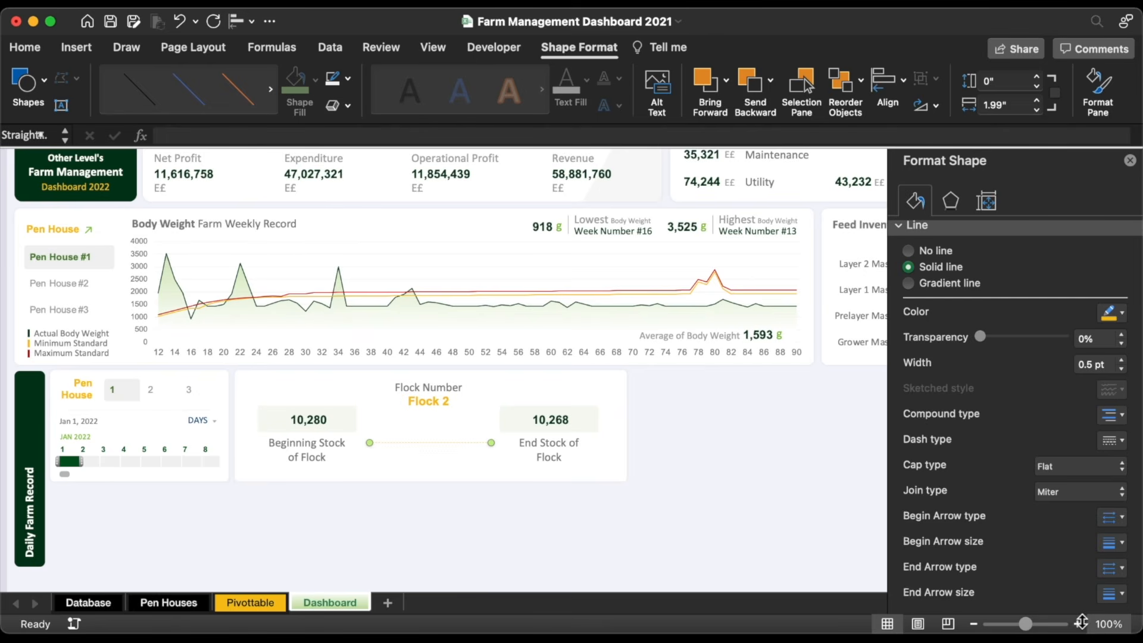
{"action": "left_click", "coordinate": [69, 45]}
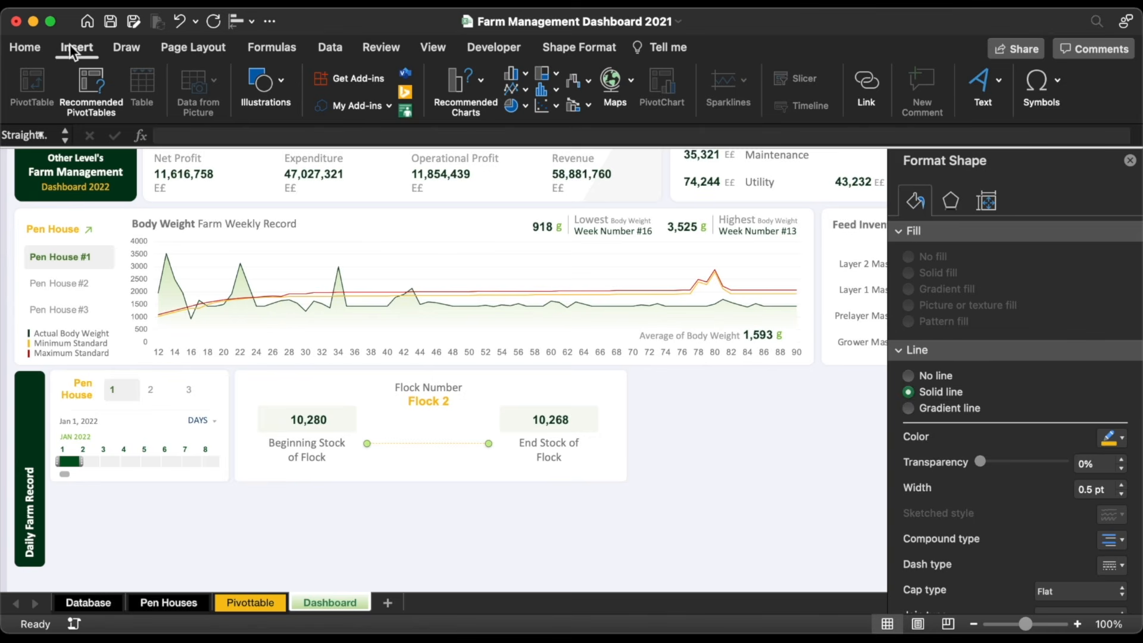
Step: Search the icon library for 'Chicken' and insert a chick icon and a hen icon
{"action": "left_click", "coordinate": [269, 83]}
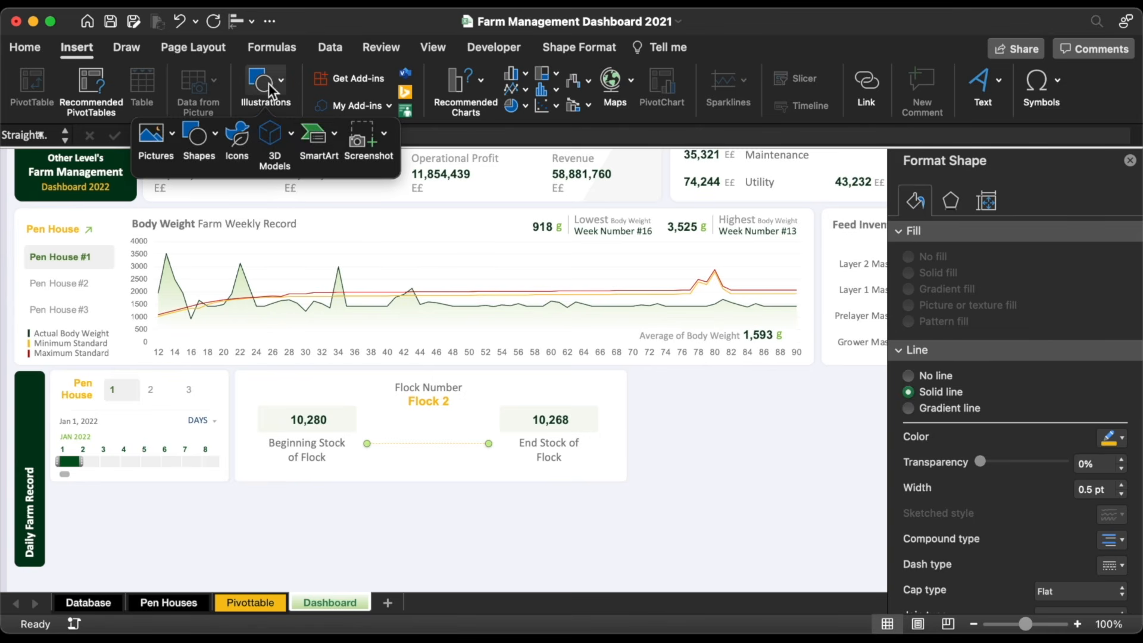
{"action": "left_click", "coordinate": [230, 131]}
{"action": "left_click", "coordinate": [1003, 248]}
{"action": "type", "text": "Chicken"}
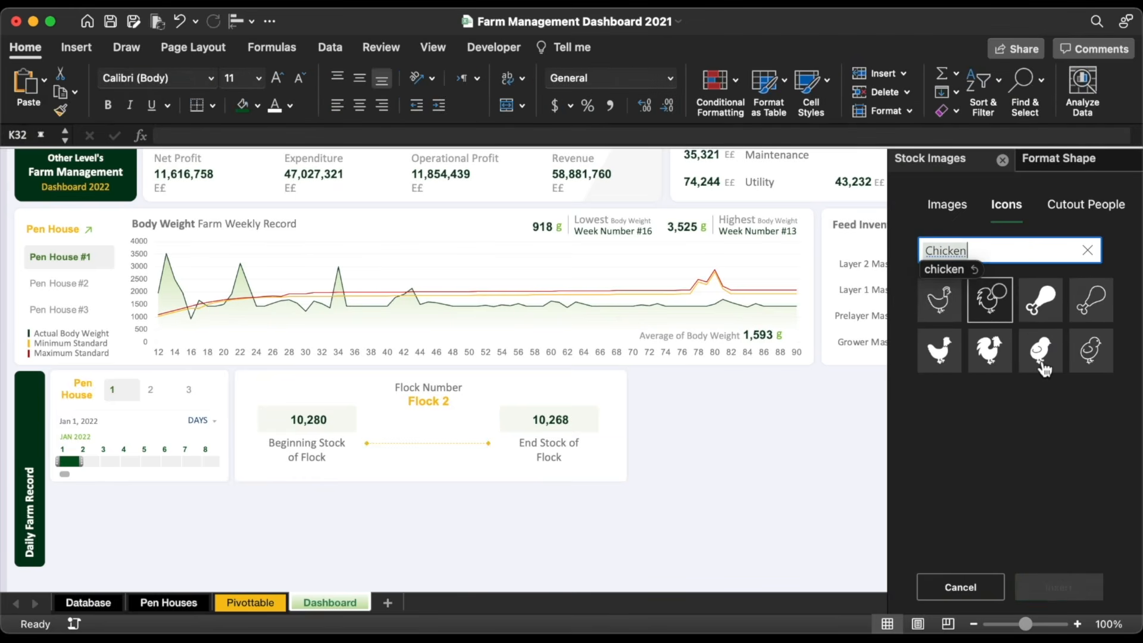
{"action": "left_click", "coordinate": [1043, 358]}
{"action": "left_click", "coordinate": [941, 357]}
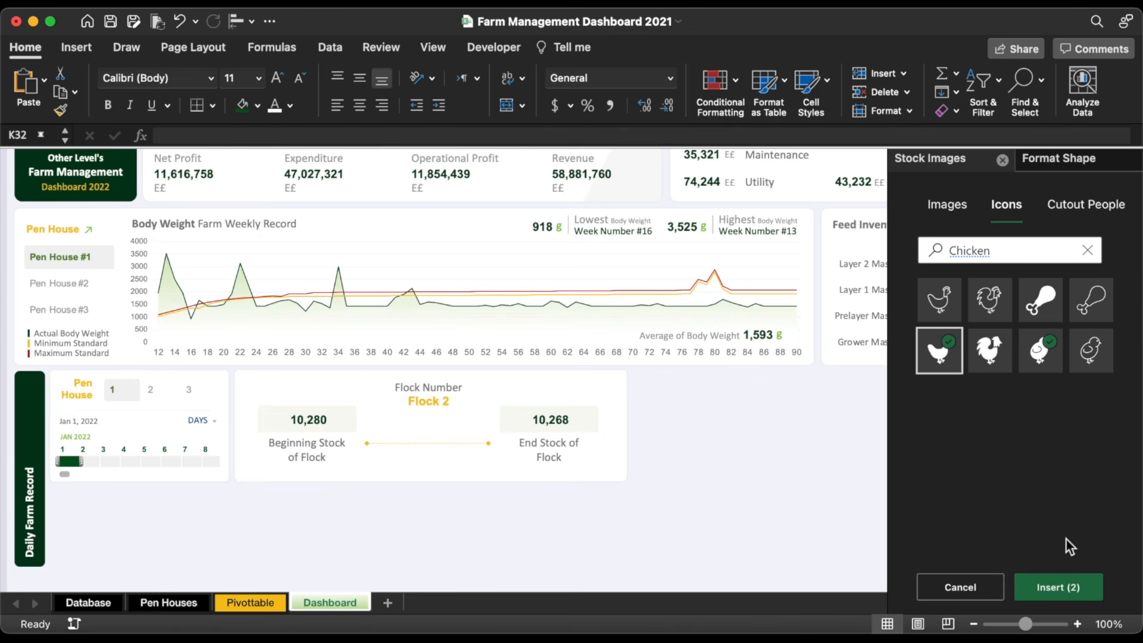
{"action": "left_click", "coordinate": [1058, 588]}
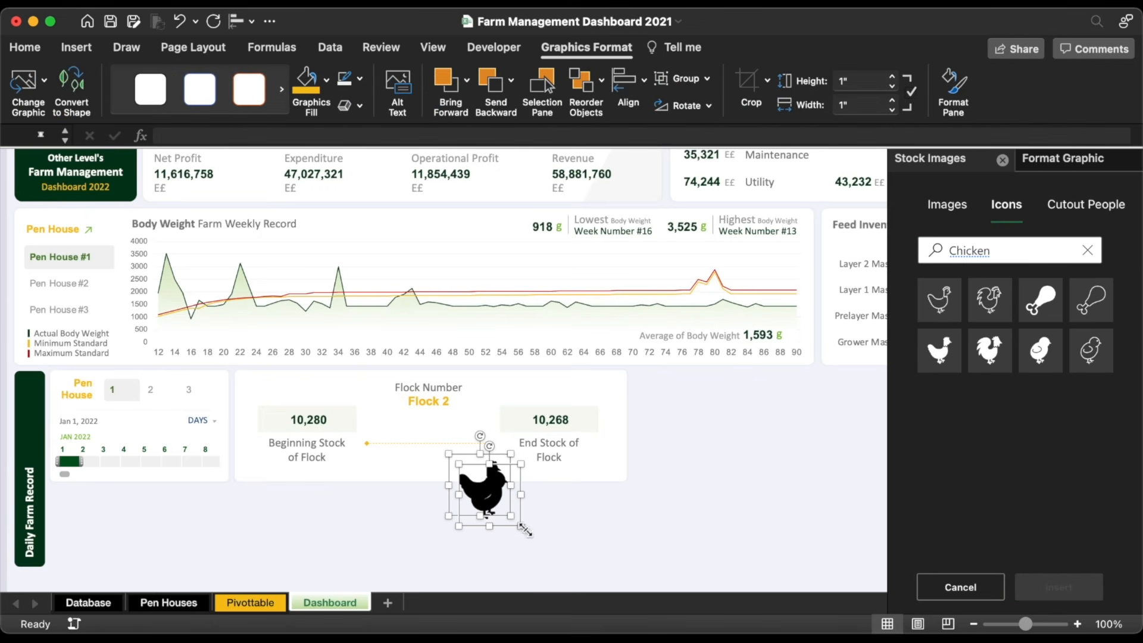
Step: Shrink the chicken icons, place them at the gold line's ends, colour them yellow, and align them
{"action": "left_click_drag", "start_coordinate": [524, 529], "coordinate": [503, 449]}
{"action": "left_click", "coordinate": [505, 450]}
{"action": "left_click_drag", "start_coordinate": [505, 449], "coordinate": [375, 424]}
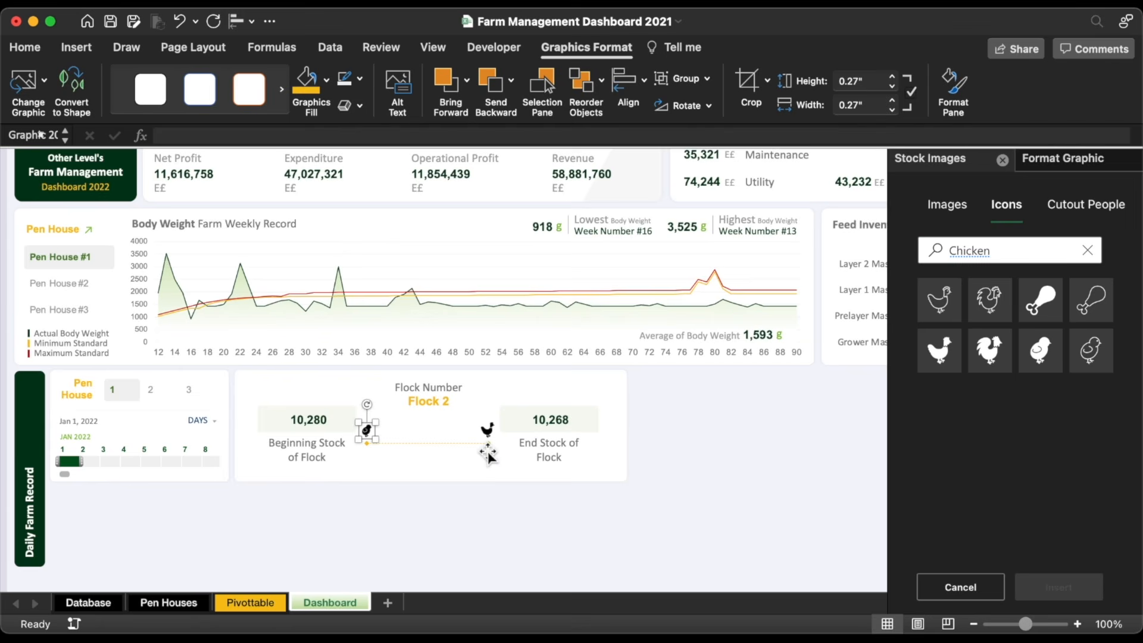
{"action": "left_click", "coordinate": [494, 433], "text": "shift"}
{"action": "left_click", "coordinate": [306, 80]}
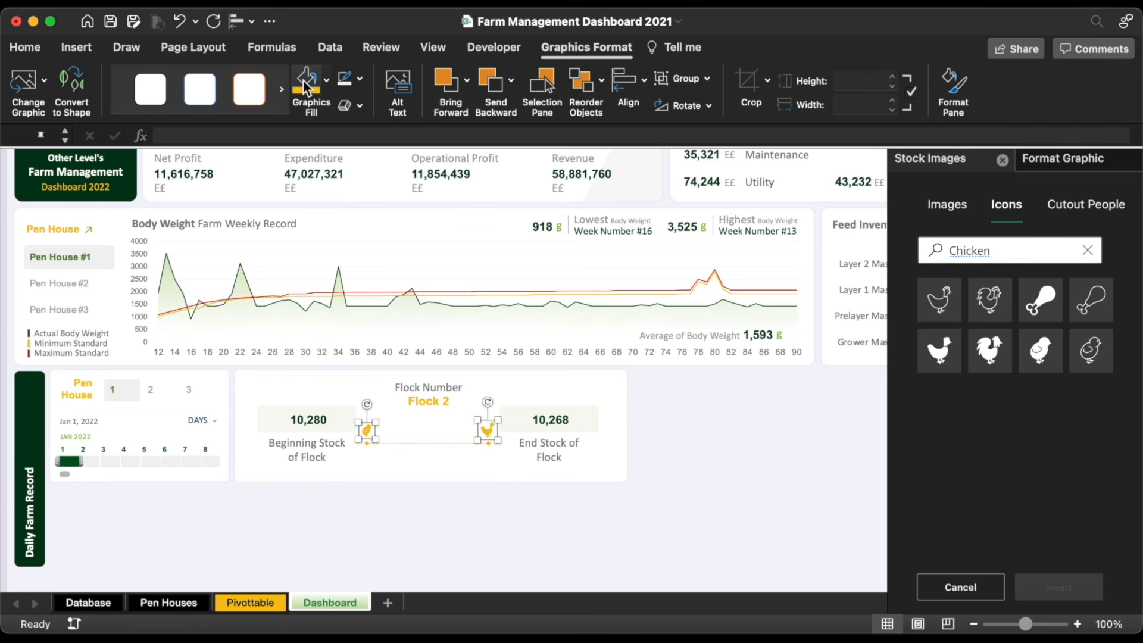
{"action": "left_click", "coordinate": [252, 22]}
{"action": "left_click", "coordinate": [291, 165]}
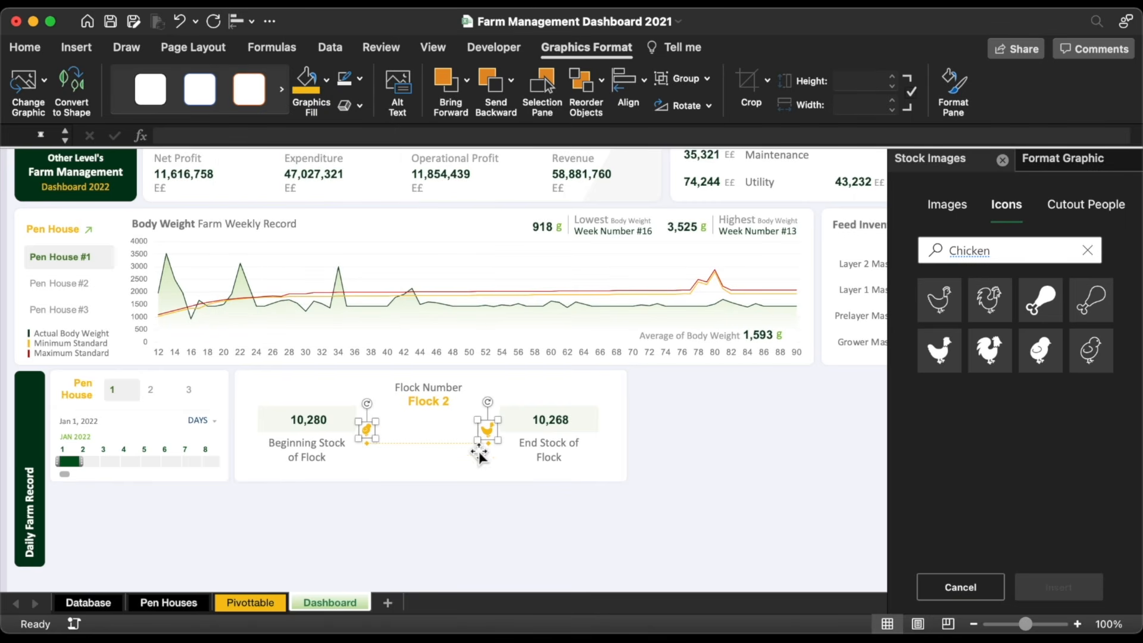
{"action": "left_click", "coordinate": [477, 550]}
Step: Insert two stopwatch icons from the icon library
{"action": "left_click", "coordinate": [1010, 242]}
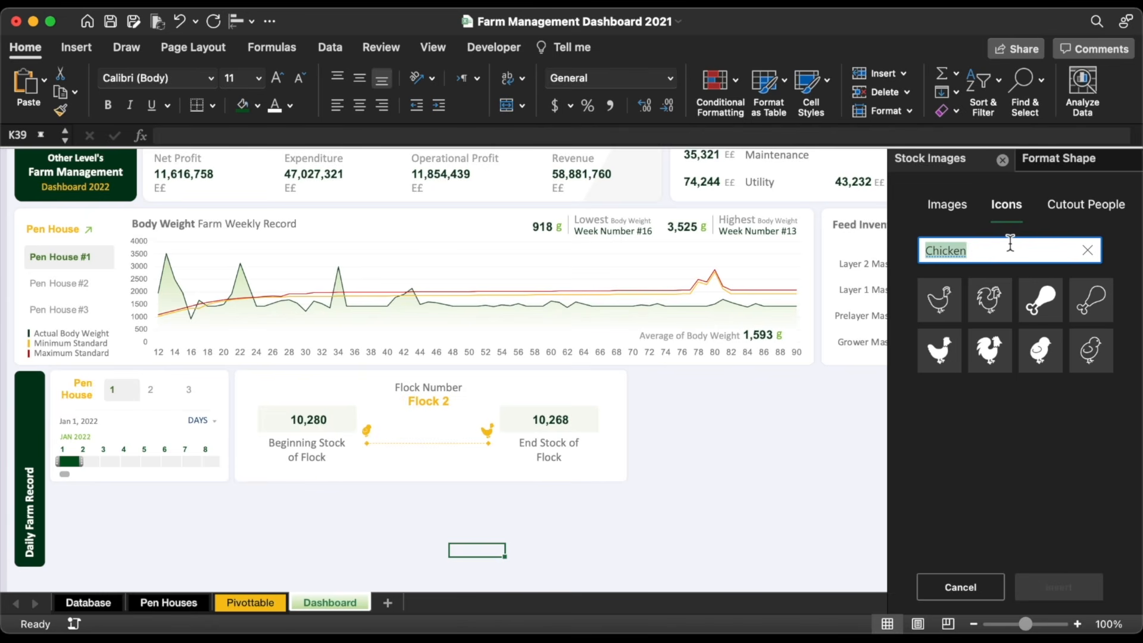
{"action": "type", "text": "time"}
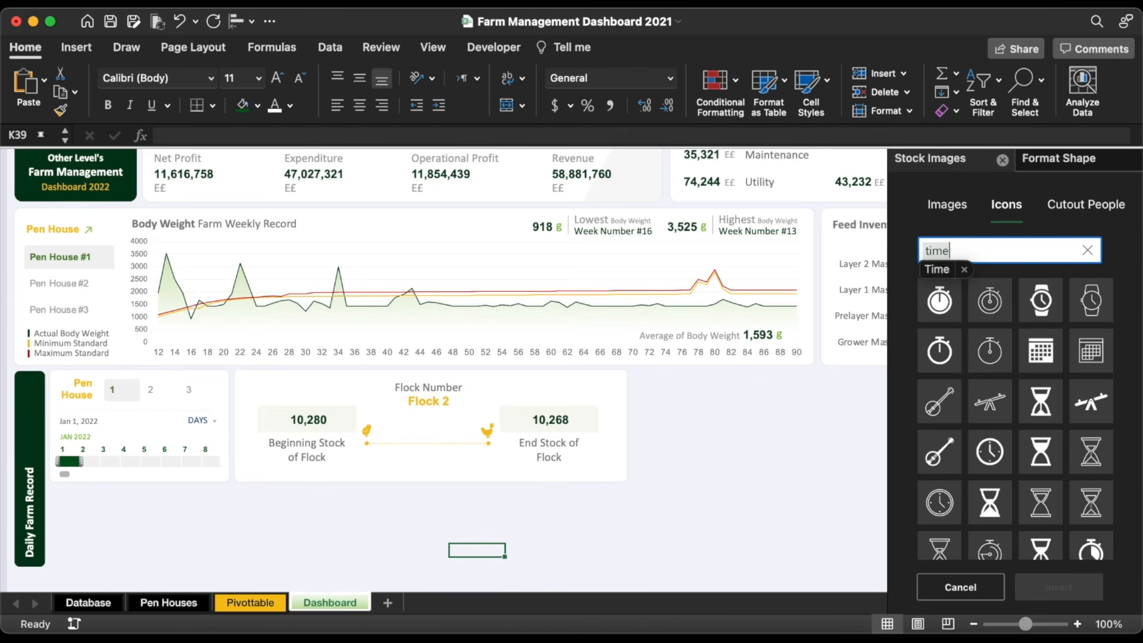
{"action": "left_click", "coordinate": [939, 301]}
{"action": "left_click", "coordinate": [940, 350]}
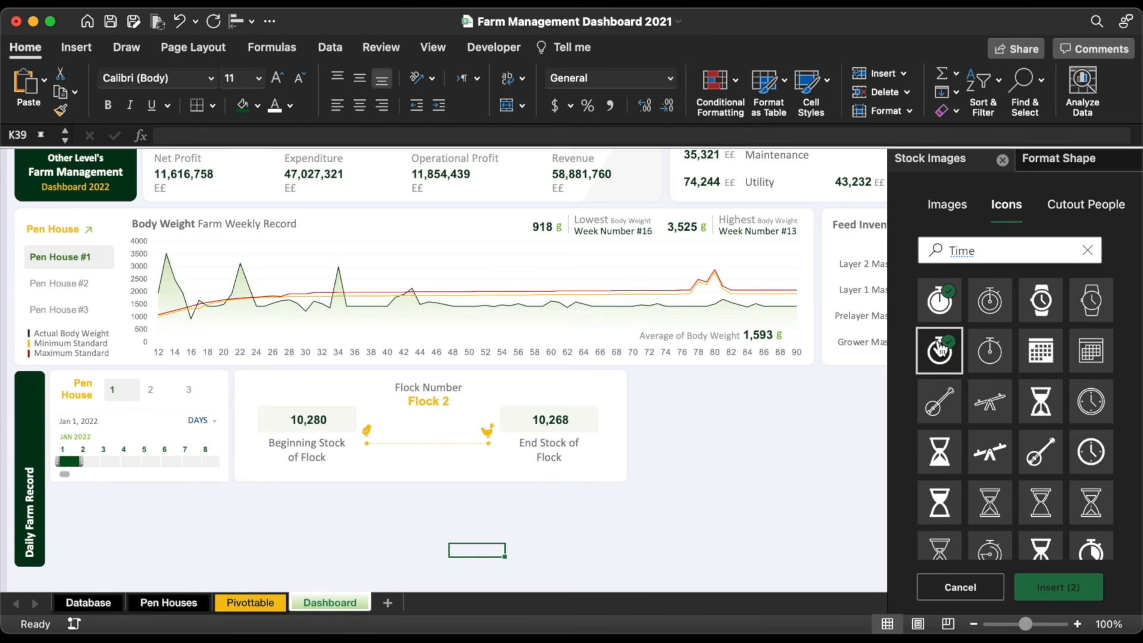
{"action": "left_click", "coordinate": [1056, 588]}
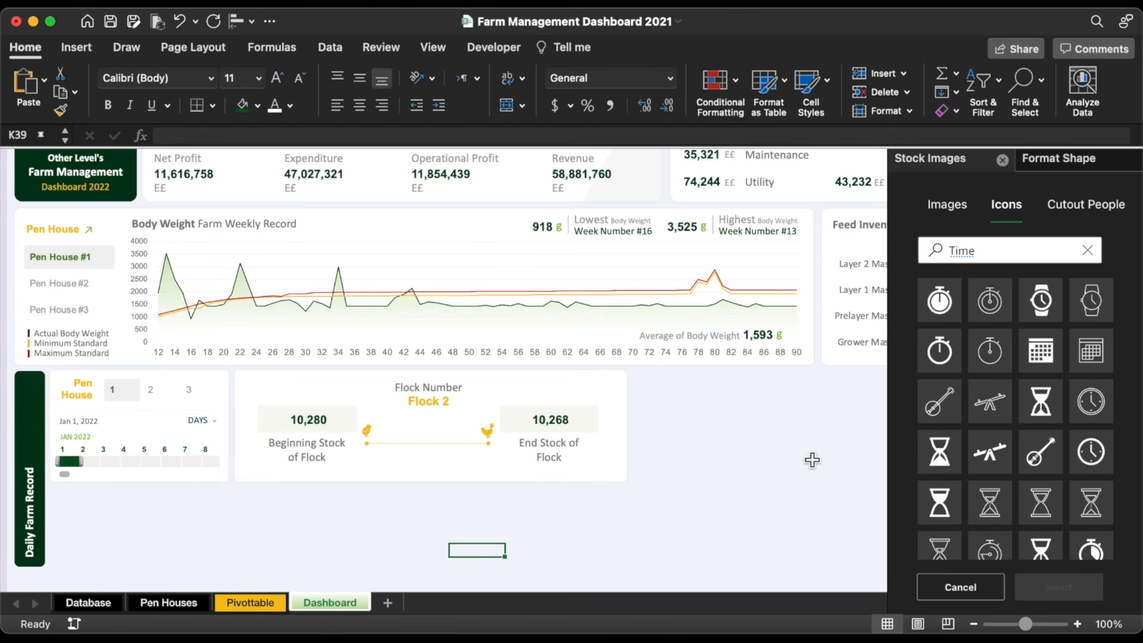
Step: Resize the stopwatches to 0.25" and fill them white, then place them beside the stock boxes, aligned middle
{"action": "left_click_drag", "start_coordinate": [484, 577], "coordinate": [625, 451]}
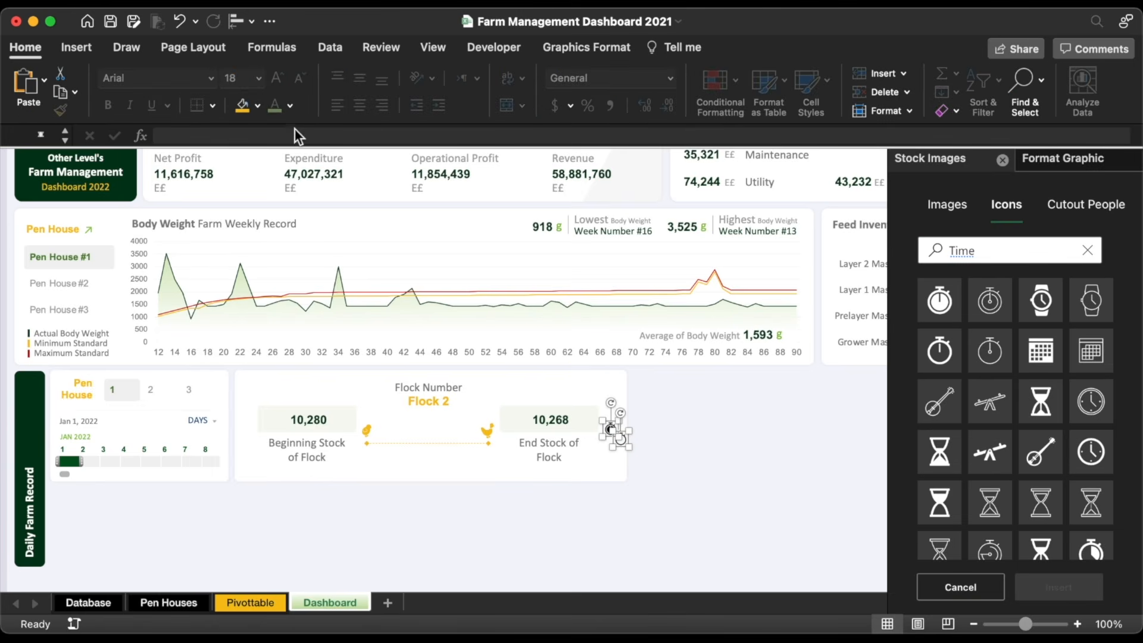
{"action": "left_click", "coordinate": [258, 106]}
{"action": "left_click", "coordinate": [247, 239]}
{"action": "left_click", "coordinate": [709, 564]}
{"action": "left_click", "coordinate": [620, 427]}
{"action": "left_click_drag", "start_coordinate": [620, 426], "coordinate": [244, 429]}
{"action": "left_click", "coordinate": [613, 430], "text": "shift"}
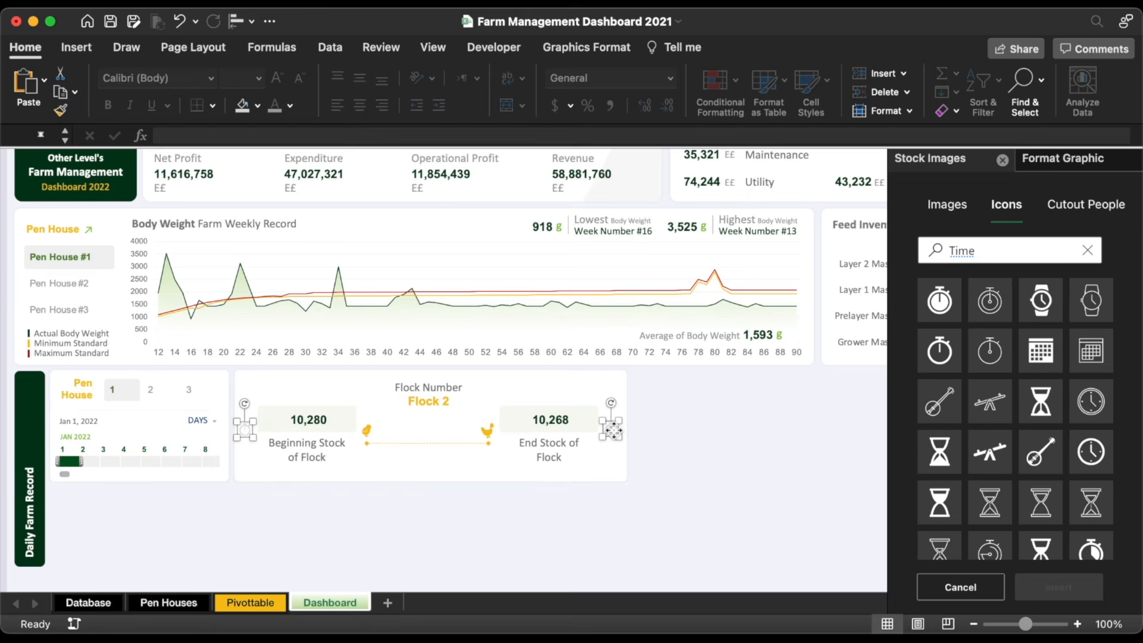
{"action": "left_click", "coordinate": [252, 21]}
{"action": "left_click", "coordinate": [285, 173]}
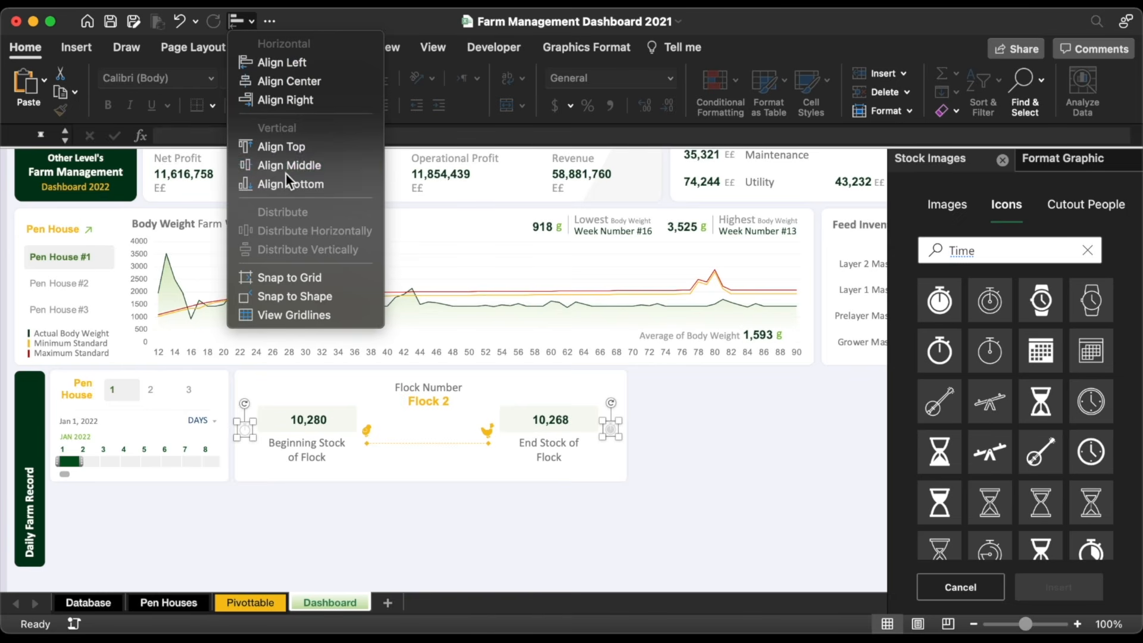
Step: Move the Flock Number label copy below the line and retype it as 'Mortality' at 12 pt
{"action": "left_click", "coordinate": [444, 383]}
{"action": "left_click_drag", "start_coordinate": [442, 376], "coordinate": [442, 452]}
{"action": "double_click", "coordinate": [429, 464]}
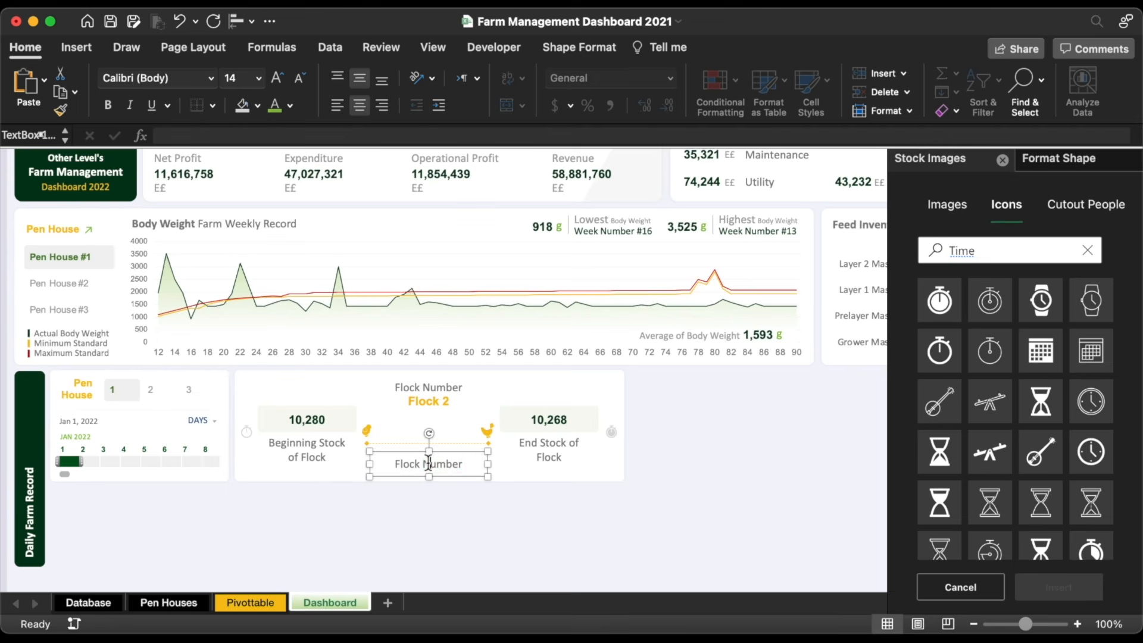
{"action": "triple_click", "coordinate": [429, 465]}
{"action": "type", "text": "Mortality"}
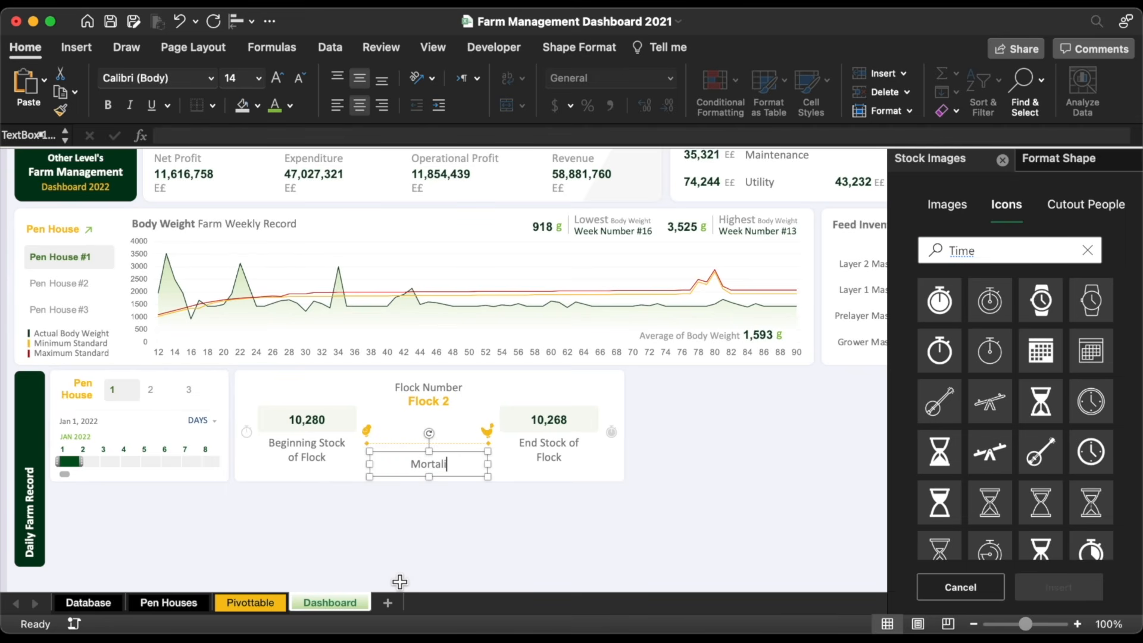
{"action": "left_click", "coordinate": [299, 78]}
{"action": "key", "text": "Left"}
{"action": "key", "text": "Left"}
{"action": "key", "text": "Left"}
{"action": "key", "text": "Left"}
{"action": "key", "text": "Left"}
{"action": "key", "text": "Left"}
{"action": "key", "text": "Left"}
{"action": "key", "text": "Up"}
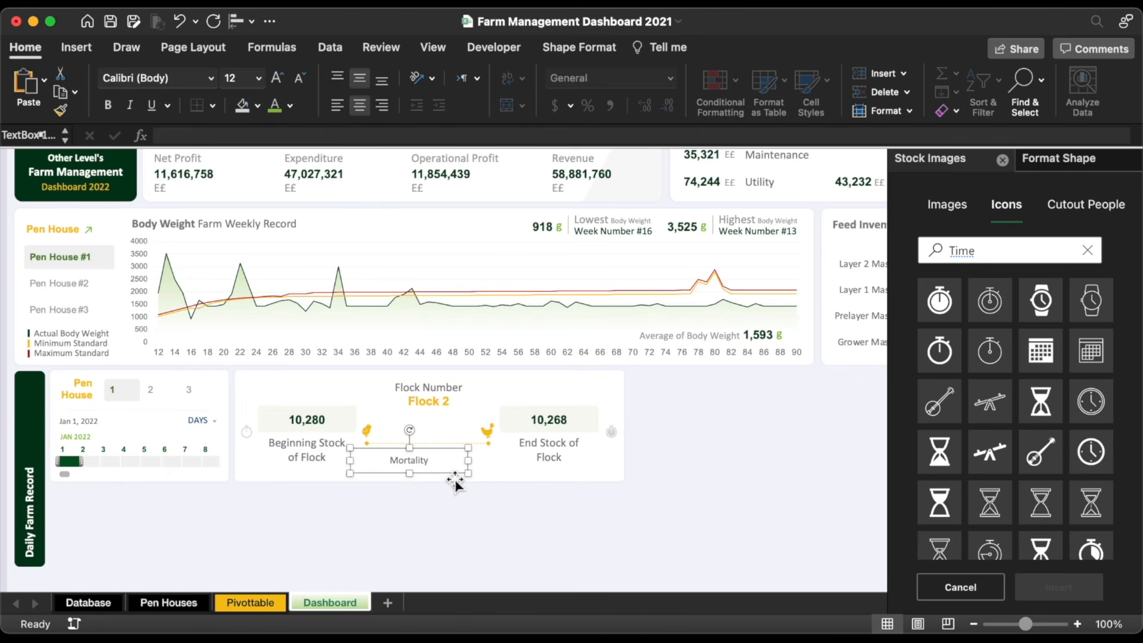
{"action": "key", "text": "Left"}
{"action": "key", "text": "Up"}
{"action": "key", "text": "Up"}
{"action": "left_click_drag", "start_coordinate": [347, 455], "coordinate": [366, 456]}
{"action": "left_click", "coordinate": [420, 508]}
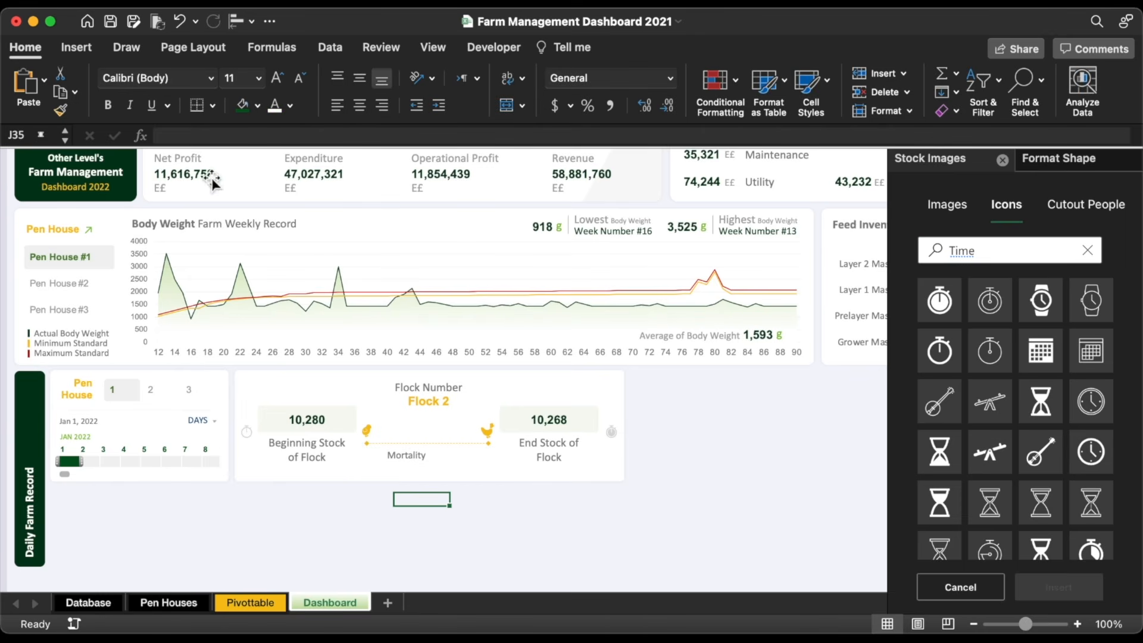
Step: Search online pictures for 'Chicken mortality' and insert a chicken image below the label
{"action": "left_click", "coordinate": [76, 47]}
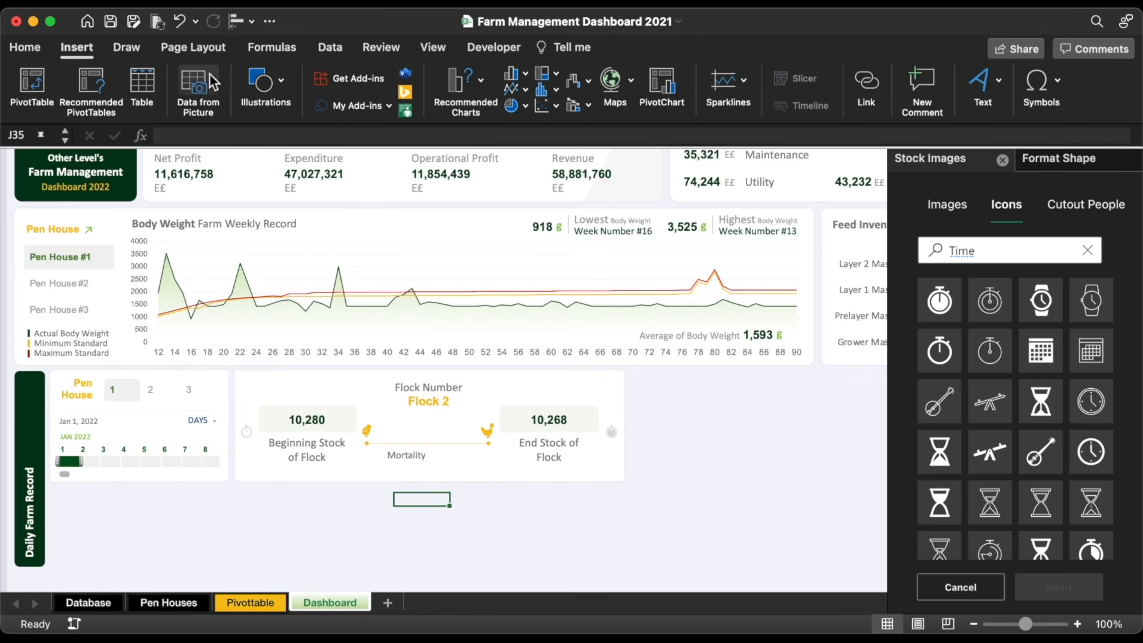
{"action": "left_click", "coordinate": [265, 83]}
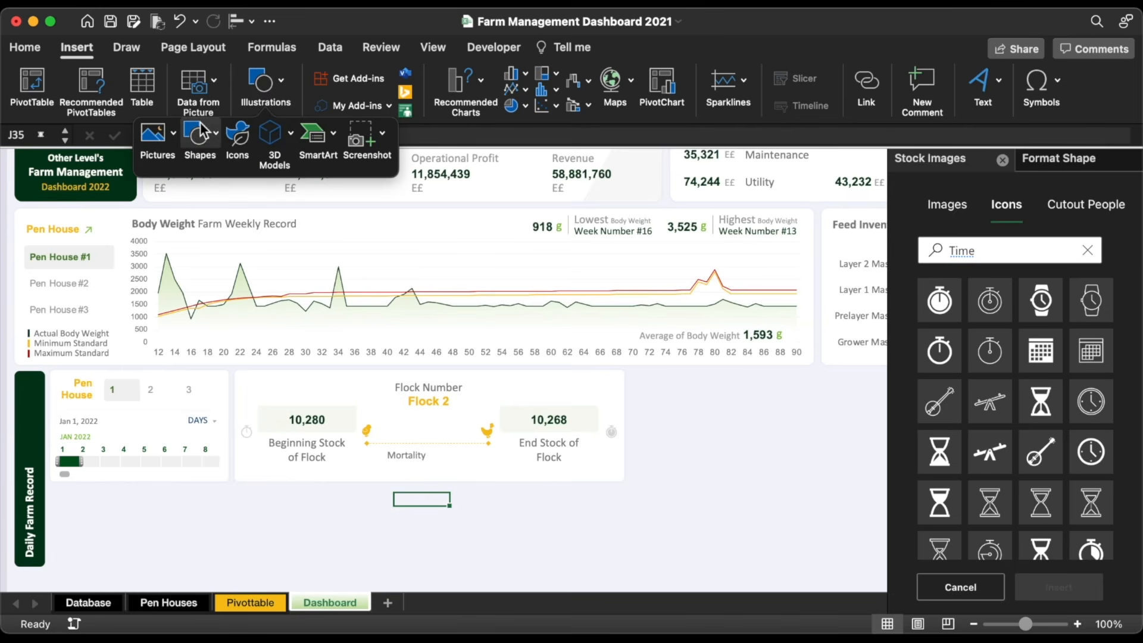
{"action": "left_click", "coordinate": [171, 138]}
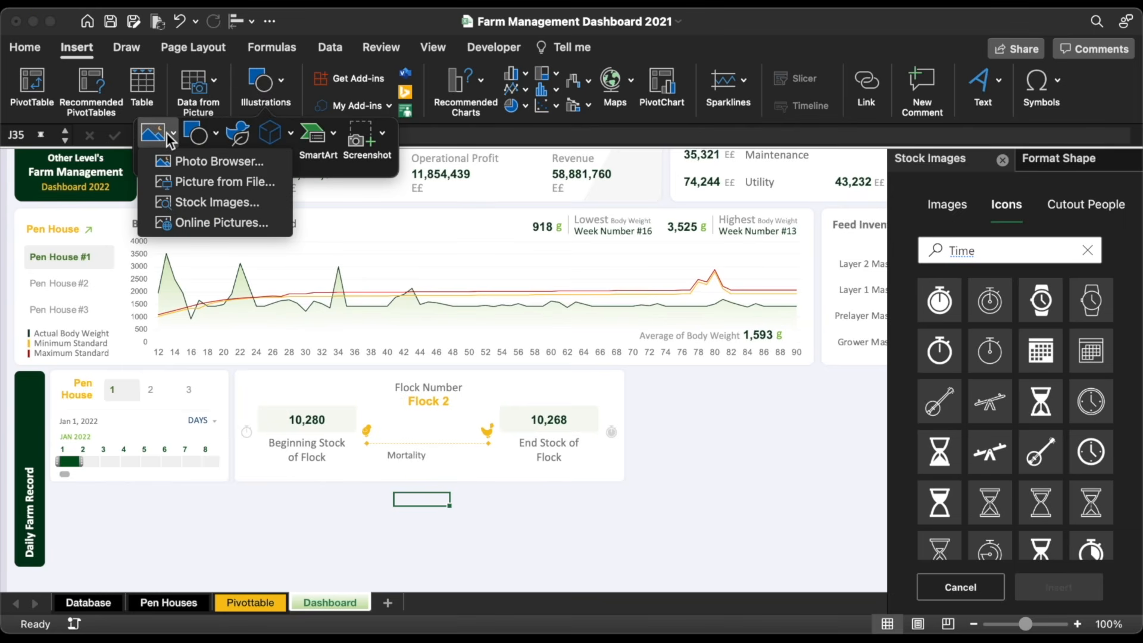
{"action": "left_click", "coordinate": [222, 222]}
{"action": "type", "text": "Chicken mortality"}
{"action": "key", "text": "Return"}
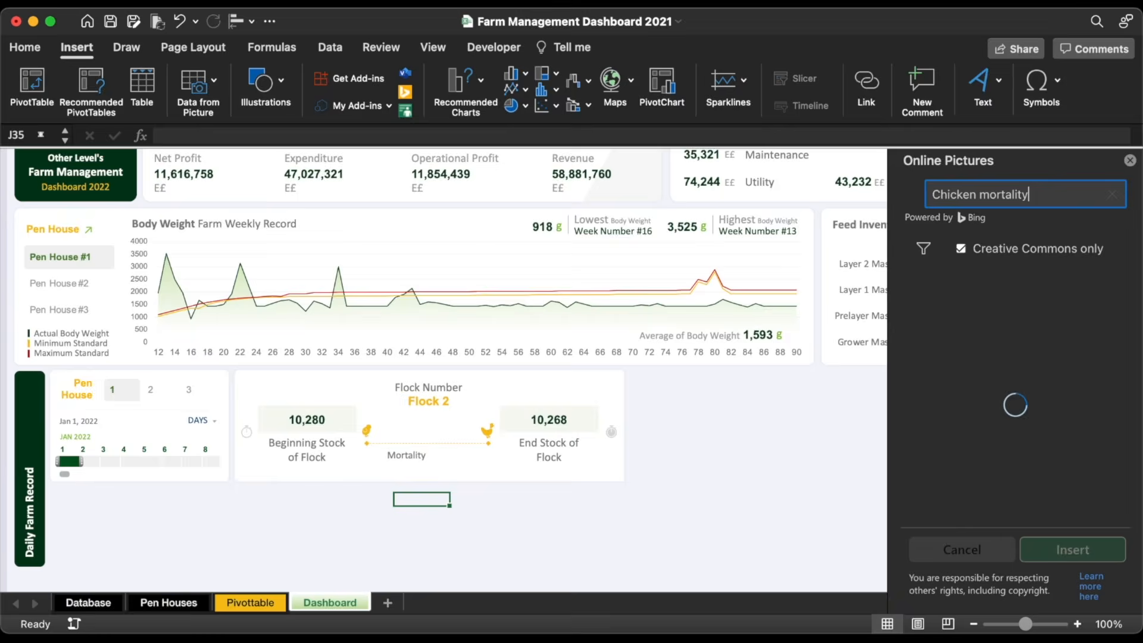
{"action": "double_click", "coordinate": [1075, 388]}
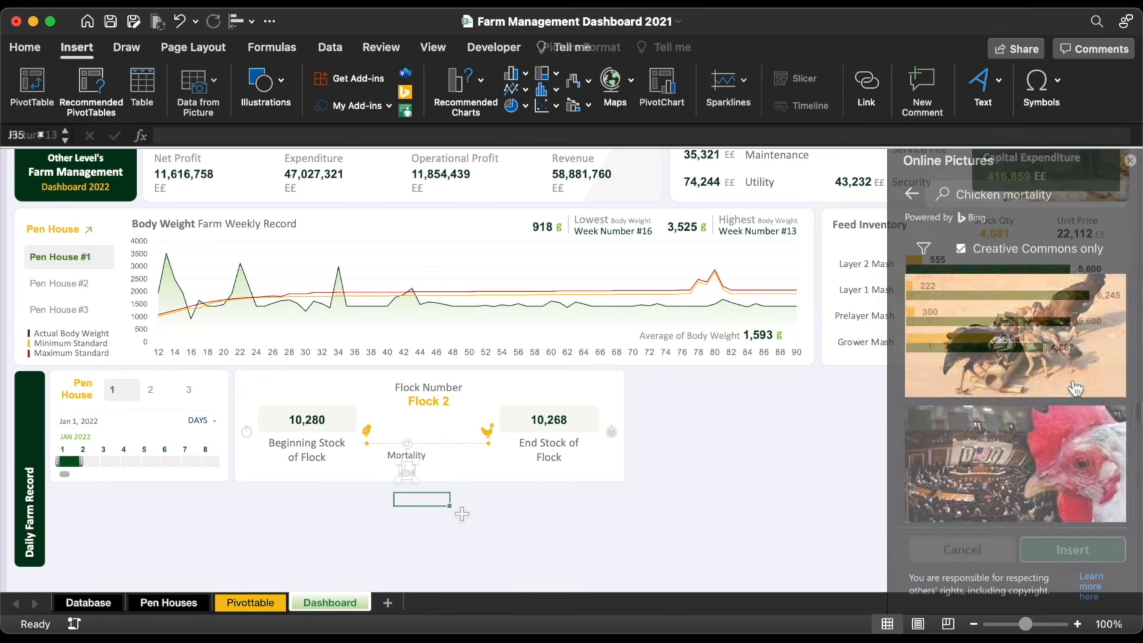
{"action": "left_click", "coordinate": [450, 515]}
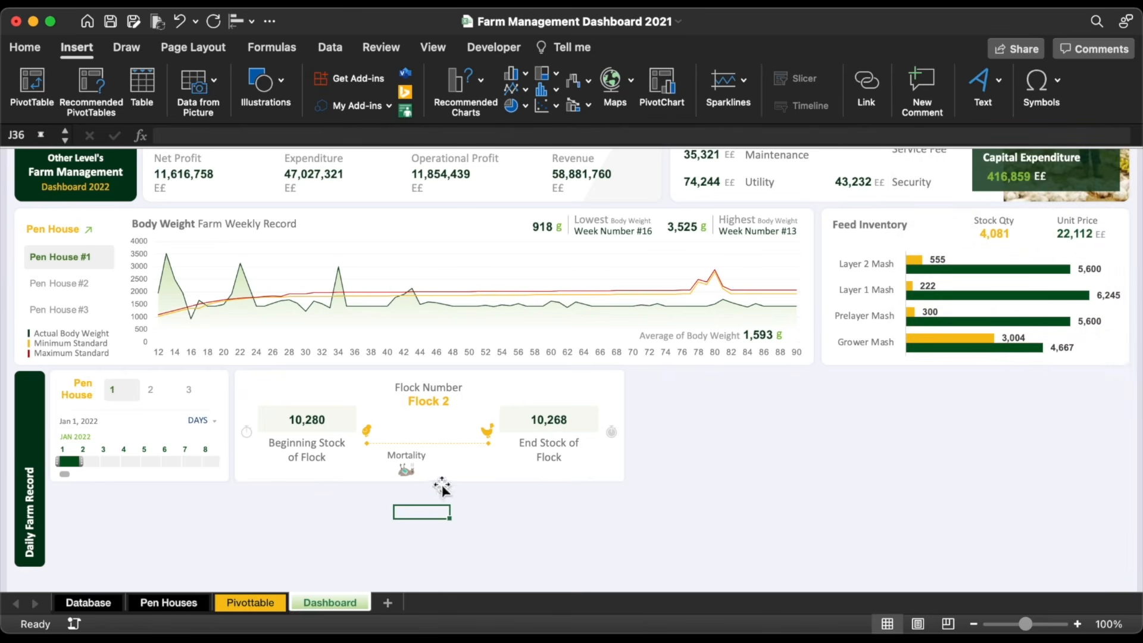
{"action": "left_click", "coordinate": [434, 411]}
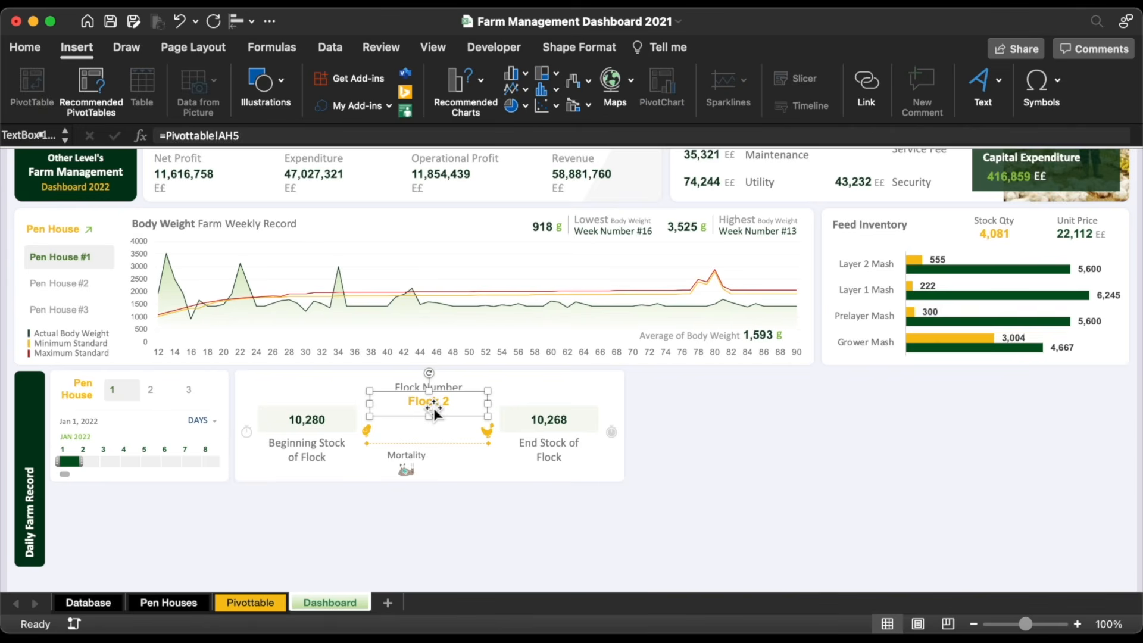
Step: Duplicate the Flock 2 label under Mortality and link it to Pivottable cell BC5
{"action": "key", "text": "super+d"}
{"action": "left_click_drag", "start_coordinate": [442, 424], "coordinate": [461, 471]}
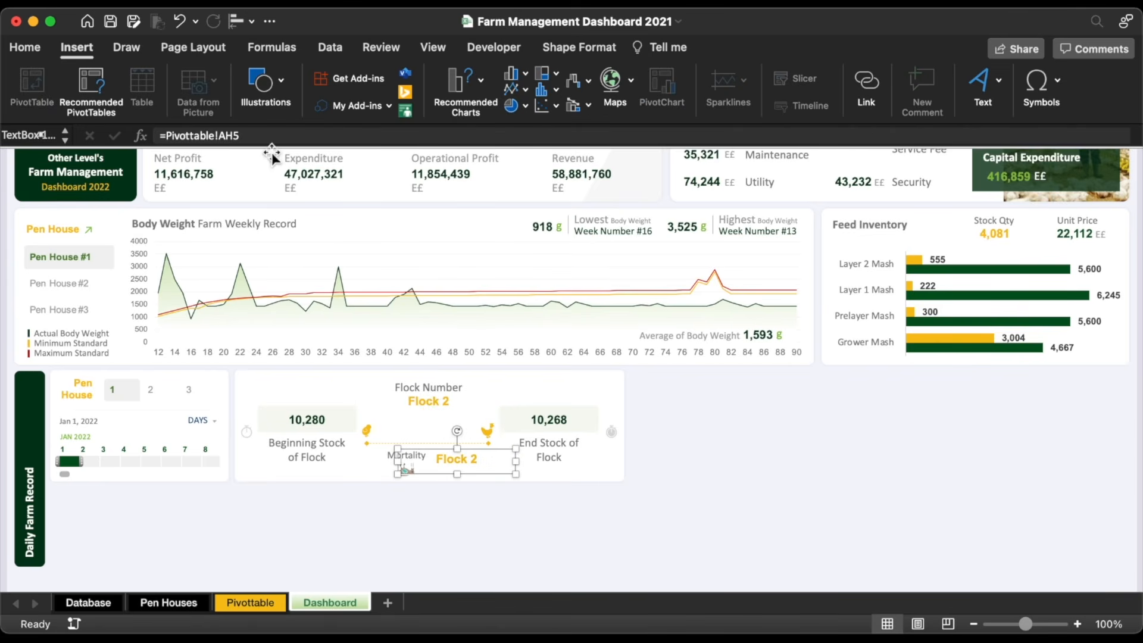
{"action": "triple_click", "coordinate": [264, 135]}
{"action": "type", "text": "="}
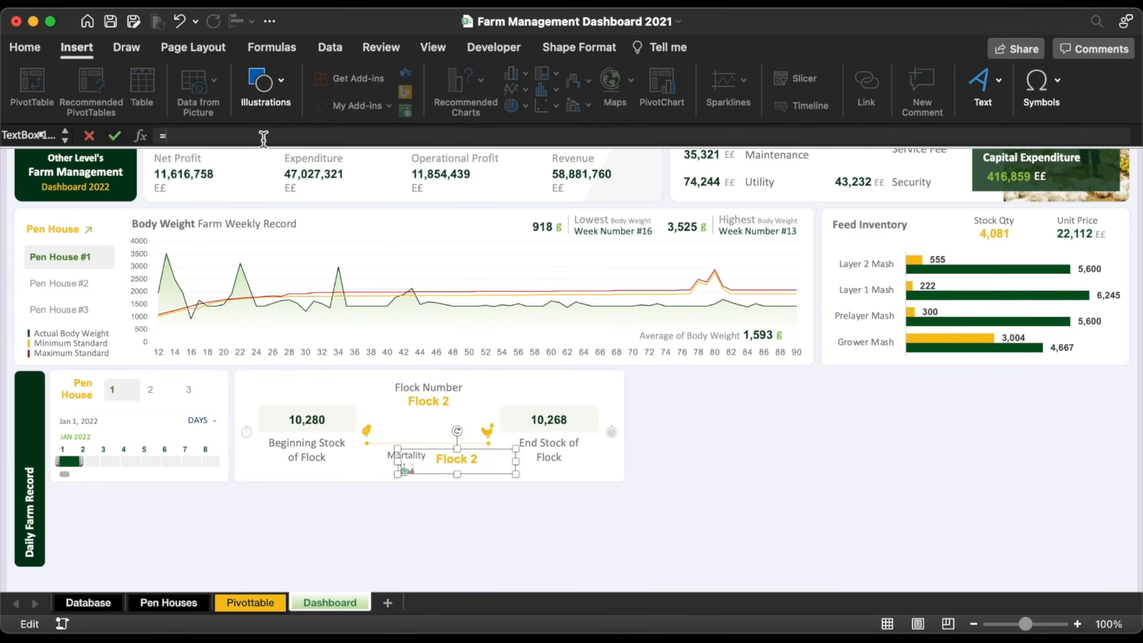
{"action": "left_click", "coordinate": [252, 604]}
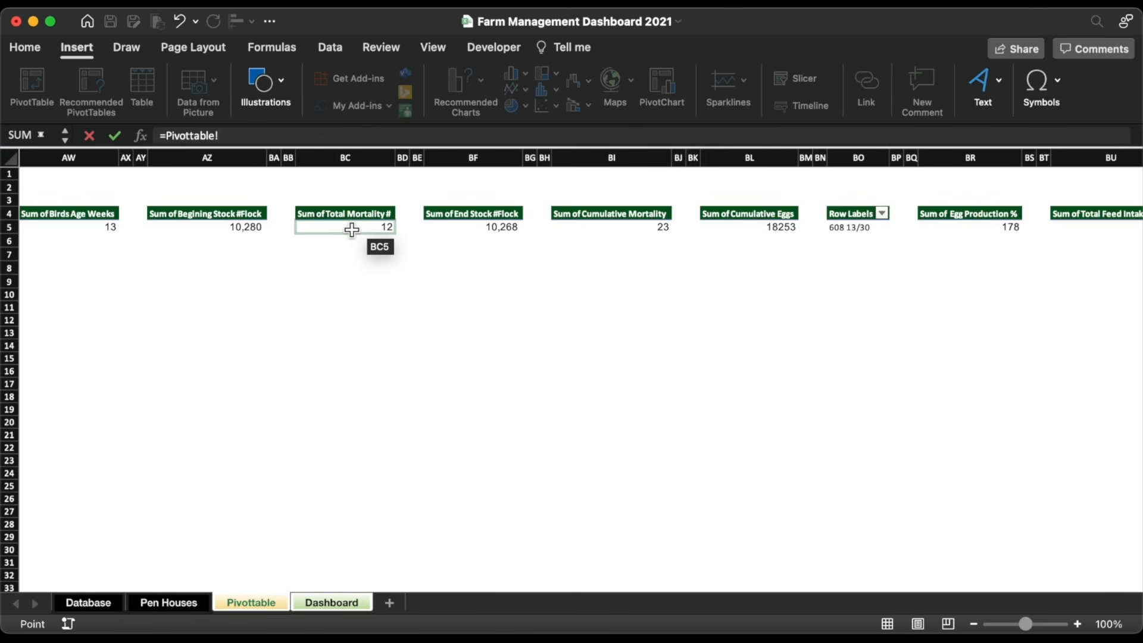
{"action": "left_click", "coordinate": [355, 239]}
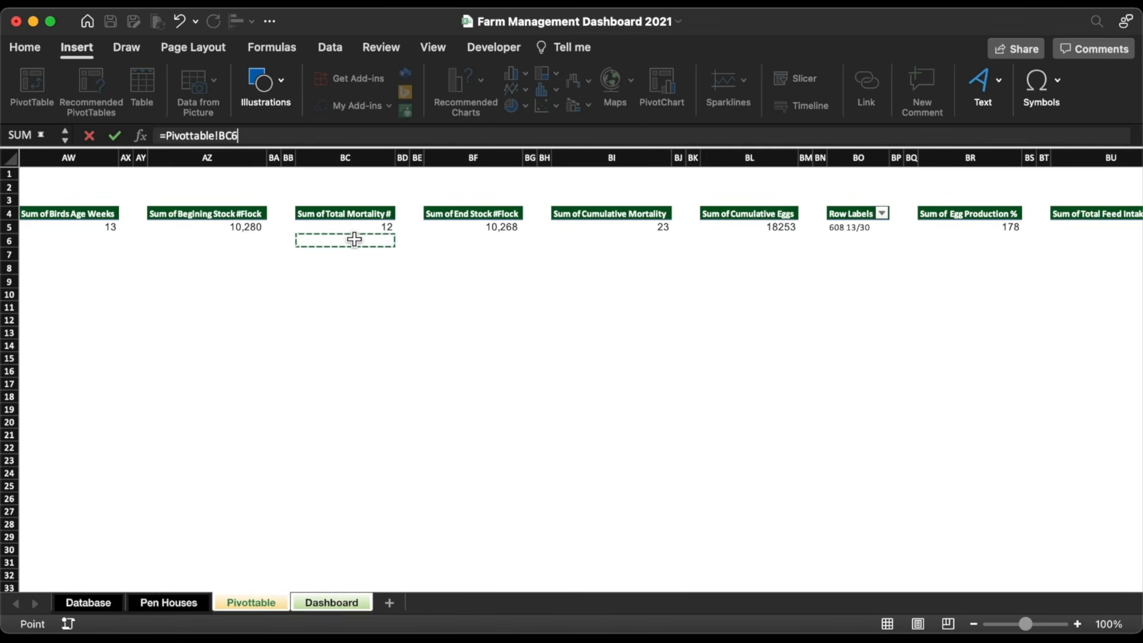
{"action": "key", "text": "Up"}
{"action": "key", "text": "Return"}
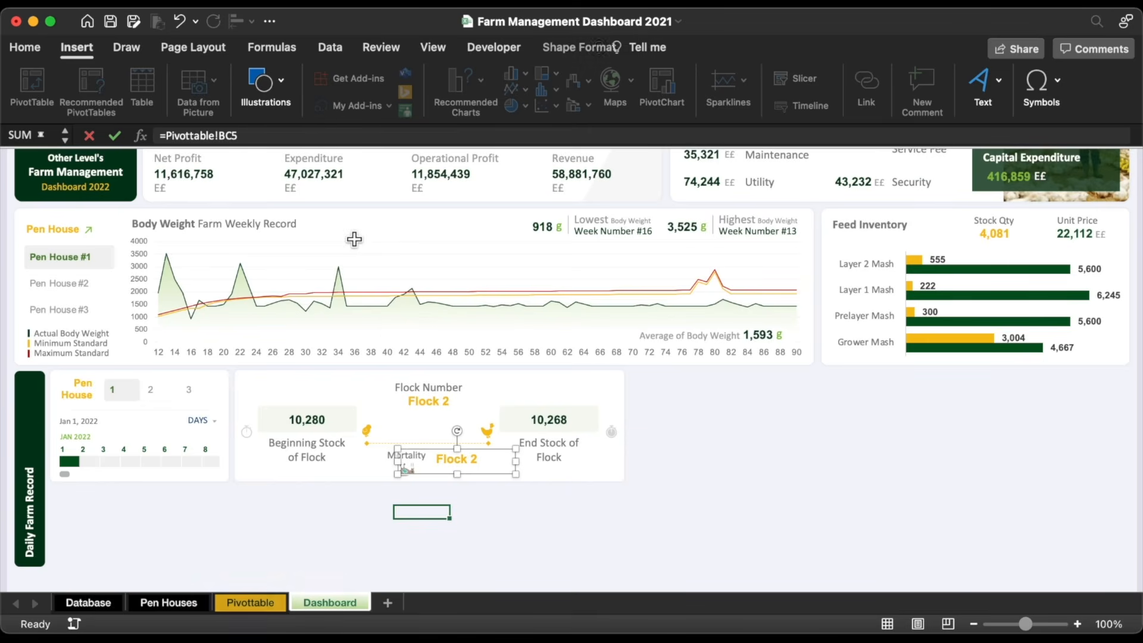
Step: Format the mortality count dark red, bold, size 16, and narrow its box
{"action": "left_click", "coordinate": [290, 106]}
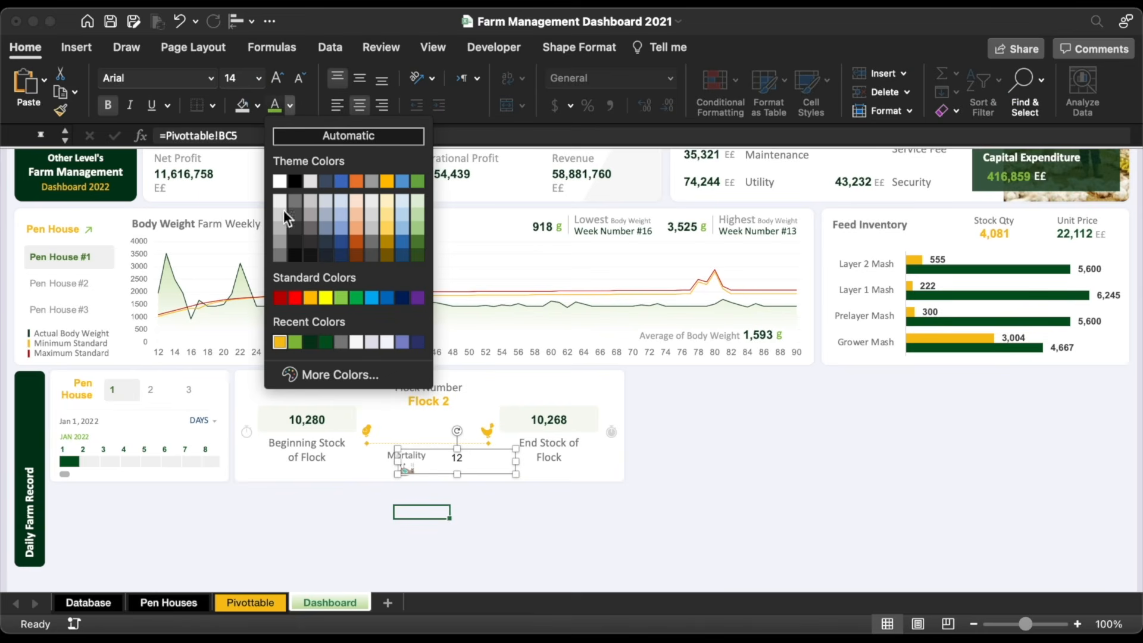
{"action": "left_click", "coordinate": [279, 297]}
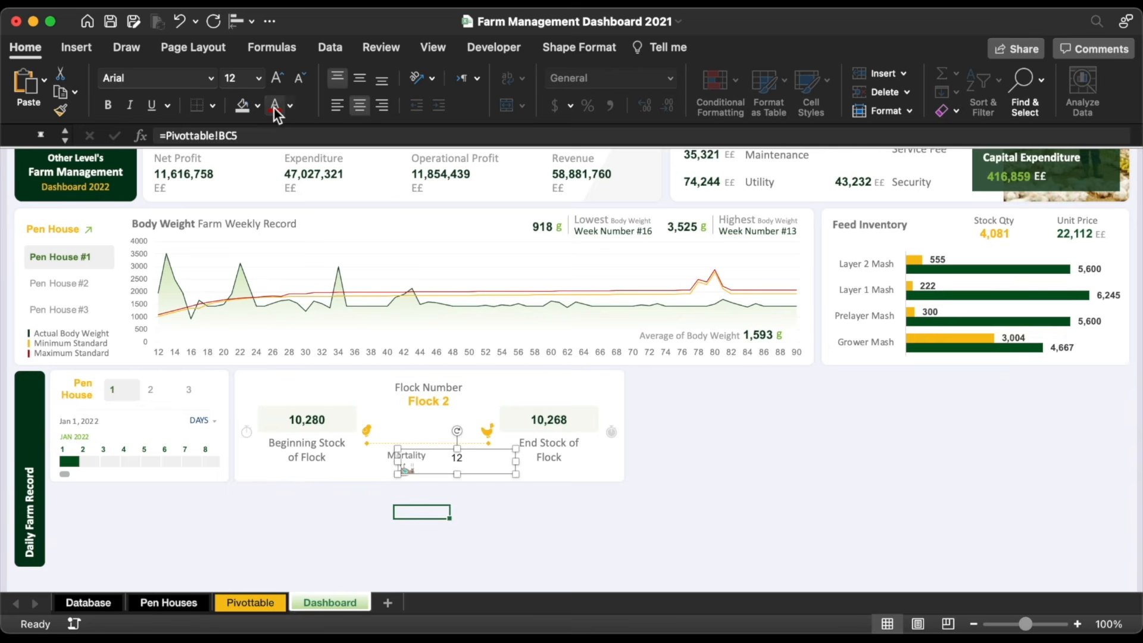
{"action": "left_click", "coordinate": [108, 105]}
{"action": "left_click", "coordinate": [276, 82]}
{"action": "left_click", "coordinate": [275, 82]}
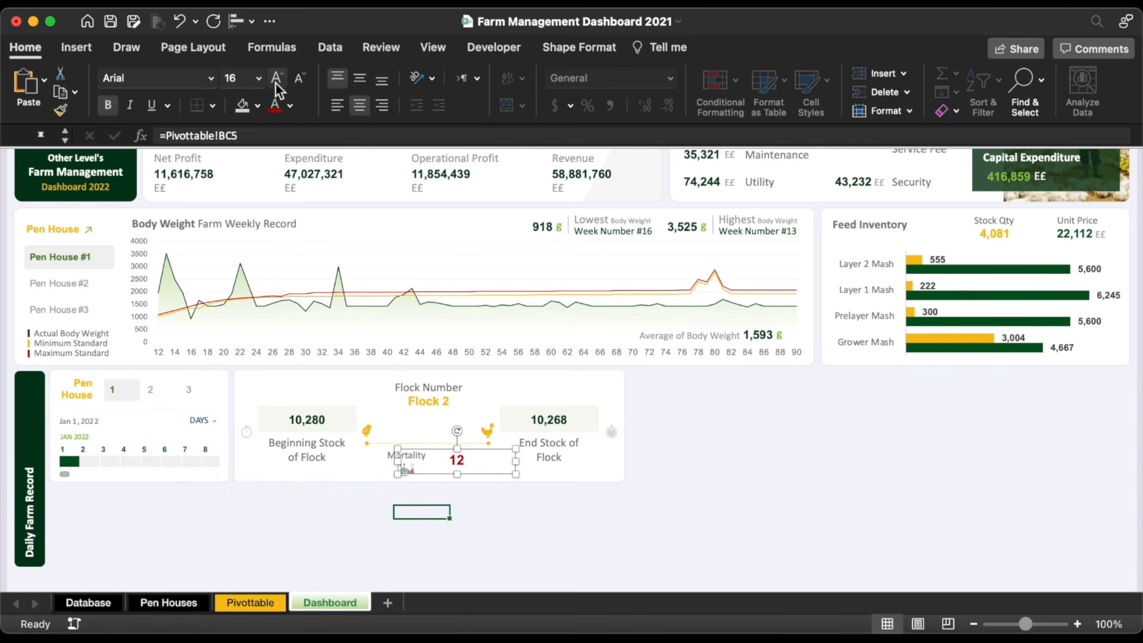
{"action": "left_click_drag", "start_coordinate": [398, 463], "coordinate": [455, 474]}
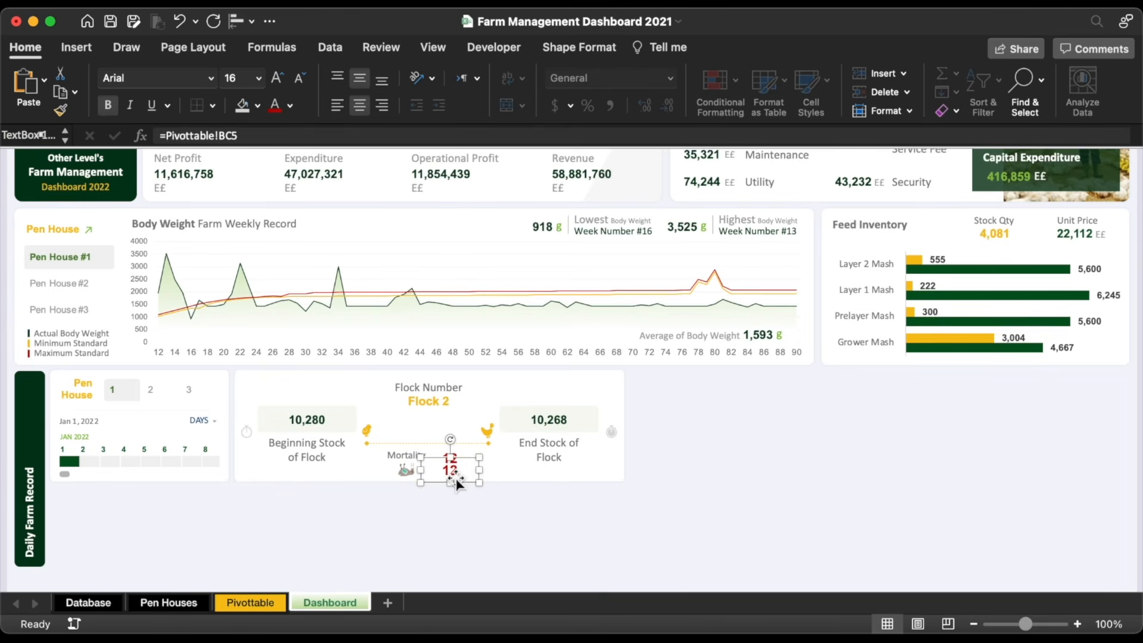
Step: Link the second label to cumulative mortality in Pivottable cell BI5, shown with two decimals
{"action": "triple_click", "coordinate": [390, 136]}
{"action": "type", "text": "="}
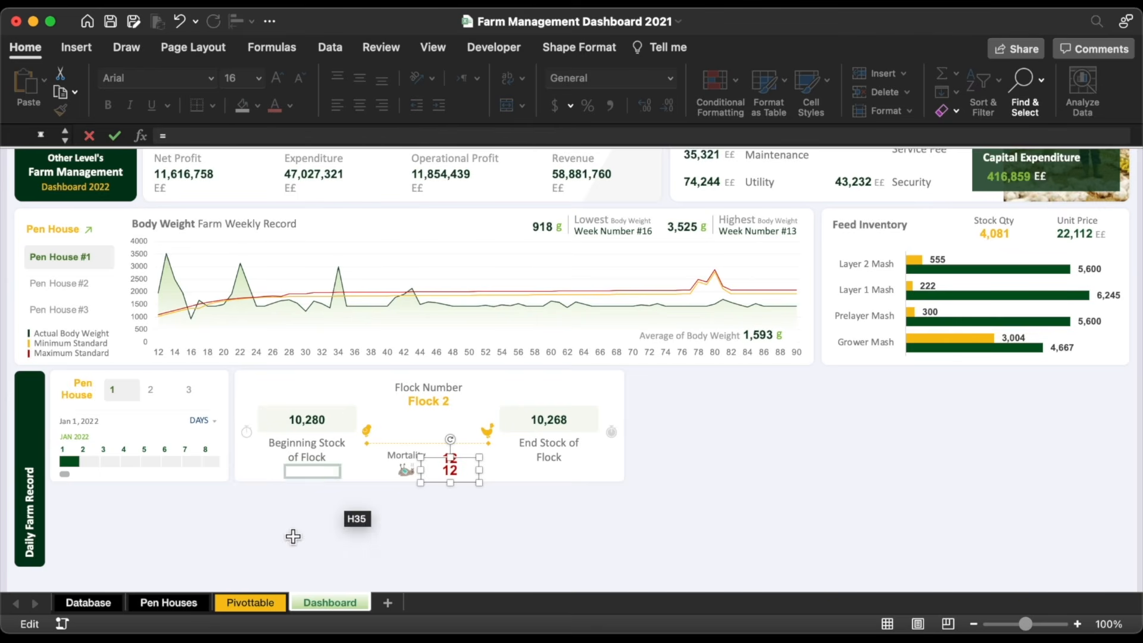
{"action": "left_click", "coordinate": [250, 602]}
{"action": "left_click", "coordinate": [591, 240]}
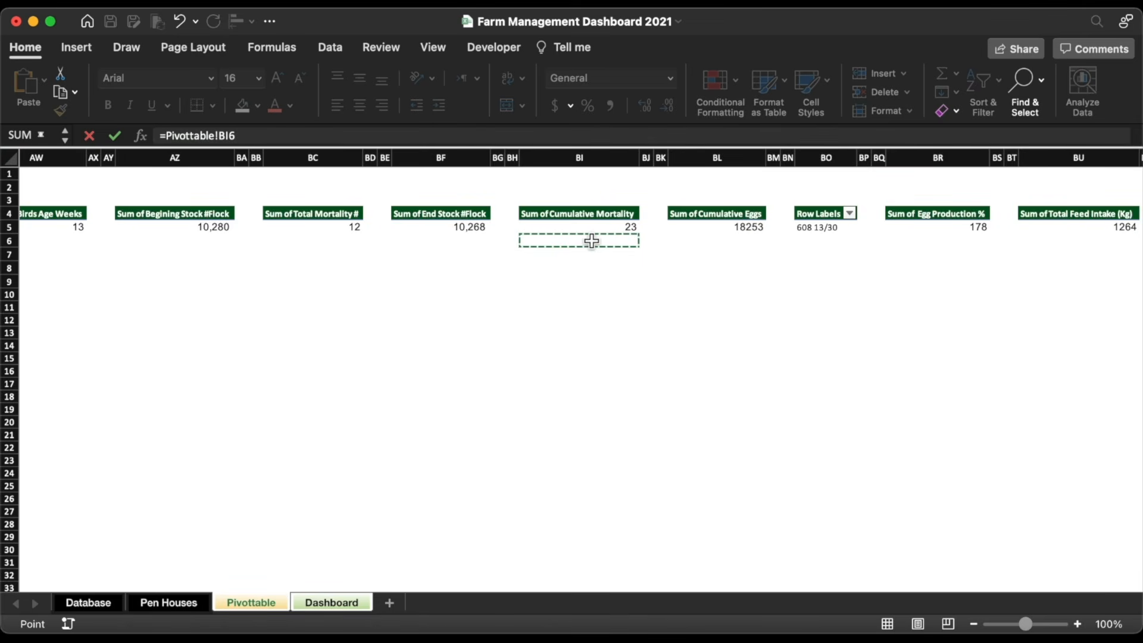
{"action": "key", "text": "BackSpace"}
{"action": "type", "text": "5"}
{"action": "key", "text": "Return"}
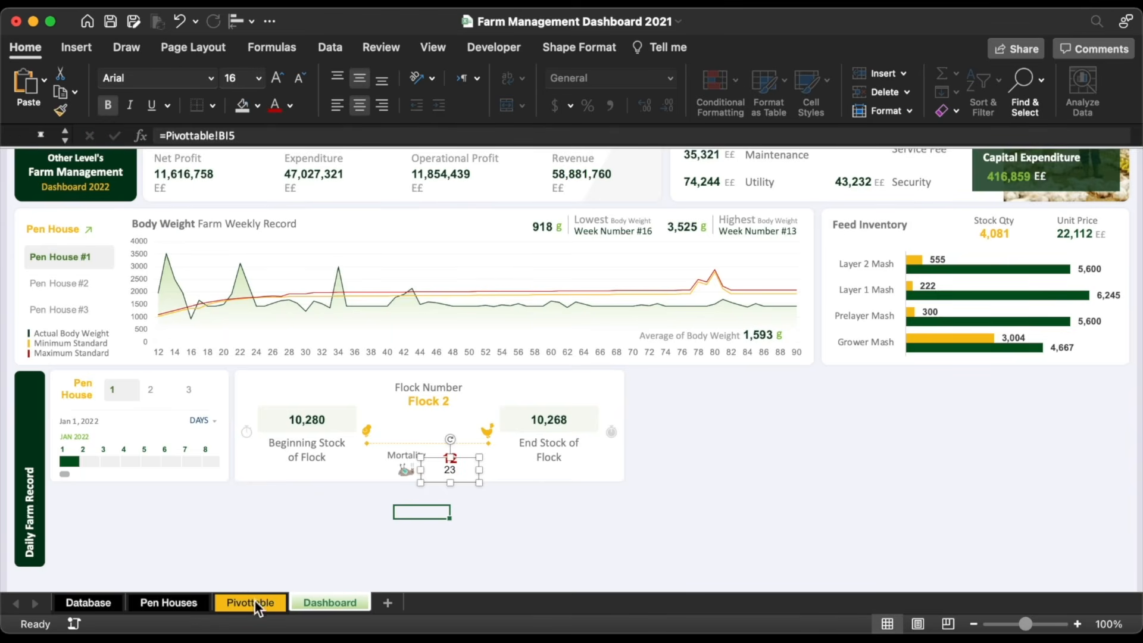
{"action": "left_click", "coordinate": [246, 605]}
{"action": "left_click", "coordinate": [630, 228]}
{"action": "left_click", "coordinate": [648, 105]}
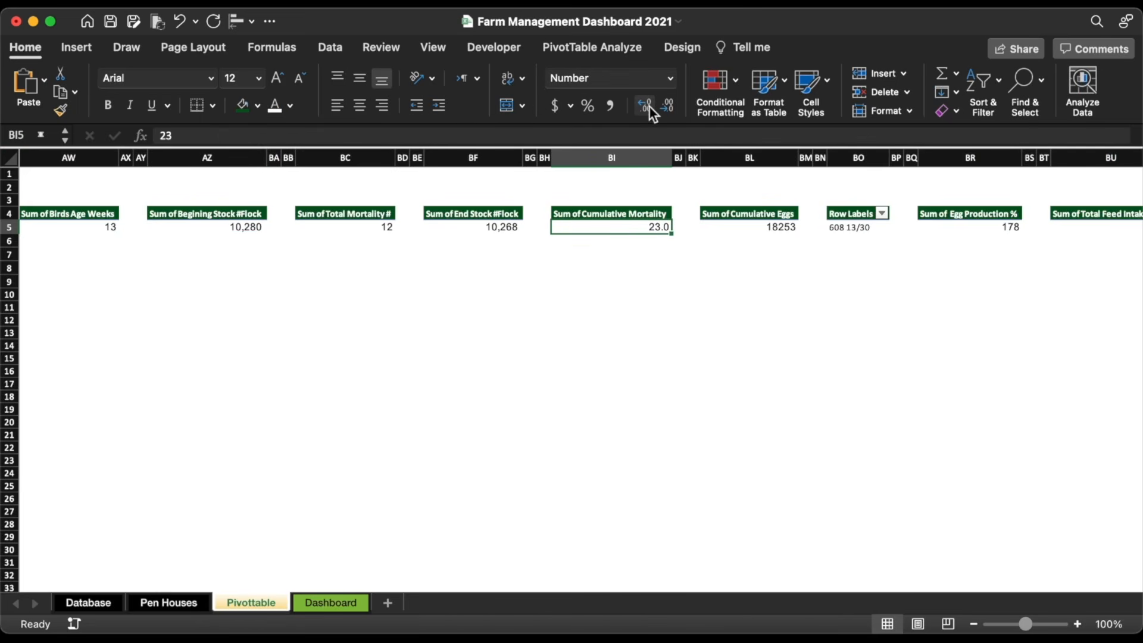
{"action": "left_click", "coordinate": [648, 106]}
{"action": "left_click", "coordinate": [327, 604]}
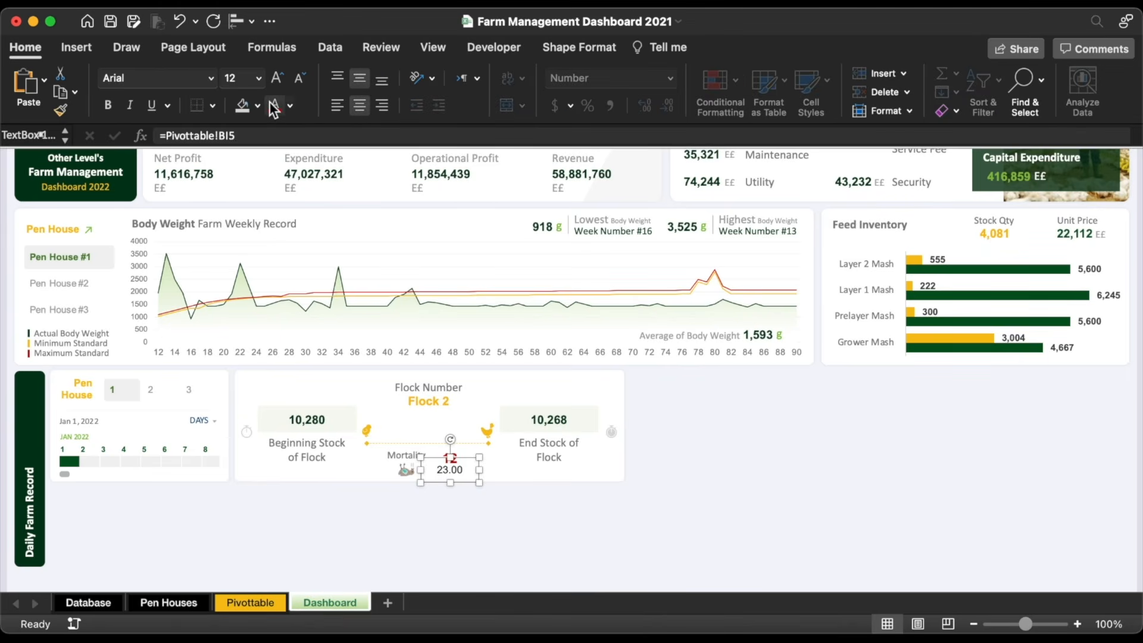
Step: Add a '%' label copied from Mortality beside the 23.00 percentage value
{"action": "left_click", "coordinate": [386, 471]}
{"action": "key", "text": "super+d"}
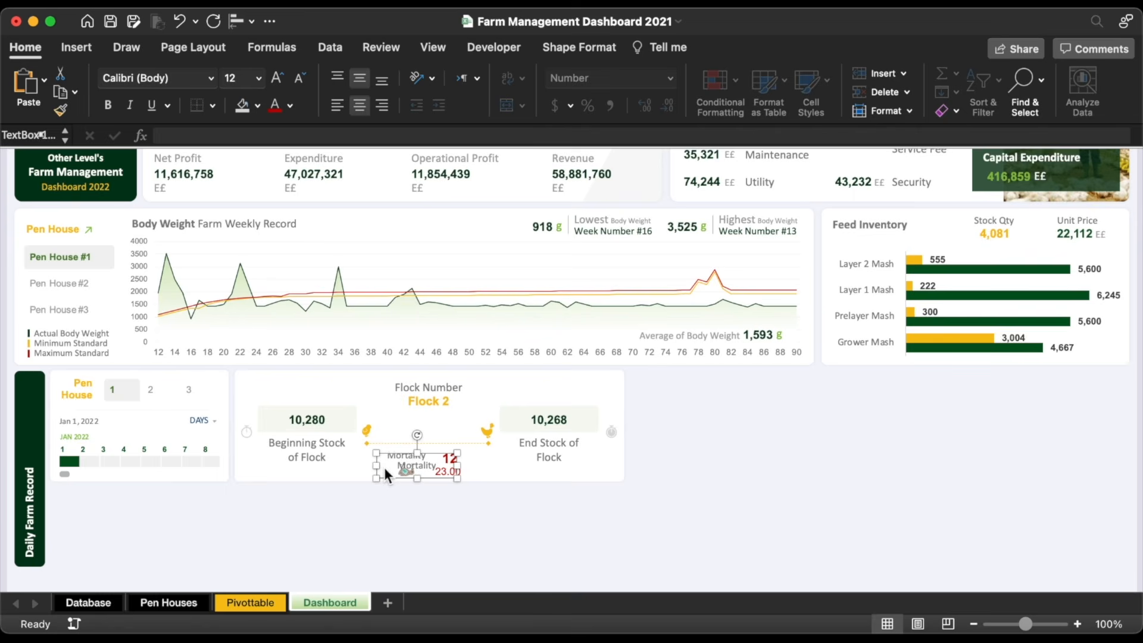
{"action": "left_click_drag", "start_coordinate": [388, 483], "coordinate": [490, 470]}
{"action": "type", "text": "%"}
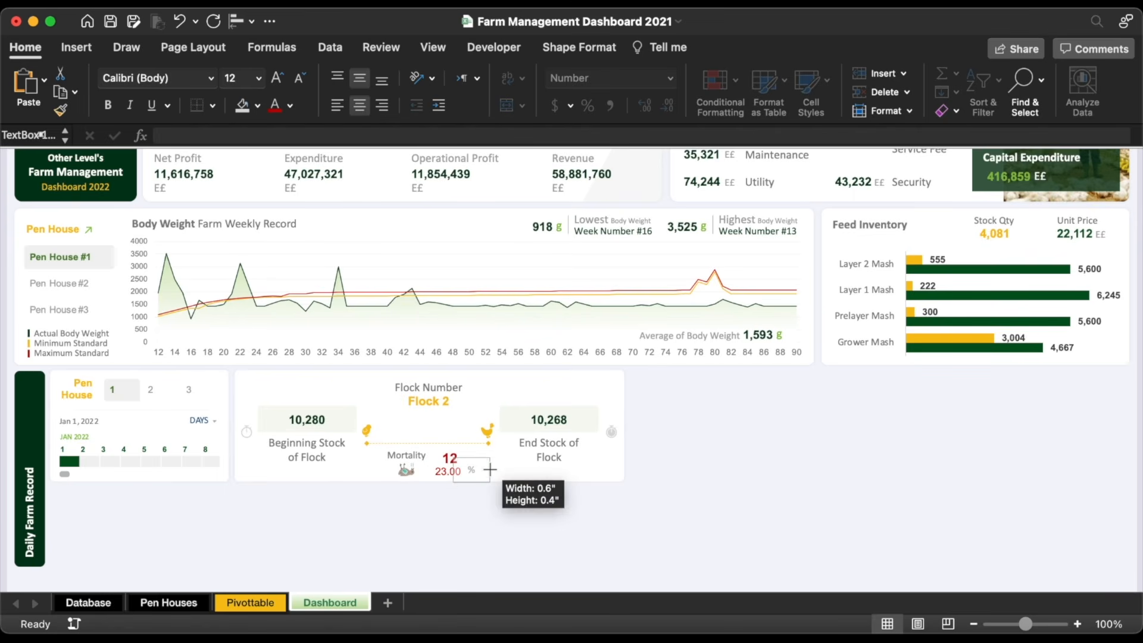
{"action": "left_click_drag", "start_coordinate": [490, 470], "coordinate": [489, 469]}
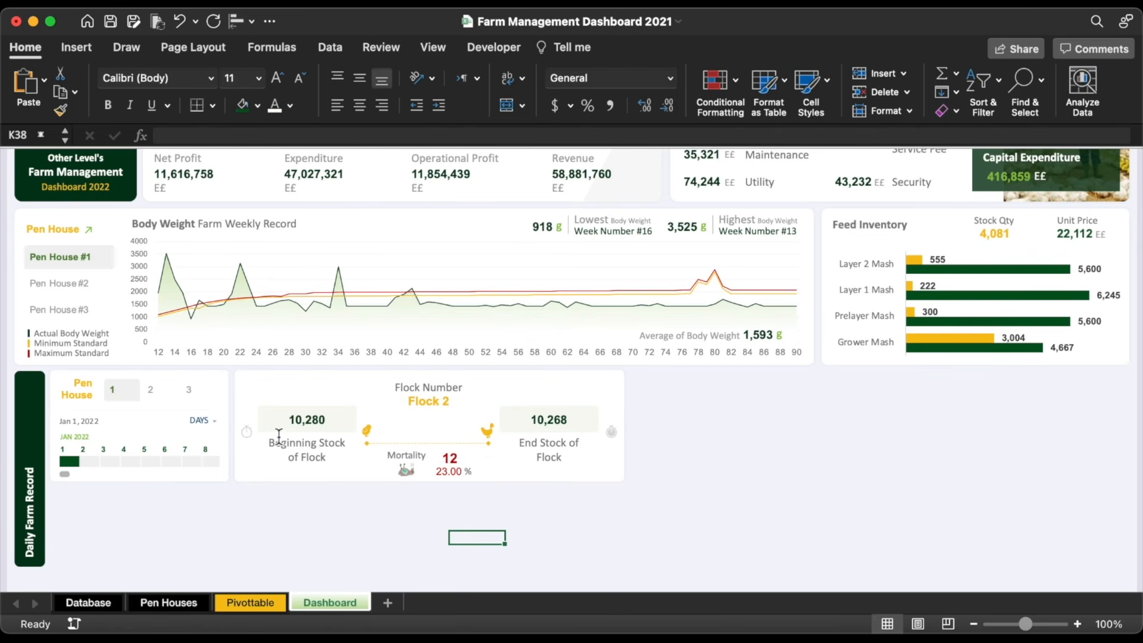
{"action": "left_click", "coordinate": [199, 372]}
{"action": "left_click", "coordinate": [200, 372]}
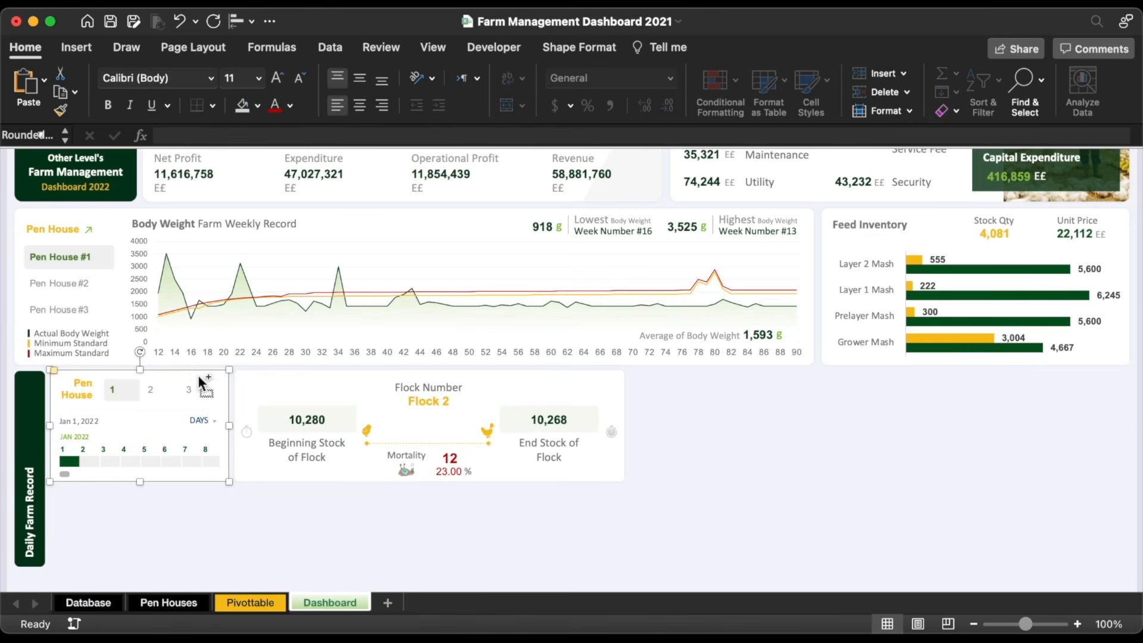
Step: Copy the Pen House panel lower down, bottom-align it with the Daily Farm Record bar, and resize it
{"action": "left_click_drag", "start_coordinate": [202, 381], "coordinate": [203, 454]}
{"action": "left_click", "coordinate": [30, 380], "text": "shift"}
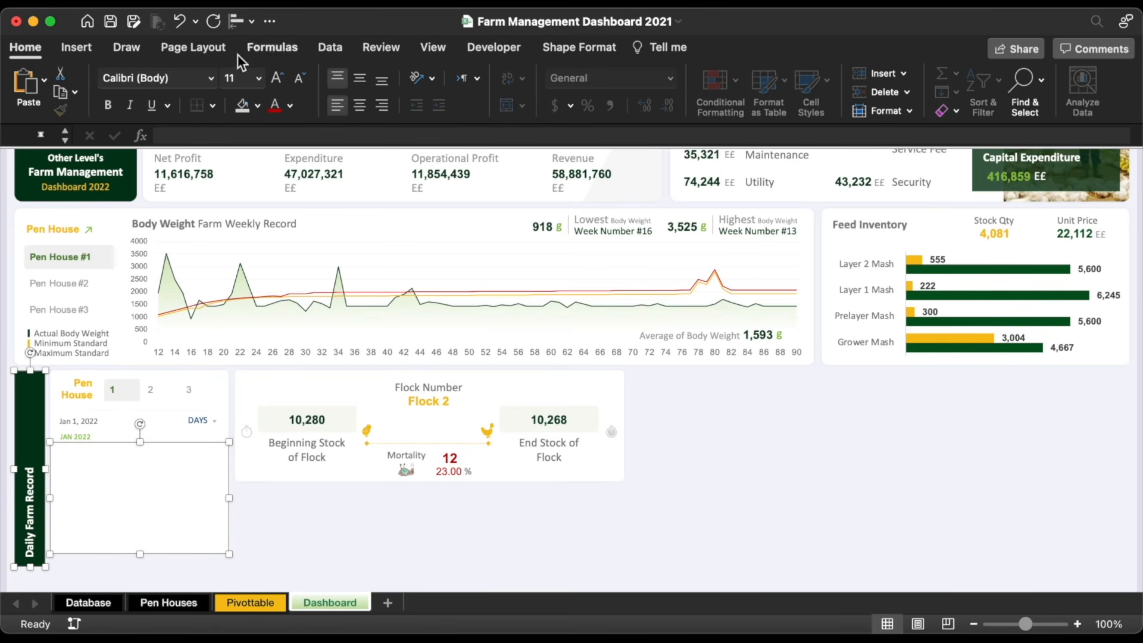
{"action": "left_click", "coordinate": [238, 21]}
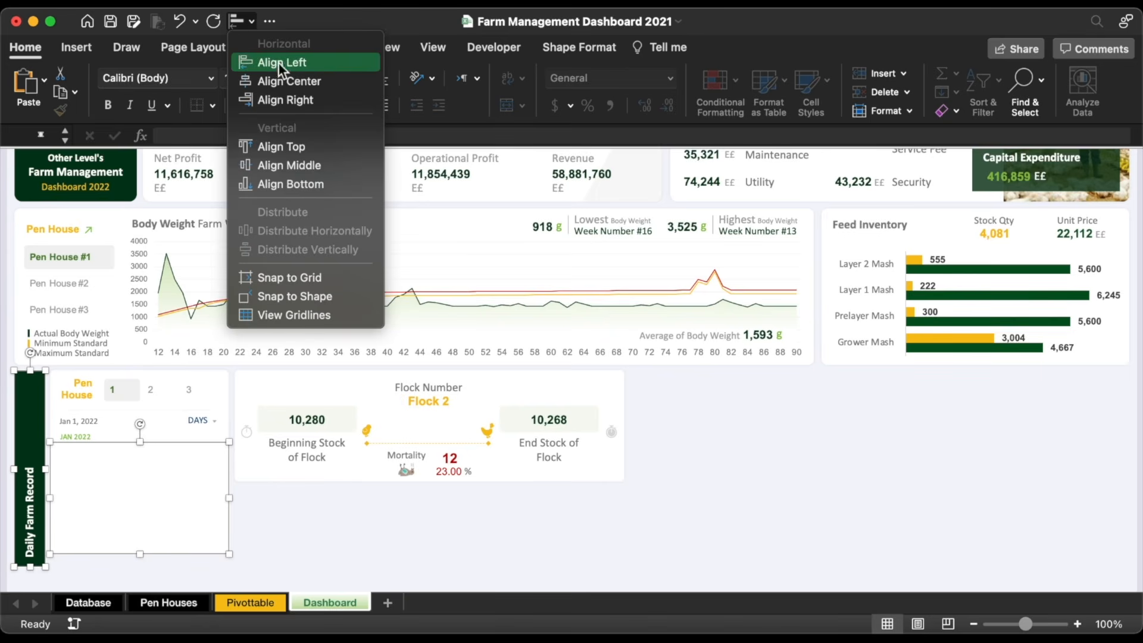
{"action": "left_click", "coordinate": [288, 184]}
{"action": "left_click_drag", "start_coordinate": [140, 455], "coordinate": [143, 487]}
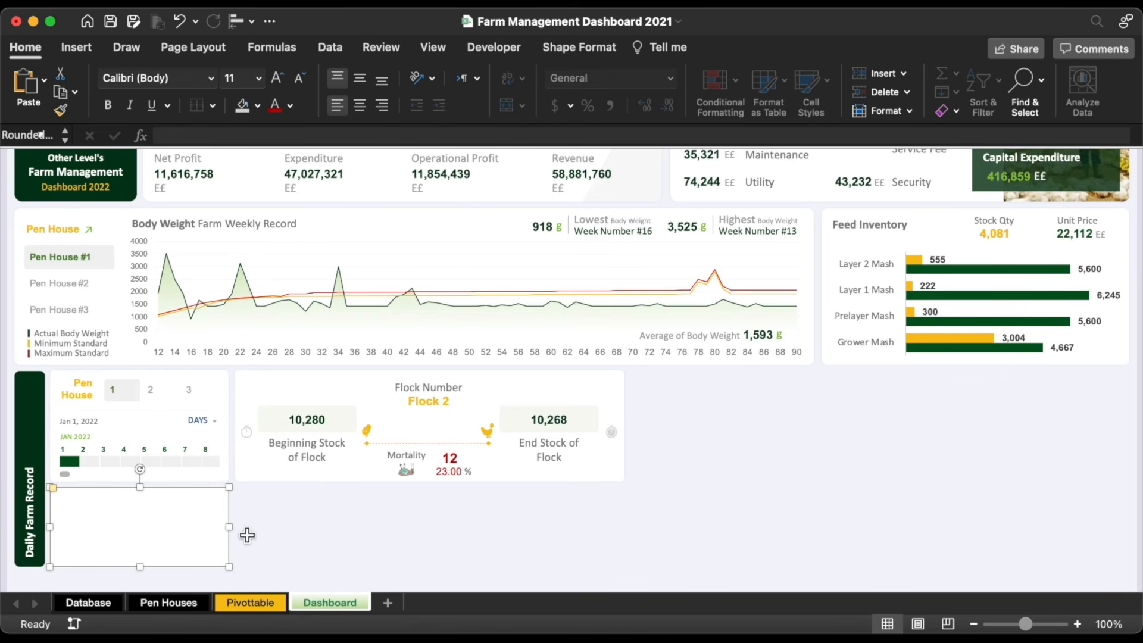
{"action": "left_click_drag", "start_coordinate": [230, 530], "coordinate": [328, 531]}
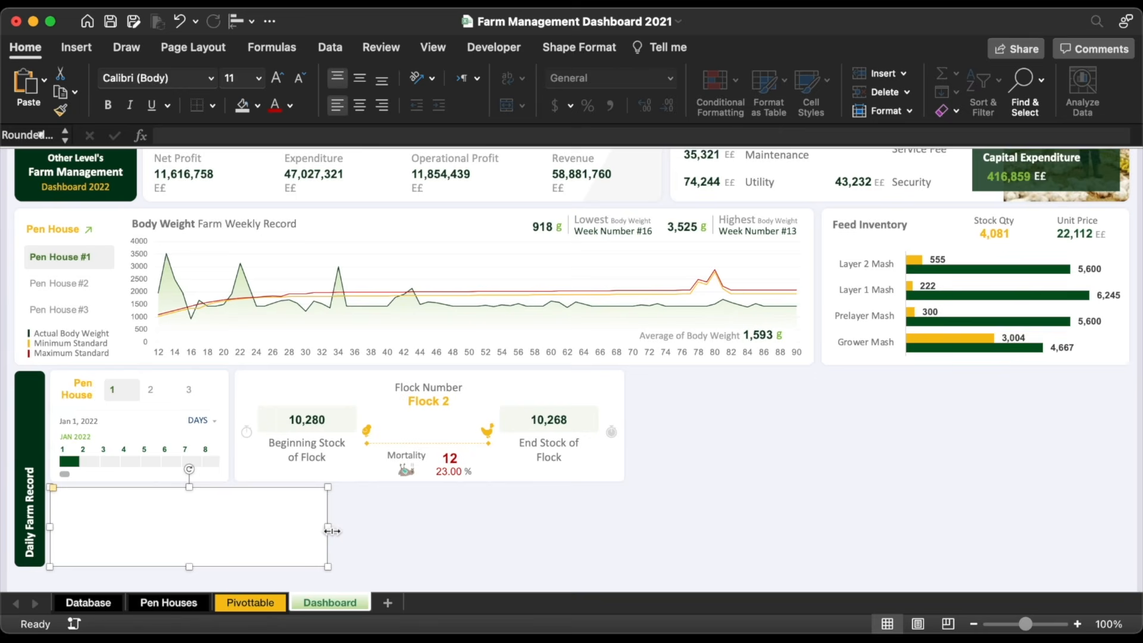
Step: Duplicate the blank panel under the Flock panel, group both panels, and widen the group
{"action": "left_click", "coordinate": [58, 493]}
{"action": "left_click_drag", "start_coordinate": [151, 526], "coordinate": [361, 516]}
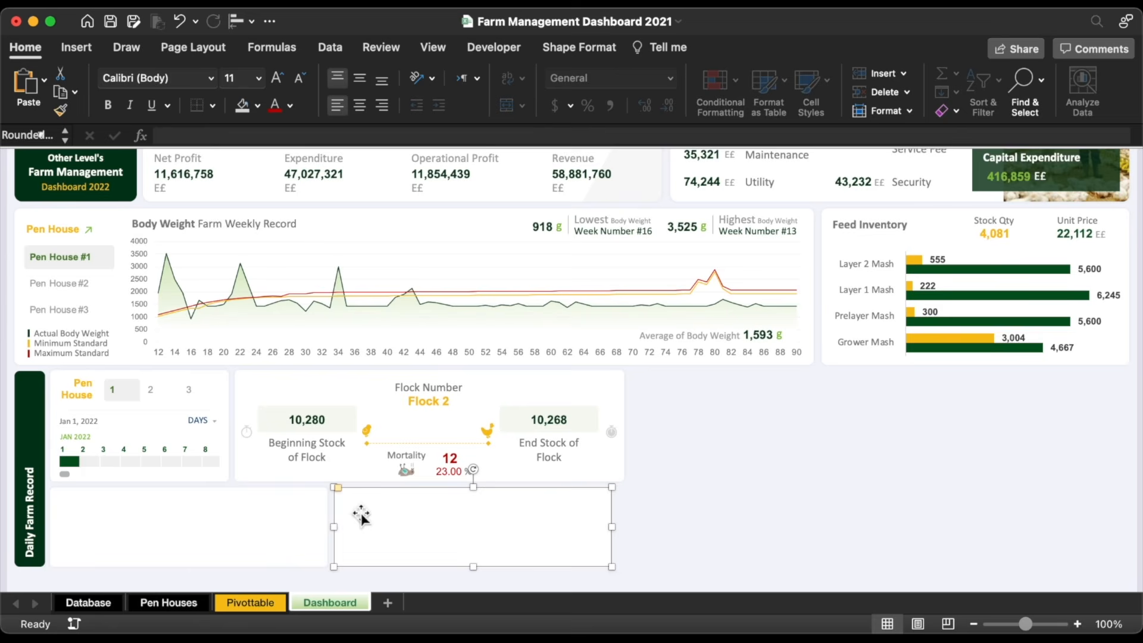
{"action": "left_click", "coordinate": [288, 527], "text": "shift"}
{"action": "right_click", "coordinate": [290, 530]}
{"action": "mouse_move", "coordinate": [355, 410]}
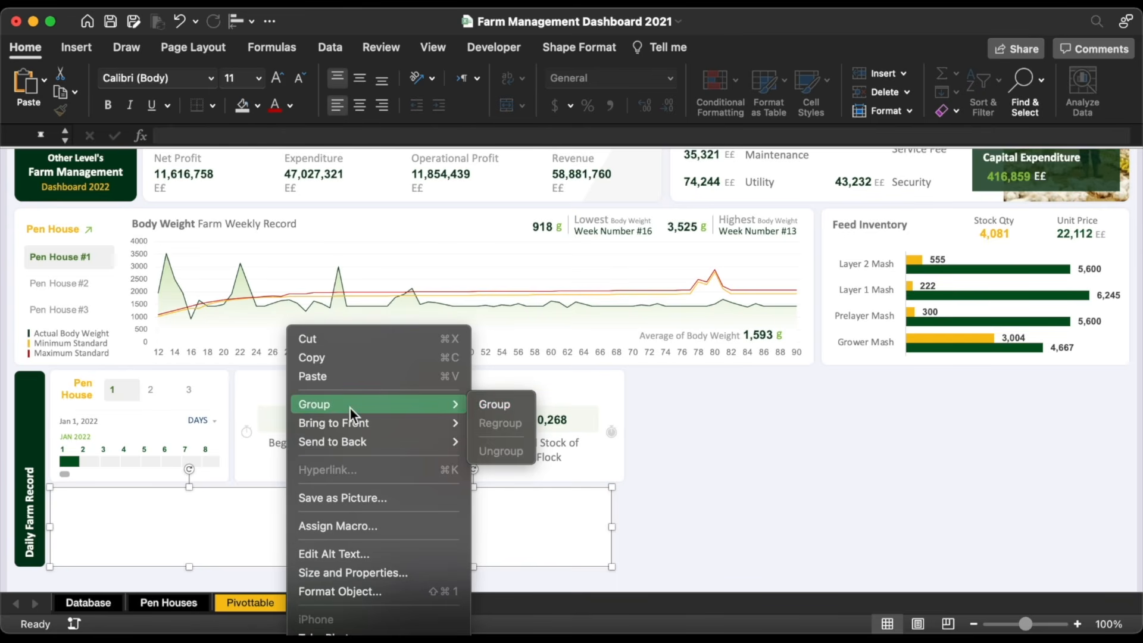
{"action": "left_click", "coordinate": [521, 411]}
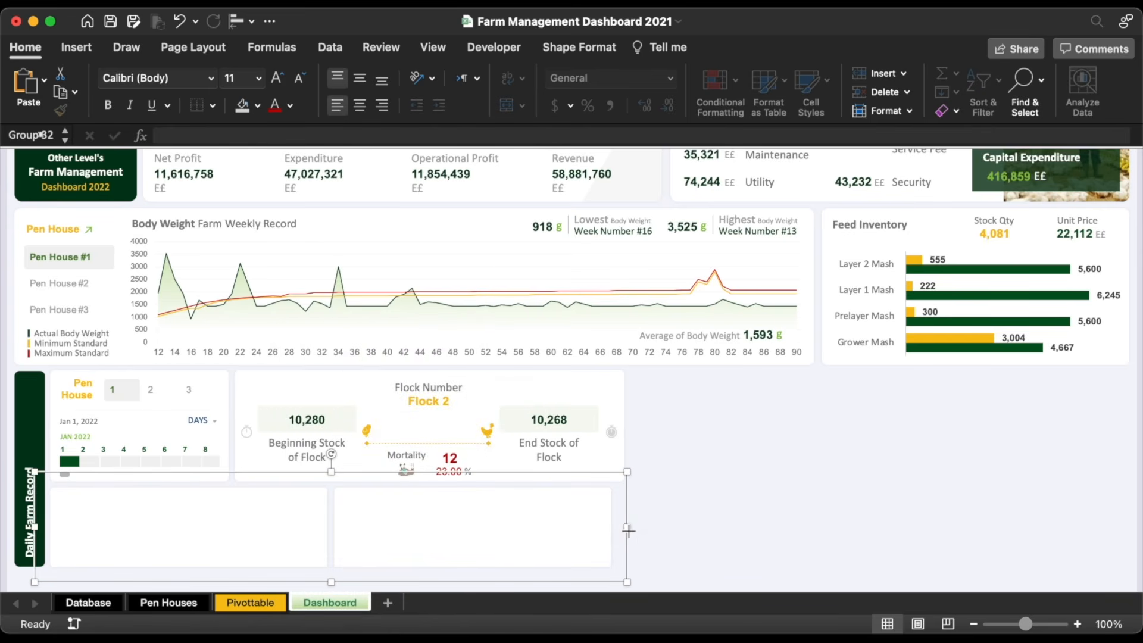
{"action": "mouse_move", "coordinate": [629, 530]}
{"action": "left_mouse_down"}
{"action": "mouse_move", "coordinate": [644, 528]}
{"action": "mouse_move", "coordinate": [628, 525]}
{"action": "left_mouse_up"}
Step: Insert an online picture found by searching 'Egg'
{"action": "left_click", "coordinate": [727, 448]}
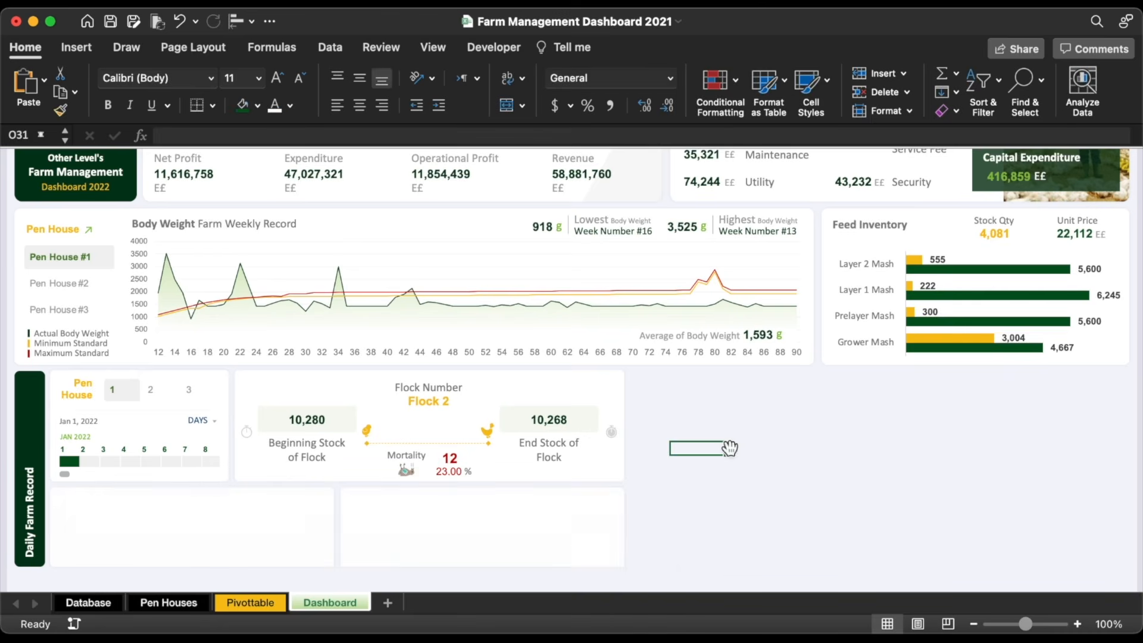
{"action": "left_click", "coordinate": [77, 49]}
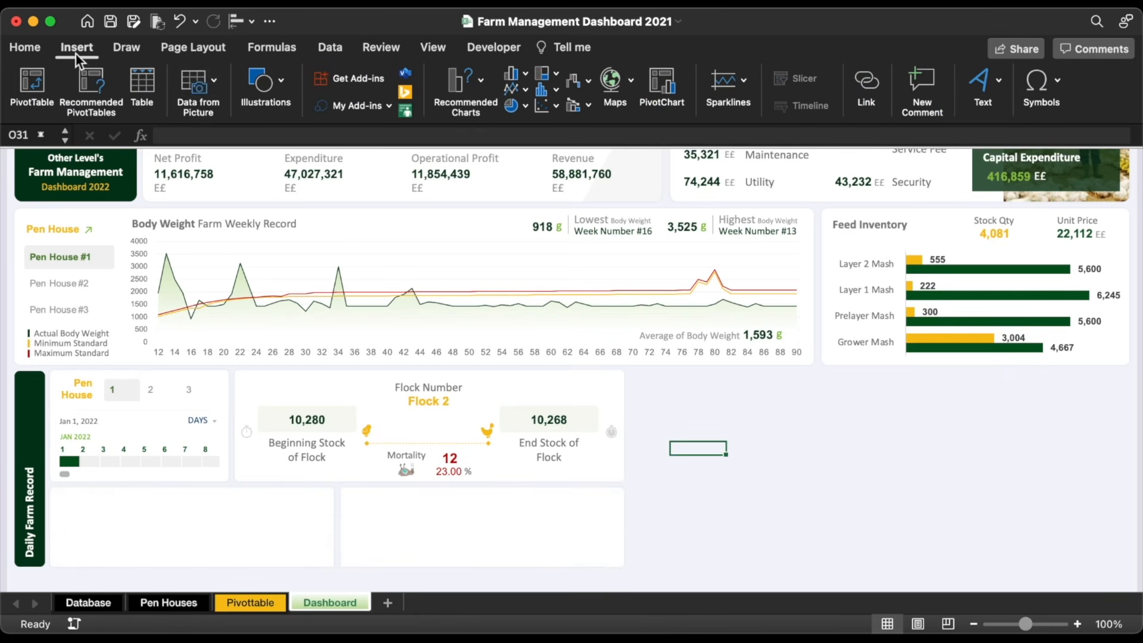
{"action": "left_click", "coordinate": [249, 97]}
{"action": "left_click", "coordinate": [153, 133]}
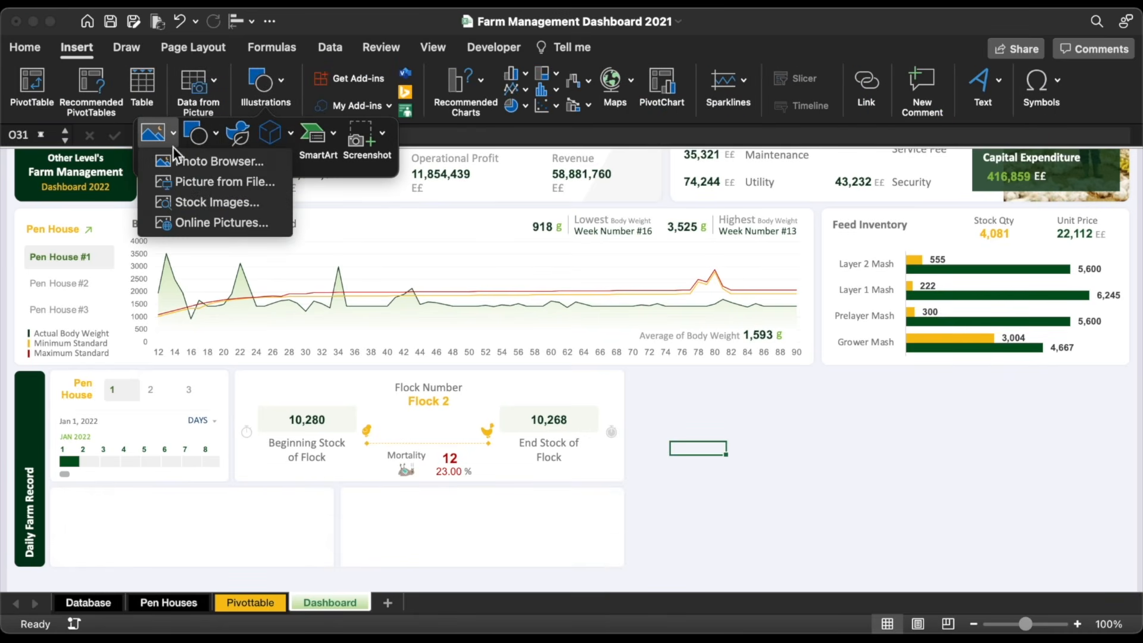
{"action": "left_click", "coordinate": [203, 224]}
{"action": "type", "text": "Egg"}
{"action": "key", "text": "Return"}
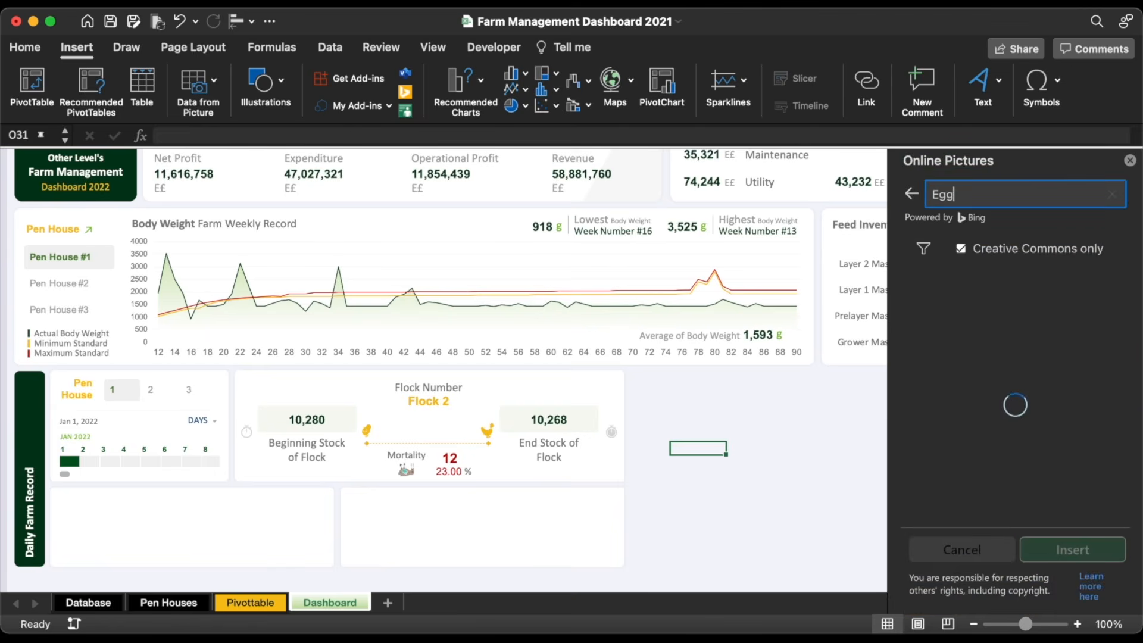
{"action": "scroll", "coordinate": [1016, 401], "scroll_direction": "down", "scroll_amount": 15}
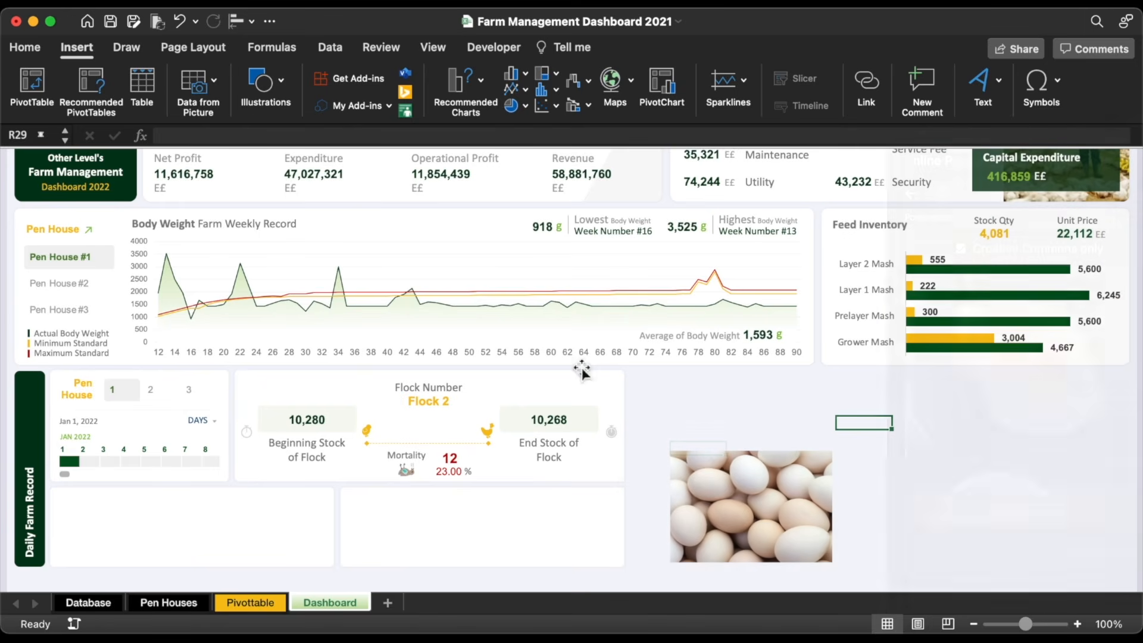
Step: Insert a second online picture found by searching 'Chicken'
{"action": "left_click", "coordinate": [262, 95]}
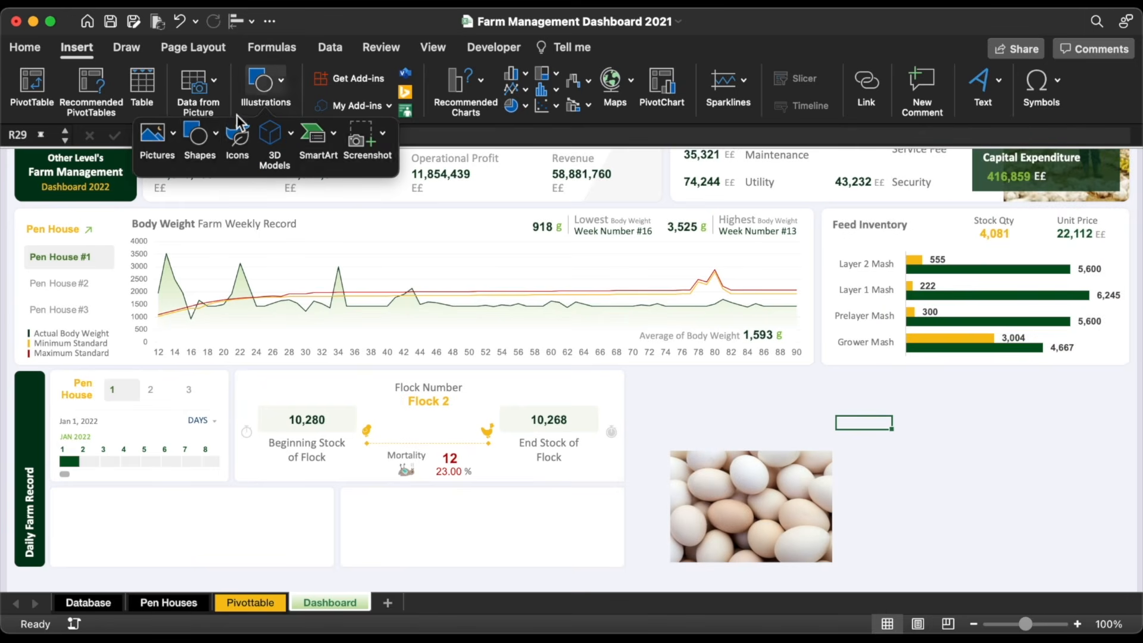
{"action": "left_click", "coordinate": [153, 132]}
{"action": "left_click", "coordinate": [226, 222]}
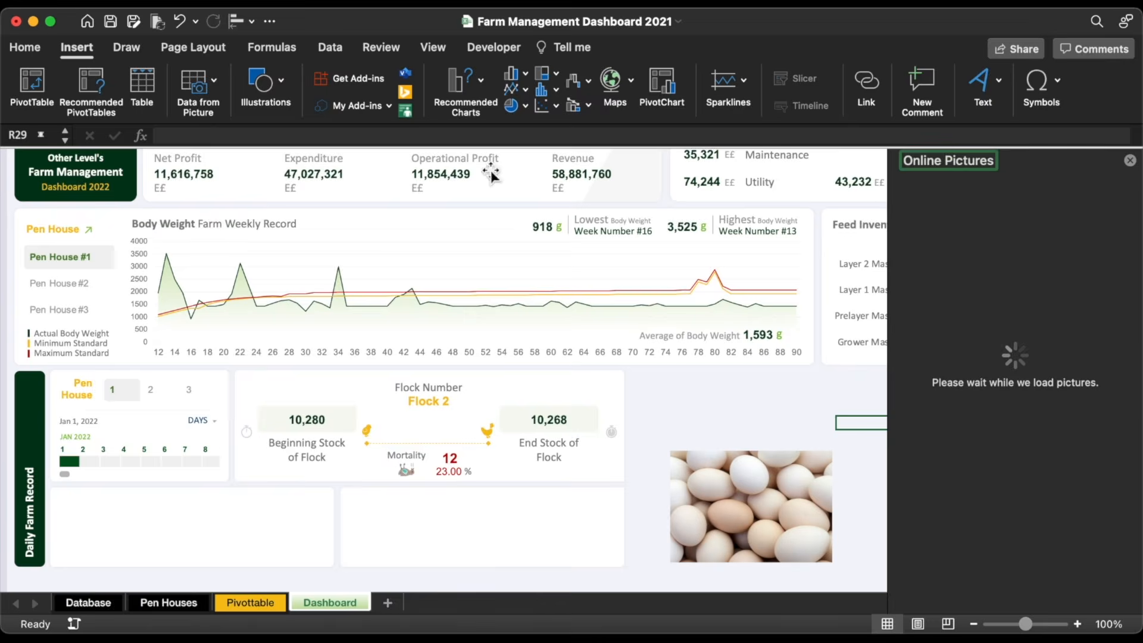
{"action": "type", "text": "Chicken"}
{"action": "key", "text": "Return"}
{"action": "scroll", "coordinate": [1075, 391], "scroll_direction": "down", "scroll_amount": 3}
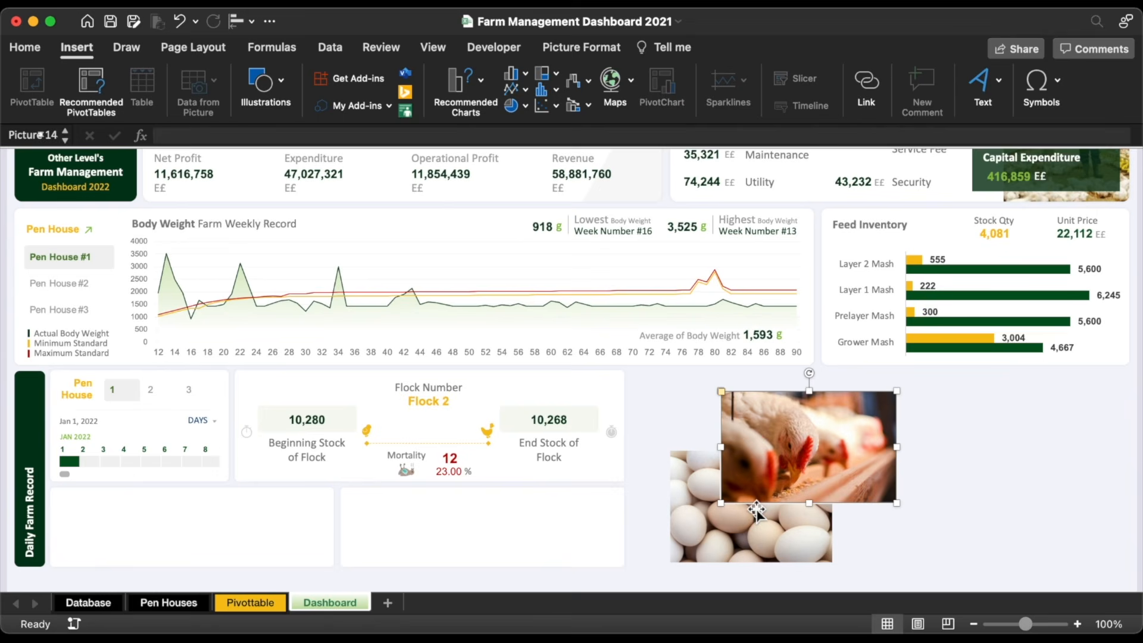
Step: Move the photos to the new panels and shrink the egg photo to the left panel's height
{"action": "left_click", "coordinate": [734, 526], "text": "shift"}
{"action": "left_click_drag", "start_coordinate": [846, 428], "coordinate": [424, 481]}
{"action": "left_click", "coordinate": [703, 453]}
{"action": "left_click_drag", "start_coordinate": [180, 462], "coordinate": [133, 502]}
{"action": "scroll", "coordinate": [133, 502], "scroll_direction": "up", "scroll_amount": 1}
{"action": "scroll", "coordinate": [133, 502], "scroll_direction": "up", "scroll_amount": 5}
{"action": "scroll", "coordinate": [133, 502], "scroll_direction": "left", "scroll_amount": 2}
{"action": "scroll", "coordinate": [133, 502], "scroll_direction": "down", "scroll_amount": 3}
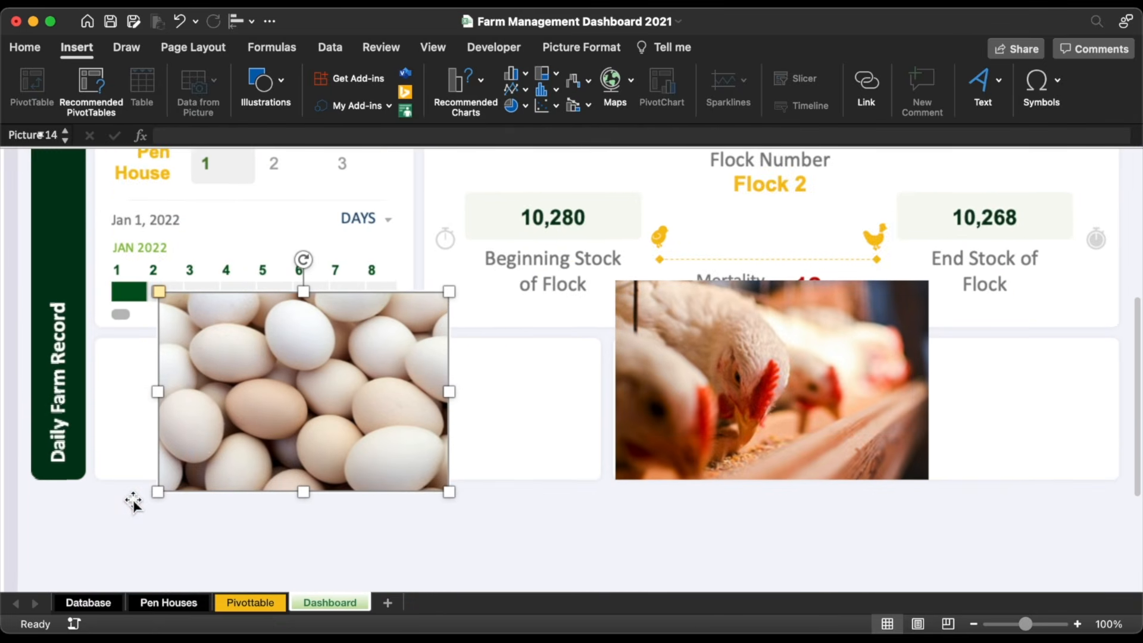
{"action": "left_click_drag", "start_coordinate": [362, 437], "coordinate": [298, 428]}
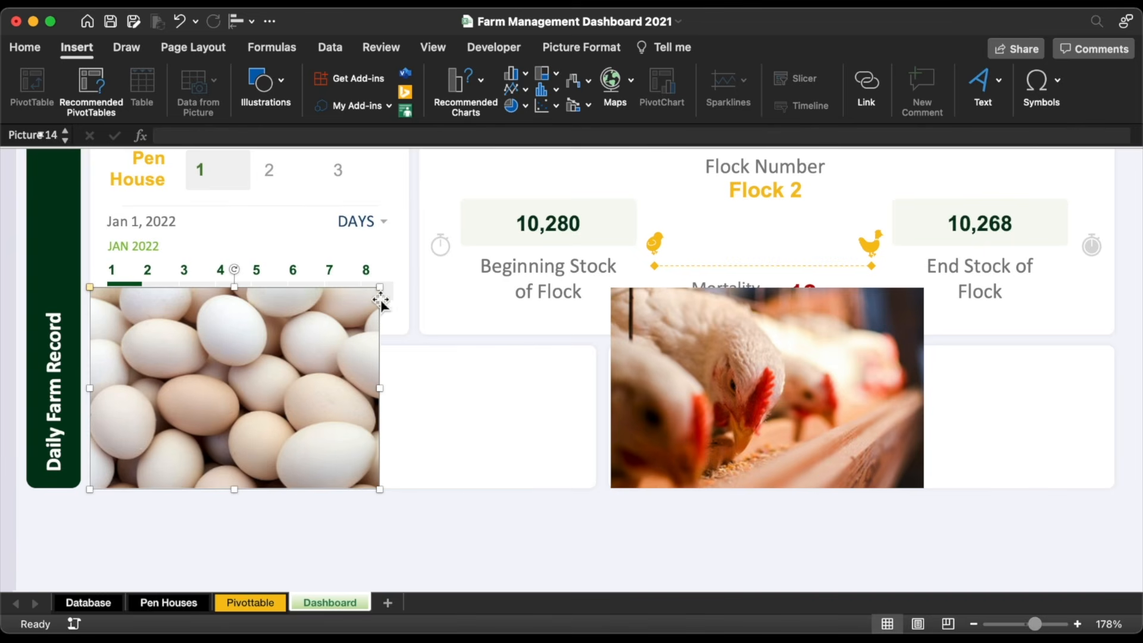
{"action": "left_click_drag", "start_coordinate": [381, 290], "coordinate": [296, 346]}
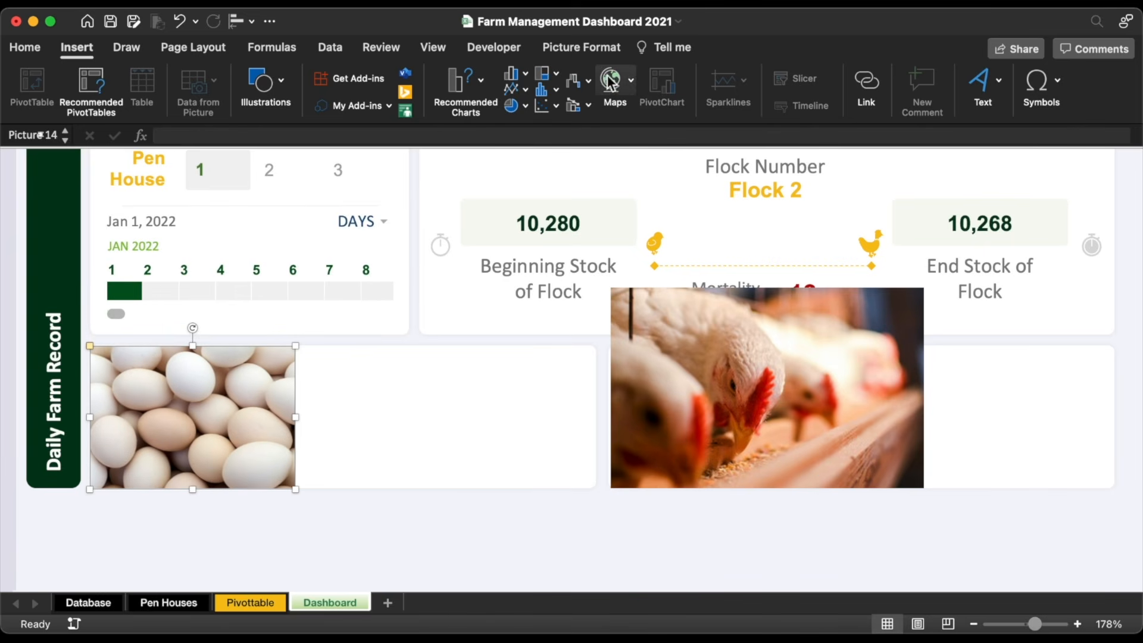
Step: Crop the egg photo to a rounded rectangle with softer corners and trim its left side to 1.48" wide
{"action": "left_click", "coordinate": [569, 47]}
{"action": "left_click", "coordinate": [772, 80]}
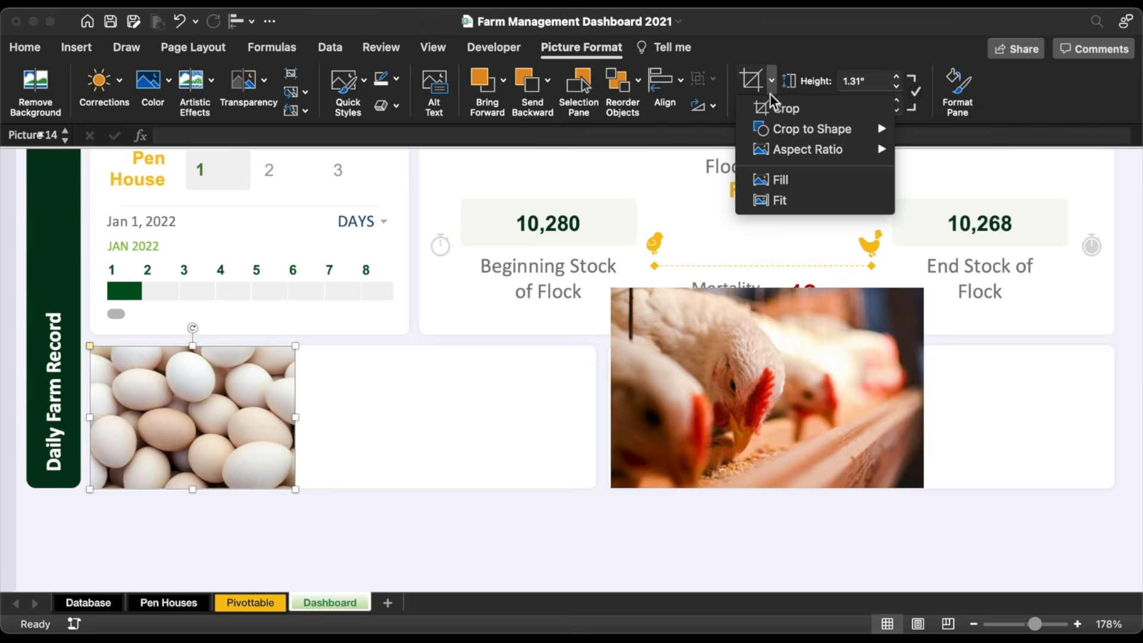
{"action": "mouse_move", "coordinate": [774, 129]}
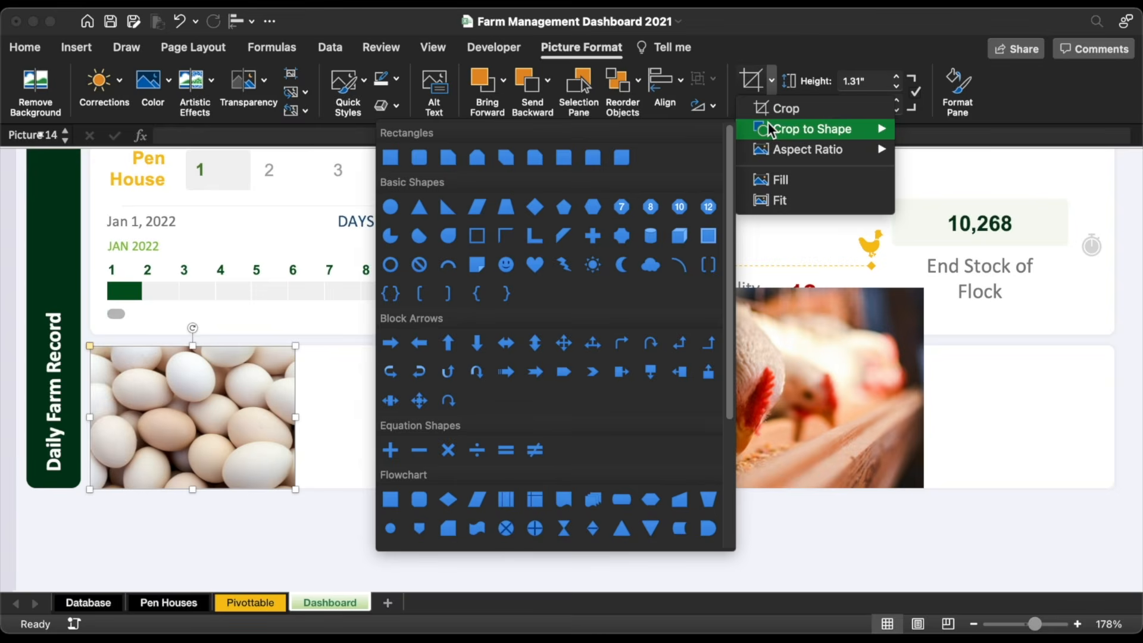
{"action": "left_click", "coordinate": [421, 159]}
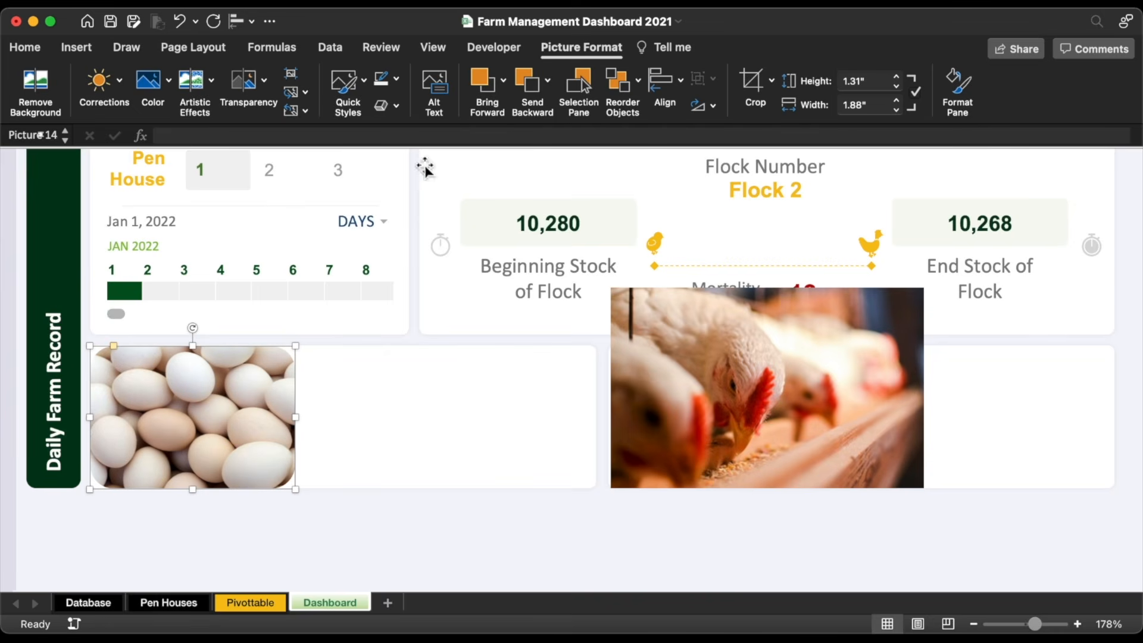
{"action": "left_click_drag", "start_coordinate": [114, 346], "coordinate": [95, 346]}
{"action": "left_click", "coordinate": [749, 91]}
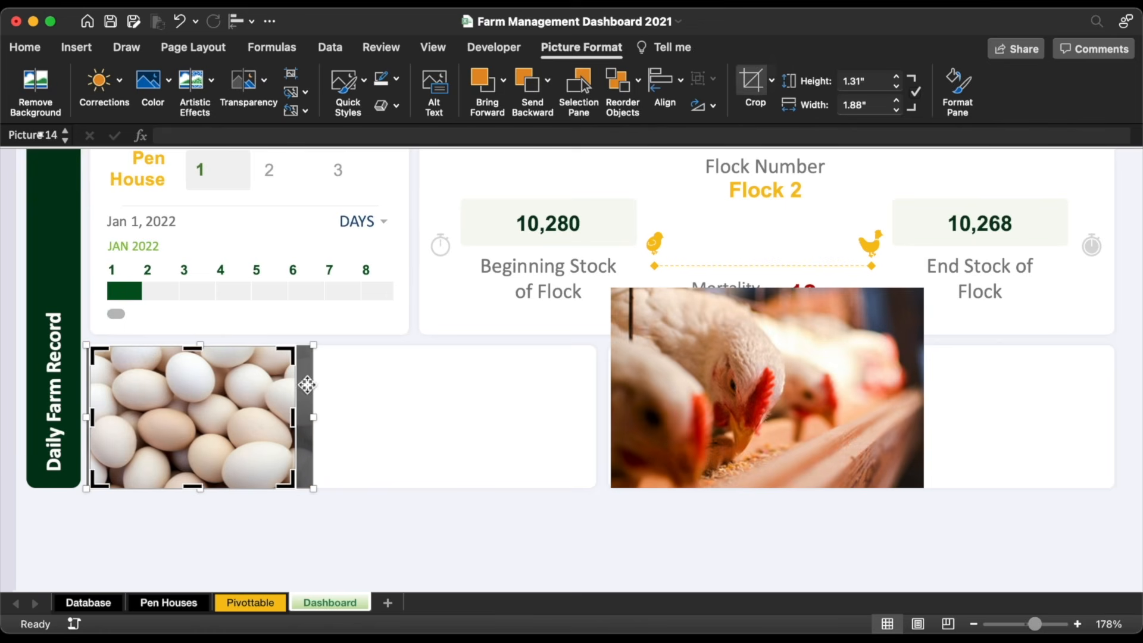
{"action": "left_click_drag", "start_coordinate": [96, 420], "coordinate": [135, 421]}
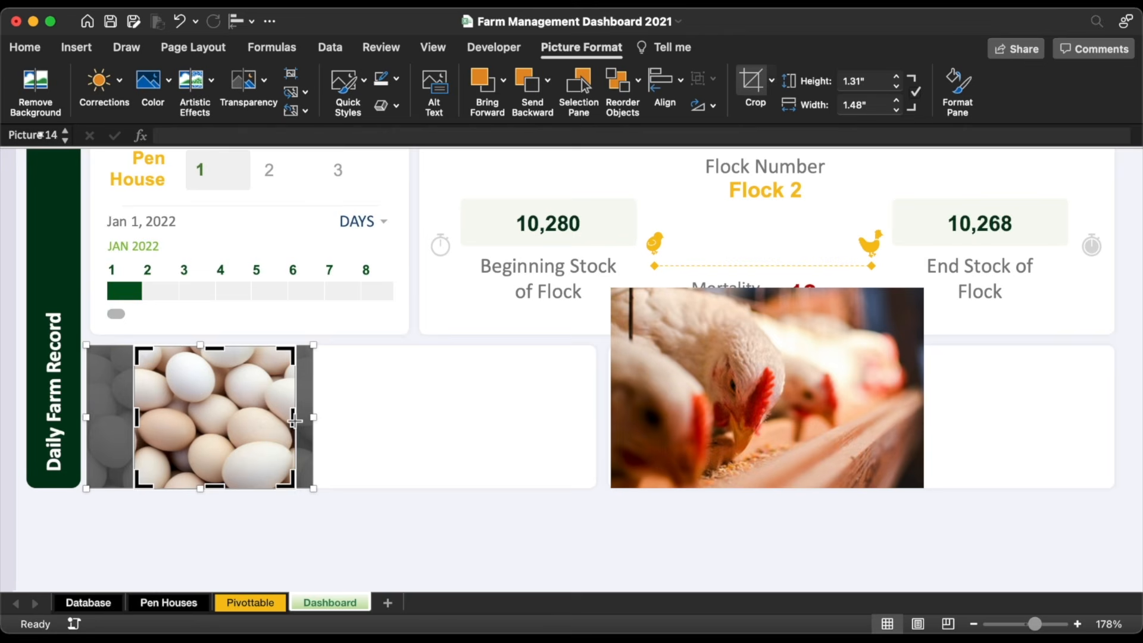
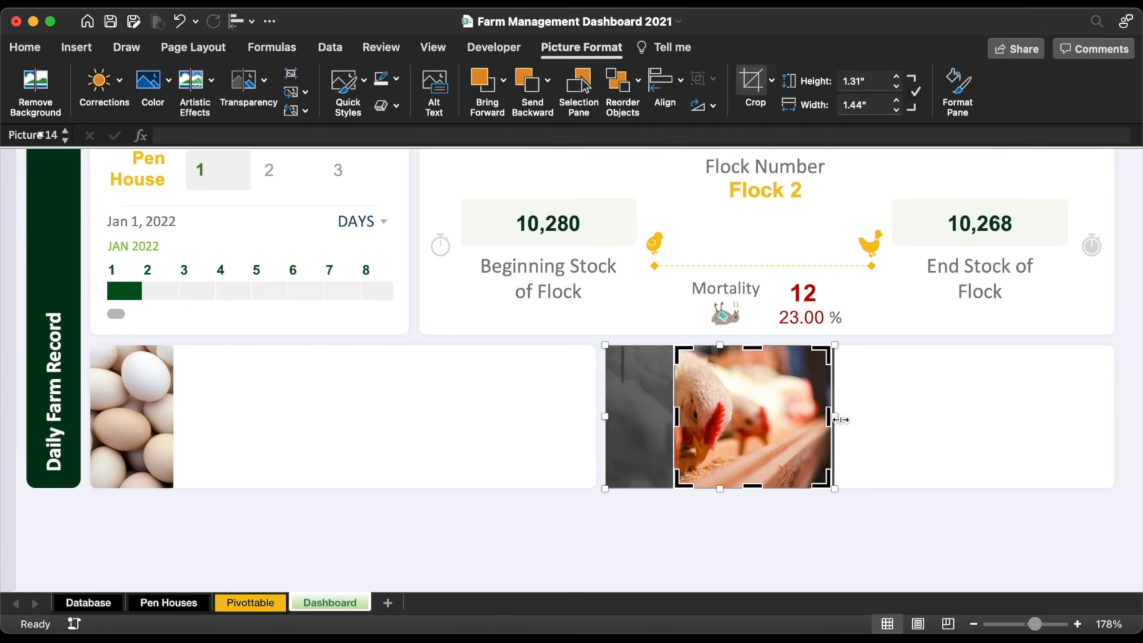
Step: Crop the chicken photo narrower from the right and left-align it with its white tile
{"action": "left_click_drag", "start_coordinate": [834, 418], "coordinate": [779, 417]}
{"action": "key", "text": "Left"}
{"action": "key", "text": "Left"}
{"action": "key", "text": "Left"}
{"action": "key", "text": "Left"}
{"action": "key", "text": "Left"}
{"action": "key", "text": "Left"}
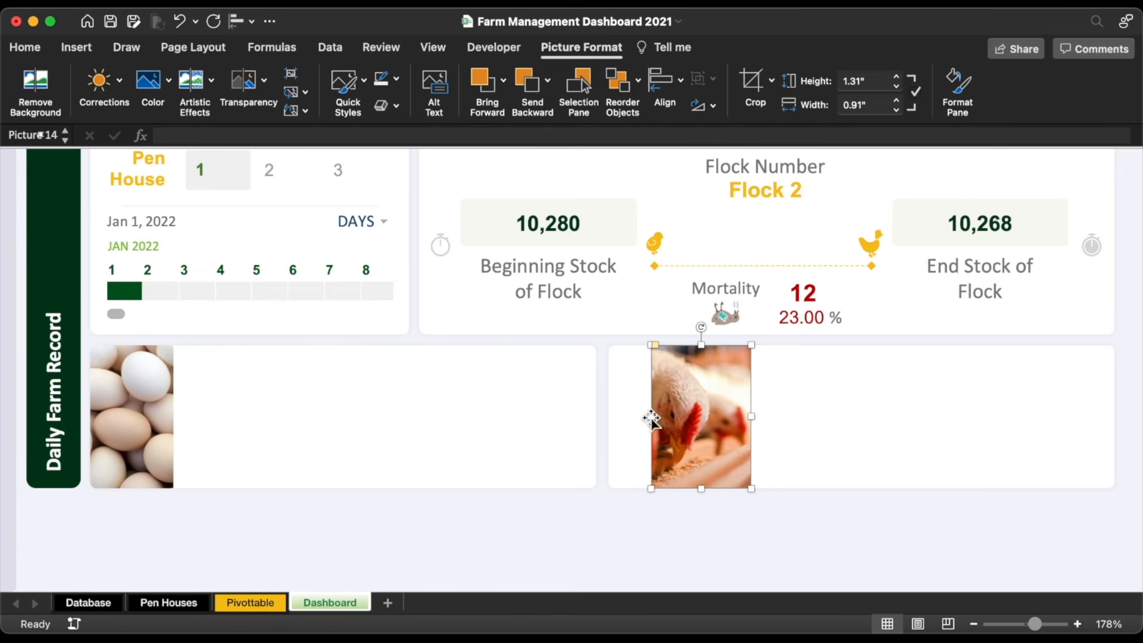
{"action": "left_click", "coordinate": [629, 415], "text": "shift"}
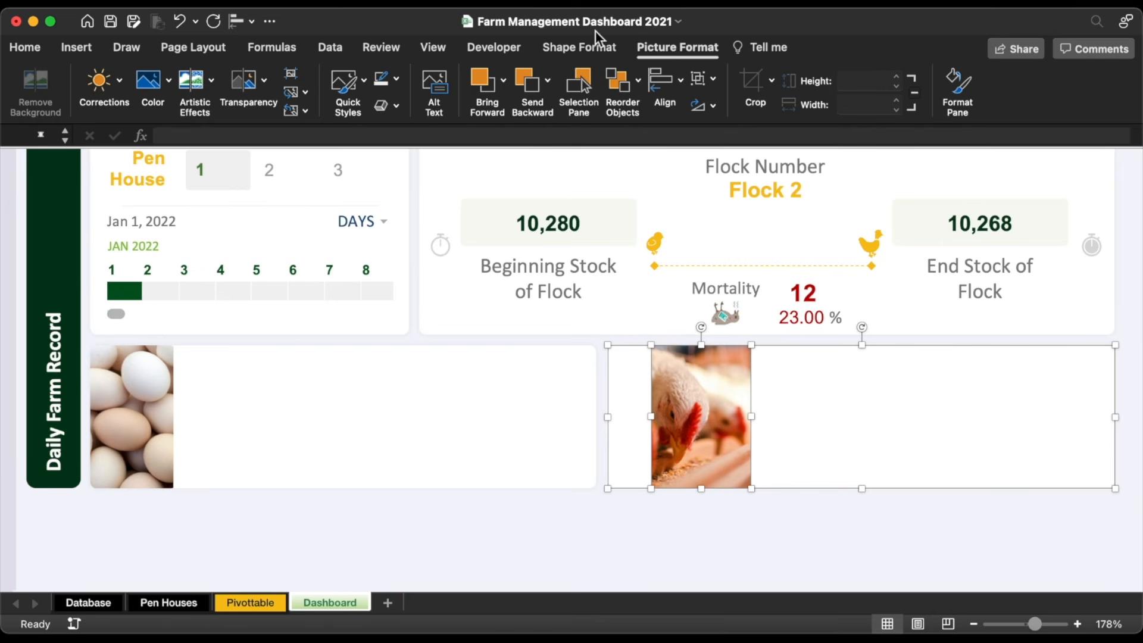
{"action": "left_click", "coordinate": [241, 22]}
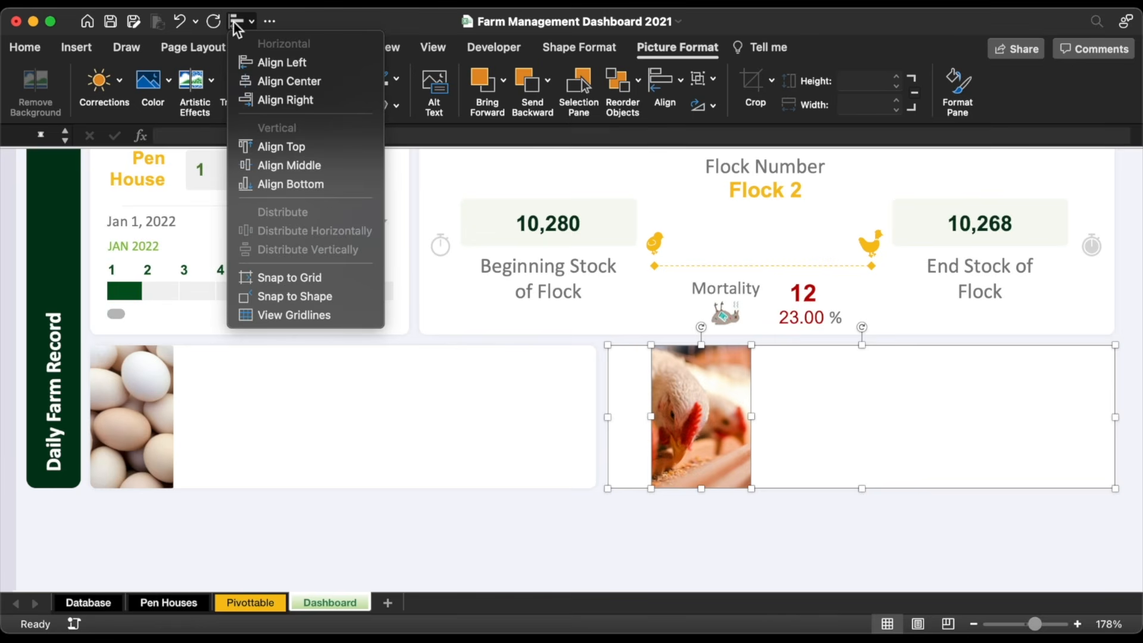
{"action": "left_click", "coordinate": [269, 65]}
{"action": "key", "text": "Escape"}
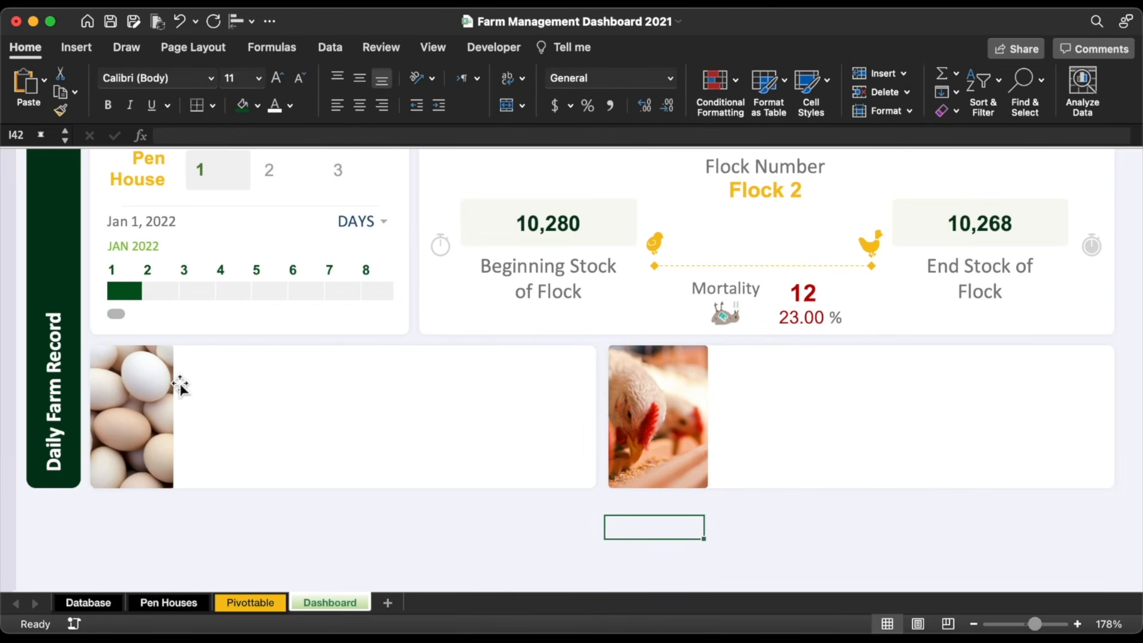
Step: Copy the thin divider to the chicken photo's edge and add an 'Egg Production' label to the egg tile
{"action": "left_click", "coordinate": [180, 386]}
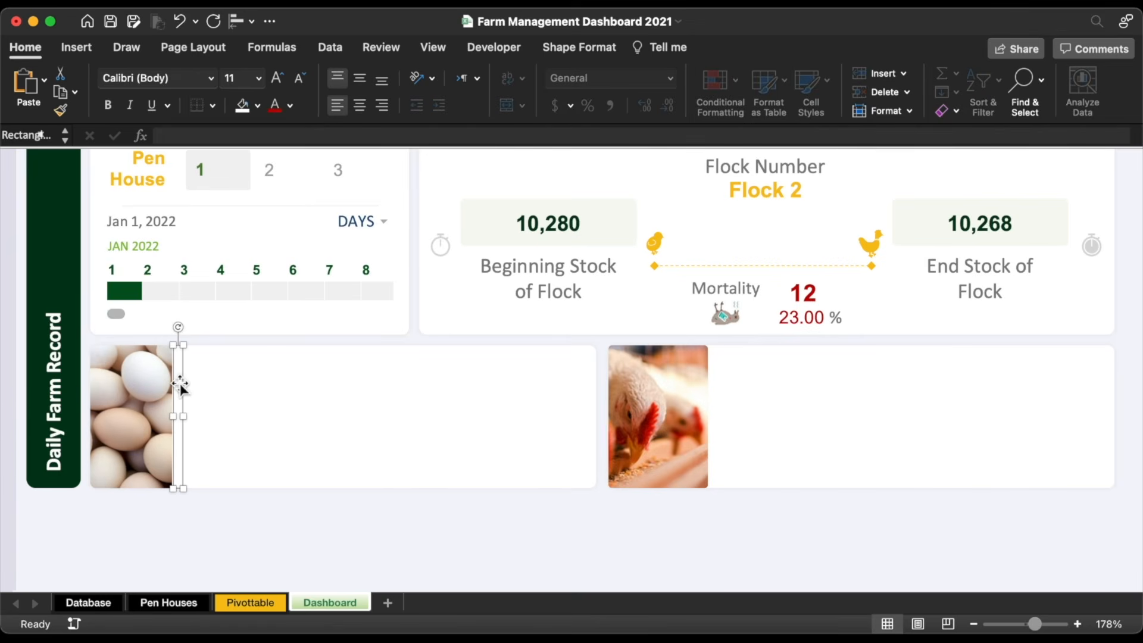
{"action": "left_click_drag", "start_coordinate": [178, 384], "coordinate": [705, 395]}
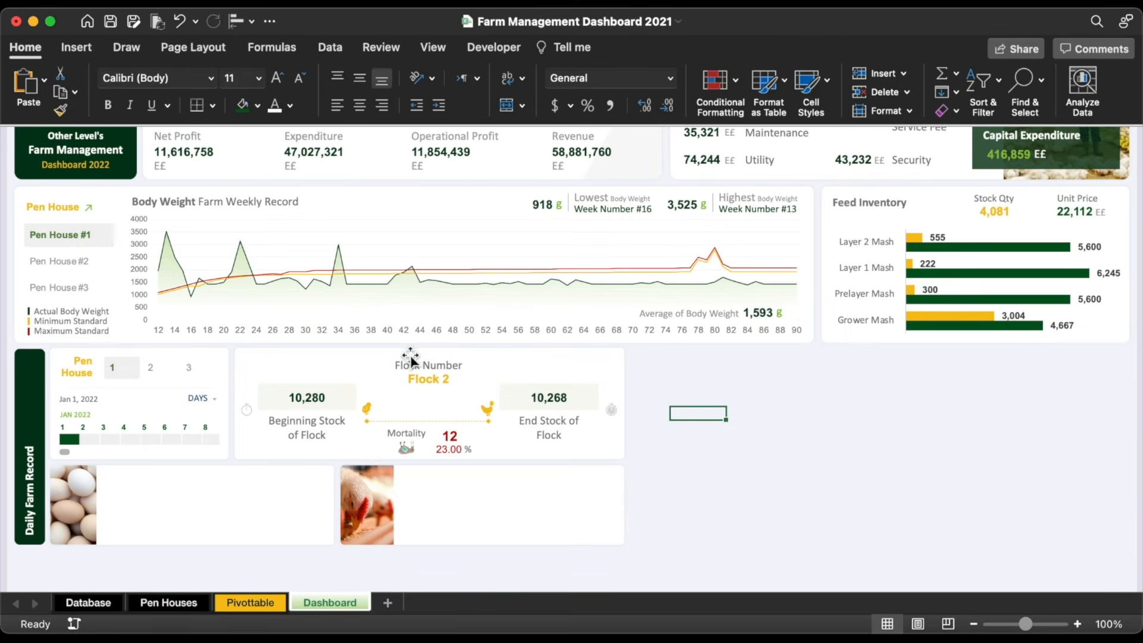
{"action": "left_click_drag", "start_coordinate": [415, 356], "coordinate": [174, 481]}
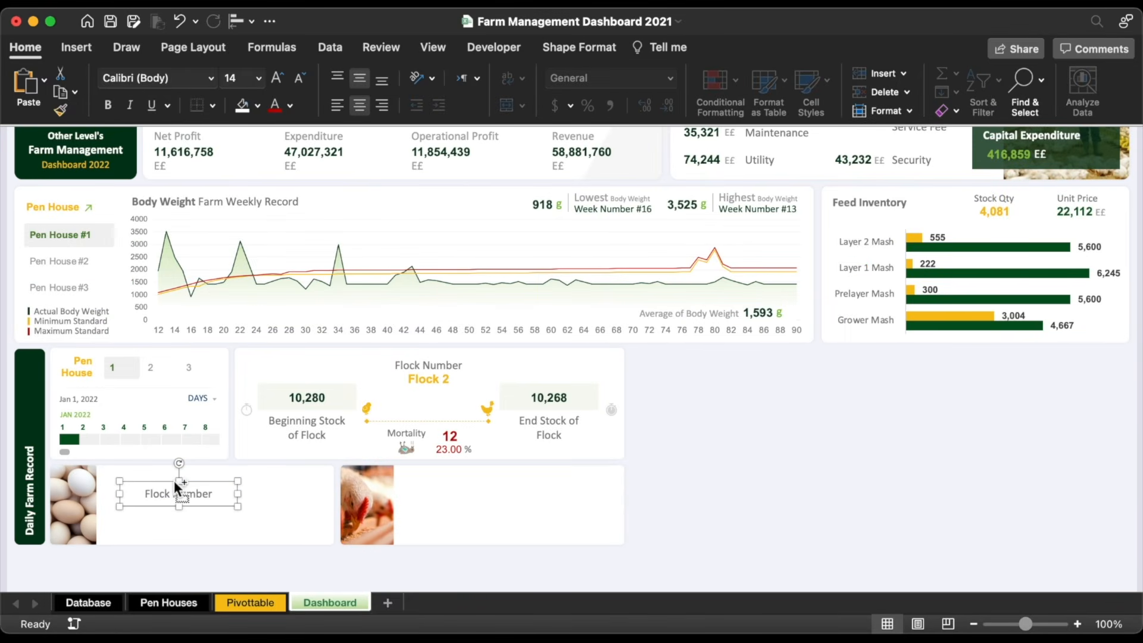
{"action": "triple_click", "coordinate": [174, 492]}
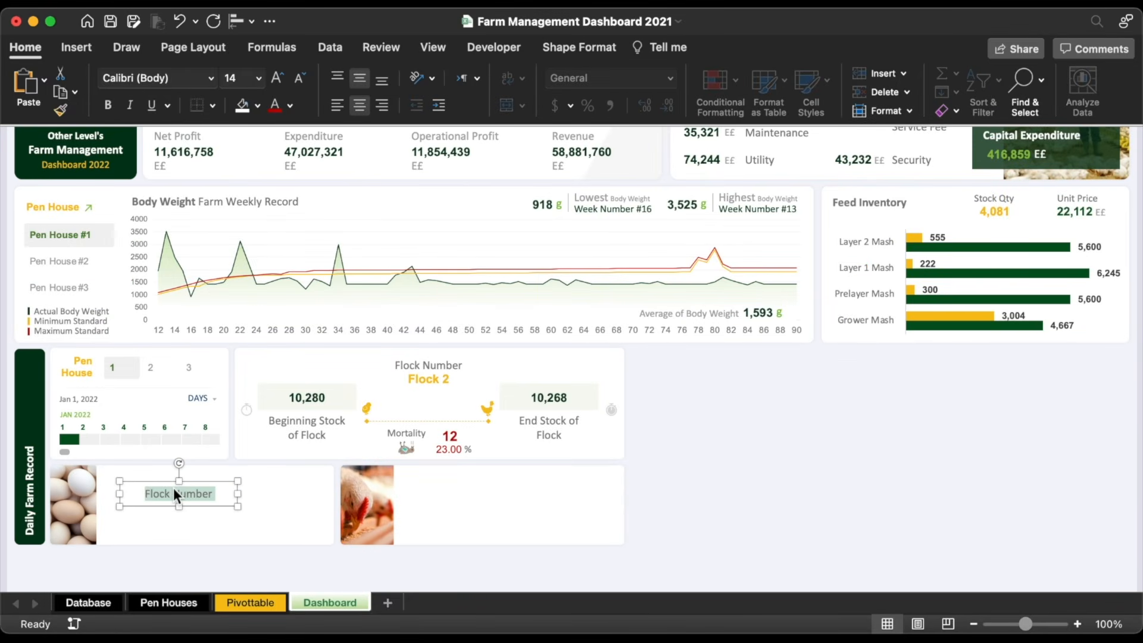
{"action": "type", "text": "Egg Production"}
{"action": "left_click_drag", "start_coordinate": [177, 507], "coordinate": [251, 479]}
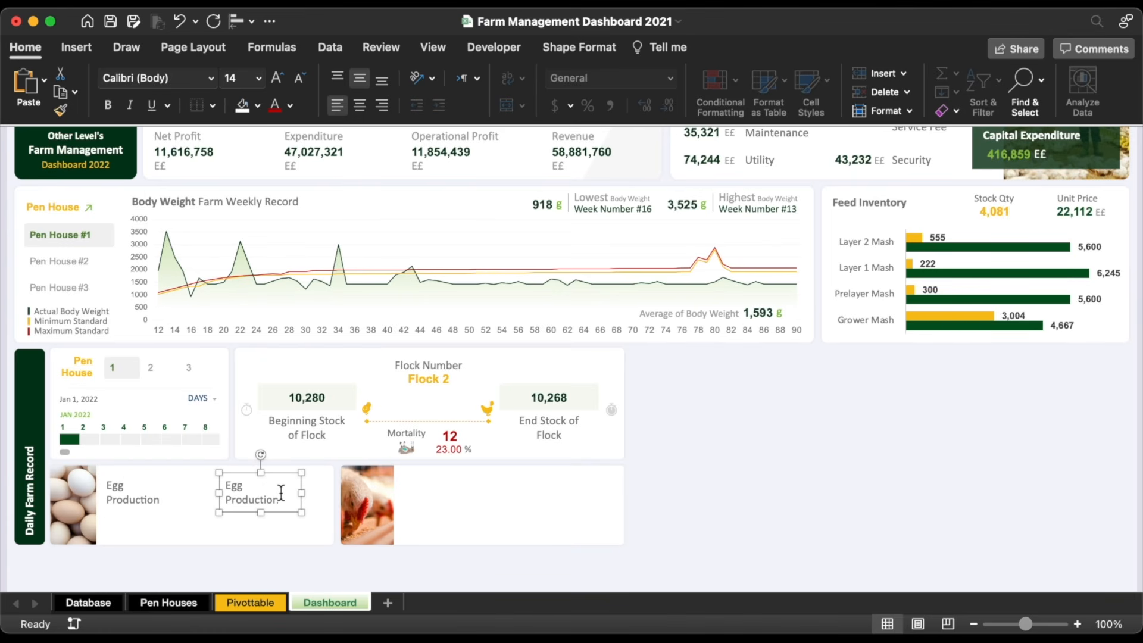
Step: Turn a copied label into a widened, centred 'Cumulative Eggs' label
{"action": "key", "text": "super+a"}
{"action": "key", "text": "BackSpace"}
{"action": "type", "text": "Cumulative Eggs"}
{"action": "left_click_drag", "start_coordinate": [301, 493], "coordinate": [281, 524]}
{"action": "left_click", "coordinate": [360, 106]}
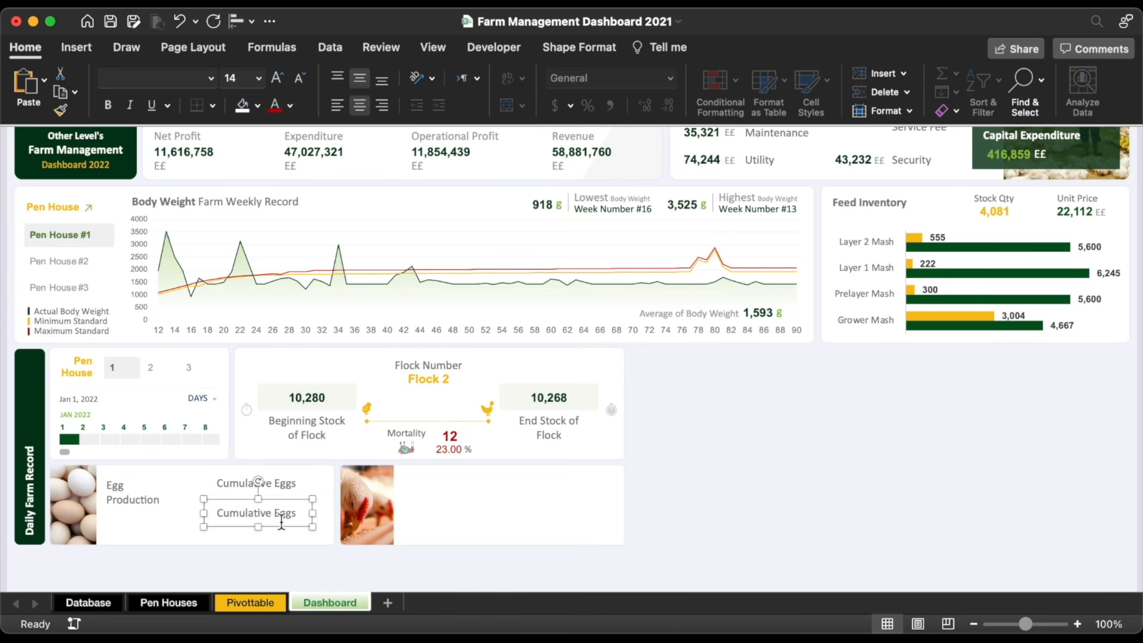
Step: Make the second label read 'Cumulative Eggs Trays' and widen it to fit
{"action": "left_click", "coordinate": [281, 525]}
{"action": "key", "text": "Return"}
{"action": "type", "text": "Trays"}
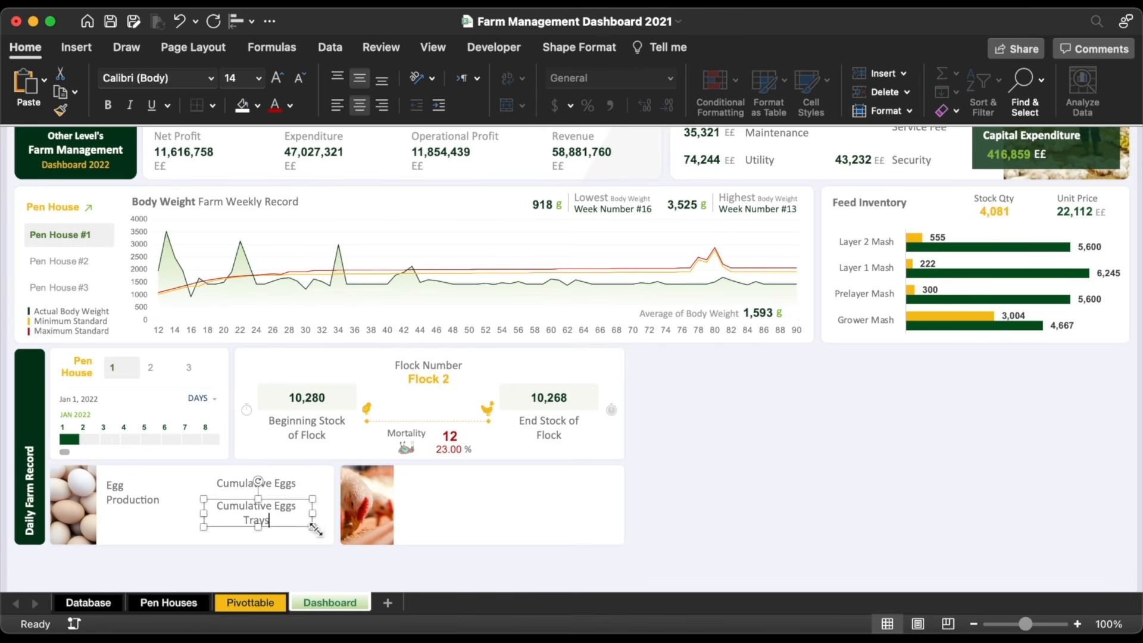
{"action": "left_click_drag", "start_coordinate": [317, 515], "coordinate": [333, 516]}
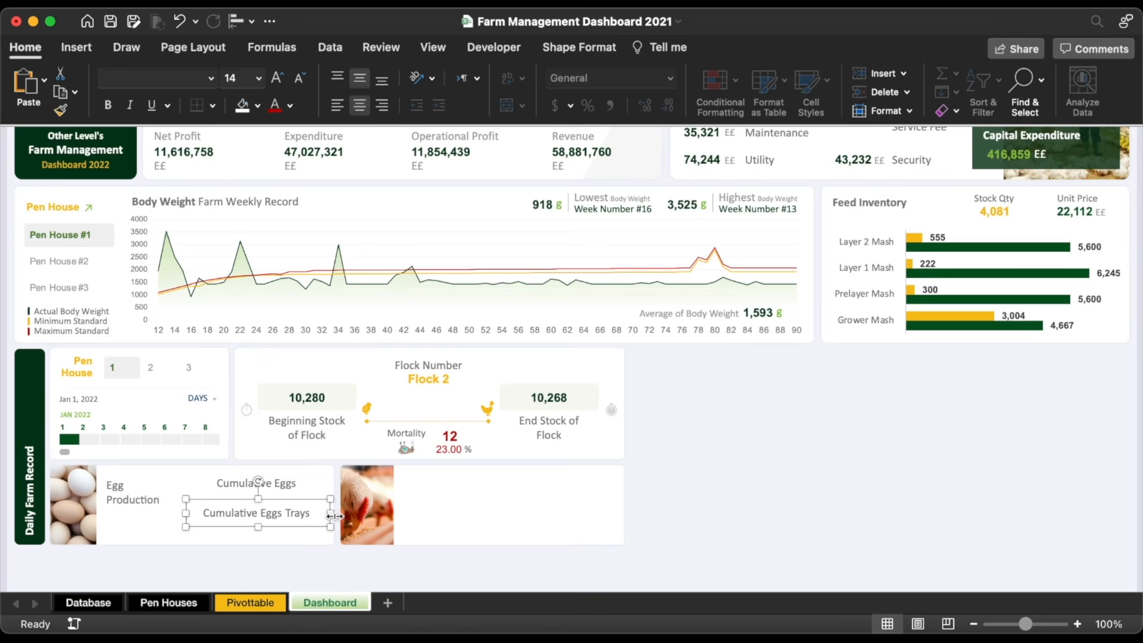
Step: Shrink the label text to 12 pt and duplicate all three labels just below
{"action": "left_click", "coordinate": [285, 480], "text": "shift"}
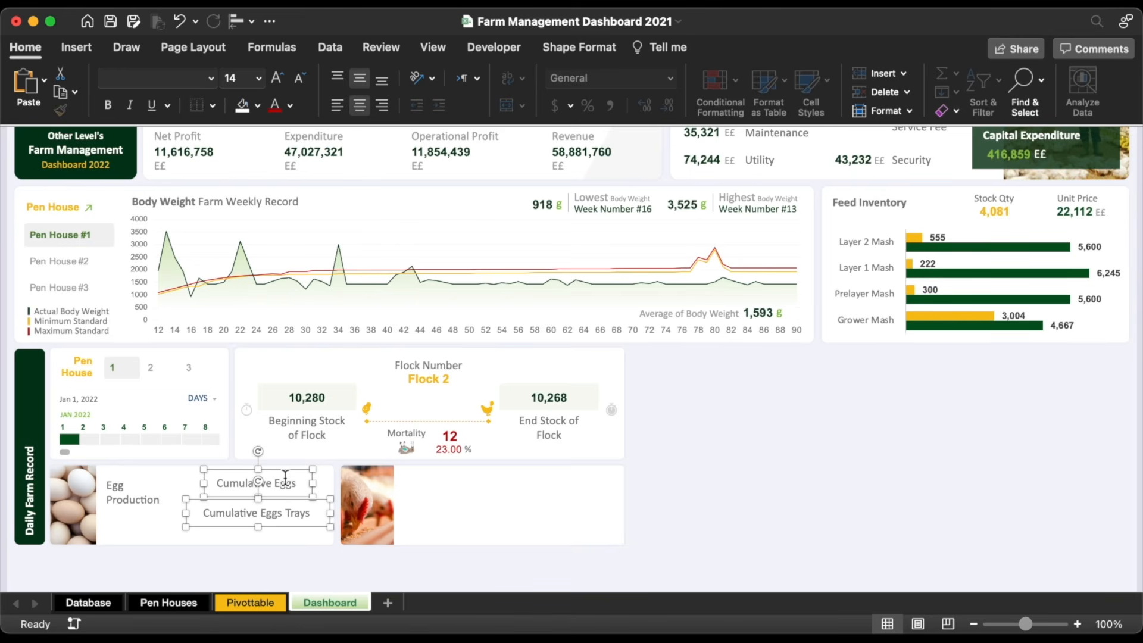
{"action": "left_click", "coordinate": [298, 83]}
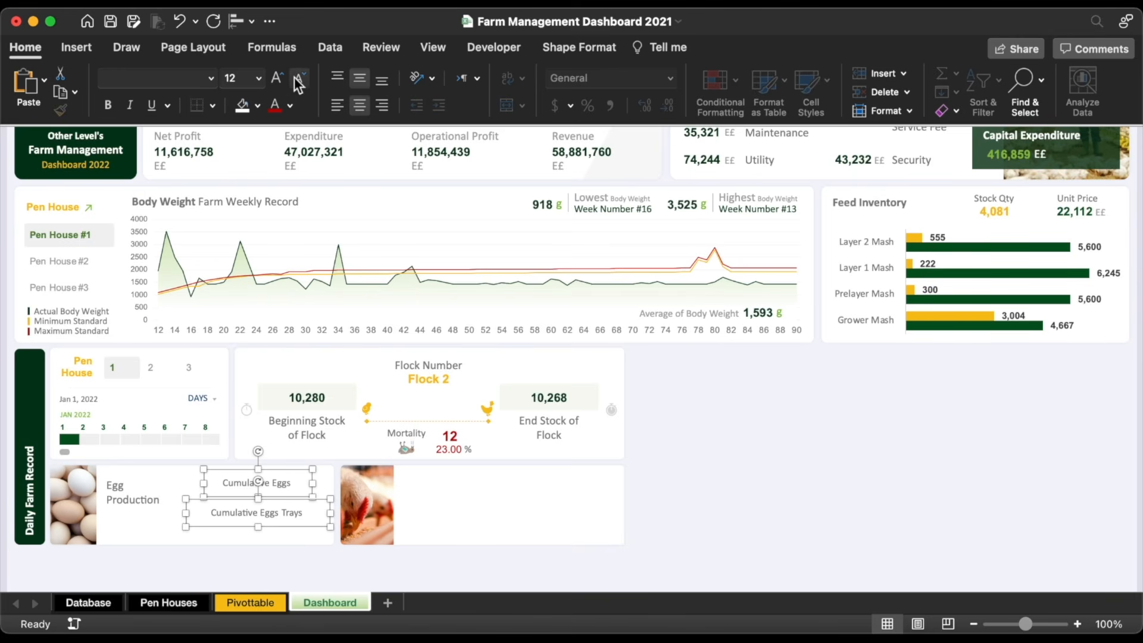
{"action": "left_click", "coordinate": [124, 480], "text": "shift"}
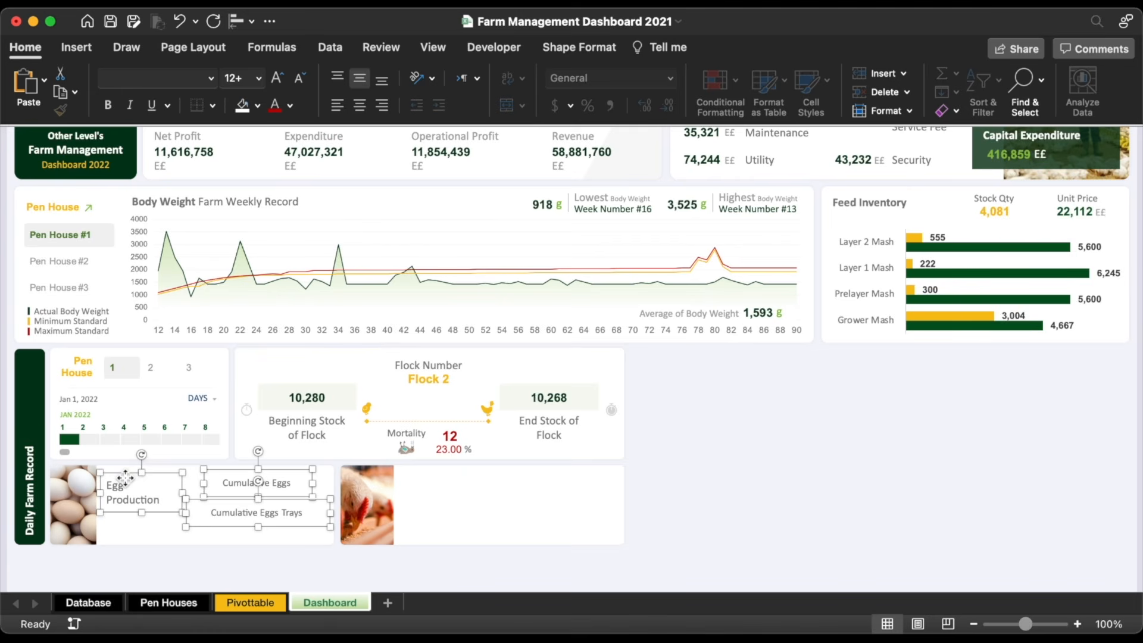
{"action": "left_click_drag", "start_coordinate": [126, 478], "coordinate": [124, 487]}
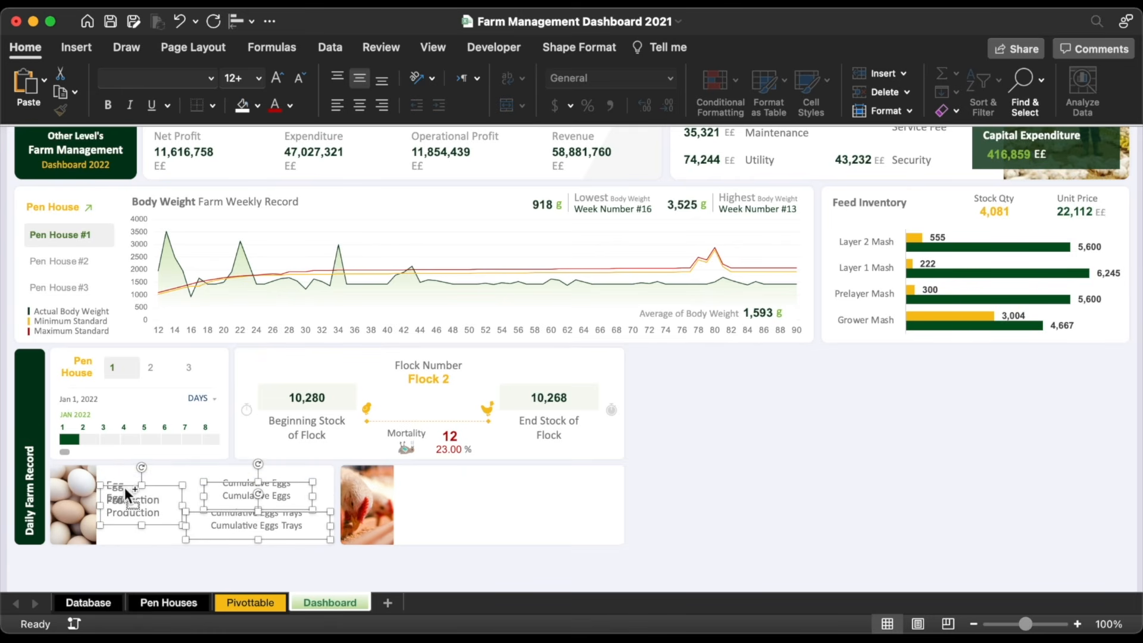
{"action": "left_click", "coordinate": [277, 561]}
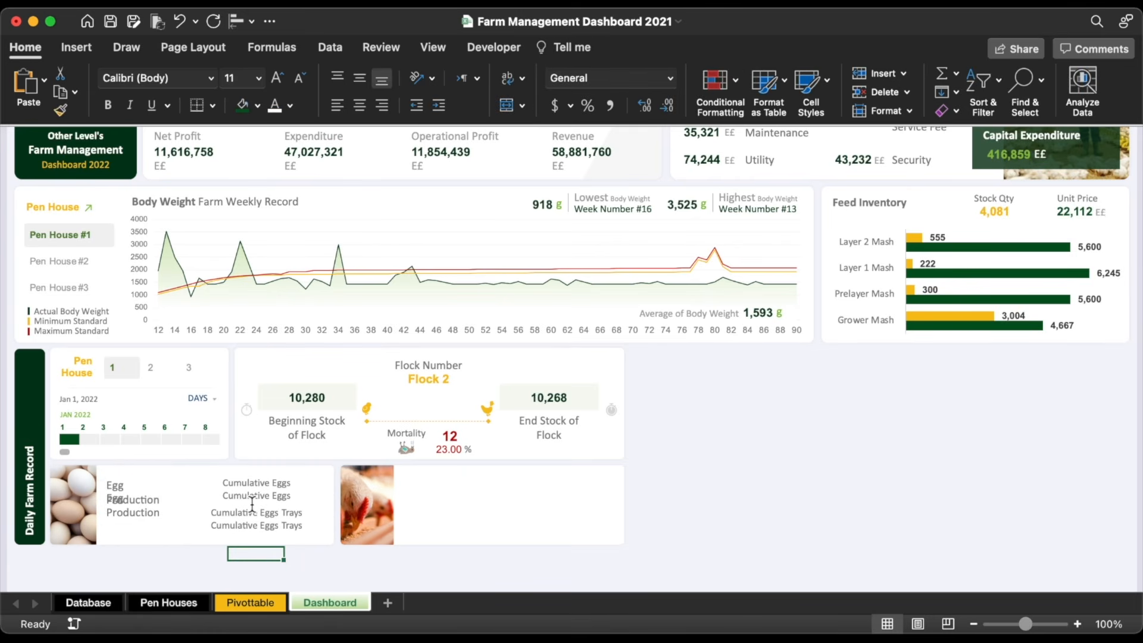
{"action": "left_click", "coordinate": [136, 511]}
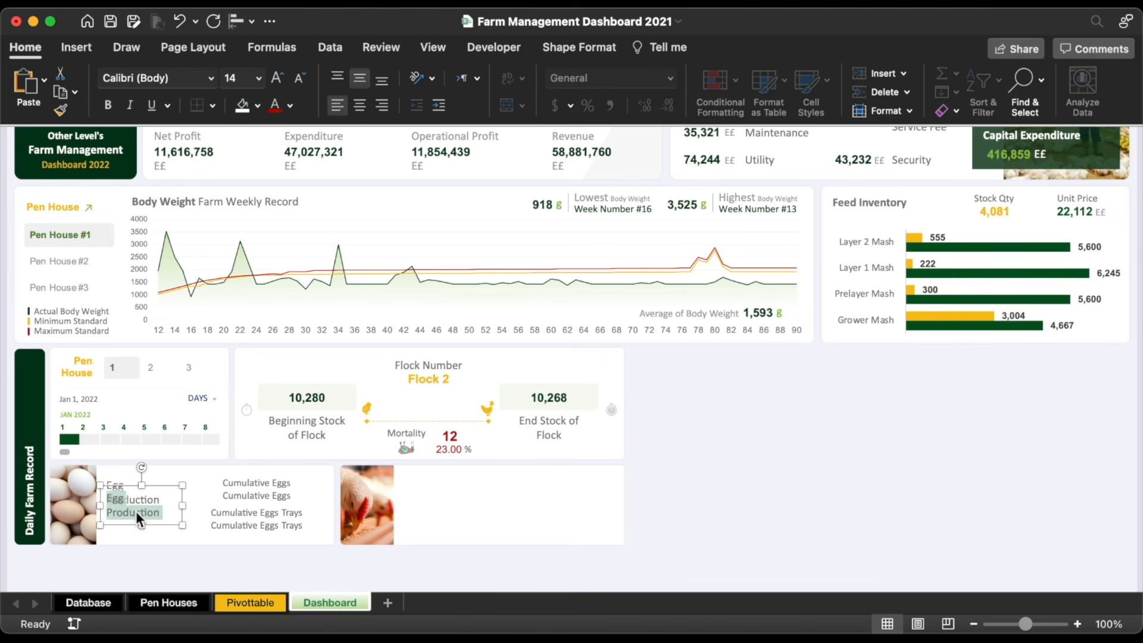
Step: Show the formula bar and enter a Pivottable BR8 formula dividing the Egg Production % value by 100
{"action": "left_click", "coordinate": [433, 47]}
{"action": "left_click", "coordinate": [427, 73]}
{"action": "left_click", "coordinate": [438, 128]}
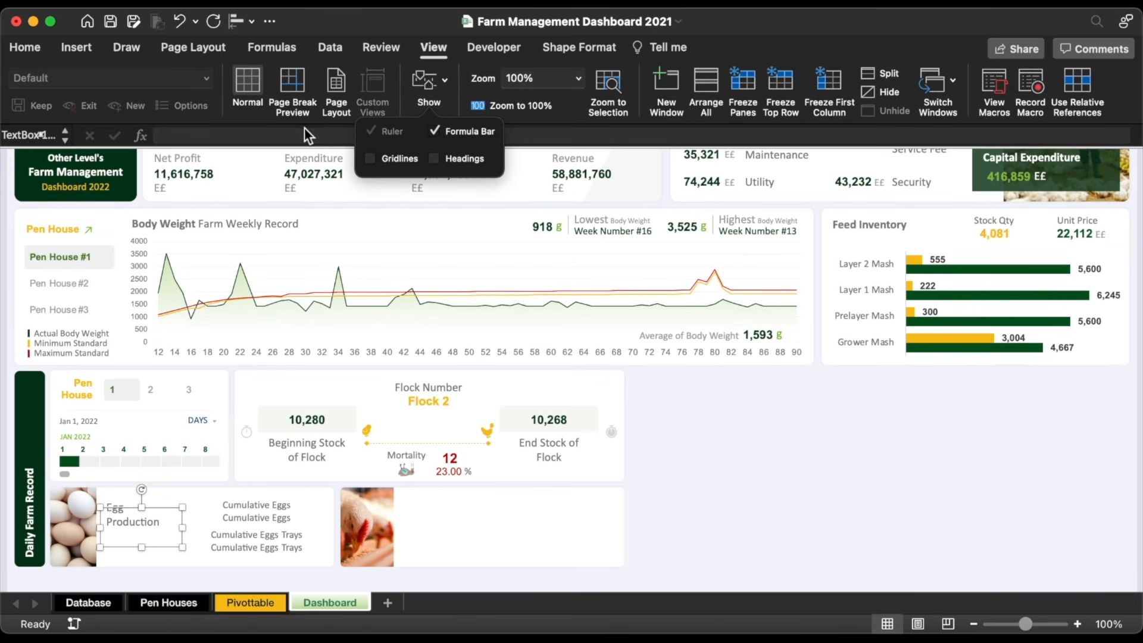
{"action": "left_click", "coordinate": [304, 132]}
{"action": "type", "text": "="}
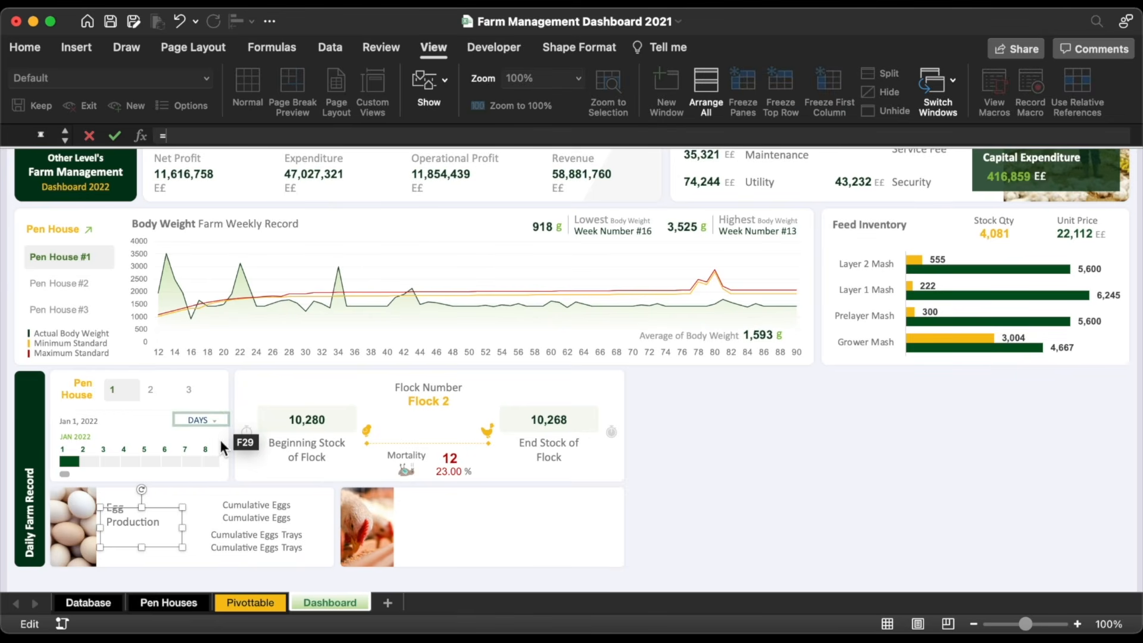
{"action": "left_click", "coordinate": [253, 603]}
{"action": "type", "text": "="}
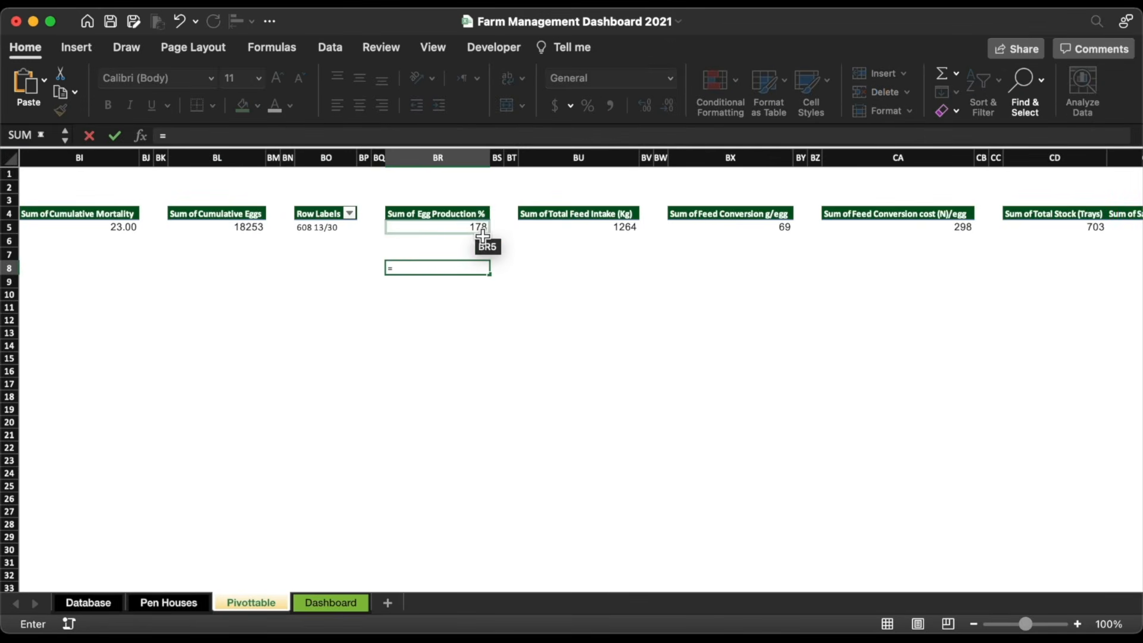
{"action": "left_click", "coordinate": [480, 228]}
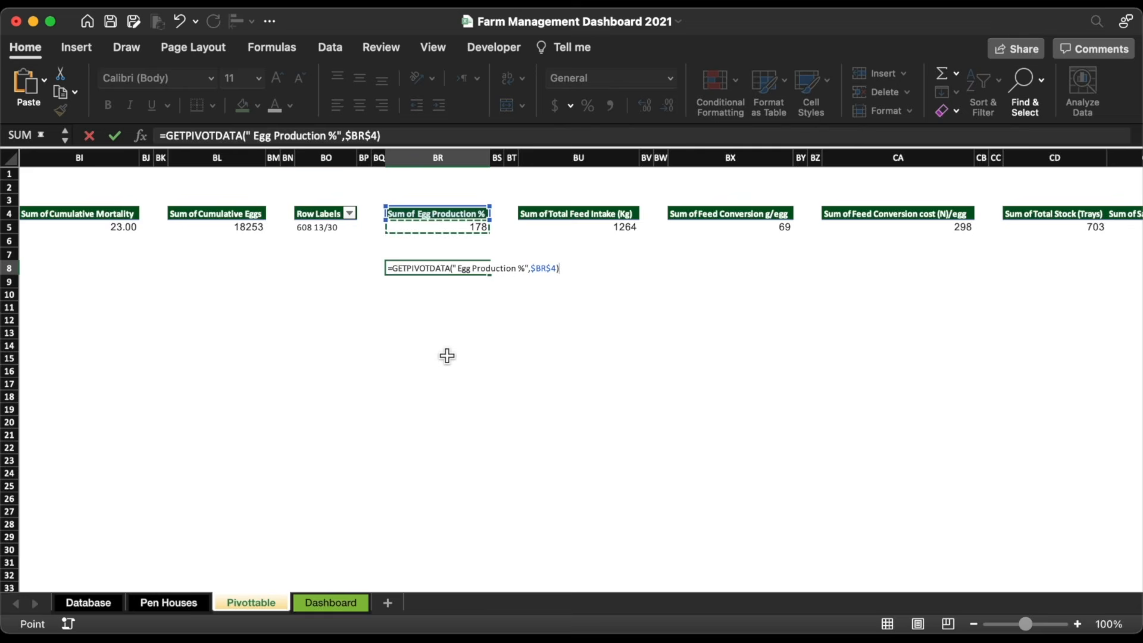
{"action": "type", "text": "/100"}
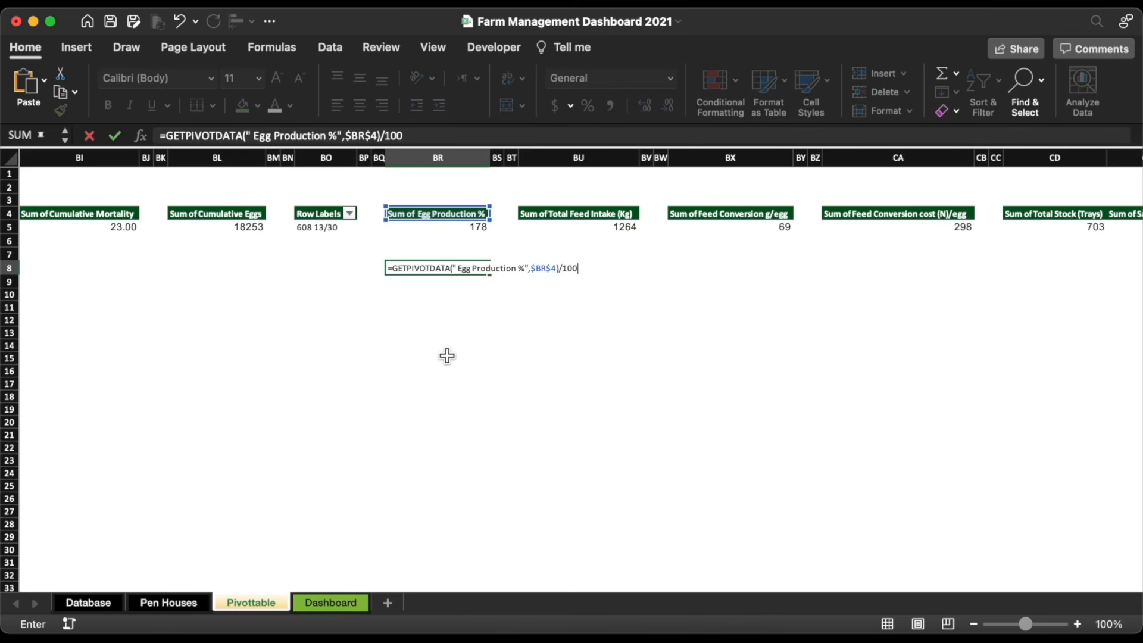
{"action": "key", "text": "Return"}
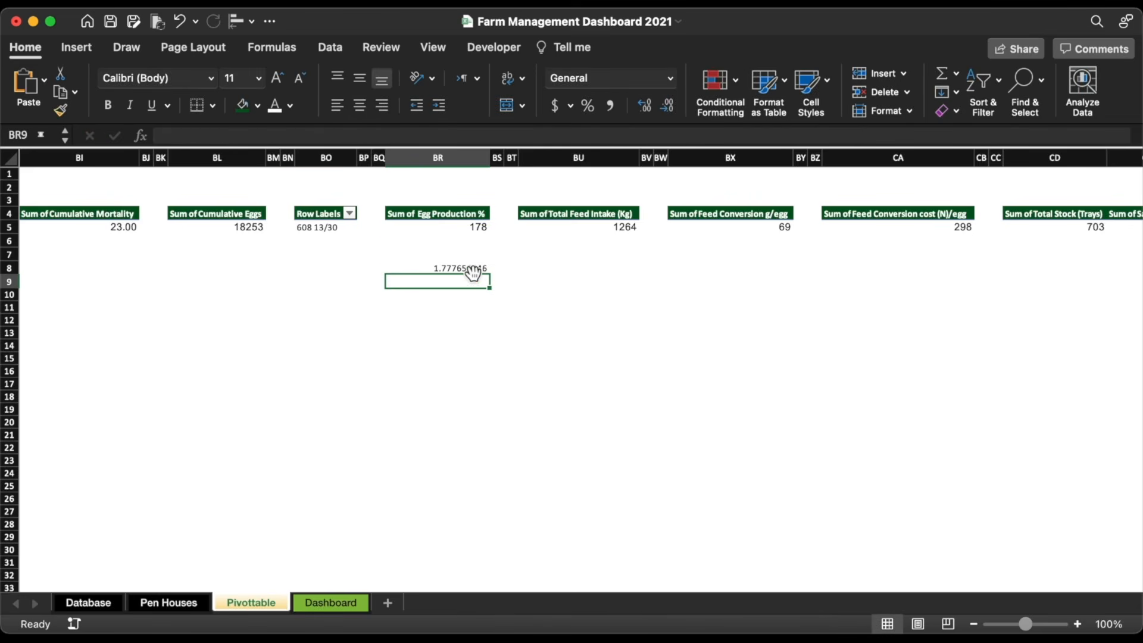
Step: Format Pivottable cell BR8 as a bold percentage with light green fill
{"action": "left_click", "coordinate": [472, 271]}
{"action": "left_click", "coordinate": [588, 105]}
{"action": "left_click", "coordinate": [108, 105]}
{"action": "left_click", "coordinate": [257, 106]}
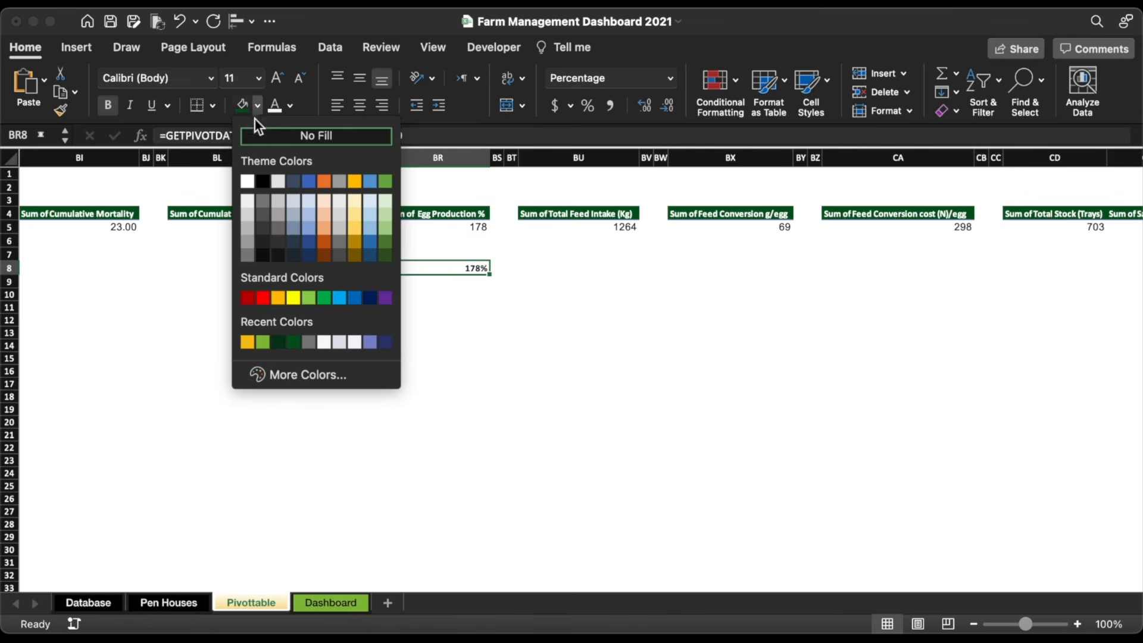
{"action": "left_click", "coordinate": [387, 218]}
{"action": "left_click", "coordinate": [460, 337]}
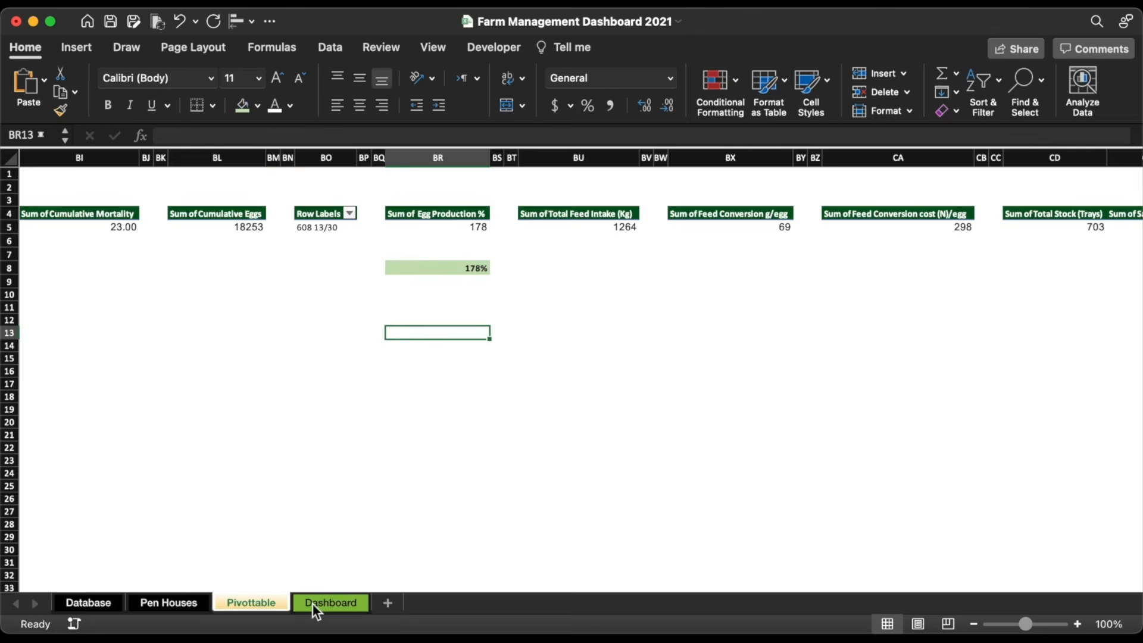
Step: Link the Dashboard's Egg Production value box to Pivottable!BR8 so it shows 178%
{"action": "left_click", "coordinate": [313, 603]}
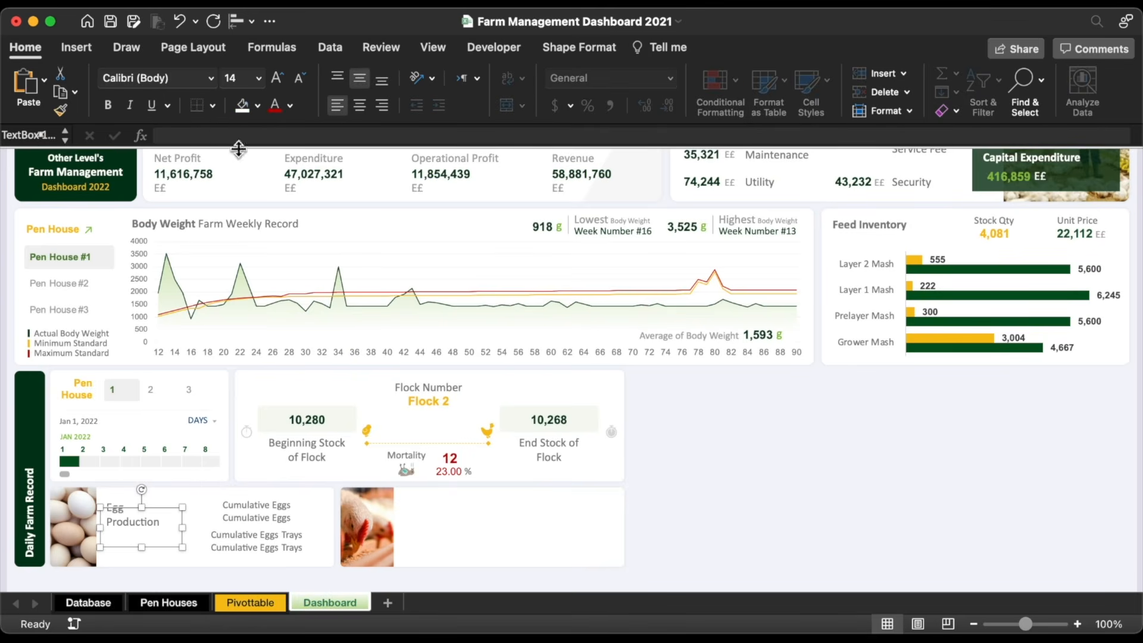
{"action": "left_click", "coordinate": [239, 137]}
{"action": "type", "text": "="}
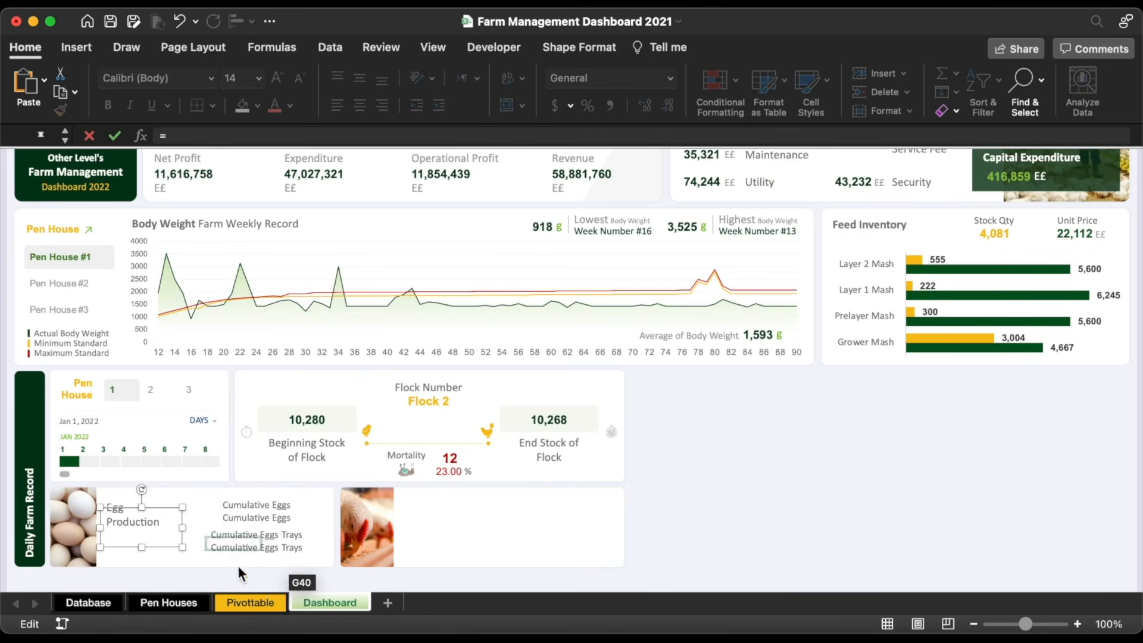
{"action": "left_click", "coordinate": [262, 605]}
{"action": "left_click", "coordinate": [454, 269]}
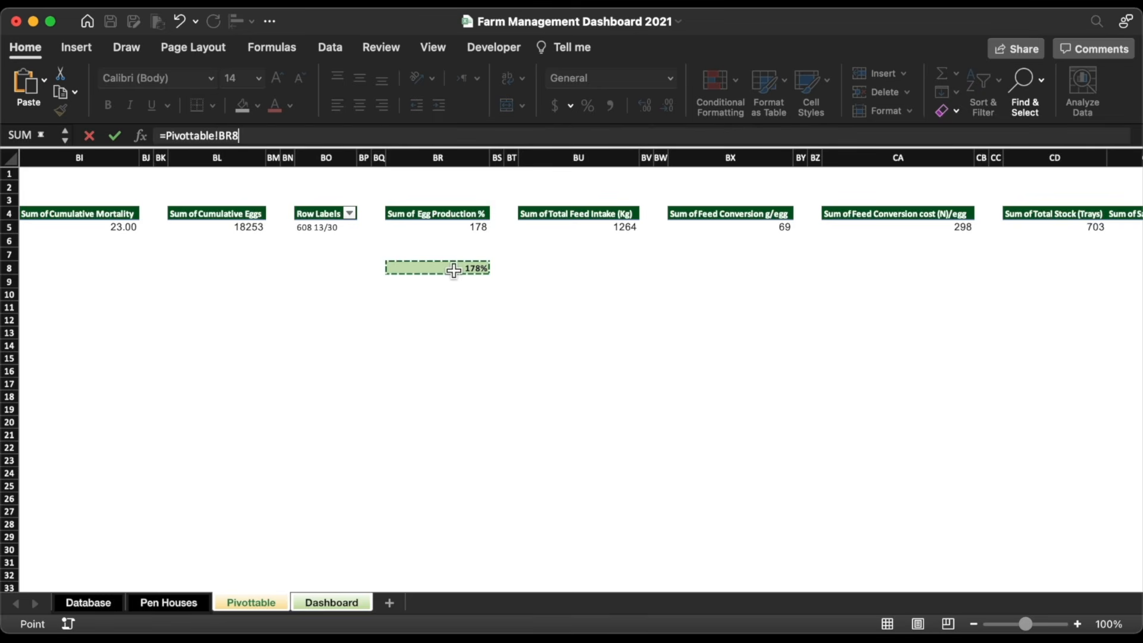
{"action": "key", "text": "Return"}
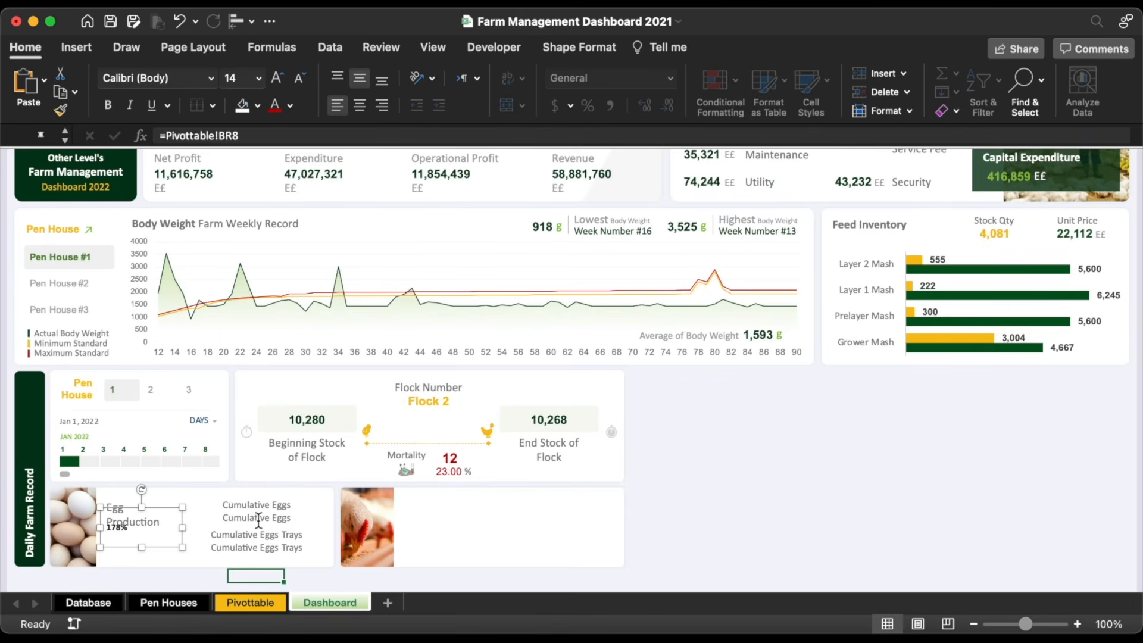
Step: Clear the second Cumulative Eggs box and link it to Pivottable!BL5, showing 18253
{"action": "triple_click", "coordinate": [258, 521]}
{"action": "key", "text": "BackSpace"}
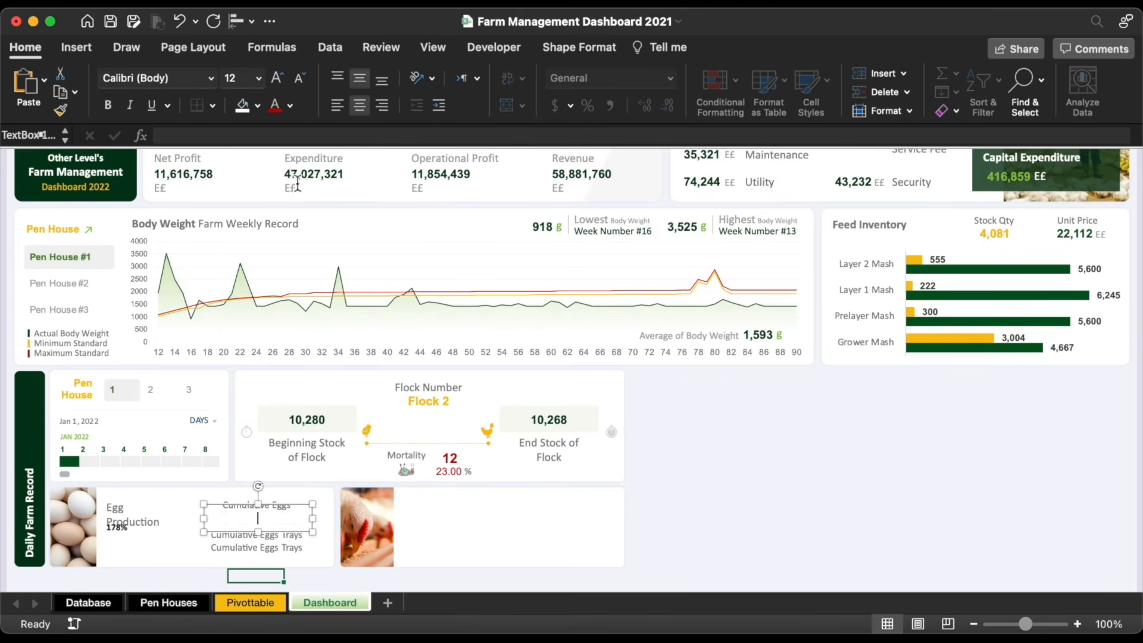
{"action": "left_click", "coordinate": [295, 141]}
{"action": "type", "text": "="}
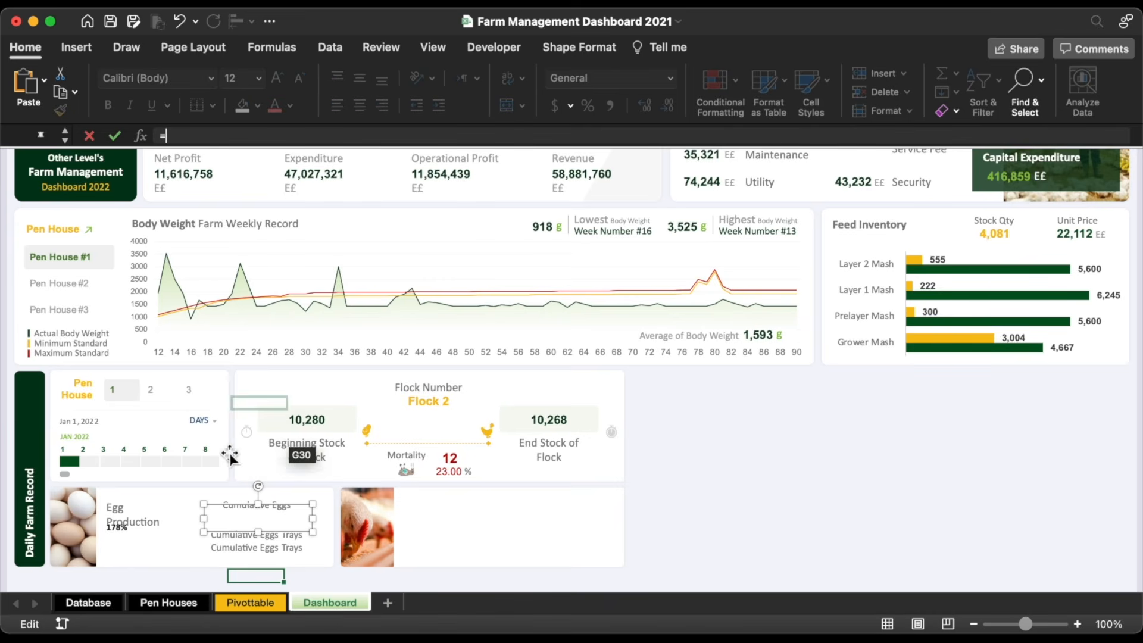
{"action": "left_click", "coordinate": [251, 598]}
{"action": "left_click", "coordinate": [228, 242]}
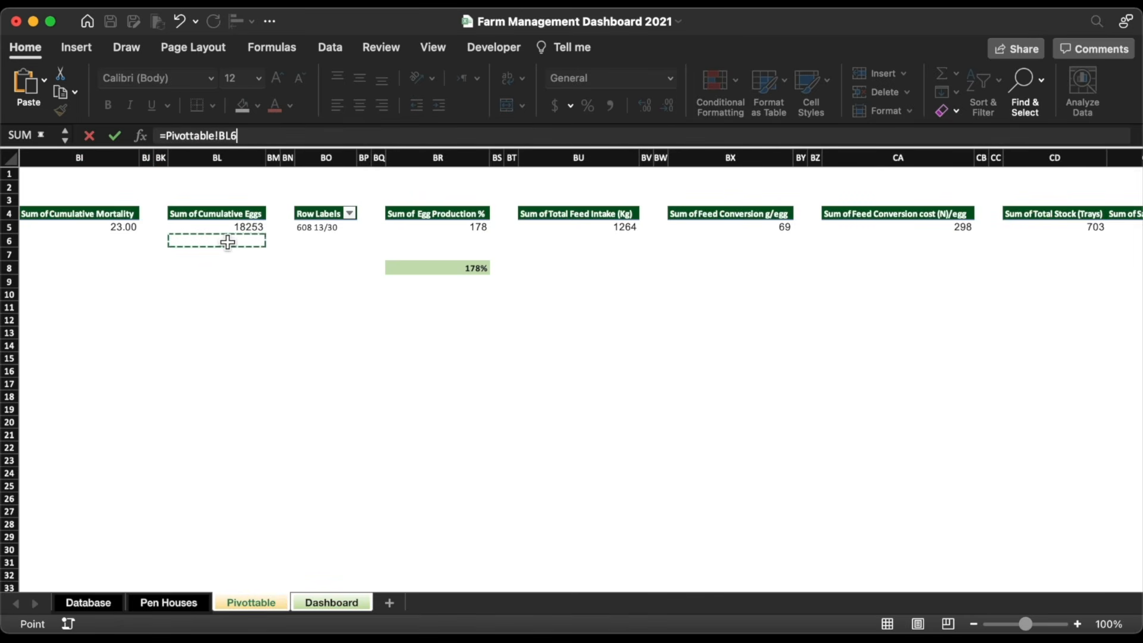
{"action": "left_click", "coordinate": [228, 228]}
{"action": "key", "text": "Return"}
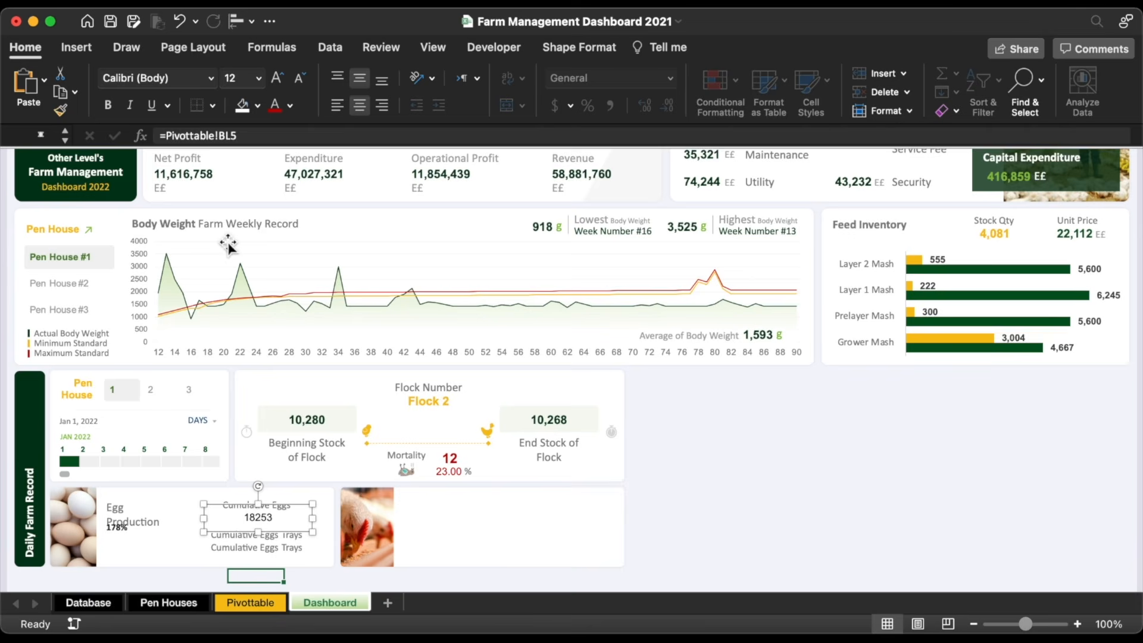
Step: Clear the second trays box and link it to Pivottable!BO6, showing 608 13/30
{"action": "left_click", "coordinate": [279, 549]}
{"action": "triple_click", "coordinate": [275, 549]}
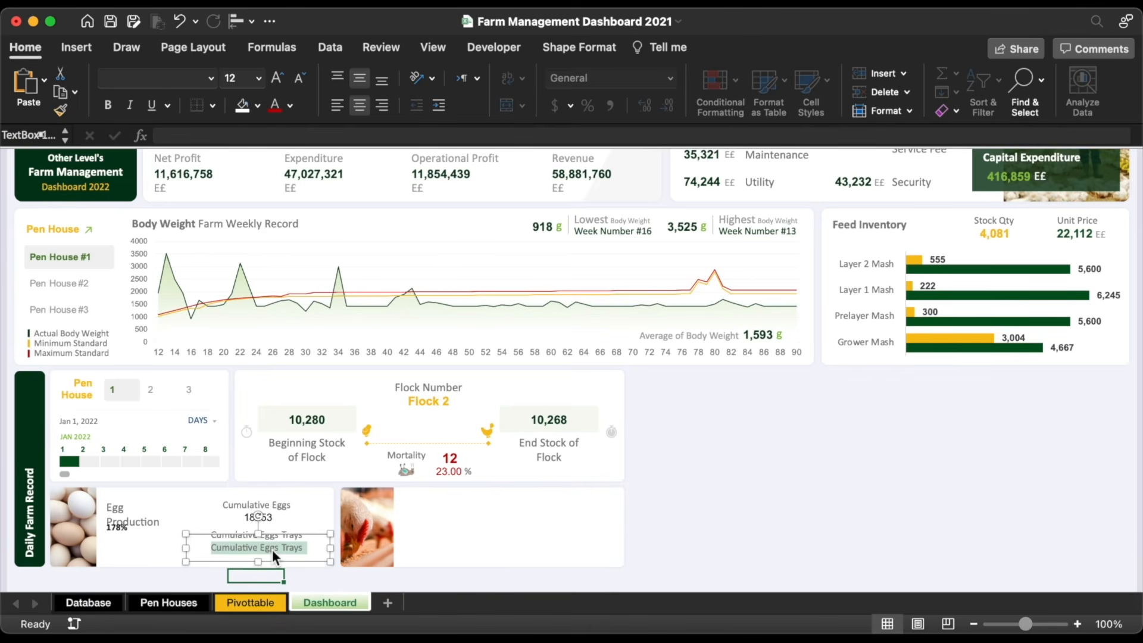
{"action": "key", "text": "BackSpace"}
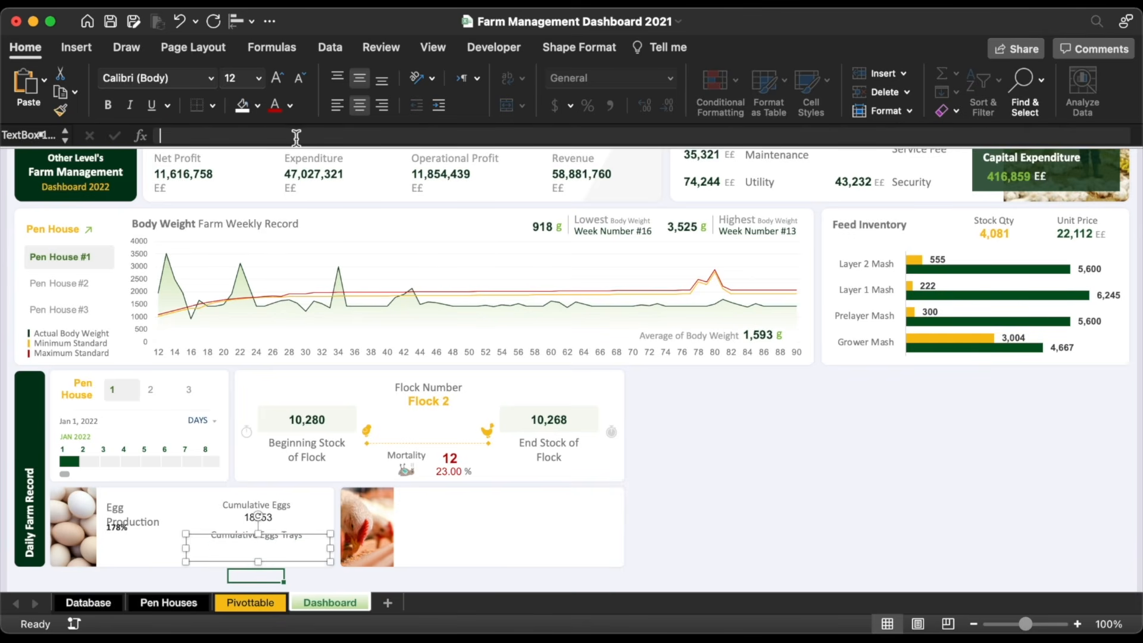
{"action": "left_click", "coordinate": [296, 137]}
{"action": "type", "text": "="}
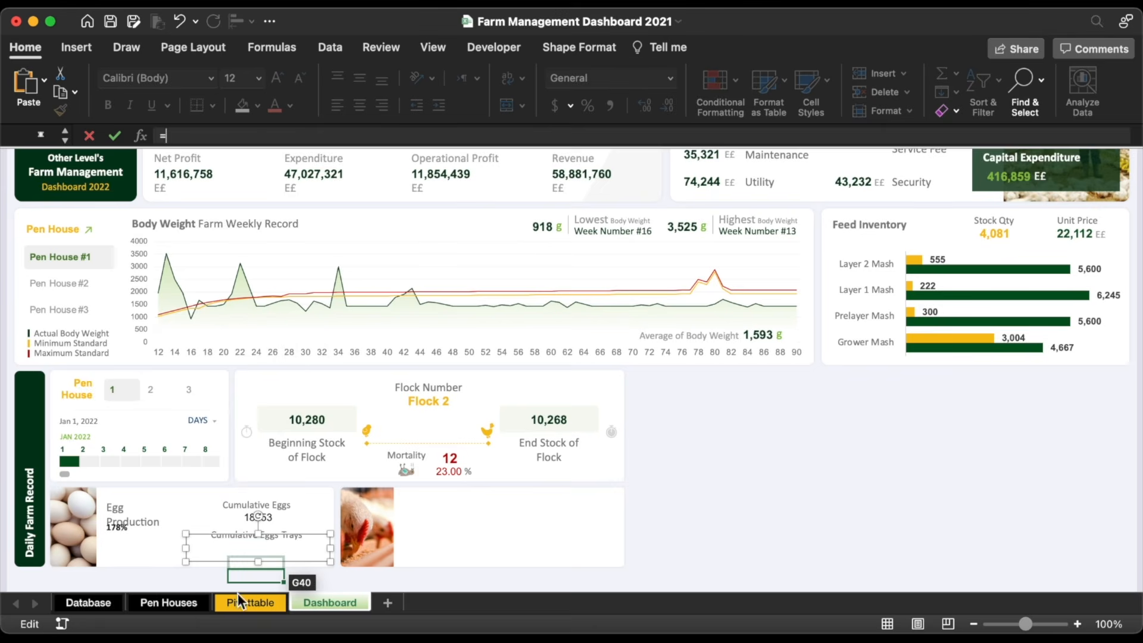
{"action": "left_click", "coordinate": [250, 602]}
{"action": "left_click", "coordinate": [326, 241]}
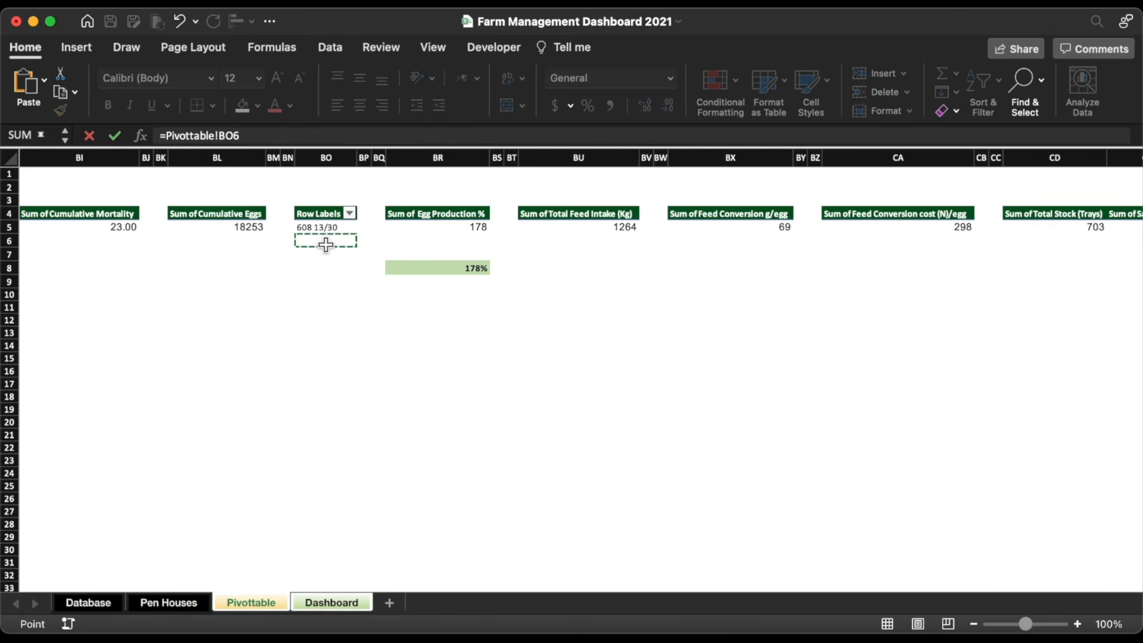
{"action": "key", "text": "Return"}
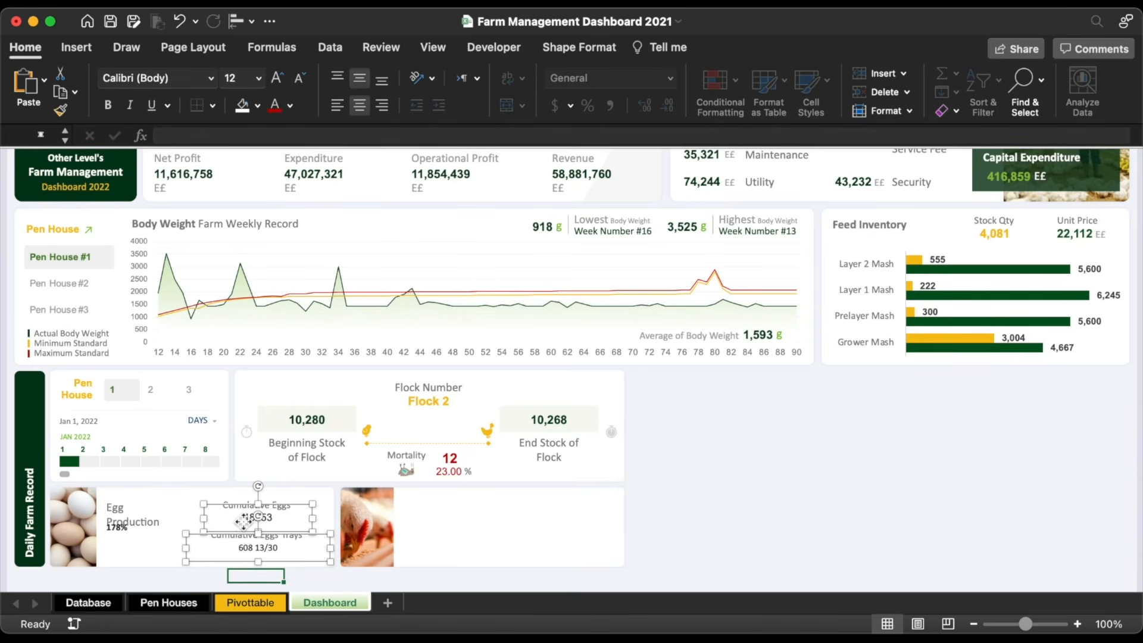
Step: Format the linked numbers as bold green Arial at a larger size
{"action": "left_click", "coordinate": [108, 106]}
{"action": "left_click", "coordinate": [212, 77]}
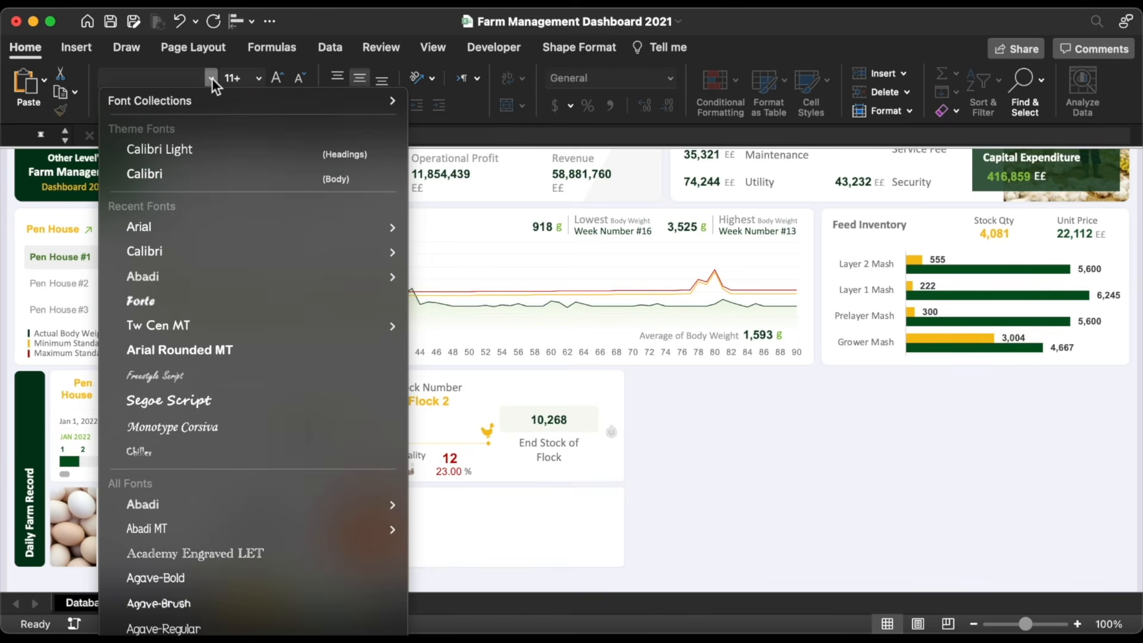
{"action": "left_click", "coordinate": [154, 231]}
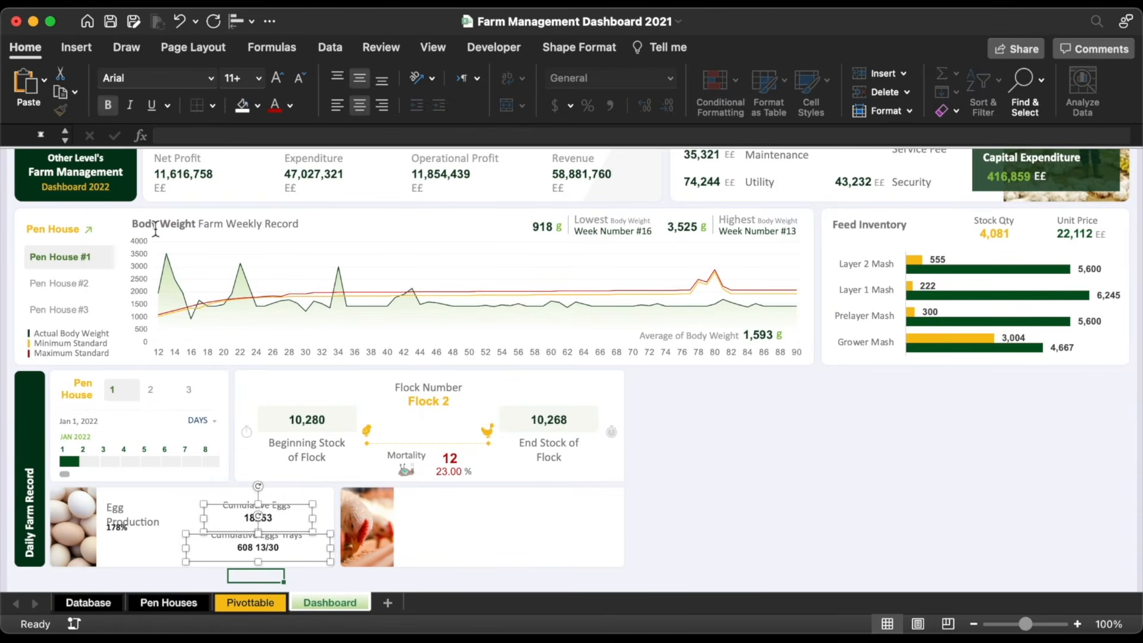
{"action": "left_click", "coordinate": [291, 106]}
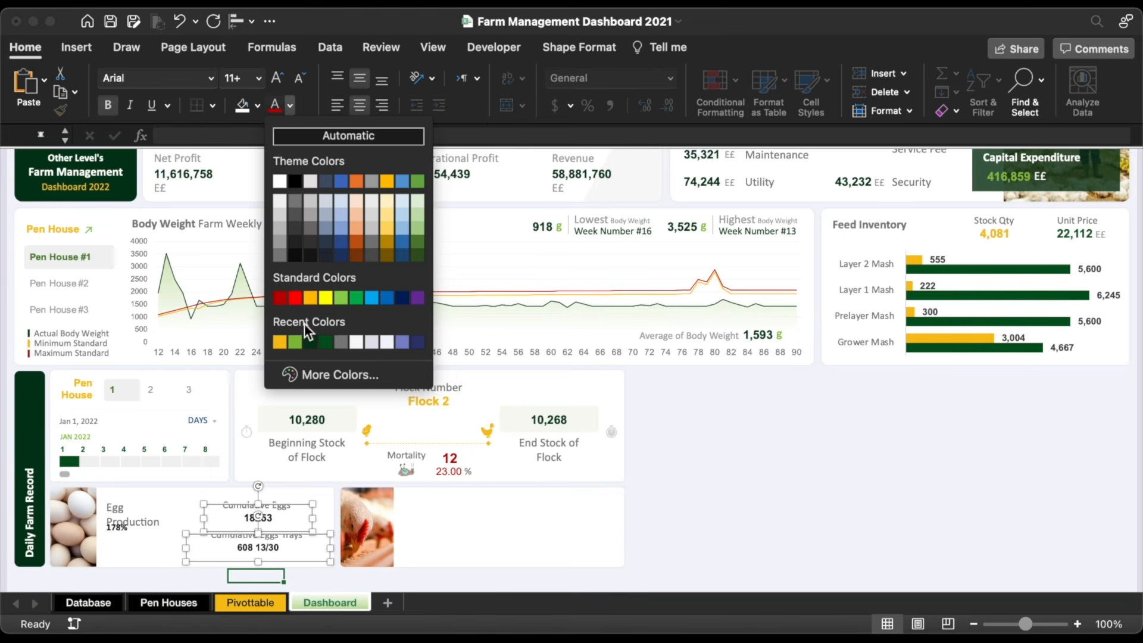
{"action": "left_click", "coordinate": [294, 343]}
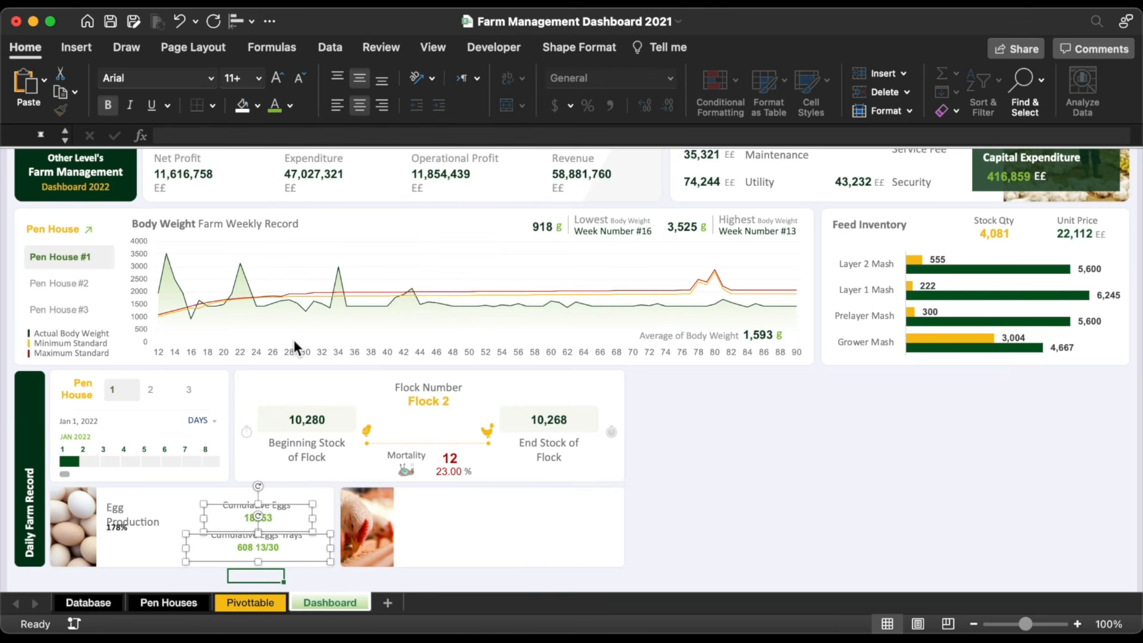
{"action": "left_click", "coordinate": [259, 79]}
{"action": "left_click", "coordinate": [239, 212]}
Step: Style 178% in dark green Arial at 24 pt and nudge it down
{"action": "left_click", "coordinate": [290, 106]}
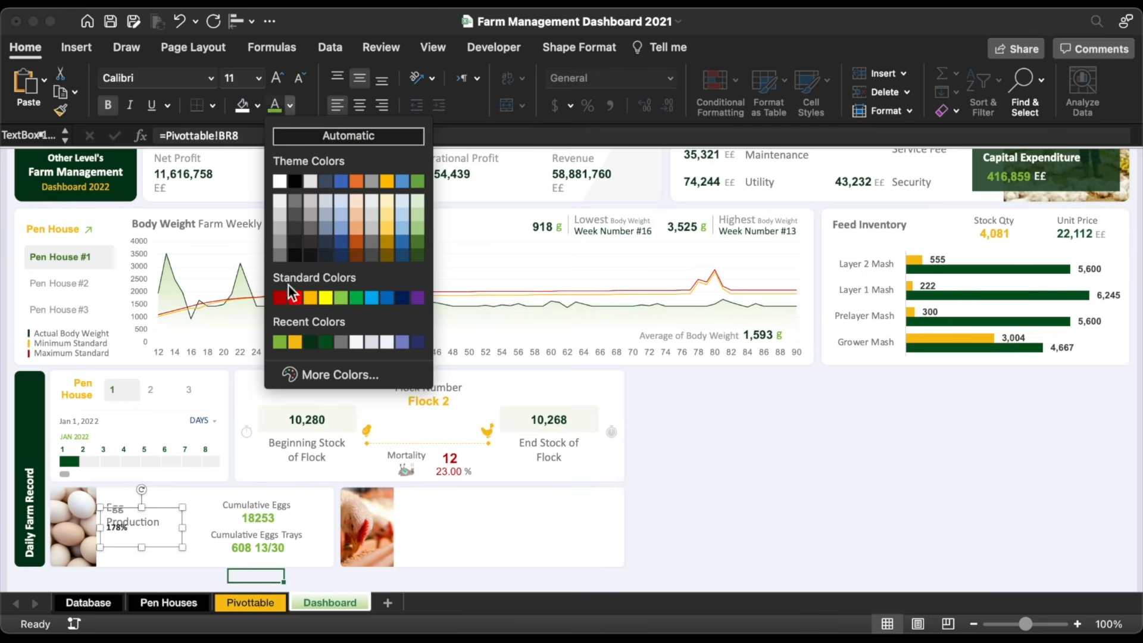
{"action": "left_click", "coordinate": [324, 344]}
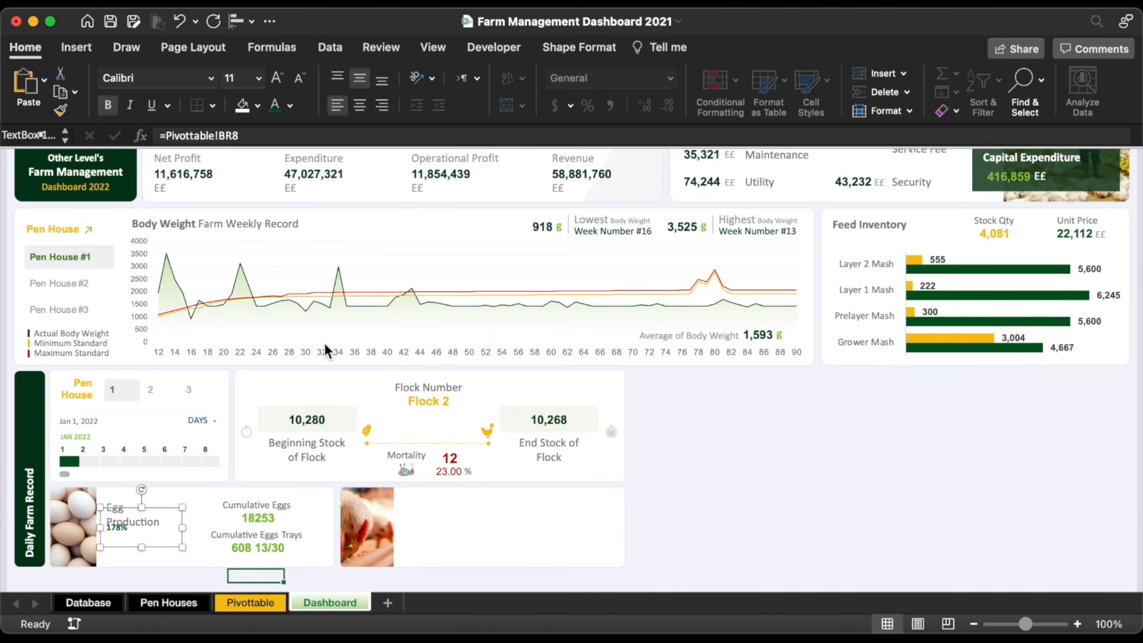
{"action": "left_click", "coordinate": [210, 78]}
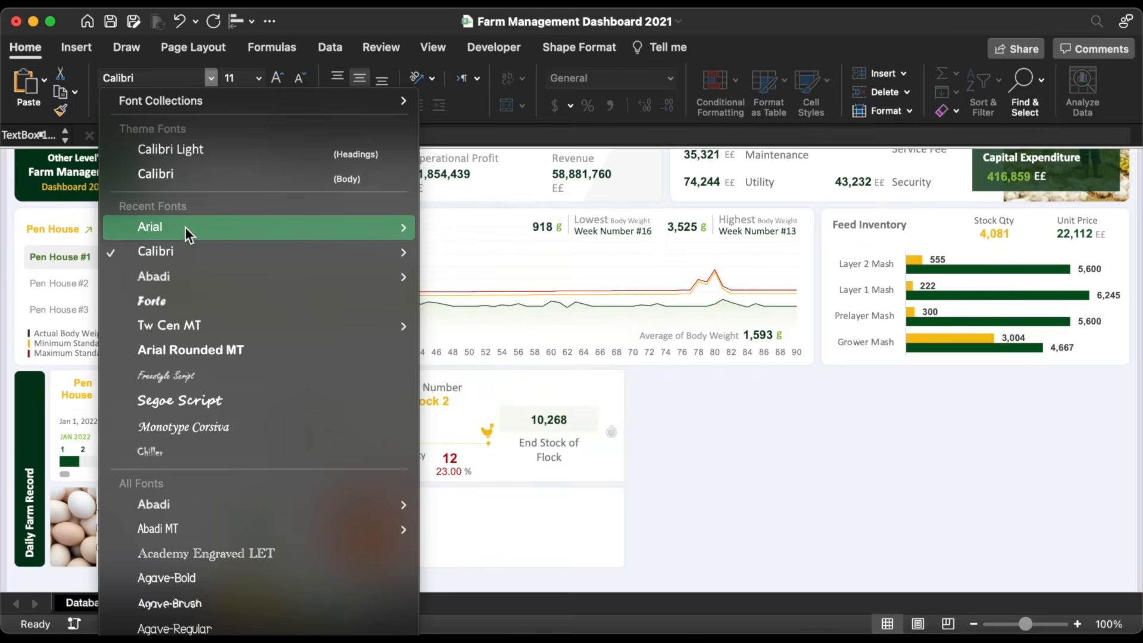
{"action": "left_click", "coordinate": [185, 227]}
{"action": "left_click", "coordinate": [279, 79]}
{"action": "left_click", "coordinate": [278, 78]}
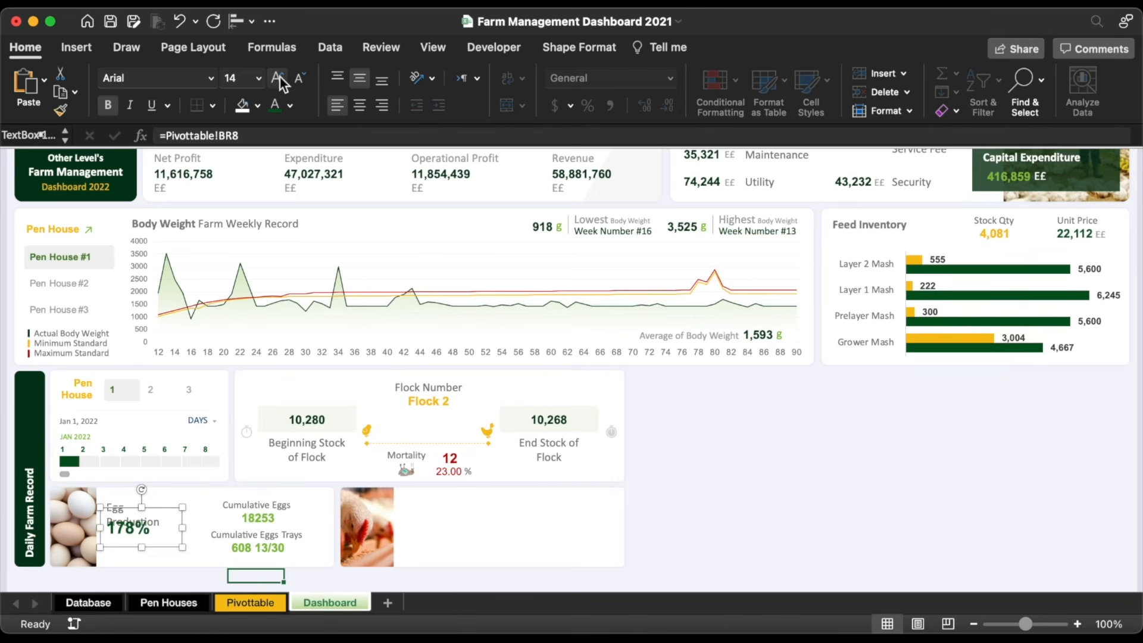
{"action": "left_click", "coordinate": [278, 78]}
{"action": "key", "text": "Down"}
{"action": "key", "text": "Down"}
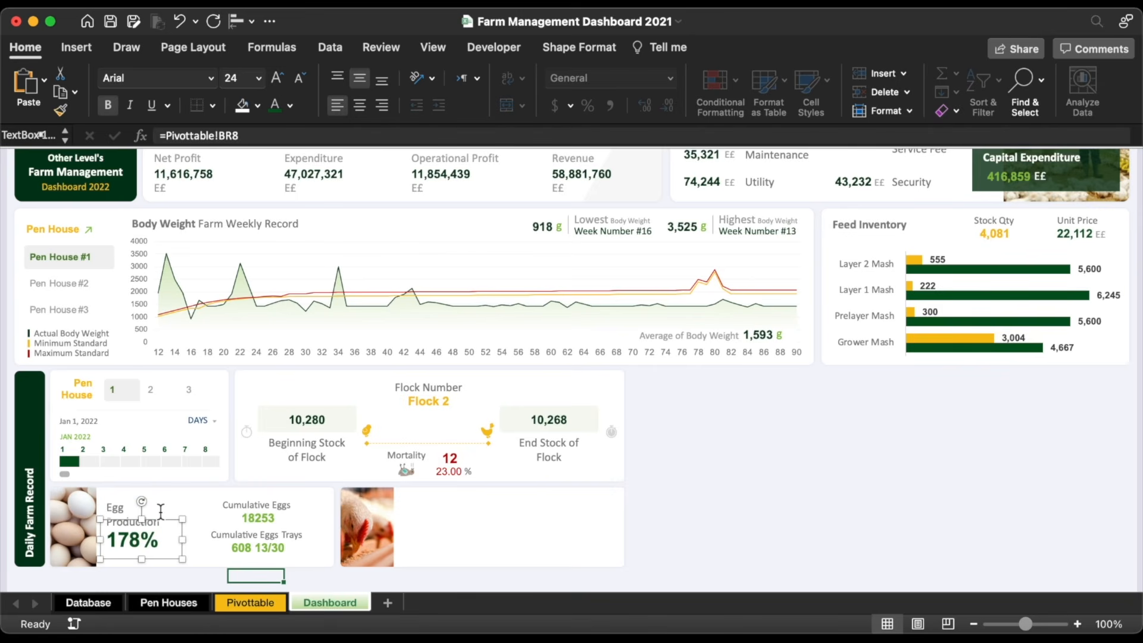
{"action": "left_click", "coordinate": [245, 606]}
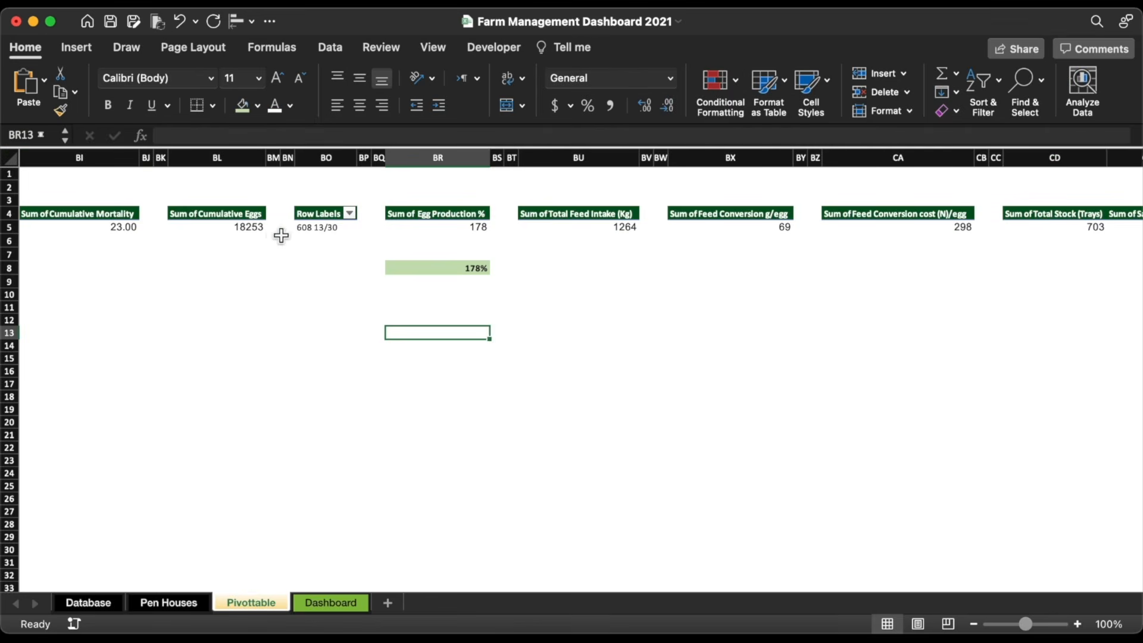
Step: Apply Comma Style to Pivottable BL5 so the total reads 18,253
{"action": "left_click", "coordinate": [245, 228]}
{"action": "left_click", "coordinate": [609, 108]}
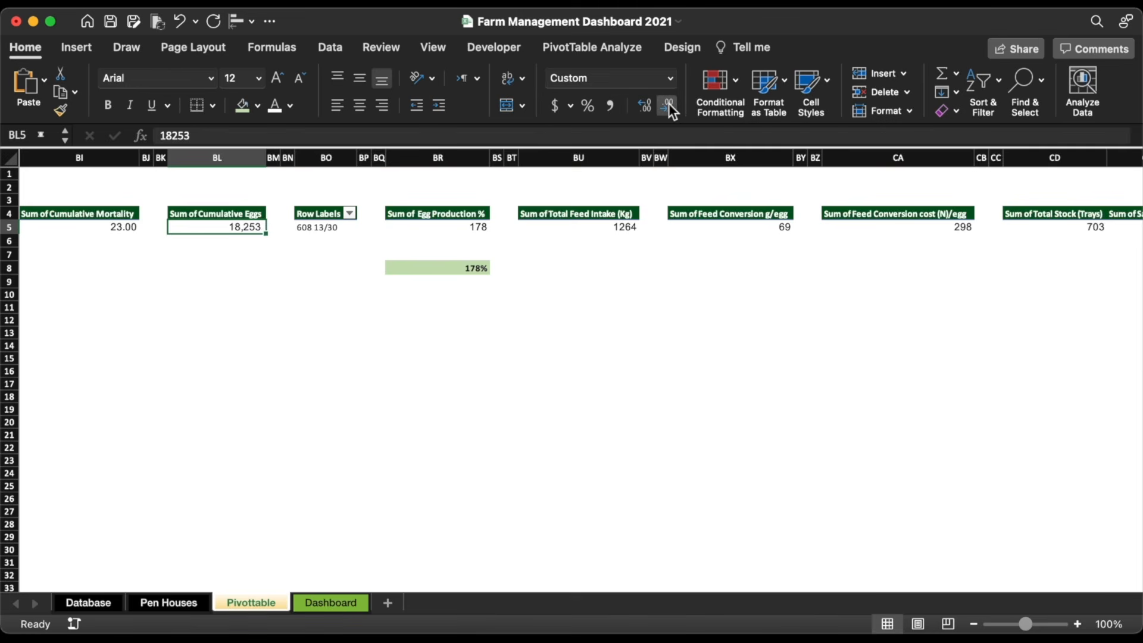
{"action": "left_click", "coordinate": [331, 603]}
Step: Copy the egg tile's title, label and value boxes onto the chicken tile
{"action": "left_click", "coordinate": [244, 551]}
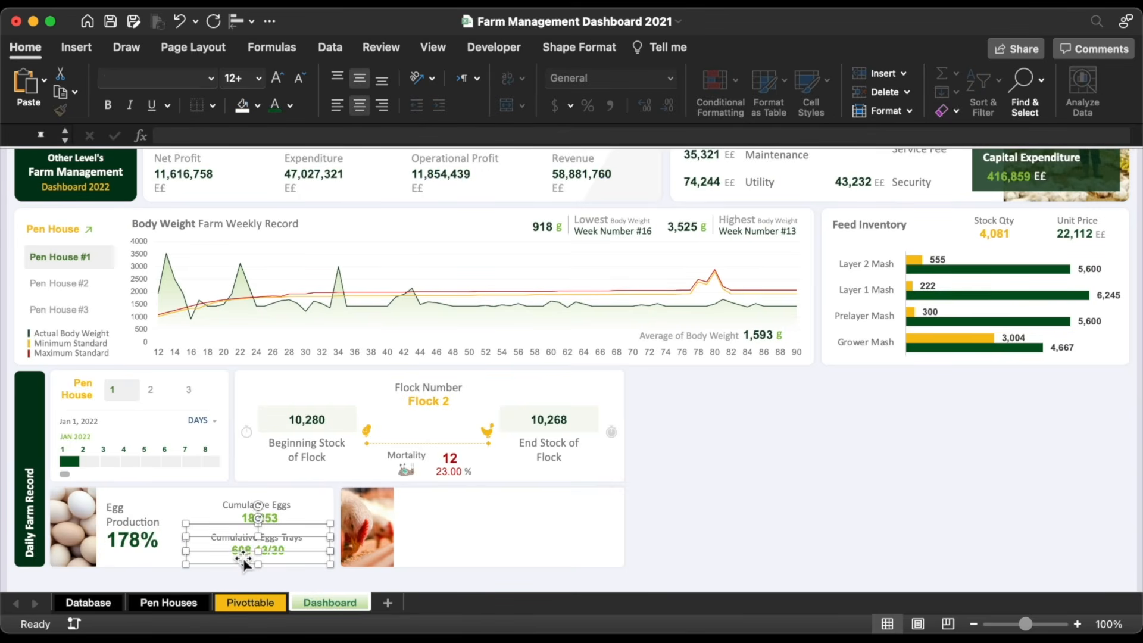
{"action": "left_click", "coordinate": [257, 519]}
{"action": "left_click", "coordinate": [257, 507]}
{"action": "left_click", "coordinate": [258, 527], "text": "shift"}
{"action": "key", "text": "Up"}
{"action": "left_click", "coordinate": [245, 542], "text": "shift"}
{"action": "left_click", "coordinate": [243, 539], "text": "shift"}
{"action": "left_click", "coordinate": [239, 559], "text": "shift"}
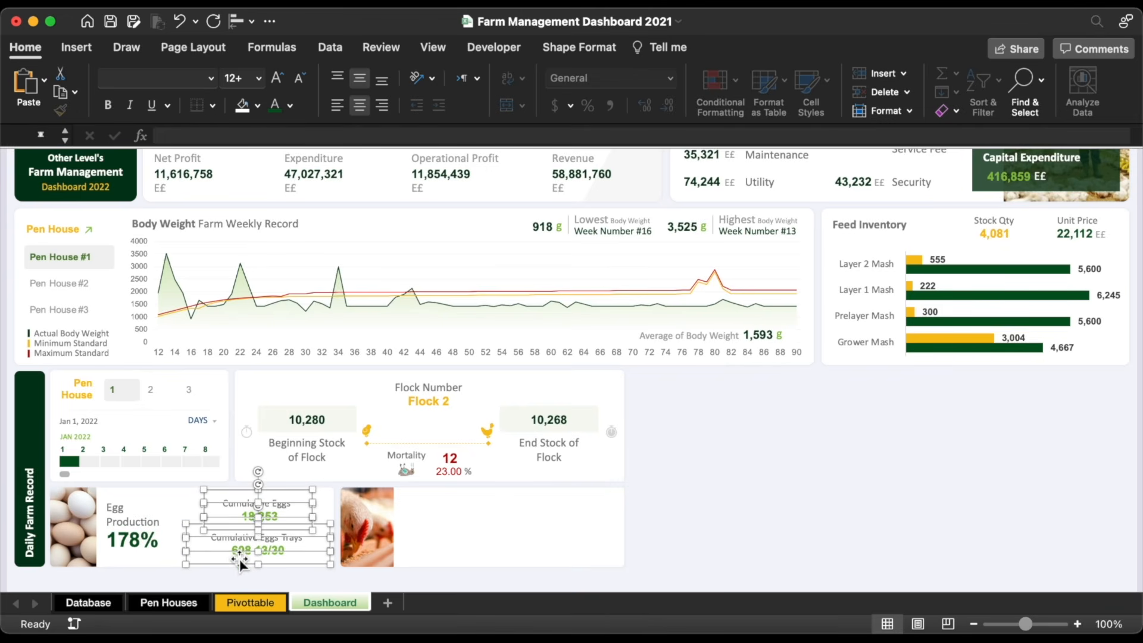
{"action": "left_click", "coordinate": [148, 541], "text": "shift"}
{"action": "left_click", "coordinate": [121, 505], "text": "shift"}
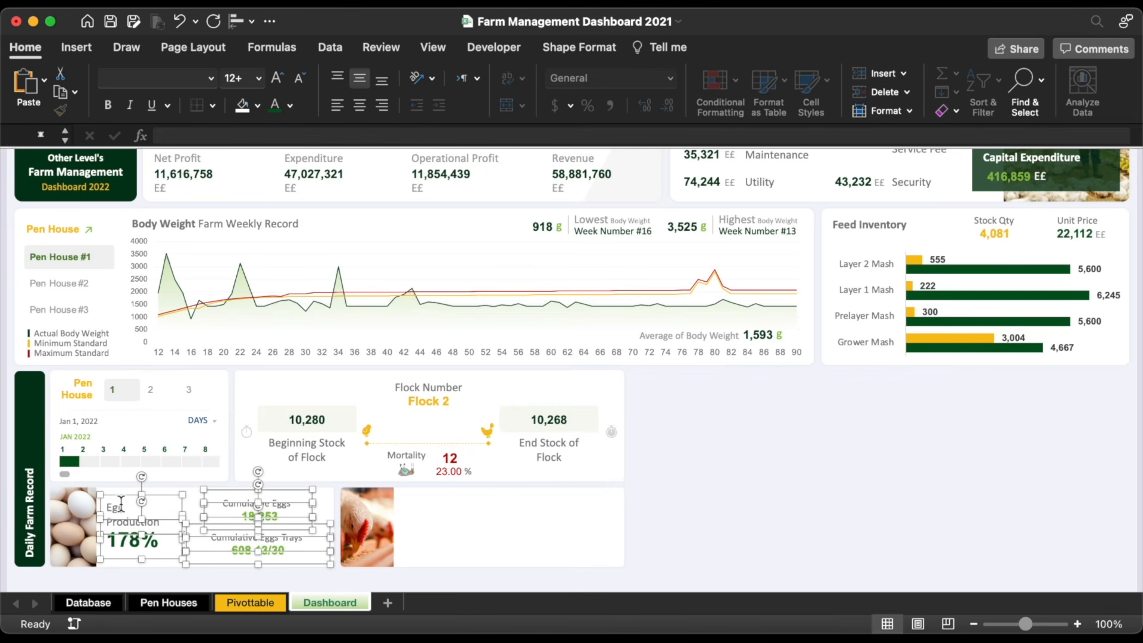
{"action": "left_click_drag", "start_coordinate": [123, 501], "coordinate": [419, 525]}
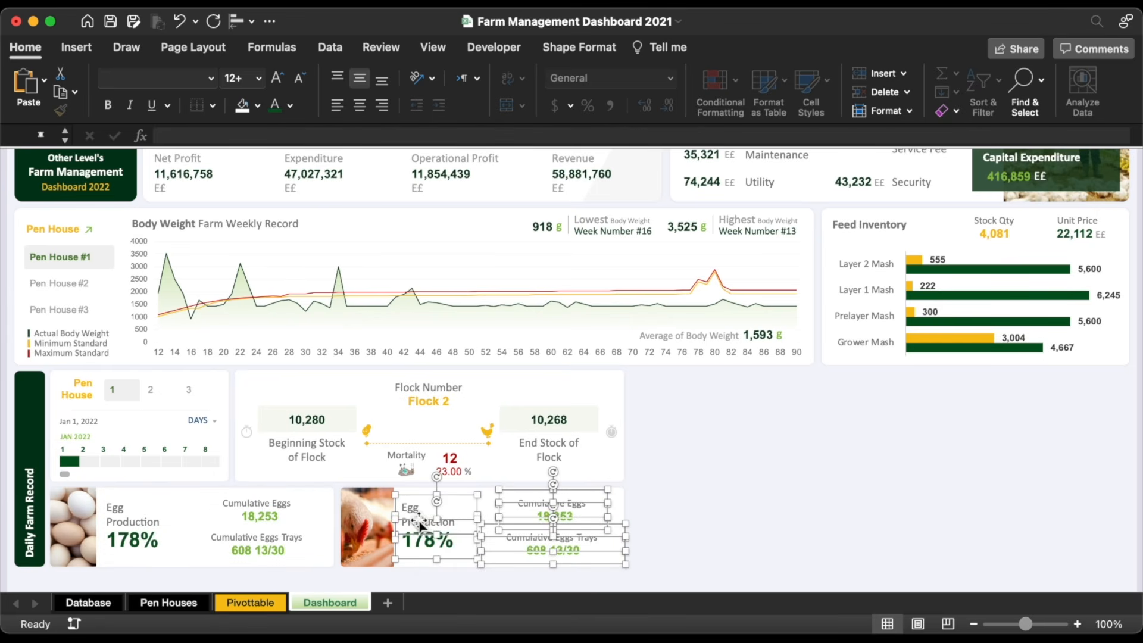
{"action": "left_click", "coordinate": [689, 511]}
Step: Relabel the copied boxes 'Total Feed Intake', 'Cost per Egg' and 'Gr per Egg'
{"action": "left_click", "coordinate": [424, 516]}
{"action": "triple_click", "coordinate": [424, 515]}
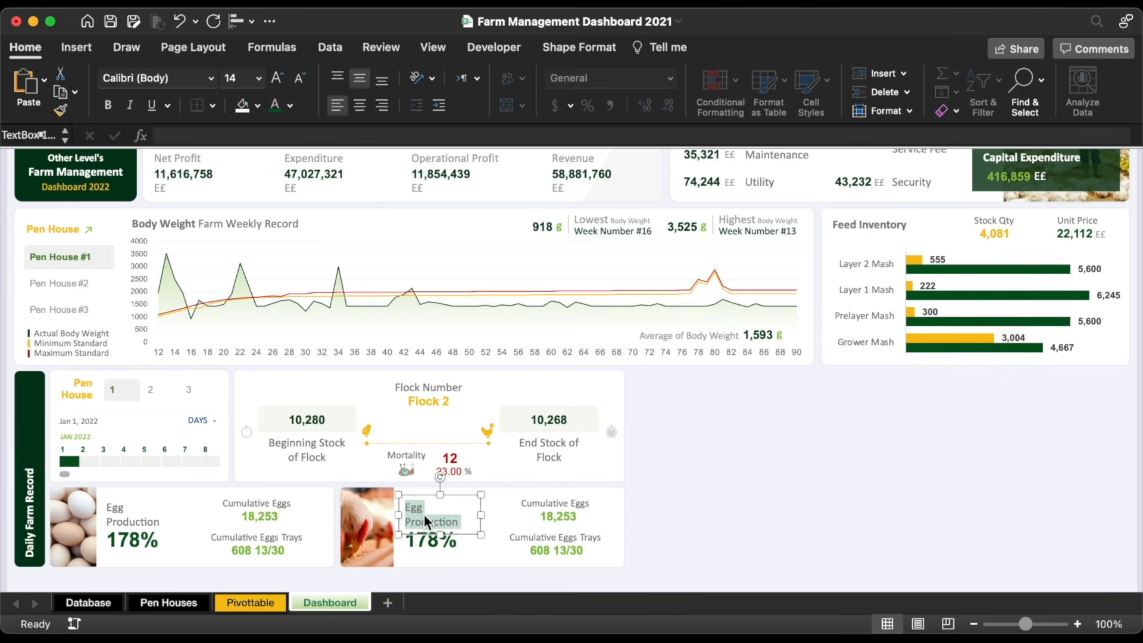
{"action": "type", "text": "Total Feed Intake"}
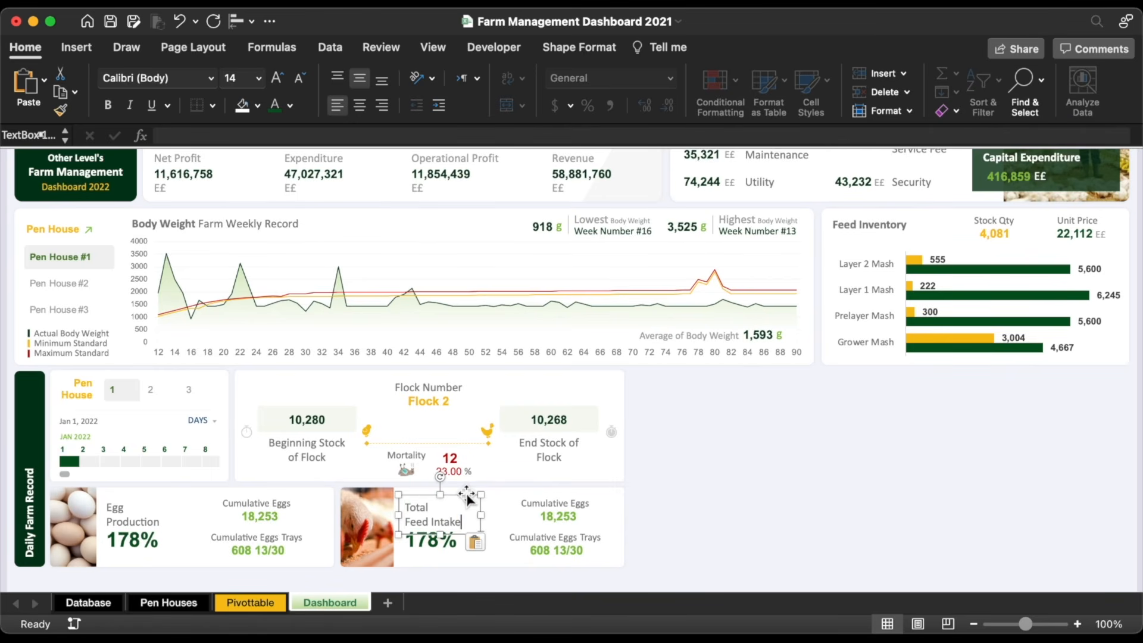
{"action": "double_click", "coordinate": [580, 503]}
{"action": "triple_click", "coordinate": [580, 502]}
{"action": "type", "text": "Cost per Egg"}
{"action": "double_click", "coordinate": [576, 543]}
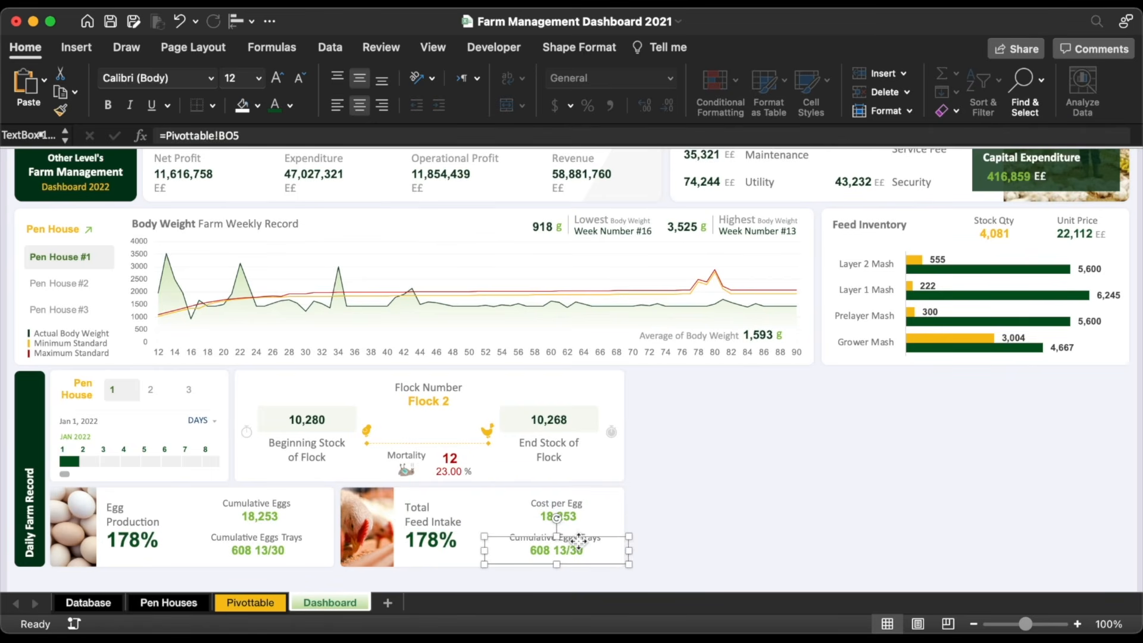
{"action": "left_click", "coordinate": [577, 535]}
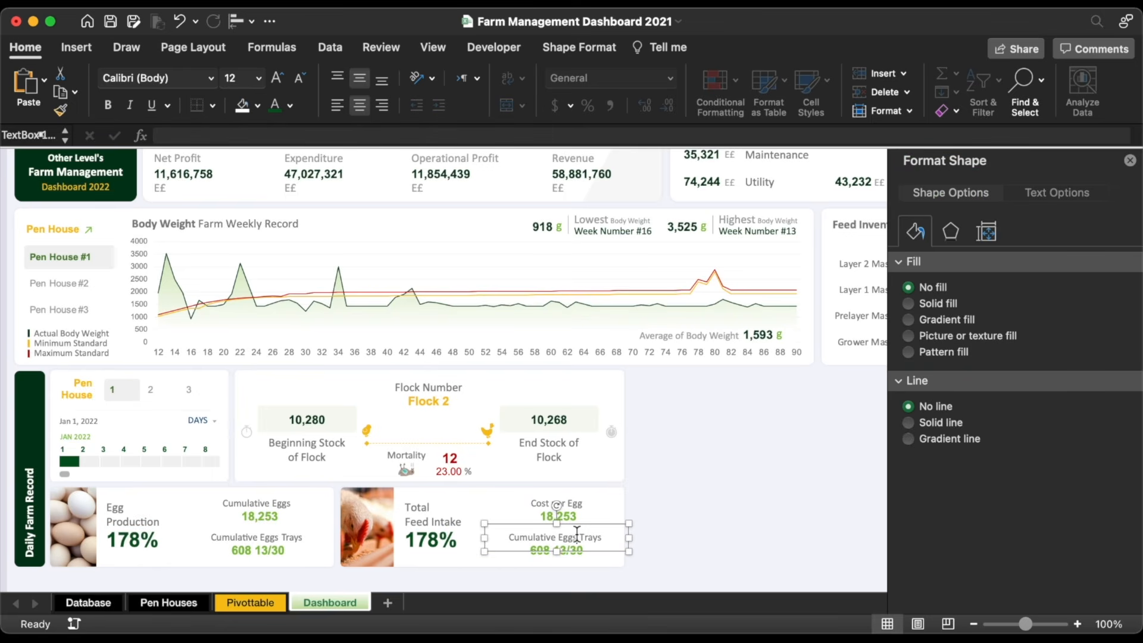
{"action": "triple_click", "coordinate": [577, 534]}
{"action": "type", "text": "Gr per Egg"}
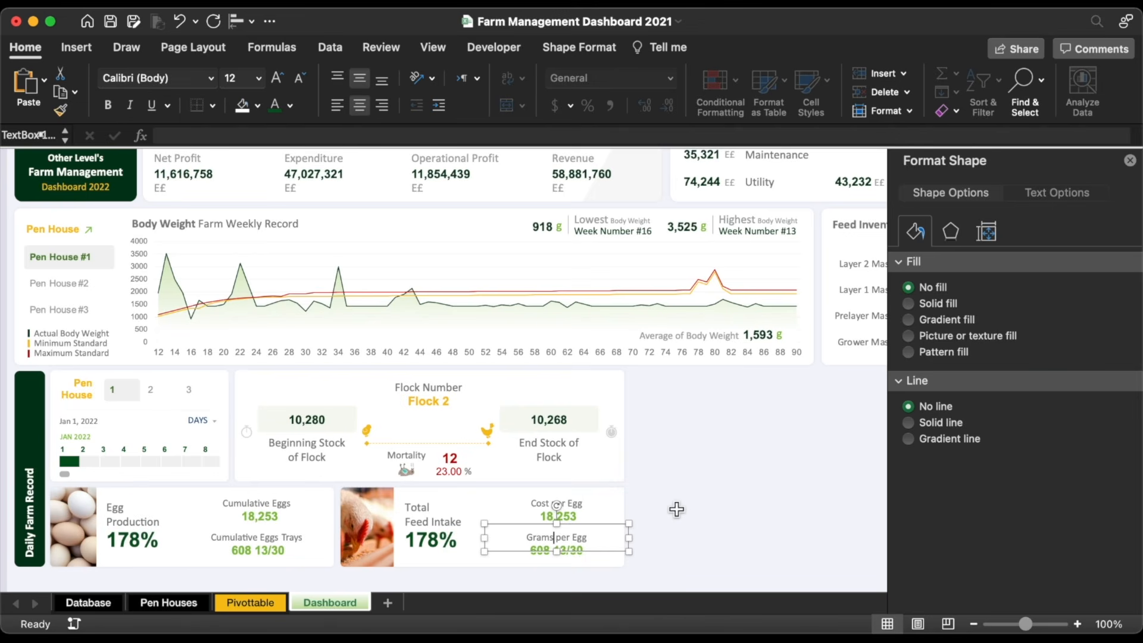
{"action": "left_click", "coordinate": [678, 515]}
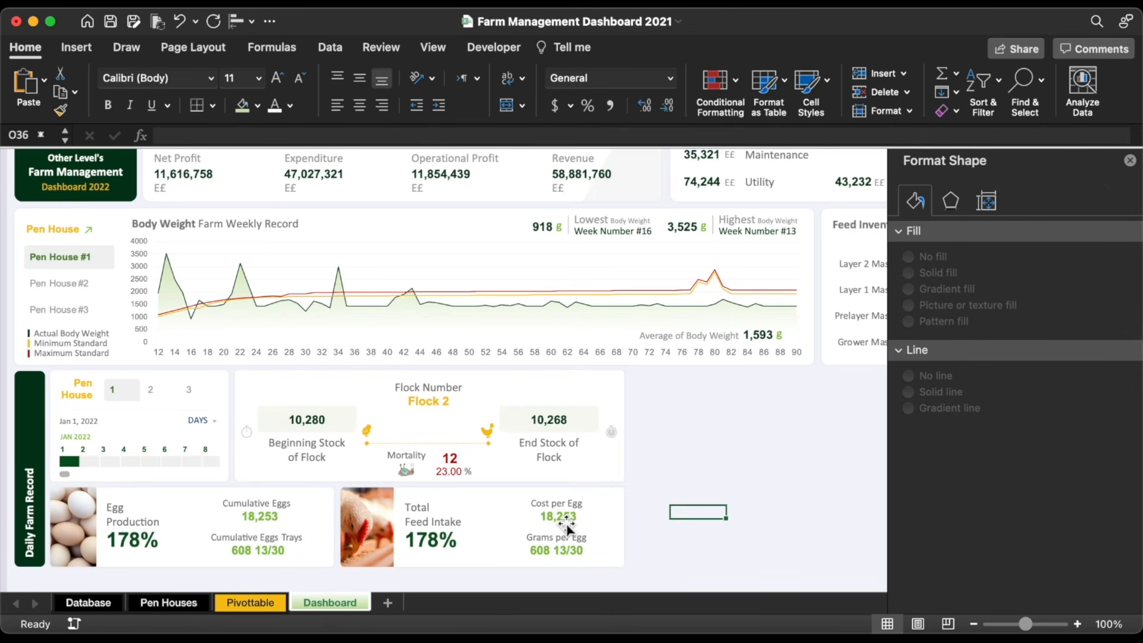
Step: Relink the copied 178% box to Pivottable!BU5 so it shows feed intake 1264
{"action": "left_click", "coordinate": [426, 546]}
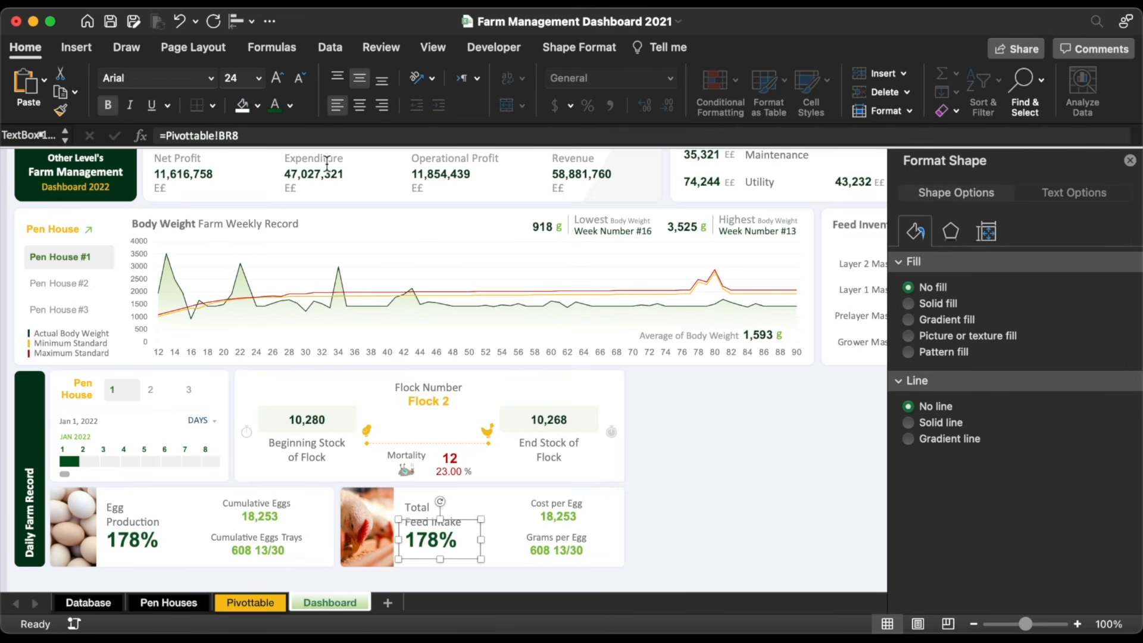
{"action": "triple_click", "coordinate": [316, 140]}
{"action": "type", "text": "="}
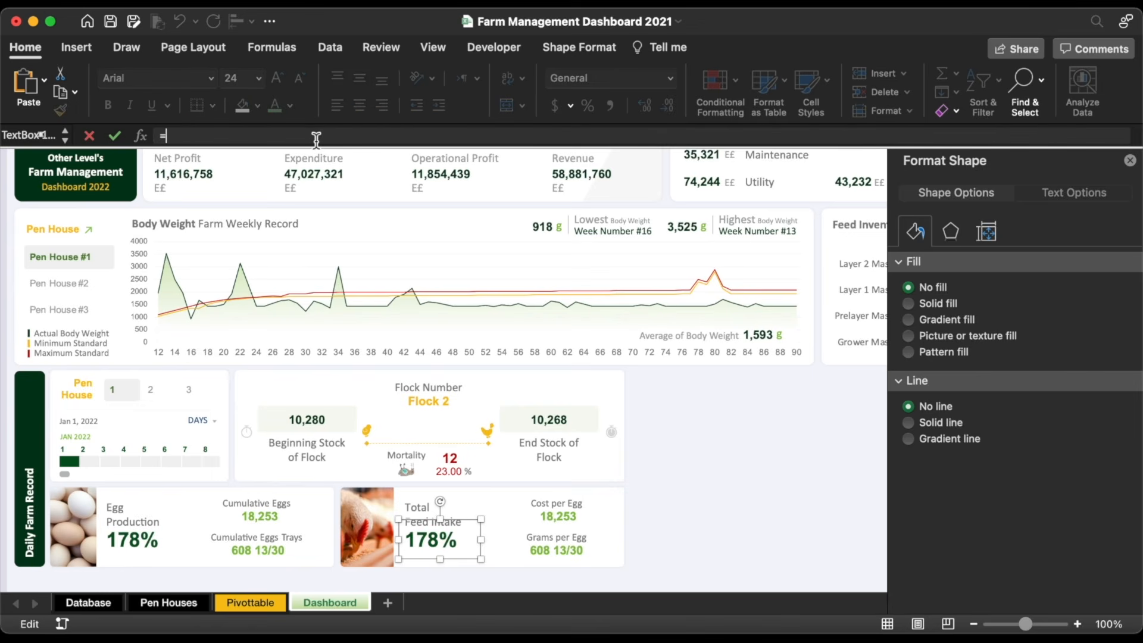
{"action": "left_click", "coordinate": [250, 603]}
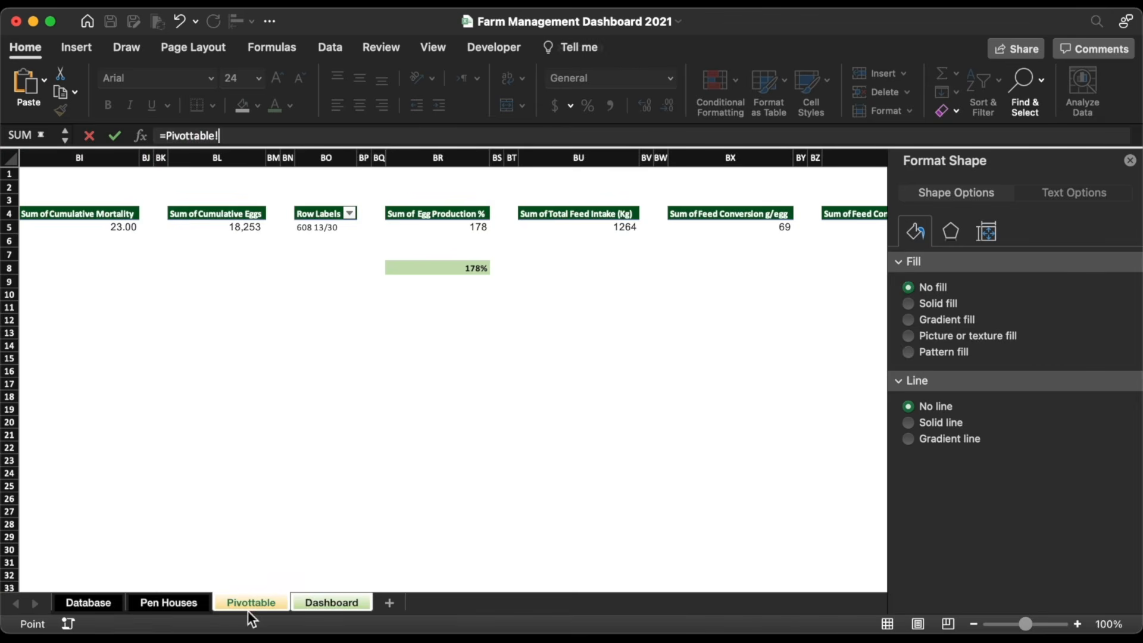
{"action": "left_click", "coordinate": [608, 238]}
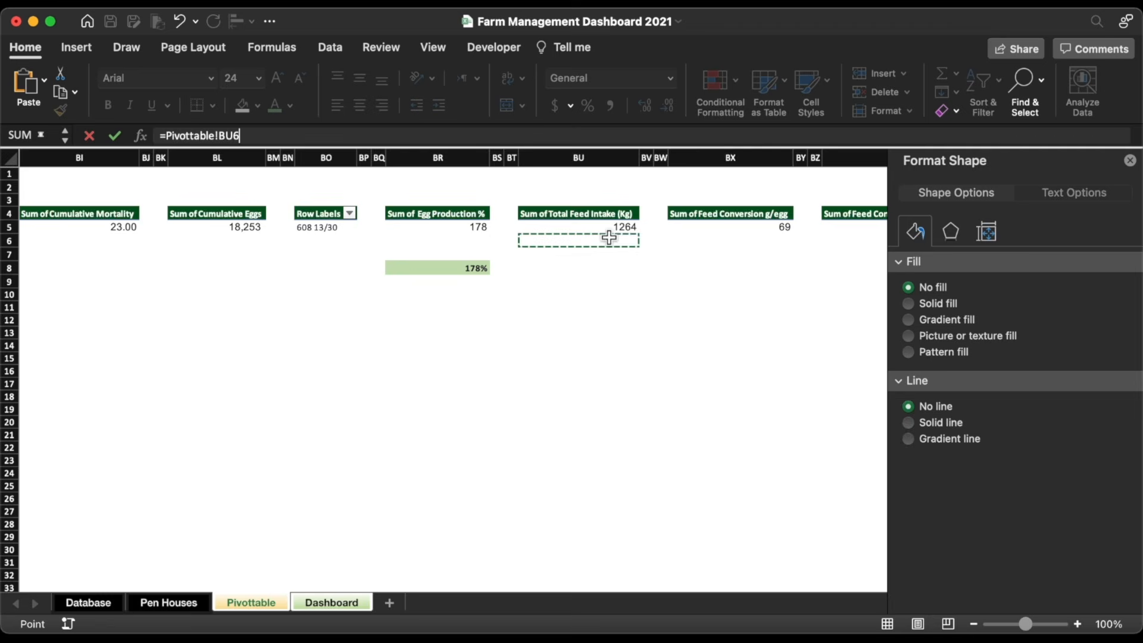
{"action": "left_click", "coordinate": [608, 229]}
{"action": "key", "text": "Return"}
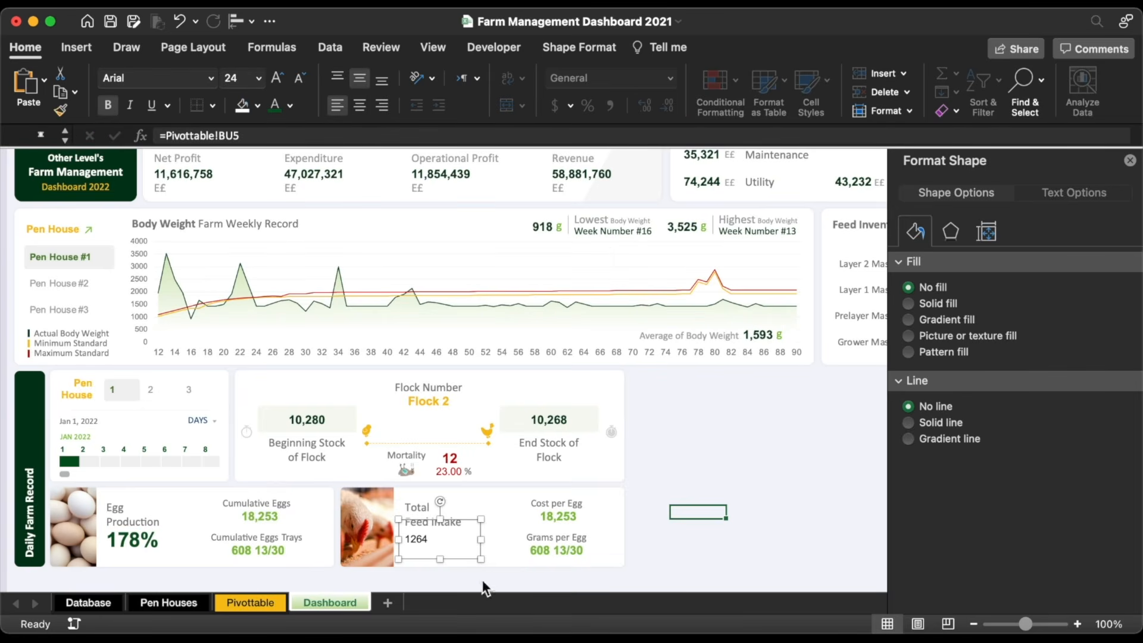
Step: Format Painter the 178% styling onto the 1264 value
{"action": "left_click", "coordinate": [149, 545]}
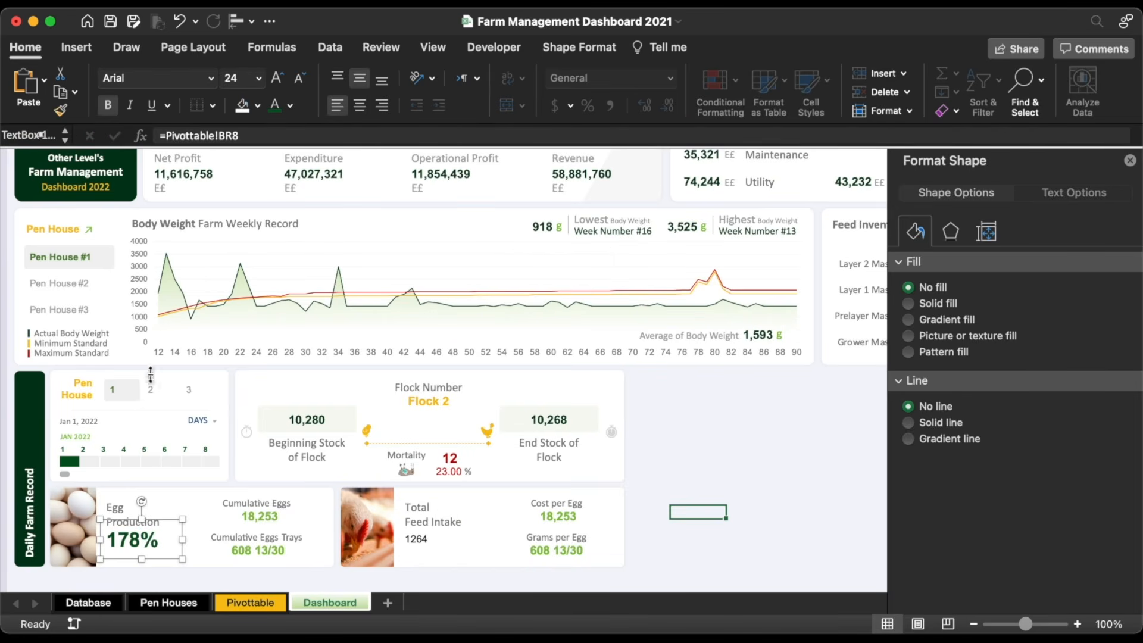
{"action": "left_click", "coordinate": [60, 110]}
{"action": "left_click", "coordinate": [424, 544]}
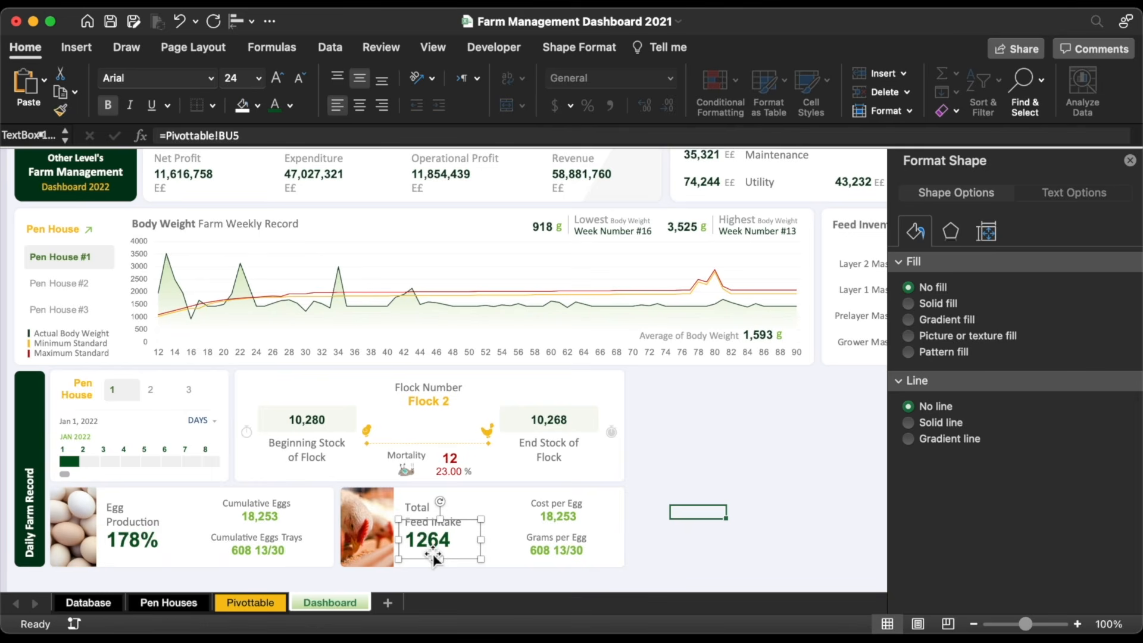
Step: Link the Cost per Egg value box to Pivottable!CA5, showing 298
{"action": "left_click", "coordinate": [558, 523]}
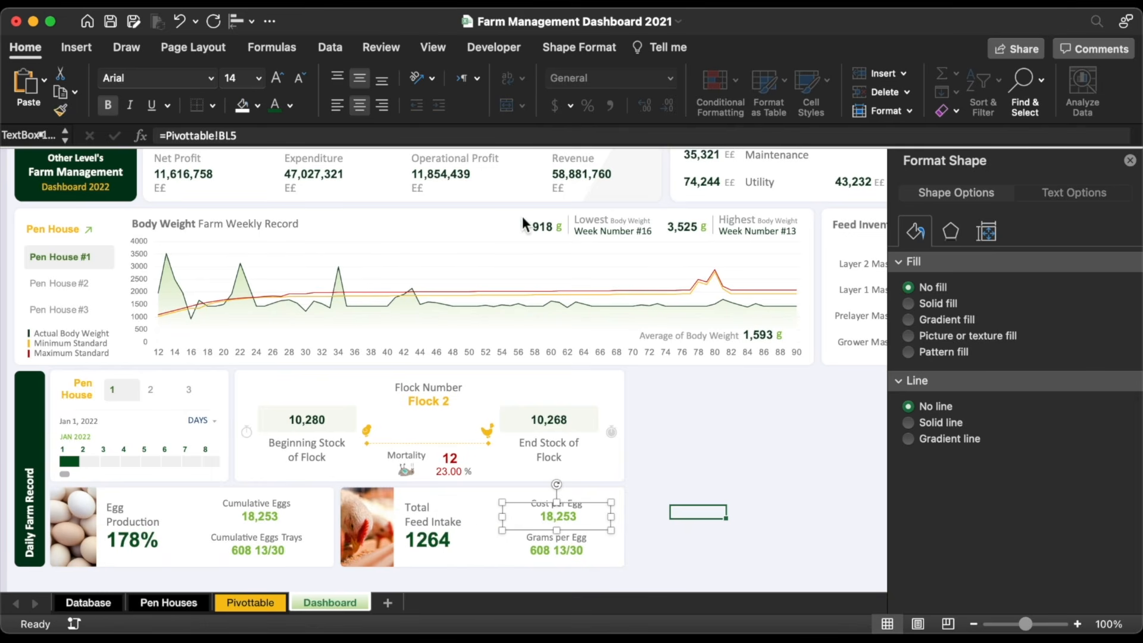
{"action": "left_click", "coordinate": [465, 135]}
{"action": "key", "text": "BackSpace"}
{"action": "key", "text": "BackSpace"}
{"action": "key", "text": "BackSpace"}
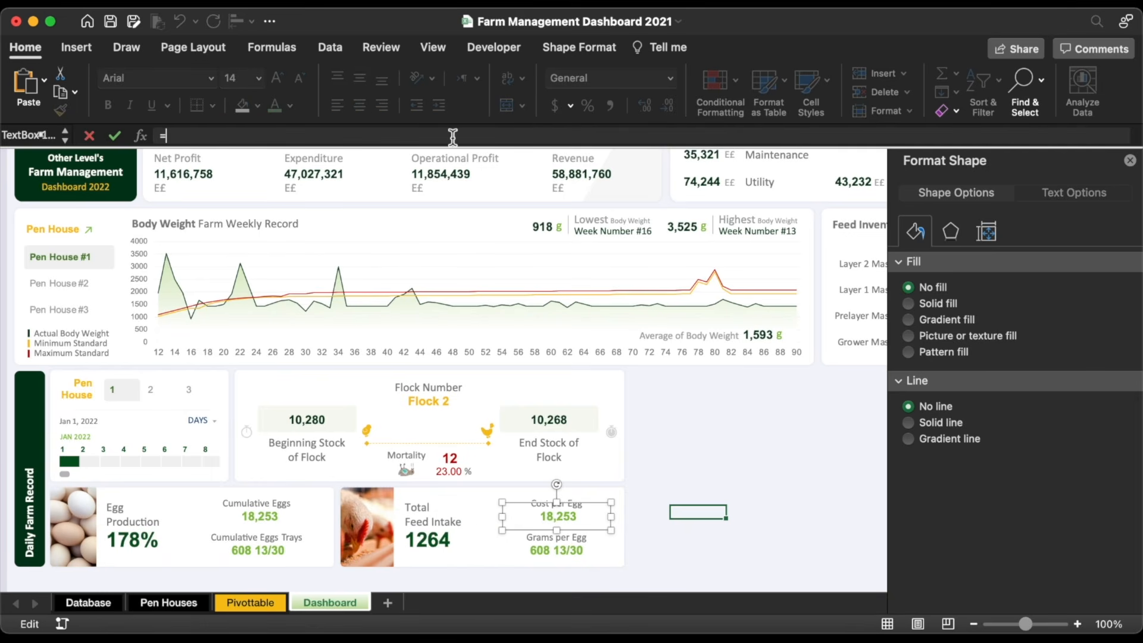
{"action": "left_click", "coordinate": [250, 604]}
{"action": "scroll", "coordinate": [605, 390], "scroll_direction": "right", "scroll_amount": 10}
{"action": "left_click", "coordinate": [566, 240]}
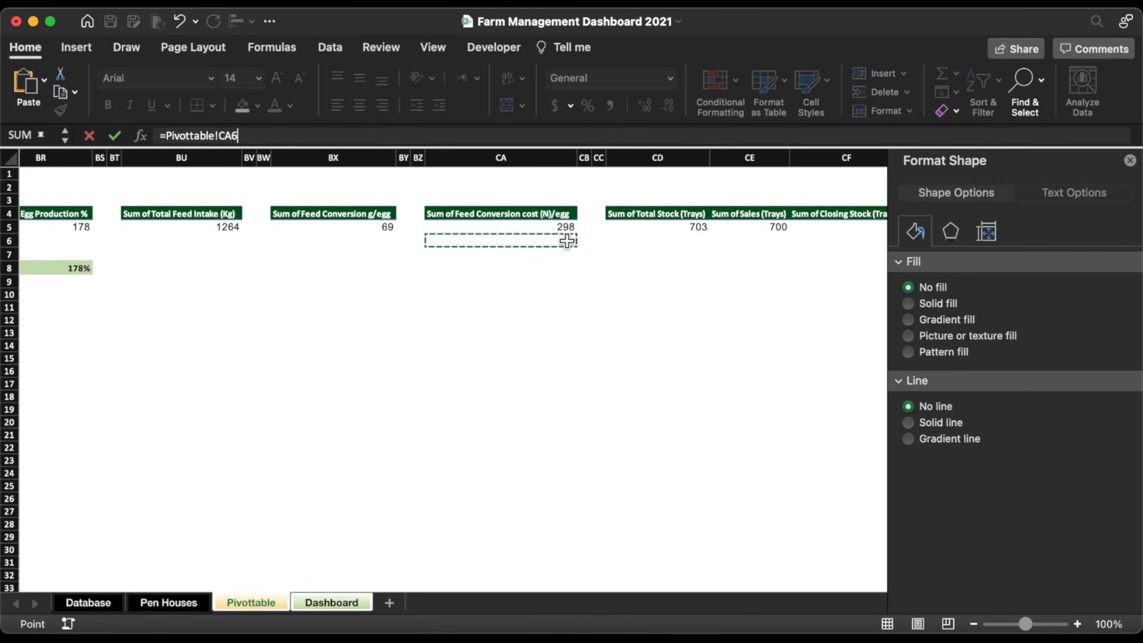
{"action": "key", "text": "BackSpace"}
{"action": "type", "text": "5"}
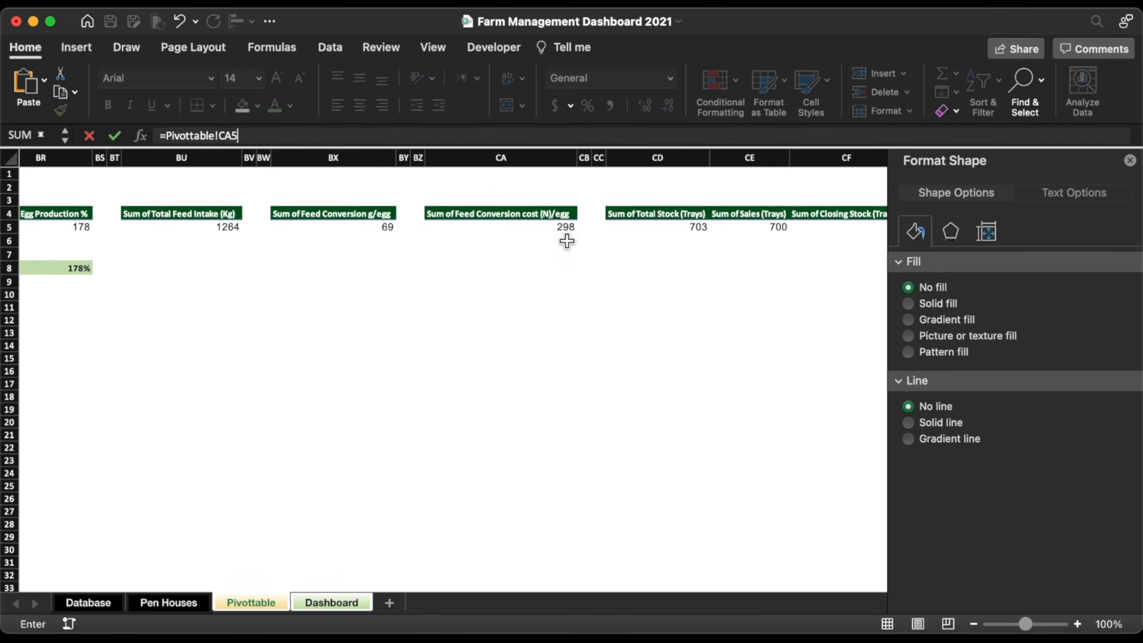
{"action": "key", "text": "Return"}
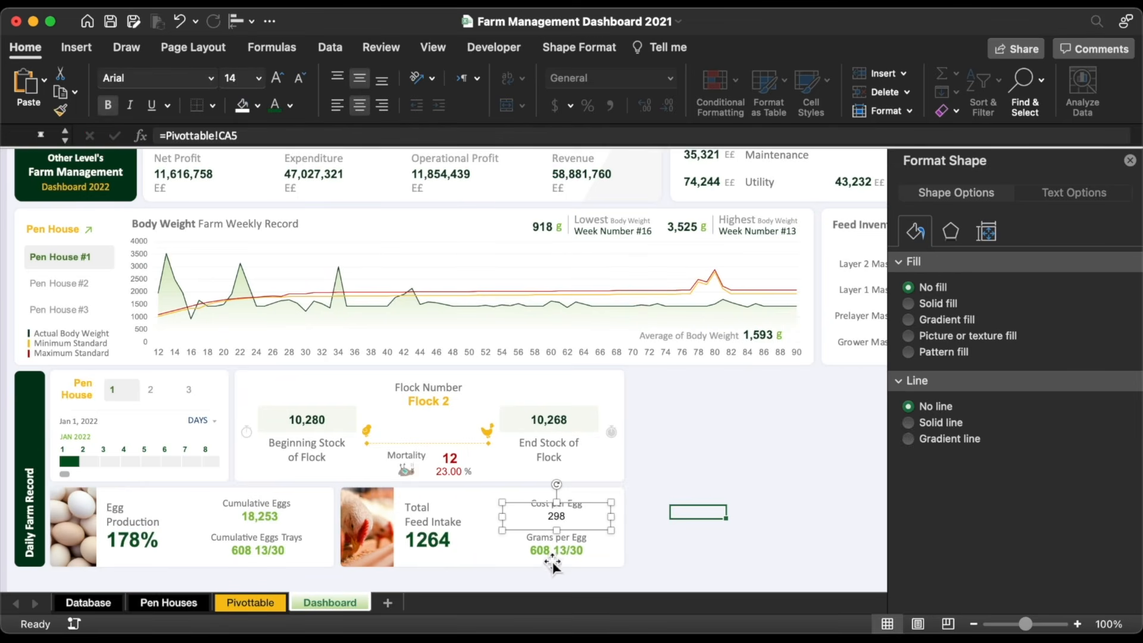
Step: Link the Grams per Egg value box to Pivottable!BX5, showing 69
{"action": "left_click", "coordinate": [553, 555]}
{"action": "triple_click", "coordinate": [367, 137]}
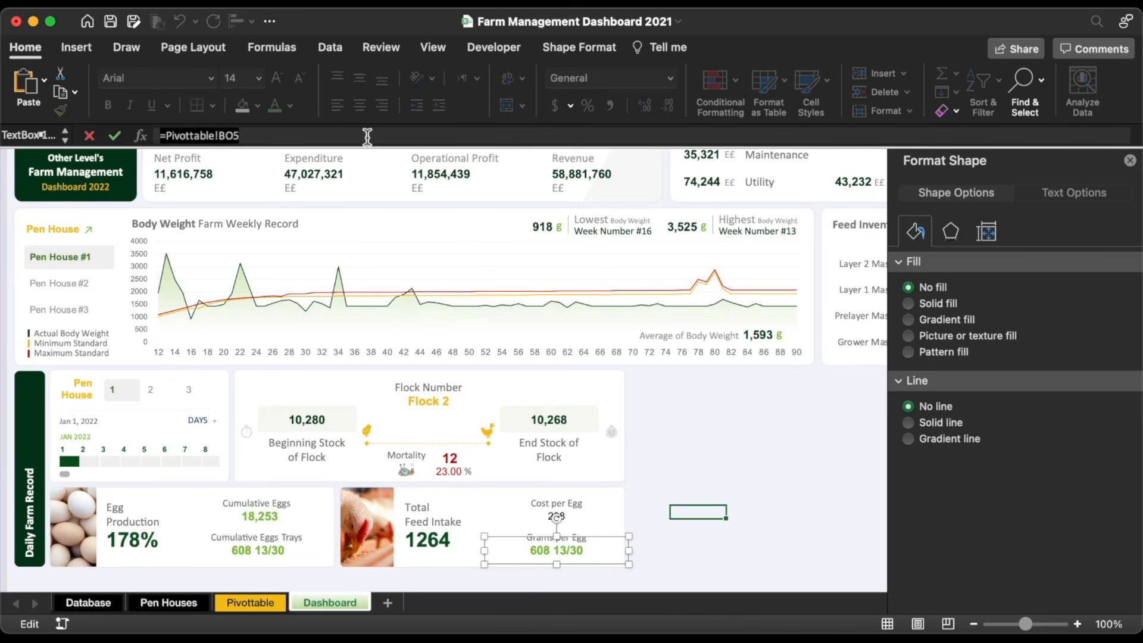
{"action": "key", "text": "BackSpace"}
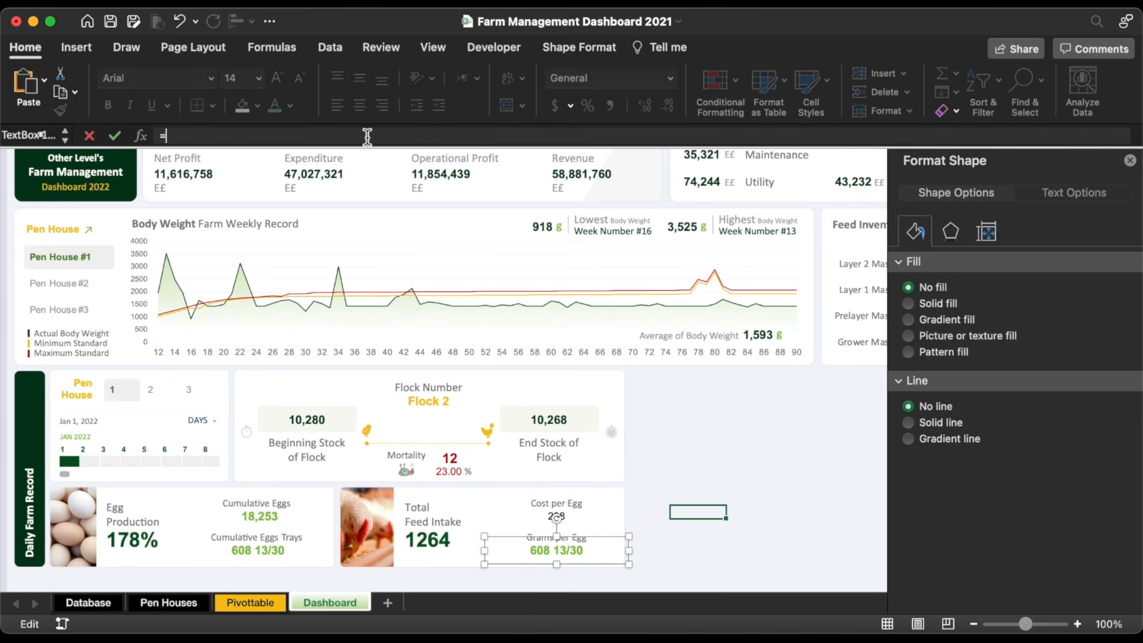
{"action": "type", "text": "="}
{"action": "left_click", "coordinate": [258, 605]}
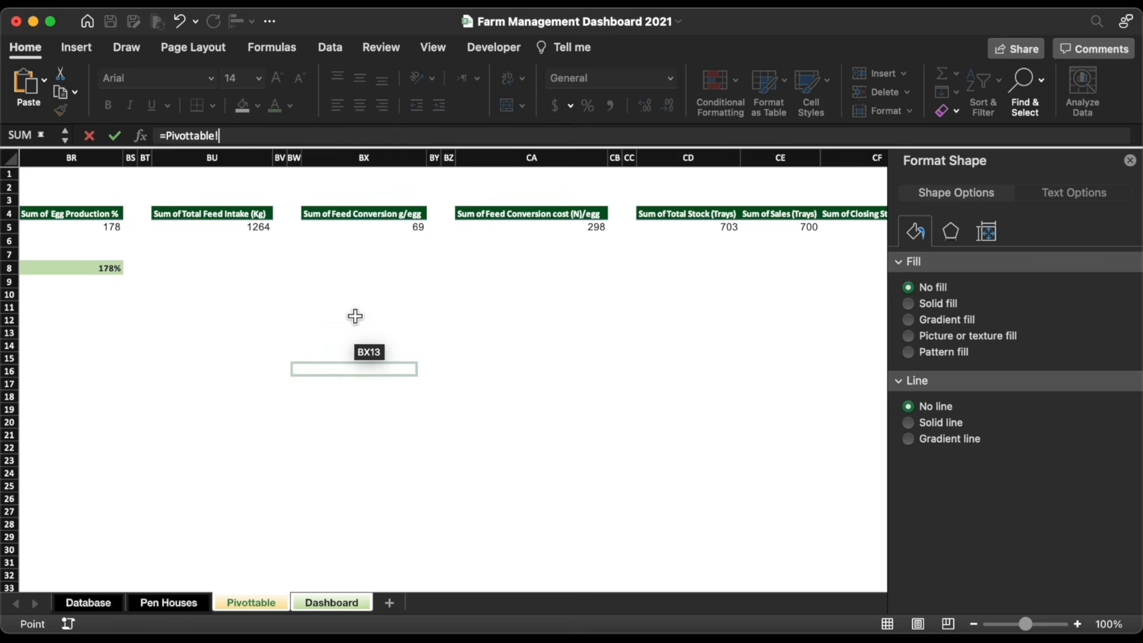
{"action": "left_click", "coordinate": [388, 246]}
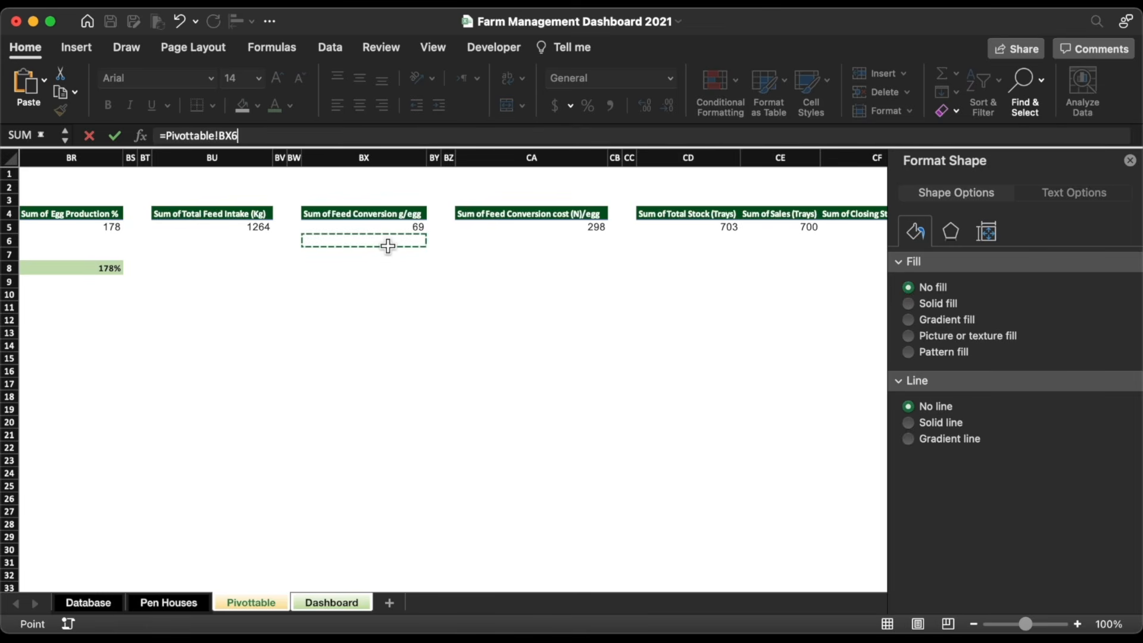
{"action": "key", "text": "Up"}
{"action": "key", "text": "Return"}
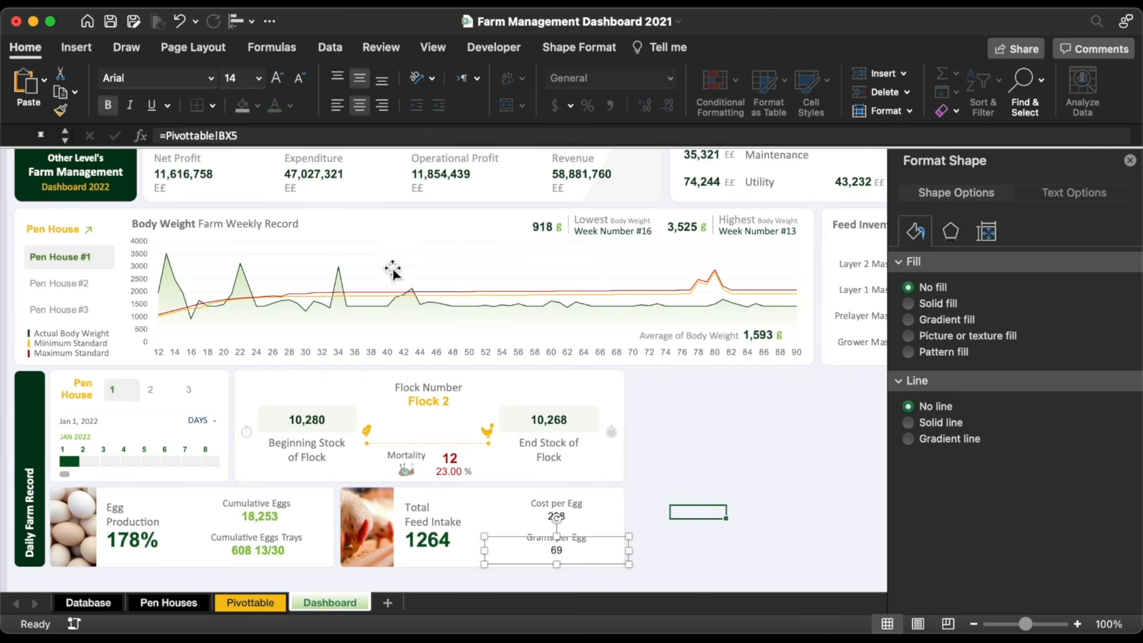
Step: Format Painter the green 18,253 Cumulative Eggs style onto the 69 and 298 values
{"action": "left_click", "coordinate": [258, 519]}
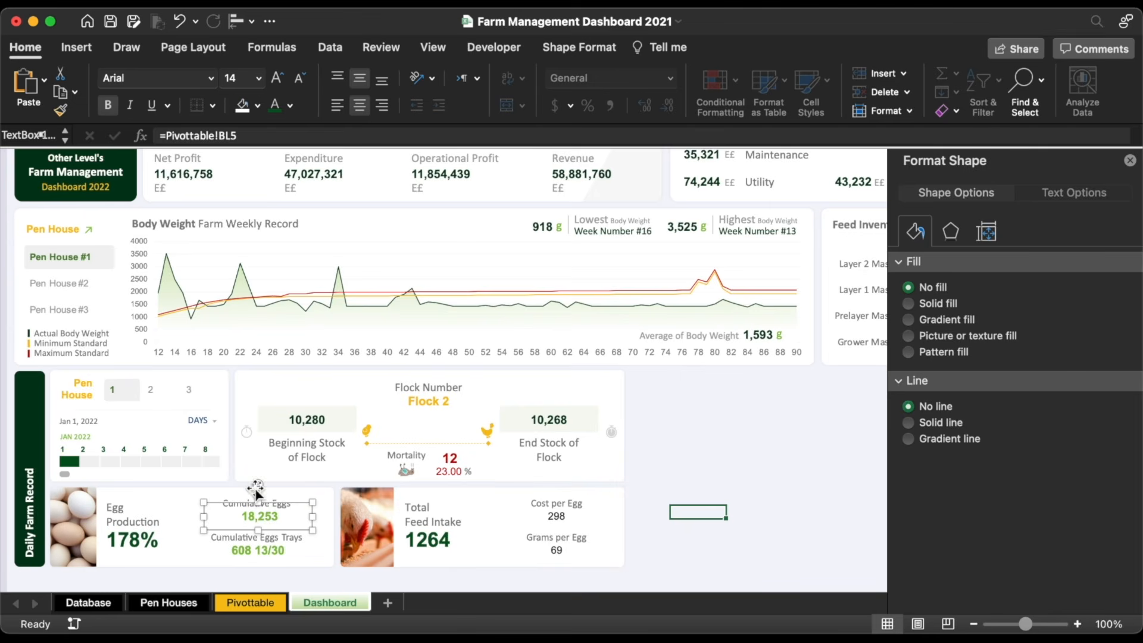
{"action": "left_click", "coordinate": [60, 112]}
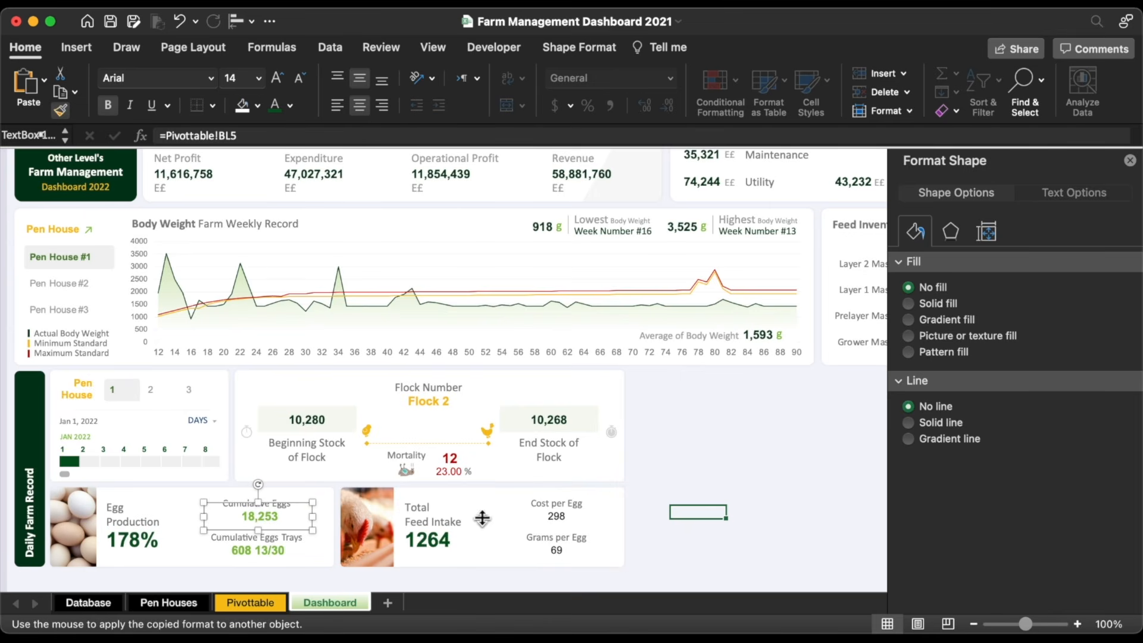
{"action": "left_click", "coordinate": [559, 550]}
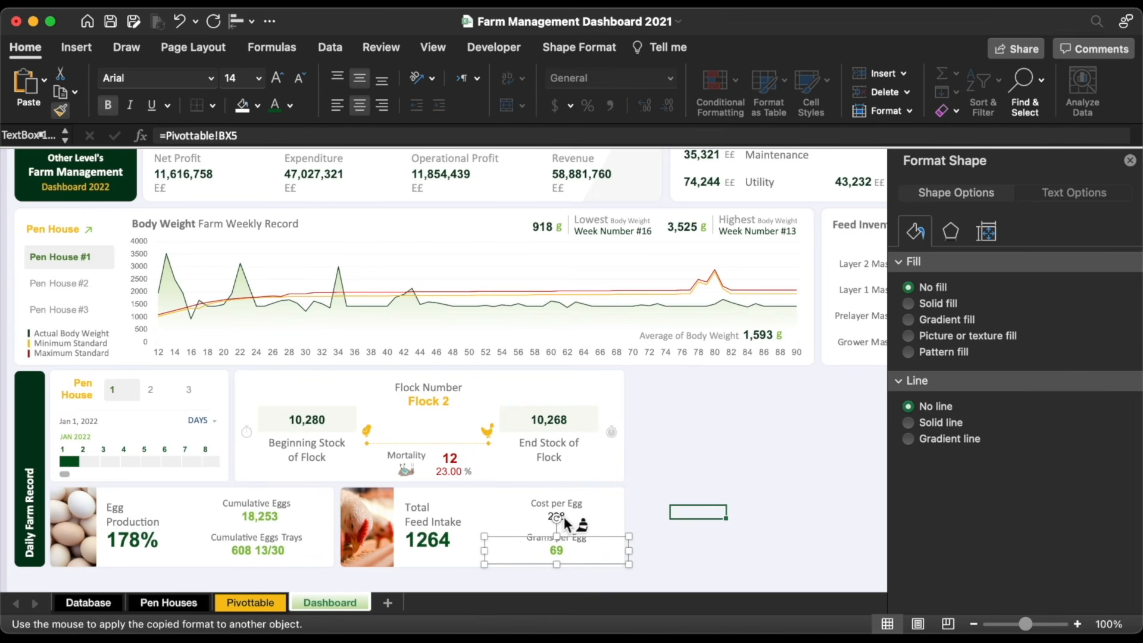
{"action": "left_click", "coordinate": [577, 525]}
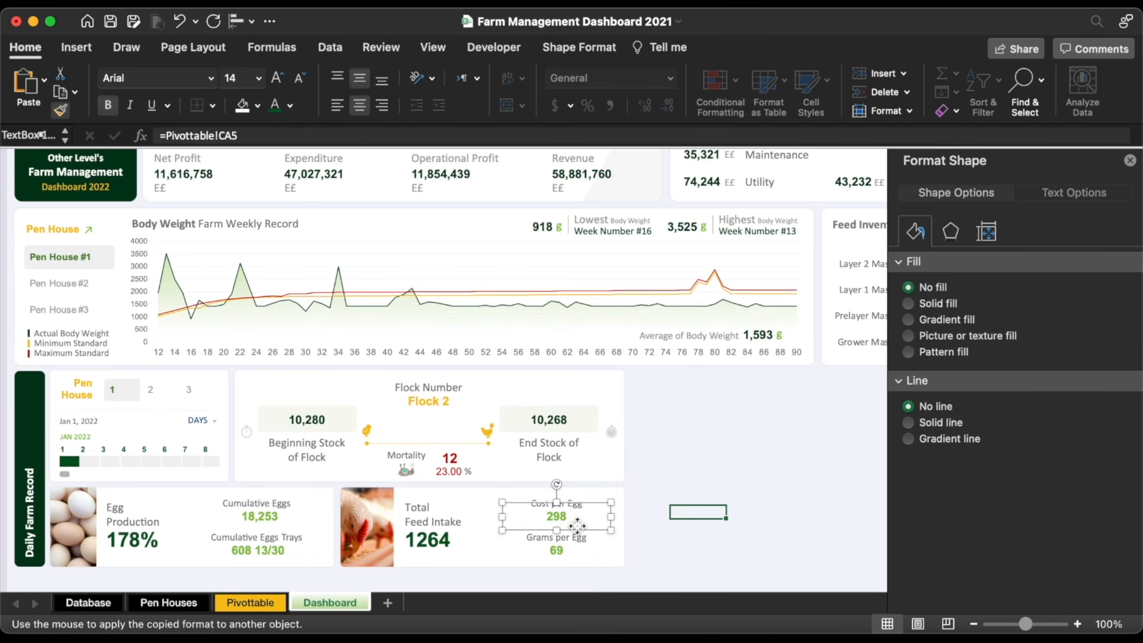
Step: Apply Comma Style to Pivottable cell BU5 so feed intake reads 1,264
{"action": "left_click", "coordinate": [267, 605]}
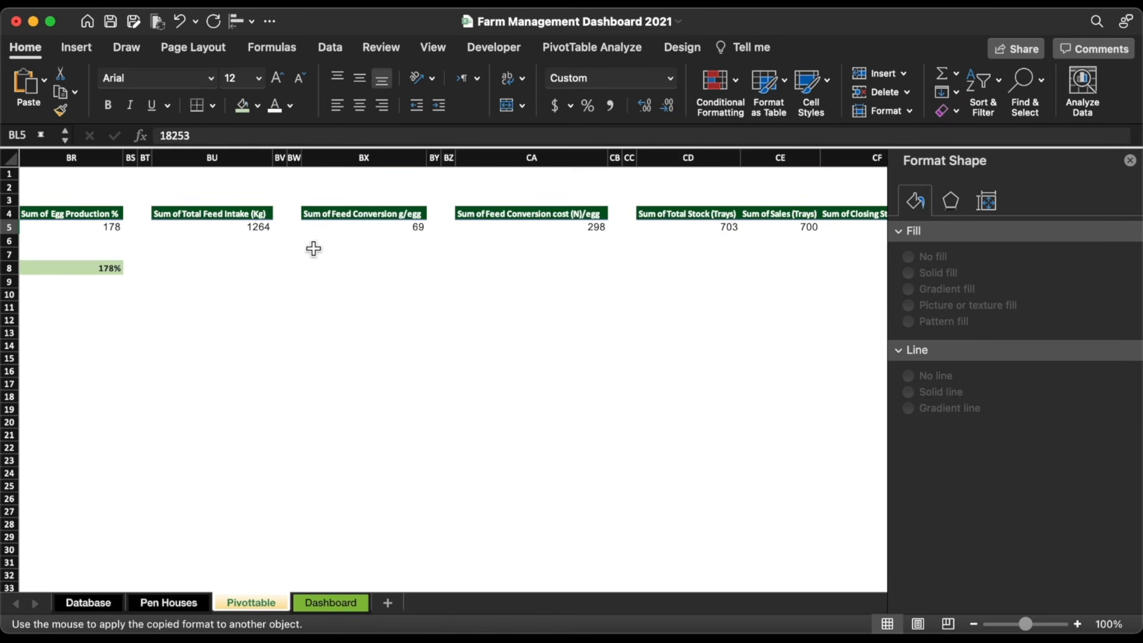
{"action": "left_click", "coordinate": [257, 229]}
{"action": "left_click", "coordinate": [609, 103]}
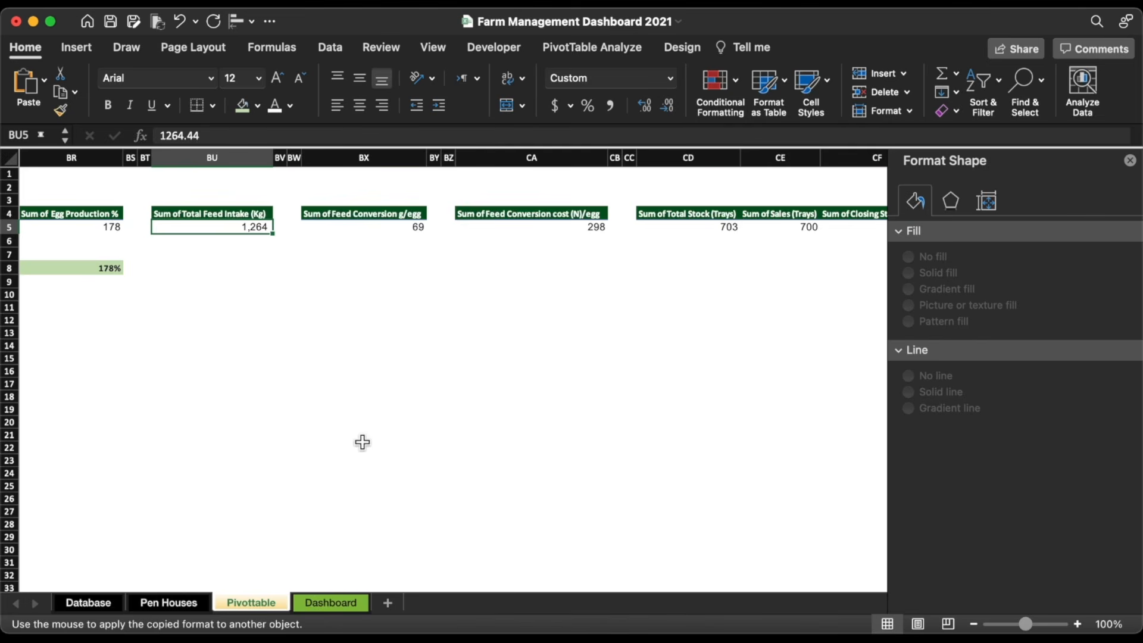
Step: Place a copy of the feed intake label beside 1,264 and select its text
{"action": "left_click", "coordinate": [327, 604]}
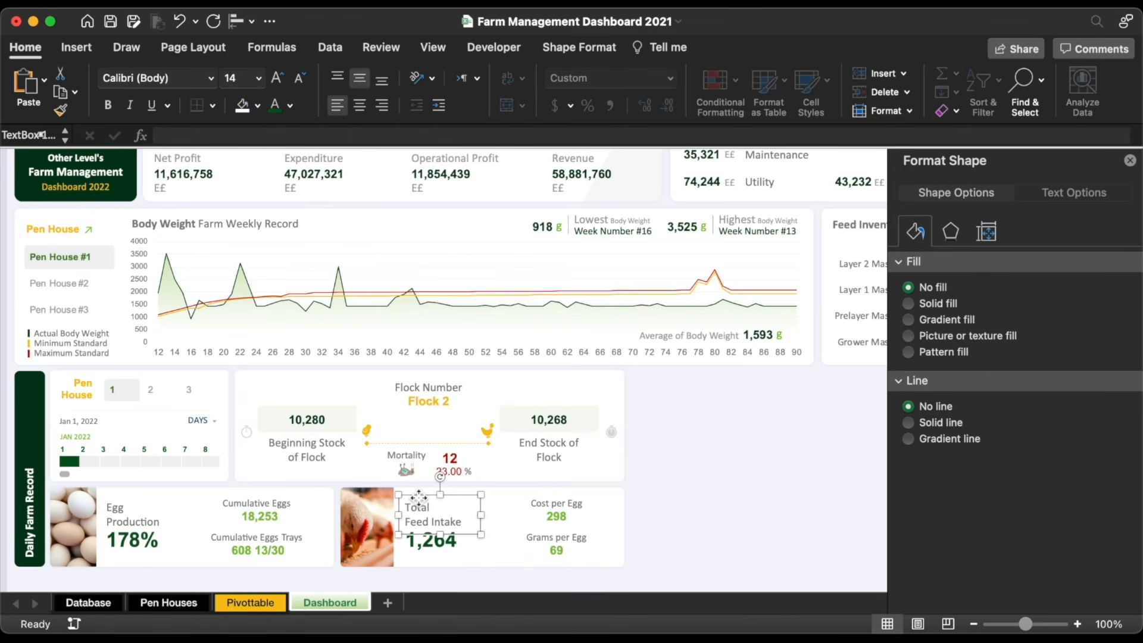
{"action": "left_click_drag", "start_coordinate": [421, 507], "coordinate": [487, 530]}
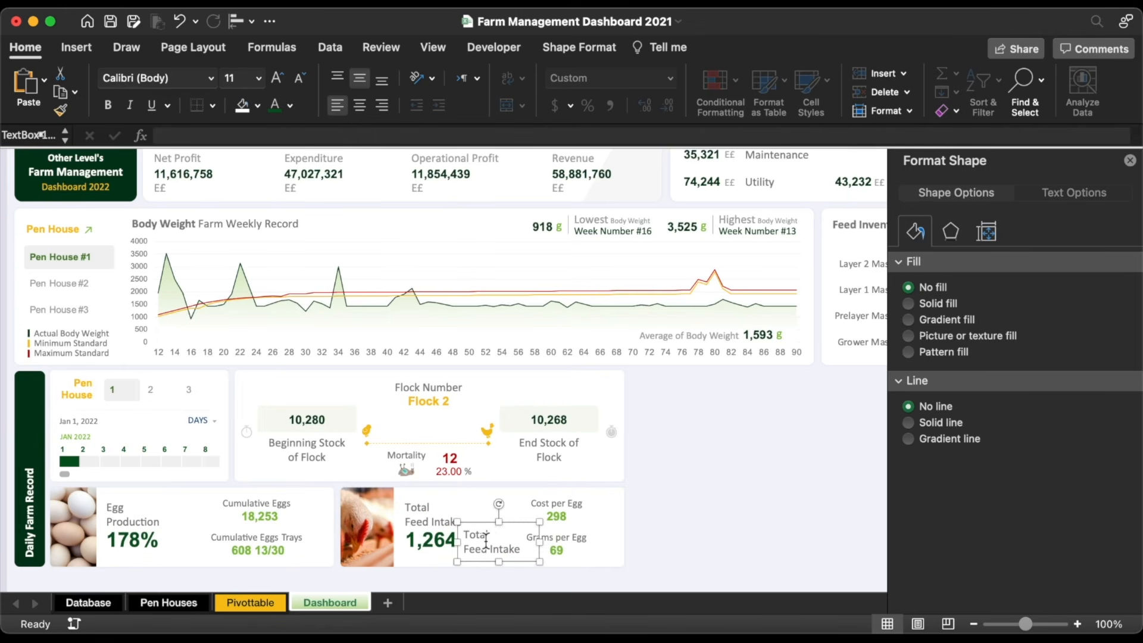
{"action": "triple_click", "coordinate": [486, 541]}
Step: Label 1,264 with 'kg', then add a light green 'g' label after 69
{"action": "type", "text": "kg"}
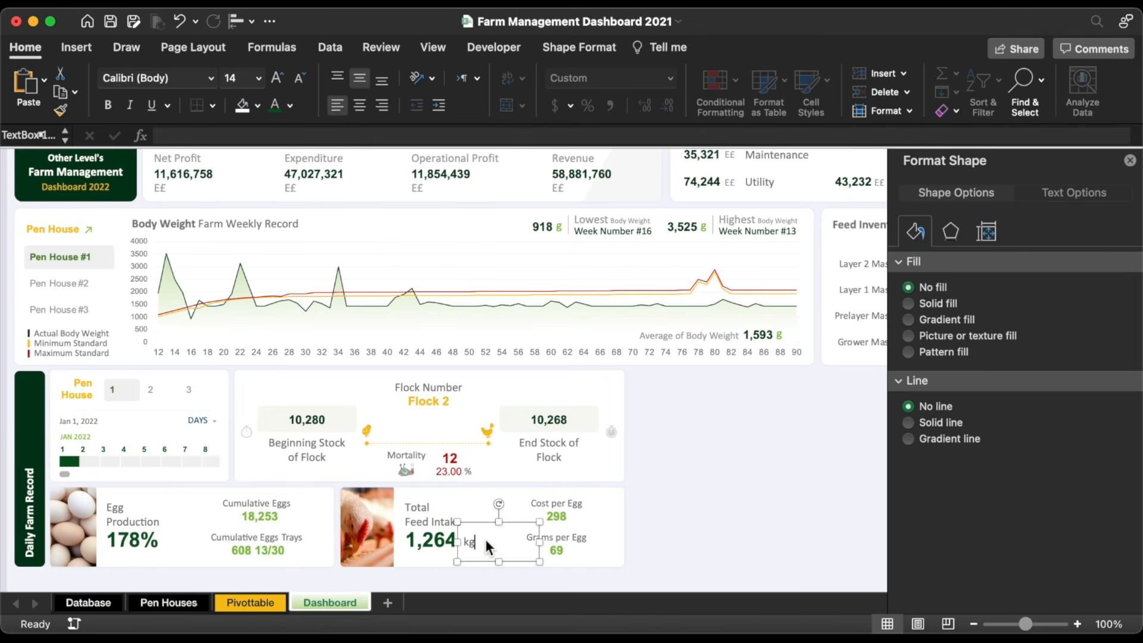
{"action": "left_click_drag", "start_coordinate": [540, 543], "coordinate": [598, 522]}
{"action": "key", "text": "super+d"}
{"action": "left_click_drag", "start_coordinate": [608, 541], "coordinate": [594, 542]}
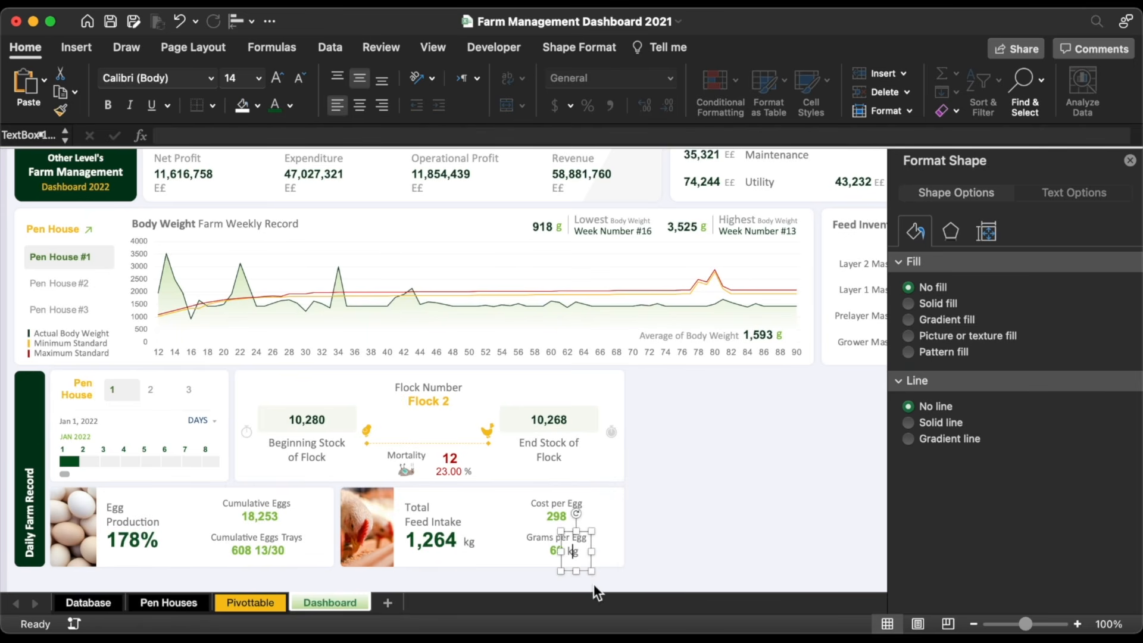
{"action": "key", "text": "BackSpace"}
{"action": "left_click", "coordinate": [290, 106]}
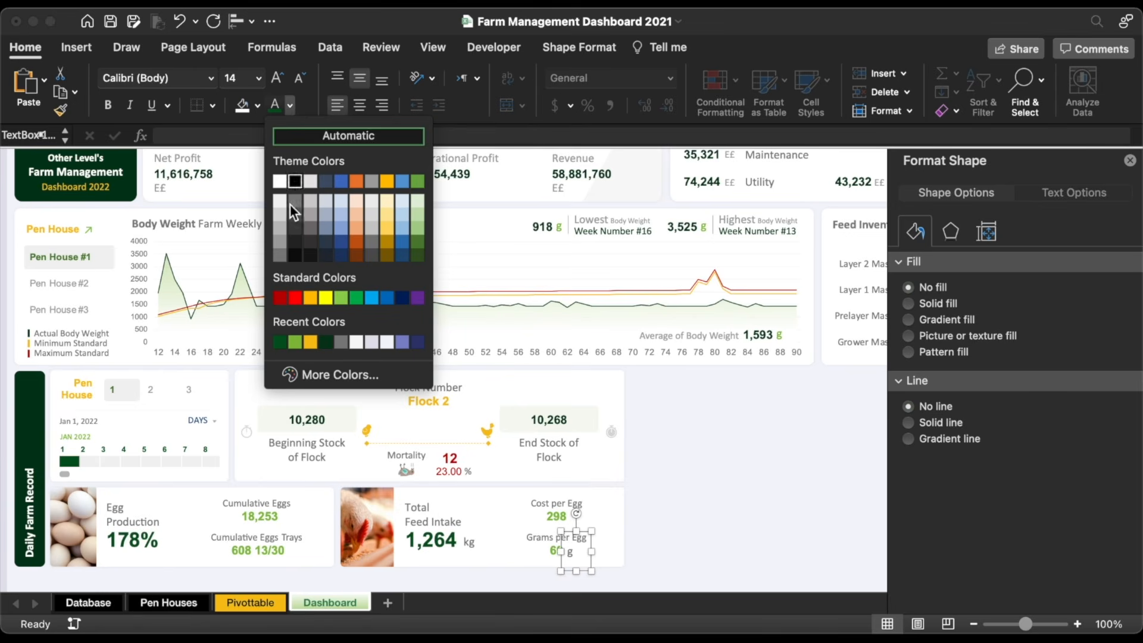
{"action": "left_click", "coordinate": [295, 338]}
{"action": "left_click_drag", "start_coordinate": [576, 531], "coordinate": [577, 539]}
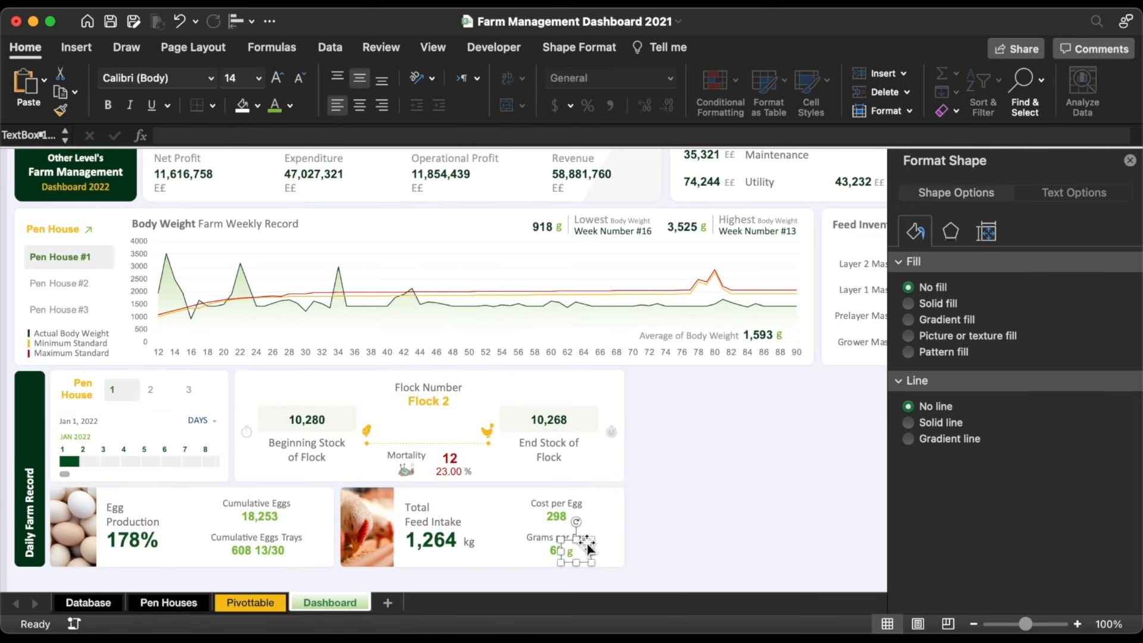
Step: Copy the E£ label beside 298 with a smaller font and a narrower box
{"action": "left_click", "coordinate": [418, 190]}
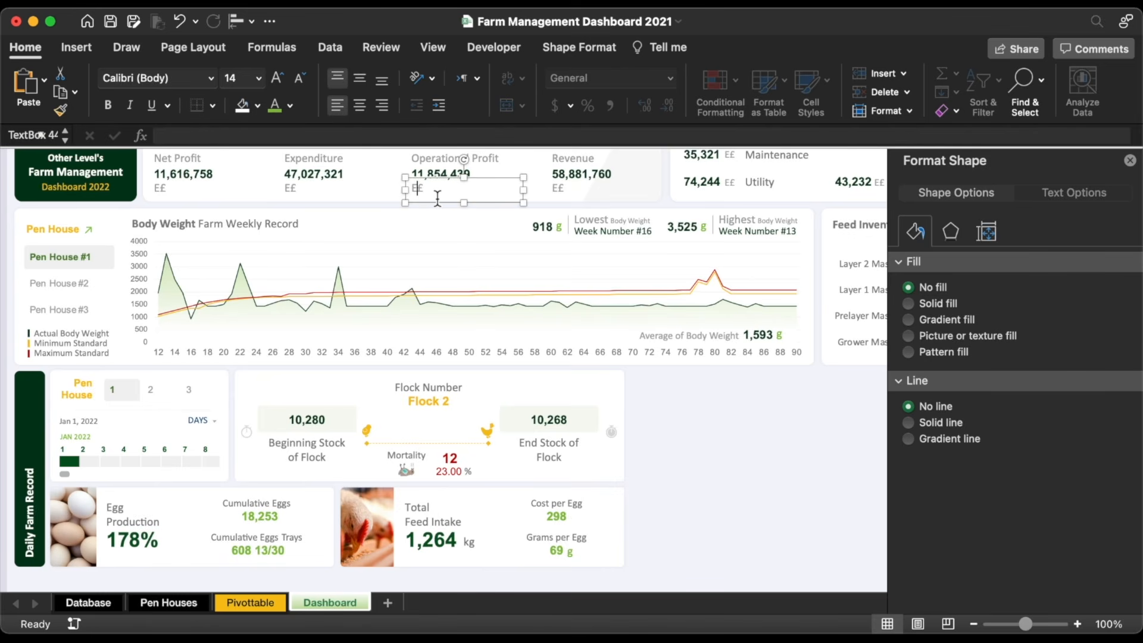
{"action": "key", "text": "super+v"}
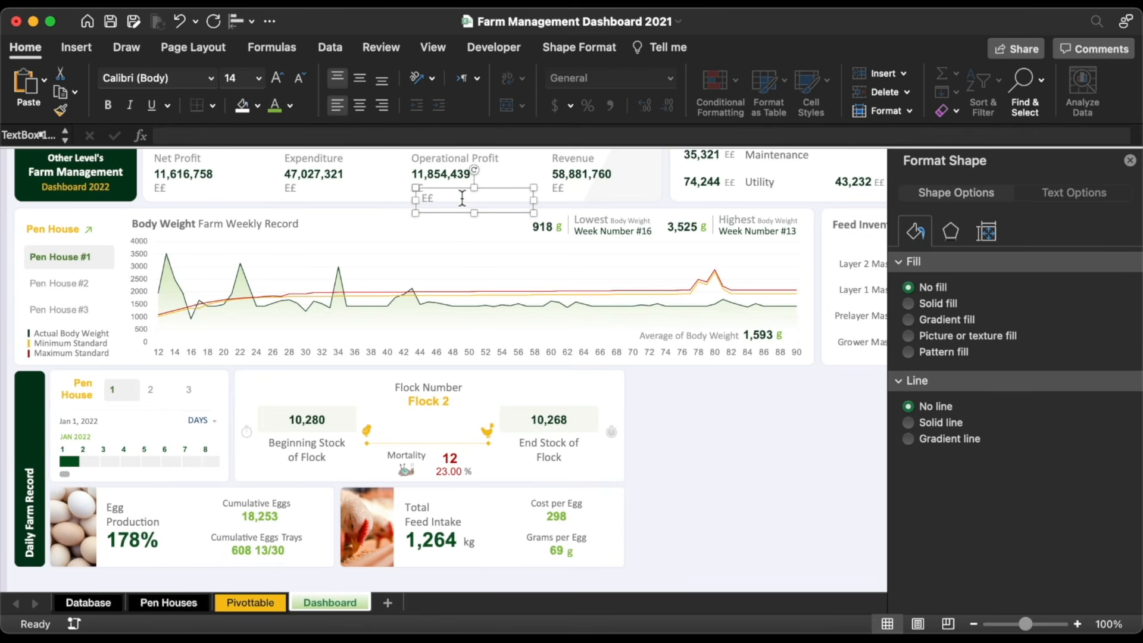
{"action": "left_click_drag", "start_coordinate": [459, 191], "coordinate": [607, 509]}
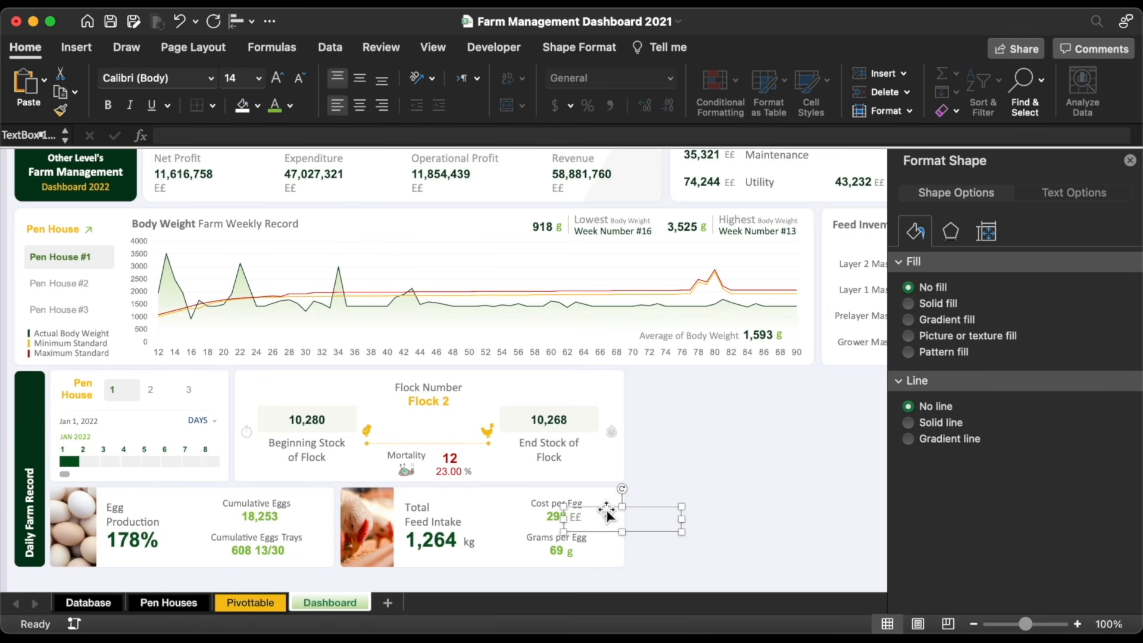
{"action": "left_click", "coordinate": [300, 78]}
{"action": "left_click_drag", "start_coordinate": [683, 520], "coordinate": [552, 527]}
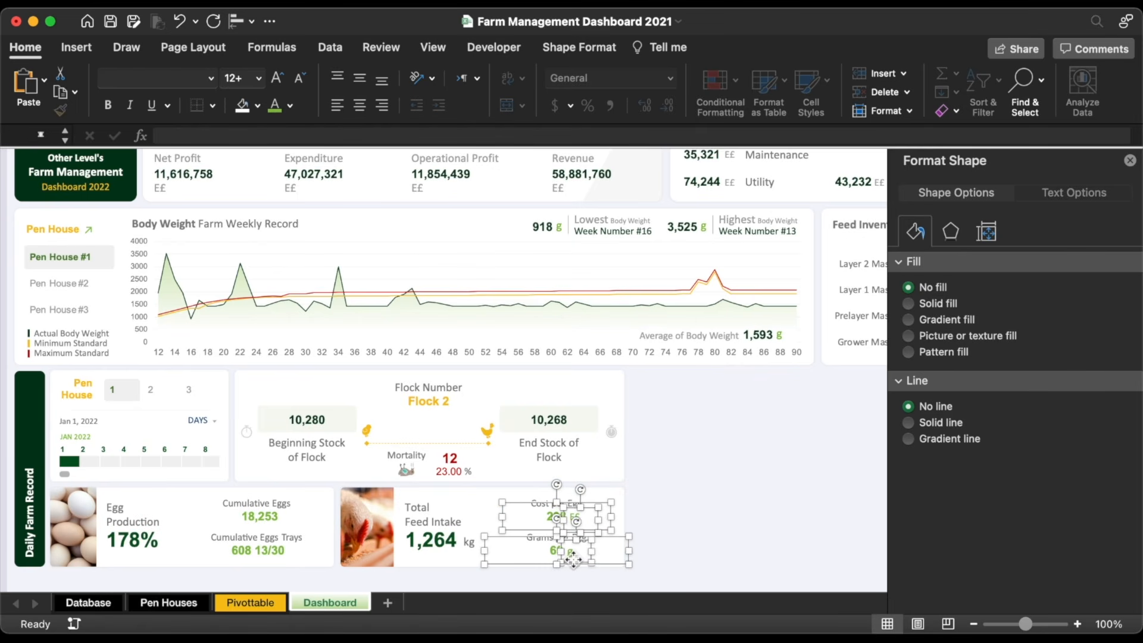
{"action": "left_click", "coordinate": [695, 566]}
{"action": "key", "text": "Up"}
{"action": "key", "text": "Up"}
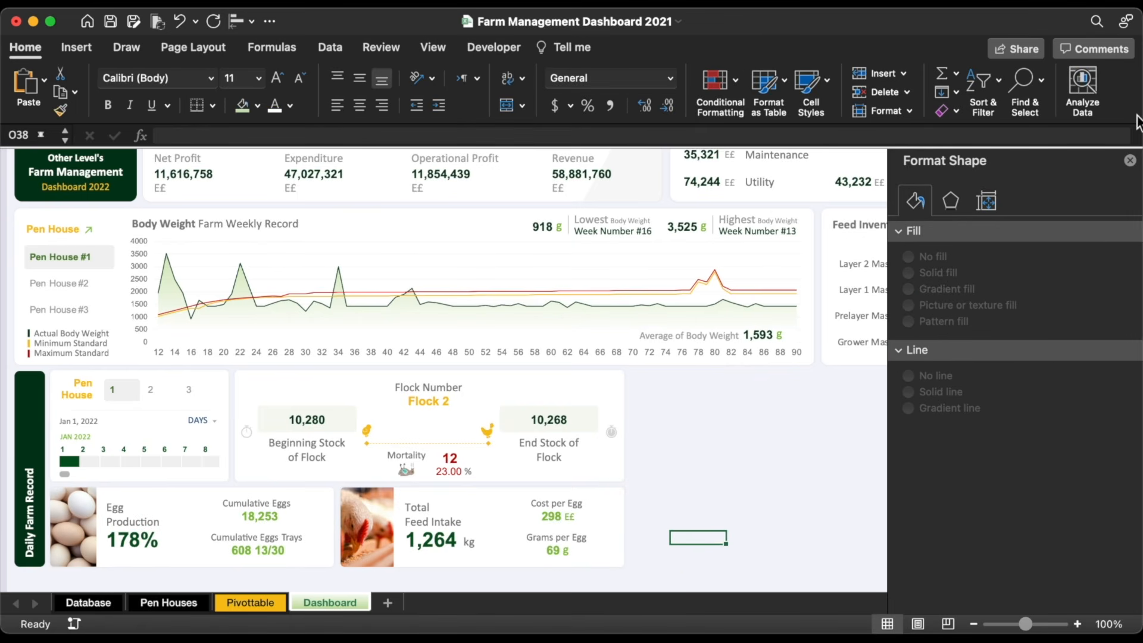
{"action": "left_click", "coordinate": [1130, 161]}
Step: Copy the Flock Number card and its left-aligned heading into a new card on the right
{"action": "left_click", "coordinate": [546, 378]}
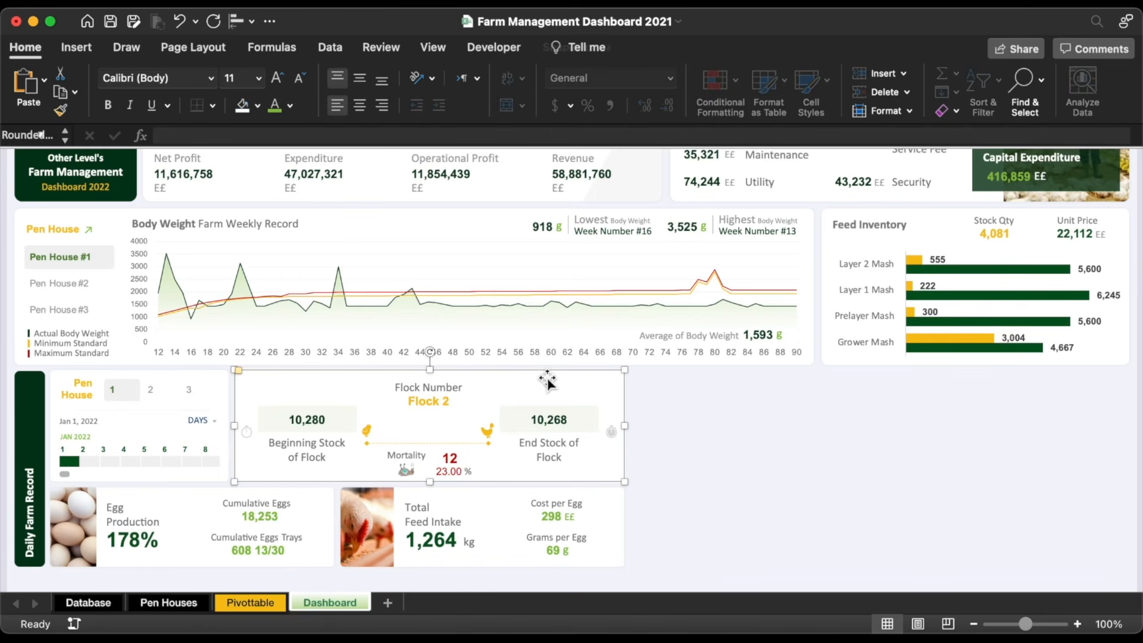
{"action": "left_click_drag", "start_coordinate": [539, 376], "coordinate": [939, 391]}
{"action": "left_click_drag", "start_coordinate": [1031, 489], "coordinate": [866, 567]}
{"action": "left_click", "coordinate": [438, 387]}
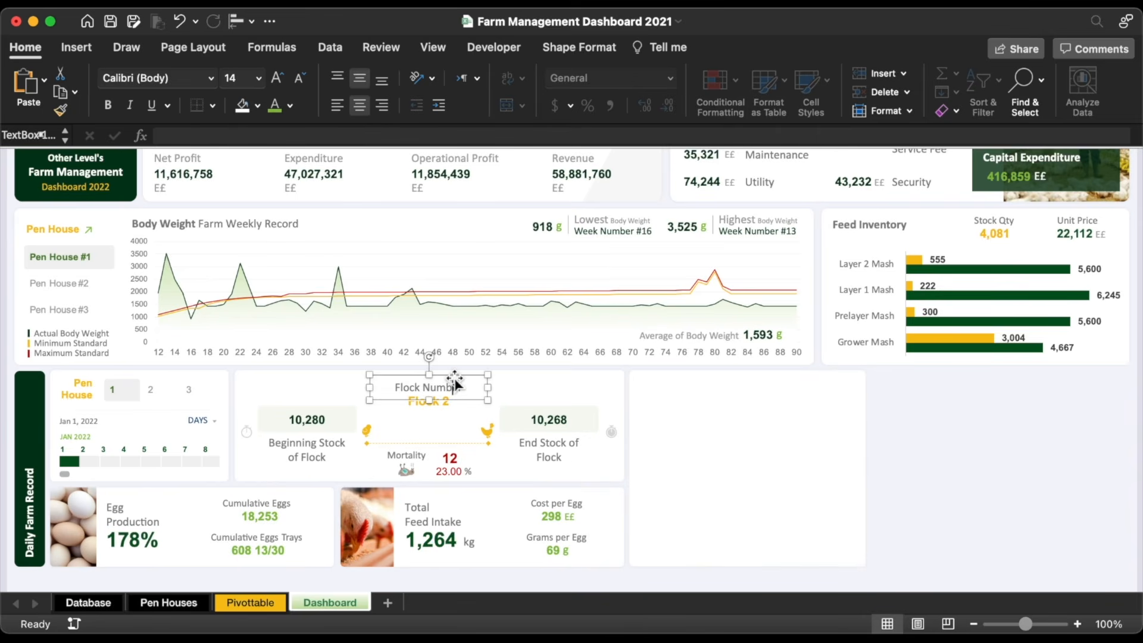
{"action": "key", "text": "super+d"}
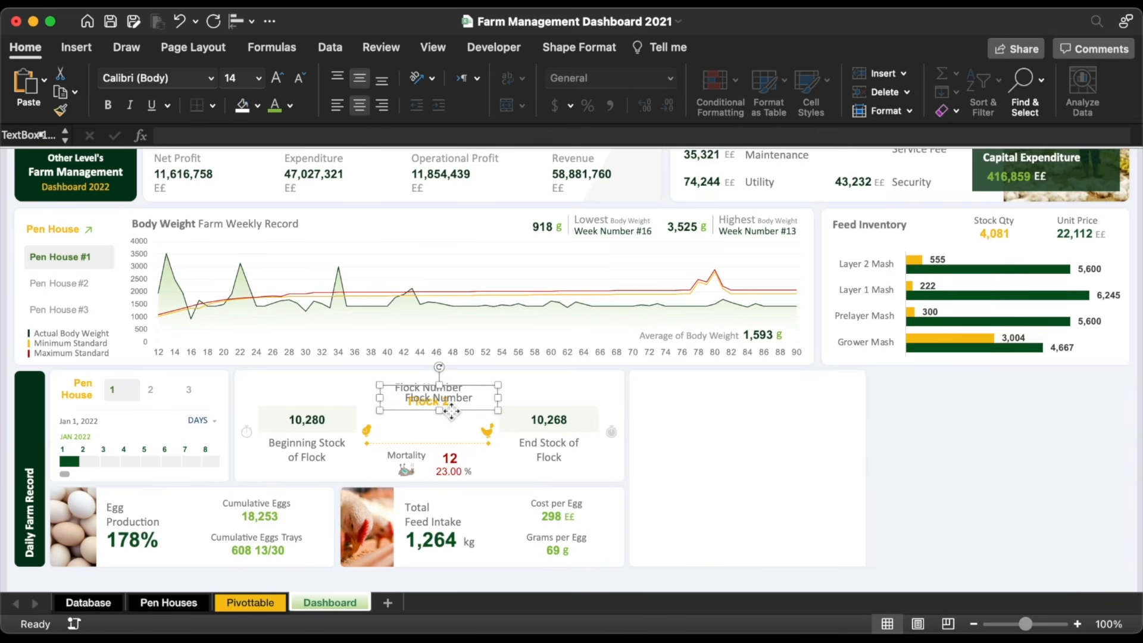
{"action": "left_click_drag", "start_coordinate": [450, 409], "coordinate": [686, 413]}
{"action": "left_click", "coordinate": [337, 109]}
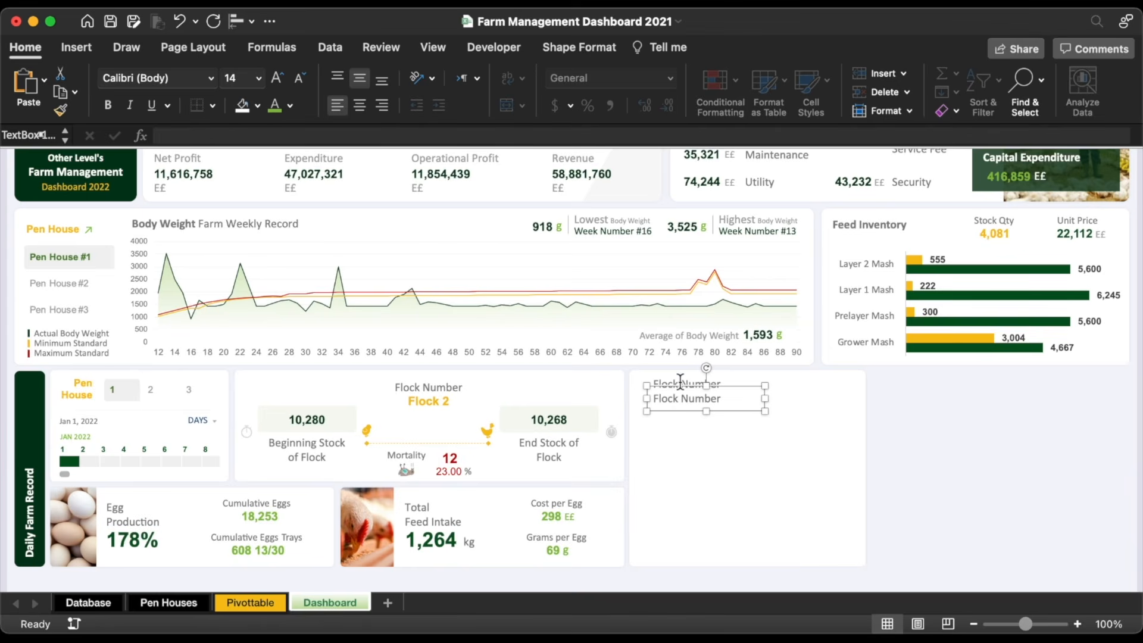
Step: Retitle the heading 'Breed Name' and link the box below to =Pivottable!AN5 (Novogen Brown)
{"action": "left_click", "coordinate": [679, 383]}
{"action": "type", "text": "Beeed Name"}
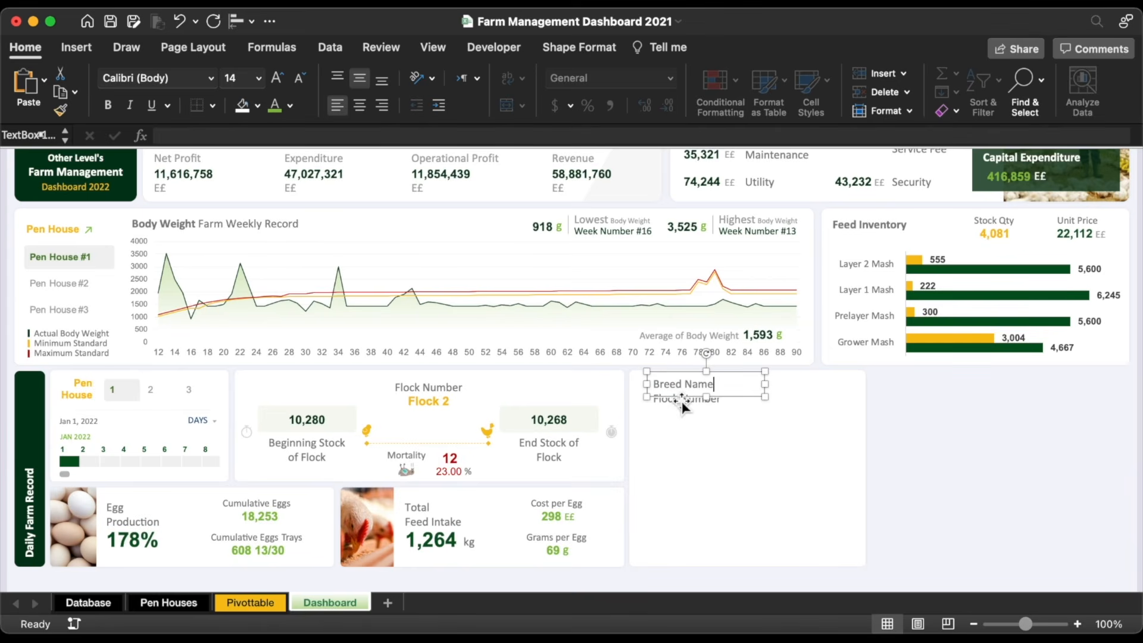
{"action": "left_click", "coordinate": [682, 402]}
{"action": "triple_click", "coordinate": [682, 404]}
{"action": "key", "text": "BackSpace"}
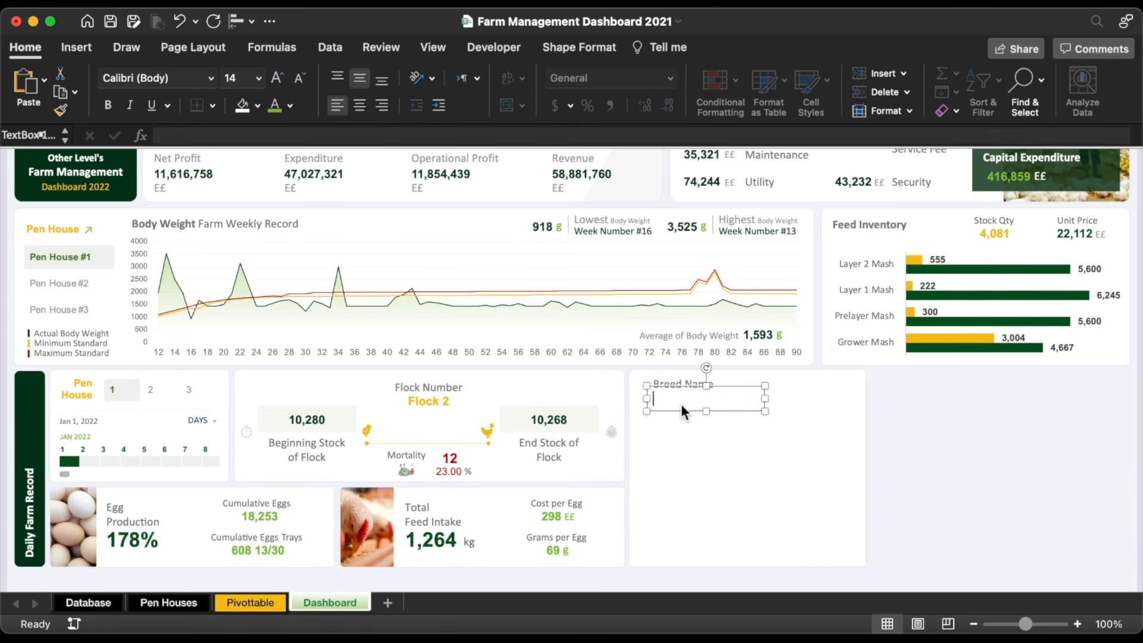
{"action": "left_click", "coordinate": [479, 137]}
{"action": "type", "text": "="}
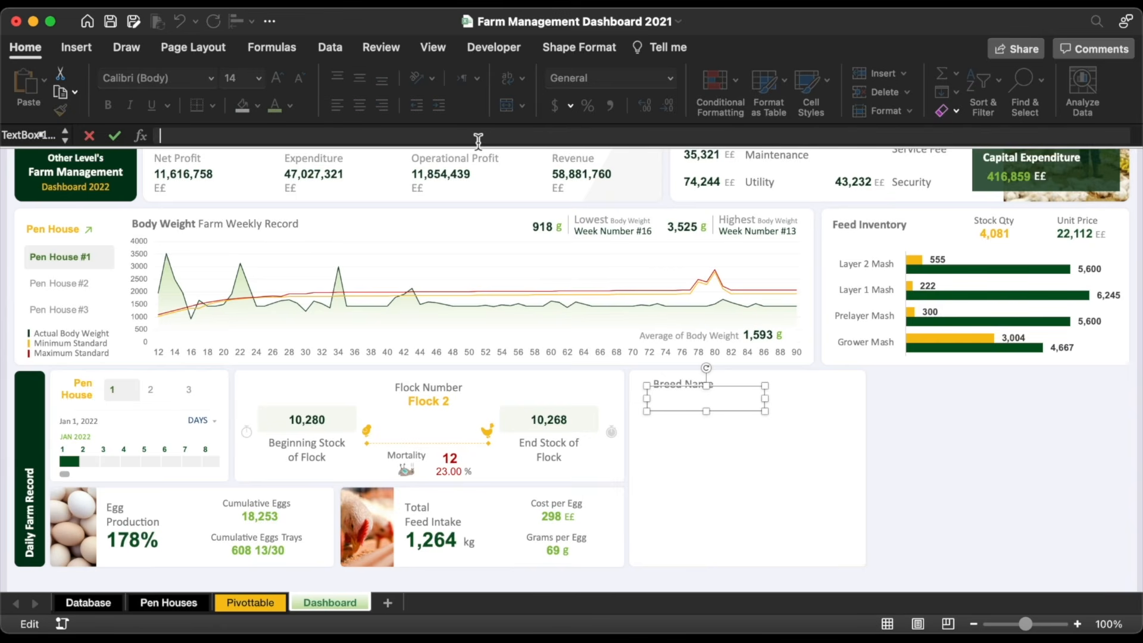
{"action": "left_click", "coordinate": [257, 602]}
{"action": "scroll", "coordinate": [250, 381], "scroll_direction": "left", "scroll_amount": 15}
{"action": "left_click", "coordinate": [374, 242]}
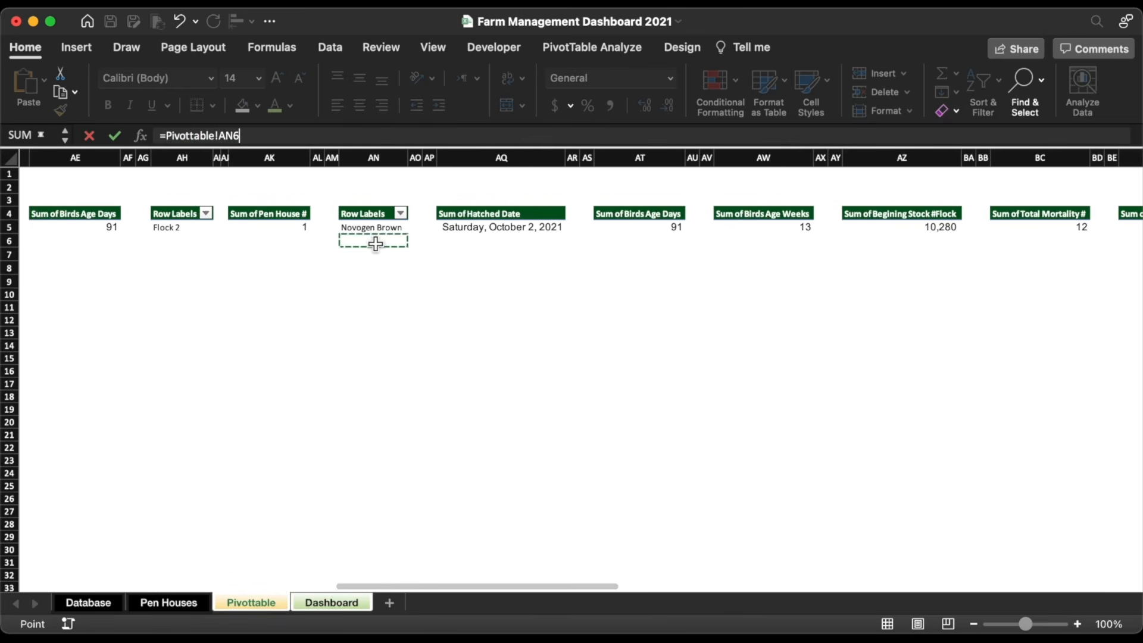
{"action": "key", "text": "Up"}
{"action": "key", "text": "Return"}
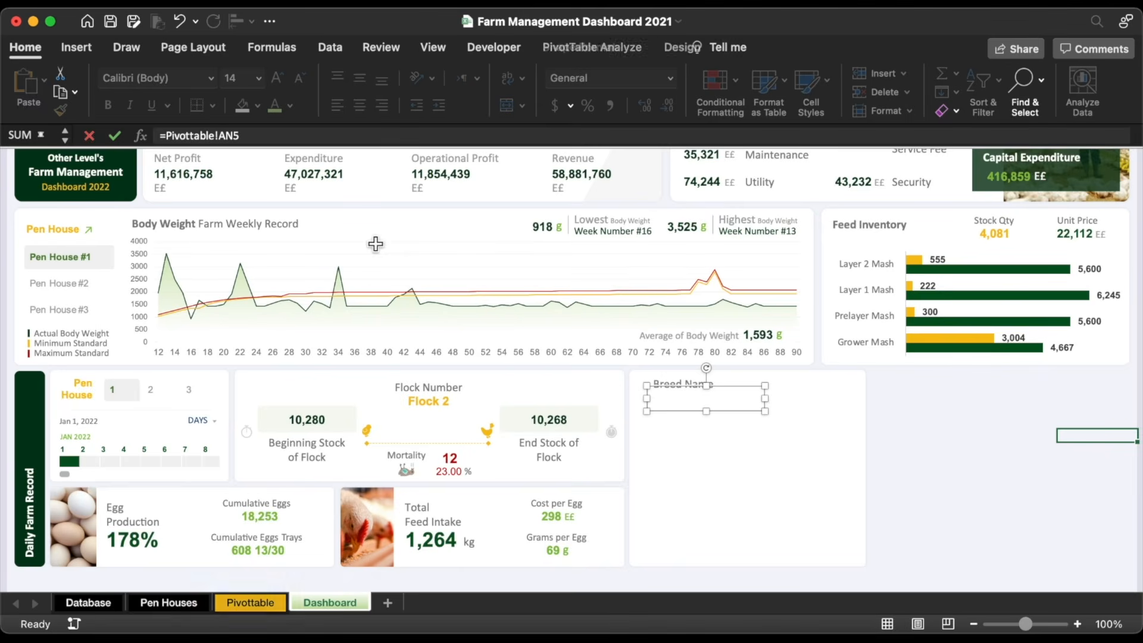
Step: Give Novogen Brown the Flock 2 box formatting, a smaller font and left alignment
{"action": "left_click", "coordinate": [442, 411]}
{"action": "left_click", "coordinate": [60, 109]}
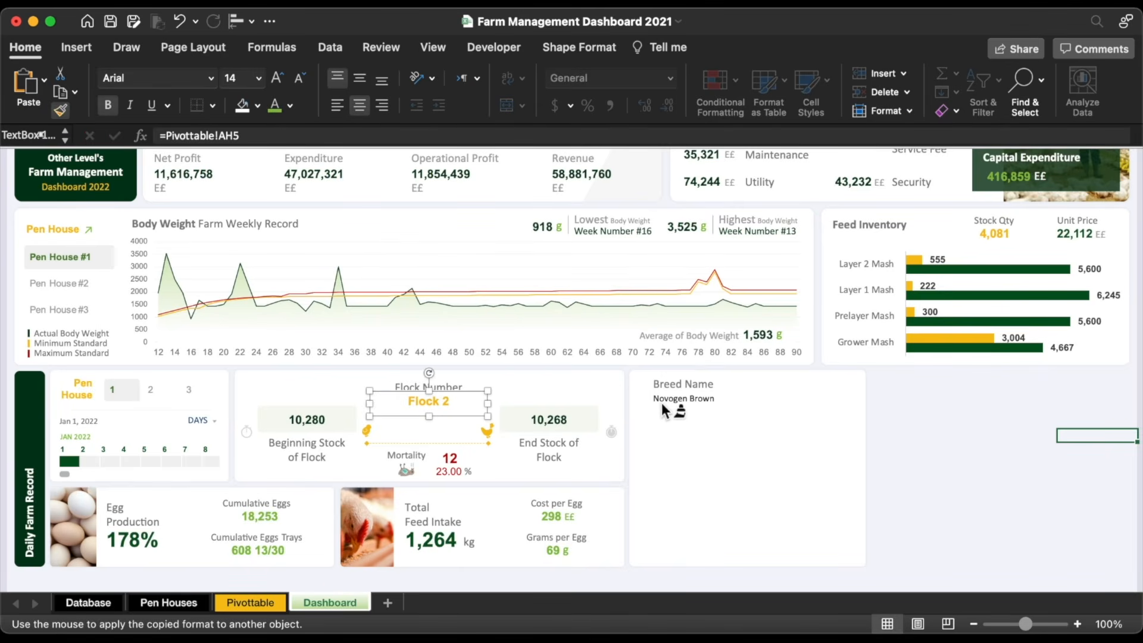
{"action": "left_click", "coordinate": [710, 410]}
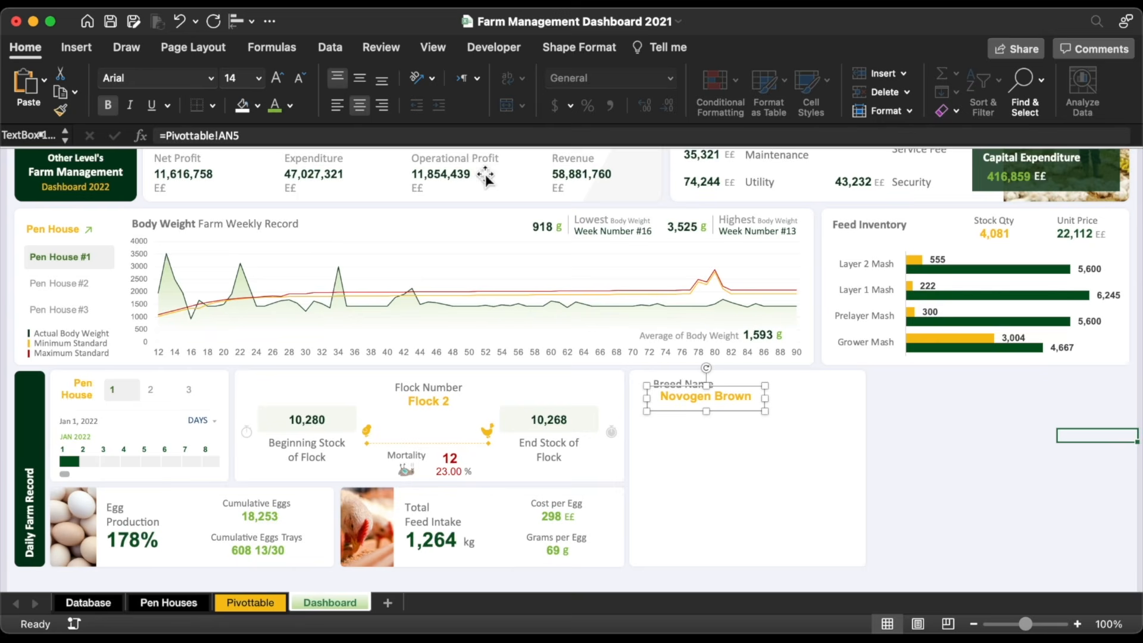
{"action": "left_click", "coordinate": [302, 77]}
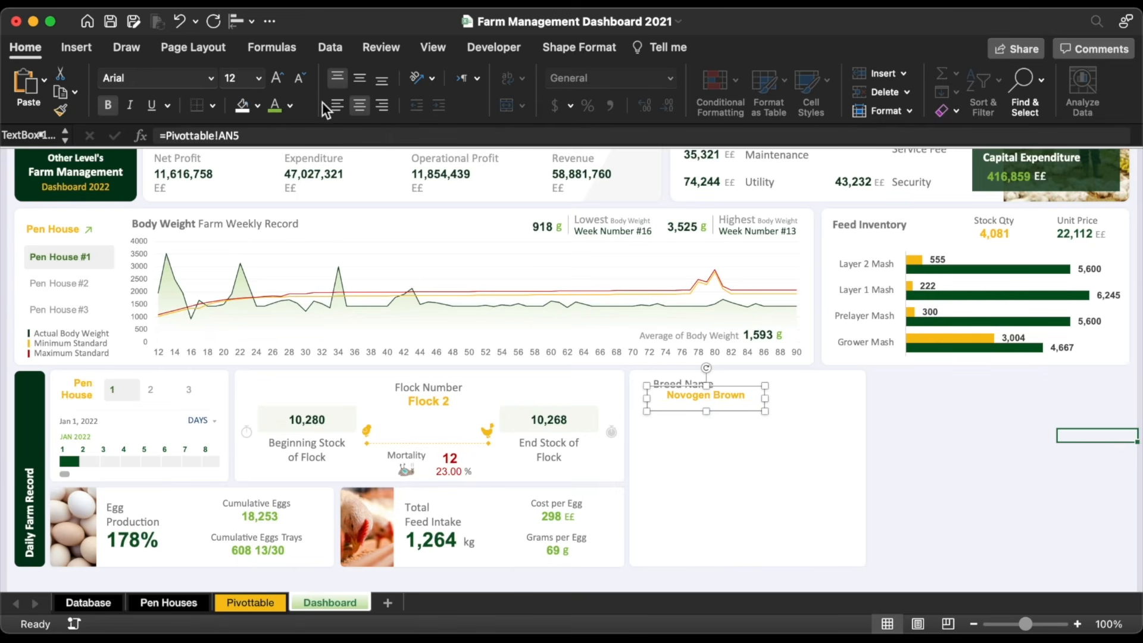
{"action": "left_click", "coordinate": [338, 106]}
Step: Insert a green rooster icon (searched 'bir') beside Breed Name and copy the Breed Name label below
{"action": "left_click", "coordinate": [84, 49]}
{"action": "left_click", "coordinate": [273, 81]}
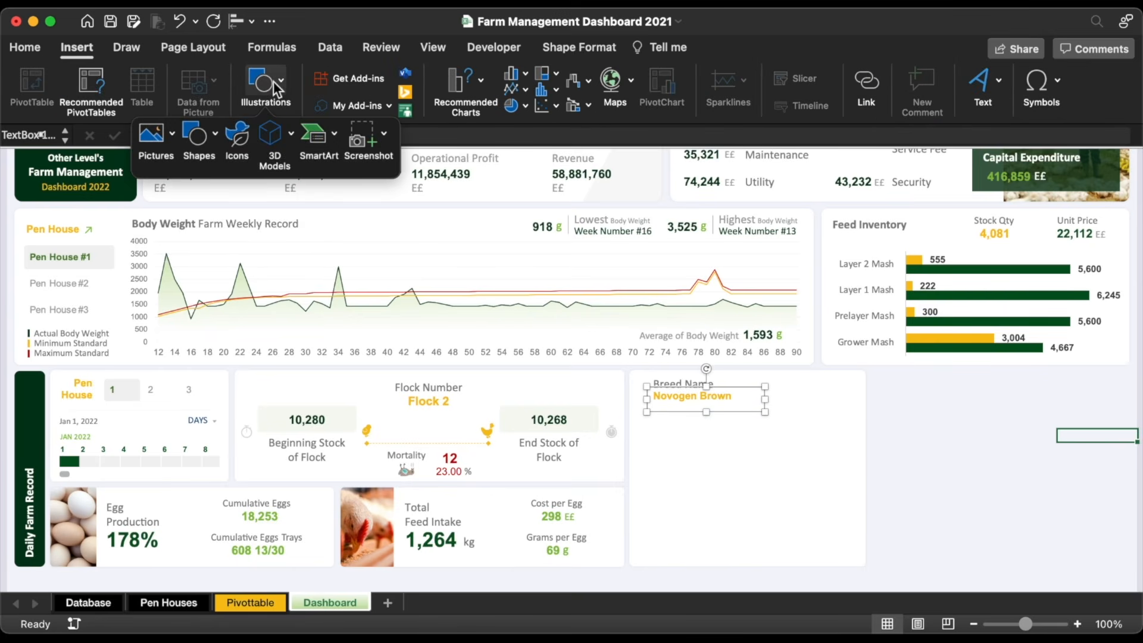
{"action": "left_click", "coordinate": [241, 135]}
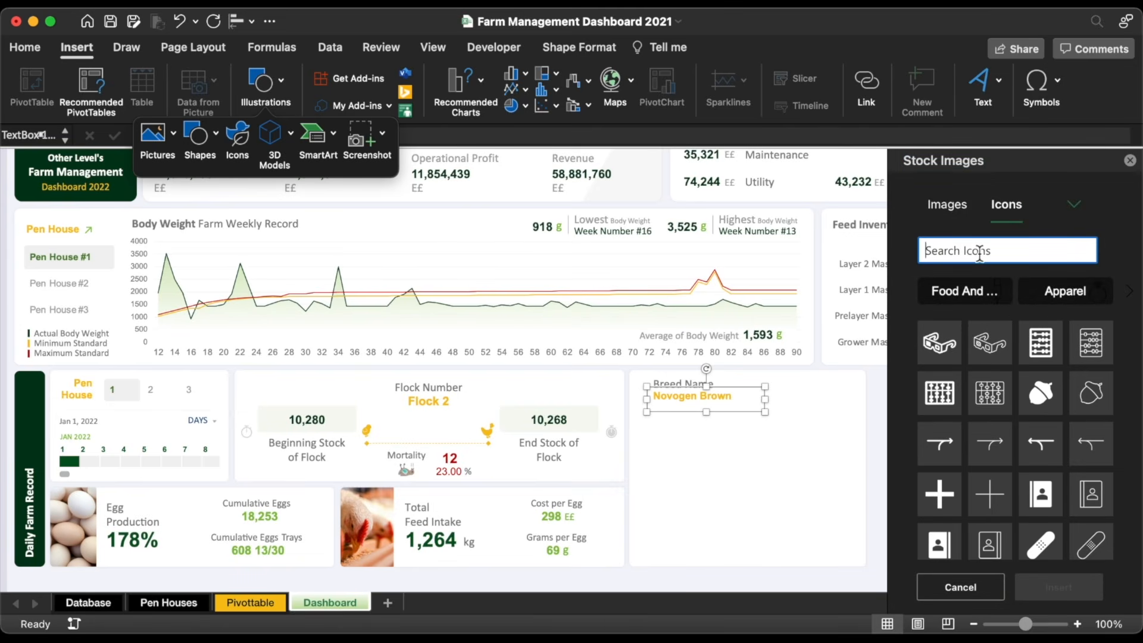
{"action": "type", "text": "bir"}
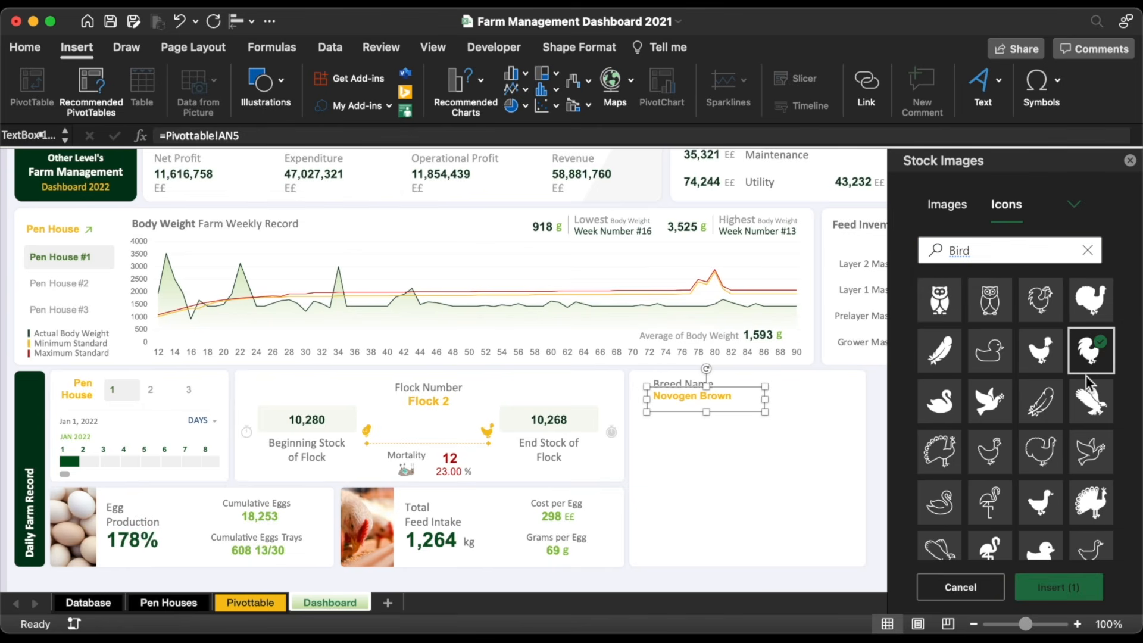
{"action": "left_click", "coordinate": [1091, 350]}
{"action": "left_click", "coordinate": [1059, 587]}
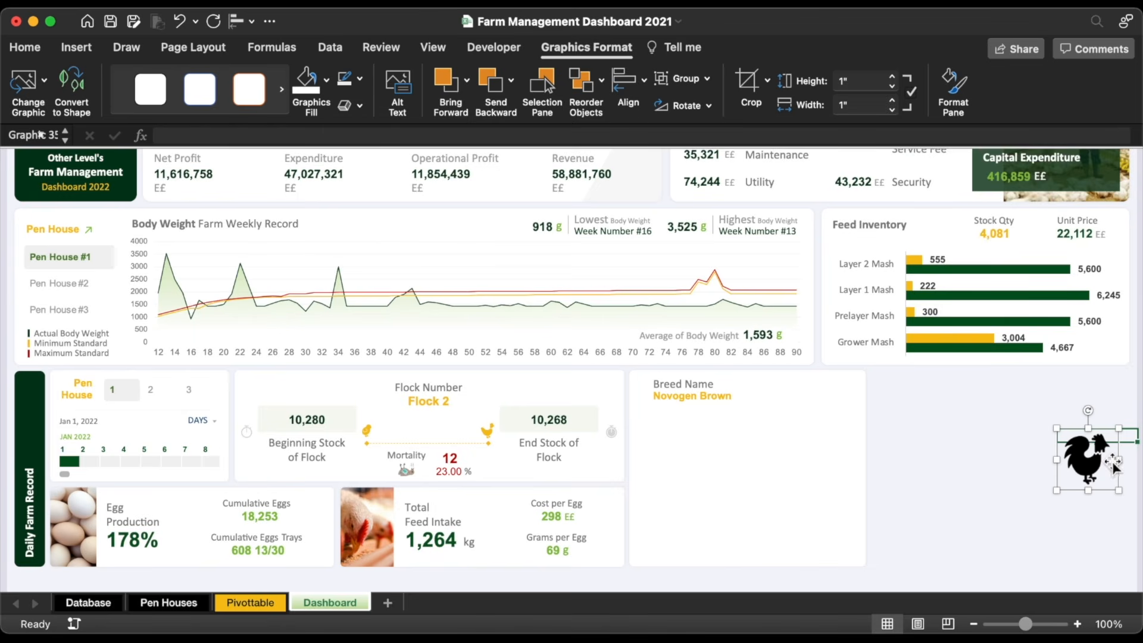
{"action": "left_click_drag", "start_coordinate": [1093, 471], "coordinate": [644, 391]}
{"action": "left_click", "coordinate": [328, 81]}
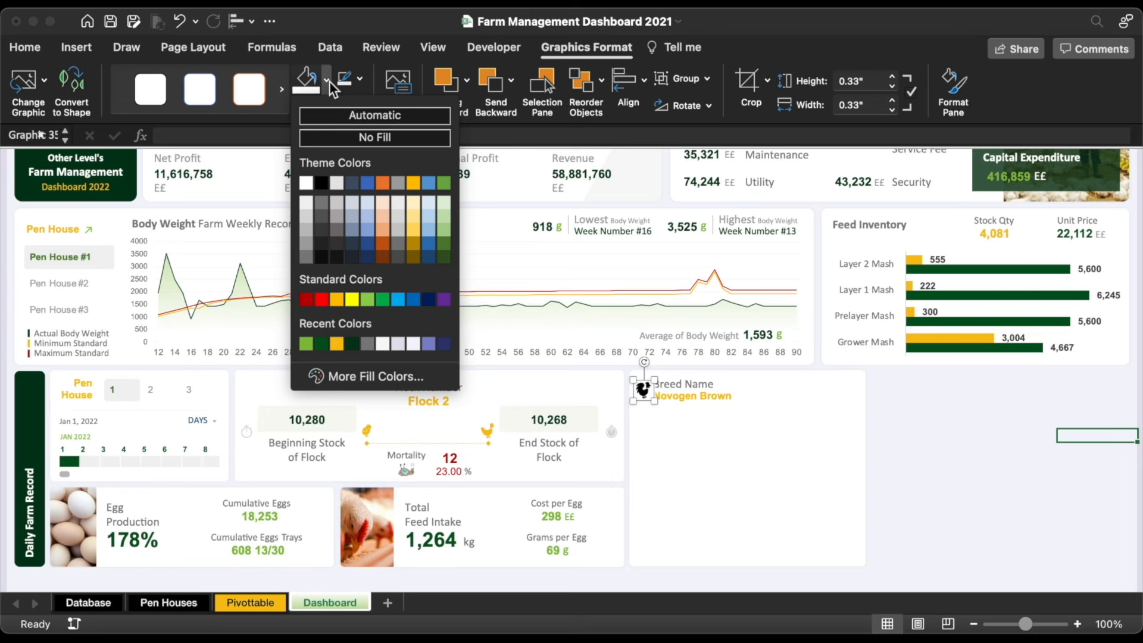
{"action": "left_click", "coordinate": [306, 343]}
{"action": "left_click", "coordinate": [645, 393]}
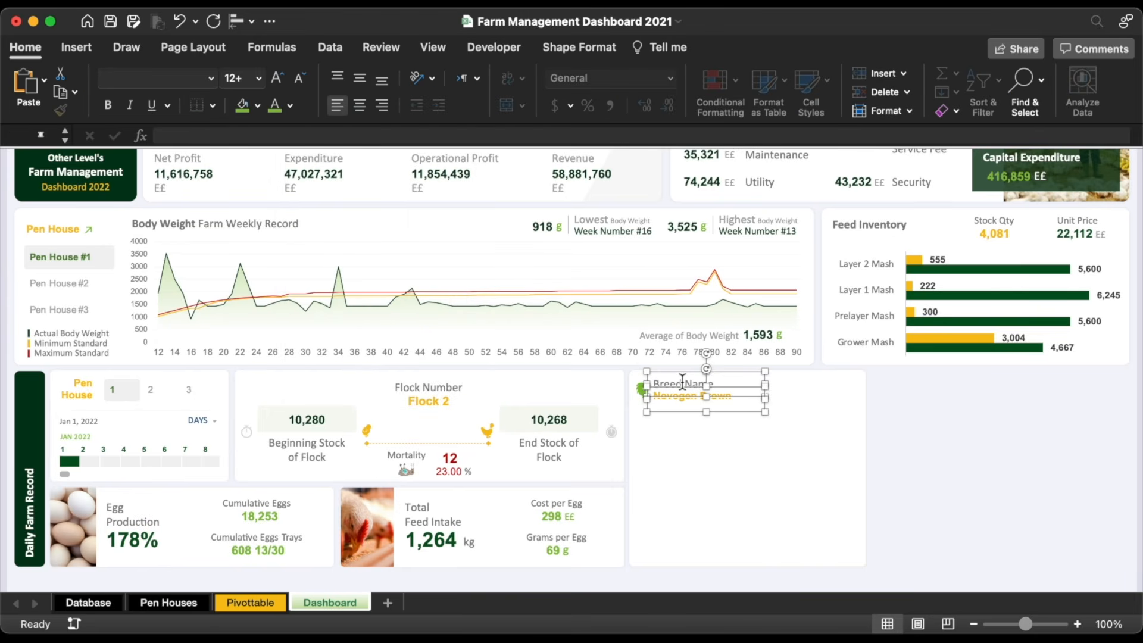
{"action": "left_click_drag", "start_coordinate": [644, 396], "coordinate": [685, 420]}
Step: Centre the copied label and duplicate the pair of labels into a second row
{"action": "key", "text": "super+e"}
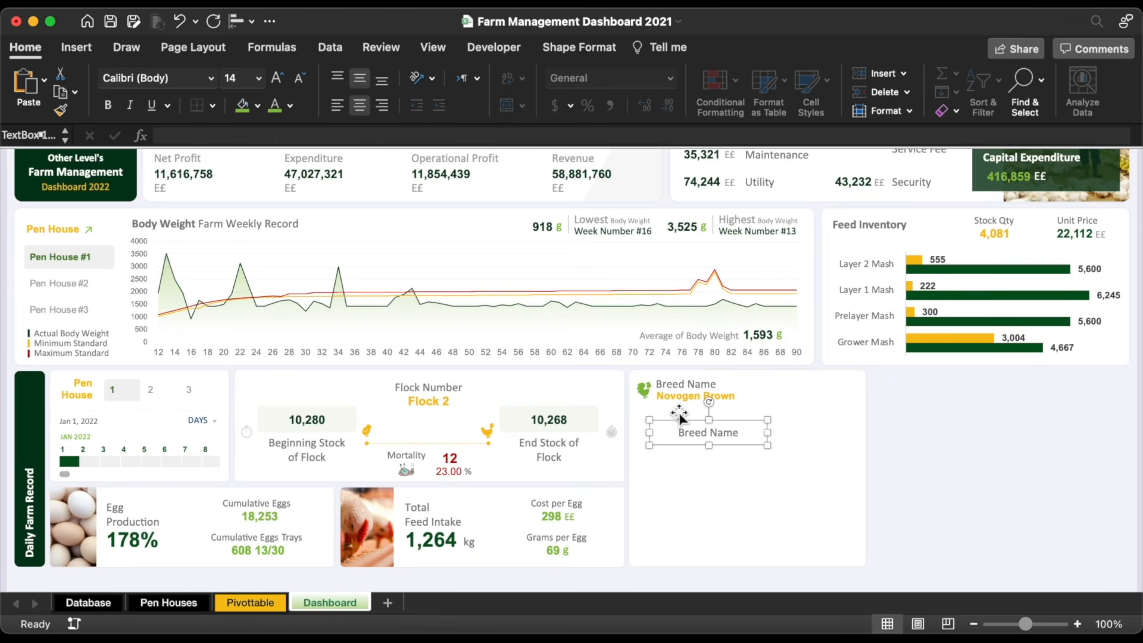
{"action": "left_click_drag", "start_coordinate": [748, 445], "coordinate": [813, 422]}
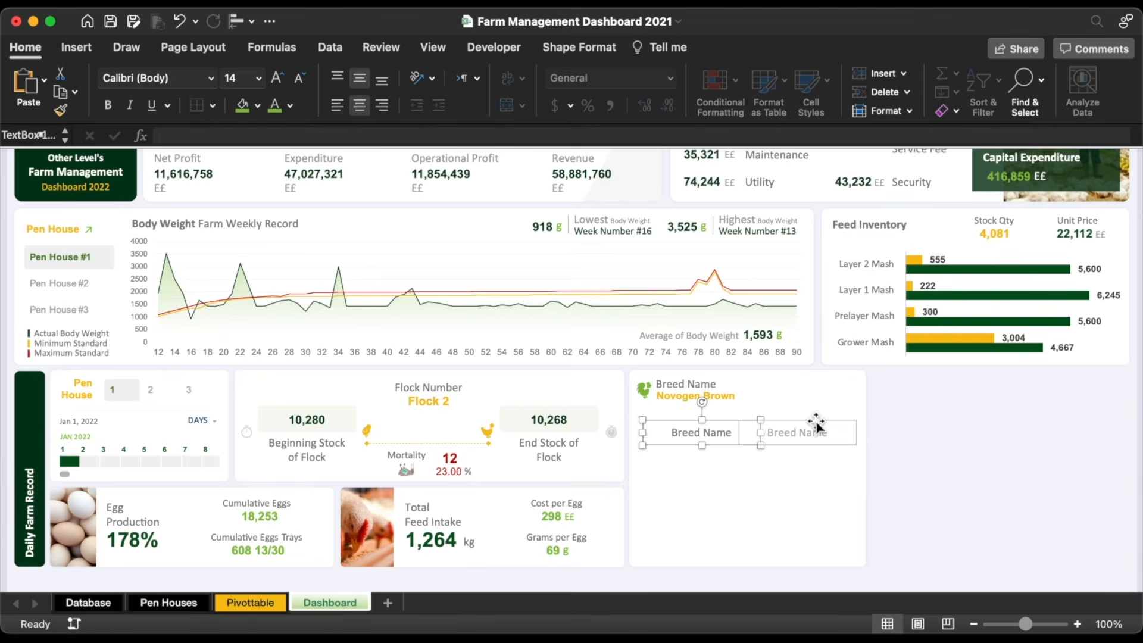
{"action": "left_click", "coordinate": [703, 434], "text": "shift"}
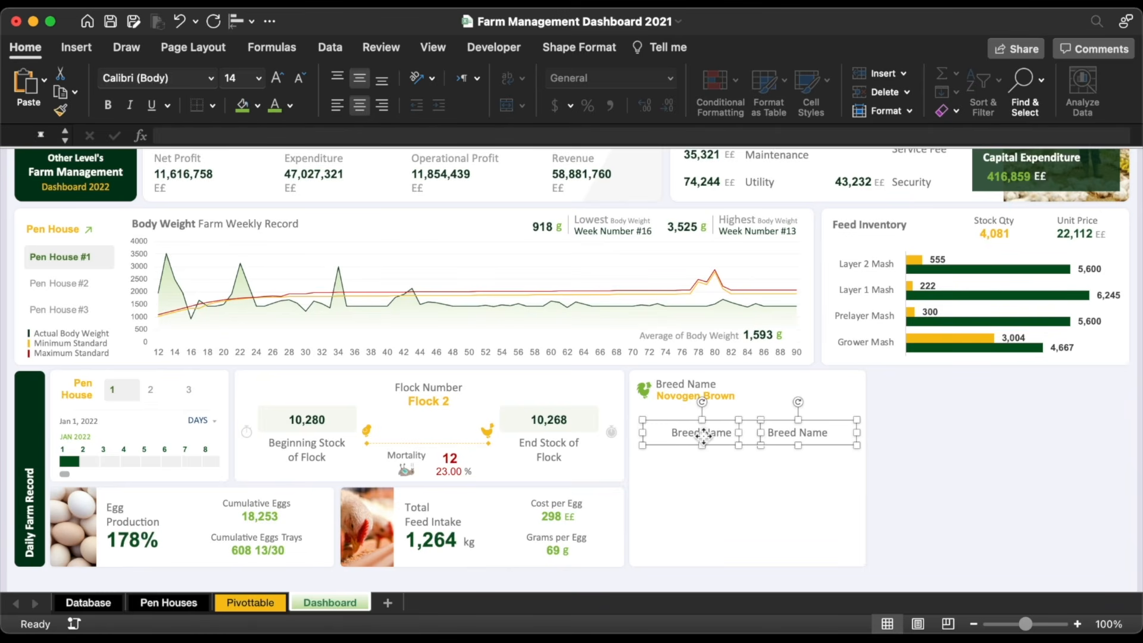
{"action": "key", "text": "Left"}
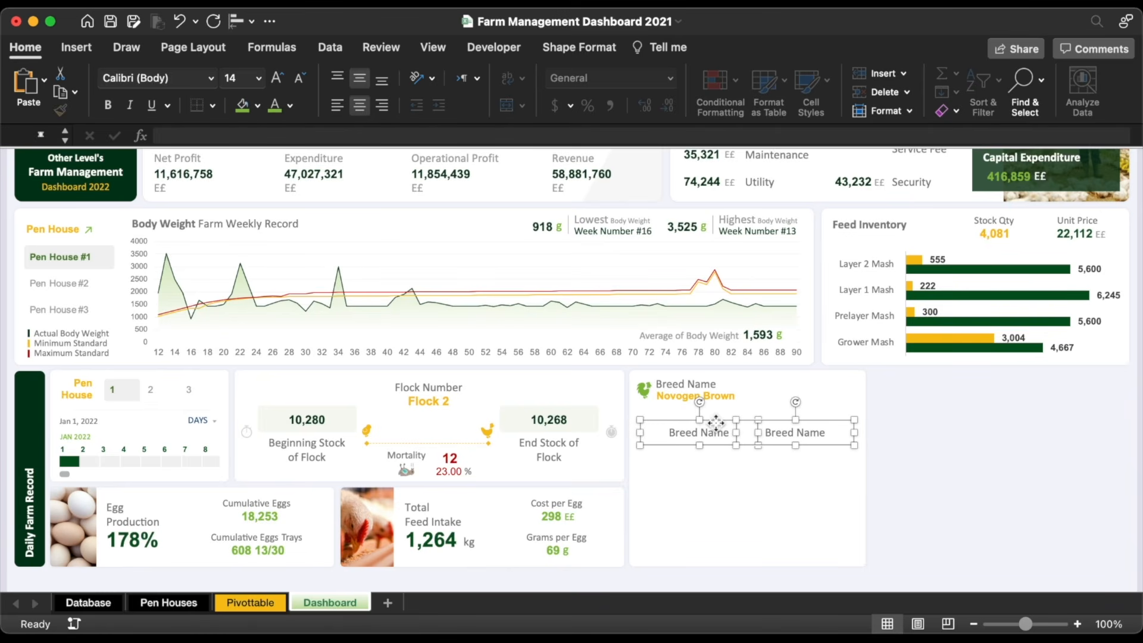
{"action": "left_click_drag", "start_coordinate": [716, 422], "coordinate": [716, 503]}
{"action": "left_click", "coordinate": [920, 474]}
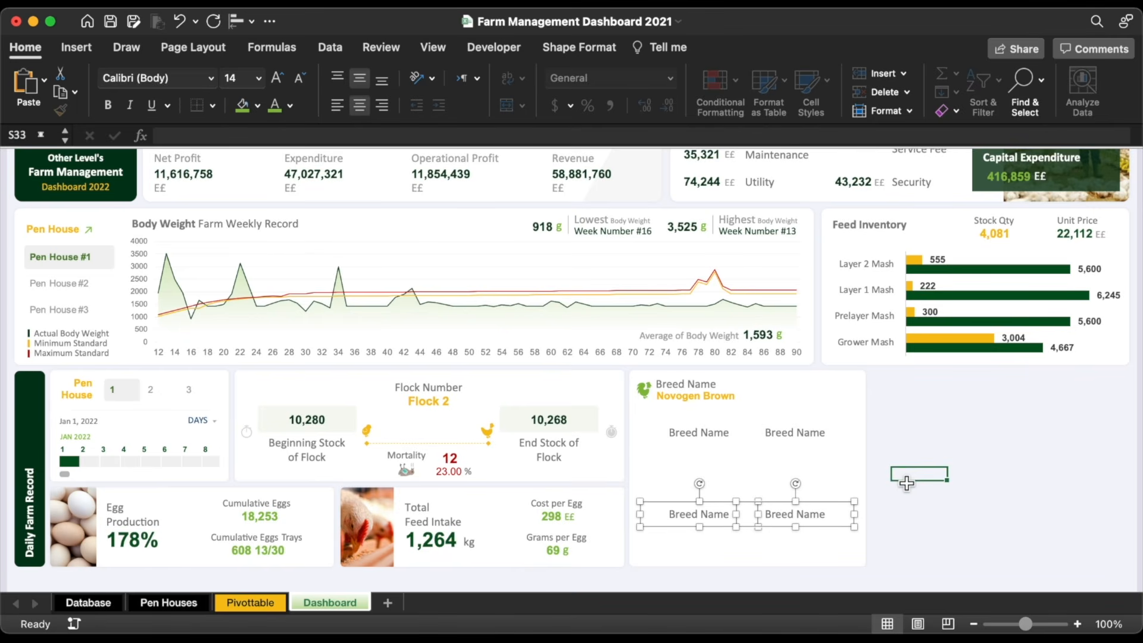
Step: Rename the four labels Stocking Date, Pen House, Birds Age and Hatched Date
{"action": "triple_click", "coordinate": [695, 434]}
{"action": "type", "text": "Stocking Date"}
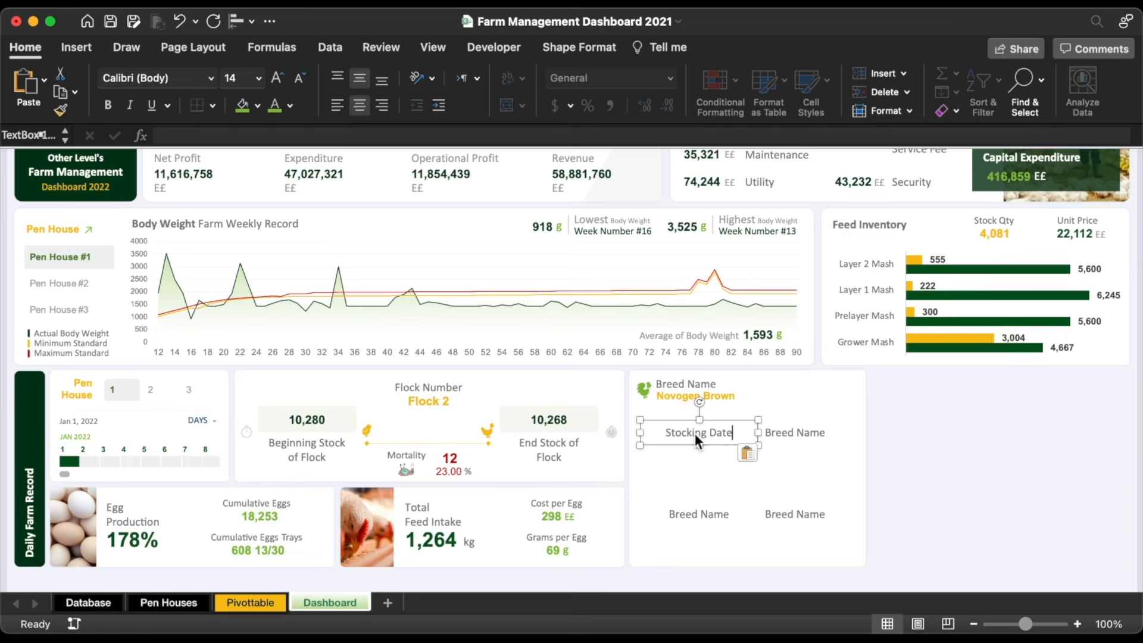
{"action": "triple_click", "coordinate": [789, 433]}
{"action": "type", "text": "Pen Hou"}
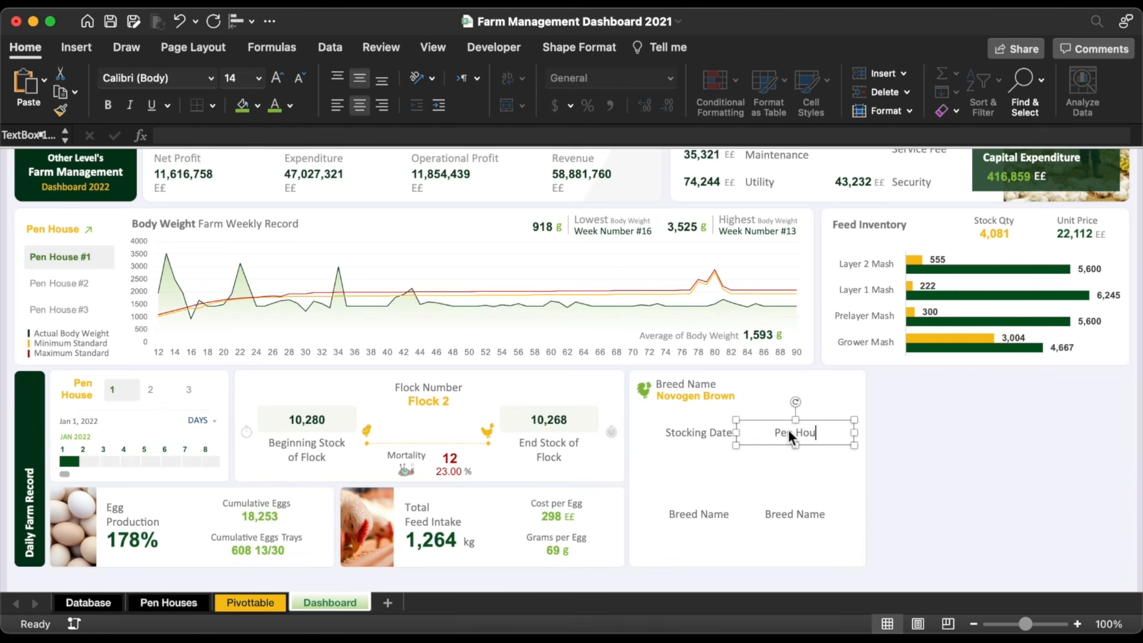
{"action": "type", "text": "se"}
{"action": "triple_click", "coordinate": [683, 513]}
{"action": "type", "text": "Bird"}
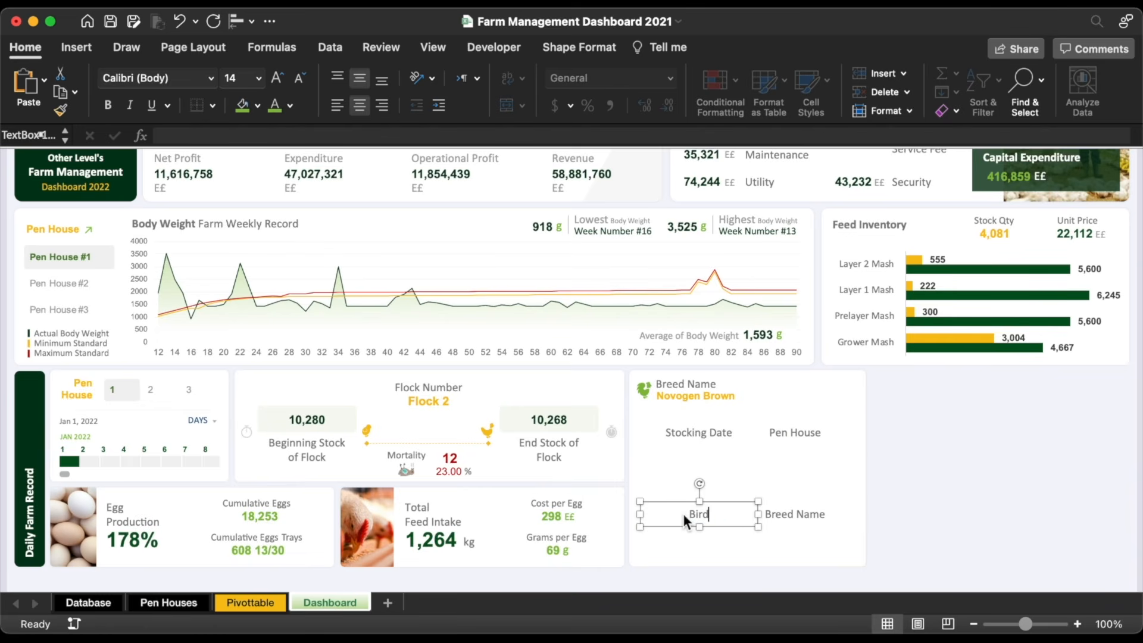
{"action": "type", "text": " Age"}
{"action": "triple_click", "coordinate": [792, 515]}
{"action": "key", "text": "BackSpace"}
{"action": "type", "text": "H"}
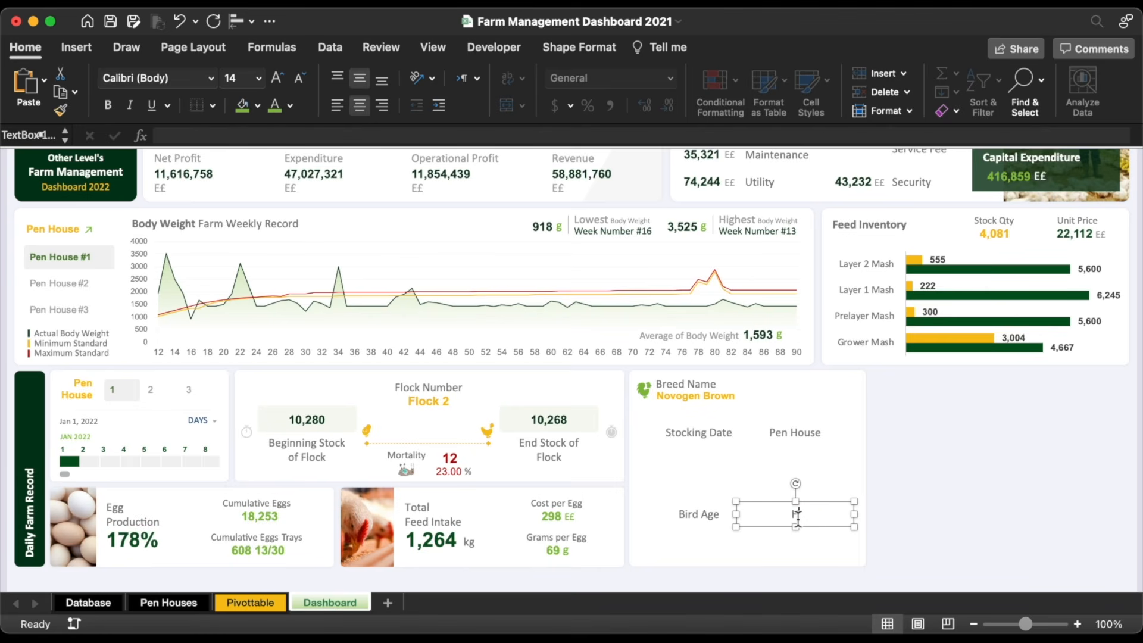
{"action": "type", "text": "atched Date"}
{"action": "left_click", "coordinate": [698, 514]}
{"action": "type", "text": "s"}
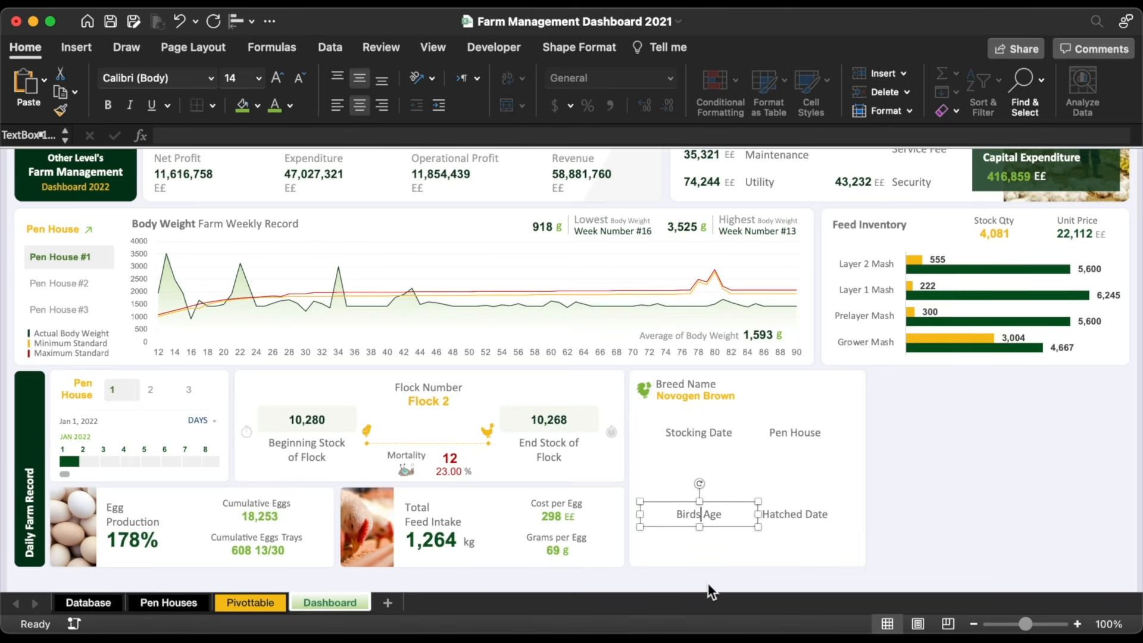
{"action": "left_click", "coordinate": [903, 470]}
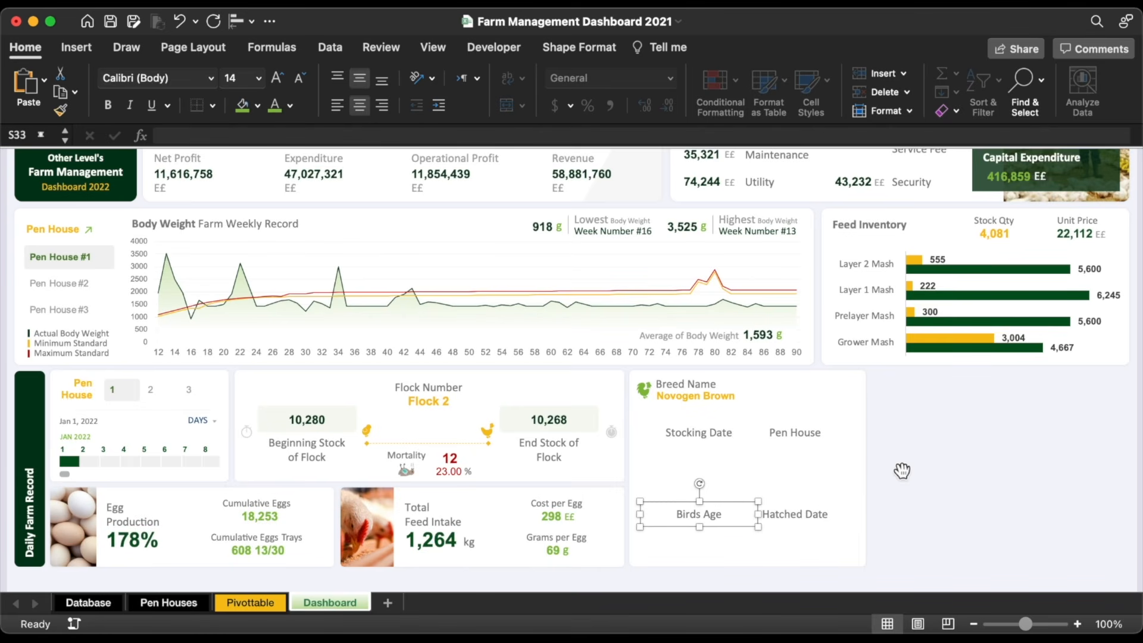
{"action": "left_click", "coordinate": [86, 51]}
Step: Insert four icon pictures into the breed card, one positioned above each label
{"action": "left_click", "coordinate": [260, 83]}
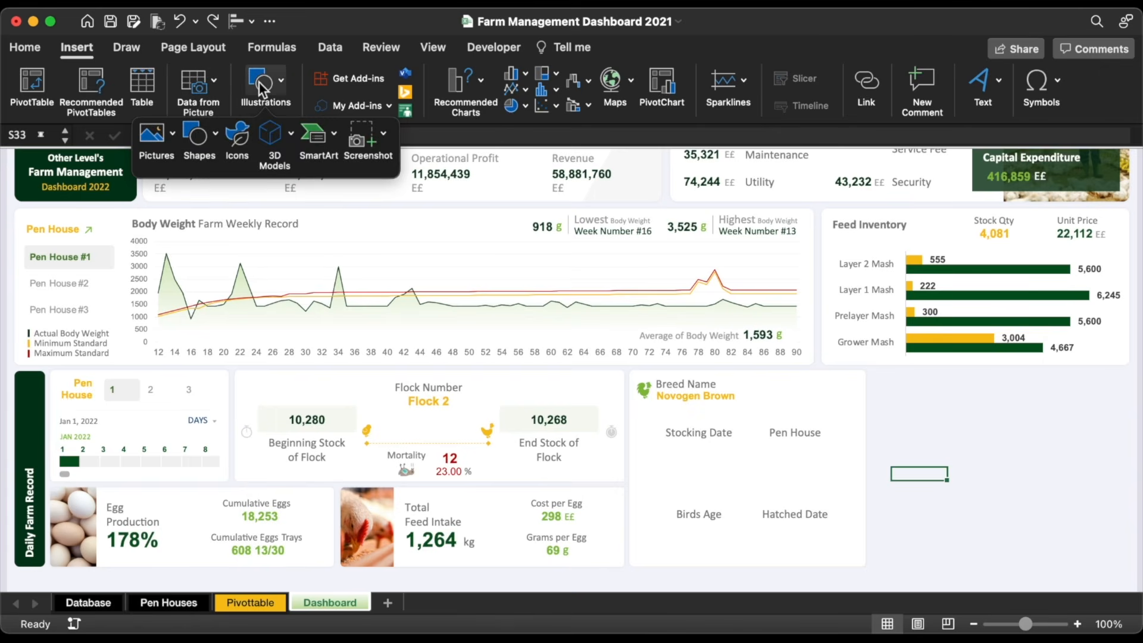
{"action": "left_click", "coordinate": [151, 144]}
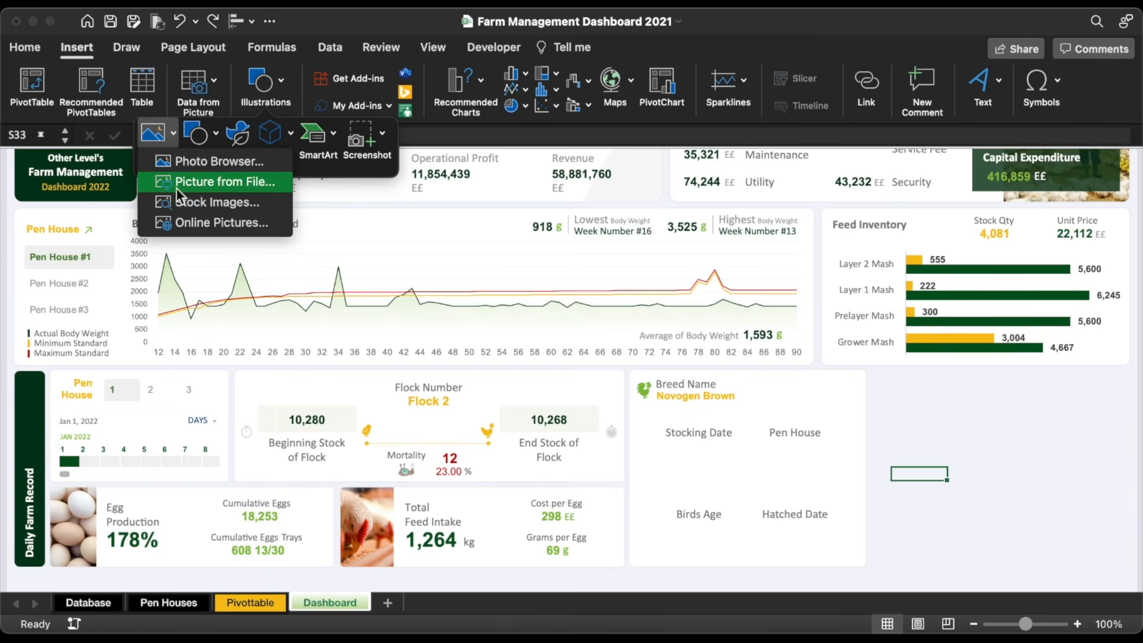
{"action": "left_click", "coordinate": [194, 221]}
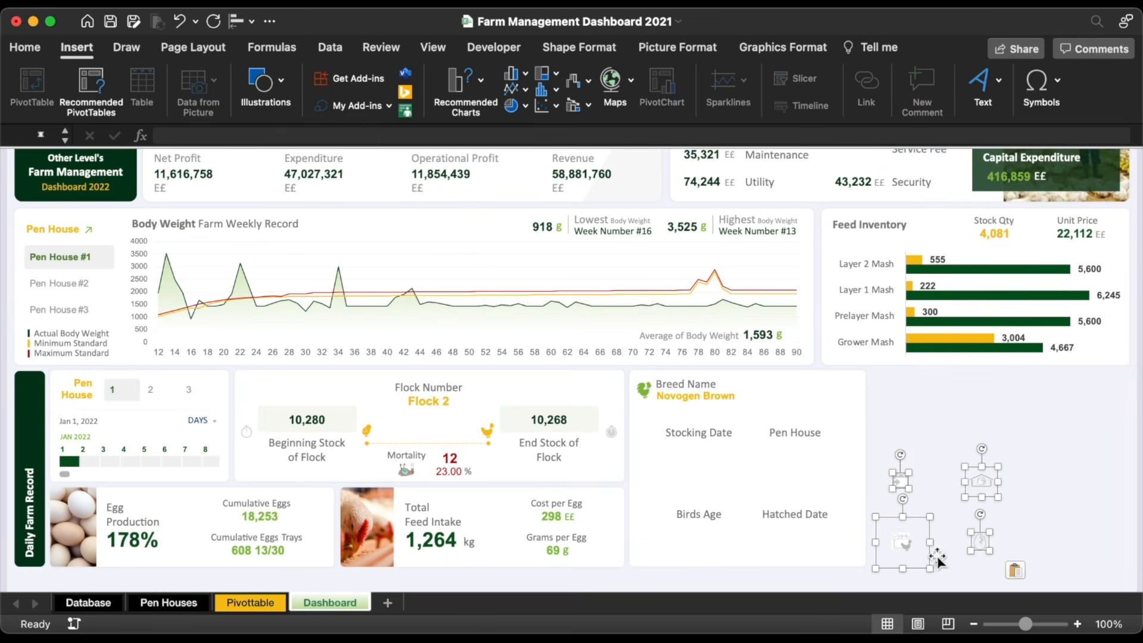
{"action": "mouse_move", "coordinate": [931, 560]}
{"action": "left_mouse_down"}
{"action": "mouse_move", "coordinate": [721, 487]}
{"action": "mouse_move", "coordinate": [727, 503]}
{"action": "mouse_move", "coordinate": [760, 501]}
{"action": "mouse_move", "coordinate": [707, 496]}
{"action": "left_mouse_up"}
{"action": "left_click", "coordinate": [700, 477]}
{"action": "left_click", "coordinate": [781, 479]}
{"action": "left_click", "coordinate": [706, 478], "text": "shift"}
{"action": "left_click", "coordinate": [975, 485]}
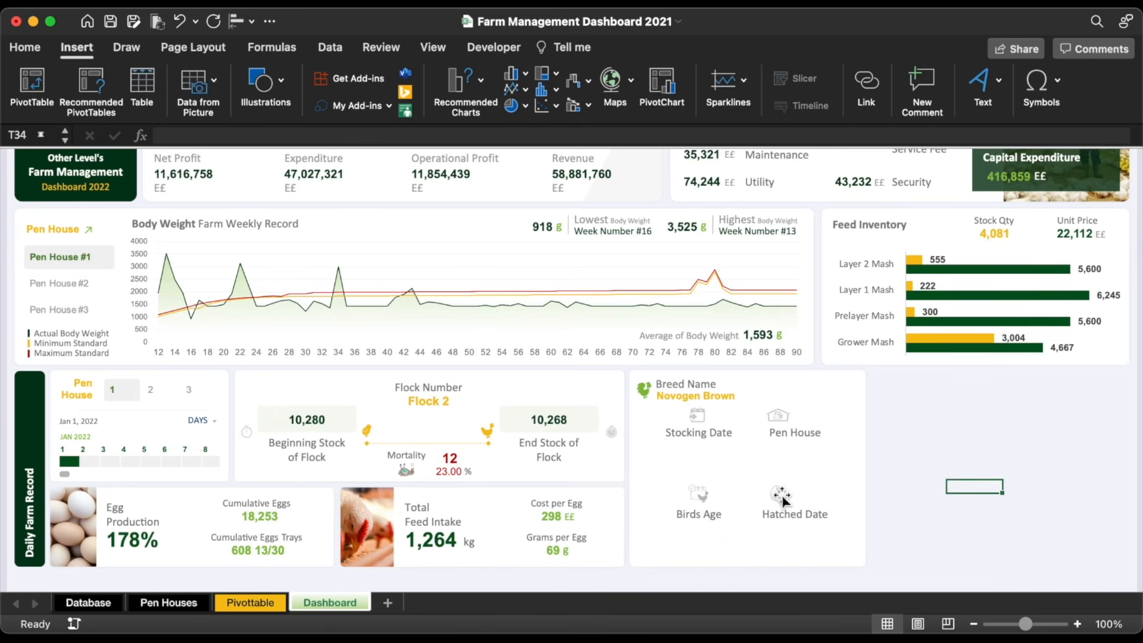
{"action": "left_click", "coordinate": [787, 494]}
{"action": "left_click", "coordinate": [774, 419], "text": "shift"}
{"action": "left_click_drag", "start_coordinate": [771, 420], "coordinate": [786, 419]}
{"action": "left_click", "coordinate": [1015, 484]}
{"action": "left_click", "coordinate": [724, 427]}
Step: Move the four label boxes slightly down within the card
{"action": "left_click", "coordinate": [779, 431], "text": "shift"}
{"action": "left_click", "coordinate": [779, 513], "text": "shift"}
{"action": "left_click", "coordinate": [684, 509], "text": "shift"}
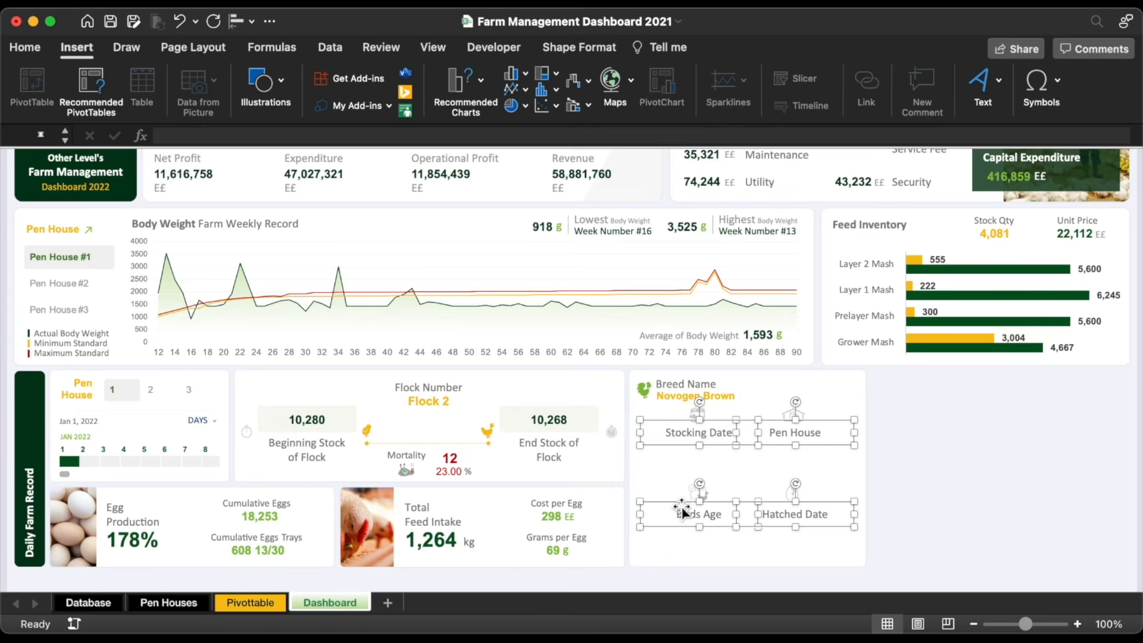
{"action": "left_click_drag", "start_coordinate": [681, 506], "coordinate": [684, 519]}
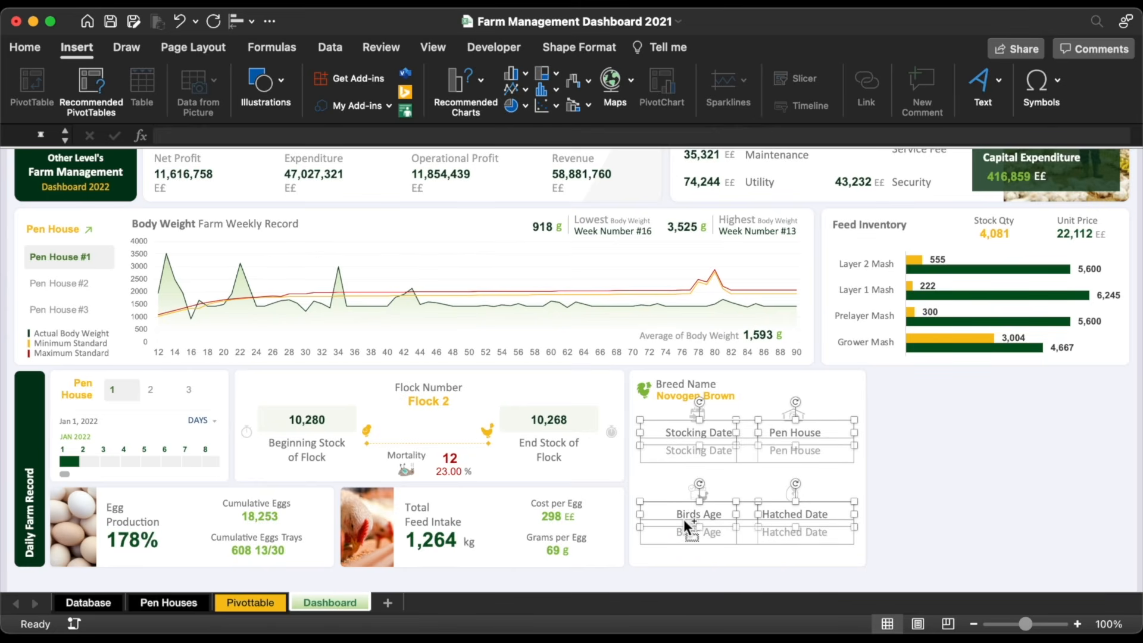
Step: Link the Stocking Date box to =Pivottable!AE5, showing January 1, 2022
{"action": "left_click", "coordinate": [951, 485]}
{"action": "left_click", "coordinate": [720, 450]}
{"action": "triple_click", "coordinate": [721, 451]}
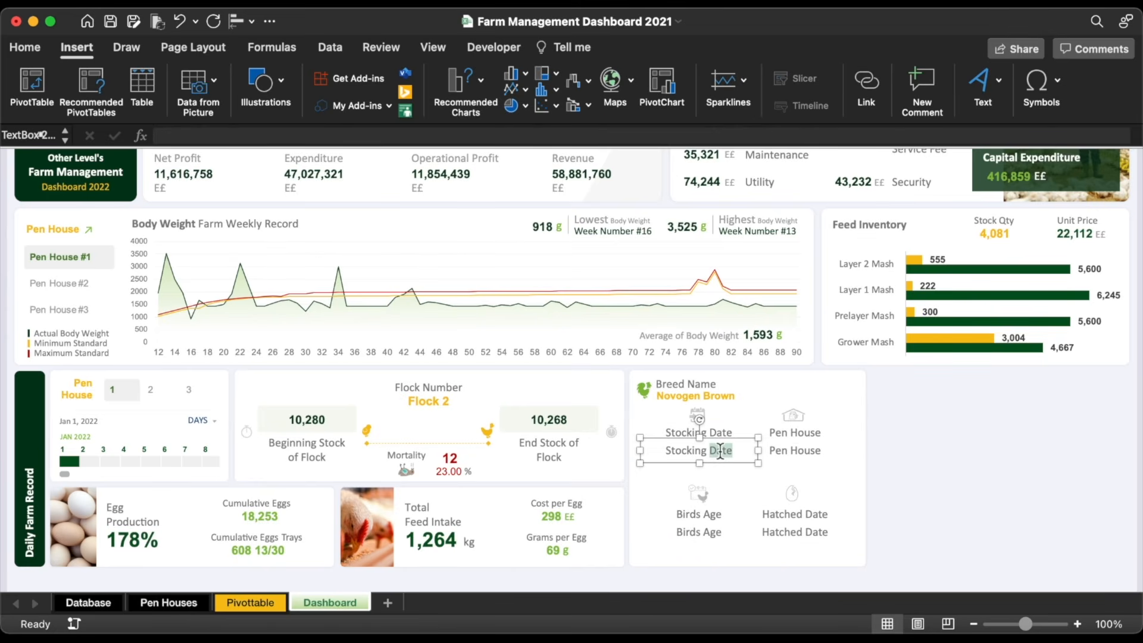
{"action": "key", "text": "BackSpace"}
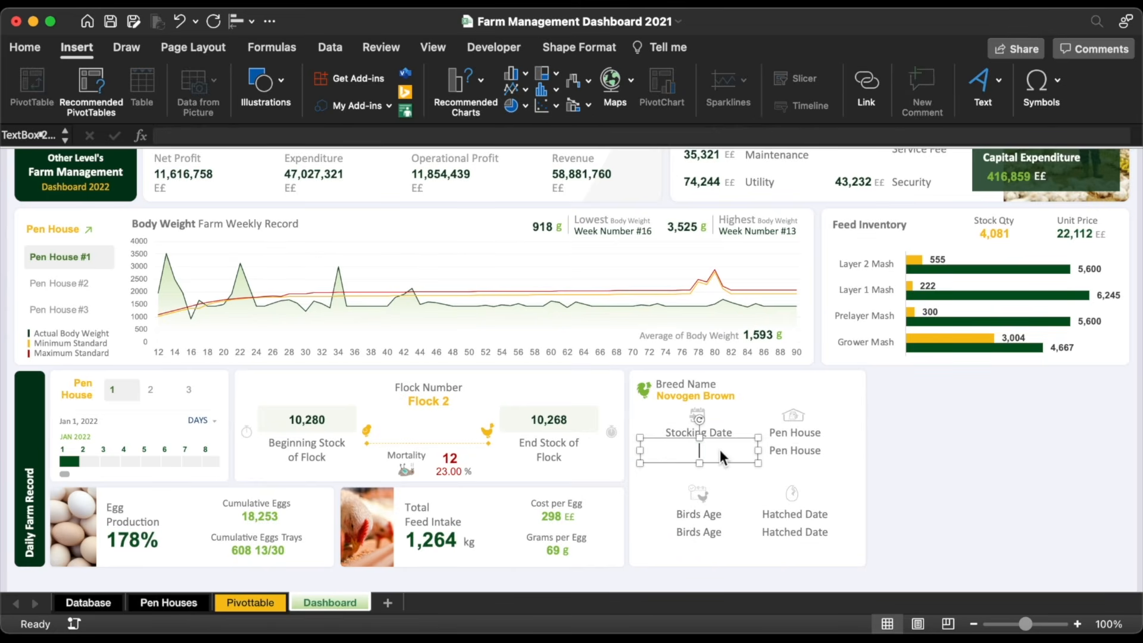
{"action": "left_click", "coordinate": [411, 140]}
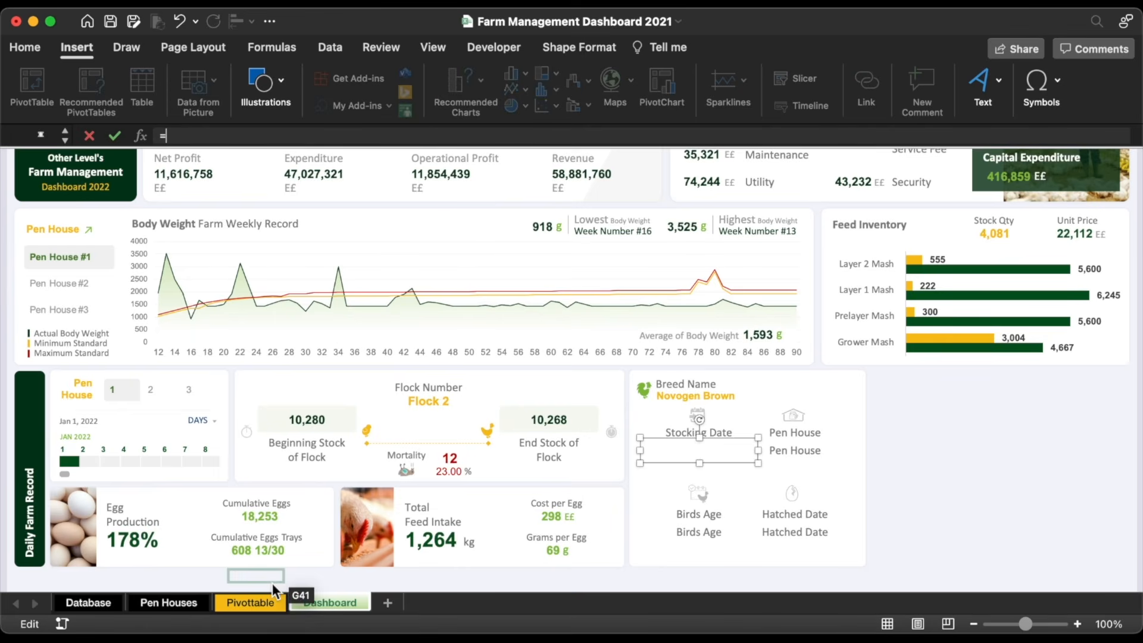
{"action": "left_click", "coordinate": [241, 601]}
{"action": "left_click", "coordinate": [330, 244]}
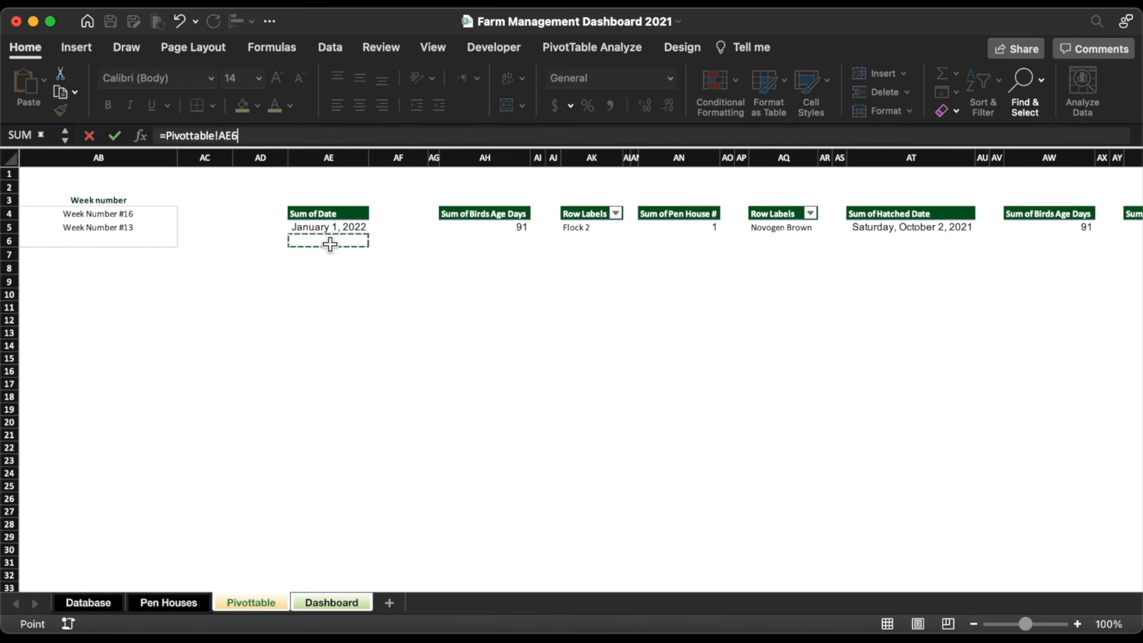
{"action": "key", "text": "Return"}
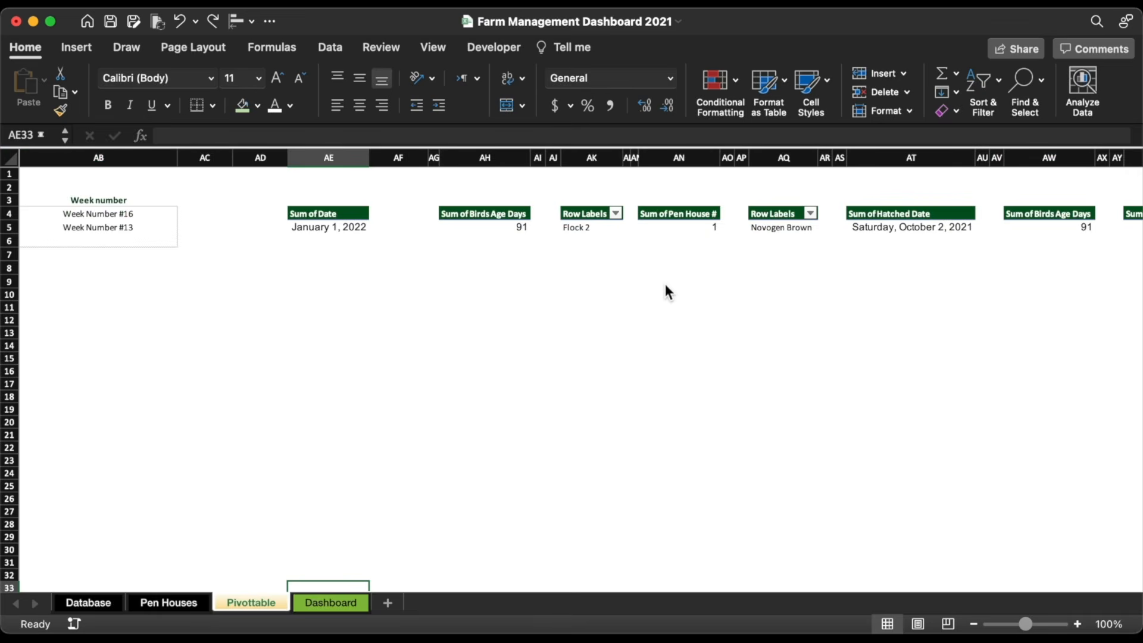
Step: In Pivottable AN7, enter =CONCATENATE("#", pen house number) to produce #1
{"action": "left_click", "coordinate": [690, 250]}
{"action": "type", "text": "="}
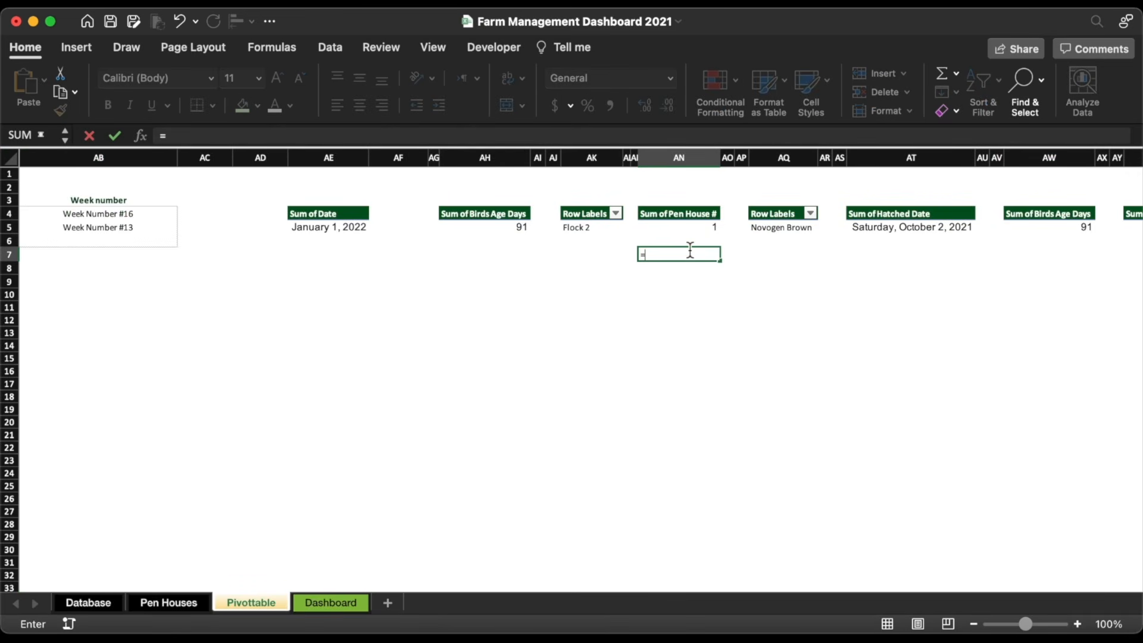
{"action": "type", "text": "con"}
{"action": "double_click", "coordinate": [707, 417]}
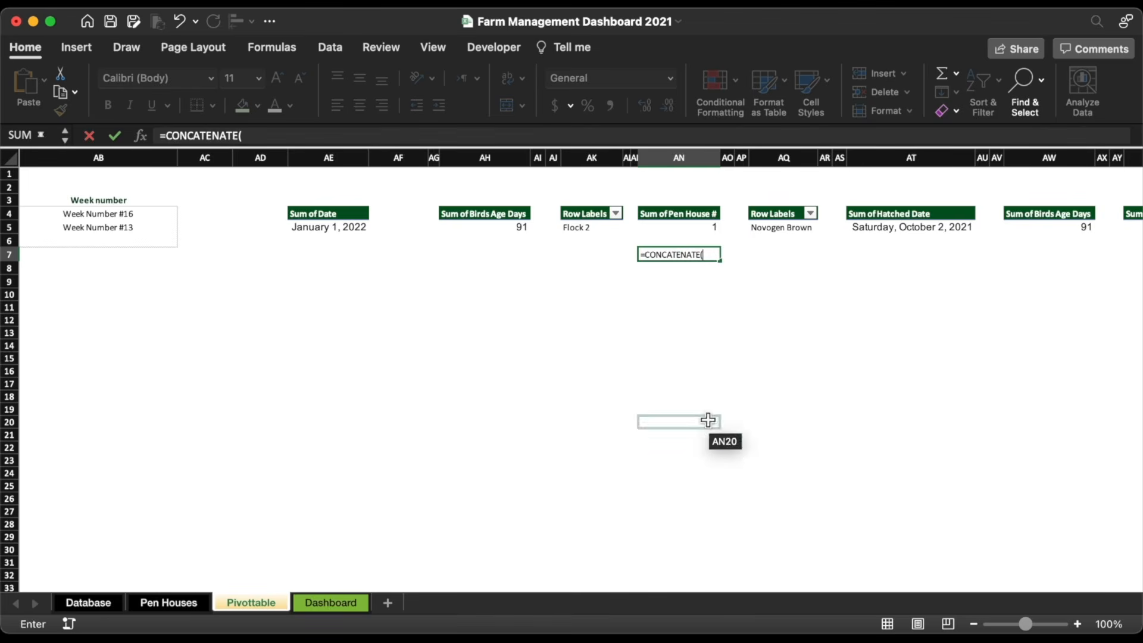
{"action": "type", "text": "\"#\","}
{"action": "left_click", "coordinate": [687, 231]}
{"action": "key", "text": "Return"}
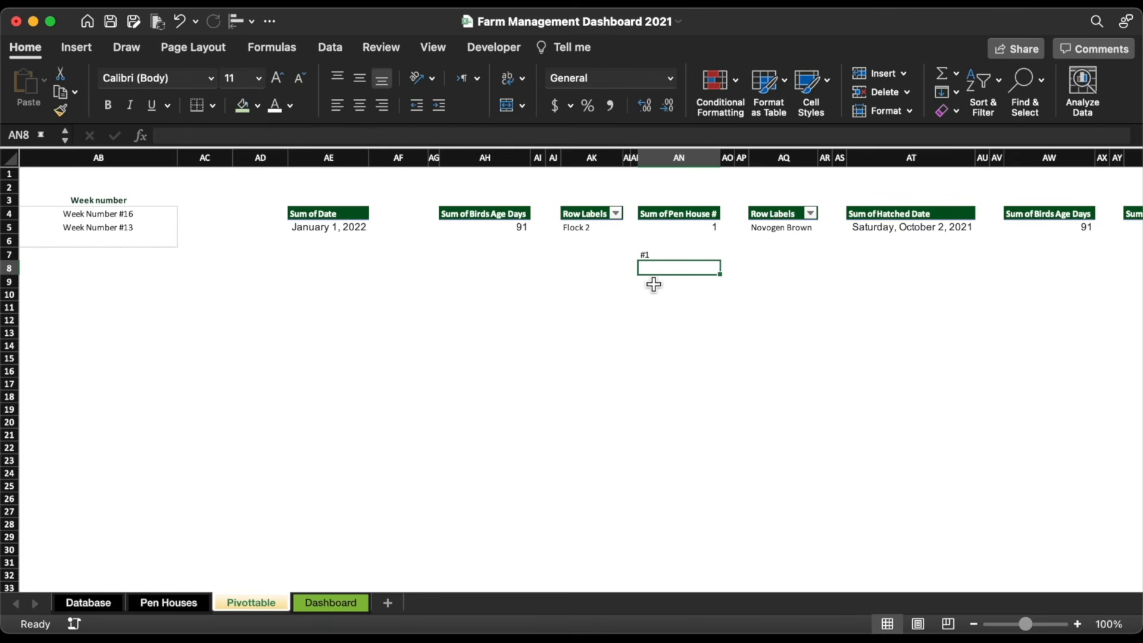
Step: Make the #1 cell bold, light green filled and centred
{"action": "left_click", "coordinate": [659, 256]}
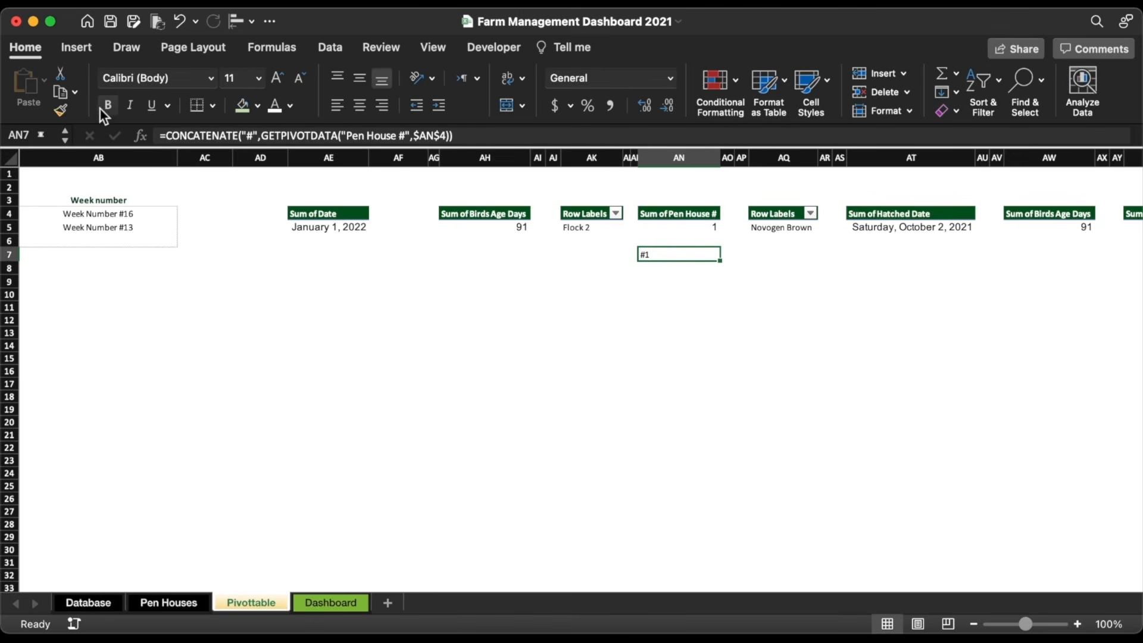
{"action": "left_click", "coordinate": [105, 107]}
{"action": "left_click", "coordinate": [241, 107]}
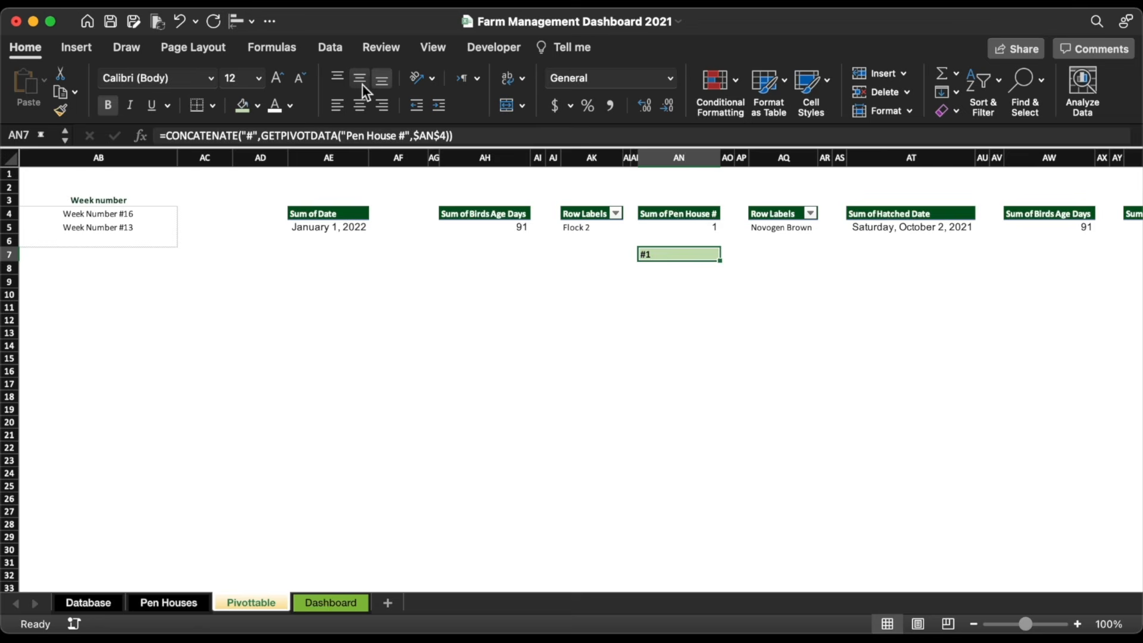
{"action": "left_click", "coordinate": [360, 107]}
{"action": "left_click", "coordinate": [583, 320]}
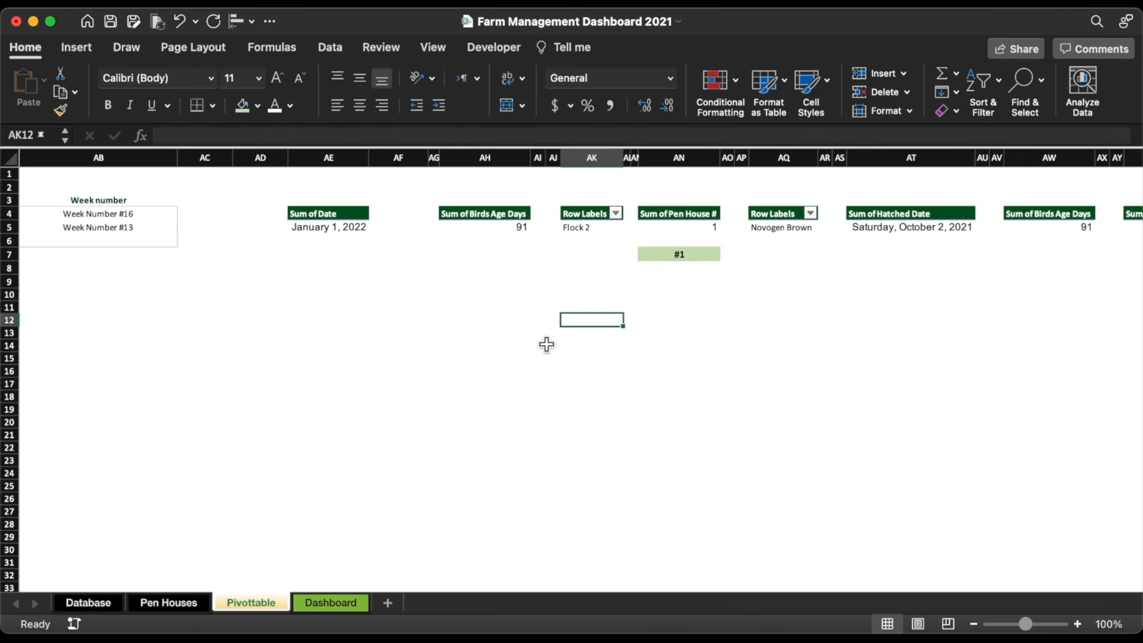
{"action": "left_click", "coordinate": [331, 603]}
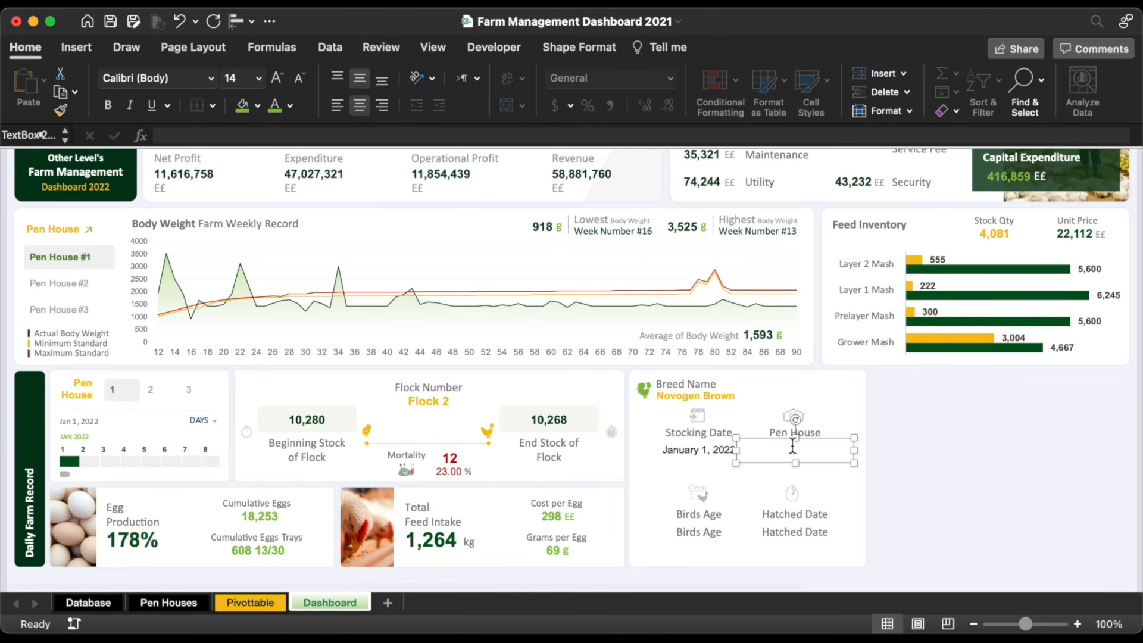
Step: Link the Pen House box to =Pivottable!AN7 so it shows #1
{"action": "left_click", "coordinate": [507, 136]}
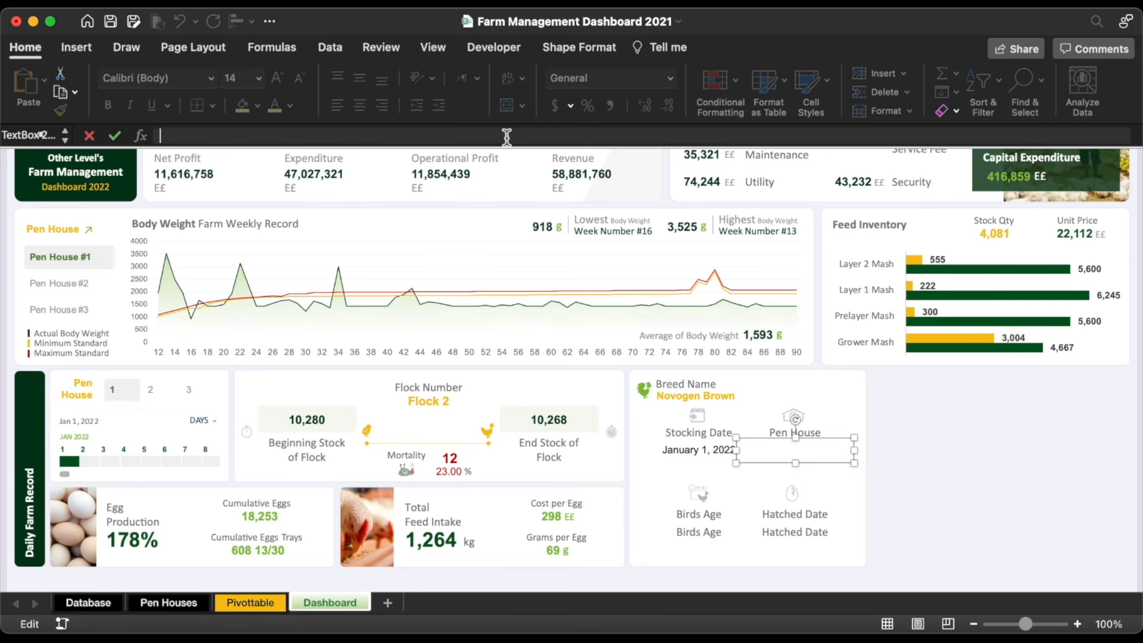
{"action": "type", "text": "=Pivottable!"}
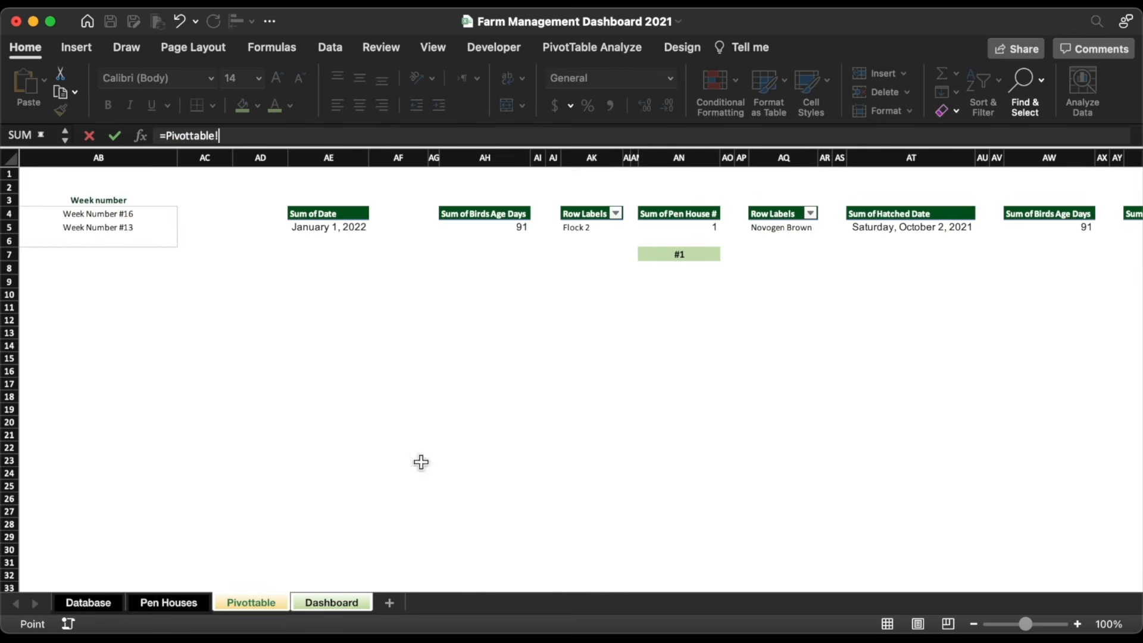
{"action": "left_click", "coordinate": [253, 603]}
{"action": "left_click", "coordinate": [700, 255]}
{"action": "key", "text": "Return"}
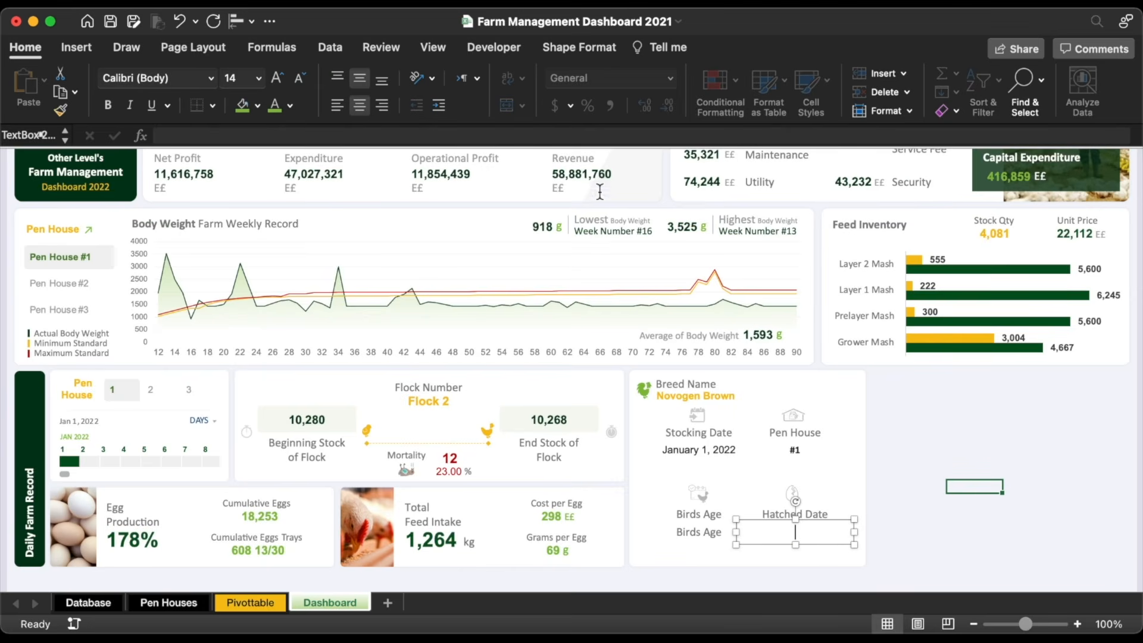
Step: Link the Hatched Date box to =Pivottable!AT5
{"action": "left_click", "coordinate": [570, 136]}
{"action": "type", "text": "="}
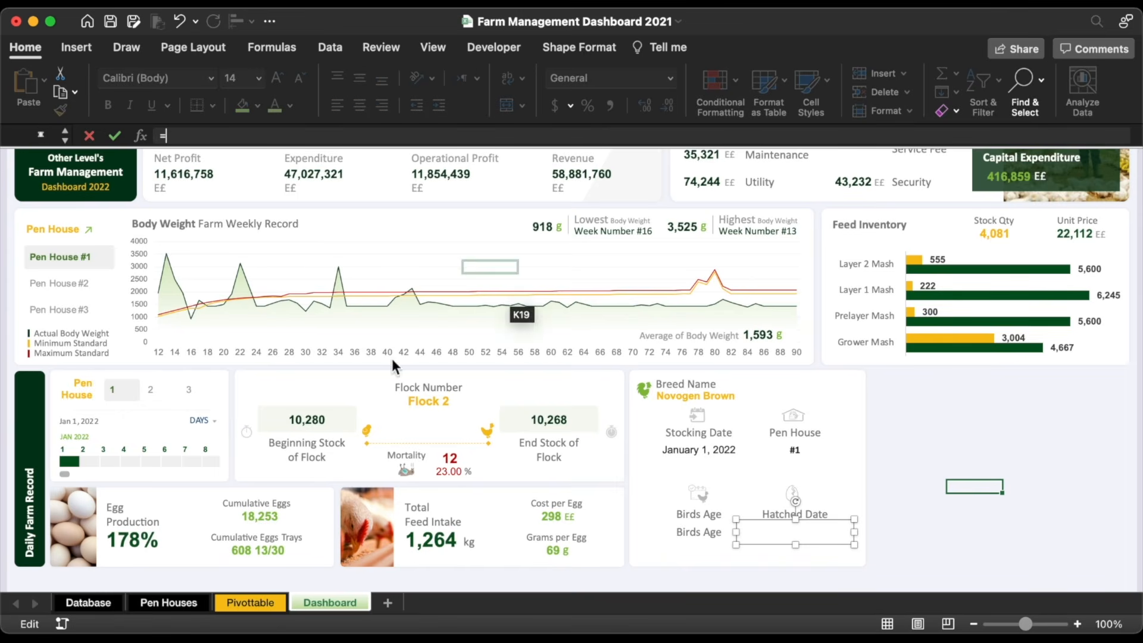
{"action": "left_click", "coordinate": [251, 603]}
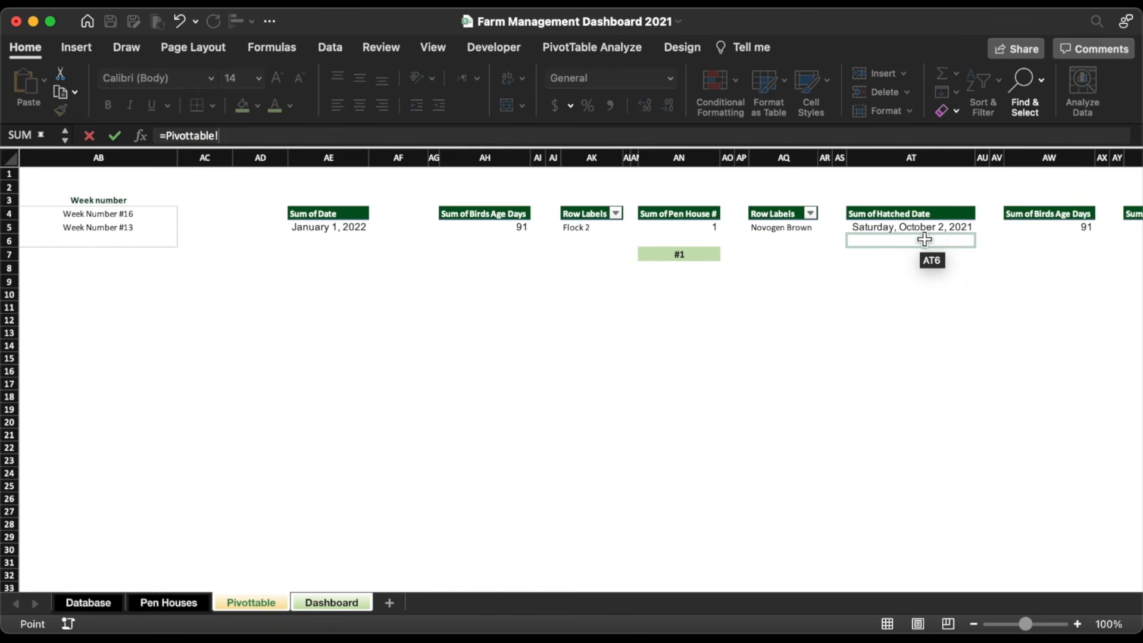
{"action": "left_click", "coordinate": [924, 239]}
{"action": "key", "text": "Up"}
{"action": "key", "text": "Return"}
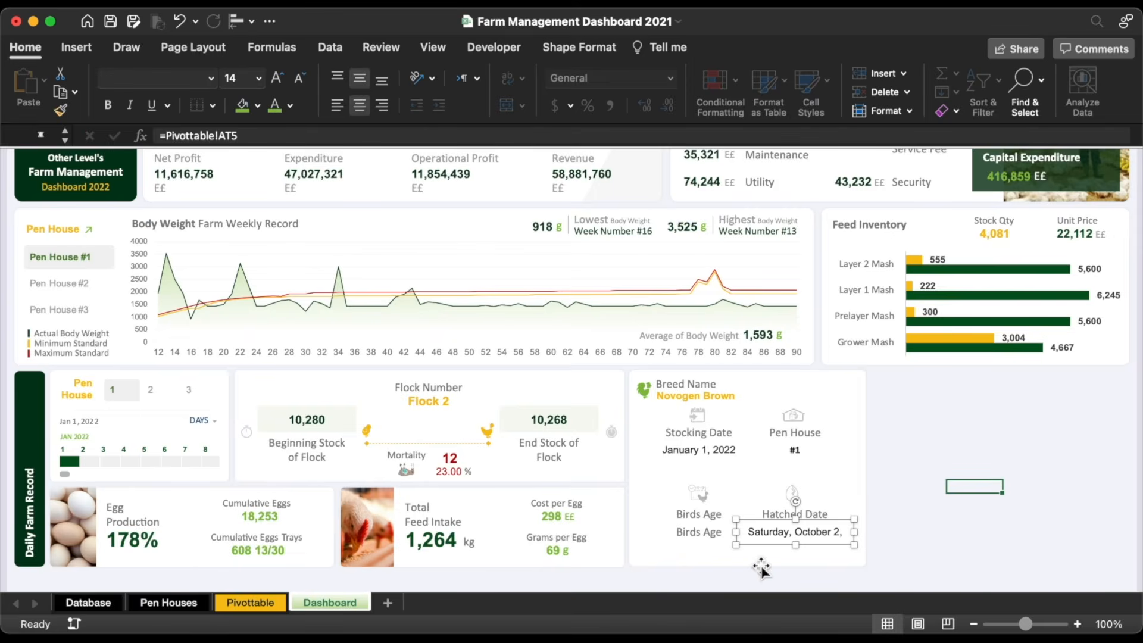
Step: Format Pivottable AT5 as a March 14, 2012 style date, showing October 2, 2021
{"action": "left_click", "coordinate": [250, 603]}
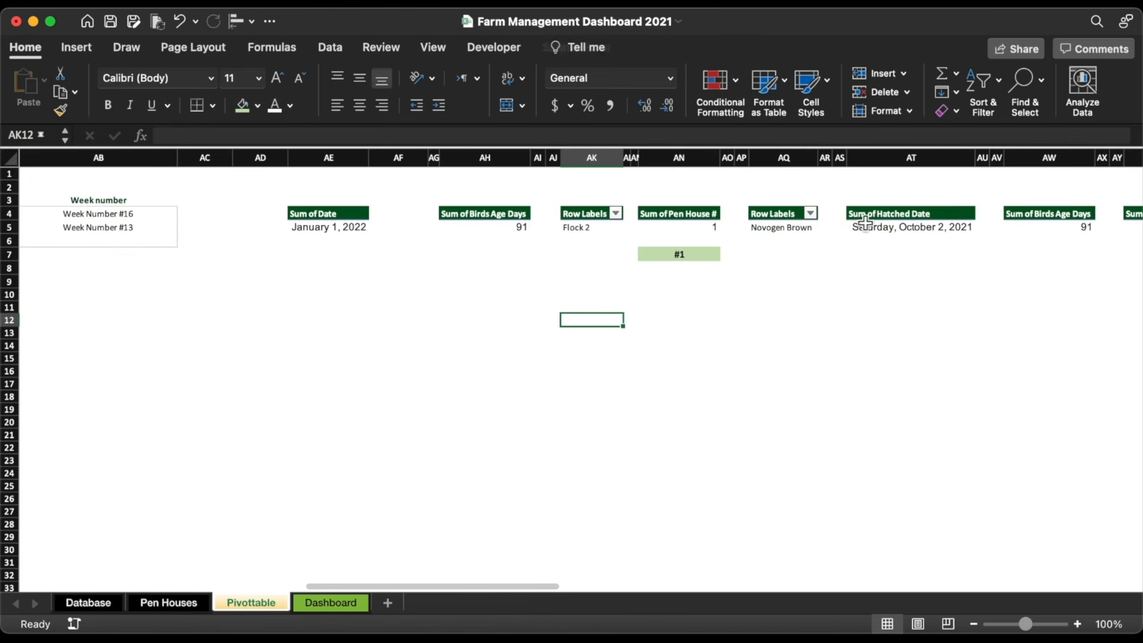
{"action": "left_click", "coordinate": [867, 227]}
{"action": "left_click", "coordinate": [668, 78]}
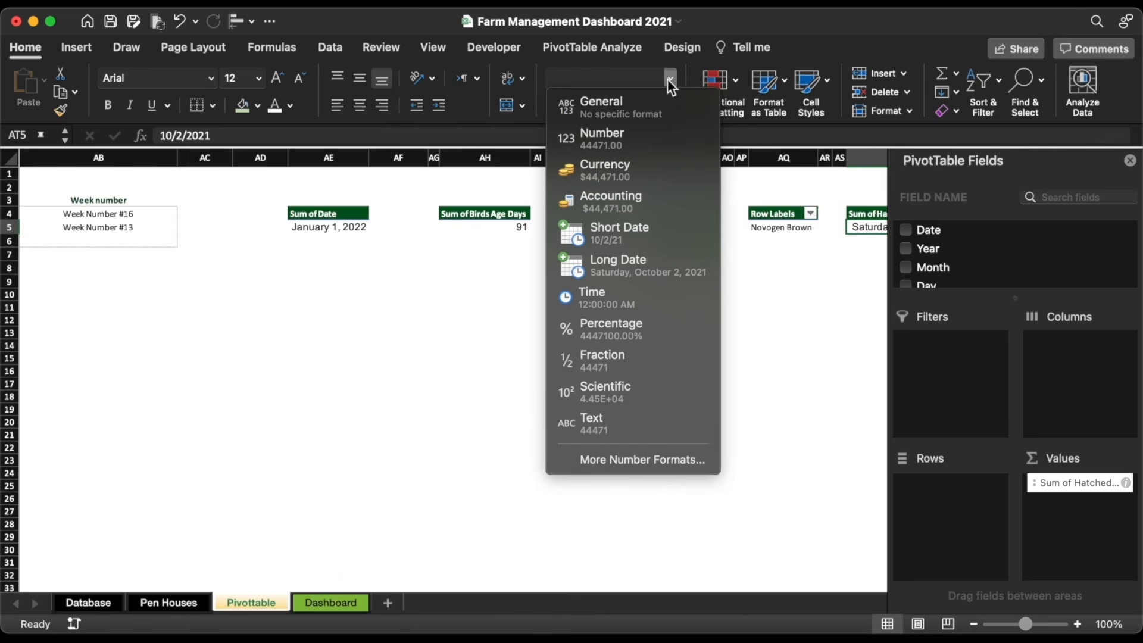
{"action": "left_click", "coordinate": [640, 463]}
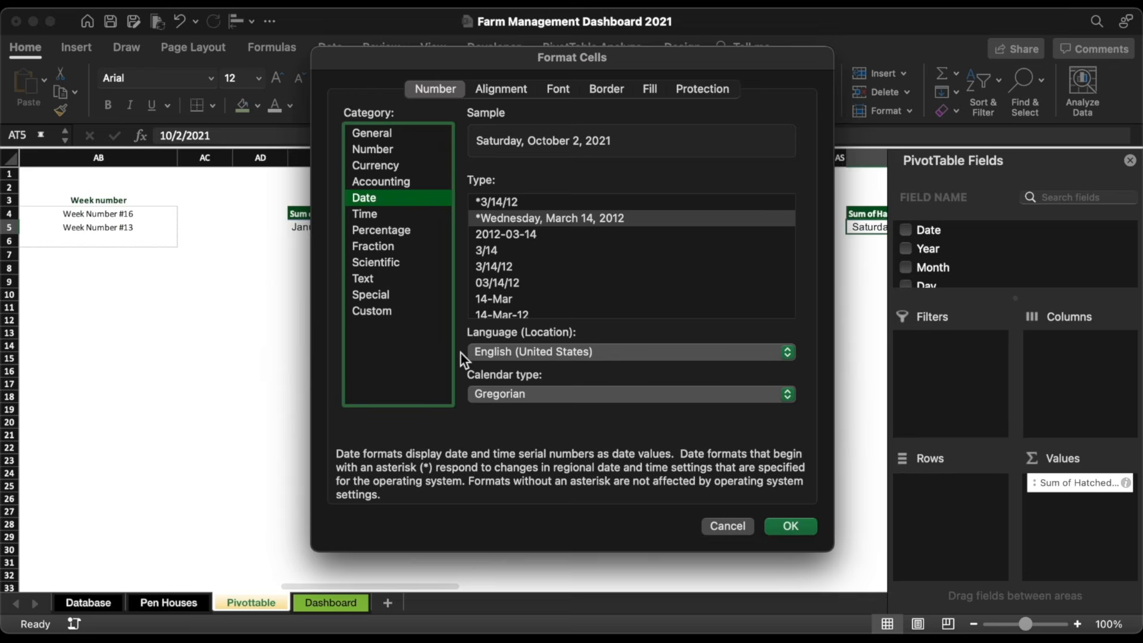
{"action": "scroll", "coordinate": [547, 299], "scroll_direction": "down", "scroll_amount": 5}
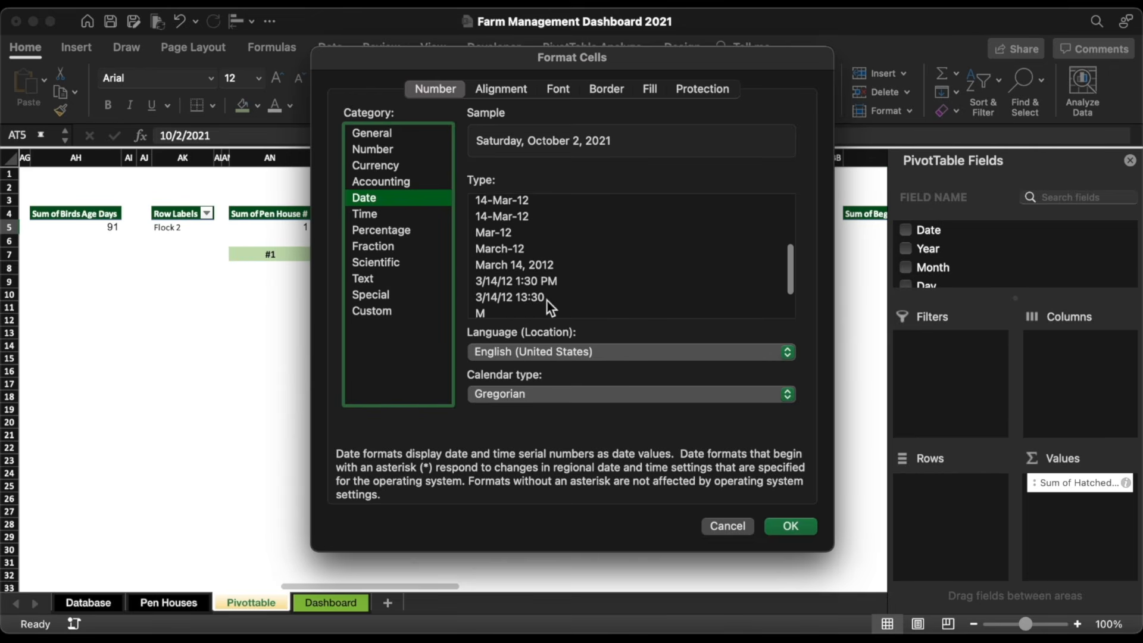
{"action": "left_click", "coordinate": [523, 238]}
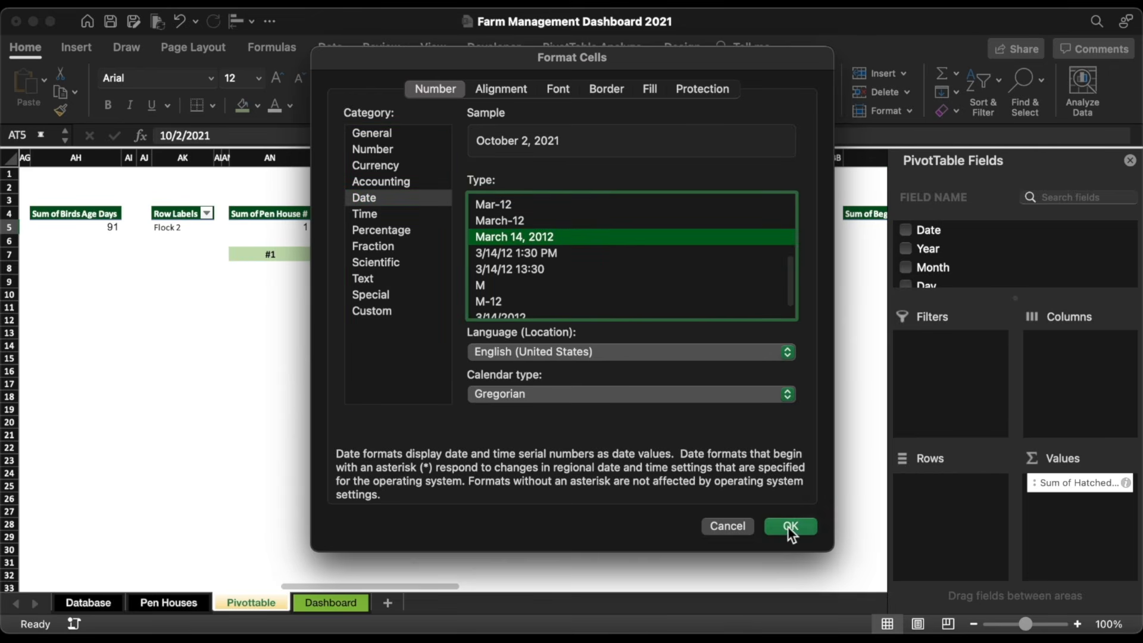
{"action": "left_click", "coordinate": [788, 527]}
{"action": "left_click", "coordinate": [312, 605]}
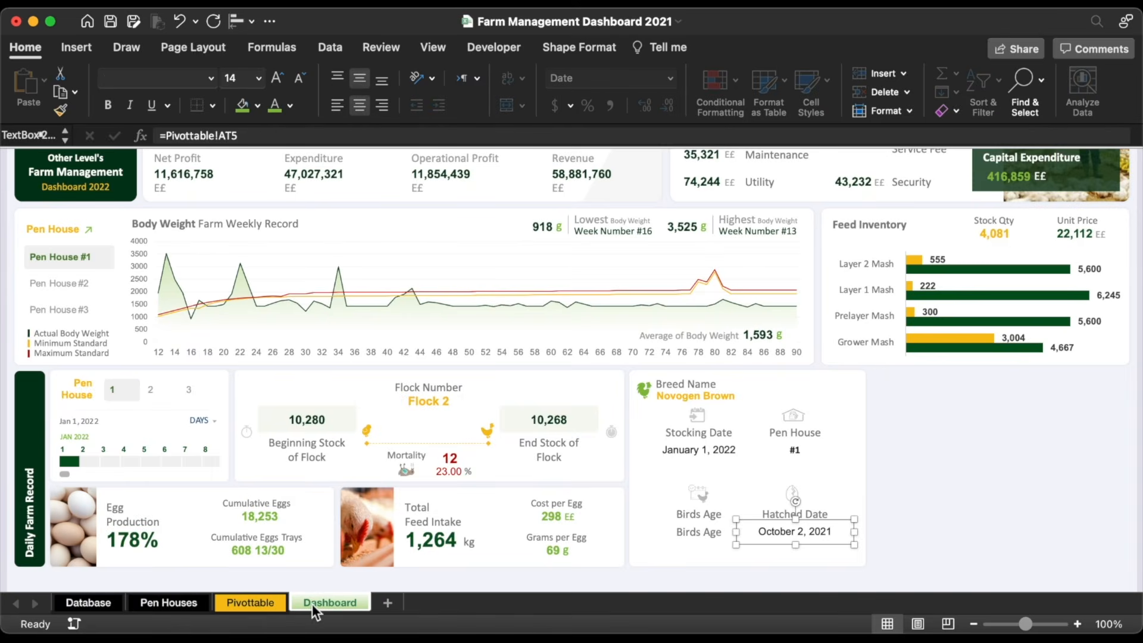
Step: Link the Birds Age value box to the Pivottable's 13 weeks value
{"action": "left_click", "coordinate": [697, 533]}
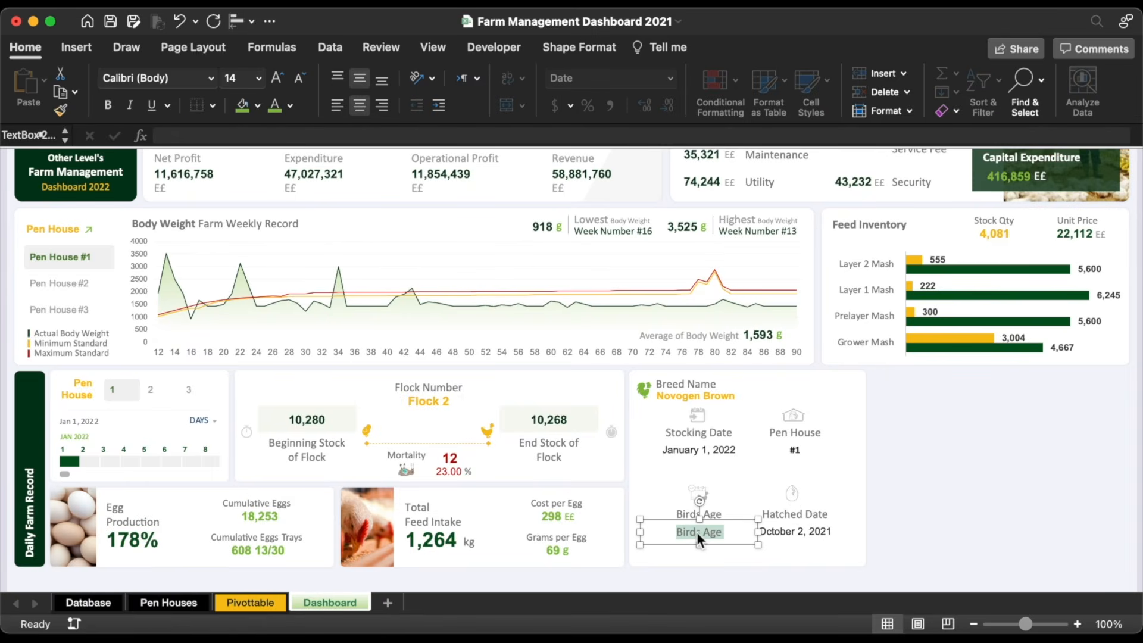
{"action": "key", "text": "BackSpace"}
{"action": "left_click", "coordinate": [520, 136]}
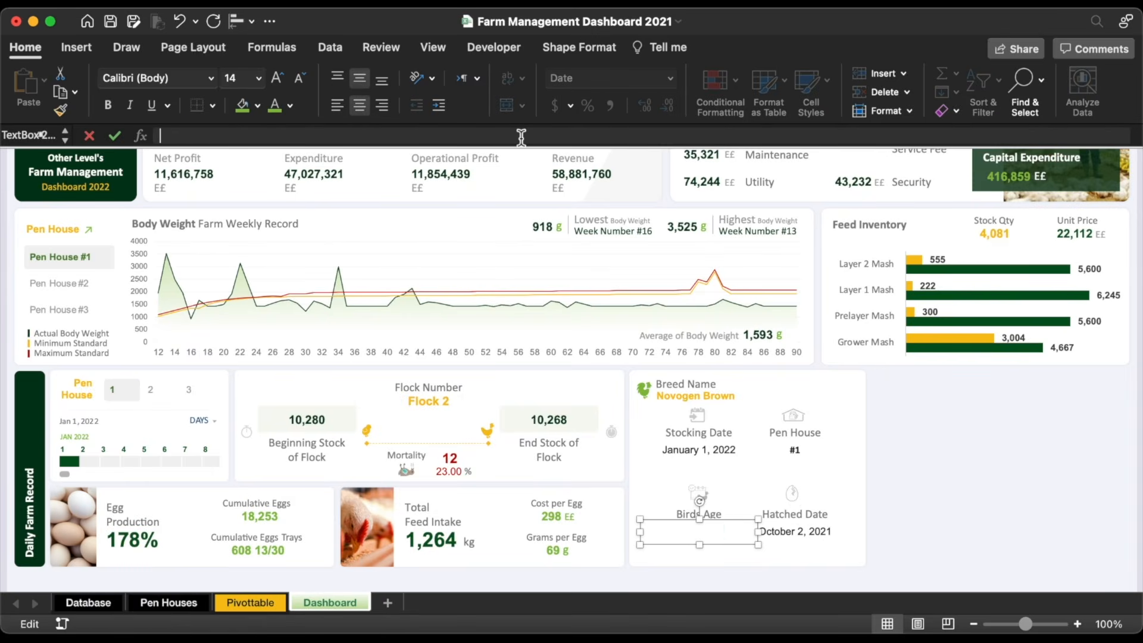
{"action": "type", "text": "="}
{"action": "left_click", "coordinate": [250, 603]}
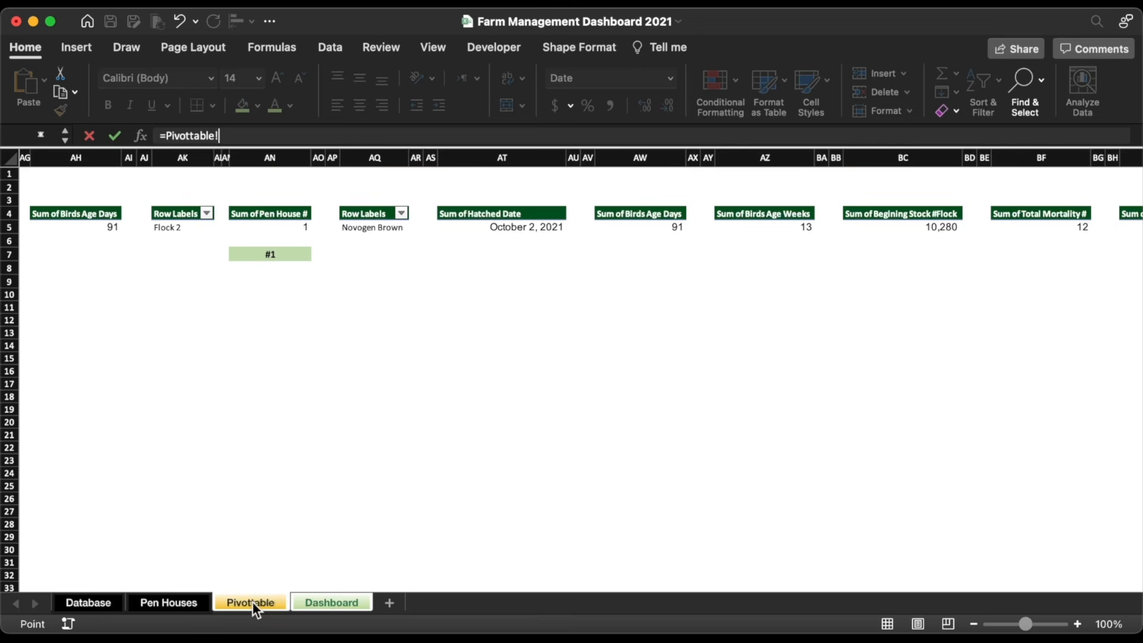
{"action": "left_click", "coordinate": [768, 226]}
{"action": "left_click", "coordinate": [777, 241]}
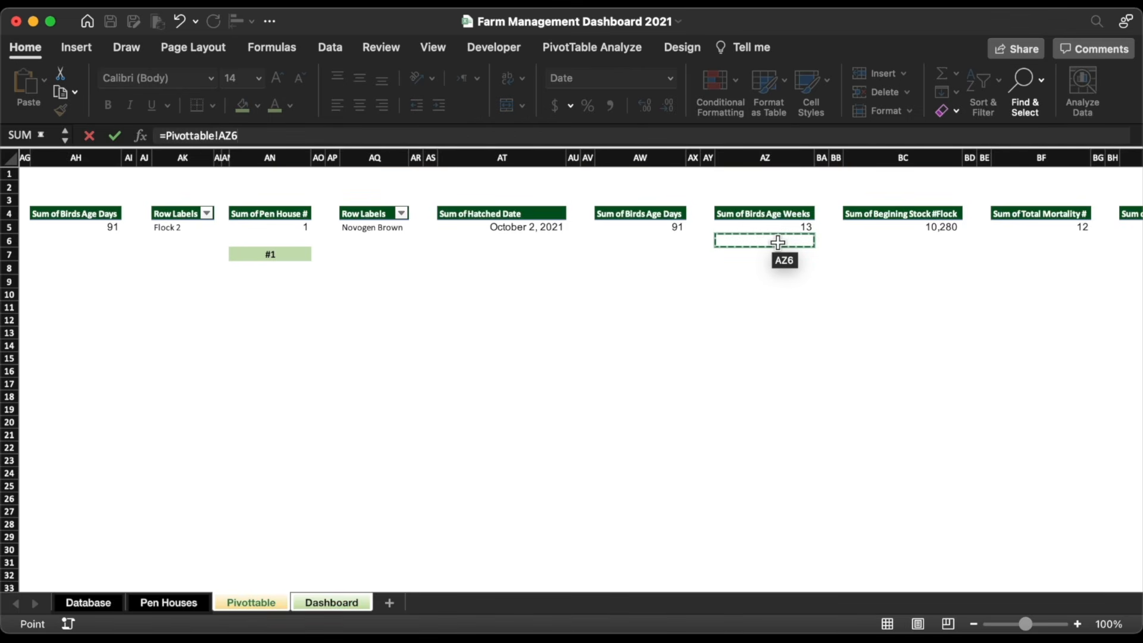
{"action": "key", "text": "Up"}
{"action": "key", "text": "Return"}
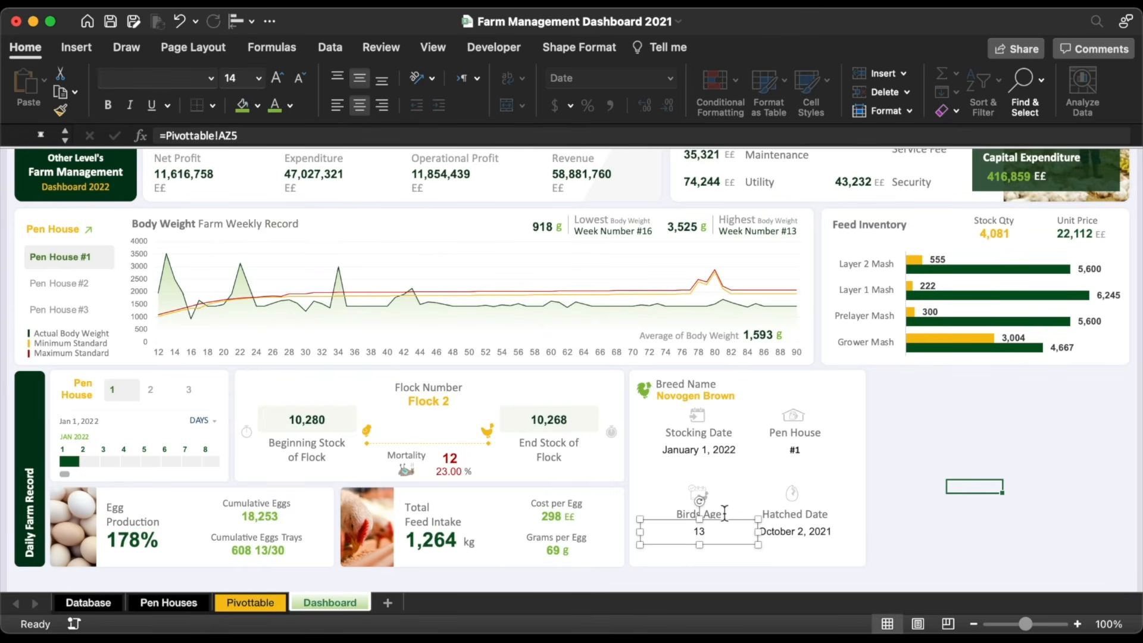
Step: Narrow the 13 box, right-align it, and nudge it down under Birds Age
{"action": "left_click_drag", "start_coordinate": [757, 532], "coordinate": [705, 532]}
{"action": "left_click", "coordinate": [382, 106]}
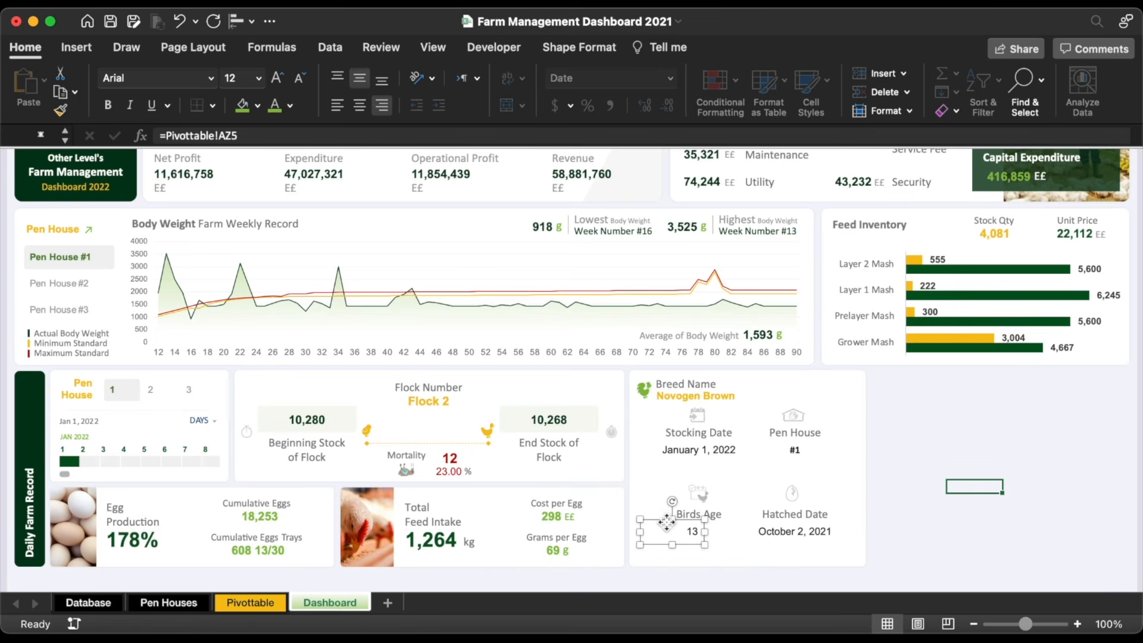
{"action": "left_click_drag", "start_coordinate": [667, 522], "coordinate": [667, 534]}
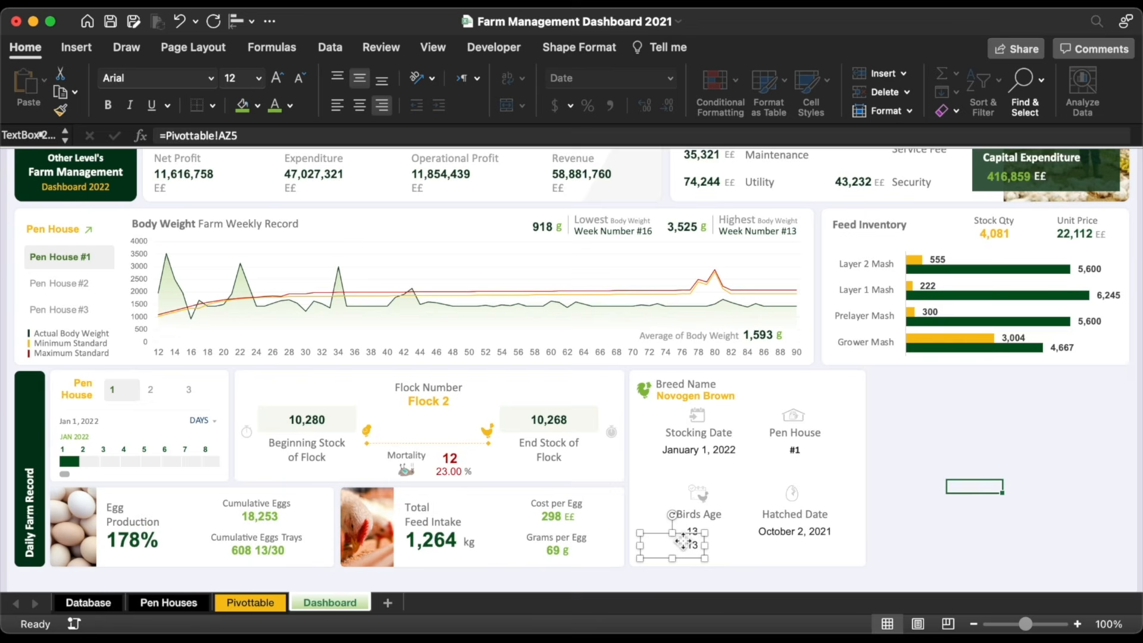
Step: Link the second Birds Age box to Pivottable cell AW5, showing 91
{"action": "left_click", "coordinate": [294, 137]}
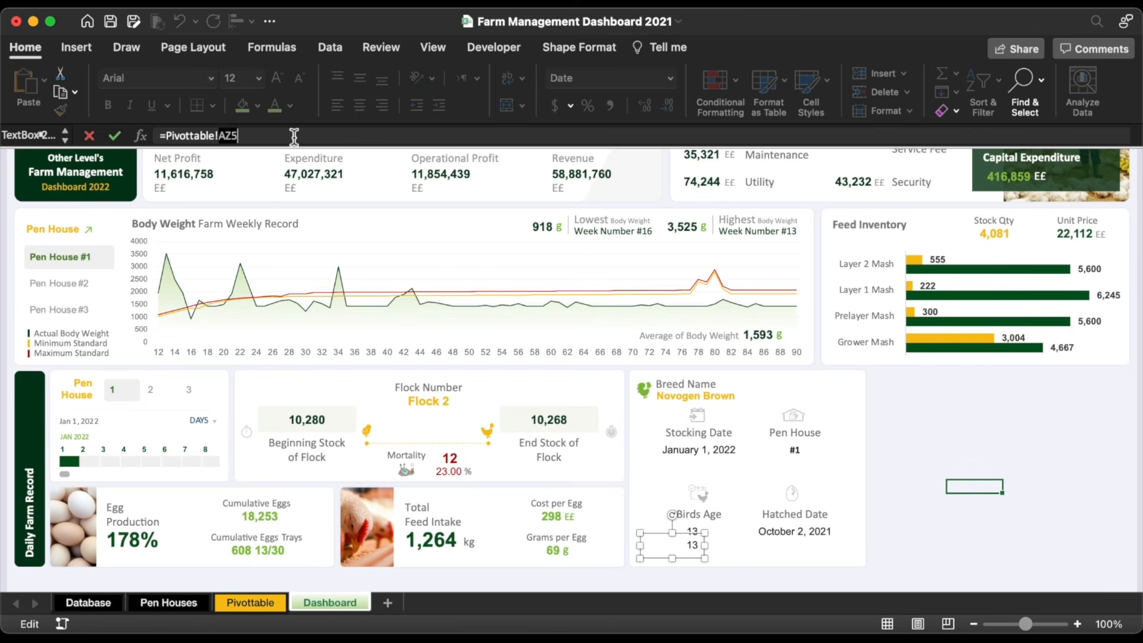
{"action": "type", "text": "="}
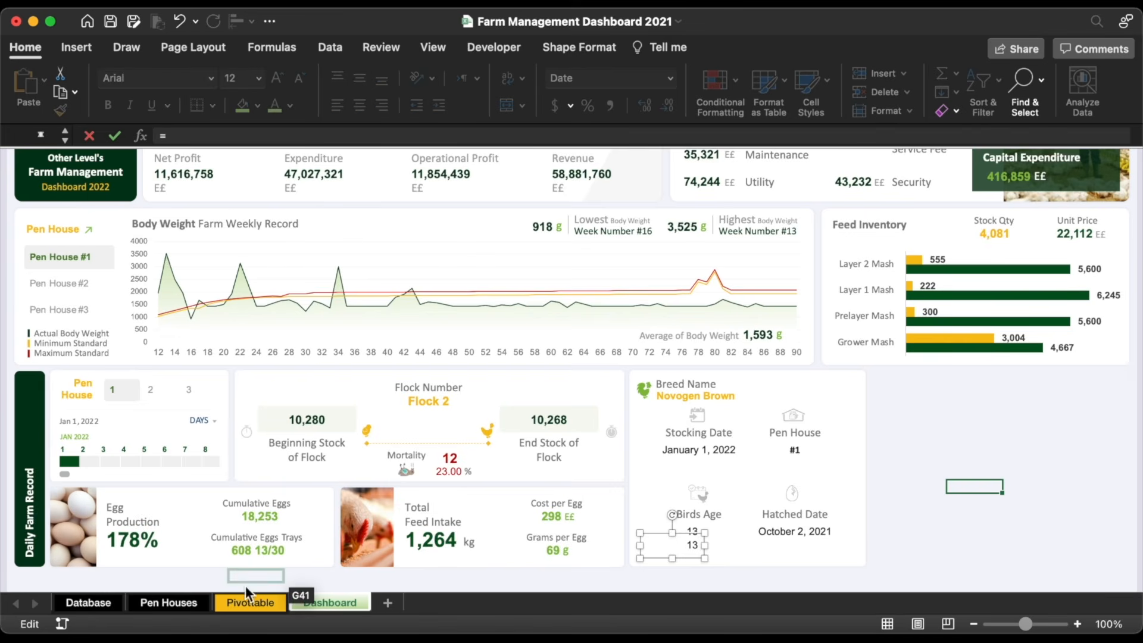
{"action": "left_click", "coordinate": [256, 601]}
{"action": "left_click", "coordinate": [657, 286]}
{"action": "left_click", "coordinate": [643, 241]}
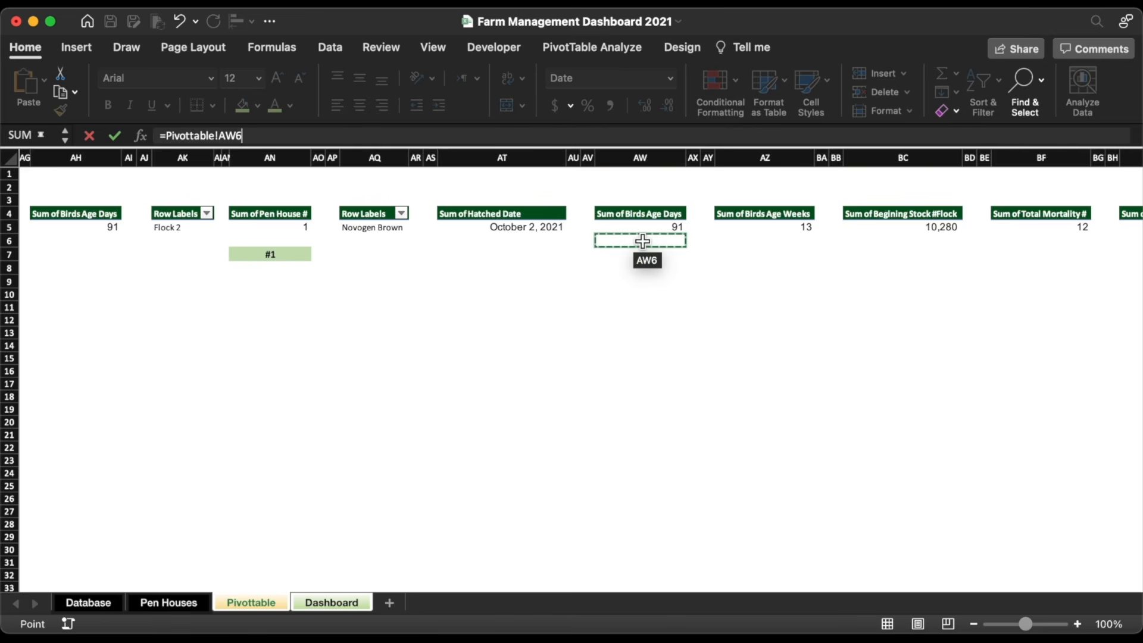
{"action": "key", "text": "Up"}
{"action": "key", "text": "Return"}
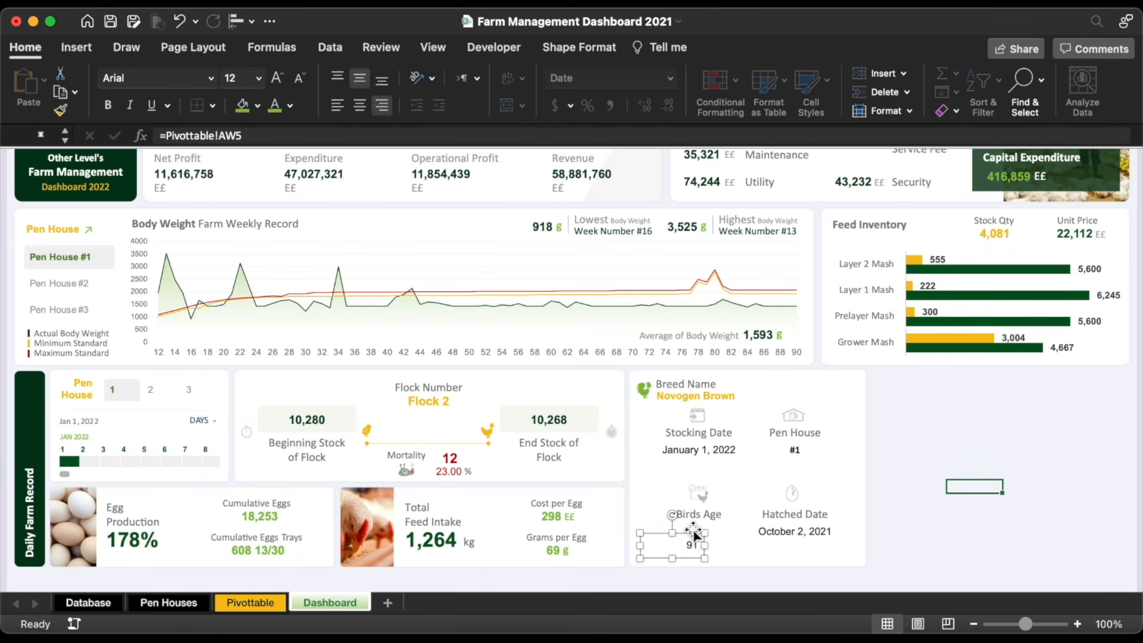
{"action": "left_click", "coordinate": [795, 531]}
{"action": "left_click", "coordinate": [562, 427]}
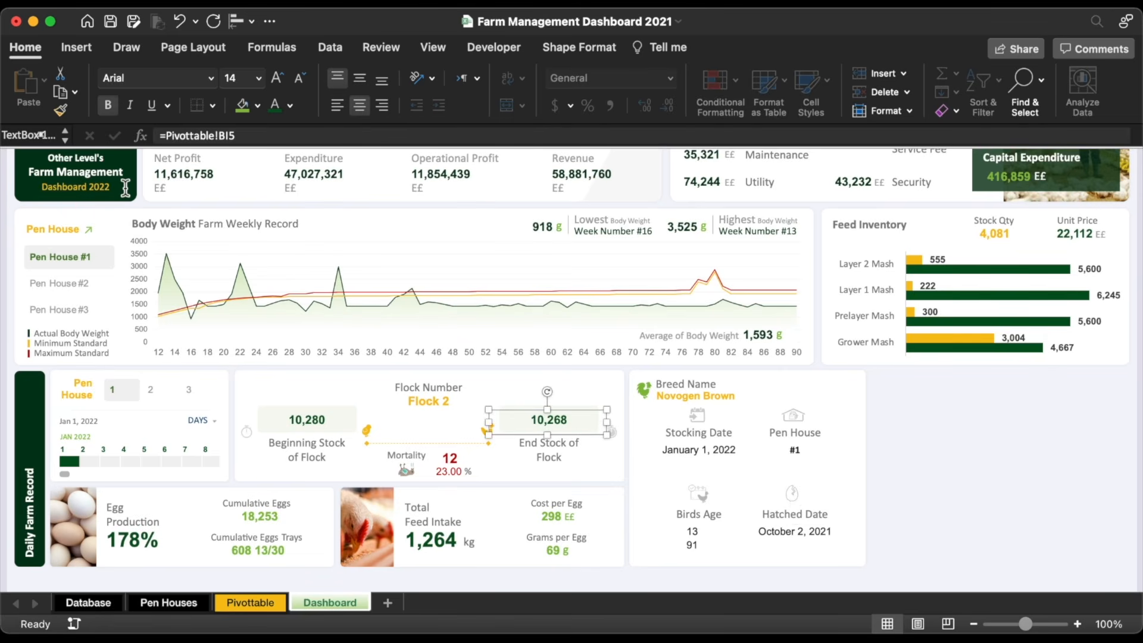
Step: Paint the End Stock value's bold green format onto Stocking Date, Pen House, Hatched Date and 13
{"action": "left_click", "coordinate": [60, 110]}
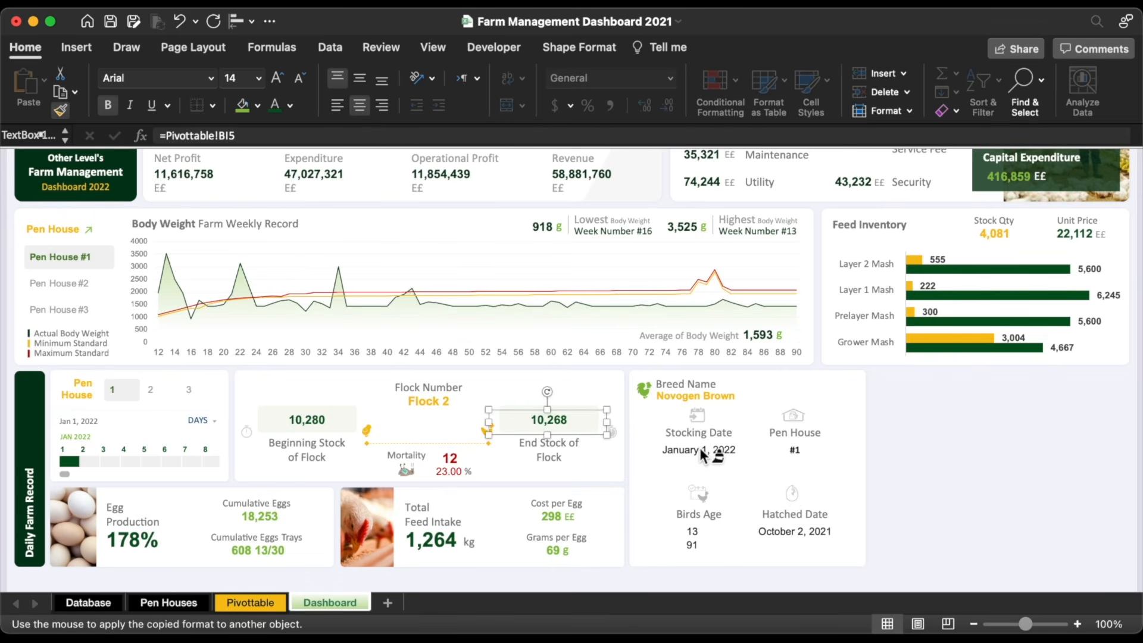
{"action": "left_click", "coordinate": [699, 448]}
{"action": "left_click", "coordinate": [795, 449]}
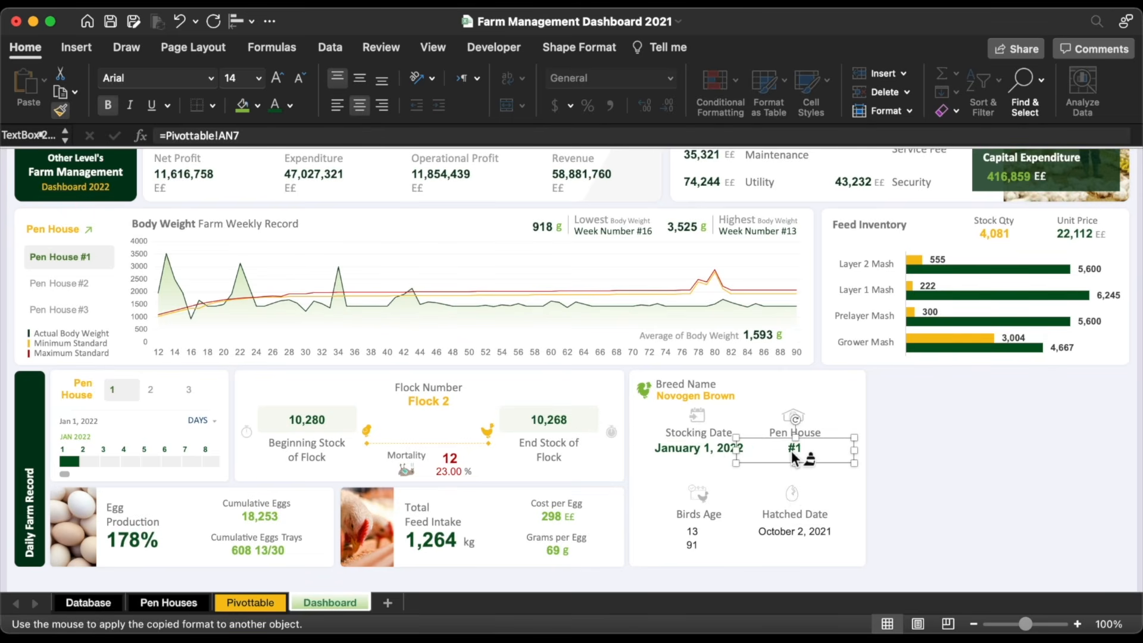
{"action": "left_click", "coordinate": [795, 542]}
{"action": "left_click", "coordinate": [695, 536]}
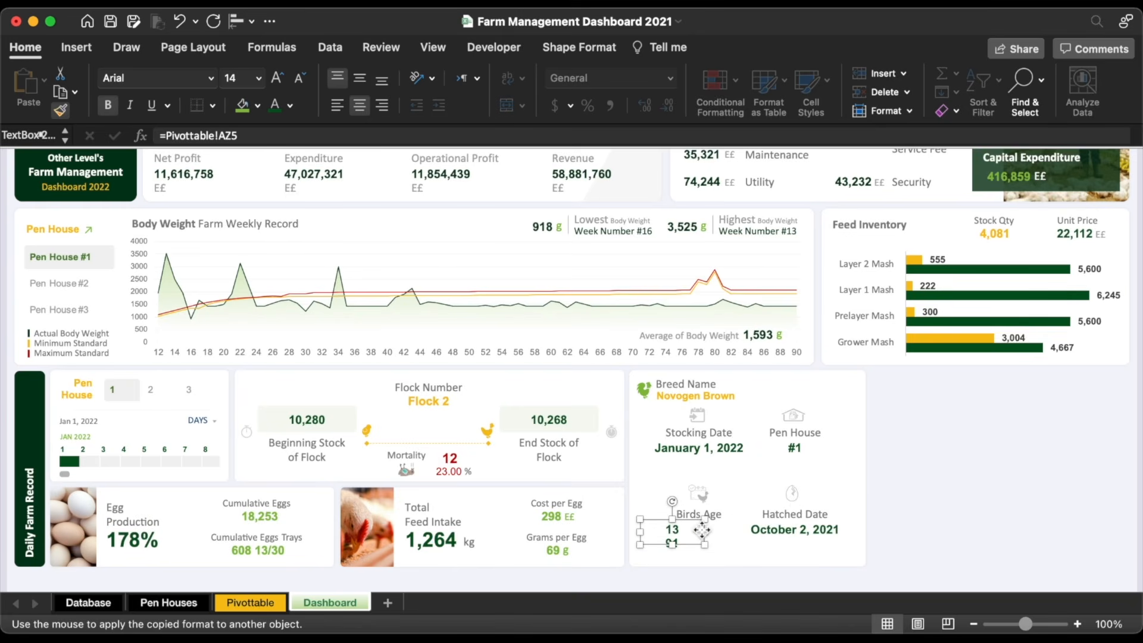
Step: Copy the Birds Age label down beside 13, ready to retype
{"action": "left_click", "coordinate": [724, 505]}
{"action": "mouse_move", "coordinate": [724, 505]}
{"action": "left_mouse_down"}
{"action": "mouse_move", "coordinate": [724, 526]}
{"action": "mouse_move", "coordinate": [732, 521]}
{"action": "left_mouse_up"}
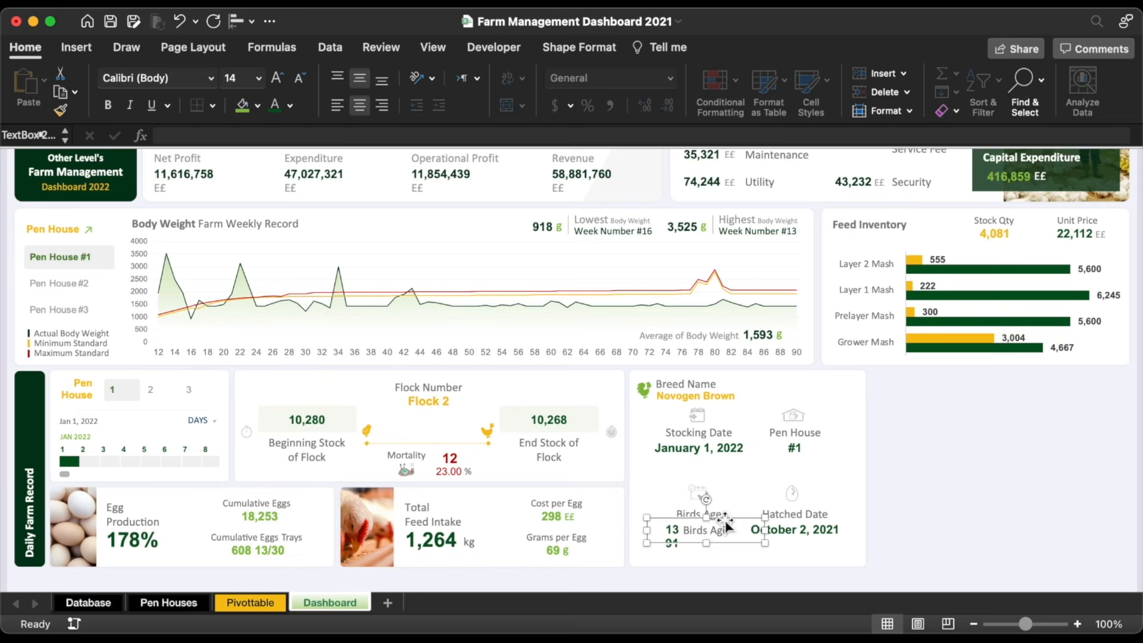
{"action": "triple_click", "coordinate": [720, 530]}
Step: Label 13 as 'Weeks' and add a 'Days' label beside 91
{"action": "type", "text": "Weeks"}
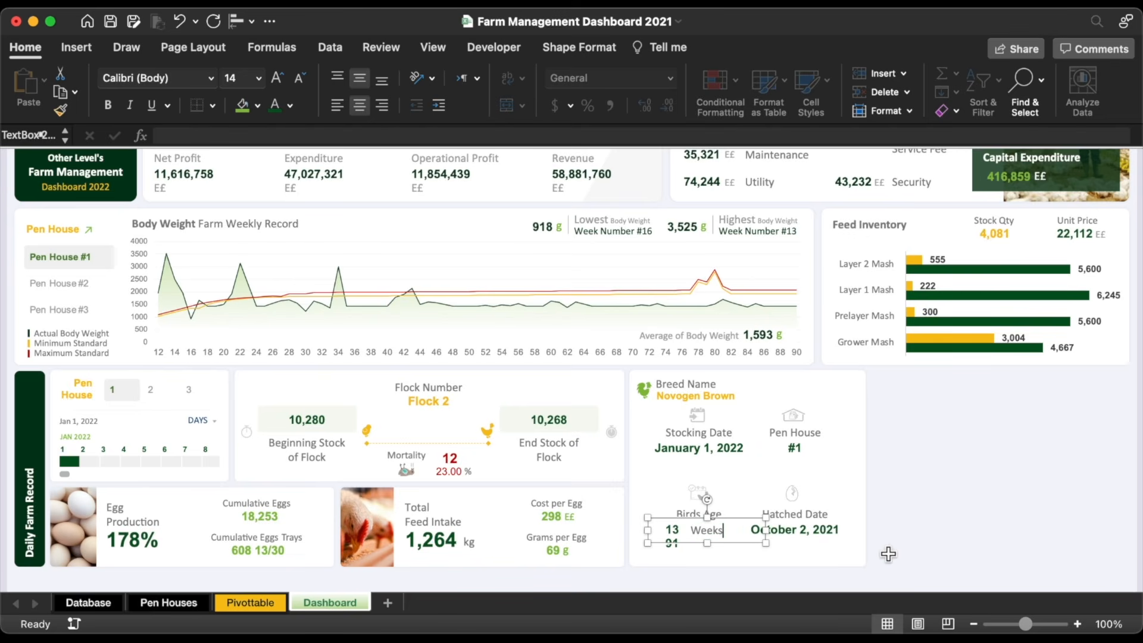
{"action": "left_click_drag", "start_coordinate": [729, 525], "coordinate": [736, 539]}
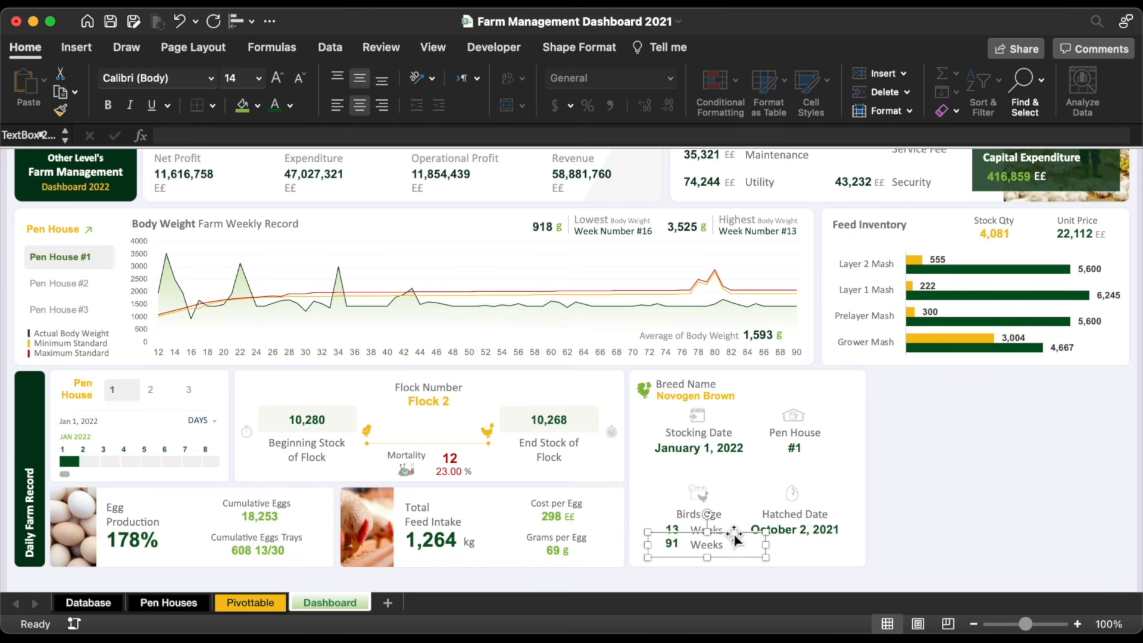
{"action": "double_click", "coordinate": [706, 545]}
{"action": "type", "text": "Days"}
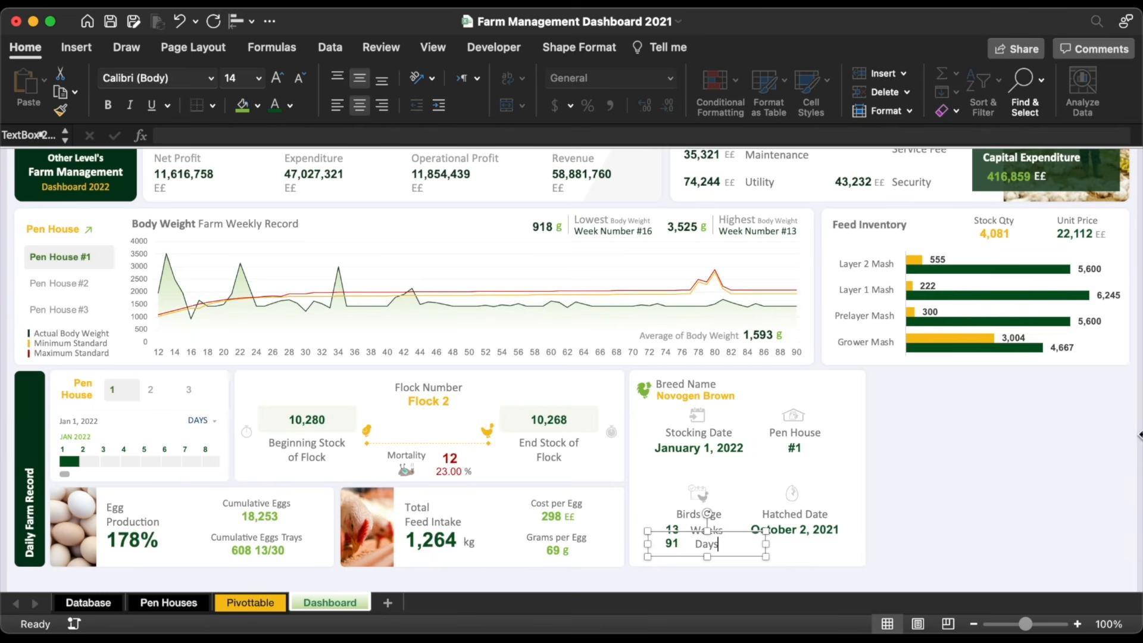
Step: Make the Weeks and Days labels green, left-aligned, size 12, and shifted right
{"action": "left_click", "coordinate": [720, 531], "text": "shift"}
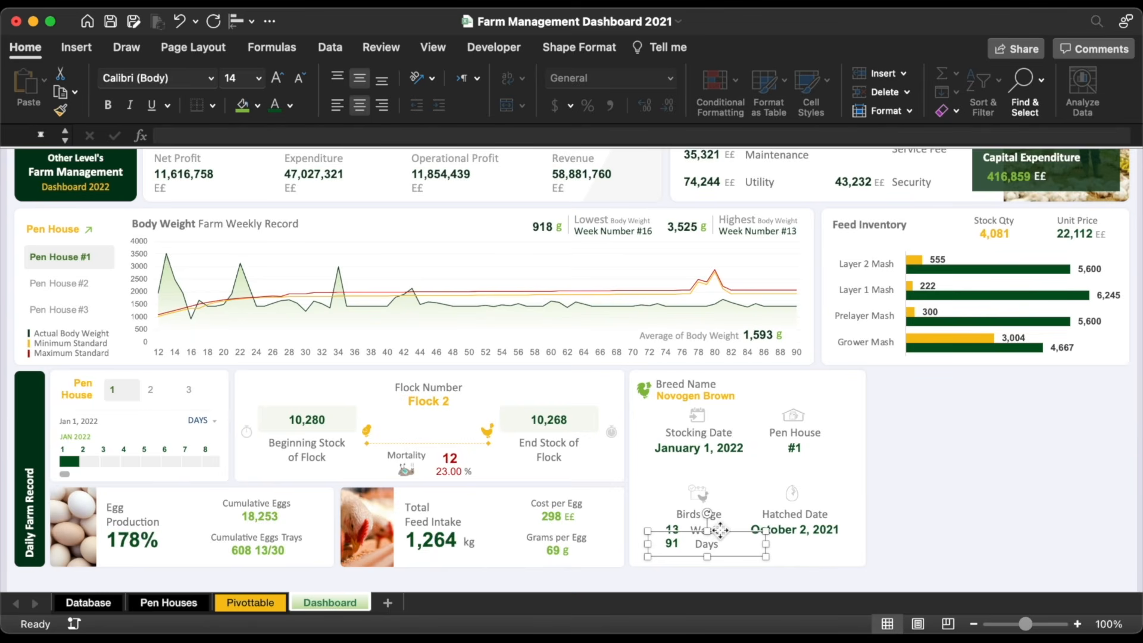
{"action": "left_click", "coordinate": [290, 105]}
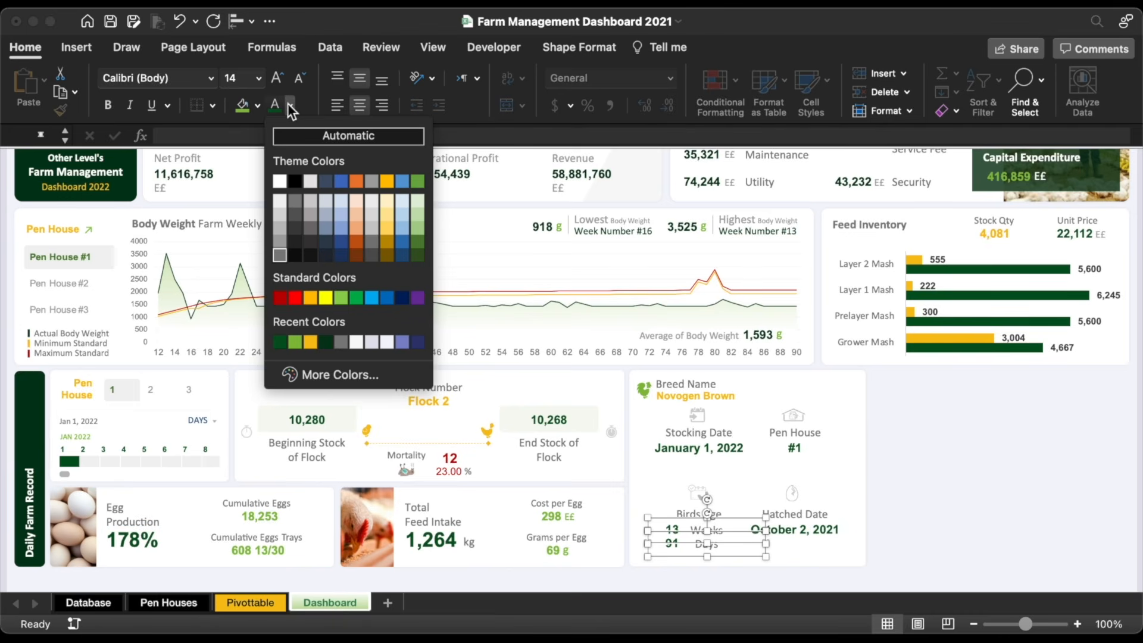
{"action": "left_click", "coordinate": [294, 341]}
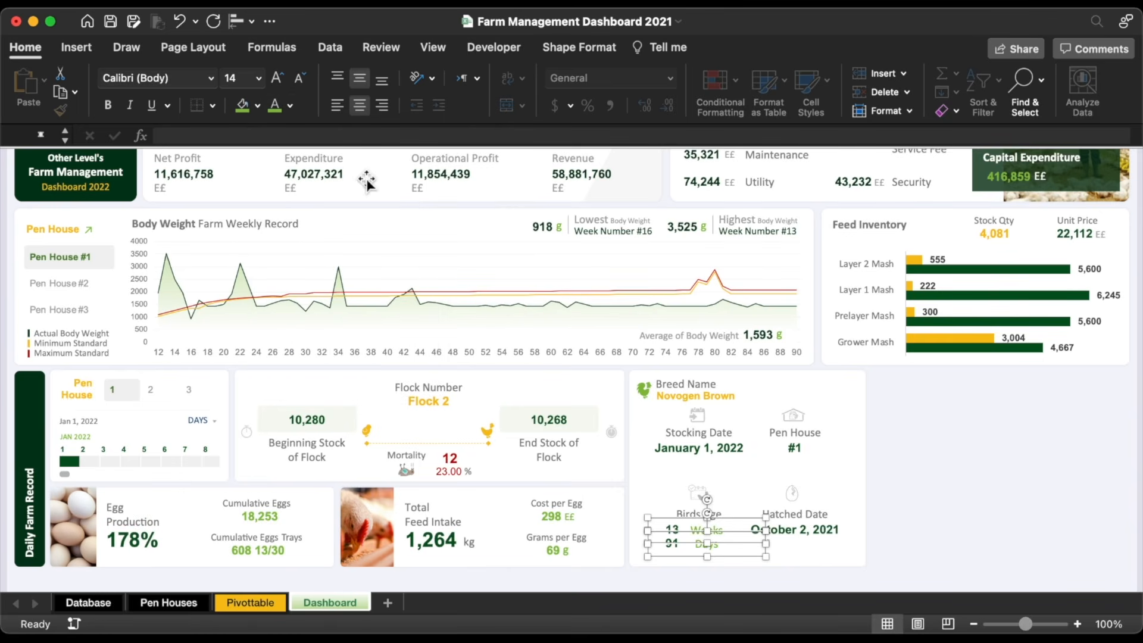
{"action": "left_click", "coordinate": [342, 102]}
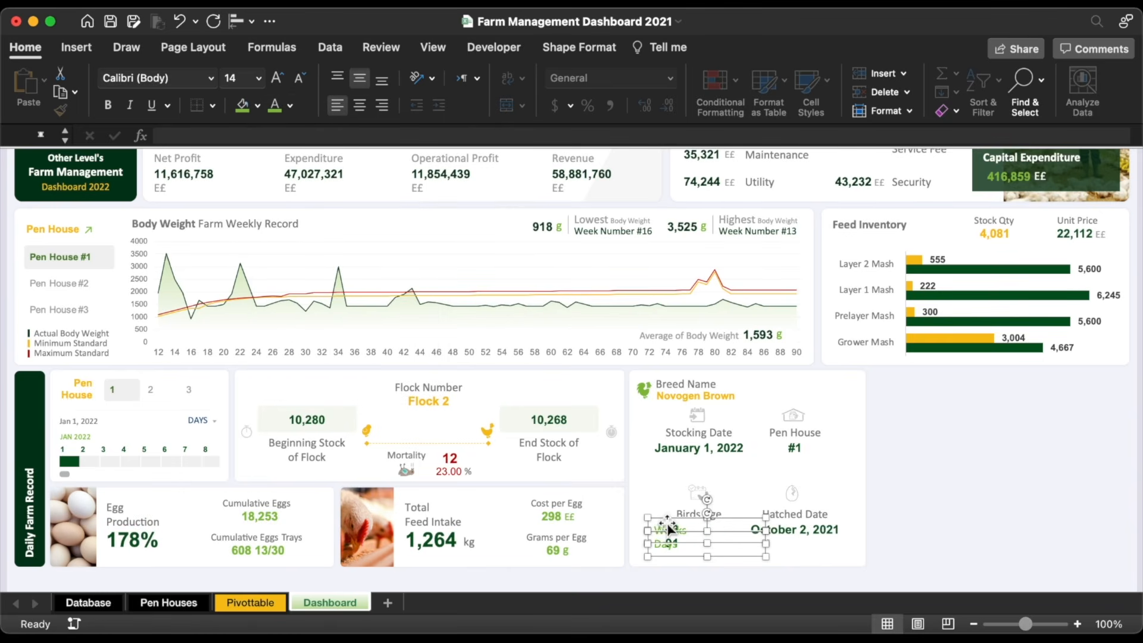
{"action": "left_click_drag", "start_coordinate": [665, 523], "coordinate": [697, 526]}
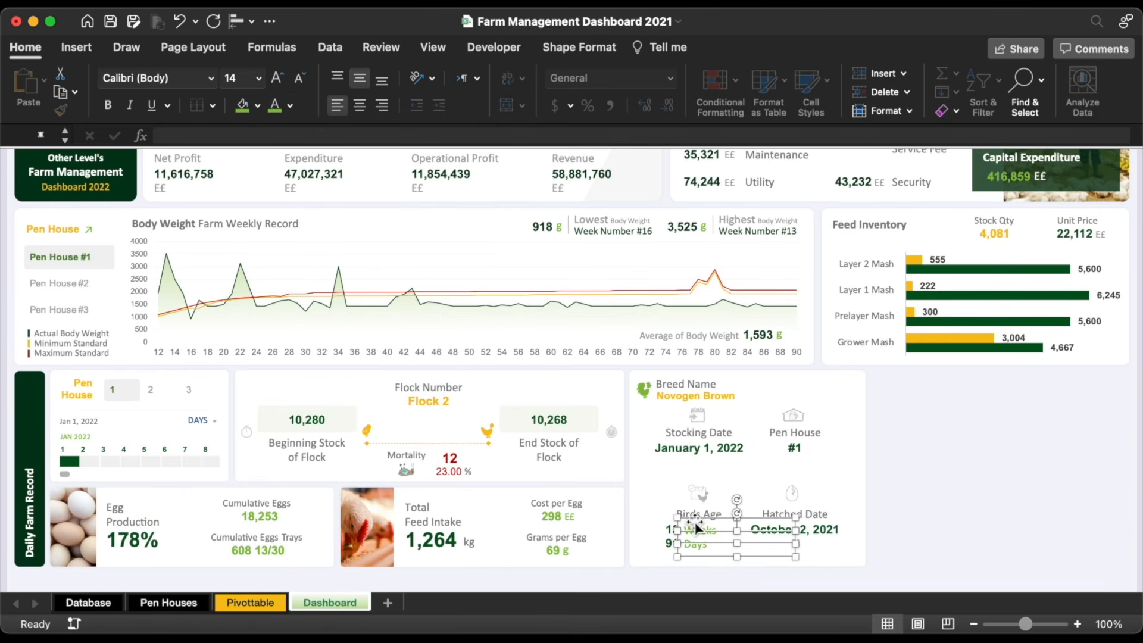
{"action": "left_click", "coordinate": [301, 78]}
Step: Nudge the Birds Age figures and labels right, then select the left-column tile items
{"action": "left_click", "coordinate": [672, 532], "text": "shift"}
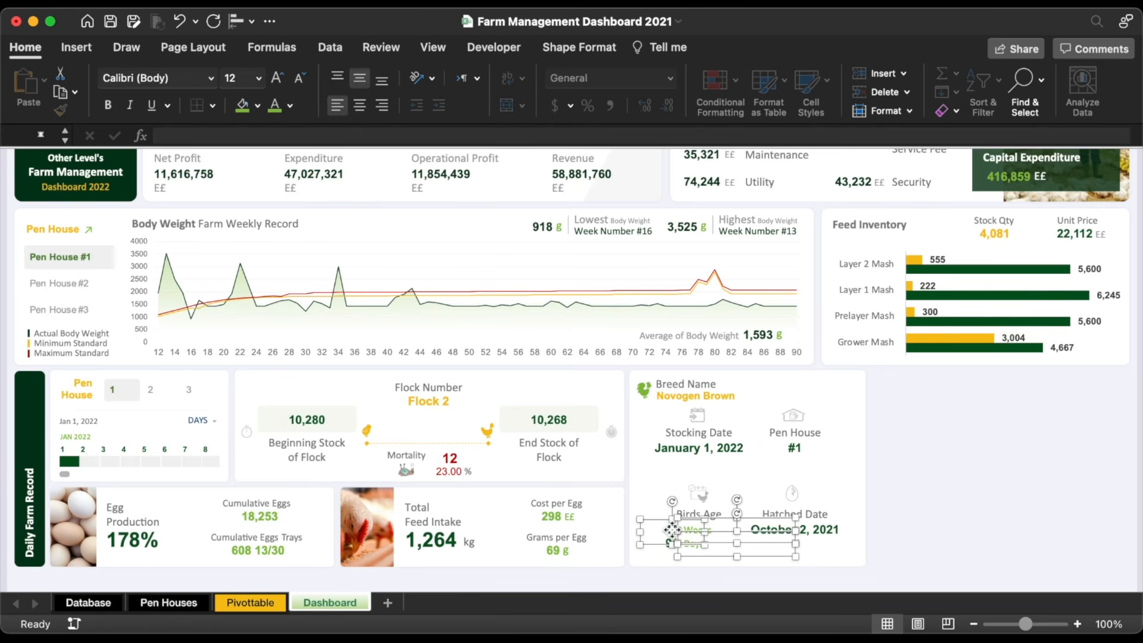
{"action": "left_click", "coordinate": [670, 551], "text": "shift"}
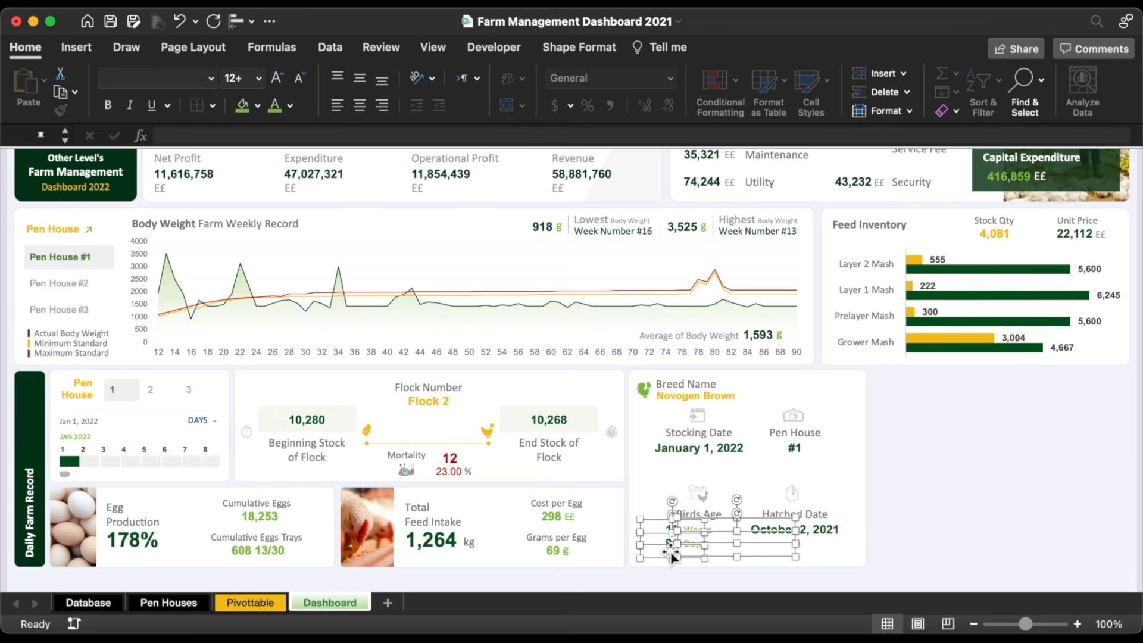
{"action": "key", "text": "Right"}
{"action": "key", "text": "Right"}
{"action": "key", "text": "Right"}
{"action": "key", "text": "Right"}
{"action": "key", "text": "Right"}
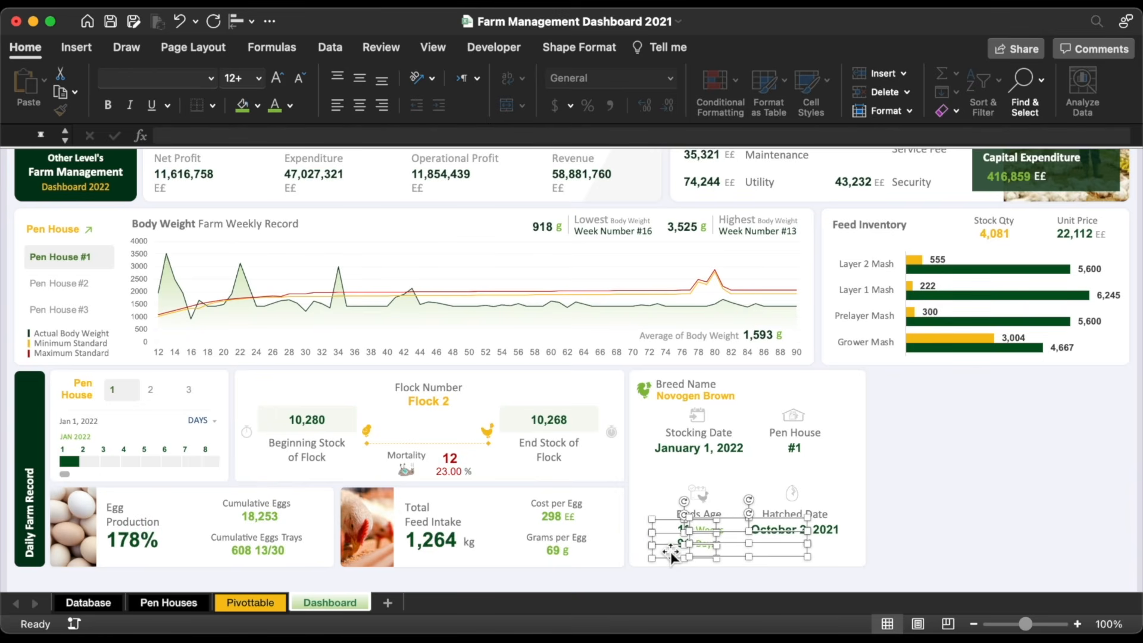
{"action": "left_click", "coordinate": [671, 553]}
{"action": "left_click", "coordinate": [682, 532], "text": "shift"}
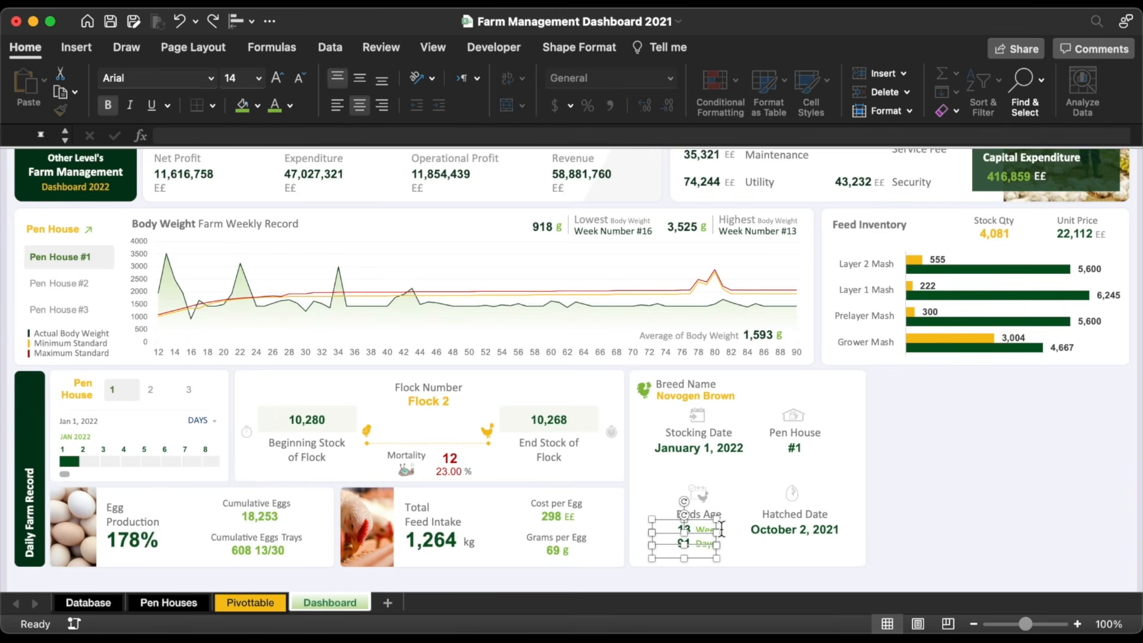
{"action": "left_click", "coordinate": [721, 530], "text": "shift"}
{"action": "left_click", "coordinate": [725, 548], "text": "shift"}
{"action": "left_click", "coordinate": [702, 515], "text": "shift"}
{"action": "left_click", "coordinate": [707, 495], "text": "shift"}
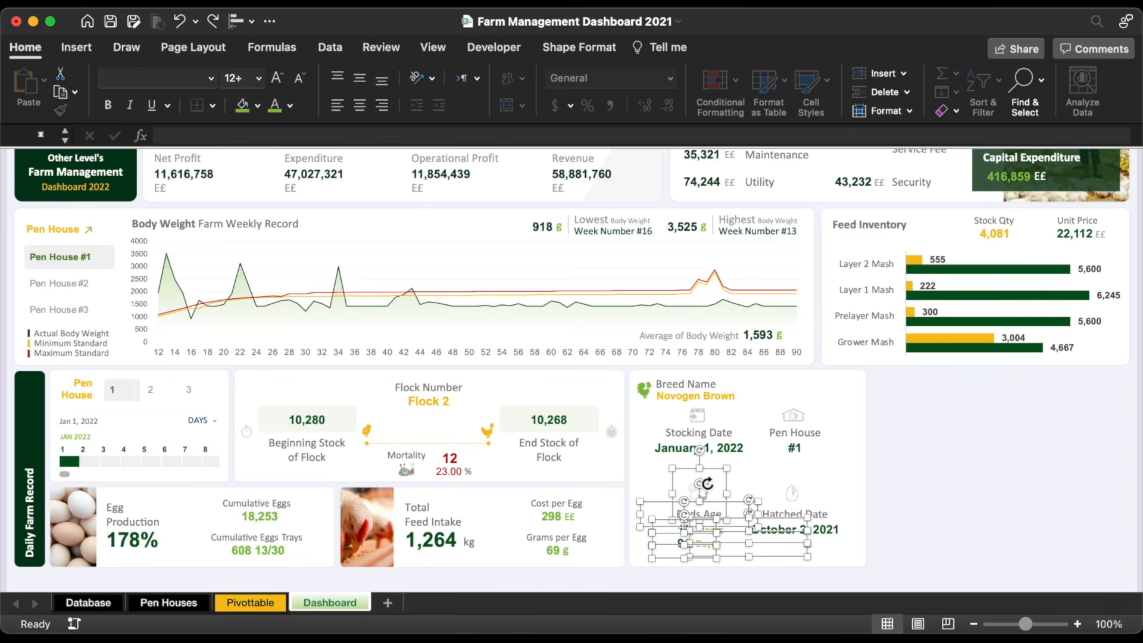
{"action": "left_click", "coordinate": [712, 449], "text": "shift"}
{"action": "left_click", "coordinate": [713, 431], "text": "shift"}
{"action": "left_click", "coordinate": [705, 414], "text": "shift"}
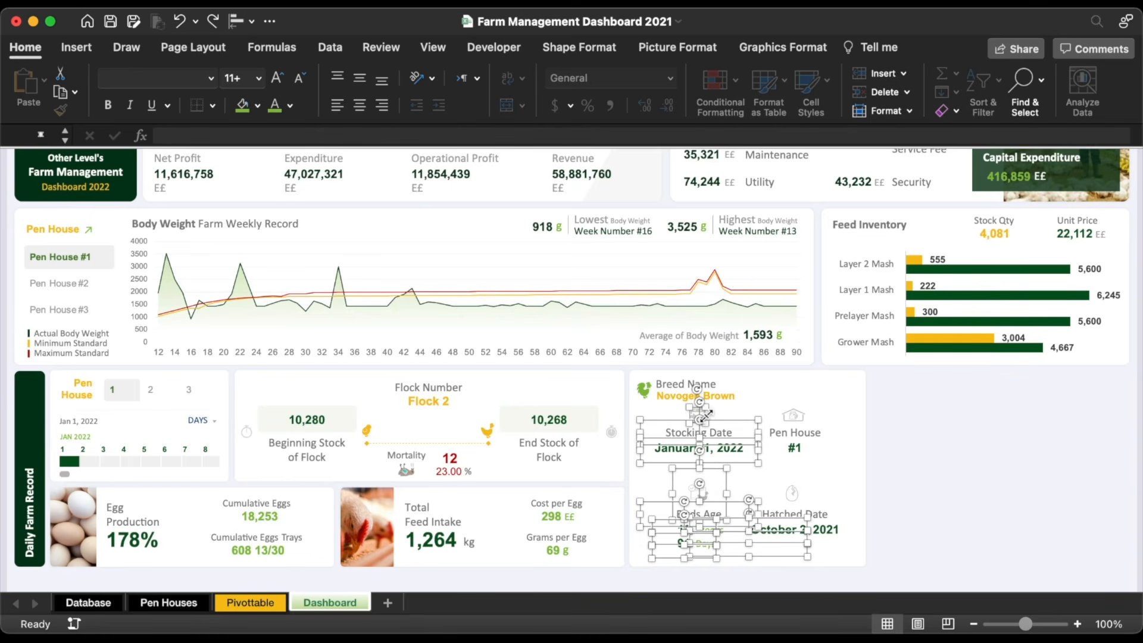
Step: Nudge the Pen House and Hatched Date icons and values right
{"action": "left_click", "coordinate": [804, 504]}
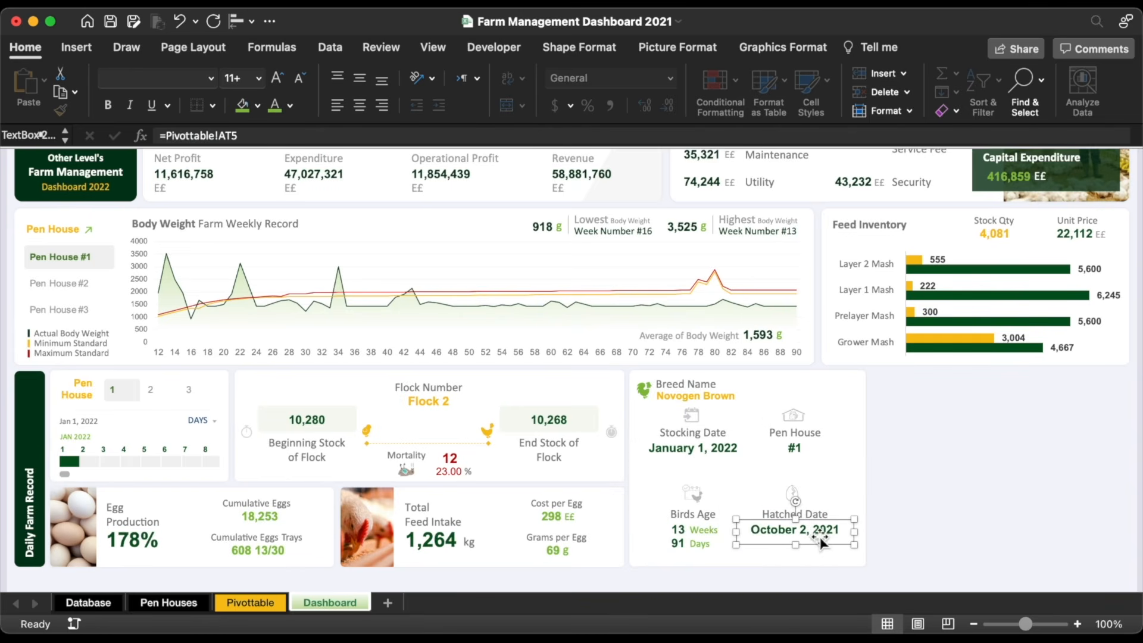
{"action": "left_click", "coordinate": [797, 493], "text": "shift"}
{"action": "left_click", "coordinate": [786, 440], "text": "shift"}
{"action": "left_click", "coordinate": [794, 413], "text": "shift"}
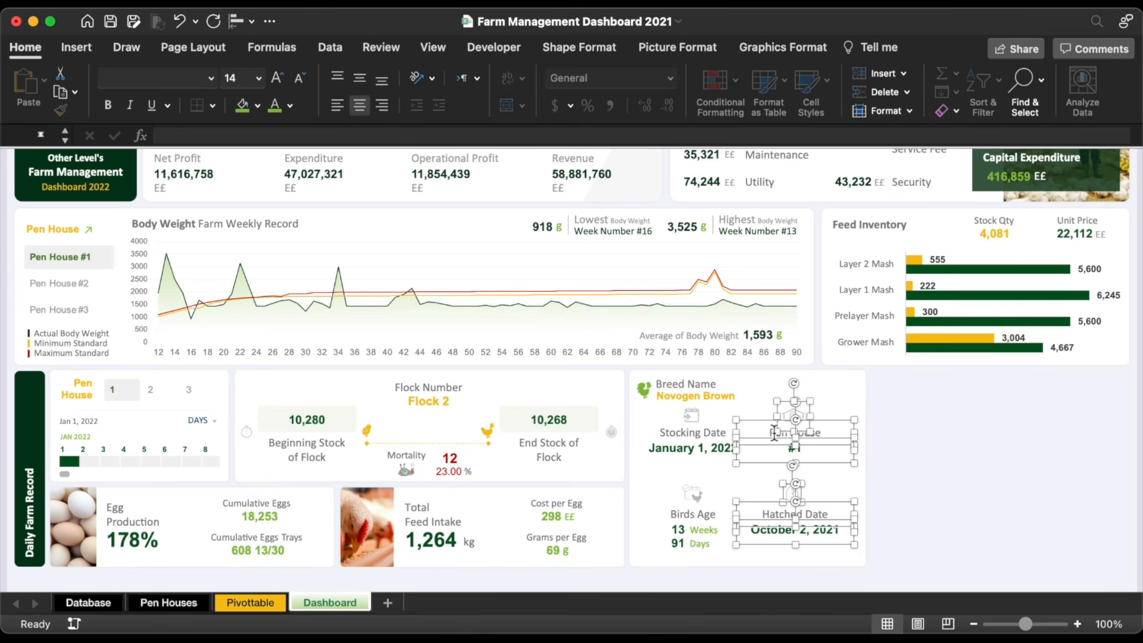
{"action": "key", "text": "Right"}
{"action": "left_click", "coordinate": [951, 464]}
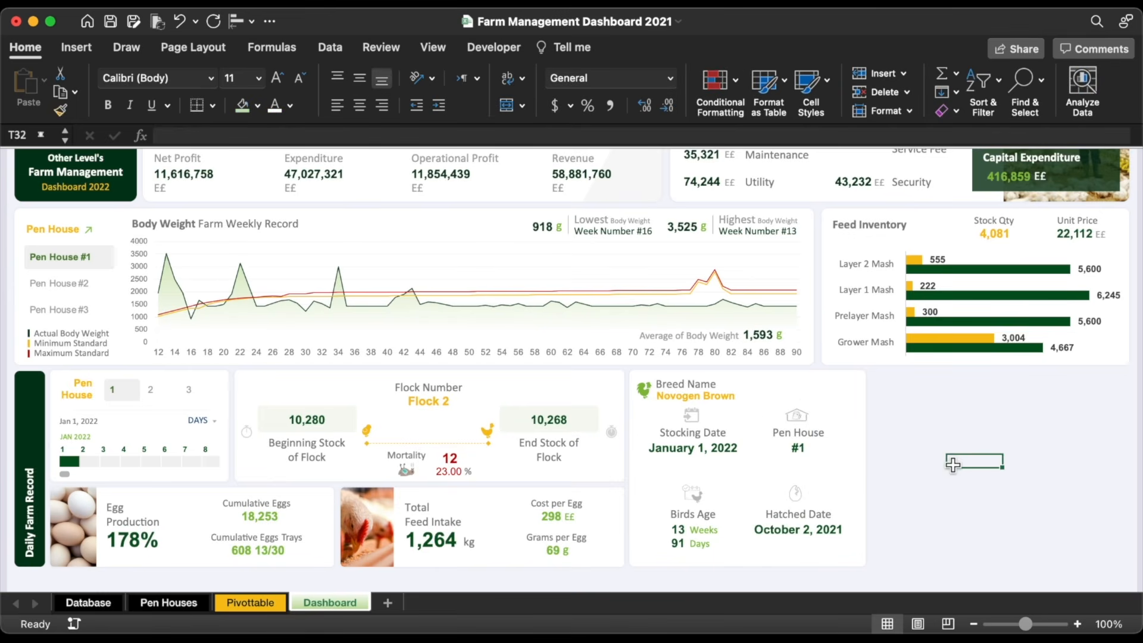
Step: Copy the breed card to its right and shrink it to a small rounded square
{"action": "left_click", "coordinate": [647, 391]}
{"action": "left_click", "coordinate": [668, 396], "text": "shift"}
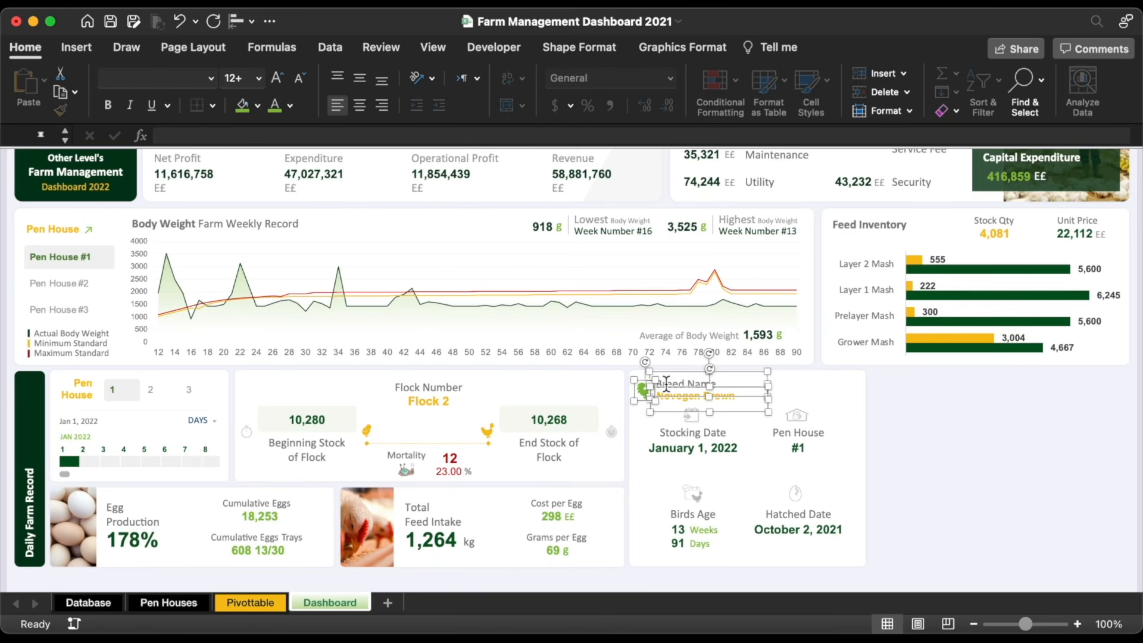
{"action": "left_click", "coordinate": [832, 375]}
{"action": "scroll", "coordinate": [871, 320], "scroll_direction": "down", "scroll_amount": 3}
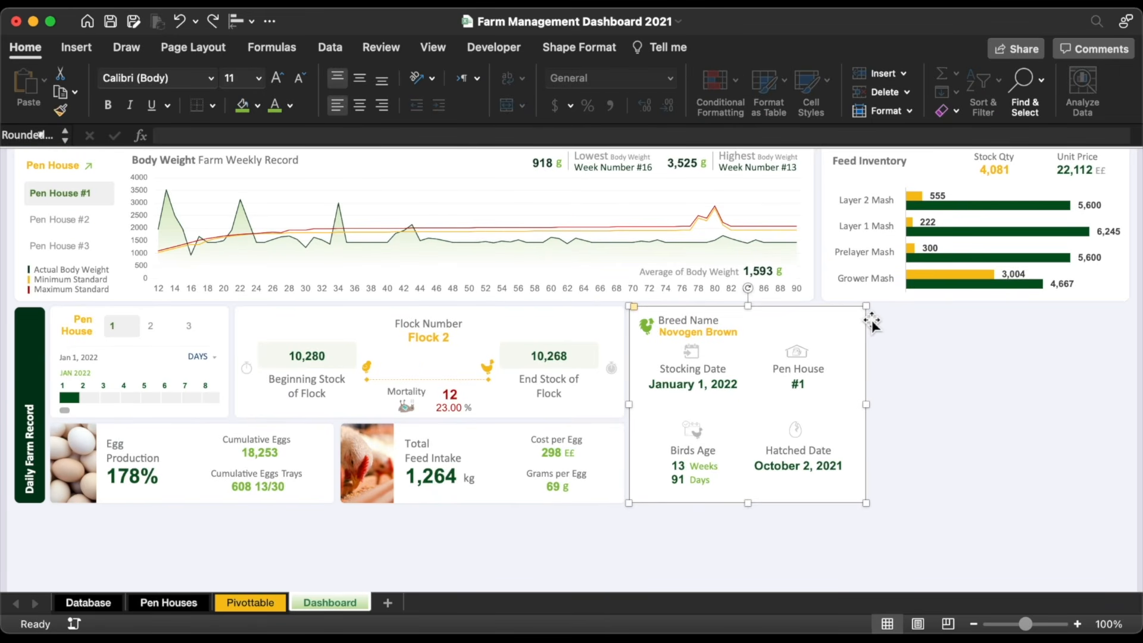
{"action": "left_click_drag", "start_coordinate": [868, 338], "coordinate": [1111, 370]}
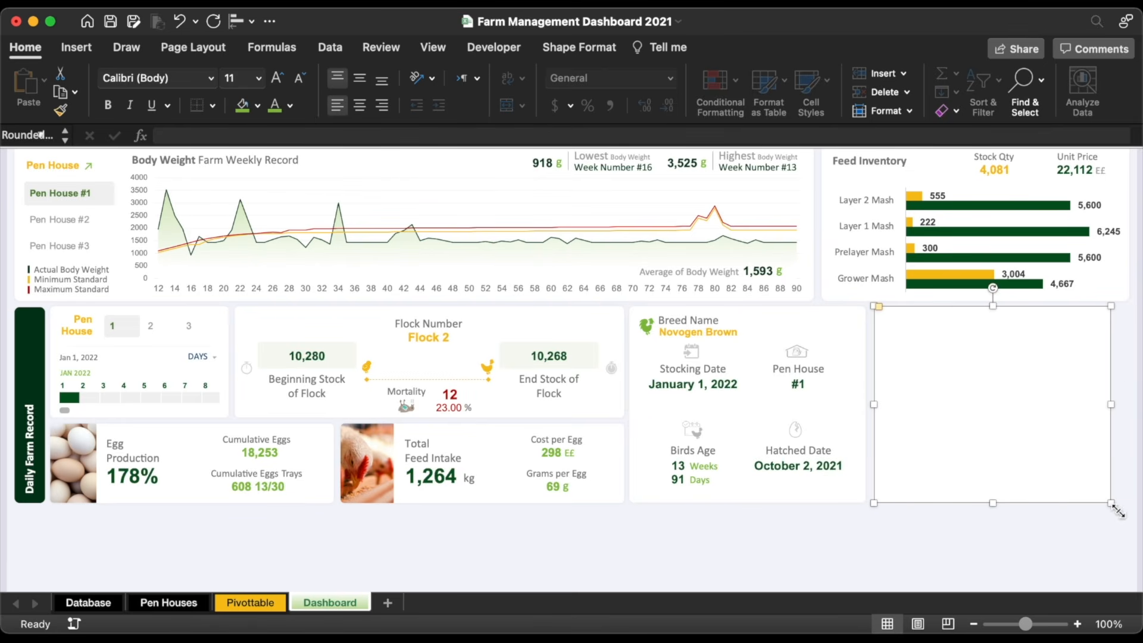
{"action": "left_click_drag", "start_coordinate": [1116, 508], "coordinate": [977, 400]}
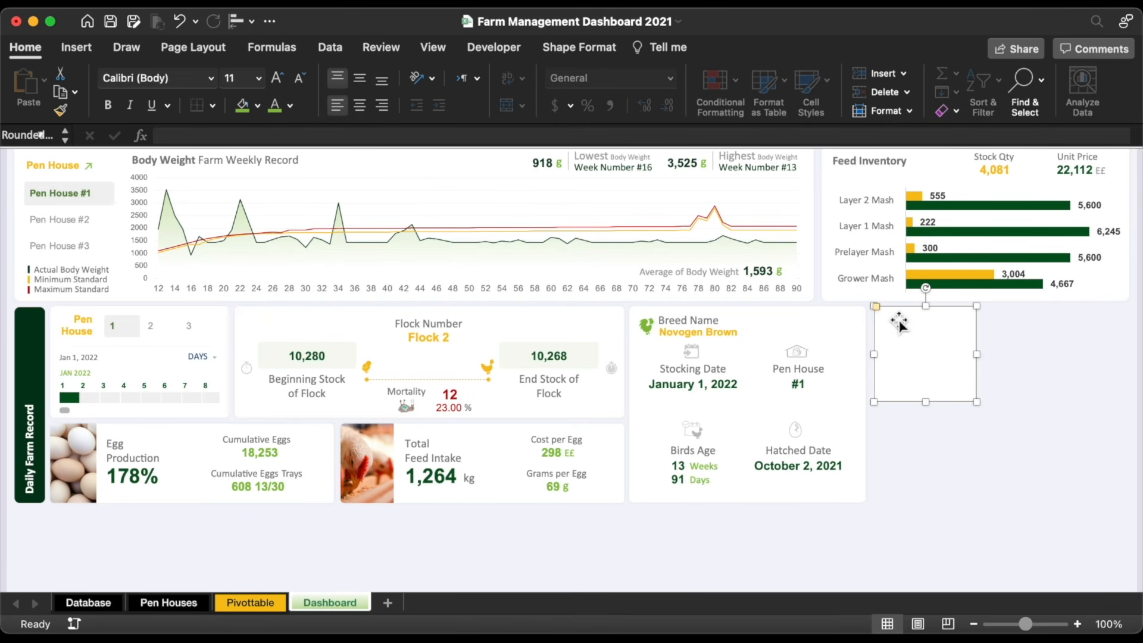
{"action": "left_click_drag", "start_coordinate": [878, 306], "coordinate": [886, 308]}
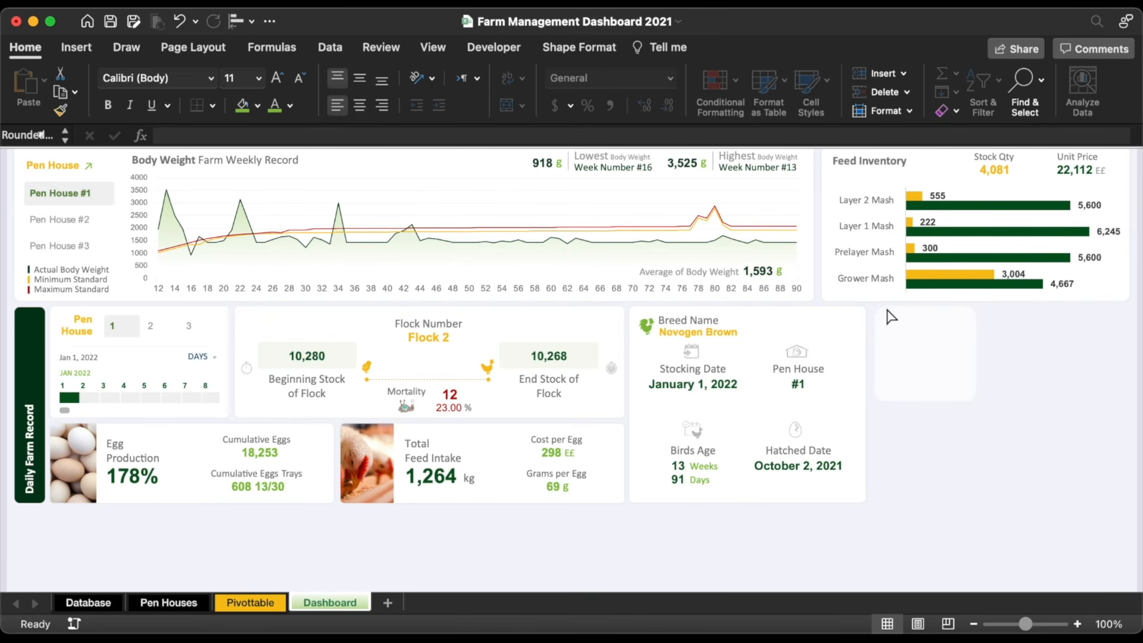
{"action": "left_click_drag", "start_coordinate": [882, 310], "coordinate": [886, 310]}
Step: Duplicate the small card into a two-by-two grid of four cards
{"action": "left_click_drag", "start_coordinate": [882, 310], "coordinate": [882, 310]}
{"action": "left_click_drag", "start_coordinate": [910, 352], "coordinate": [913, 453]}
{"action": "left_click", "coordinate": [897, 352]}
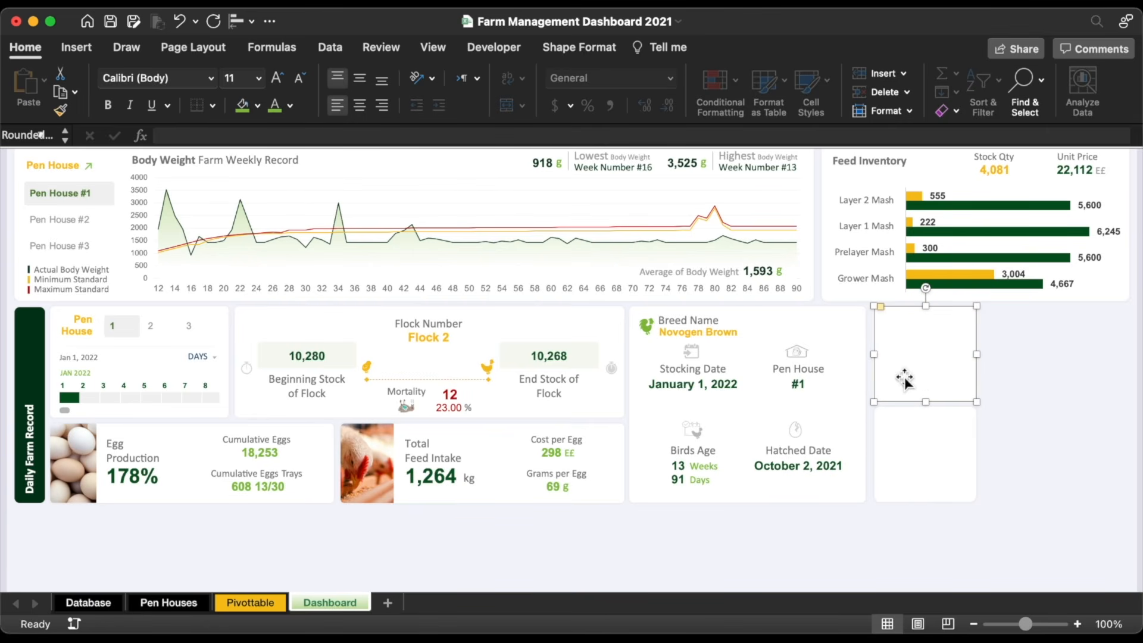
{"action": "left_click", "coordinate": [913, 426], "text": "shift"}
{"action": "left_click_drag", "start_coordinate": [911, 357], "coordinate": [1013, 362]}
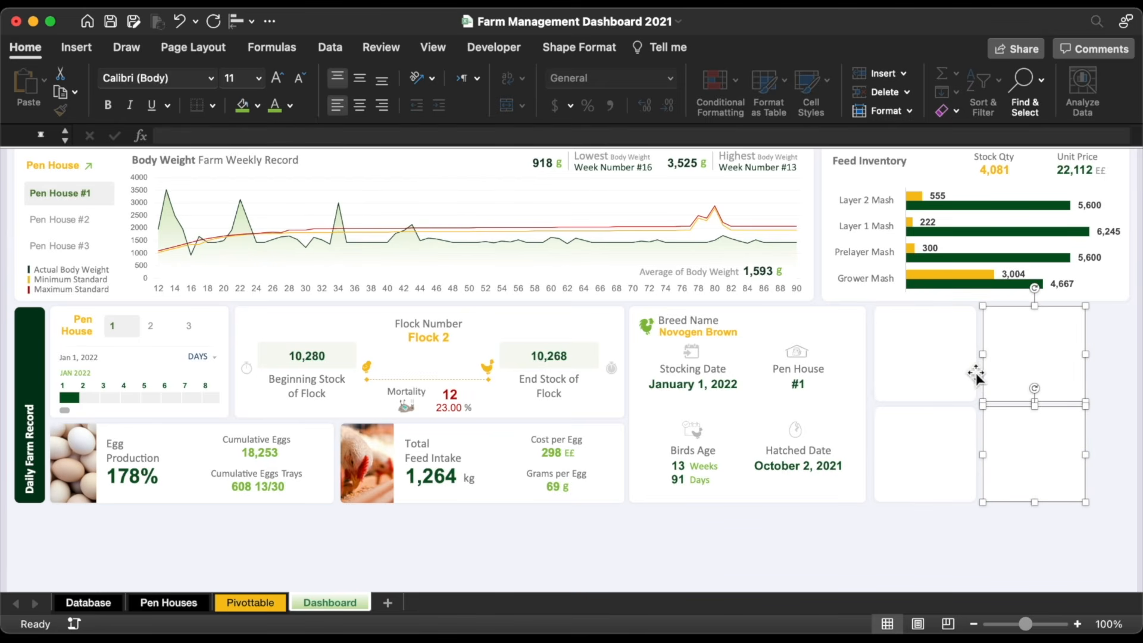
Step: Select all four cards, nudge them slightly left, and group them
{"action": "left_click", "coordinate": [1009, 448]}
{"action": "left_click", "coordinate": [945, 470], "text": "shift"}
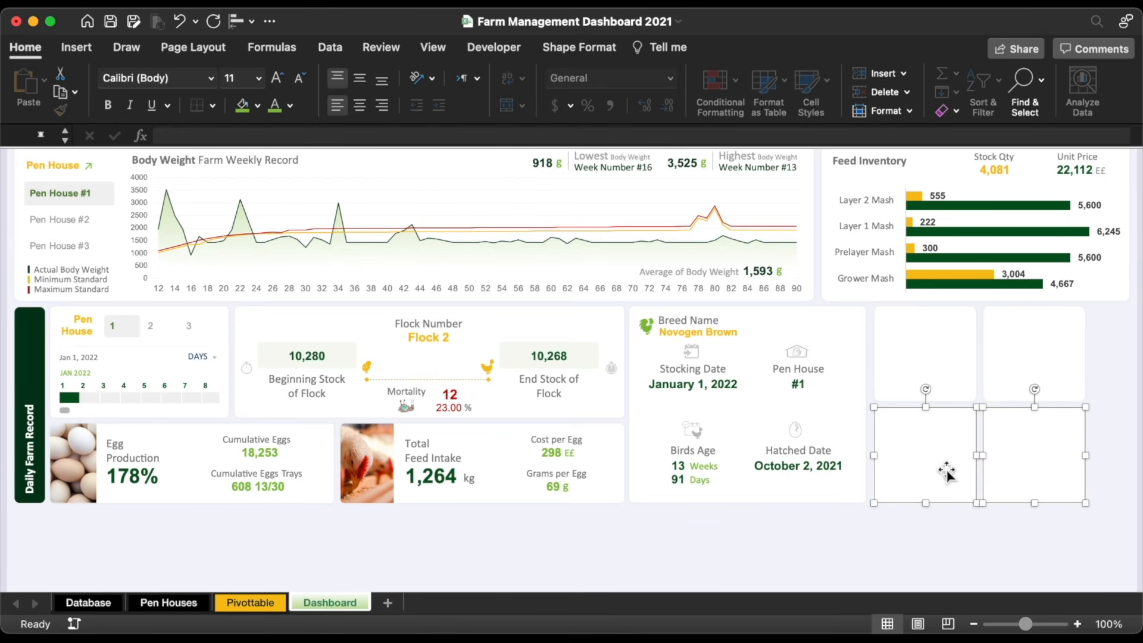
{"action": "left_click", "coordinate": [1018, 526]}
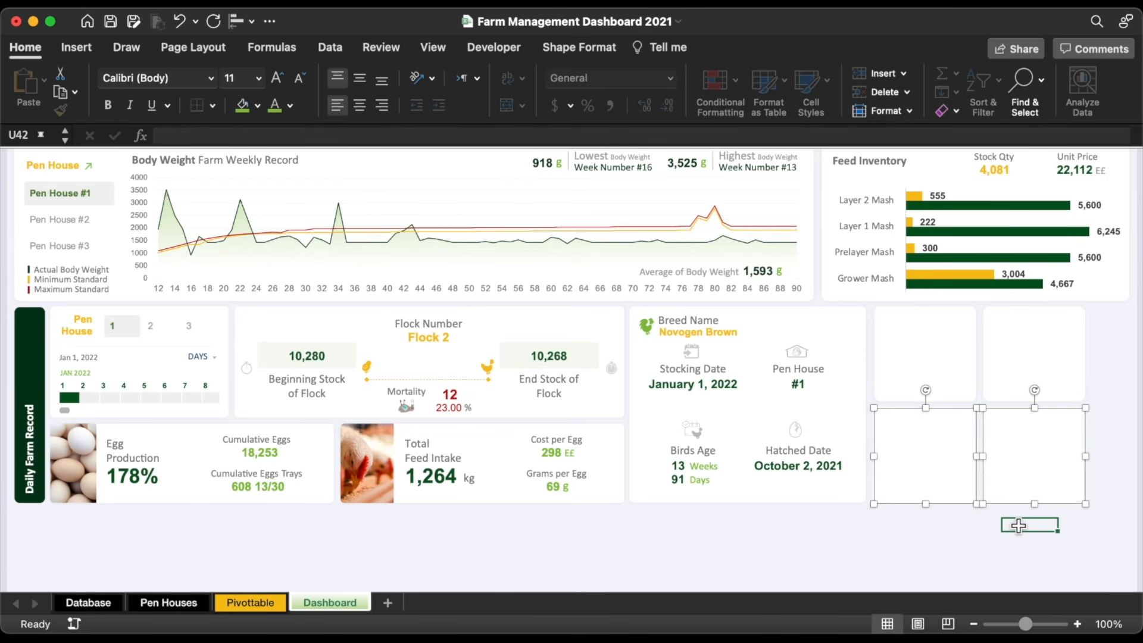
{"action": "left_click", "coordinate": [1026, 469]}
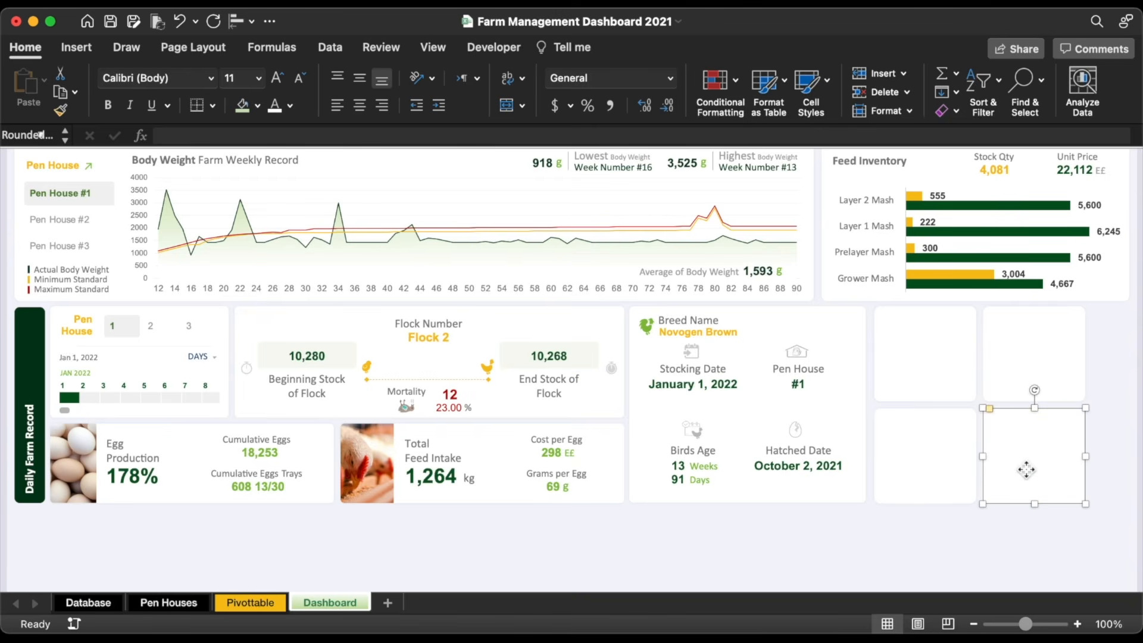
{"action": "left_click", "coordinate": [1029, 348], "text": "shift"}
{"action": "left_click", "coordinate": [908, 347], "text": "shift"}
{"action": "left_click", "coordinate": [917, 443], "text": "shift"}
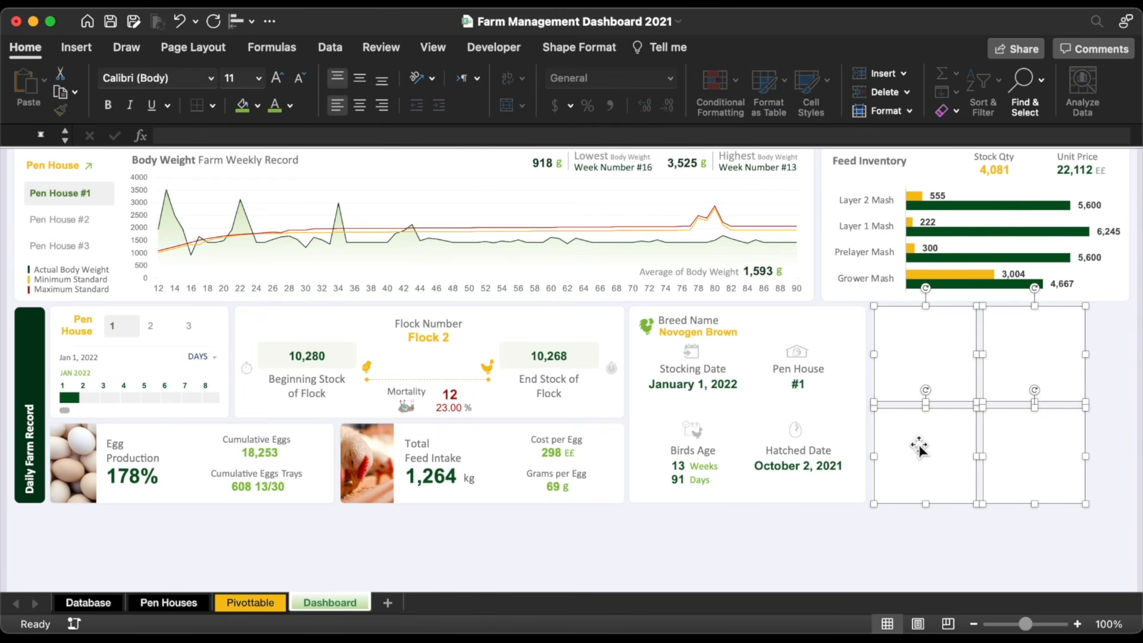
{"action": "key", "text": "Left"}
{"action": "right_click", "coordinate": [919, 448]}
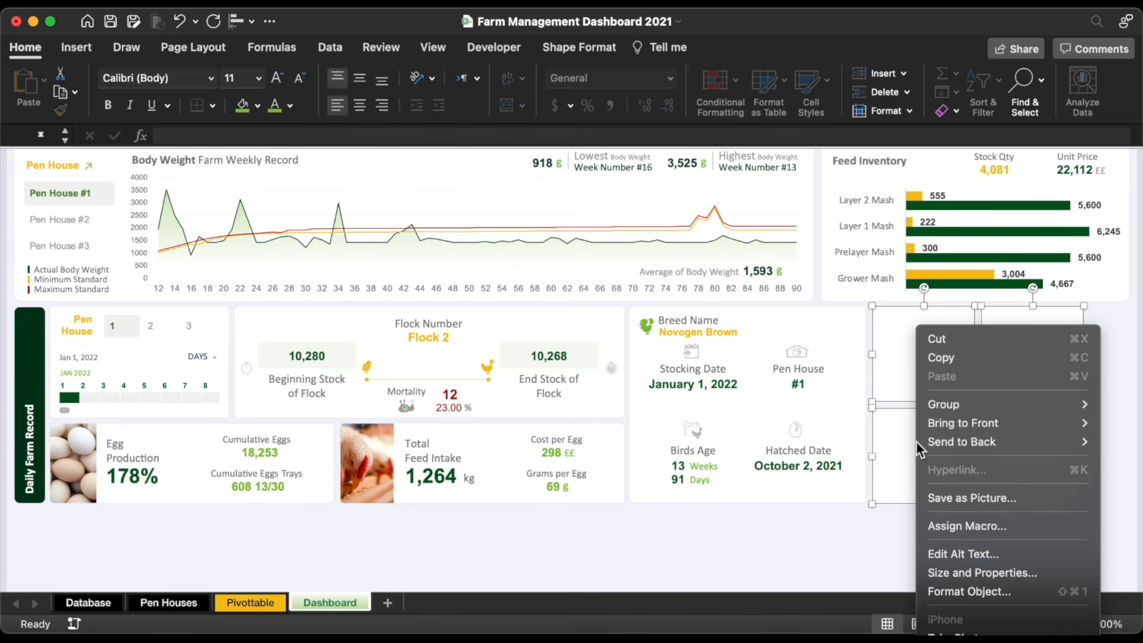
{"action": "mouse_move", "coordinate": [984, 405]}
{"action": "left_click", "coordinate": [902, 406]}
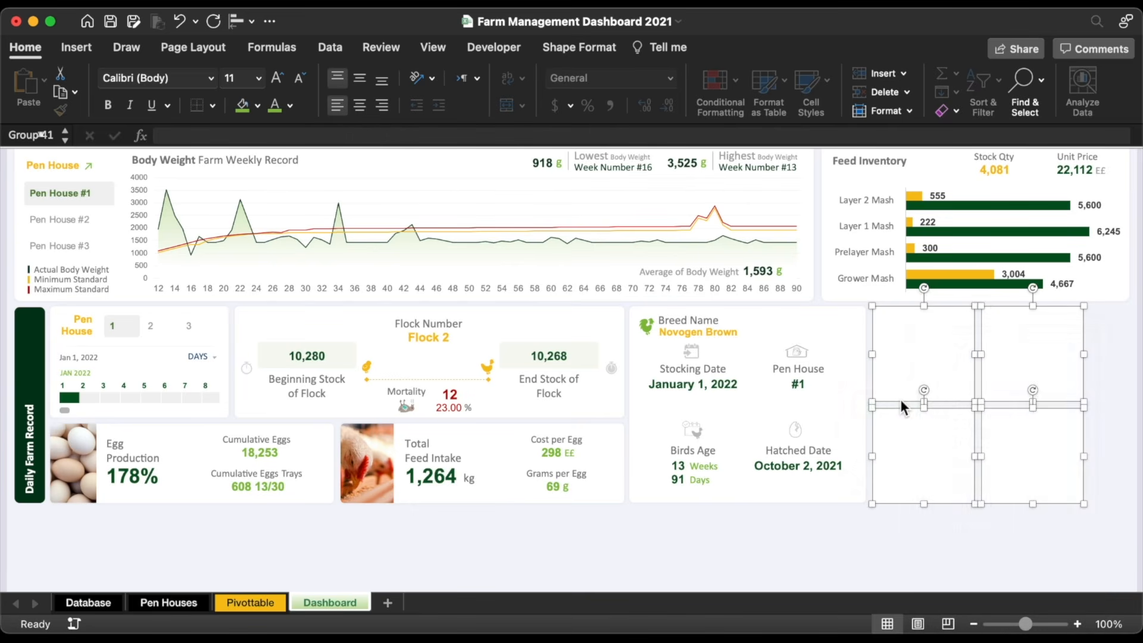
Step: Widen the grouped cards to the right
{"action": "scroll", "coordinate": [903, 404], "scroll_direction": "right", "scroll_amount": 5}
{"action": "scroll", "coordinate": [903, 403], "scroll_direction": "right", "scroll_amount": 2}
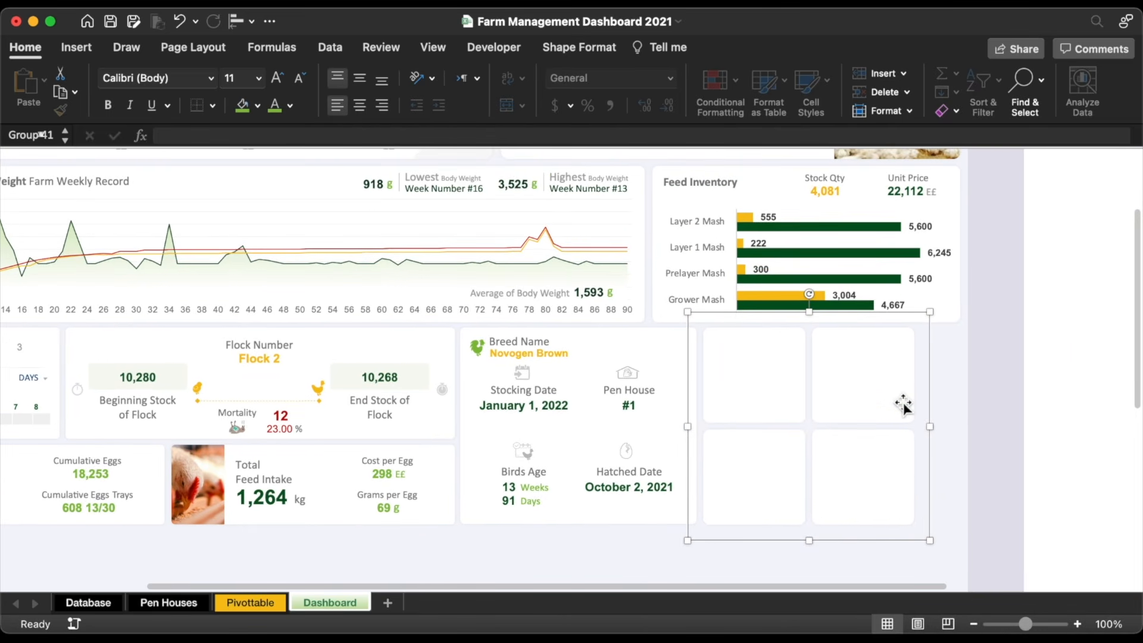
{"action": "left_click_drag", "start_coordinate": [930, 428], "coordinate": [975, 428]}
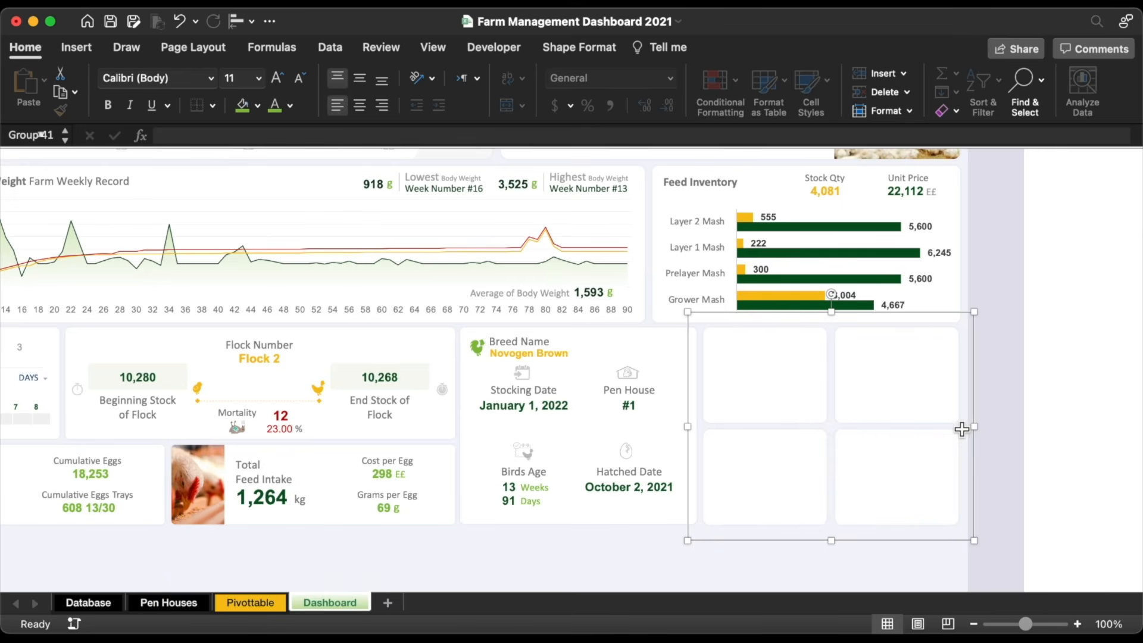
{"action": "scroll", "coordinate": [819, 534], "scroll_direction": "left", "scroll_amount": 6}
{"action": "left_click", "coordinate": [819, 543]}
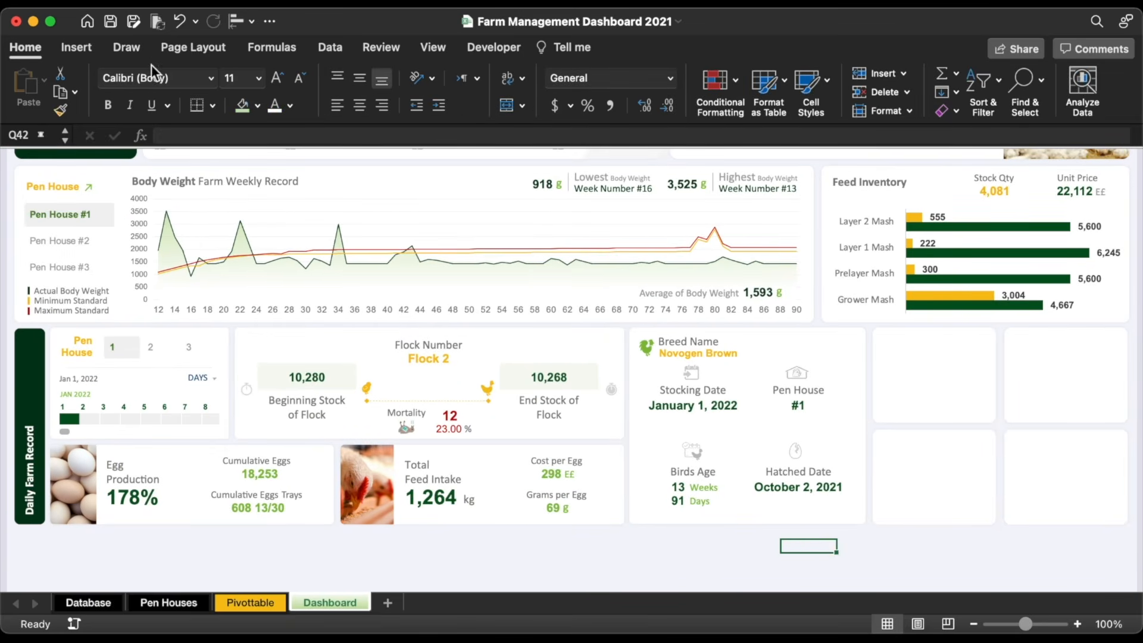
Step: Draw a rounded rectangle about 2.44 by 1.86 inches over the card grid
{"action": "left_click", "coordinate": [92, 51]}
{"action": "left_click", "coordinate": [265, 90]}
{"action": "left_click", "coordinate": [203, 134]}
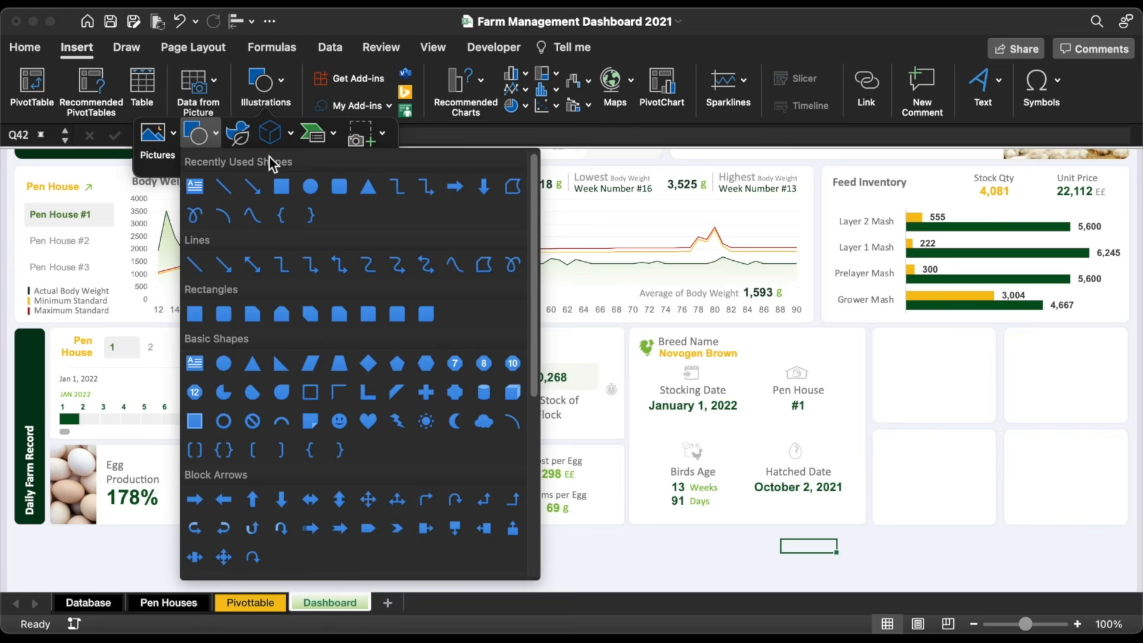
{"action": "left_click", "coordinate": [339, 187]}
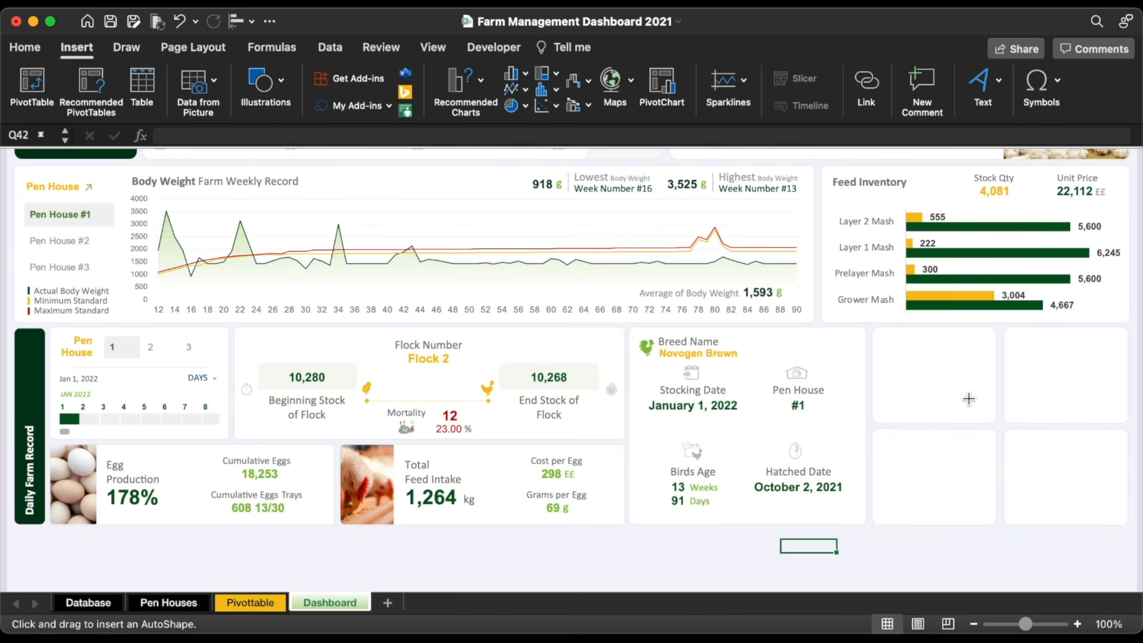
{"action": "mouse_move", "coordinate": [968, 397]}
{"action": "left_mouse_down"}
{"action": "mouse_move", "coordinate": [1026, 448]}
{"action": "mouse_move", "coordinate": [1004, 440]}
{"action": "left_mouse_up"}
{"action": "left_click_drag", "start_coordinate": [947, 381], "coordinate": [929, 375]}
{"action": "left_click_drag", "start_coordinate": [1052, 485], "coordinate": [1081, 491]}
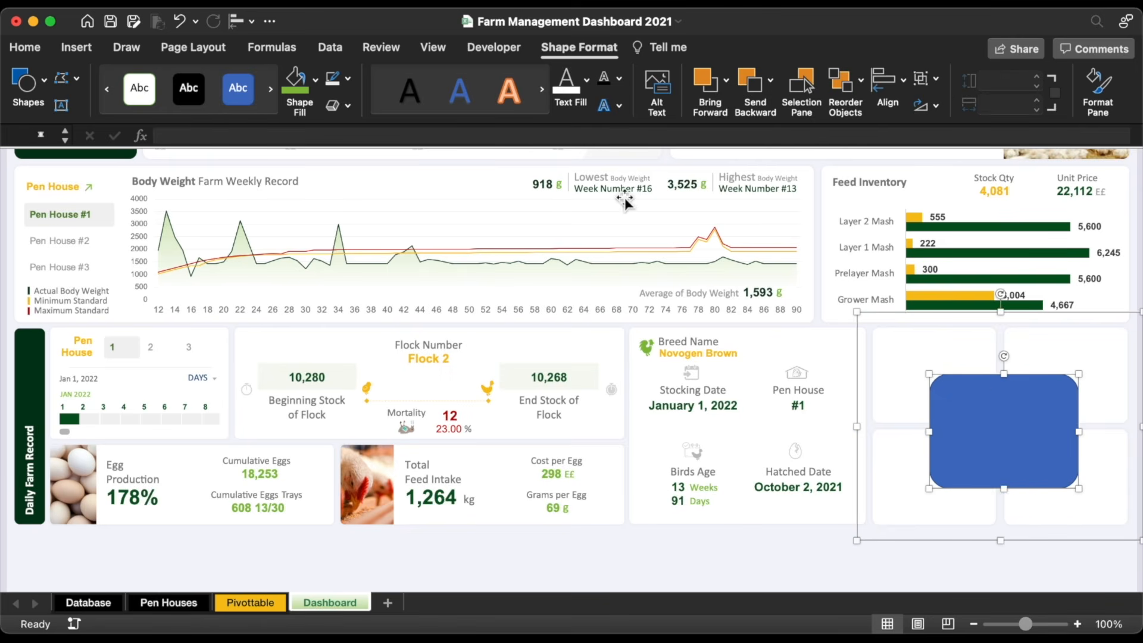
Step: Centre the rectangle horizontally and vertically on the card group
{"action": "left_click", "coordinate": [960, 357], "text": "shift"}
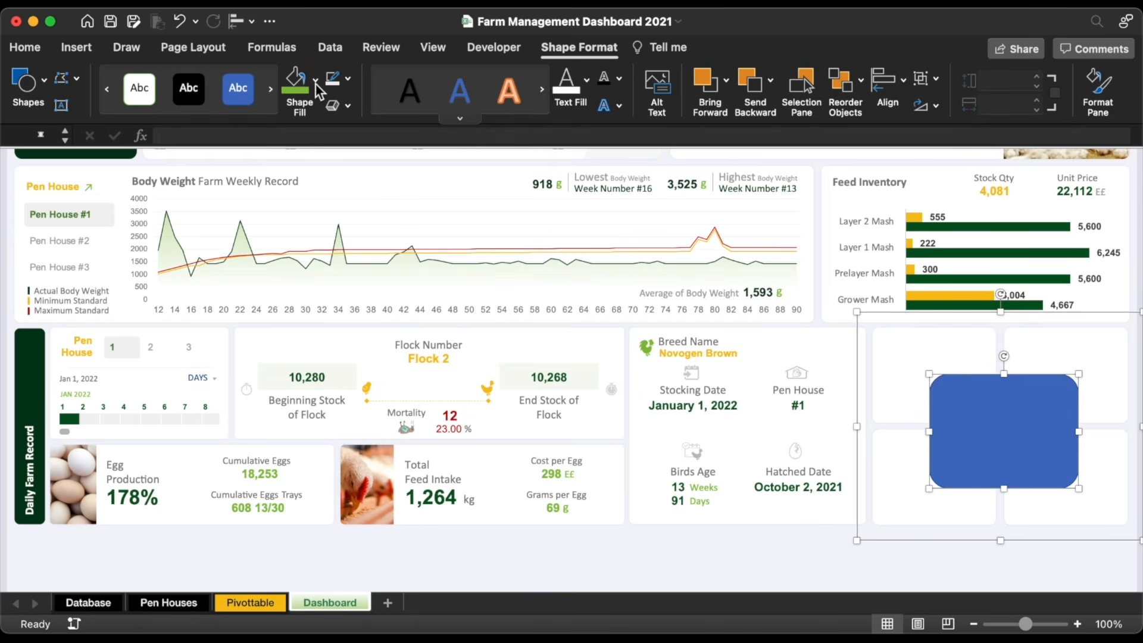
{"action": "left_click", "coordinate": [243, 21]}
{"action": "left_click", "coordinate": [265, 83]}
{"action": "left_click", "coordinate": [245, 20]}
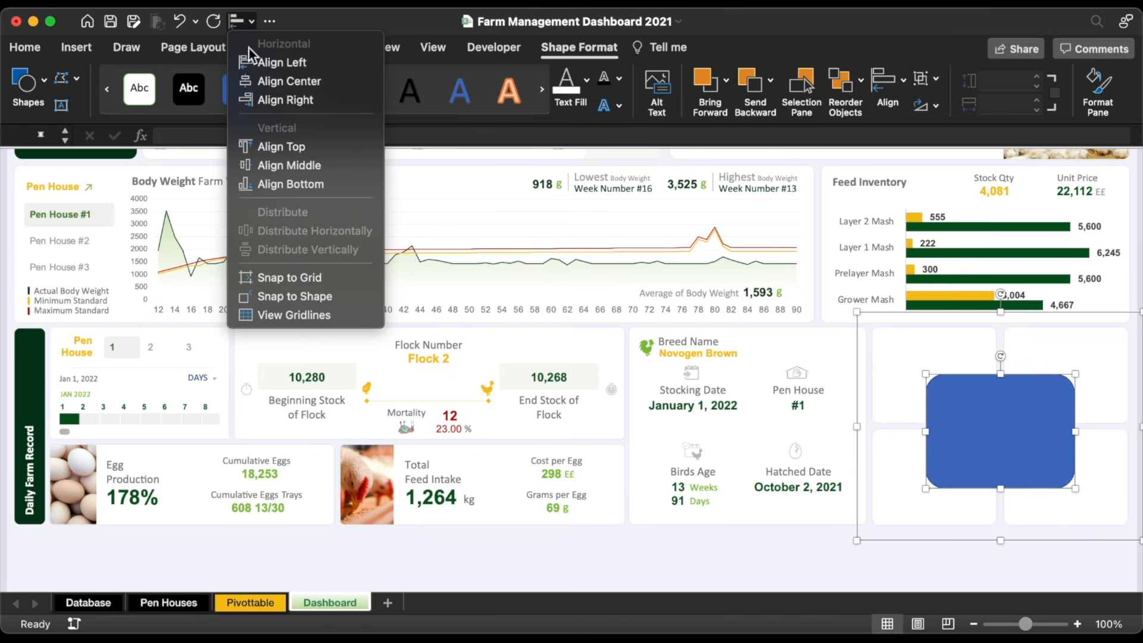
{"action": "left_click", "coordinate": [291, 165]}
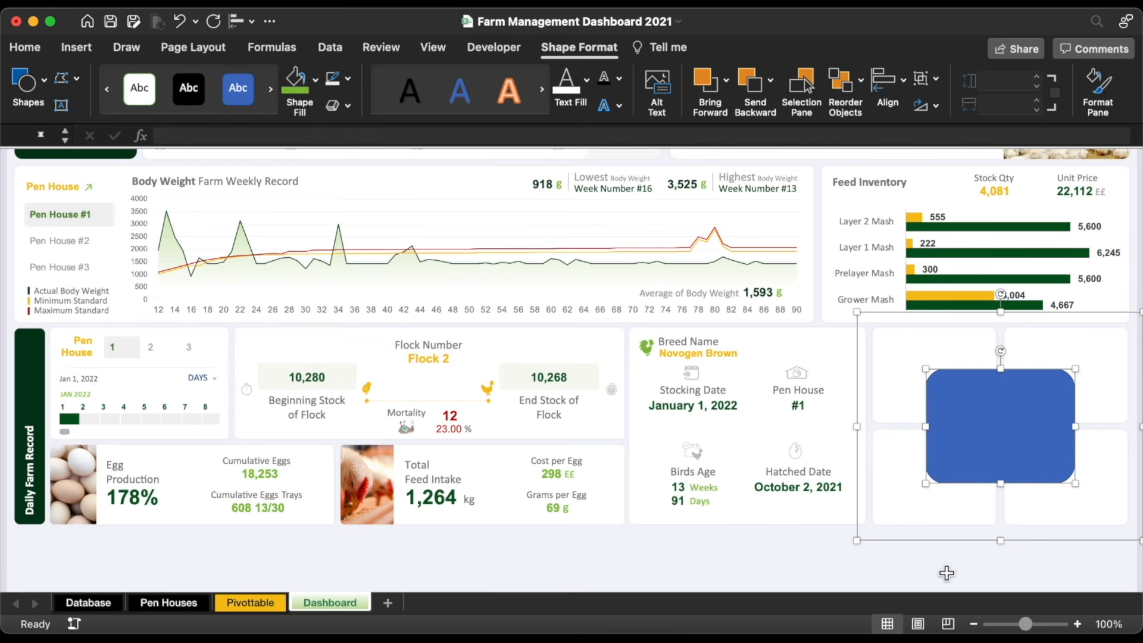
Step: Give the rectangle no fill and a gold 1½ pt outline
{"action": "left_click", "coordinate": [970, 524]}
{"action": "left_click", "coordinate": [998, 409]}
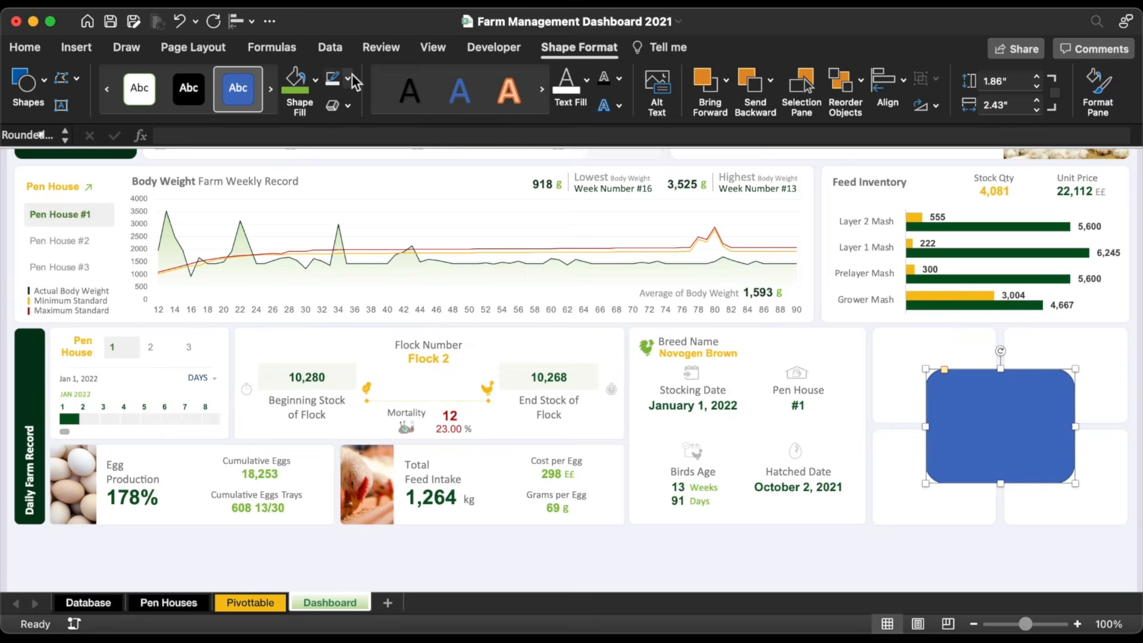
{"action": "left_click", "coordinate": [348, 77]}
{"action": "left_click", "coordinate": [366, 337]}
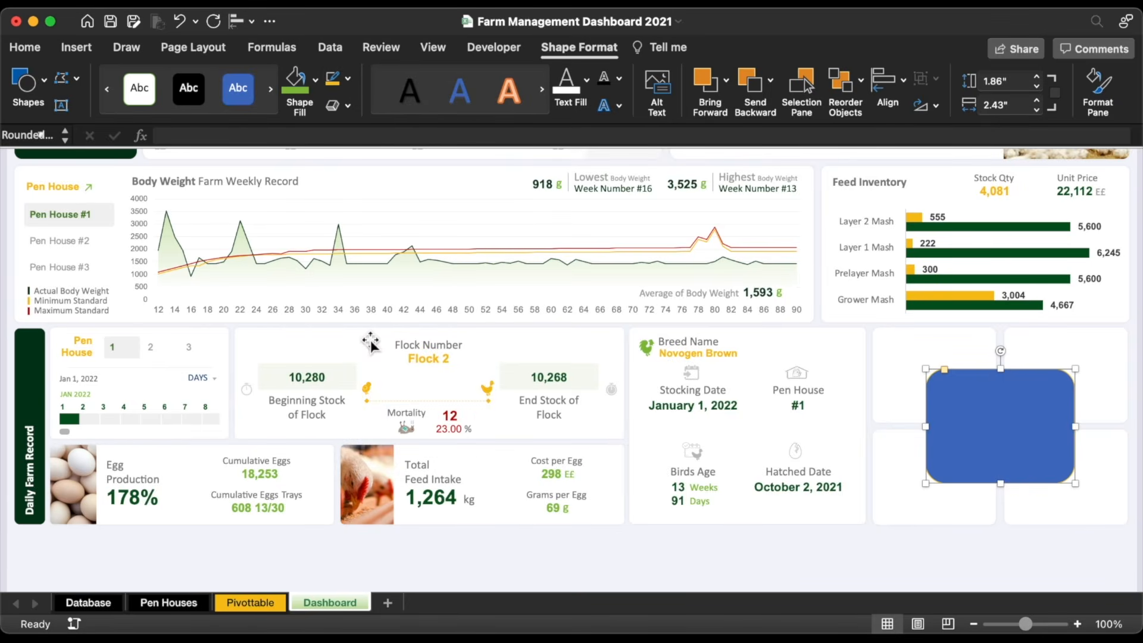
{"action": "left_click", "coordinate": [316, 82]}
{"action": "left_click", "coordinate": [333, 131]}
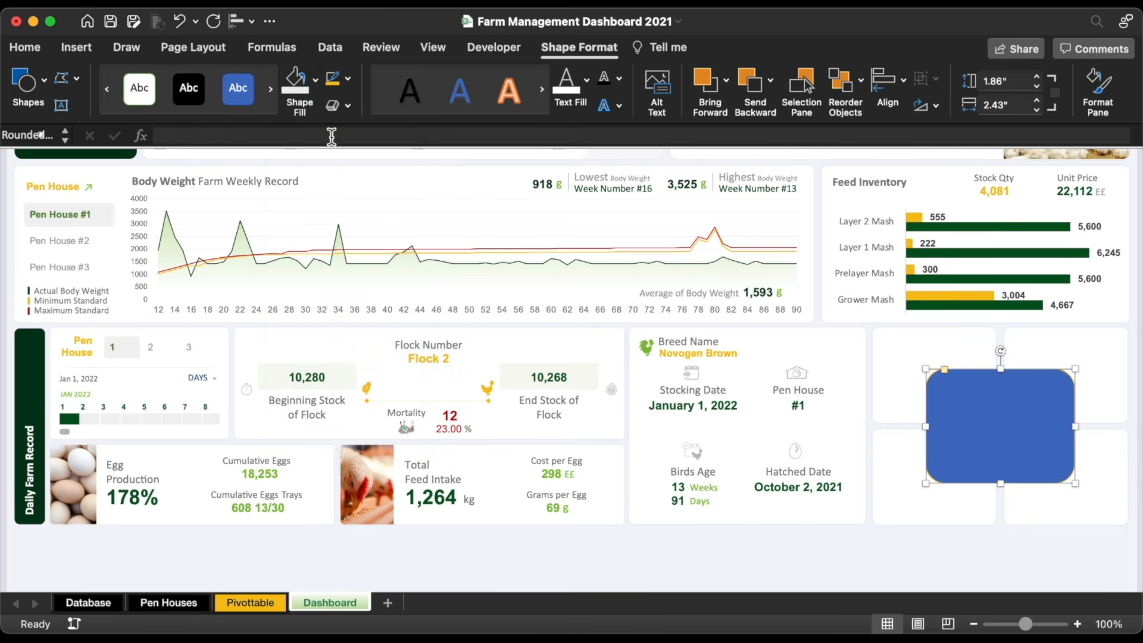
{"action": "left_click", "coordinate": [348, 77]}
{"action": "mouse_move", "coordinate": [396, 392]}
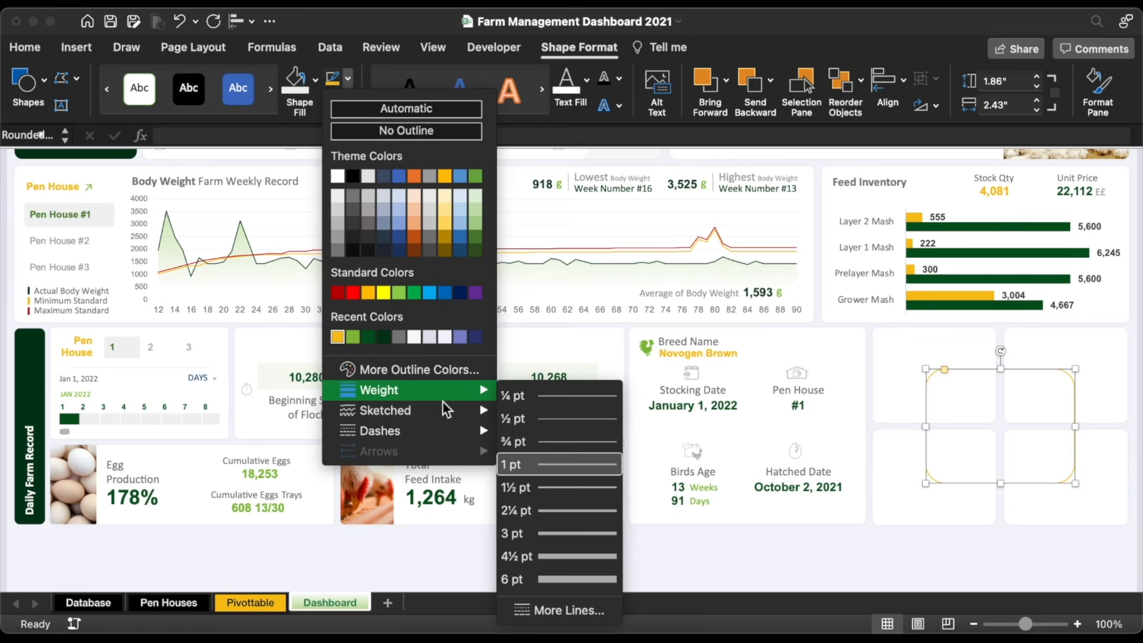
{"action": "left_click", "coordinate": [578, 494]}
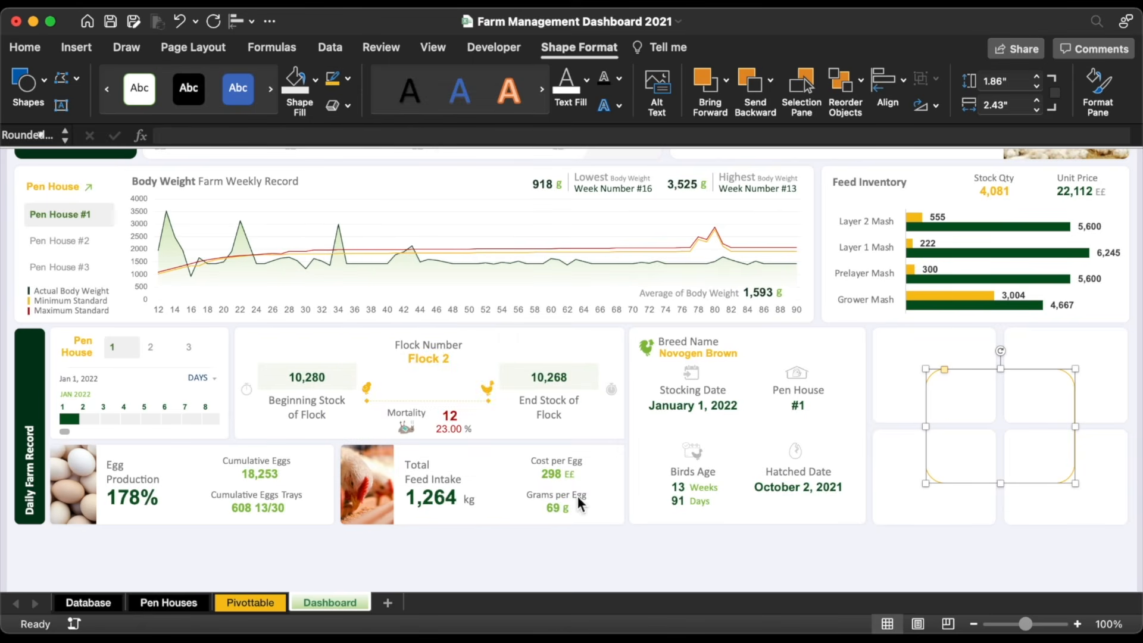
Step: Send the rectangle behind the four cards
{"action": "right_click", "coordinate": [974, 368]}
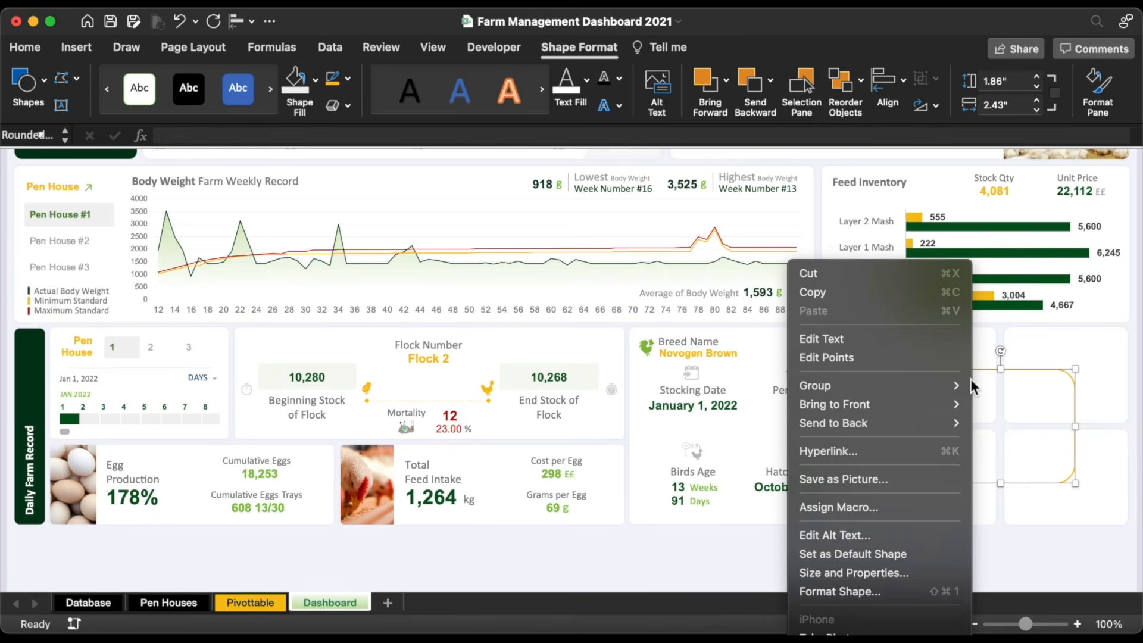
{"action": "mouse_move", "coordinate": [924, 426]}
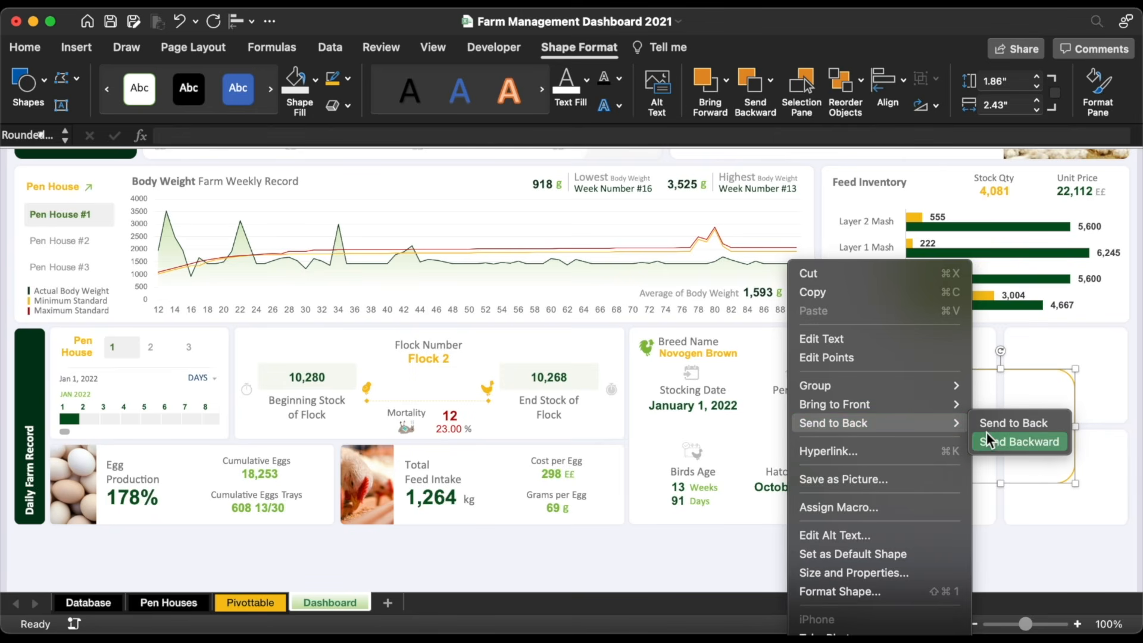
{"action": "left_click", "coordinate": [1002, 427]}
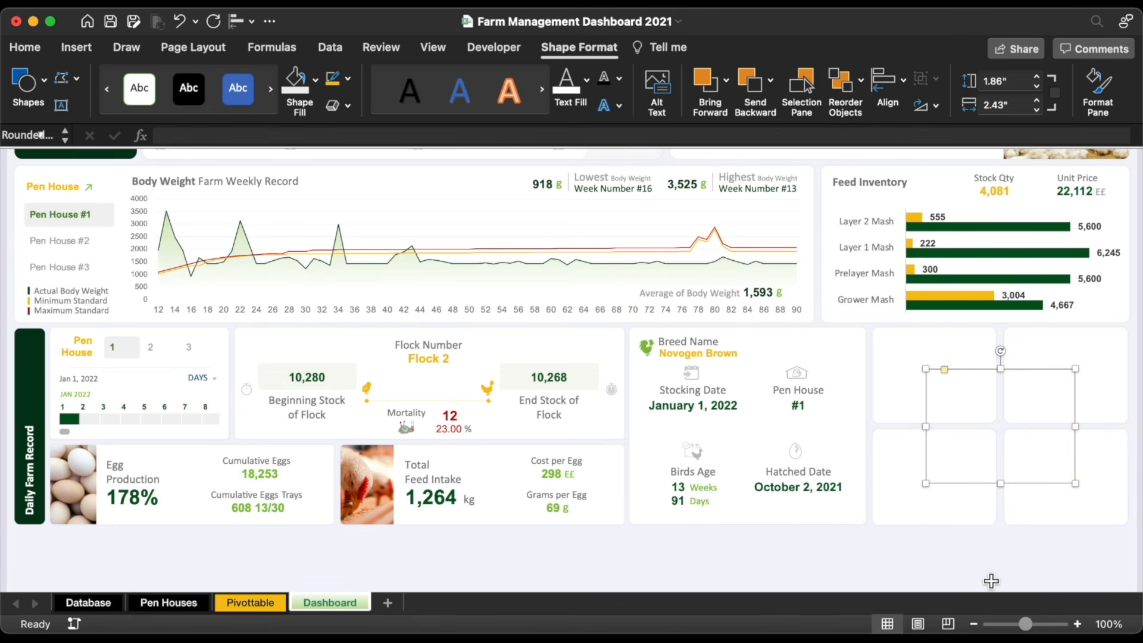
{"action": "left_click", "coordinate": [990, 575]}
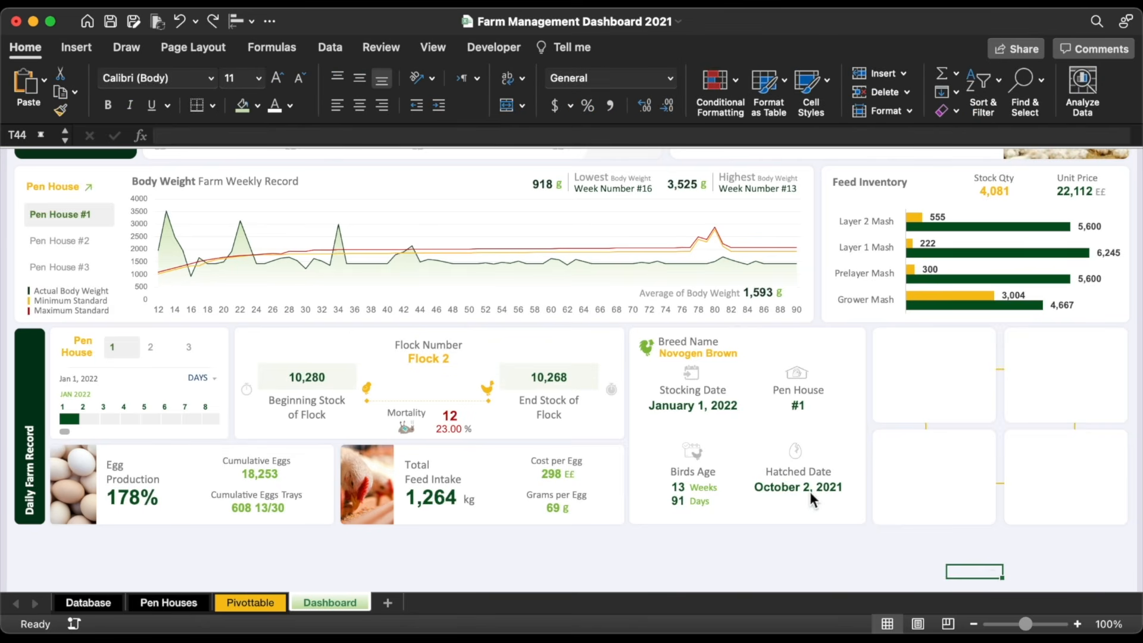
Step: Search Online Pictures for 'egg trays'
{"action": "left_click", "coordinate": [80, 48]}
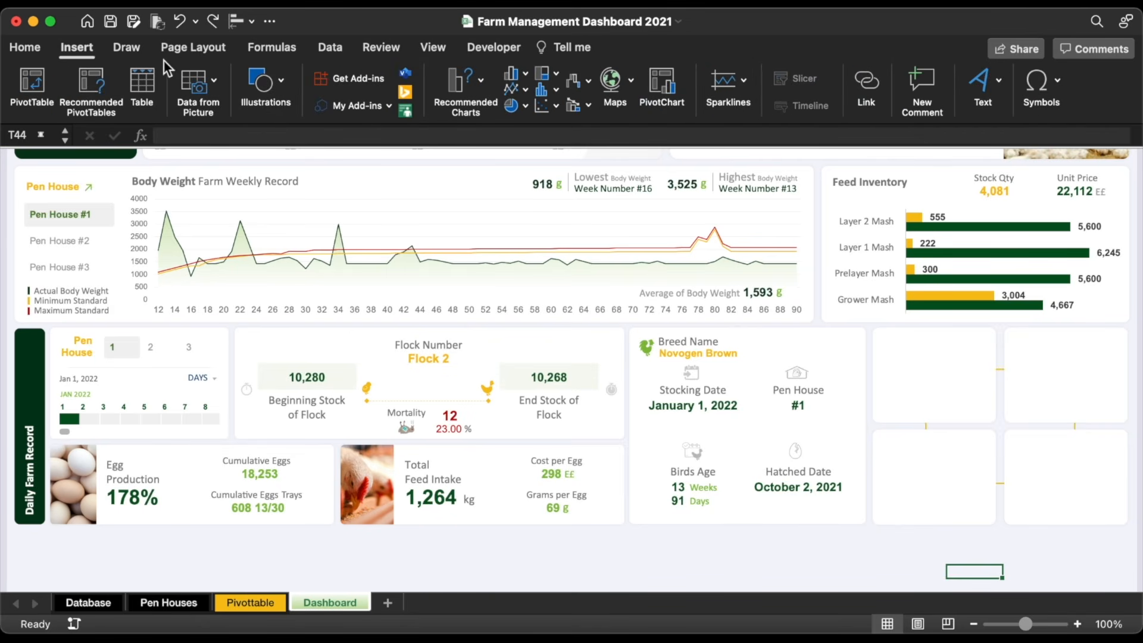
{"action": "left_click", "coordinate": [255, 86]}
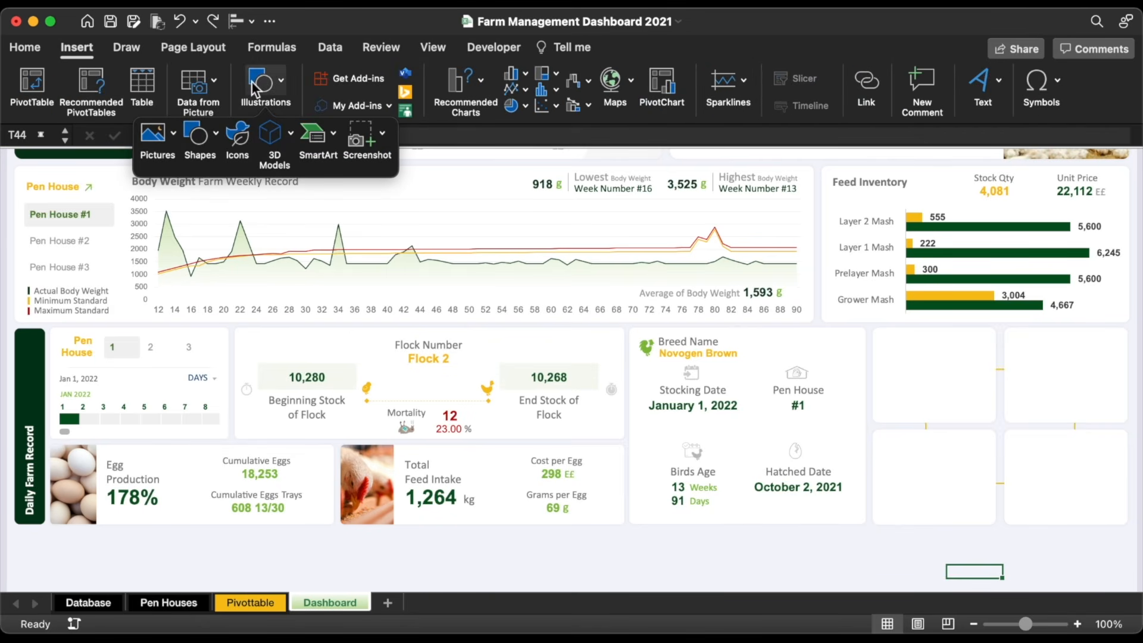
{"action": "left_click", "coordinate": [158, 143]}
{"action": "left_click", "coordinate": [223, 222]}
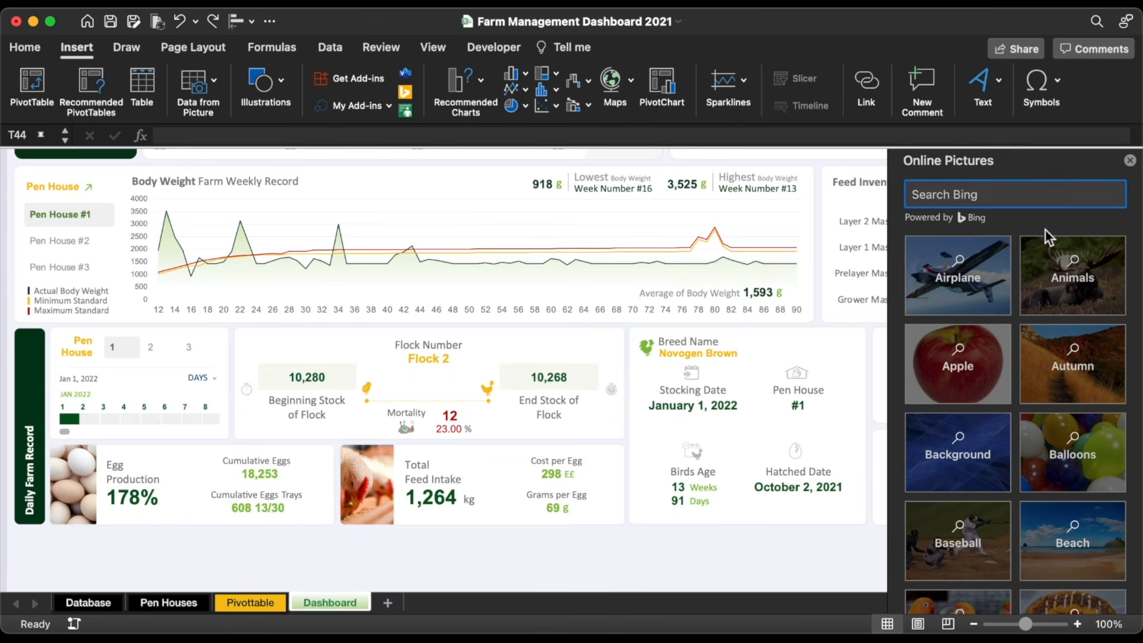
{"action": "type", "text": "egg trays"}
{"action": "key", "text": "Return"}
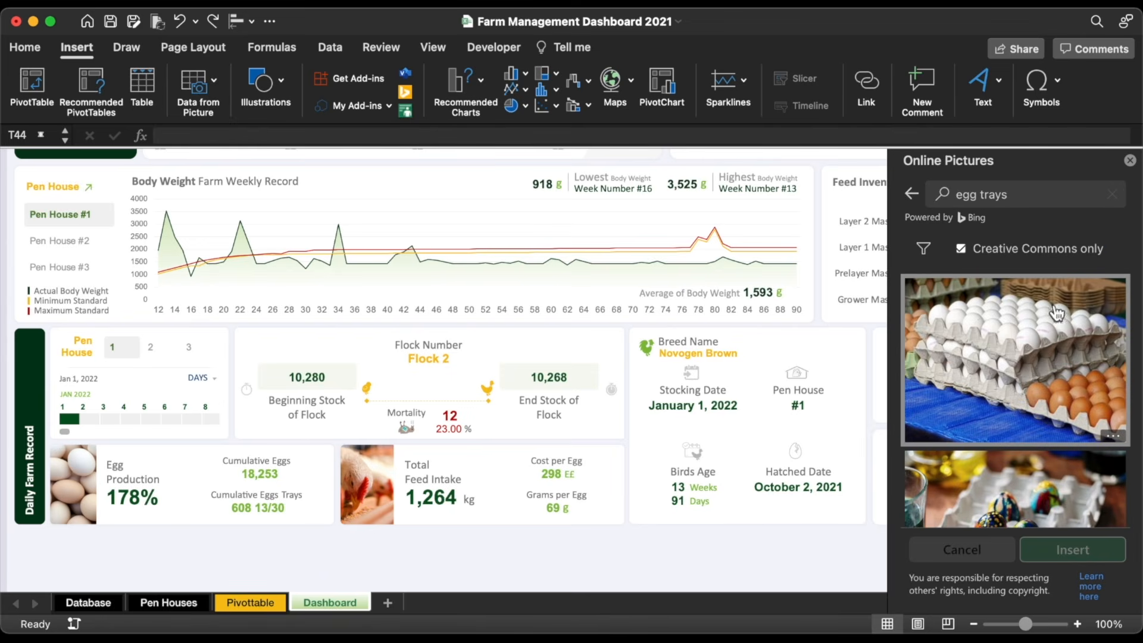
Step: Insert an egg-trays photo, shrink it, and place it on the upper-left card
{"action": "scroll", "coordinate": [1071, 357], "scroll_direction": "down", "scroll_amount": 5}
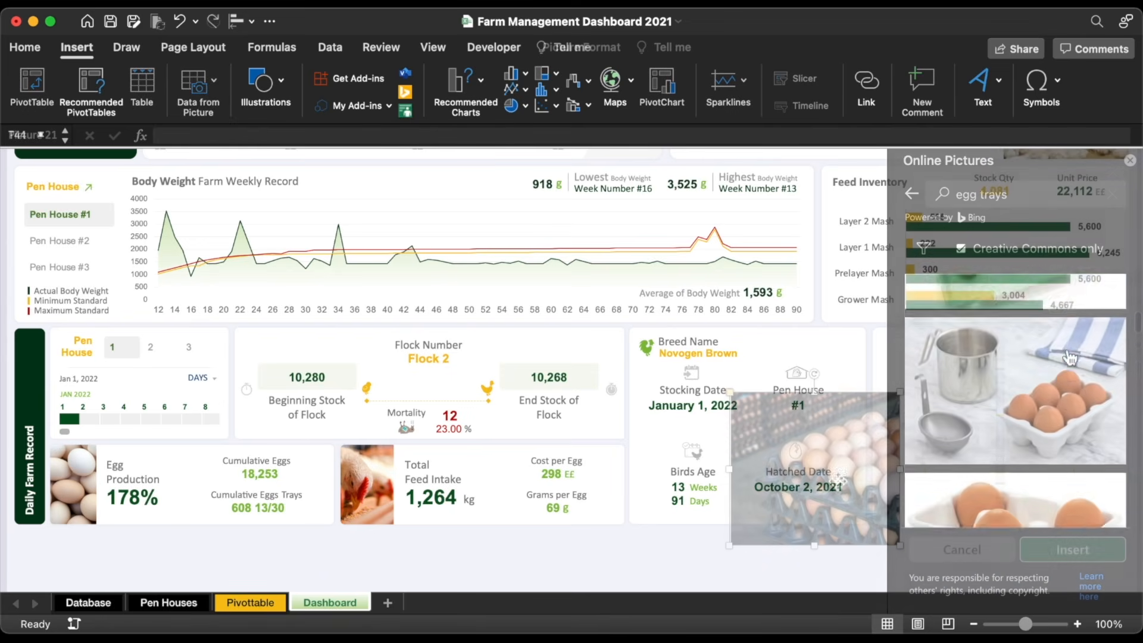
{"action": "left_click_drag", "start_coordinate": [837, 485], "coordinate": [953, 364]}
{"action": "scroll", "coordinate": [948, 364], "scroll_direction": "up", "scroll_amount": 10}
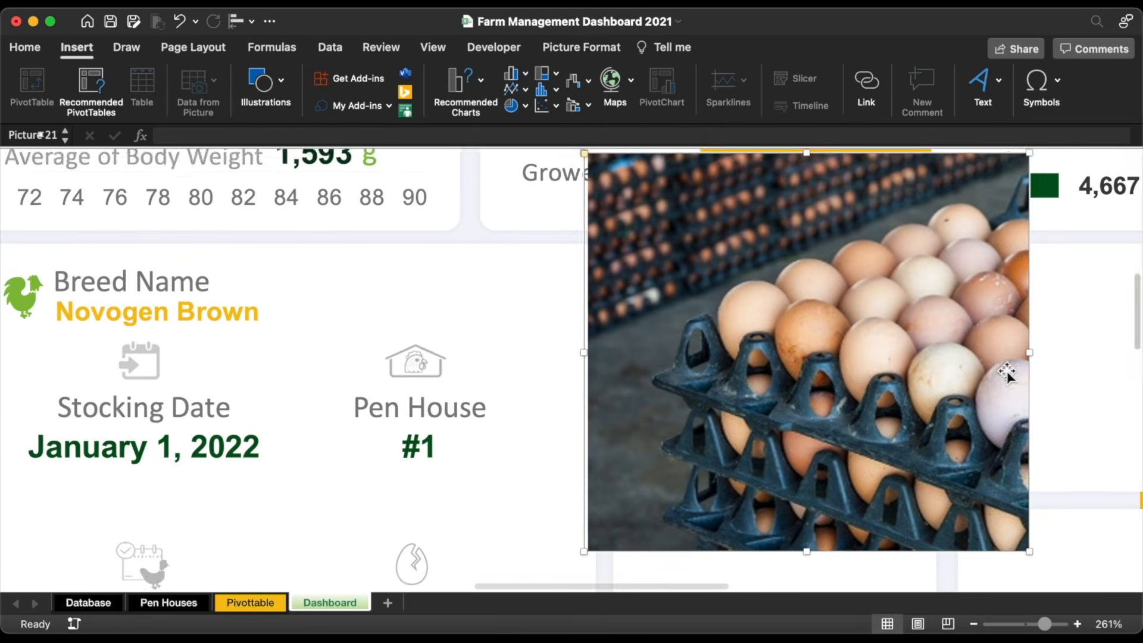
{"action": "scroll", "coordinate": [1010, 377], "scroll_direction": "right", "scroll_amount": 3}
{"action": "left_click_drag", "start_coordinate": [740, 388], "coordinate": [670, 384]}
{"action": "left_click_drag", "start_coordinate": [766, 539], "coordinate": [649, 435]}
{"action": "left_click_drag", "start_coordinate": [540, 276], "coordinate": [628, 336]}
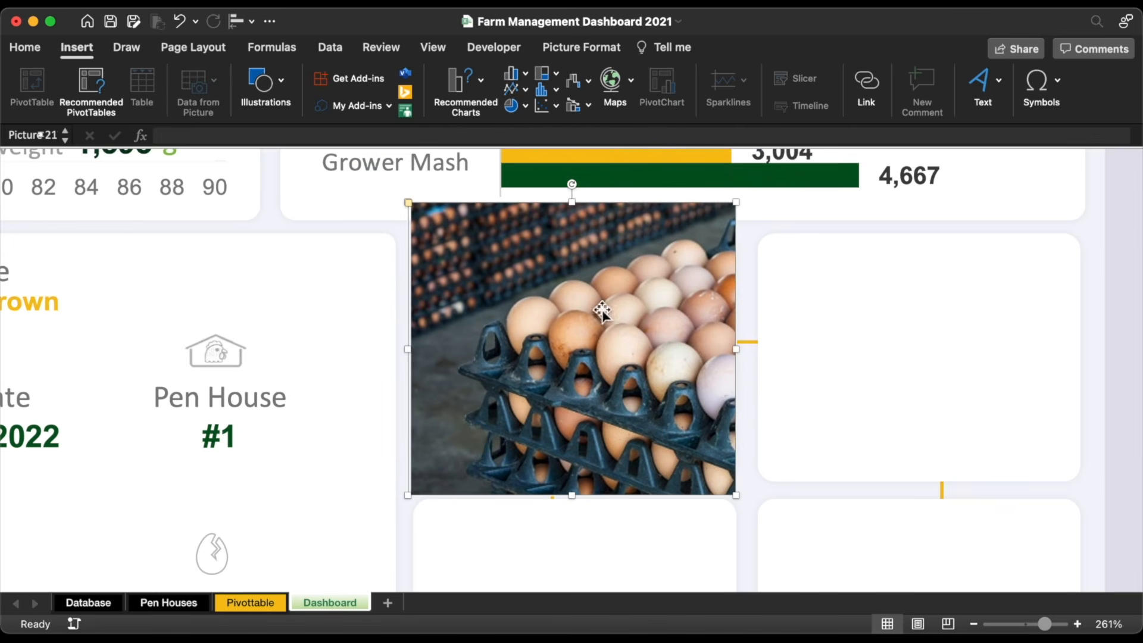
{"action": "left_click", "coordinate": [604, 49]}
Step: Crop the egg photo to a rounded rectangle with slightly less rounded corners
{"action": "left_click", "coordinate": [773, 81]}
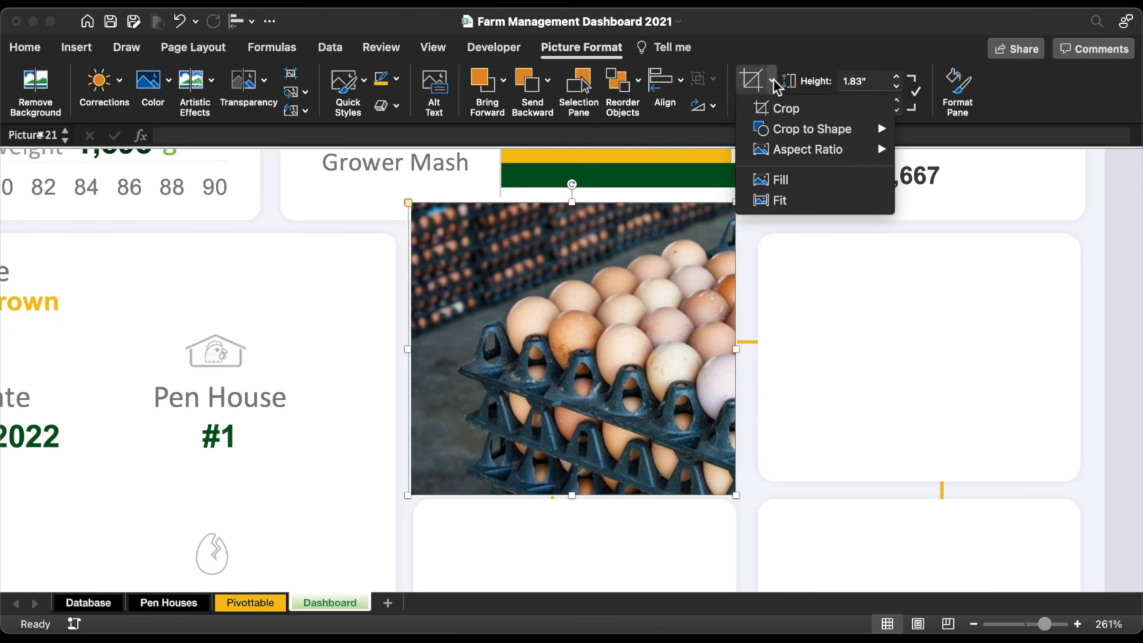
{"action": "mouse_move", "coordinate": [812, 128]}
{"action": "left_click", "coordinate": [423, 159]}
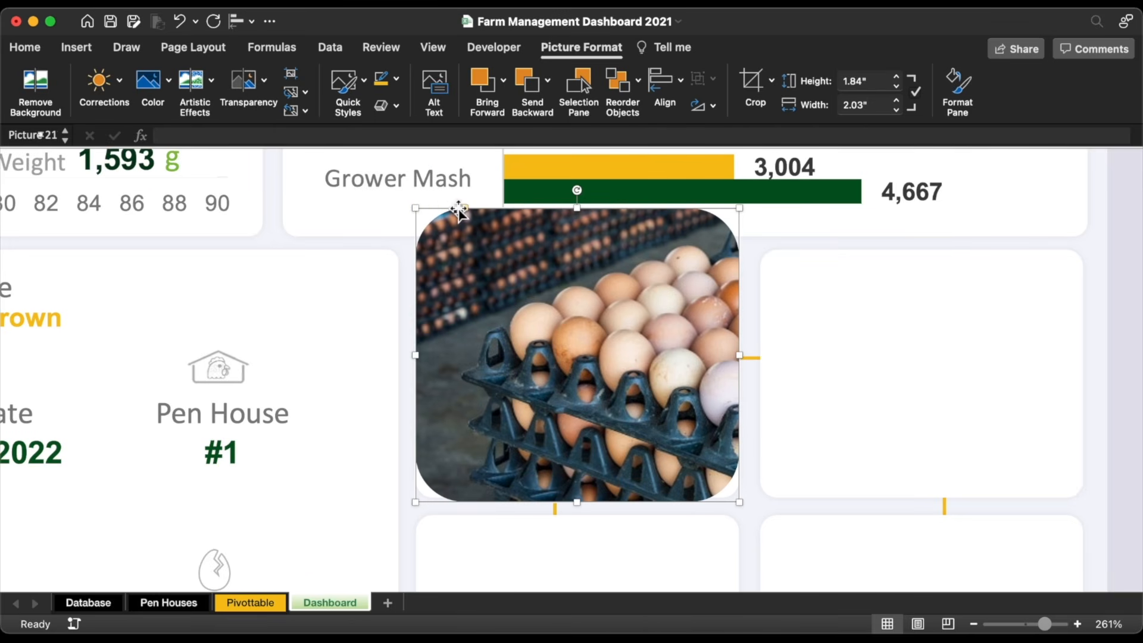
{"action": "left_click_drag", "start_coordinate": [465, 208], "coordinate": [431, 218]}
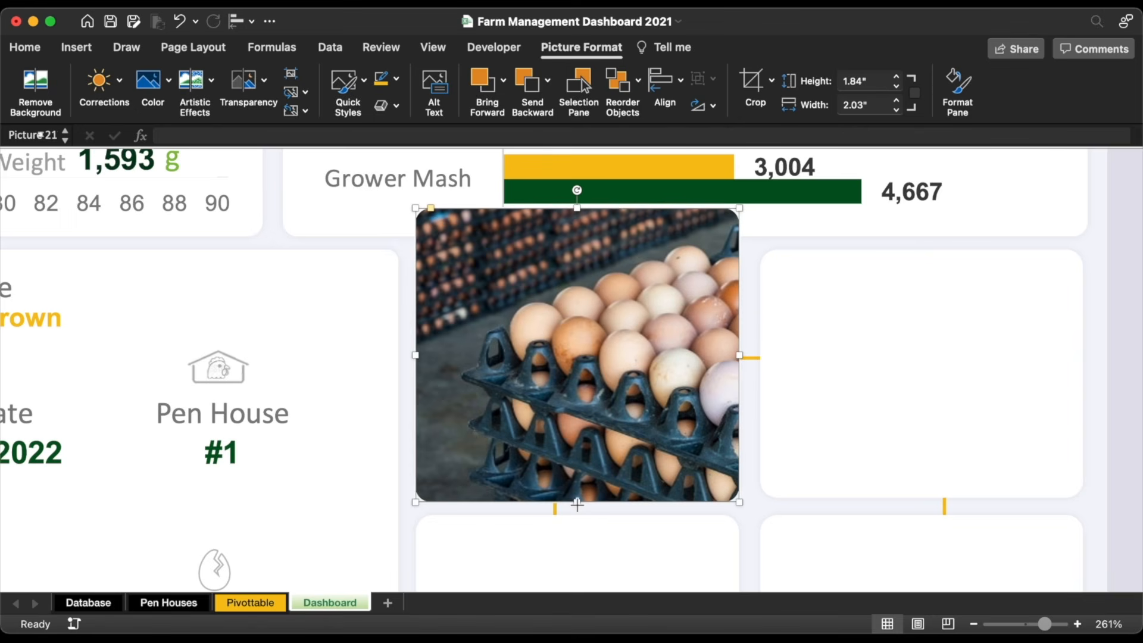
Step: Resize the egg photo, move it onto the left tile, and crop off its bottom
{"action": "mouse_move", "coordinate": [577, 504]}
{"action": "left_mouse_down"}
{"action": "mouse_move", "coordinate": [581, 485]}
{"action": "mouse_move", "coordinate": [579, 496]}
{"action": "left_mouse_up"}
{"action": "left_click_drag", "start_coordinate": [741, 354], "coordinate": [741, 355]}
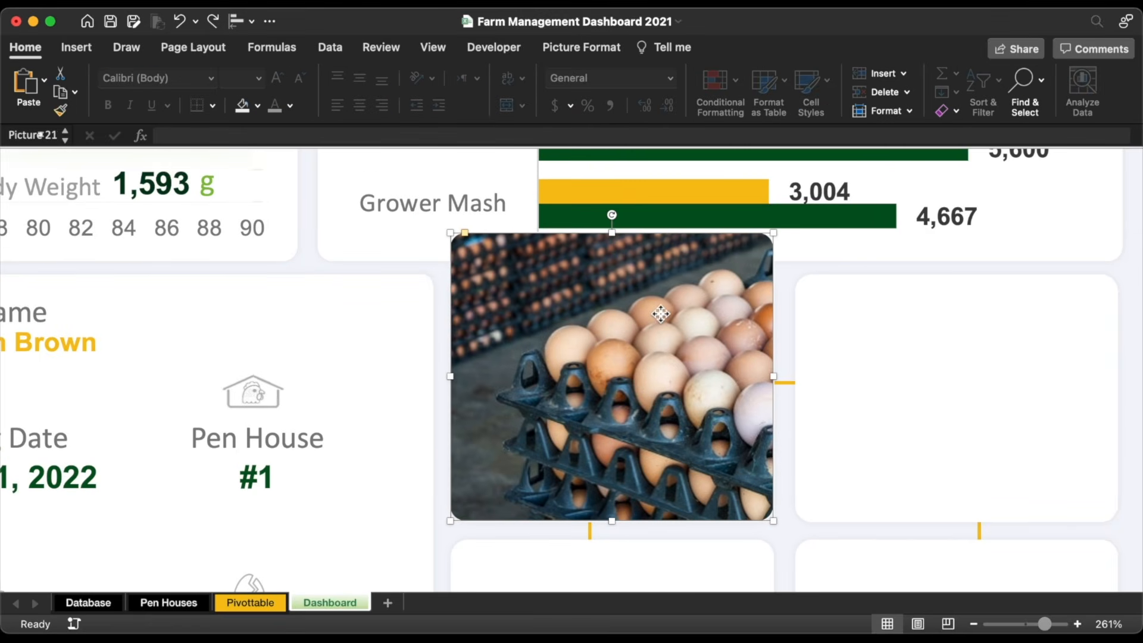
{"action": "left_click_drag", "start_coordinate": [661, 314], "coordinate": [663, 355]}
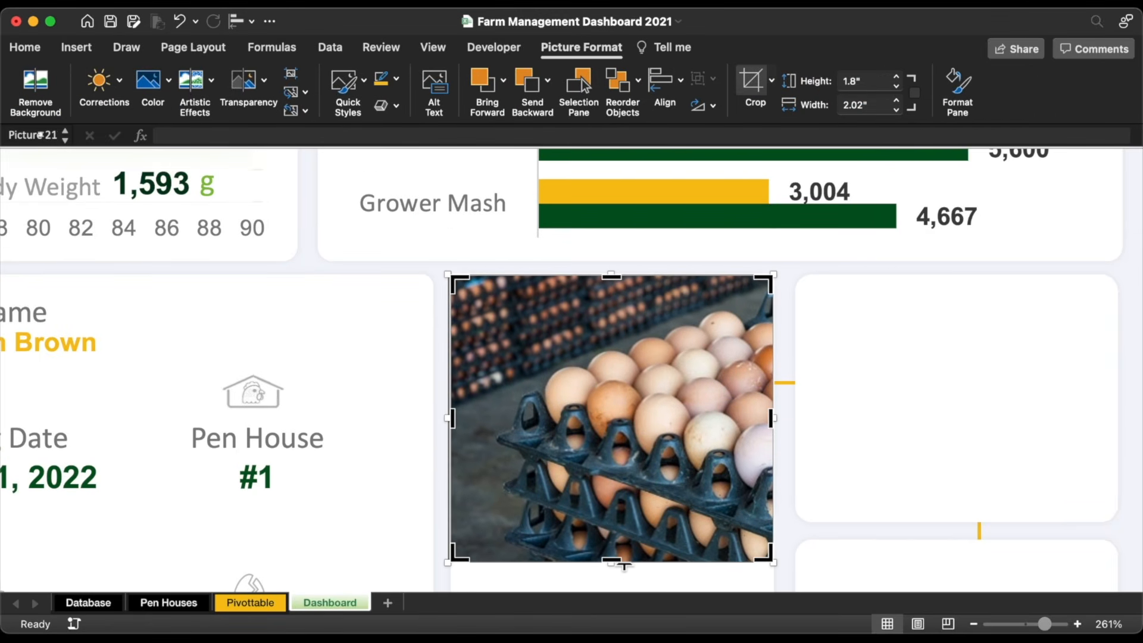
{"action": "left_click_drag", "start_coordinate": [624, 564], "coordinate": [620, 527]}
{"action": "left_click", "coordinate": [867, 345]}
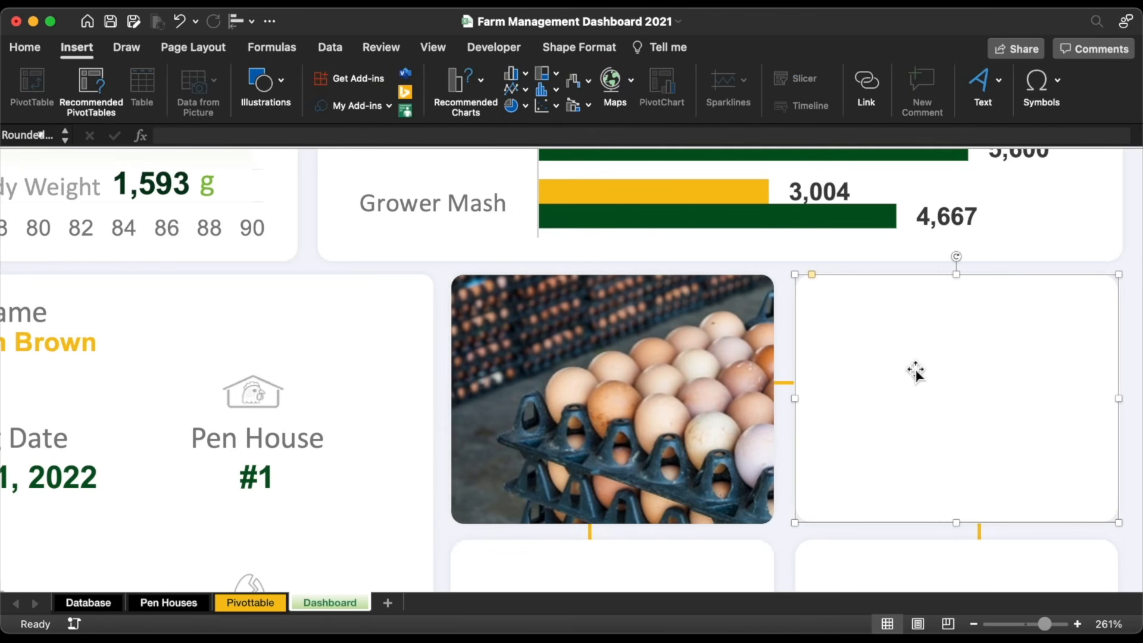
Step: Ctrl-drag a copy of the right tile over the egg photo and set its shadow to No Shadow
{"action": "left_click_drag", "start_coordinate": [945, 383], "coordinate": [640, 407]}
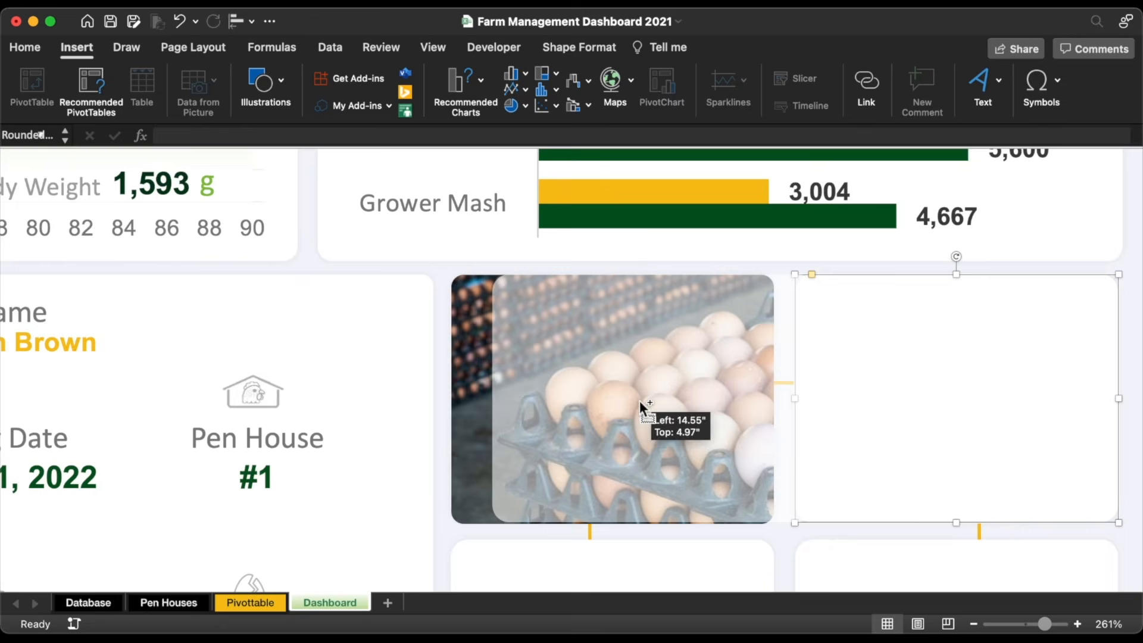
{"action": "left_click_drag", "start_coordinate": [641, 407], "coordinate": [599, 408]}
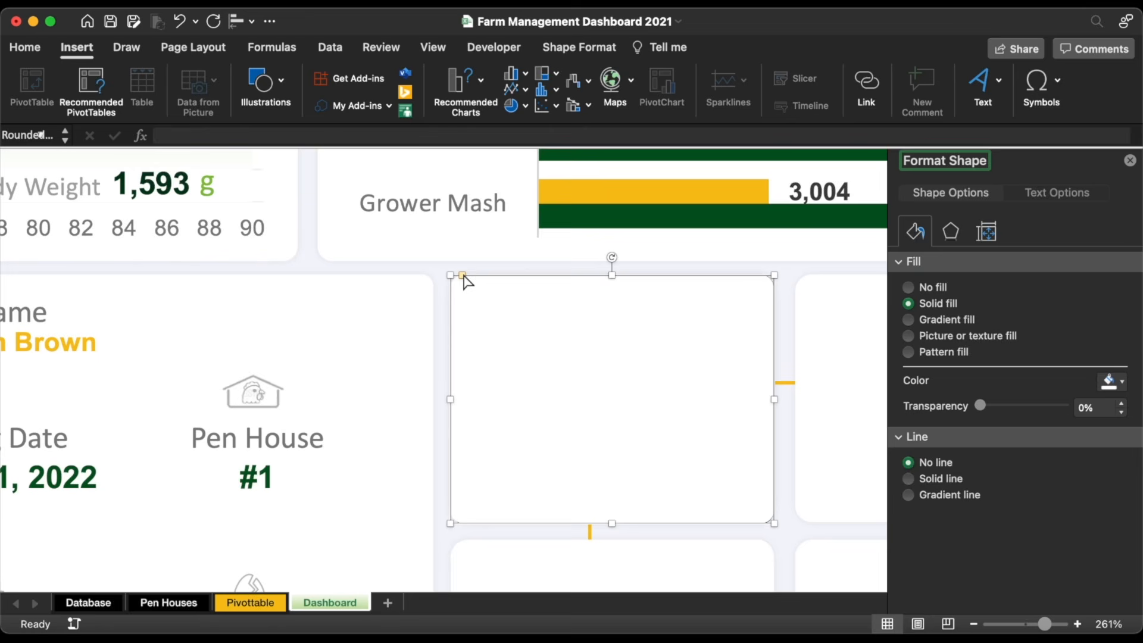
{"action": "left_click", "coordinate": [950, 235]}
{"action": "left_click", "coordinate": [902, 262]}
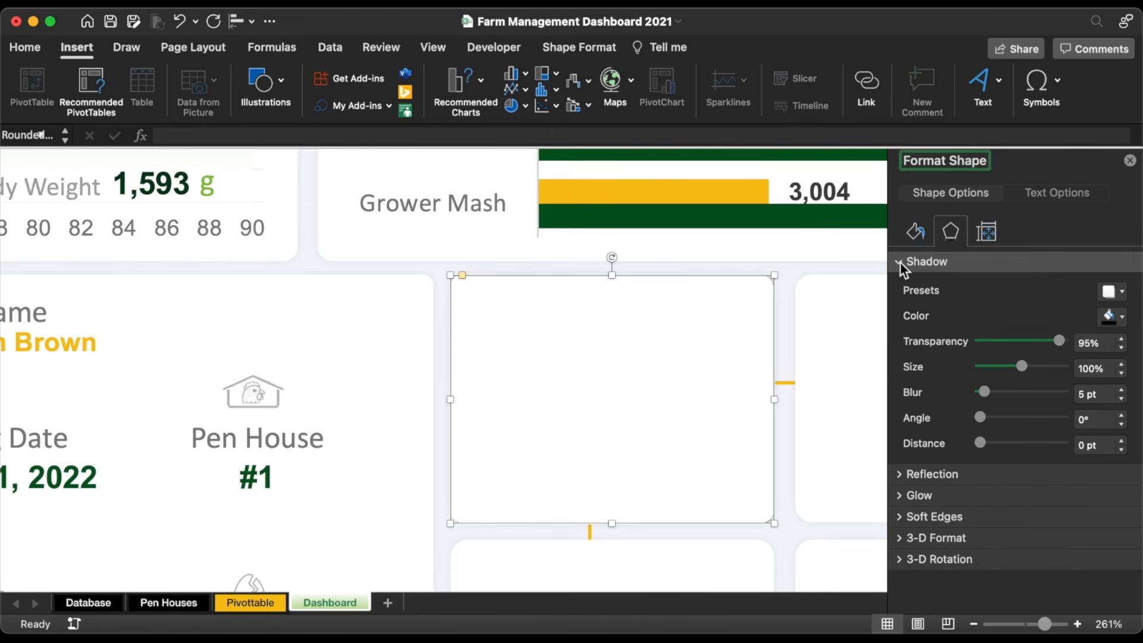
{"action": "left_click", "coordinate": [1113, 292]}
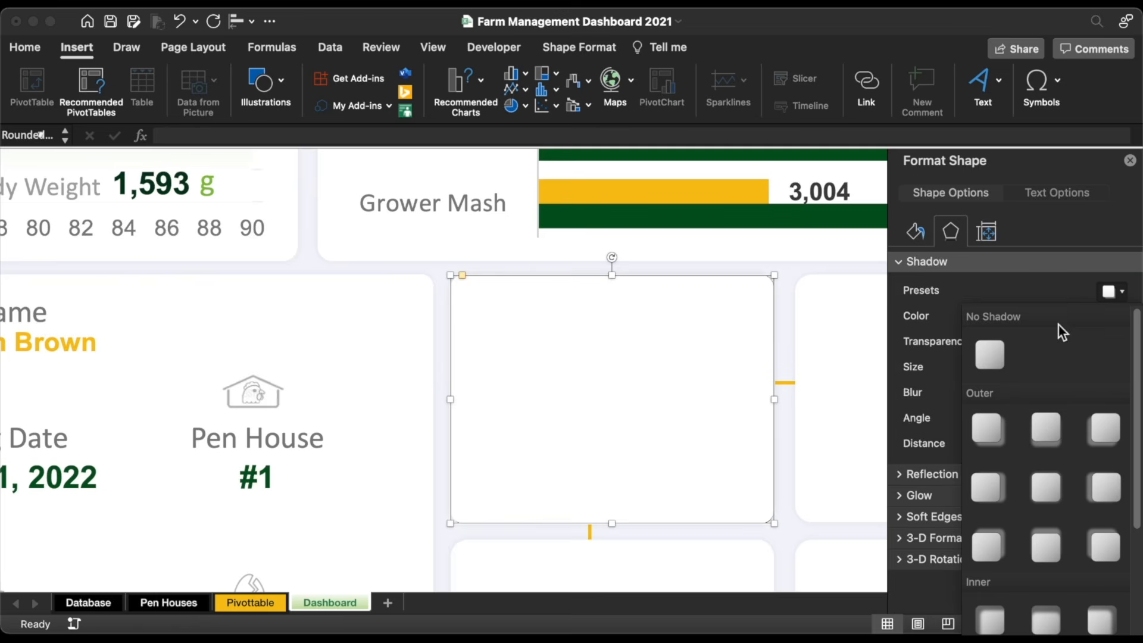
{"action": "left_click", "coordinate": [990, 356]}
Step: Make the gradient's top stop dark green at the start, with 100% transparency
{"action": "left_click", "coordinate": [919, 235]}
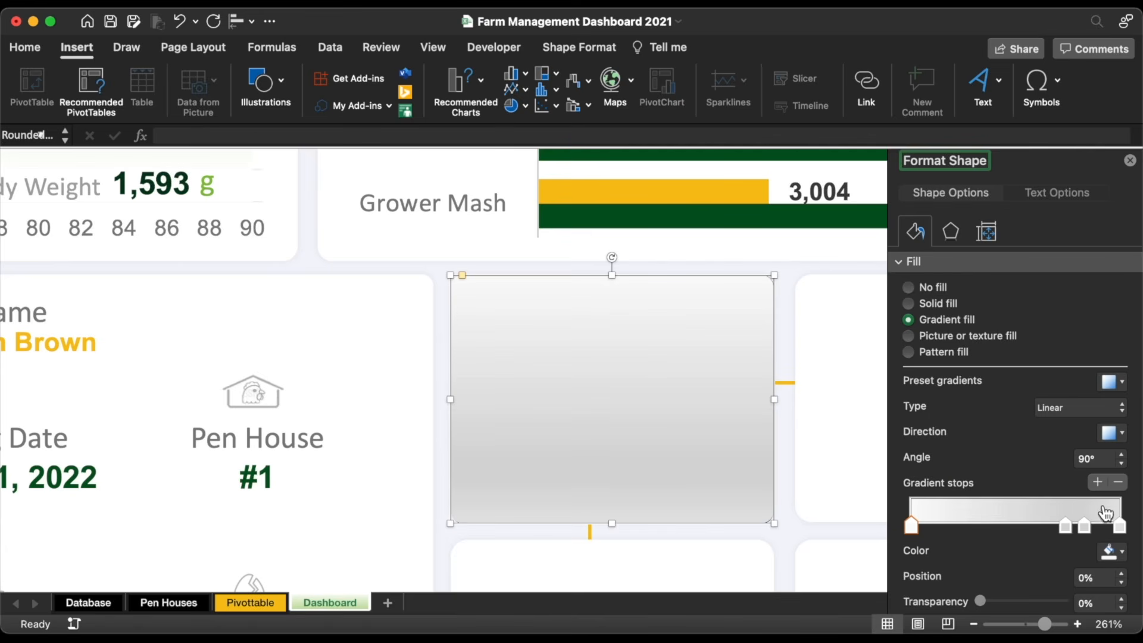
{"action": "left_click", "coordinate": [1122, 481]}
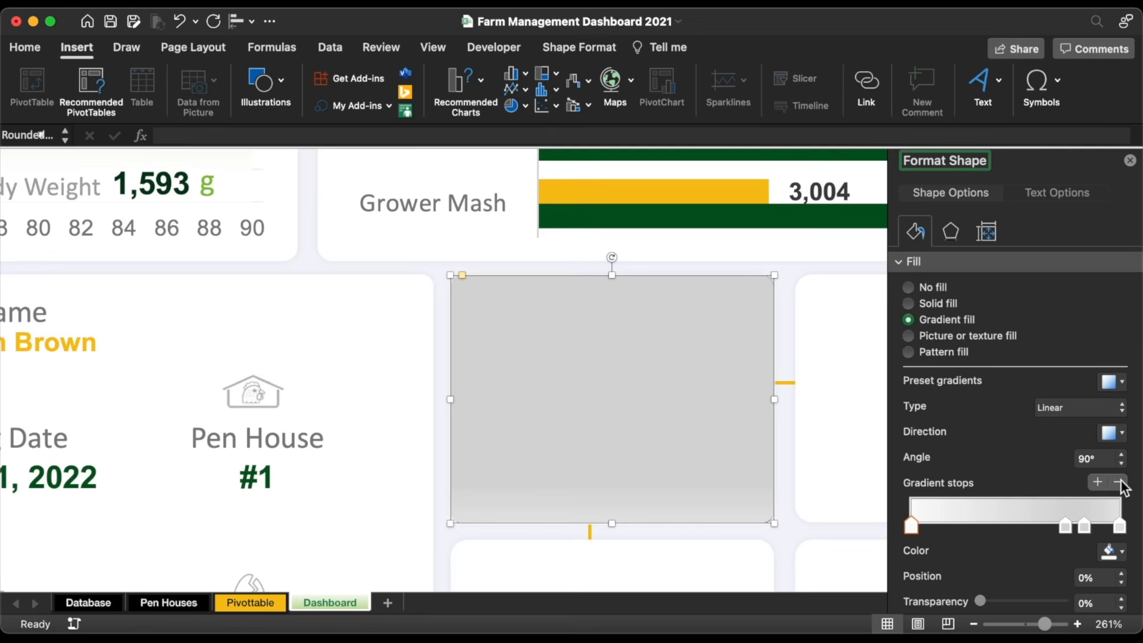
{"action": "left_click", "coordinate": [1111, 551]}
{"action": "left_click", "coordinate": [1020, 494]}
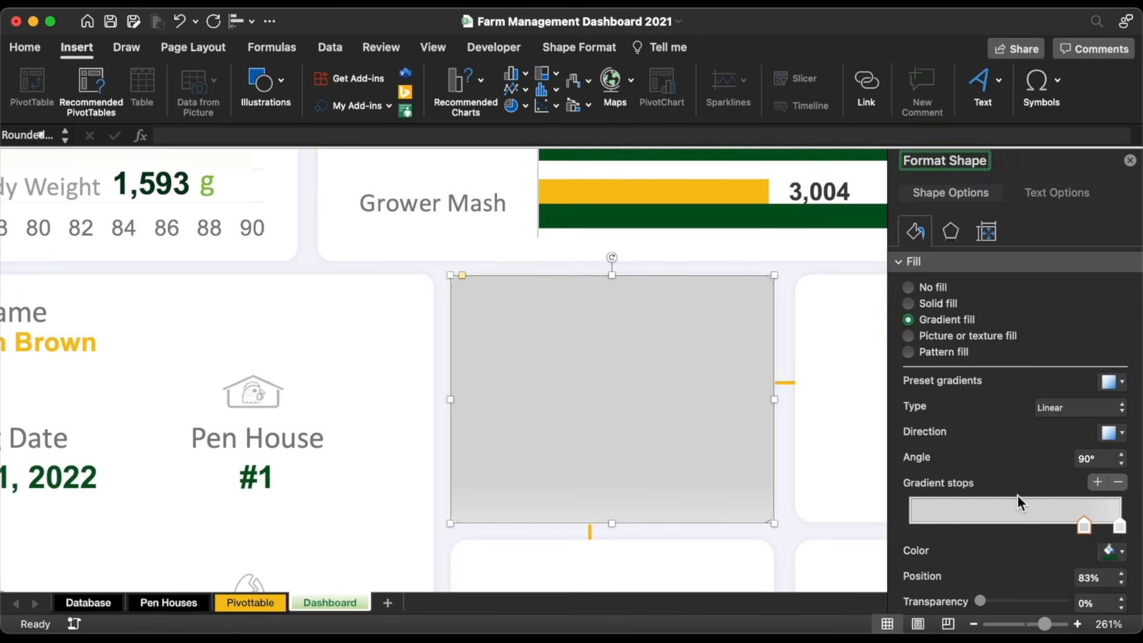
{"action": "left_click_drag", "start_coordinate": [1084, 526], "coordinate": [897, 525]}
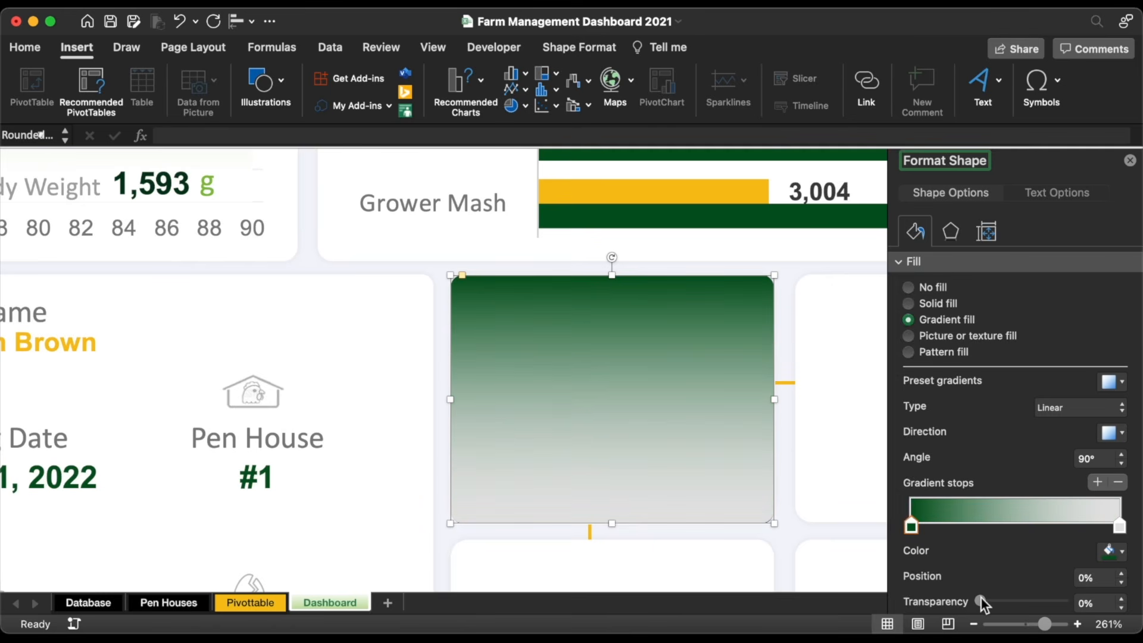
{"action": "scroll", "coordinate": [981, 597], "scroll_direction": "down", "scroll_amount": 5}
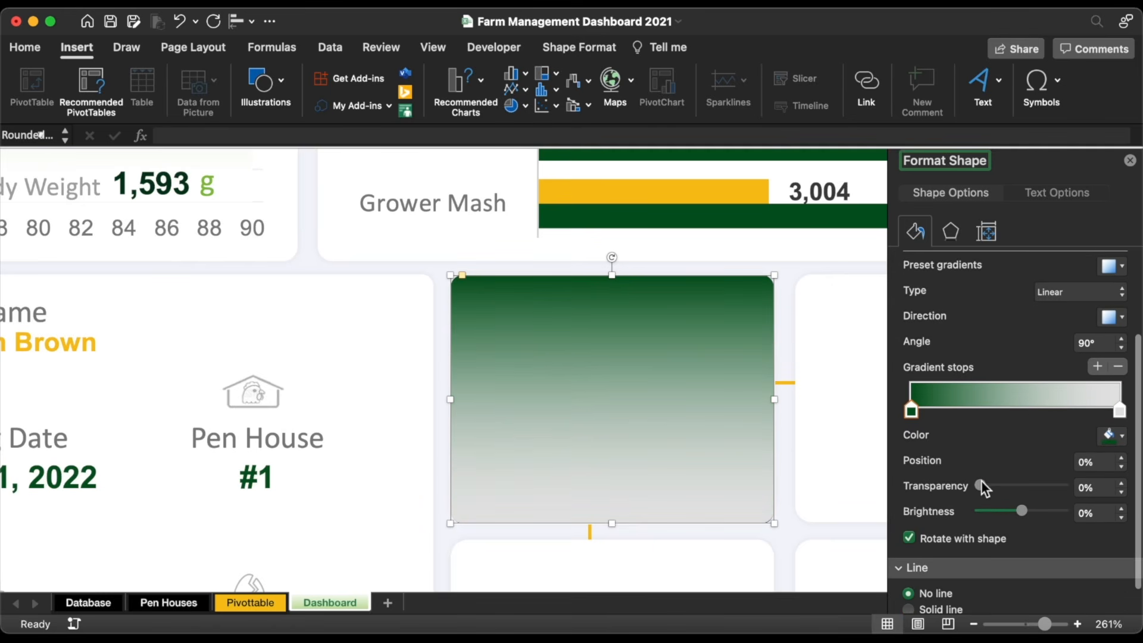
{"action": "left_click_drag", "start_coordinate": [980, 485], "coordinate": [1084, 496]}
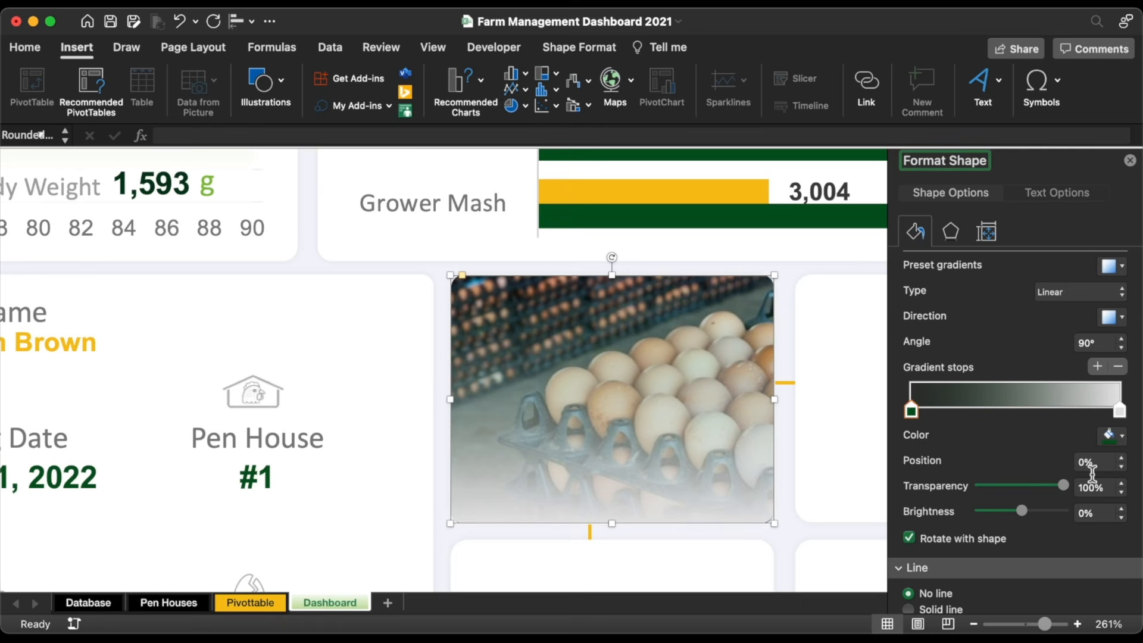
Step: Make the bottom gradient stop dark green, move it inward, and make it slightly transparent
{"action": "left_click", "coordinate": [1120, 411]}
{"action": "left_click", "coordinate": [1110, 442]}
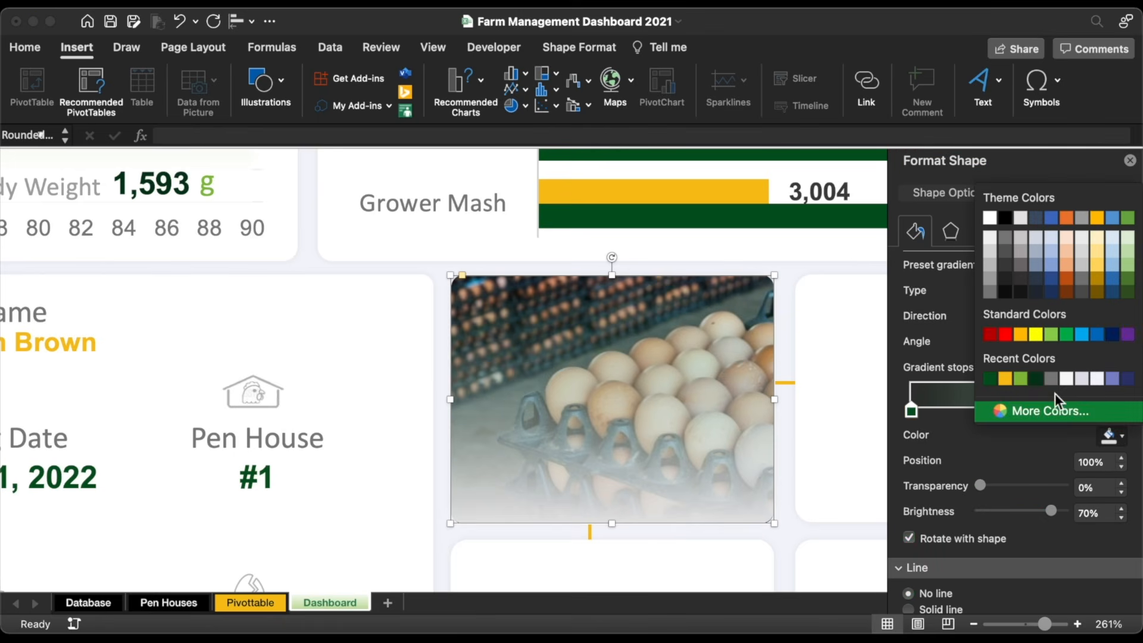
{"action": "left_click", "coordinate": [990, 379]}
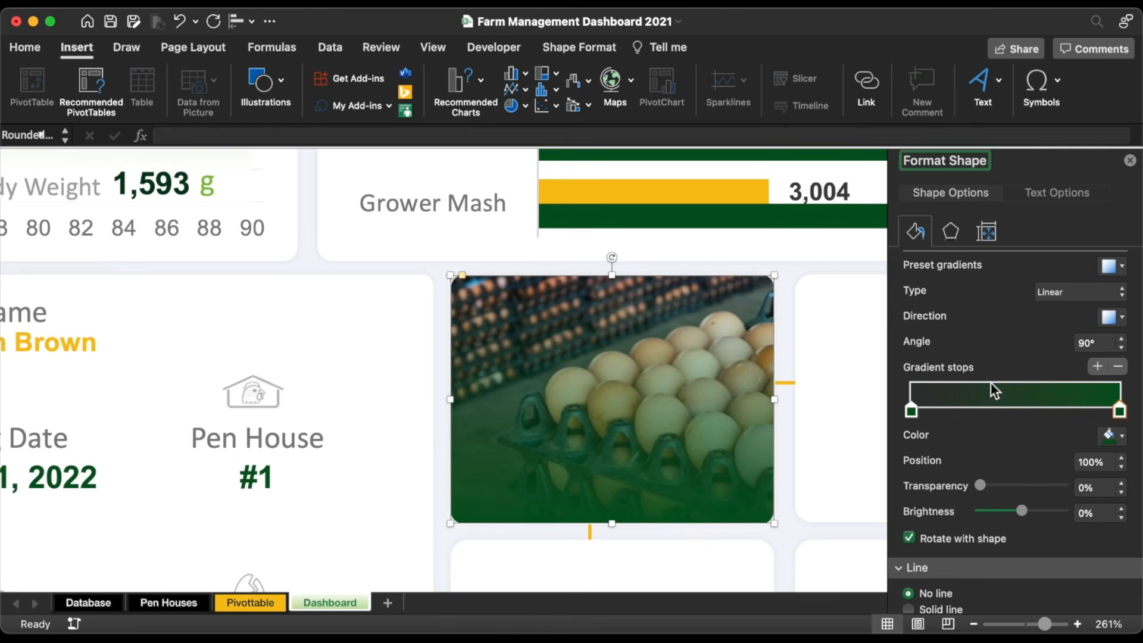
{"action": "left_click_drag", "start_coordinate": [1119, 411], "coordinate": [1095, 411]}
{"action": "left_click", "coordinate": [1122, 459]}
{"action": "left_click", "coordinate": [1123, 468]}
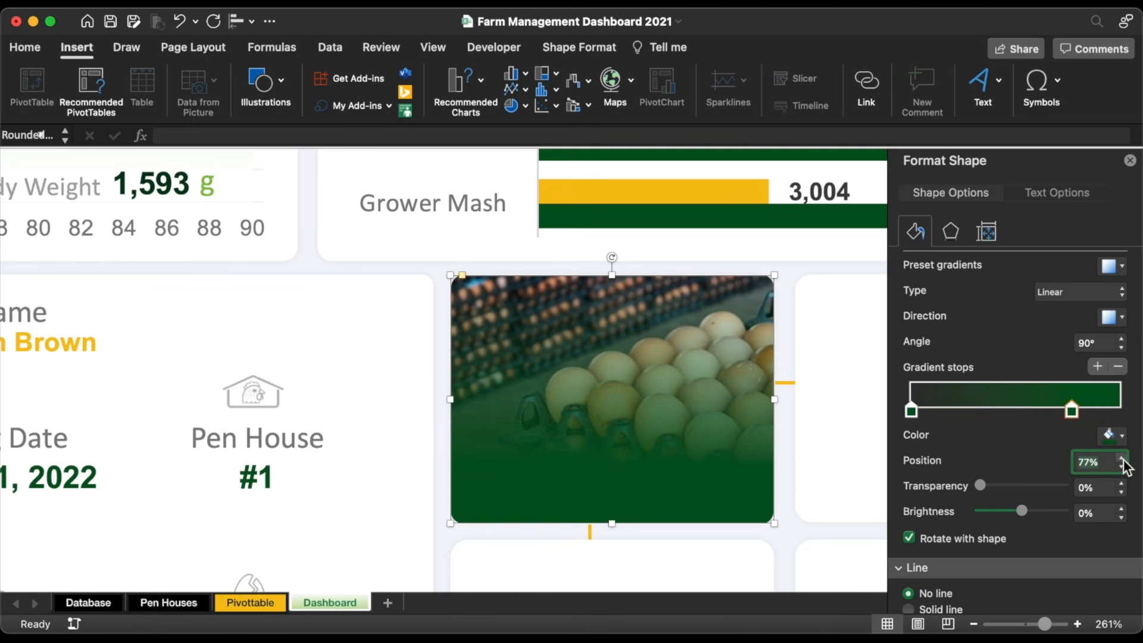
{"action": "left_click", "coordinate": [1120, 484]}
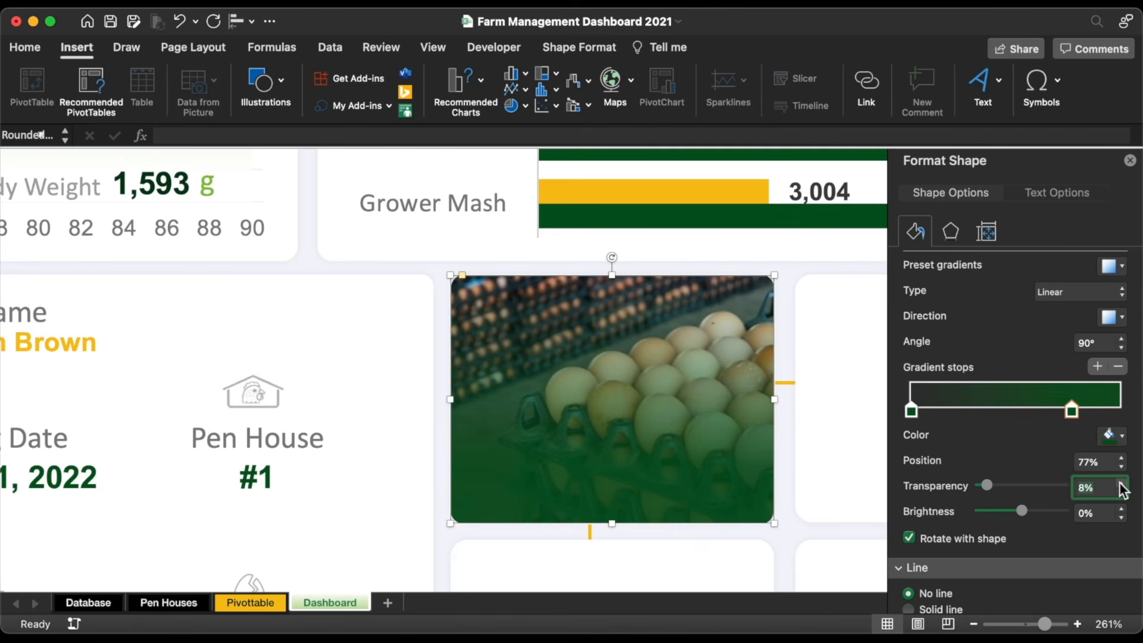
Step: Copy the Breed Name label onto the photo tile and change its font colour
{"action": "left_click", "coordinate": [1130, 160]}
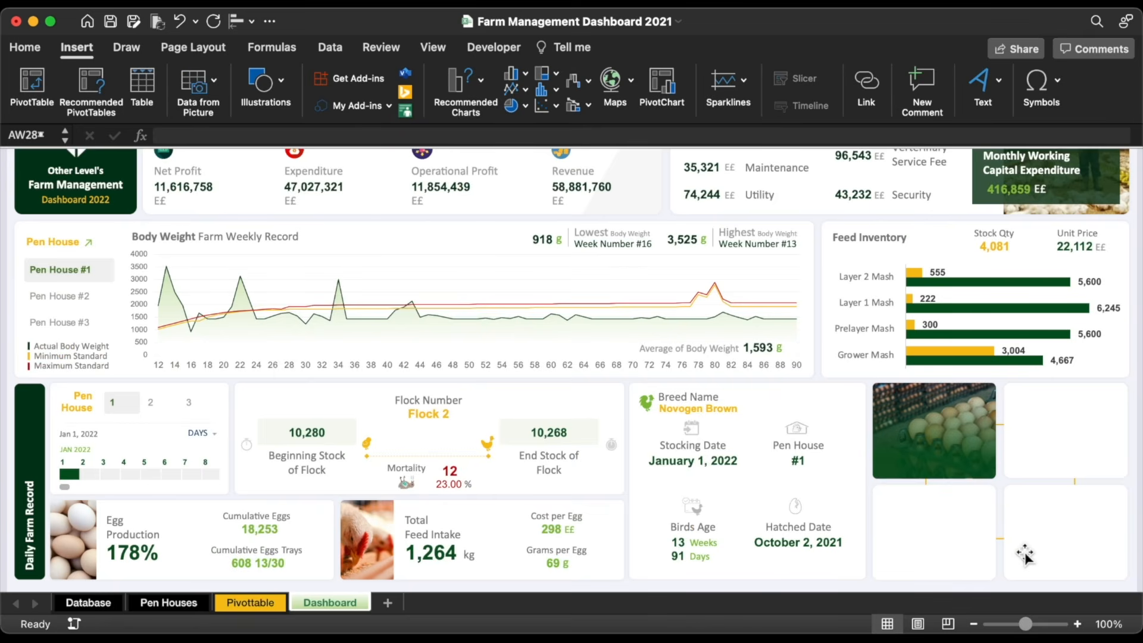
{"action": "left_click", "coordinate": [677, 395]}
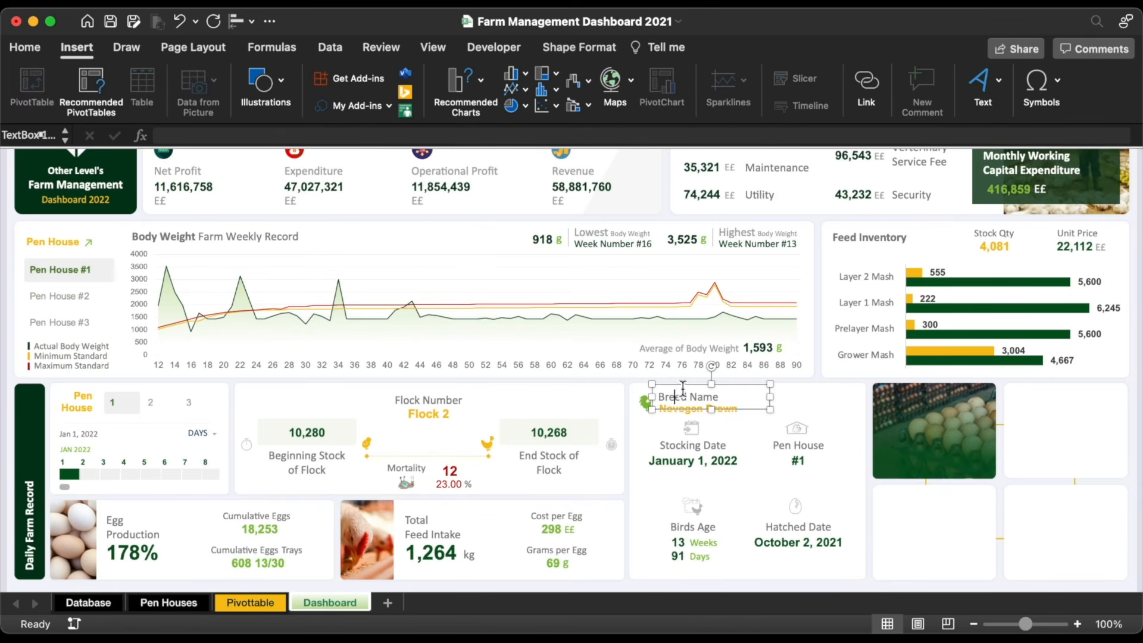
{"action": "left_click_drag", "start_coordinate": [685, 393], "coordinate": [911, 451]}
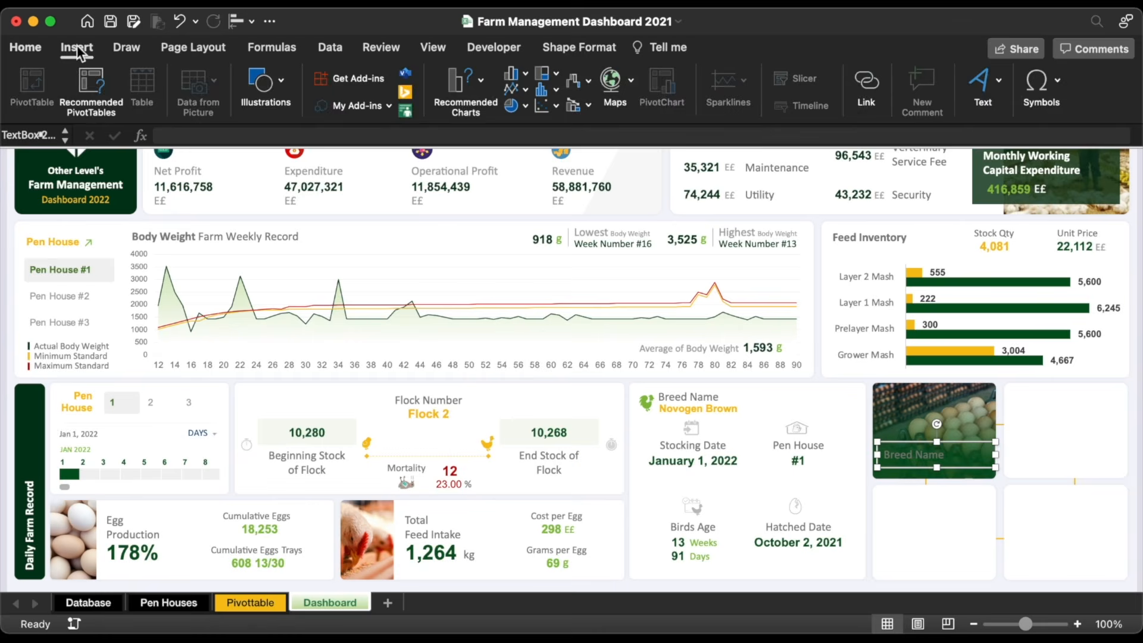
{"action": "left_click", "coordinate": [25, 47]}
{"action": "left_click", "coordinate": [290, 105]}
{"action": "left_click", "coordinate": [284, 186]}
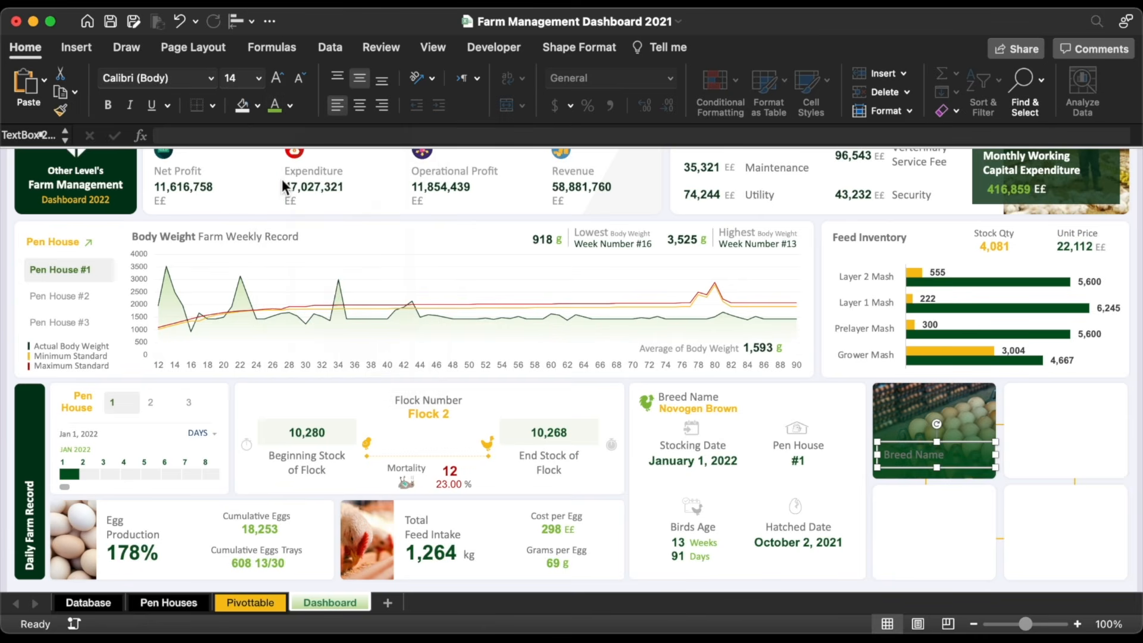
Step: Retitle the label 'Daily' over 'Egg Register', with the second line bold
{"action": "triple_click", "coordinate": [910, 454]}
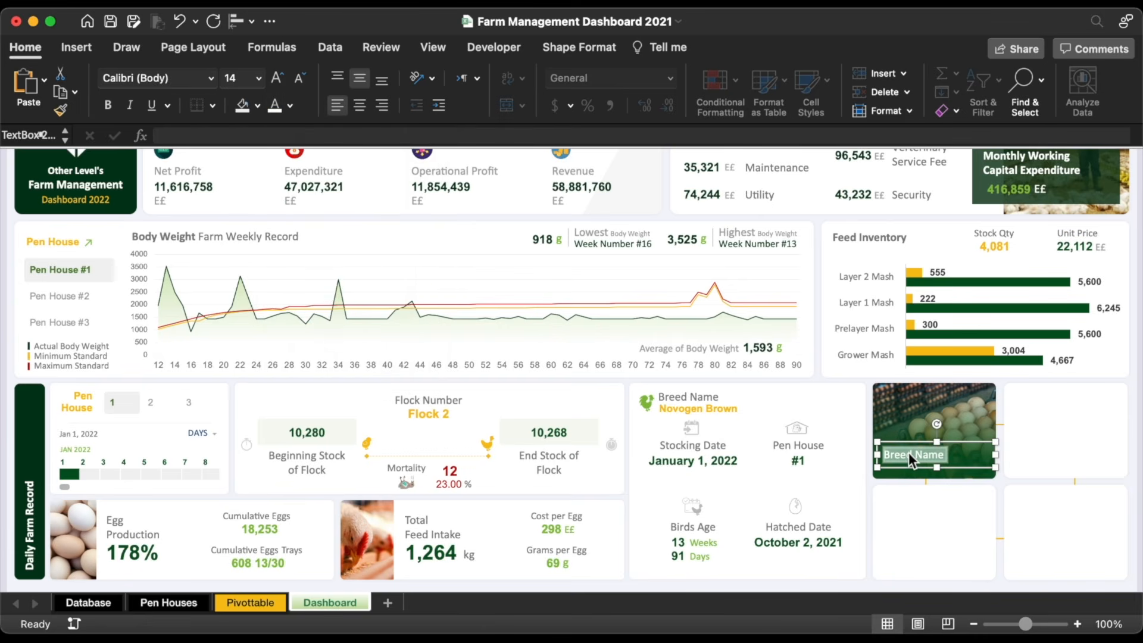
{"action": "type", "text": "Daily"}
{"action": "key", "text": "Return"}
{"action": "type", "text": "Egg Register"}
{"action": "triple_click", "coordinate": [909, 462]}
{"action": "left_click", "coordinate": [108, 105]}
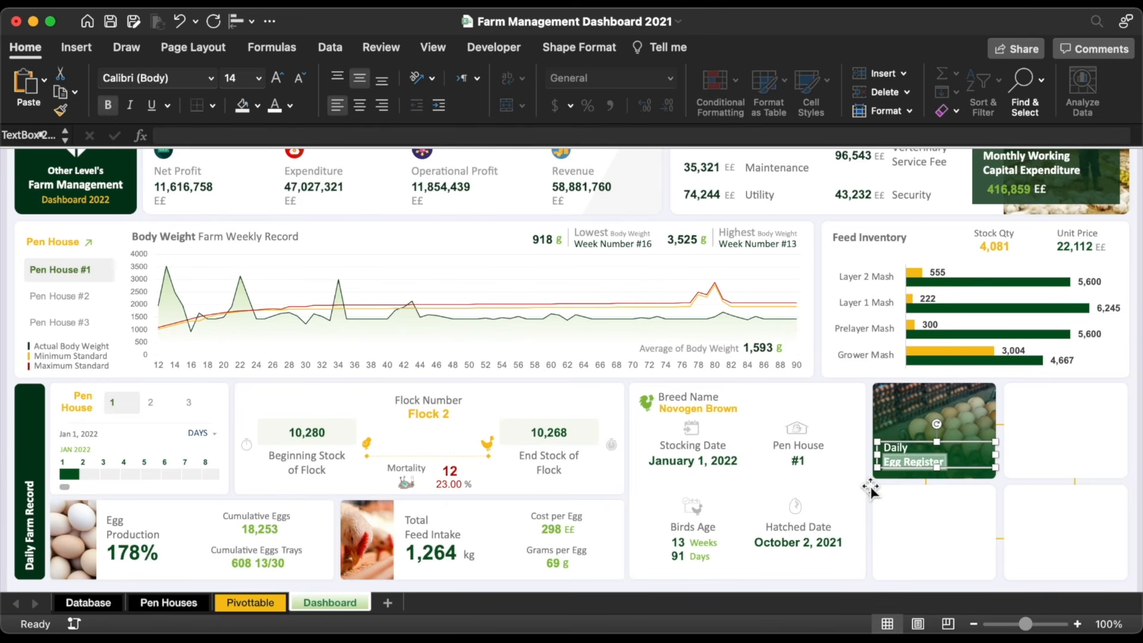
{"action": "left_click_drag", "start_coordinate": [940, 474], "coordinate": [940, 490]}
{"action": "scroll", "coordinate": [971, 512], "scroll_direction": "down", "scroll_amount": 3}
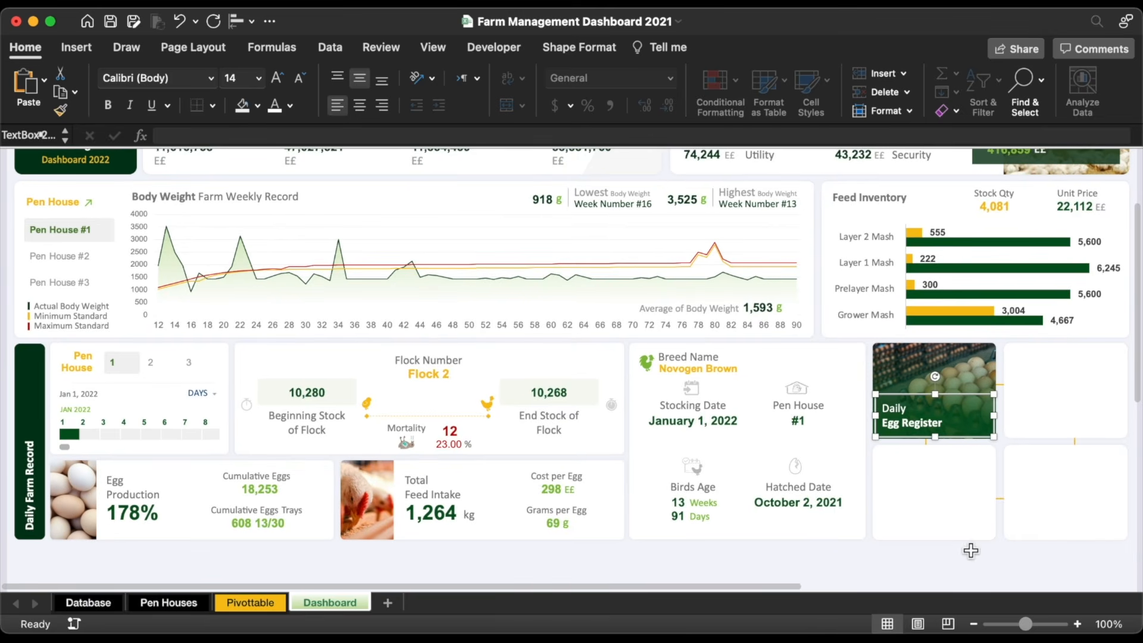
{"action": "left_click", "coordinate": [972, 561]}
{"action": "left_click", "coordinate": [691, 357]}
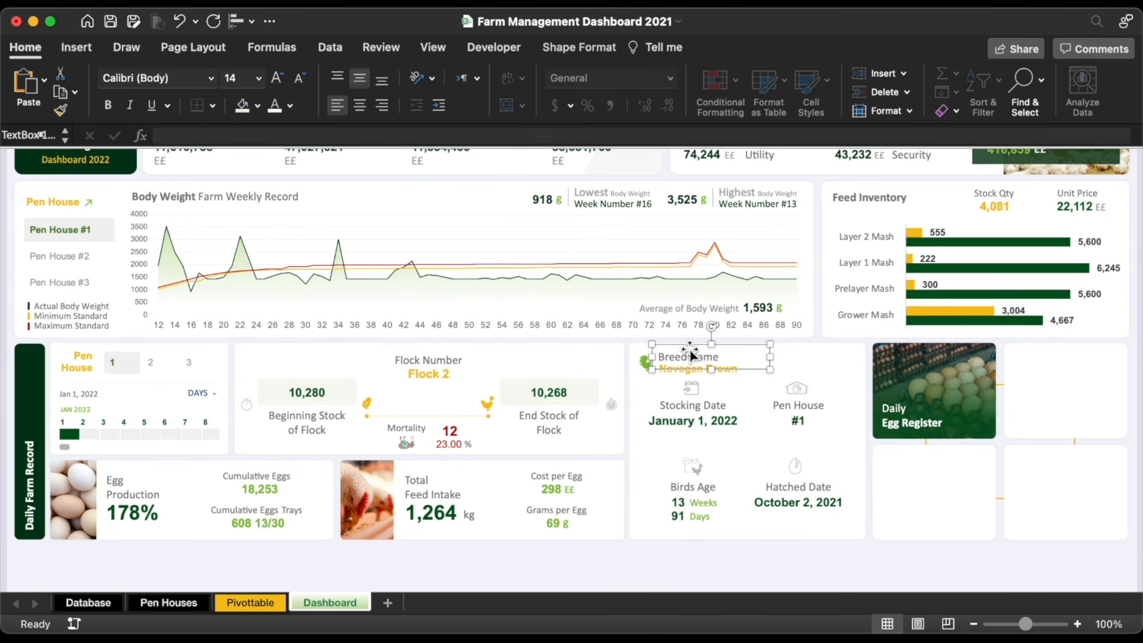
Step: Copy the Breed Name label into the next tile as bold 'Total Sales', then copy it into a lower tile
{"action": "left_click_drag", "start_coordinate": [716, 348], "coordinate": [1077, 394]}
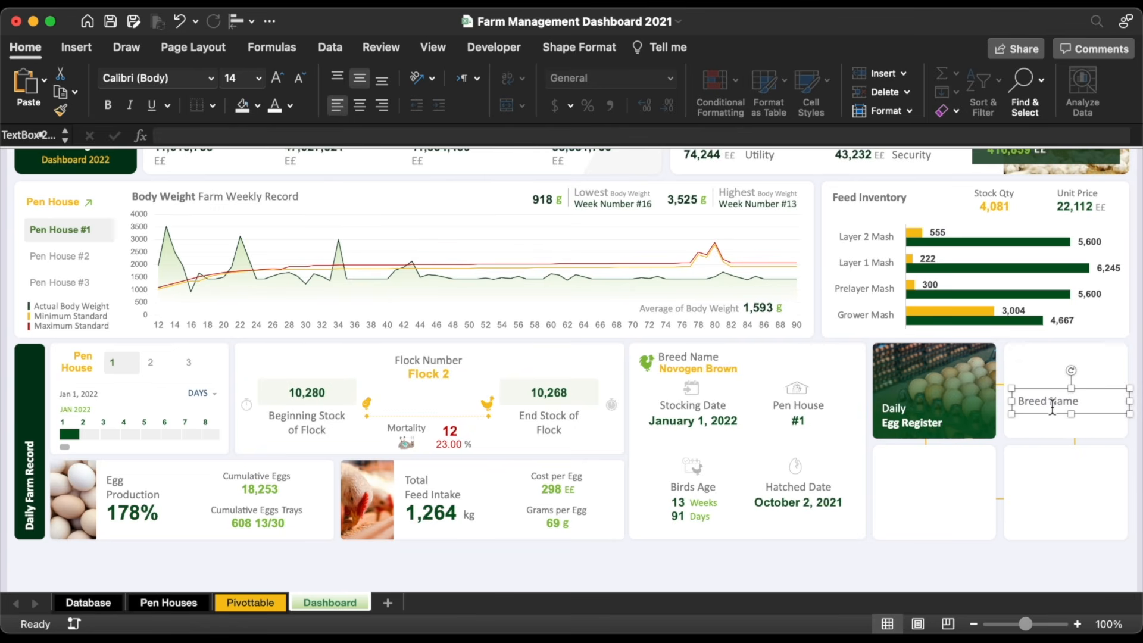
{"action": "type", "text": "Total Sales"}
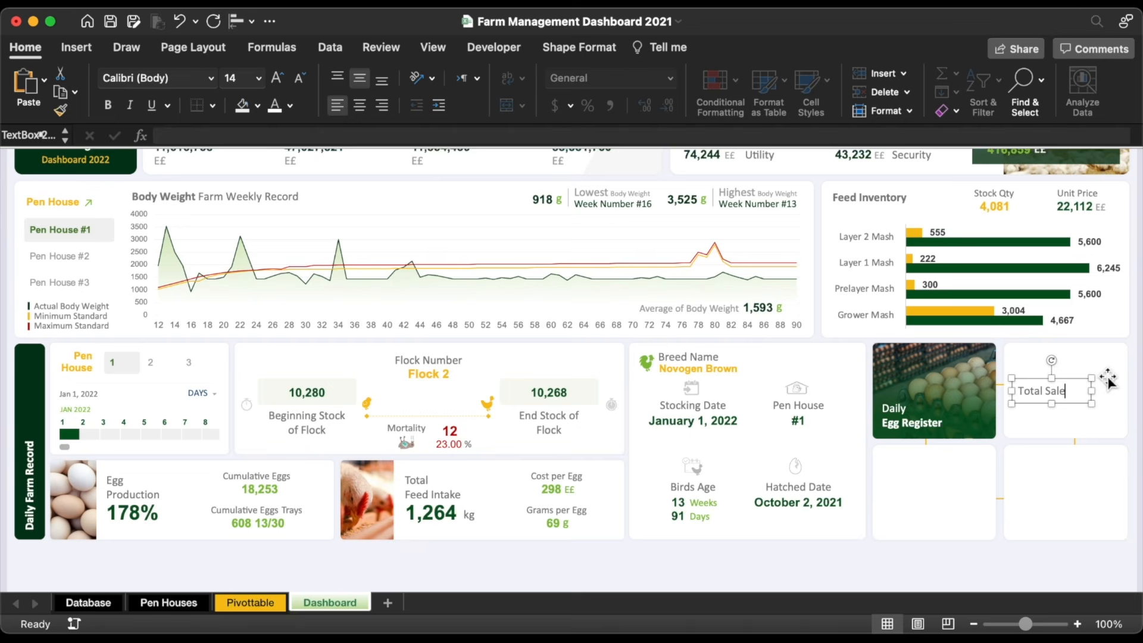
{"action": "left_click", "coordinate": [1078, 387]}
{"action": "key", "text": "super+b"}
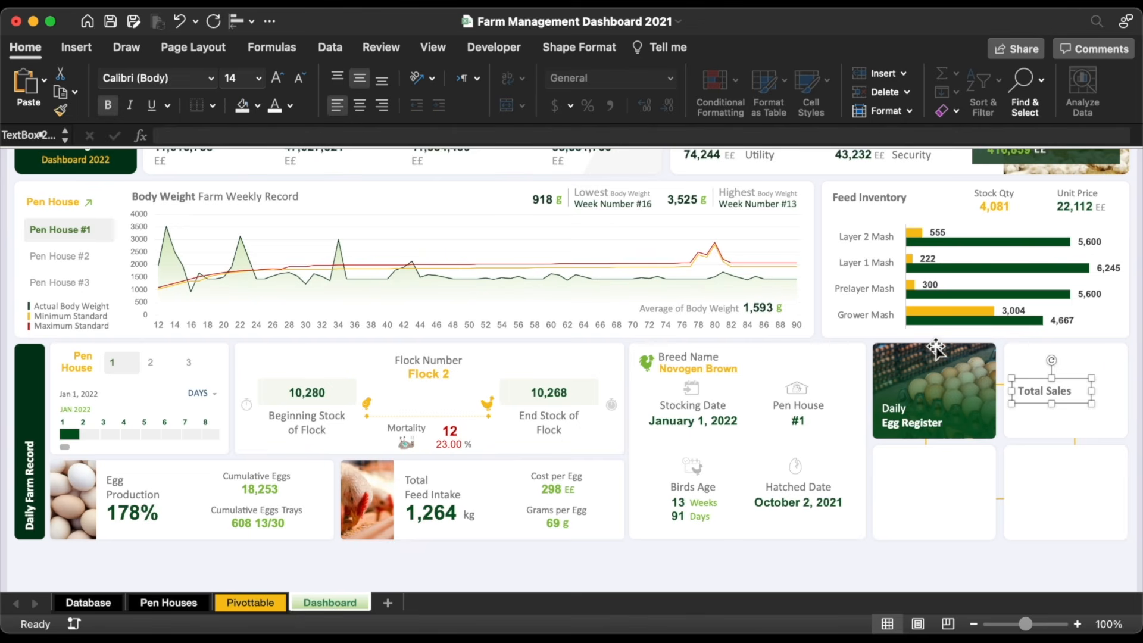
{"action": "left_click_drag", "start_coordinate": [1078, 387], "coordinate": [946, 495]}
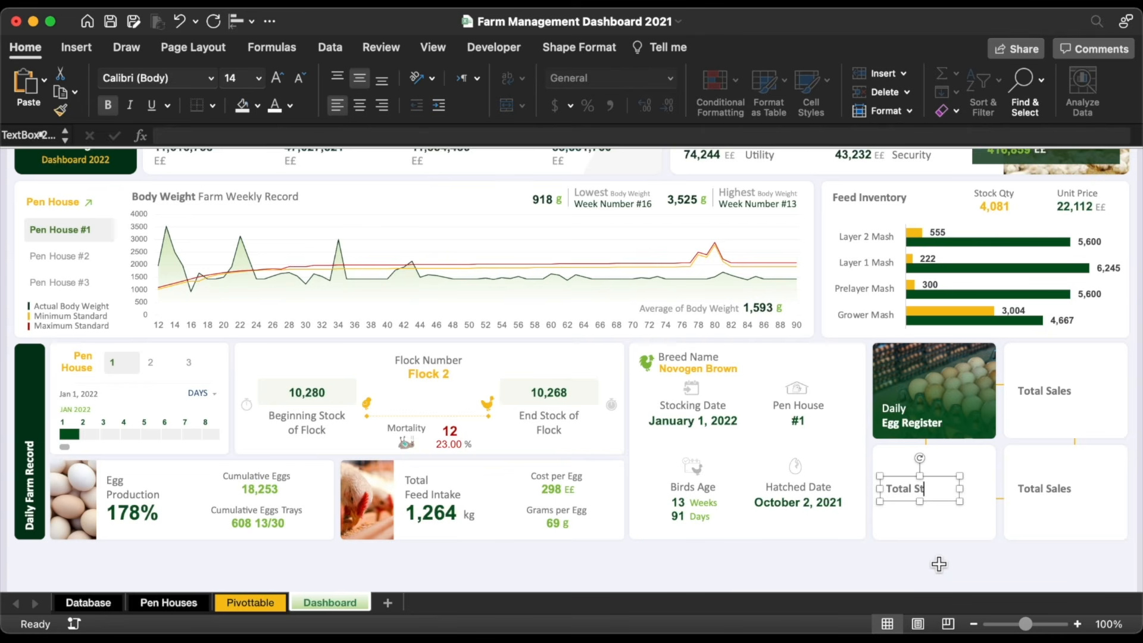
Step: Retype the lower-right card label as 'Closing Stock'
{"action": "left_click", "coordinate": [1060, 489]}
{"action": "key", "text": "super+a"}
{"action": "type", "text": "Clo"}
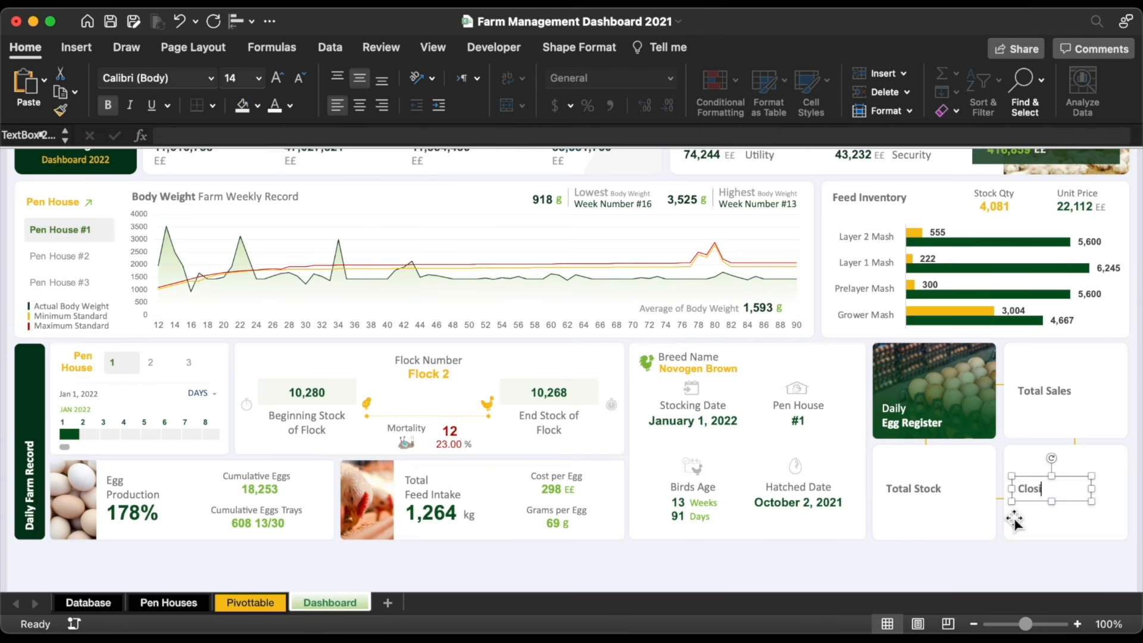
{"action": "type", "text": "sing Stock"}
Step: Duplicate the Total Stock, Closing Stock and Total Sales labels below themselves, and empty the Total Sales copy
{"action": "left_click", "coordinate": [906, 488], "text": "shift"}
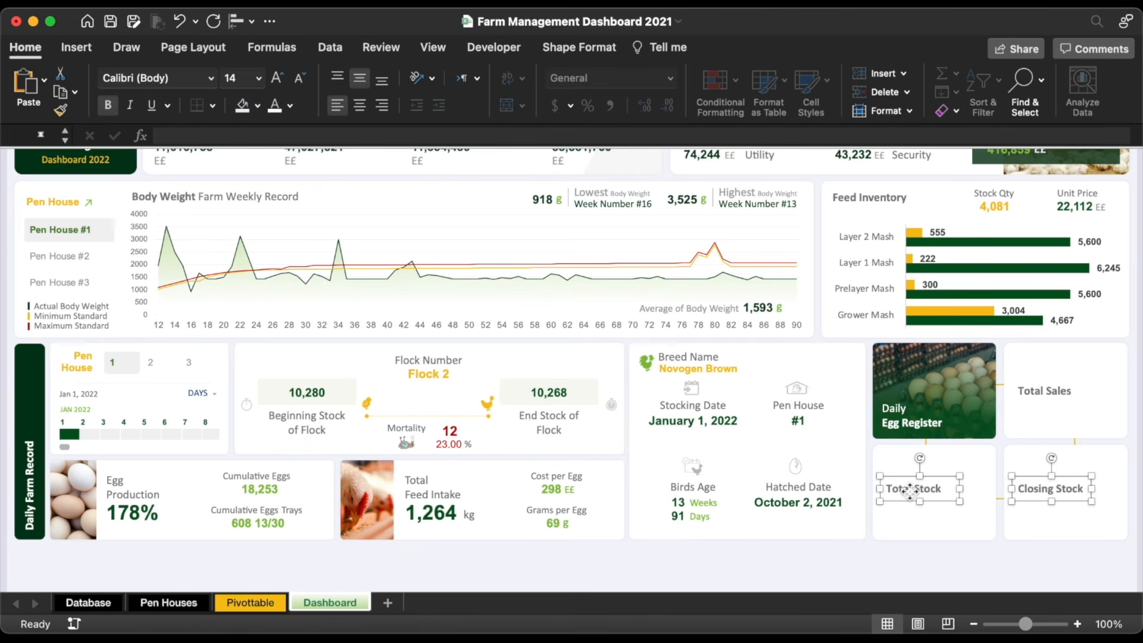
{"action": "left_click", "coordinate": [1032, 390], "text": "shift"}
{"action": "left_click_drag", "start_coordinate": [1034, 386], "coordinate": [1041, 395]}
{"action": "triple_click", "coordinate": [1038, 411]}
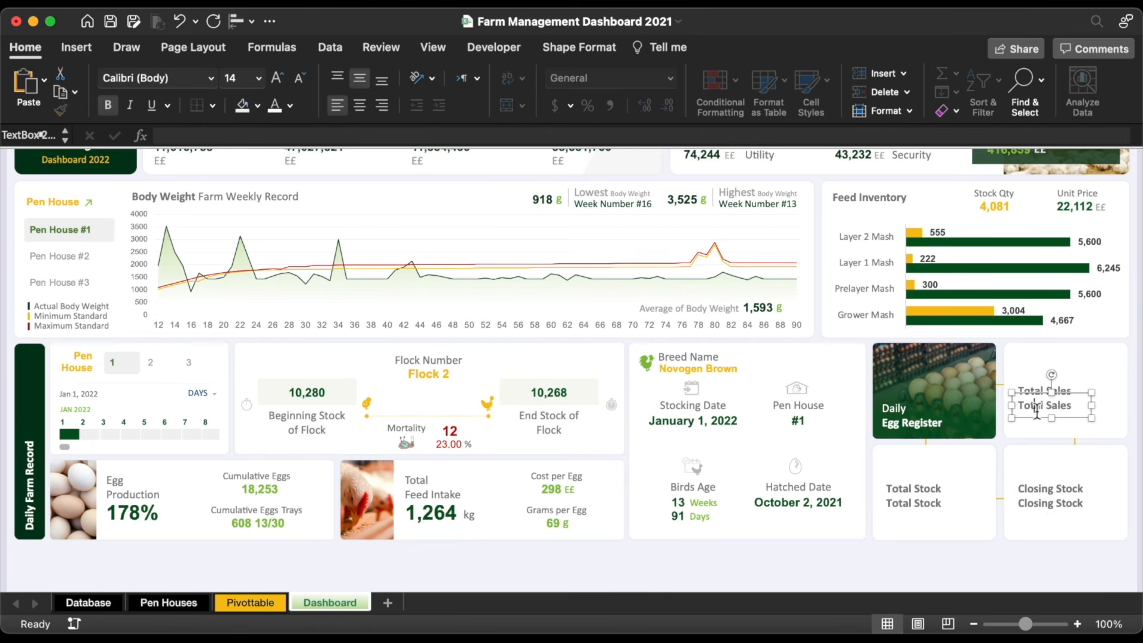
{"action": "key", "text": "BackSpace"}
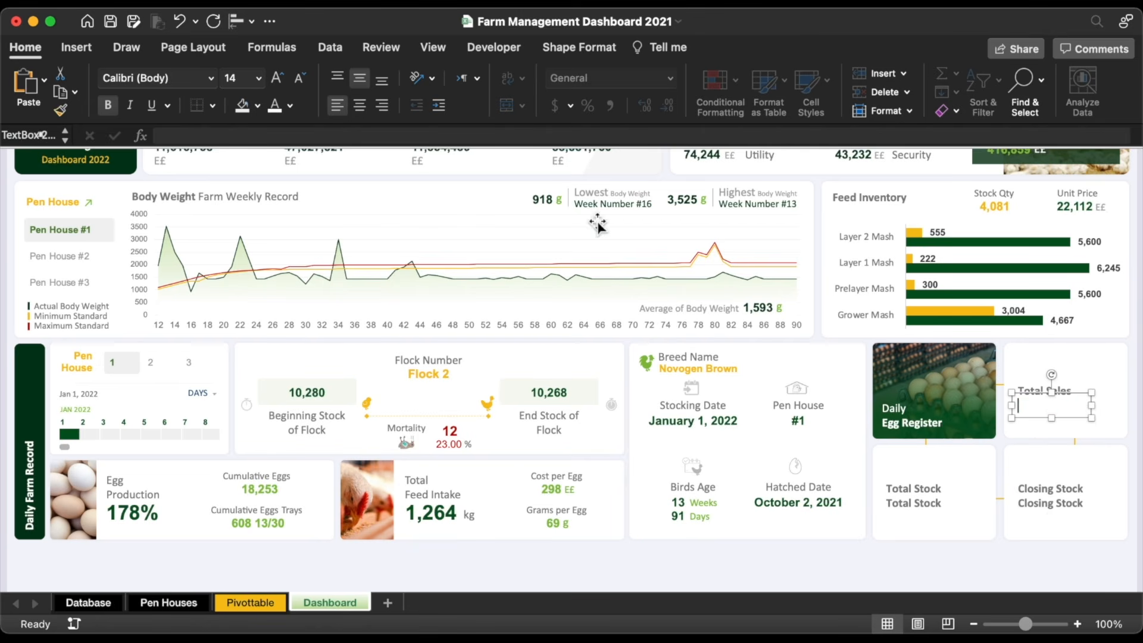
Step: Link the empty Total Sales text box to Pivottable!CH5, the sales total
{"action": "left_click", "coordinate": [459, 136]}
{"action": "type", "text": "="}
{"action": "left_click", "coordinate": [250, 602]}
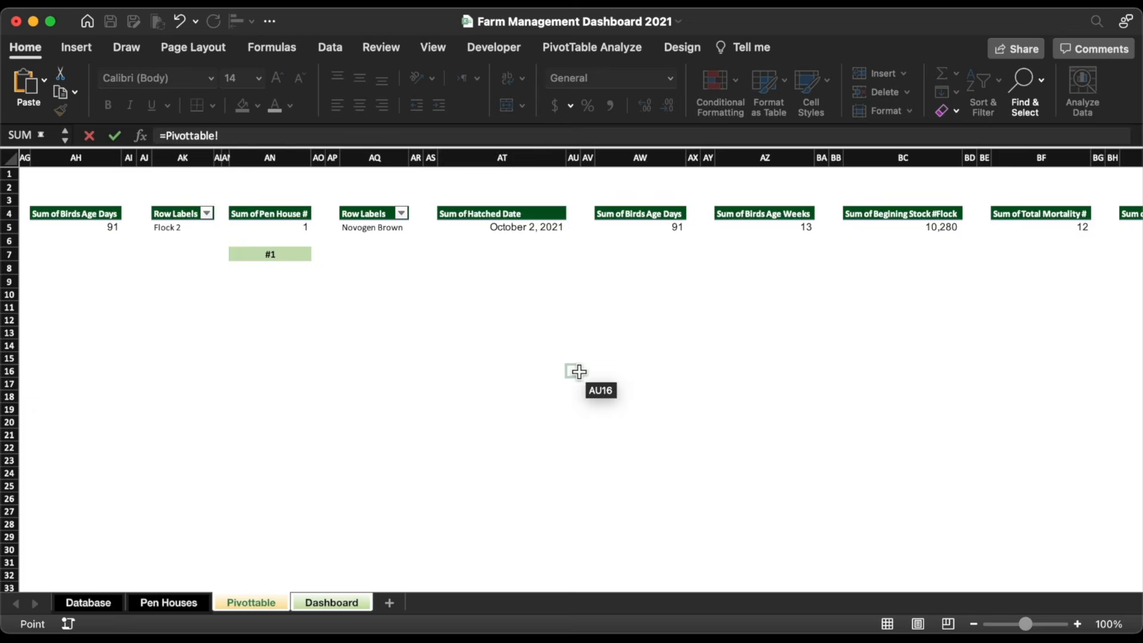
{"action": "scroll", "coordinate": [578, 372], "scroll_direction": "right", "scroll_amount": 10}
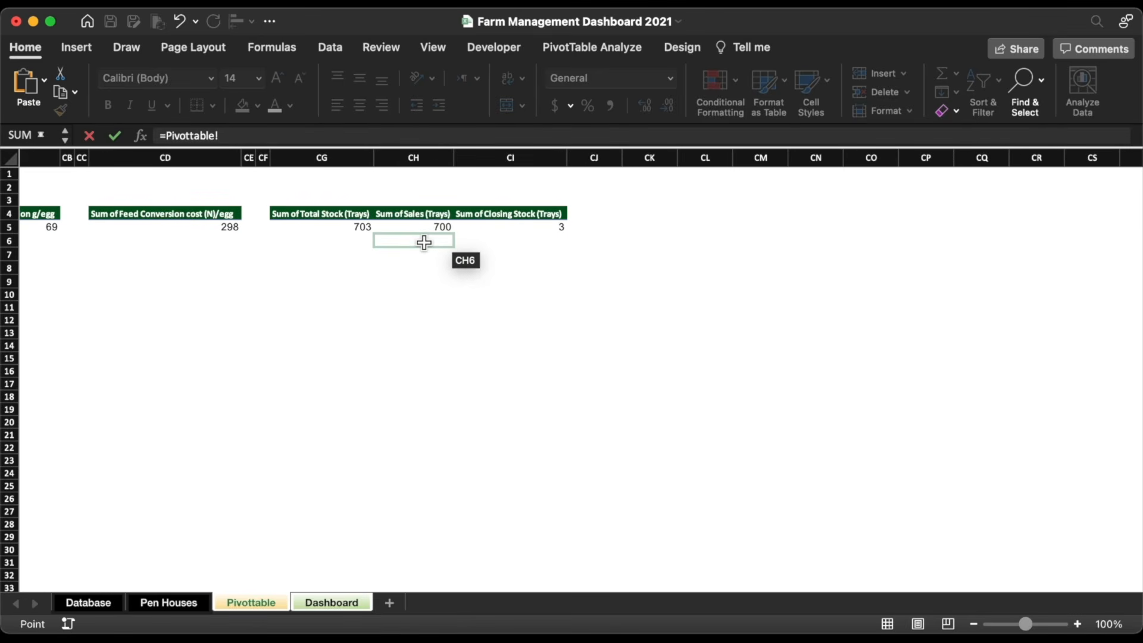
{"action": "left_click", "coordinate": [424, 242]}
{"action": "key", "text": "Up"}
{"action": "key", "text": "Return"}
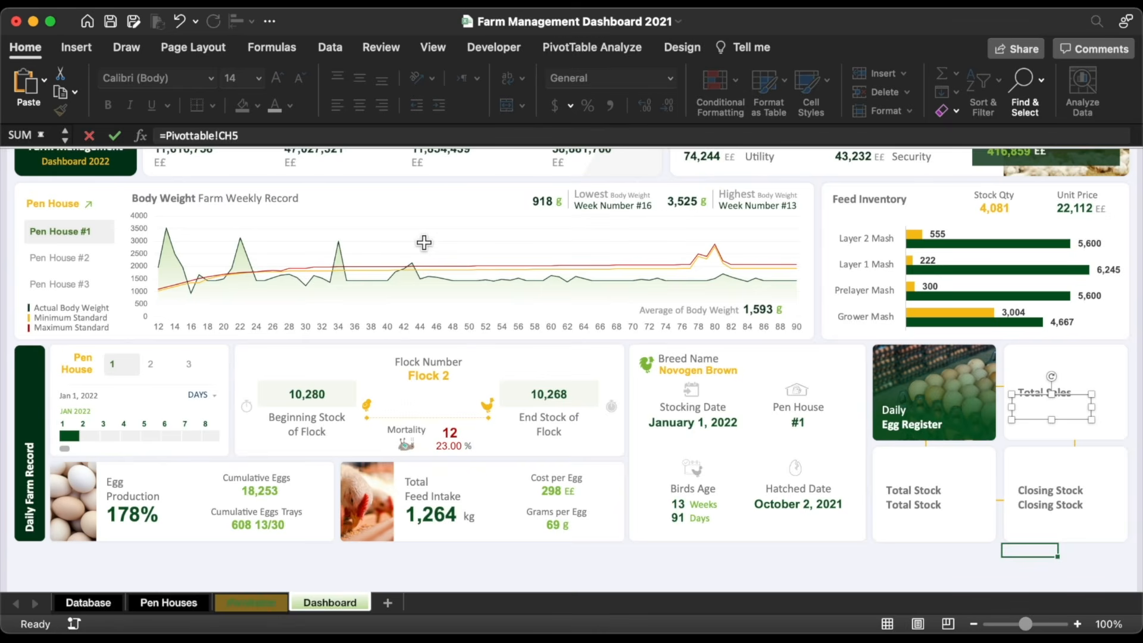
Step: Empty the copied Total Stock box and link it to Pivottable!CG5, the stock total
{"action": "triple_click", "coordinate": [929, 505]}
{"action": "key", "text": "BackSpace"}
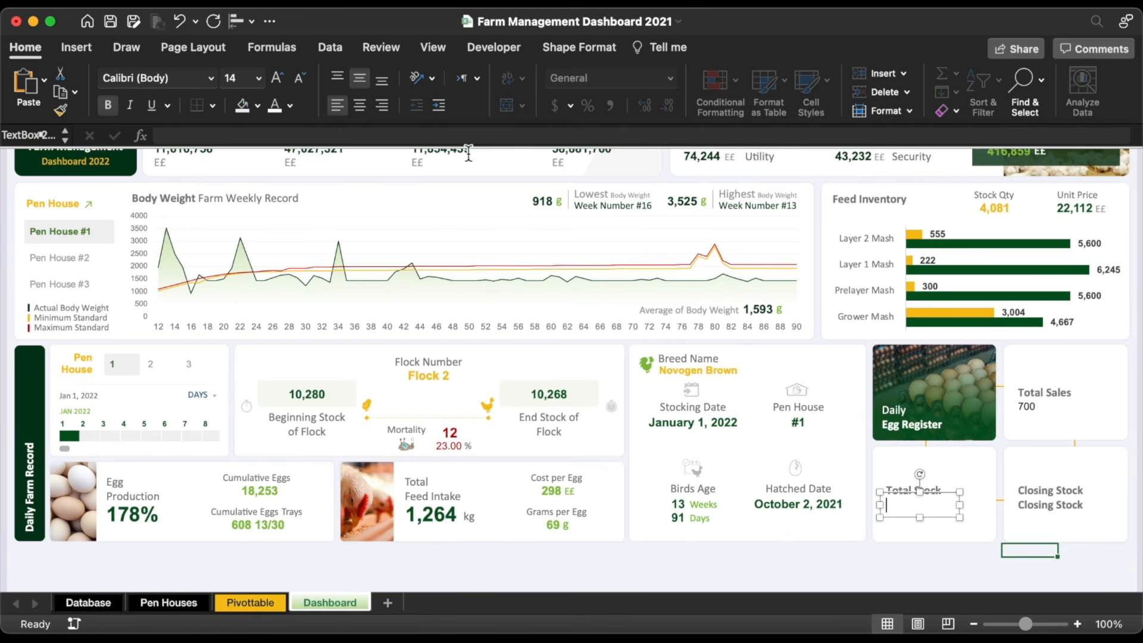
{"action": "left_click", "coordinate": [455, 135]}
{"action": "type", "text": "="}
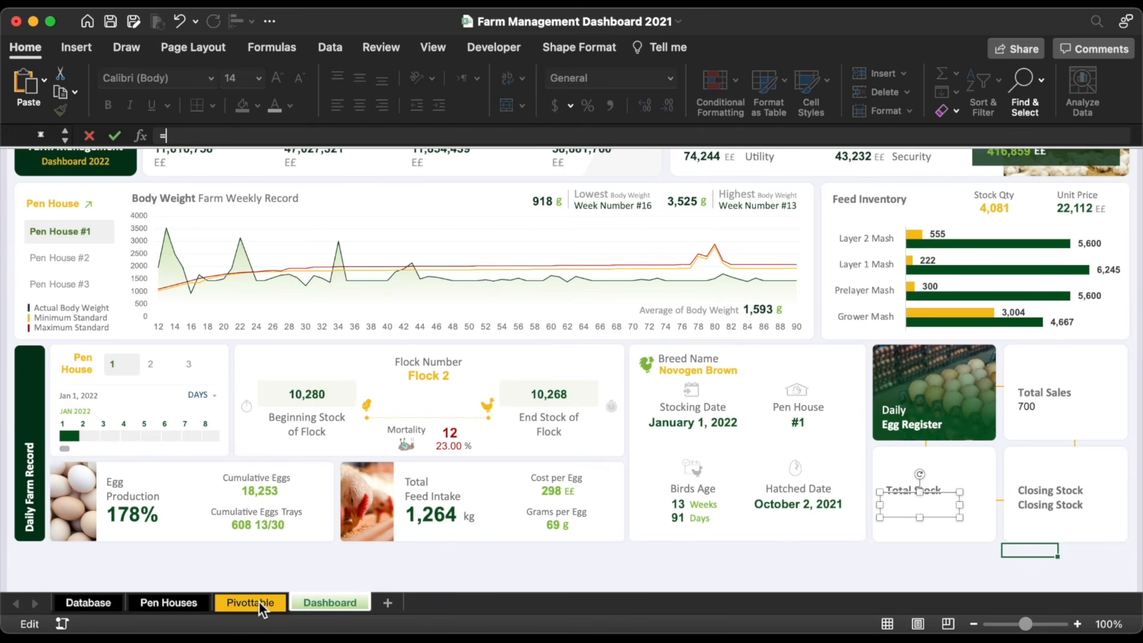
{"action": "left_click", "coordinate": [253, 602]}
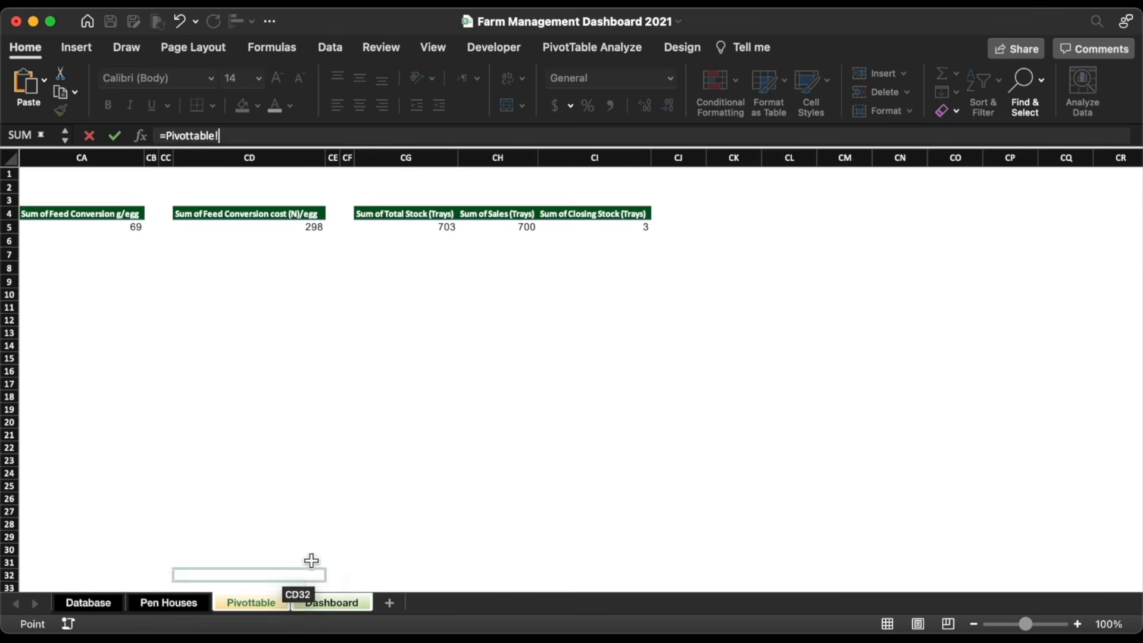
{"action": "left_click", "coordinate": [424, 241]}
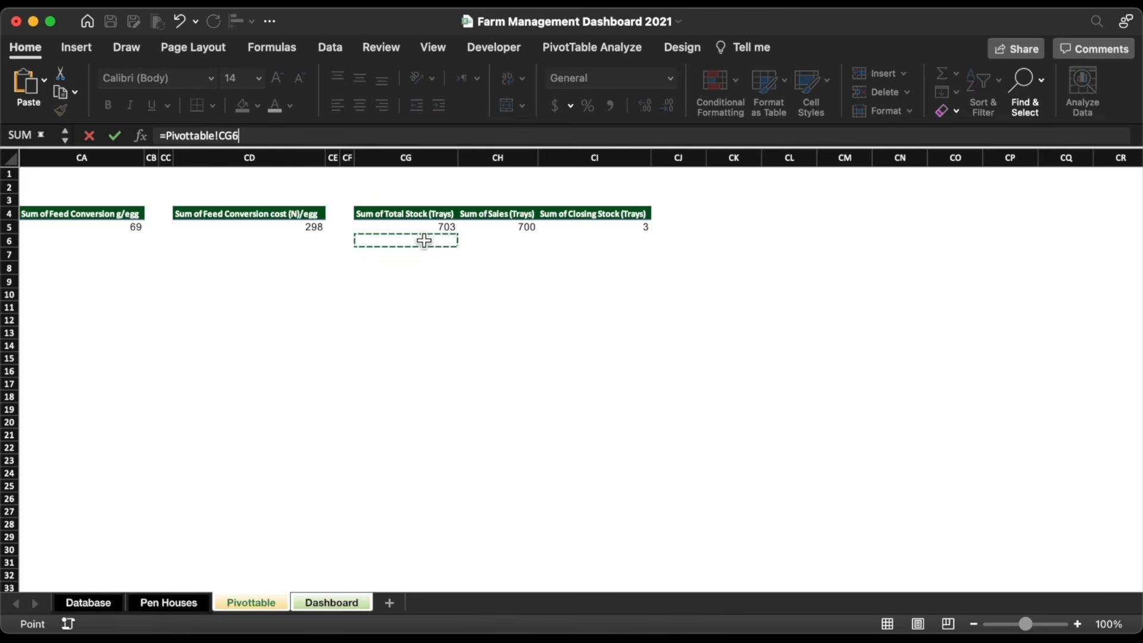
{"action": "key", "text": "Up"}
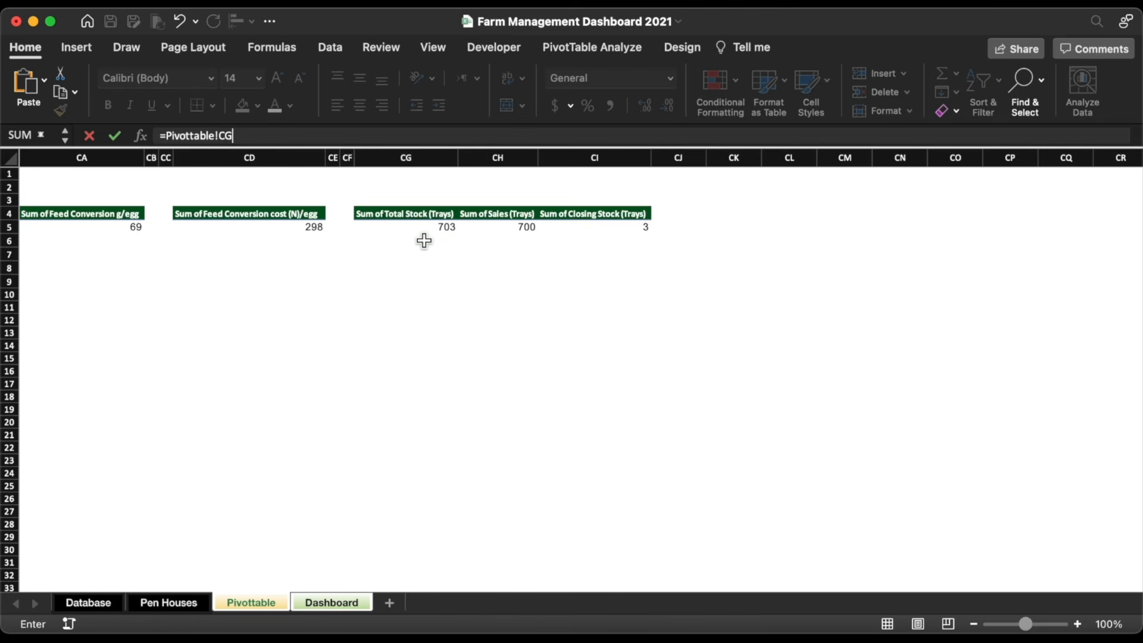
{"action": "key", "text": "Return"}
Step: Empty the copied Closing Stock box and link it to Pivottable!CI5
{"action": "left_click", "coordinate": [1061, 506]}
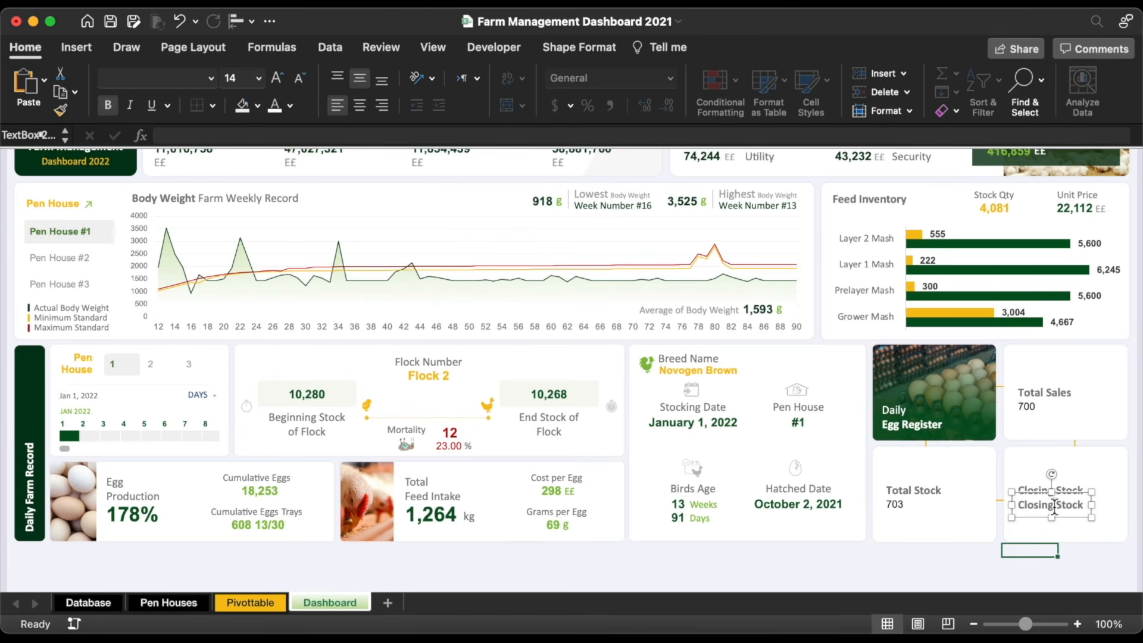
{"action": "left_click_drag", "start_coordinate": [1019, 505], "coordinate": [1085, 505]}
{"action": "key", "text": "BackSpace"}
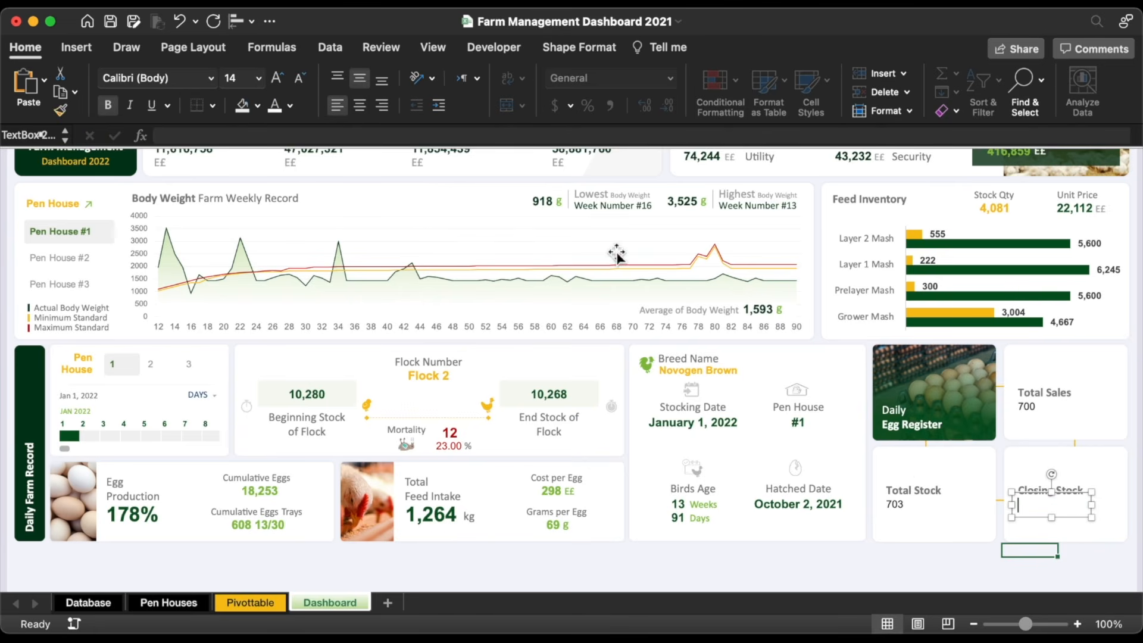
{"action": "left_click", "coordinate": [543, 136]}
{"action": "type", "text": "="}
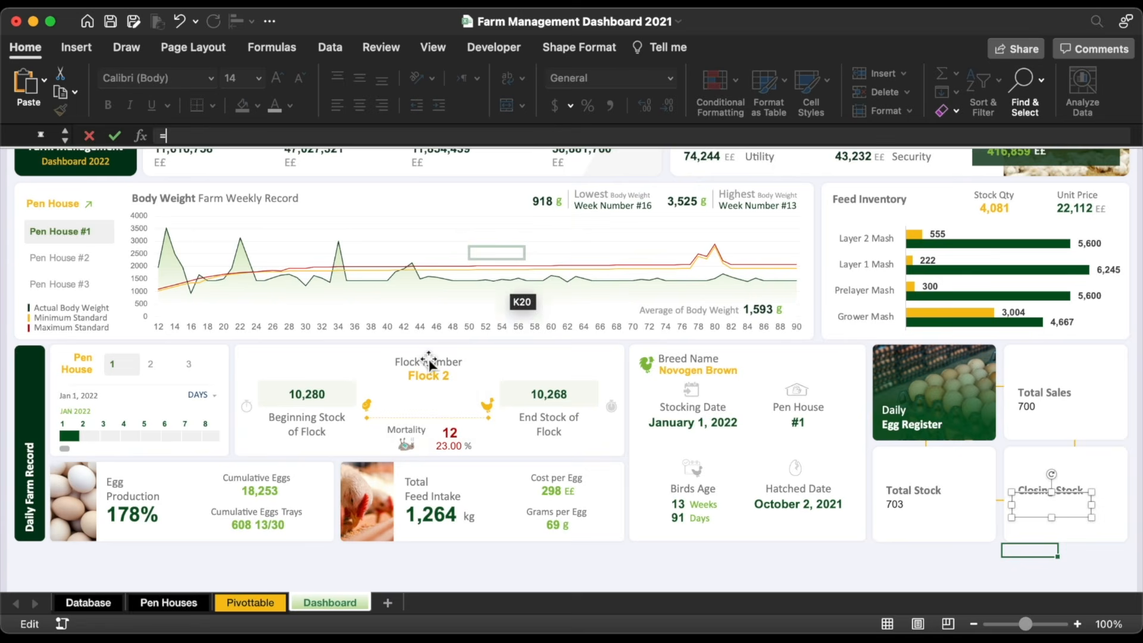
{"action": "left_click", "coordinate": [242, 603]}
{"action": "left_click", "coordinate": [630, 240]}
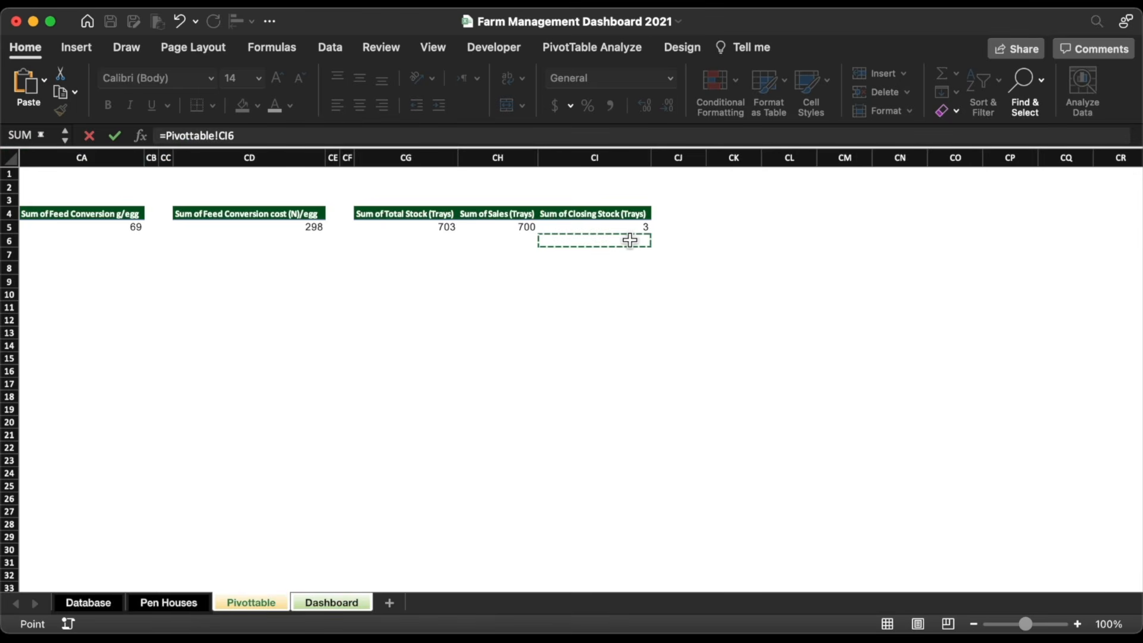
{"action": "key", "text": "BackSpace"}
{"action": "type", "text": "5"}
{"action": "key", "text": "Return"}
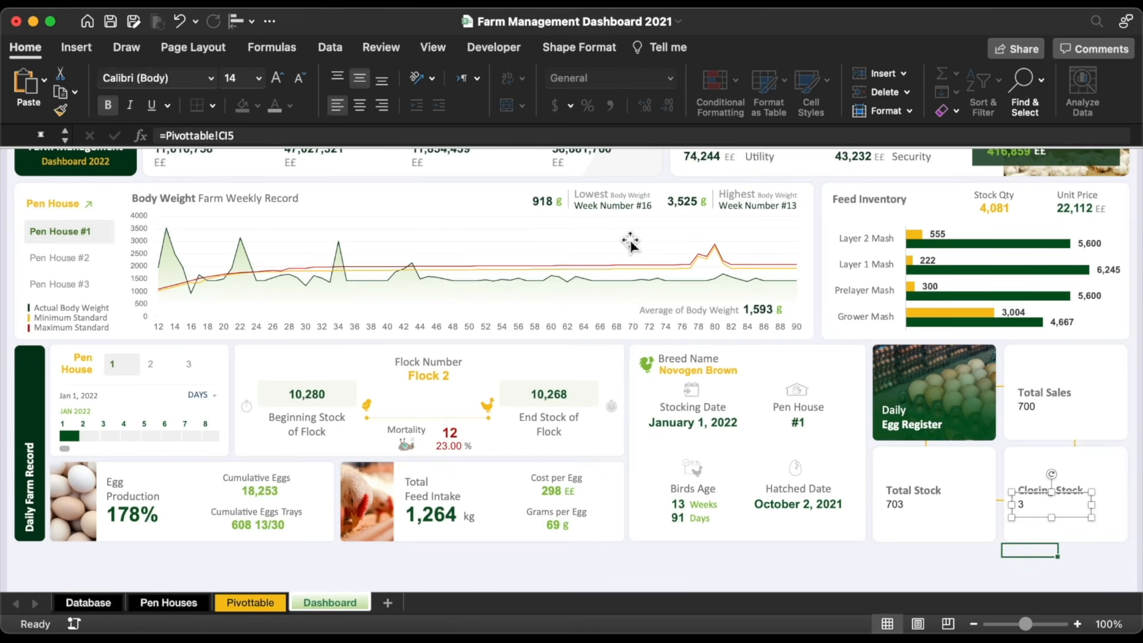
Step: Copy the Pen House value's bold green number style onto the three card values
{"action": "left_click", "coordinate": [790, 425]}
{"action": "left_click", "coordinate": [60, 109]}
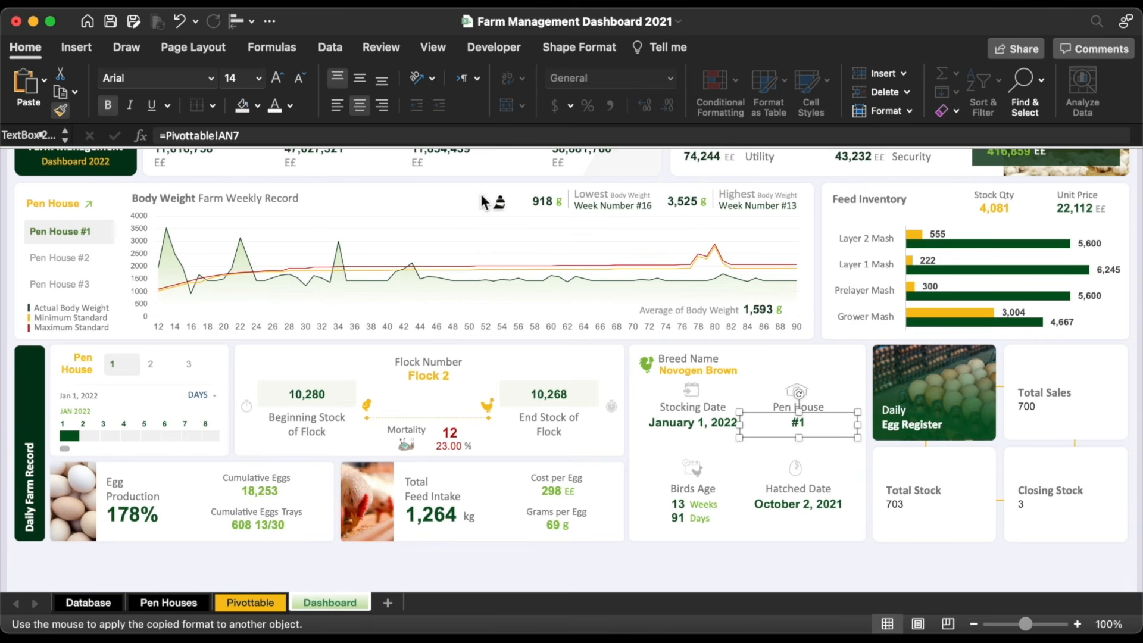
{"action": "left_click", "coordinate": [901, 513]}
{"action": "left_click", "coordinate": [1045, 512]}
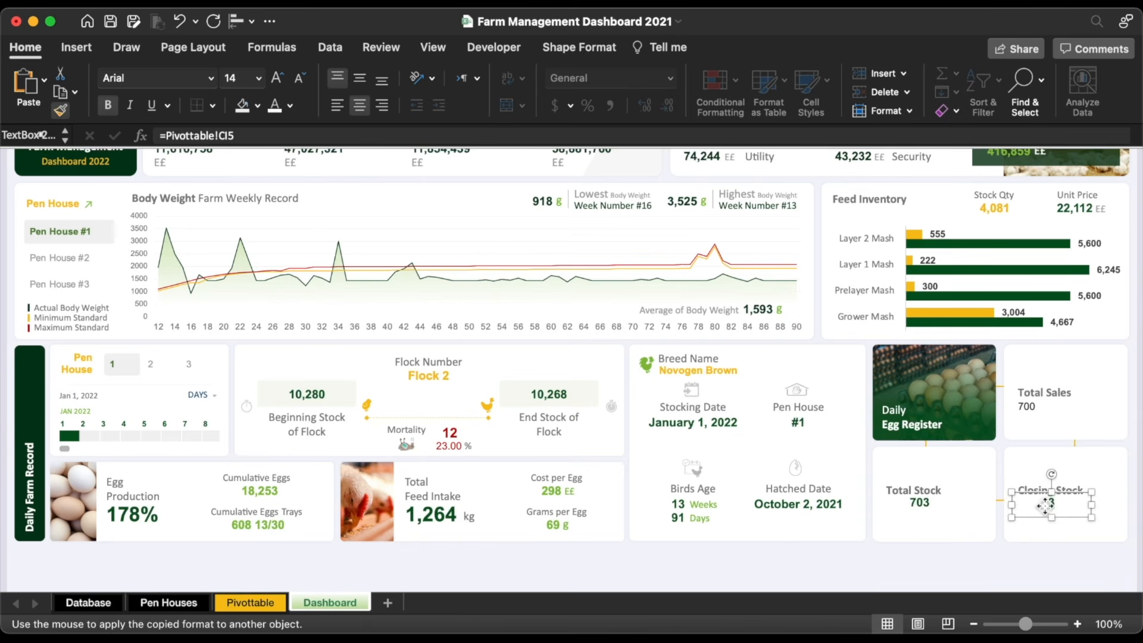
{"action": "left_click", "coordinate": [1049, 415]}
{"action": "key", "text": "Escape"}
{"action": "left_click", "coordinate": [1040, 514], "text": "shift"}
{"action": "left_click", "coordinate": [967, 562]}
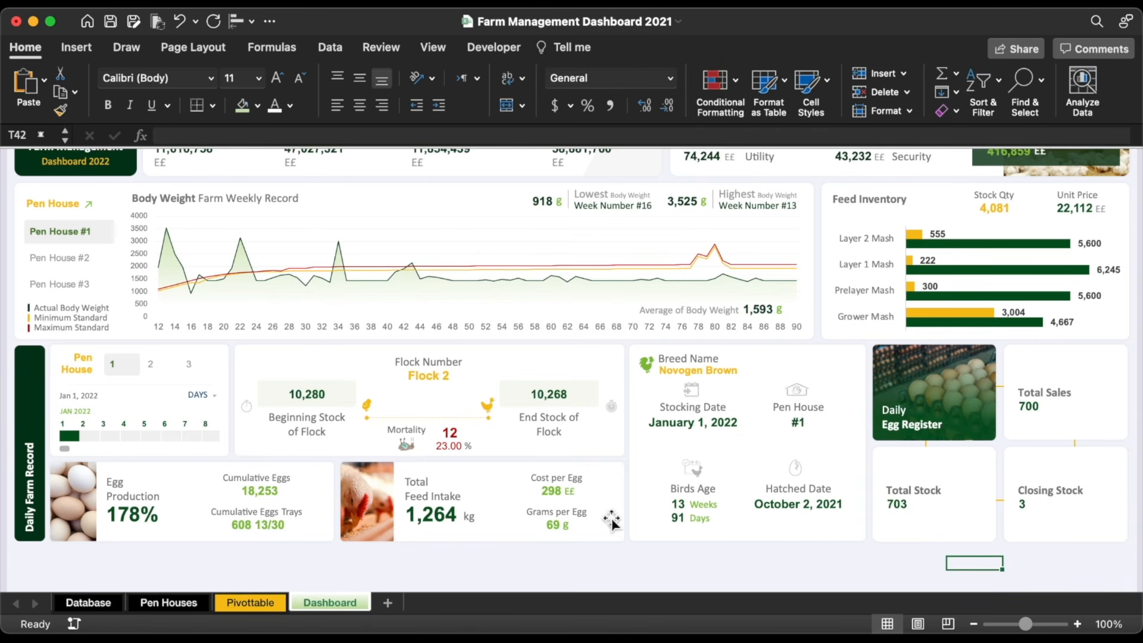
Step: Duplicate the E£ unit label under Total Sales 700 at size 14
{"action": "left_click", "coordinate": [582, 503]}
{"action": "key", "text": "super+d"}
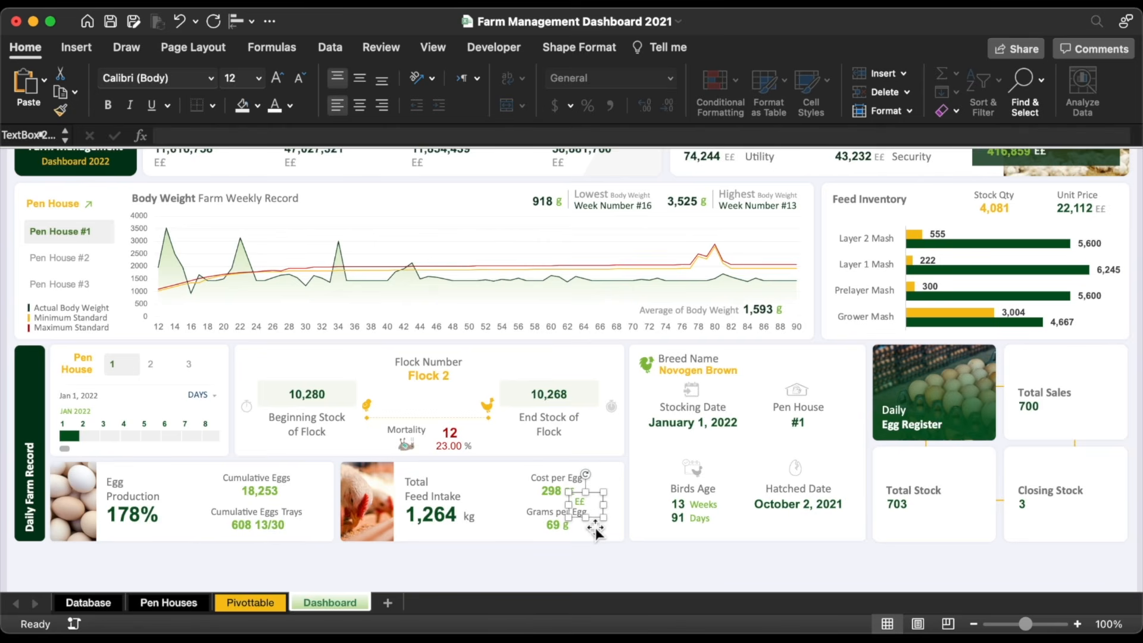
{"action": "left_click_drag", "start_coordinate": [595, 520], "coordinate": [1040, 437]}
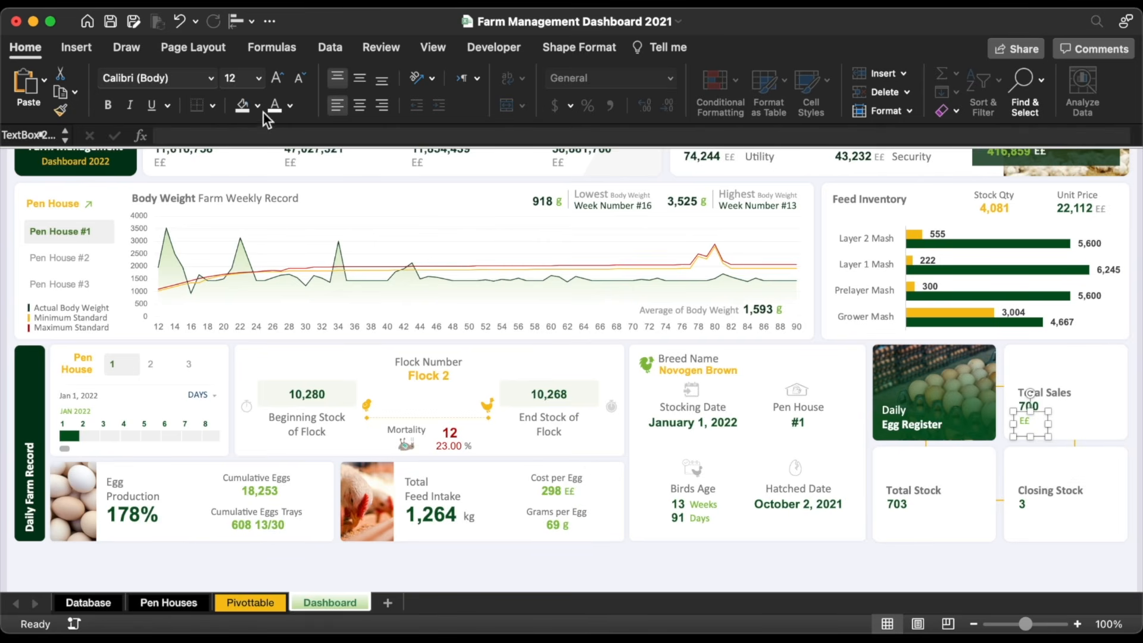
{"action": "left_click", "coordinate": [277, 79]}
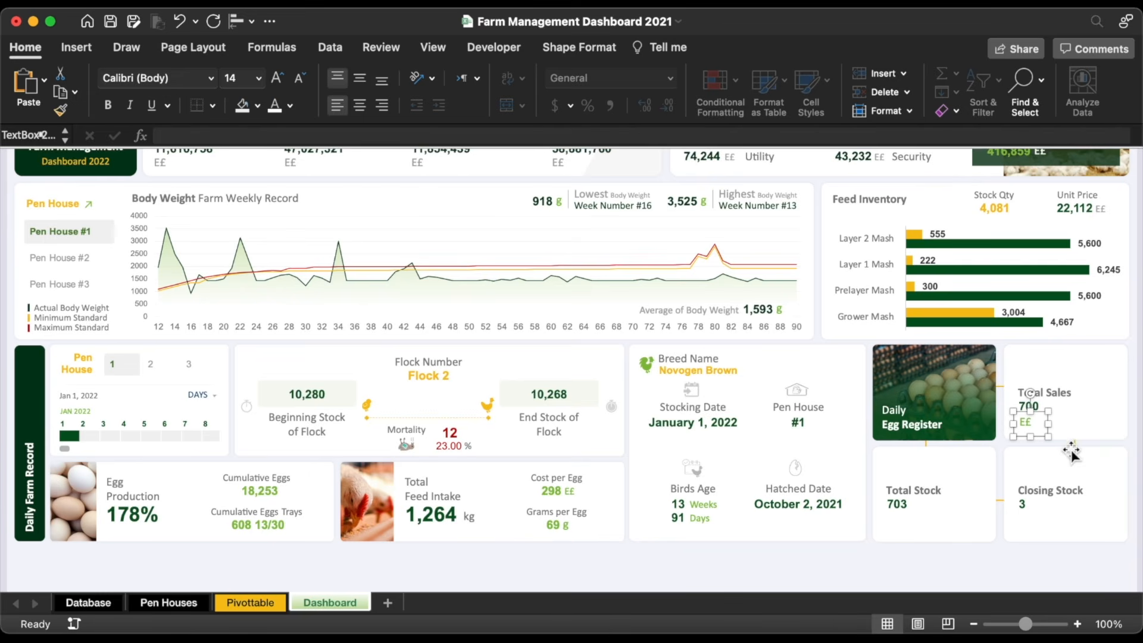
Step: Add a size 12 'Trays' unit label under Closing Stock 3 and copy it under Total Stock 703
{"action": "left_click_drag", "start_coordinate": [1052, 439], "coordinate": [1037, 531]}
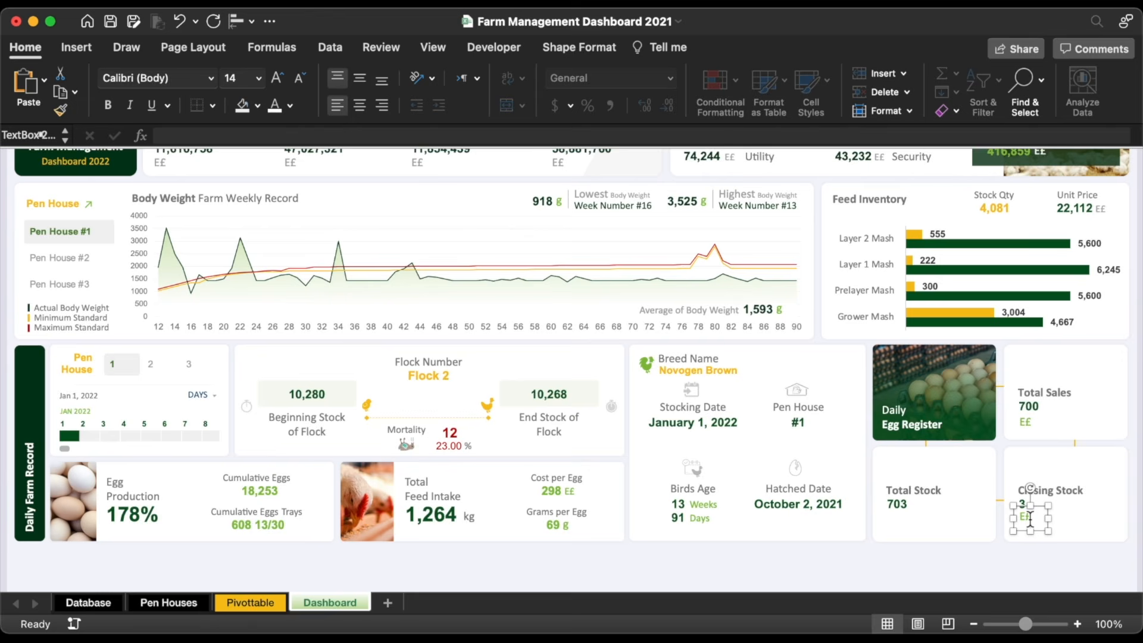
{"action": "type", "text": "Trays"}
{"action": "left_click", "coordinate": [299, 78]}
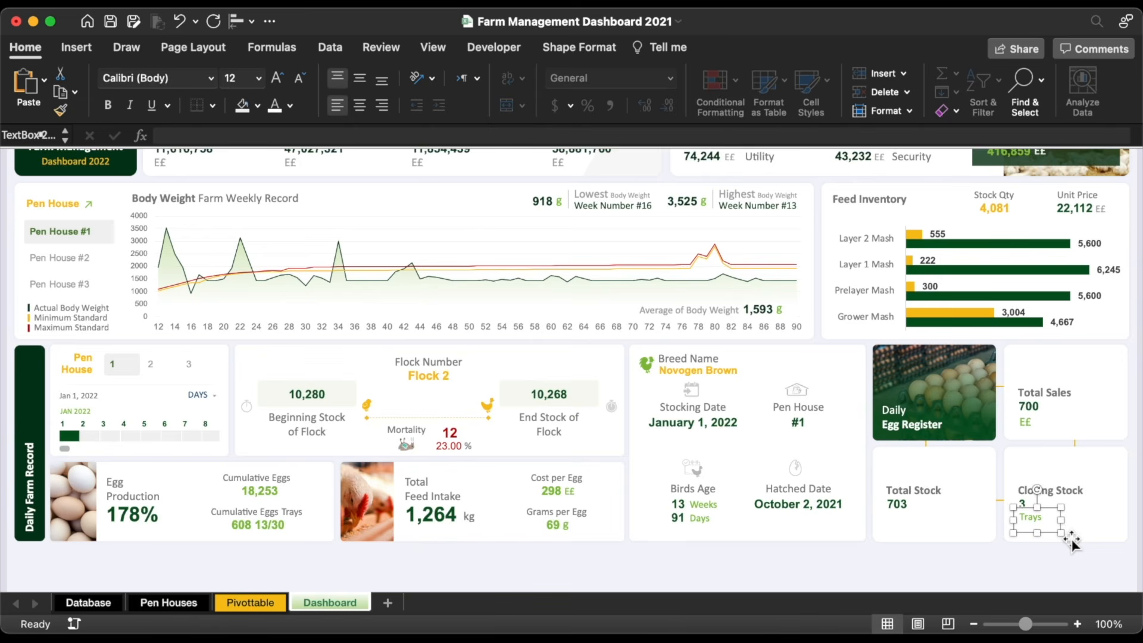
{"action": "key", "text": "Down"}
{"action": "left_click_drag", "start_coordinate": [1052, 537], "coordinate": [914, 536]}
{"action": "key", "text": "Escape"}
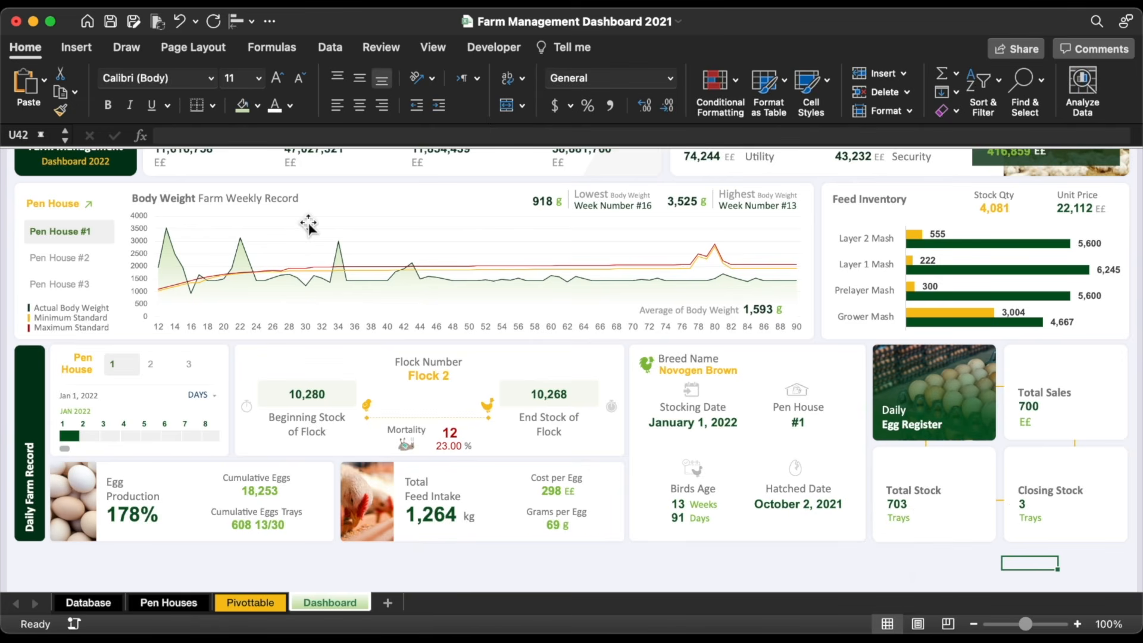
Step: Insert a money icon beside Closing Stock and copy the white panel below the cards
{"action": "left_click", "coordinate": [77, 47]}
{"action": "left_click", "coordinate": [264, 83]}
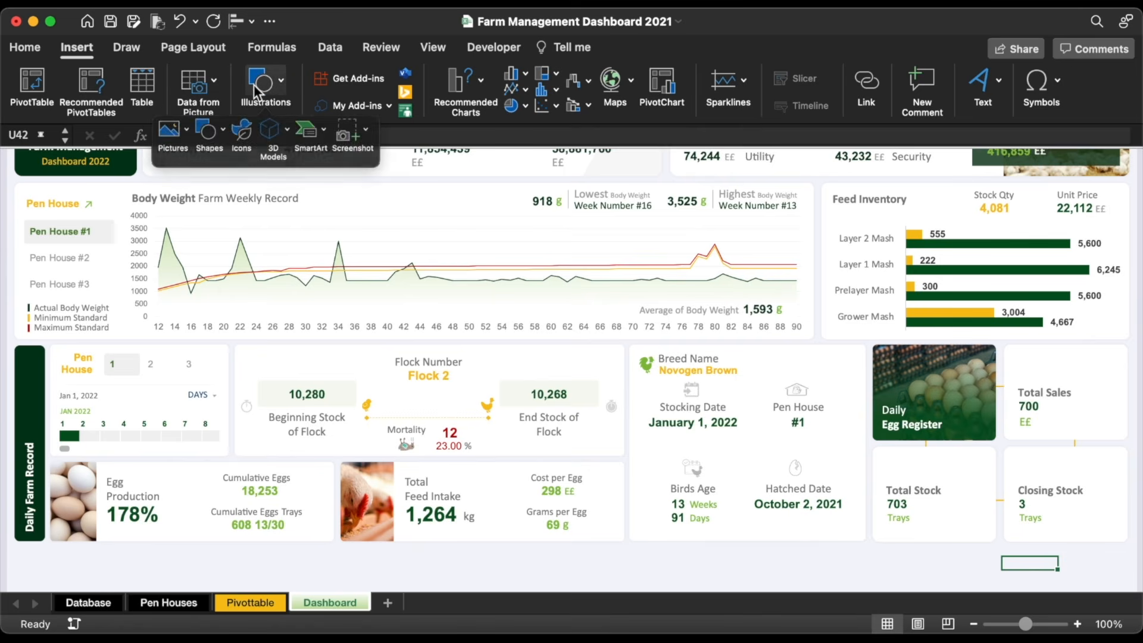
{"action": "left_click", "coordinate": [237, 133]}
{"action": "left_click", "coordinate": [1093, 410]}
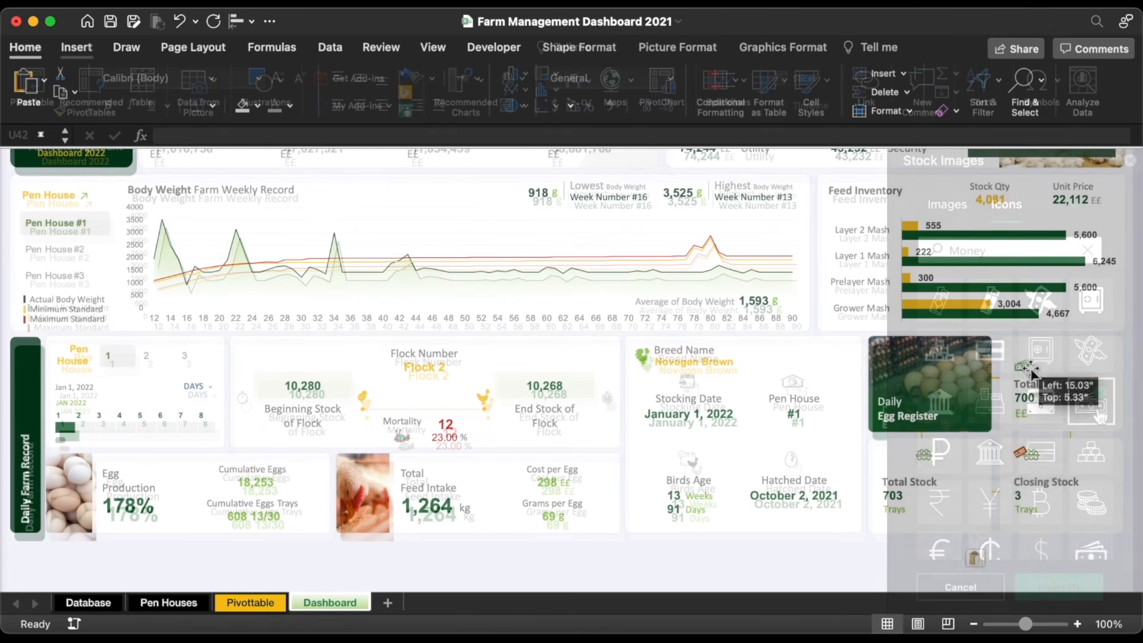
{"action": "left_click_drag", "start_coordinate": [1033, 373], "coordinate": [1036, 465]}
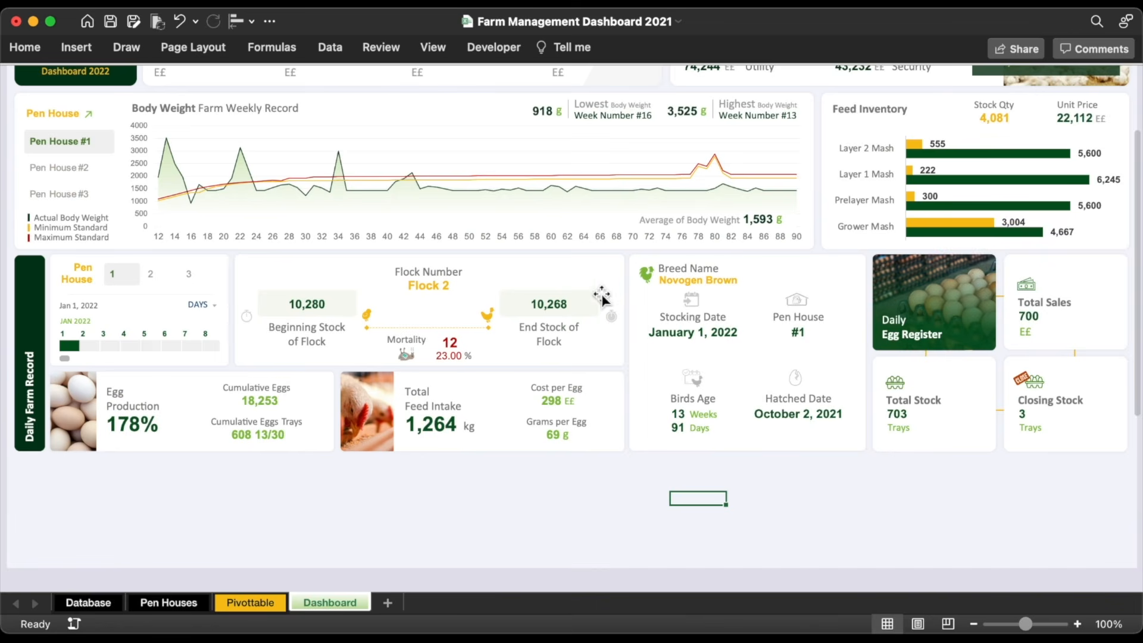
{"action": "left_click", "coordinate": [425, 98]}
{"action": "left_click_drag", "start_coordinate": [425, 99], "coordinate": [407, 462]}
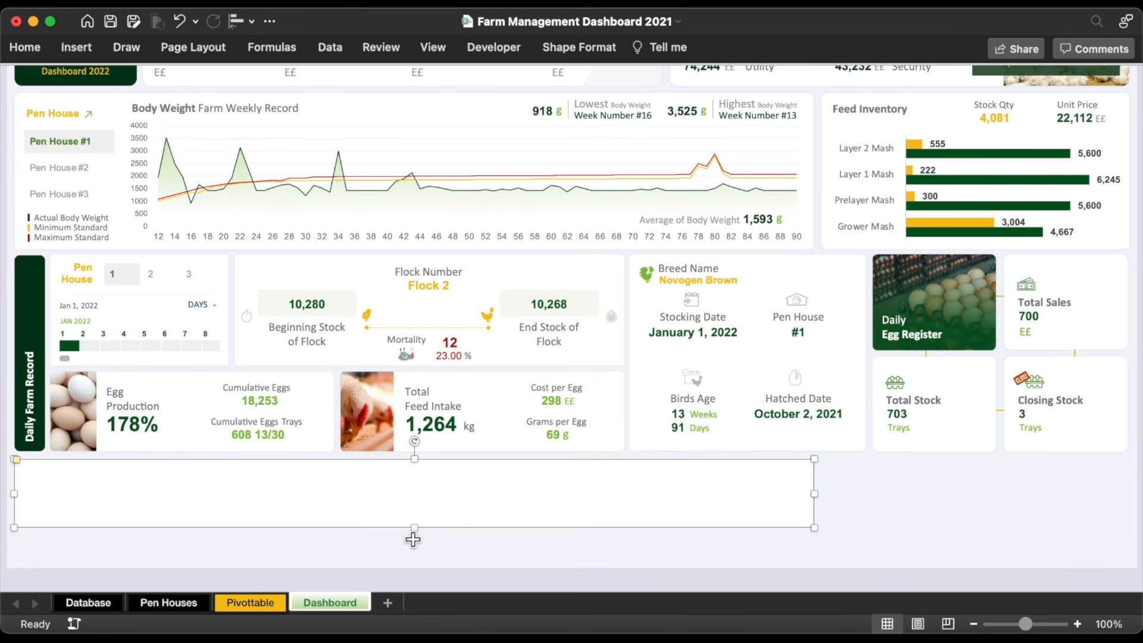
Step: Widen the new panel across the dashboard and insert a small online 'notice' Important Message picture
{"action": "left_click_drag", "start_coordinate": [411, 529], "coordinate": [418, 539]}
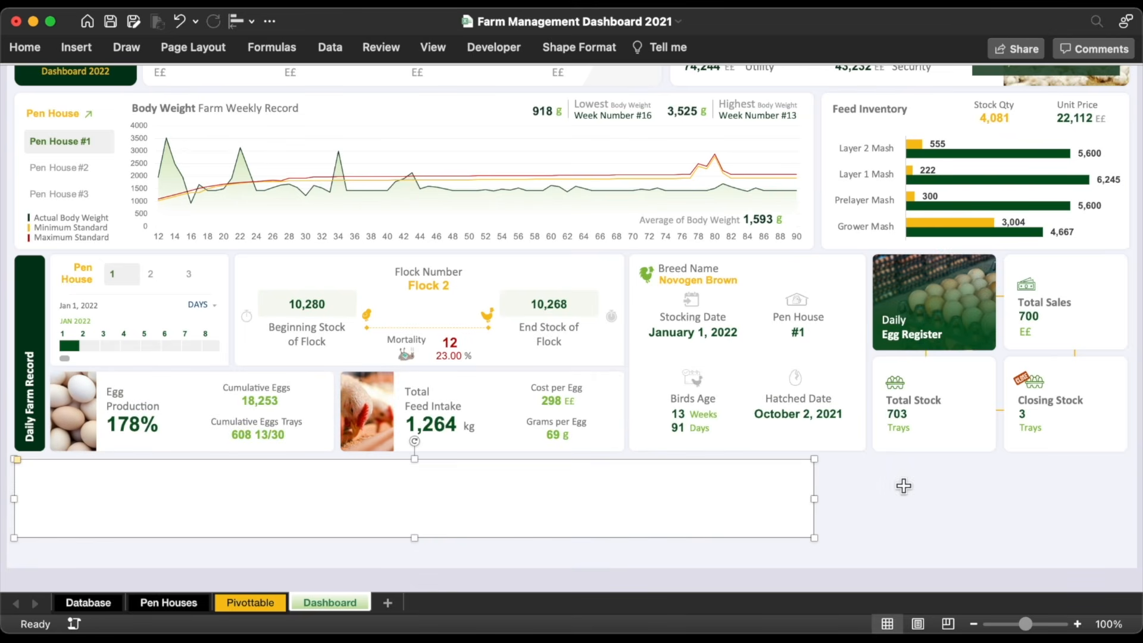
{"action": "left_click_drag", "start_coordinate": [815, 503], "coordinate": [1127, 504]}
{"action": "left_click", "coordinate": [77, 47]}
{"action": "left_click", "coordinate": [267, 83]}
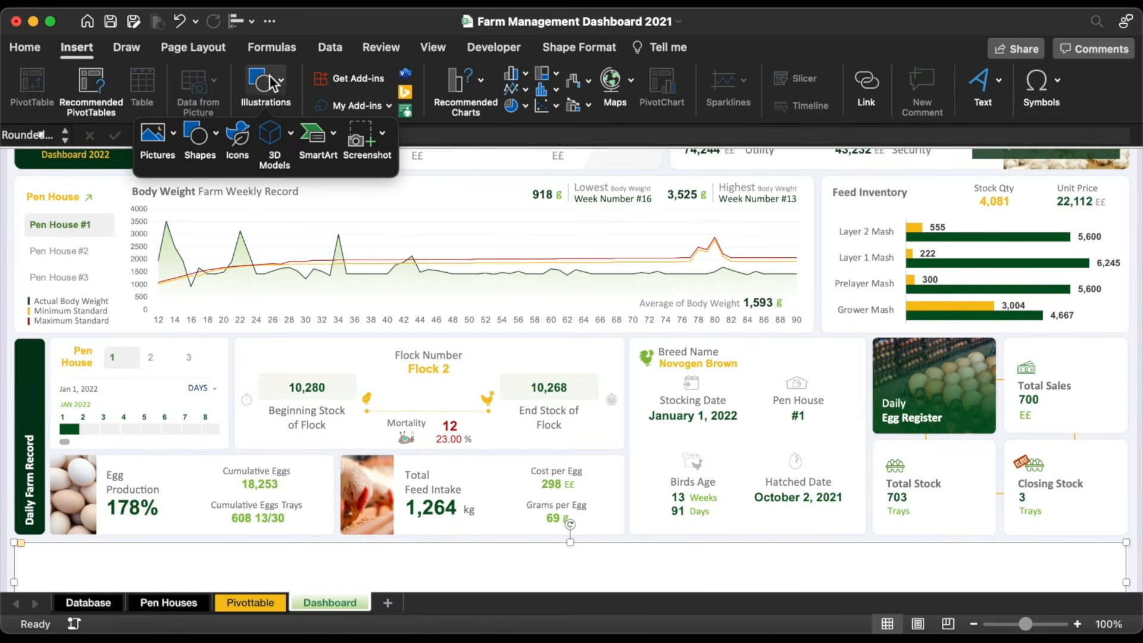
{"action": "left_click", "coordinate": [156, 137]}
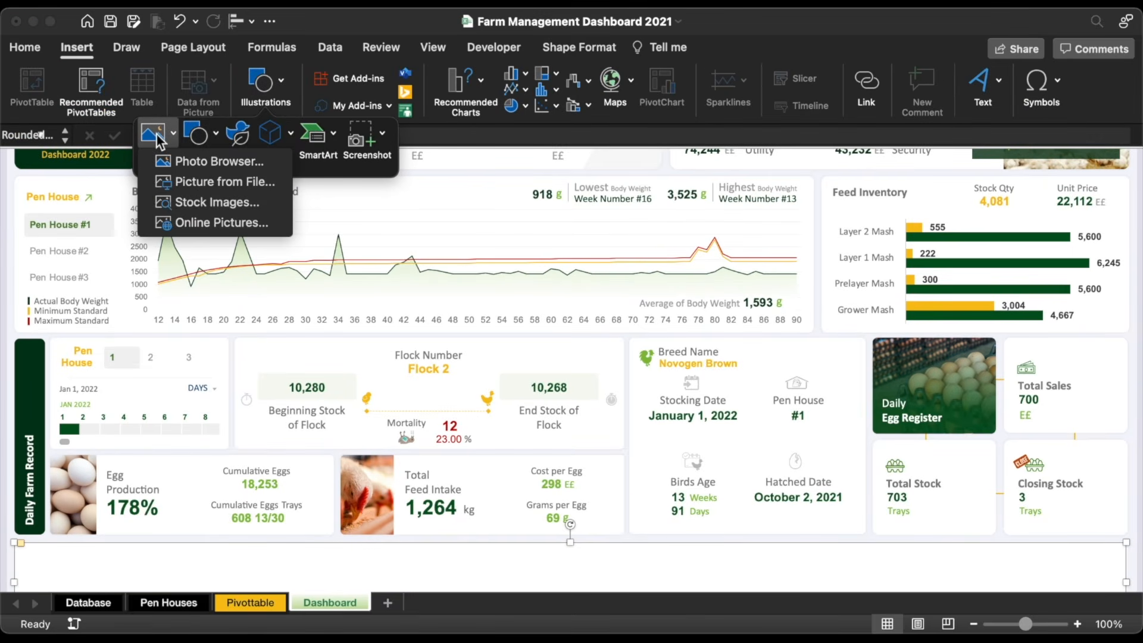
{"action": "left_click", "coordinate": [220, 224]}
{"action": "scroll", "coordinate": [416, 280], "scroll_direction": "down", "scroll_amount": 2}
{"action": "type", "text": "notice icon"}
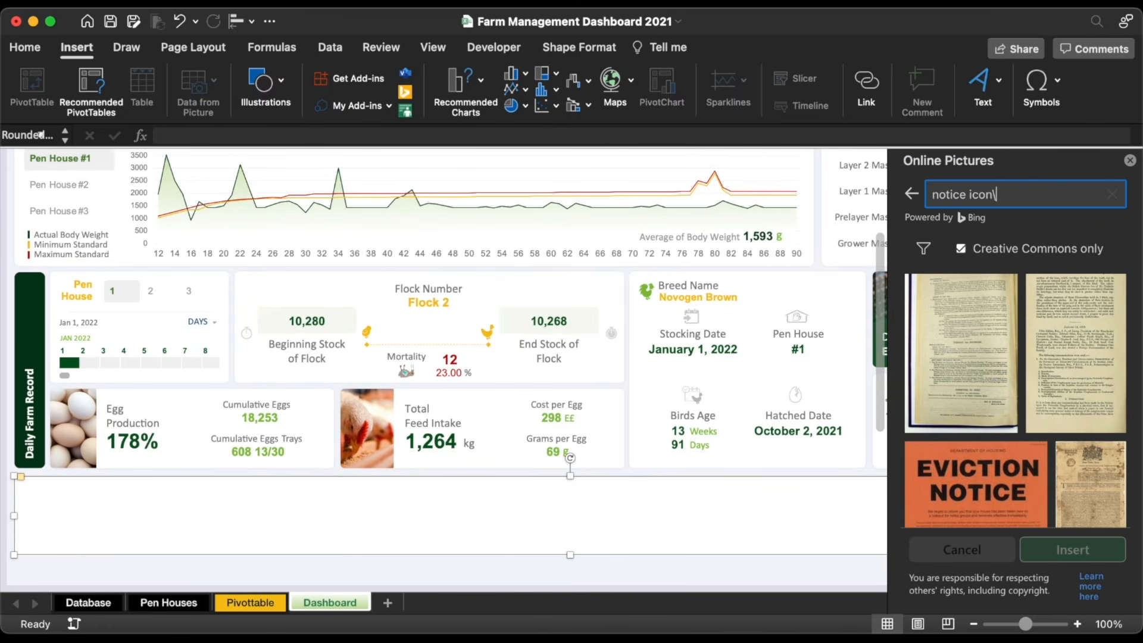
{"action": "key", "text": "Return"}
{"action": "scroll", "coordinate": [1013, 405], "scroll_direction": "down", "scroll_amount": 3}
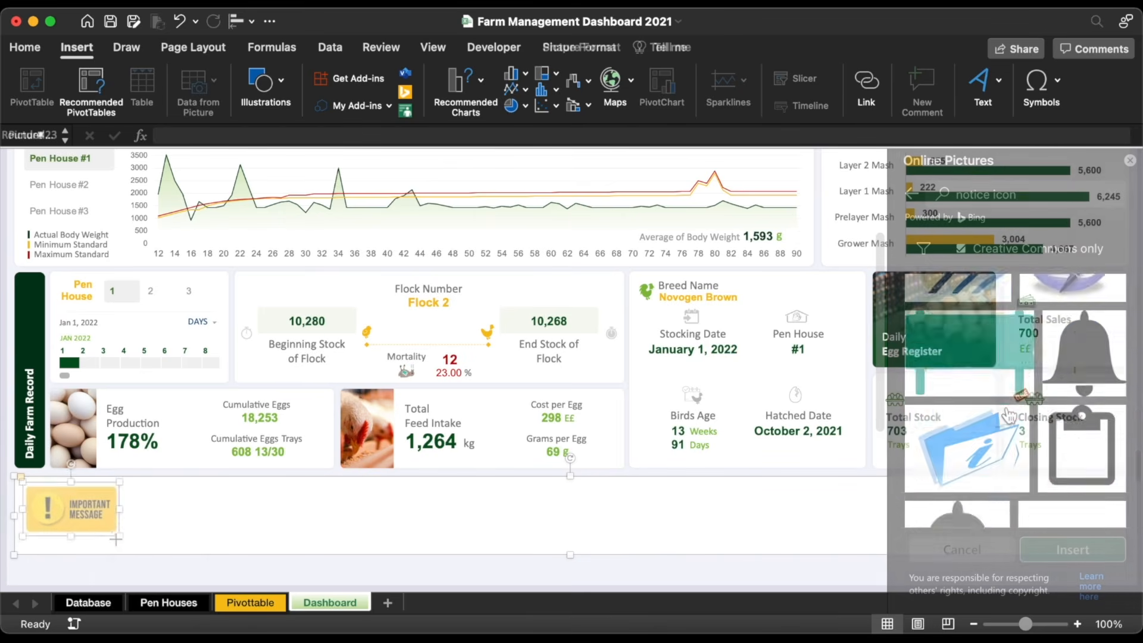
{"action": "left_click_drag", "start_coordinate": [116, 539], "coordinate": [104, 528]}
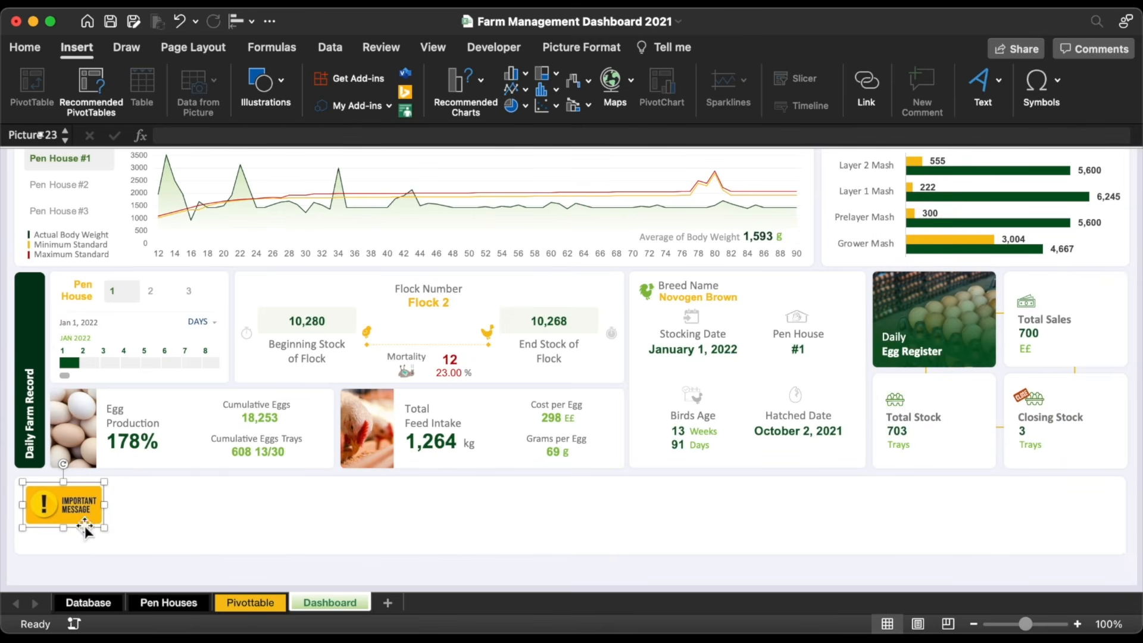
Step: Shorten the panel to fit the picture and align them vertically centred
{"action": "left_click", "coordinate": [204, 554]}
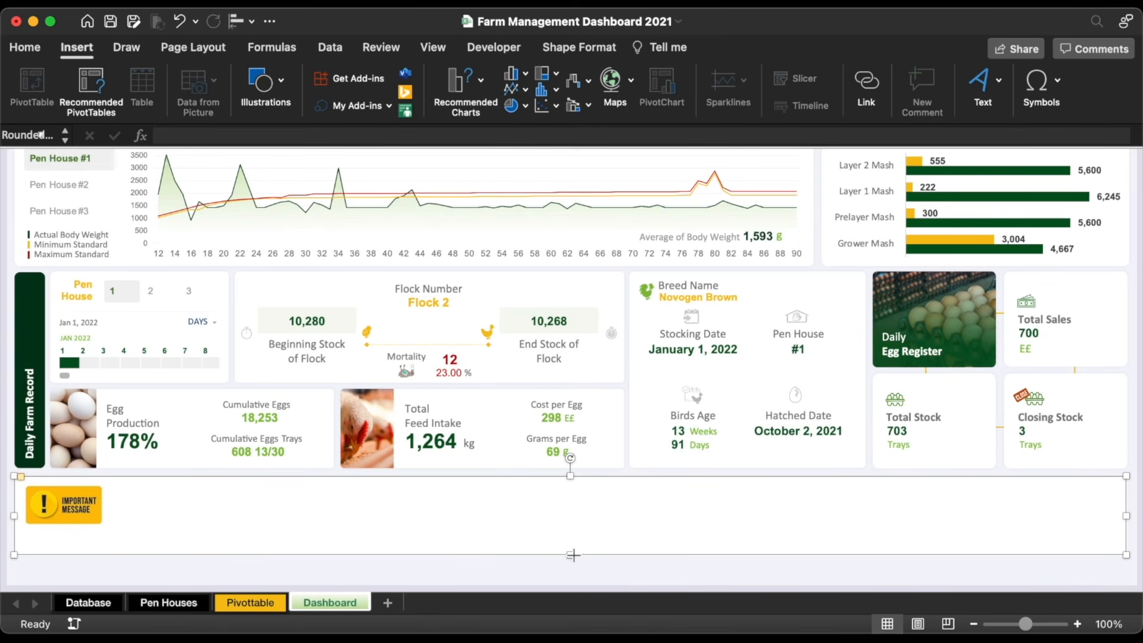
{"action": "left_click_drag", "start_coordinate": [572, 555], "coordinate": [573, 541]}
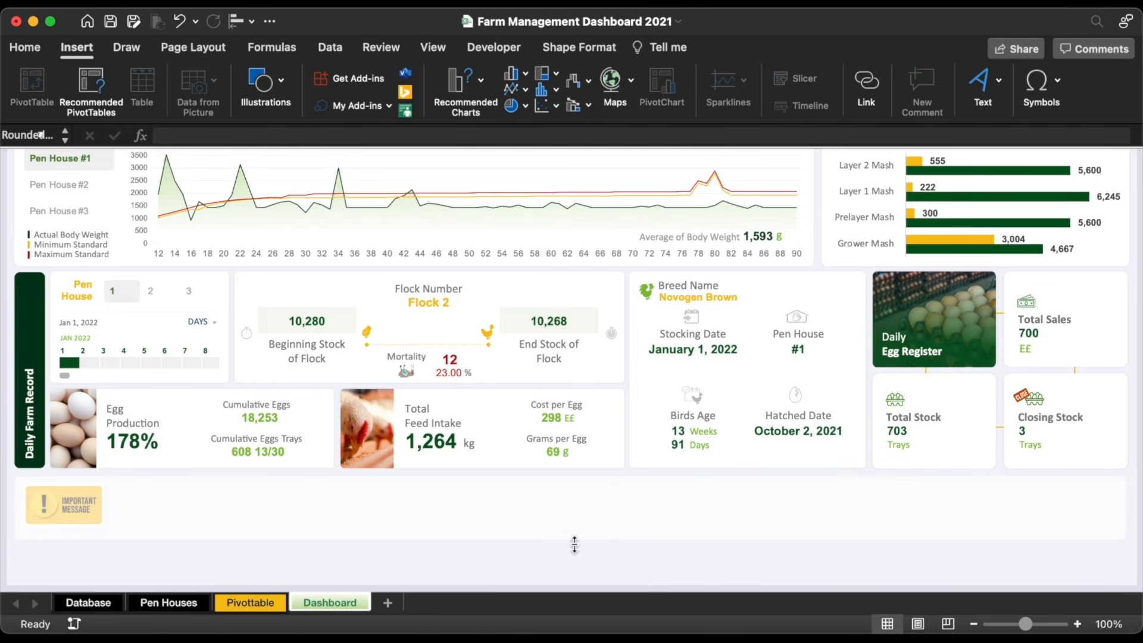
{"action": "left_click", "coordinate": [67, 501], "text": "shift"}
{"action": "left_click", "coordinate": [237, 22]}
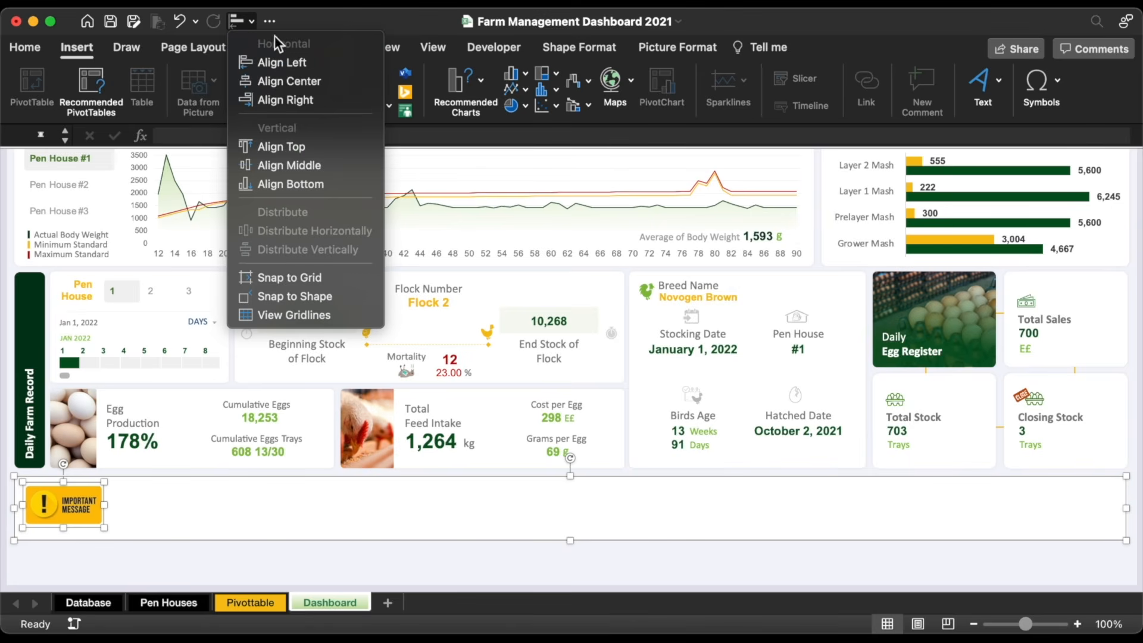
{"action": "left_click", "coordinate": [305, 165]}
{"action": "left_click", "coordinate": [199, 473]}
{"action": "scroll", "coordinate": [250, 471], "scroll_direction": "up", "scroll_amount": 3}
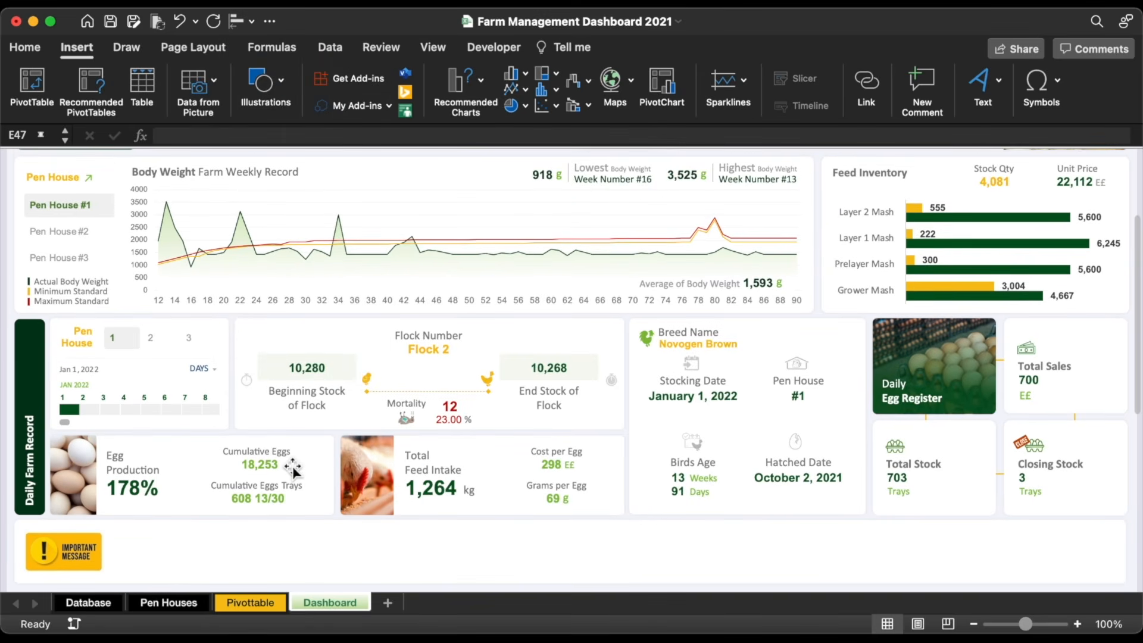
Step: Draw a vertical line just right of the Important Message picture
{"action": "left_click", "coordinate": [43, 49]}
{"action": "left_click", "coordinate": [71, 48]}
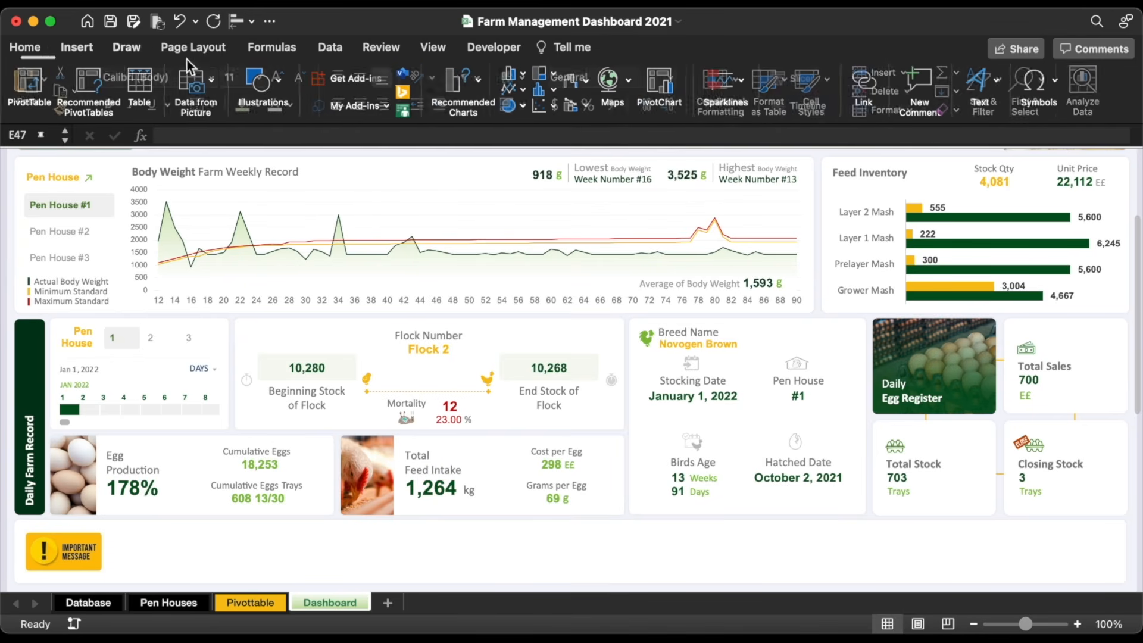
{"action": "left_click", "coordinate": [285, 85]}
{"action": "left_click", "coordinate": [192, 142]}
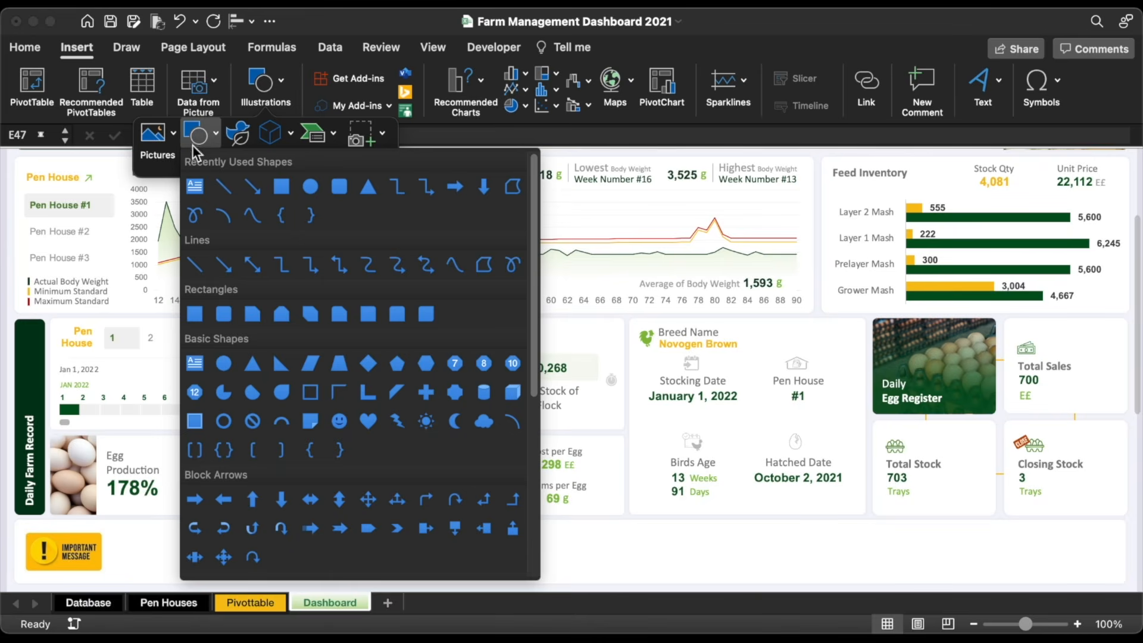
{"action": "left_click", "coordinate": [222, 186]}
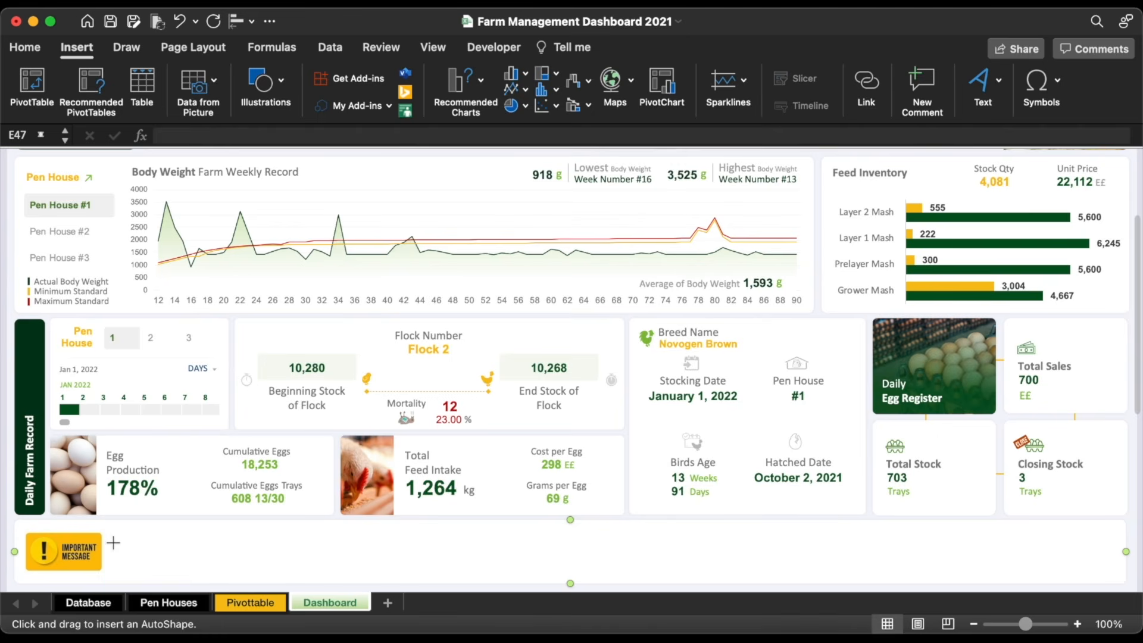
{"action": "left_click_drag", "start_coordinate": [112, 534], "coordinate": [111, 577]}
Step: Colour the divider line light green with a 1½ pt weight
{"action": "left_click", "coordinate": [347, 78]}
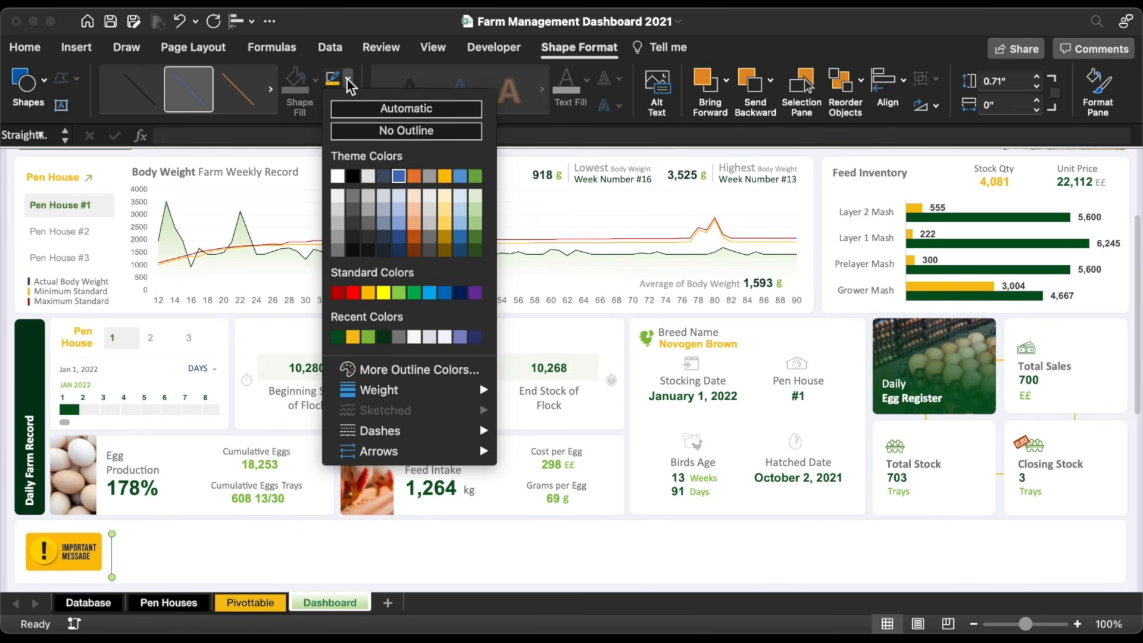
{"action": "left_click", "coordinate": [370, 337]}
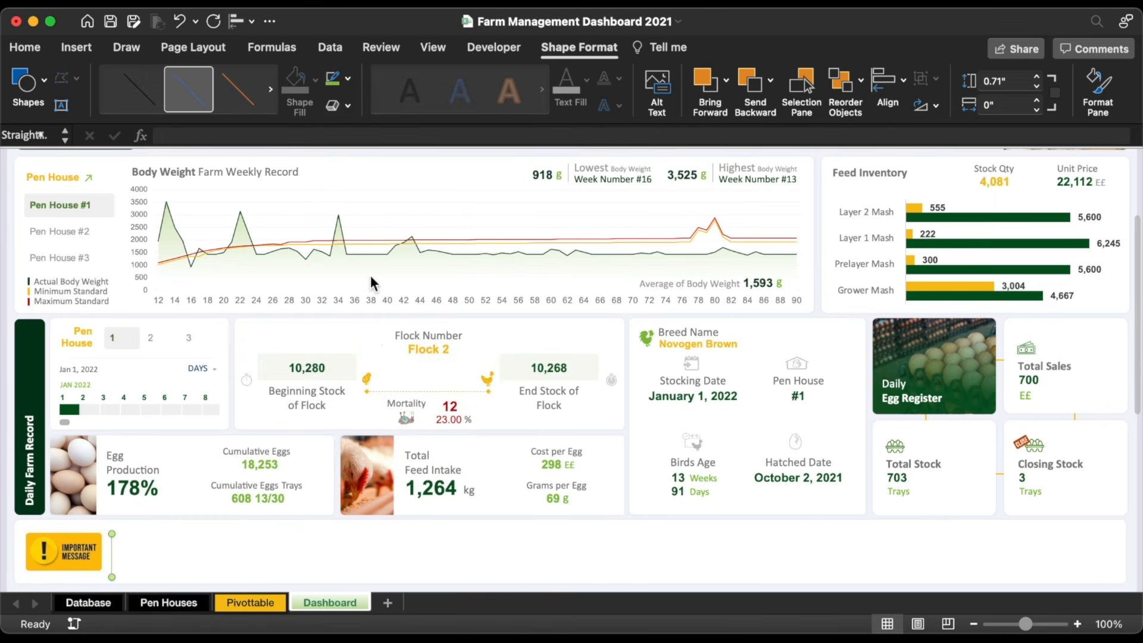
{"action": "left_click", "coordinate": [347, 82]}
{"action": "mouse_move", "coordinate": [410, 390]}
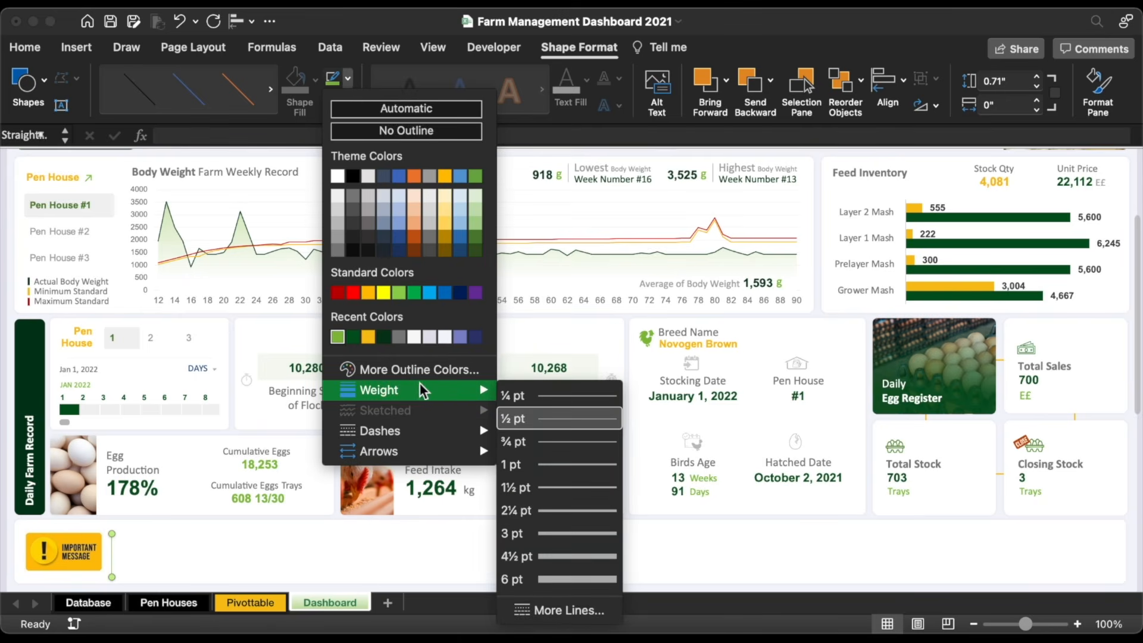
{"action": "left_click", "coordinate": [565, 486]}
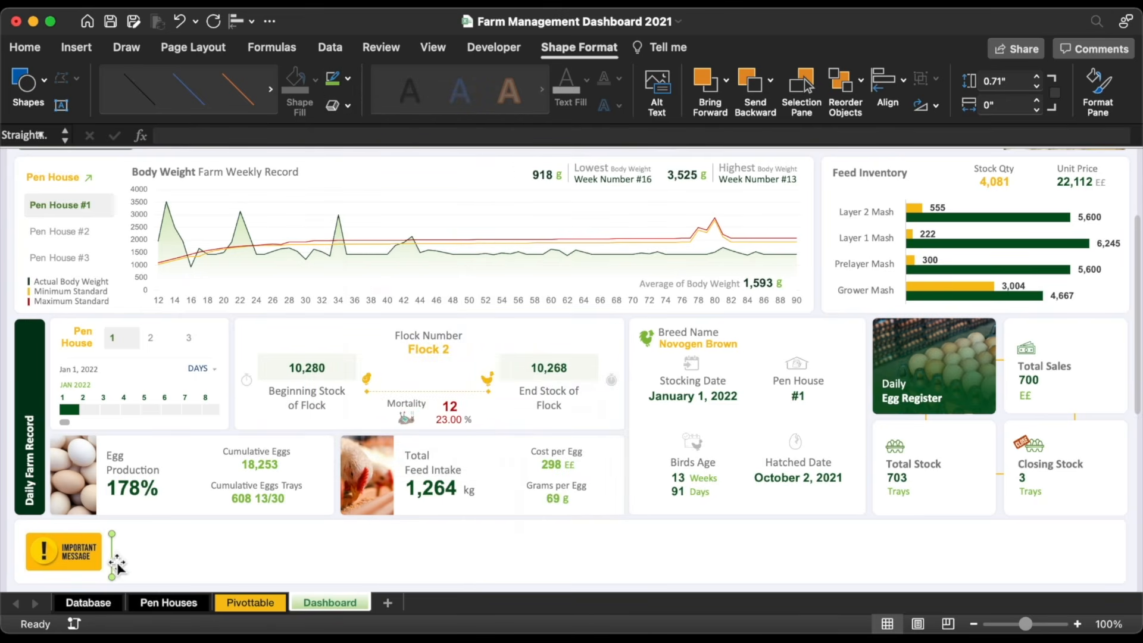
Step: Copy the Egg Production text box beside the divider, link it to Database!AO2, and widen it
{"action": "left_click_drag", "start_coordinate": [123, 457], "coordinate": [163, 543]}
{"action": "key", "text": "super+a"}
{"action": "key", "text": "BackSpace"}
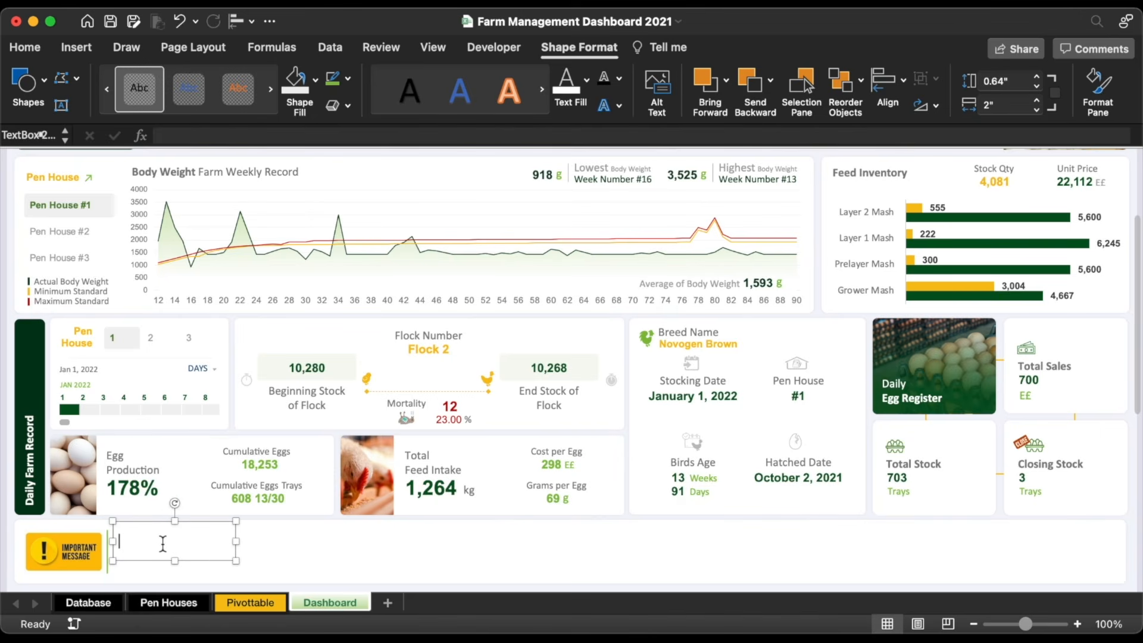
{"action": "left_click", "coordinate": [206, 131]}
{"action": "type", "text": "="}
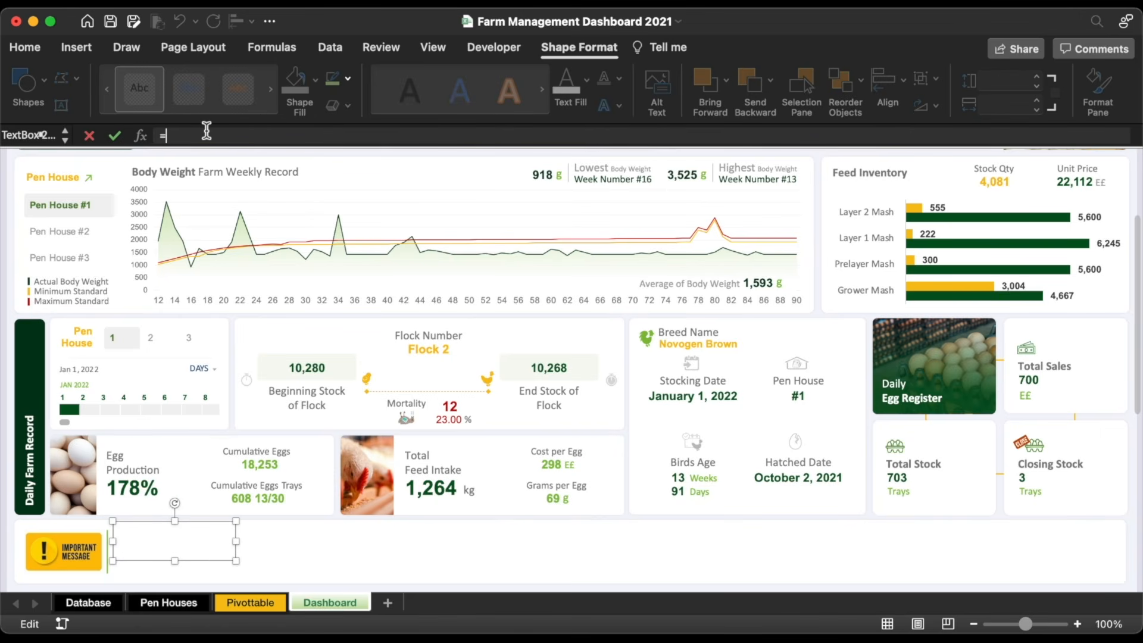
{"action": "left_click", "coordinate": [99, 606]}
{"action": "scroll", "coordinate": [678, 283], "scroll_direction": "right", "scroll_amount": 20}
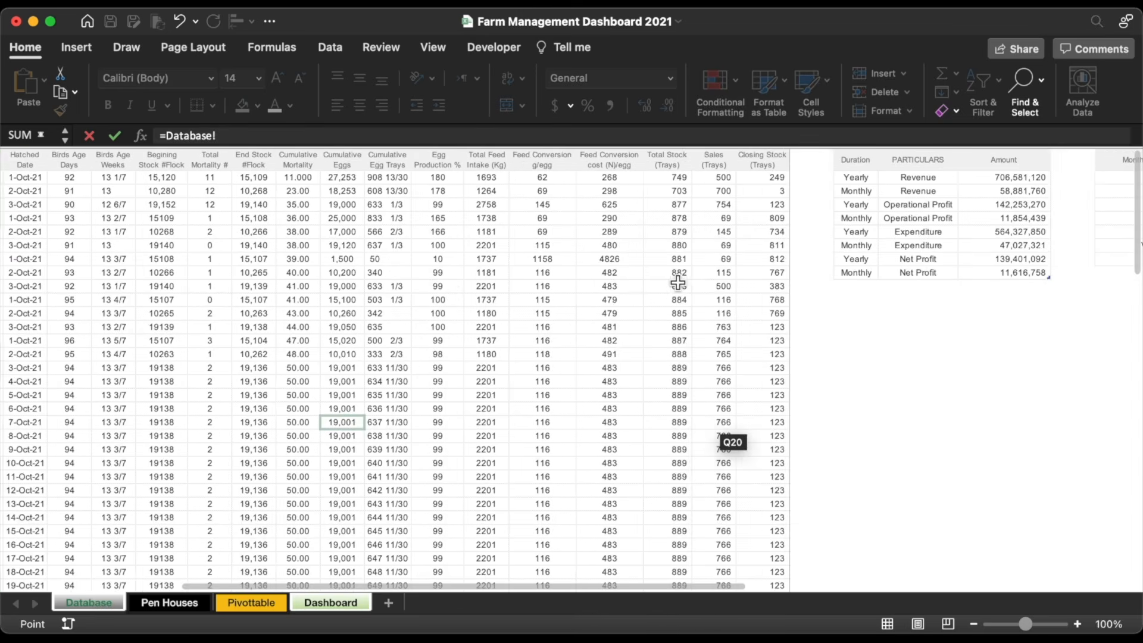
{"action": "scroll", "coordinate": [678, 283], "scroll_direction": "right", "scroll_amount": 5}
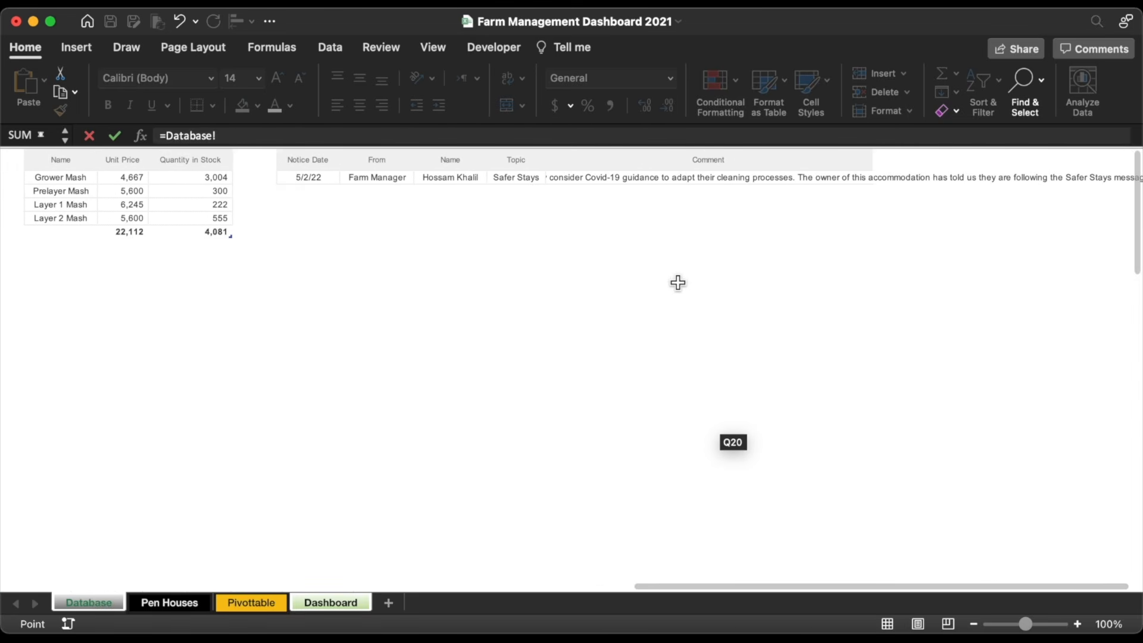
{"action": "left_click", "coordinate": [406, 185]}
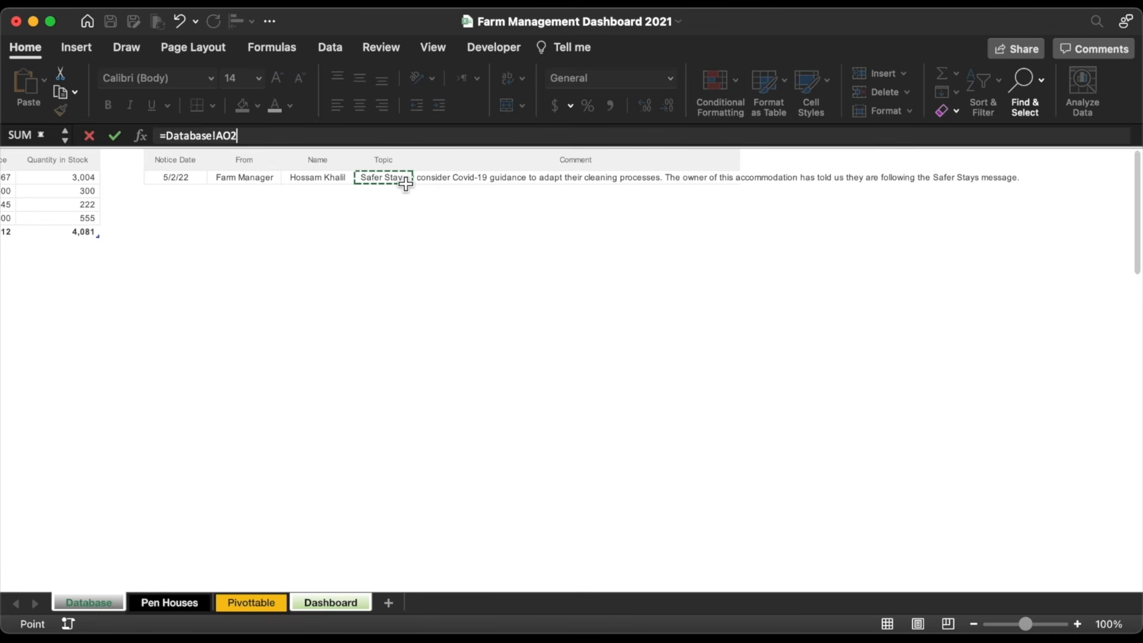
{"action": "left_click_drag", "start_coordinate": [406, 184], "coordinate": [406, 196]}
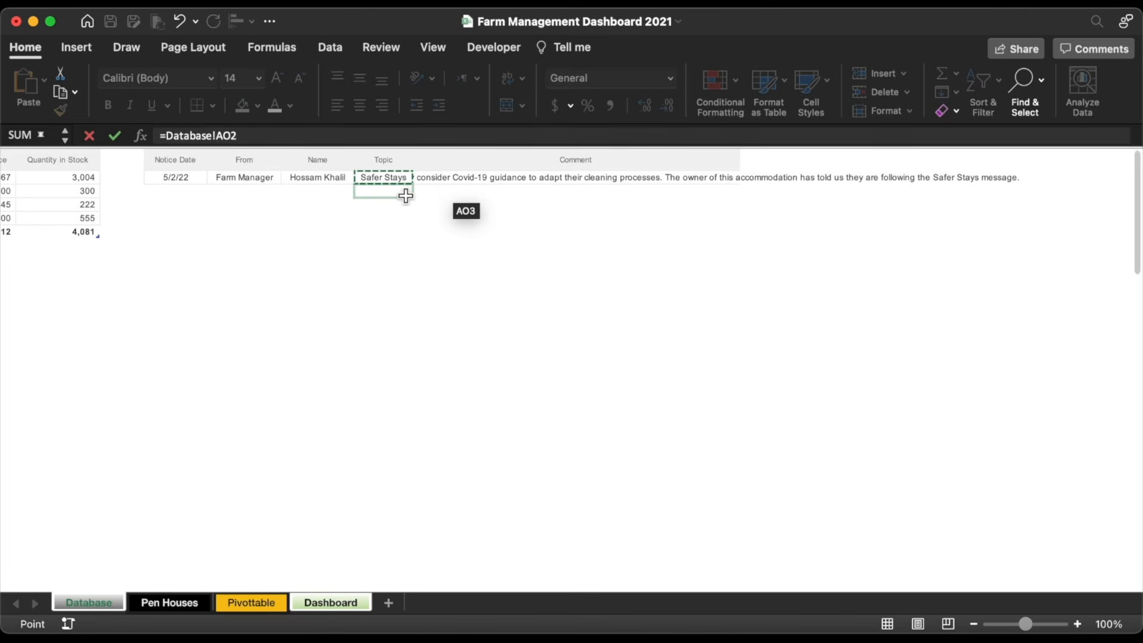
{"action": "key", "text": "Return"}
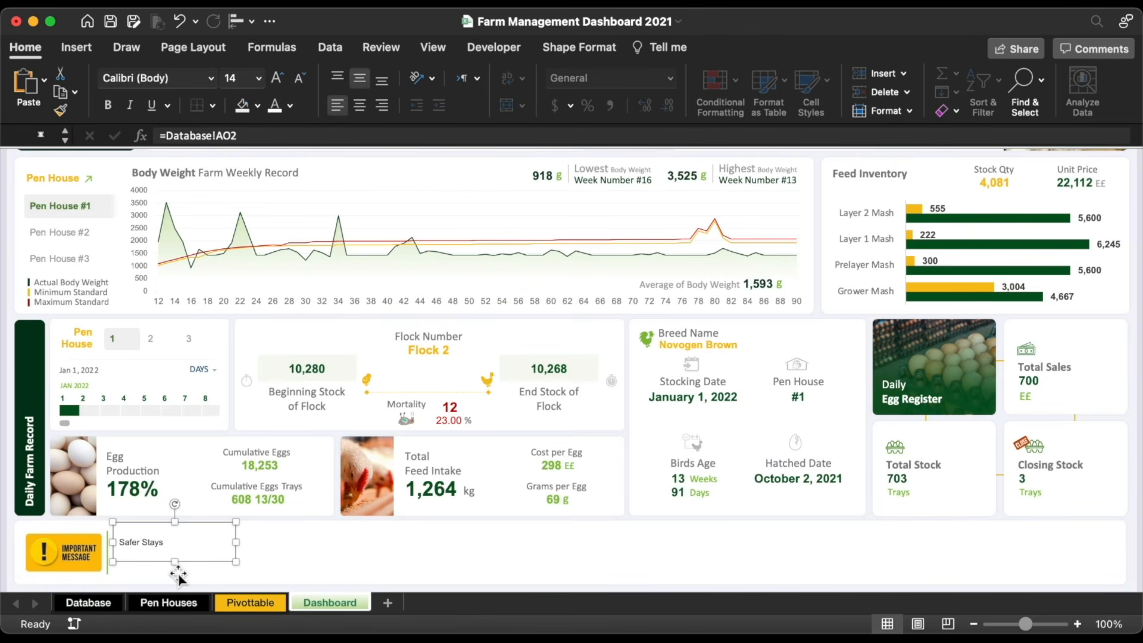
{"action": "left_click_drag", "start_coordinate": [176, 580], "coordinate": [963, 557]}
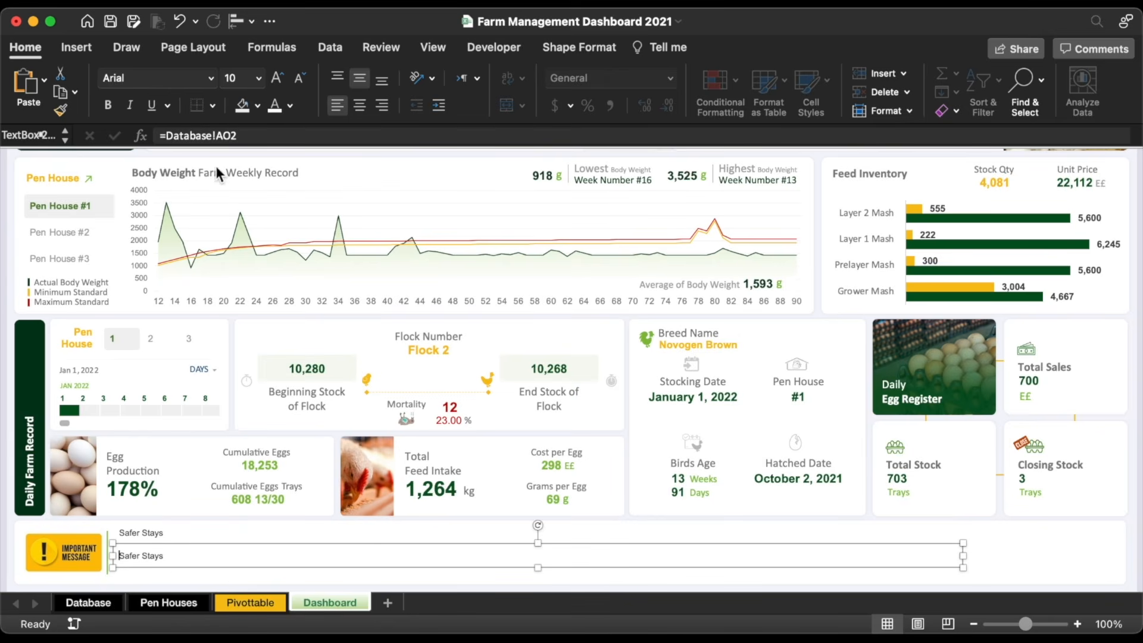
Step: Relink the message box to the Comment cell Database!AP2
{"action": "left_click", "coordinate": [253, 136]}
{"action": "key", "text": "BackSpace"}
{"action": "key", "text": "BackSpace"}
{"action": "key", "text": "BackSpace"}
{"action": "key", "text": "BackSpace"}
{"action": "key", "text": "BackSpace"}
{"action": "key", "text": "BackSpace"}
{"action": "key", "text": "BackSpace"}
{"action": "key", "text": "BackSpace"}
{"action": "key", "text": "BackSpace"}
{"action": "key", "text": "BackSpace"}
{"action": "key", "text": "BackSpace"}
{"action": "key", "text": "BackSpace"}
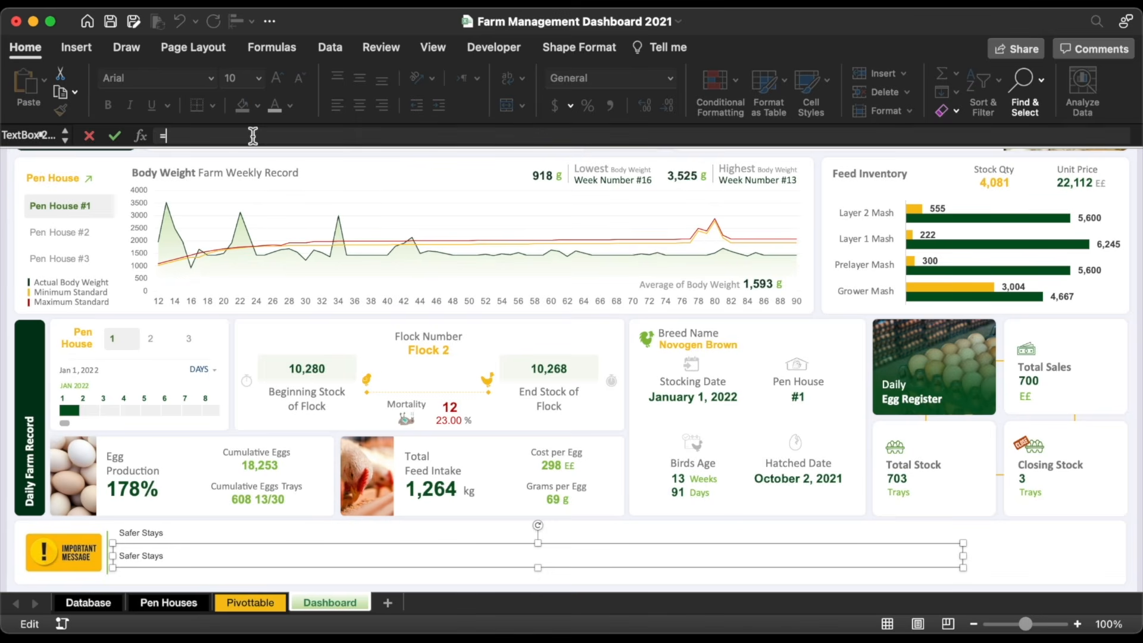
{"action": "left_click", "coordinate": [114, 600]}
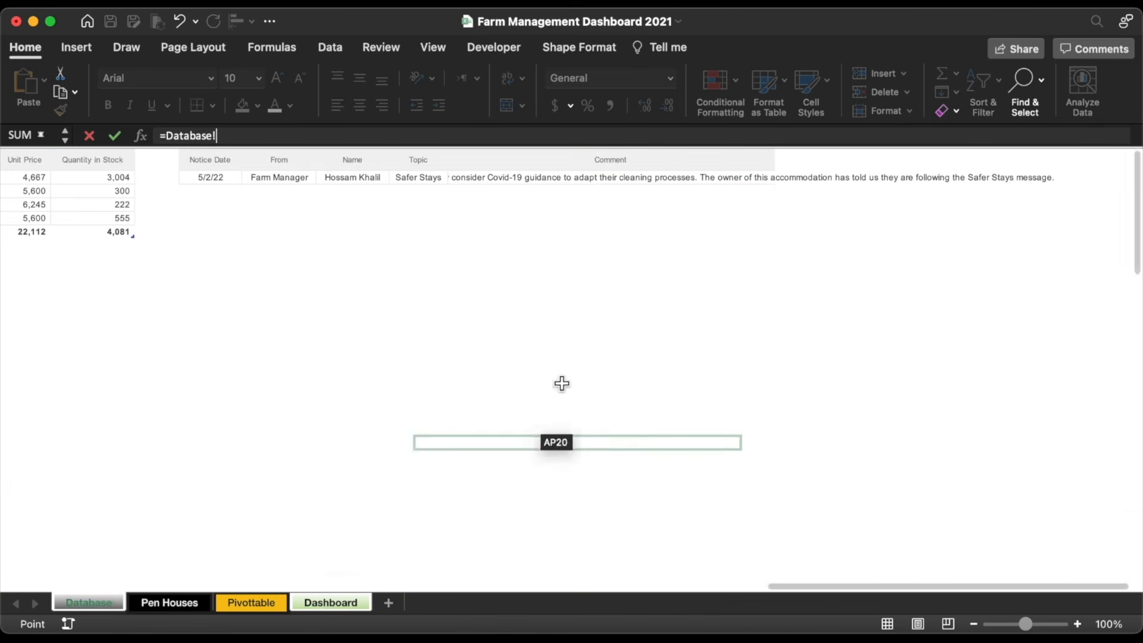
{"action": "left_click", "coordinate": [533, 177]}
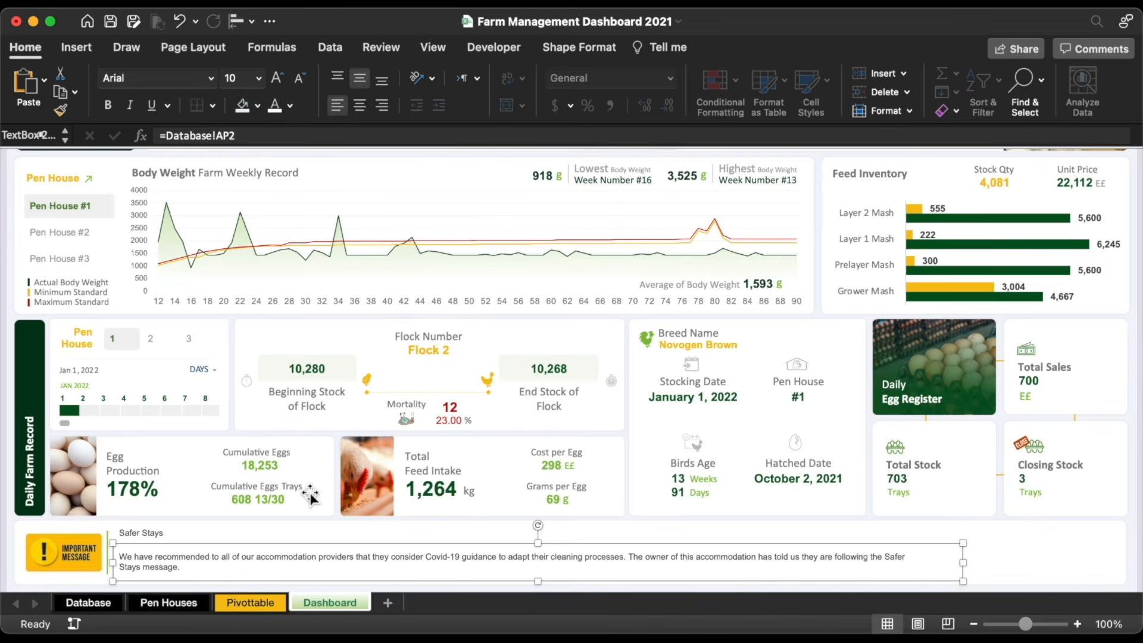
{"action": "key", "text": "Return"}
Step: Apply the Egg Production box's Calibri 14 formatting to the message box and widen it
{"action": "left_click", "coordinate": [124, 461]}
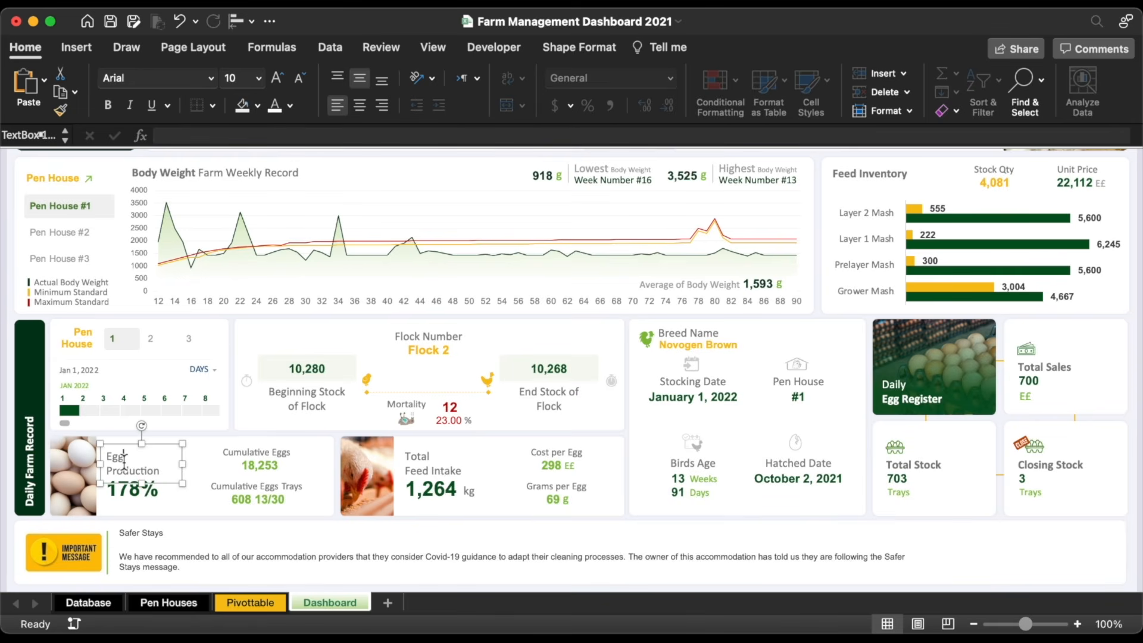
{"action": "left_click", "coordinate": [62, 106]}
{"action": "left_click", "coordinate": [183, 569]}
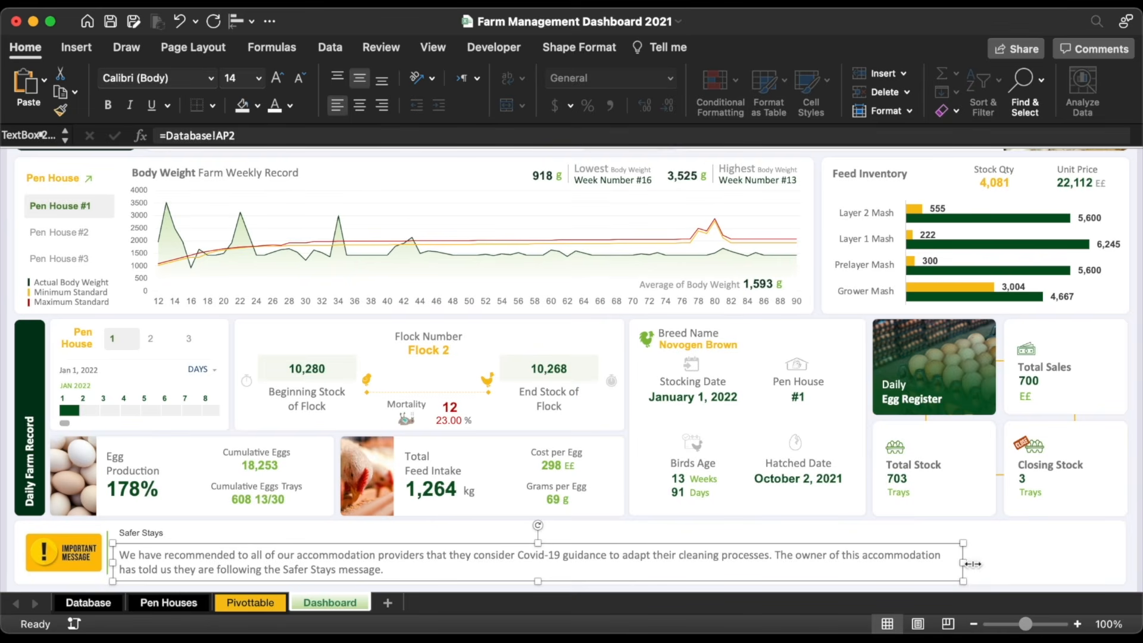
{"action": "left_click_drag", "start_coordinate": [964, 565], "coordinate": [1014, 562]}
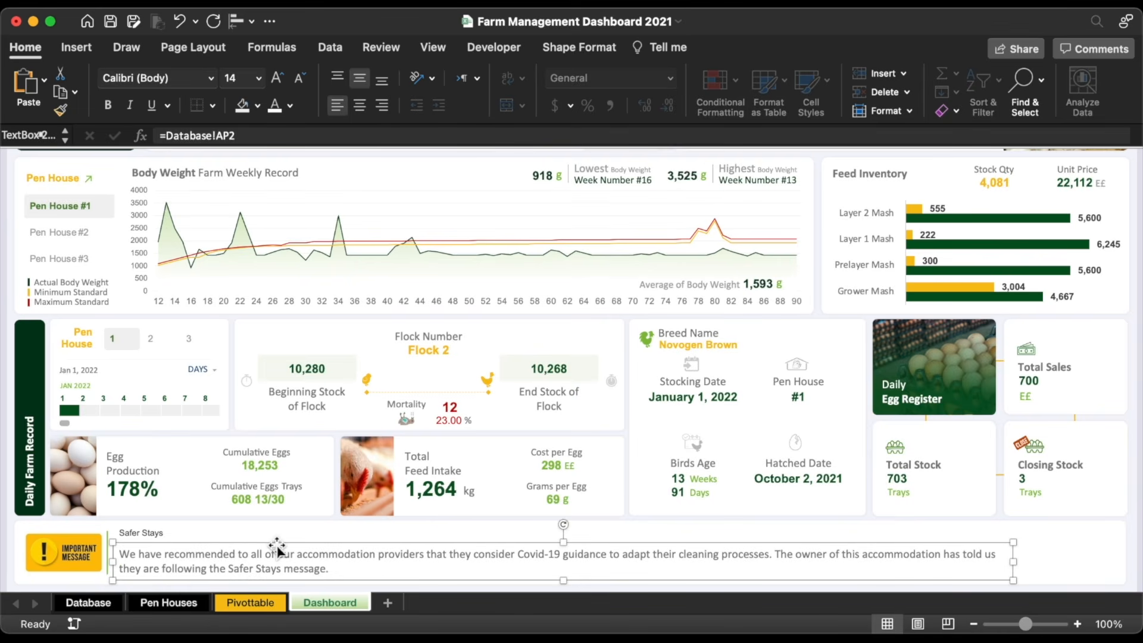
Step: Make the Safer Stays title bold, recently used colour, larger Calibri, and copy it to the panel's right end
{"action": "left_click", "coordinate": [156, 532]}
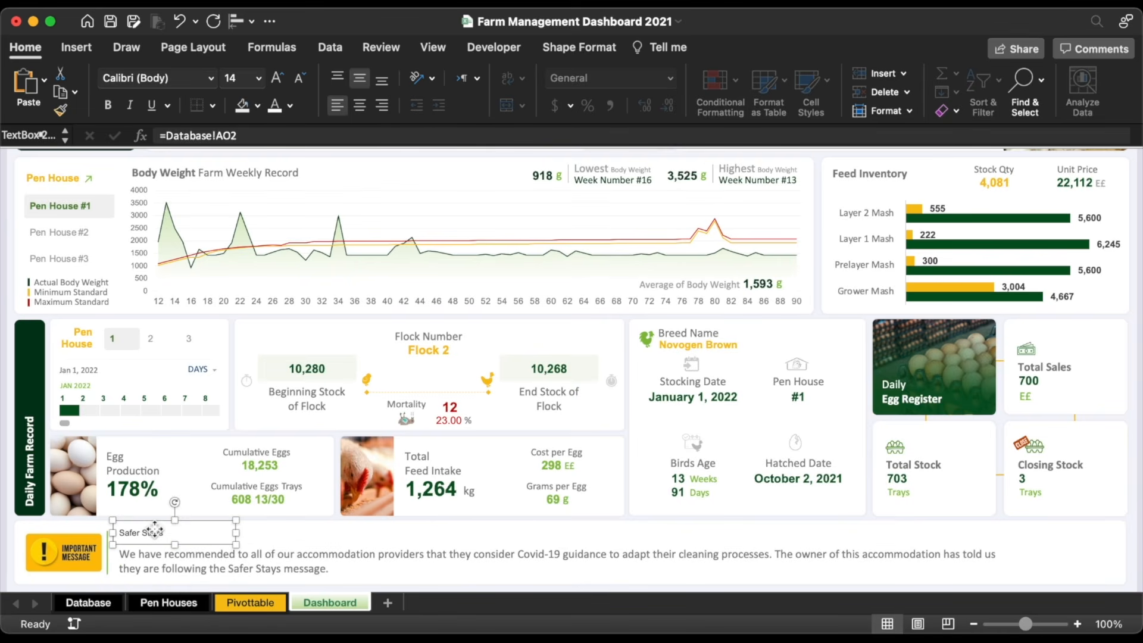
{"action": "left_click", "coordinate": [111, 104]}
{"action": "left_click", "coordinate": [290, 106]}
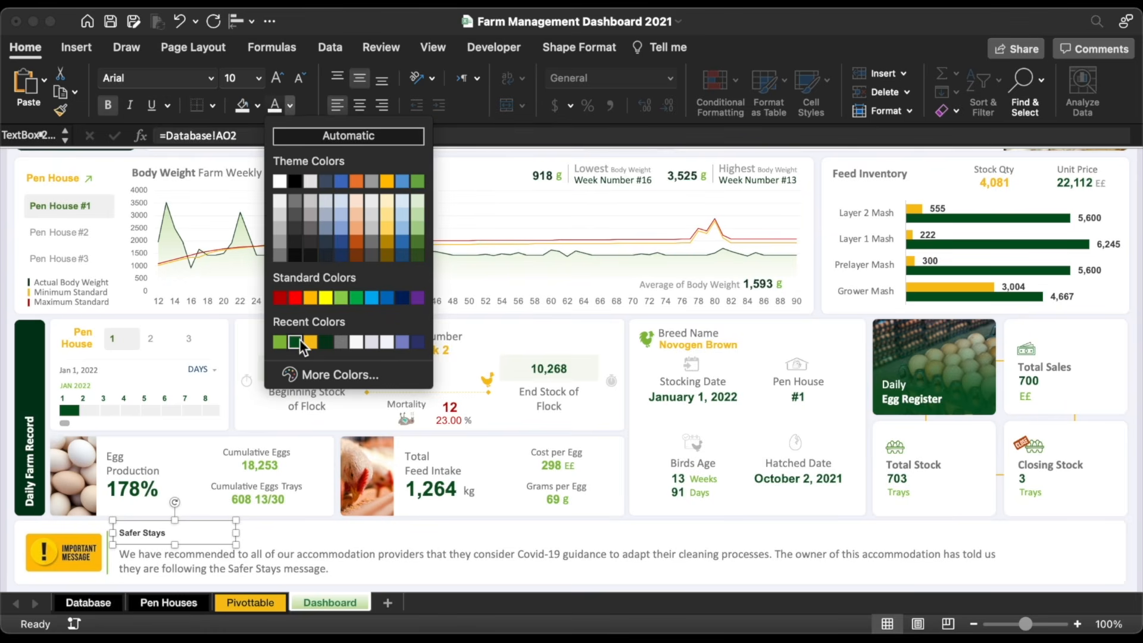
{"action": "left_click", "coordinate": [302, 339]}
{"action": "left_click", "coordinate": [278, 79]}
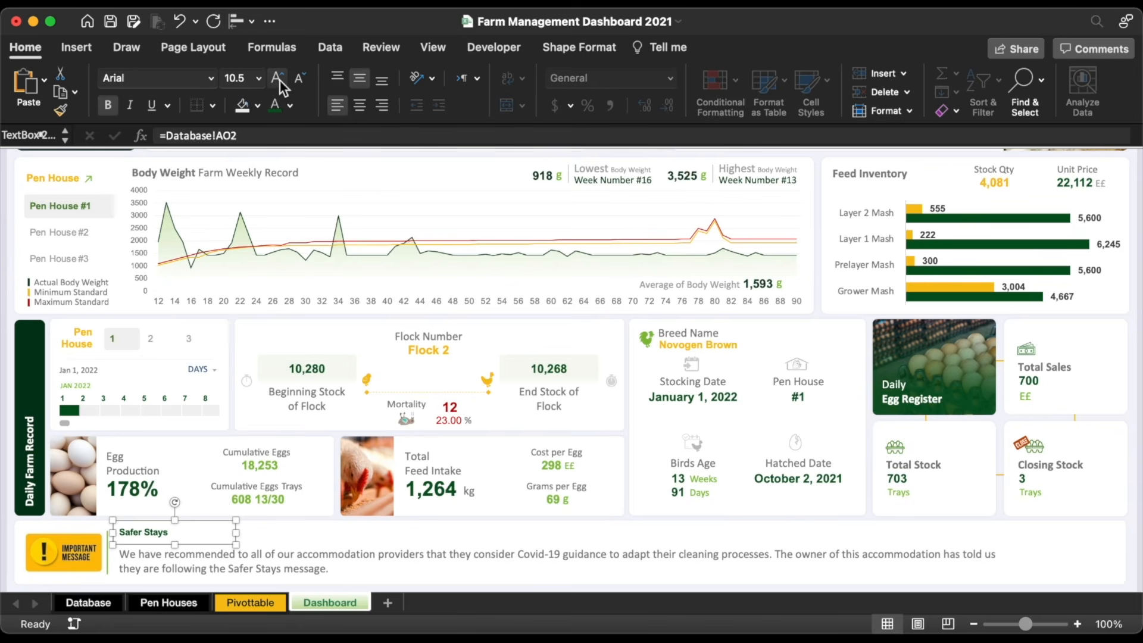
{"action": "left_click", "coordinate": [279, 79]}
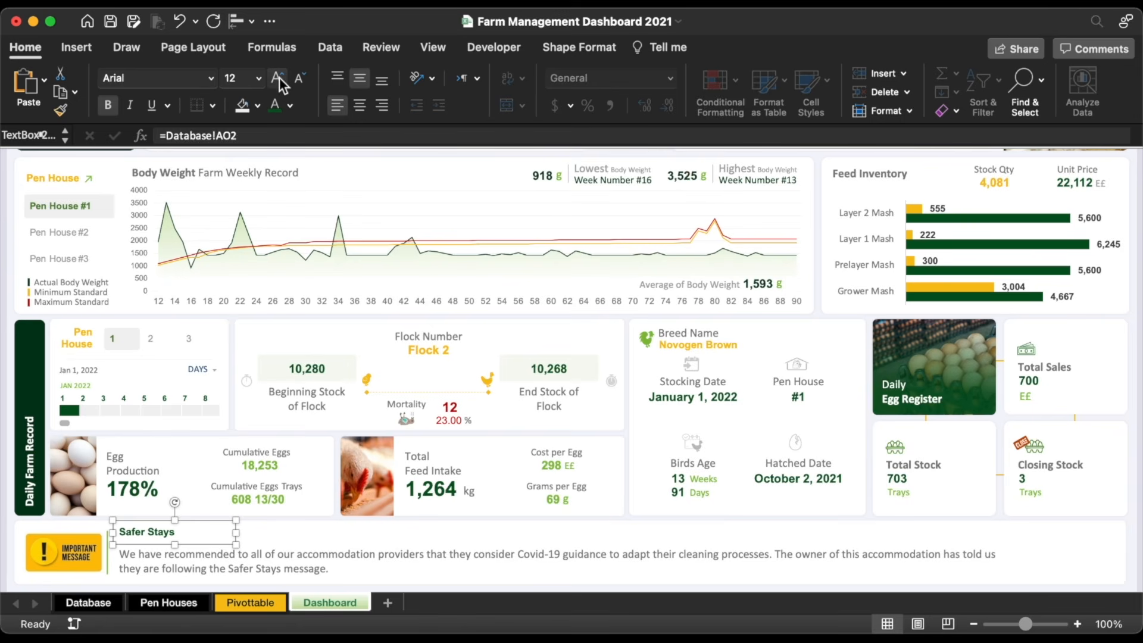
{"action": "left_click", "coordinate": [211, 78]}
{"action": "left_click", "coordinate": [168, 173]}
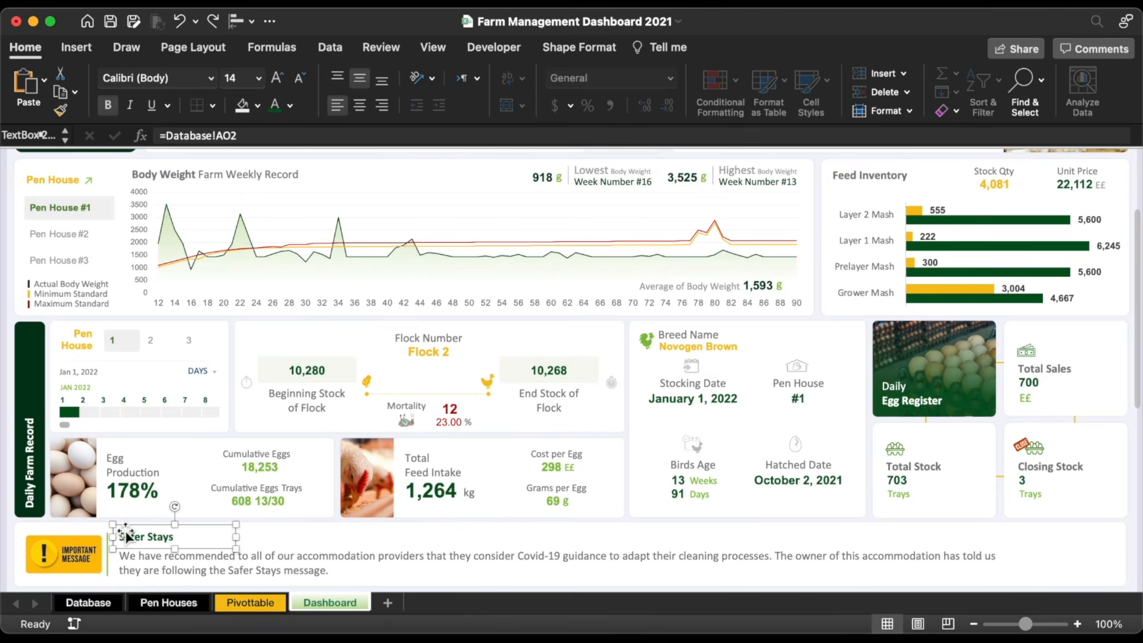
{"action": "left_click_drag", "start_coordinate": [136, 529], "coordinate": [1036, 558]}
Step: Centre the copied box's text and link it to Database!AM2, showing Farm Manager
{"action": "left_click", "coordinate": [359, 105]}
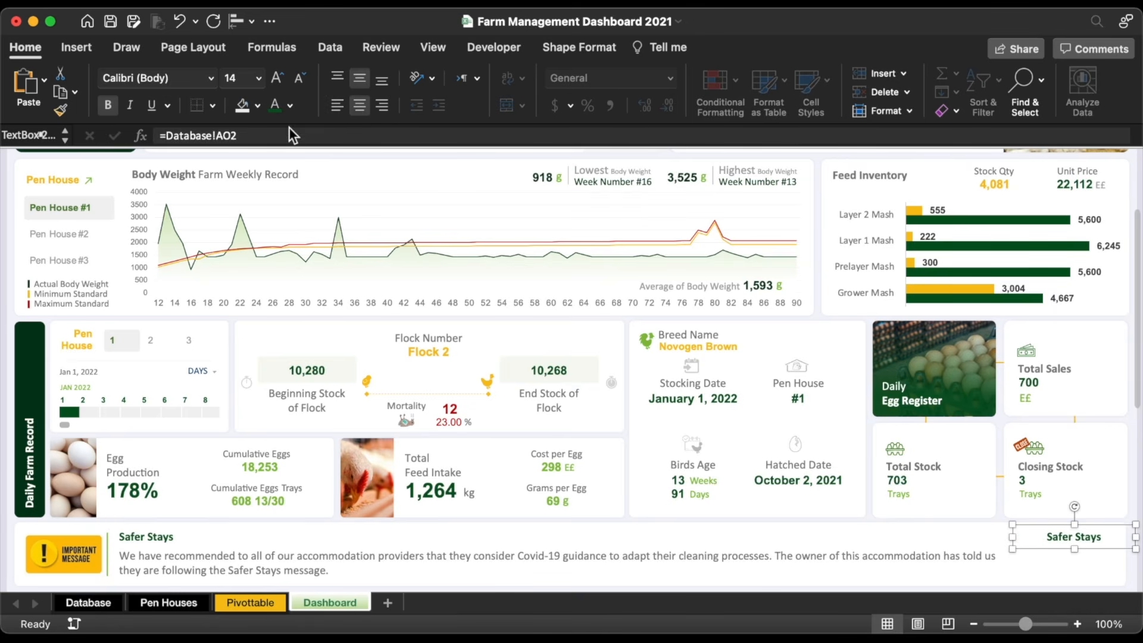
{"action": "left_click", "coordinate": [286, 130]}
{"action": "type", "text": "="}
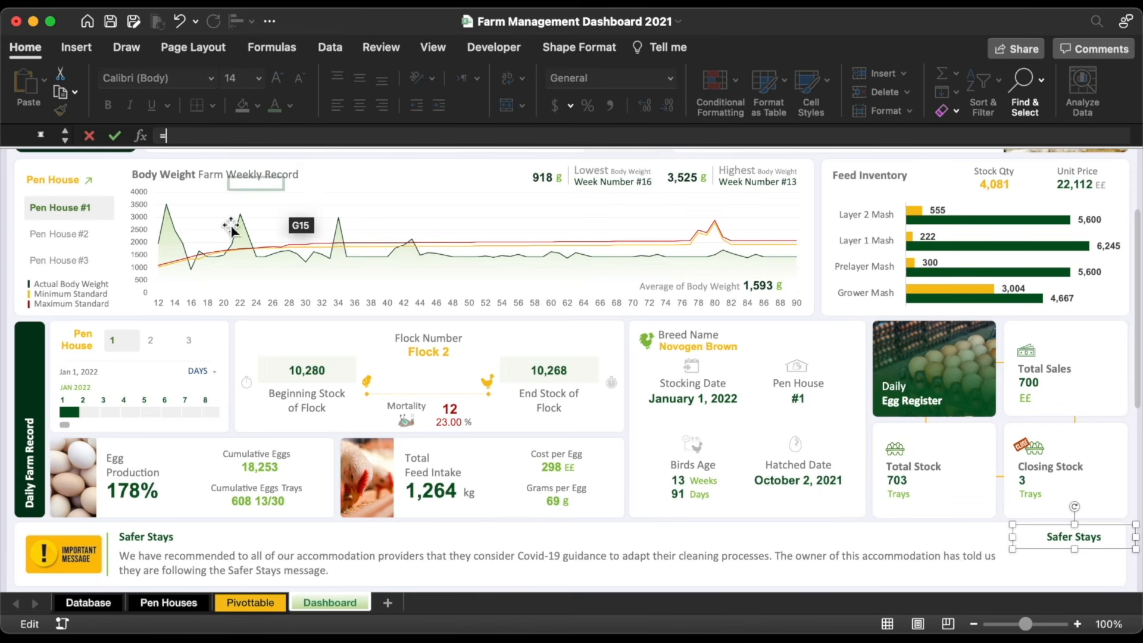
{"action": "left_click", "coordinate": [105, 603]}
{"action": "left_click", "coordinate": [286, 178]}
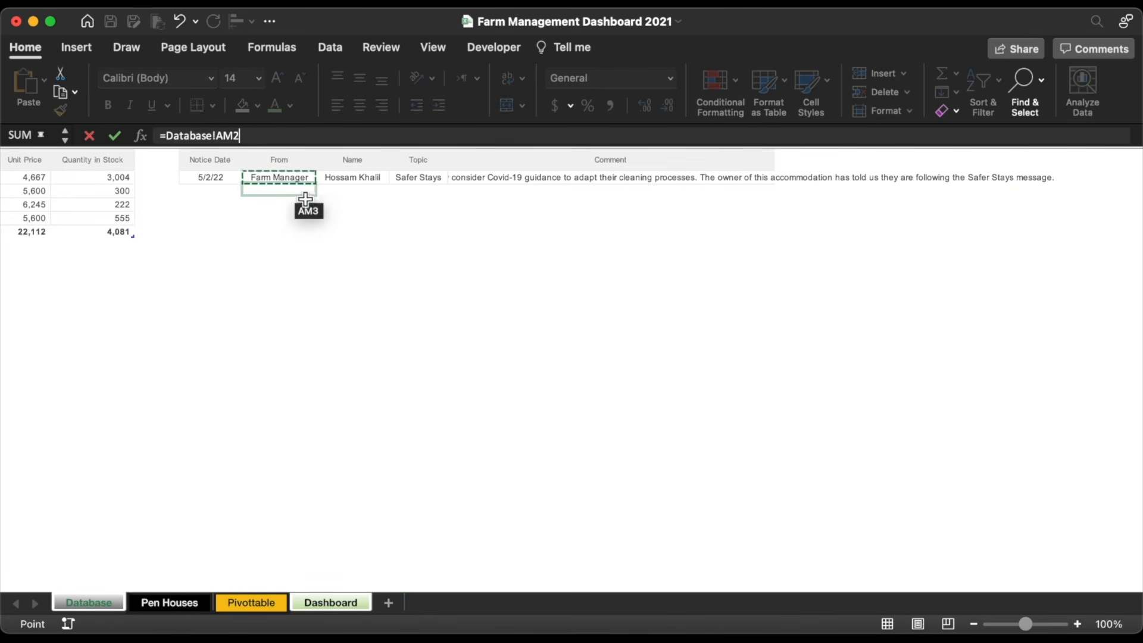
{"action": "key", "text": "Return"}
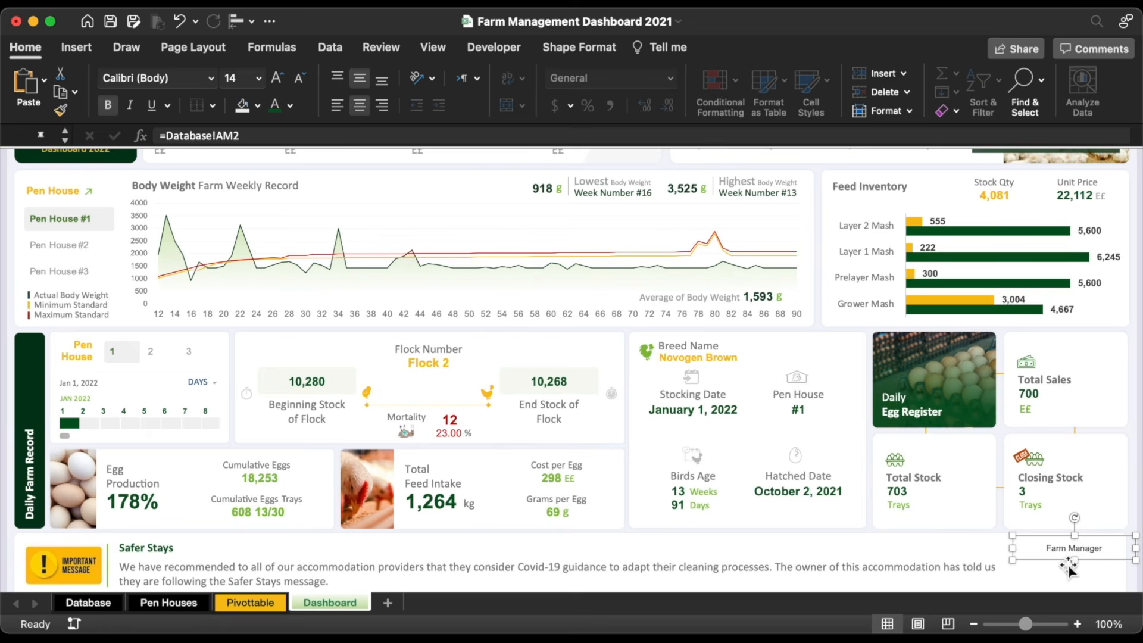
Step: Copy the box below and link it to the sender's name in Database!AN2
{"action": "left_click_drag", "start_coordinate": [1067, 553], "coordinate": [1067, 567]}
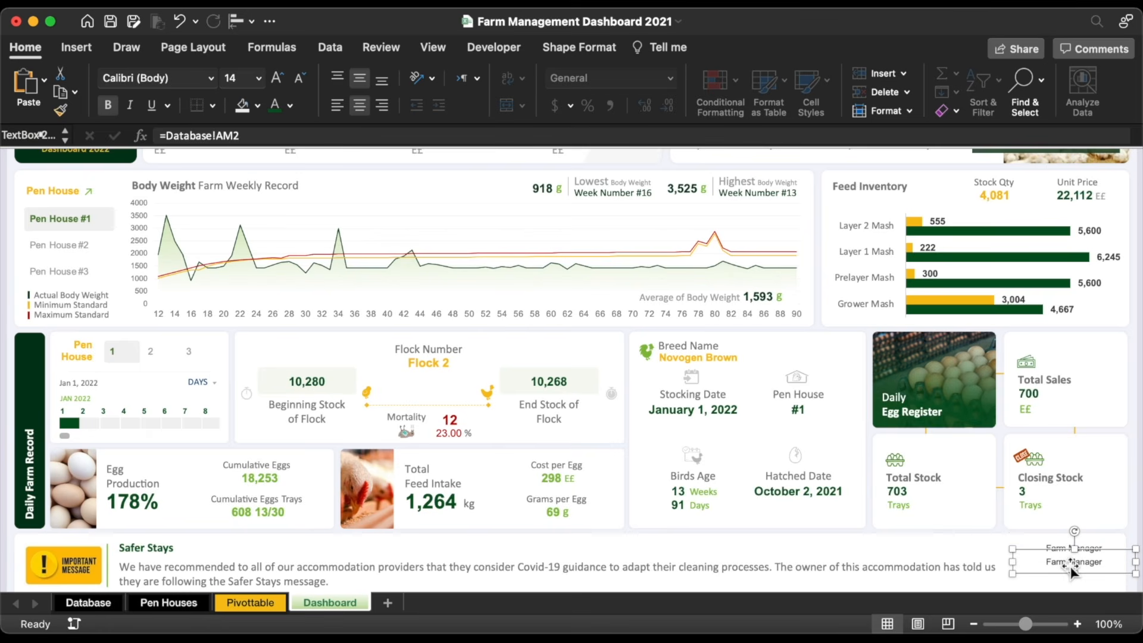
{"action": "left_click", "coordinate": [351, 136]}
{"action": "key", "text": "BackSpace"}
{"action": "key", "text": "BackSpace"}
{"action": "key", "text": "BackSpace"}
{"action": "key", "text": "BackSpace"}
{"action": "key", "text": "BackSpace"}
{"action": "key", "text": "BackSpace"}
{"action": "key", "text": "BackSpace"}
{"action": "key", "text": "BackSpace"}
{"action": "key", "text": "BackSpace"}
{"action": "key", "text": "BackSpace"}
{"action": "key", "text": "BackSpace"}
{"action": "key", "text": "BackSpace"}
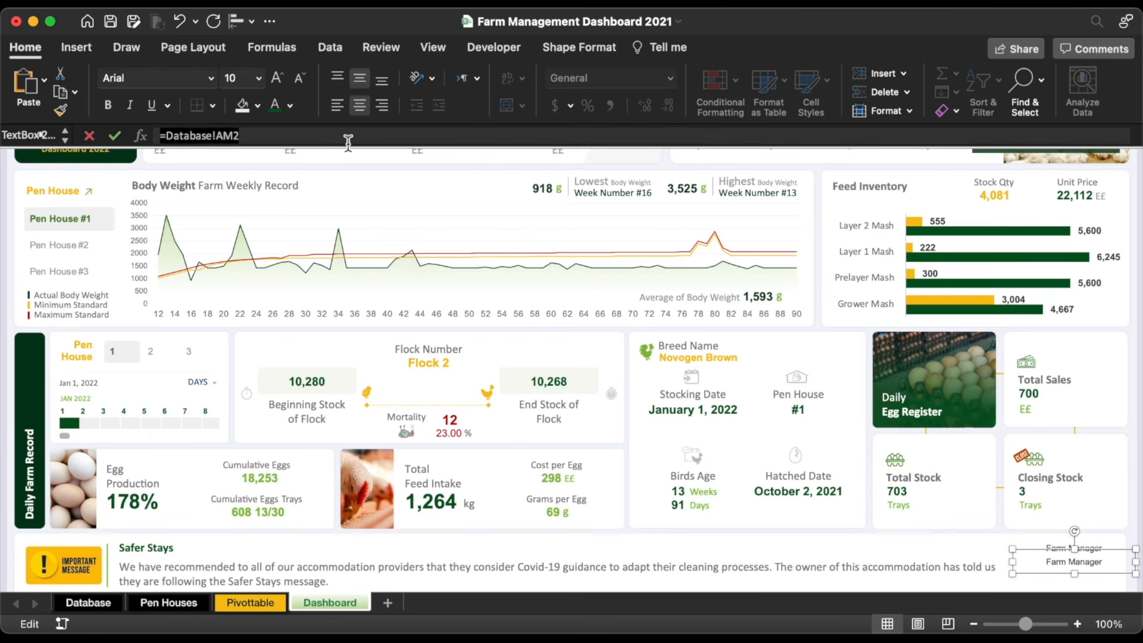
{"action": "left_click", "coordinate": [96, 602]}
{"action": "left_click", "coordinate": [364, 178]}
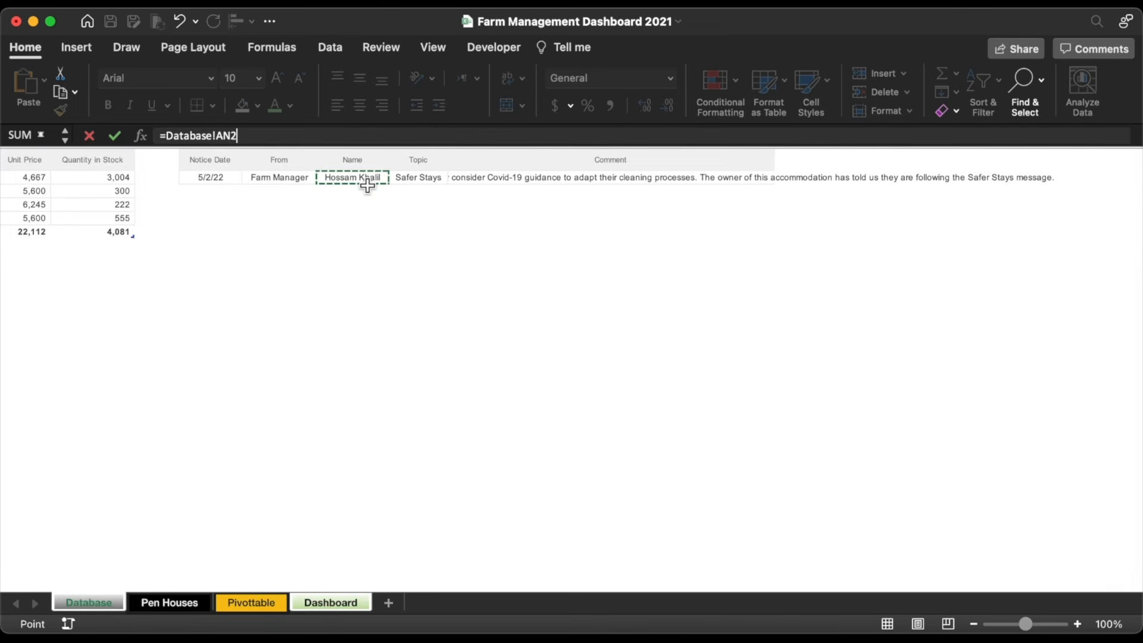
{"action": "key", "text": "Return"}
Step: Add another copy below, linked to the notice date Database!AL2 (5/2/22)
{"action": "left_click_drag", "start_coordinate": [1051, 573], "coordinate": [1054, 583]}
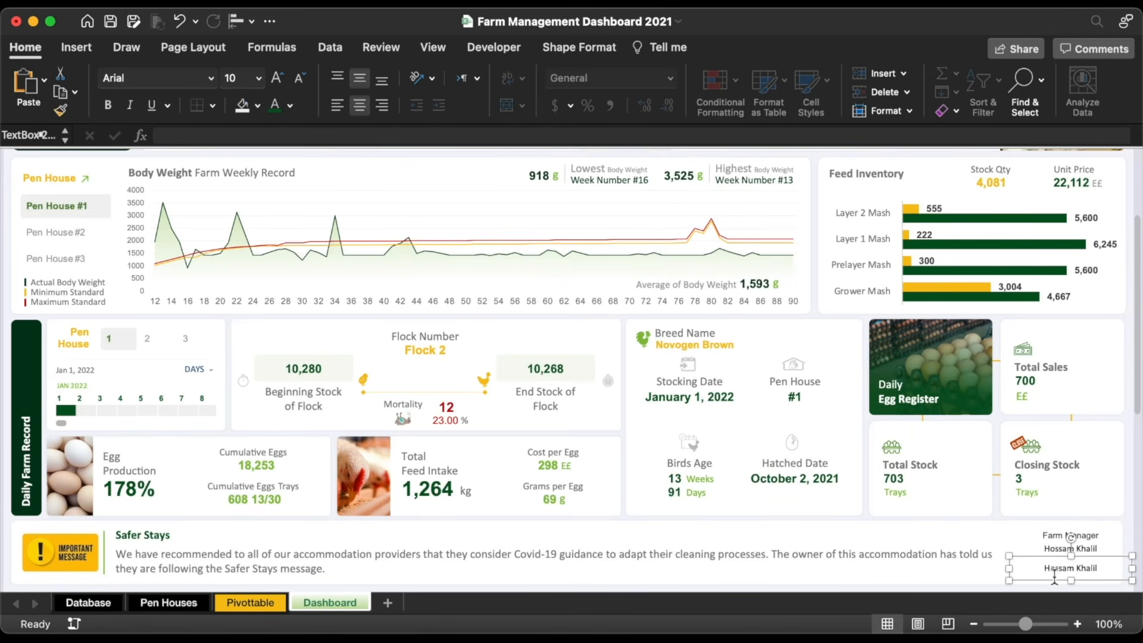
{"action": "type", "text": "="}
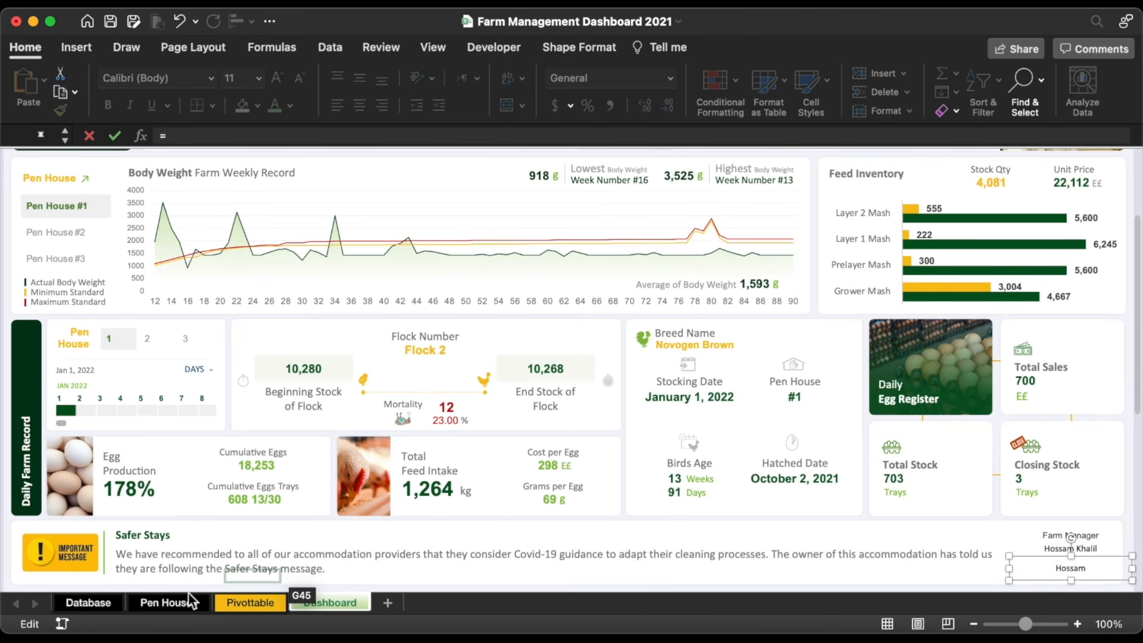
{"action": "left_click", "coordinate": [89, 603]}
{"action": "left_click", "coordinate": [233, 179]}
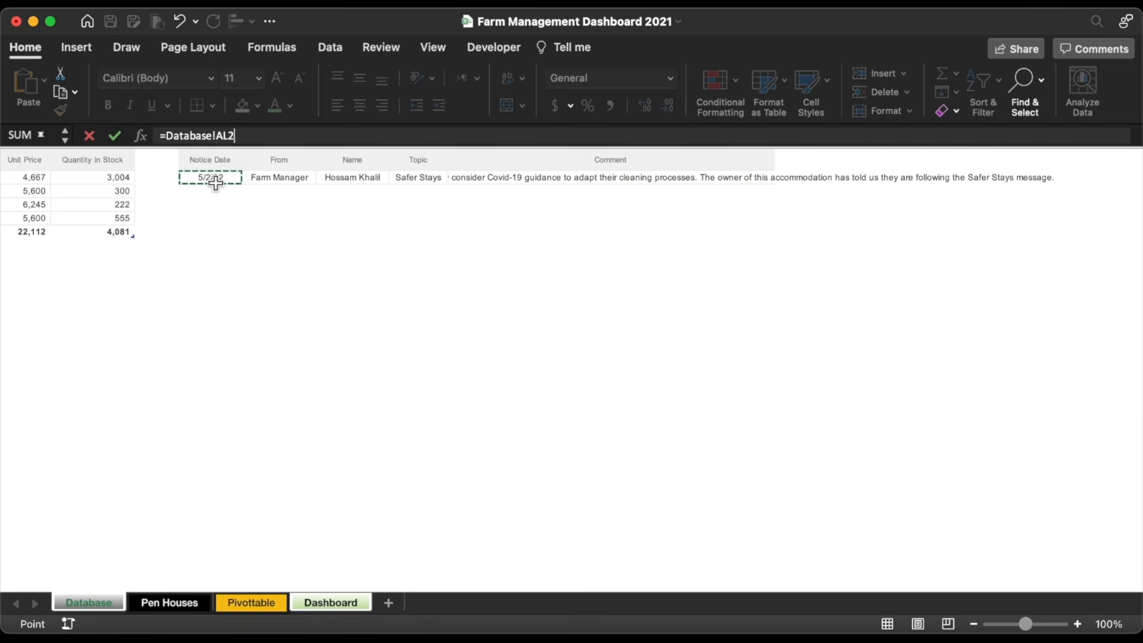
{"action": "key", "text": "Return"}
Step: Keep Arial and make the dashboard date 5/2/22 green with a larger font
{"action": "left_click", "coordinate": [212, 78]}
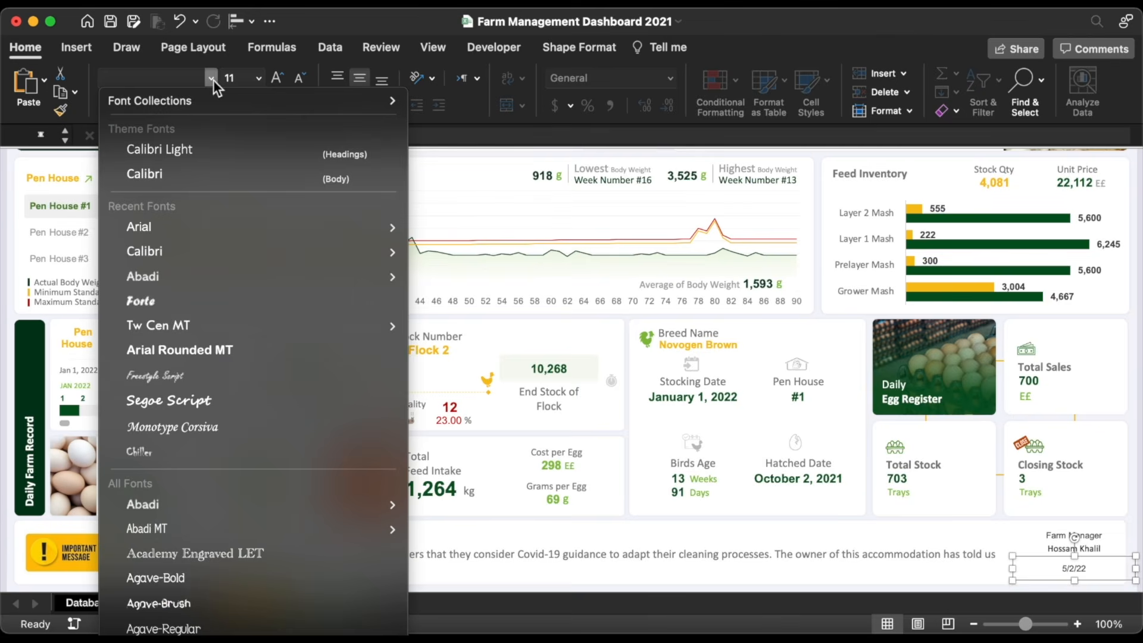
{"action": "left_click", "coordinate": [166, 171]}
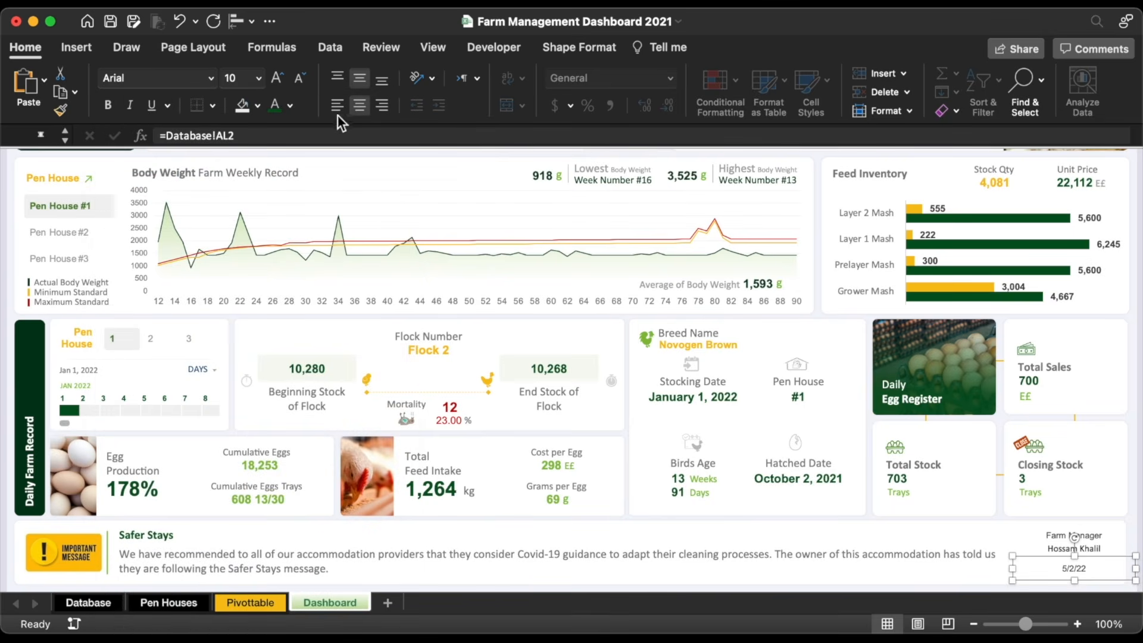
{"action": "left_click", "coordinate": [290, 106]}
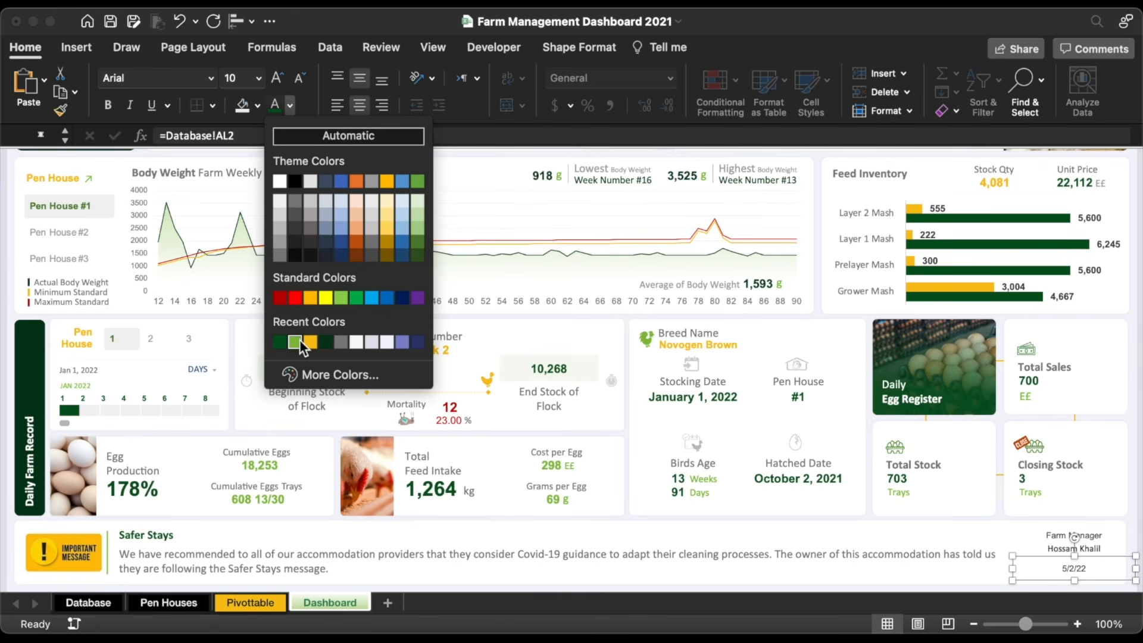
{"action": "left_click", "coordinate": [294, 342]}
{"action": "left_click", "coordinate": [278, 78]}
{"action": "left_click", "coordinate": [277, 77]}
{"action": "left_click", "coordinate": [277, 78]}
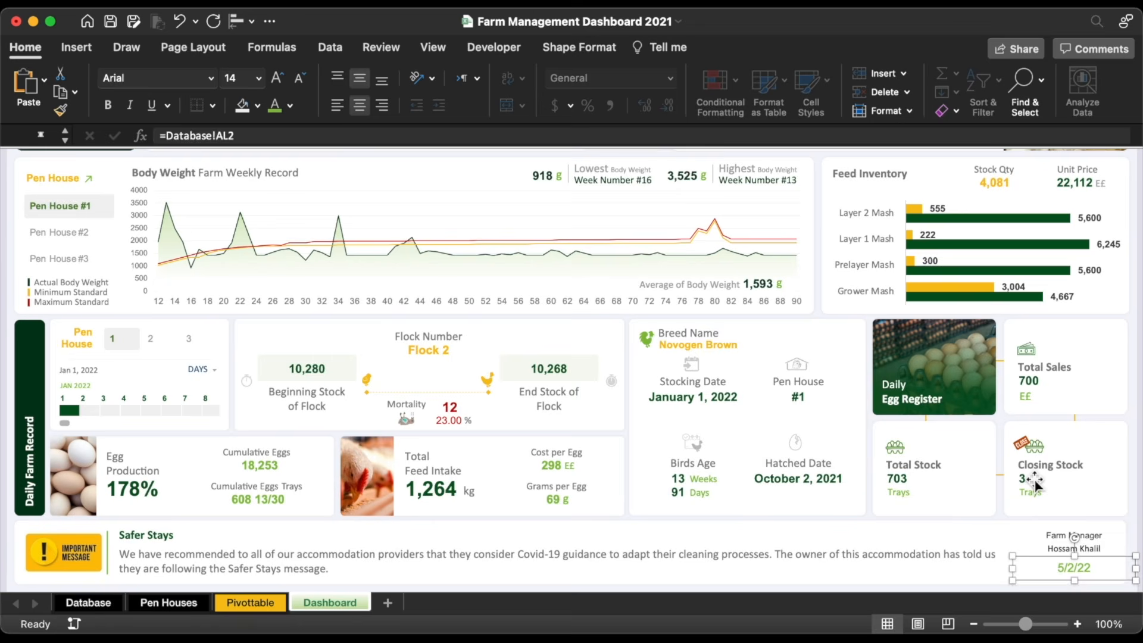
Step: Colour the Farm Manager label dark green and enlarge its text
{"action": "left_click", "coordinate": [1059, 538]}
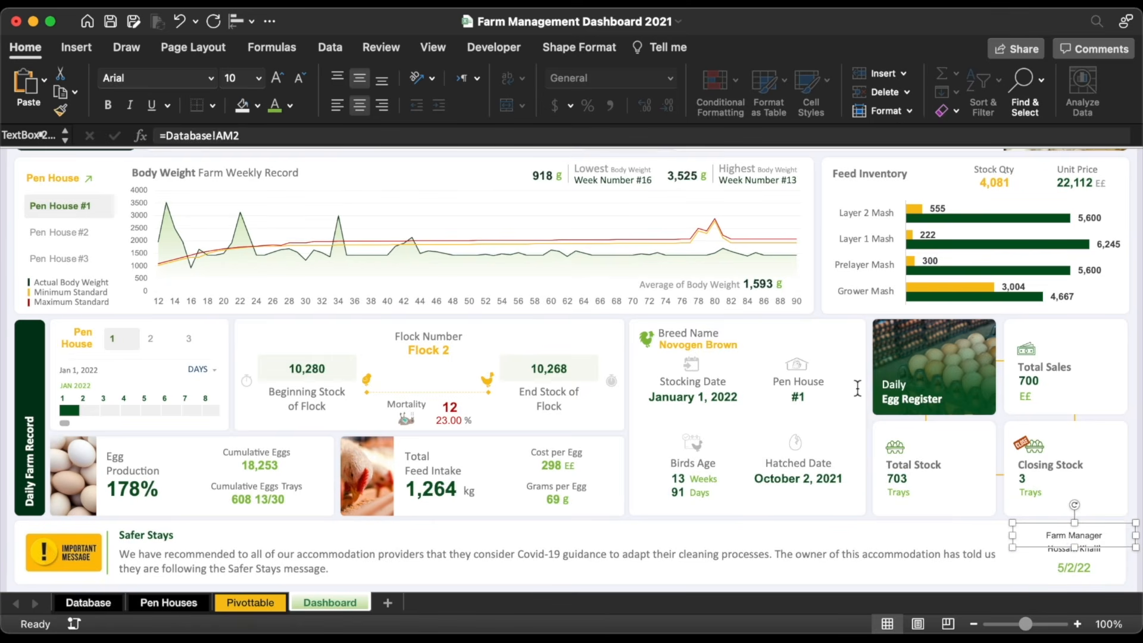
{"action": "left_click", "coordinate": [291, 106]}
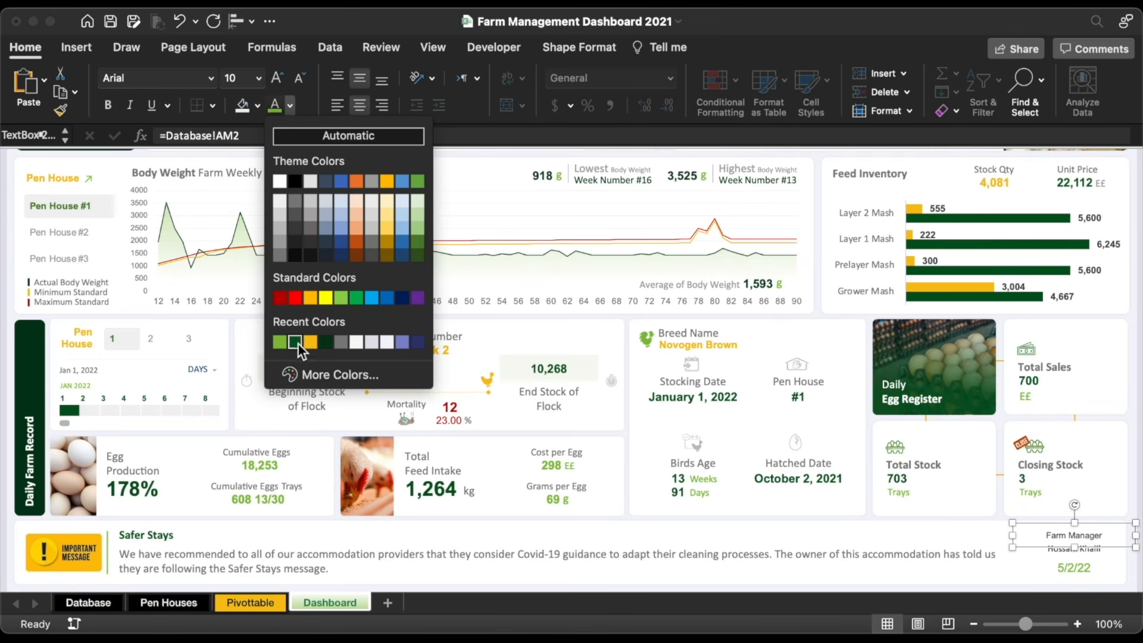
{"action": "left_click", "coordinate": [295, 342]}
{"action": "left_click", "coordinate": [278, 78]}
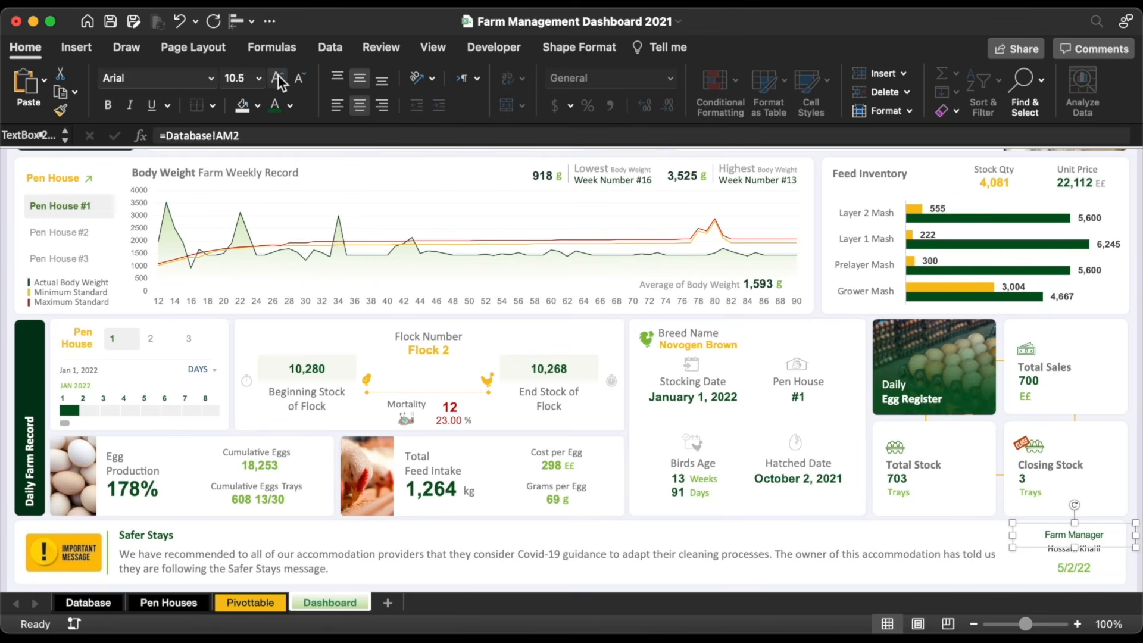
{"action": "left_click", "coordinate": [277, 75]}
Step: Make the farm manager's name bold at size 16, then go to the Database sheet
{"action": "left_click", "coordinate": [1066, 545]}
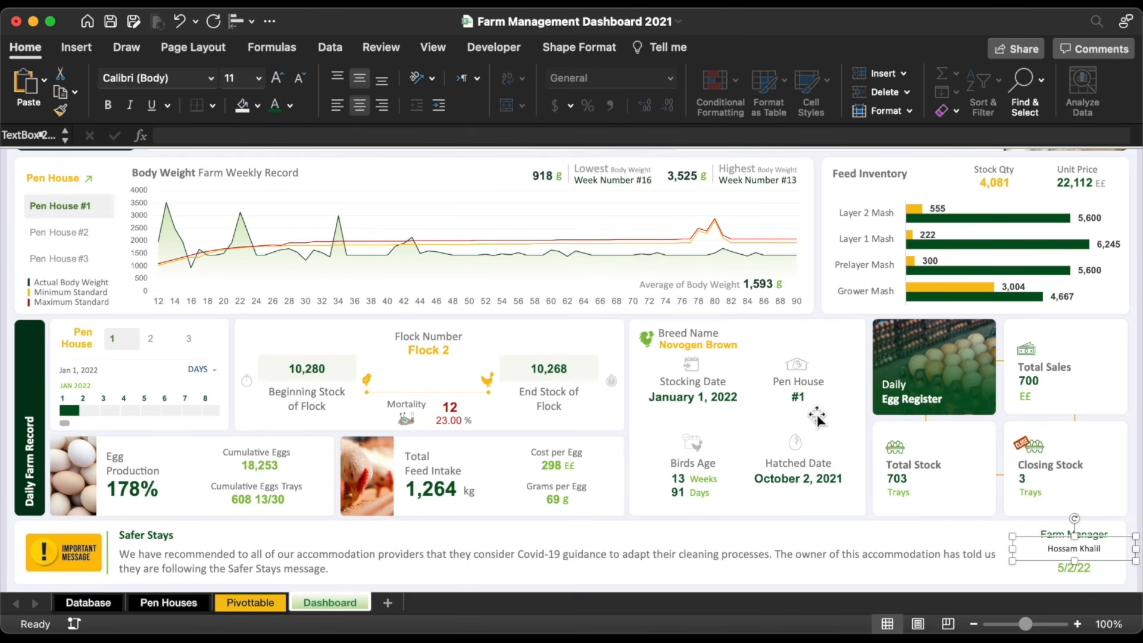
{"action": "left_click", "coordinate": [109, 109]}
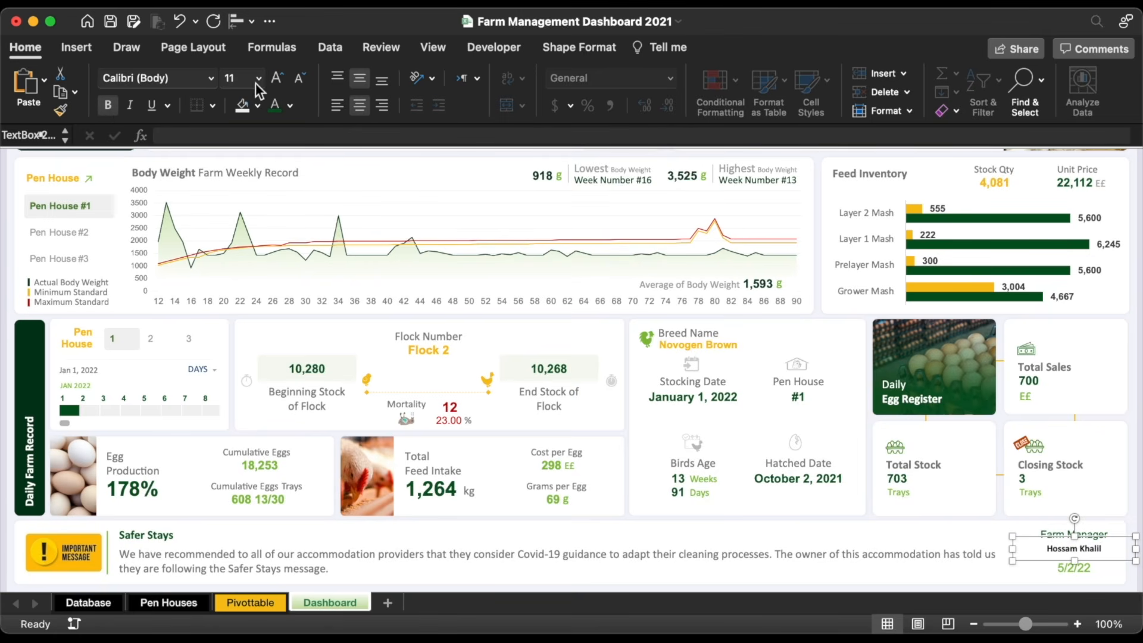
{"action": "left_click", "coordinate": [278, 78]}
{"action": "left_click", "coordinate": [278, 77]}
{"action": "left_click", "coordinate": [278, 77]}
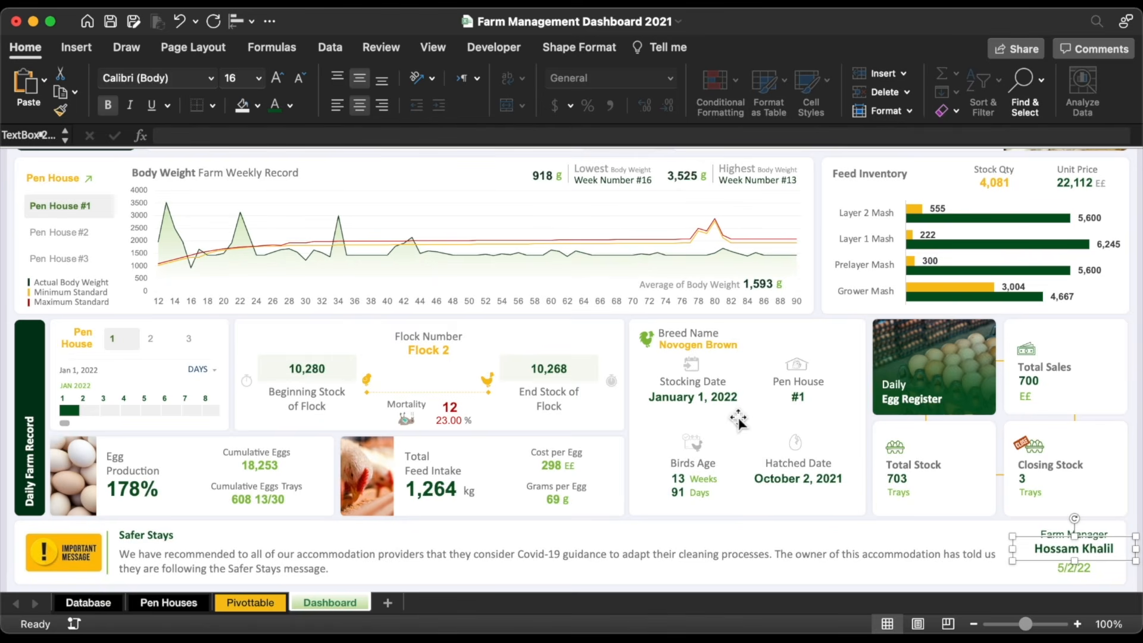
{"action": "left_click", "coordinate": [1069, 576]}
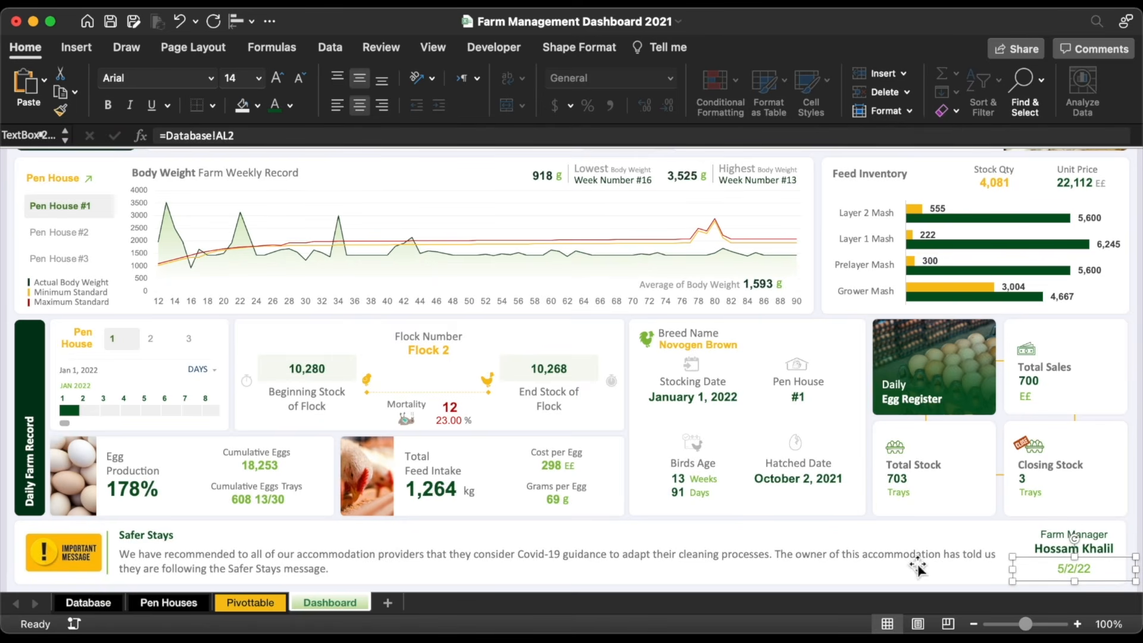
{"action": "left_click", "coordinate": [88, 602]}
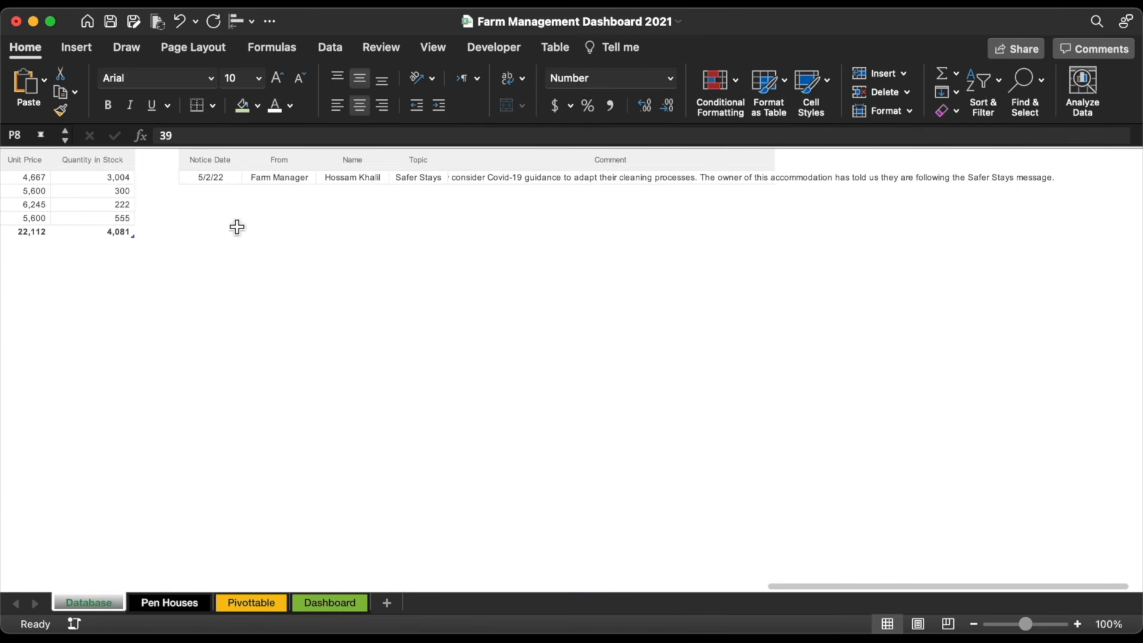
Step: Change AL2's notice date from 5/2/22 to the long date format May 2, 2022
{"action": "left_click", "coordinate": [211, 179]}
{"action": "left_click", "coordinate": [670, 78]}
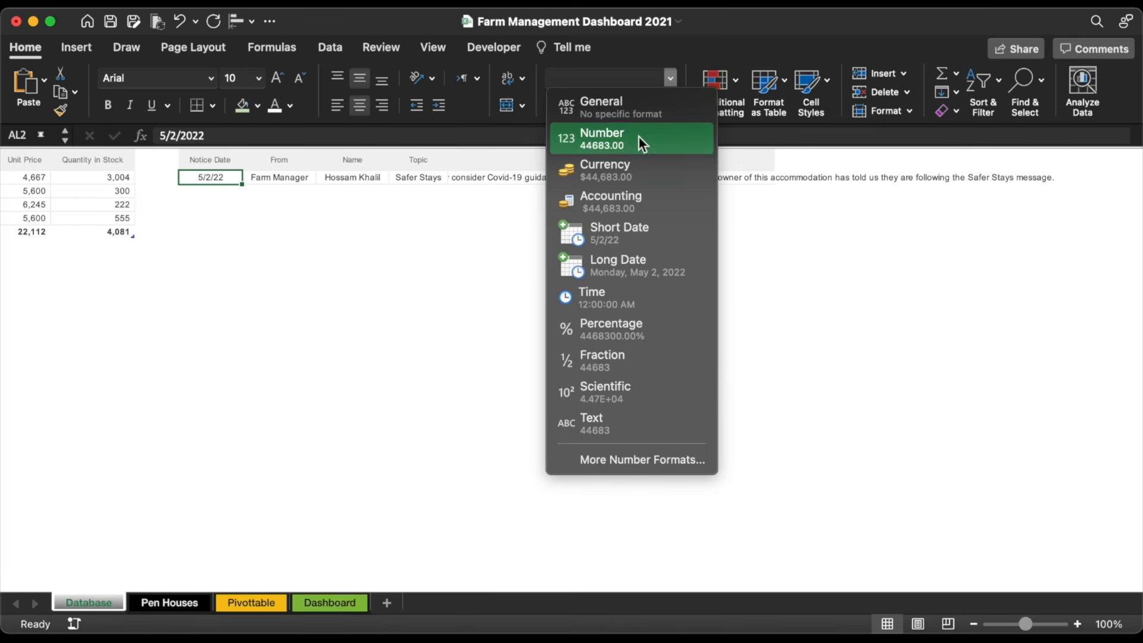
{"action": "left_click", "coordinate": [637, 460]}
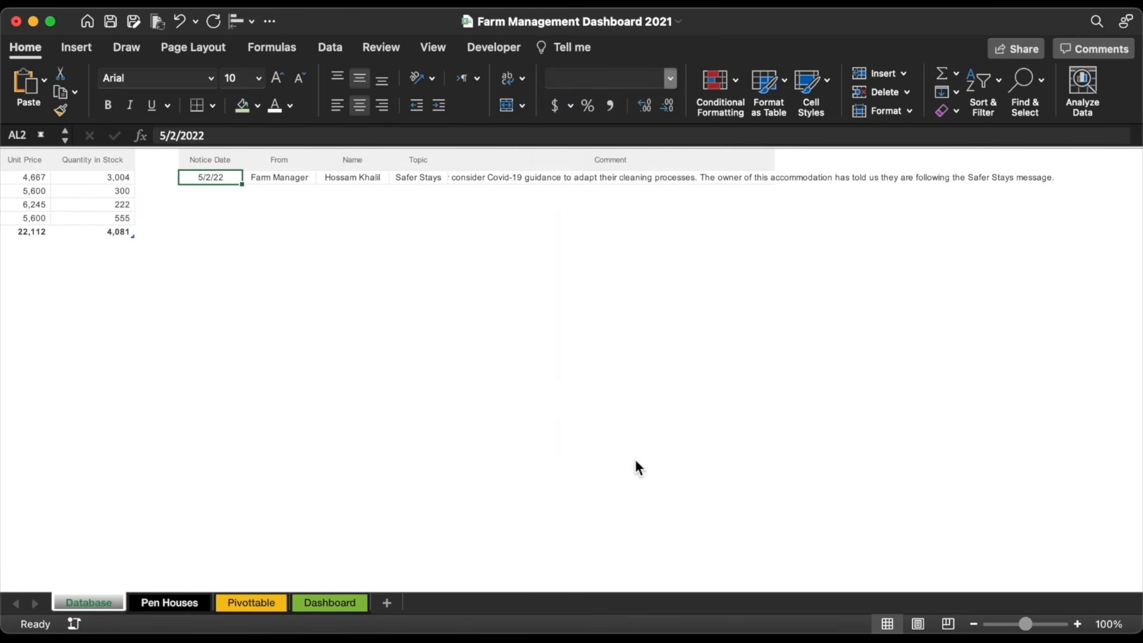
{"action": "scroll", "coordinate": [596, 263], "scroll_direction": "down", "scroll_amount": 5}
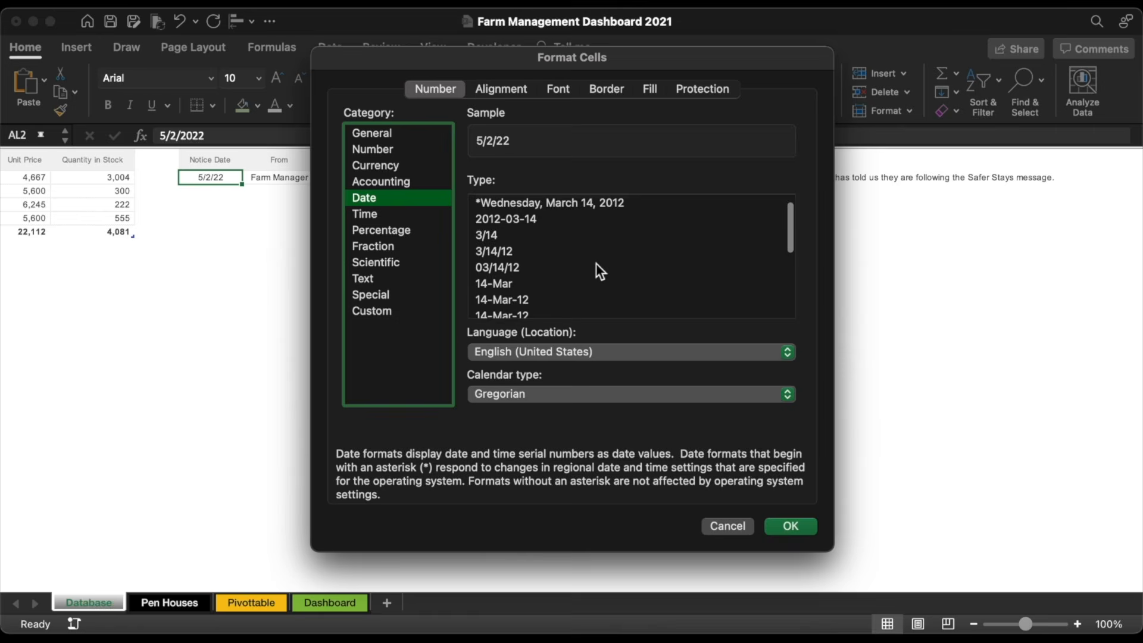
{"action": "left_click", "coordinate": [520, 212]}
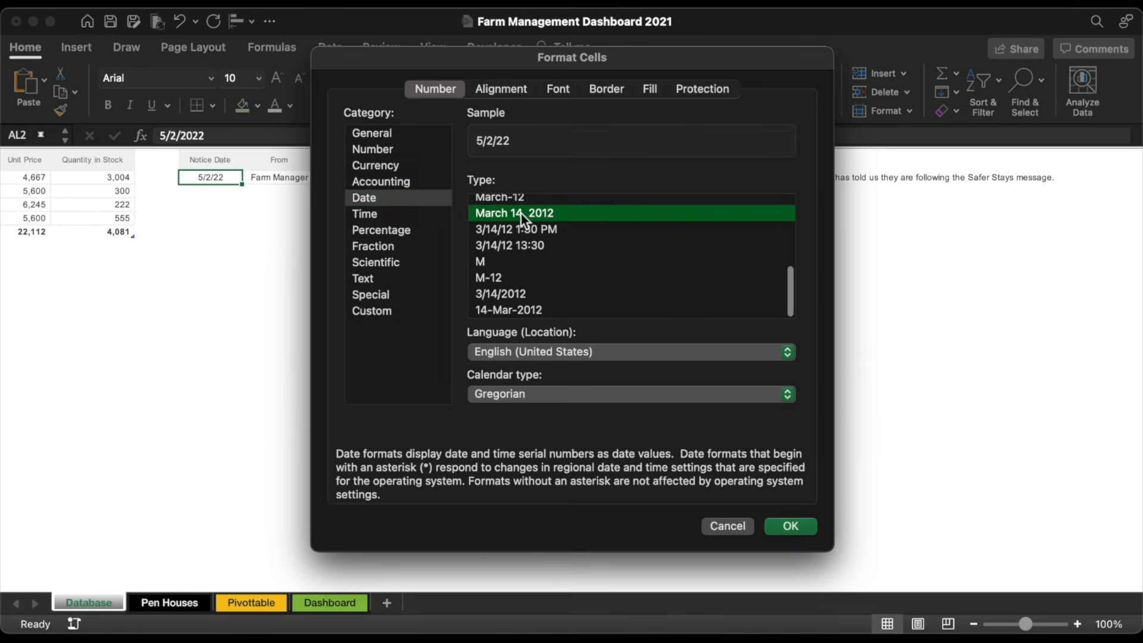
{"action": "left_click", "coordinate": [800, 529]}
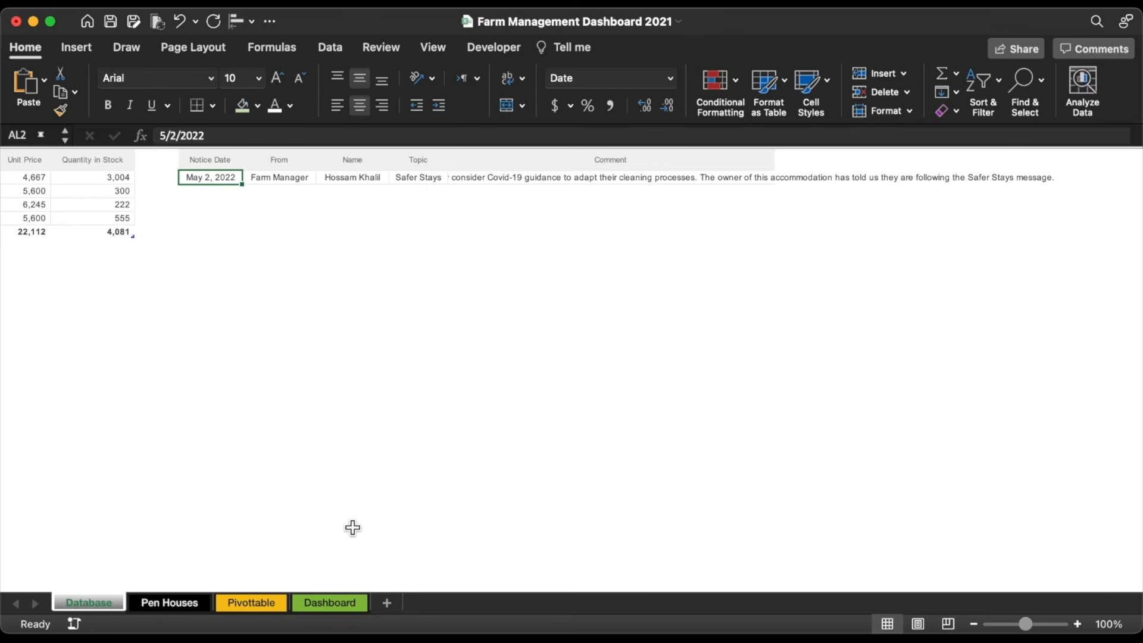
Step: On the Dashboard, review the size and property settings of all objects, then deselect them
{"action": "left_click", "coordinate": [325, 603]}
{"action": "key", "text": "super+a"}
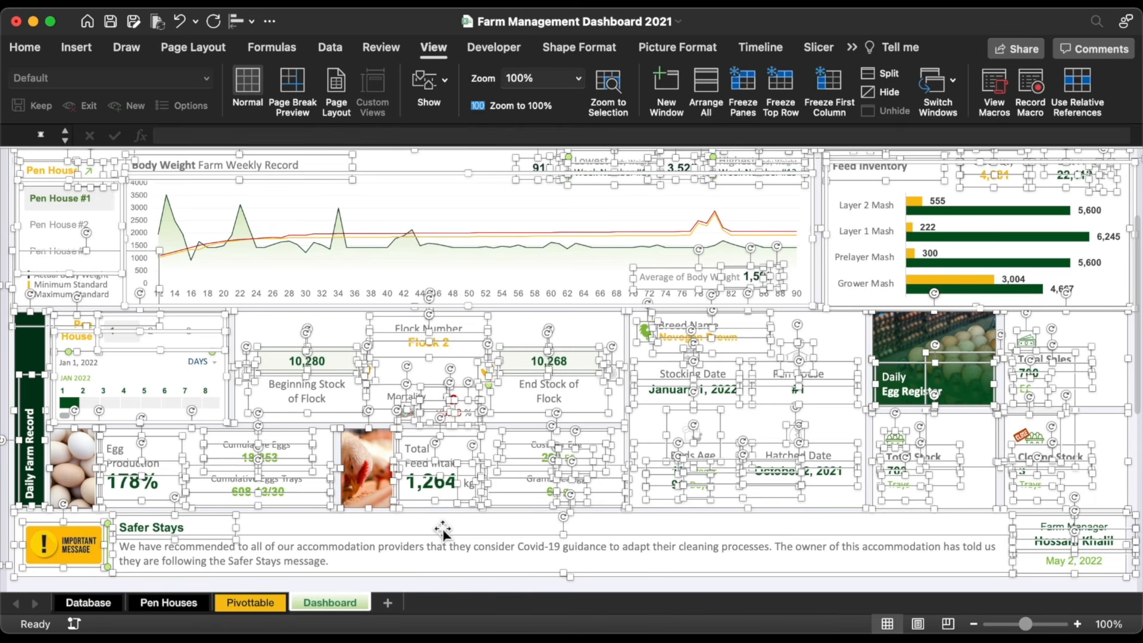
{"action": "key", "text": "super+1"}
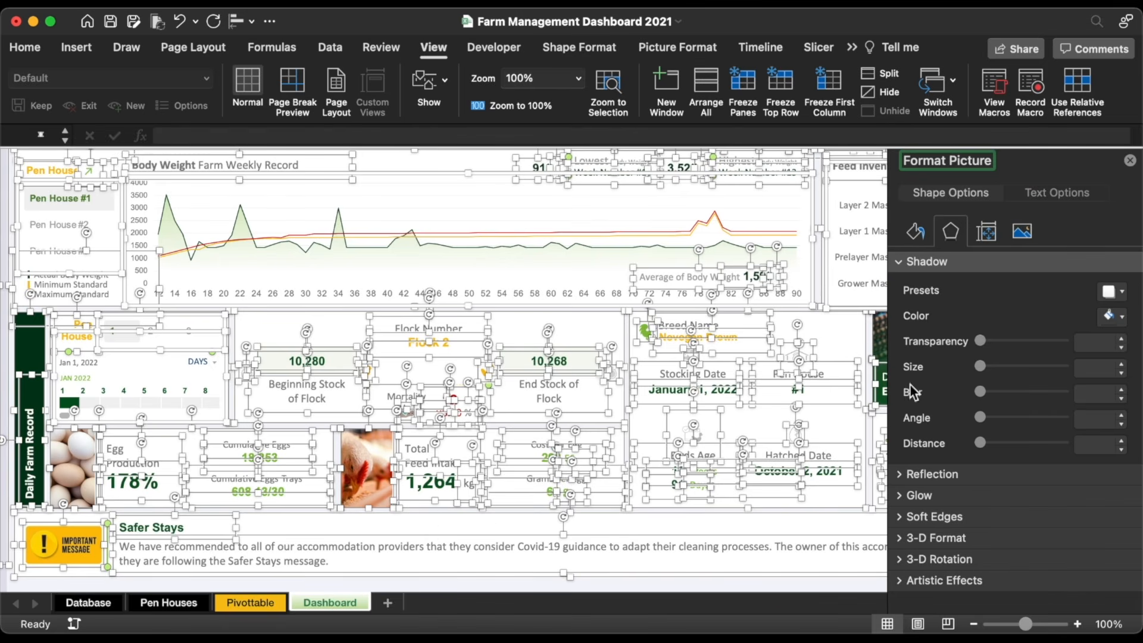
{"action": "left_click", "coordinate": [998, 228]}
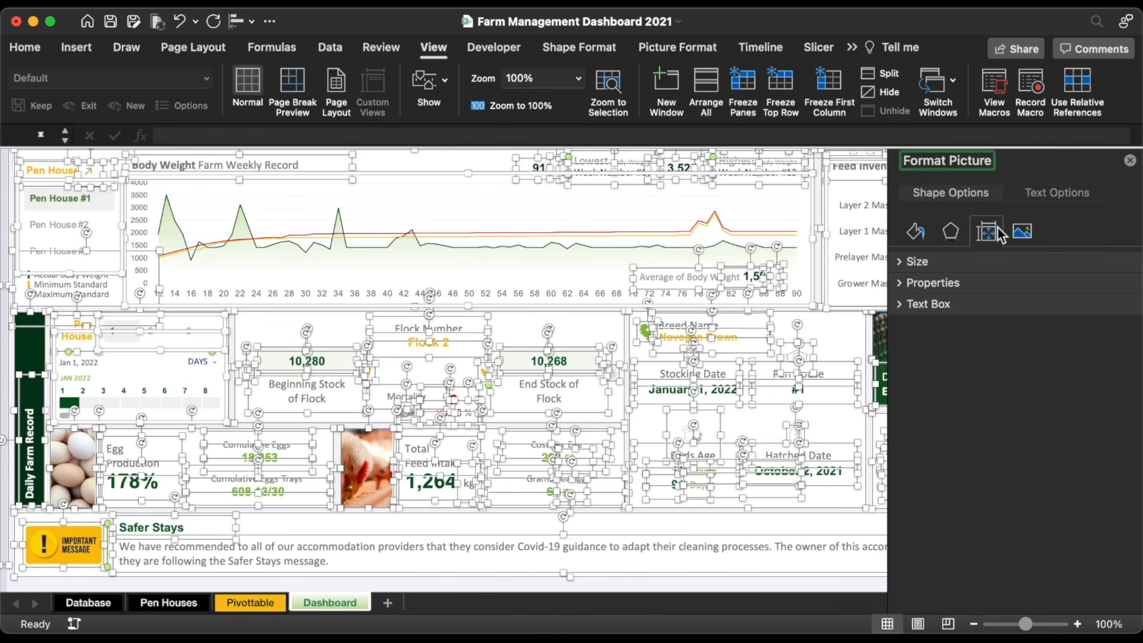
{"action": "left_click", "coordinate": [902, 261]}
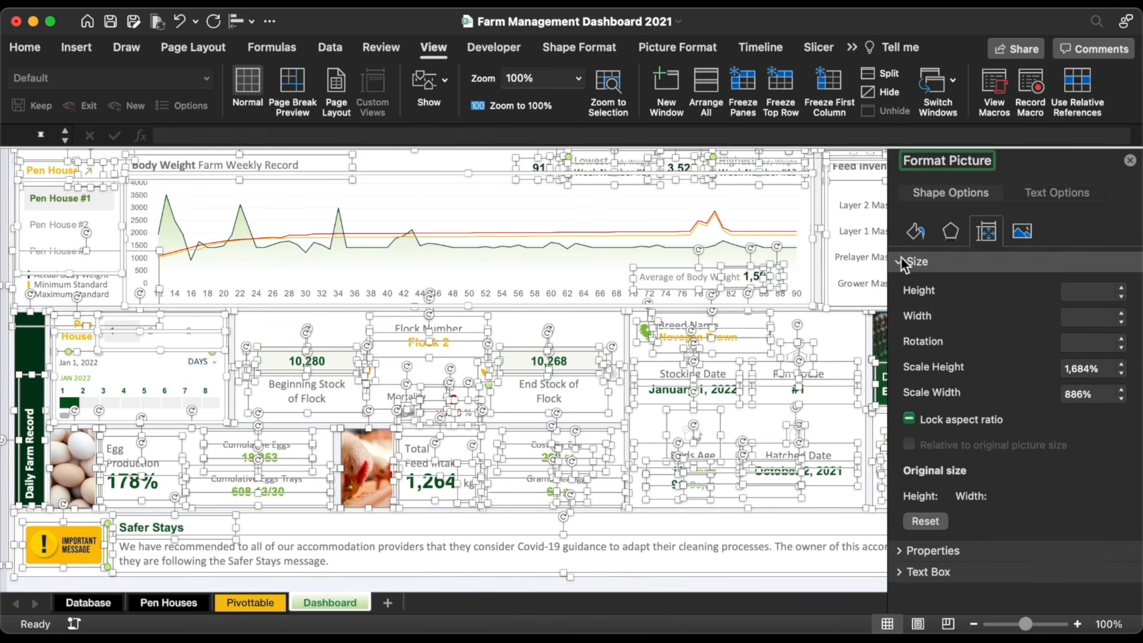
{"action": "left_click", "coordinate": [901, 552]}
{"action": "scroll", "coordinate": [977, 486], "scroll_direction": "down", "scroll_amount": 3}
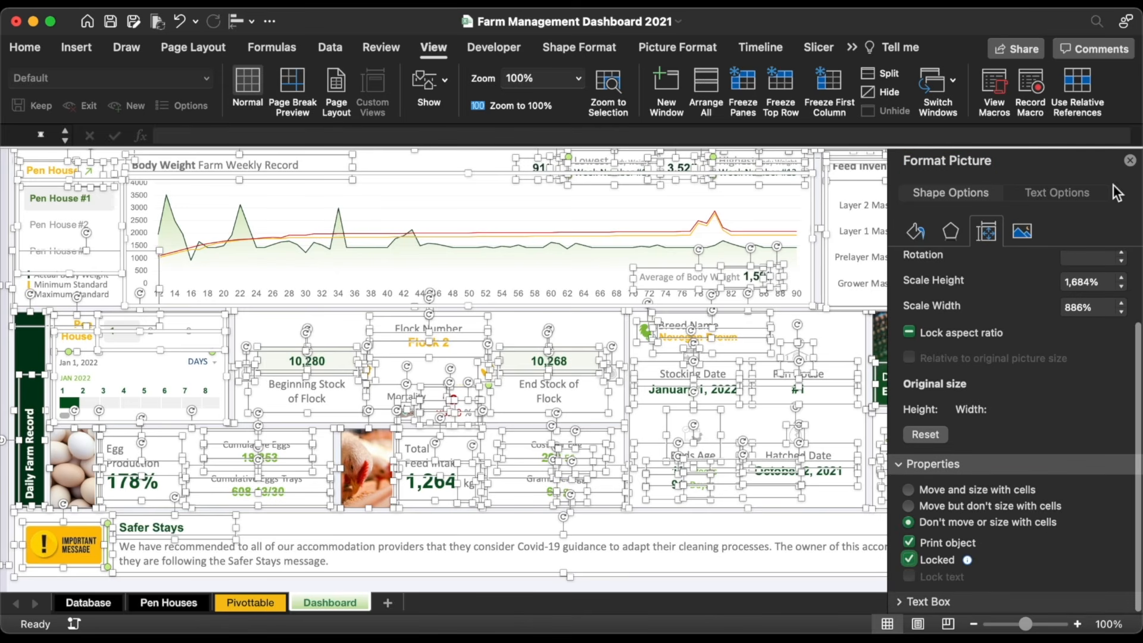
{"action": "left_click", "coordinate": [1130, 160]}
{"action": "left_click", "coordinate": [851, 586]}
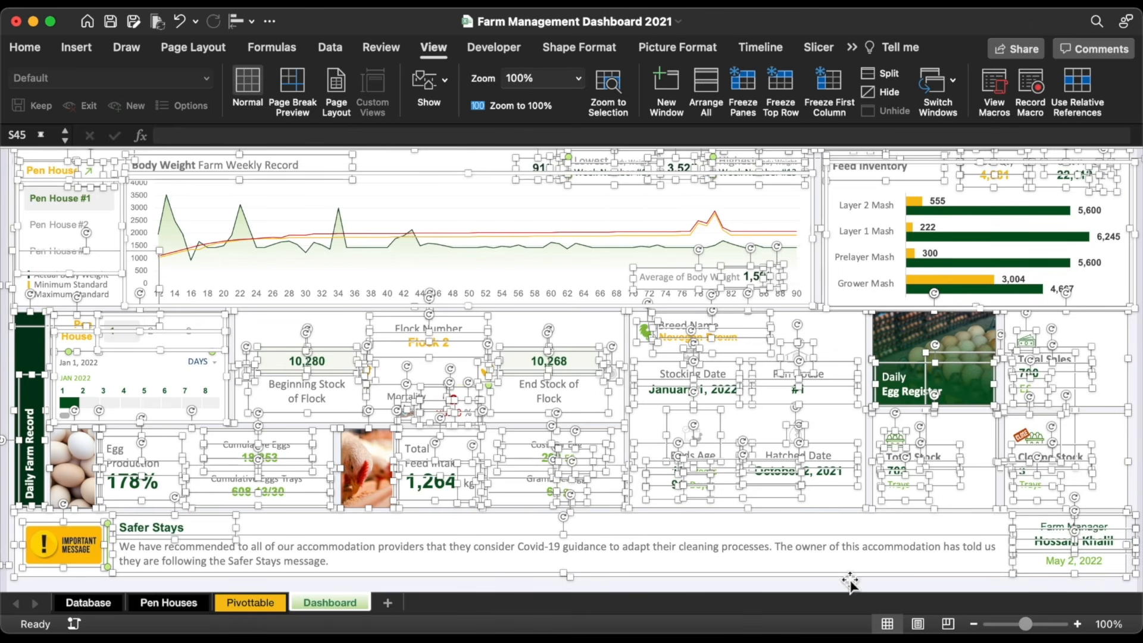
{"action": "scroll", "coordinate": [187, 293], "scroll_direction": "up", "scroll_amount": 3}
{"action": "scroll", "coordinate": [187, 293], "scroll_direction": "up", "scroll_amount": 3}
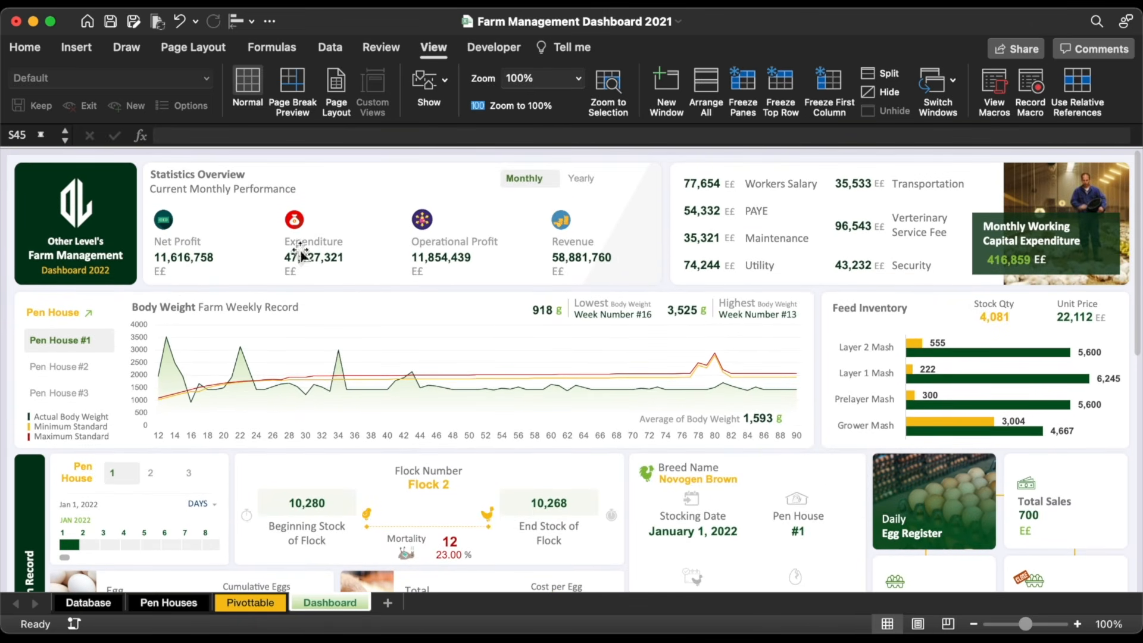
Step: Unlock the Monthly/Yearly and two Pen House slicers and disable their resizing and moving
{"action": "left_click", "coordinate": [573, 188]}
{"action": "left_click", "coordinate": [127, 327], "text": "shift"}
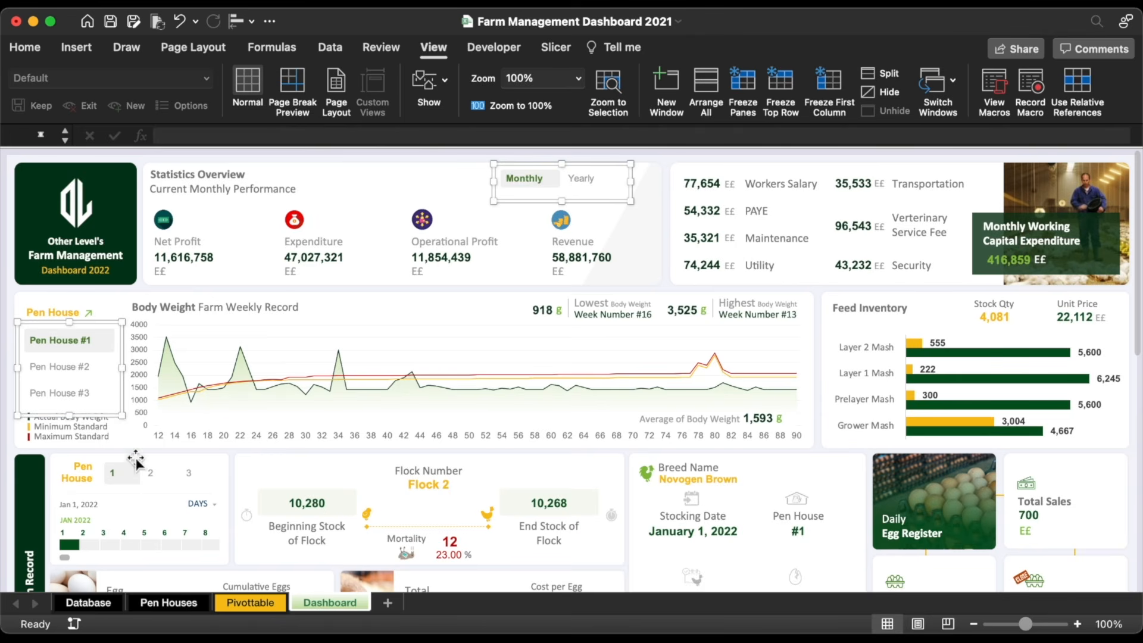
{"action": "left_click", "coordinate": [146, 489], "text": "shift"}
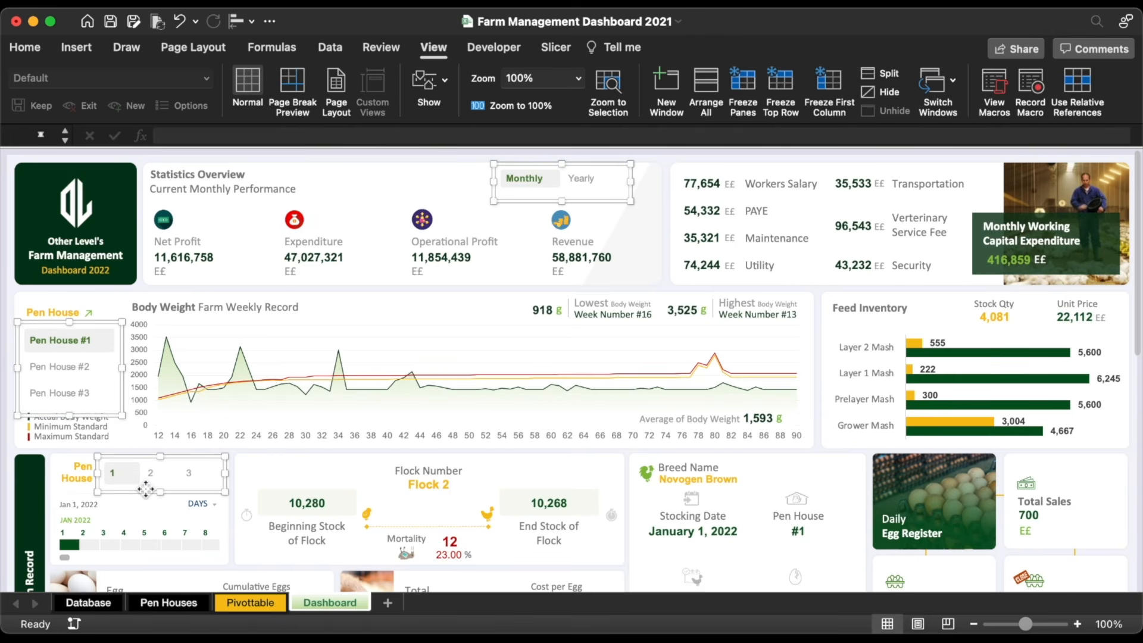
{"action": "key", "text": "super+1"}
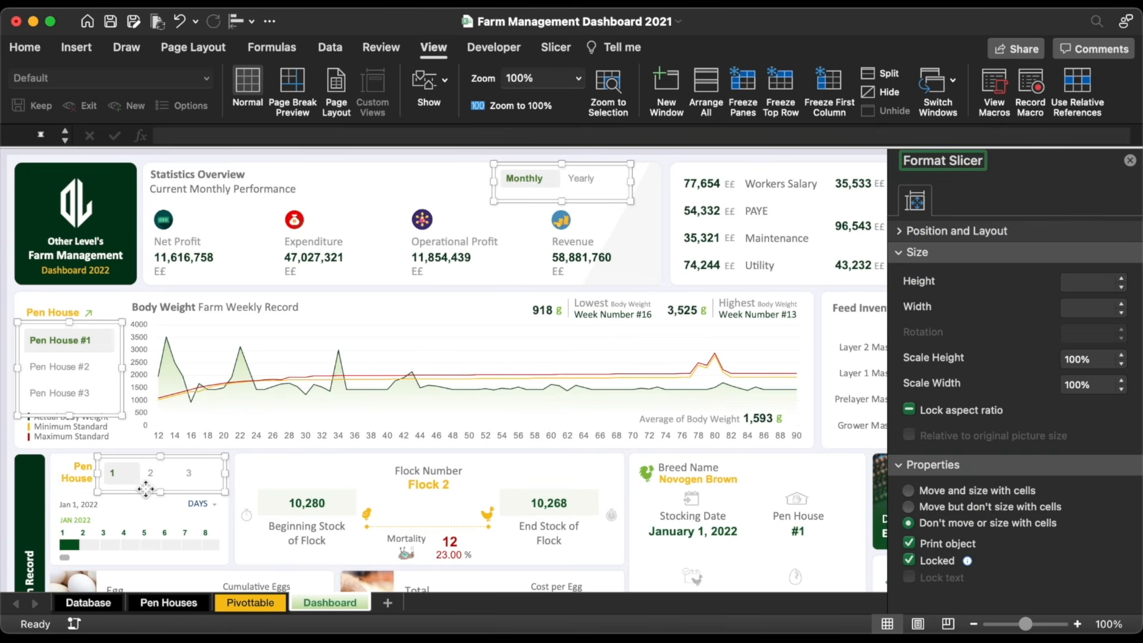
{"action": "left_click", "coordinate": [908, 560]}
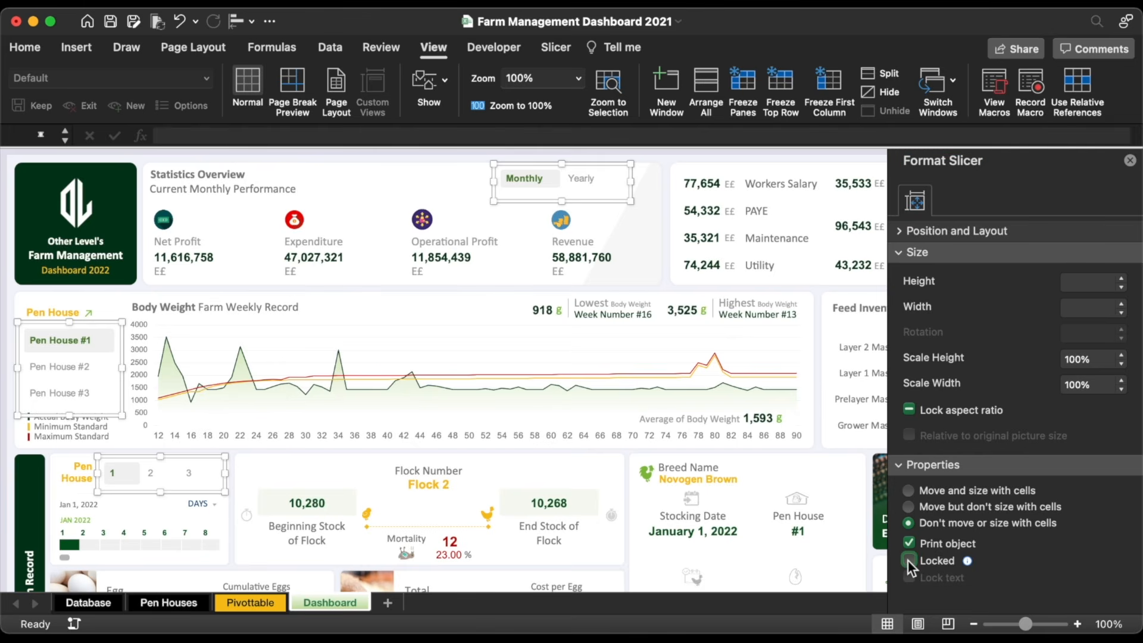
{"action": "left_click", "coordinate": [902, 231]}
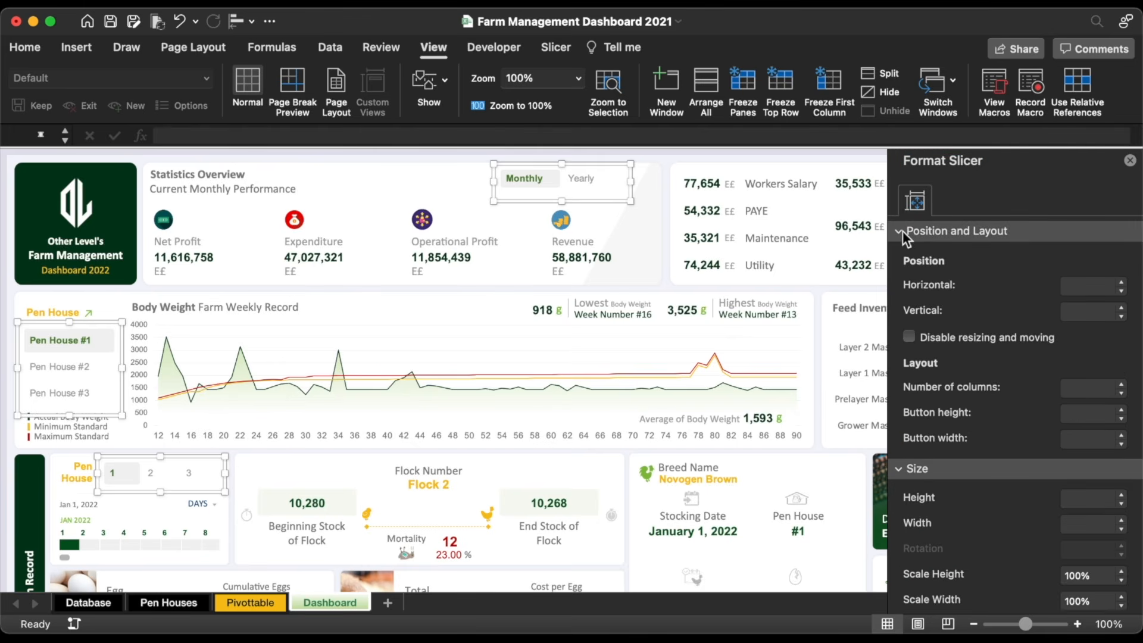
{"action": "left_click", "coordinate": [910, 337]}
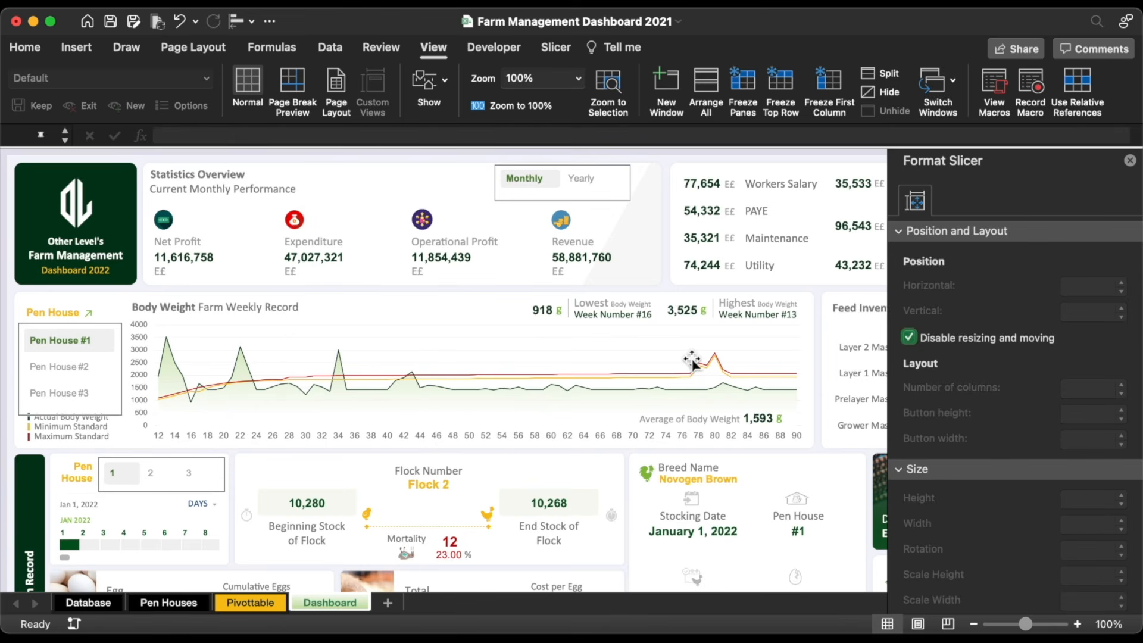
Step: Check the date timeline's format settings, then close the pane and deselect it
{"action": "left_click", "coordinate": [169, 518]}
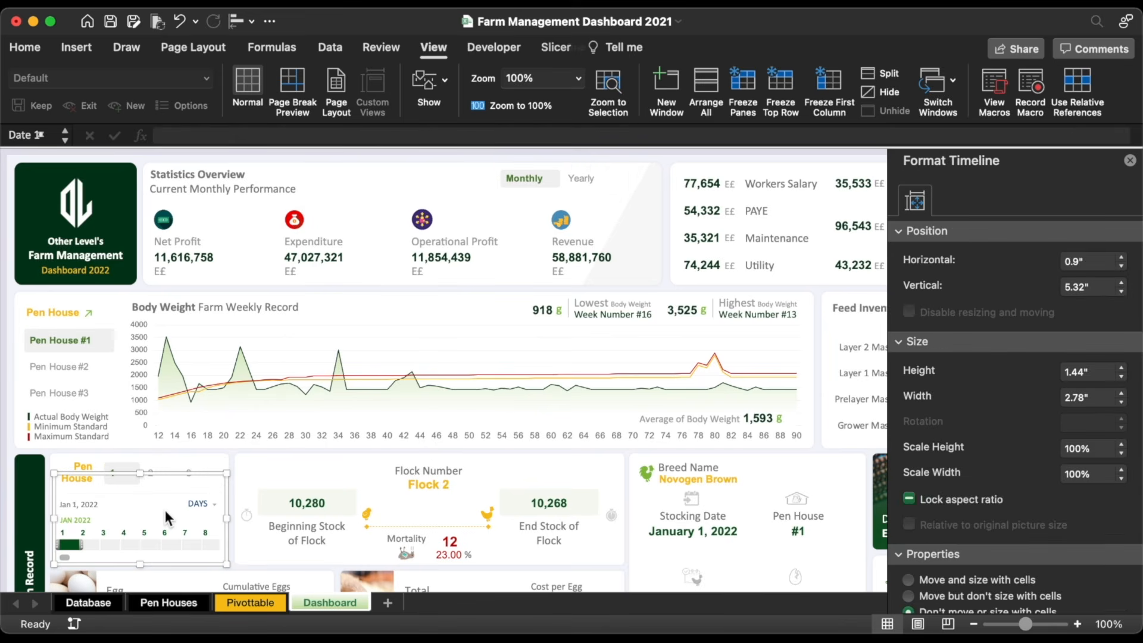
{"action": "scroll", "coordinate": [981, 477], "scroll_direction": "down", "scroll_amount": 2}
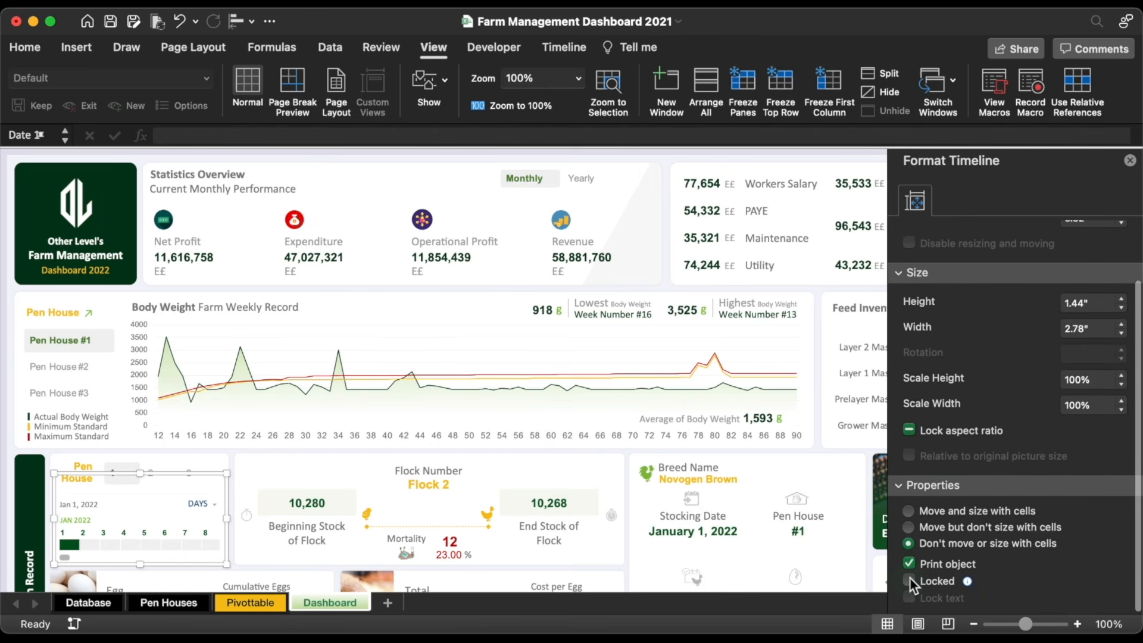
{"action": "scroll", "coordinate": [1043, 357], "scroll_direction": "up", "scroll_amount": 2}
{"action": "left_click", "coordinate": [1130, 161]}
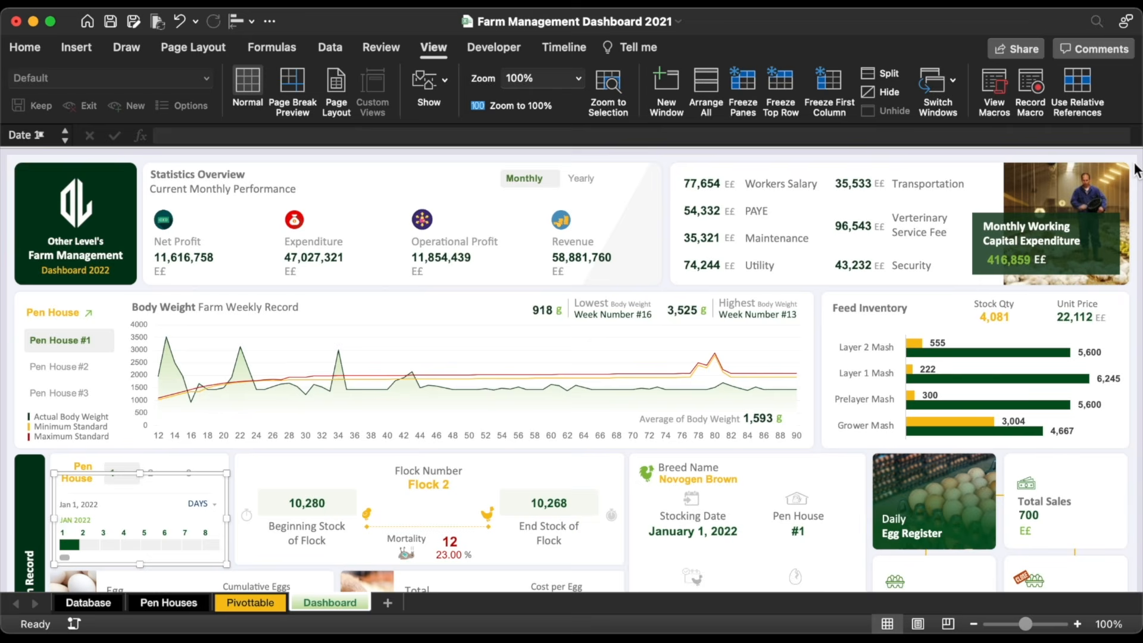
{"action": "key", "text": "Escape"}
Step: Protect the Dashboard sheet with a password, disallowing selection of locked cells
{"action": "left_click", "coordinate": [376, 49]}
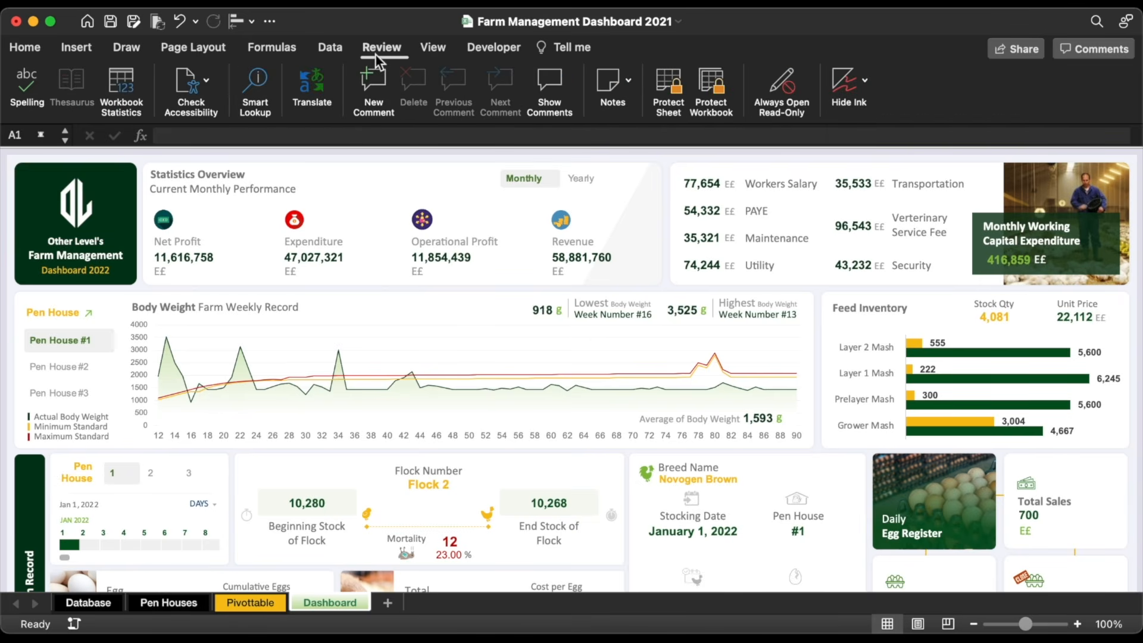
{"action": "left_click", "coordinate": [668, 90]}
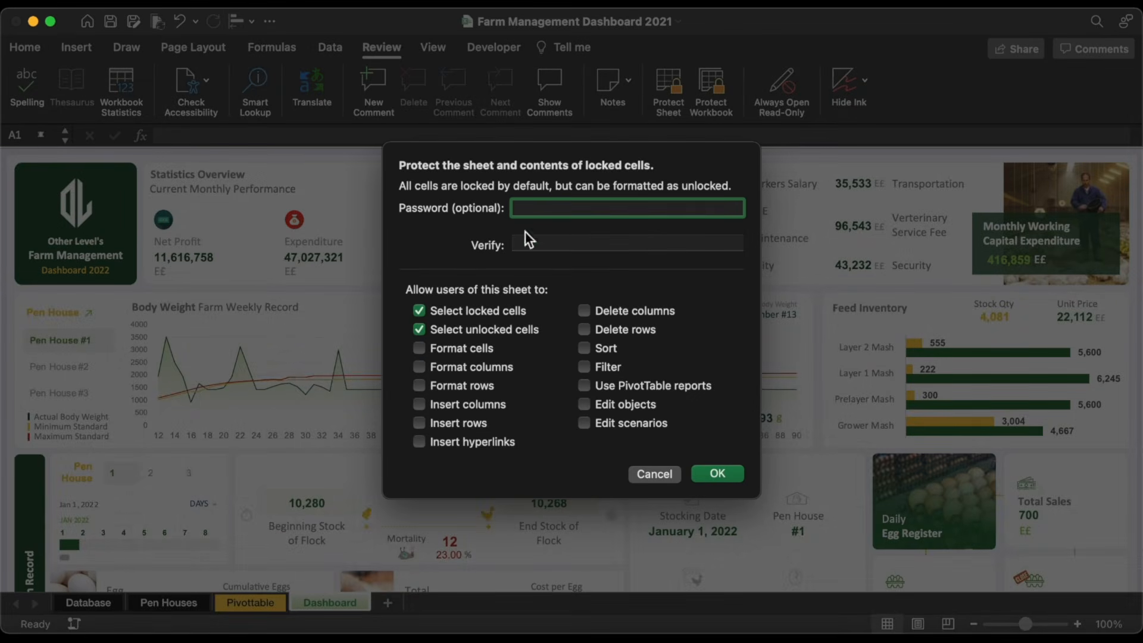
{"action": "left_click", "coordinate": [420, 312]}
{"action": "type", "text": "1"}
{"action": "left_click", "coordinate": [556, 246]}
{"action": "type", "text": "1"}
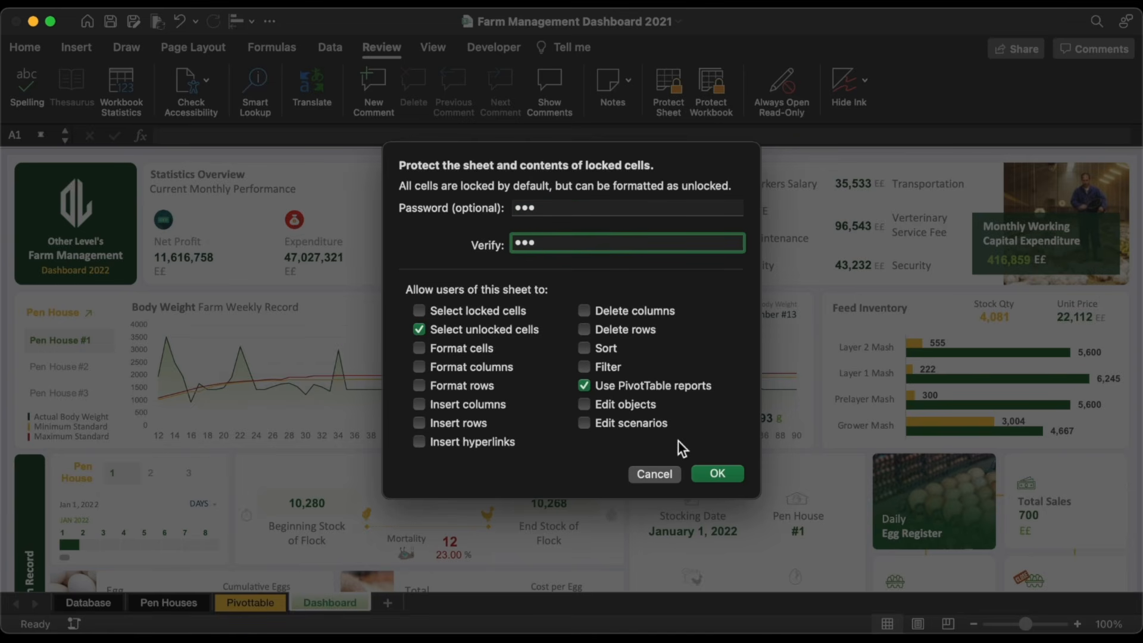
{"action": "left_click", "coordinate": [706, 467]}
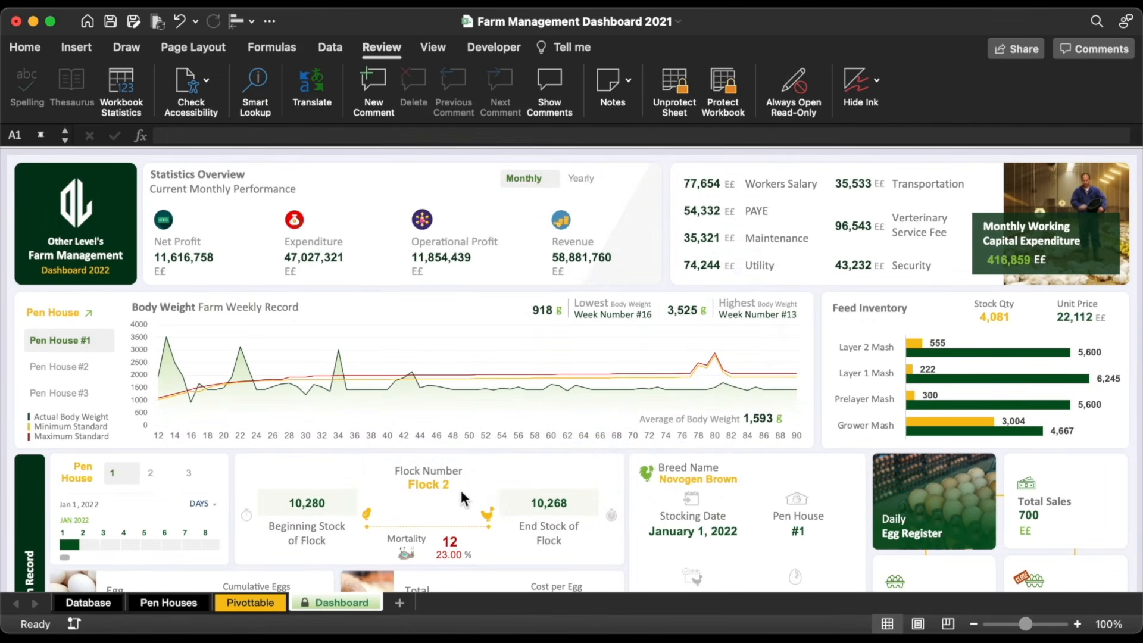
Step: Protect the Pen Houses sheet, allowing only unlocked cells to be selected
{"action": "left_click", "coordinate": [88, 313]}
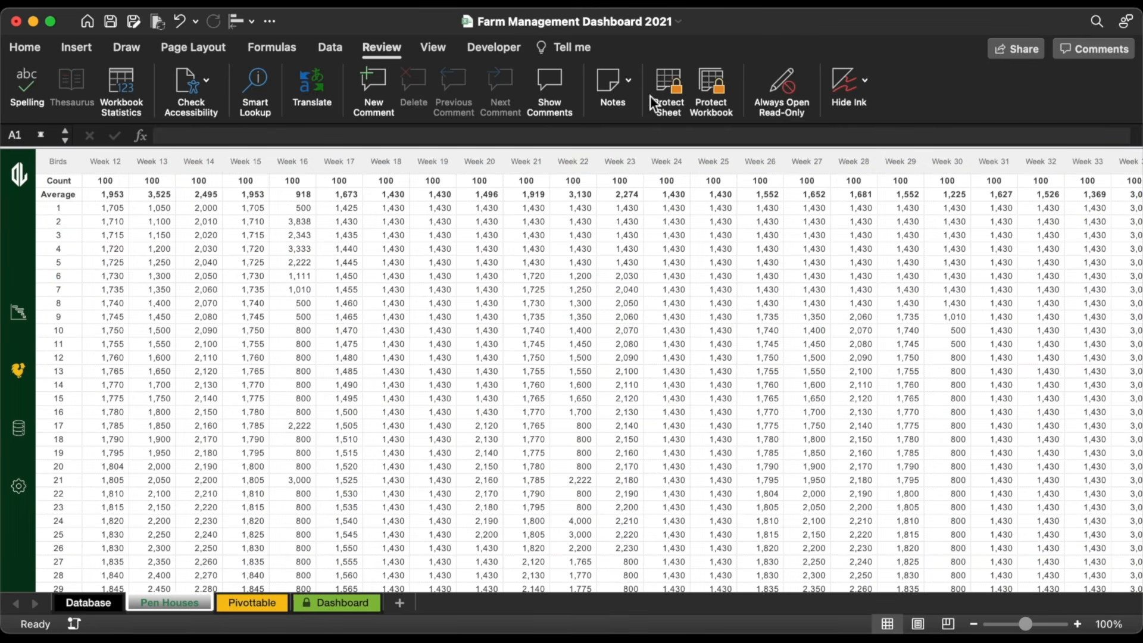
{"action": "left_click", "coordinate": [664, 94]}
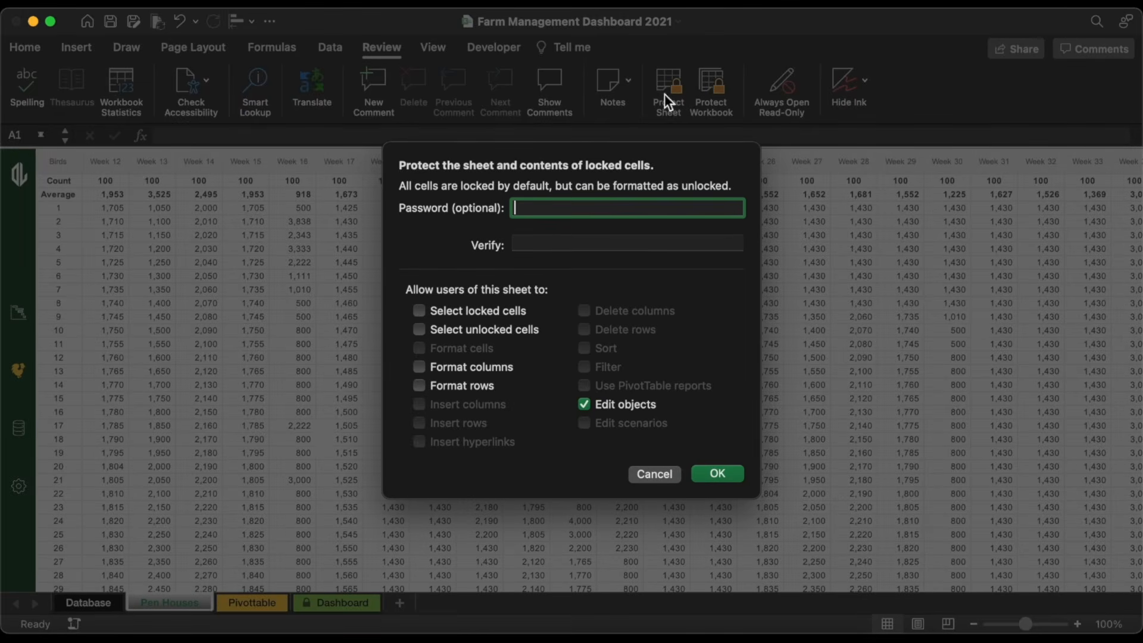
{"action": "left_click", "coordinate": [466, 331]}
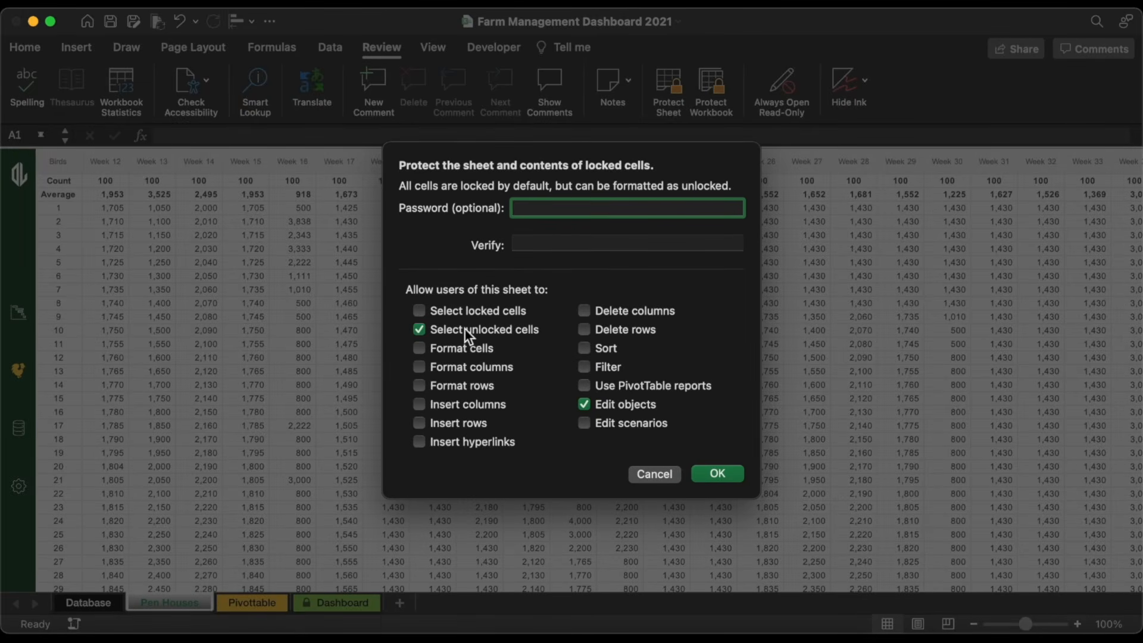
{"action": "left_click", "coordinate": [717, 474]}
Step: Protect the Database sheet with a password
{"action": "left_click", "coordinate": [88, 603]}
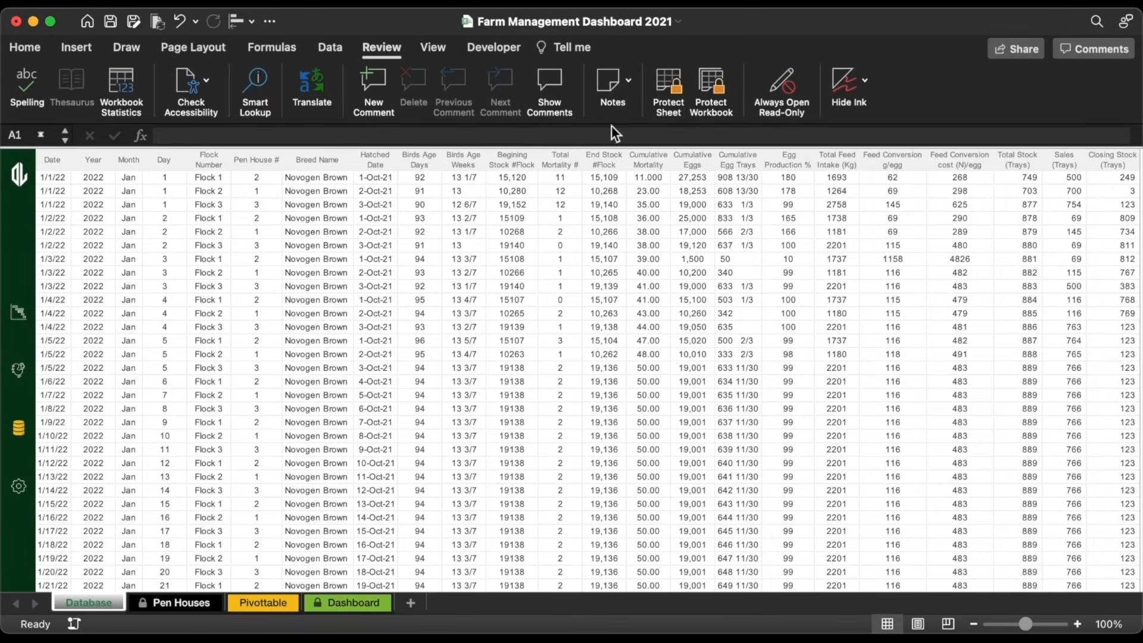
{"action": "left_click", "coordinate": [668, 92]}
{"action": "type", "text": "123"}
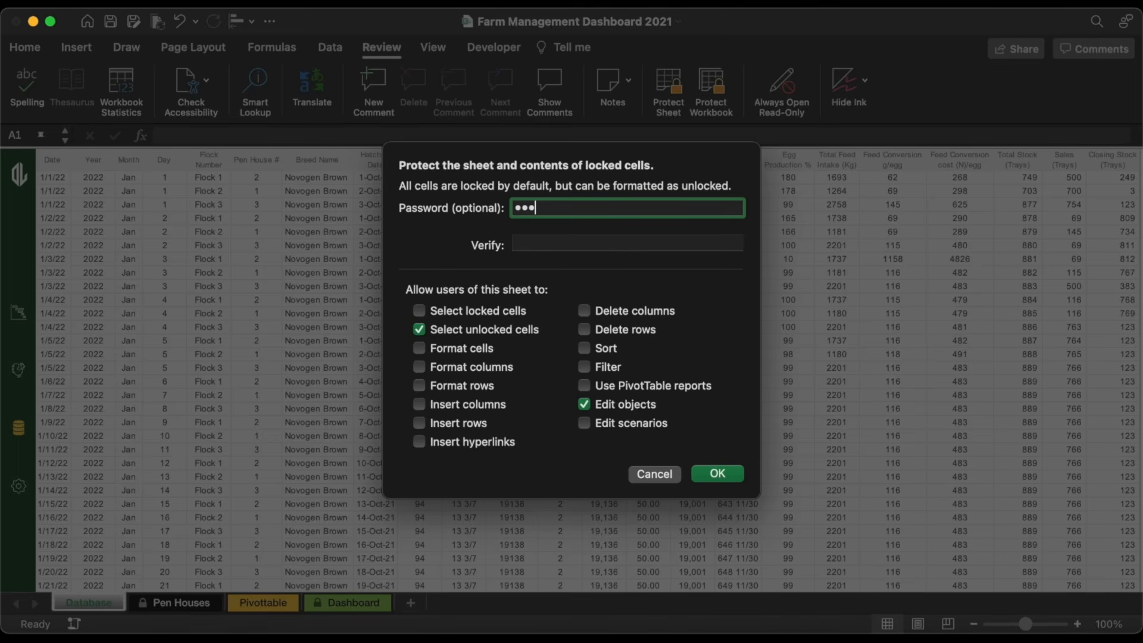
{"action": "left_click", "coordinate": [548, 242]}
{"action": "type", "text": "12"}
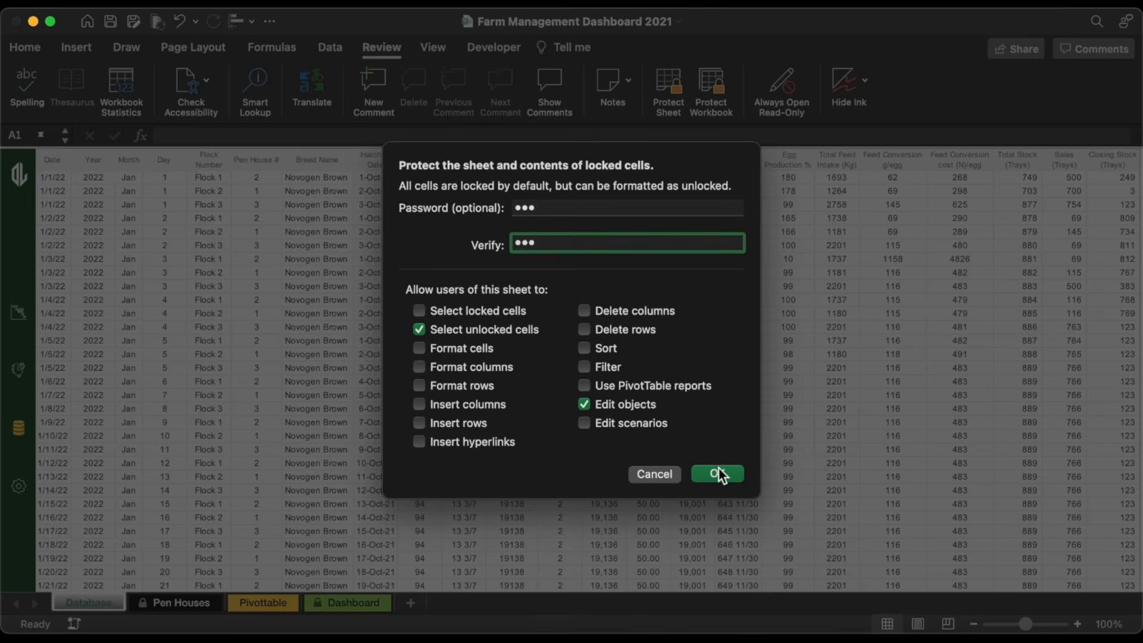
{"action": "left_click", "coordinate": [718, 473]}
Step: Protect the Pivottable sheet with a password, disallowing cell selection
{"action": "left_click", "coordinate": [275, 603]}
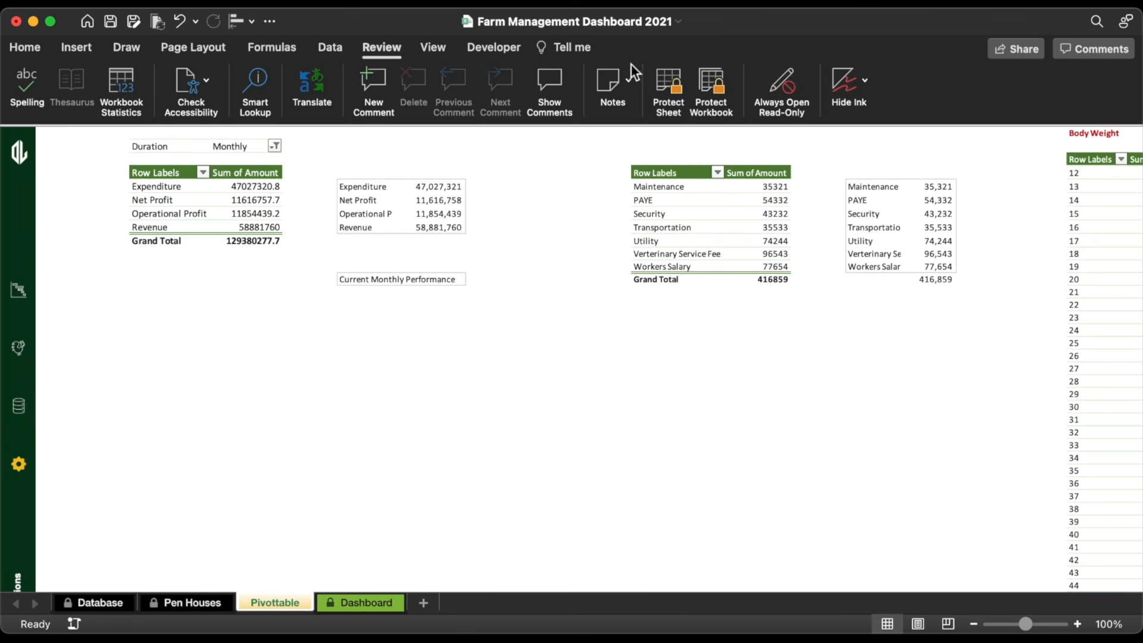
{"action": "left_click", "coordinate": [673, 92]}
{"action": "left_click", "coordinate": [419, 329]}
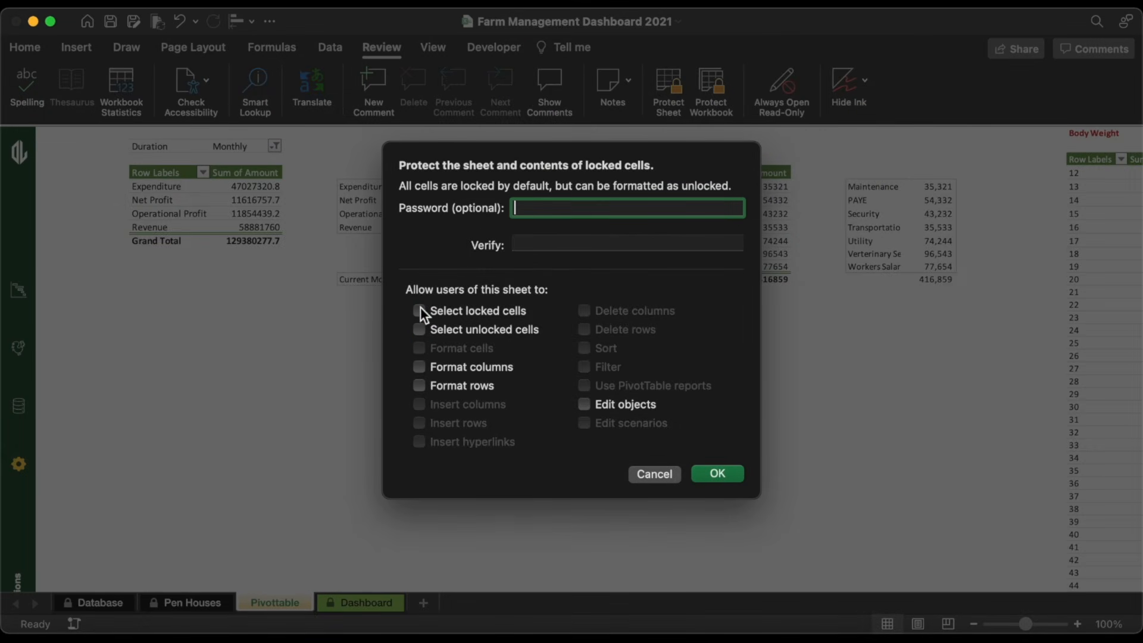
{"action": "type", "text": "1"}
{"action": "left_click", "coordinate": [544, 244]}
{"action": "type", "text": "123"}
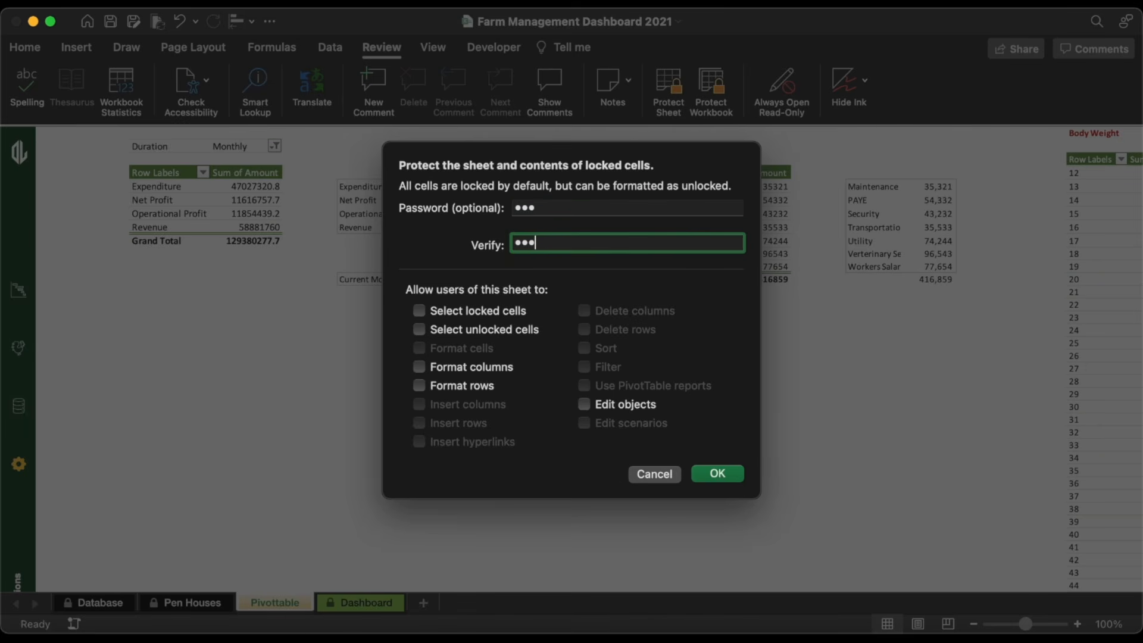
{"action": "left_click", "coordinate": [722, 477]}
Step: Test the sidebar icons for Database, Pen Houses and back to the dashboard
{"action": "left_click", "coordinate": [20, 408]}
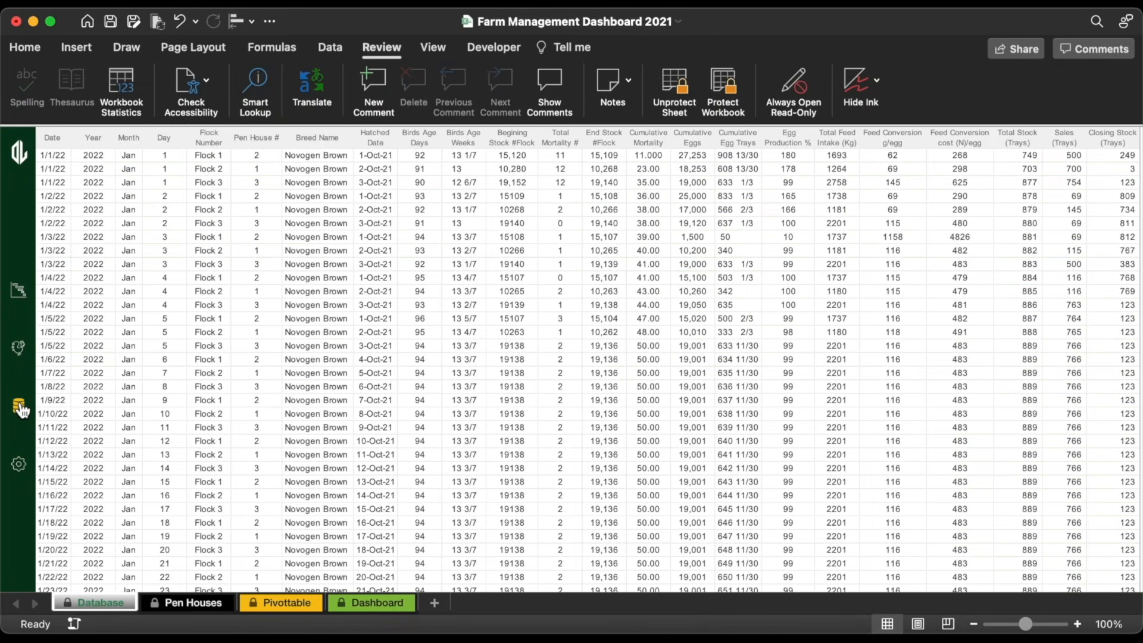
{"action": "left_click", "coordinate": [19, 351]}
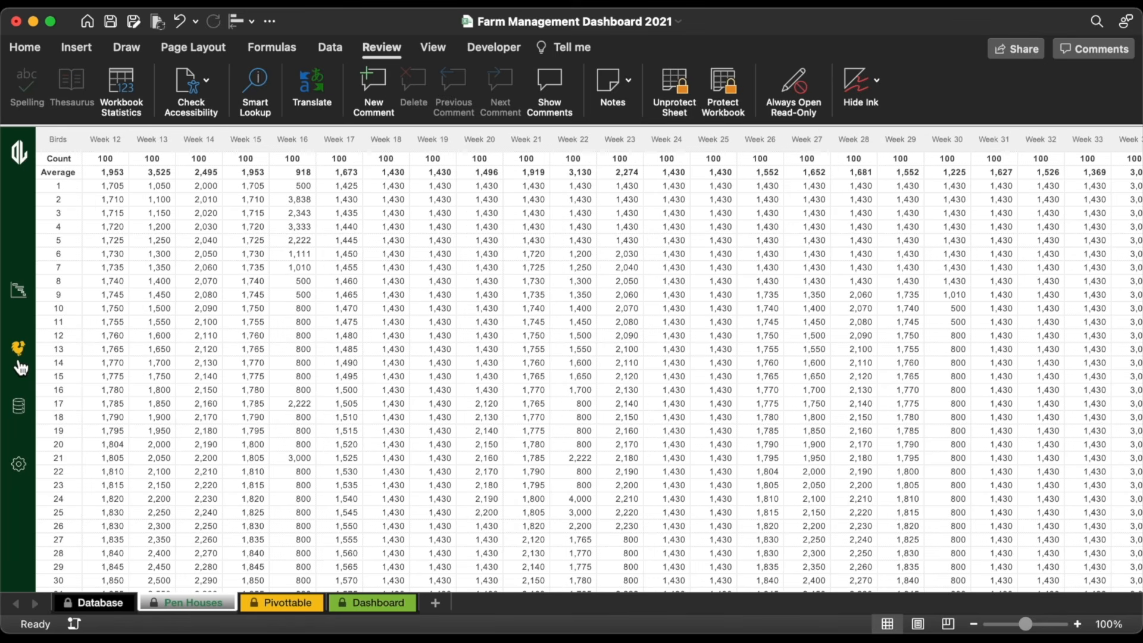
{"action": "left_click", "coordinate": [19, 292]}
Step: Turn off sheet tabs in Excel's View preferences to show the dashboard alone
{"action": "key", "text": "super+comma"}
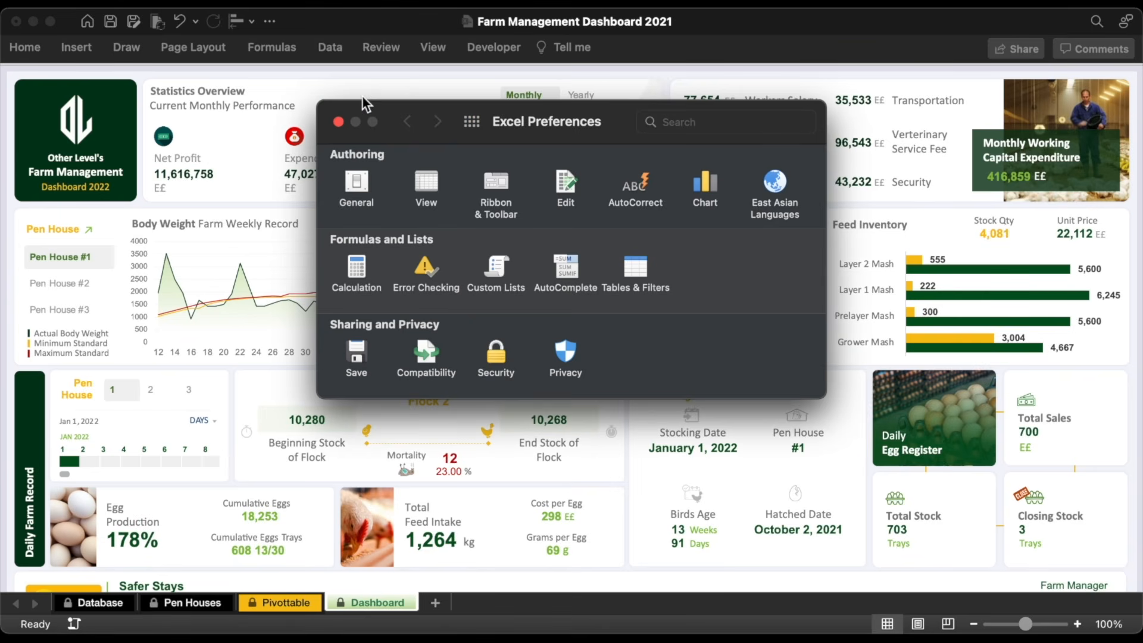
{"action": "left_click", "coordinate": [415, 184]}
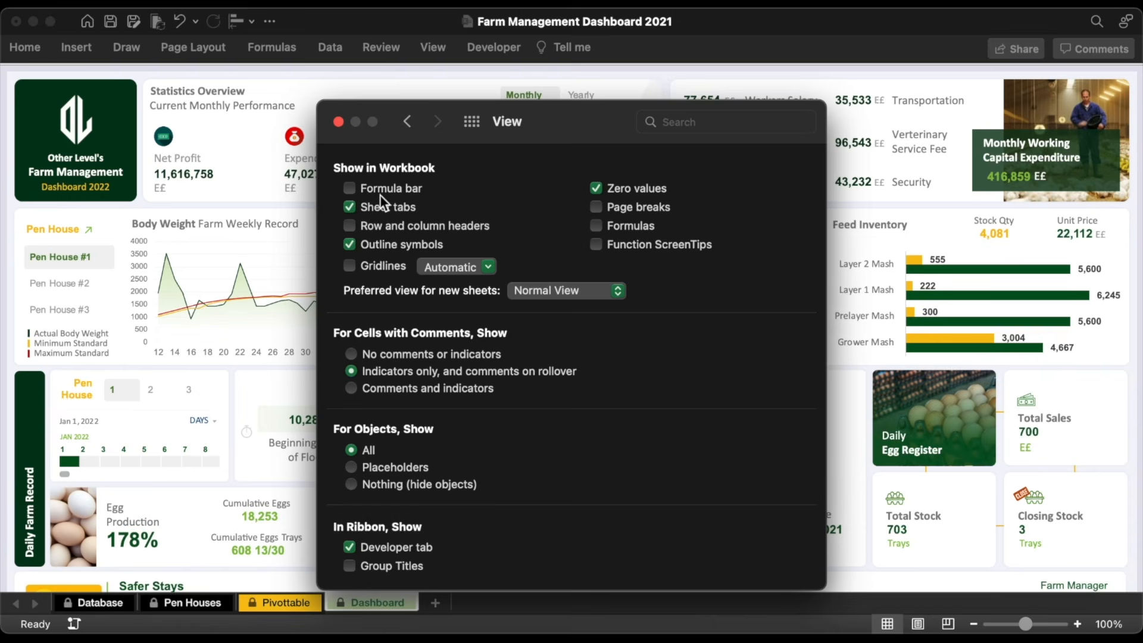
{"action": "left_click", "coordinate": [349, 207]}
{"action": "left_click", "coordinate": [338, 120]}
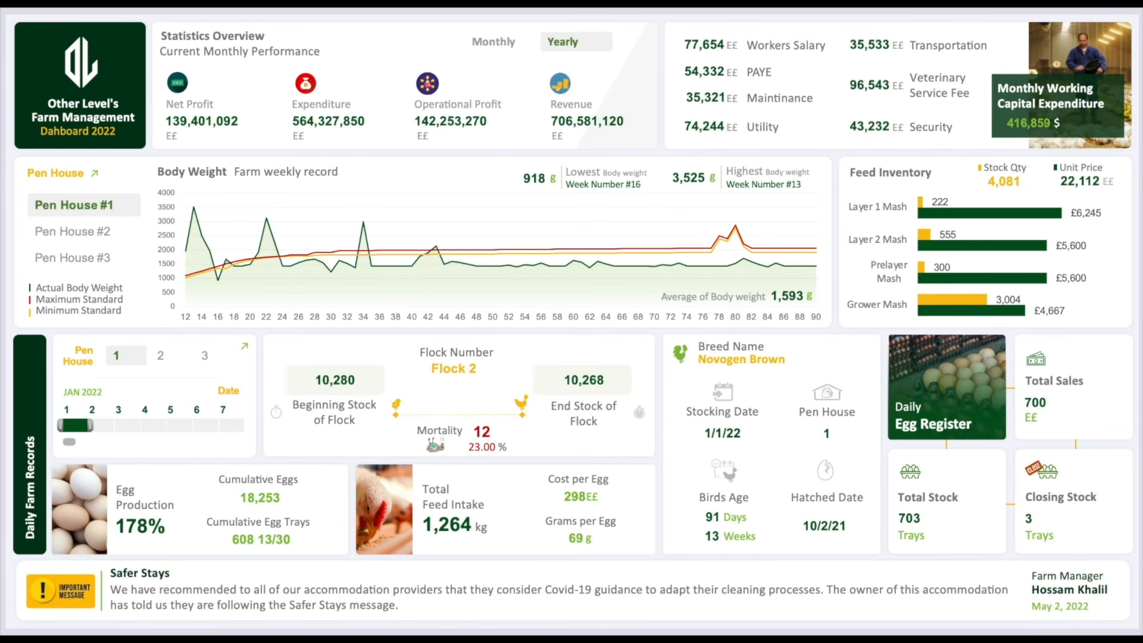
{"action": "left_click", "coordinate": [485, 40]}
{"action": "left_click", "coordinate": [560, 39]}
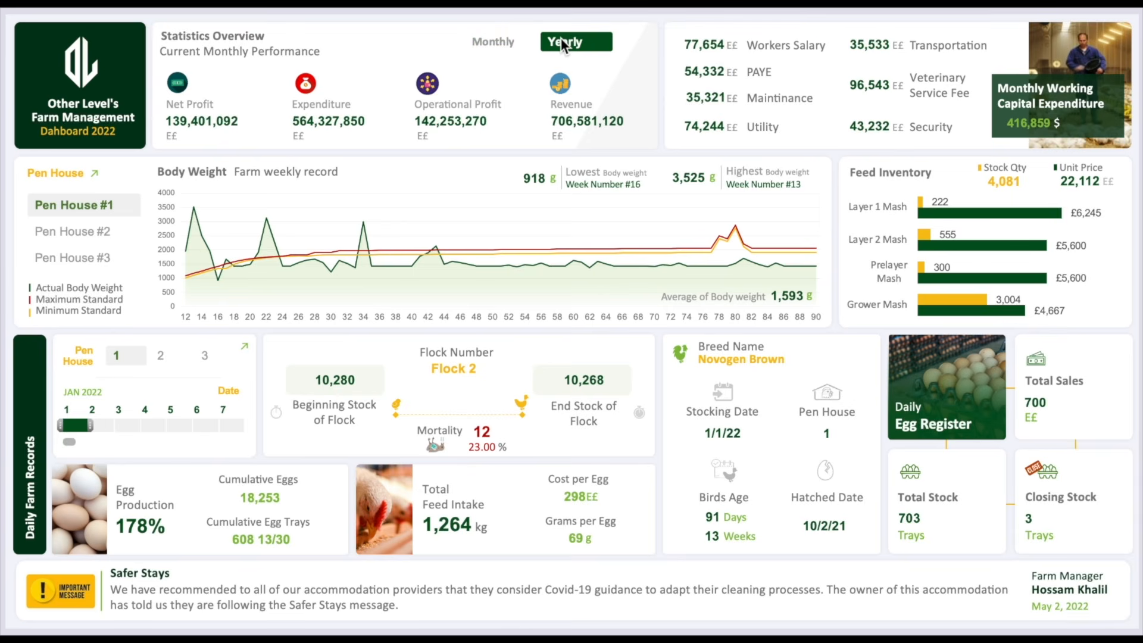
{"action": "left_click", "coordinate": [94, 226]}
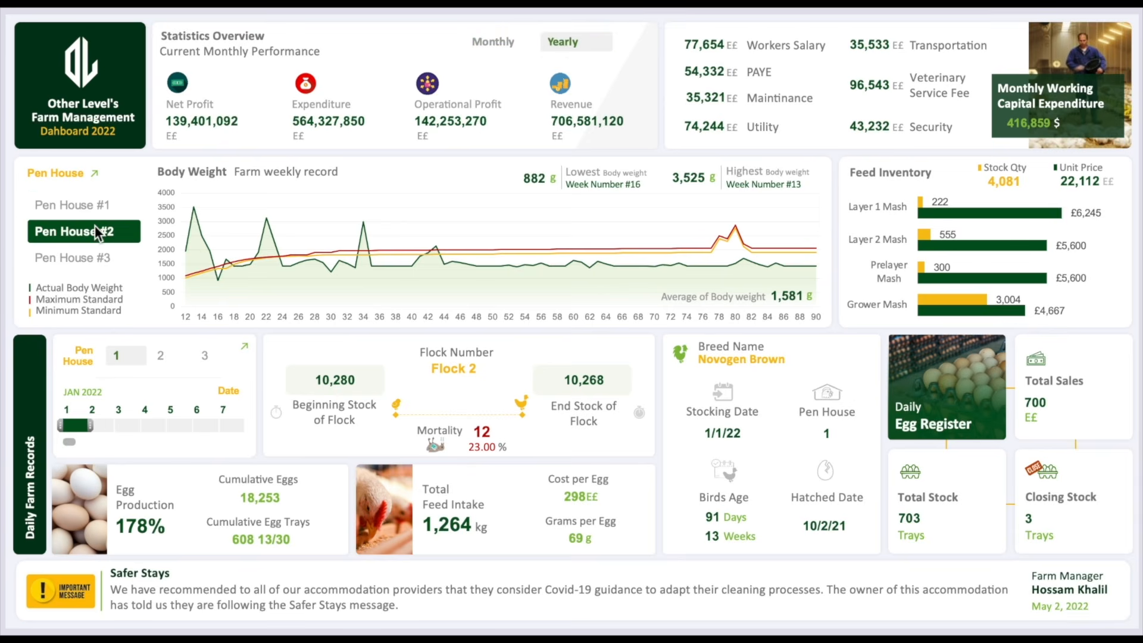
{"action": "left_click", "coordinate": [97, 257]}
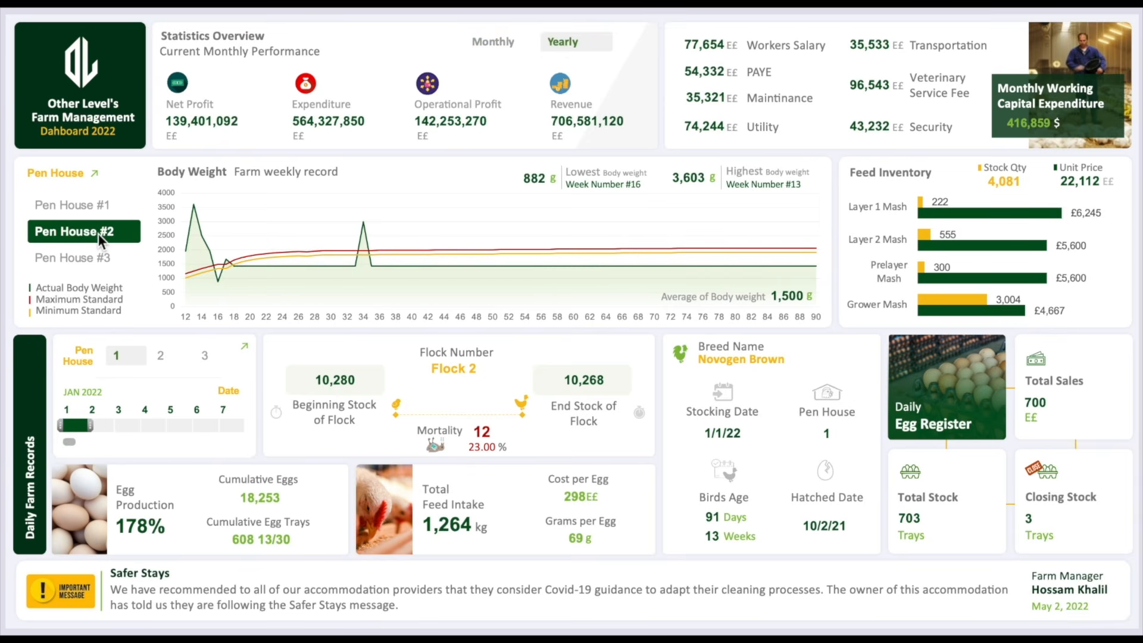
{"action": "left_click", "coordinate": [97, 200]}
{"action": "left_click", "coordinate": [104, 257]}
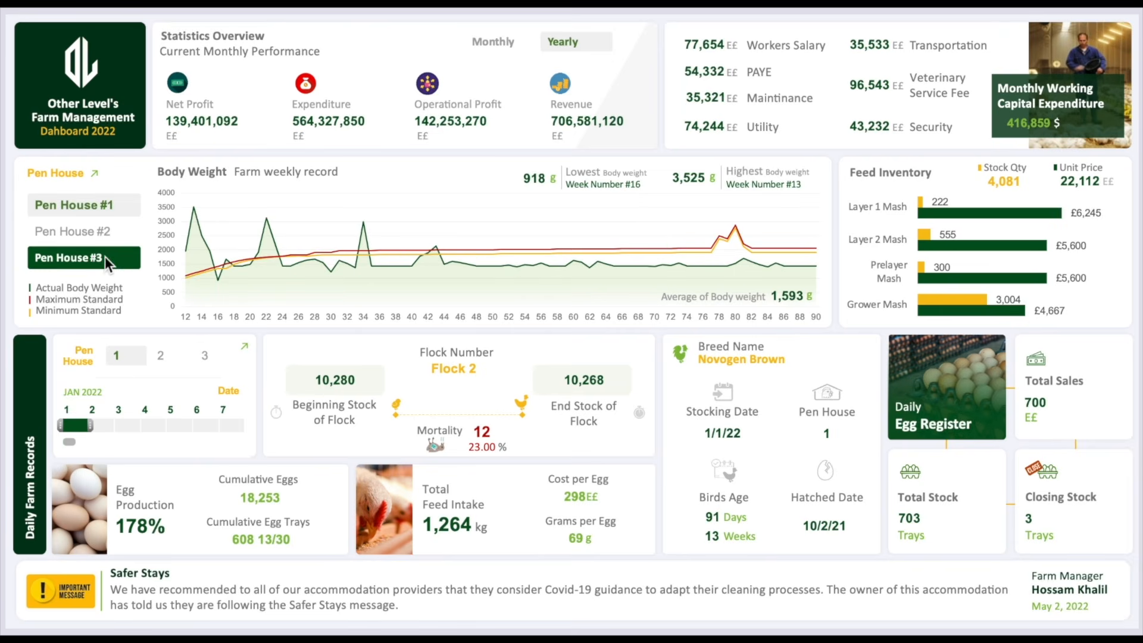
{"action": "left_click", "coordinate": [164, 353]}
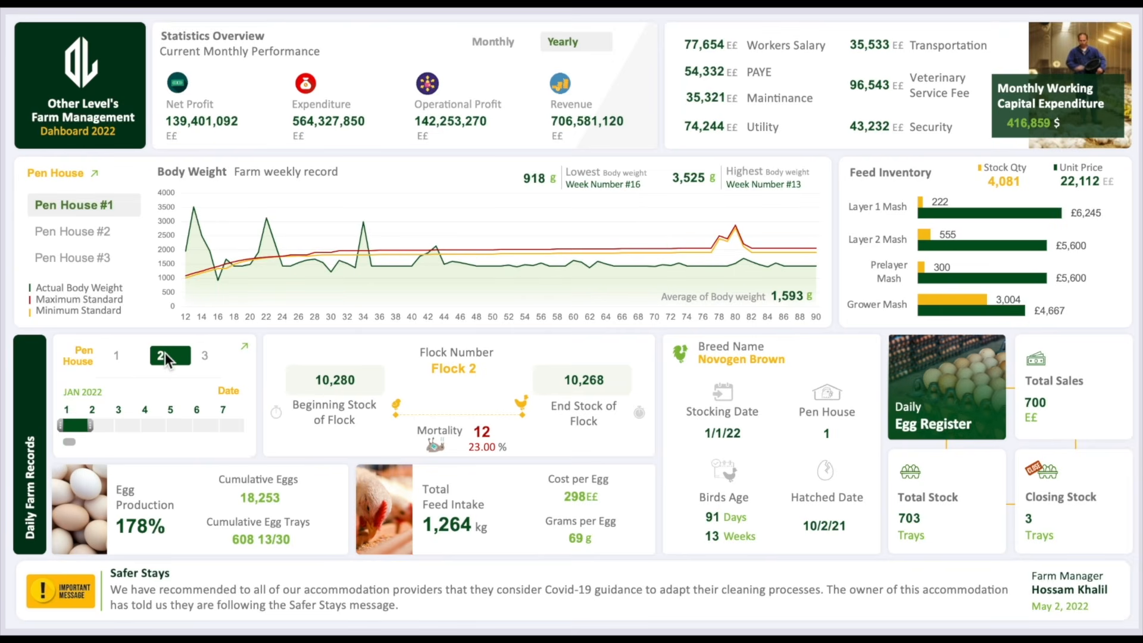
{"action": "left_click", "coordinate": [95, 424]}
{"action": "left_click", "coordinate": [121, 356]}
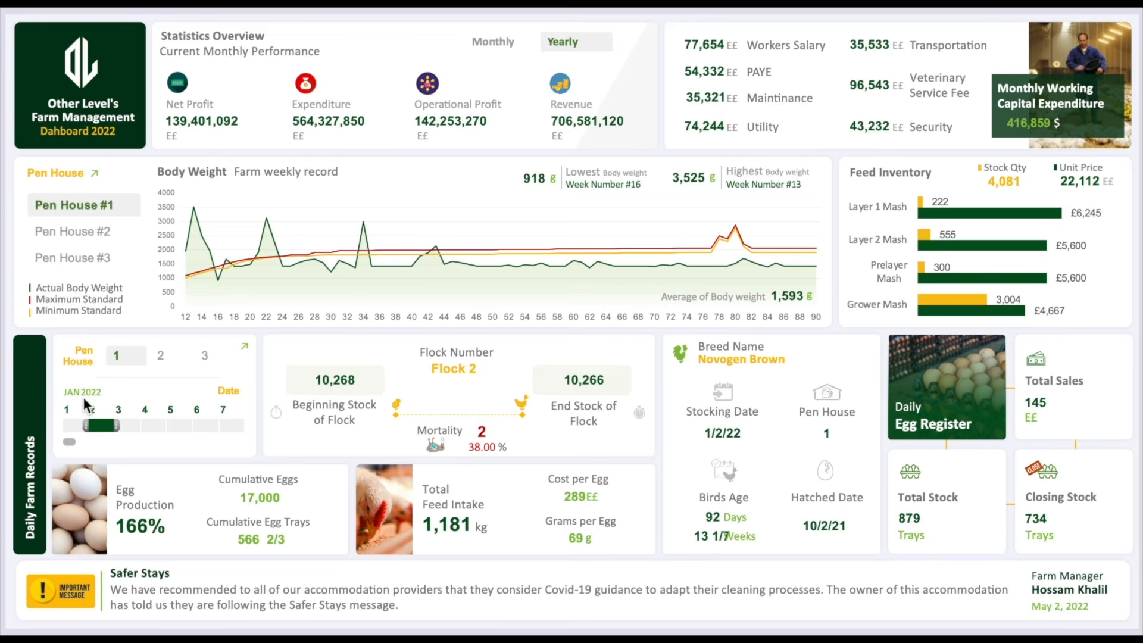
{"action": "left_click", "coordinate": [245, 349]}
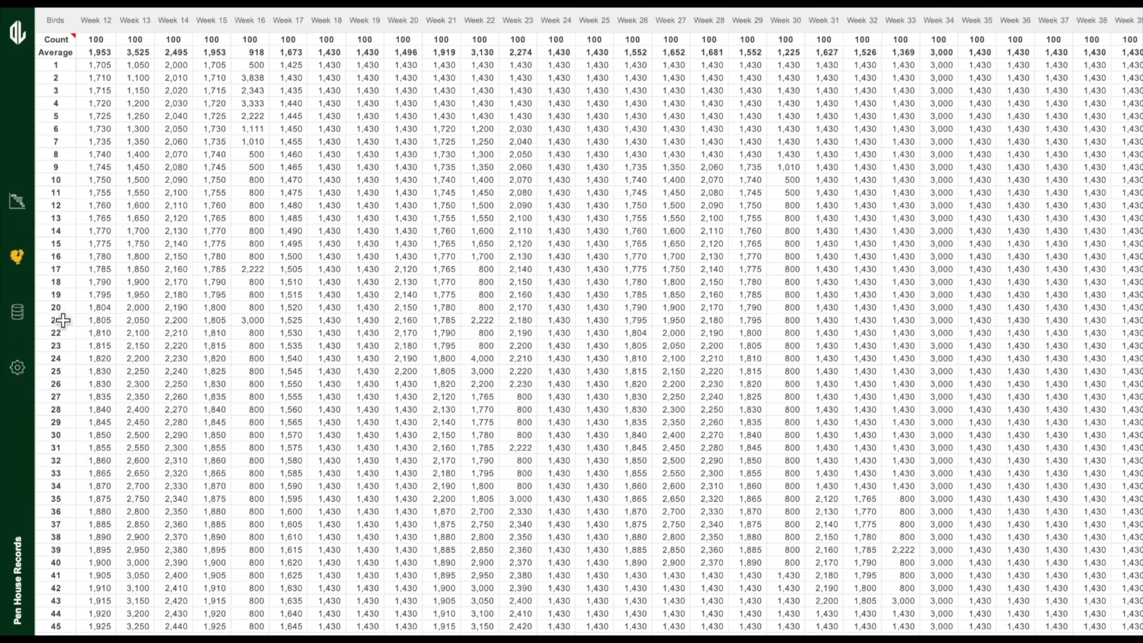
{"action": "left_click", "coordinate": [19, 315]}
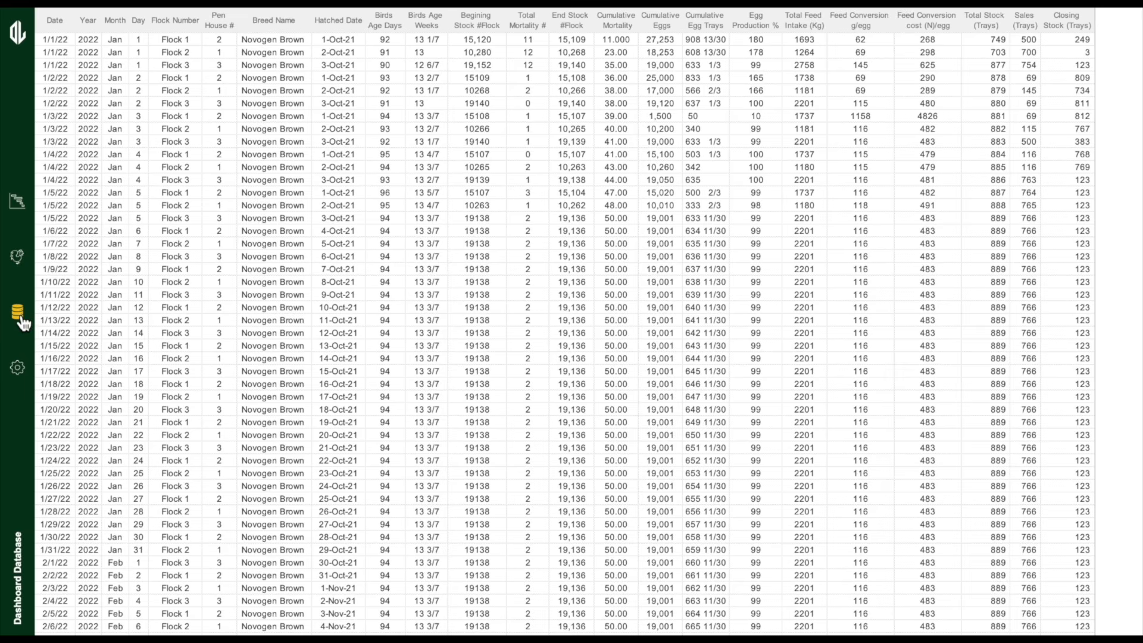
{"action": "left_click", "coordinate": [26, 260]}
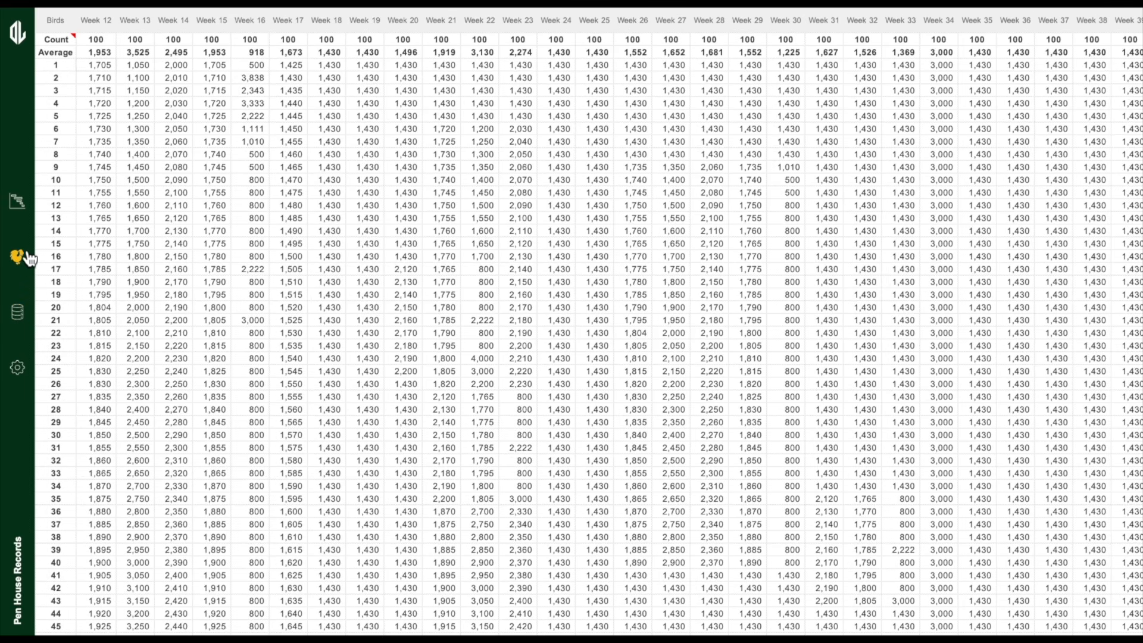
{"action": "left_click", "coordinate": [19, 203]}
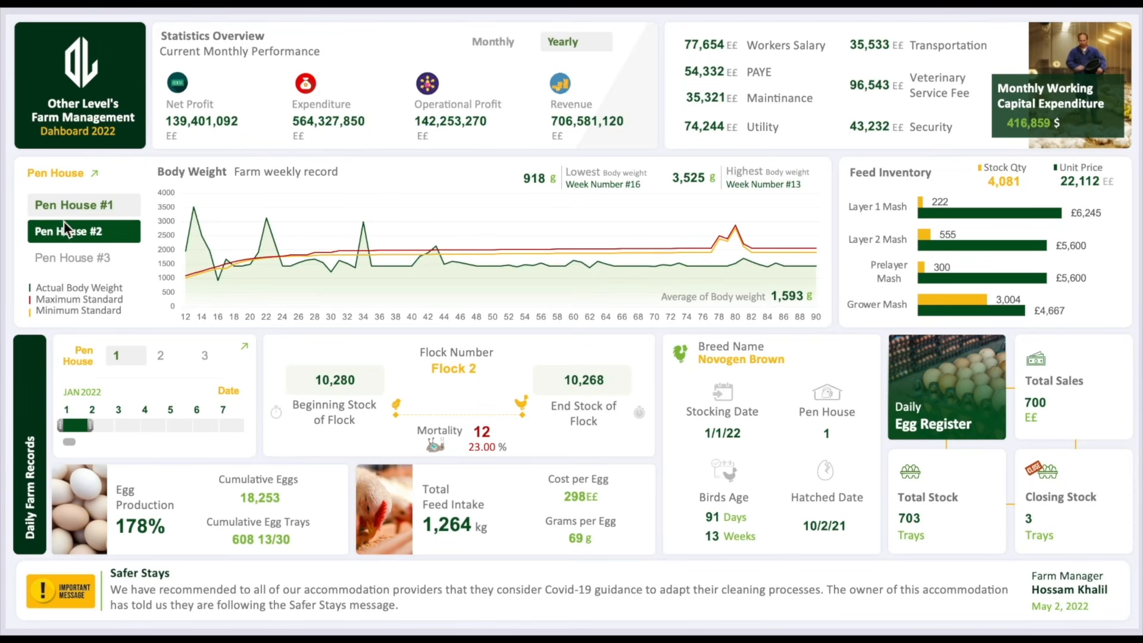